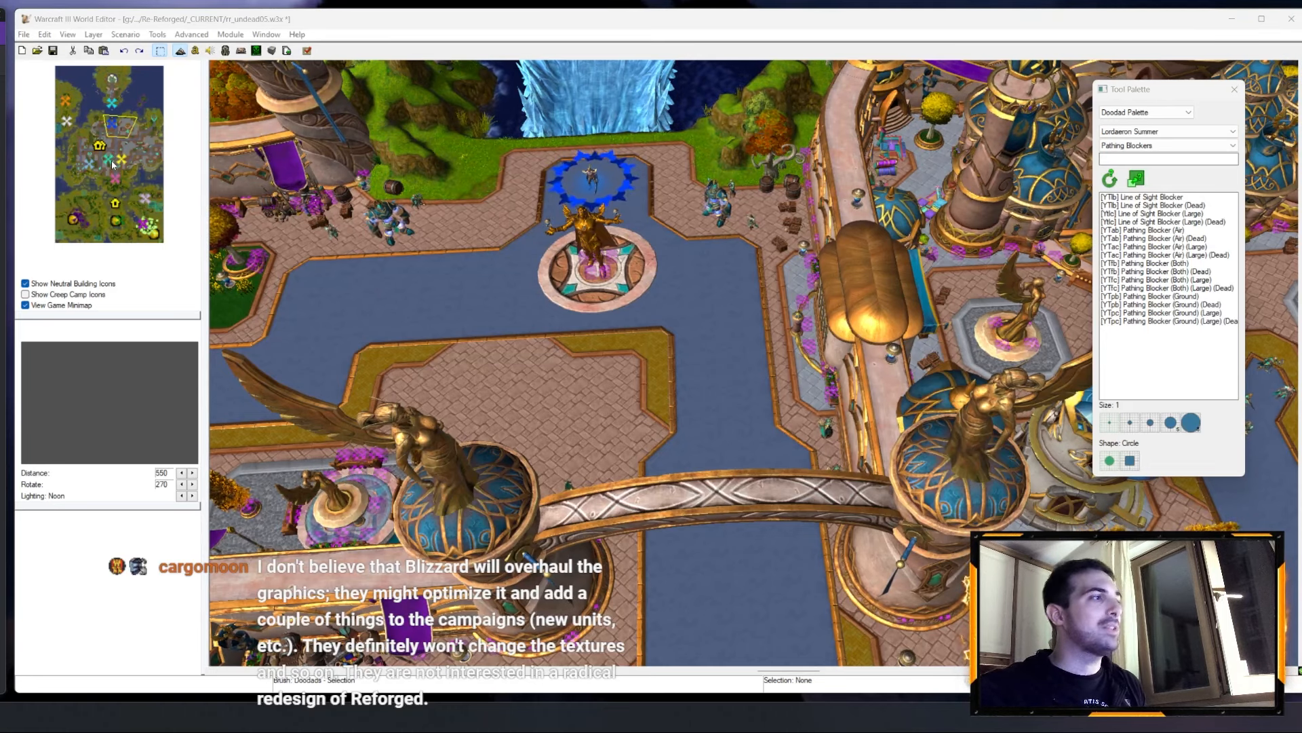
Step: Look over the doodad lettering in the map's northeast corner and the city streets around the golden statue and arched bridges
click(155, 71)
right_drag(421, 359, 653, 289)
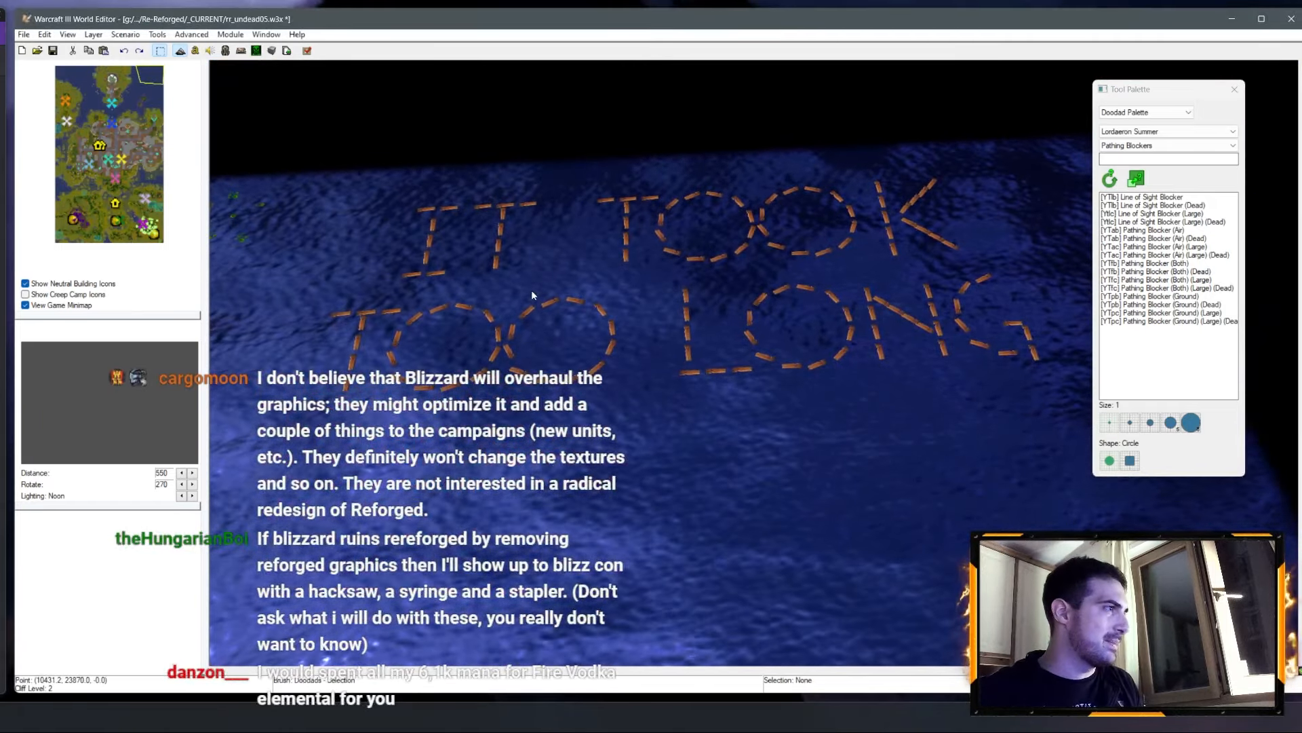
click(108, 148)
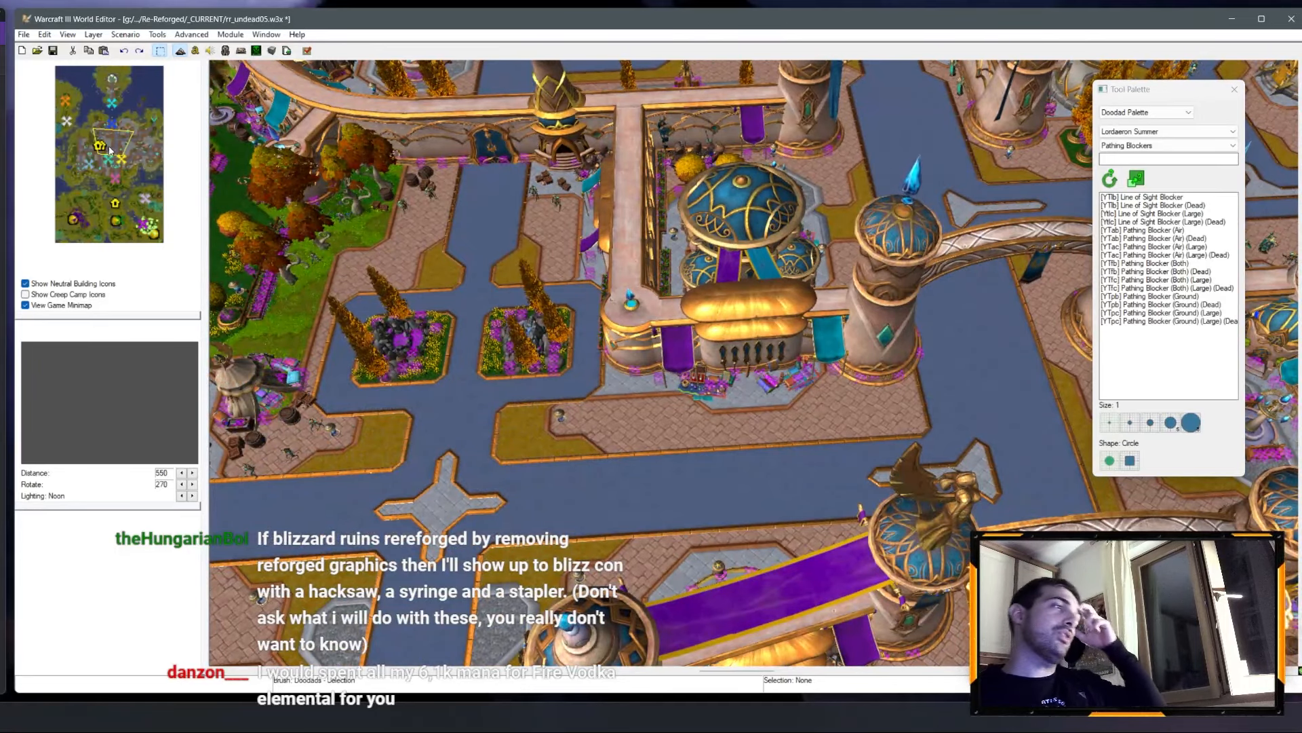
drag(110, 149, 120, 158)
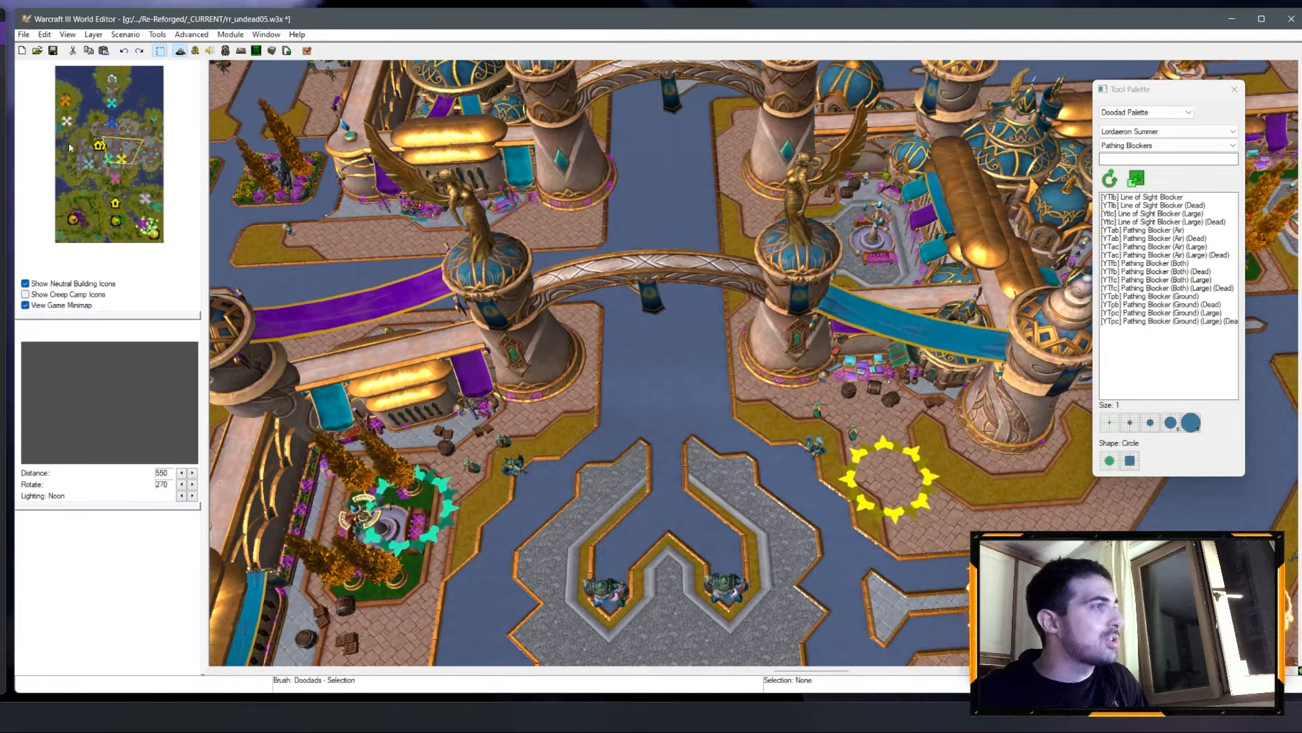
drag(155, 122, 150, 127)
right_drag(631, 203, 1153, 505)
right_drag(495, 272, 742, 345)
right_drag(866, 295, 864, 267)
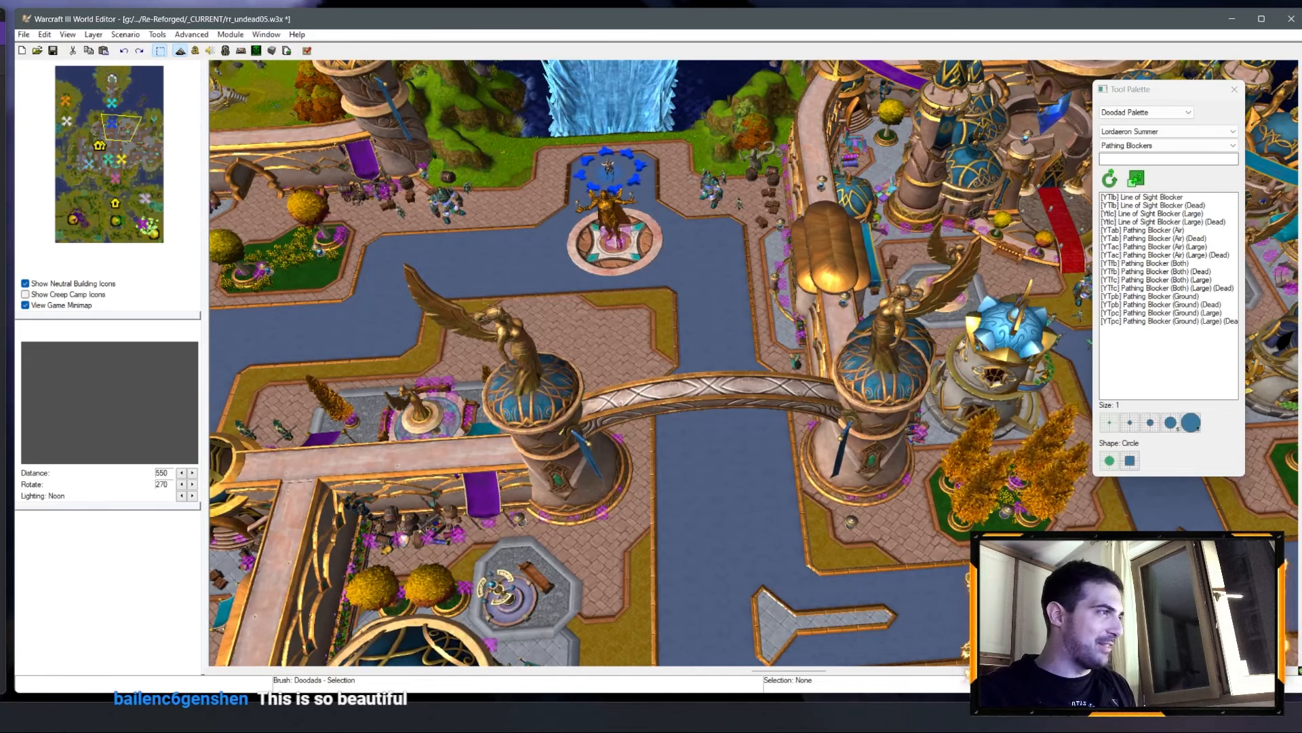
scroll(533, 417, up, 5)
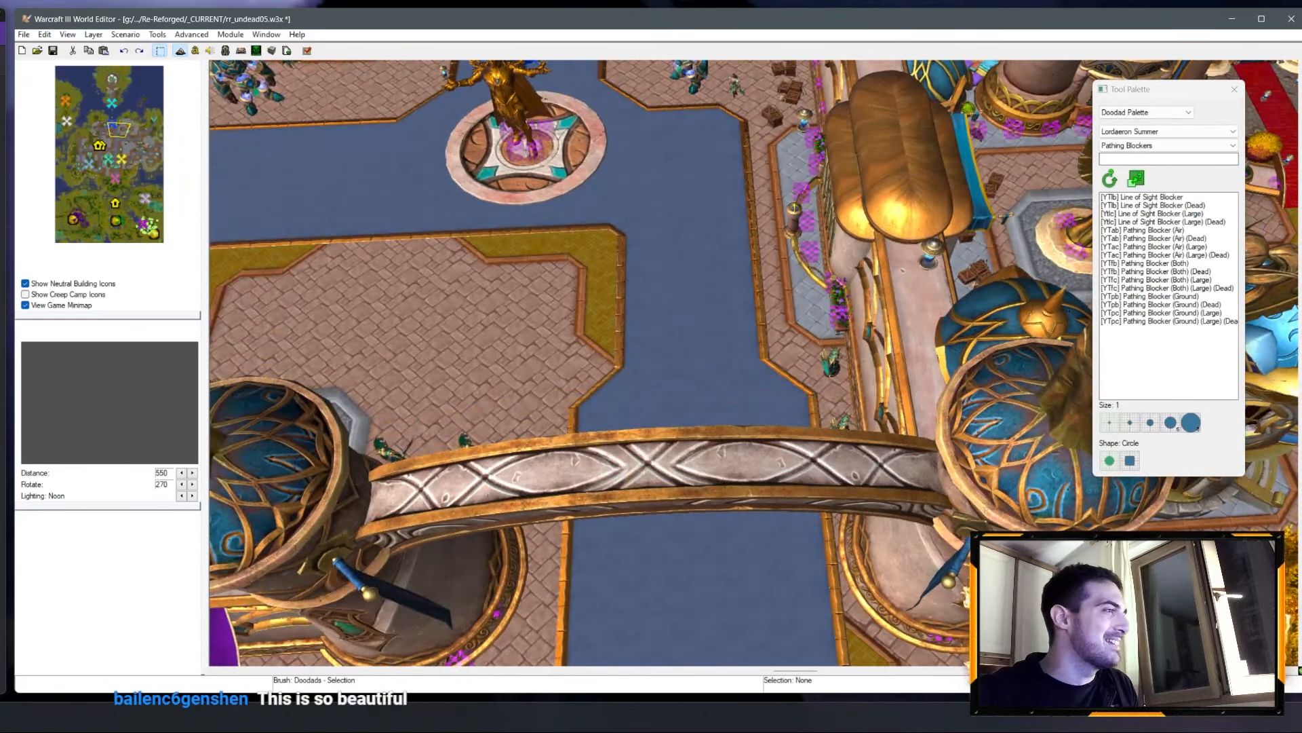
scroll(291, 327, down, 4)
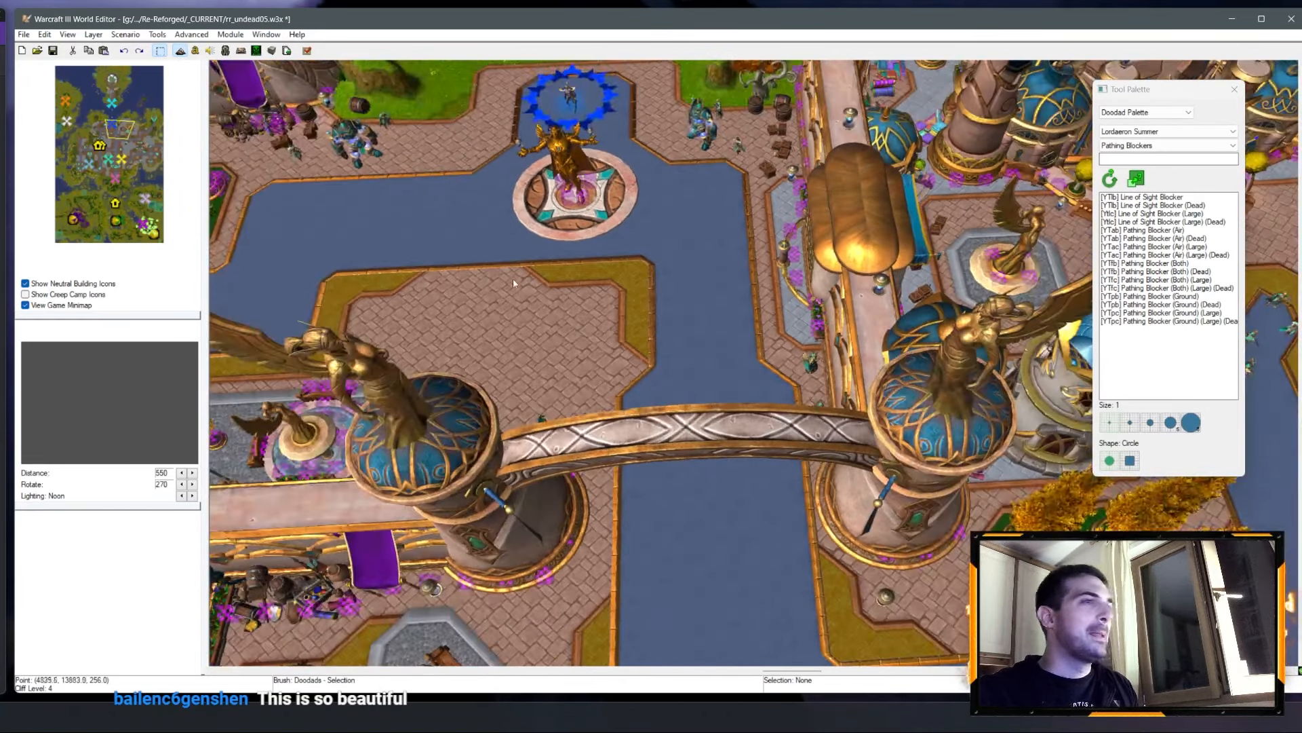
scroll(547, 273, down, 4)
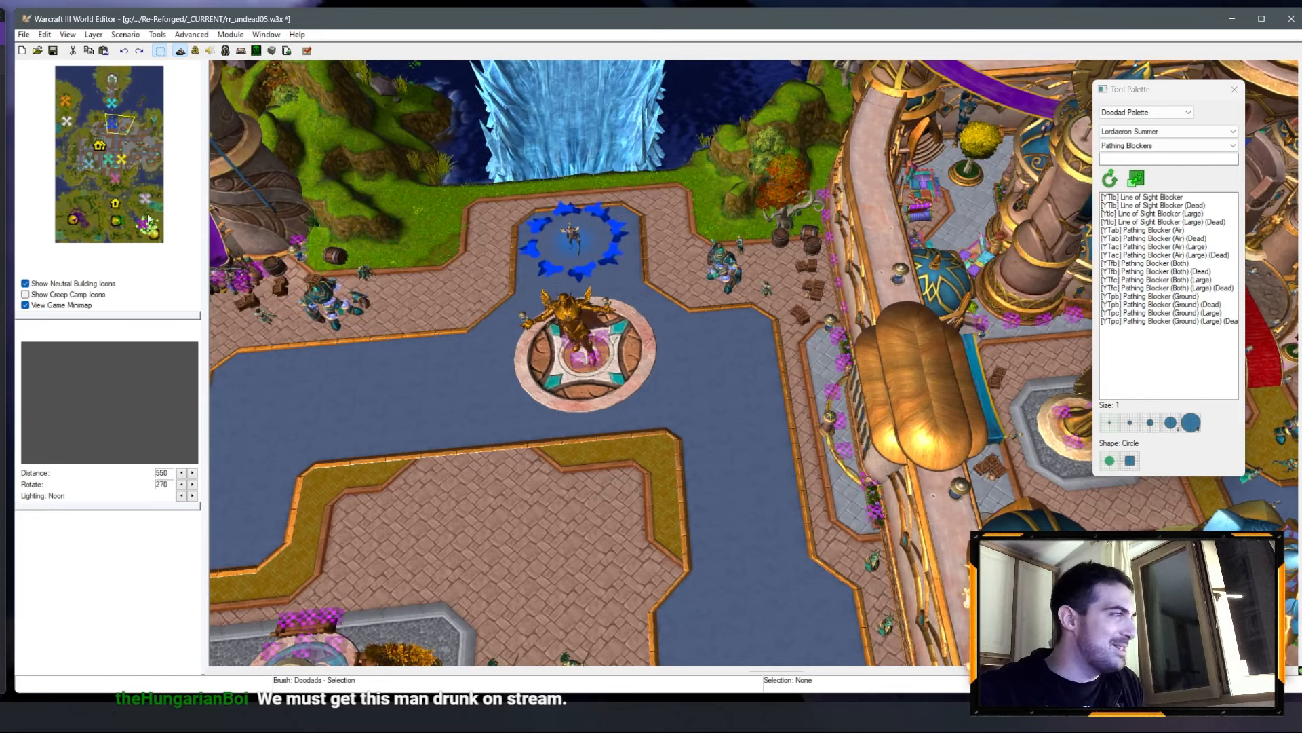
Step: Examine the island beyond the ice bridge and the walled plaza on the city side
click(113, 102)
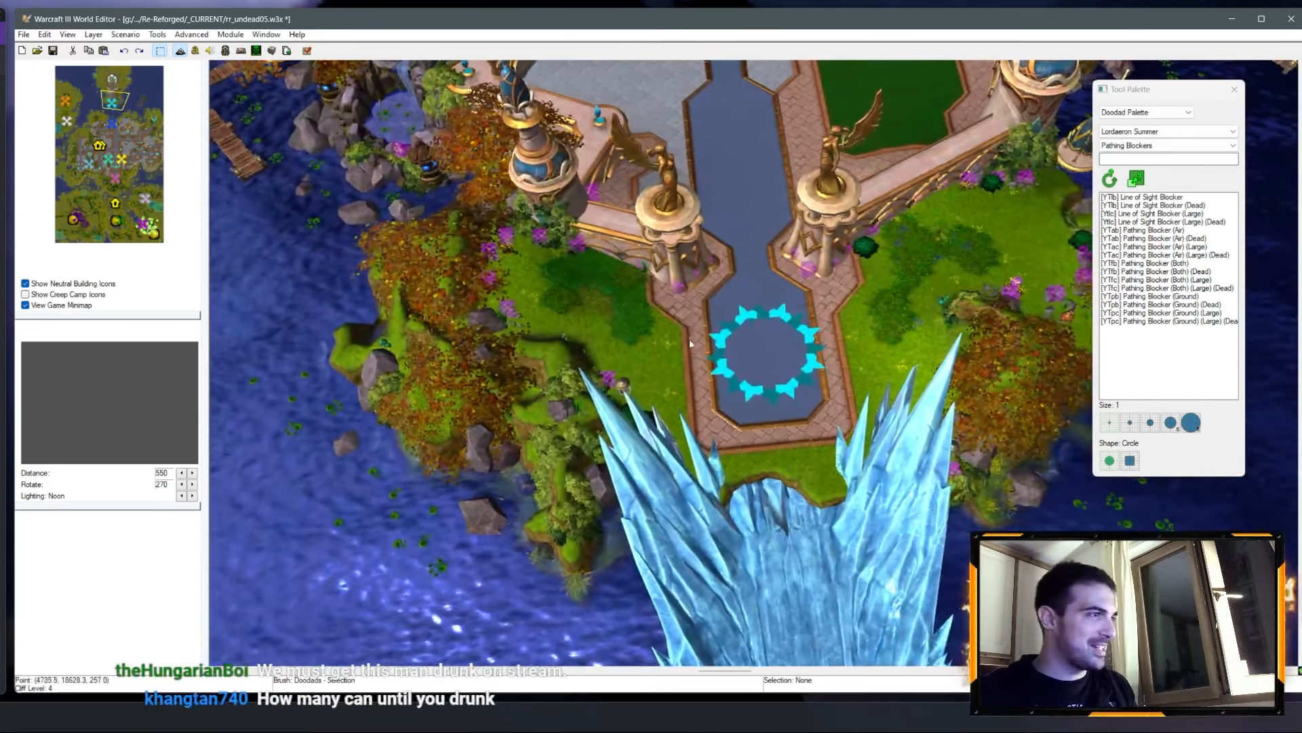
right_drag(691, 343, 577, 363)
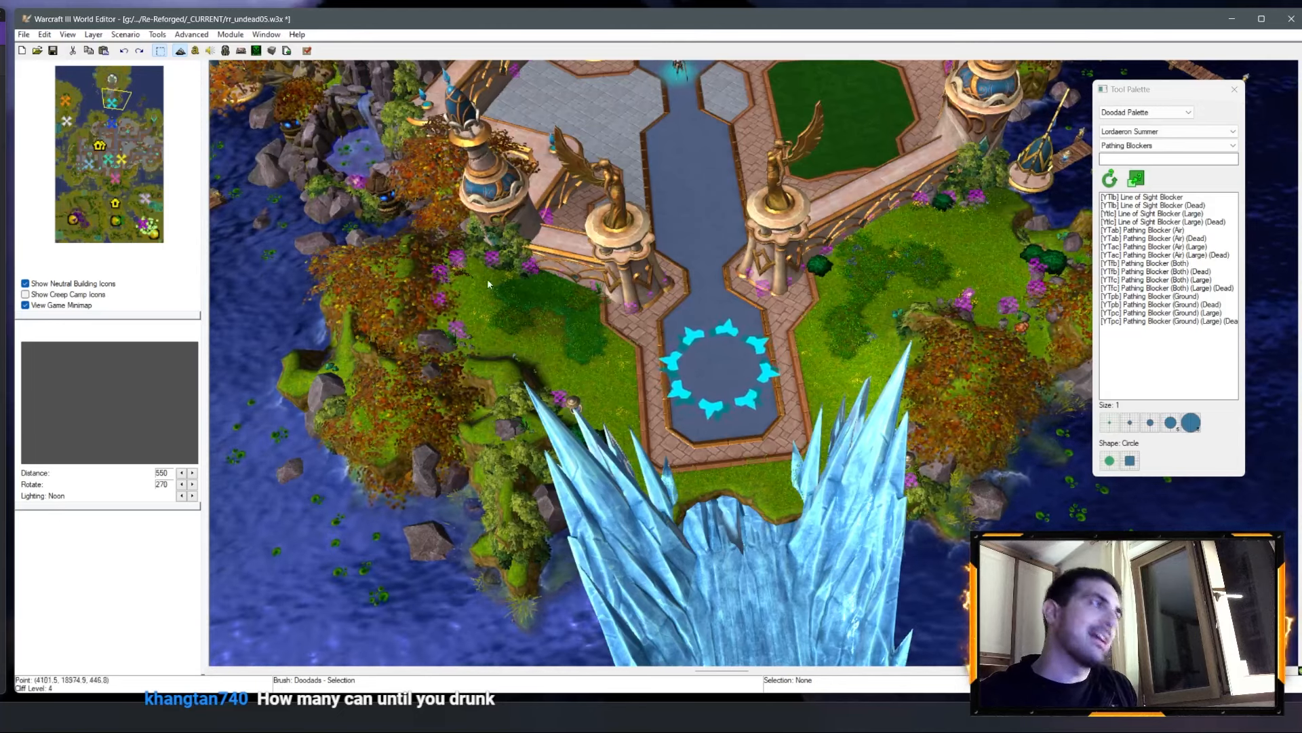
ctrl+right_drag(589, 229, 491, 388)
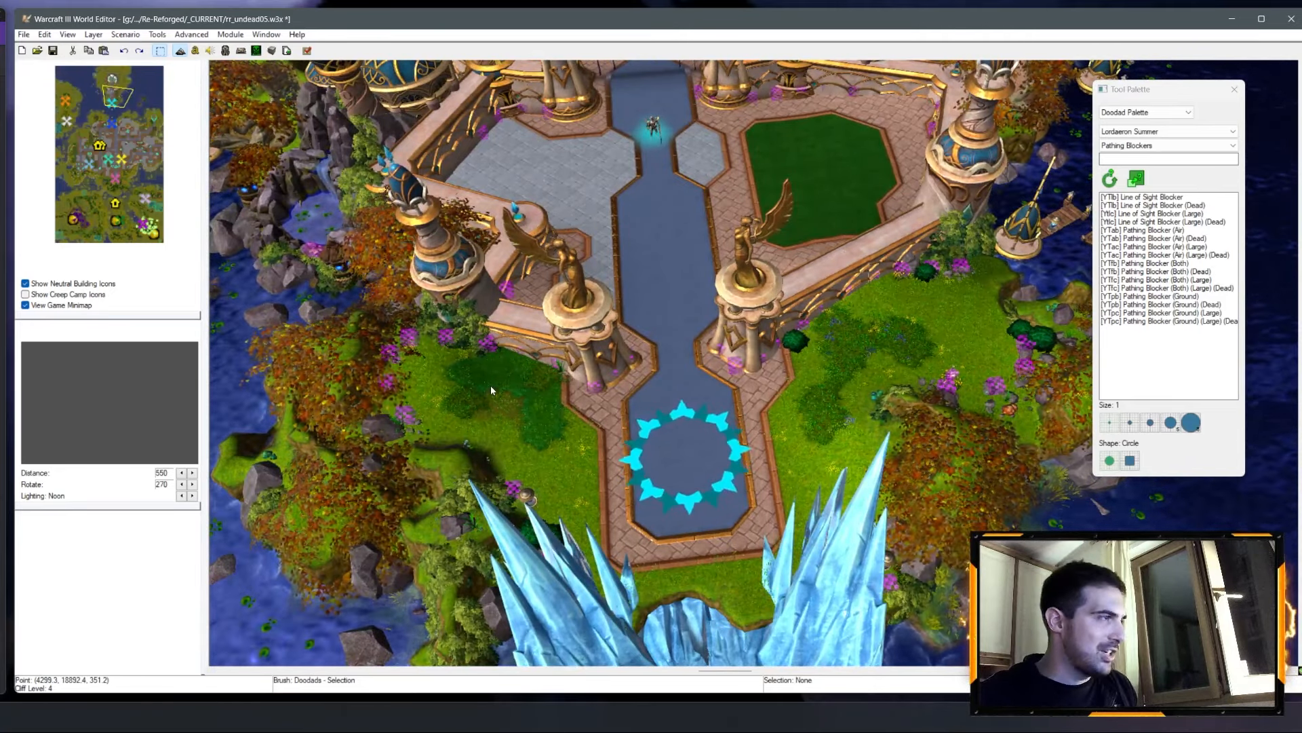
scroll(571, 407, down, 2)
right_drag(574, 434, 581, 327)
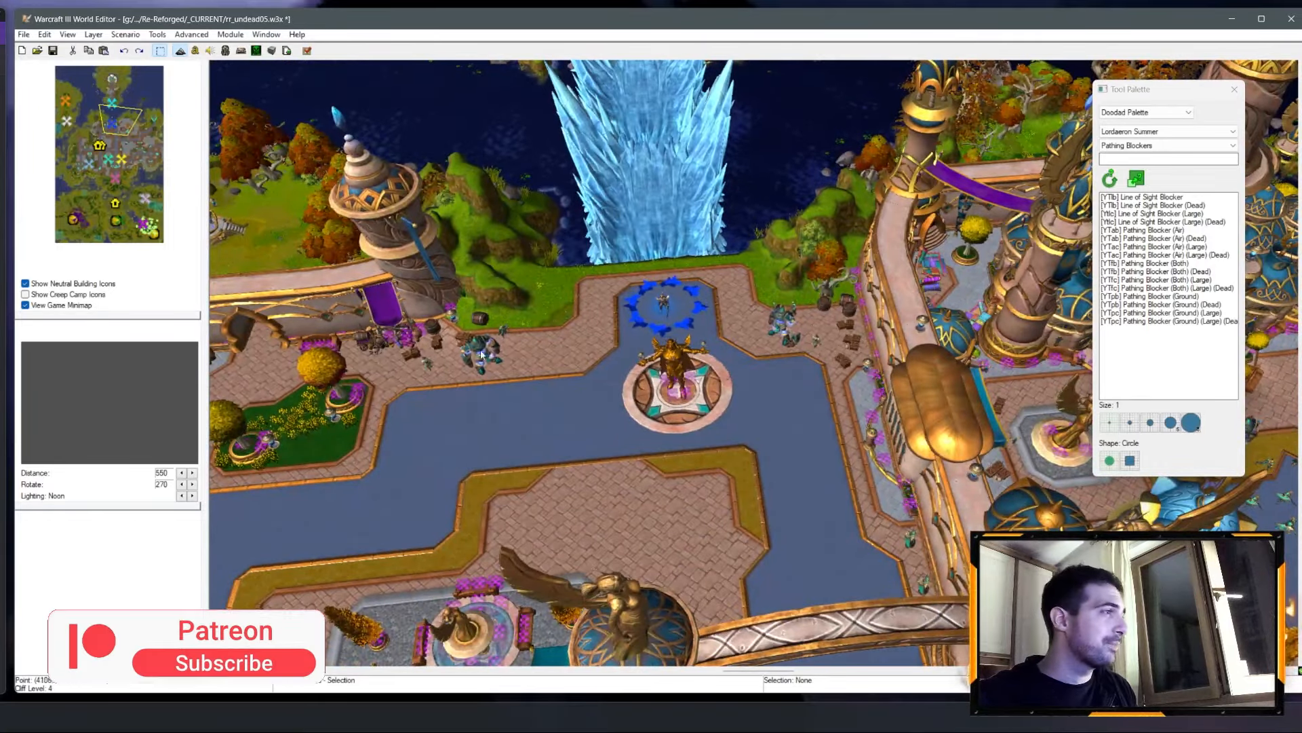
click(107, 154)
drag(107, 154, 118, 129)
right_drag(635, 291, 643, 340)
Step: Survey the city from the central plaza down to the southeastern walls, gardens and harbour piers
scroll(642, 340, down, 3)
right_drag(707, 312, 577, 102)
right_drag(468, 288, 424, 194)
right_drag(479, 319, 475, 168)
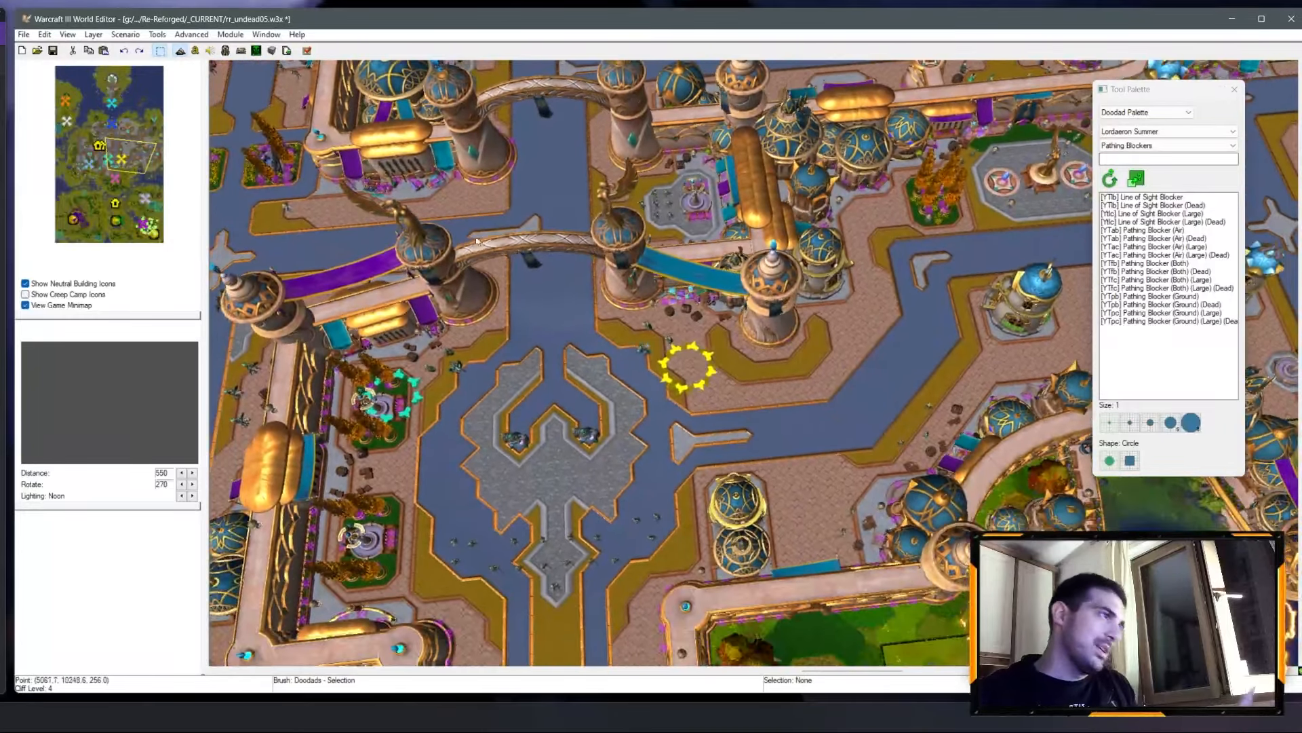
right_drag(597, 366, 521, 257)
right_drag(650, 406, 536, 235)
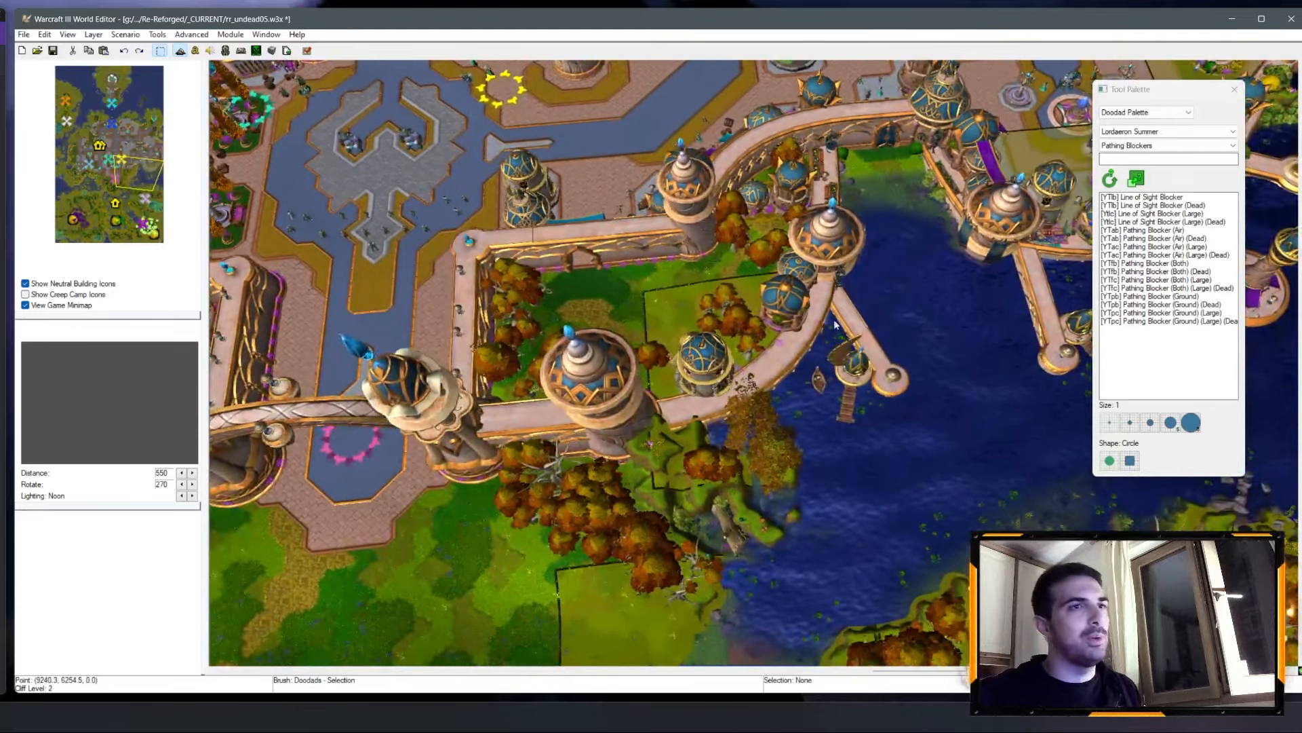
right_drag(835, 325, 698, 323)
scroll(698, 323, up, 5)
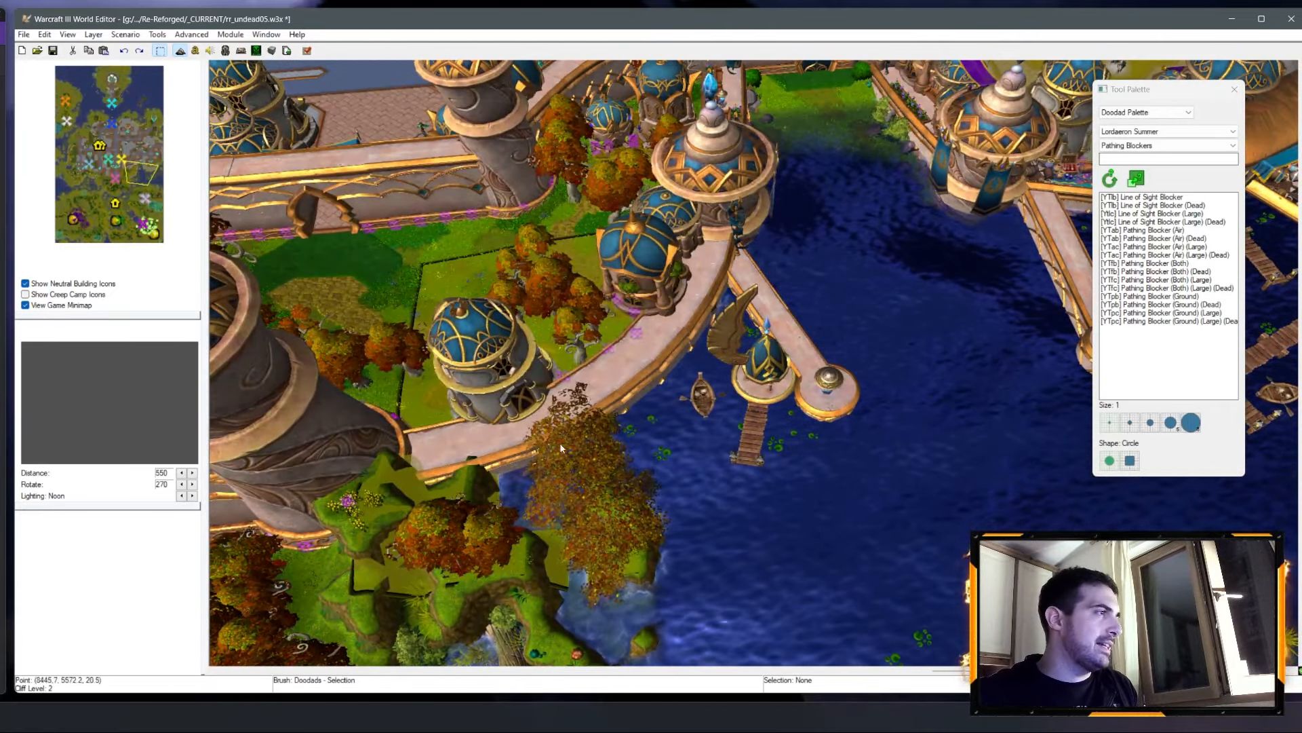
scroll(662, 302, down, 3)
right_drag(553, 330, 674, 303)
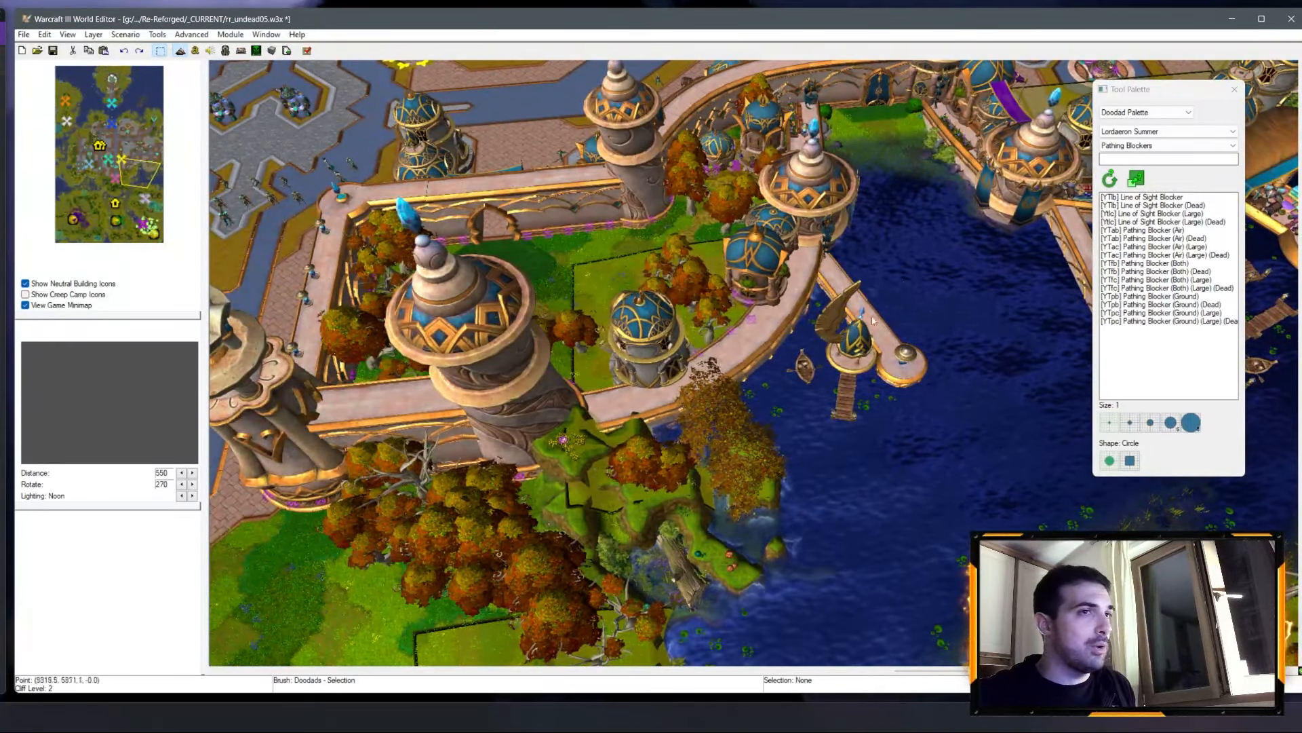
right_drag(777, 433, 684, 460)
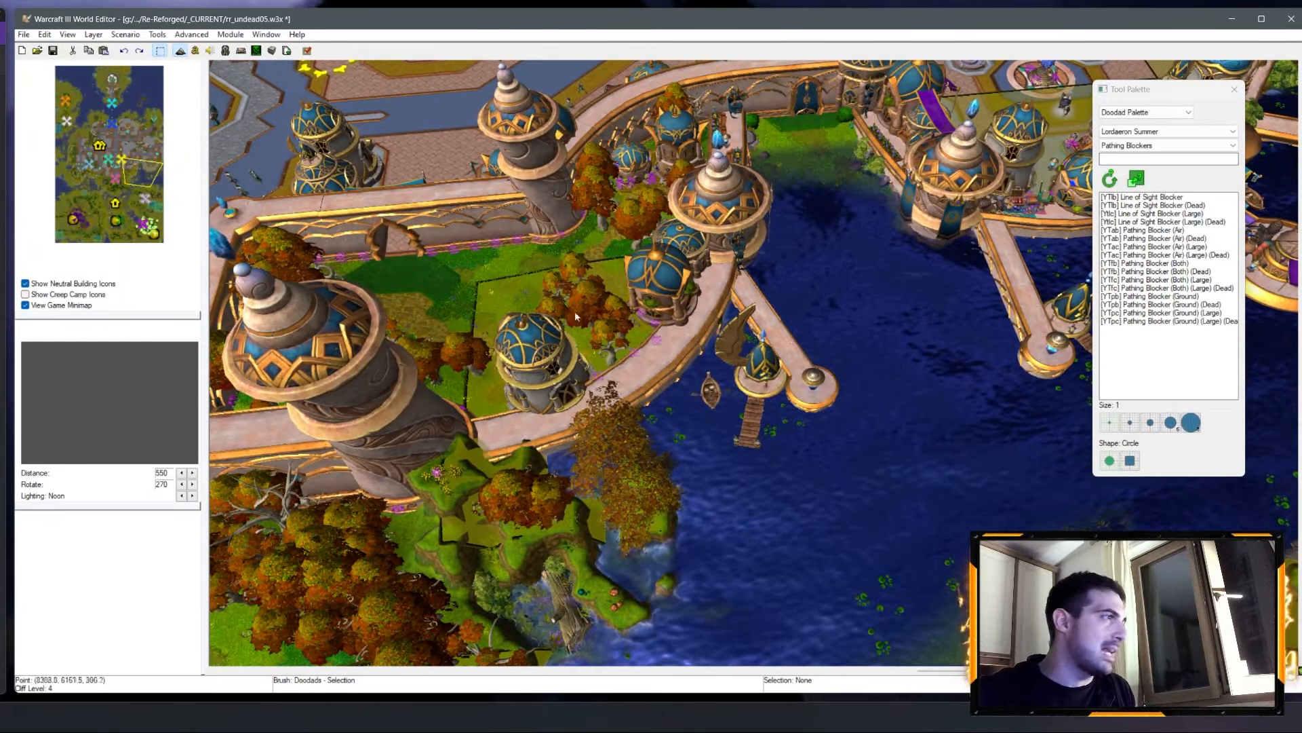
Step: Inspect the western gardens, main crossroads and central plaza of the city
right_drag(680, 129, 637, 232)
right_drag(380, 517, 831, 267)
right_drag(271, 231, 746, 336)
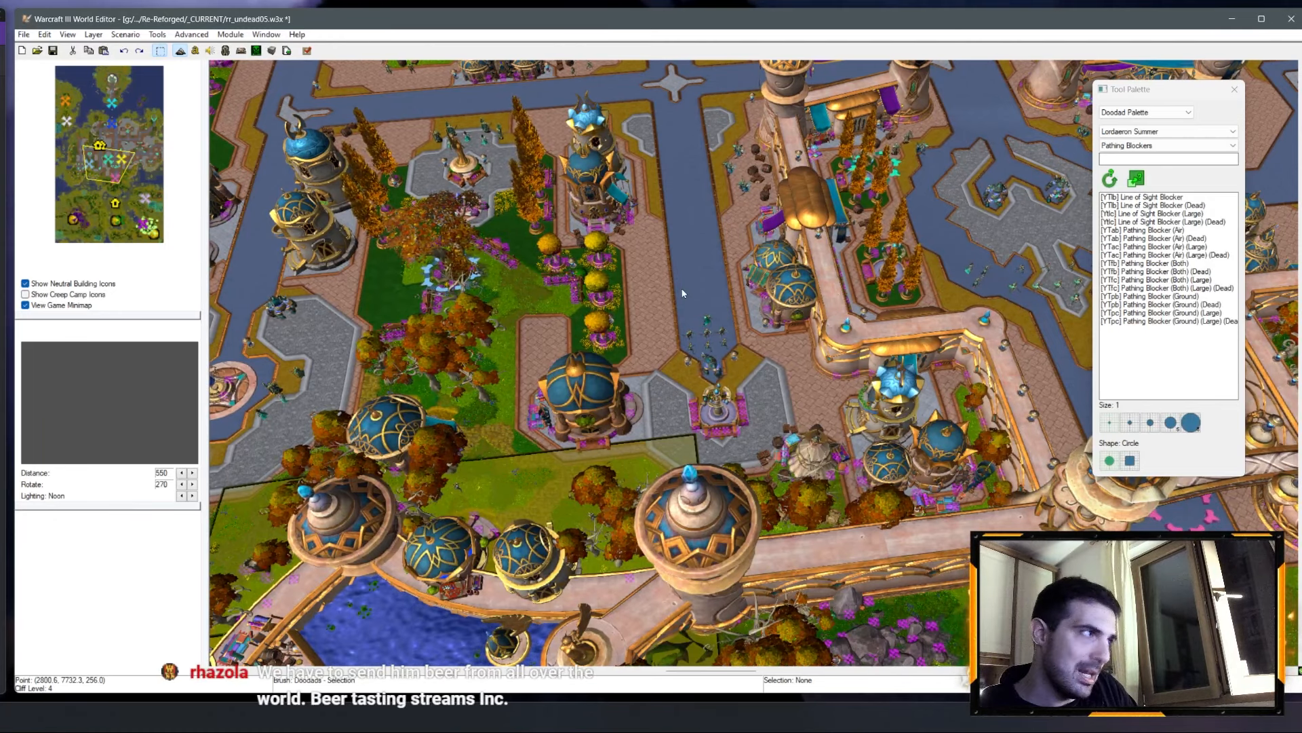
right_drag(797, 139, 729, 196)
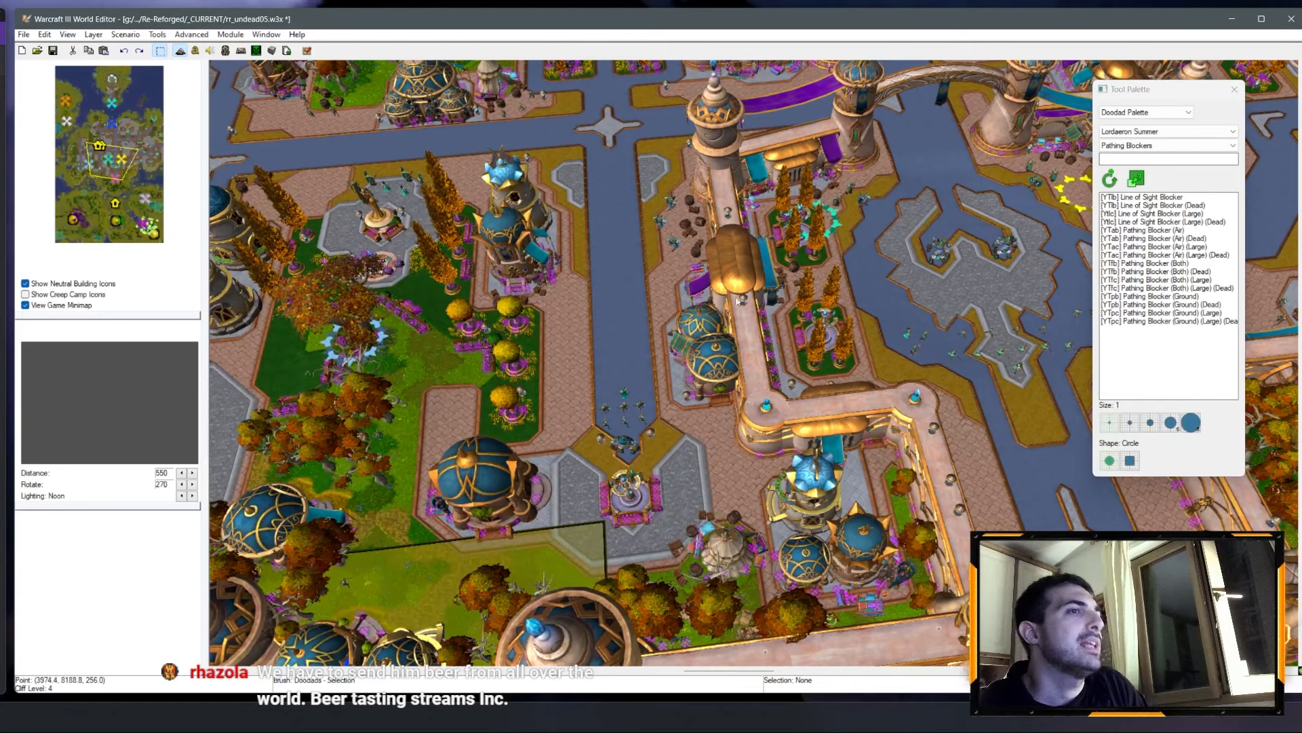
right_drag(729, 195, 517, 407)
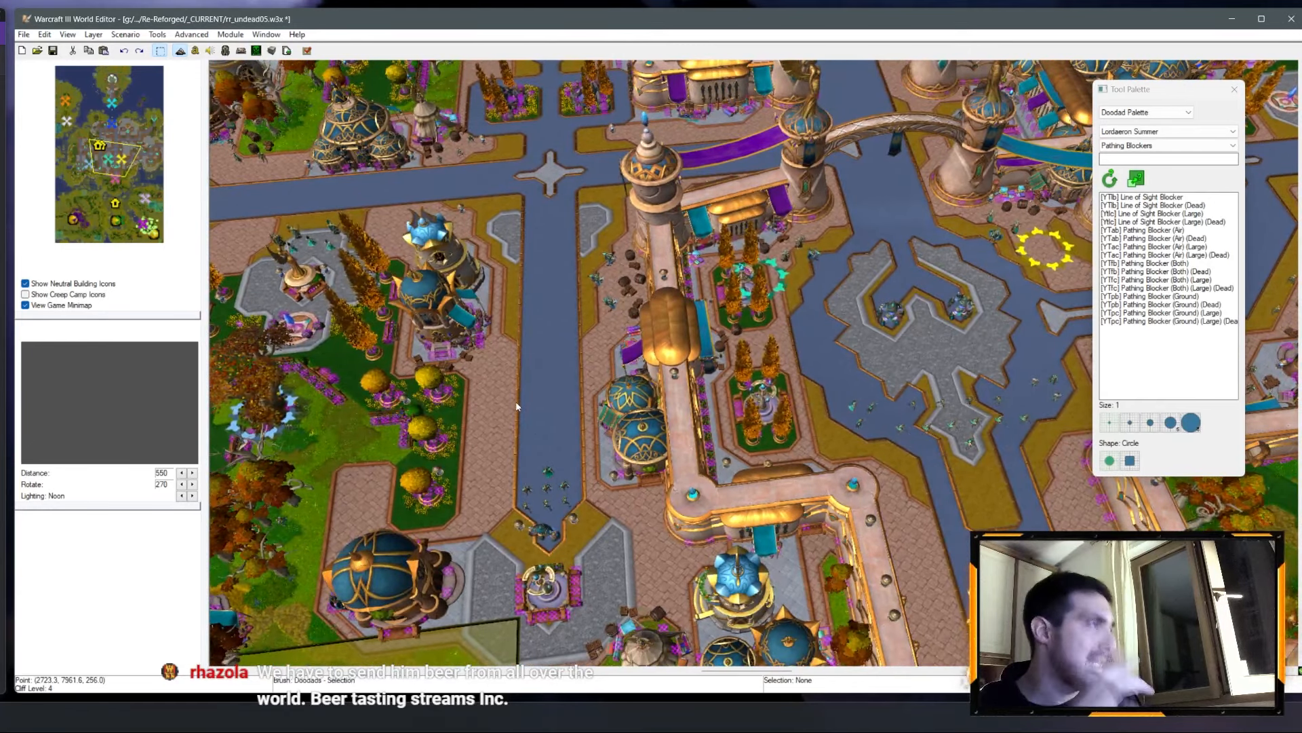
right_drag(855, 484, 785, 353)
right_drag(753, 110, 678, 278)
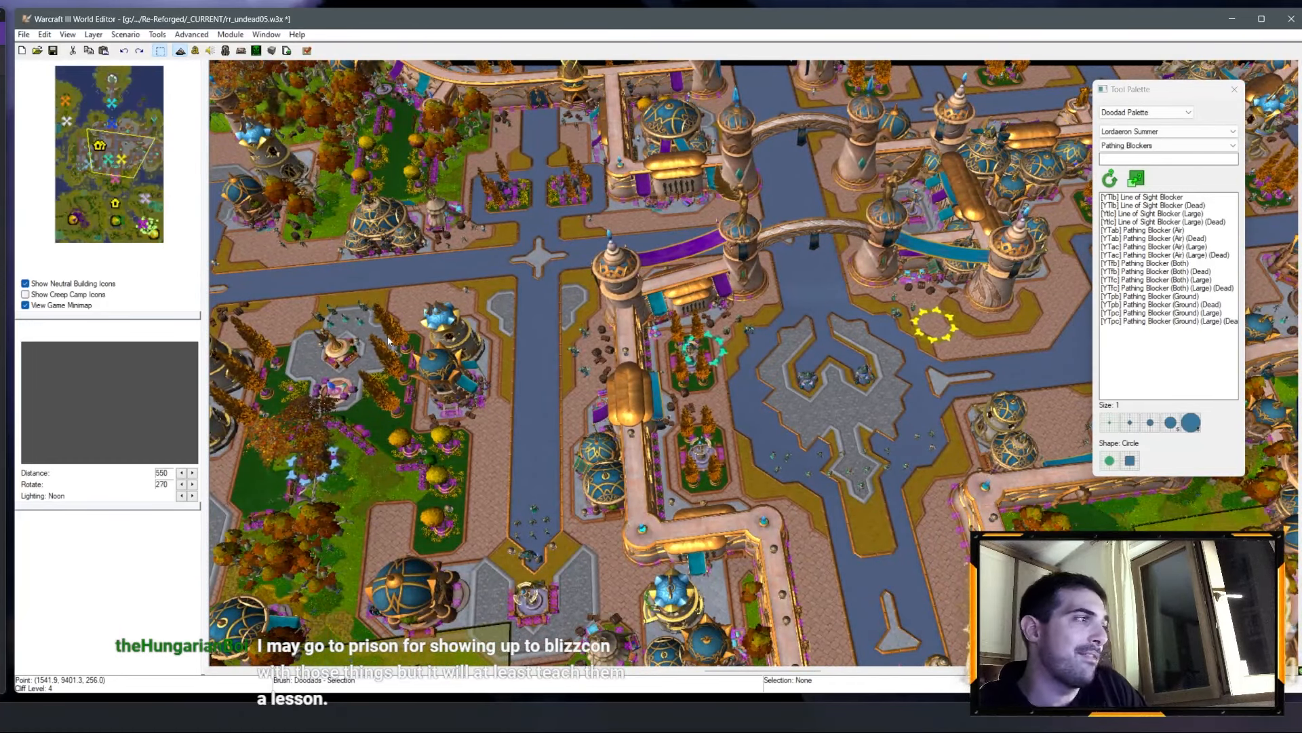
right_drag(379, 341, 370, 398)
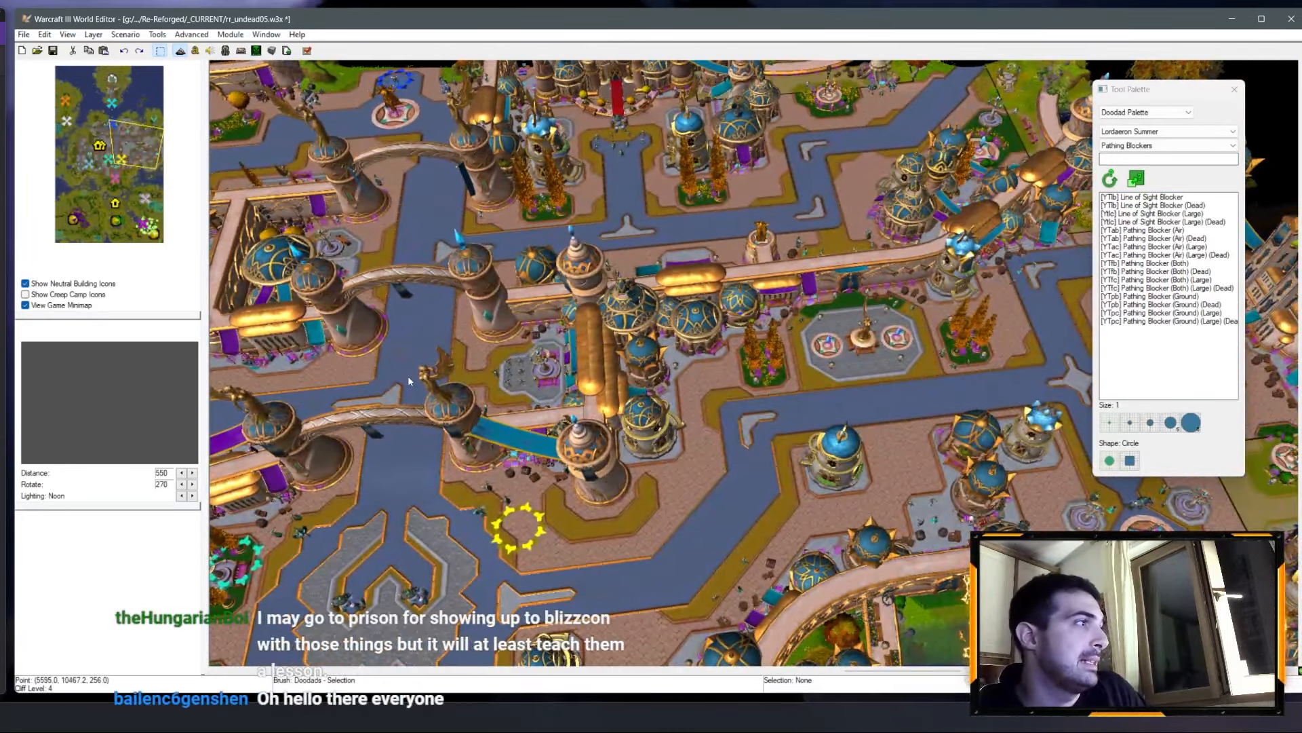
right_drag(404, 543, 738, 336)
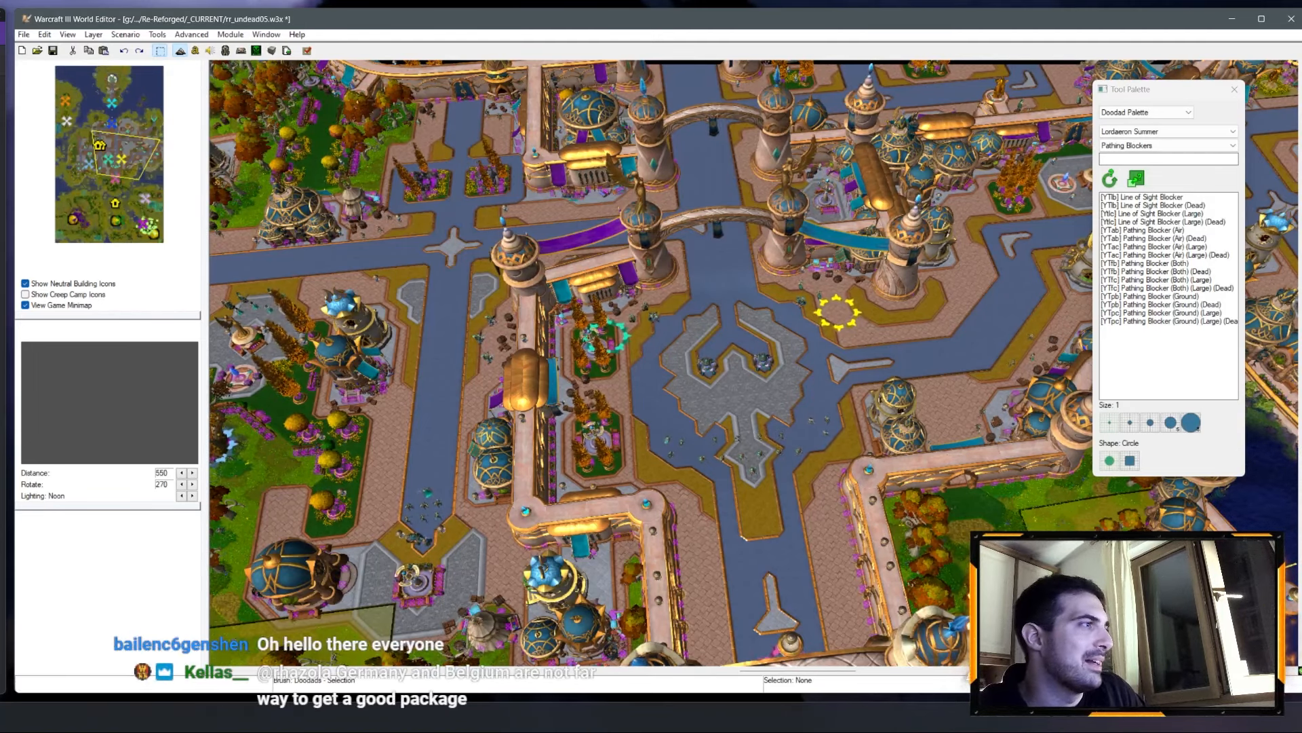
scroll(337, 363, up, 1)
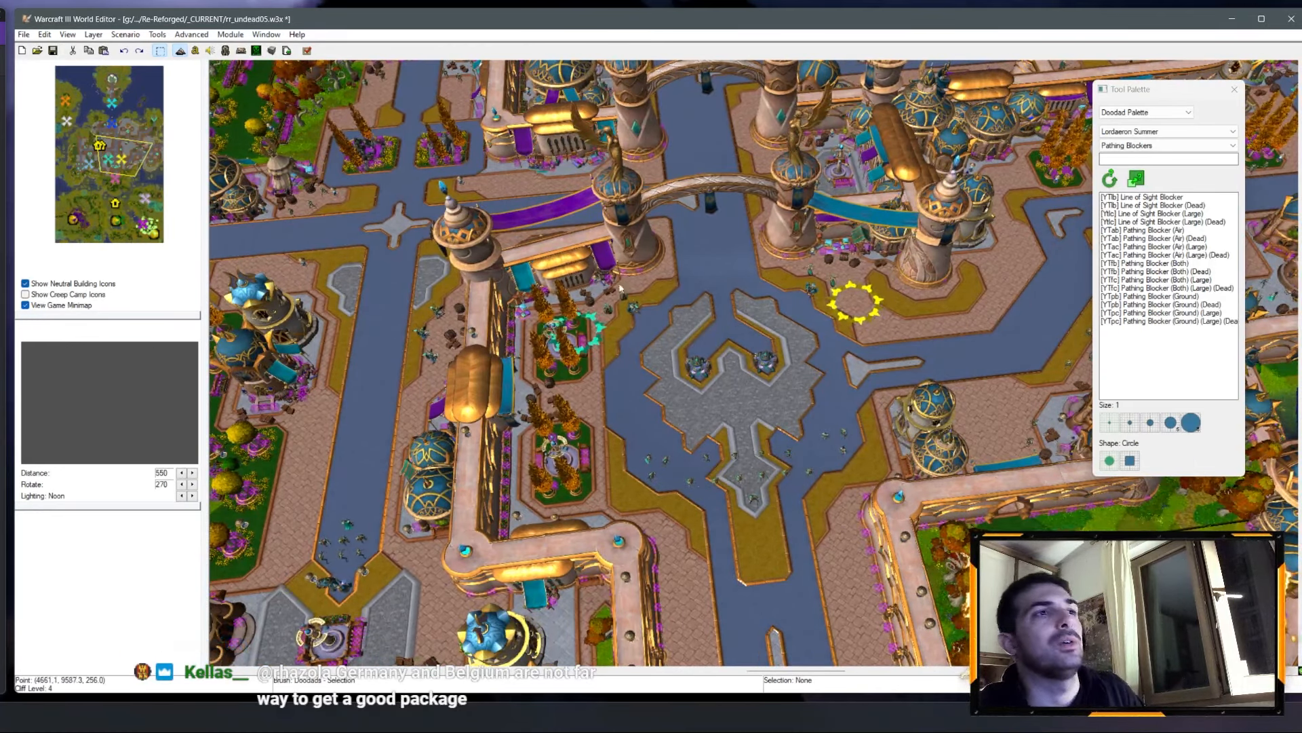
right_drag(421, 272, 400, 414)
Step: Open the Init 06 Visibility trigger in the Trigger Editor to review its visibility modifiers
click(196, 50)
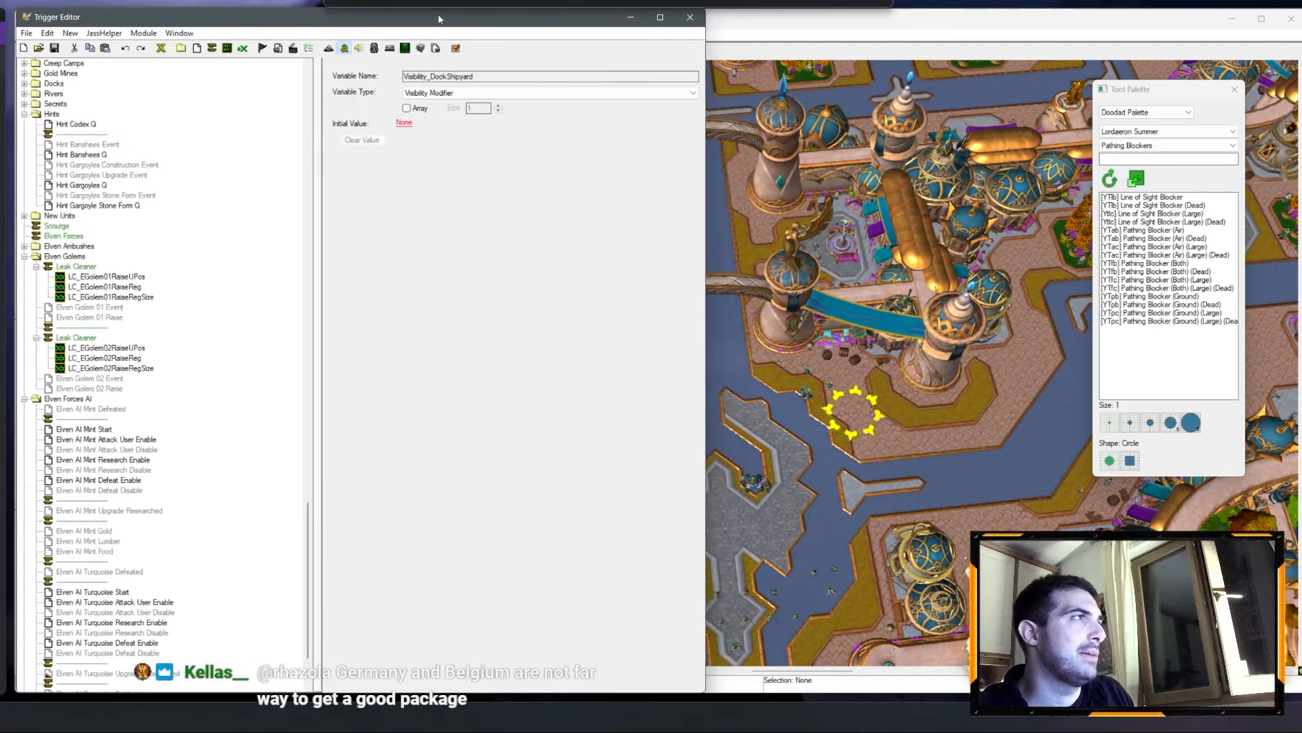
drag(438, 18, 437, 18)
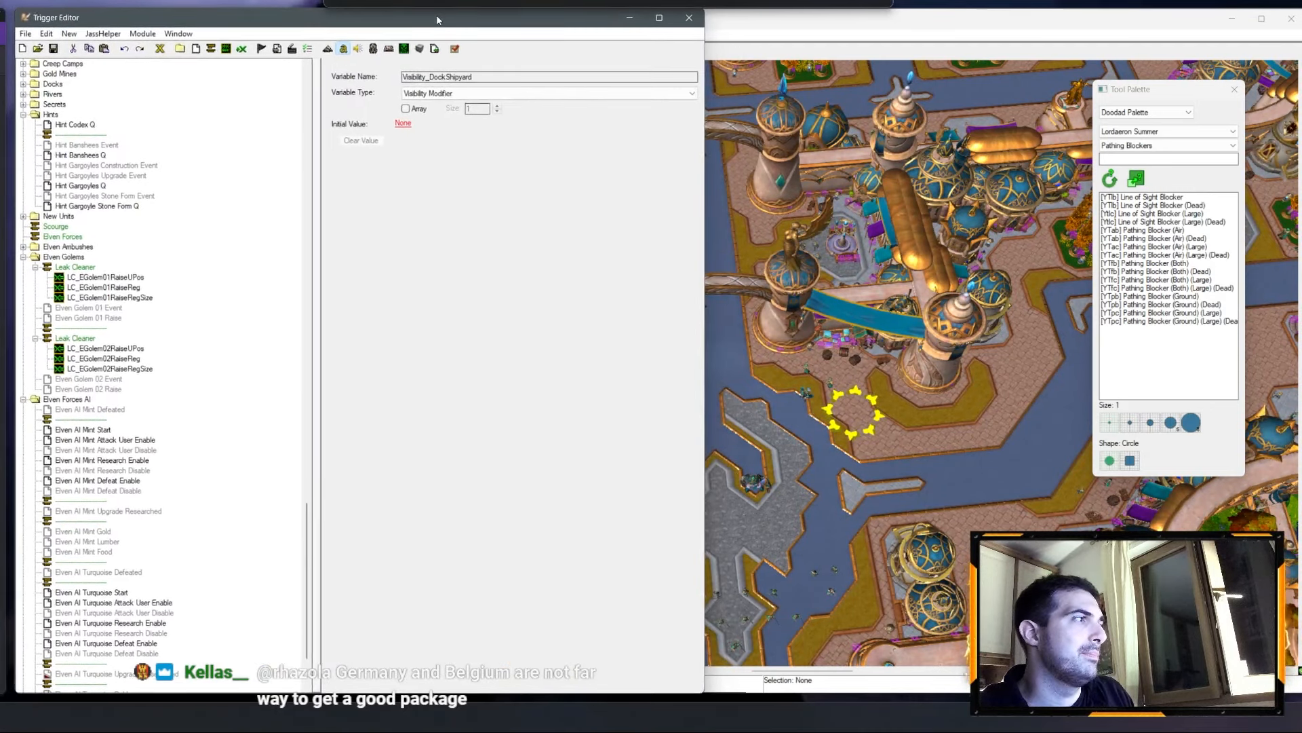
scroll(167, 244, up, 20)
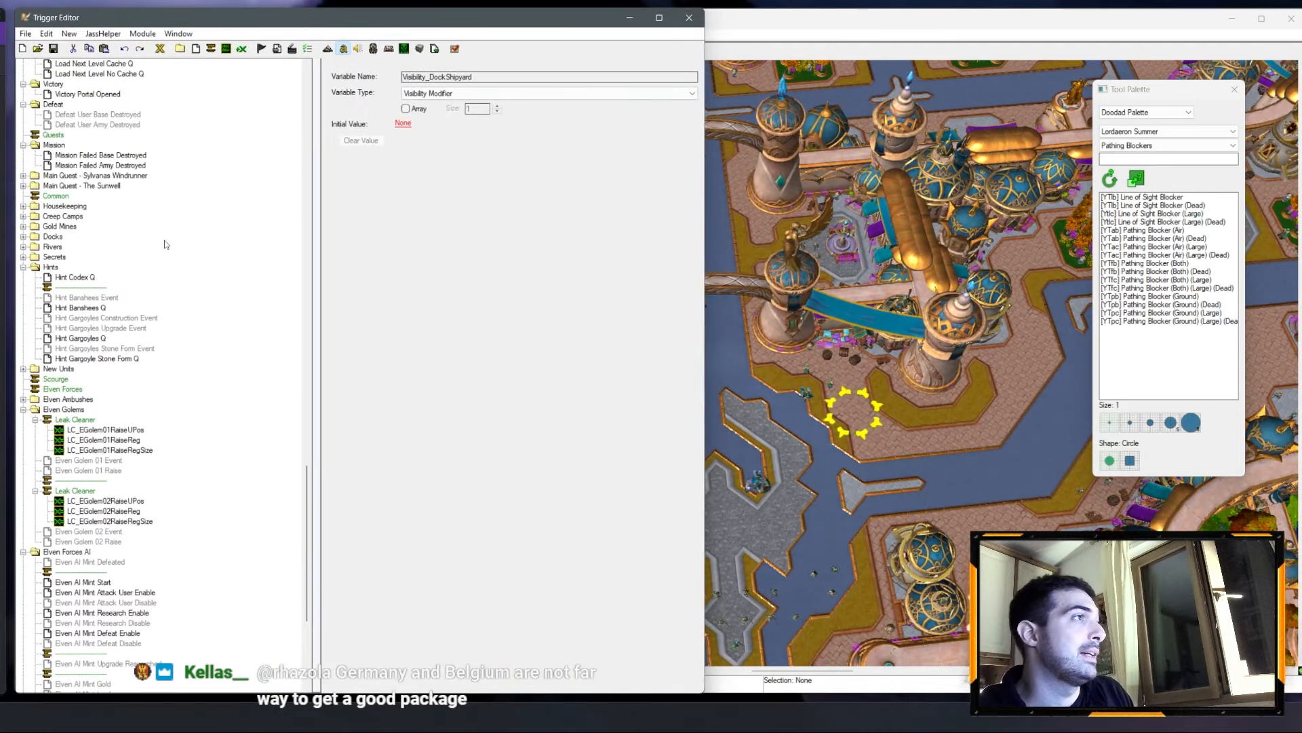
scroll(215, 259, up, 6)
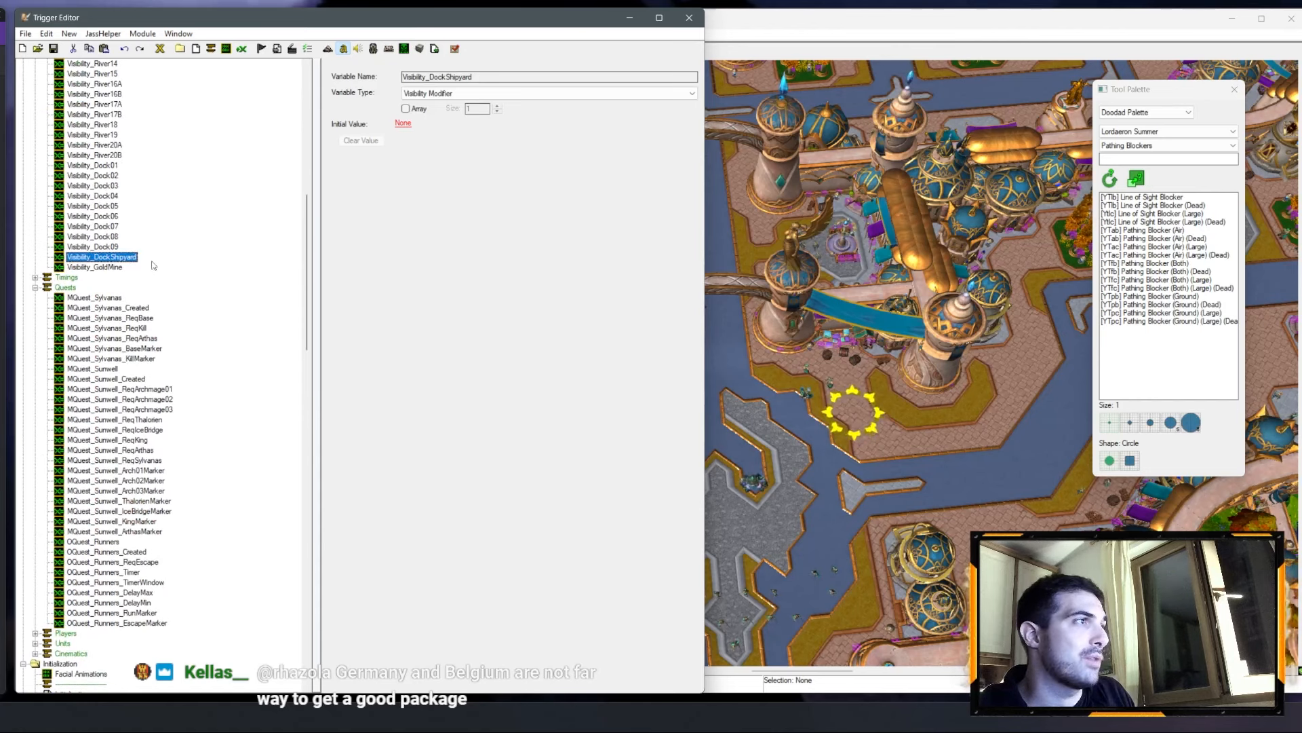
scroll(176, 238, up, 2)
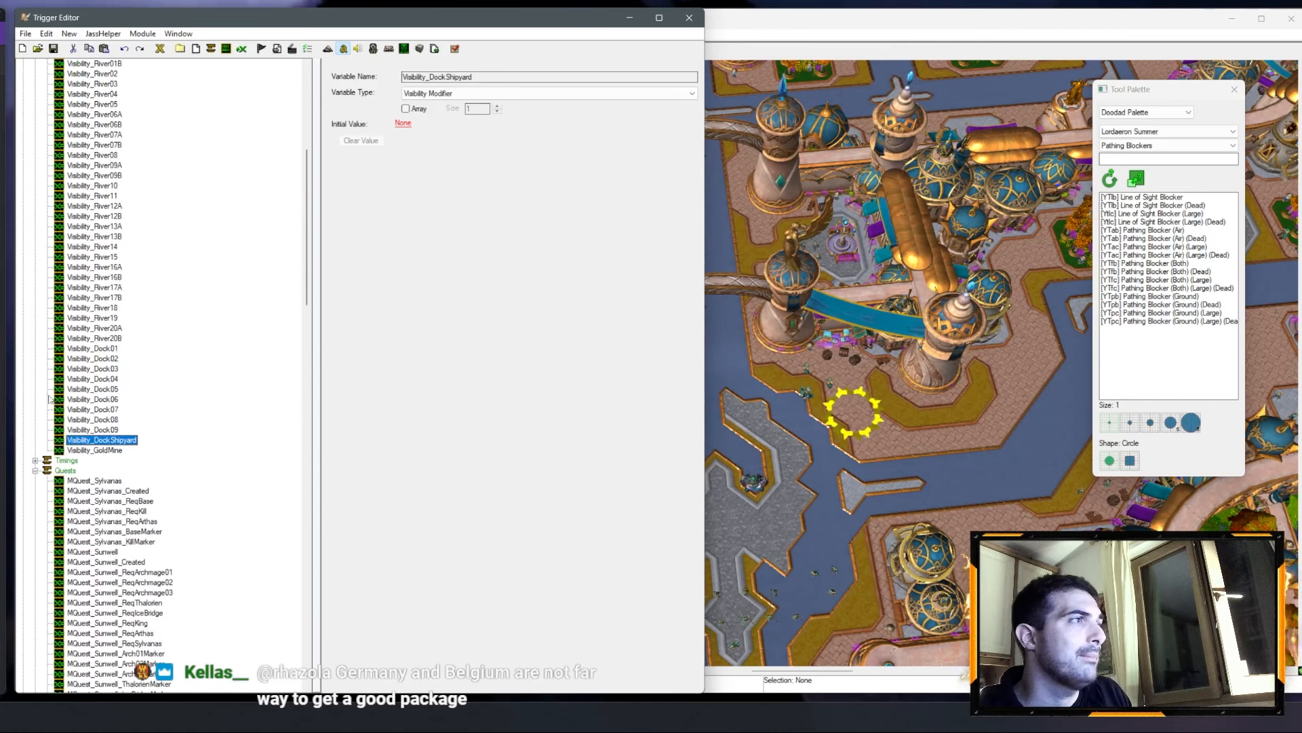
scroll(49, 398, down, 20)
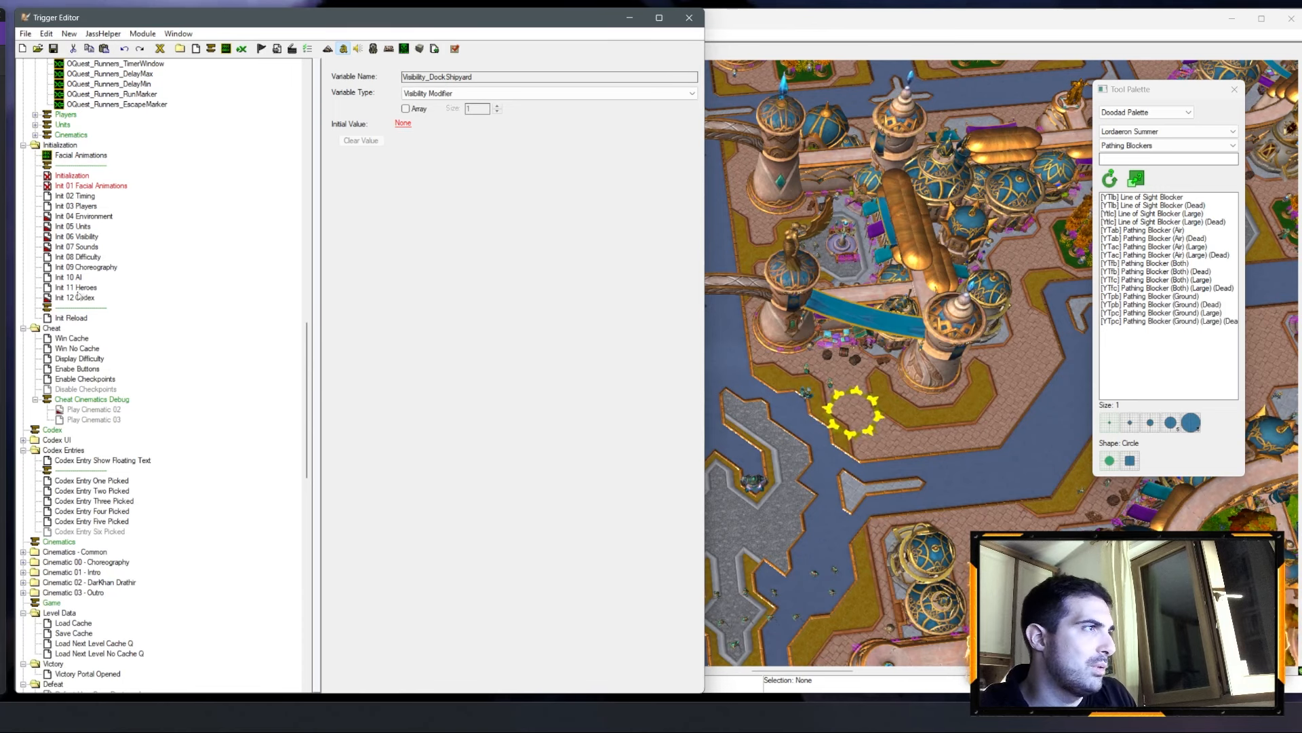
click(77, 236)
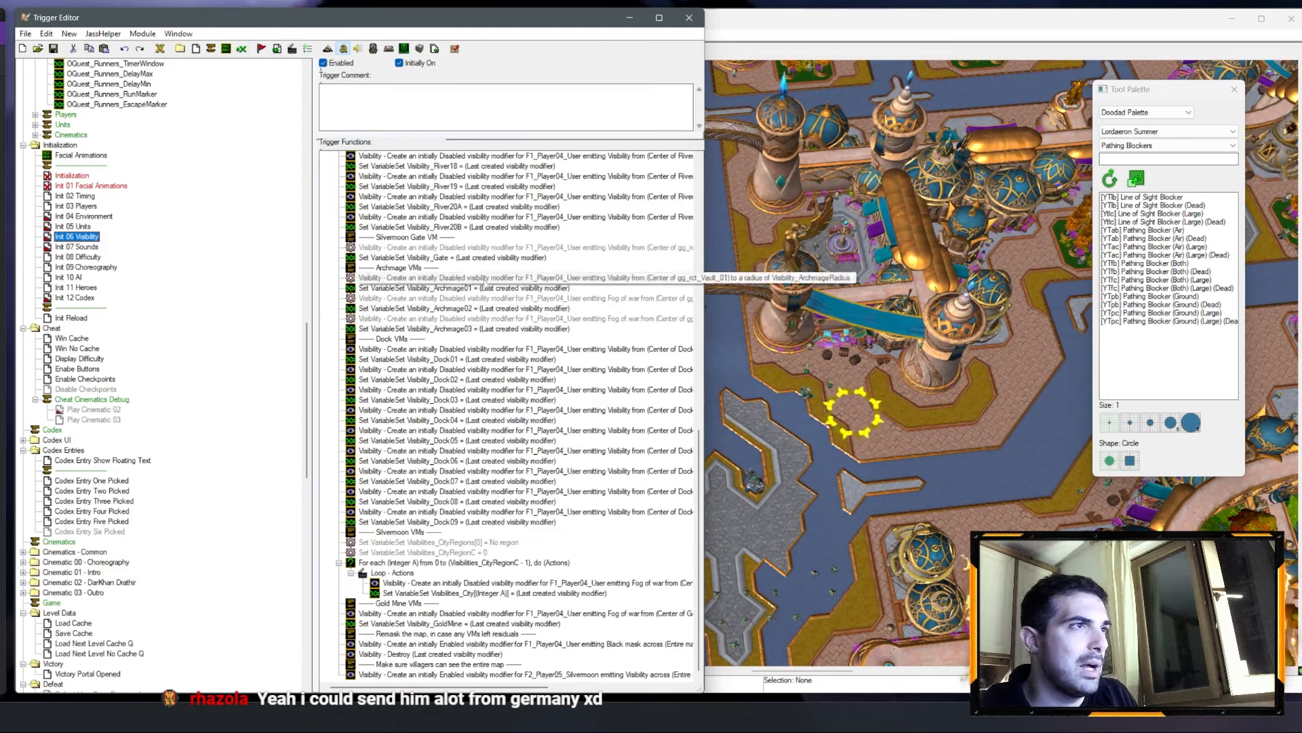
Step: Return to the terrain view at the eastern harbour district and switch the tool palette to the Region Palette
right_drag(796, 522, 186, 255)
right_drag(780, 231, 638, 376)
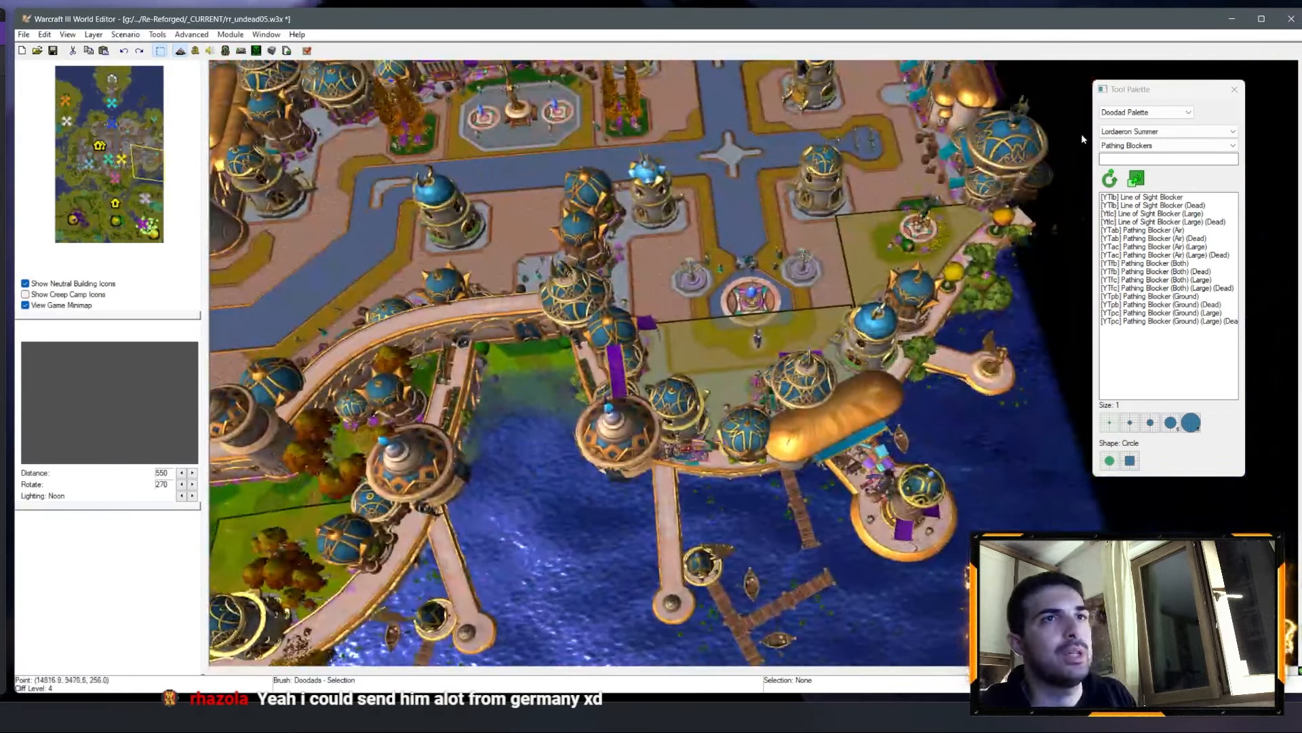
click(1139, 113)
click(1134, 147)
right_drag(911, 207, 774, 378)
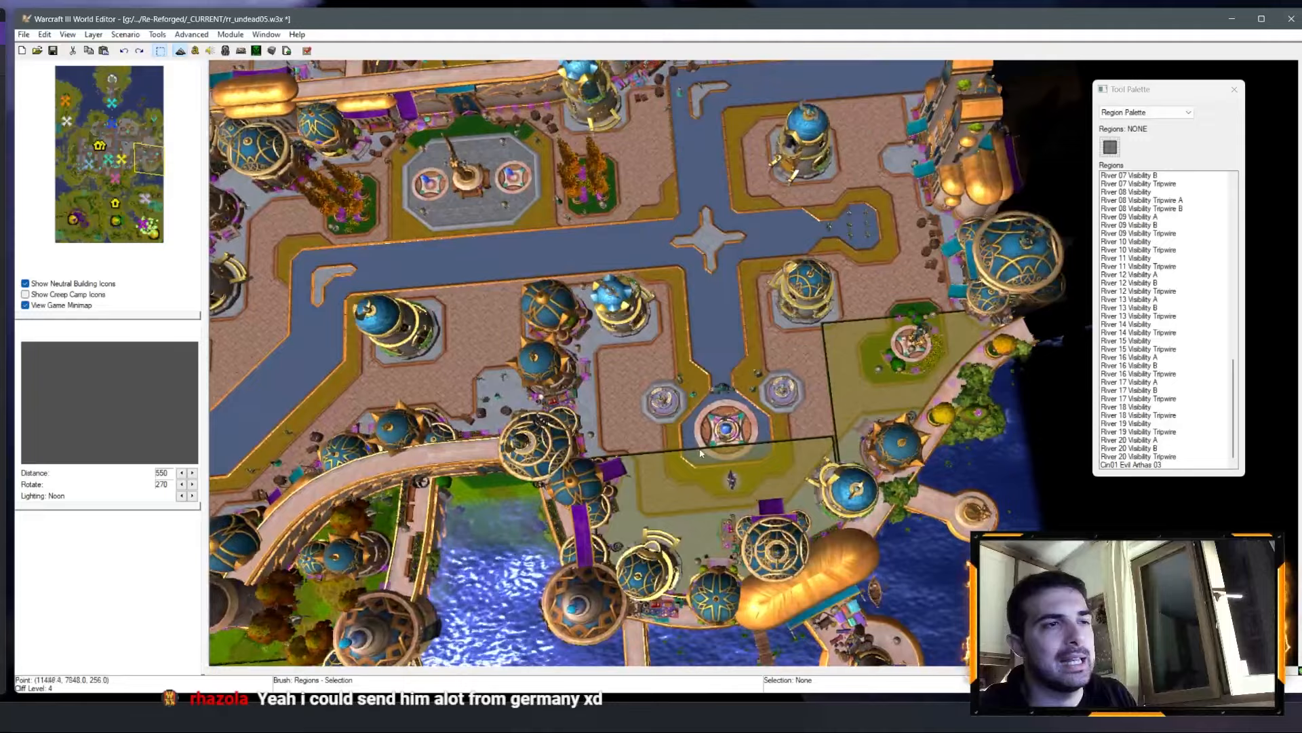
Step: Check the city's eastern edge and the circular fountain plaza above the harbour for existing regions
ctrl+right_drag(654, 386, 610, 553)
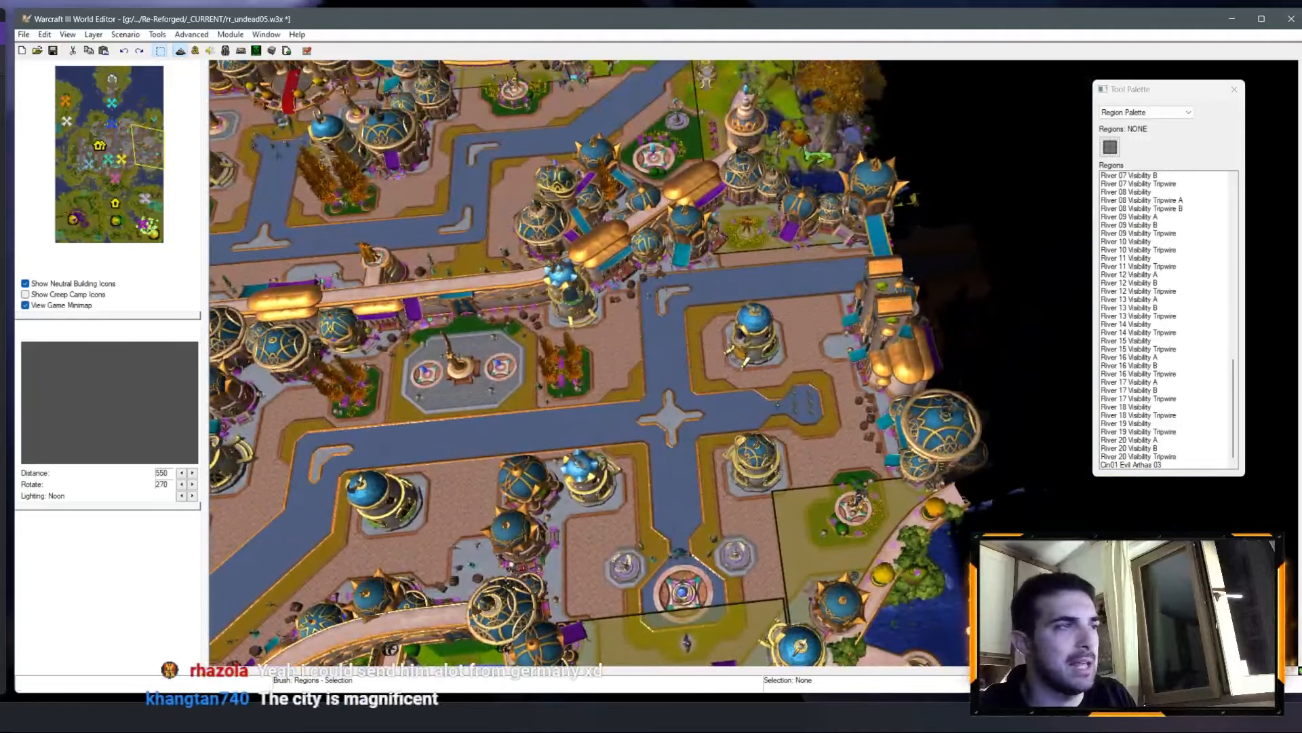
right_drag(741, 238, 665, 478)
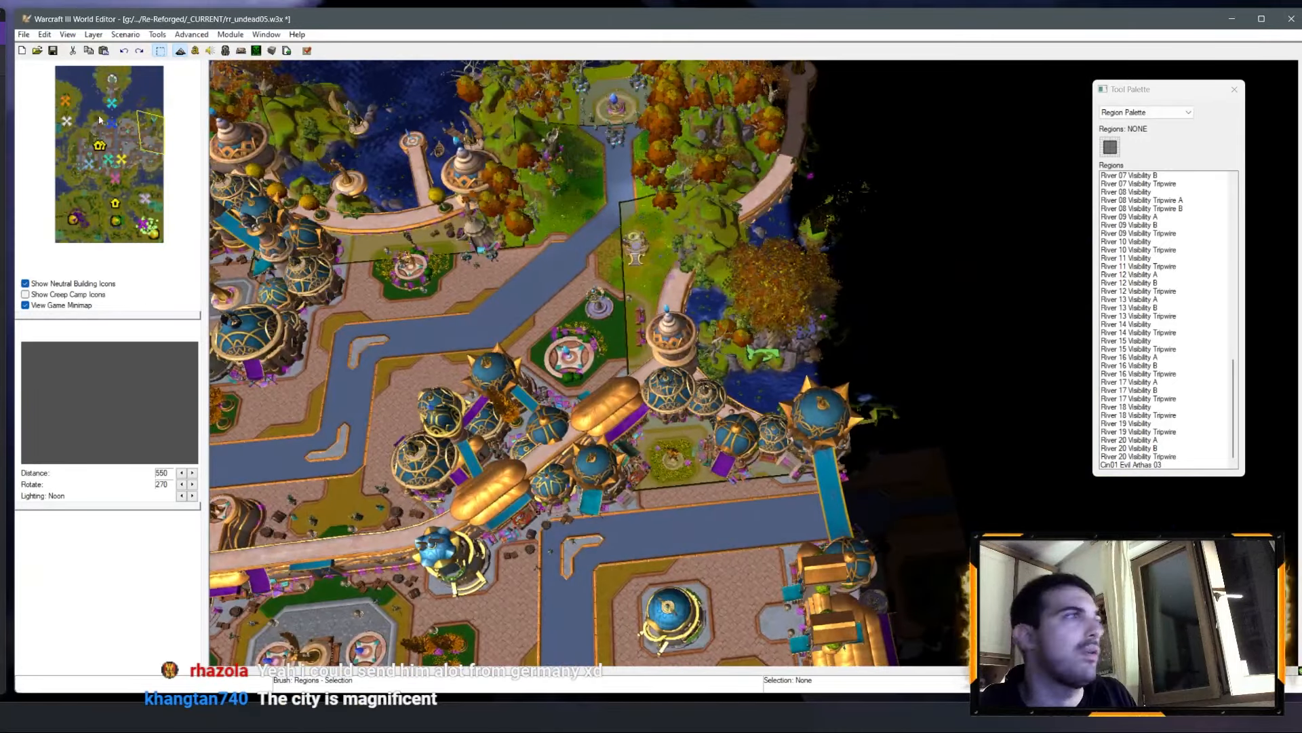
drag(136, 163, 137, 220)
right_drag(790, 397, 770, 353)
click(845, 385)
click(812, 364)
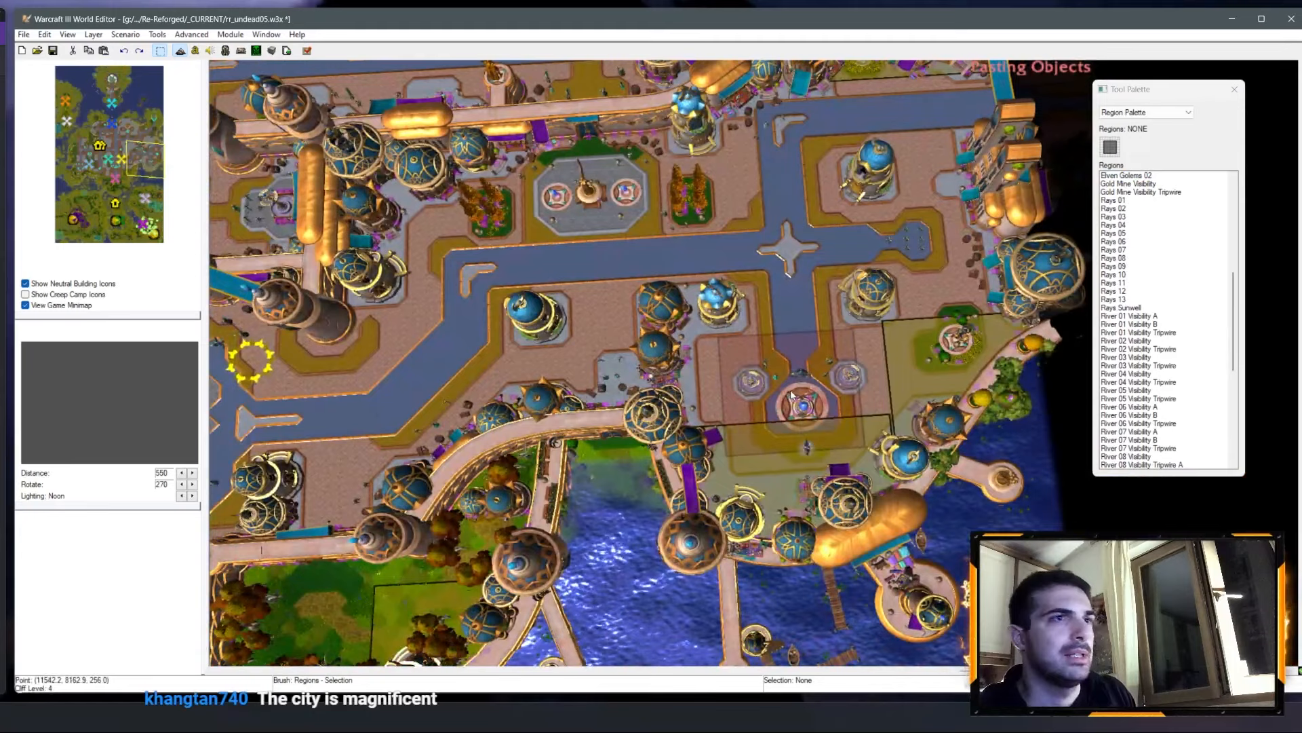
Step: Place the pasted copy of the Elven Golems 02 region over the circular fountain plaza above the harbour and shift it to cover the plaza's southern part
click(793, 396)
right_drag(795, 396, 772, 354)
scroll(775, 349, up, 3)
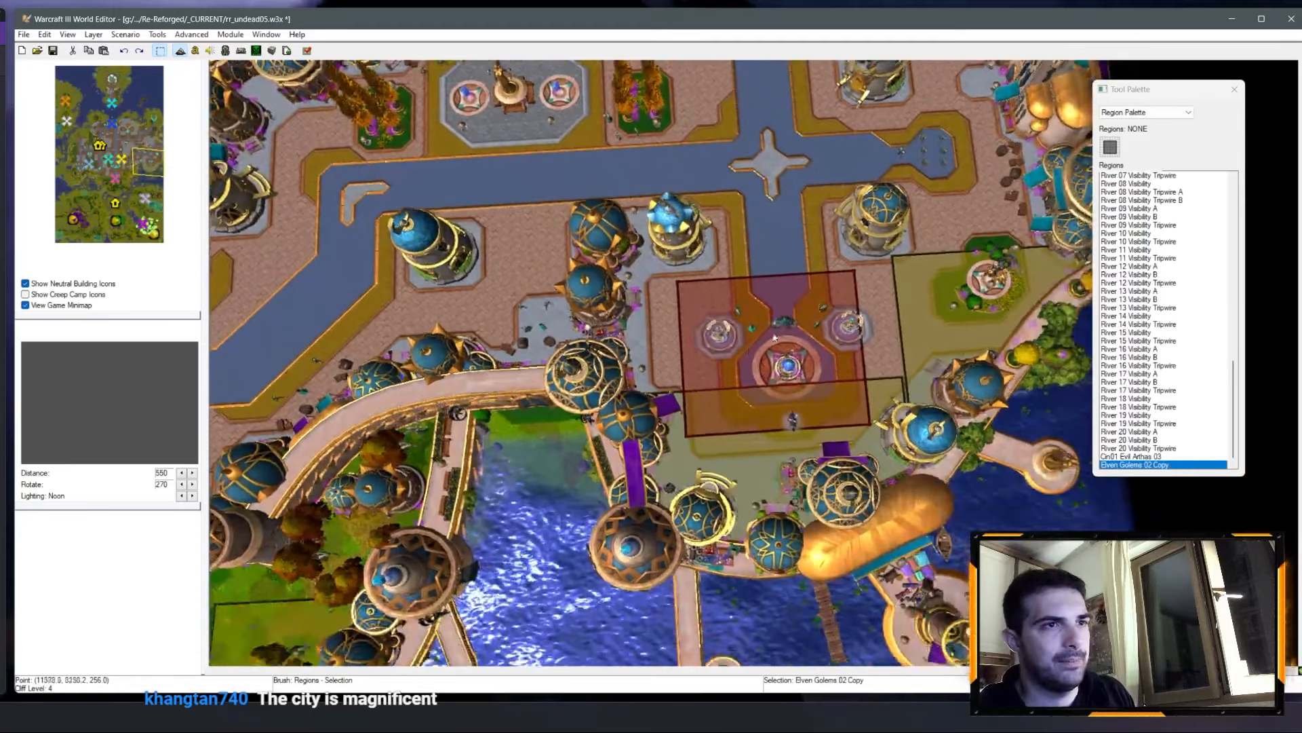
drag(781, 333, 788, 351)
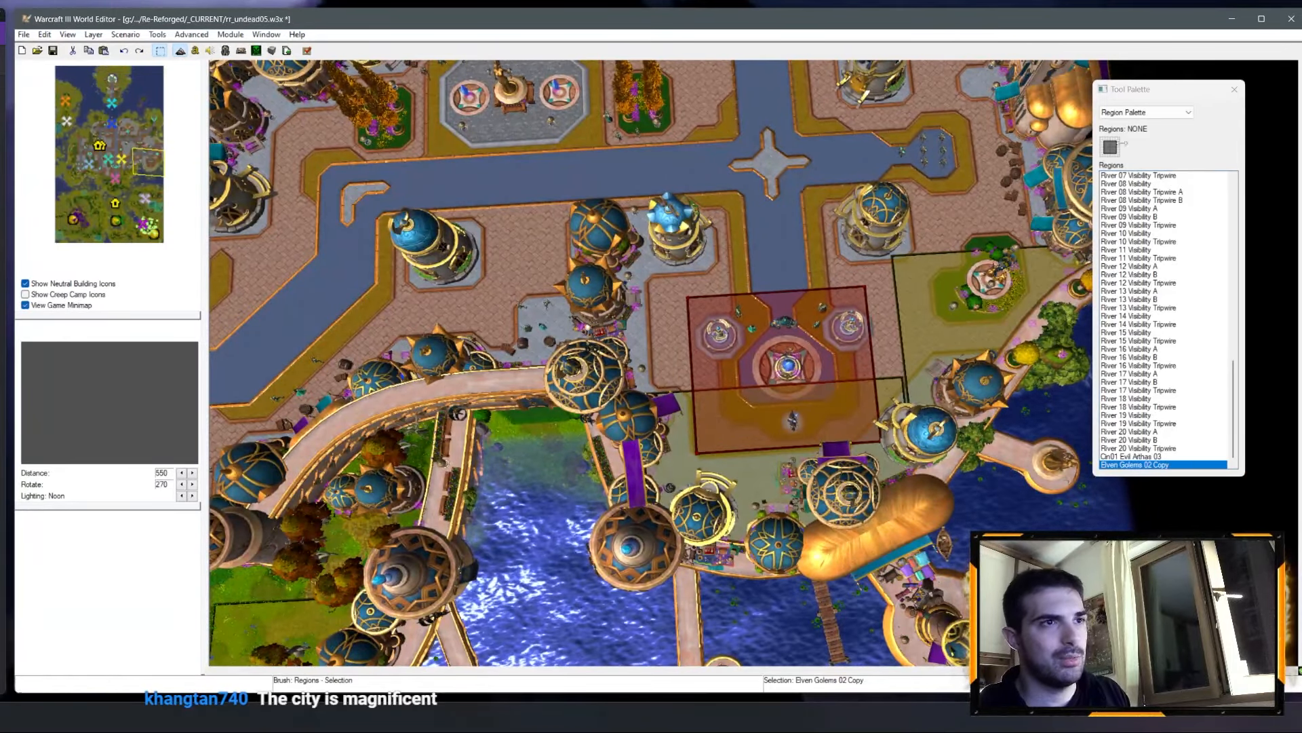
Step: Check the name of the unit standing south of the fountain through the Unit Palette and return to the Region Palette
click(1146, 113)
click(1139, 140)
double_click(793, 421)
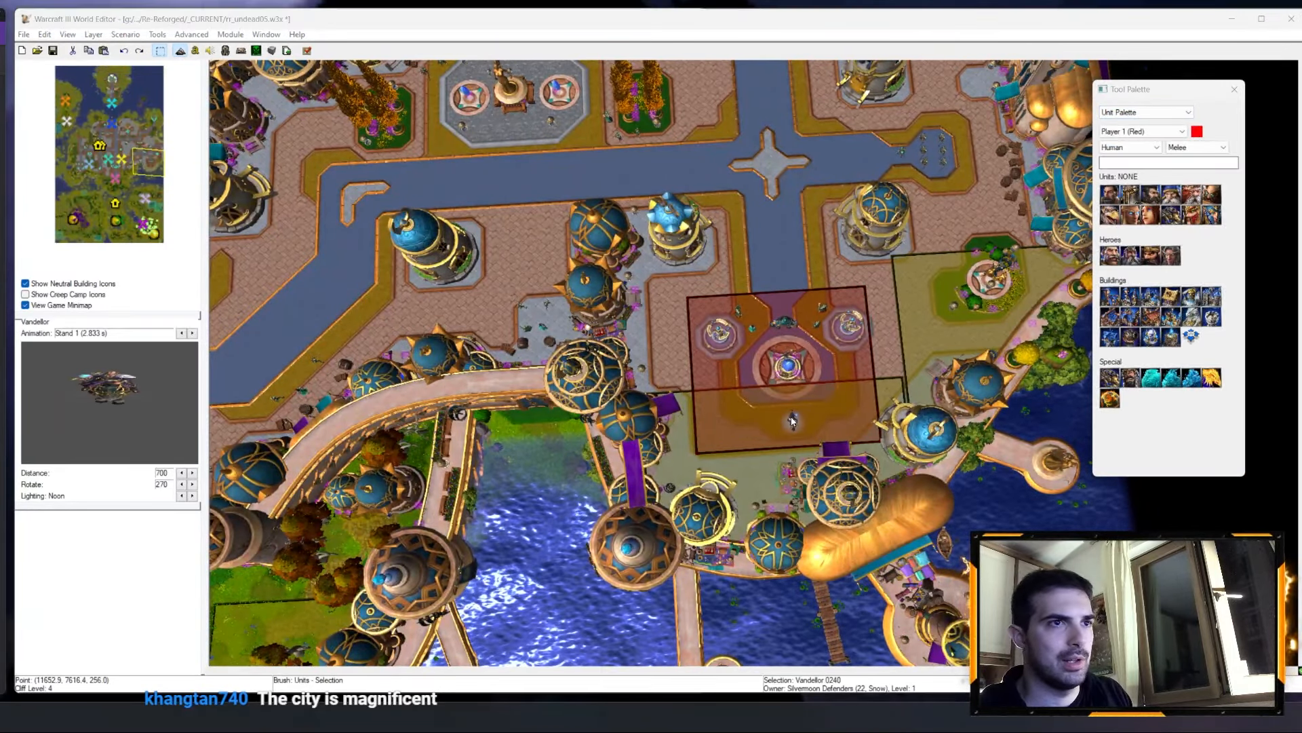
click(746, 456)
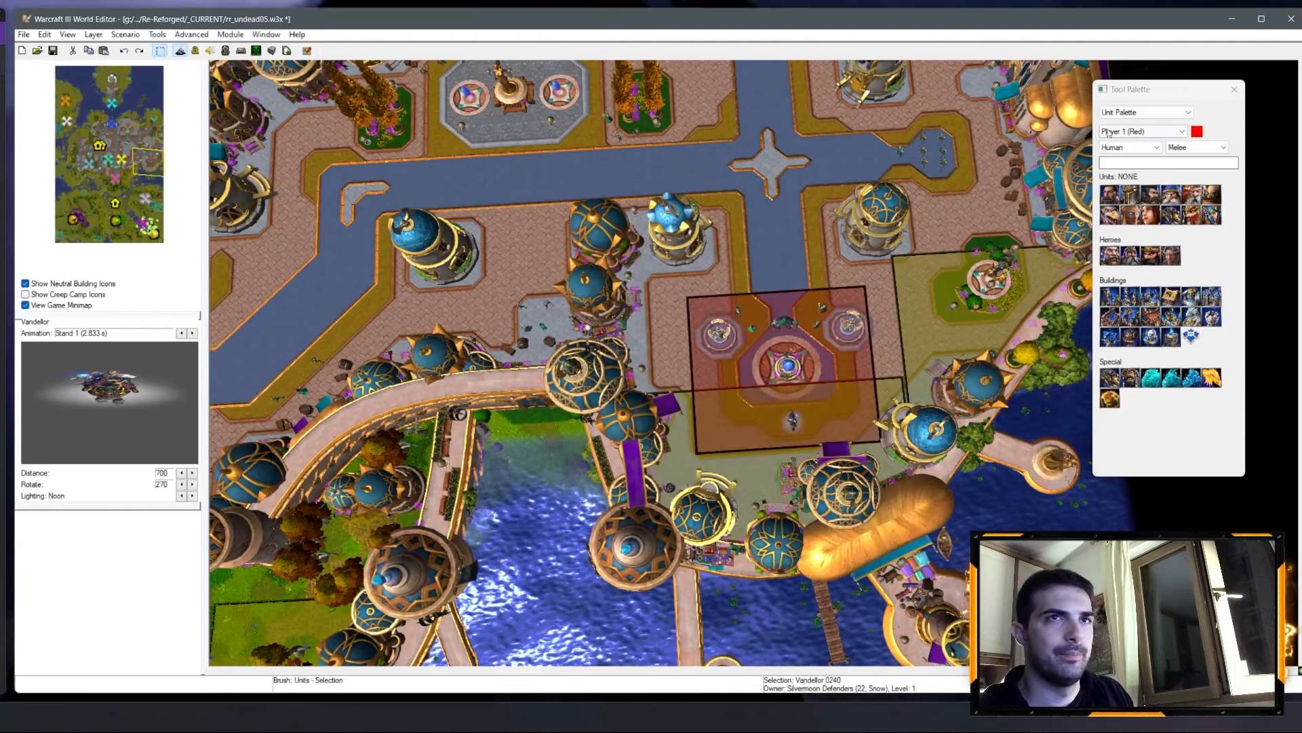
click(1127, 114)
click(1126, 148)
Step: Rename the fountain plaza's copied region to Archmage 01 Vandellor and change its colour to Red
double_click(760, 329)
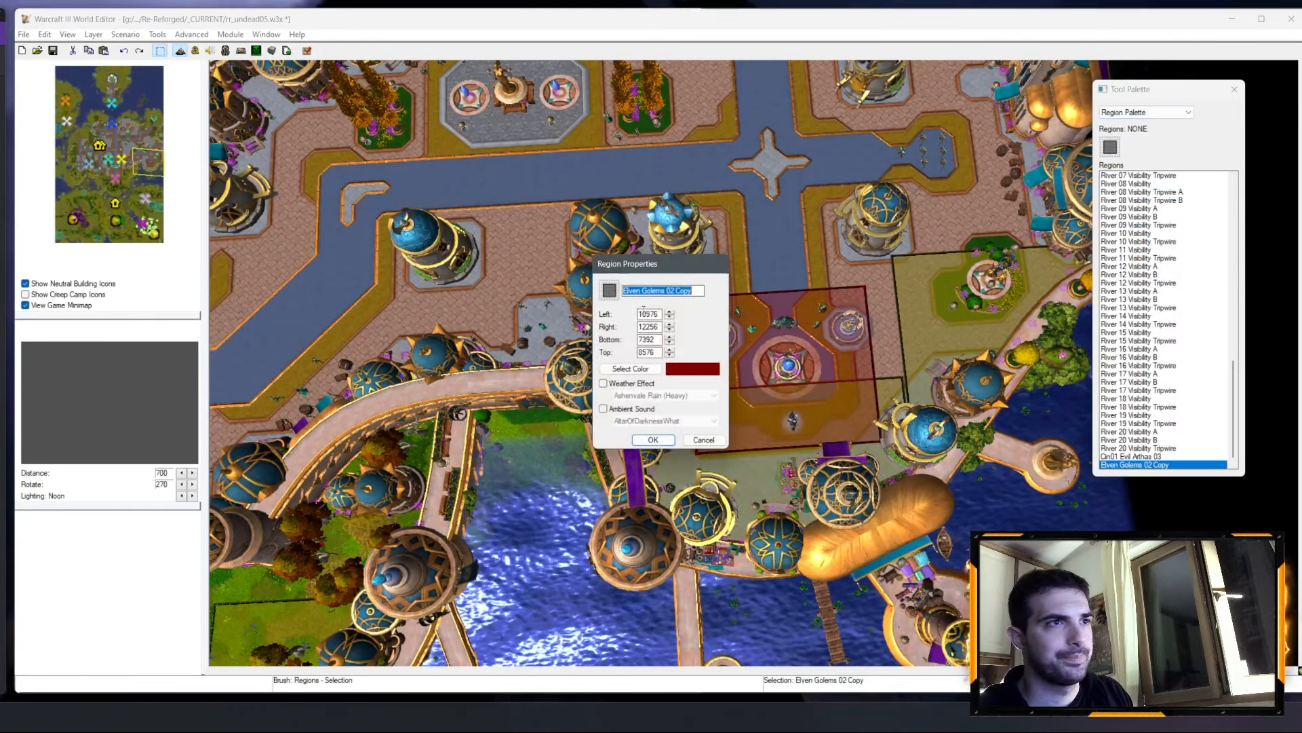
text(Archmage)
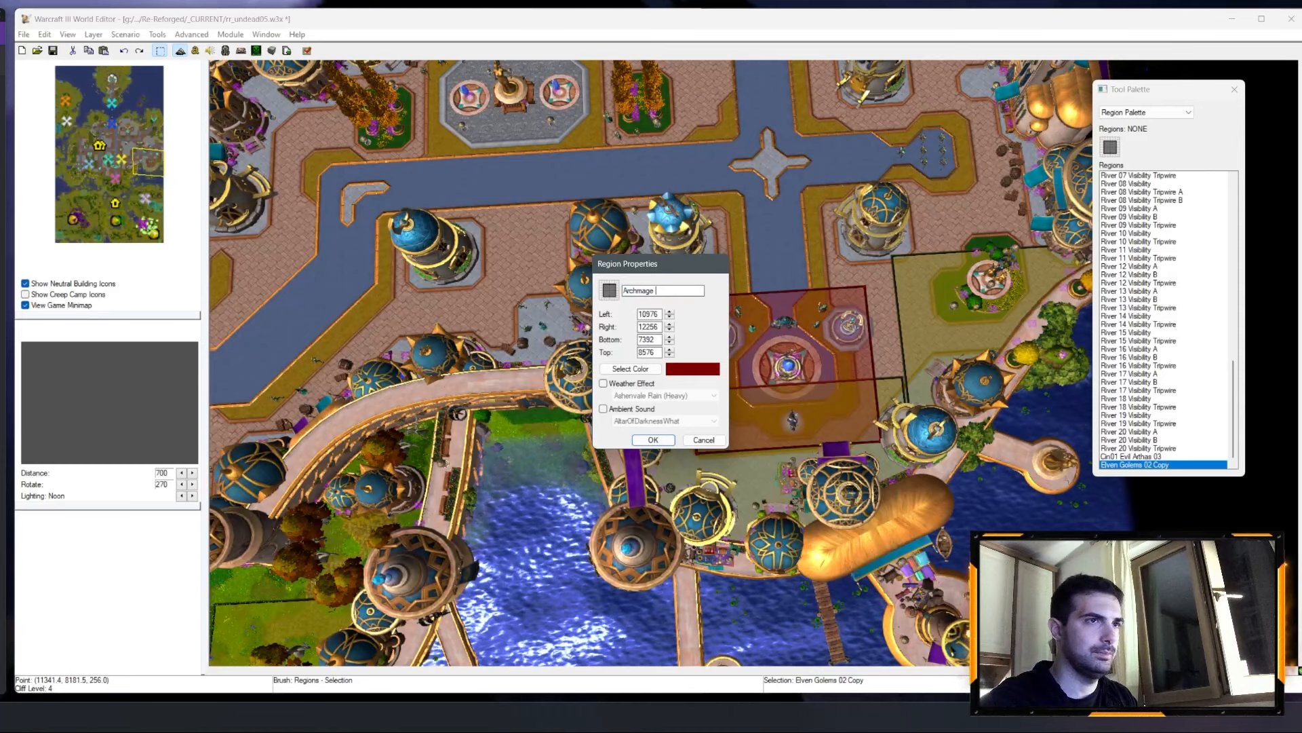
text( 01 Vandellor)
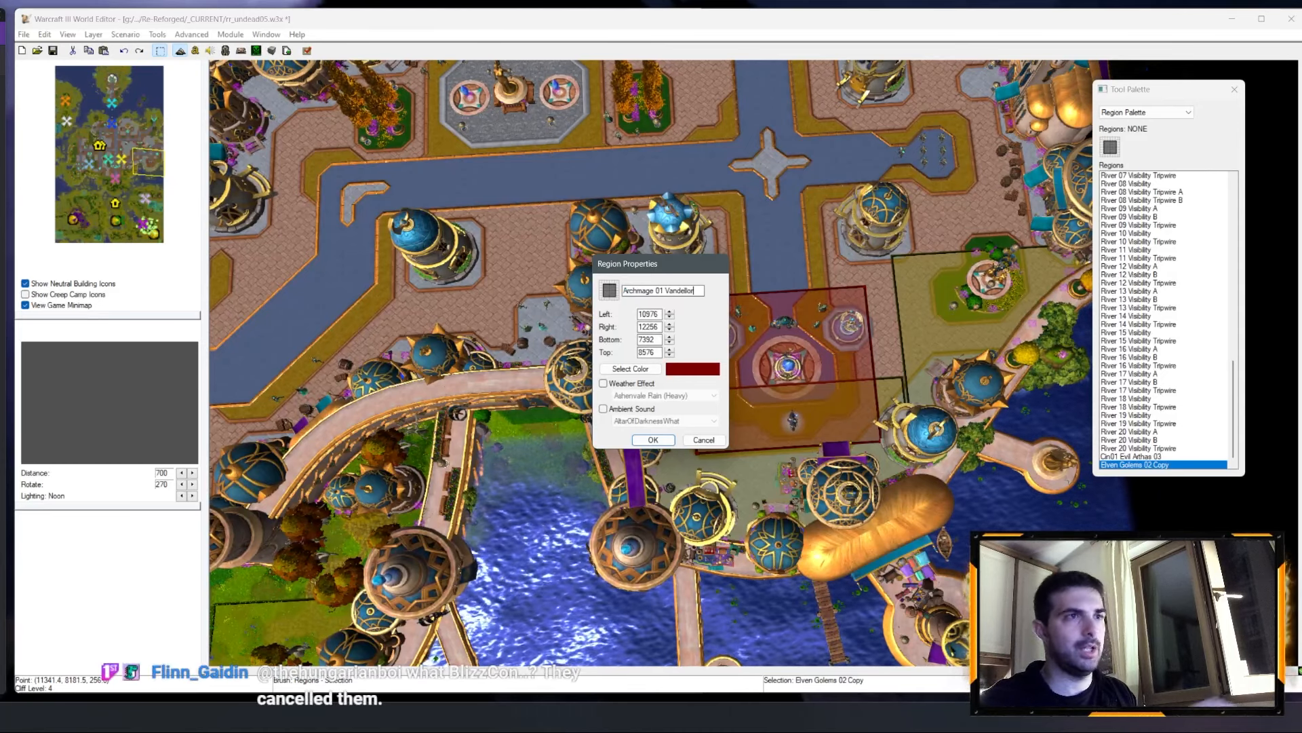
click(631, 368)
click(662, 331)
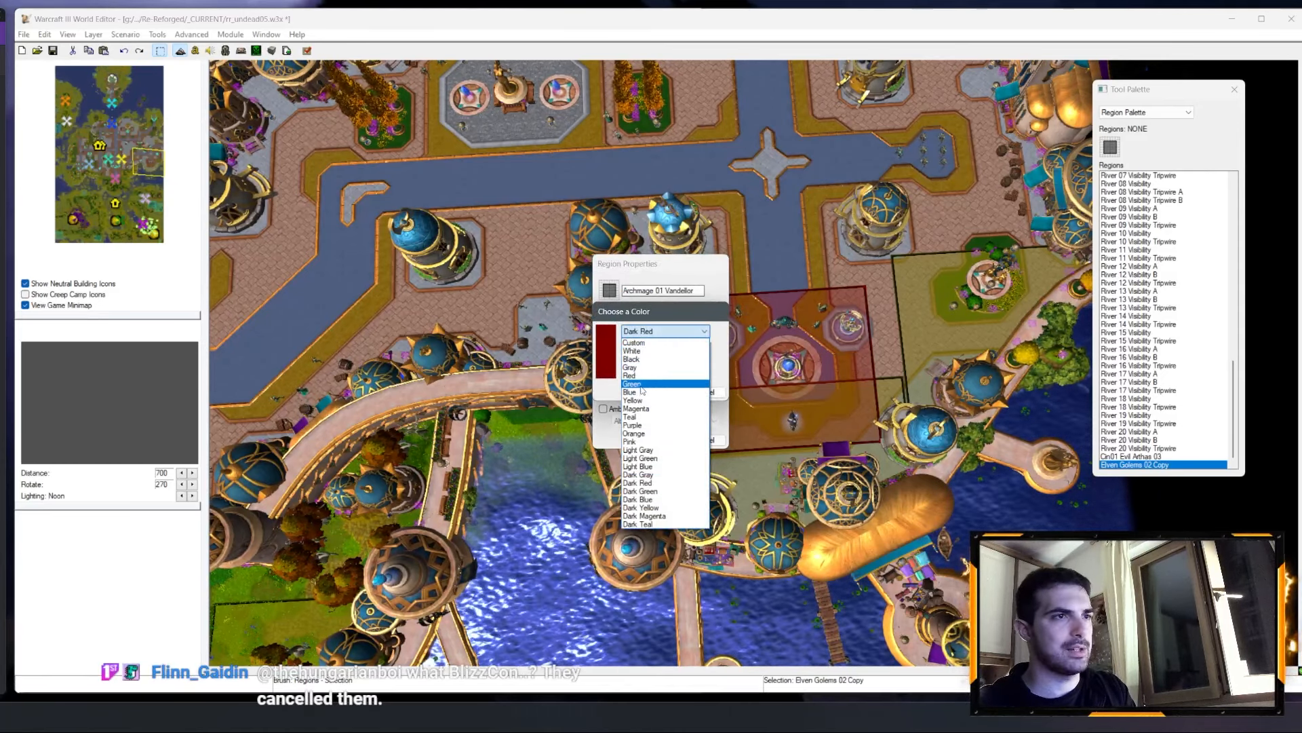
click(630, 375)
click(672, 393)
click(655, 441)
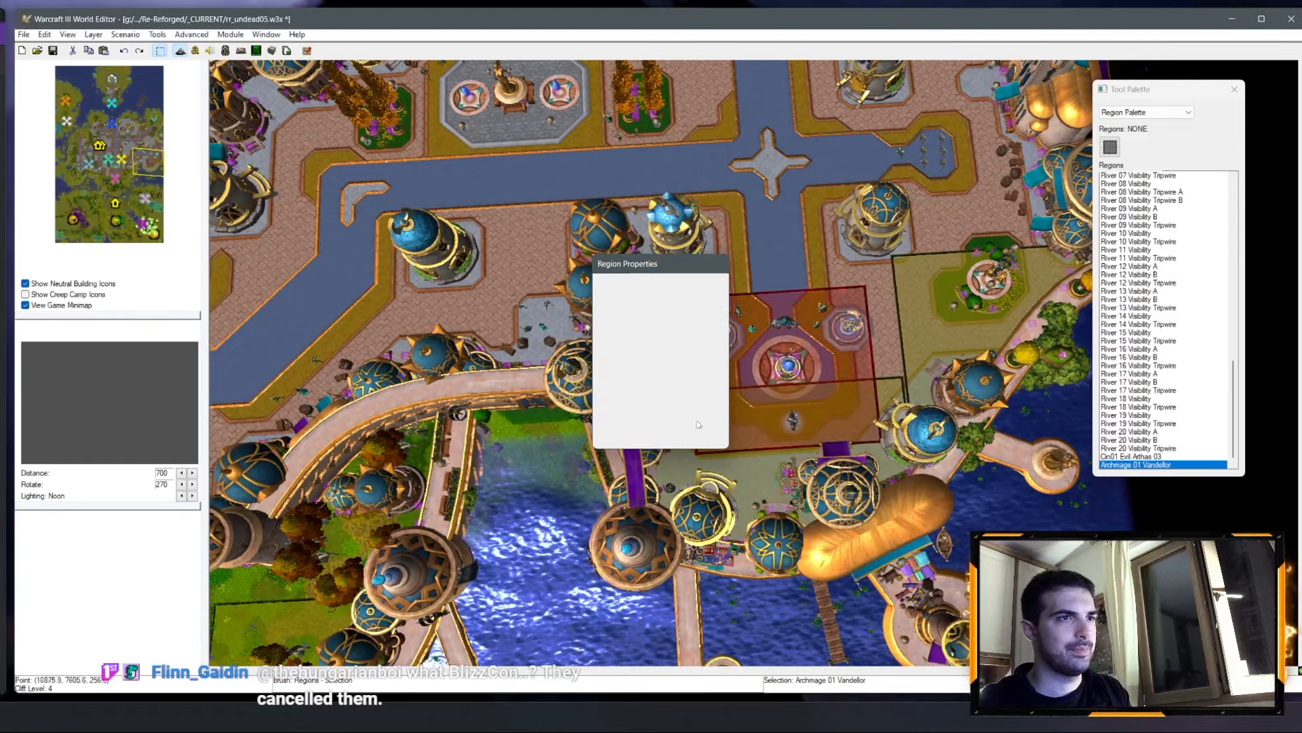
Step: Paste a copy of the Archmage 01 Vandellor region over the octagonal plaza in the city's western gardens
right_drag(751, 166, 752, 367)
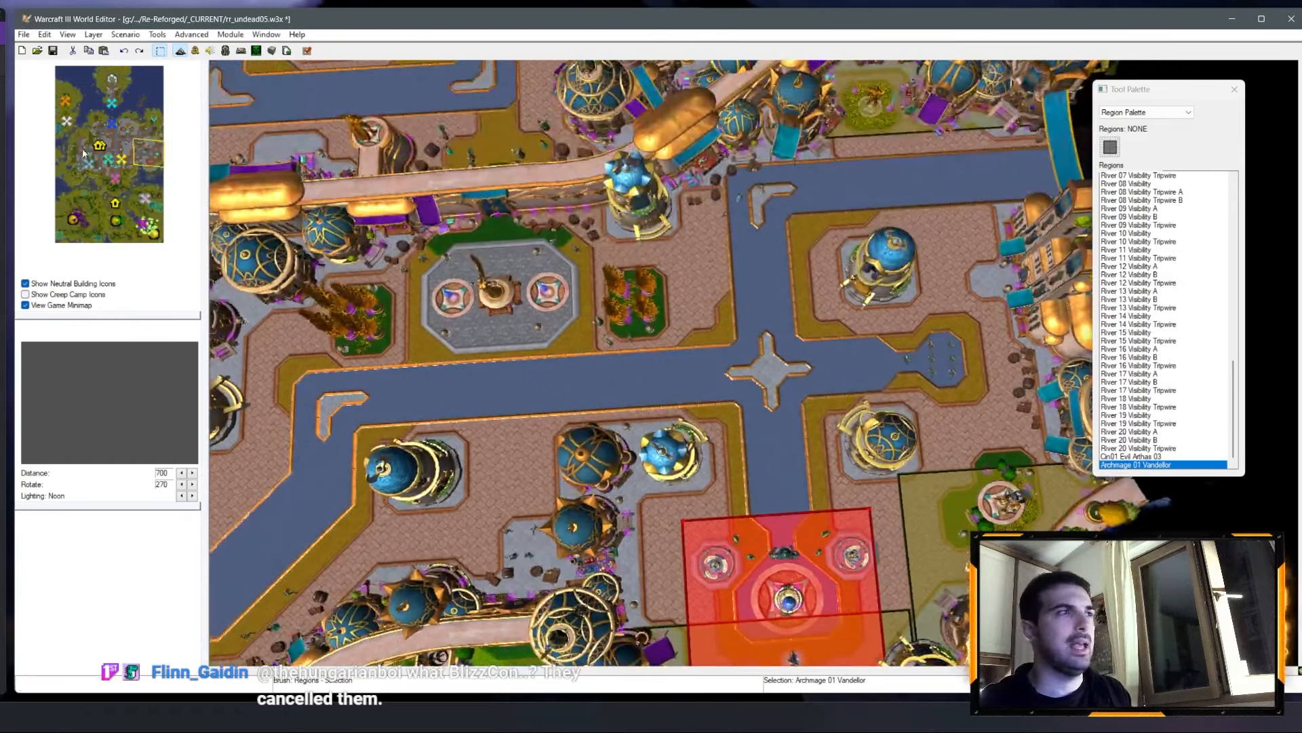
click(83, 172)
right_drag(736, 254, 751, 300)
key(ctrl+v)
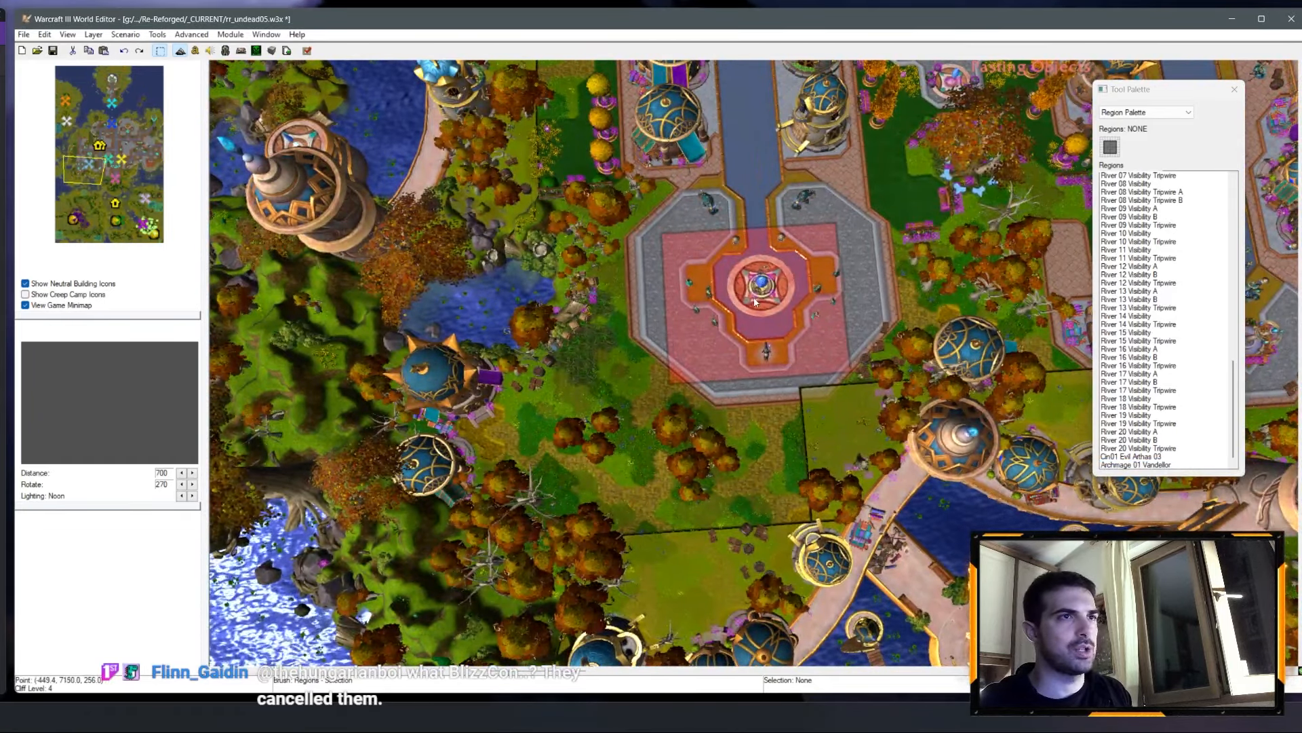
click(759, 302)
Step: Rename the region copy on the western octagonal plaza to Archmage 02 Liadrin
right_click(1207, 462)
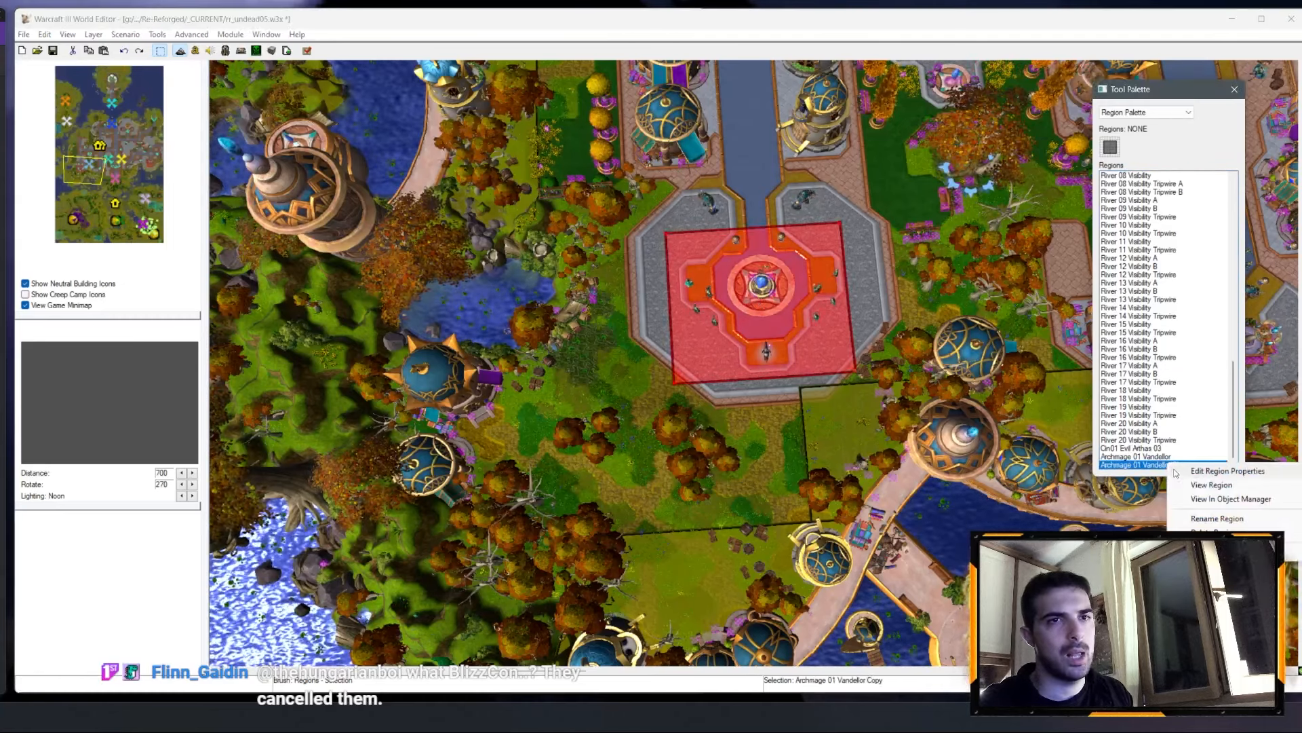
click(1215, 431)
text(2 Liadrin)
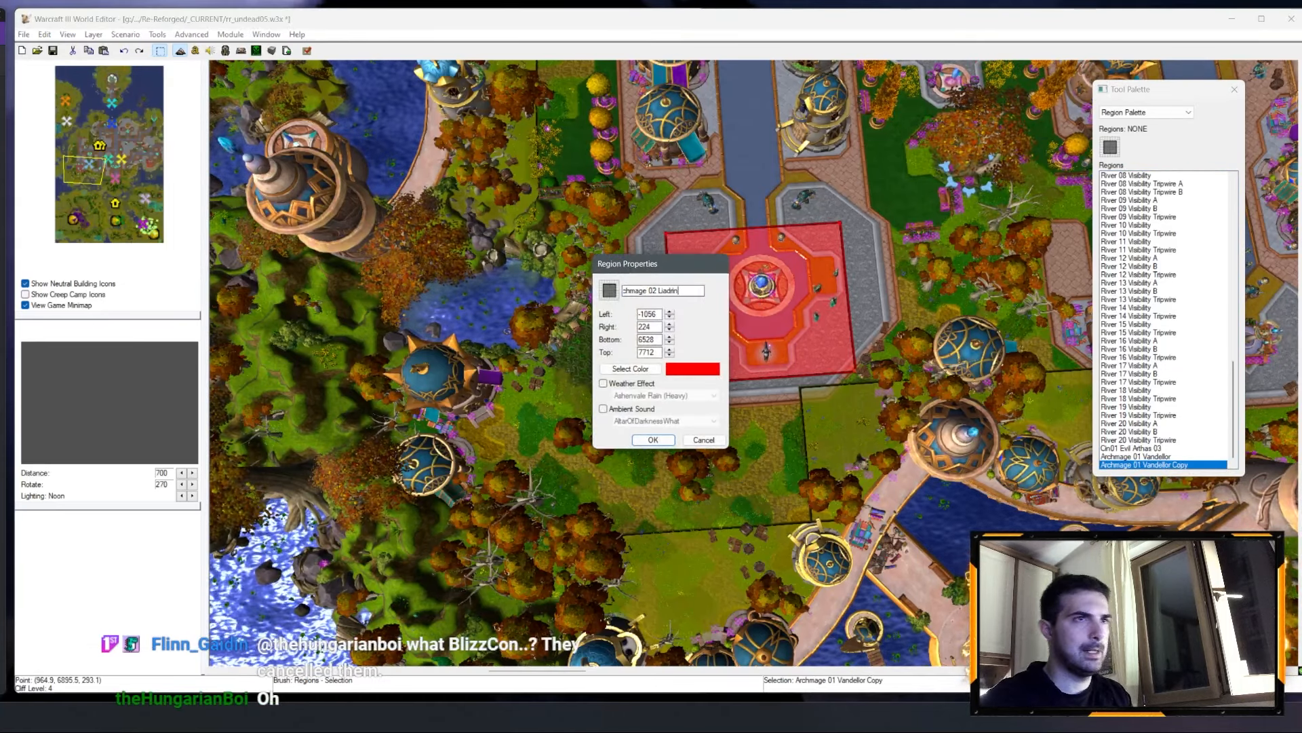
key(Return)
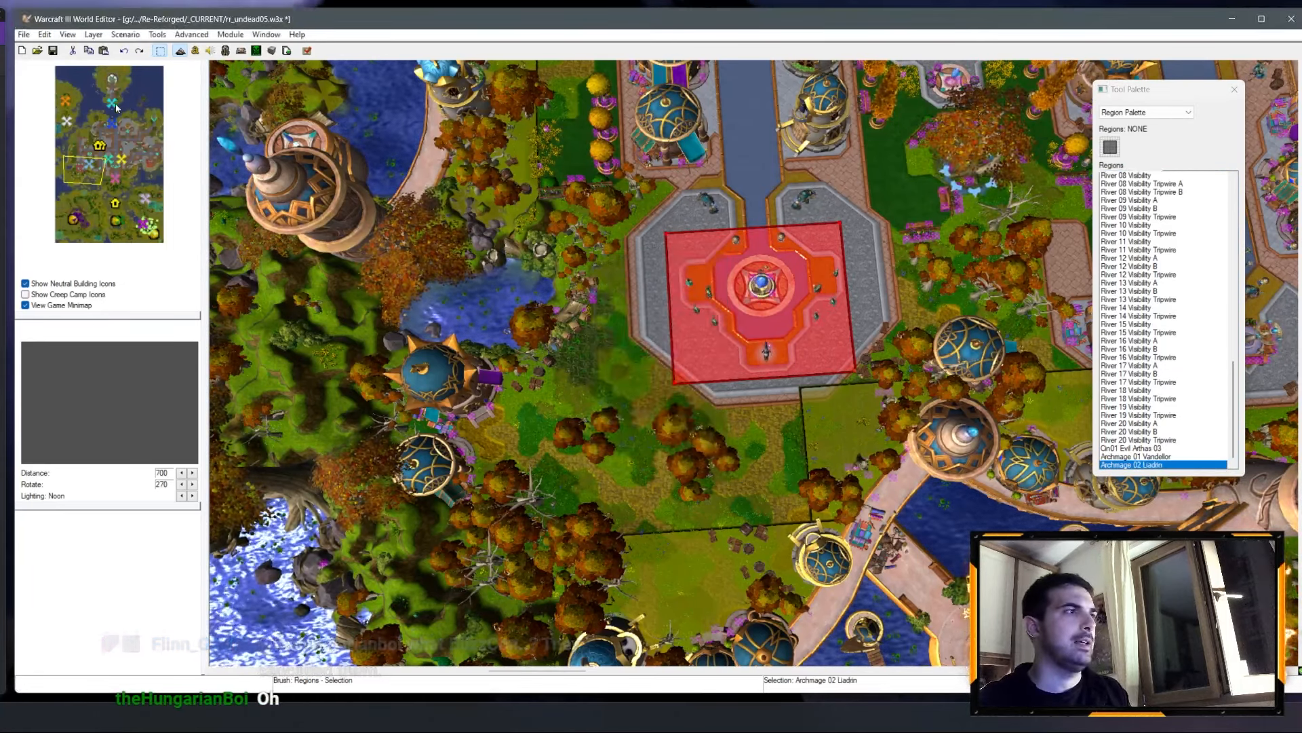
Step: Paste another region copy over the octagonal plaza on the northeastern shore and rename it Archmage 03 Belovir
click(149, 122)
right_drag(965, 242, 799, 410)
key(ctrl+v)
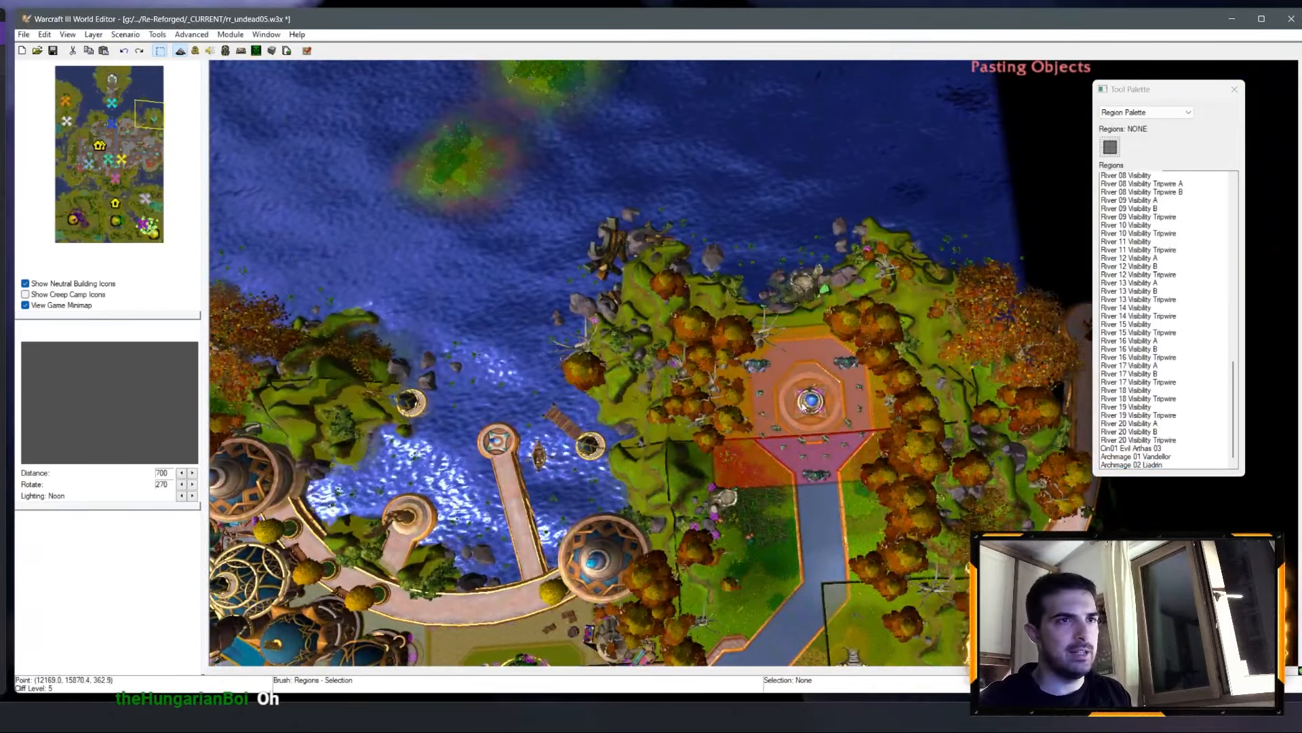
click(801, 407)
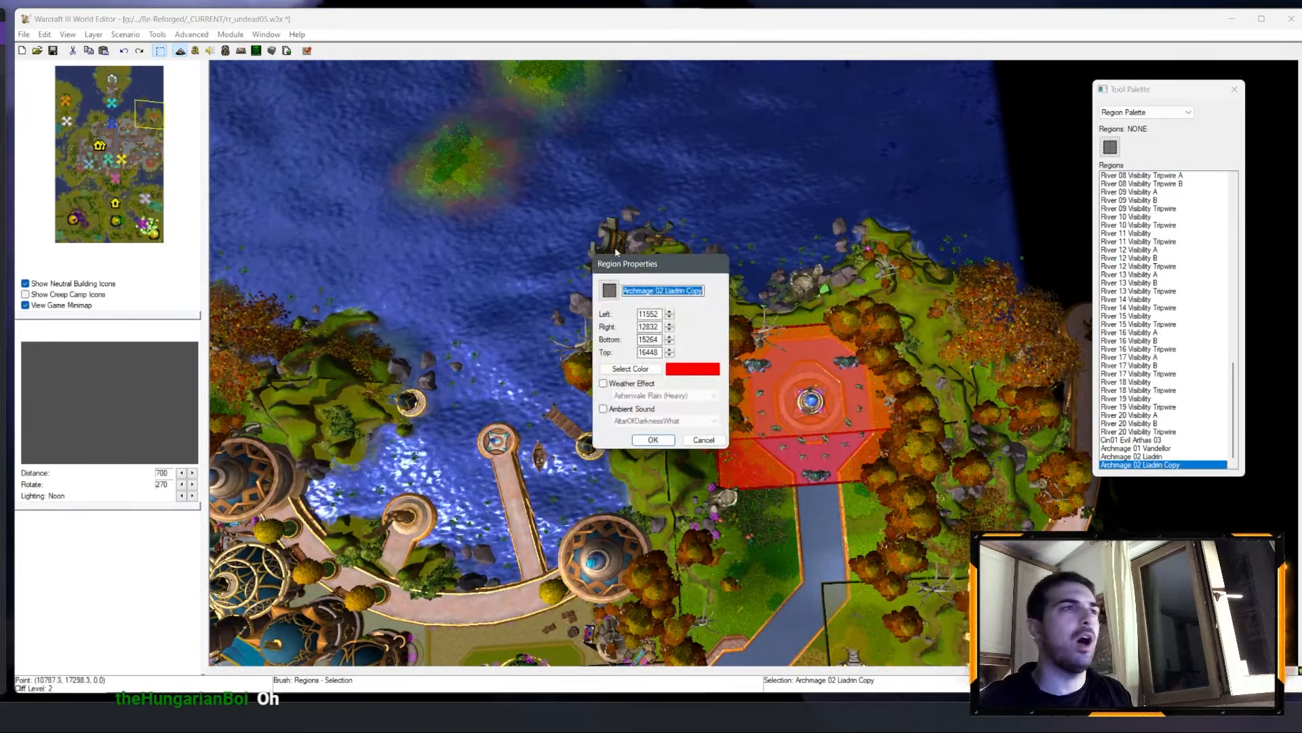
text(3 Belovir)
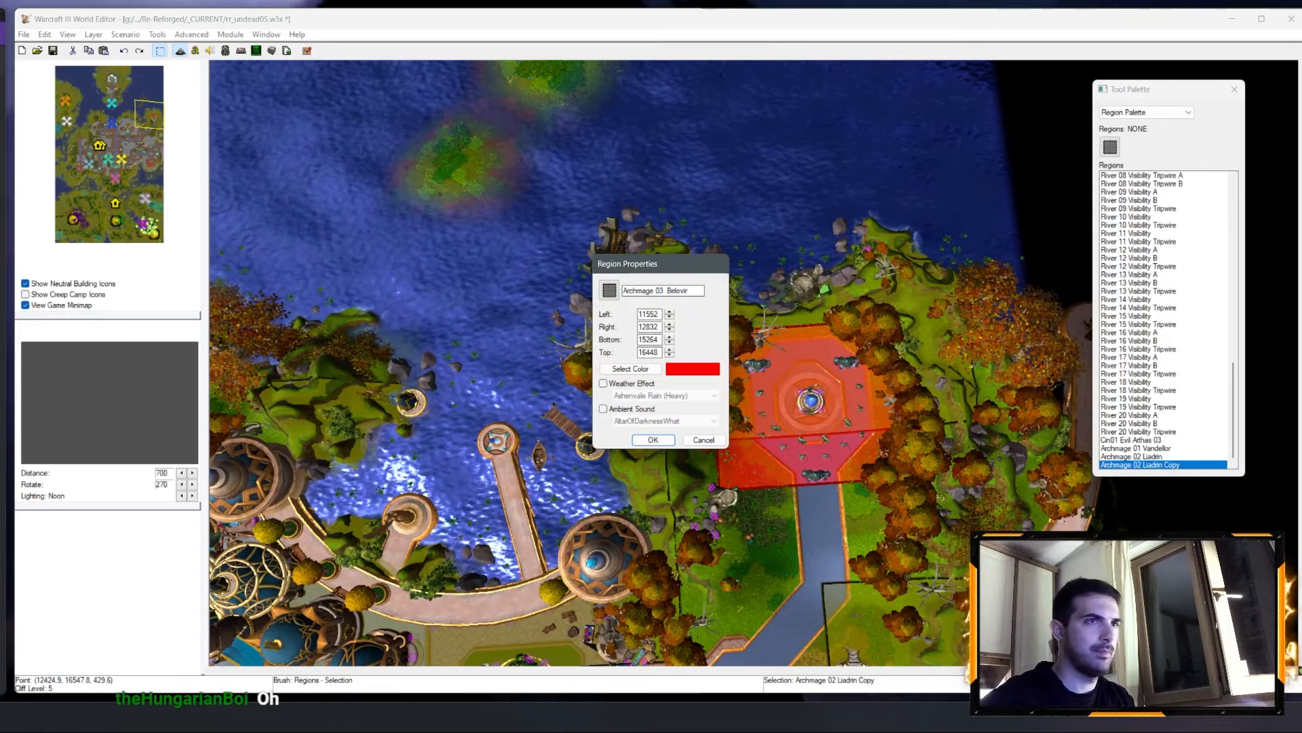
key(Return)
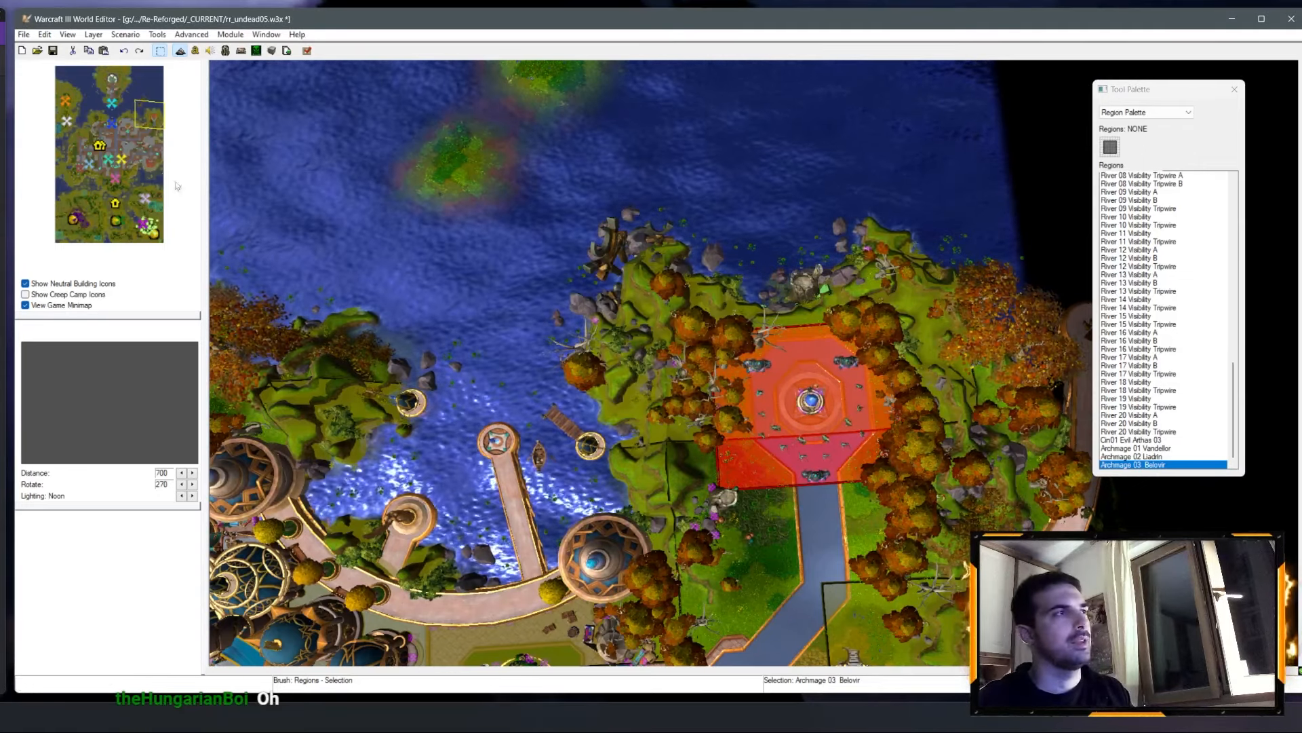
click(112, 153)
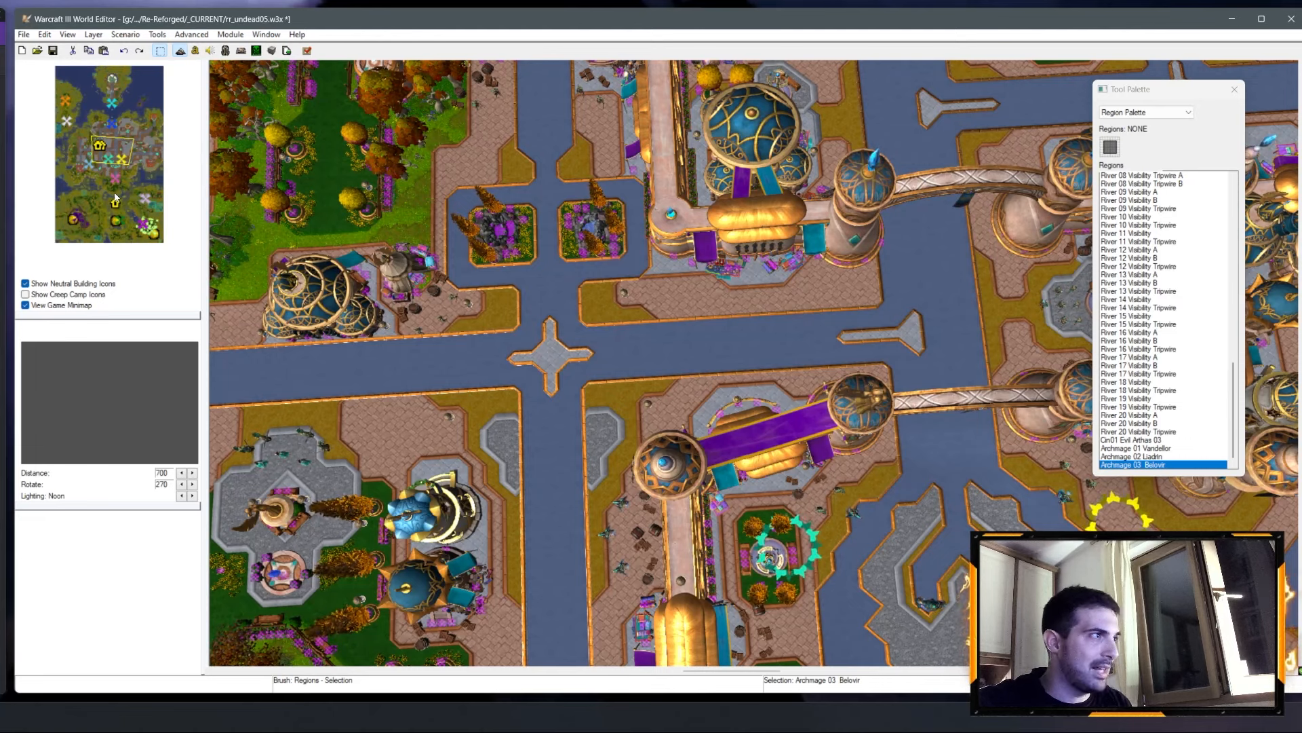
click(151, 157)
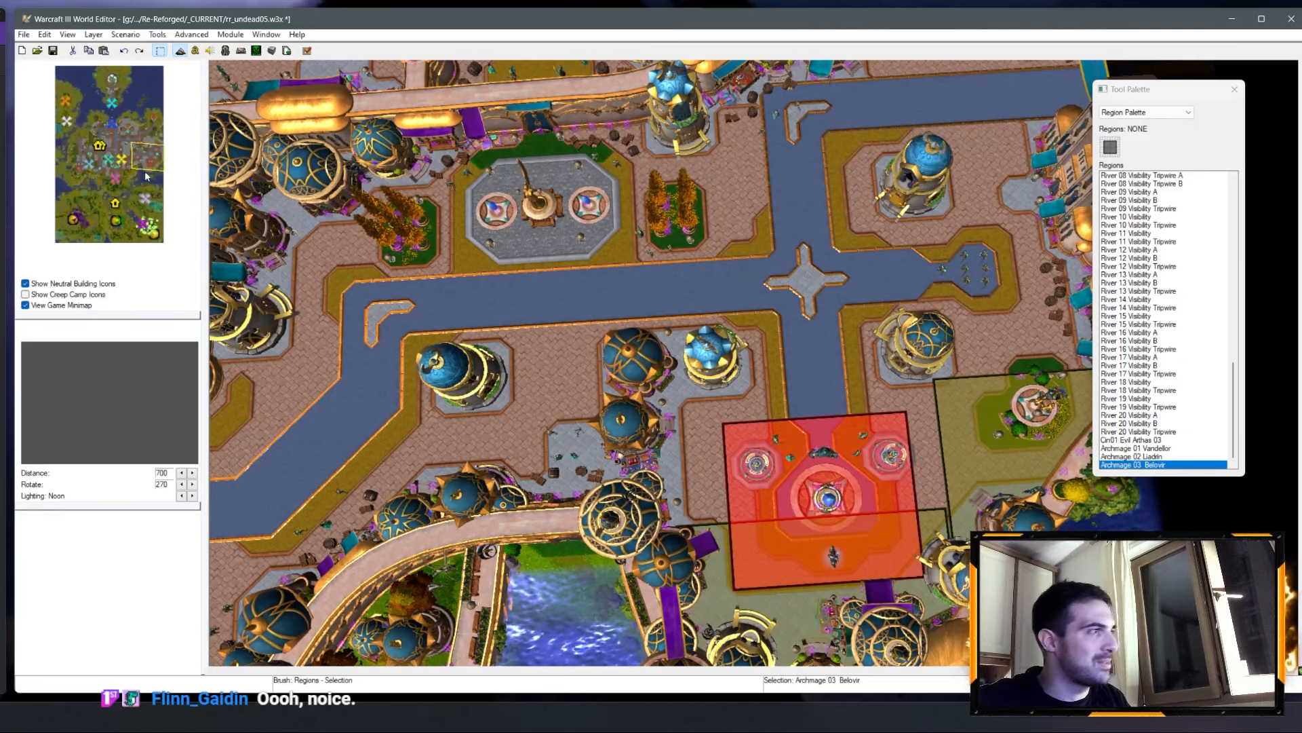
drag(123, 165, 109, 144)
right_drag(626, 251, 553, 294)
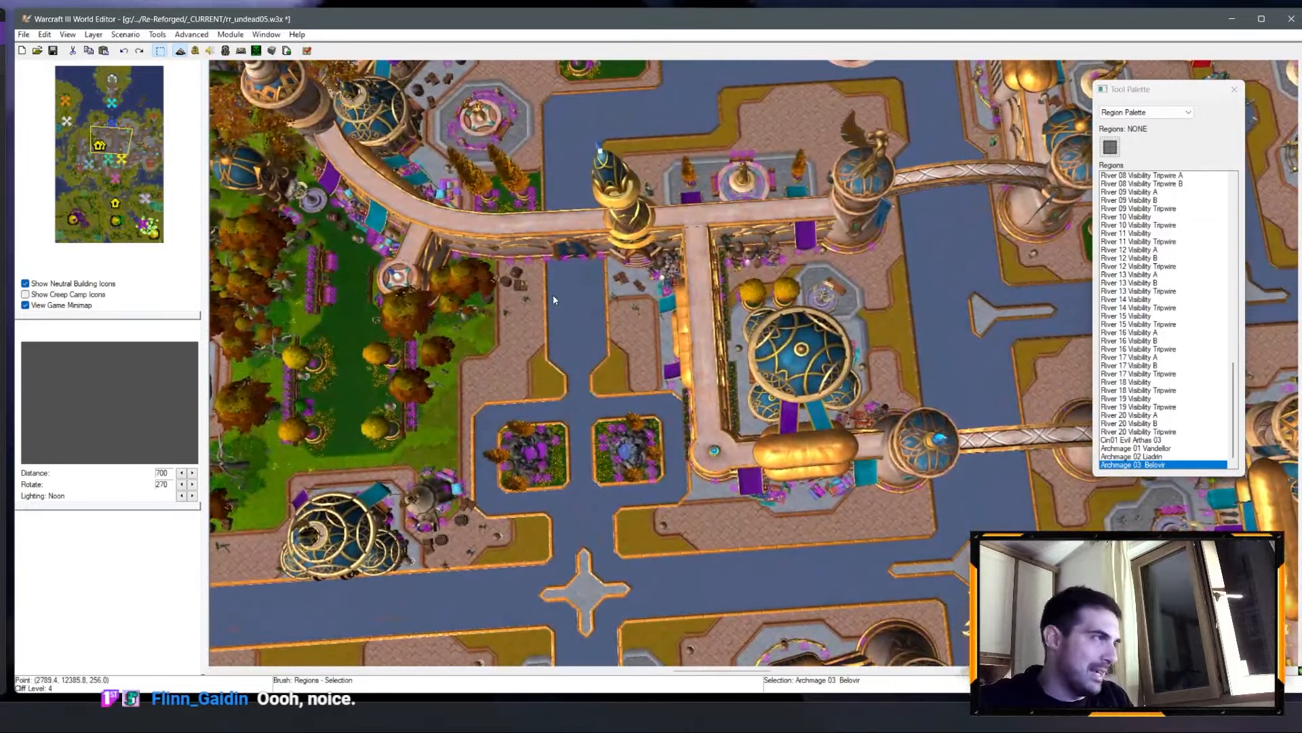
drag(114, 127, 114, 155)
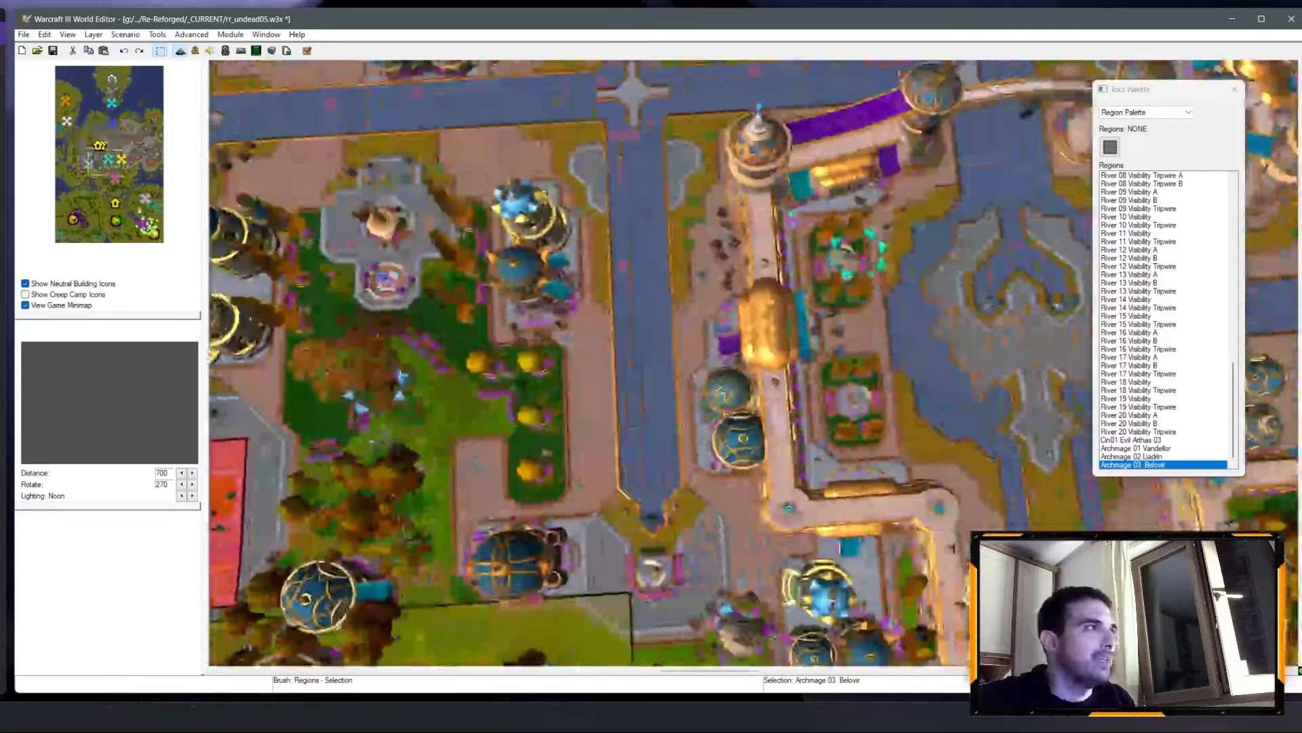
Step: In the Trigger Editor, set the first Archmage visibility modifier in Init 06 Visibility to centre on the Archmage 01 Vandellor region
click(195, 51)
double_click(497, 277)
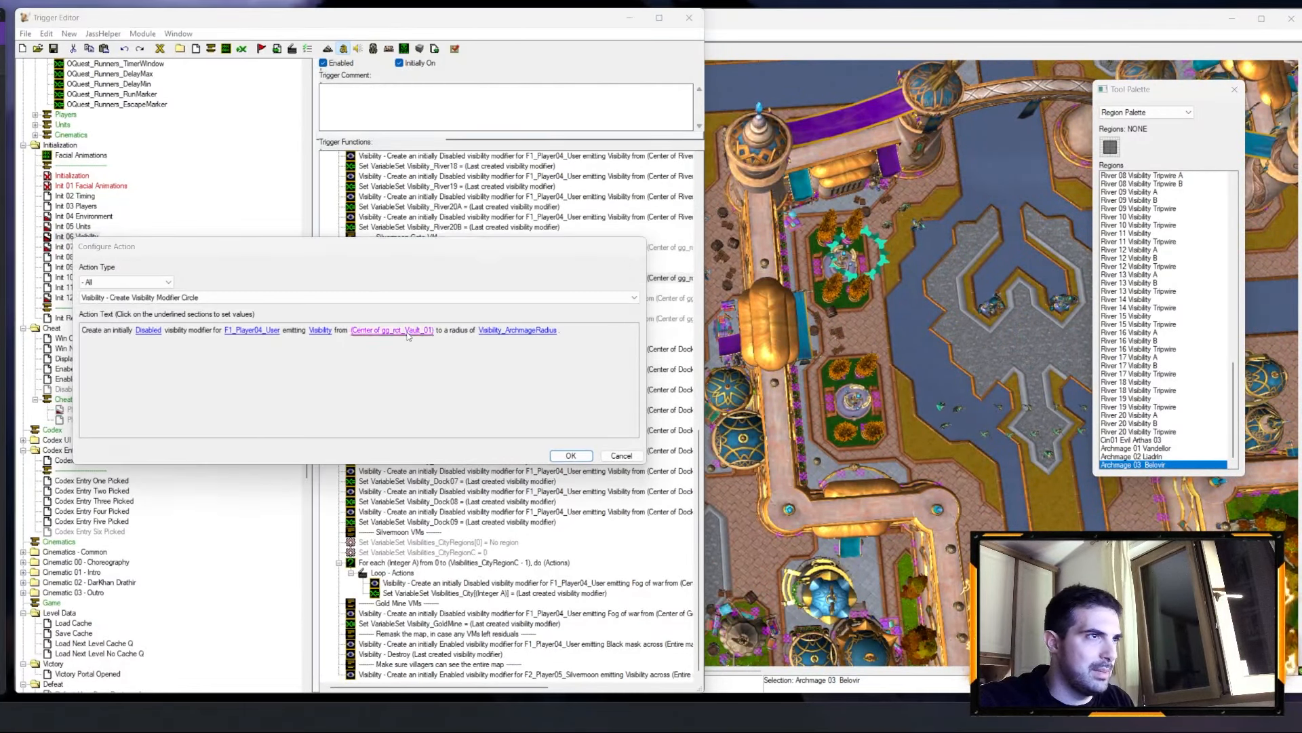
click(392, 331)
click(206, 326)
click(208, 324)
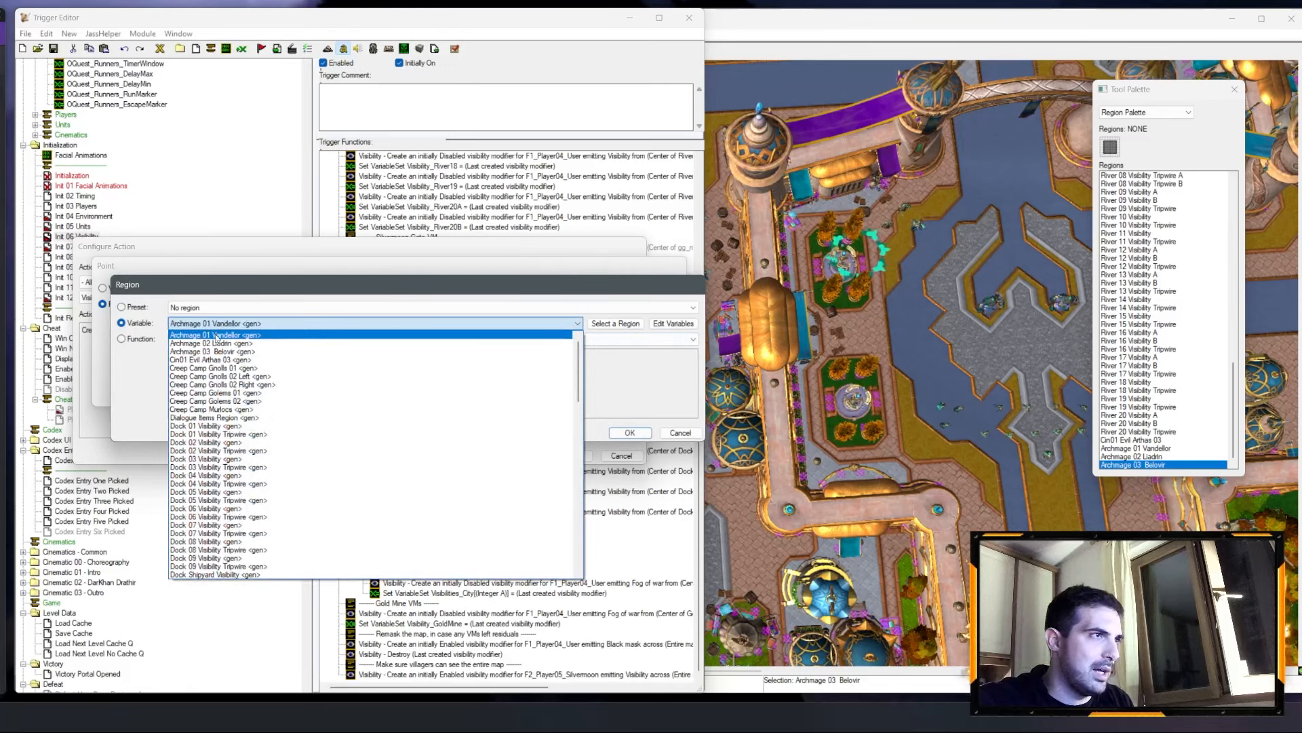
click(210, 335)
key(Return)
key(Return)
key(Return)
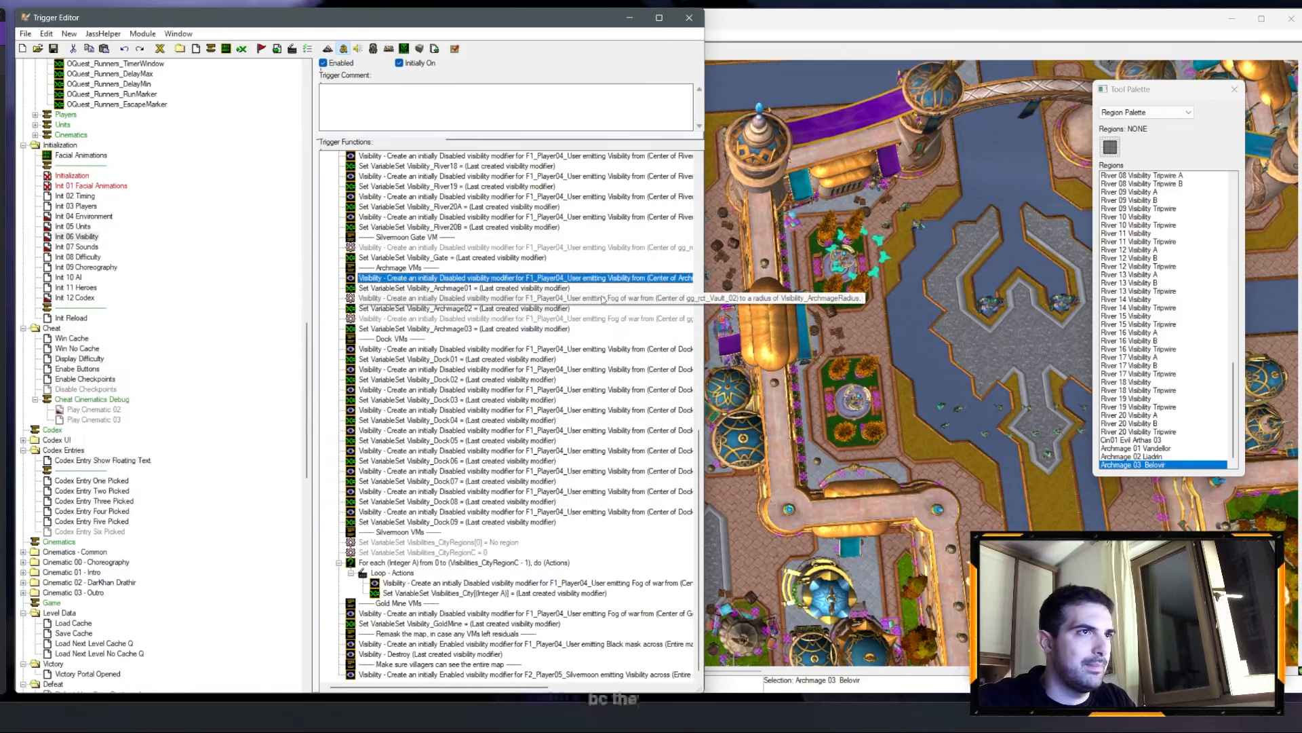
Step: Change the visibility state of the second Archmage modifier, centred on Vault_02, to Visibility
double_click(592, 298)
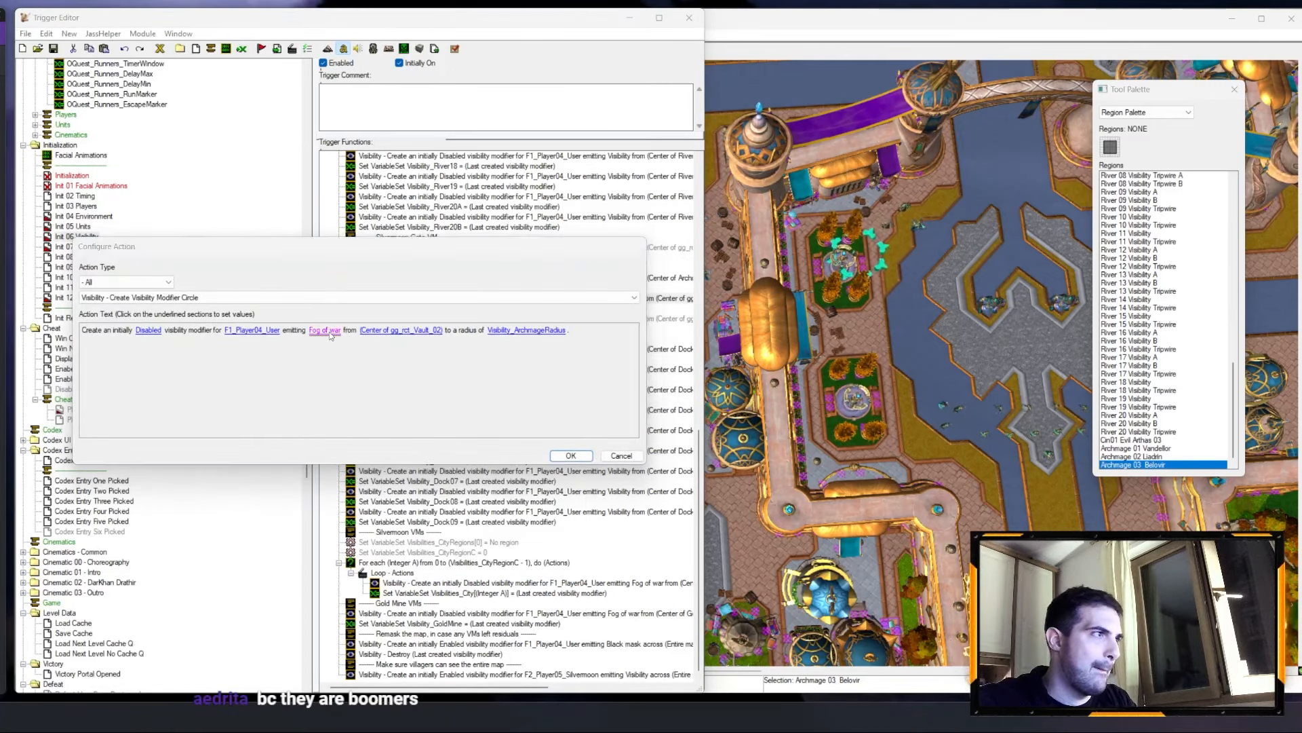
click(325, 330)
click(218, 289)
click(199, 316)
key(Return)
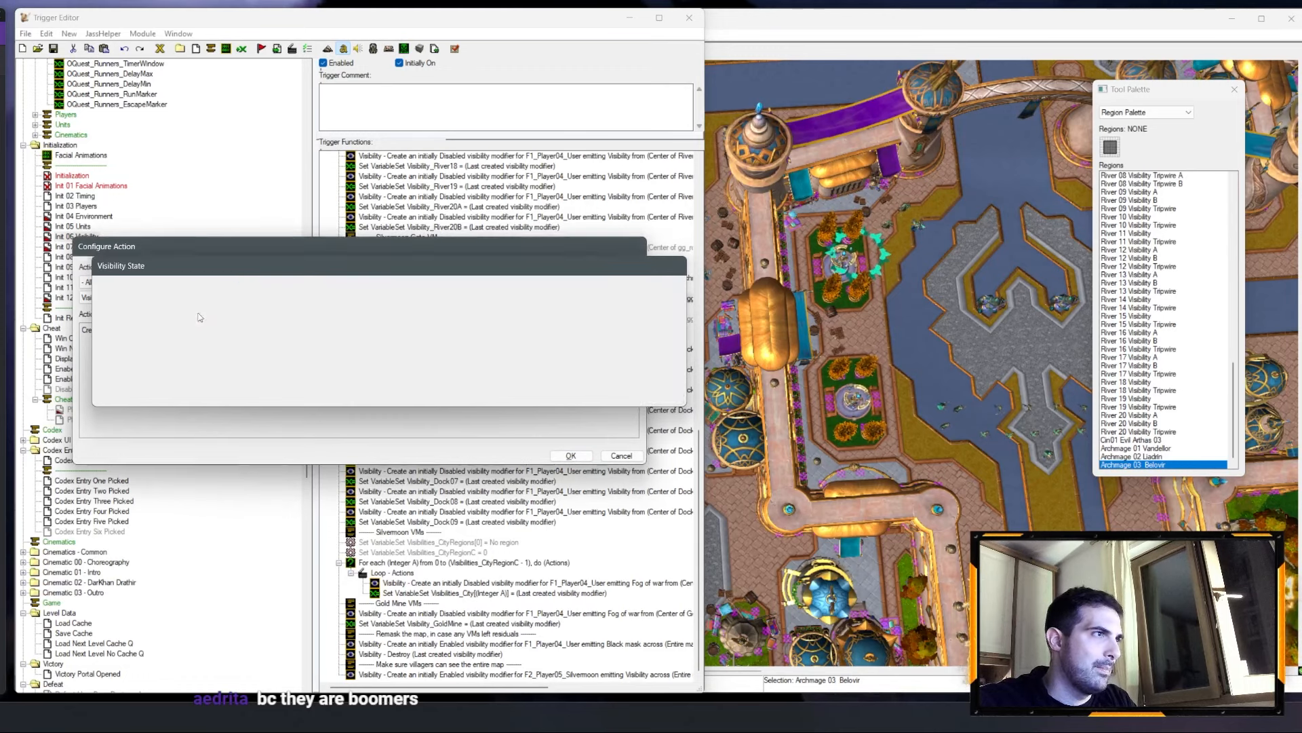
Step: Set the second Archmage modifier's centre to the Archmage 02 Liadrin region and apply the action
click(360, 331)
click(230, 325)
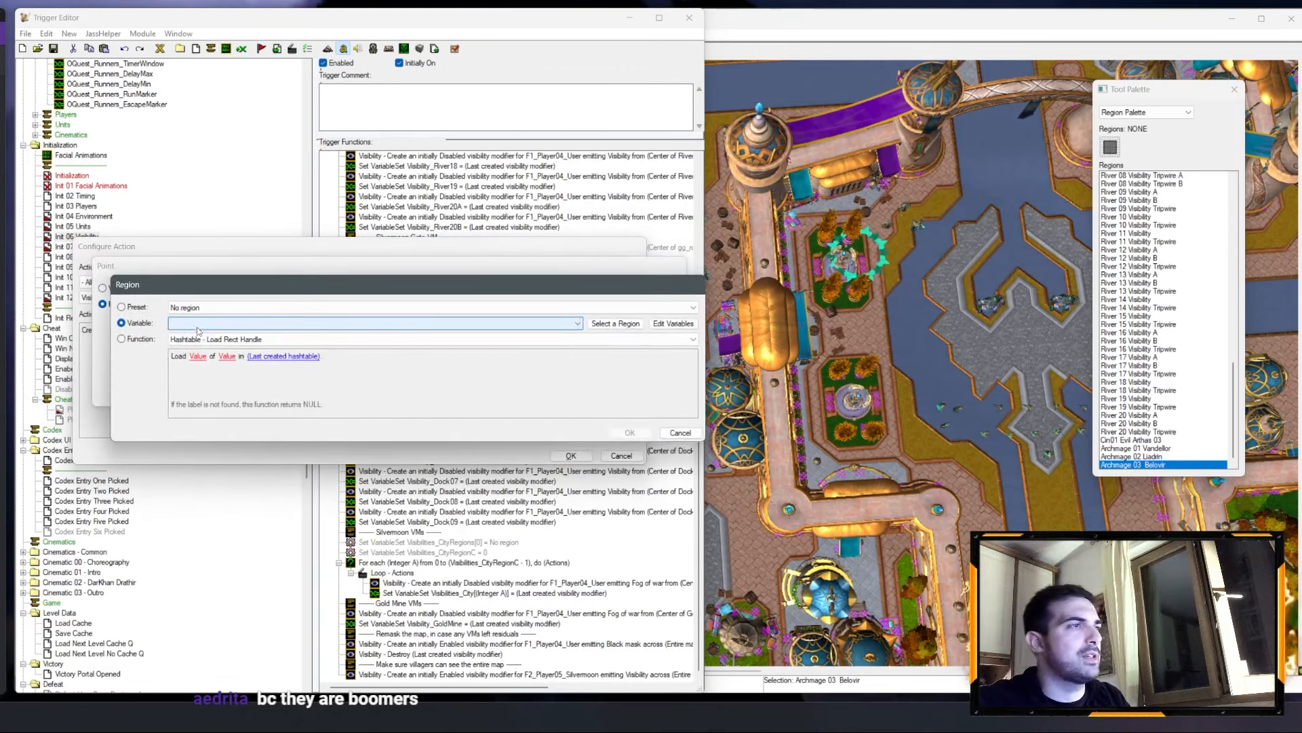
click(198, 326)
click(204, 342)
key(Return)
key(Return)
key(Return)
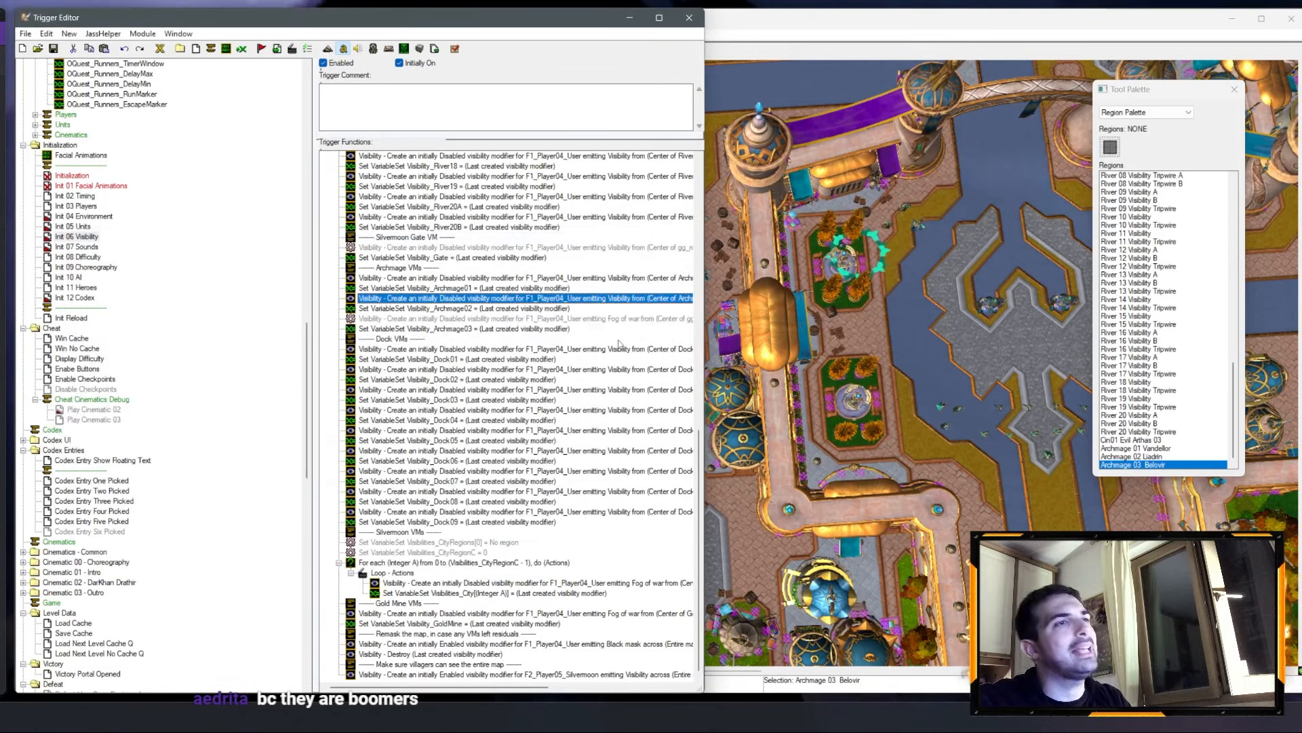
Step: Change the visibility state of the third Archmage modifier, centred on Vault_03, to Visibility
double_click(618, 321)
click(314, 333)
click(204, 303)
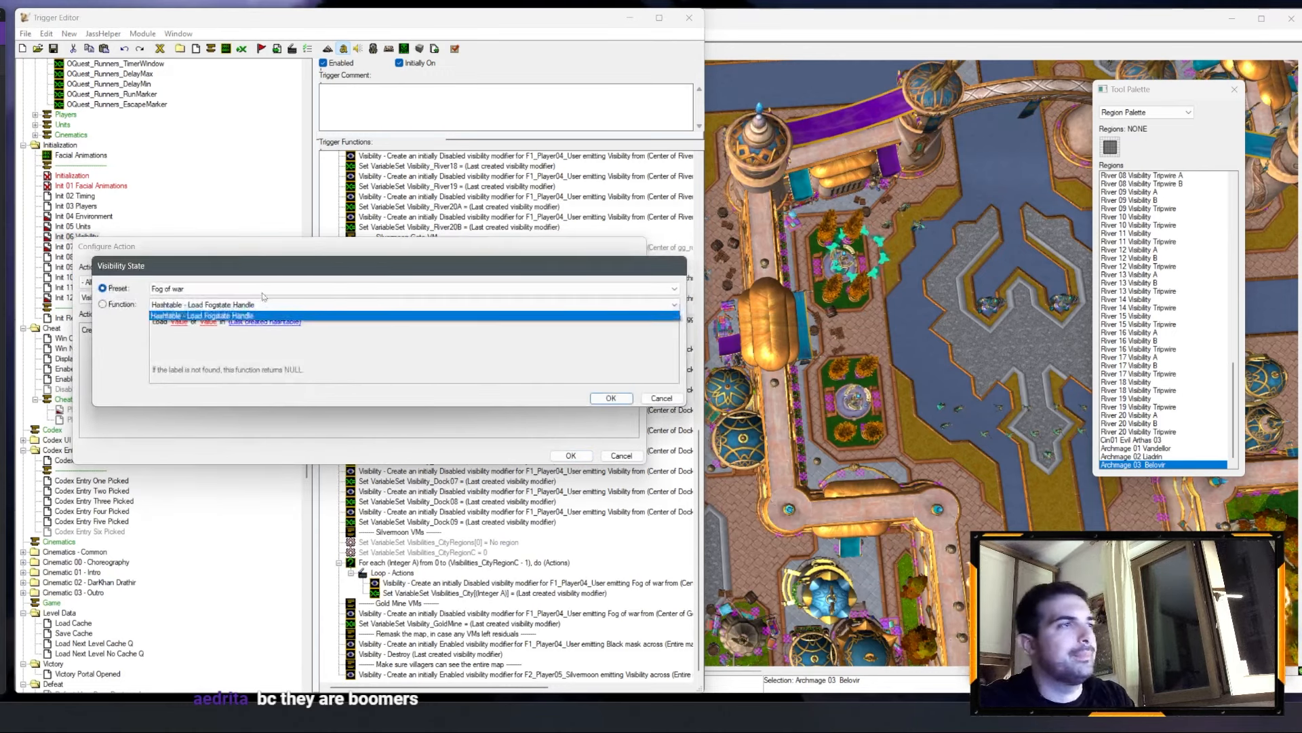
click(197, 290)
click(189, 317)
key(Return)
Step: Set the third Archmage modifier's centre to the Archmage 03 Belovir region and apply the action
click(386, 330)
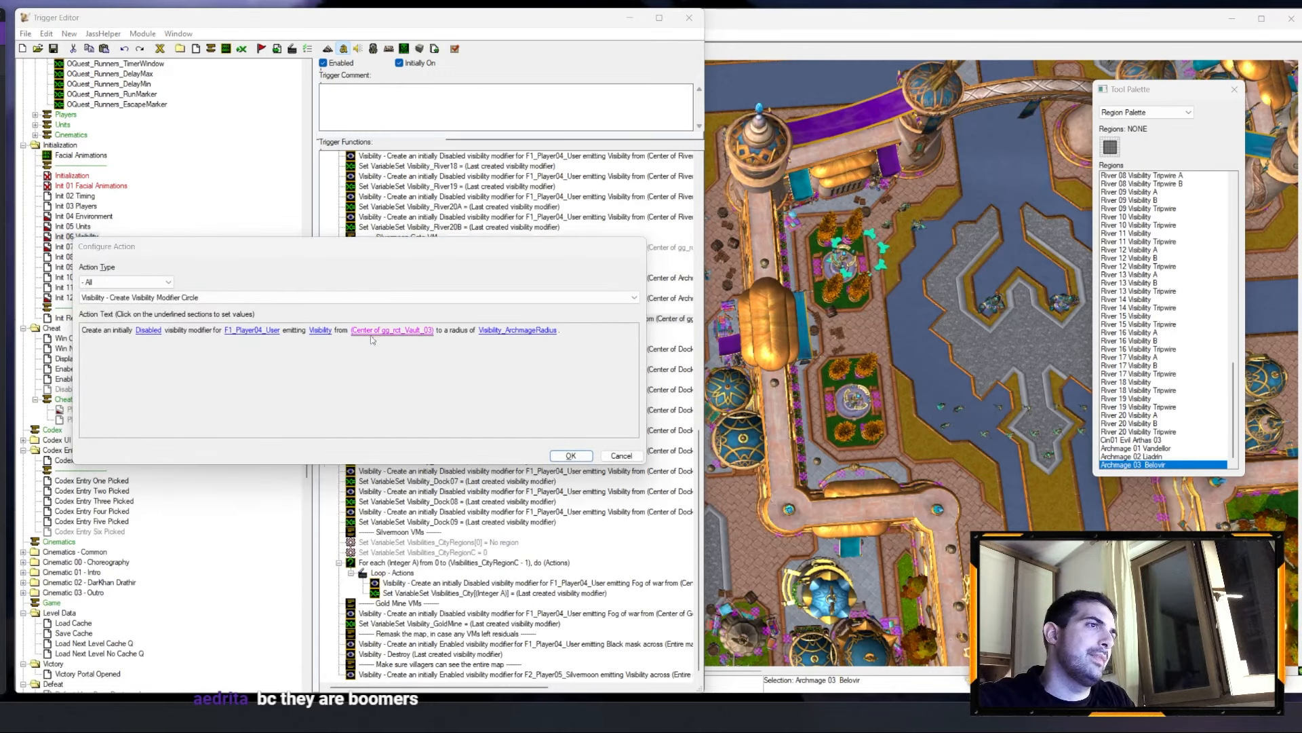
click(407, 342)
click(225, 324)
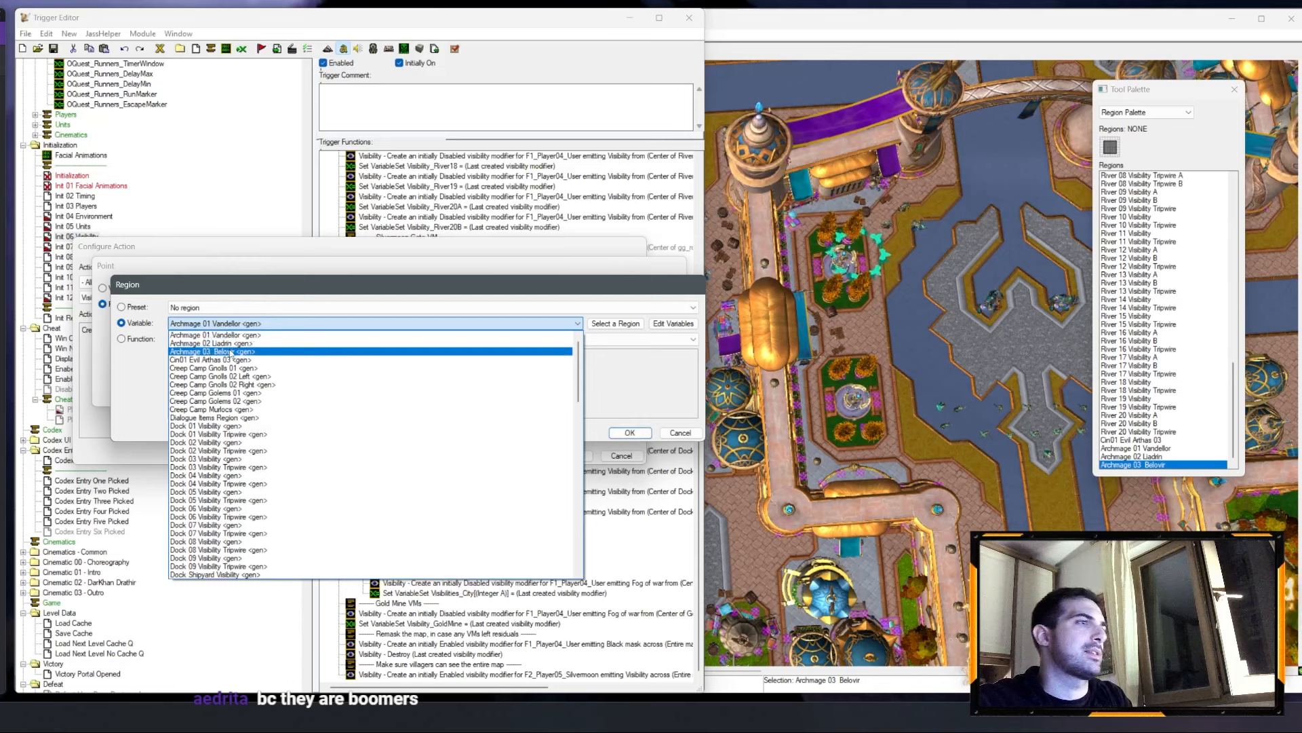
click(217, 351)
key(Return)
key(Return)
key(Return)
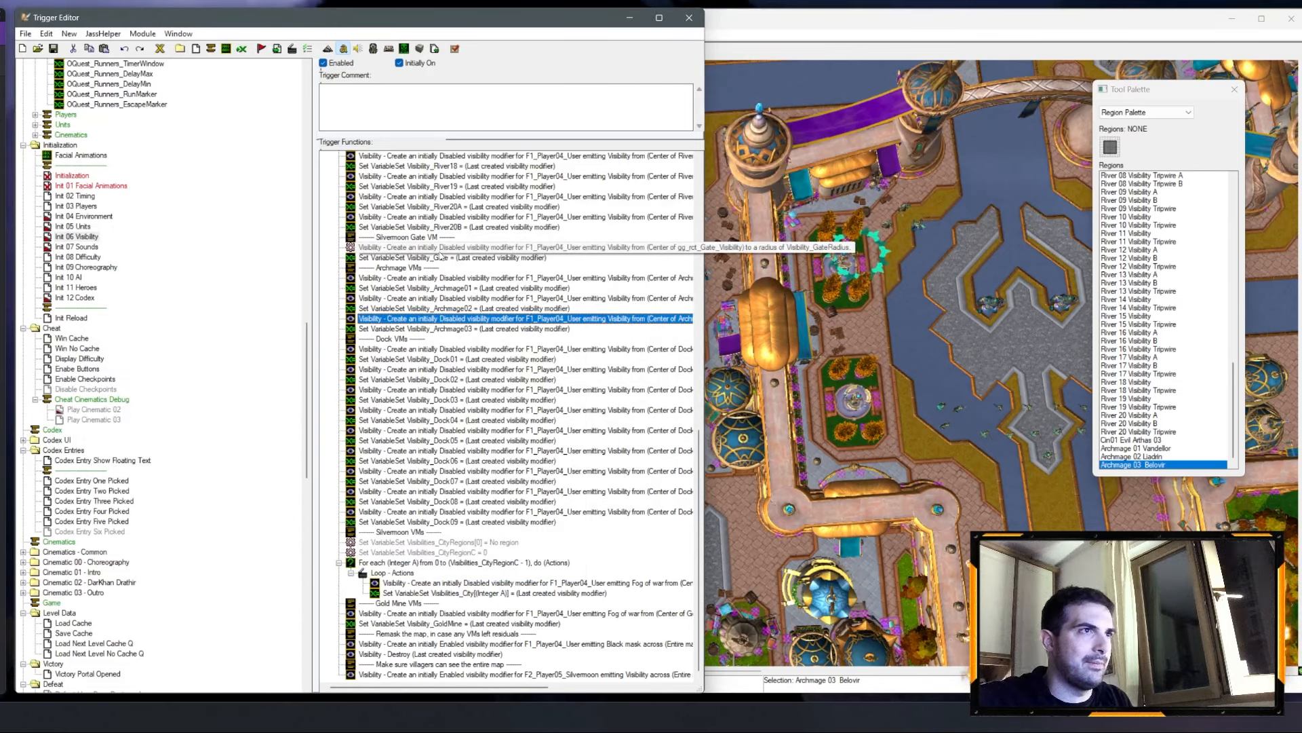
Step: Return to the terrain view and paste a region copy onto the road just inside the city's southern gate
key(F3)
drag(112, 167, 153, 160)
right_drag(624, 380, 1004, 102)
right_drag(545, 323, 766, 271)
key(ctrl+v)
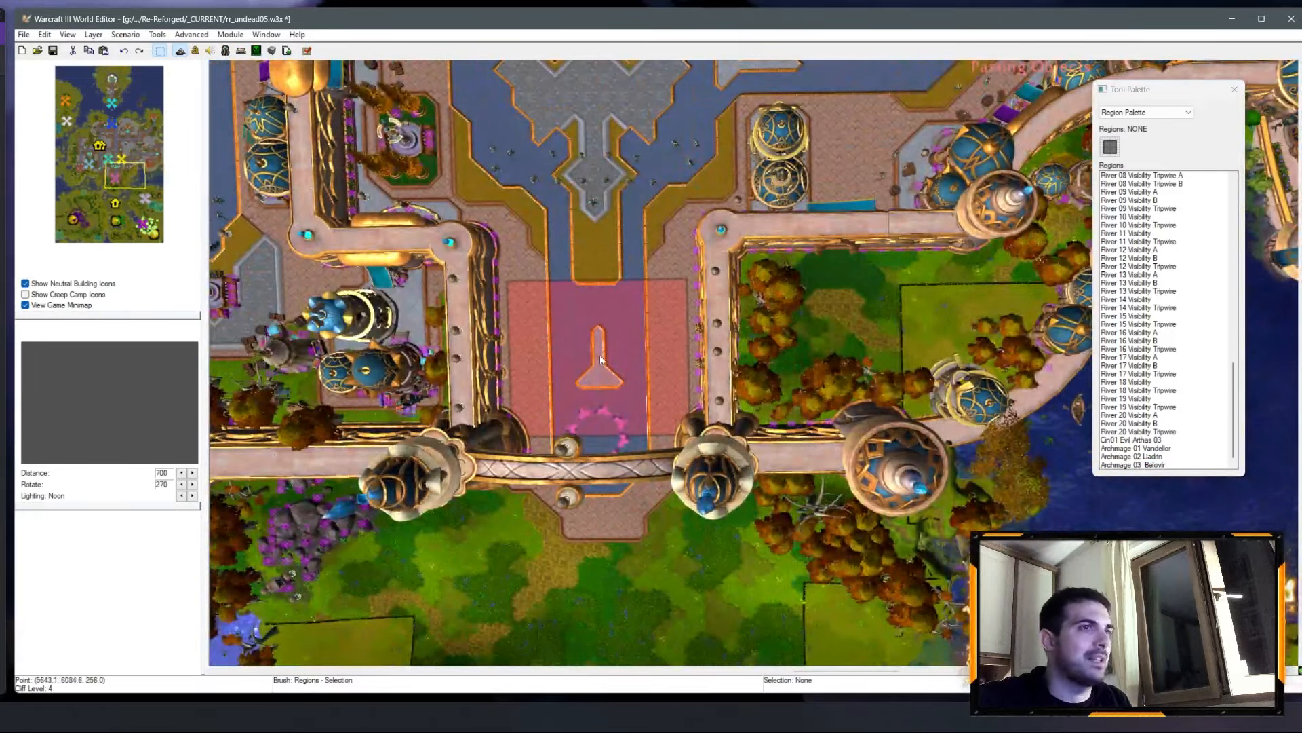
click(599, 356)
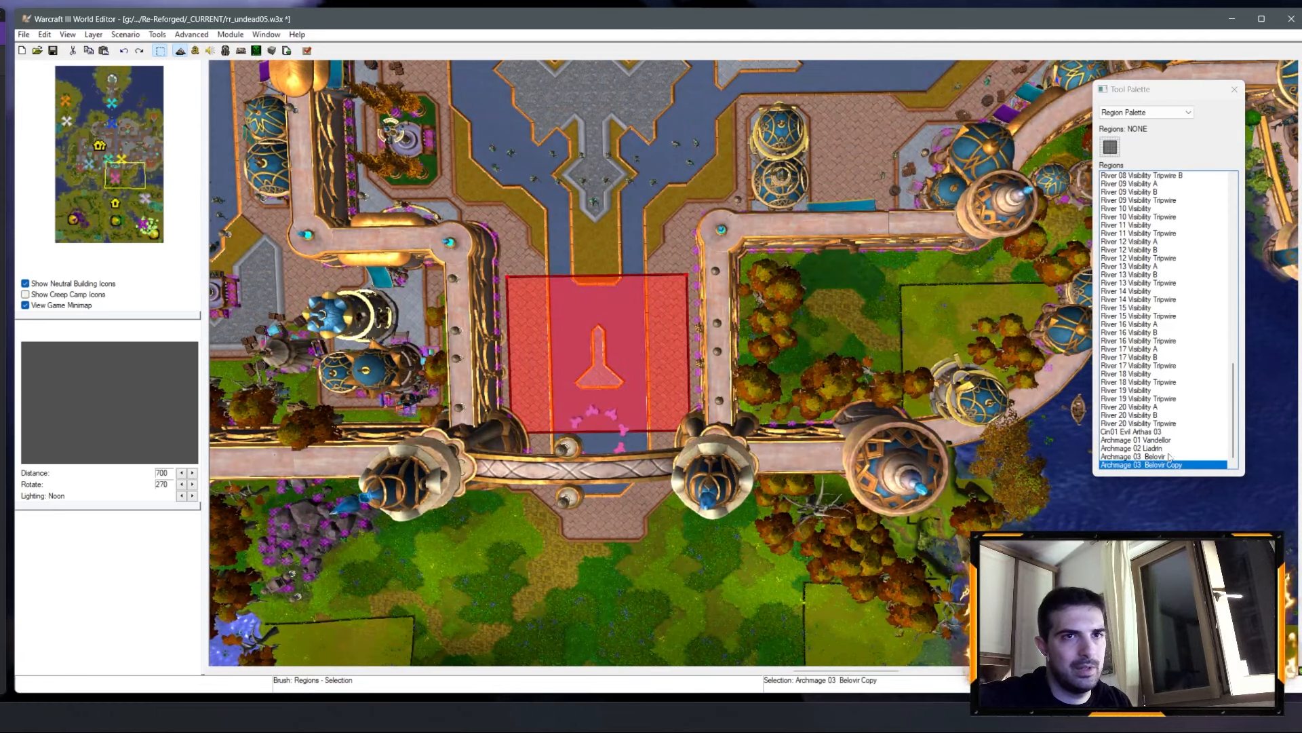
Step: Rename the region copy inside the city's southern gate to Silvermoon Gate
right_click(1187, 467)
click(1188, 469)
text(Silv)
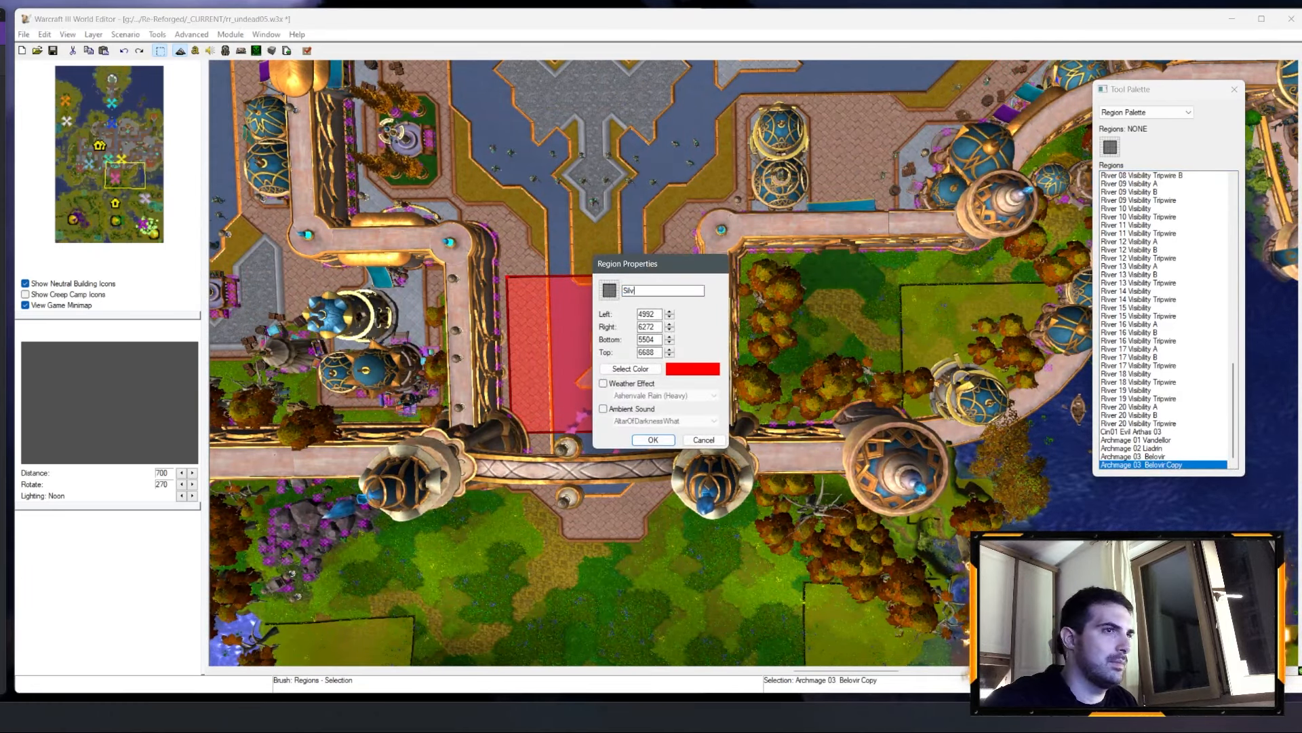
text(ermoon Gate)
key(Return)
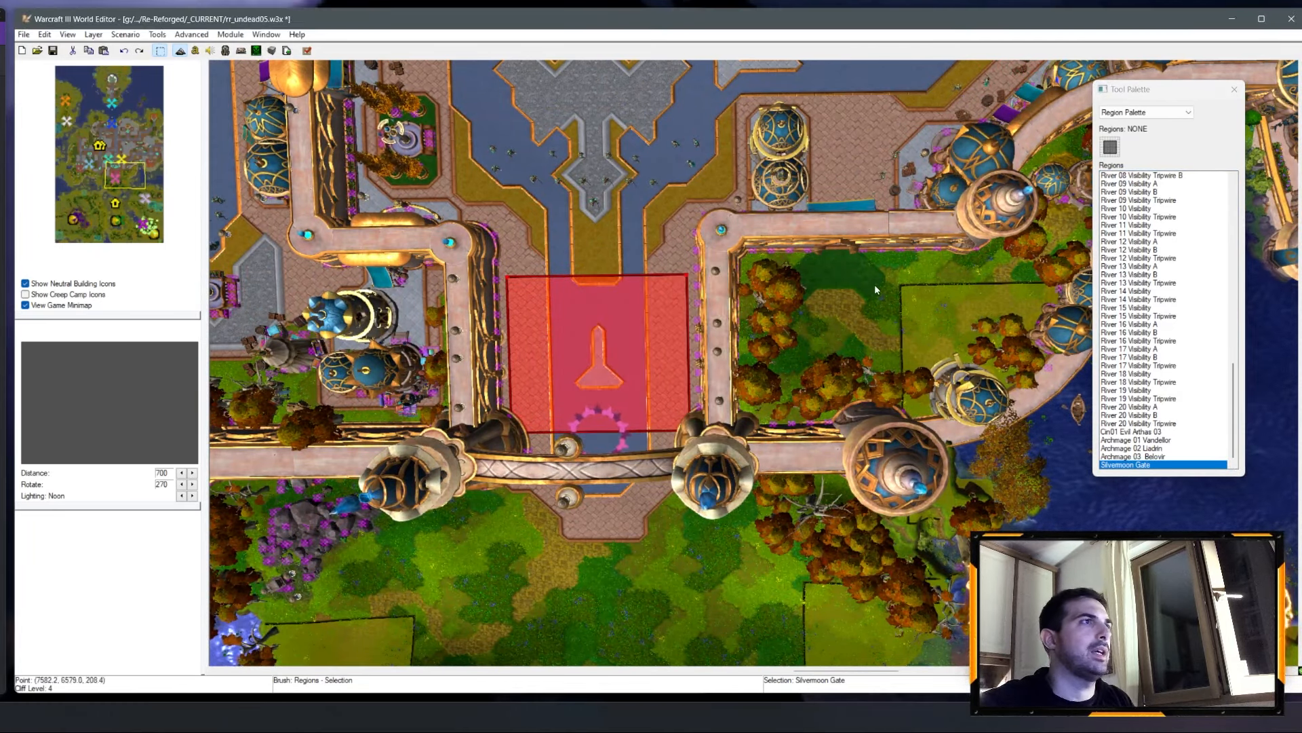
Step: In the trigger's Silvermoon Gate VM section, set the visibility modifier's centre to the Silvermoon Gate region and return to the terrain view
key(F4)
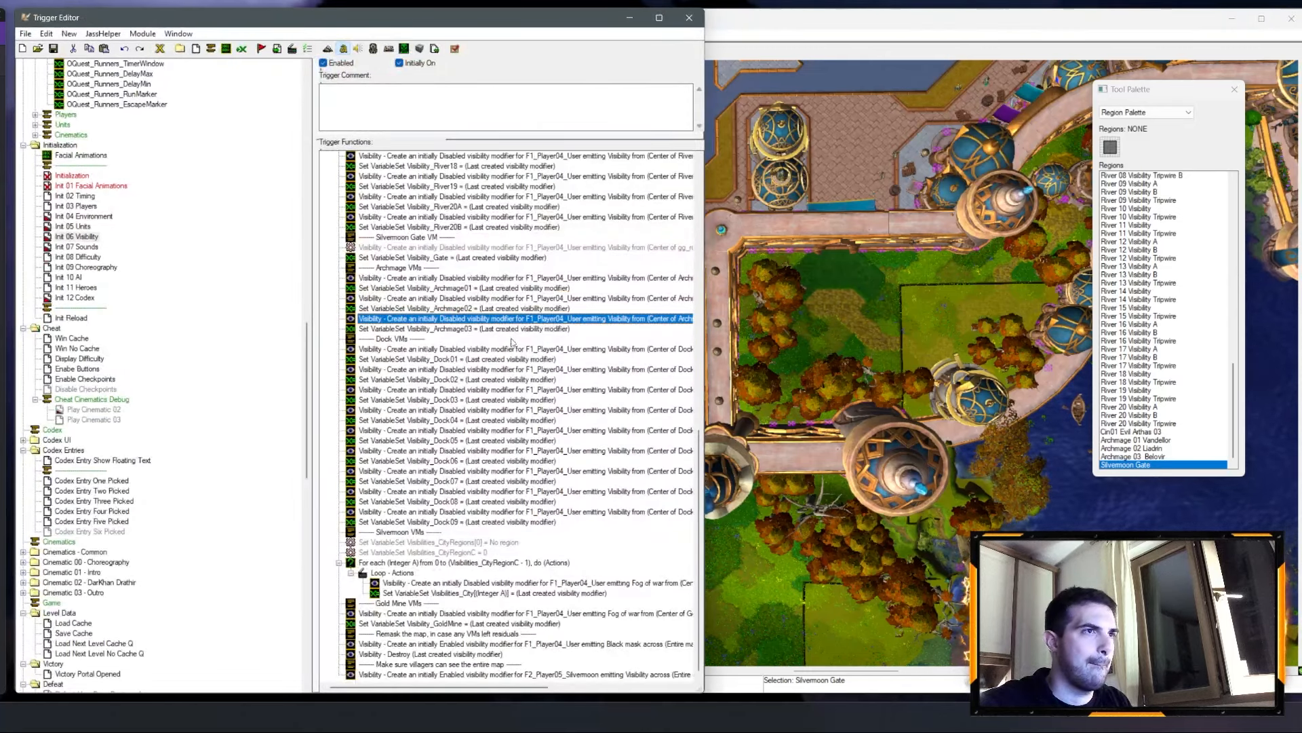
double_click(499, 247)
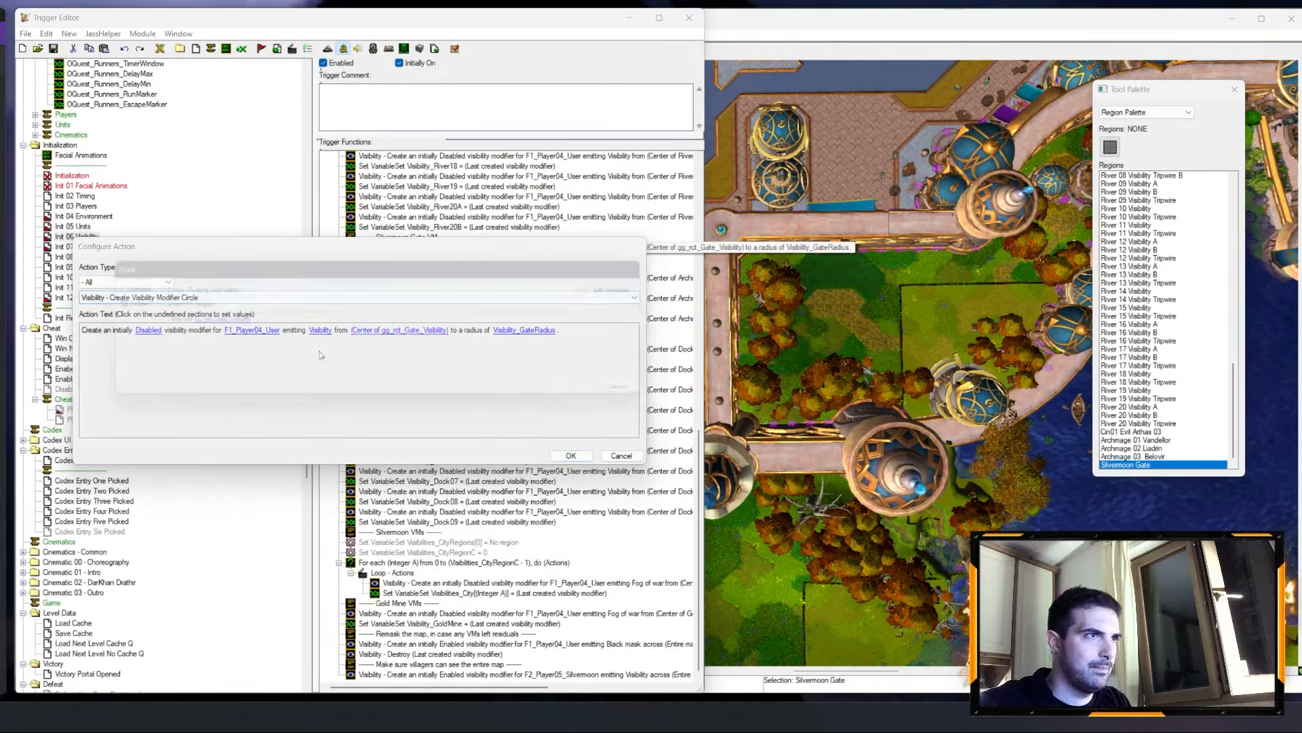
click(380, 330)
click(221, 322)
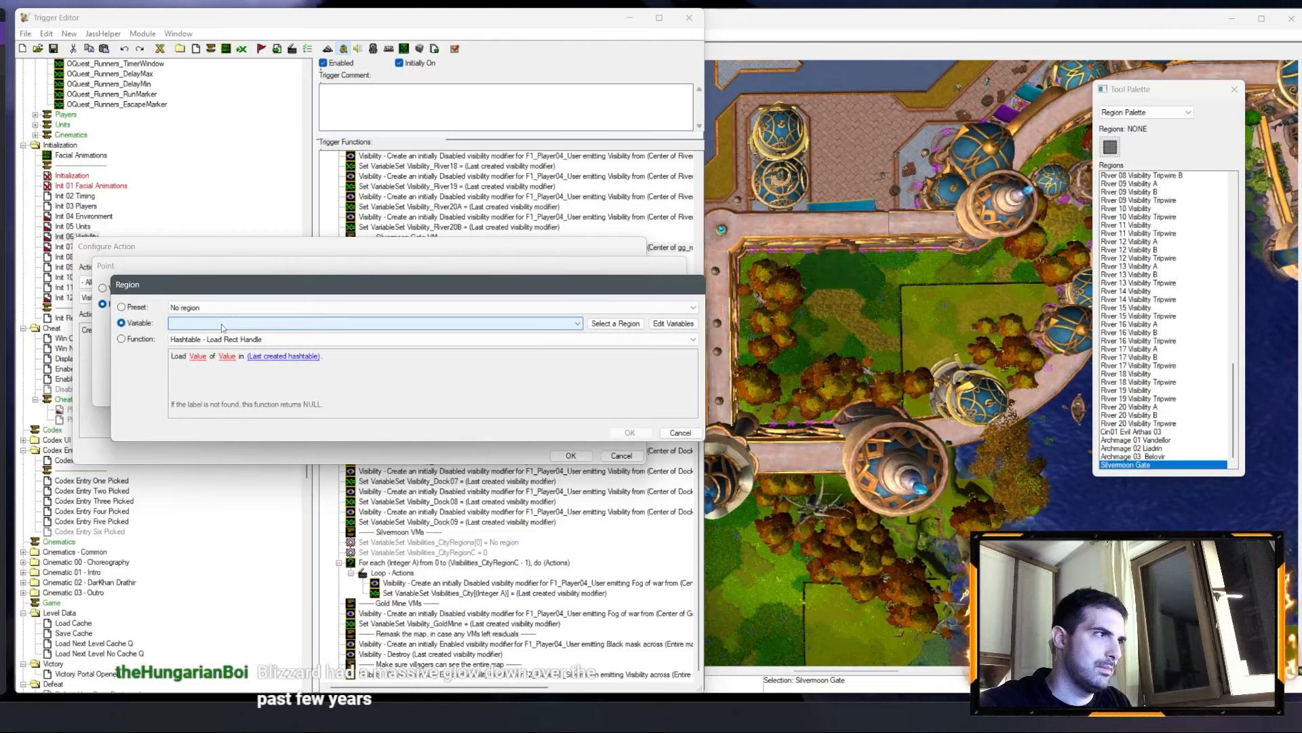
click(224, 328)
key(Return)
key(Return)
key(Return)
key(Return)
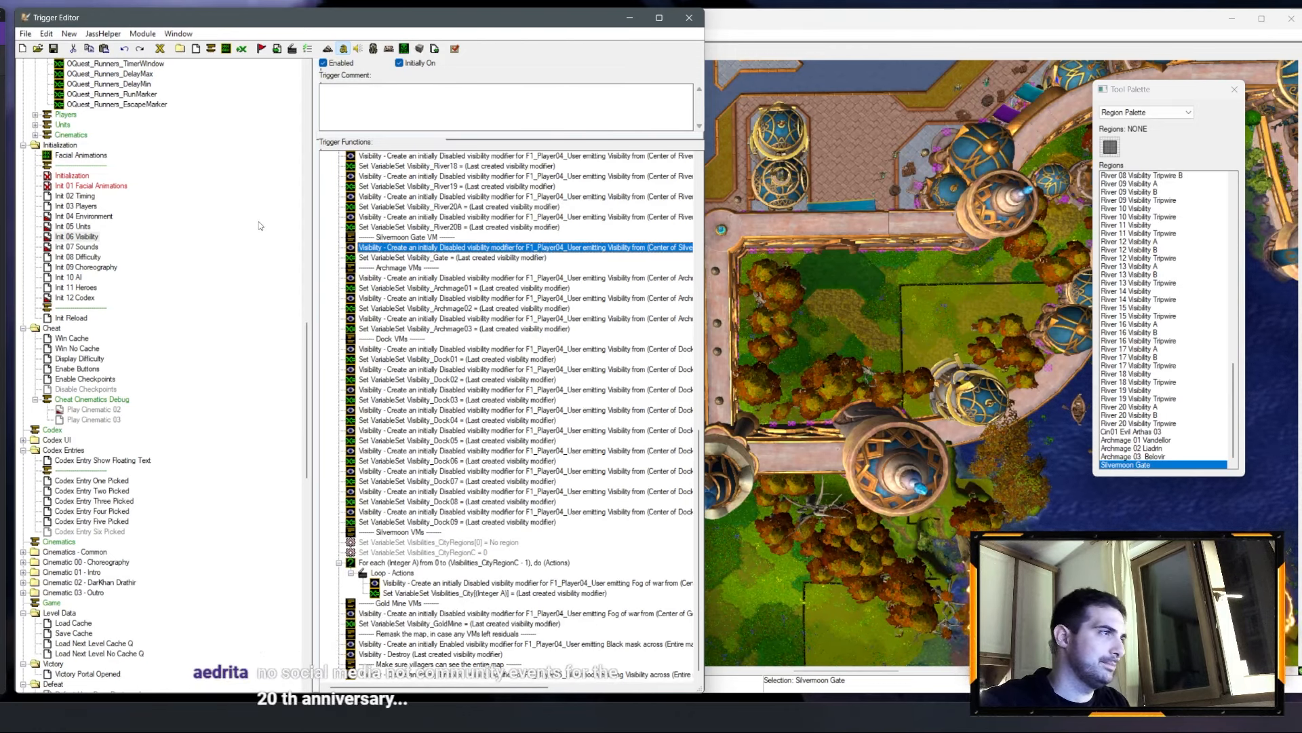
click(631, 18)
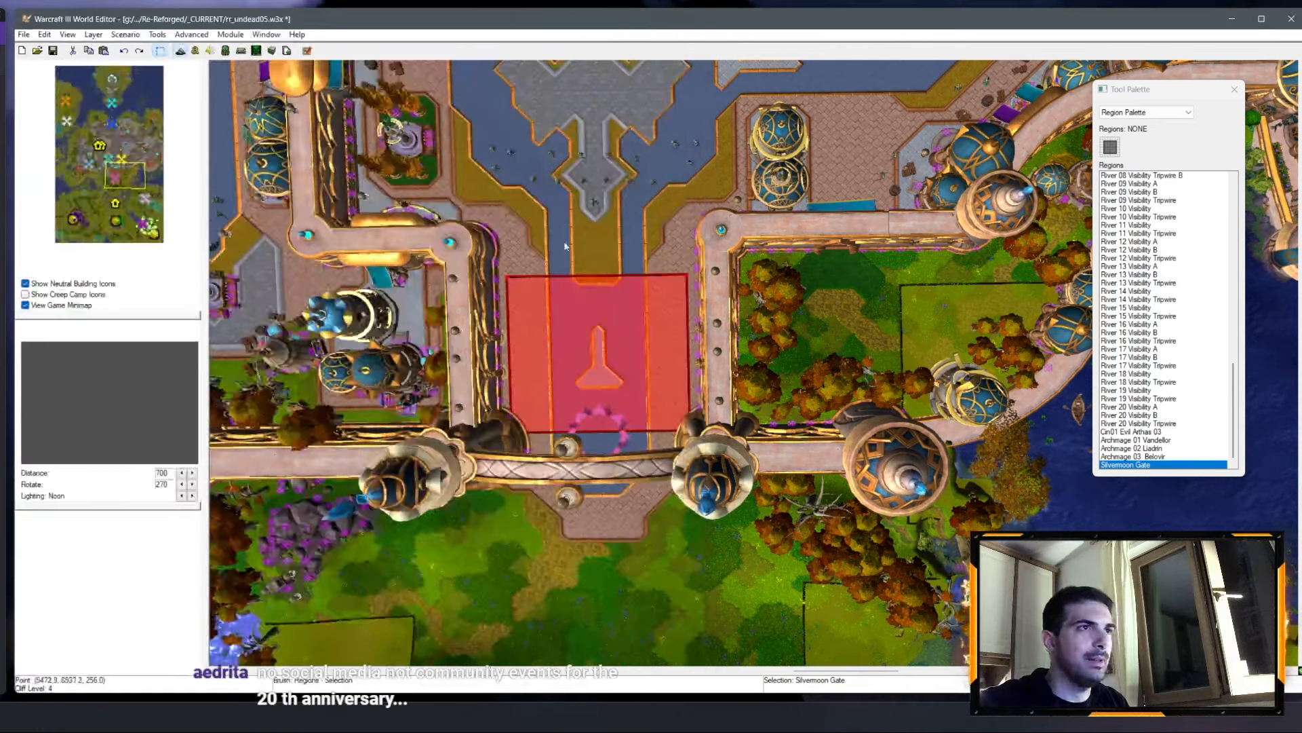
click(195, 50)
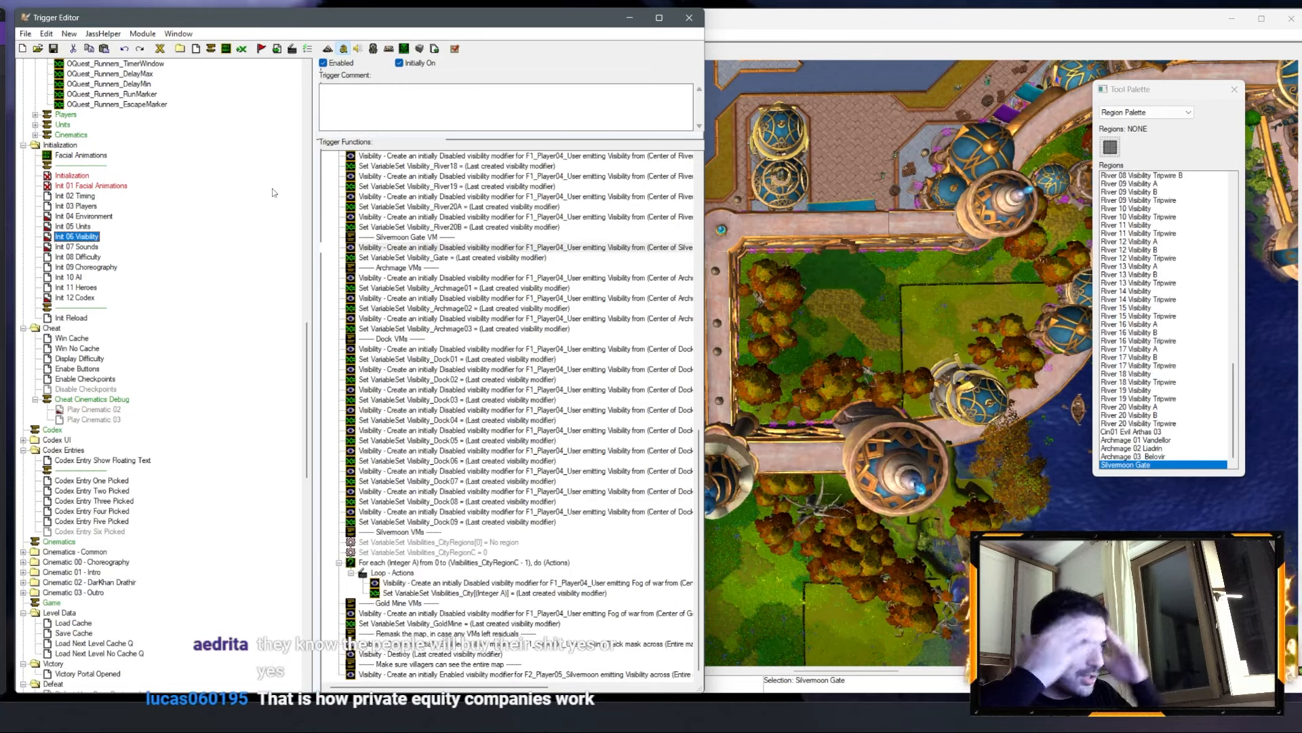
click(632, 19)
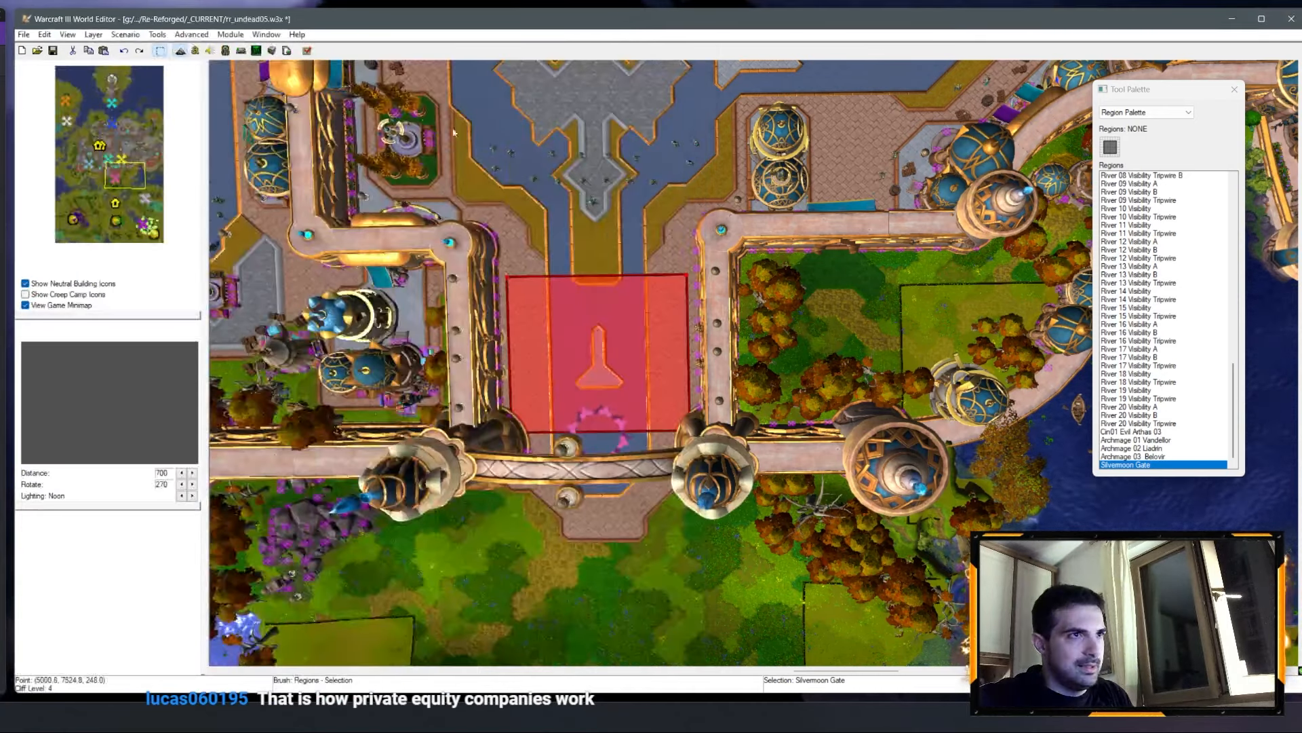
key(Up)
click(196, 51)
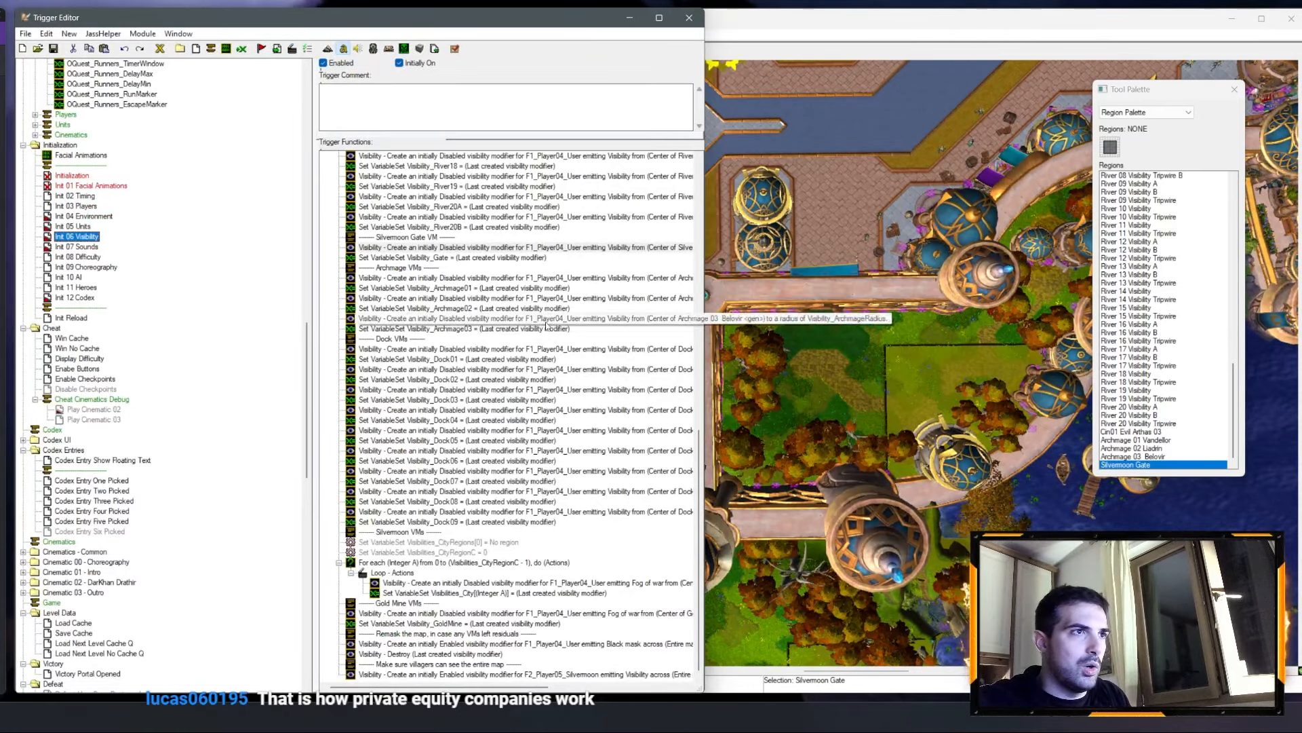
click(630, 19)
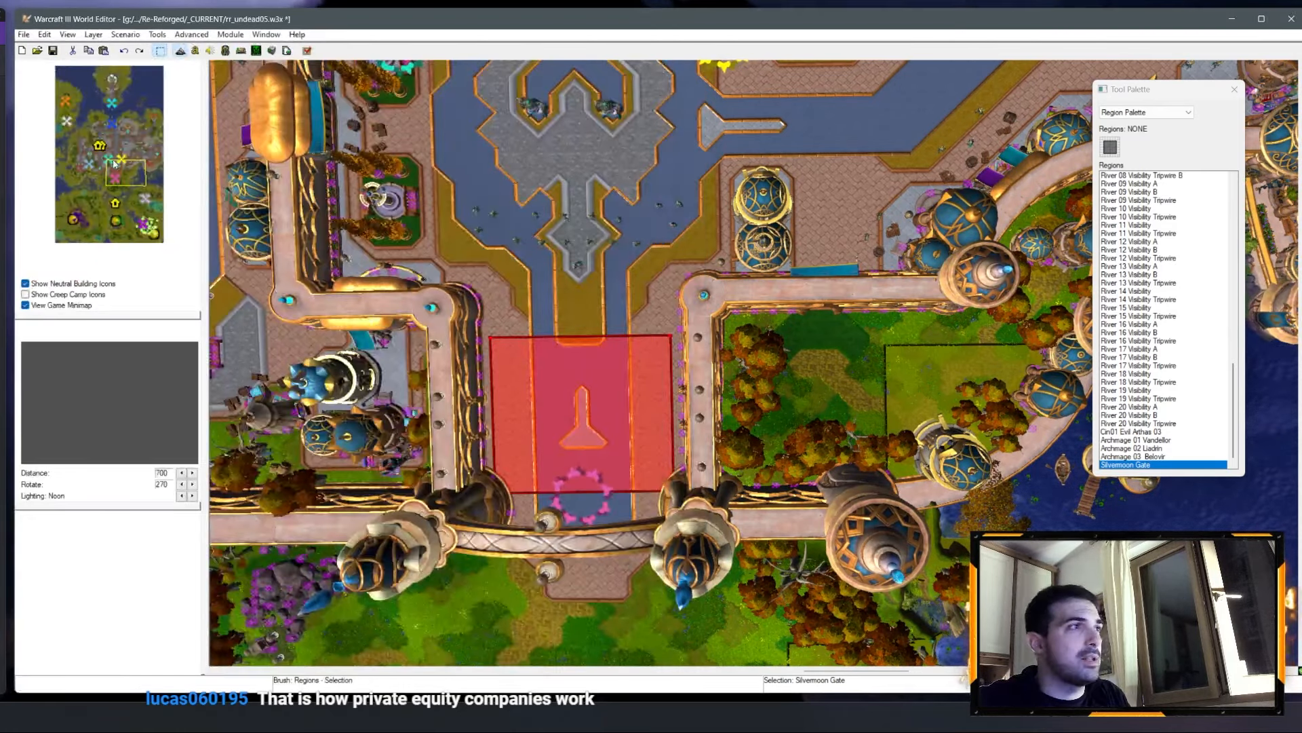
Step: Copy the Dock 08 Visibility region at the northern tower and paste it onto the road in the city's northeast
right_drag(1018, 139, 498, 475)
right_drag(505, 298, 518, 478)
scroll(519, 478, down, 3)
right_drag(1071, 116, 947, 546)
key(w)
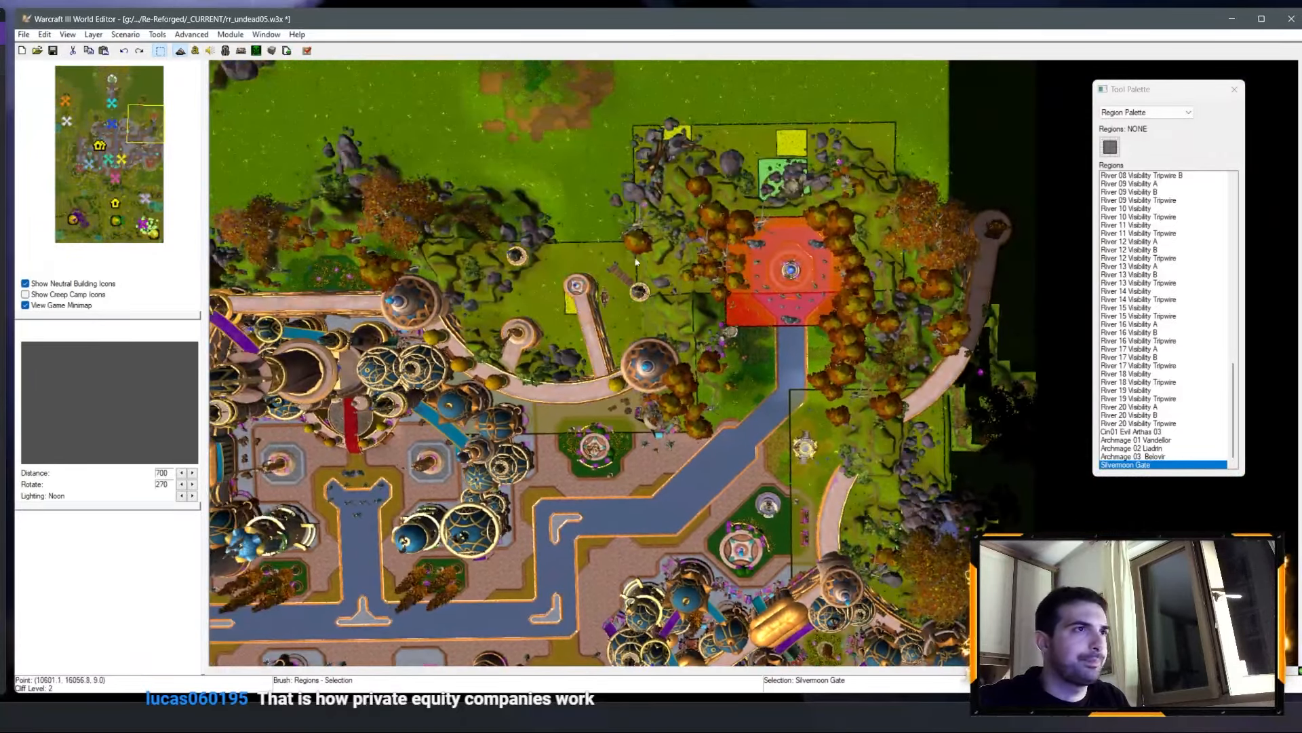
click(576, 298)
key(ctrl+c)
right_drag(666, 471, 735, 234)
key(ctrl+v)
click(713, 286)
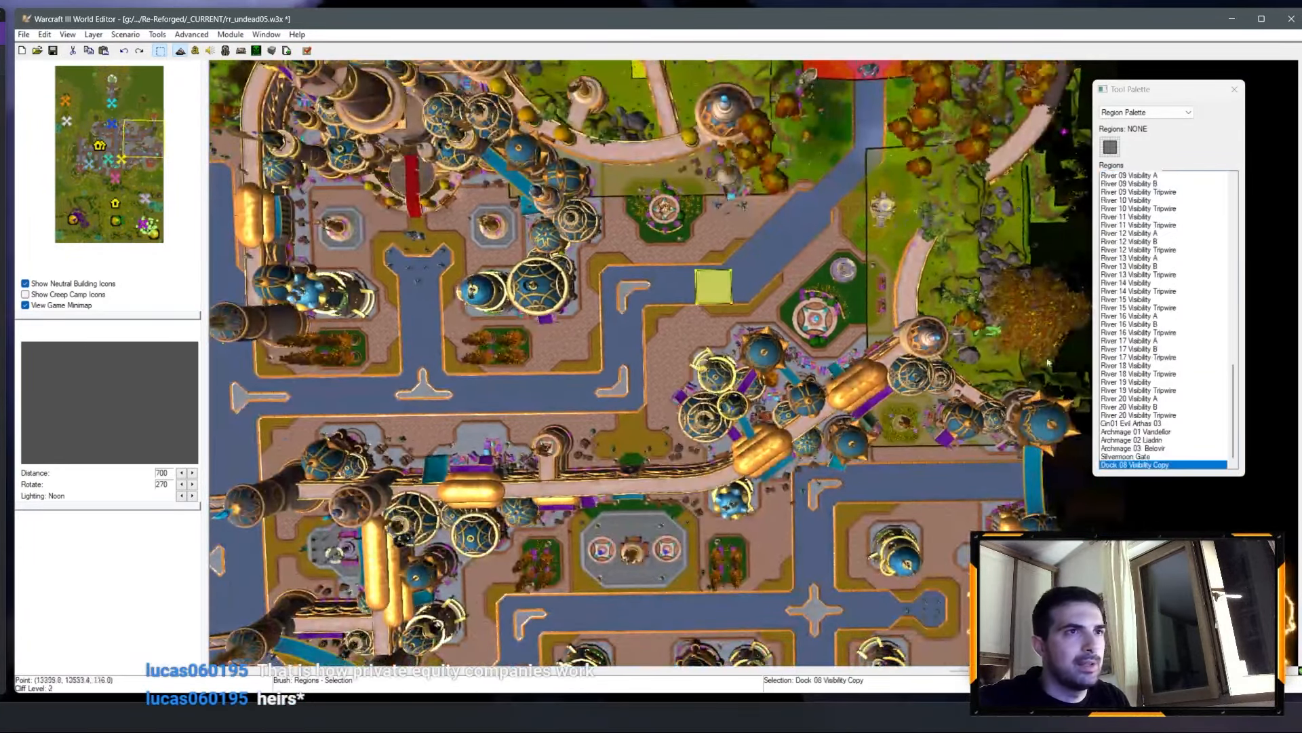
Step: Rename the pasted region City Visibility 01 and move it onto the road directly south of the red archmage region
double_click(1139, 465)
text(Cirty Visibil)
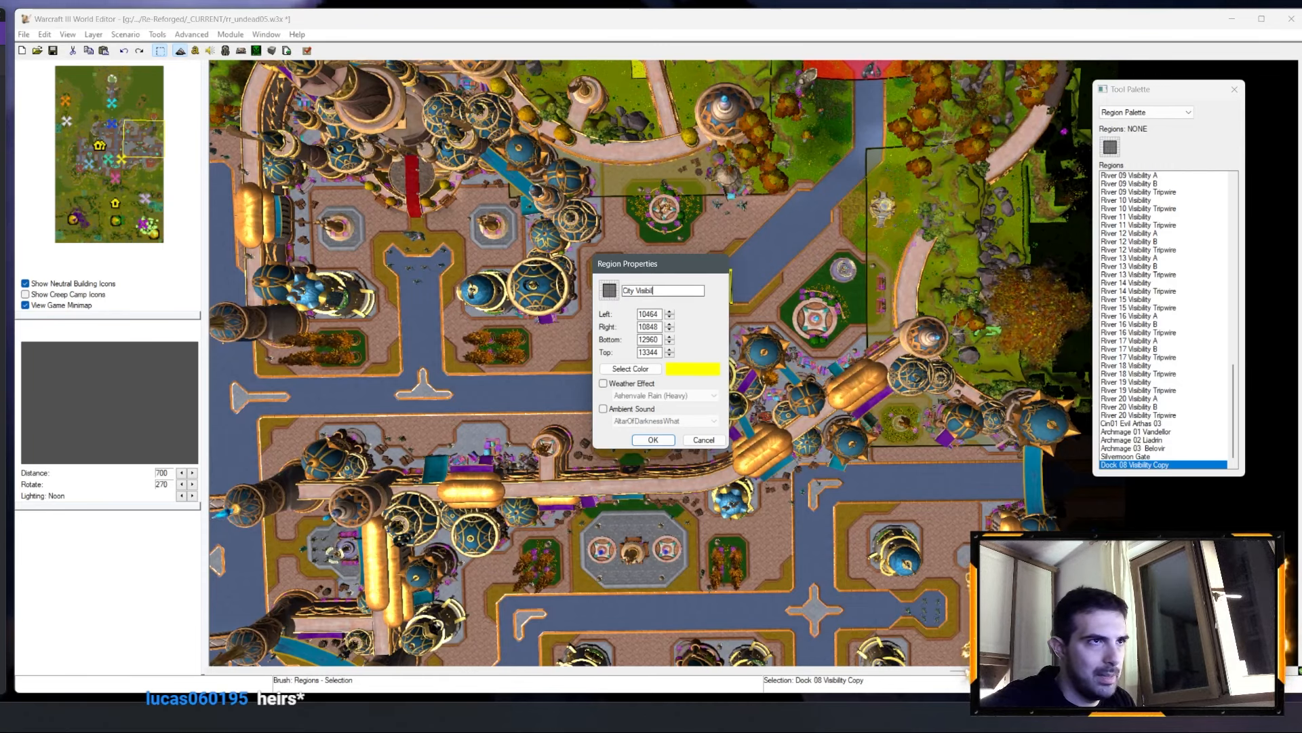
text(01)
key(Return)
right_drag(747, 247, 648, 364)
drag(631, 397, 742, 278)
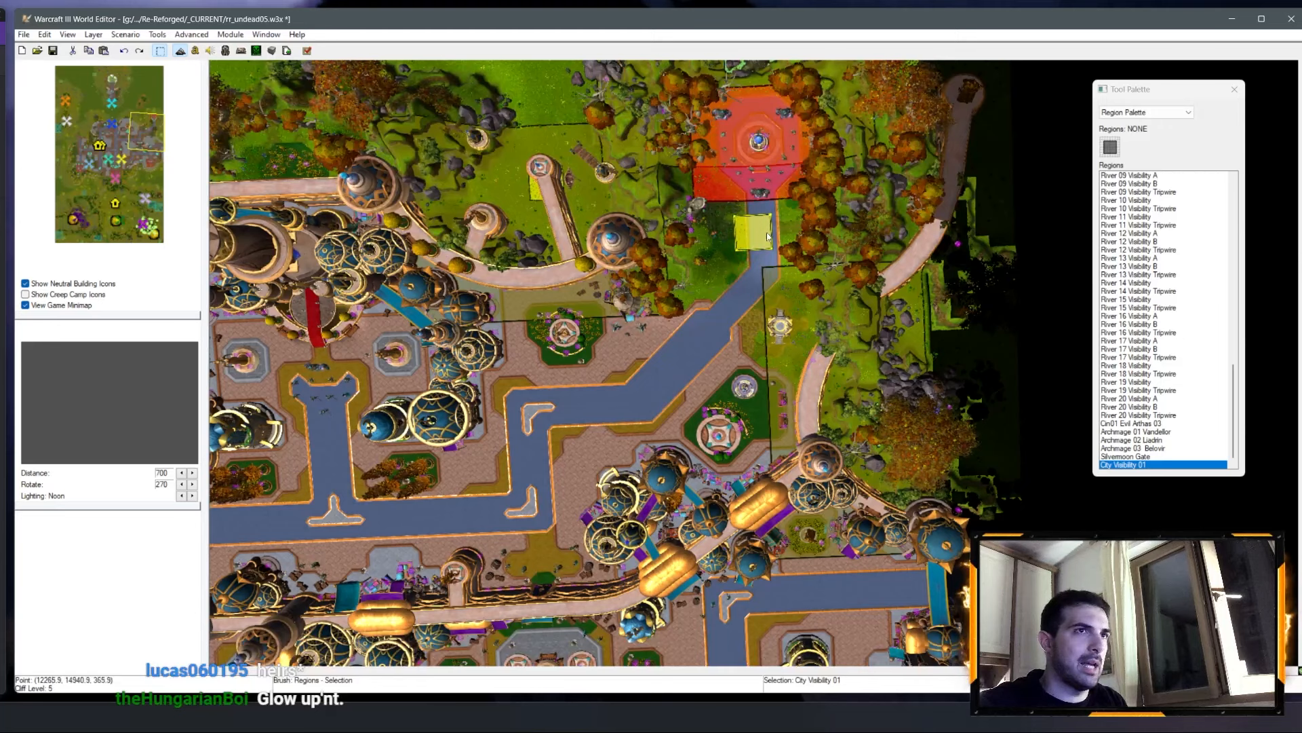
drag(767, 236, 778, 225)
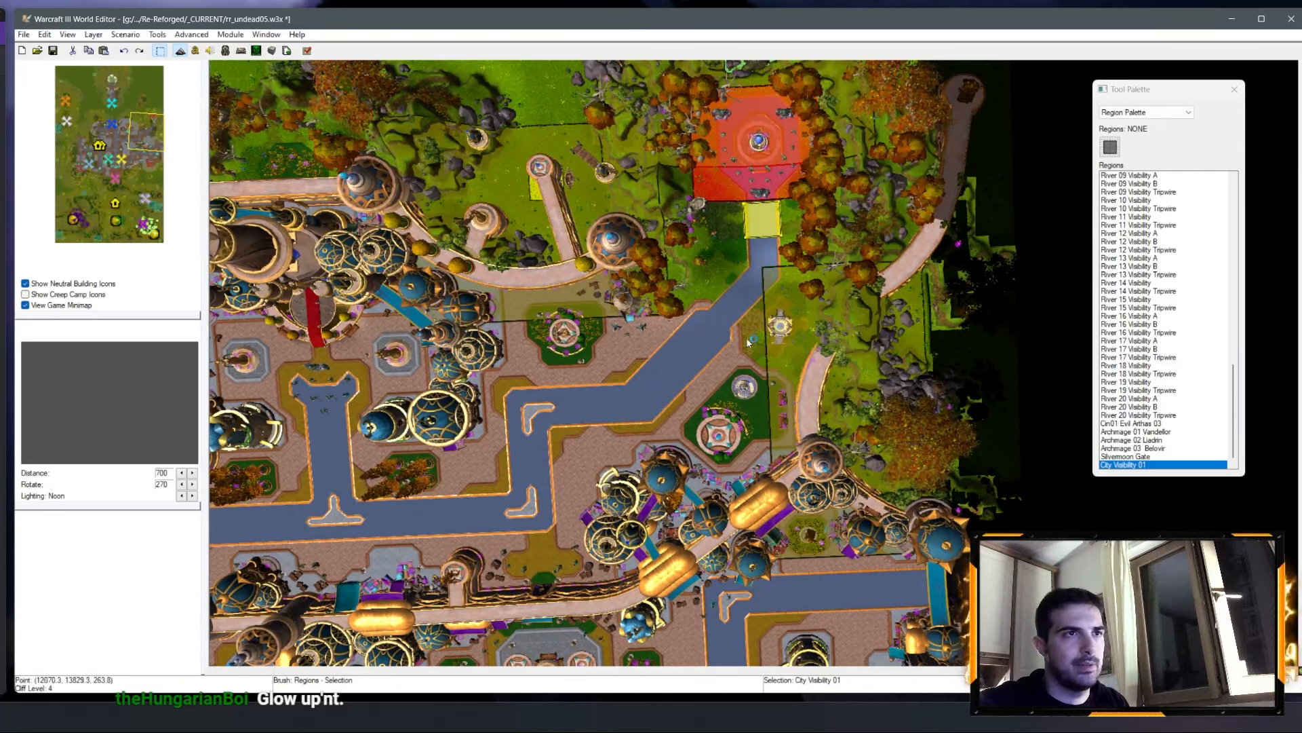
Step: Paste a copy of City Visibility 01 on the diagonal northeastern road and name it City Visibility 02
key(ctrl+c)
key(ctrl+v)
click(708, 343)
right_click(1157, 464)
click(1187, 471)
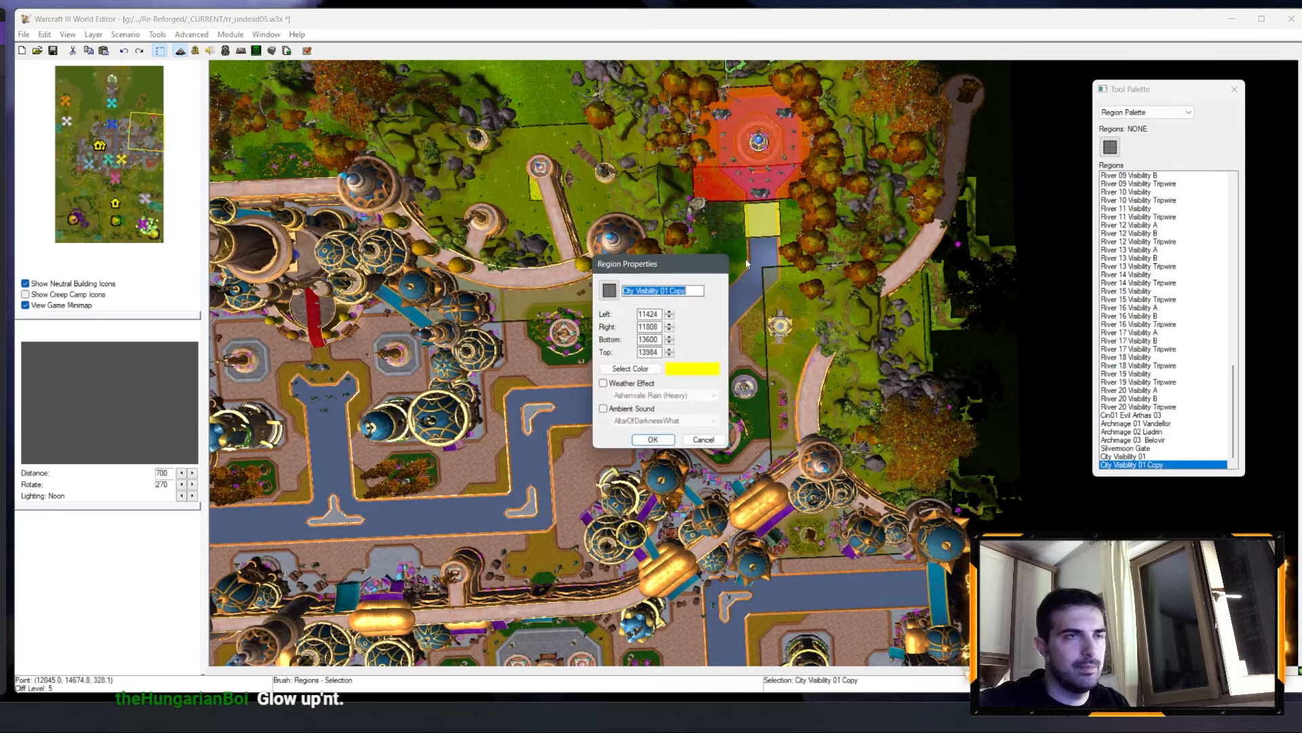
text(City Visibility 02)
key(Return)
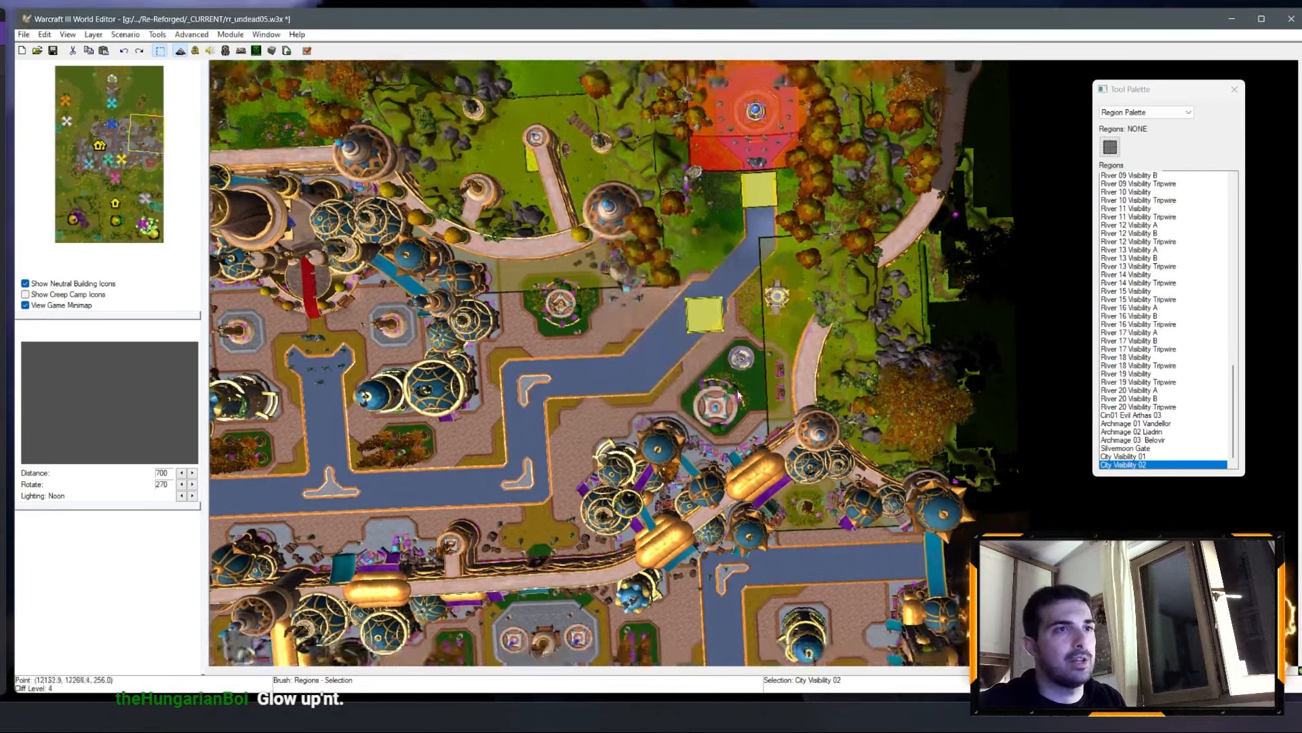
Step: Paste another region copy just west of the fountain garden near the northern wall and name it City Visibility 03
key(ctrl+v)
right_drag(738, 395, 735, 392)
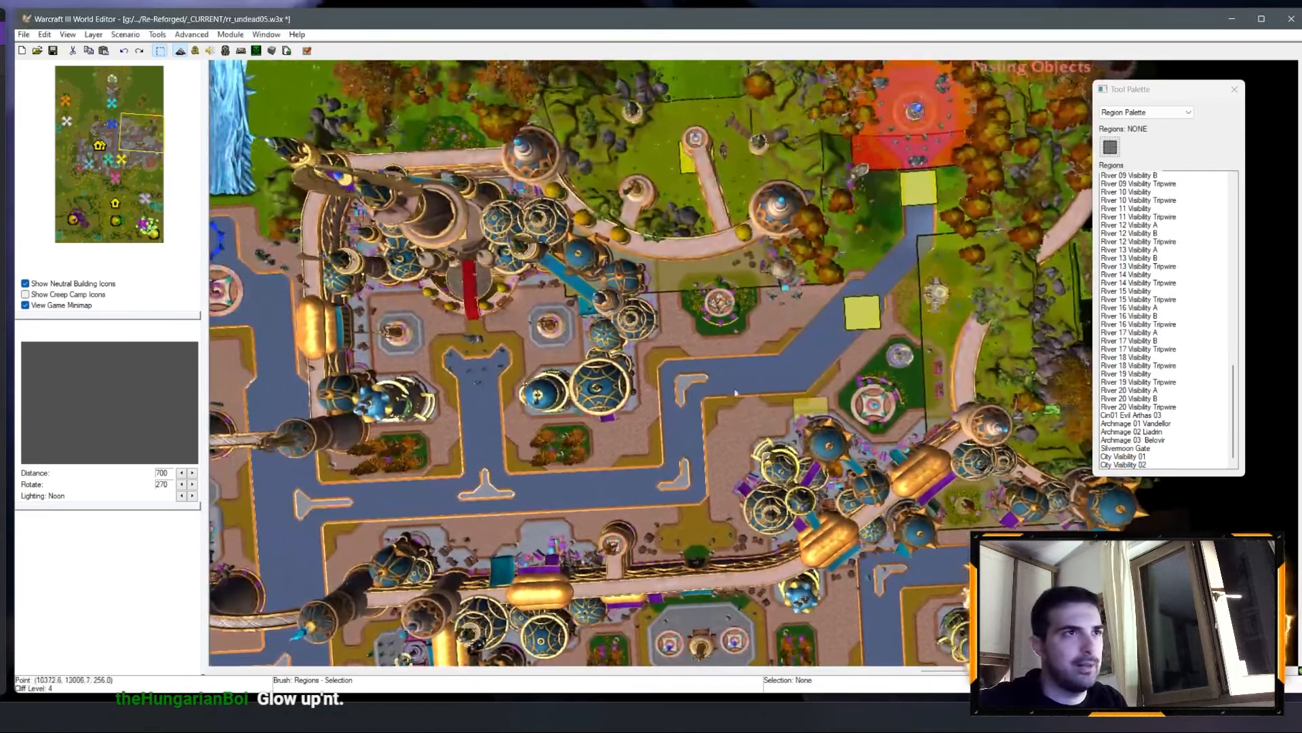
click(661, 308)
right_click(1153, 465)
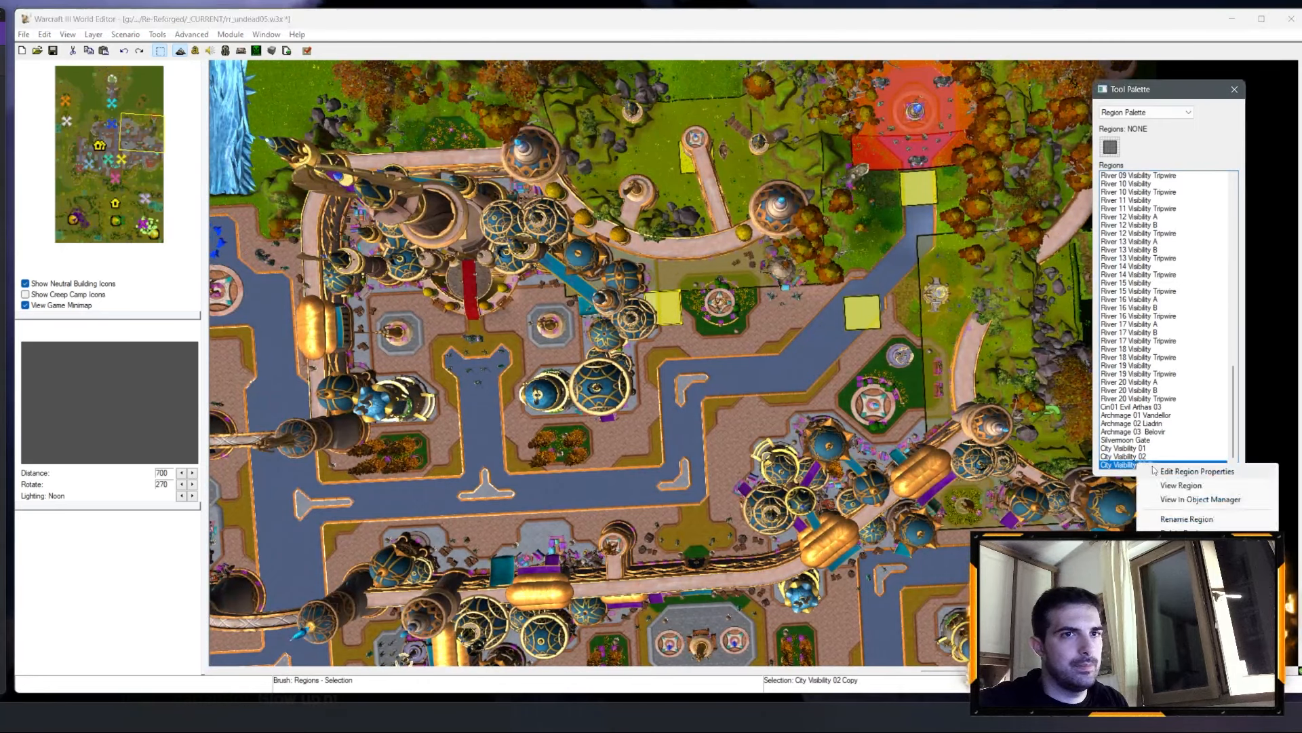
click(1155, 471)
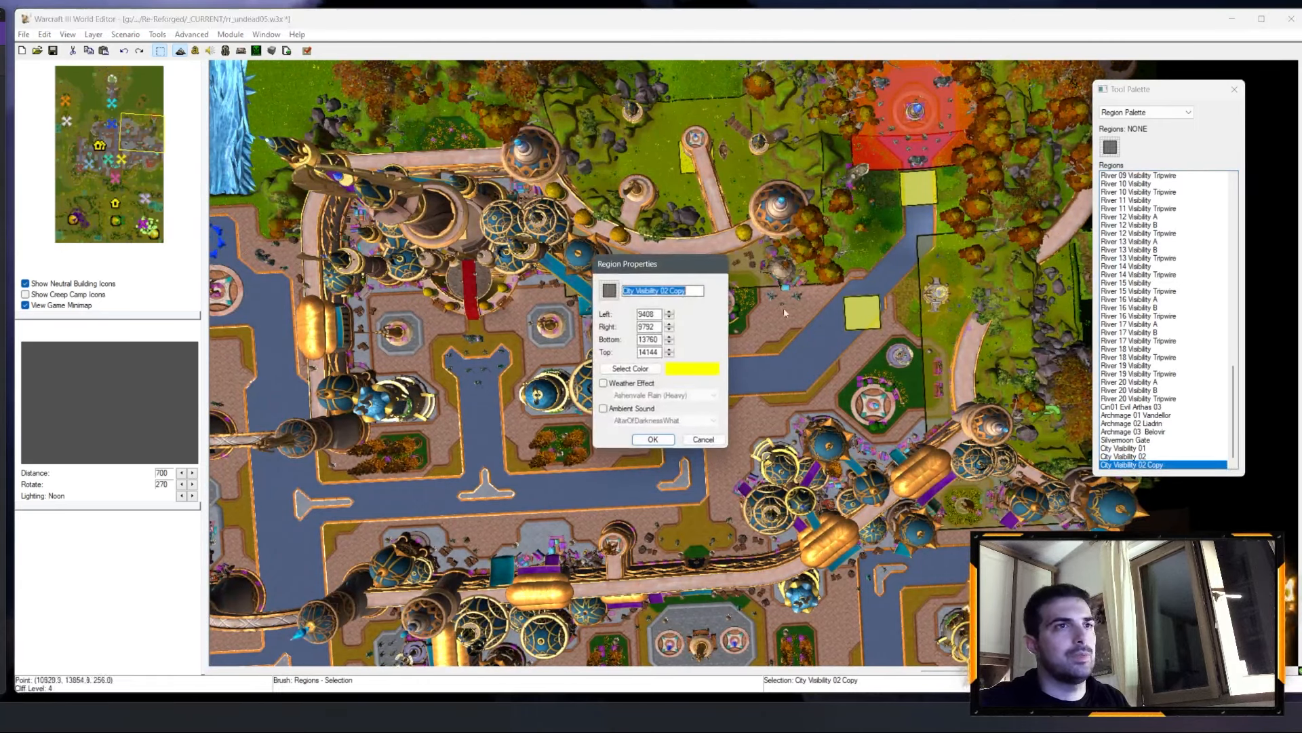
click(668, 440)
Step: Paste another region copy at the foot of the palace's red carpet and name it City Visibility 04
right_drag(686, 402, 783, 473)
key(ctrl+v)
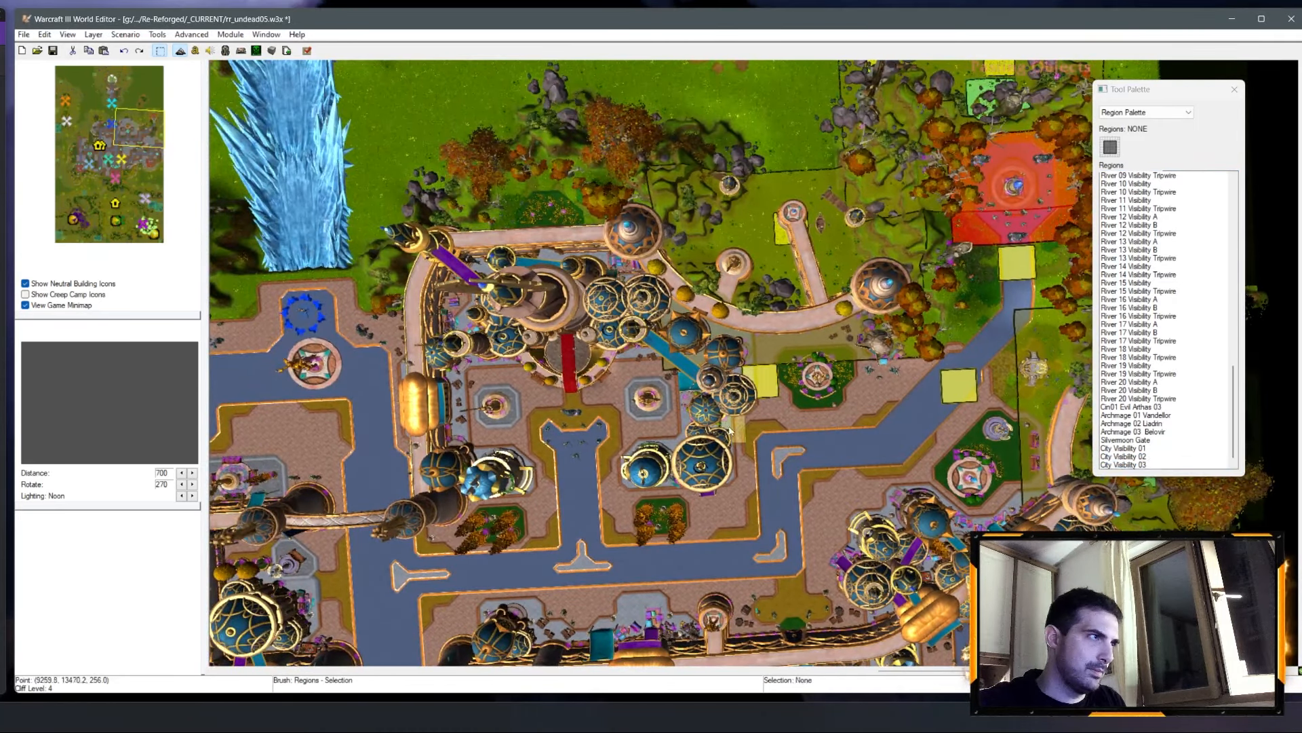
click(563, 408)
right_click(1130, 465)
click(1153, 471)
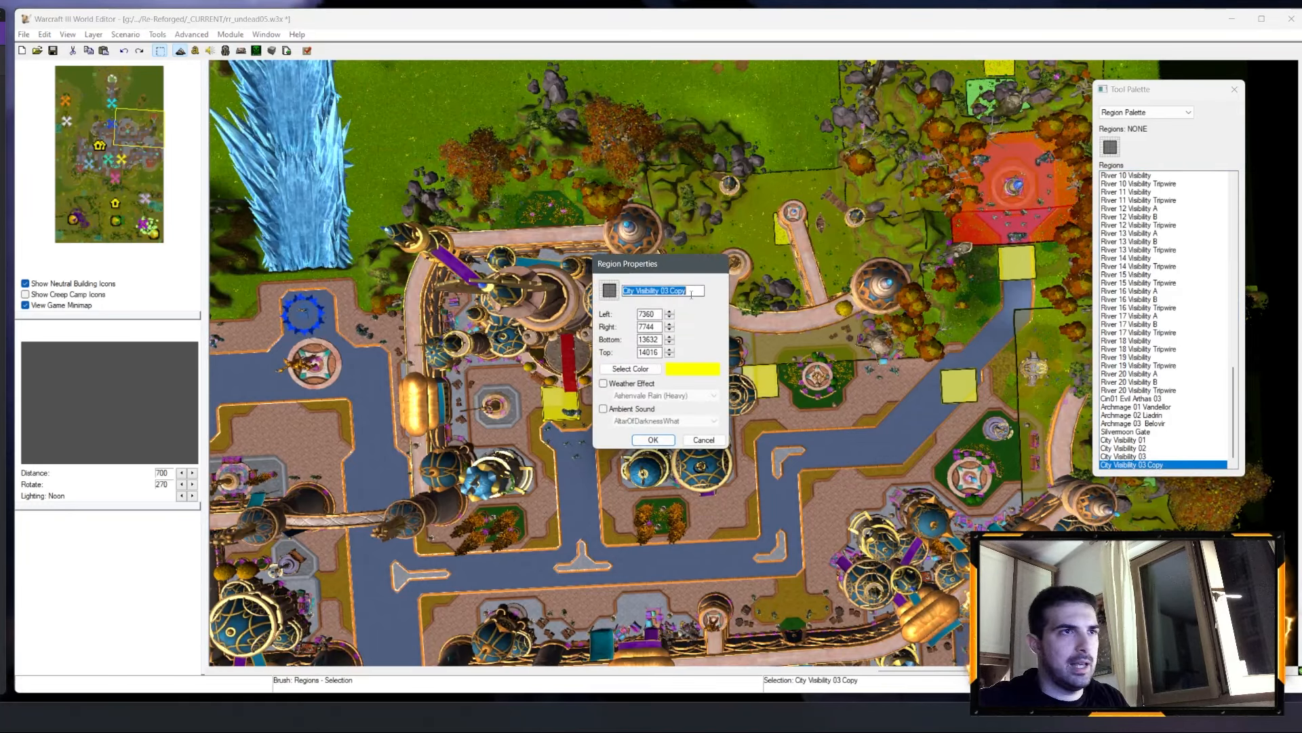
text(City Visibility 04)
click(652, 439)
Step: Paste another region copy on the road southeast of the round northern fountain and name it City Visibility 05
right_drag(684, 415, 798, 269)
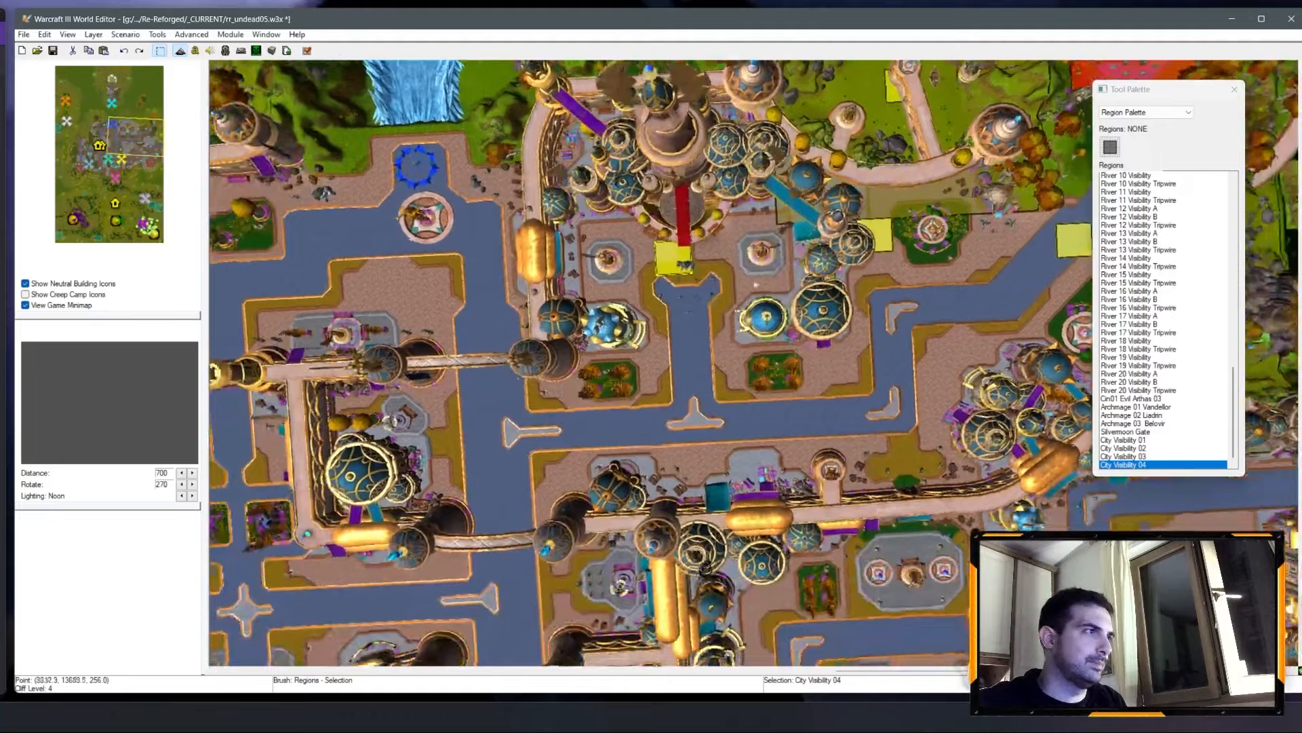
right_drag(598, 299, 722, 352)
key(ctrl+v)
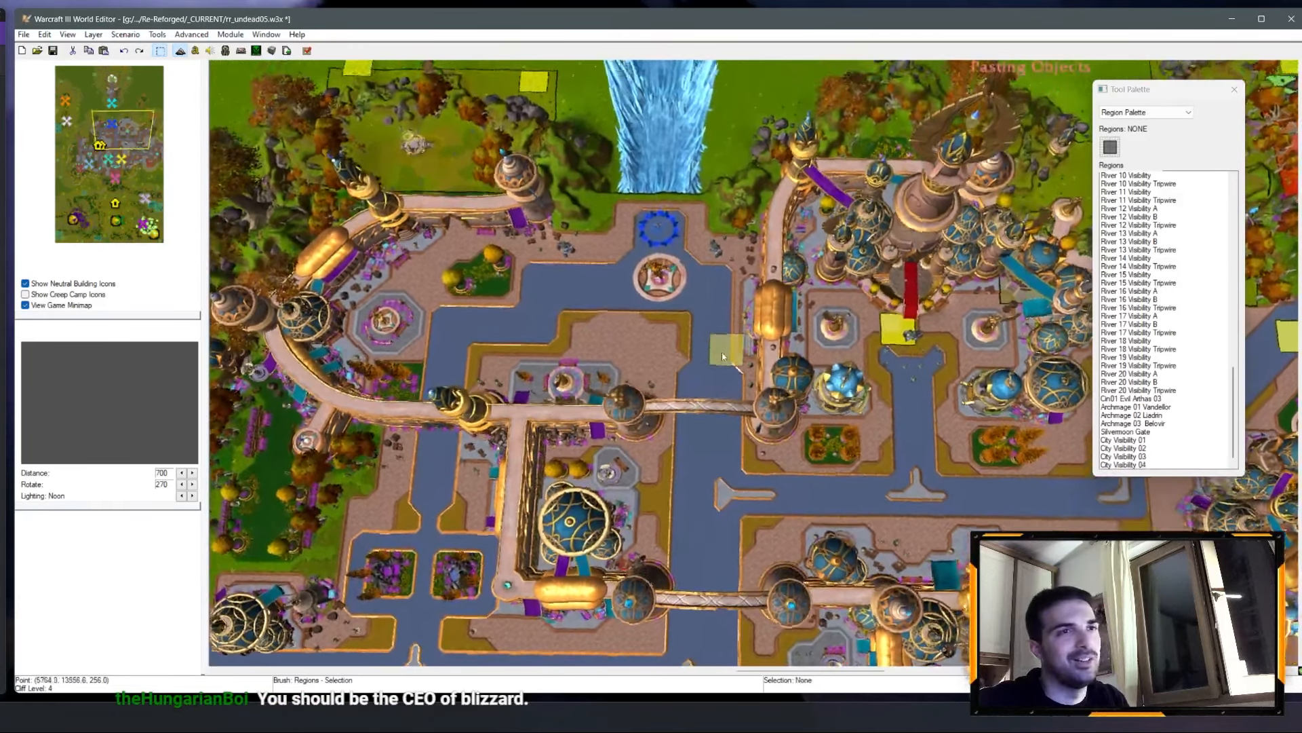
click(720, 326)
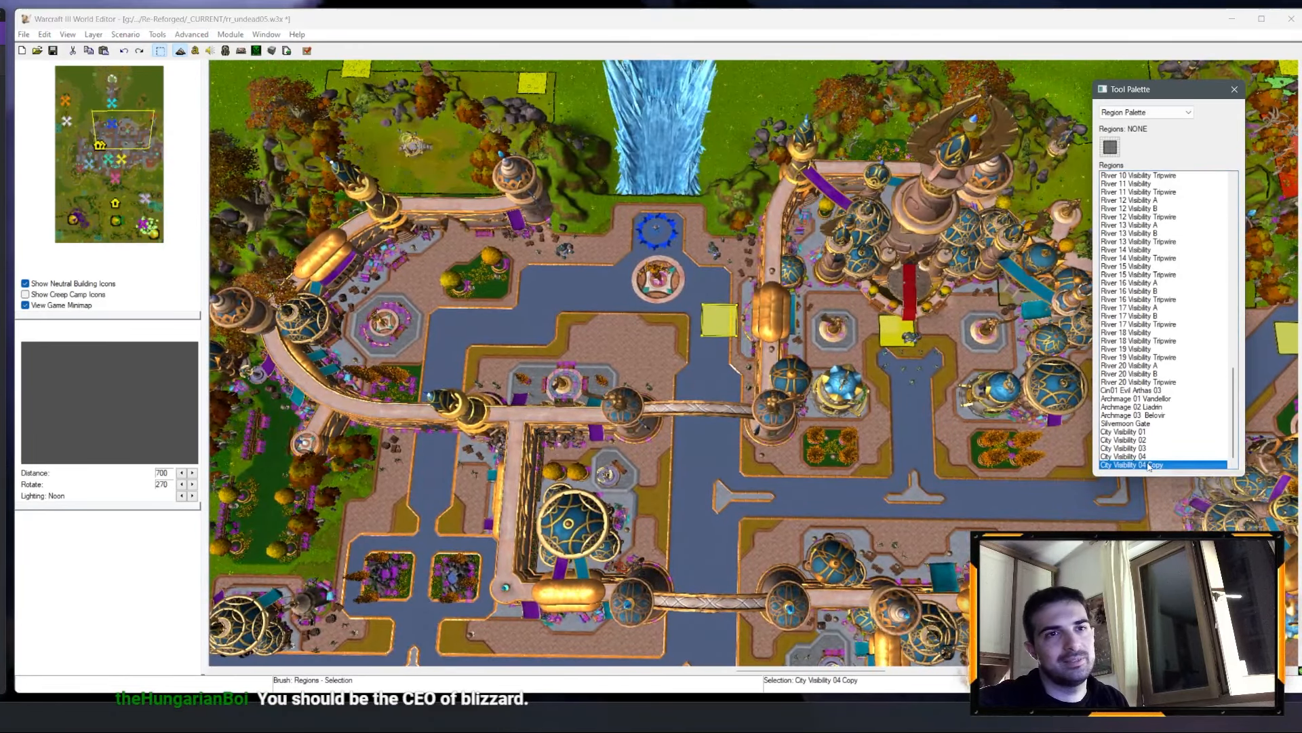
double_click(720, 325)
drag(662, 290, 741, 302)
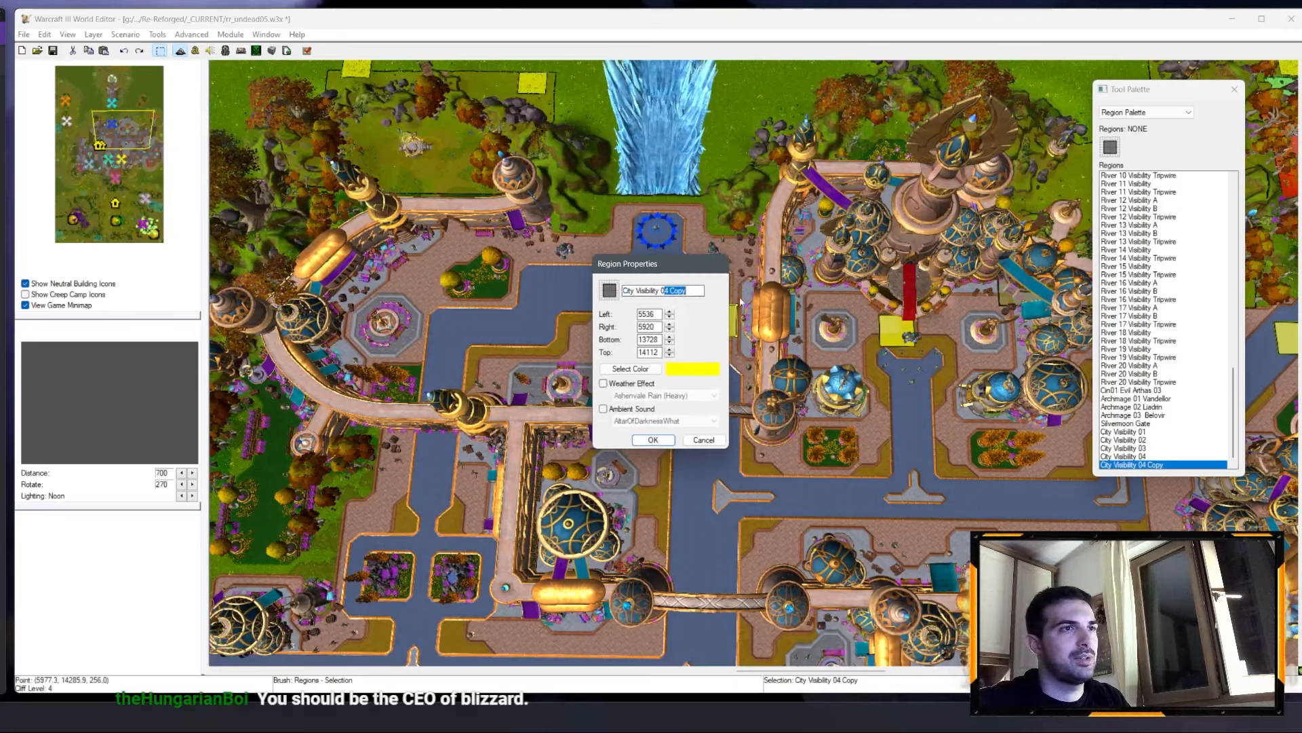
text(05)
click(653, 439)
Step: Paste a region copy southwest of the round northern fountain, name it City Visibility 06, and shift it slightly west onto the road
key(ctrl+v)
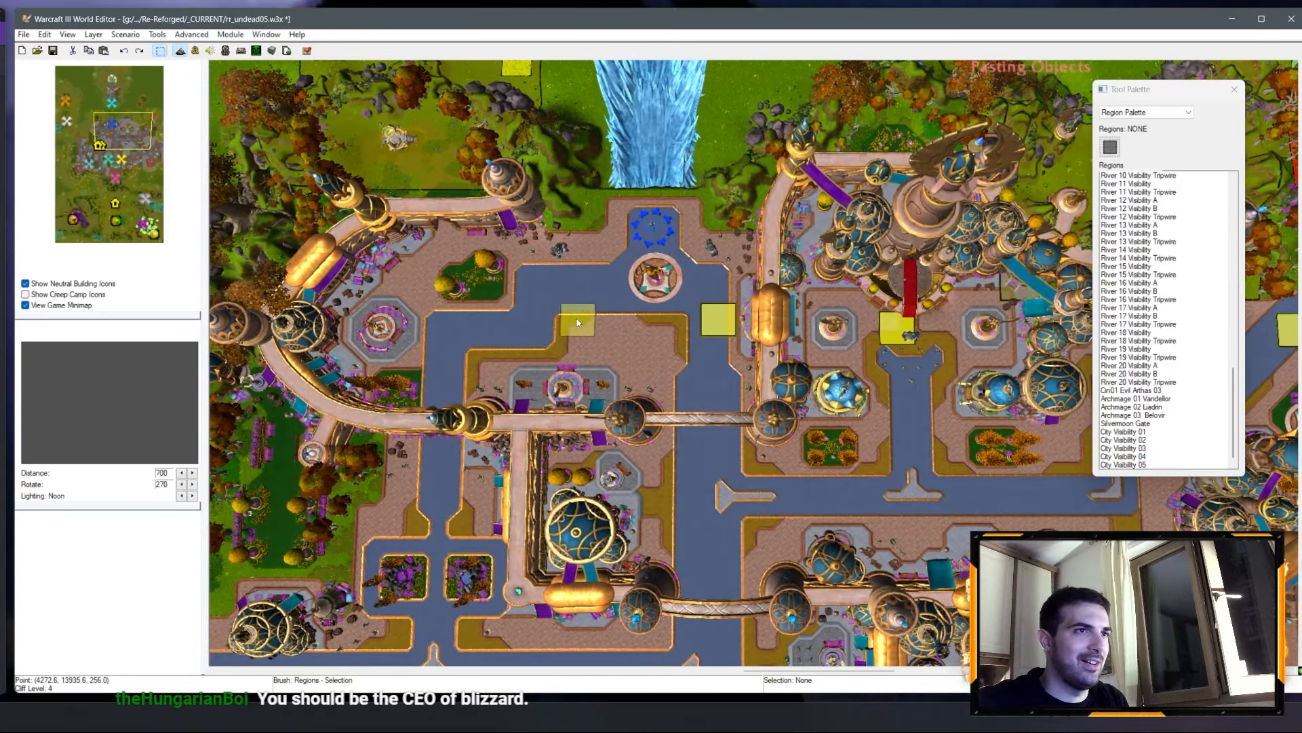
click(578, 322)
right_click(1131, 465)
click(1153, 471)
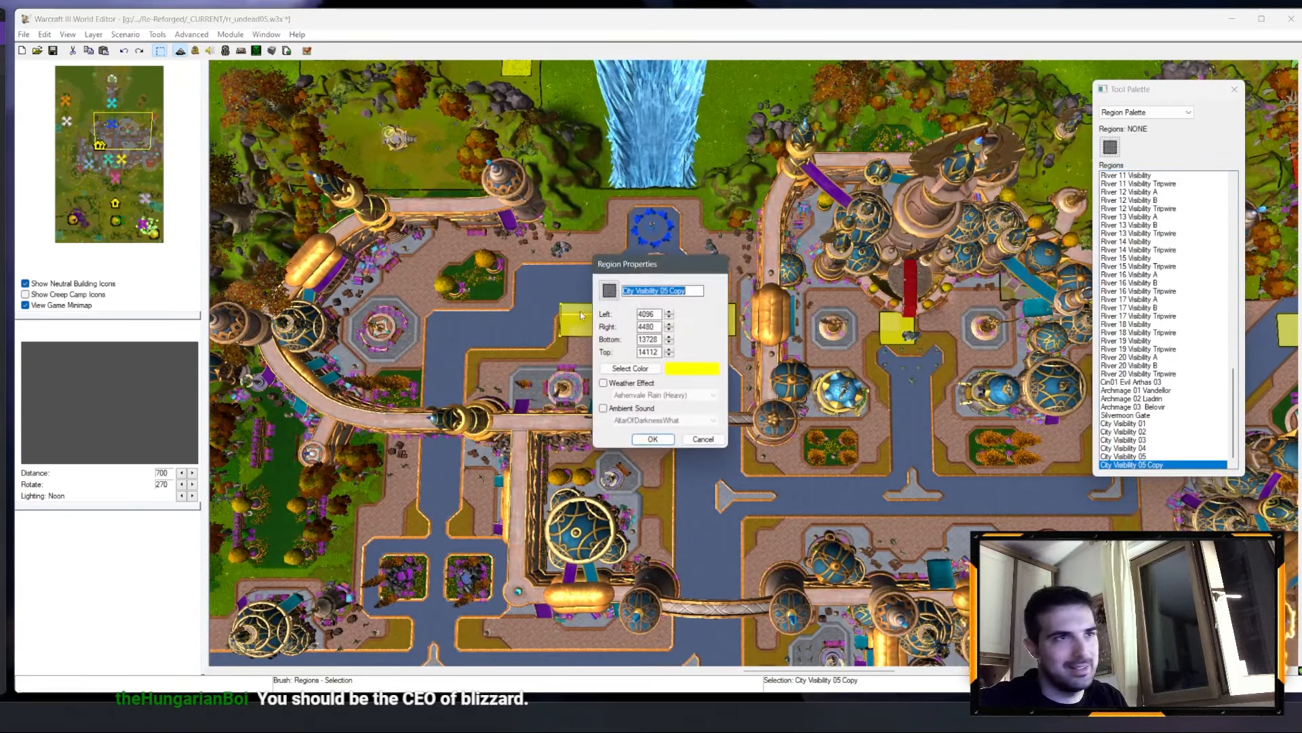
text(6)
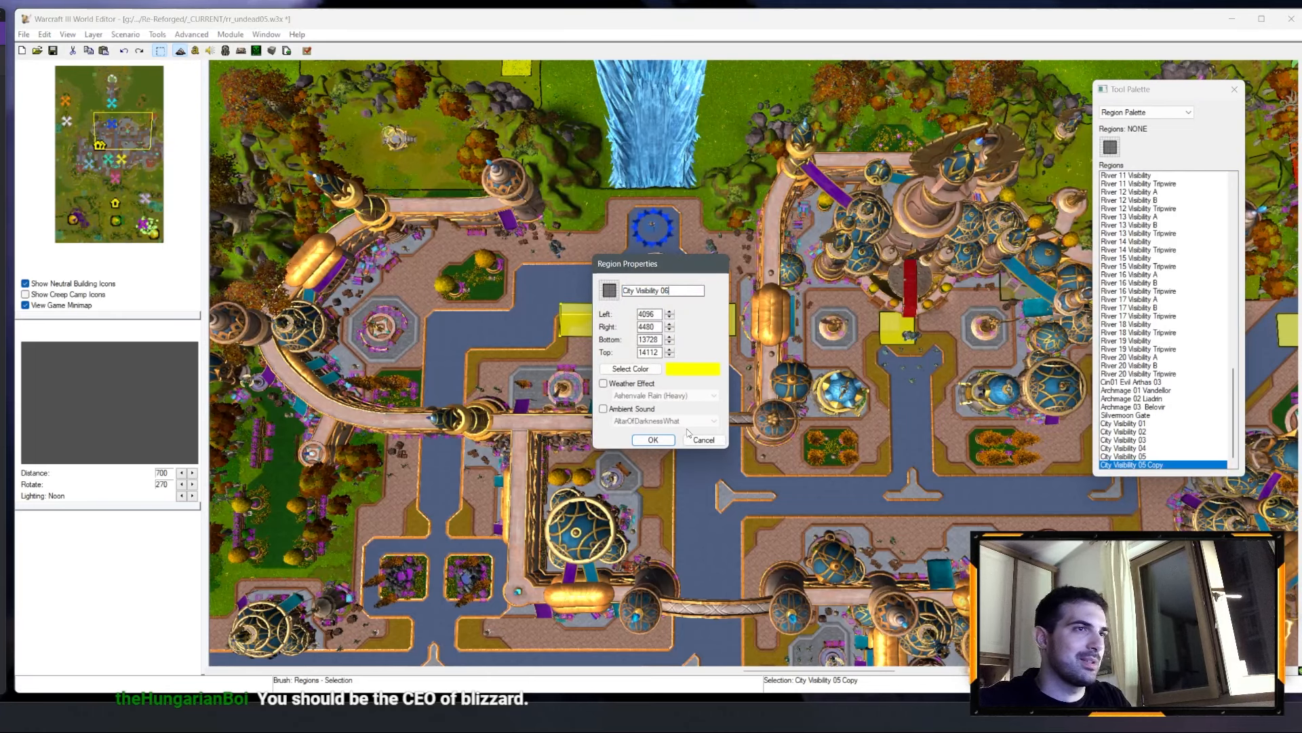
click(653, 439)
drag(583, 324, 561, 331)
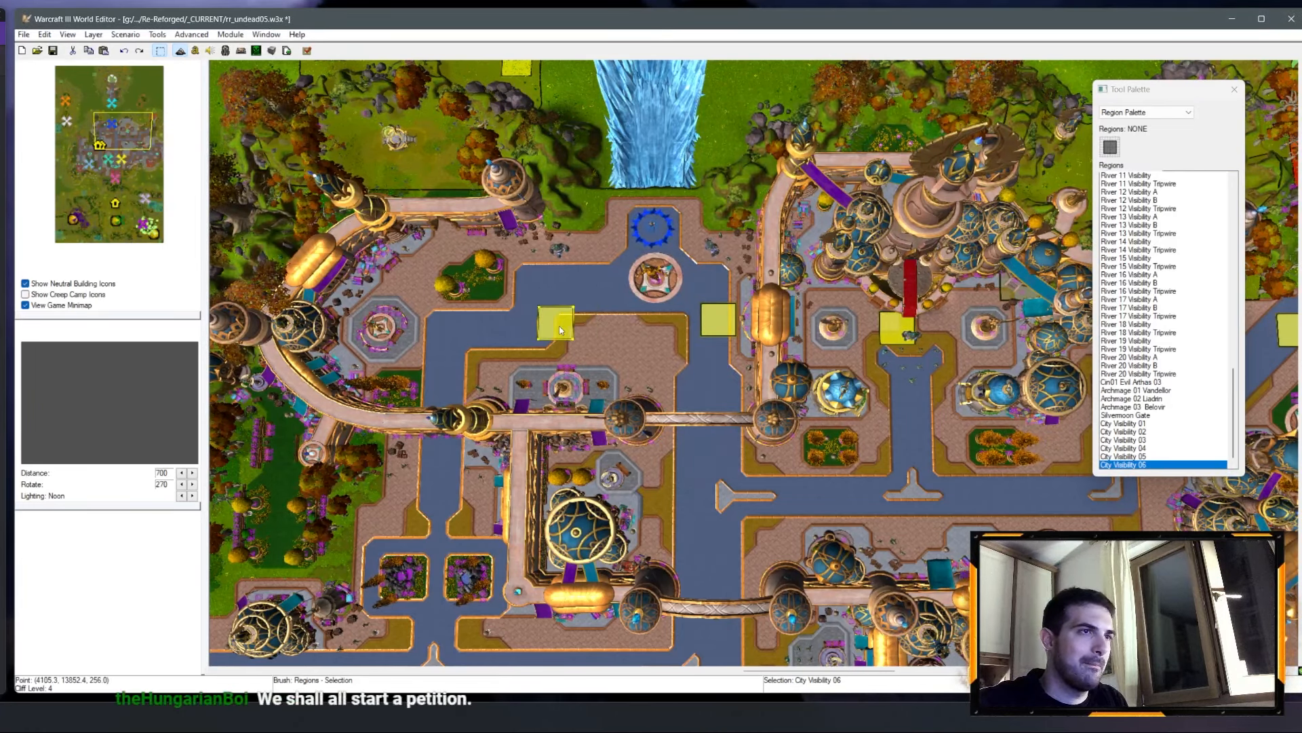
Step: Paste another region copy over the blue circle north of the round fountain and name it City Visibility 07
key(ctrl+v)
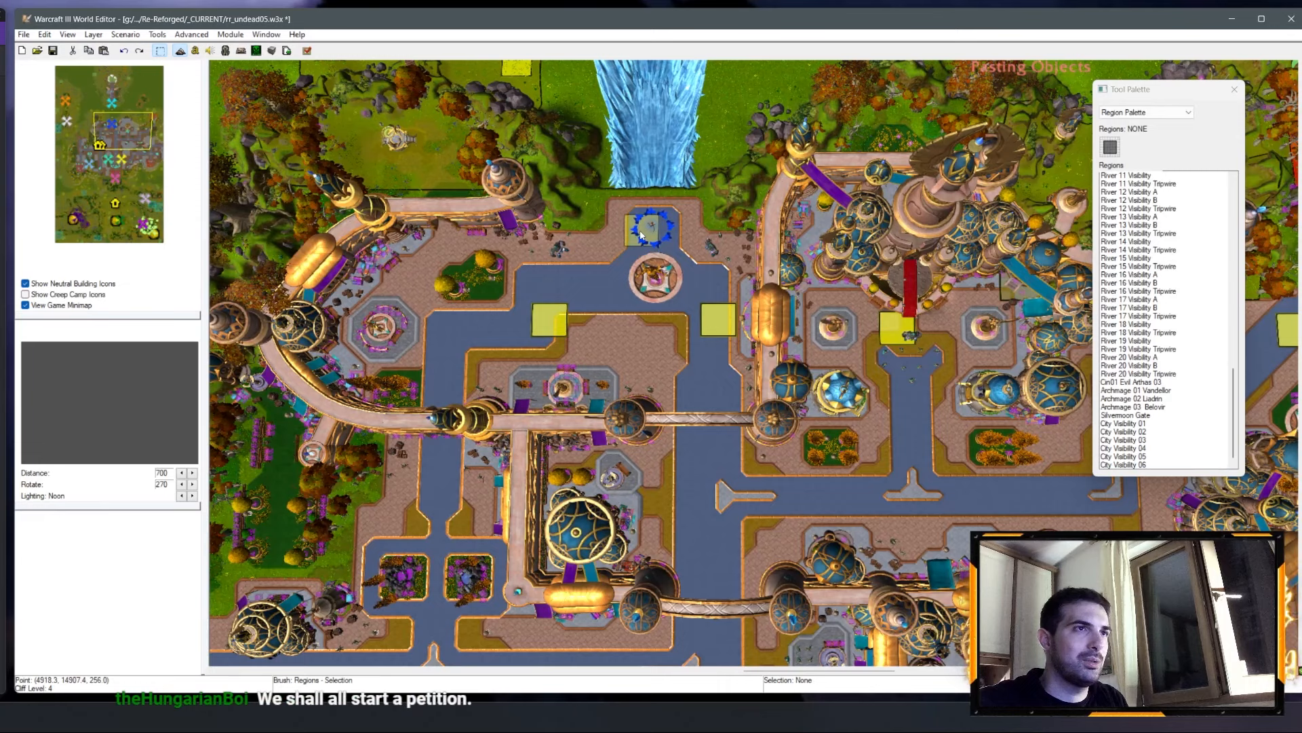
click(636, 234)
double_click(637, 230)
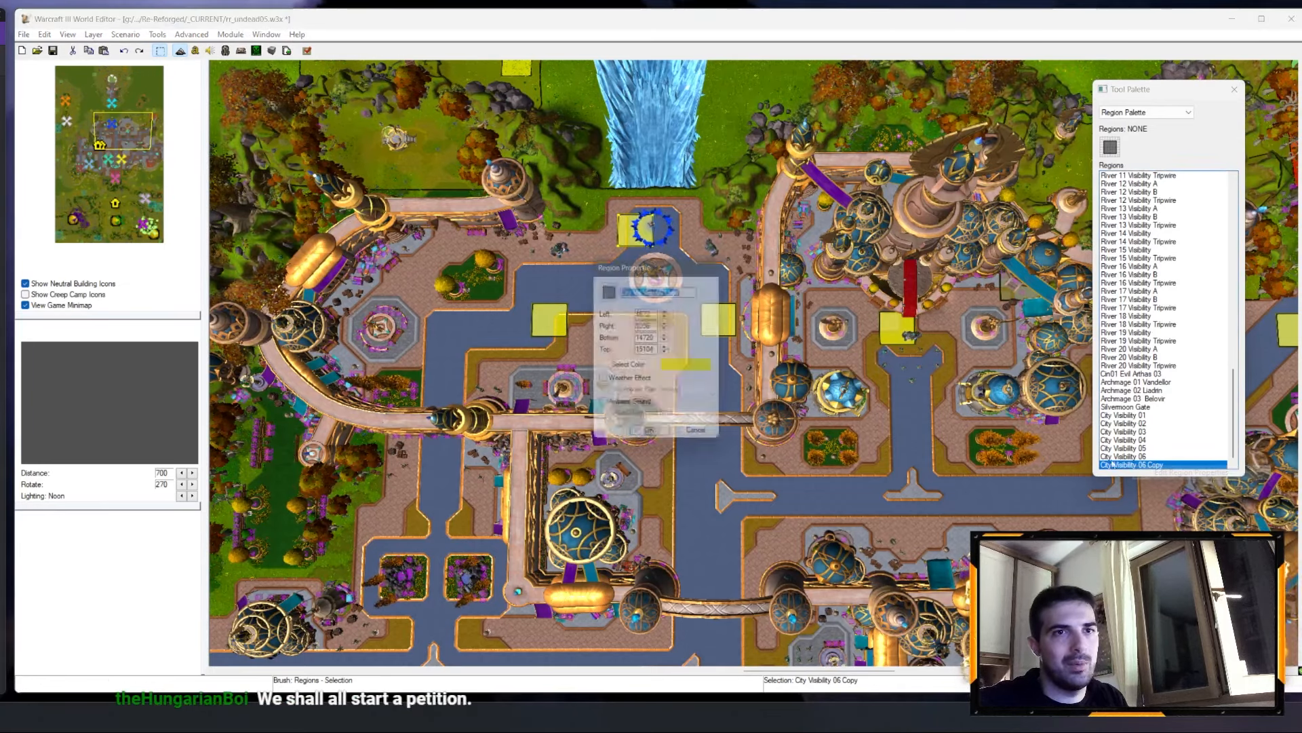
drag(665, 292, 688, 292)
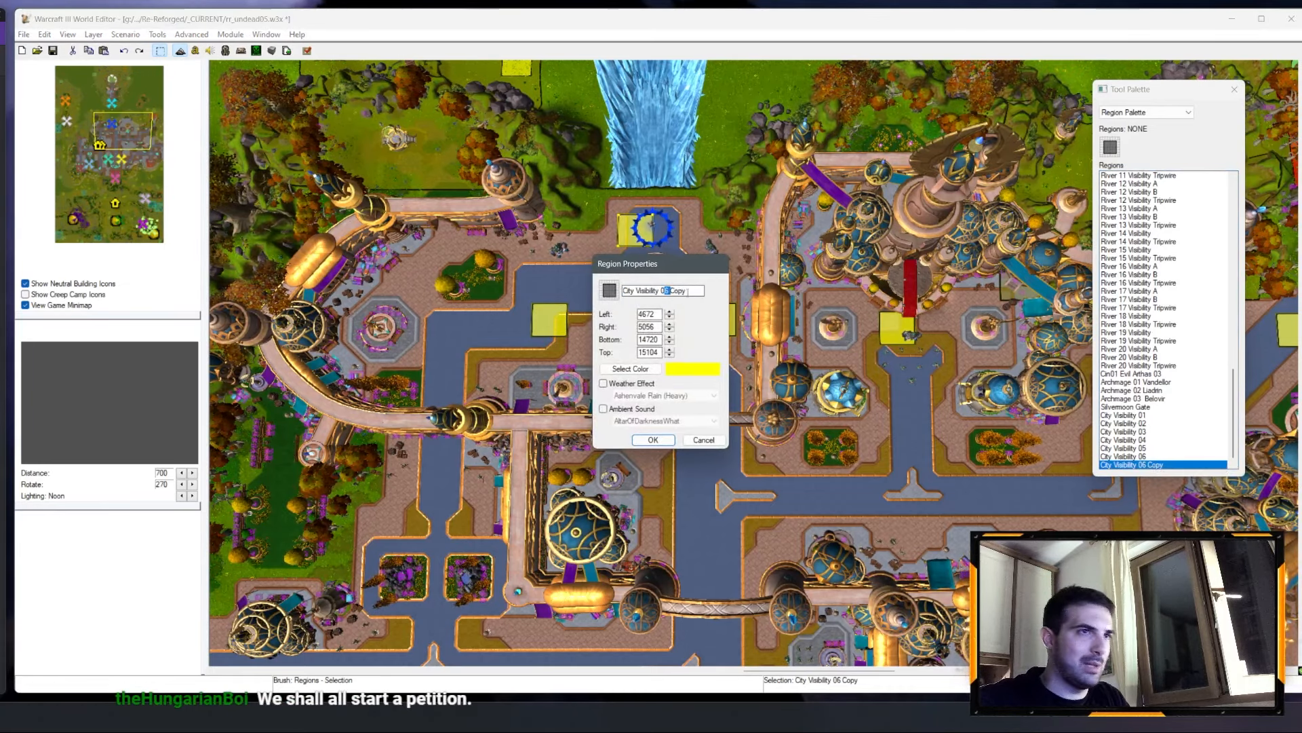
click(641, 442)
Step: Paste a region copy just inside the northwest city wall, northwest of the small tree garden, and name it City Visibility 08
right_drag(526, 257, 694, 336)
key(ctrl+v)
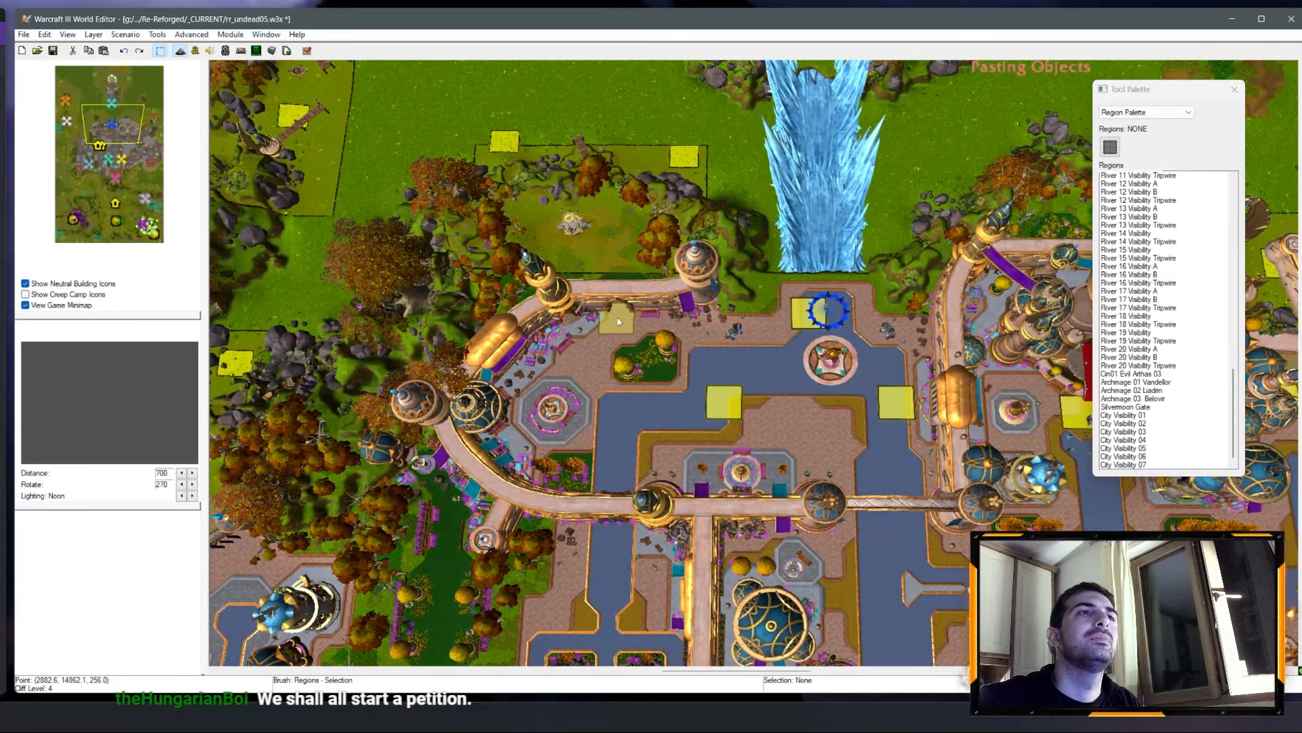
click(618, 320)
right_click(1147, 465)
click(1148, 475)
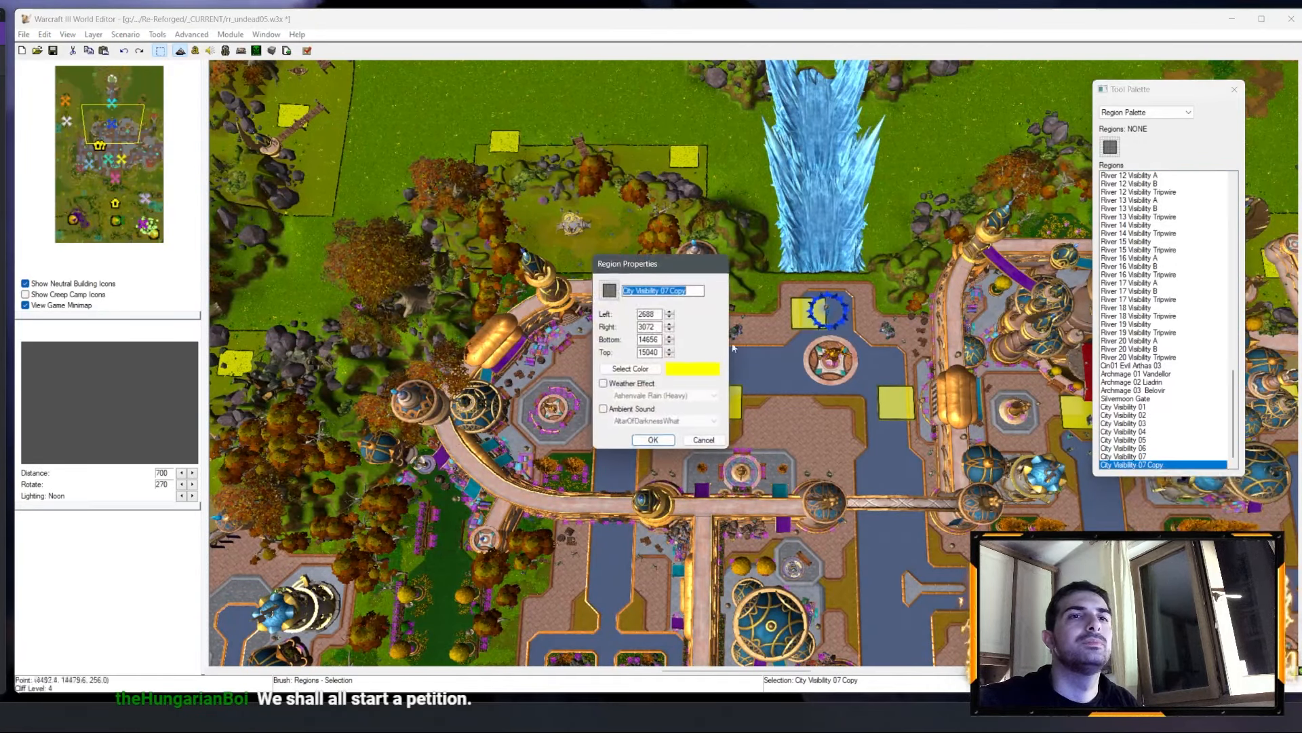
key(Return)
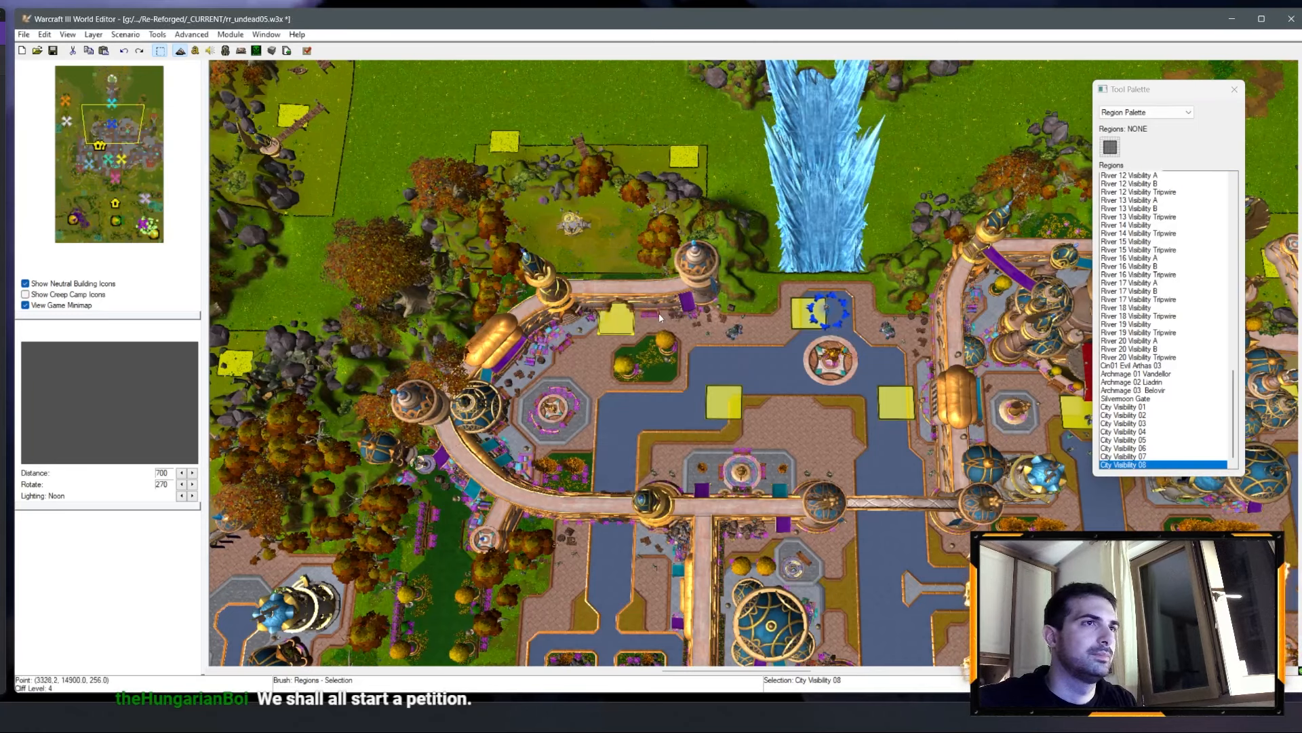
Step: Paste another region copy beside the statue in the grassy clearing north of the city wall and name it City Visibility 09
key(ctrl+v)
click(582, 235)
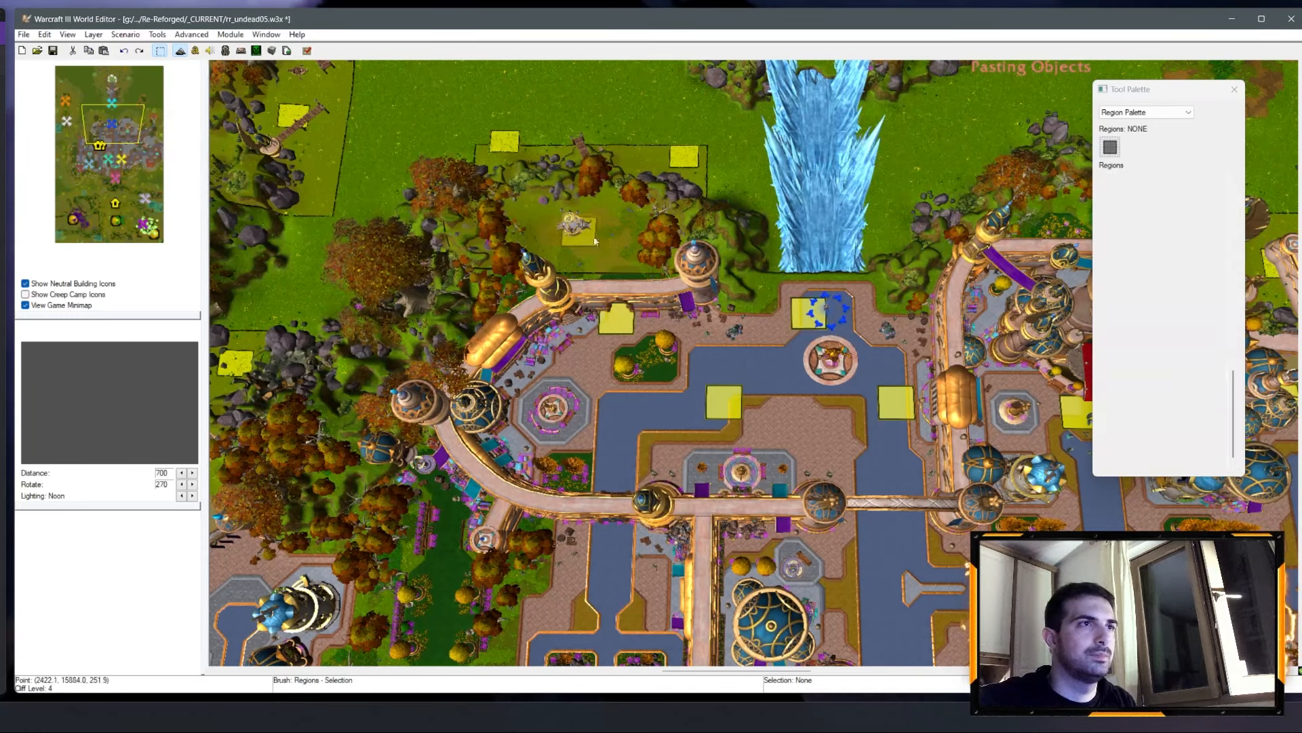
right_click(1146, 466)
click(1154, 474)
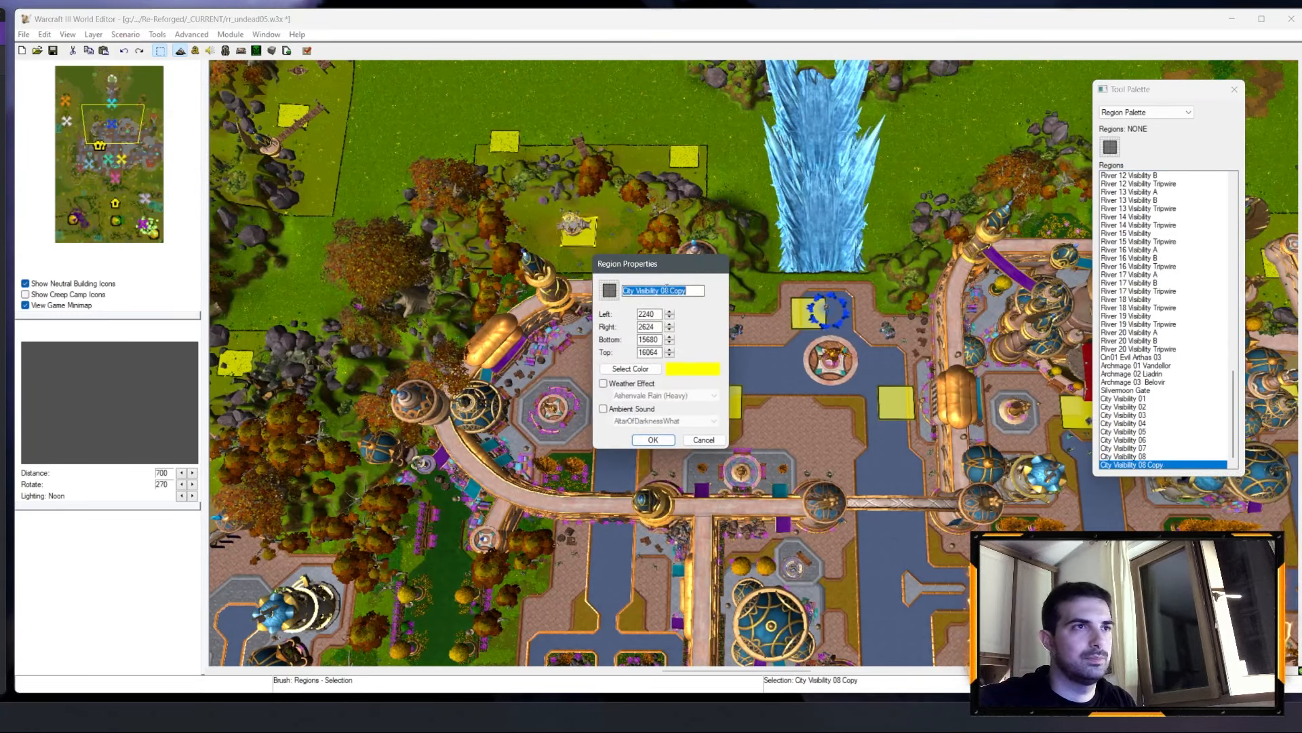
text(City Visibility 09)
key(Return)
Step: Paste another region copy inside the curved western wall, southwest of the octagonal fountain, and name it City Visibility 10
key(ctrl+v)
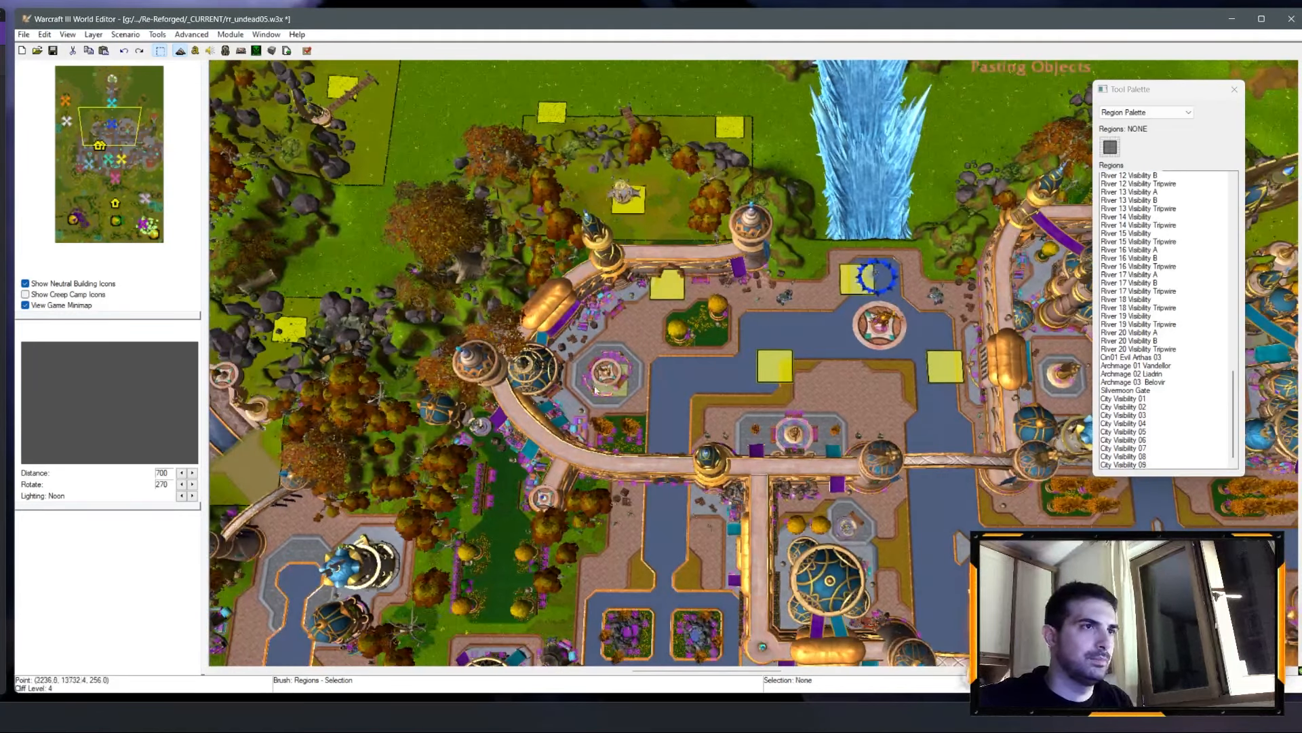
click(581, 397)
right_click(1156, 465)
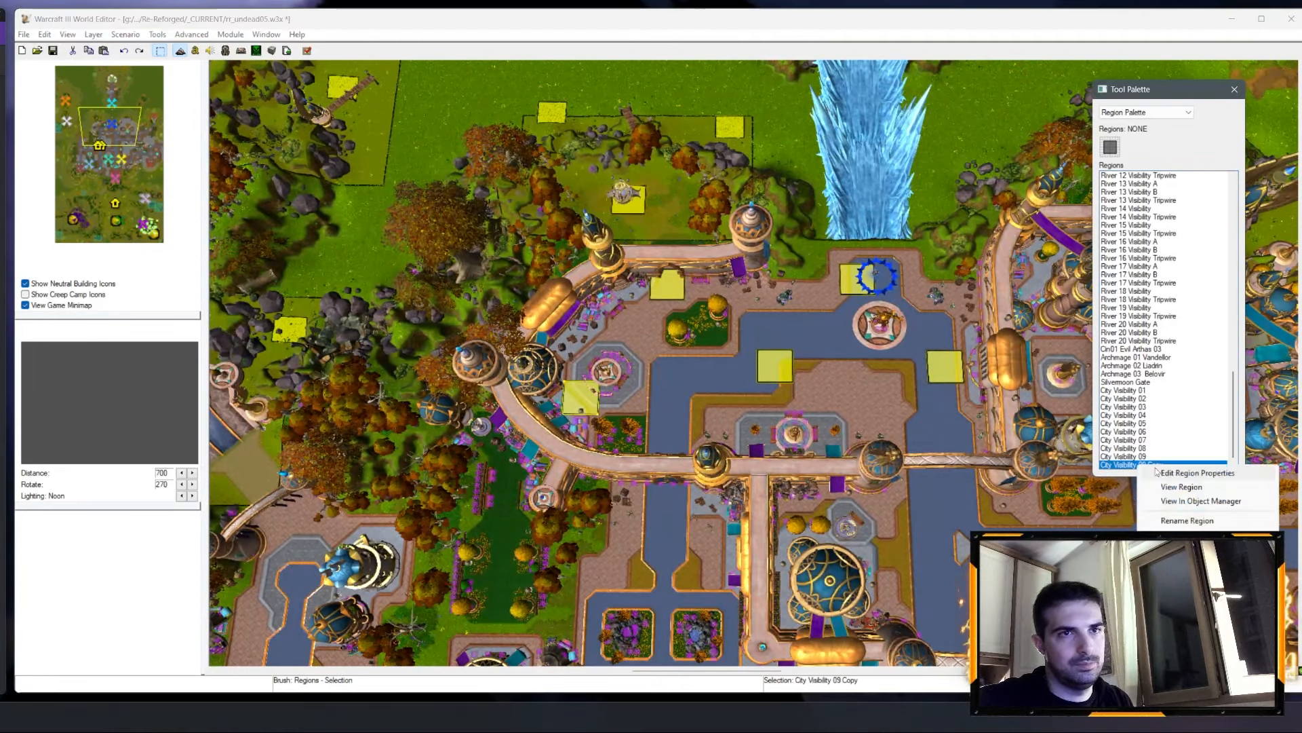
click(1161, 473)
drag(660, 290, 731, 291)
text(10)
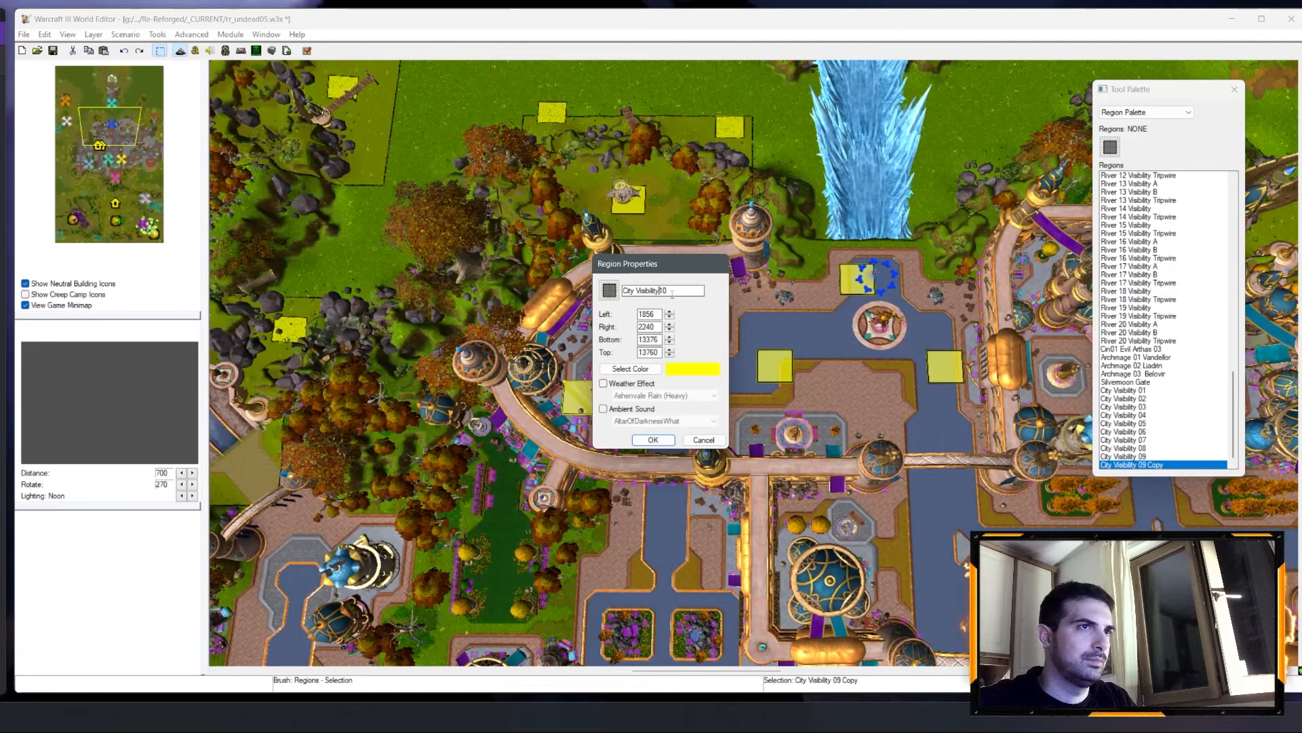
key(Return)
Step: Paste another region copy on the road just north of the twin flower beds and name it City Visibility 11
key(Down)
key(ctrl+v)
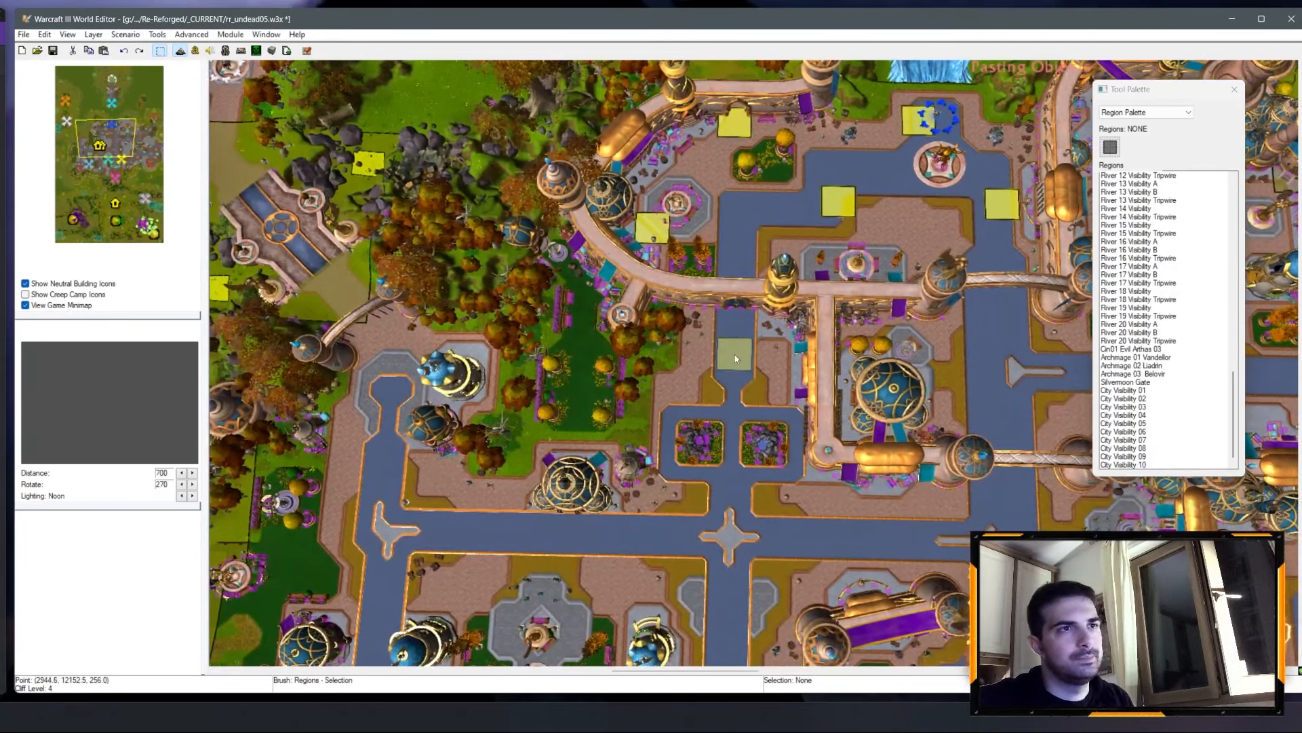
click(734, 359)
double_click(734, 360)
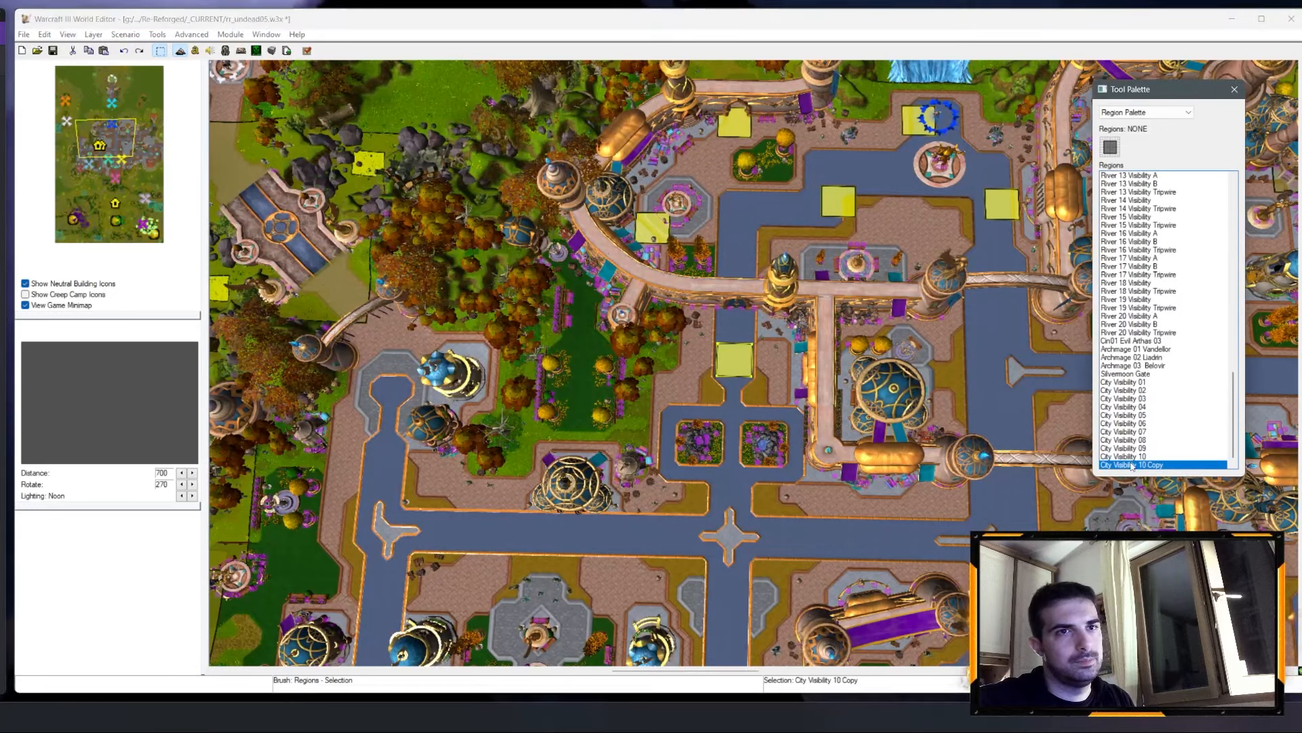
text(City Visibility 11)
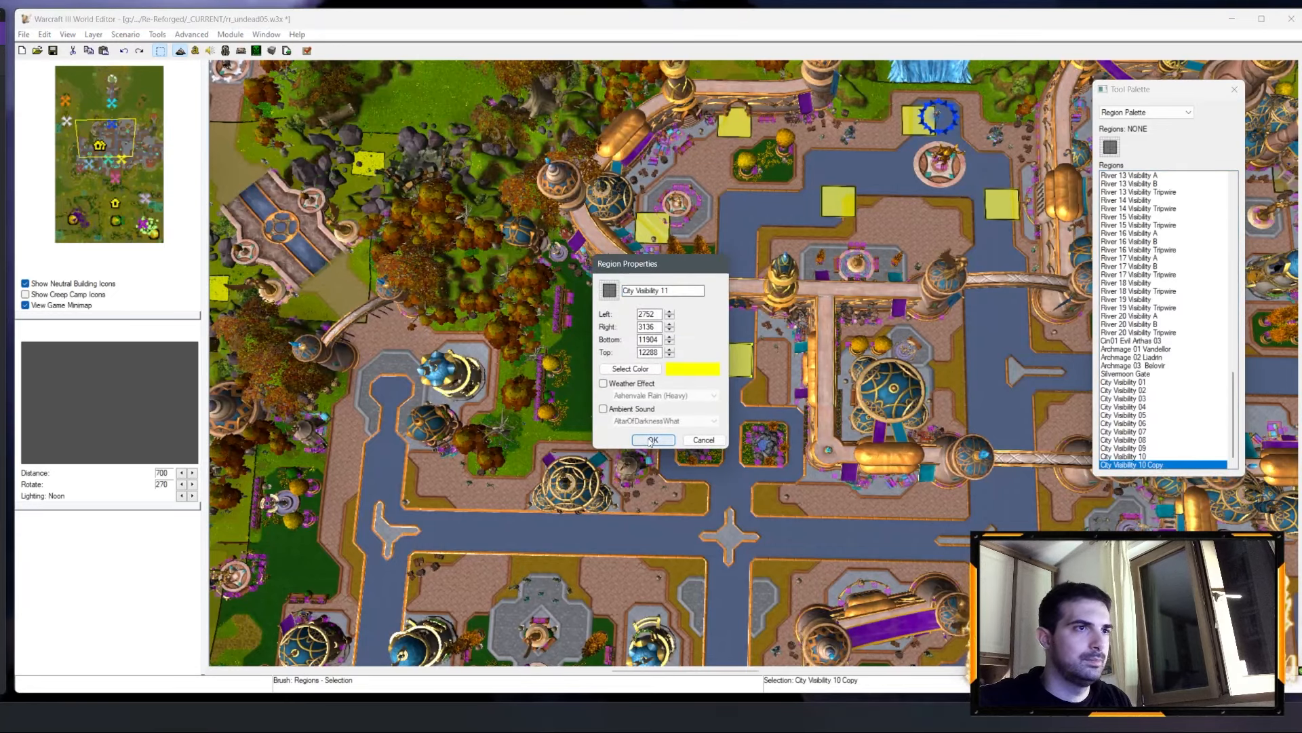
key(Return)
Step: Copy the region, paste it on the star-shaped crossroads south of the twin flower beds, and name the copy City Visibility 12
key(Down)
key(ctrl+c)
key(ctrl+v)
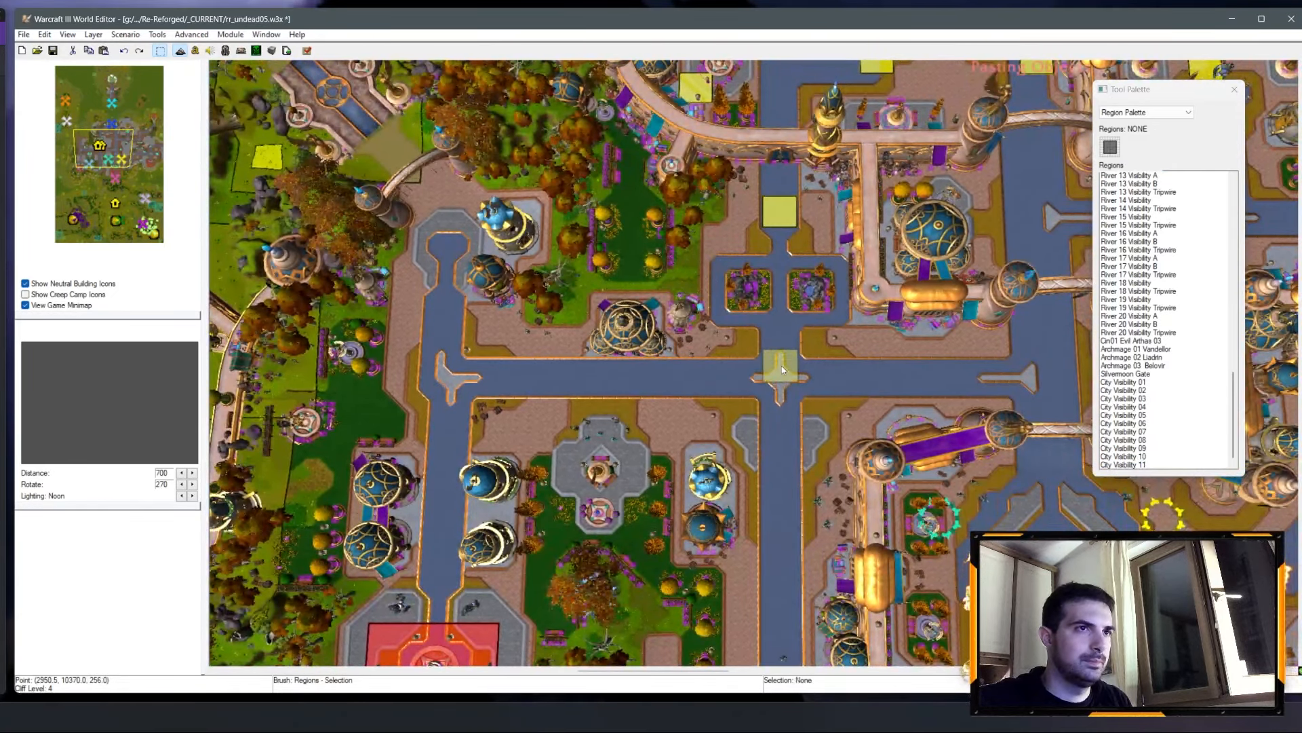
click(781, 365)
right_click(1138, 467)
click(1180, 472)
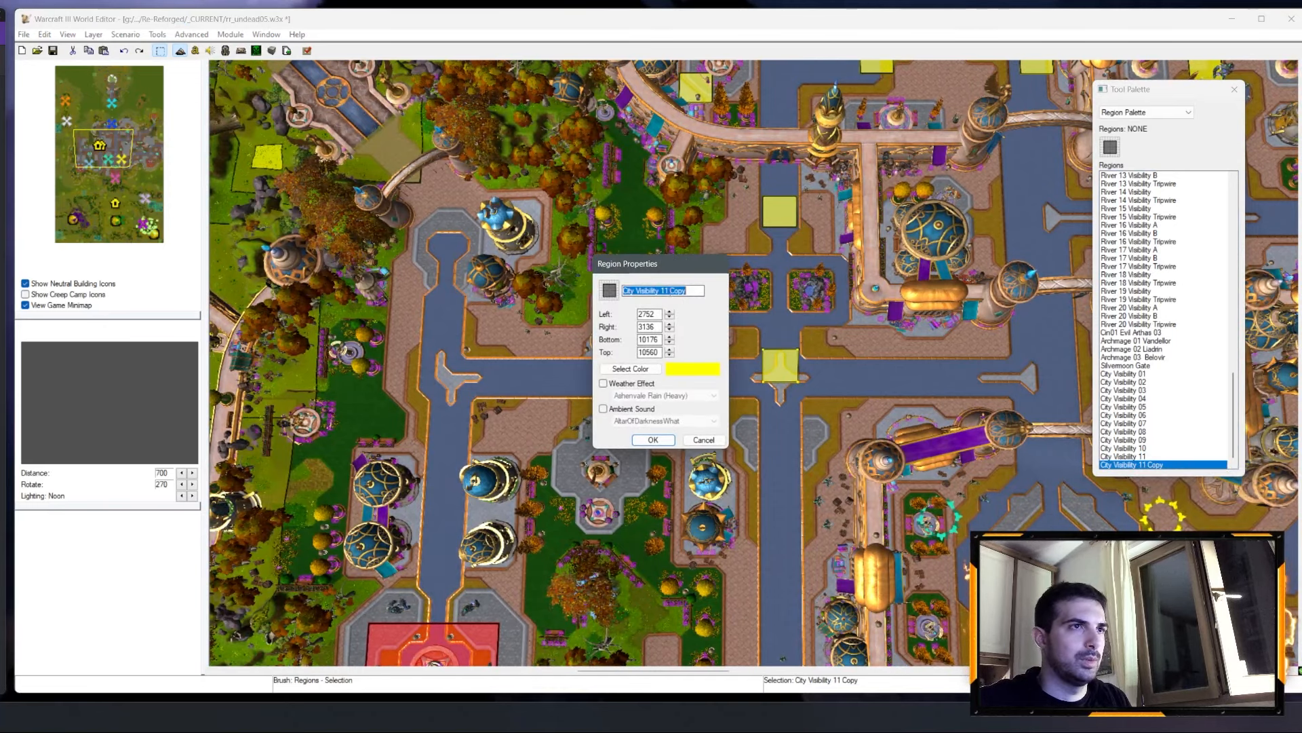
text(City Visibility 12)
key(Return)
Step: Paste another region copy on the road west of the crossroads, below the large domed building, and name it City Visibility 13
key(ctrl+v)
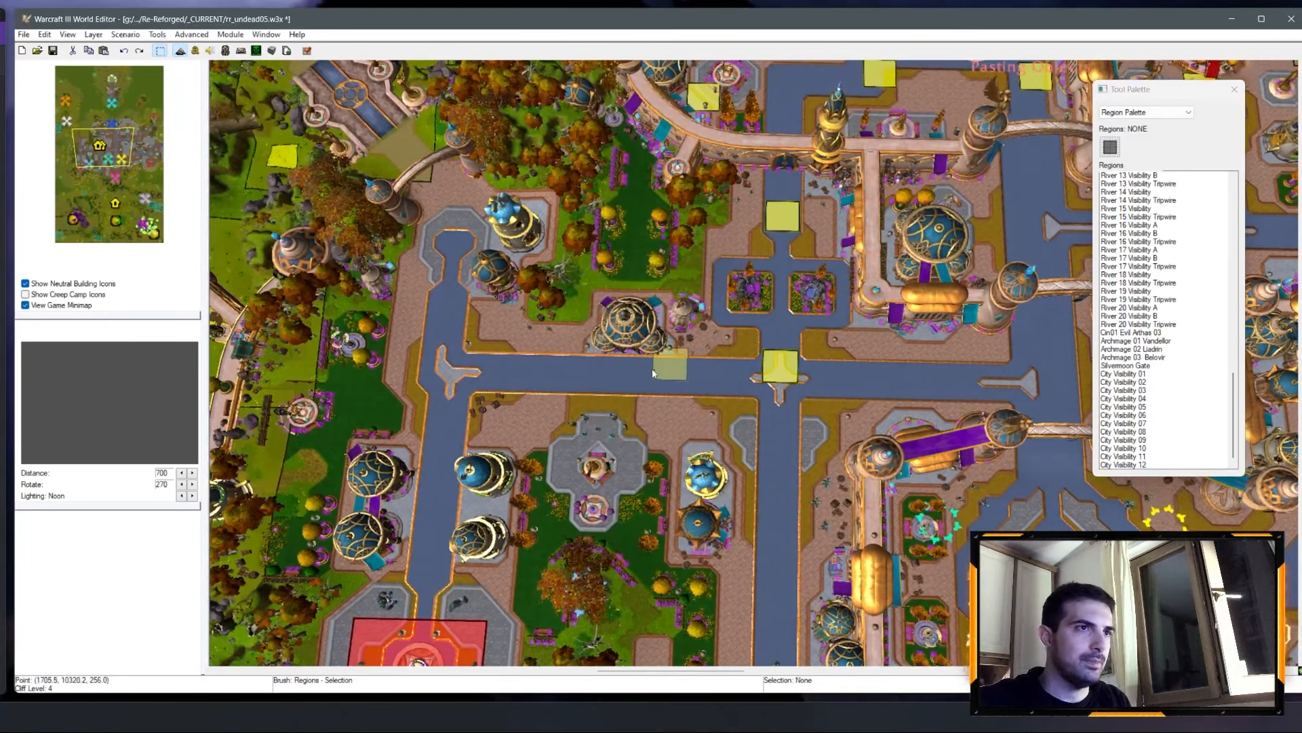
click(631, 374)
right_click(1143, 465)
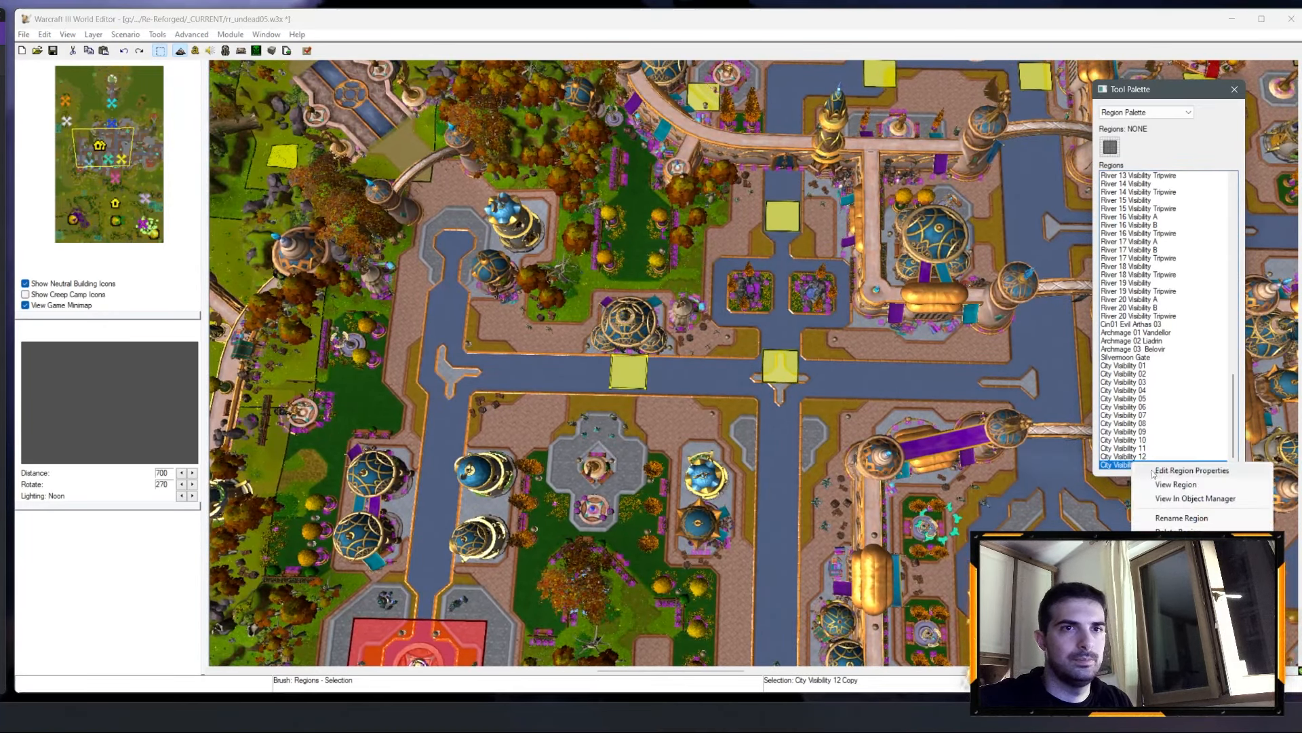
click(1166, 468)
text(City Visibility 13)
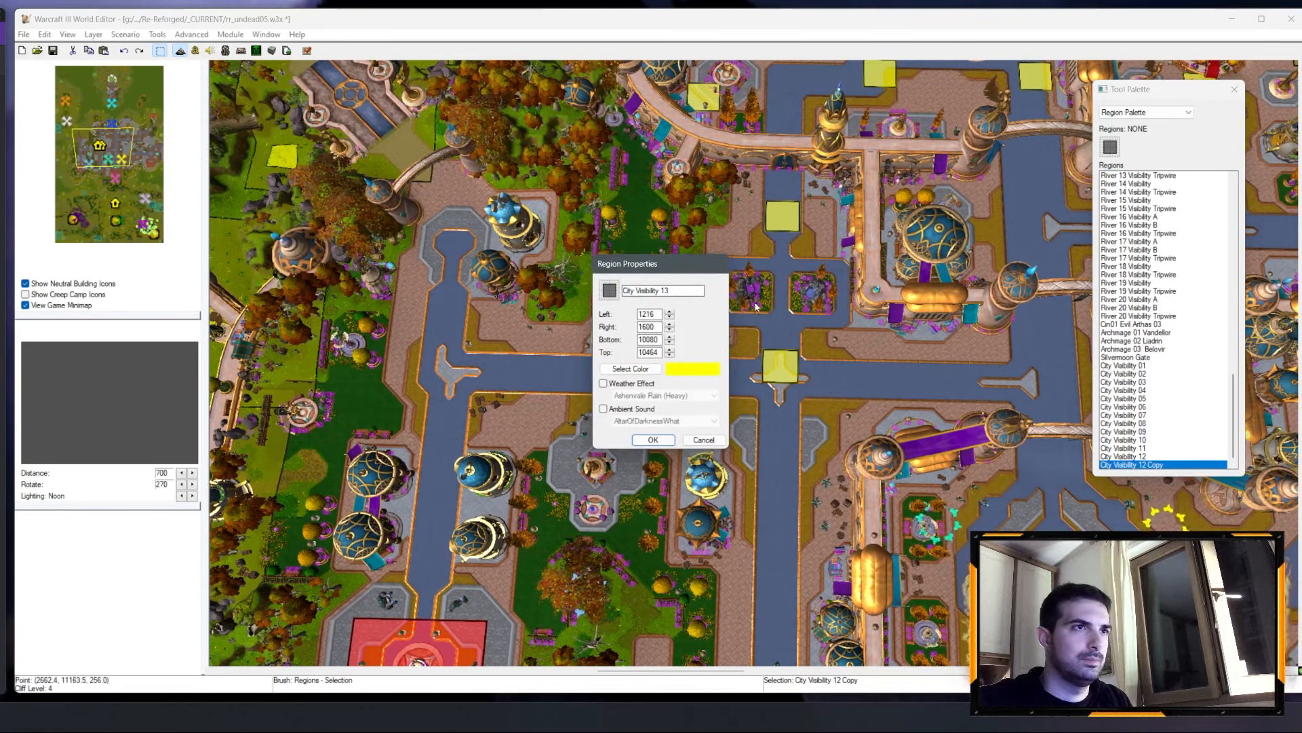
click(651, 440)
Step: Paste another region copy at the western T-junction of the same road and name it City Visibility 14
key(Left)
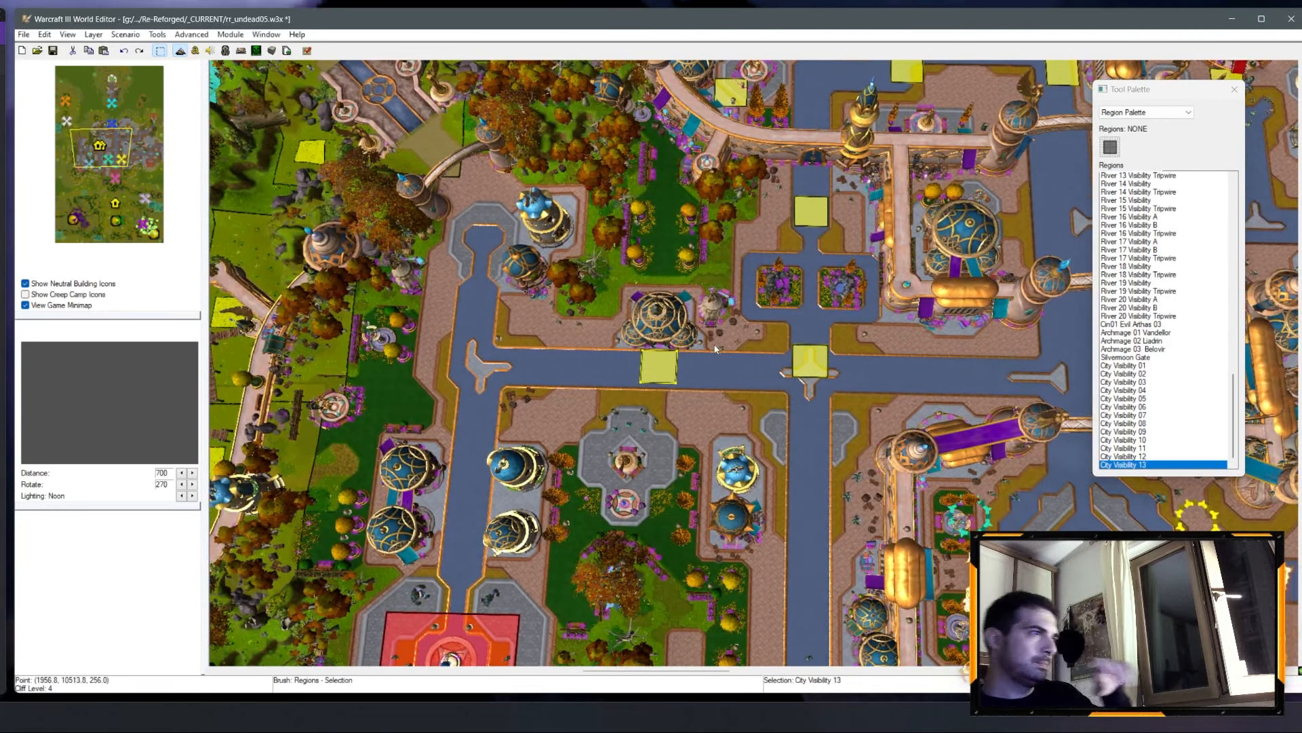
key(ctrl+v)
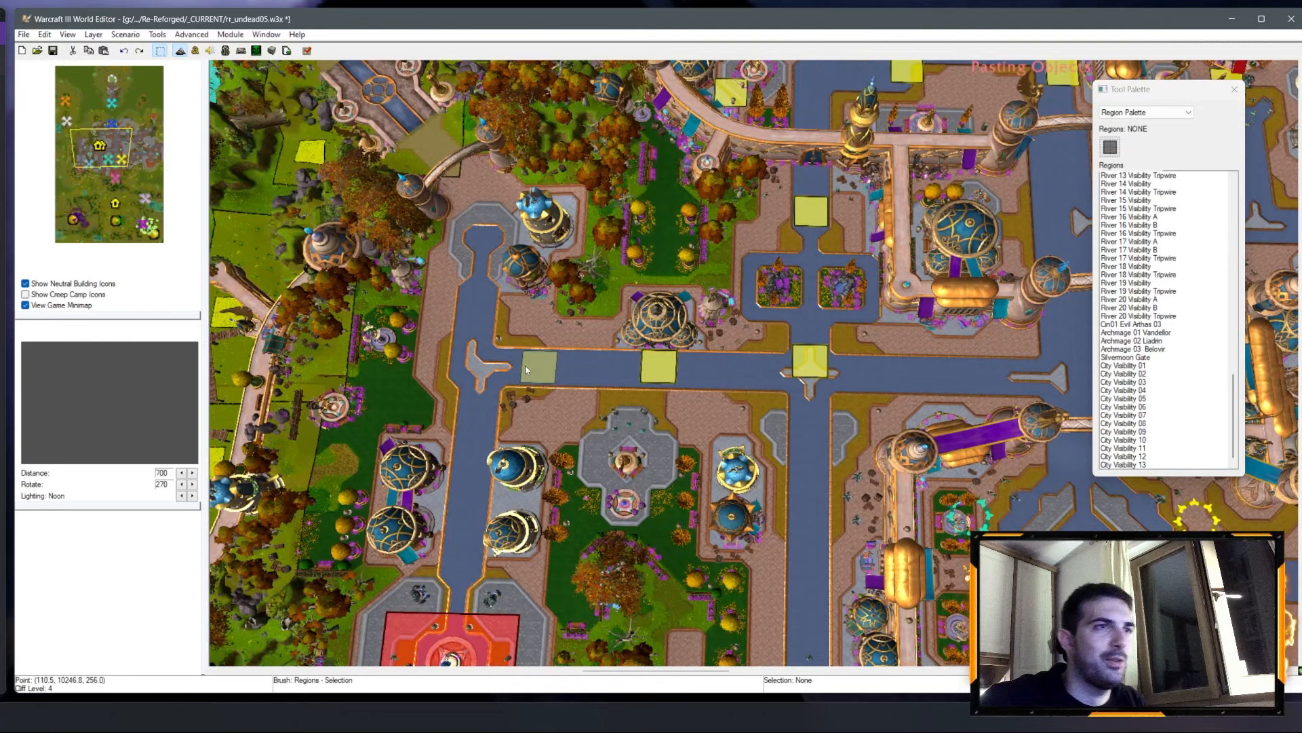
click(511, 363)
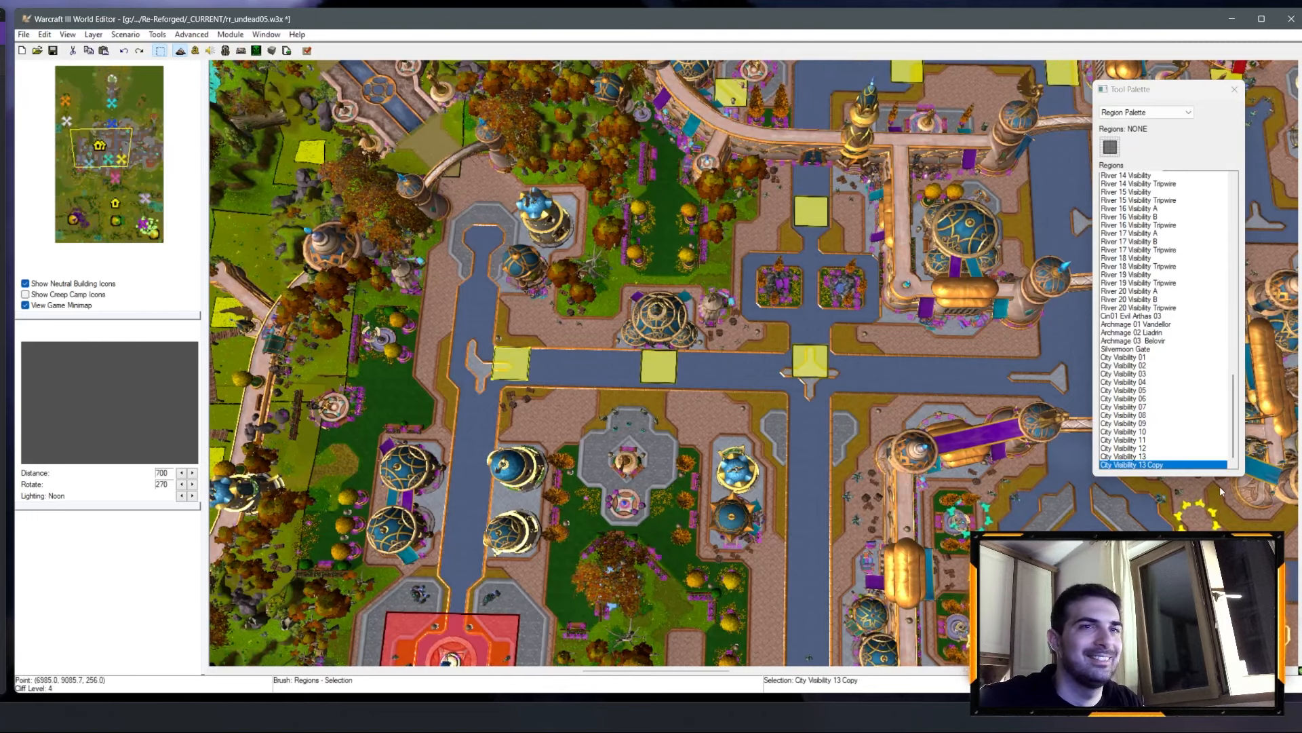
click(1166, 466)
double_click(1167, 466)
key(End)
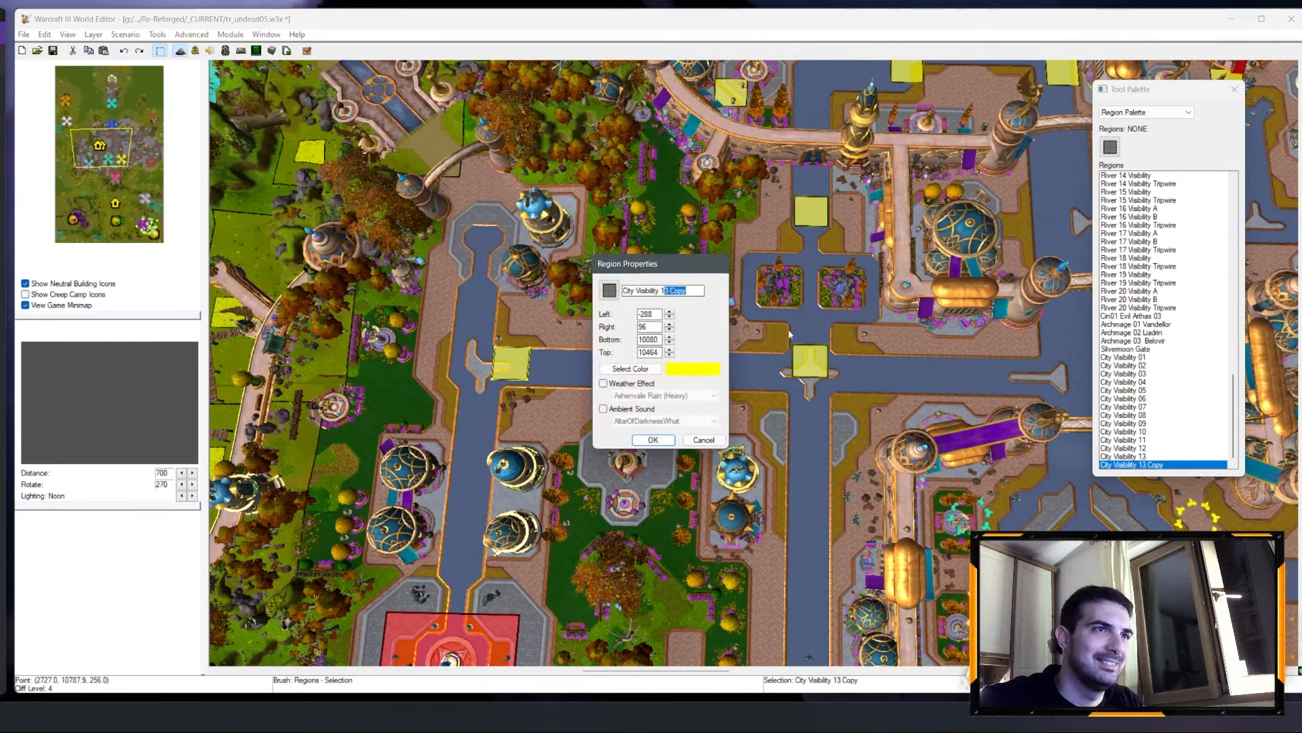
key(BackSpace)
key(BackSpace)
key(BackSpace)
key(BackSpace)
key(BackSpace)
key(BackSpace)
text(4)
click(652, 439)
Step: Paste another region copy on the octagonal plaza at the north end of the western road and name it City Visibility 15
key(ctrl+v)
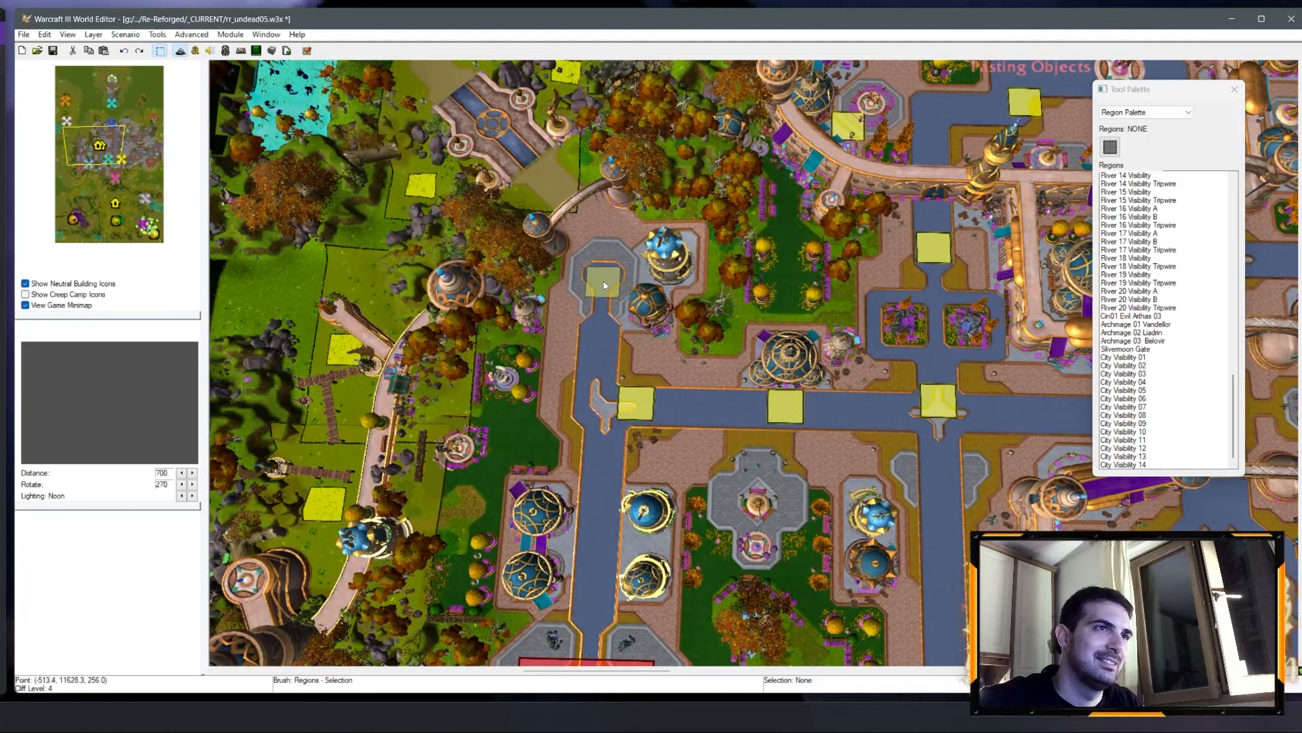
click(604, 284)
click(1167, 465)
double_click(1167, 465)
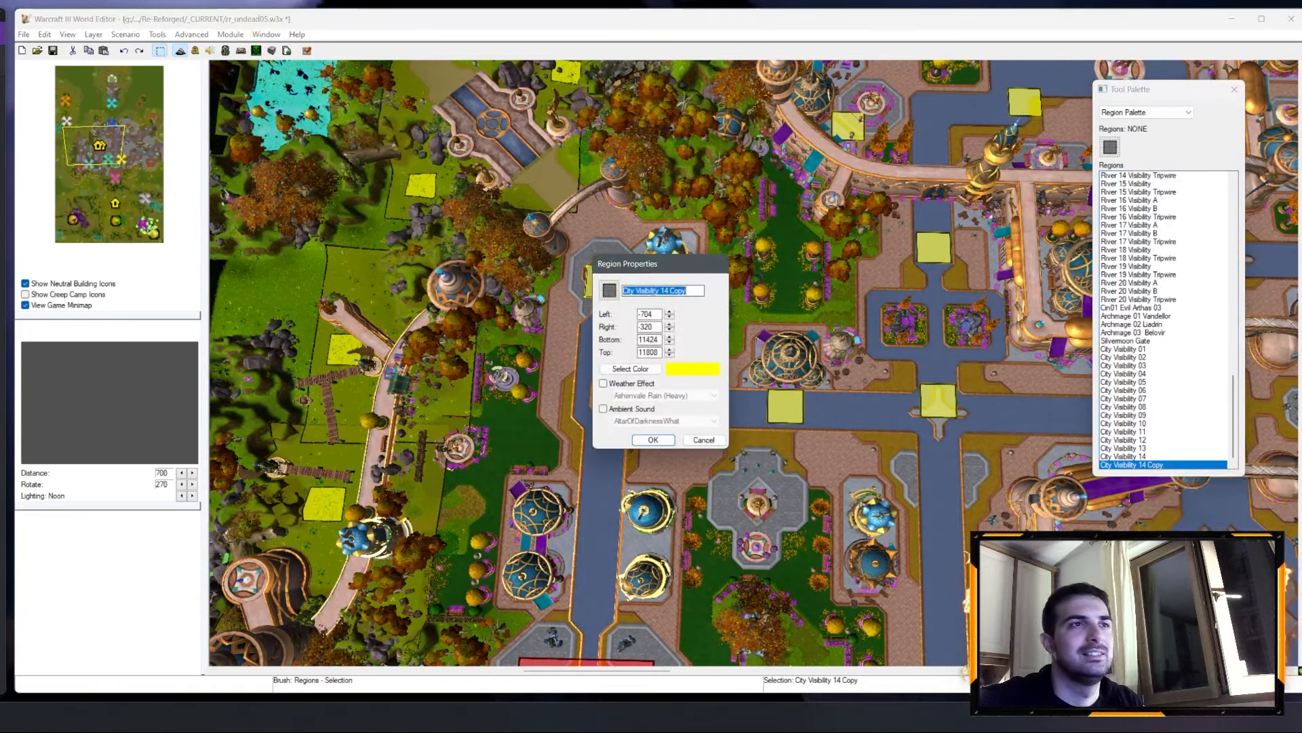
key(End)
key(BackSpace)
key(BackSpace)
key(BackSpace)
key(BackSpace)
key(BackSpace)
key(BackSpace)
text(5)
key(Return)
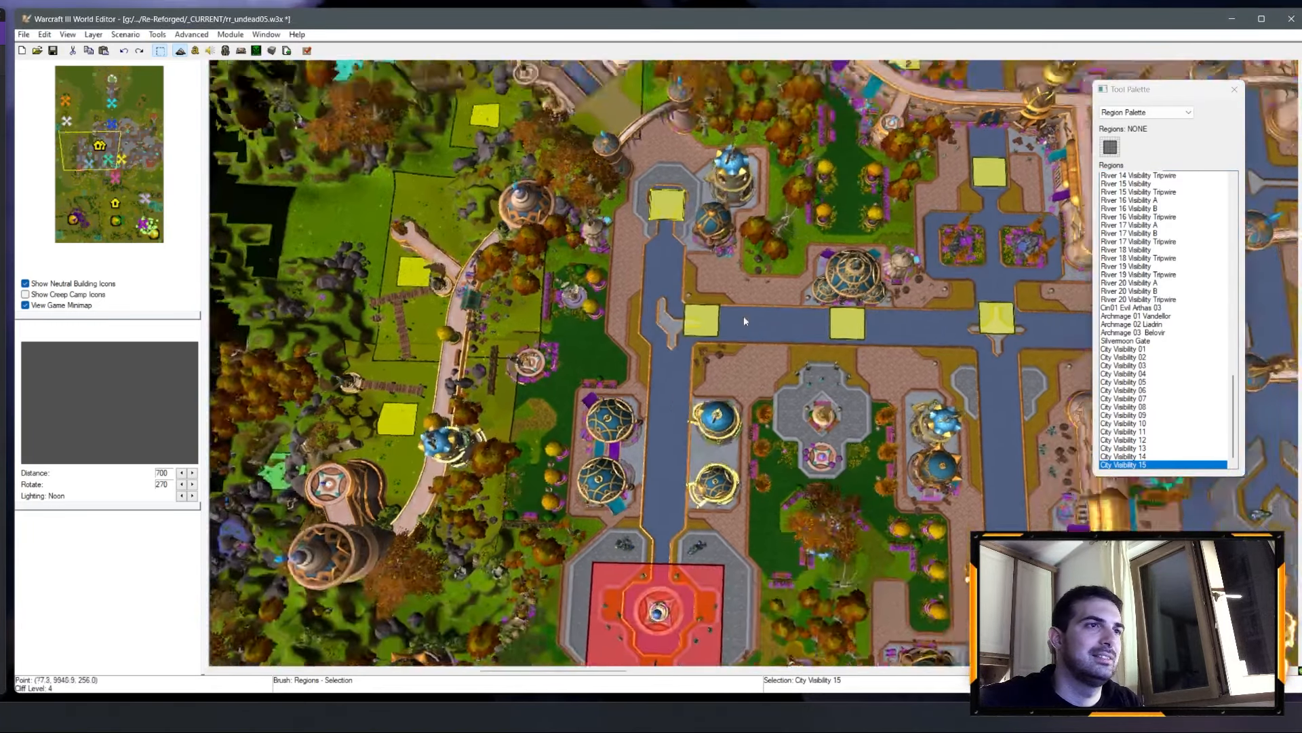
Step: Paste another region copy on the grass between the two small fountains west of the T-junction and name it City Visibility 16
key(ctrl+v)
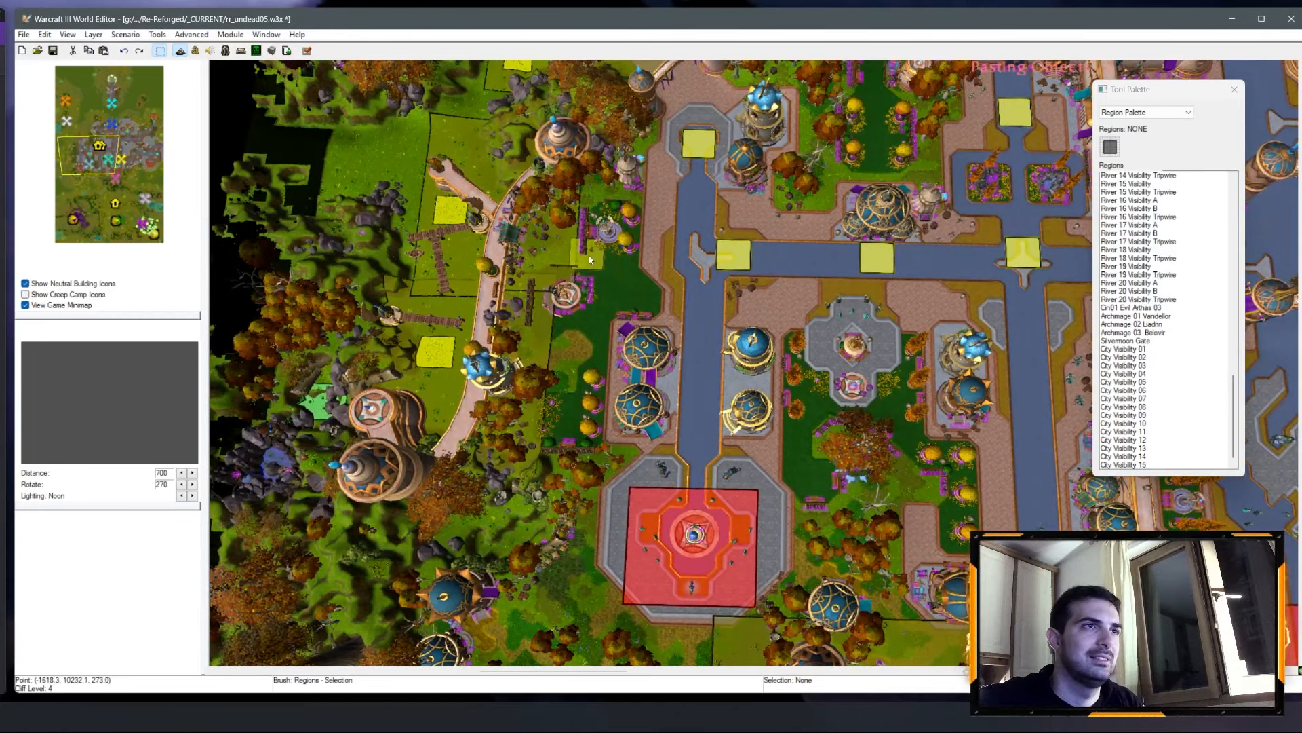
click(584, 255)
click(1135, 465)
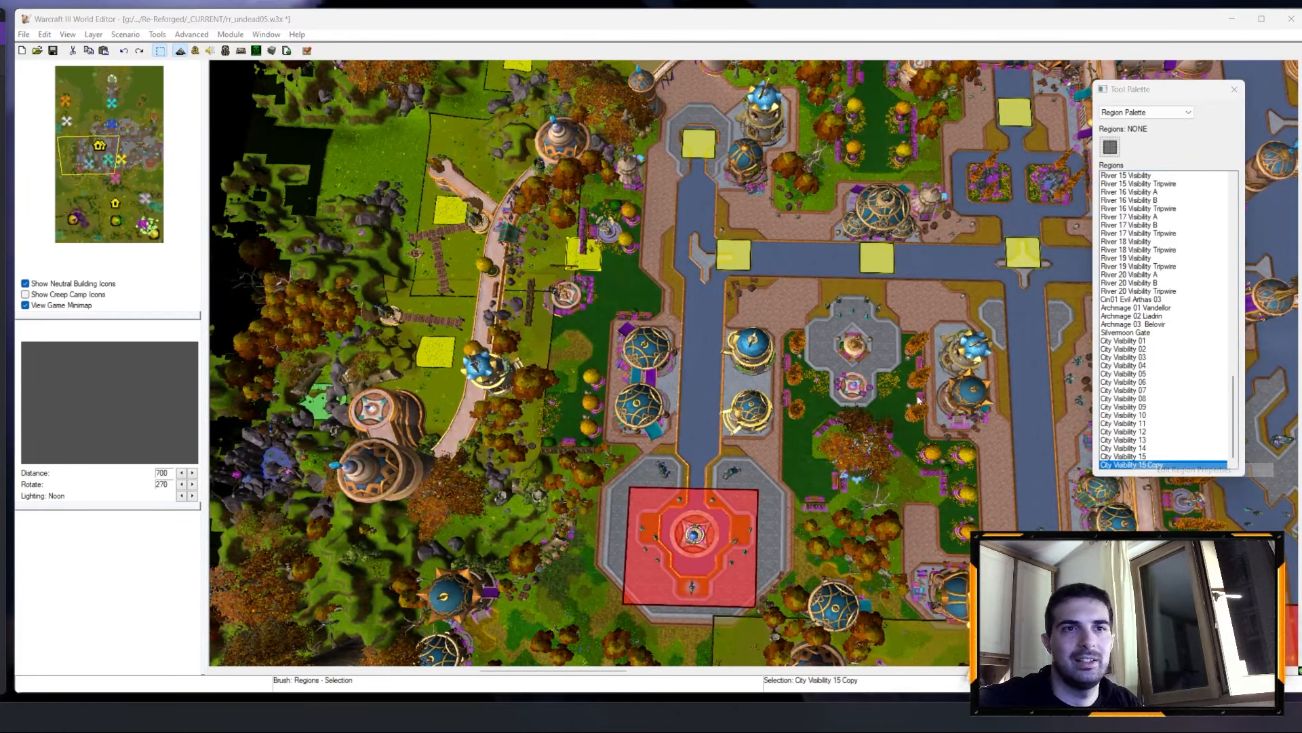
double_click(1135, 464)
drag(663, 290, 746, 296)
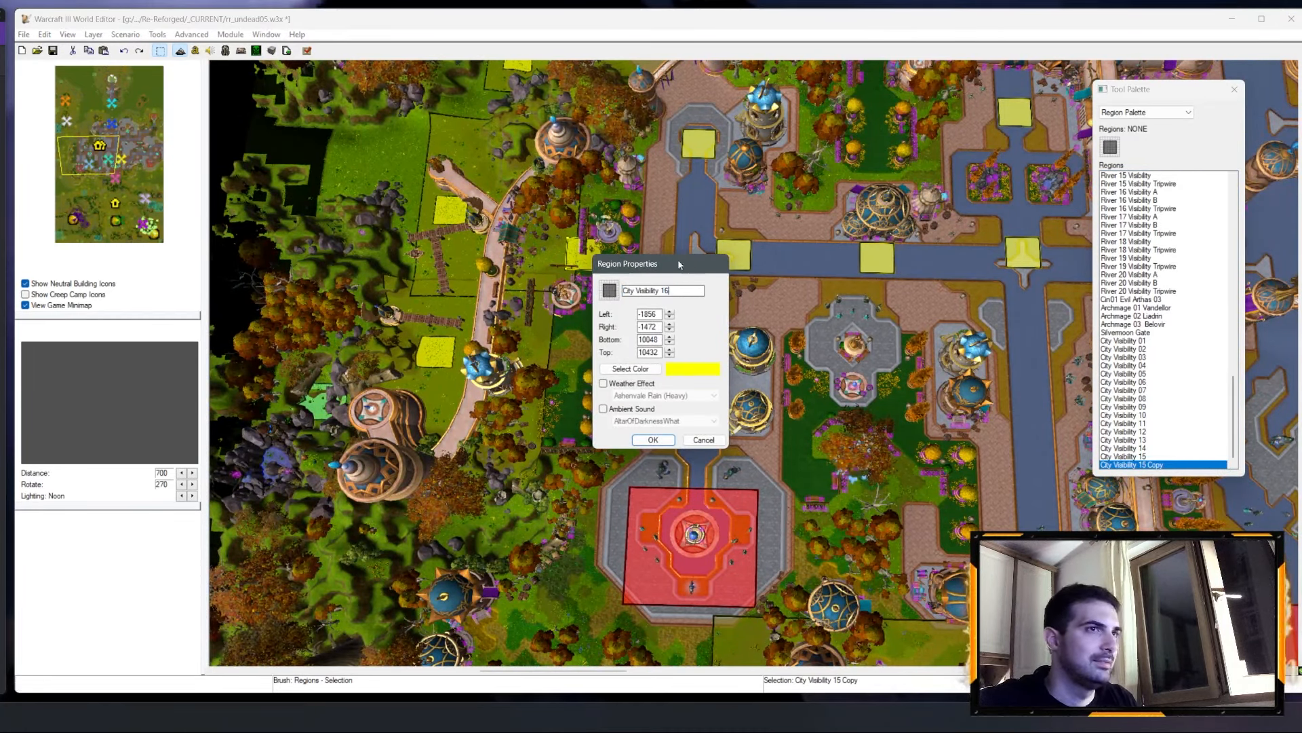
key(Return)
Step: Paste another region copy on the open ground southeast of the diagonal stone bridge and name it City Visibility 17
right_drag(678, 259, 776, 452)
key(ctrl+v)
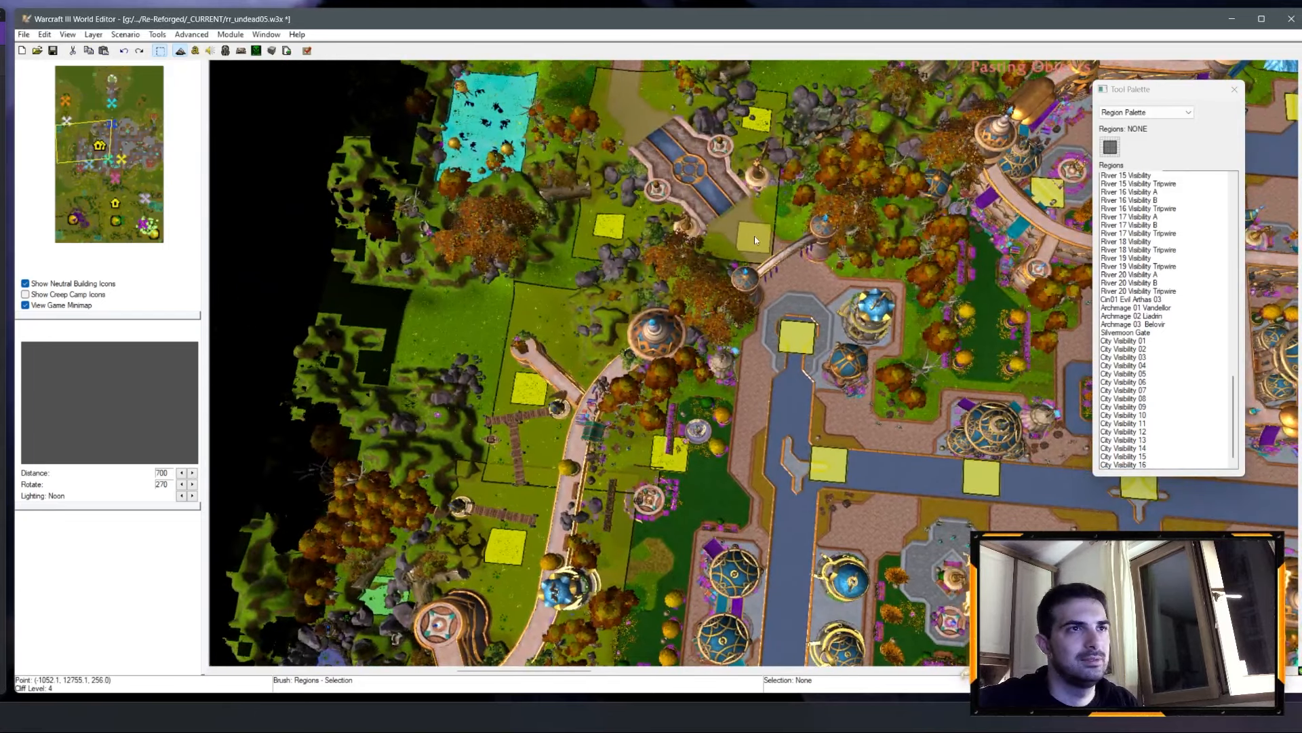
click(751, 233)
double_click(750, 233)
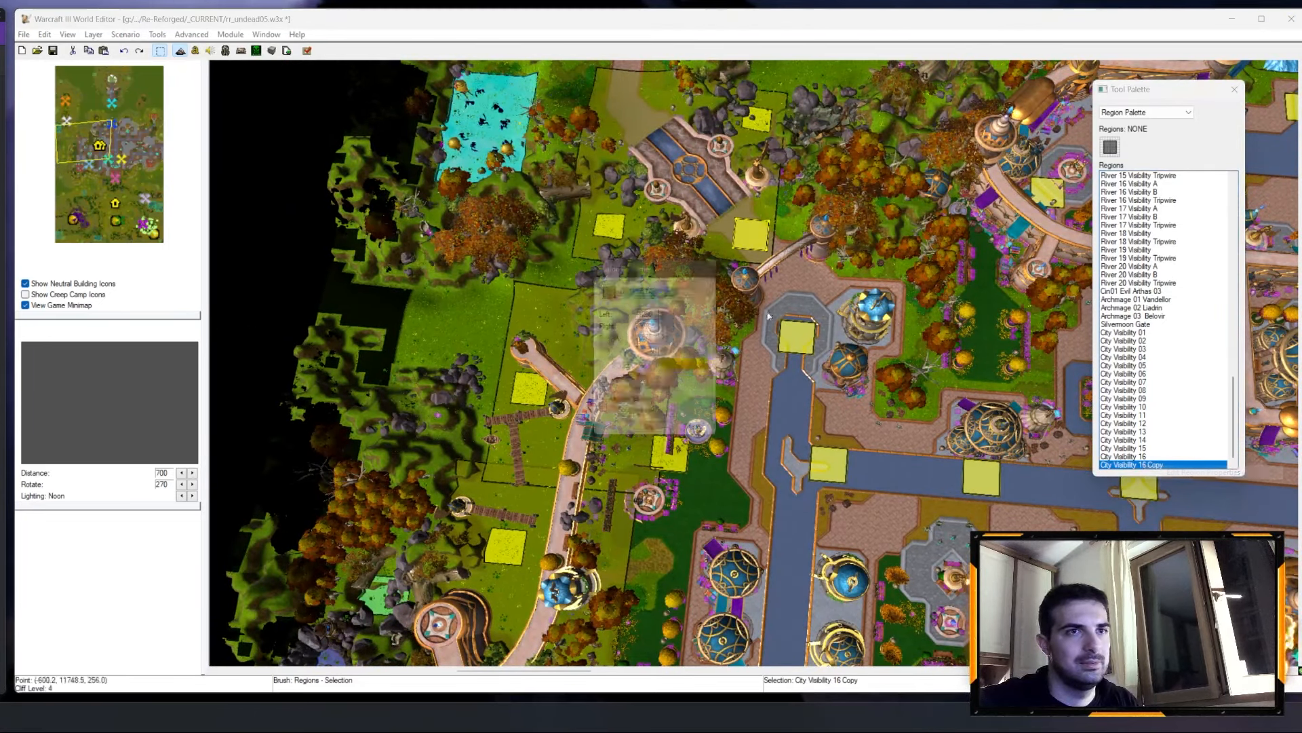
drag(668, 290, 723, 296)
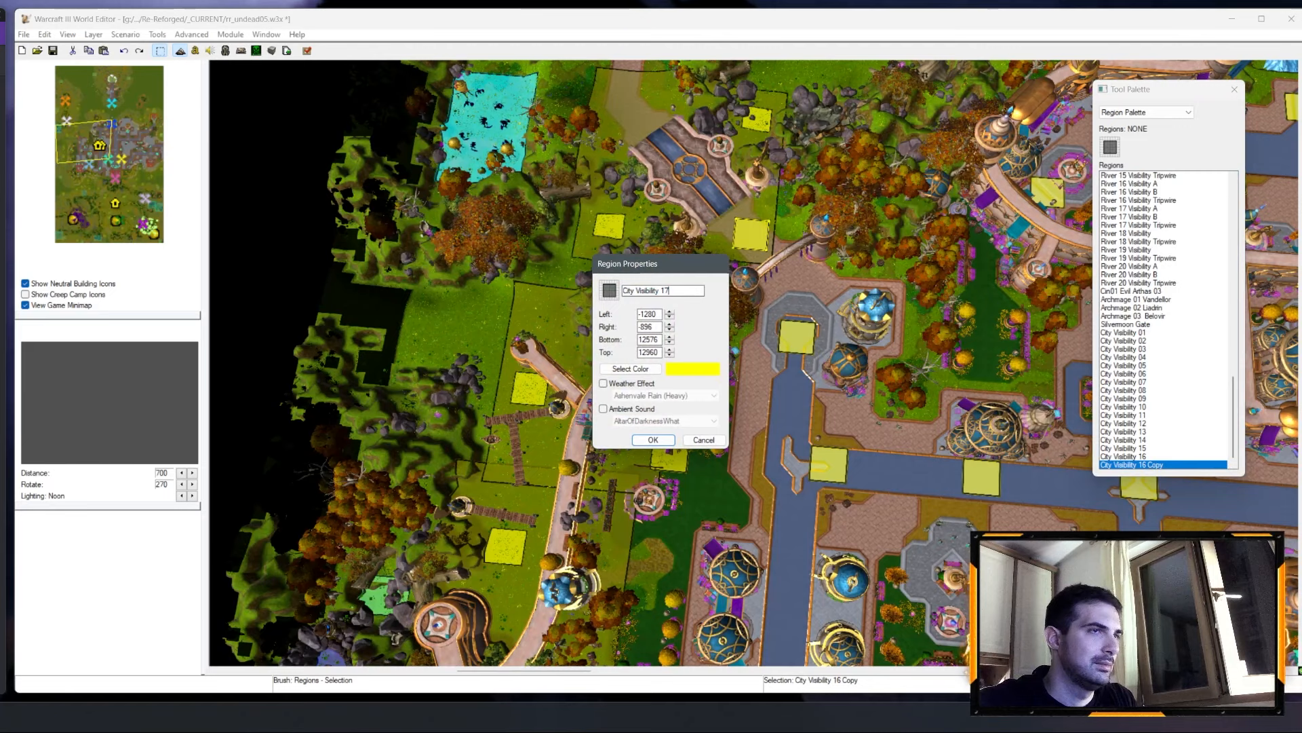
key(Return)
Step: Paste another region copy on the grass west of the domed houses north of the red plaza and name it City Visibility 18
right_drag(778, 385, 816, 261)
key(ctrl+v)
right_drag(816, 451, 796, 299)
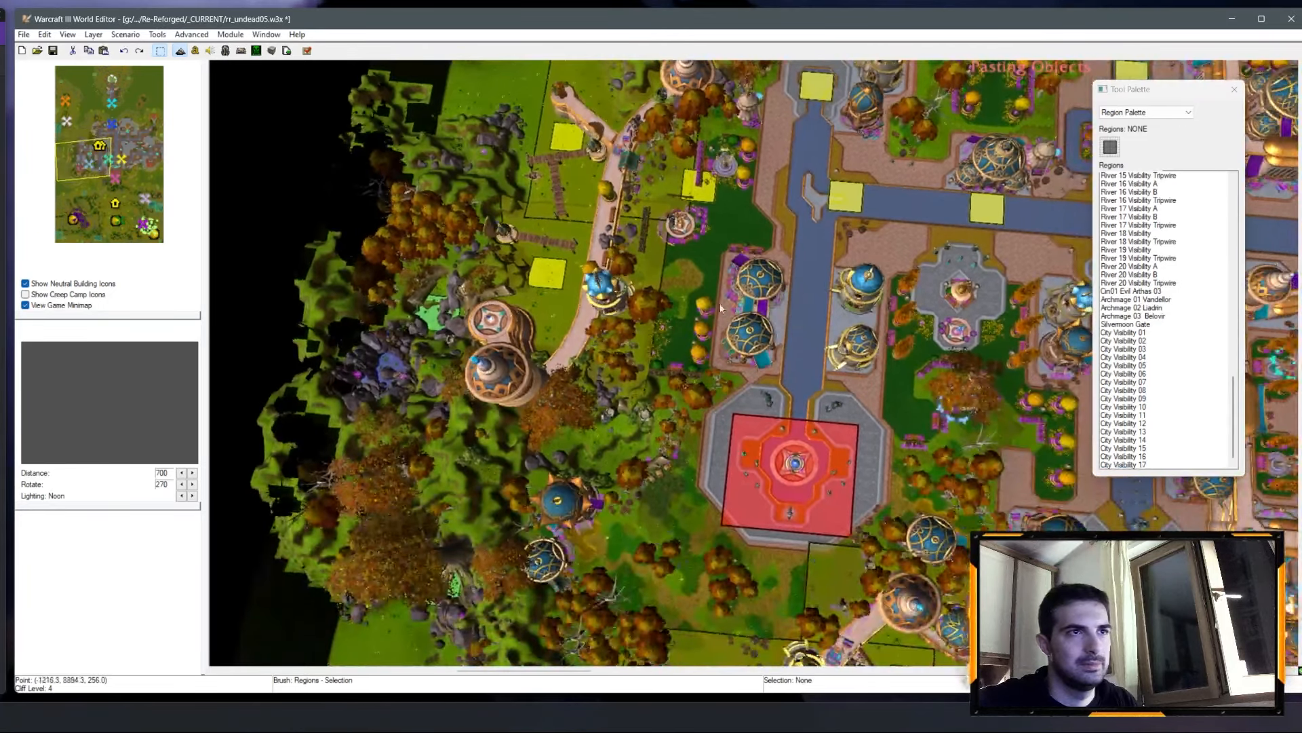
click(673, 347)
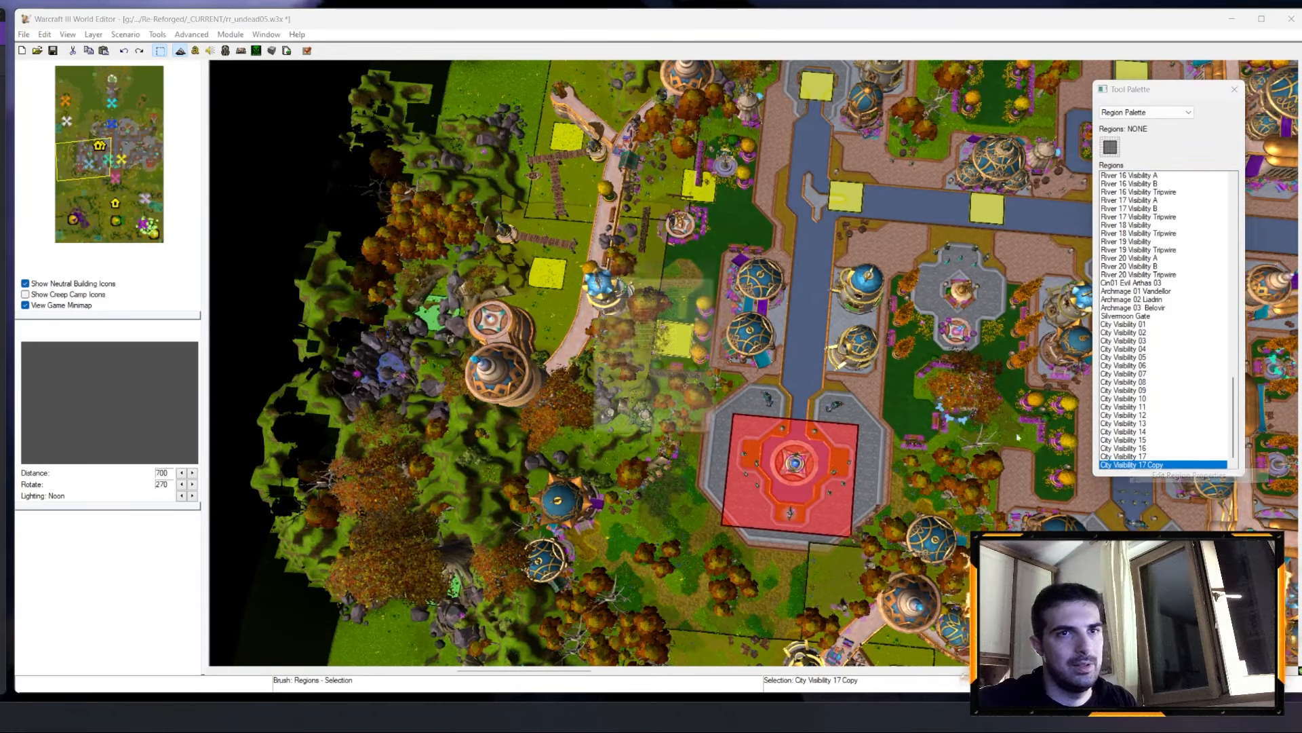
key(Return)
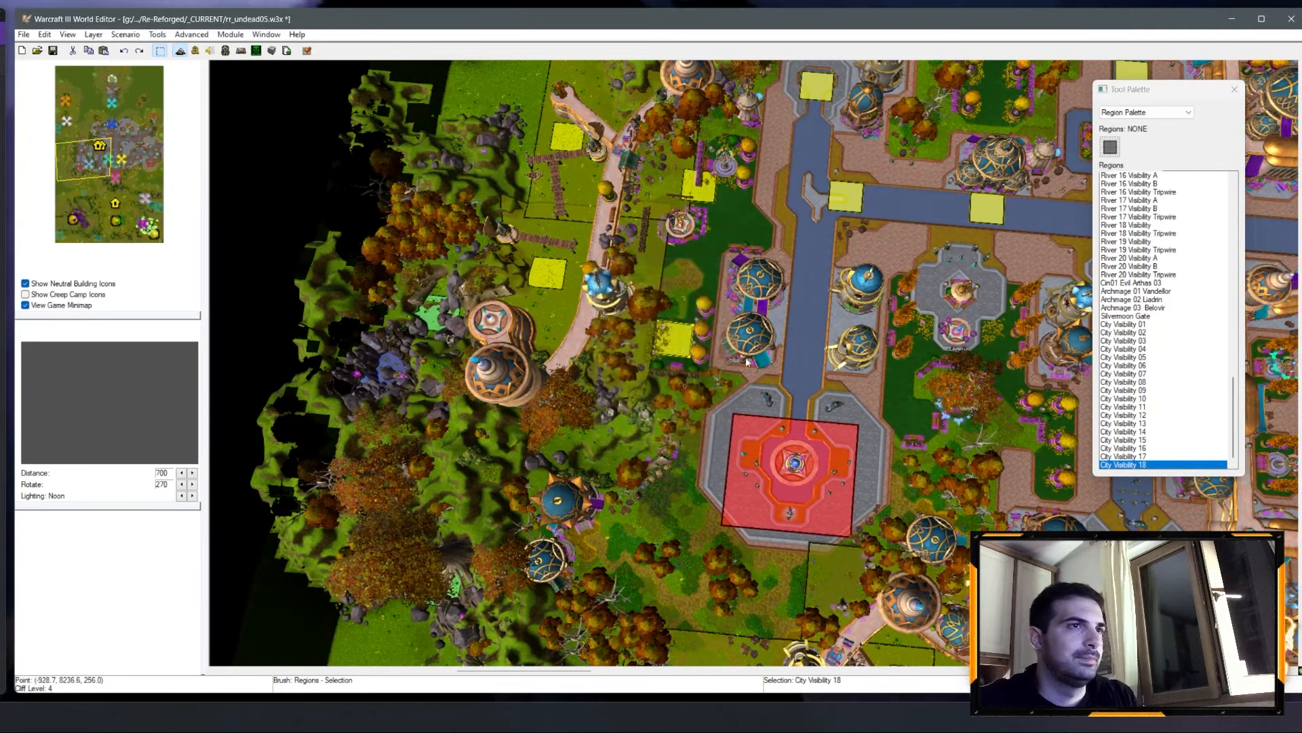
Step: Paste another region copy on the grass just west of the red plaza and name it City Visibility 19
right_drag(655, 493, 663, 412)
key(ctrl+v)
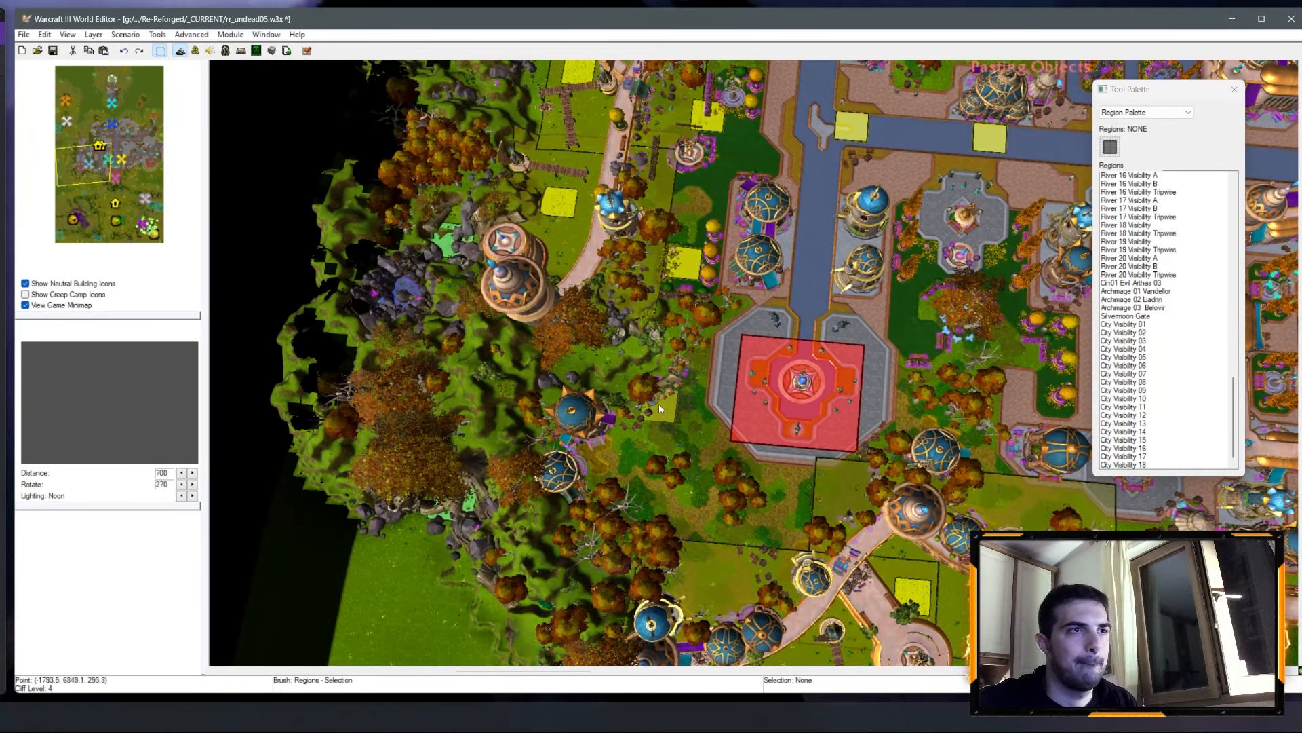
click(658, 404)
click(1137, 466)
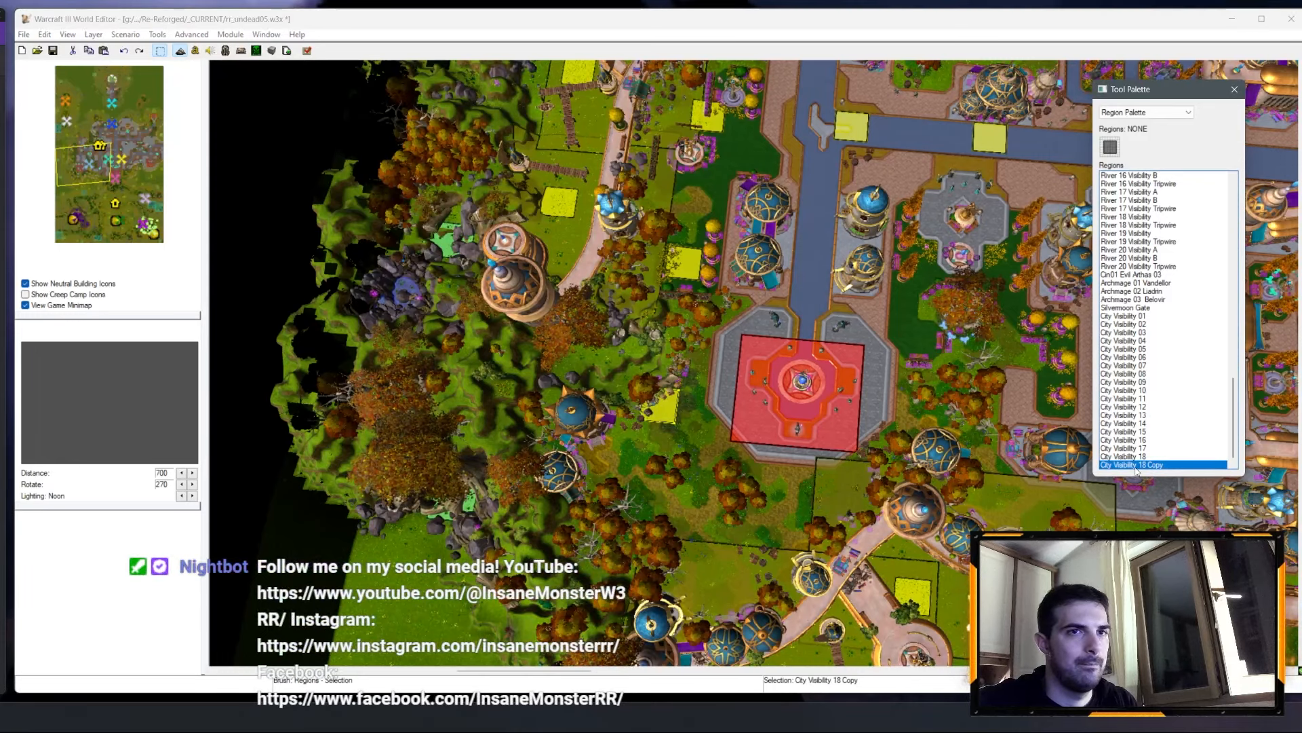
right_click(1137, 466)
click(1161, 475)
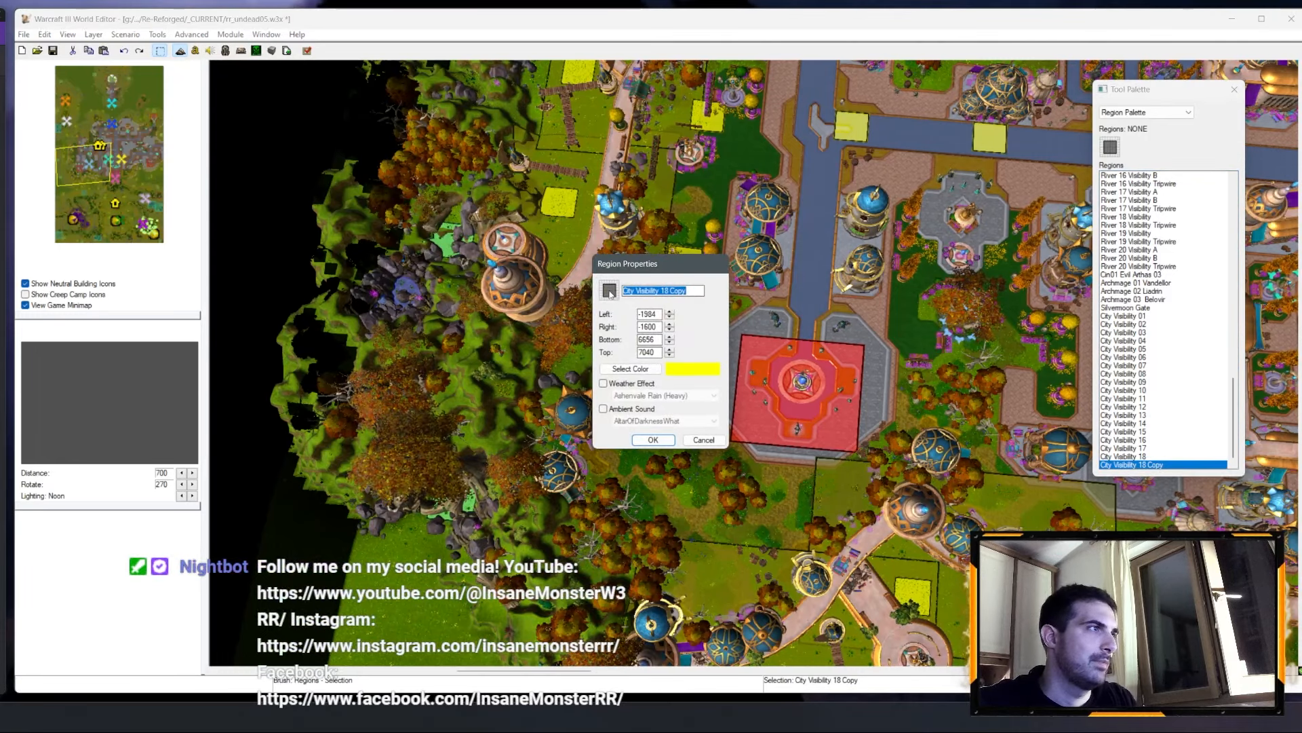
drag(665, 291, 772, 299)
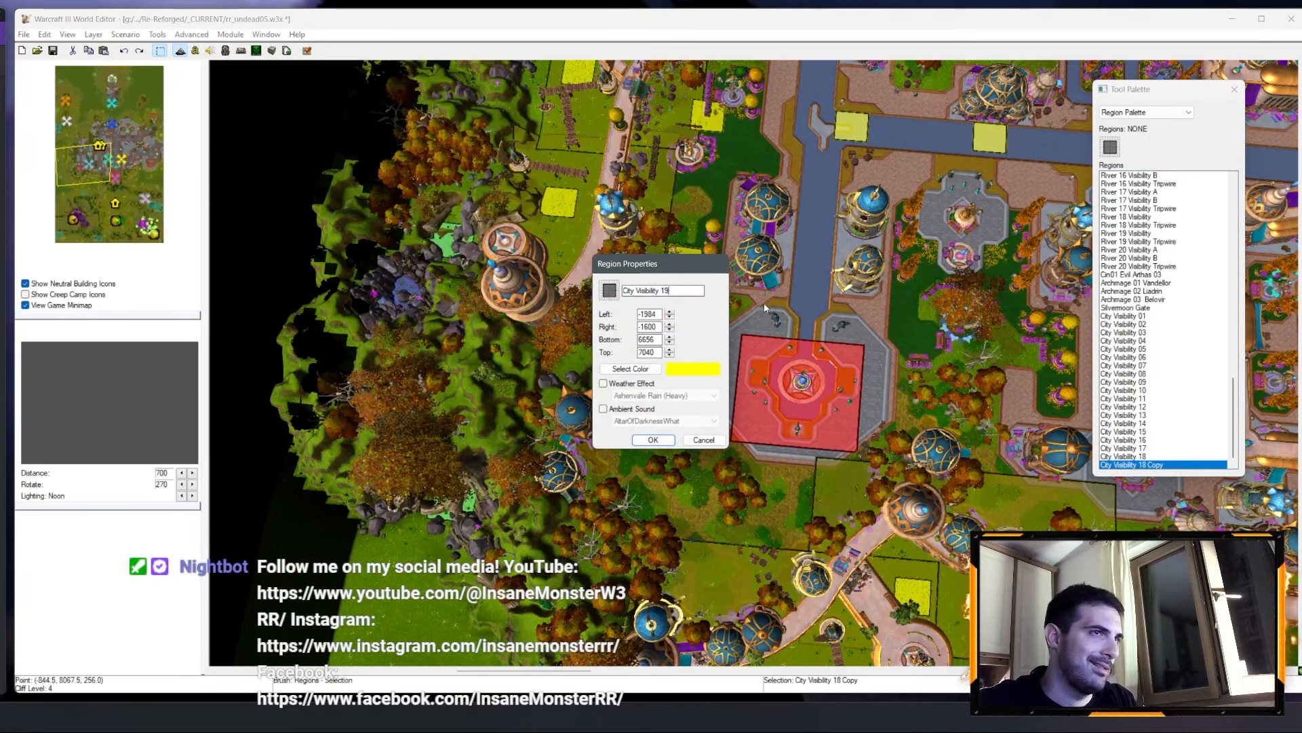
key(Return)
Step: Paste another region copy among the autumn trees north of the curved wall's west end and name it City Visibility 20
right_drag(723, 415, 707, 316)
key(ctrl+v)
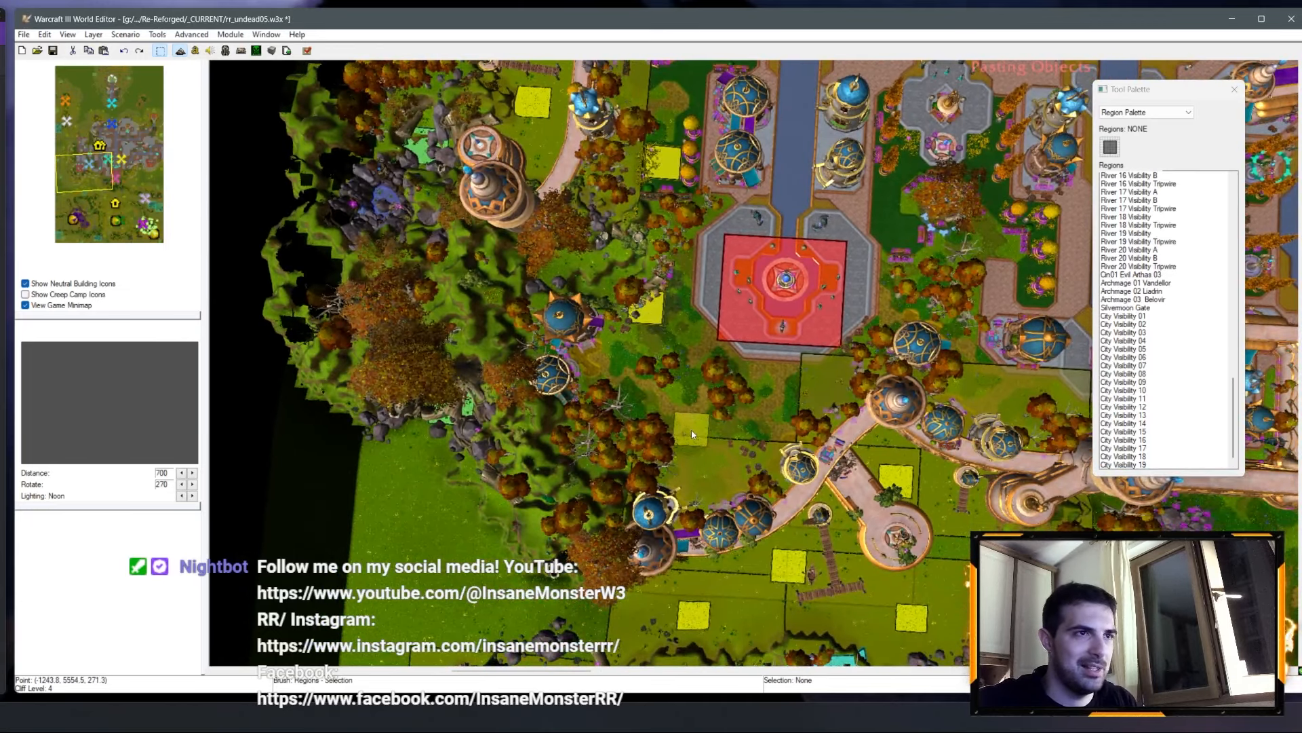
click(631, 433)
right_click(1145, 465)
click(1153, 468)
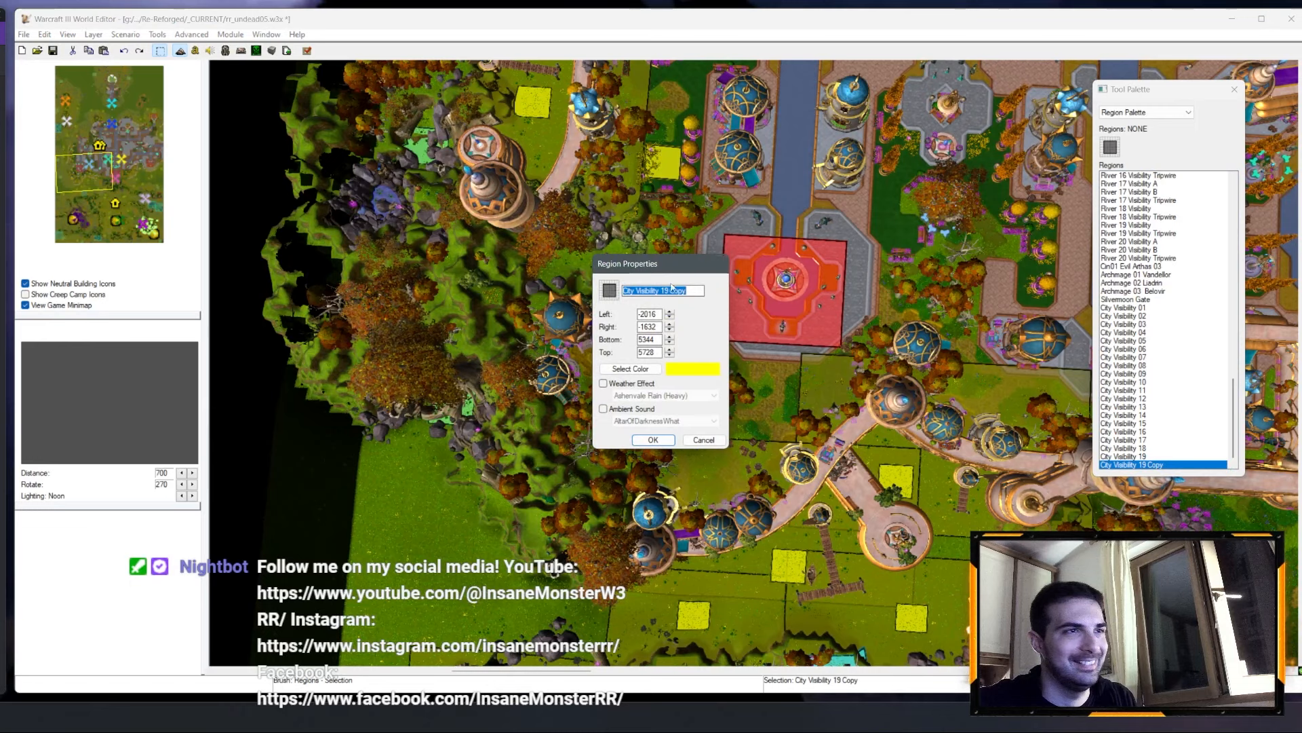
drag(663, 290, 719, 297)
text(20)
key(Return)
Step: Paste another region copy beside the small domed tower on the curved wall south of the red plaza and name it City Visibility 21
right_drag(732, 392, 719, 338)
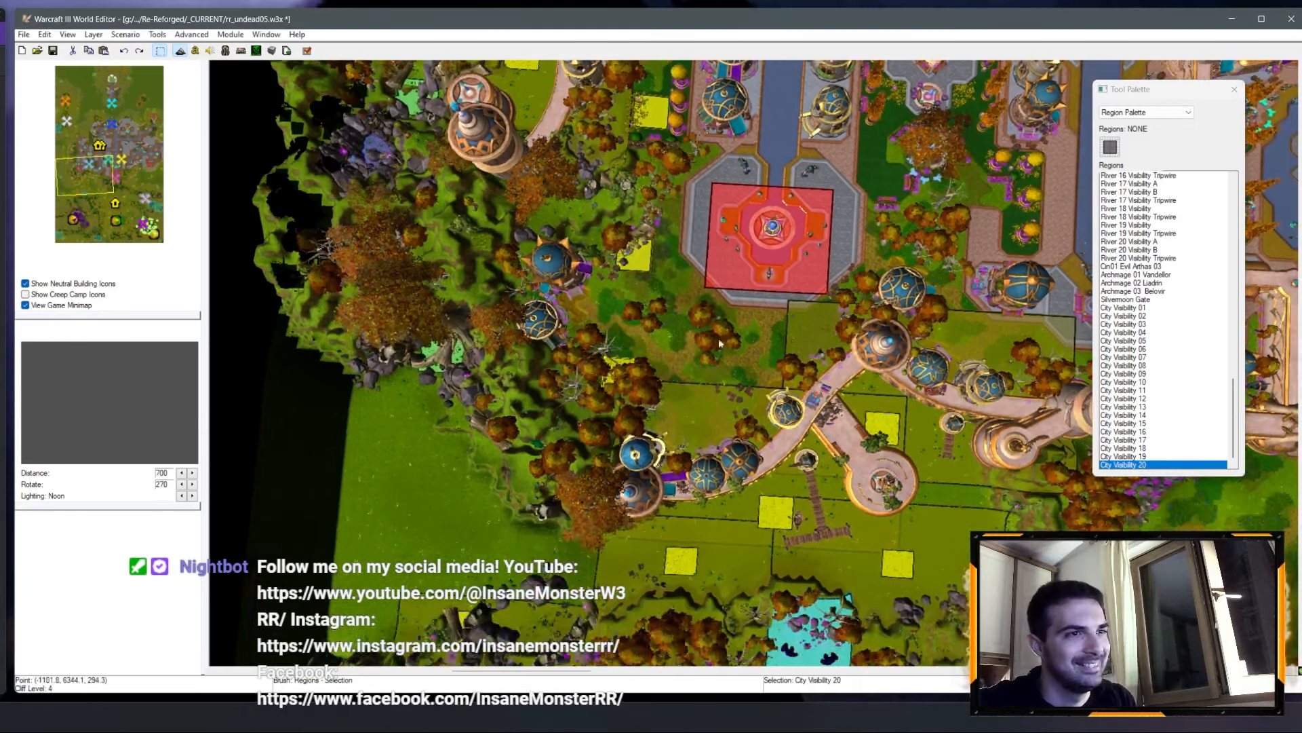
key(ctrl+v)
click(753, 410)
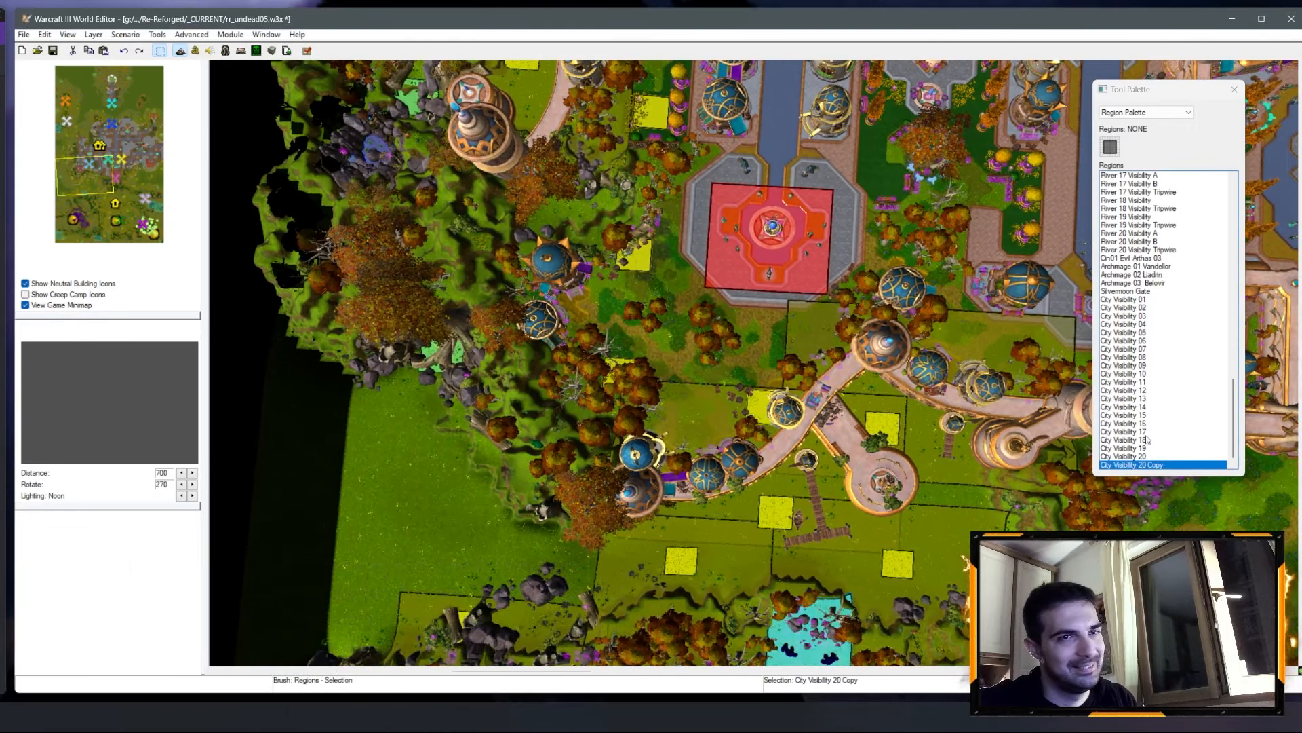
click(1148, 465)
right_click(1149, 468)
click(1161, 471)
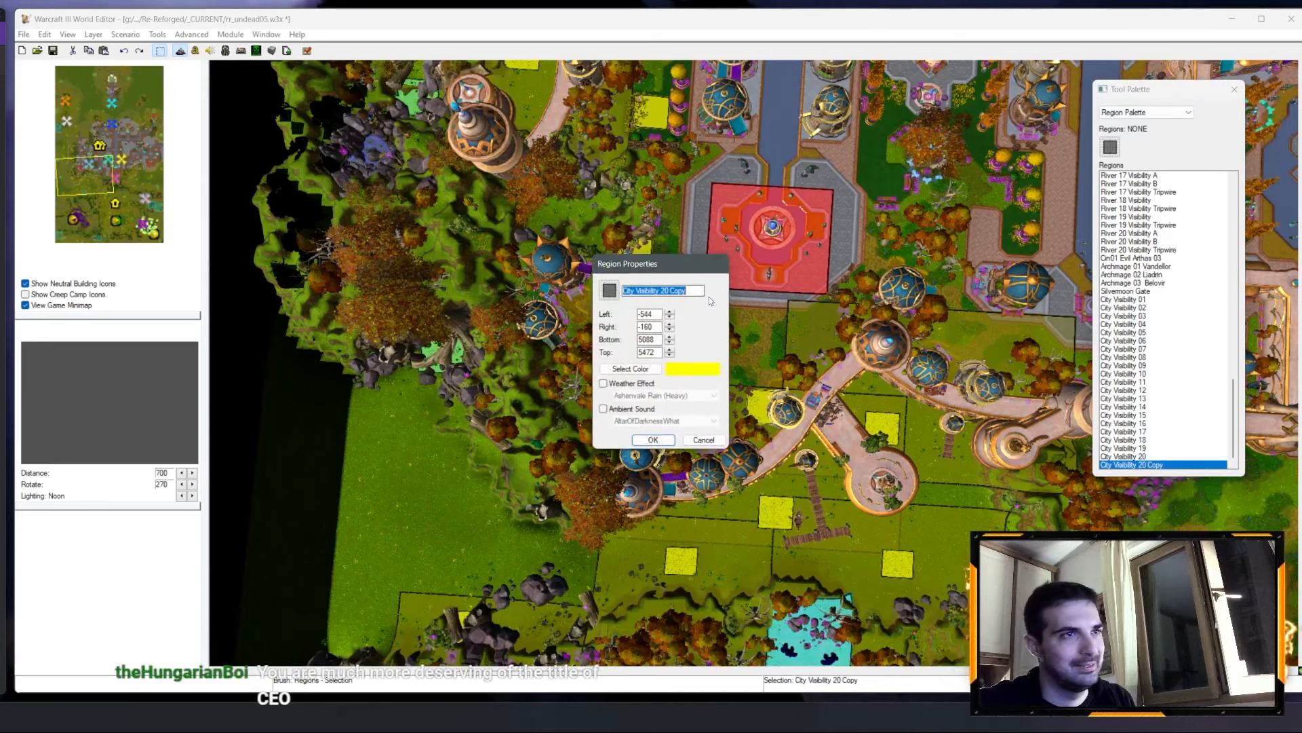
text(1)
key(Return)
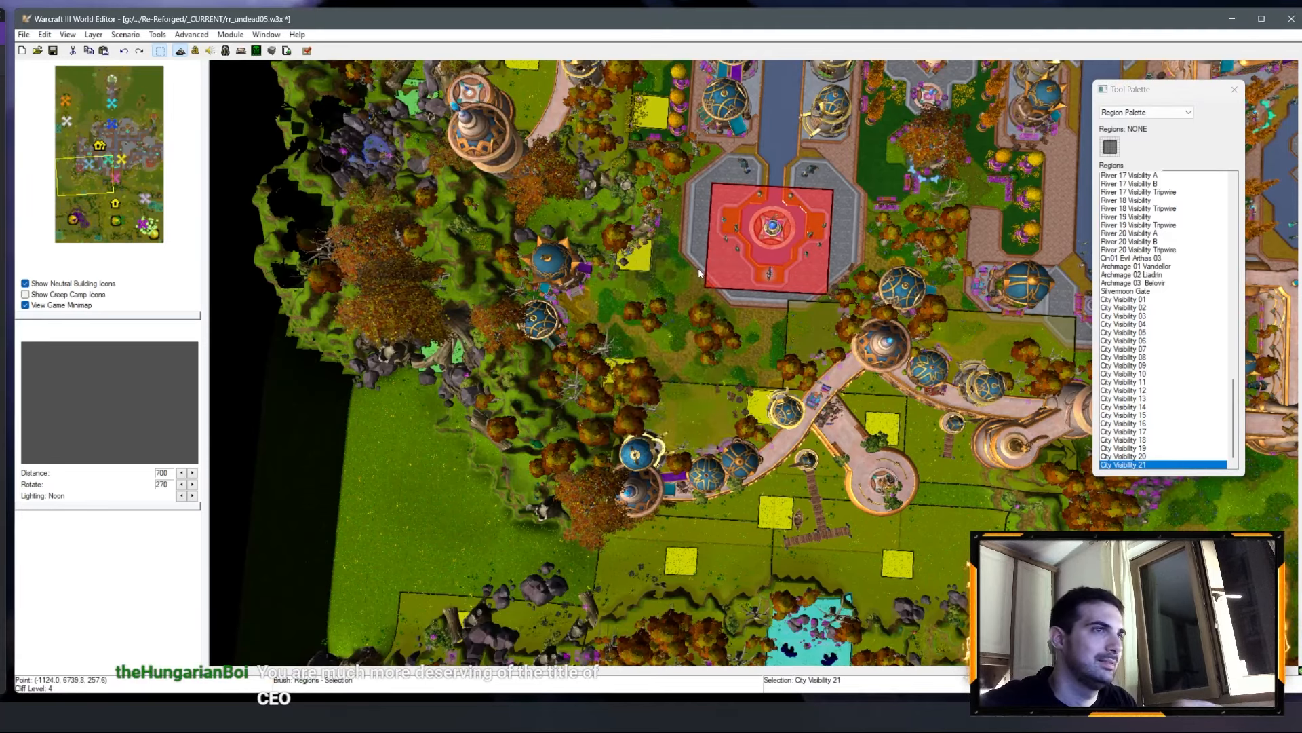
Step: Paste another region copy at the southeast corner of the red plaza and name it City Visibility 22
right_drag(702, 285, 620, 287)
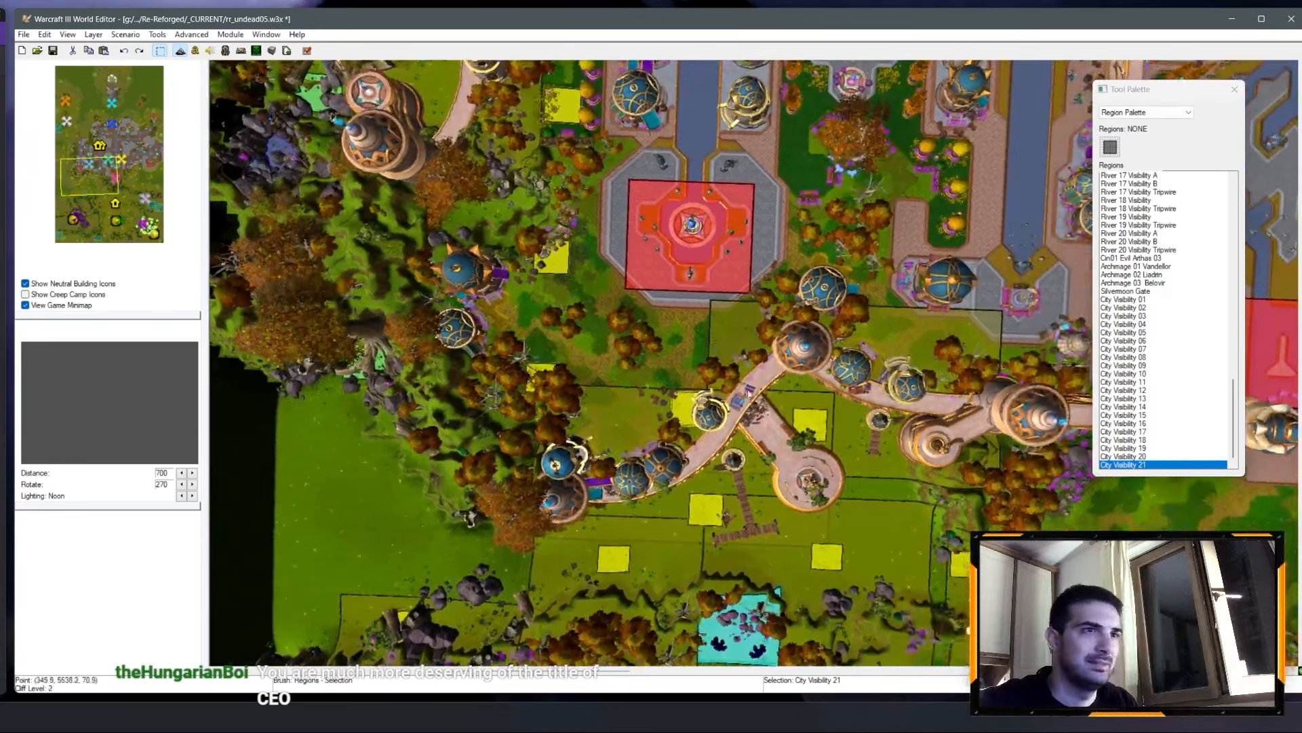
drag(696, 418, 701, 401)
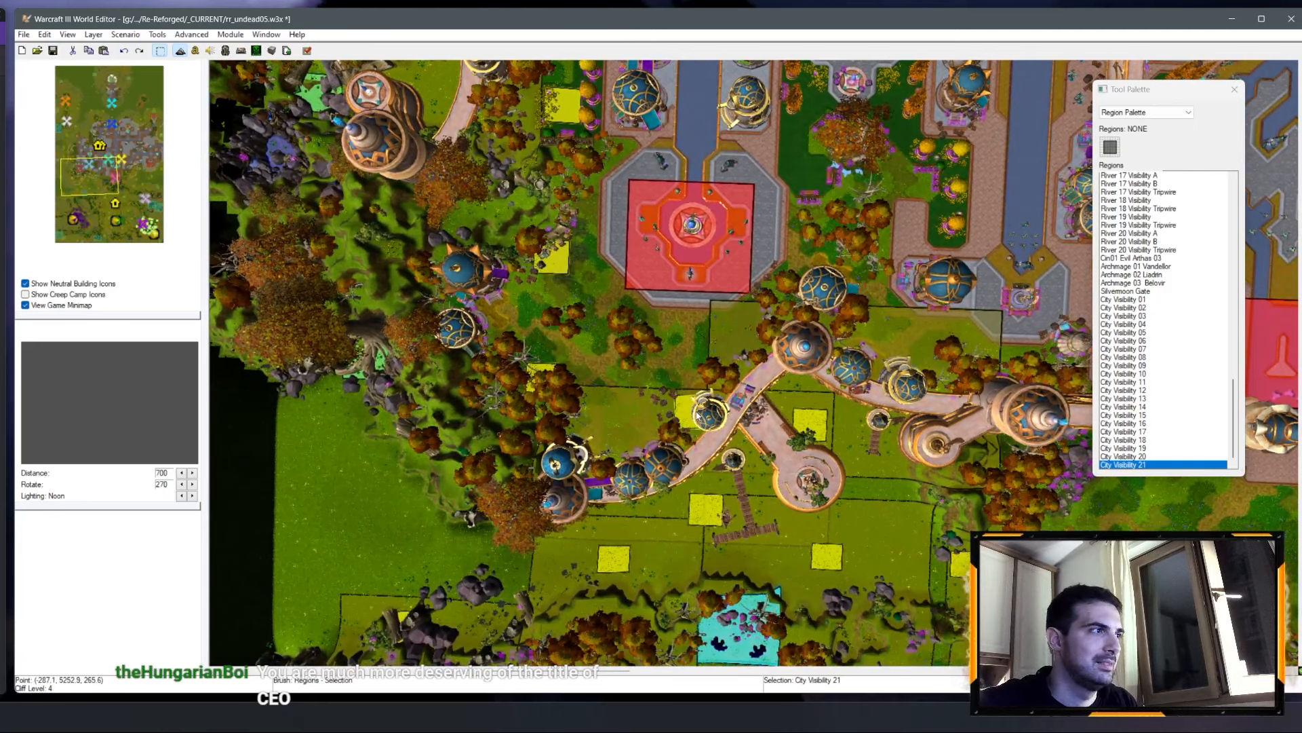
key(ctrl+v)
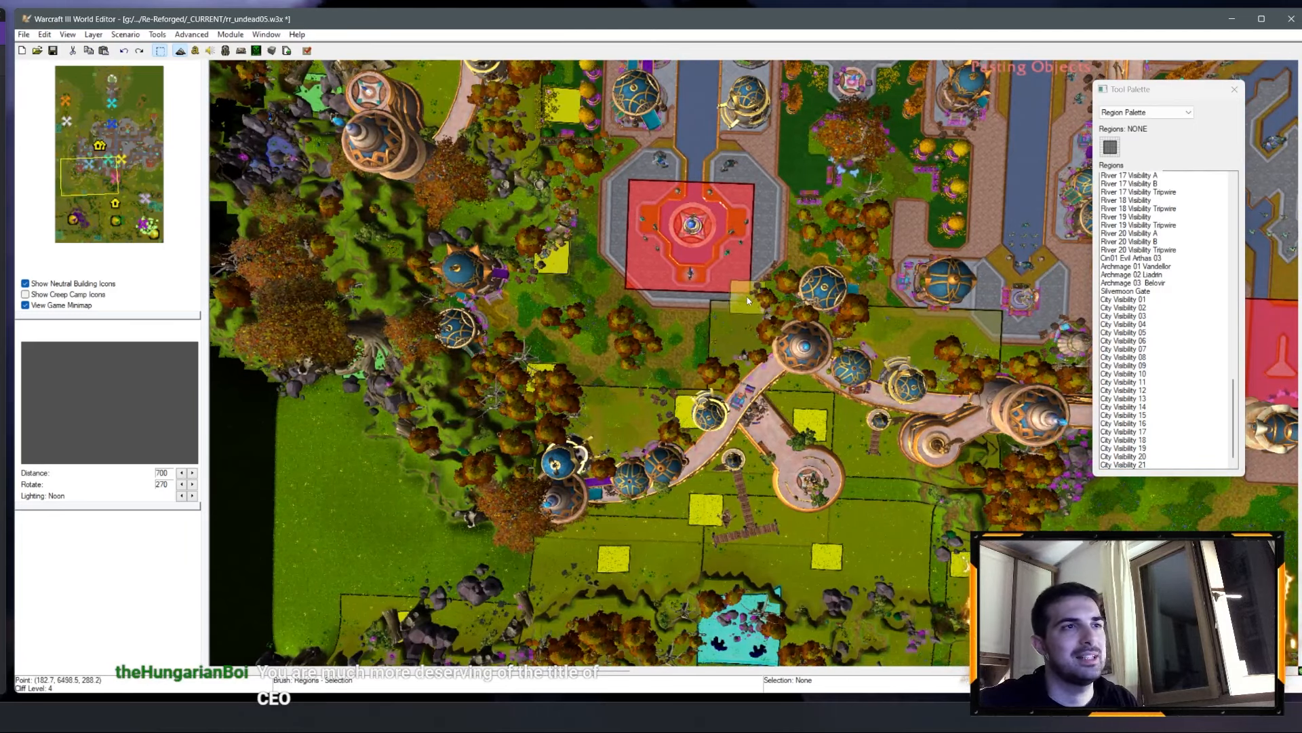
click(750, 299)
right_click(1132, 464)
click(1153, 469)
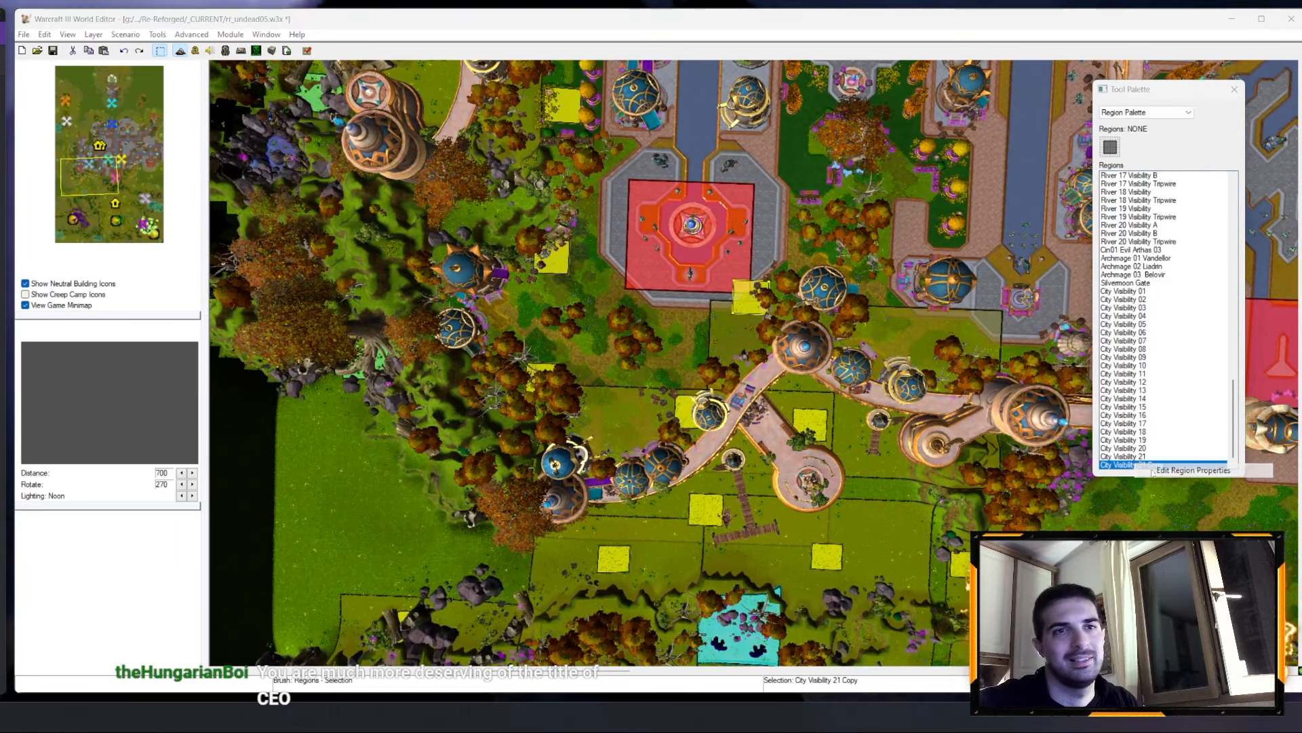
drag(686, 290, 699, 291)
text(22)
click(668, 438)
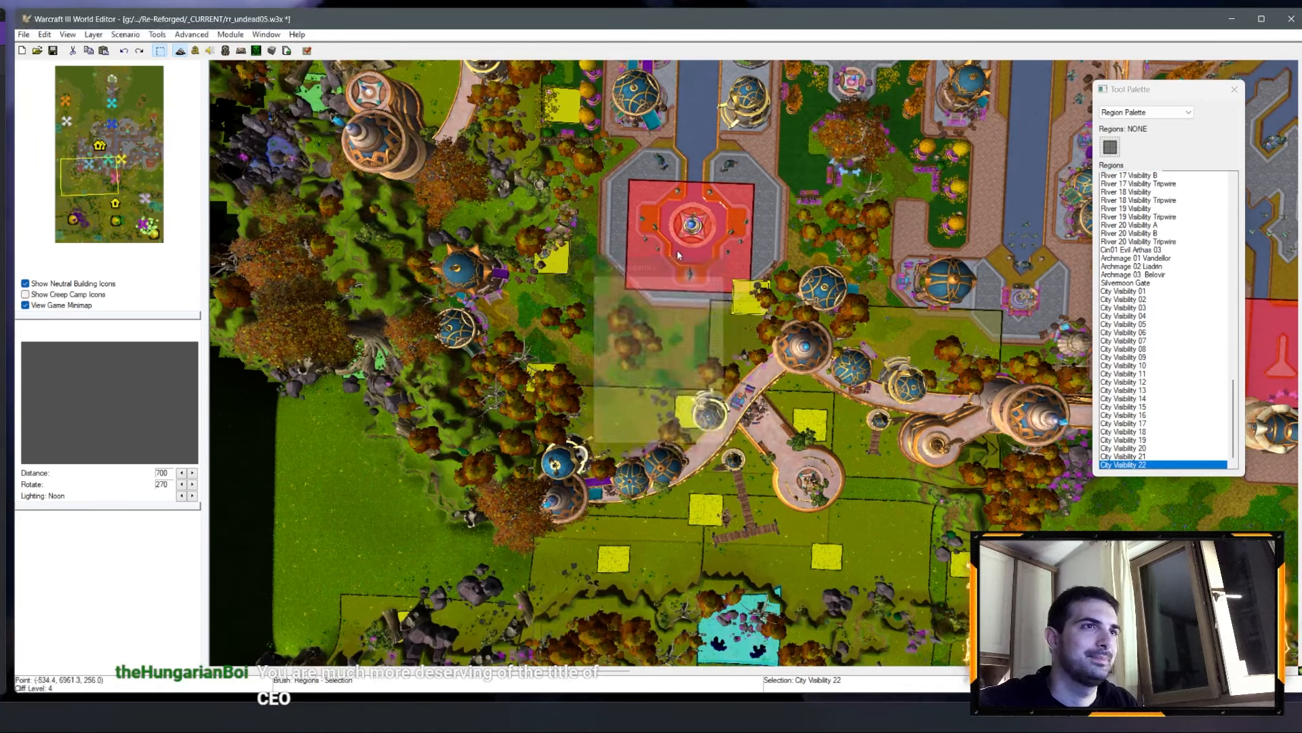
Step: Paste another region copy on the road at the north edge of the red plaza and name it City Visibility 23
right_drag(715, 184, 727, 298)
key(ctrl+v)
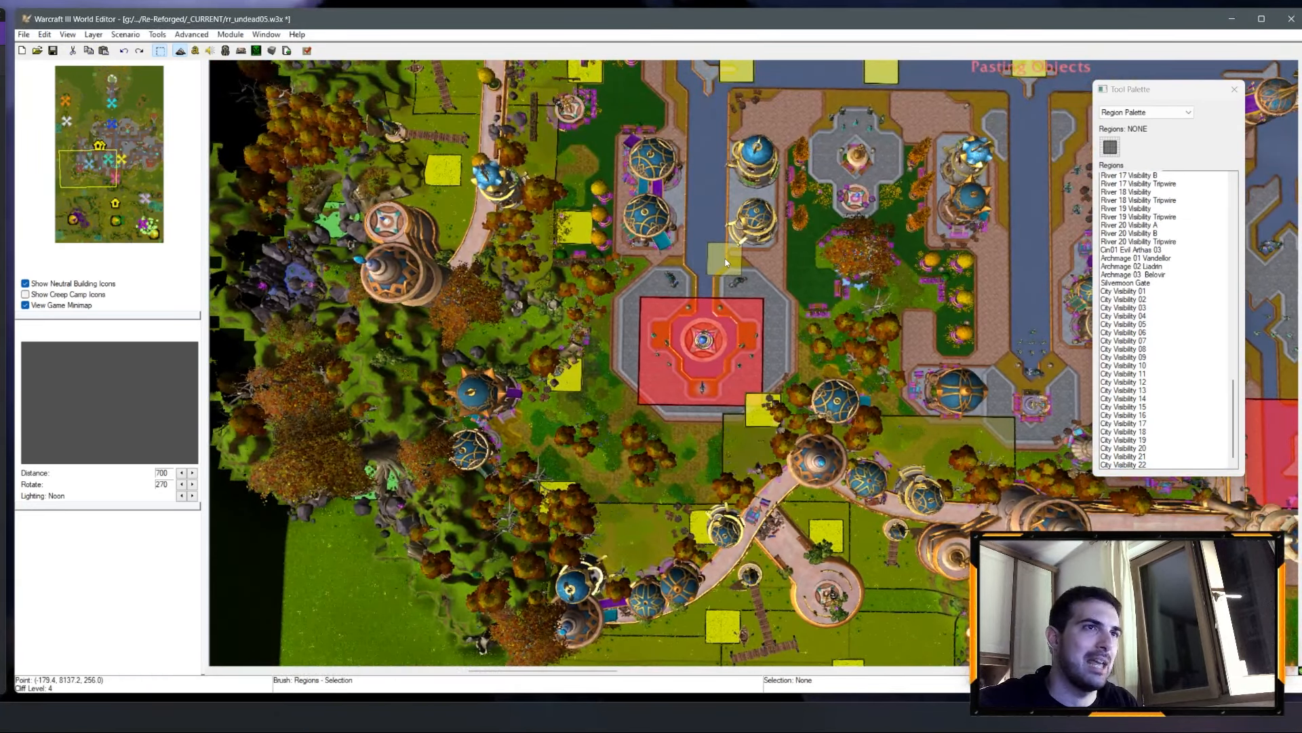
click(723, 263)
right_click(1146, 468)
click(1167, 473)
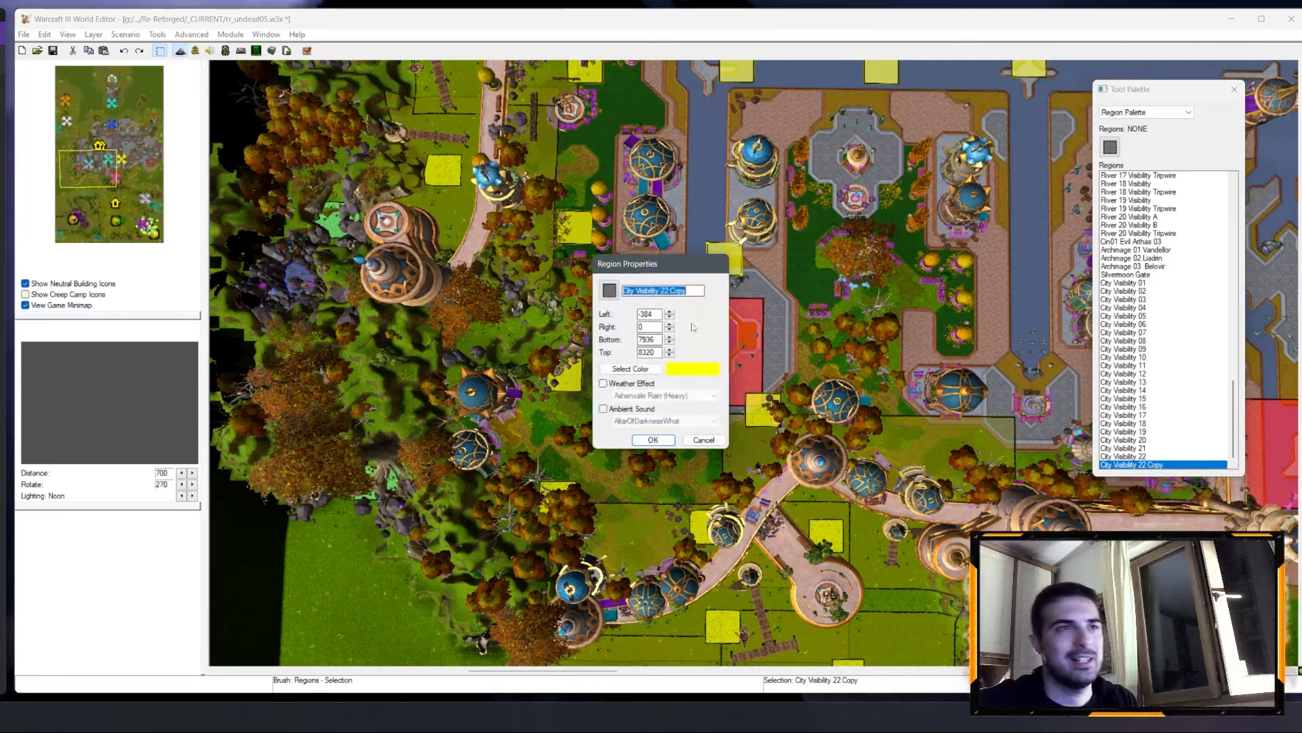
click(656, 442)
Step: Paste another region copy on the small stone fountain plaza in the garden northeast of the red plaza and name it City Visibility 24
right_drag(836, 183, 823, 308)
key(ctrl+v)
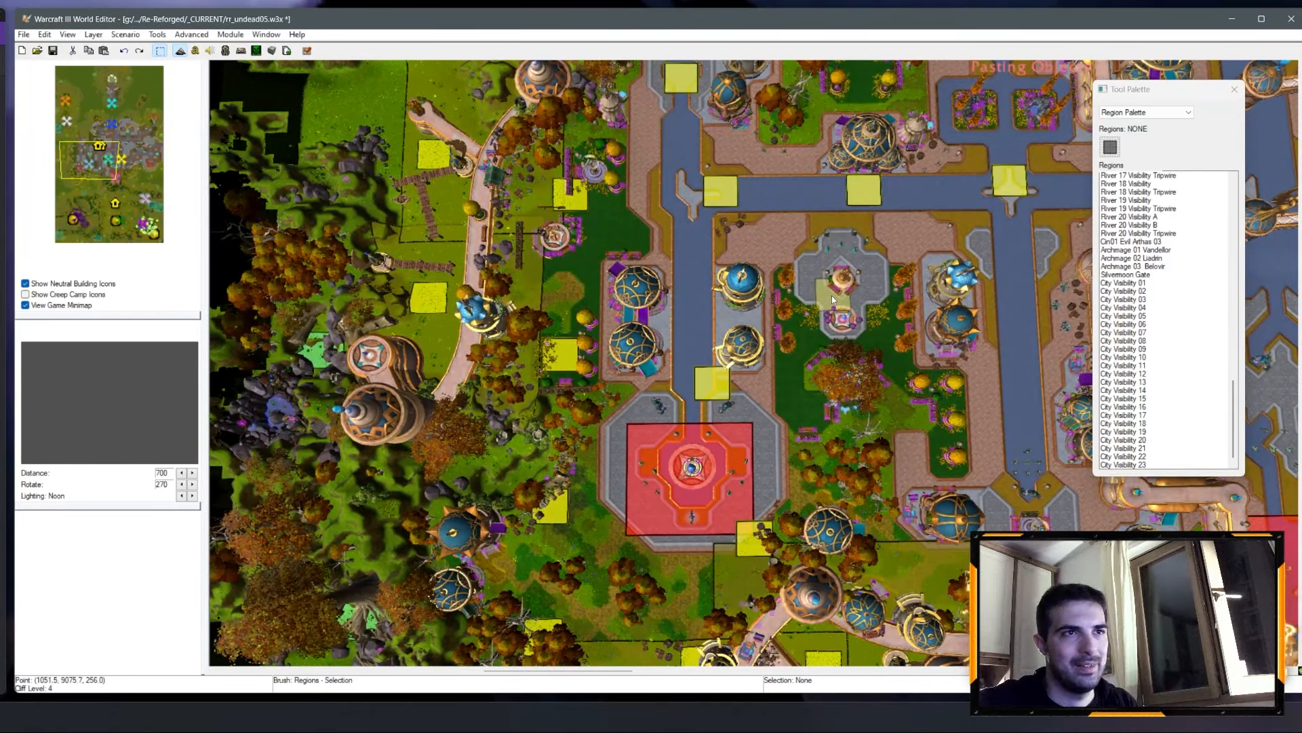
click(831, 295)
right_click(1158, 467)
click(1166, 474)
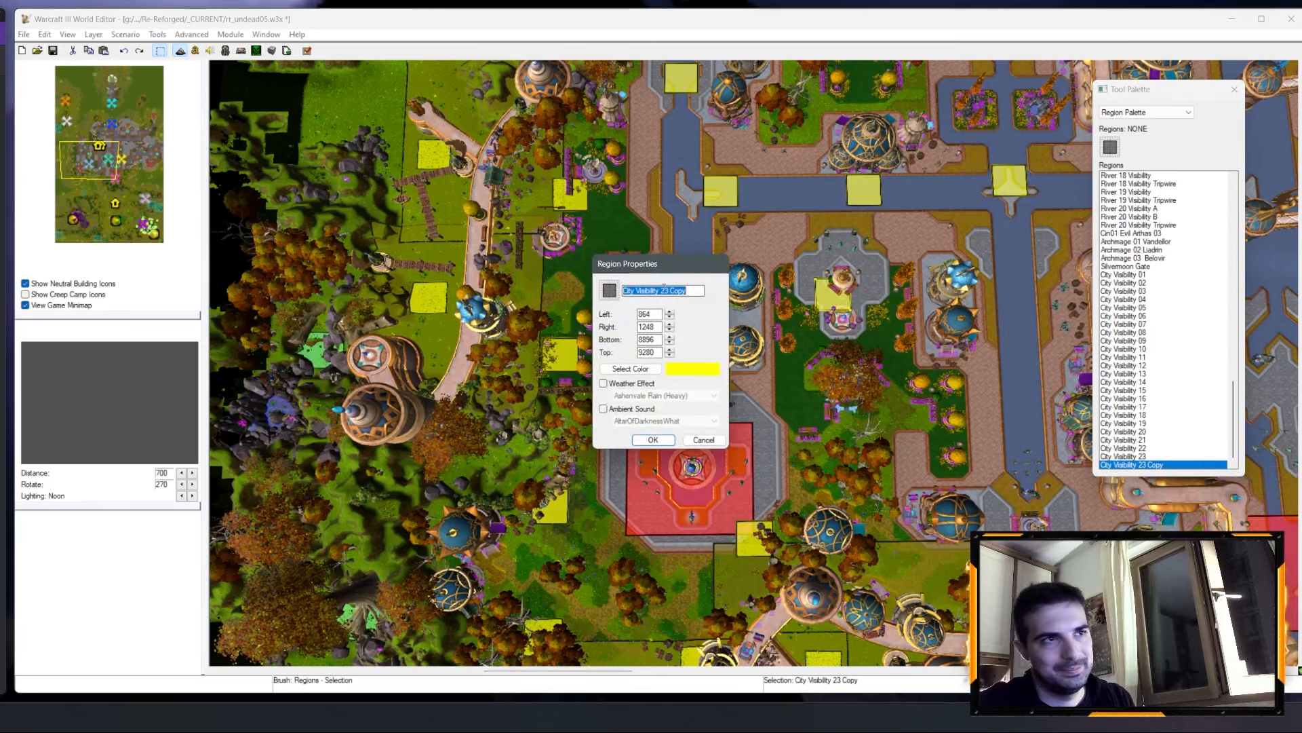
click(653, 440)
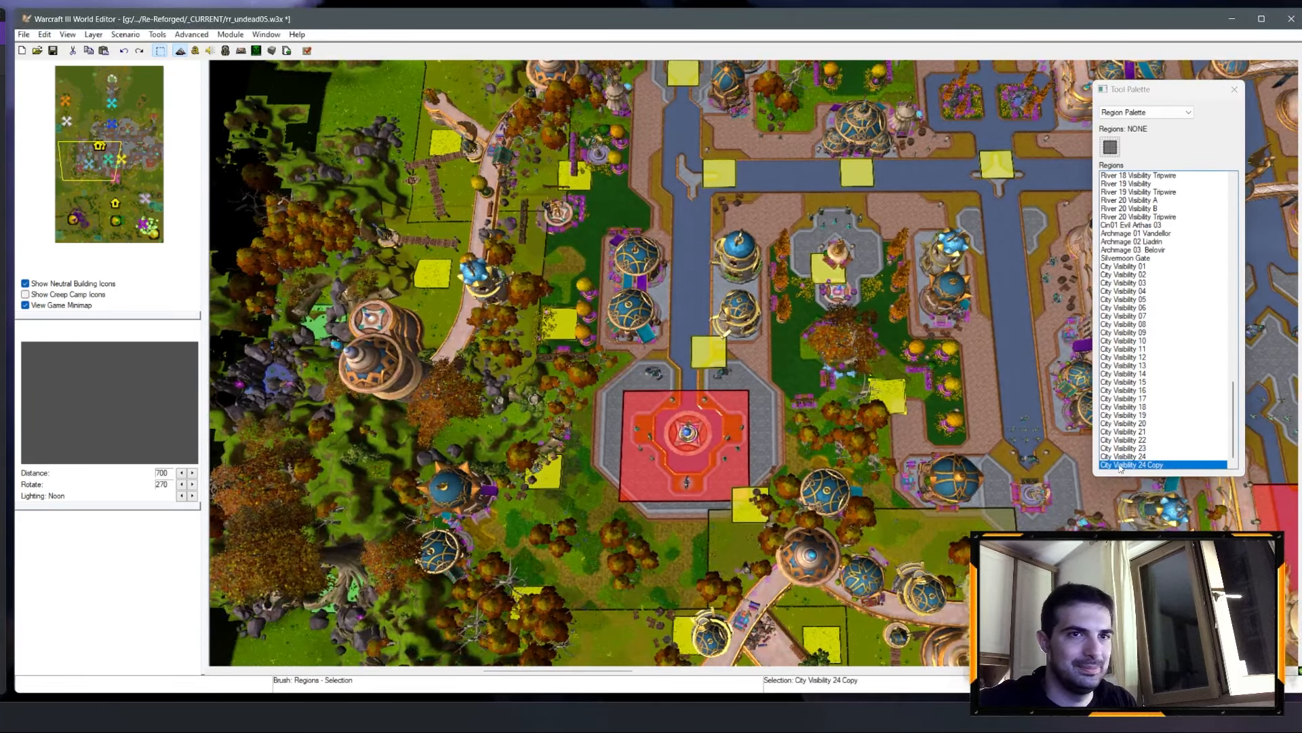
Step: Rename the region copy on the grass southeast of the garden's large autumn tree as City Visibility 25
right_click(1120, 467)
click(1132, 474)
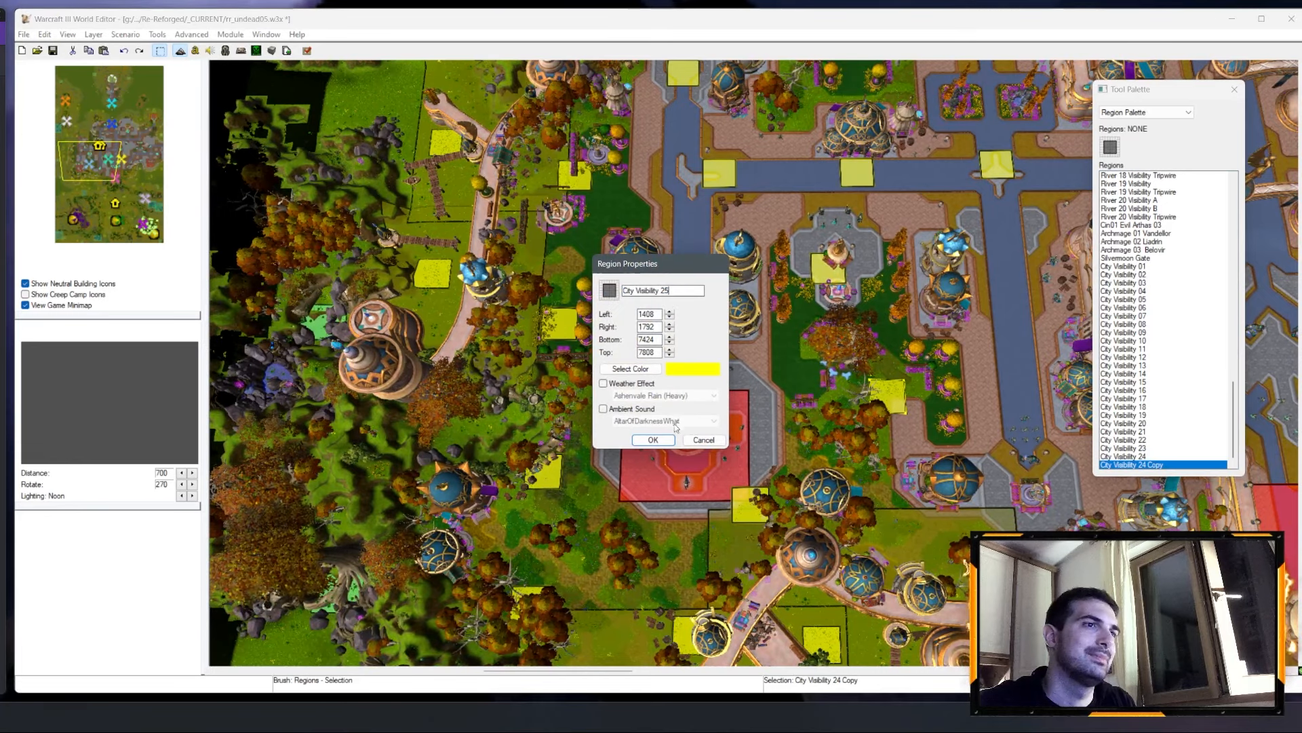
click(656, 440)
Step: Paste another region copy on the grass between the curved wall and the domed building southeast of the red plaza, named City Visibility 26
right_drag(928, 525, 860, 431)
key(ctrl+v)
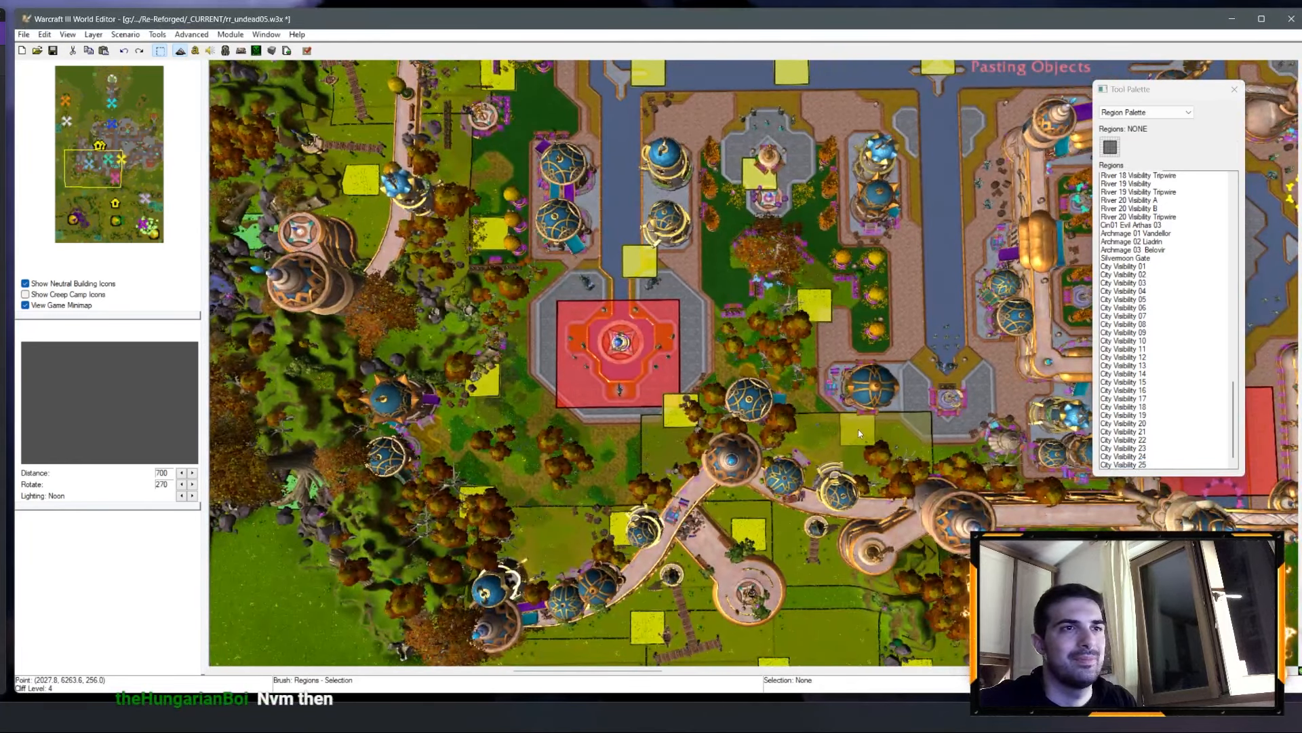
click(862, 444)
right_click(1123, 465)
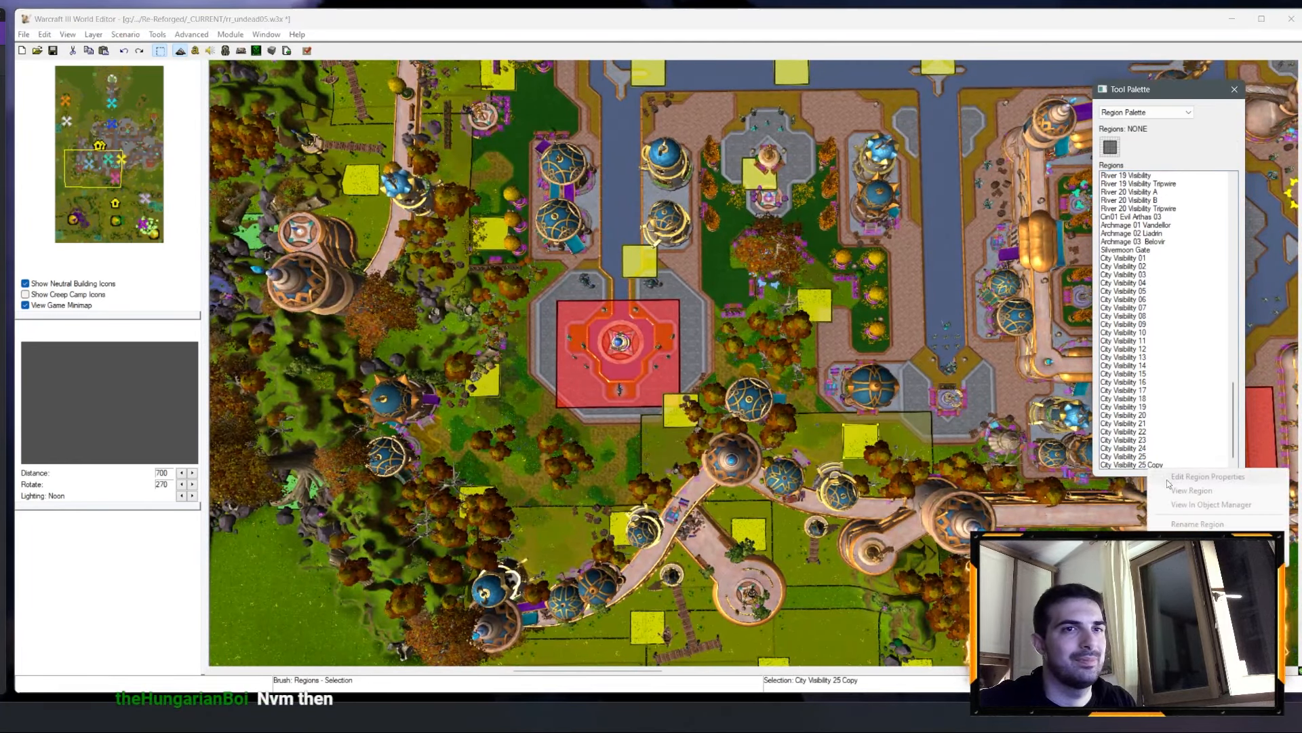
click(1153, 472)
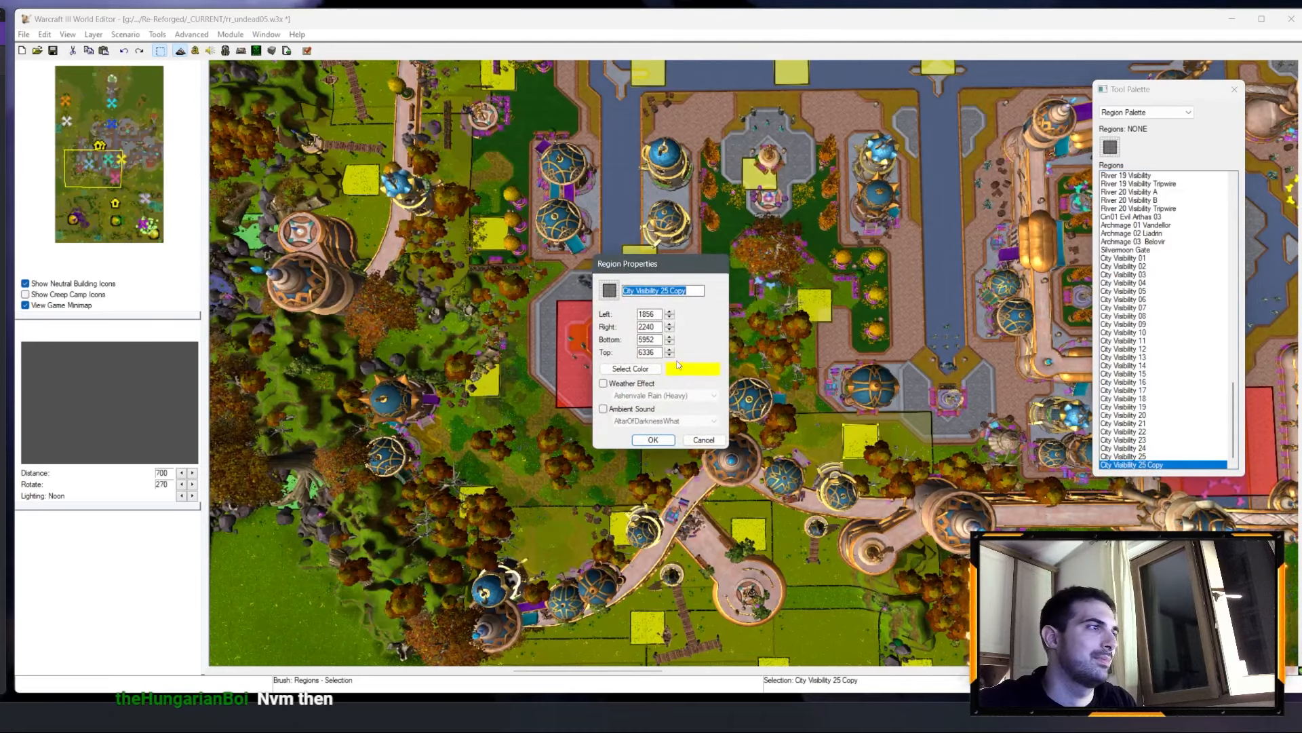
drag(665, 291, 680, 293)
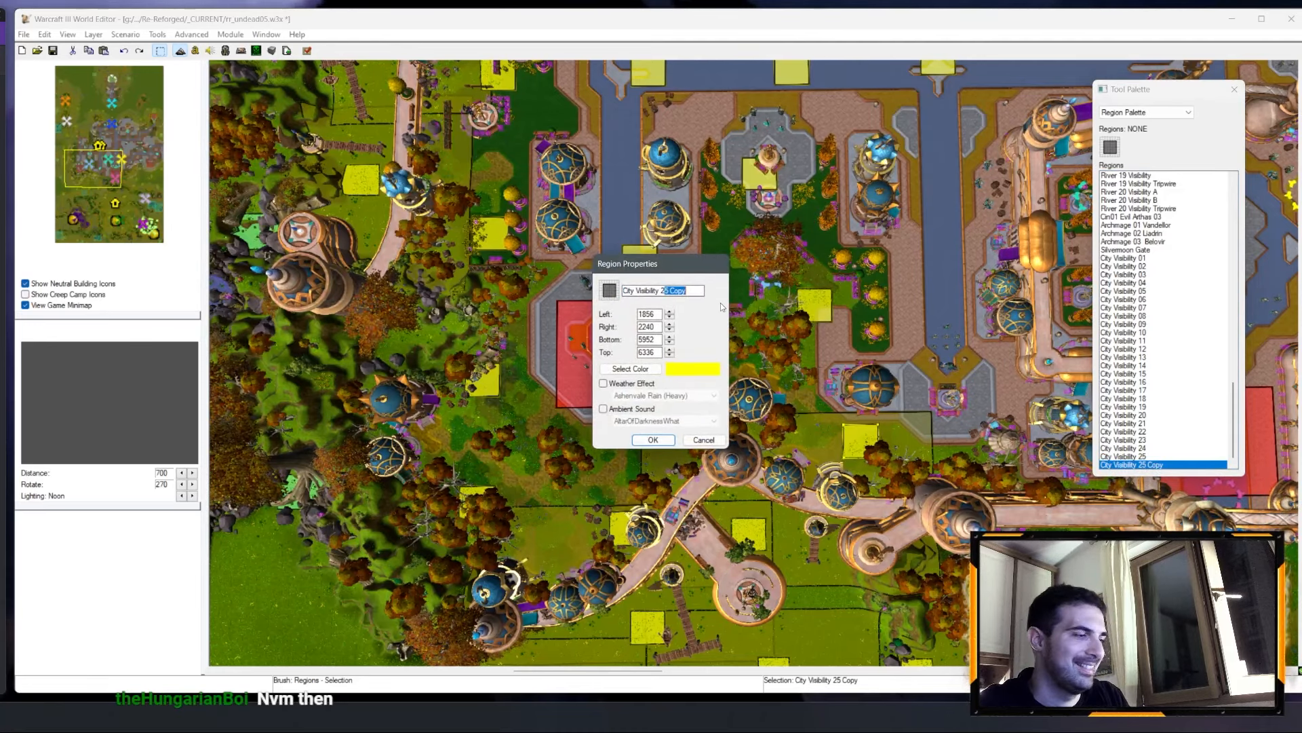
click(642, 442)
Step: Paste another region copy beside the domed houses inside the corner of the golden wall and name it City Visibility 27
right_drag(1018, 465, 919, 361)
key(ctrl+v)
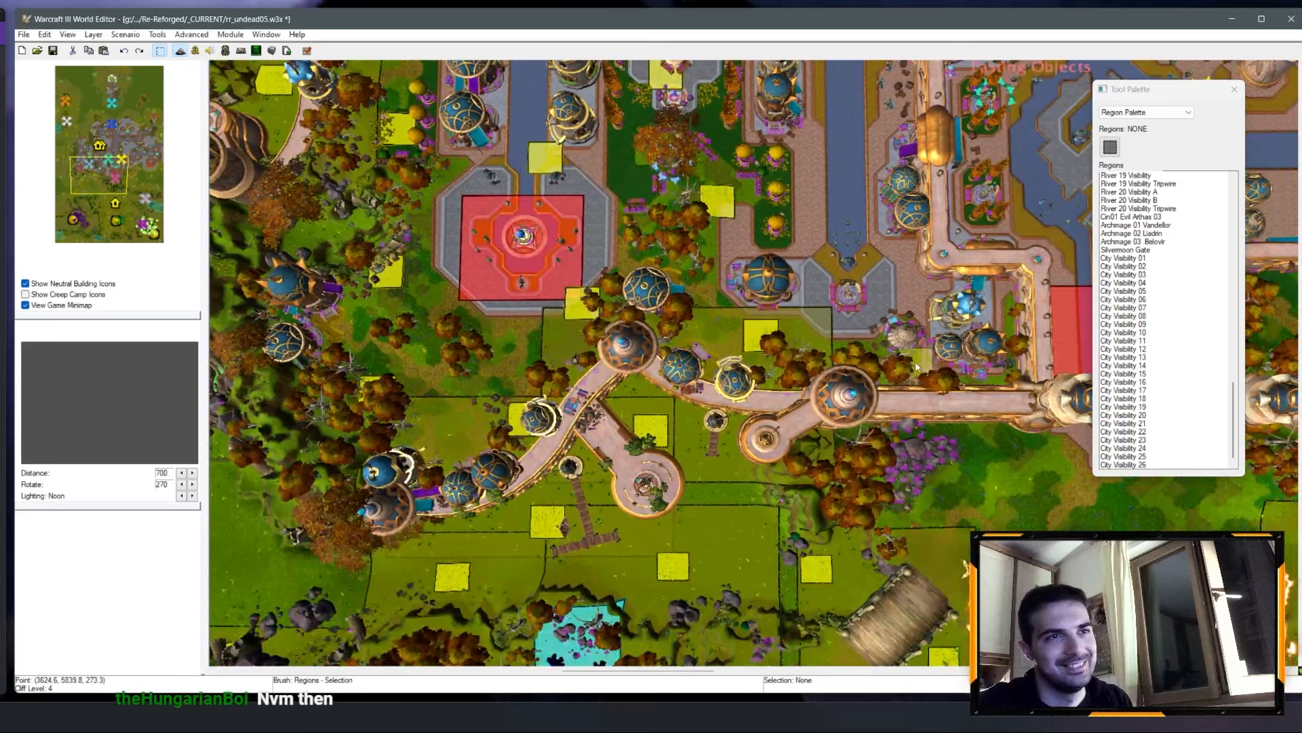
click(926, 343)
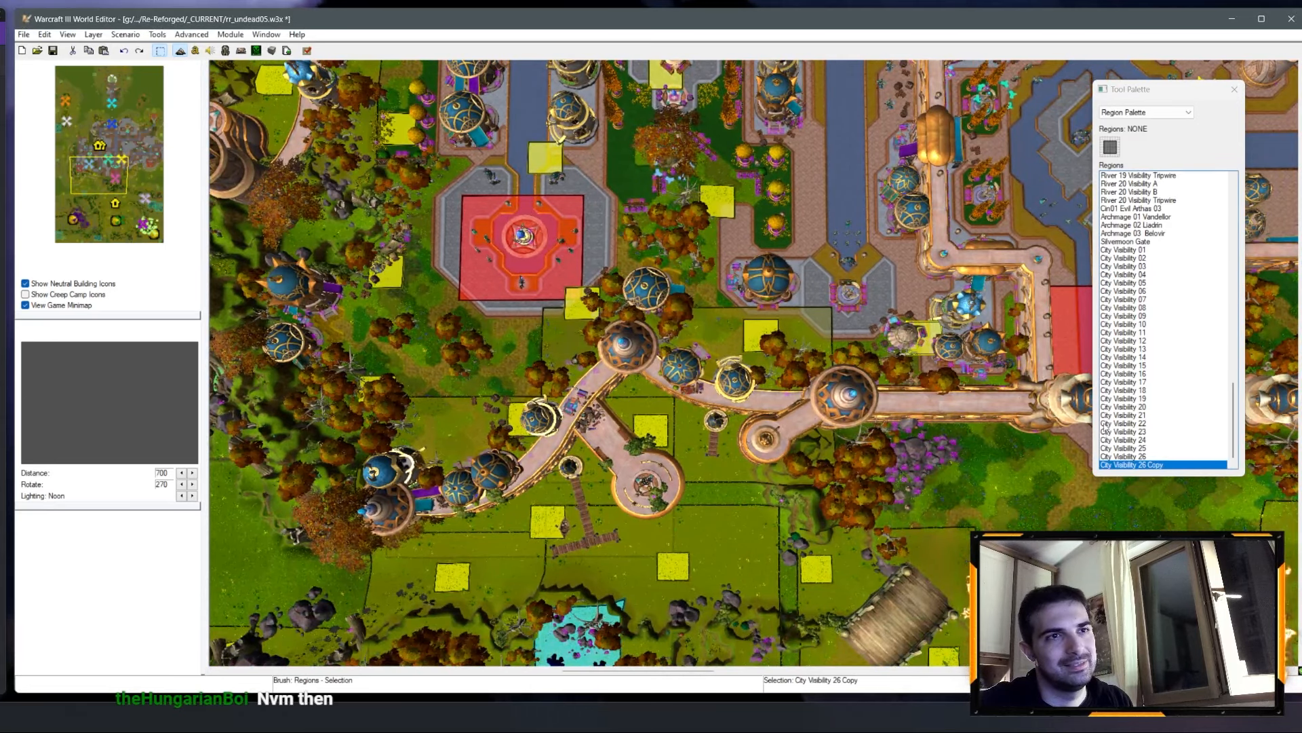
right_click(1138, 470)
click(1180, 472)
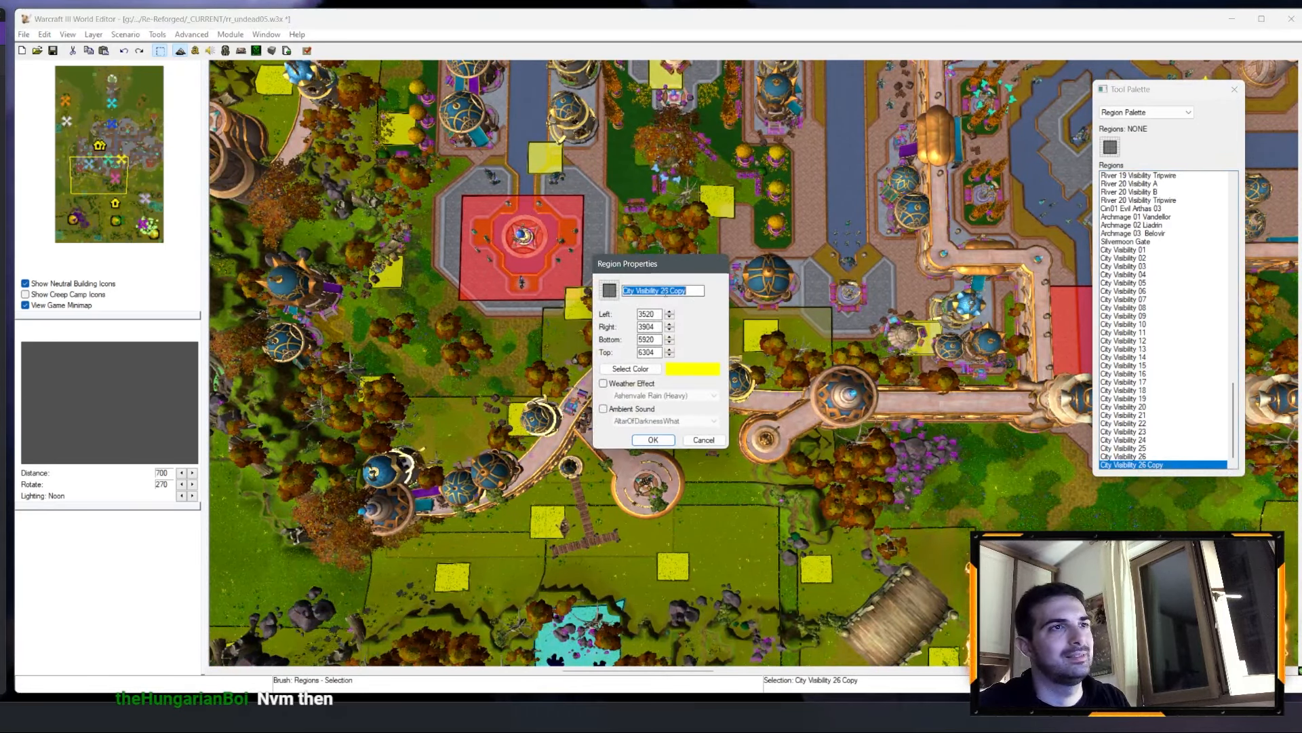
drag(662, 290, 743, 302)
key(Return)
Step: Paste another region copy on the southern end of the road east of the garden and name it City Visibility 28
right_drag(872, 180, 804, 271)
key(ctrl+v)
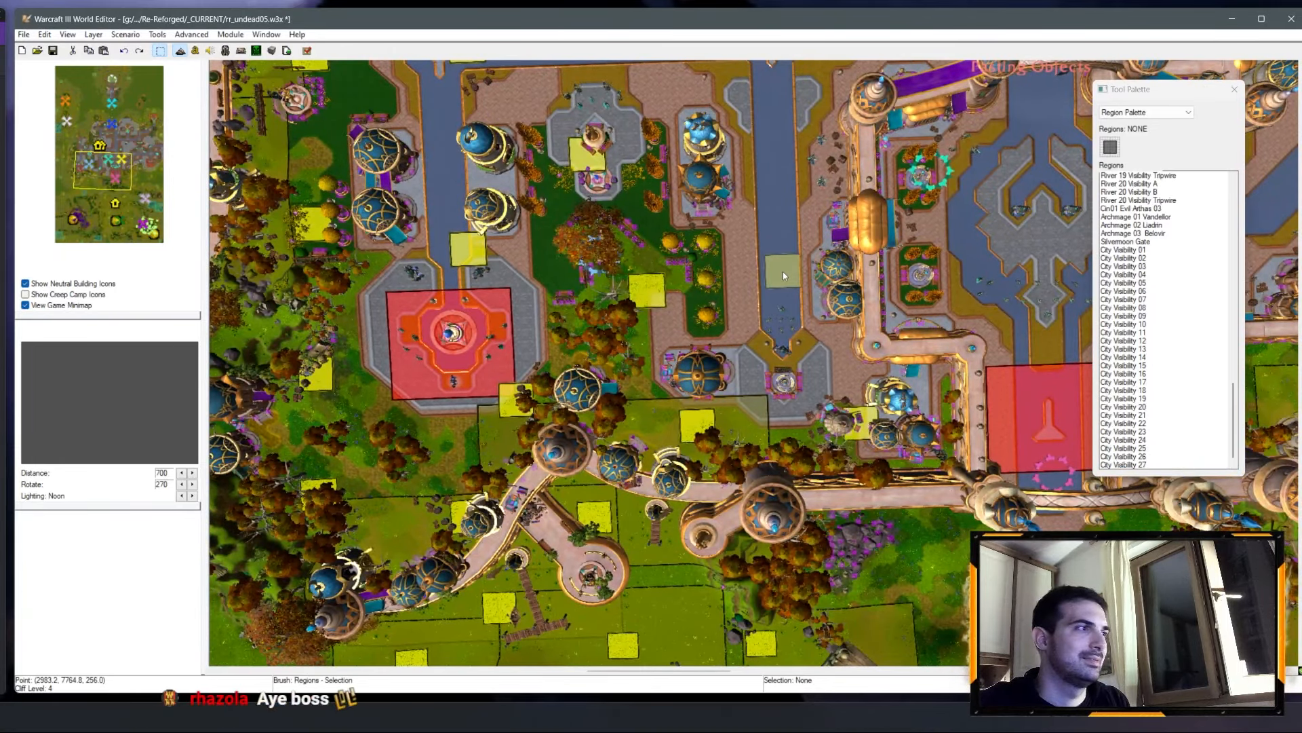
click(783, 272)
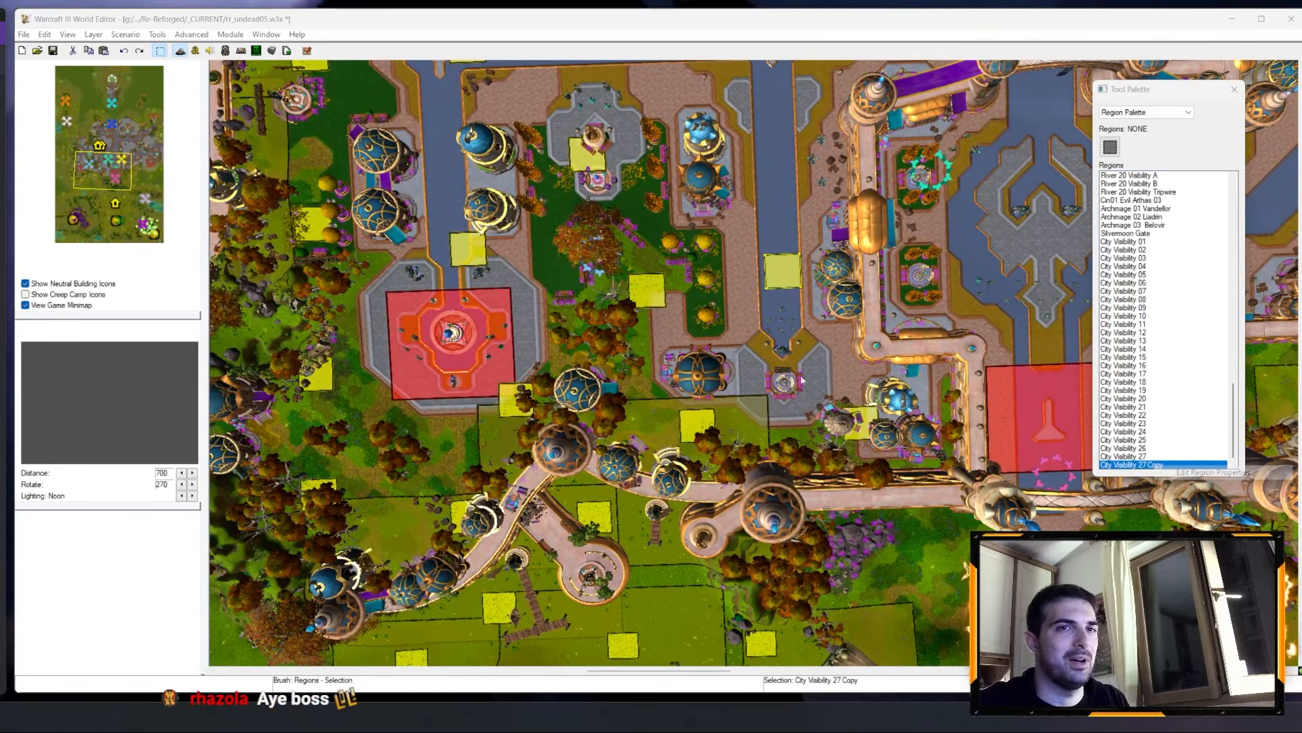
double_click(1155, 465)
drag(662, 290, 769, 307)
text(8)
key(Return)
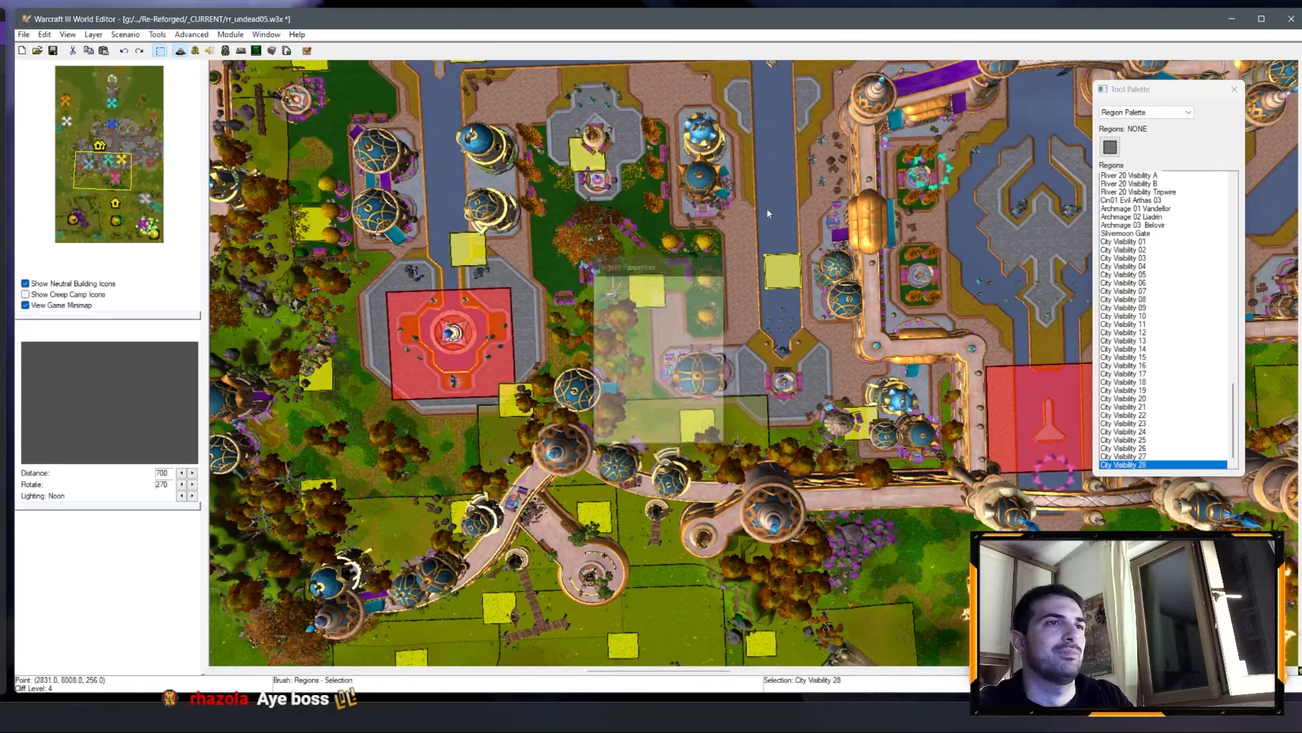
Step: Paste another region copy on the road east of the garden, midway between City Visibility 28 and the crossroads, and name it City Visibility 29
right_drag(766, 207, 765, 291)
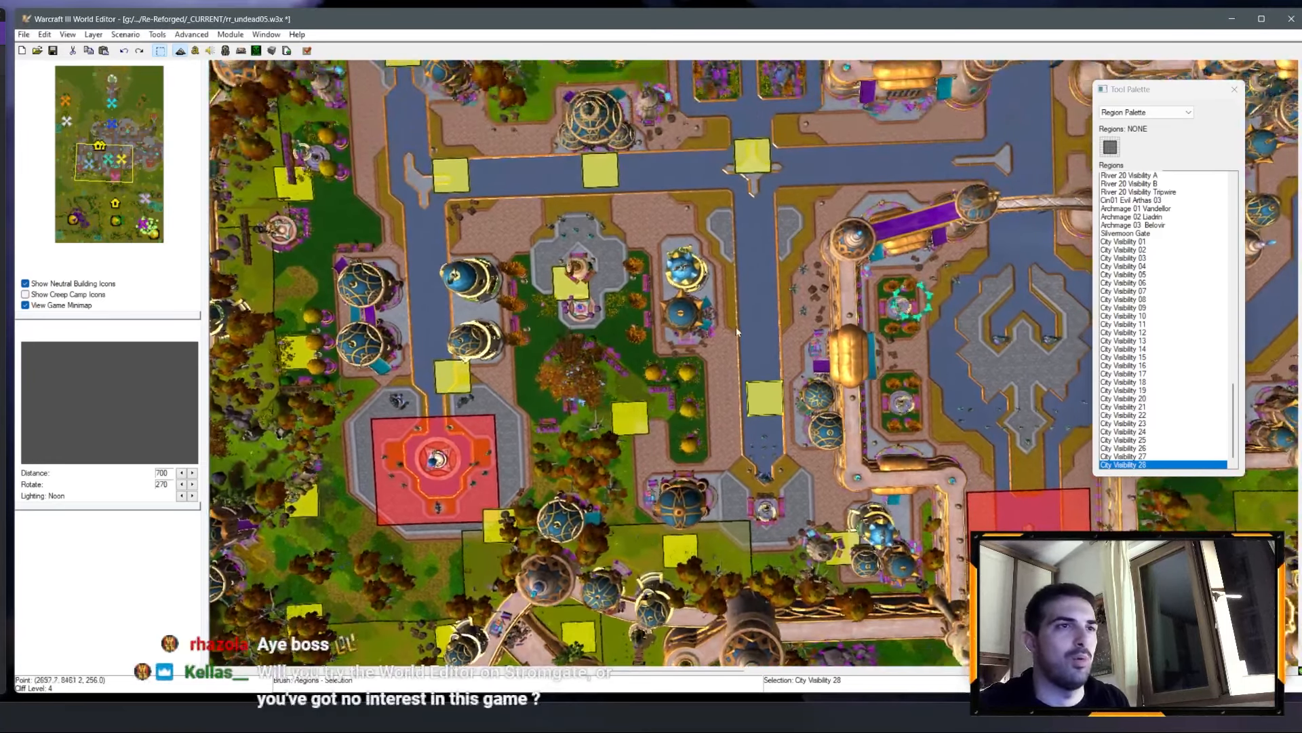
click(759, 284)
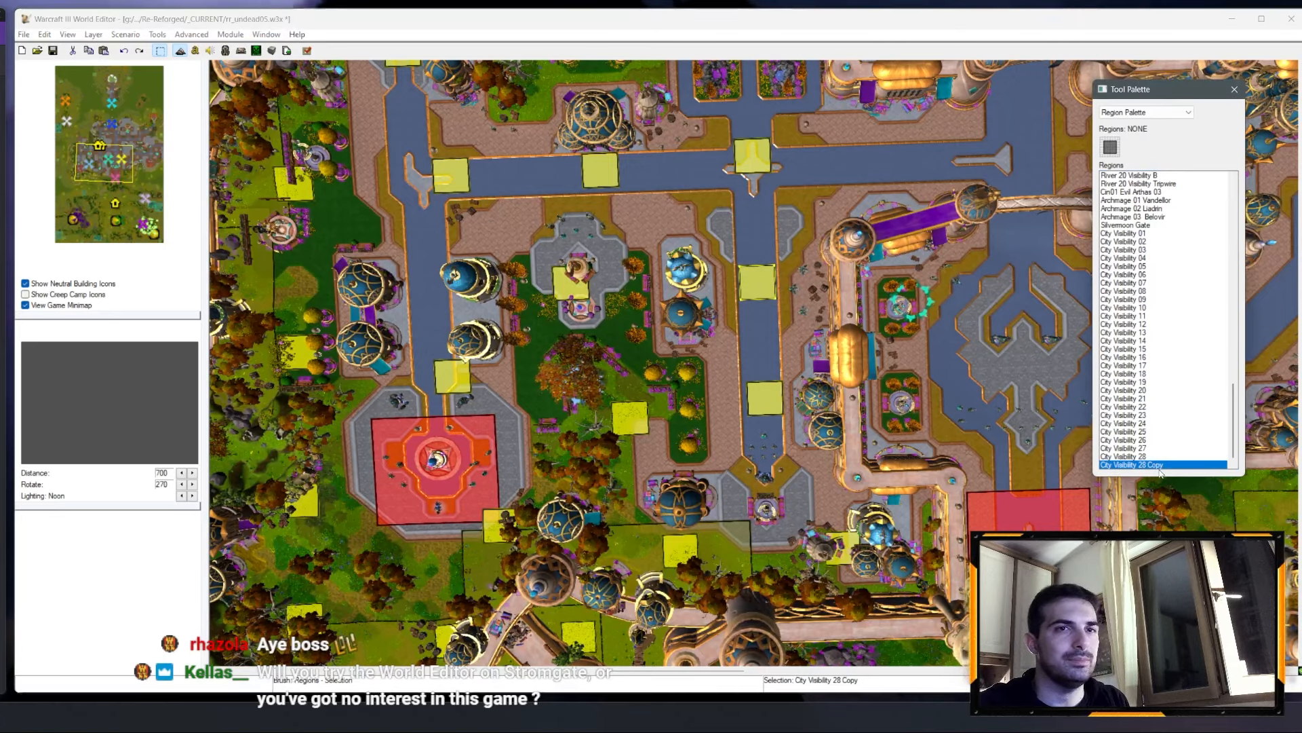
double_click(1133, 465)
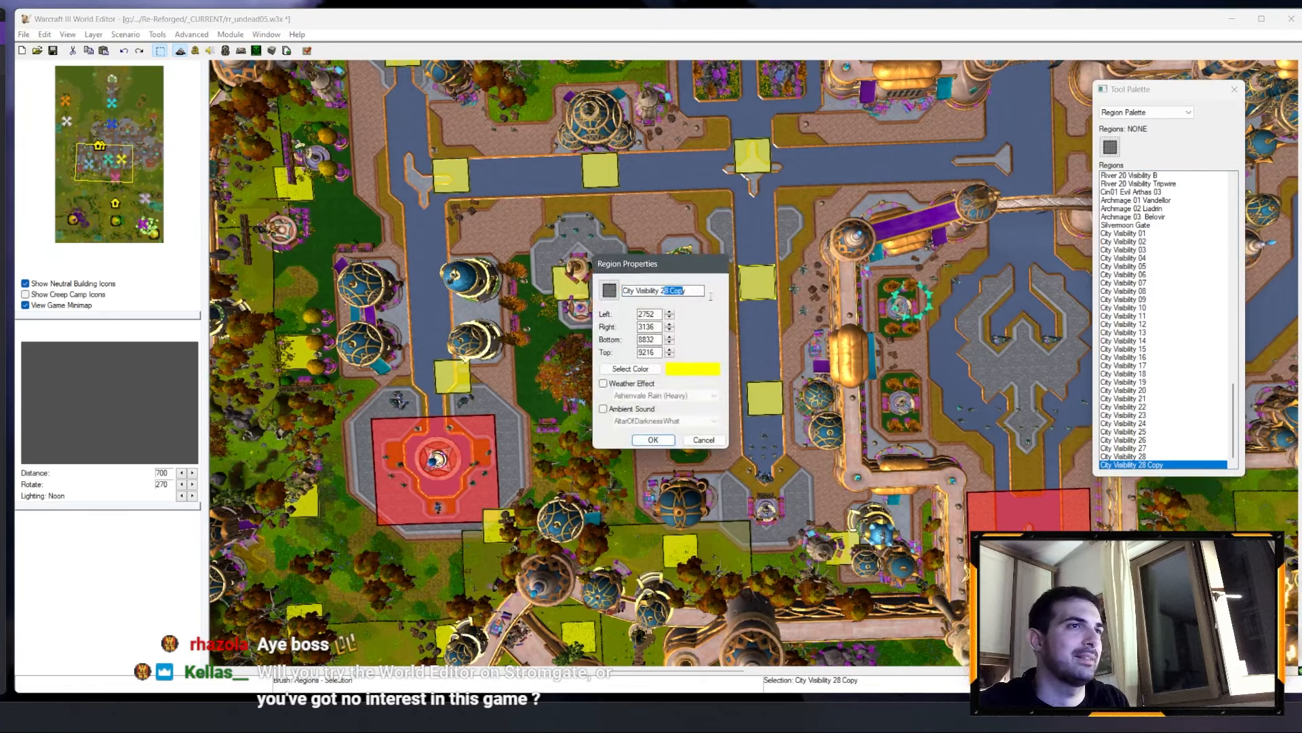
text(9)
key(Return)
mouse_move(710, 296)
right_down()
mouse_move(717, 285)
mouse_move(723, 309)
right_up()
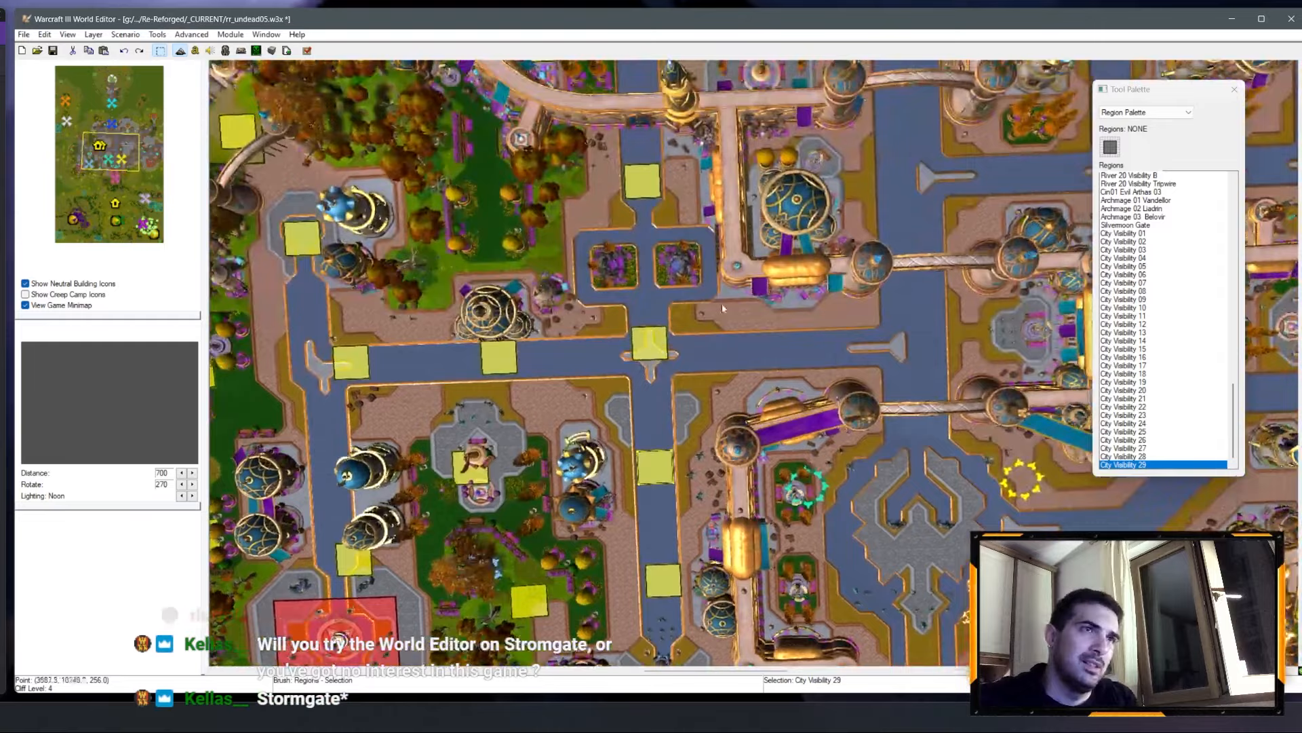
Step: Paste a region copy on the road midway between the crossroads and the eastern avenue, name it City Visibility 30, and nudge it slightly north
key(ctrl+v)
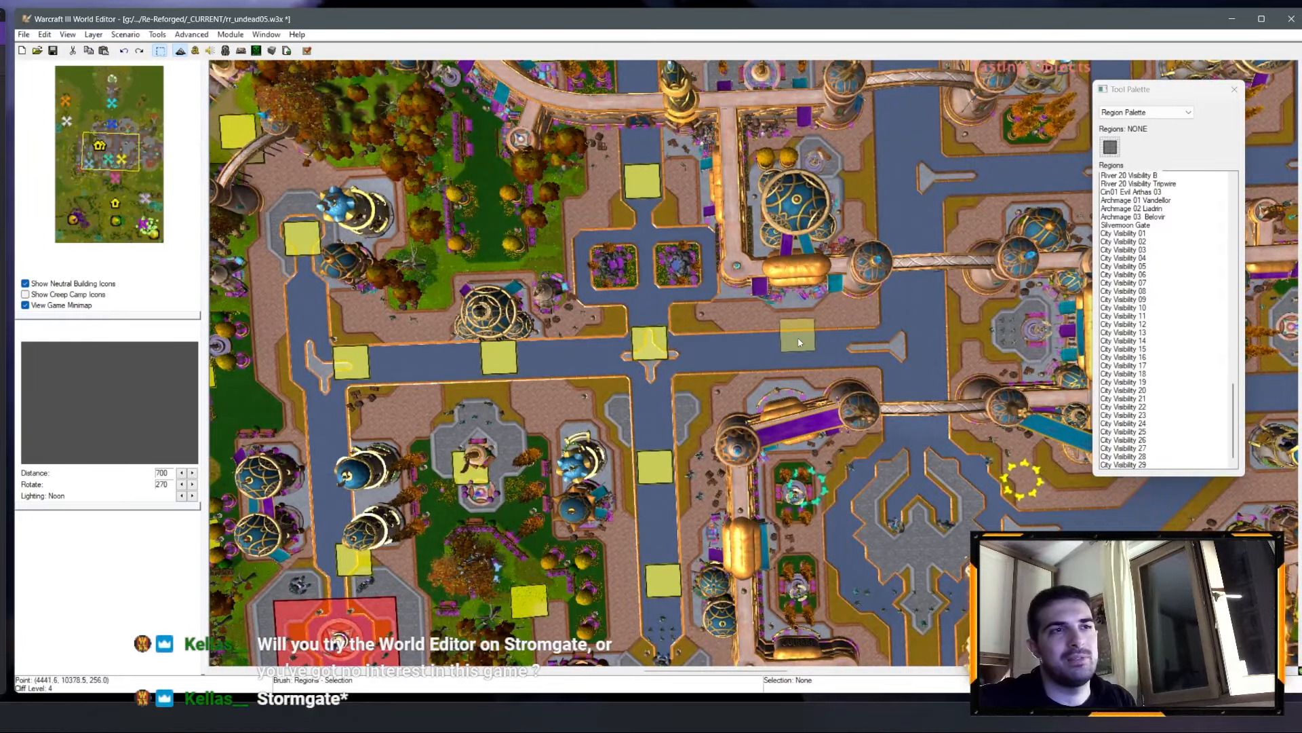
click(799, 341)
right_drag(799, 341, 778, 380)
right_drag(805, 531, 809, 381)
scroll(809, 381, up, 3)
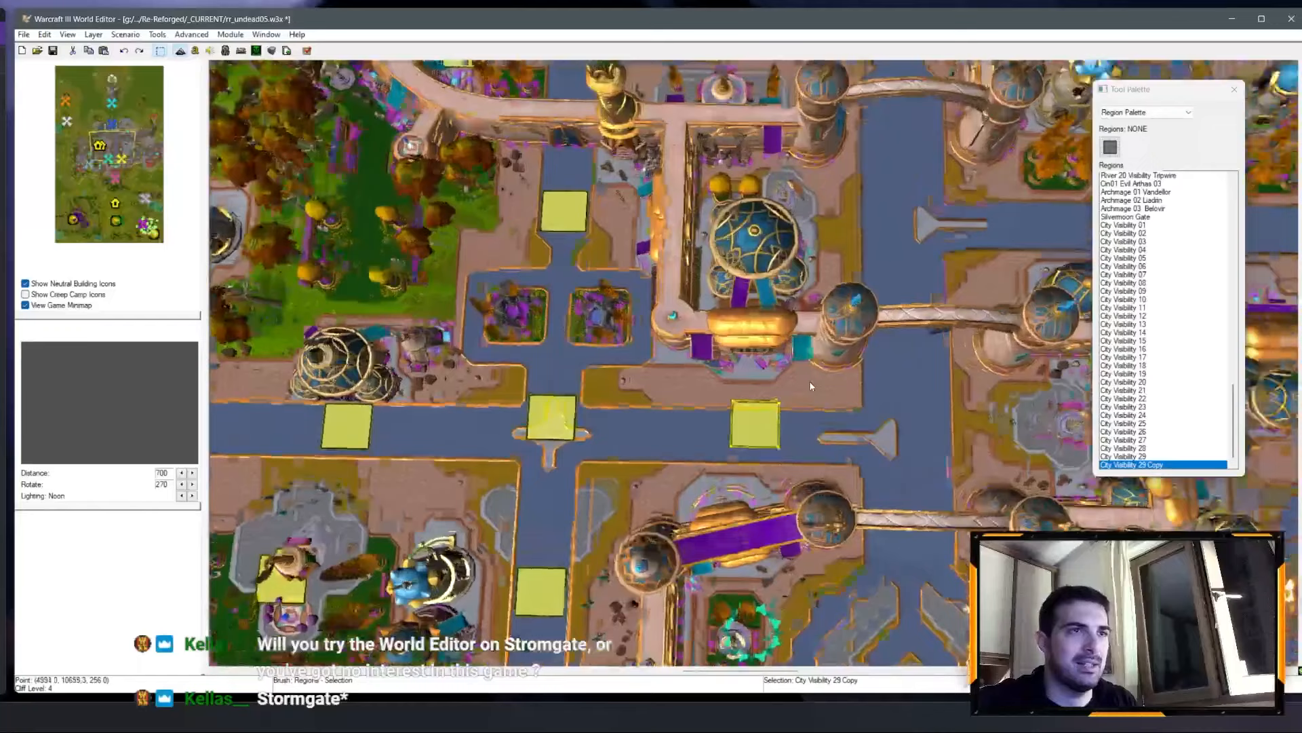
right_click(1129, 465)
click(1153, 473)
drag(662, 291, 706, 292)
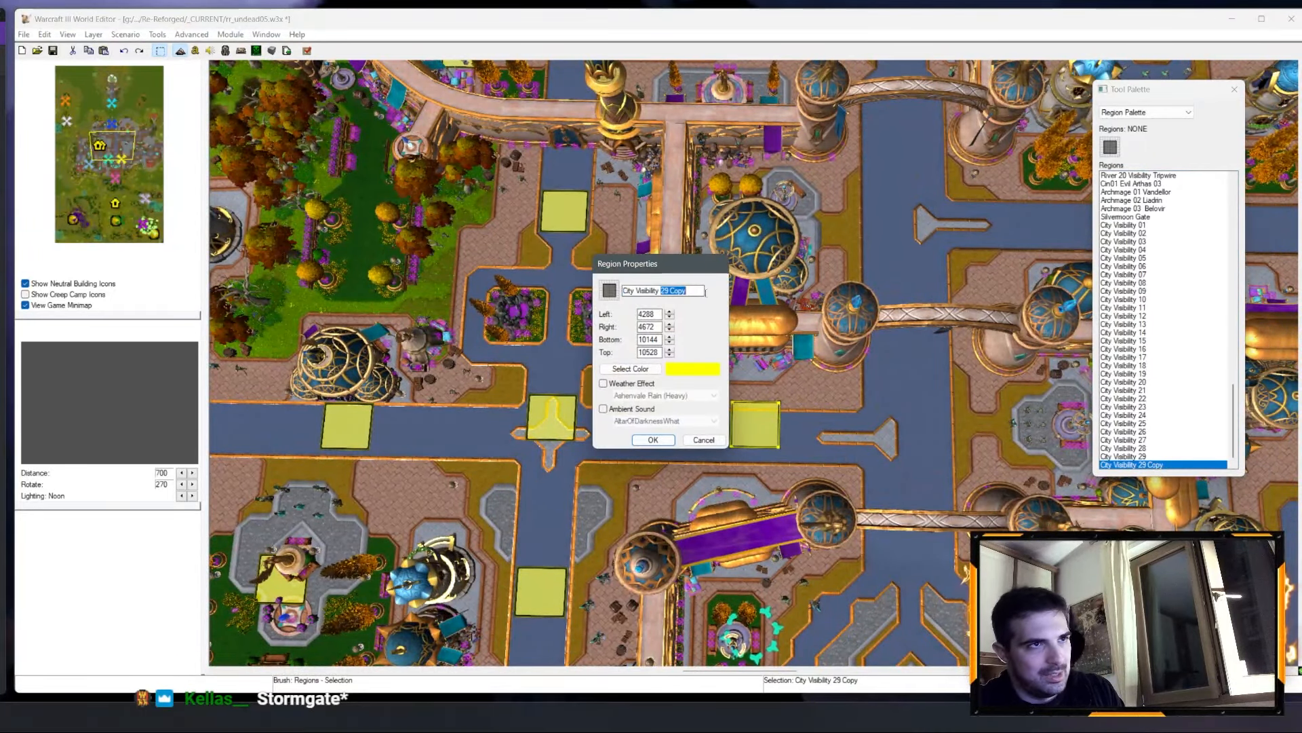
text(30)
key(Return)
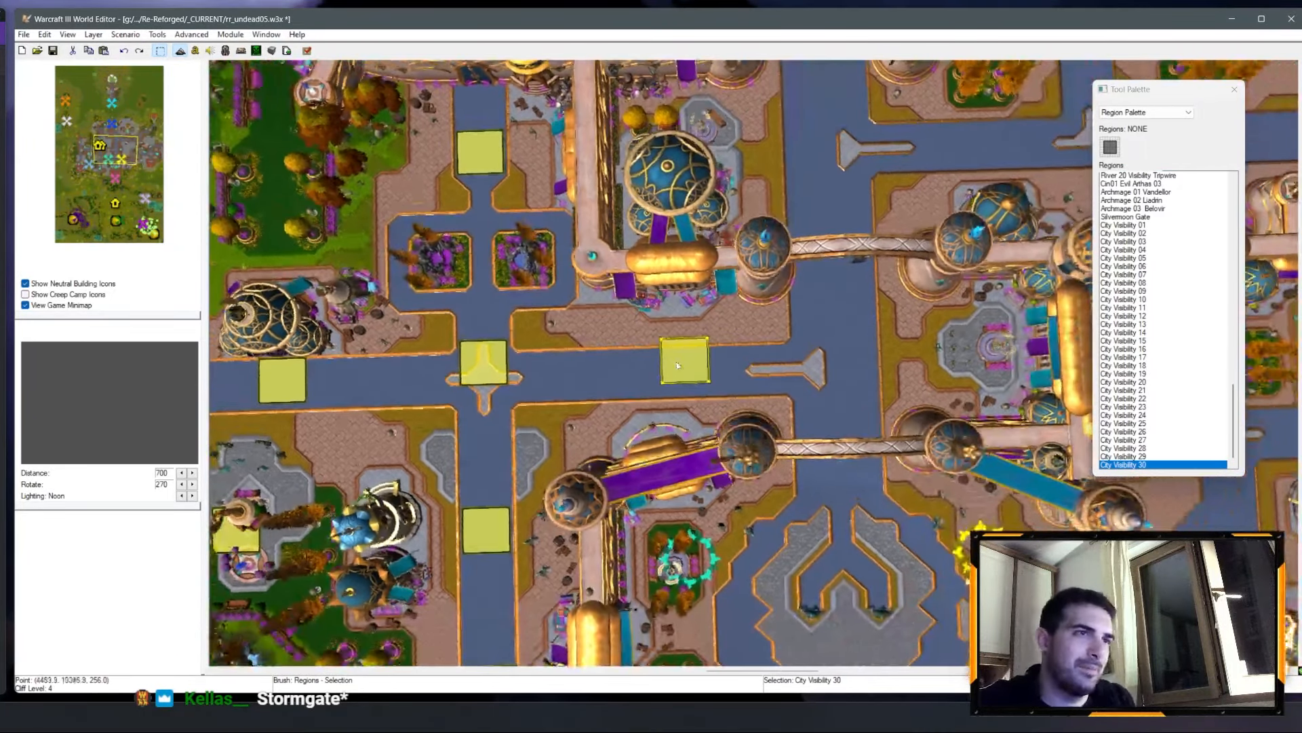
drag(677, 366, 681, 356)
Step: Copy City Visibility 30, paste it on the avenue's east edge beside the small fountain plaza, and name it City Visibility 31
key(ctrl+c)
key(ctrl+v)
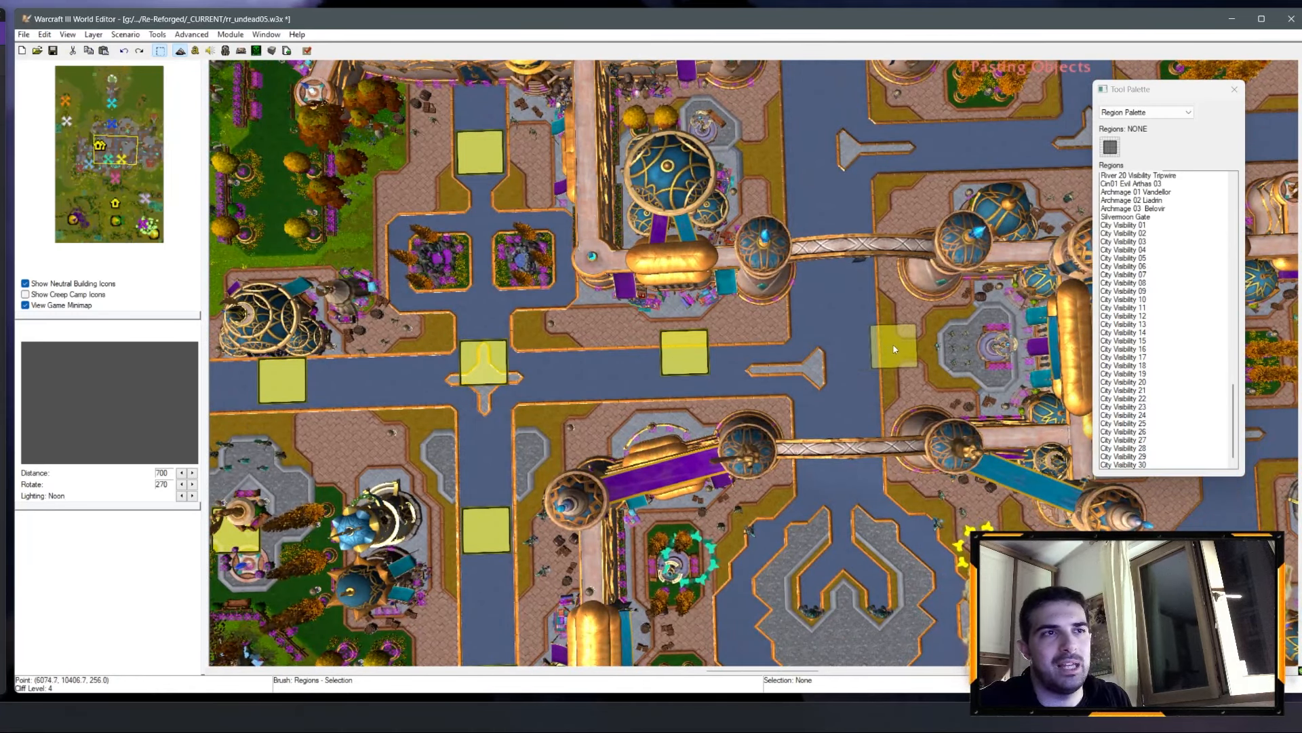
click(899, 349)
double_click(897, 347)
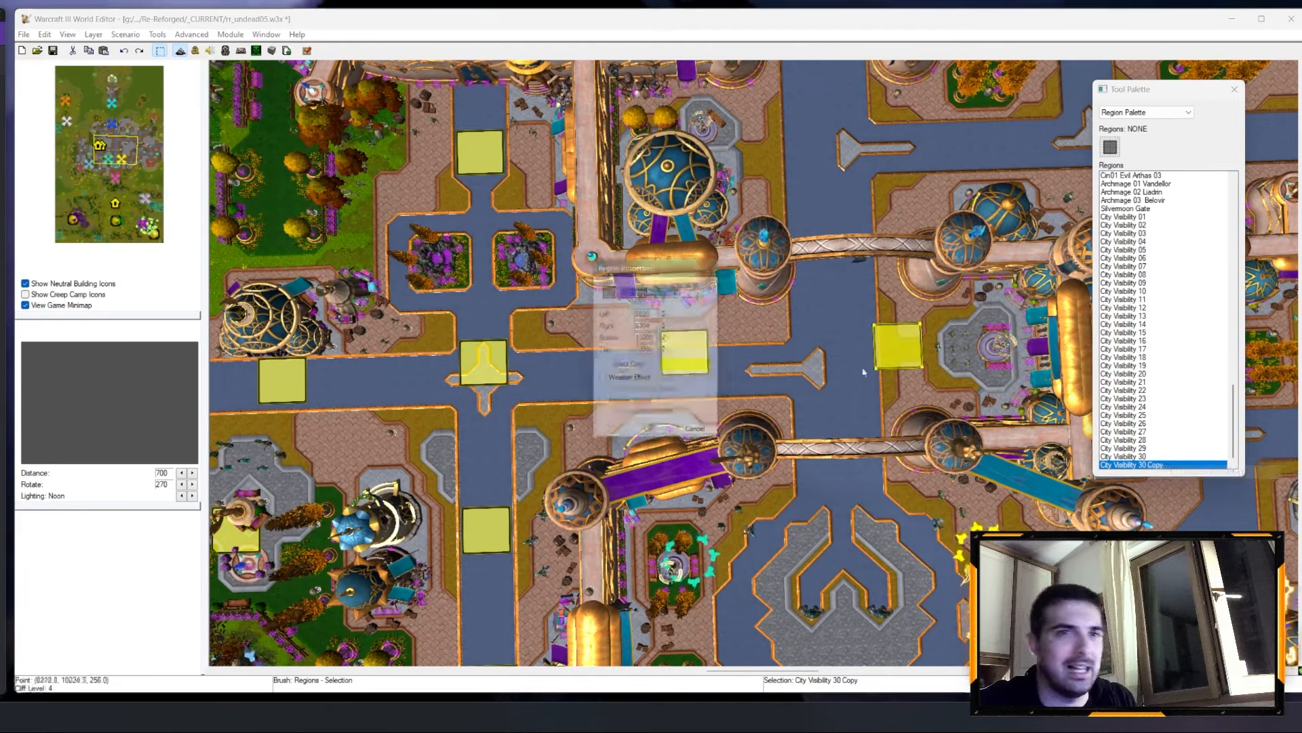
text(City Visibility 31)
click(652, 439)
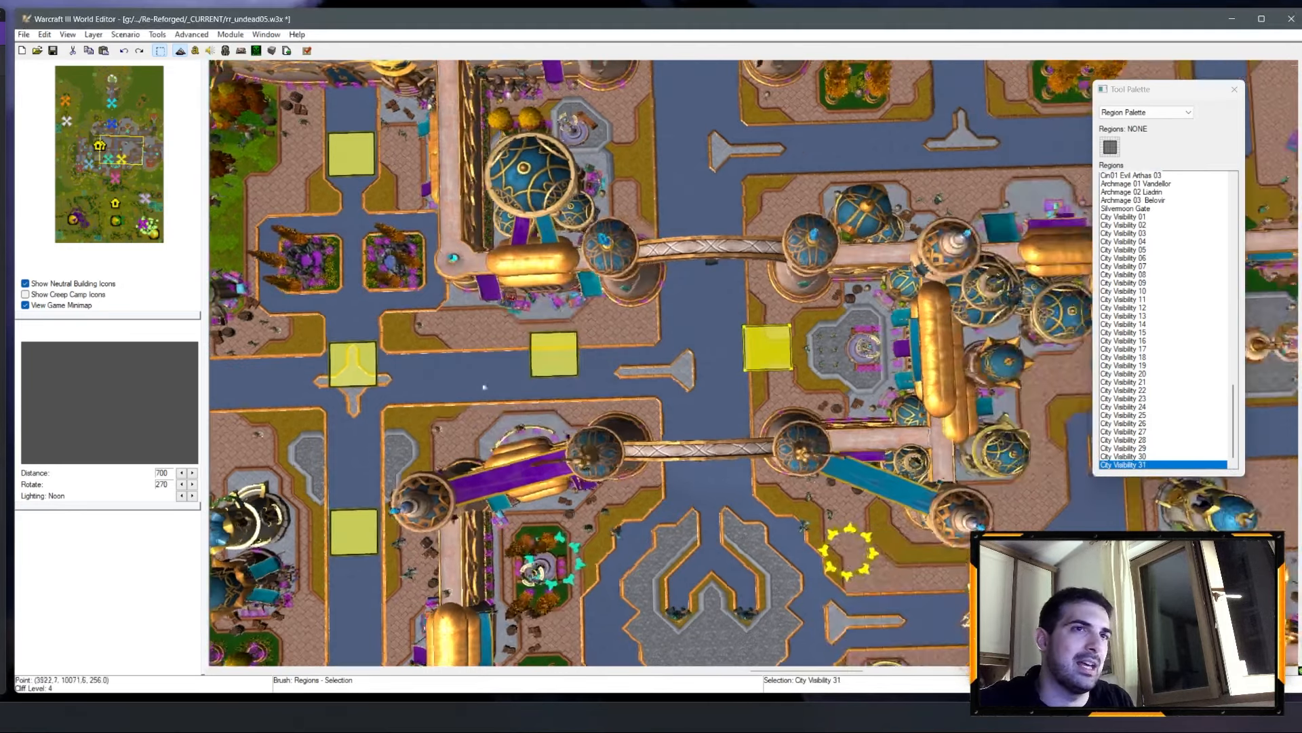
Step: Paste another region copy north of City Visibility 31, where the next road branches east from the avenue, and name it City Visibility 32
right_drag(743, 196, 732, 315)
key(ctrl+v)
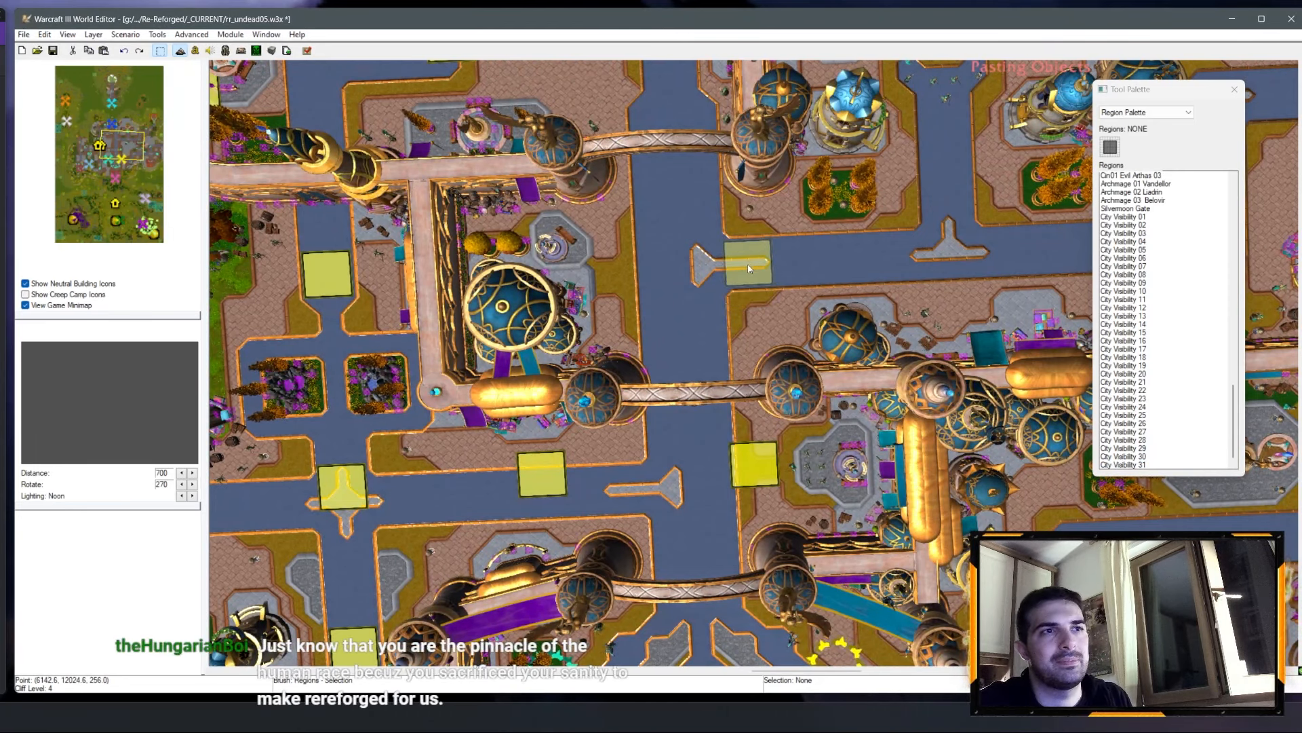
click(748, 263)
double_click(1134, 466)
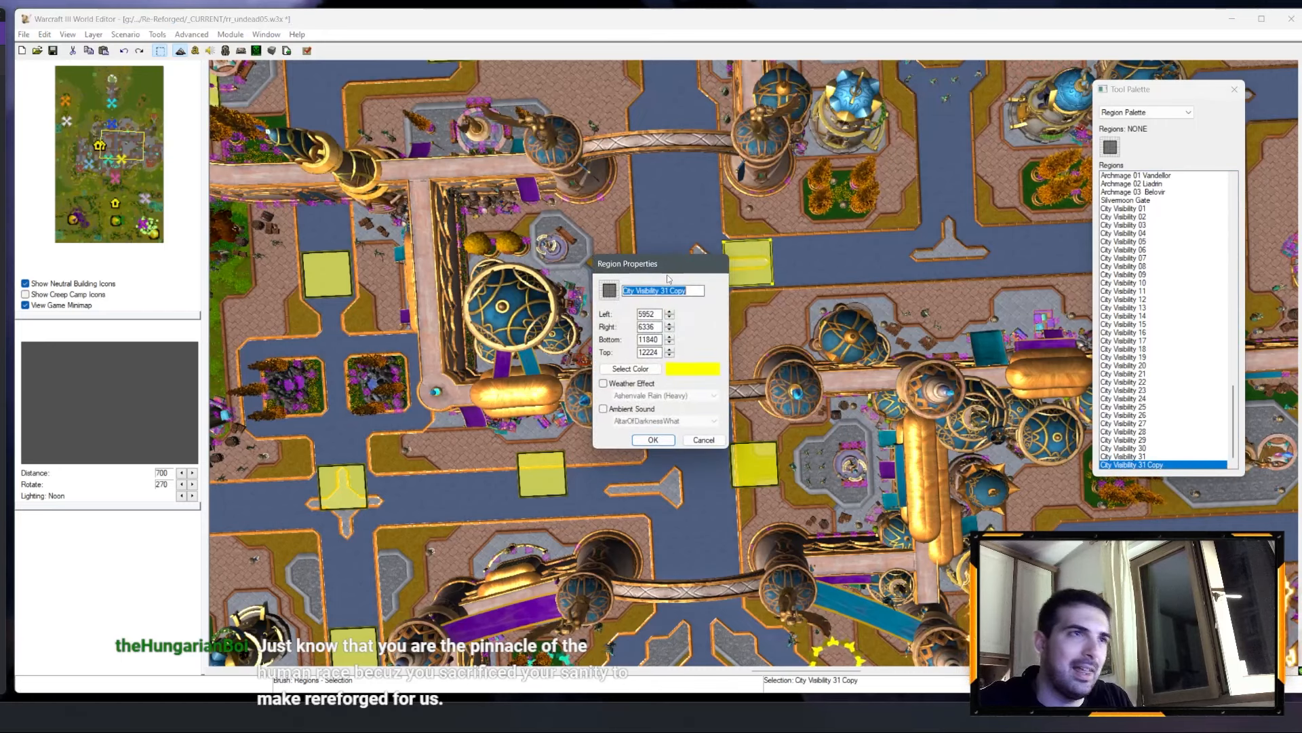
click(665, 291)
key(shift+End)
text(2)
key(Return)
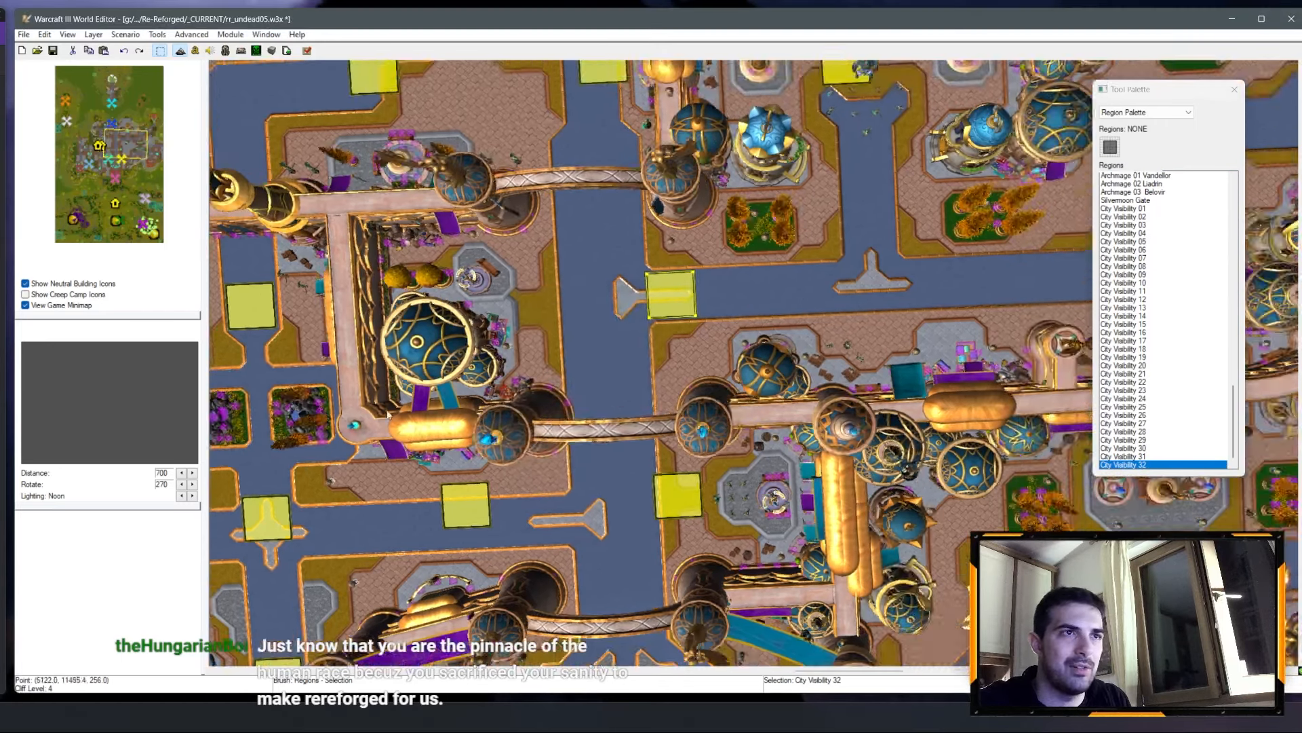
Step: Paste another region copy on the road east of City Visibility 32, beside the divider at the junction, and name it City Visibility 33
key(ctrl+v)
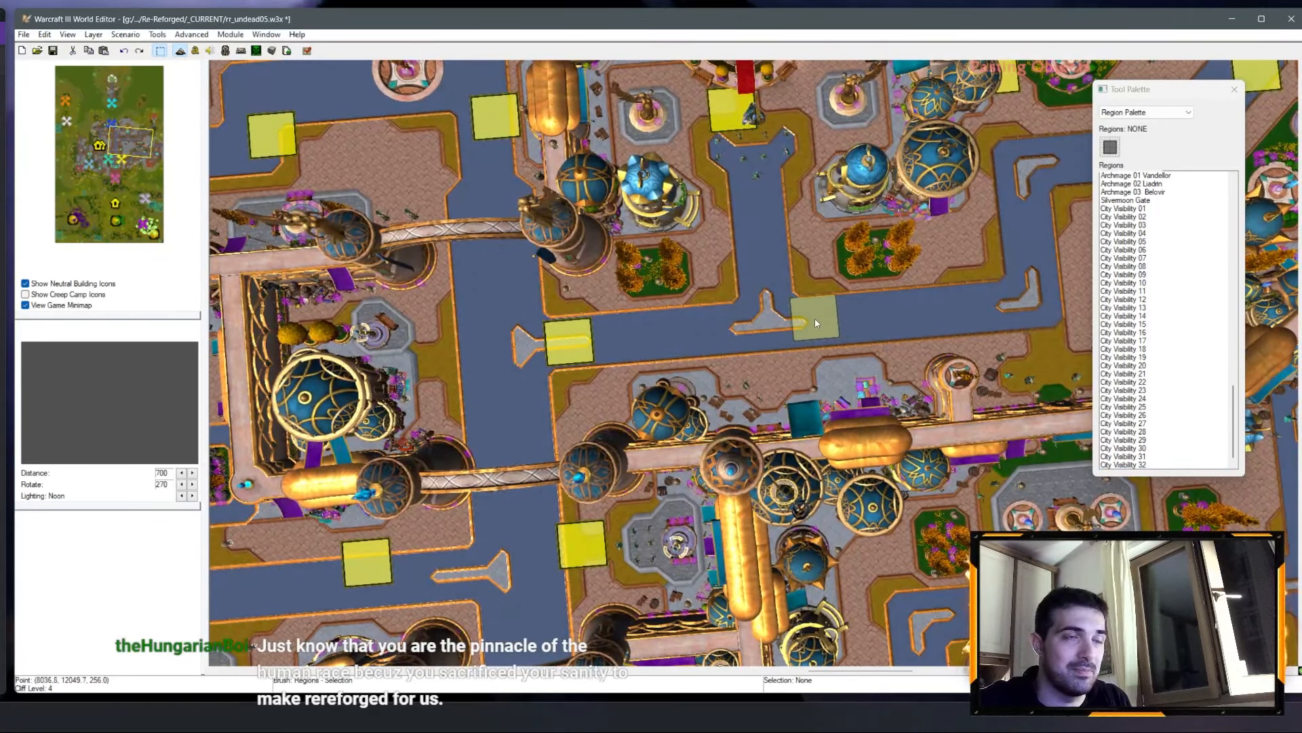
click(815, 319)
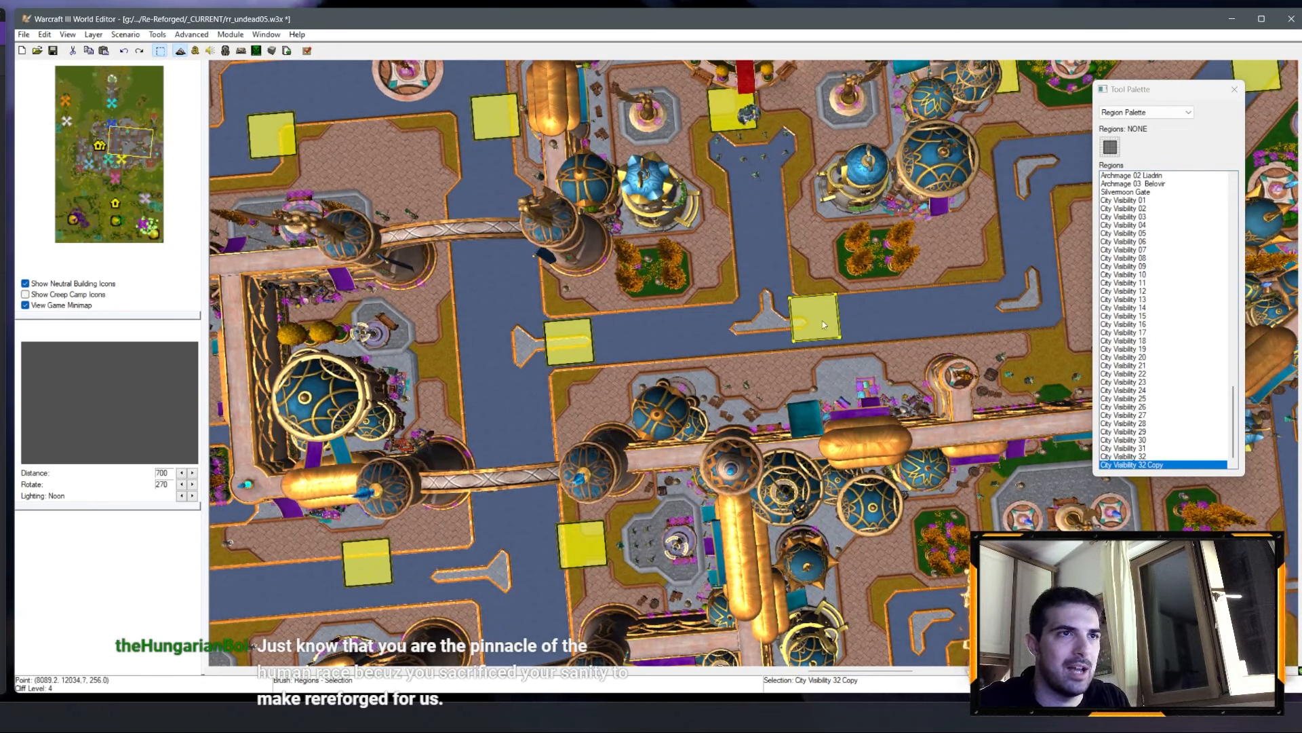
mouse_move(822, 320)
mouse_down()
mouse_move(810, 335)
mouse_move(815, 320)
mouse_up()
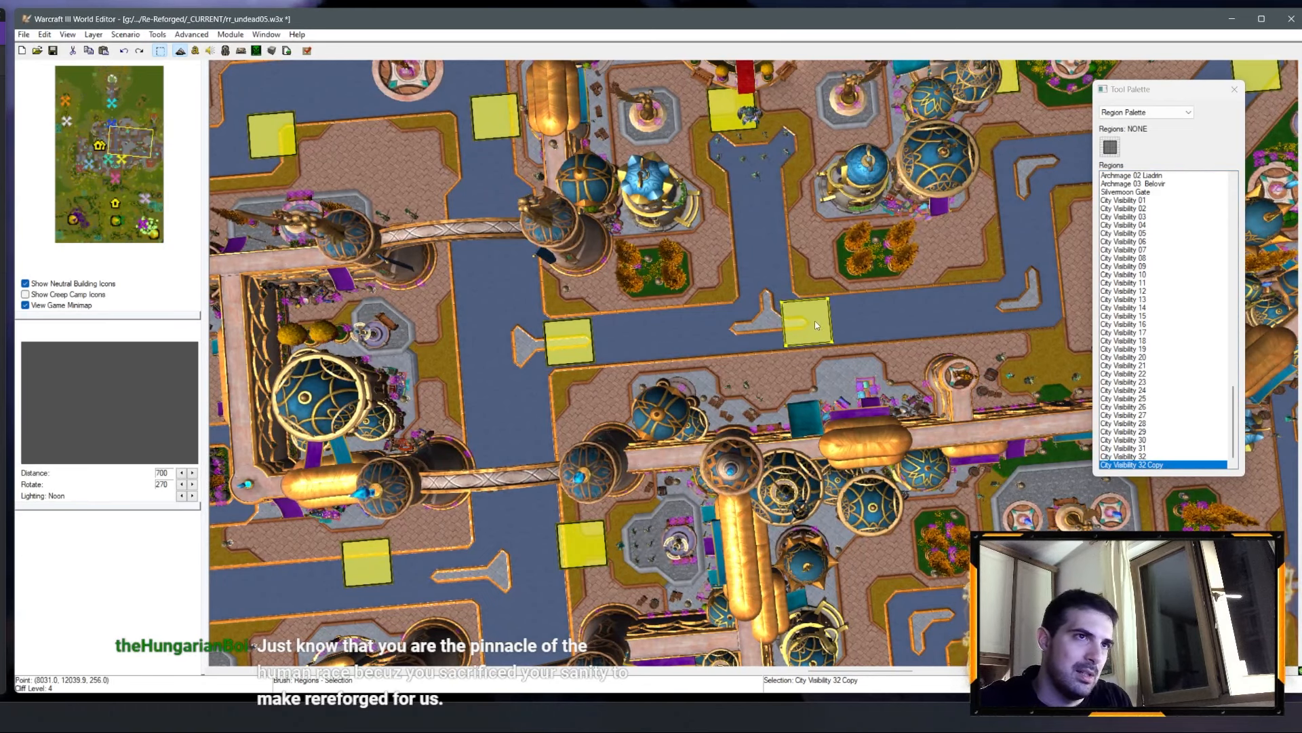
right_click(1153, 464)
click(1194, 471)
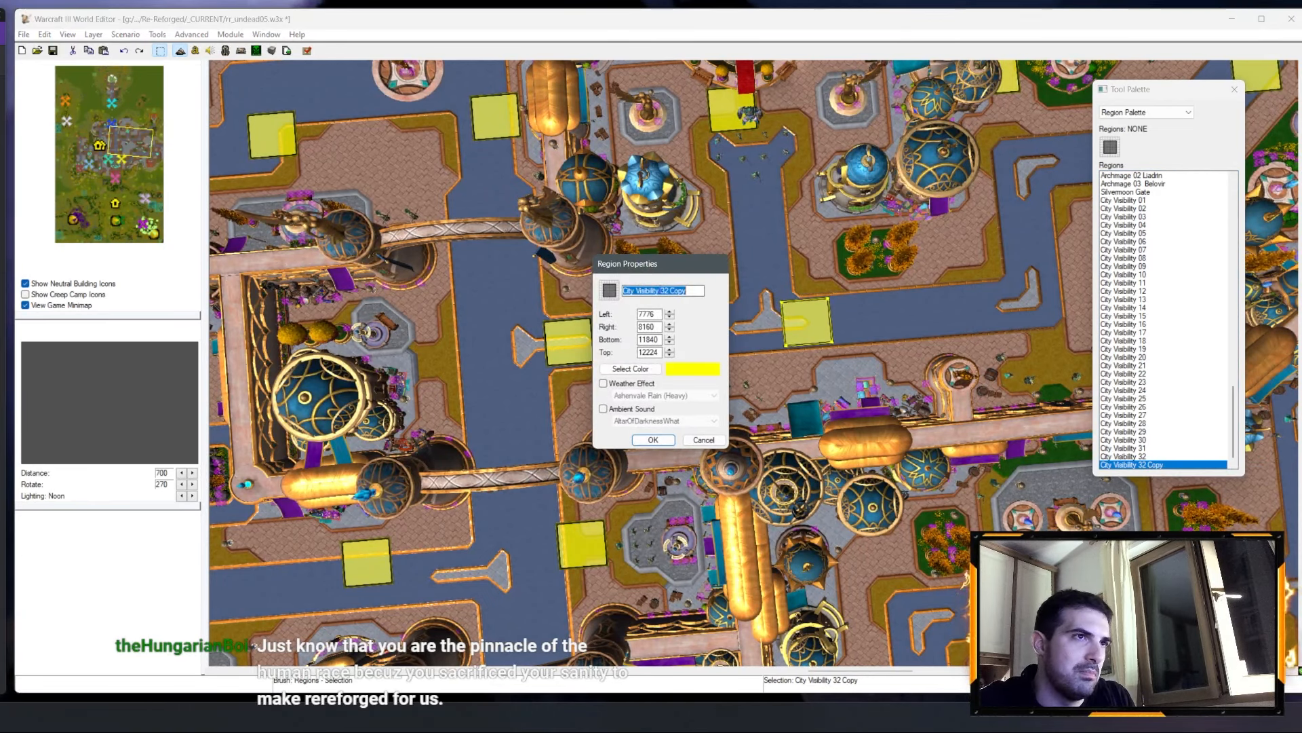
text(City Visibility 33)
key(Return)
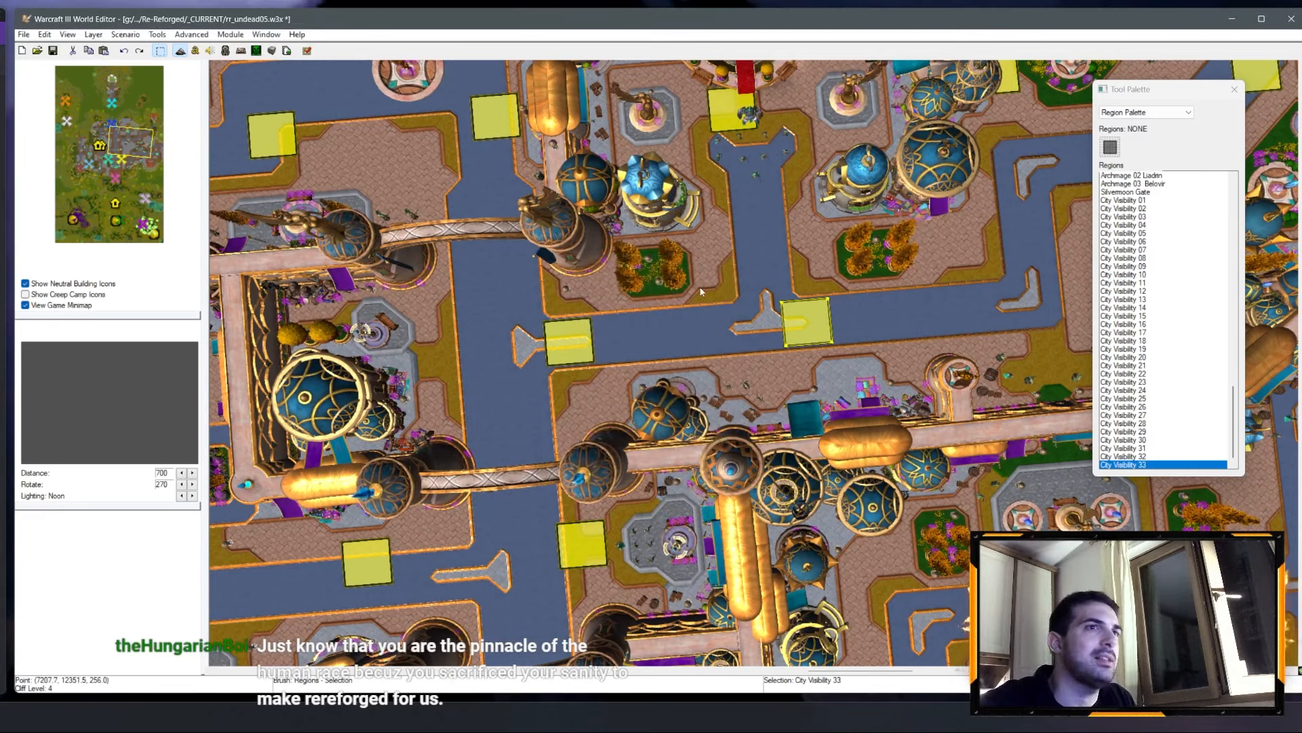
Step: Paste another region copy at the road bend east of City Visibility 33 and name it City Visibility 34
right_drag(702, 291, 513, 346)
key(ctrl+v)
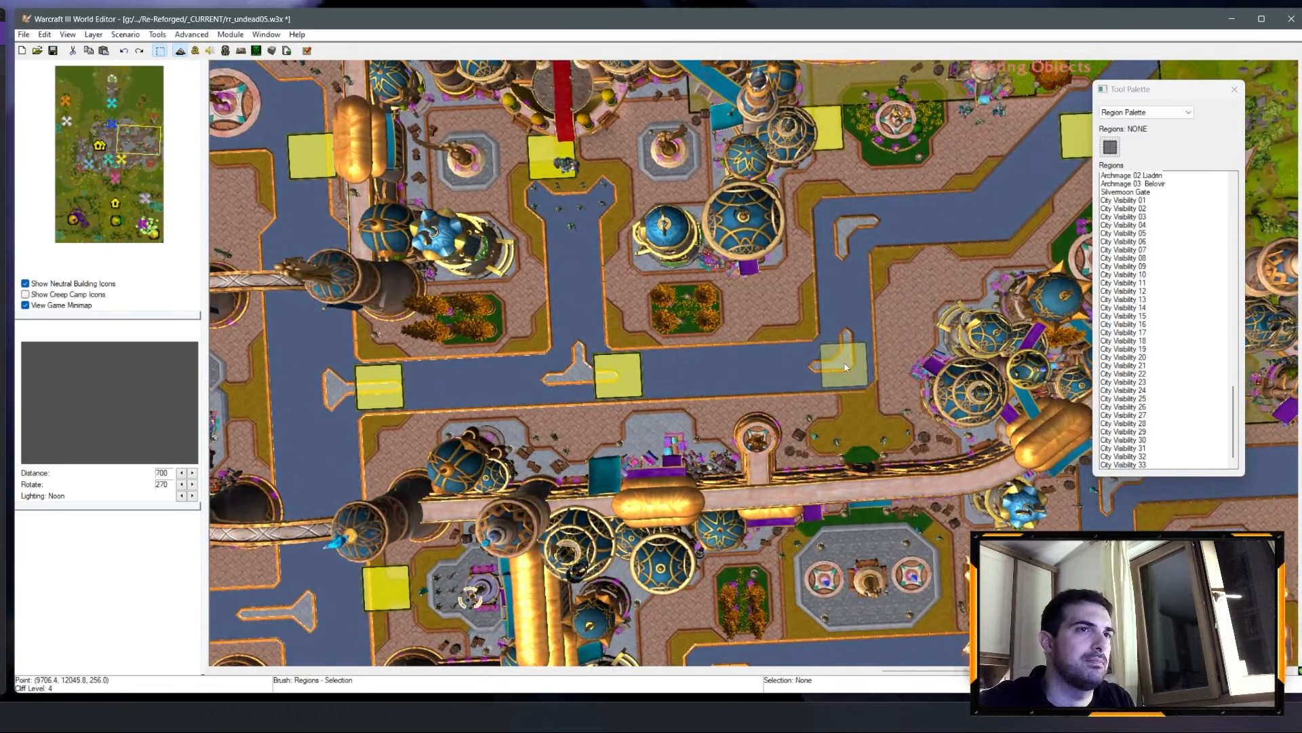
click(844, 366)
right_click(1146, 464)
click(1156, 475)
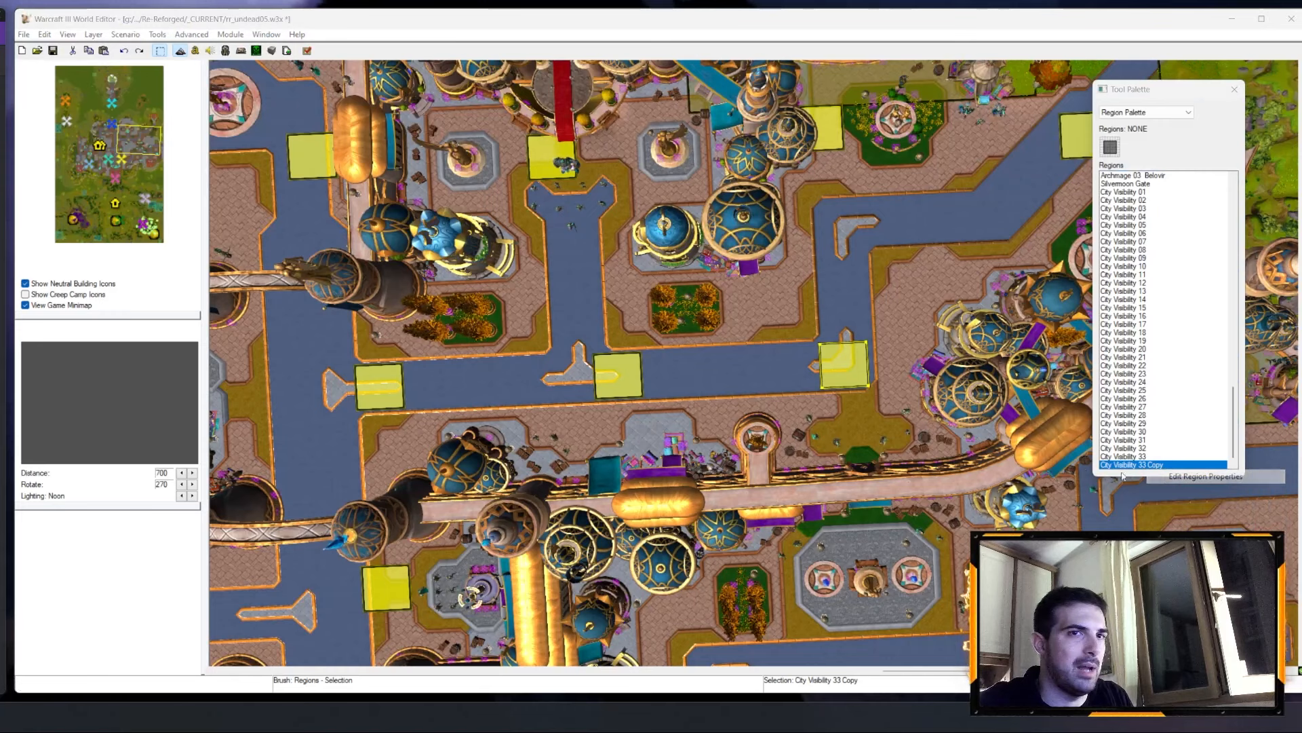
text(City Visibility 34)
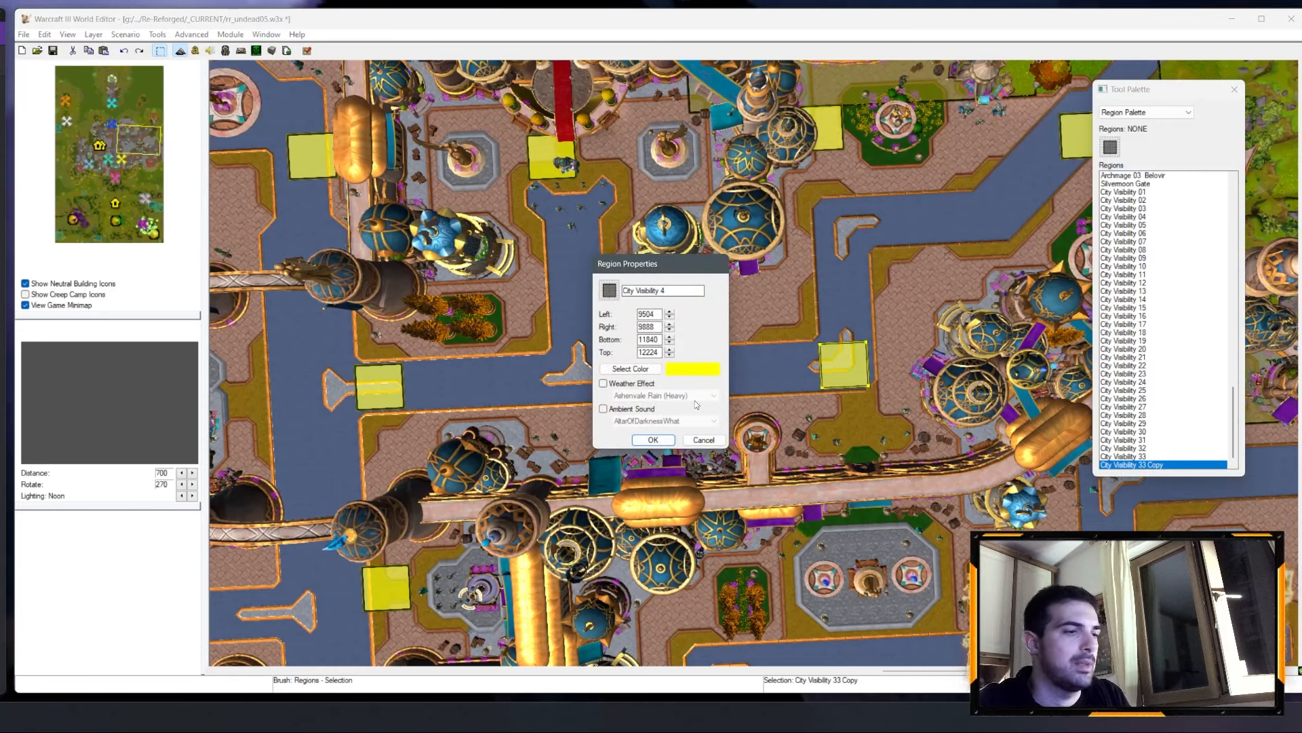
key(Return)
Step: Paste another region copy over the spiked-roof domed building northeast of City Visibility 34 and name it City Visibility 35
right_drag(917, 229, 803, 295)
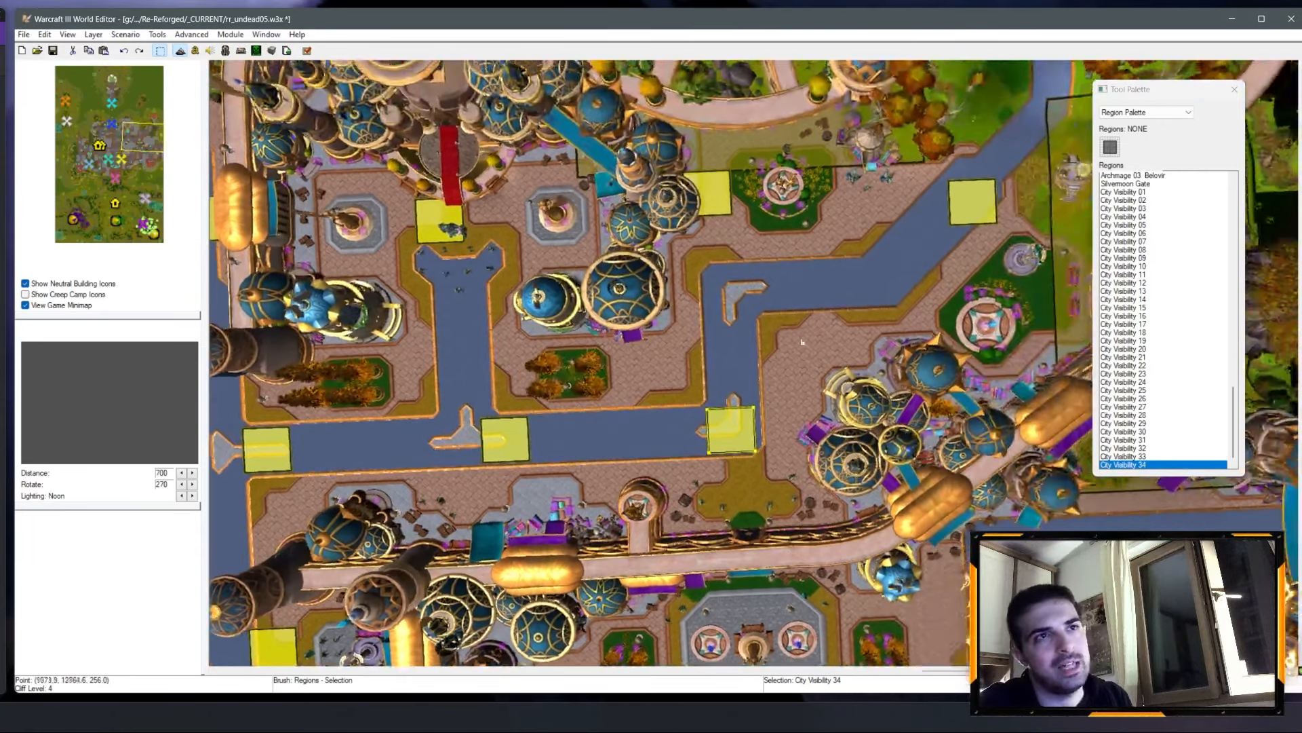
key(ctrl+v)
right_drag(941, 347, 817, 314)
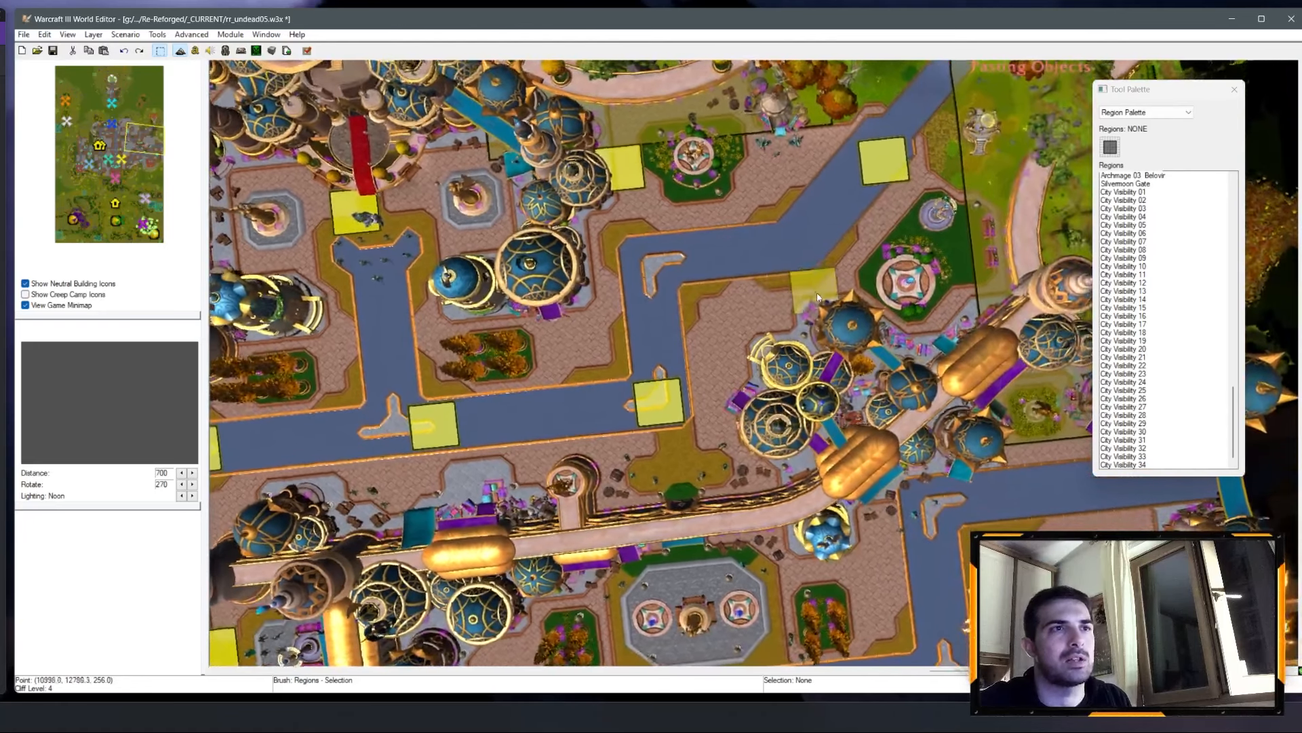
click(848, 353)
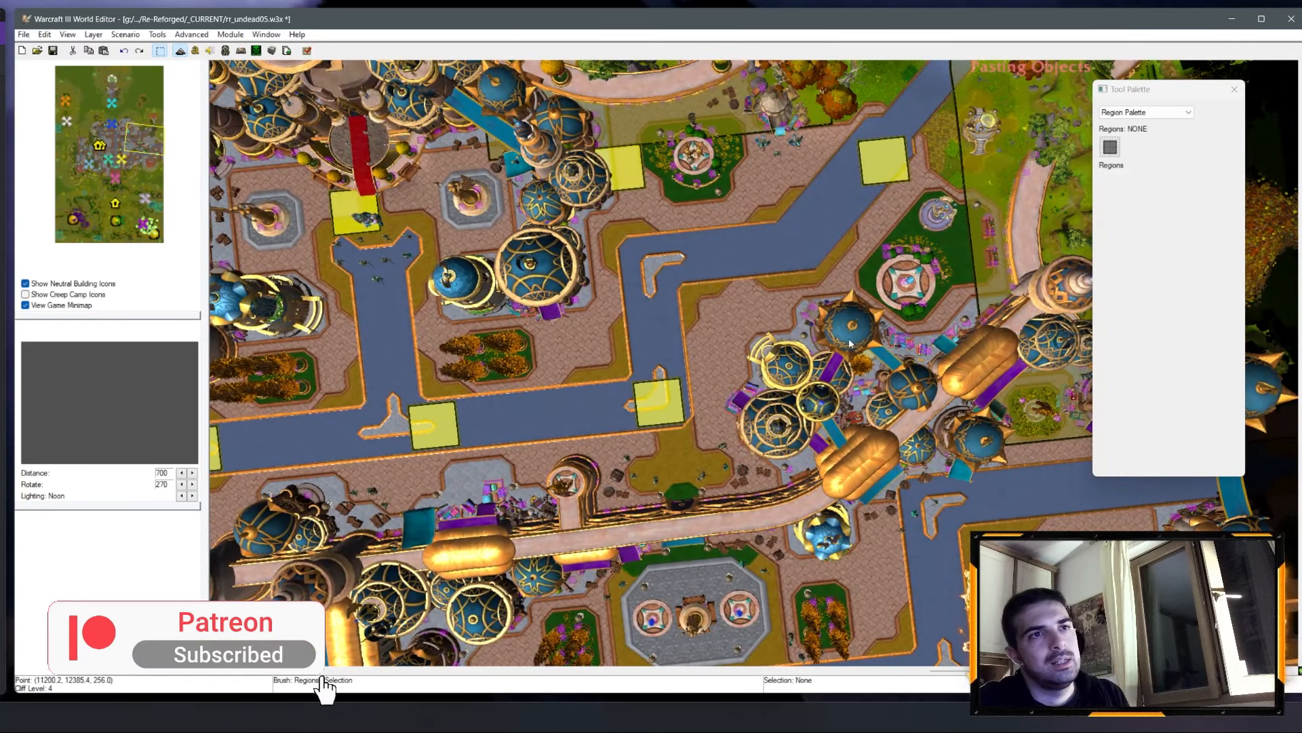
right_click(1161, 465)
click(1199, 486)
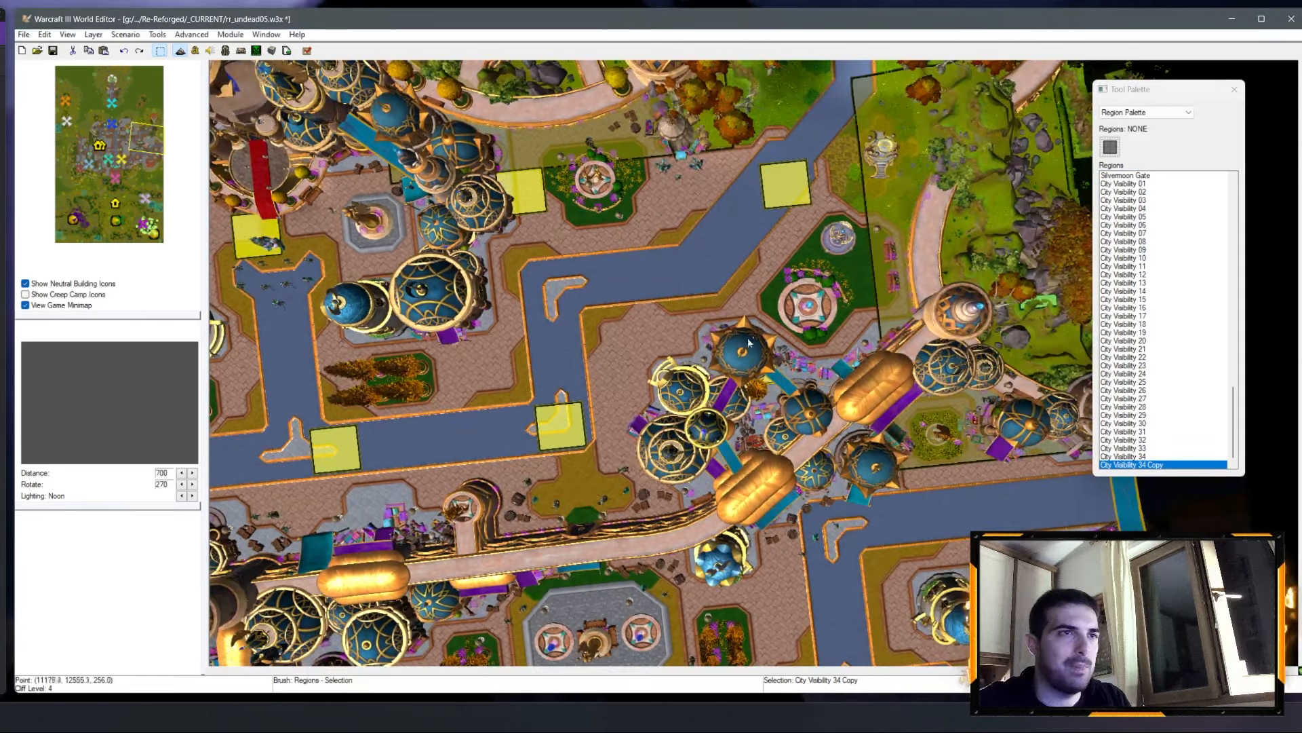
double_click(1160, 465)
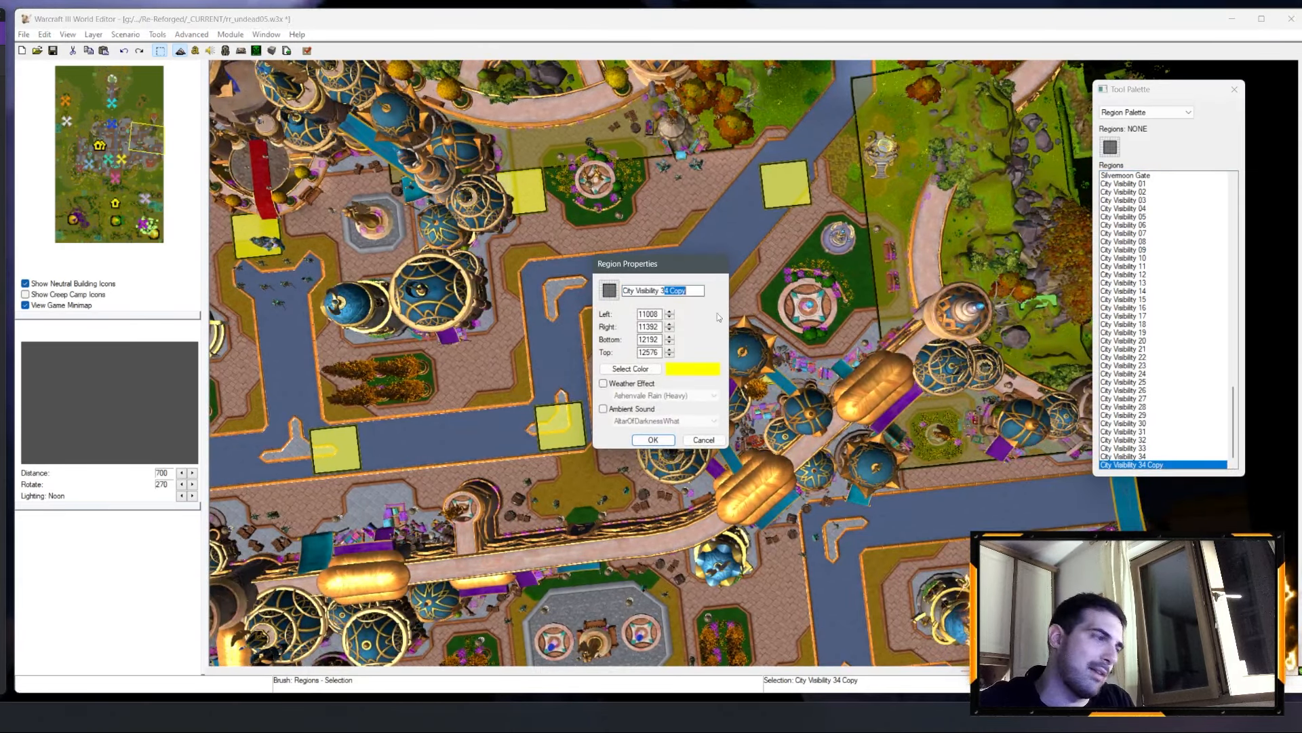
click(653, 439)
Step: Paste another region copy near the eastern end of the road southeast of the golden wall and name it City Visibility 36
right_drag(847, 421, 726, 447)
key(ctrl+v)
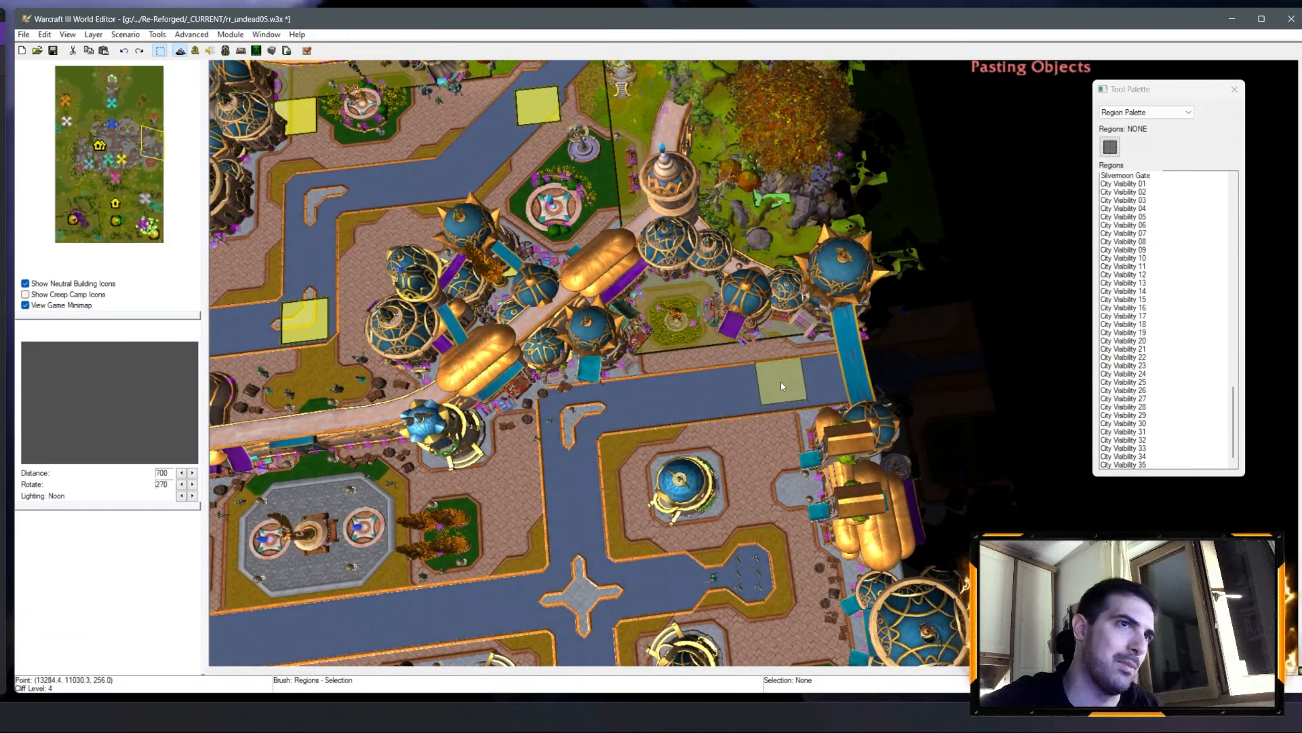
click(785, 386)
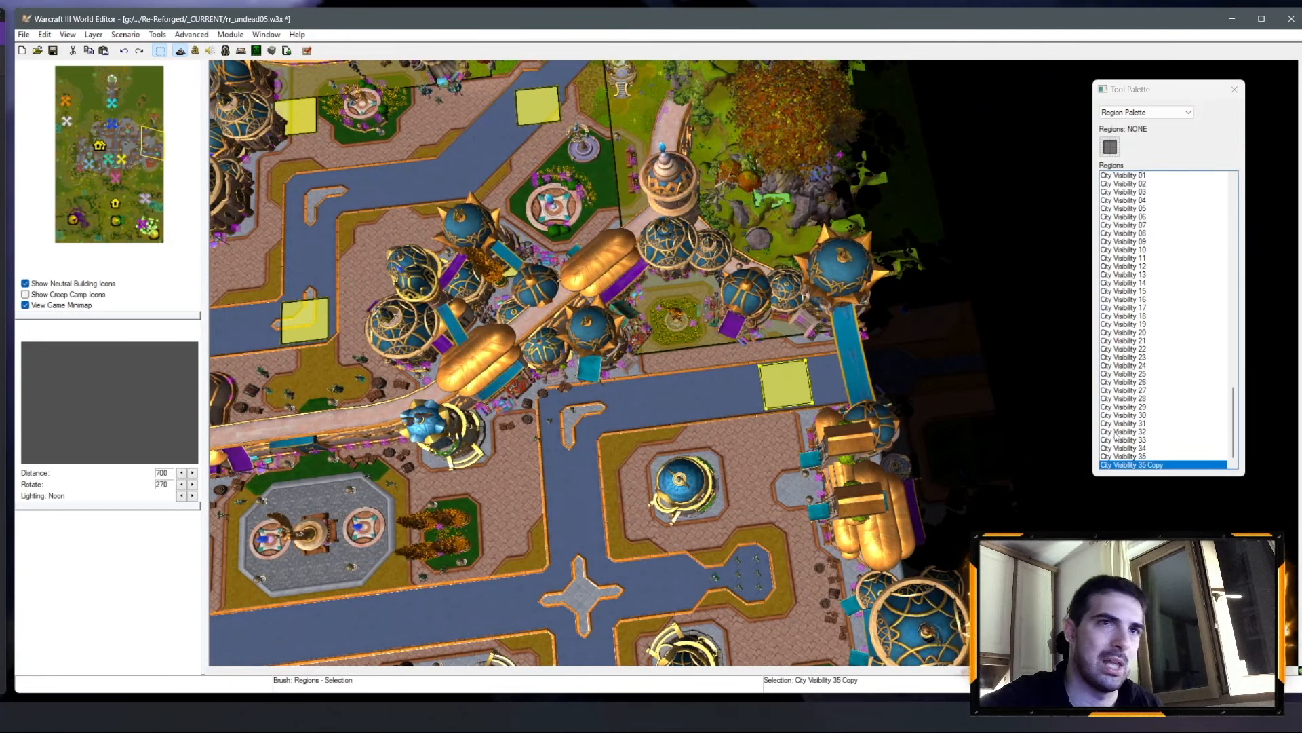
click(1132, 456)
right_click(1138, 469)
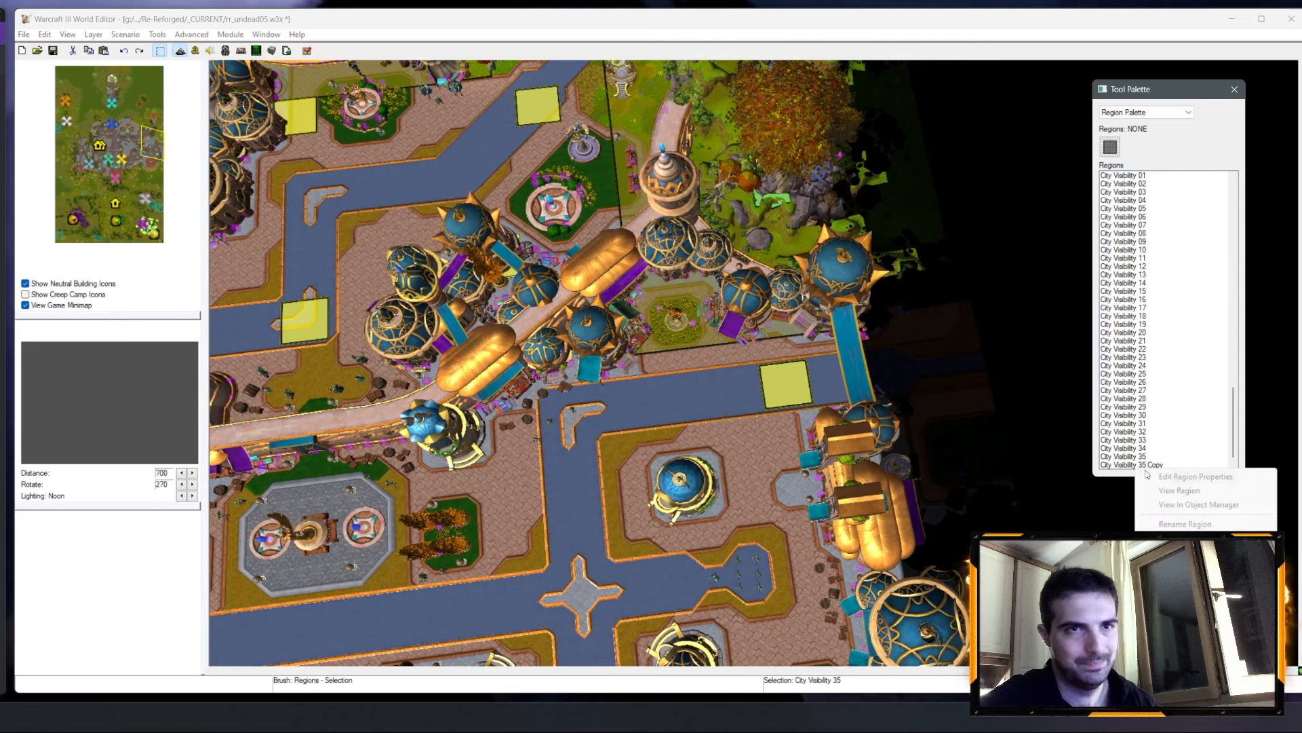
right_click(1139, 465)
click(1157, 473)
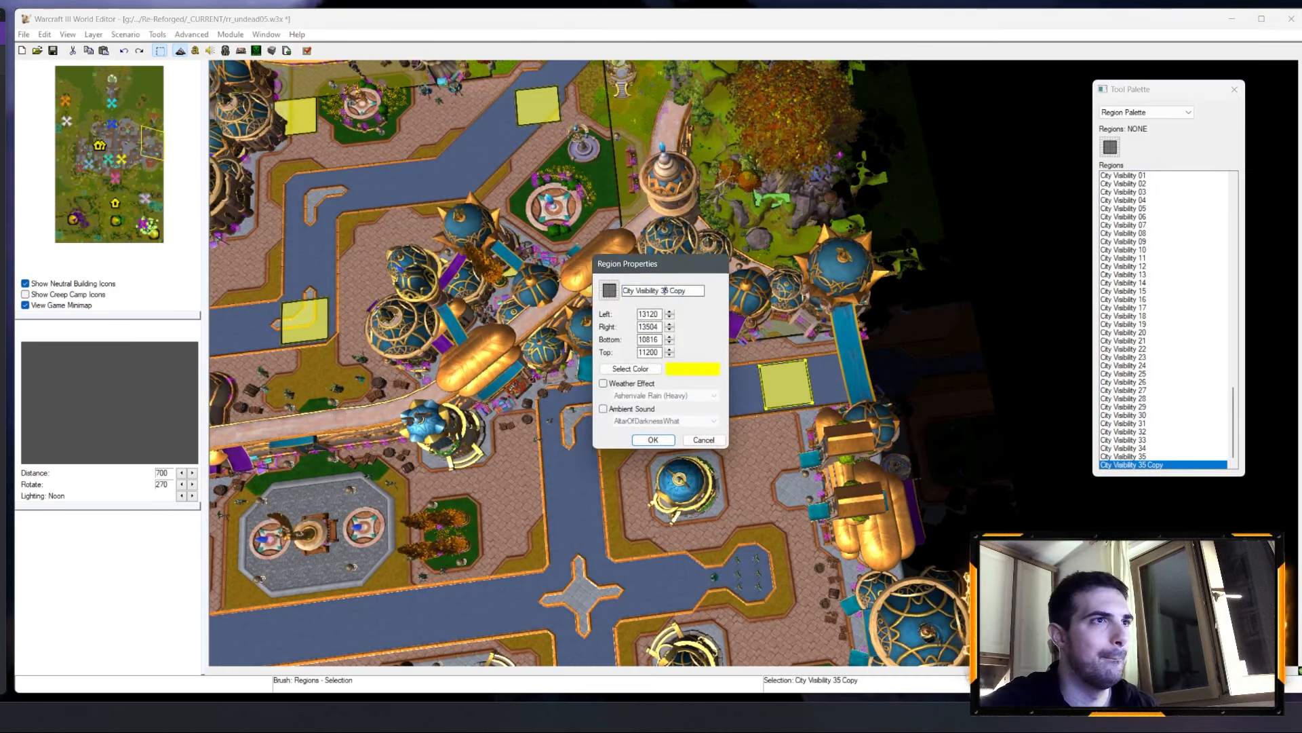
click(652, 439)
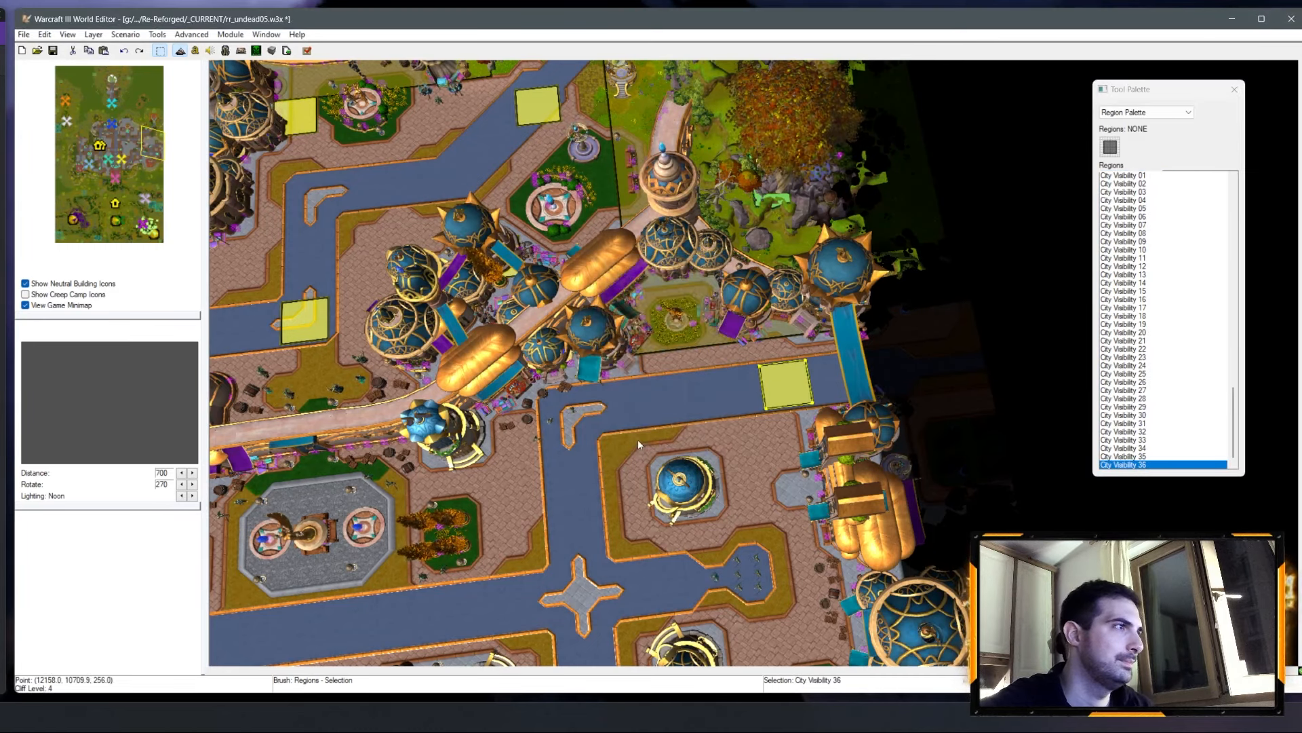
Step: Paste another region copy at the road corner west of City Visibility 36 and name it City Visibility 37
ctrl+right_drag(620, 415, 689, 341)
key(ctrl+v)
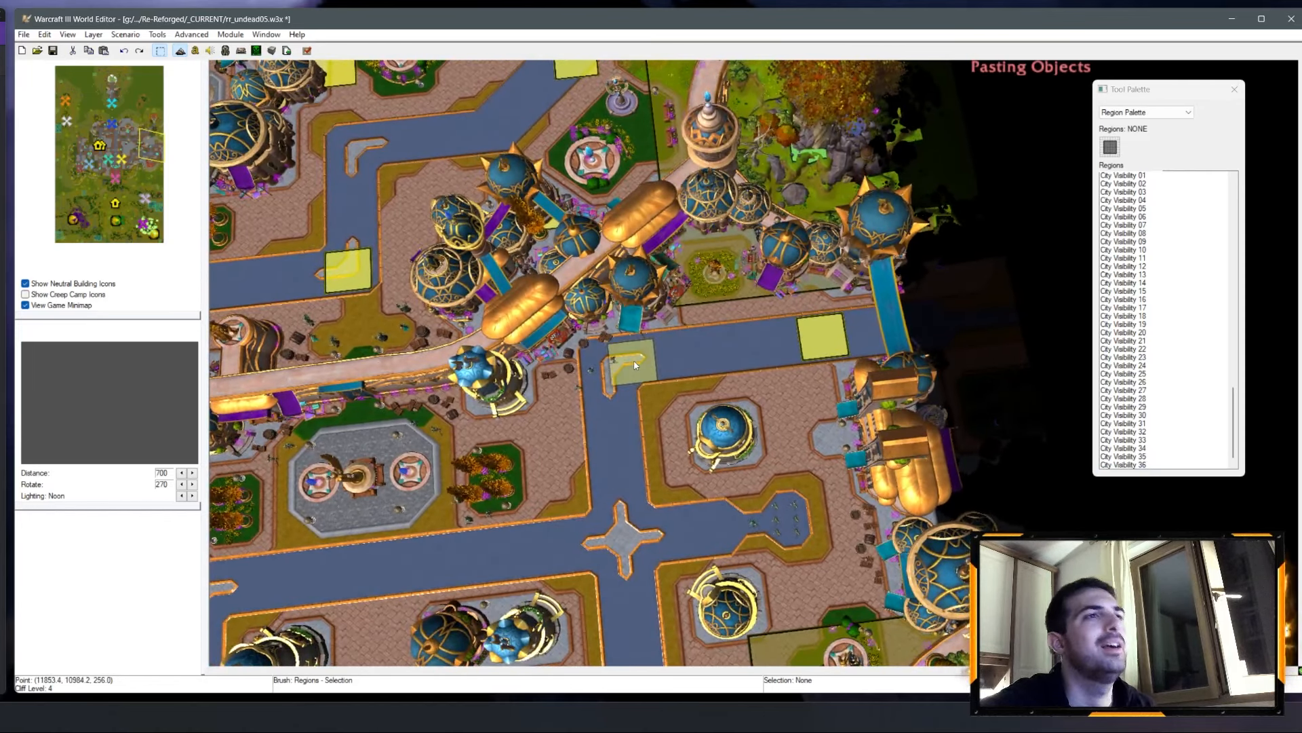
click(608, 365)
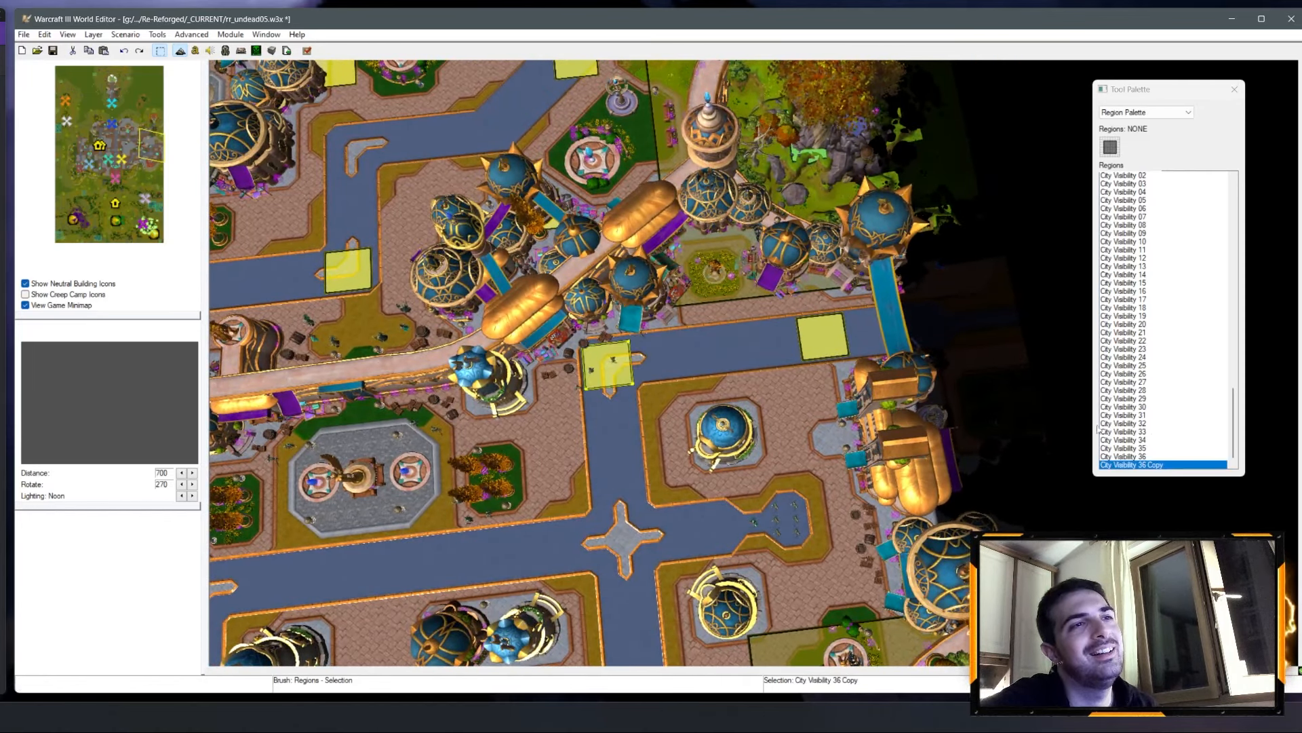
right_click(1148, 468)
click(1139, 466)
right_click(1137, 465)
click(1173, 475)
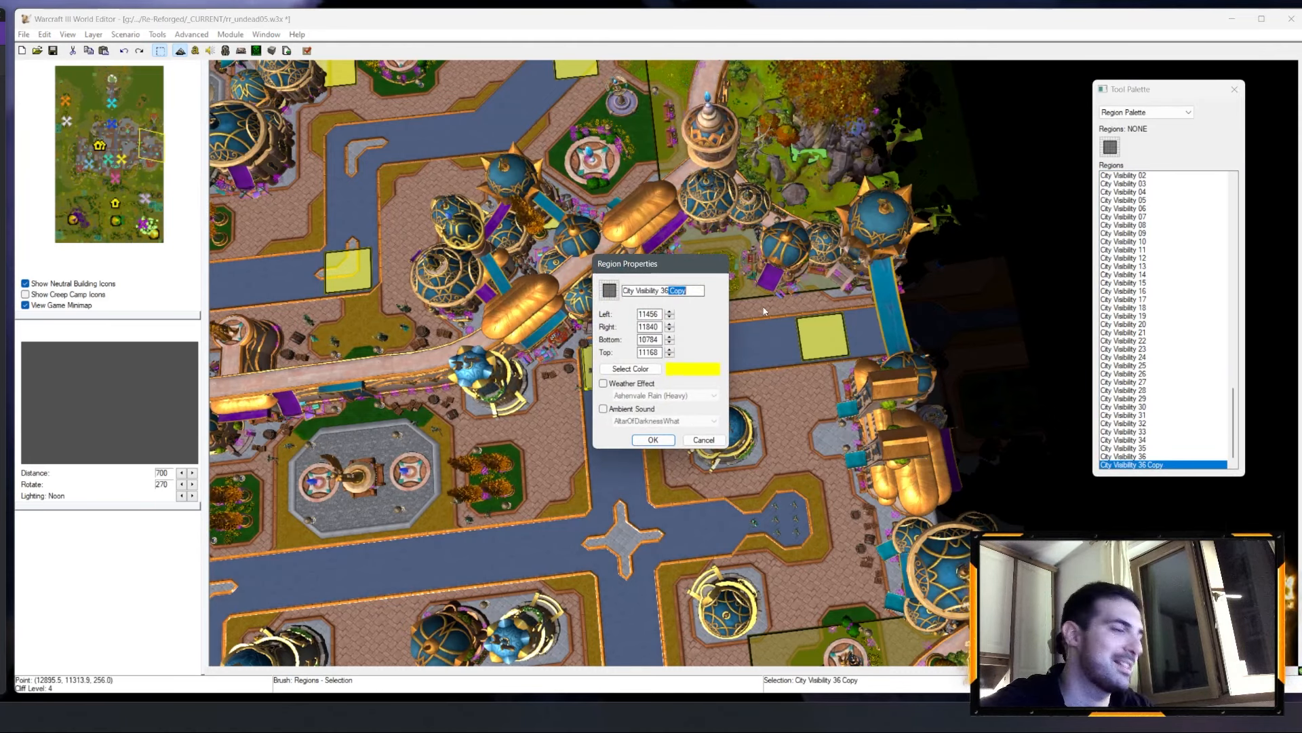
text(7)
key(Return)
Step: Paste another region copy on the star-shaped road crossing south of City Visibility 37 and name it City Visibility 38
key(Down)
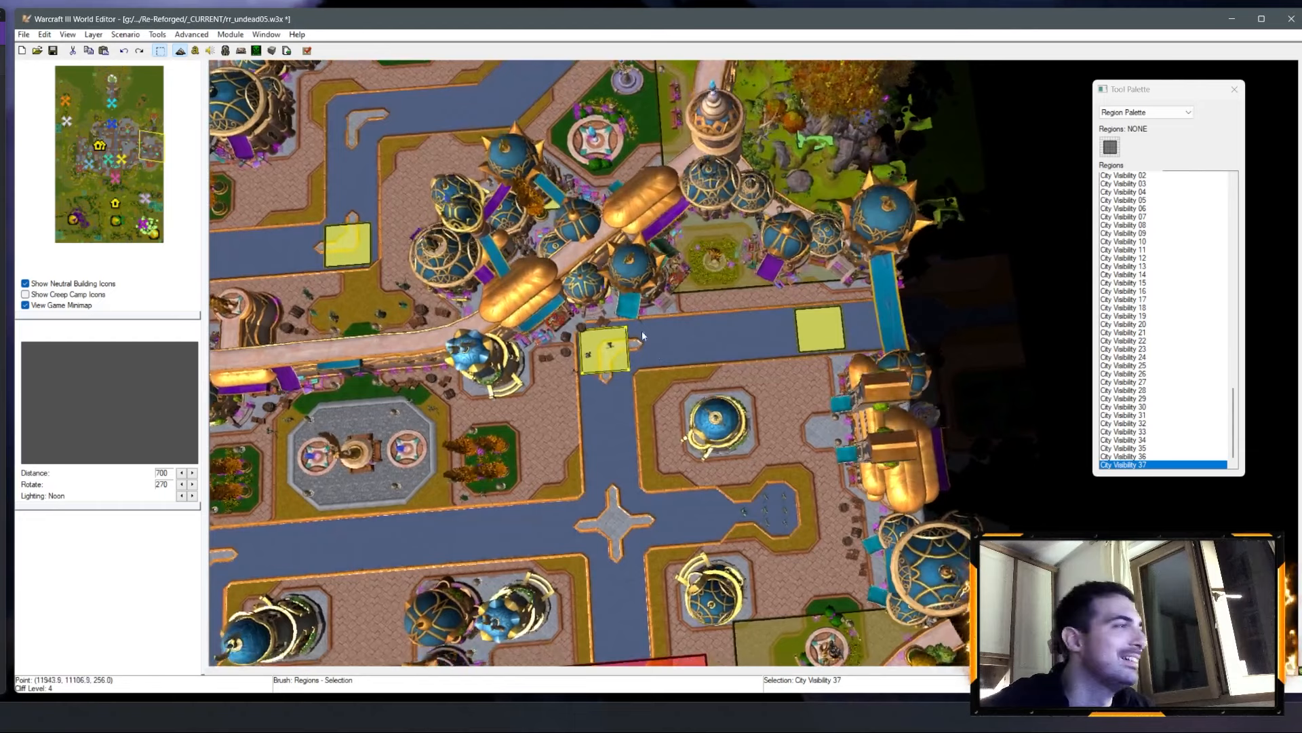
key(ctrl+v)
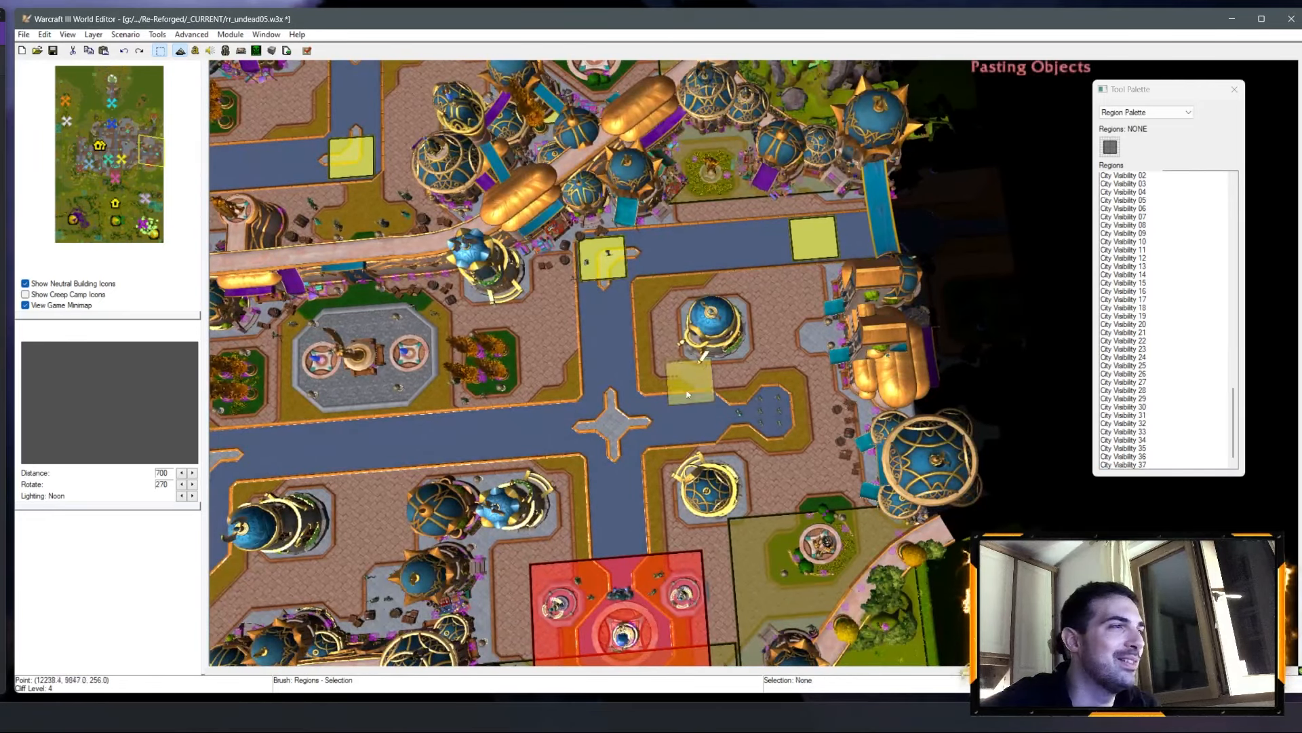
click(613, 419)
right_click(1119, 465)
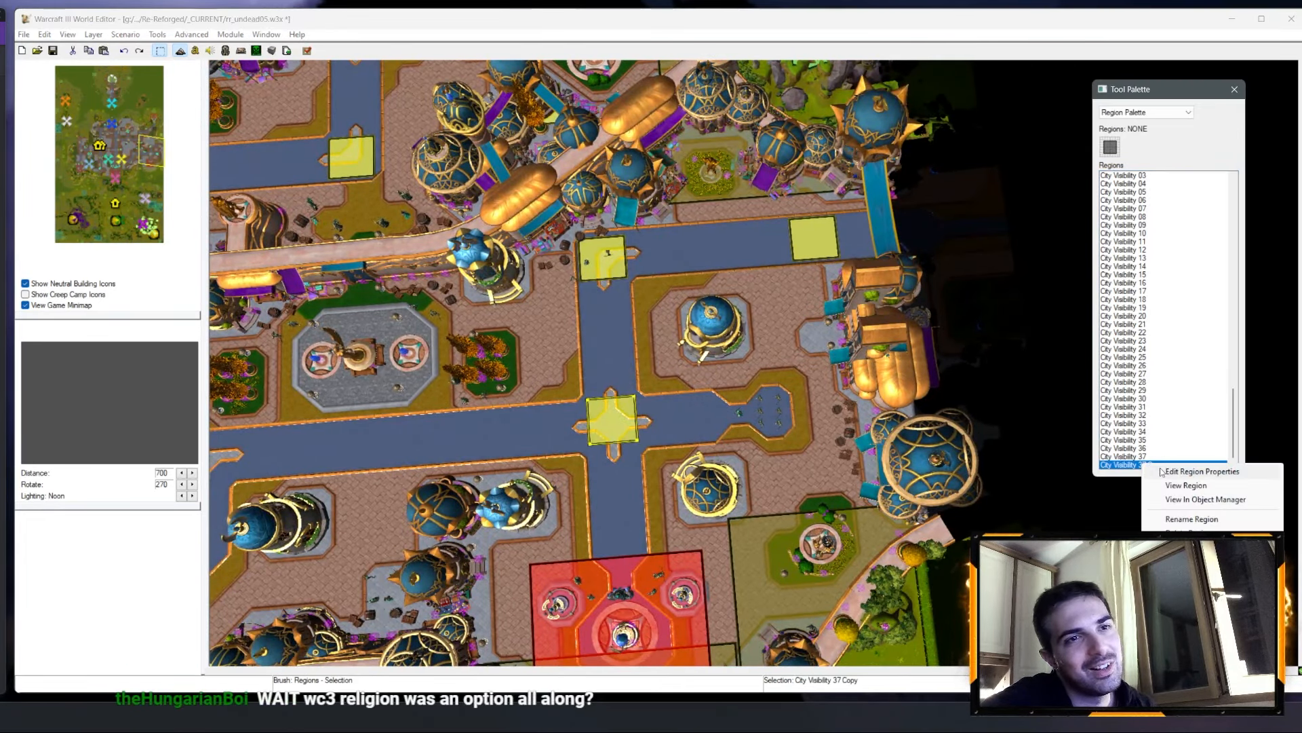
click(1160, 473)
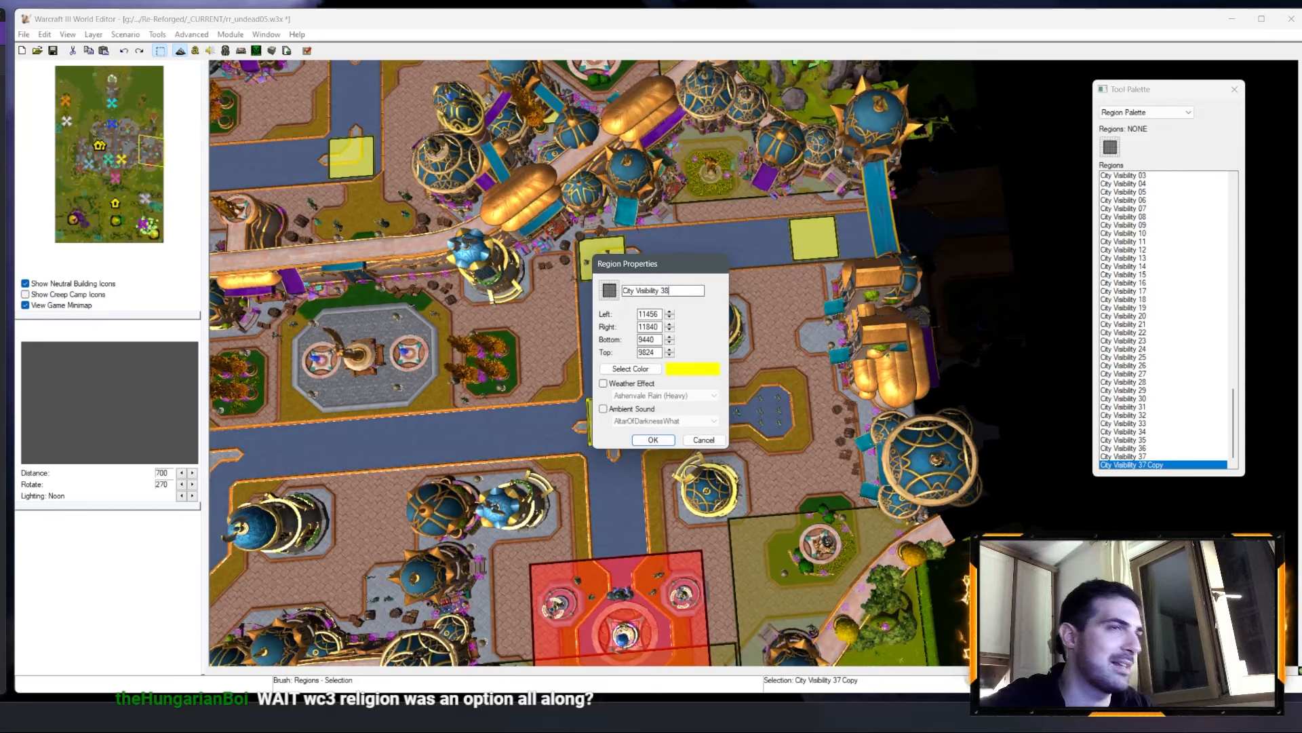
key(Return)
Step: Paste another region copy at the road's dead end east of City Visibility 38, name it City Visibility 39 and shift it slightly east onto the paving
key(Down)
key(ctrl+v)
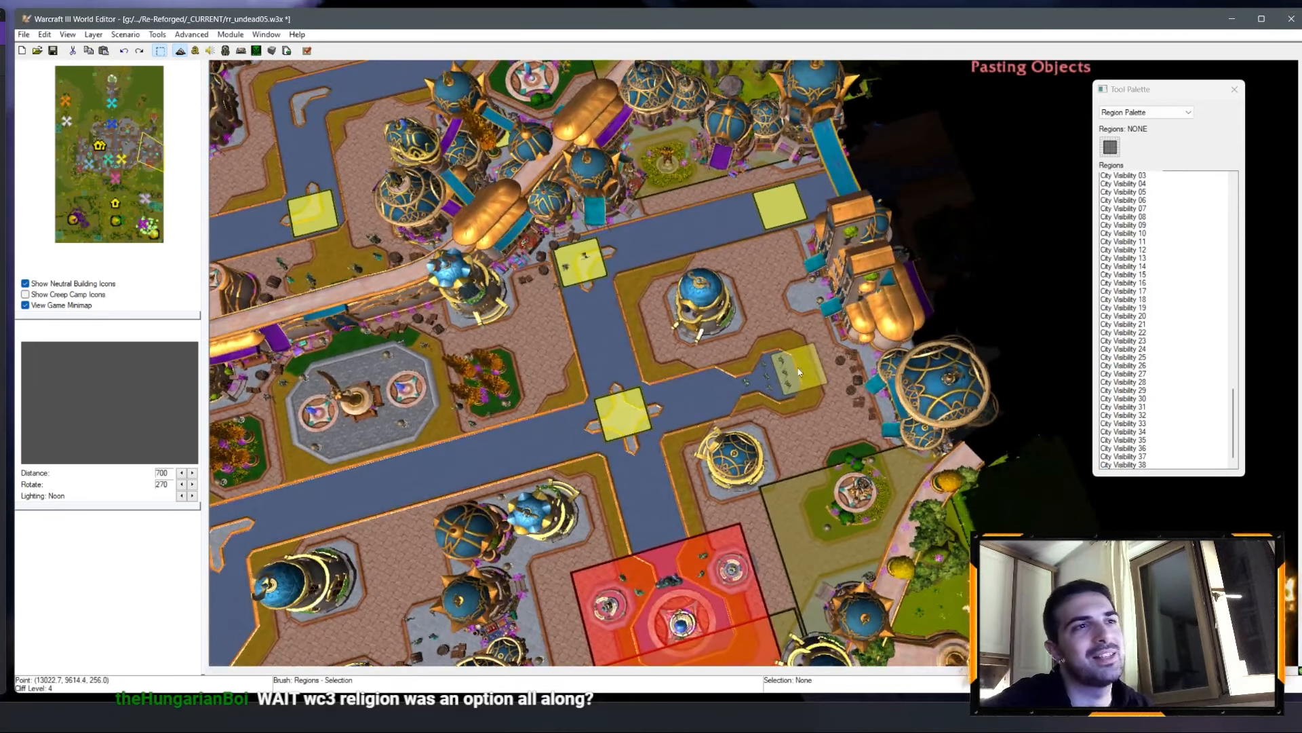
click(804, 368)
right_click(1130, 467)
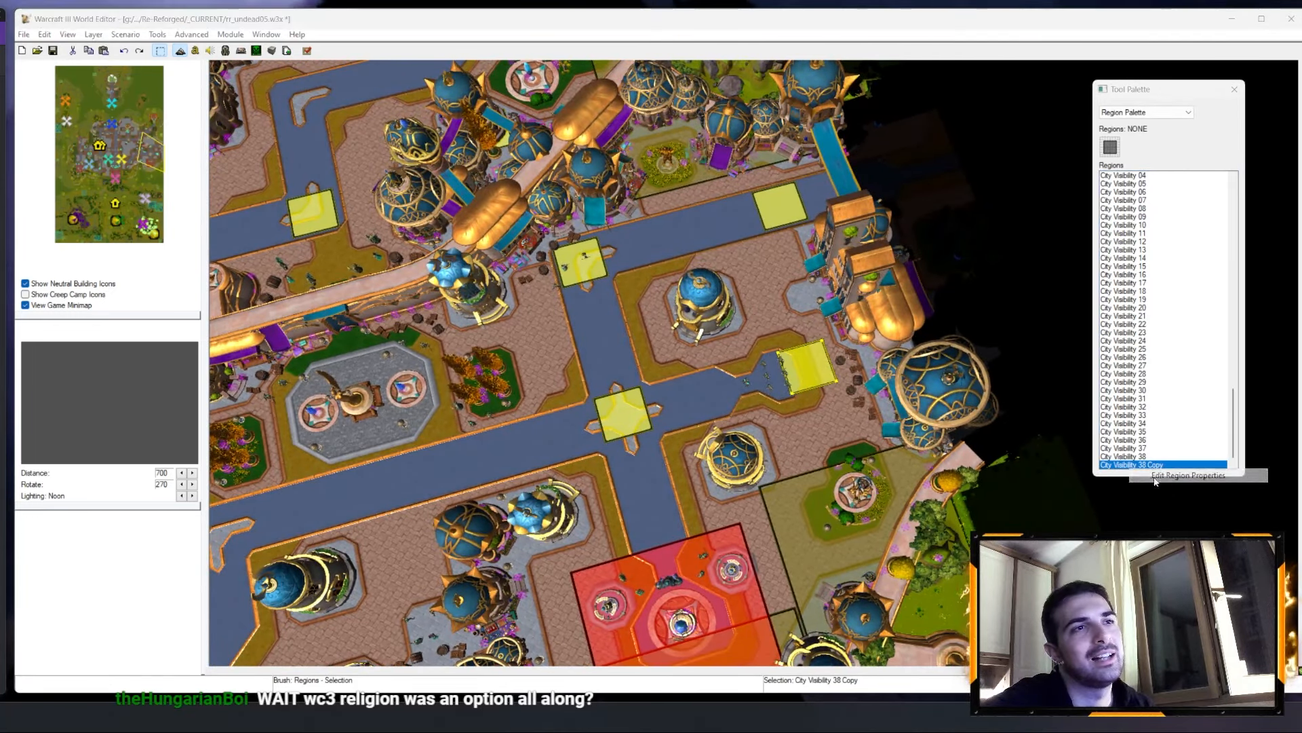
click(1155, 476)
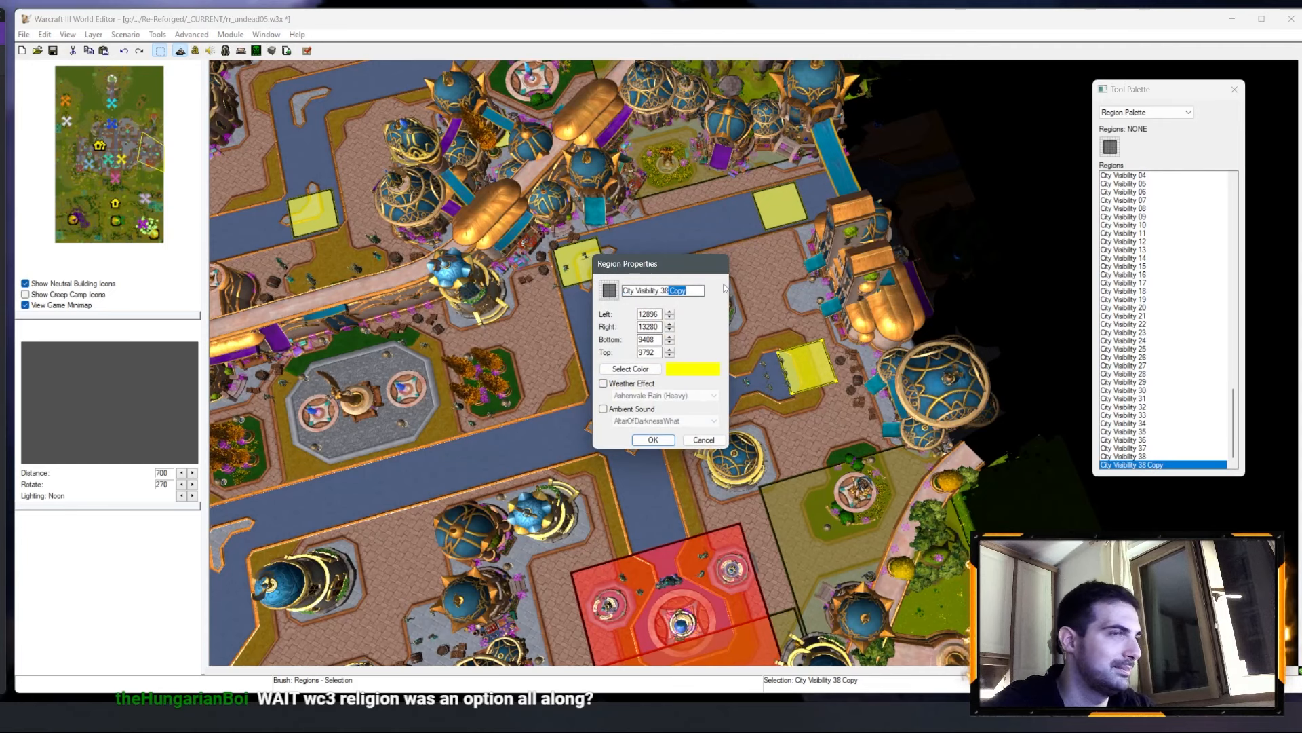
text(9)
key(Return)
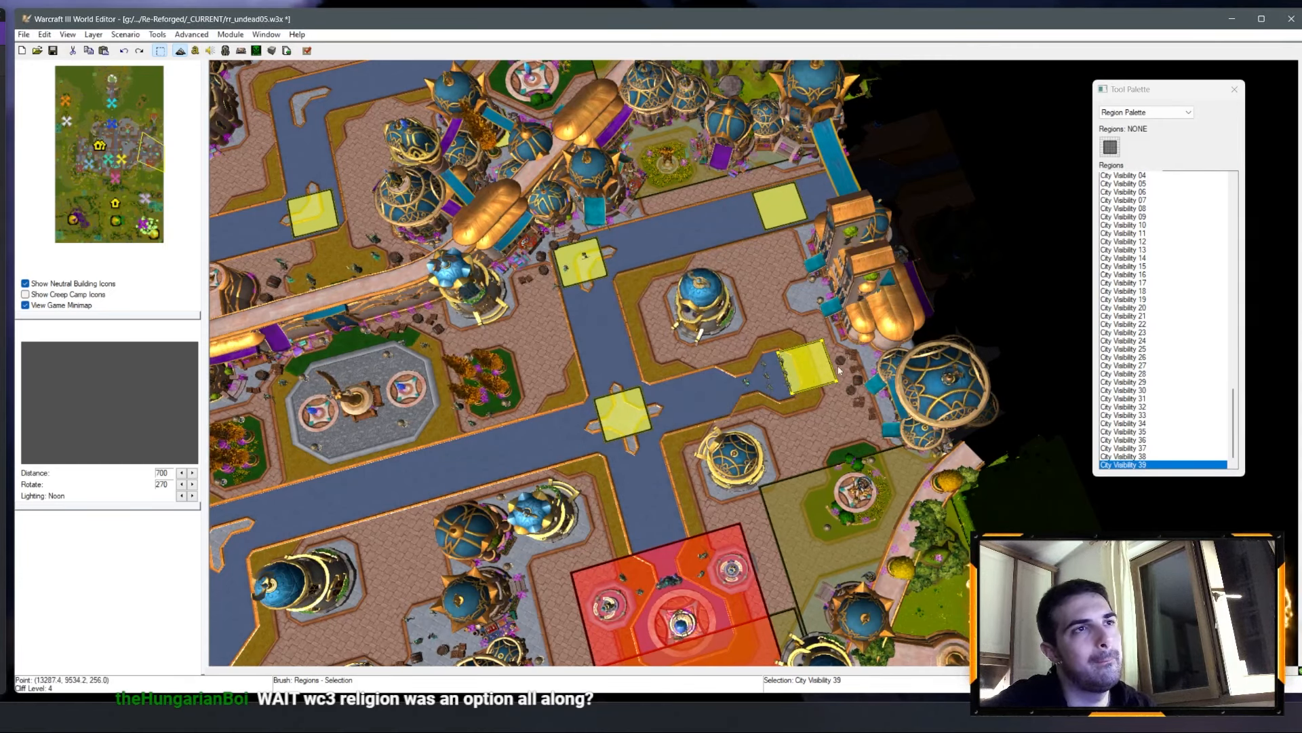
drag(838, 366, 842, 368)
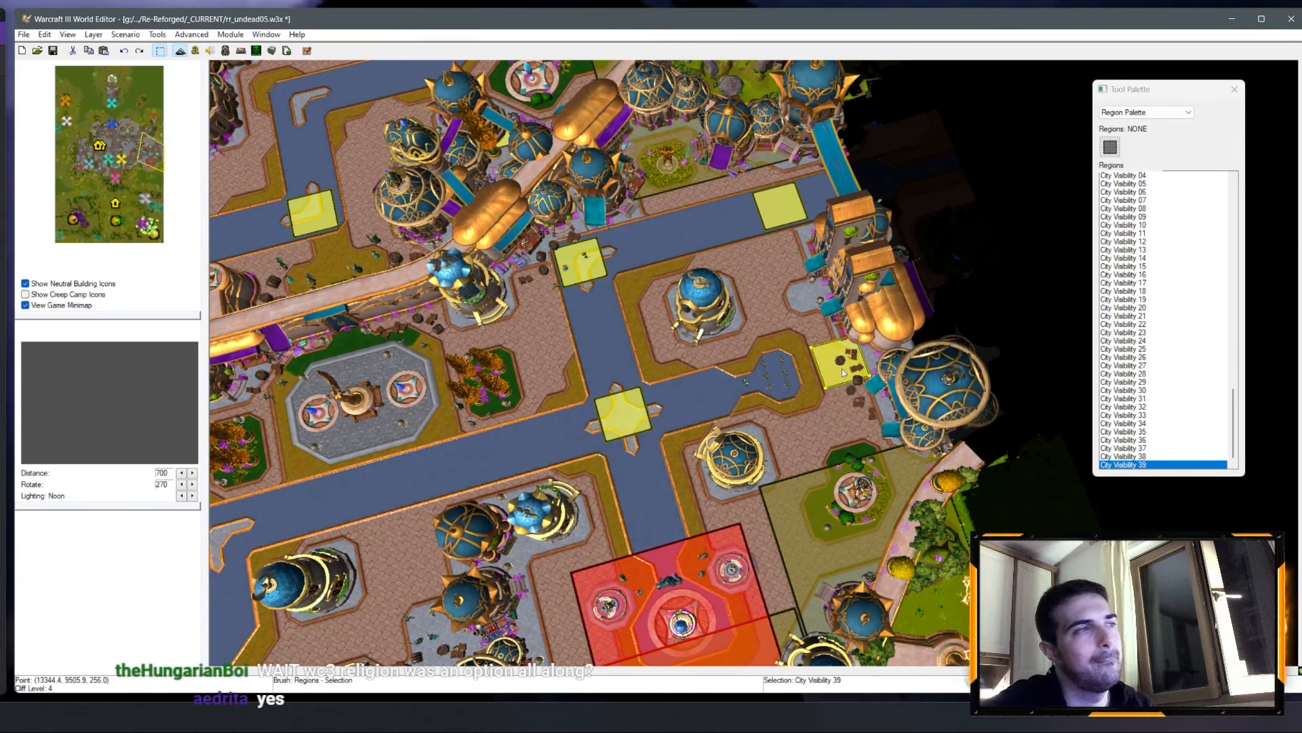
Step: Paste another region copy in the garden beside the fountain, east of the red region, and name it City Visibility 40
ctrl+right_drag(841, 369, 705, 289)
key(ctrl+v)
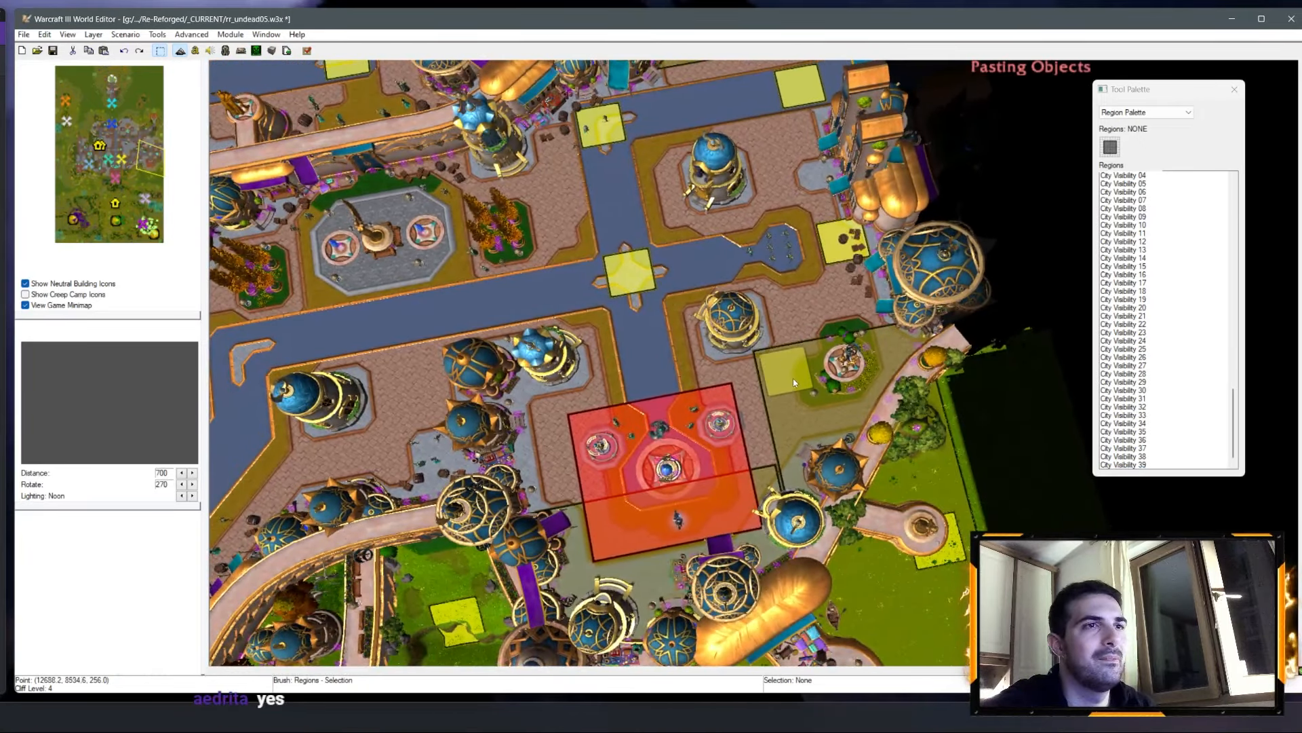
click(808, 404)
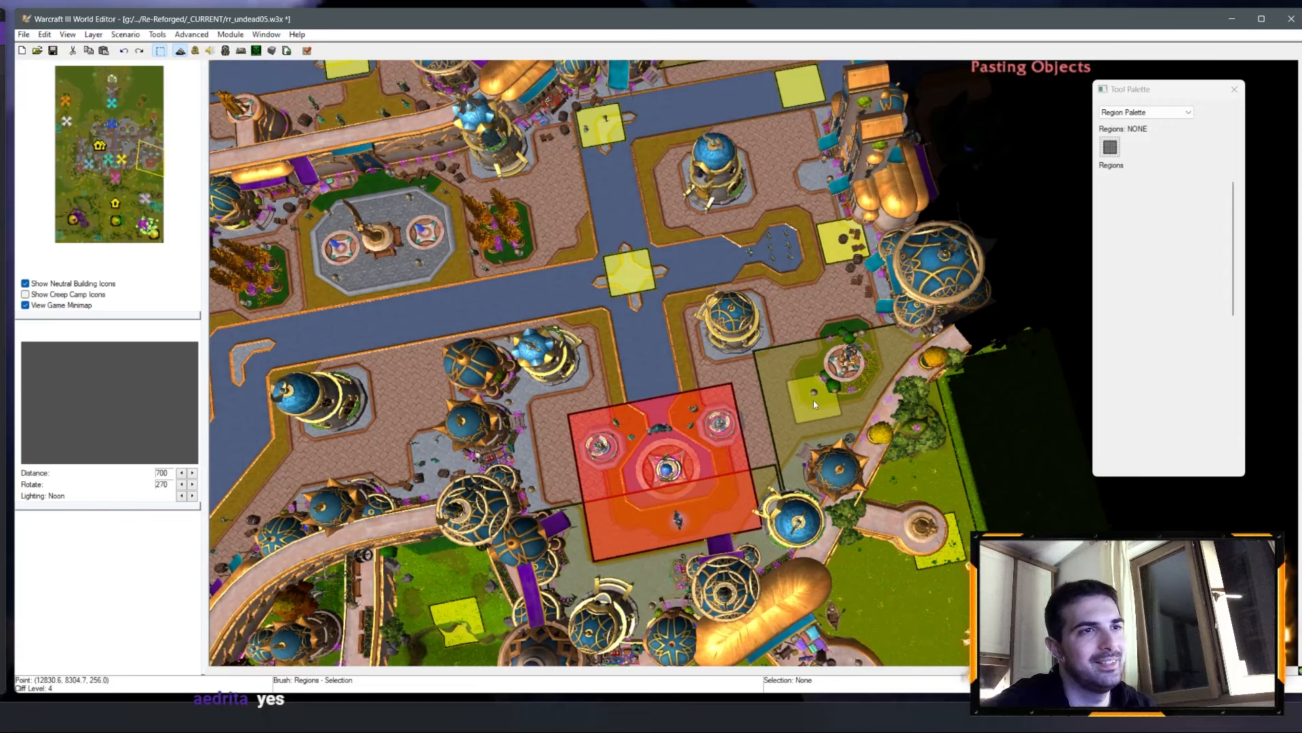
right_click(1128, 466)
click(1170, 474)
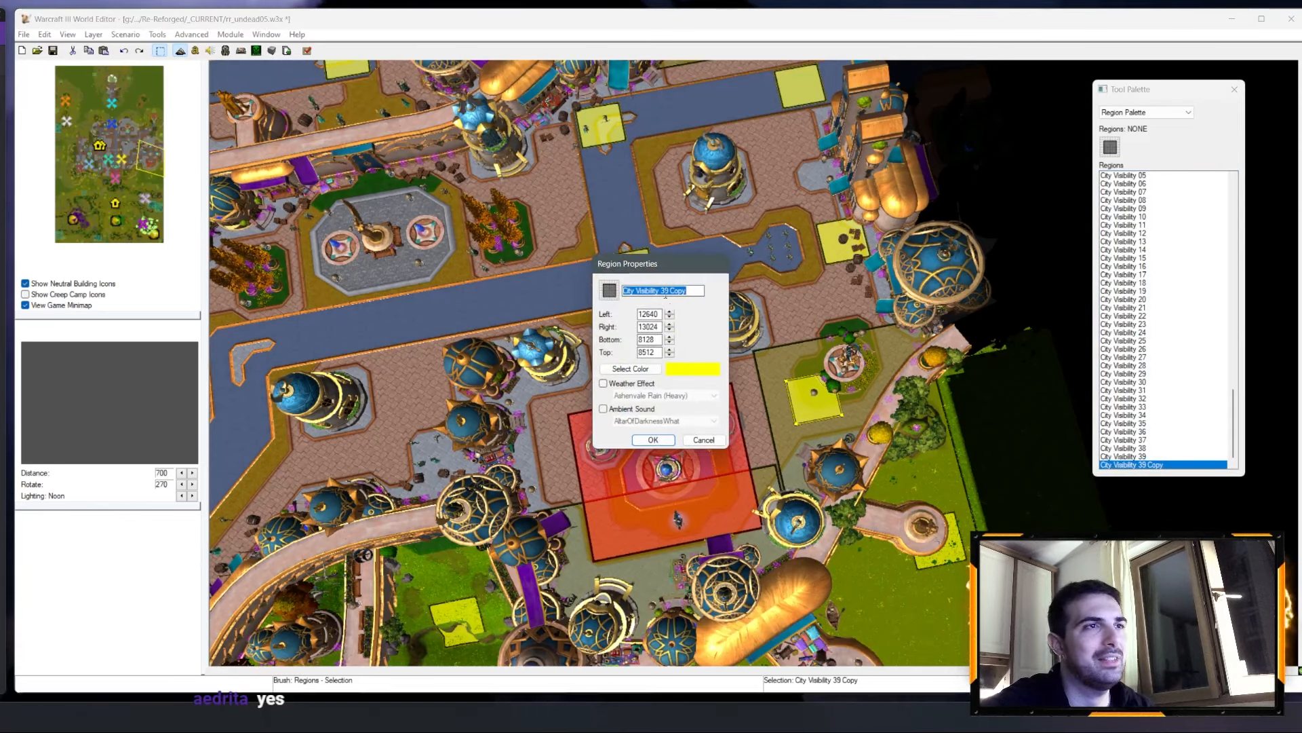
key(End)
key(BackSpace)
key(BackSpace)
key(BackSpace)
key(BackSpace)
key(BackSpace)
key(BackSpace)
key(BackSpace)
text(4)
key(Return)
Step: Paste another region copy over the southwestern edge of the red region and name it City Visibility 41
right_drag(638, 536, 688, 420)
key(ctrl+v)
click(685, 420)
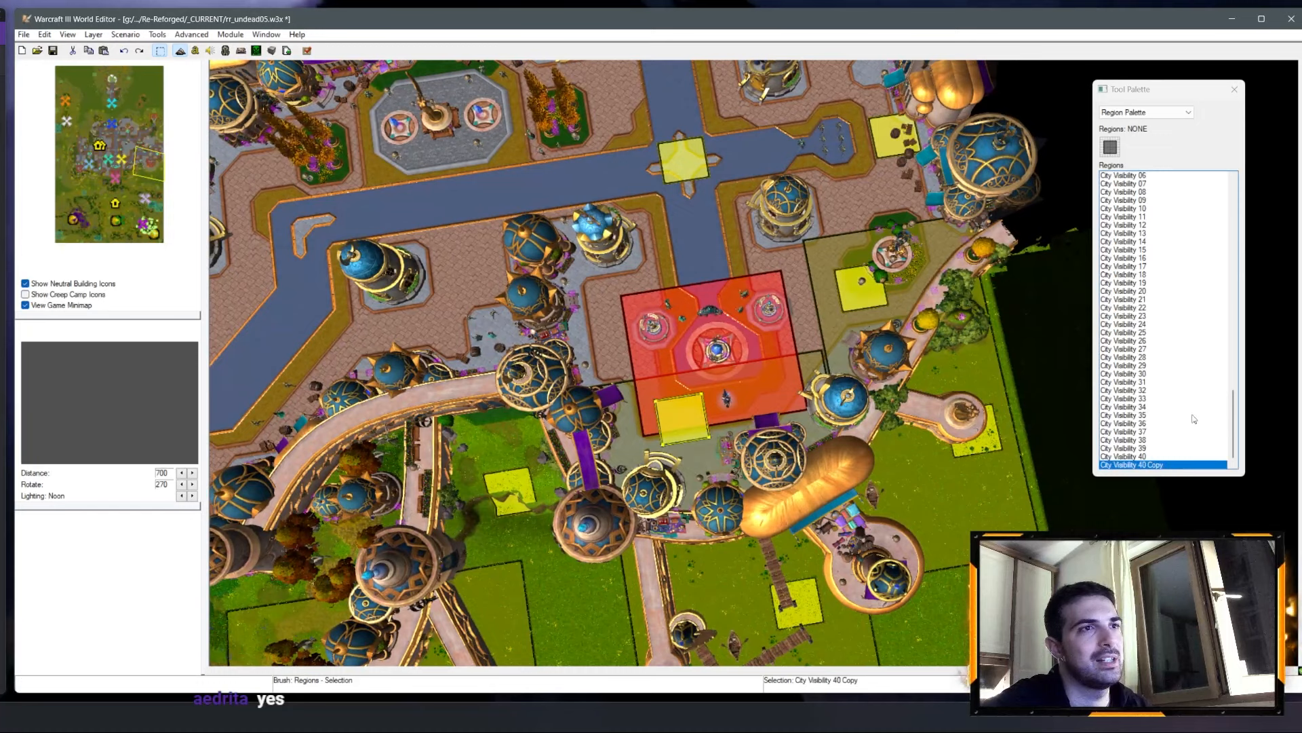
right_click(1131, 465)
click(1171, 471)
key(End)
key(BackSpace)
key(BackSpace)
key(BackSpace)
key(BackSpace)
key(BackSpace)
key(BackSpace)
text(1)
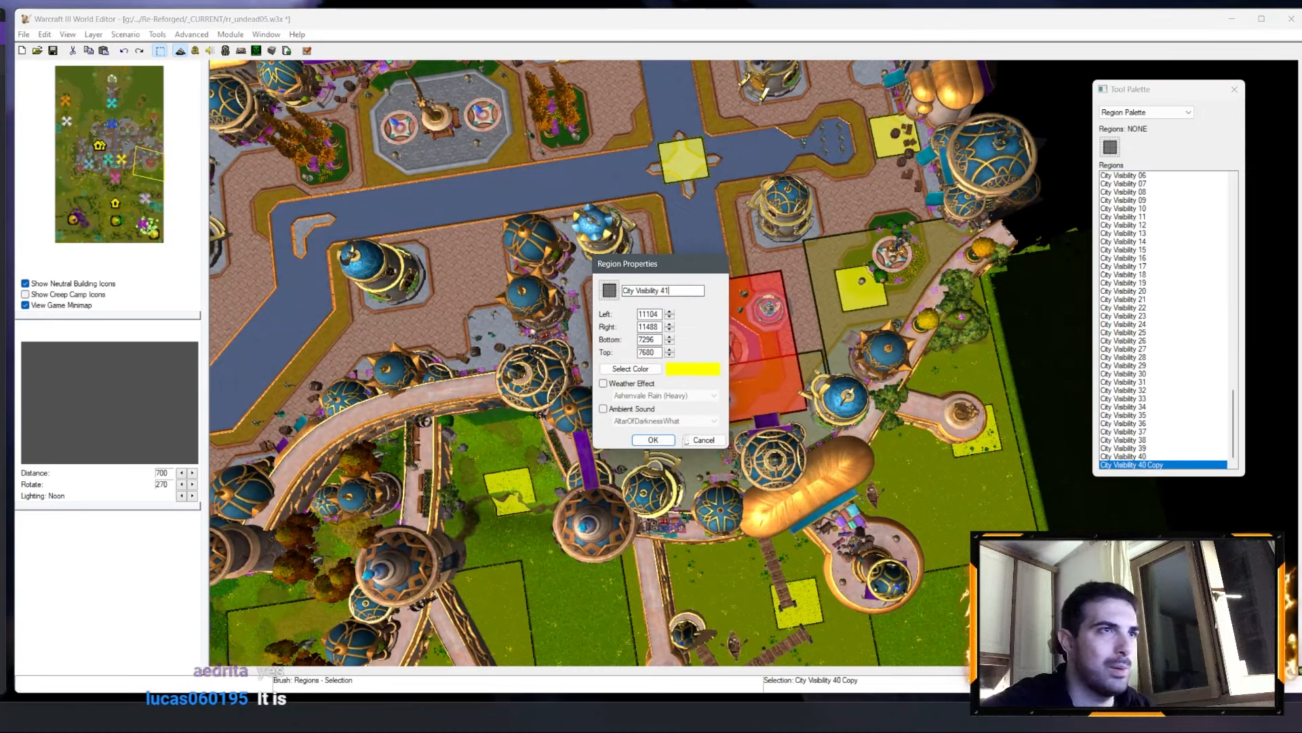
click(665, 443)
Step: Paste another region copy just west of the spiked-dome buildings northwest of the red region and name it City Visibility 42
right_drag(511, 299, 665, 329)
key(ctrl+v)
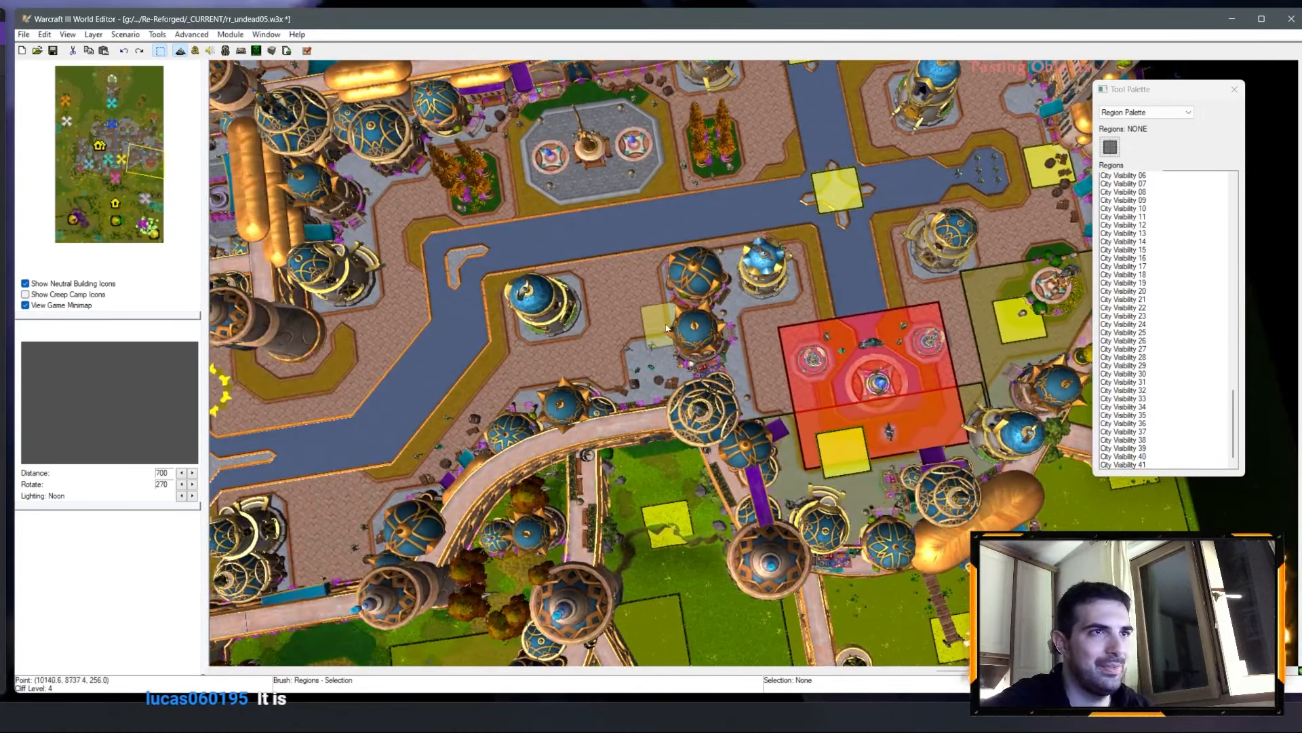
click(655, 322)
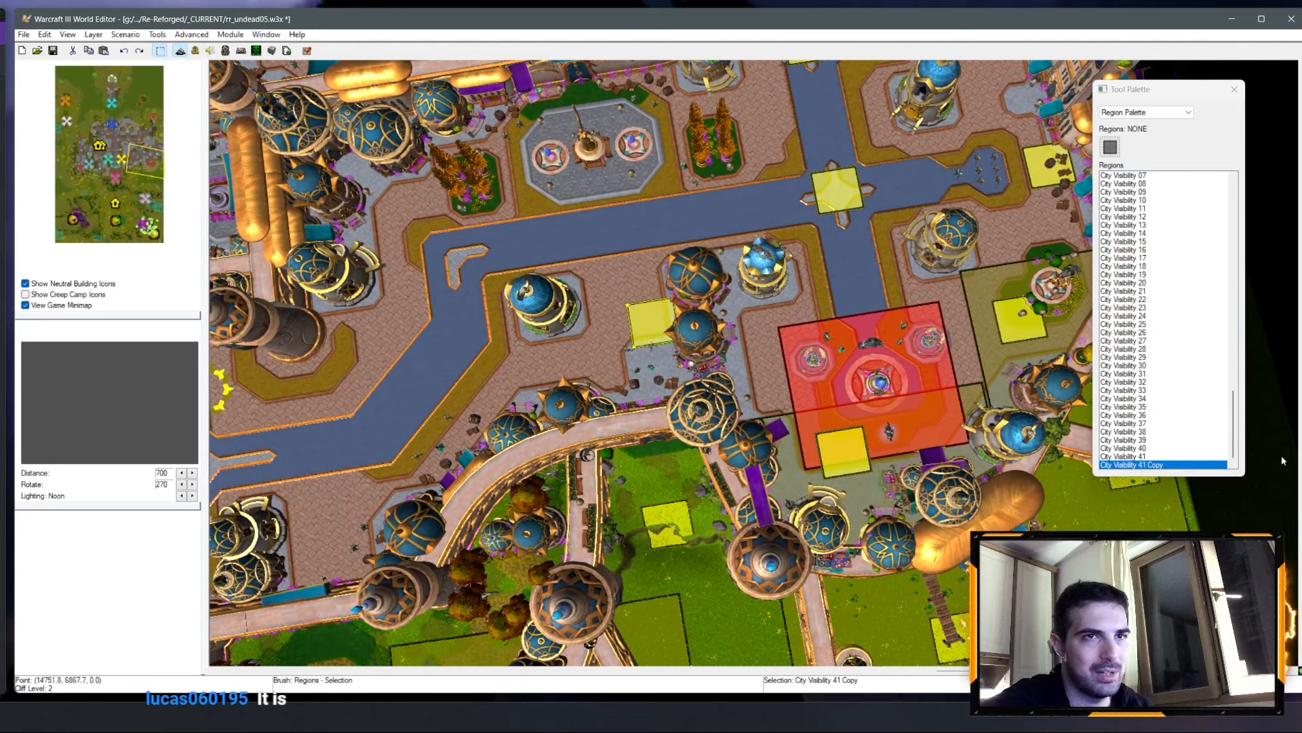
right_click(1161, 465)
click(1189, 472)
drag(665, 294, 699, 295)
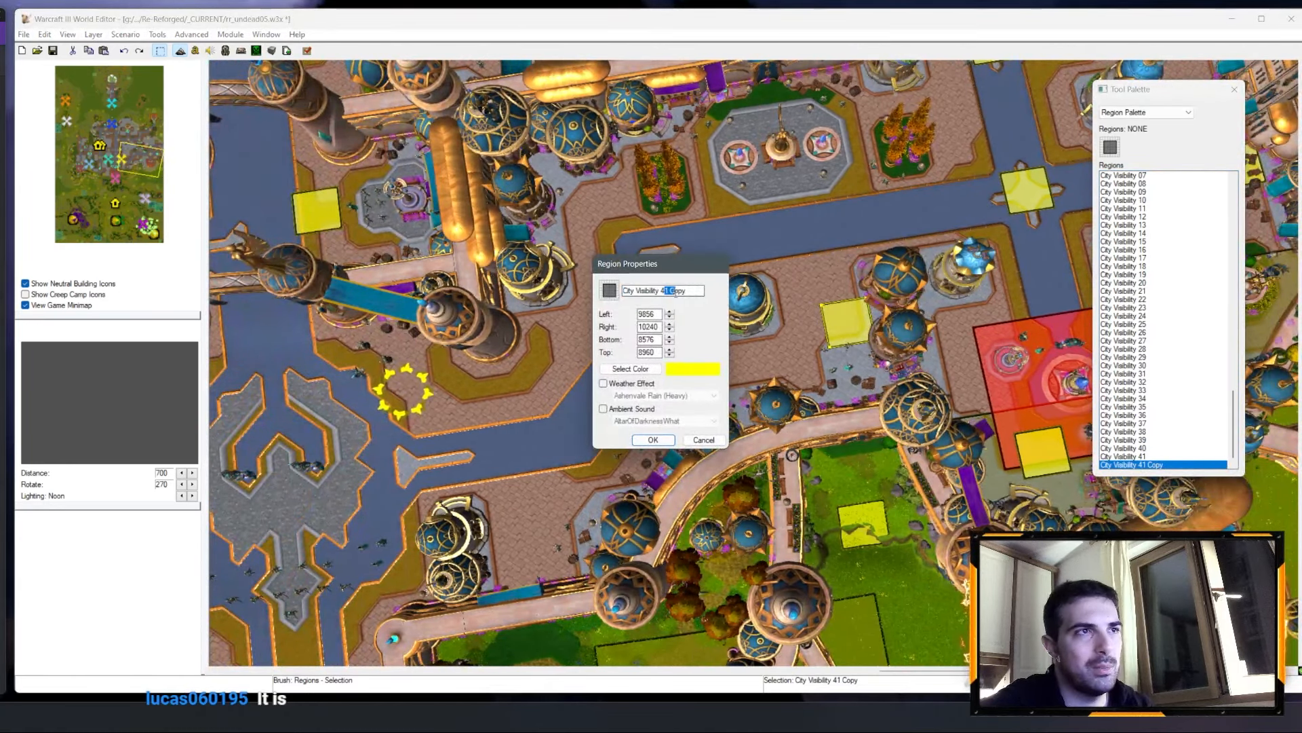
text(2)
click(658, 440)
Step: Paste another region copy in front of the statue on the octagonal plaza and name it City Visibility 43
right_drag(778, 399, 744, 306)
key(ctrl+v)
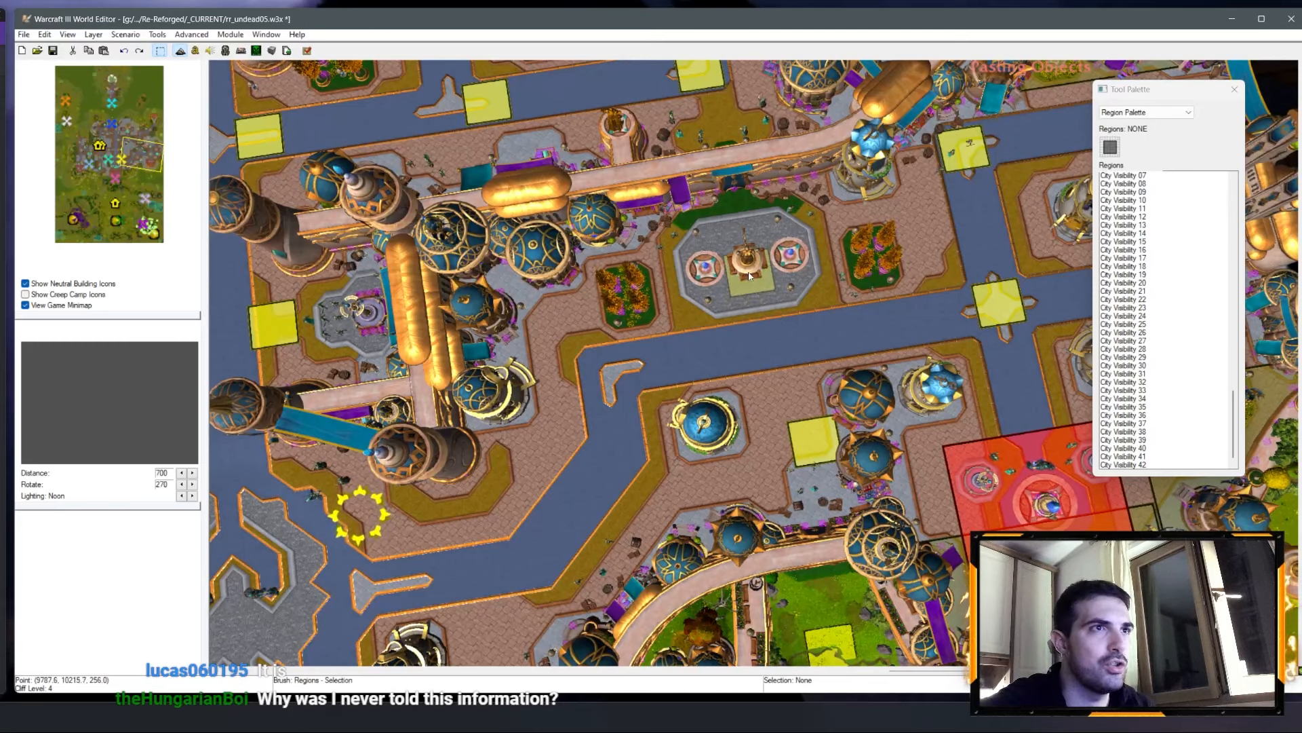
click(749, 275)
right_click(1140, 466)
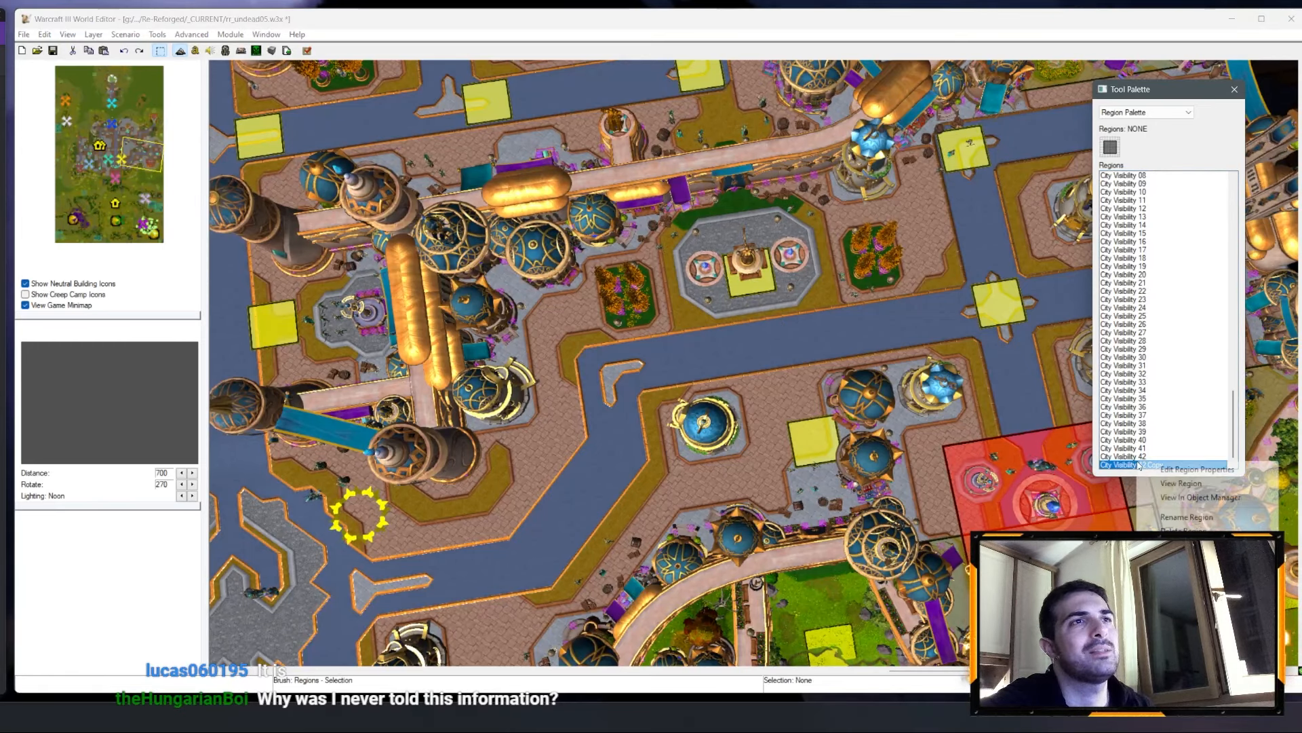
click(1195, 470)
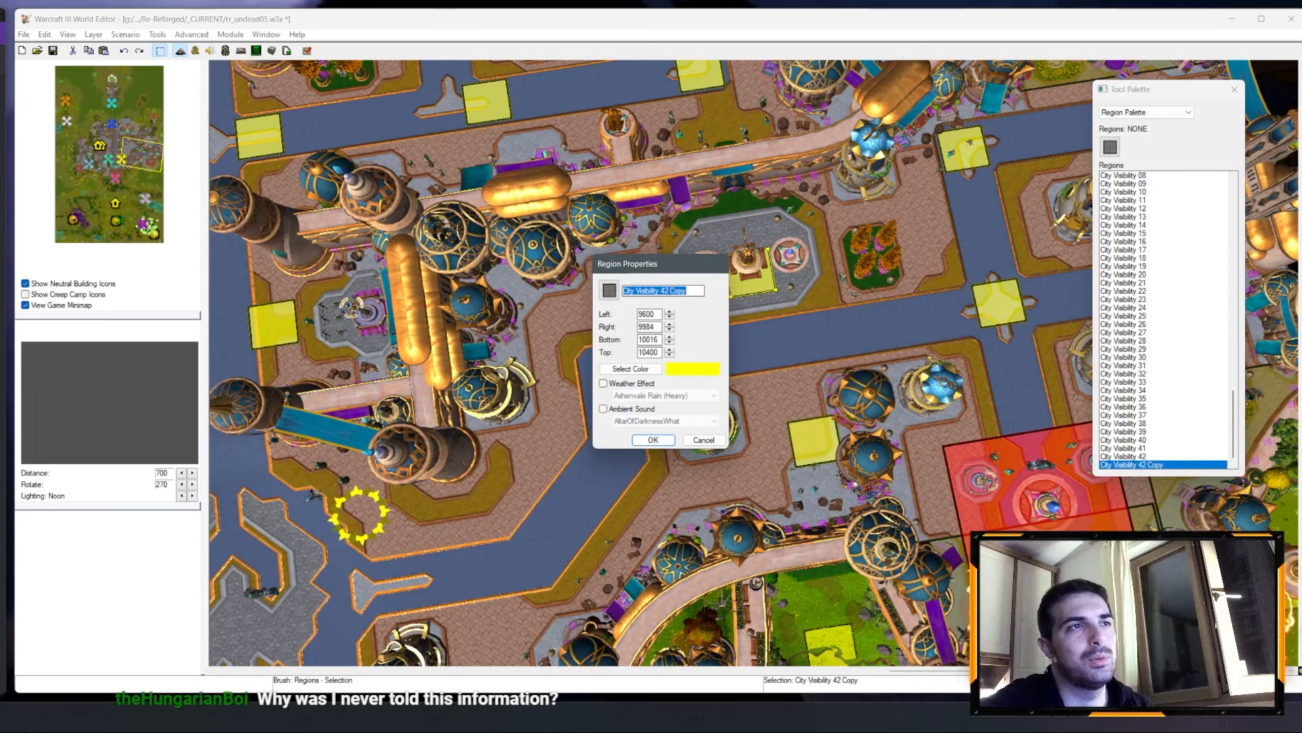
click(662, 445)
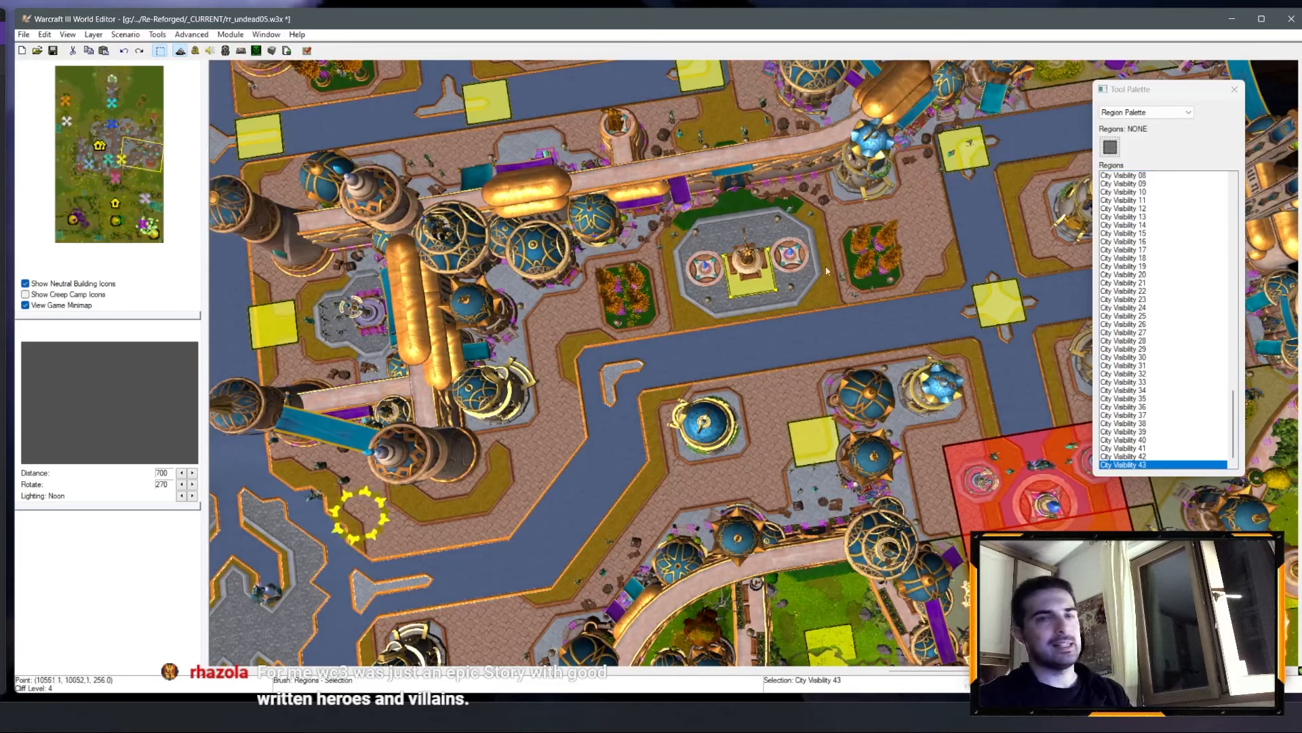
Step: Paste another region copy at the road corner west of the octagonal plaza and name it City Visibility 44
ctrl+right_drag(753, 309, 745, 308)
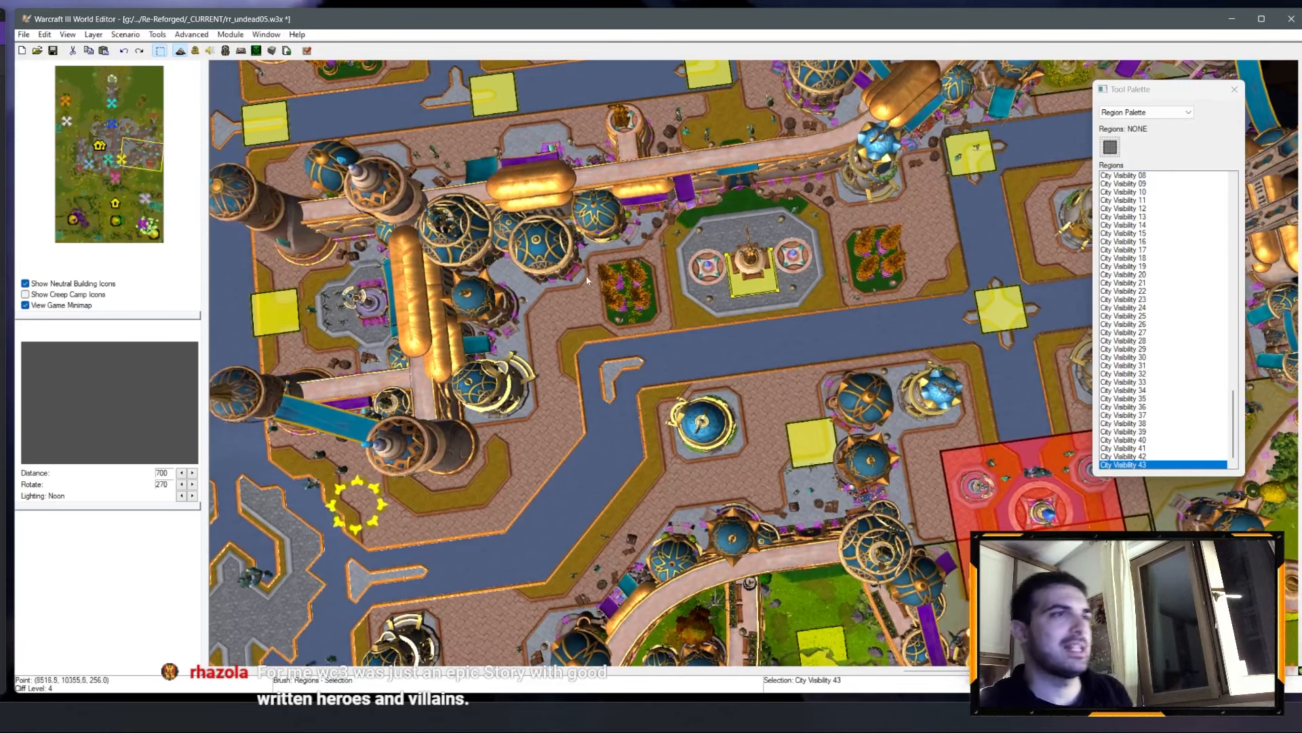
click(564, 332)
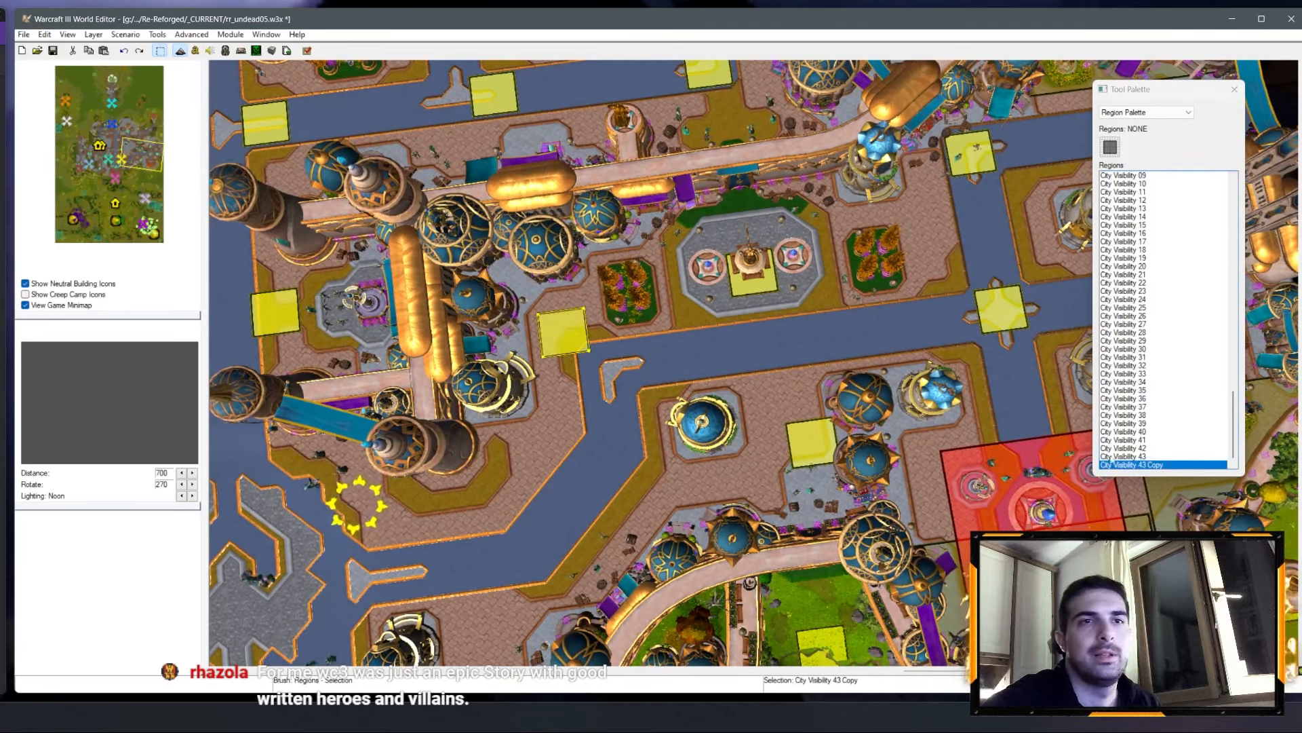
right_click(1147, 464)
click(1167, 470)
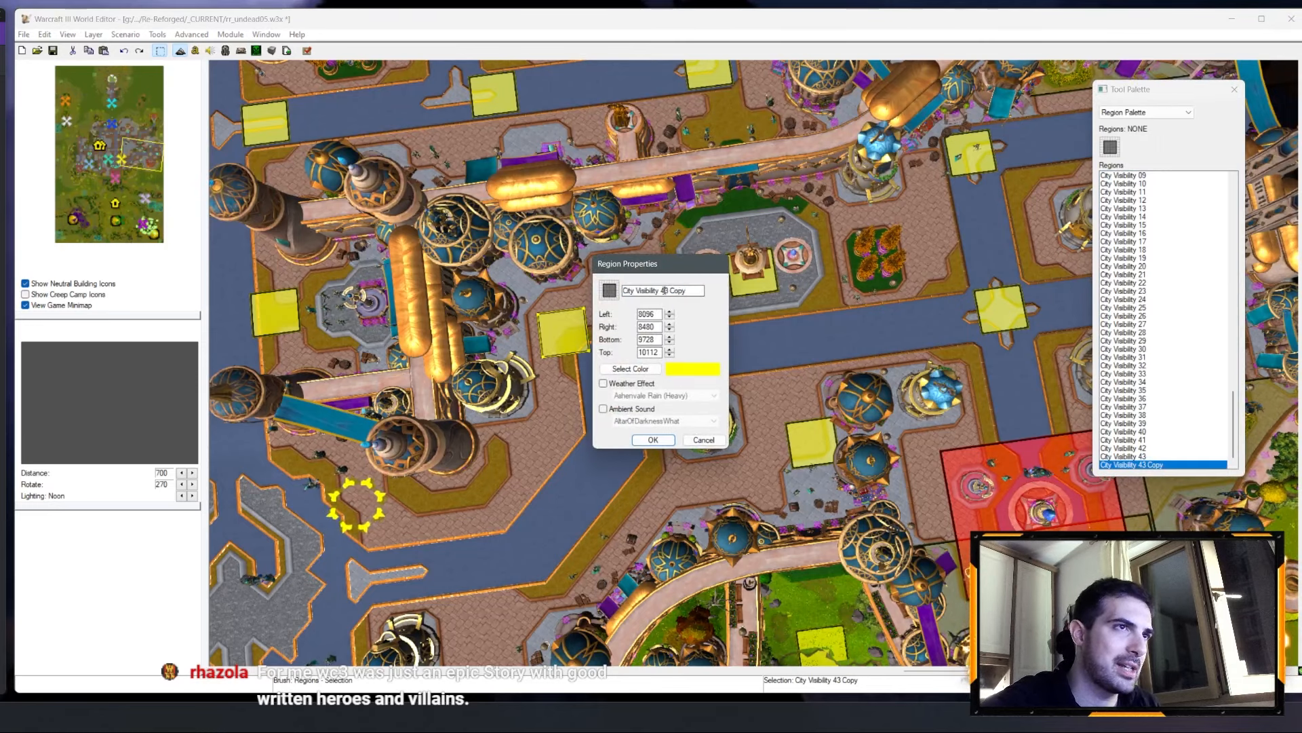
click(663, 439)
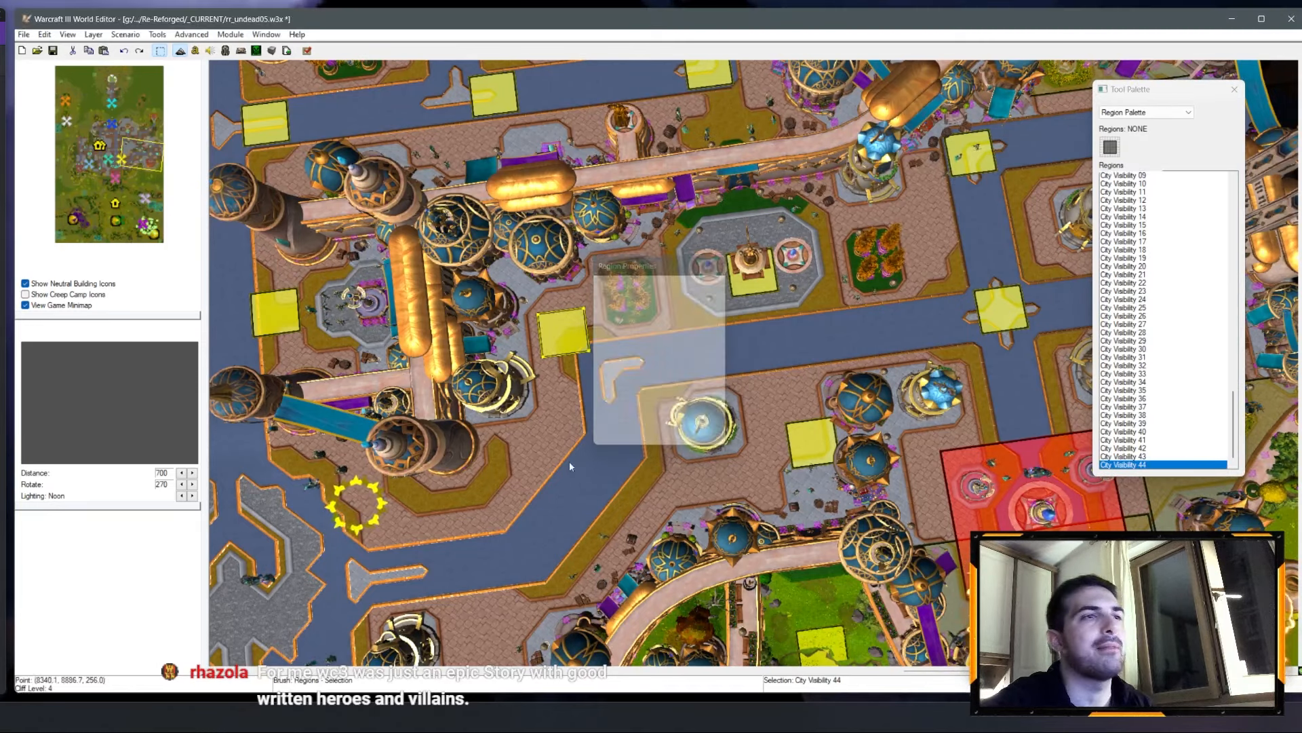
Step: Paste another region copy on the diagonal road's edge south of City Visibility 44 and name it City Visibility 45
right_drag(689, 417, 769, 310)
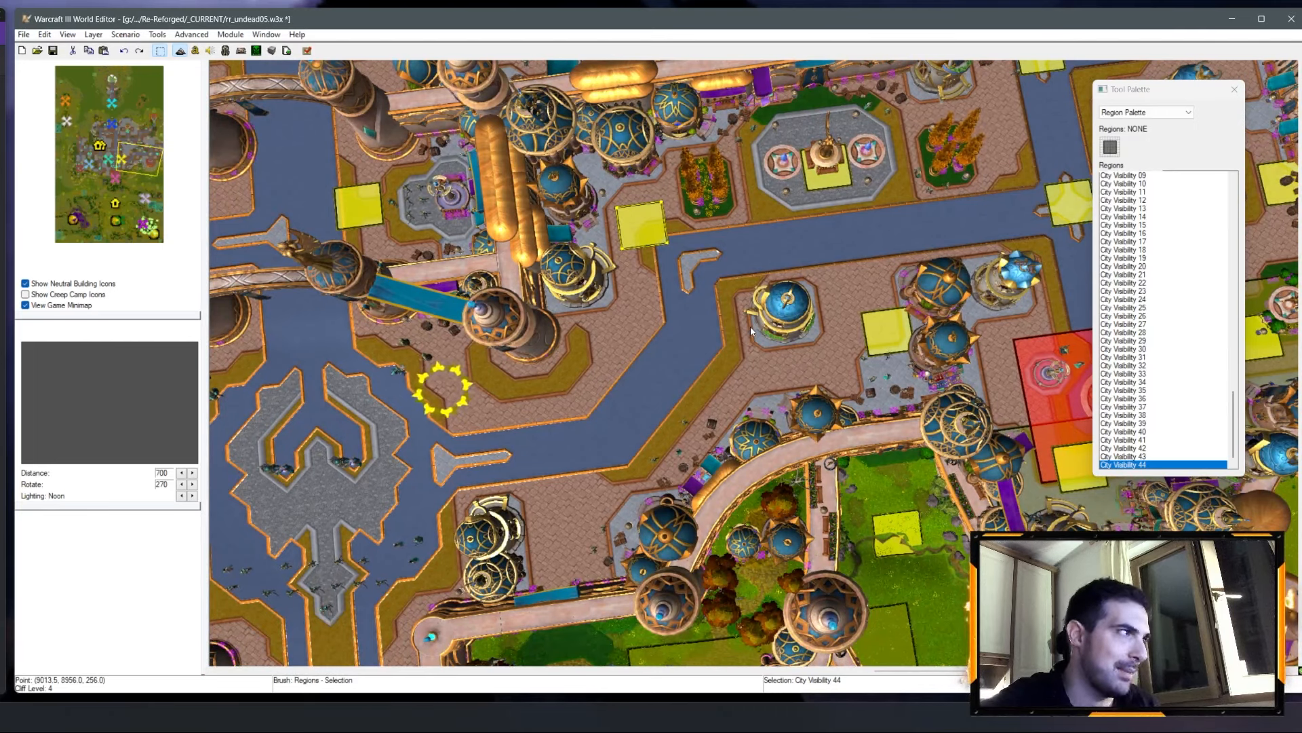
key(ctrl+v)
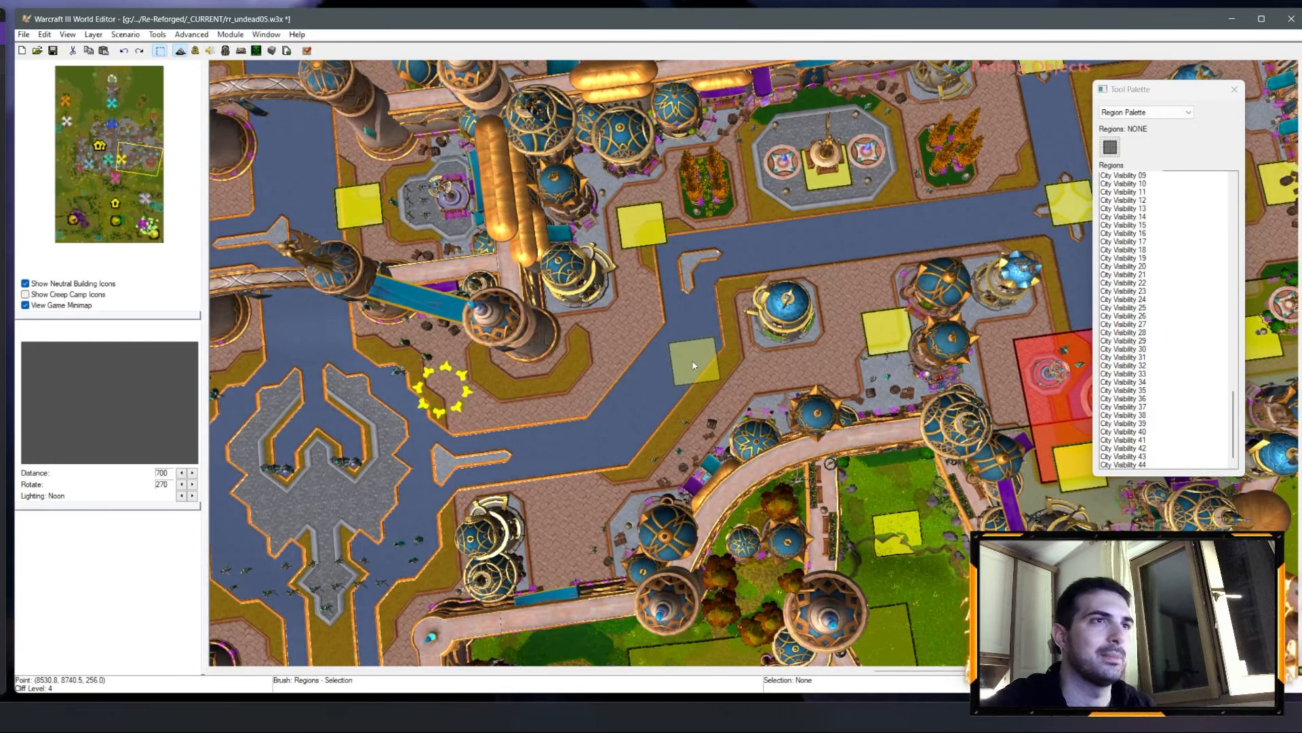
click(693, 365)
right_click(1132, 463)
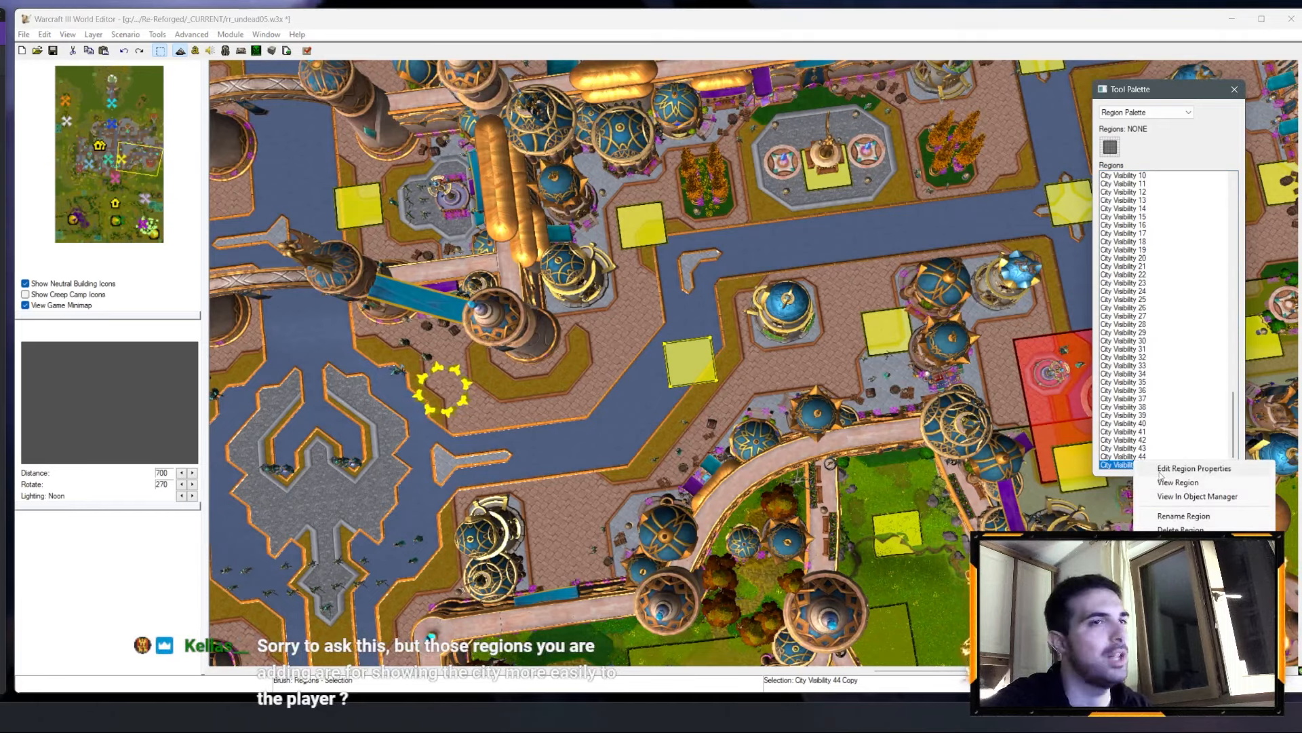
click(1173, 471)
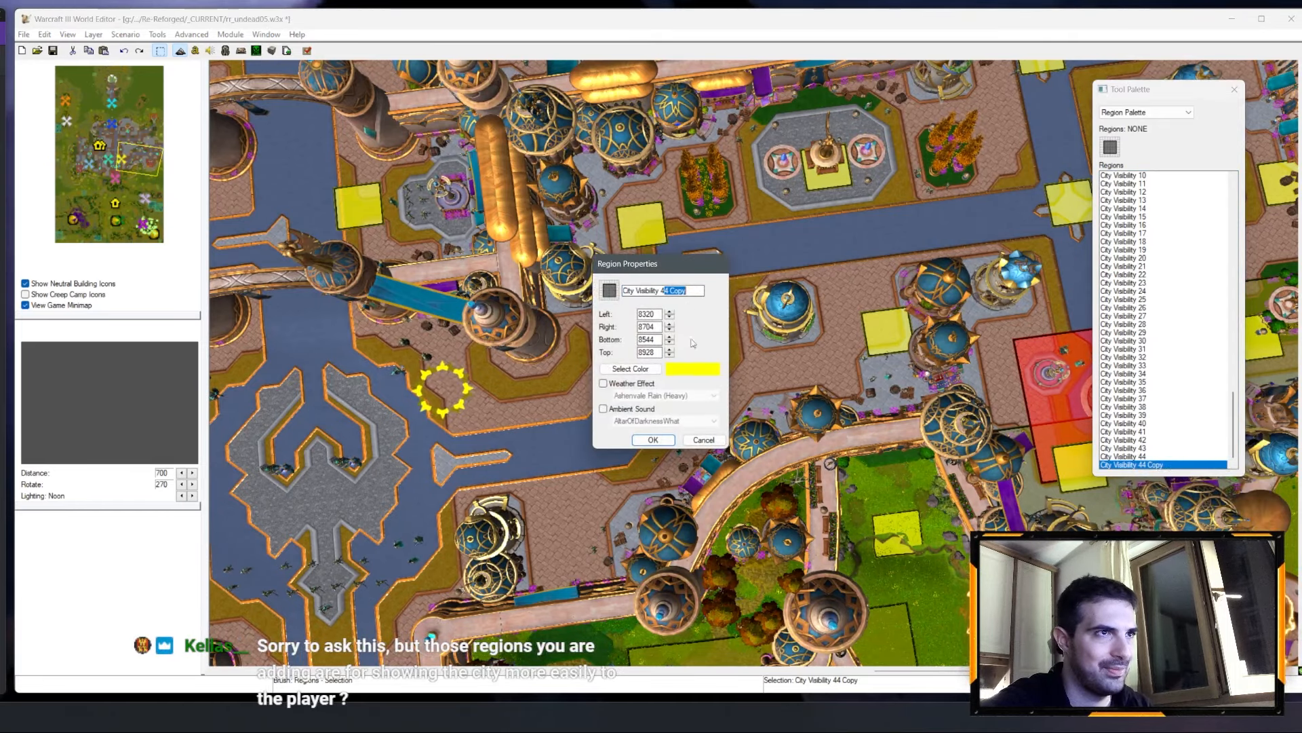
click(651, 439)
Step: Paste another region copy on the road southwest of City Visibility 45, near the large grey plaza, and name it City Visibility 46
scroll(654, 438, down, 3)
right_drag(653, 438, 763, 312)
scroll(763, 312, up, 4)
key(ctrl+c)
key(ctrl+v)
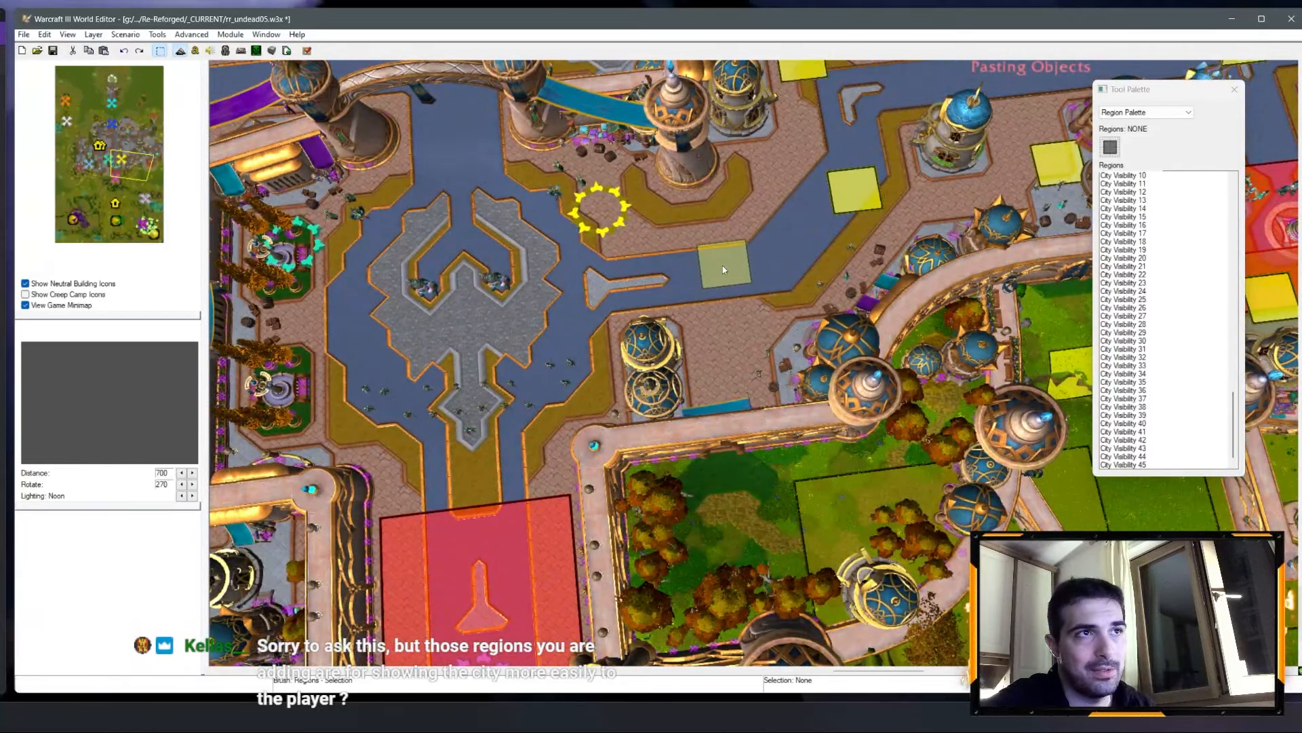
click(721, 265)
right_click(1150, 464)
click(1177, 471)
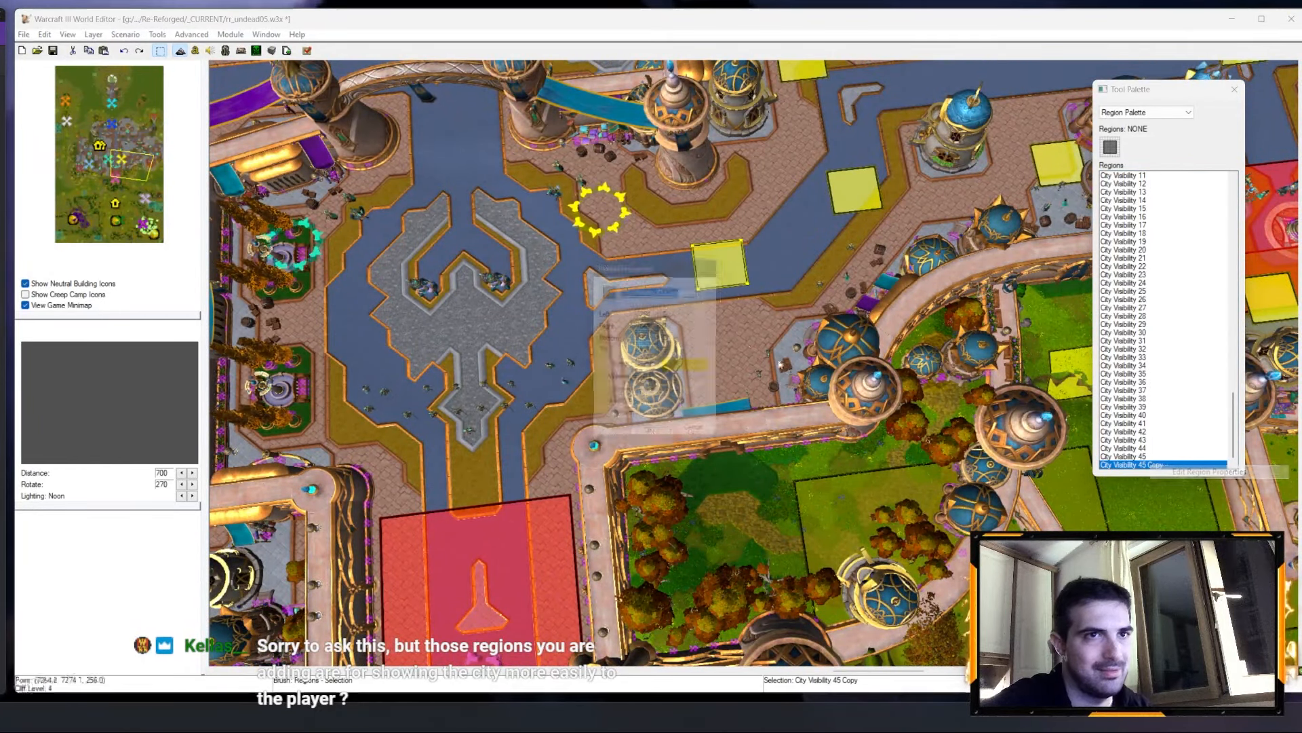
text(6)
key(Return)
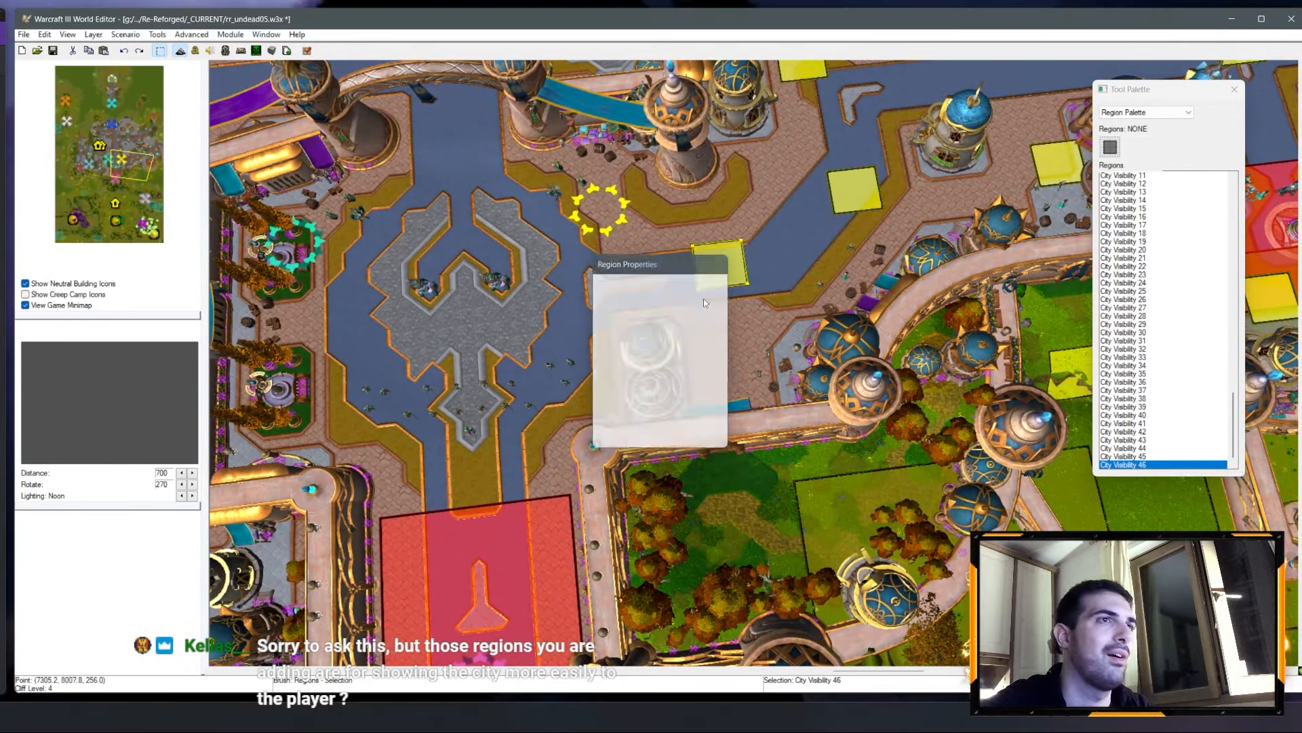
Step: Paste a region copy on the grass just inside the walled garden southeast of the large grey plaza and name it City Visibility 47
right_drag(731, 304, 727, 237)
key(ctrl+c)
key(ctrl+v)
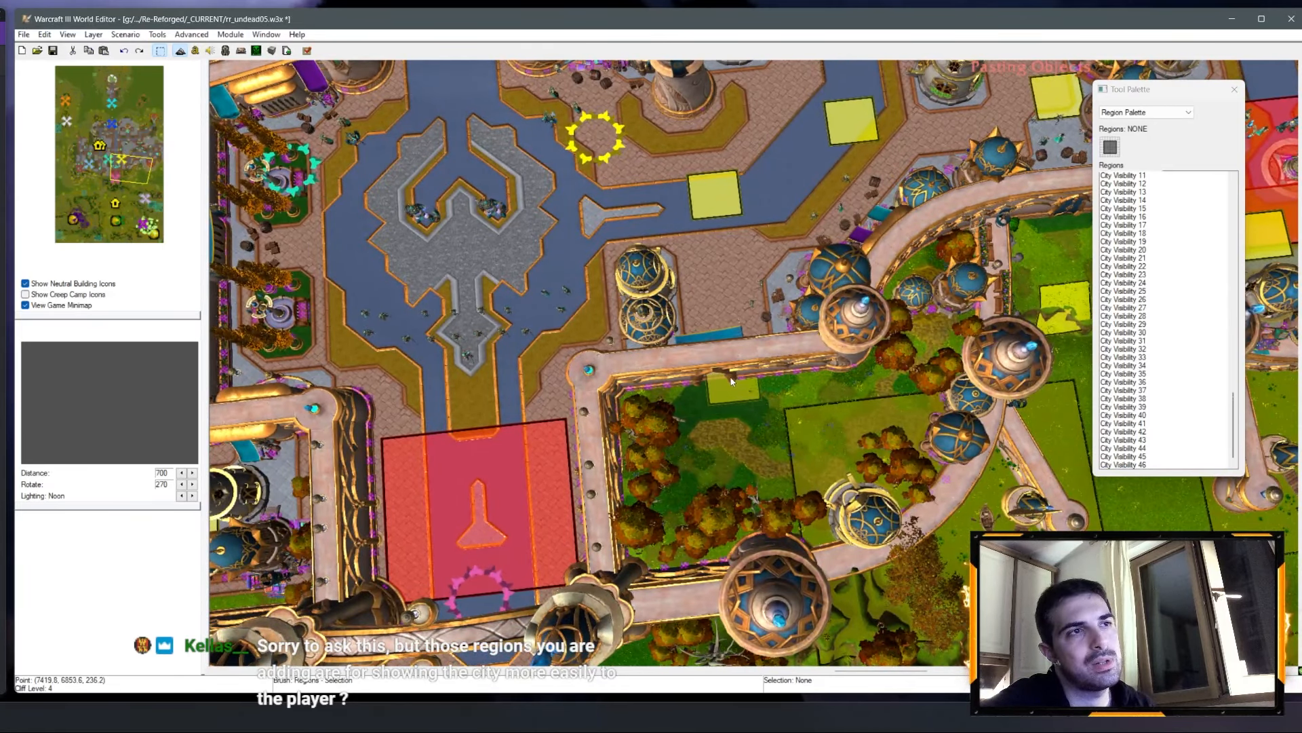
click(738, 382)
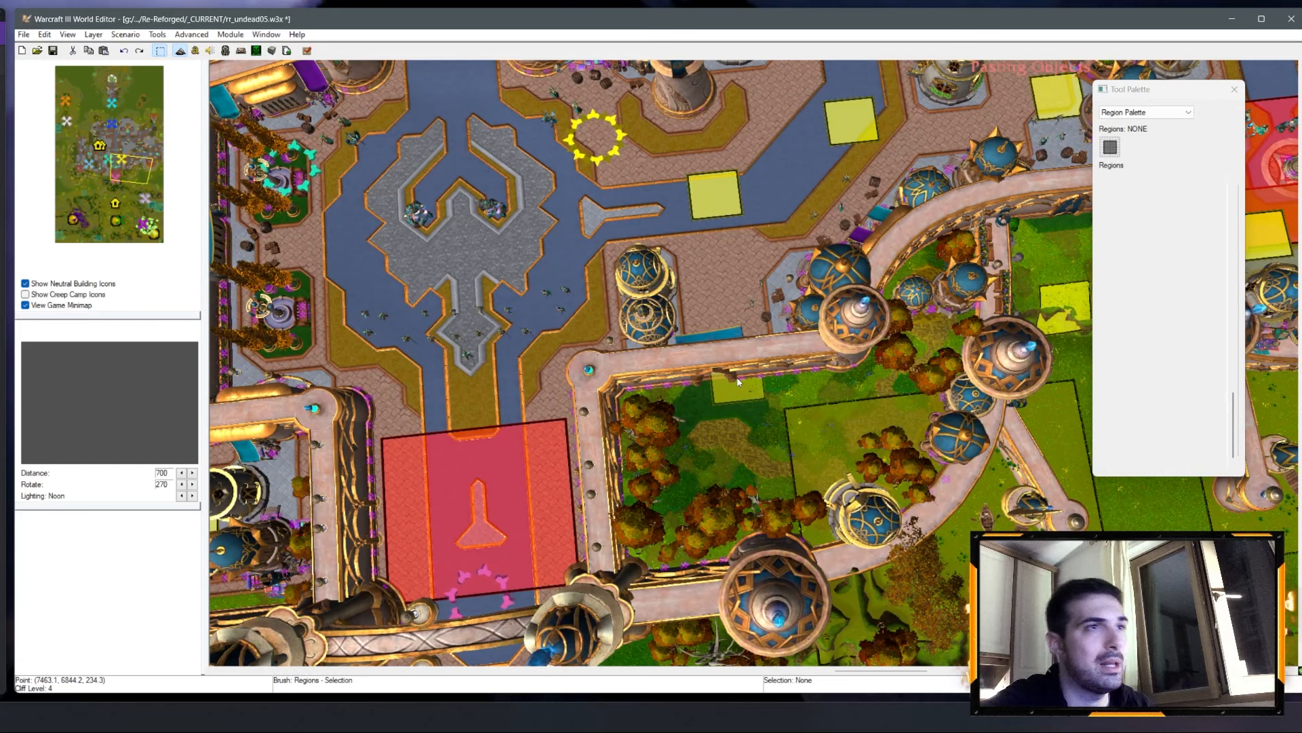
right_click(1146, 464)
click(1174, 472)
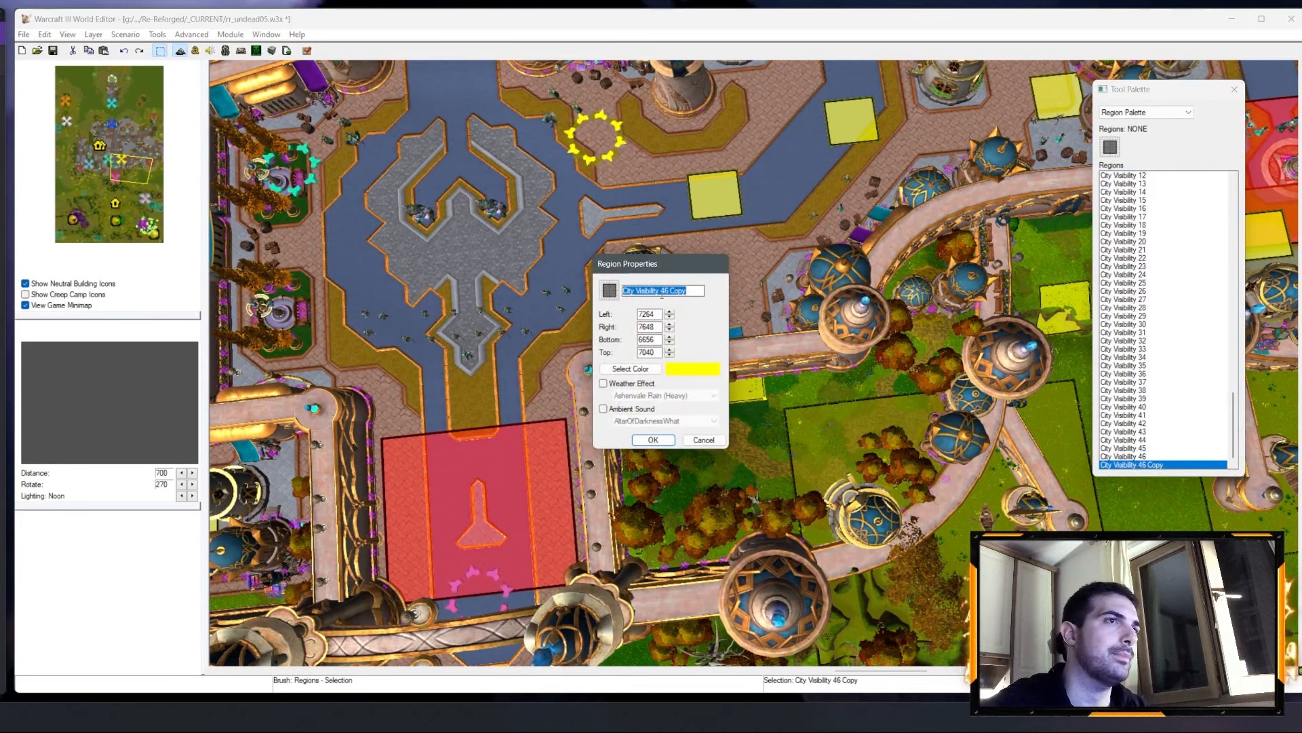
key(Return)
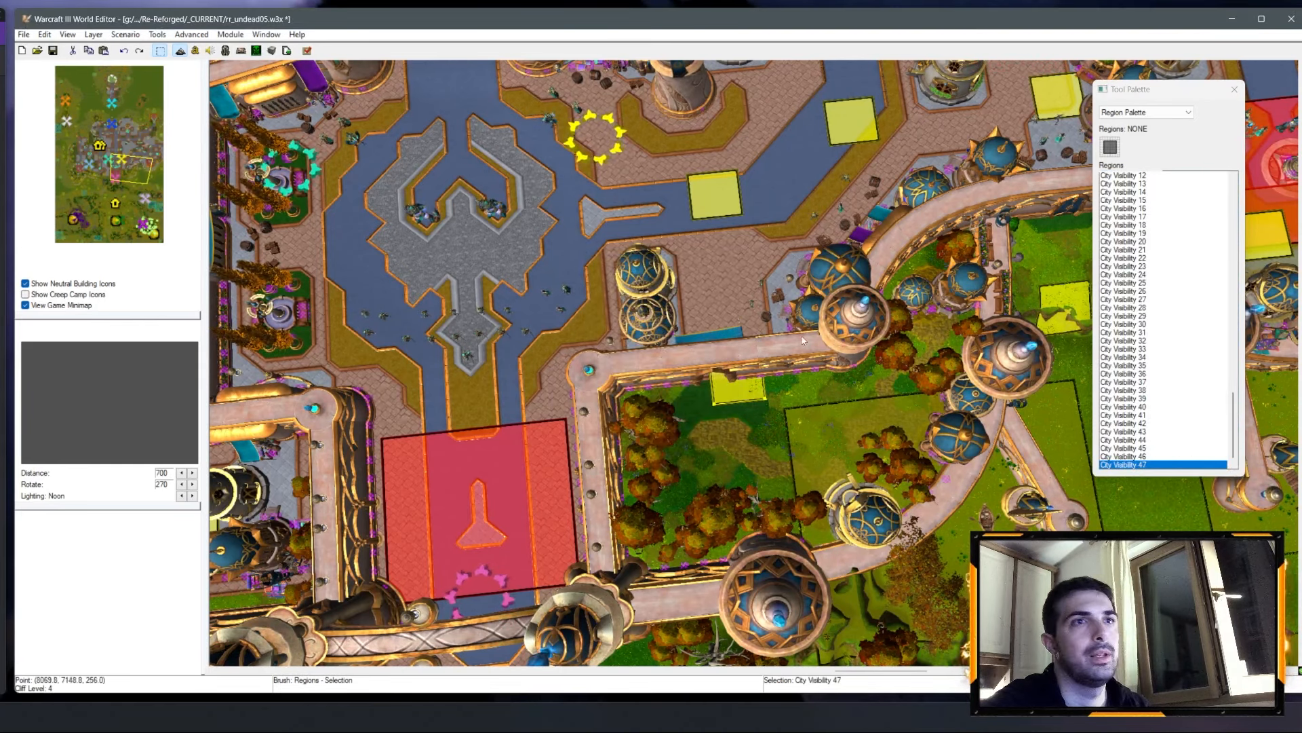
Step: Paste another region copy in the walled garden's eastern part, near the domed towers, and name it City Visibility 48
click(908, 413)
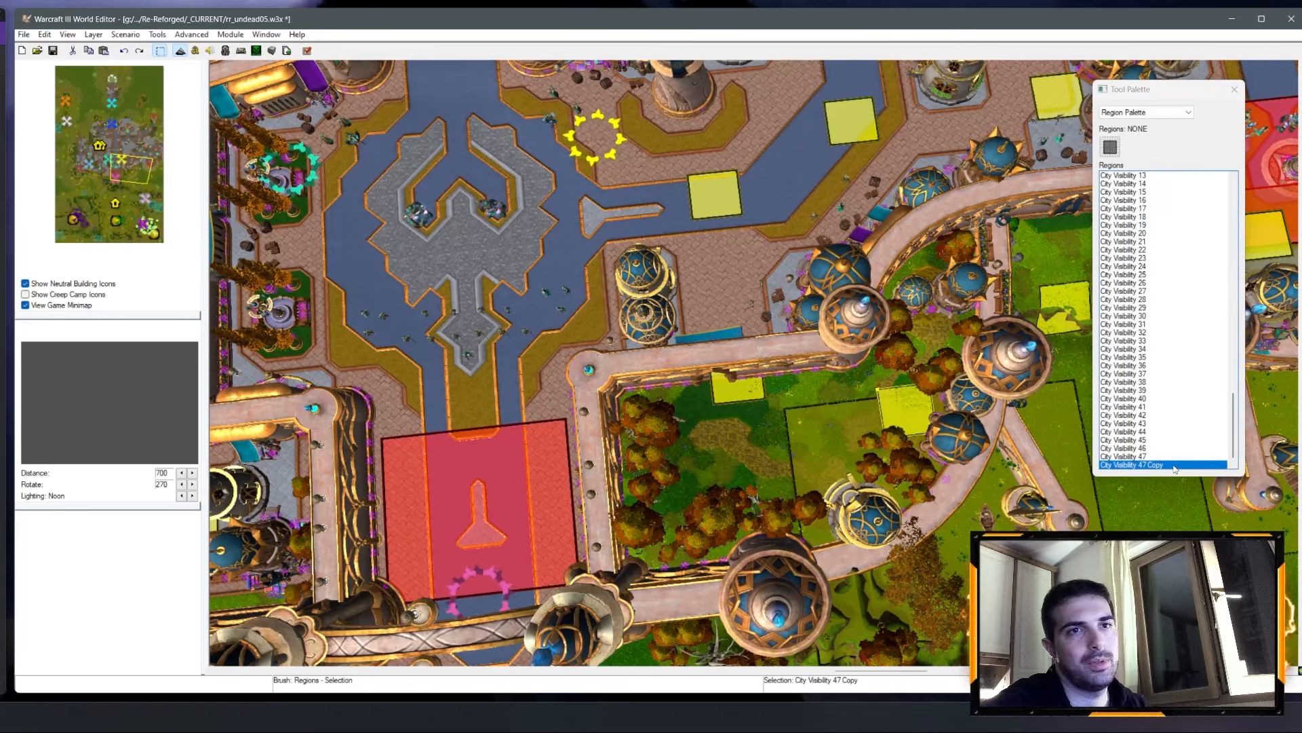
right_click(1156, 465)
click(1179, 473)
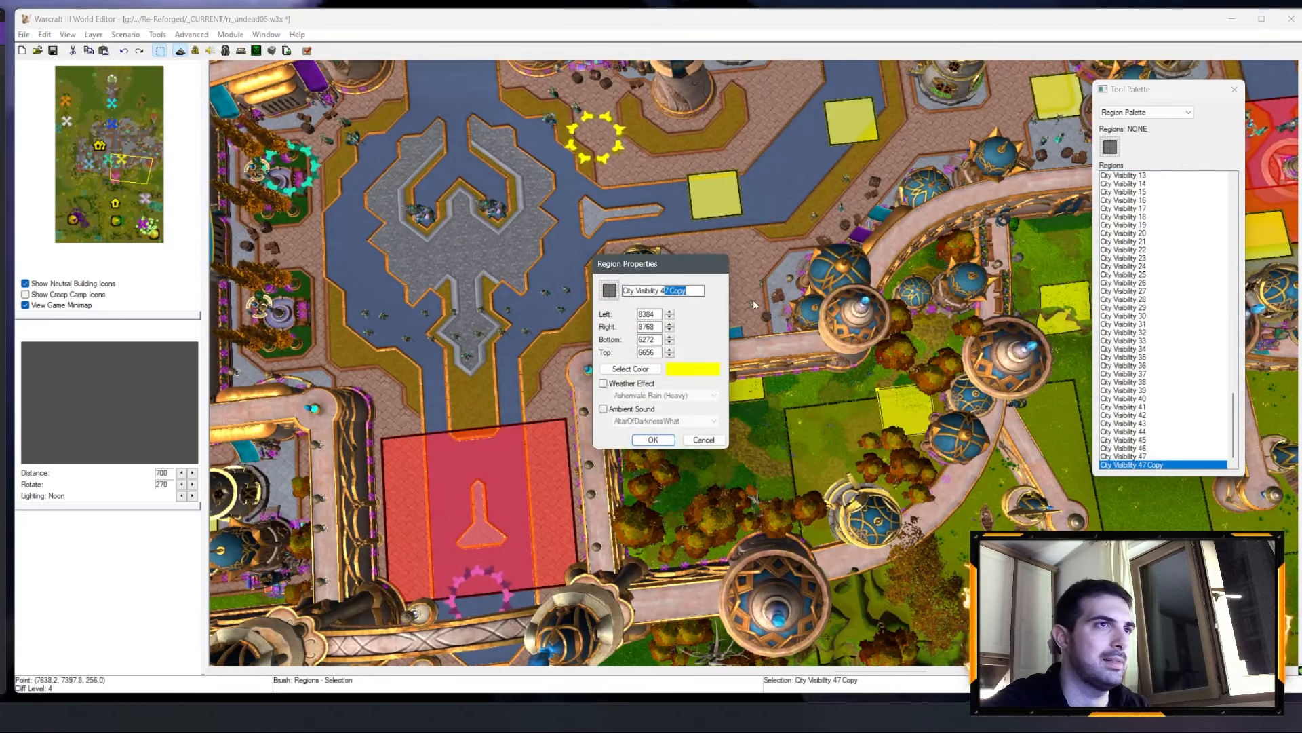
text(8)
key(Return)
Step: Paste another region copy over the eastern statue on the large grey plaza and name it City Visibility 49
right_drag(699, 291, 764, 251)
key(ctrl+v)
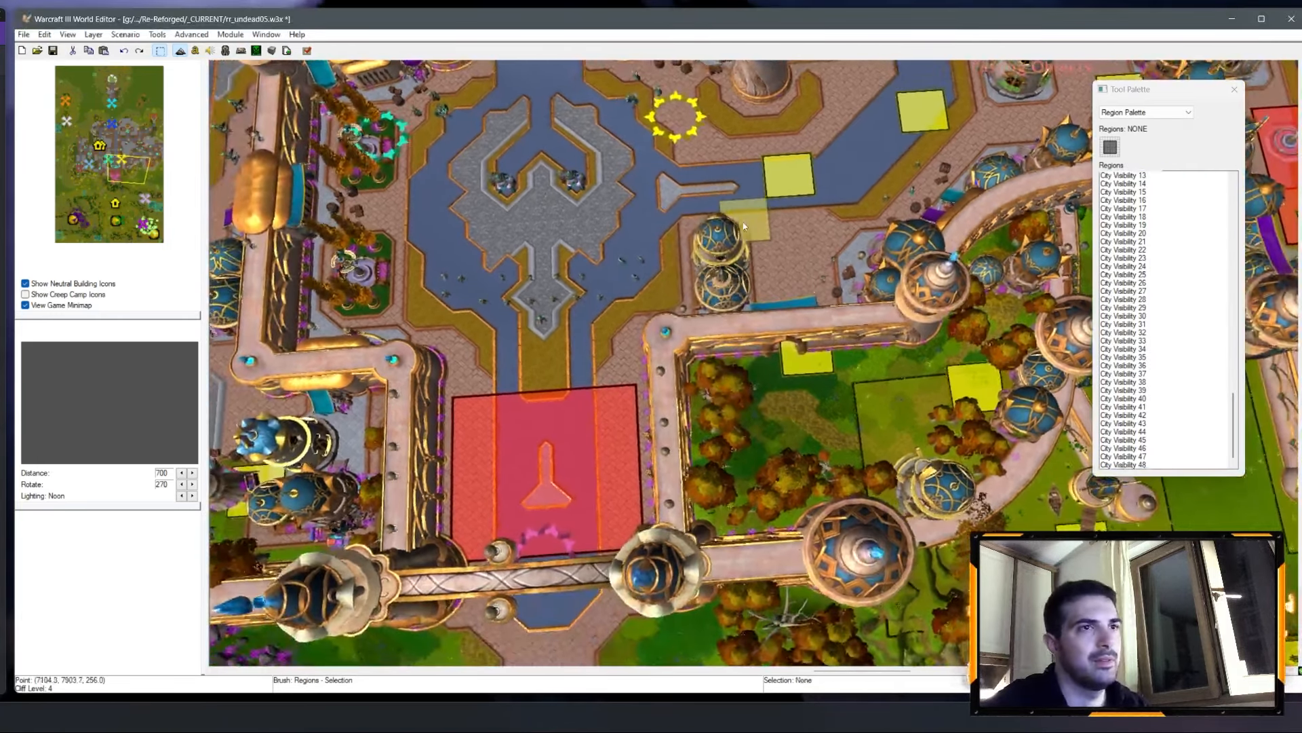
right_drag(552, 317, 698, 437)
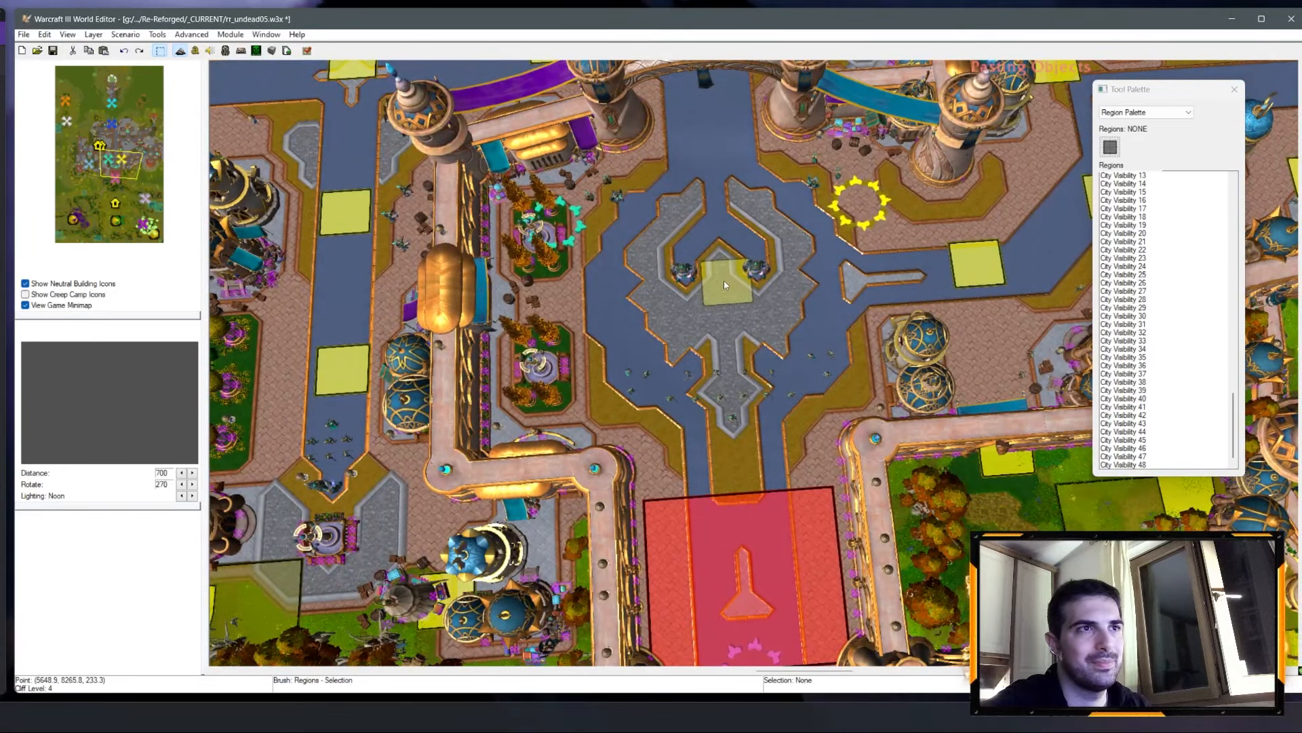
click(764, 279)
right_drag(763, 279, 719, 356)
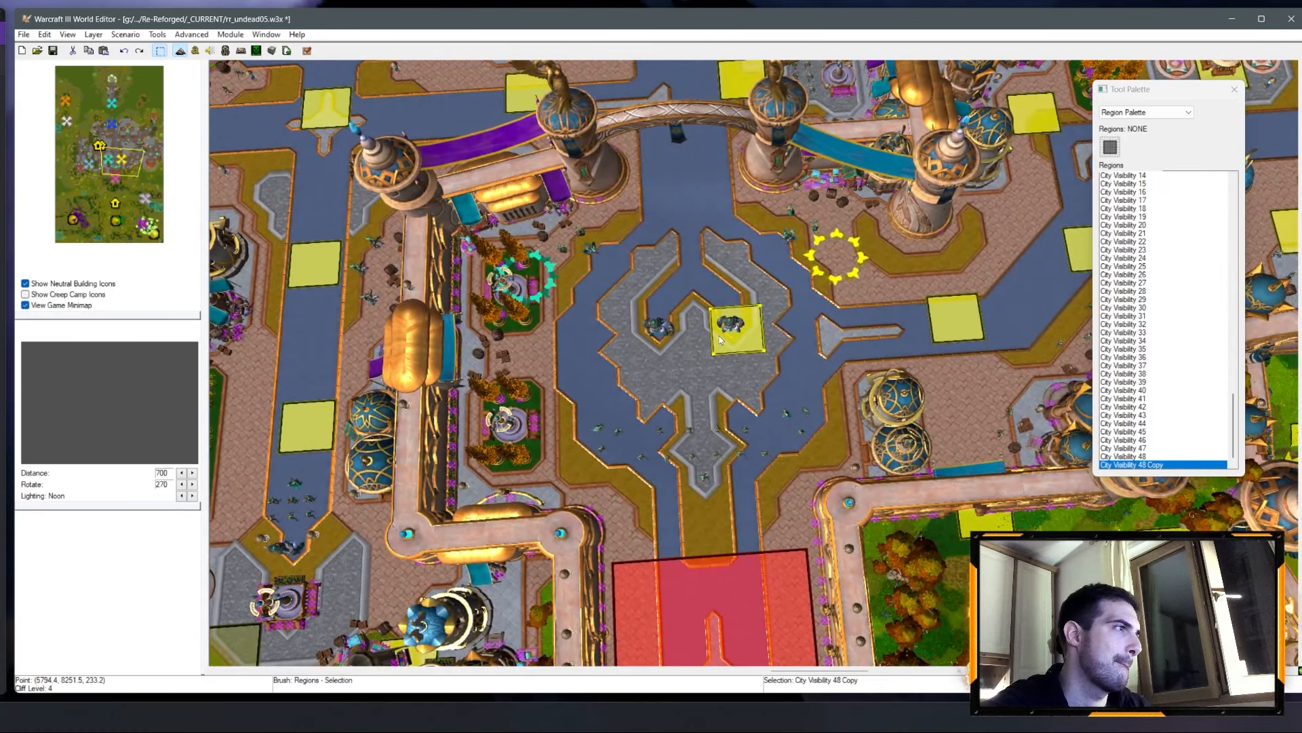
scroll(719, 339, up, 2)
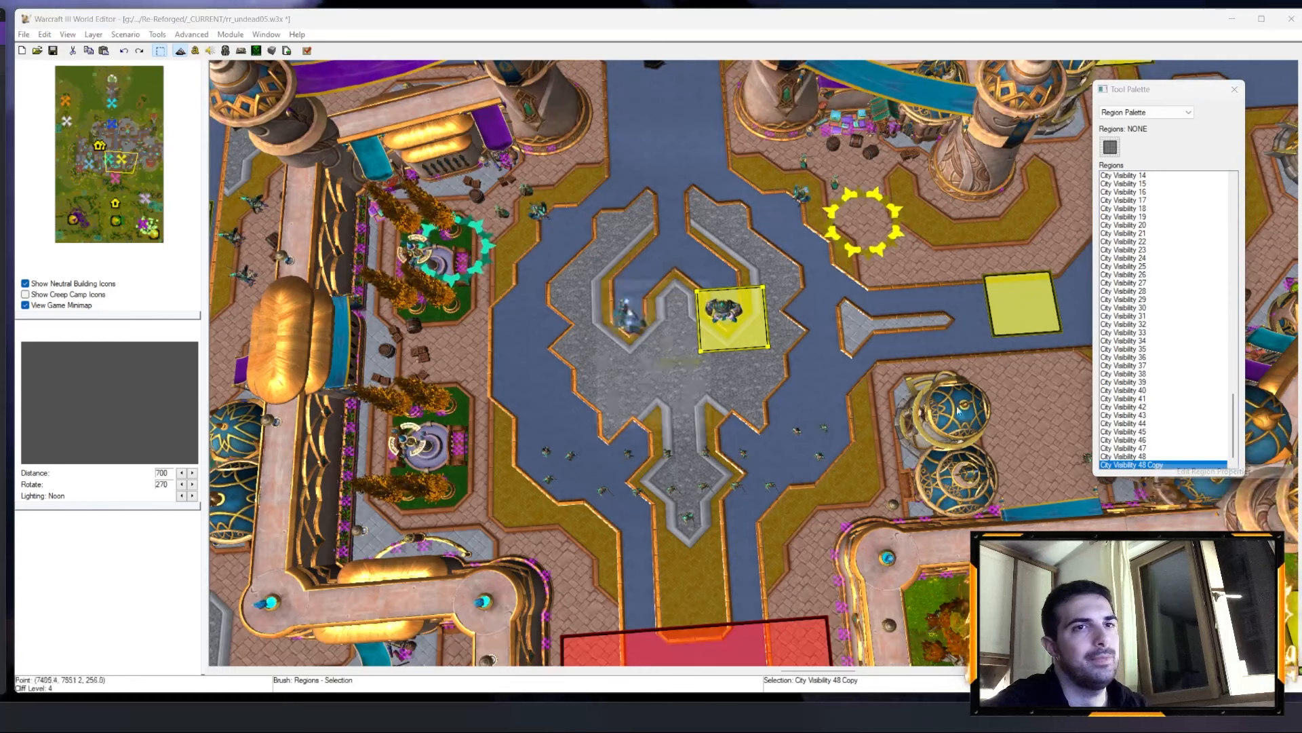
drag(664, 290, 755, 297)
text(9)
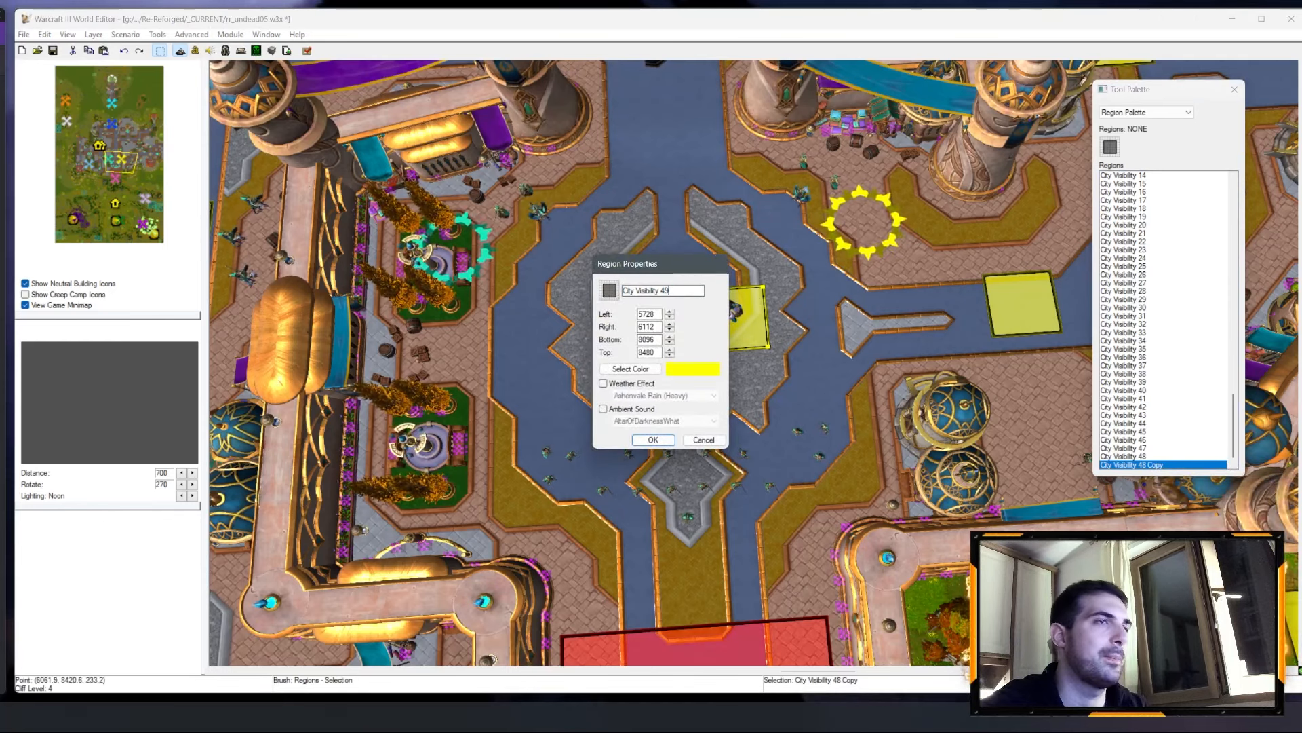
key(Return)
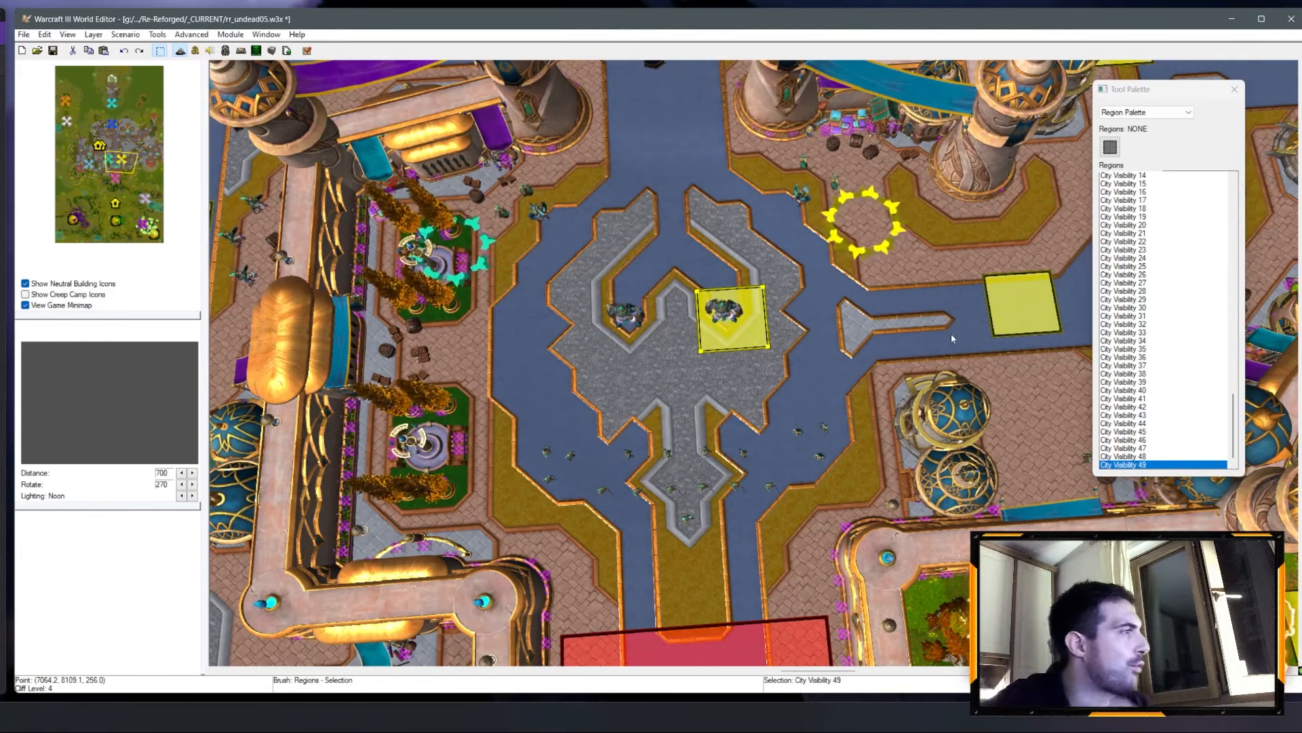
Step: Paste another region copy between the two small fountain gardens west of the grey plaza and name it City Visibility 50
key(ctrl+v)
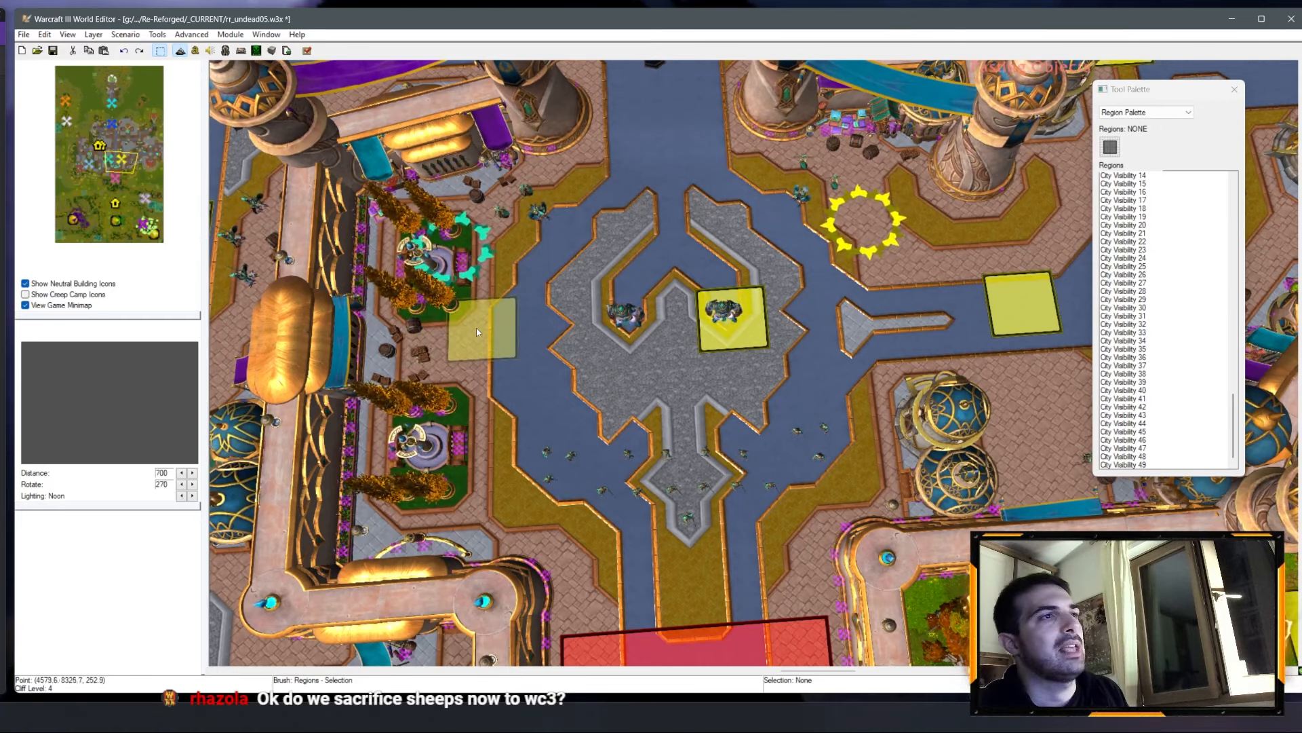
click(451, 328)
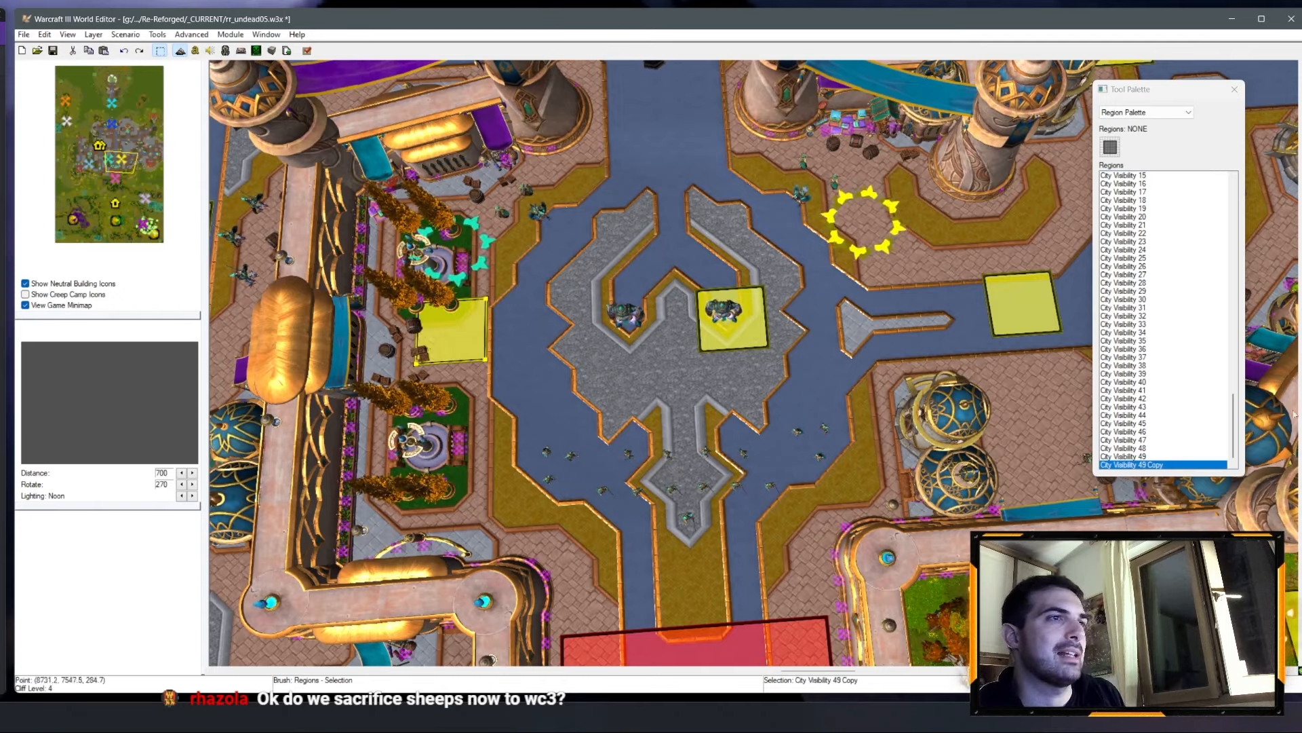
right_click(1157, 465)
click(1181, 473)
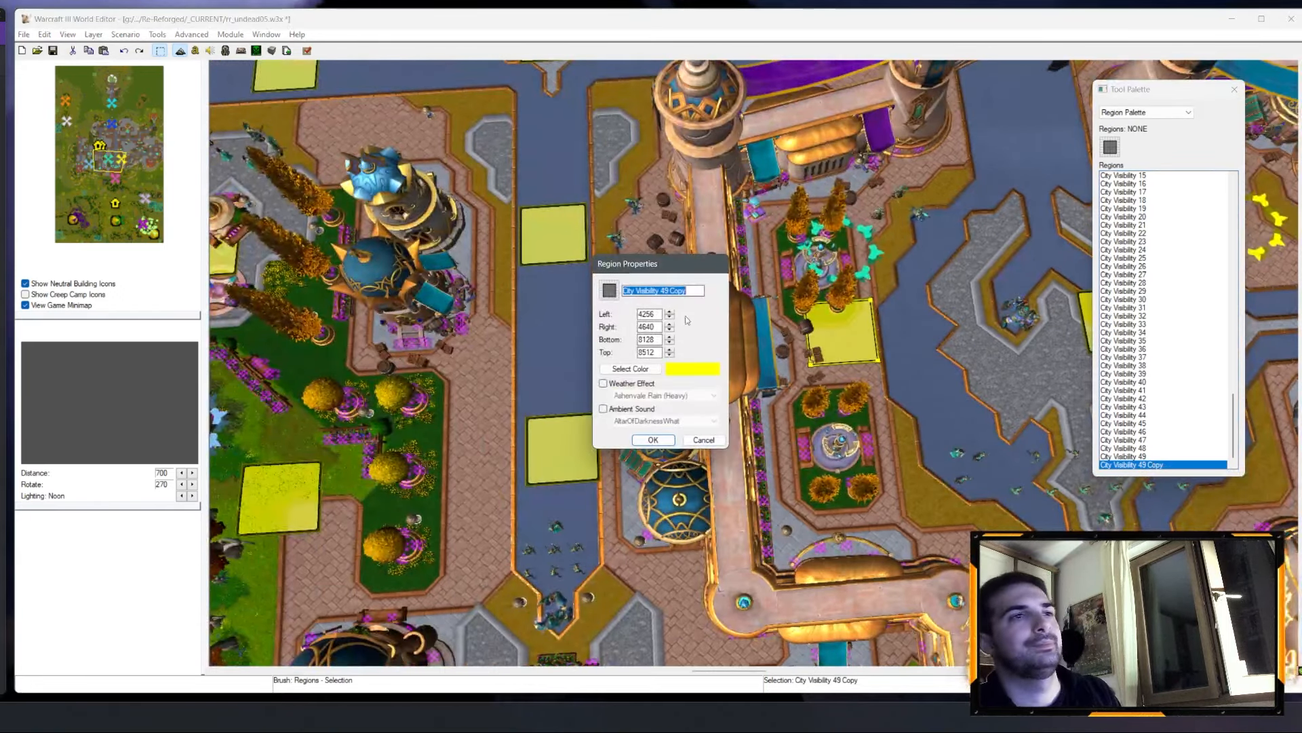
text(50)
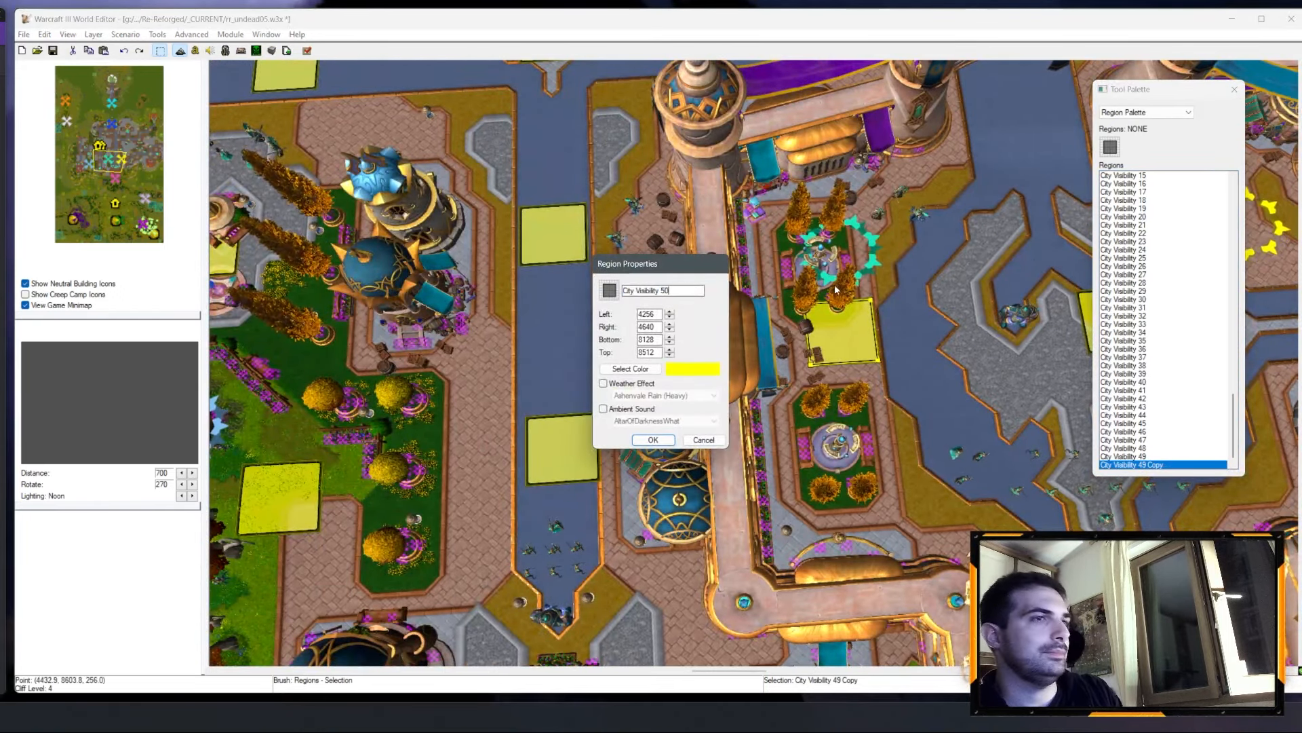
key(Return)
Step: Paste another region copy on the road between the arched bridge and the grey plaza and name it City Visibility 51
key(ctrl+v)
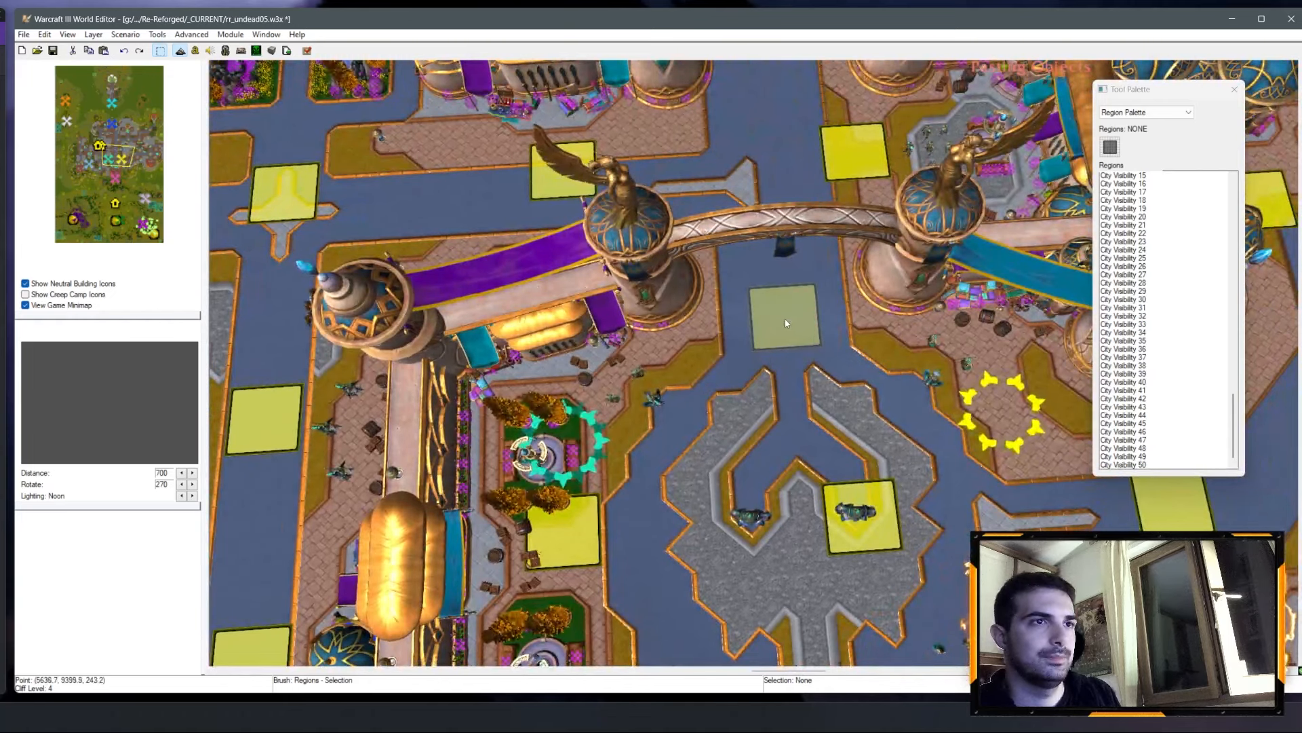
click(784, 317)
click(1138, 467)
right_click(1138, 466)
click(1180, 472)
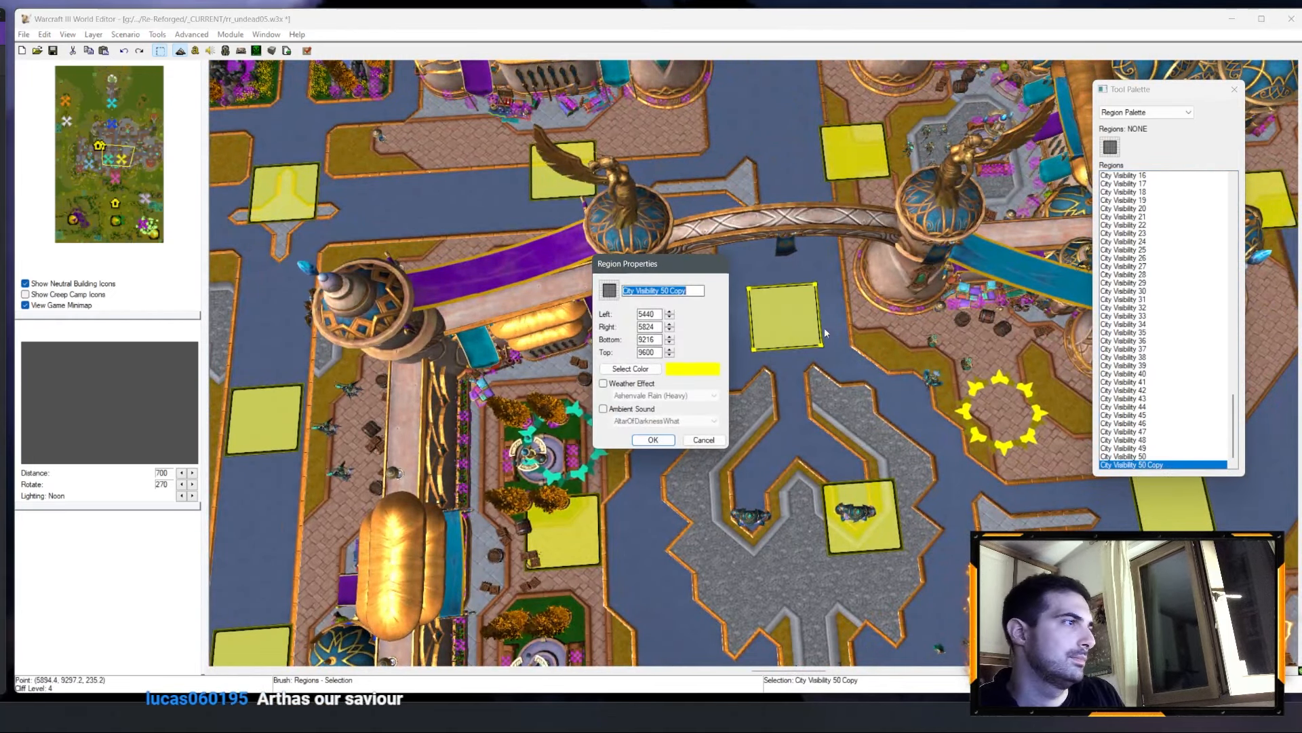
drag(669, 290, 749, 295)
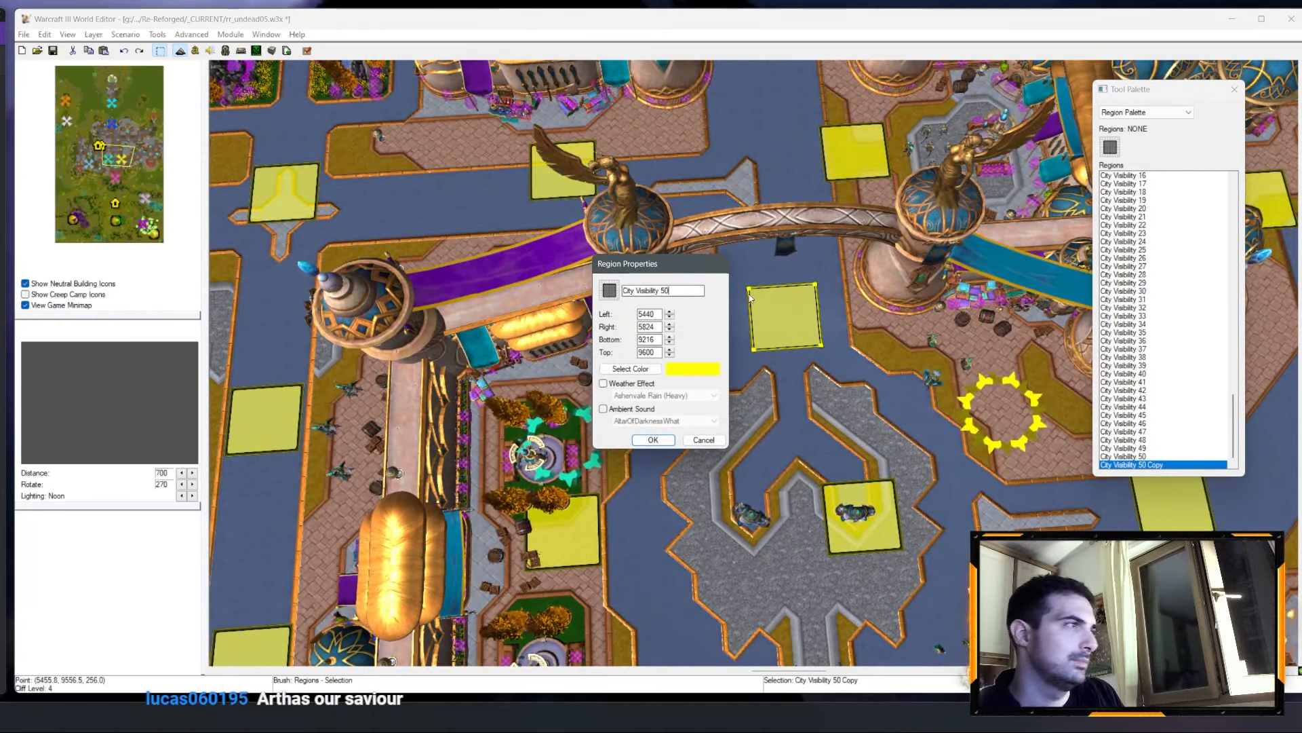
key(BackSpace)
text(1)
key(Return)
Step: Paste another region copy on the road at the northern edge of the red gate region and name it City Visibility 52
scroll(689, 349, down, 2)
right_drag(688, 354, 663, 246)
key(ctrl+v)
right_drag(715, 412, 717, 381)
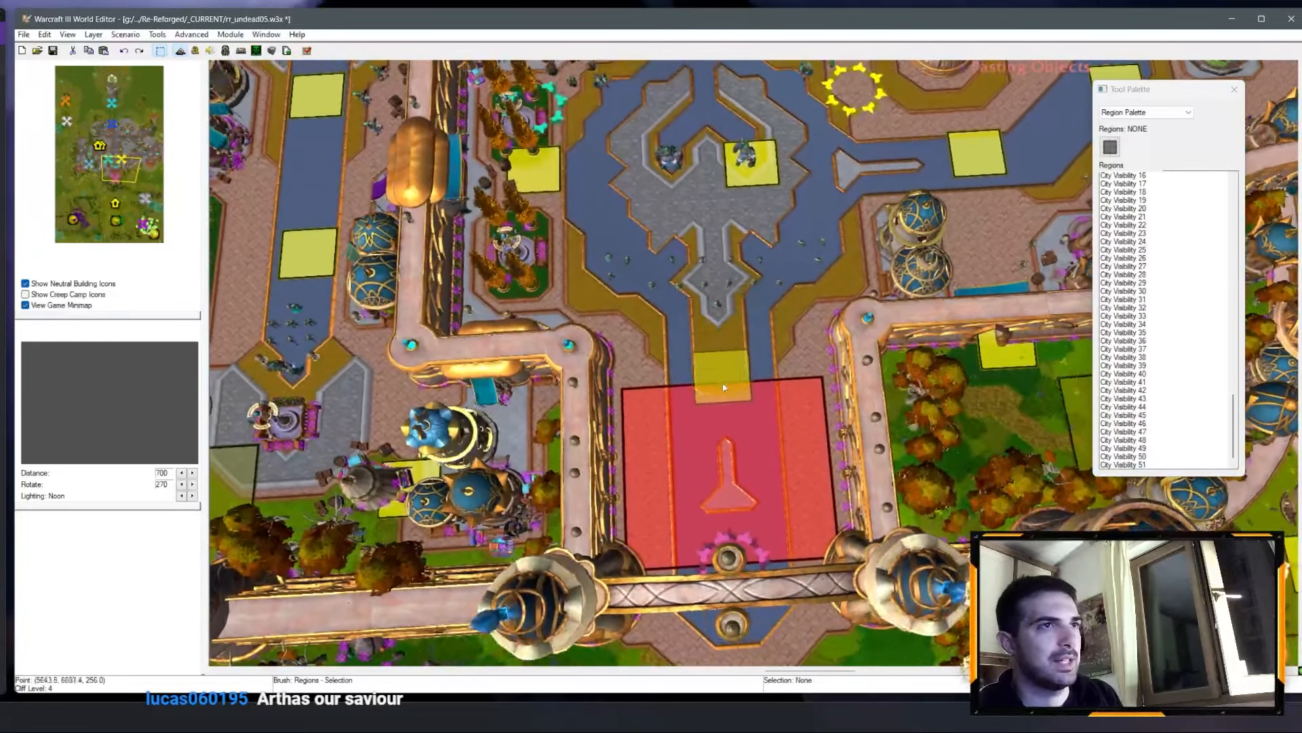
click(722, 371)
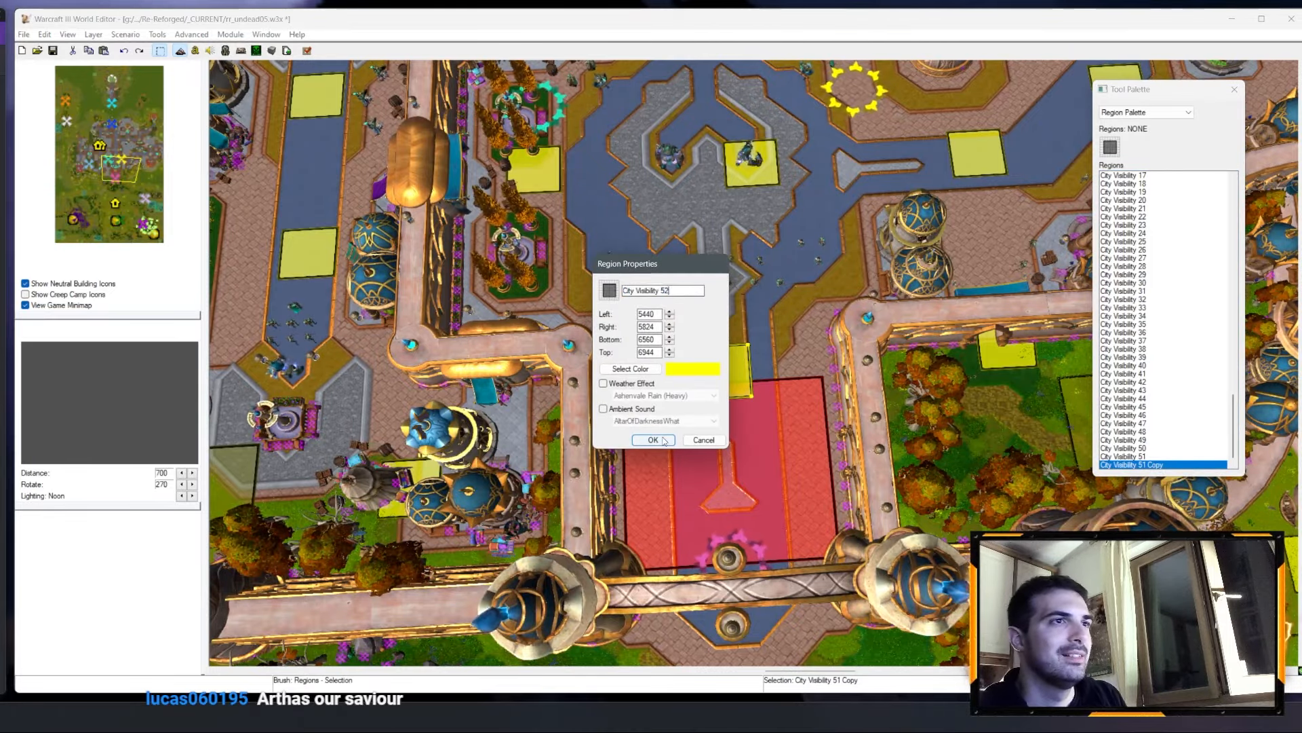
click(665, 441)
Step: Move the City Visibility 17 region from outside the northwestern city wall into the hedge-lined garden to the east
mouse_move(94, 144)
mouse_down()
mouse_move(75, 133)
mouse_move(107, 147)
mouse_move(97, 158)
mouse_move(76, 132)
mouse_move(81, 144)
mouse_up()
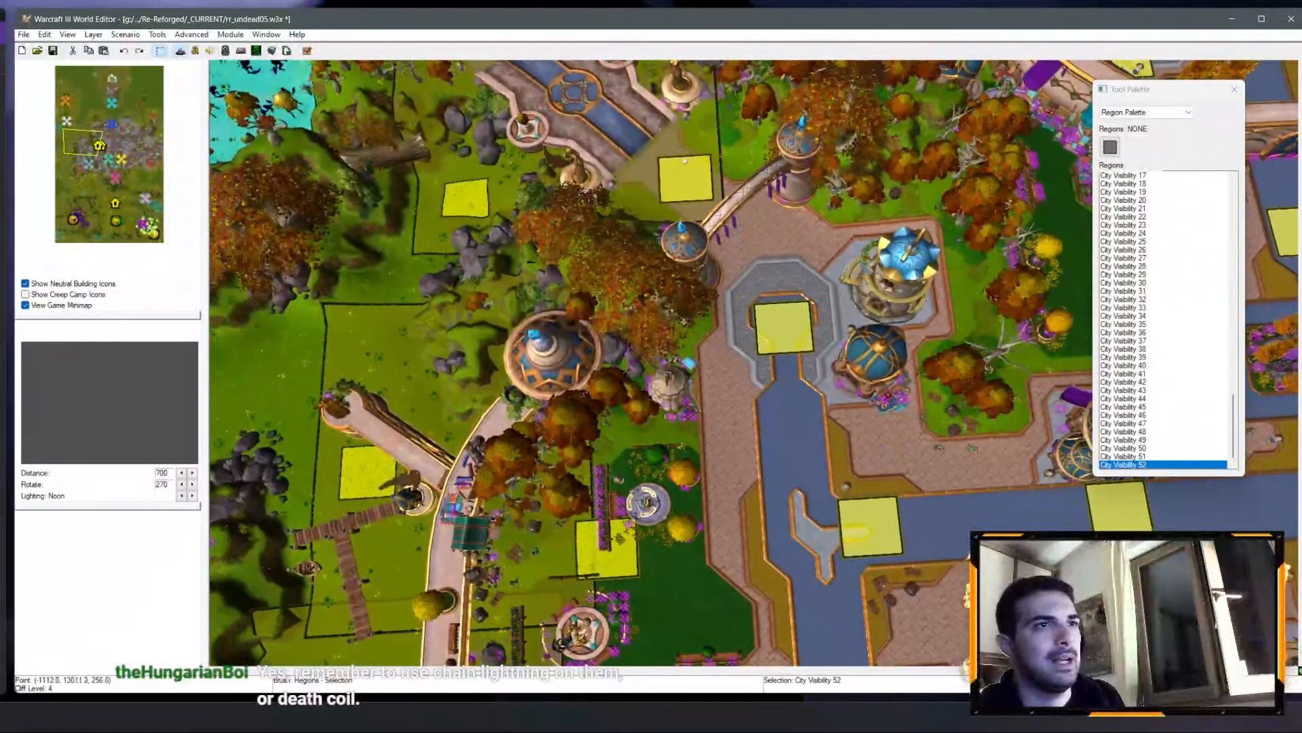
scroll(815, 199, down, 2)
right_drag(814, 199, 645, 332)
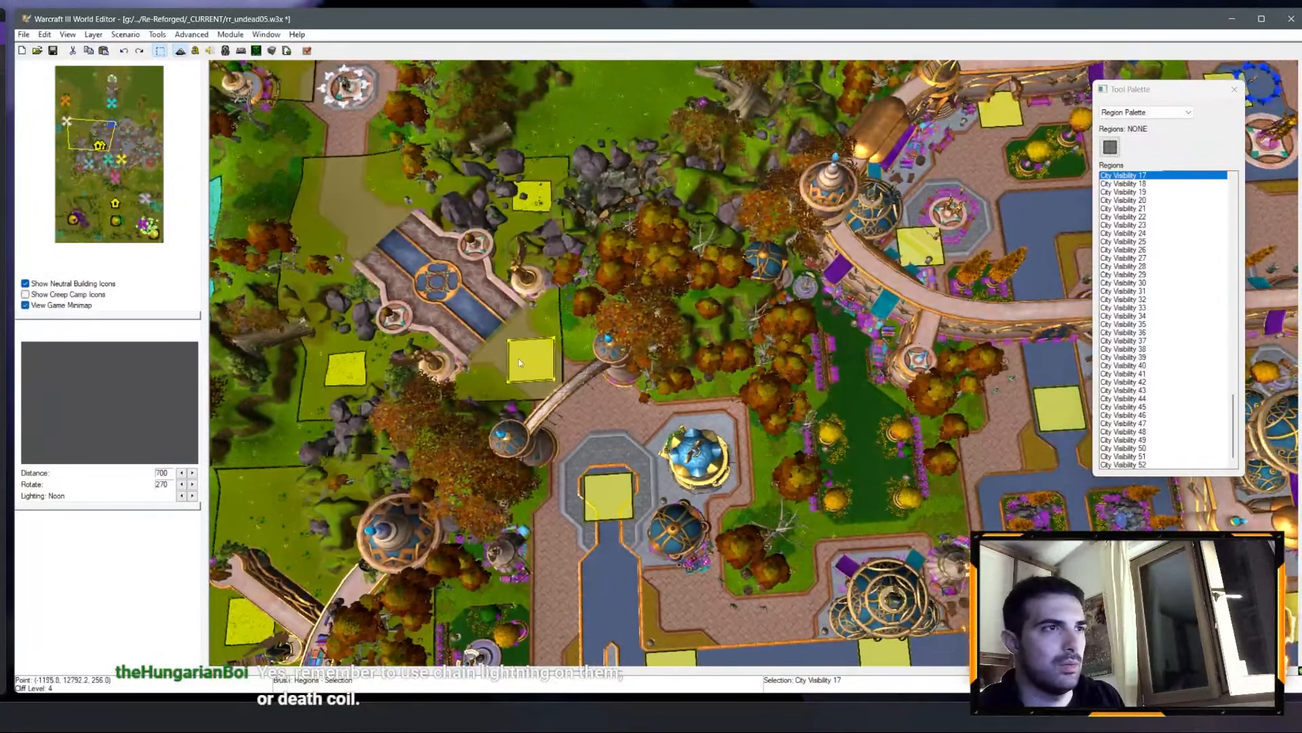
drag(520, 363, 867, 394)
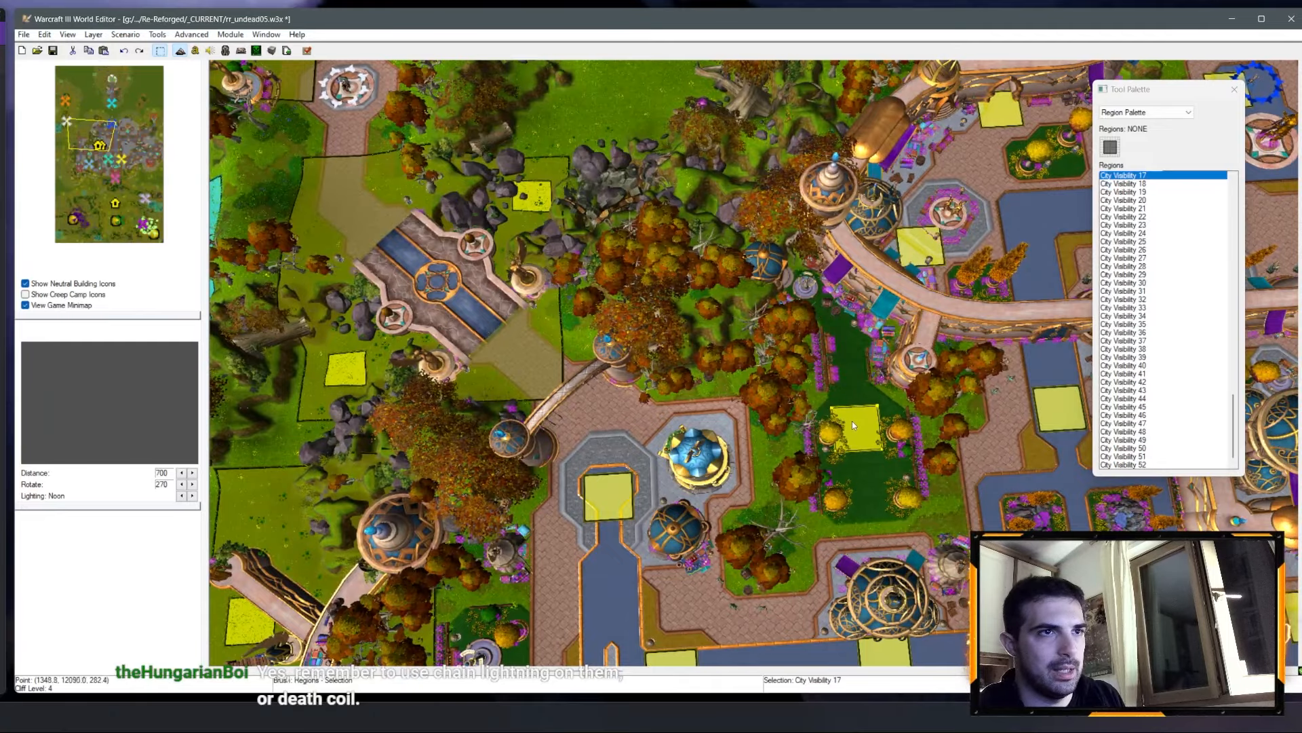
Step: Check the region coverage across the city and save the map
right_drag(963, 139, 638, 318)
right_drag(1045, 380, 624, 170)
right_drag(685, 577, 637, 102)
right_drag(271, 468, 1238, 392)
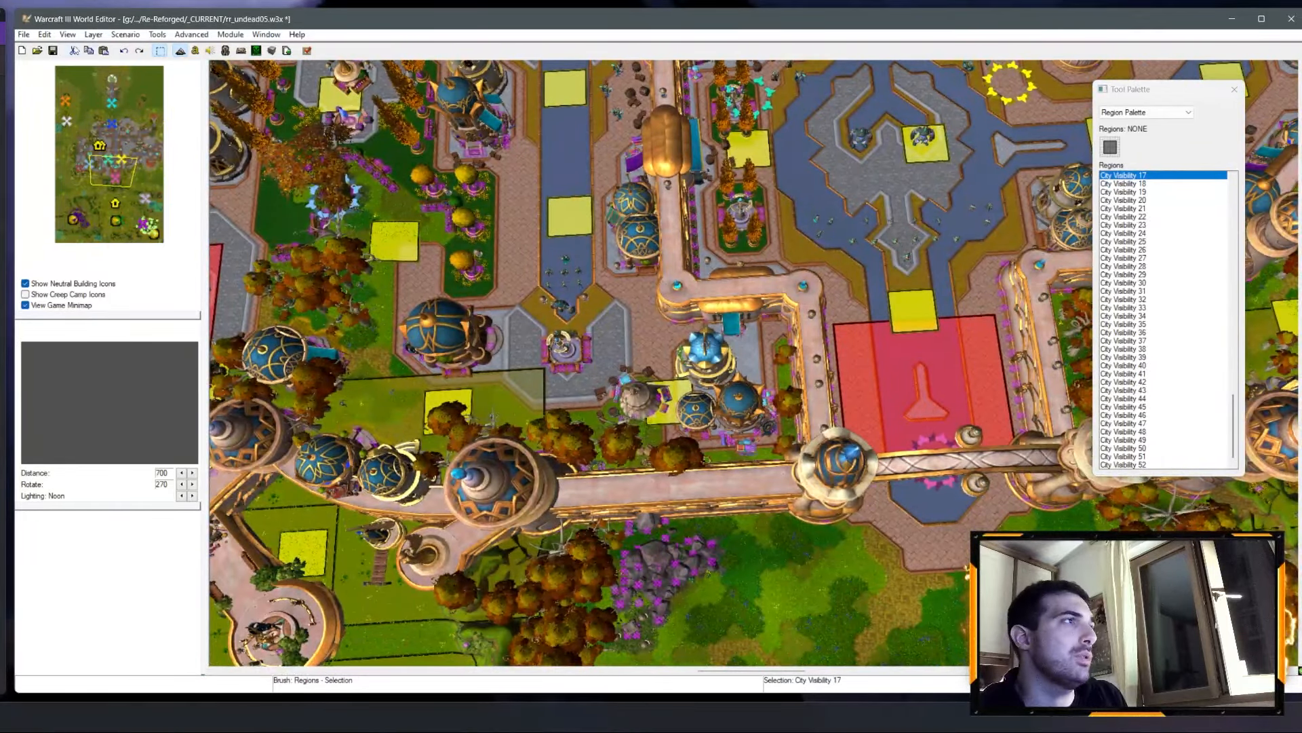
key(ctrl+s)
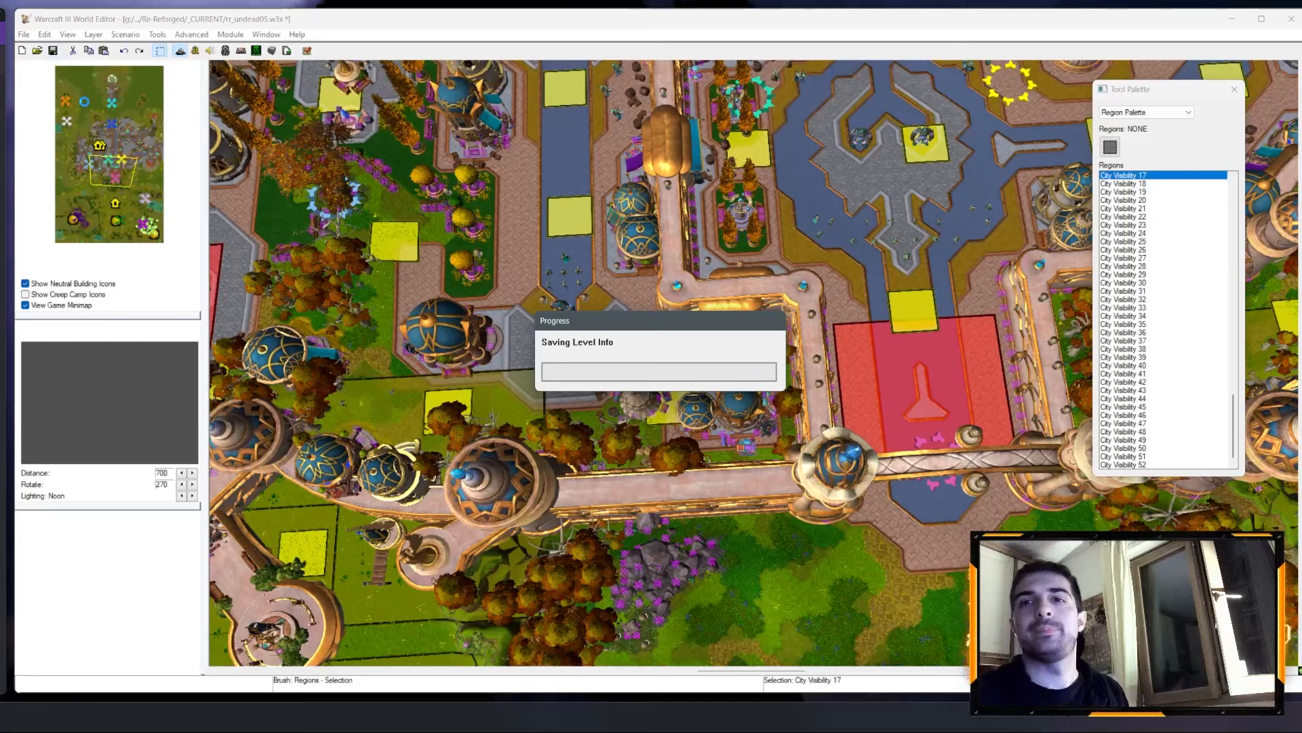
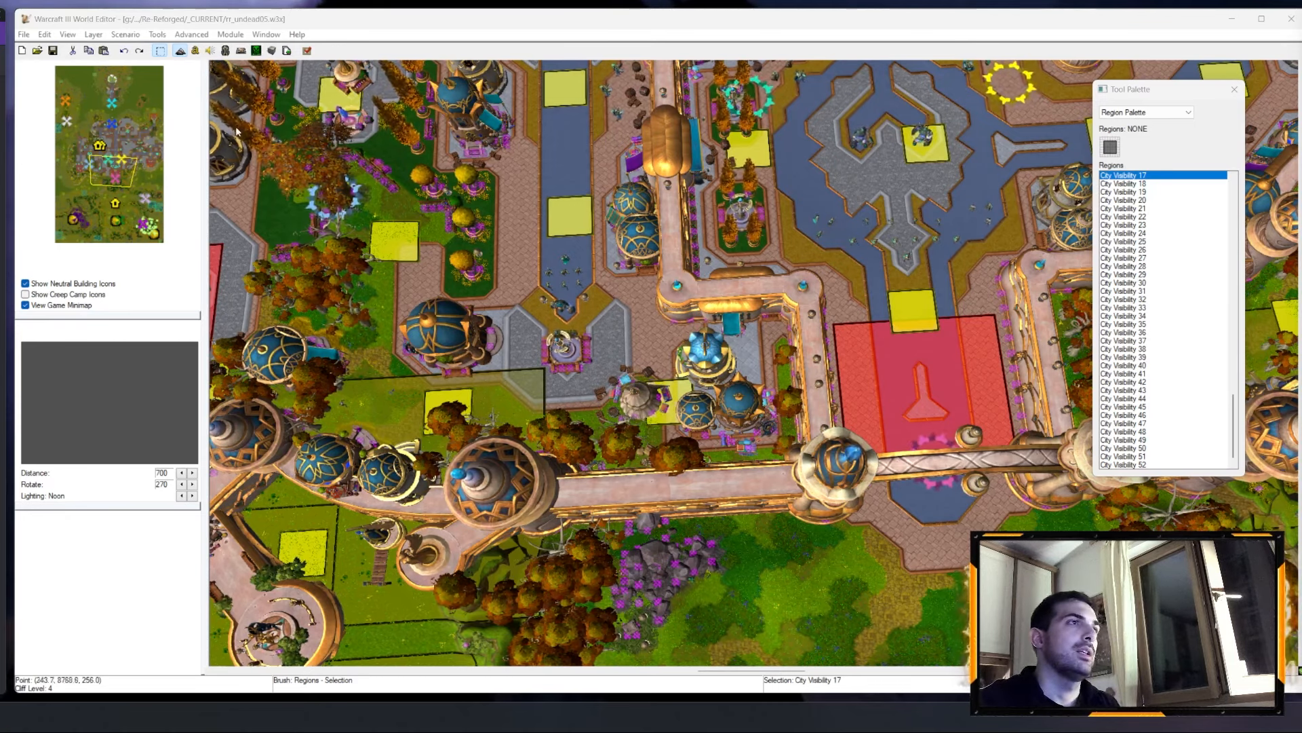
Step: Open the Trigger Editor and set Visibilities_CityRegions[0] to the City Visibility 01 region in the Init 06 Visibility trigger
key(F4)
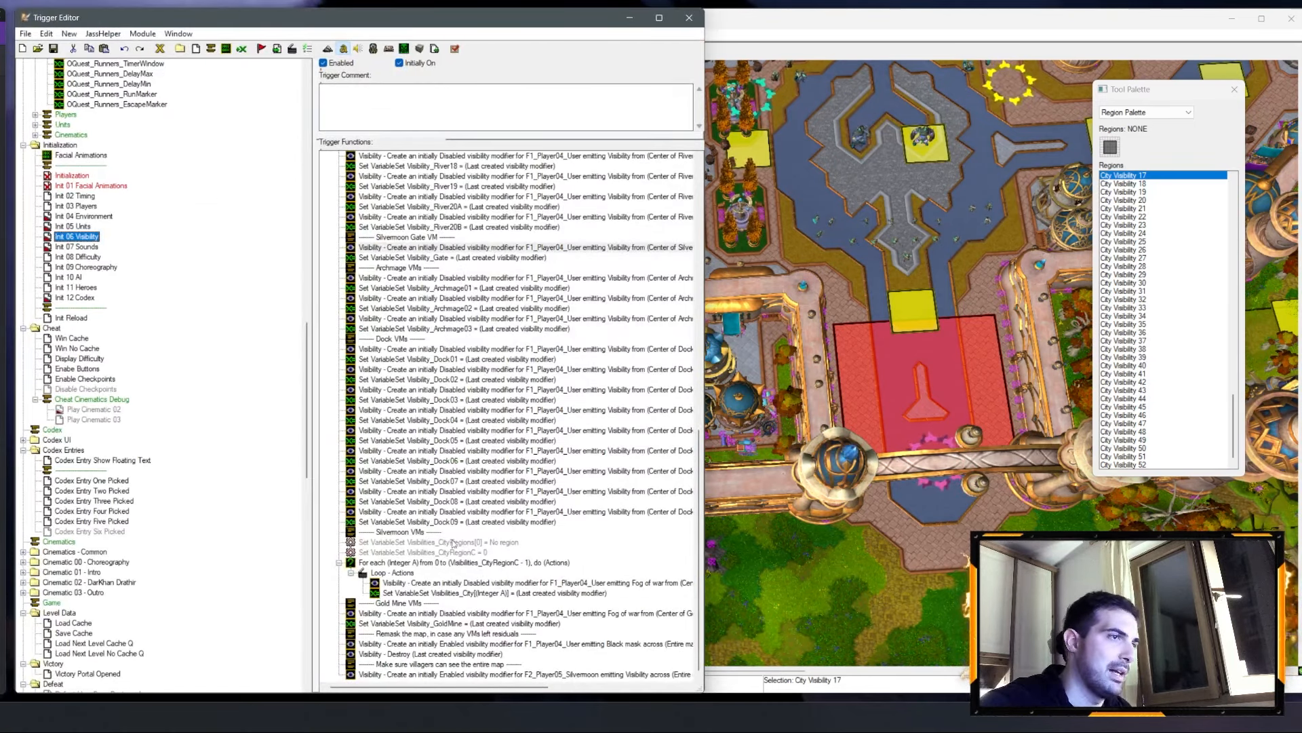
double_click(454, 543)
click(261, 332)
click(234, 305)
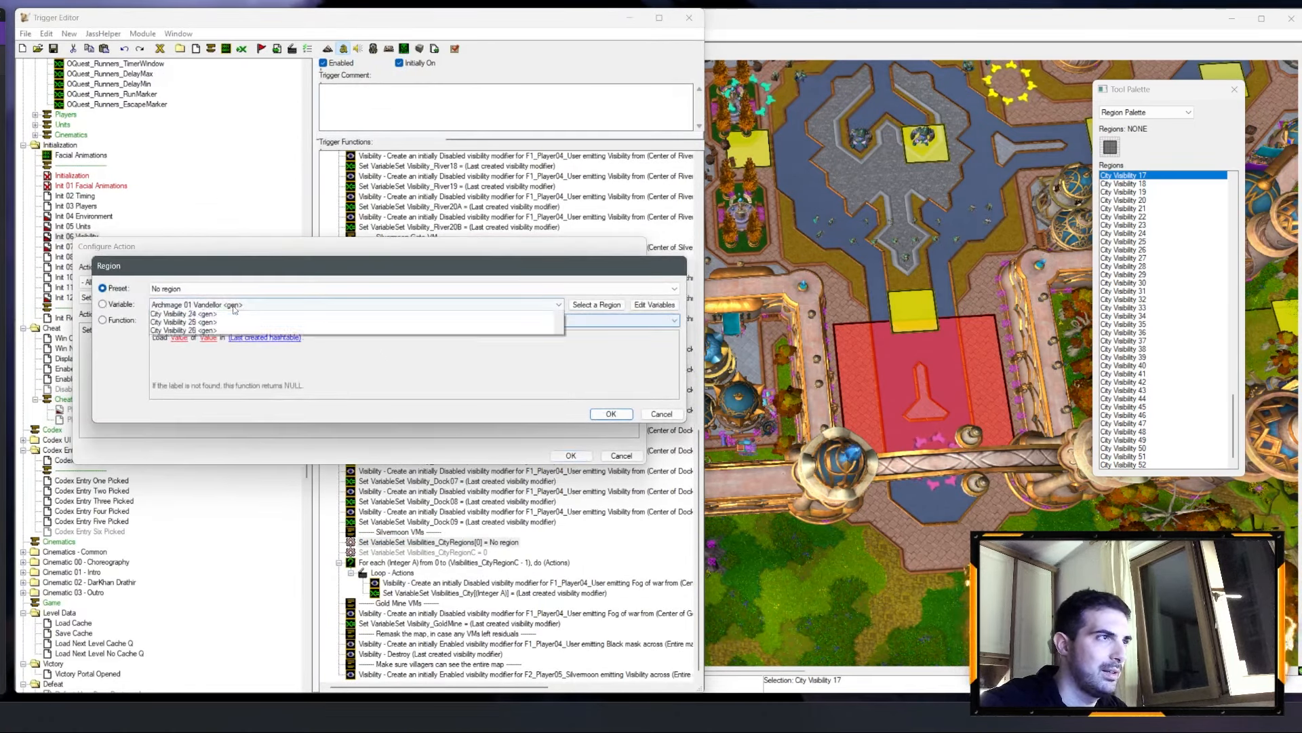
click(231, 323)
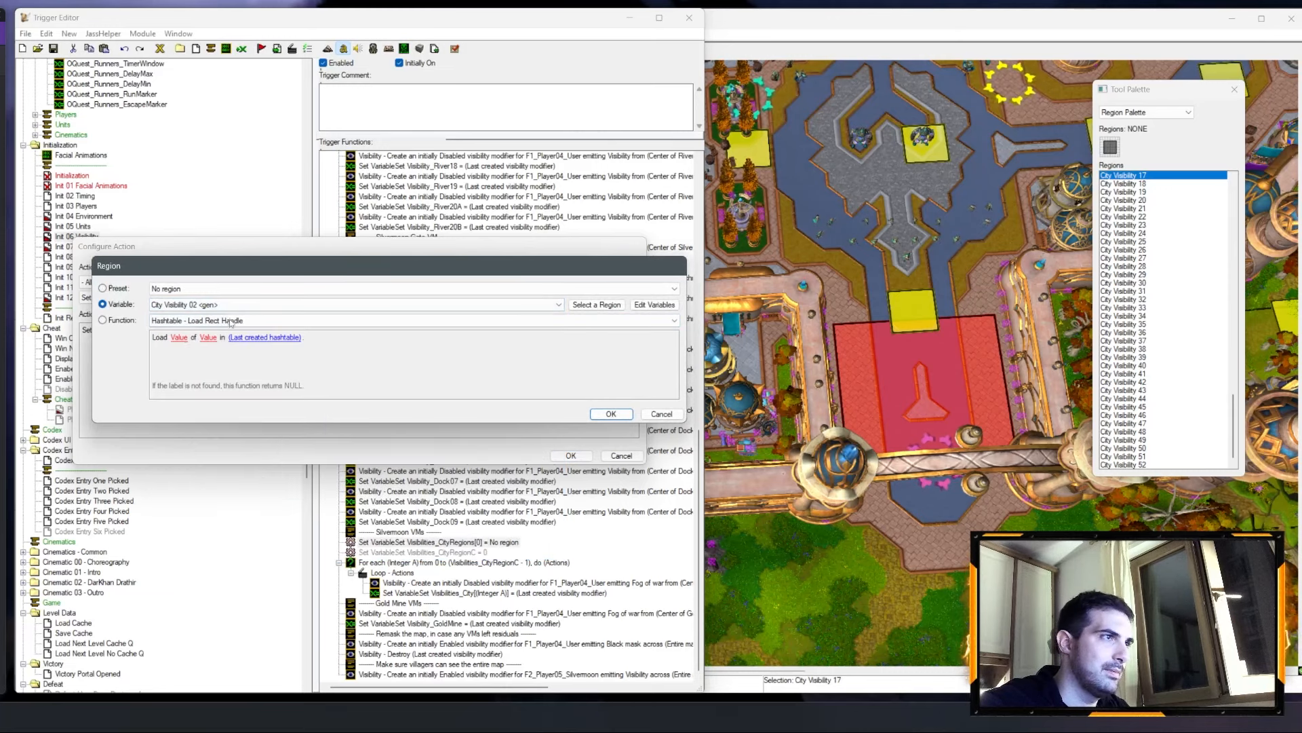
key(Up)
key(Return)
key(Return)
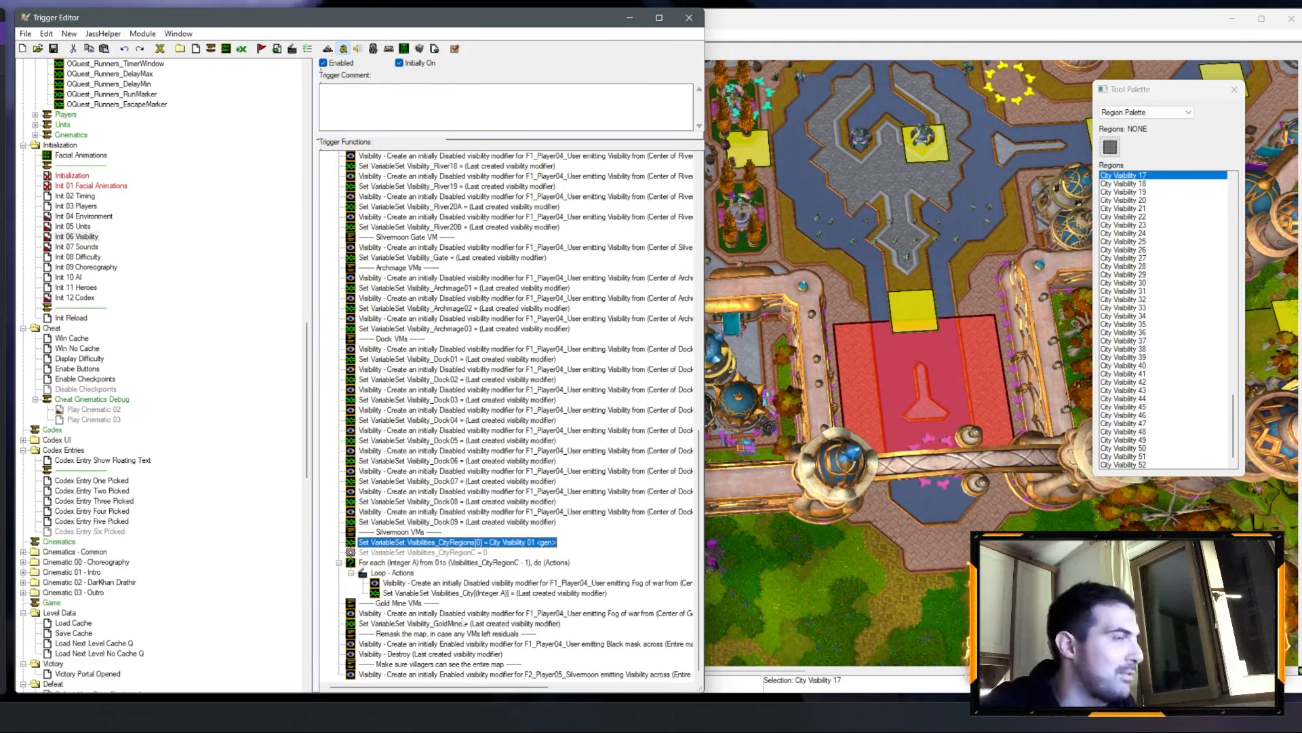
Step: Duplicate the Visibilities_CityRegions[0] assignment and set the copy to array index 1 with the City Visibility 02 region
click(483, 552)
click(486, 544)
key(ctrl+v)
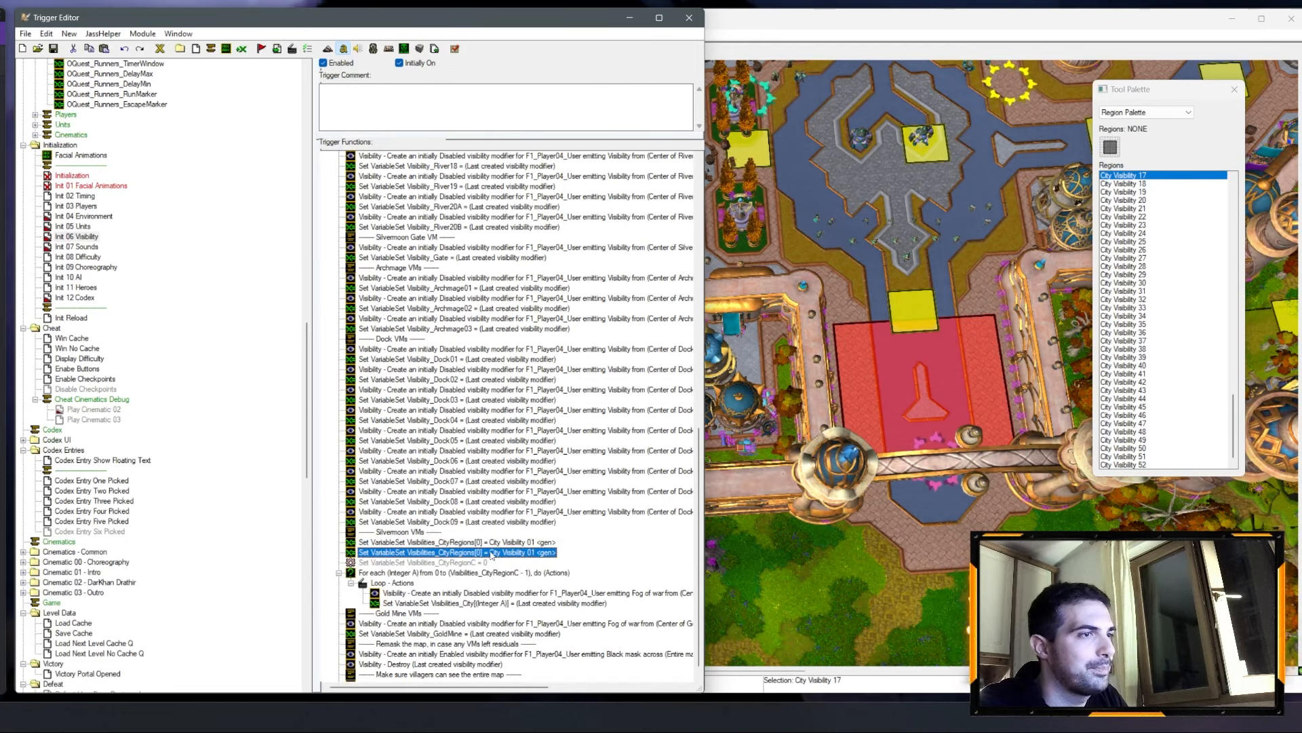
double_click(486, 550)
click(208, 330)
text(1)
key(Return)
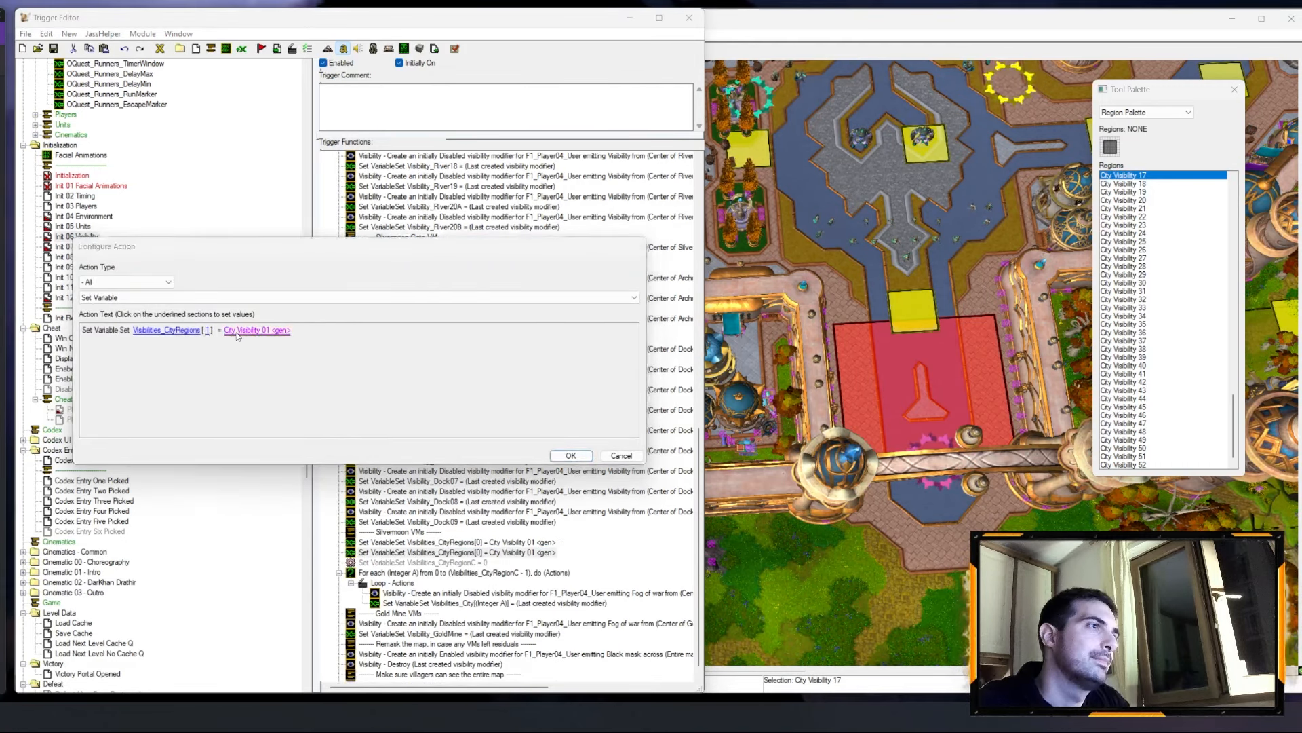
click(237, 331)
scroll(183, 304, down, 1)
key(Return)
key(Return)
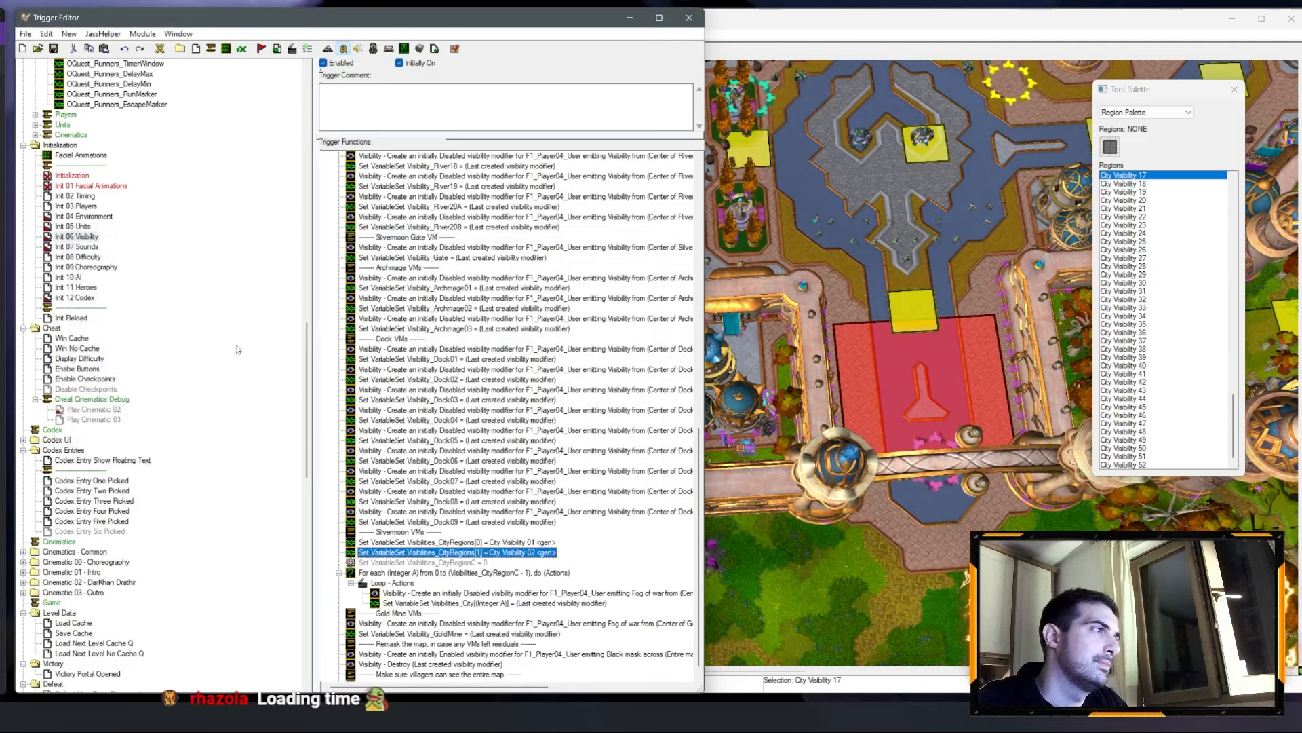
Step: Duplicate the Visibilities_CityRegions[1] assignment and set the copy to array index 2 with the City Visibility 03 region
key(ctrl+v)
double_click(519, 562)
click(209, 332)
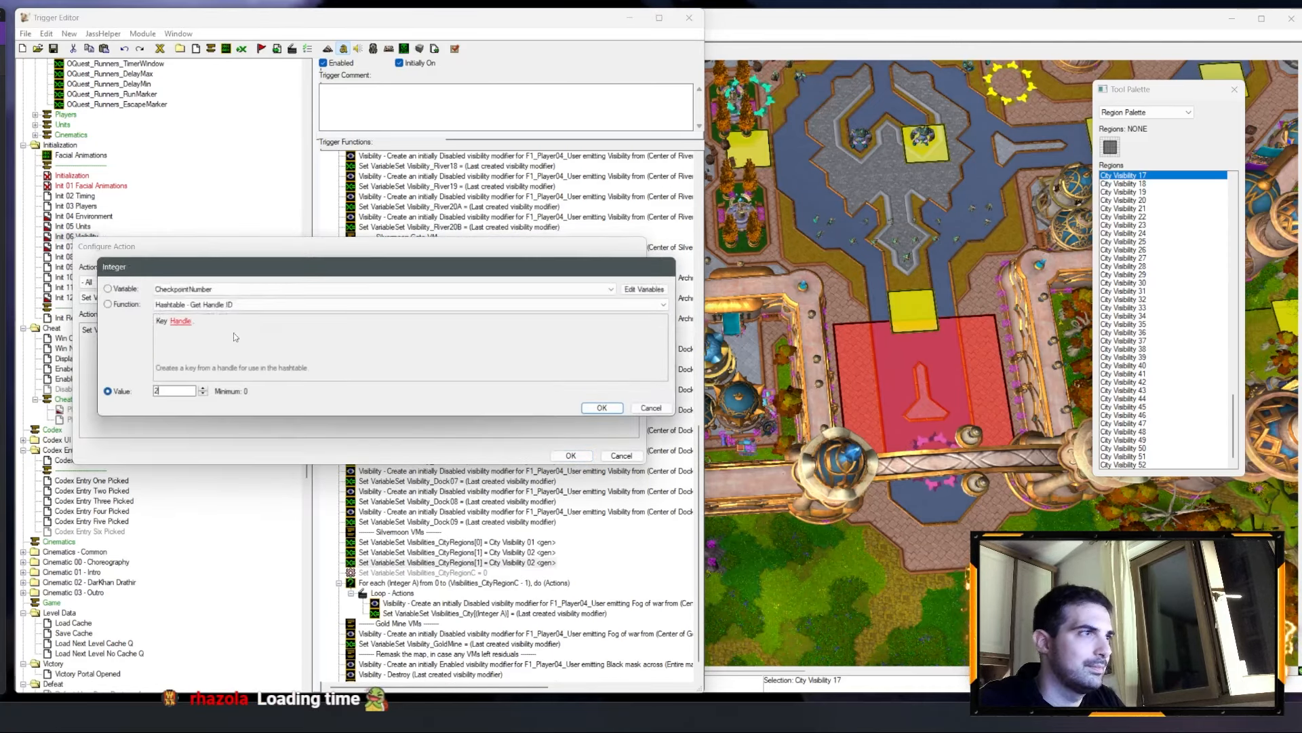
text(2)
key(Return)
click(237, 331)
scroll(166, 307, down, 1)
key(Return)
key(Return)
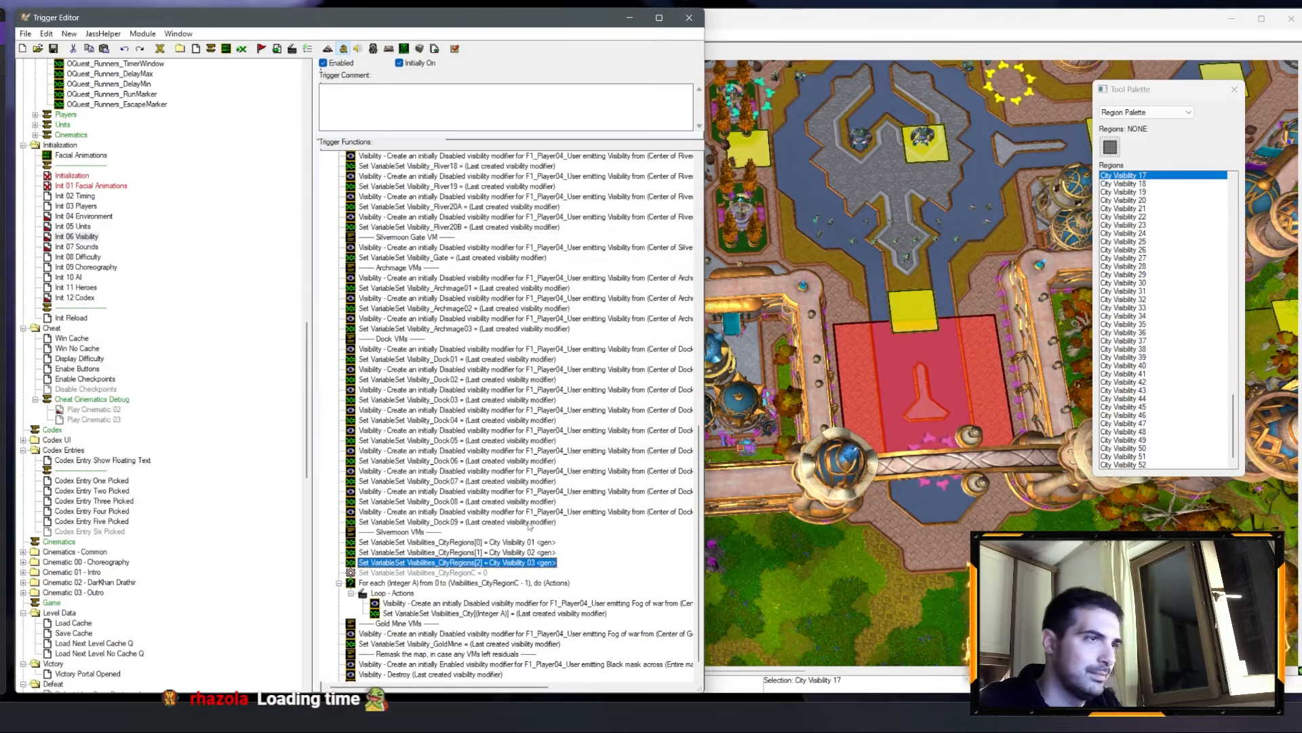
Step: Duplicate the Visibilities_CityRegions[2] assignment and set the copy to array index 3 with the City Visibility 04 region
key(ctrl+c)
key(ctrl+v)
double_click(516, 573)
click(209, 333)
text(3)
key(Return)
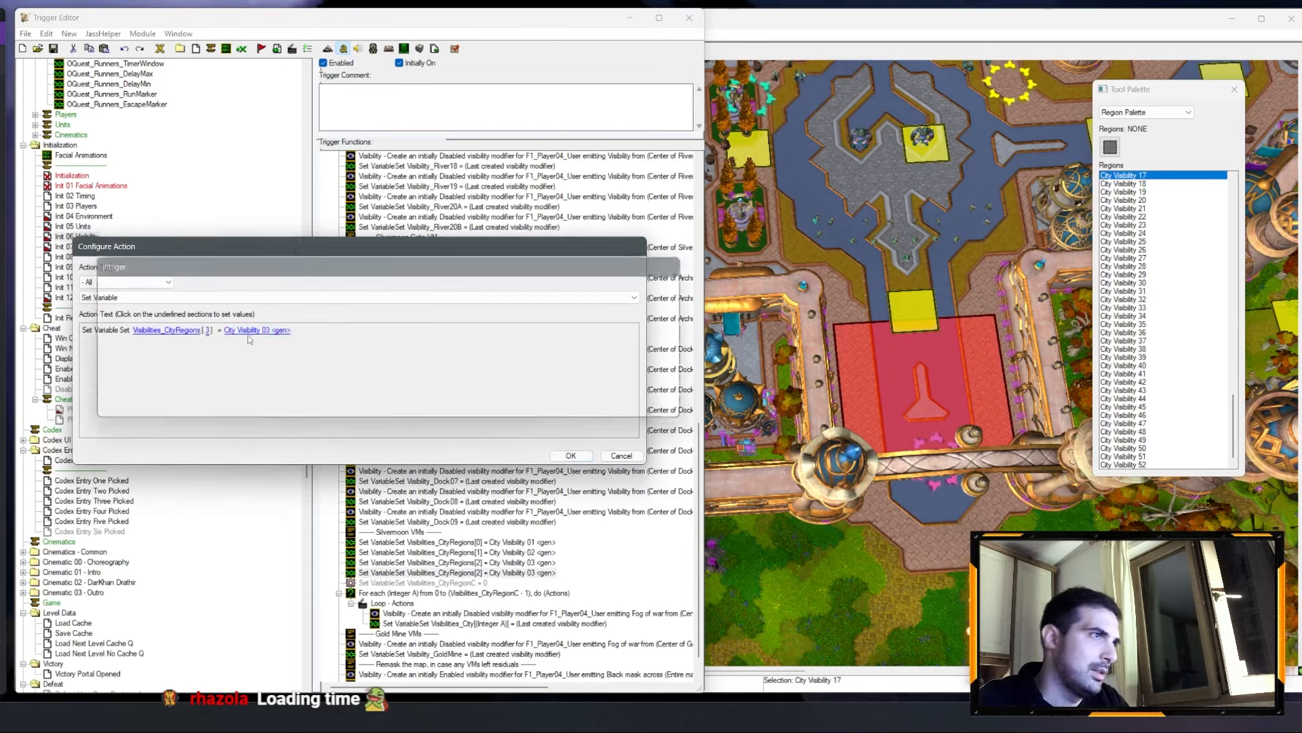
click(246, 333)
scroll(158, 306, down, 1)
key(Return)
key(Return)
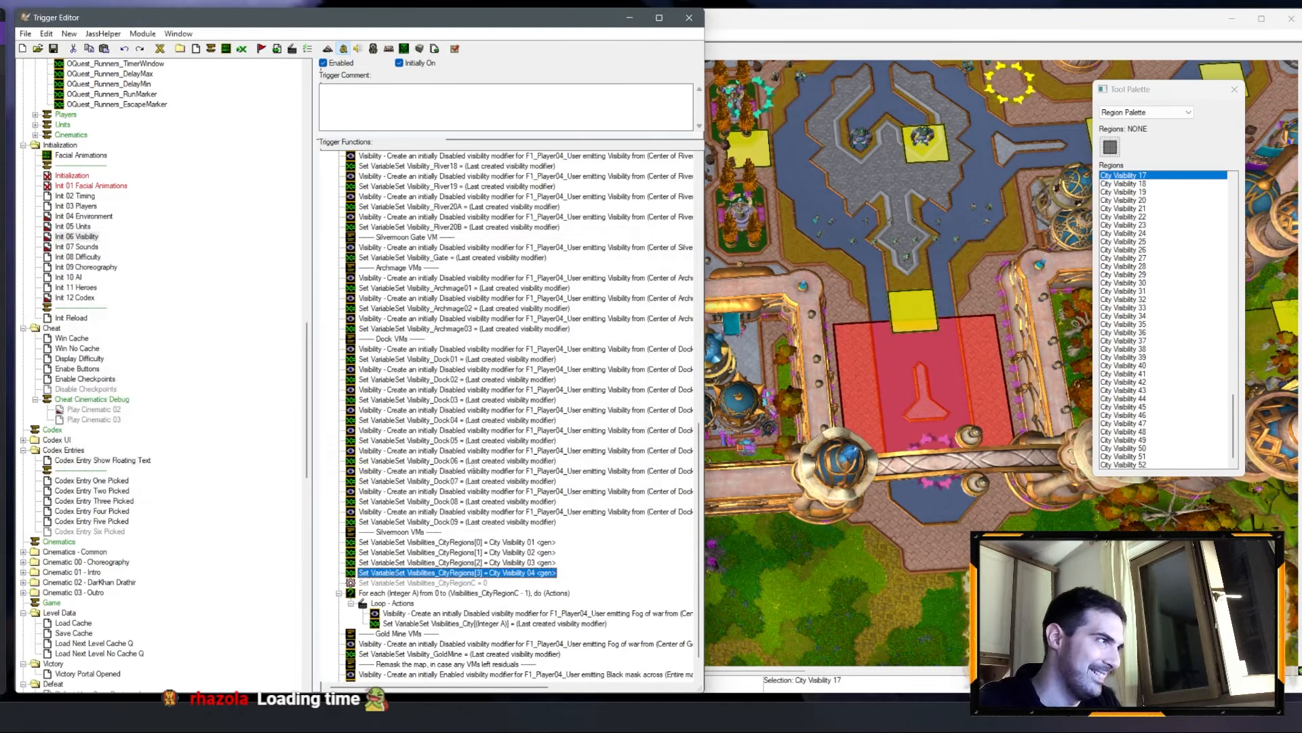
Step: Duplicate the Visibilities_CityRegions[3] assignment and set the copy to array index 4 with the City Visibility 05 region
key(ctrl+c)
key(ctrl+v)
double_click(475, 582)
click(209, 333)
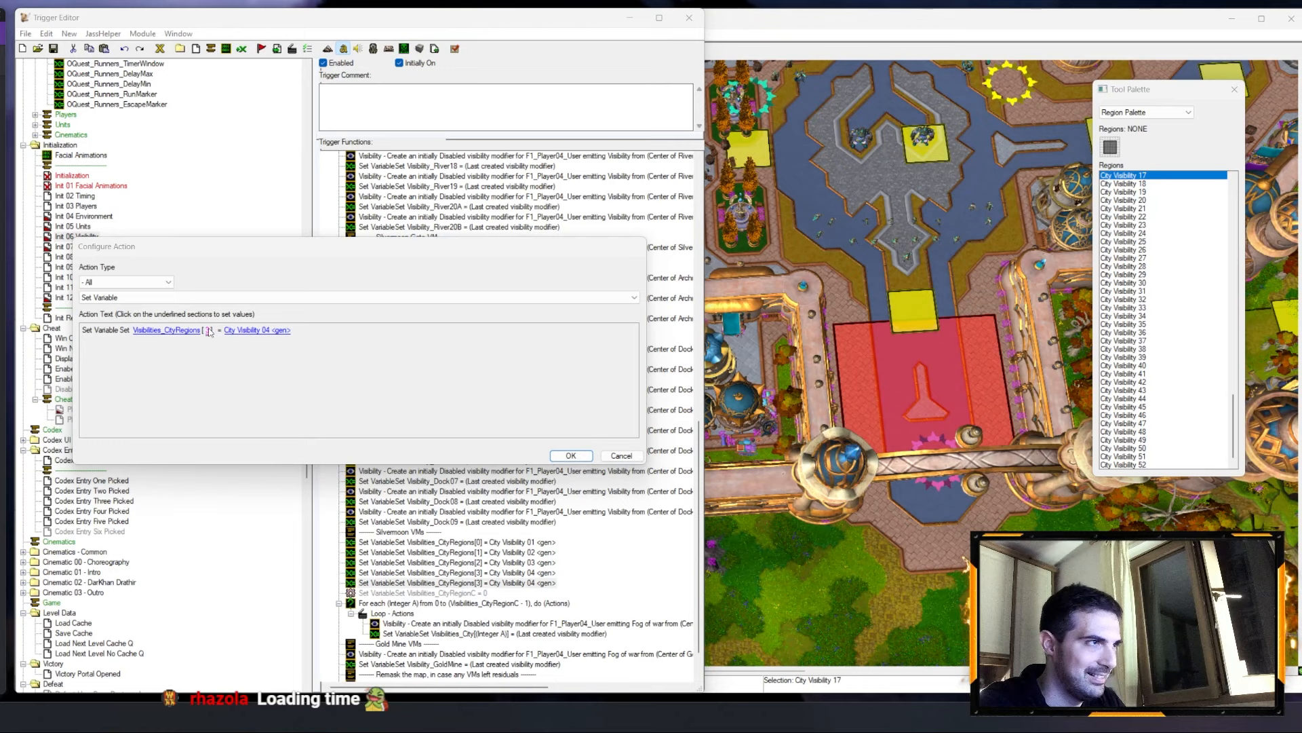
text(4)
key(Return)
click(250, 333)
scroll(189, 309, down, 1)
key(Return)
key(Return)
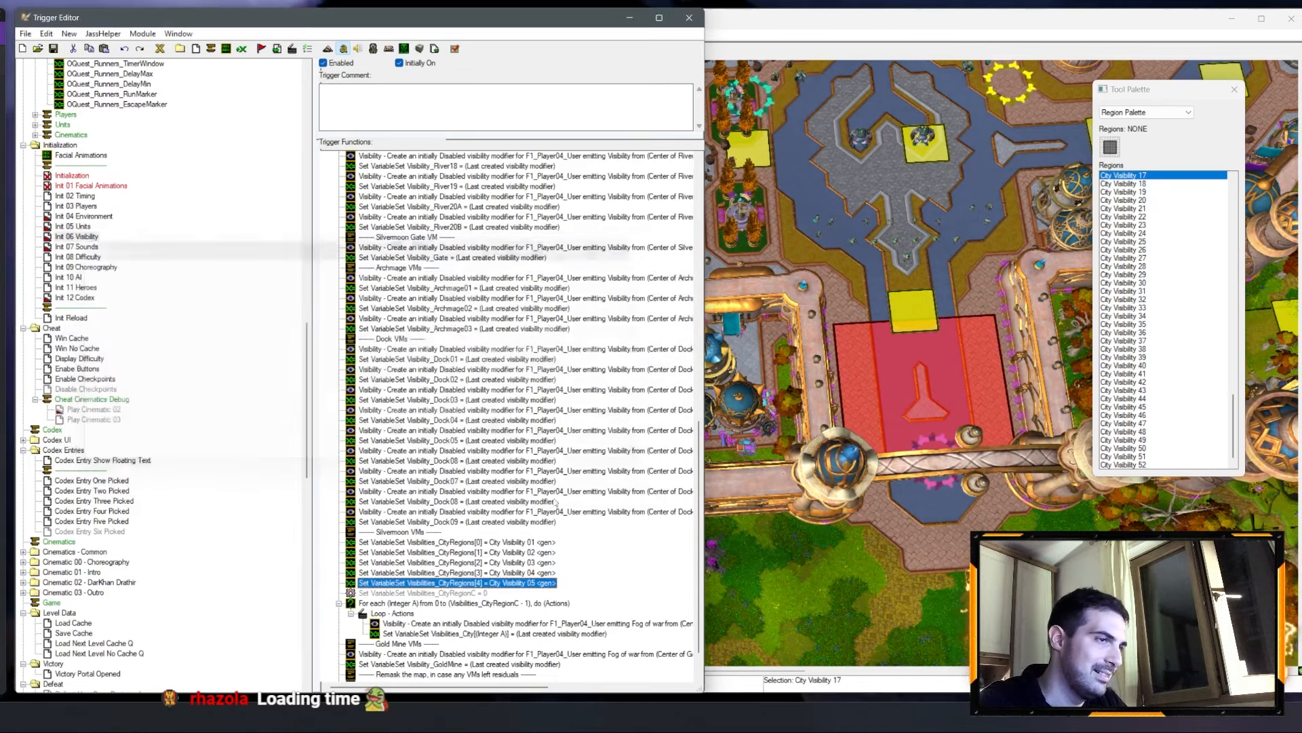
Step: Duplicate the Visibilities_CityRegions[4] assignment and set the copy to array index 5 with the City Visibility 06 region
key(ctrl+c)
key(ctrl+v)
key(Return)
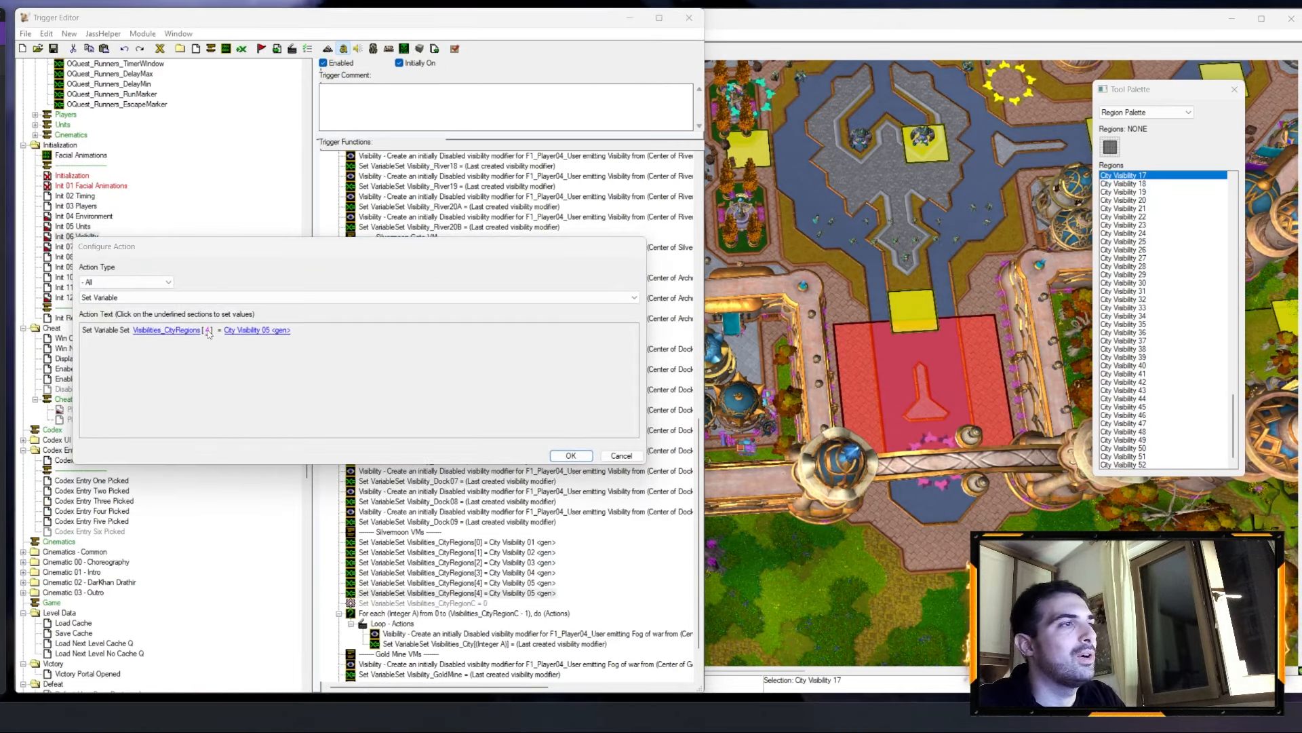
click(208, 329)
text(5)
key(Return)
click(257, 329)
scroll(201, 308, down, 1)
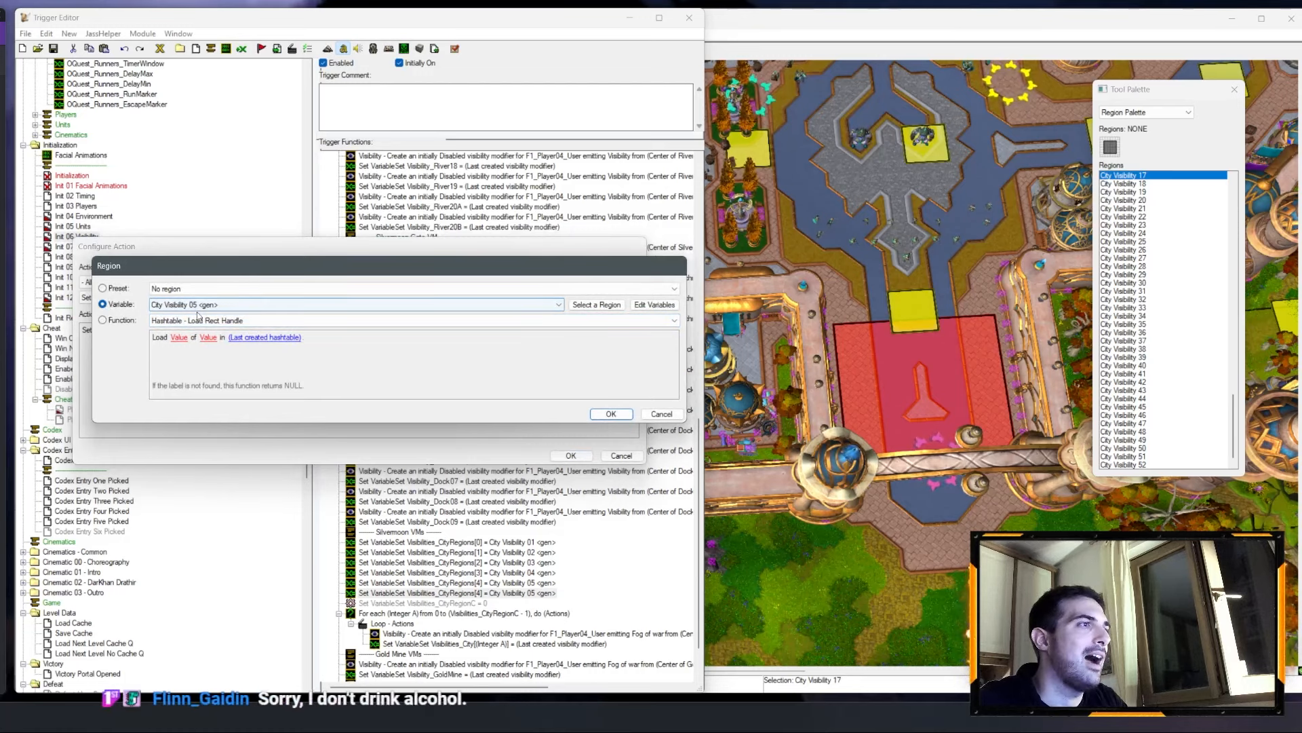
key(Return)
key(Return)
Step: Duplicate the Visibilities_CityRegions[5] assignment and set the copy to array index 6 with the City Visibility 07 region
key(ctrl+c)
key(ctrl+v)
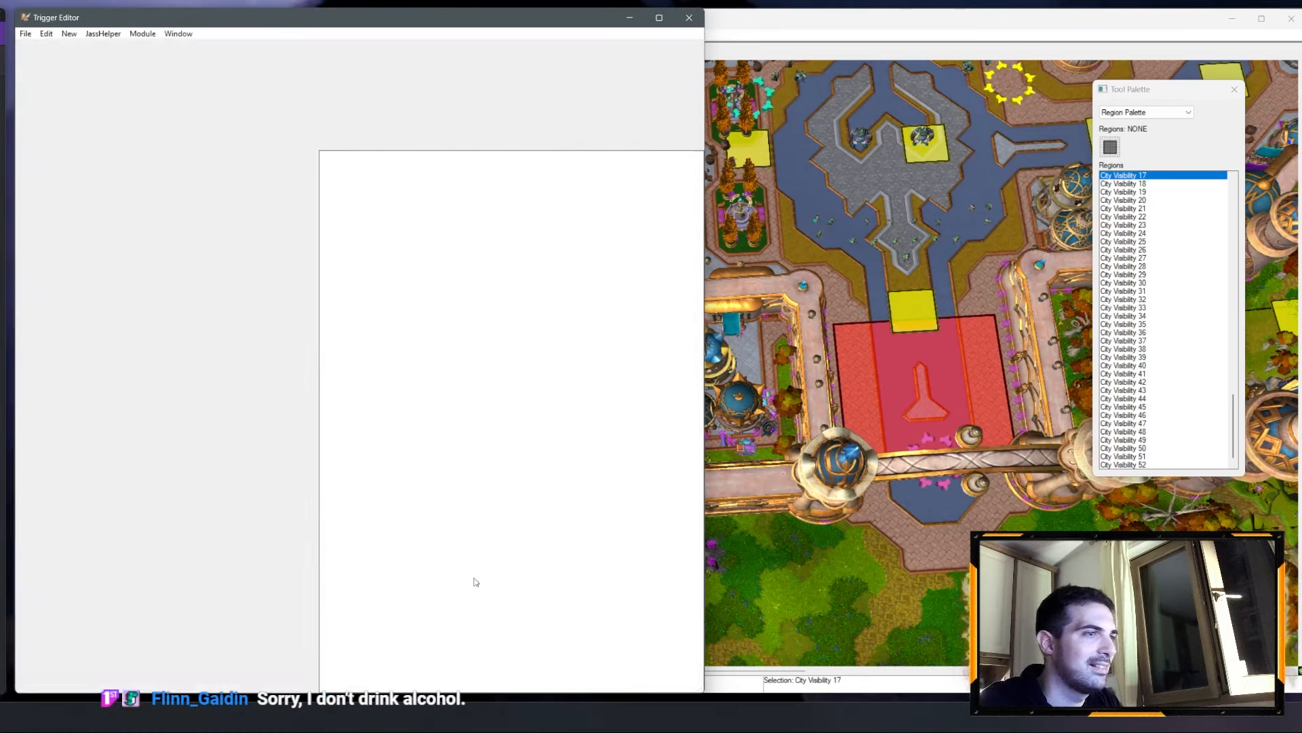
key(Return)
click(208, 331)
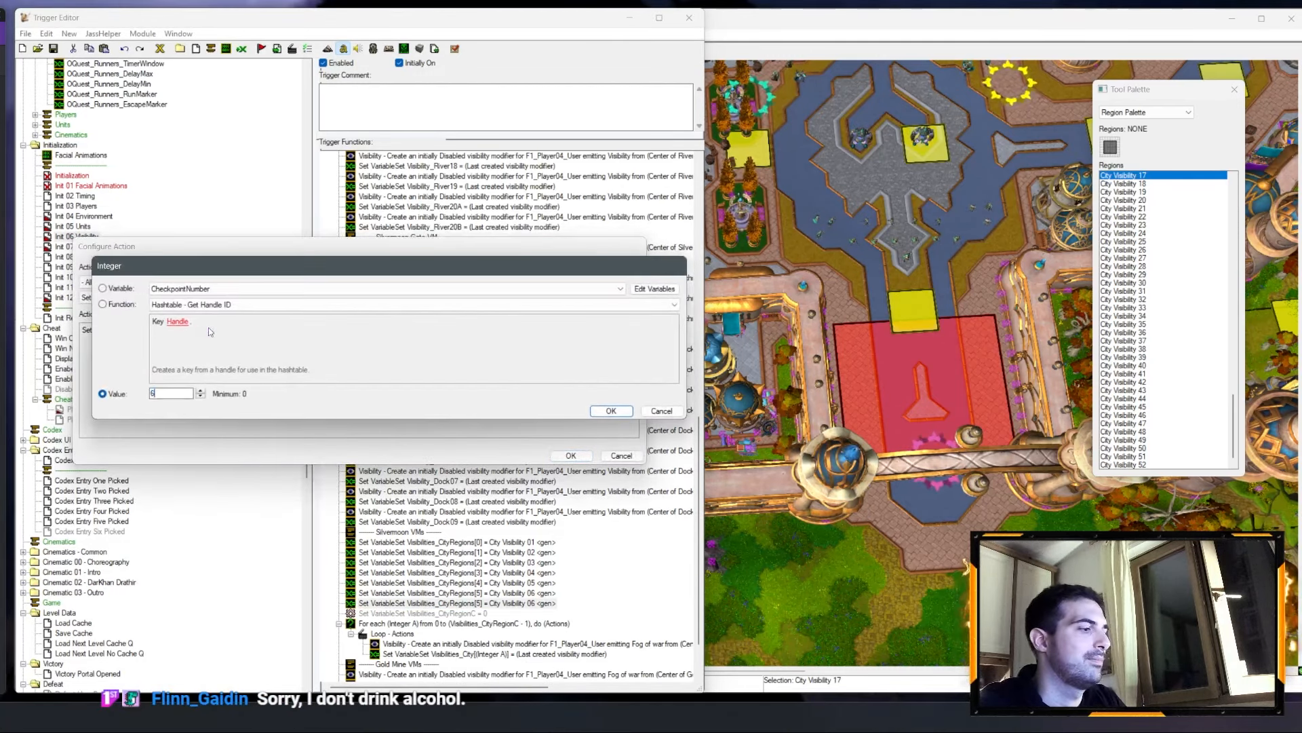
text(6)
key(Return)
click(272, 331)
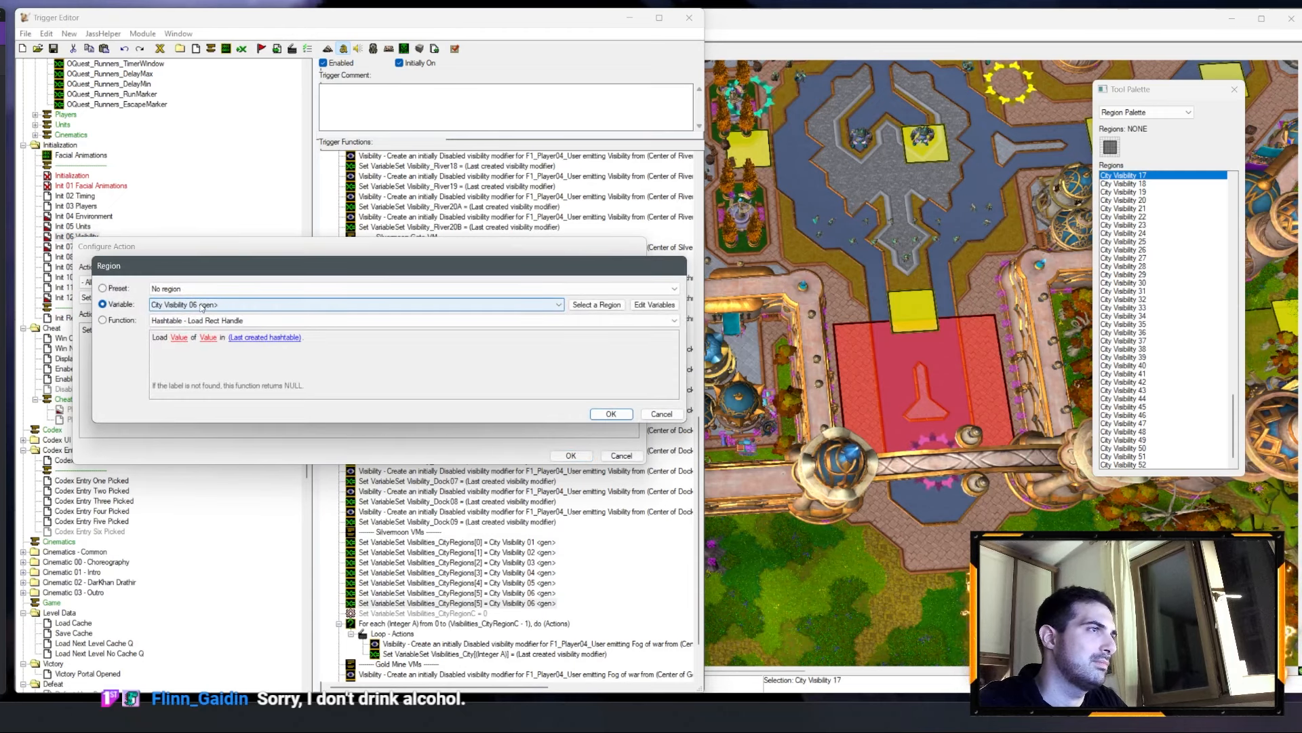
key(Return)
key(Return)
Step: Duplicate the Visibilities_CityRegions[6] assignment and set the copy to array index 7 with the City Visibility 08 region
key(ctrl+c)
key(ctrl+v)
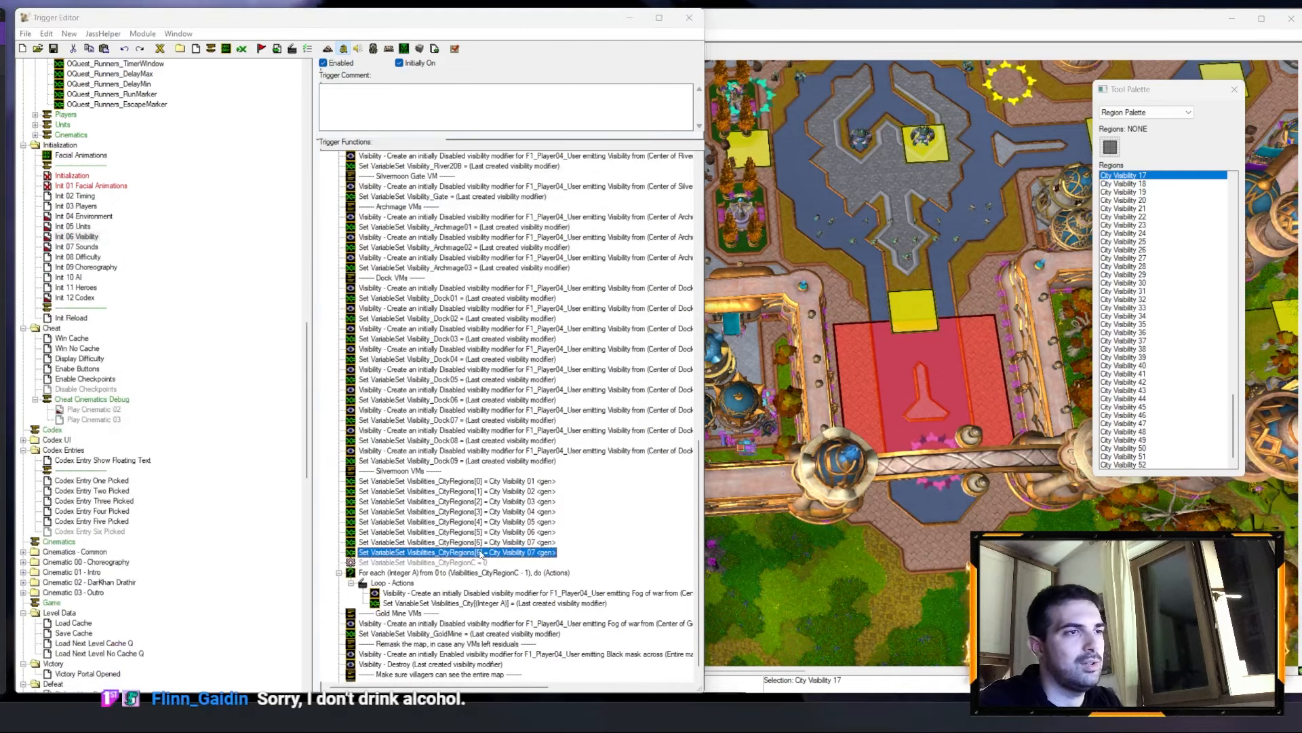
key(Return)
click(186, 330)
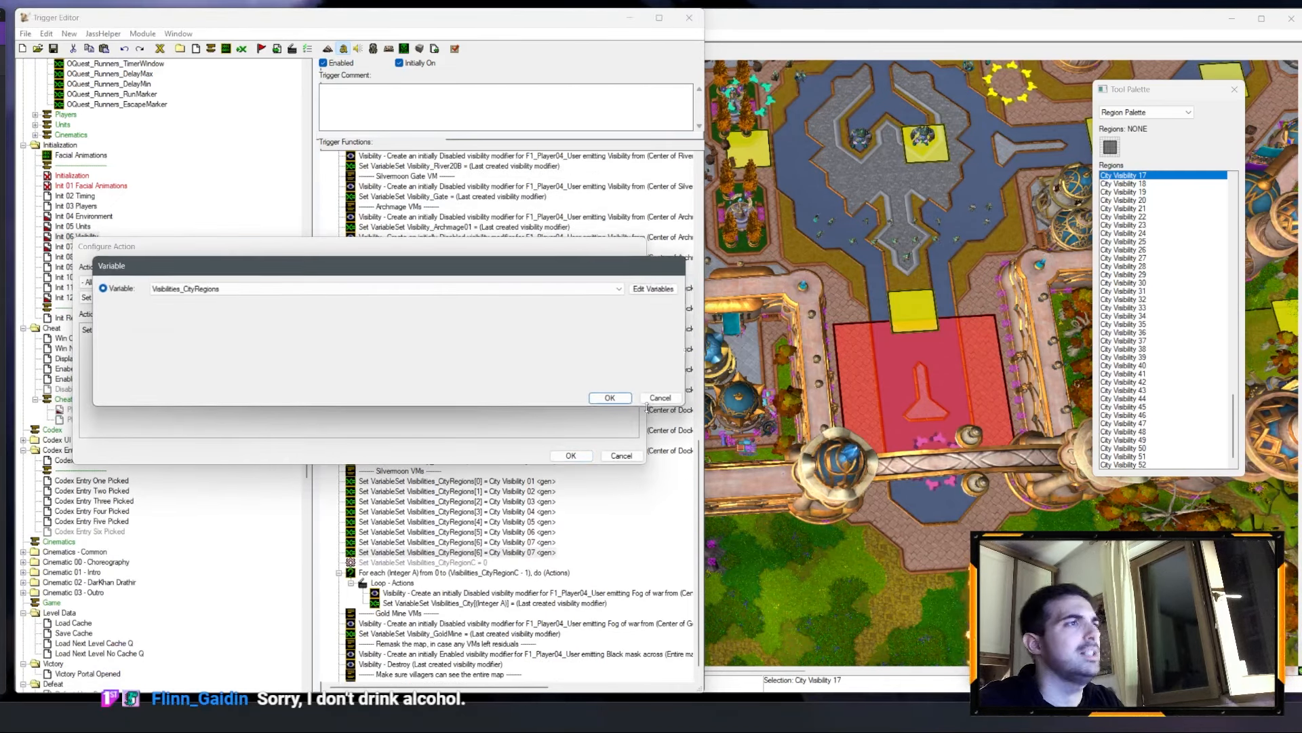
click(661, 398)
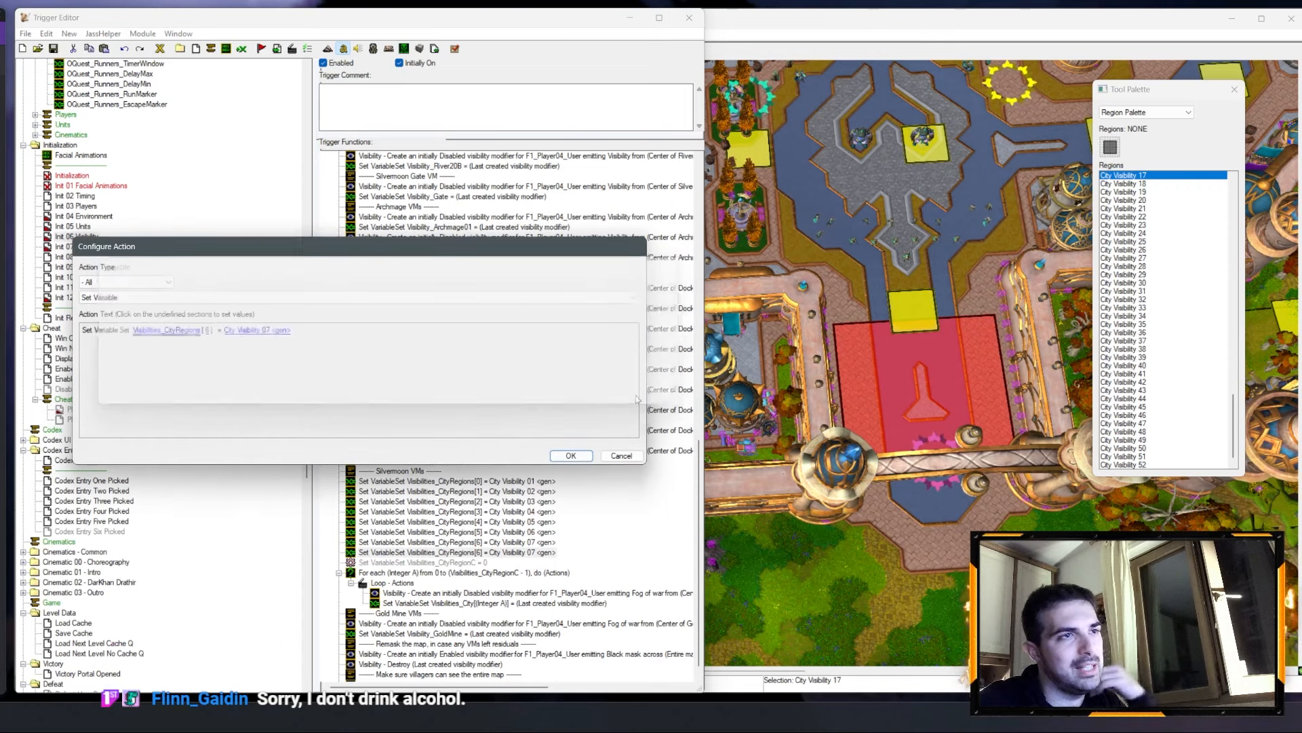
click(208, 330)
text(7)
key(Return)
click(235, 331)
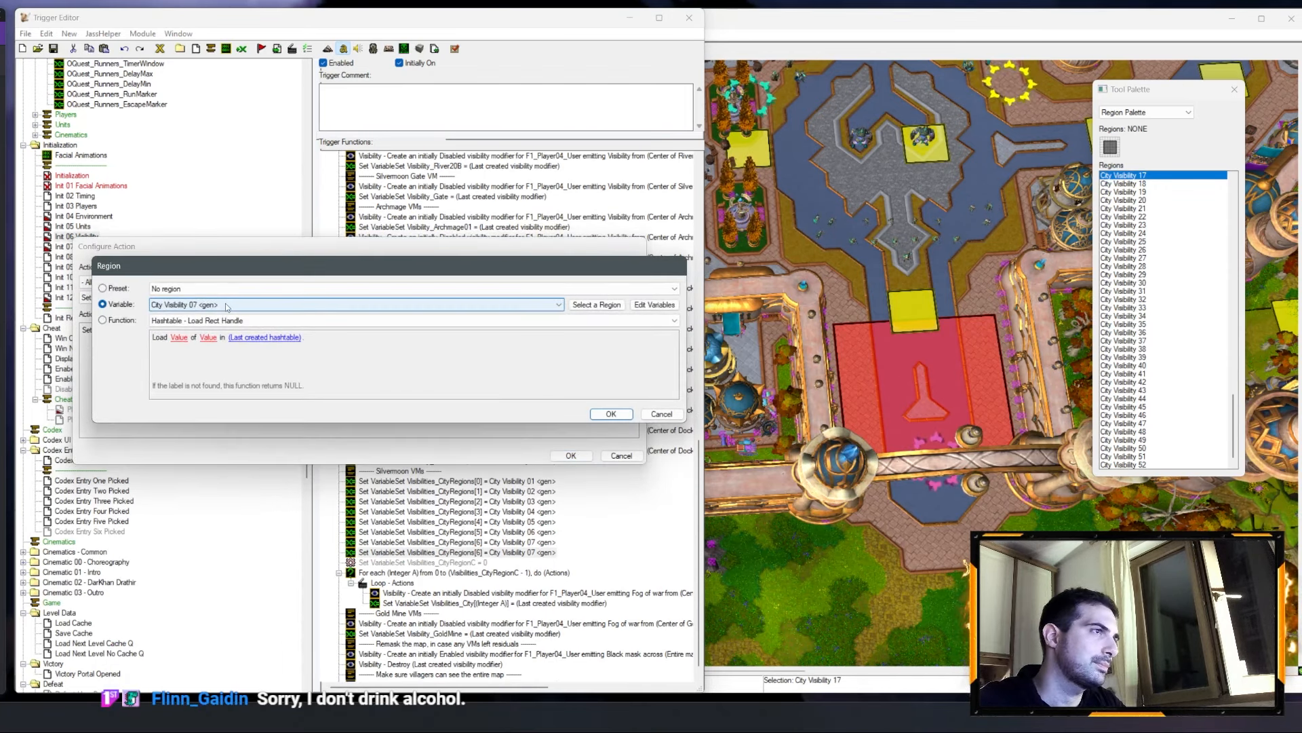
key(Down)
key(Return)
key(Return)
Step: Duplicate the Visibilities_CityRegions[7] assignment and set the copy to array index 8 with the City Visibility 09 region
key(ctrl+c)
key(ctrl+v)
double_click(510, 564)
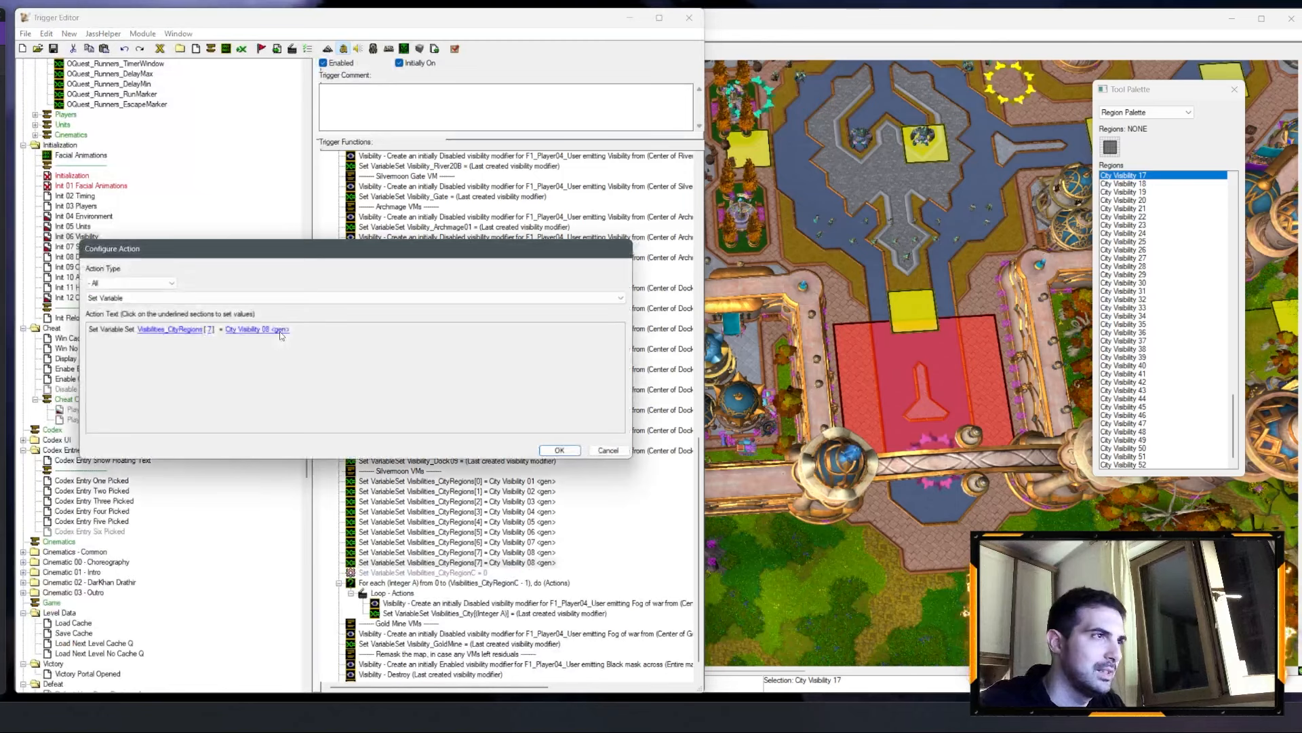
text(8)
key(Return)
click(233, 331)
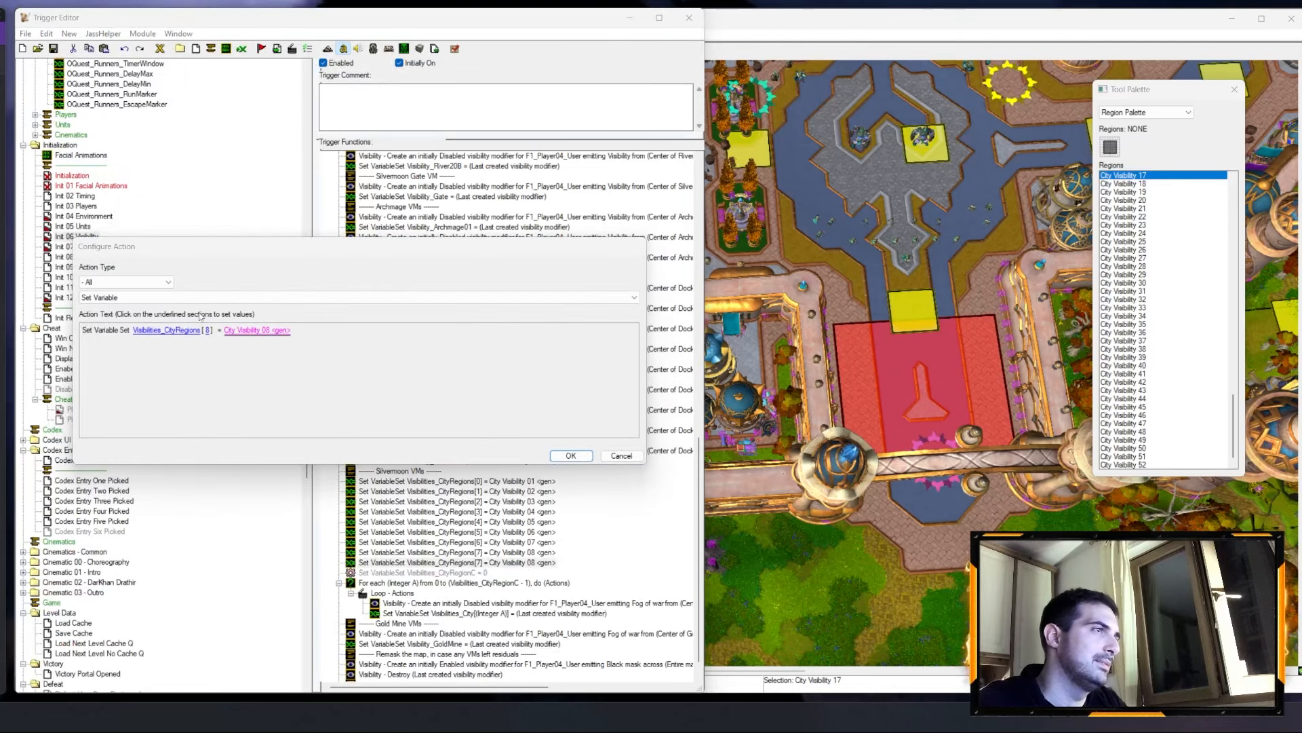
key(Return)
key(Return)
Step: Duplicate the Visibilities_CityRegions[8] assignment and set the copy to array index 9 with the City Visibility 10 region
key(ctrl+c)
key(ctrl+v)
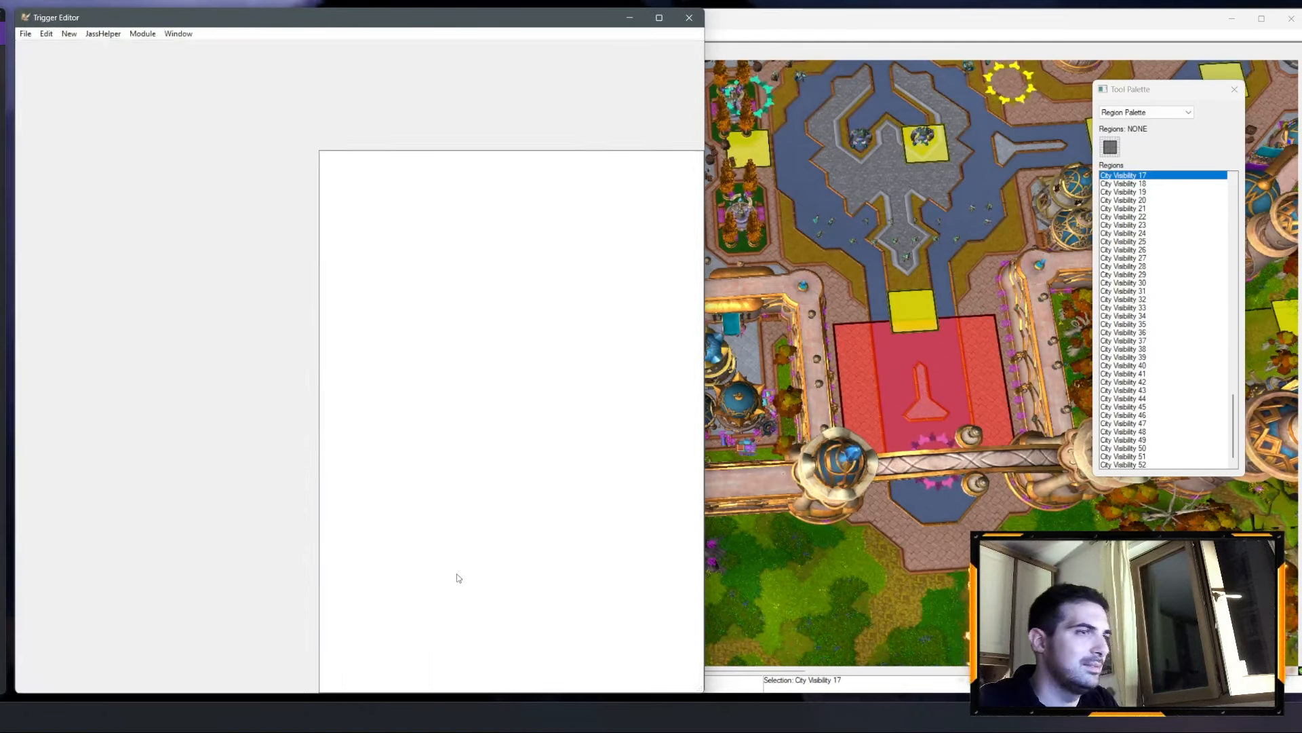
double_click(510, 572)
click(208, 331)
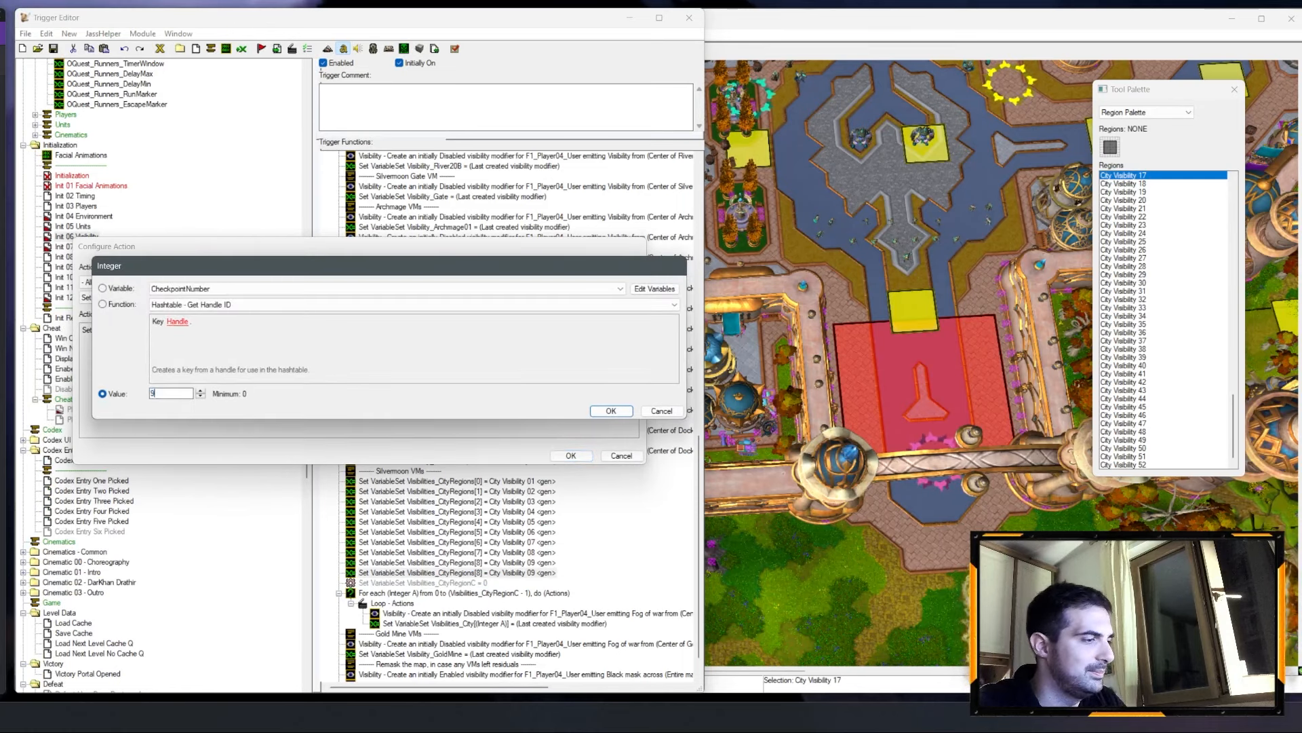
text(9)
key(Return)
click(244, 330)
key(Down)
key(Return)
key(Return)
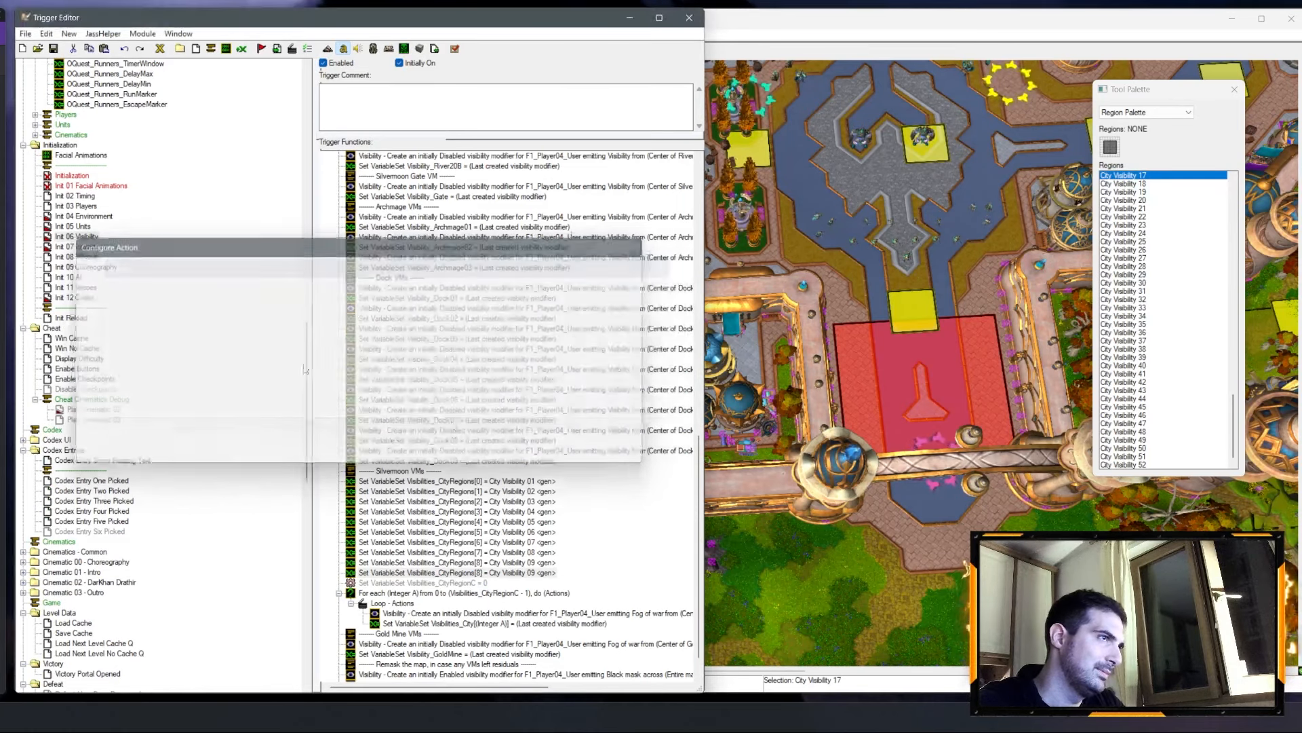
Step: Duplicate the Visibilities_CityRegions[9] assignment and set the copy to array index 10 with the City Visibility 11 region
key(ctrl+c)
key(ctrl+v)
key(Return)
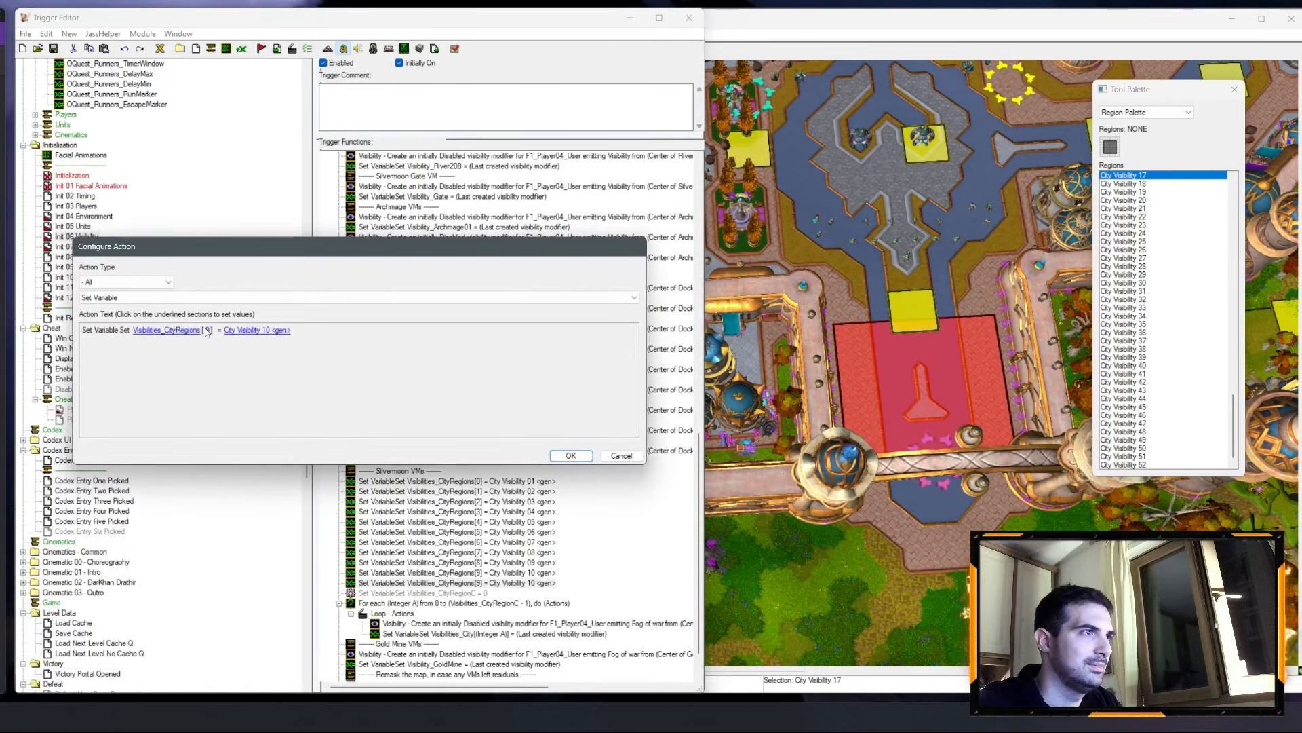
click(208, 330)
text(10)
key(Return)
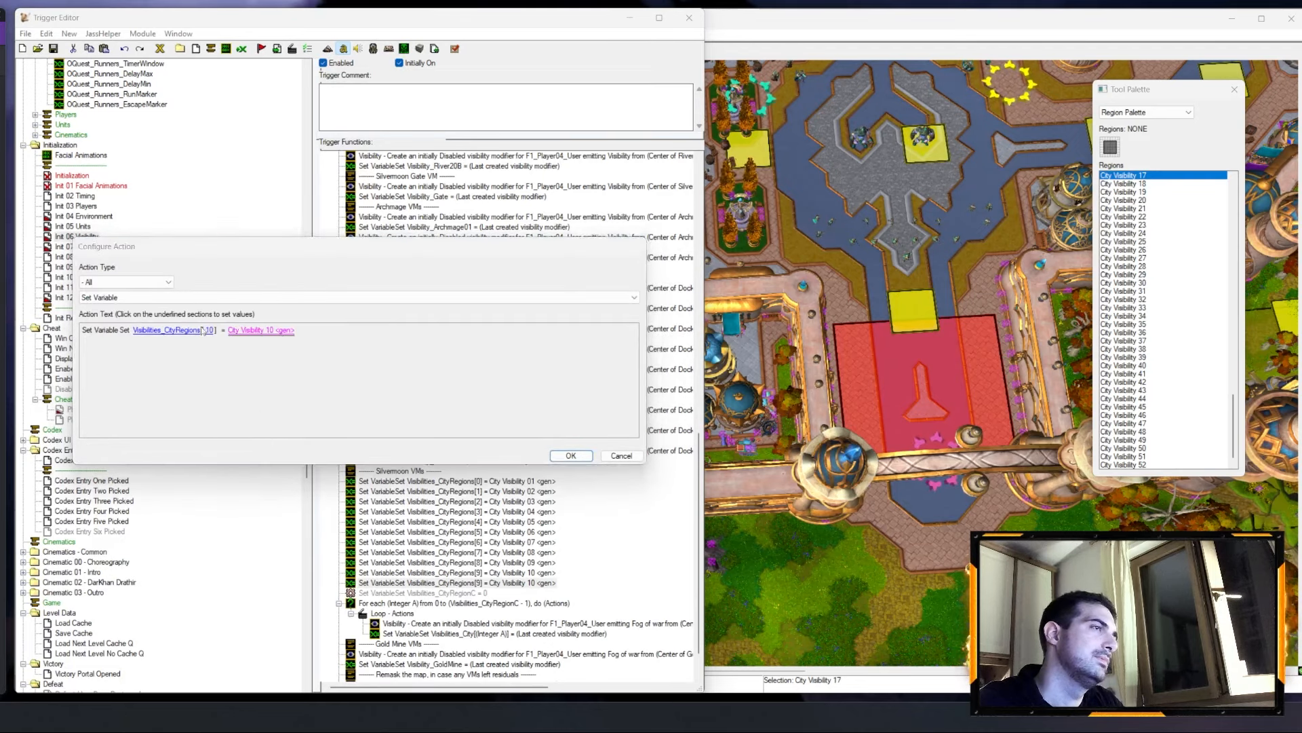
click(238, 330)
key(Down)
key(Return)
key(Return)
Step: Duplicate the Visibilities_CityRegions[10] assignment and set the copy to array index 11 with the City Visibility 12 region
key(ctrl+c)
key(ctrl+v)
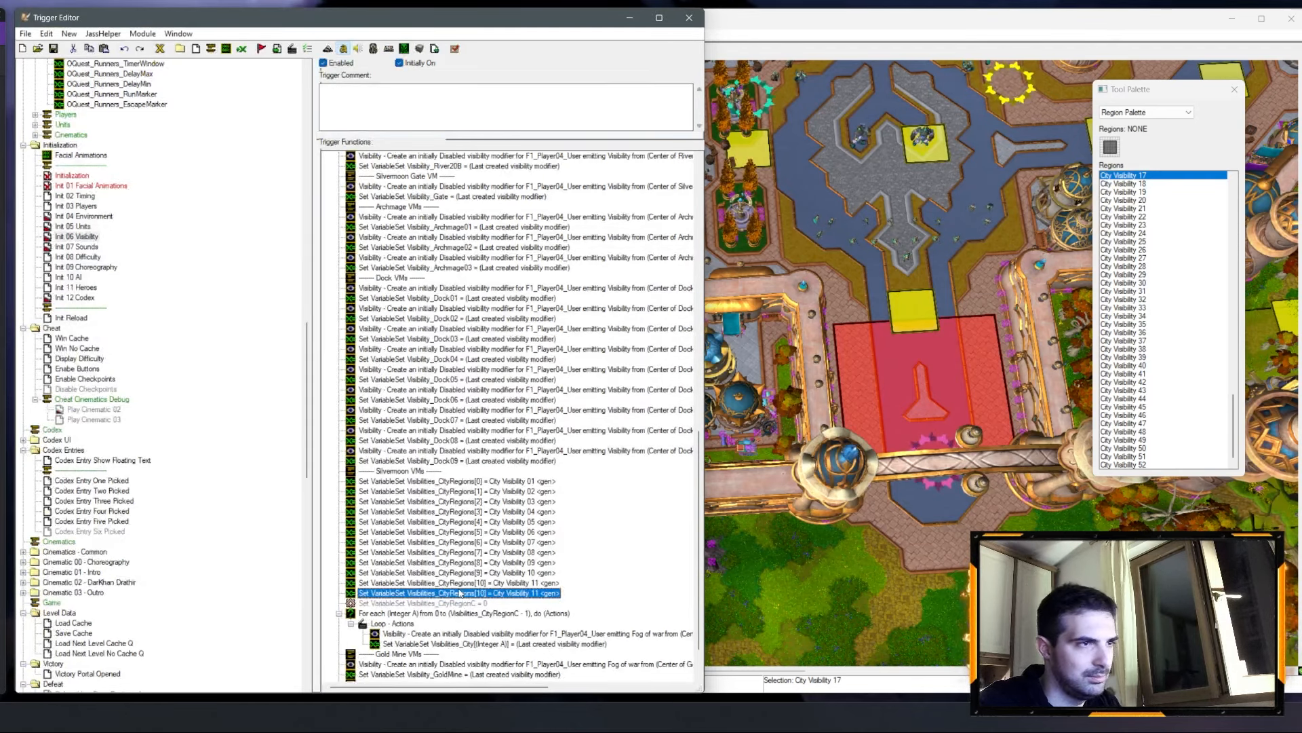
key(Return)
text(11)
key(Return)
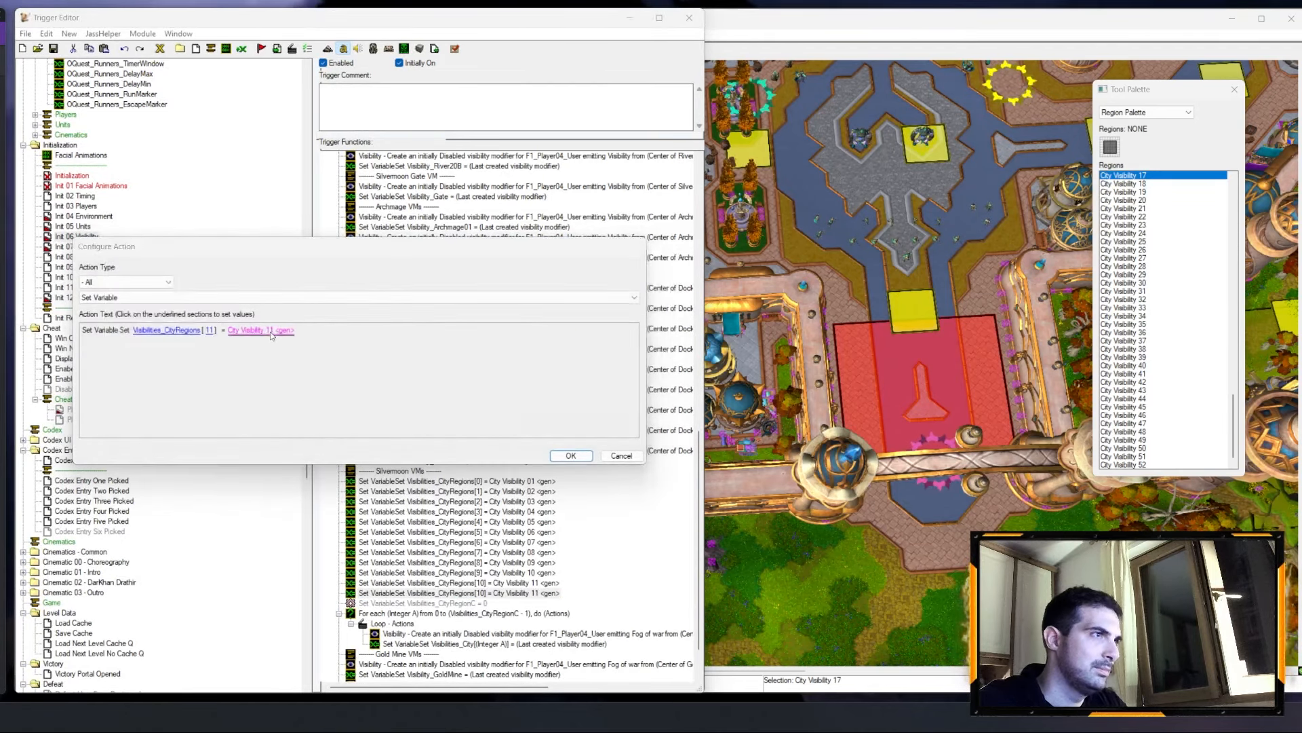
key(Return)
key(Return)
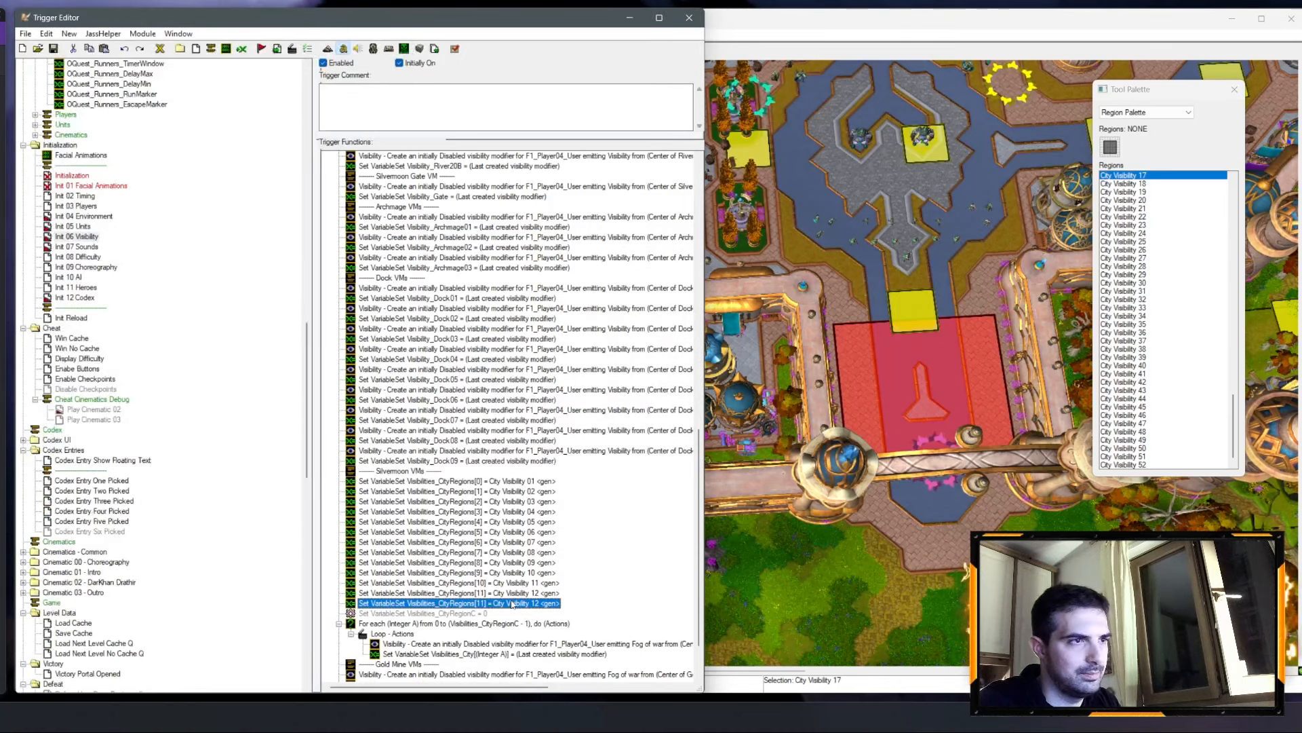
Step: Set the copied Visibilities_CityRegions[11] assignment to array index 12 with the City Visibility 13 region
click(210, 331)
text(12)
key(Return)
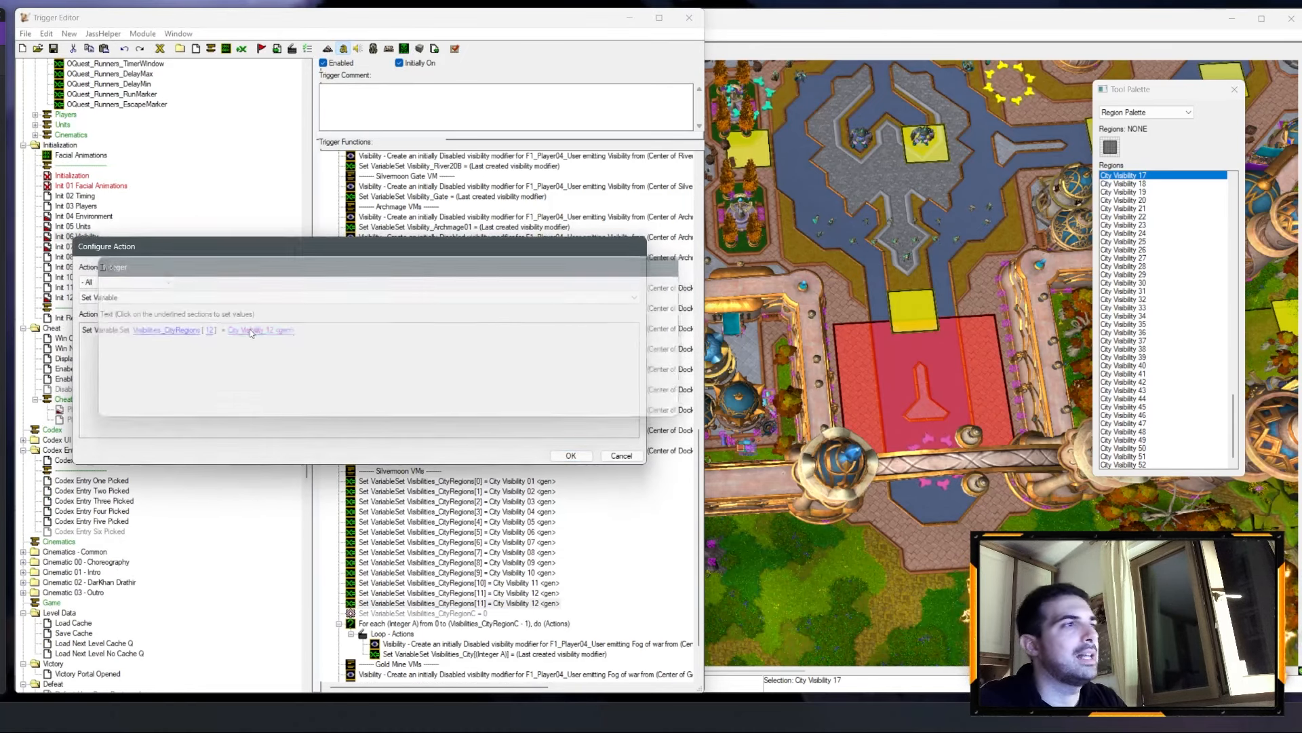
click(252, 331)
scroll(179, 304, down, 1)
key(Return)
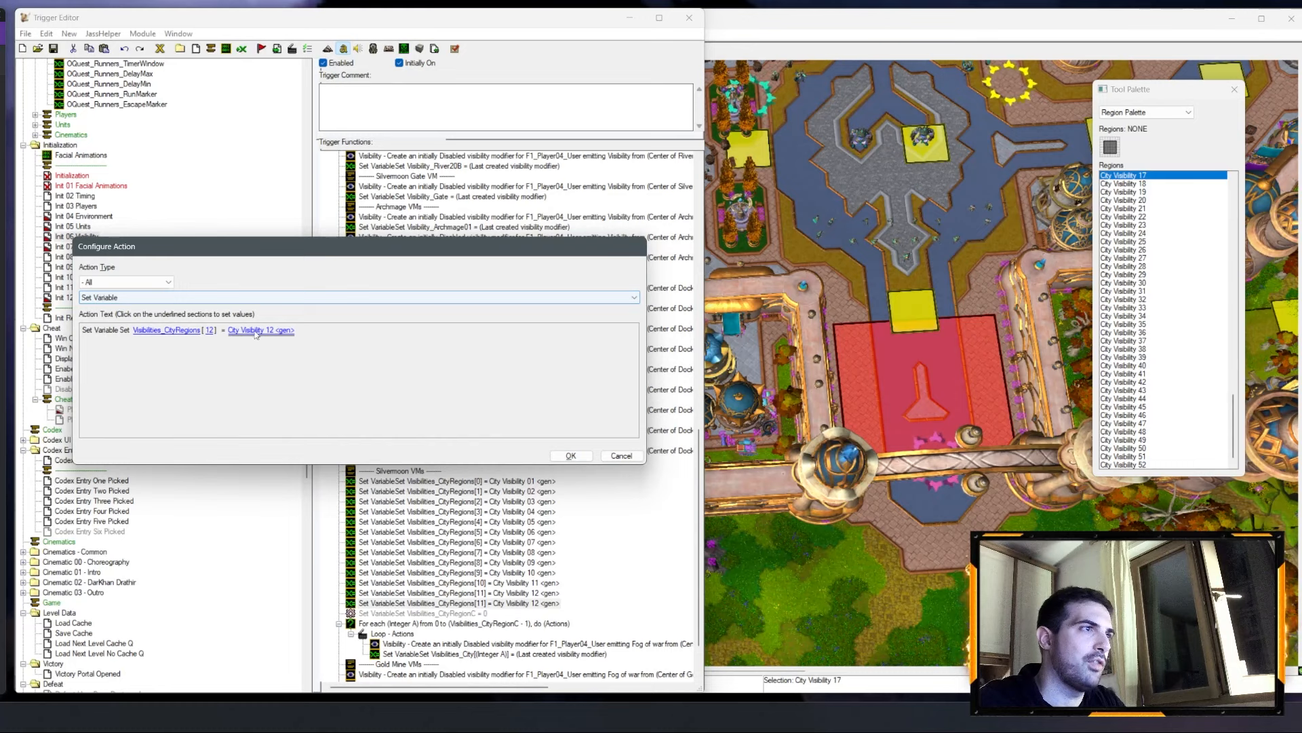
click(252, 333)
scroll(206, 304, down, 1)
key(Return)
key(Return)
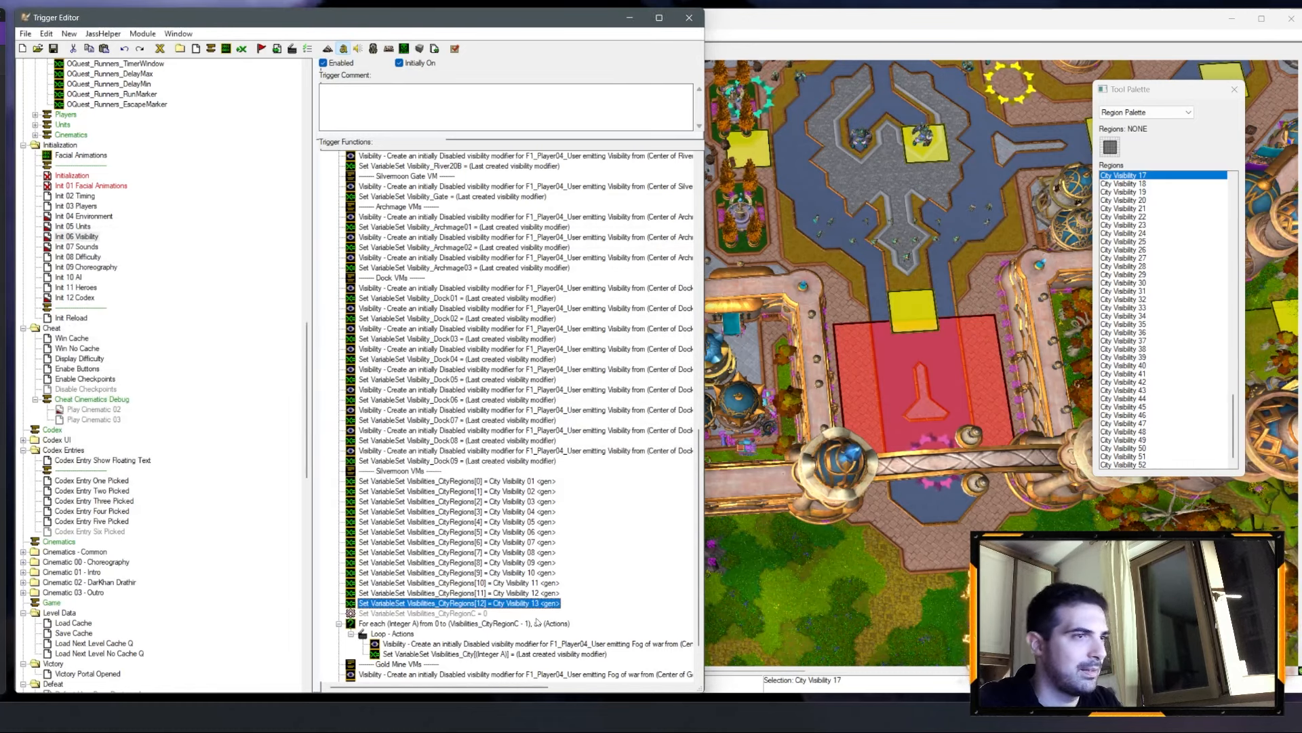
Step: Duplicate the Visibilities_CityRegions[12] assignment and set the copy to array index 13 with the City Visibility 14 region
key(ctrl+c)
key(ctrl+v)
double_click(522, 614)
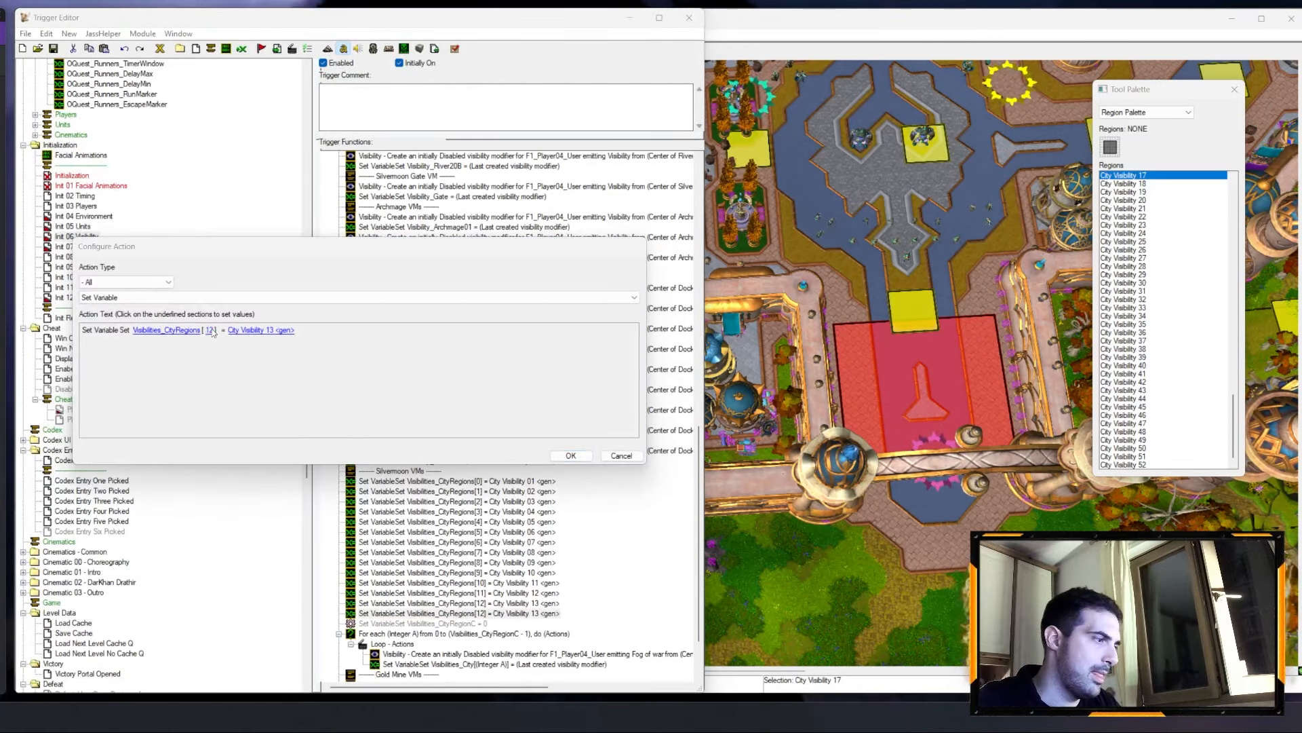
click(236, 330)
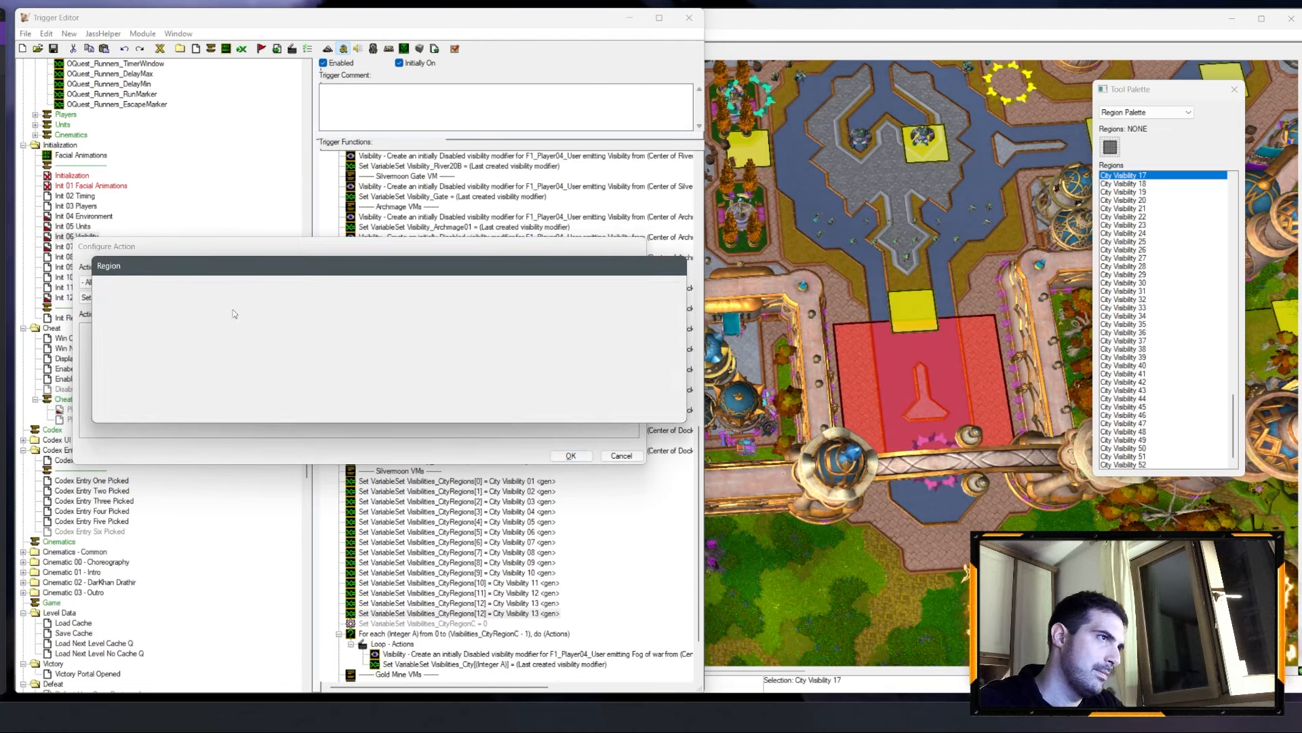
key(Return)
Step: Duplicate the Visibilities_CityRegions[13] assignment and set the copy to array index 14 with the City Visibility 15 region
key(ctrl+c)
key(ctrl+v)
key(Return)
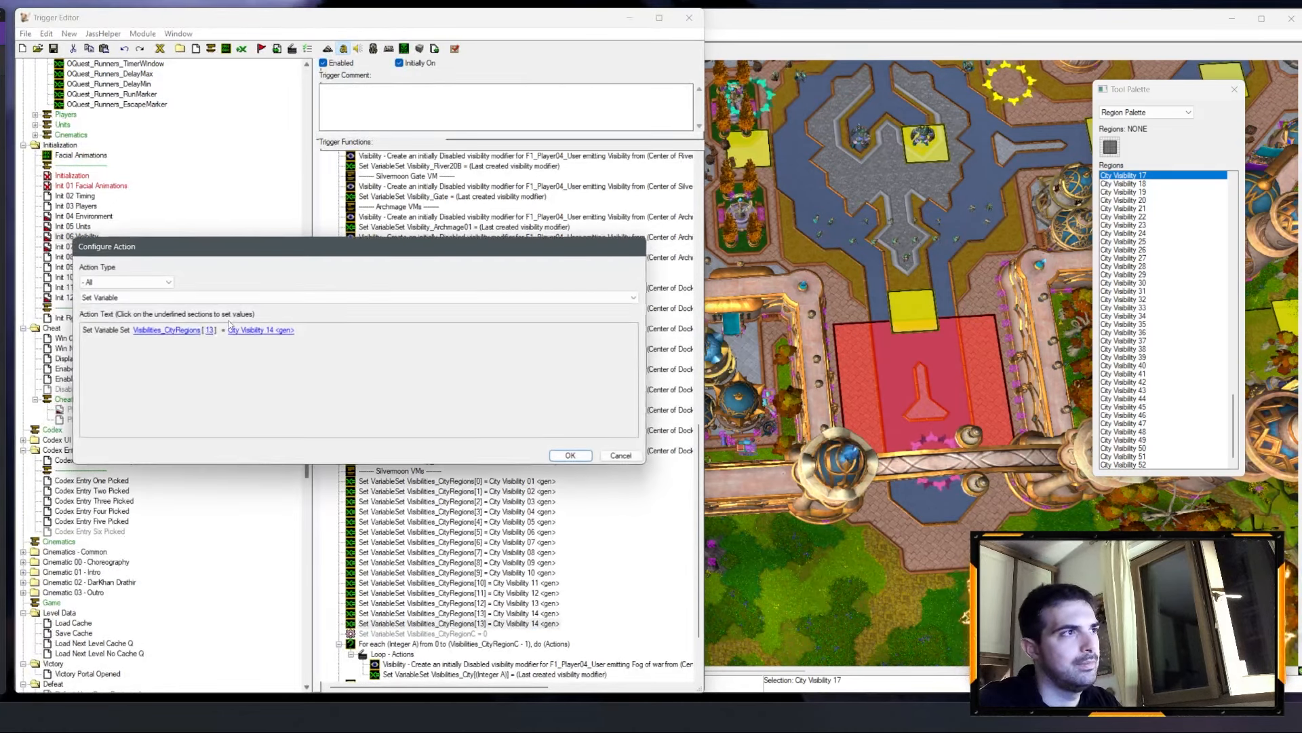
click(210, 331)
text(14)
key(Return)
click(279, 332)
scroll(183, 305, down, 1)
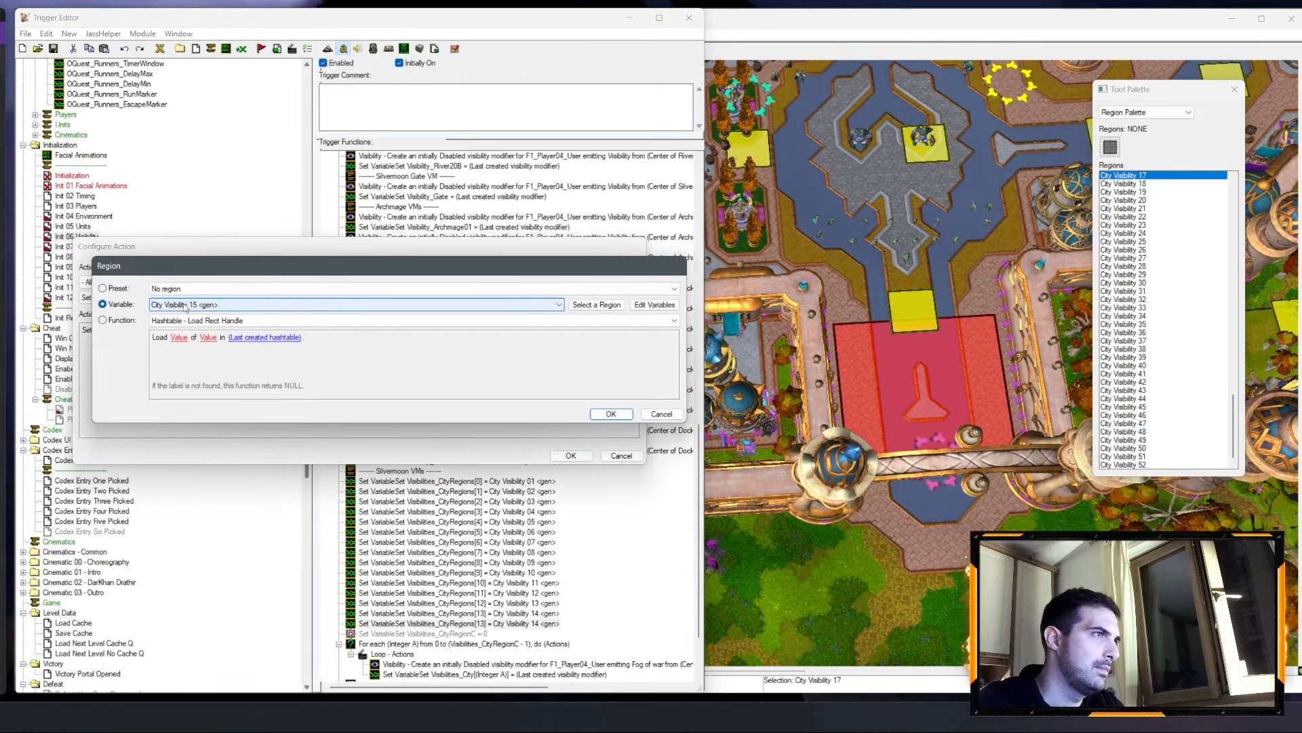
key(Return)
key(Return)
Step: Duplicate the Visibilities_CityRegions[14] assignment and set the copy to array index 15 with the City Visibility 16 region
key(ctrl+c)
key(ctrl+v)
key(Return)
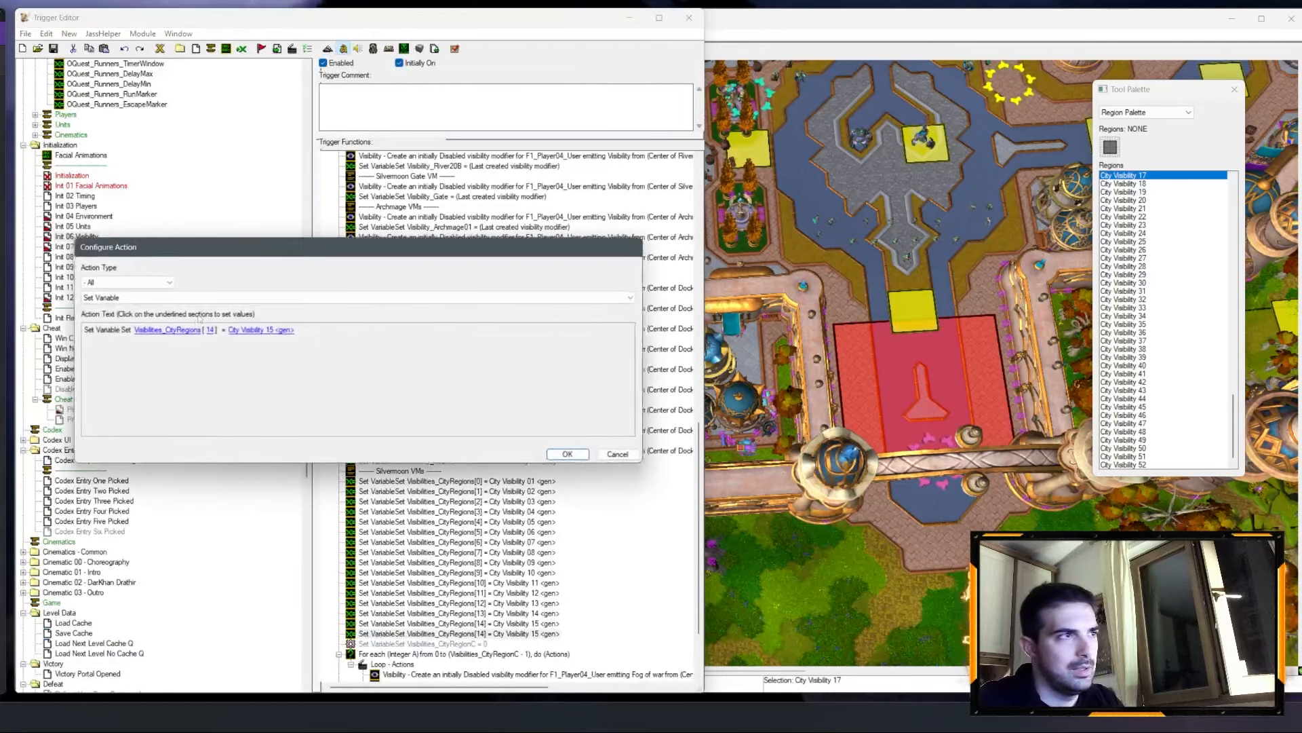
click(210, 332)
text(15)
key(Return)
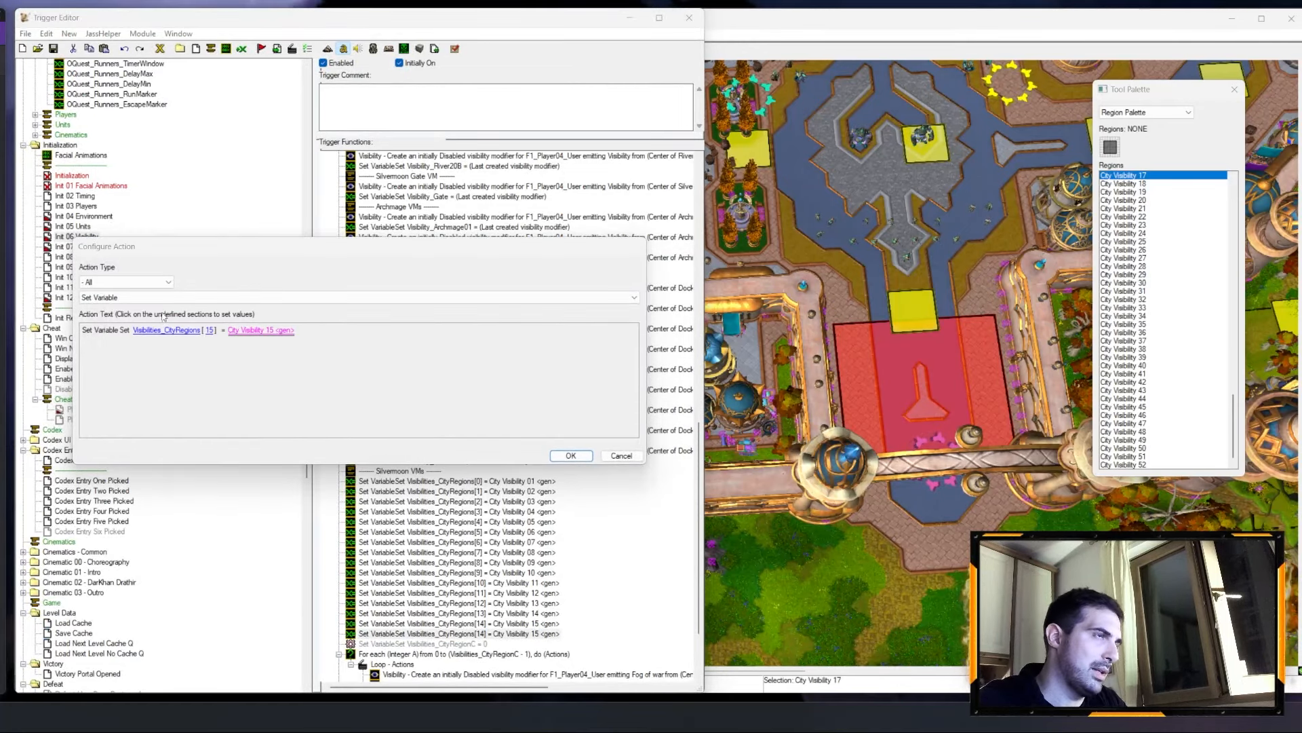
click(280, 333)
scroll(184, 304, down, 1)
key(Return)
key(Return)
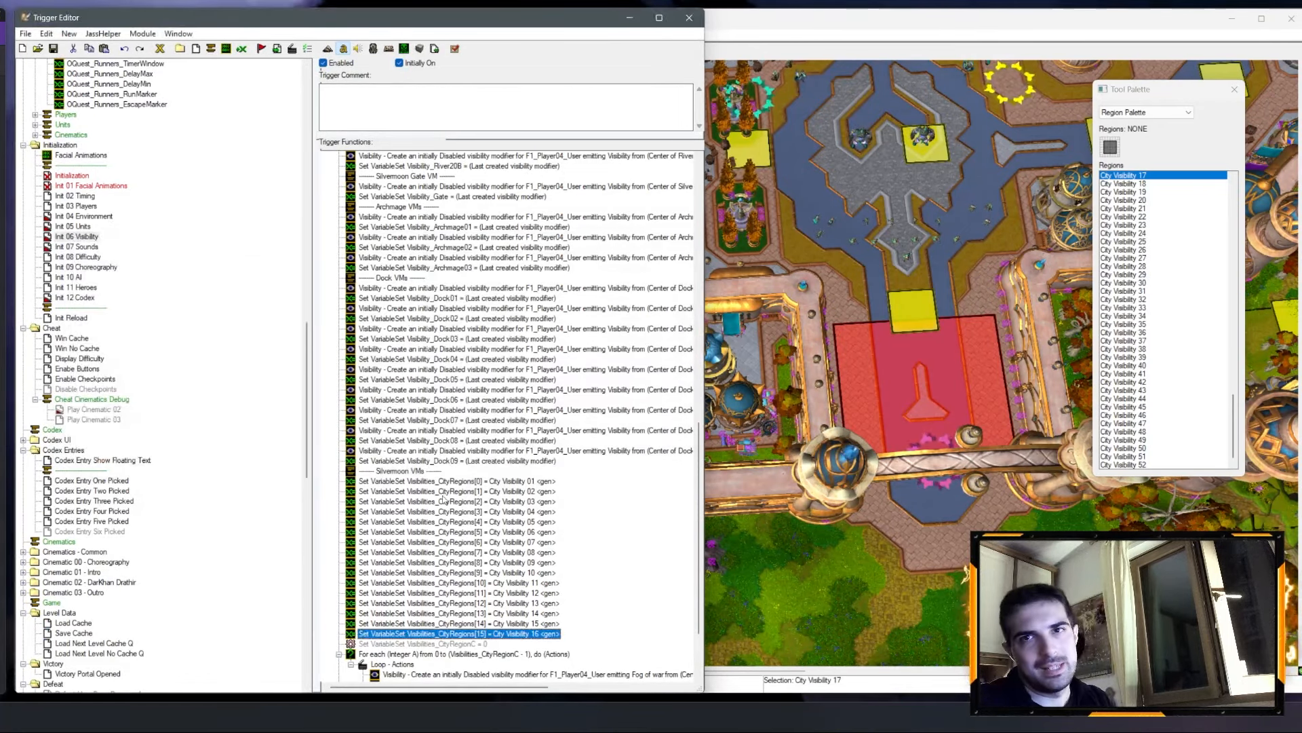
Step: Duplicate the Visibilities_CityRegions[15] assignment and set the copy to array index 16 with the City Visibility 17 region
key(ctrl+c)
key(ctrl+v)
key(Return)
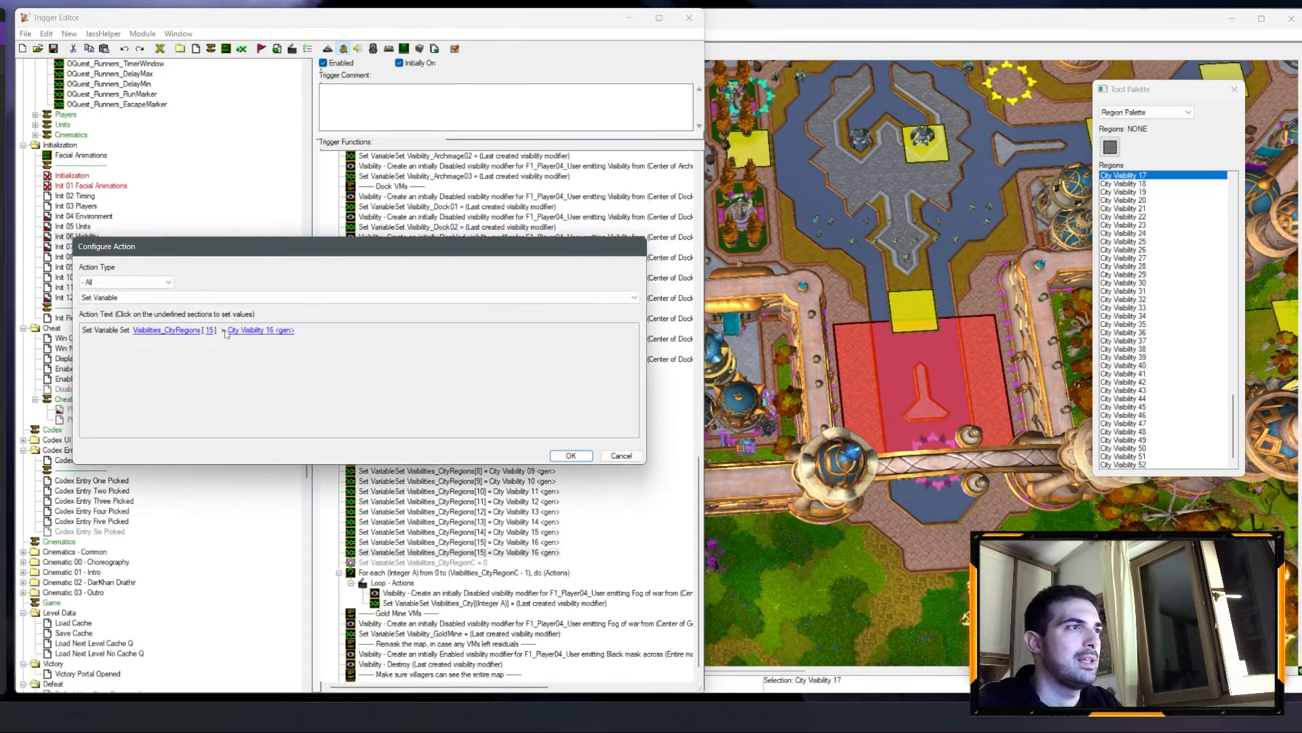
click(209, 330)
text(16)
key(Return)
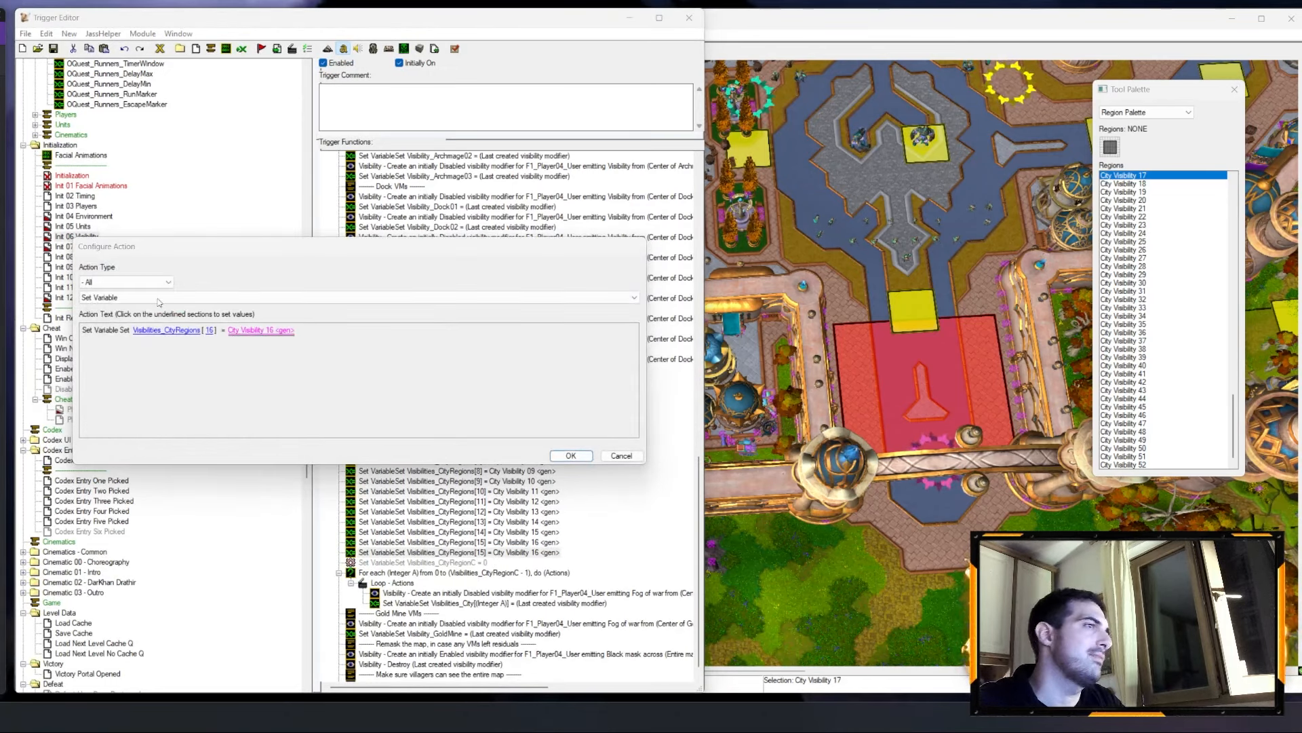
click(260, 330)
key(Return)
key(Return)
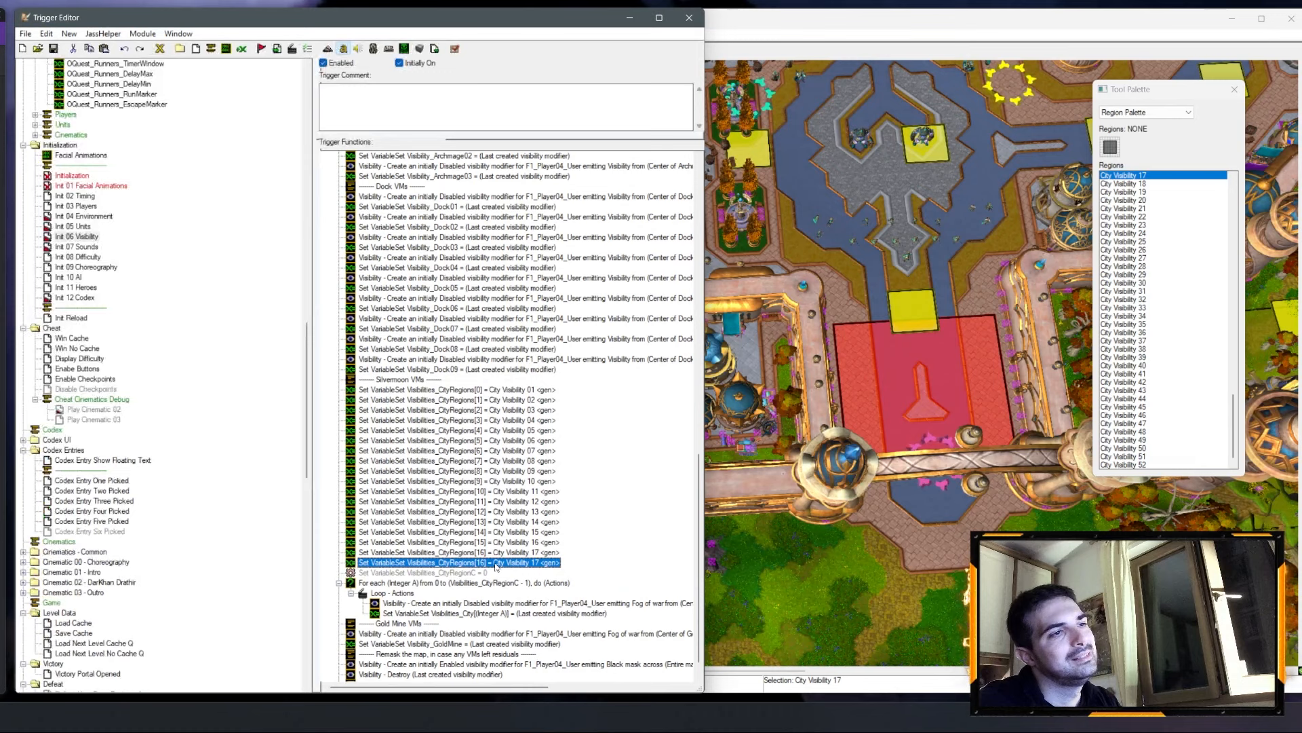
Step: Set the copied Visibilities_CityRegions[16] assignment to array index 17 with the City Visibility 18 region
double_click(495, 566)
click(209, 331)
text(17)
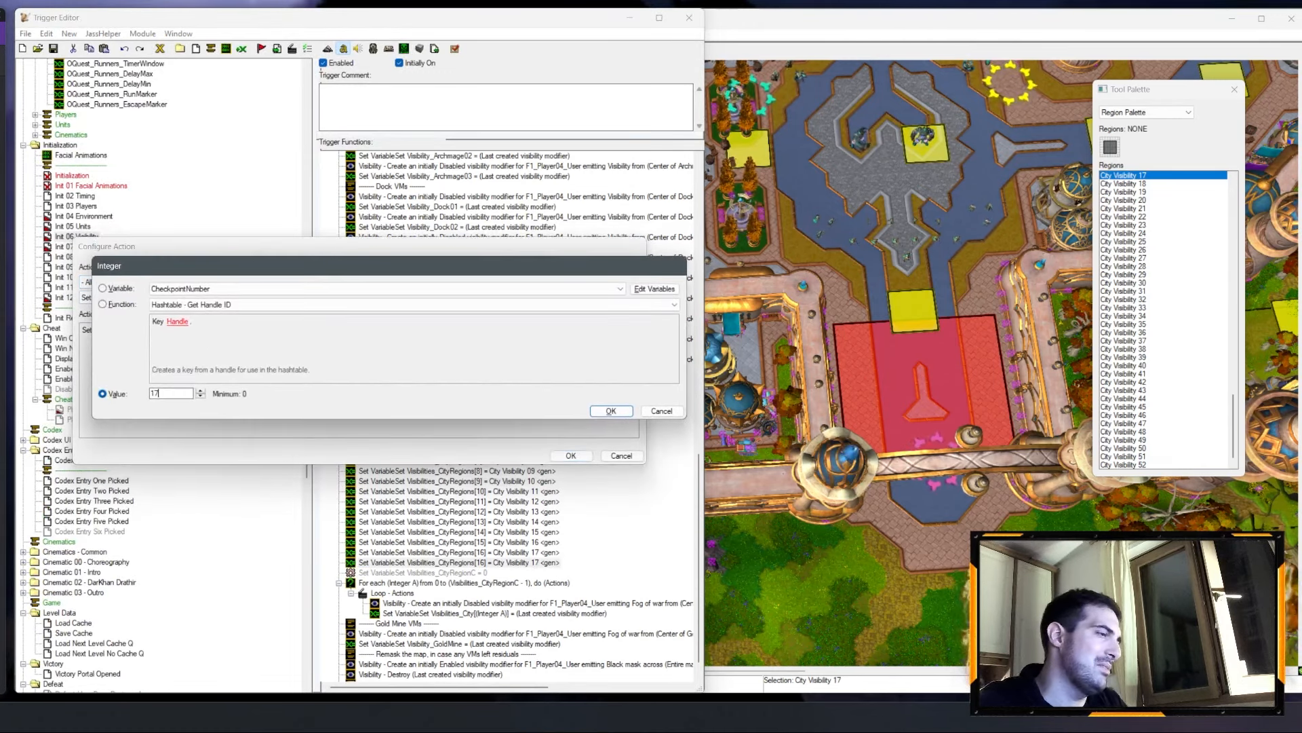
key(Return)
click(244, 330)
key(Return)
key(Return)
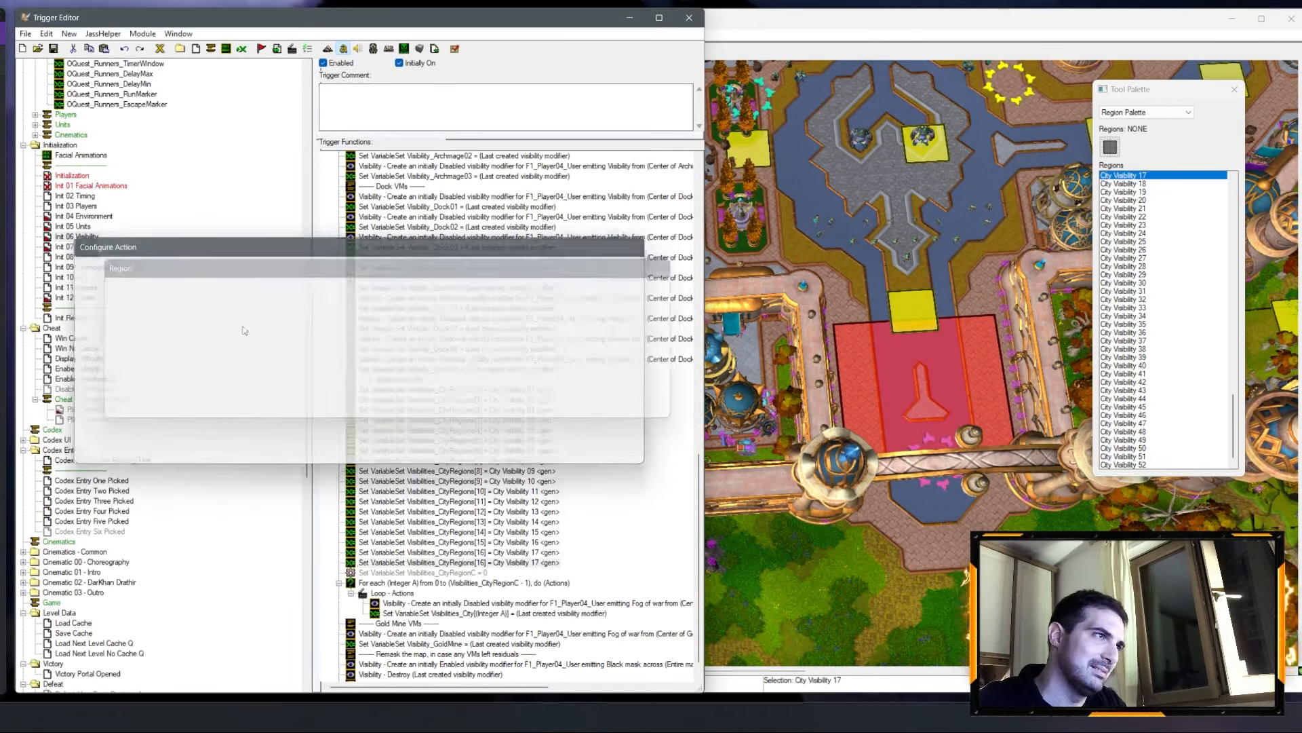
Step: Duplicate the Visibilities_CityRegions[17] assignment and set the copy to array index 18 with the City Visibility 19 region
key(ctrl+c)
key(ctrl+v)
double_click(509, 574)
click(208, 332)
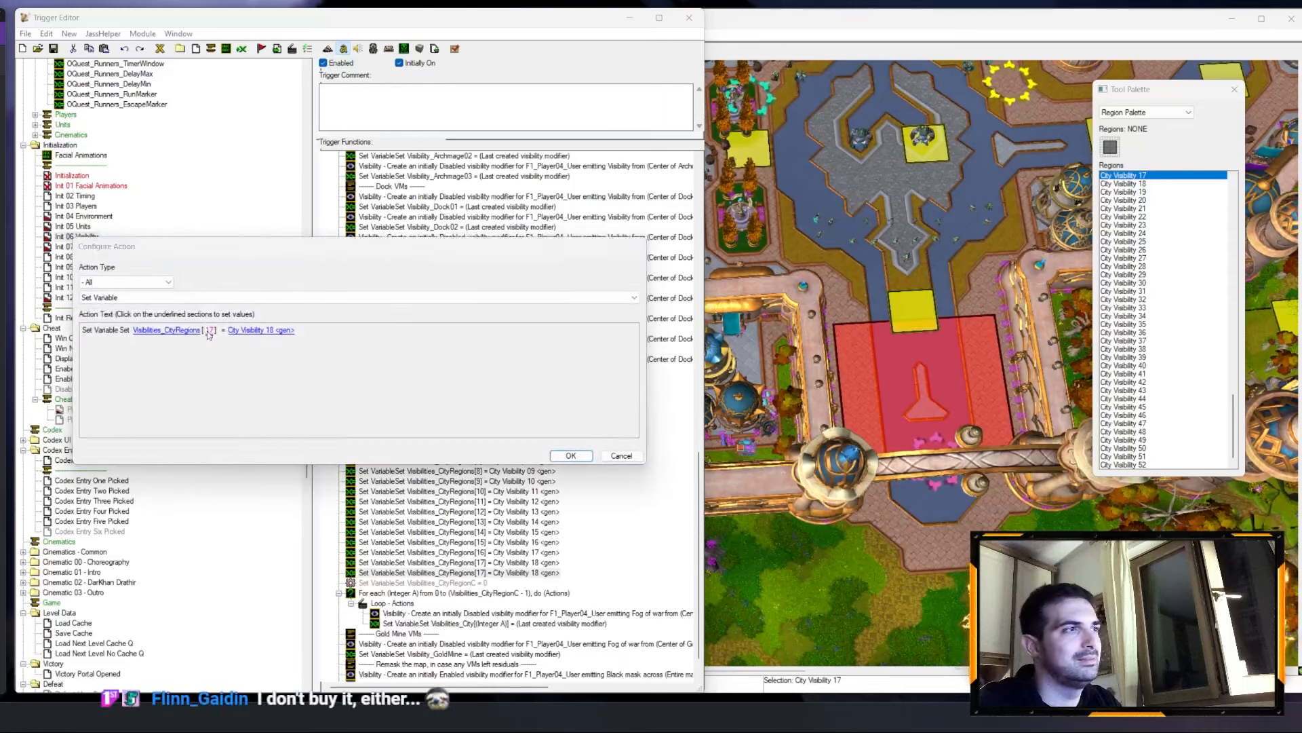
key(Return)
click(269, 332)
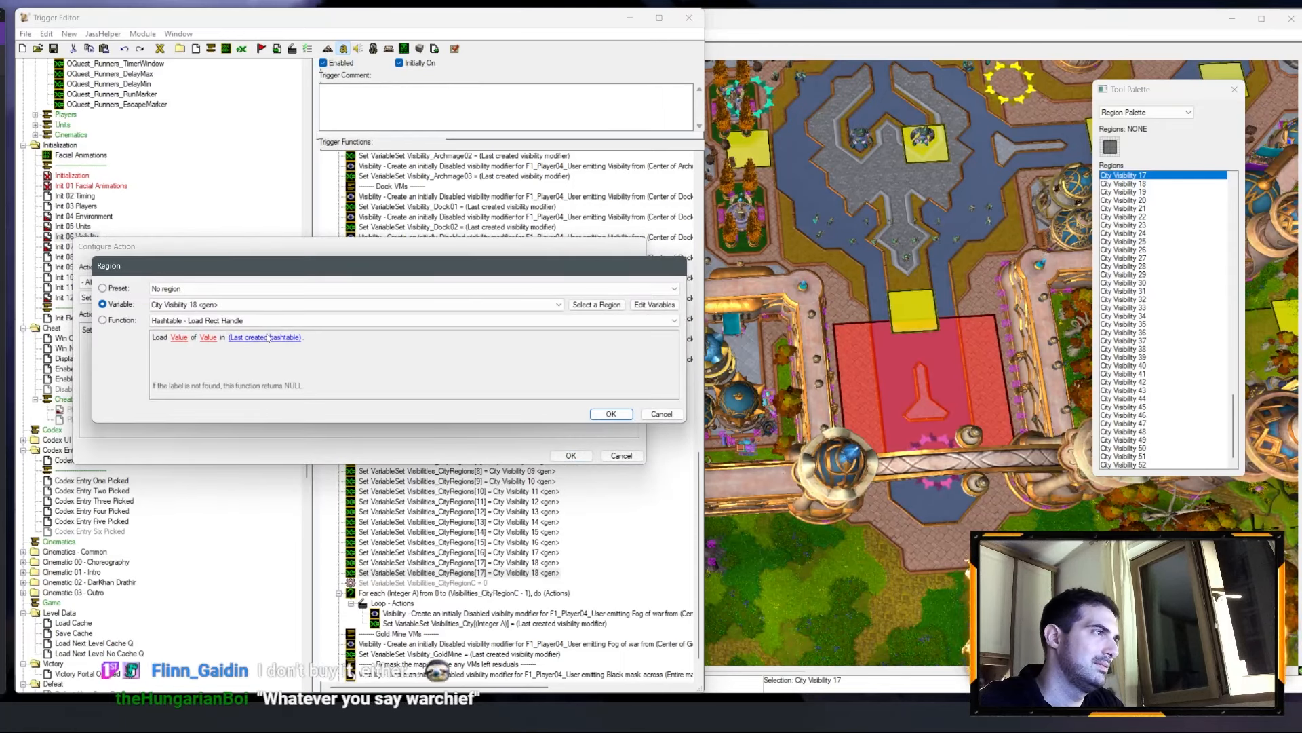
key(Return)
key(Return)
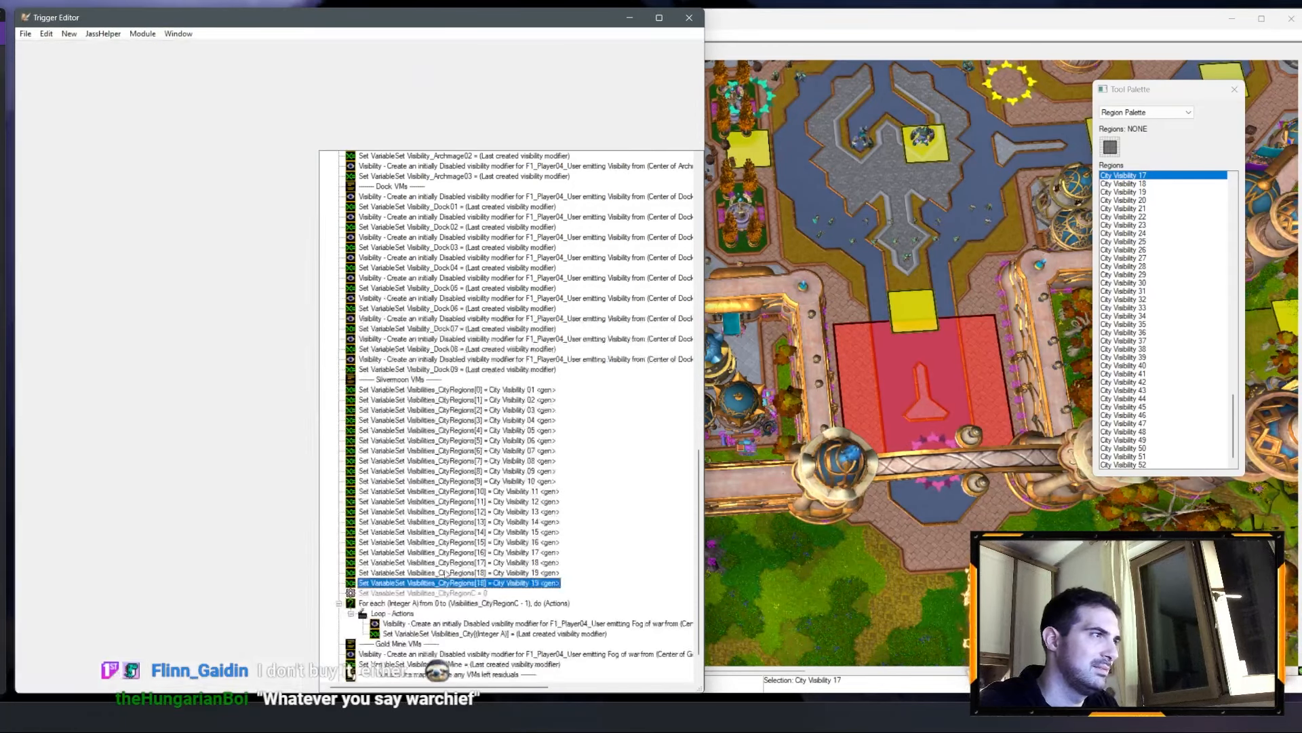
Step: Set the copied Visibilities_CityRegions[18] assignment to array index 19 with the City Visibility 20 region
double_click(438, 573)
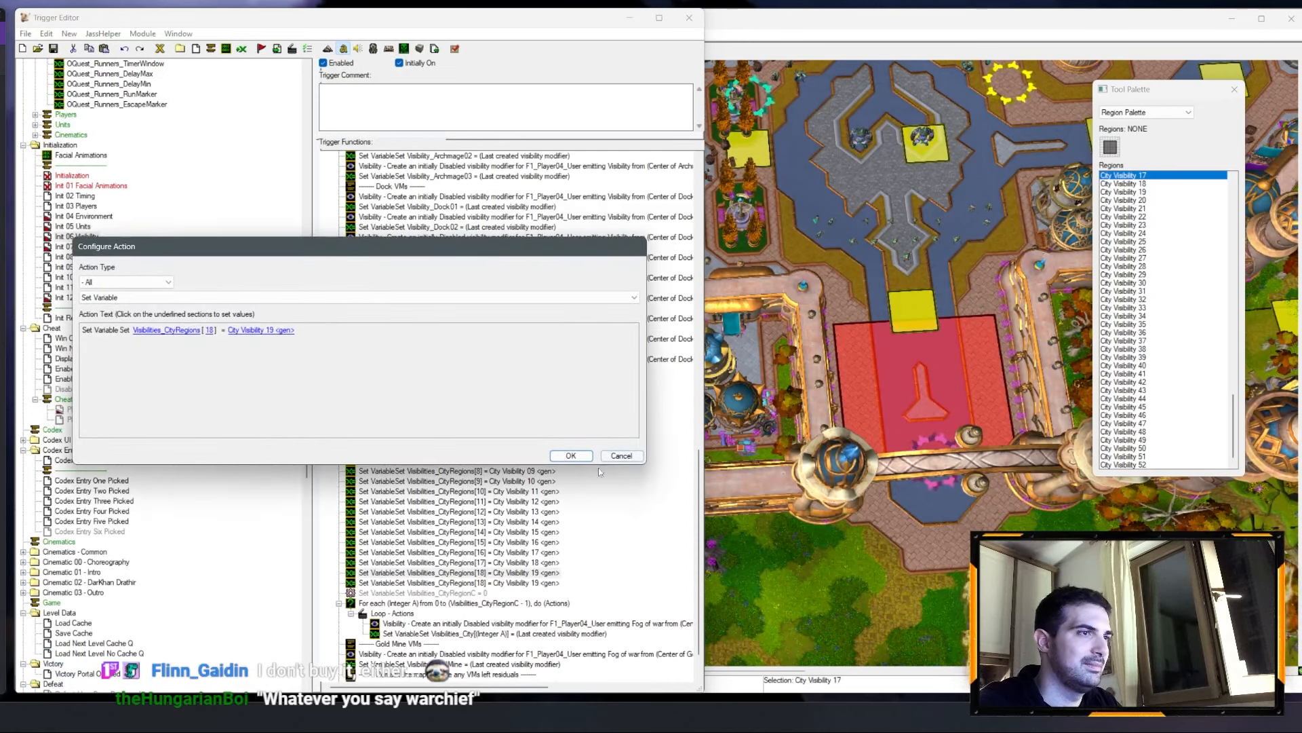
click(614, 457)
double_click(444, 583)
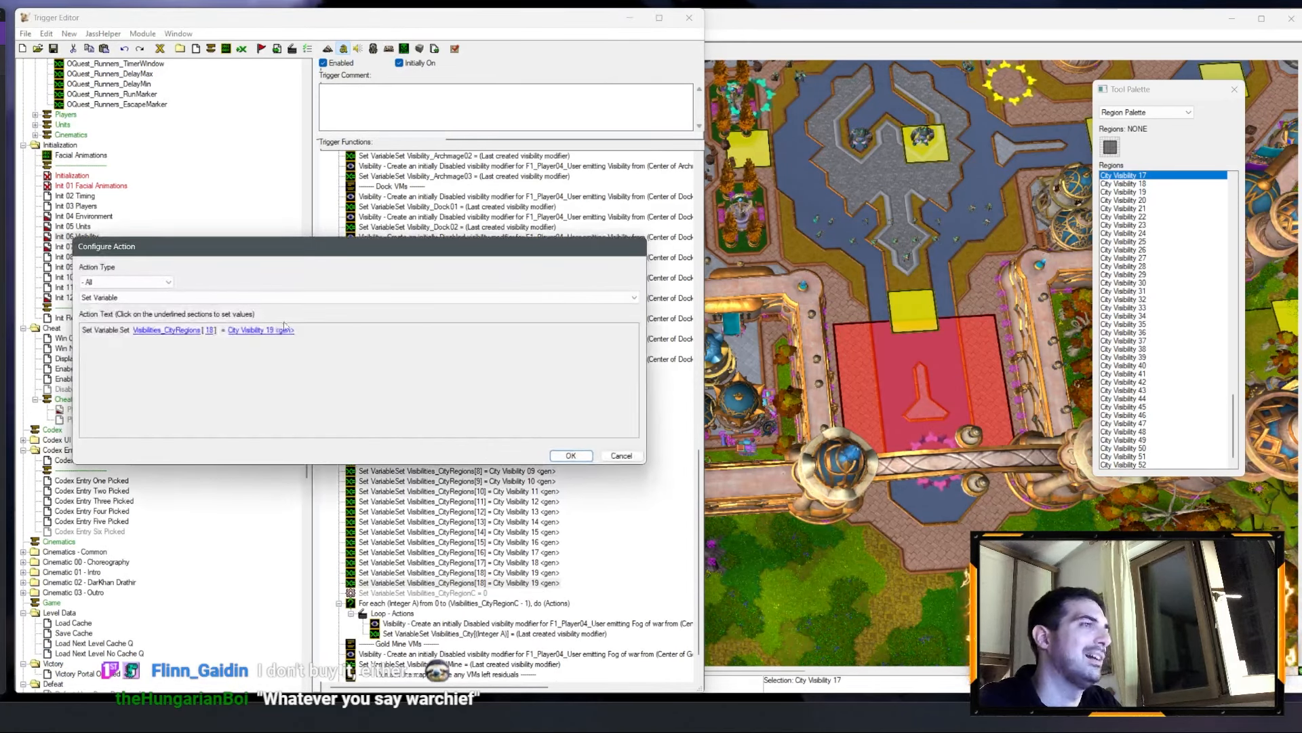
click(205, 330)
text(19)
key(Return)
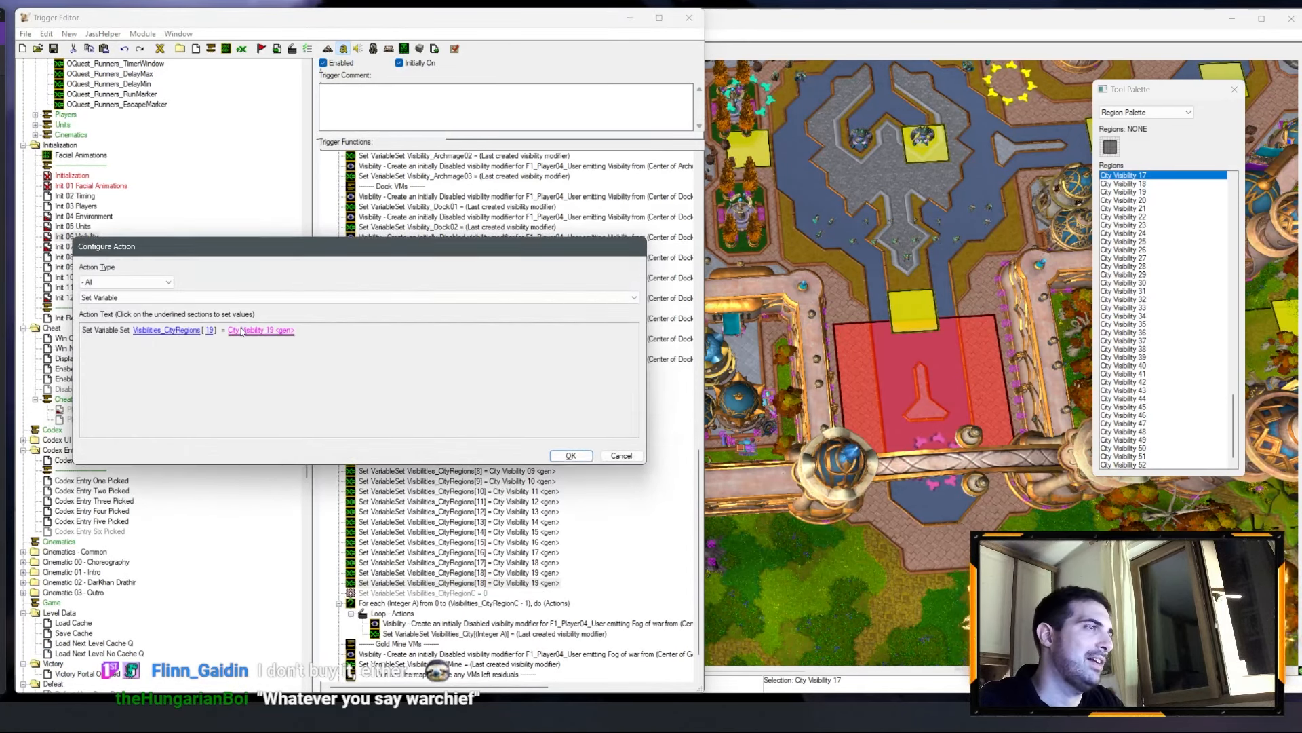
click(261, 330)
key(Down)
key(Return)
key(Return)
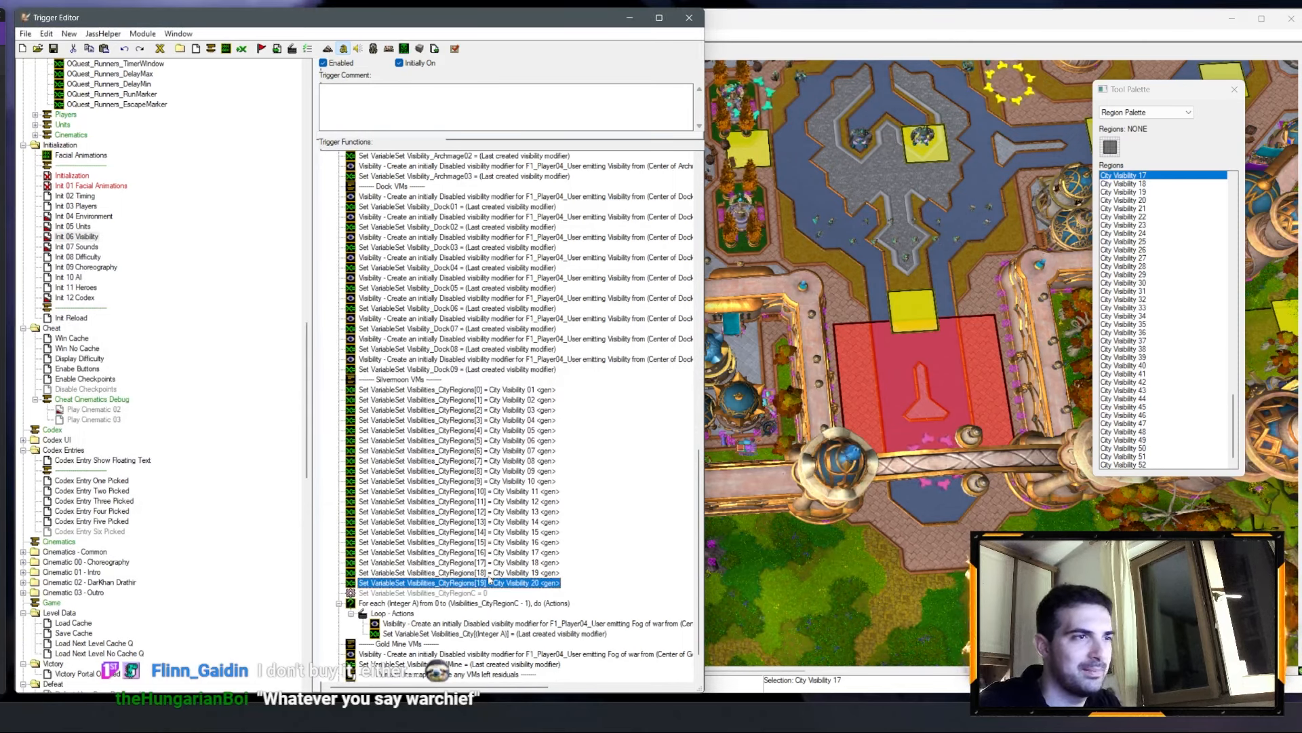
Step: Duplicate the Visibilities_CityRegions[19] assignment and set the copy to array index 20 with the City Visibility 21 region
key(ctrl+c)
key(ctrl+v)
double_click(485, 593)
click(210, 330)
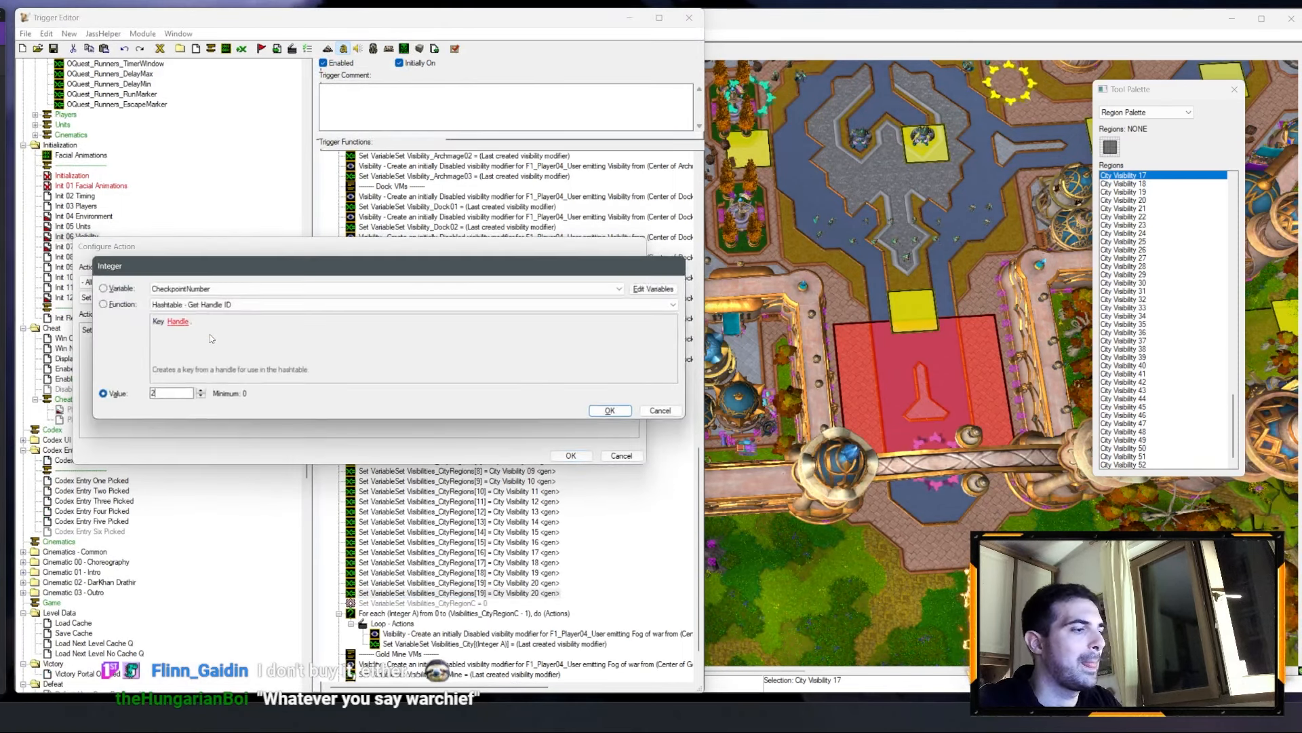
text(20)
key(Return)
click(266, 331)
key(Down)
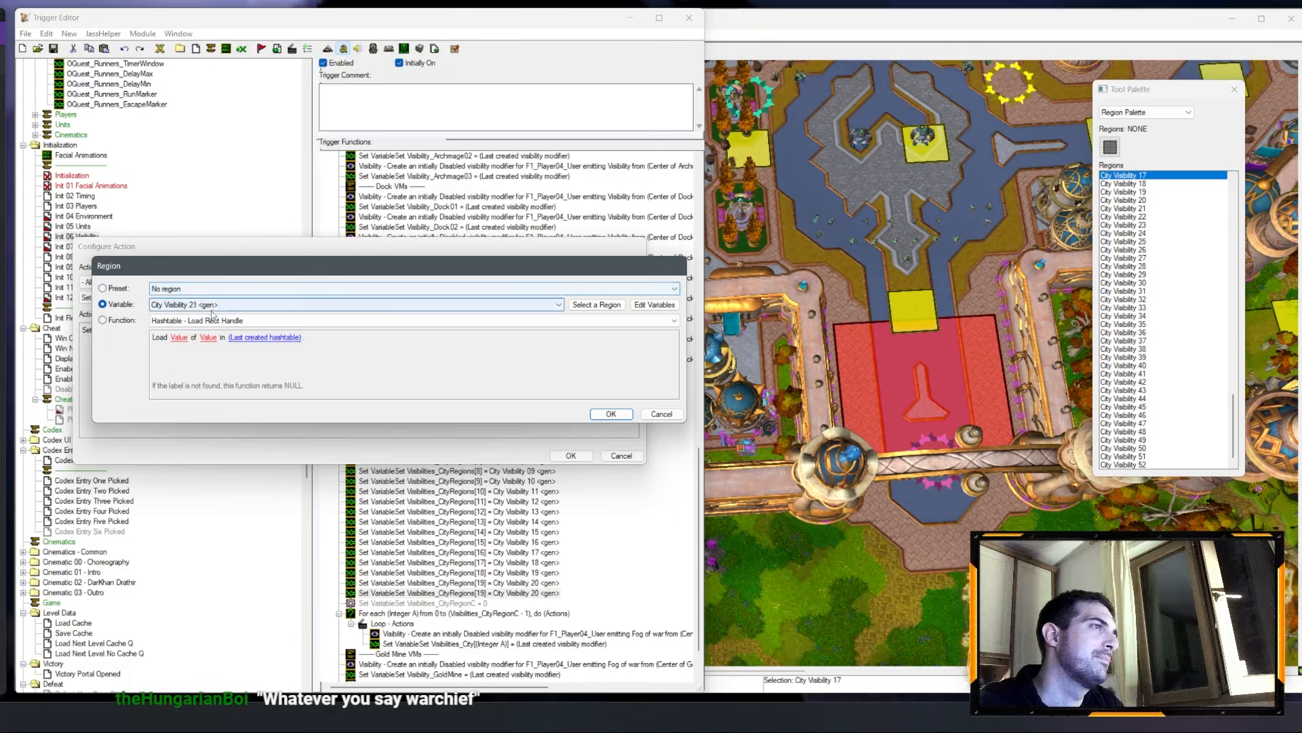
key(Return)
key(Return)
Step: Duplicate the Visibilities_CityRegions[20] assignment and set the copy to array index 21 with the City Visibility 22 region
key(ctrl+c)
key(ctrl+v)
double_click(490, 597)
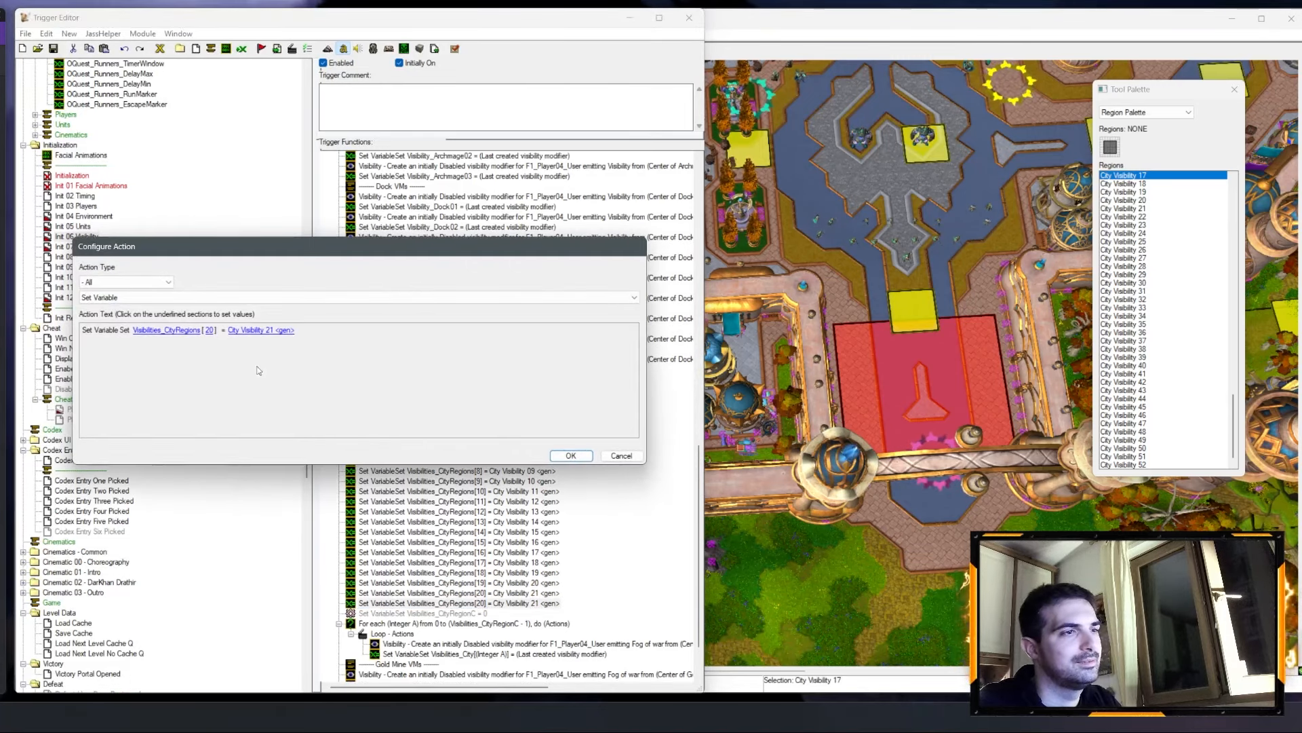
click(210, 331)
text(21)
key(Return)
click(258, 330)
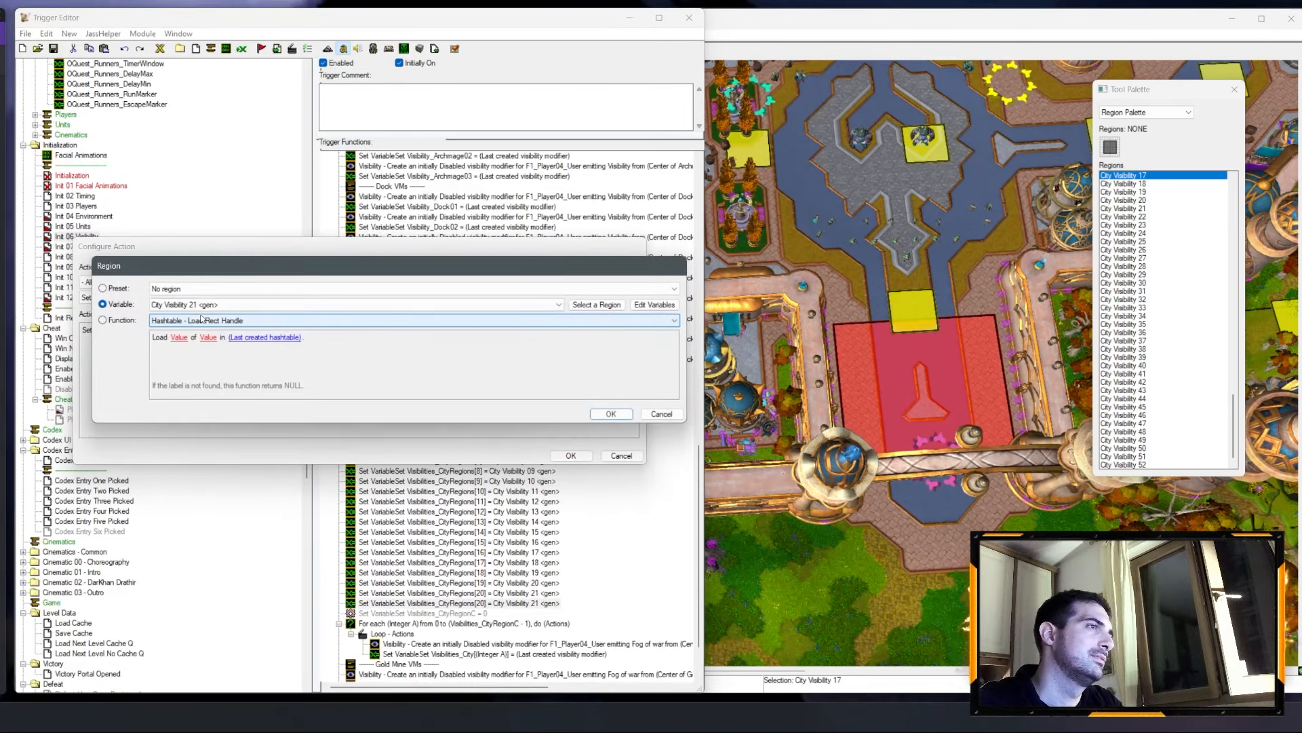
key(Down)
key(Return)
key(Return)
Step: Duplicate the Visibilities_CityRegions[21] assignment and set the copy to array index 22 with the City Visibility 23 region
key(ctrl+c)
key(ctrl+v)
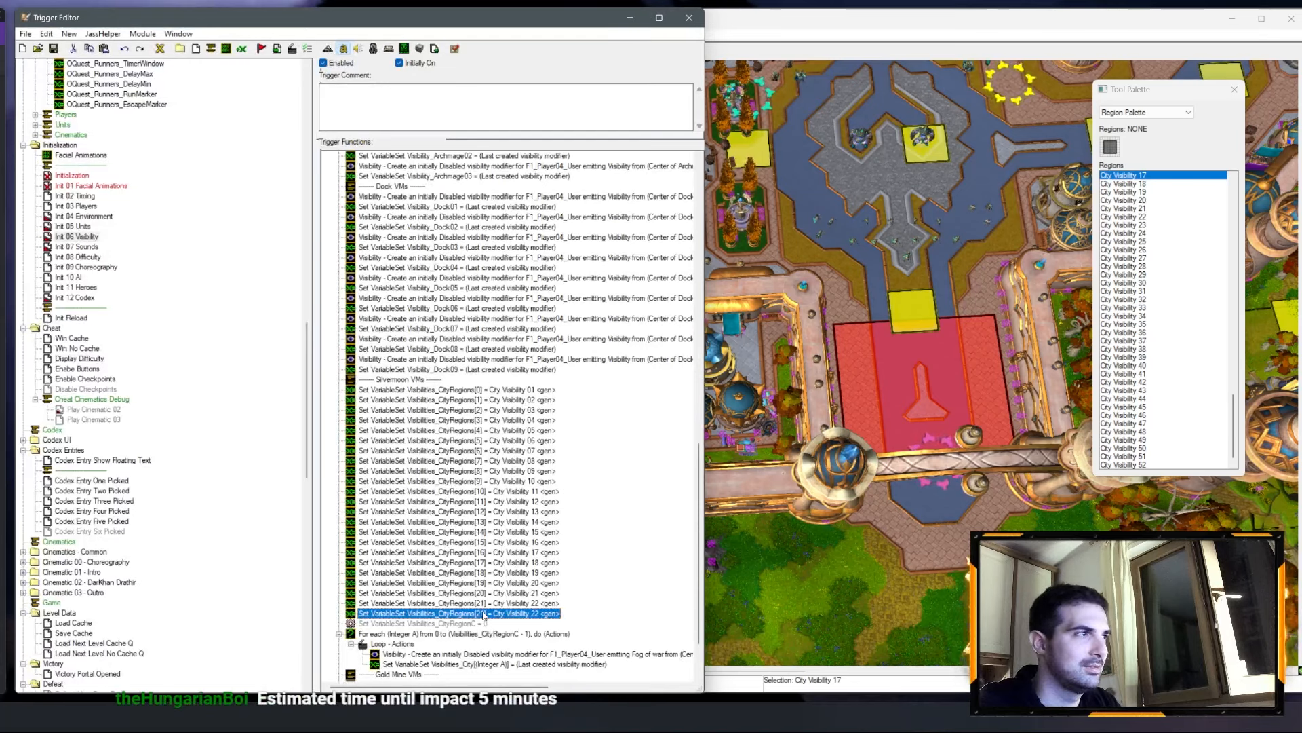
double_click(483, 614)
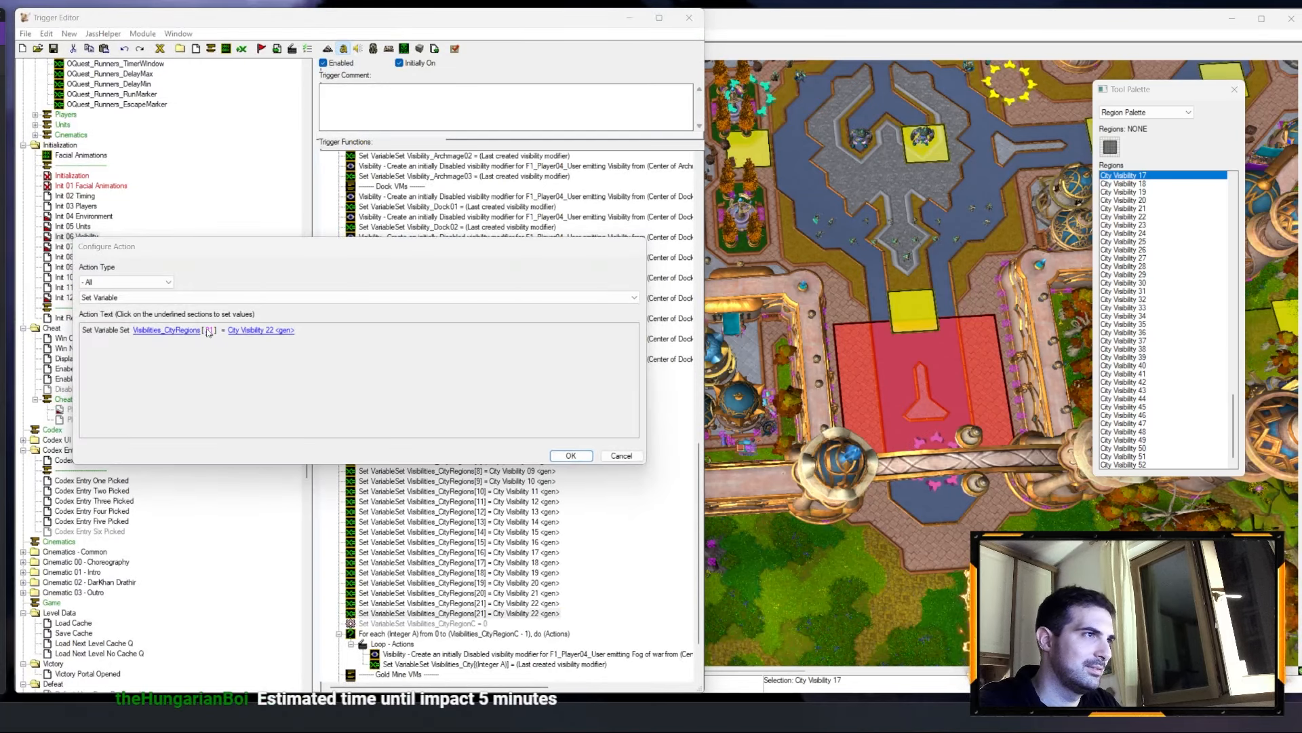
click(211, 330)
text(22)
key(Return)
click(265, 331)
key(Down)
key(Return)
key(Return)
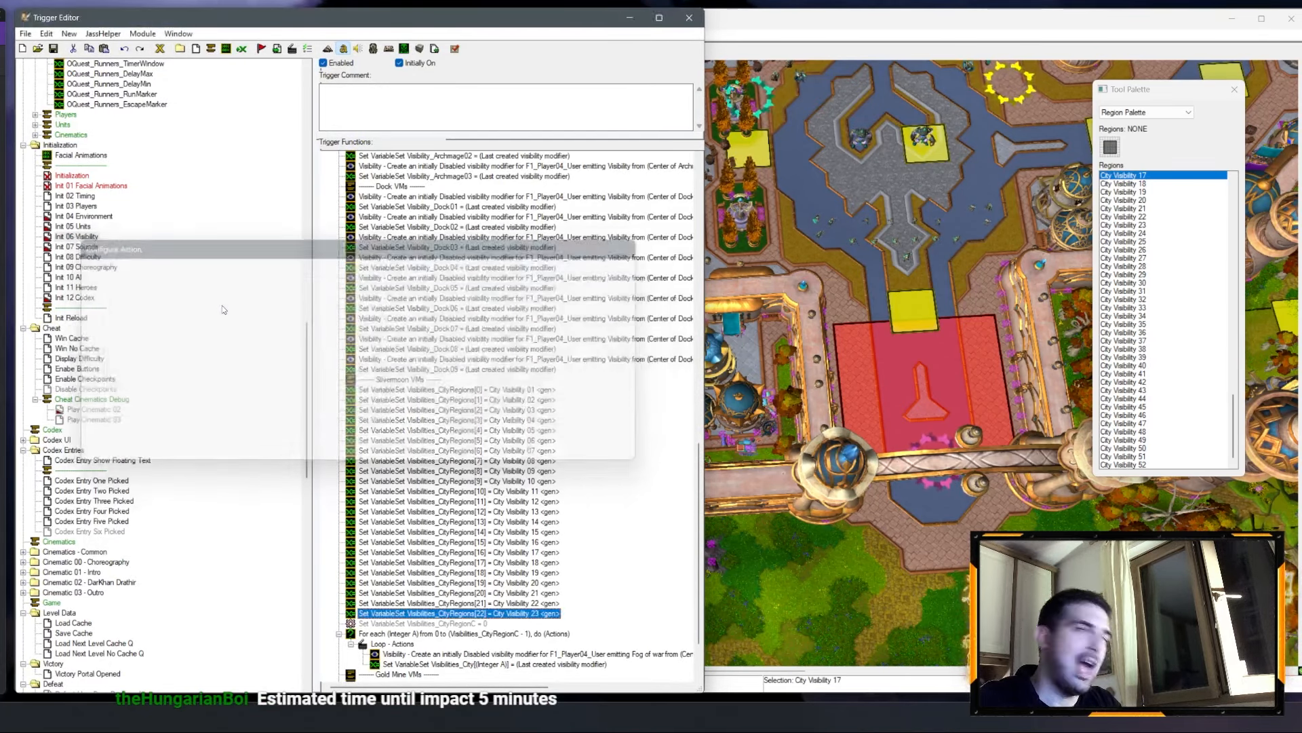
Step: Duplicate the Visibilities_CityRegions[22] assignment and set the copy to array index 23 with the City Visibility 24 region
key(ctrl+c)
key(ctrl+v)
double_click(468, 624)
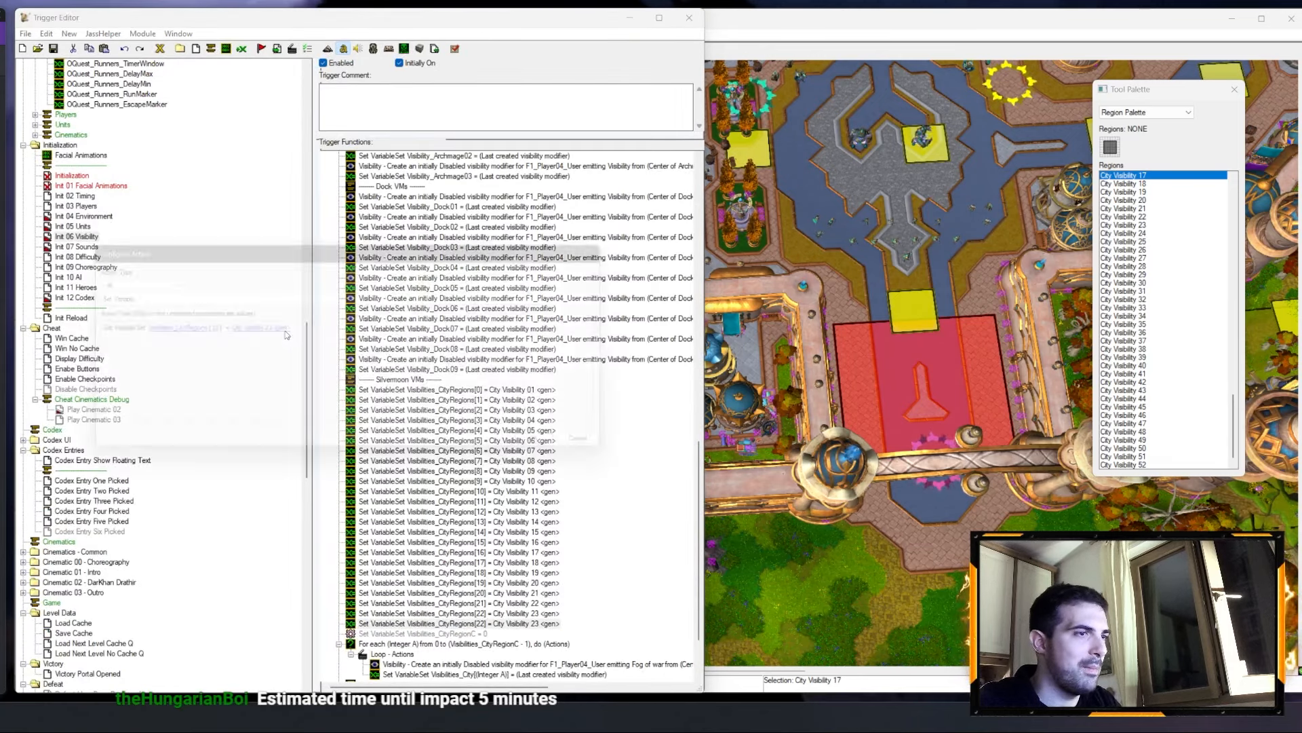
click(210, 331)
text(23)
key(Return)
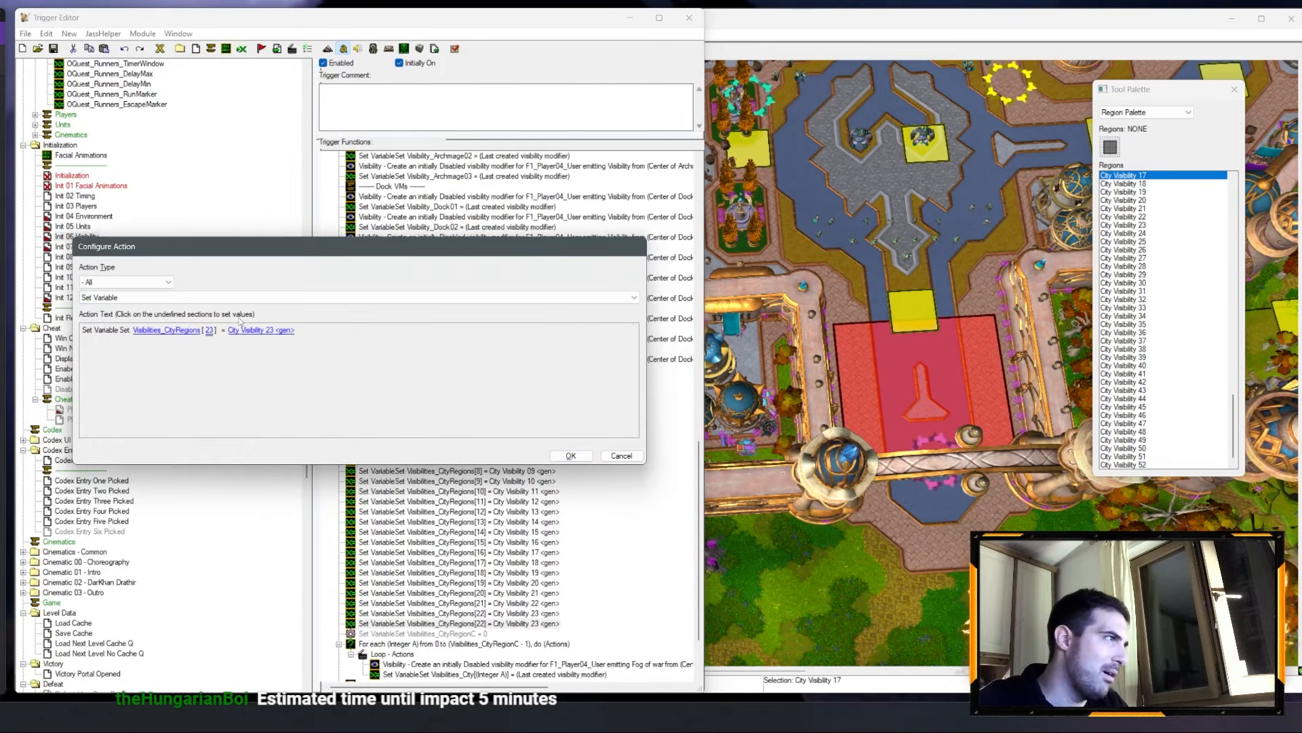
click(244, 331)
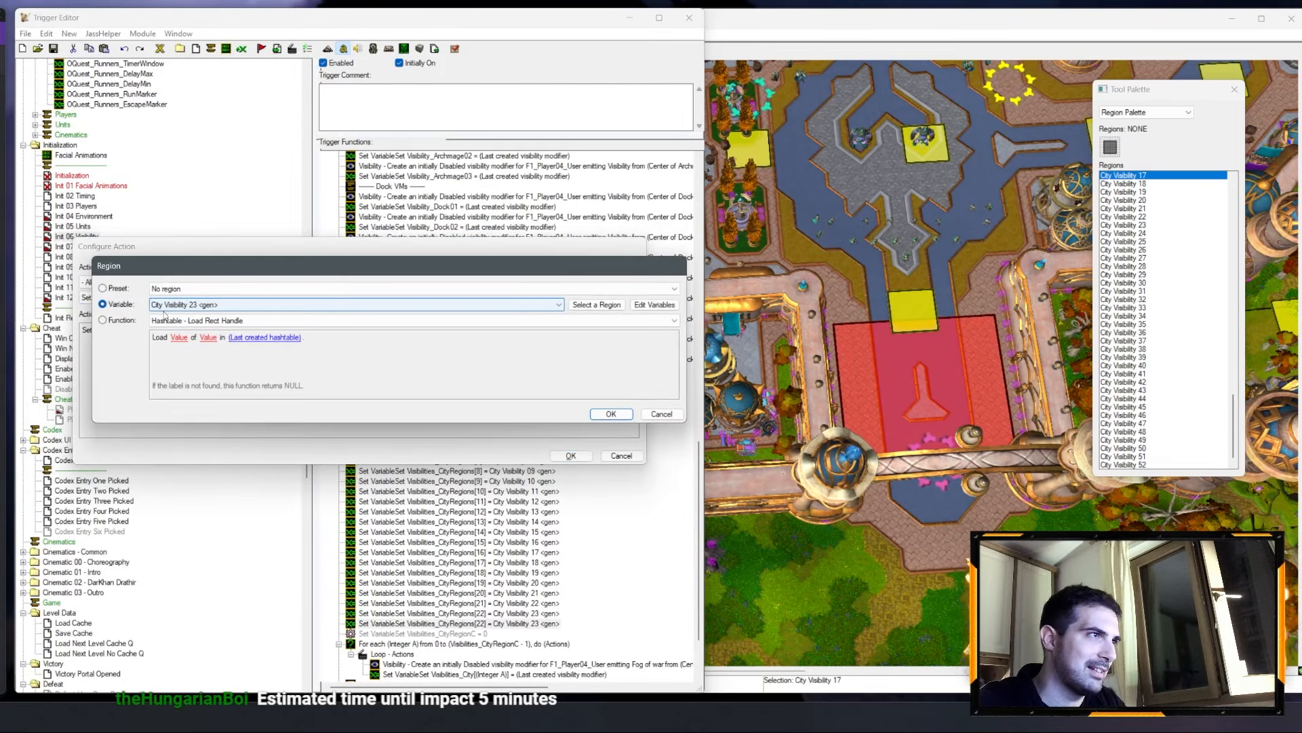
key(Return)
key(Return)
Step: Duplicate the Visibilities_CityRegions[23] assignment and set the copy's array index to 24
scroll(581, 534, down, 2)
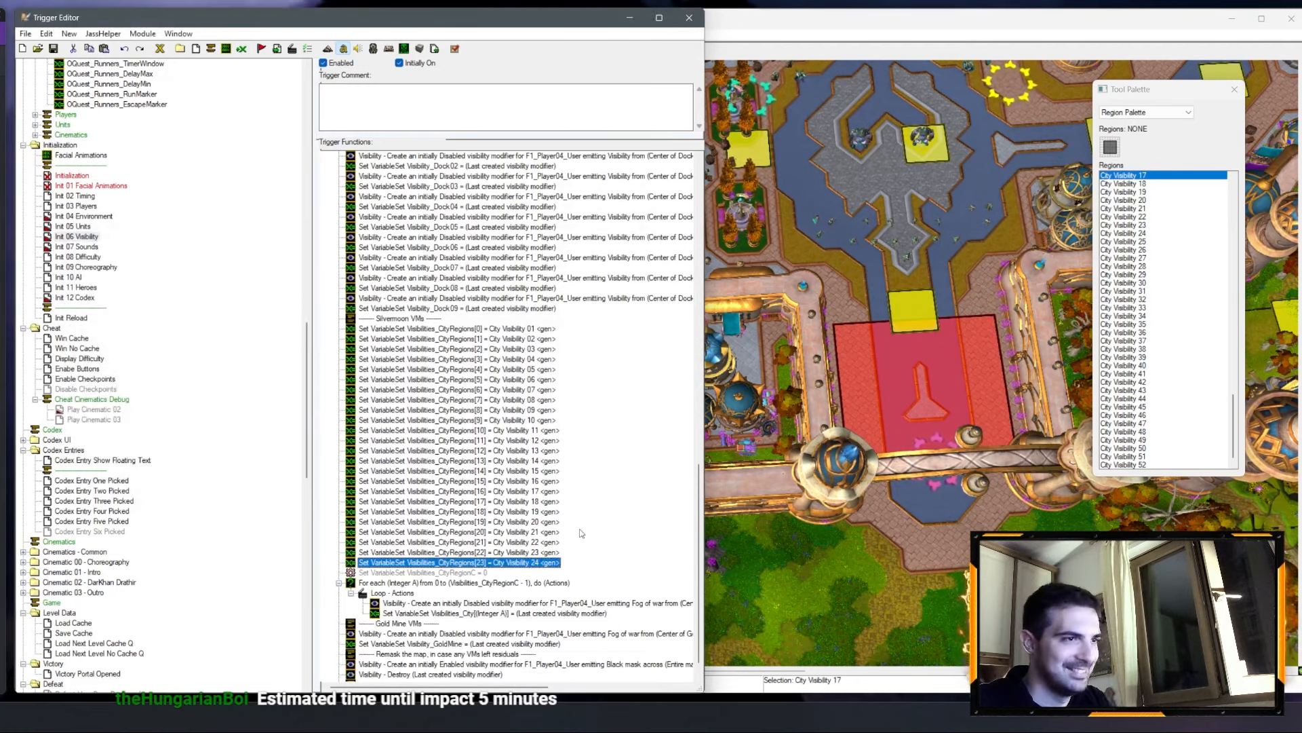
key(ctrl+c)
key(ctrl+v)
double_click(526, 575)
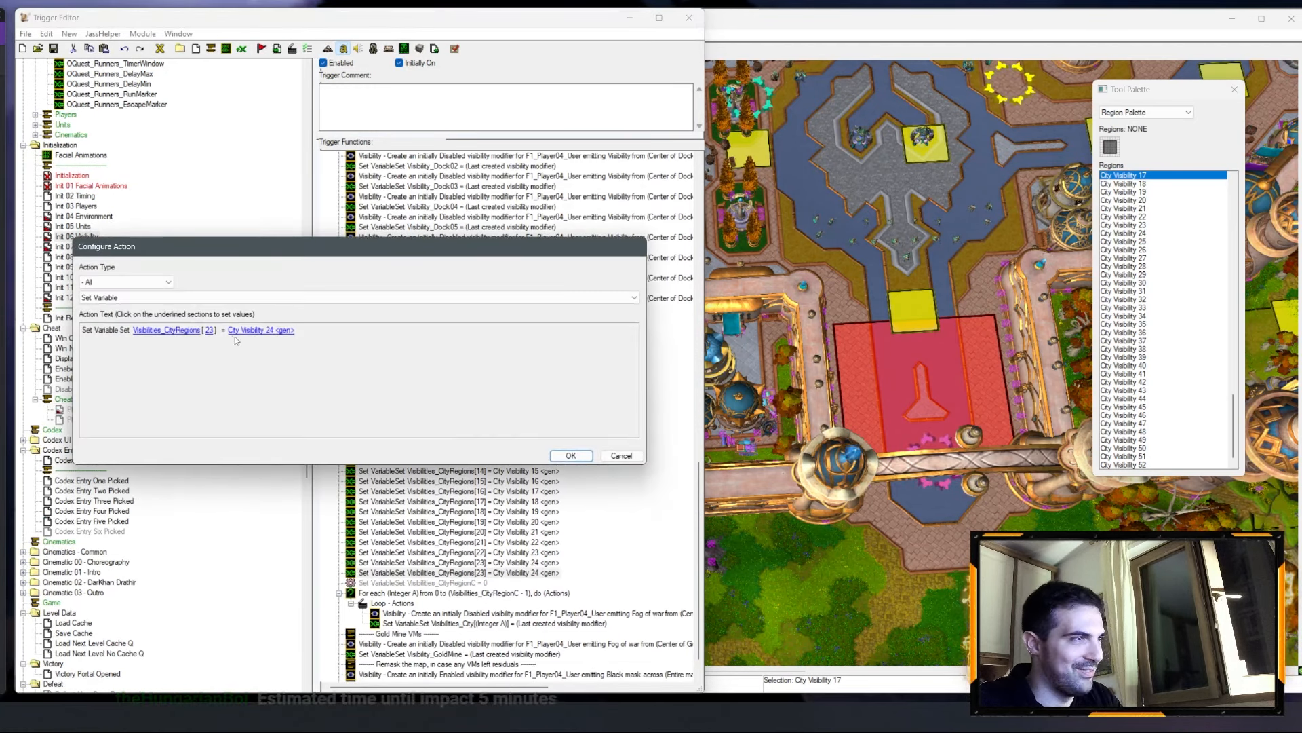
click(209, 331)
text(24)
key(Return)
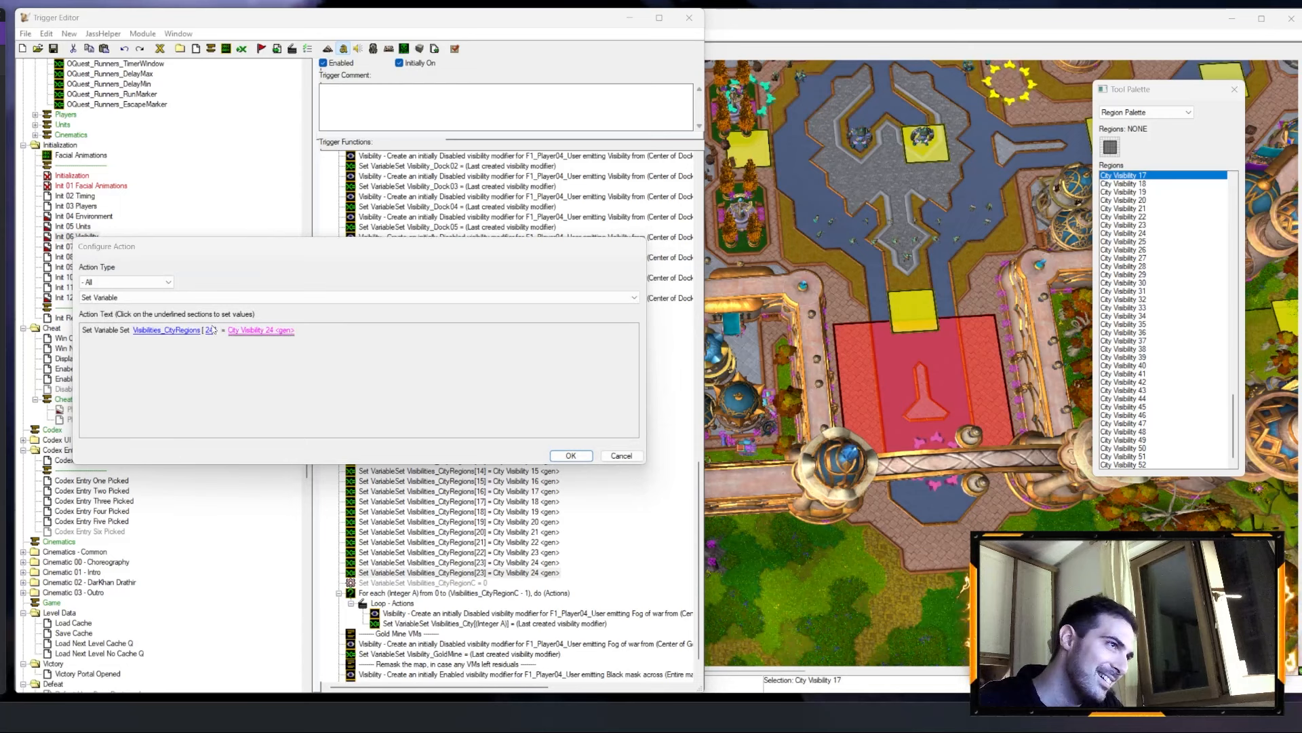
click(252, 331)
key(Return)
key(Return)
Step: Set the region of the Visibilities_CityRegions[24] assignment to City Visibility 25
double_click(523, 574)
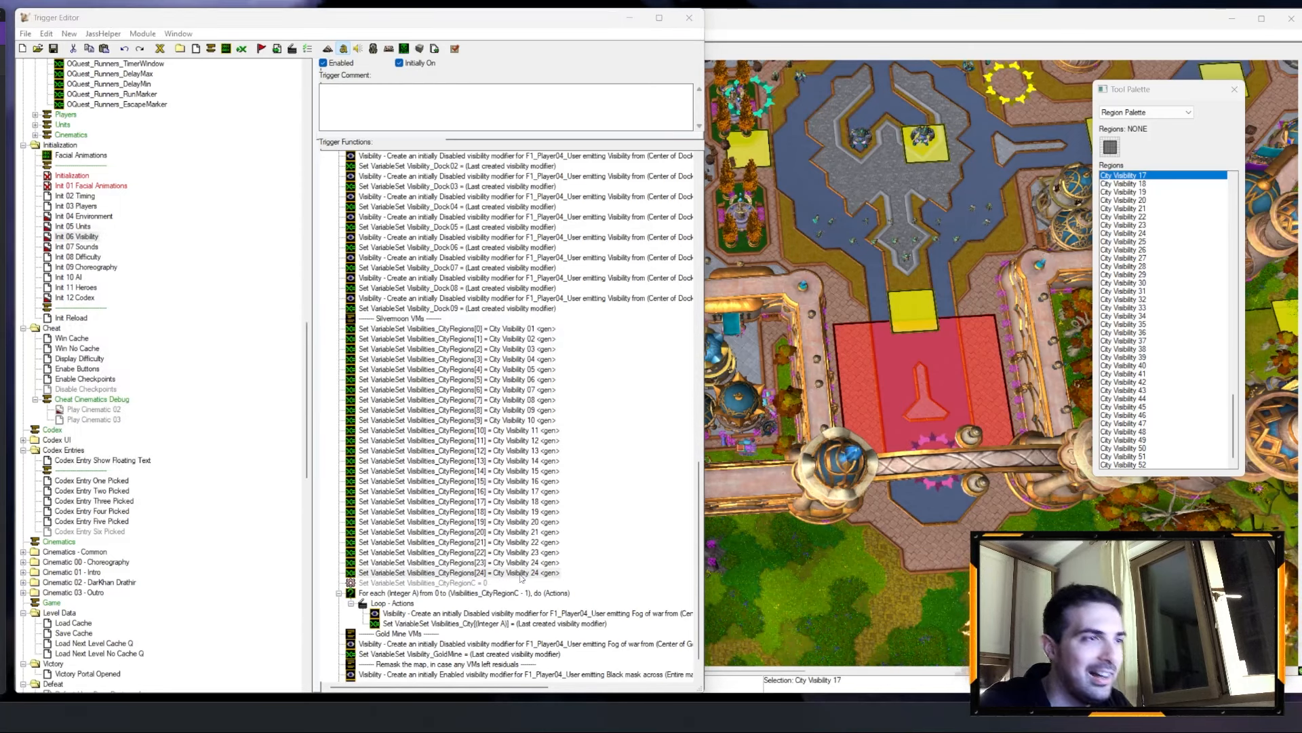
click(252, 330)
scroll(234, 305, down, 1)
key(Return)
key(Return)
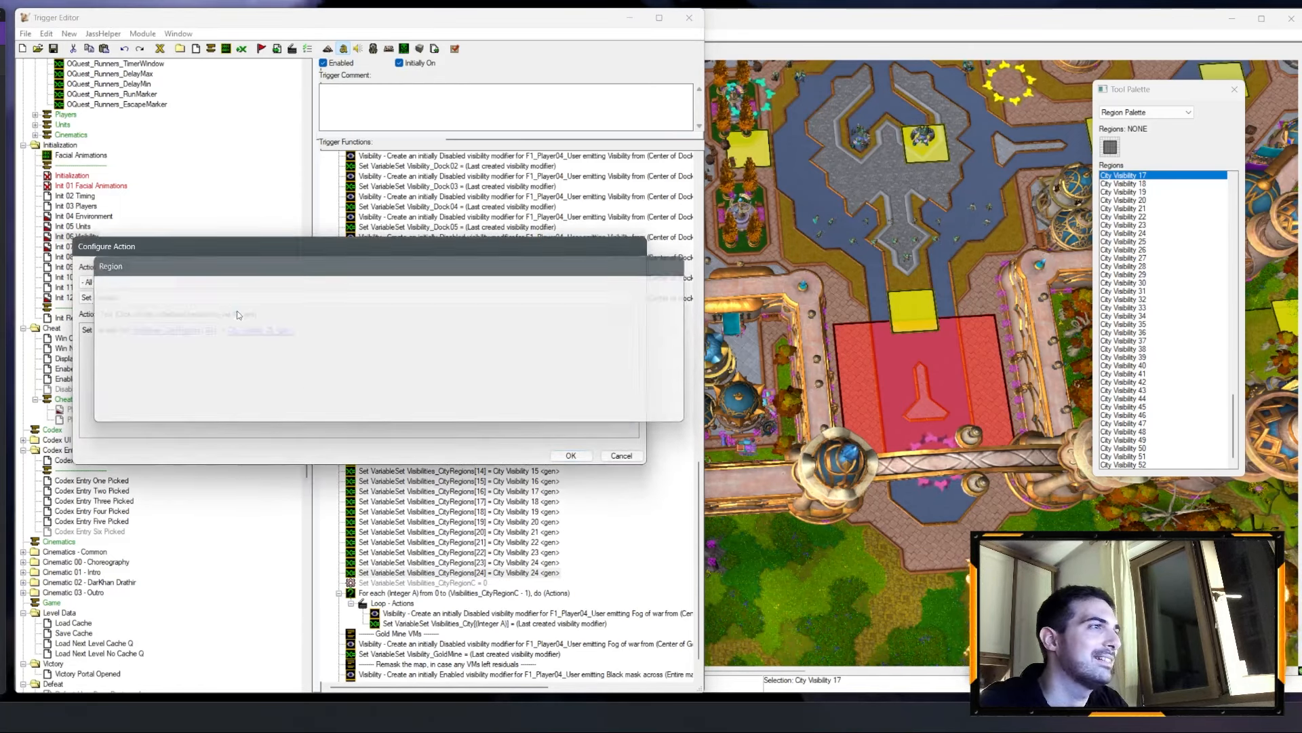
Step: Duplicate the Visibilities_CityRegions[24] assignment and set the copy to array index 25 with the City Visibility 26 region
key(ctrl+c)
key(ctrl+v)
double_click(545, 581)
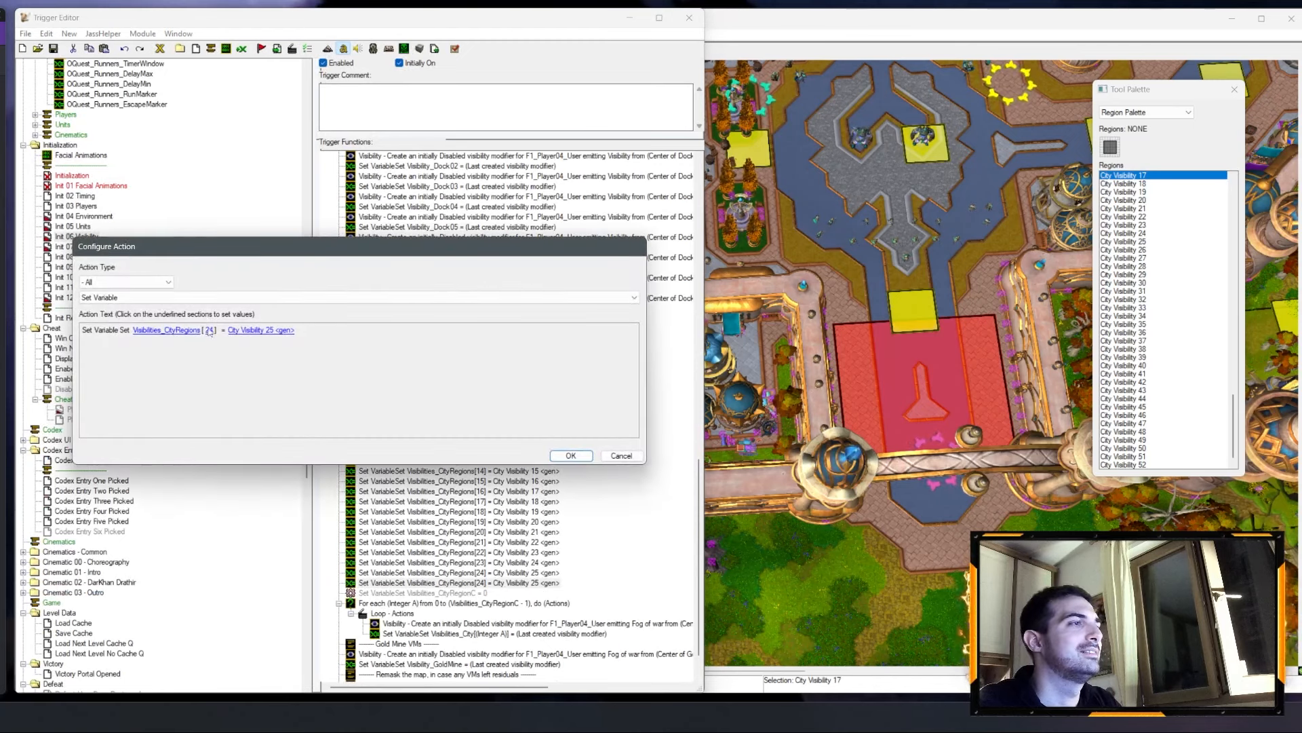
click(209, 330)
text(25)
key(Return)
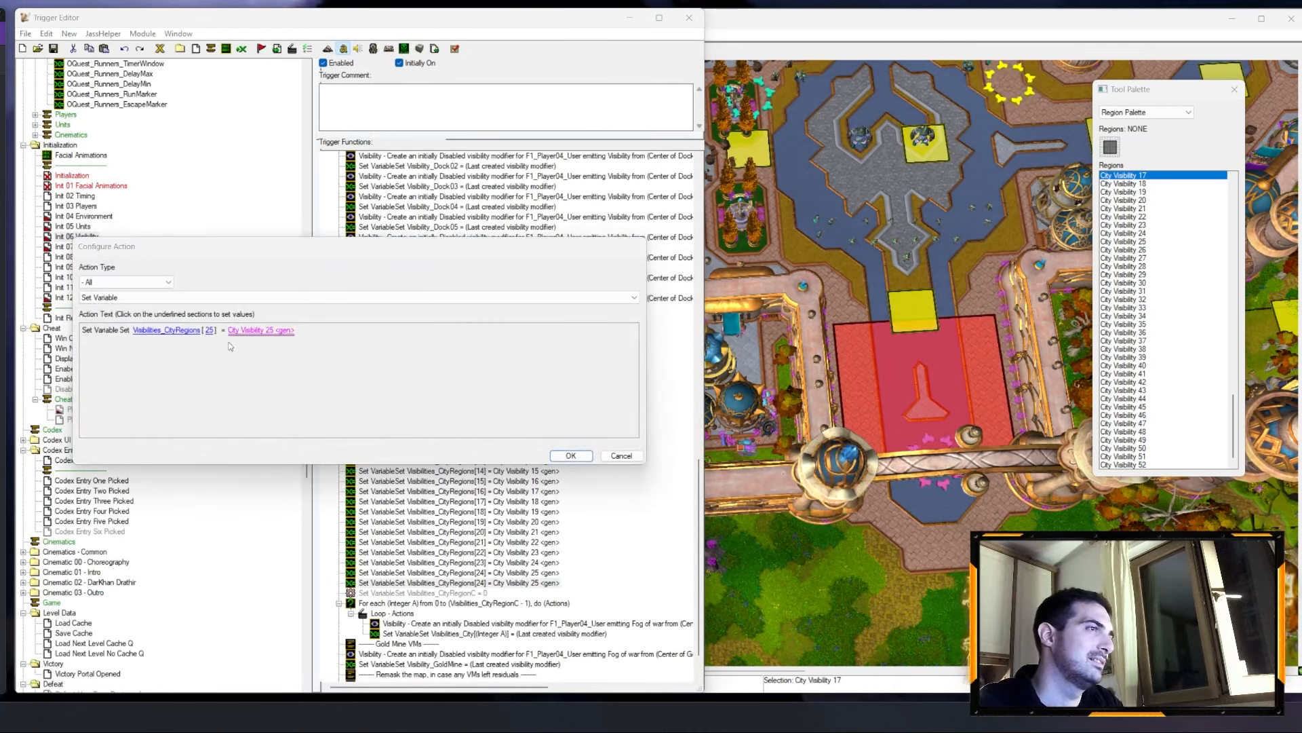
click(232, 330)
key(Return)
key(Return)
Step: Duplicate the Visibilities_CityRegions[25] assignment and set the copy to array index 26 with the City Visibility 27 region
key(ctrl+c)
key(ctrl+v)
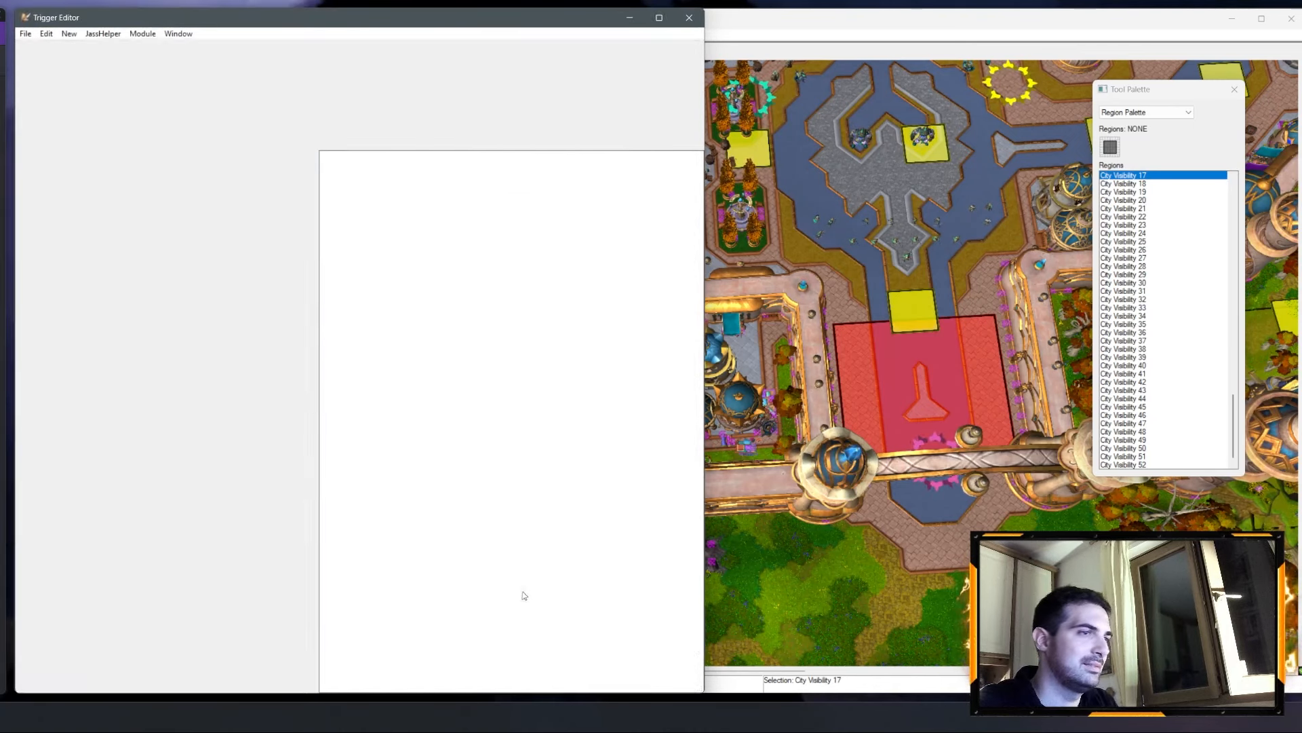
double_click(524, 595)
click(210, 329)
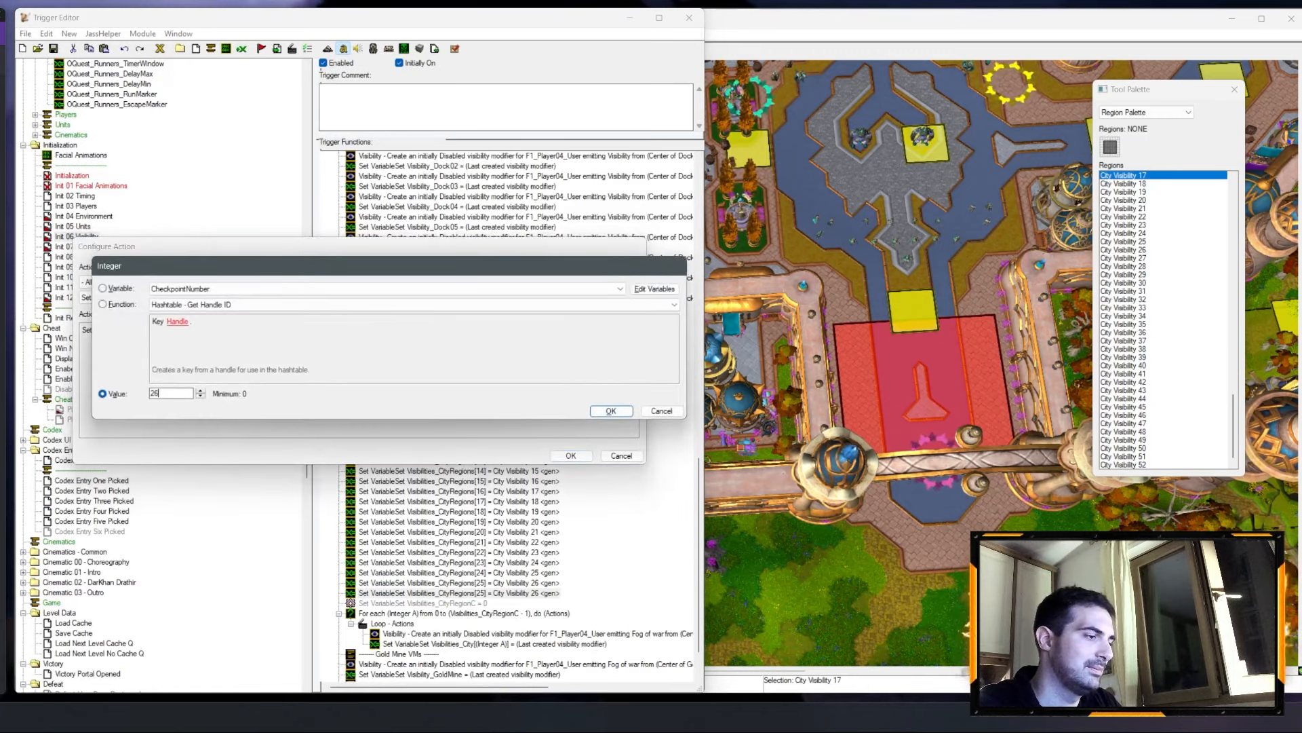
text(26)
key(Return)
key(space)
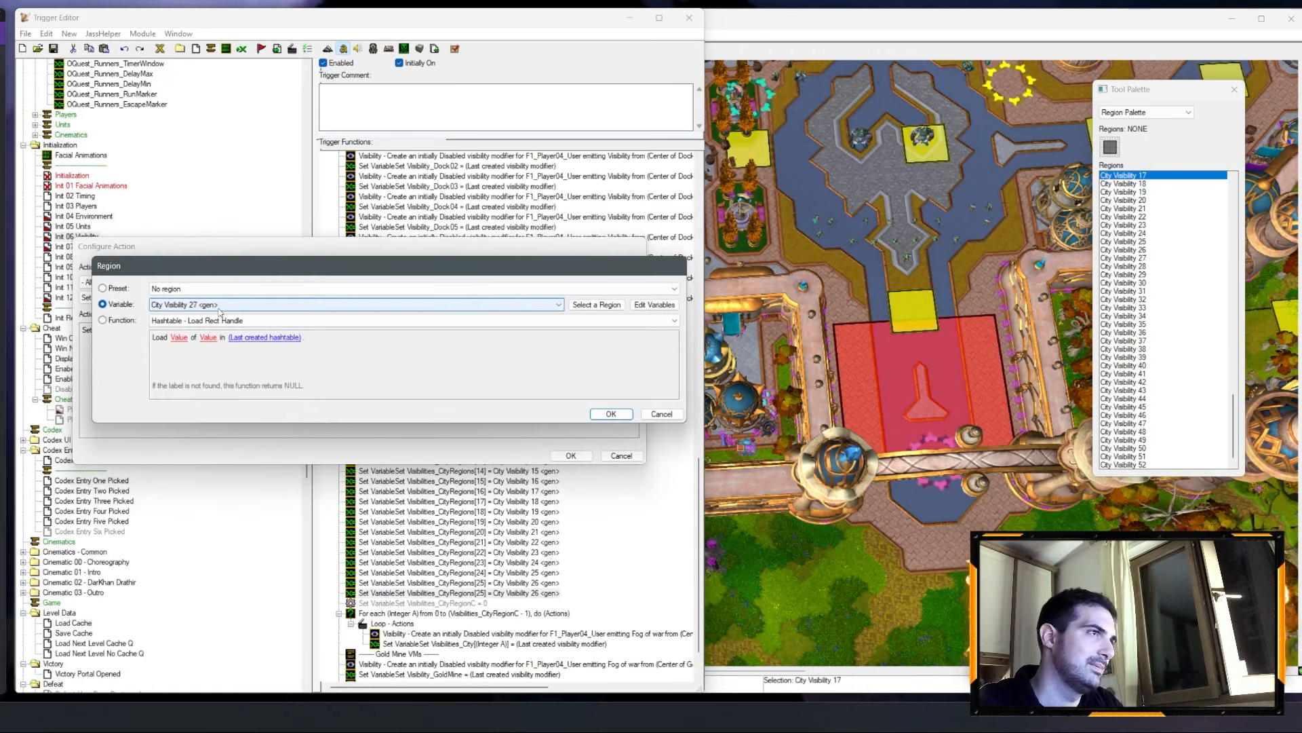
key(Return)
key(Return)
Step: Duplicate the Visibilities_CityRegions[26] assignment and set the copy to array index 27 with the City Visibility 28 region
key(ctrl+v)
double_click(523, 602)
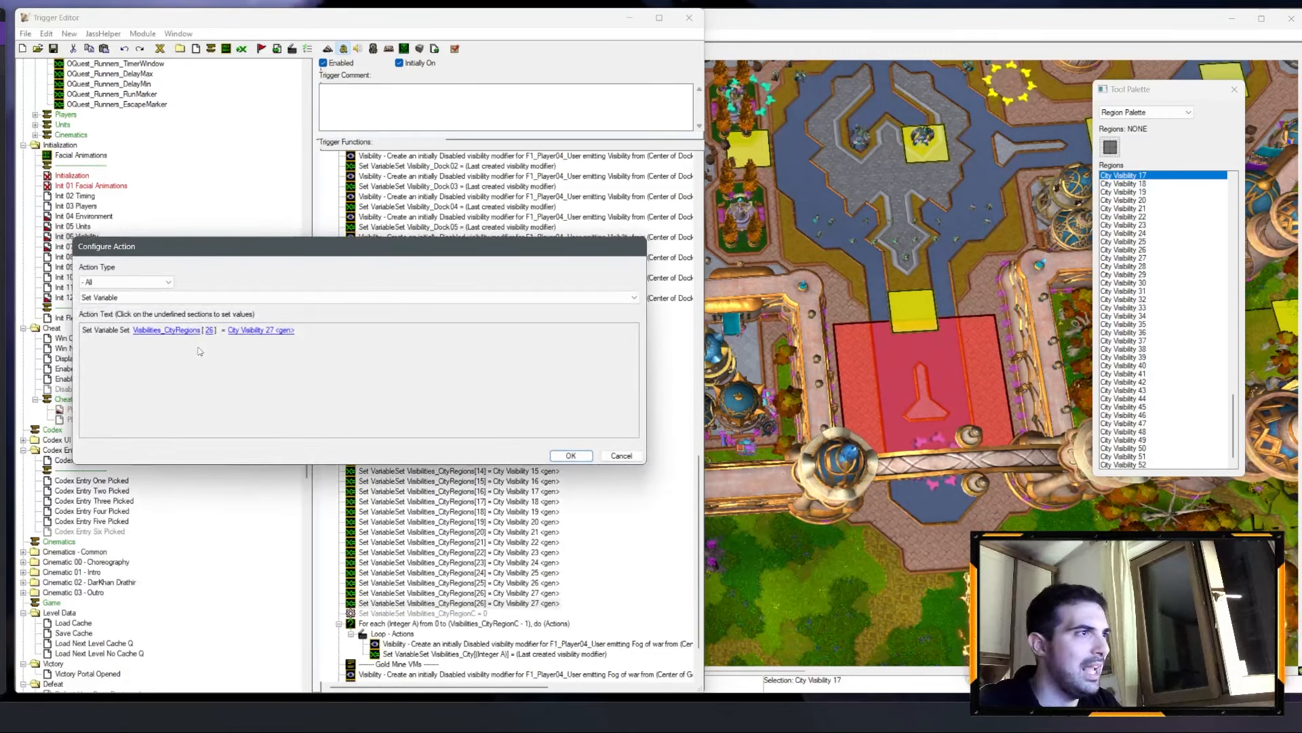
click(209, 331)
text(27)
key(Return)
click(261, 330)
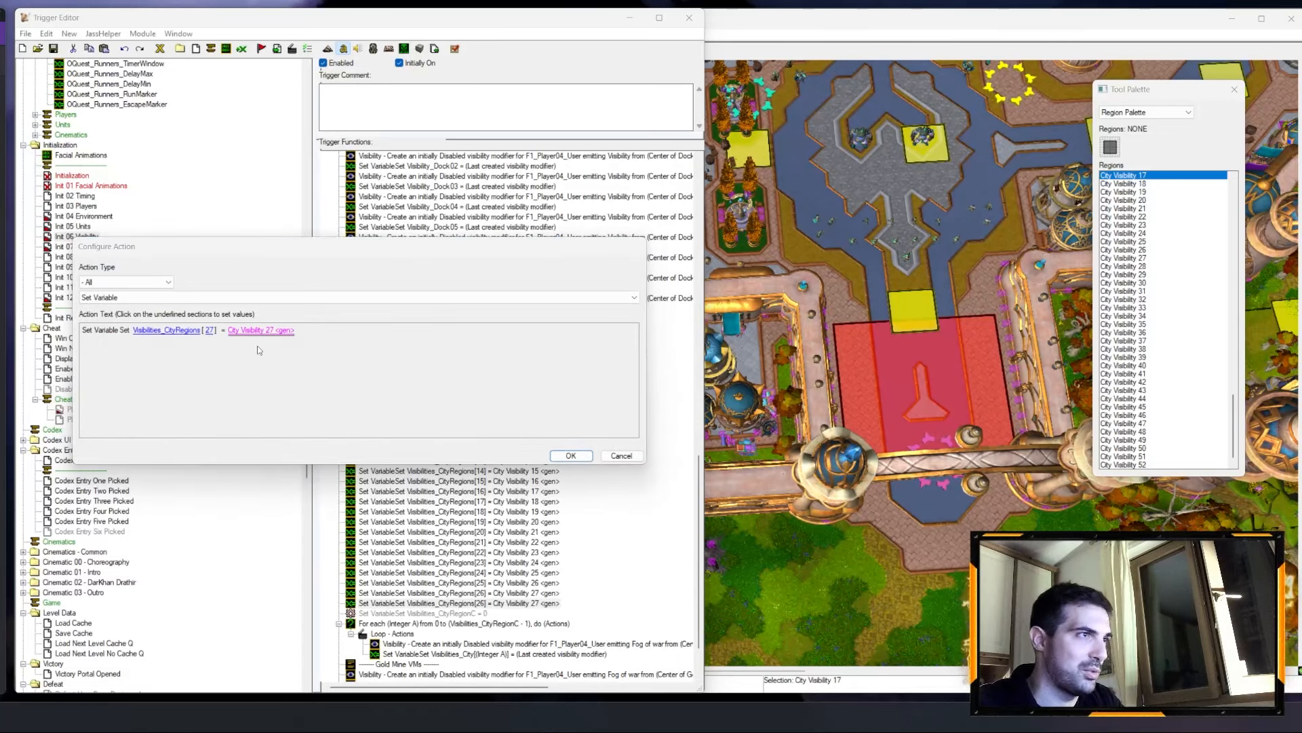
scroll(266, 307, down, 1)
key(Return)
key(Return)
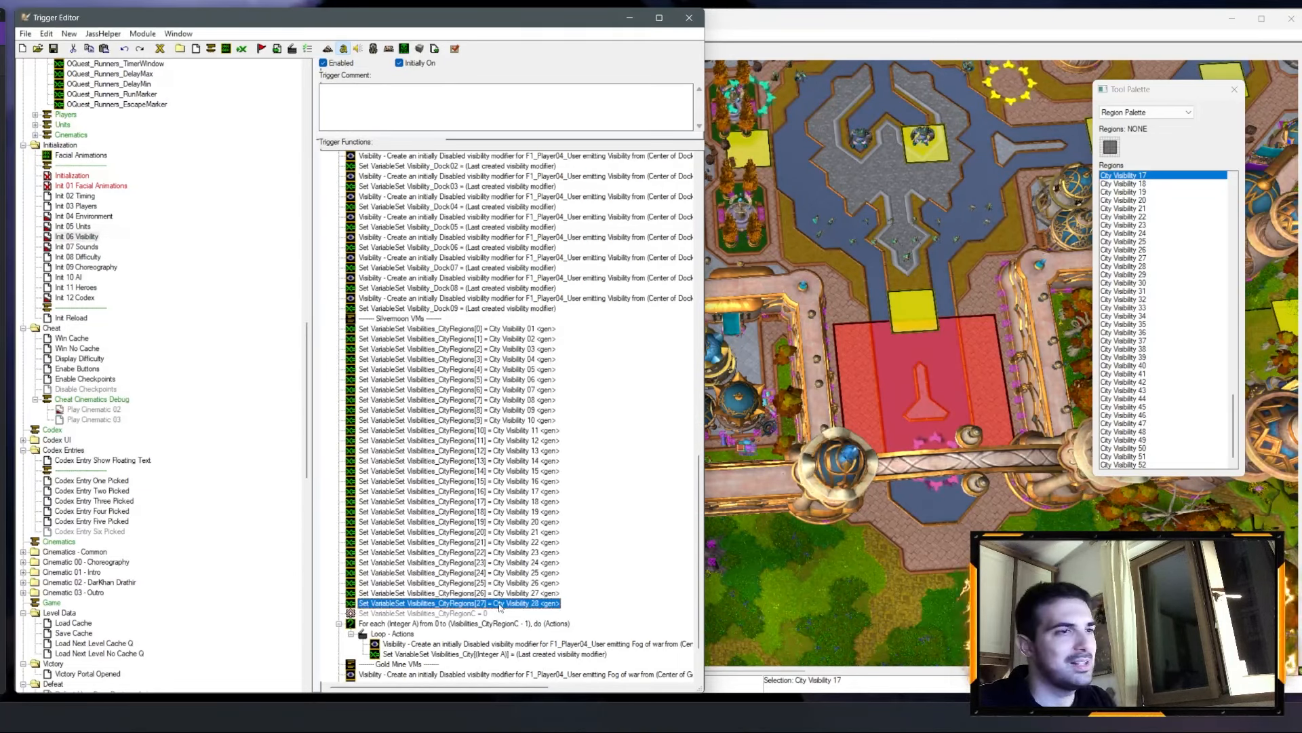
Step: Duplicate the Visibilities_CityRegions[27] assignment and set the copy to array index 28 with the City Visibility 29 region
key(ctrl+v)
double_click(498, 614)
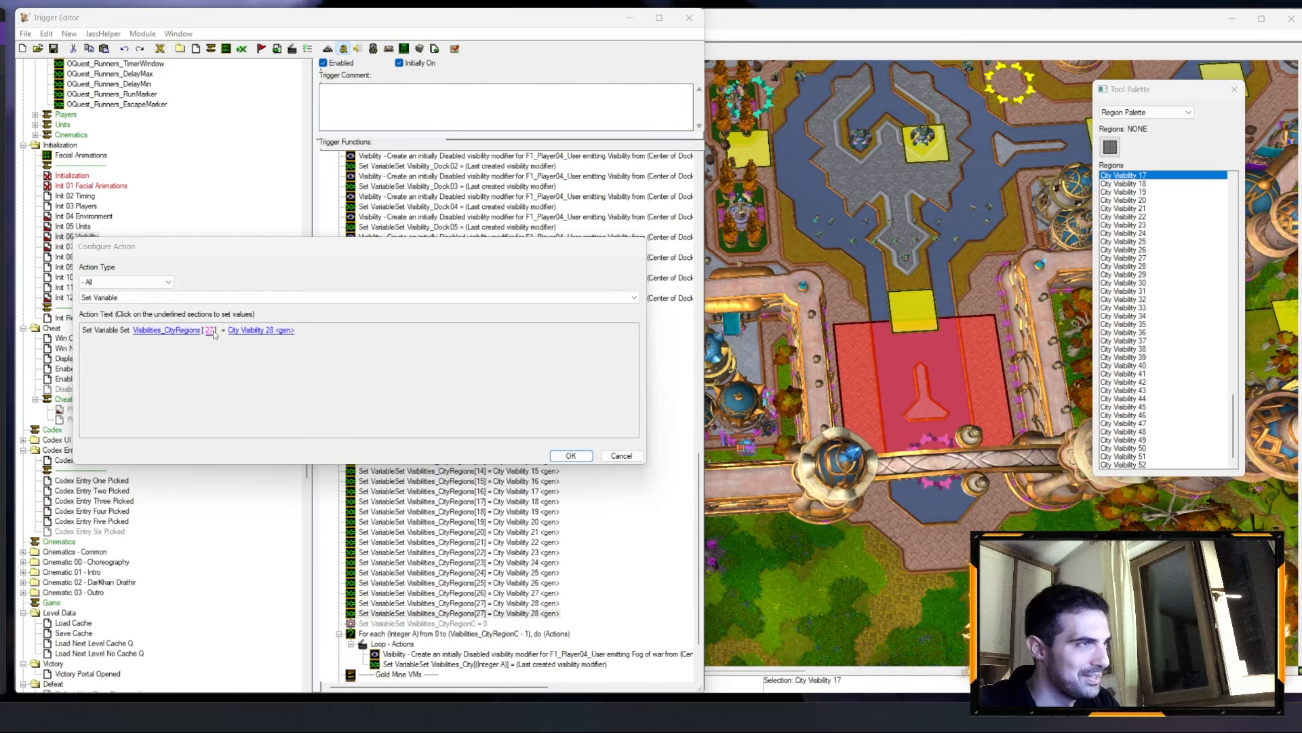
click(210, 330)
text(28)
key(Return)
click(261, 330)
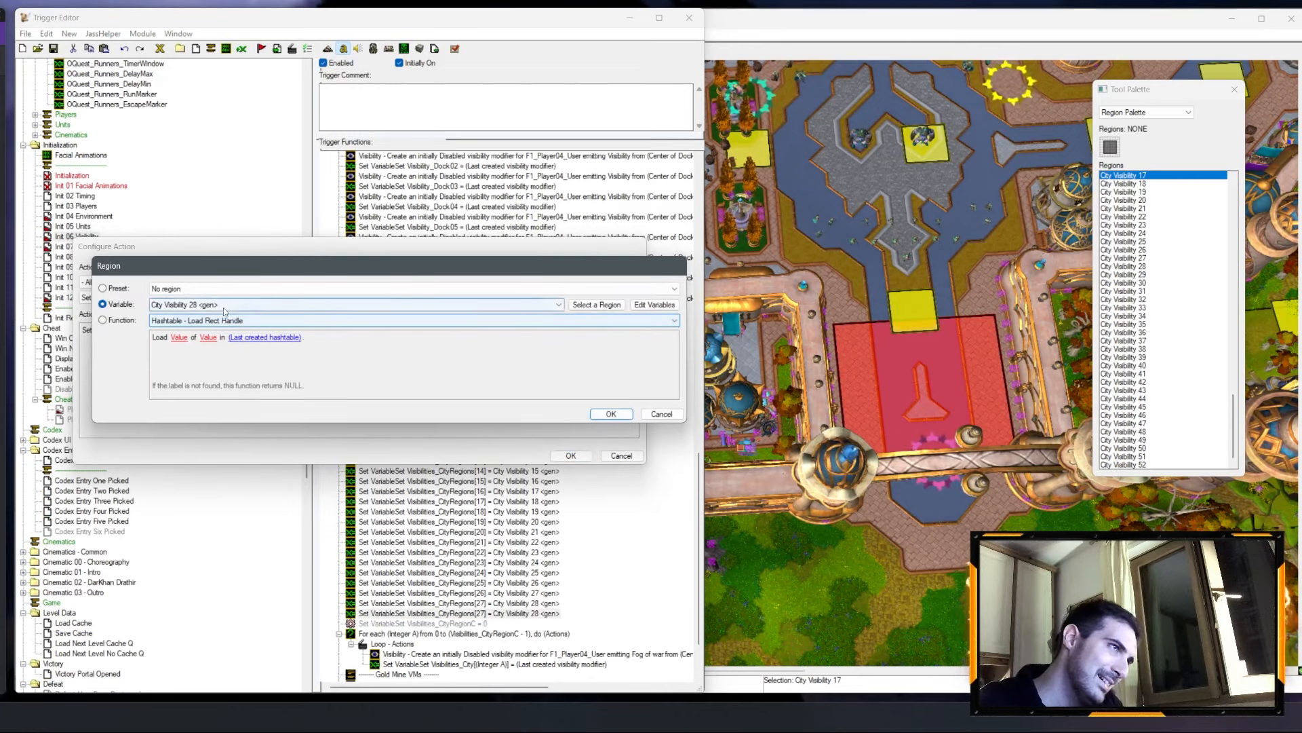
scroll(223, 307, down, 1)
key(Return)
key(Return)
Step: Duplicate the Visibilities_CityRegions[28] assignment and set the copy to array index 29 with the City Visibility 30 region
key(ctrl+c)
key(ctrl+v)
double_click(480, 624)
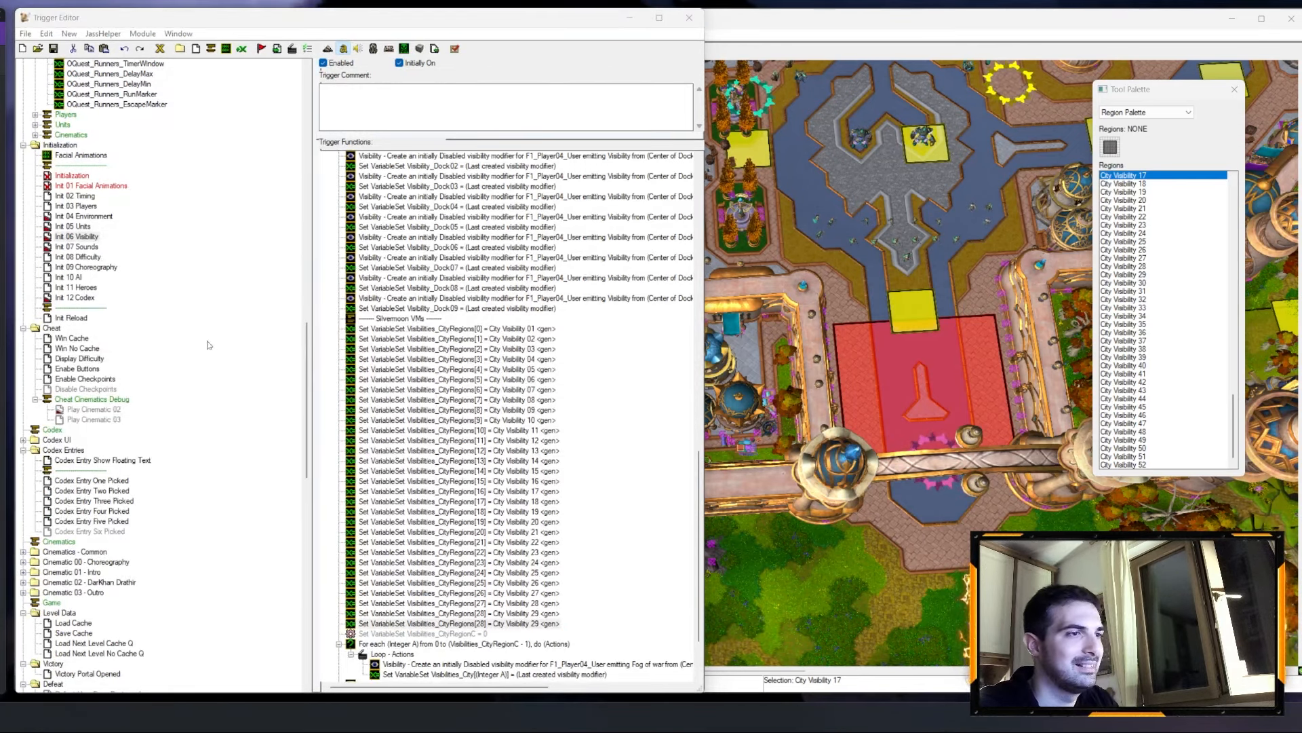
click(202, 330)
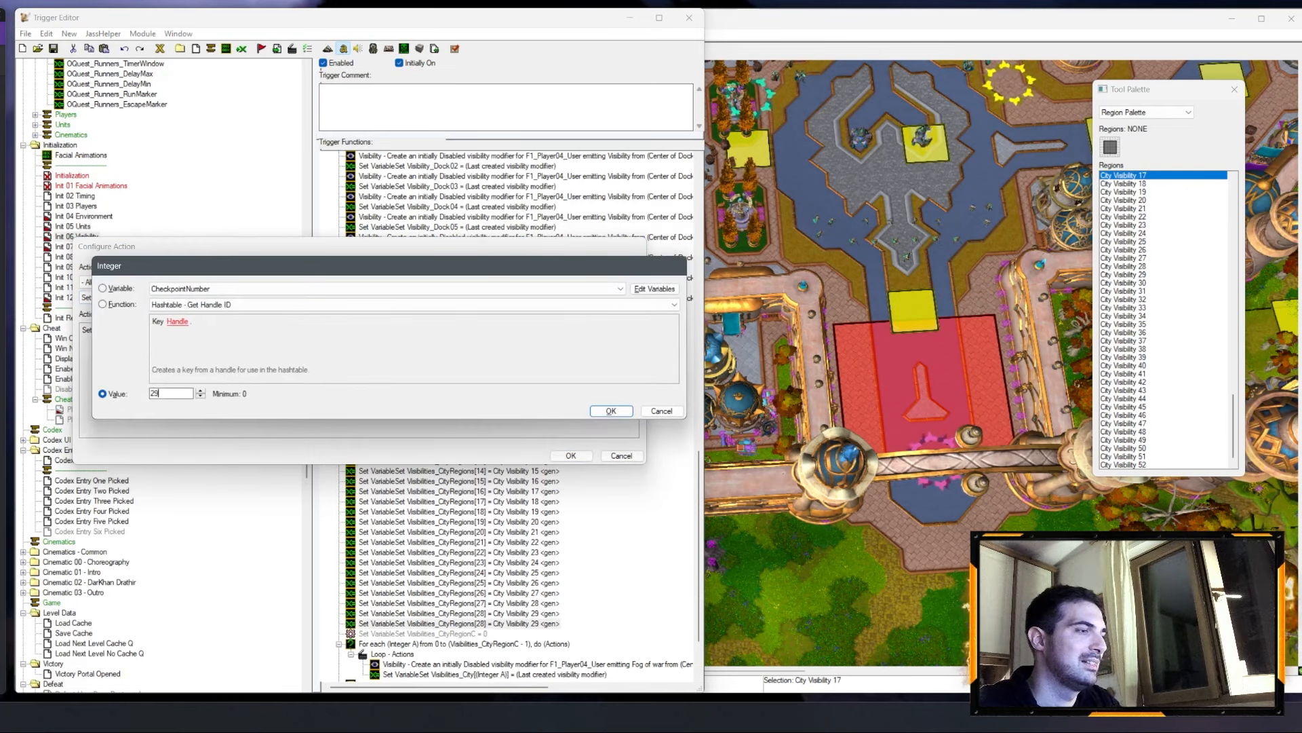
text(29)
key(Return)
click(261, 330)
scroll(188, 309, down, 1)
key(Return)
key(Return)
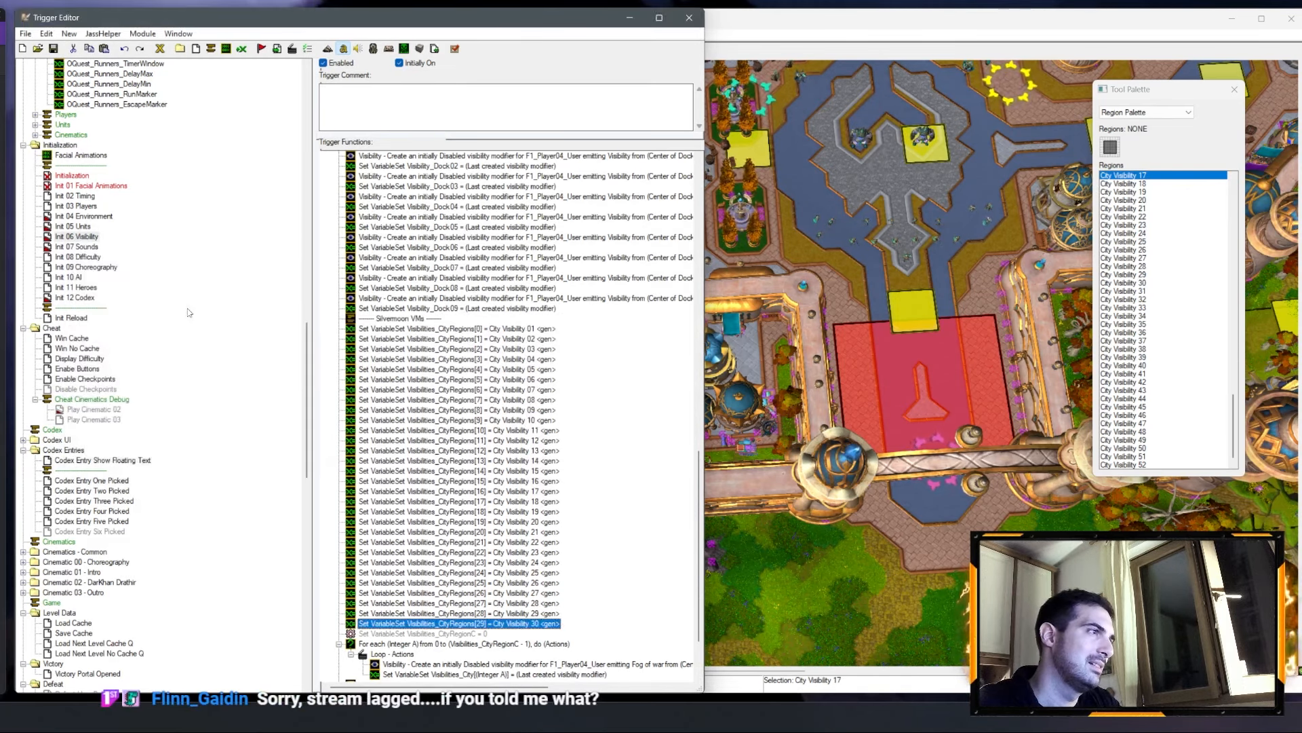
Step: Duplicate the Visibilities_CityRegions[29] assignment and set the copy to array index 30 with the City Visibility 31 region
scroll(437, 576, down, 3)
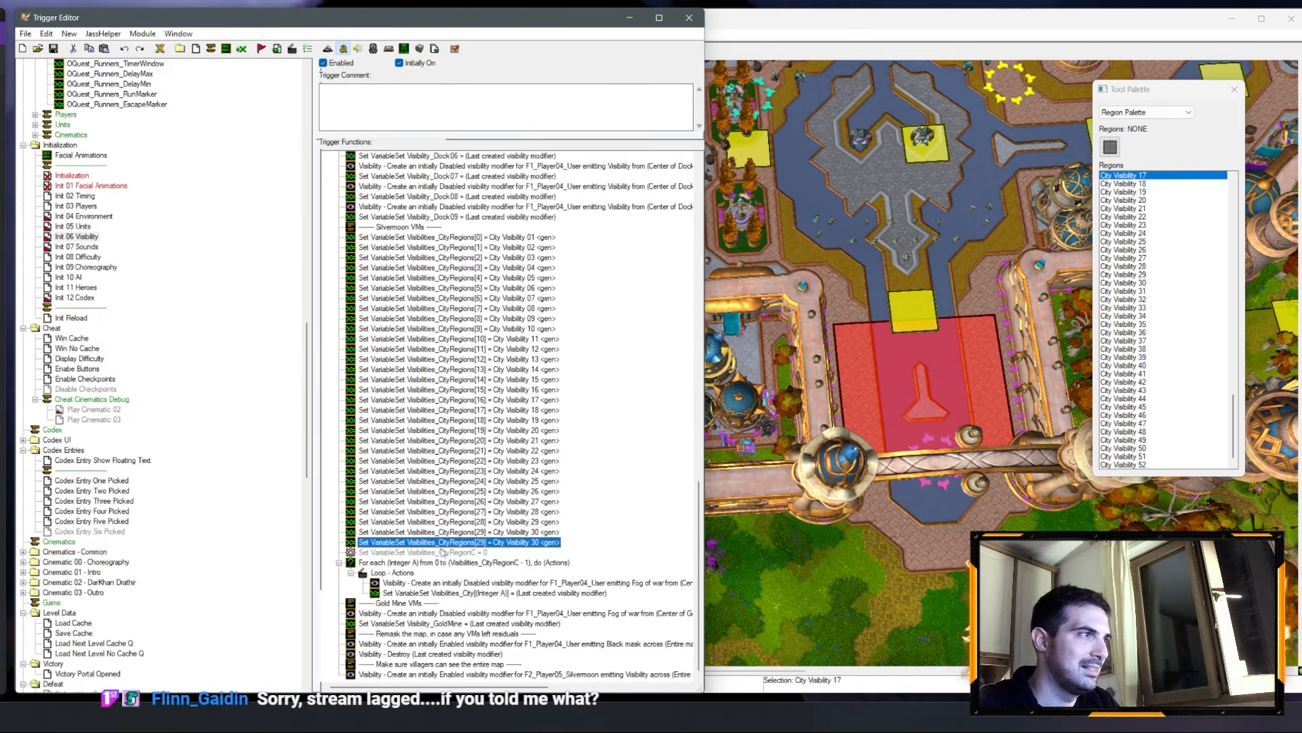
double_click(454, 543)
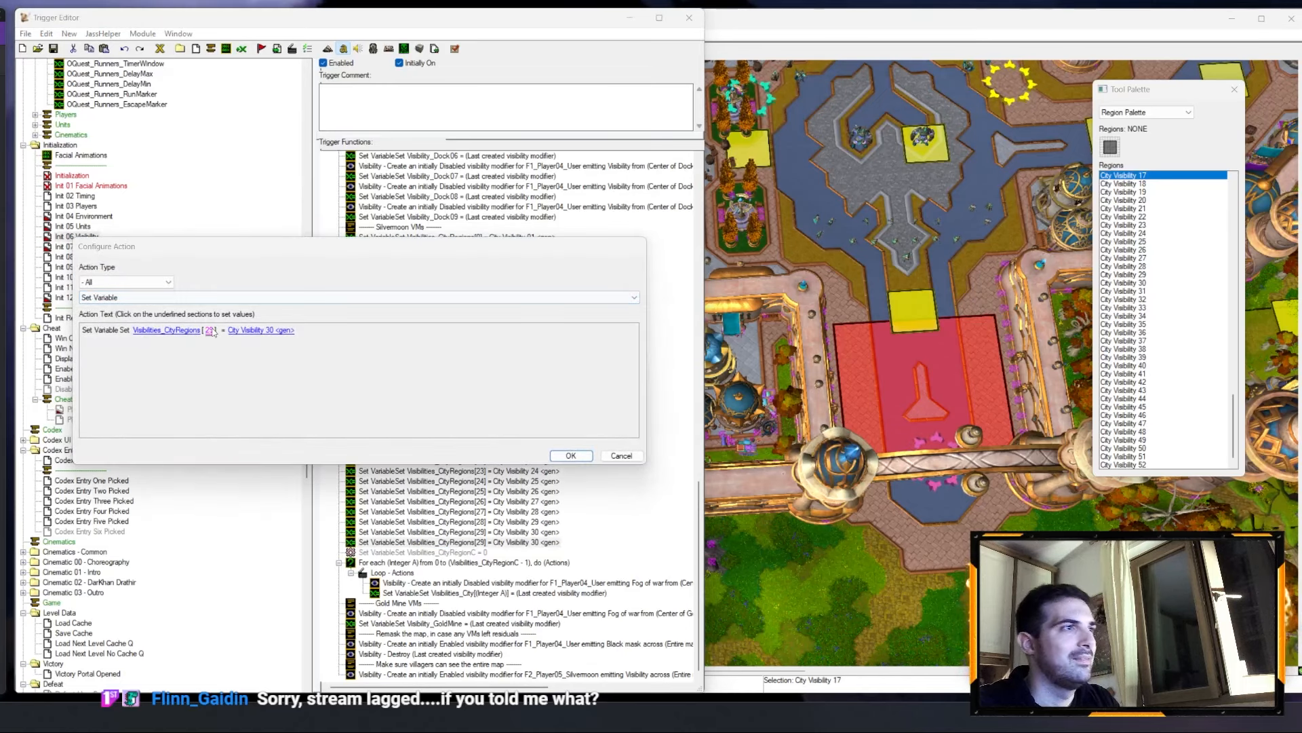
click(202, 330)
text(30)
key(Return)
click(263, 331)
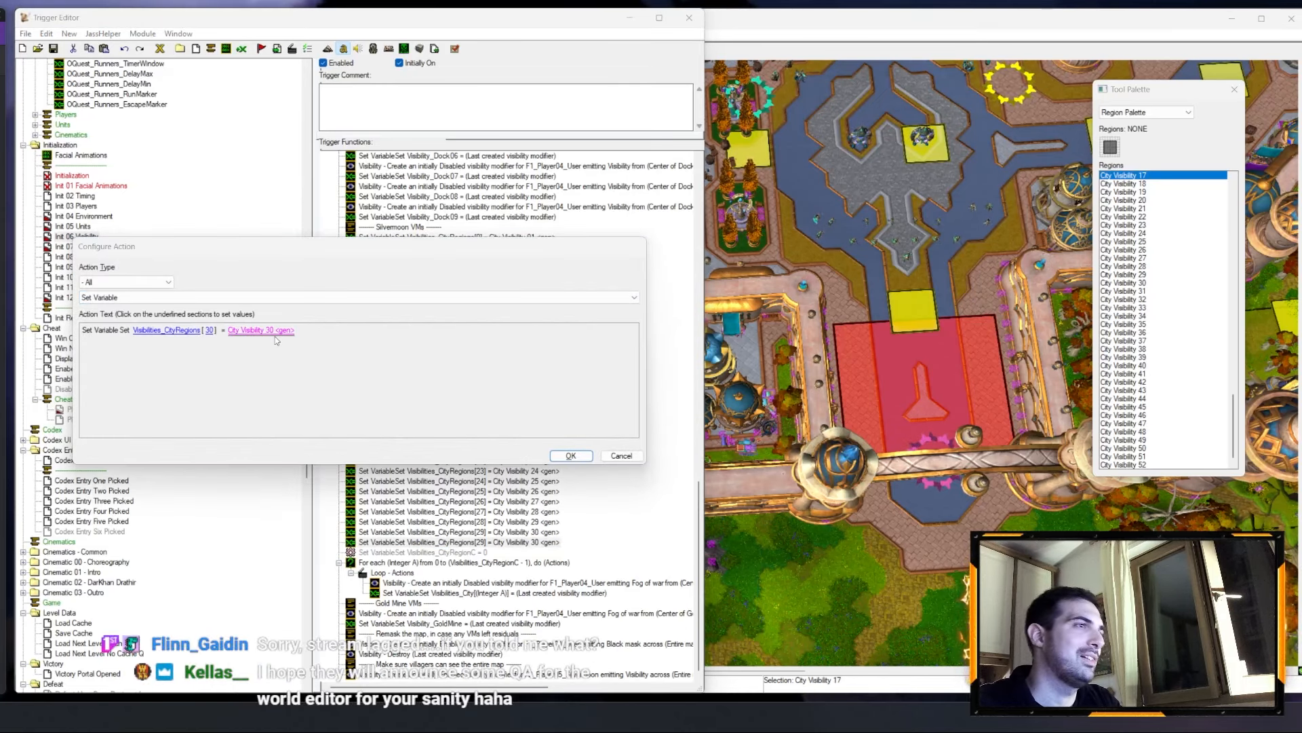
scroll(205, 303, down, 1)
key(Return)
key(Return)
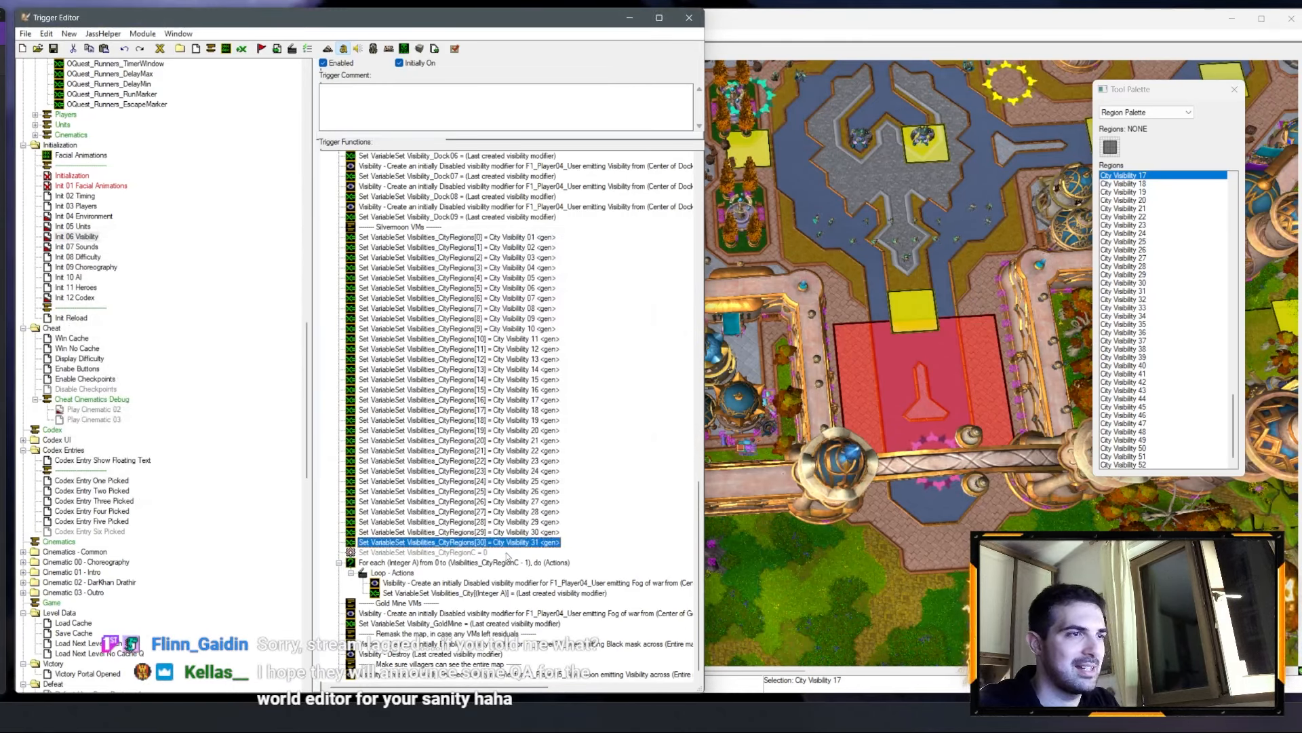
Step: Duplicate the Visibilities_CityRegions[30] assignment and set the copy to array index 31 with the City Visibility 32 region
key(ctrl+c)
key(ctrl+v)
double_click(507, 552)
click(207, 332)
text(31)
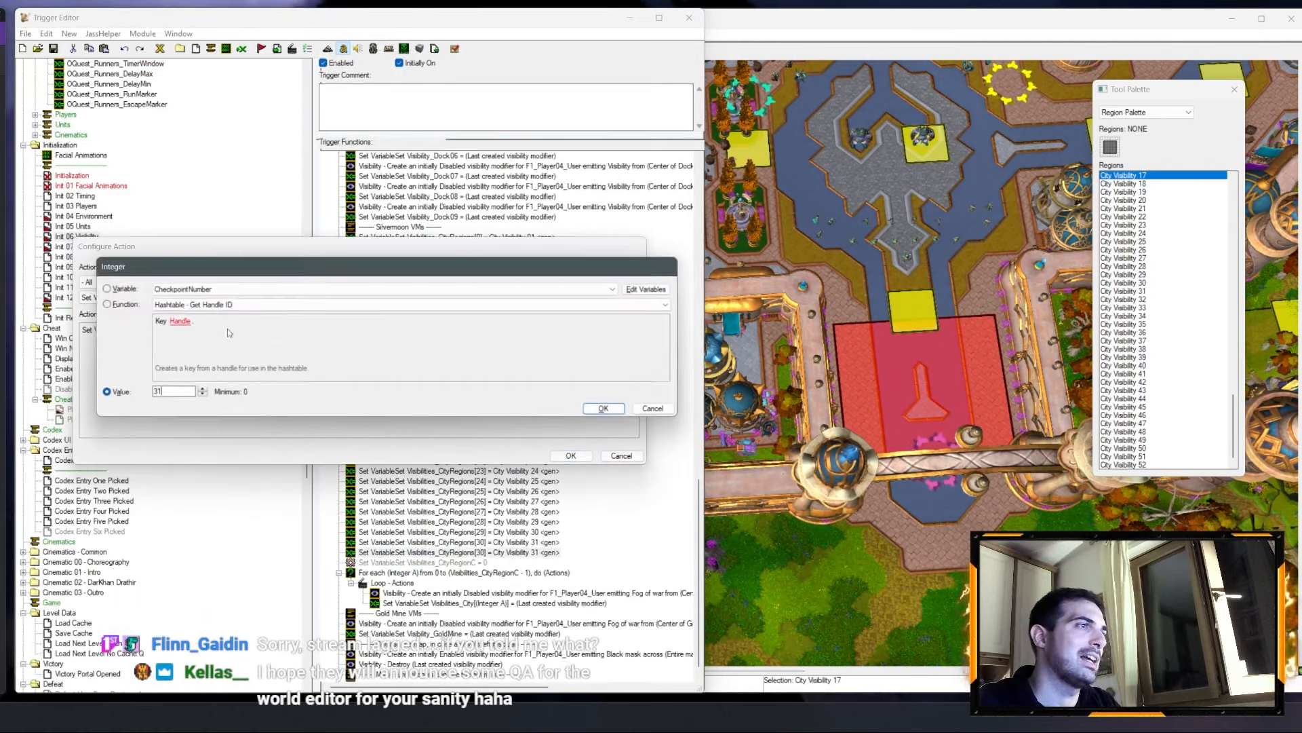
key(Return)
click(264, 332)
scroll(205, 303, down, 1)
key(Return)
key(Return)
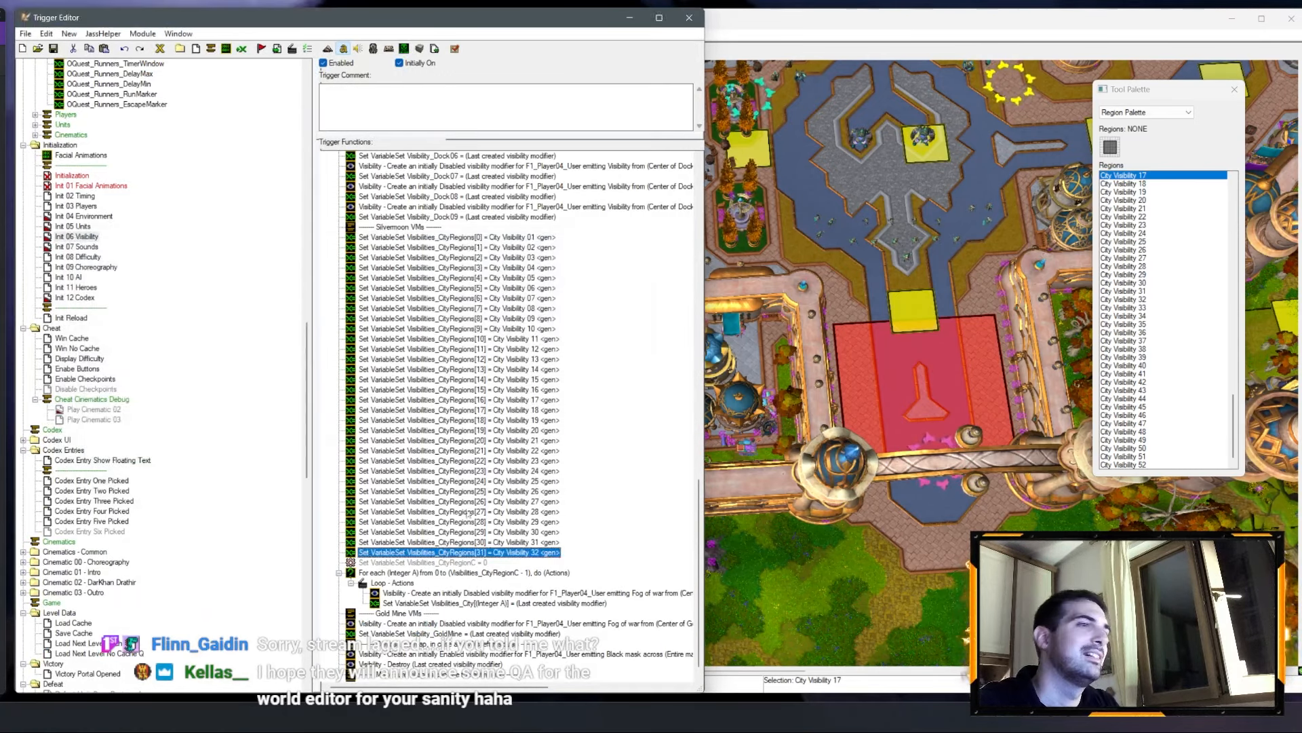
Step: Duplicate the Visibilities_CityRegions[31] assignment and set the copy to array index 32 with the City Visibility 33 region
key(ctrl+c)
key(ctrl+v)
double_click(463, 563)
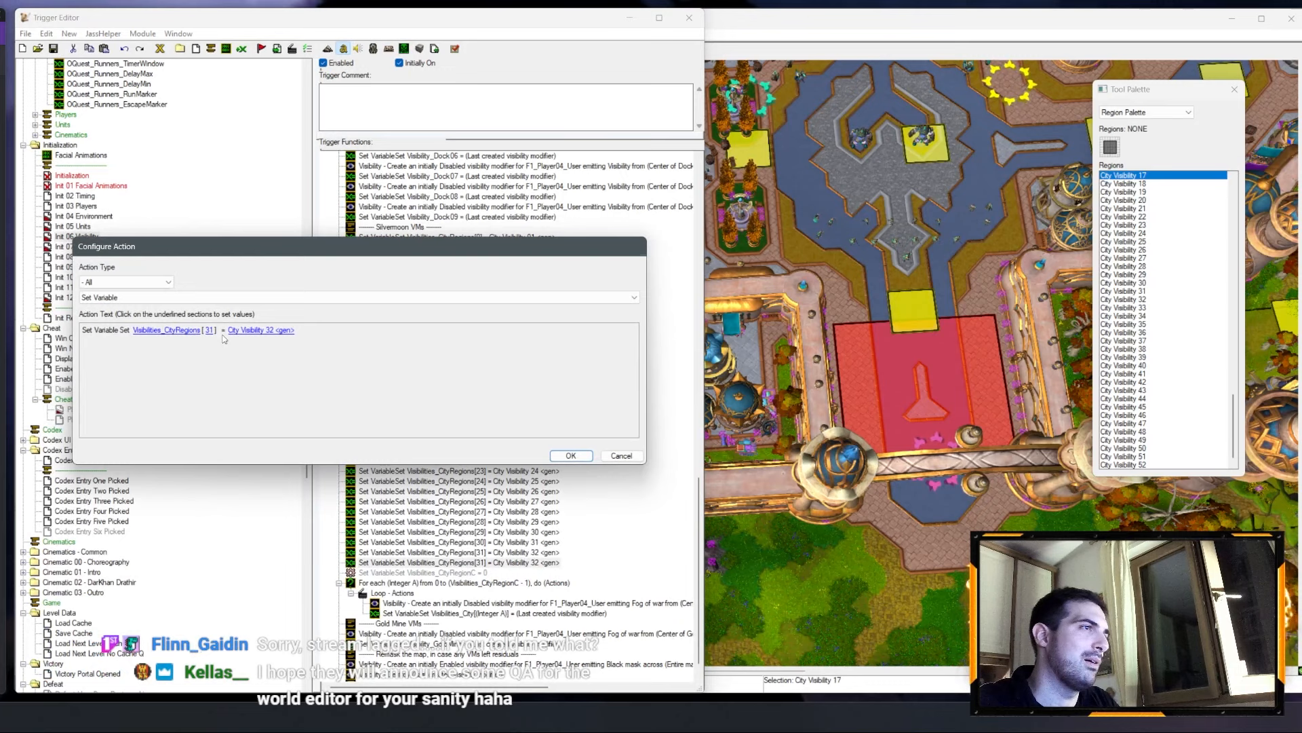
click(209, 332)
text(32)
key(Return)
click(261, 331)
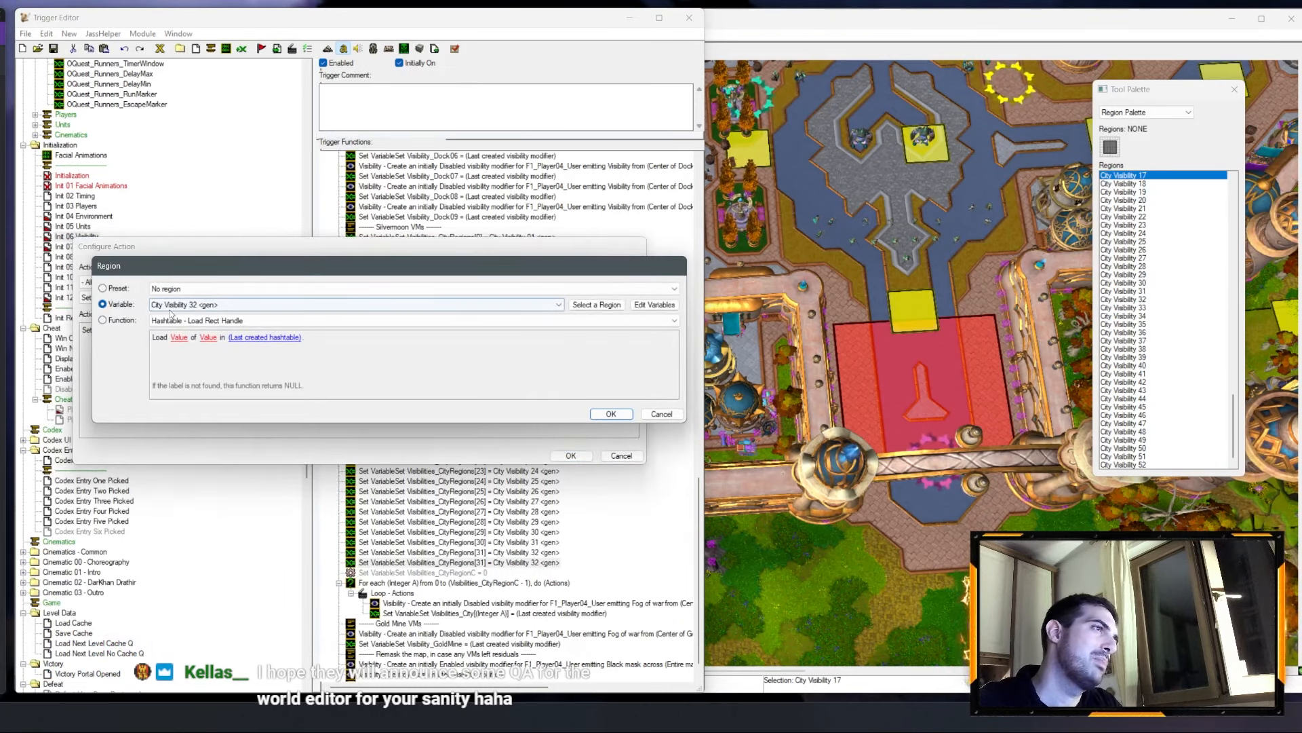
scroll(171, 311, down, 1)
key(Return)
key(Return)
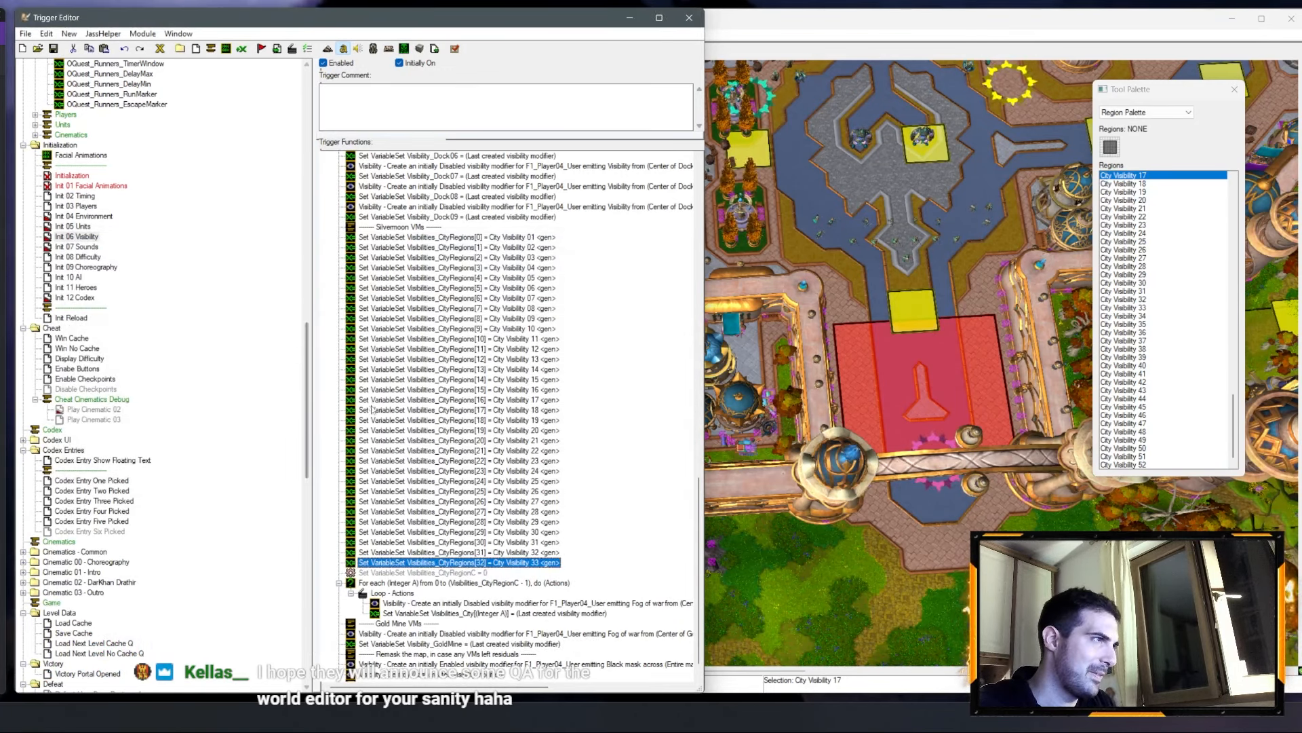
Step: Duplicate the Visibilities_CityRegions[32] assignment and set the copy to array index 33 with the City Visibility 34 region
key(ctrl+c)
key(ctrl+v)
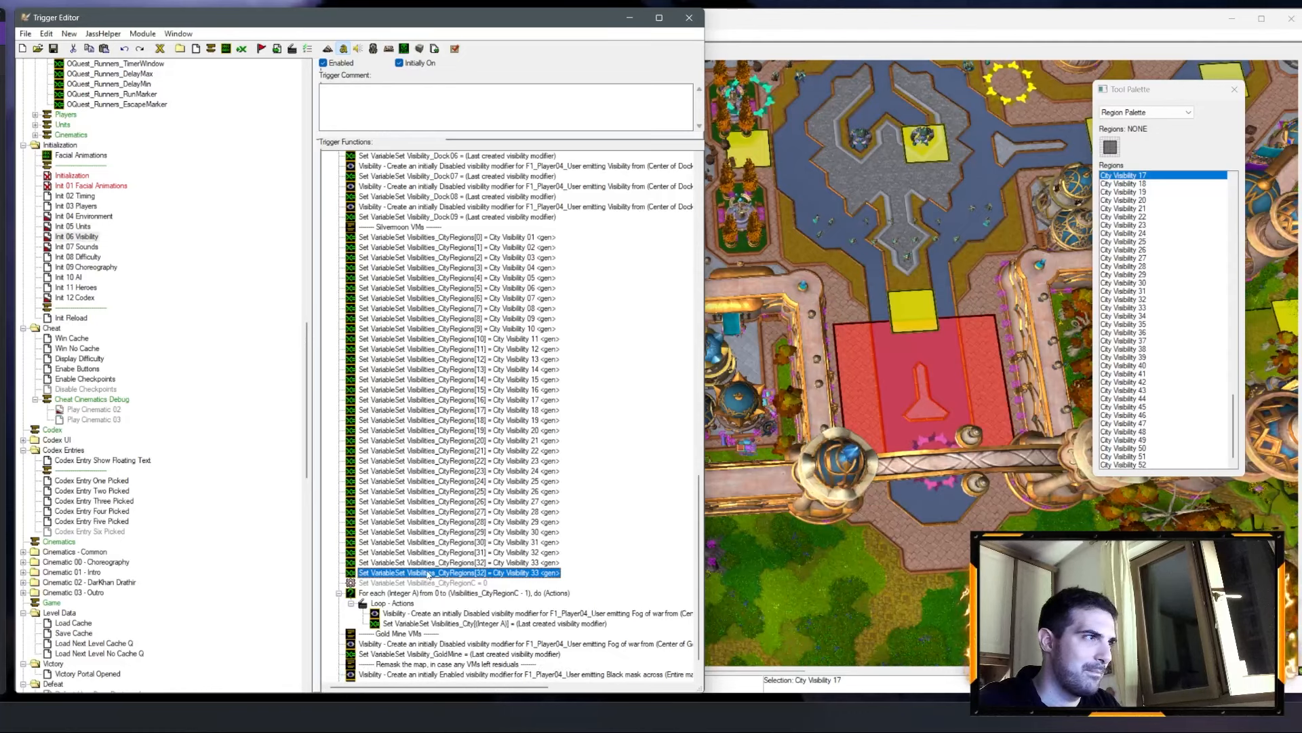
double_click(428, 575)
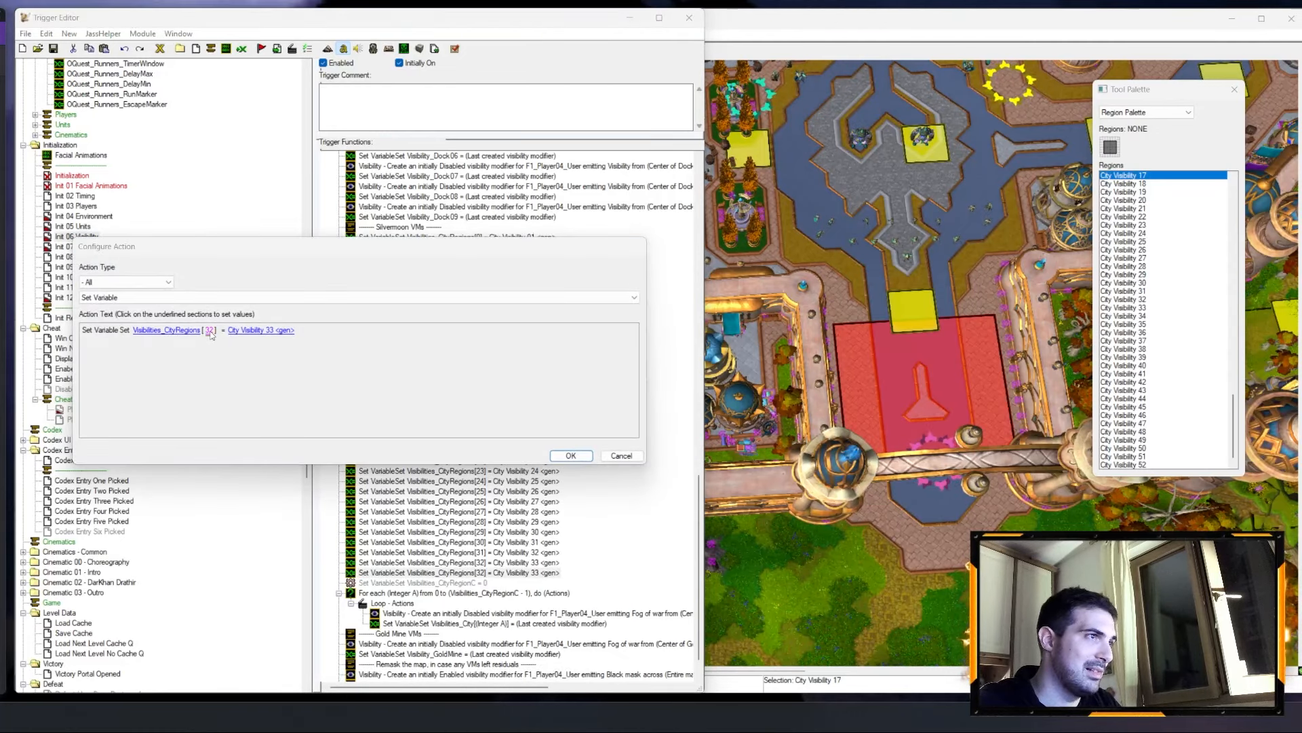
click(211, 334)
text(33)
key(Return)
click(267, 332)
scroll(208, 308, down, 1)
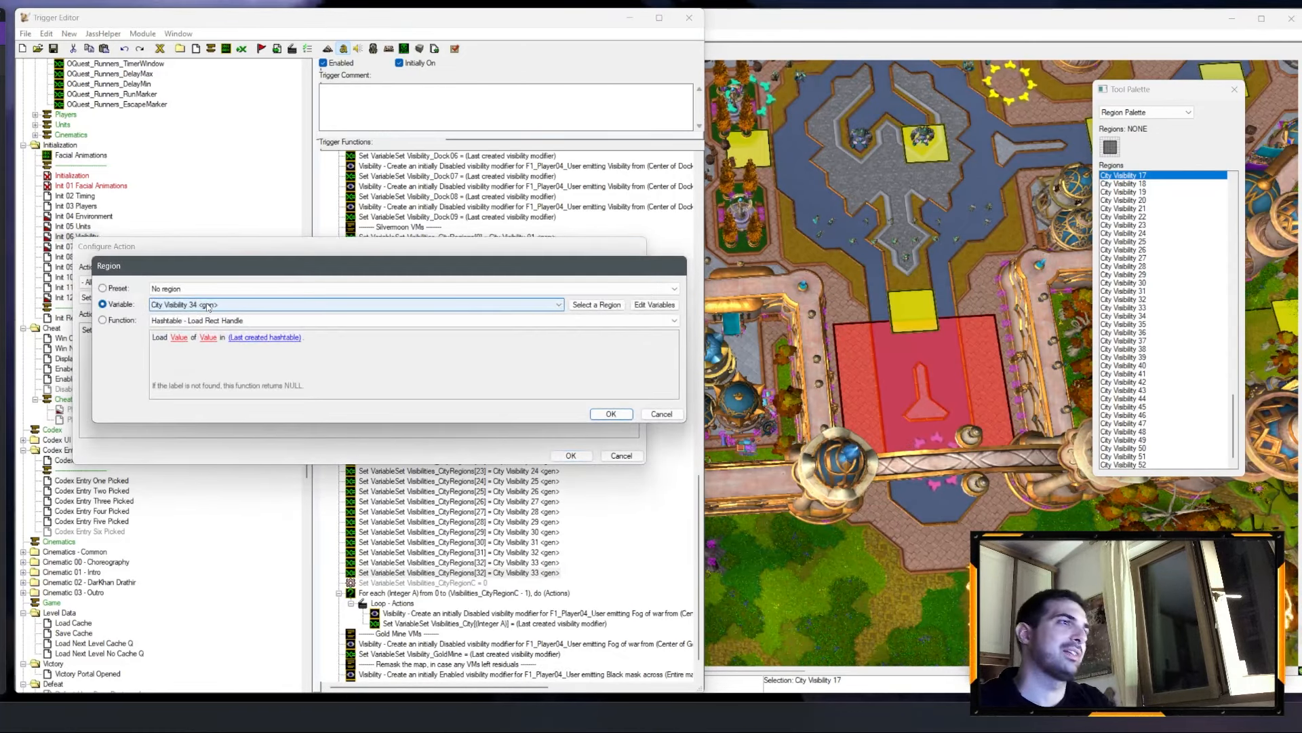
key(Return)
key(Return)
Step: Duplicate the Visibilities_CityRegions[33] assignment and open the copy for editing
key(ctrl+c)
key(ctrl+v)
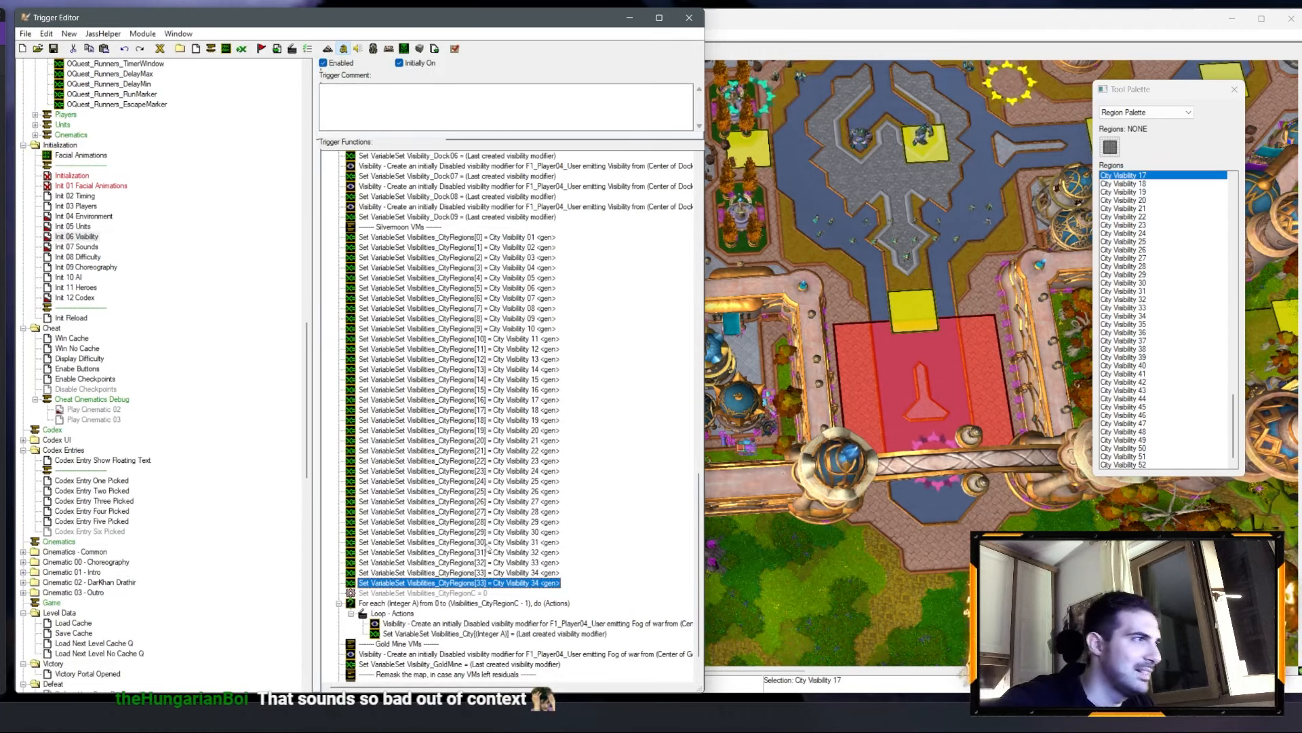
double_click(453, 579)
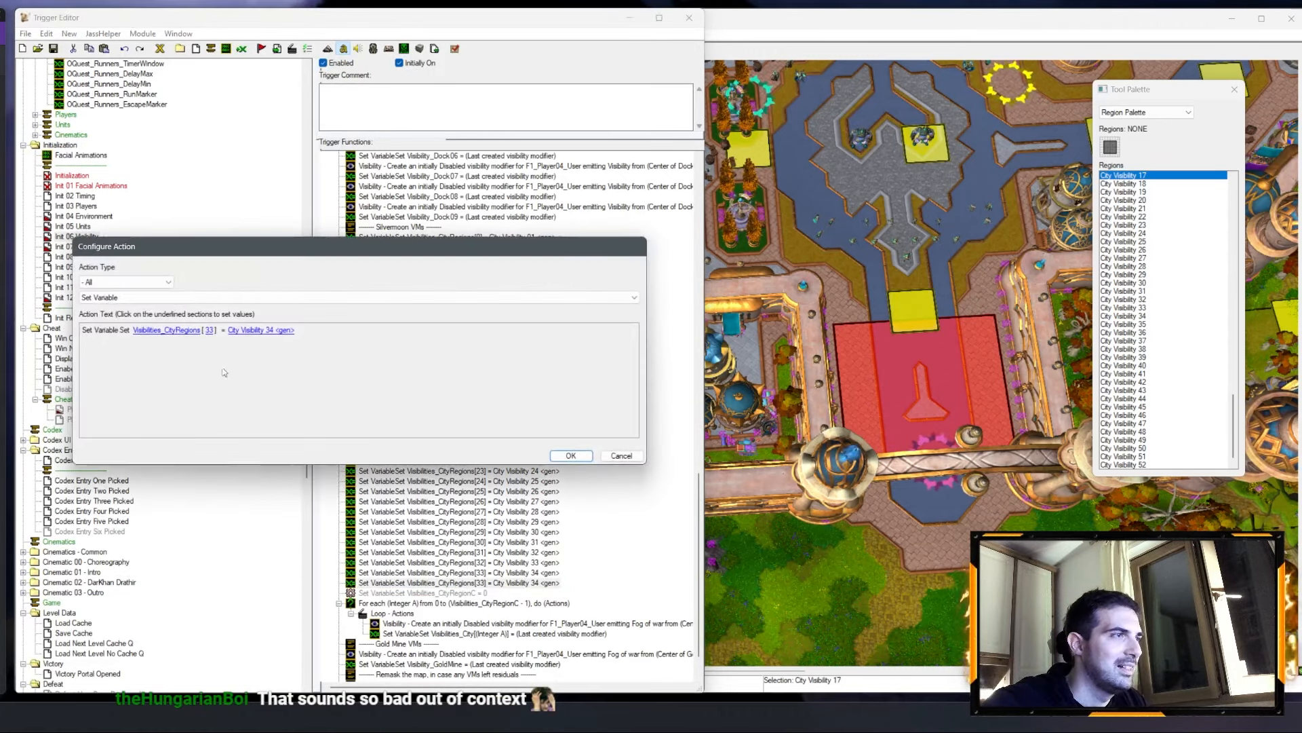
Step: Configure the copied Set Variable action as Visibilities_CityRegions[34] = City Visibility 35
click(210, 330)
text(34)
key(Return)
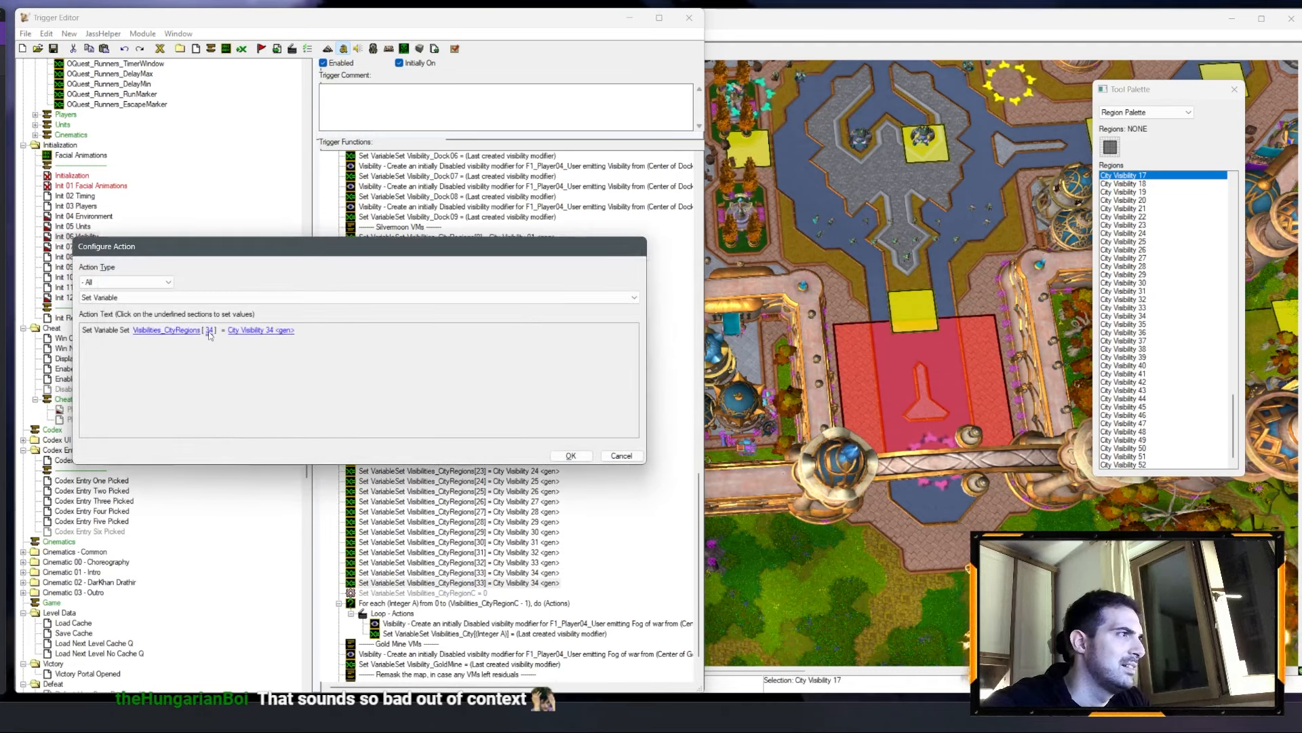
click(249, 331)
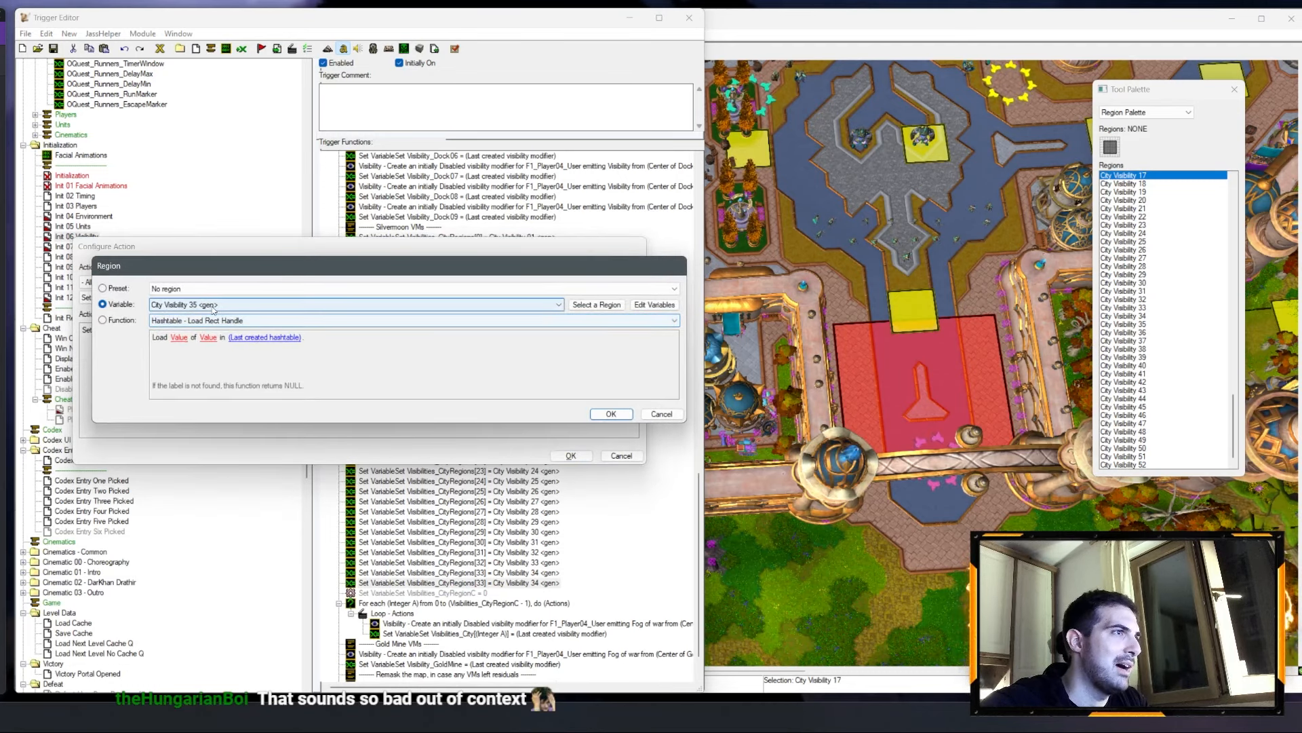
key(Return)
key(Return)
Step: Duplicate the Visibilities_CityRegions[34] action and set the copy to index 35 with region City Visibility 36
scroll(525, 502, down, 1)
key(ctrl+c)
key(ctrl+v)
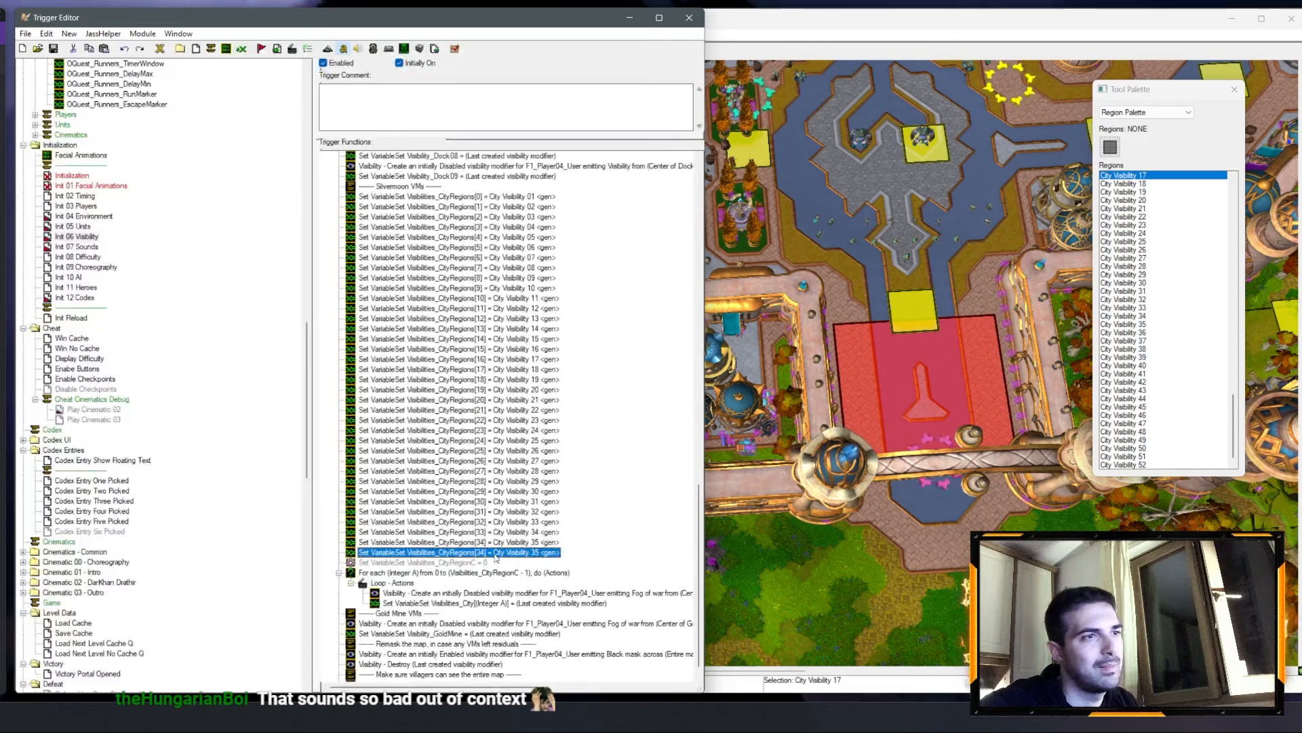
double_click(496, 556)
click(207, 333)
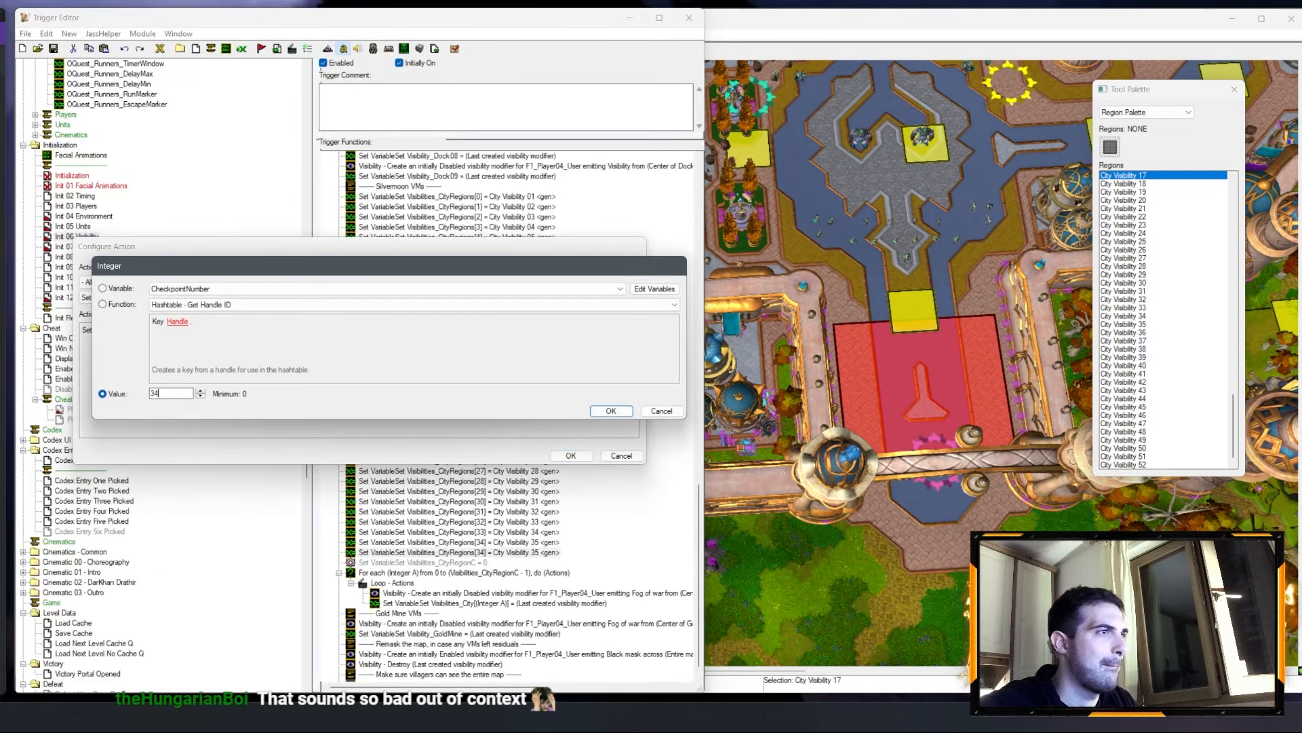
text(35)
key(Return)
click(249, 331)
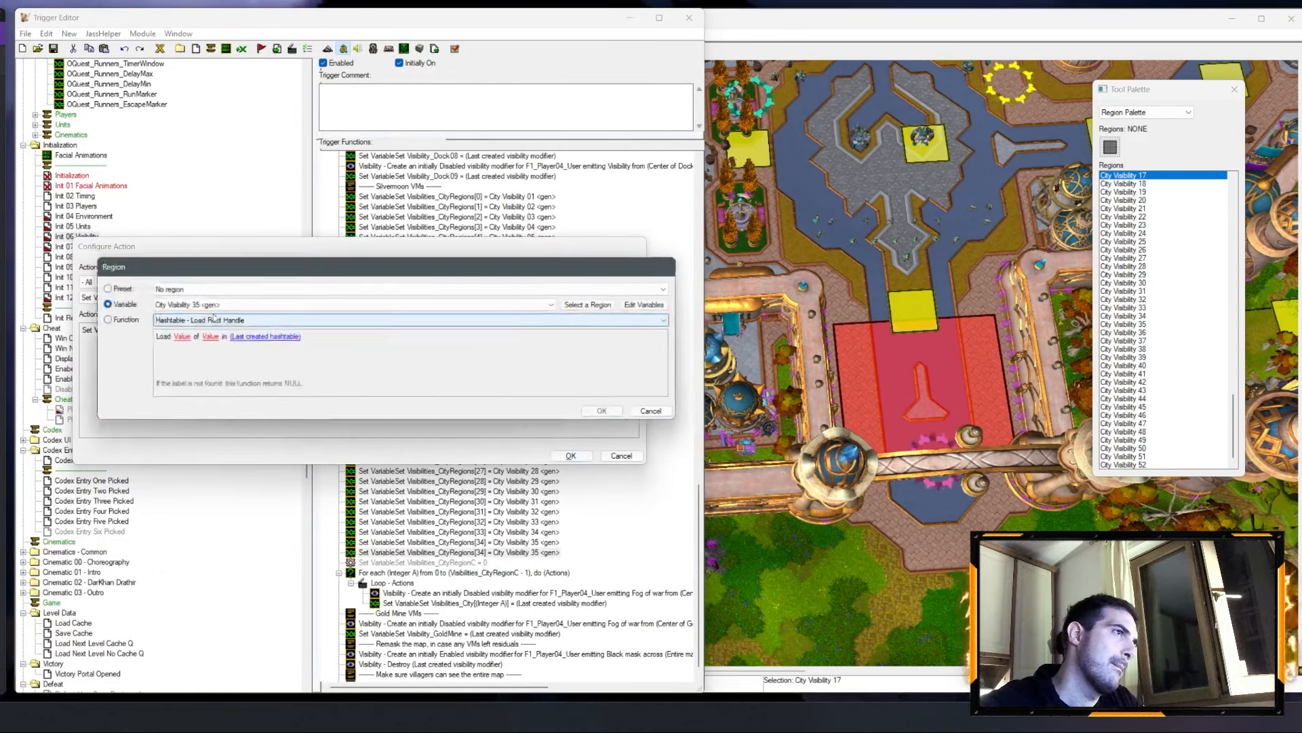
click(214, 319)
key(Return)
key(Return)
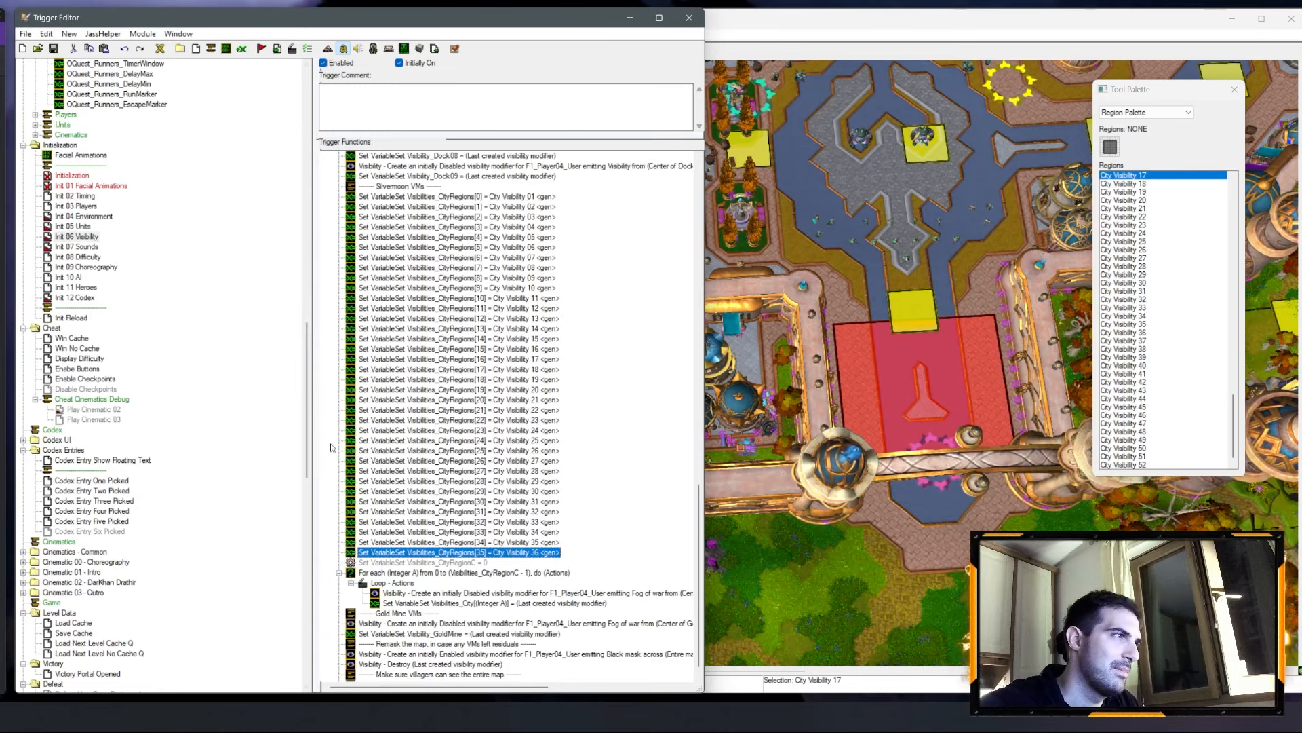
Step: Add another copy of the city region action below and set it to index 36 with region City Visibility 37
key(ctrl+v)
double_click(460, 563)
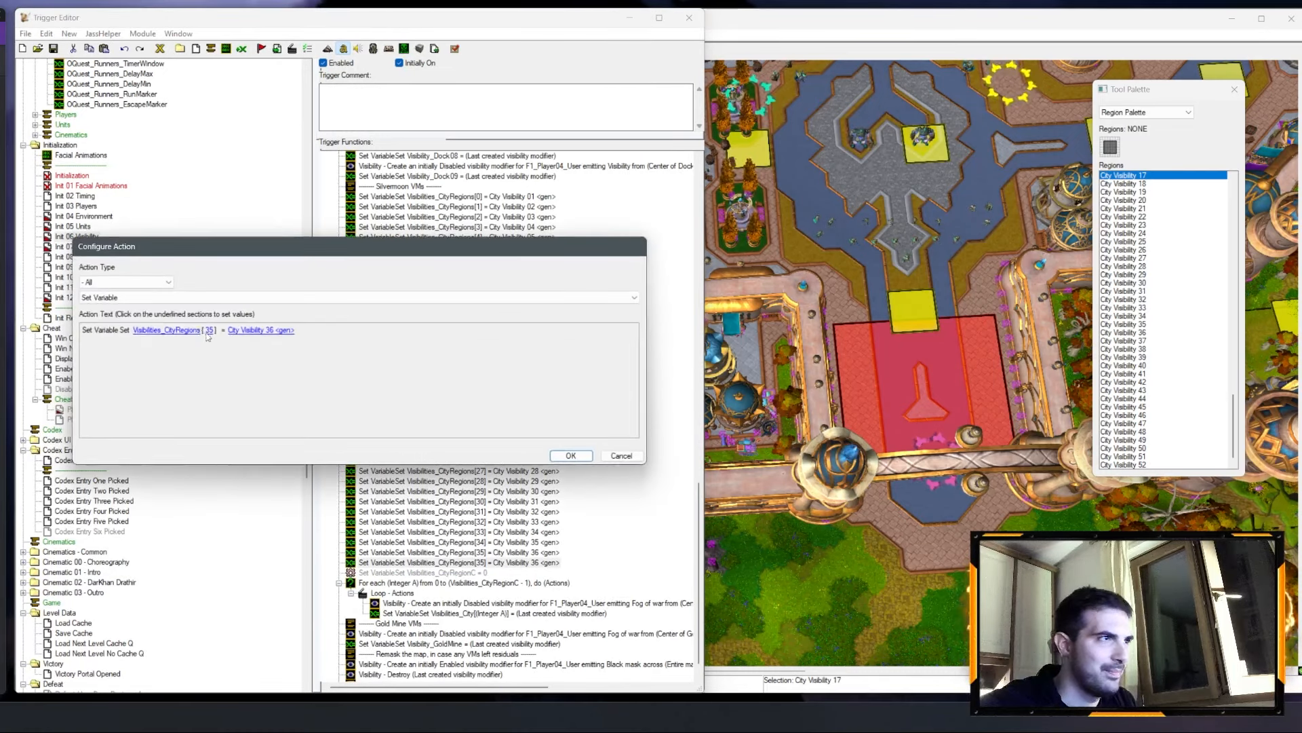
click(216, 330)
text(3)
key(Return)
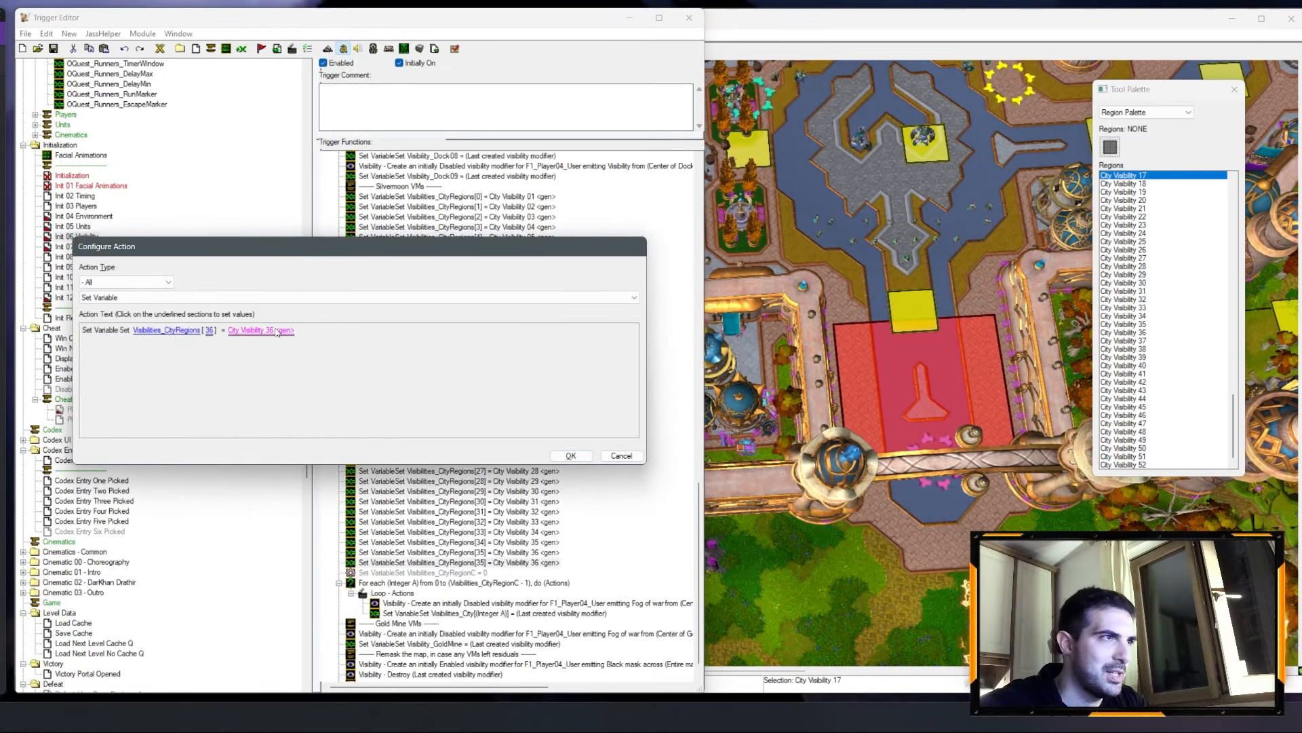
click(261, 330)
key(Return)
key(Return)
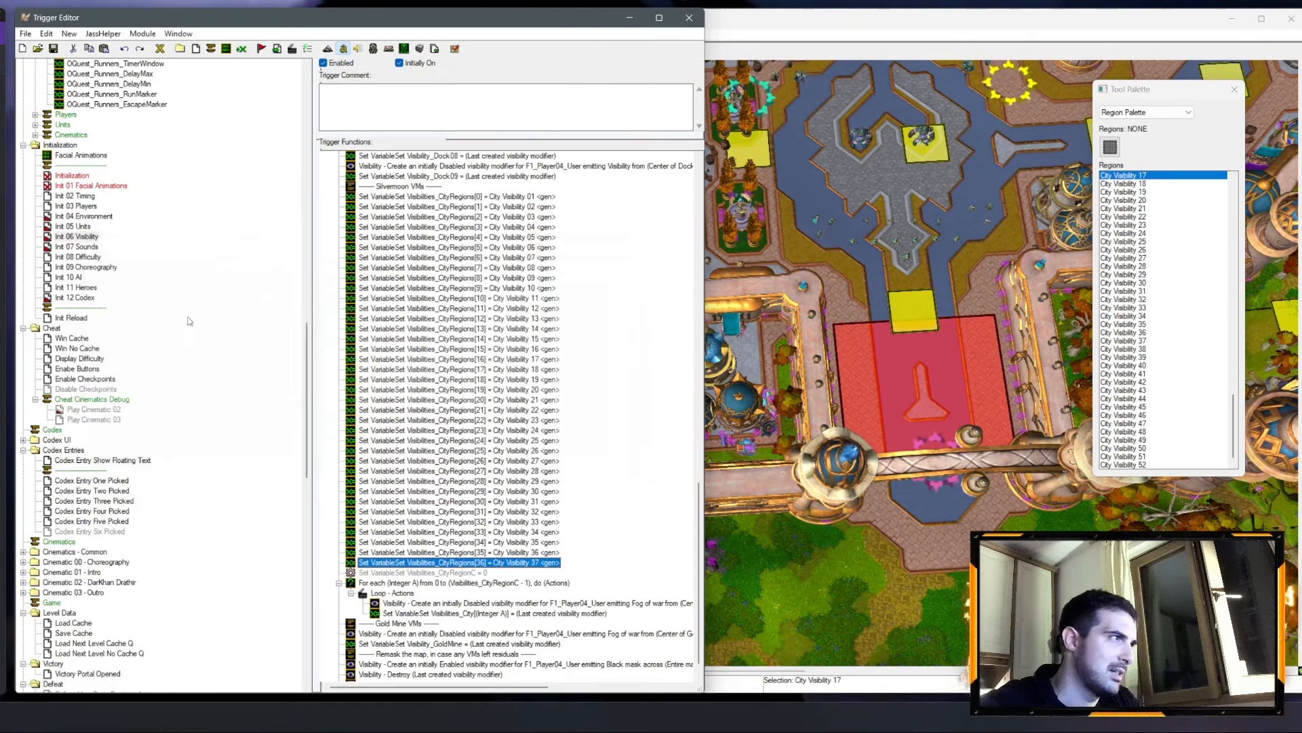
Step: Add another copy of the city region action below and set it to index 37 with region City Visibility 38
key(ctrl+v)
double_click(460, 572)
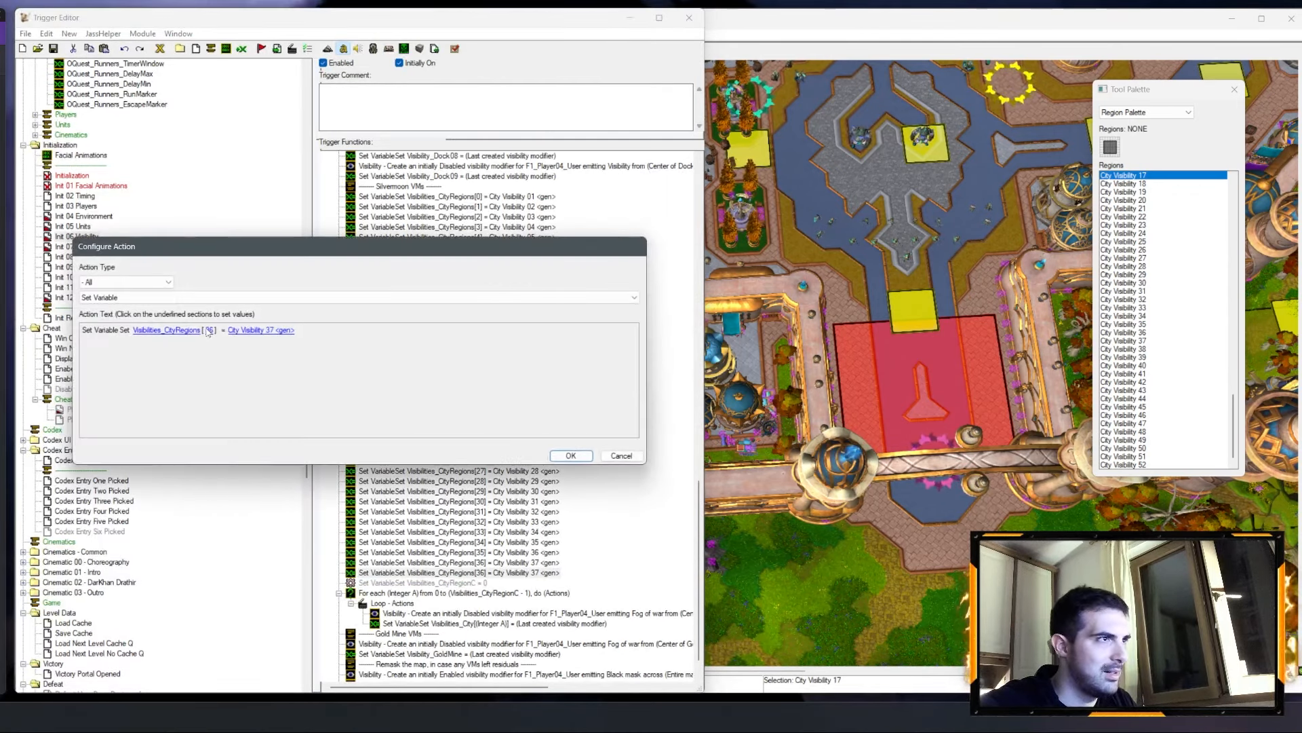
click(208, 333)
text(37)
key(Return)
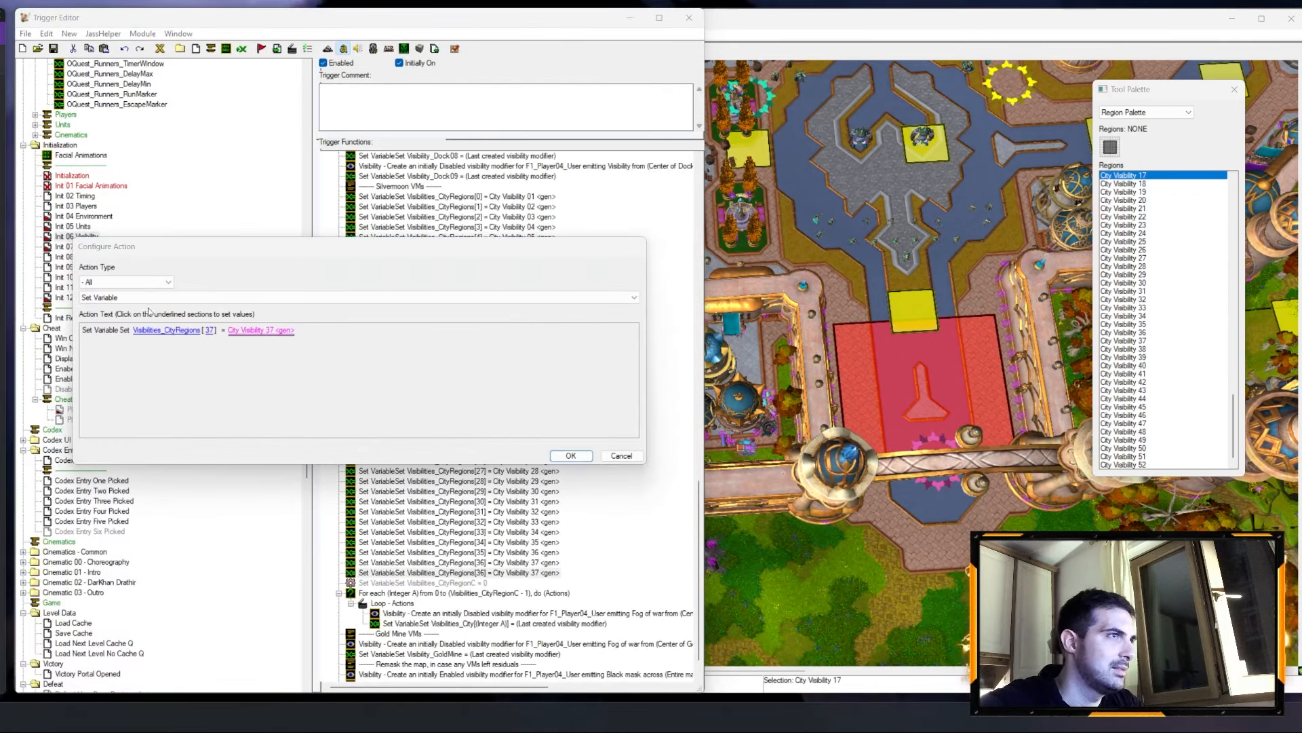
click(232, 332)
key(Return)
key(Return)
Step: Duplicate the Visibilities_CityRegions[37] action and set the copy to index 38 with region City Visibility 39
key(ctrl+c)
key(ctrl+v)
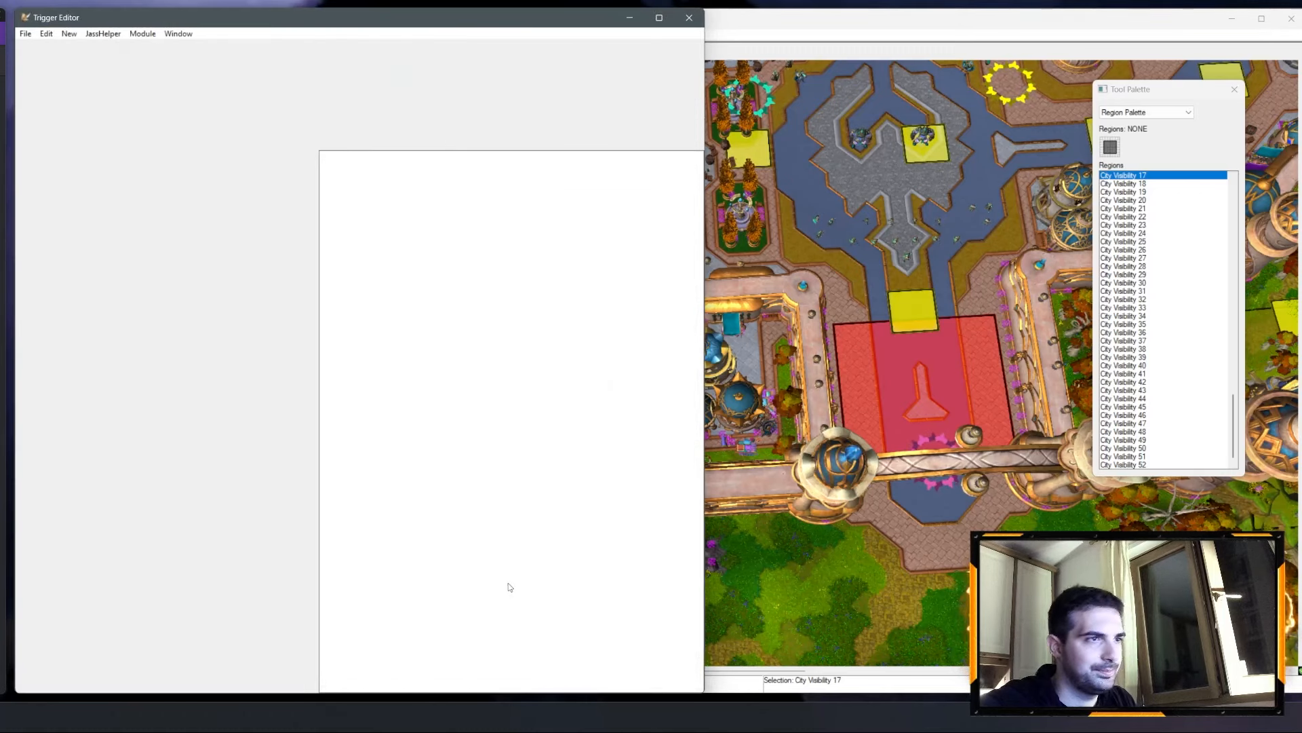
double_click(507, 584)
click(210, 331)
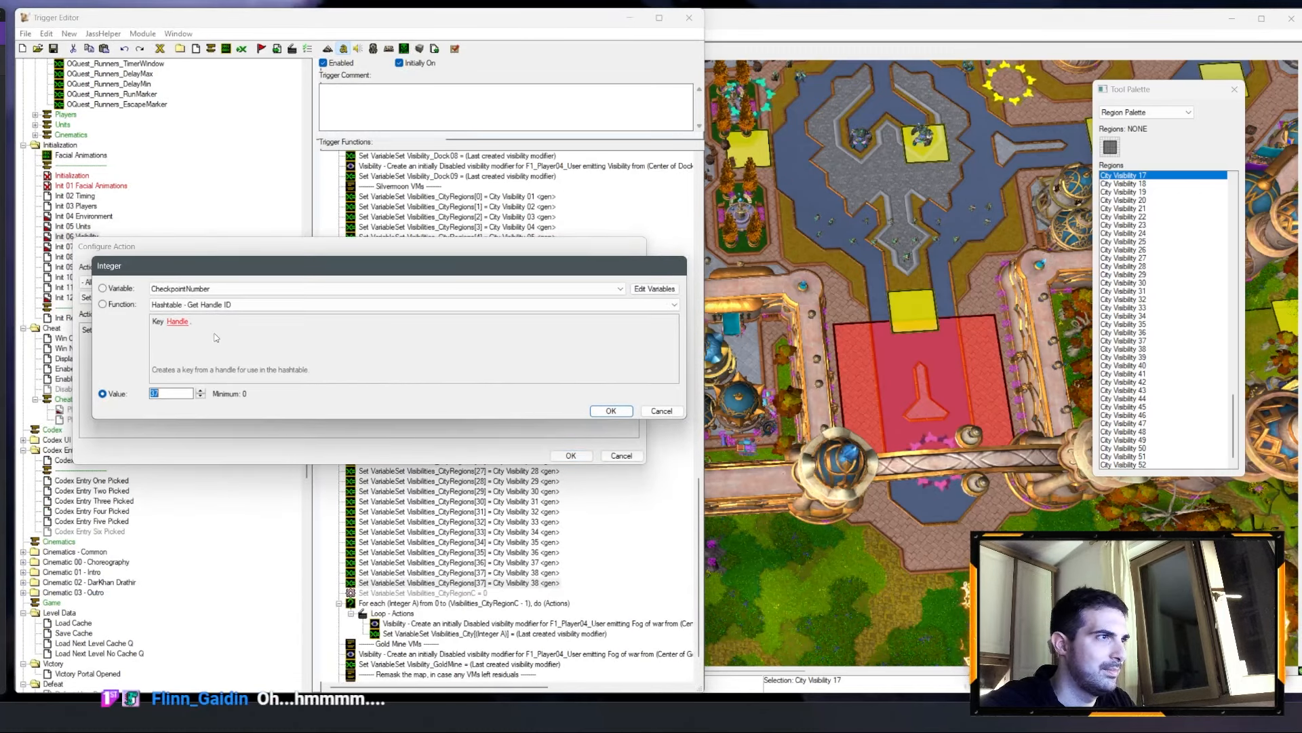
text(38)
key(Return)
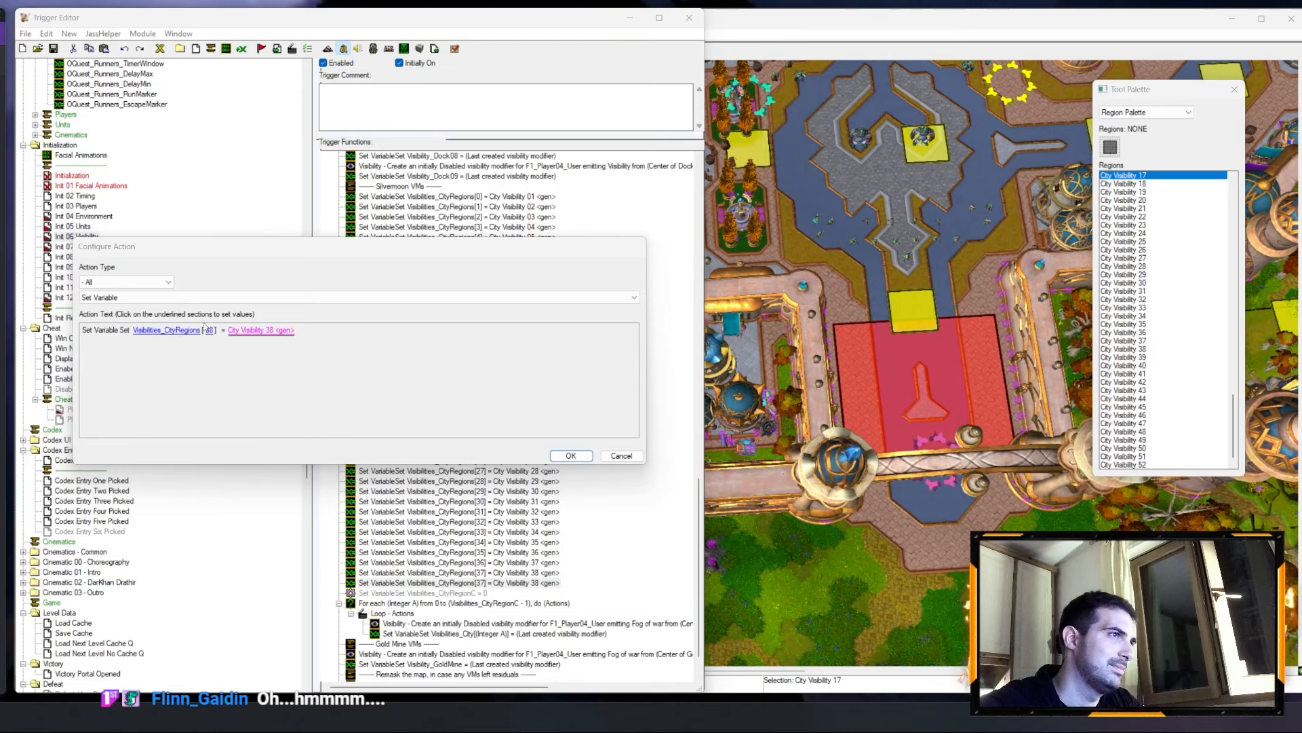
click(275, 330)
key(Return)
Step: Duplicate the Visibilities_CityRegions[38] action and set the copy to index 39 with region City Visibility 40
key(ctrl+c)
key(ctrl+v)
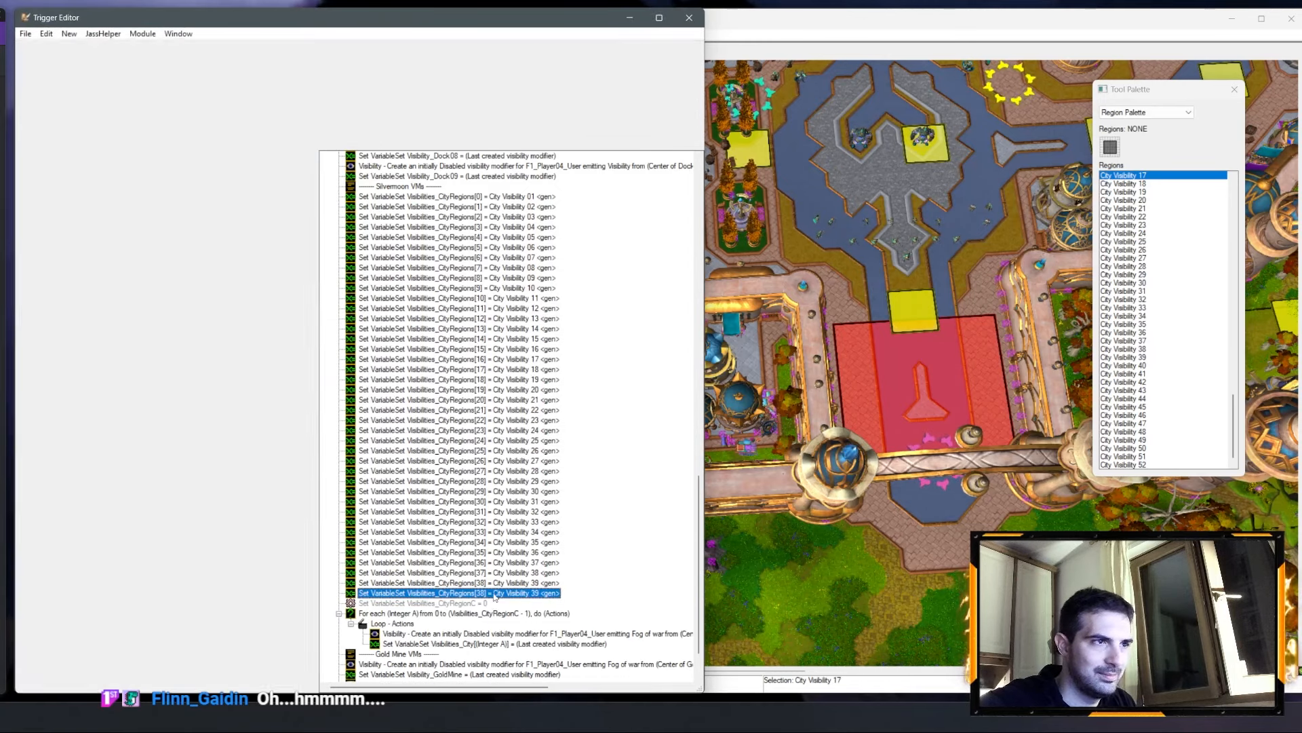
double_click(488, 592)
click(210, 331)
text(39)
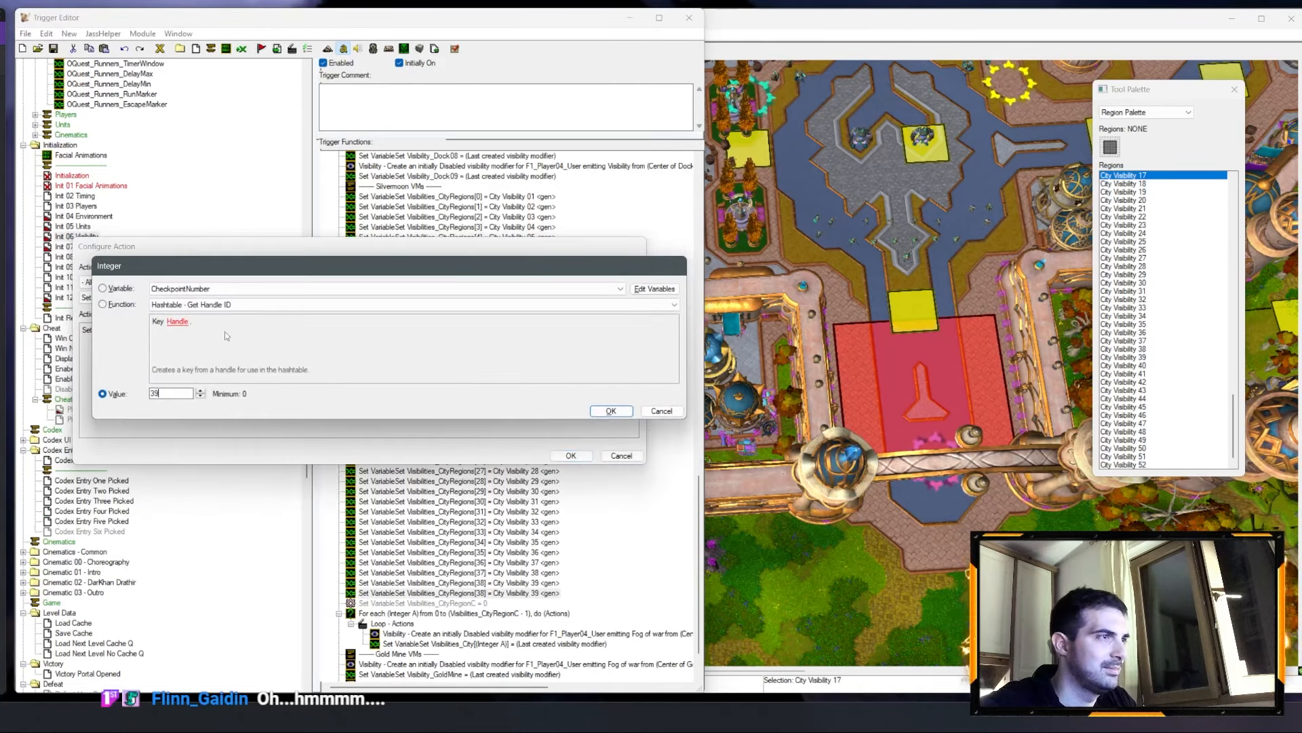
key(Return)
click(234, 329)
key(Return)
key(Return)
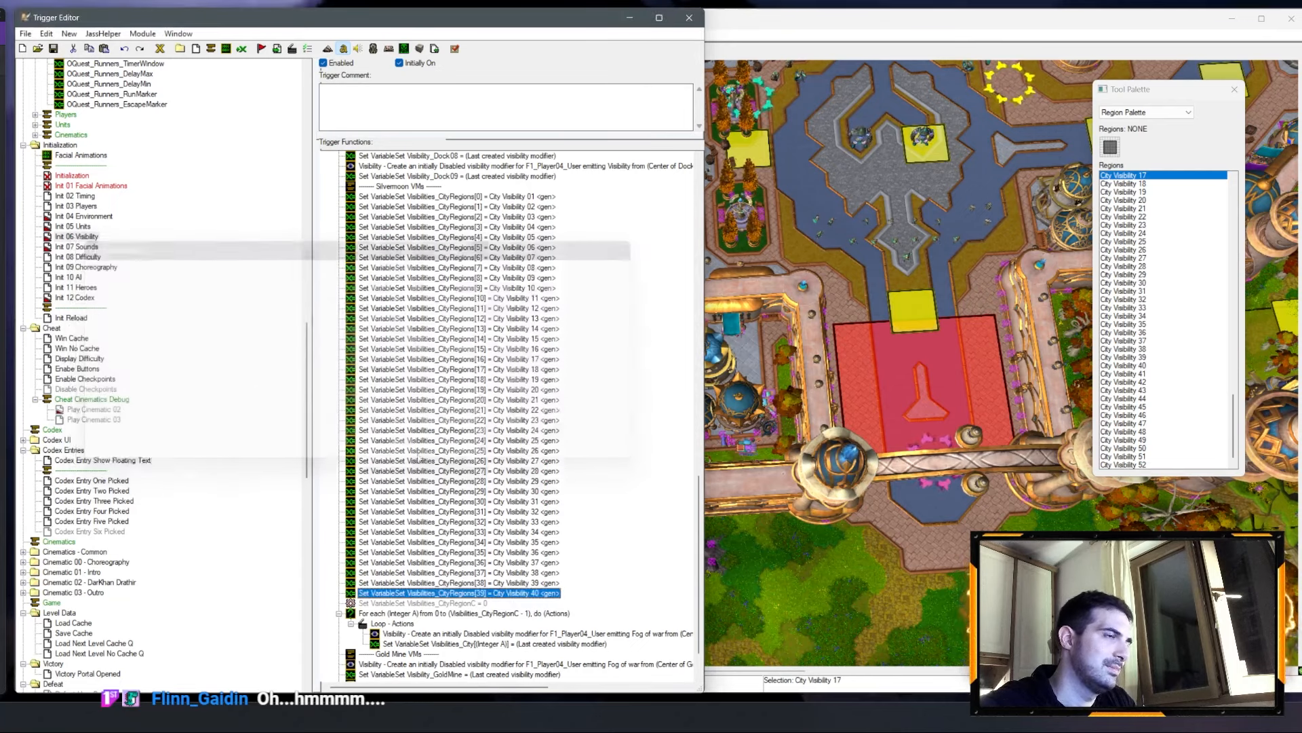
Step: Duplicate the Visibilities_CityRegions[39] action and set the copy to index 40 with region City Visibility 41
key(ctrl+c)
key(ctrl+v)
key(Return)
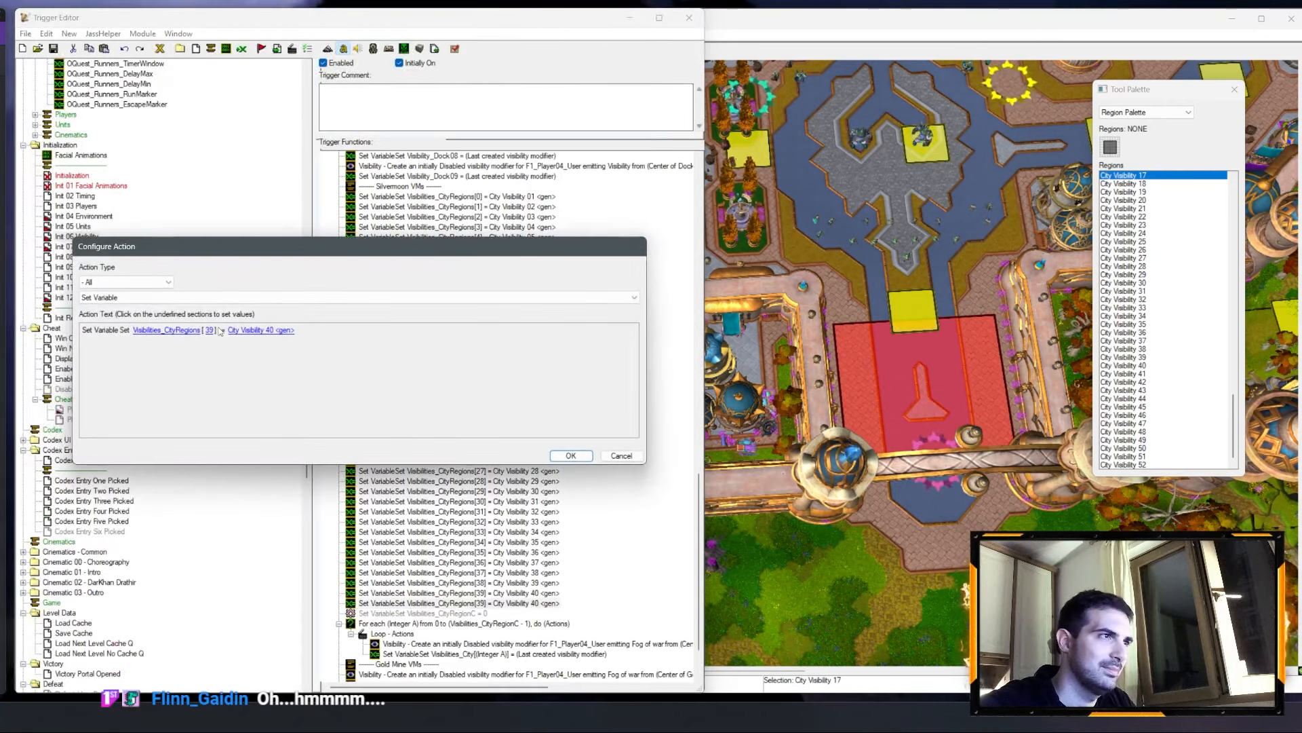
click(210, 331)
text(40)
key(Return)
click(235, 330)
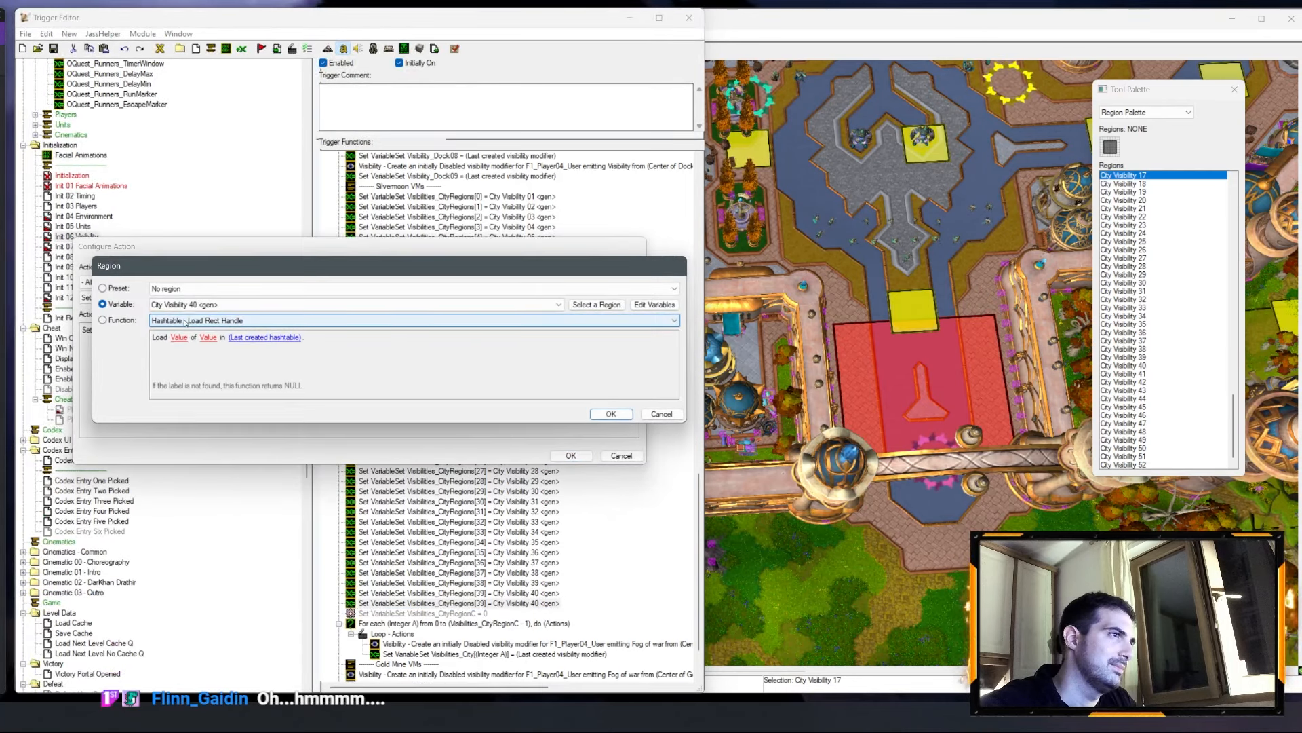
key(Down)
key(Return)
key(Return)
Step: Duplicate the Visibilities_CityRegions[40] action and set the copy to index 41 with region City Visibility 42
key(ctrl+c)
key(ctrl+v)
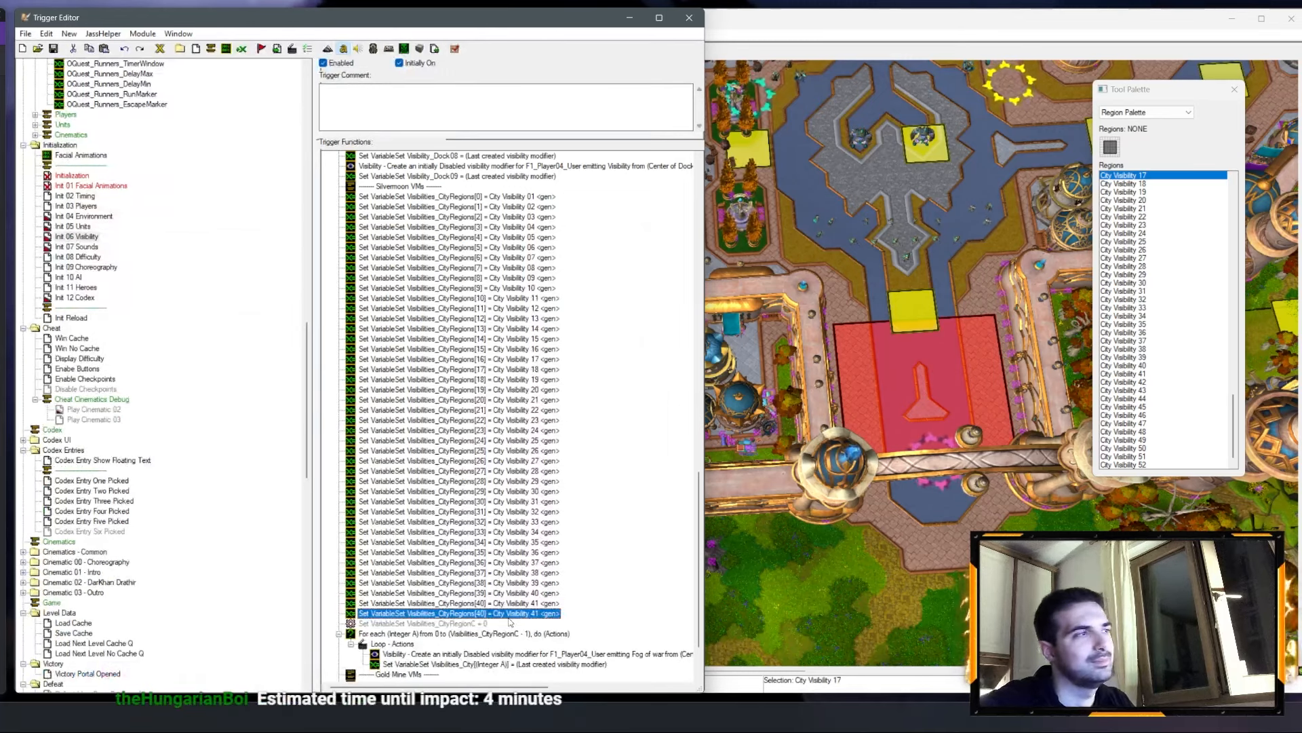
key(Return)
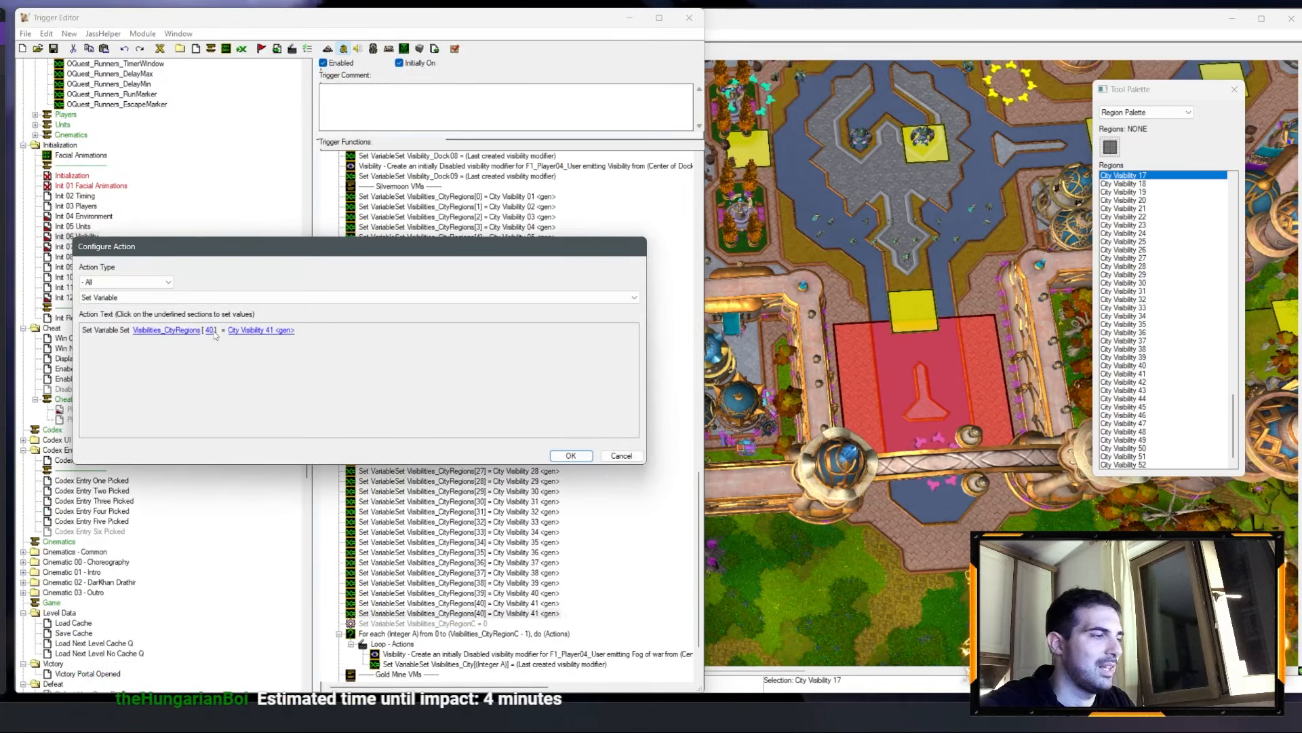
click(214, 332)
text(41)
key(Return)
click(264, 333)
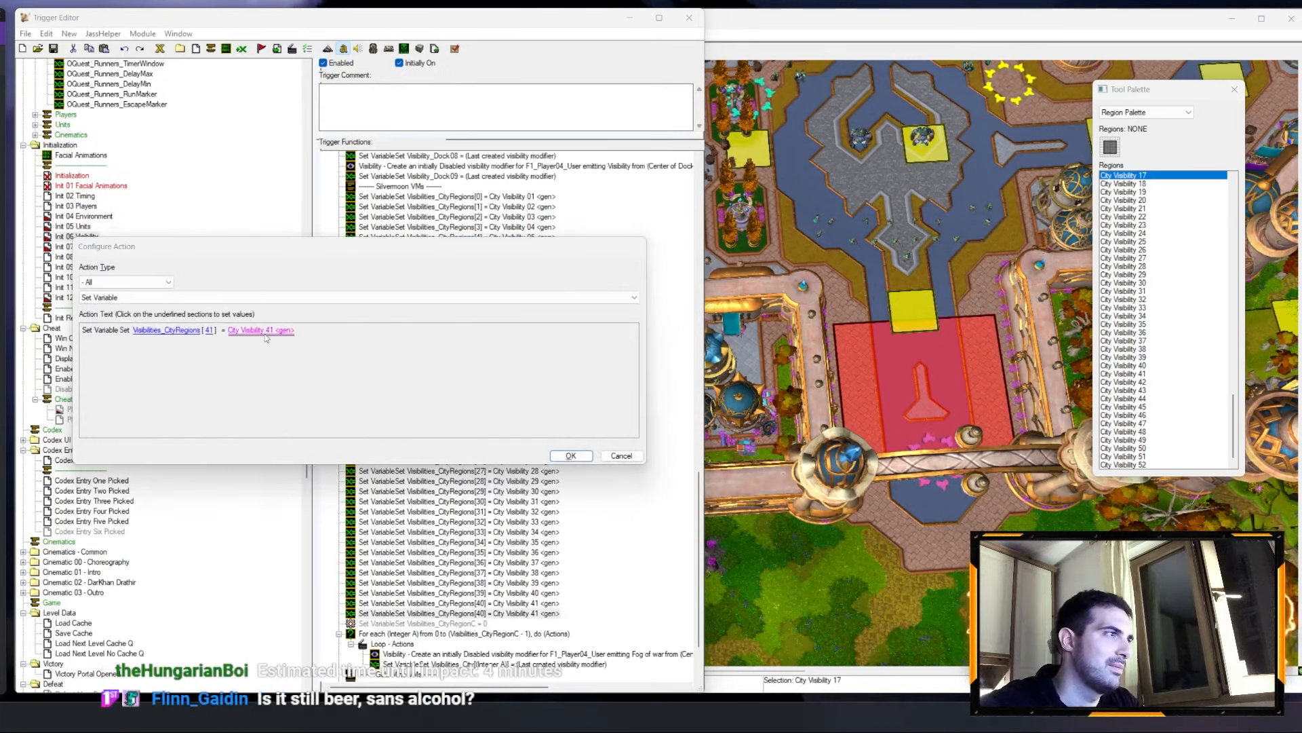
scroll(240, 309, down, 1)
key(Return)
key(Return)
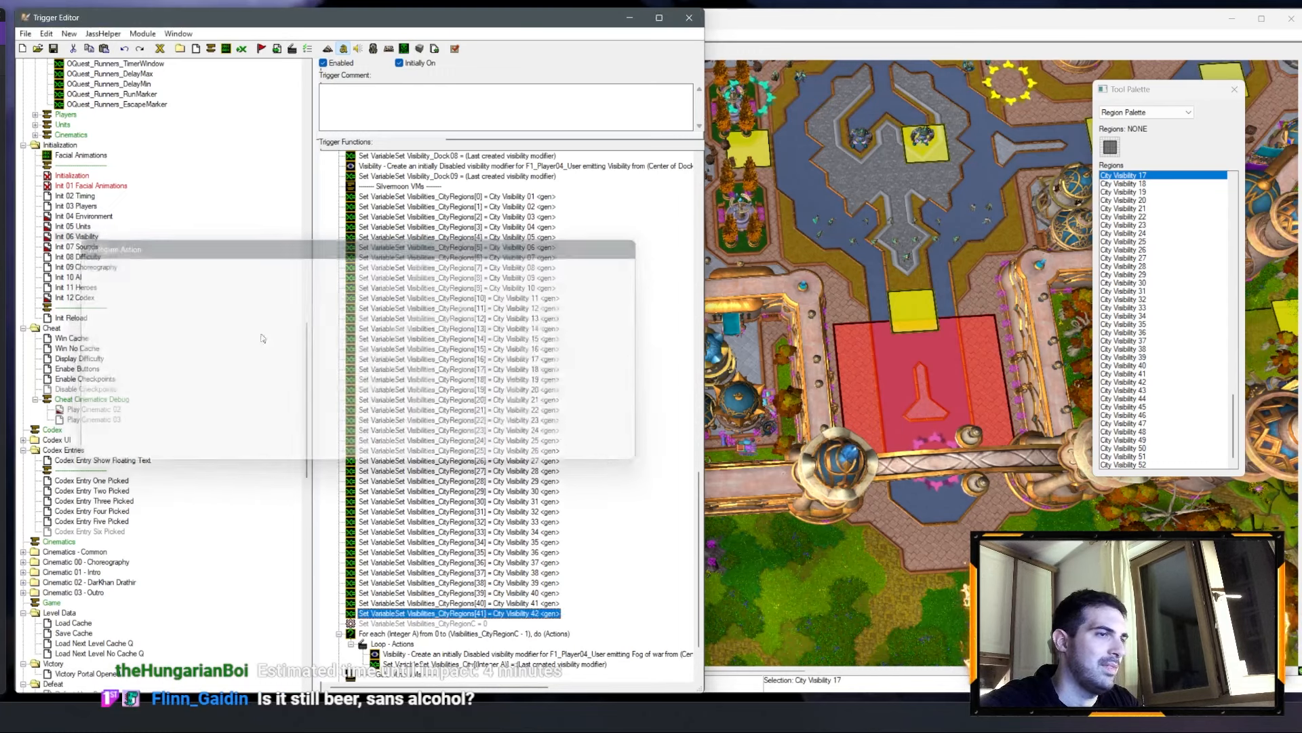
Step: Duplicate the Visibilities_CityRegions[41] action and set the copy to index 42 with region City Visibility 43
key(ctrl+c)
key(ctrl+v)
key(Return)
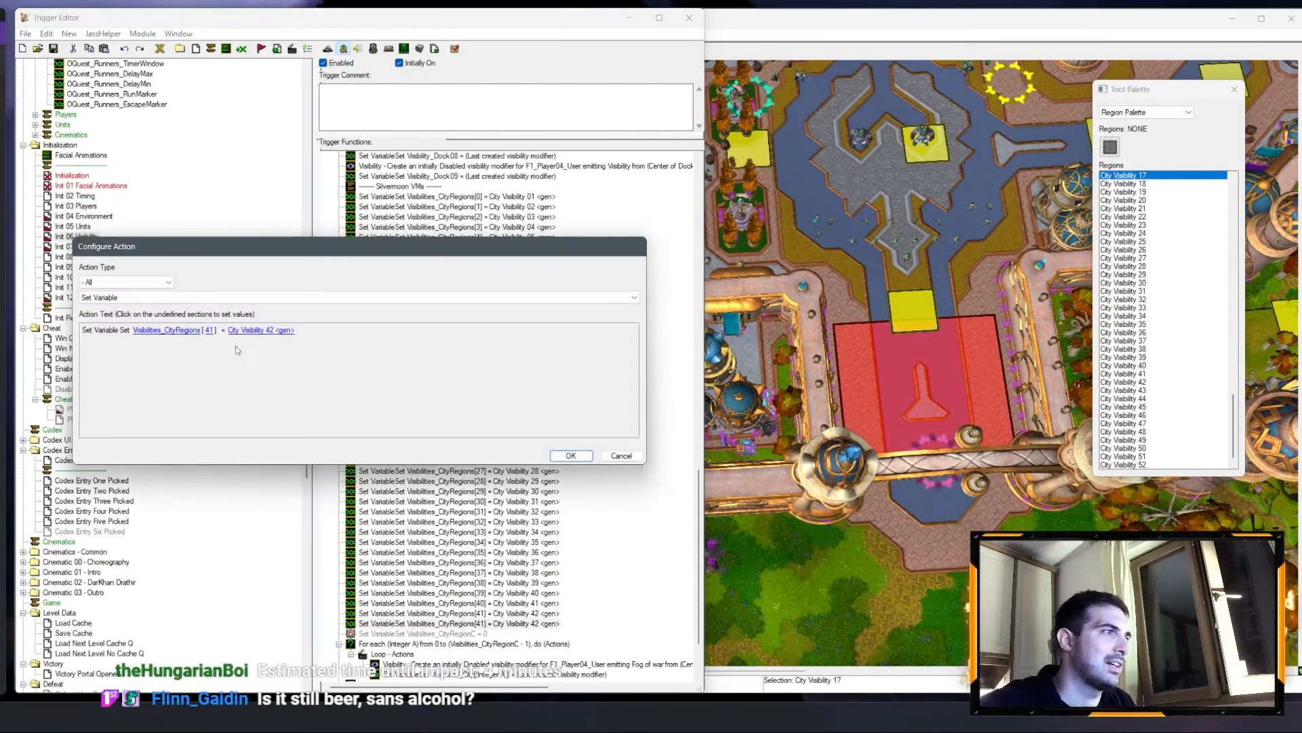
click(201, 331)
text(42)
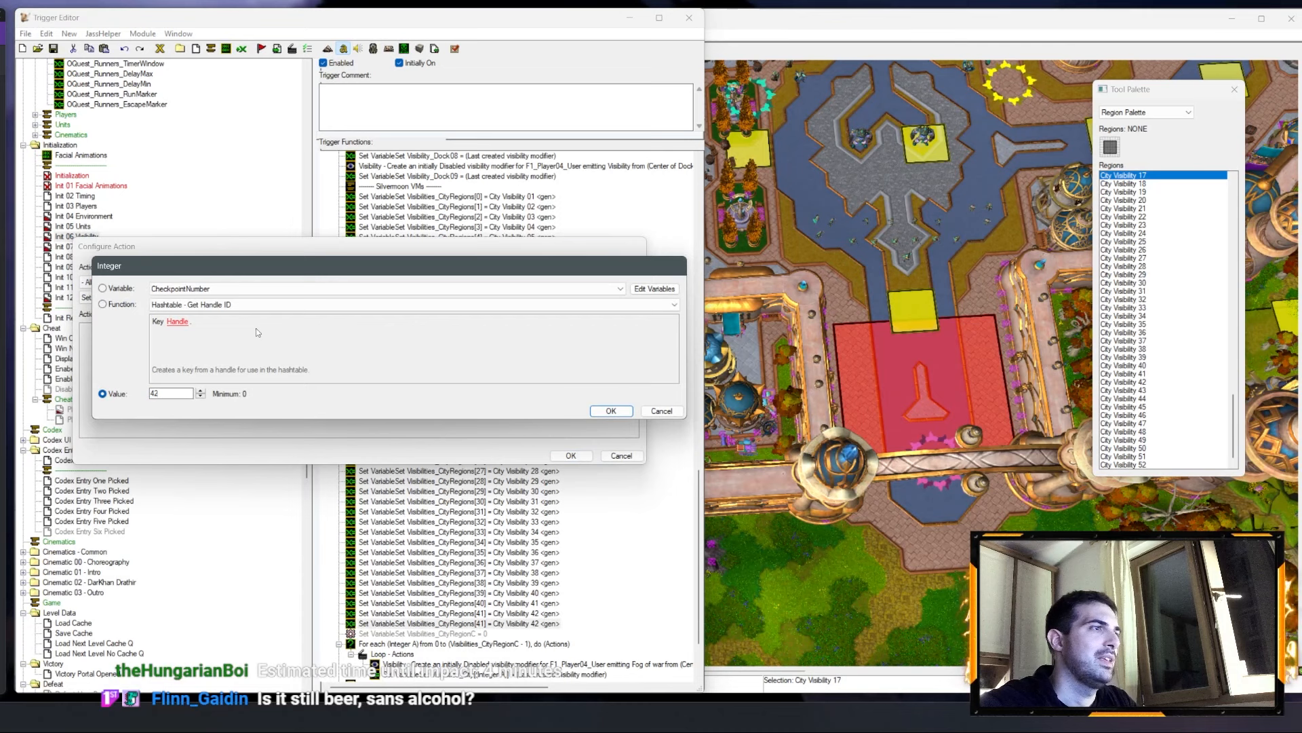
key(Return)
click(272, 332)
key(Escape)
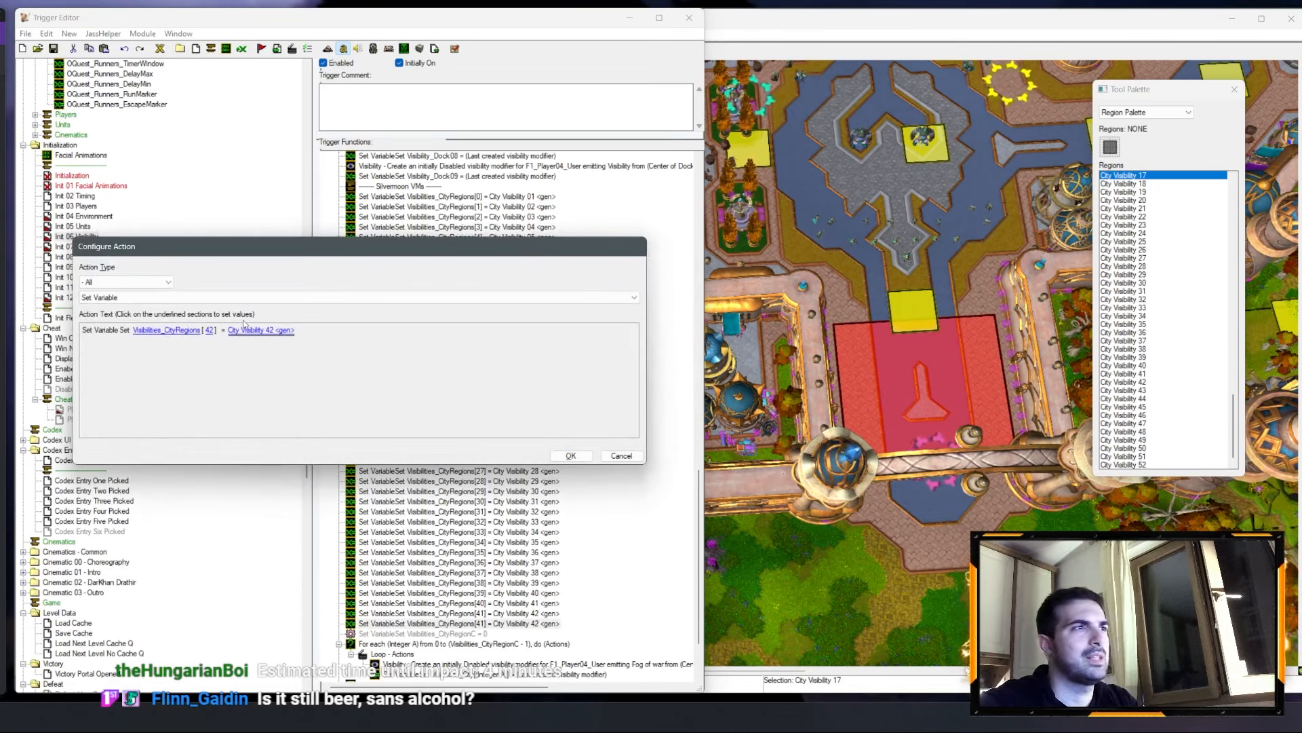
click(245, 332)
scroll(218, 307, down, 1)
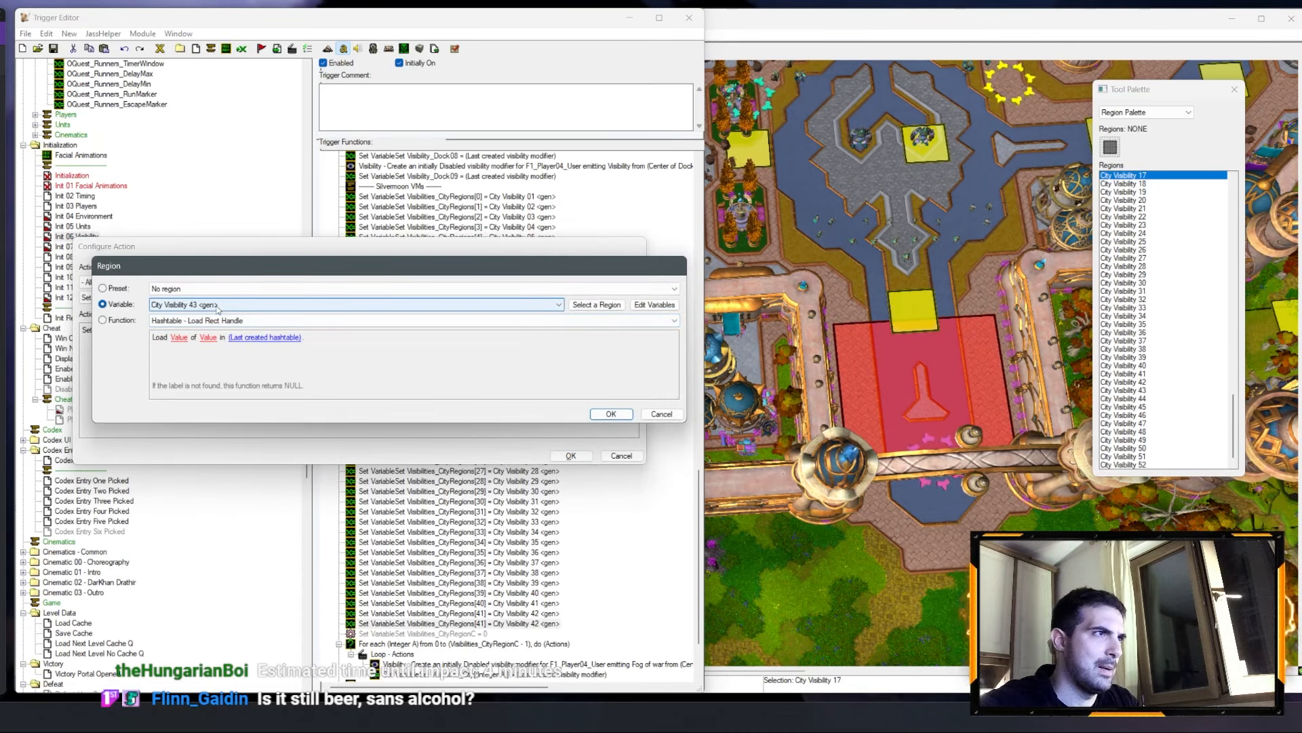
key(Return)
key(Return)
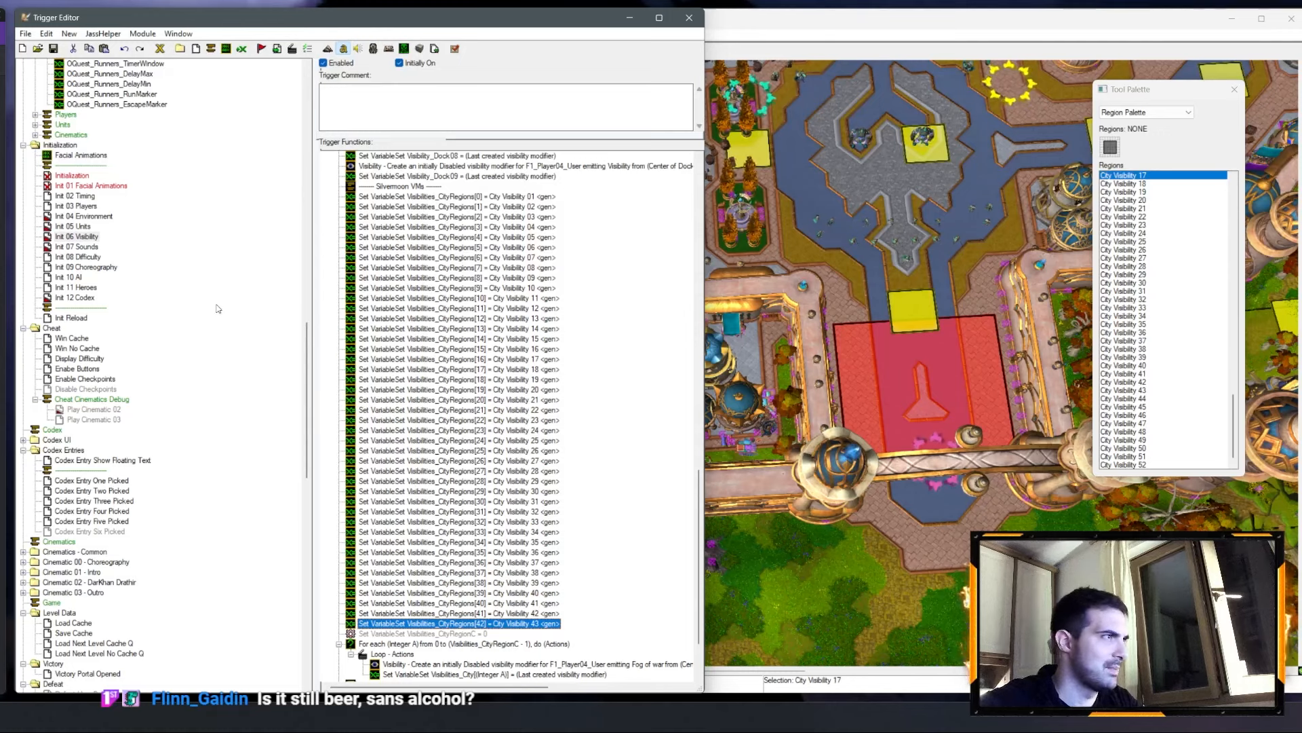
Step: Duplicate the Visibilities_CityRegions[42] action and set the copy to index 43 with region City Visibility 44
scroll(443, 421, down, 3)
key(ctrl+c)
key(ctrl+v)
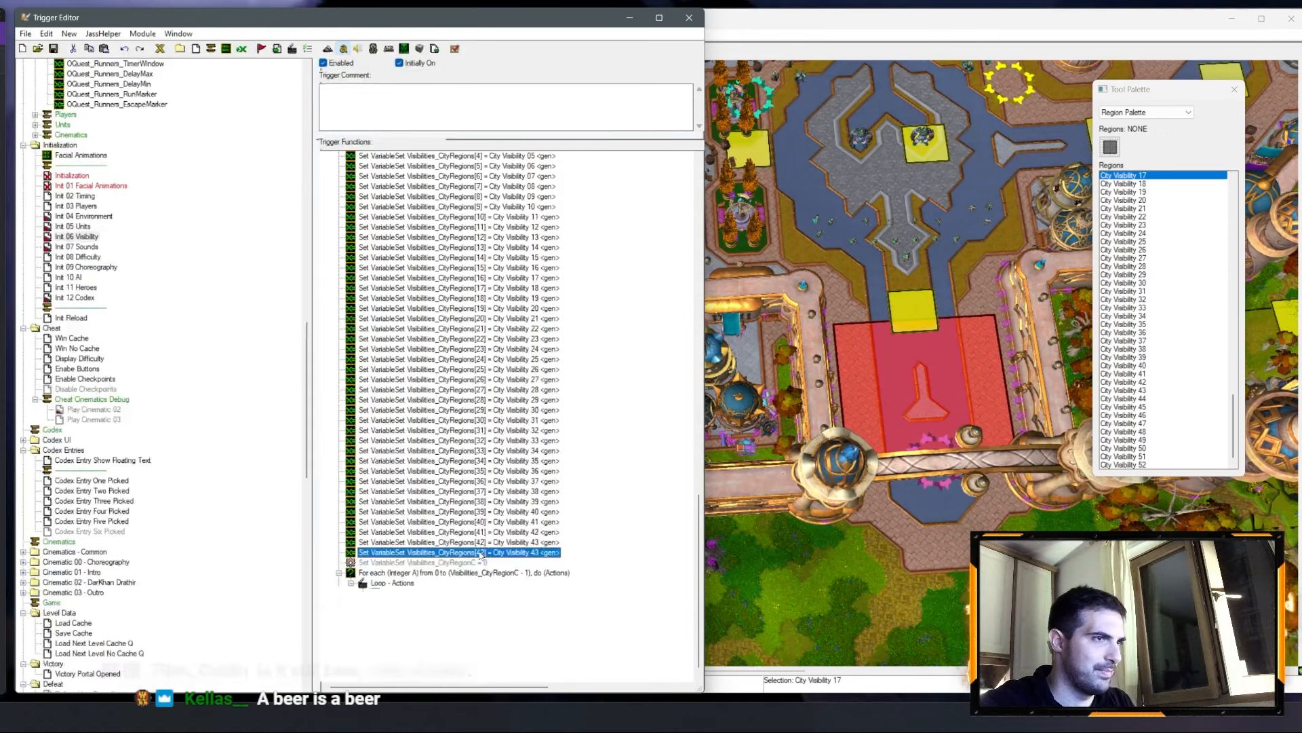
double_click(479, 553)
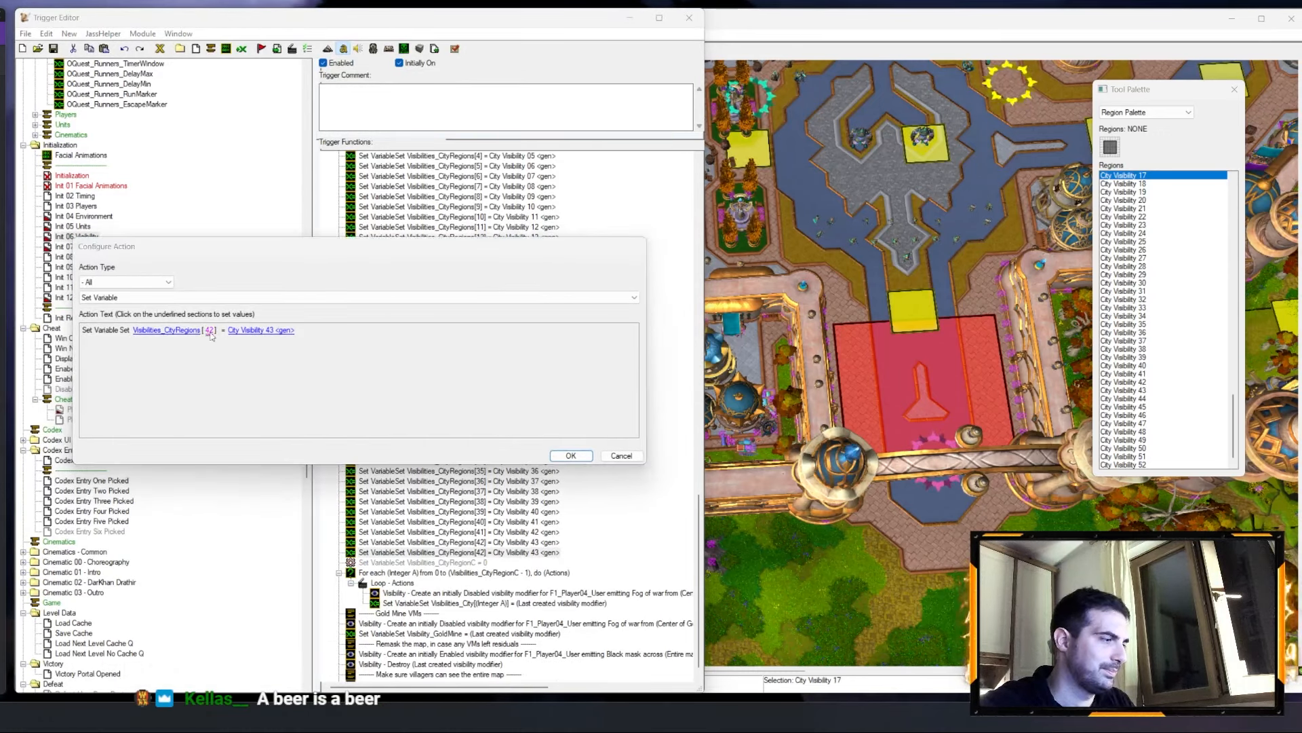
click(208, 331)
text(43)
key(Return)
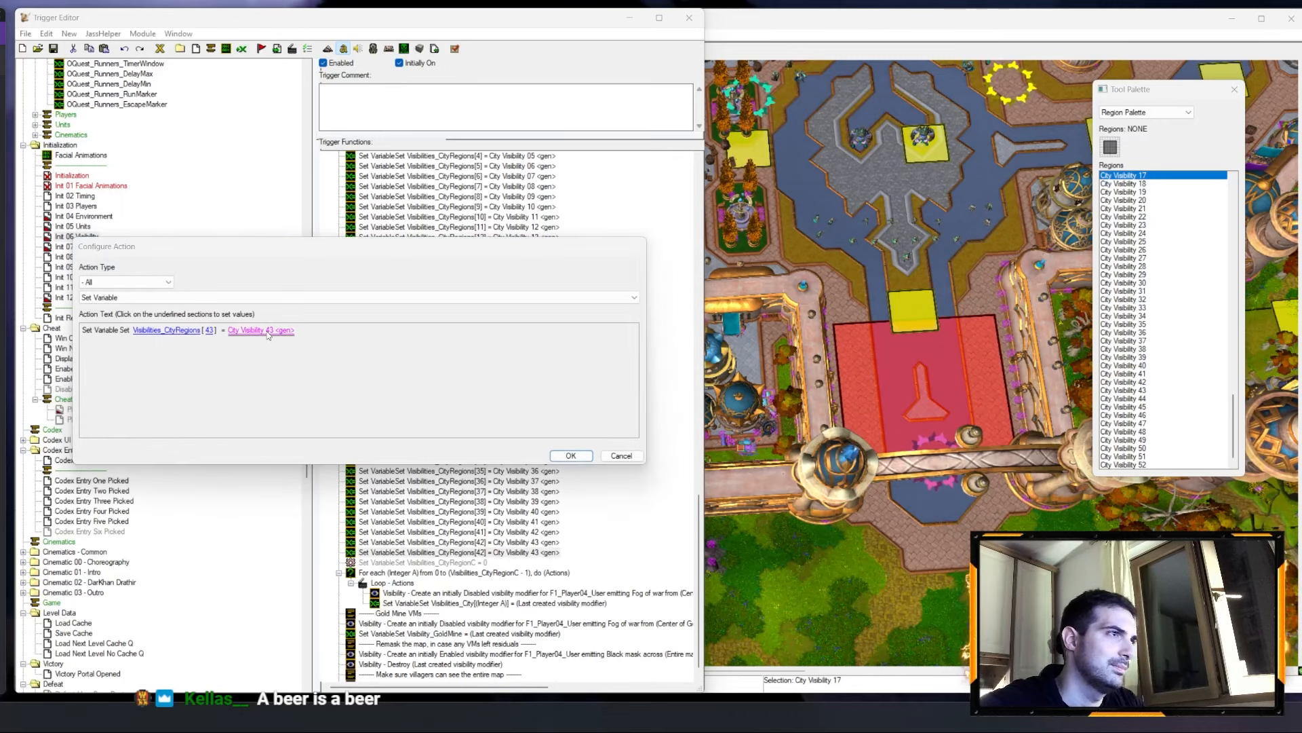
click(269, 332)
key(Down)
key(Return)
key(Return)
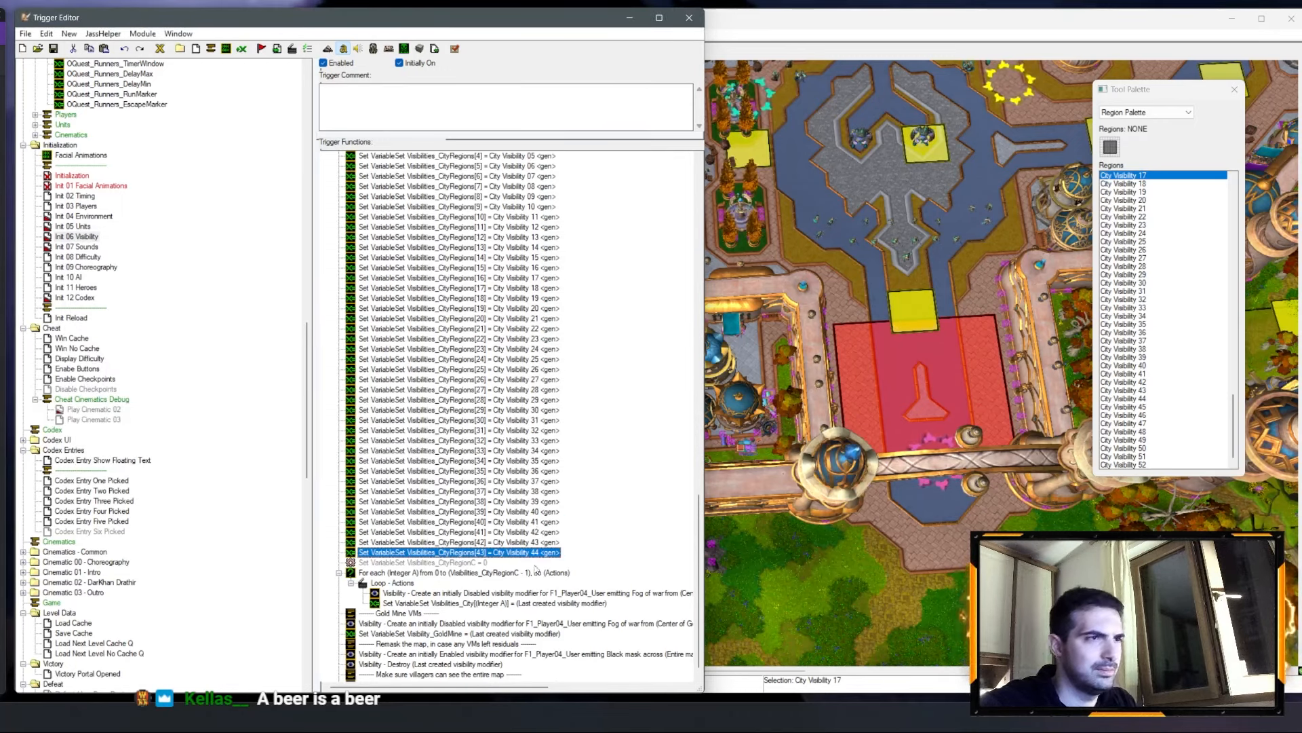
Step: Add another copy of the city region action below and set it to index 44 with region City Visibility 45
key(ctrl+v)
double_click(535, 564)
click(214, 330)
text(44)
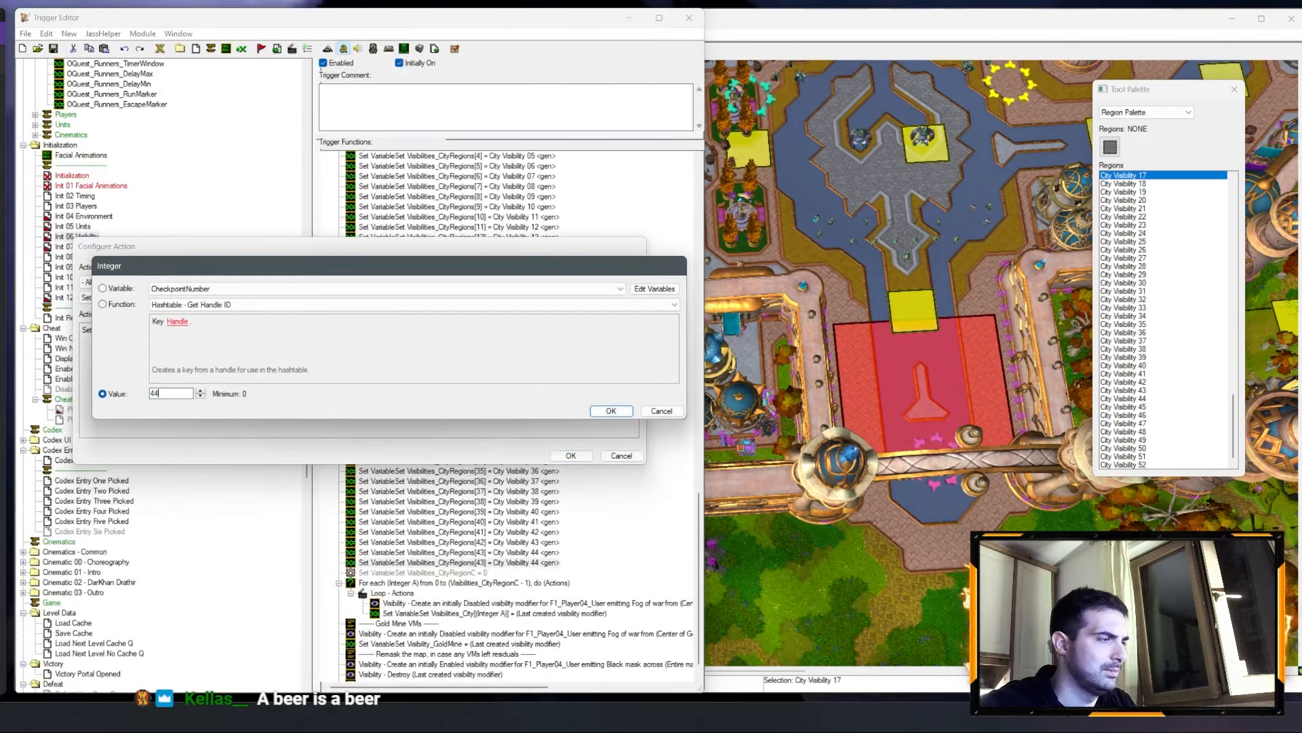
key(Return)
click(261, 332)
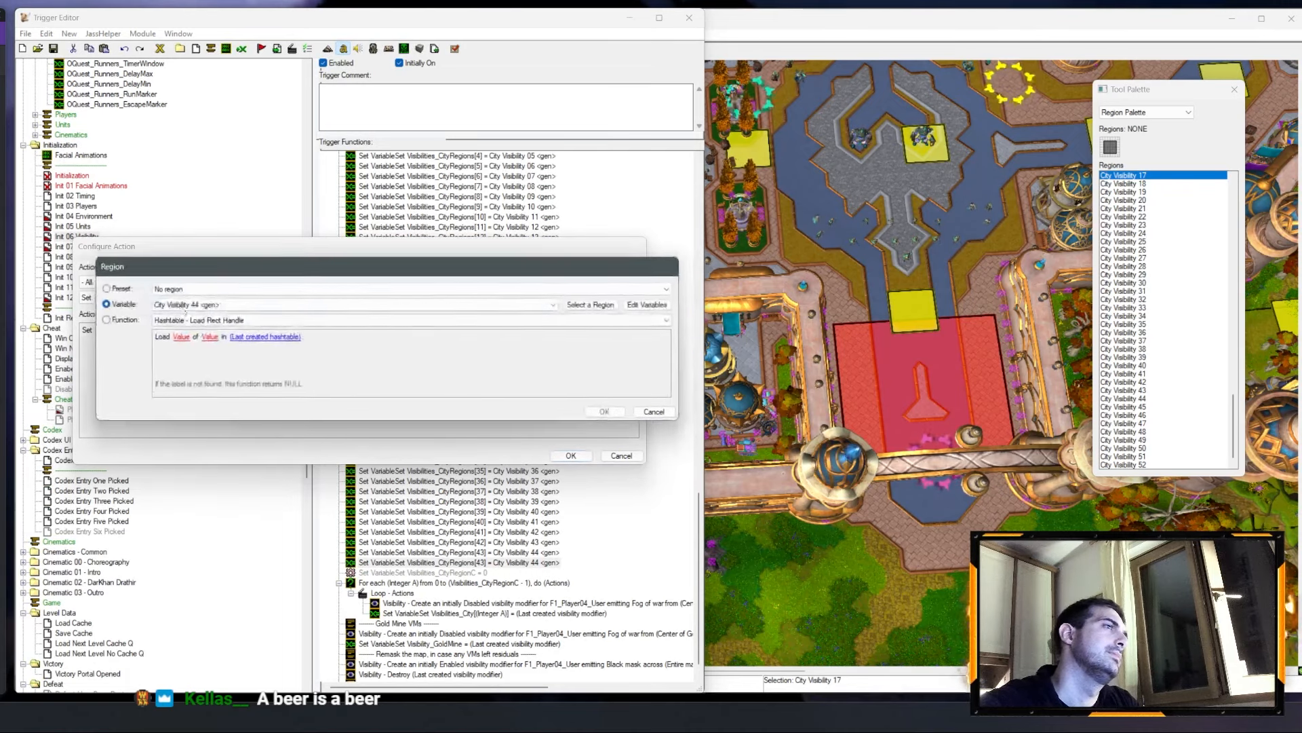
key(Down)
key(Return)
key(Return)
Step: Paste a copy of the Visibilities_CityRegions[44] action and set the copy to index 45 with region City Visibility 46
key(ctrl+v)
double_click(494, 572)
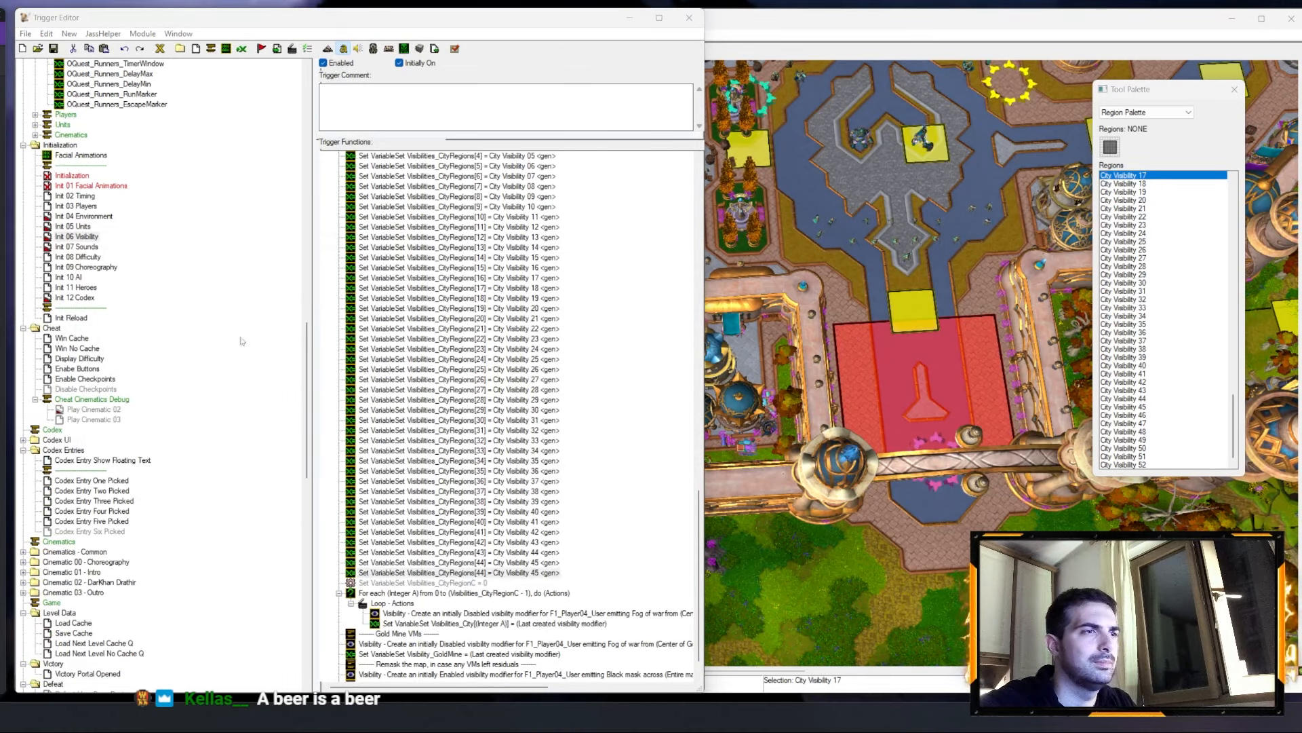
click(208, 332)
text(45)
key(Return)
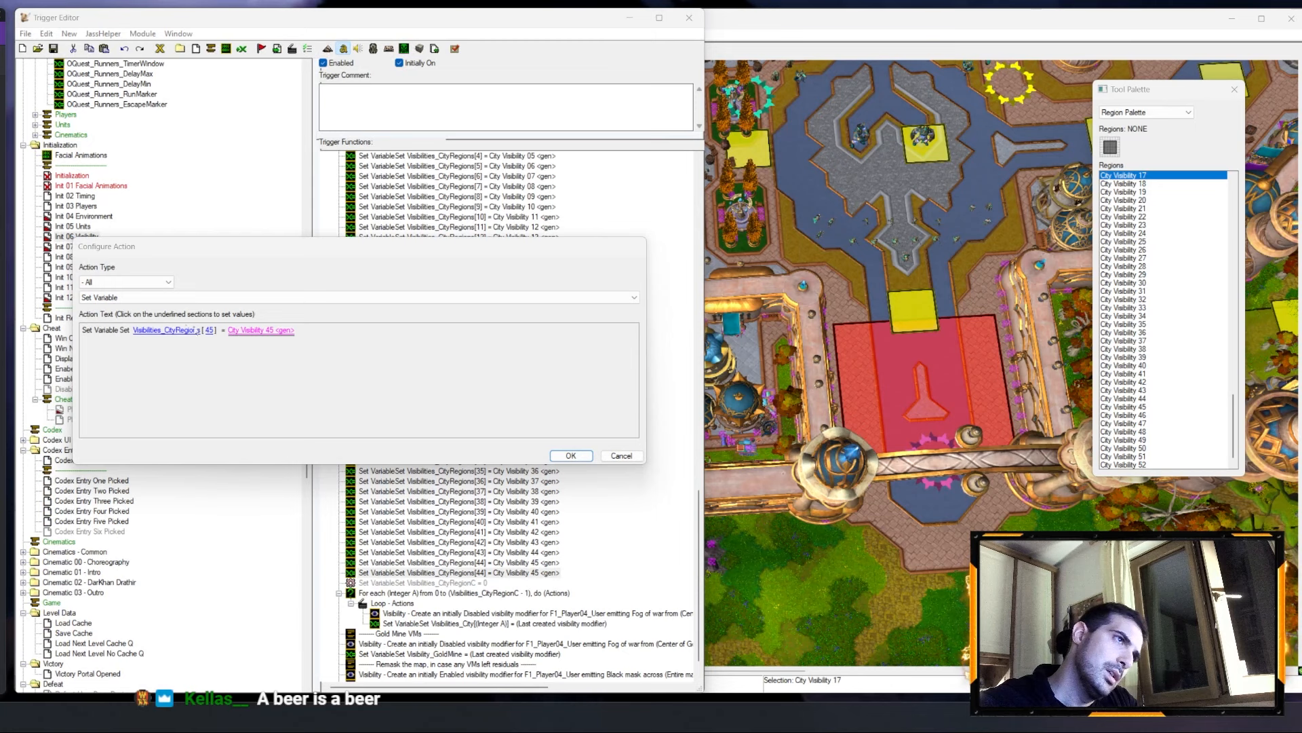
click(275, 332)
key(Down)
key(Return)
key(Return)
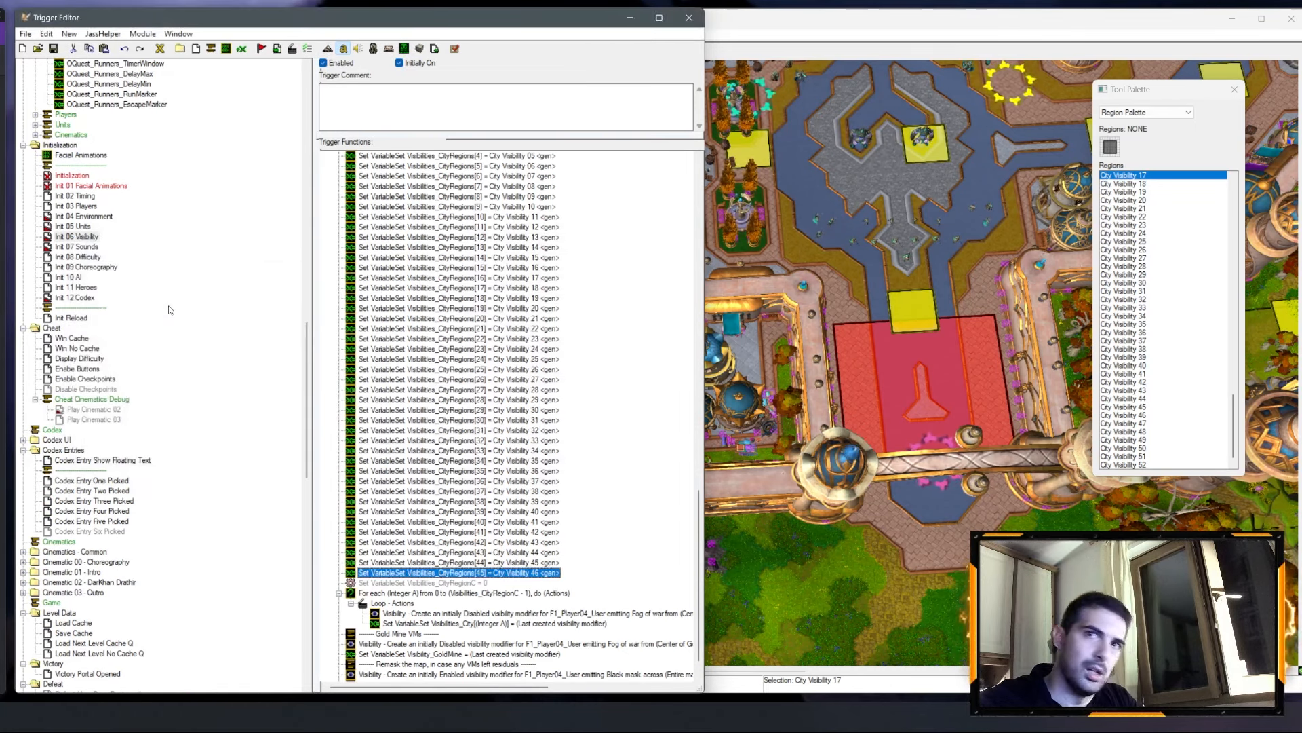
Step: Duplicate the Visibilities_CityRegions[45] action and set the copy to index 46 with region City Visibility 47
key(ctrl+c)
key(ctrl+v)
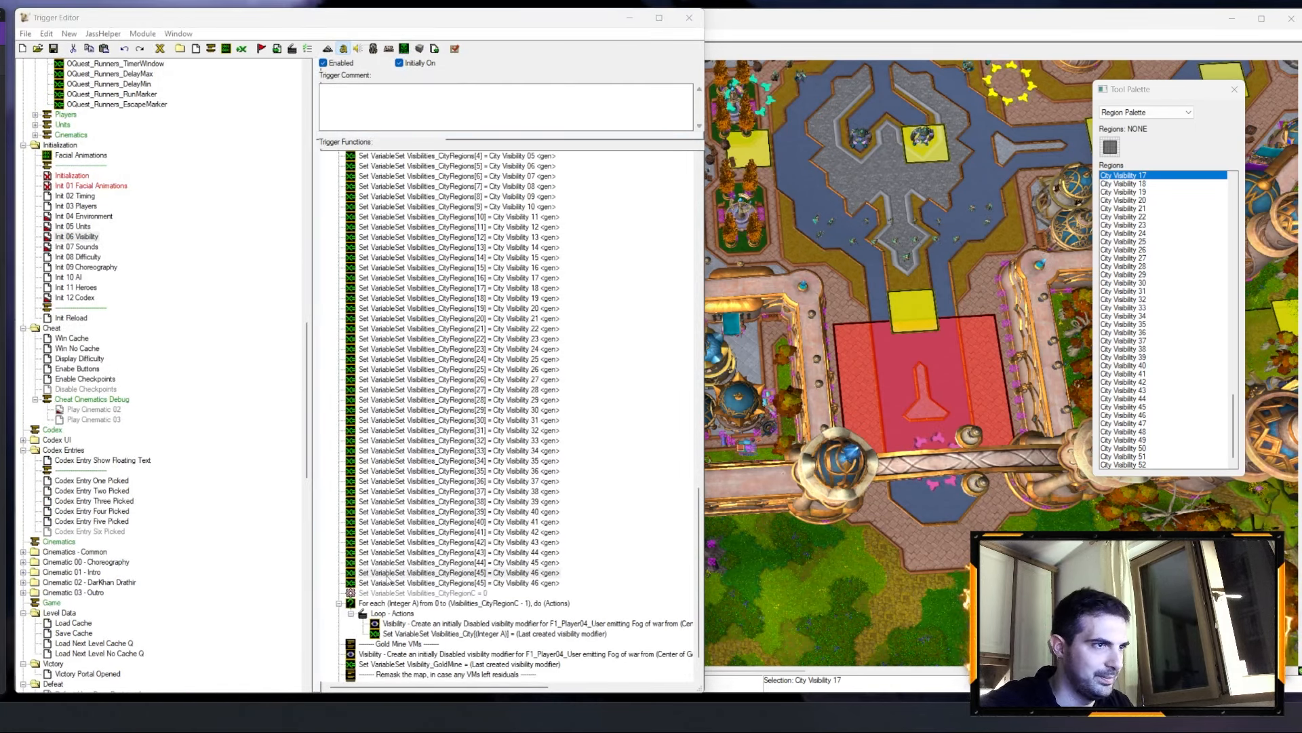
double_click(495, 582)
click(608, 454)
double_click(499, 583)
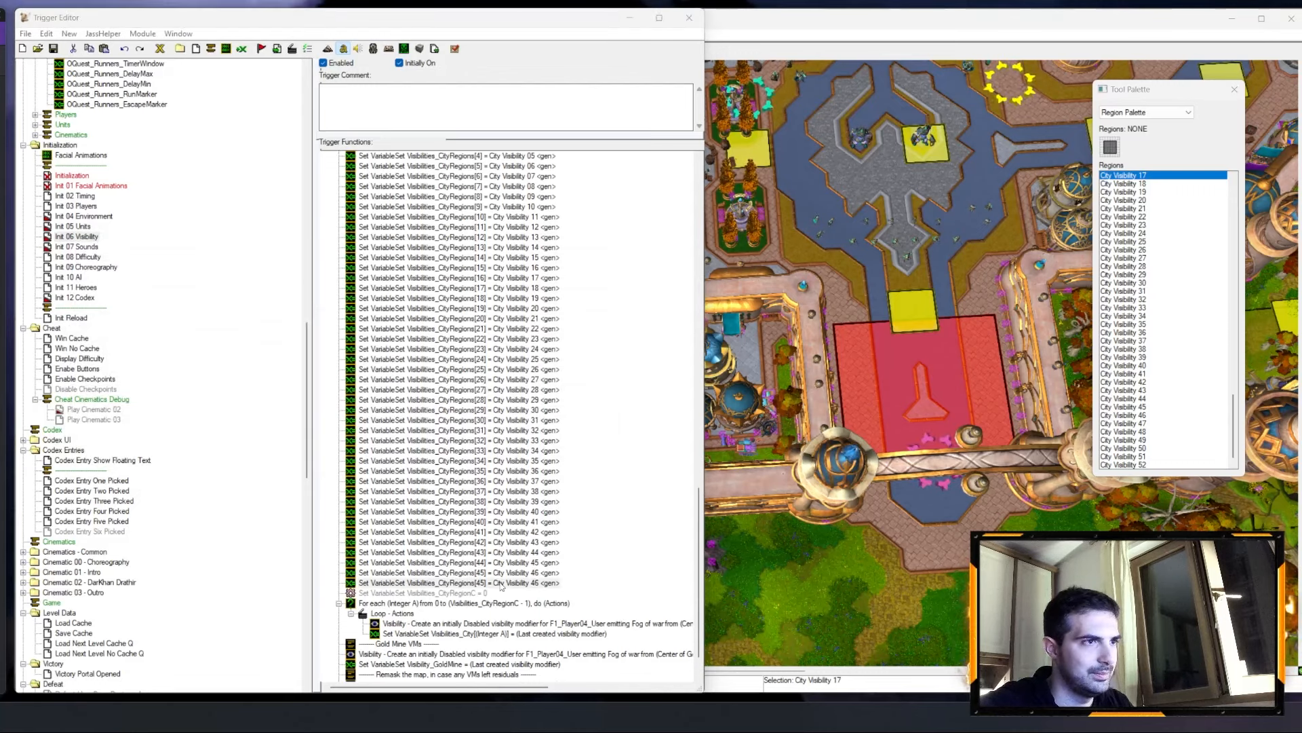
click(209, 331)
text(46)
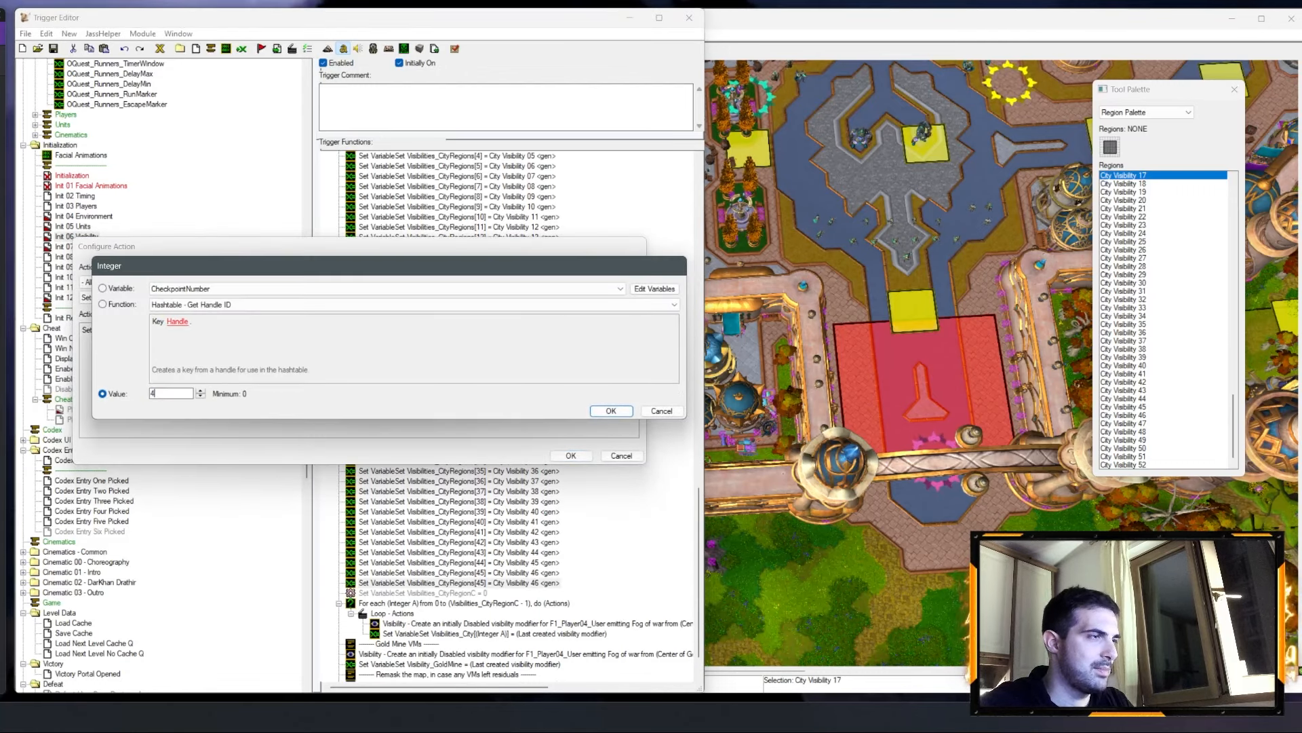
key(Return)
click(246, 330)
key(Down)
key(Return)
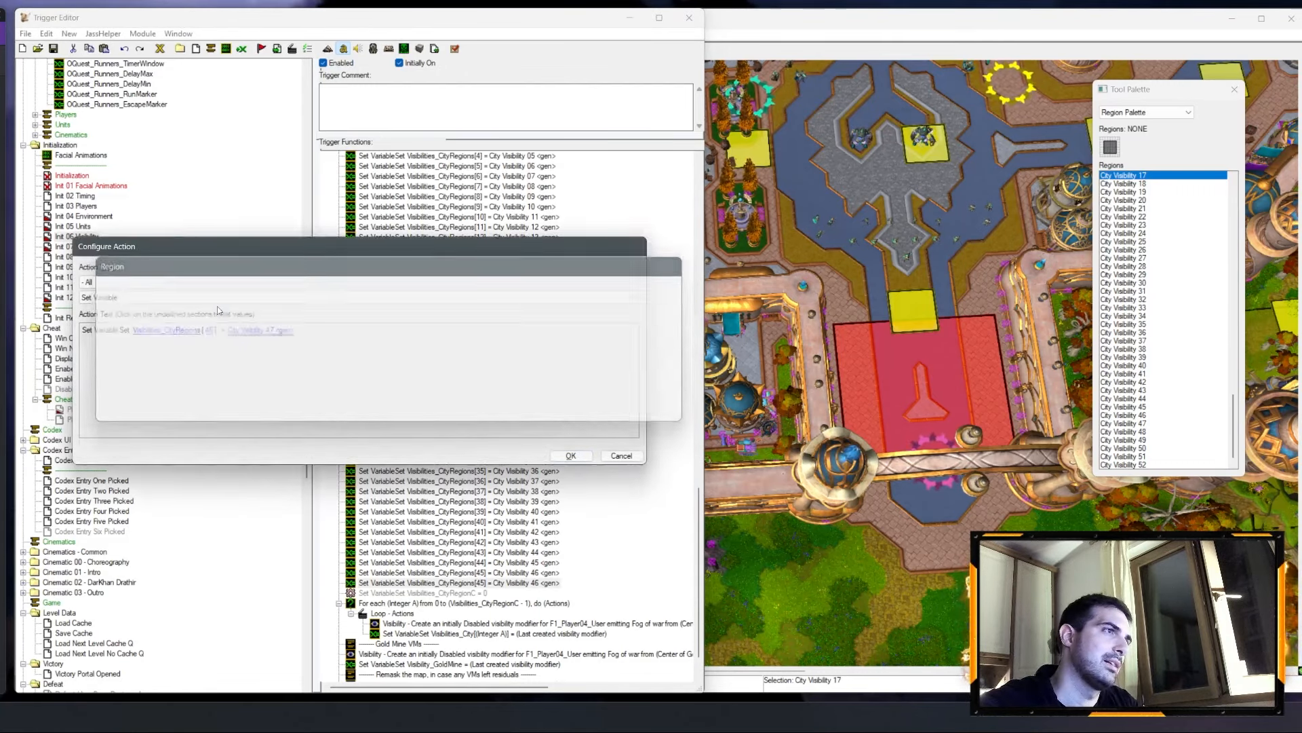
key(Return)
Step: Duplicate the Visibilities_CityRegions[46] action and set the copy to index 47 with region City Visibility 48
key(ctrl+c)
key(ctrl+v)
double_click(478, 593)
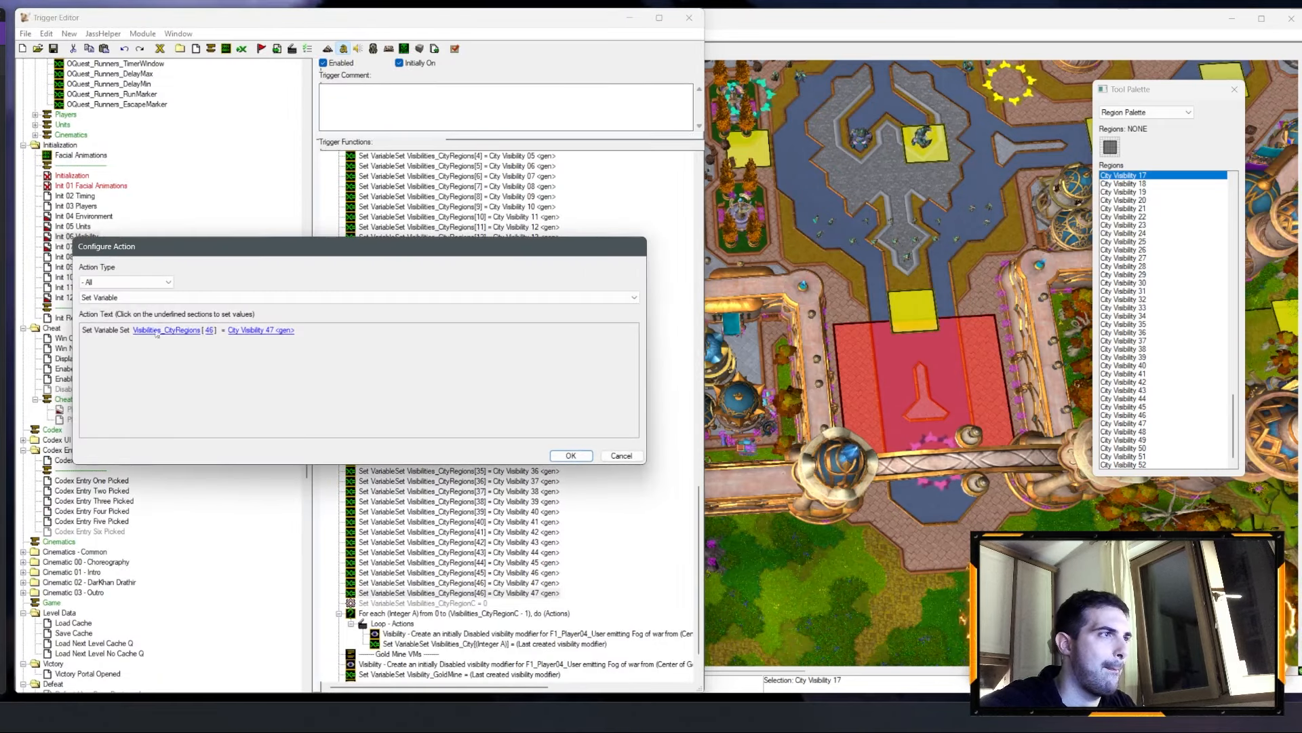
click(210, 331)
text(47)
key(Return)
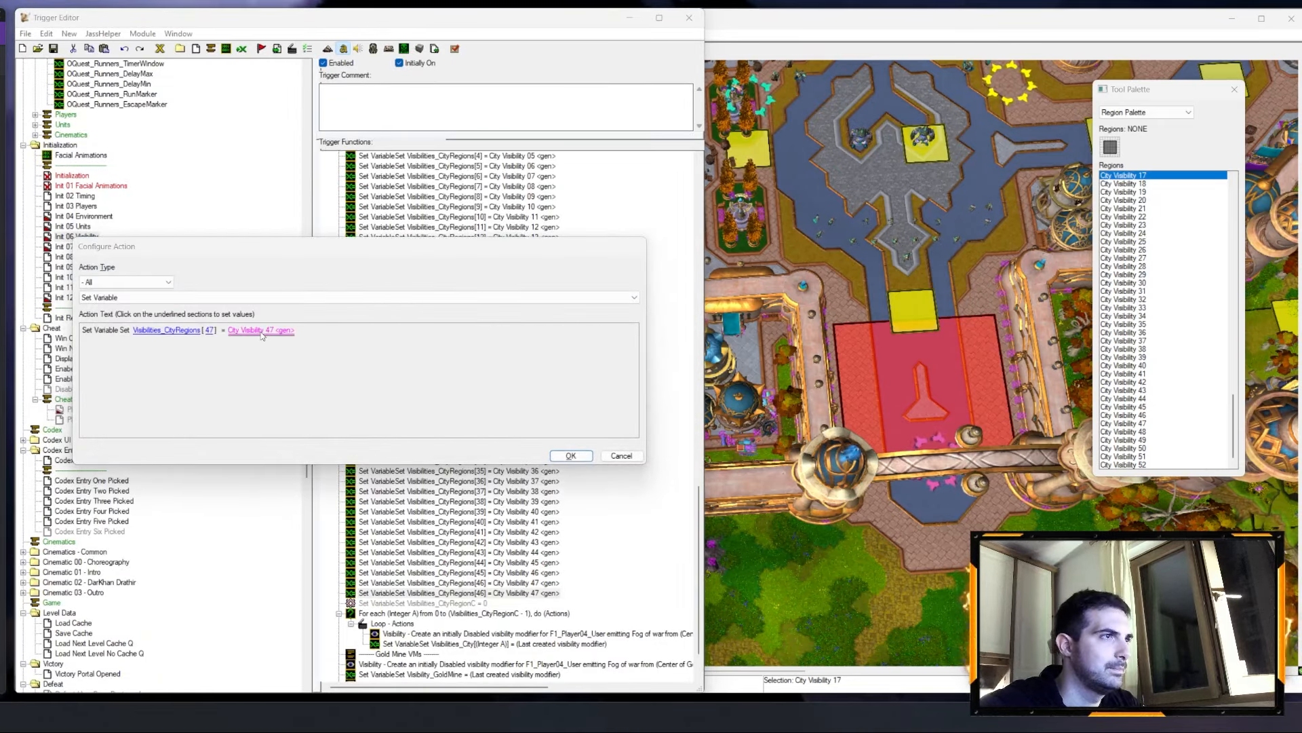
click(246, 330)
key(Down)
key(Return)
key(Return)
Step: Duplicate the Visibilities_CityRegions[47] action and set the copy to index 48 with region City Visibility 49
key(ctrl+c)
key(ctrl+v)
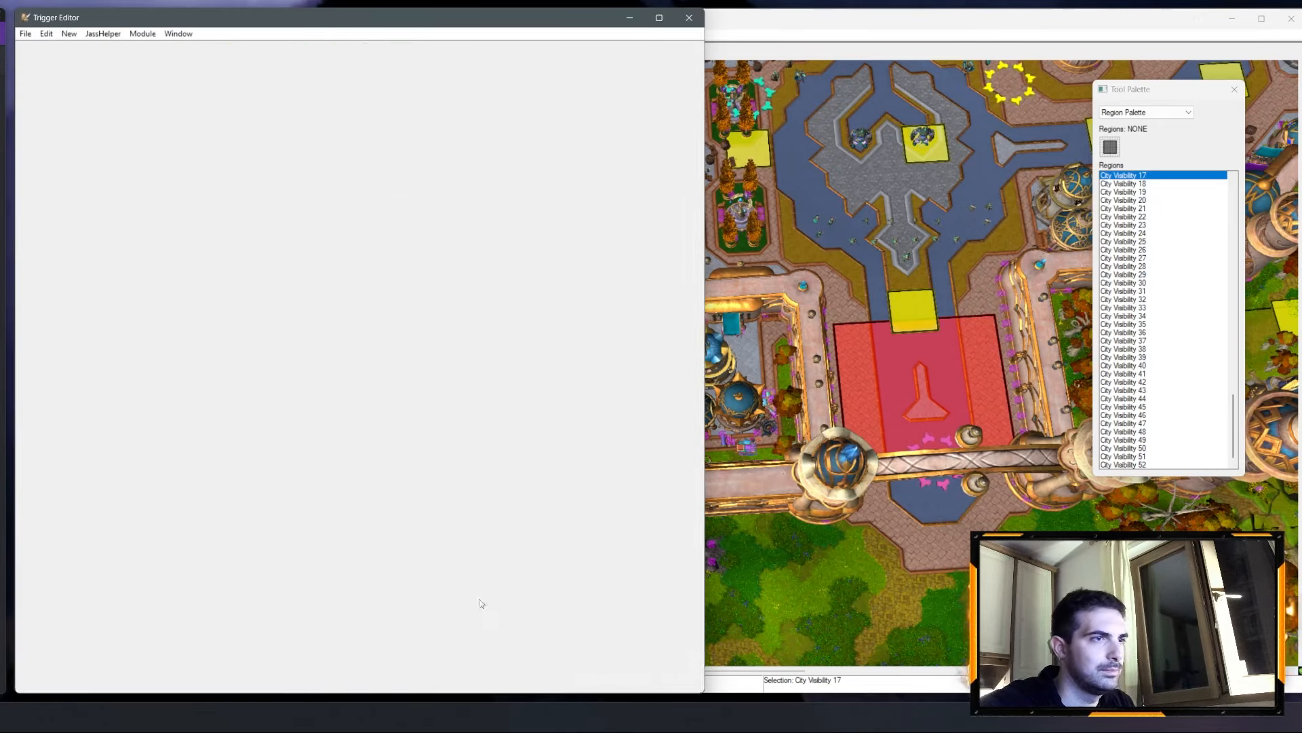
double_click(482, 603)
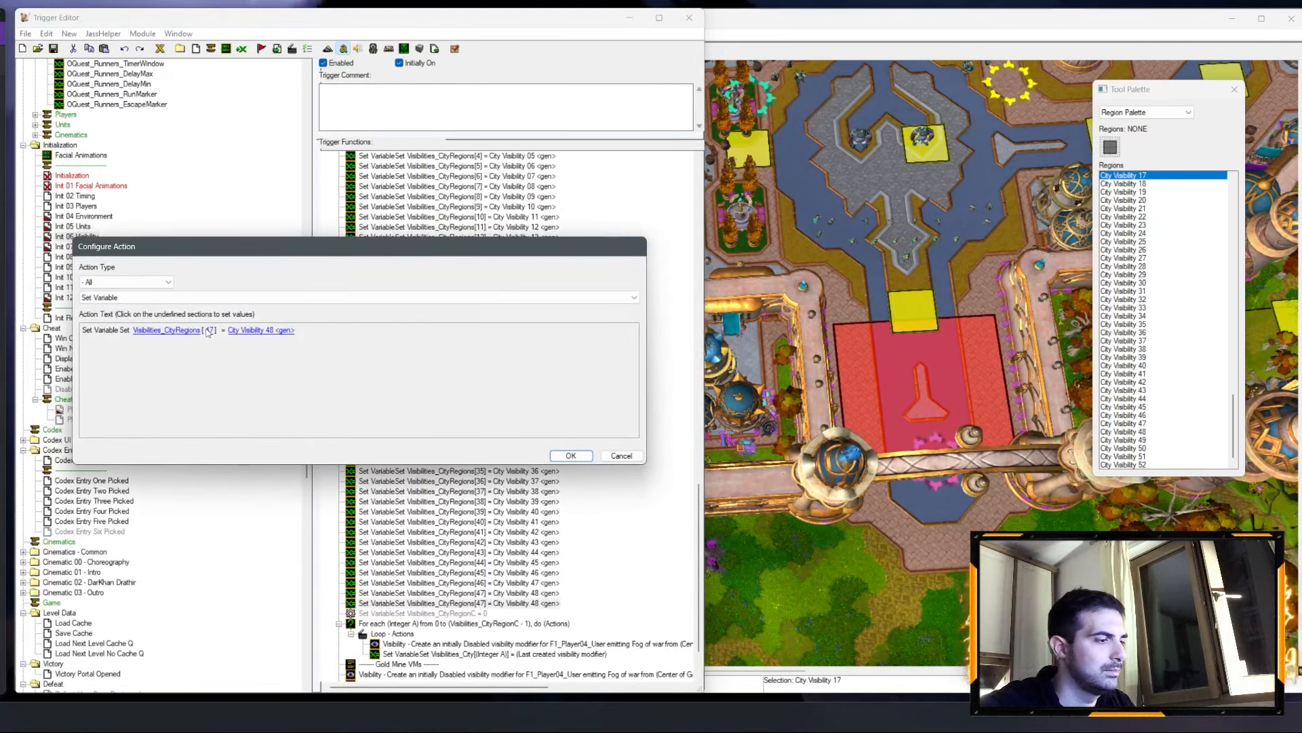
click(210, 330)
text(48)
key(Return)
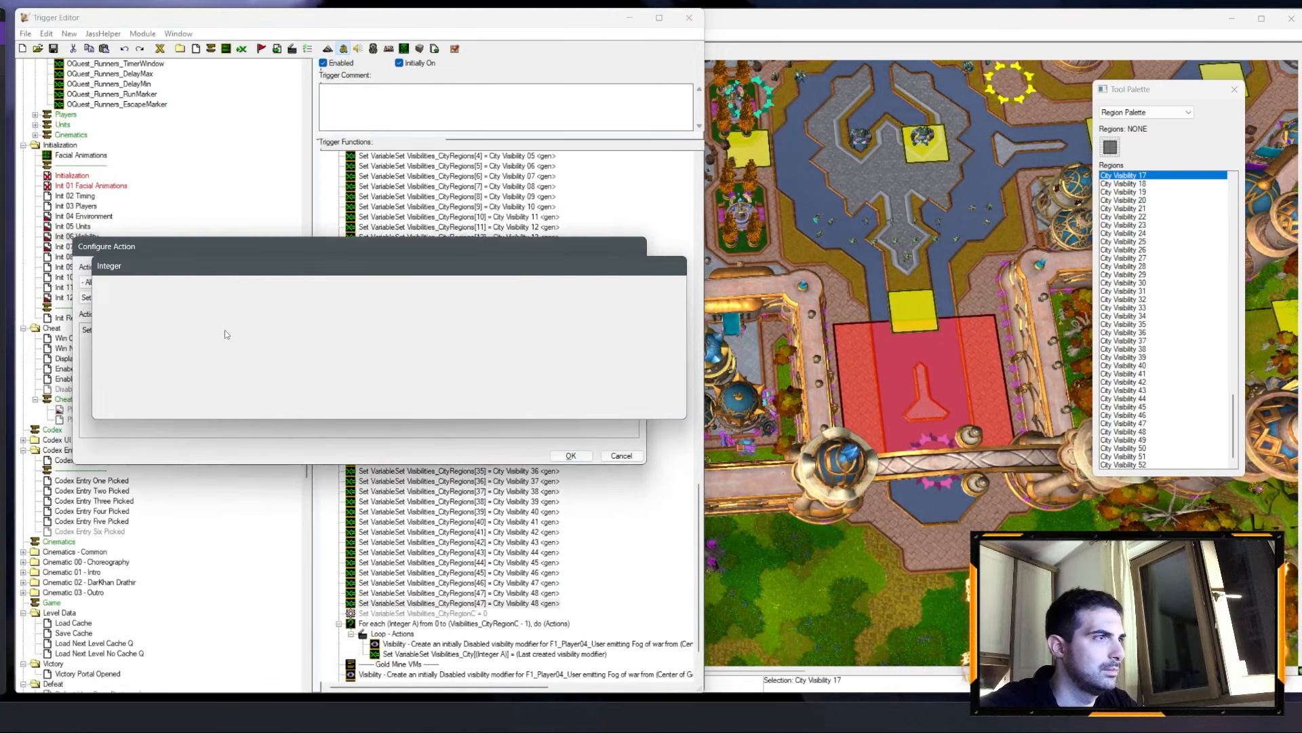
click(261, 330)
key(Down)
key(Return)
key(Return)
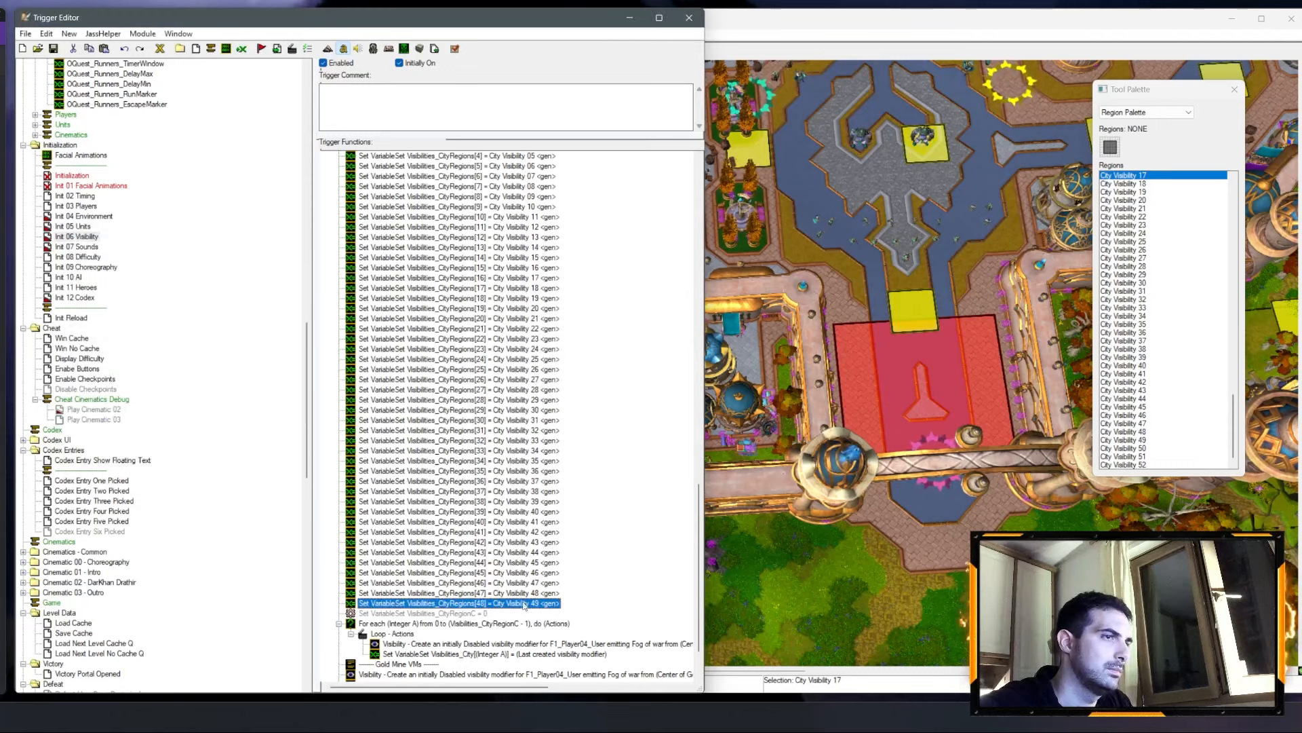
Step: Set the copy of the Visibilities_CityRegions[48] action to index 49 with region City Visibility 50
double_click(508, 611)
click(208, 331)
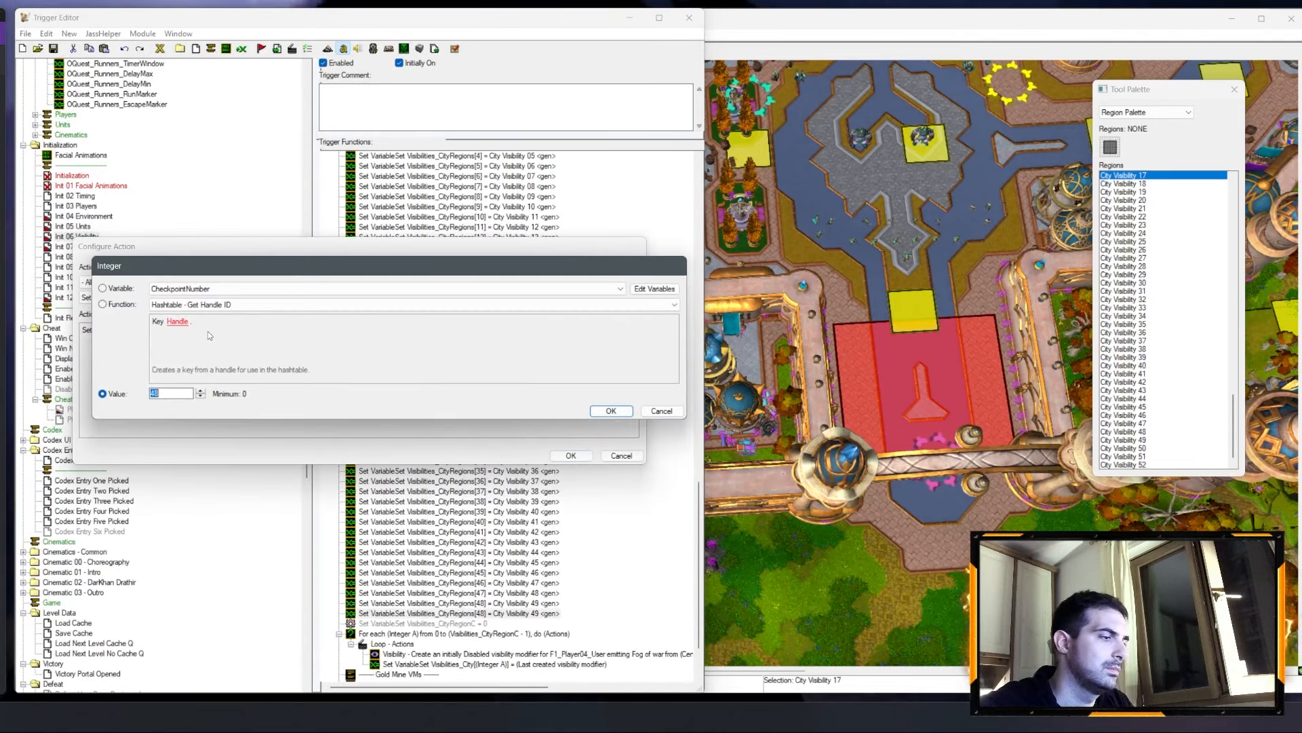
text(49)
key(Return)
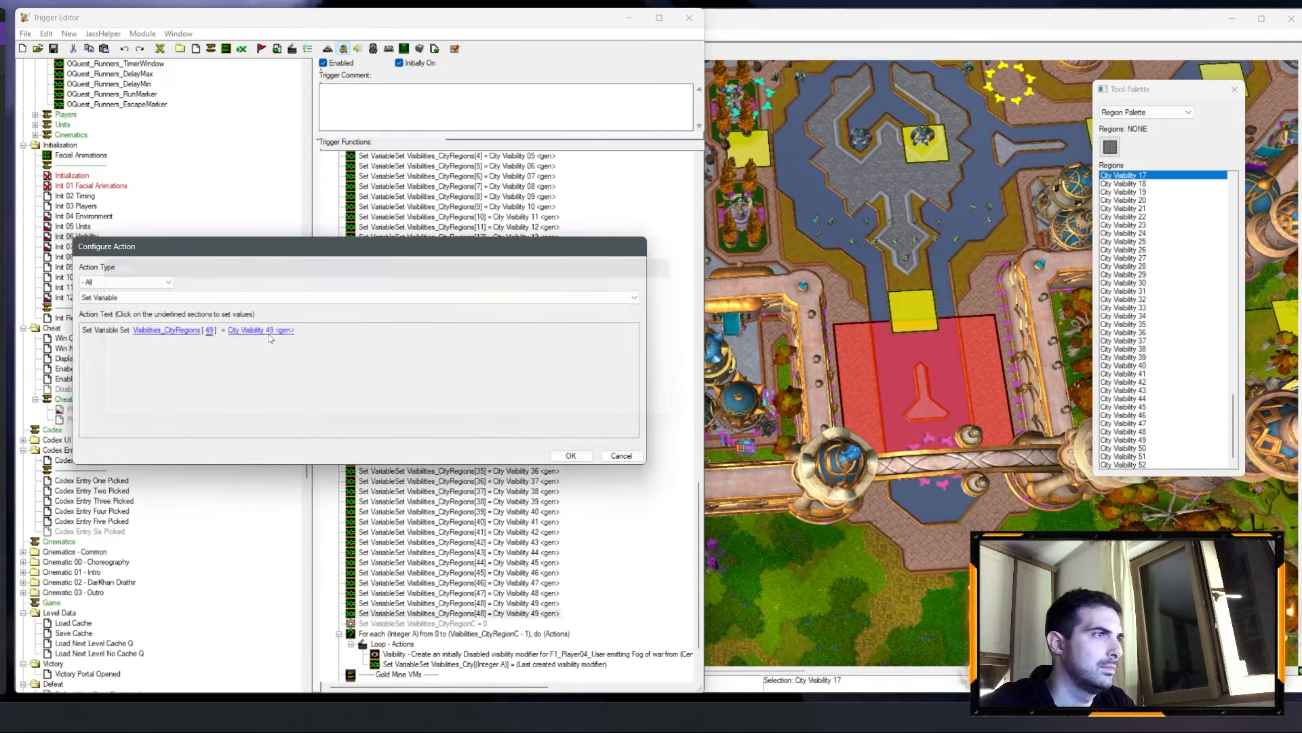
scroll(153, 309, down, 1)
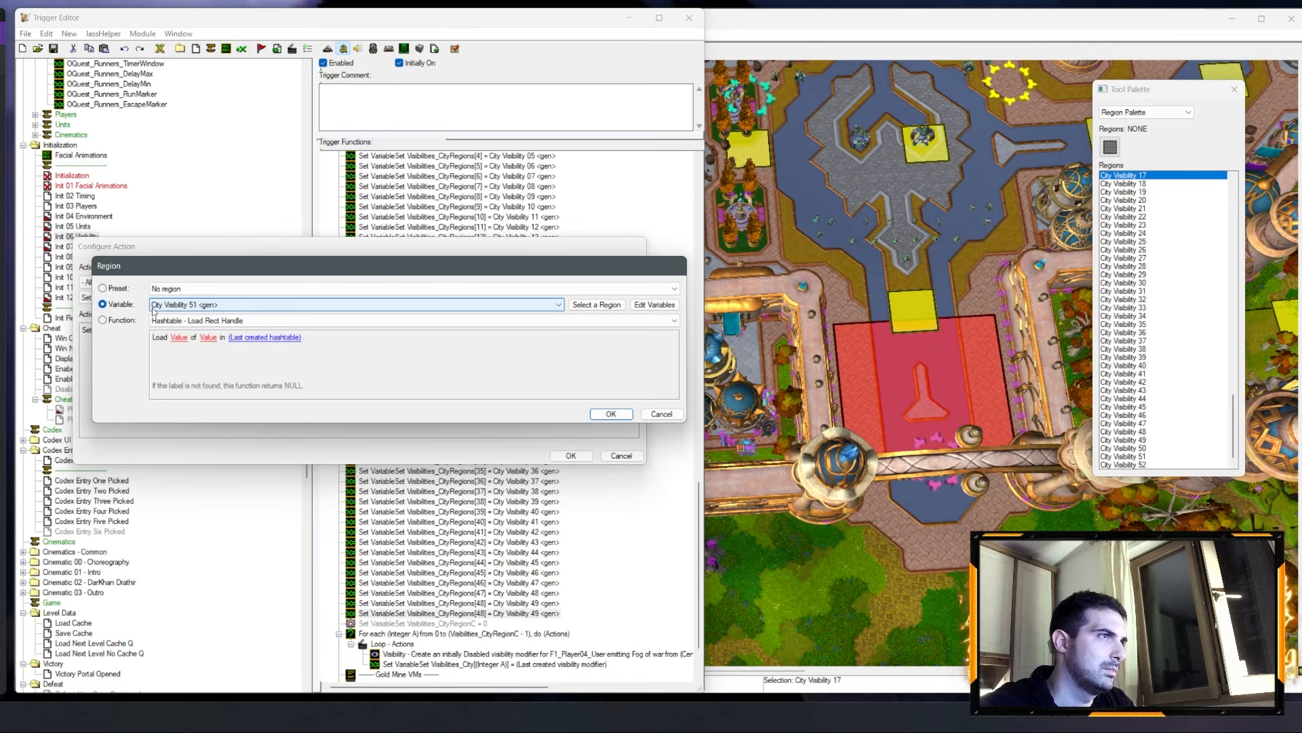
scroll(153, 311, up, 1)
key(Return)
key(Return)
Step: Duplicate the Visibilities_CityRegions[49] action and set the copy to index 50 with region City Visibility 51
key(ctrl+c)
key(ctrl+v)
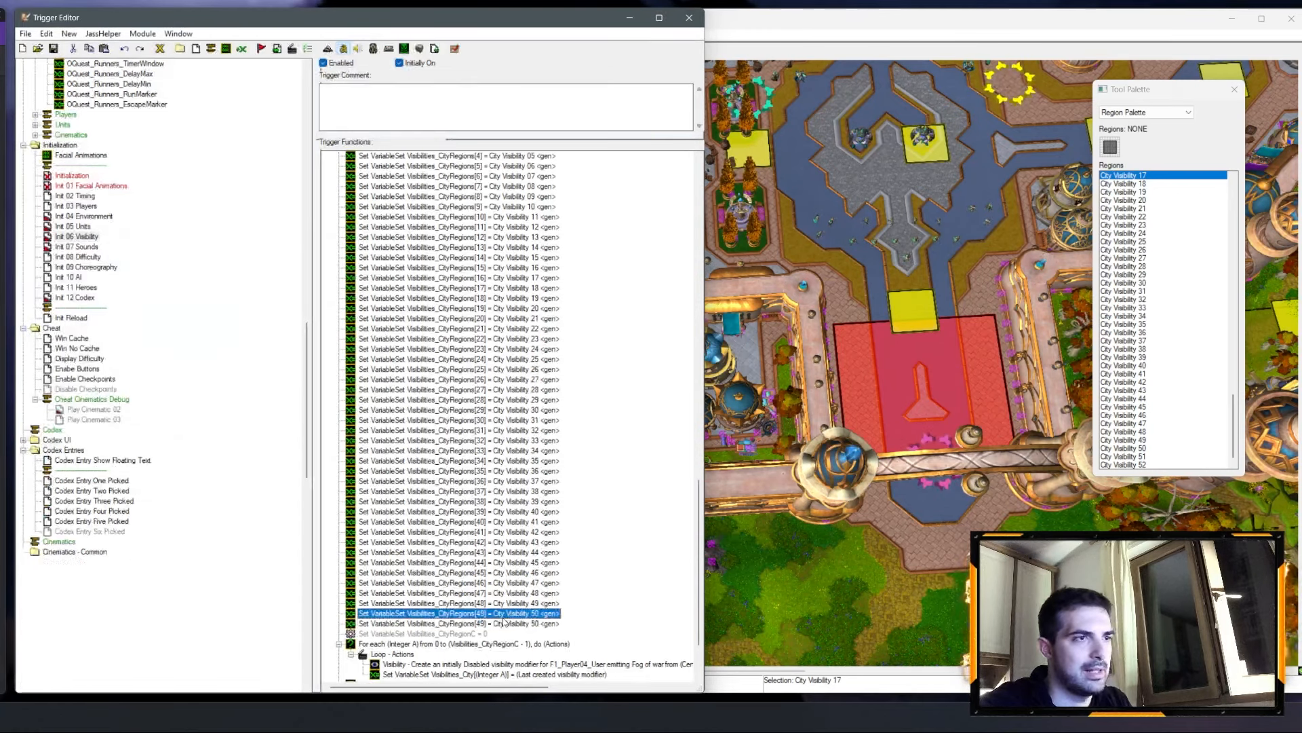
double_click(536, 622)
click(604, 456)
double_click(535, 622)
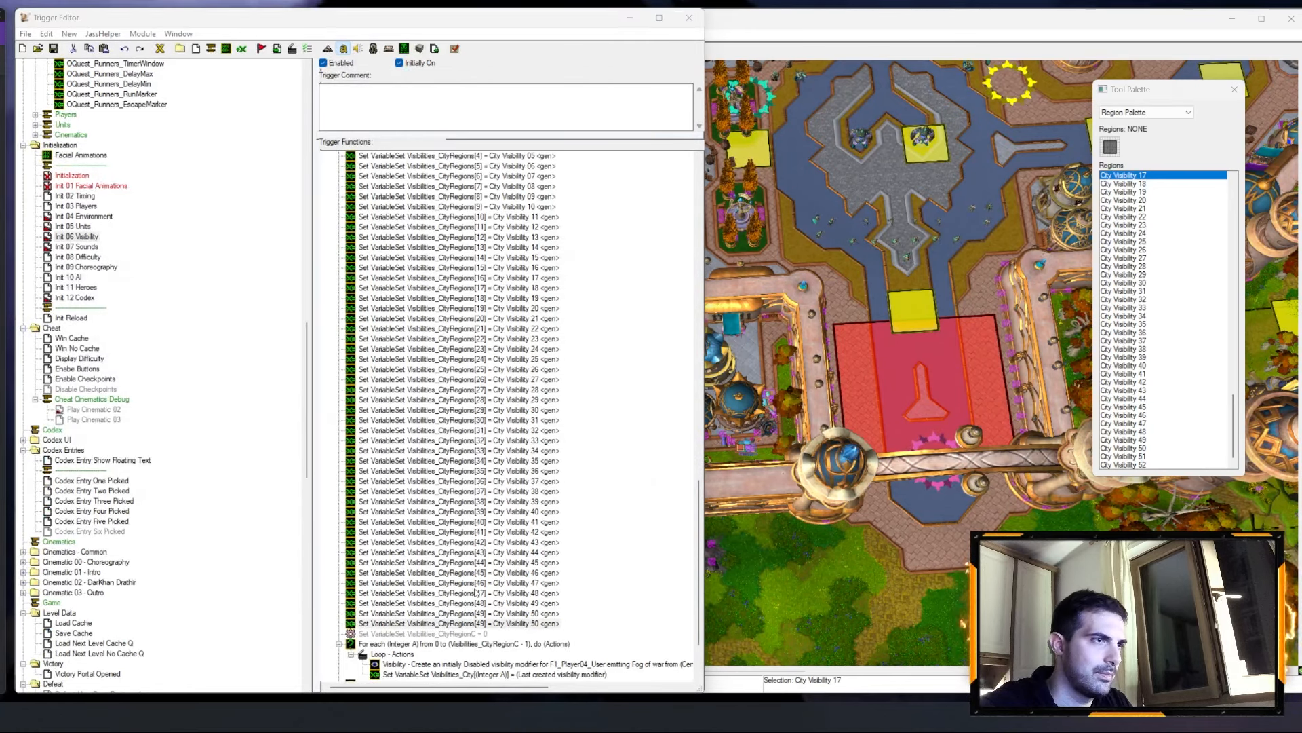
click(209, 330)
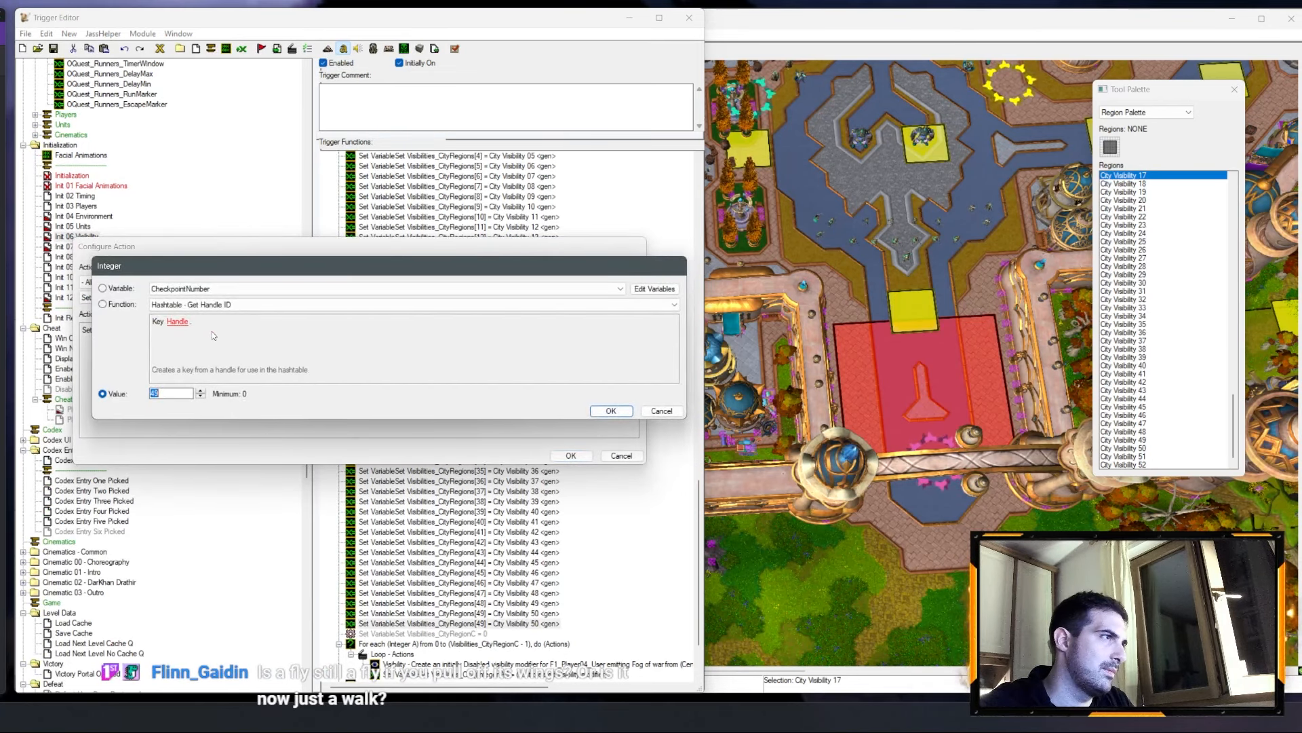
text(50)
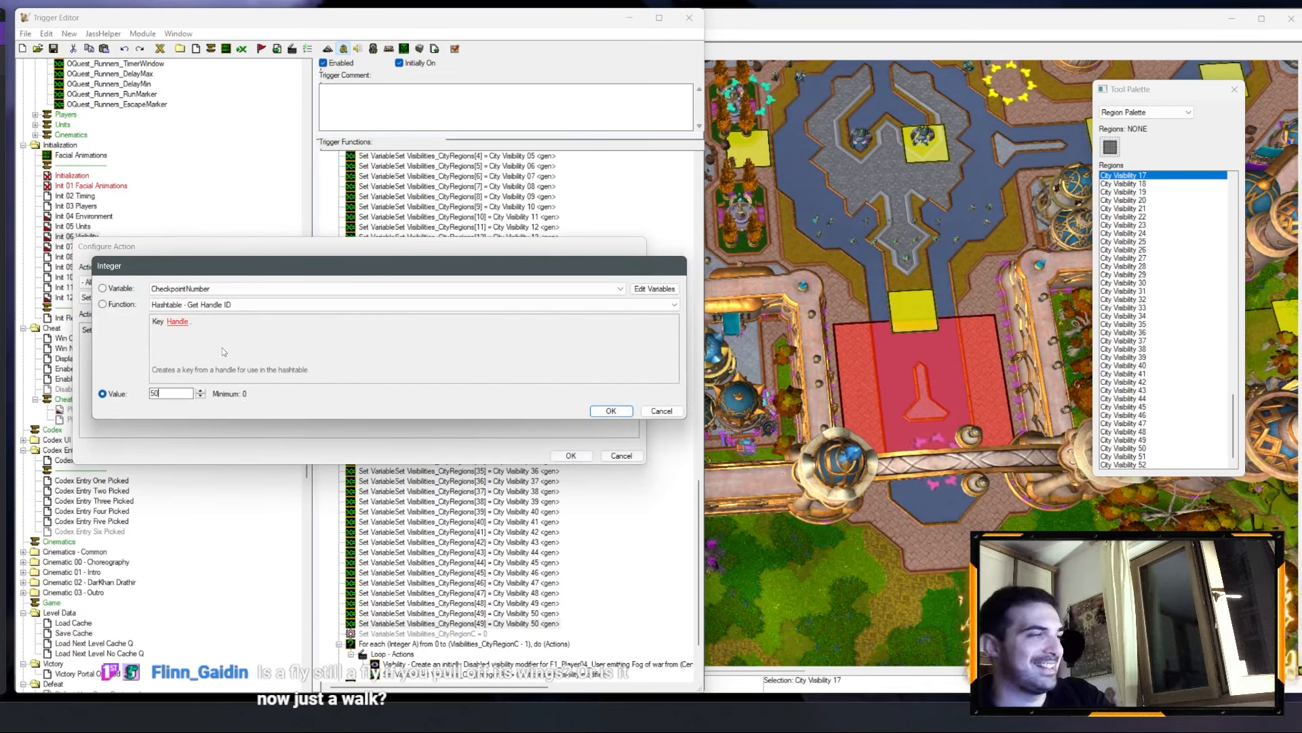
key(Return)
click(245, 331)
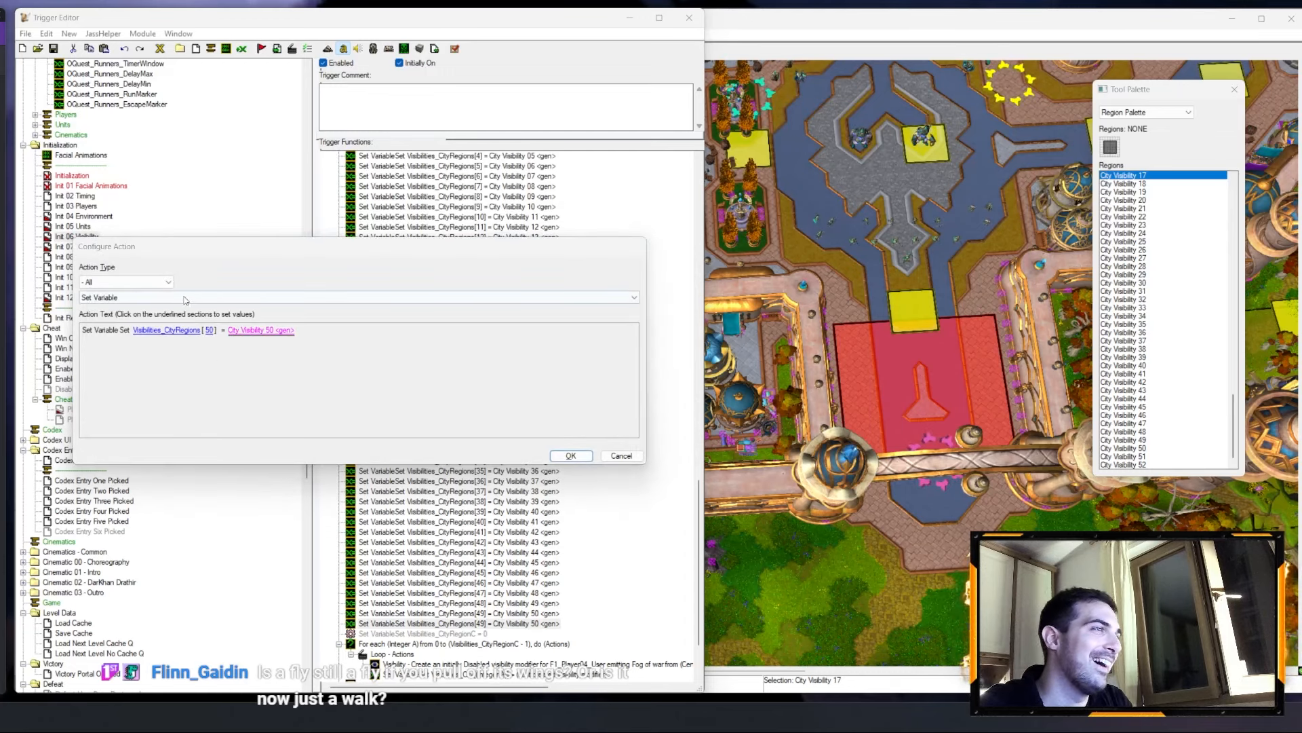
scroll(181, 303, down, 1)
key(Return)
key(Return)
Step: Duplicate the Visibilities_CityRegions[50] action and set the copy to index 51 with region City Visibility 52
key(ctrl+c)
key(ctrl+v)
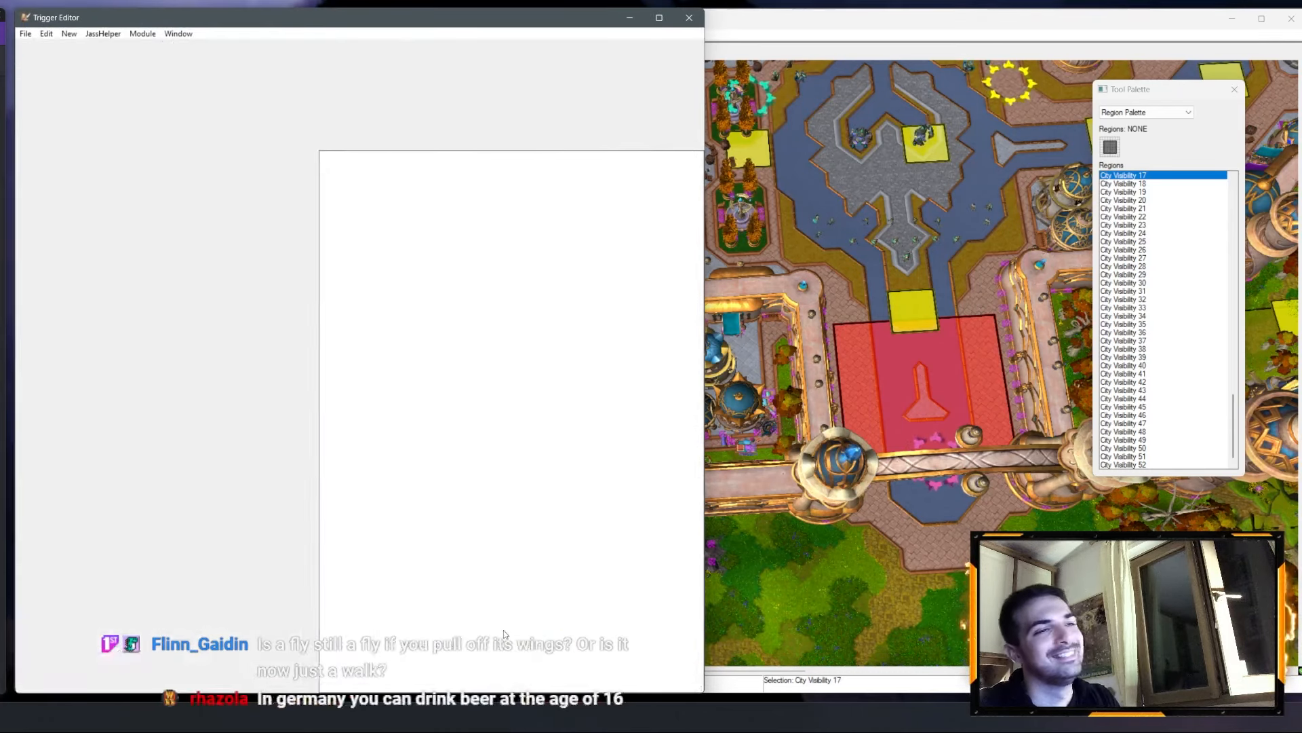
double_click(500, 635)
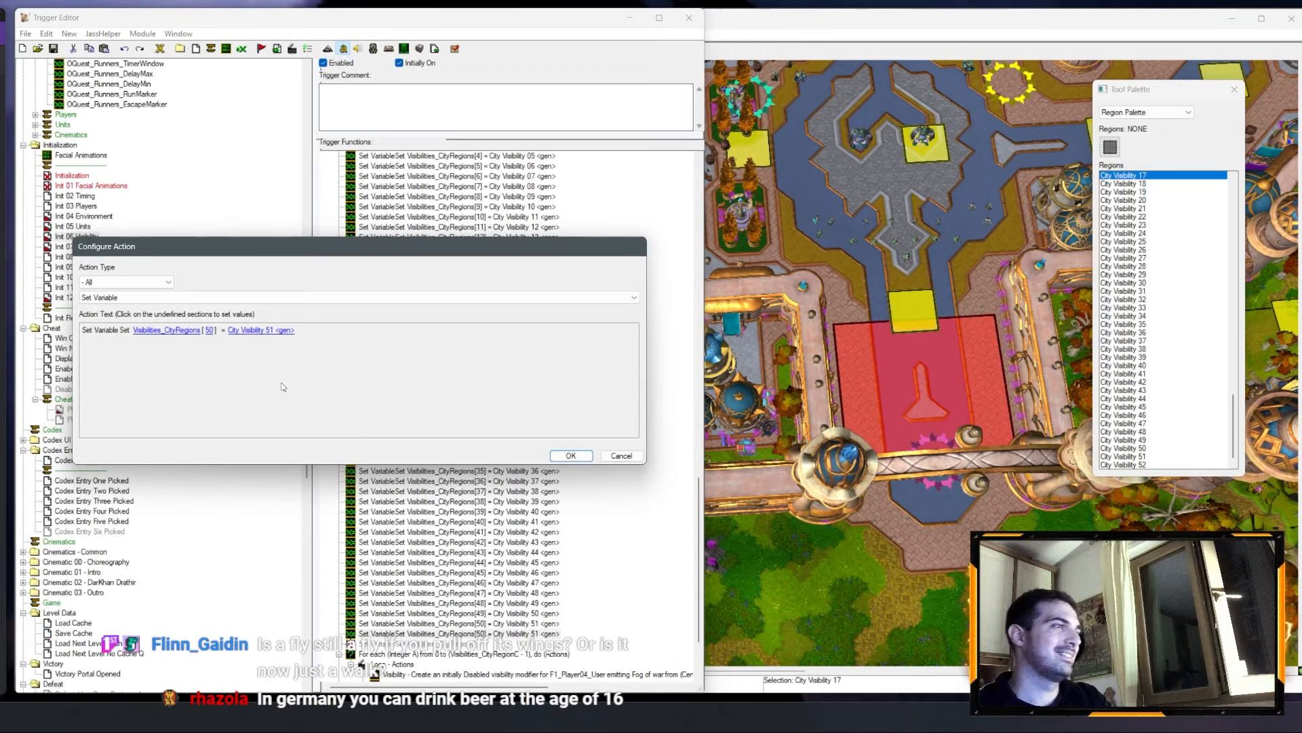
click(210, 330)
text(51)
key(Return)
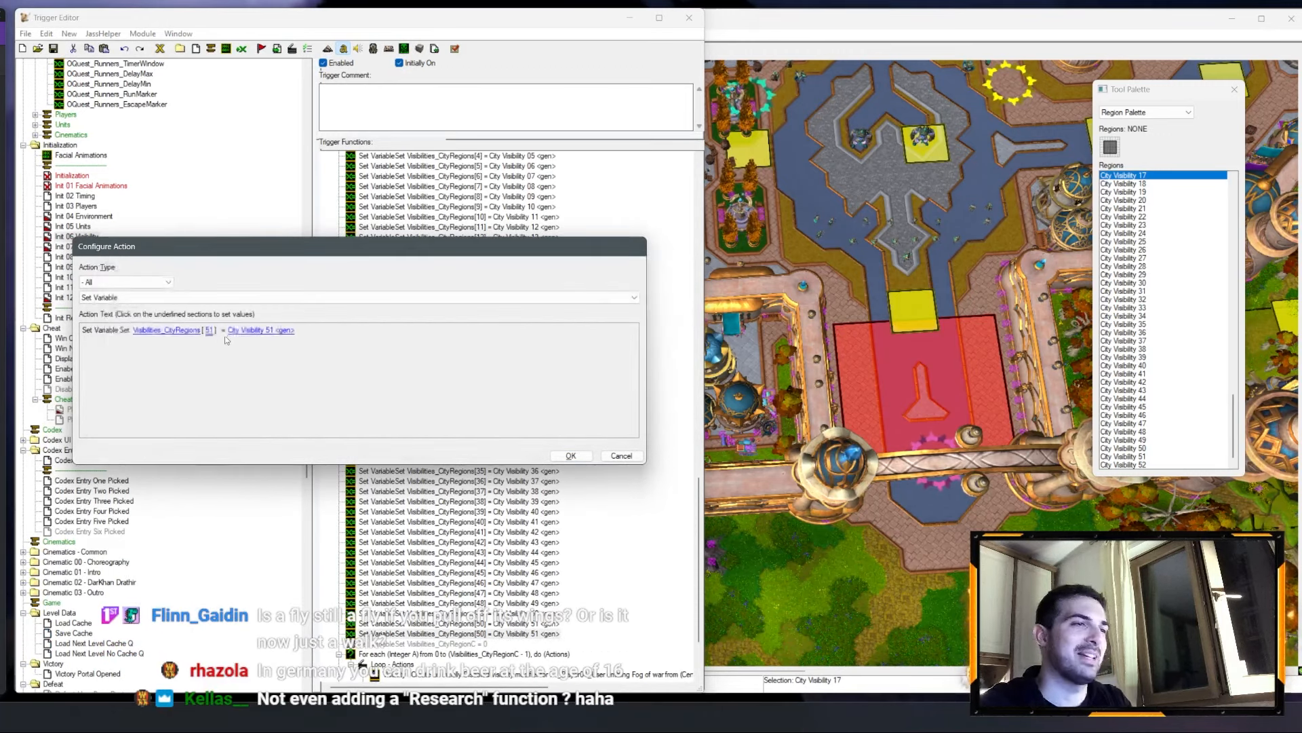
click(245, 330)
scroll(228, 310, down, 1)
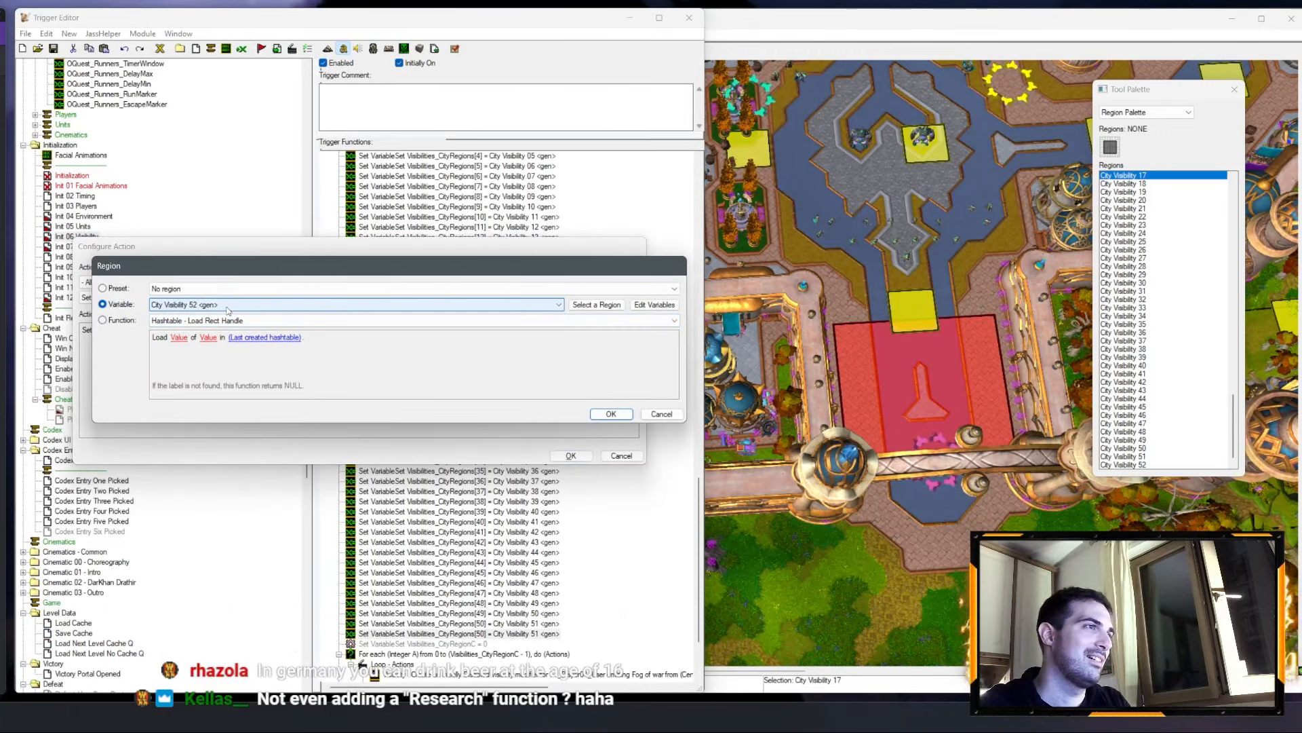
key(Return)
key(Return)
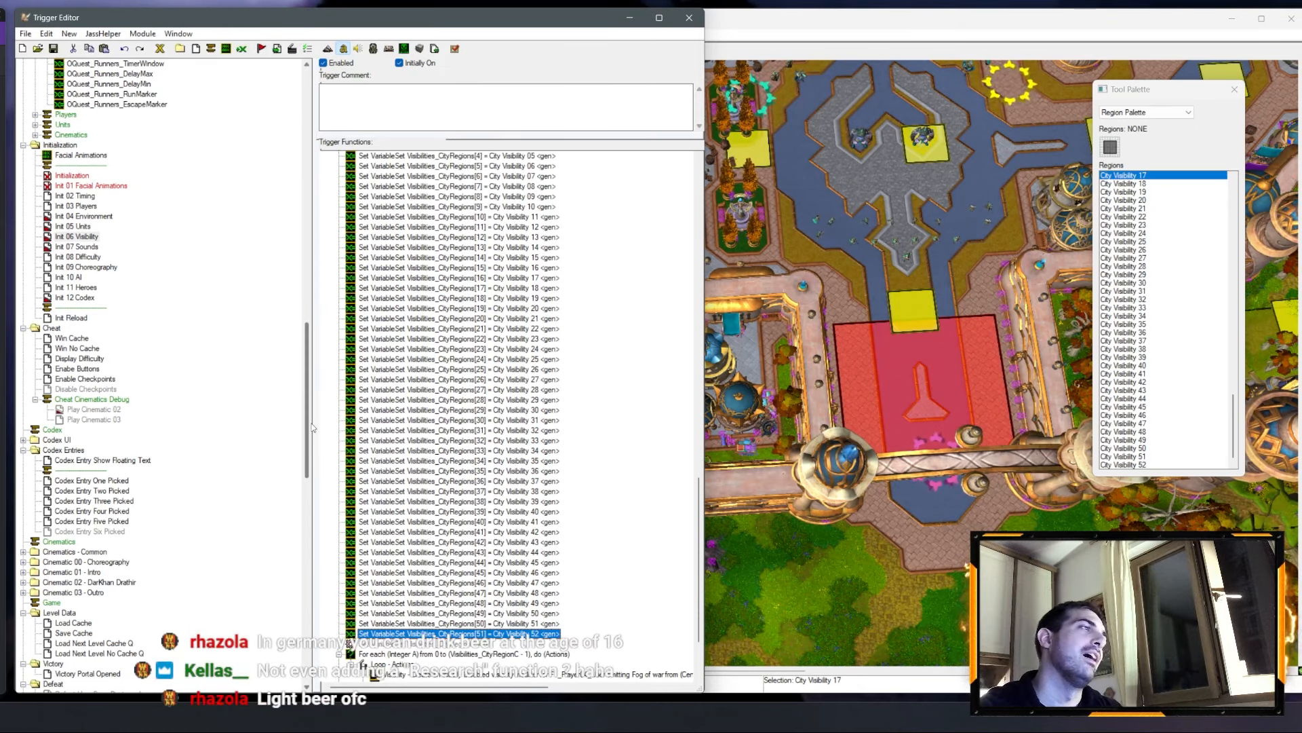
Step: Set the Visibilities_CityRegionC variable to 52 in the action above the city visibility loop
scroll(479, 542, down, 2)
double_click(482, 585)
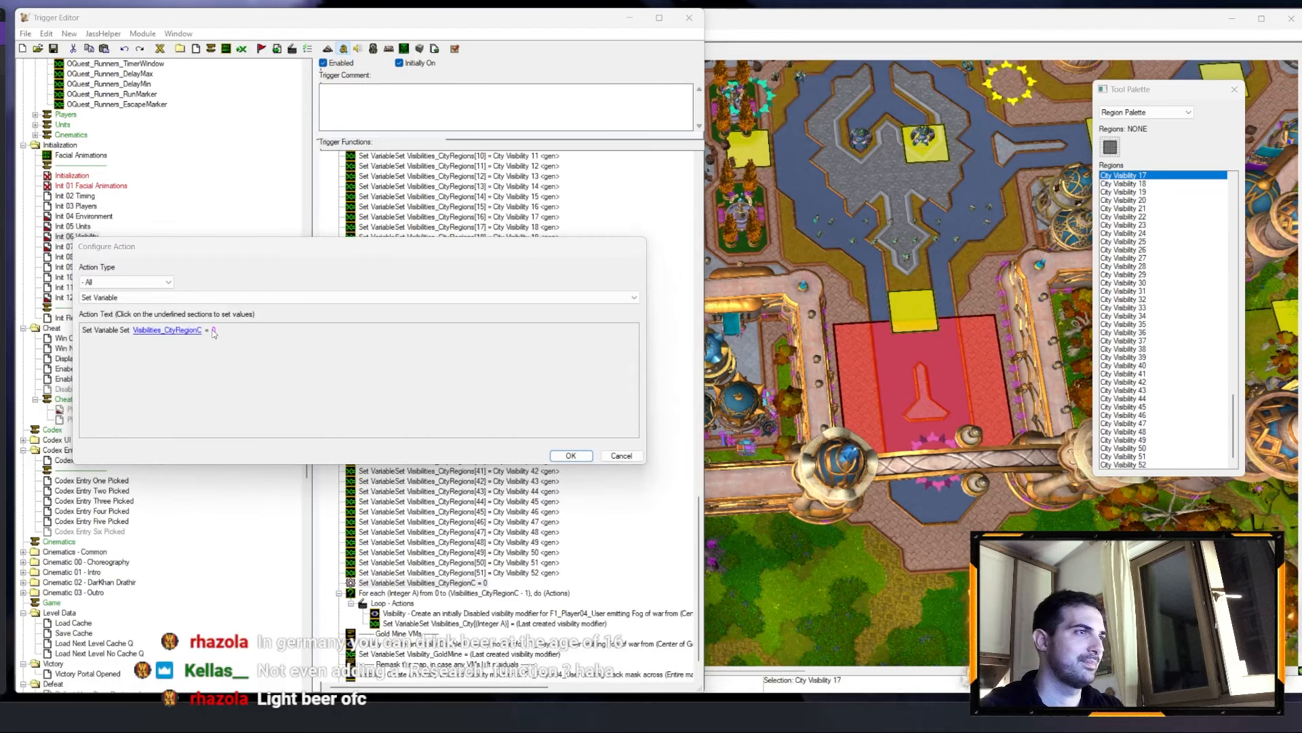
click(214, 331)
text(52)
key(Return)
key(Return)
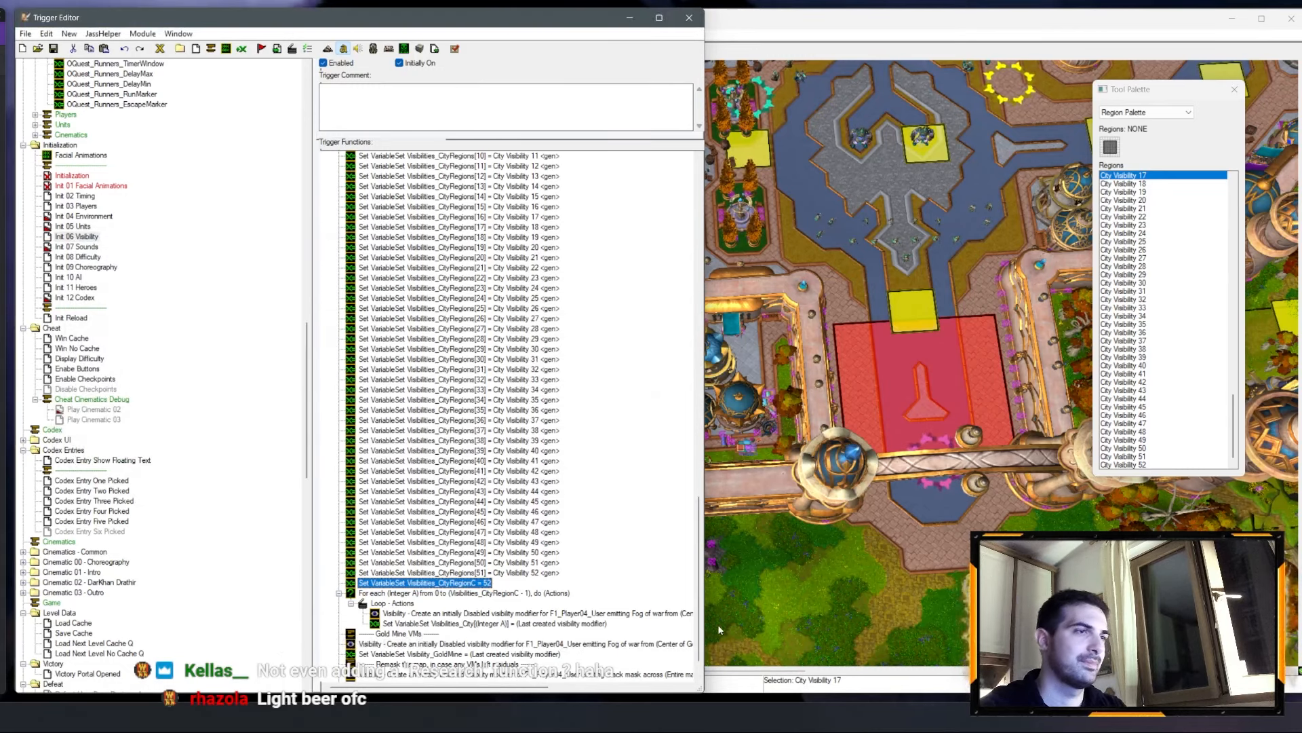
Step: Examine the Visibilities_CityRegions assignments under Silvermoon VMs and the loop that creates the city visibility modifiers from them
click(525, 611)
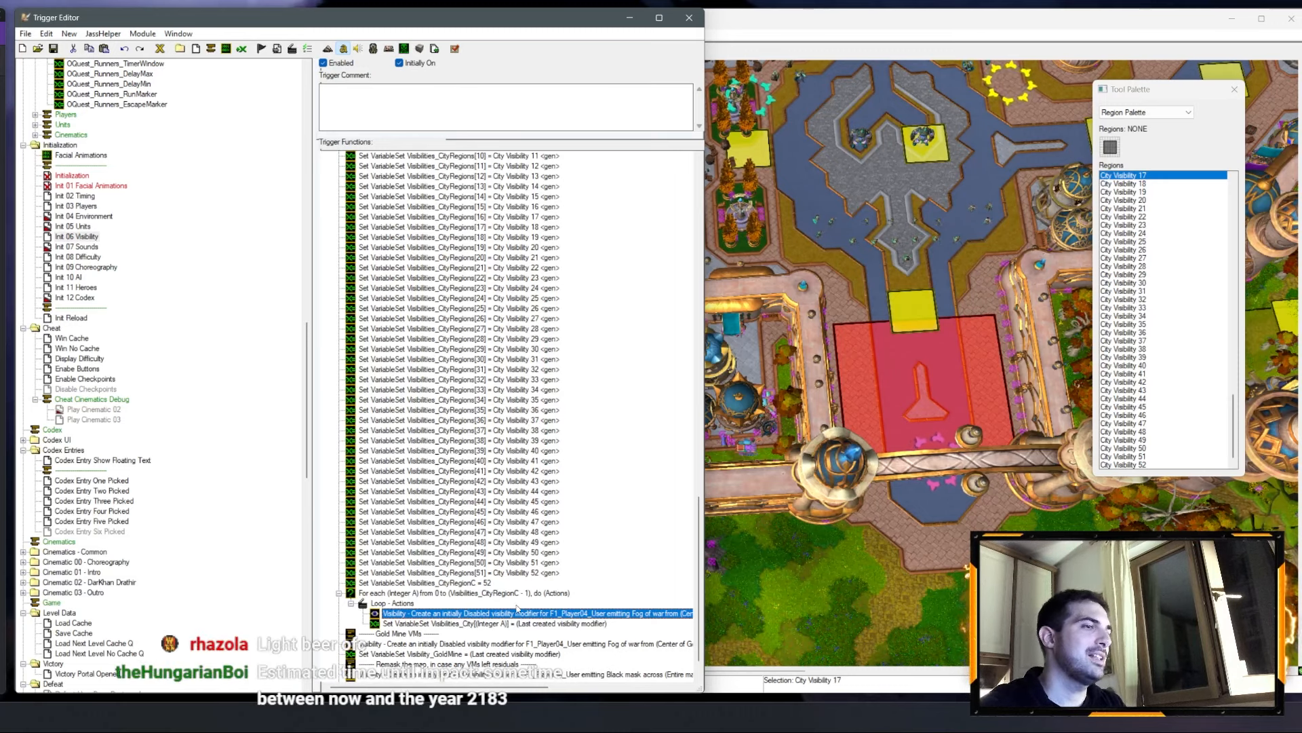
scroll(483, 409, up, 5)
click(528, 207)
scroll(526, 210, down, 6)
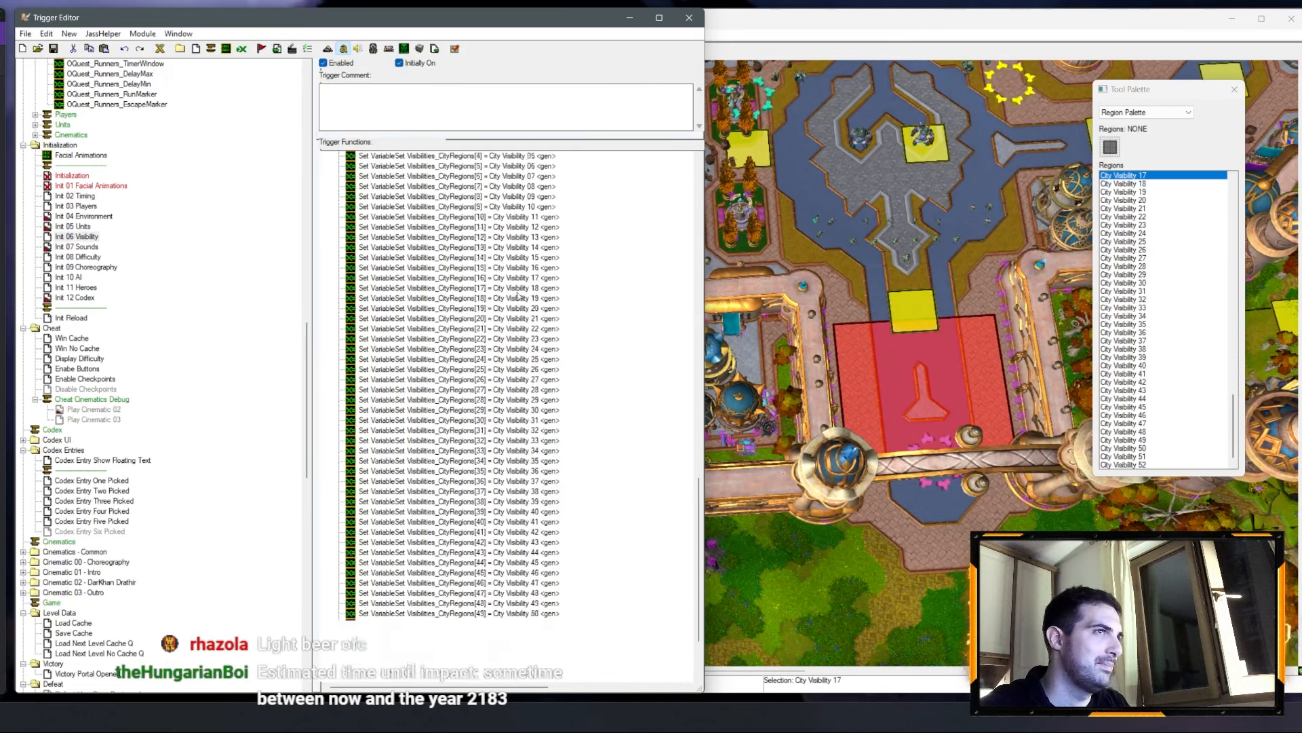
shift+click(488, 544)
shift+click(478, 554)
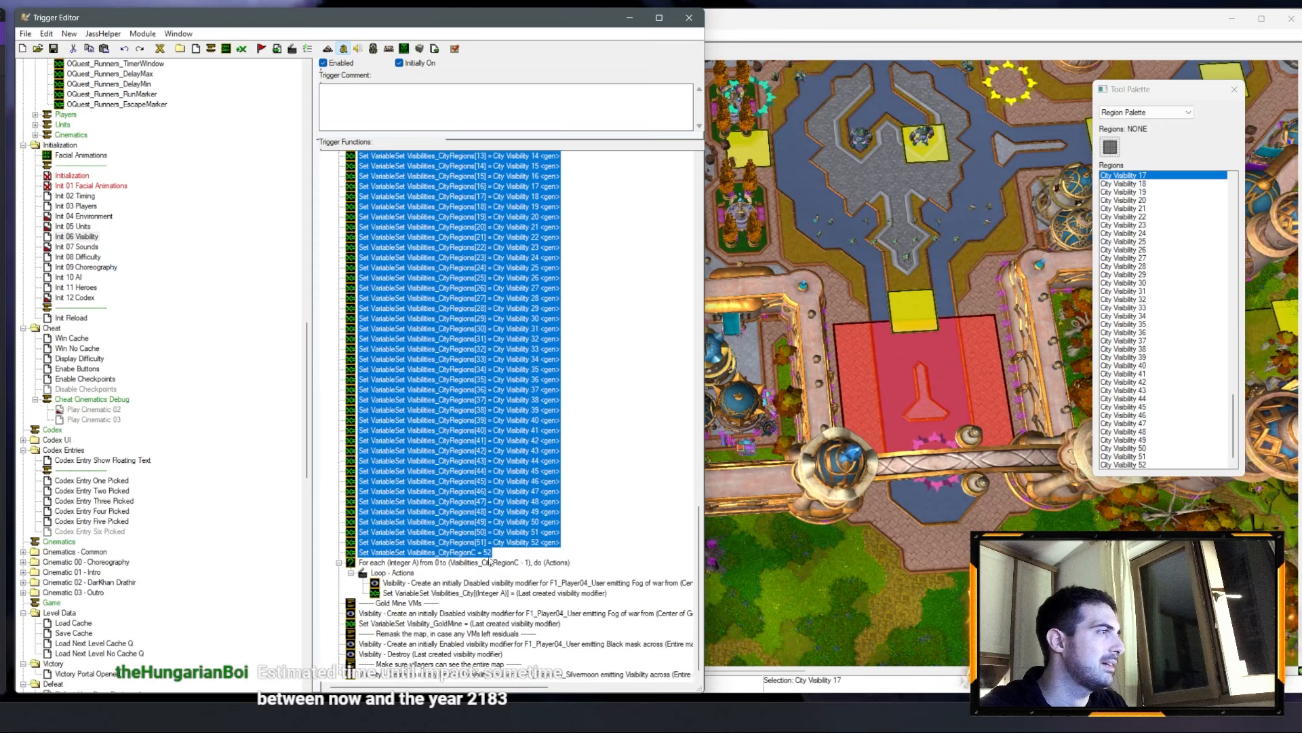
key(Delete)
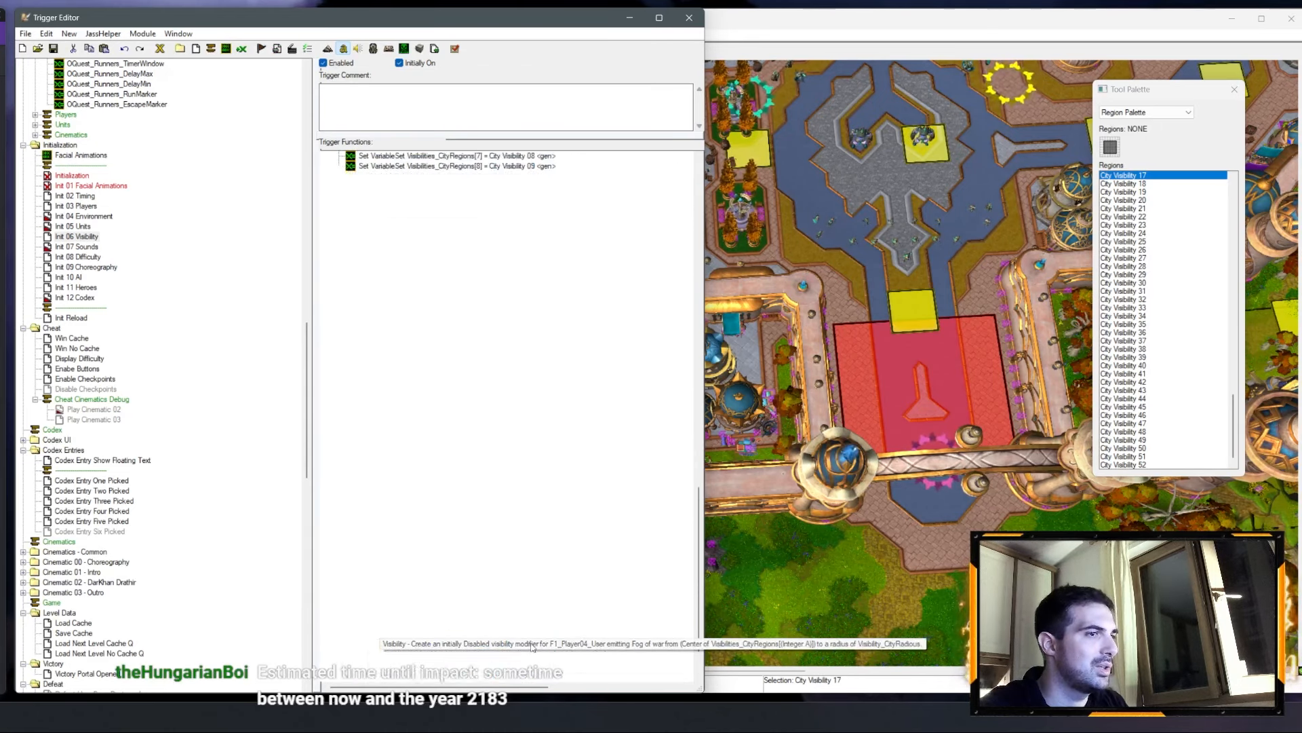
click(540, 654)
scroll(447, 272, up, 5)
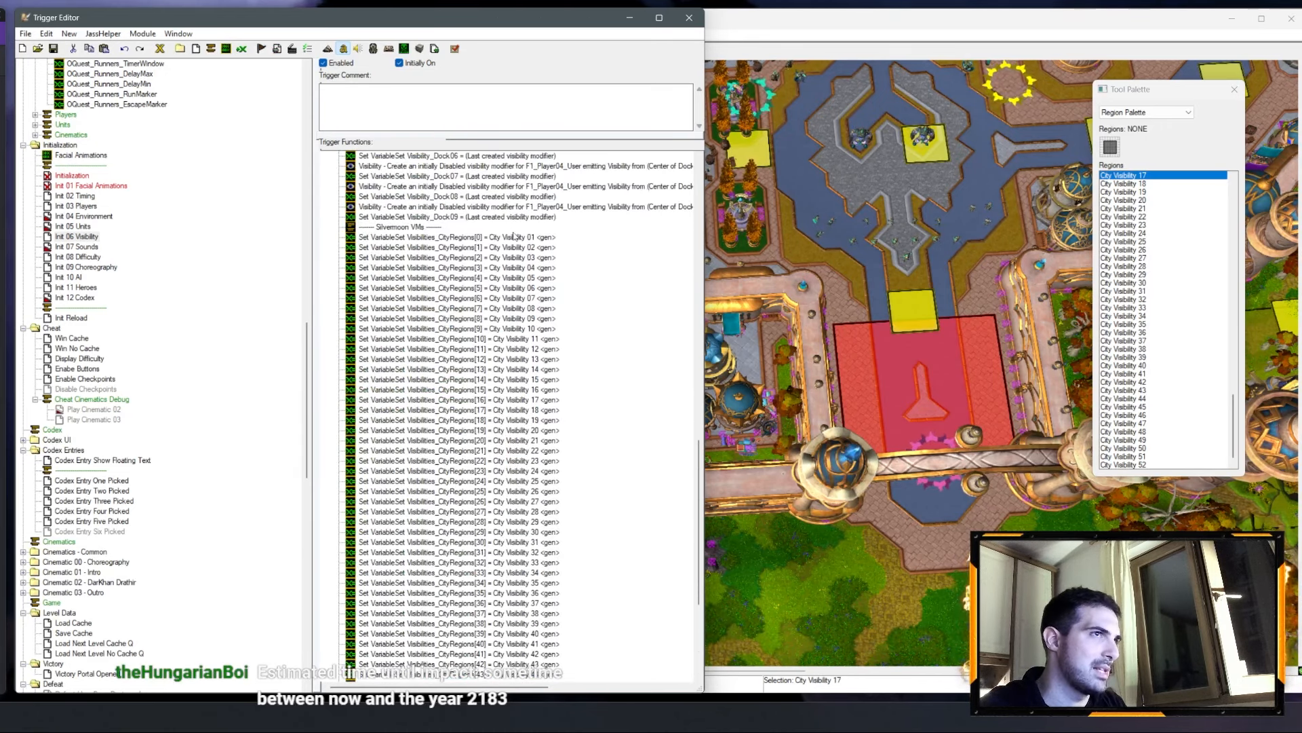
click(505, 237)
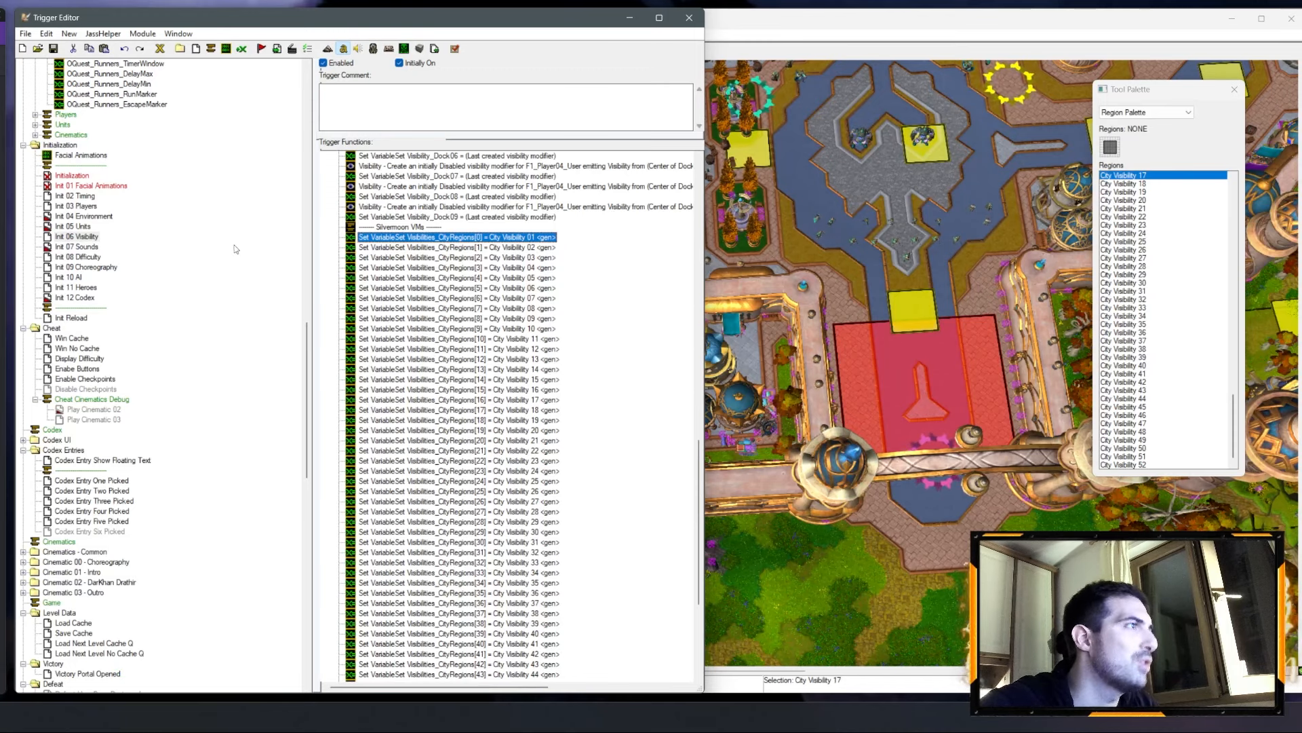
scroll(493, 346, down, 7)
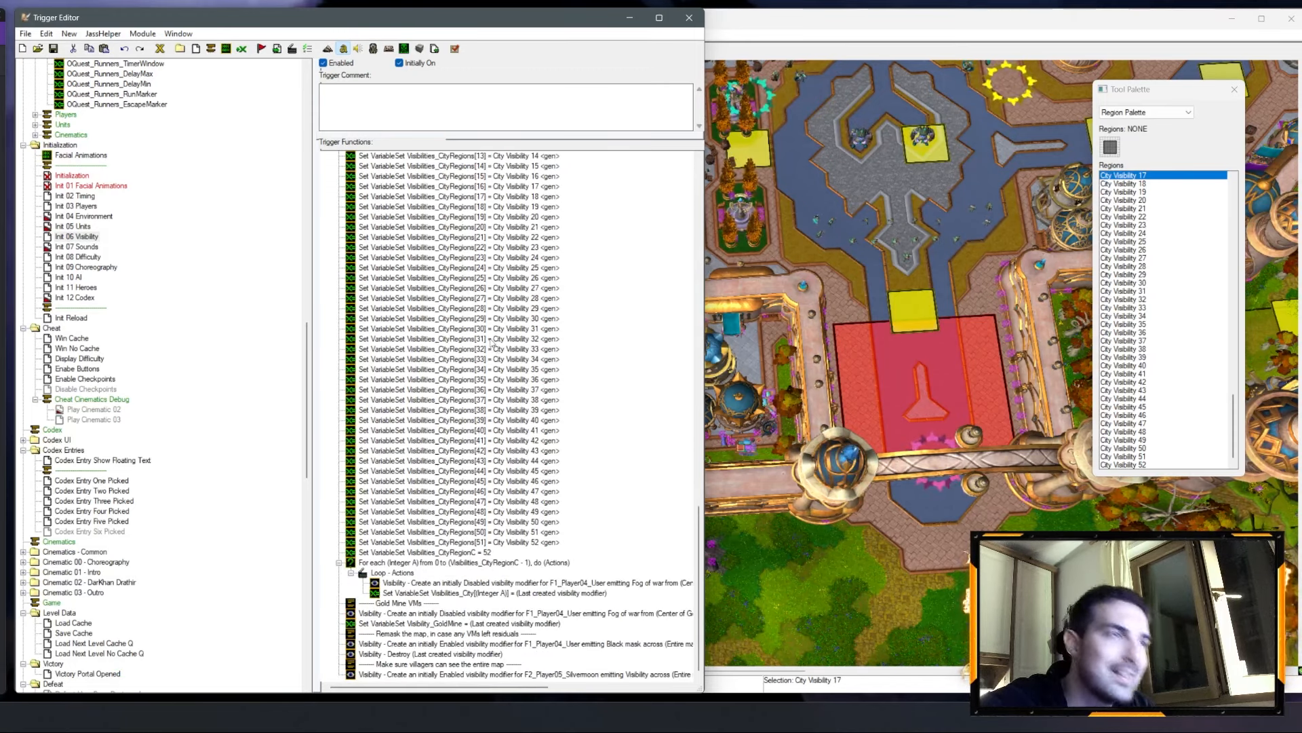
Step: Examine the map's southeastern corner and the actions of the Init 05 Units and Init 08 Difficulty triggers
click(773, 318)
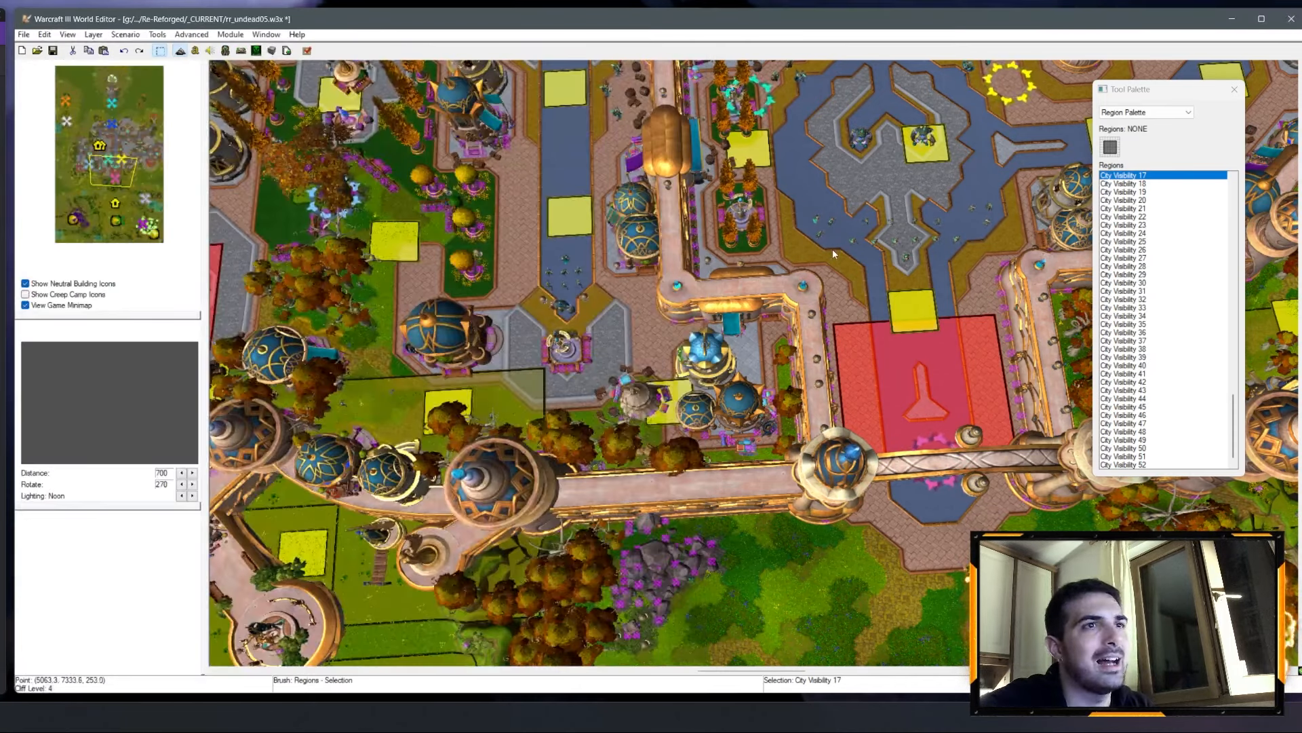
right_drag(832, 248, 664, 536)
right_drag(522, 298, 447, 583)
drag(144, 170, 143, 220)
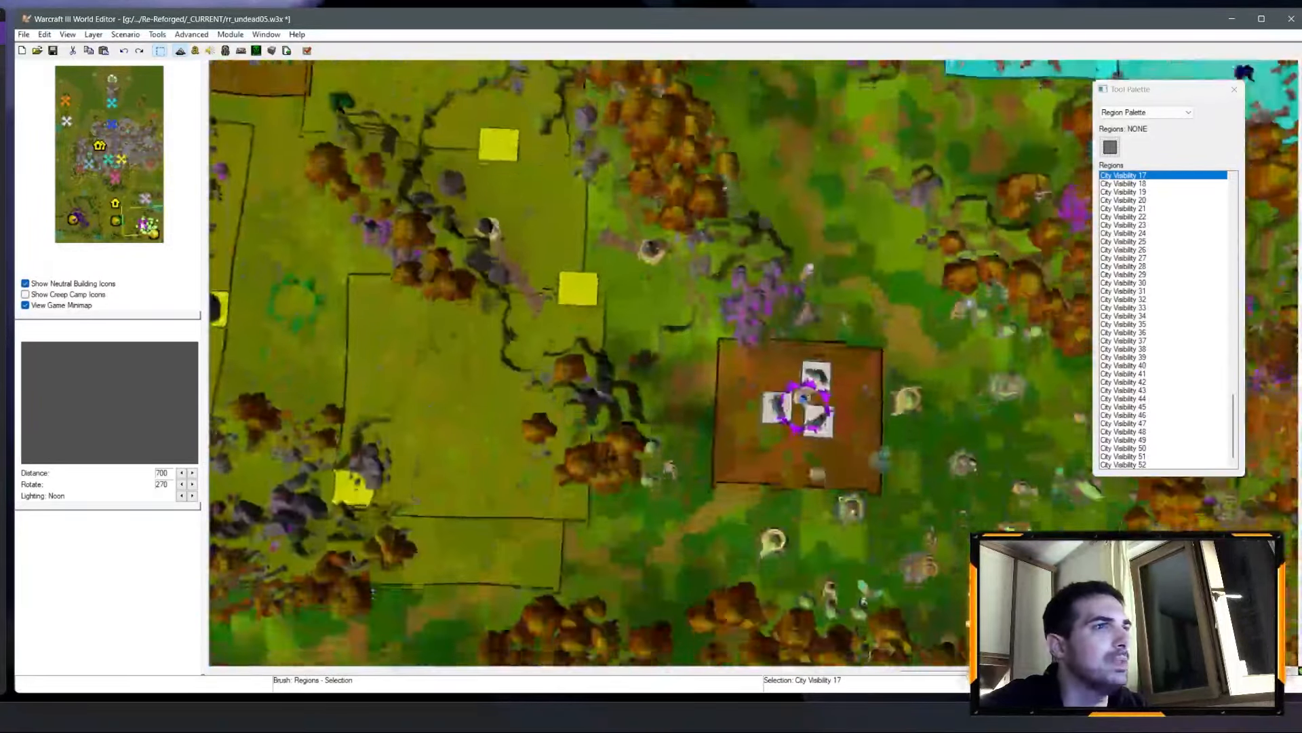
ctrl+right_drag(271, 184, 234, 166)
click(194, 50)
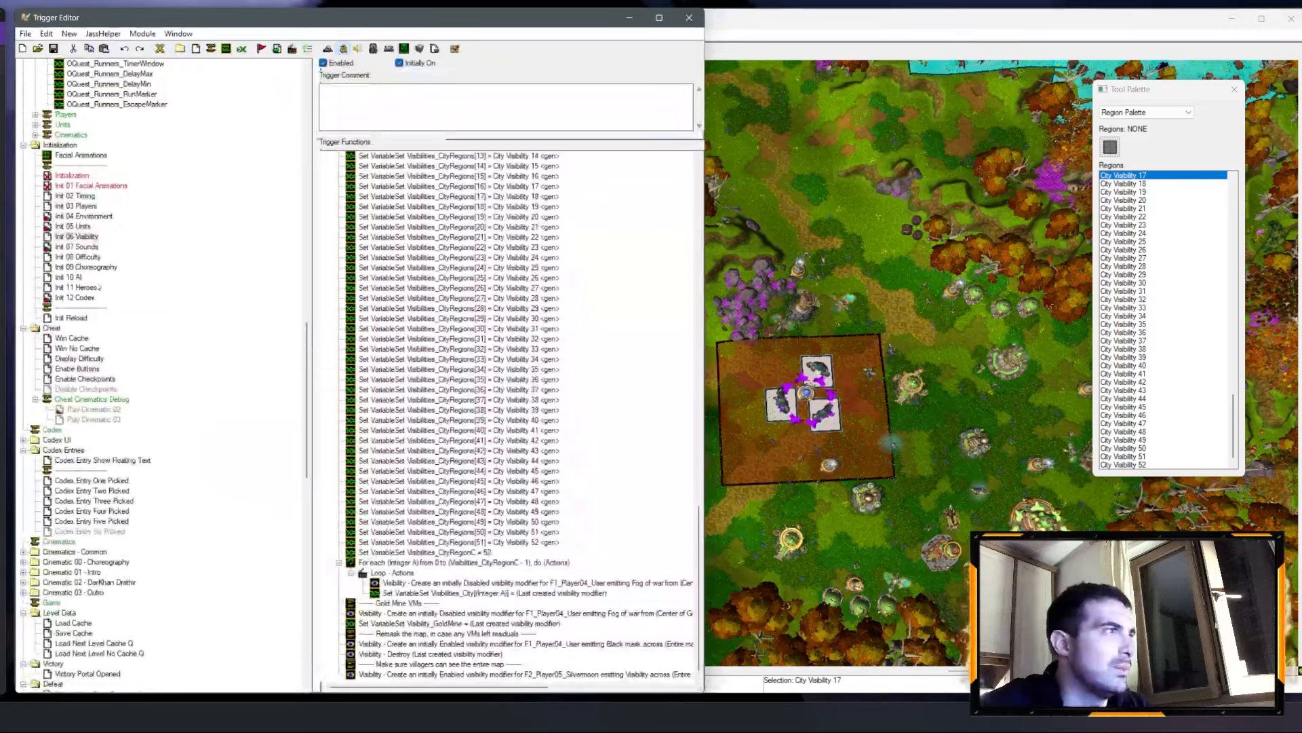
click(75, 226)
scroll(475, 407, up, 20)
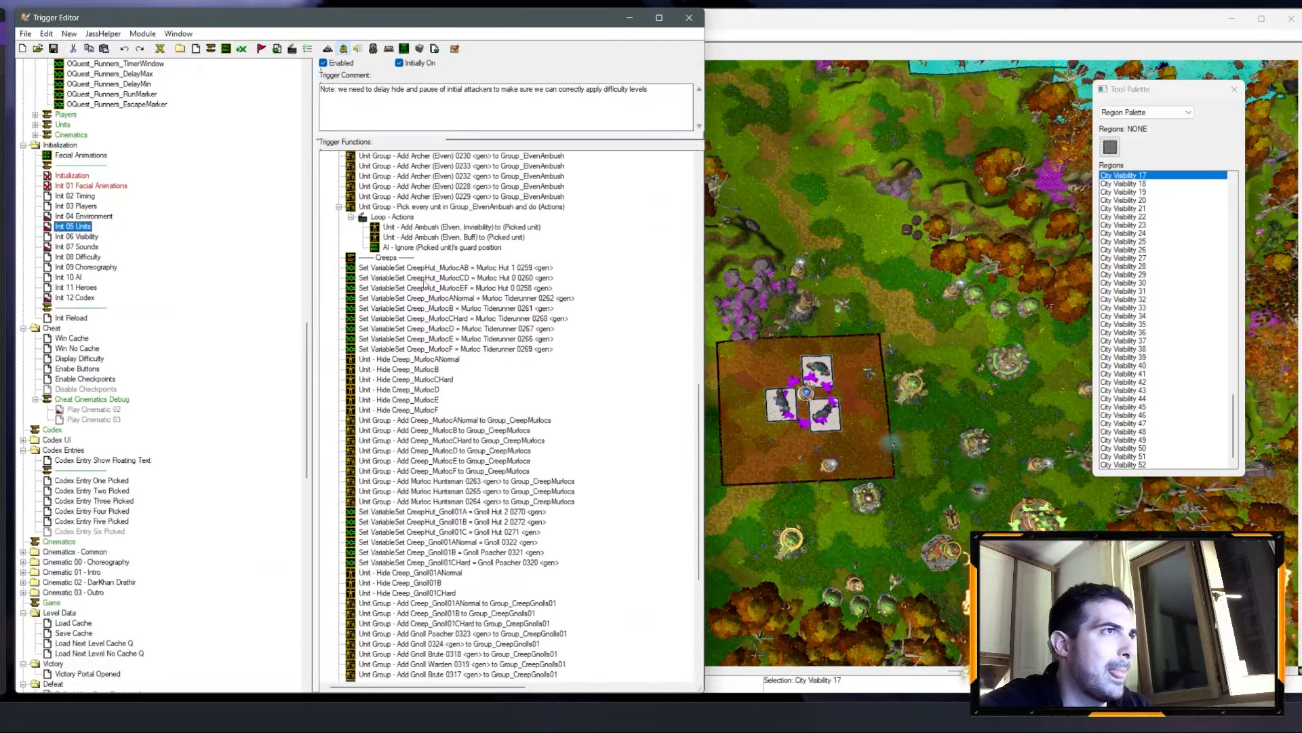
click(448, 348)
click(443, 339)
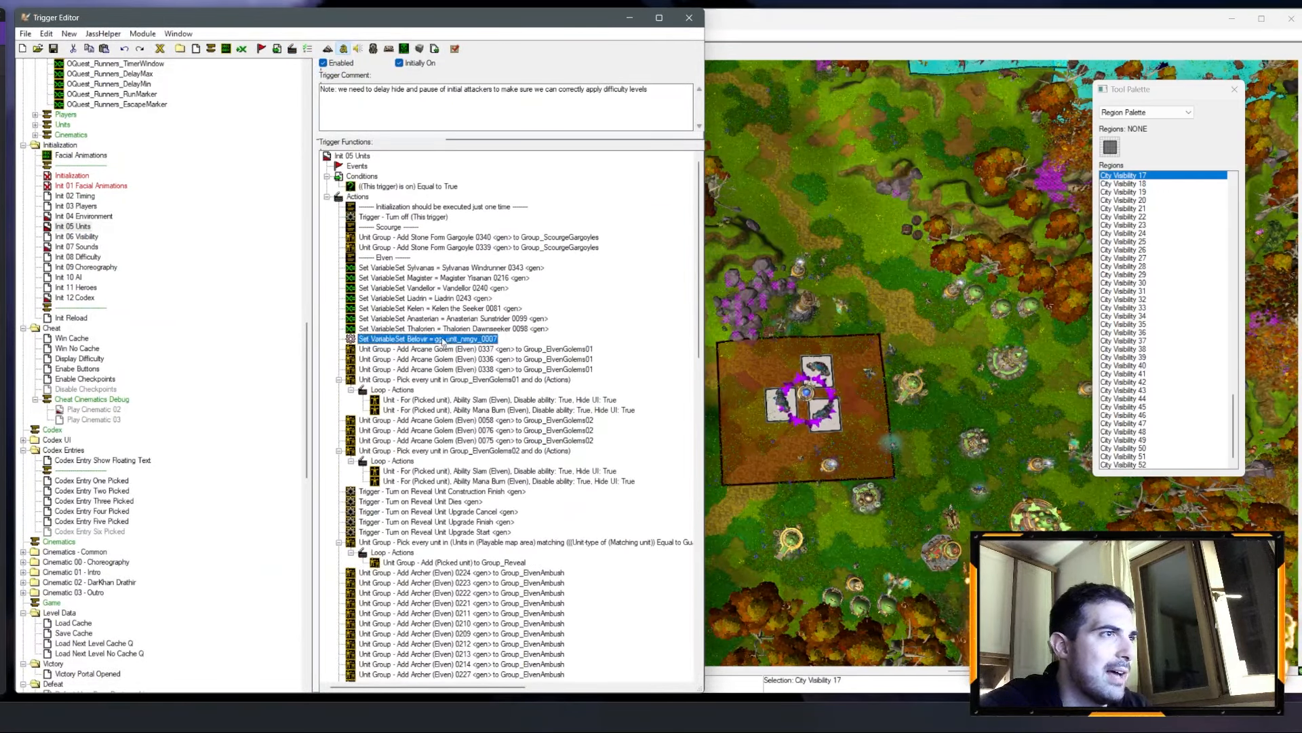
scroll(443, 346, down, 10)
click(85, 257)
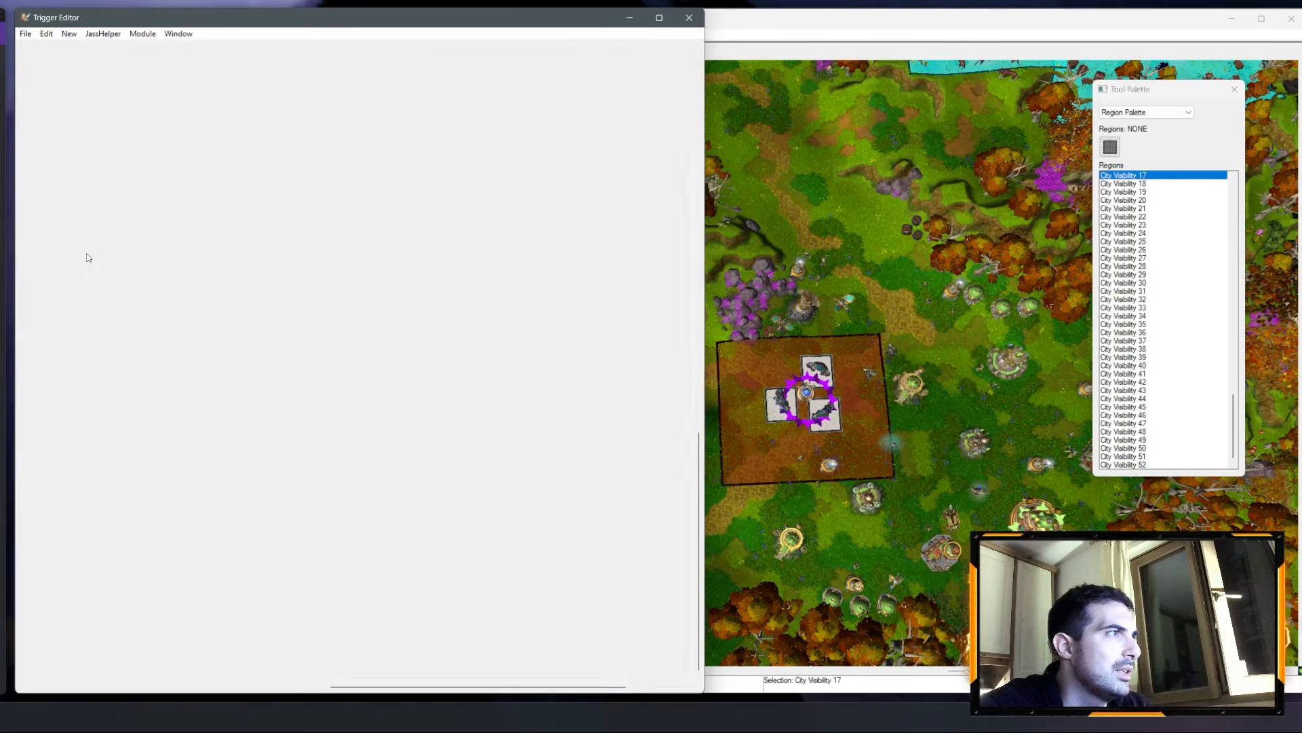
scroll(424, 322, up, 15)
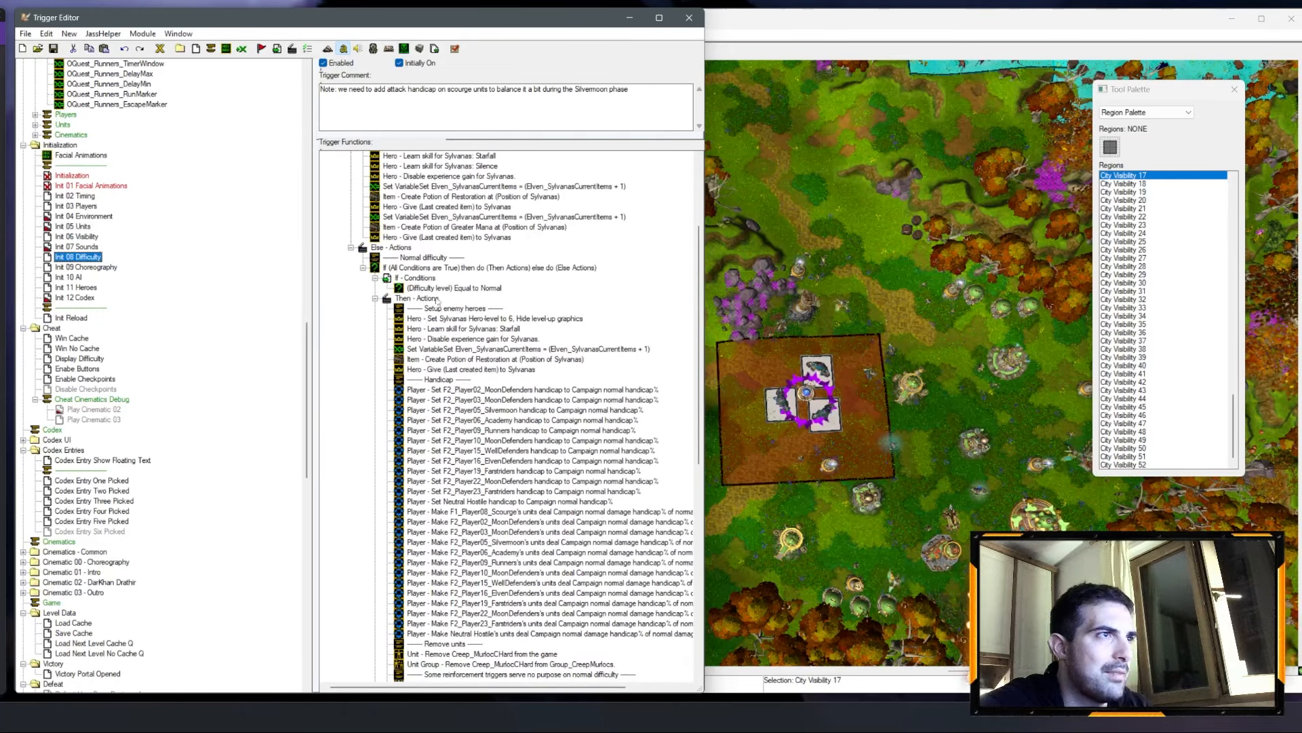
scroll(438, 302, down, 15)
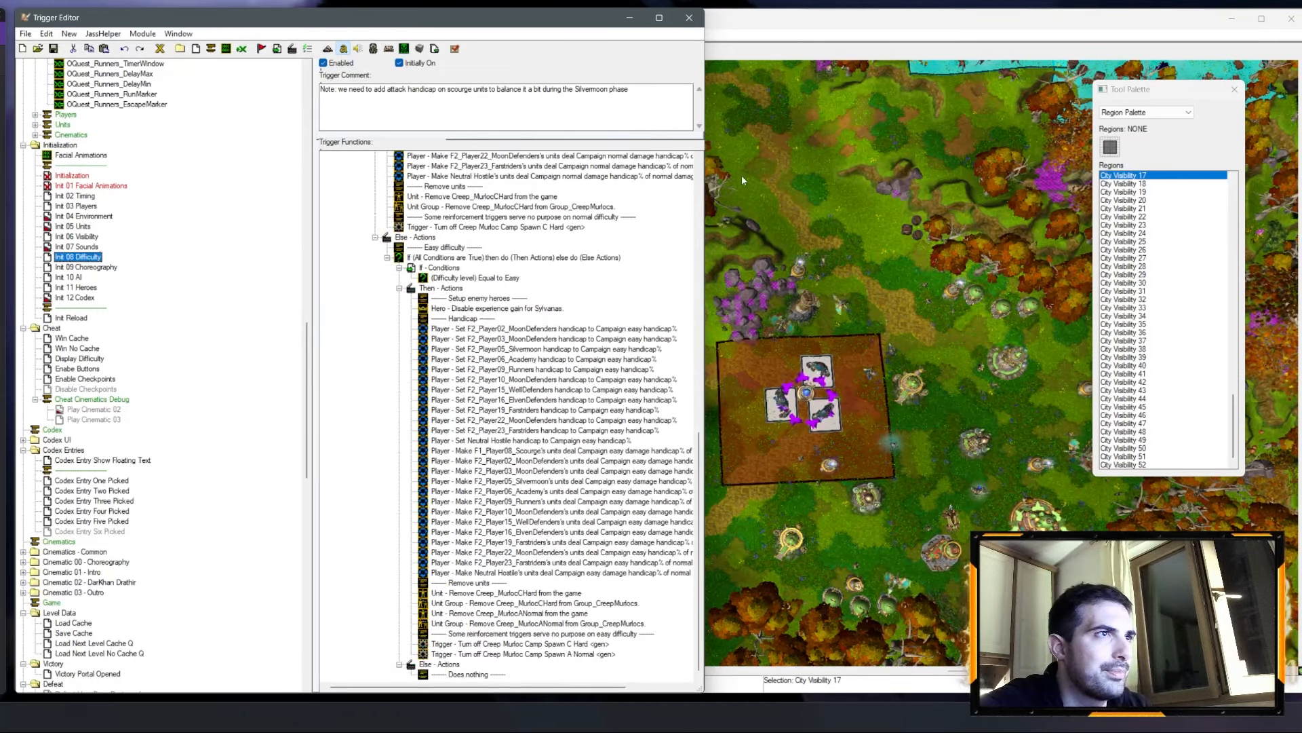
Step: Save the map from the main editor window
click(742, 175)
key(ctrl+s)
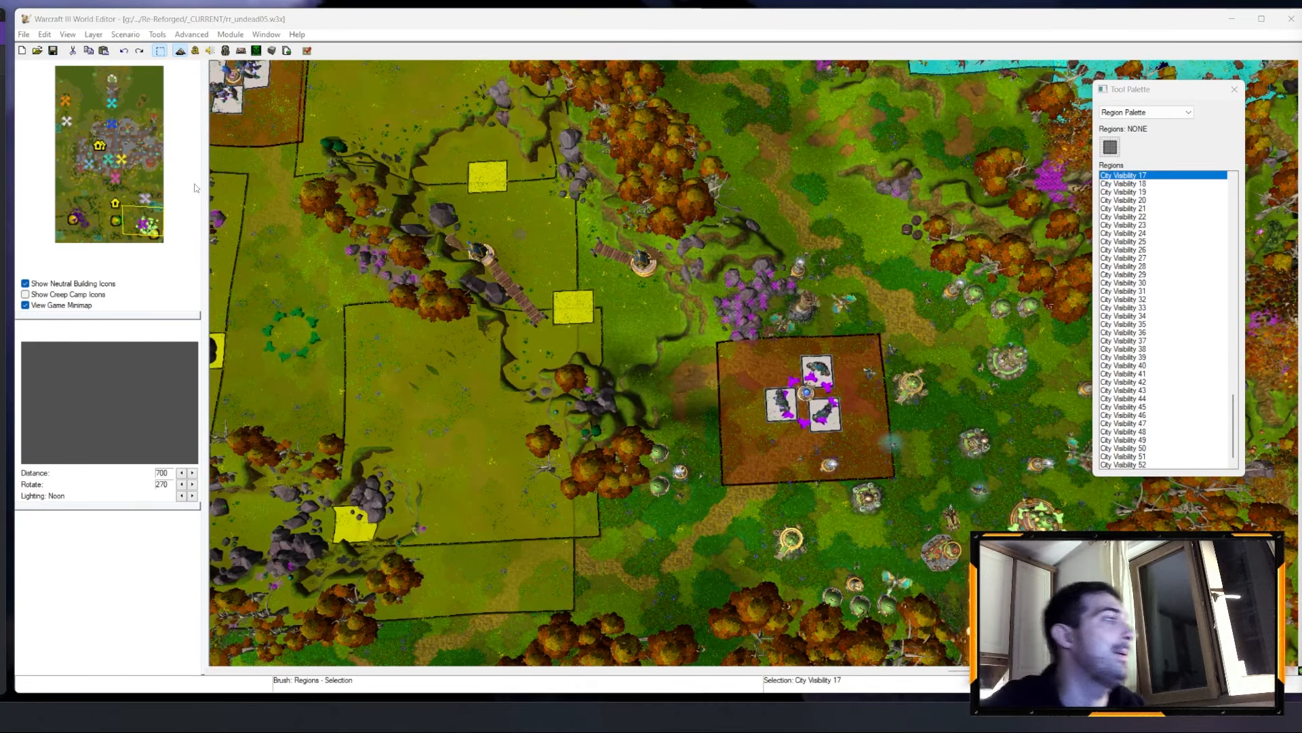
Step: Examine the creep camp in the southeast of the map and the southern city gate, switching the camp to game view
click(195, 51)
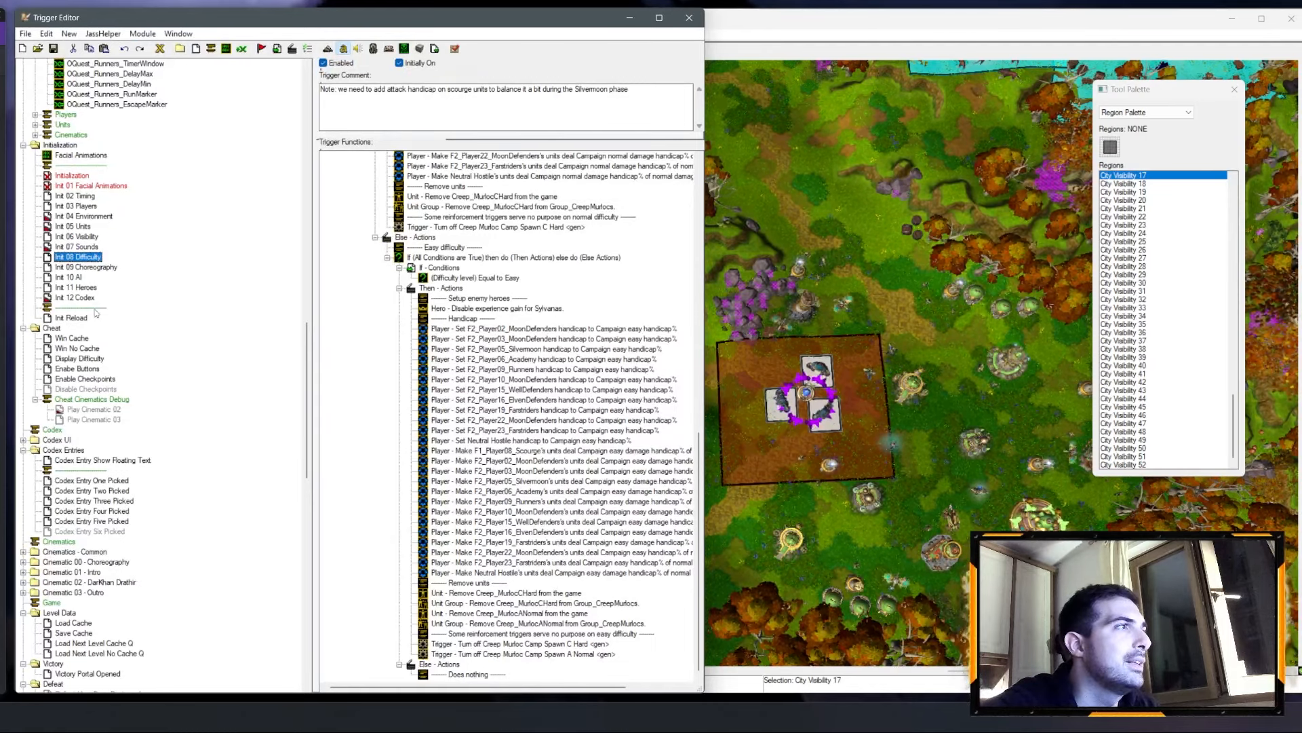
click(630, 19)
right_drag(750, 304, 444, 664)
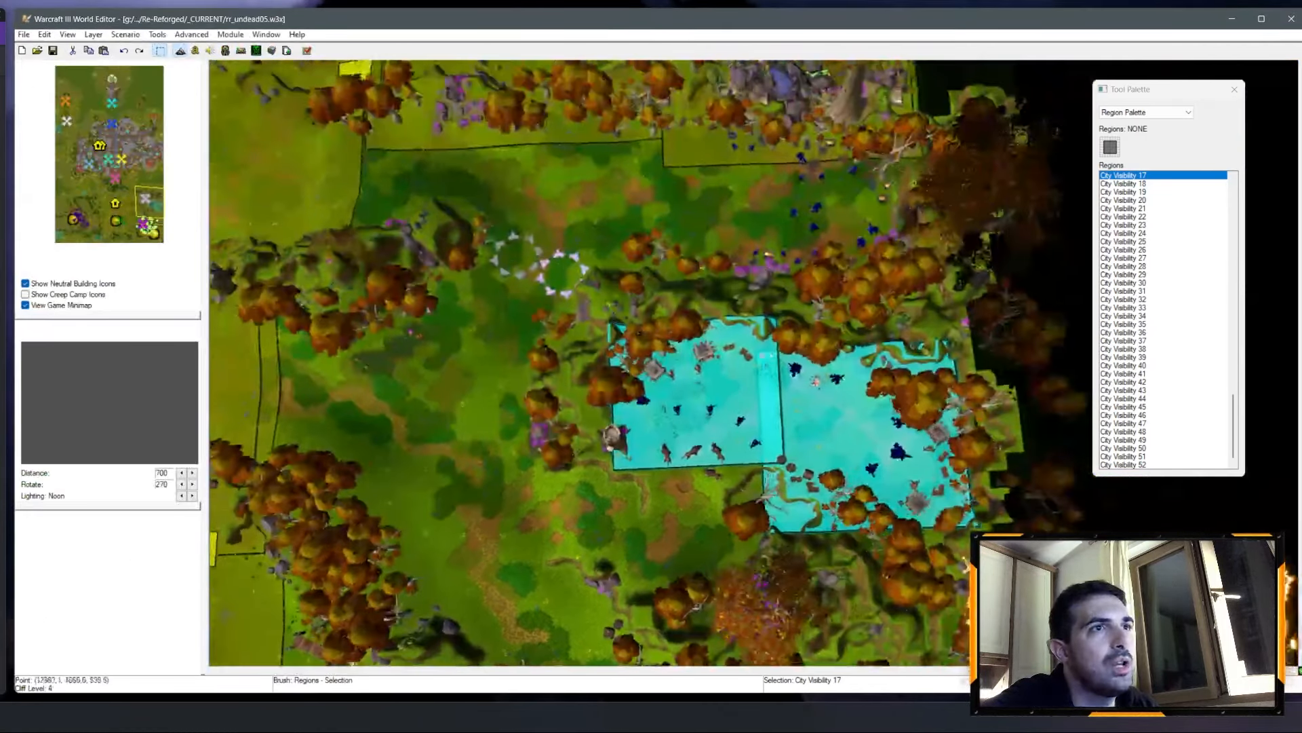
scroll(750, 305, up, 2)
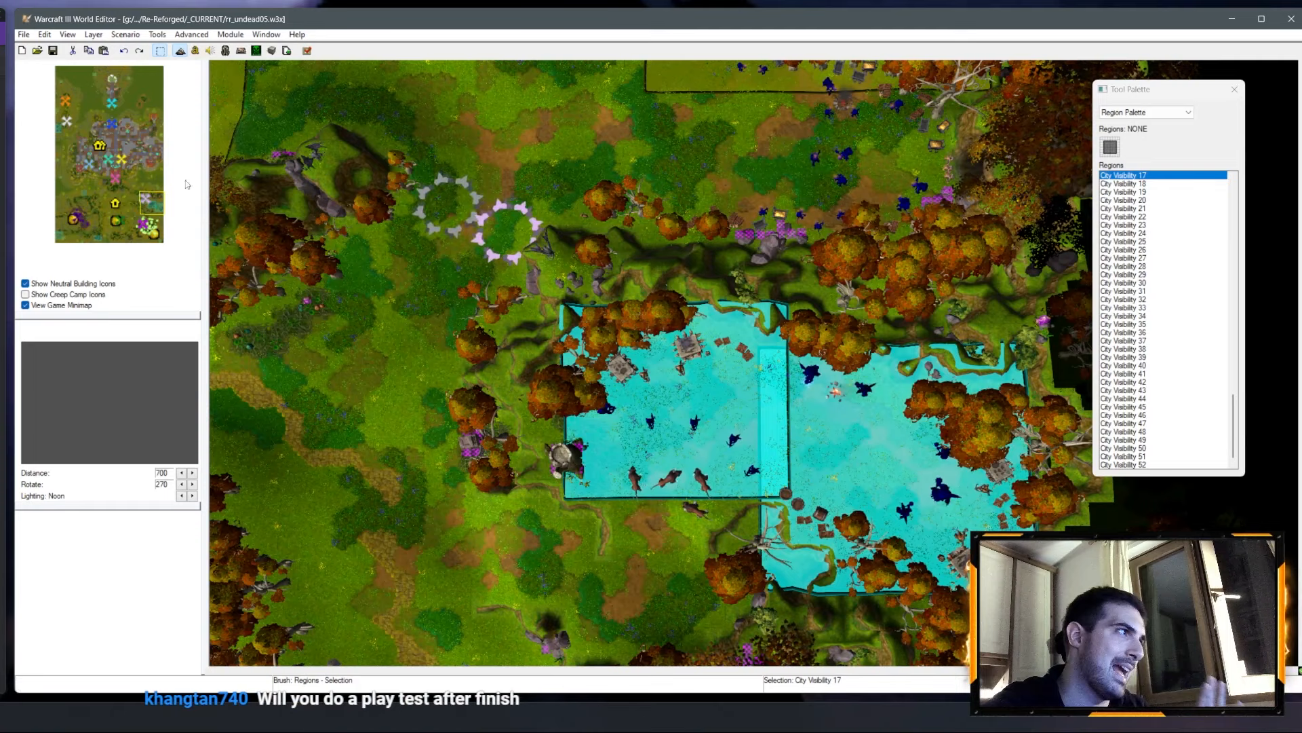
click(115, 176)
drag(116, 177, 118, 176)
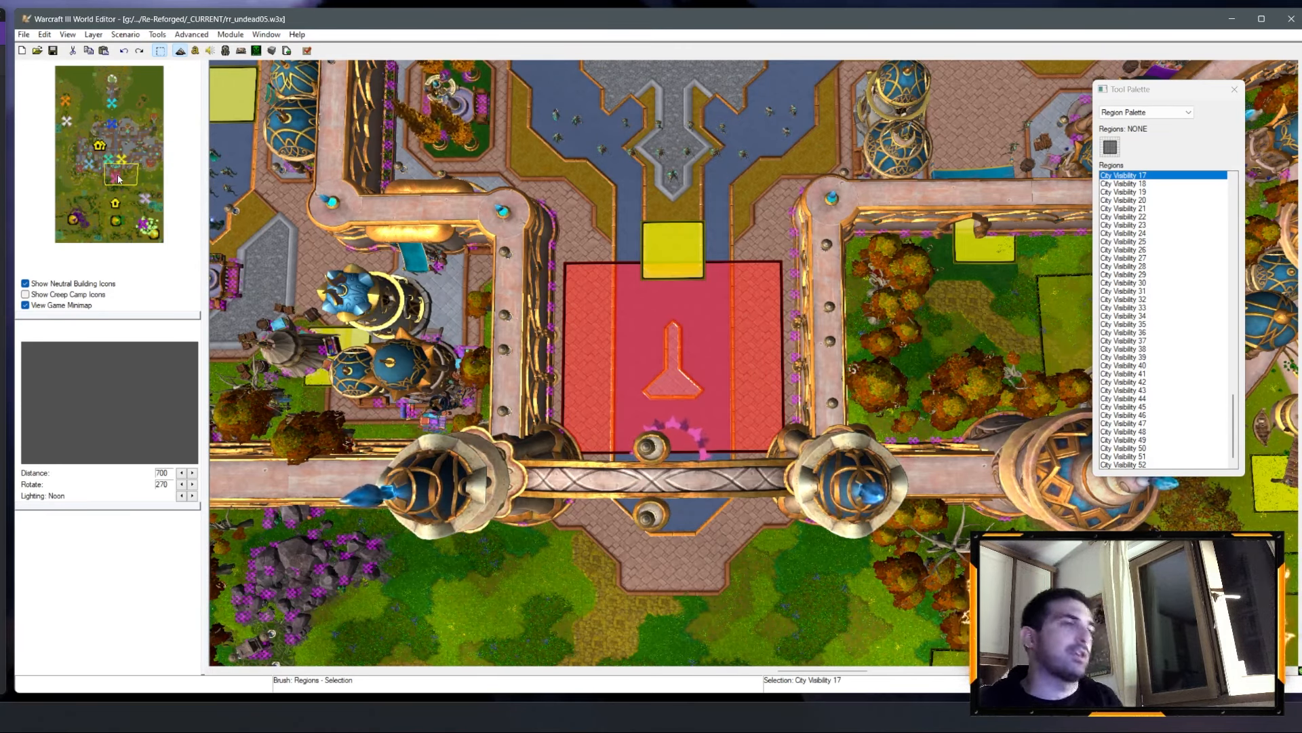
click(151, 202)
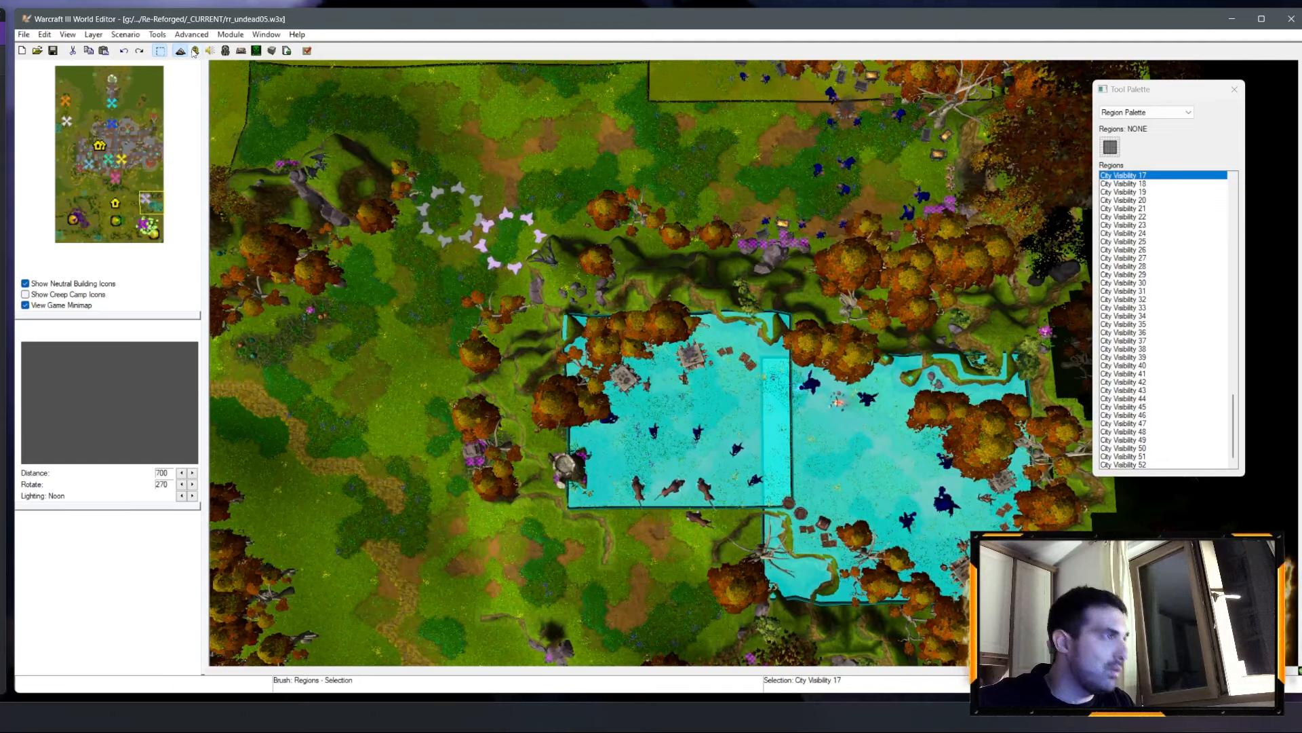
right_drag(673, 367, 560, 275)
scroll(656, 243, up, 3)
key(v)
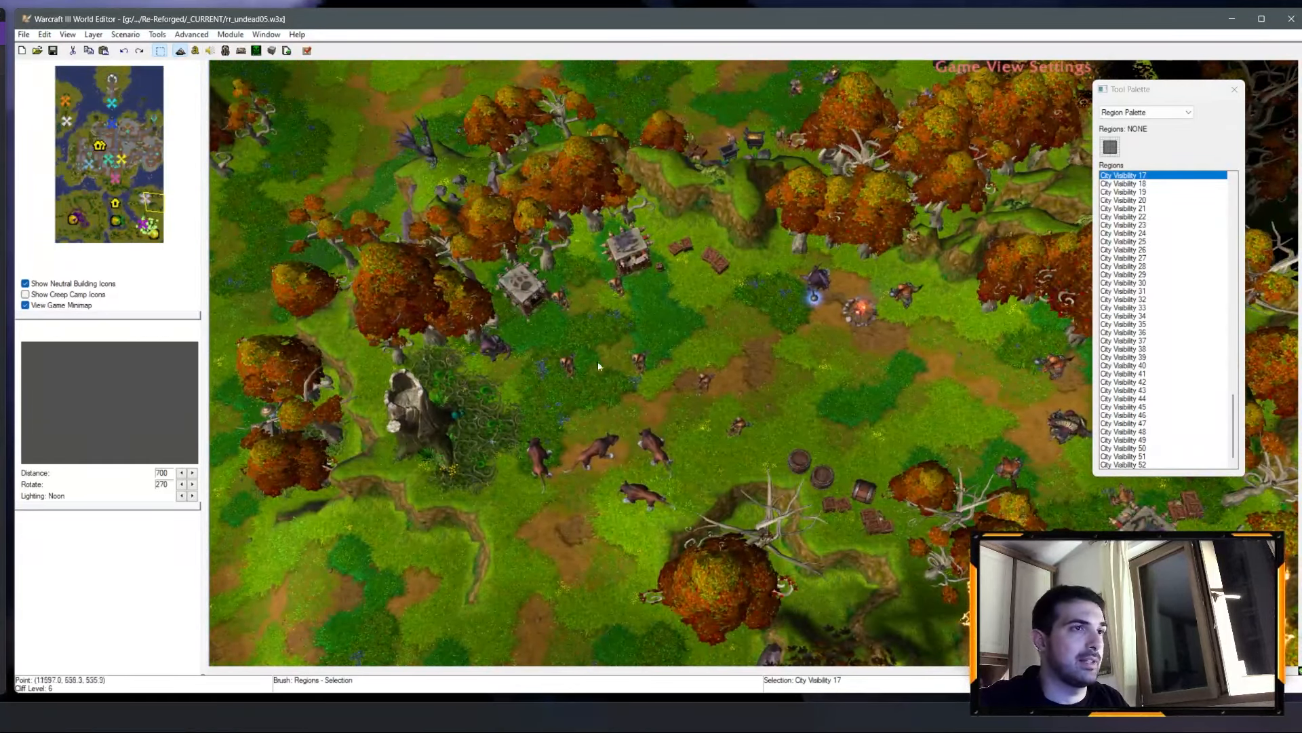
right_drag(704, 283, 695, 261)
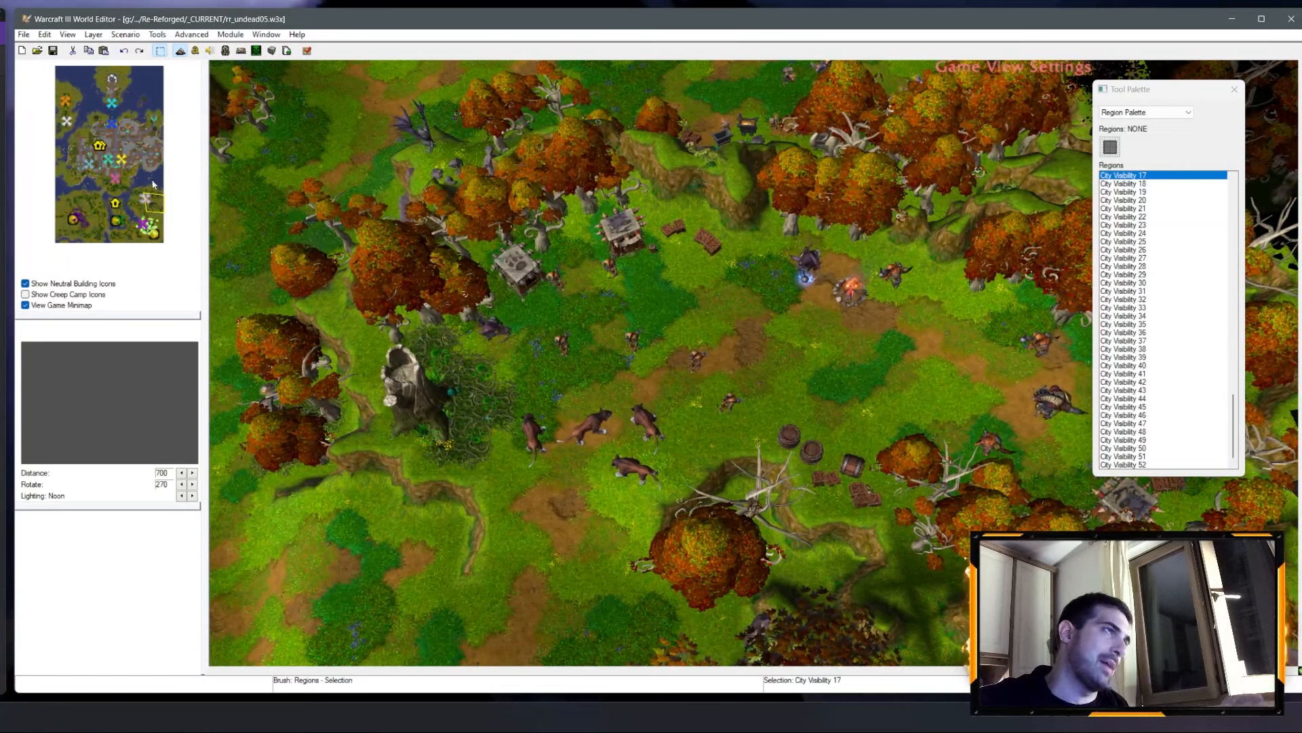
Step: In the Normal difficulty branch of Init 08 Difficulty, duplicate the two actions that remove Creep_MurlocCHard from the game and from its group
key(F4)
scroll(495, 252, up, 8)
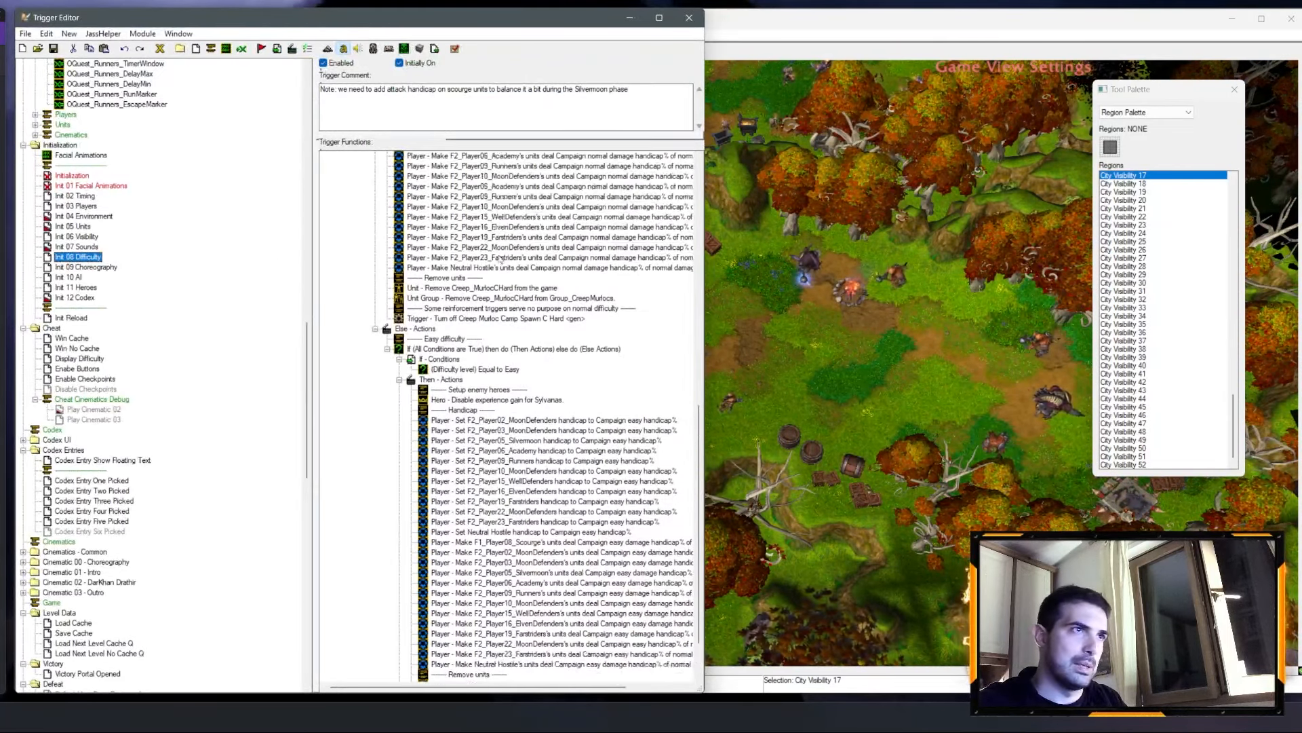
scroll(495, 252, down, 3)
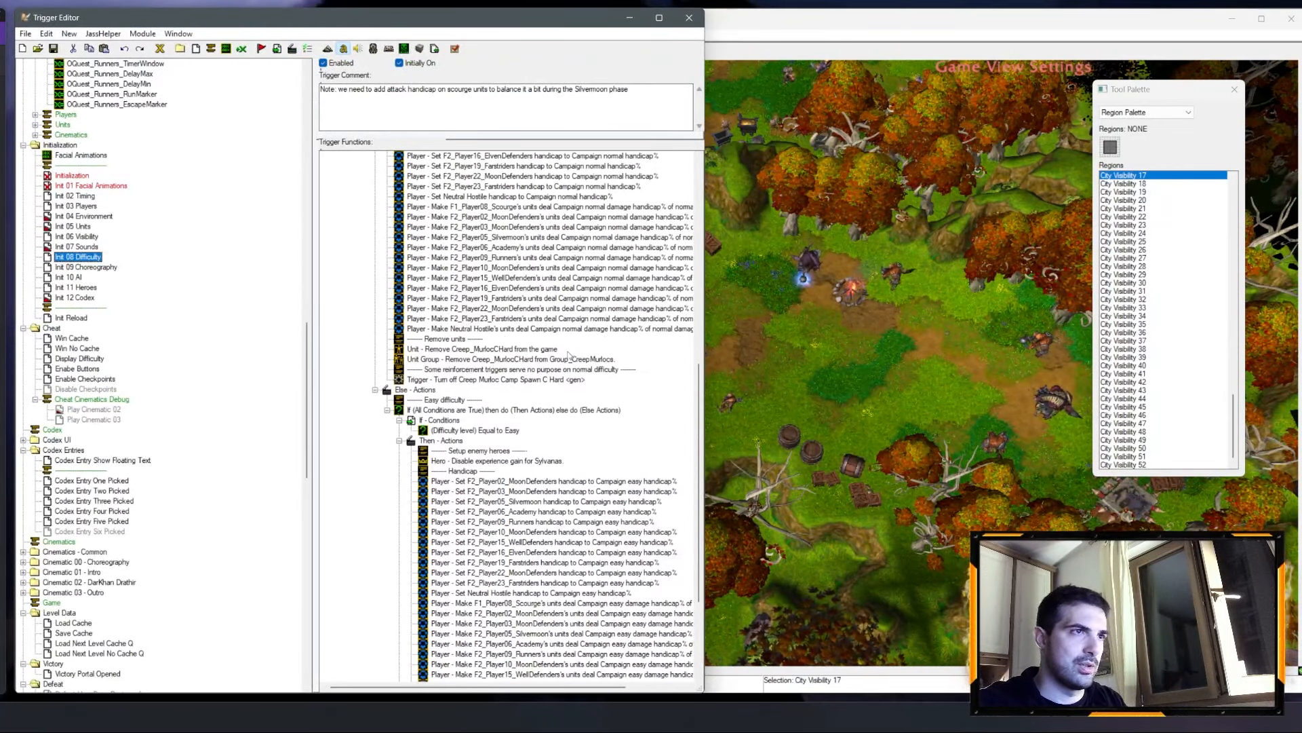
click(501, 359)
click(501, 350)
scroll(502, 350, up, 12)
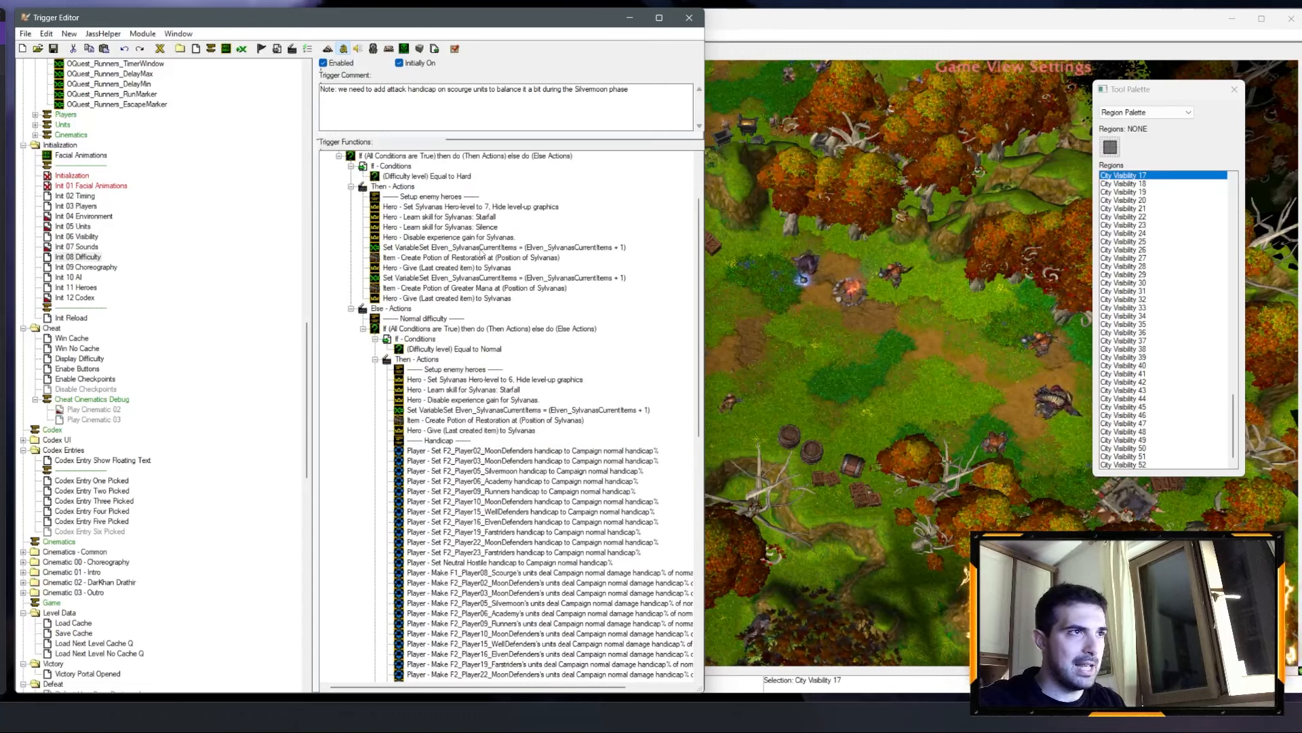
scroll(523, 335, down, 15)
click(518, 279)
click(517, 268)
click(515, 259)
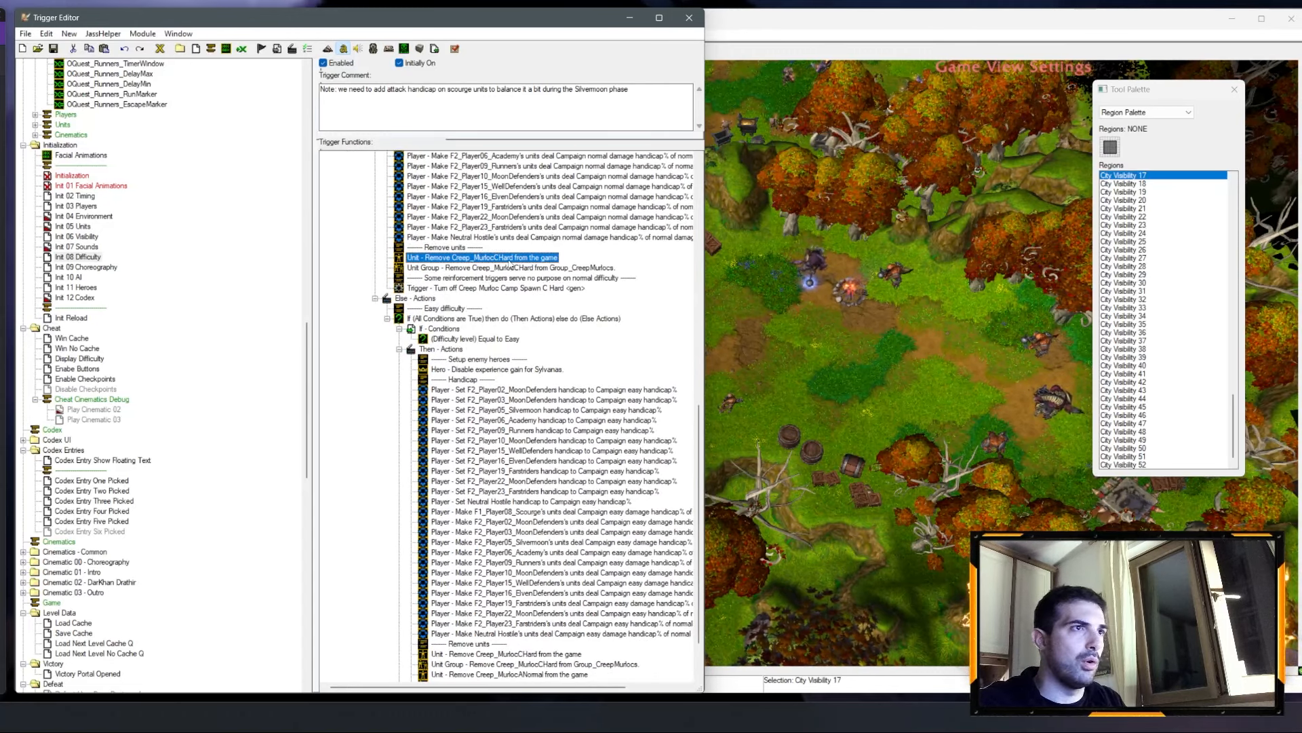
shift+click(515, 267)
double_click(515, 267)
key(Escape)
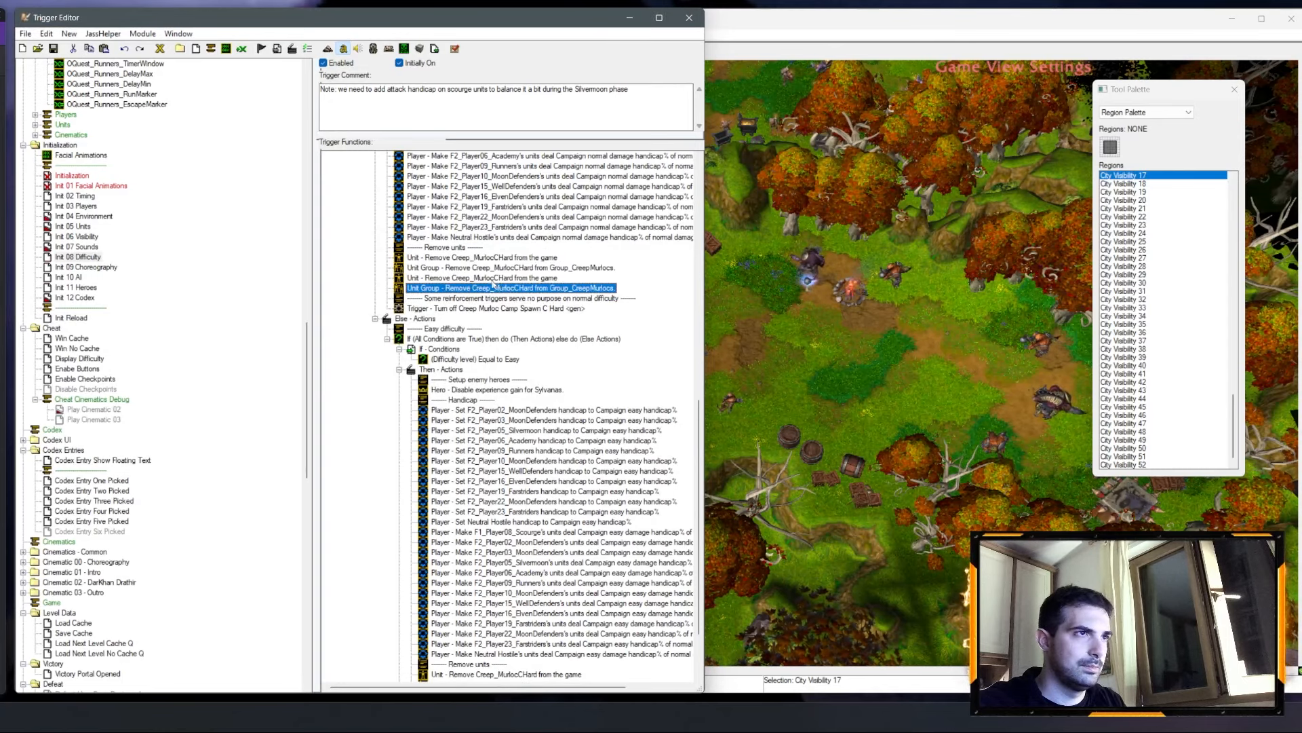
Step: Set the copied Unit - Remove action in the Normal difficulty branch to remove Creep_Gnoll02CHard from the game
double_click(489, 258)
click(144, 331)
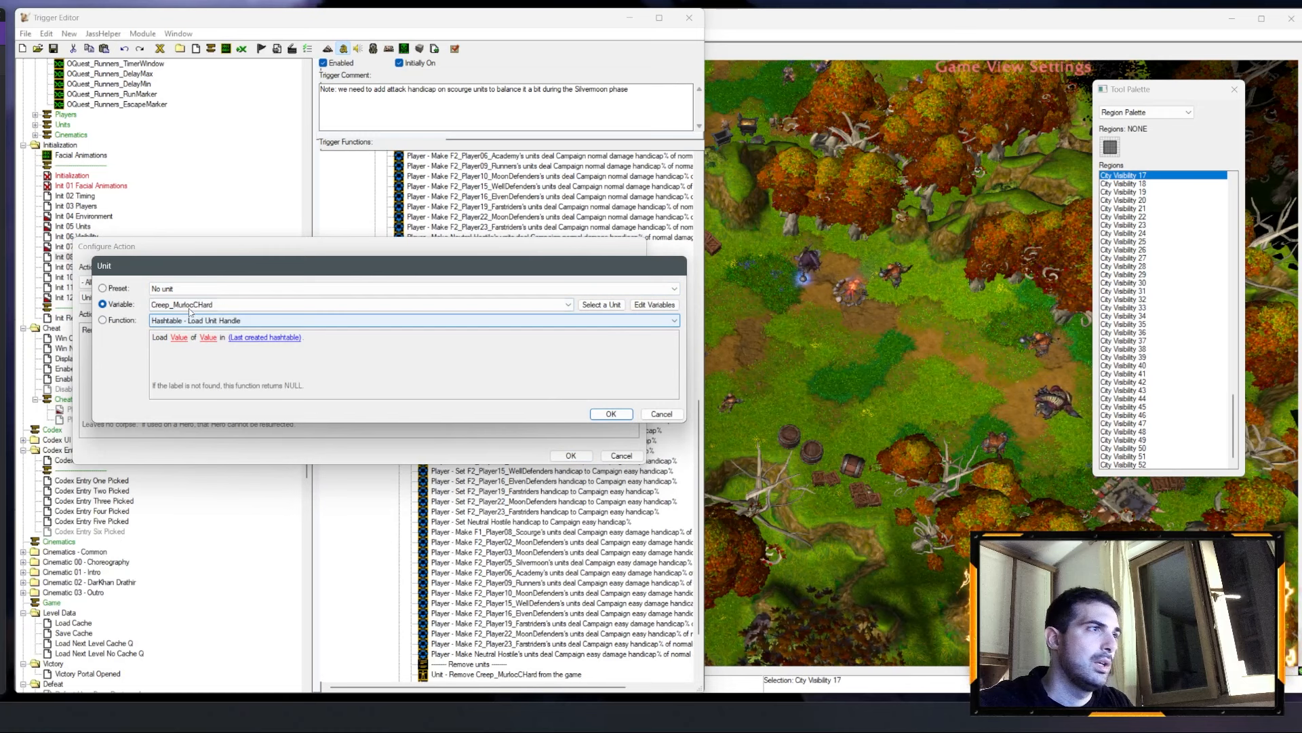
click(191, 308)
scroll(214, 358, up, 3)
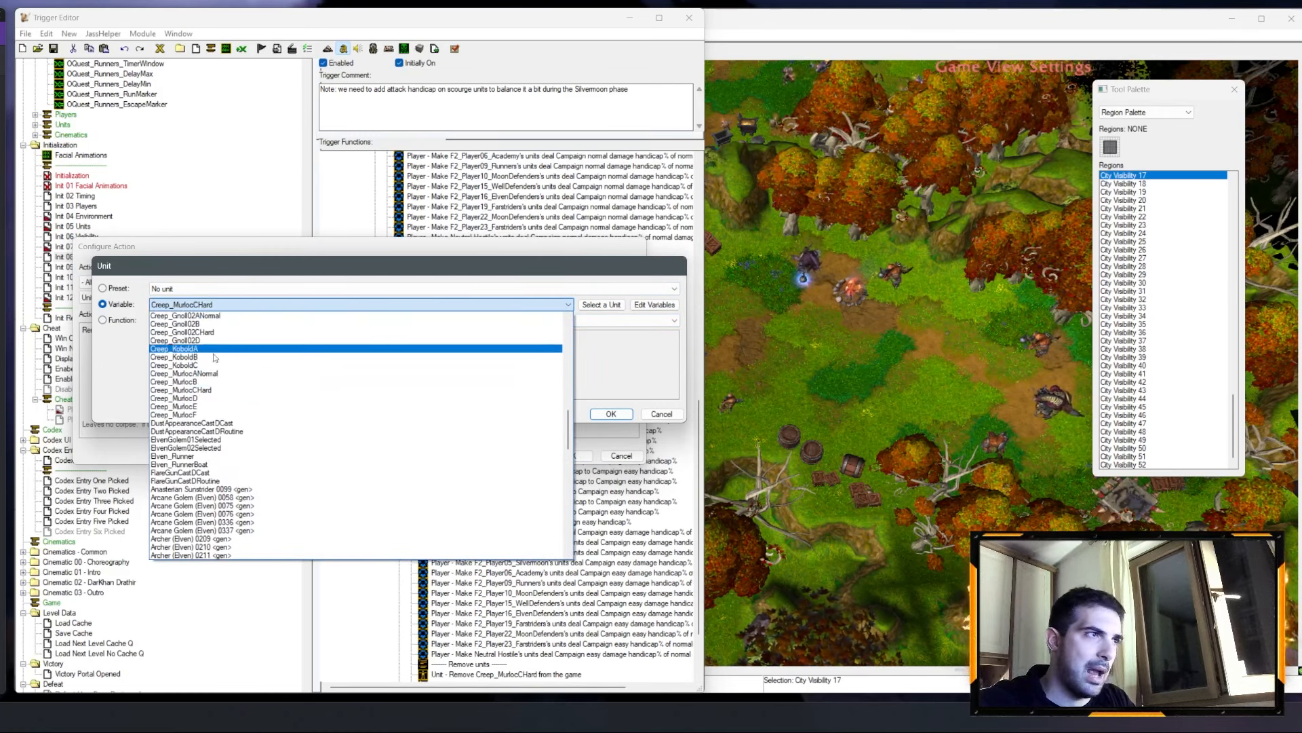
scroll(213, 367, up, 2)
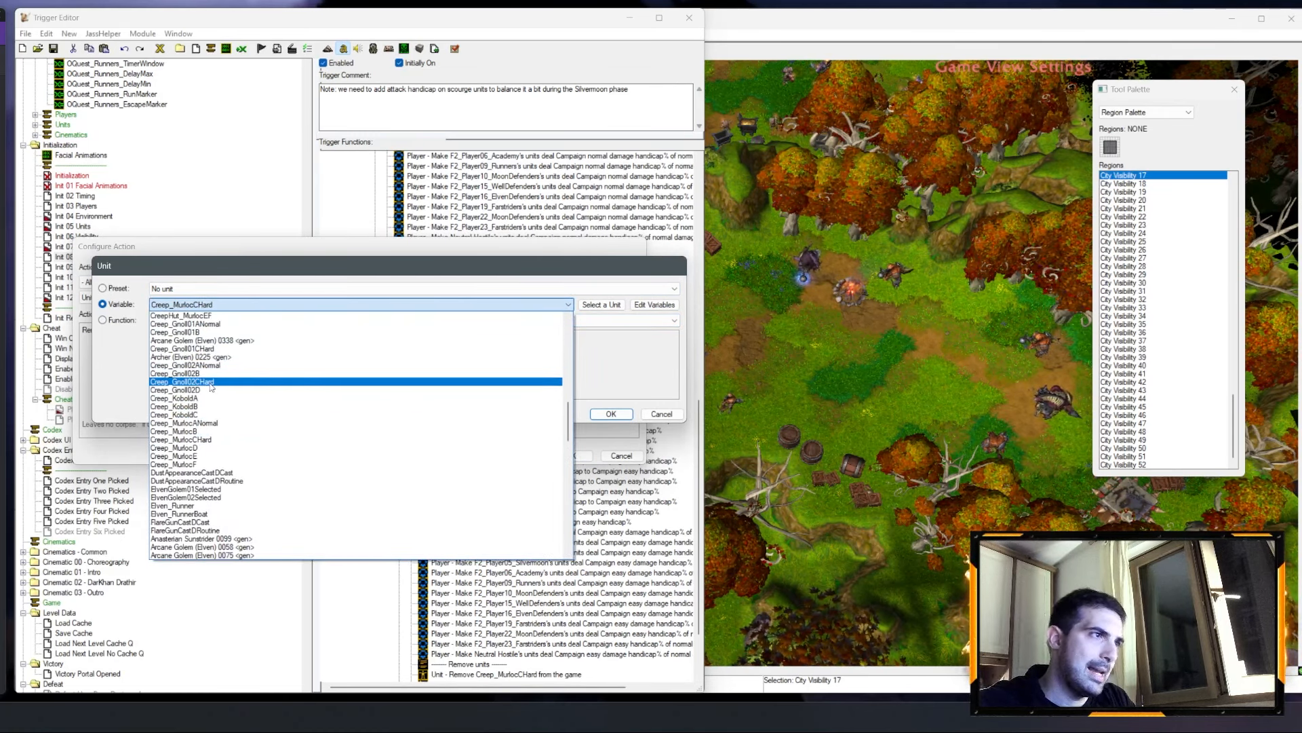
click(210, 385)
key(Return)
key(Return)
Step: Set the copied Unit Group action to remove Creep_Gnoll02CHard from Group_CreepGnolls02
double_click(494, 289)
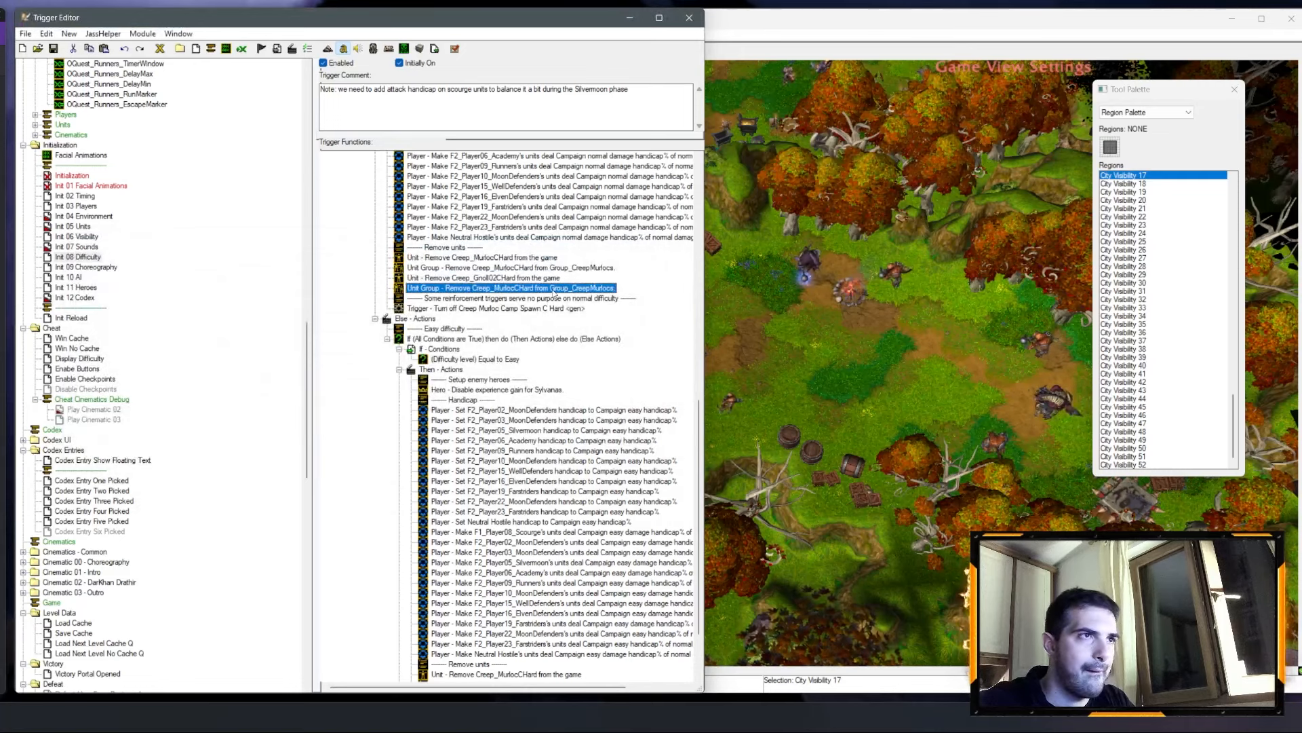
click(149, 330)
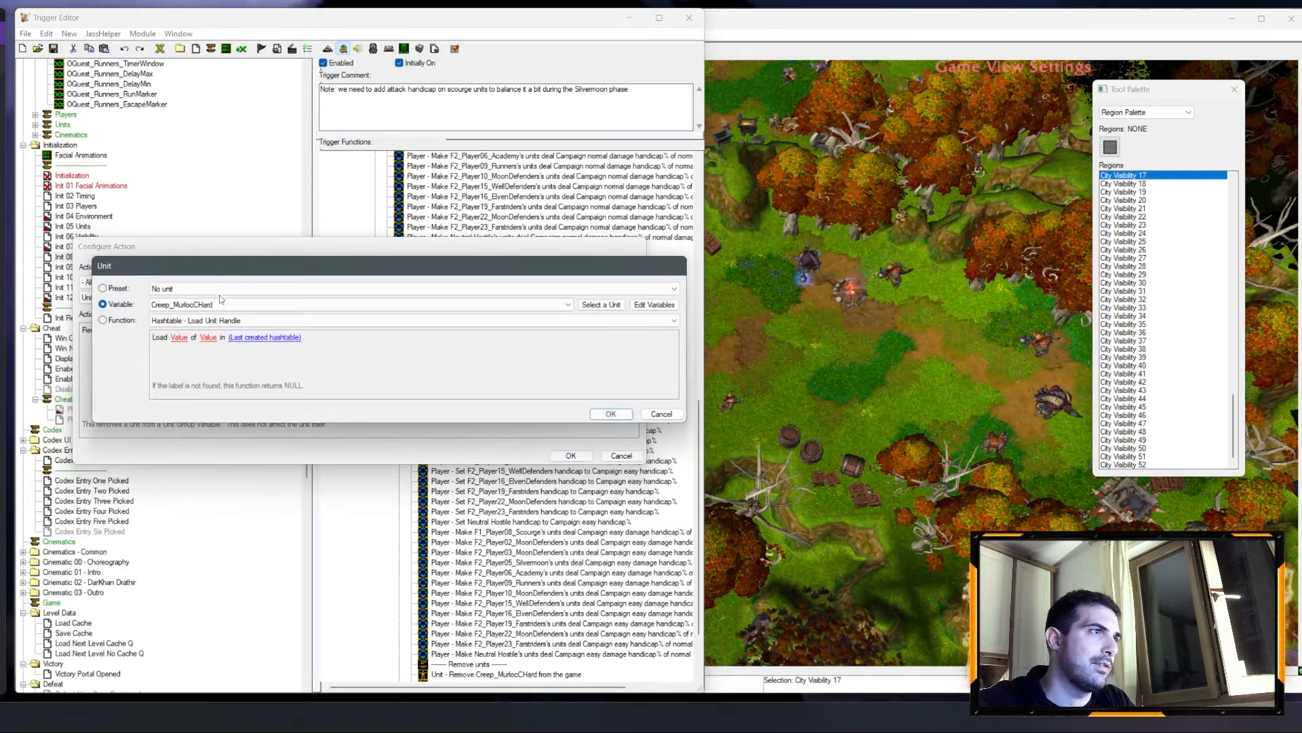
click(223, 304)
click(226, 332)
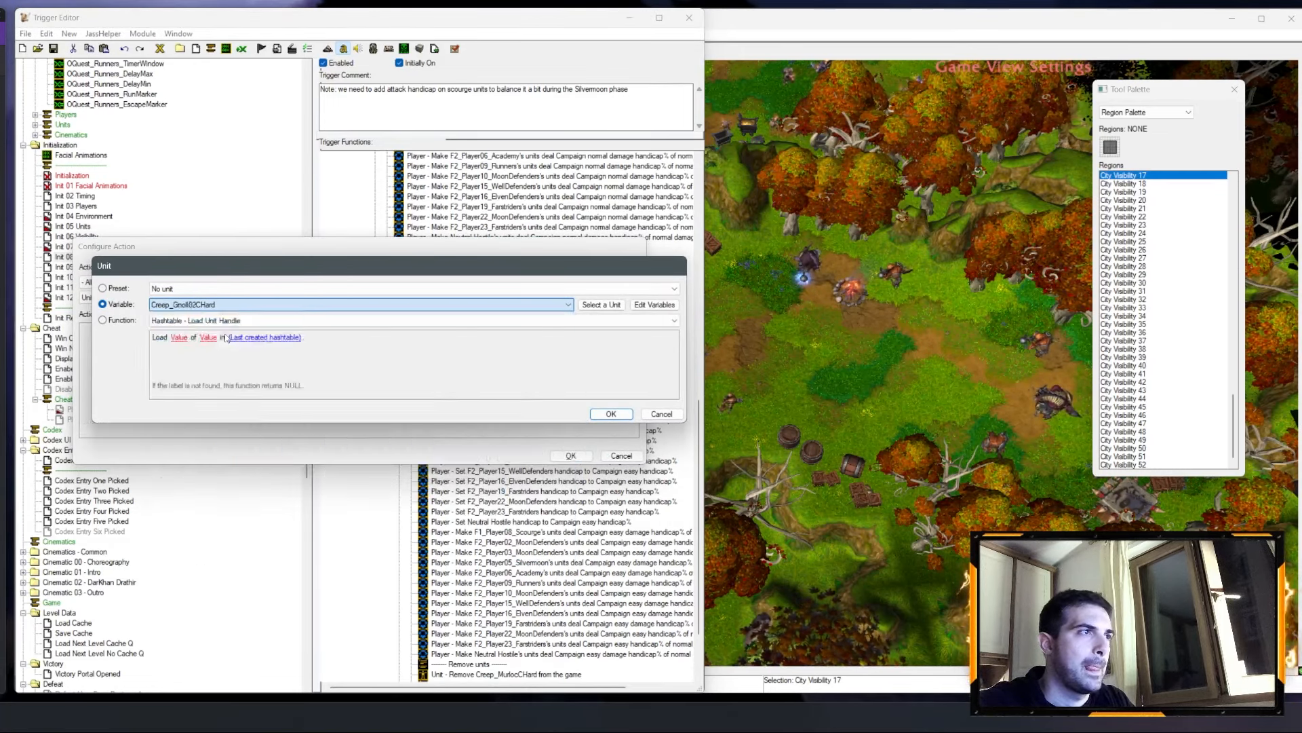
key(Return)
click(234, 331)
click(214, 304)
click(190, 292)
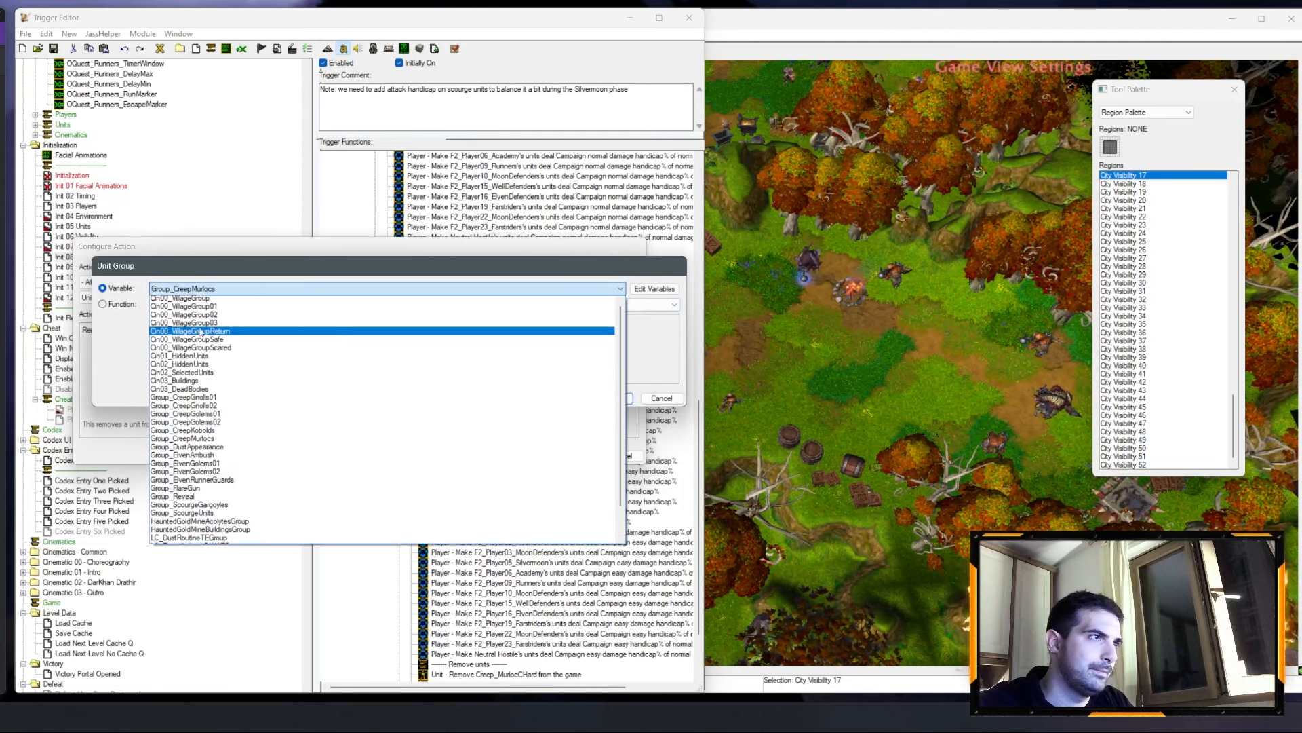
click(217, 409)
key(Return)
key(Return)
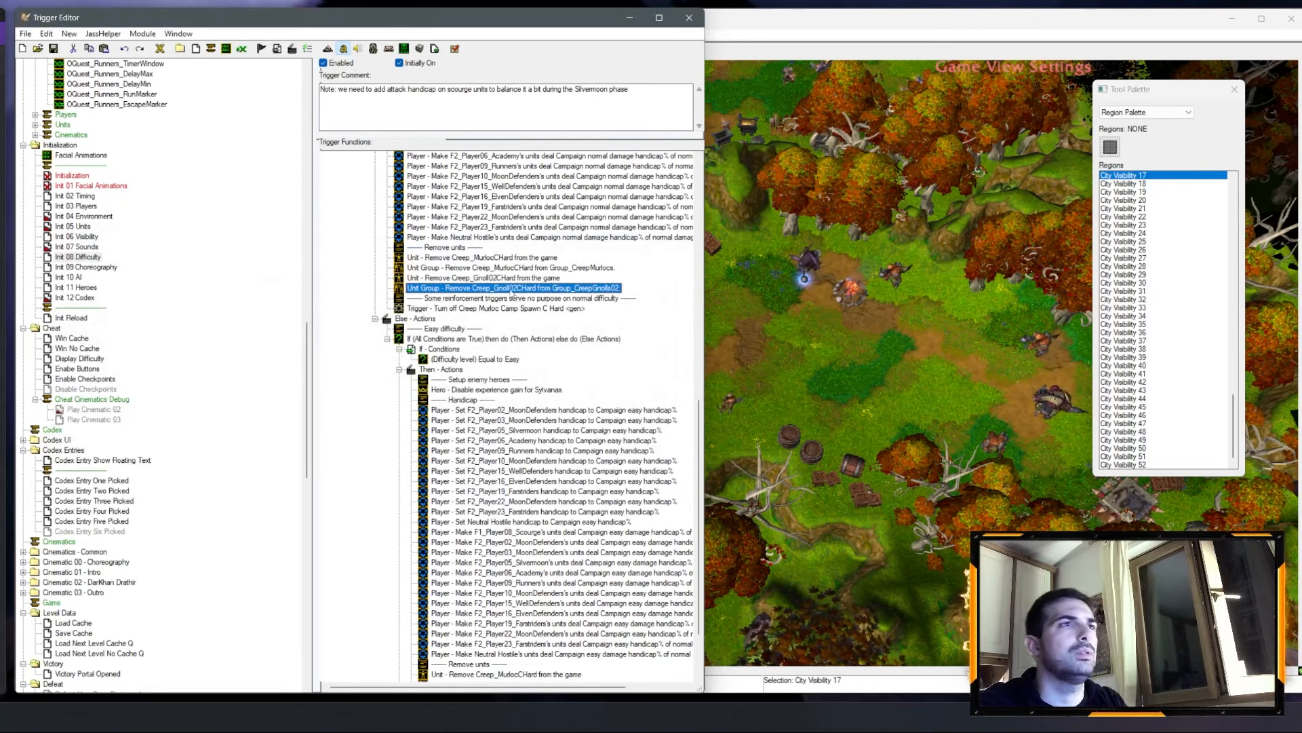
Step: Duplicate the two Creep_Gnoll02CHard removal actions in the Normal branch and set the upper Unit - Remove action to Creep_Gnoll01CHard
shift+click(513, 278)
click(513, 268)
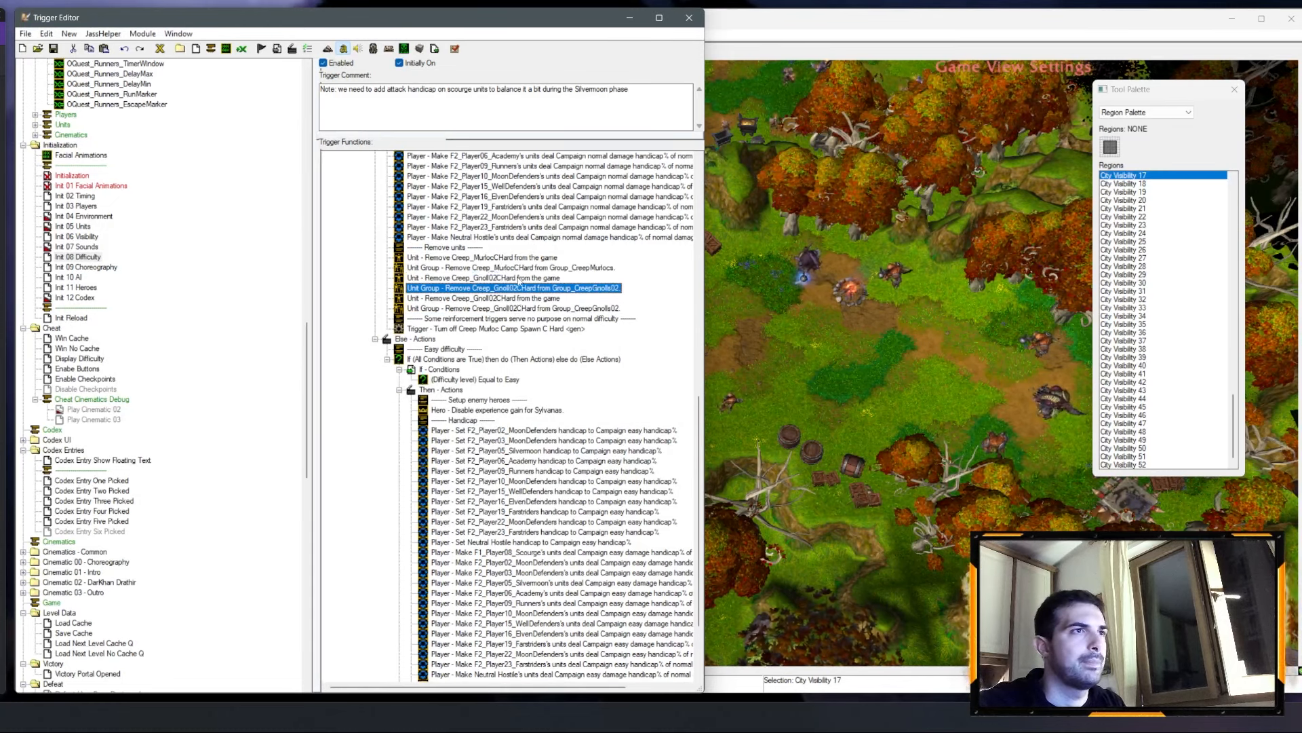
double_click(519, 278)
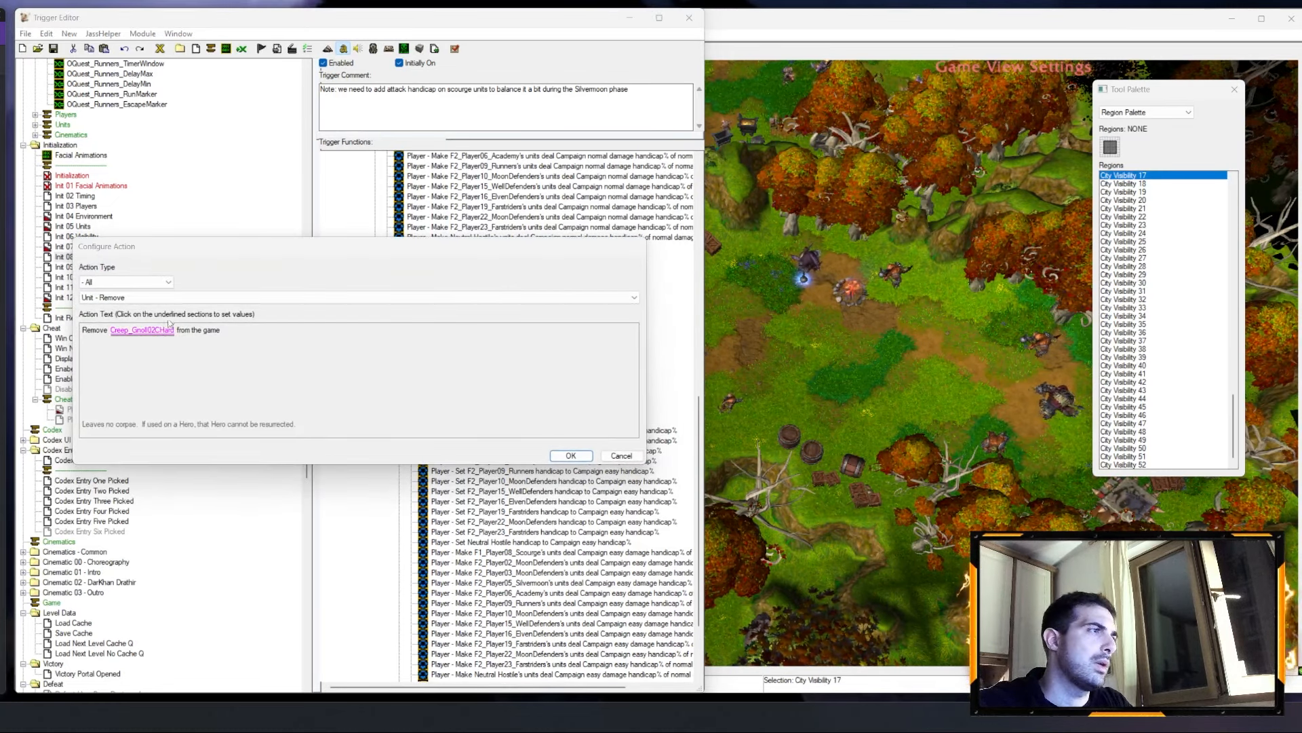
click(142, 329)
click(224, 304)
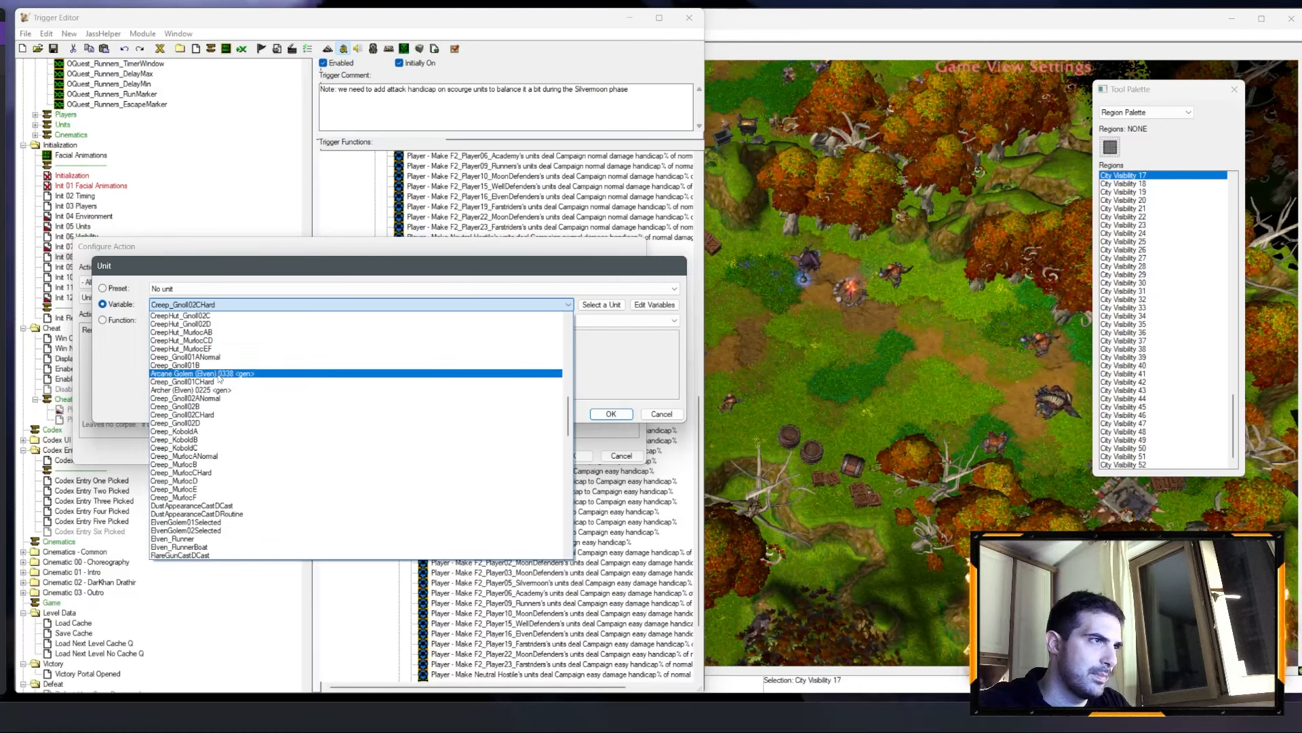
scroll(211, 399, up, 5)
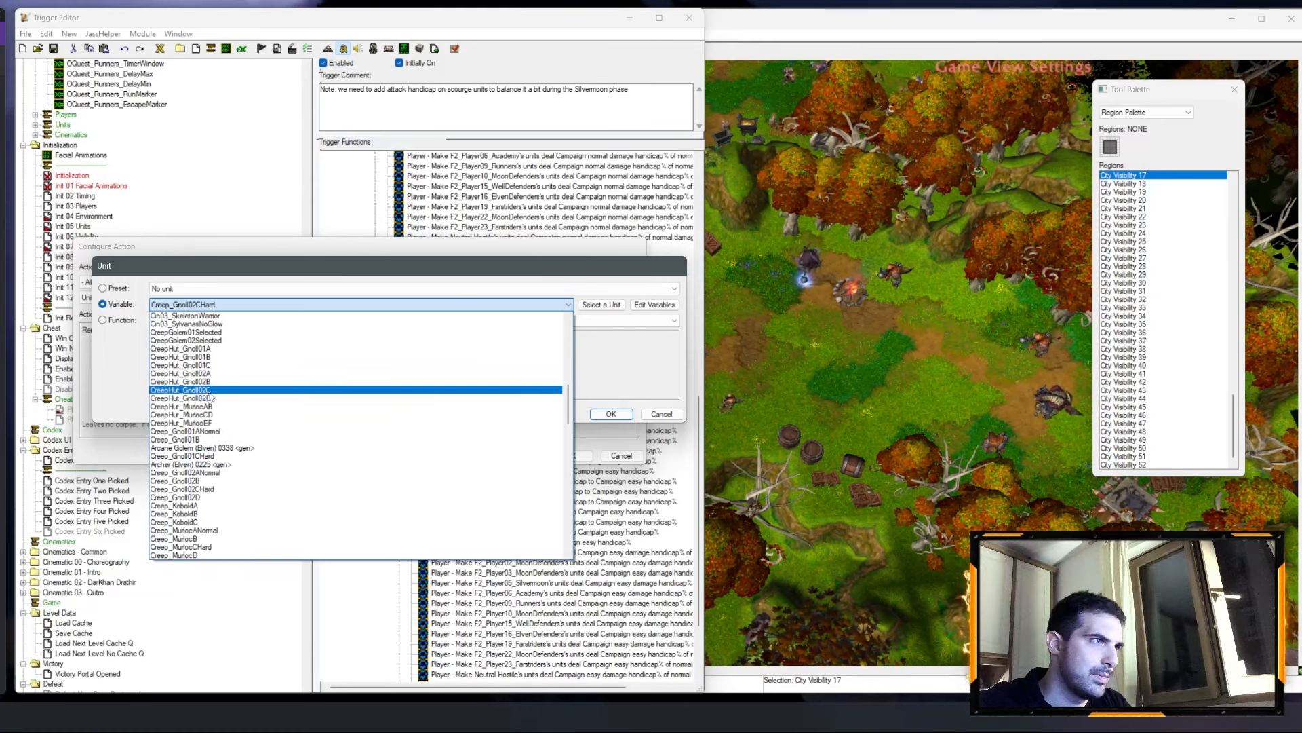
scroll(213, 398, down, 3)
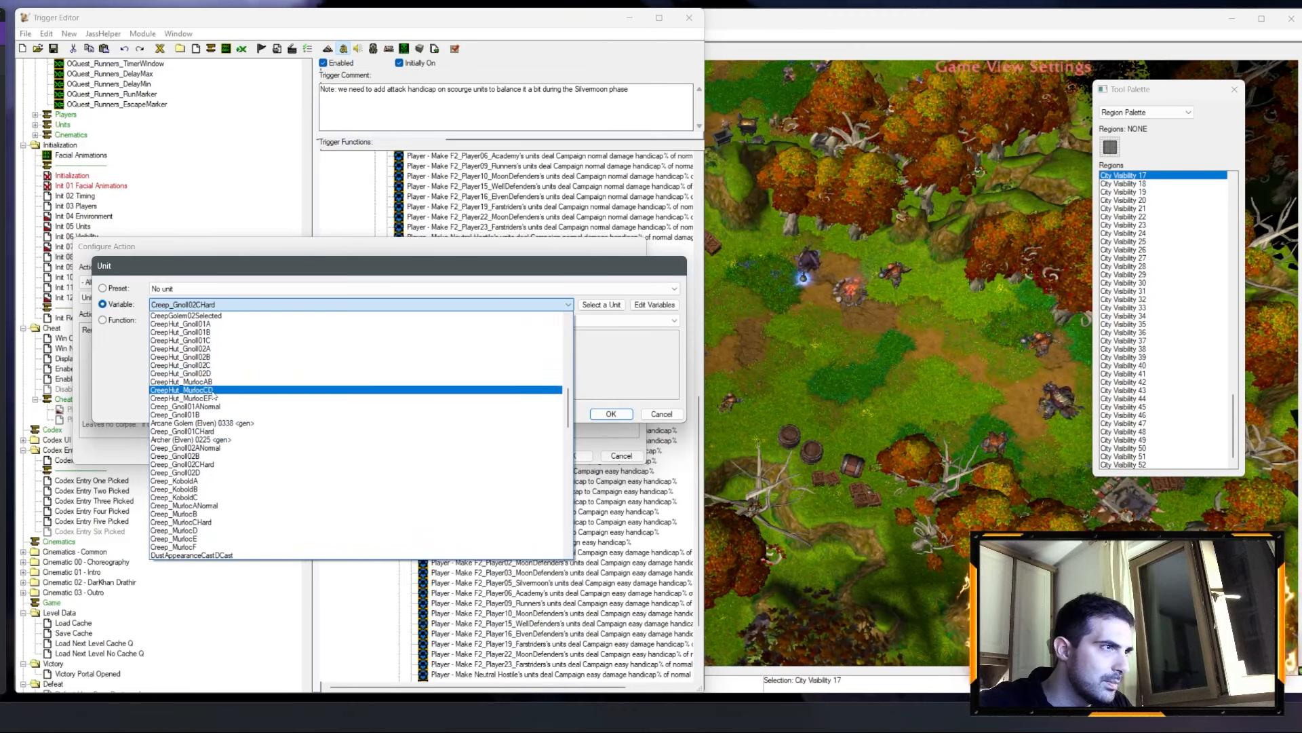
click(183, 431)
key(Return)
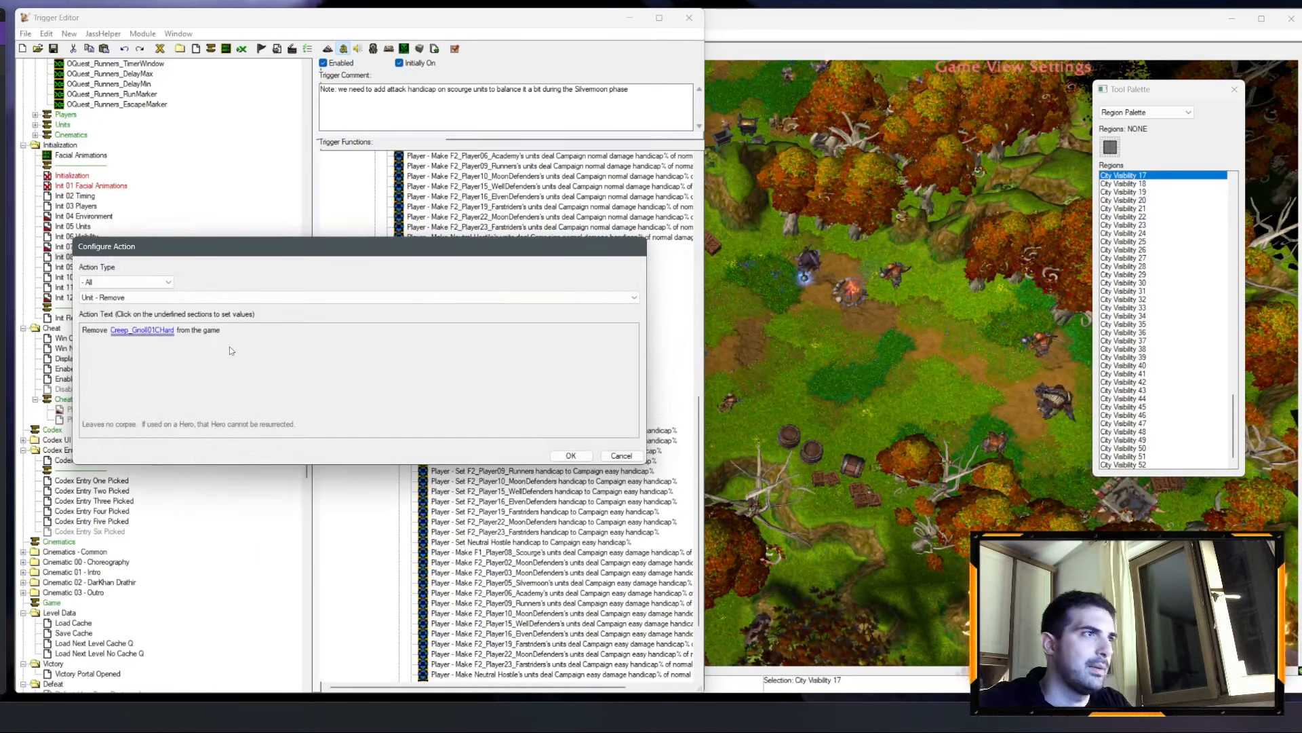
key(Return)
Step: Set the upper gnoll Unit Group action in the Normal branch to remove Creep_Gnoll01CHard from Group_CreepGnolls01
double_click(526, 288)
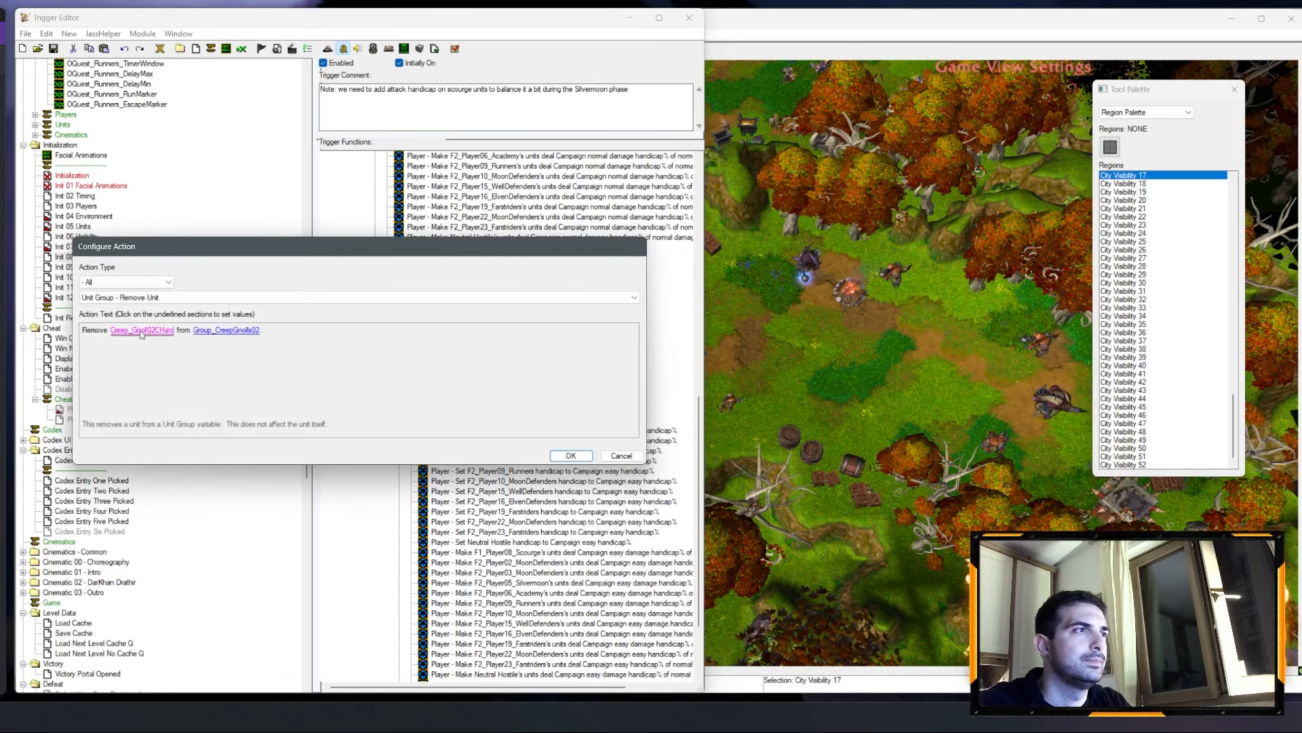
key(space)
click(228, 305)
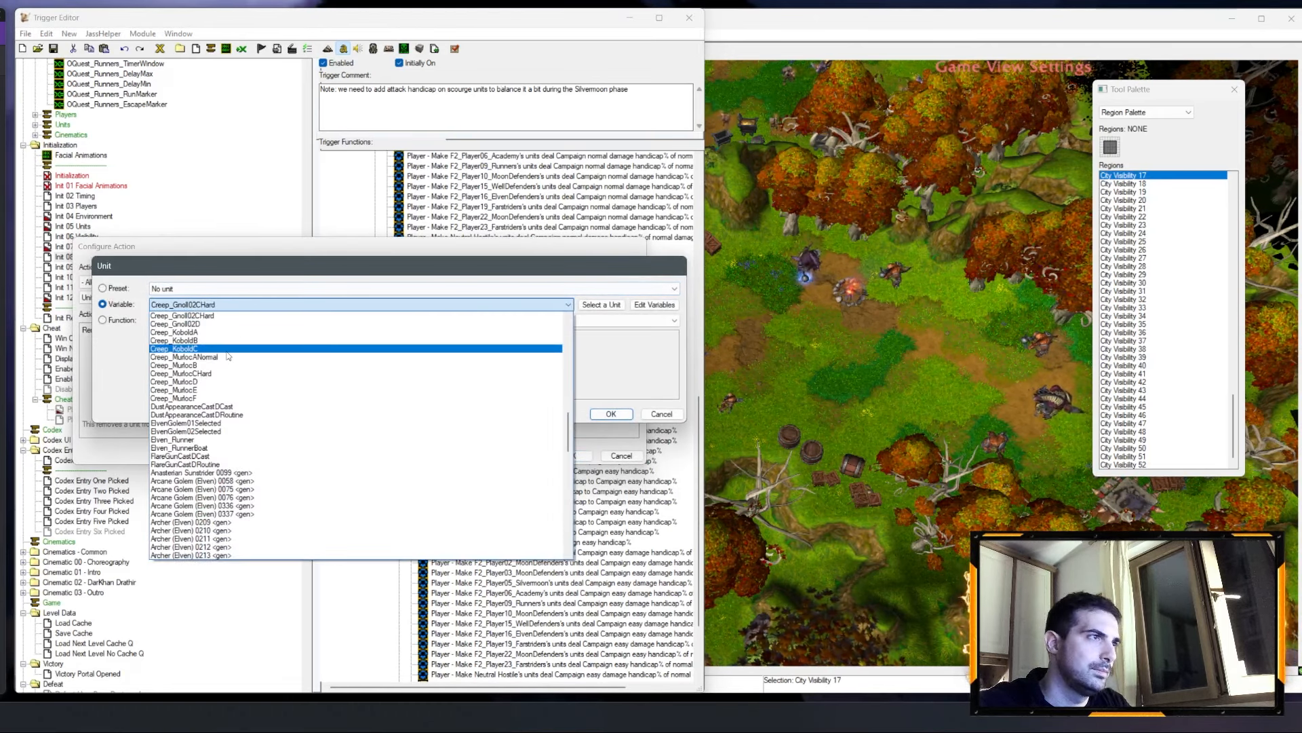
scroll(226, 355, up, 4)
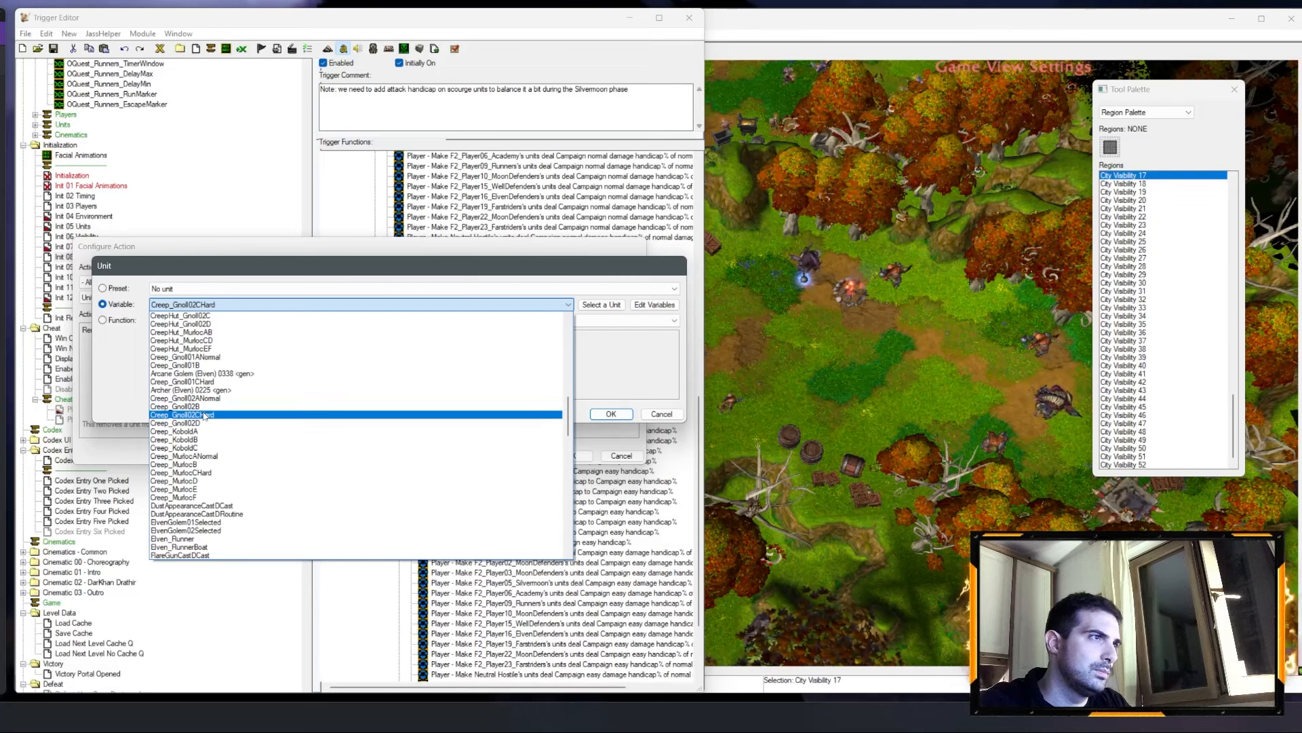
scroll(208, 413, up, 2)
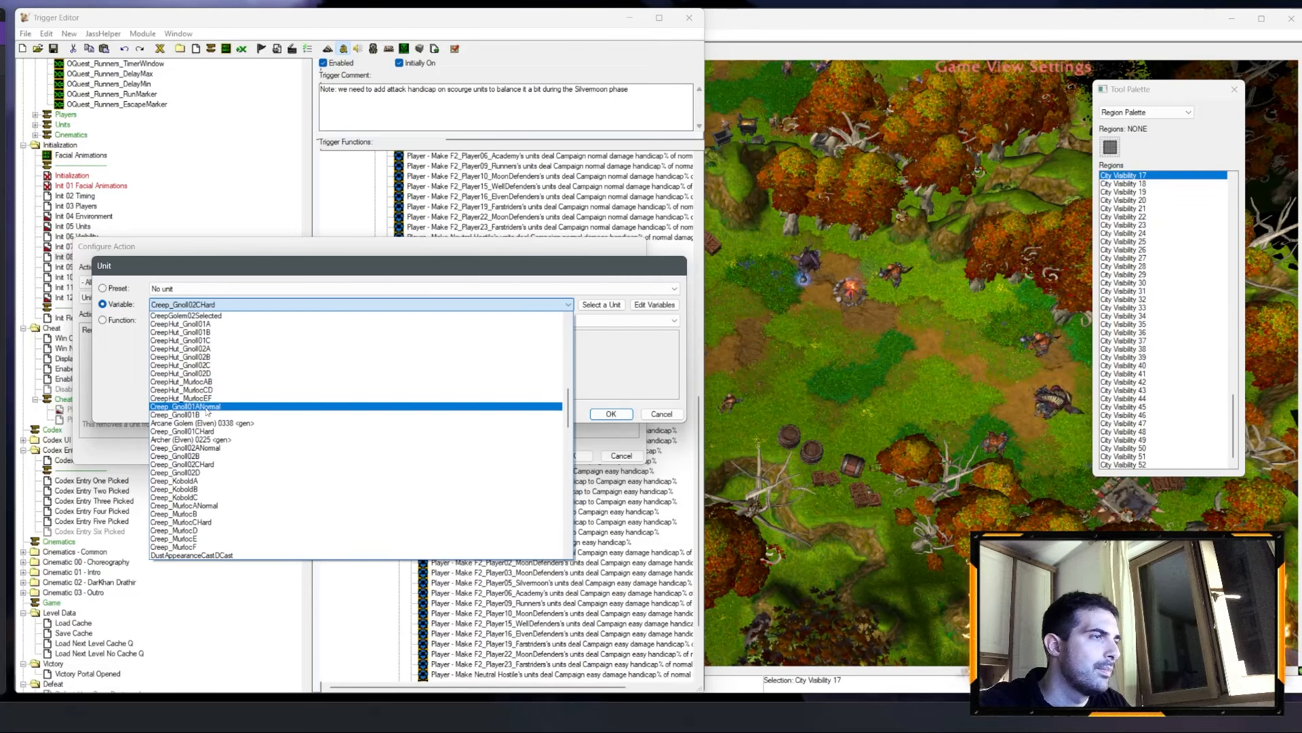
click(208, 431)
key(Return)
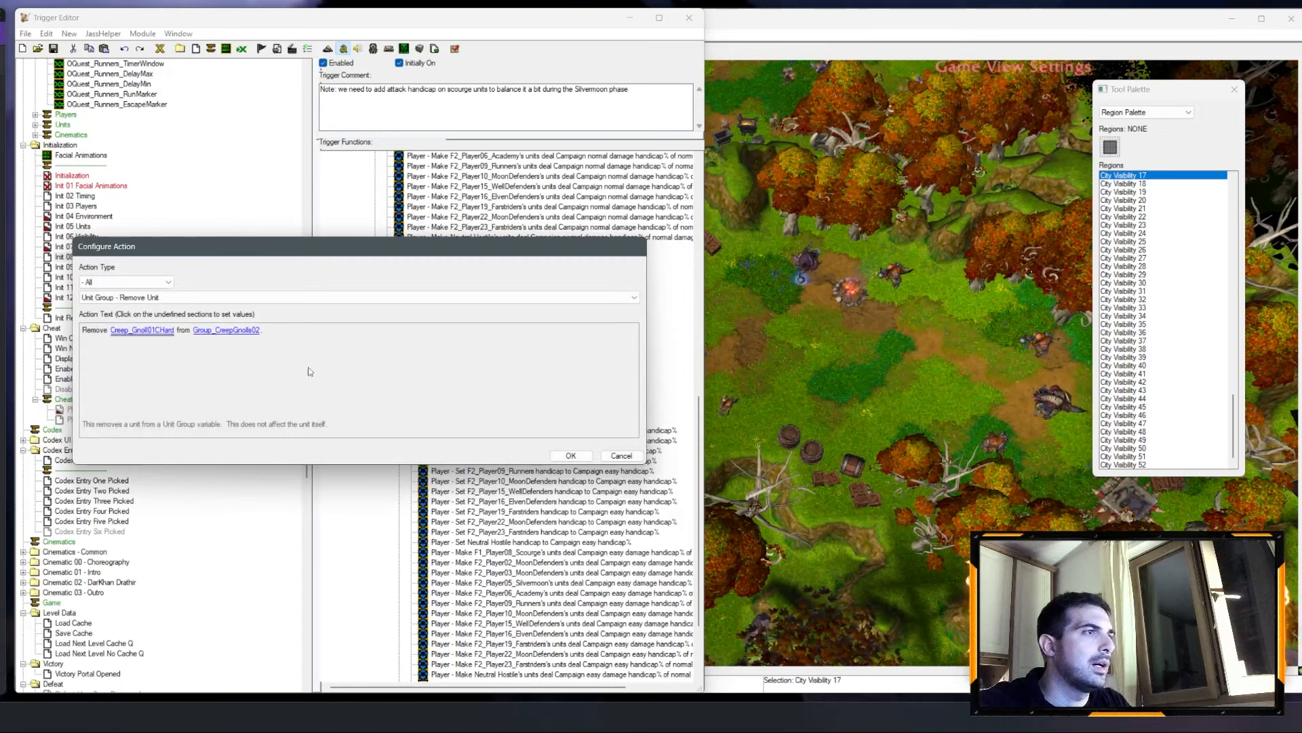
click(245, 330)
key(Up)
key(Return)
key(Return)
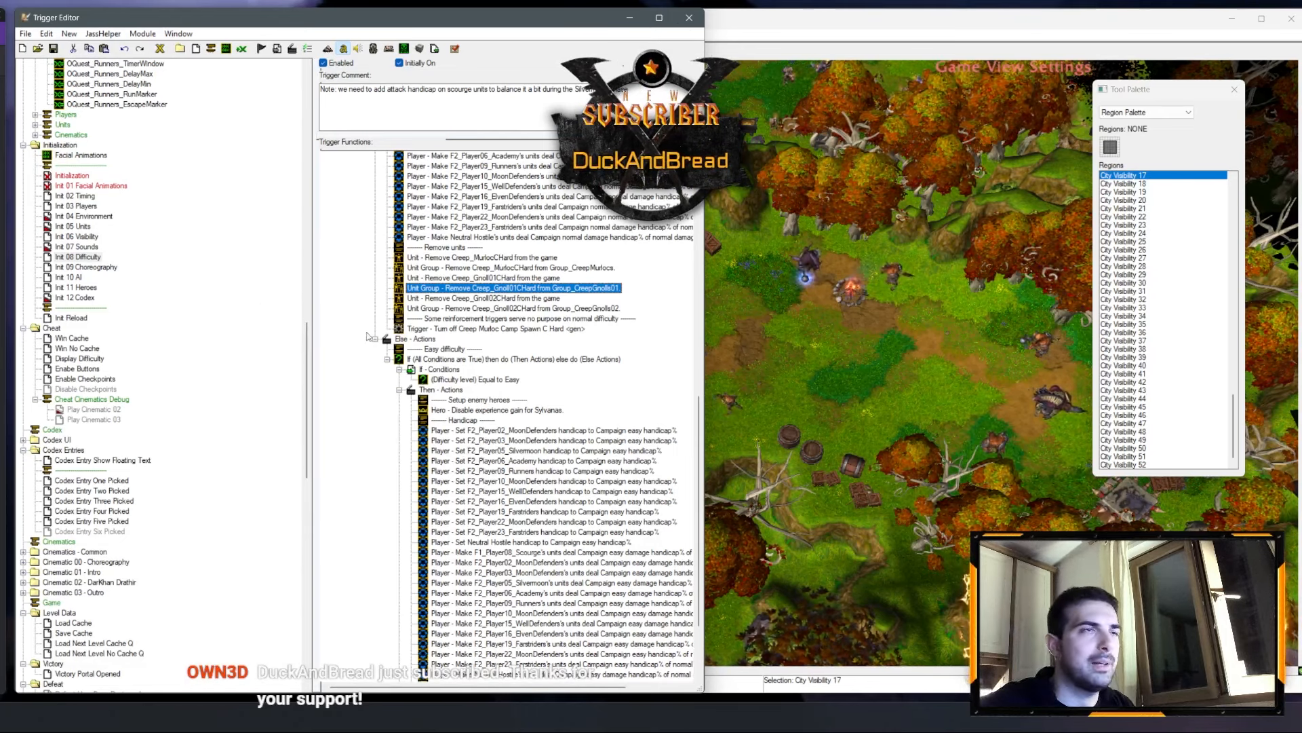
Step: Duplicate the Normal branch's action turning off Creep Murloc Camp Spawn C Hard and set the copy to Creep Gnoll Camp 01 Spawn C Hard
shift+click(538, 280)
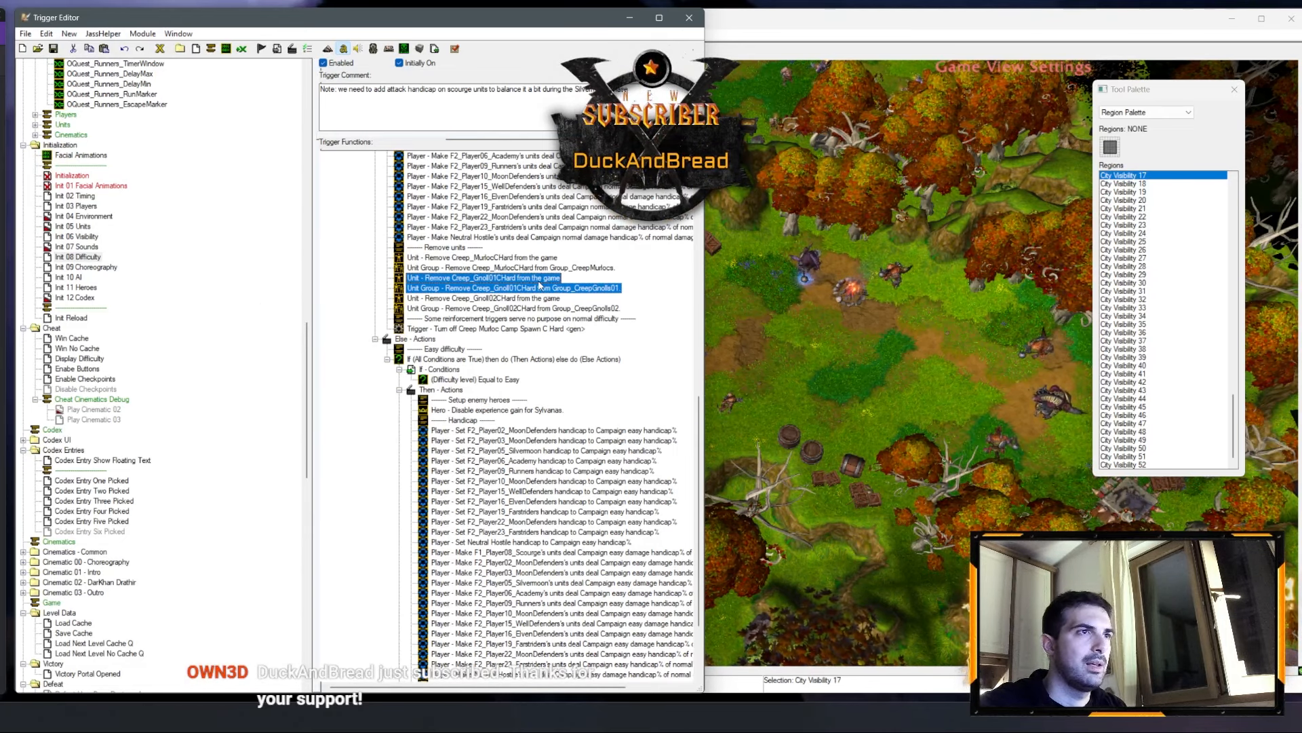
click(510, 329)
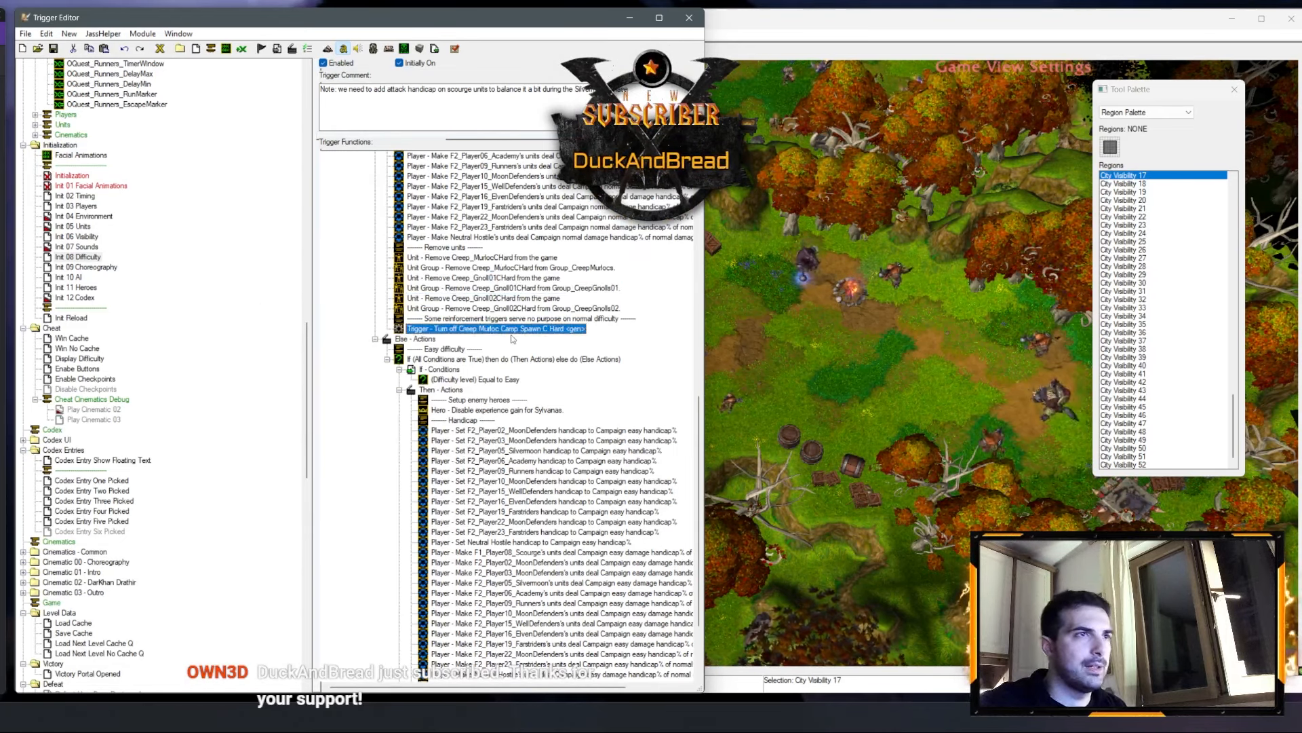
key(ctrl+c)
key(ctrl+v)
double_click(511, 340)
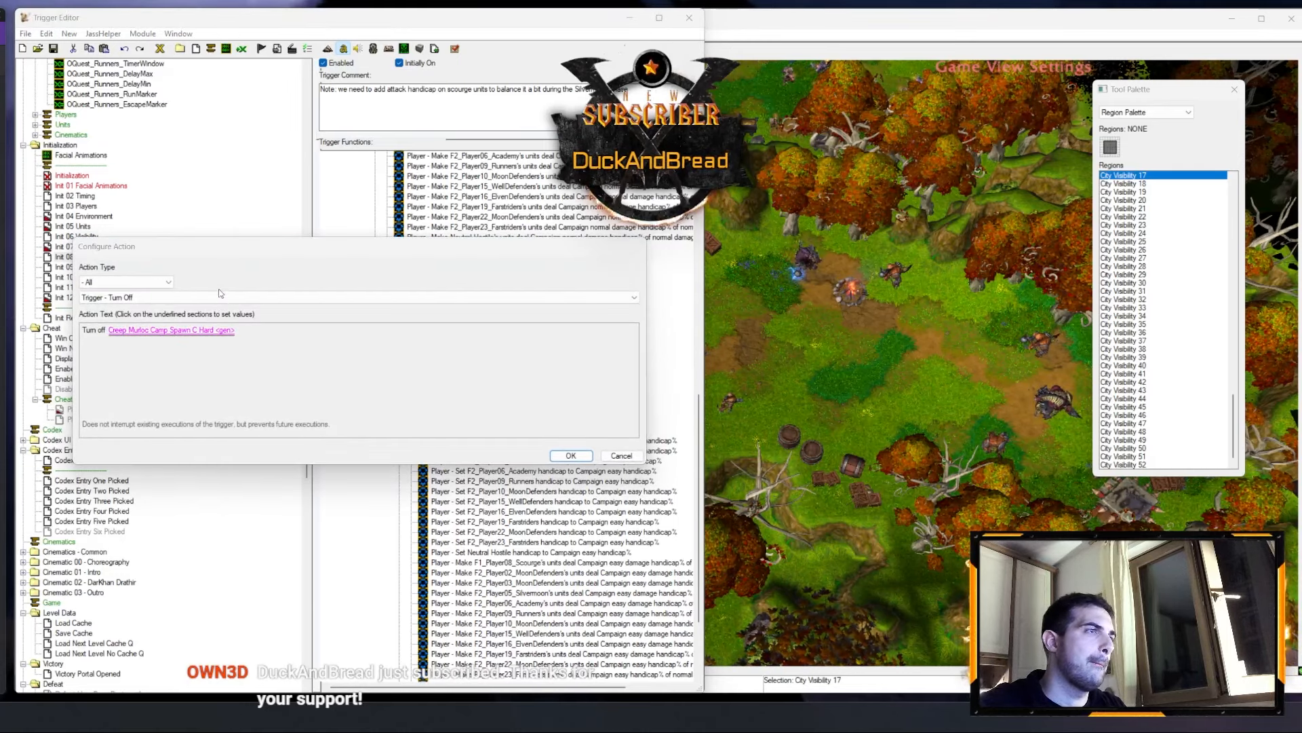
click(204, 329)
click(215, 288)
scroll(213, 364, up, 7)
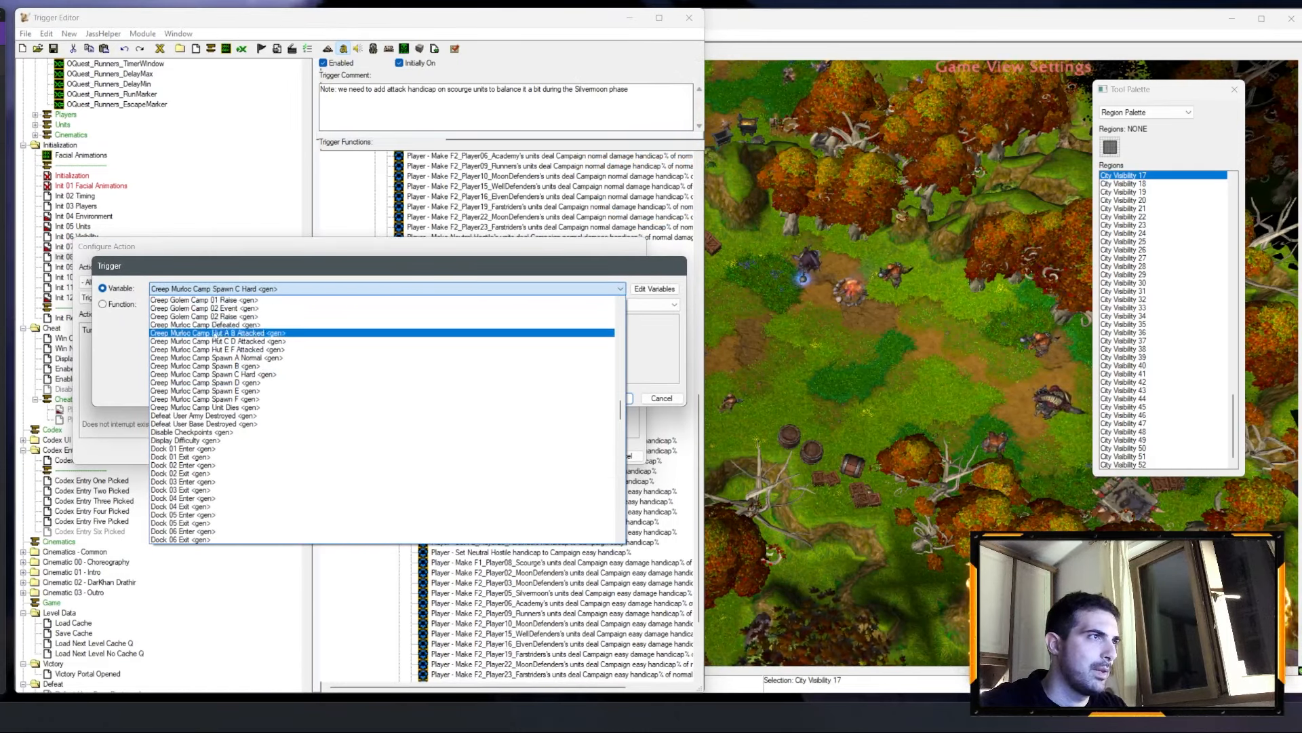
scroll(213, 365, up, 4)
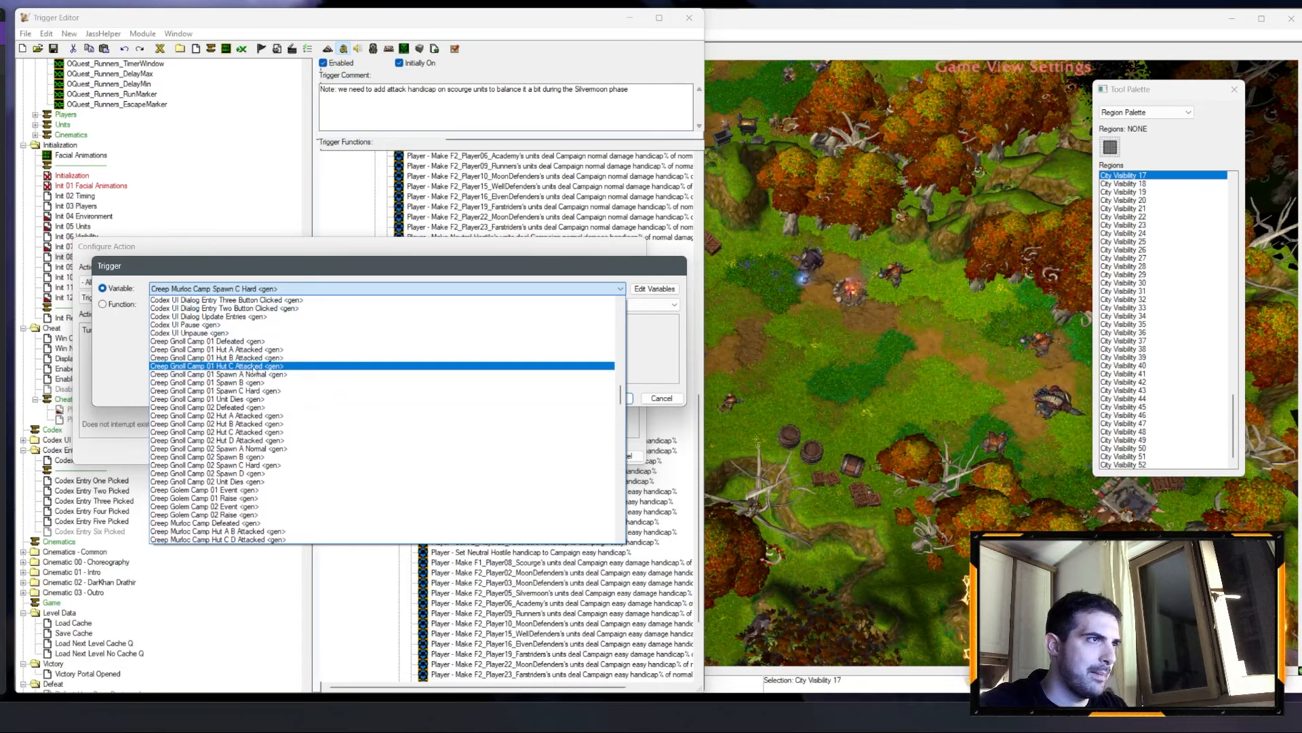
click(256, 391)
key(Return)
key(Return)
Step: Duplicate the Creep Gnoll Camp 01 Spawn C Hard turn-off action and set the copy to Creep Gnoll Camp 02 Spawn C Hard
key(ctrl+c)
key(ctrl+v)
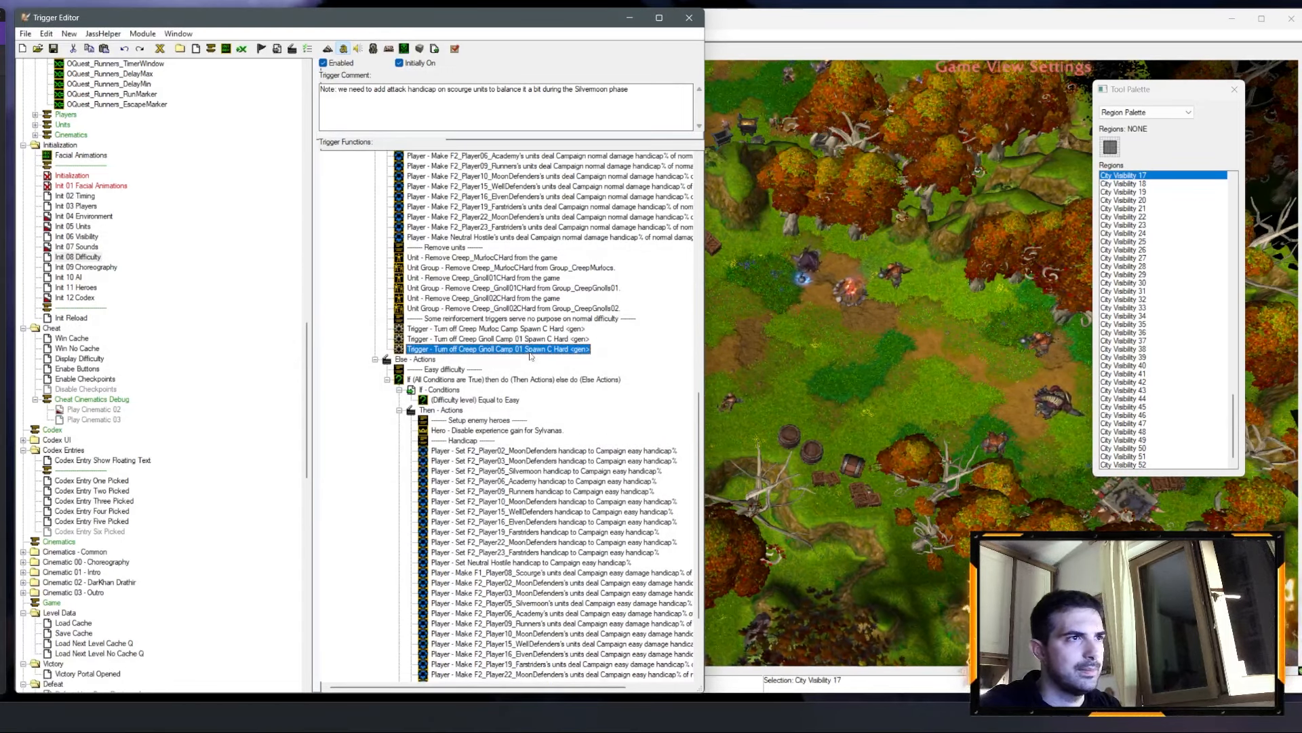
double_click(534, 349)
click(173, 330)
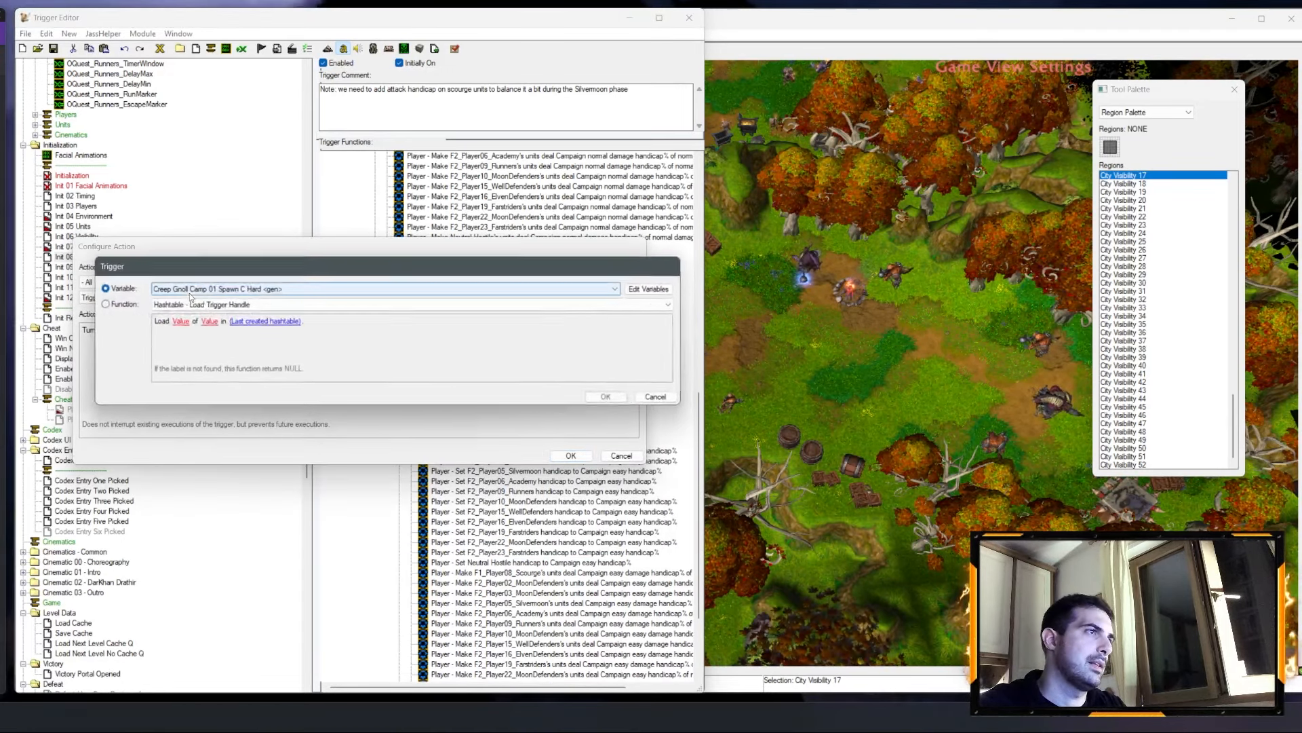
click(258, 289)
scroll(256, 367, up, 2)
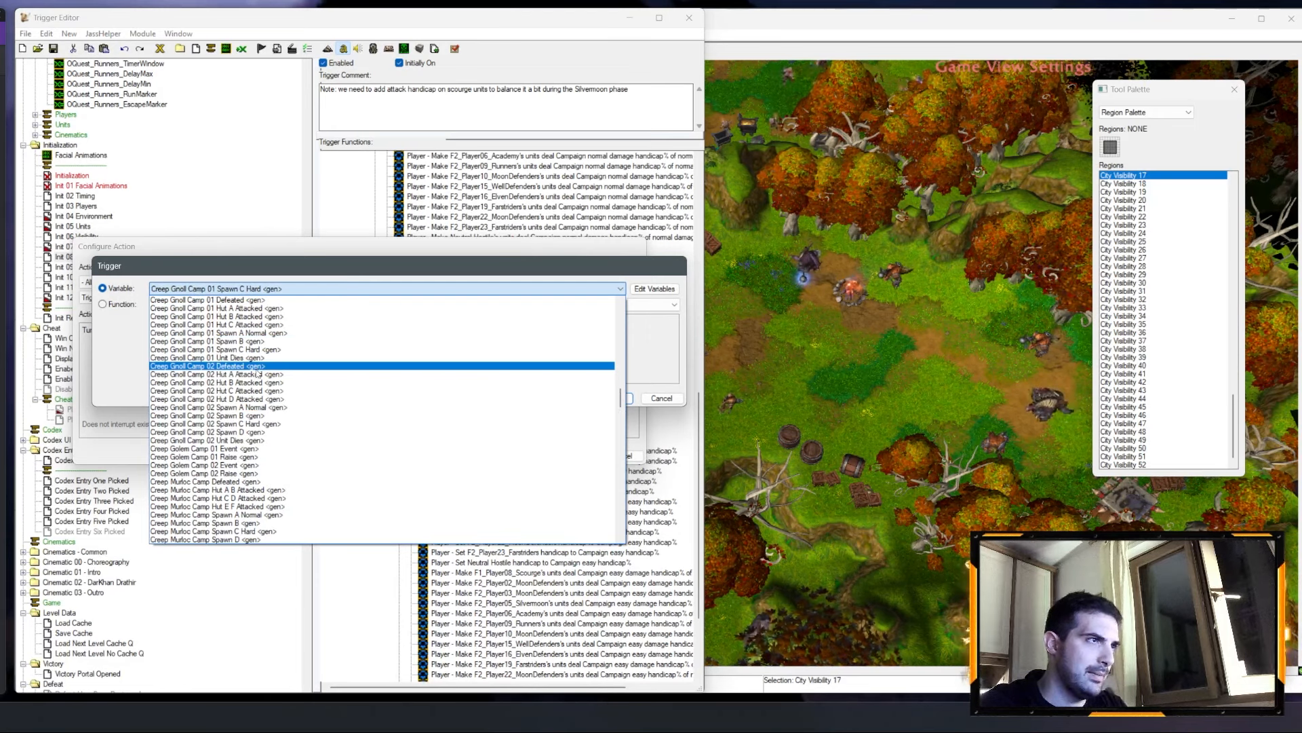
click(272, 423)
key(Return)
key(Return)
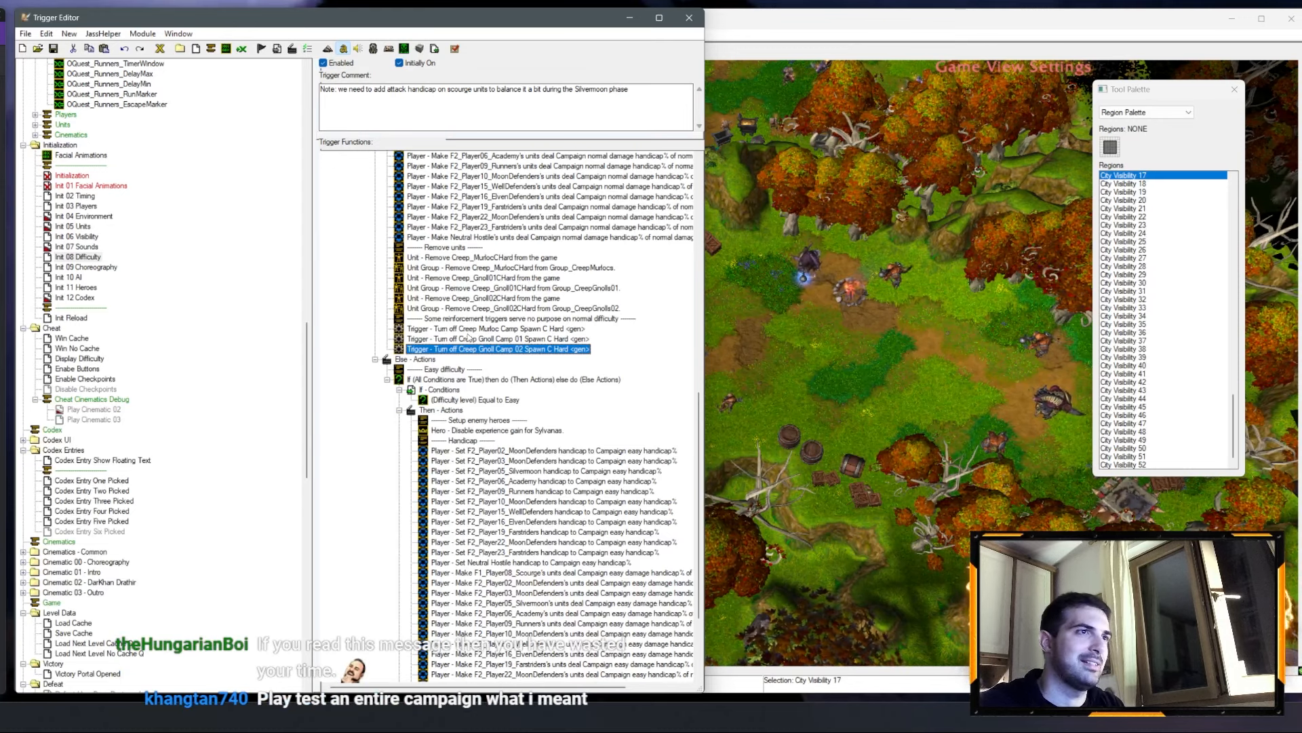
Step: Replace the Easy branch's Creep Murloc Camp Spawn C Hard action with the Normal branch's three Spawn C Hard turn-off actions, placed above Spawn A Normal
shift+click(489, 329)
scroll(535, 451, down, 4)
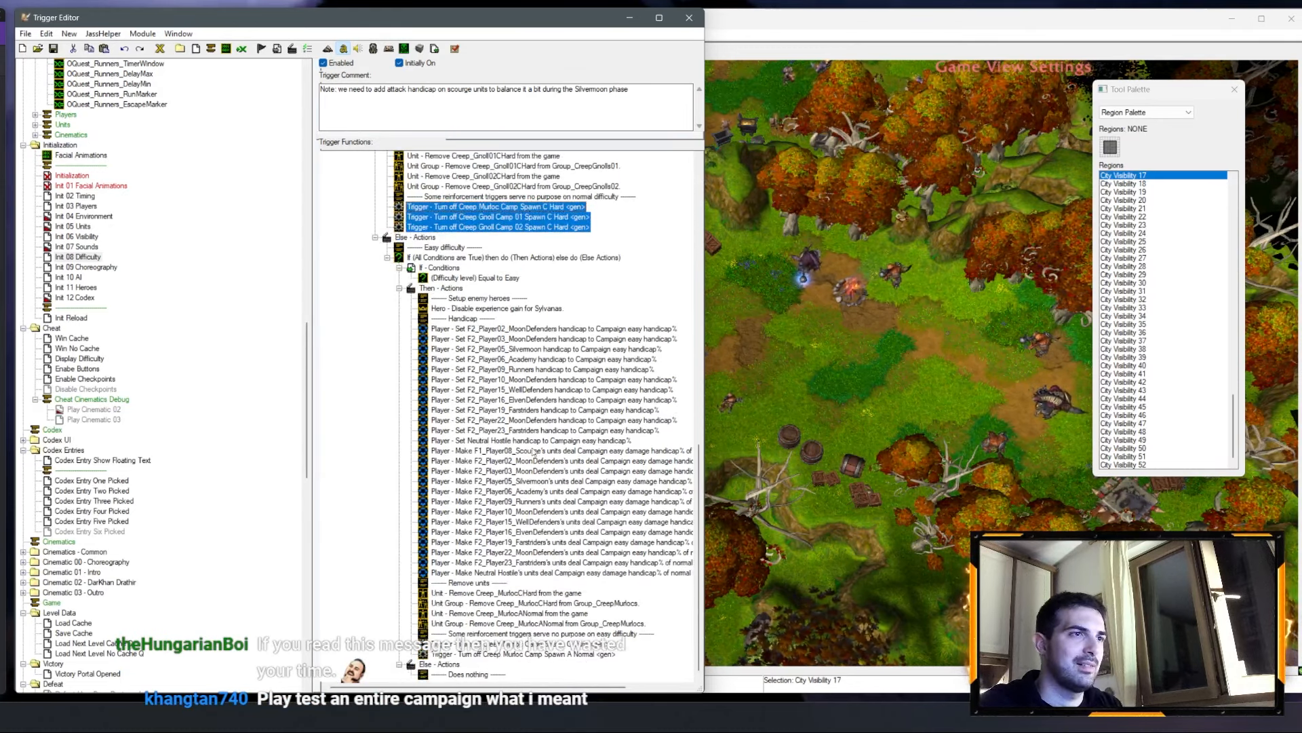
click(529, 656)
key(ctrl+v)
click(562, 635)
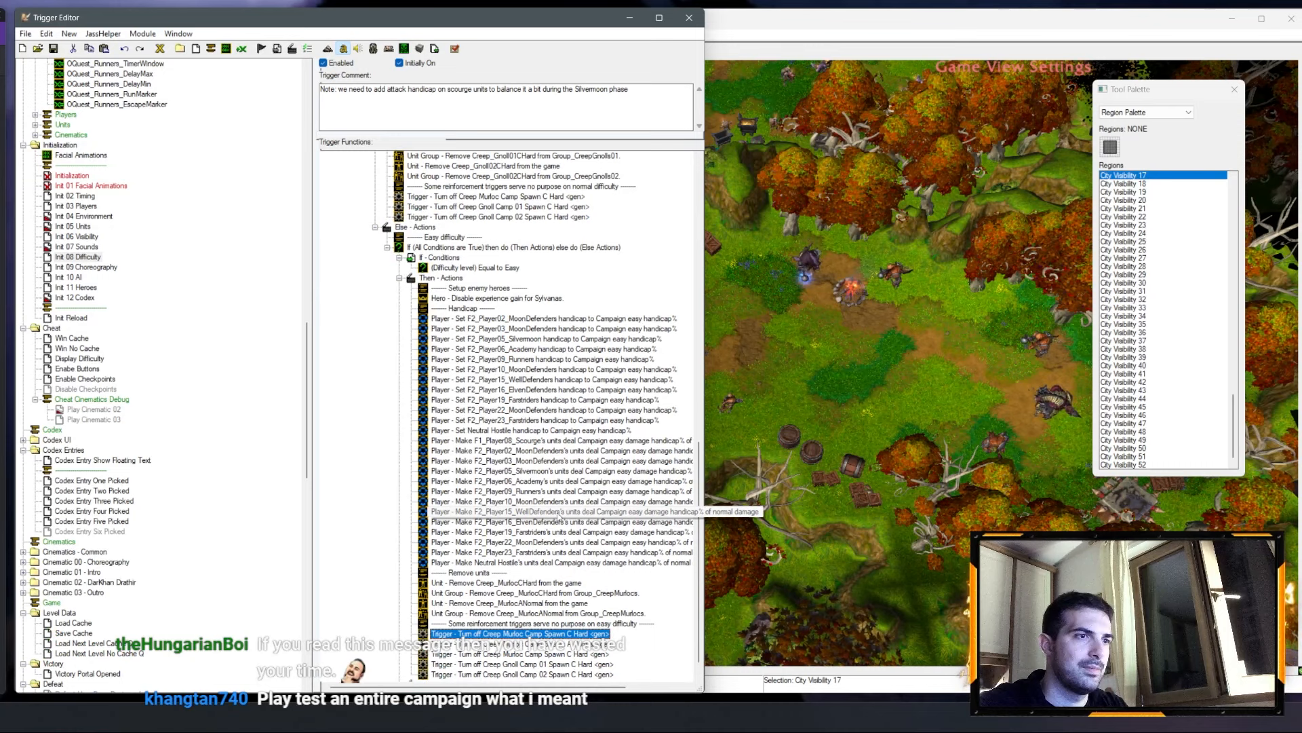
key(Delete)
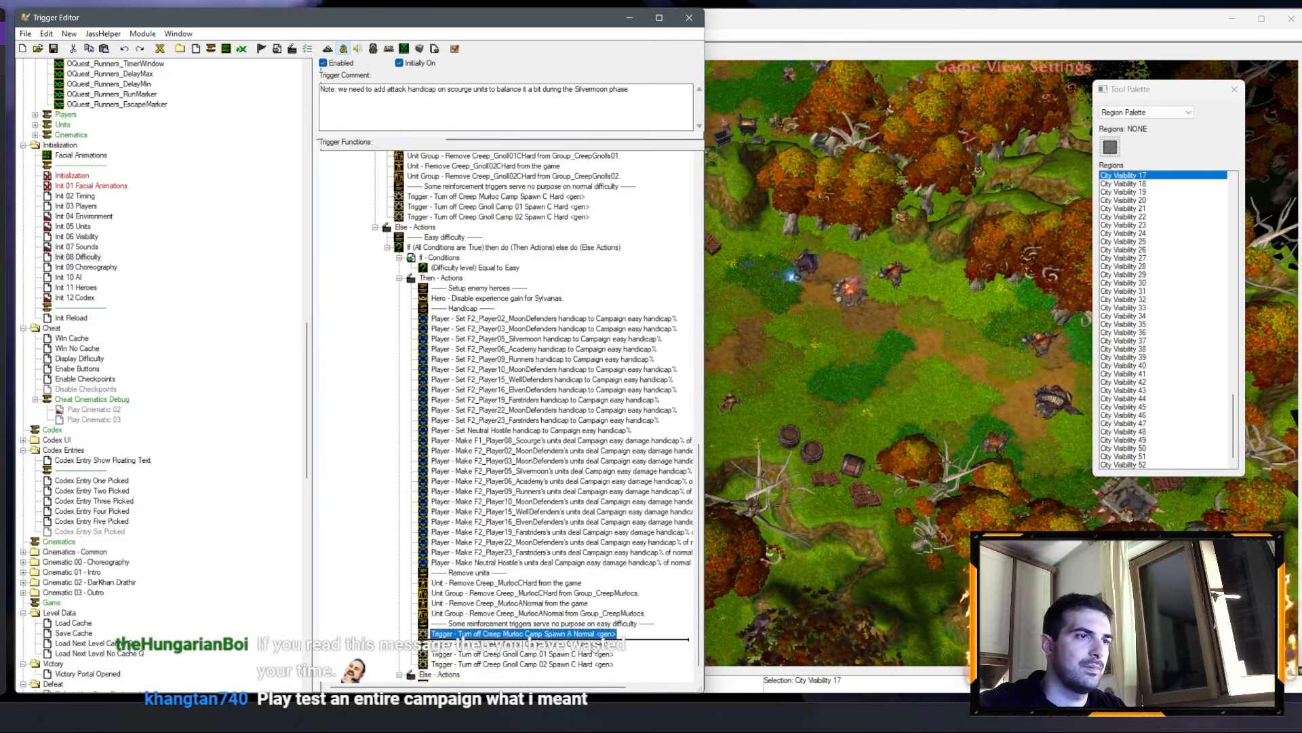
Step: Copy the four Creep_Gnoll01CHard and Creep_Gnoll02CHard removal actions from the Normal branch into the Easy branch, below the Creep_MurlocCHard removals
click(524, 318)
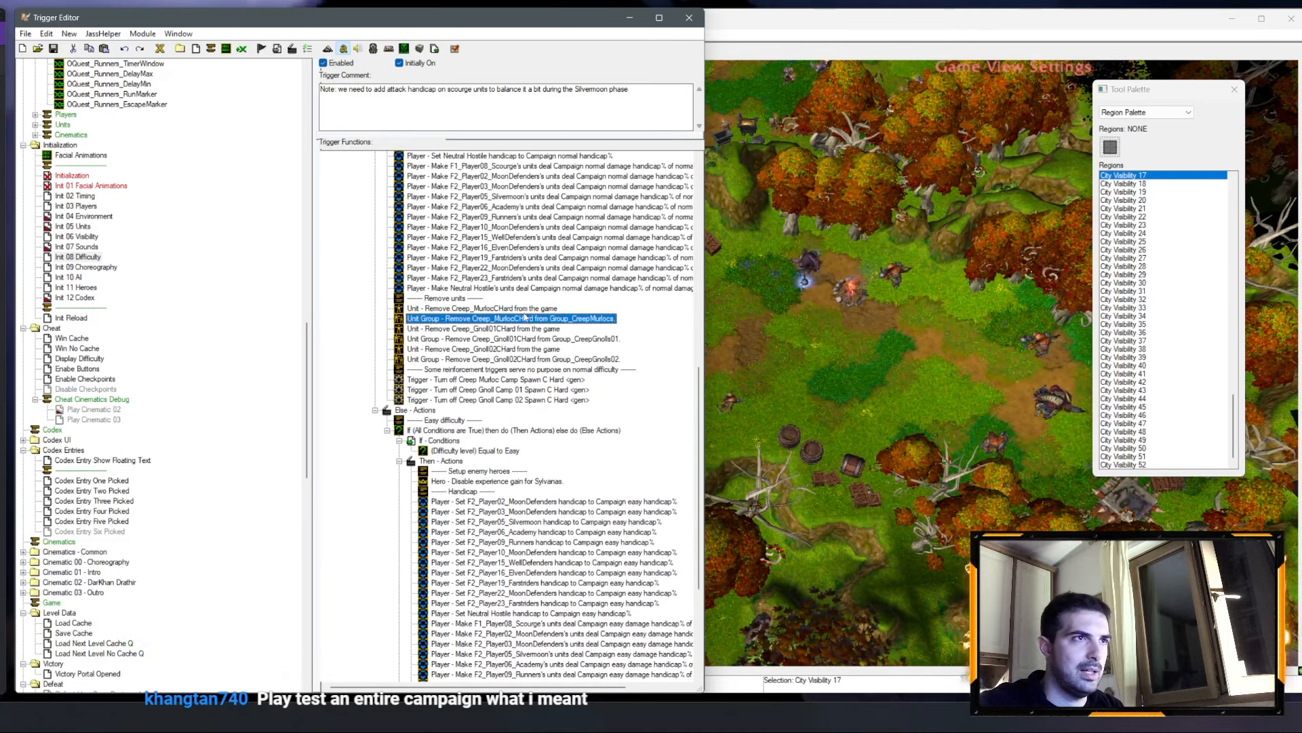
shift+click(556, 359)
scroll(570, 475, down, 6)
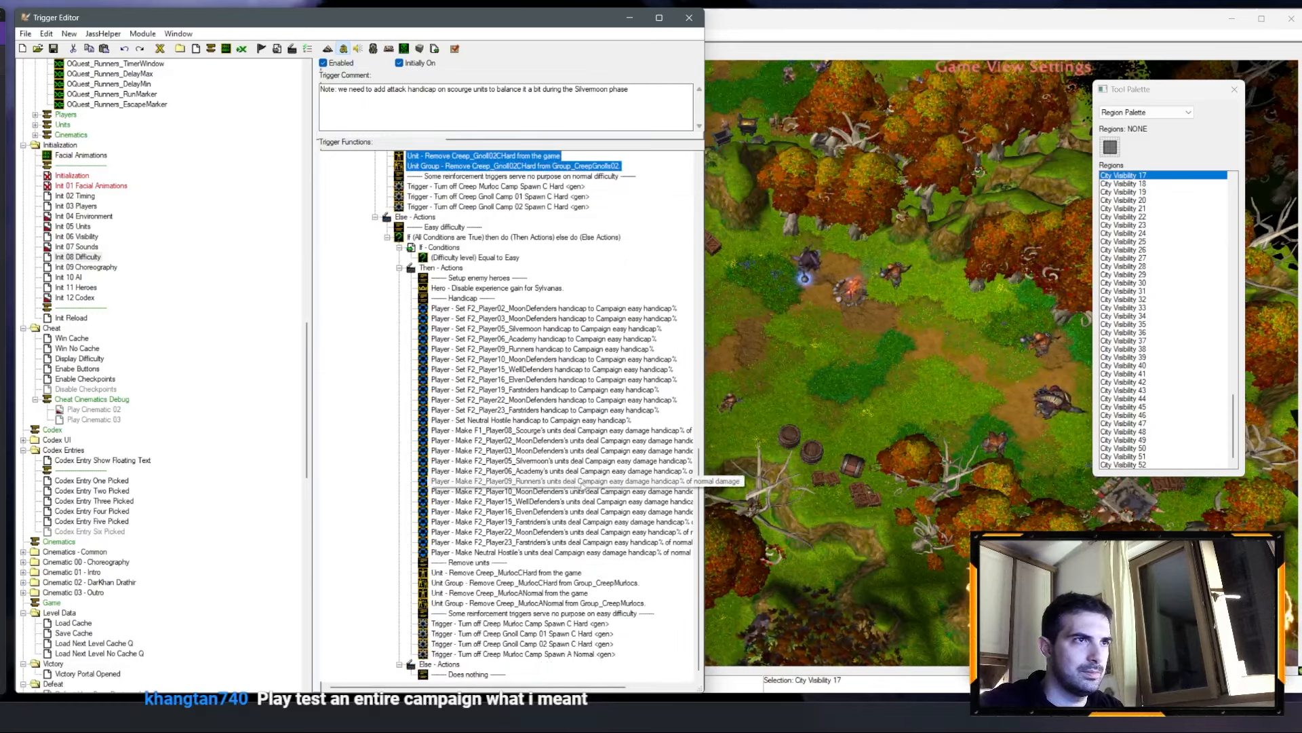
click(516, 573)
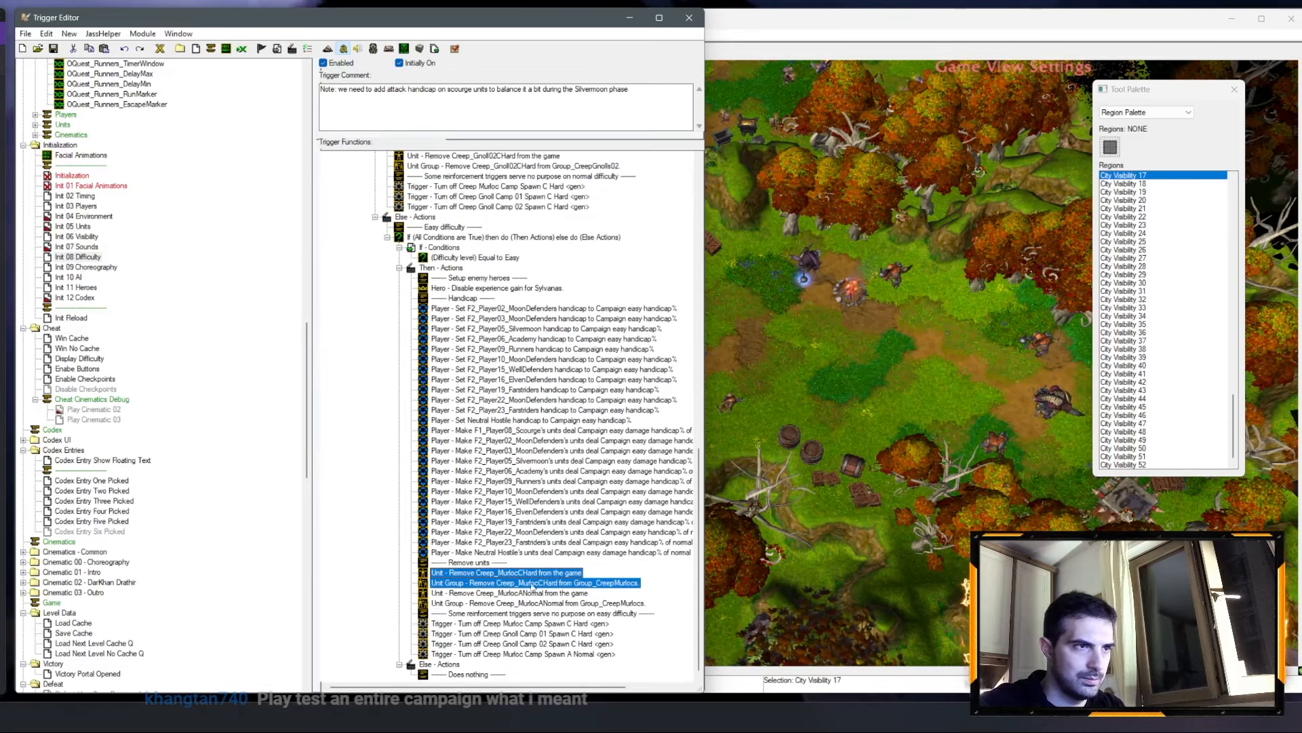
shift+click(536, 582)
click(536, 593)
click(535, 583)
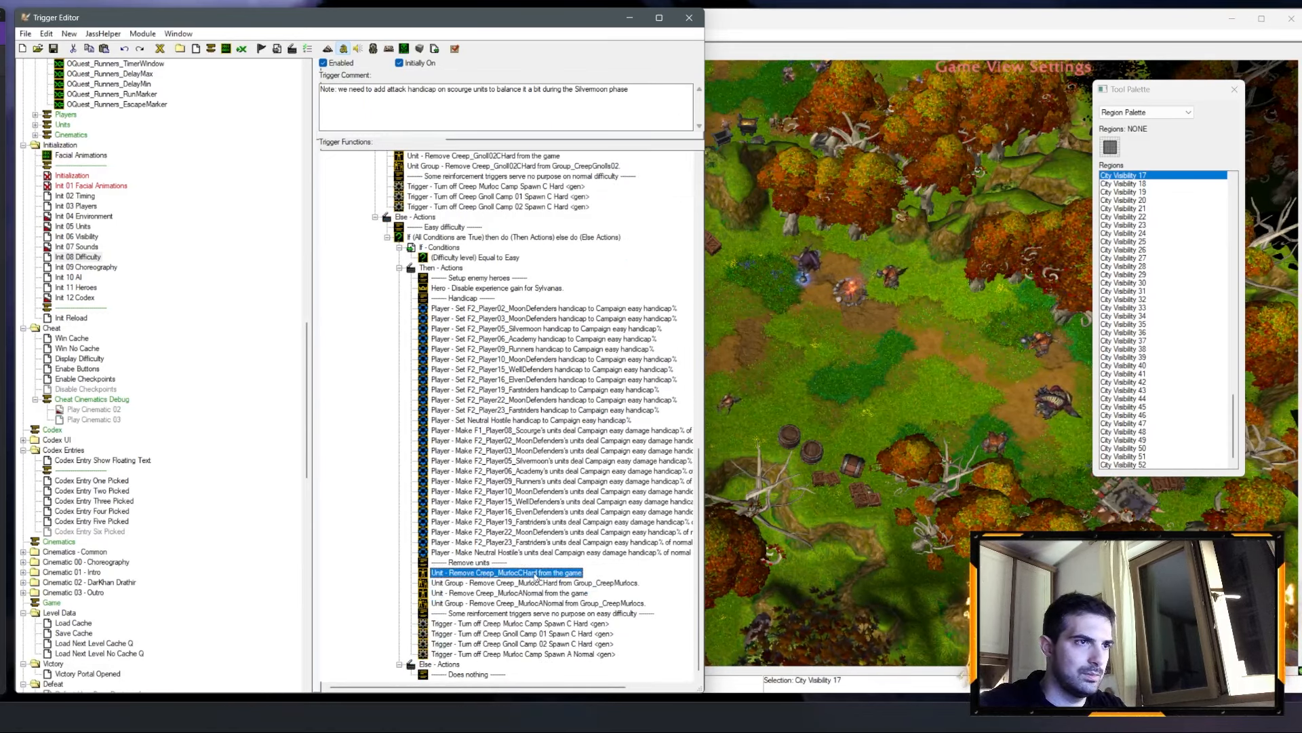
key(ctrl+v)
scroll(526, 559, down, 2)
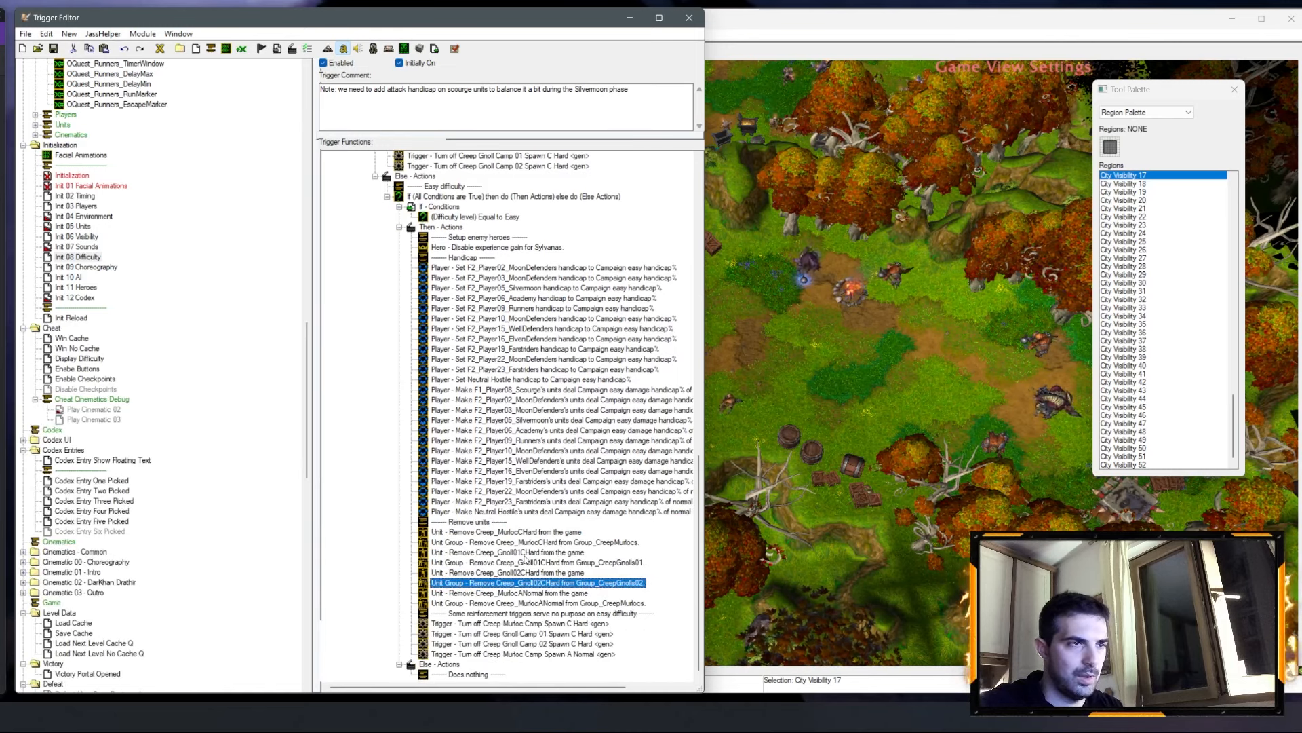
Step: Duplicate the Easy branch's two Creep_Gnoll02CHard removal actions directly below the Creep_MurlocANormal removals
click(554, 594)
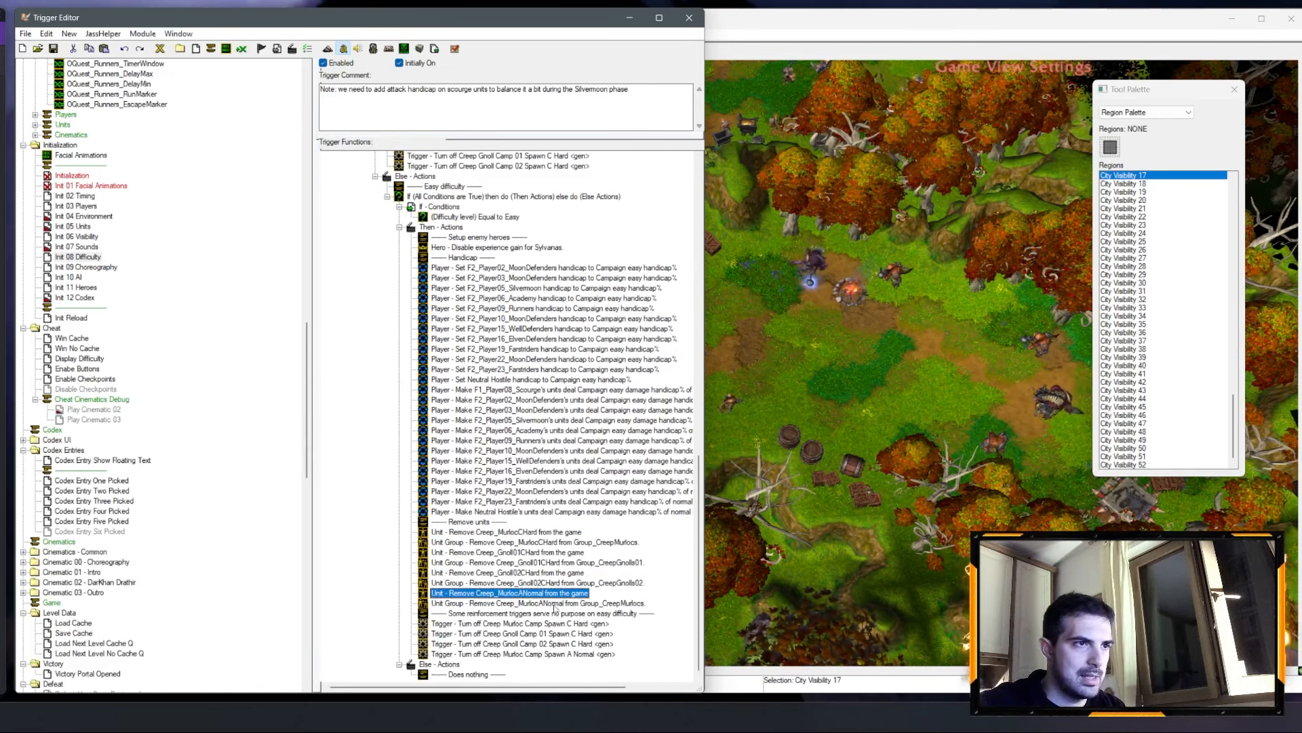
click(547, 574)
shift+click(550, 584)
click(548, 603)
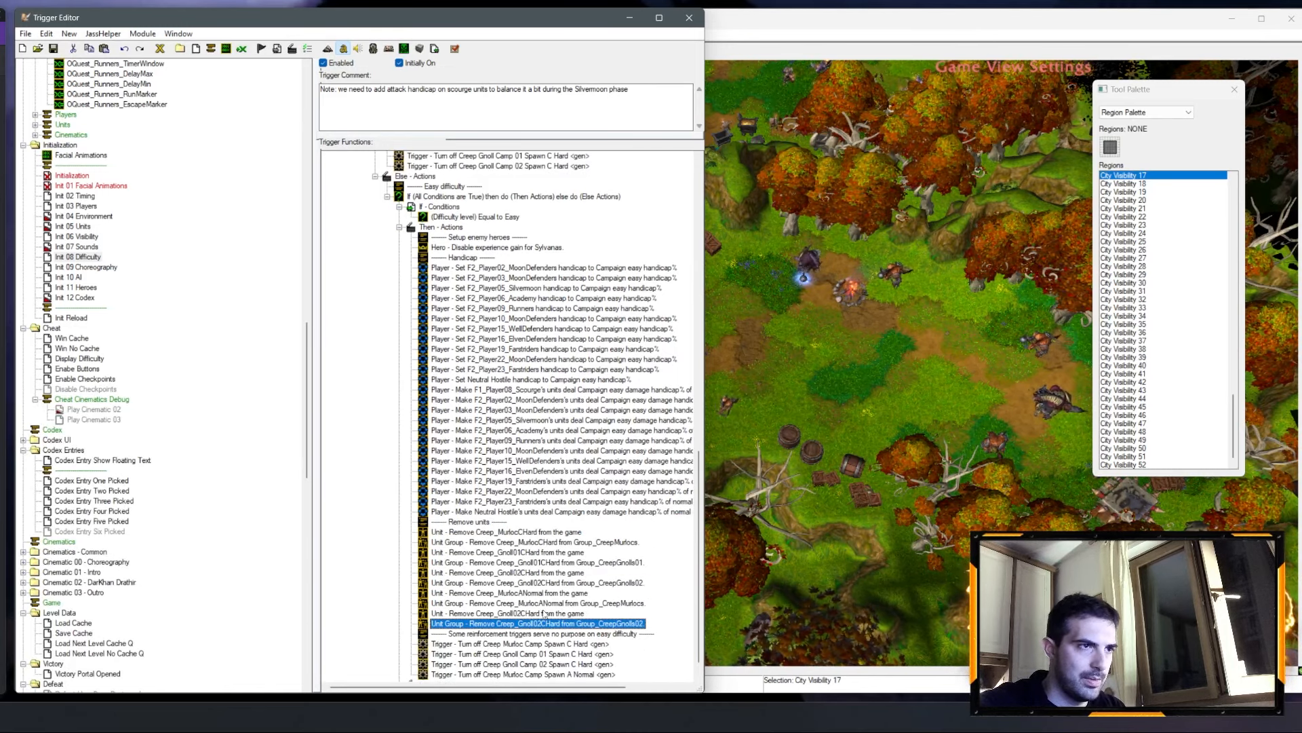
key(ctrl+v)
Step: Set the Easy branch's duplicated Creep_Gnoll02CHard unit removal, below the Creep_MurlocANormal removals, to remove Creep_Gnoll02ANormal
double_click(548, 613)
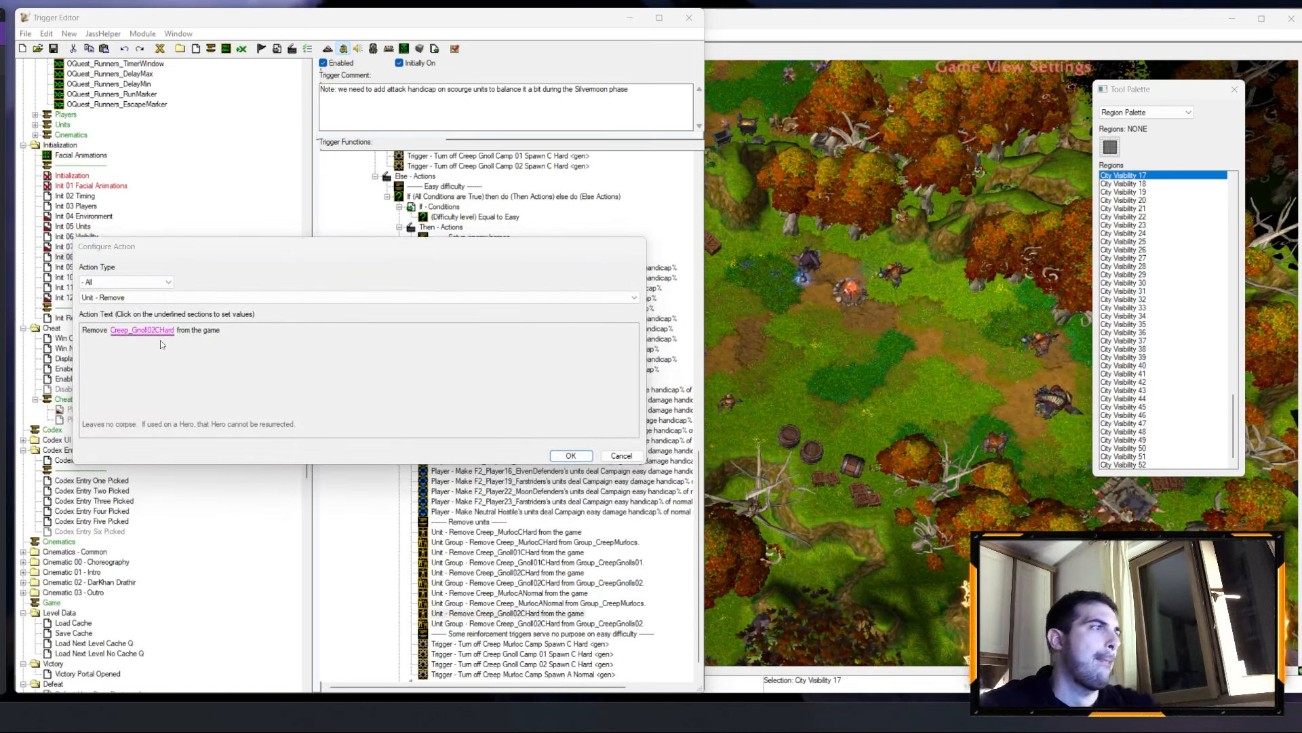
click(146, 331)
click(200, 305)
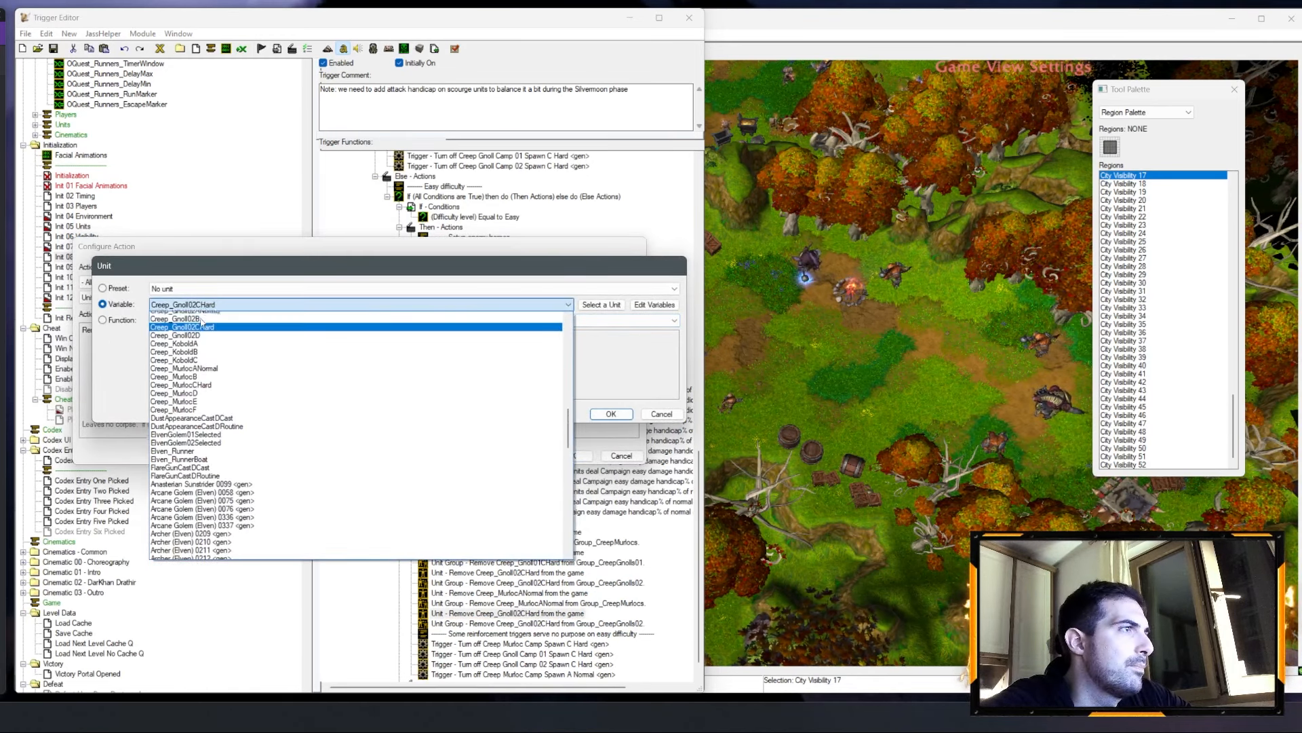
scroll(201, 322, up, 3)
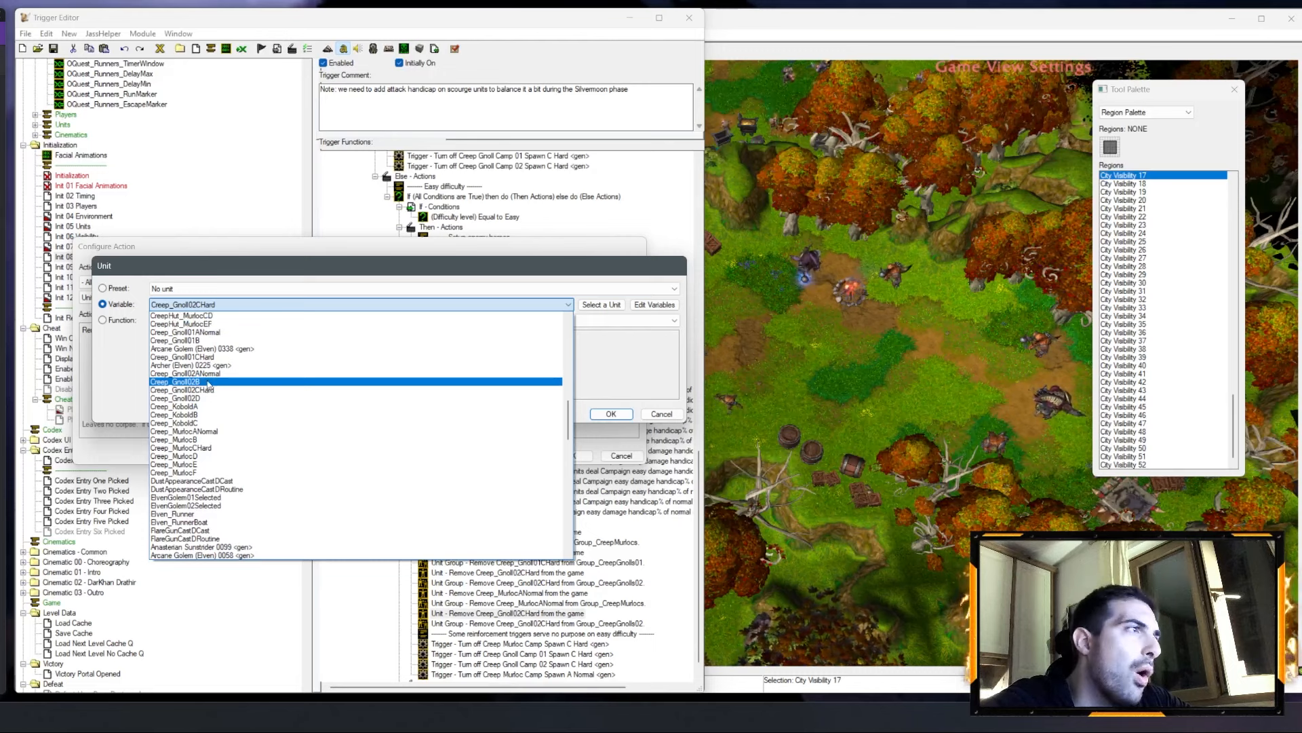
click(218, 373)
key(Return)
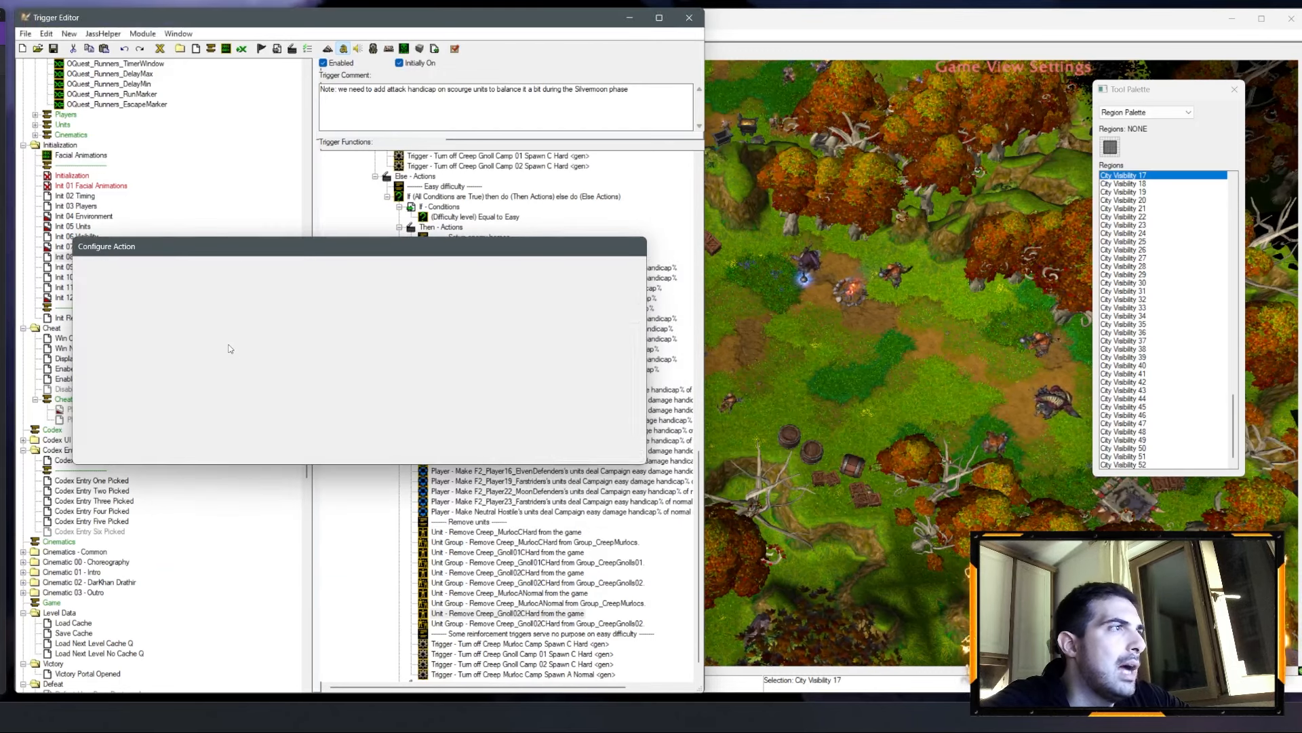
key(Return)
Step: Set the duplicated unit-group removal below it to remove Creep_Gnoll02ANormal from Group_CreepGnolls02
double_click(620, 624)
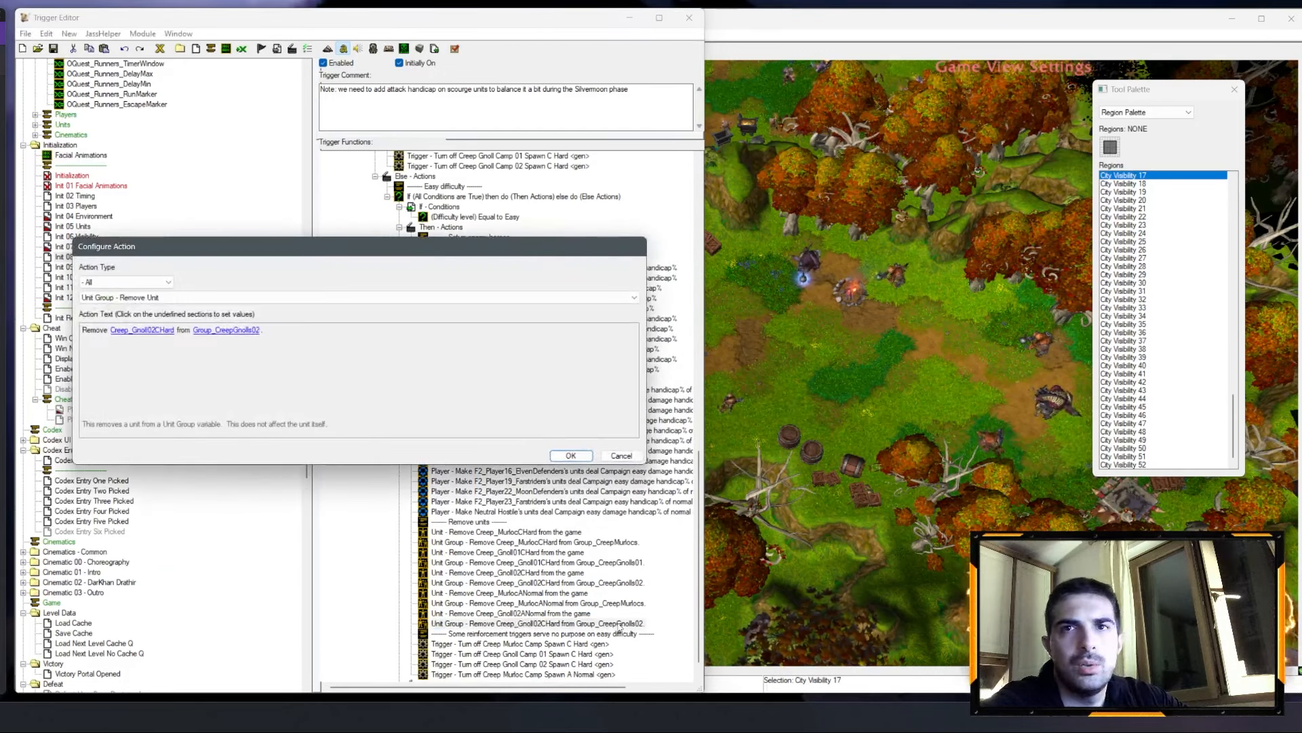
click(144, 331)
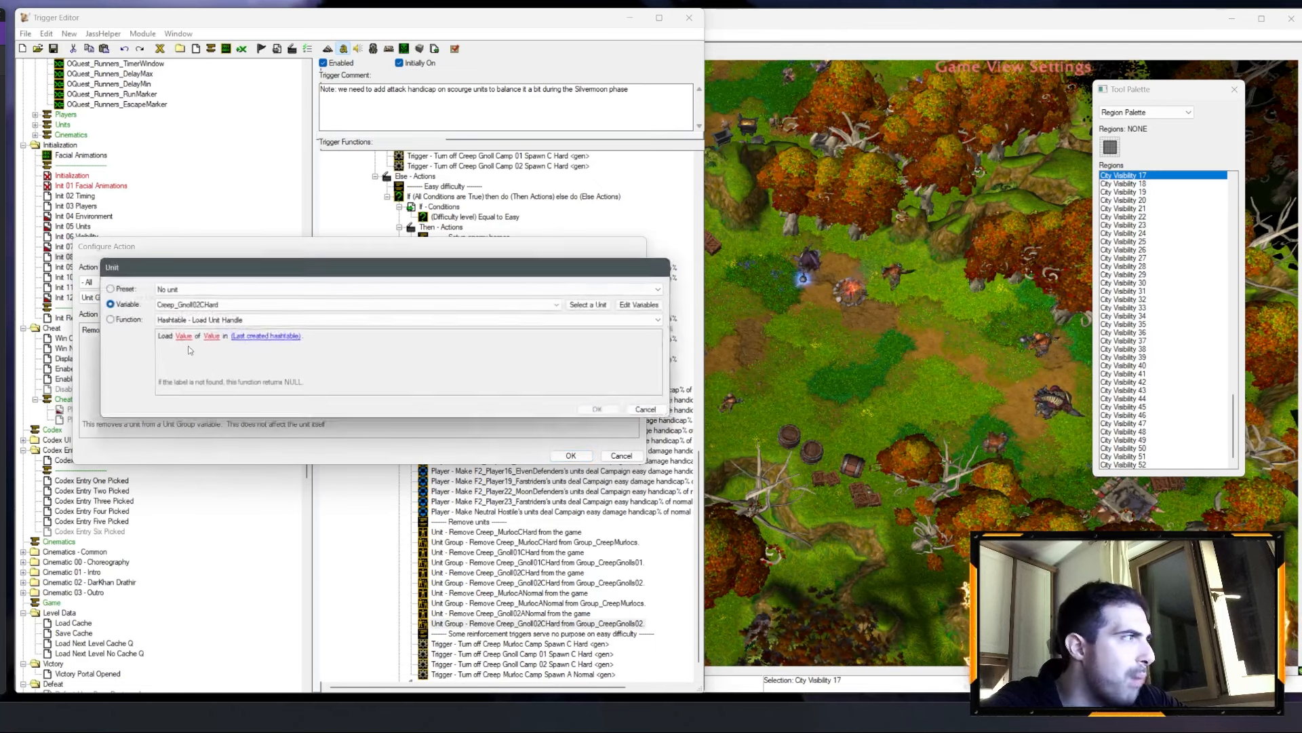
click(239, 305)
scroll(235, 327, up, 2)
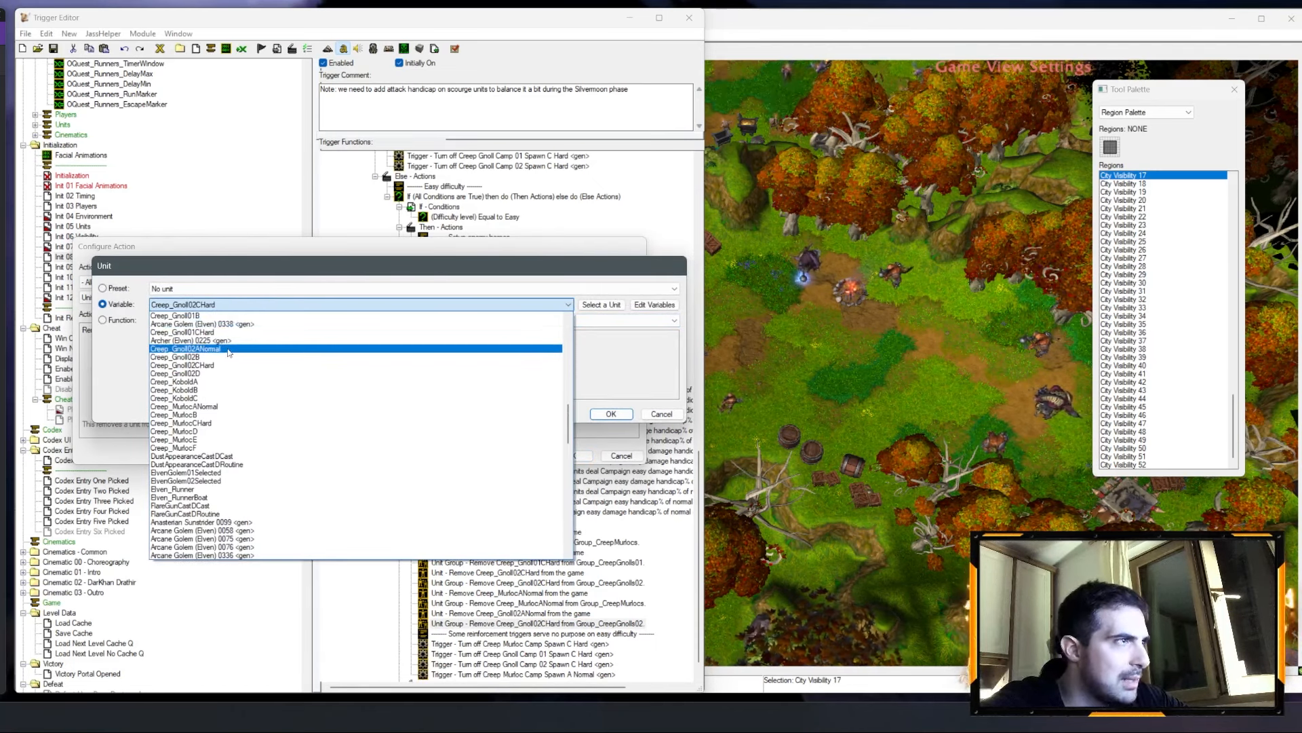
click(235, 348)
key(Return)
click(238, 331)
key(Return)
key(Return)
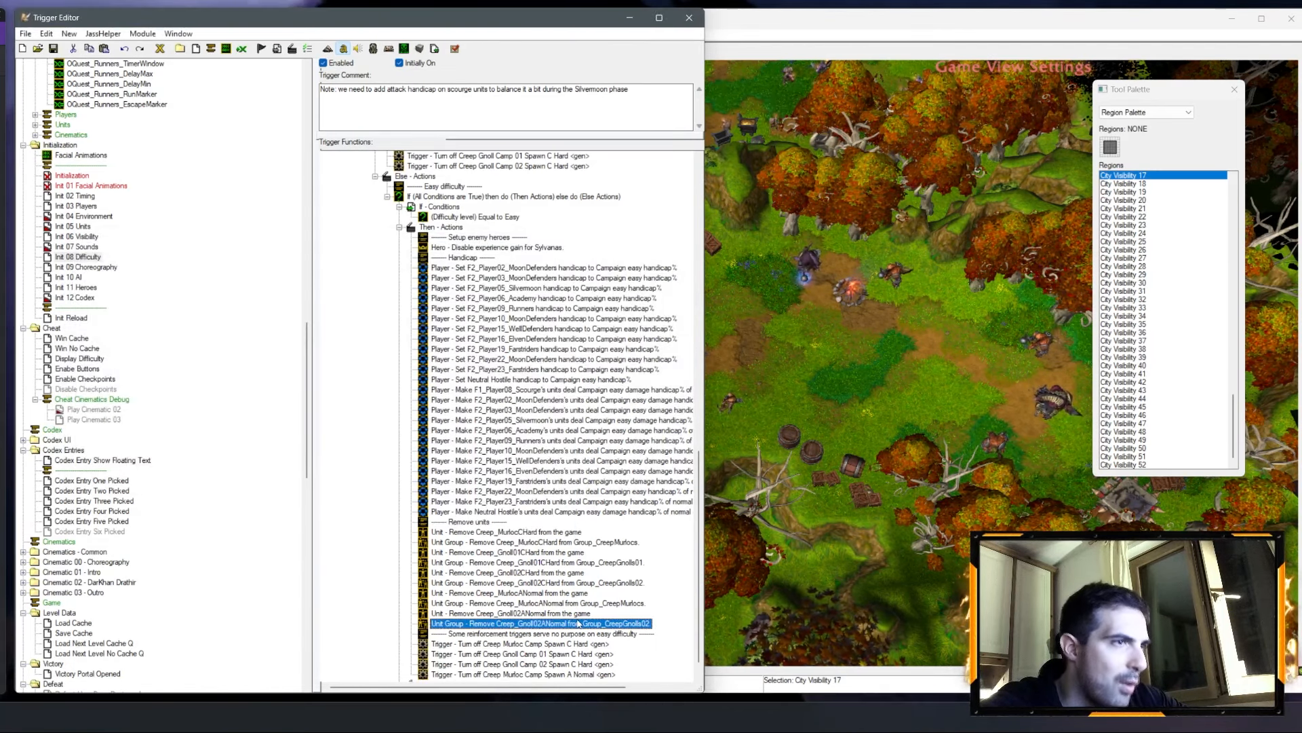
Step: Duplicate the Easy branch's two Creep_Gnoll01CHard removal actions directly below the Creep_MurlocANormal removals
click(536, 562)
shift+click(530, 552)
key(ctrl+c)
click(538, 603)
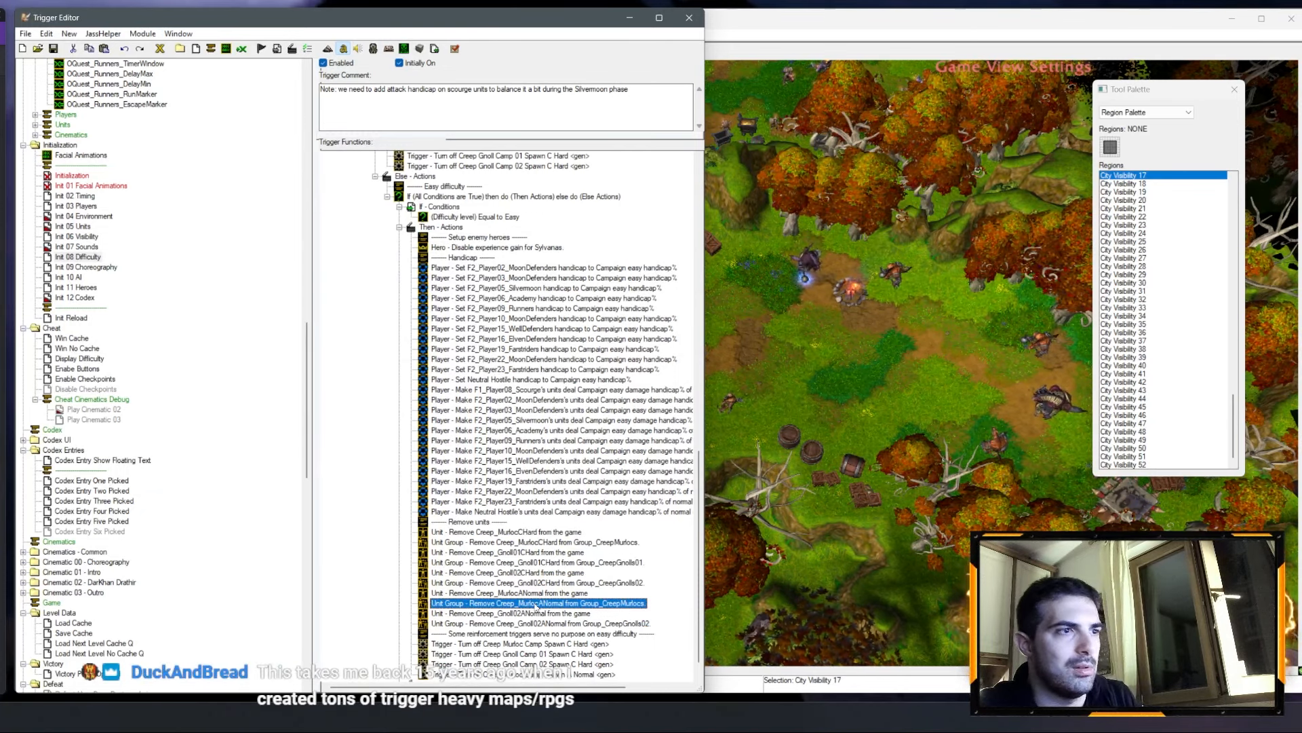
key(ctrl+v)
Step: Set the duplicated Creep_Gnoll01CHard unit removal to remove Creep_Gnoll01ANormal from the game
double_click(536, 614)
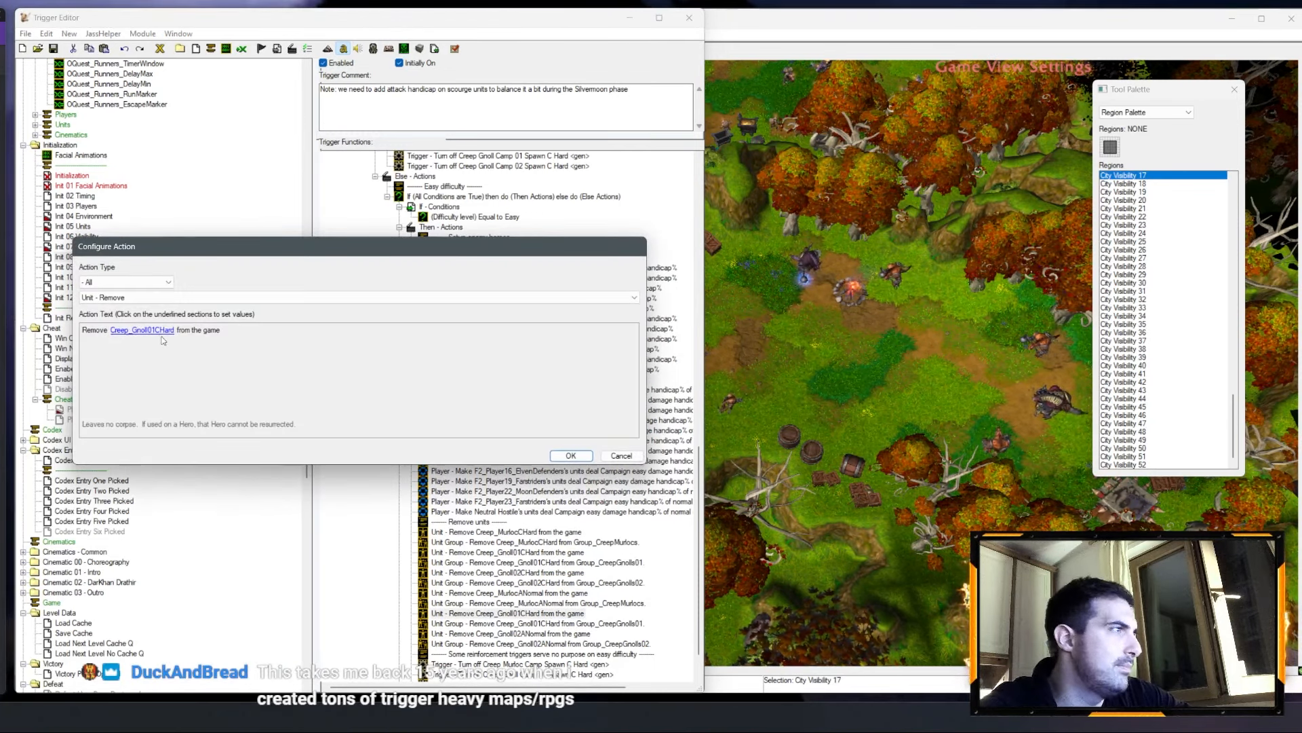
click(157, 333)
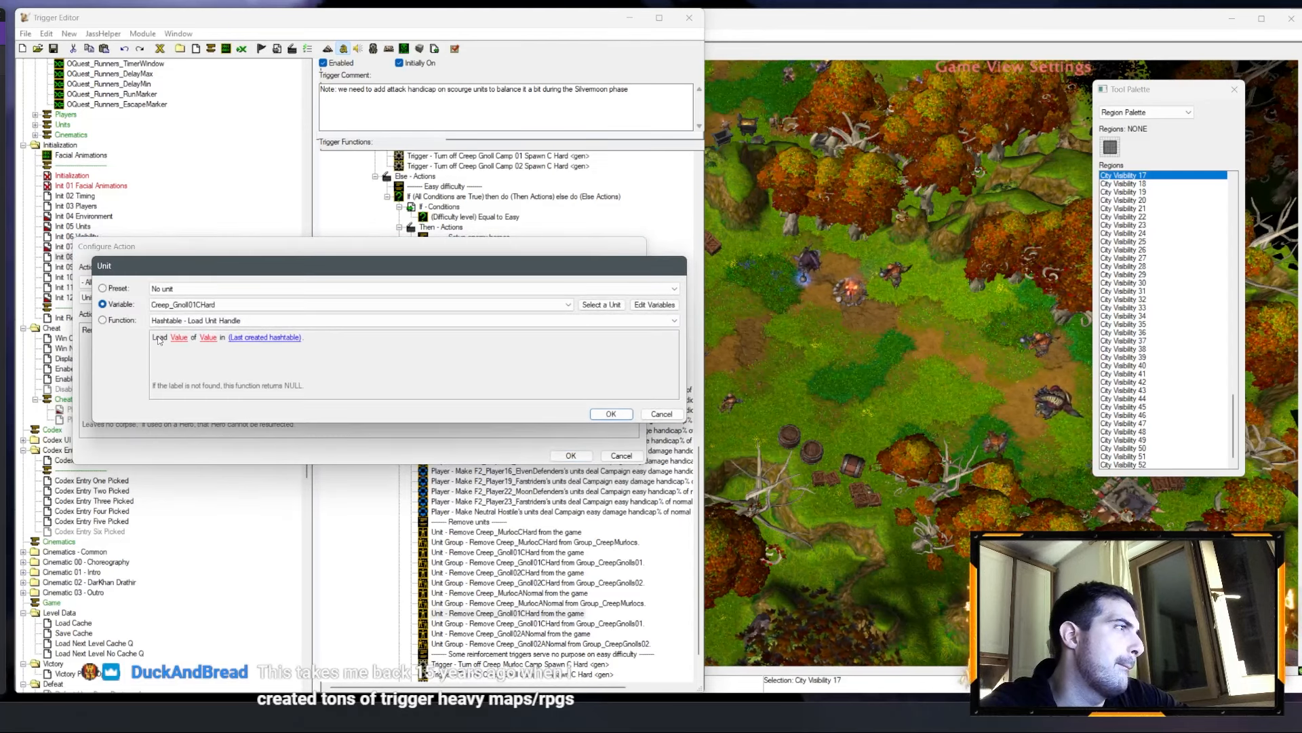
click(222, 307)
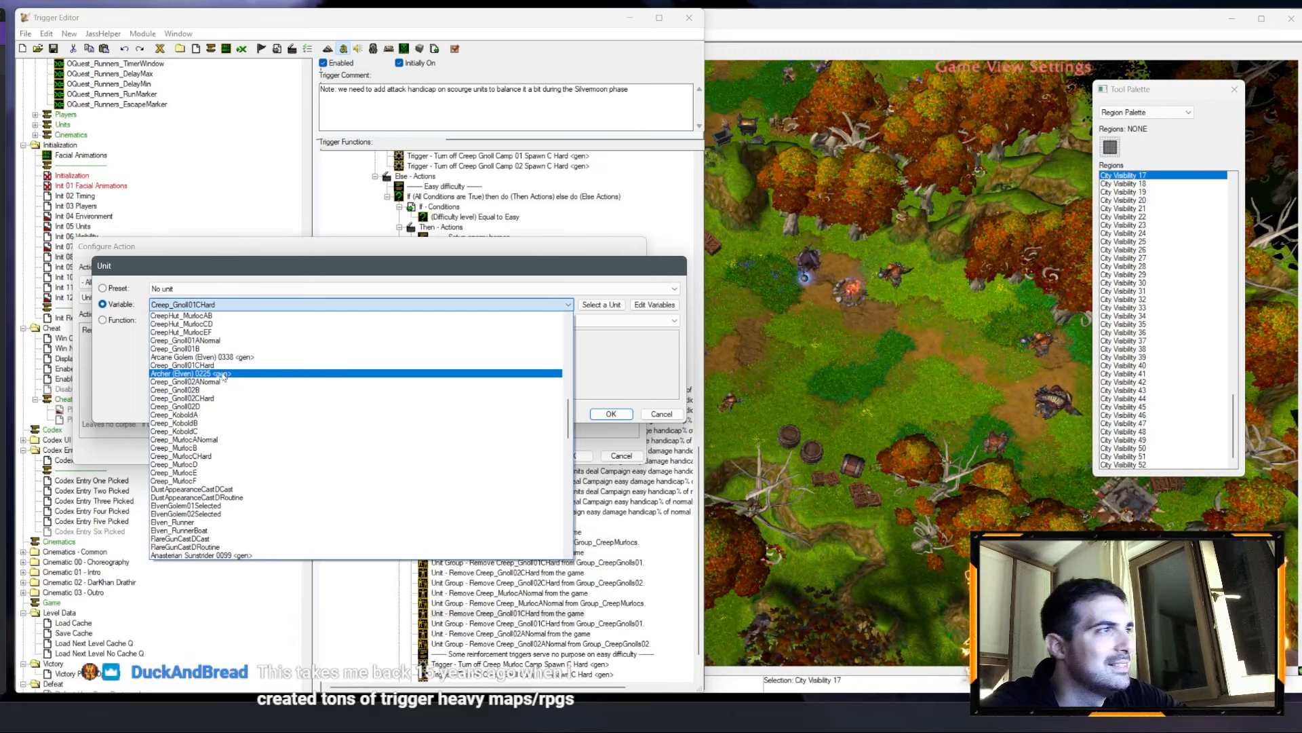
click(212, 342)
key(Return)
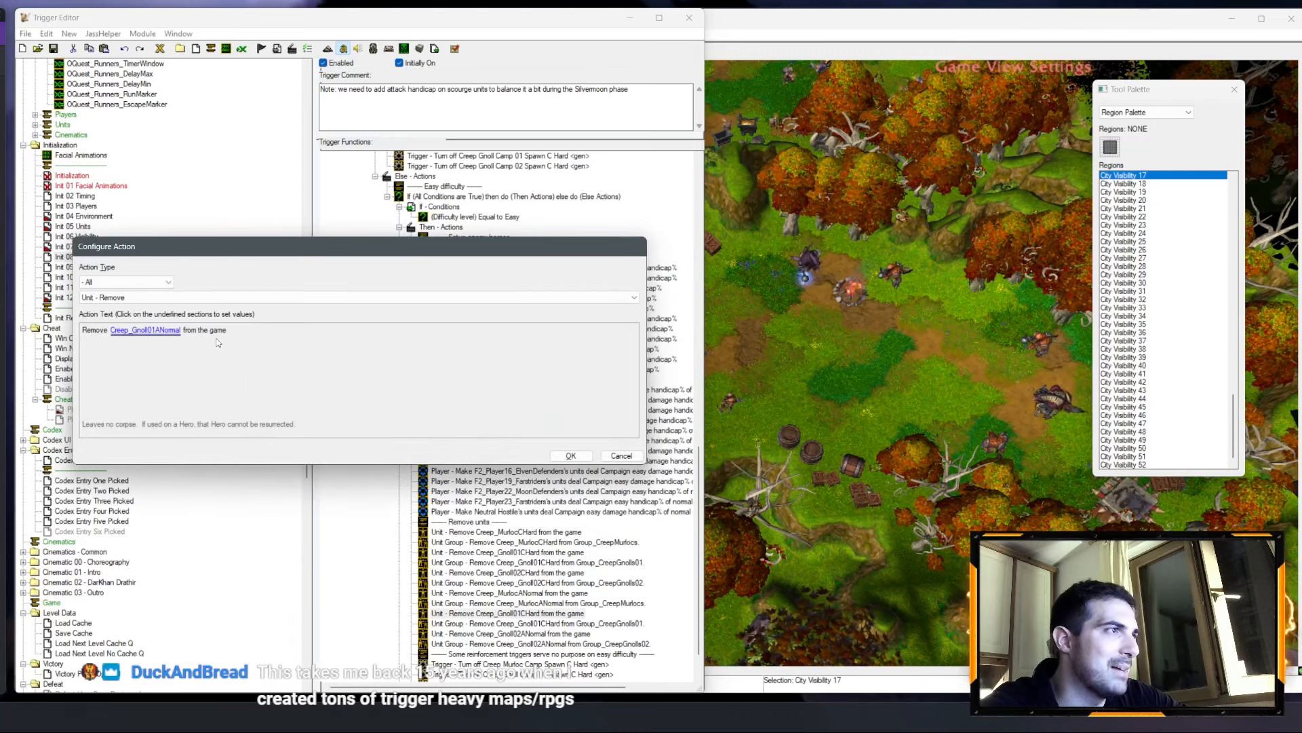
key(Return)
Step: Set the duplicated Creep_Gnoll01CHard unit-group removal to remove Creep_Gnoll01ANormal from Group_CreepGnolls01
click(531, 624)
double_click(531, 625)
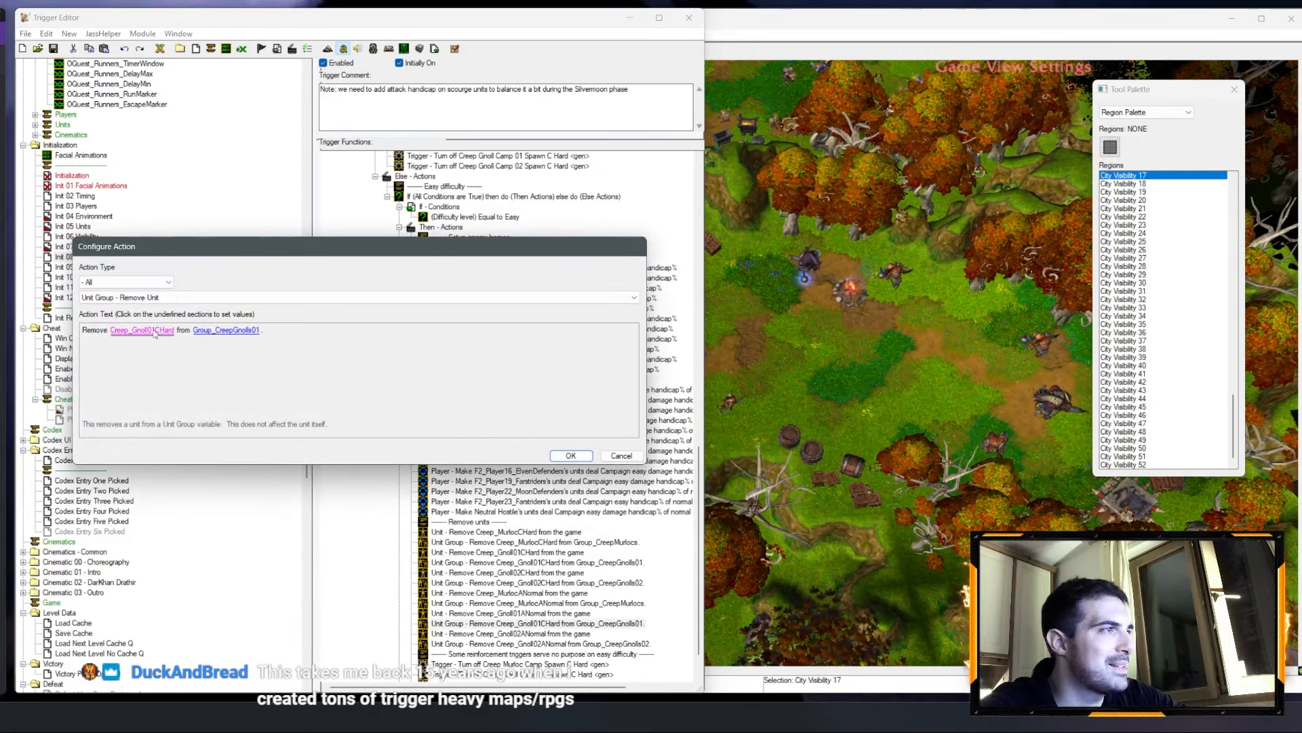
click(163, 330)
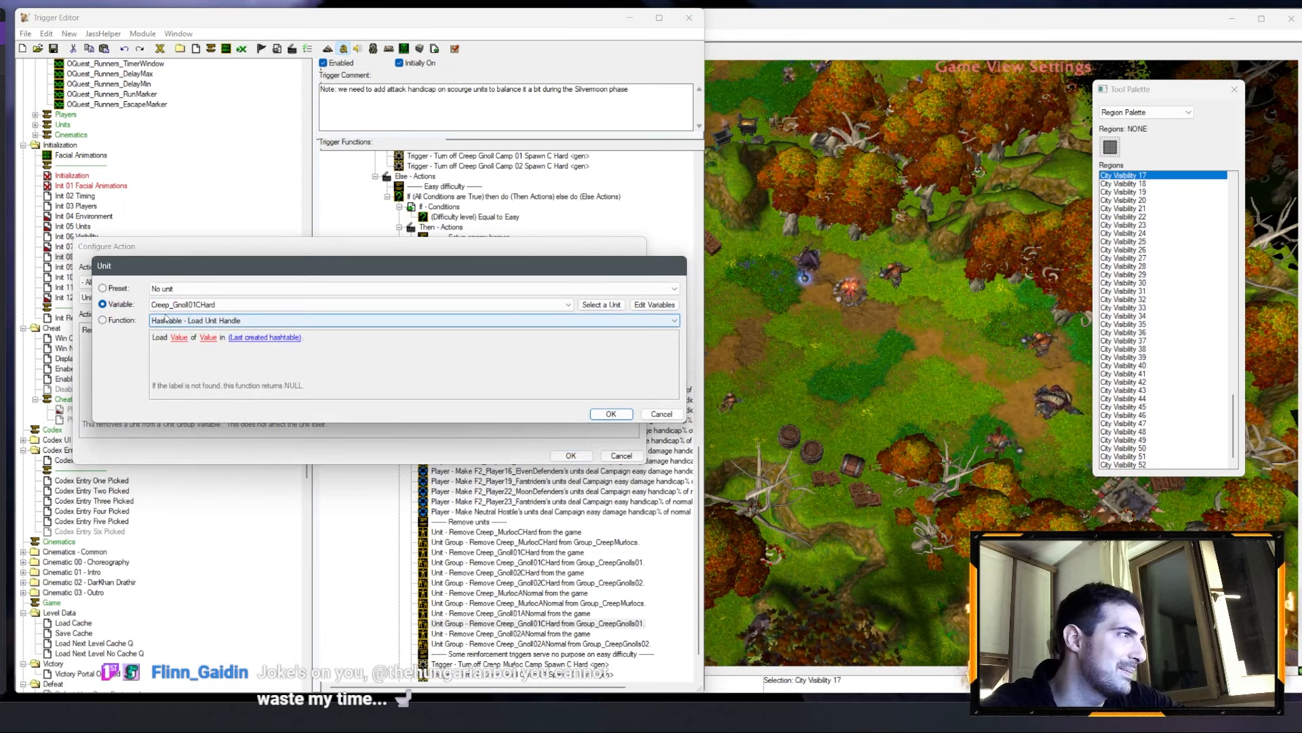
click(171, 307)
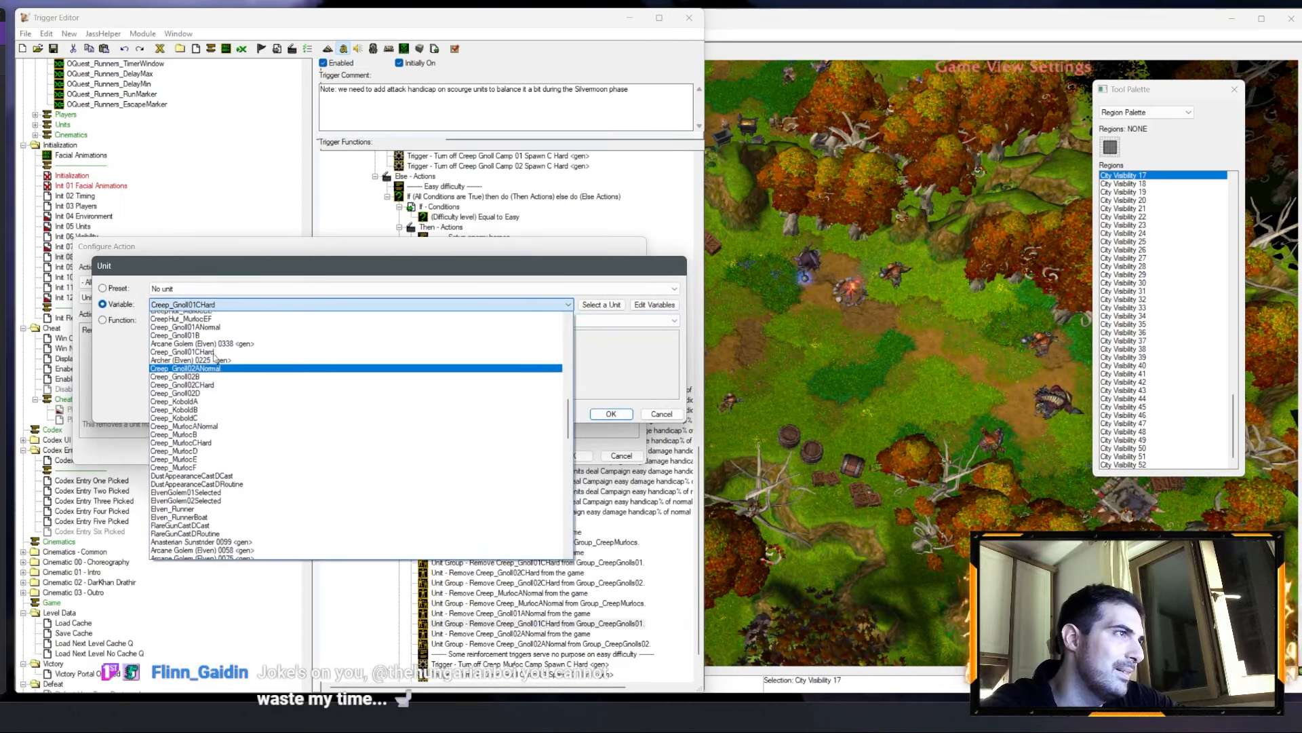
click(207, 344)
key(Return)
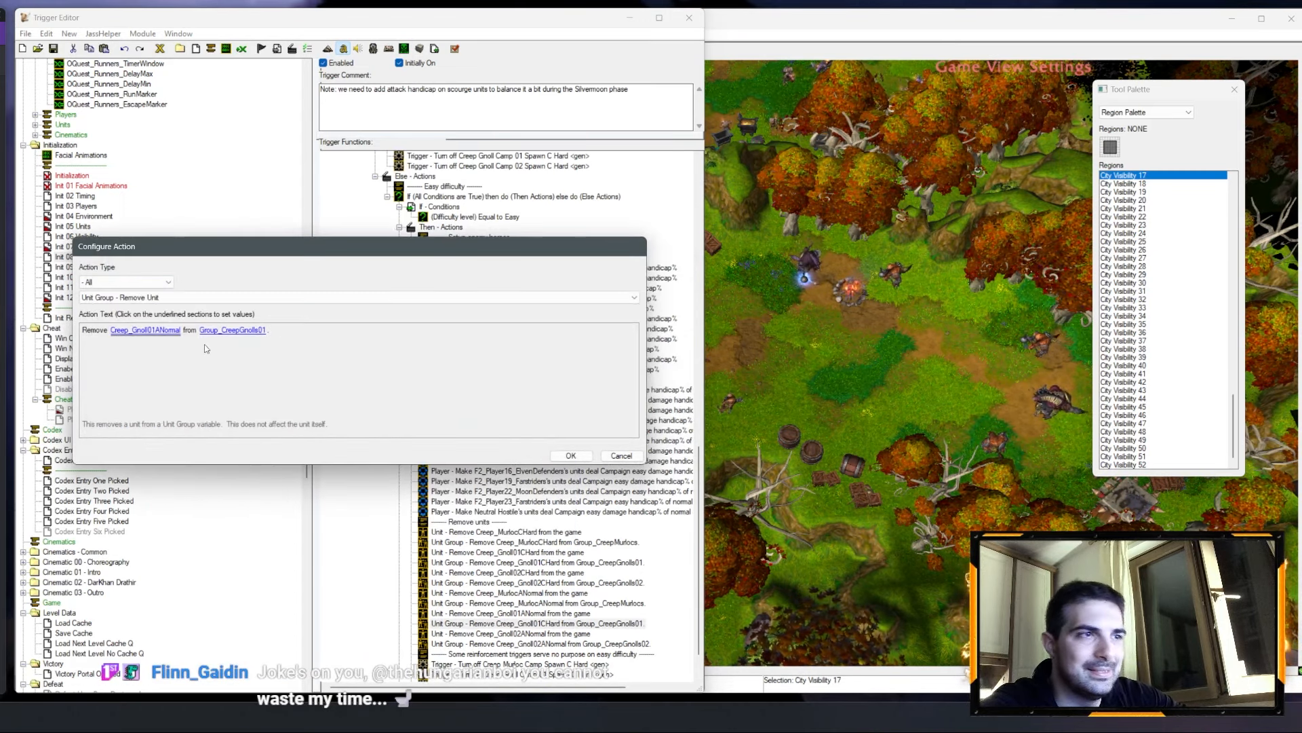
key(Return)
Step: Duplicate the Easy branch's turn-off action for Creep Murloc Camp Spawn A Normal directly below itself
scroll(470, 329, up, 4)
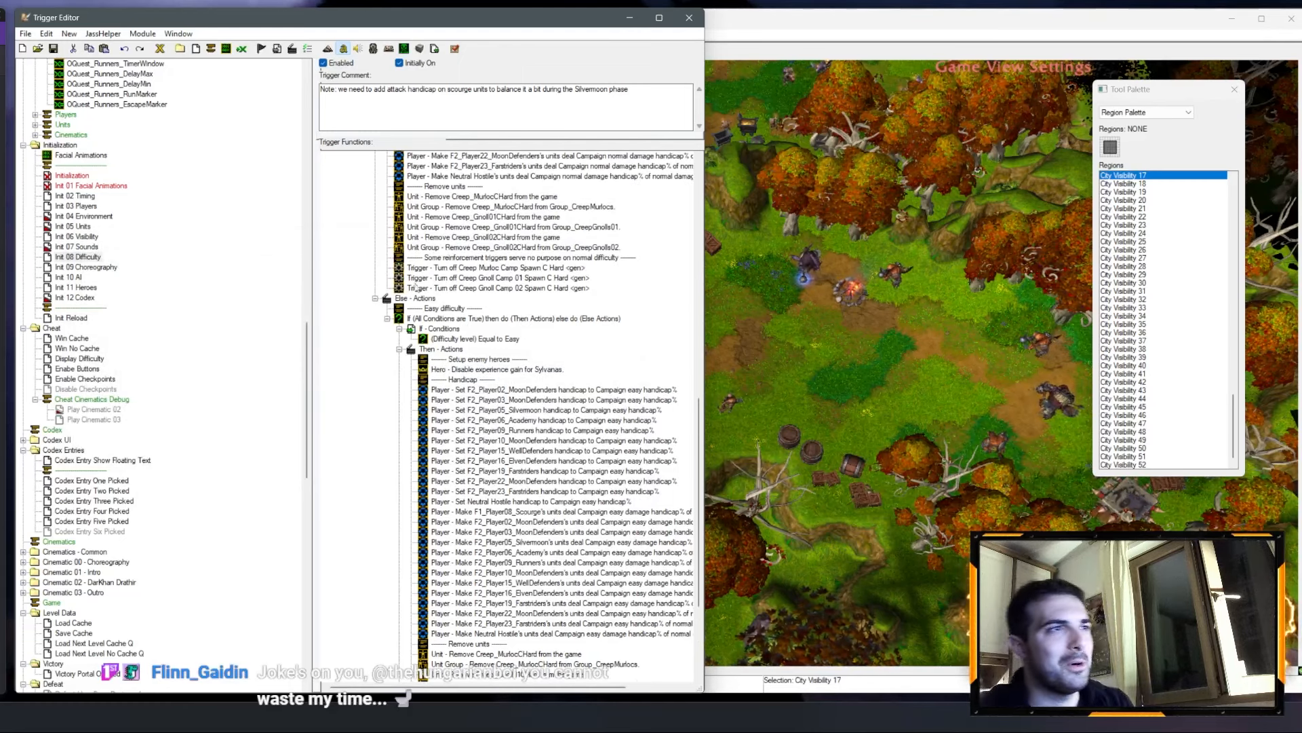
click(455, 282)
shift+click(483, 288)
scroll(653, 581, down, 5)
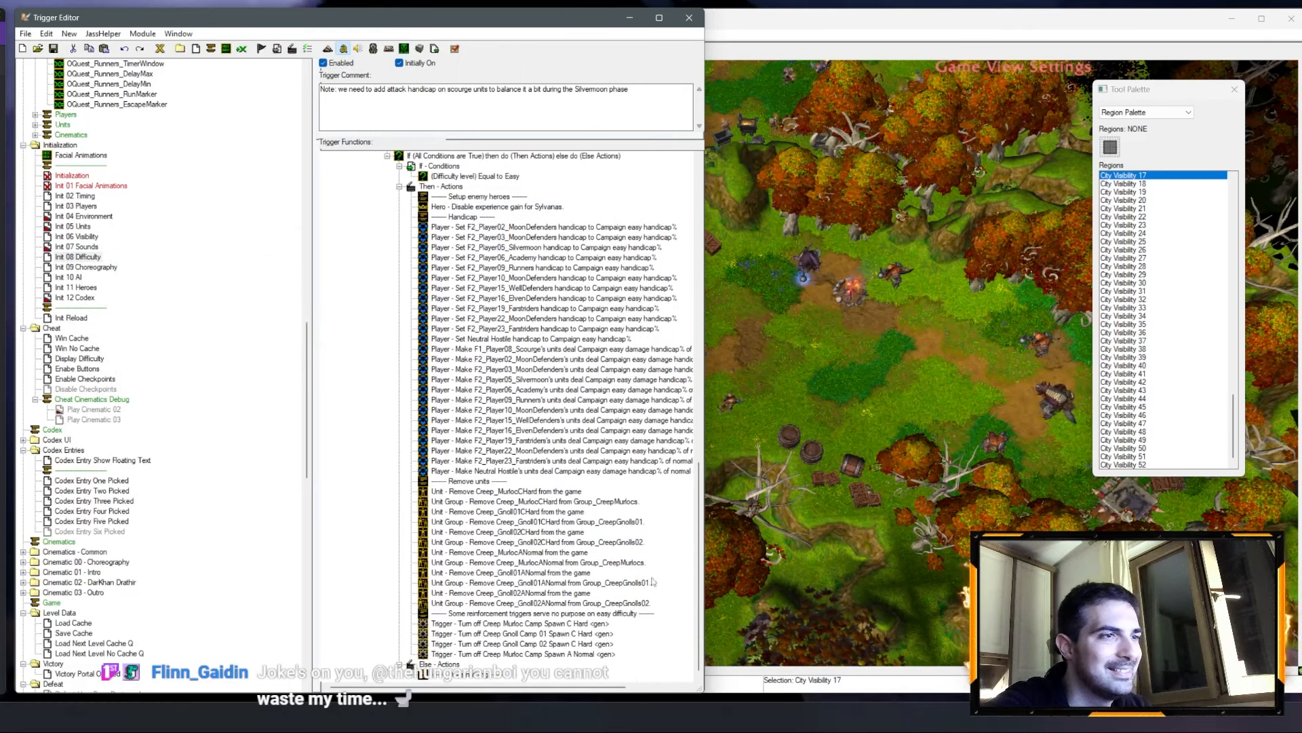
click(582, 634)
click(578, 654)
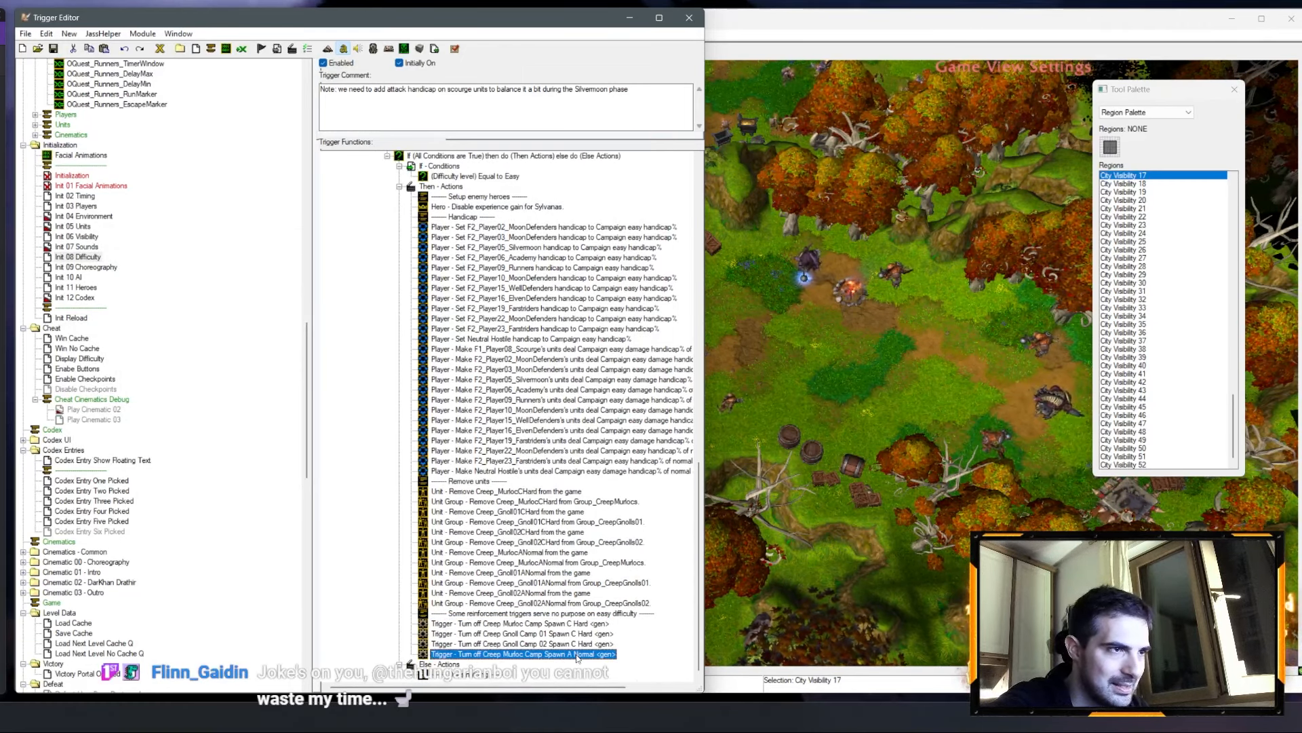
key(ctrl+v)
Step: Set the duplicated turn-off action's trigger to Creep Gnoll Camp 01 Spawn A Normal
double_click(577, 663)
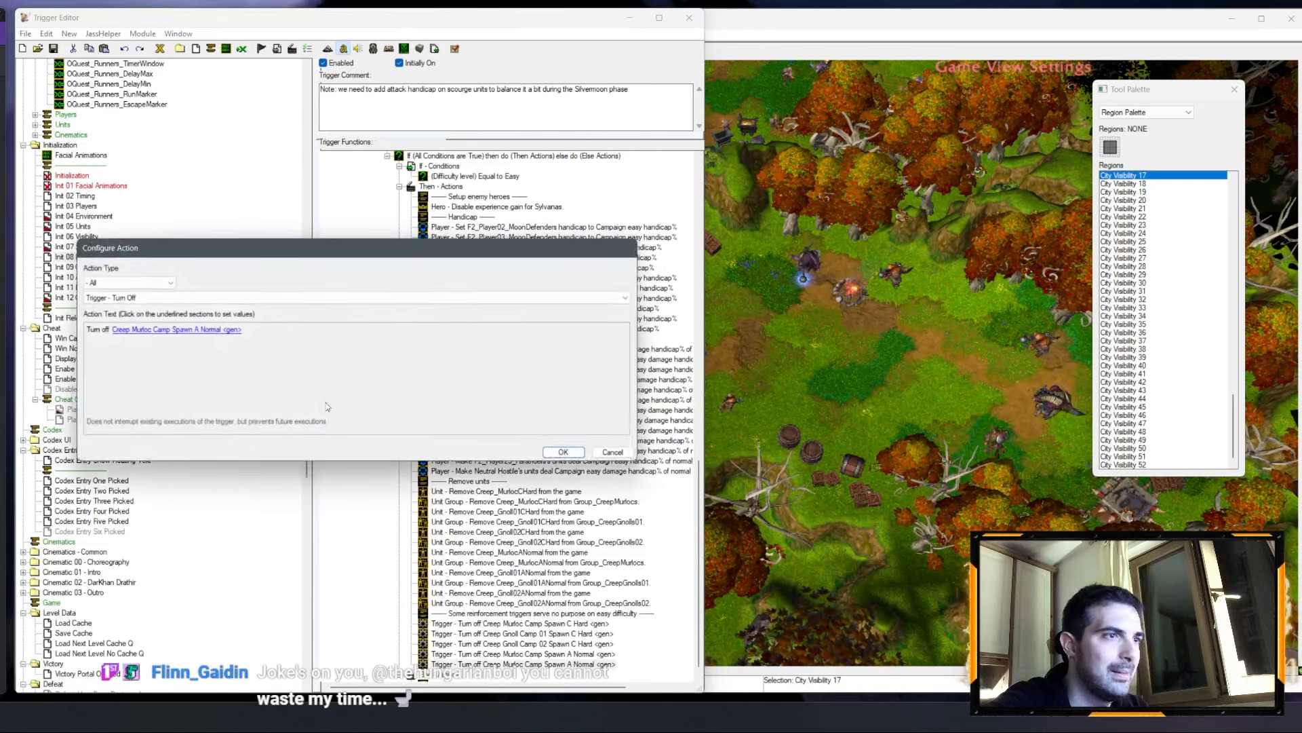
click(201, 333)
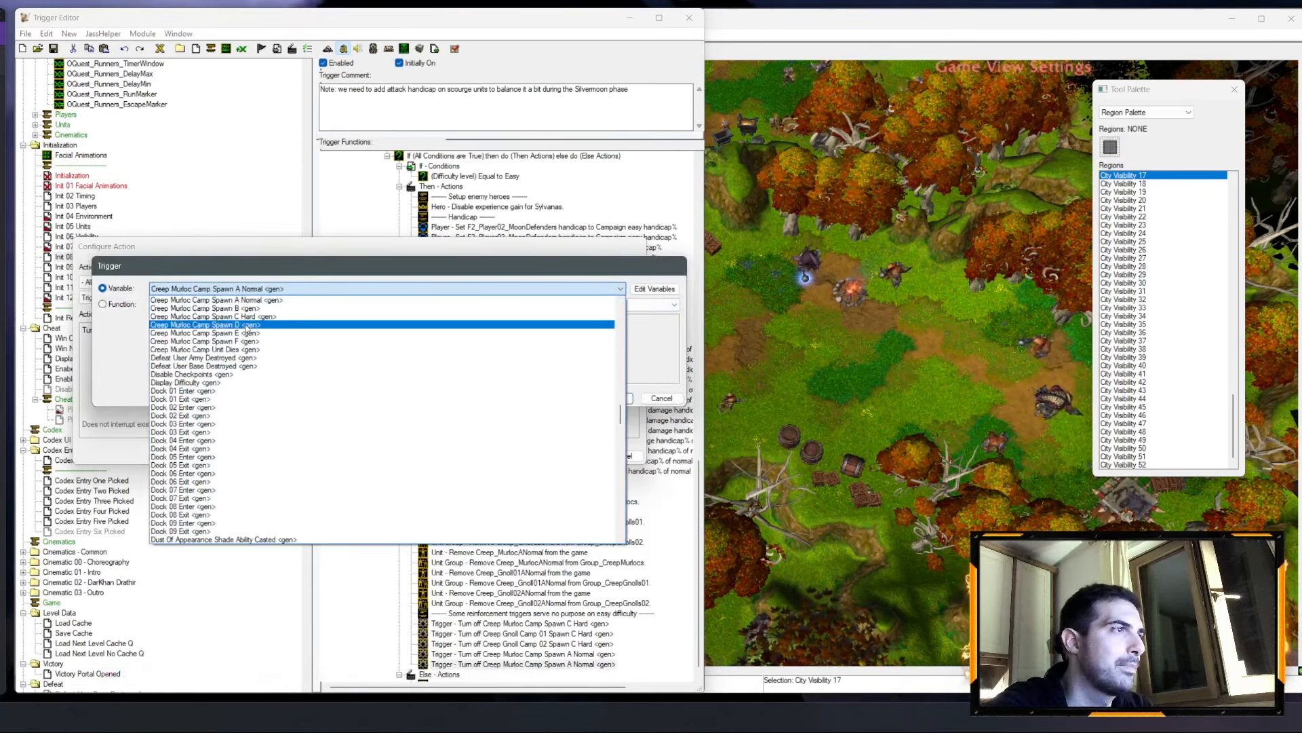
scroll(242, 344, up, 1)
scroll(240, 376, up, 3)
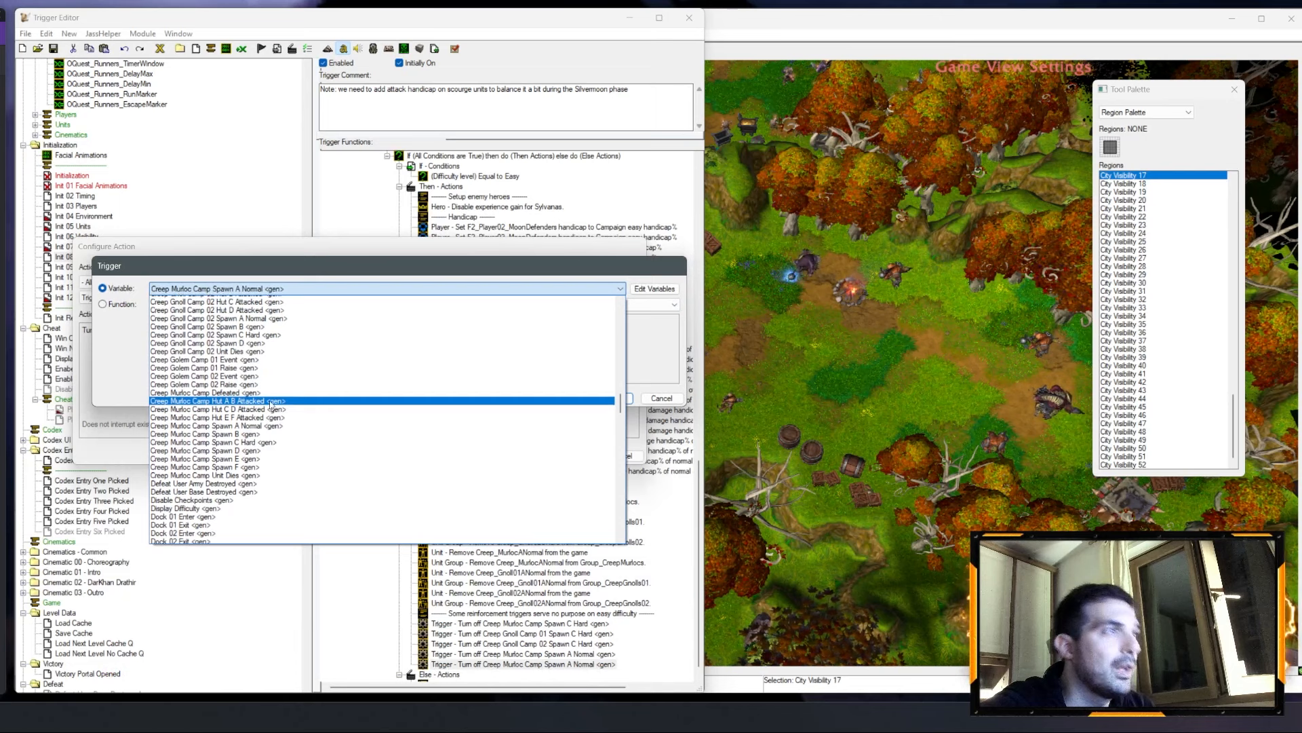
scroll(262, 407, up, 2)
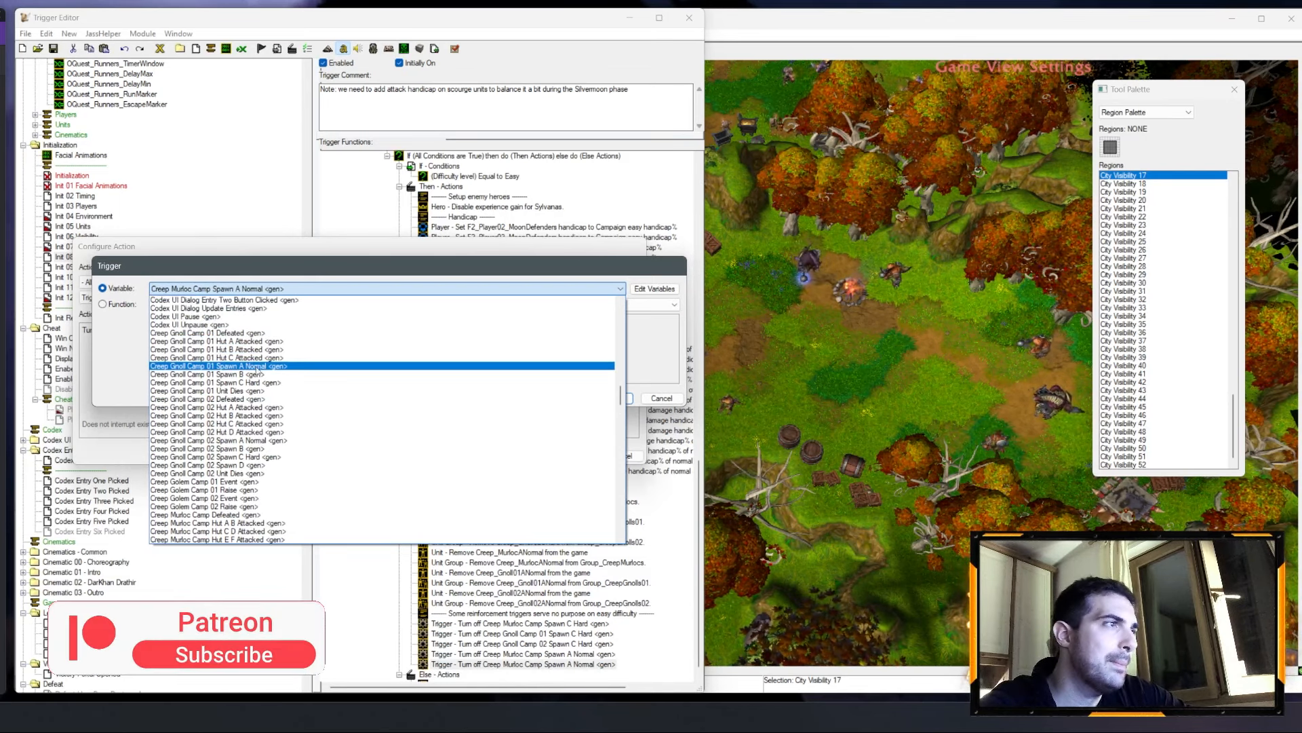
click(258, 367)
key(Return)
key(Return)
Step: Duplicate the Creep Gnoll Camp 01 Spawn A Normal turn-off action and set the copy to Creep Gnoll Camp 02 Spawn A Normal
key(ctrl+c)
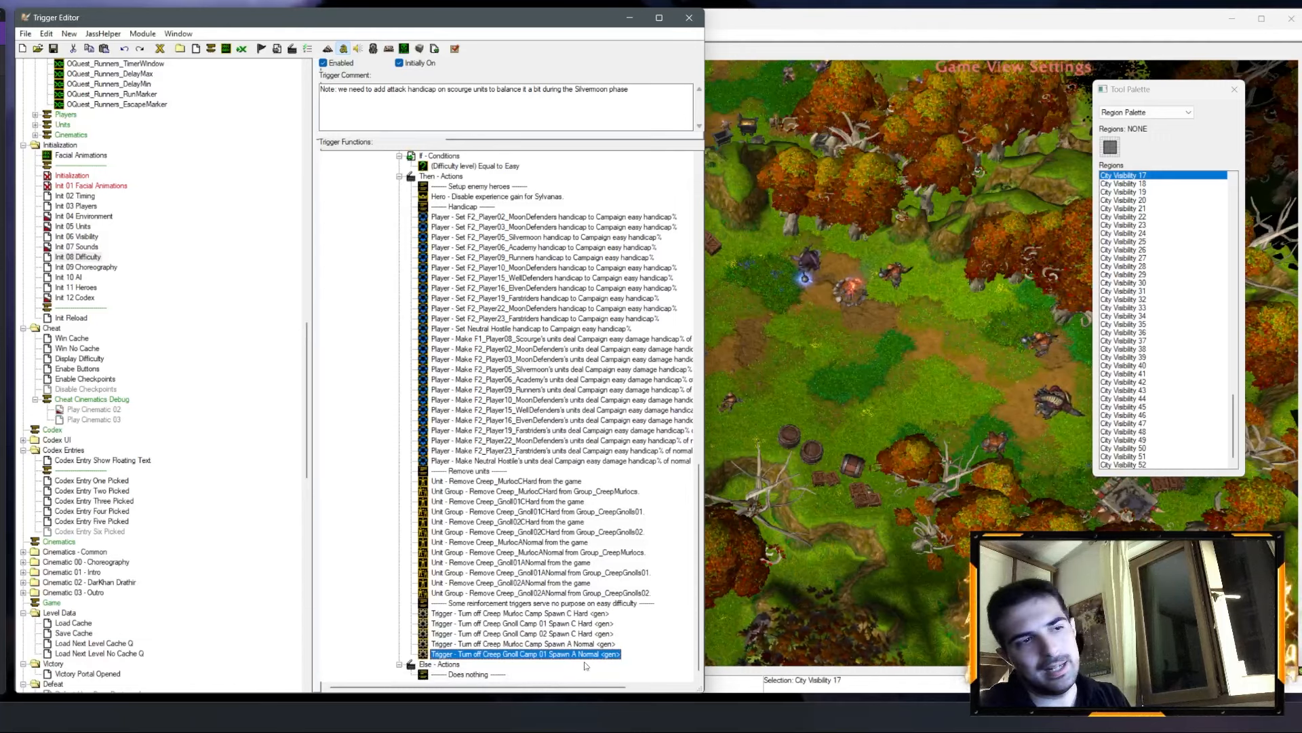
key(ctrl+v)
double_click(589, 664)
click(165, 331)
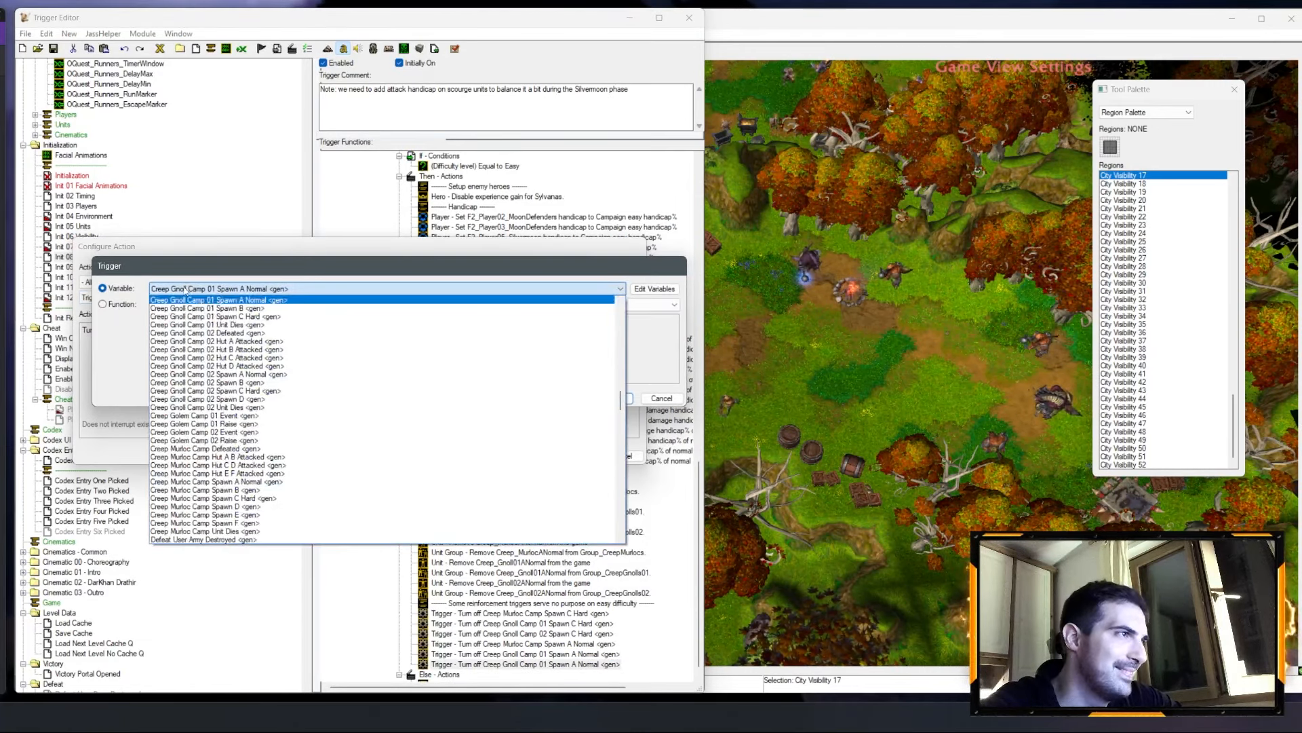
click(273, 375)
key(Return)
key(Return)
Step: Duplicate the Normal branch's Creep_MurlocCHard unit removal directly below its Group_CreepMurlocs removal
scroll(520, 369, up, 14)
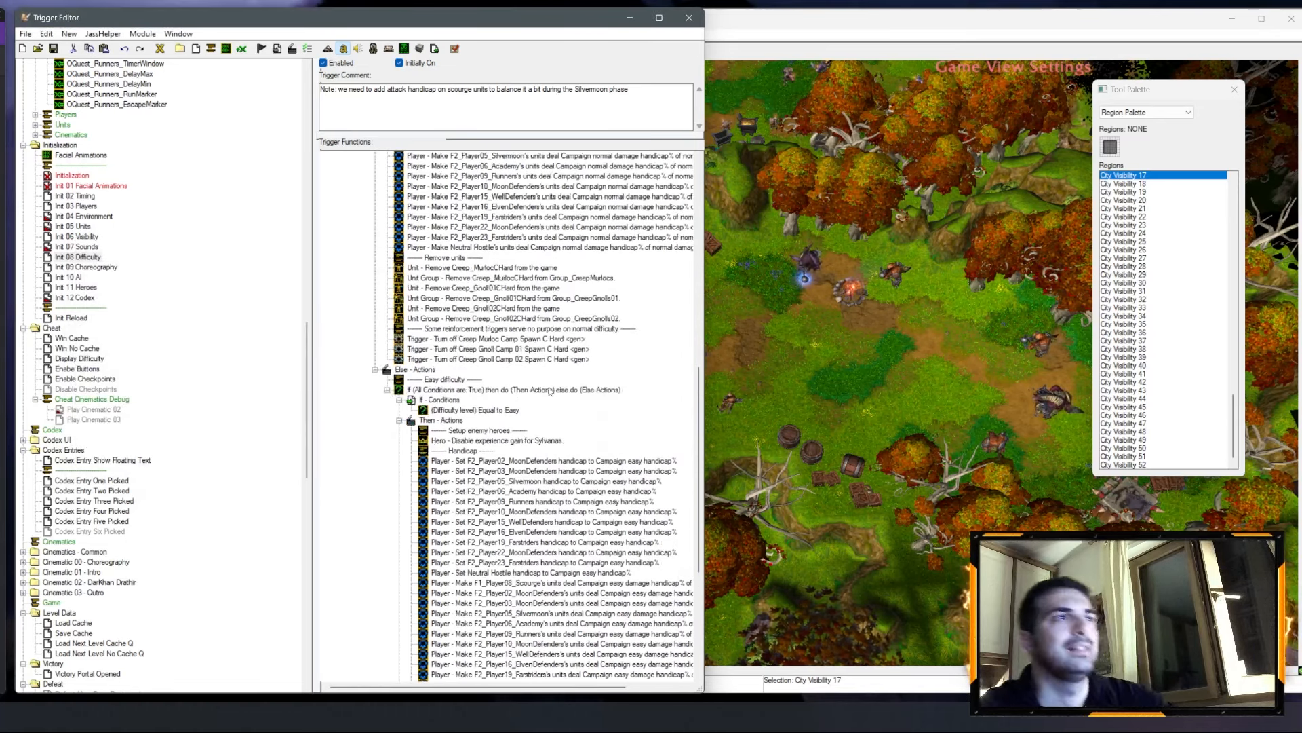
click(482, 450)
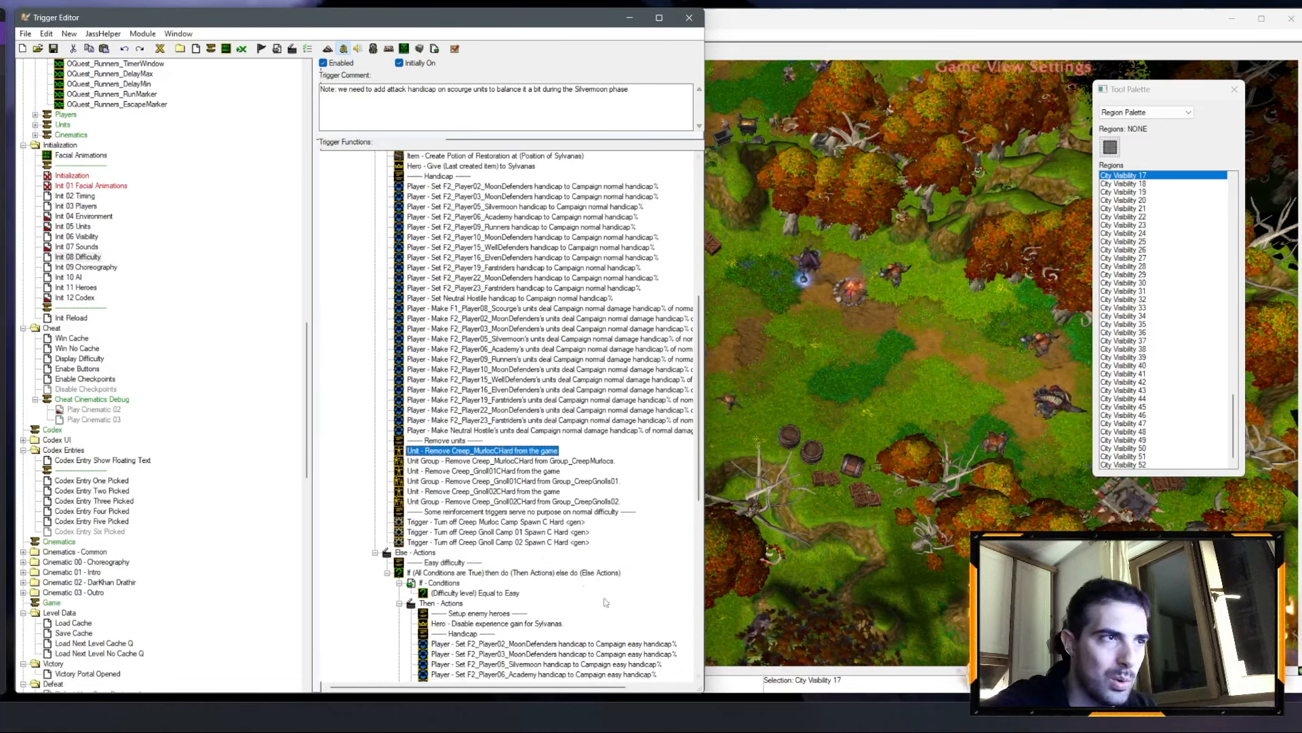
click(489, 463)
key(ctrl+v)
Step: Set the duplicated Creep_MurlocCHard unit removal to Murloc Huntsman 0263, picked on the map in the murloc camp
double_click(486, 471)
click(141, 330)
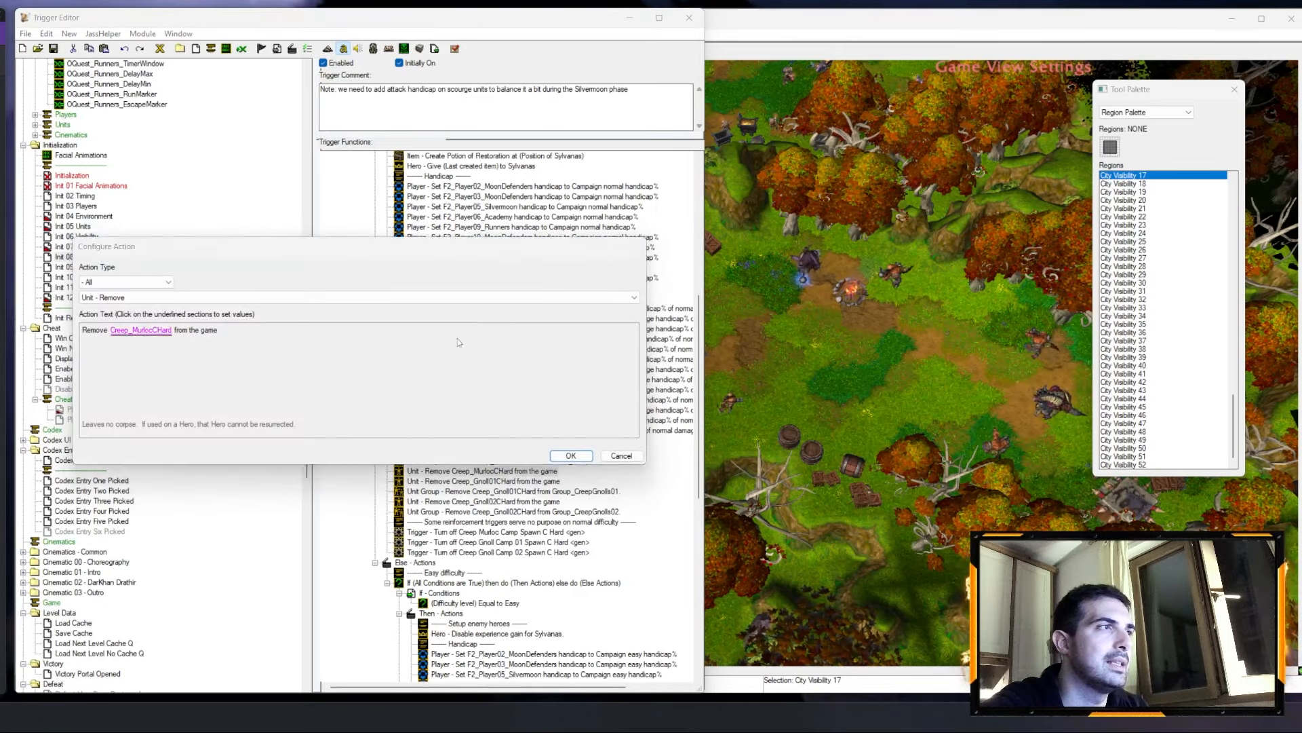
click(582, 303)
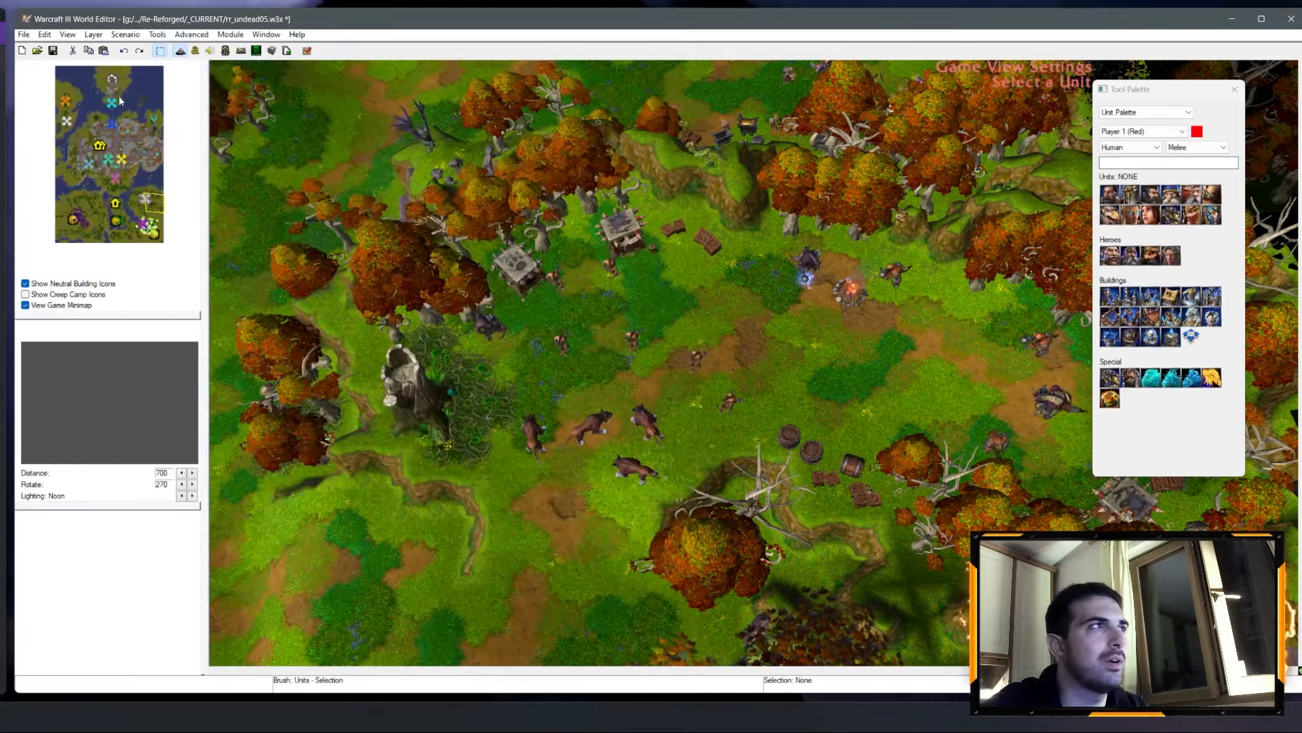
drag(119, 96, 67, 129)
right_drag(719, 309, 827, 368)
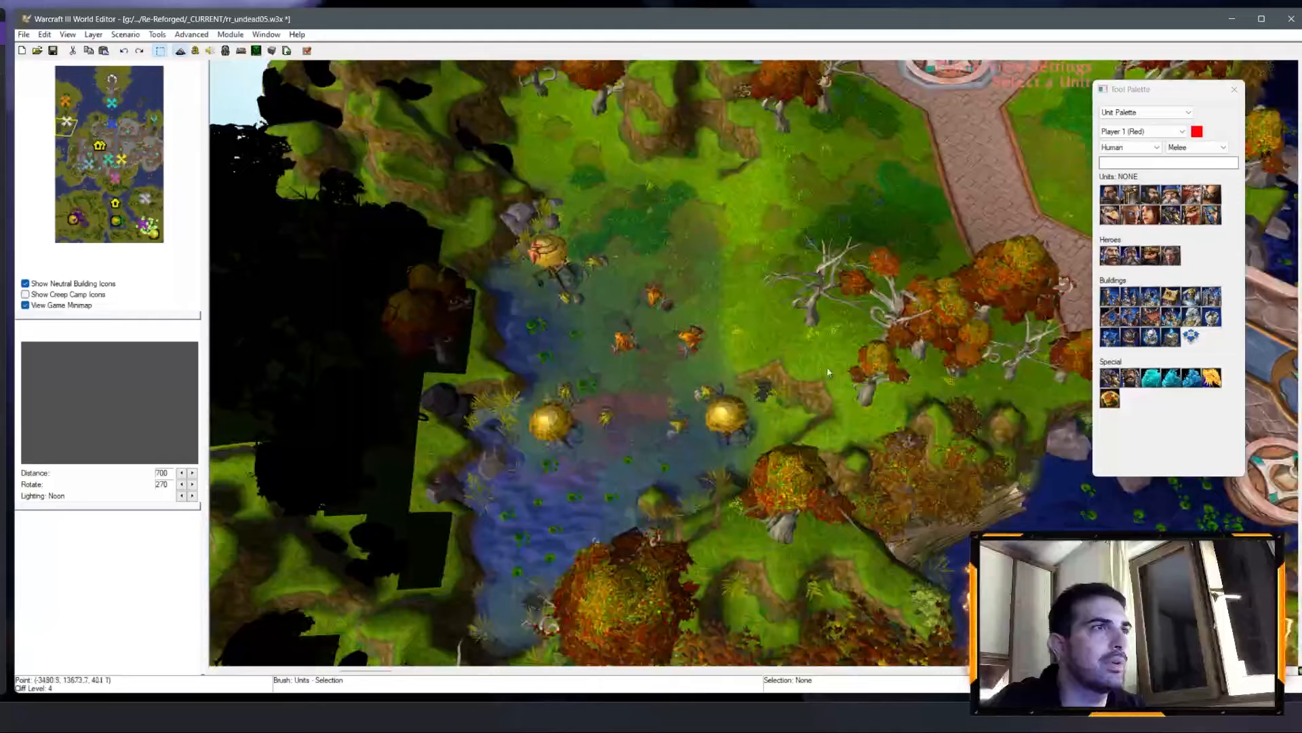
scroll(827, 372, up, 3)
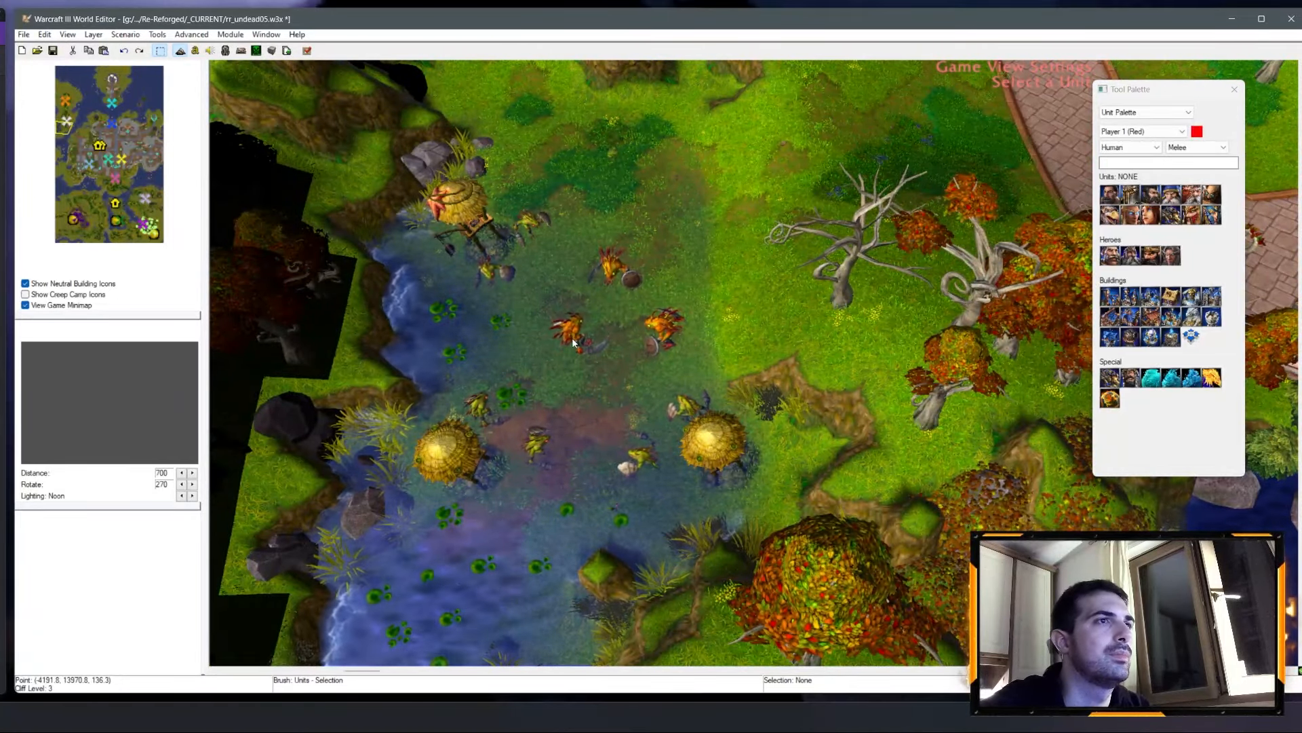
click(603, 284)
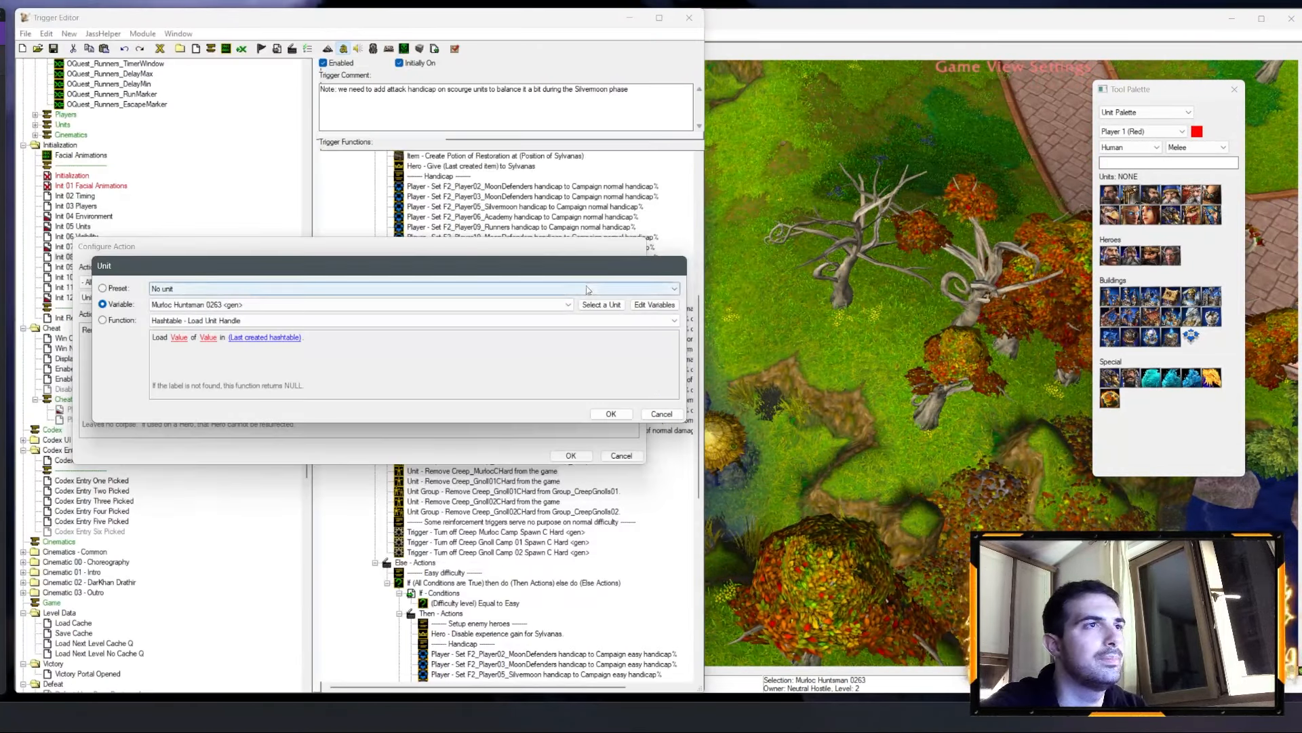
click(605, 409)
Step: Duplicate the Normal branch's Group_CreepMurlocs removal below the Murloc Huntsman 0263 unit removal and set the copy's unit to Murloc Huntsman 0263
click(567, 474)
key(ctrl+v)
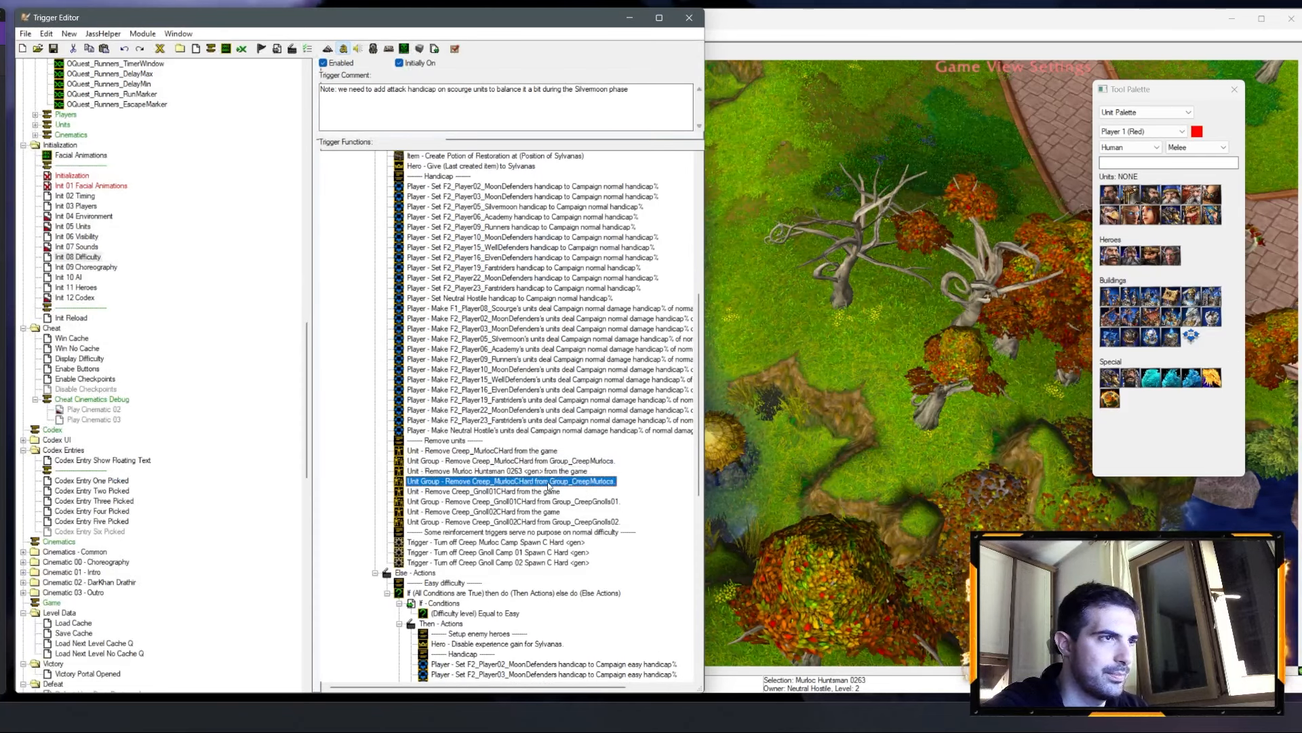
double_click(564, 481)
click(140, 330)
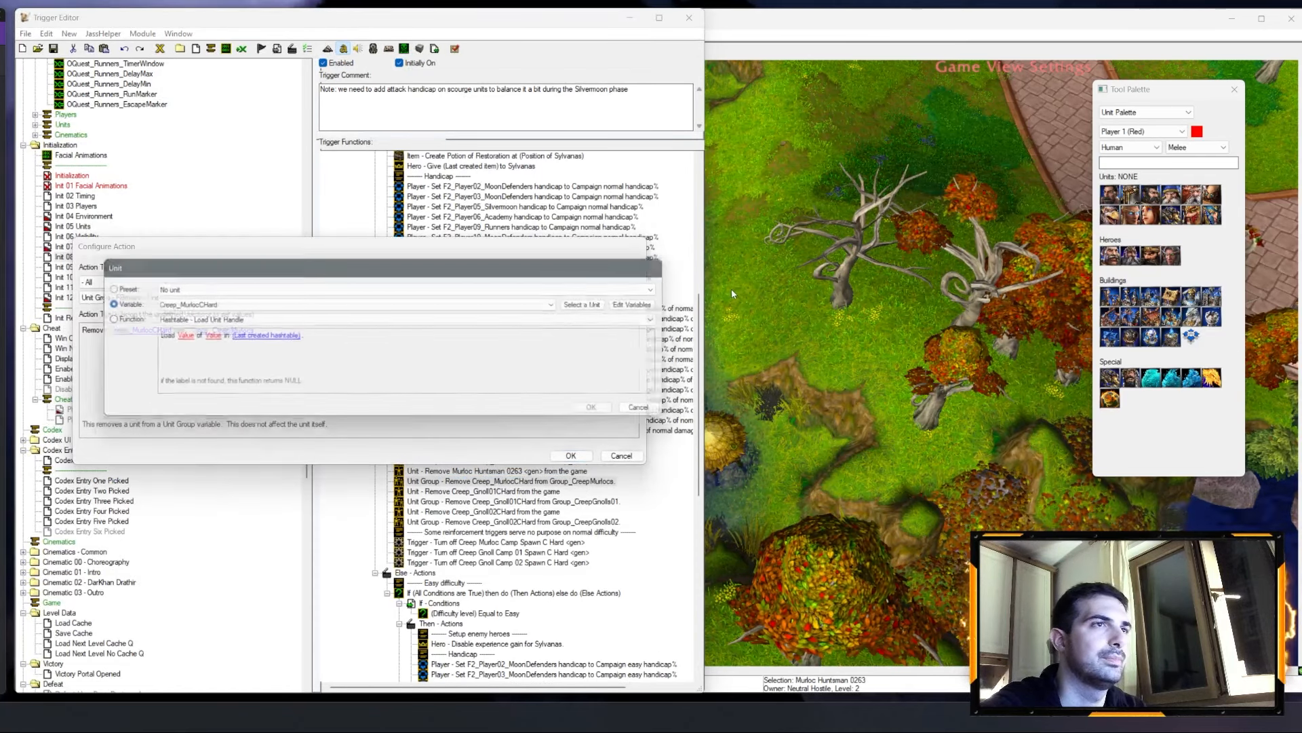
click(614, 303)
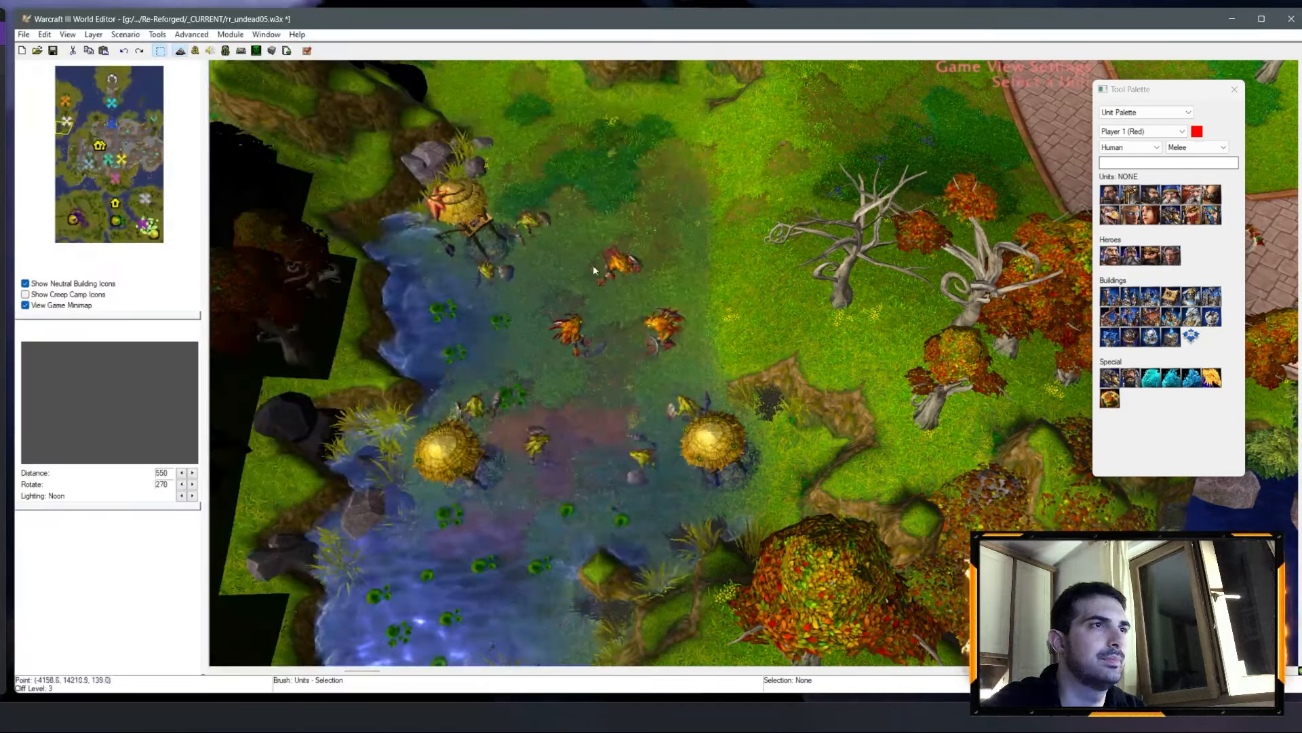
click(545, 317)
click(608, 412)
click(569, 453)
Step: Copy both Murloc Huntsman 0263 removals into the Easy branch, below the Creep_MurlocCHard pair and again below the Creep_MurlocANormal pair
scroll(543, 475, down, 15)
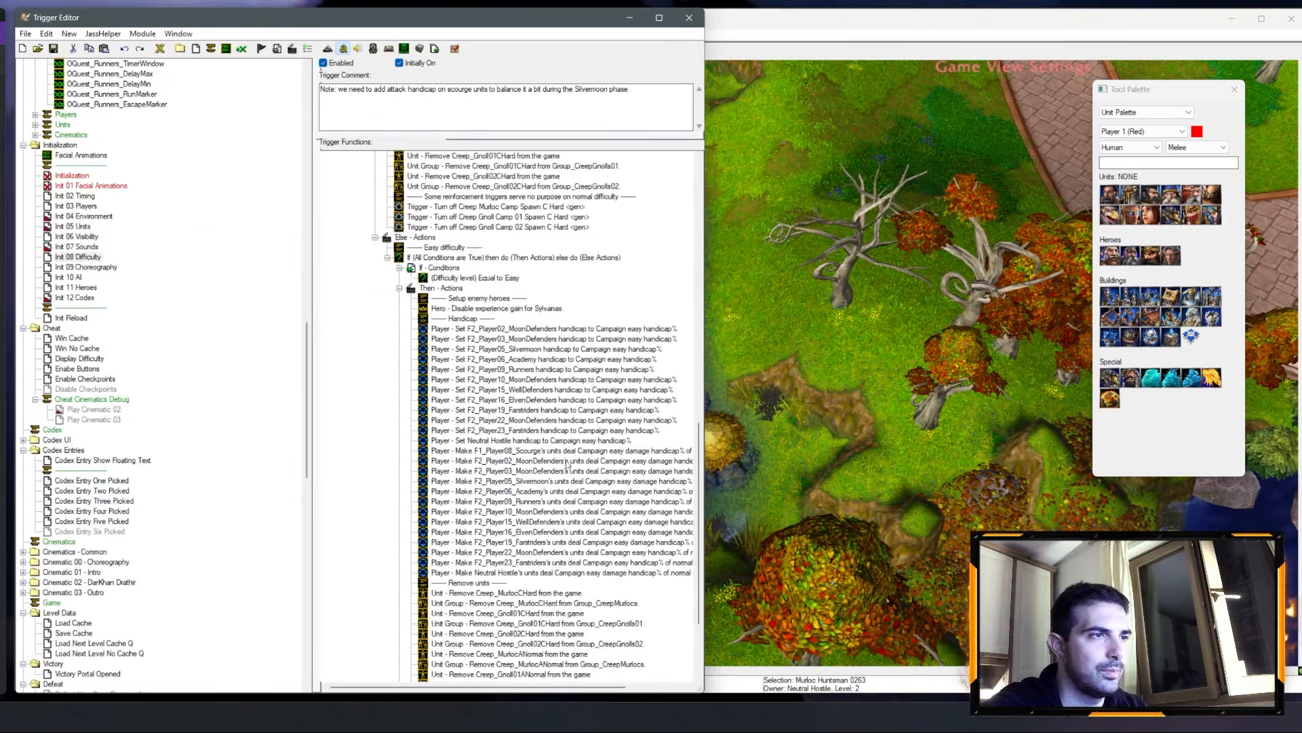
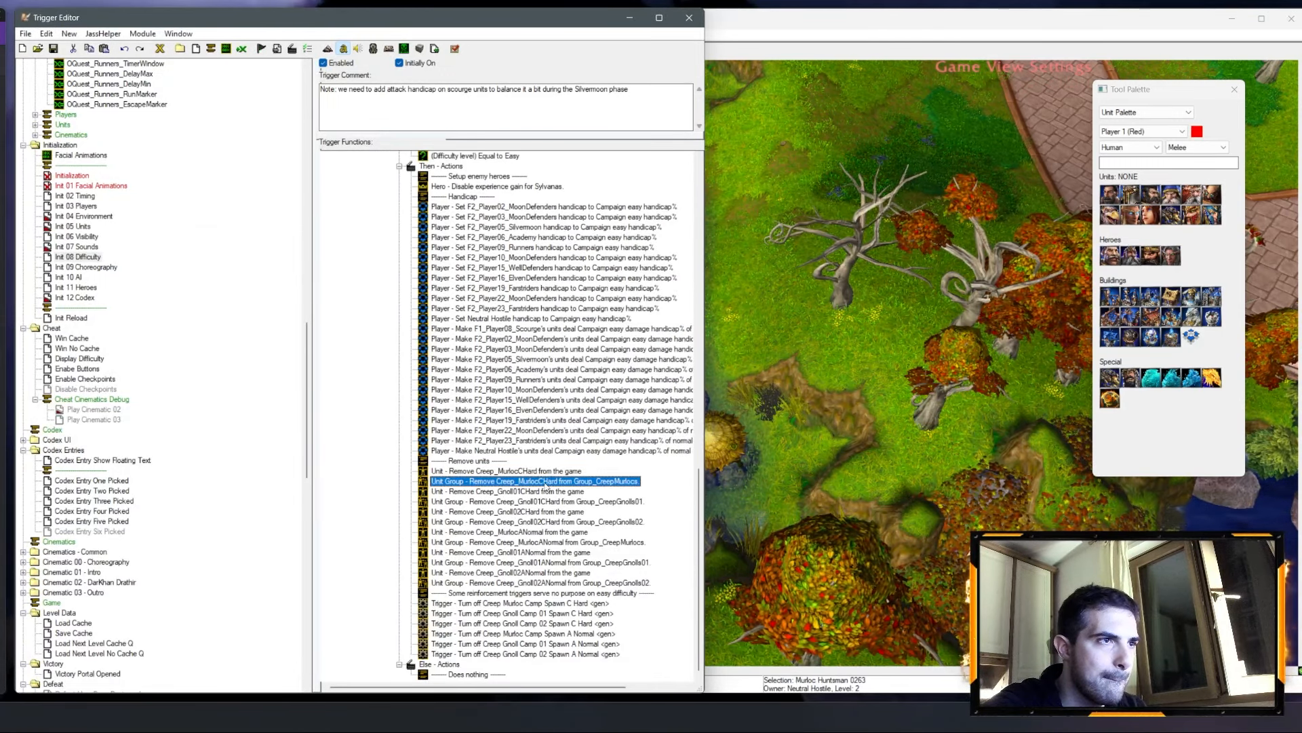
key(ctrl+v)
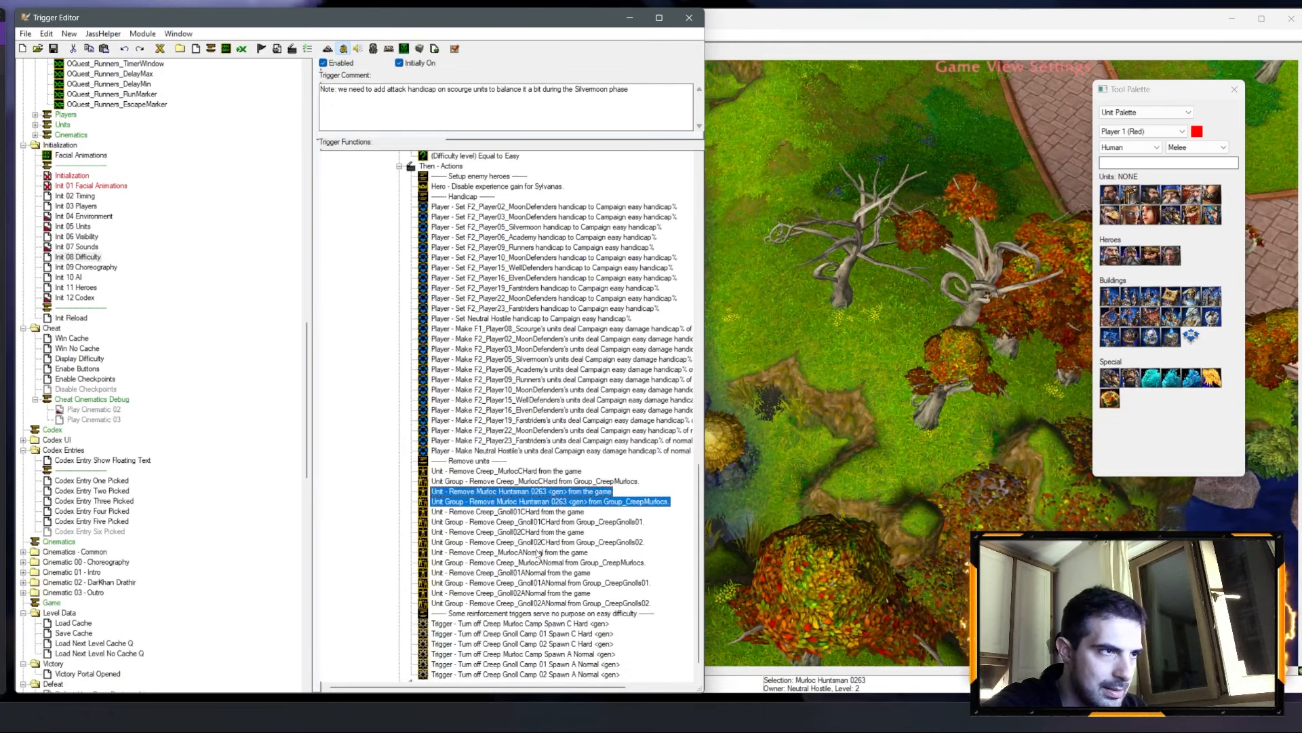
click(539, 562)
key(ctrl+v)
Step: Set the copied unit removal below the Creep_MurlocANormal pair to Murloc Huntsman 0264, picked on the map in the murloc camp
double_click(540, 573)
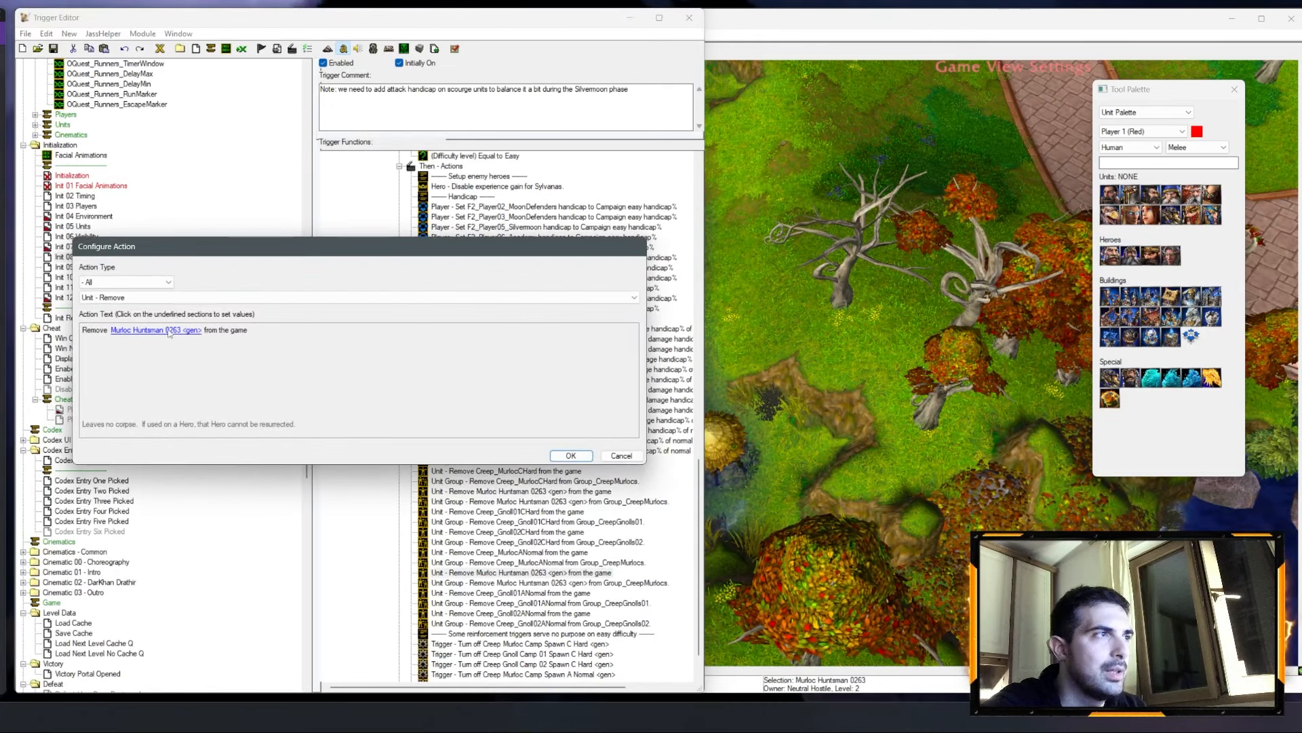
click(169, 330)
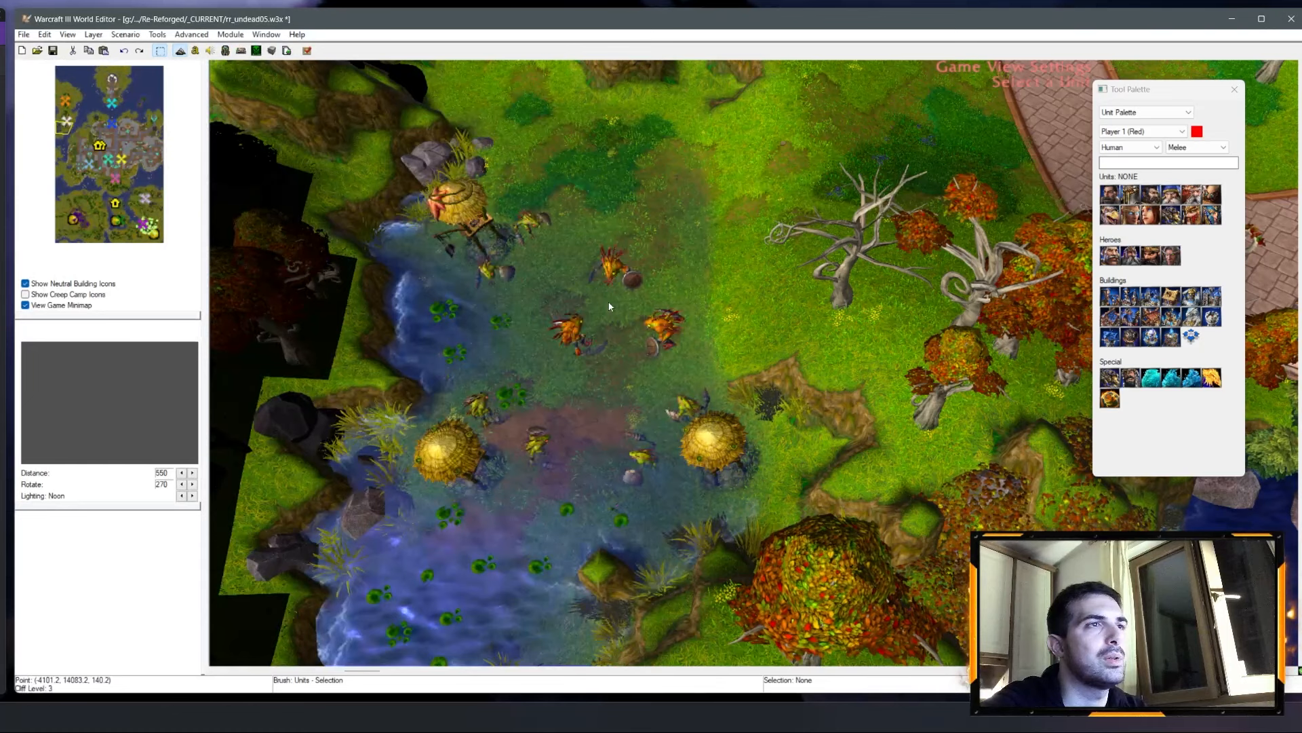
click(668, 342)
click(610, 413)
click(572, 453)
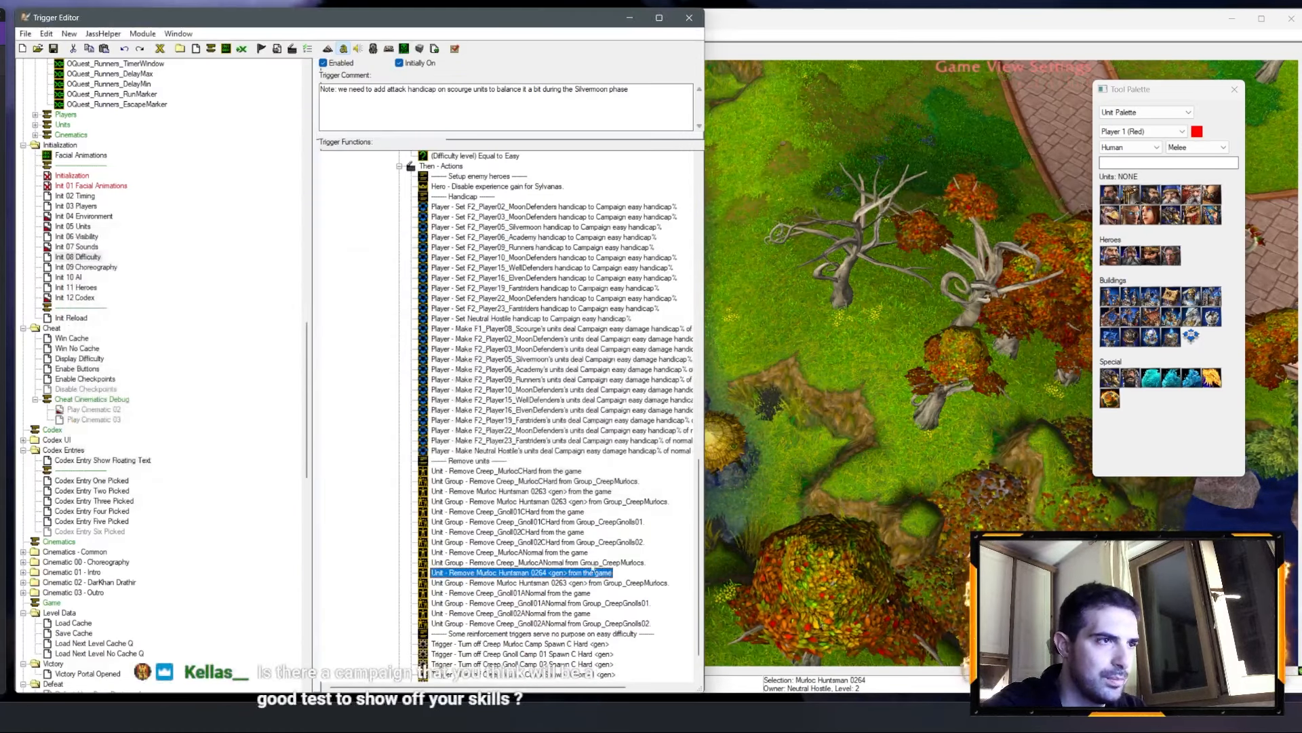
Step: Set the Group_CreepMurlocs removal following the Murloc Huntsman 0264 unit removal to Murloc Huntsman 0264 as well
click(566, 585)
double_click(566, 585)
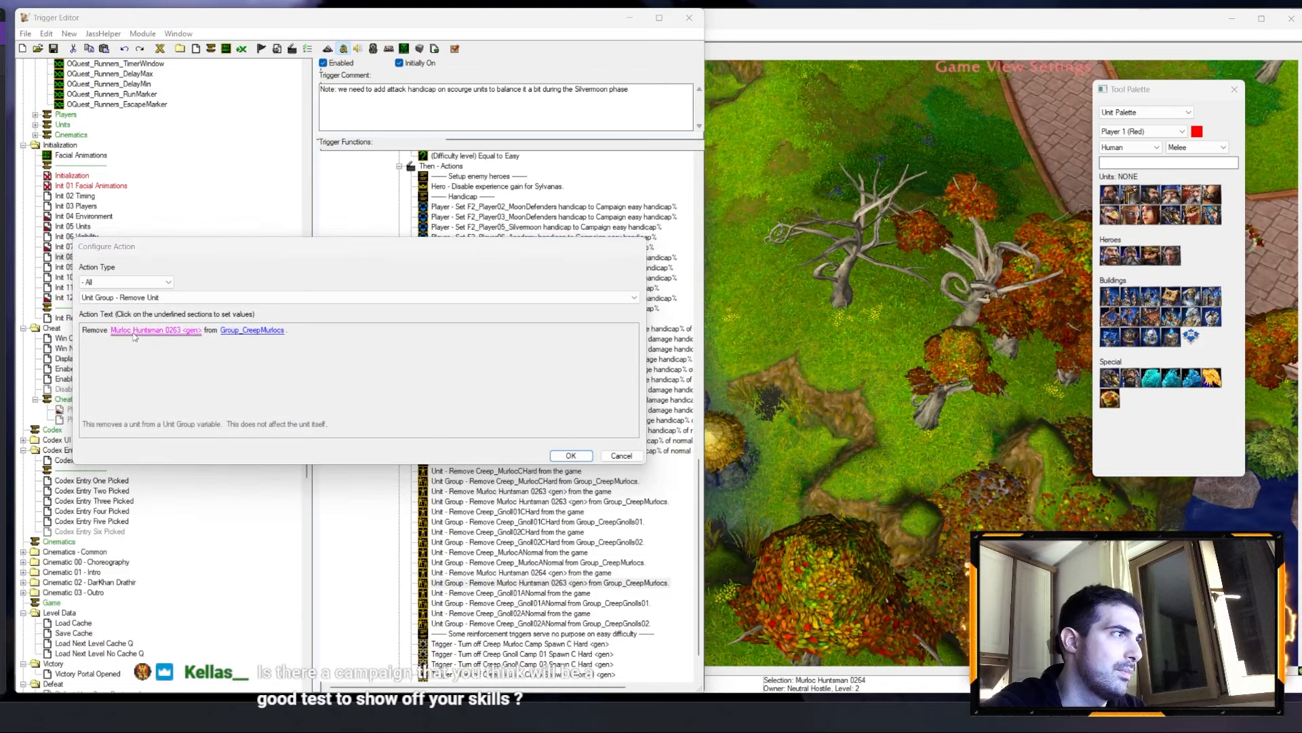
click(156, 329)
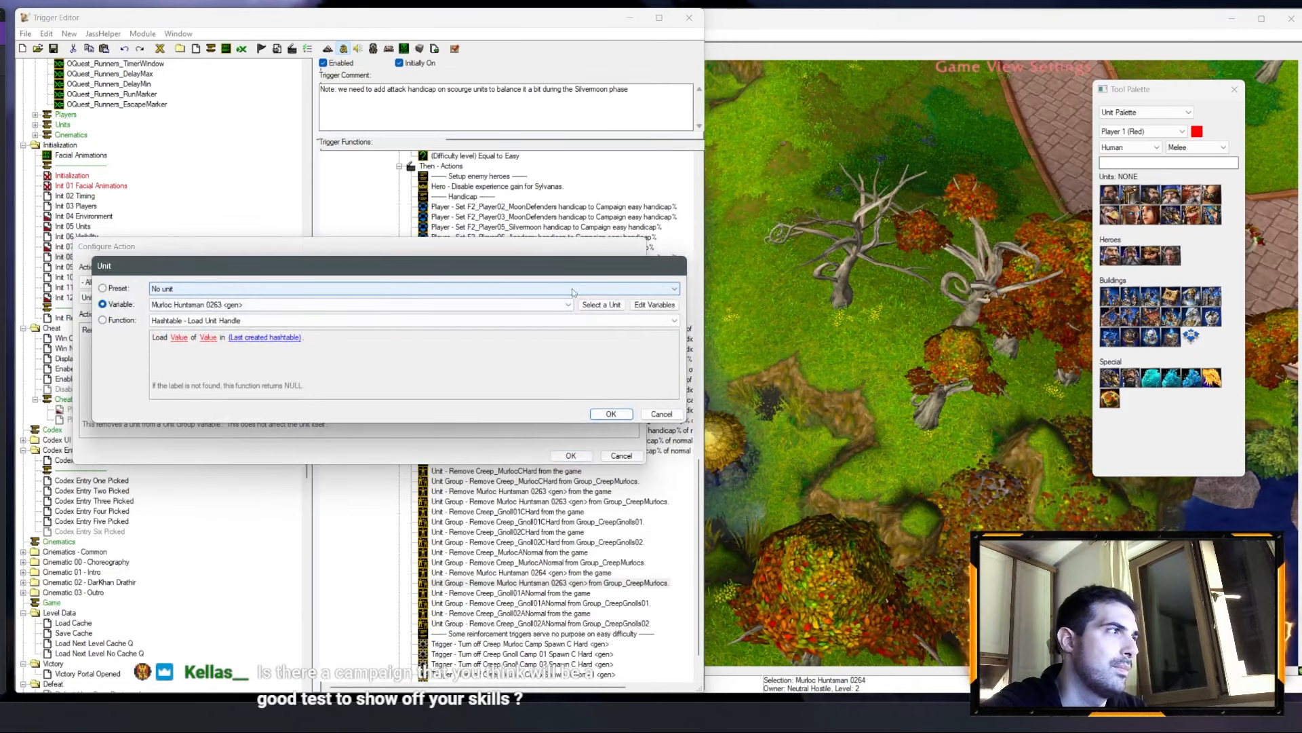
click(597, 300)
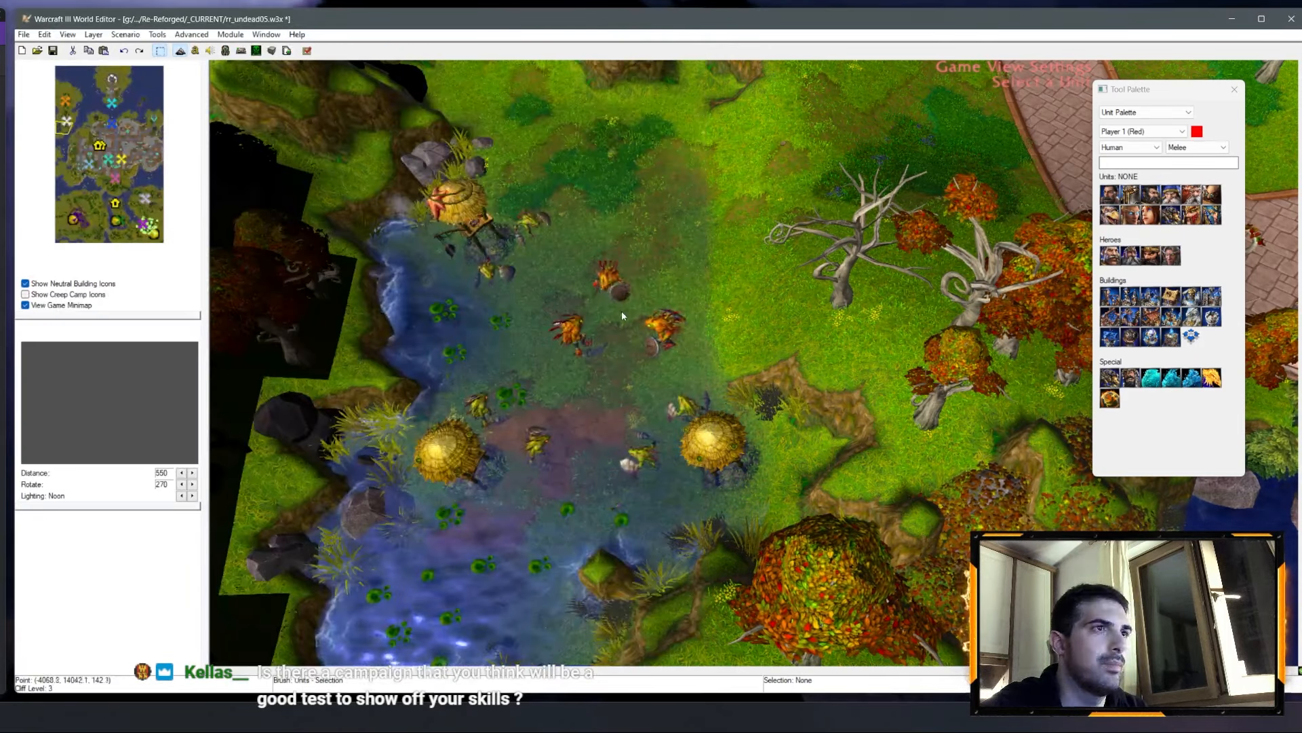
click(662, 331)
key(Return)
key(Return)
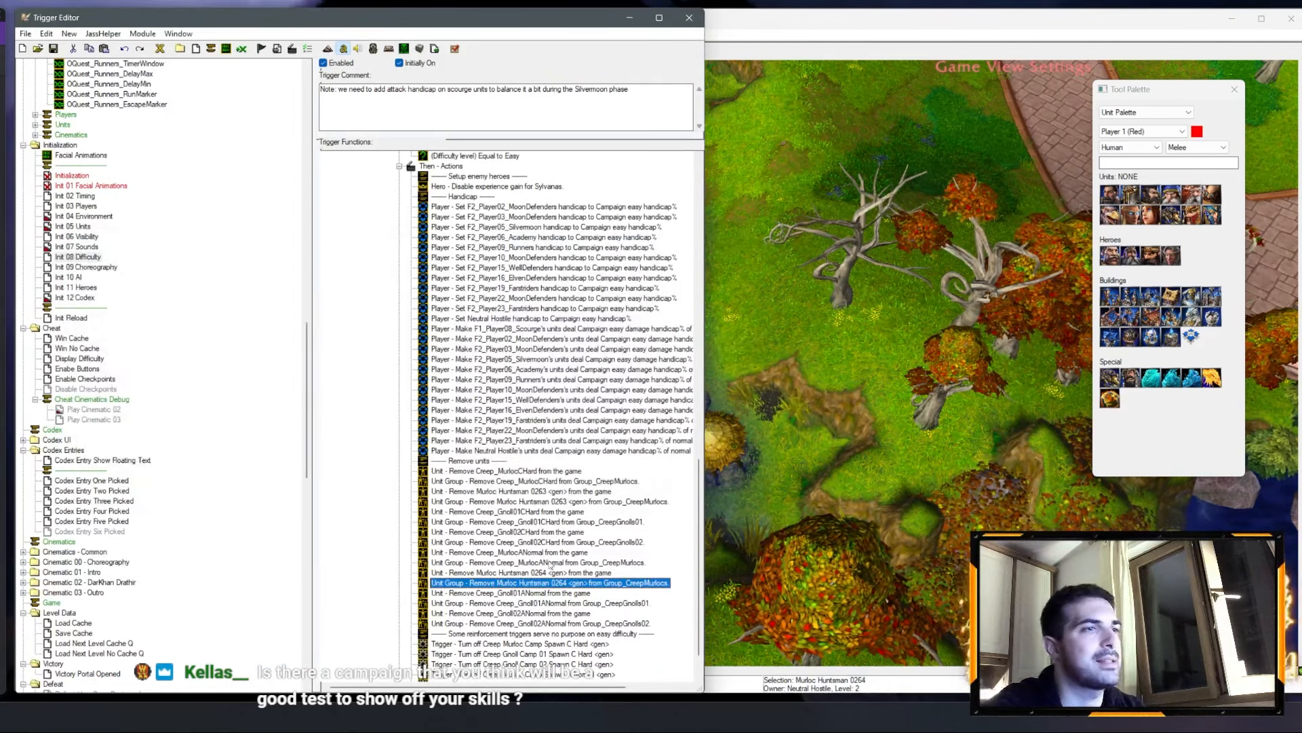
Step: Duplicate the Normal branch's Creep_Gnoll01CHard unit removal and its Group_CreepGnolls01 removal directly below the originals
scroll(563, 573, down, 2)
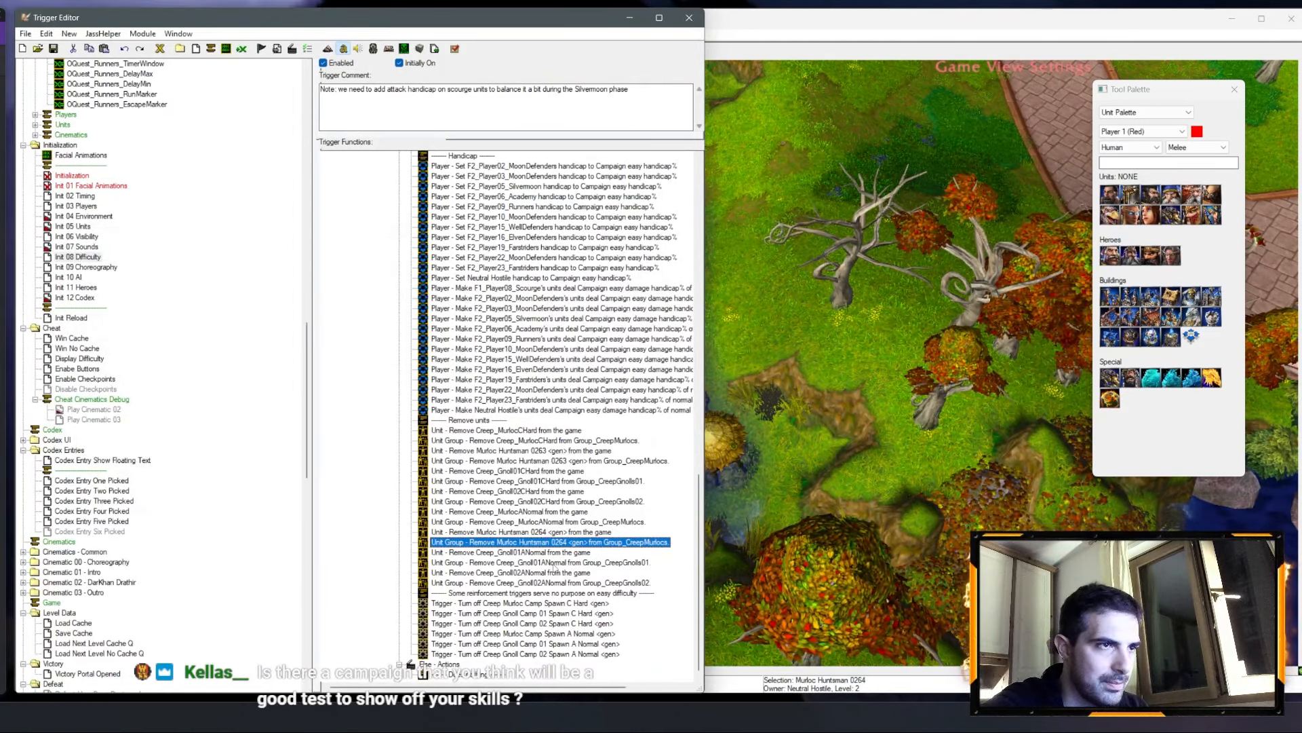
scroll(619, 430, up, 14)
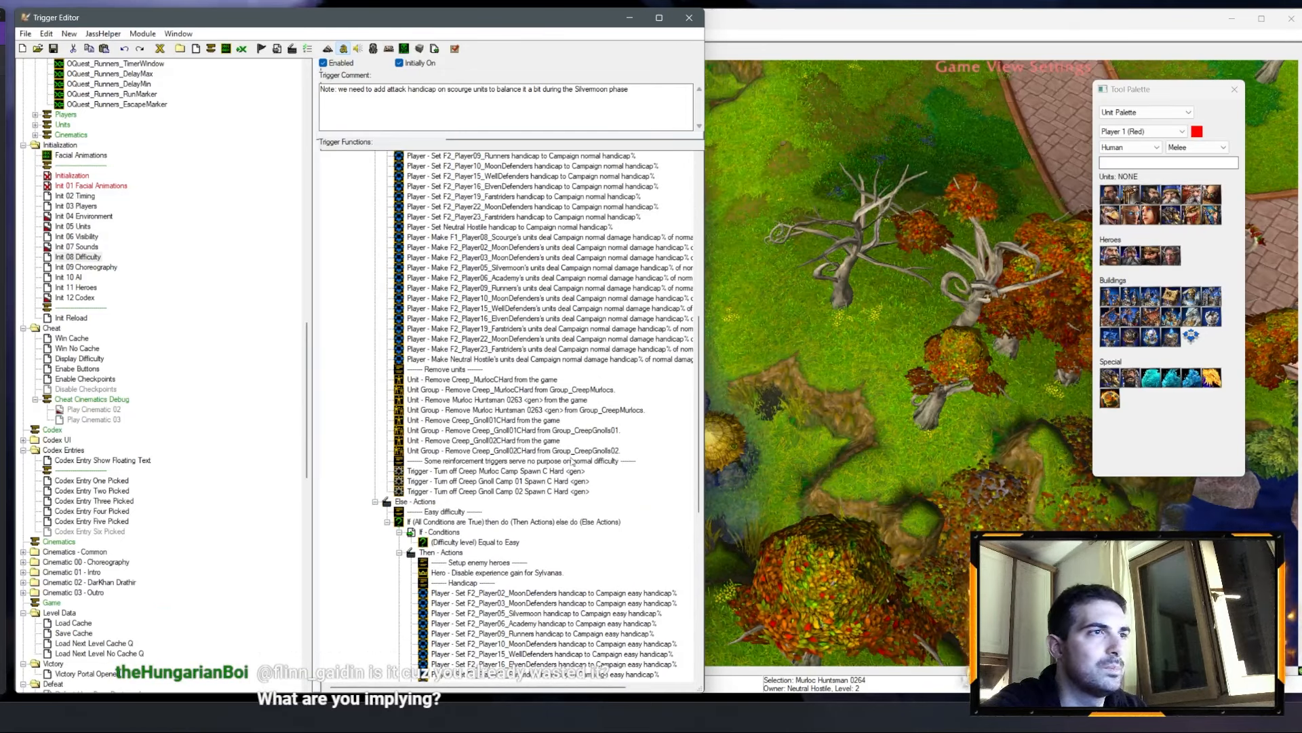
shift+click(527, 431)
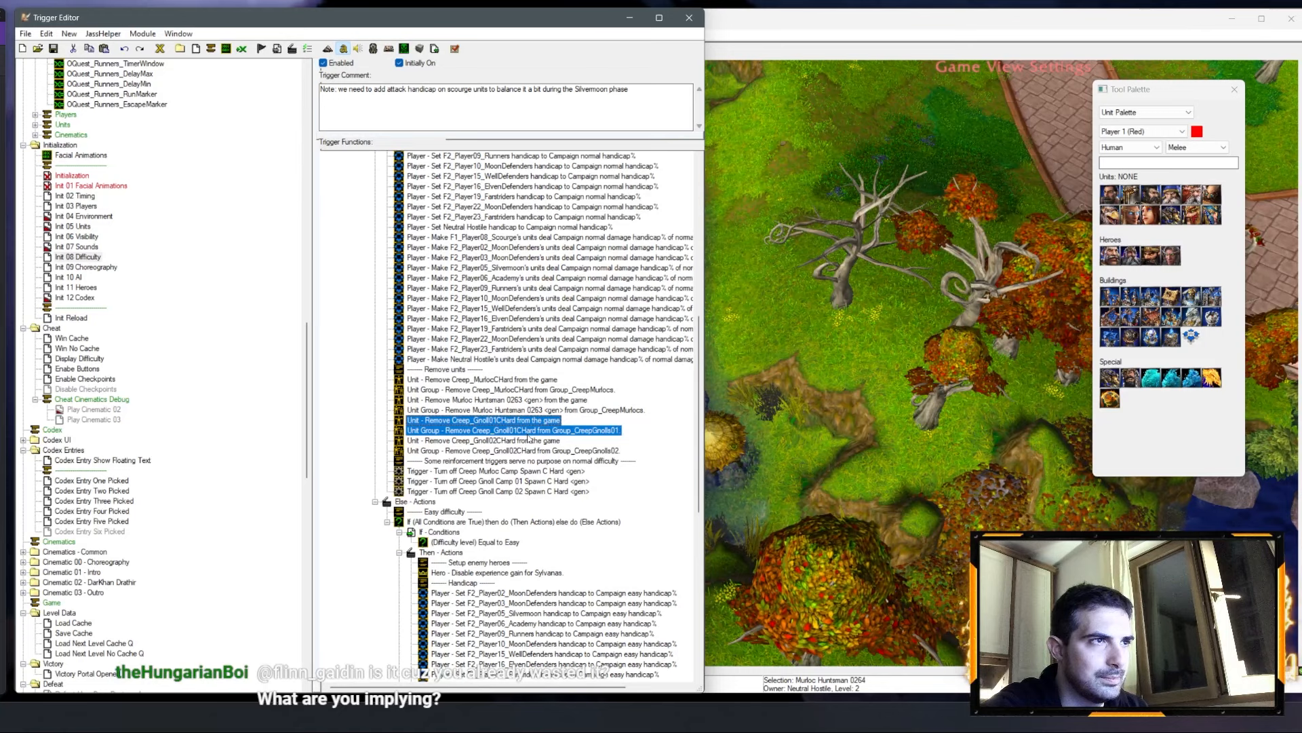
key(ctrl+v)
Step: Set the duplicated Creep_Gnoll01CHard unit removal to Gnoll Poacher 0323, picked on the map in the gnoll camp
double_click(530, 441)
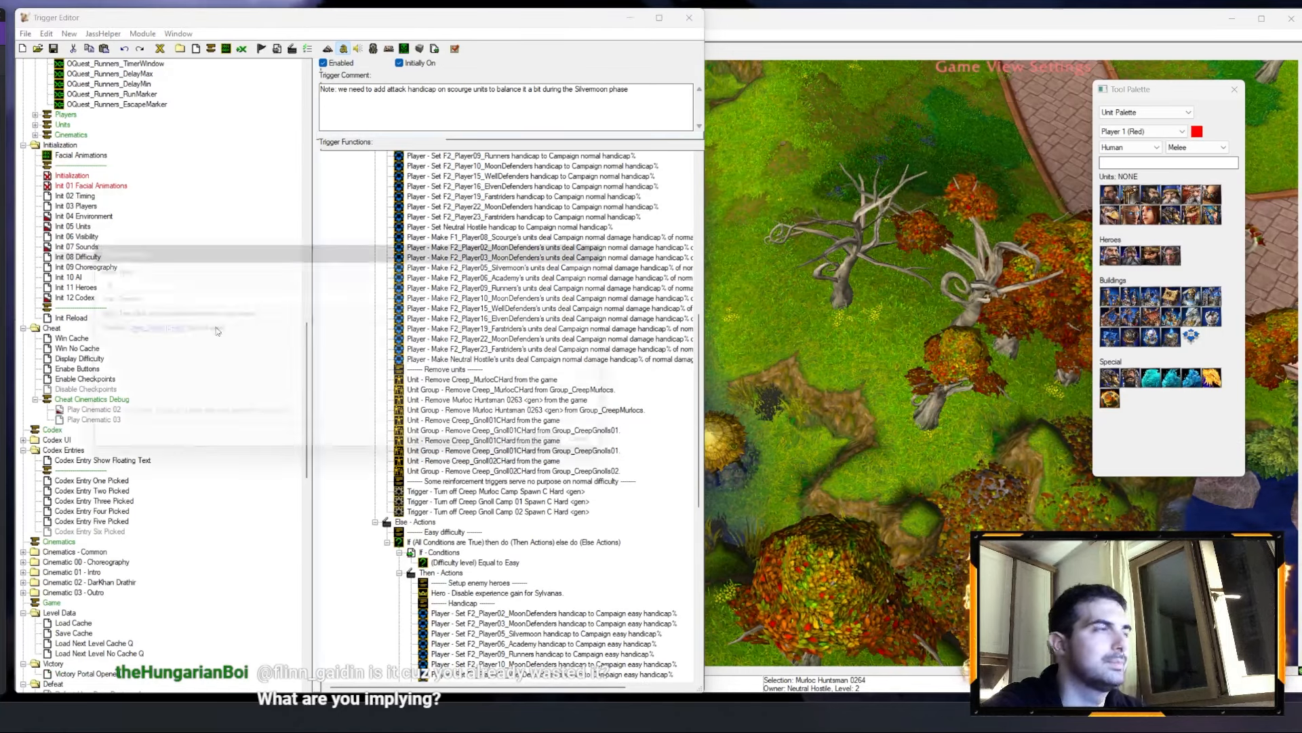
click(157, 331)
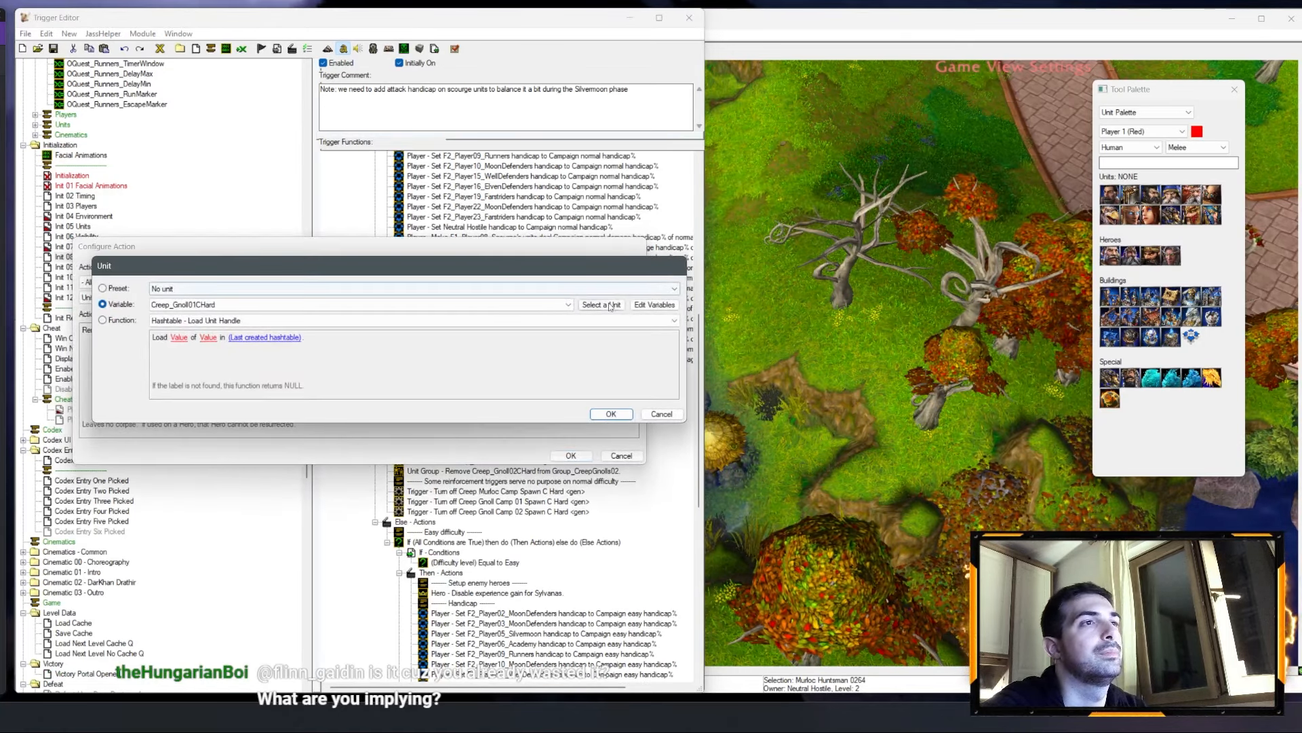
click(610, 303)
drag(99, 202, 99, 235)
right_drag(630, 393, 488, 427)
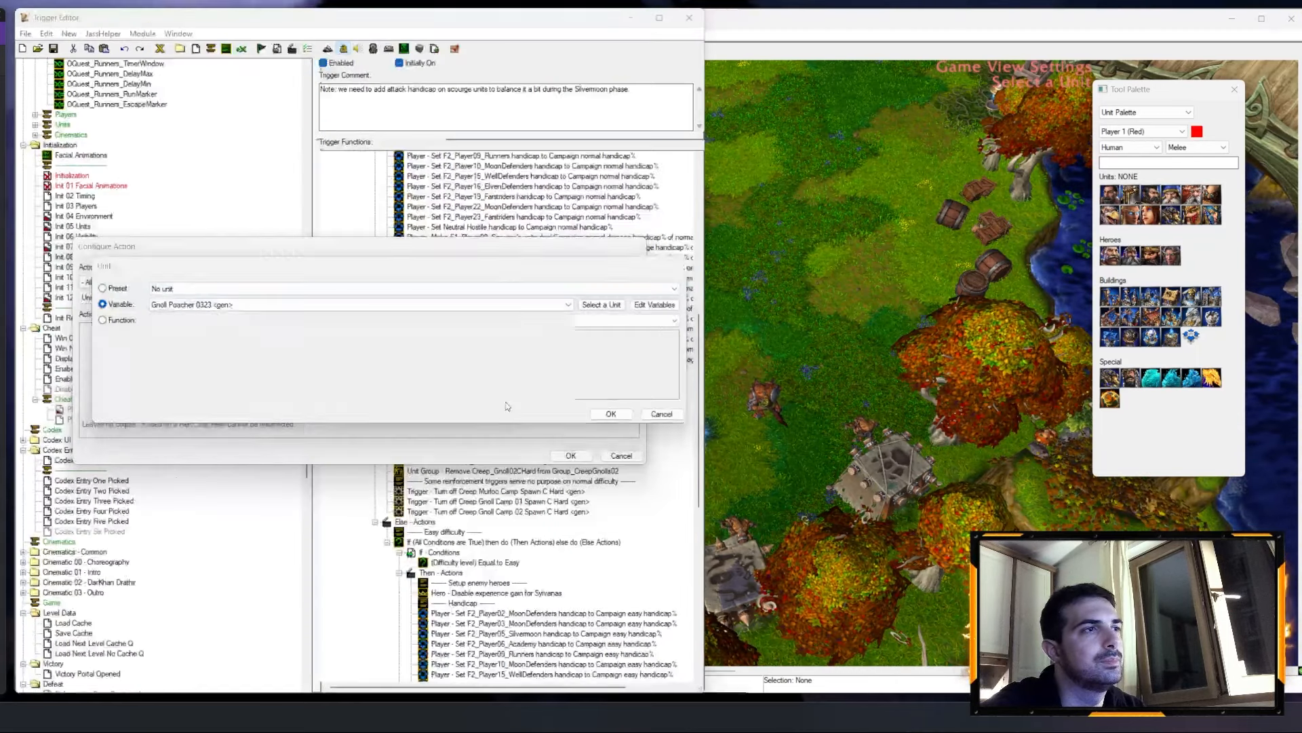
key(Return)
key(Return)
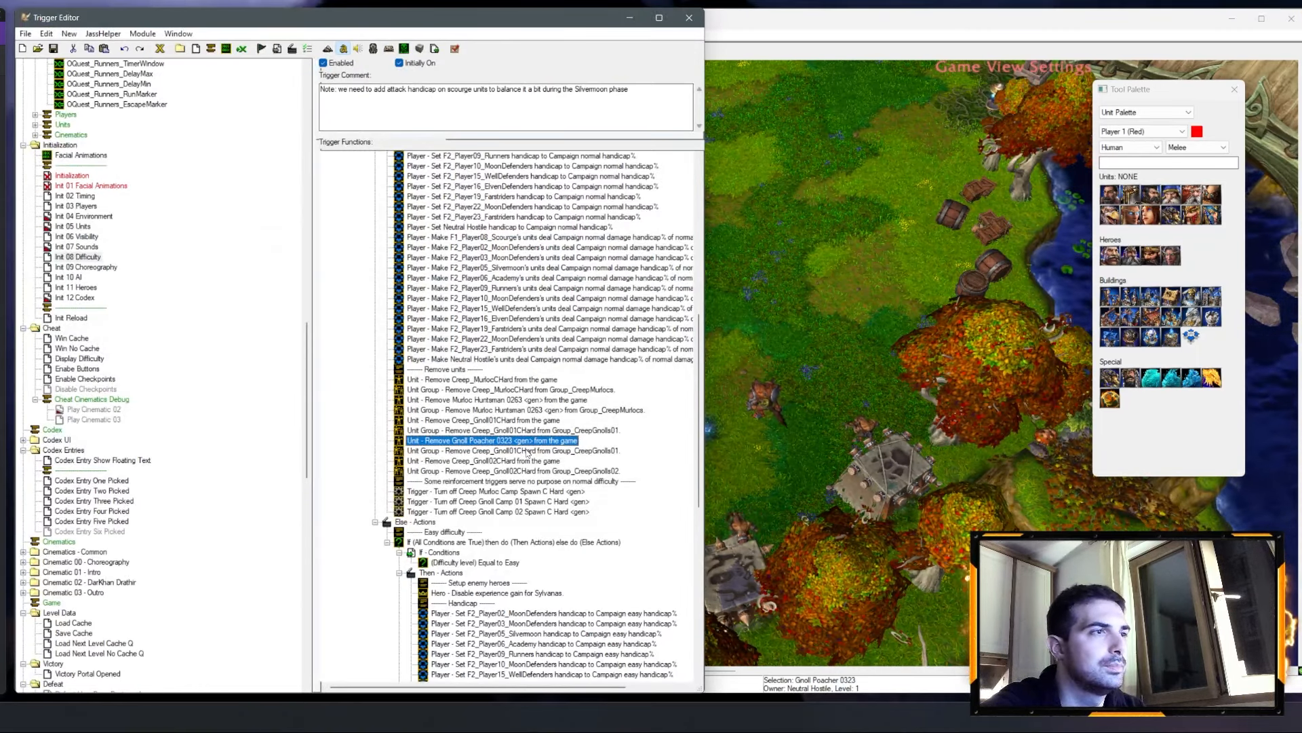
Step: Set the duplicated Group_CreepGnolls01 removal's unit to Gnoll Poacher 0323, picked on the map in the same camp
click(528, 452)
double_click(528, 453)
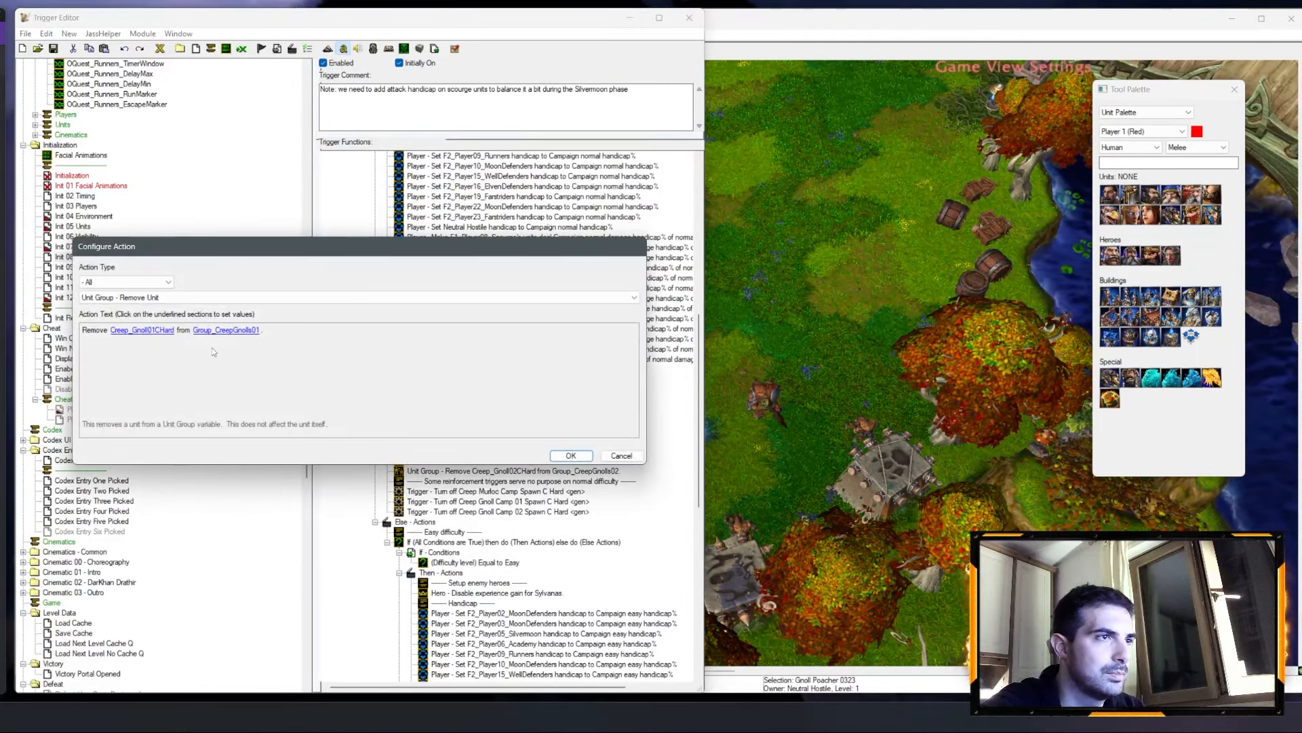
click(141, 330)
click(607, 298)
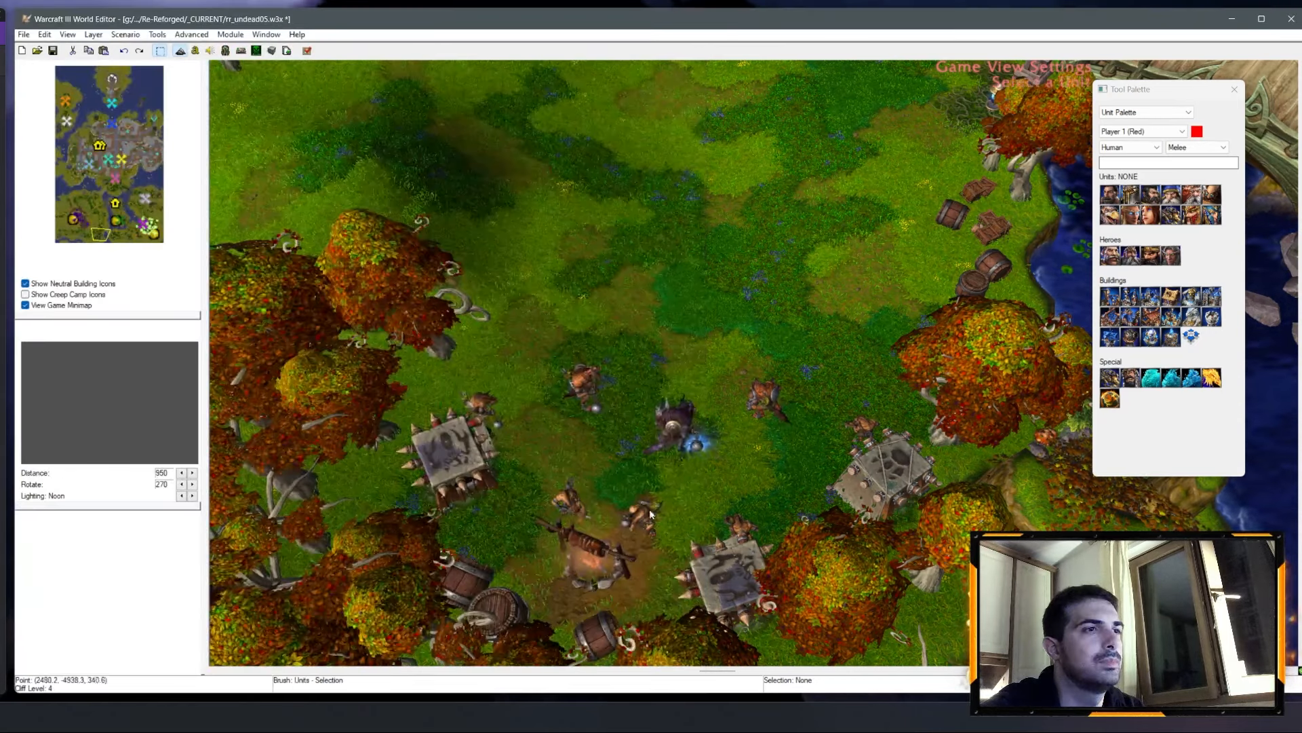
click(570, 498)
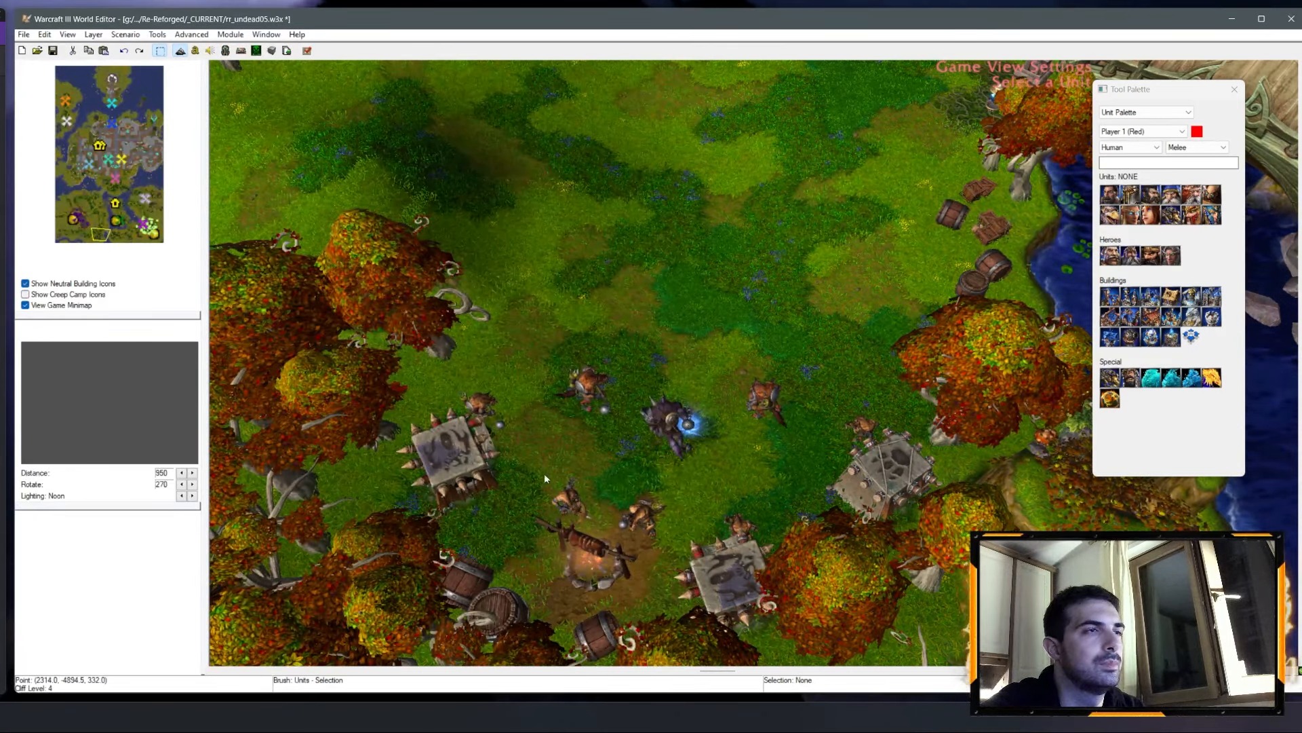
key(Return)
key(Return)
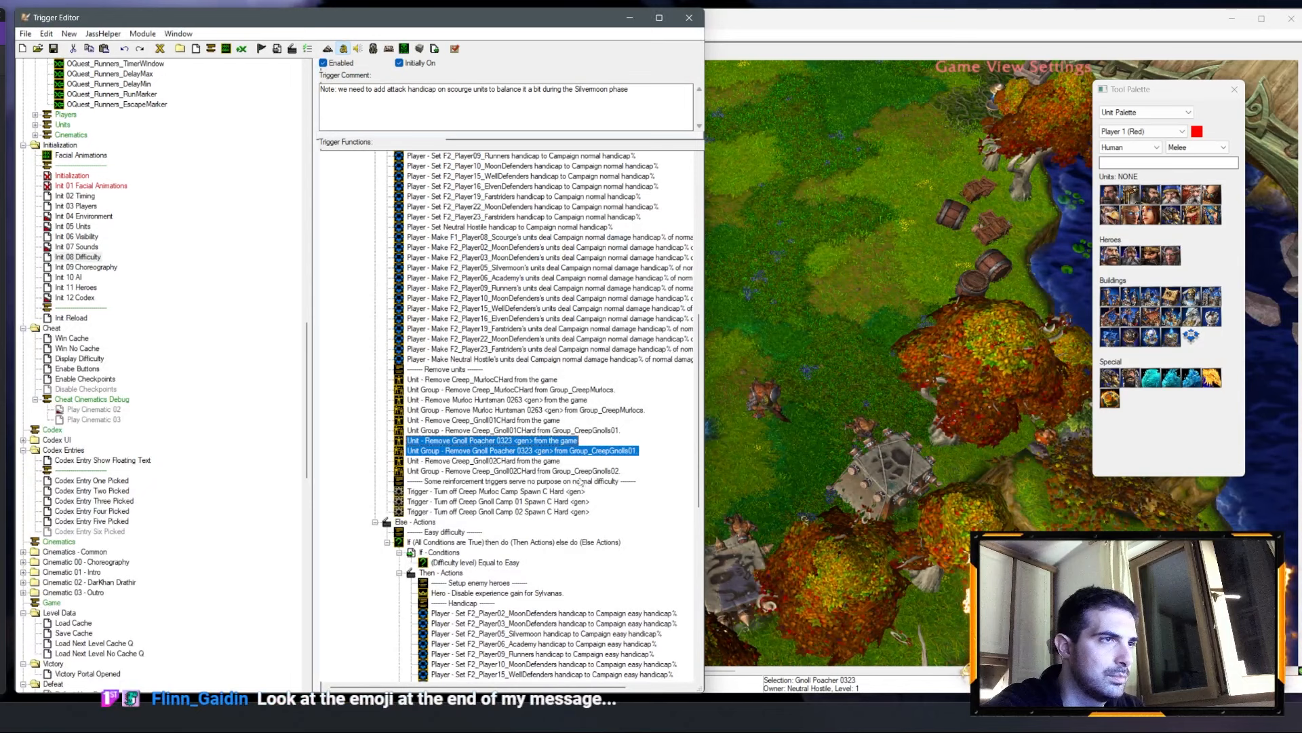
Step: Copy both Gnoll Poacher 0323 removals into the Easy branch, below the Creep_Gnoll01CHard pair and again below the Creep_Gnoll01ANormal pair
scroll(581, 483, down, 6)
scroll(560, 445, down, 9)
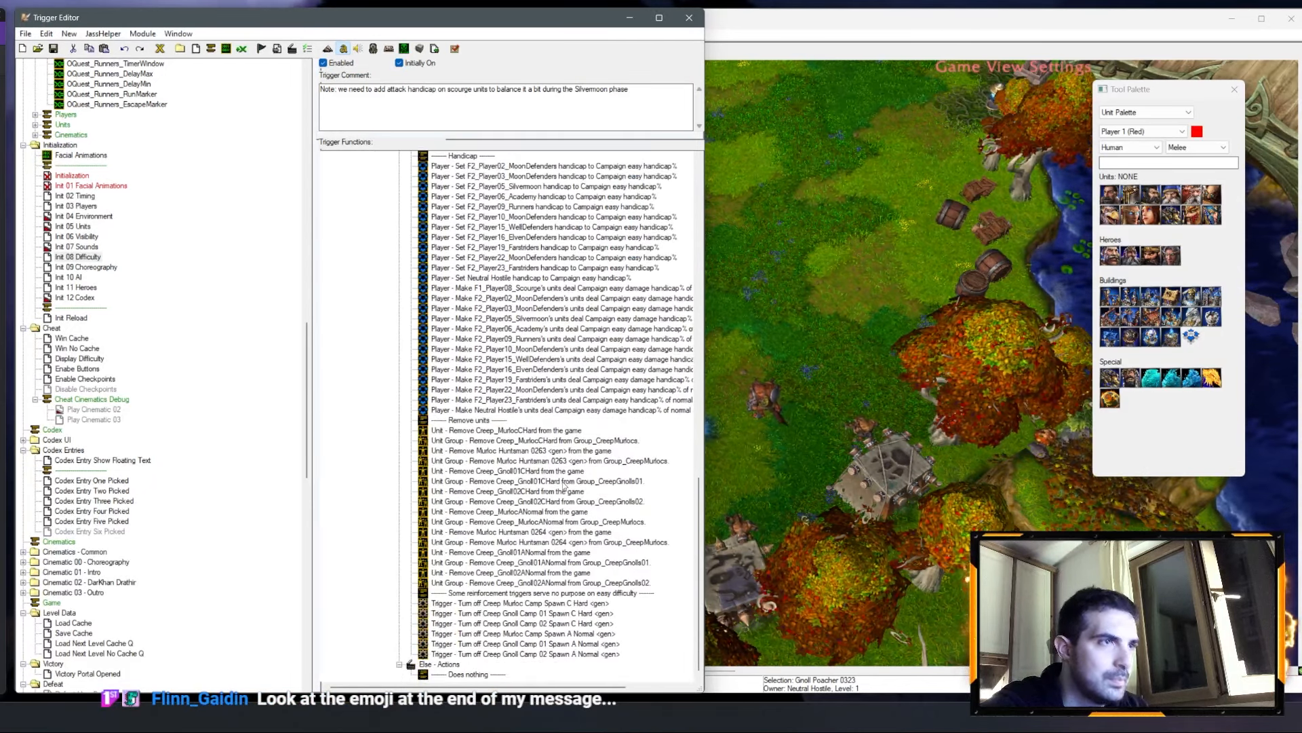
click(554, 483)
key(ctrl+v)
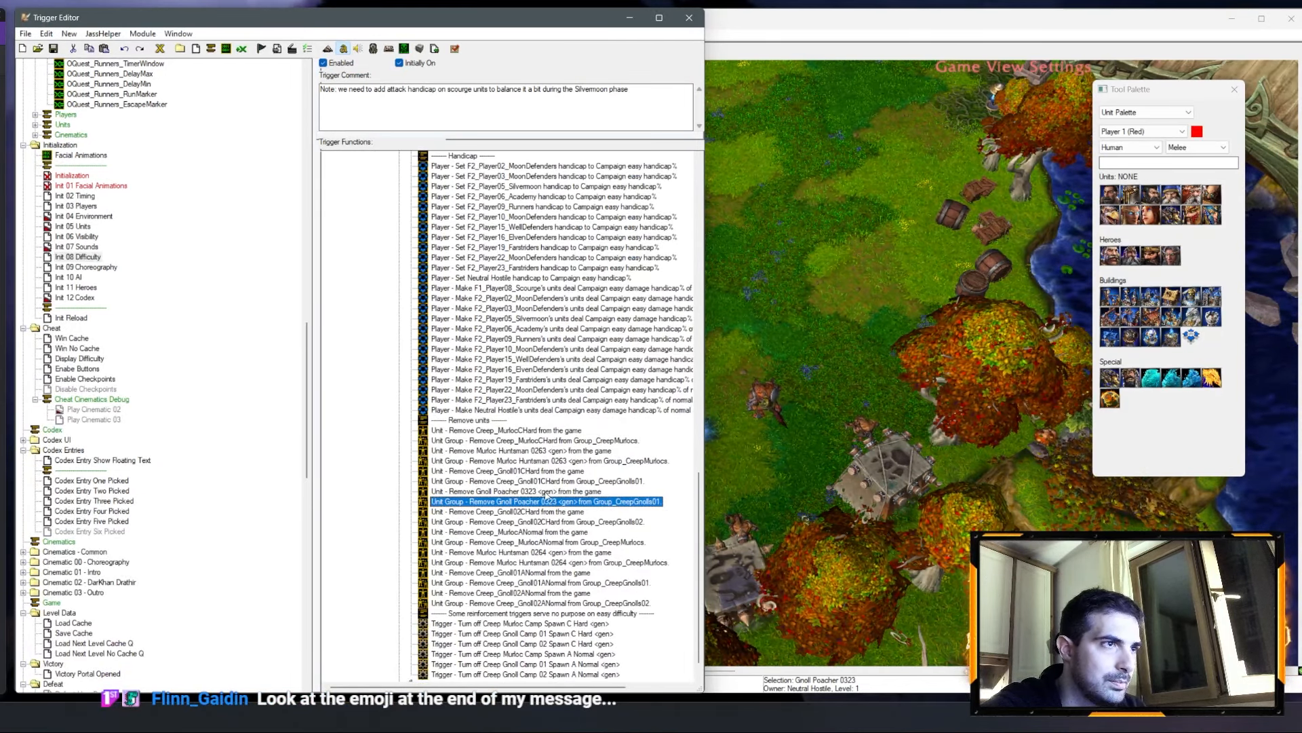
shift+click(547, 492)
click(546, 582)
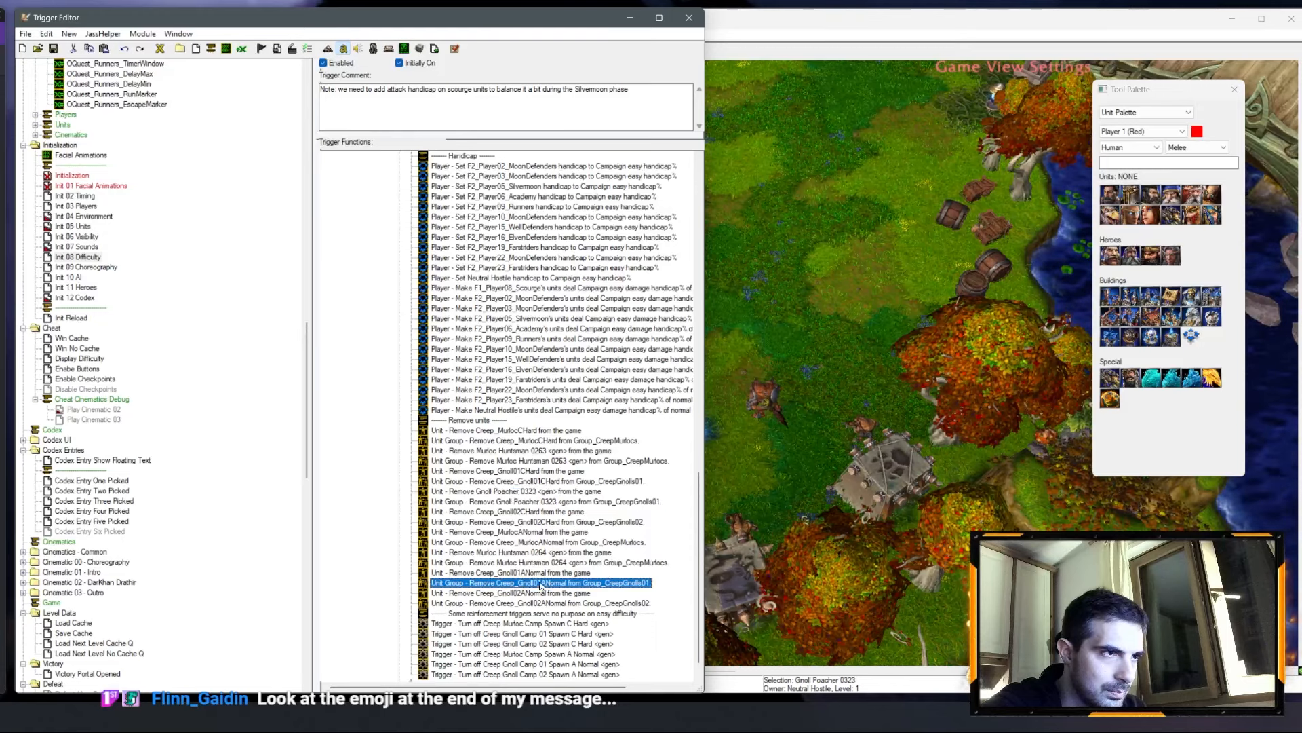
key(ctrl+v)
Step: Set the copied unit removal below the Creep_Gnoll01ANormal pair to Gnoll 0324, picked beside the campfire in the gnoll camp
double_click(536, 593)
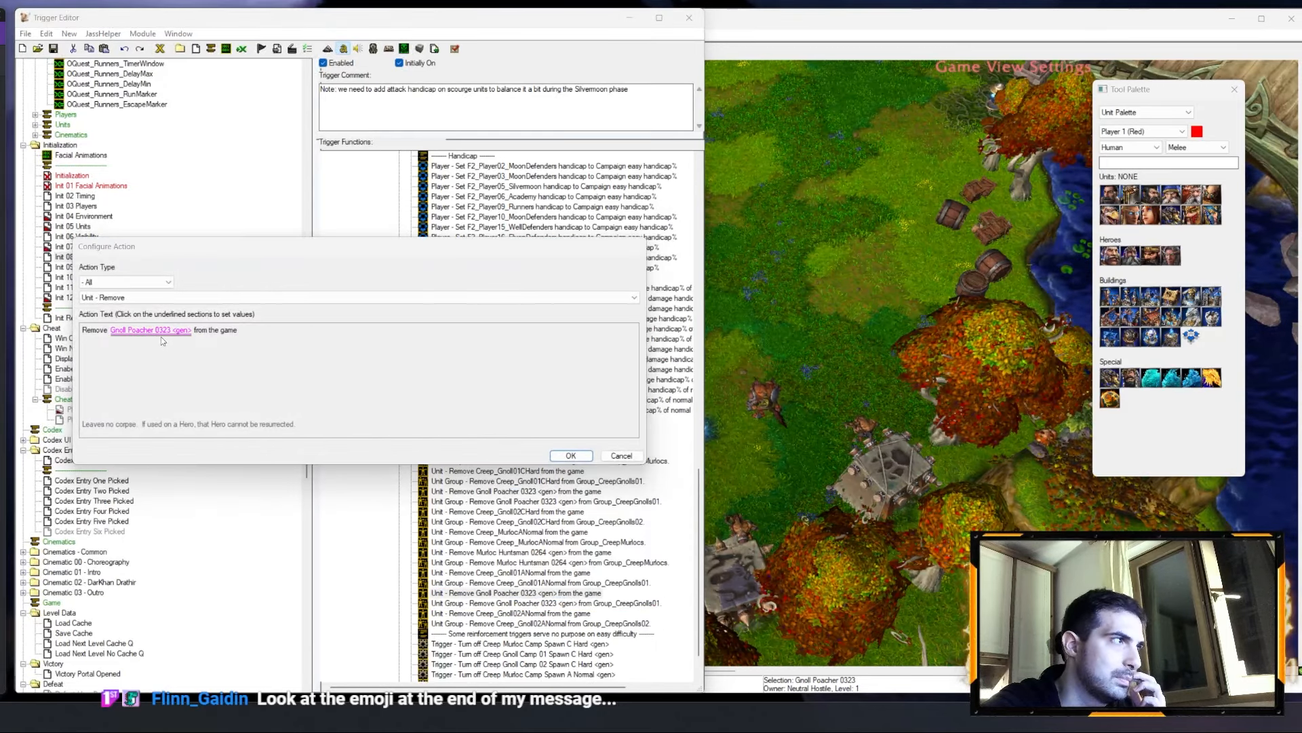
click(160, 331)
click(604, 307)
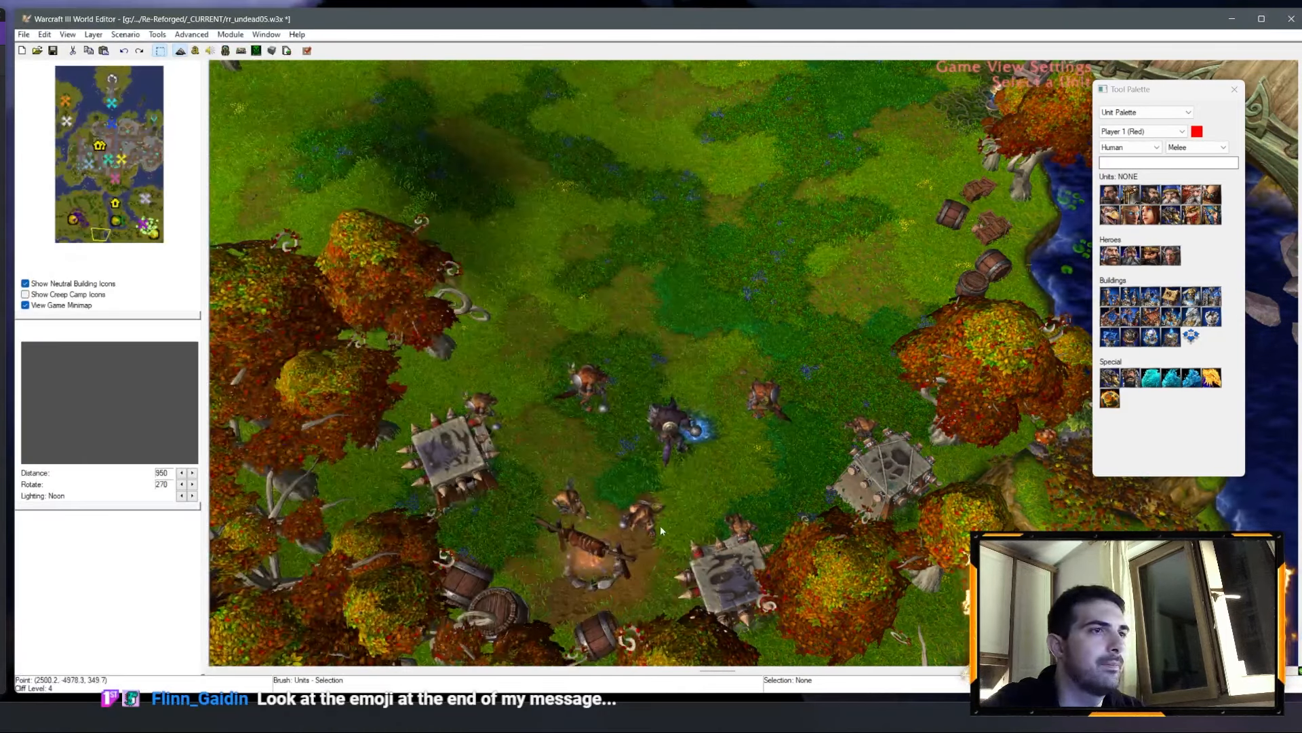
click(642, 524)
key(Return)
key(Return)
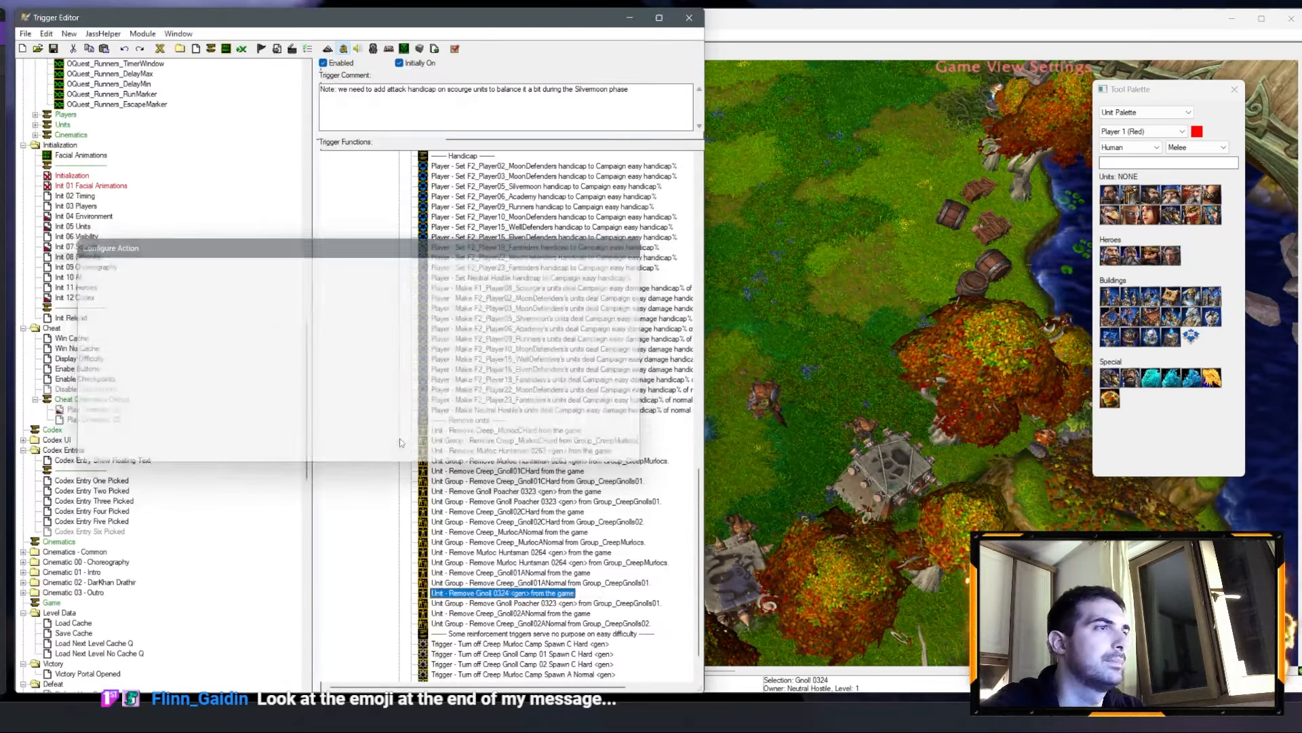
Step: Set the Group_CreepGnolls01 removal following the Gnoll 0324 unit removal to Gnoll 0324 as well
double_click(475, 603)
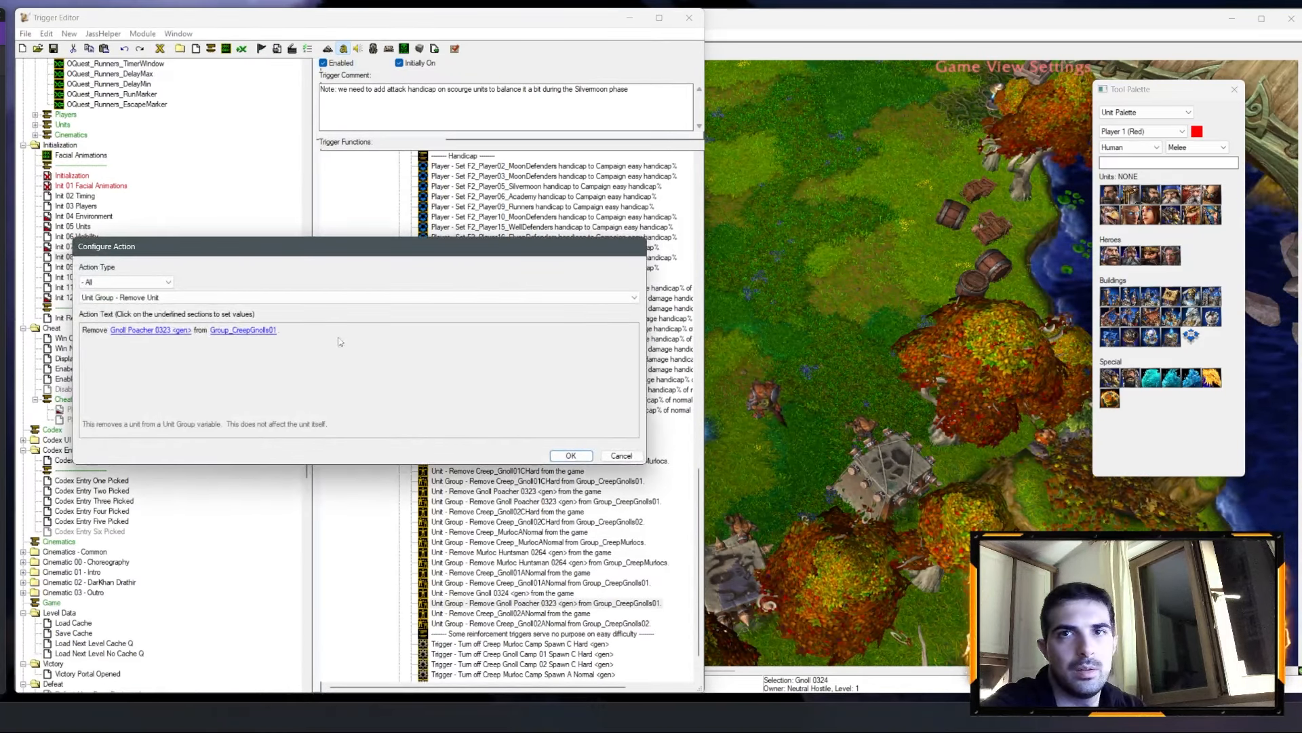
click(151, 330)
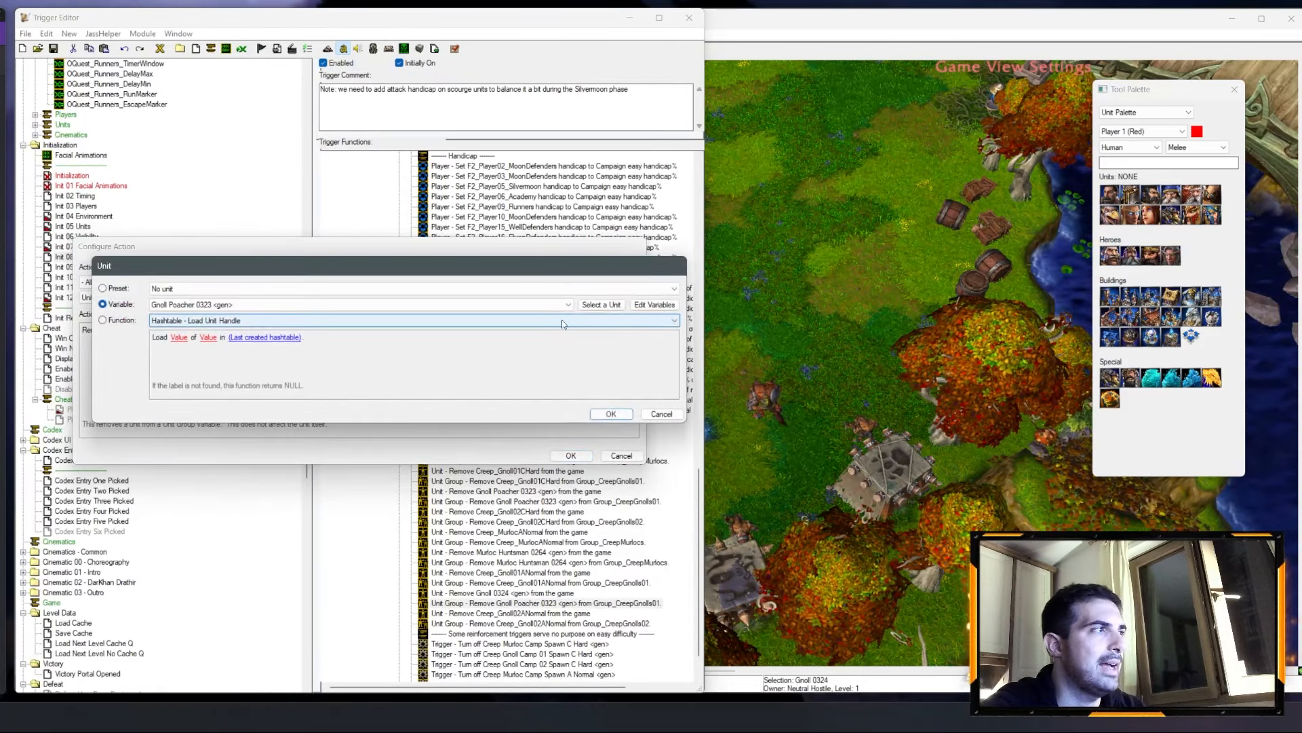
click(601, 305)
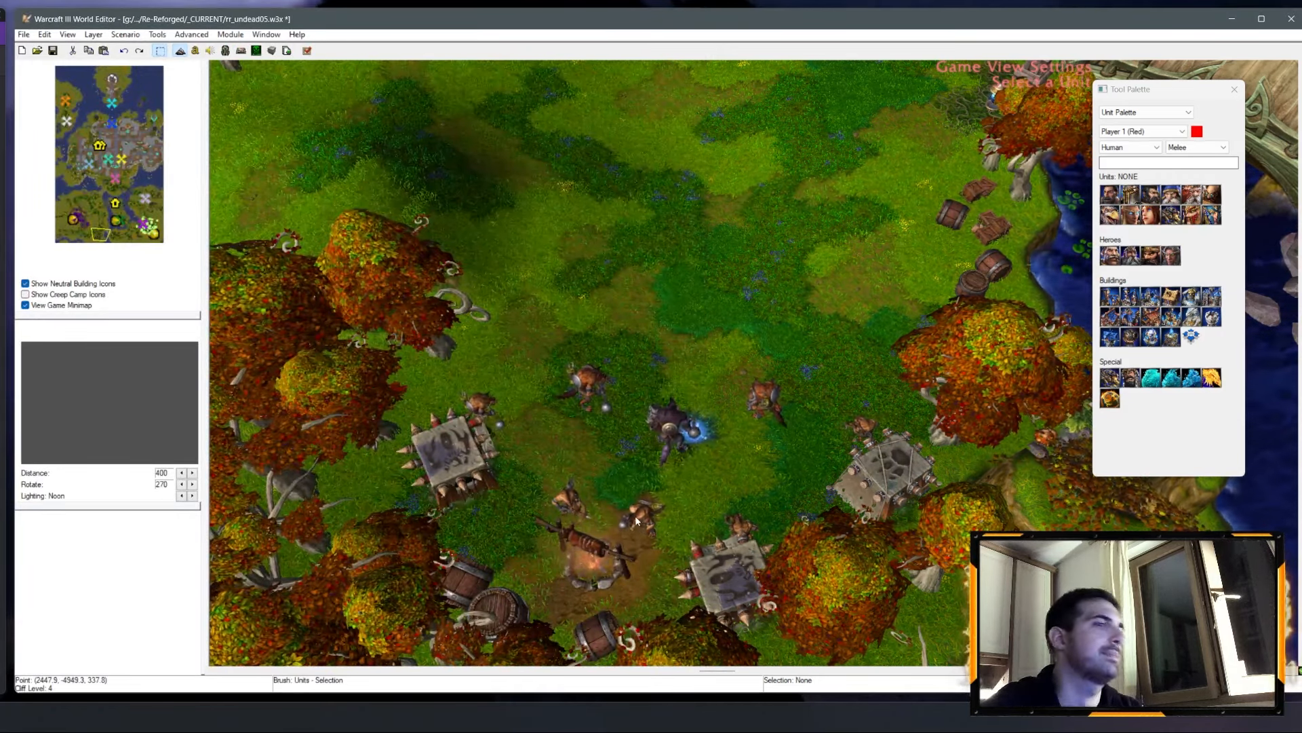
click(636, 519)
key(Return)
key(Return)
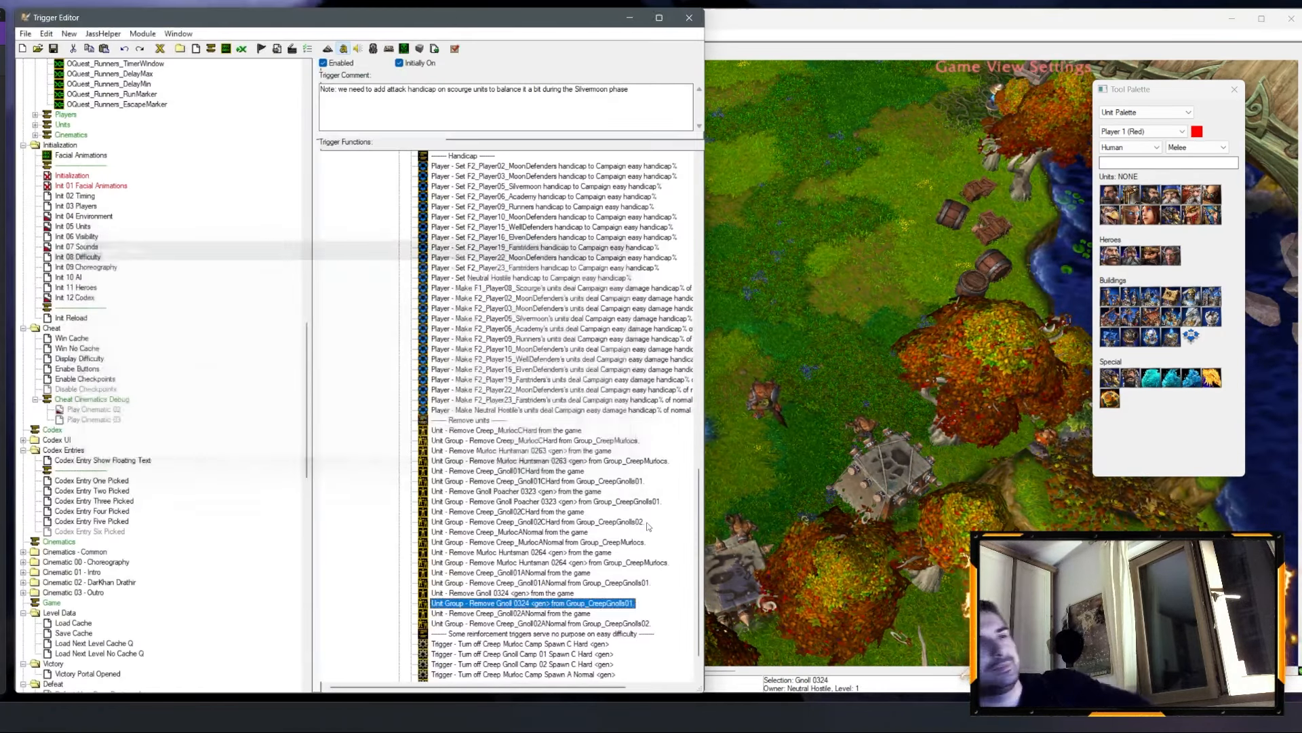
scroll(582, 310, up, 7)
scroll(582, 310, up, 5)
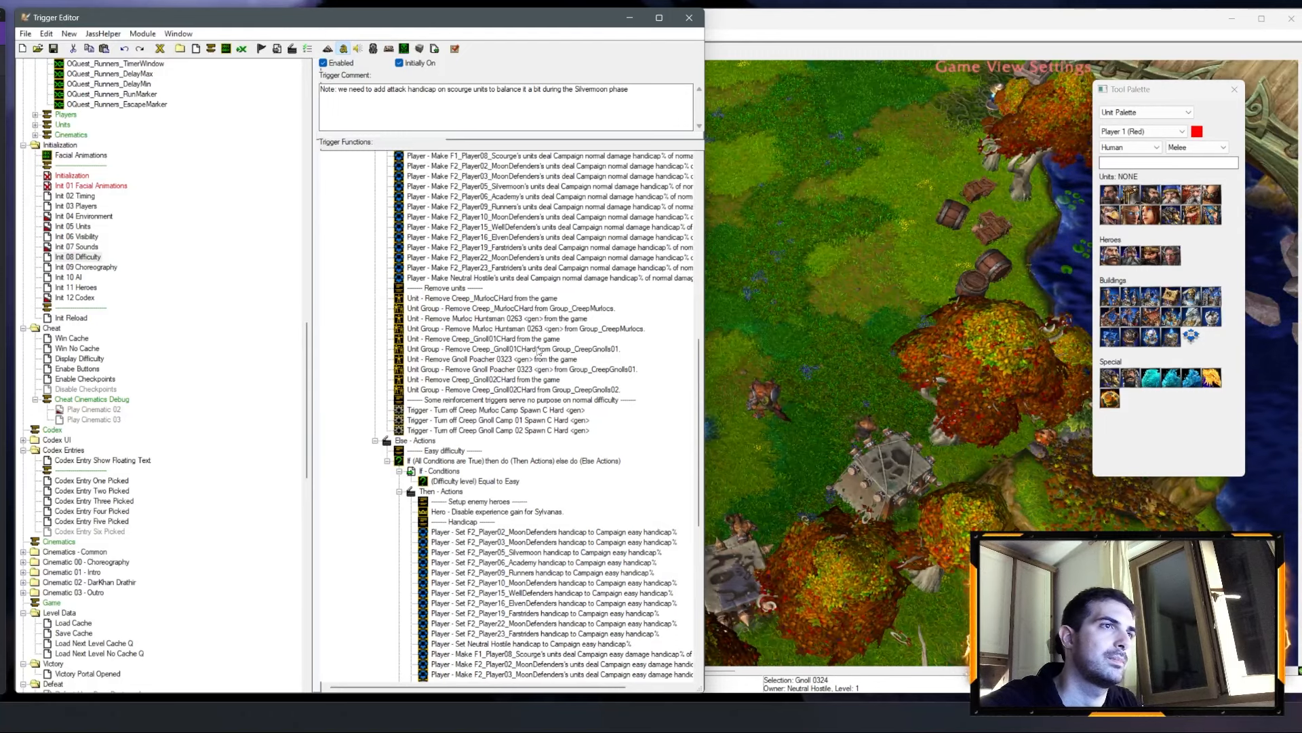
Step: Duplicate the Creep_Gnoll02CHard unit and group removals directly below the originals in the Normal branch
shift+click(530, 371)
click(530, 382)
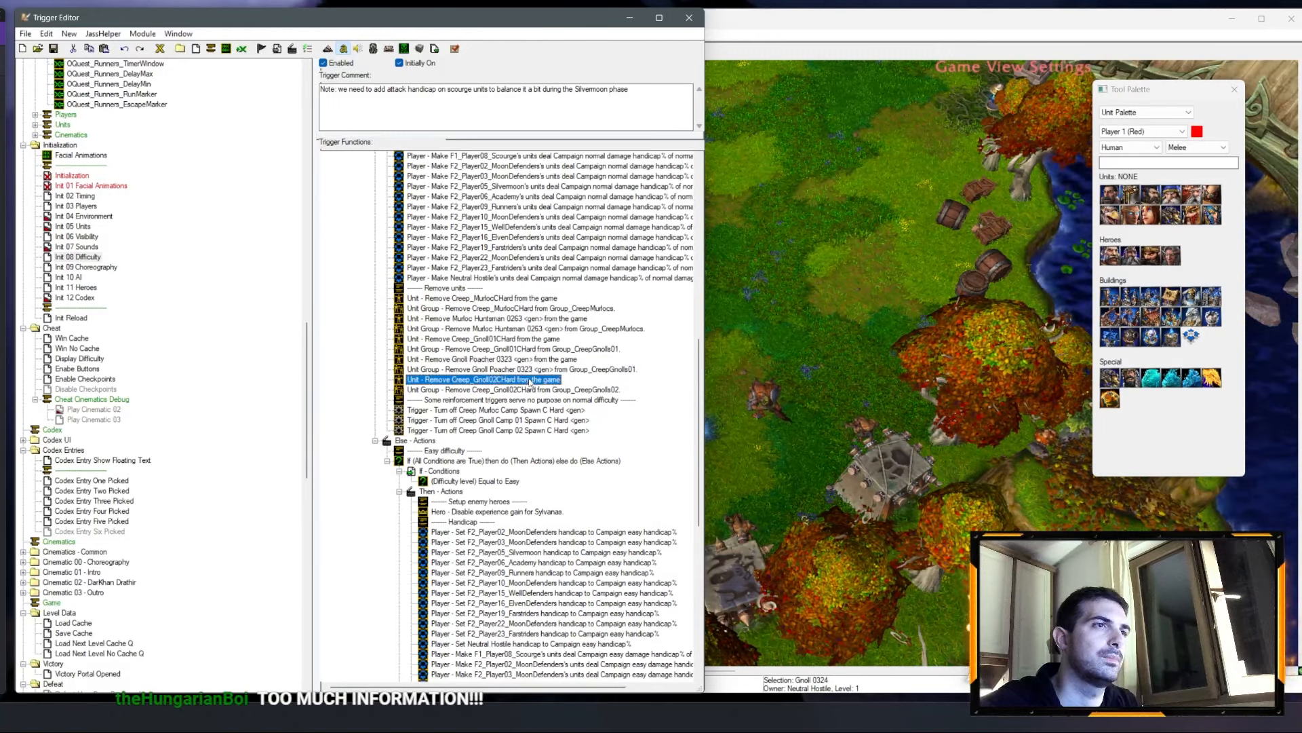
shift+click(528, 389)
key(ctrl+v)
Step: Set the duplicated Creep_Gnoll02CHard unit removal to Gnoll Brute 0312, picked on the map beside the campfire
double_click(517, 402)
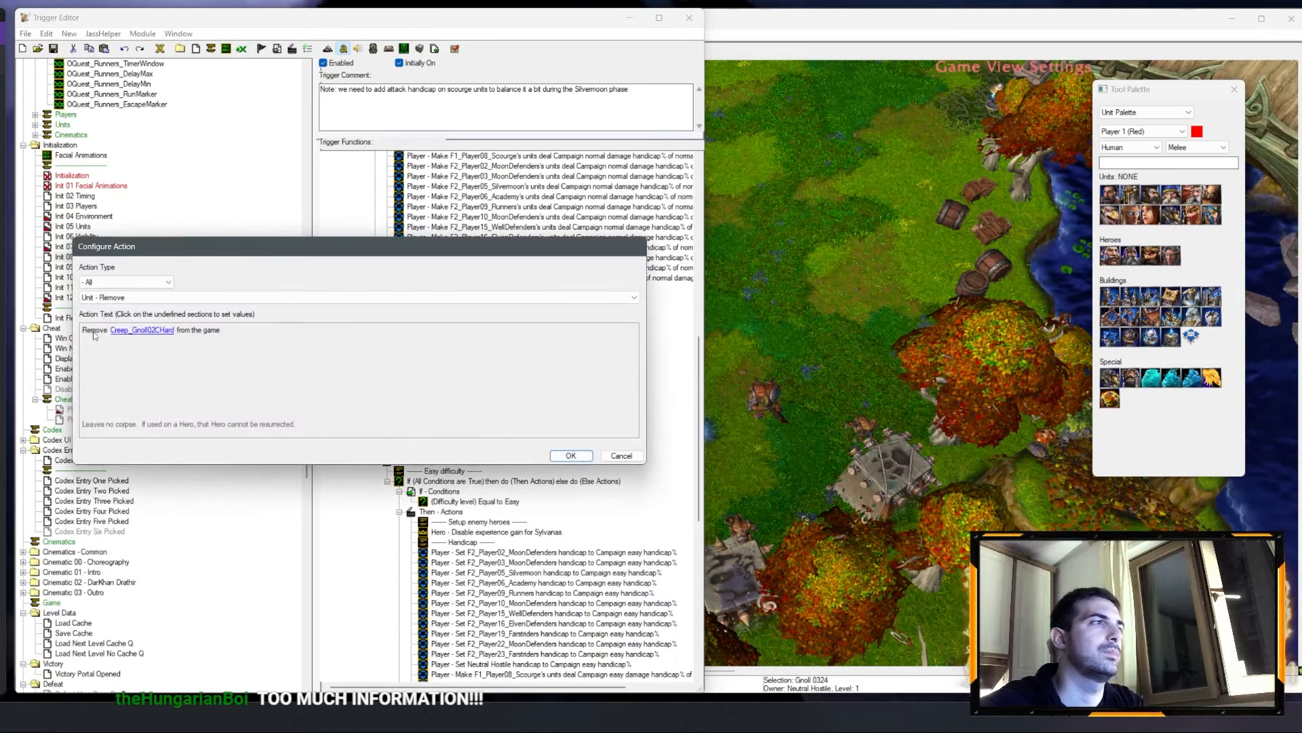
click(160, 331)
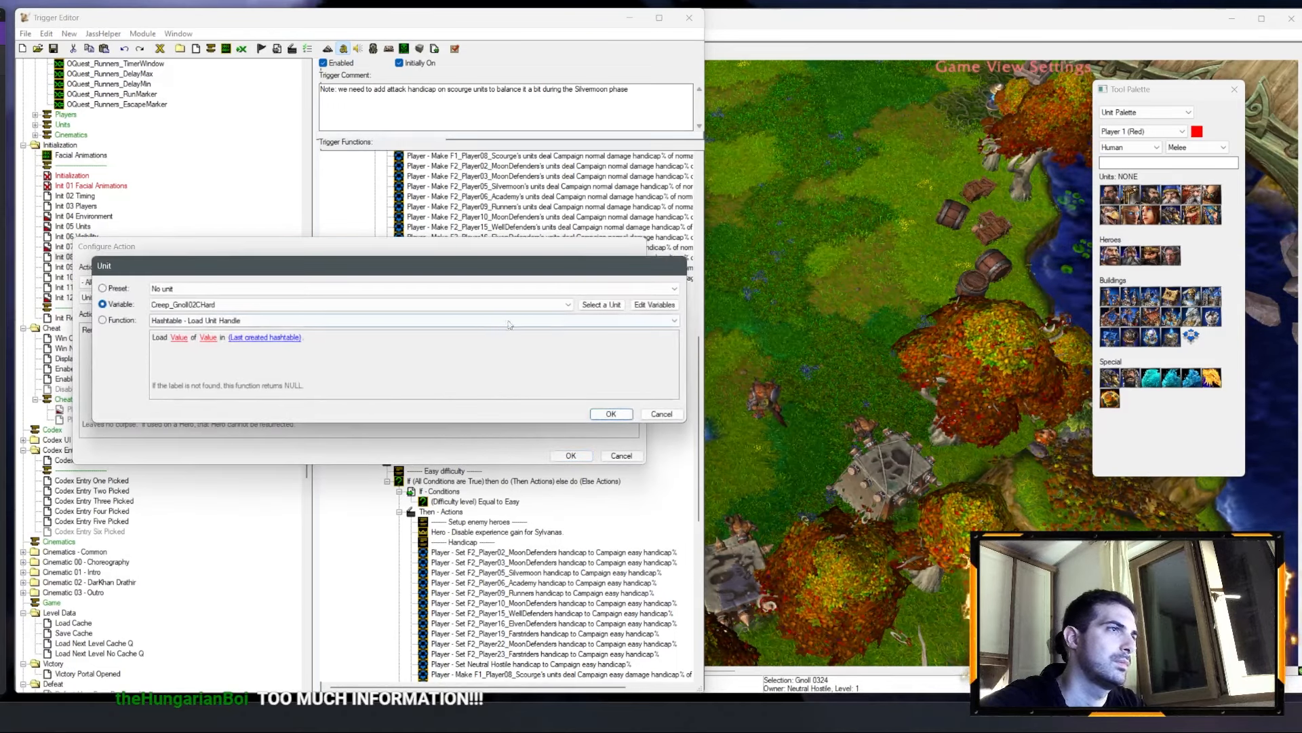
click(597, 302)
click(150, 206)
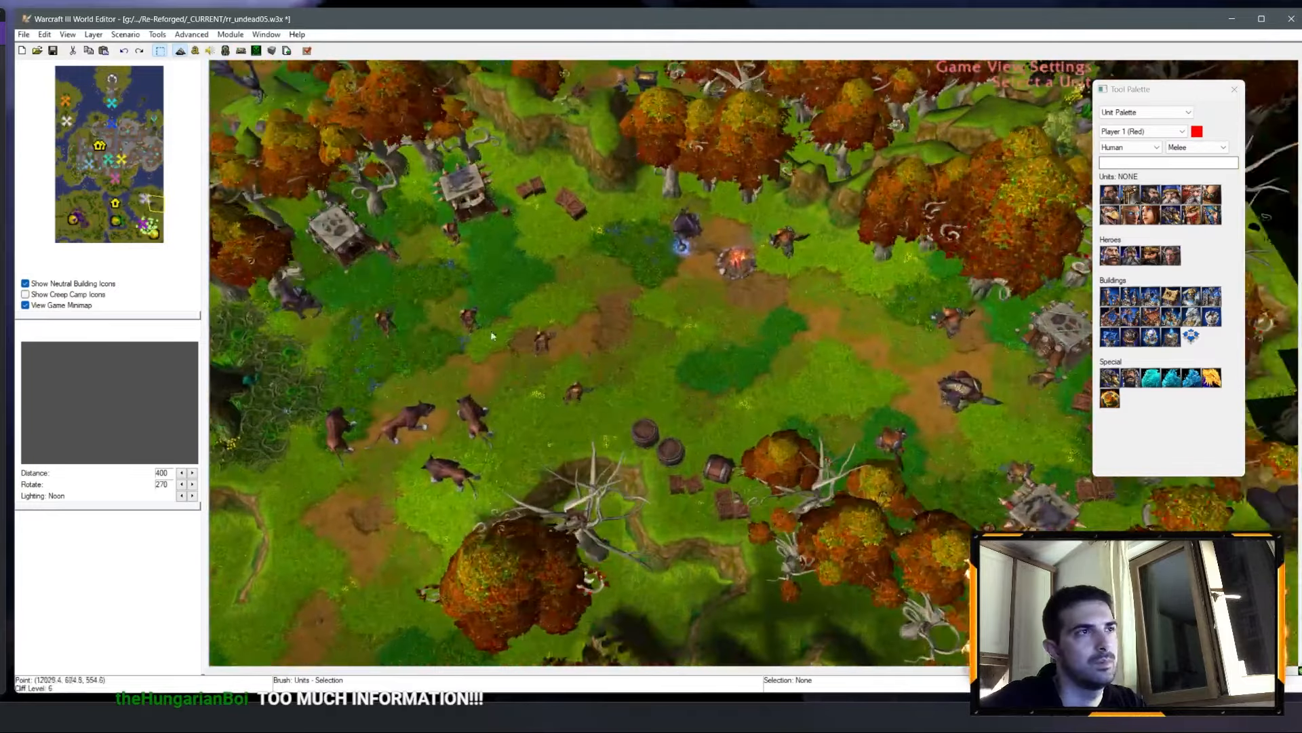
mouse_move(621, 291)
right_down()
mouse_move(479, 264)
mouse_move(401, 315)
mouse_move(438, 327)
mouse_move(615, 304)
right_up()
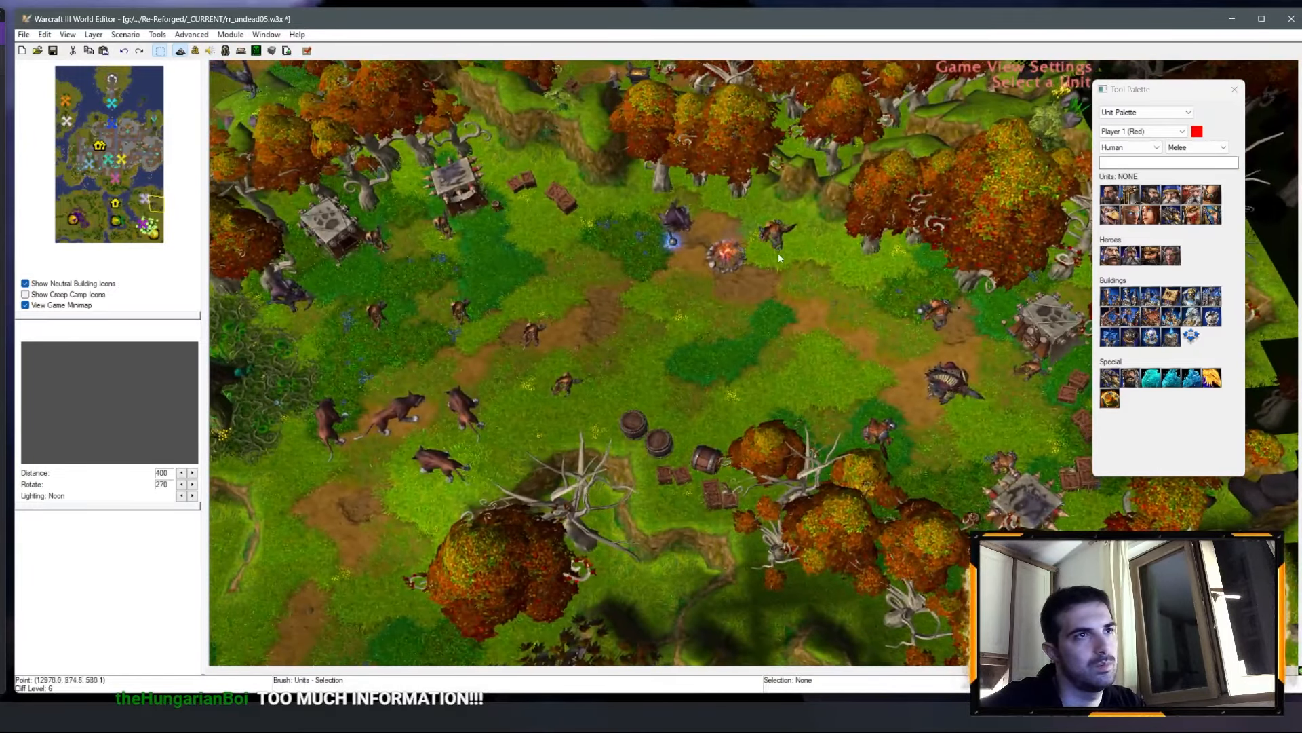
click(777, 231)
key(Return)
key(Return)
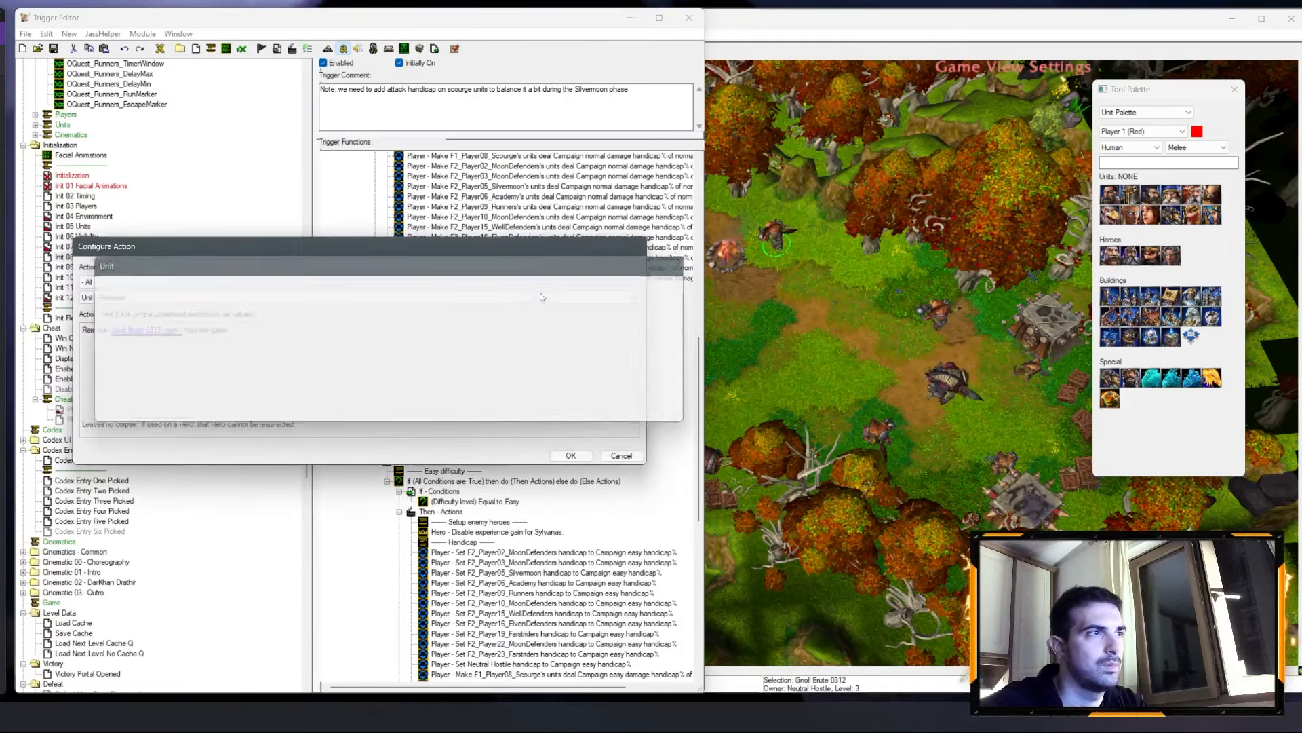
Step: Set the duplicated Group_CreepGnolls02 removal's unit to Gnoll Brute 0312, picked in the same camp
double_click(553, 410)
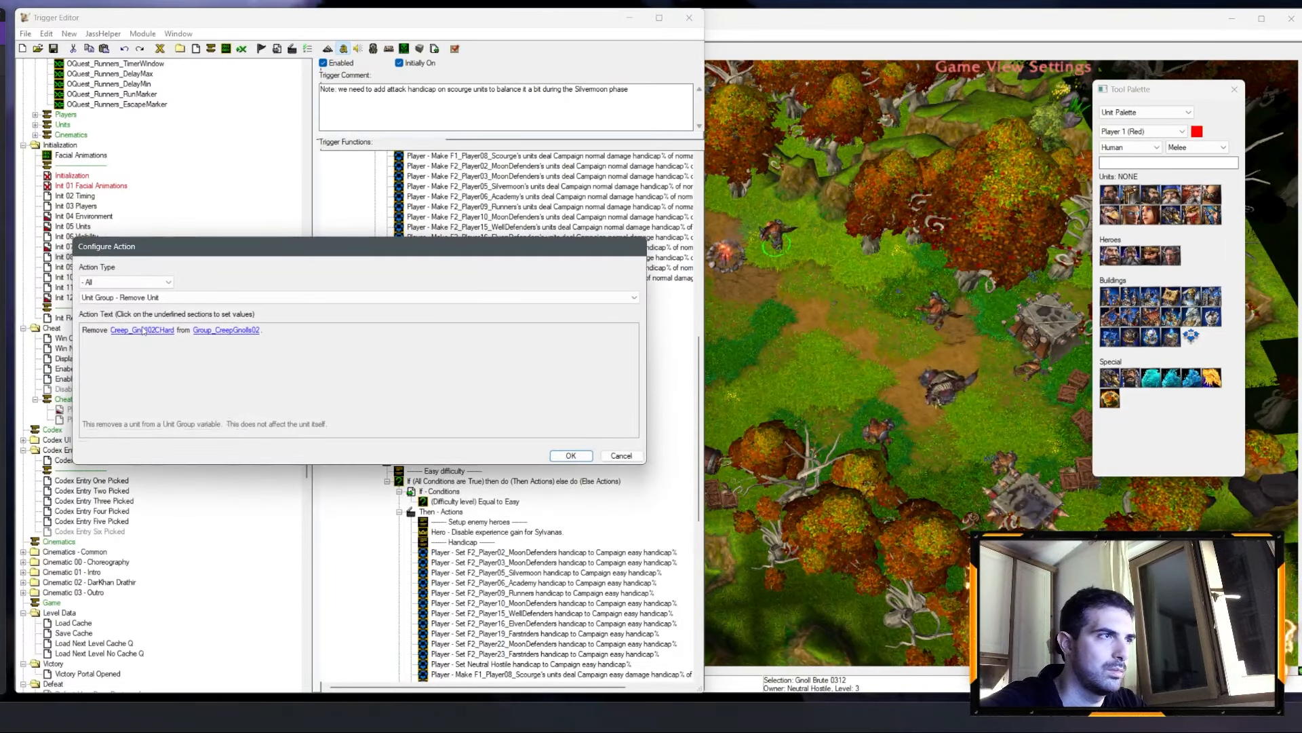
key(space)
click(626, 302)
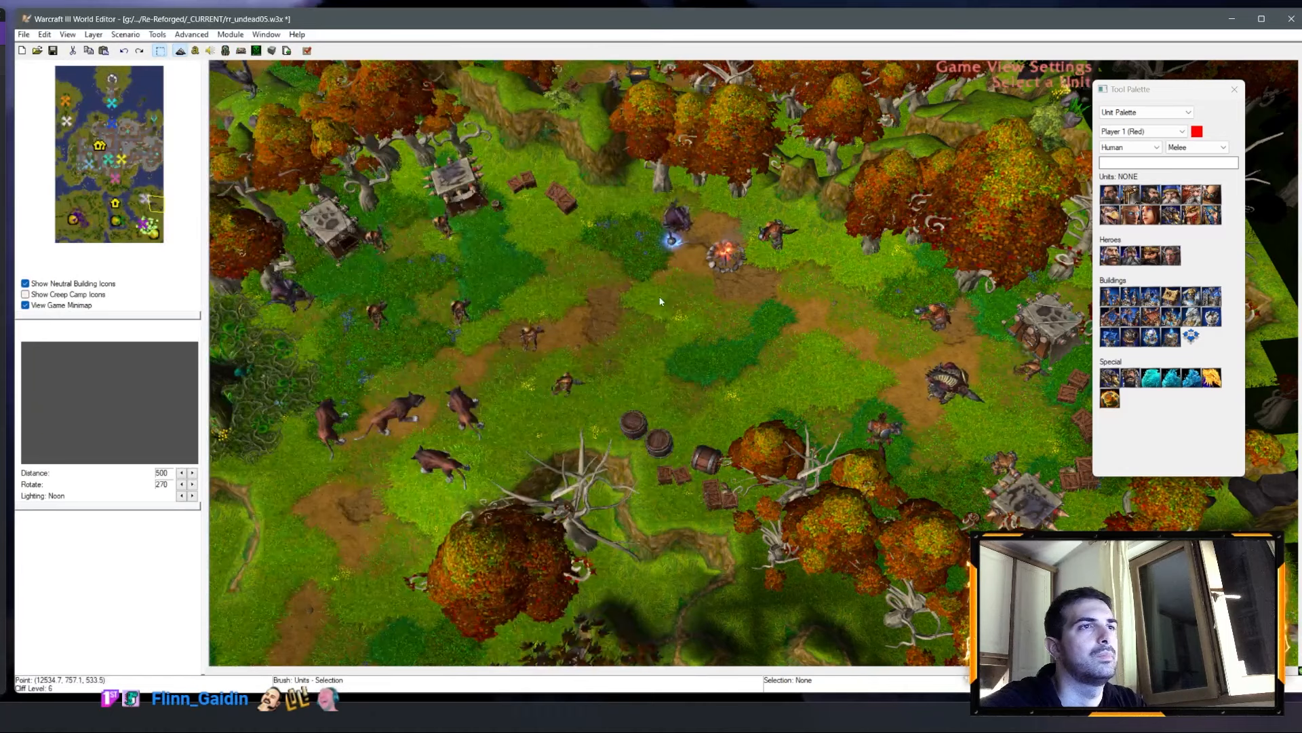
click(776, 235)
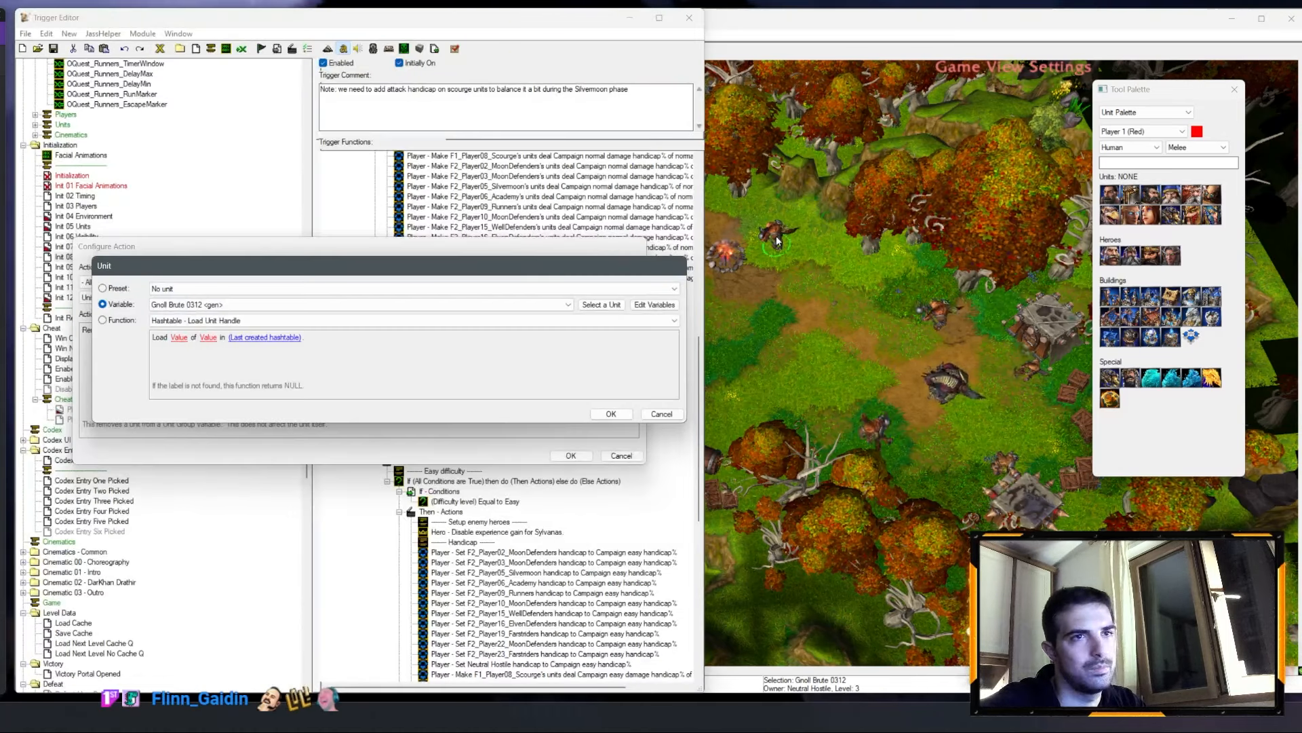
key(Return)
key(Return)
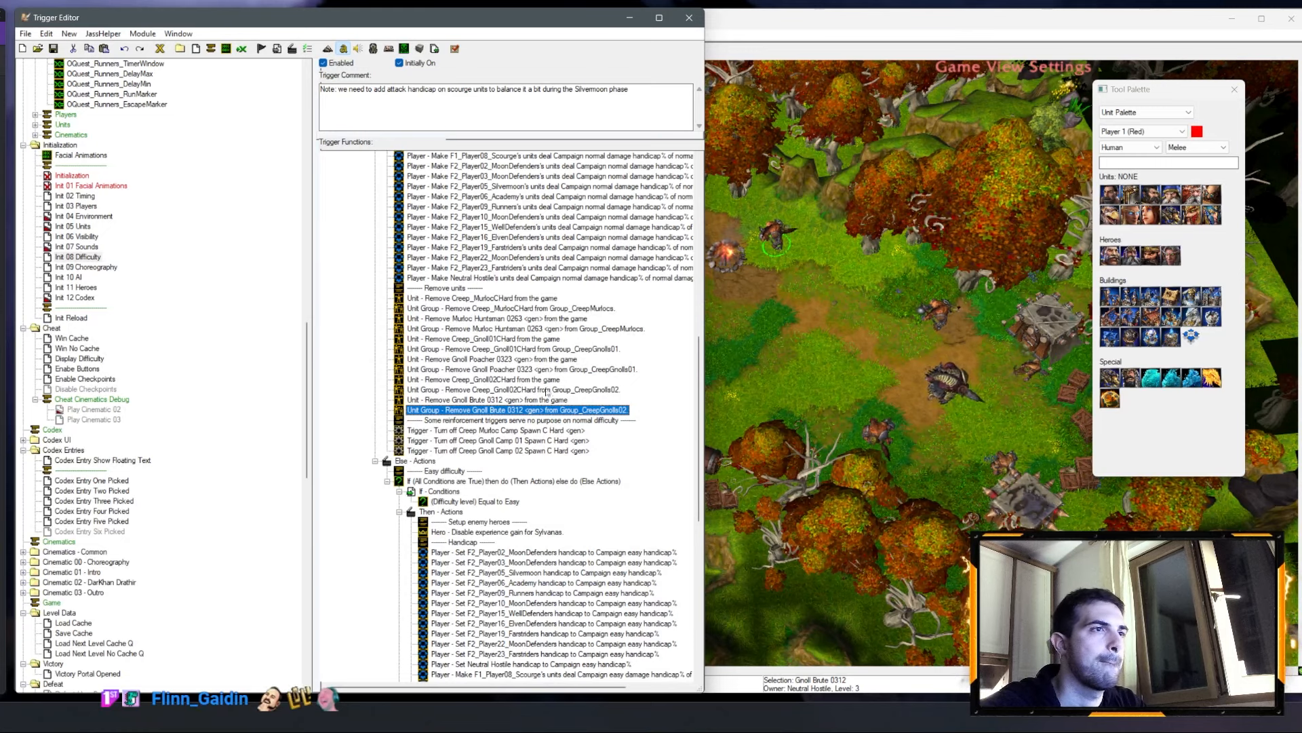
Step: Copy both Gnoll Brute 0312 removals into the Easy branch, below the Creep_Gnoll02CHard pair and again below the Creep_Gnoll02ANormal pair
scroll(536, 428, down, 12)
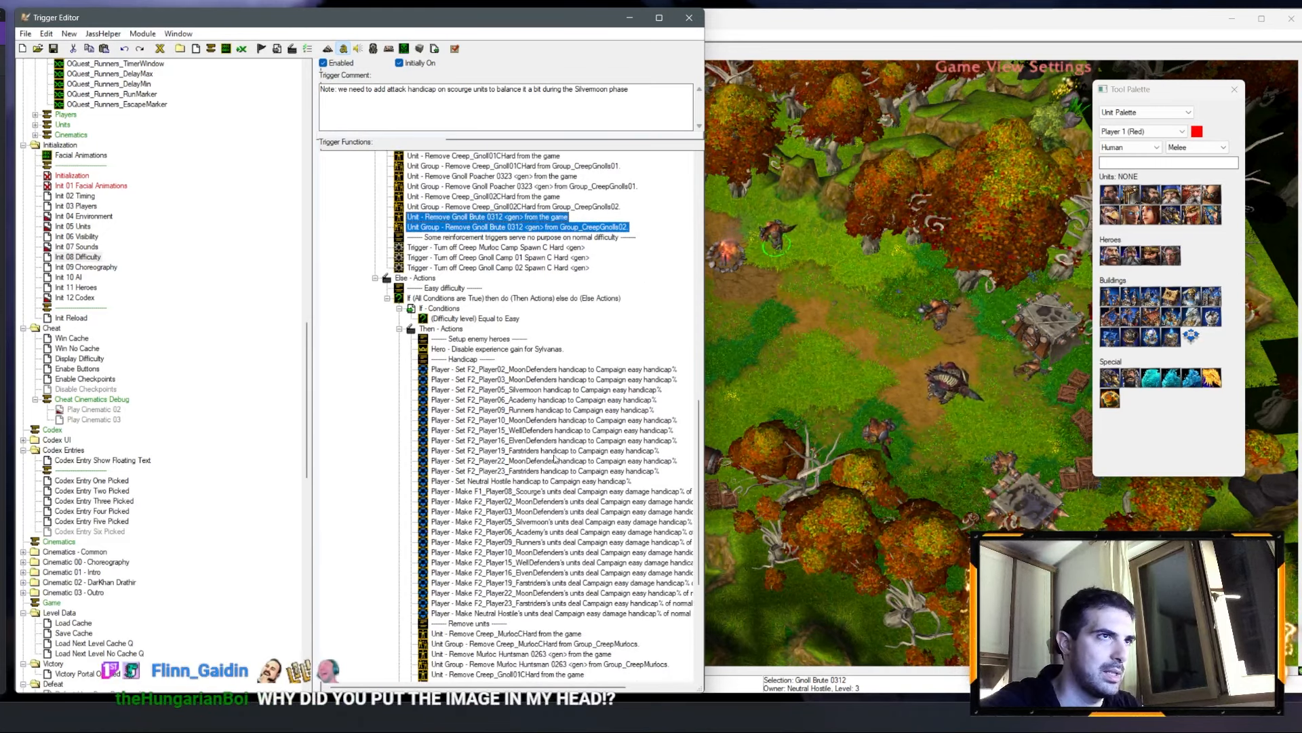
scroll(553, 459, down, 2)
click(623, 491)
key(ctrl+v)
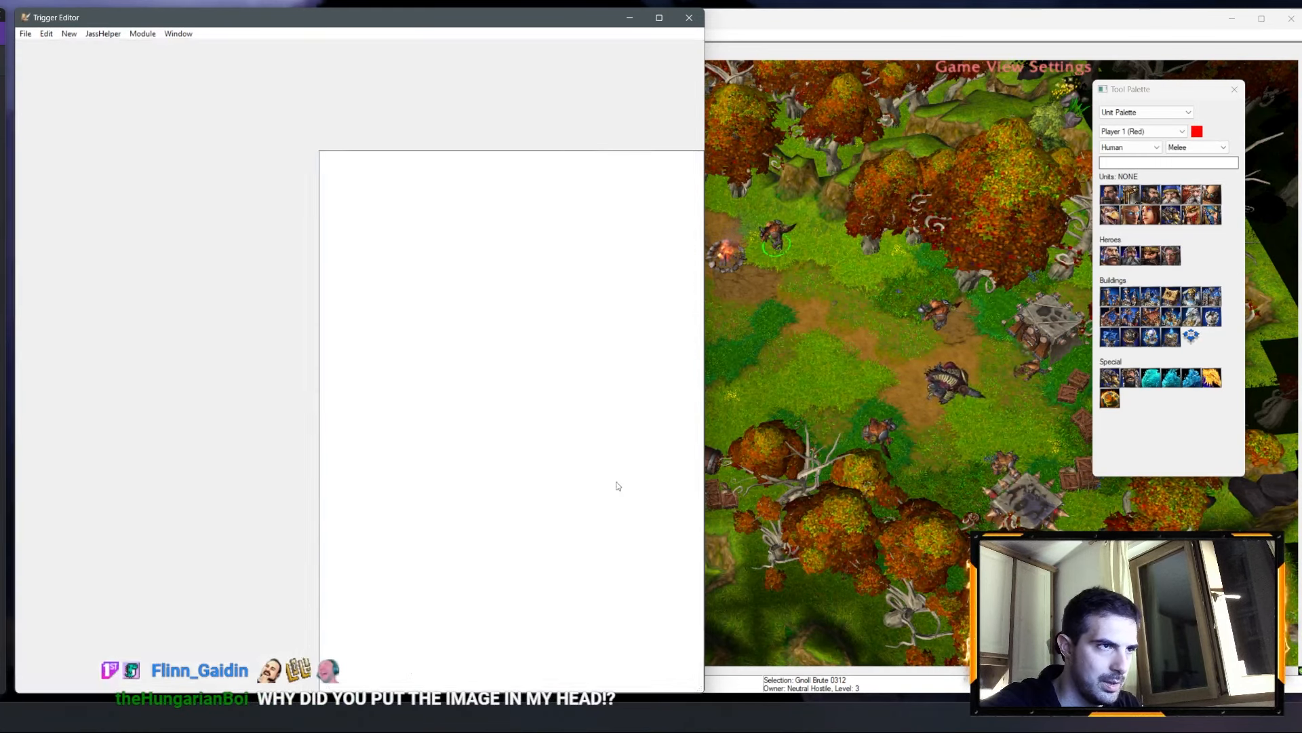
click(598, 603)
key(ctrl+v)
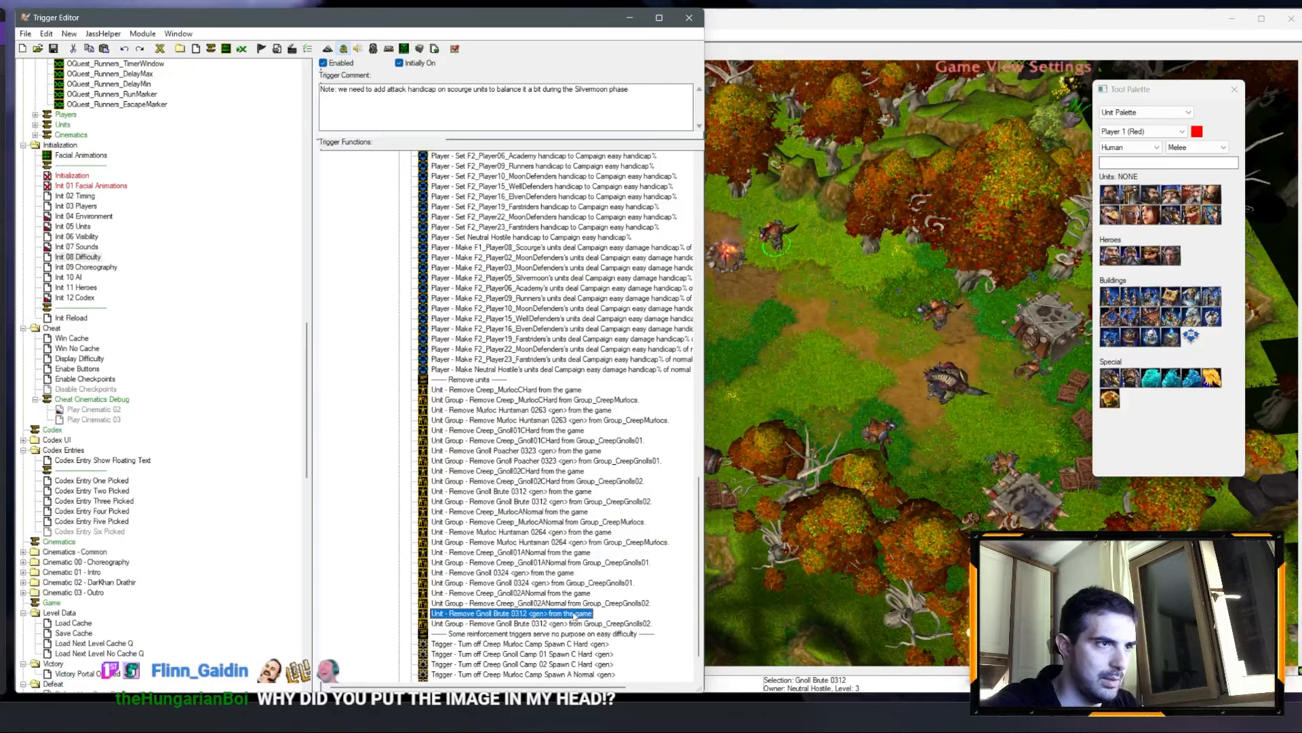
Step: Set the copied unit removal below the Creep_Gnoll02ANormal pair to Gnoll Brute 0313, picked near the camp's southern trees
double_click(599, 613)
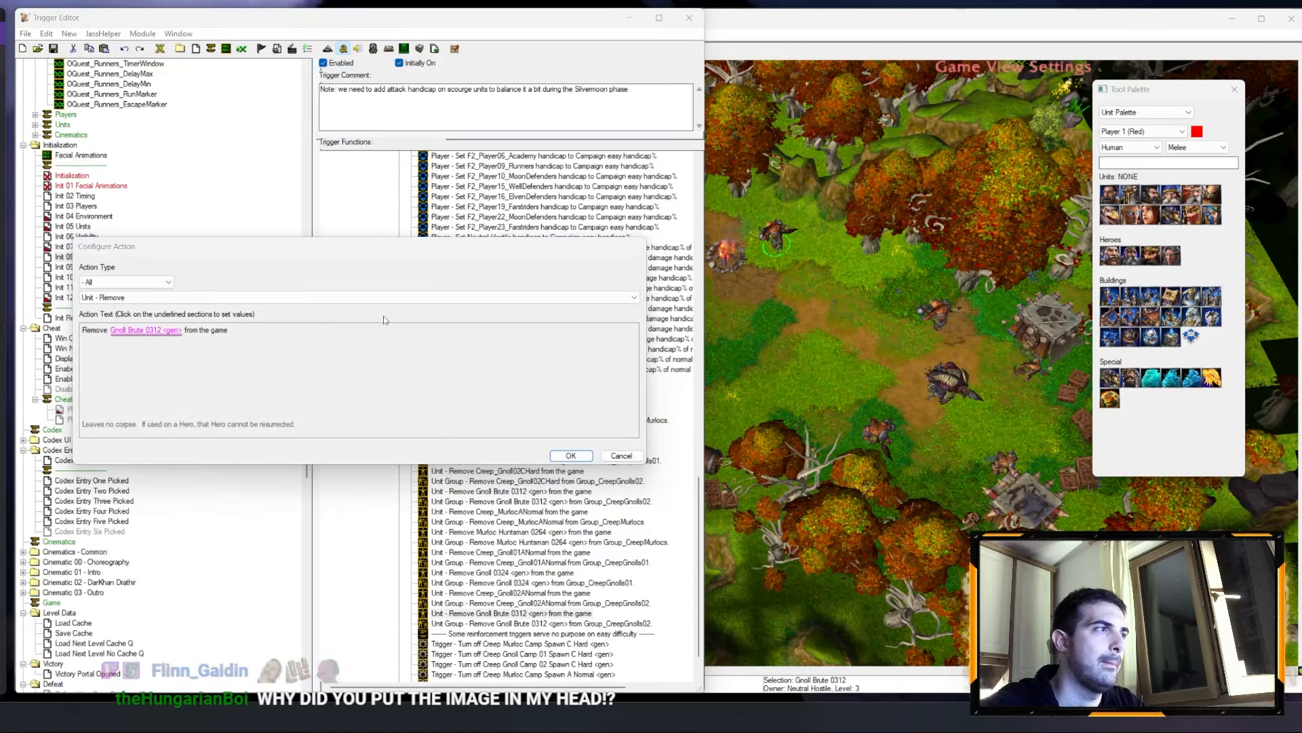
click(145, 330)
click(602, 304)
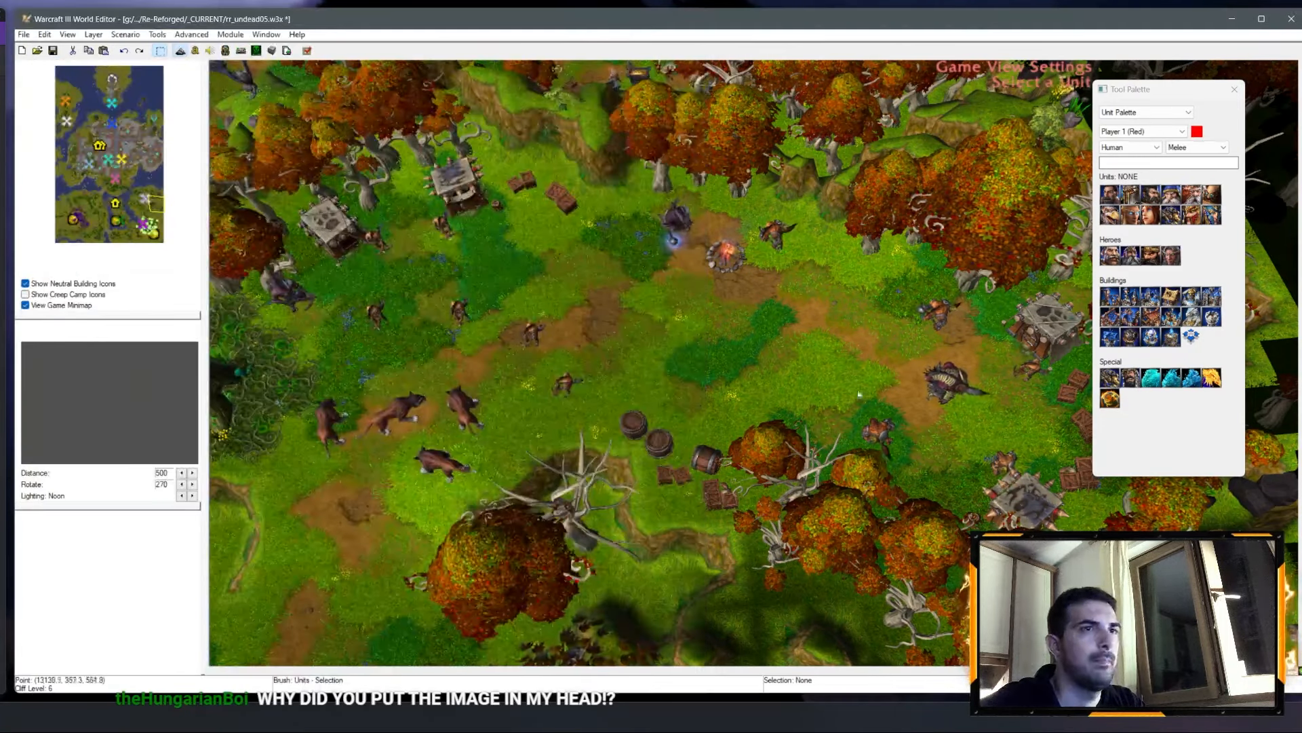
click(873, 425)
key(Return)
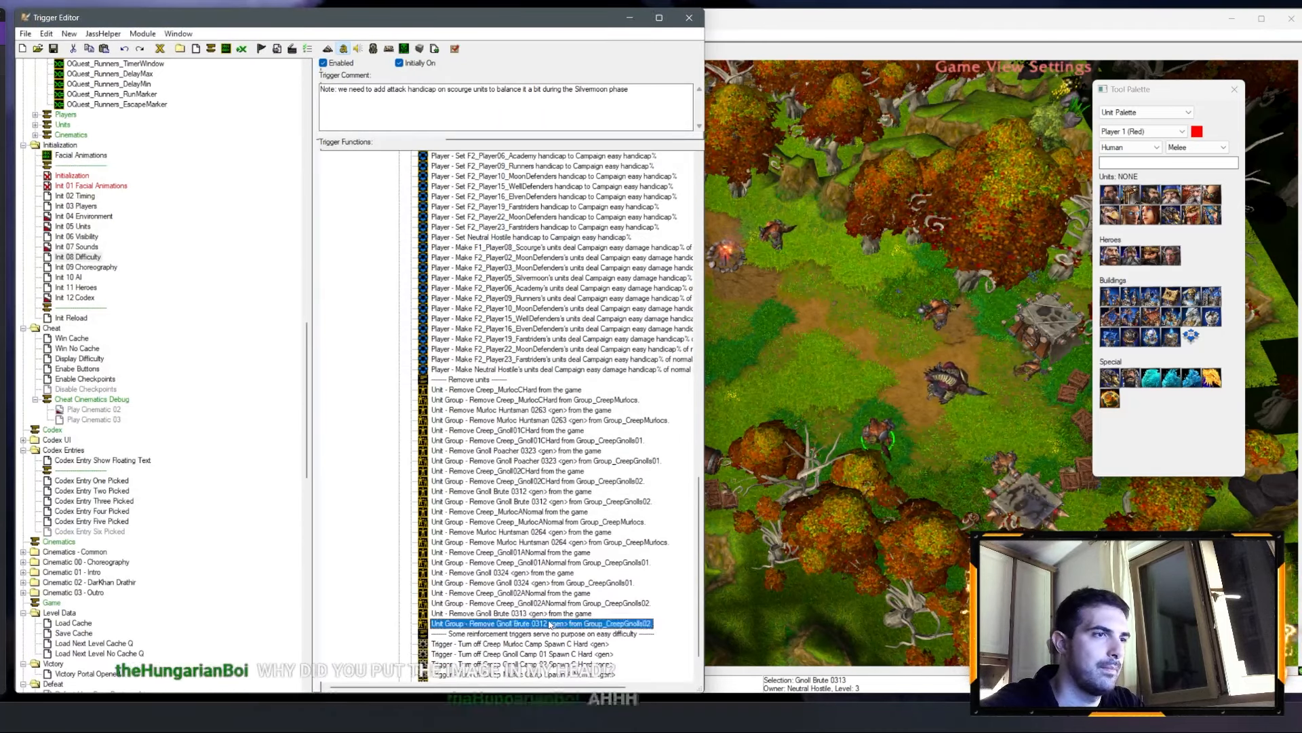
Step: Set the Group_CreepGnolls02 removal following the Gnoll Brute 0313 unit removal to Gnoll Brute 0313 as well
key(Return)
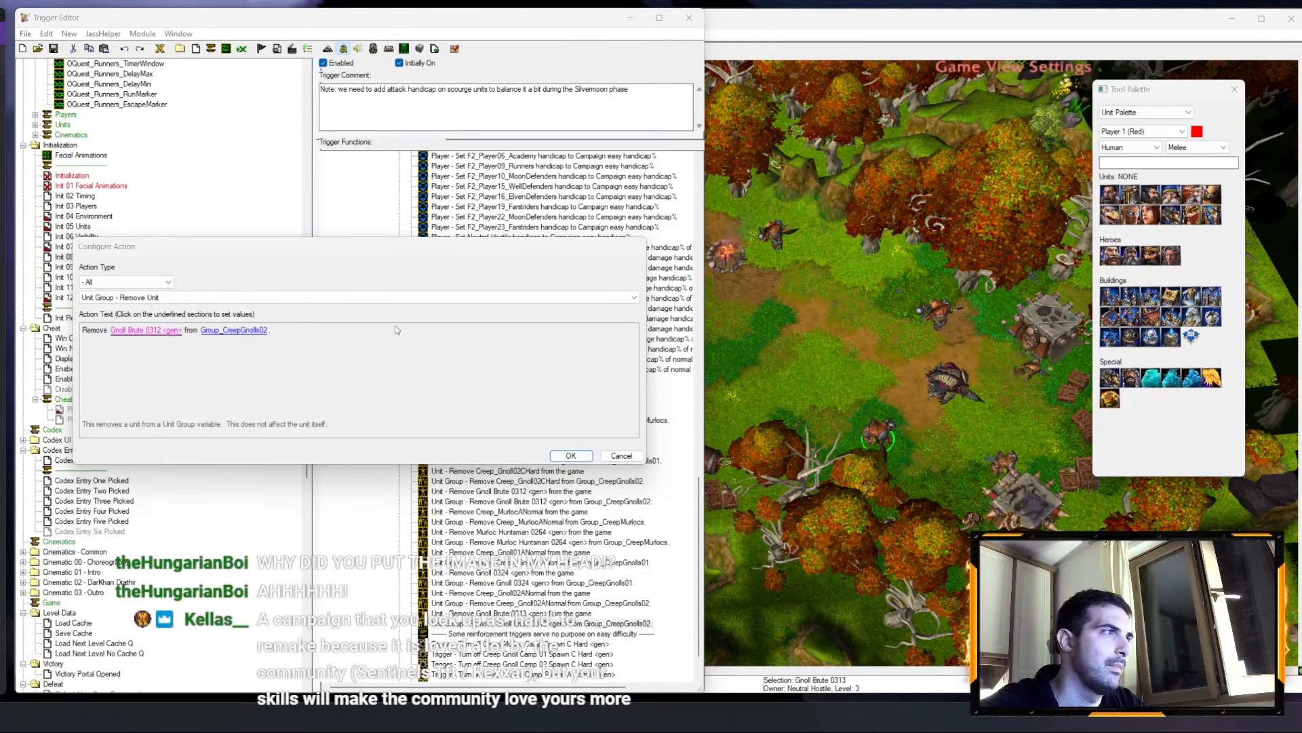
key(Return)
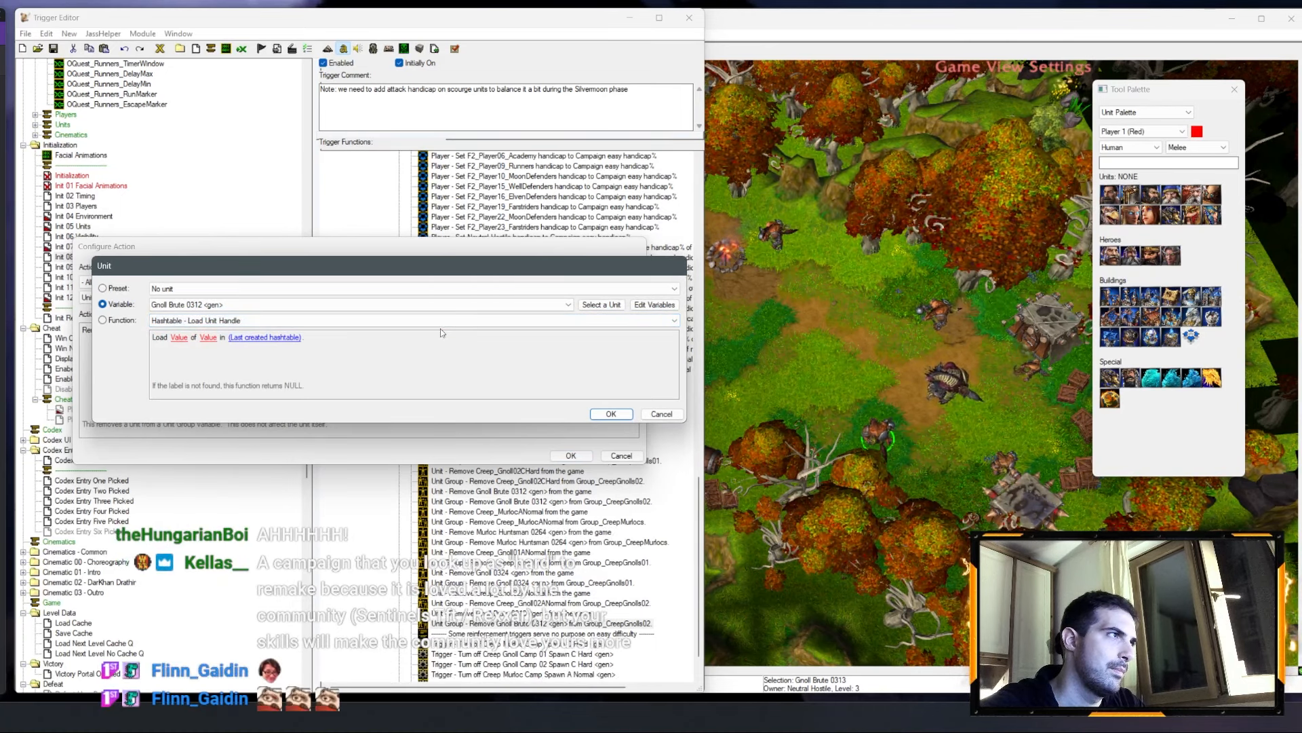
click(600, 305)
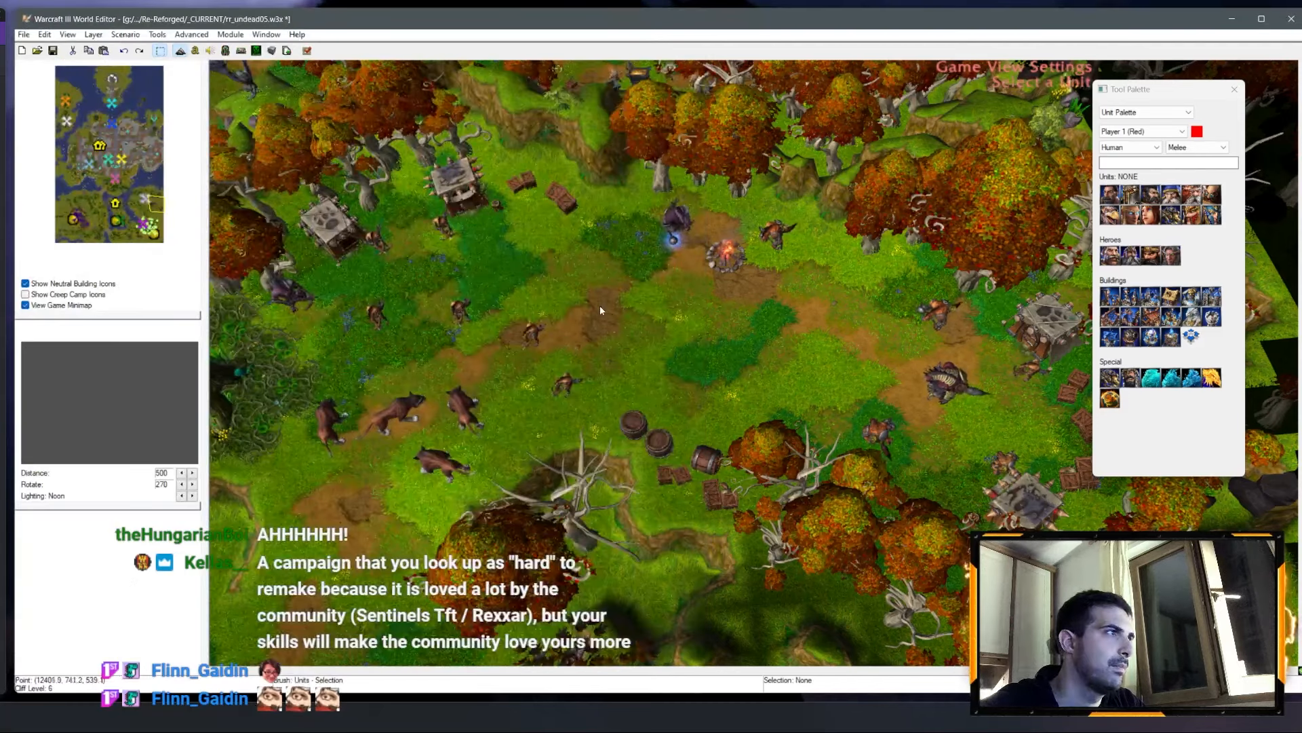
click(885, 429)
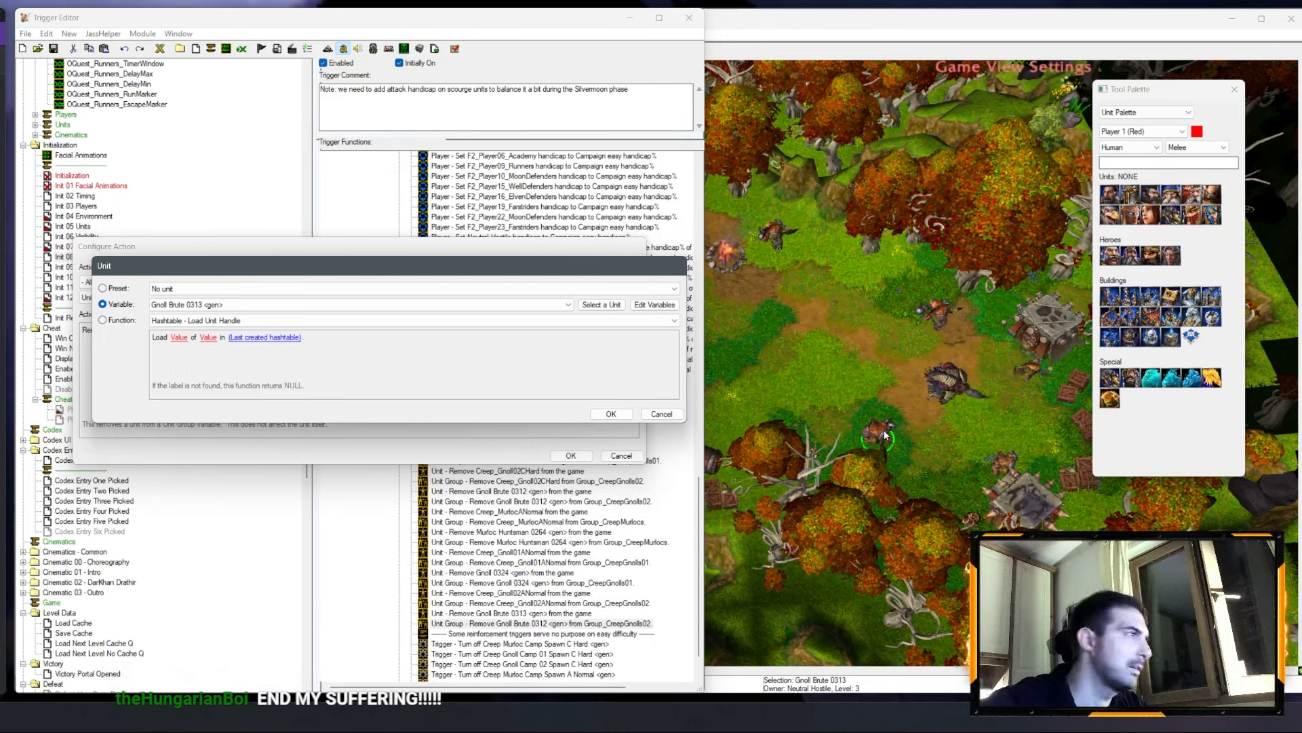
click(611, 414)
click(571, 456)
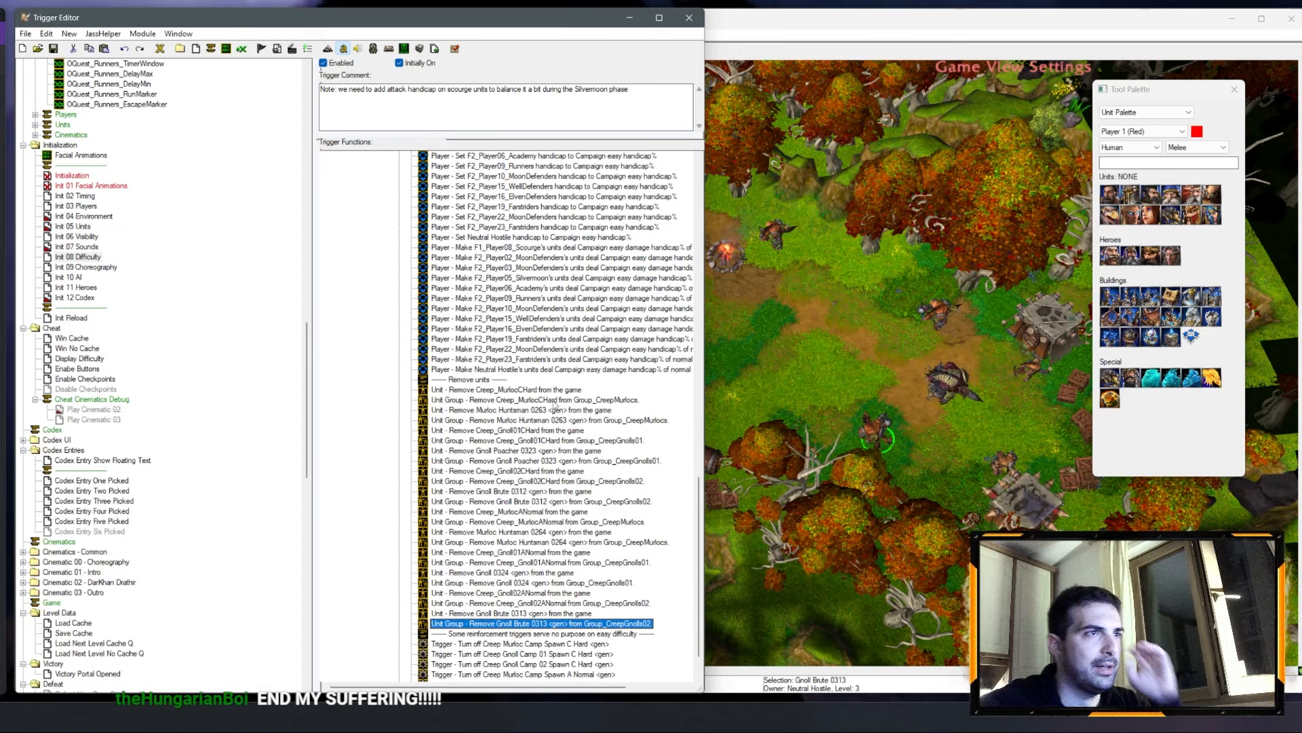
Step: Copy the Normal branch's Creep_MurlocCHard unit and group removals to directly beneath the Remove units comment
scroll(548, 394, up, 15)
click(490, 359)
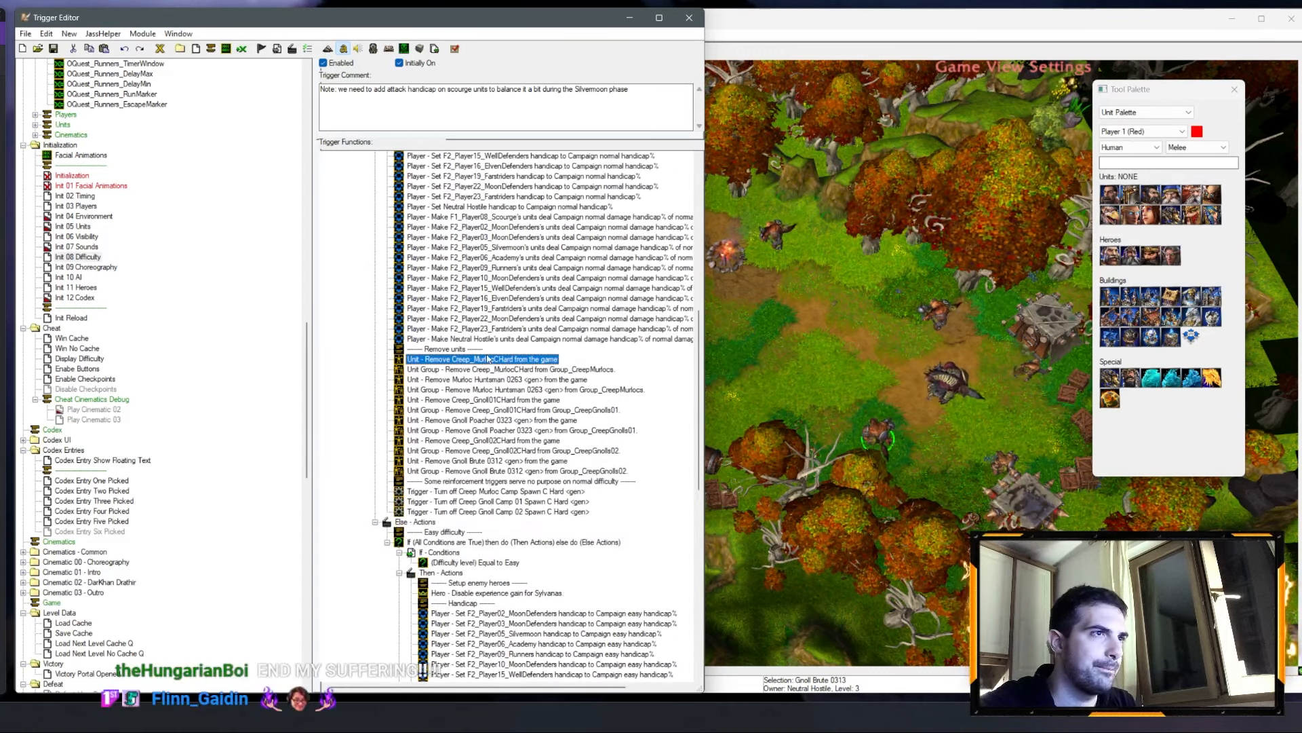
shift+click(490, 370)
key(ctrl+c)
click(464, 349)
key(ctrl+v)
Step: Set the first copied Creep_MurlocCHard unit removal to Kobold 0297, picked on the map in the kobold camp
double_click(459, 359)
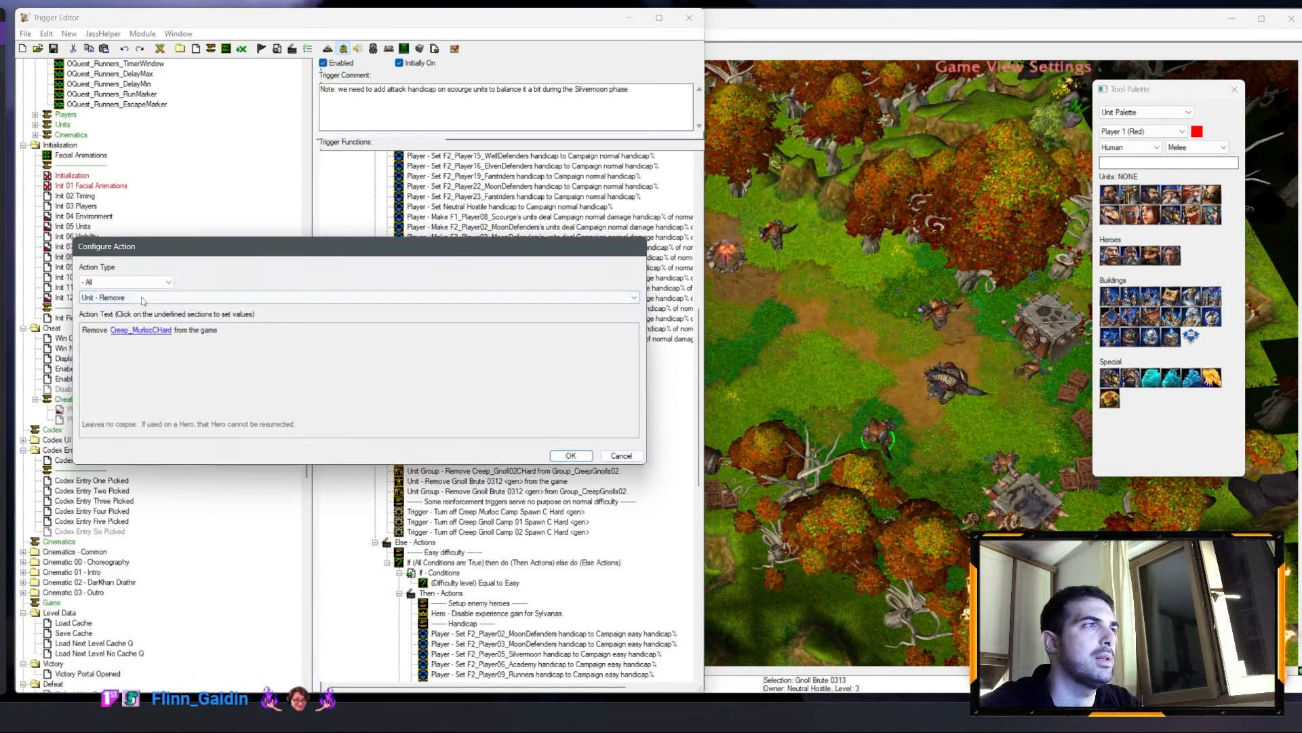
click(139, 332)
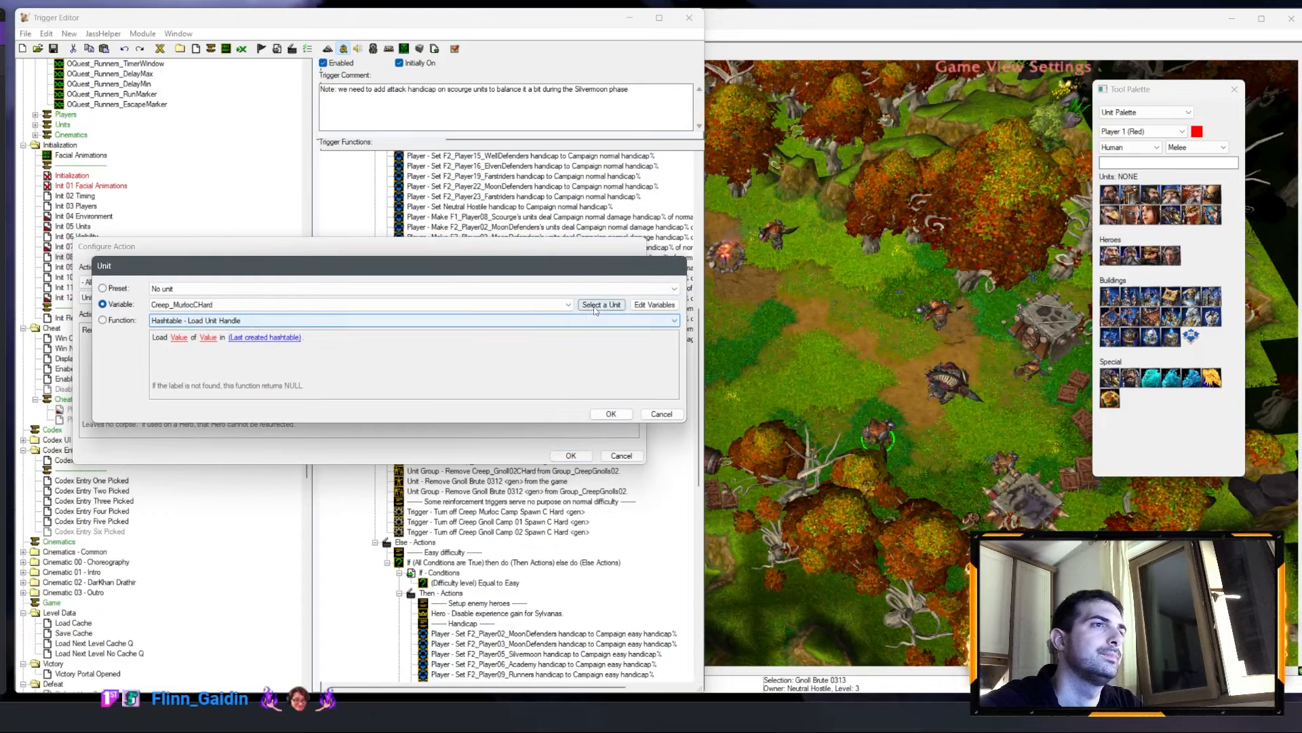
click(601, 305)
right_drag(601, 305, 657, 359)
scroll(657, 359, down, 2)
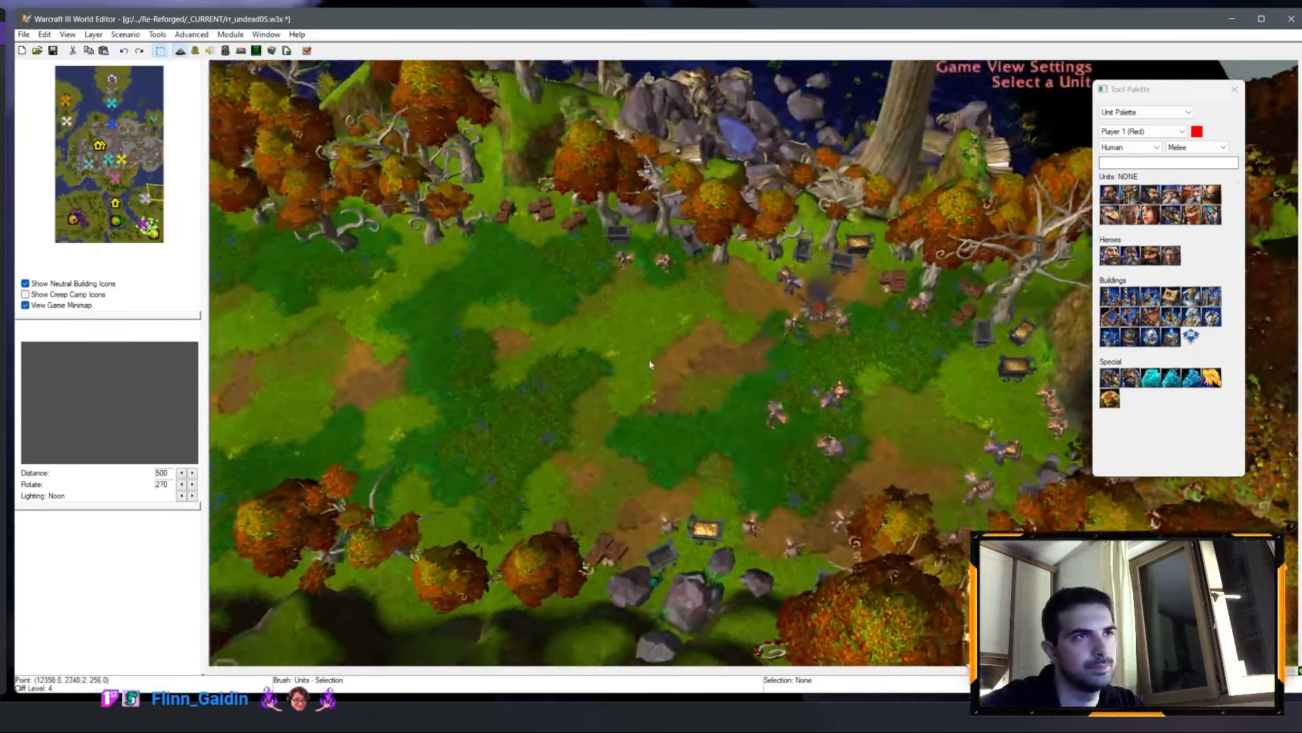
right_drag(704, 298, 692, 317)
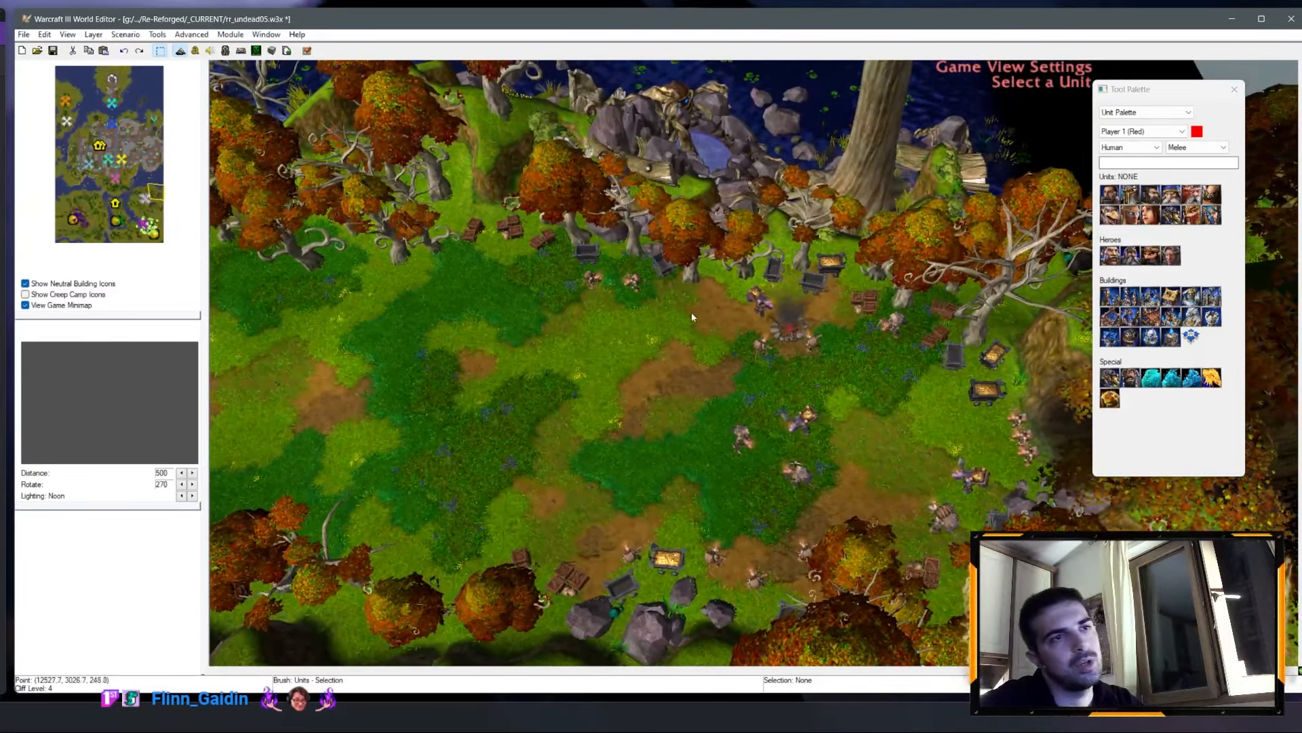
click(633, 284)
key(Return)
key(Return)
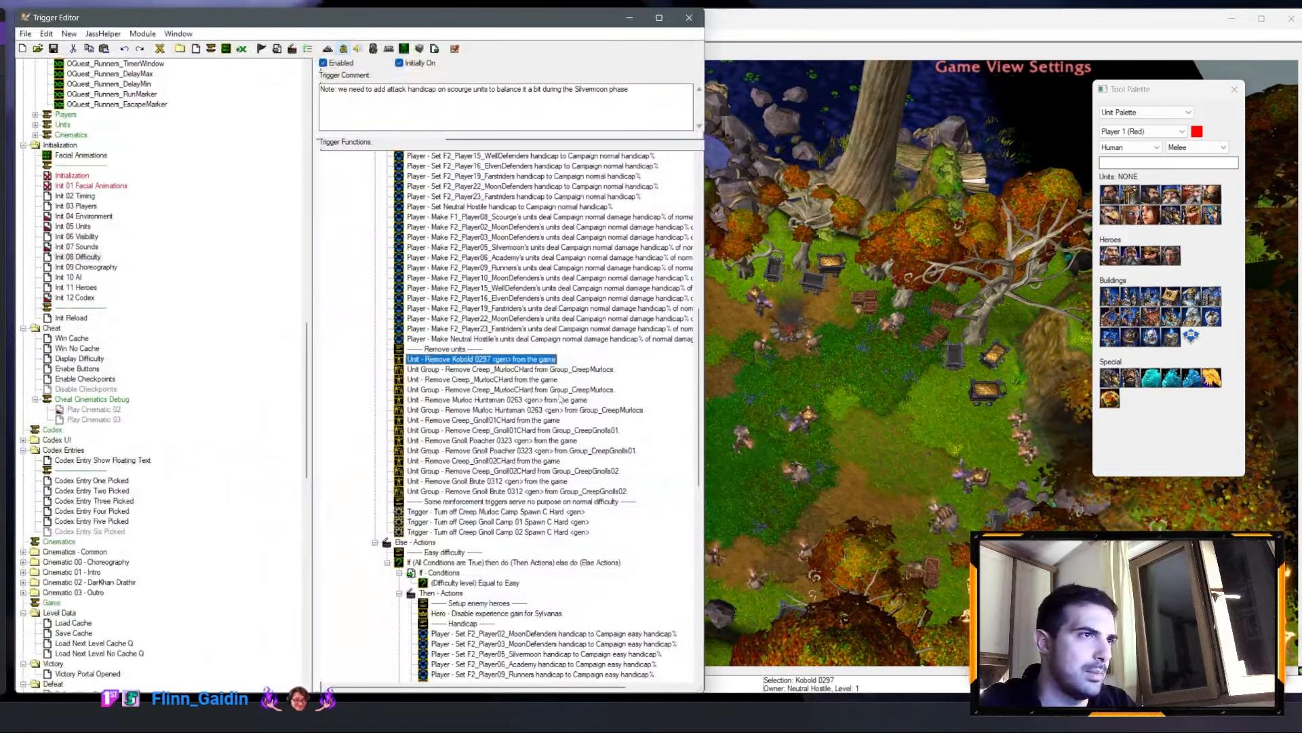
Step: Change the copied group removal beneath it to remove Kobold 0297 from Group_CreepKobolds
double_click(564, 370)
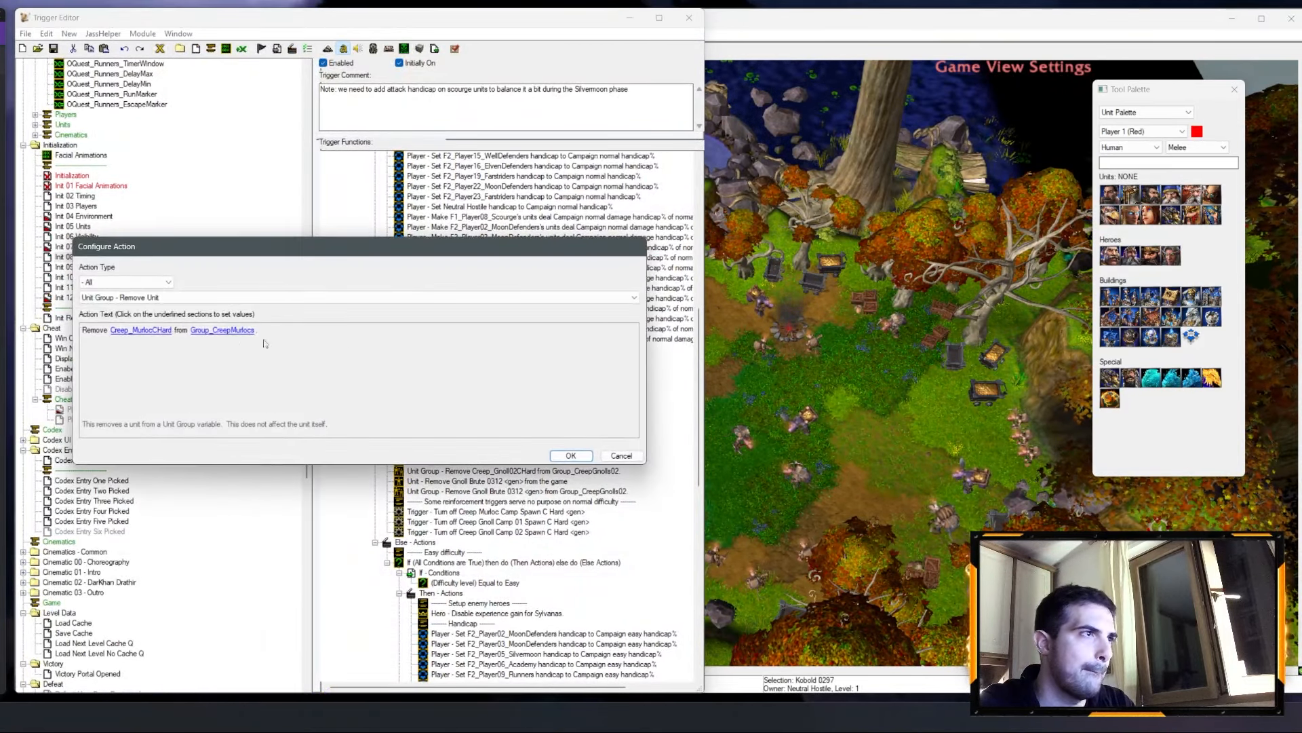
click(291, 330)
click(204, 289)
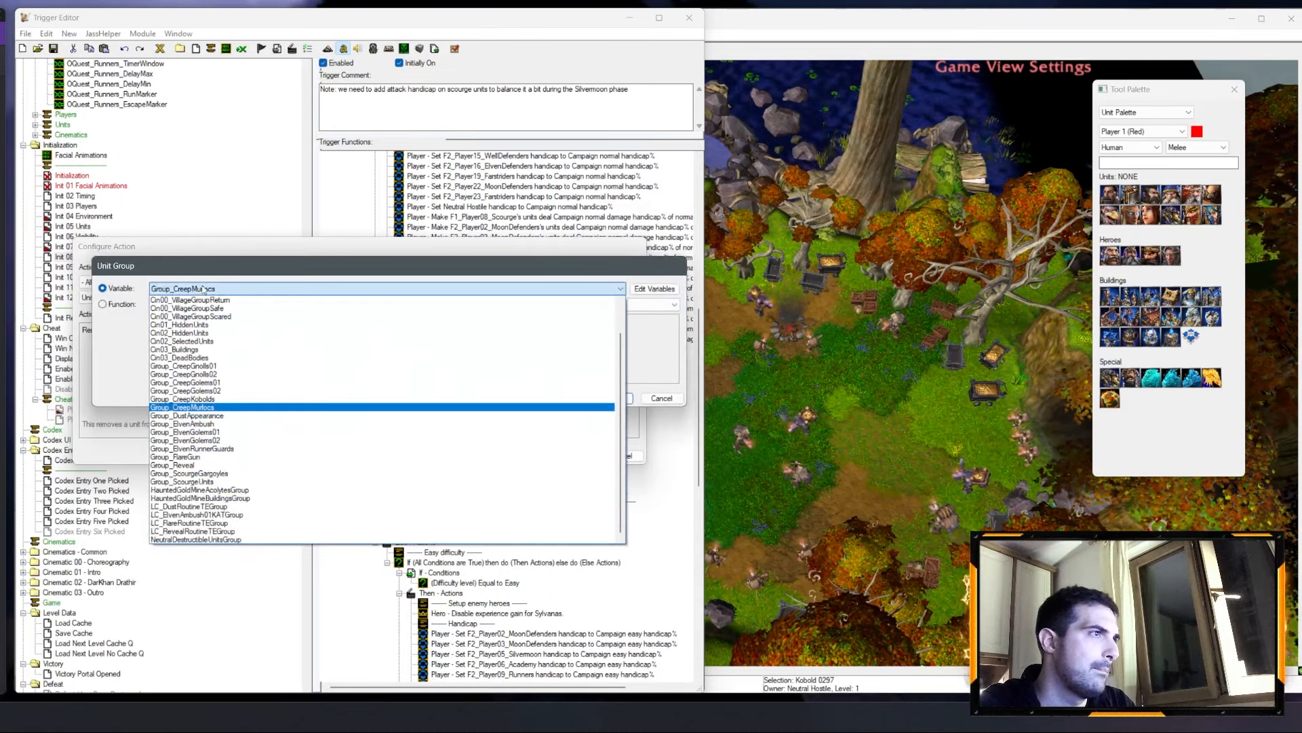
click(219, 399)
key(Return)
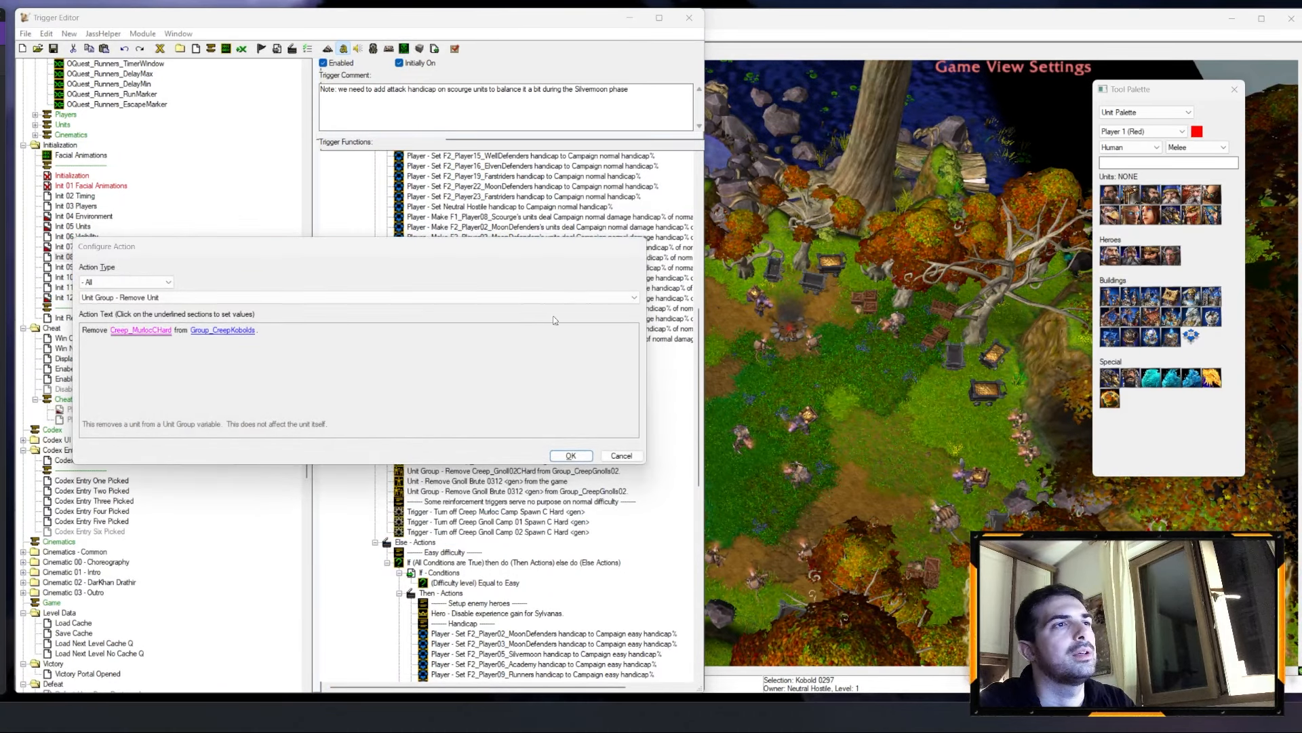
click(759, 320)
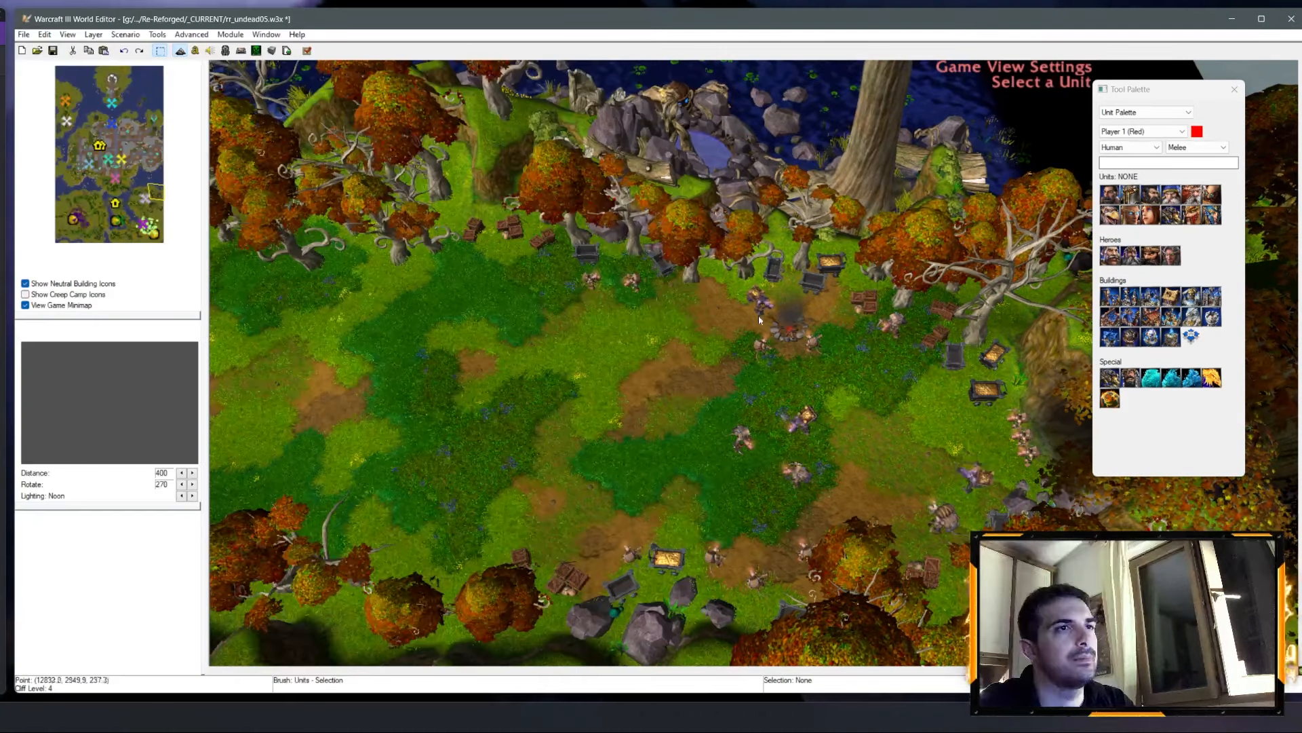
click(632, 287)
key(Return)
key(Return)
Step: Duplicate the Kobold 0297 unit and group removals directly below the originals in the Normal branch
shift+click(483, 360)
key(ctrl+c)
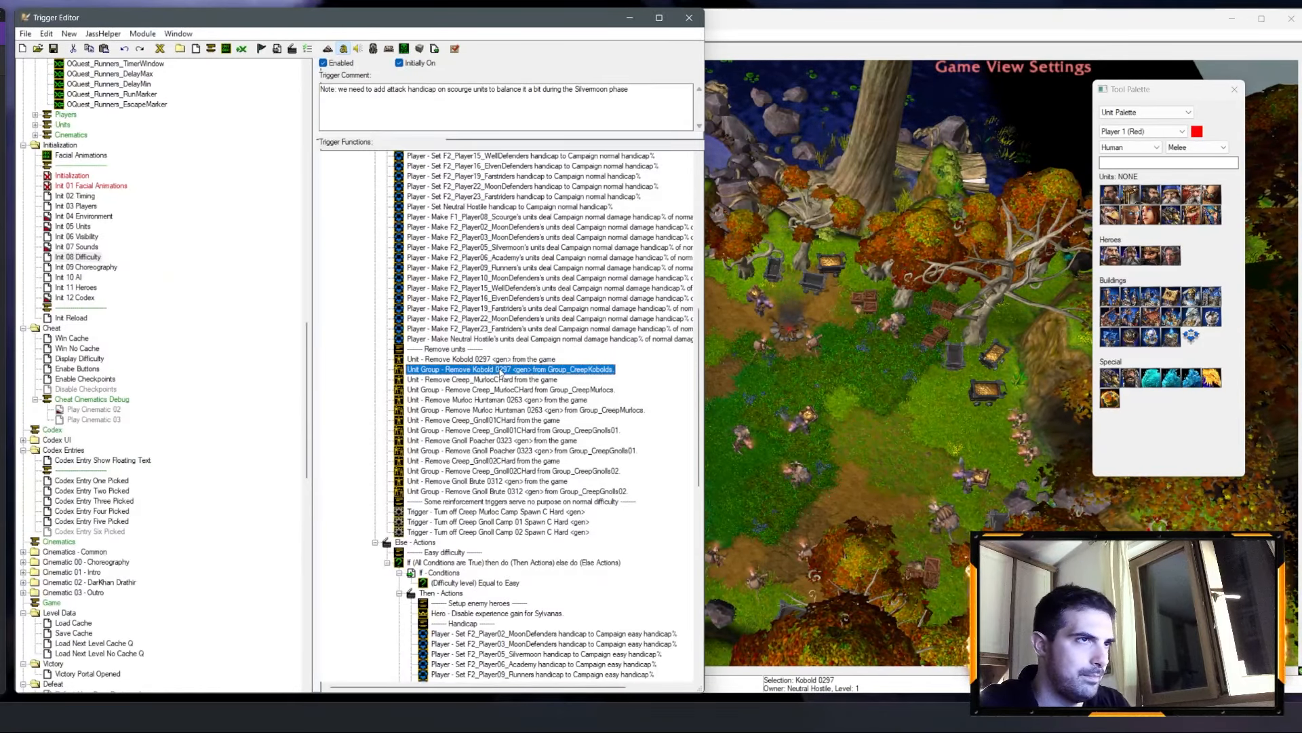
key(ctrl+v)
click(503, 361)
shift+click(510, 388)
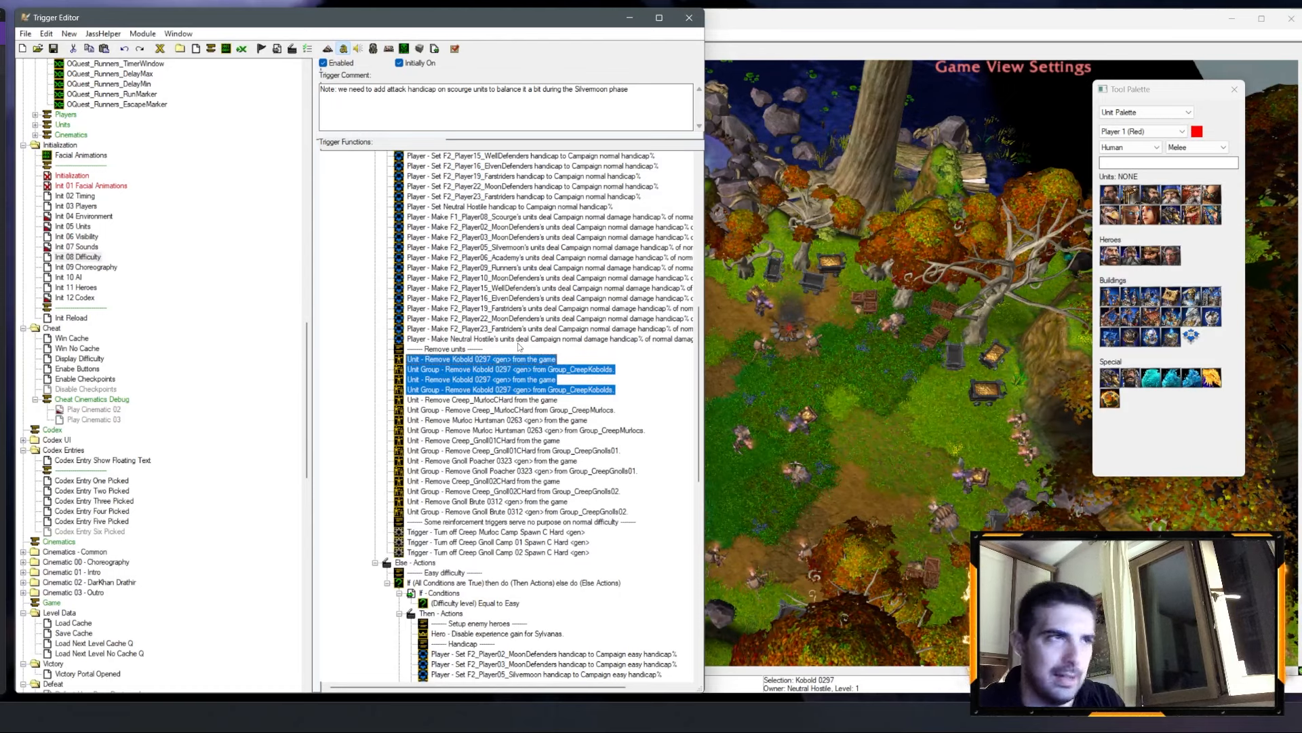
Step: Set the second Kobold 0297 unit removal in the Normal branch to Kobold 0298, picked on the map in the kobold camp
double_click(505, 379)
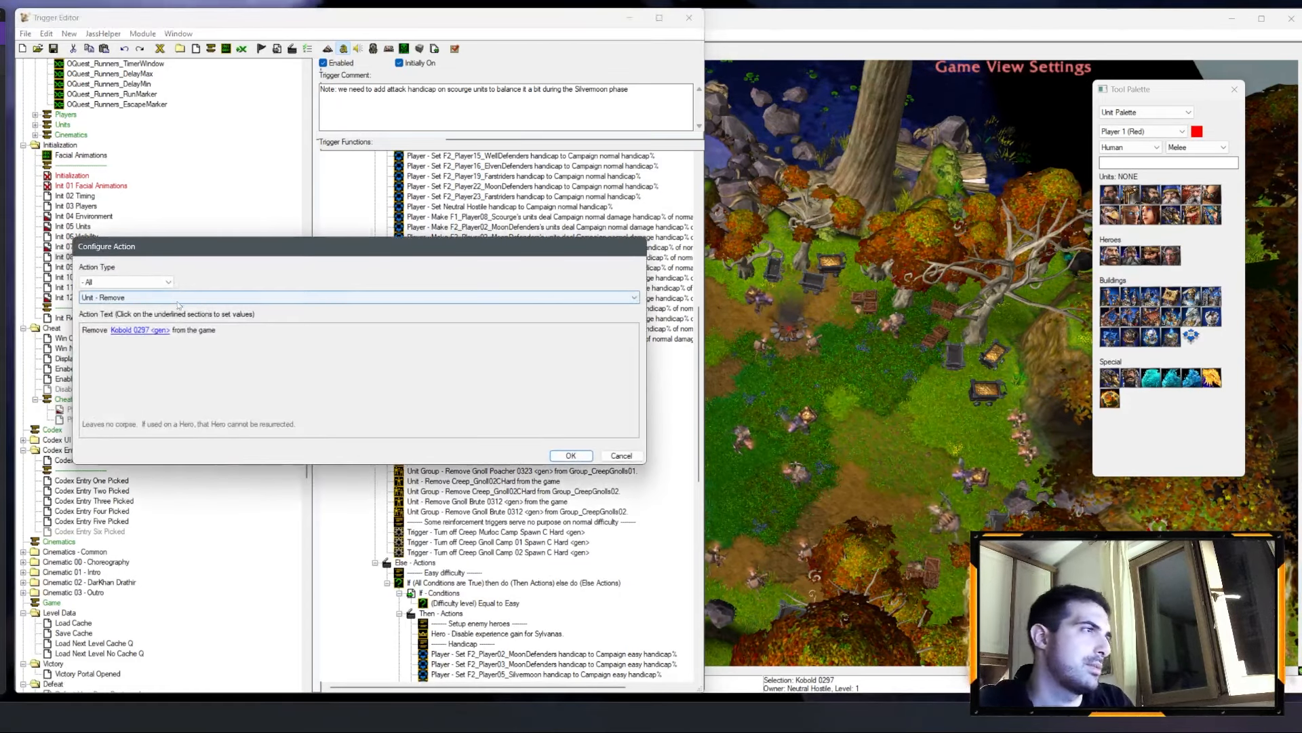
click(140, 330)
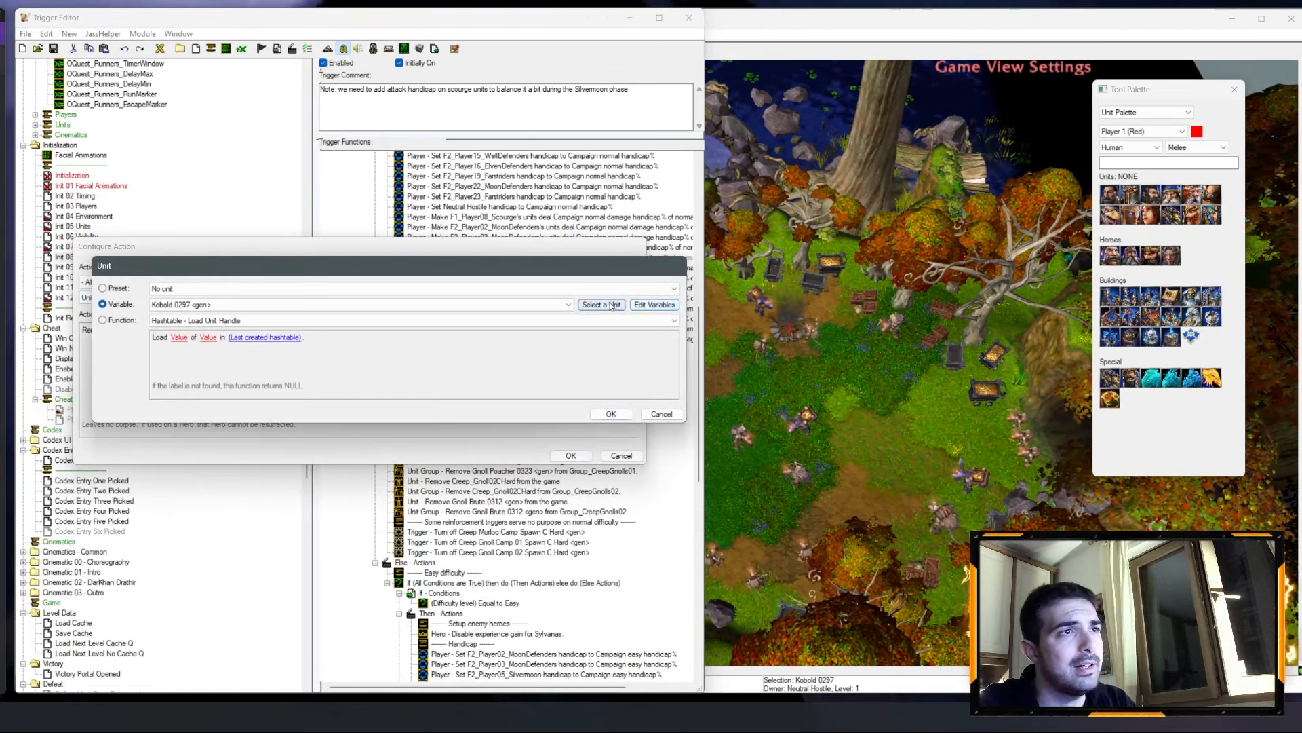
click(601, 304)
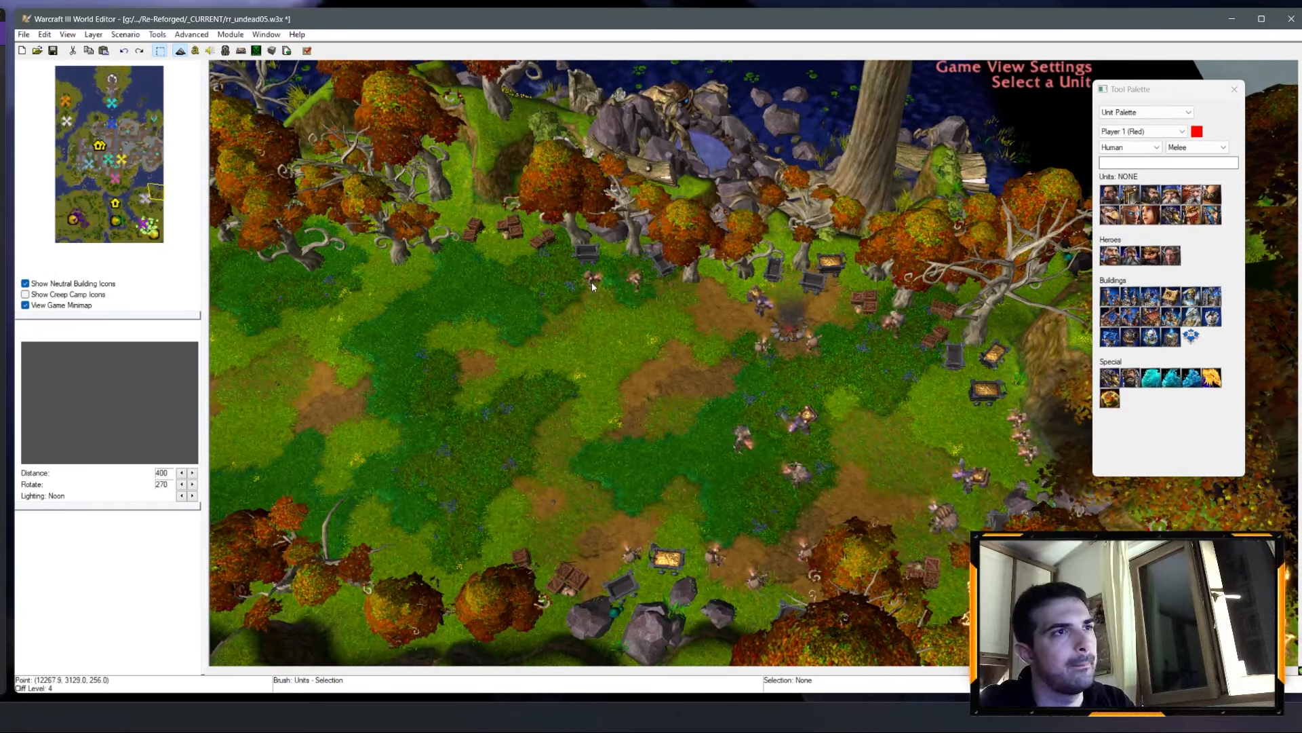
click(590, 281)
key(Return)
key(Return)
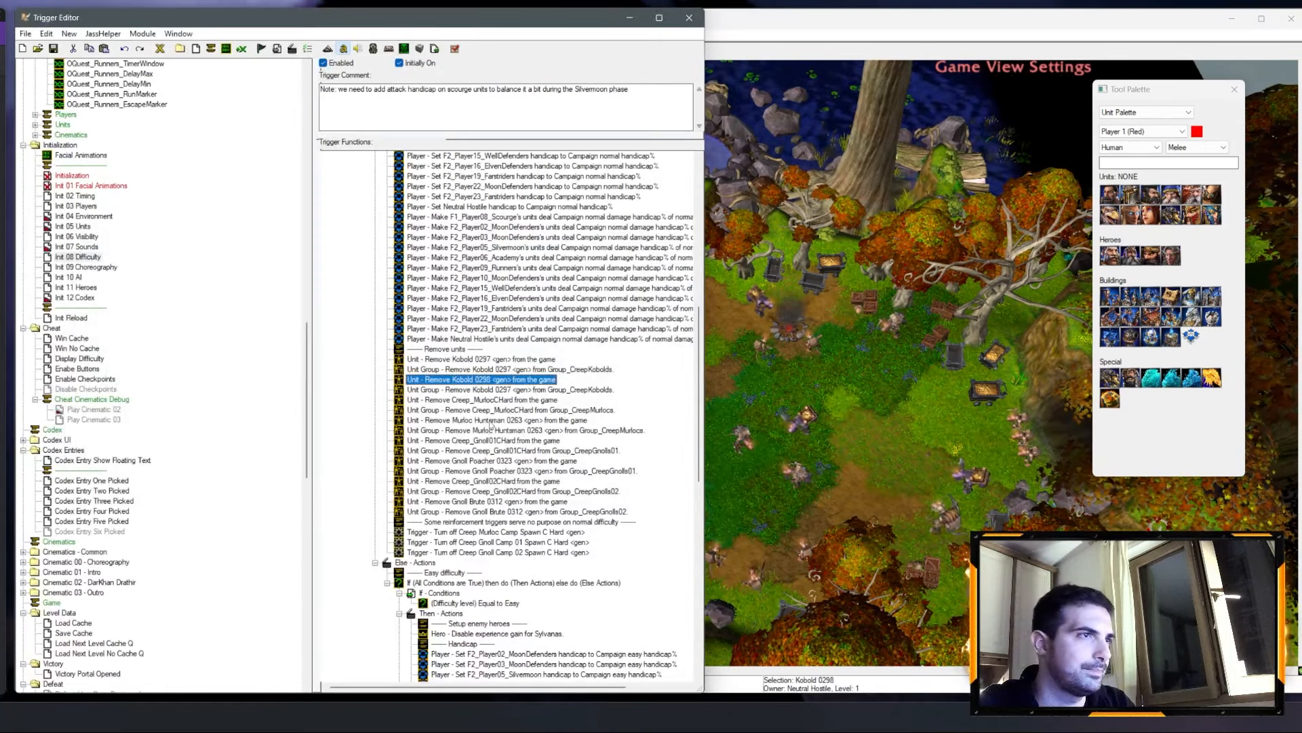
Step: Change the copied group removal beneath it to remove Kobold 0298 from Group_CreepKobolds
double_click(502, 390)
click(149, 330)
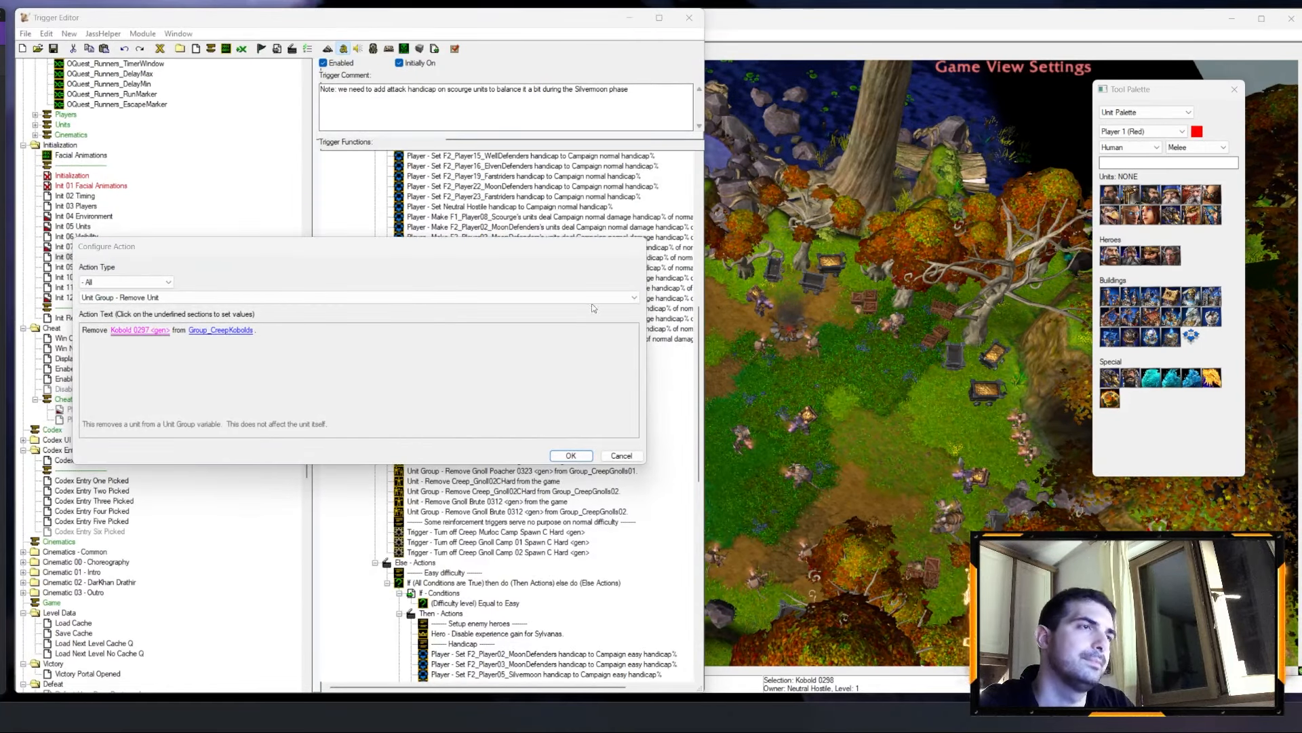
click(600, 303)
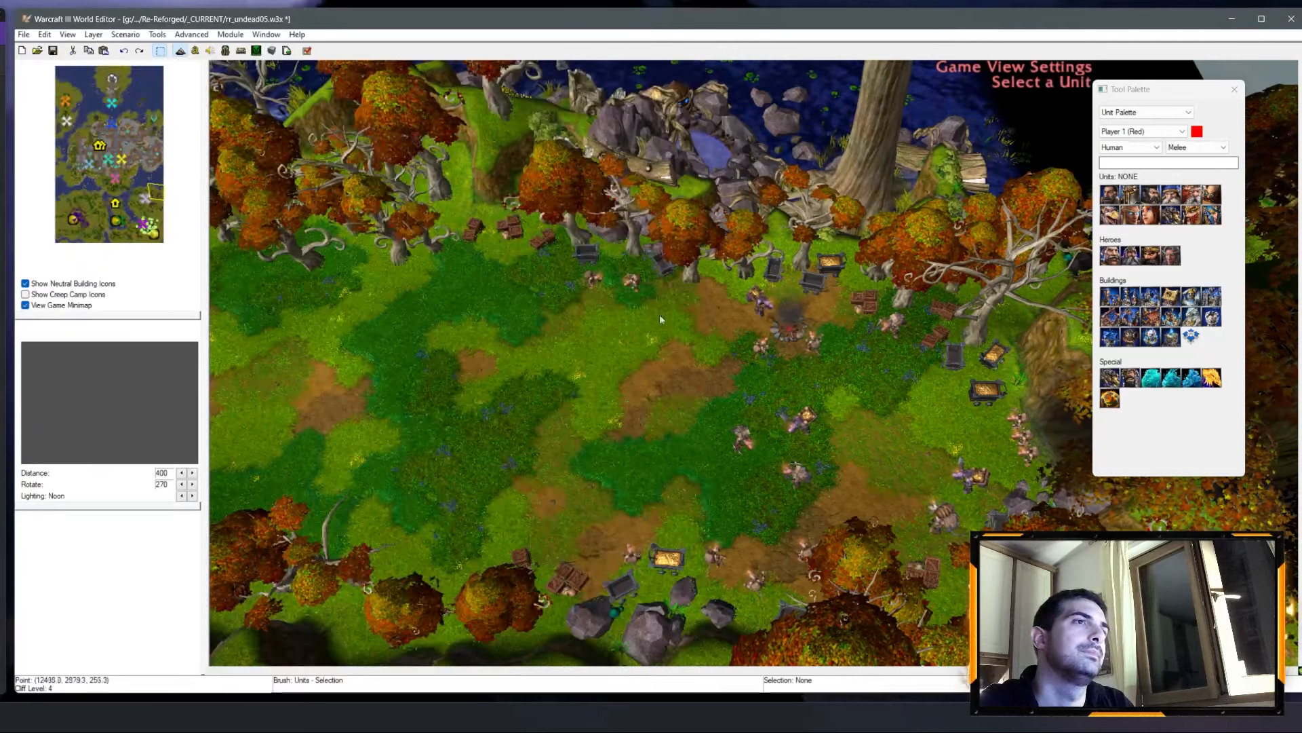
click(592, 282)
key(Return)
key(Return)
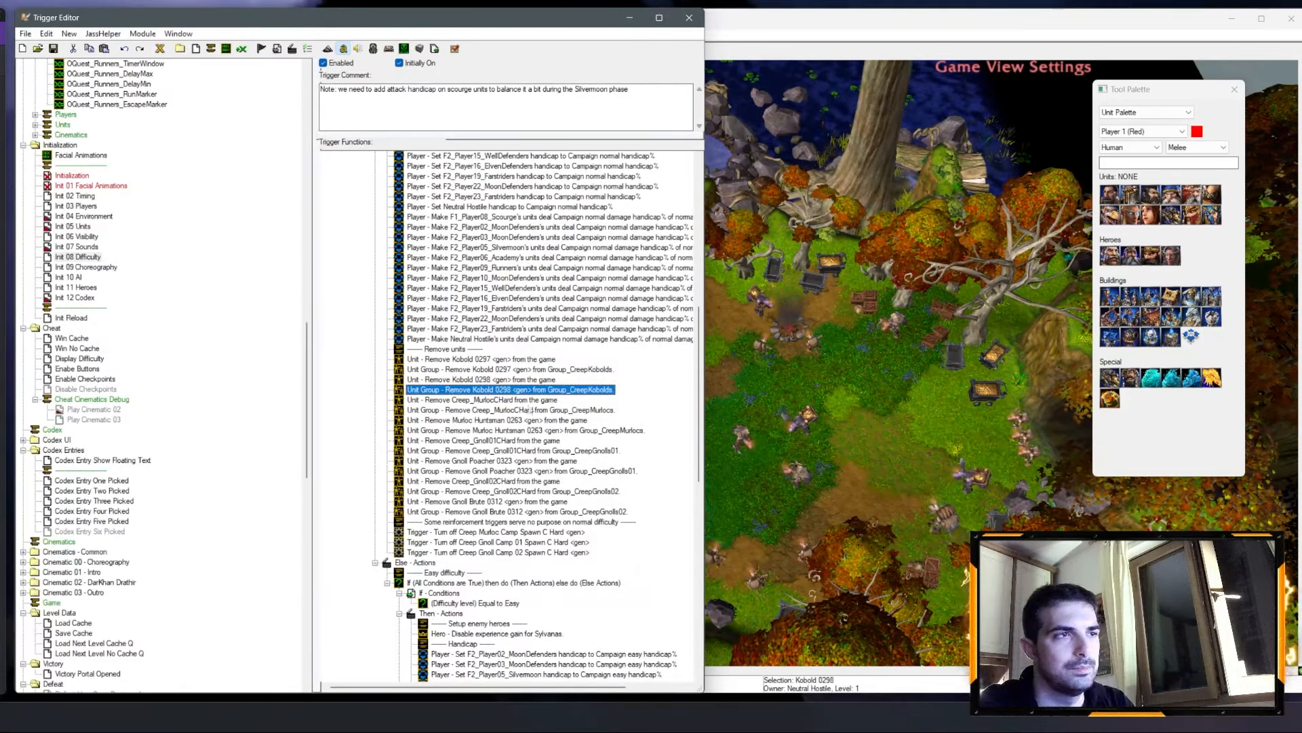
Step: Copy the Normal branch's Kobold 0297 and 0298 unit and group removals to directly beneath the Easy branch's Remove units comment
shift+click(521, 360)
scroll(496, 352, down, 15)
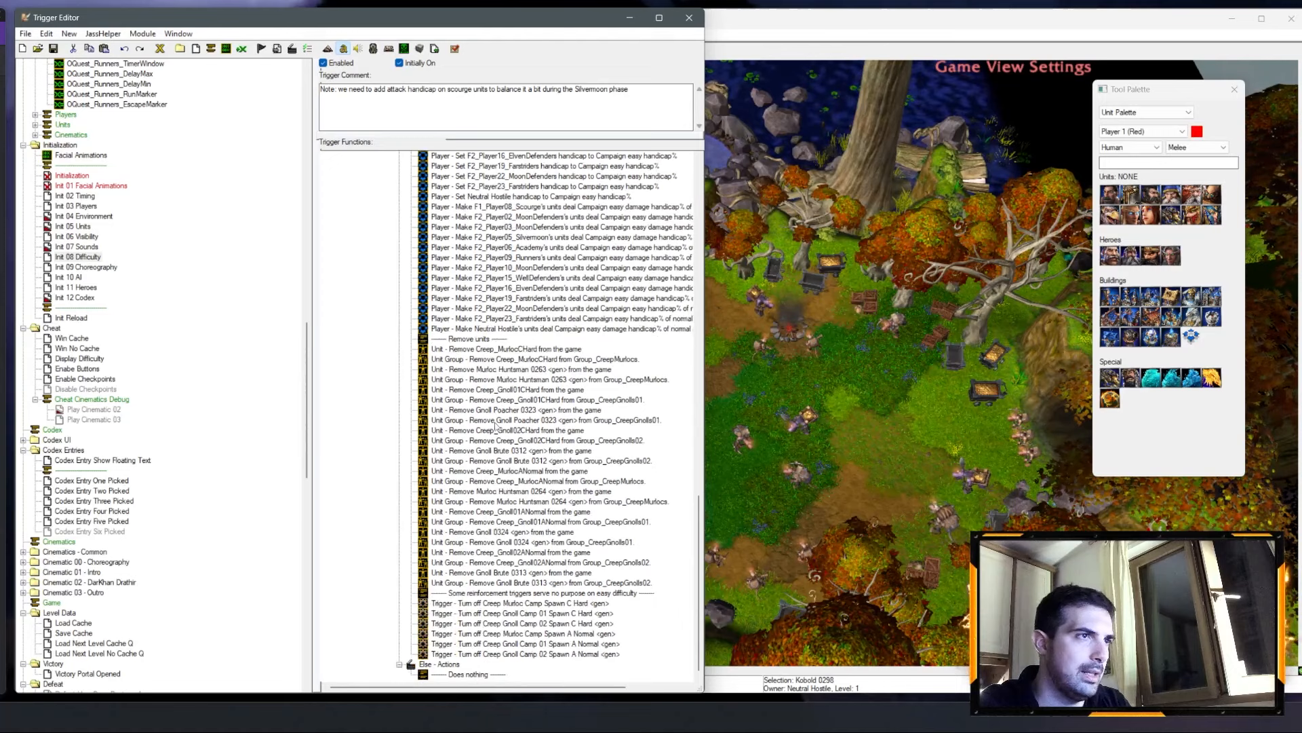
click(479, 339)
key(ctrl+v)
Step: Copy the Easy branch's Kobold 0298 unit and group removals to directly below the Gnoll Brute 0312 group removal
shift+click(534, 369)
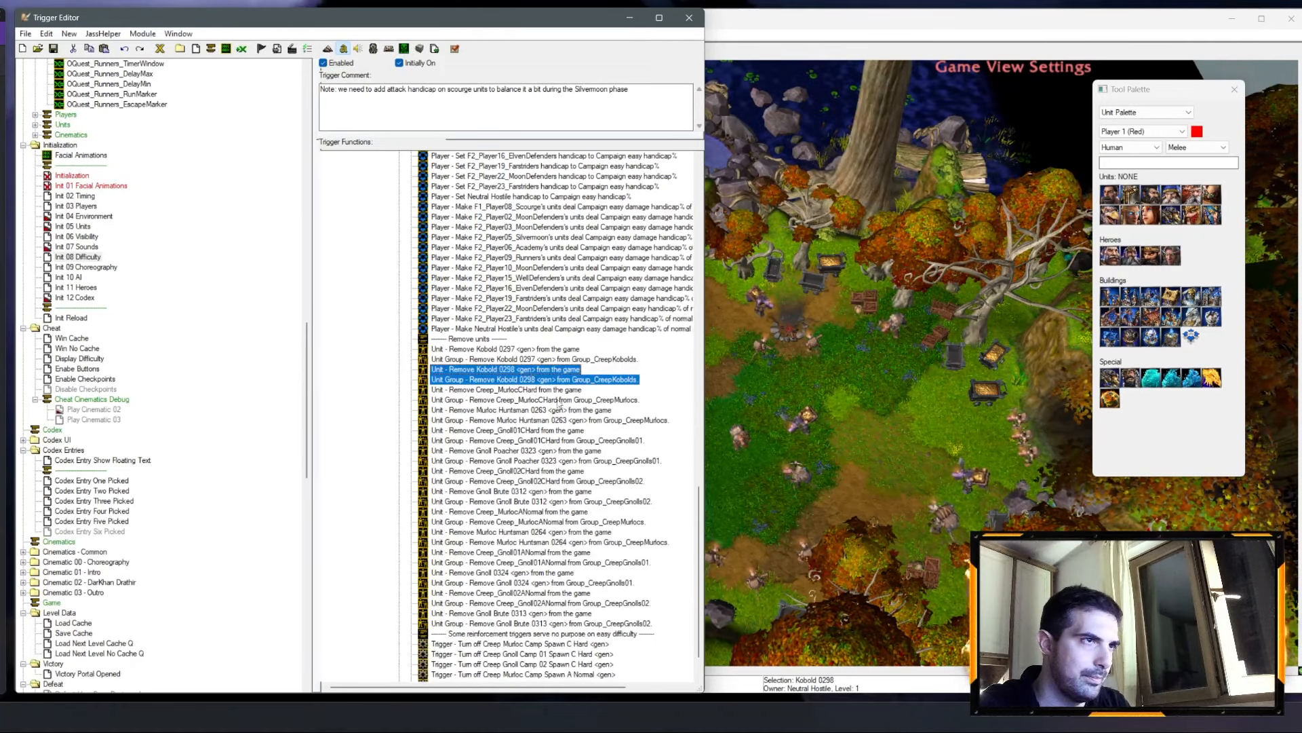
scroll(563, 468, down, 1)
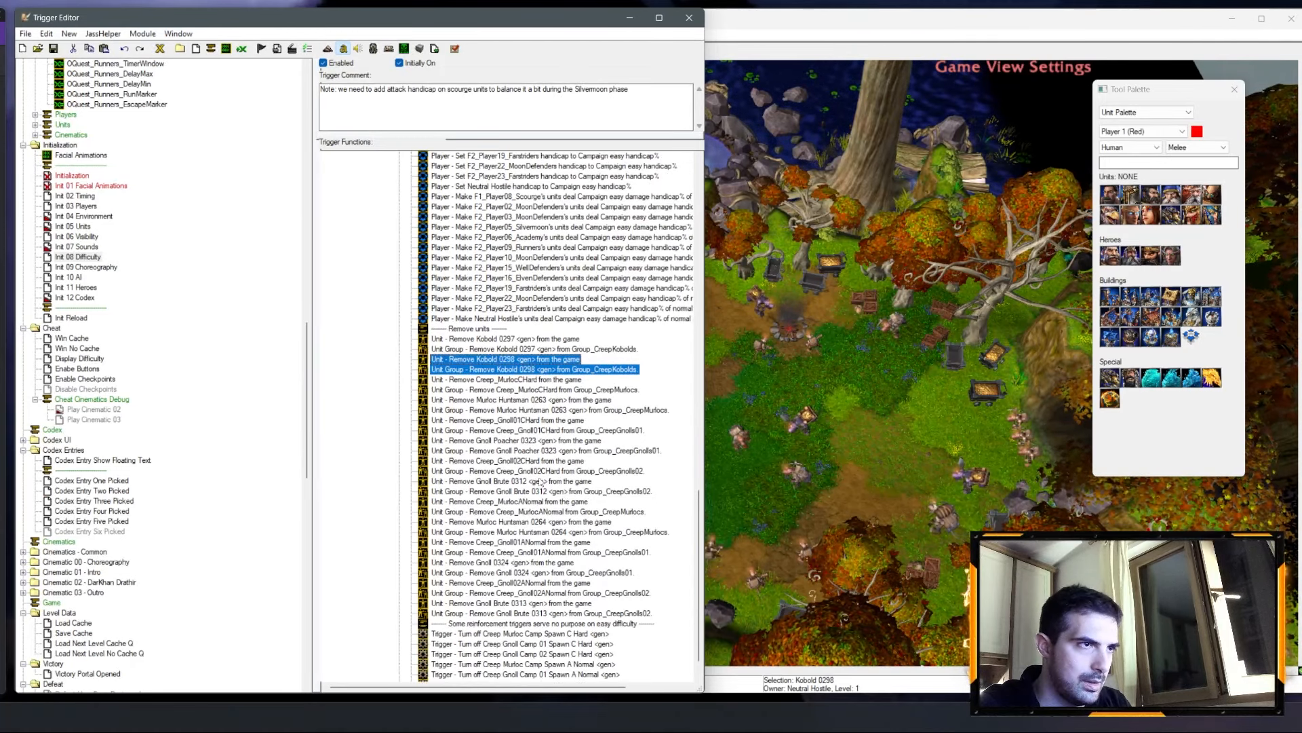
drag(541, 482, 541, 492)
Step: Set the copied Kobold 0298 unit removal to Kobold Geomancer 0299, picked on the map in the kobold camp
double_click(506, 502)
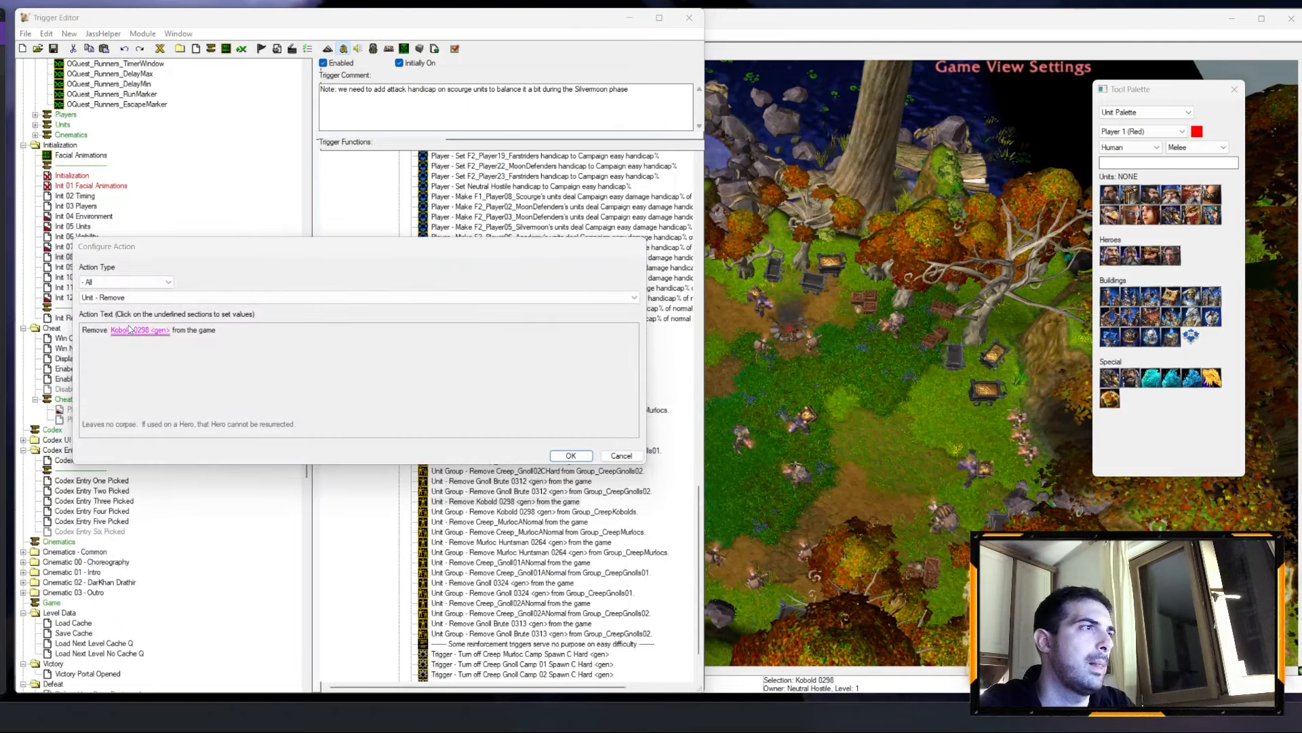
click(614, 304)
ctrl+right_drag(787, 332, 867, 380)
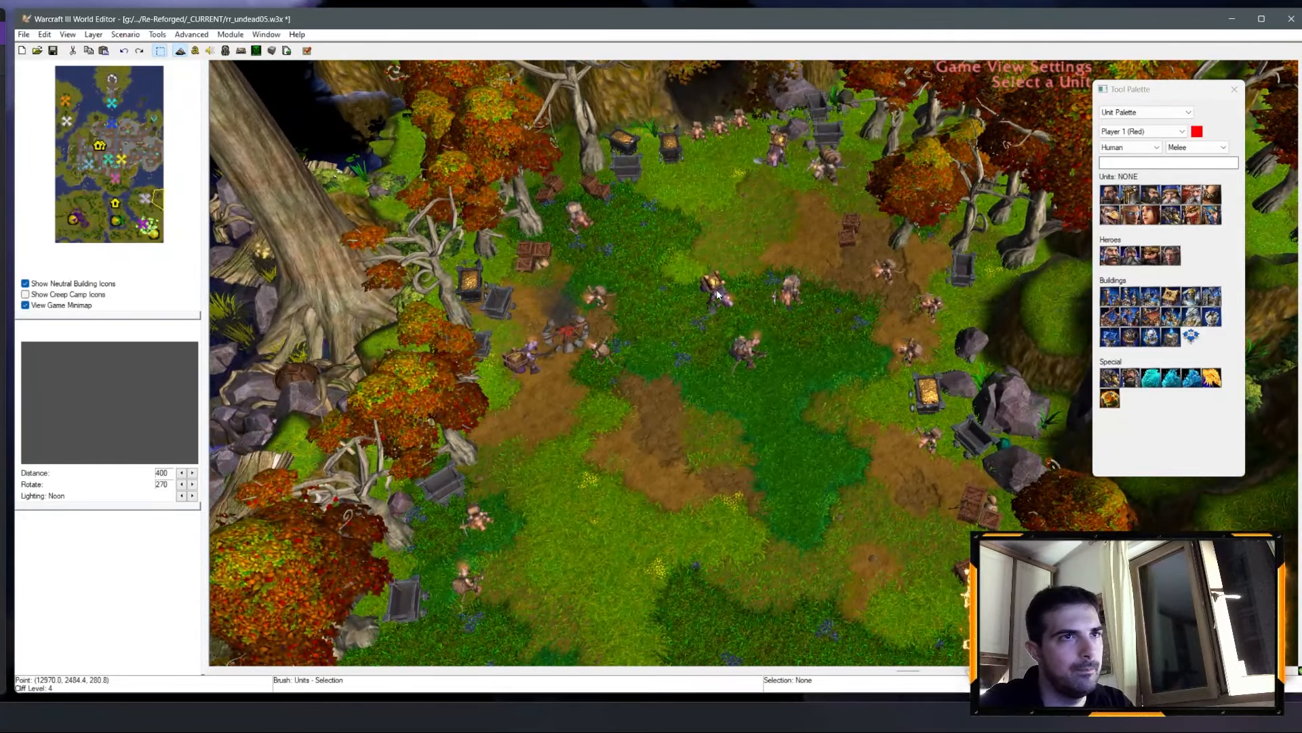
click(714, 309)
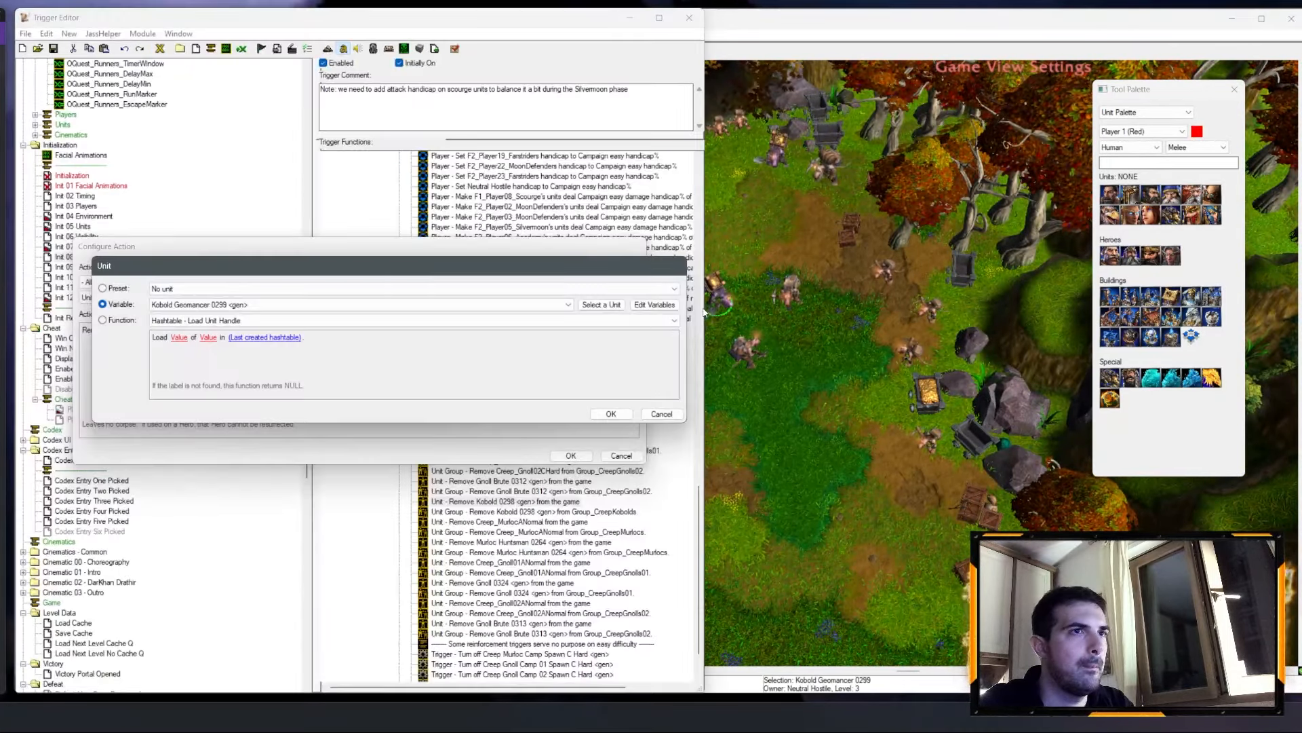
key(Return)
key(Return)
Step: Change the copied Kobold 0298 group removal to remove Kobold Geomancer 0299 from Group_CreepKobolds
double_click(507, 510)
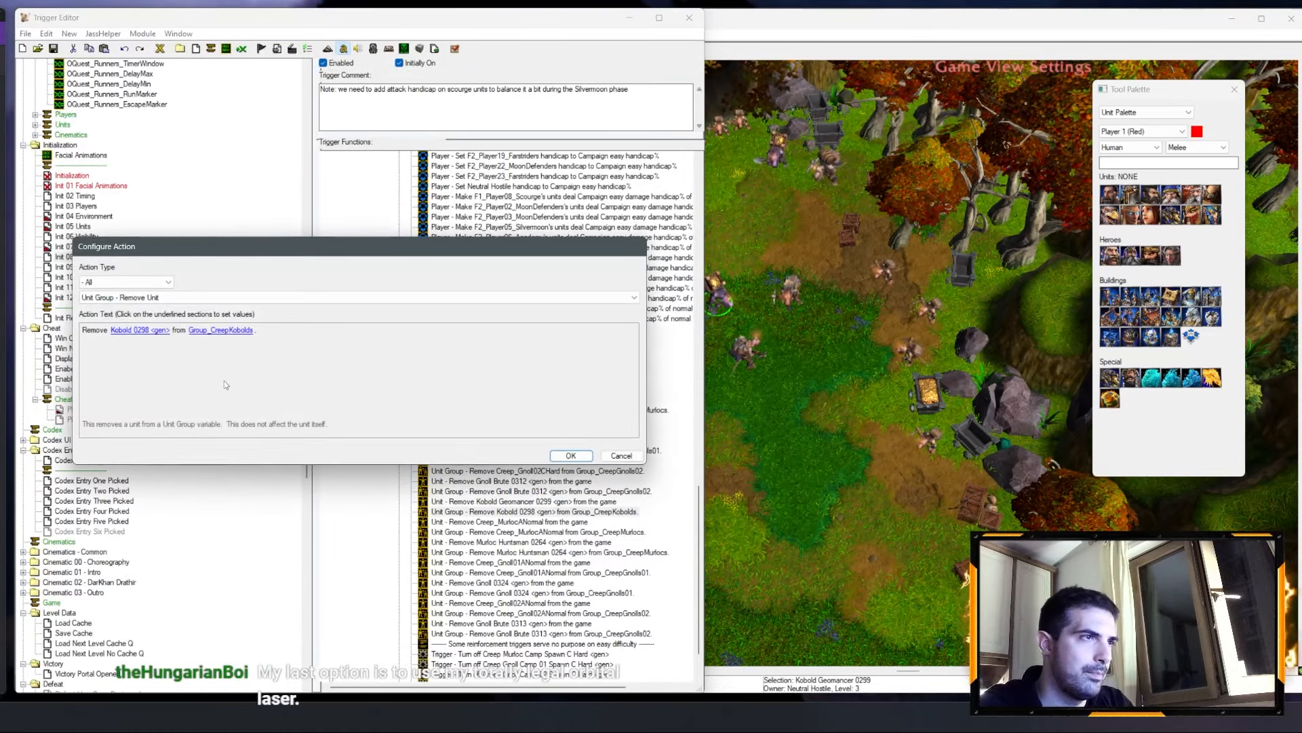
click(153, 332)
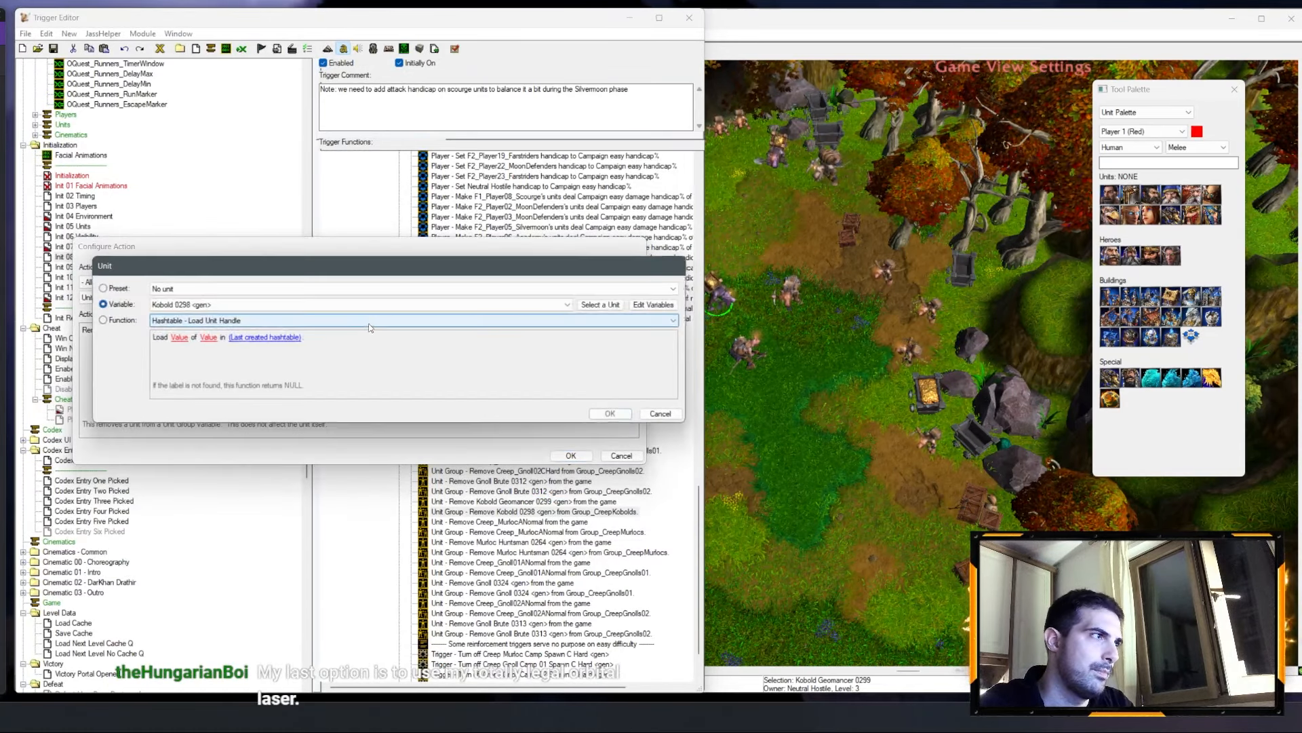
click(600, 300)
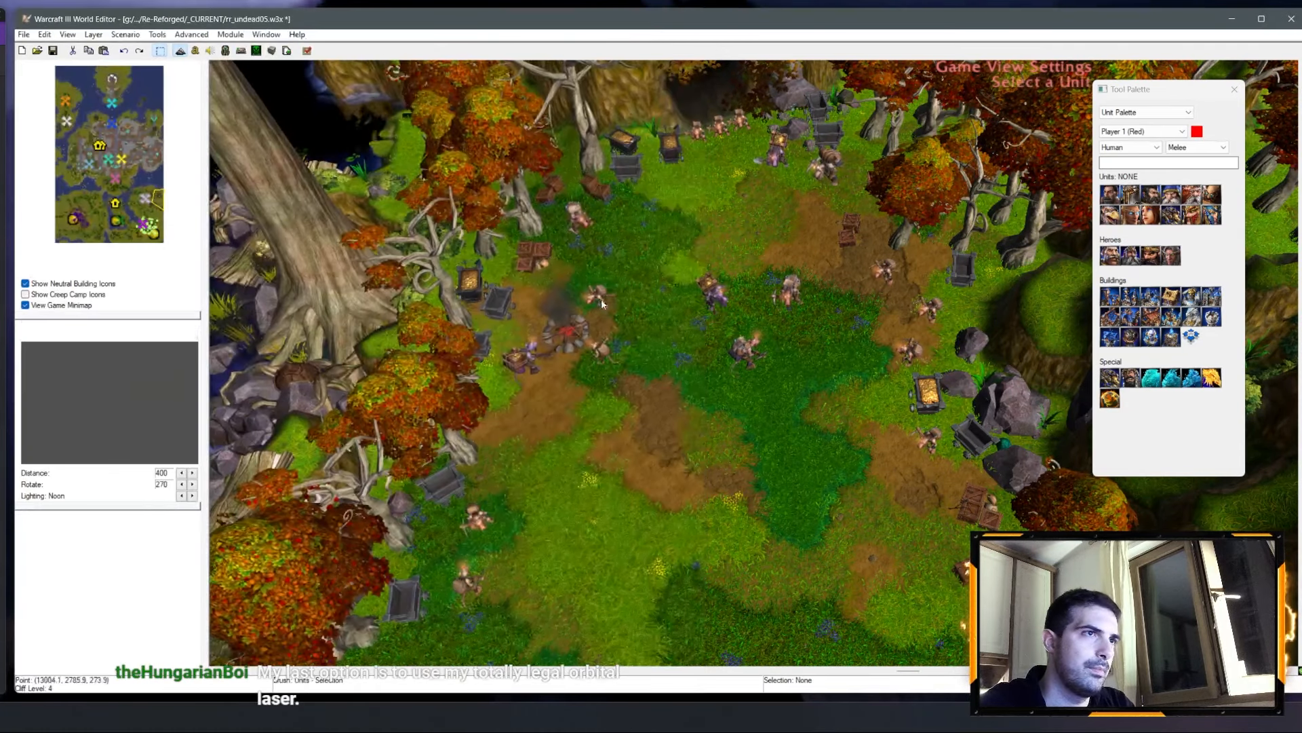
click(709, 306)
key(Return)
key(Return)
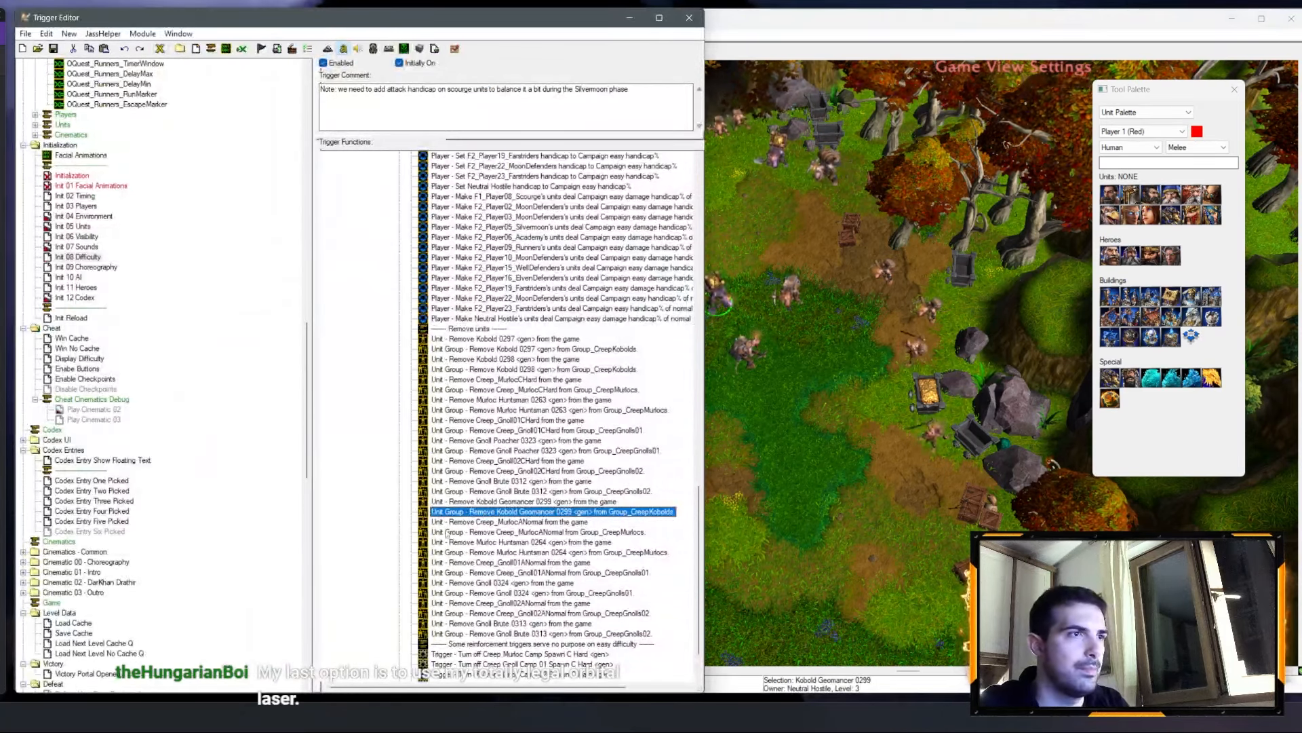
Step: Duplicate the Kobold Geomancer 0299 unit and group removals directly below the originals in the Easy branch
shift+click(487, 503)
key(ctrl+c)
key(ctrl+v)
Step: Set the duplicated Kobold Geomancer unit removal to Kobold 0288, picked on the map in the kobold camp
double_click(520, 522)
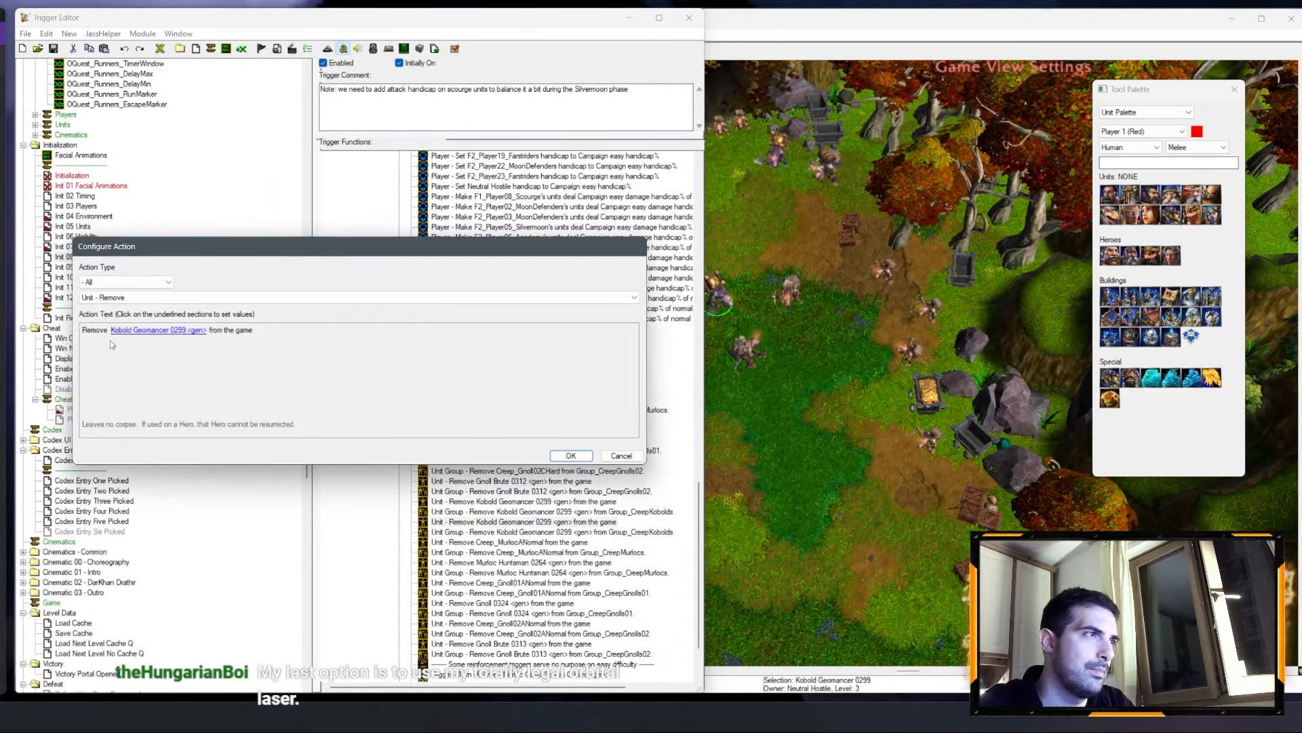
click(158, 329)
click(600, 300)
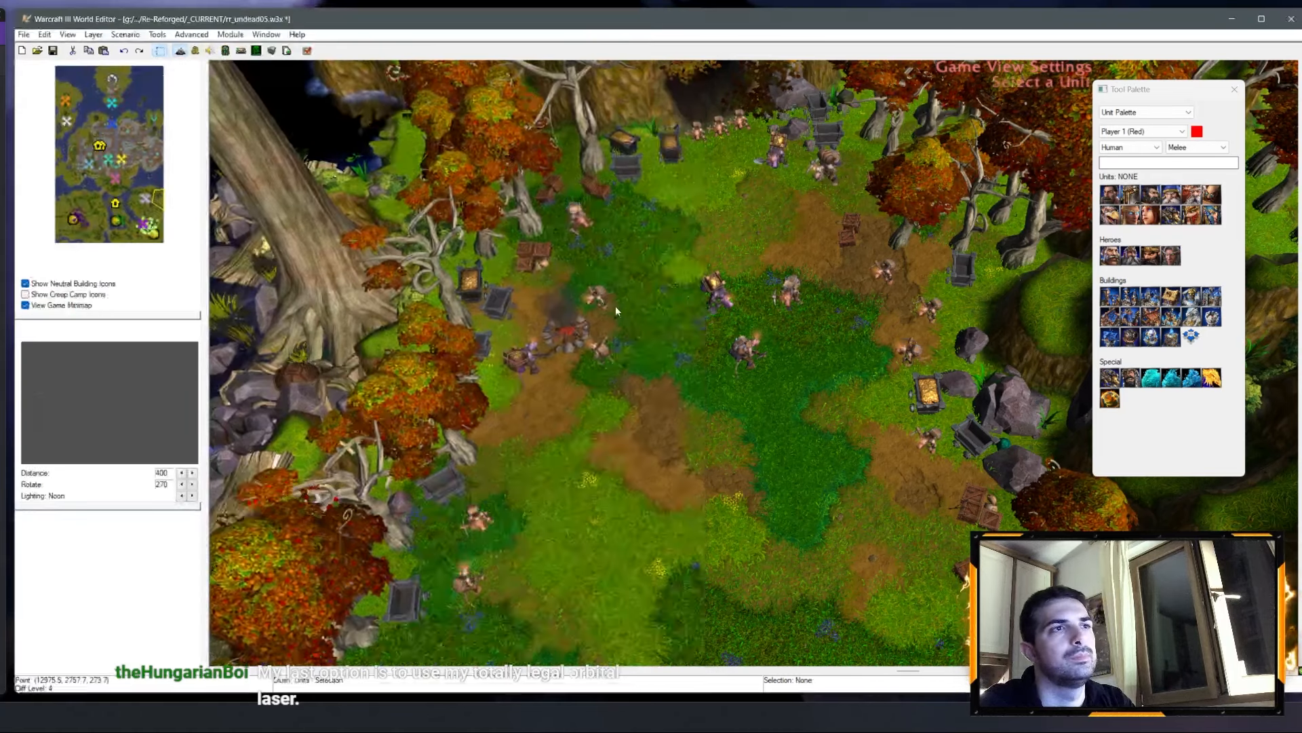
click(924, 324)
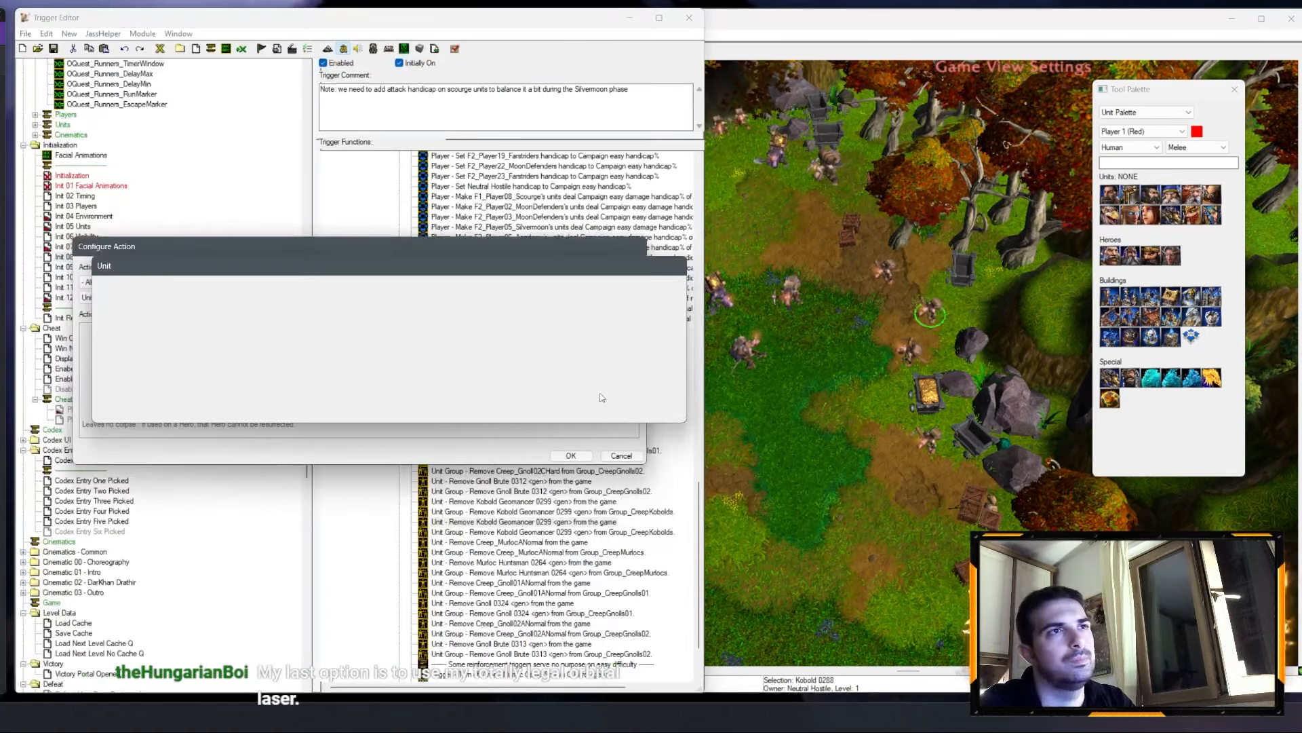
key(Return)
key(Return)
Step: Change the duplicated Kobold Geomancer group removal to remove Kobold 0288 from Group_CreepKobolds
click(500, 534)
double_click(500, 533)
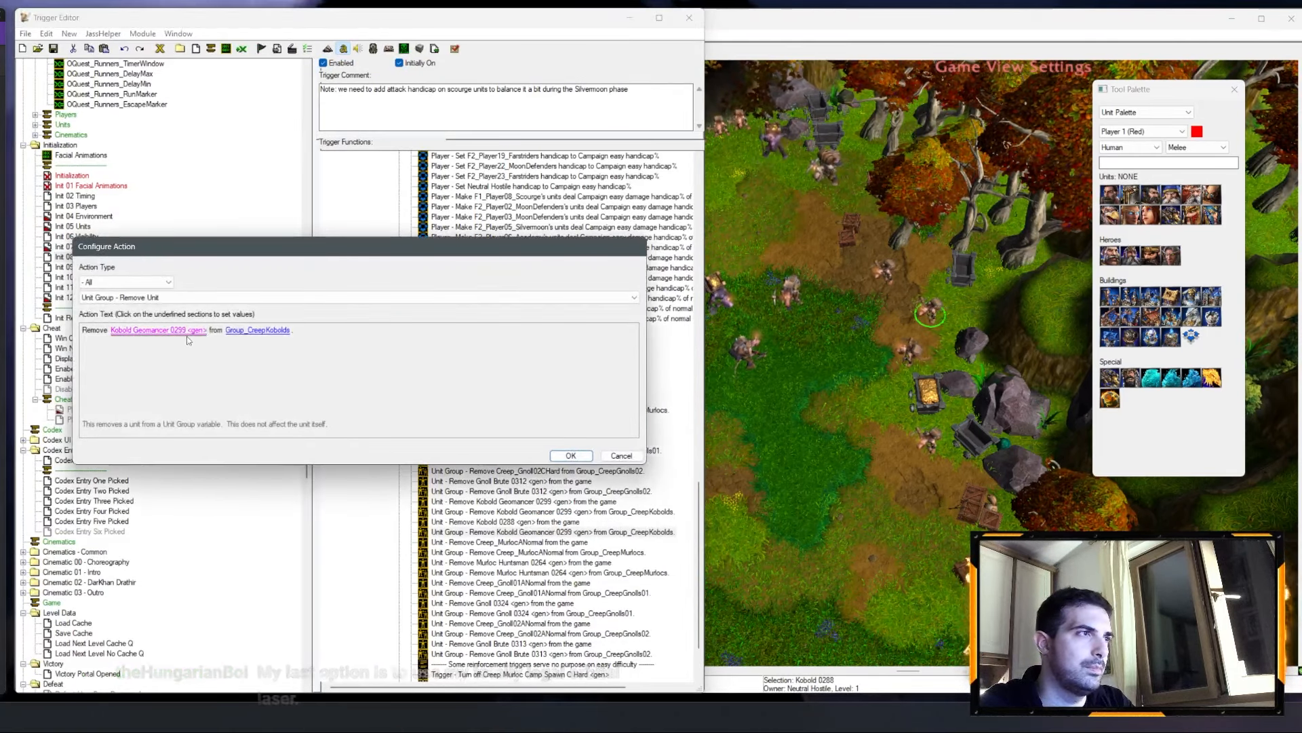
click(158, 329)
click(597, 299)
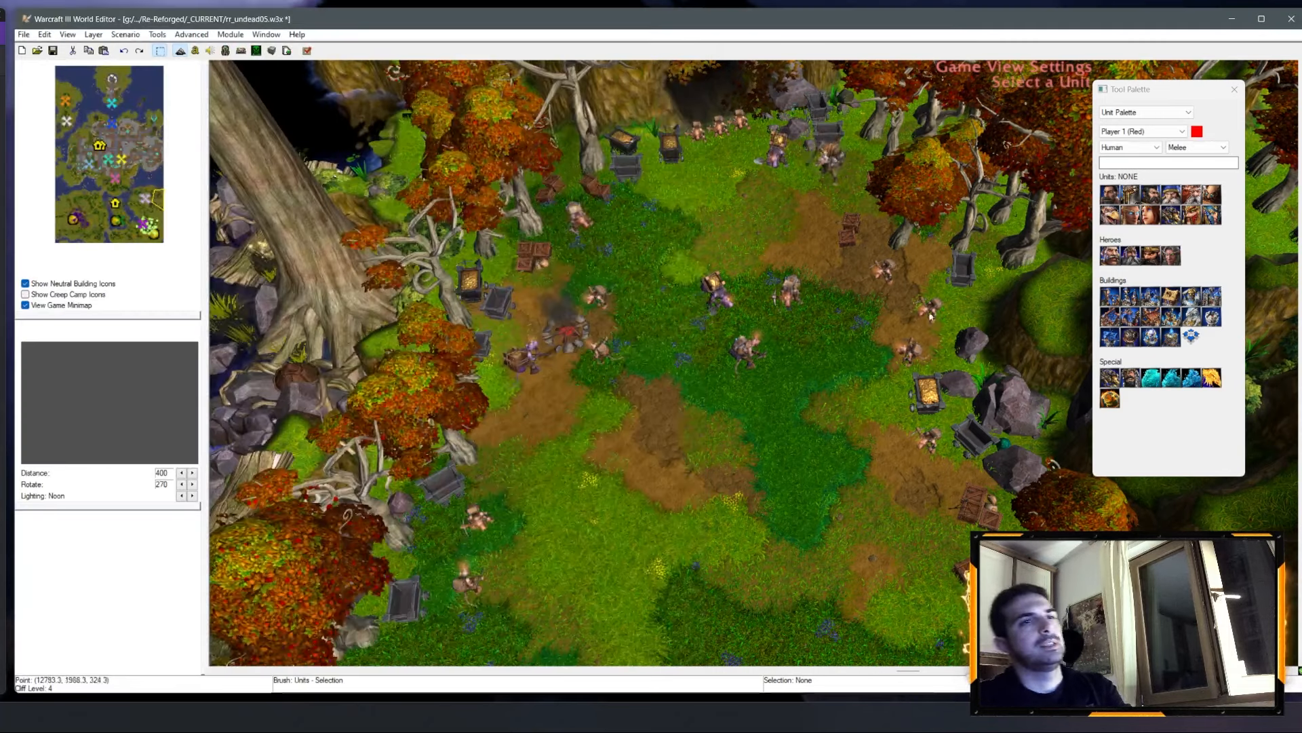
click(927, 316)
key(Return)
key(Return)
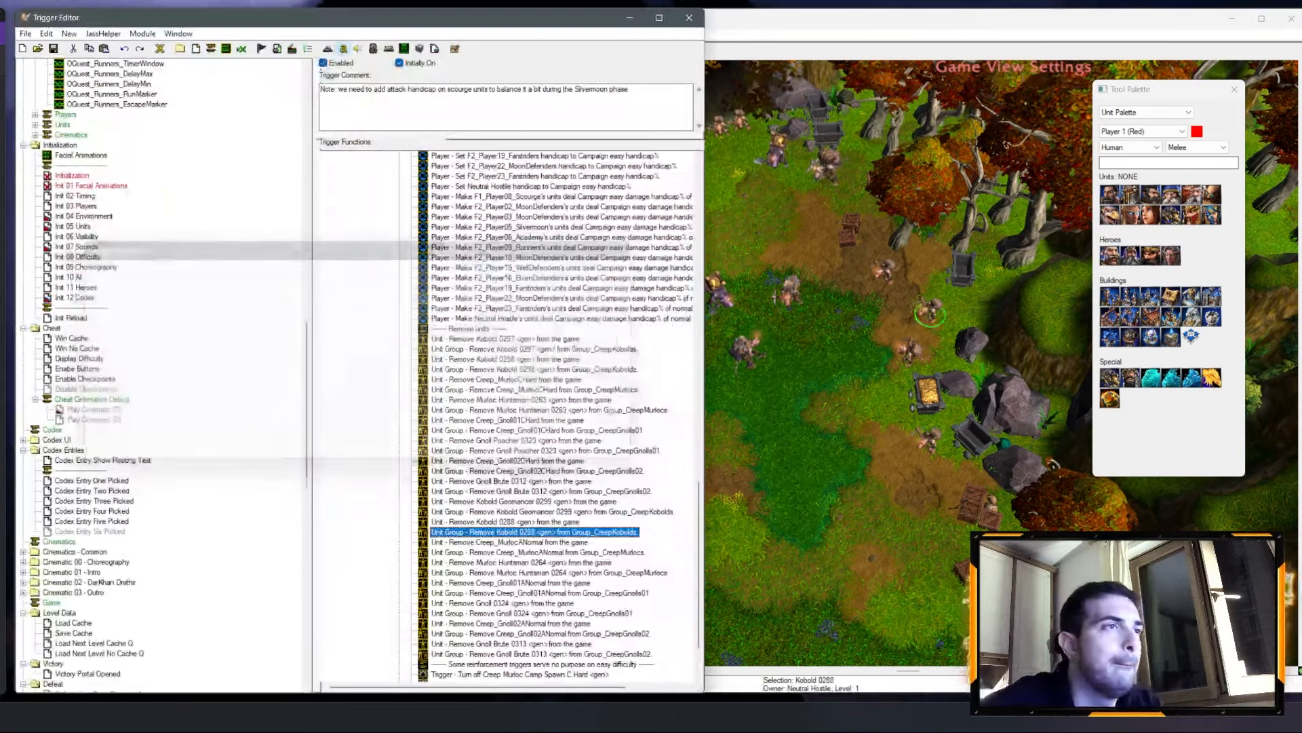
Step: Duplicate the Kobold 0297 removals beneath the Normal branch's Remove units comment and delete the extra group removal, keeping both unit removals
scroll(552, 436, up, 14)
scroll(570, 379, up, 1)
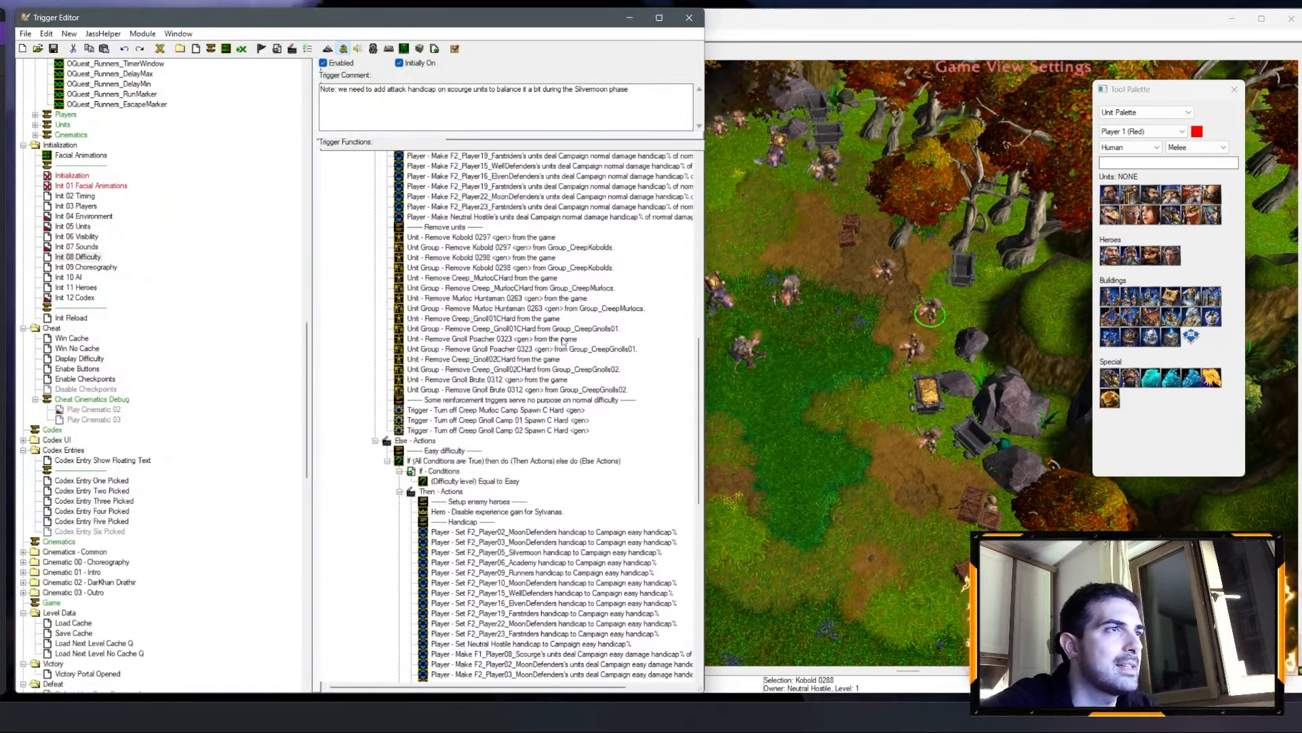
click(492, 239)
shift+click(478, 246)
click(461, 229)
key(ctrl+v)
double_click(463, 237)
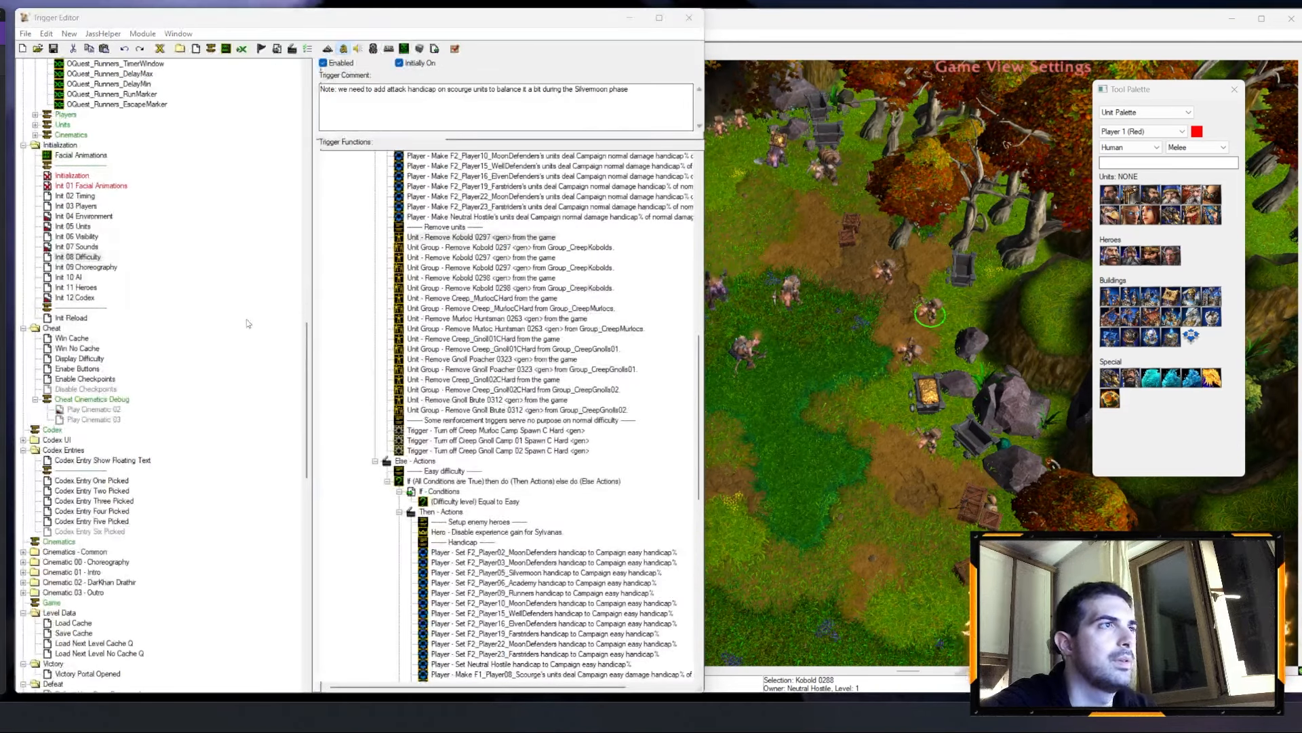
click(152, 329)
click(562, 248)
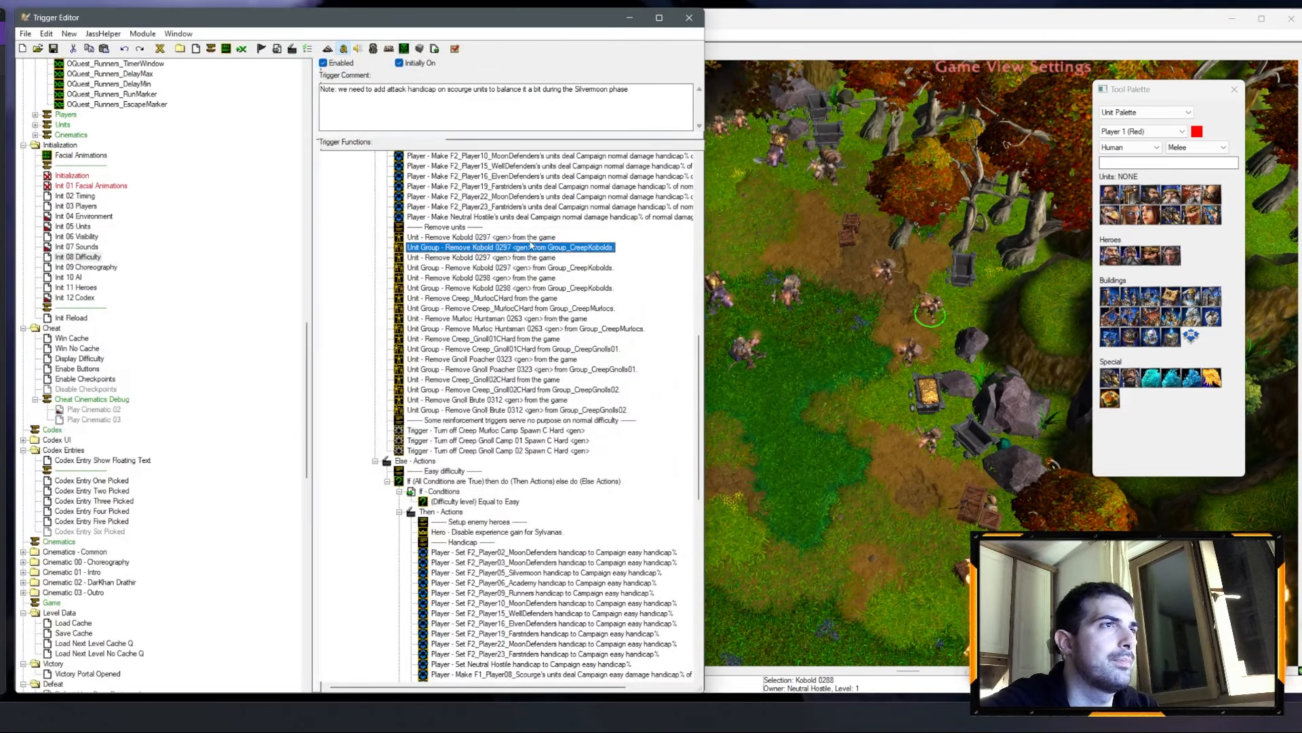
key(Delete)
Step: Expand the Creep Camps trigger folder and look through its camp triggers
scroll(204, 339, down, 13)
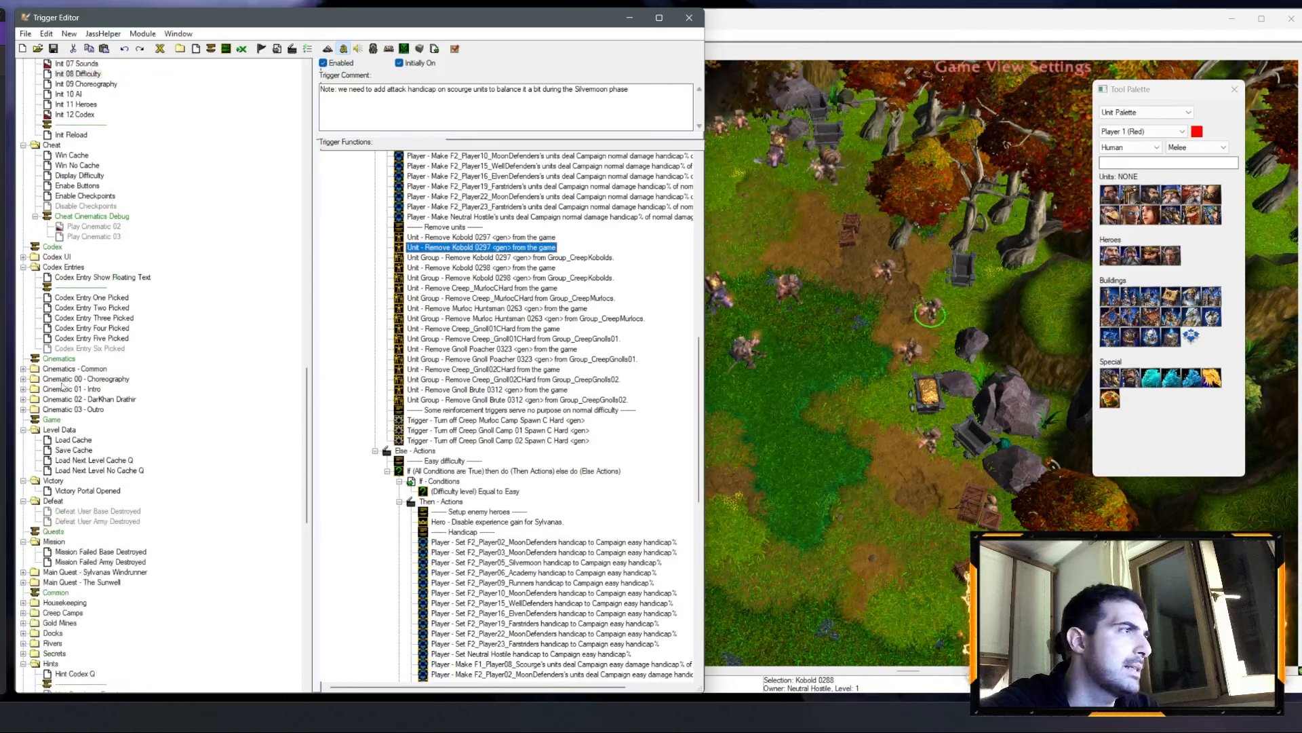
click(24, 399)
scroll(78, 420, down, 9)
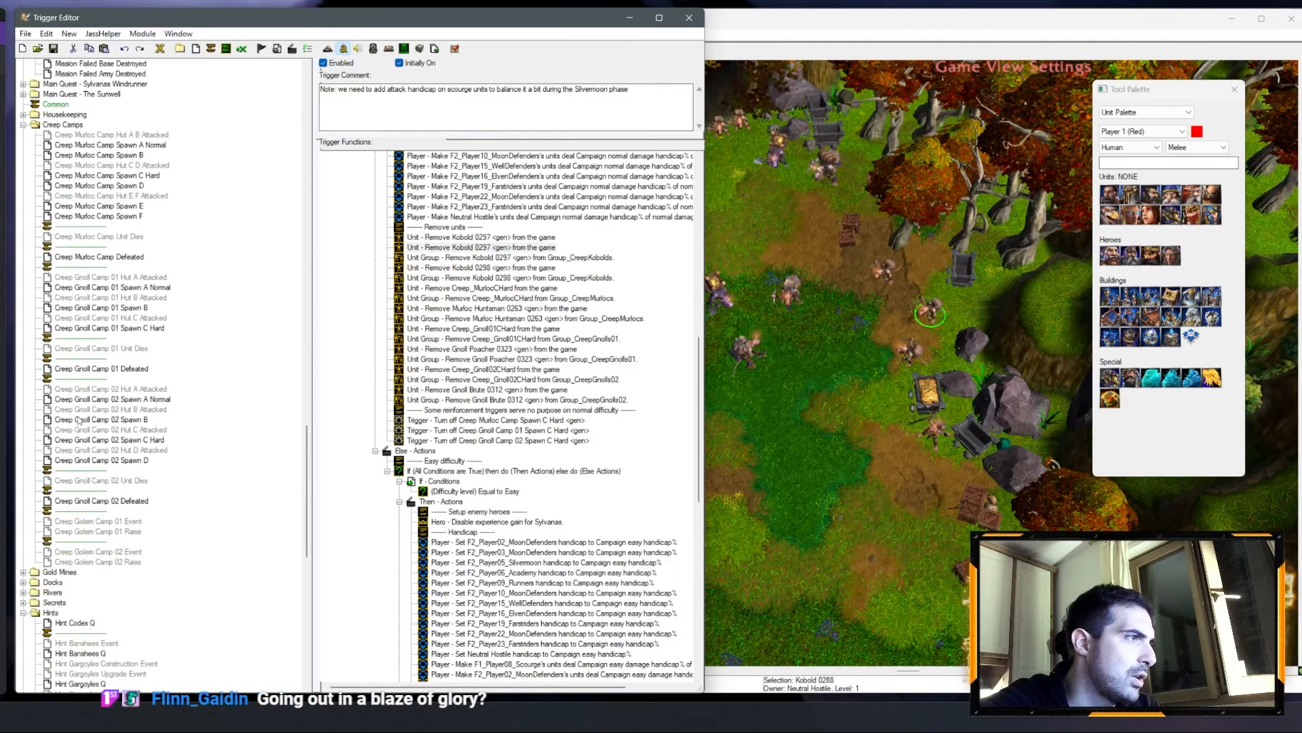
scroll(85, 416, up, 4)
scroll(502, 299, up, 4)
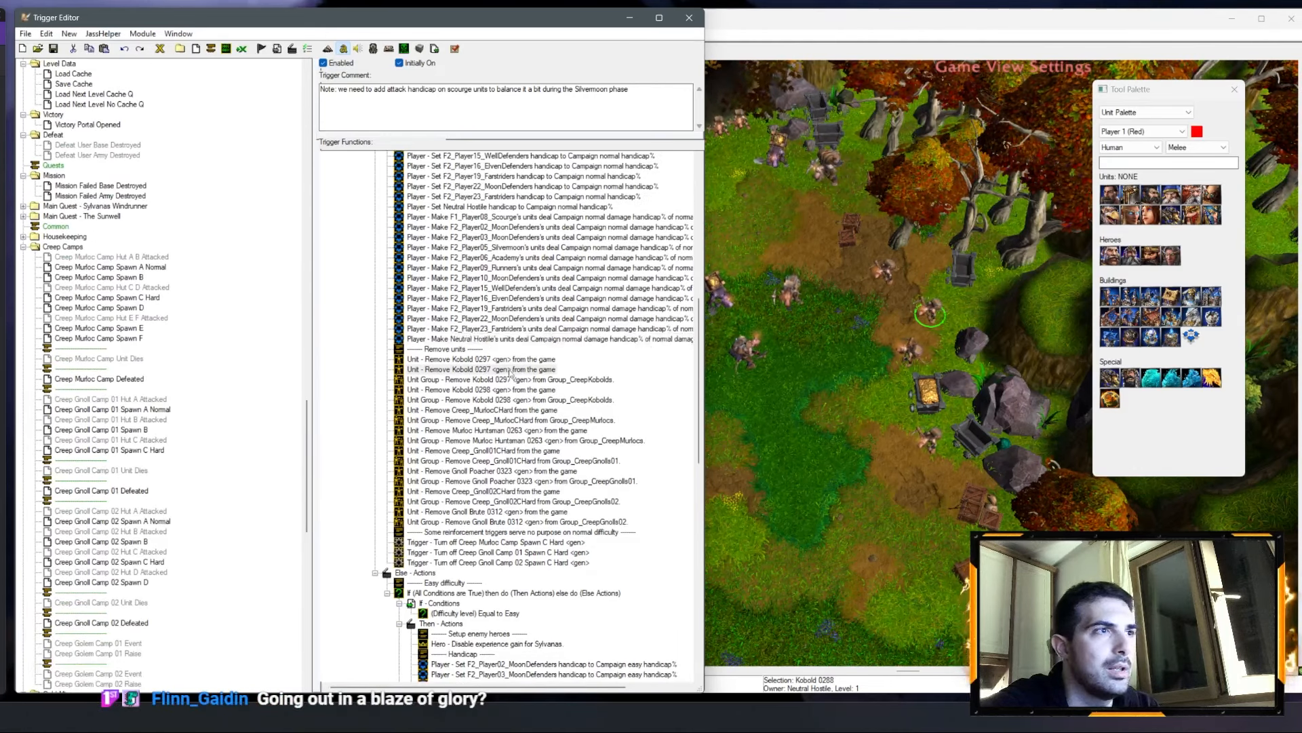
Step: Set the second Kobold 0297 unit removal in the Normal branch to Lynx 0278, picked on the map, and duplicate that removal directly below
double_click(512, 370)
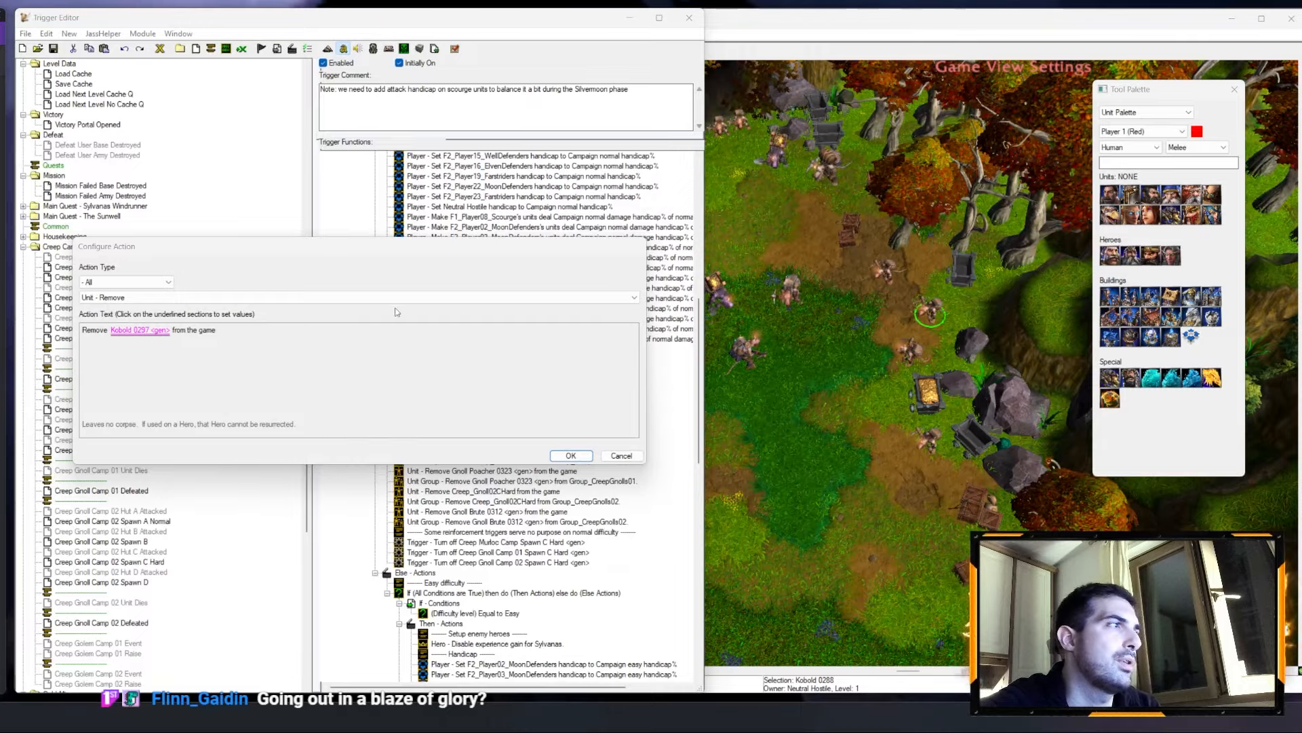
click(602, 305)
scroll(543, 299, down, 3)
ctrl+right_drag(543, 298, 70, 238)
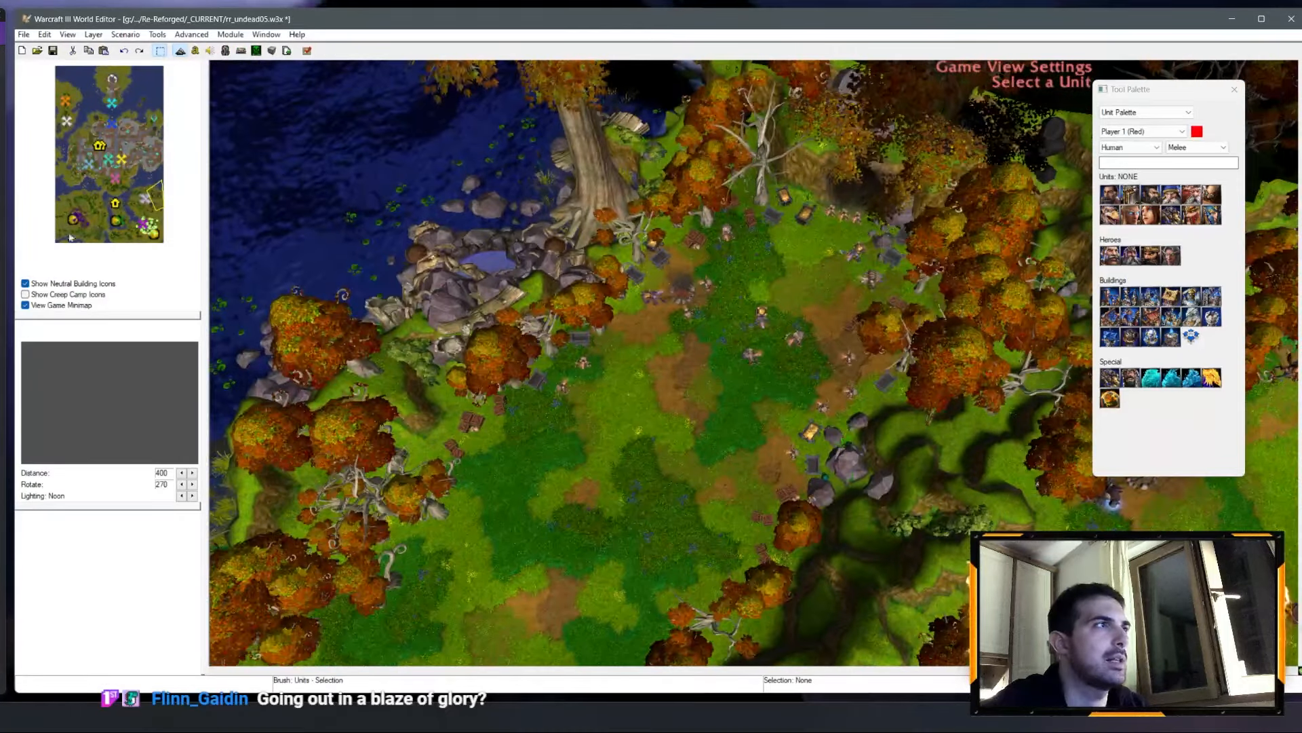
click(125, 231)
ctrl+right_drag(434, 339, 61, 384)
right_drag(875, 366, 595, 318)
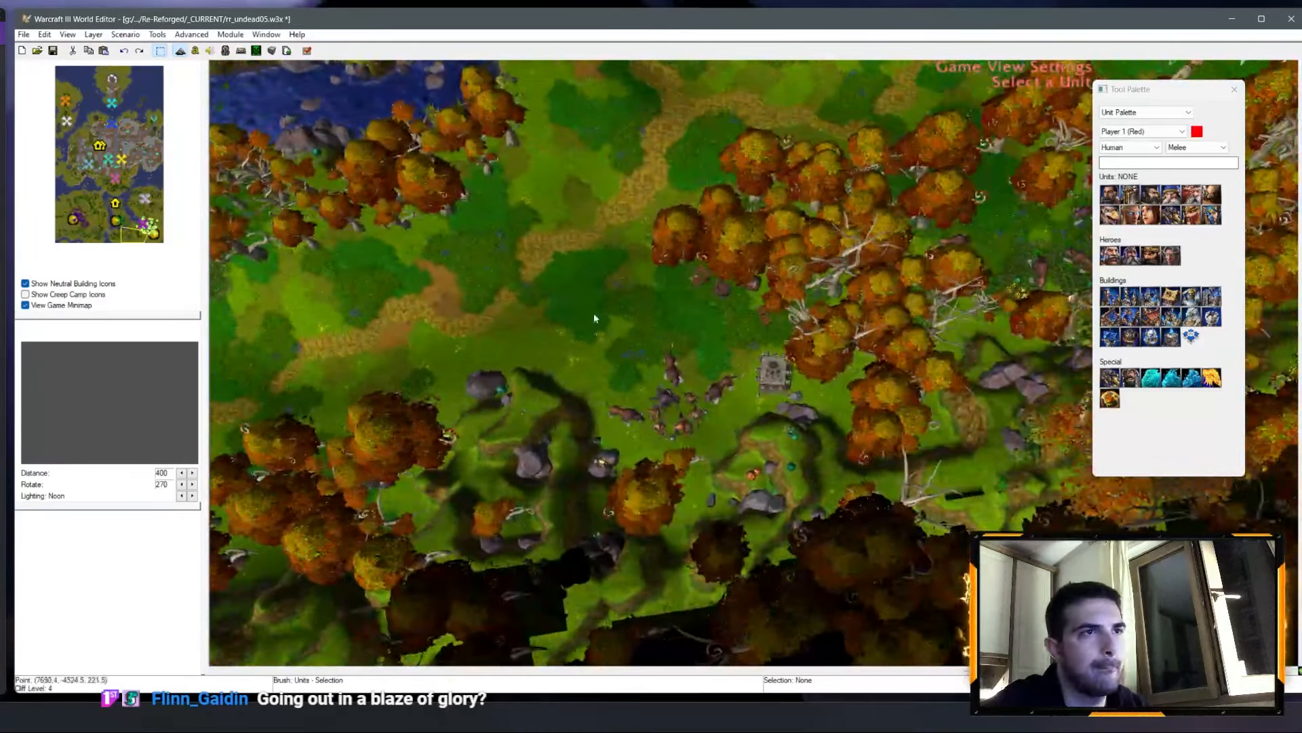
scroll(594, 318, up, 5)
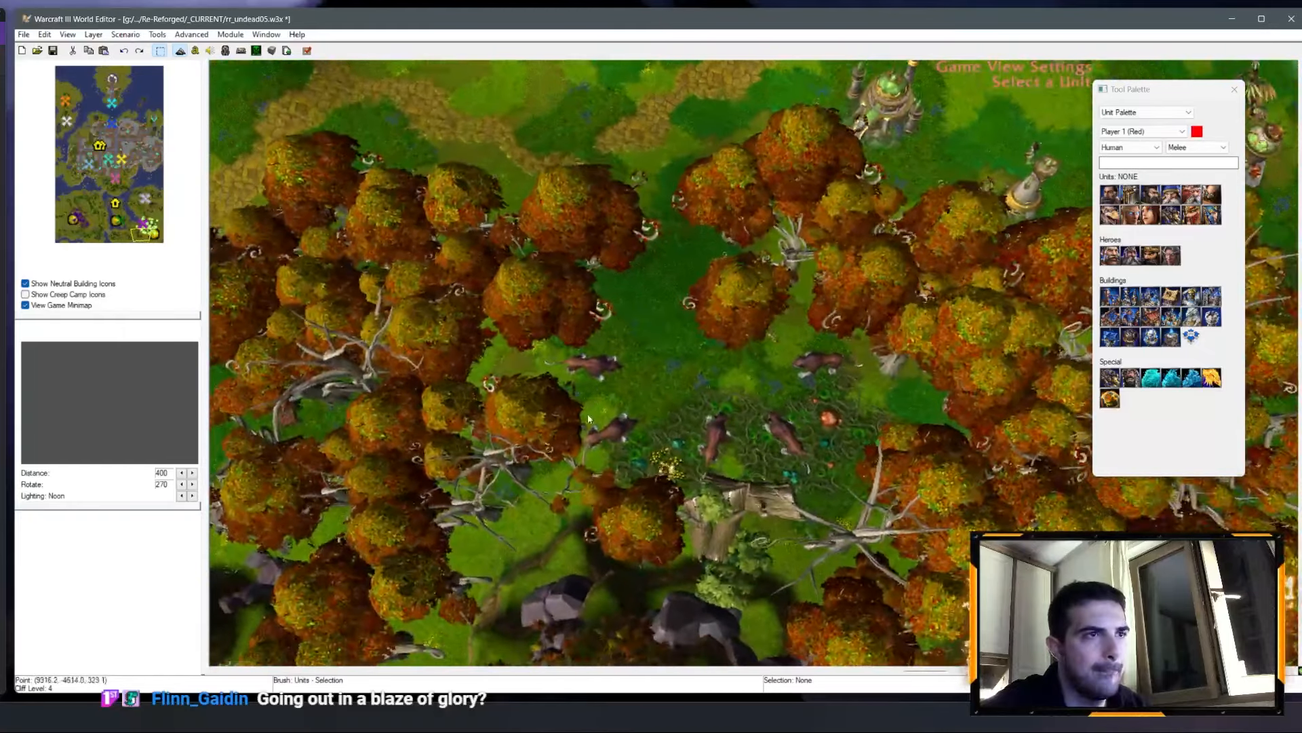
click(625, 429)
key(Return)
key(Return)
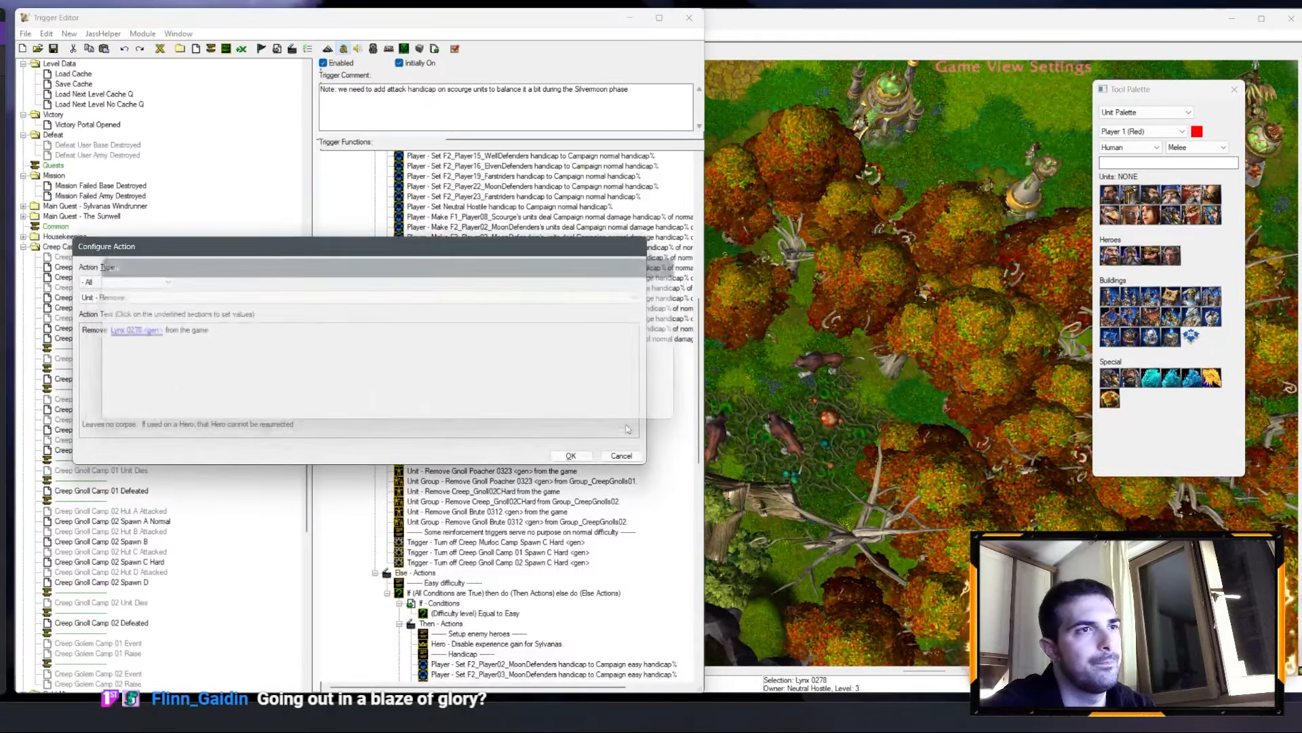
key(ctrl+c)
key(ctrl+v)
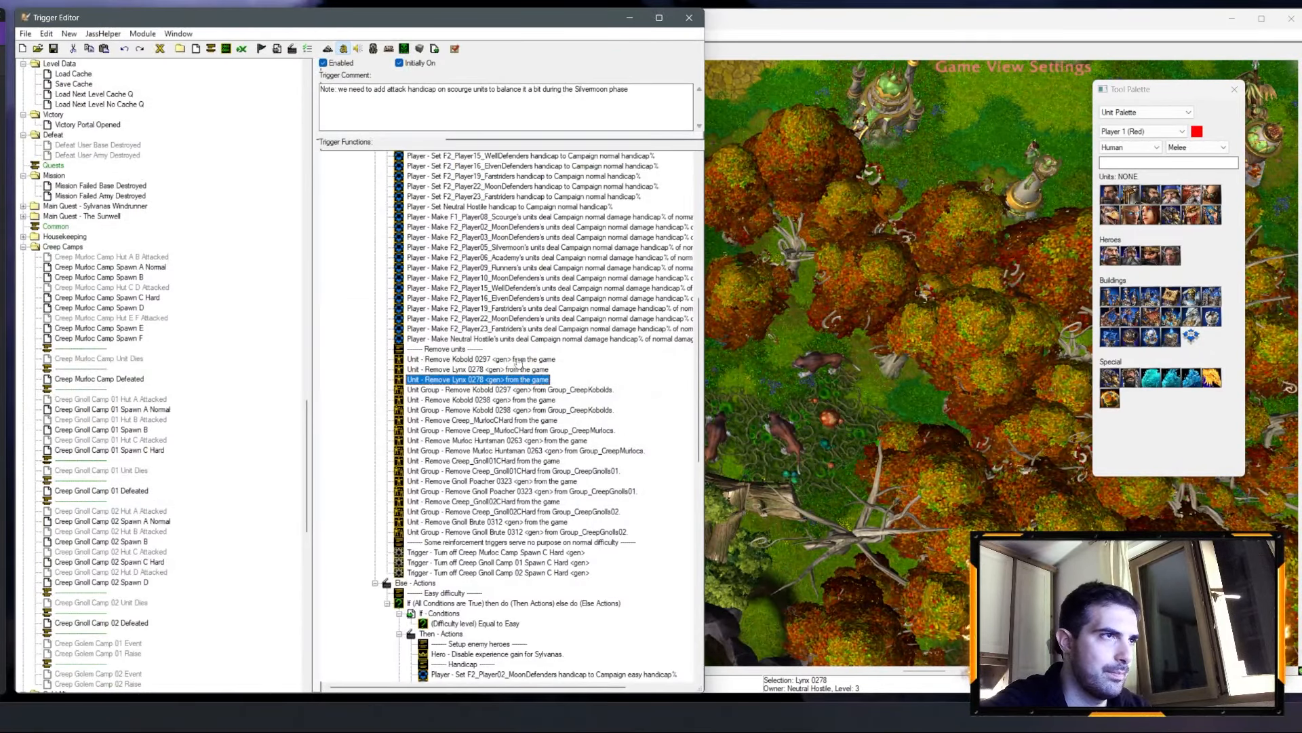
Step: Move the Normal branch's two Lynx 0278 removals above the Kobold 0297 removal and set the second to Lynx 0255, picked on the map
drag(519, 380, 519, 361)
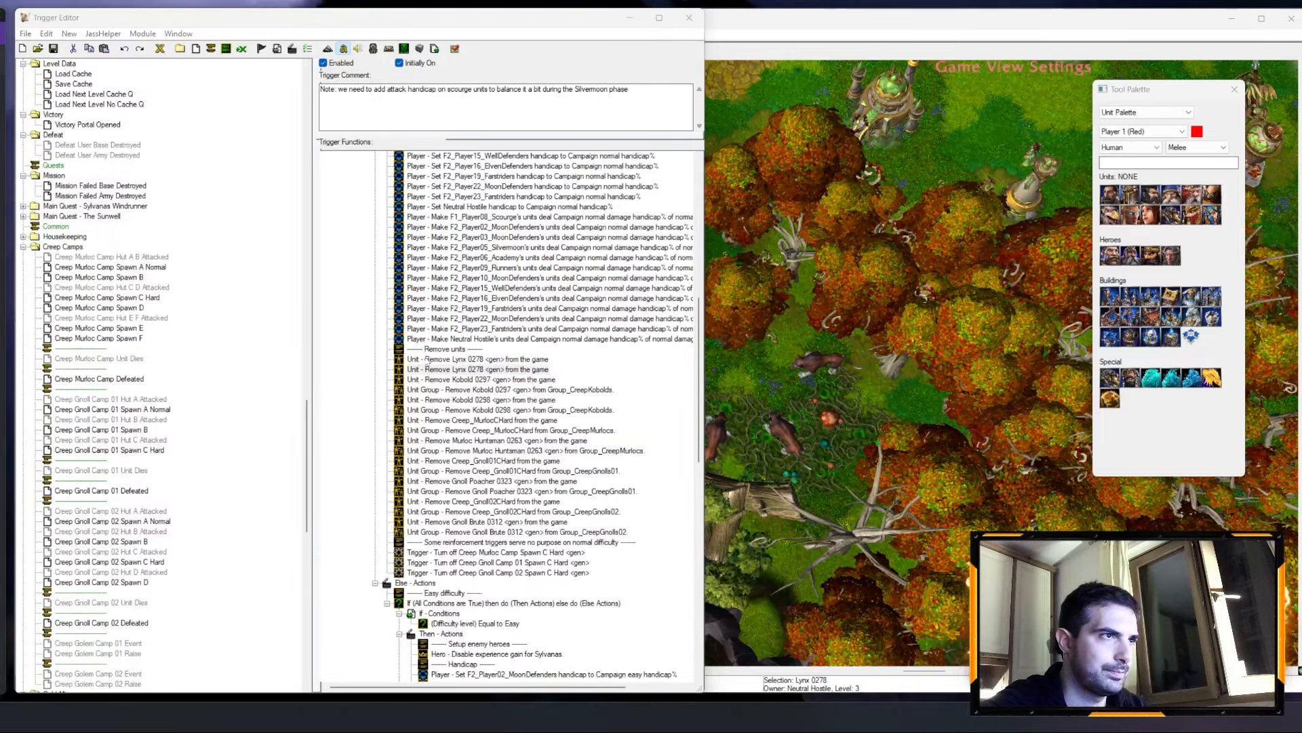
double_click(510, 360)
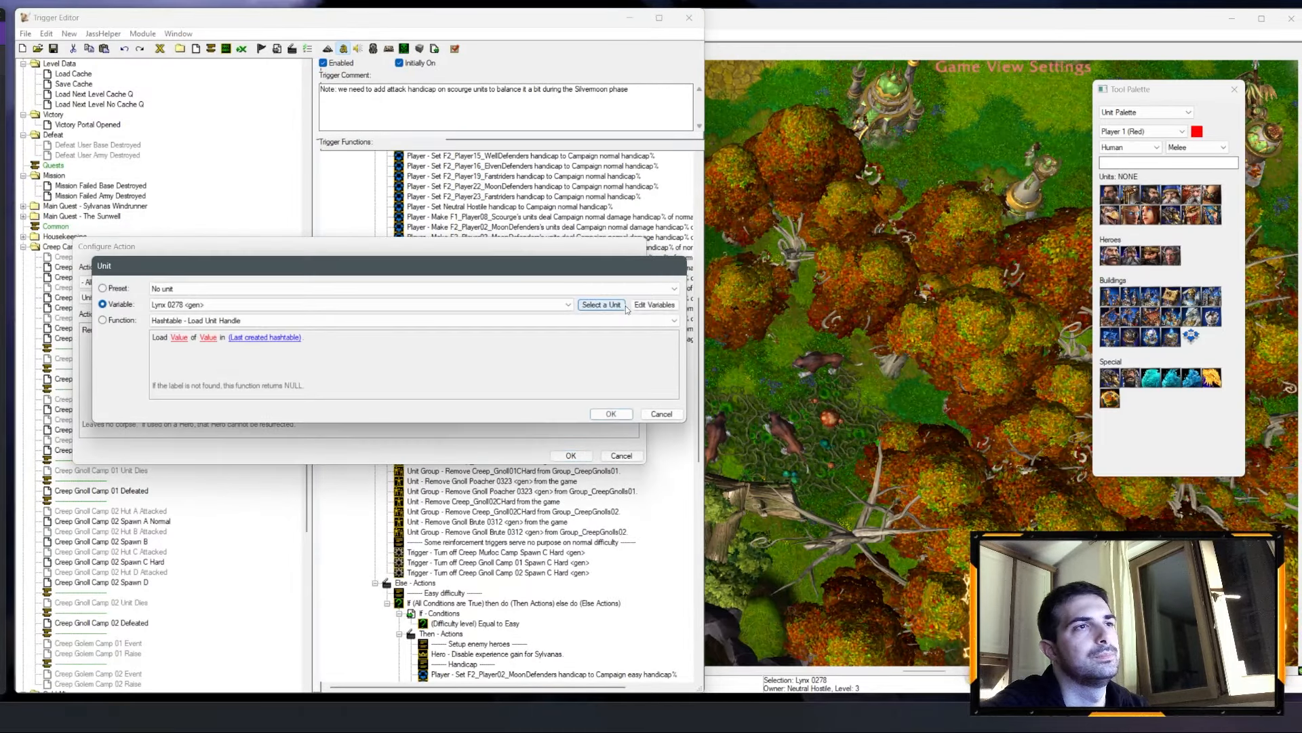
click(603, 303)
scroll(649, 311, down, 4)
click(82, 193)
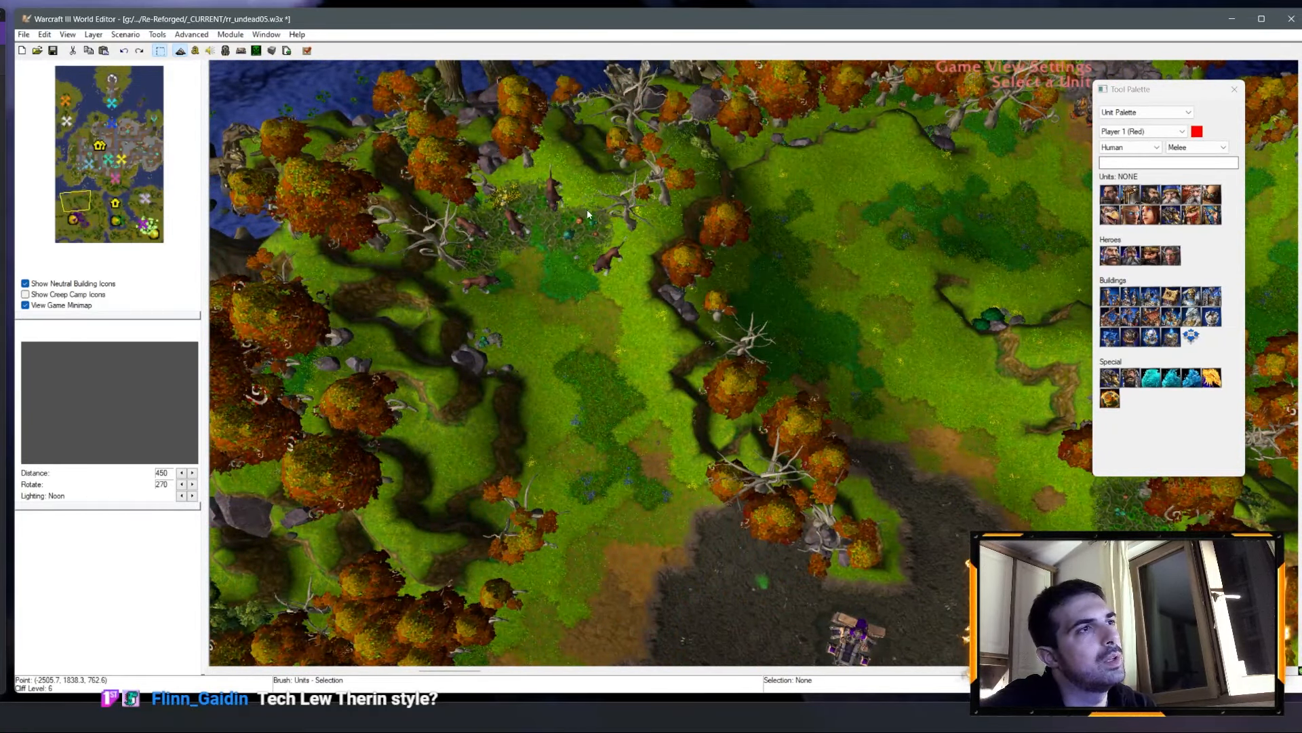
click(608, 257)
key(Return)
key(Return)
Step: Copy the Lynx 0278 and Lynx 0255 removals beneath the Remove units comment in the Easy branch
shift+click(489, 360)
scroll(565, 423, down, 8)
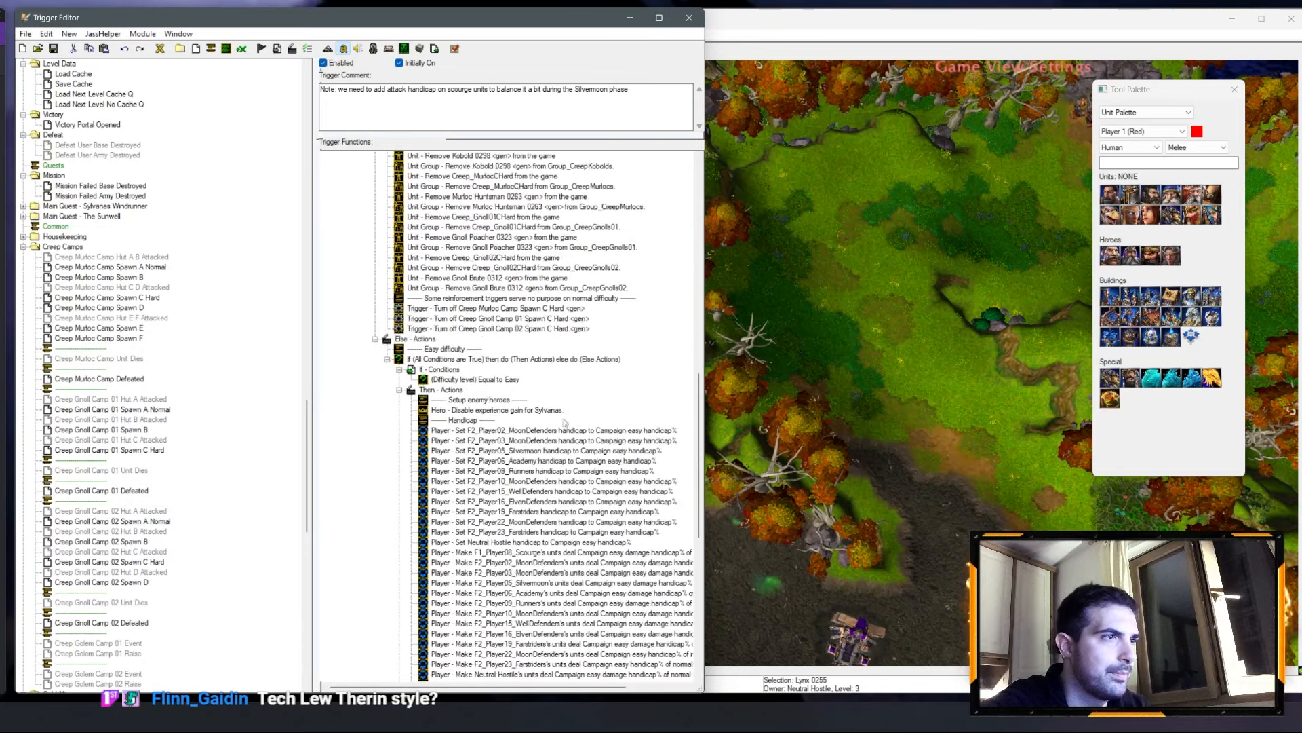
scroll(564, 423, down, 14)
click(468, 258)
key(ctrl+v)
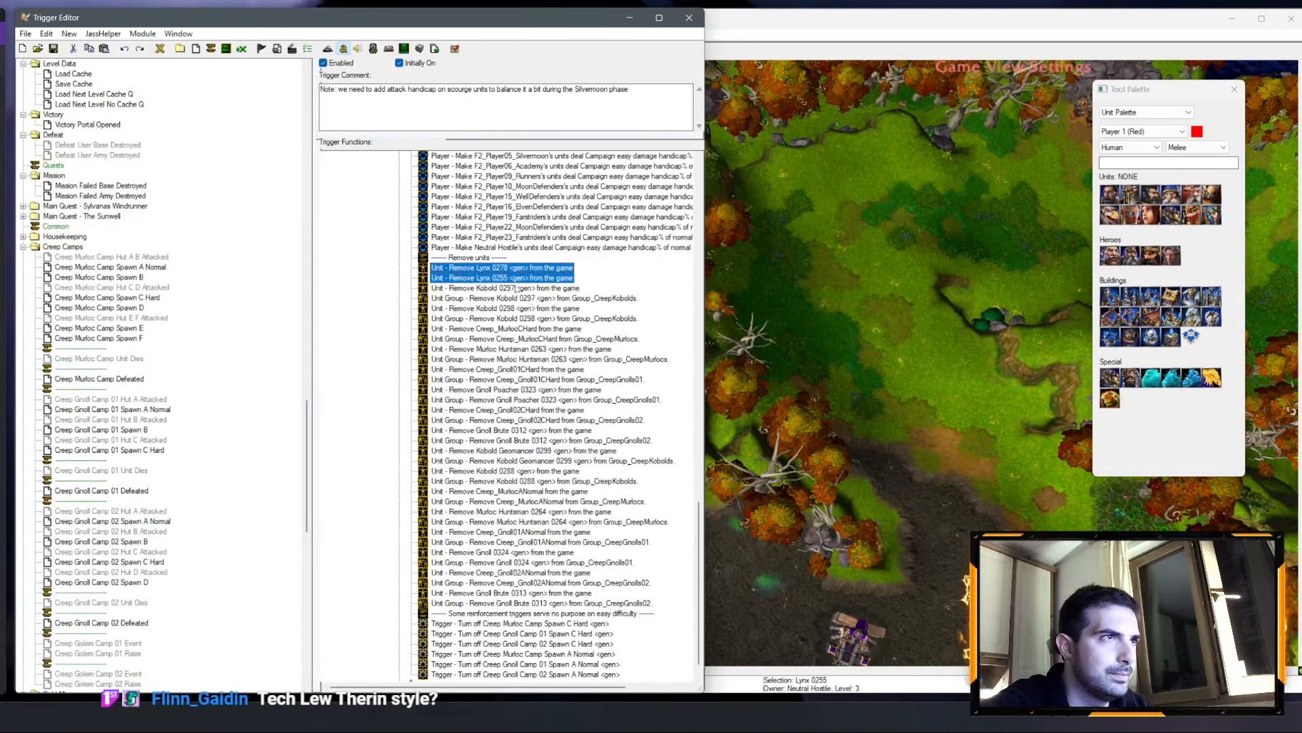
Step: Duplicate both Lynx removals below the Easy branch's Gnoll Brute 0312 group removal and set the first copy to Lynx 0254, picked on the map
click(515, 461)
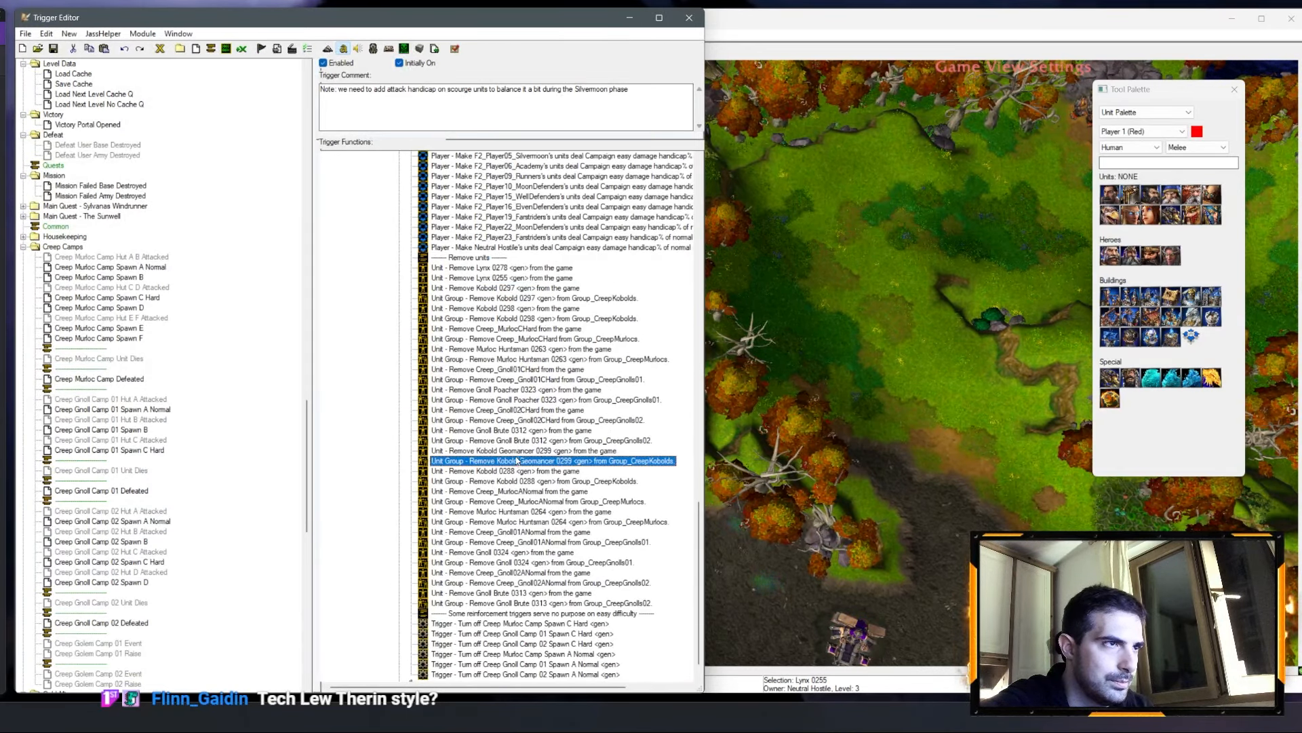
click(505, 441)
key(ctrl+v)
double_click(498, 451)
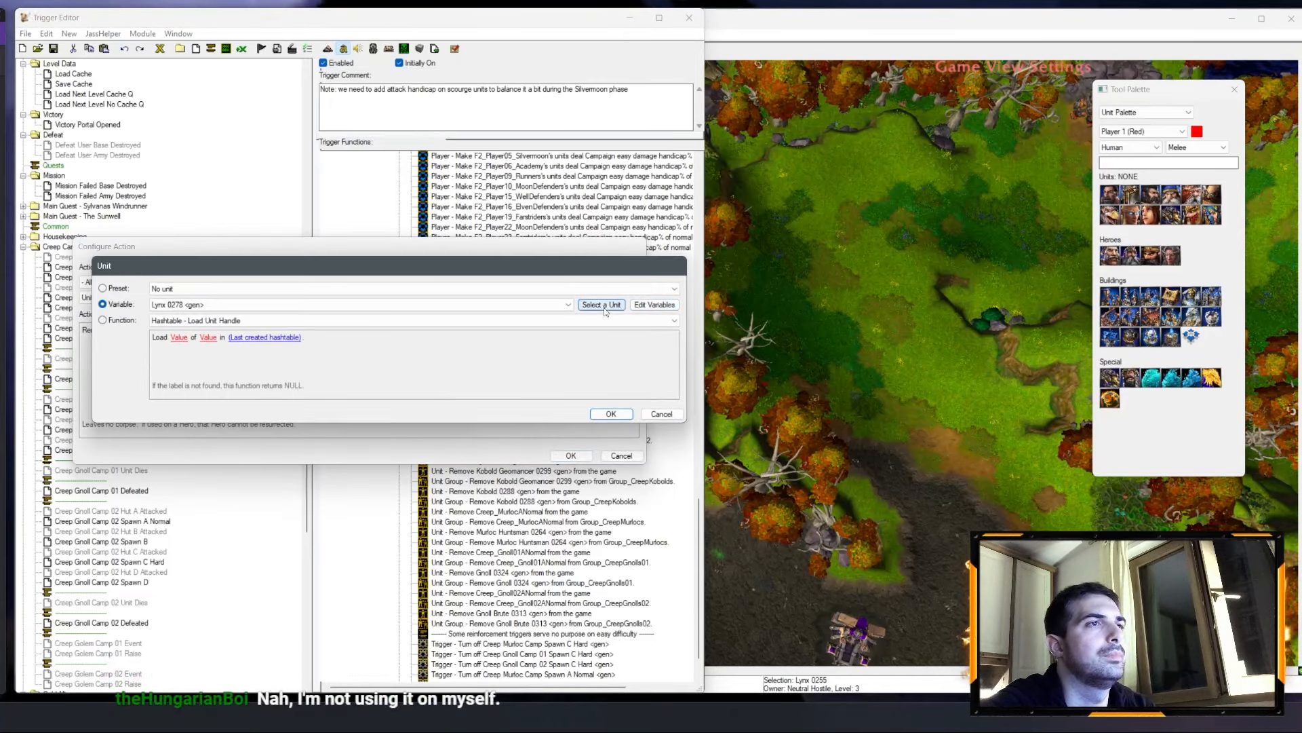
click(602, 305)
right_drag(604, 309, 649, 433)
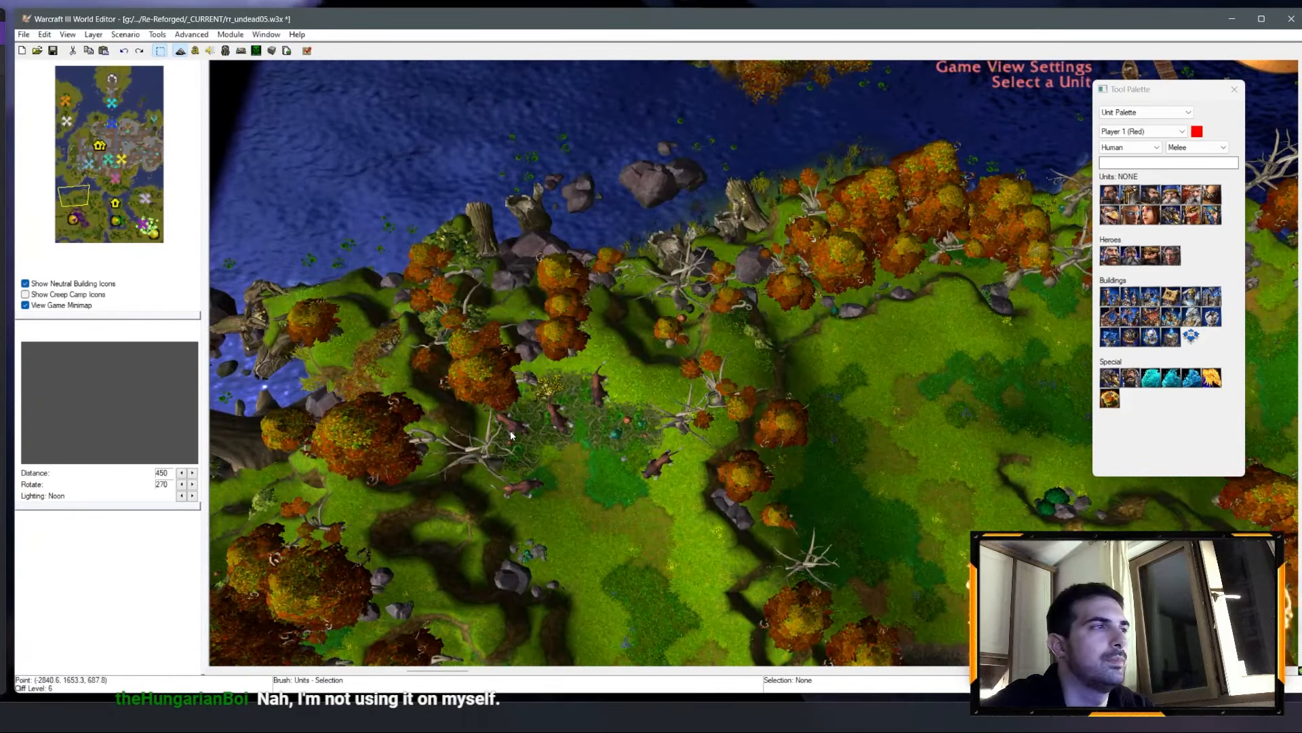
click(514, 433)
key(Return)
key(Return)
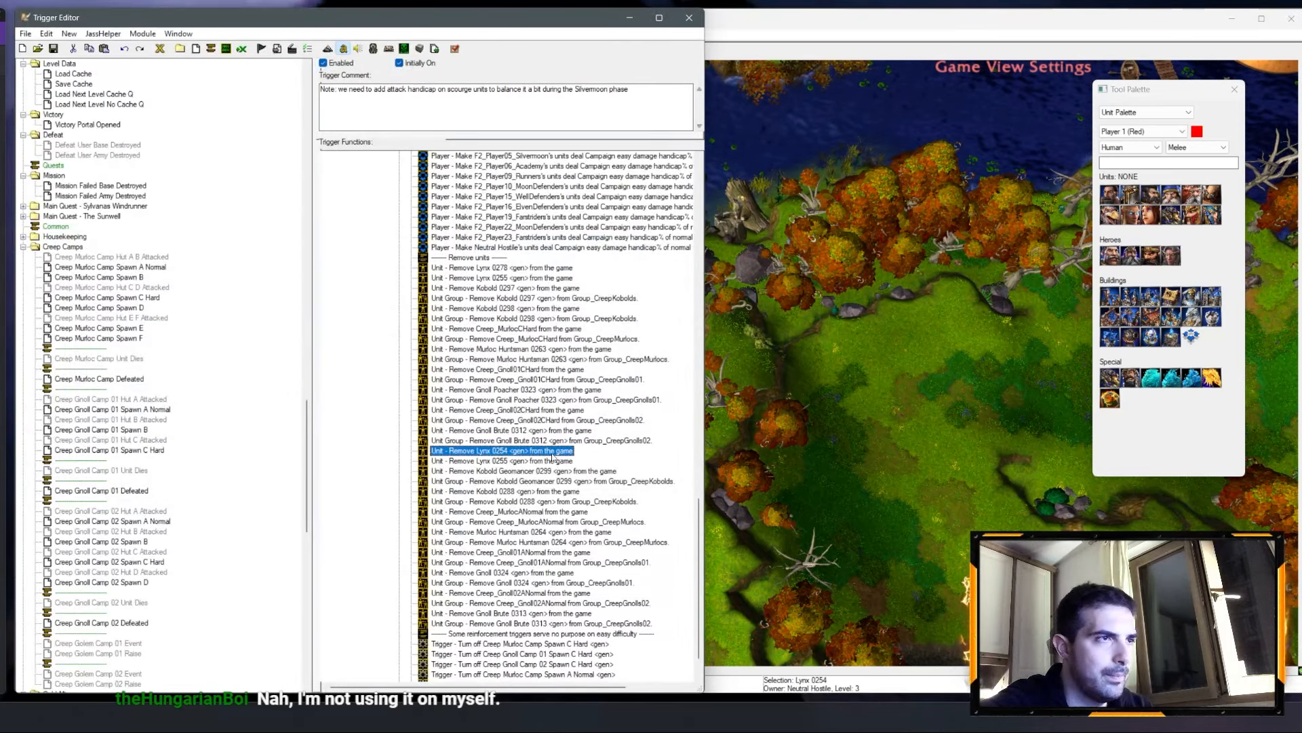
Step: Set the second copied Lynx removal, above the Kobold Geomancer 0299 removal, to Lynx 0281, picked on the map
double_click(548, 469)
key(Escape)
double_click(507, 462)
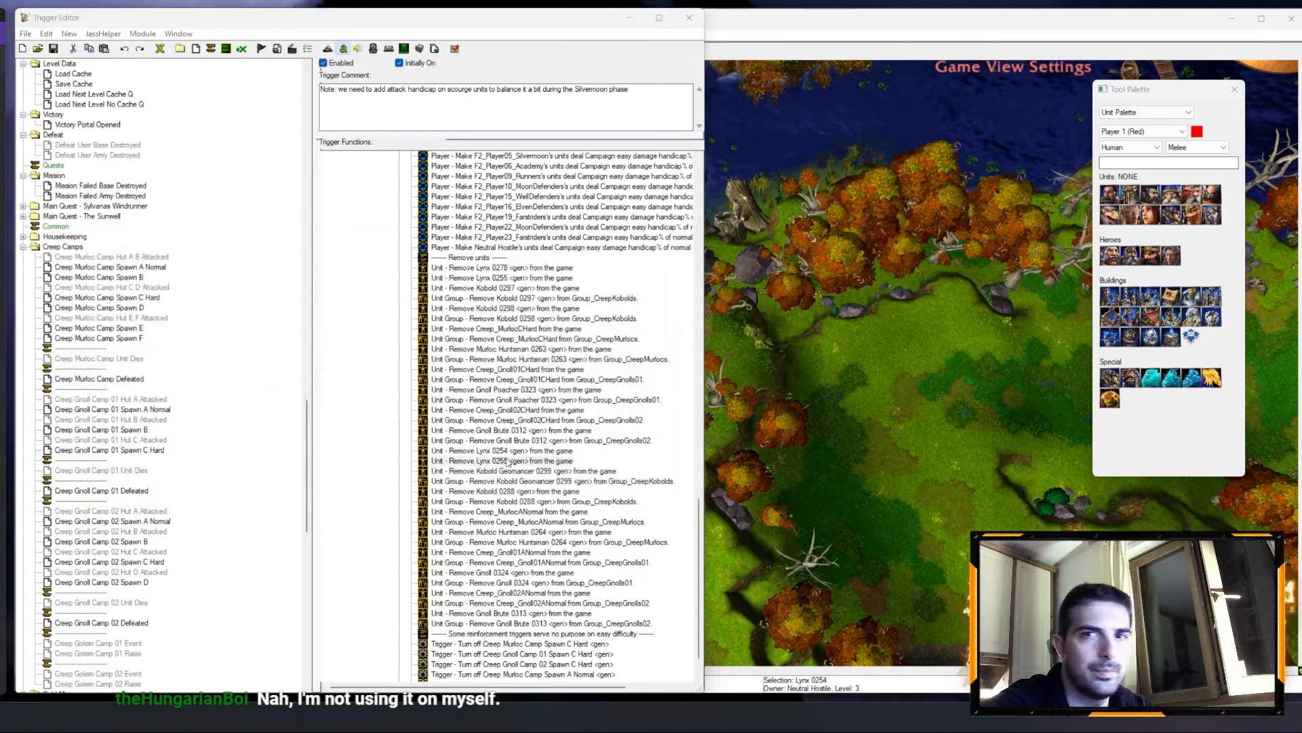
click(132, 329)
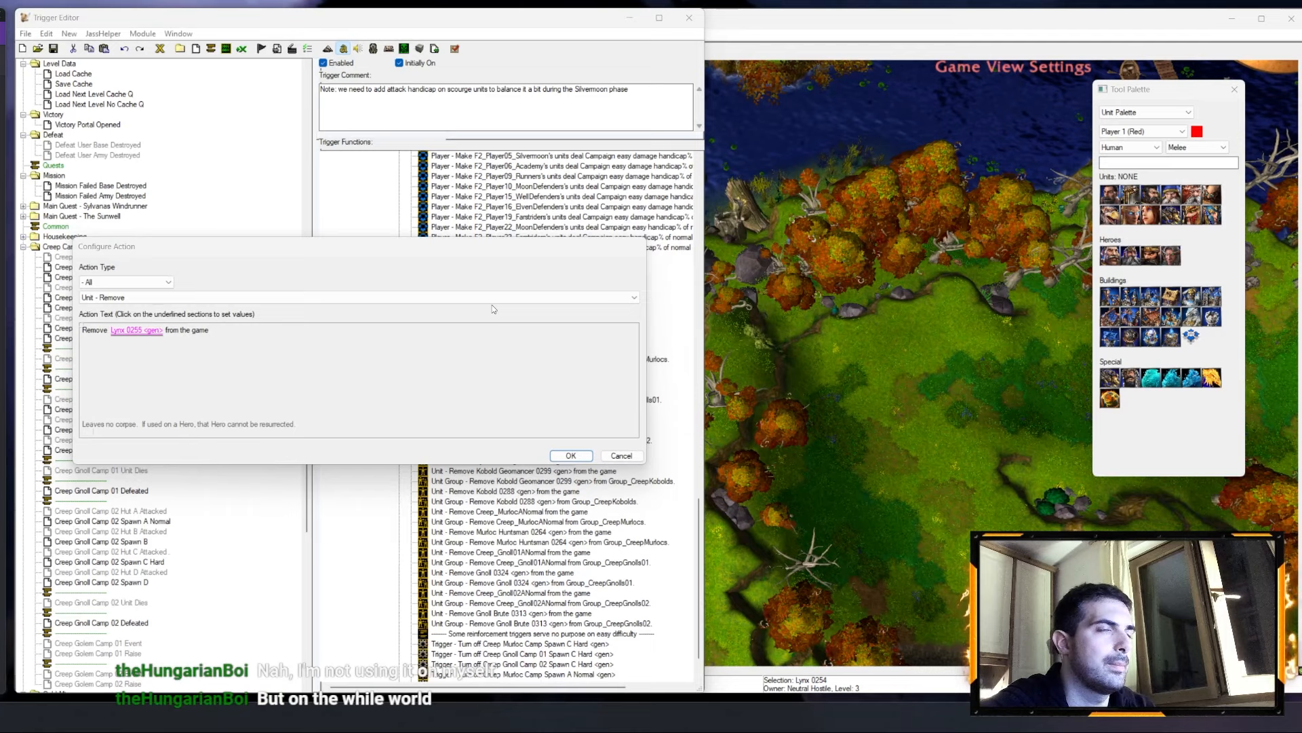
click(595, 300)
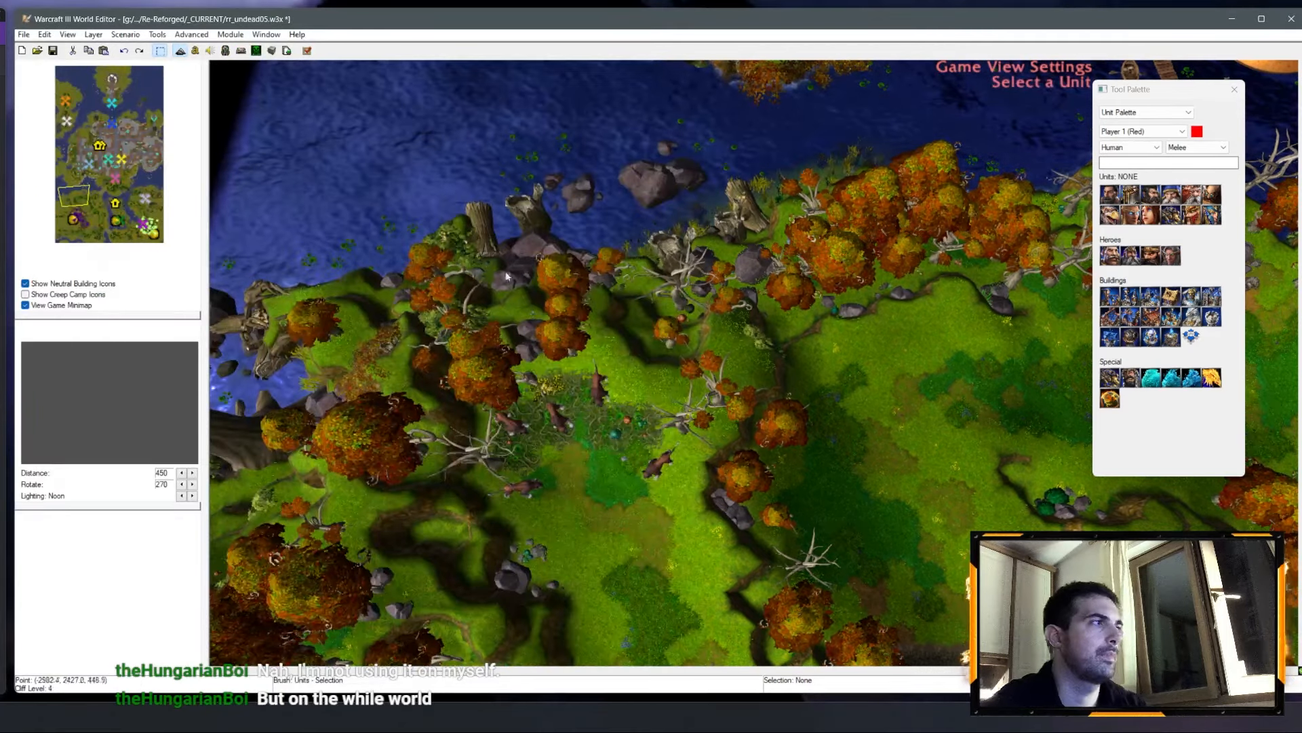
click(154, 235)
drag(155, 235, 143, 236)
scroll(686, 327, up, 3)
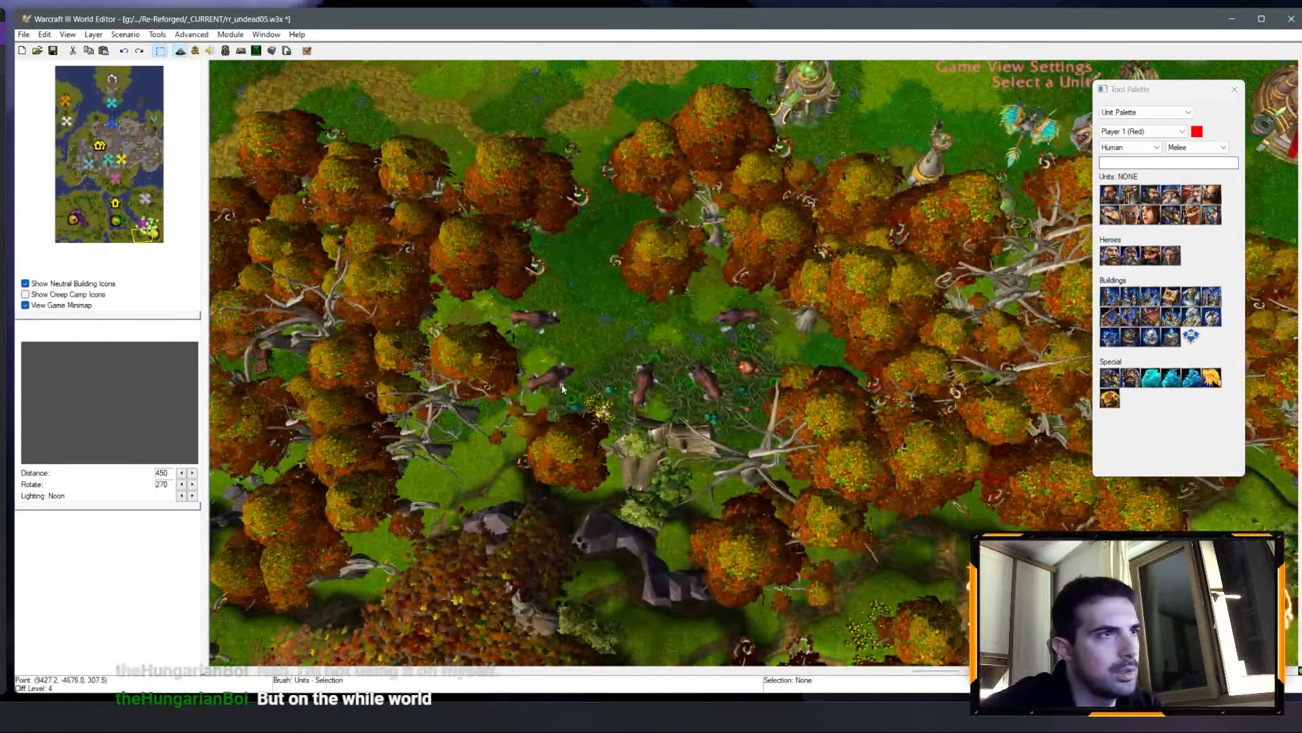
click(536, 319)
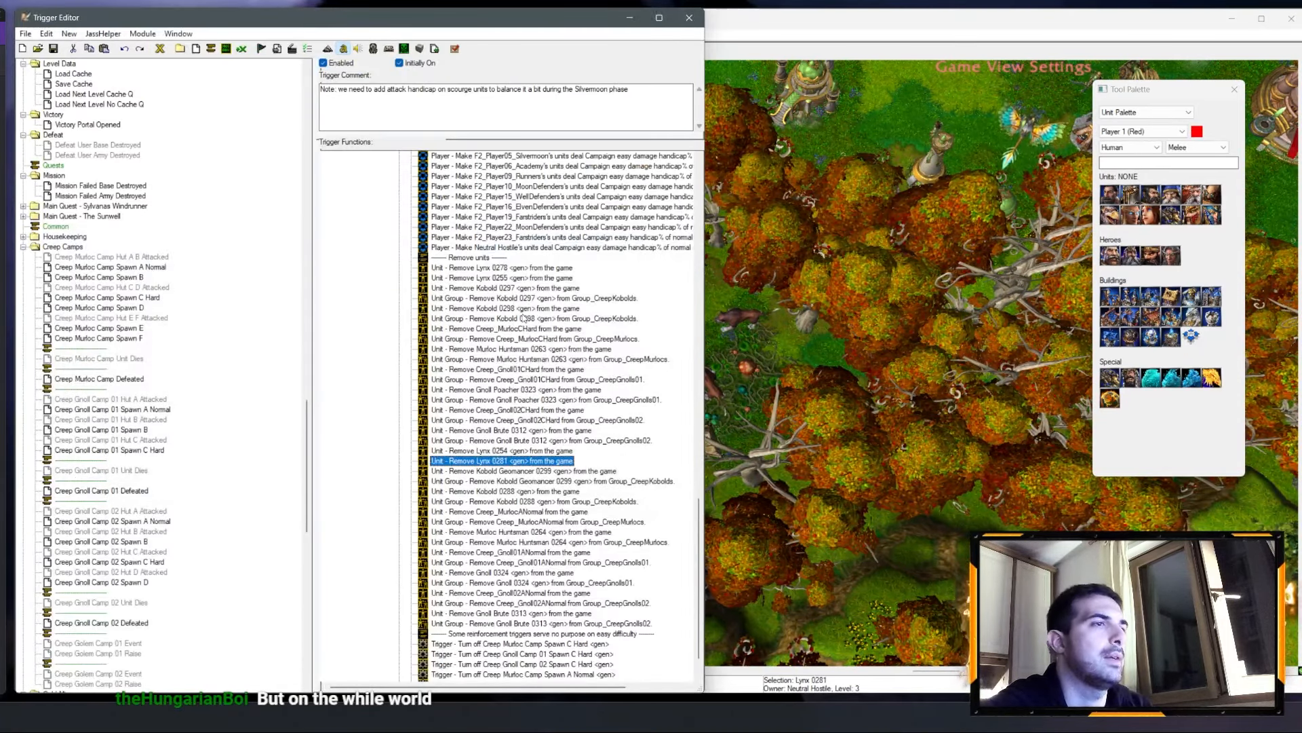
Step: Review the Easy branch's unit removals and the lynx camp on the map, and save the map
scroll(529, 331, up, 15)
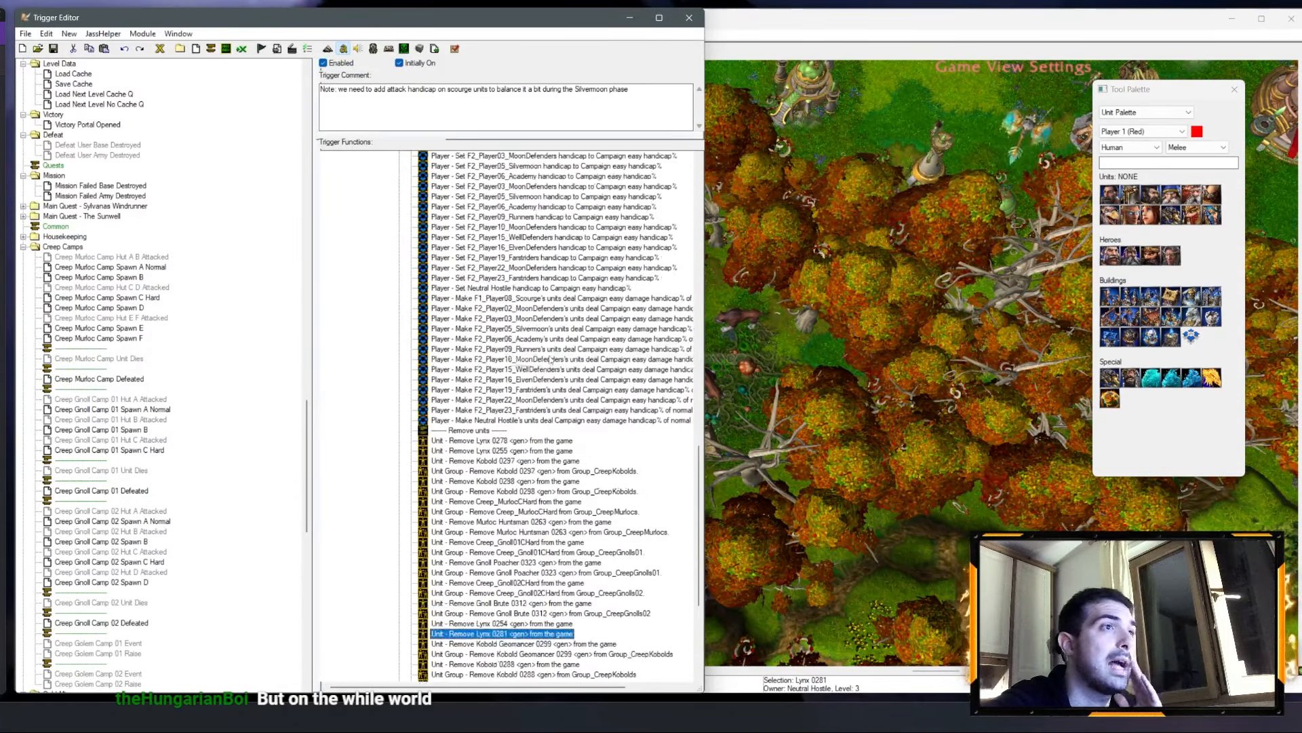
scroll(544, 326, down, 18)
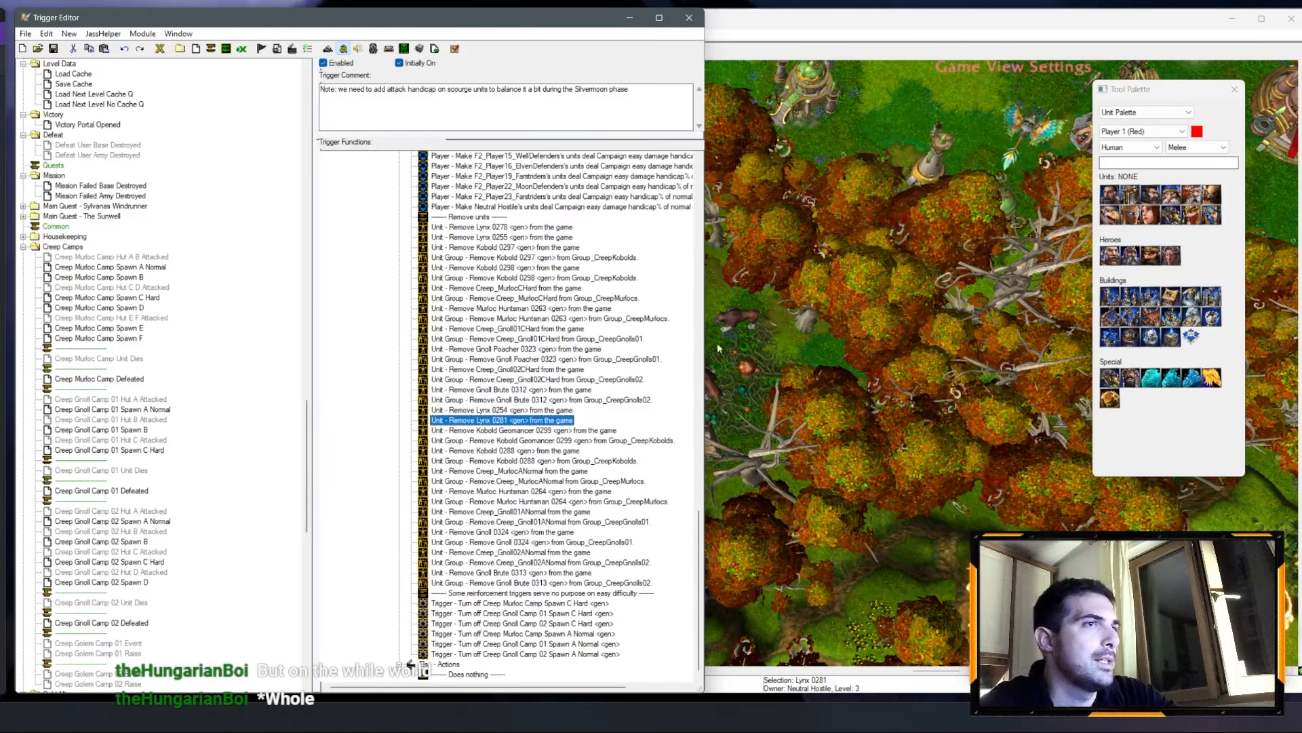
right_click(500, 645)
click(721, 329)
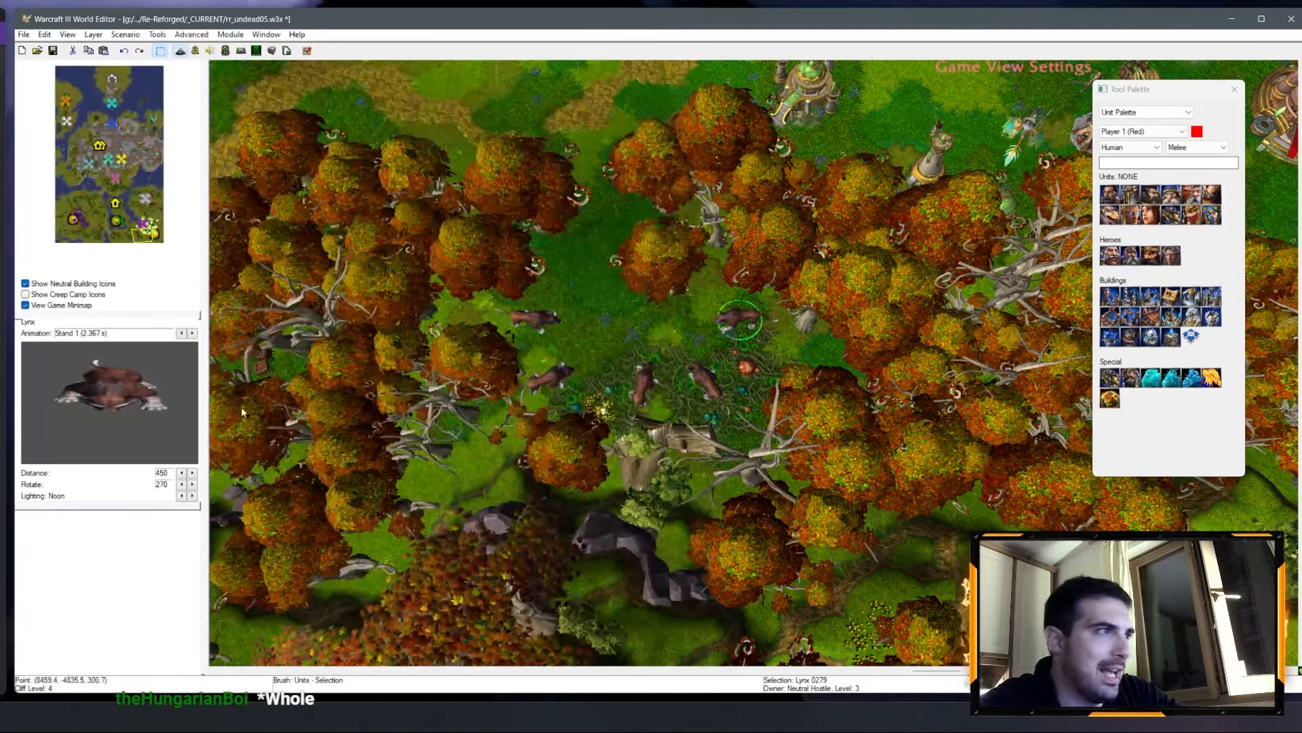
click(131, 229)
drag(130, 229, 117, 179)
right_drag(504, 256, 488, 604)
click(92, 149)
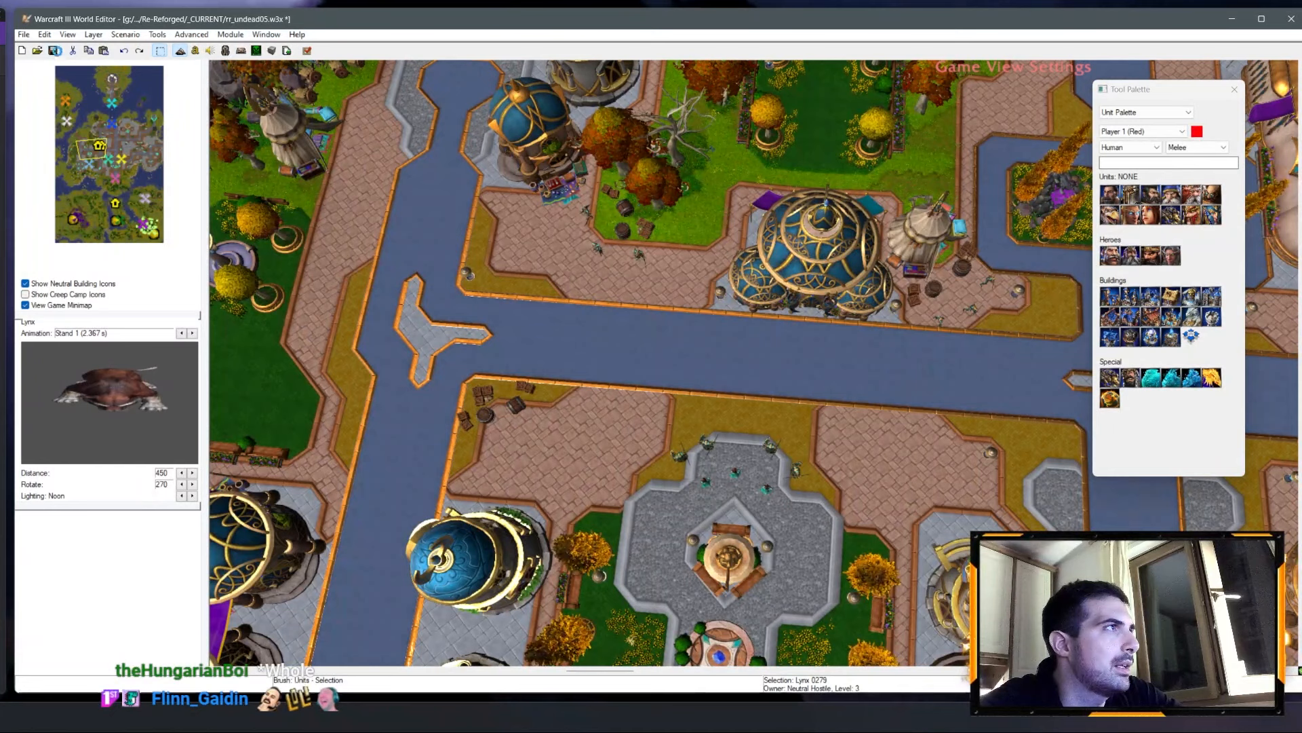
key(ctrl+s)
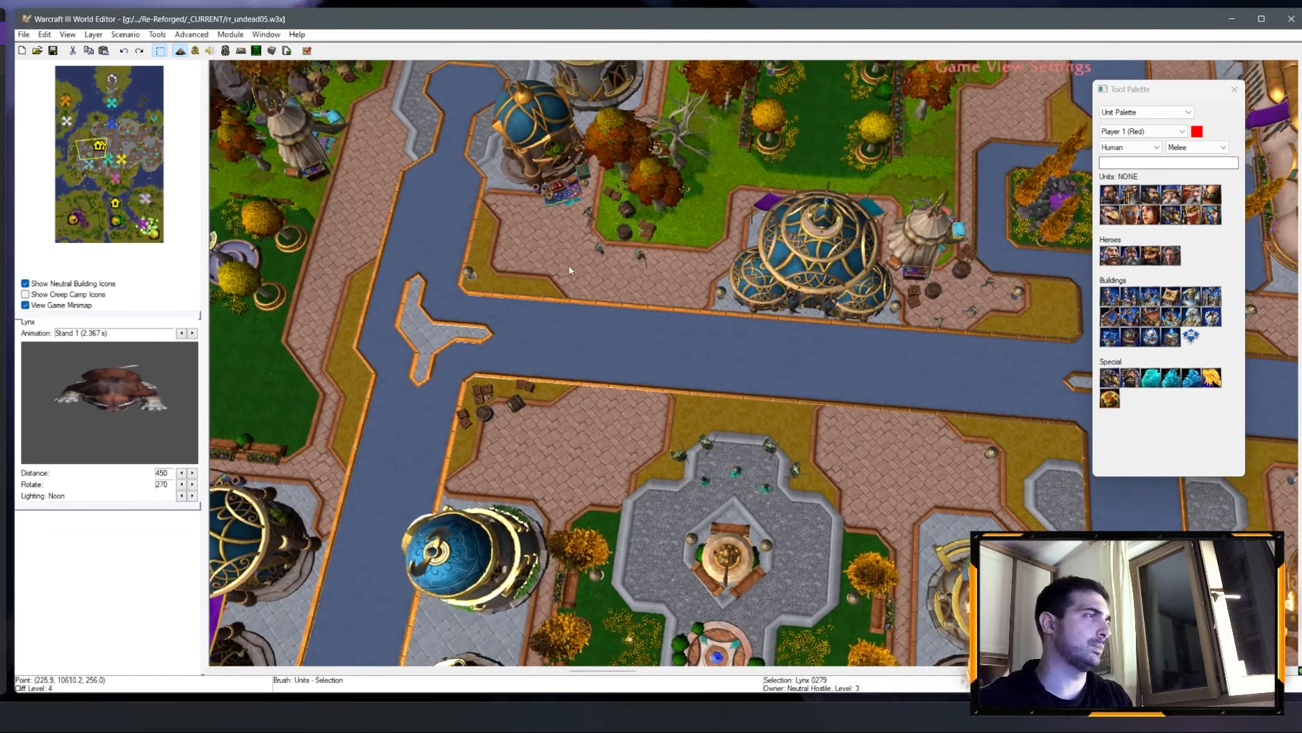
Step: Add a duplicate separator and a copy of Creep Gnoll Camp 02 Unit Dies beneath the Creep Gnoll Camp 02 Defeated trigger
click(195, 51)
scroll(158, 187, down, 8)
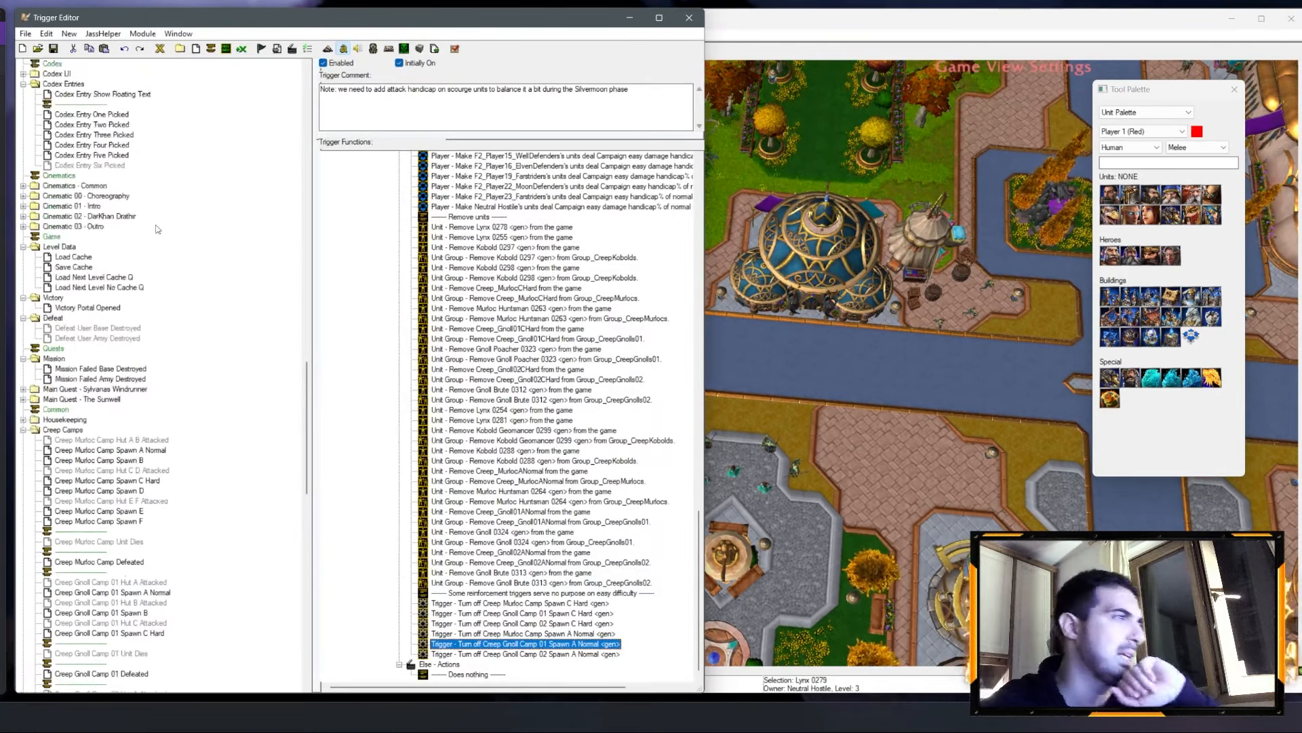
scroll(89, 348, up, 3)
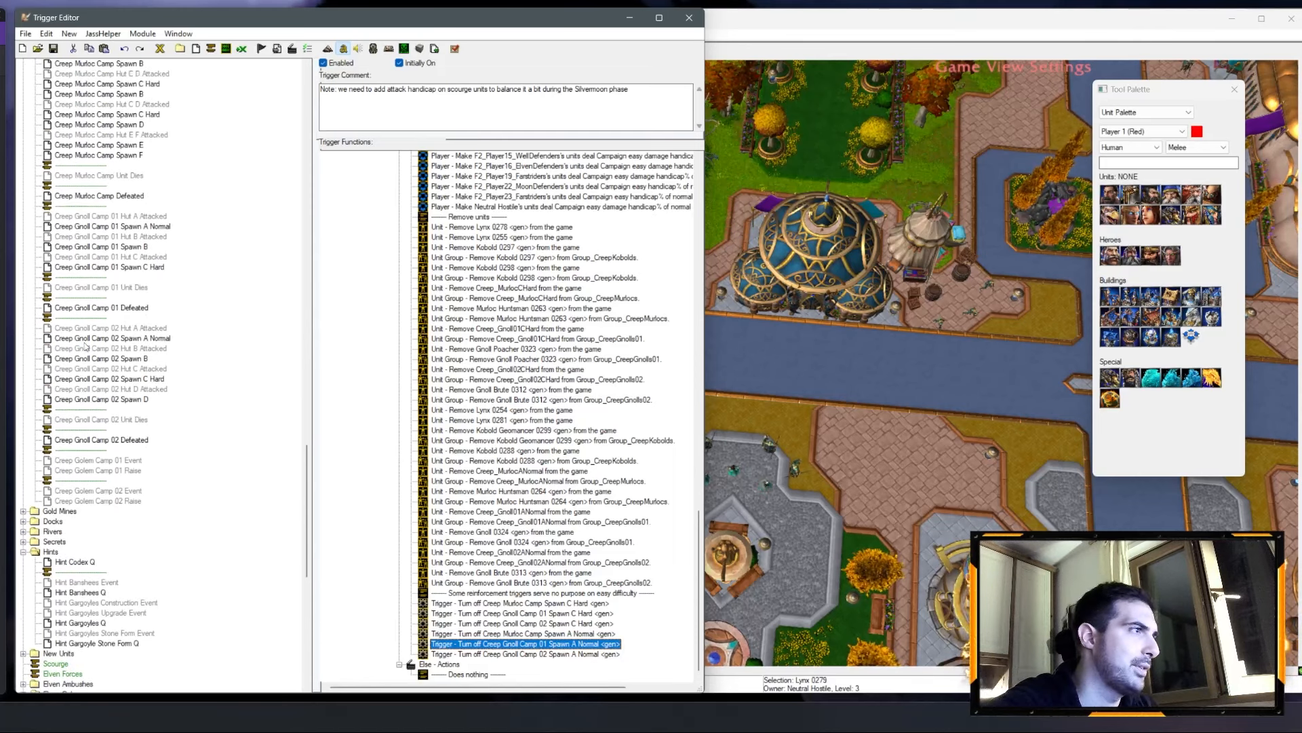
click(82, 481)
key(ctrl+c)
key(ctrl+v)
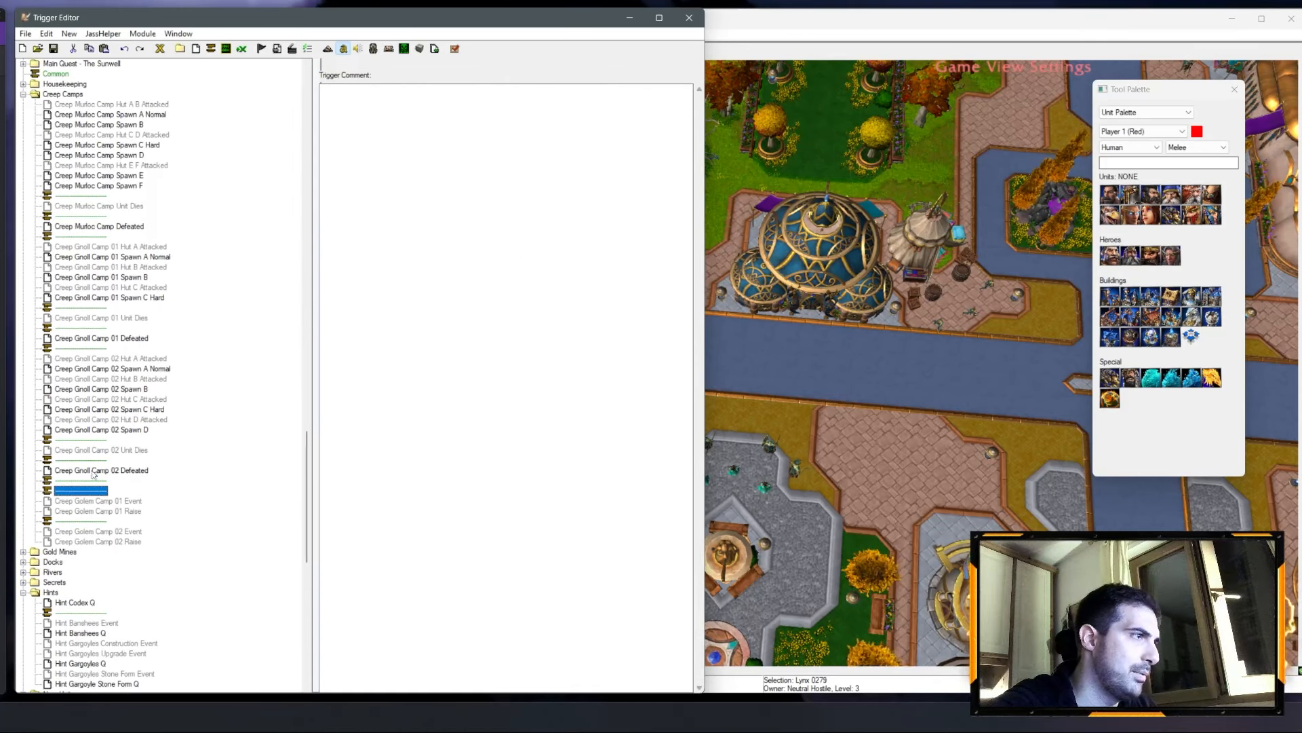
click(101, 451)
click(95, 480)
key(ctrl+v)
Step: Duplicate the Creep Gnoll Camp 02 Defeated trigger below the Unit Dies copy, with a separator between them
click(118, 471)
key(ctrl+c)
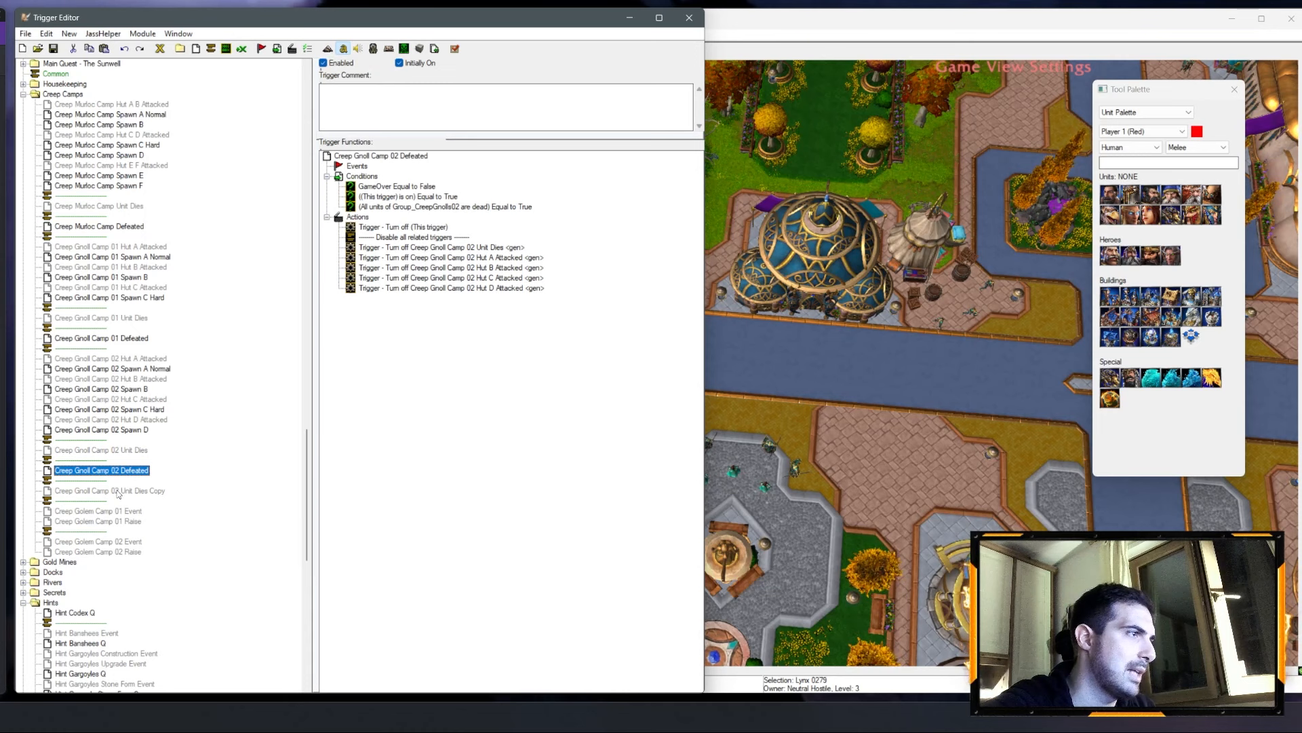
click(119, 491)
key(ctrl+v)
key(ctrl+z)
Step: Rename the Creep Gnoll Camp 02 Unit Dies copy as Creep Kobold Camp Unit Dies
click(105, 493)
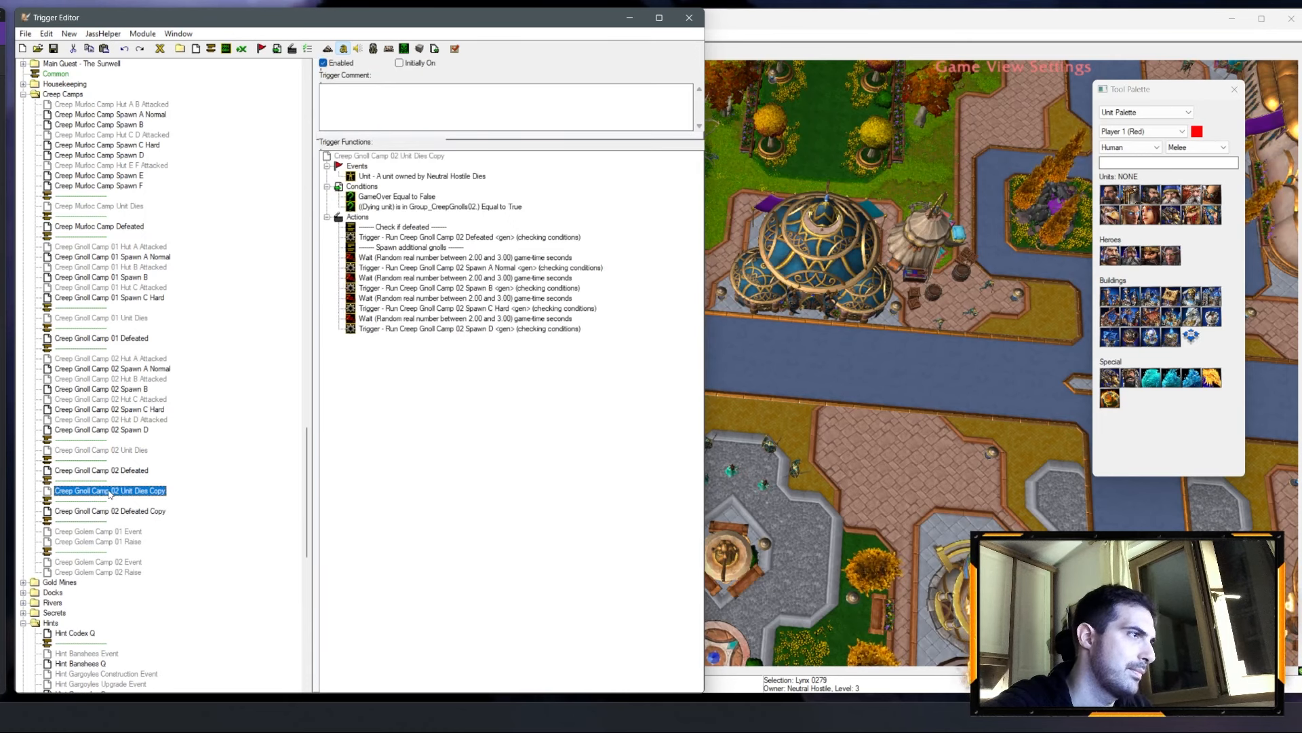
drag(76, 491, 91, 491)
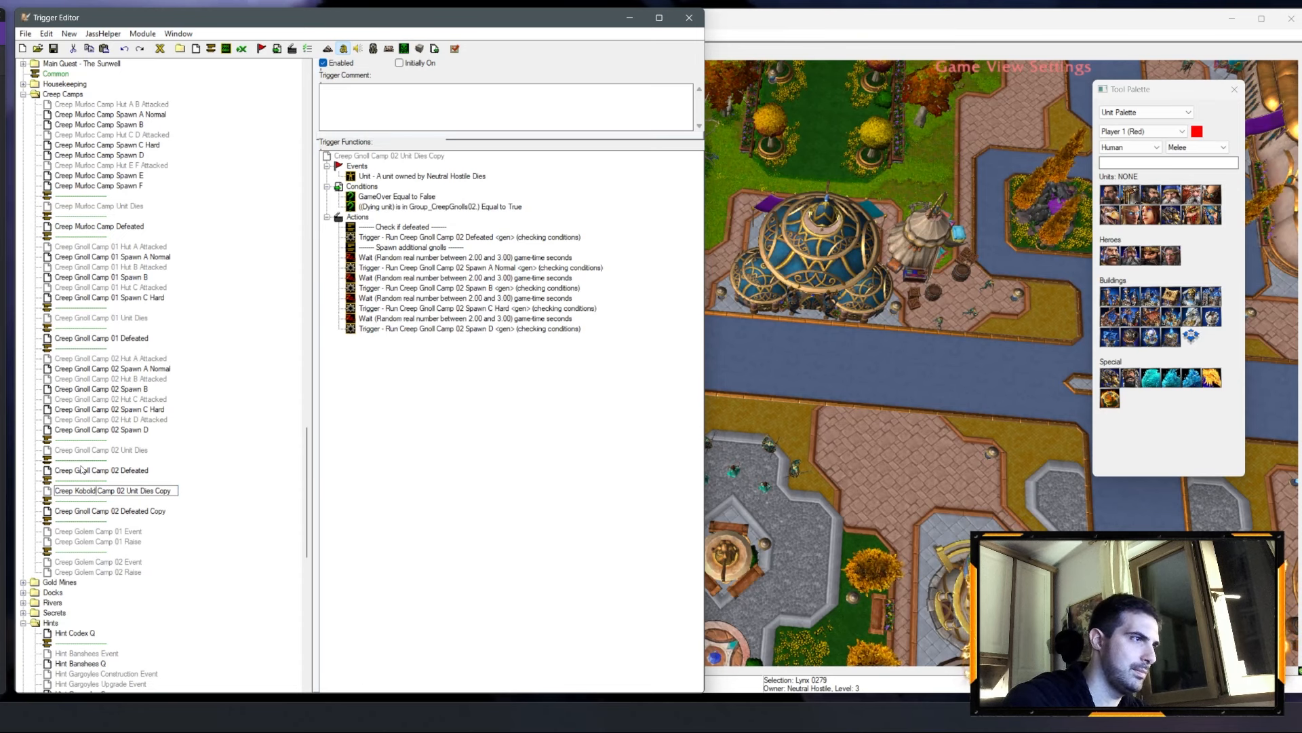
key(BackSpace)
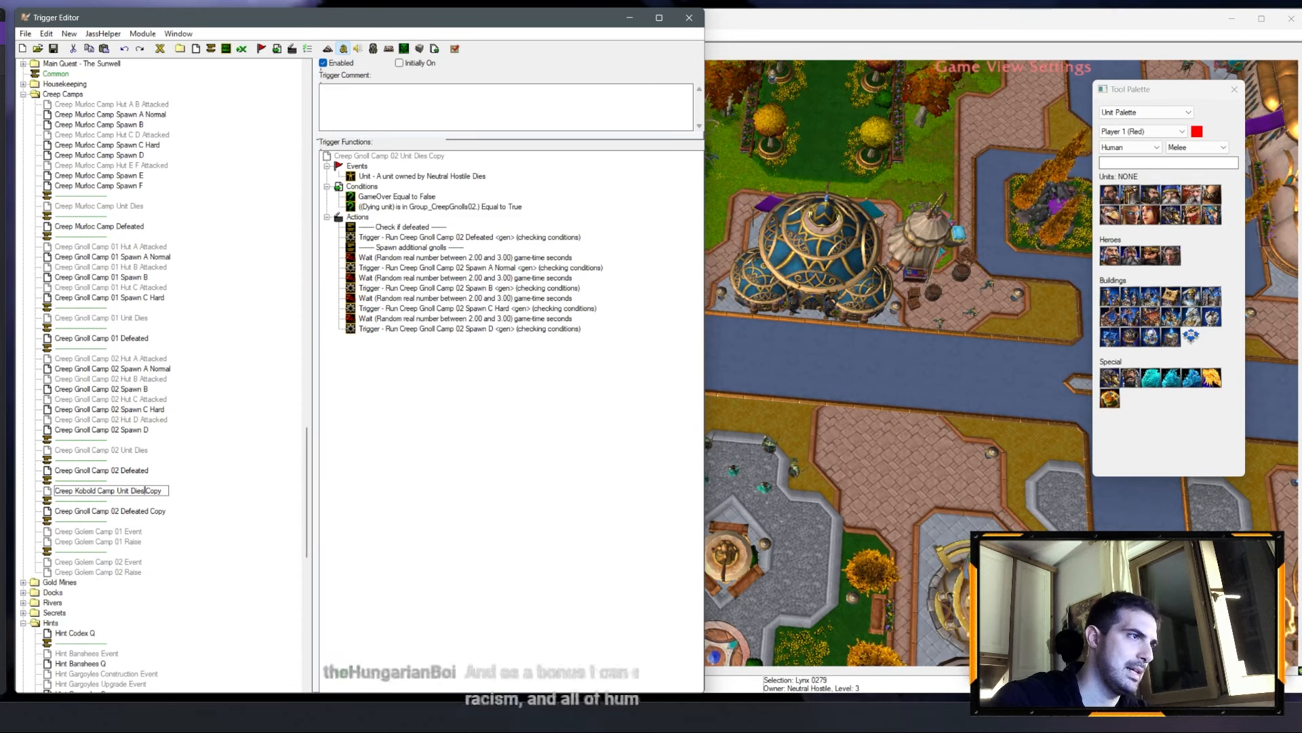
key(BackSpace)
key(Return)
Step: Rename the Creep Gnoll Camp 02 Defeated copy as Creep Kobold Camp Defeated
drag(165, 491, 72, 510)
click(97, 513)
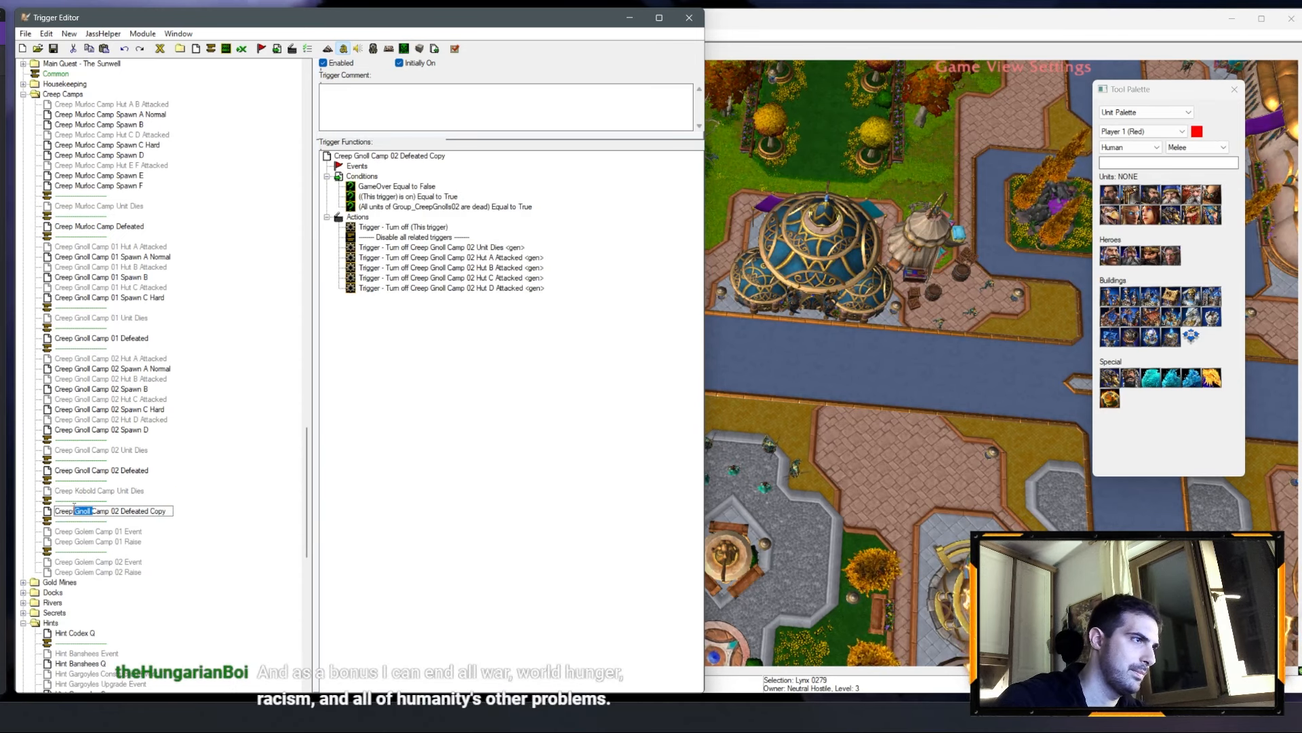
key(BackSpace)
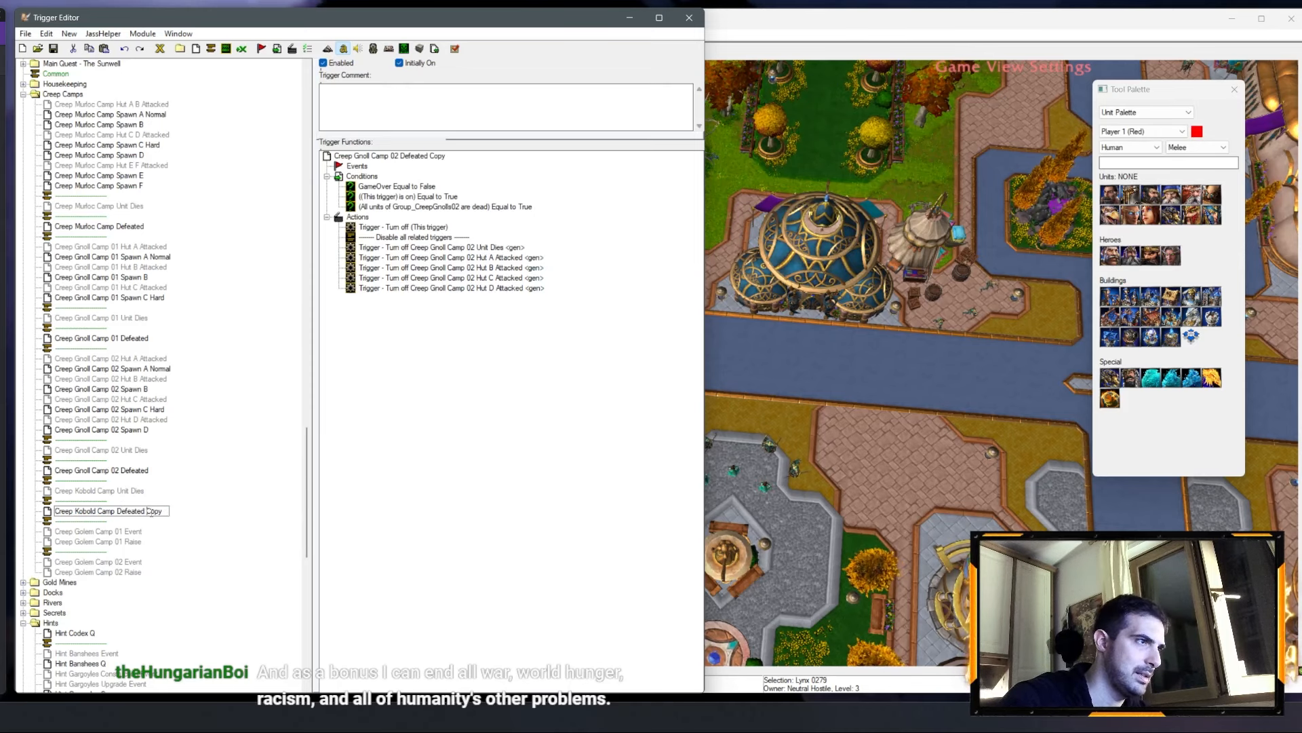
Step: Change the dying unit condition in Creep Kobold Camp Unit Dies to check the Group_CreepKobolds unit group
click(133, 491)
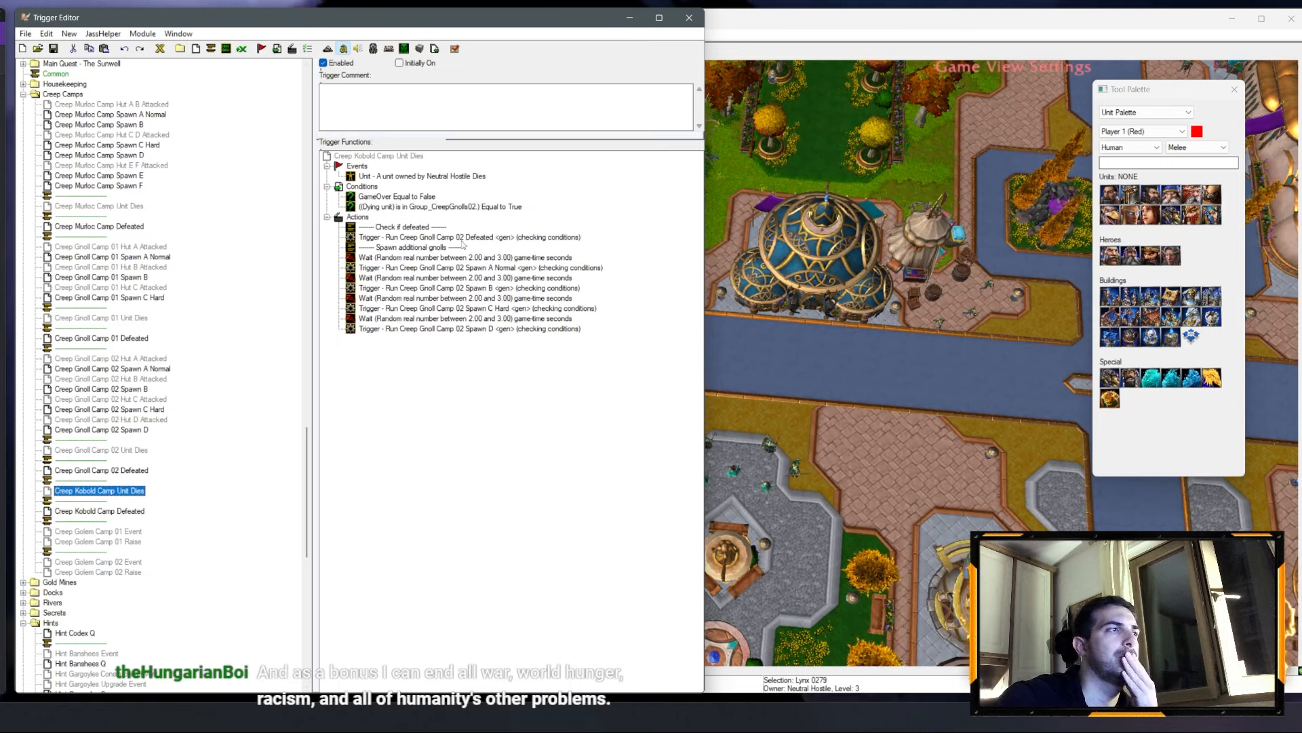
double_click(454, 205)
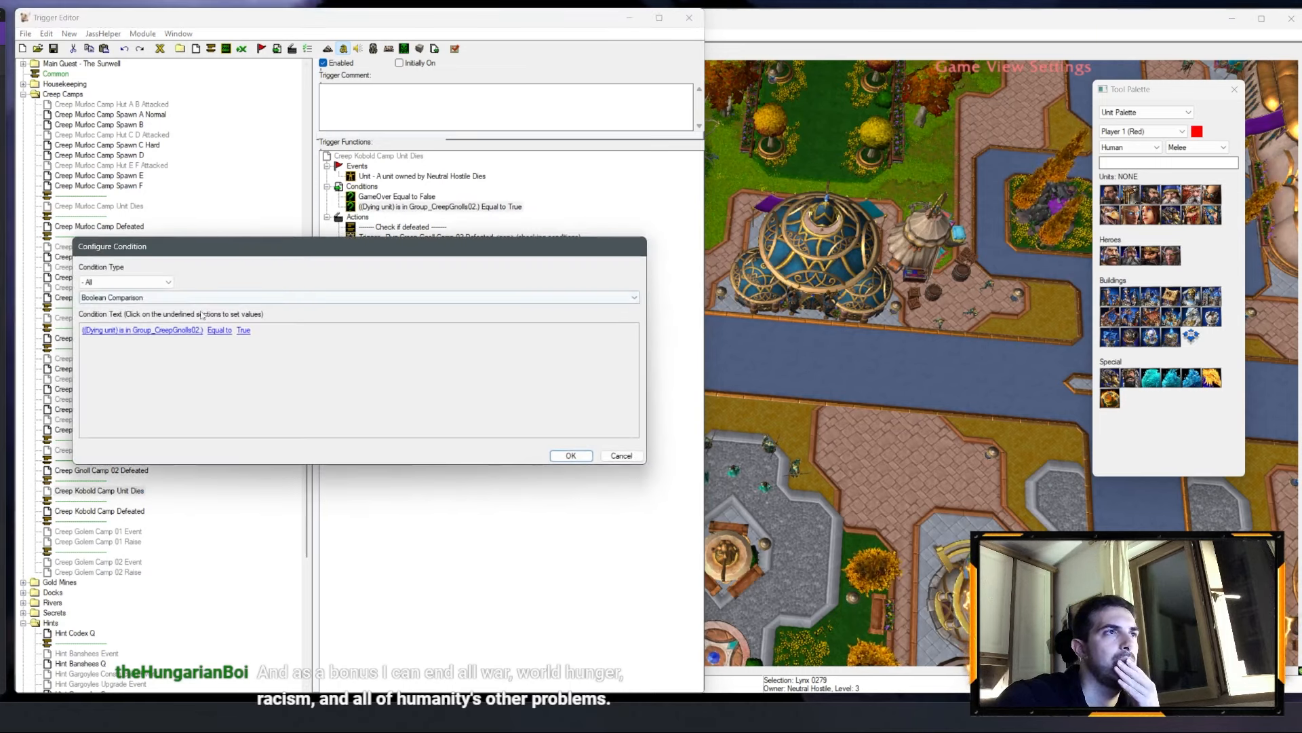
click(236, 323)
click(238, 309)
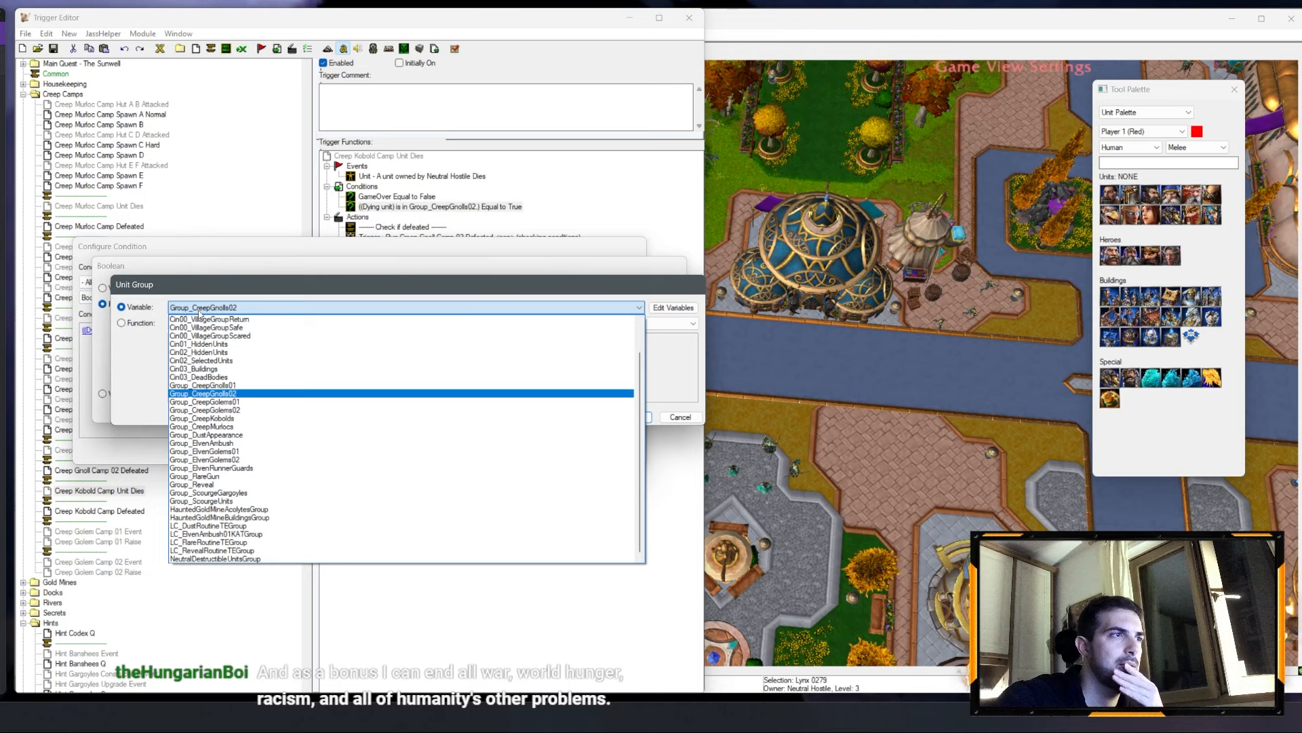
click(234, 418)
key(Return)
key(Return)
key(Return)
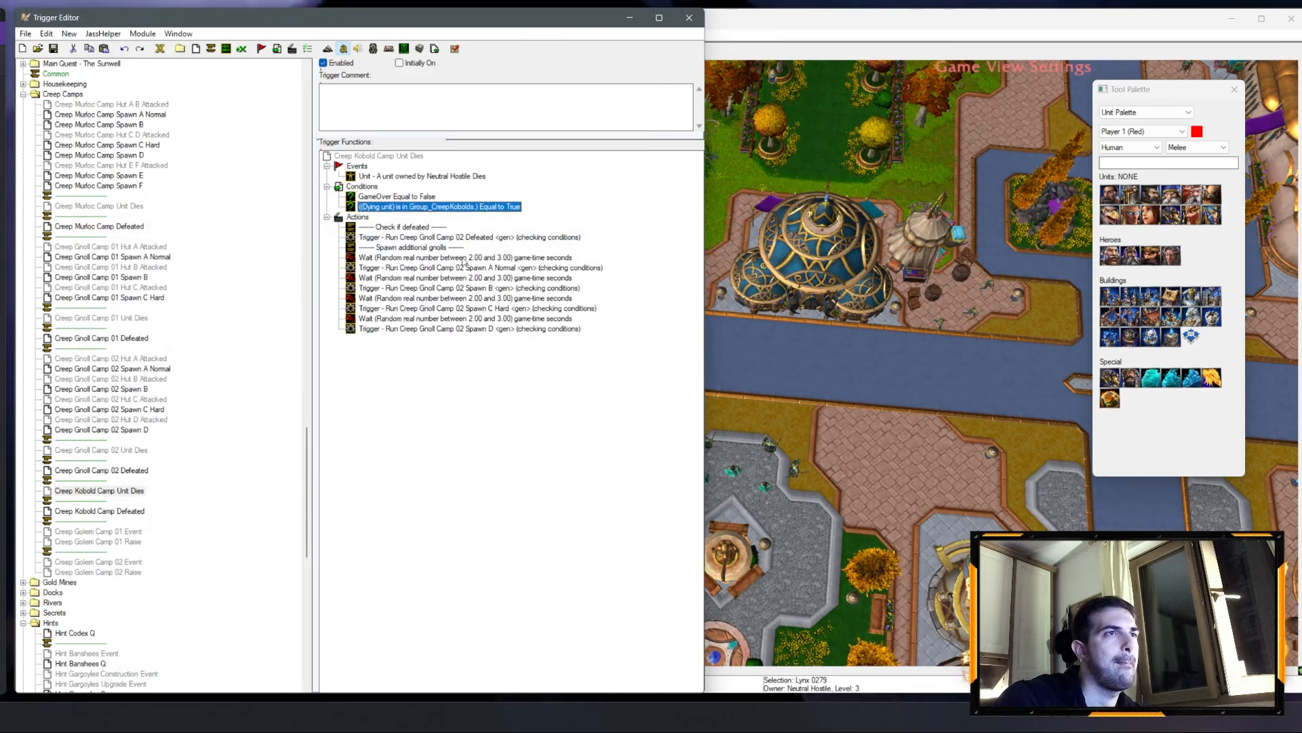
Step: Reword the spawn comment in Creep Kobold Camp Unit Dies to "Spawn additional kobolds"
double_click(428, 247)
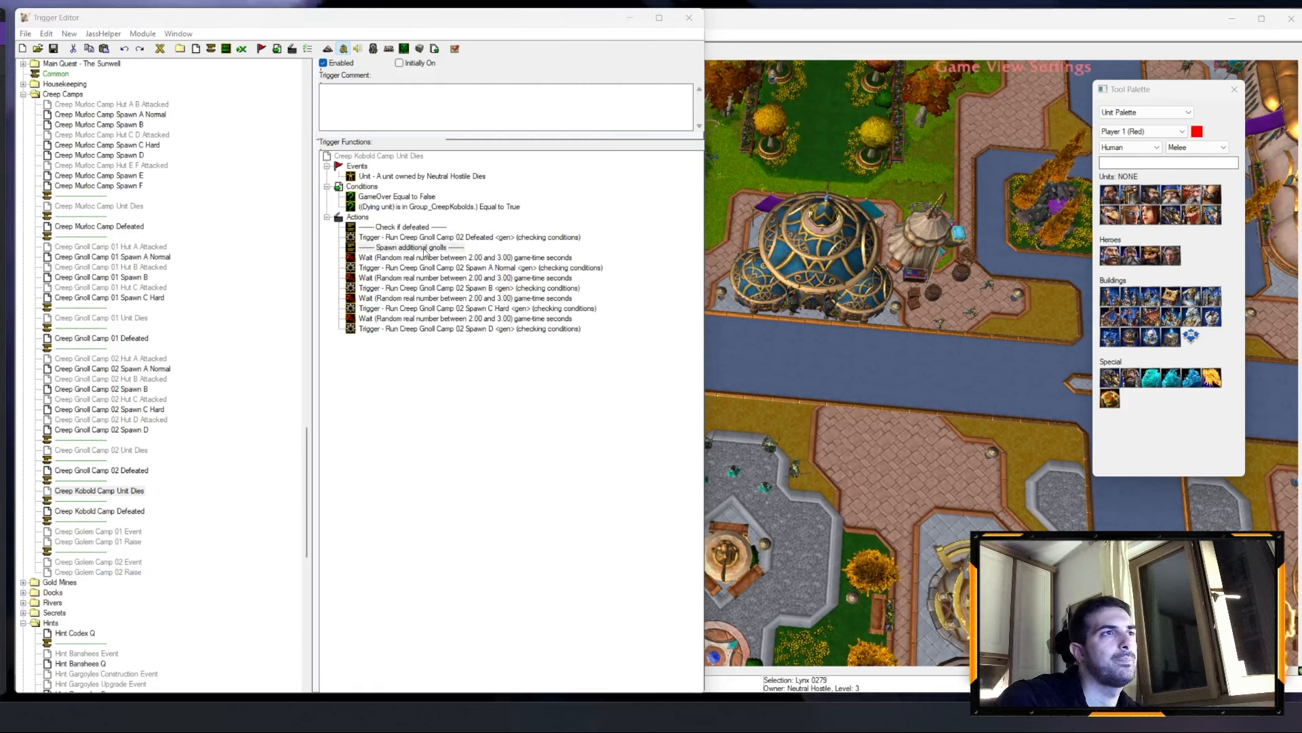
click(135, 328)
double_click(208, 284)
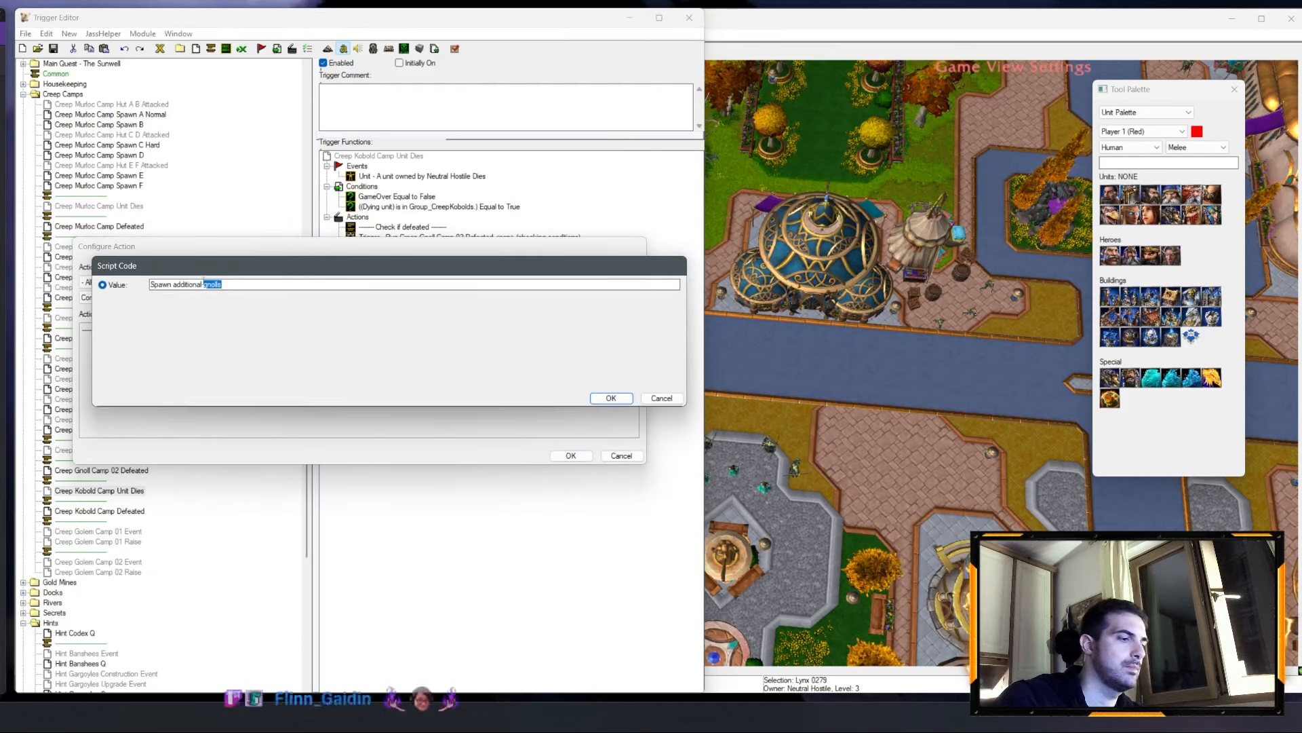
text(kobold)
text(s)
key(Return)
key(Return)
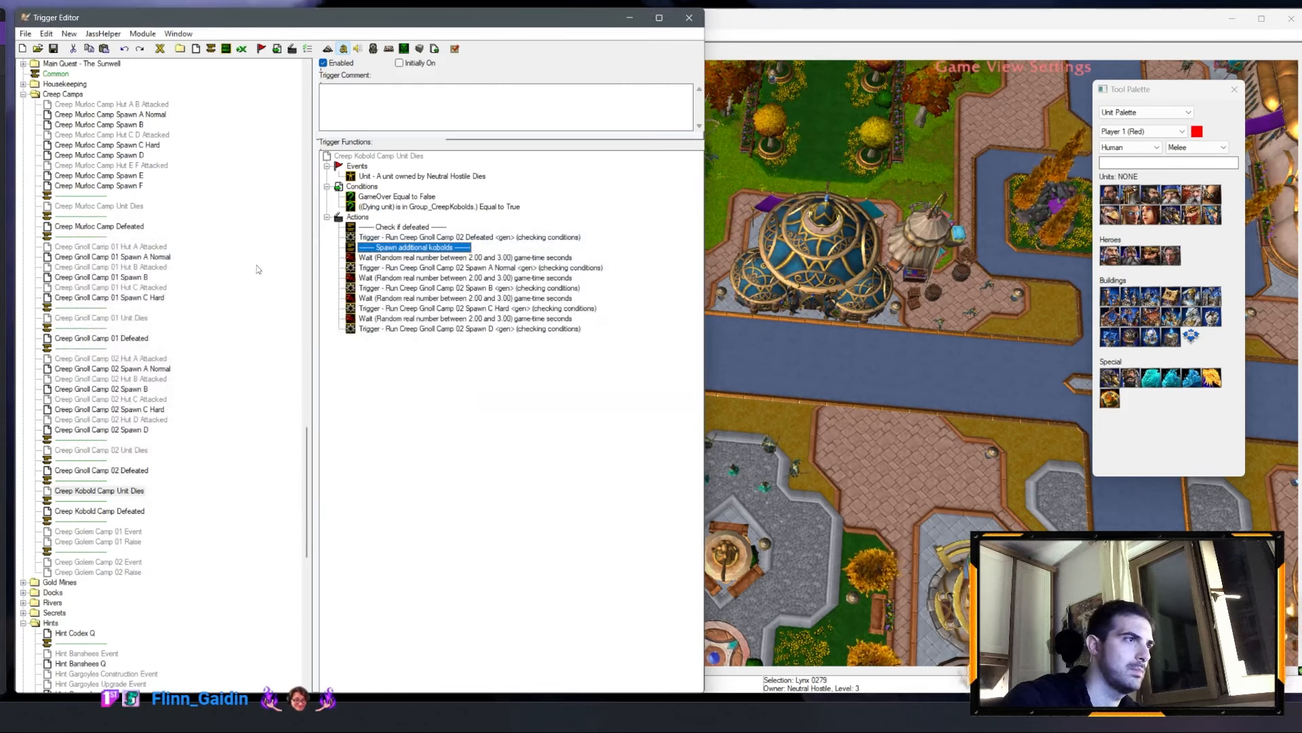
Step: Delete the four actions that turn off the Gnoll Camp 02 Hut A–D Attacked triggers from Creep Kobold Camp Defeated
click(126, 510)
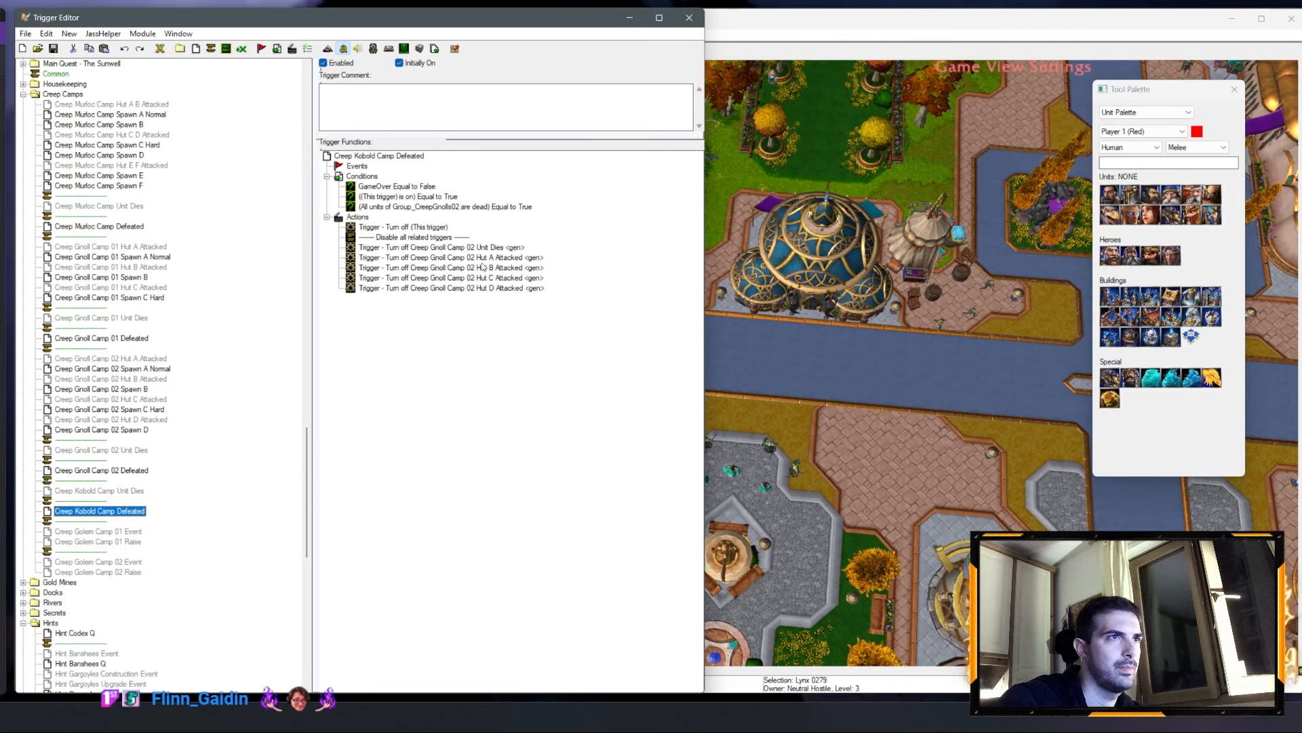
drag(481, 259, 500, 287)
key(Delete)
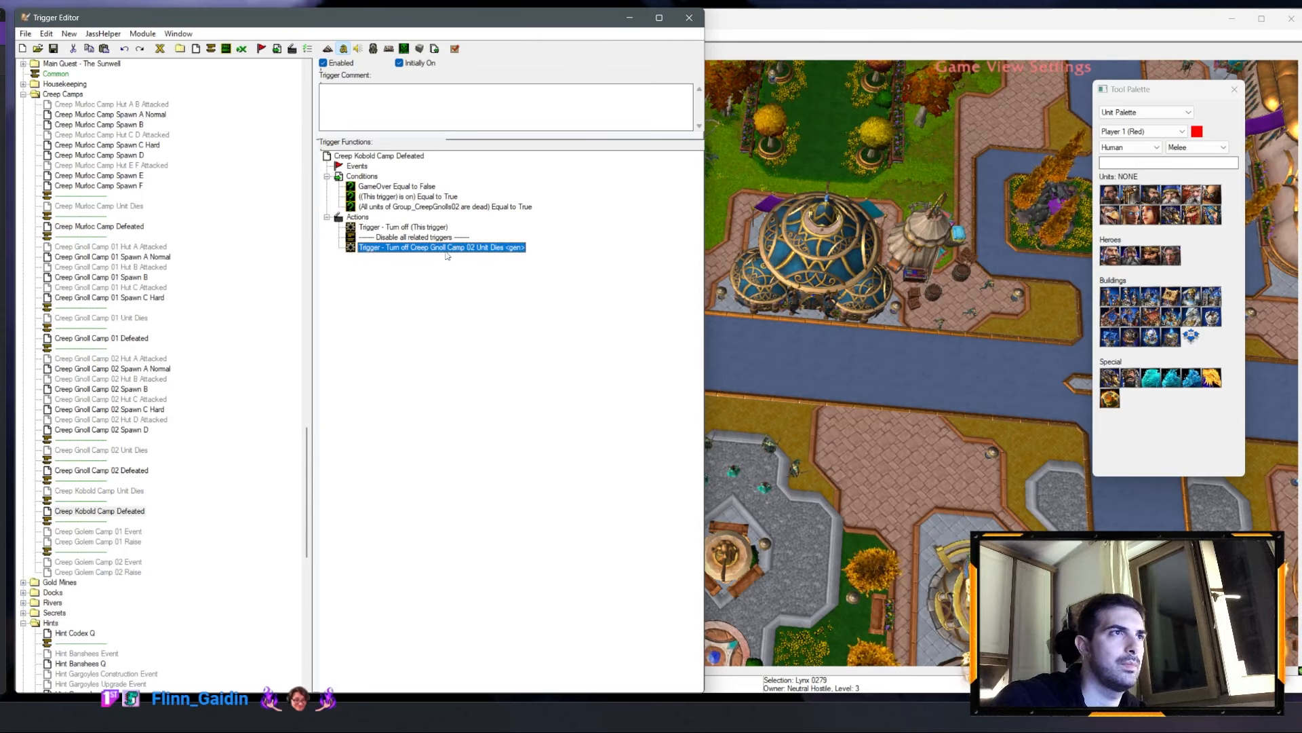
Step: Change the remaining related-trigger action in Creep Kobold Camp Defeated to turn off Creep Kobold Camp Unit Dies
double_click(445, 249)
click(164, 328)
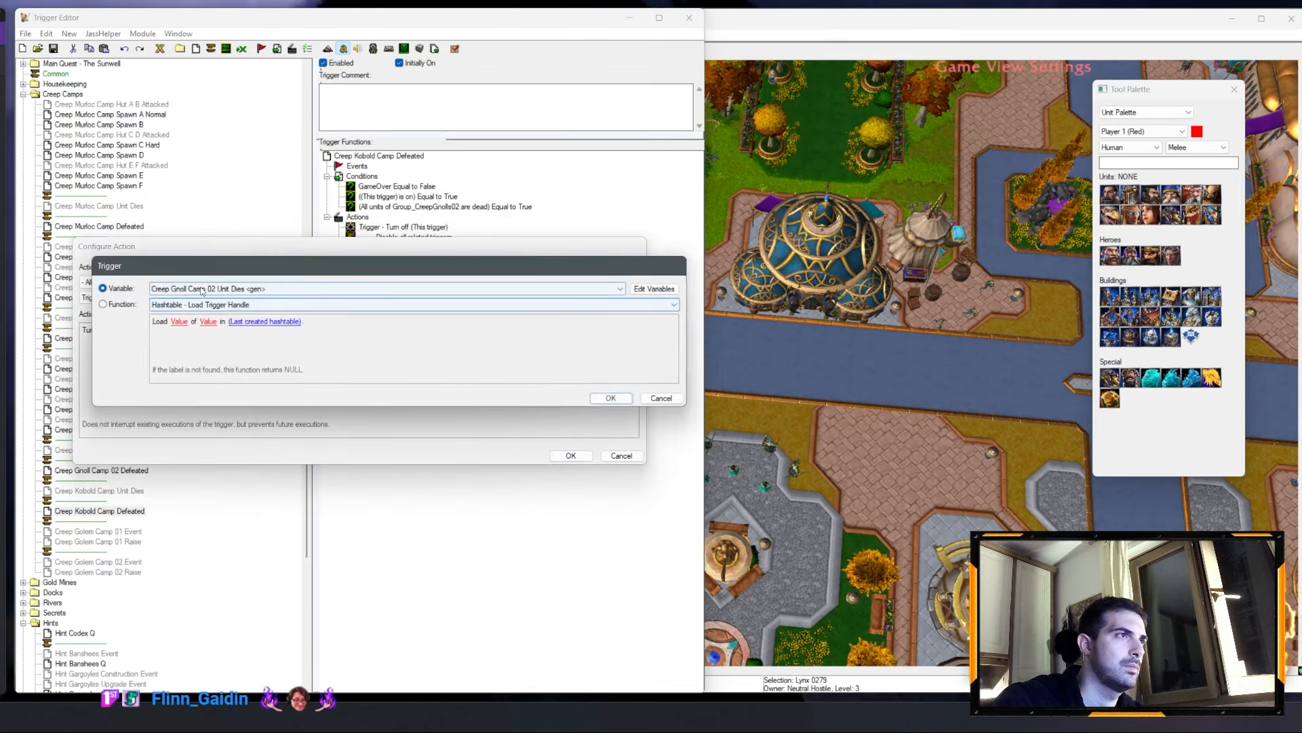
click(202, 291)
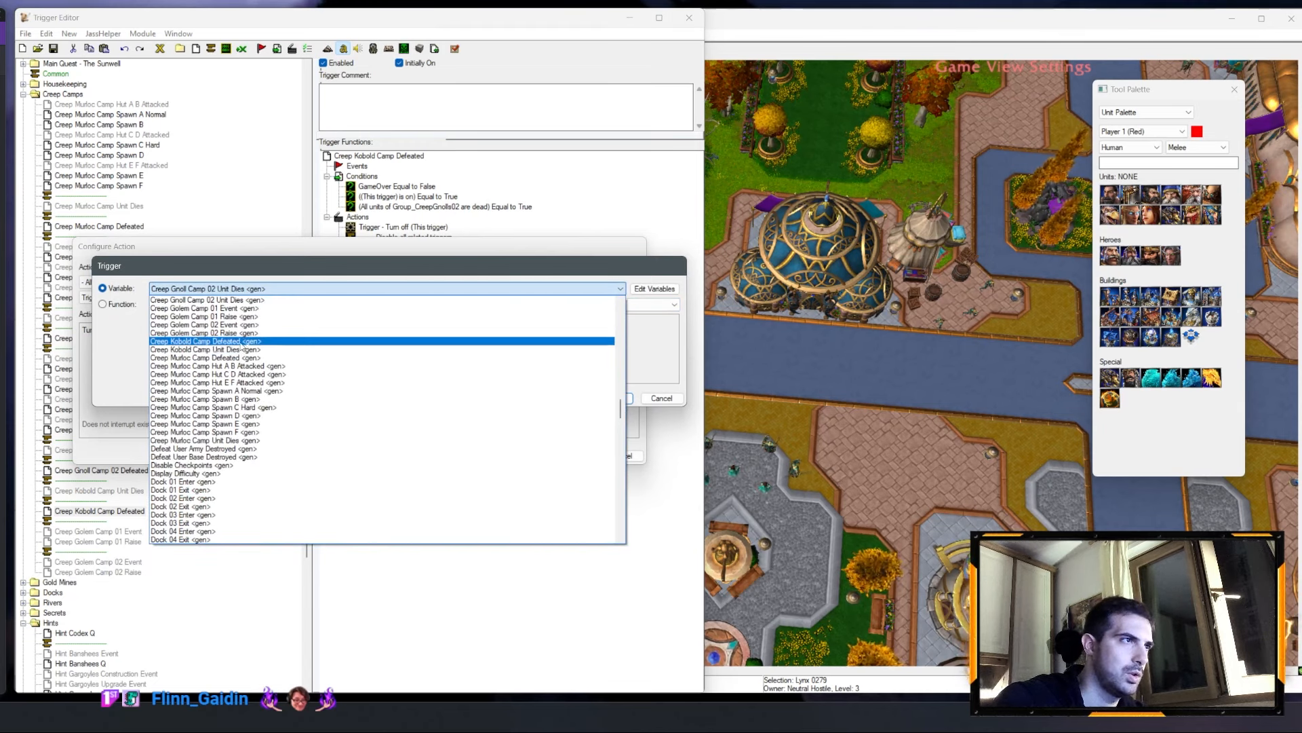
click(241, 349)
key(Return)
key(Return)
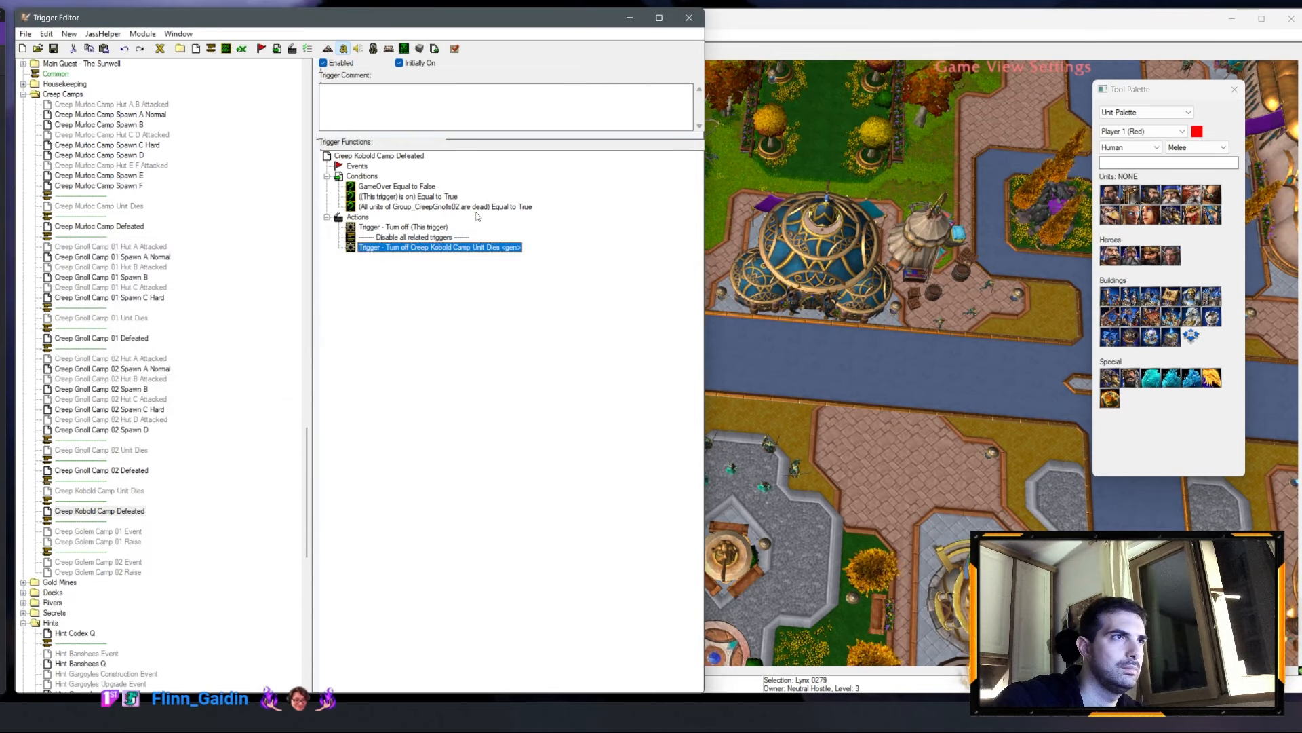
Step: Make the all-units-dead condition in Creep Kobold Camp Defeated check the Group_CreepKobolds unit group
double_click(478, 207)
click(122, 330)
click(211, 323)
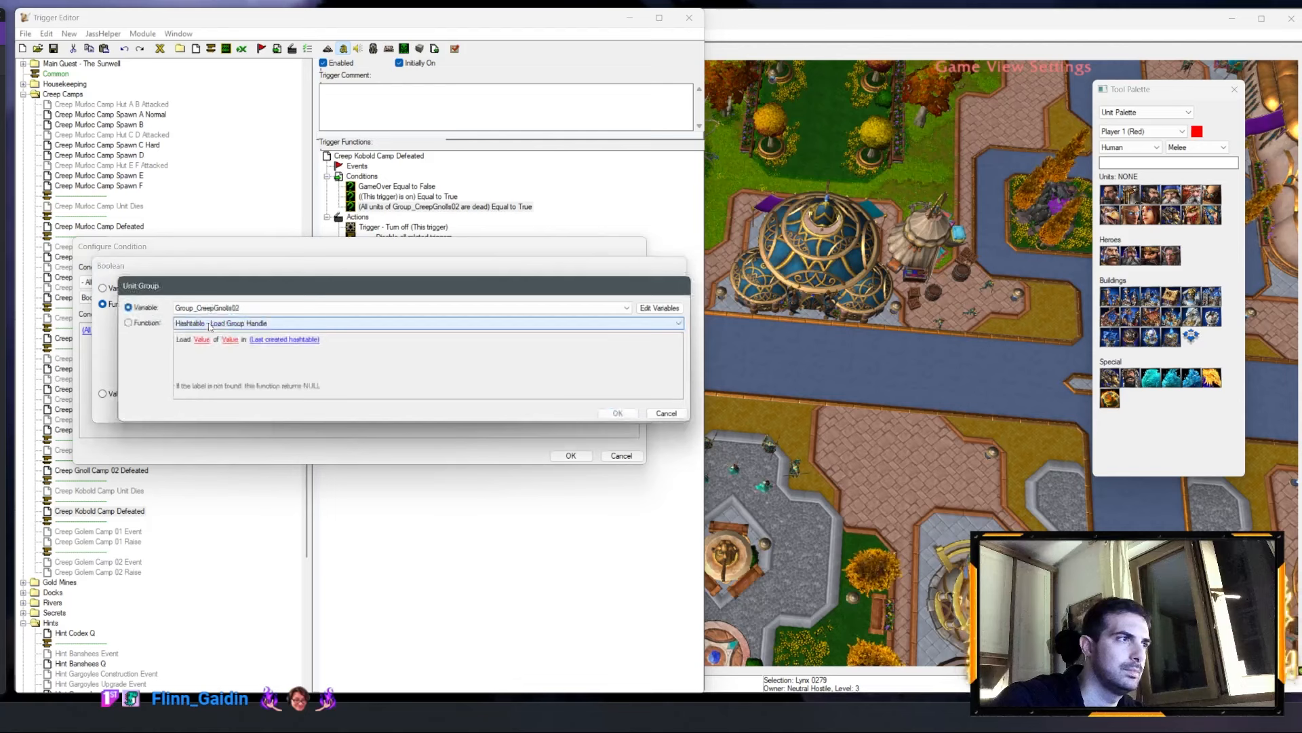
click(217, 308)
click(217, 420)
key(Return)
key(Return)
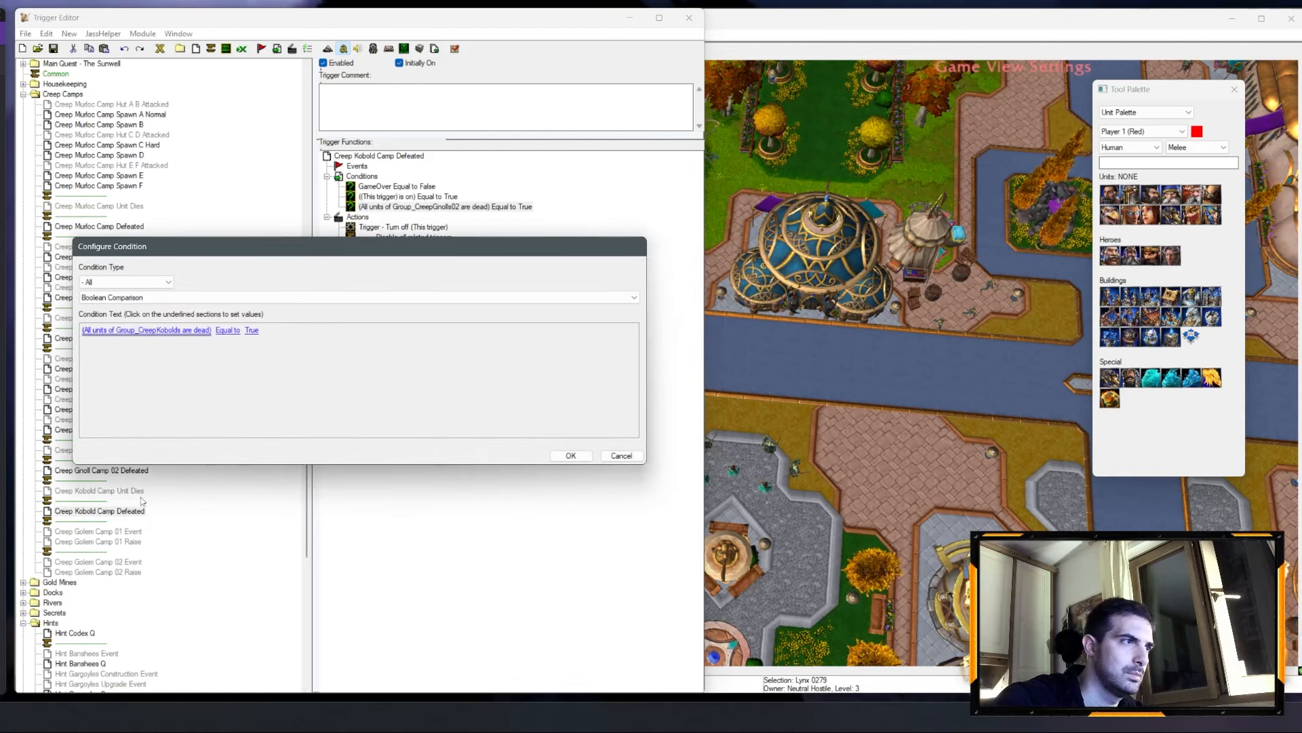
key(Return)
Step: Delete the Gnoll Camp 02 Spawn B, Spawn C Hard and Spawn D run actions and one surplus wait from Creep Kobold Camp Unit Dies
click(136, 490)
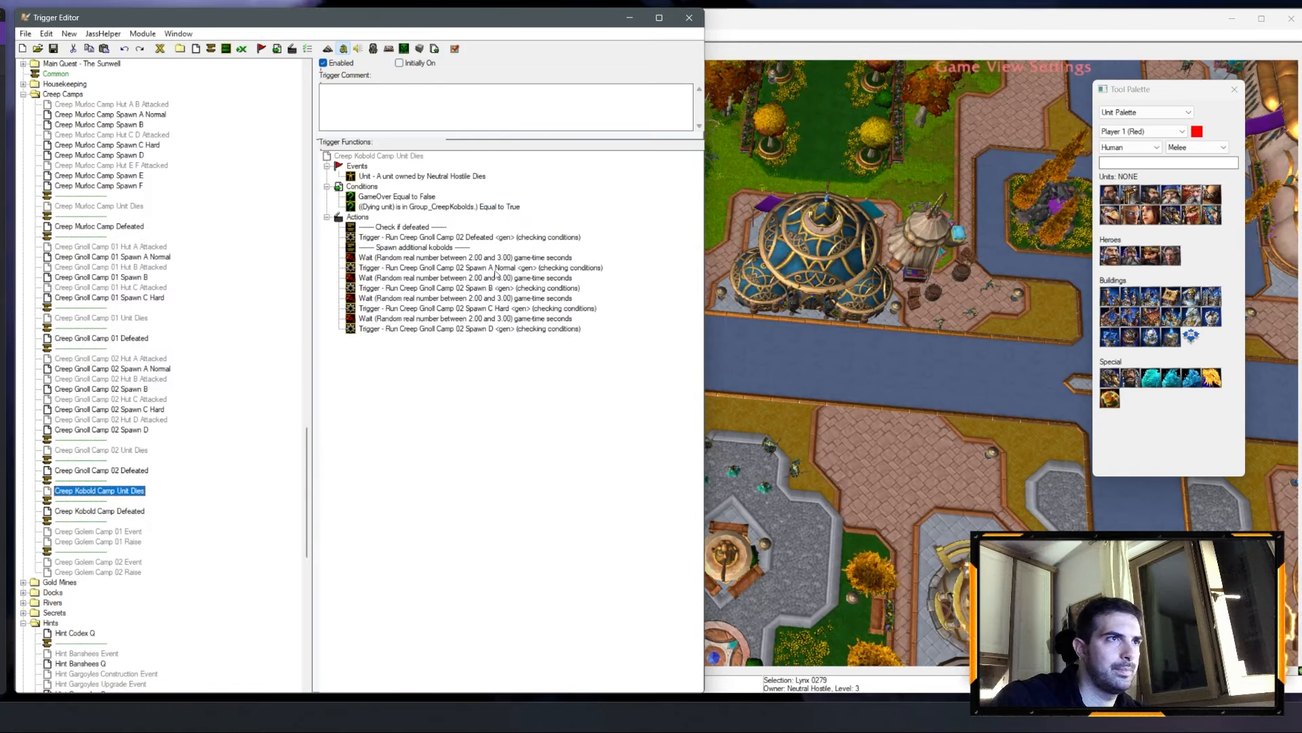
click(496, 268)
click(498, 279)
click(497, 332)
shift+click(495, 292)
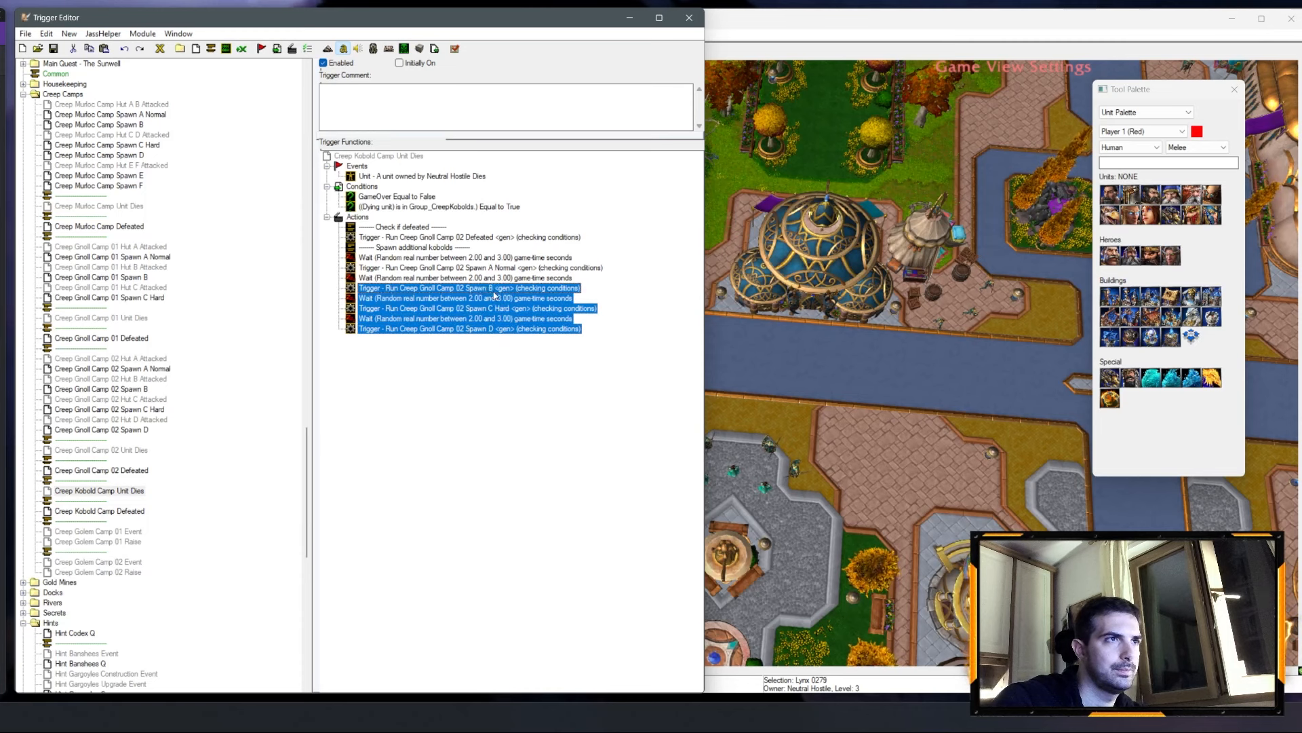
click(494, 290)
click(494, 298)
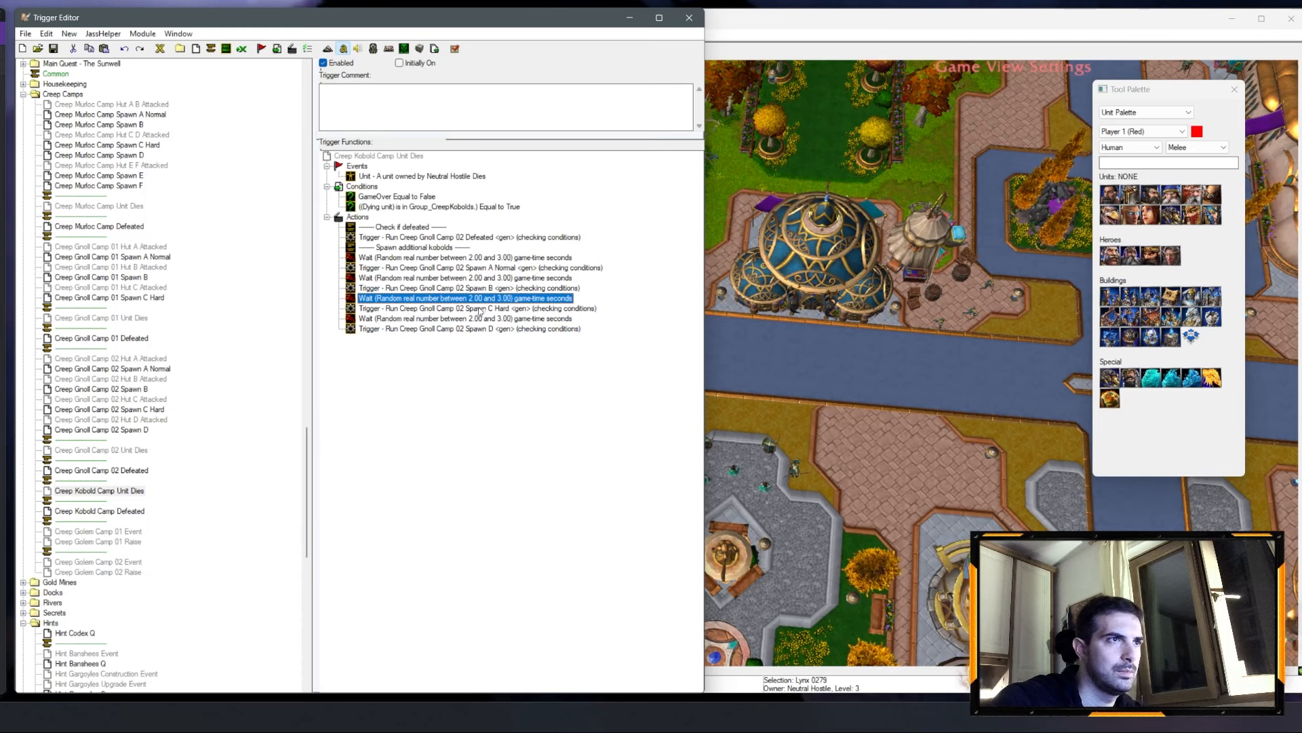
click(480, 309)
ctrl+click(484, 328)
key(Delete)
key(Delete)
key(Delete)
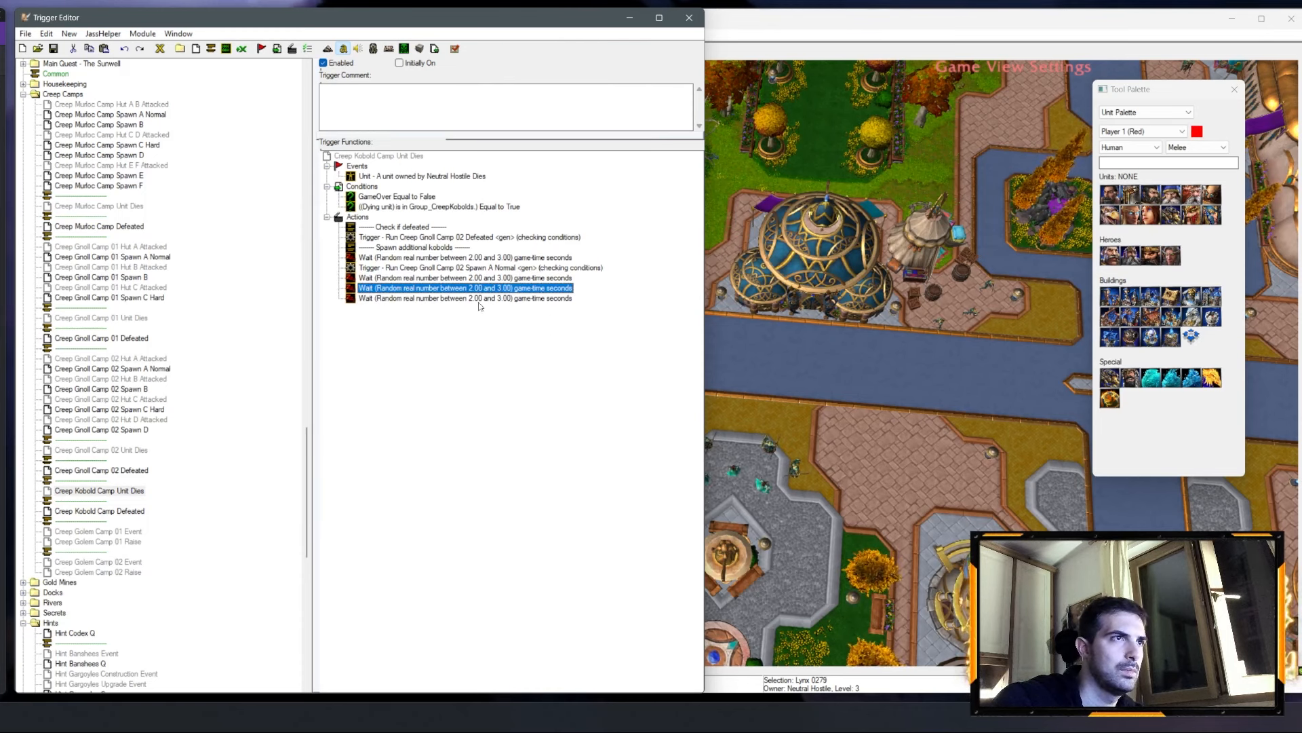
Step: Change the defeat-check action in Creep Kobold Camp Unit Dies to run Creep Kobold Camp Defeated
double_click(407, 237)
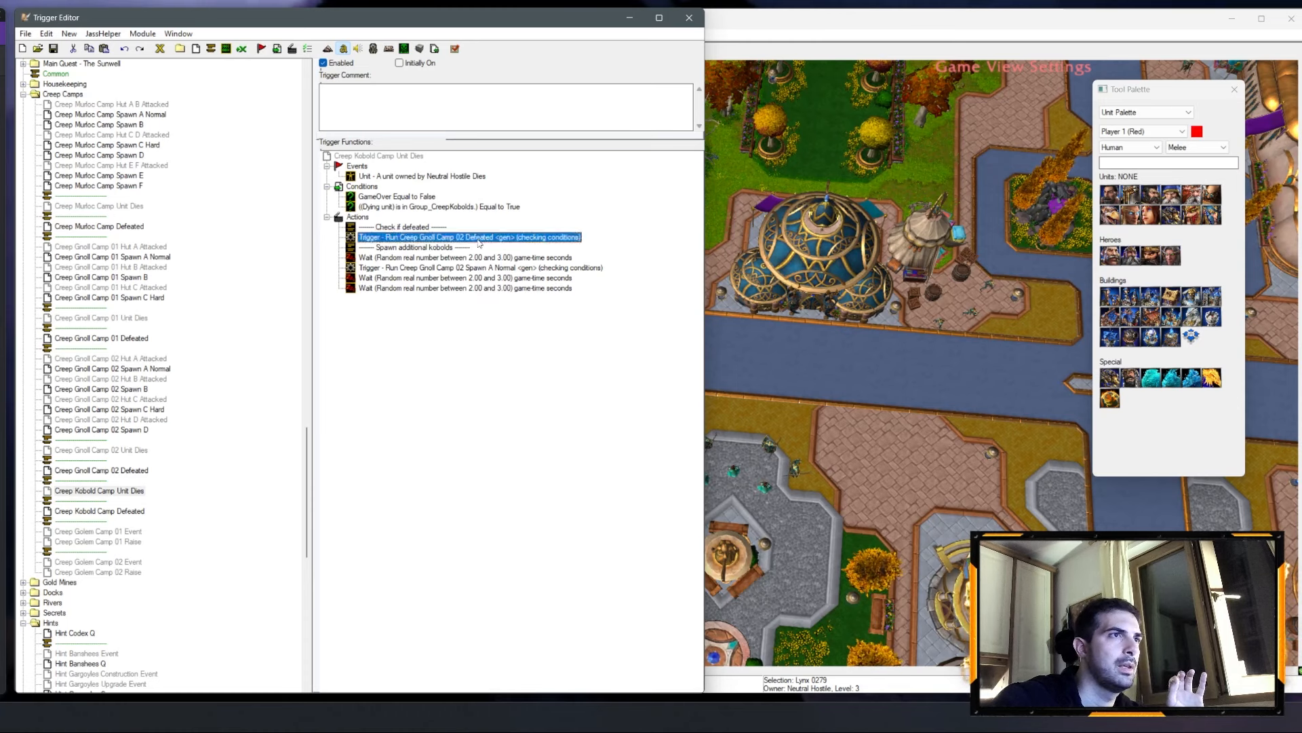
click(154, 329)
click(224, 289)
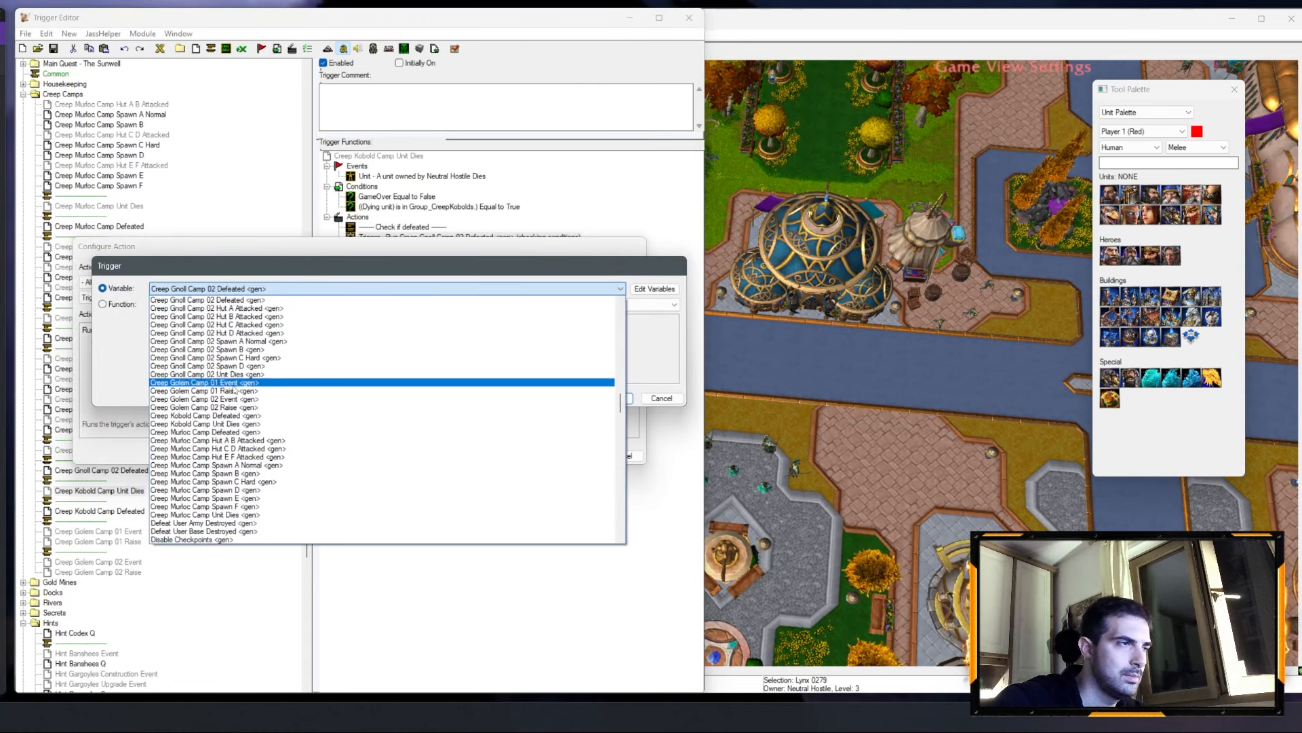
click(203, 415)
key(Return)
key(Return)
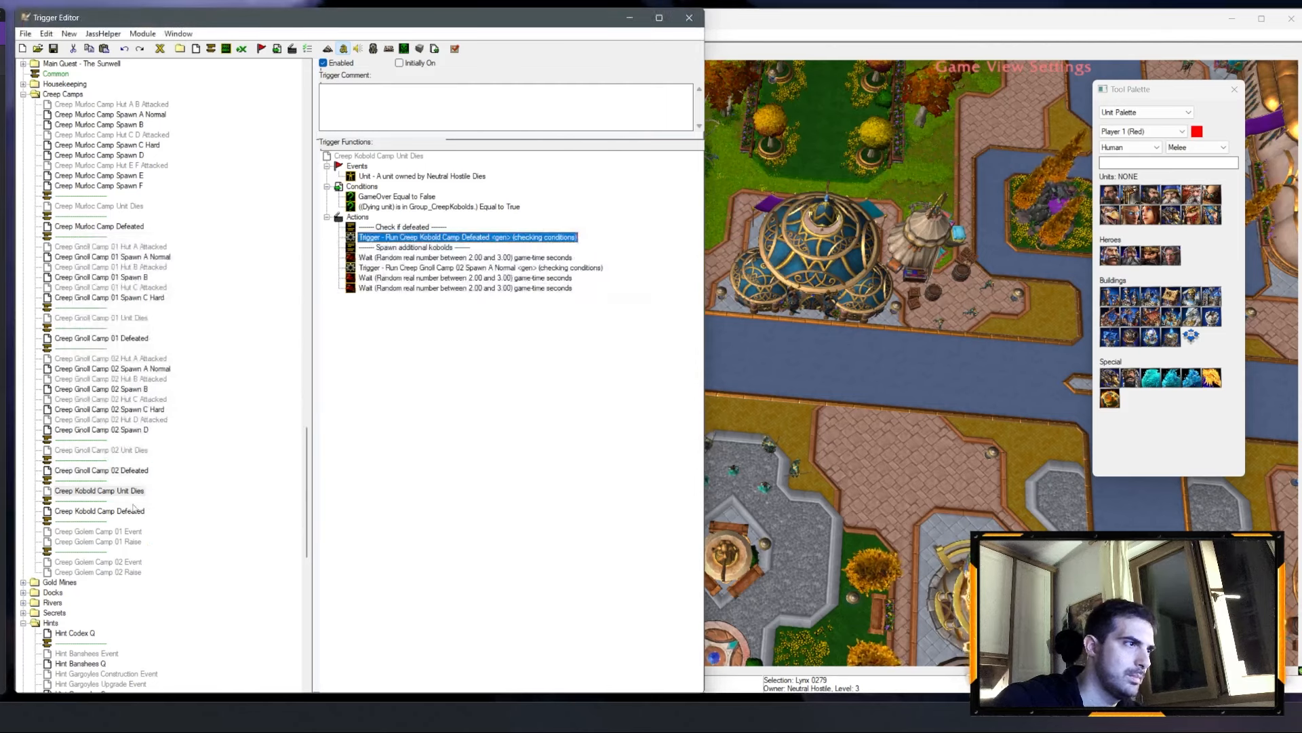
Step: Duplicate the separator below Creep Gnoll Camp 02 Unit Dies and paste a copy of Creep Gnoll Camp 02 Spawn A Normal between the separators
click(88, 461)
key(ctrl+c)
key(ctrl+v)
click(147, 371)
key(ctrl+c)
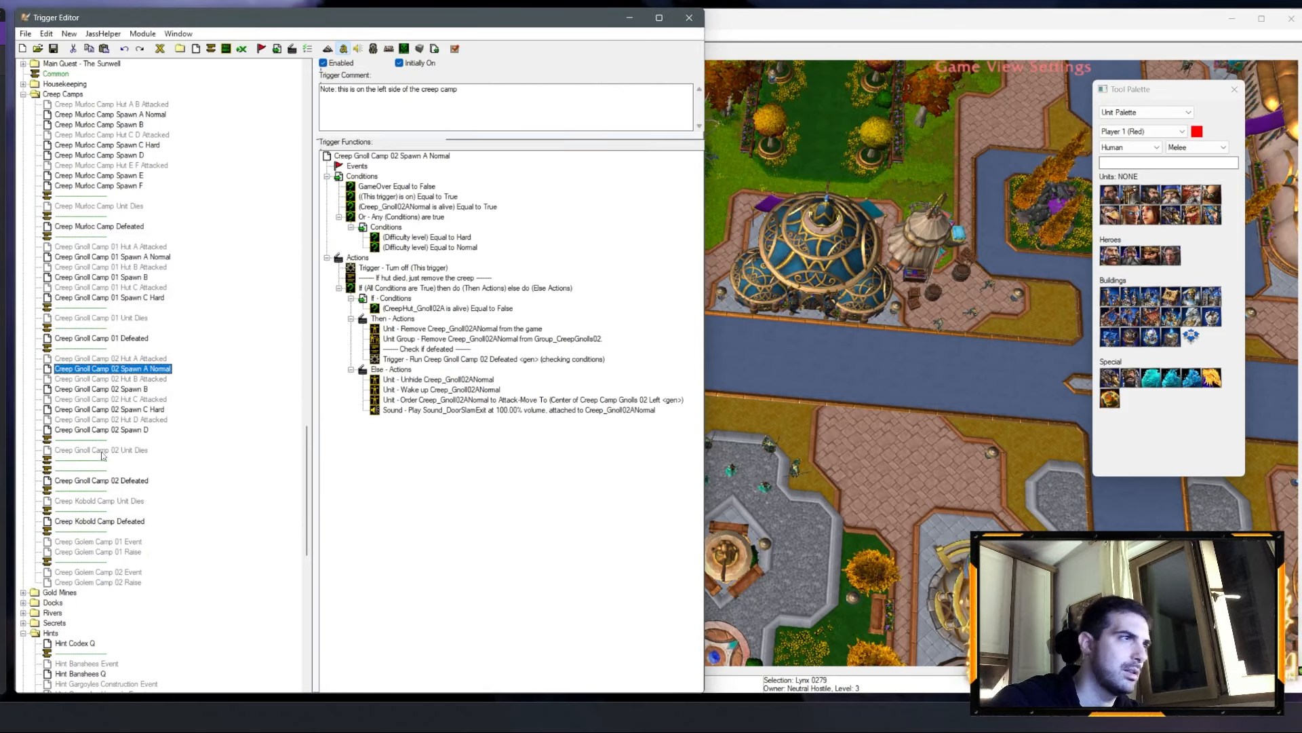
click(89, 460)
key(ctrl+v)
Step: Rename the Creep Gnoll Camp 02 Spawn A Normal copy as Creep Kobold Camp Spawn A
click(90, 471)
double_click(88, 470)
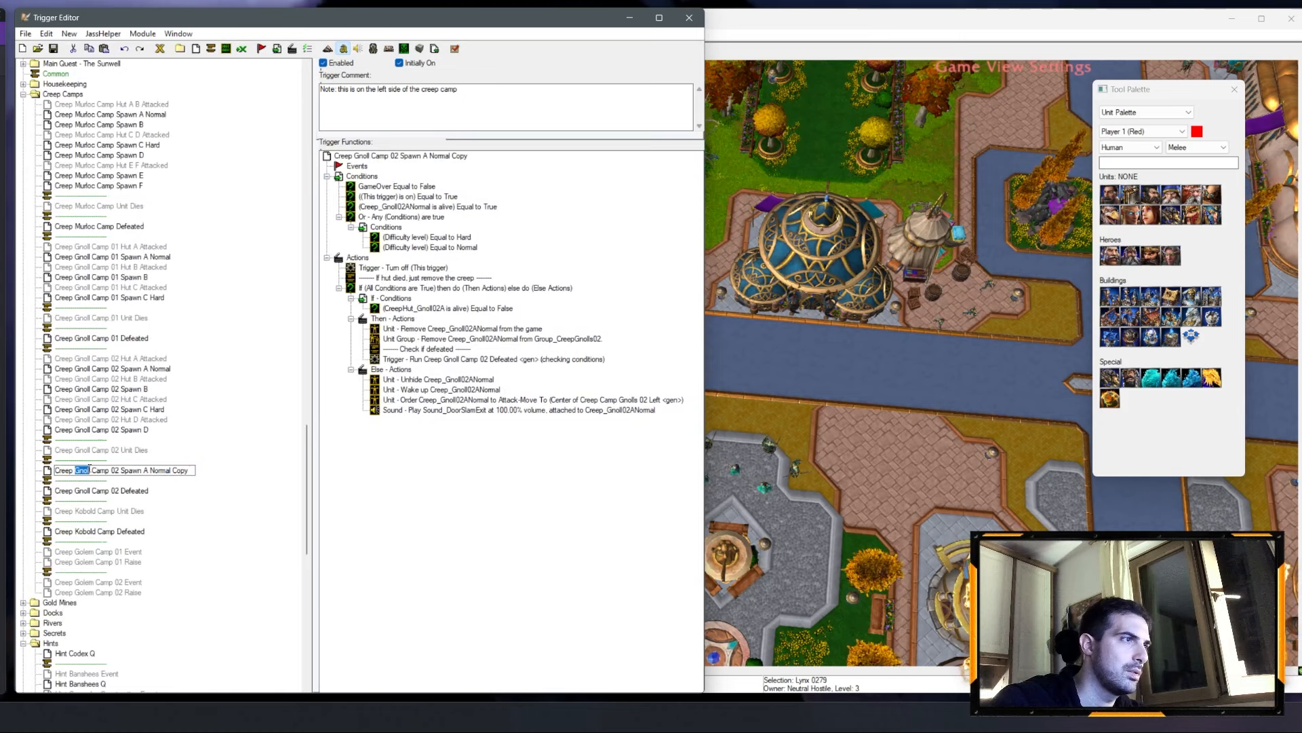
text(Kobolfd)
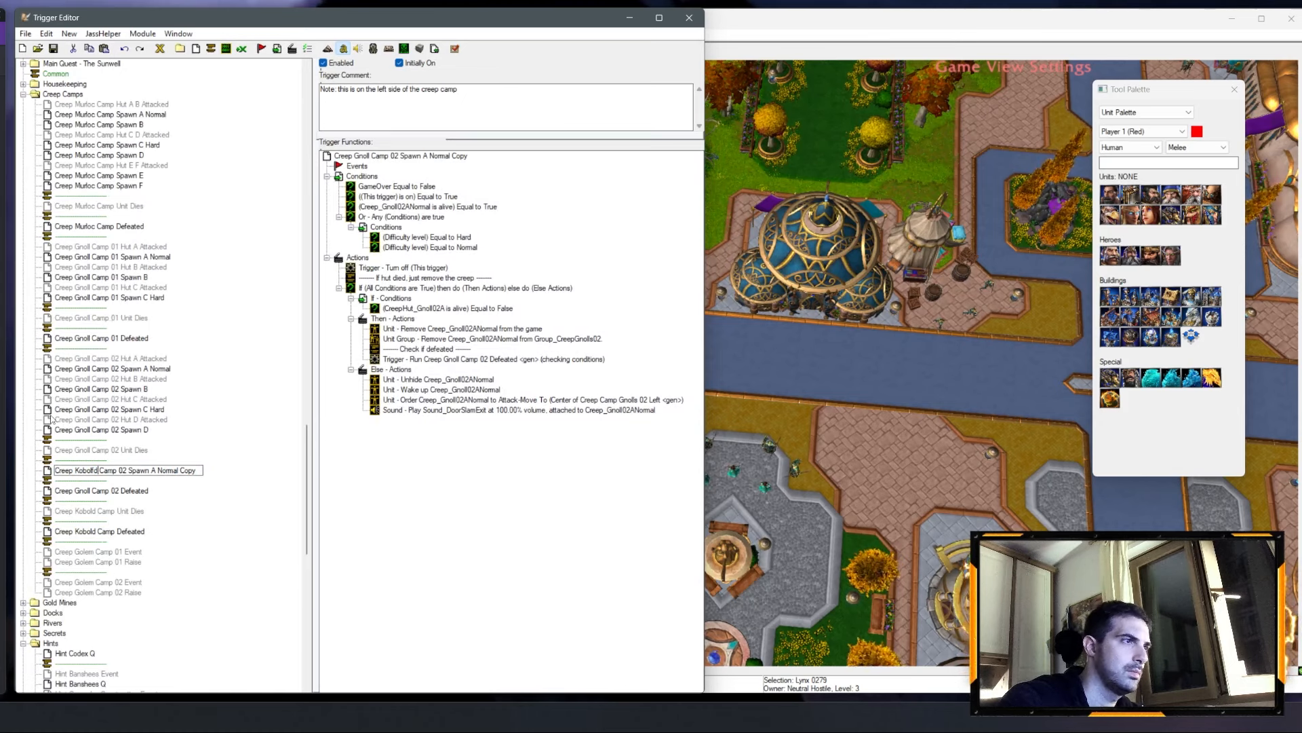
key(BackSpace)
key(BackSpace)
text(d)
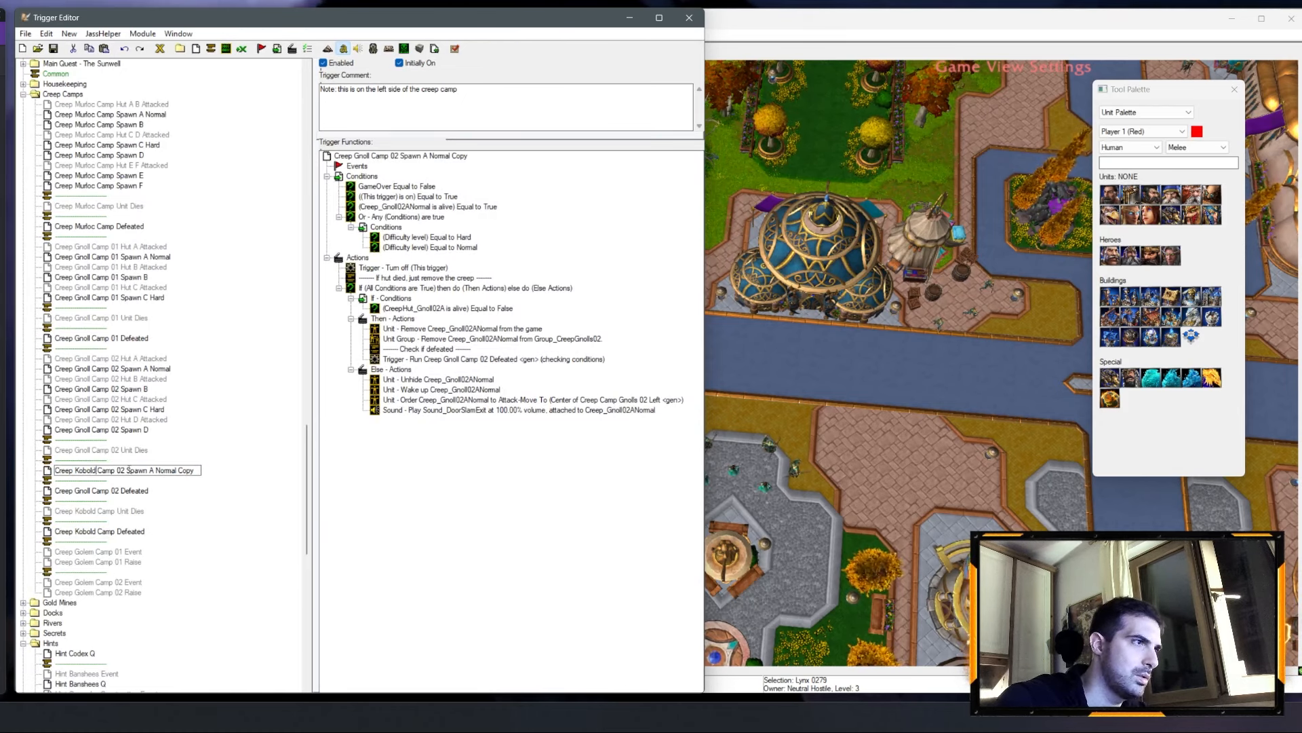
key(BackSpace)
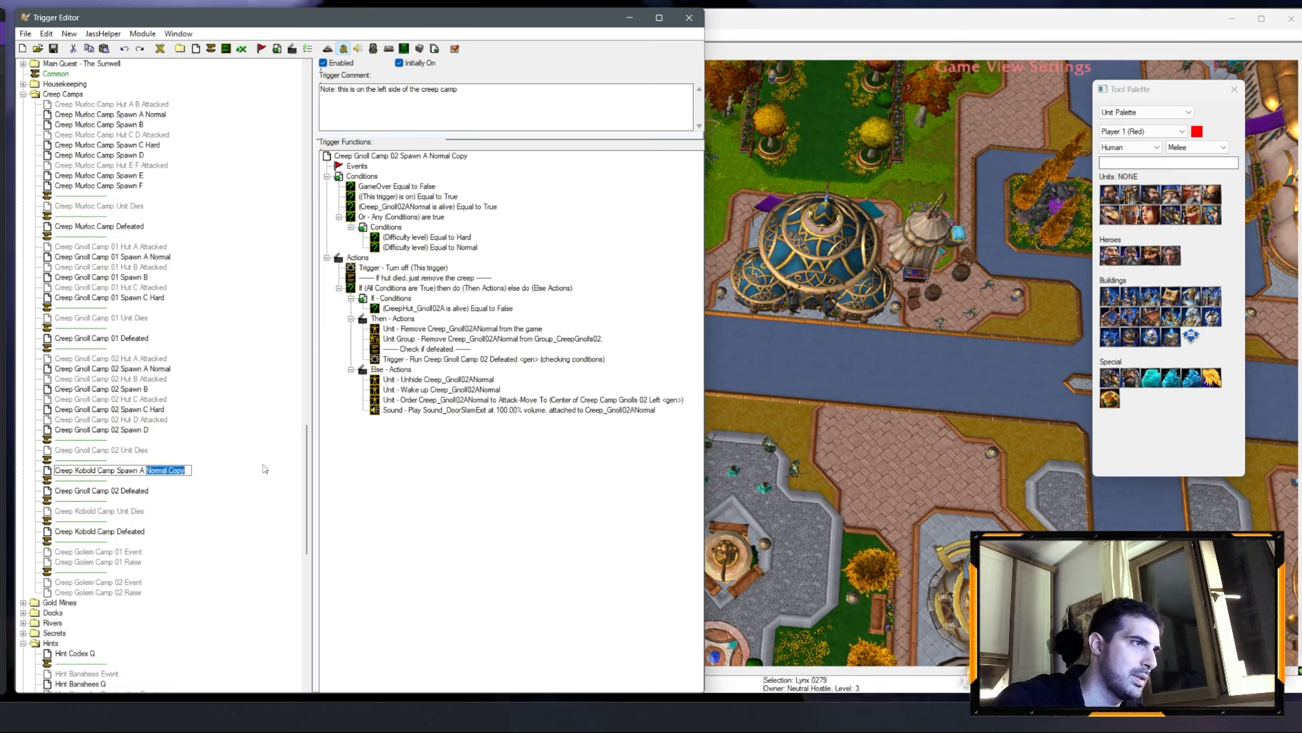
key(BackSpace)
key(Return)
Step: Move the four Else actions directly below the turn-off action in Creep Kobold Camp Spawn A and delete the hut comment and If/Then/Else block
click(431, 207)
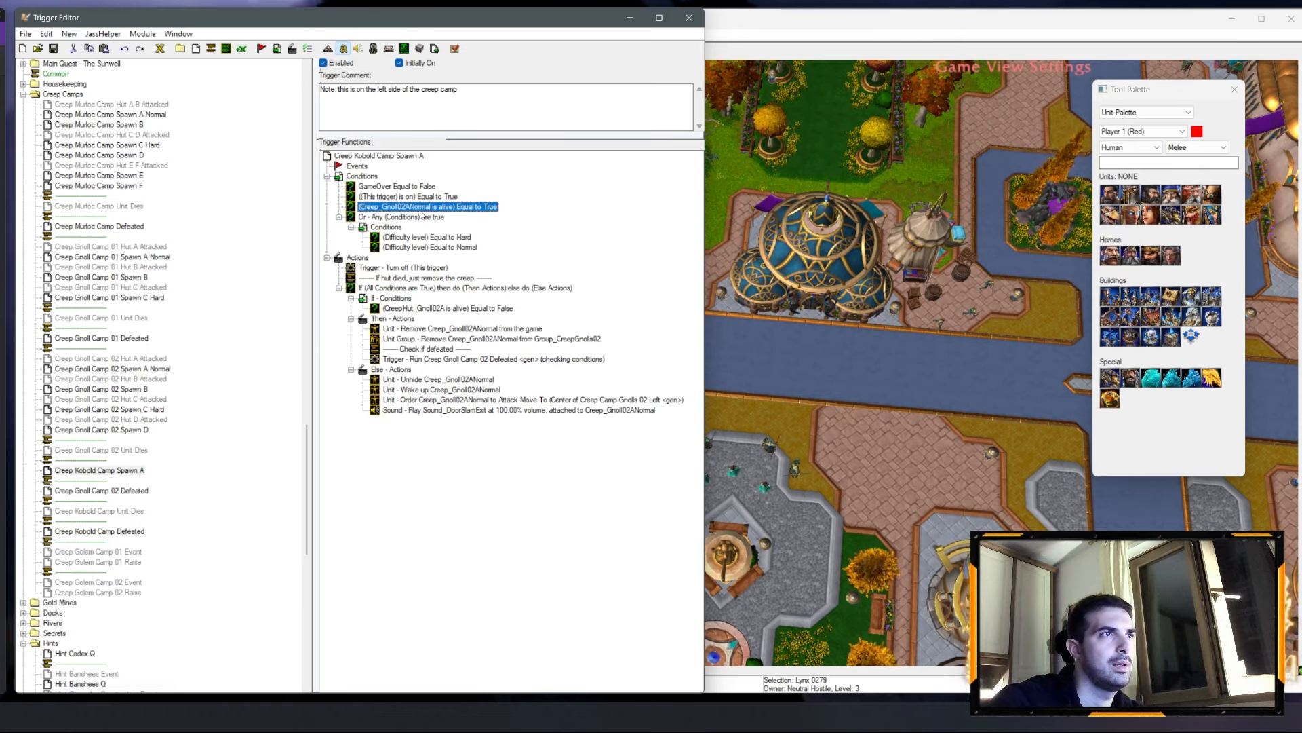
click(448, 309)
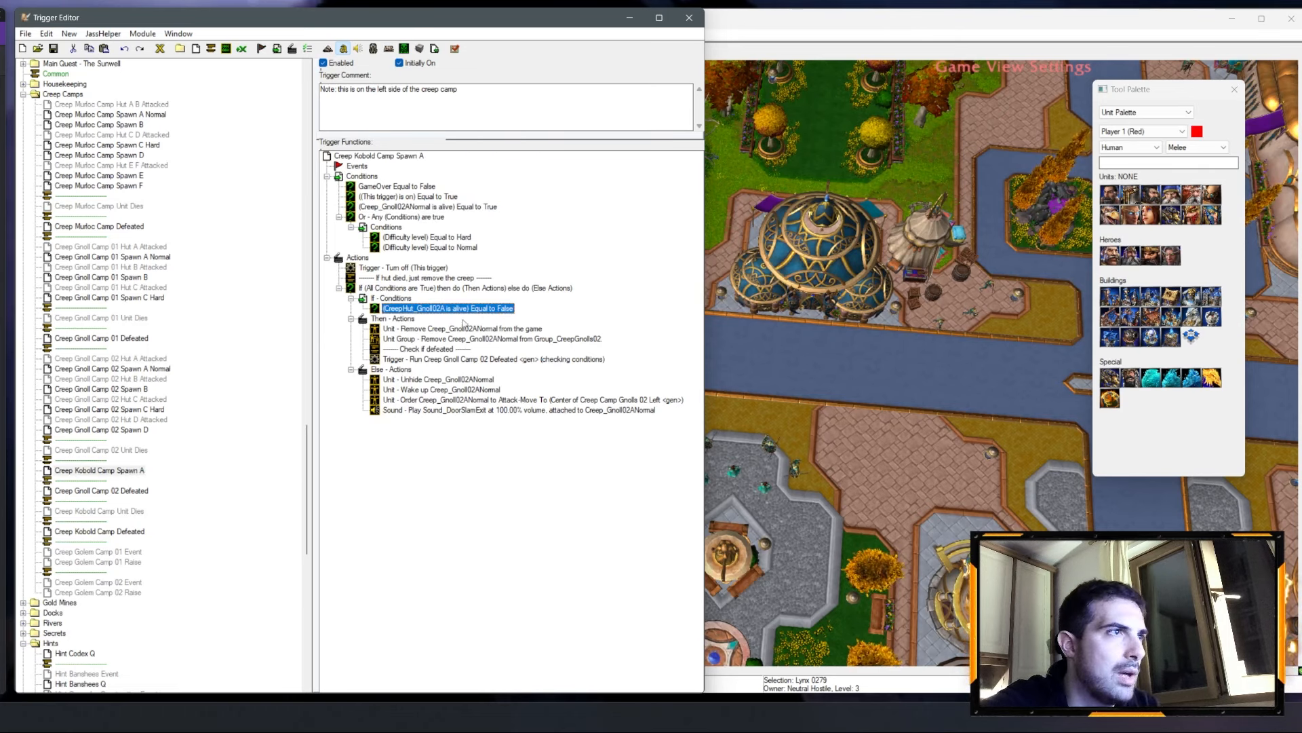
click(442, 380)
shift+click(448, 410)
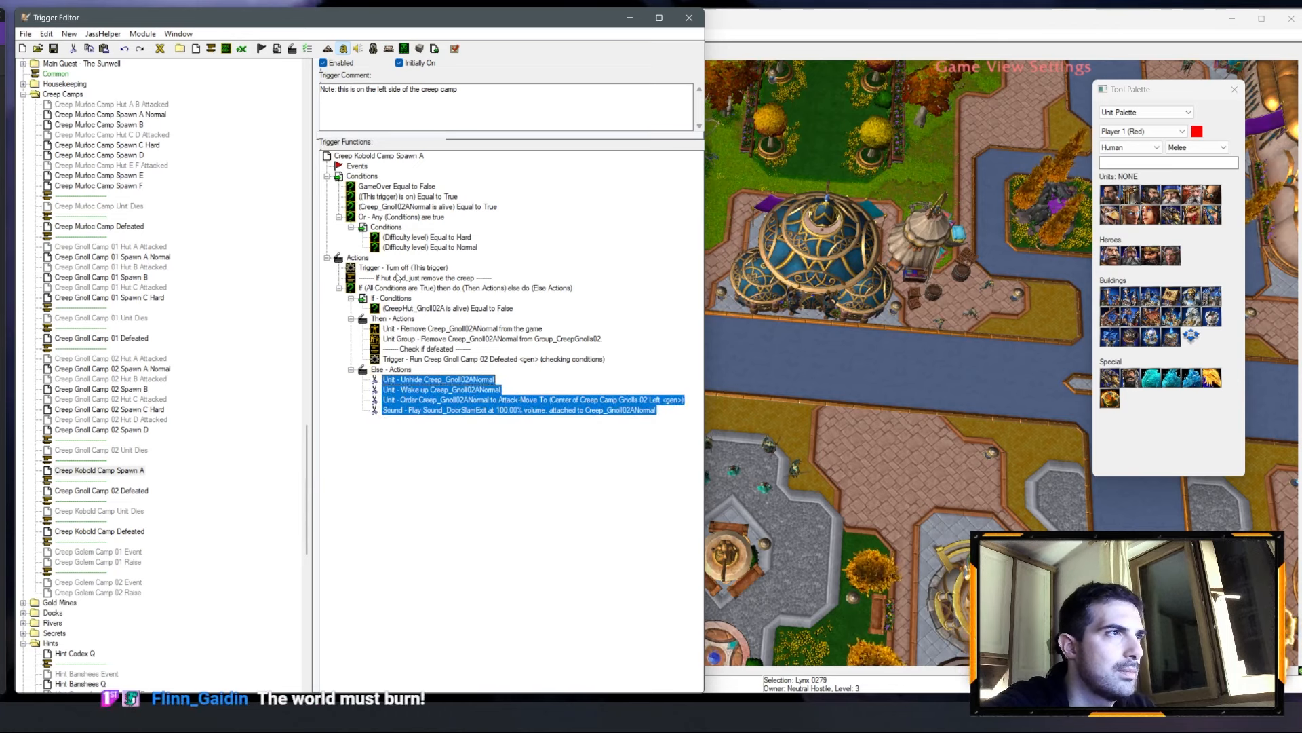
drag(448, 409, 411, 297)
click(414, 317)
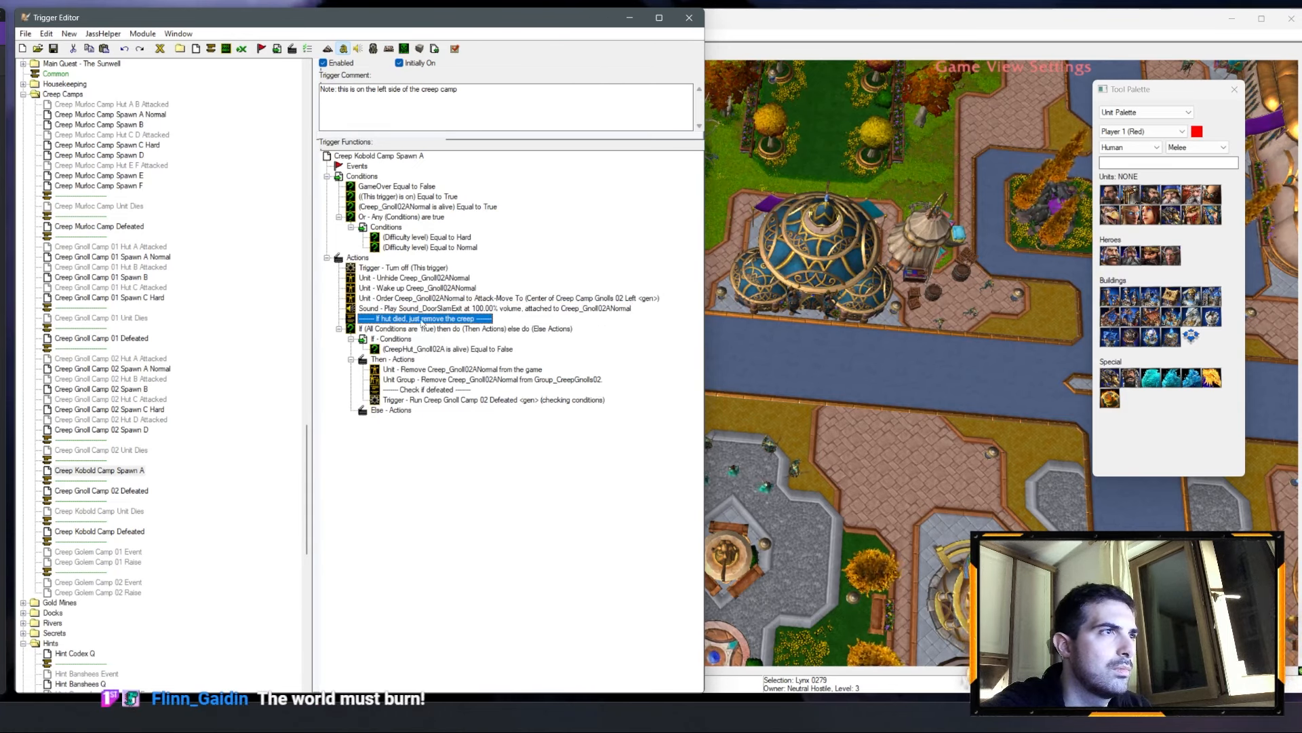
shift+click(419, 329)
key(Delete)
Step: Delete the difficulty Or condition from Creep Kobold Camp Spawn A and make the alive condition check Creep_KoboldA
click(416, 216)
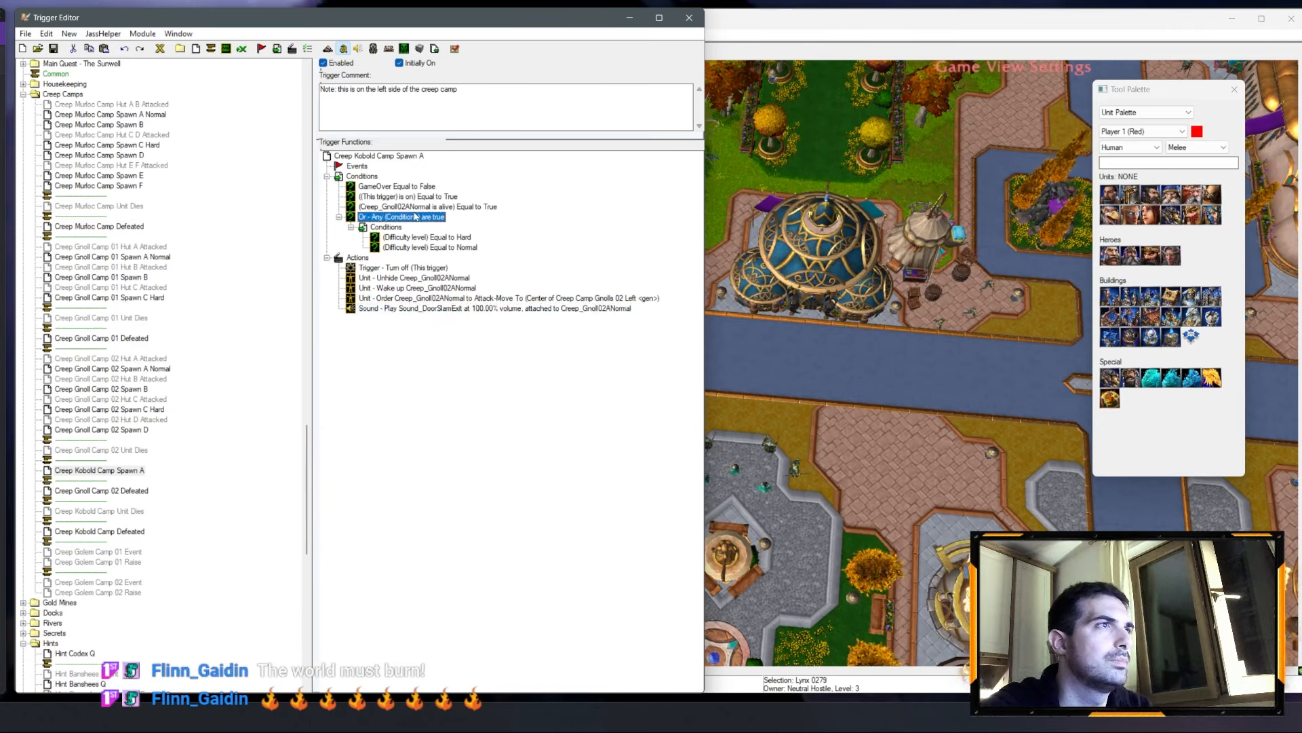
key(Delete)
double_click(417, 208)
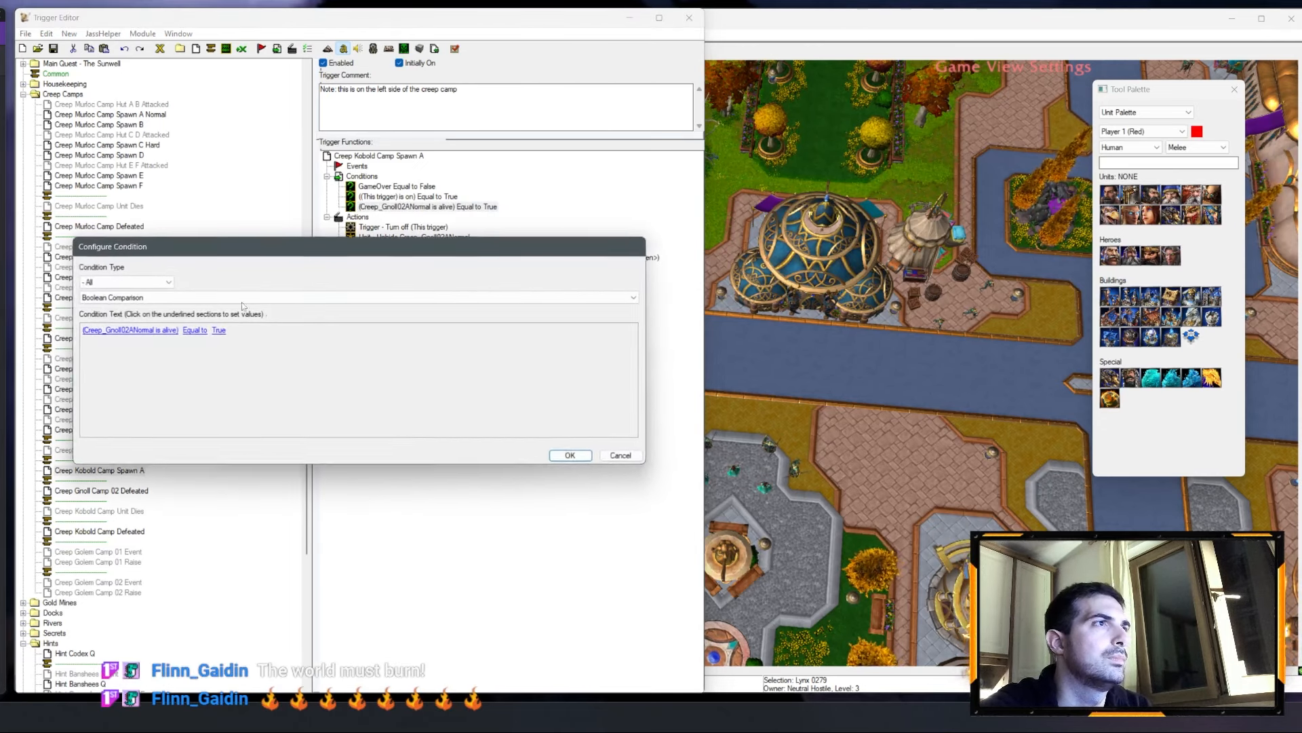
click(161, 330)
click(187, 322)
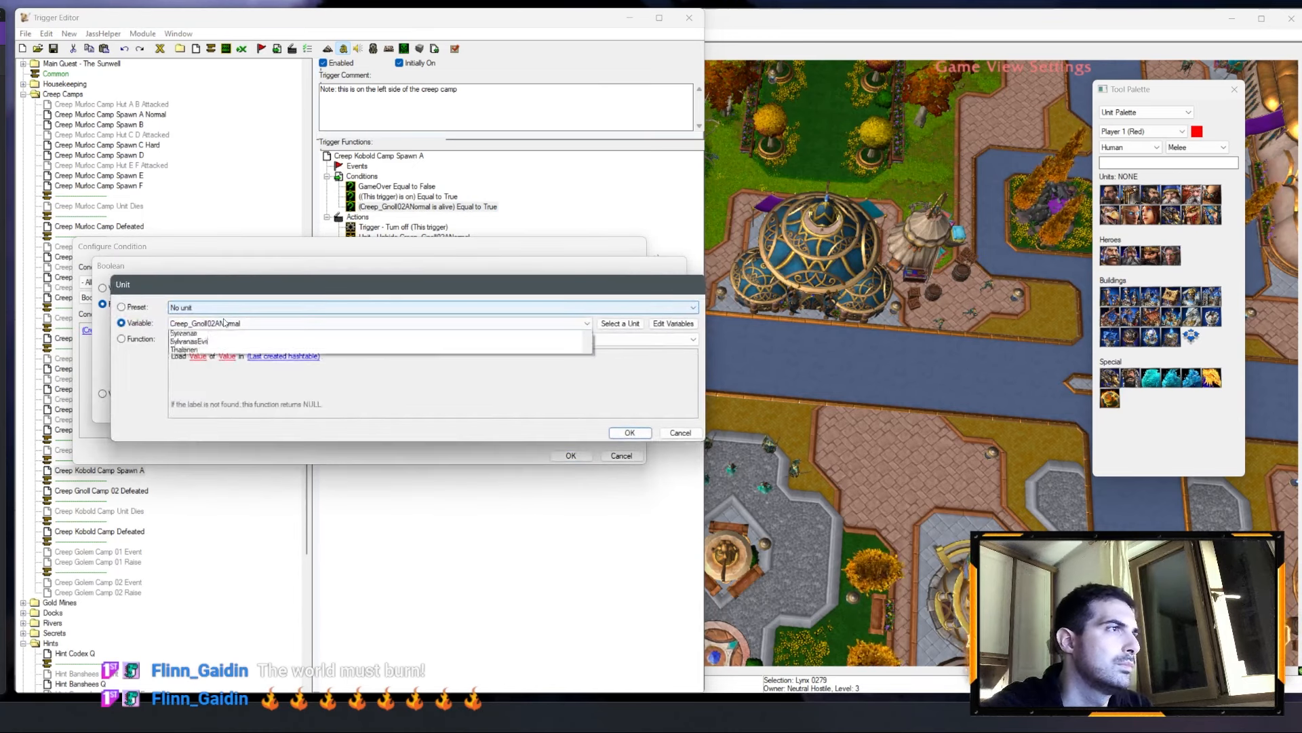
click(224, 324)
click(222, 370)
key(Return)
key(Return)
key(Return)
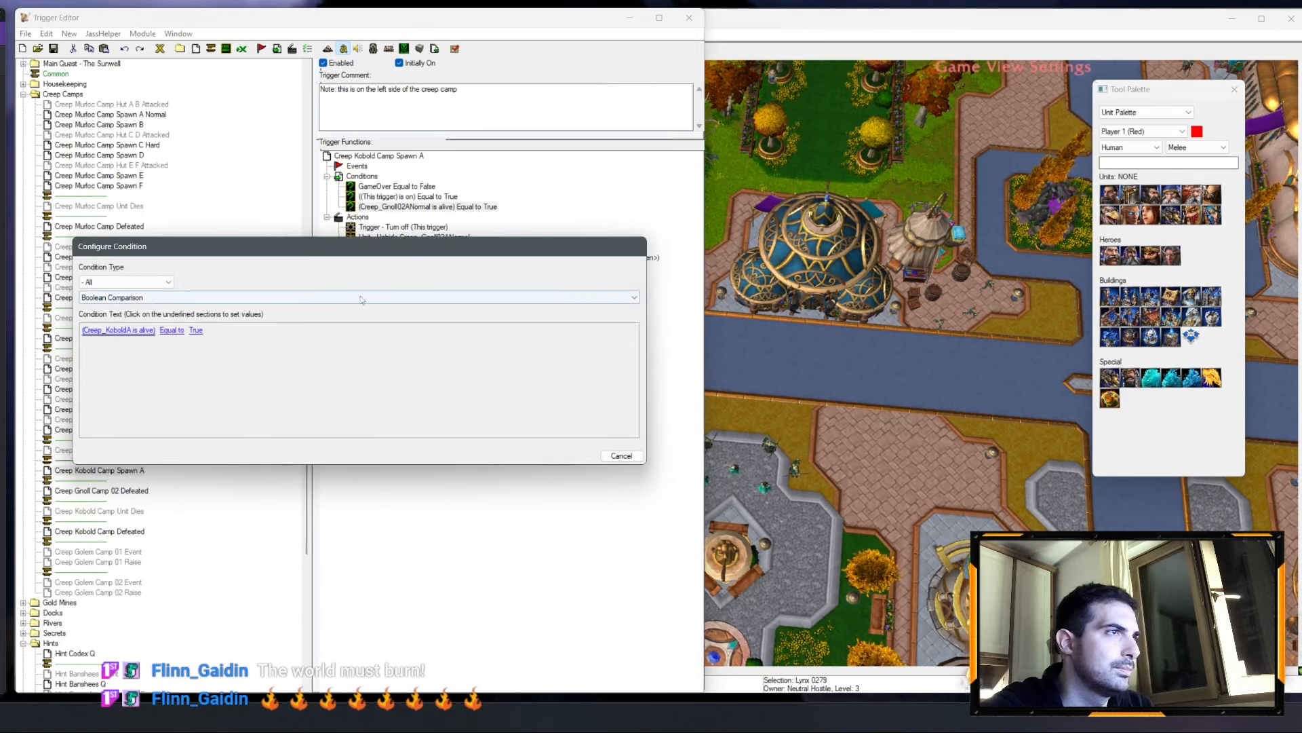
Step: Copy the "If hut died, just remove the creep" comment from Creep Gnoll Camp 02 Spawn B and return to Creep Kobold Camp Spawn A
click(387, 231)
right_click(387, 234)
right_click(384, 230)
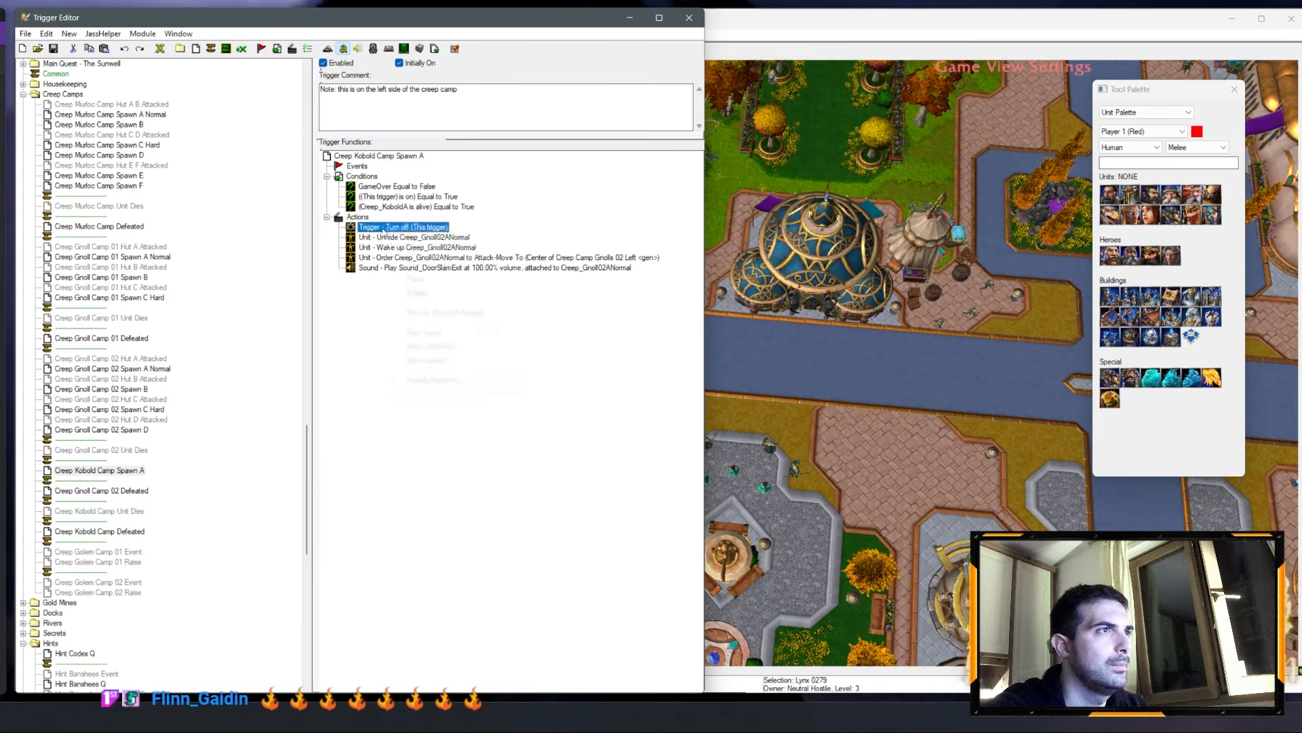
click(111, 388)
click(411, 237)
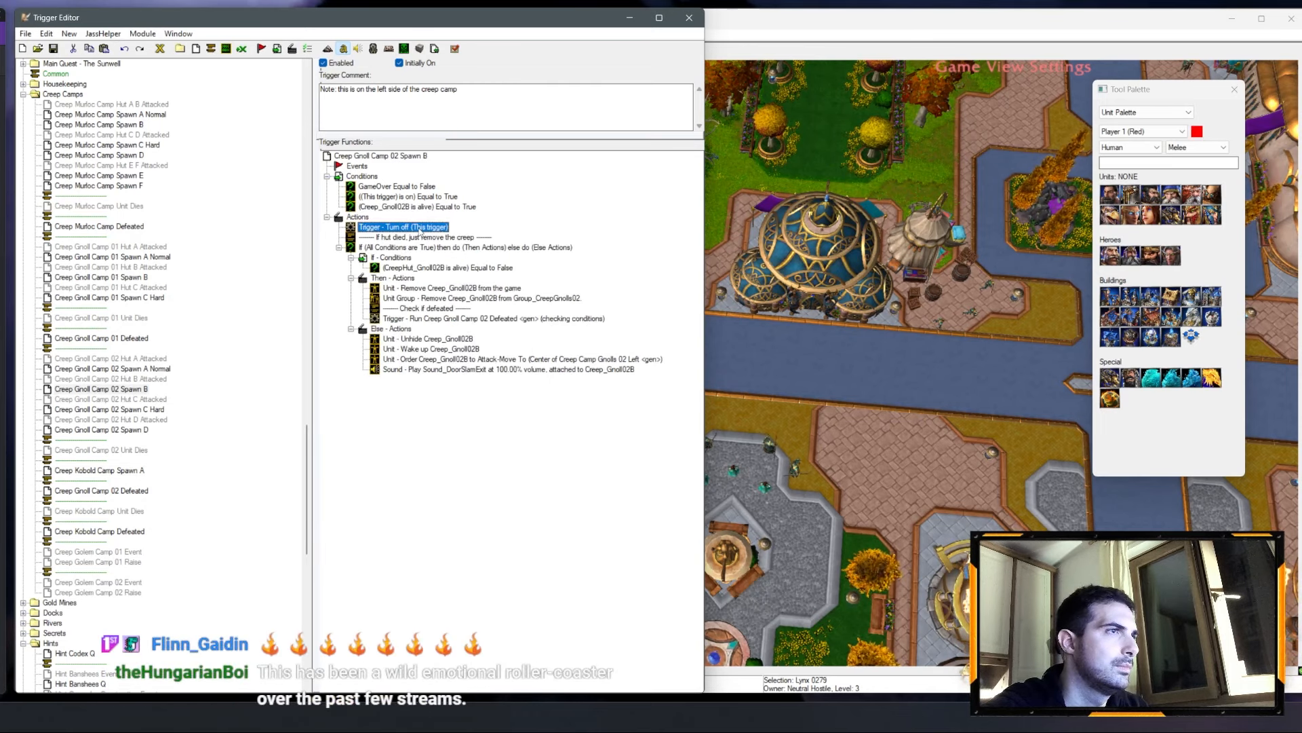
click(99, 470)
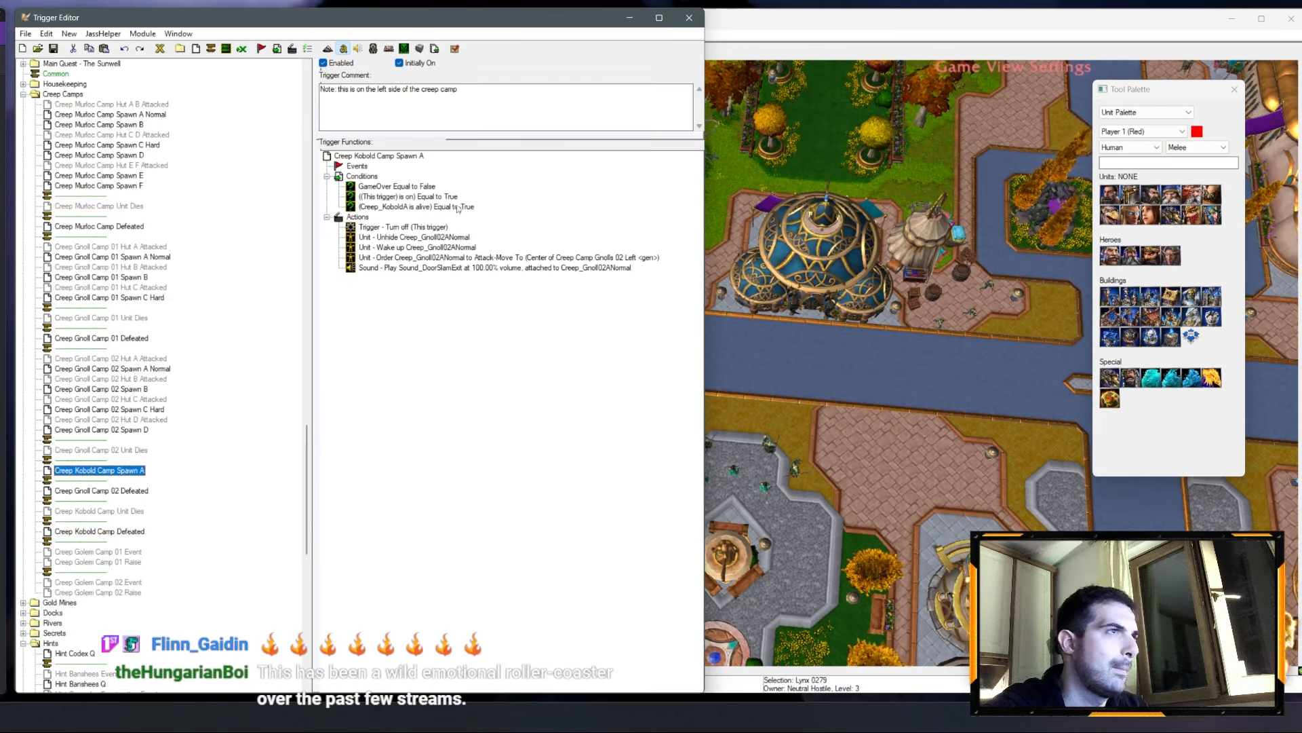
Step: Paste the copied comment below the turn-off action in Creep Kobold Camp Spawn A and reword it as "Wake and move creep"
double_click(424, 236)
click(153, 330)
text(W)
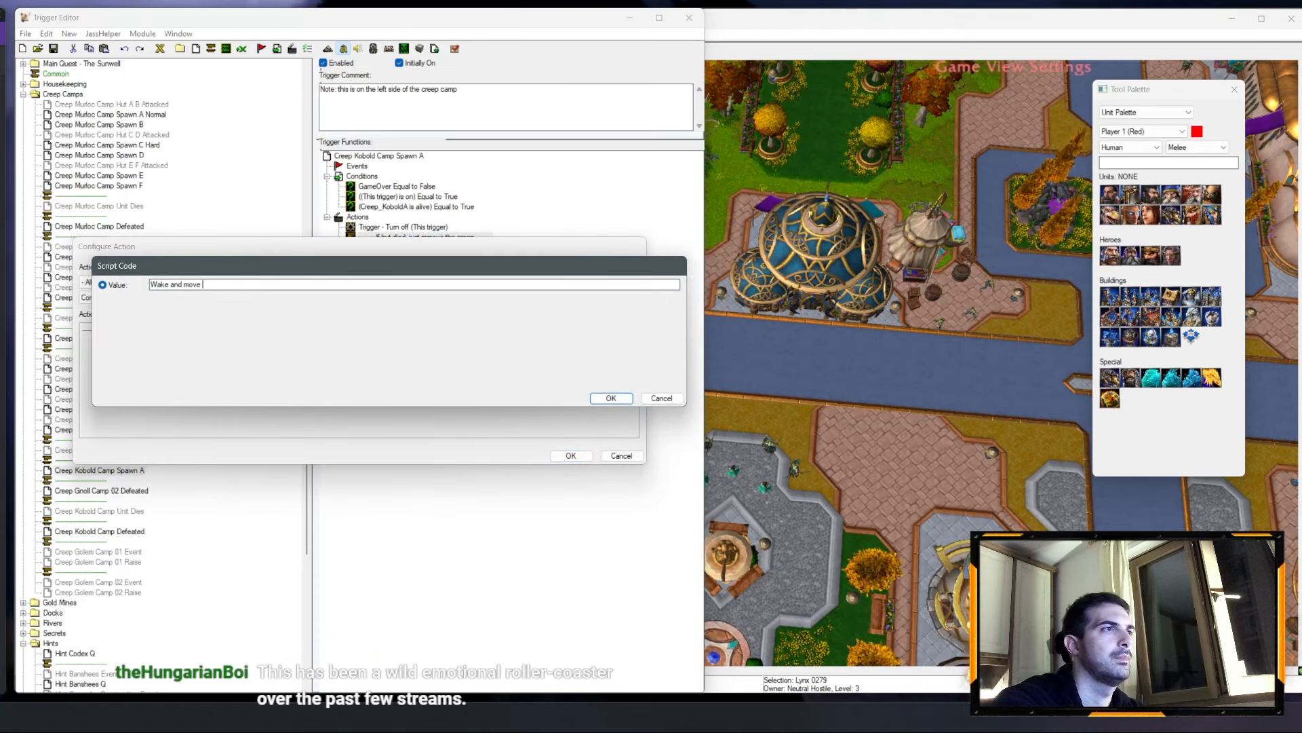
text(ake and move)
key(BackSpace)
key(BackSpace)
key(BackSpace)
text(move cr)
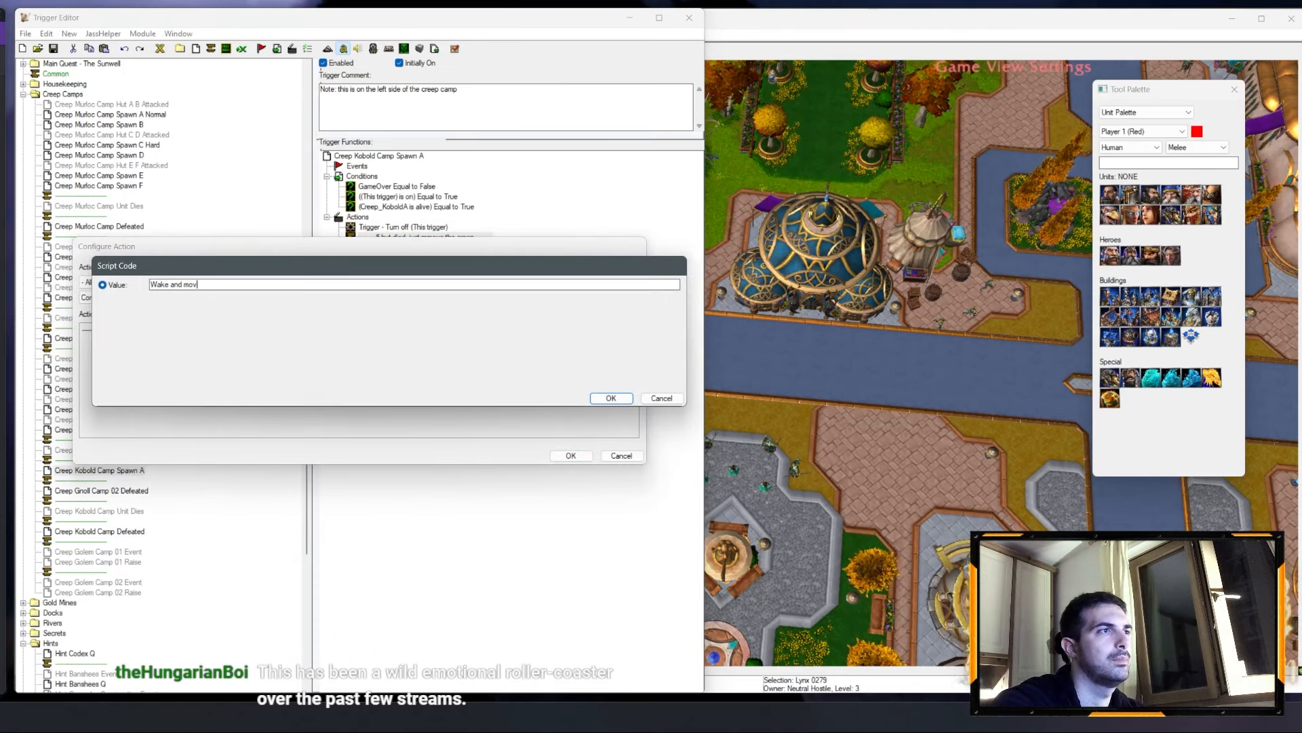
key(Return)
key(Return)
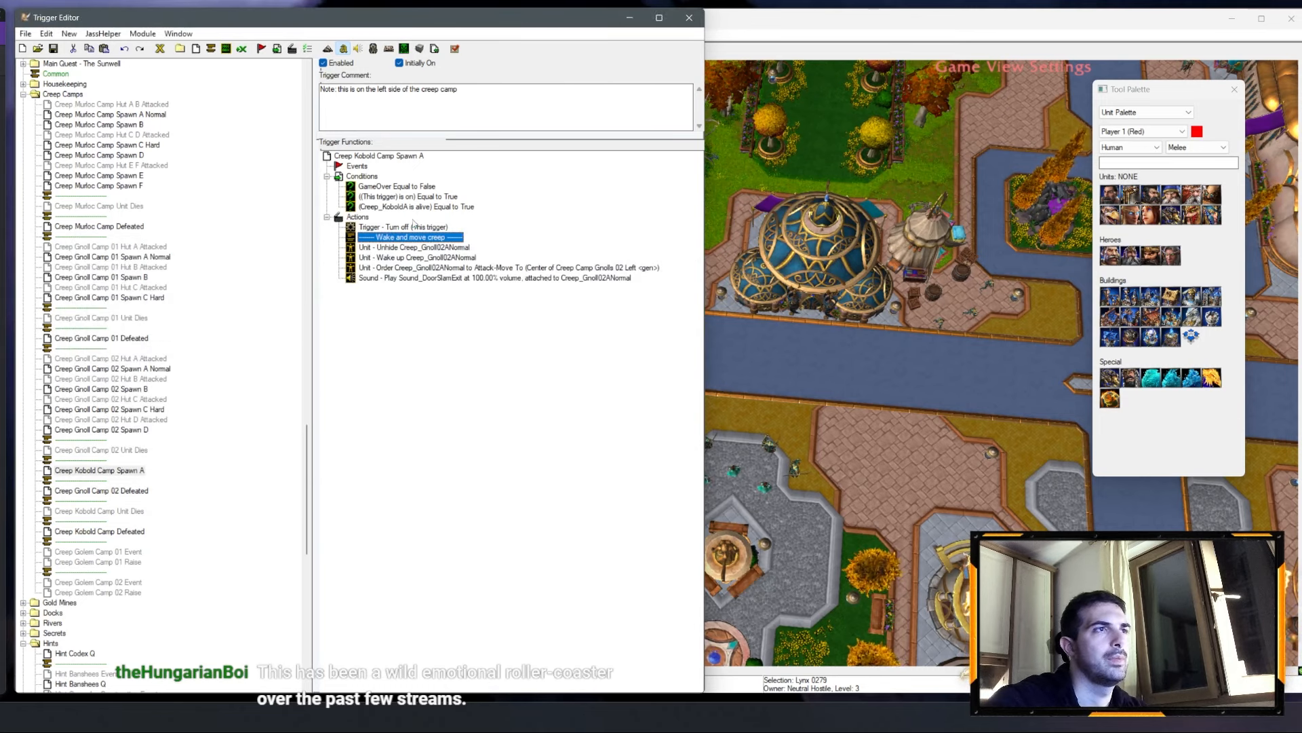
Step: Make the Unhide action in Creep Kobold Camp Spawn A target the Creep_KoboldA variable
double_click(417, 247)
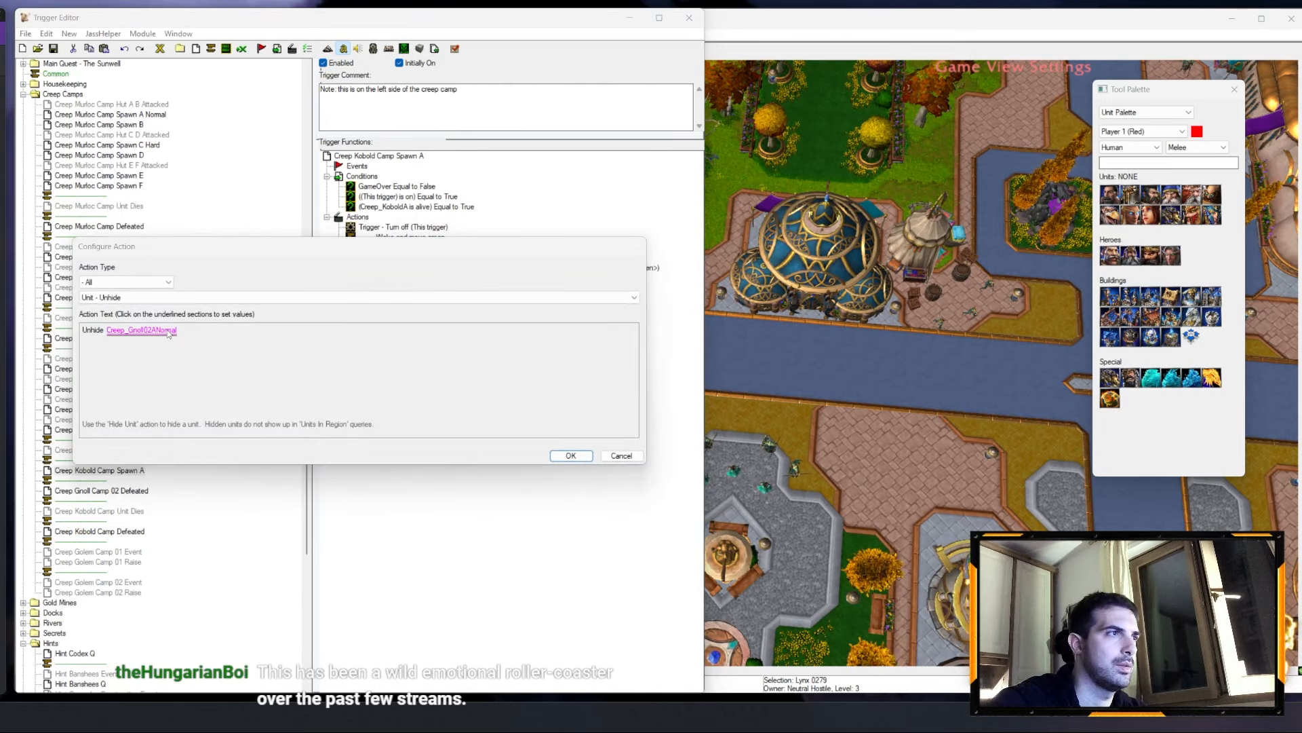
click(141, 329)
click(204, 305)
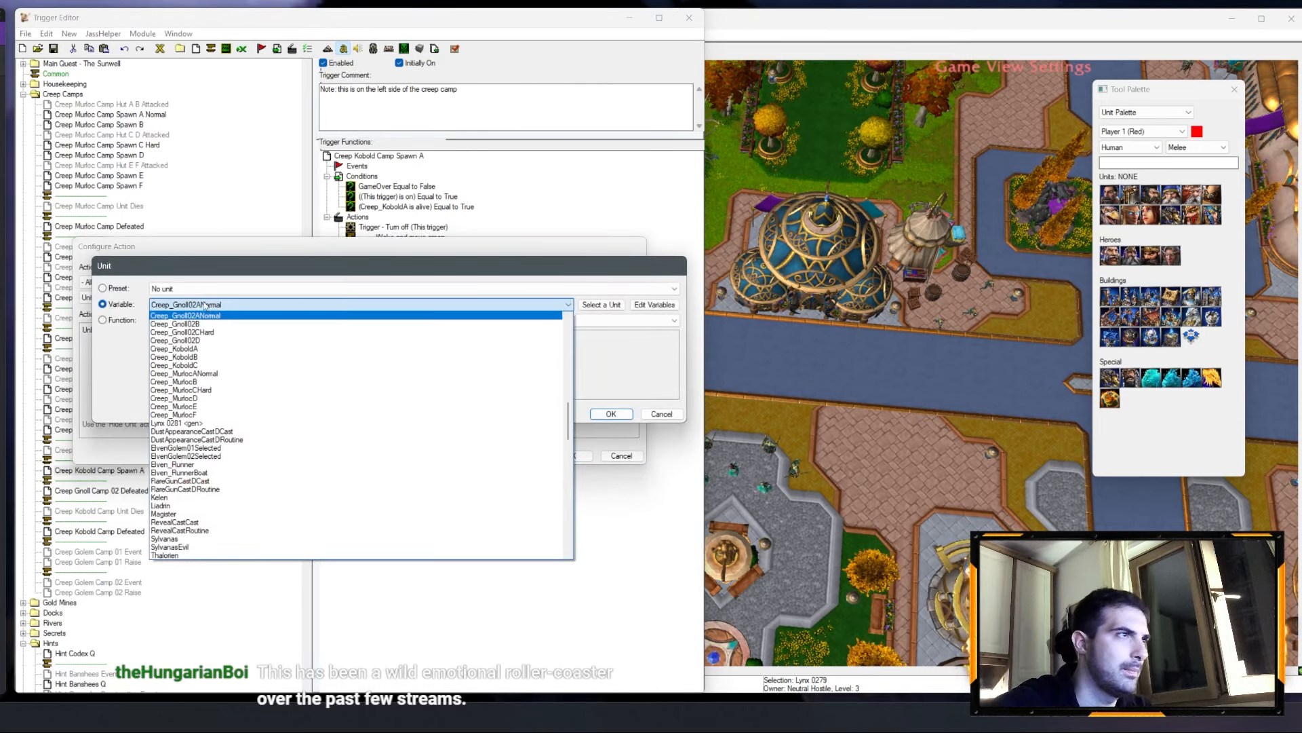
click(209, 350)
key(Return)
key(Return)
Step: Set the unit in the Wake up action of Creep Kobold Camp Spawn A to Creep_KoboldA
double_click(425, 258)
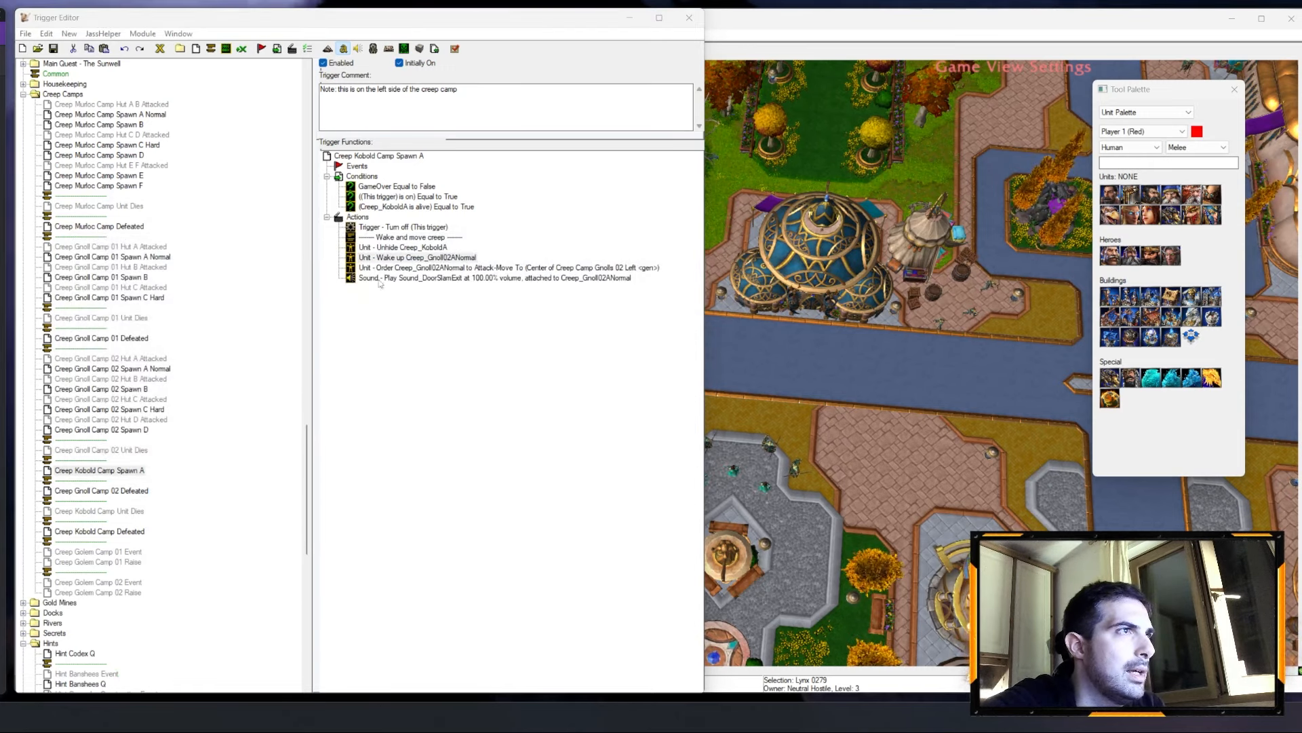
click(131, 331)
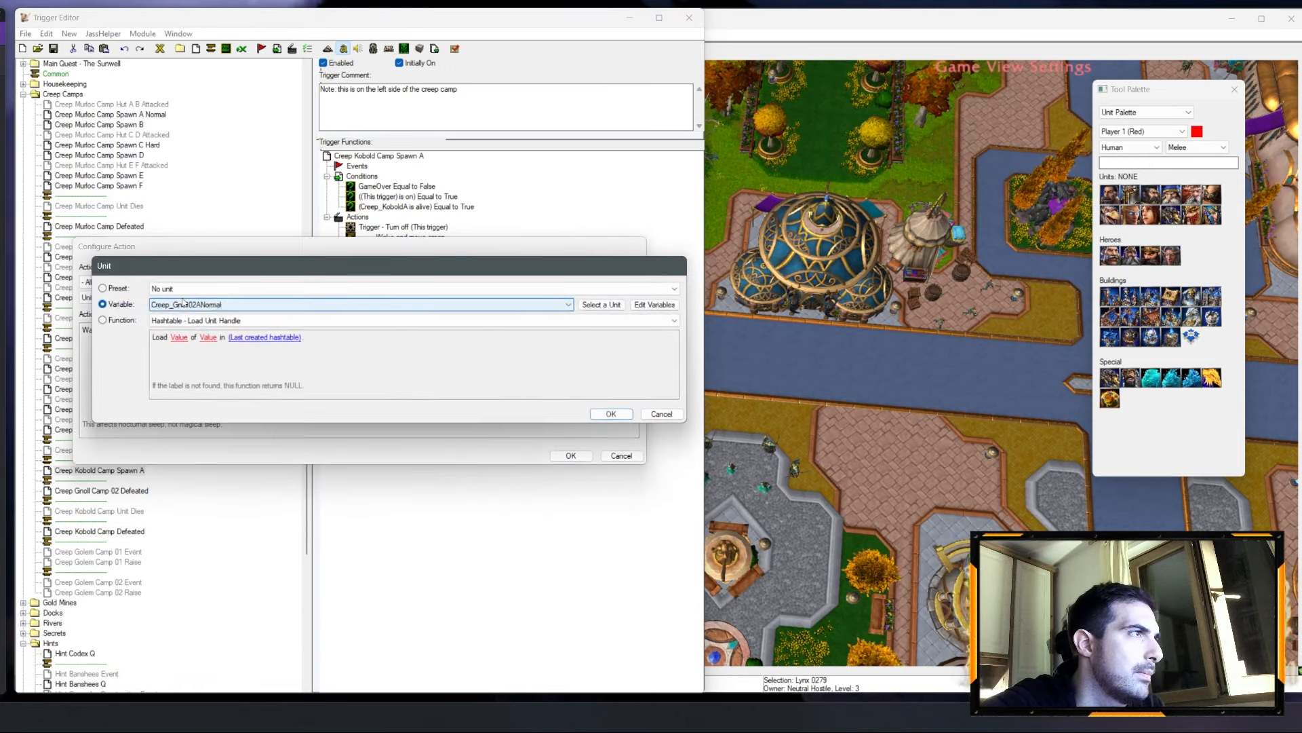
click(187, 299)
click(215, 348)
key(Return)
key(Return)
Step: Change the ordered unit in the Attack-Move To action to the Creep_KoboldA variable
double_click(477, 268)
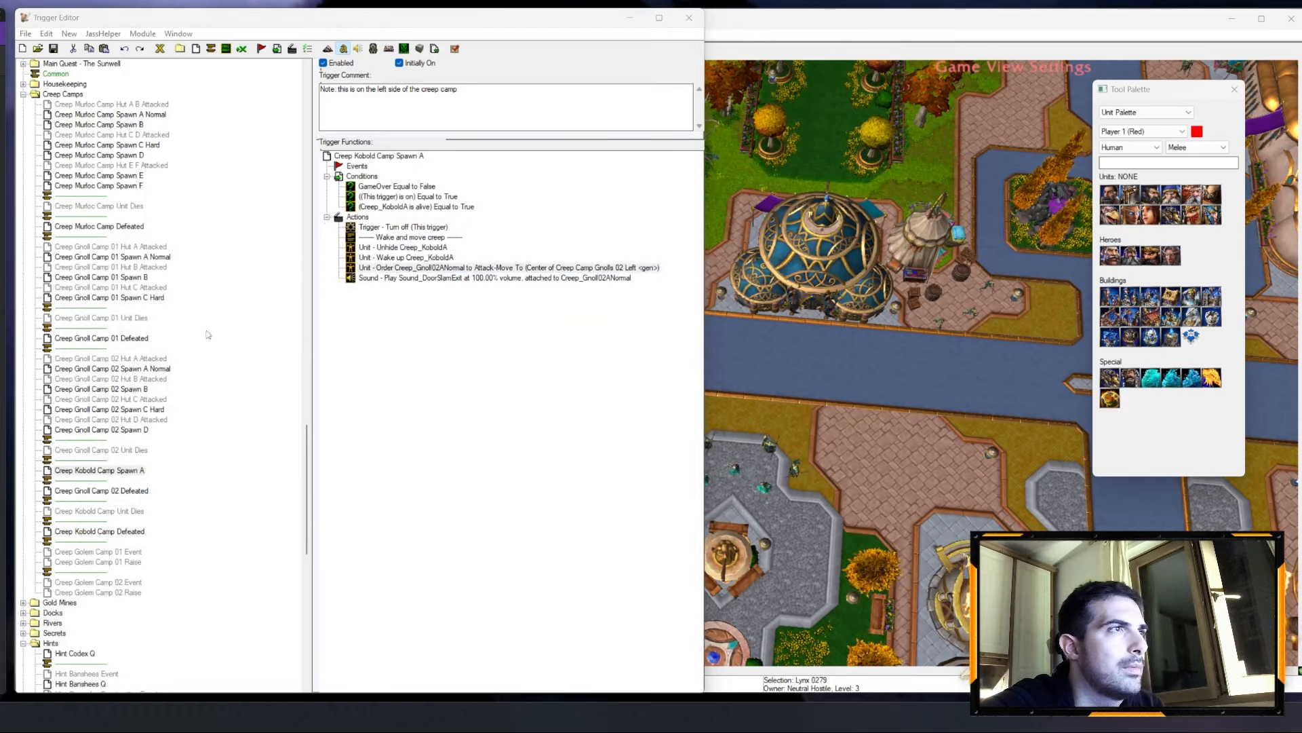
click(136, 330)
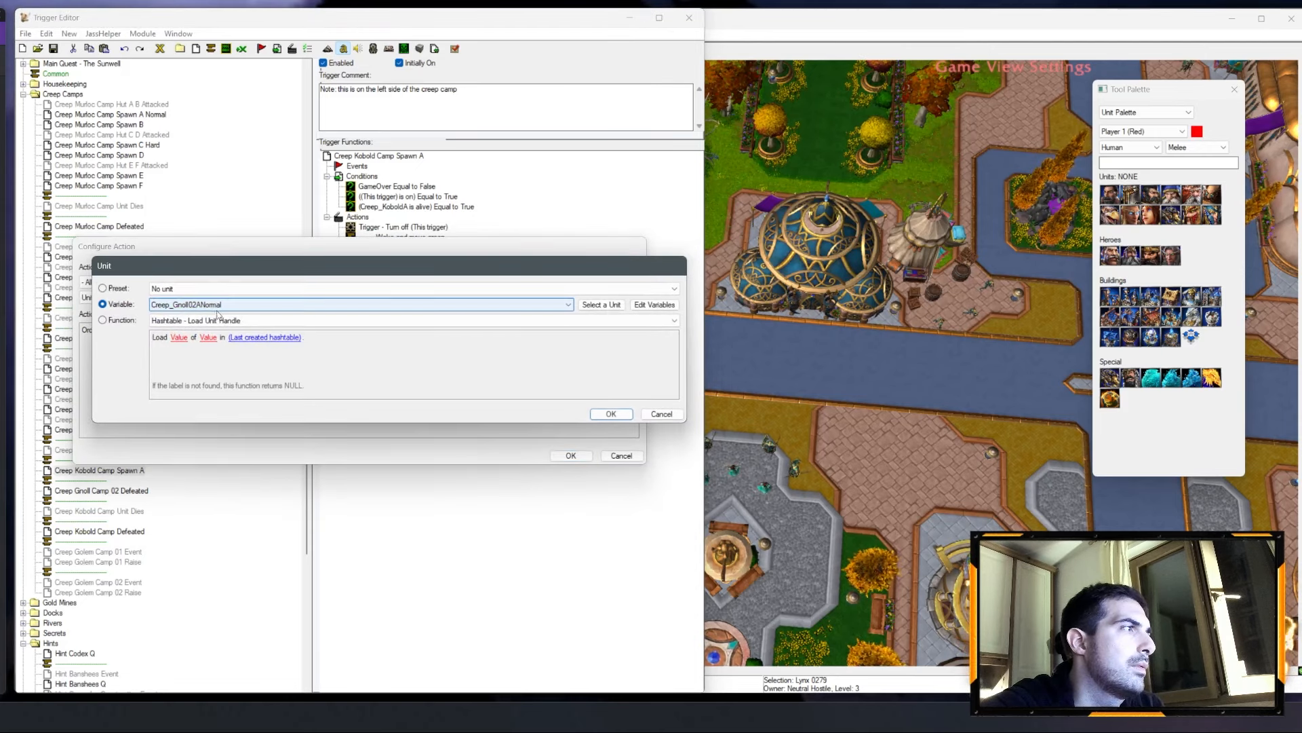
click(212, 305)
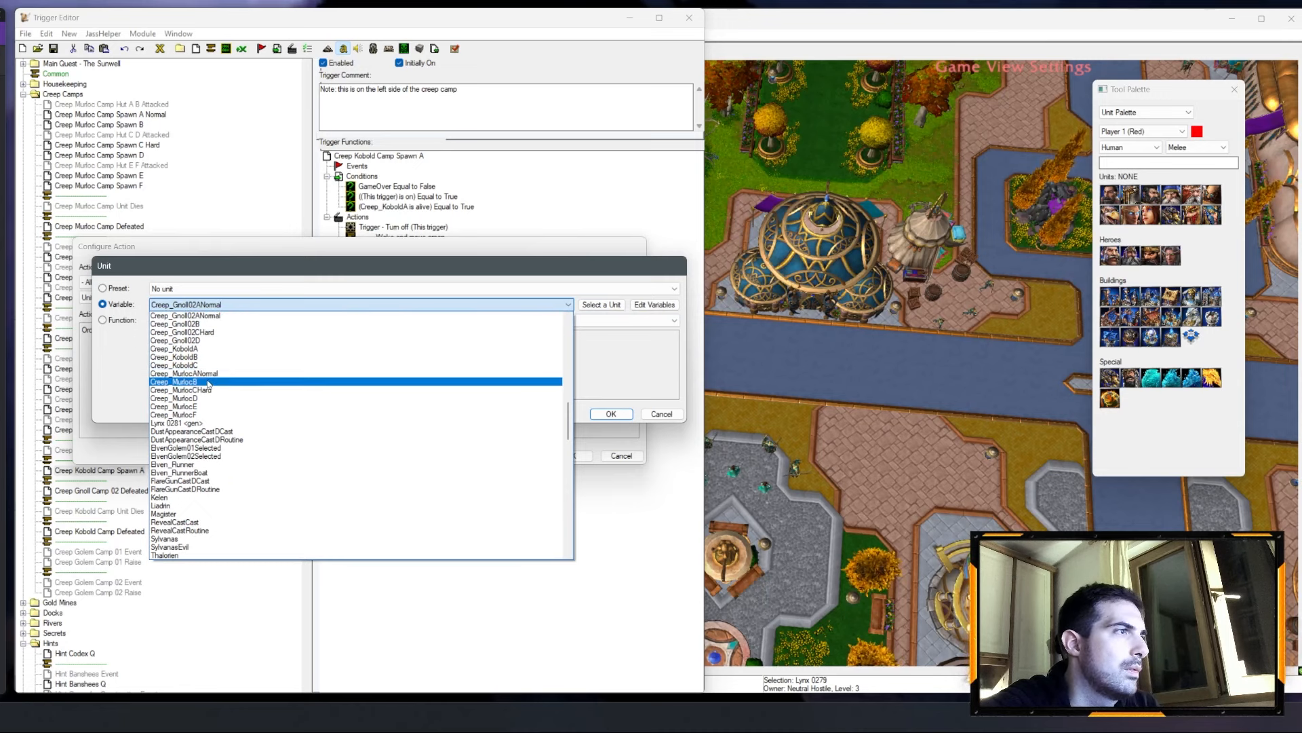
click(203, 349)
key(Return)
key(Return)
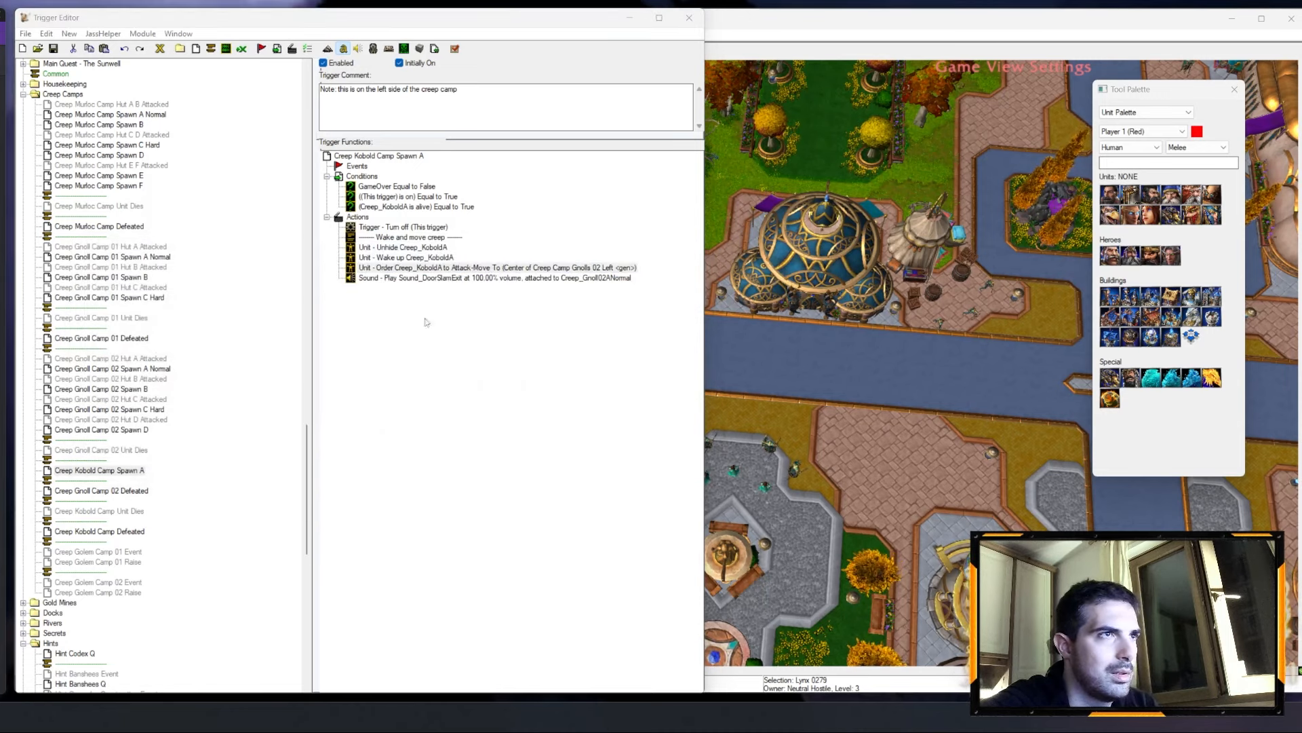
Step: Look through the region variables for a kobold camp region to use as the attack-move destination
double_click(507, 269)
click(210, 330)
click(209, 323)
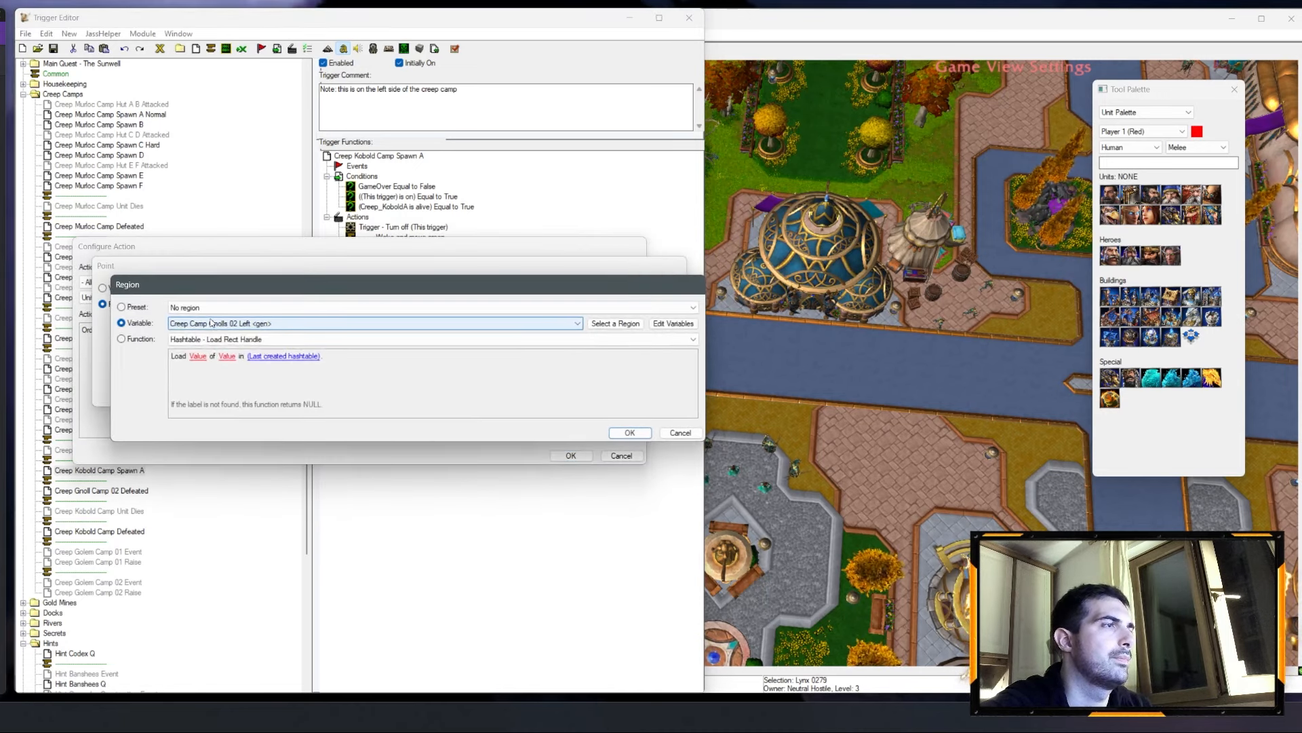
click(251, 324)
scroll(250, 385, up, 3)
click(220, 410)
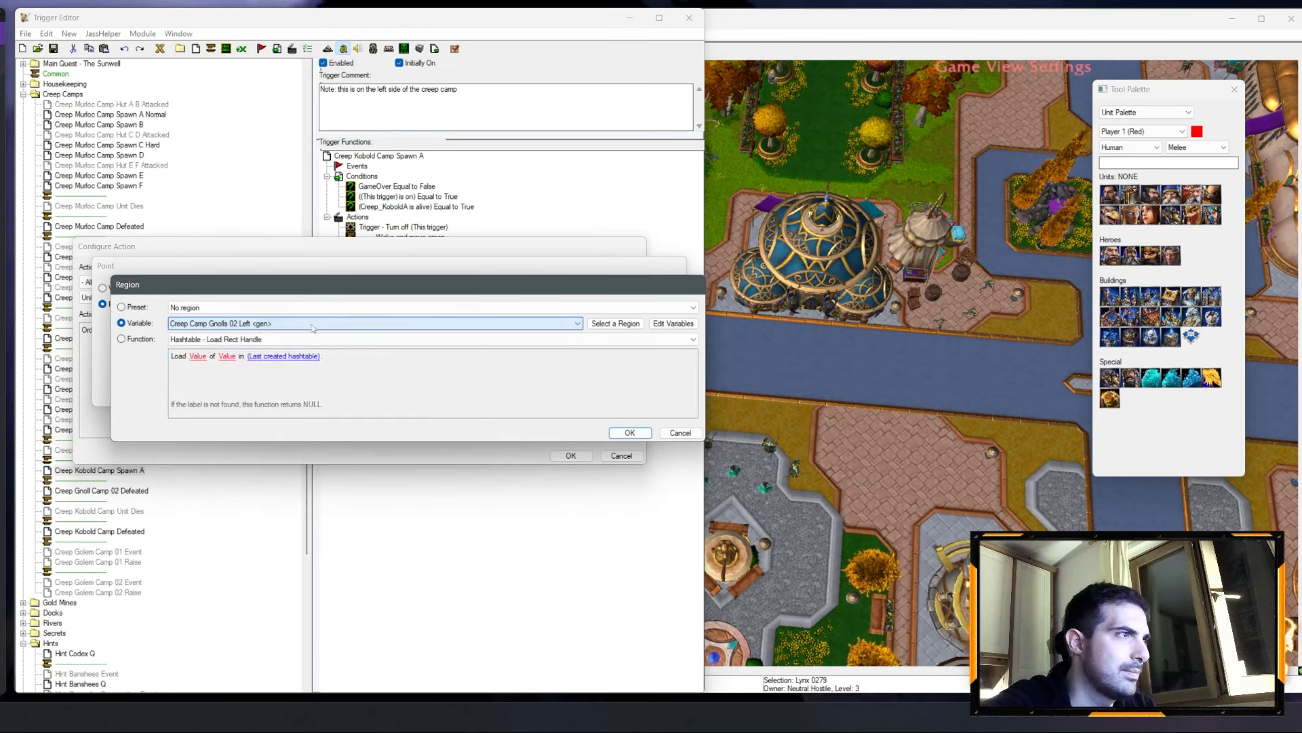
click(630, 433)
click(612, 405)
click(573, 455)
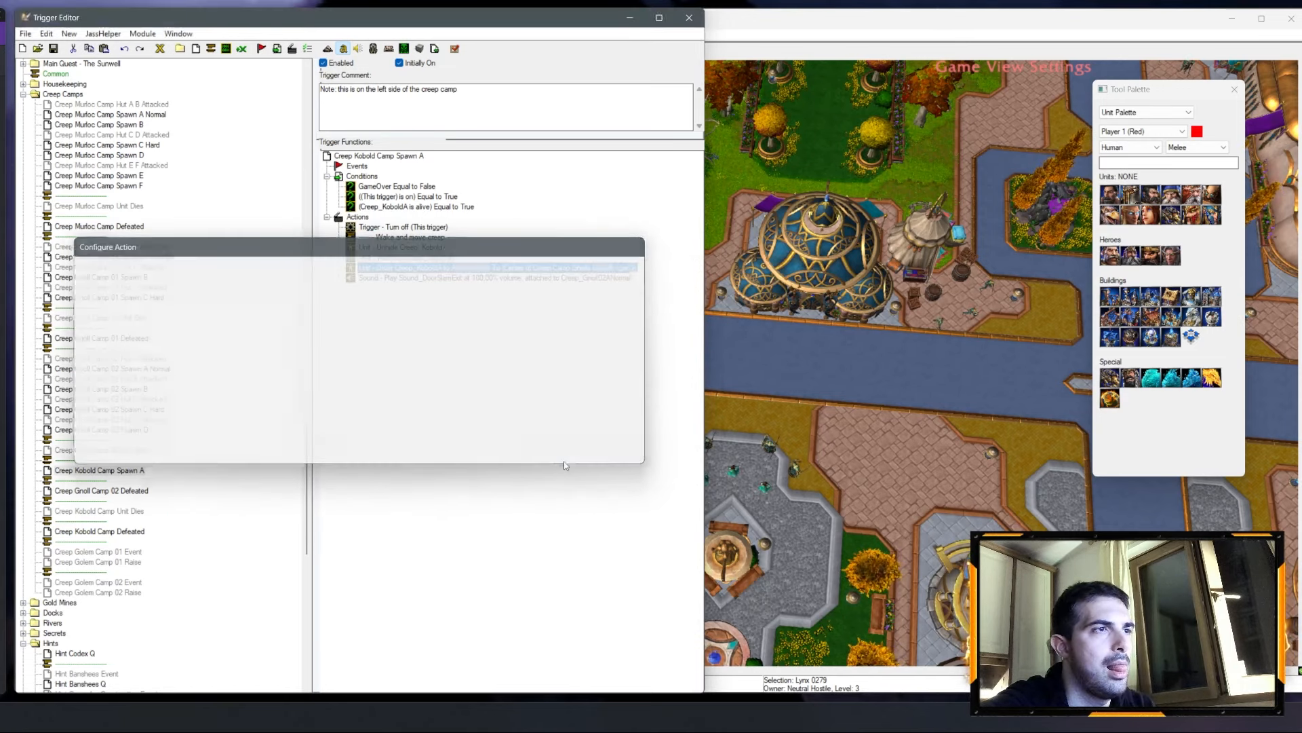
Step: Replace the sound in the Play Sound On Unit action with Sound_Kobold
double_click(452, 280)
click(107, 333)
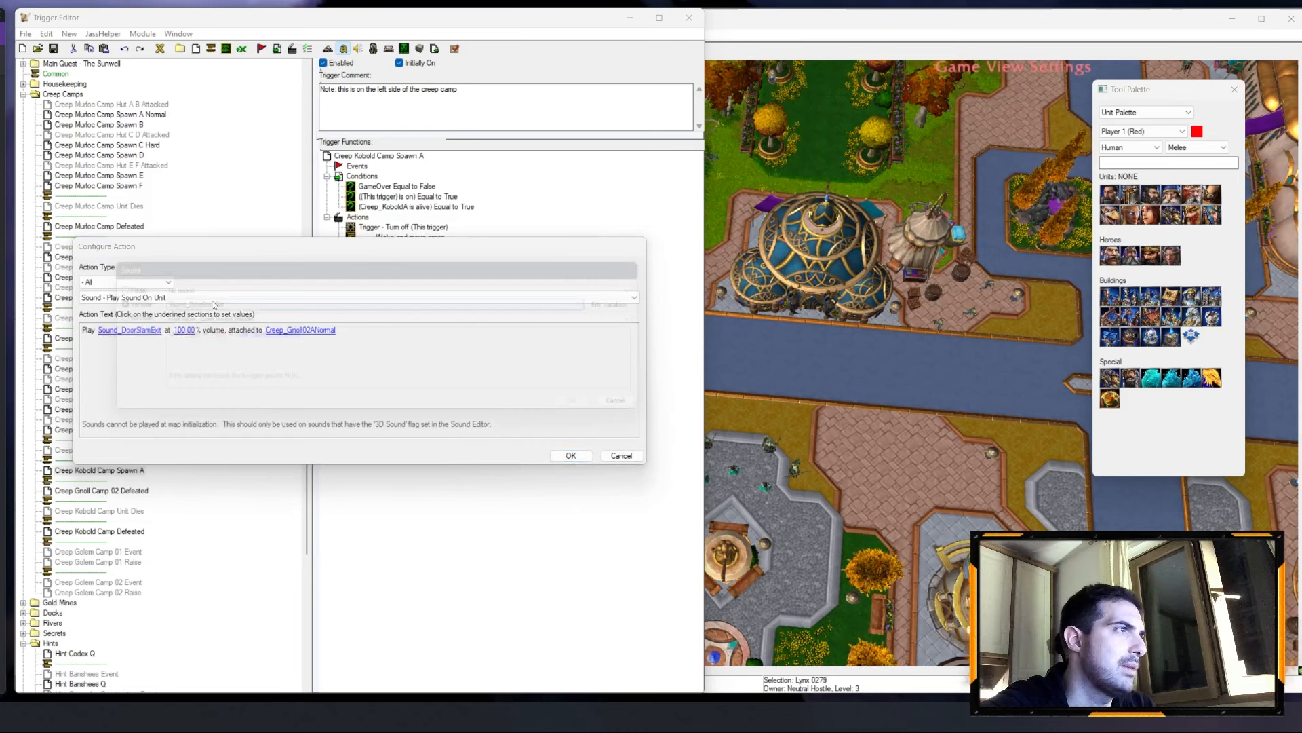
click(386, 305)
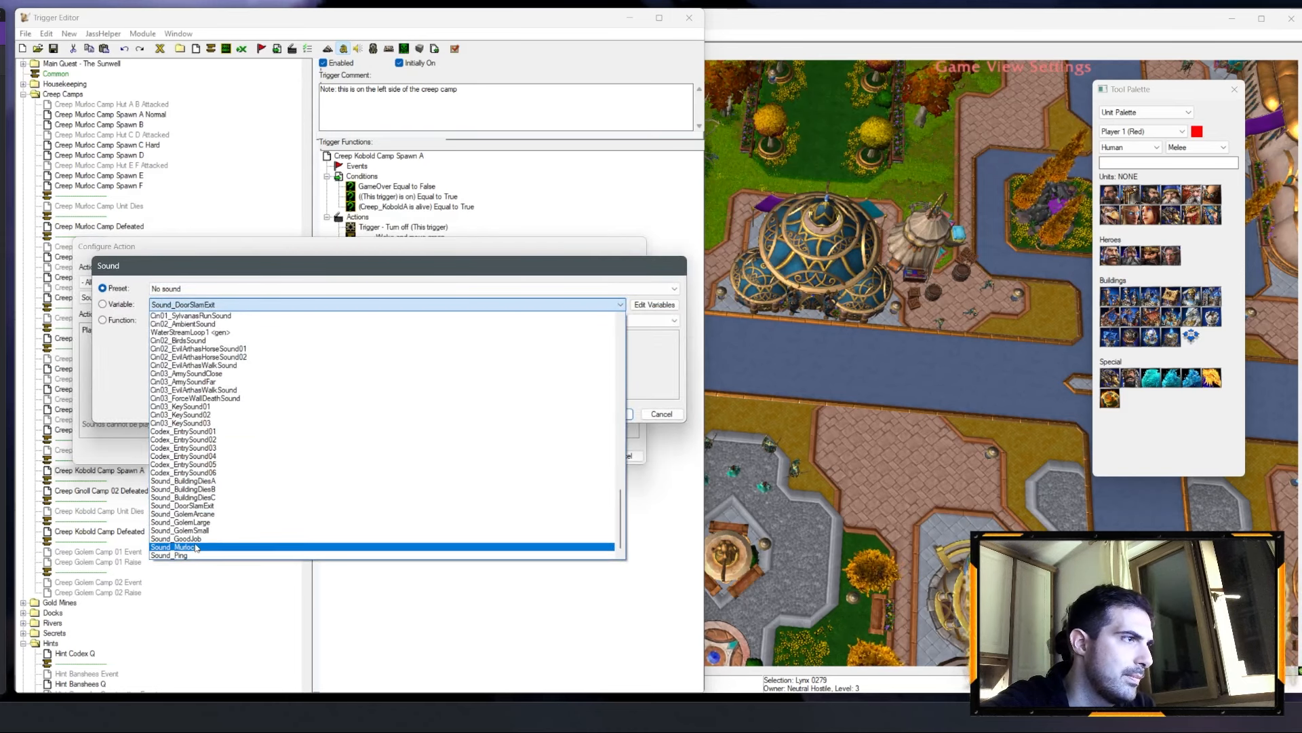
scroll(217, 523, up, 20)
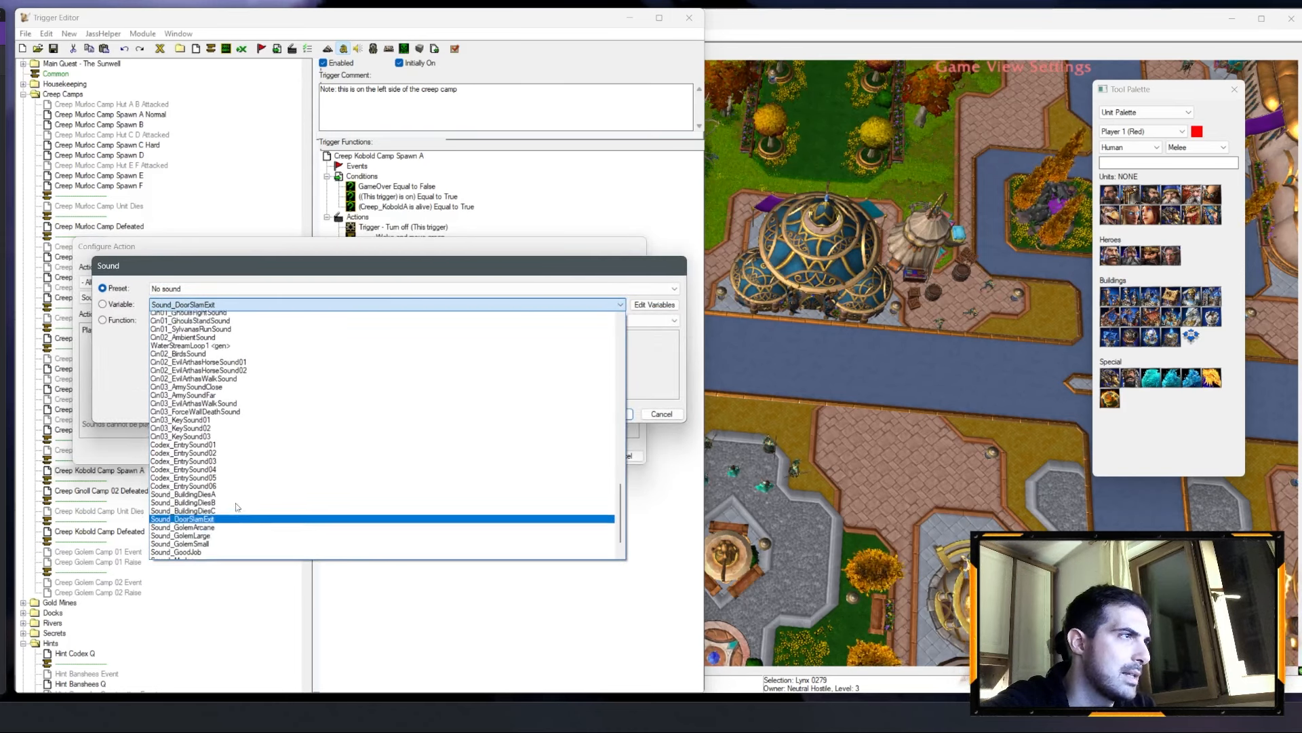
click(178, 317)
key(Return)
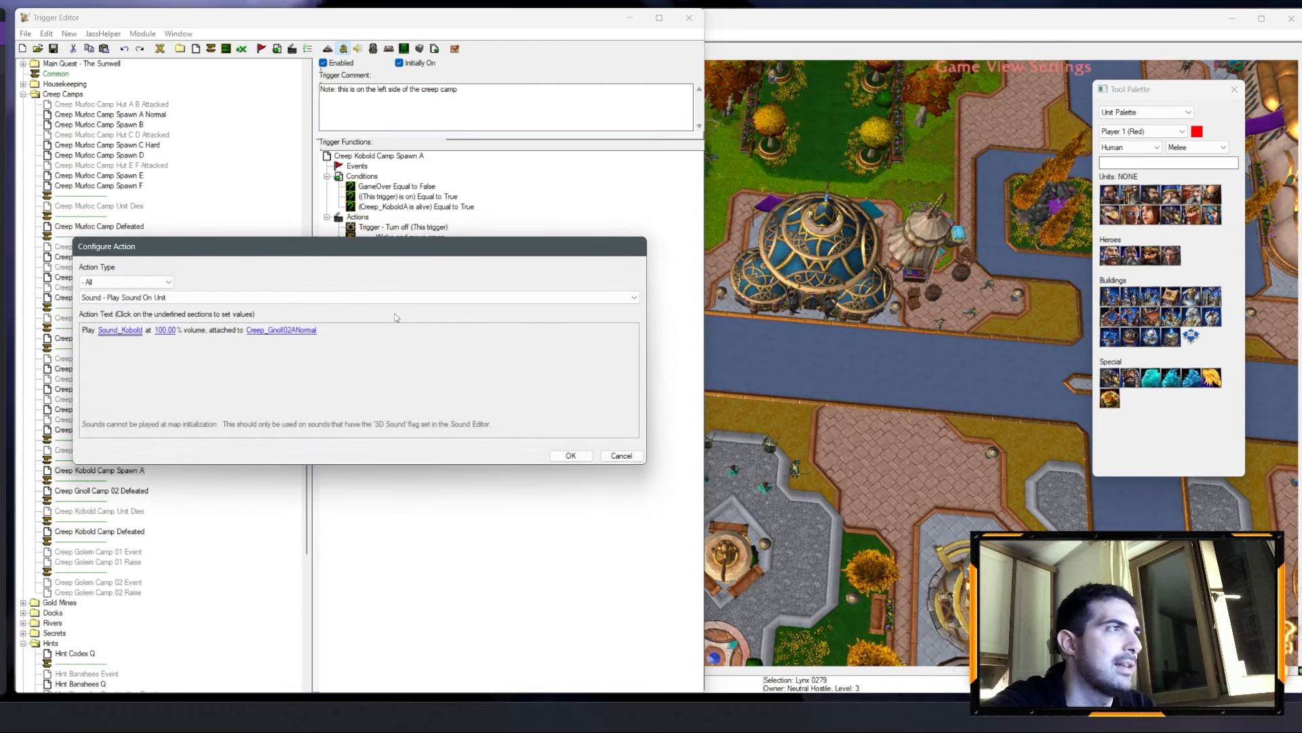
key(Return)
key(Return)
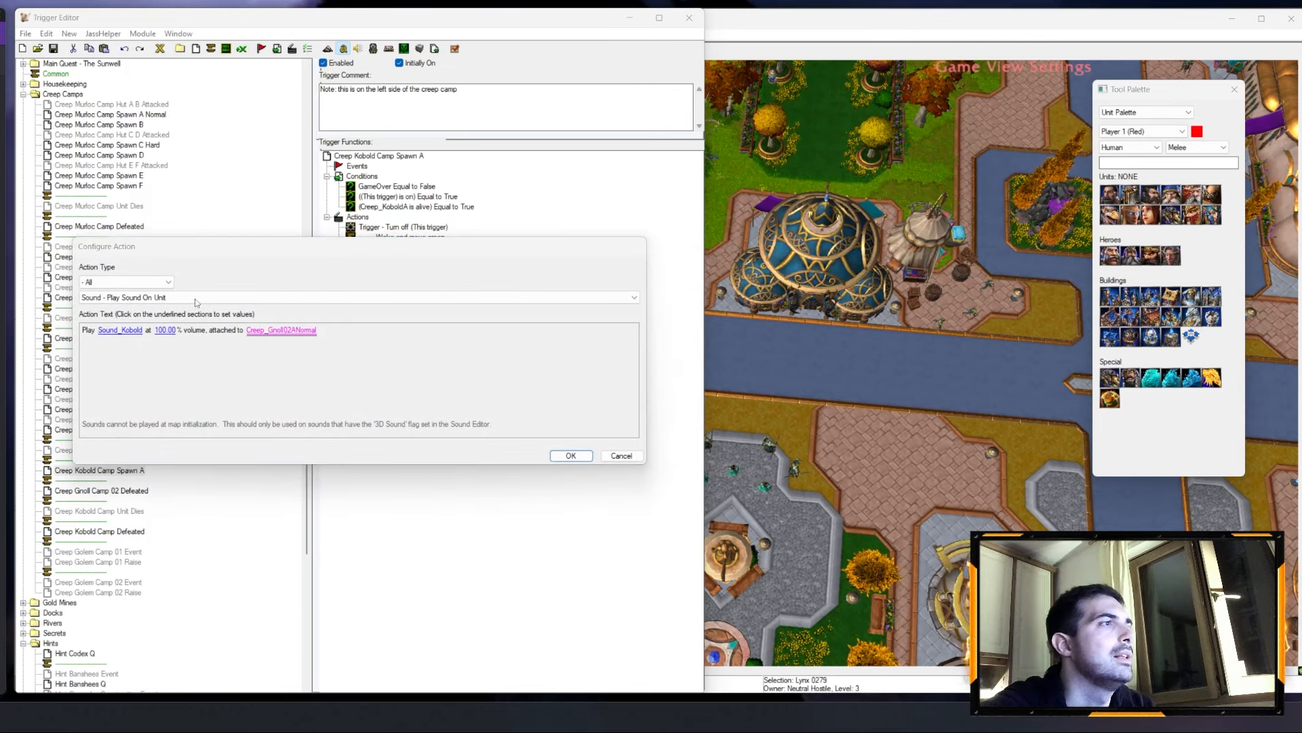
Step: Attach the played sound to the Creep_KoboldA unit and accept the action
click(282, 330)
click(212, 304)
click(201, 328)
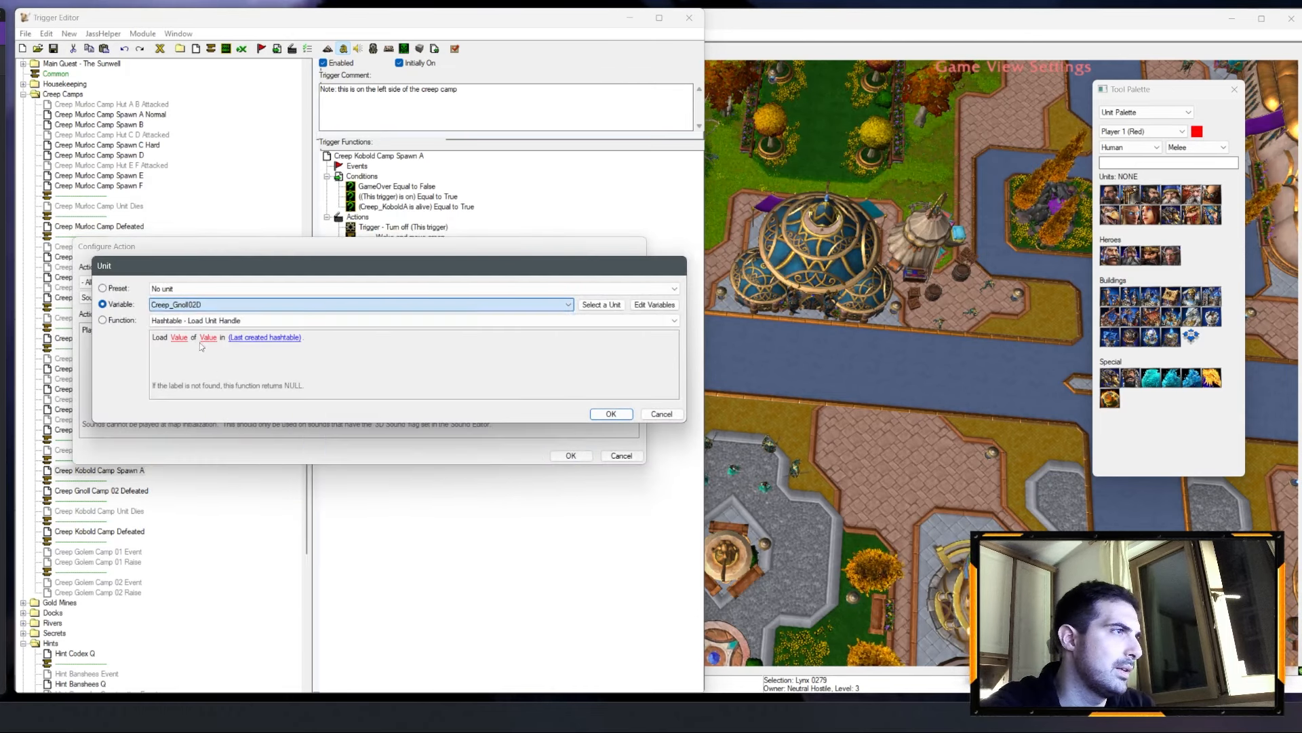
key(Return)
key(Return)
key(Return)
key(Escape)
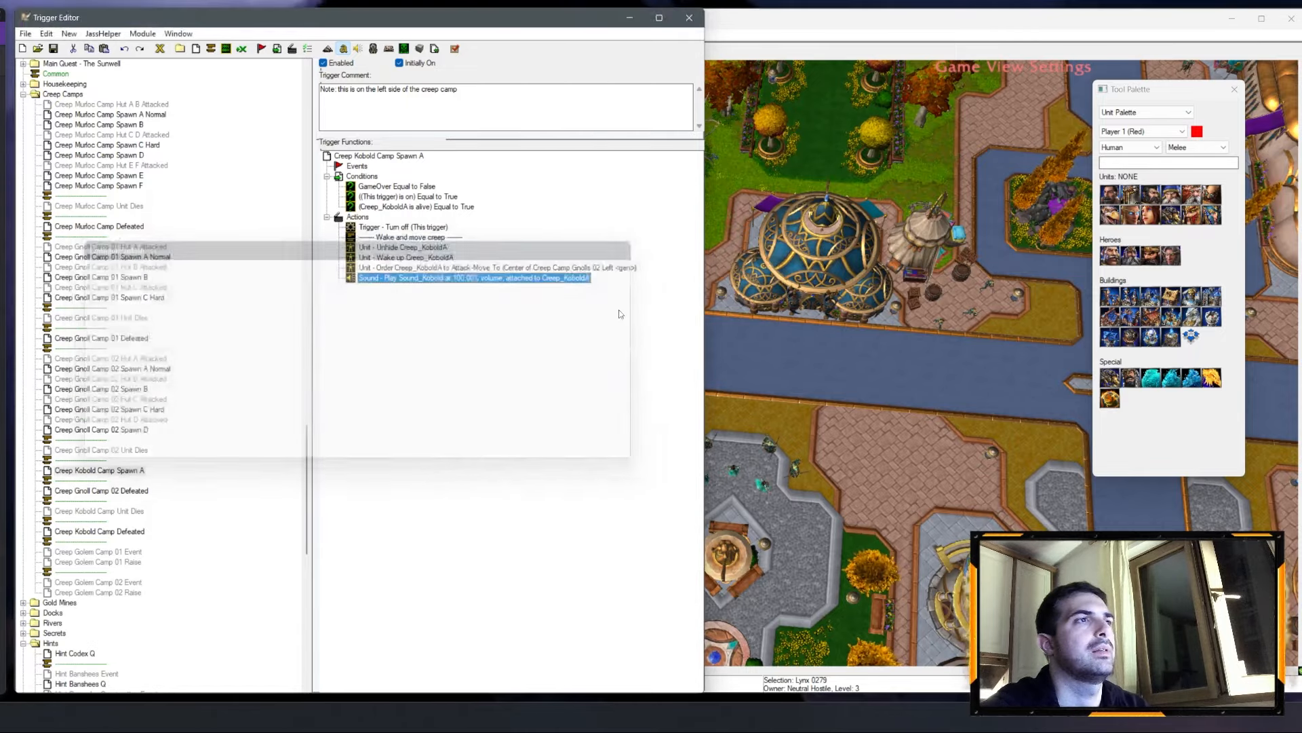
Step: In the map's Region Palette, copy the Creep Camp Gnolls 02 Left region and paste the copy over the kobold camp
key(F3)
drag(135, 180, 150, 204)
ctrl+right_drag(616, 291, 719, 289)
click(1145, 114)
click(1142, 148)
click(889, 272)
key(ctrl+c)
right_drag(889, 257, 823, 352)
key(ctrl+v)
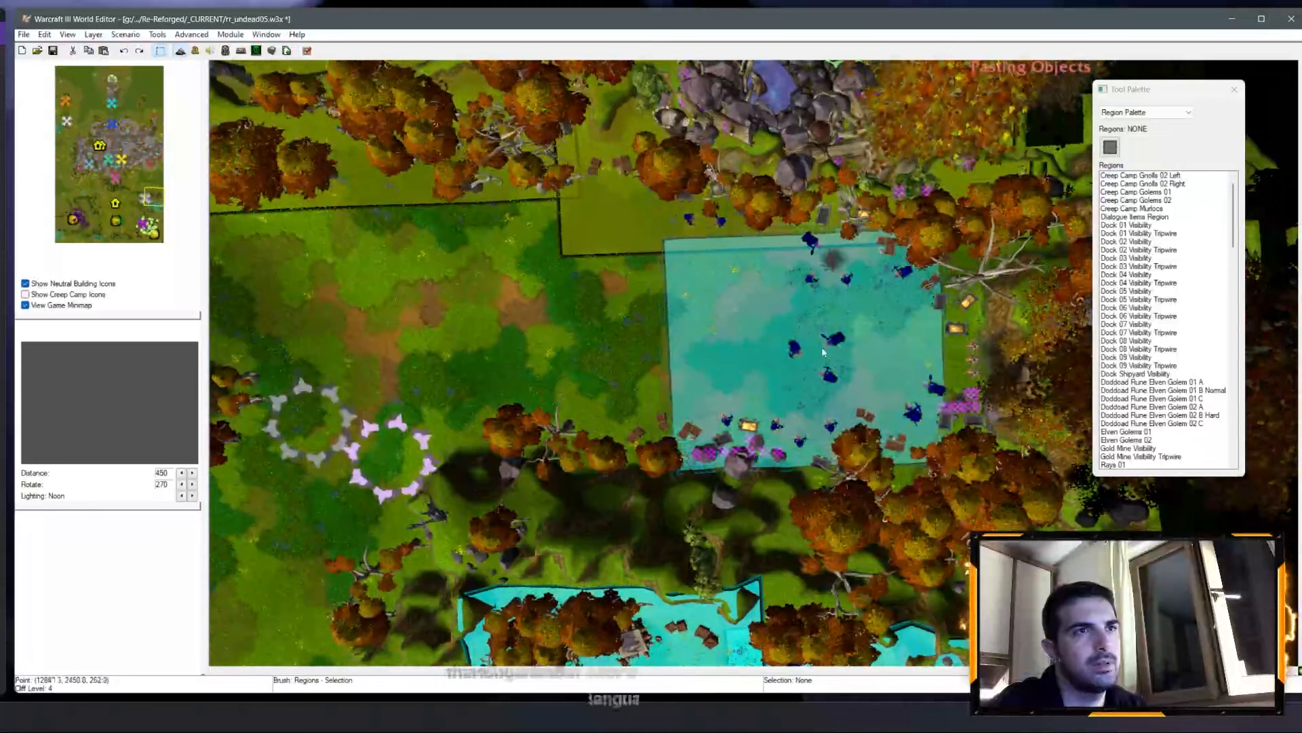
click(863, 349)
Step: Rename the pasted region as Creep Camp Kobolds and return to the Trigger Editor
right_click(1206, 465)
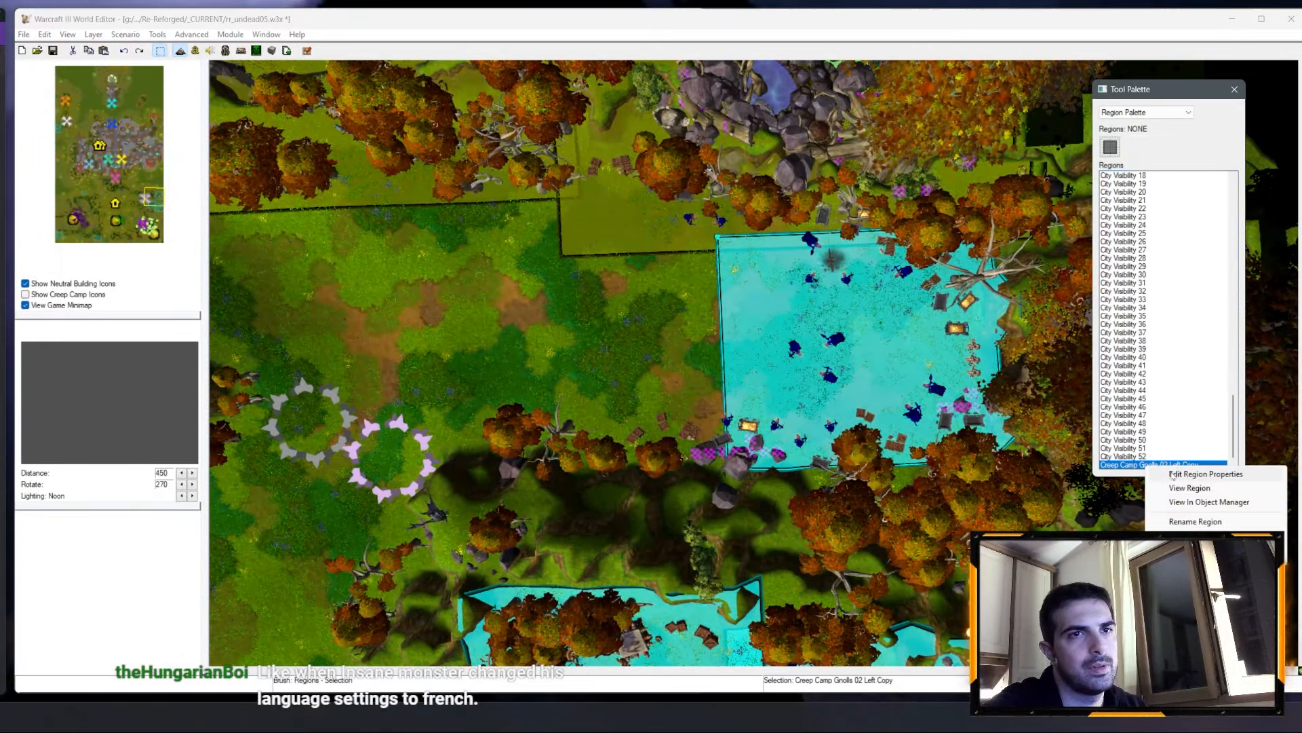
click(1241, 473)
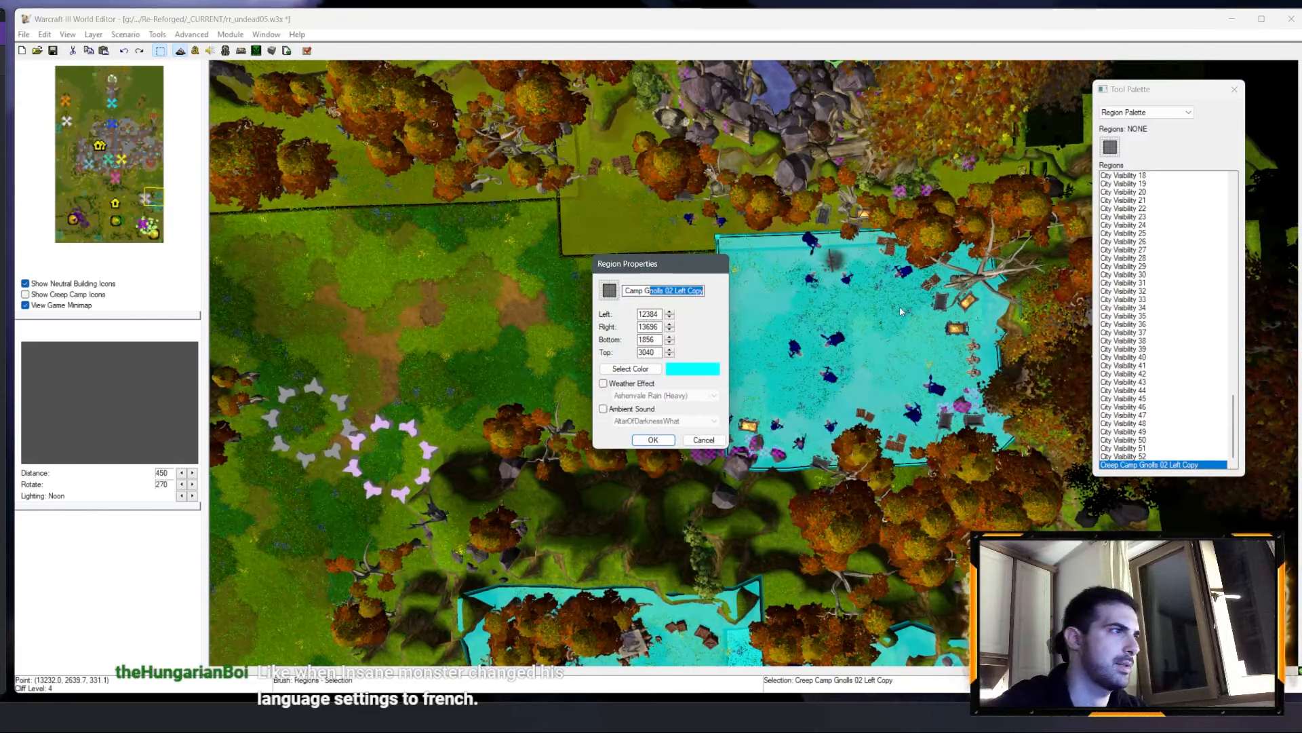
text(Camp Kobolds)
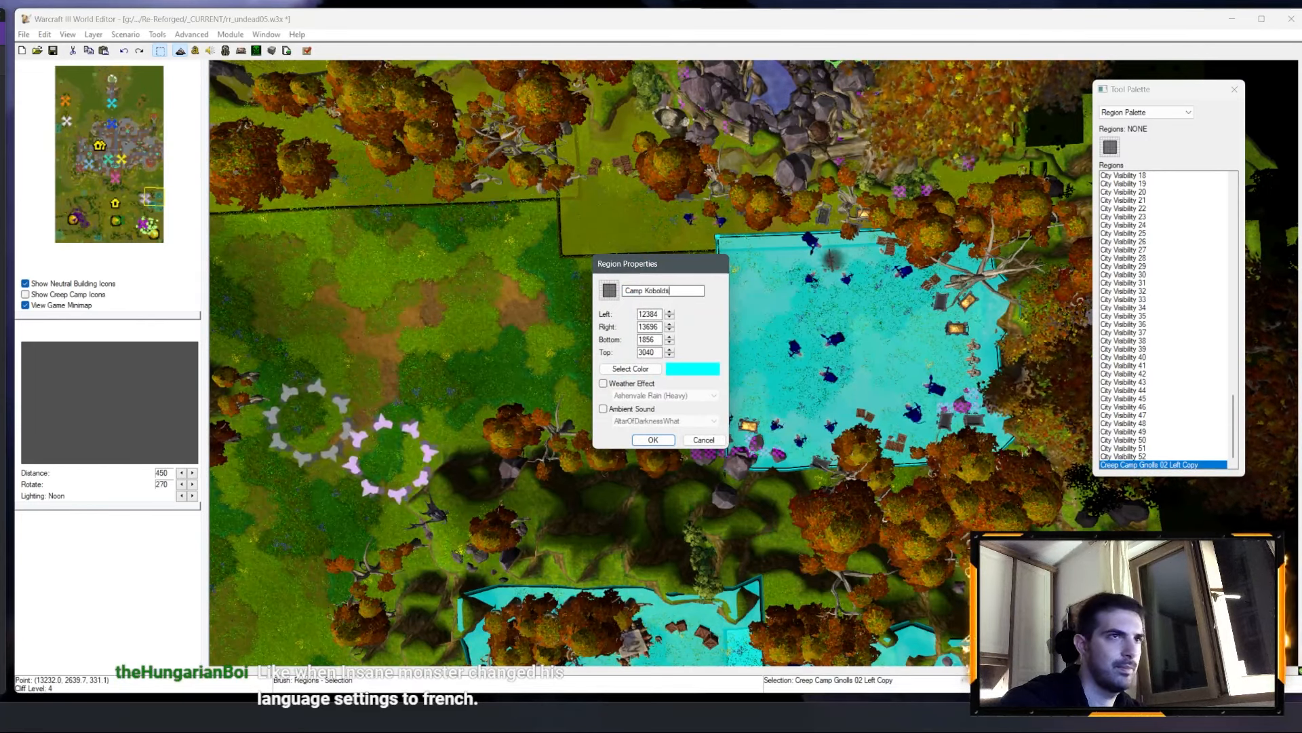
key(Return)
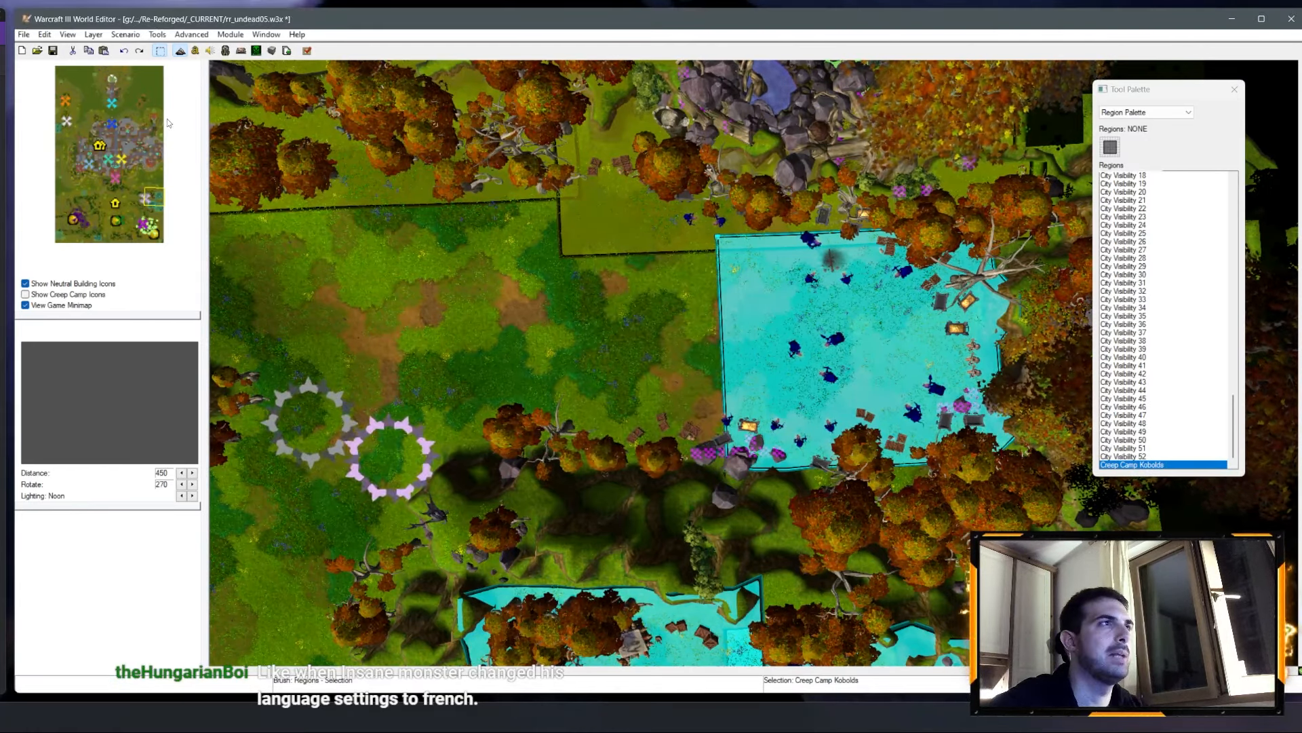
key(F4)
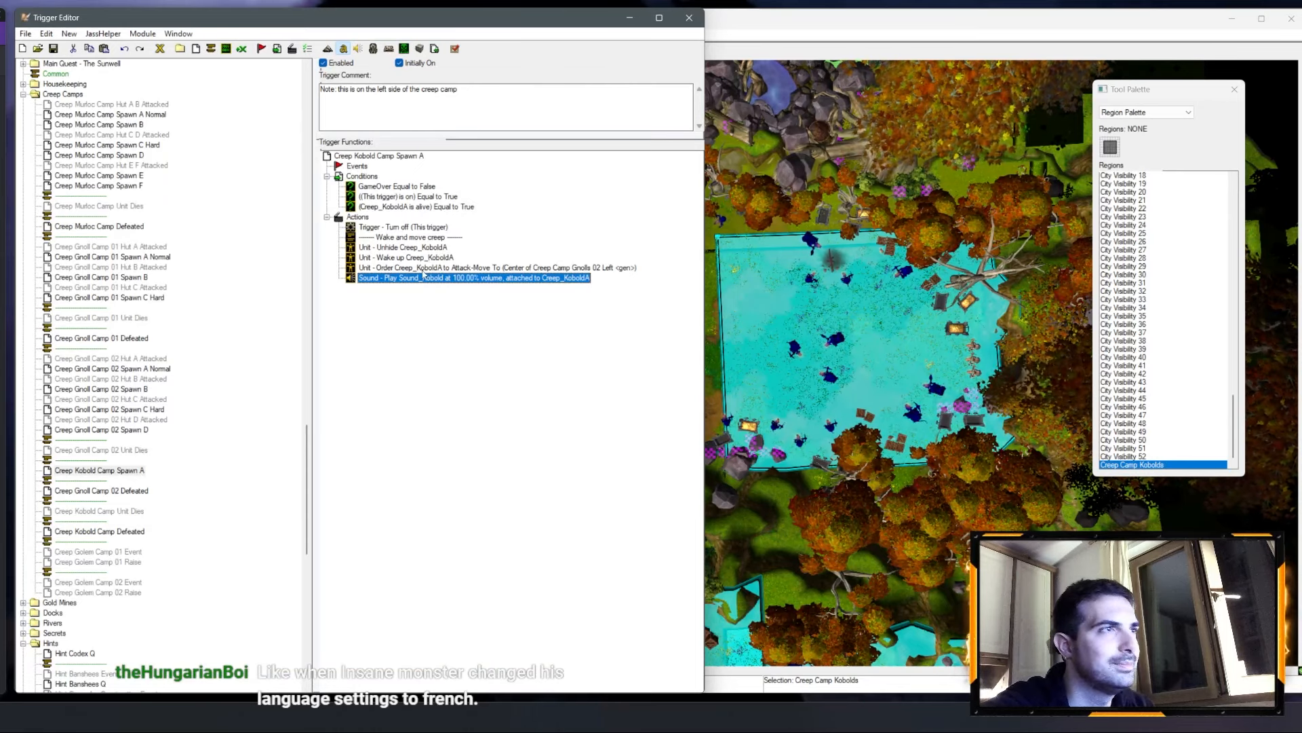
Step: Set the attack-move order's target region in Creep Kobold Camp Spawn A to Creep Camp Kobolds
double_click(536, 269)
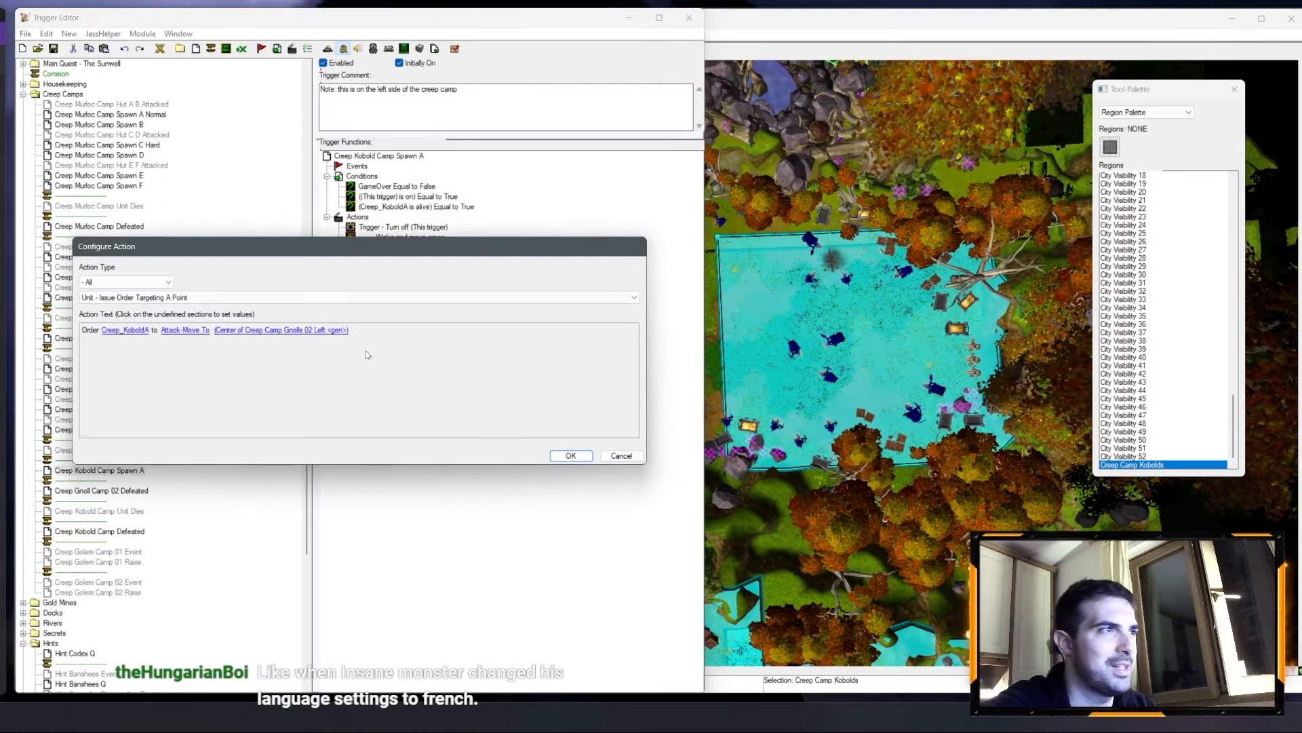
click(258, 333)
click(210, 322)
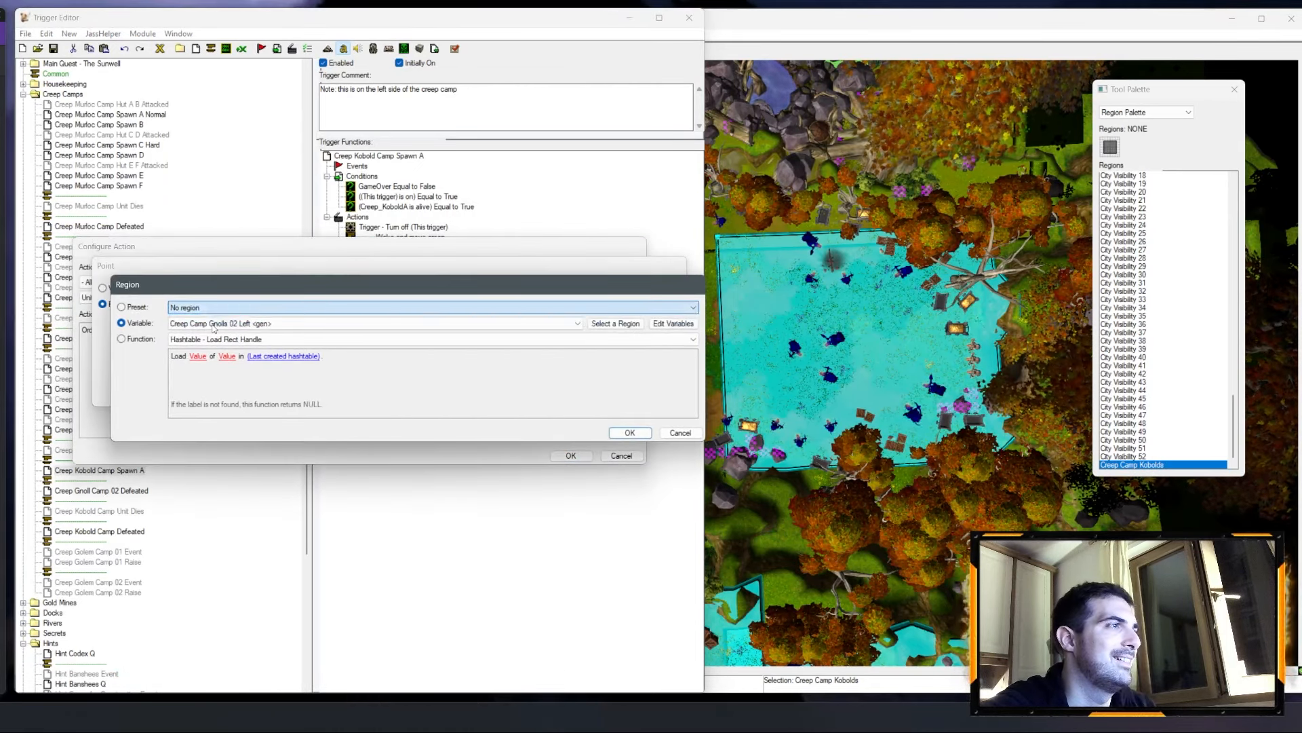
click(189, 324)
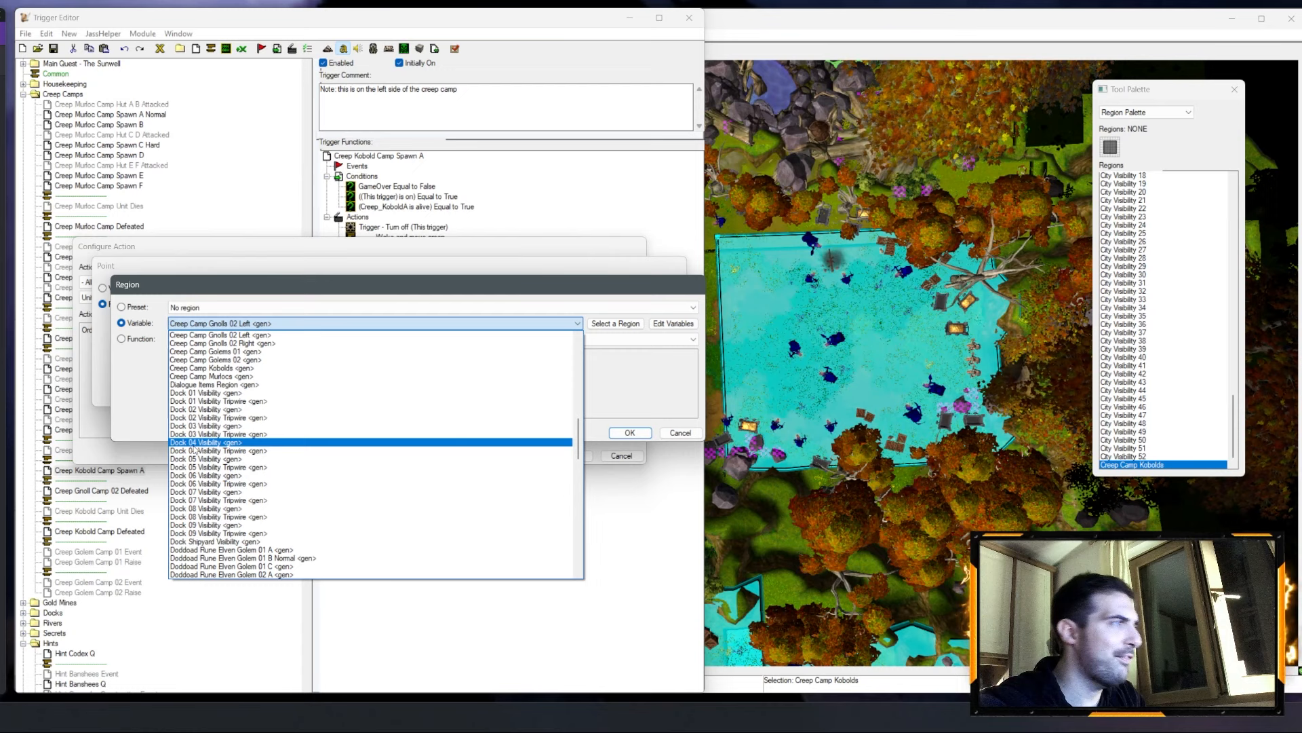
scroll(278, 516, down, 3)
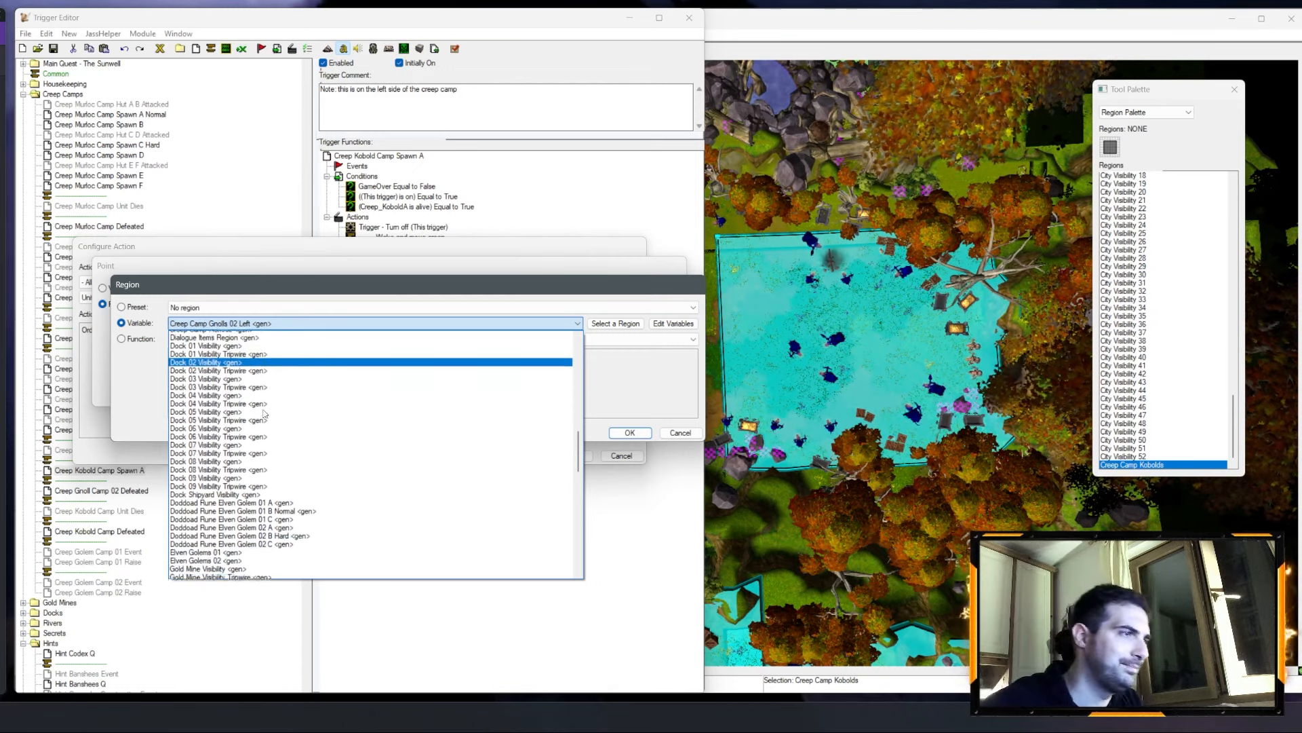
scroll(266, 421, up, 4)
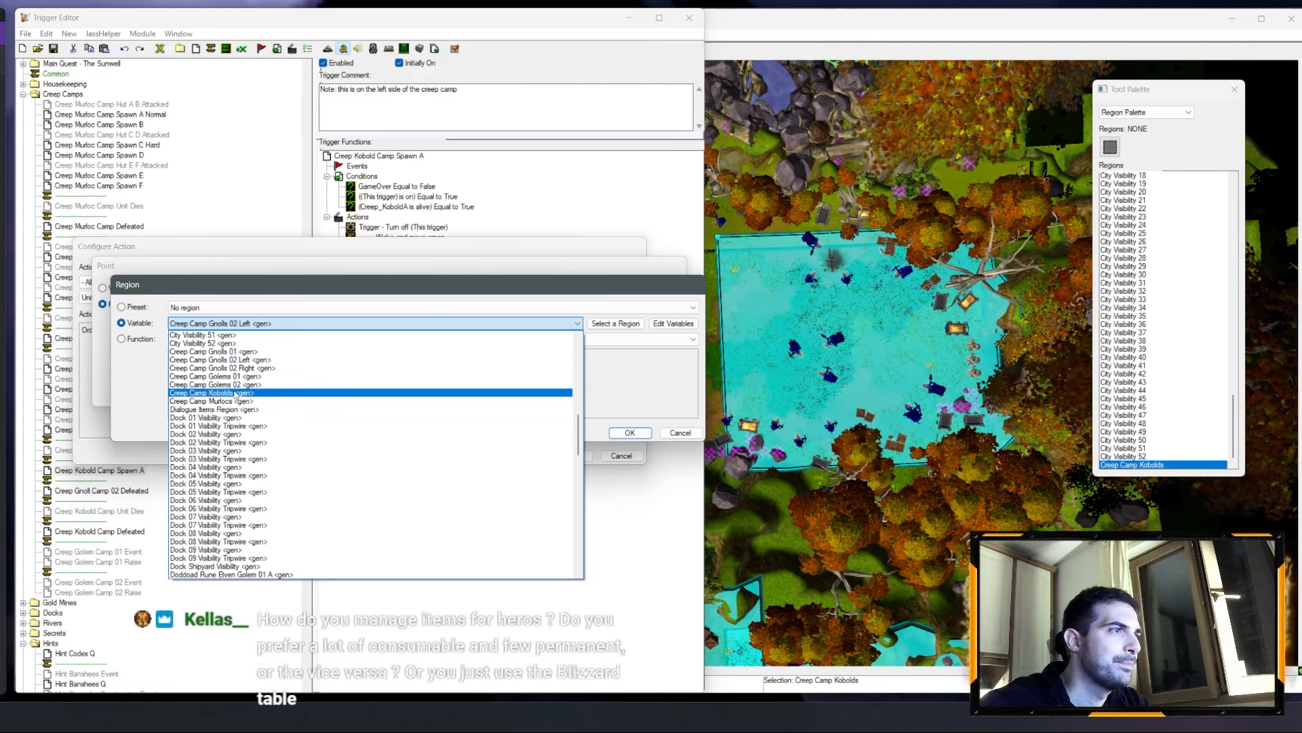
click(260, 393)
key(Return)
key(Return)
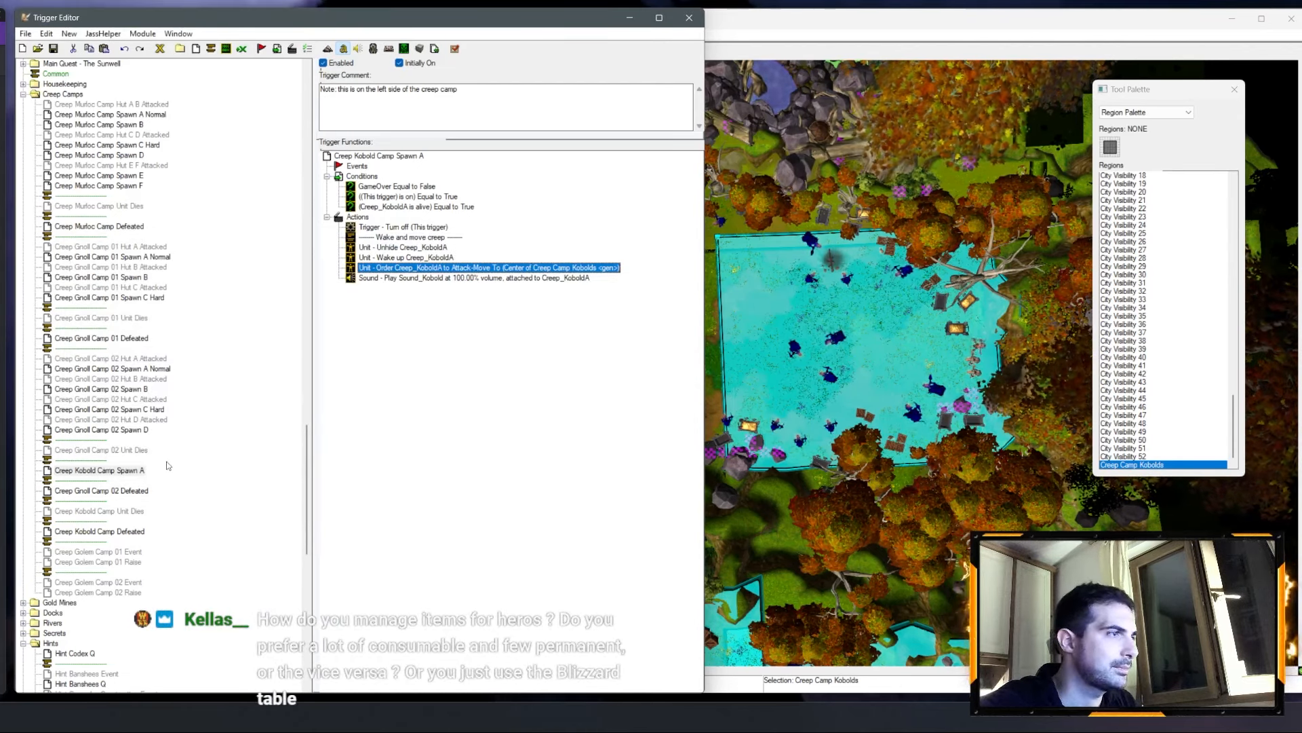
Step: Duplicate the Creep Kobold Camp Spawn A trigger and name the copy Creep Kobold Camp Spawn B
click(129, 470)
key(ctrl+c)
key(ctrl+v)
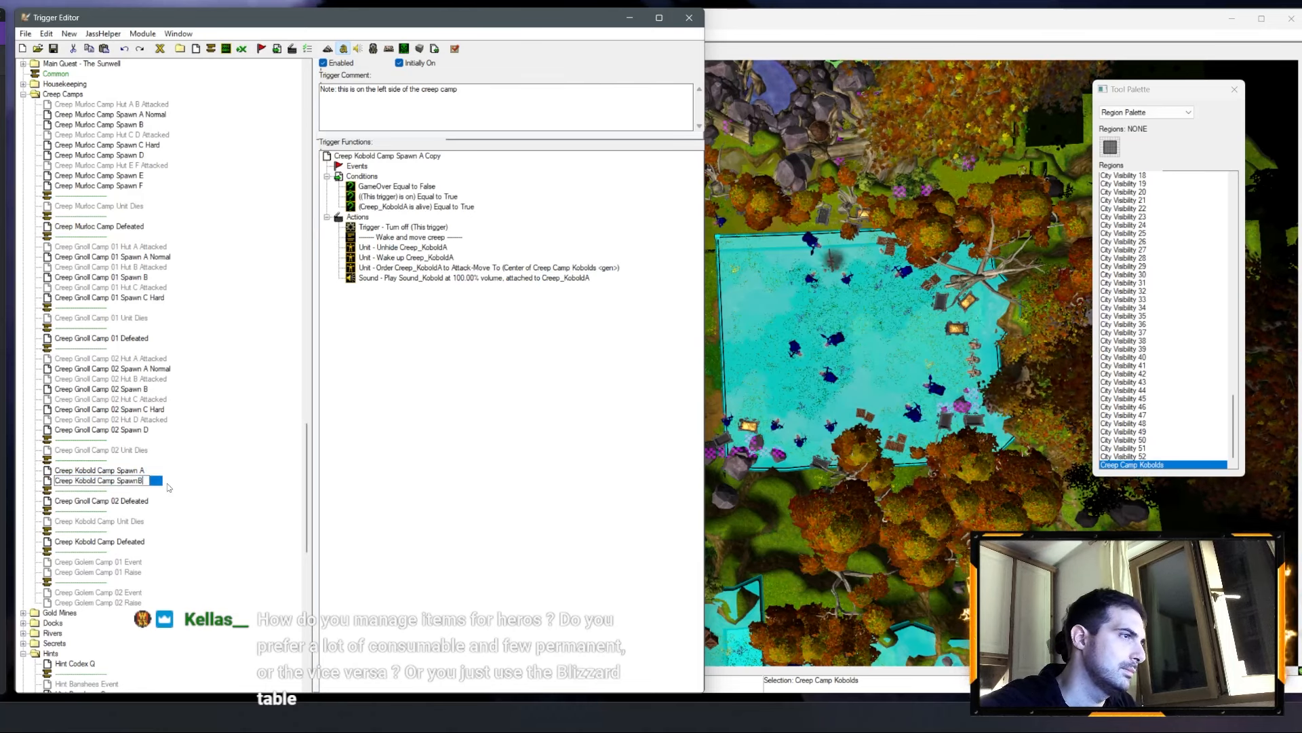
text(B)
key(Return)
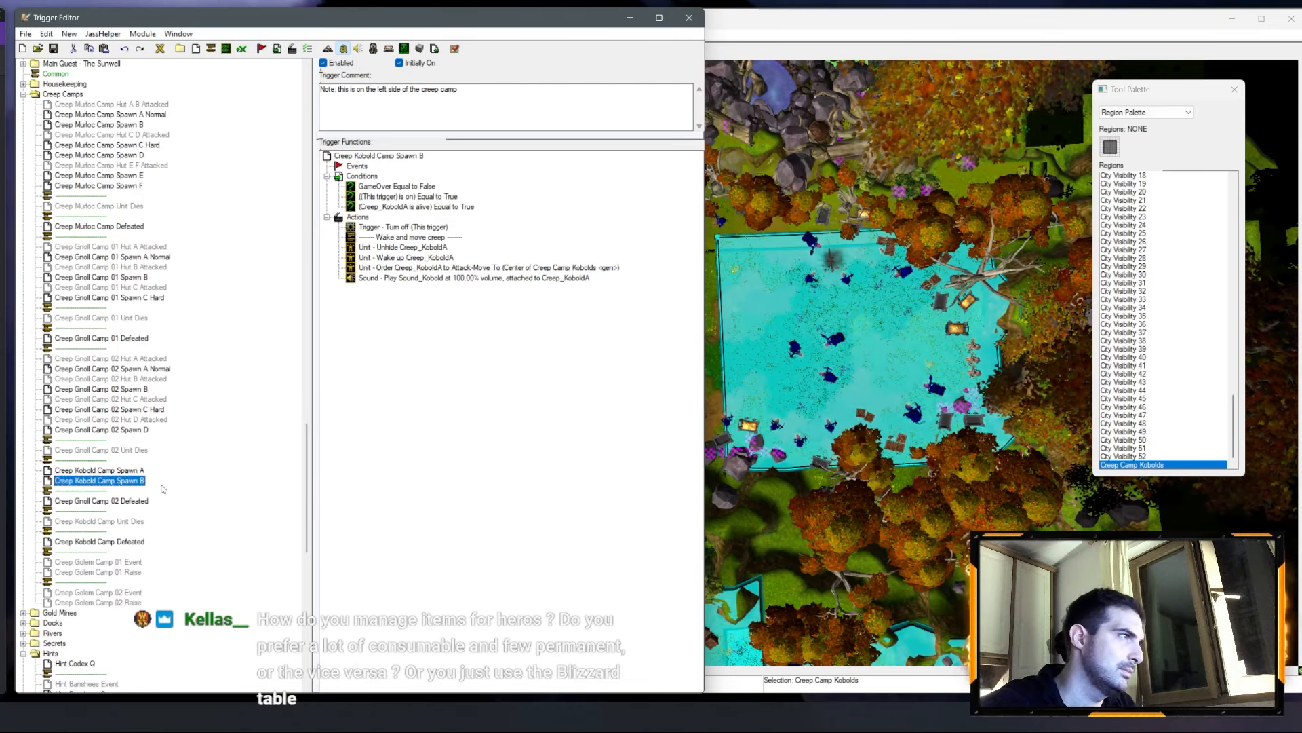
Step: Duplicate the Creep Kobold Camp Spawn B trigger and name the copy Creep Kobold Camp Spawn C
key(ctrl+c)
key(ctrl+v)
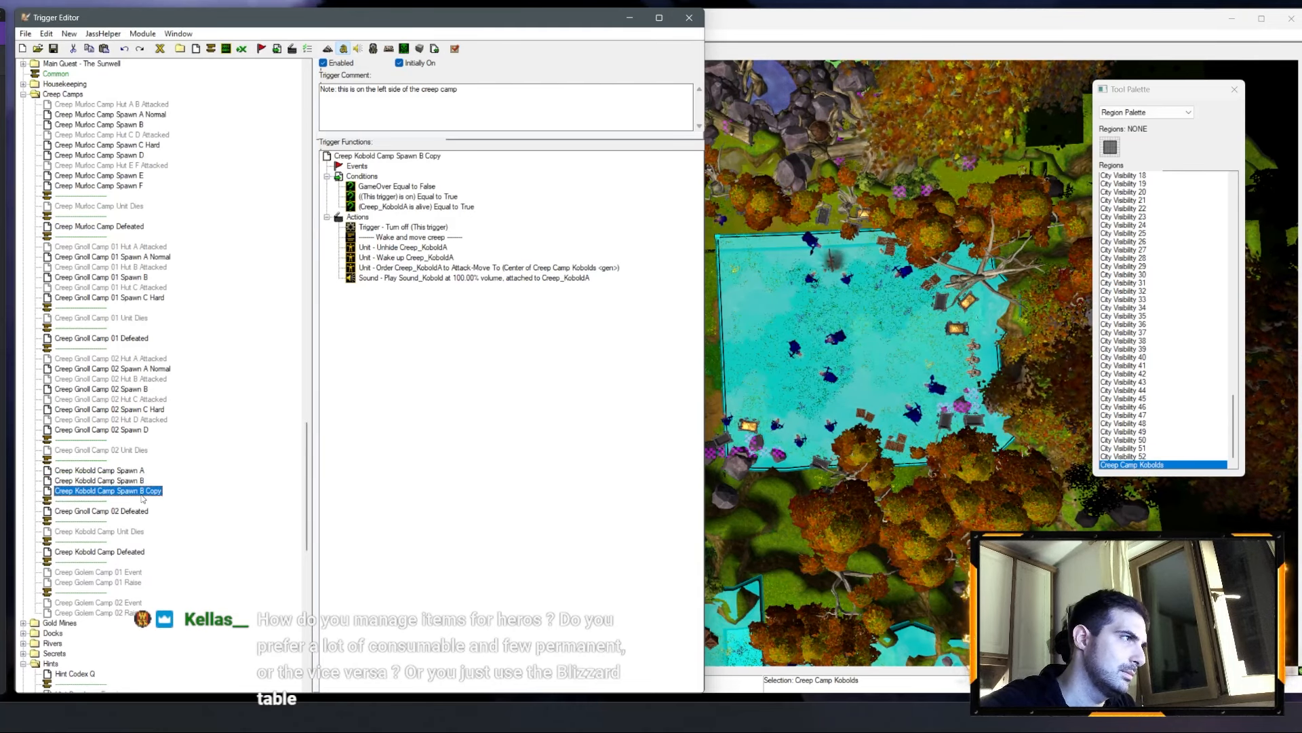
click(141, 494)
drag(141, 494, 159, 495)
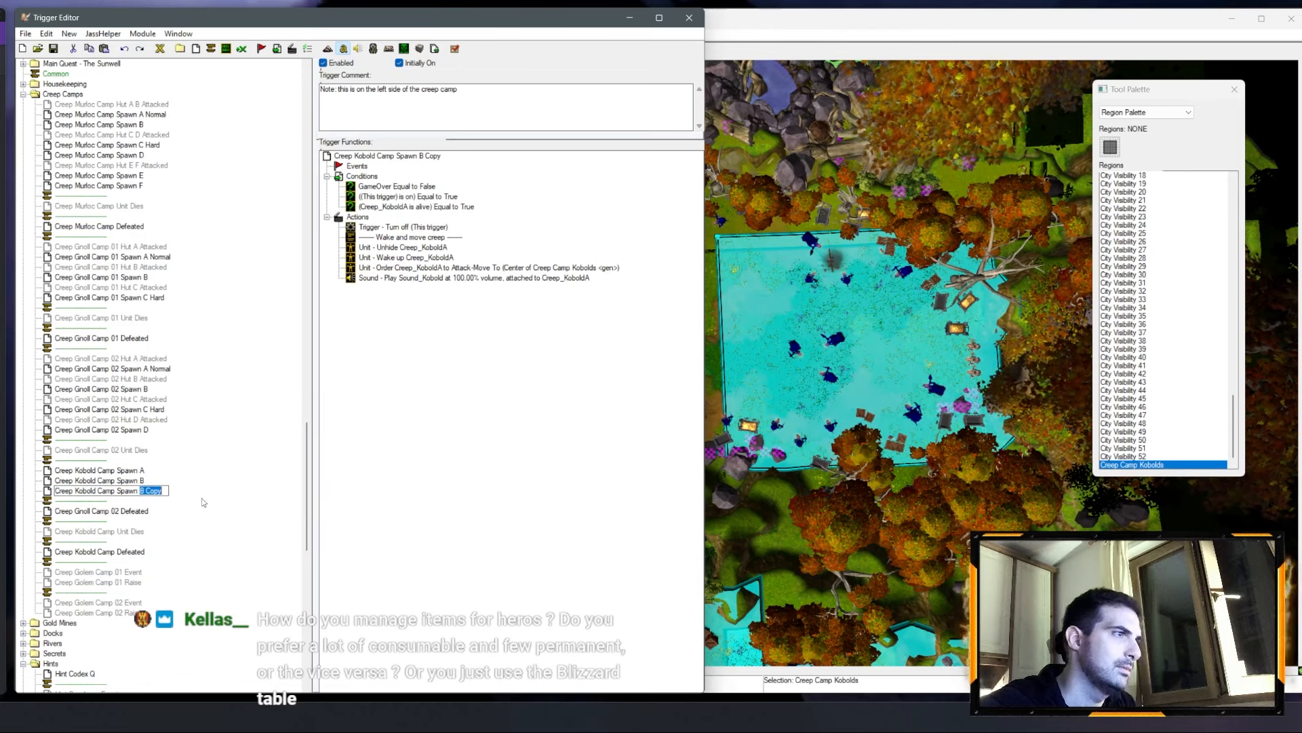
text(D)
key(BackSpace)
text(C)
Step: Clear the trigger comments of Creep Kobold Camp Spawn A, B and C
click(138, 471)
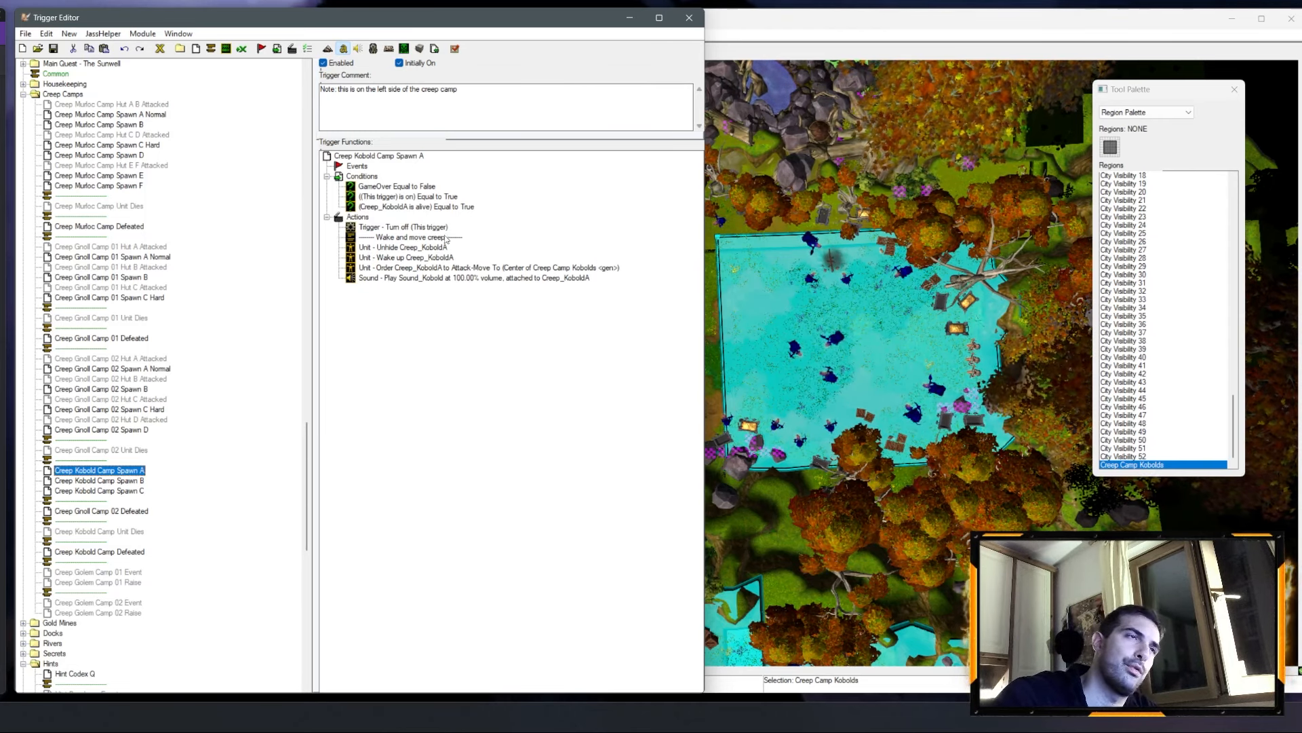
double_click(428, 208)
click(616, 454)
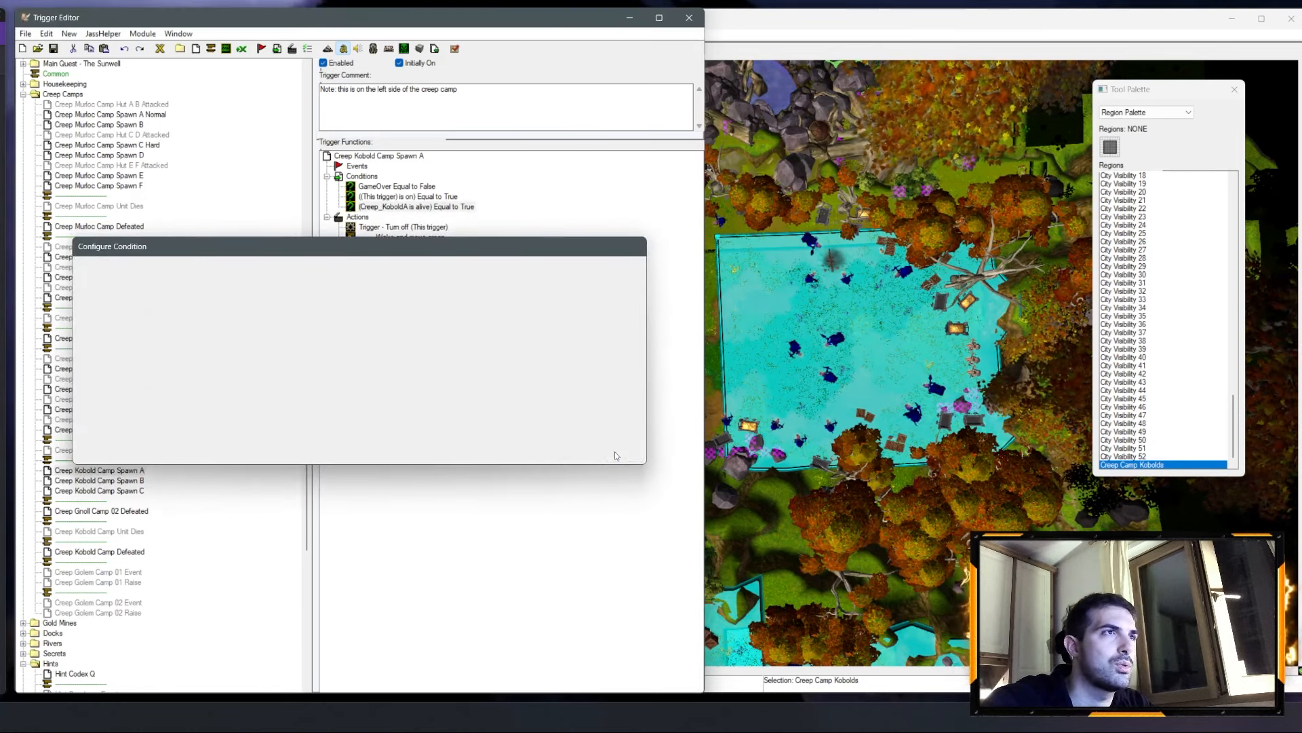
drag(497, 115, 224, 112)
key(BackSpace)
click(143, 476)
drag(479, 109, 209, 109)
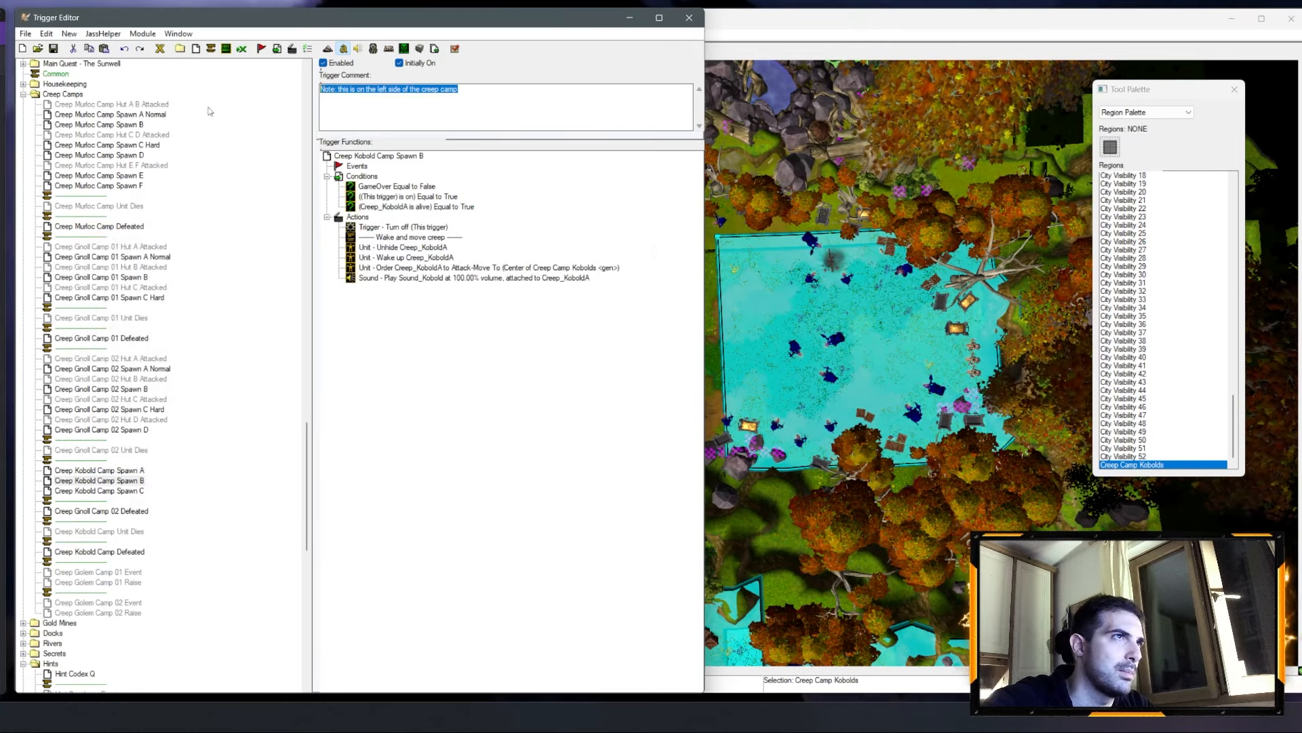
key(BackSpace)
click(106, 489)
drag(475, 89, 312, 89)
key(BackSpace)
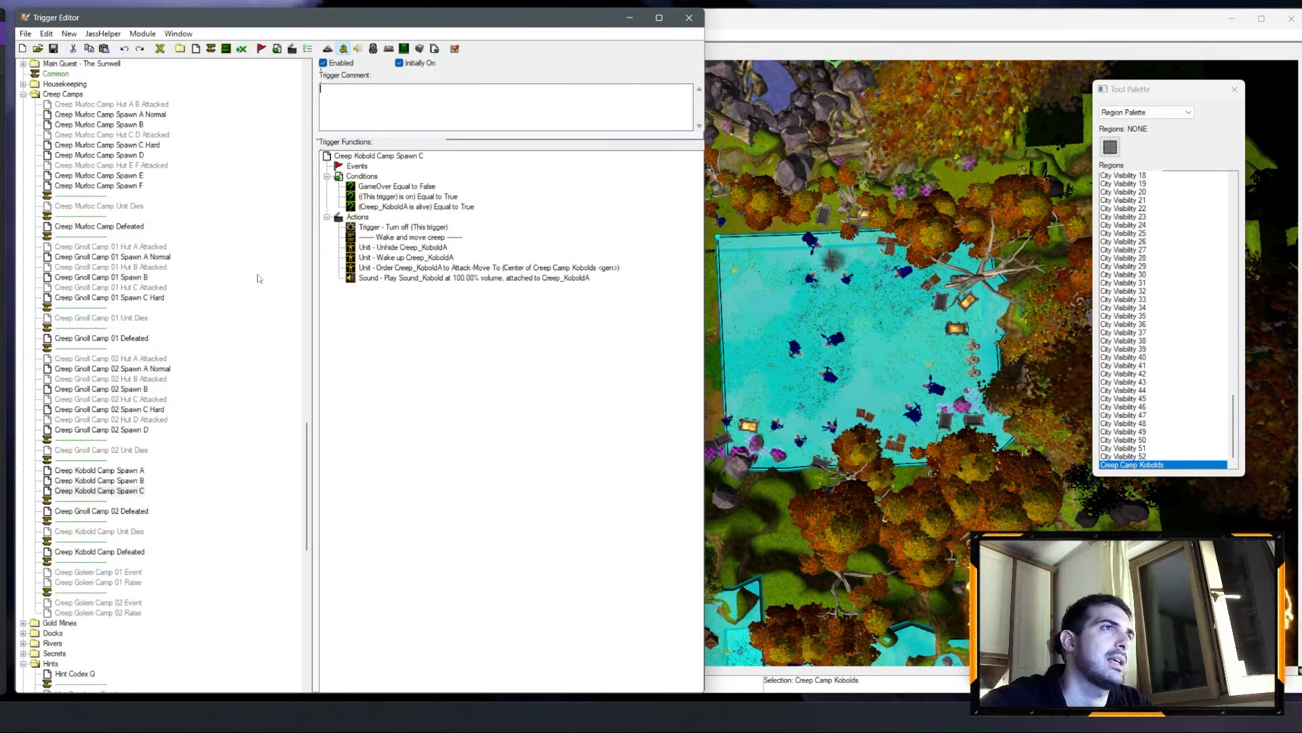
click(136, 470)
double_click(434, 206)
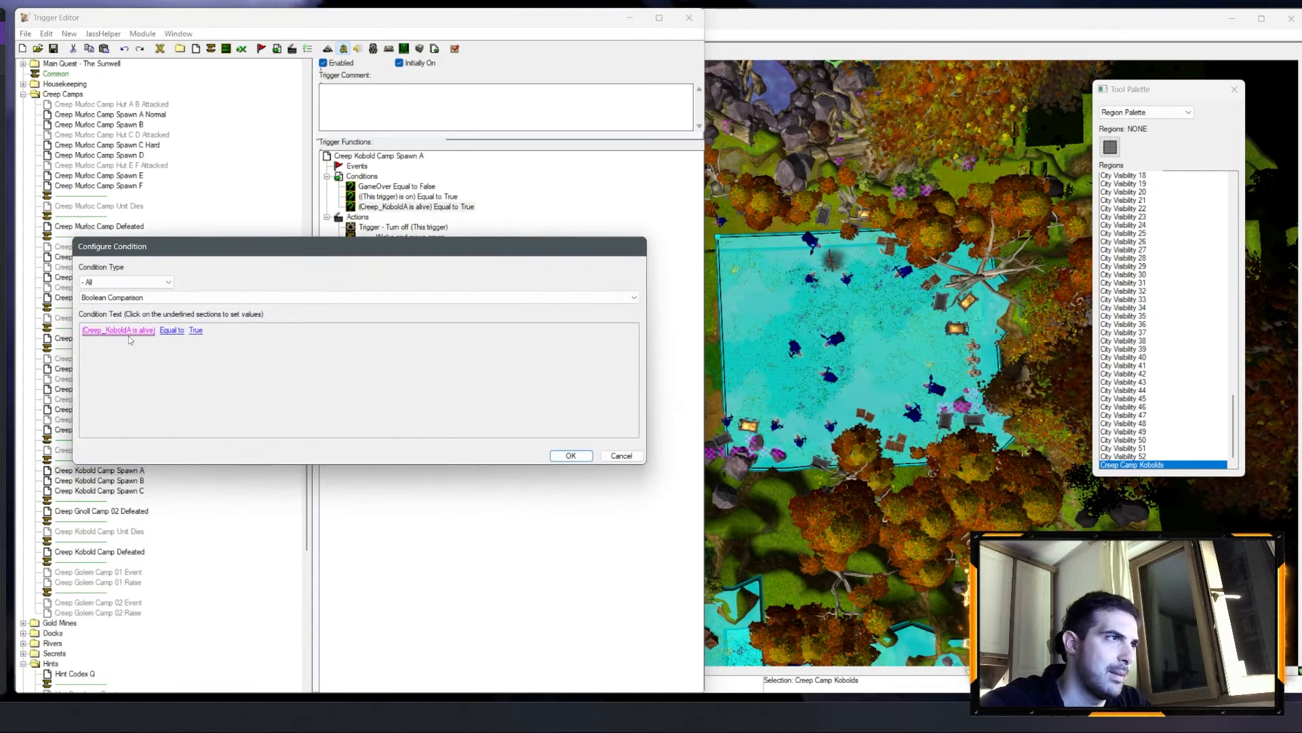
click(136, 330)
click(196, 323)
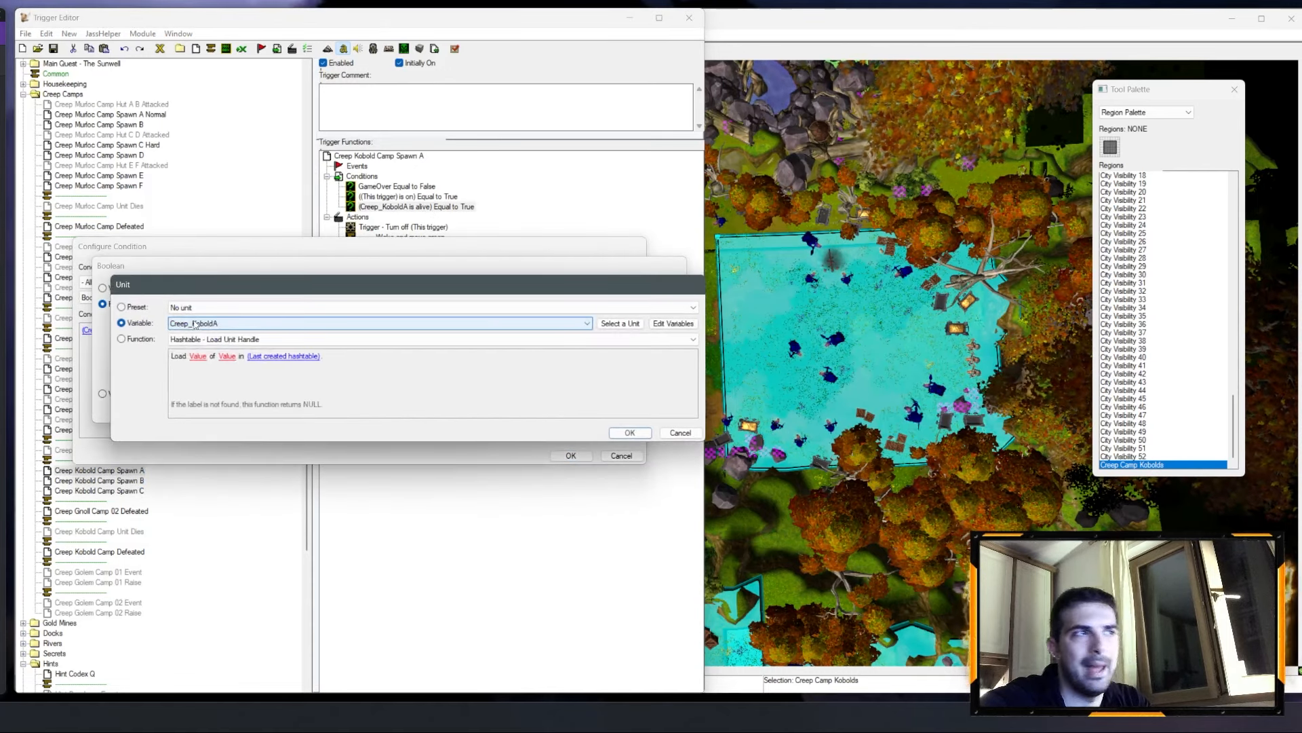
click(306, 321)
key(Escape)
key(Escape)
Step: Set the unit in Creep Kobold Camp Spawn B's alive condition to Creep_KoboldB
click(140, 481)
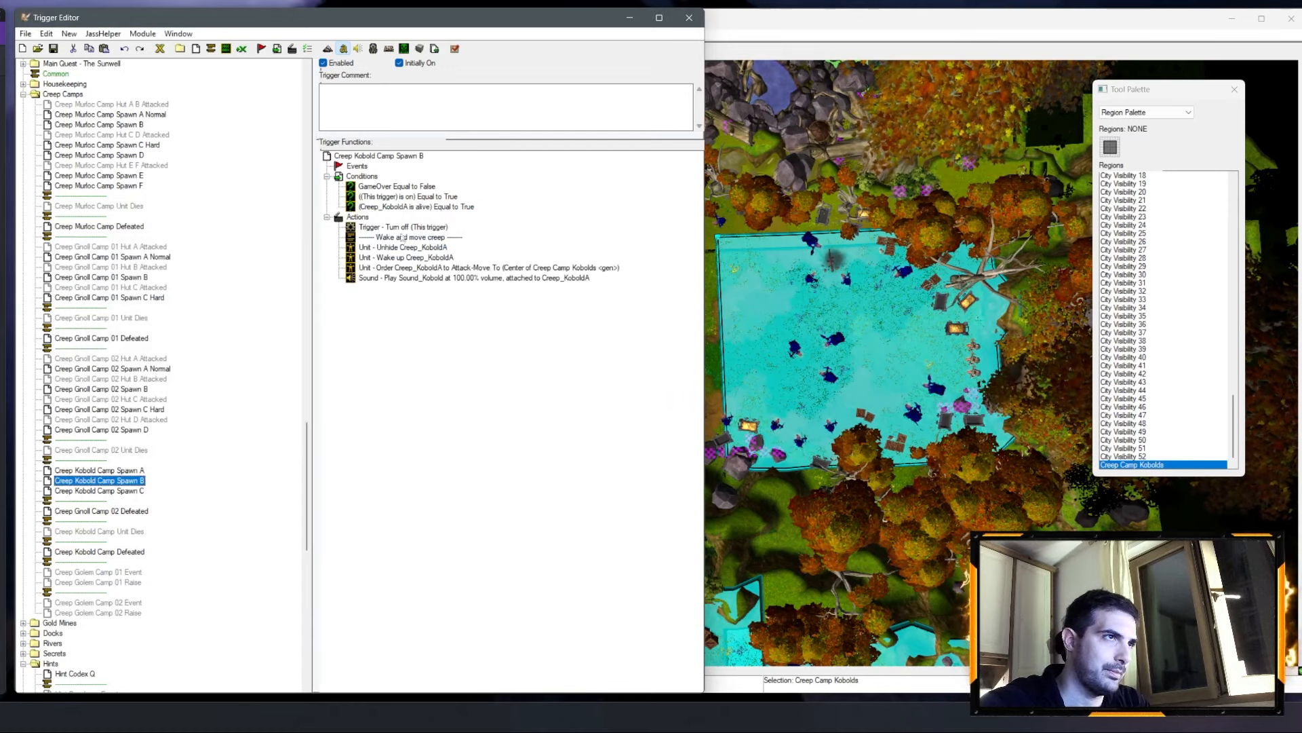
double_click(420, 207)
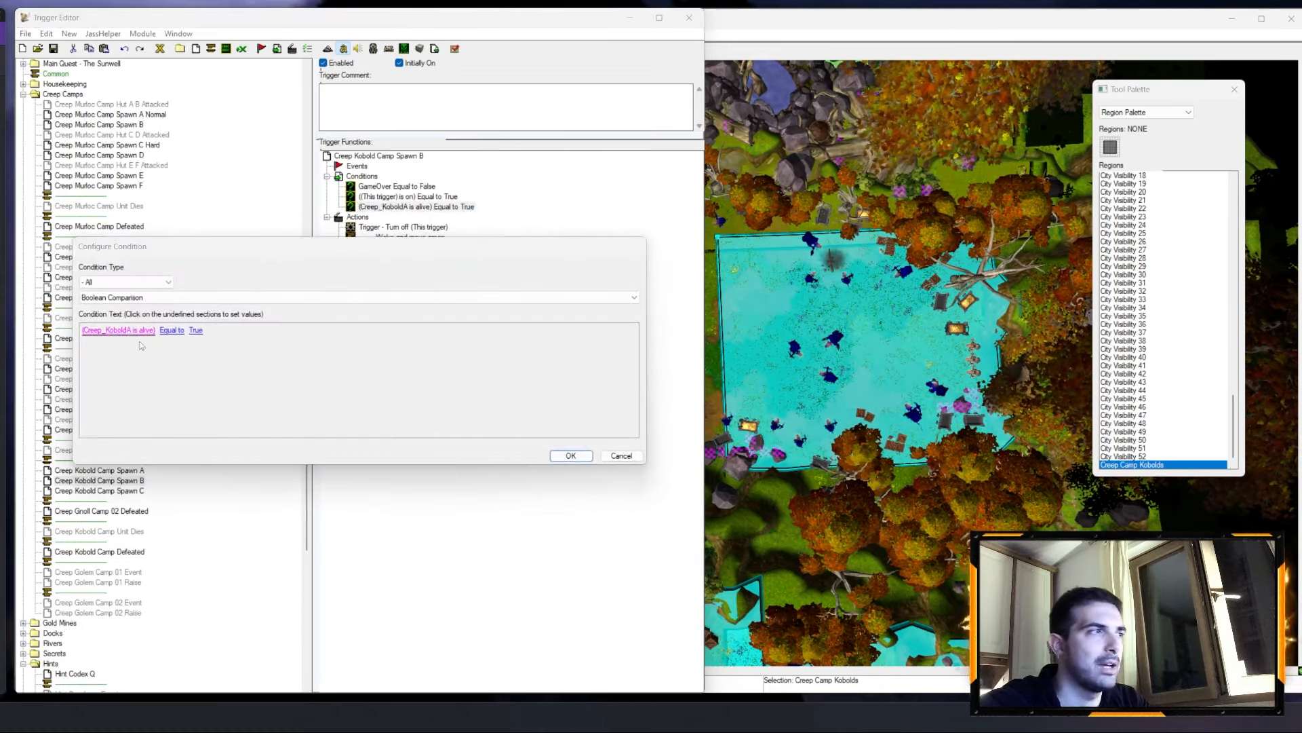
click(136, 329)
click(189, 321)
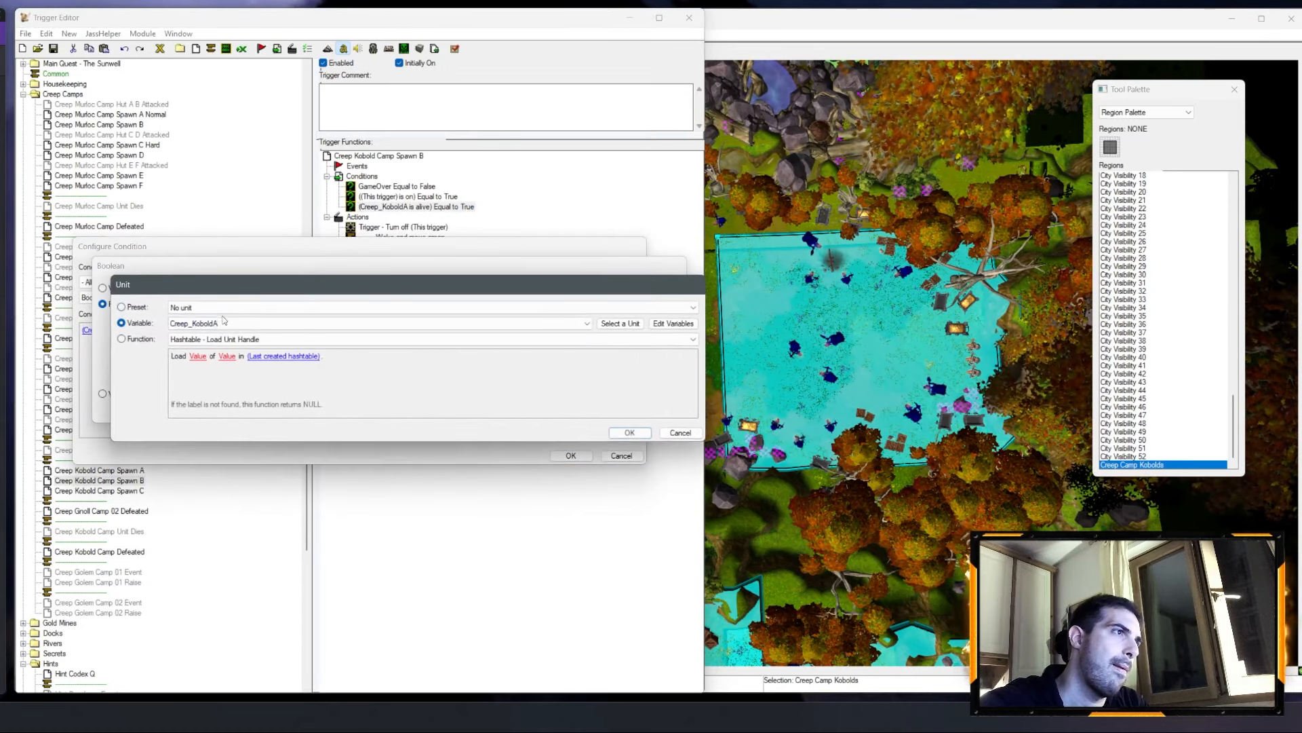
click(612, 413)
click(571, 456)
Step: Set the unit of the Unhide action in Creep Kobold Camp Spawn B to Creep_KoboldB
click(429, 258)
double_click(400, 247)
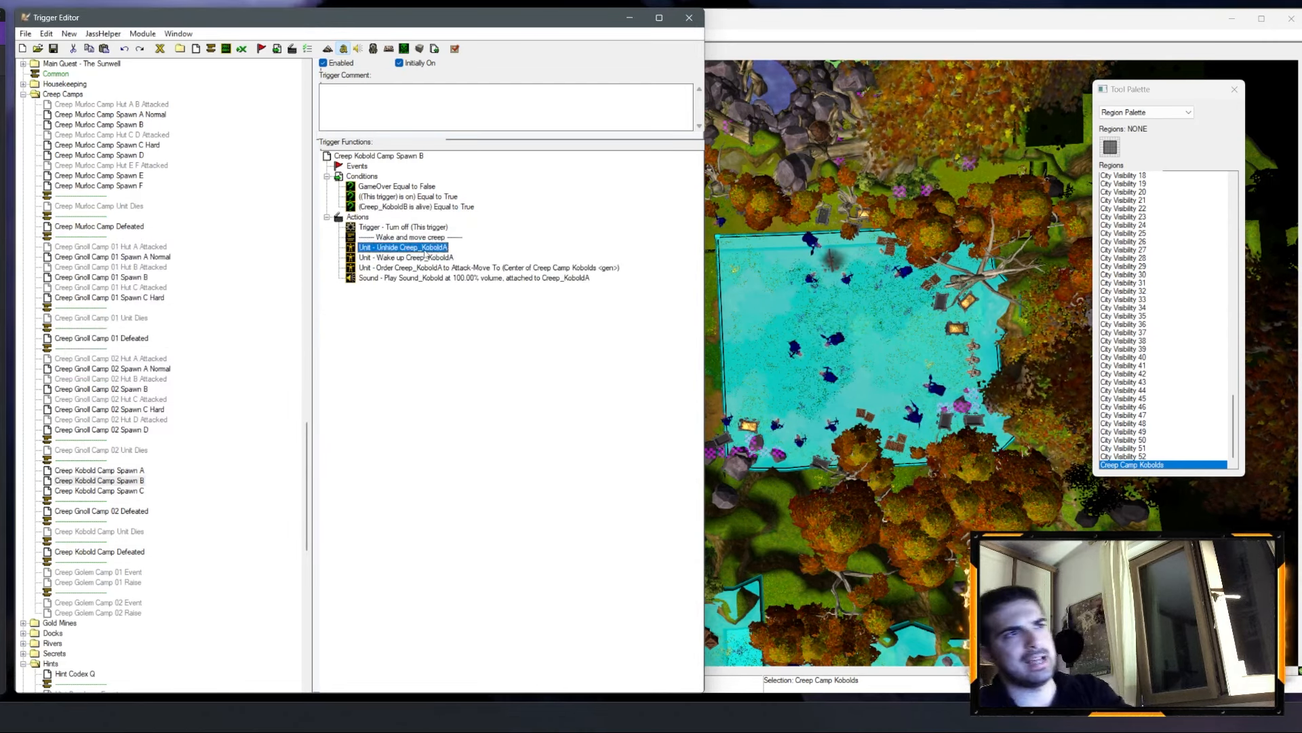
click(136, 331)
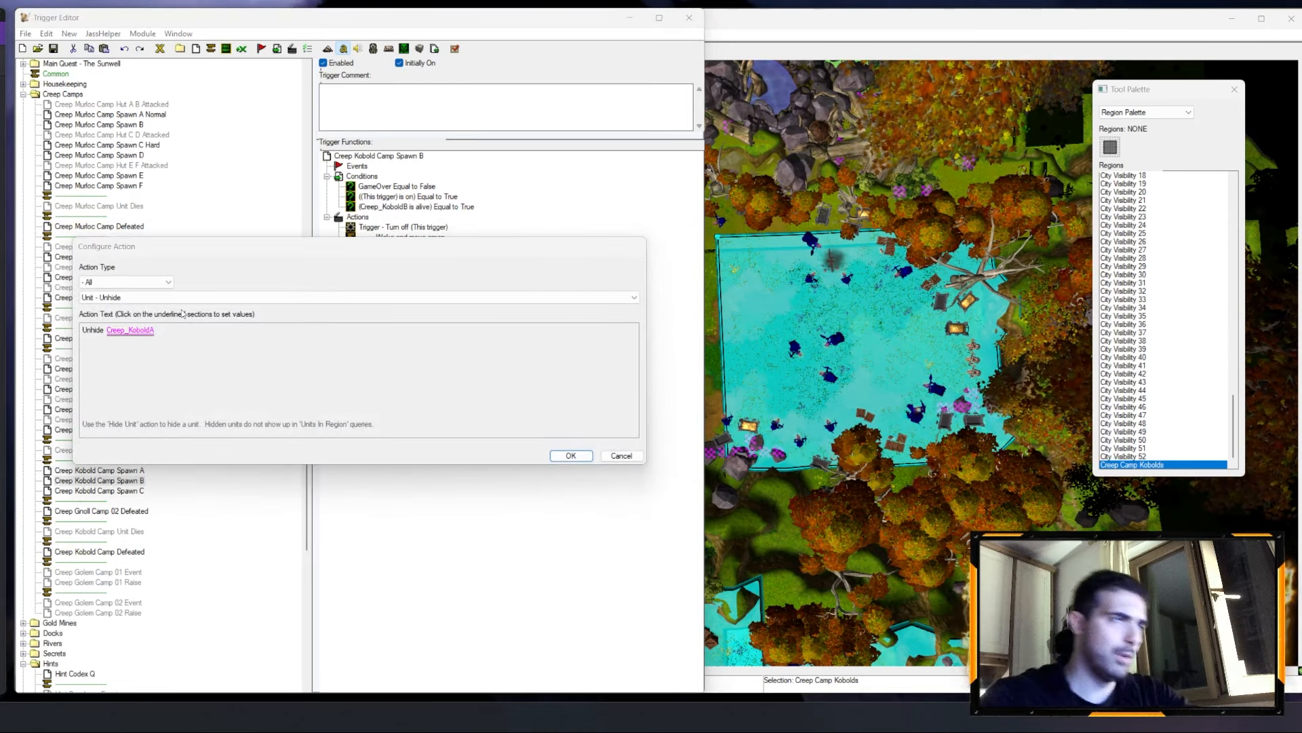
key(Down)
key(Return)
key(Return)
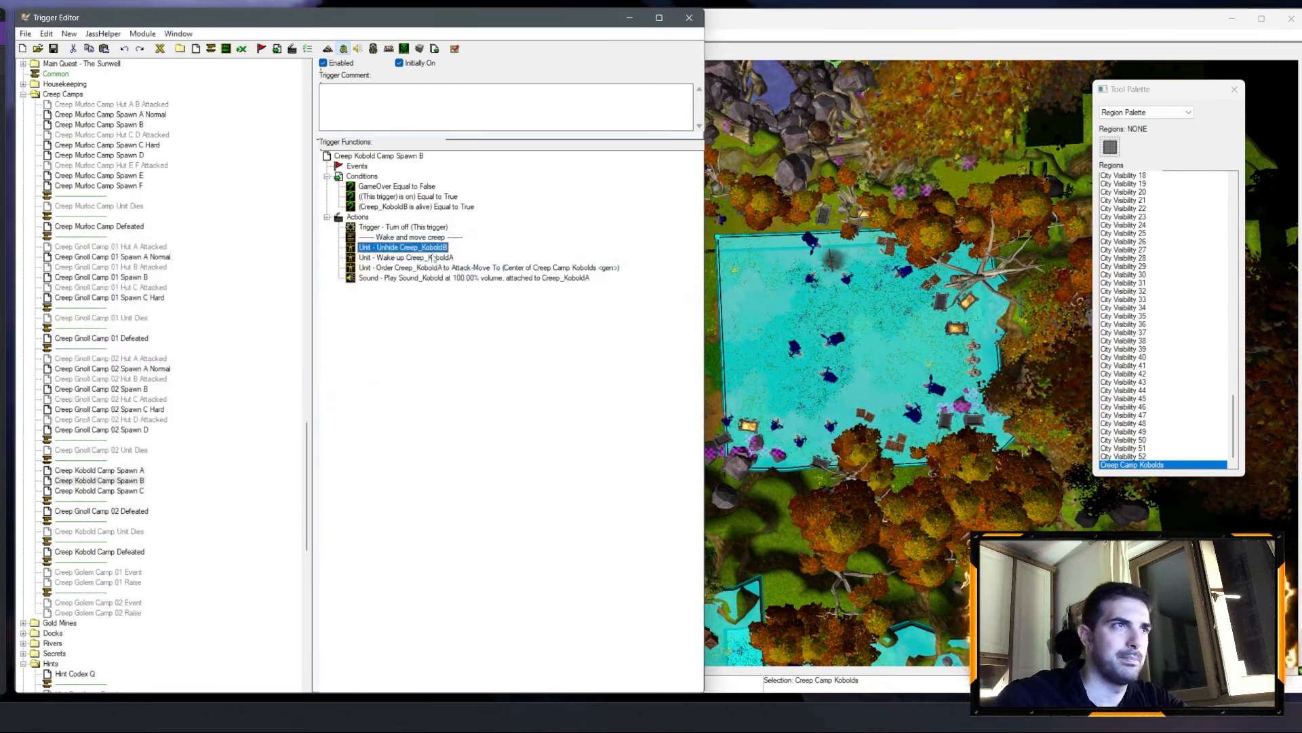
Step: Set the unit of the Wake Up action in Creep Kobold Camp Spawn B to Creep_KoboldB
key(Down)
key(Return)
click(131, 332)
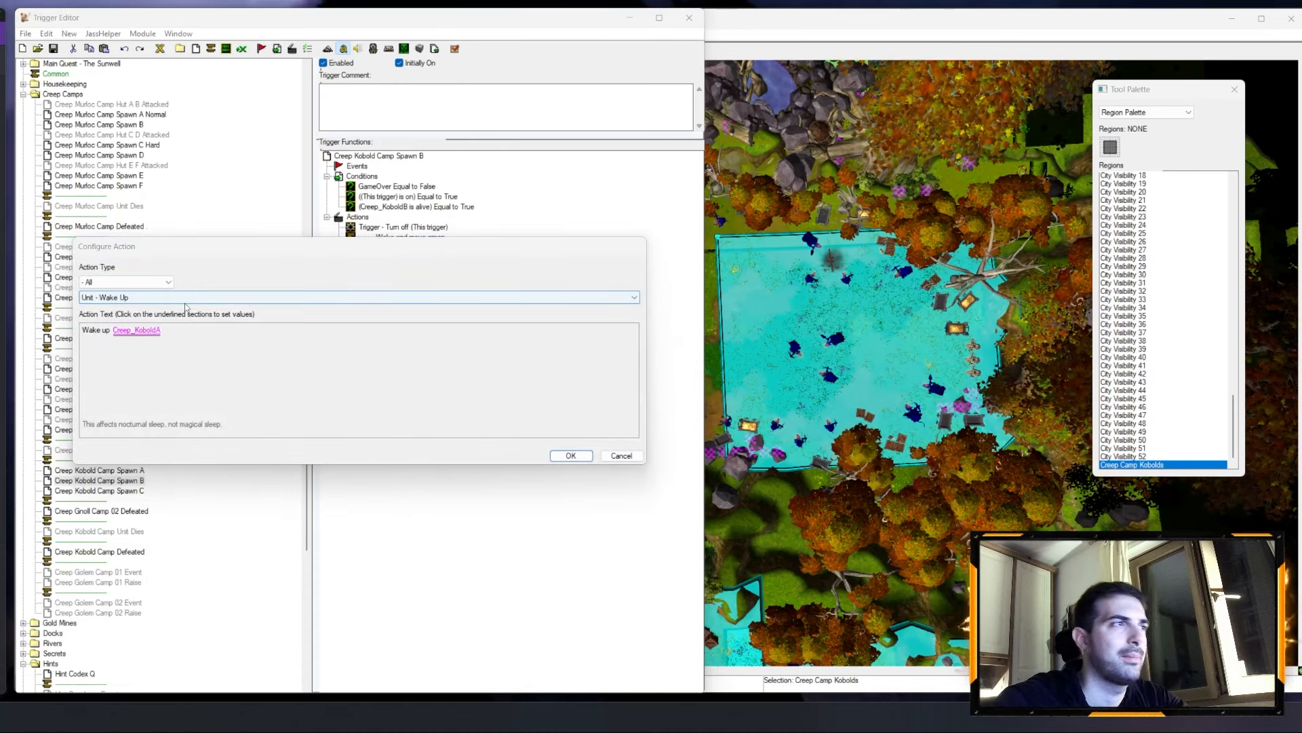
scroll(202, 306, down, 1)
key(Return)
key(Return)
Step: Set the unit of the attack-move order in Creep Kobold Camp Spawn B to Creep_KoboldB
double_click(433, 269)
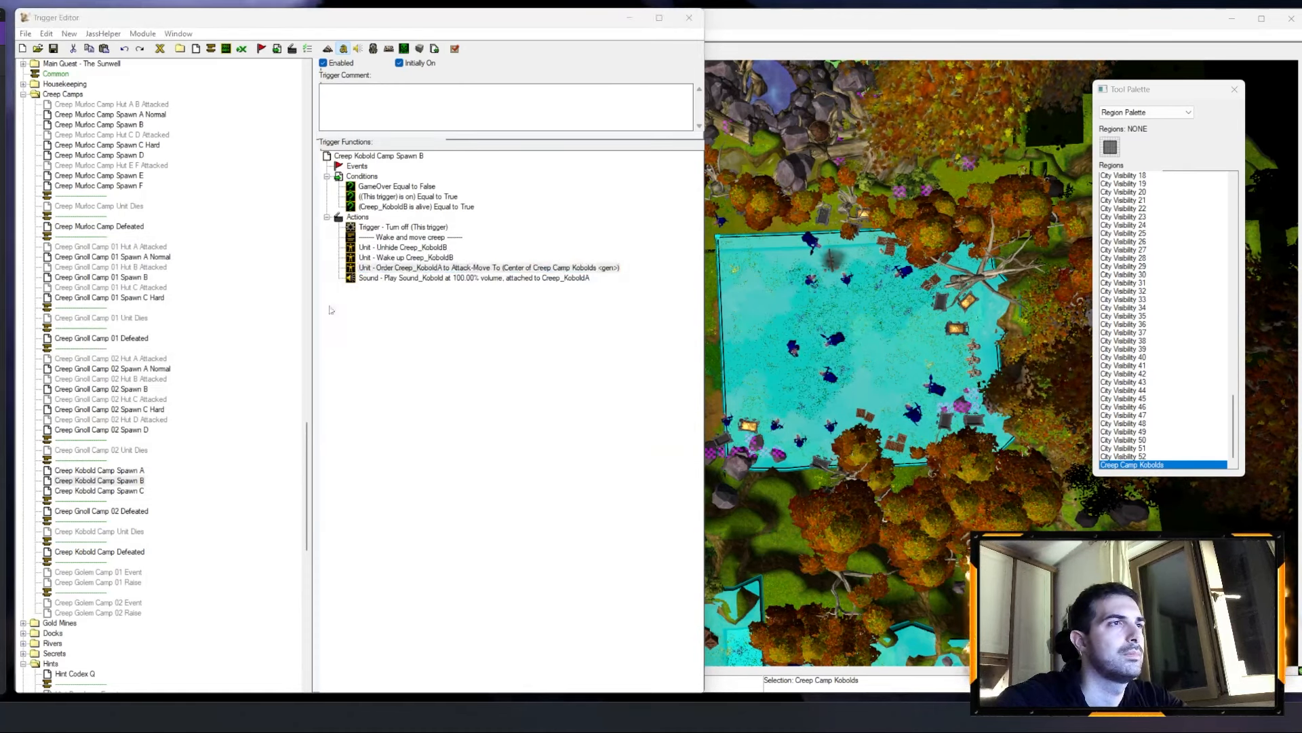
click(126, 330)
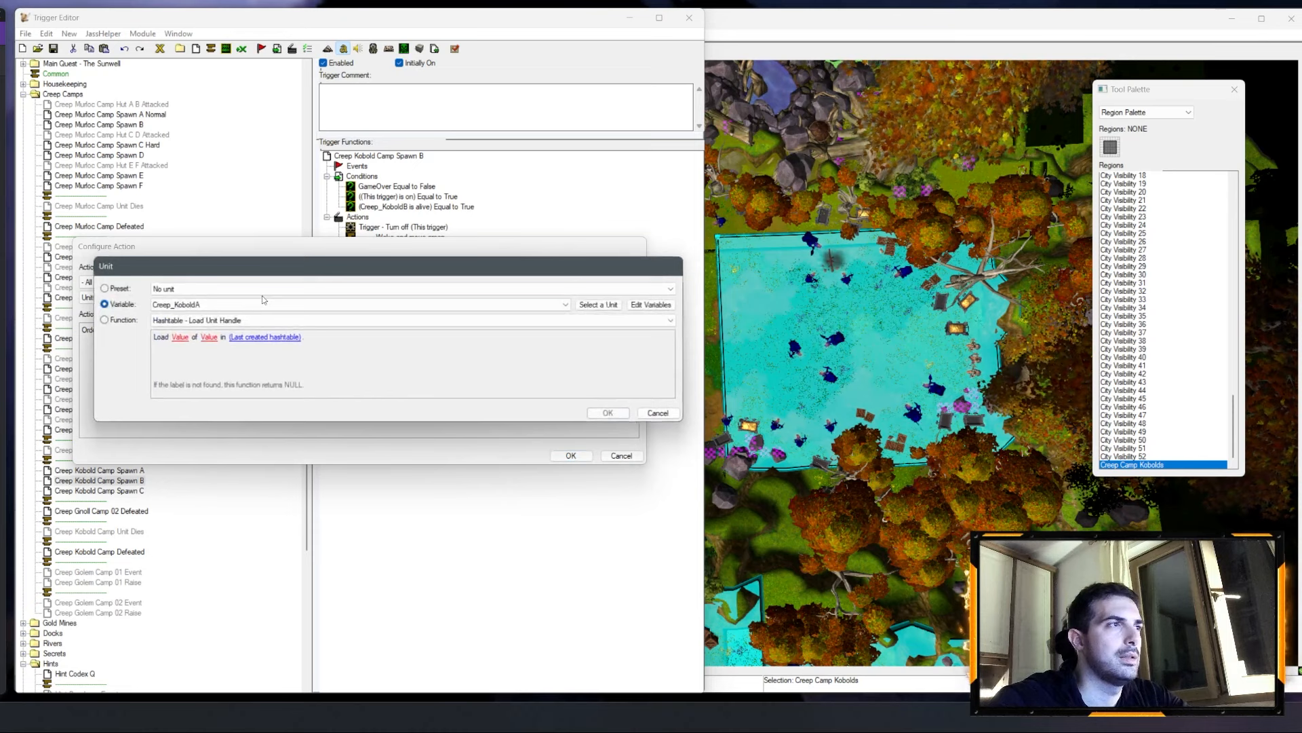
scroll(262, 299, down, 1)
key(Return)
key(Return)
Step: Attach the Sound_Kobold playback in Creep Kobold Camp Spawn B to Creep_KoboldC
click(455, 279)
double_click(455, 278)
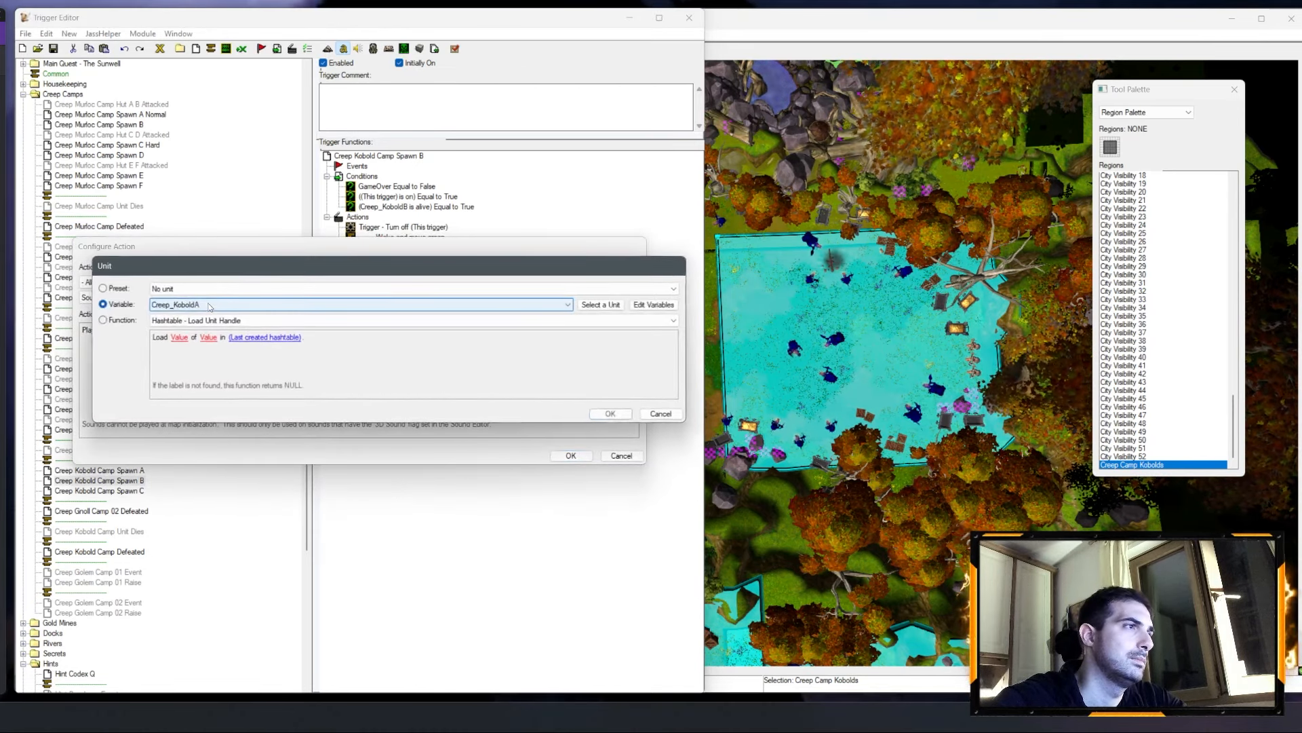
scroll(207, 305, down, 2)
key(Return)
key(Return)
Step: Set the unit that Sound_Kobold is attached to in Creep Kobold Camp Spawn B to Creep_KoboldB
click(463, 271)
double_click(464, 279)
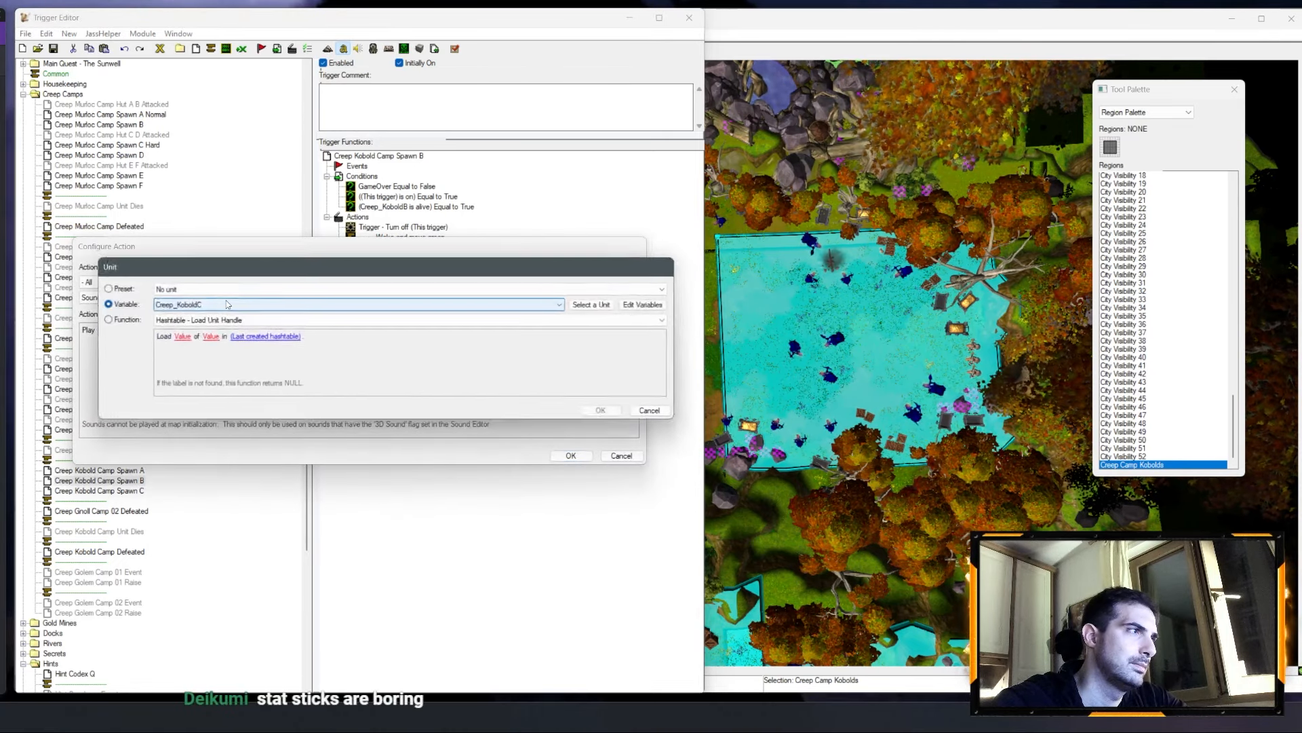
scroll(175, 317, up, 1)
key(Return)
key(Return)
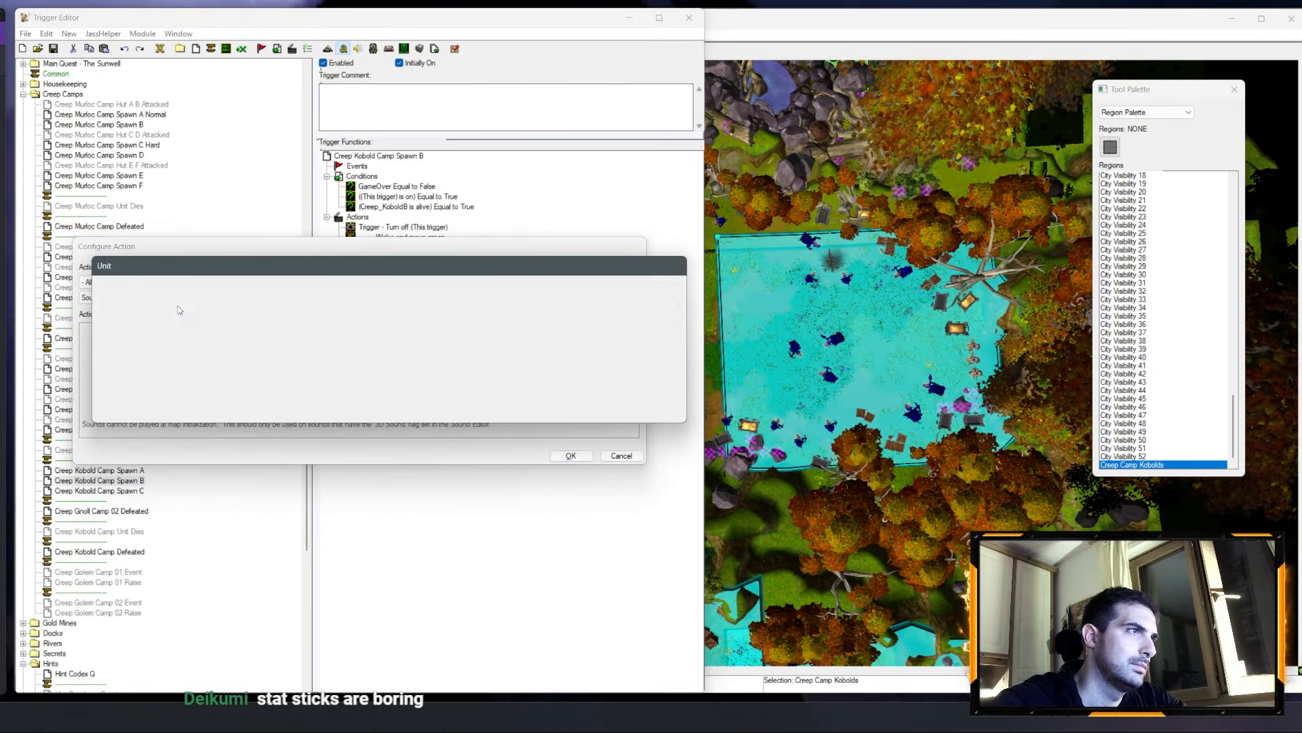
Step: Set the unit in Creep Kobold Camp Spawn C's alive condition to Creep_KoboldC
click(100, 490)
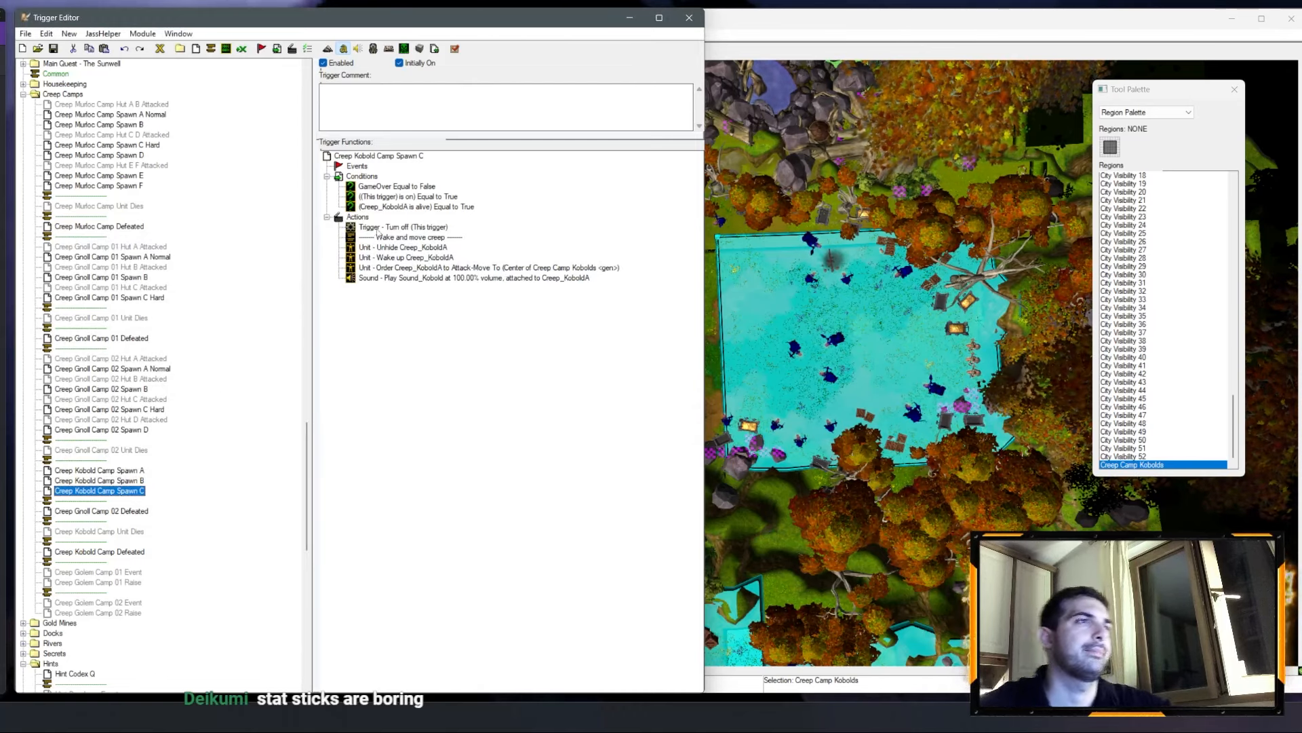
double_click(426, 208)
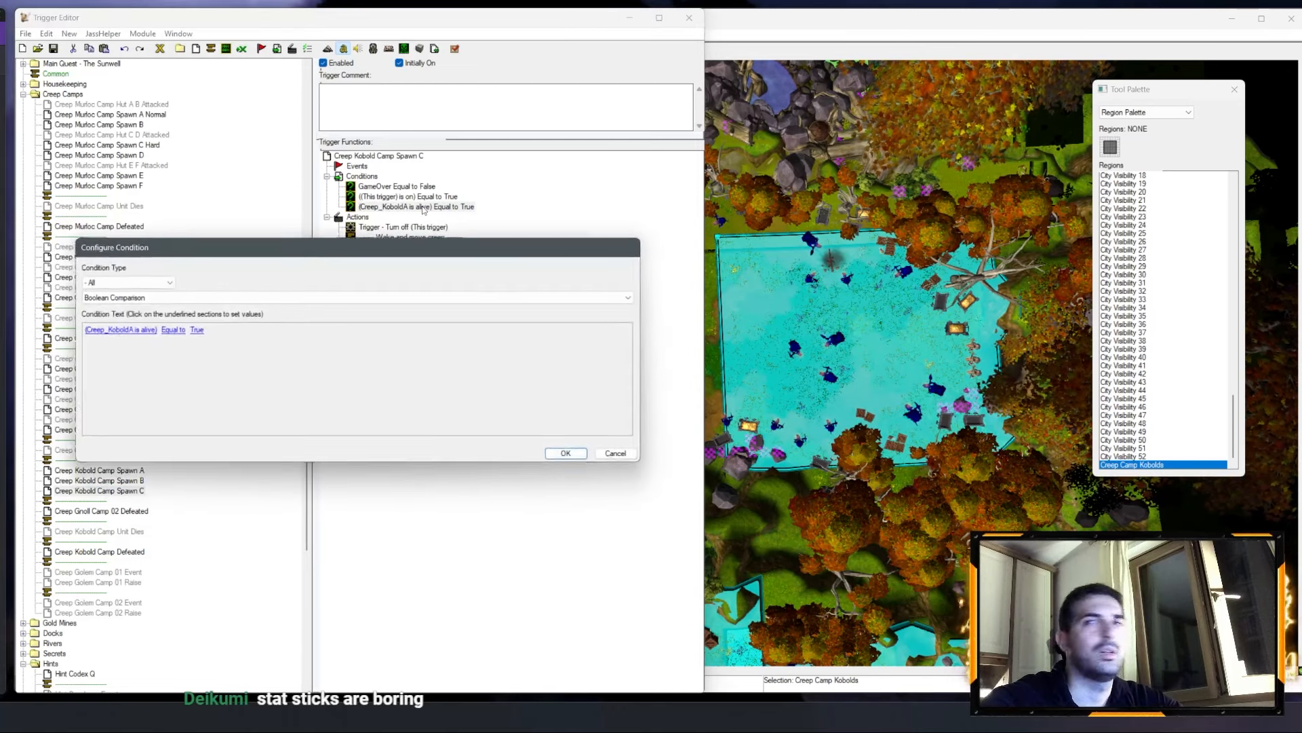
click(147, 331)
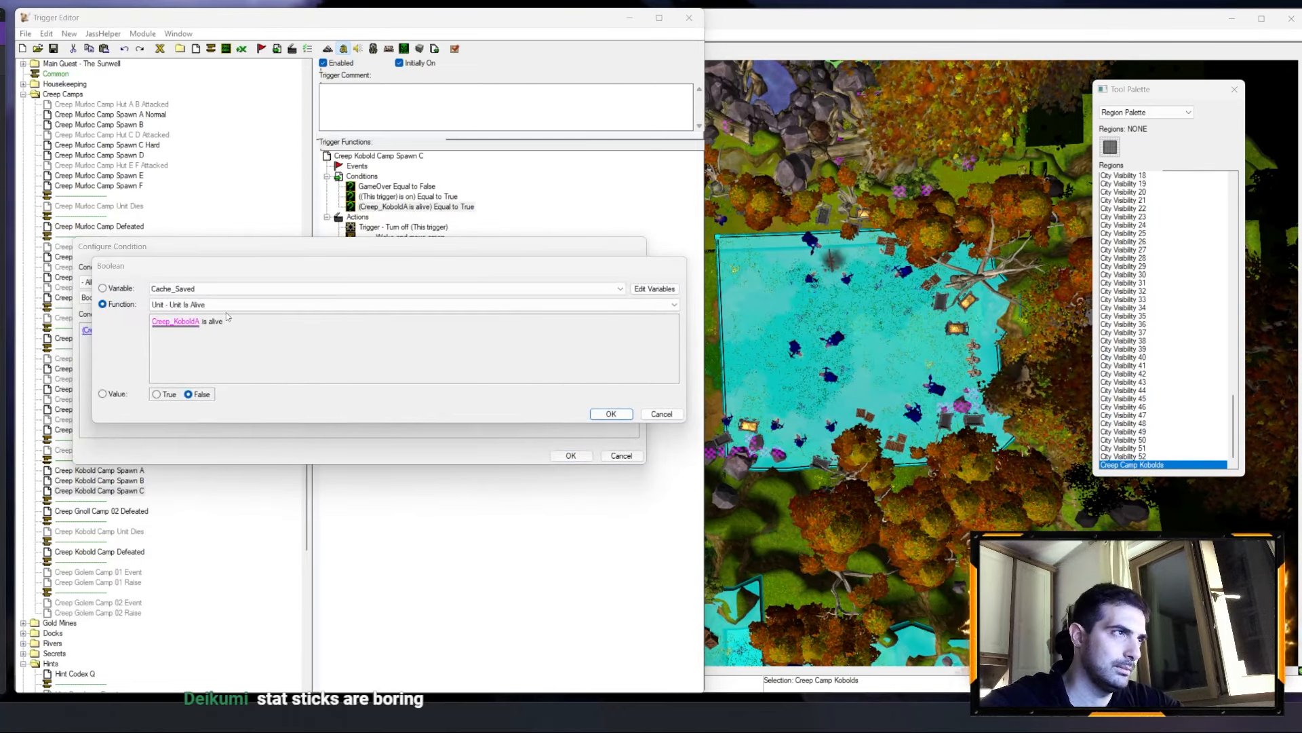
click(189, 322)
scroll(227, 321, down, 3)
scroll(227, 322, up, 1)
key(Return)
key(Return)
key(Return)
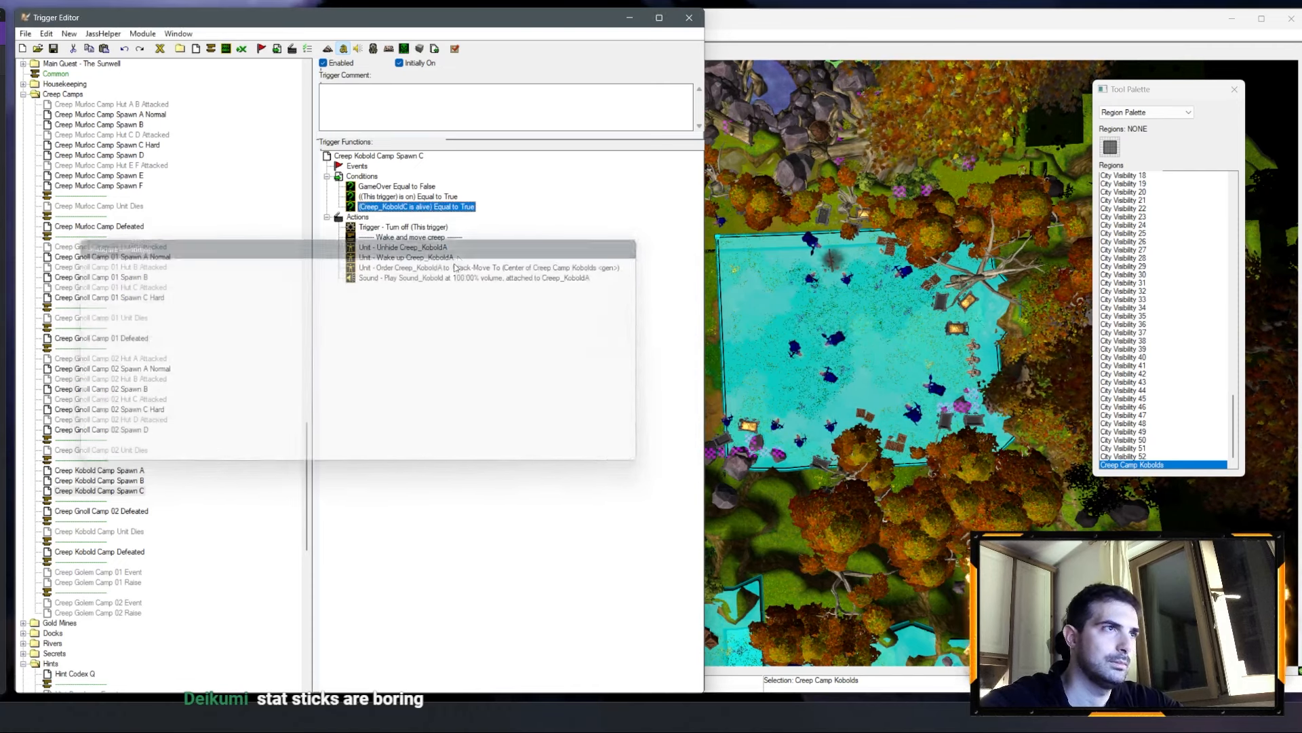
Step: Set the unit of the Unhide action in Creep Kobold Camp Spawn C to Creep_KoboldC
double_click(403, 247)
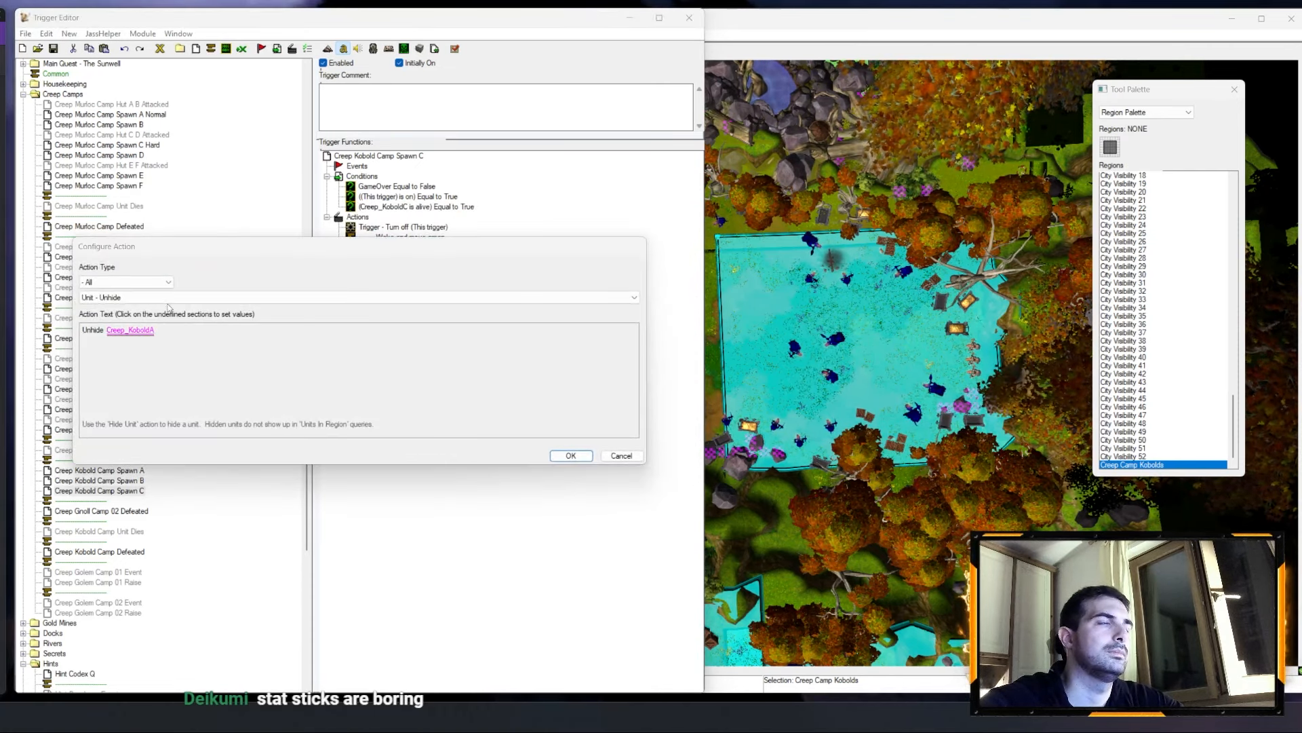
click(147, 331)
scroll(195, 305, down, 2)
key(Return)
key(Return)
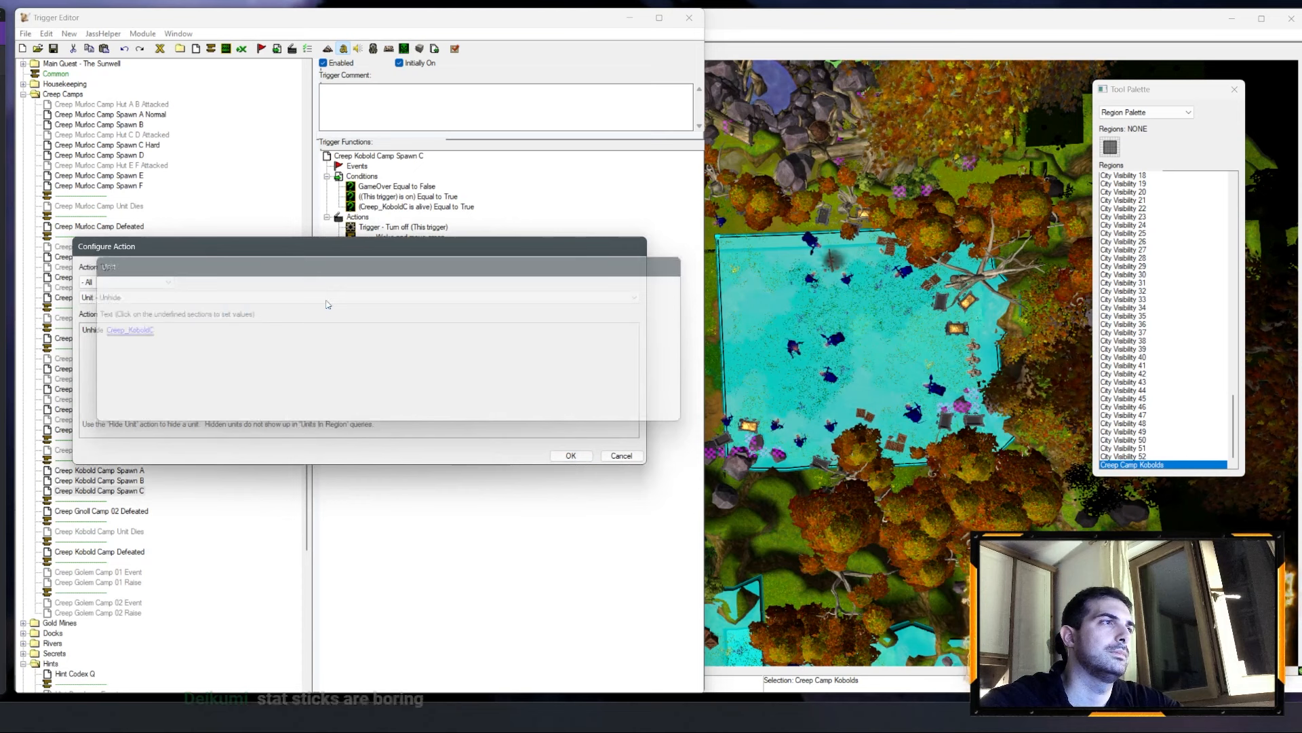
Step: Set the unit of the Wake up action in Creep Kobold Camp Spawn C to Creep_KoboldC
click(427, 259)
double_click(428, 262)
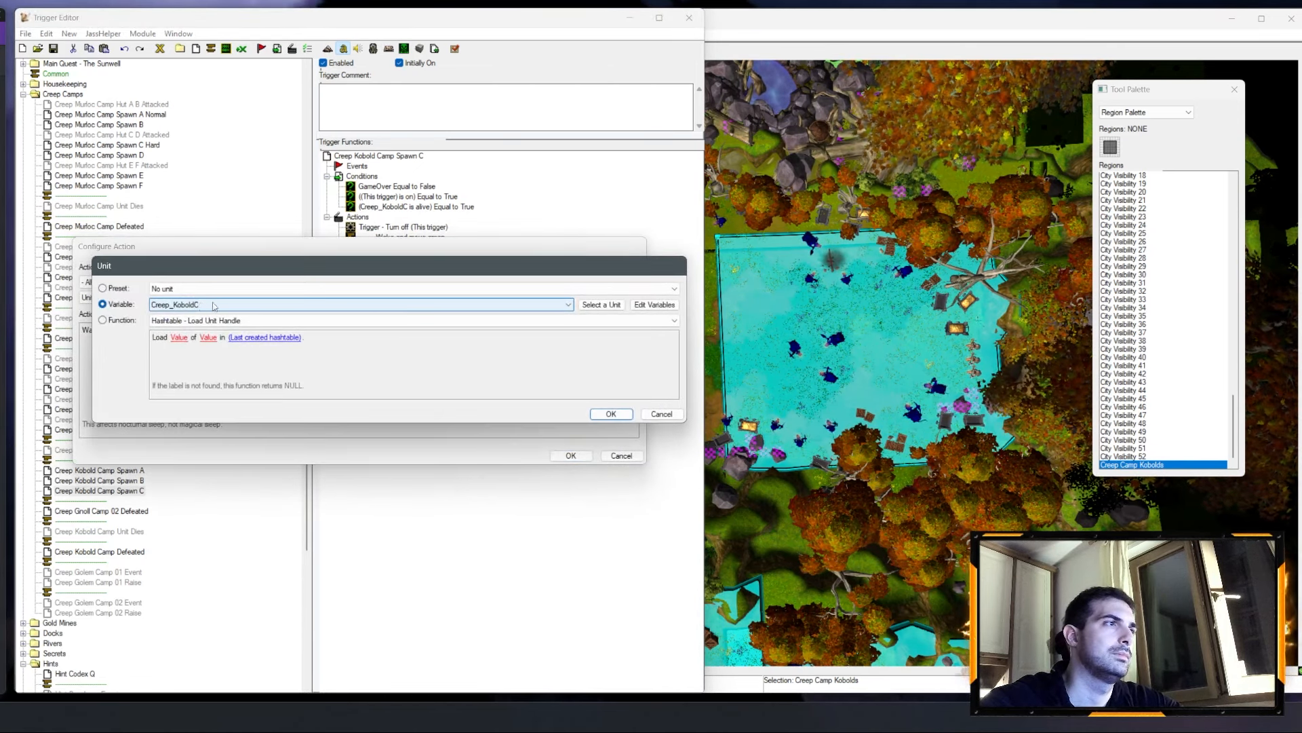
key(Return)
key(Return)
Step: Set the unit of the Attack-Move To order in Creep Kobold Camp Spawn C to Creep_KoboldC
click(440, 271)
double_click(439, 272)
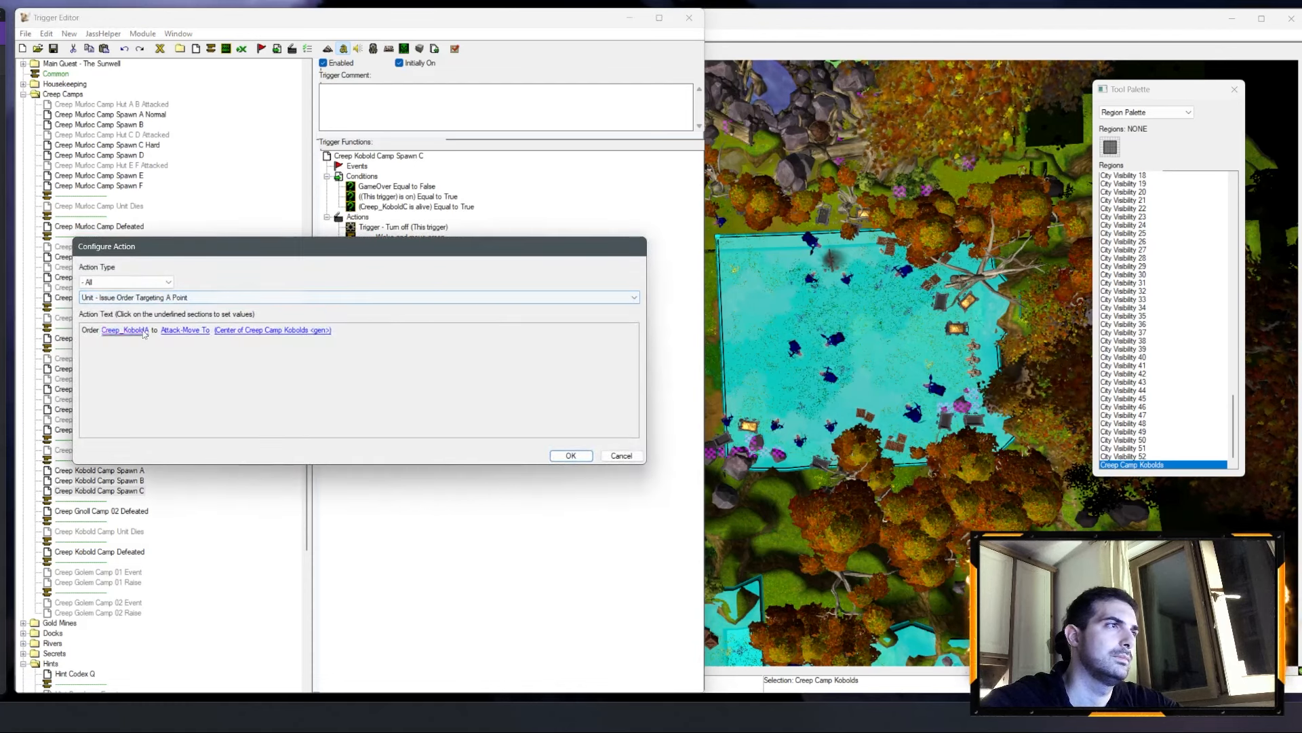
click(144, 331)
scroll(175, 301, down, 2)
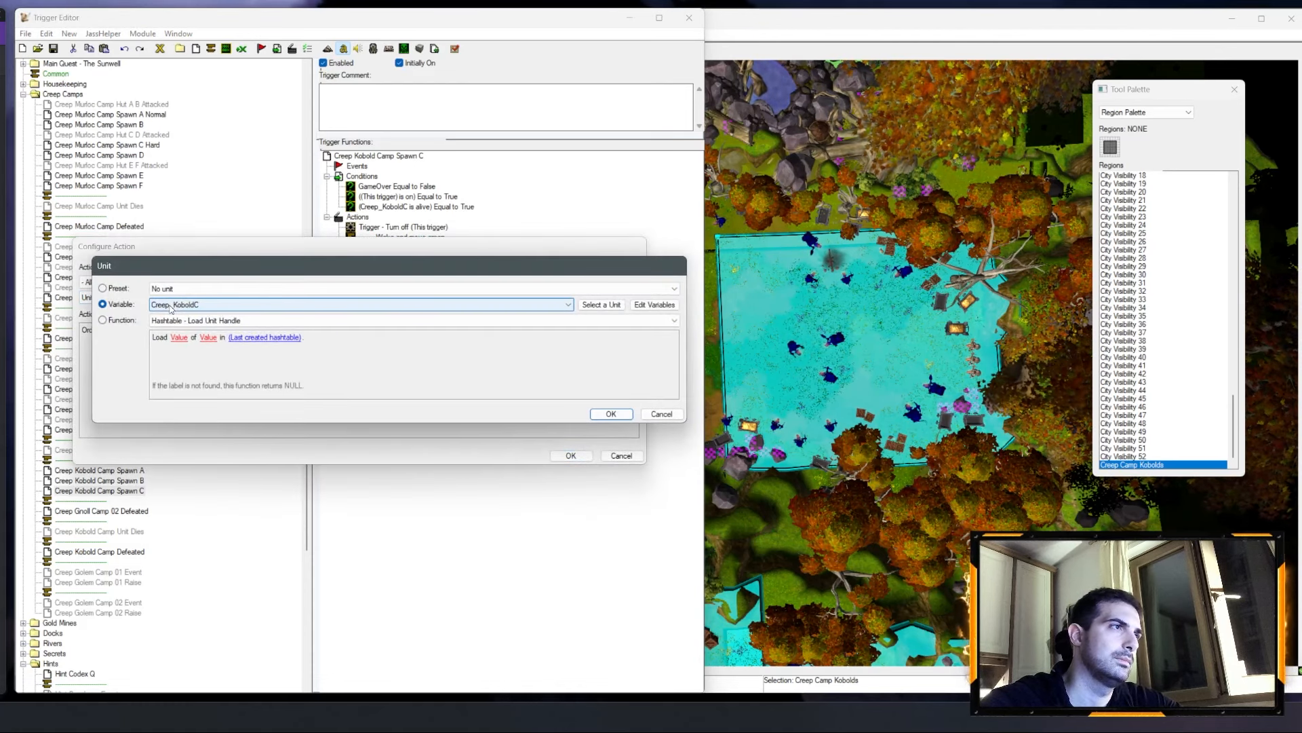
key(Return)
key(Return)
Step: Attach the Sound_Kobold playback in Creep Kobold Camp Spawn C to Creep_KoboldC
click(432, 280)
double_click(431, 279)
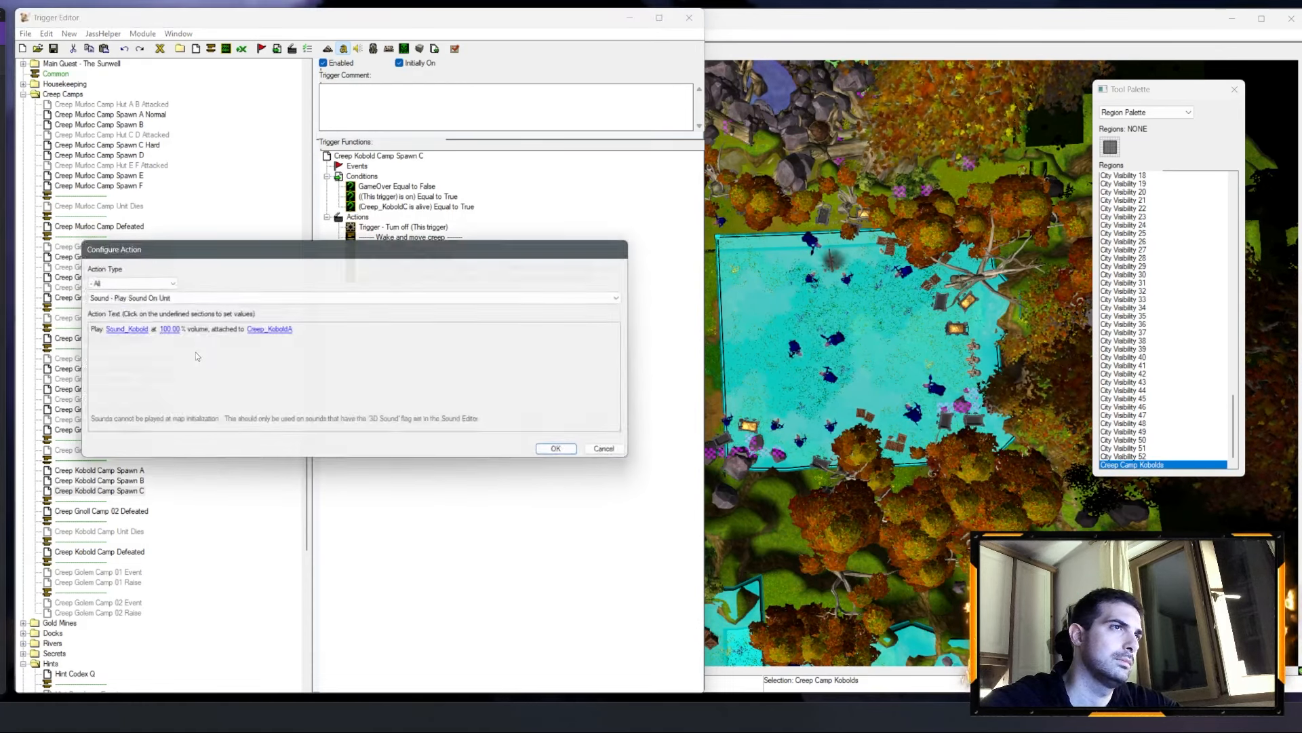
click(256, 331)
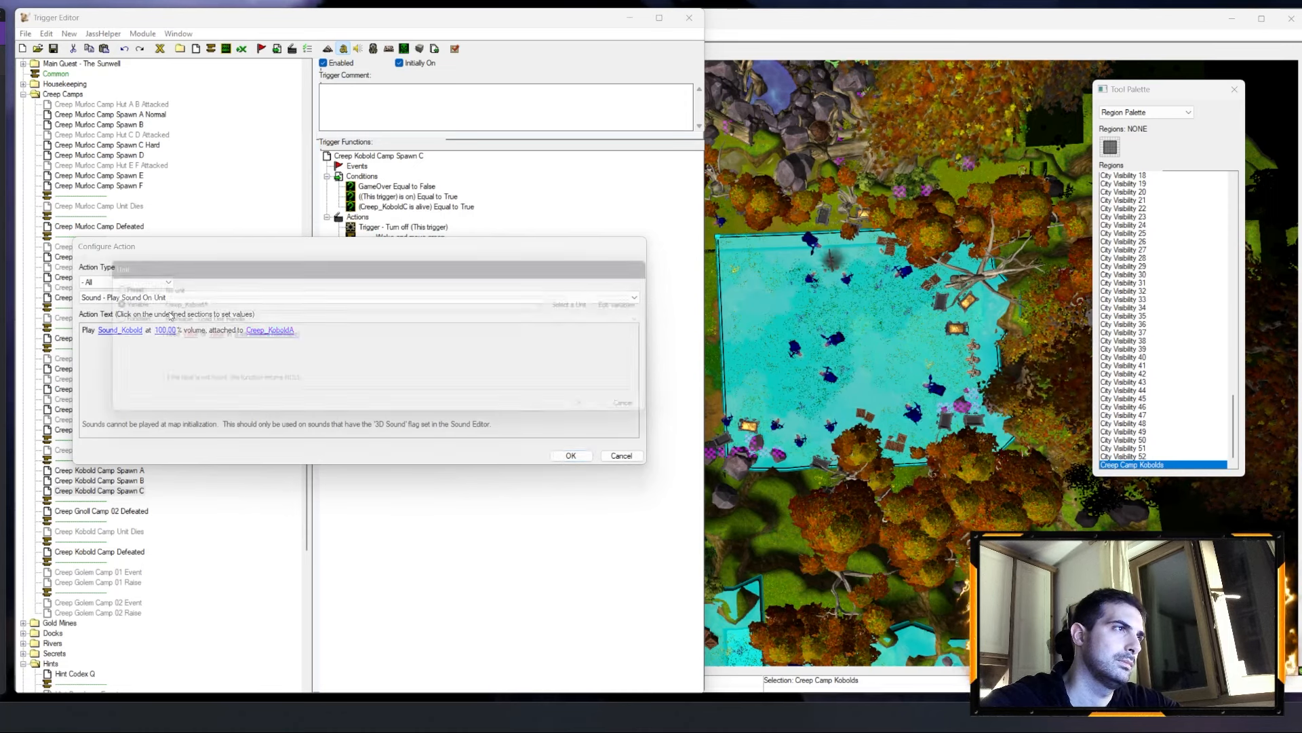
scroll(176, 304, down, 2)
key(Return)
key(Return)
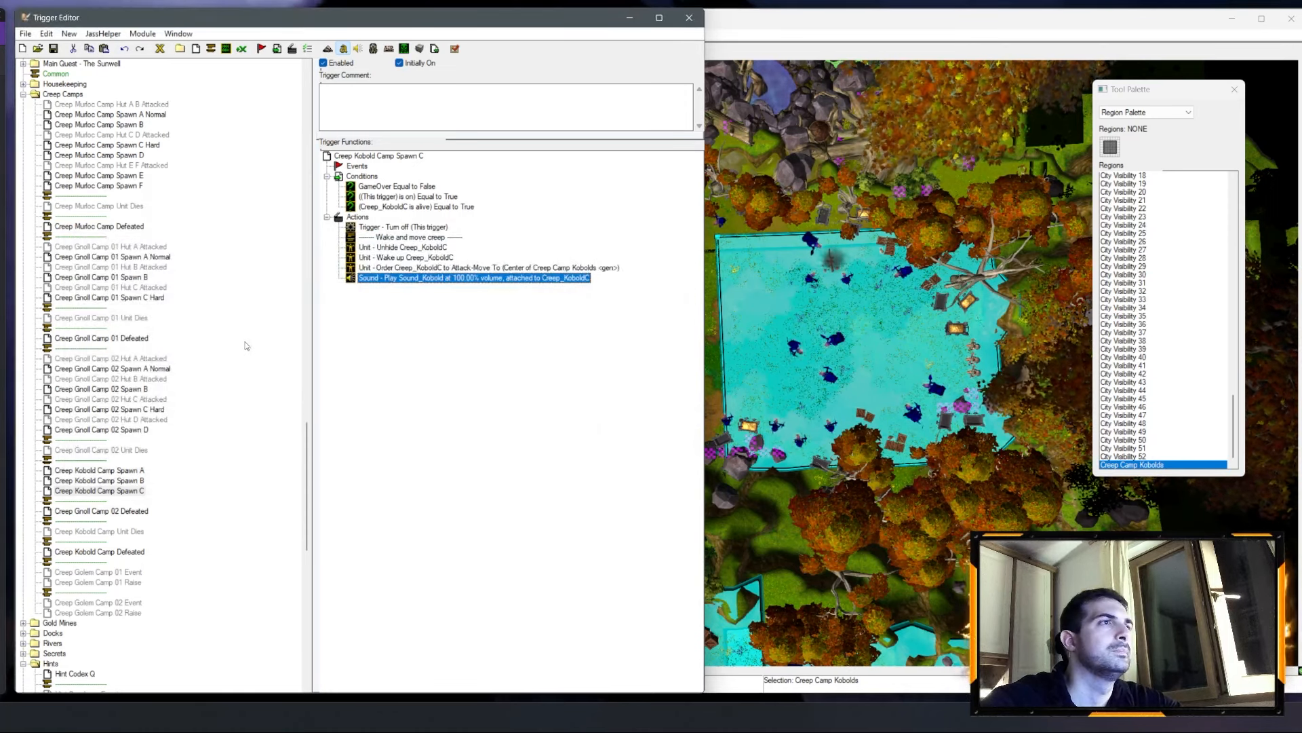
Step: Move the Creep Gnoll Camp 02 Defeated trigger and its separator above the kobold spawn triggers, directly after the Creep Gnoll Camp 02 Unit Dies group
click(133, 449)
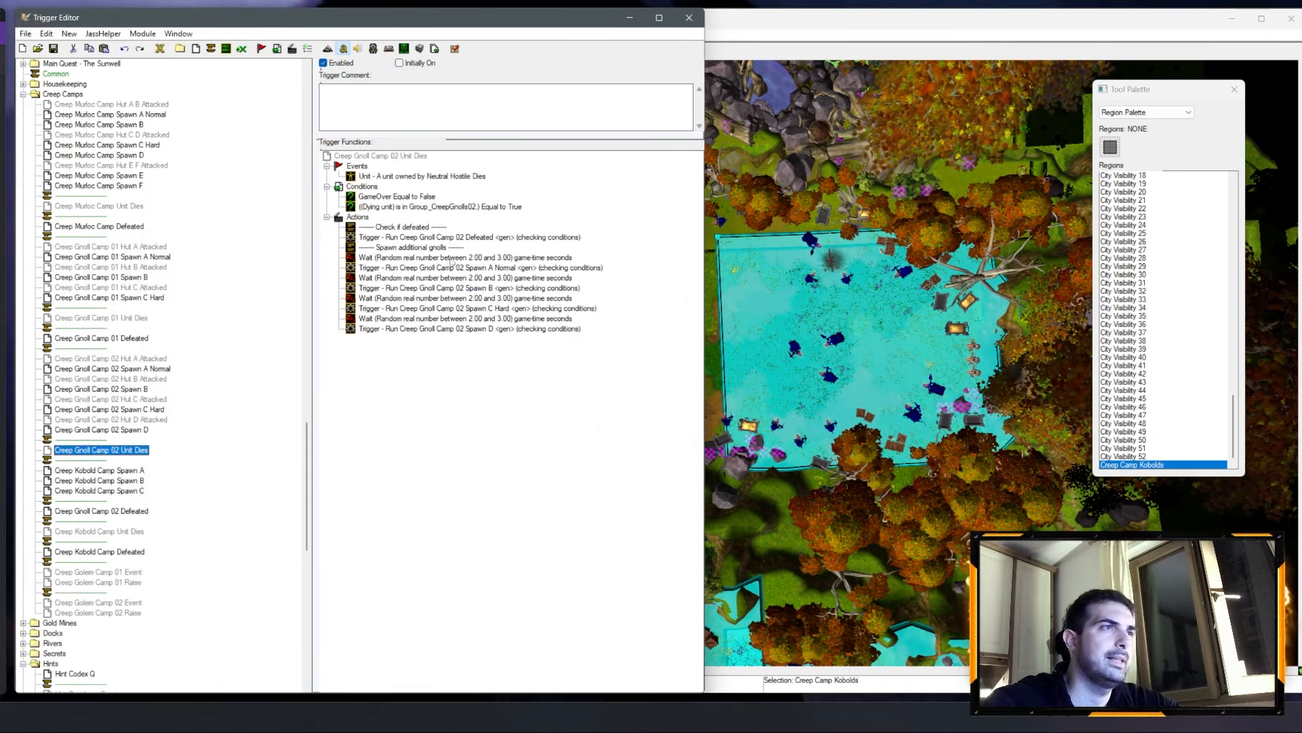
click(109, 531)
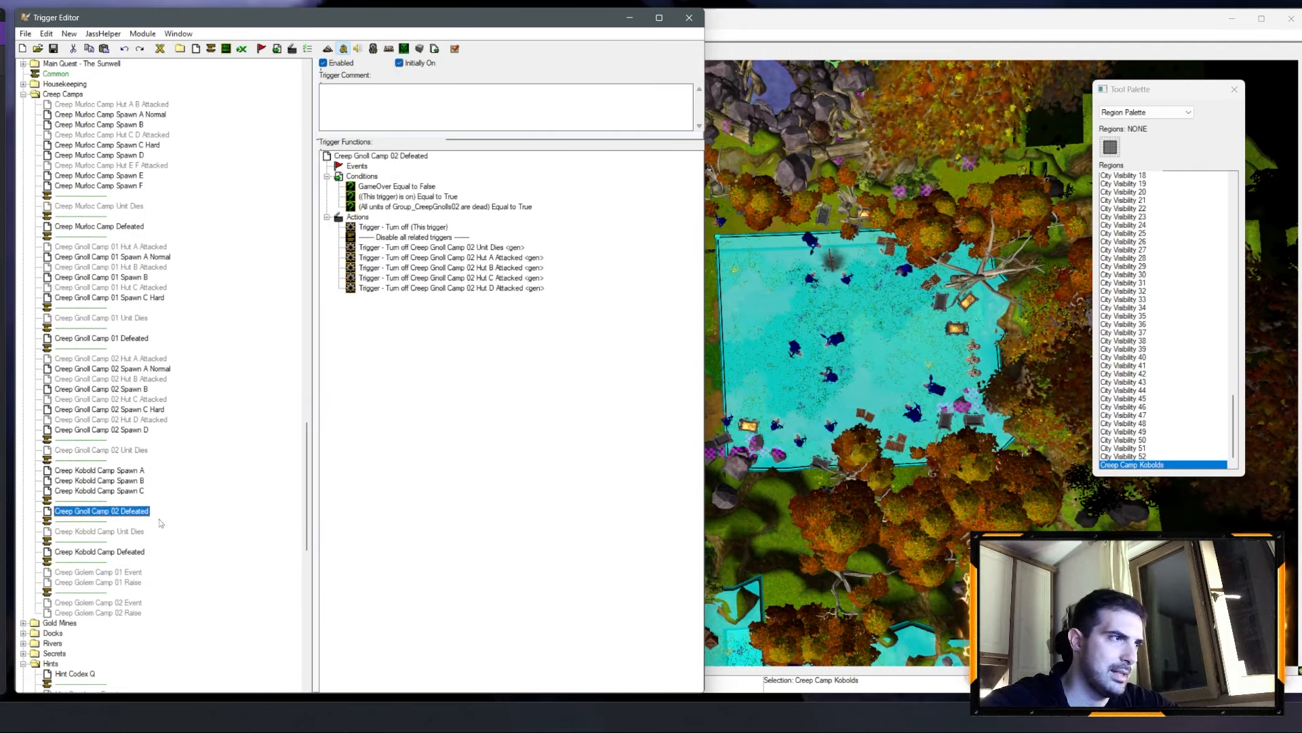
click(119, 510)
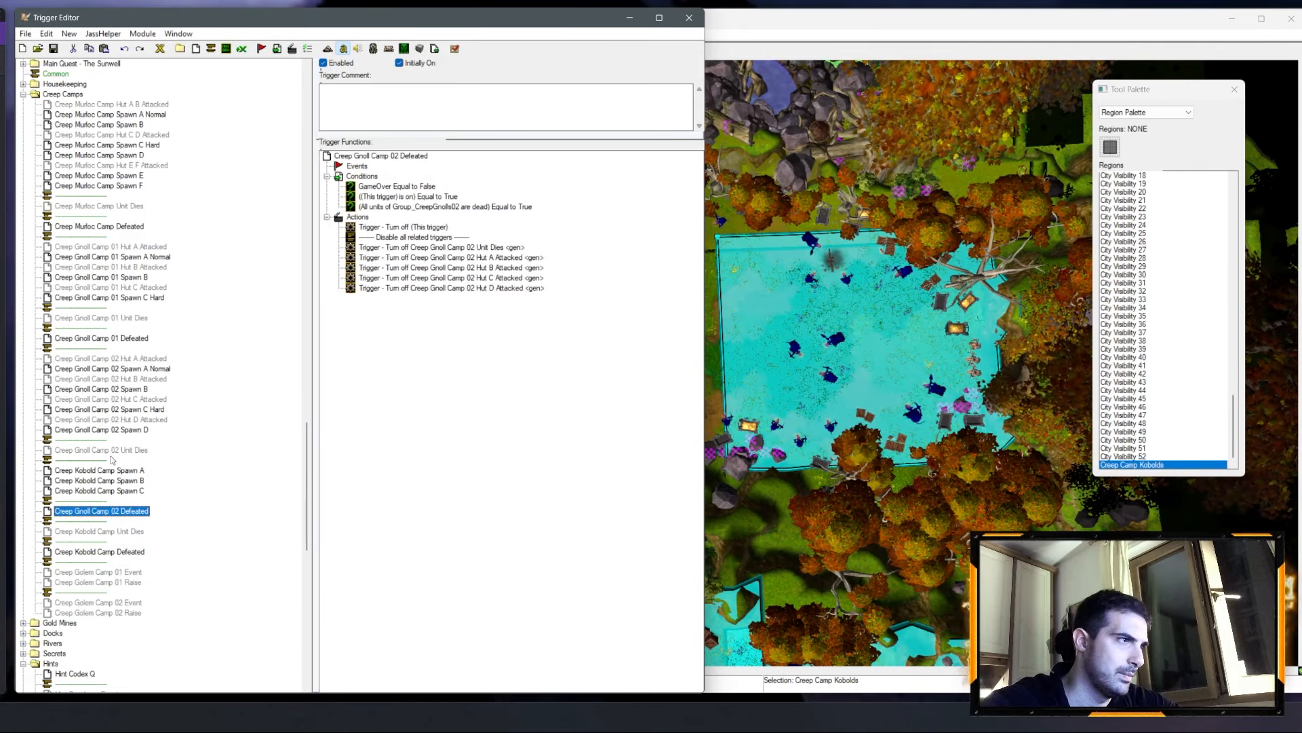
click(103, 520)
drag(100, 502, 98, 466)
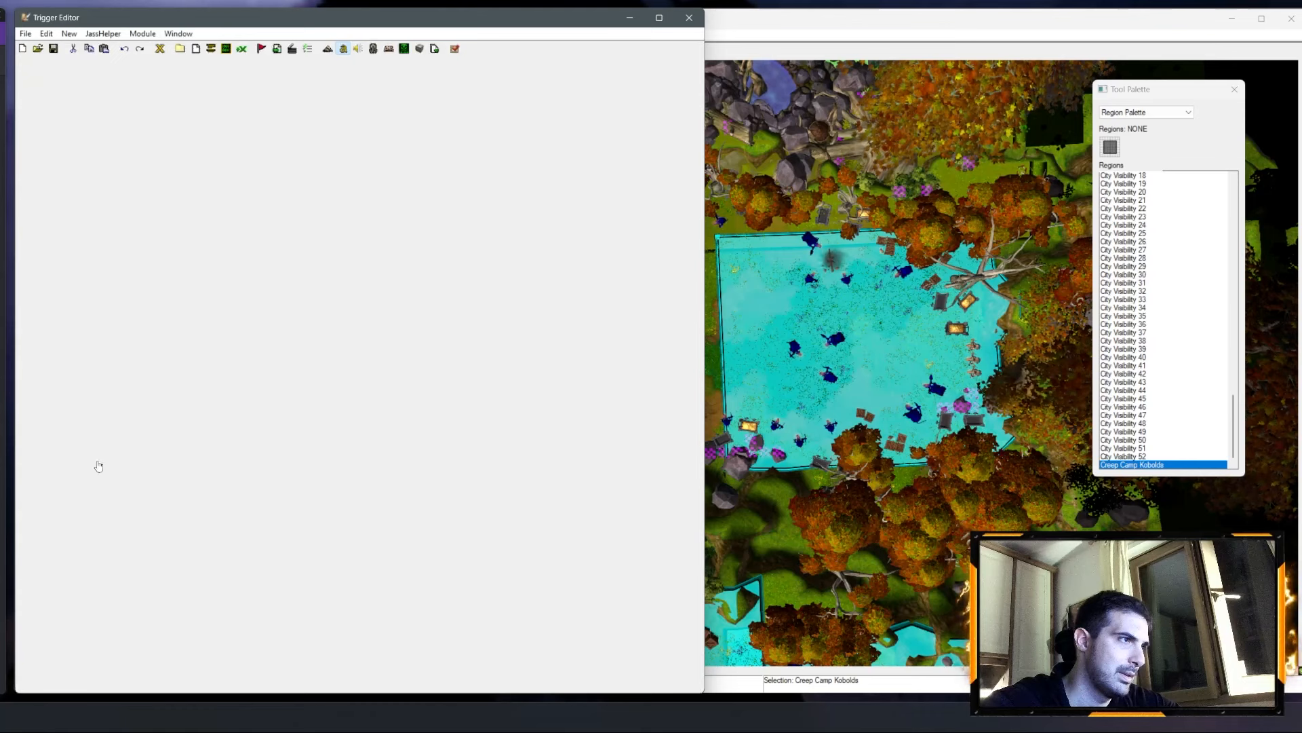
drag(90, 515, 92, 462)
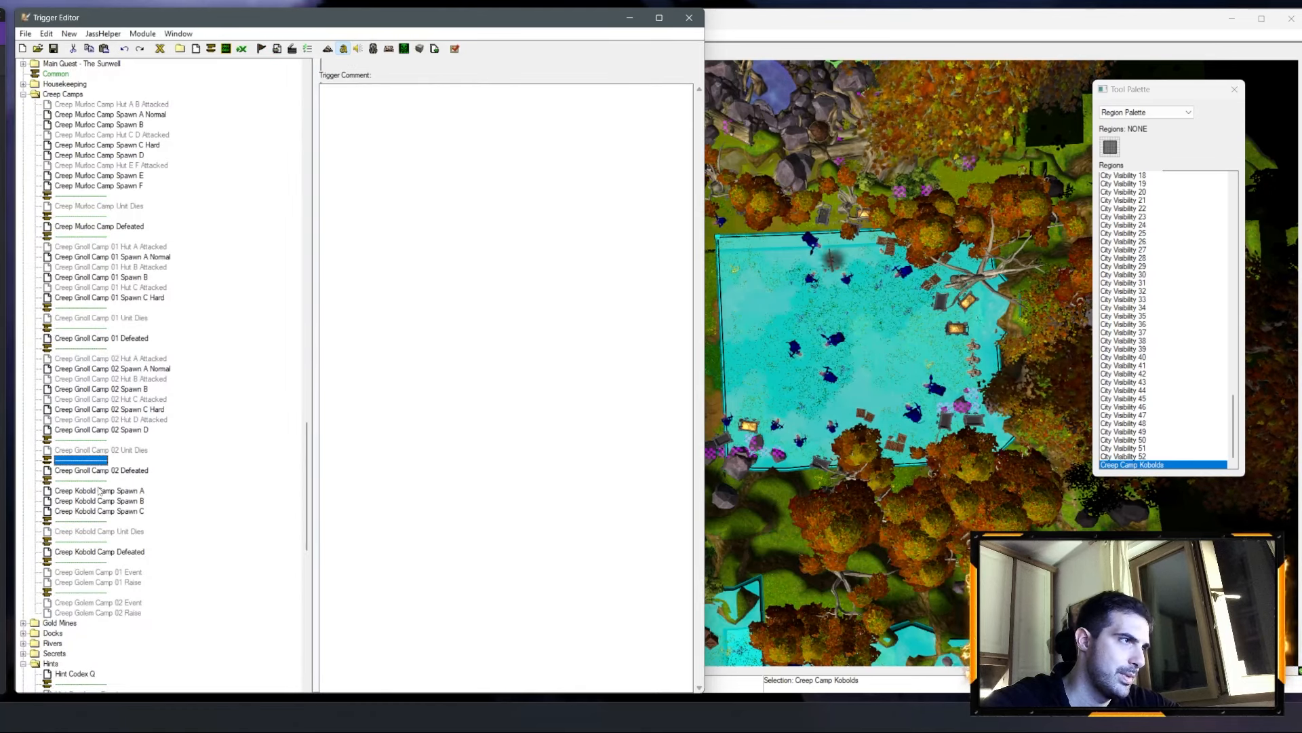
Step: In Creep Kobold Camp Unit Dies, make the run action after the first wait run Creep Kobold Camp Spawn A
click(104, 533)
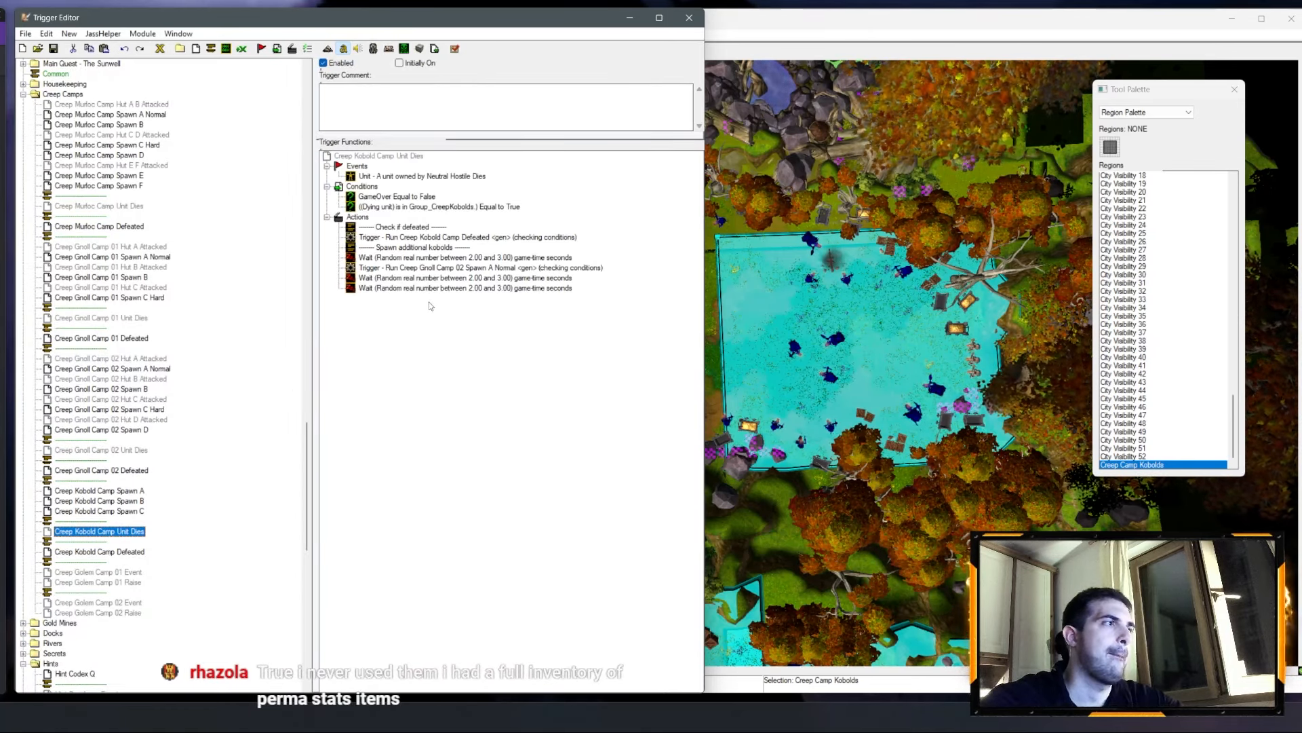
double_click(478, 268)
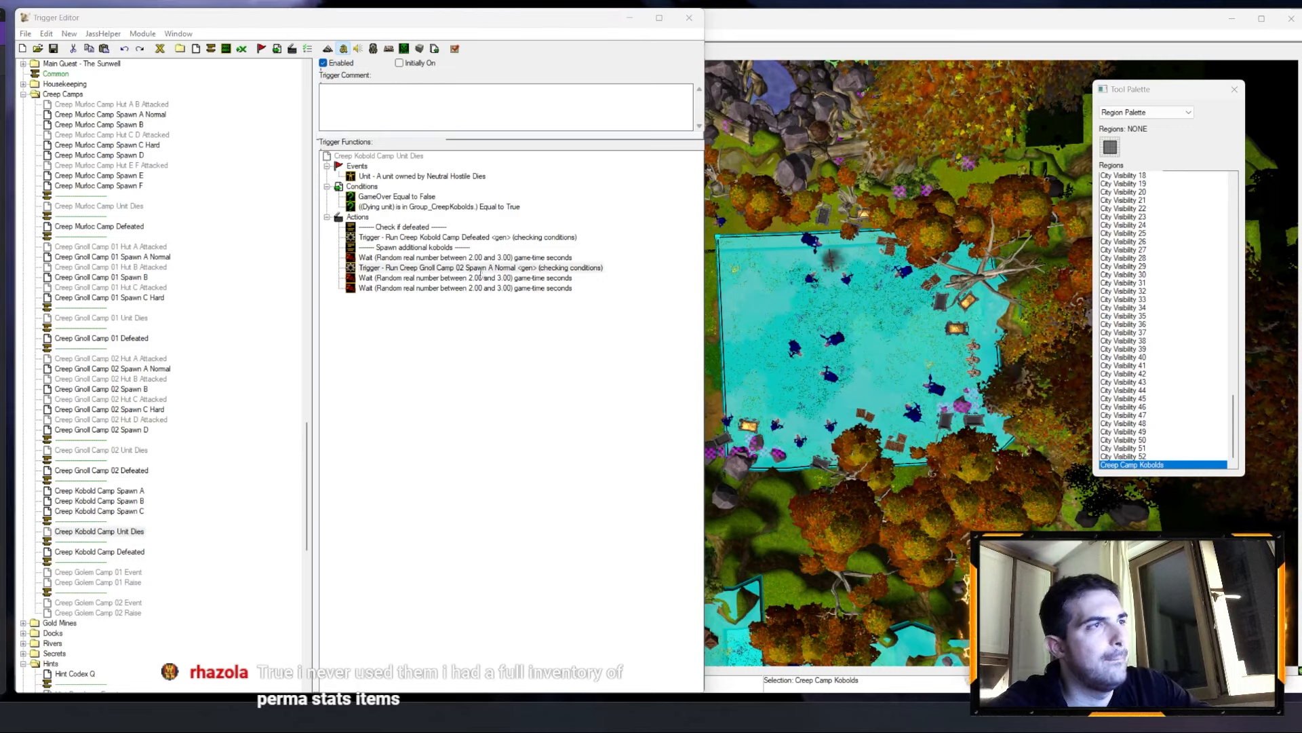
click(185, 332)
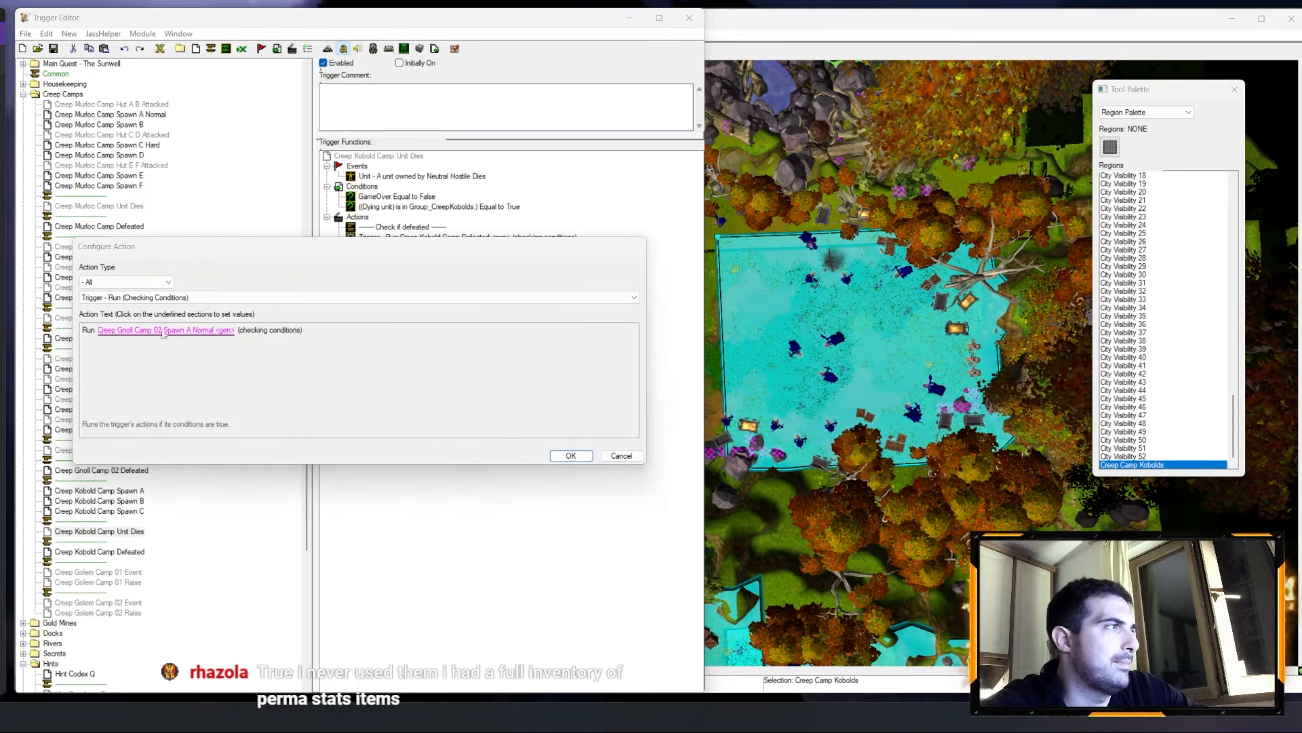
click(192, 289)
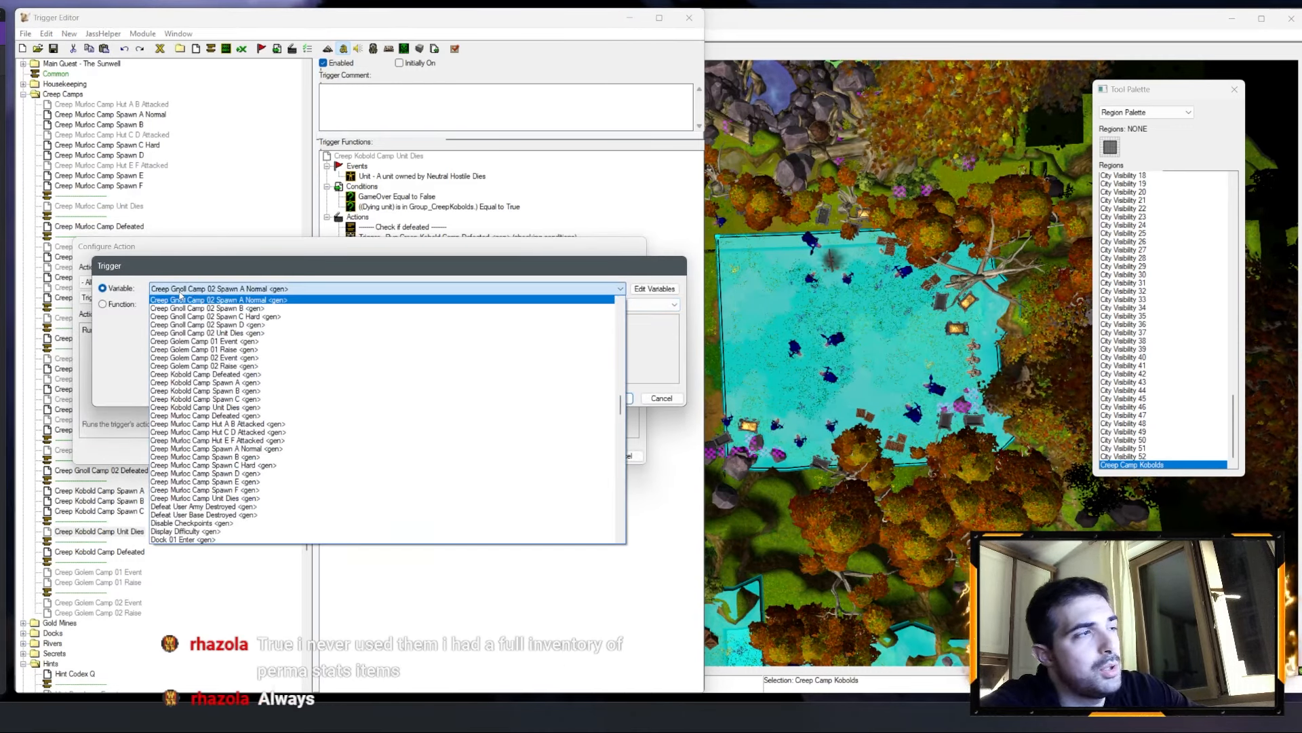
click(234, 383)
key(Return)
key(Return)
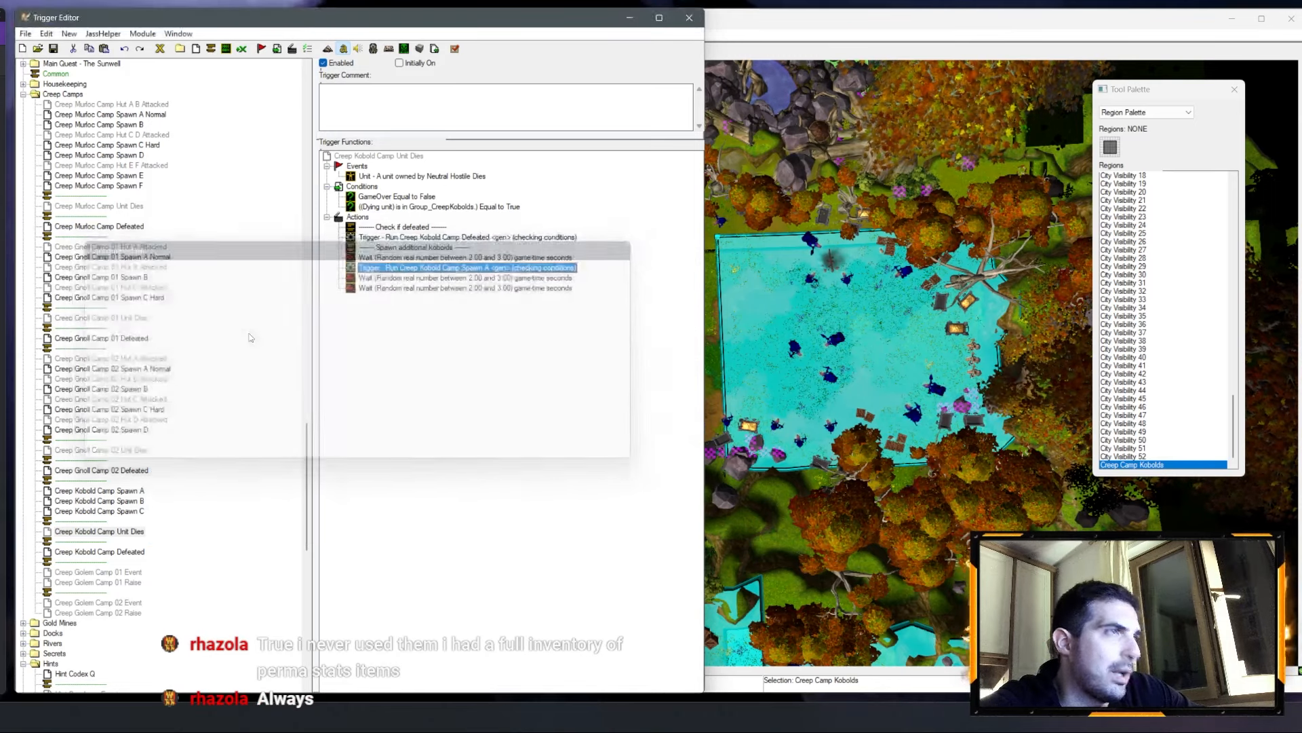
Step: Duplicate the Spawn A run action after the second wait and make the copy run Creep Kobold Camp Spawn B
key(ctrl+c)
click(448, 280)
key(ctrl+v)
double_click(454, 286)
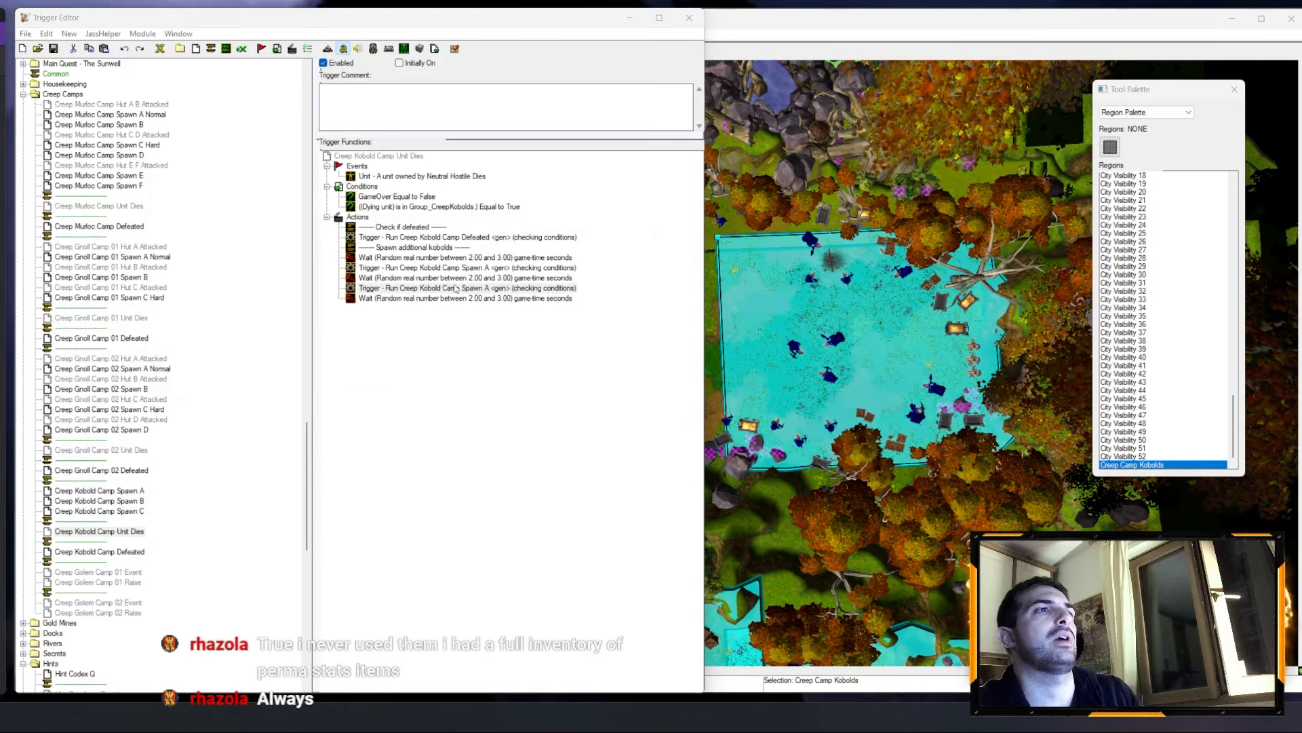
click(147, 331)
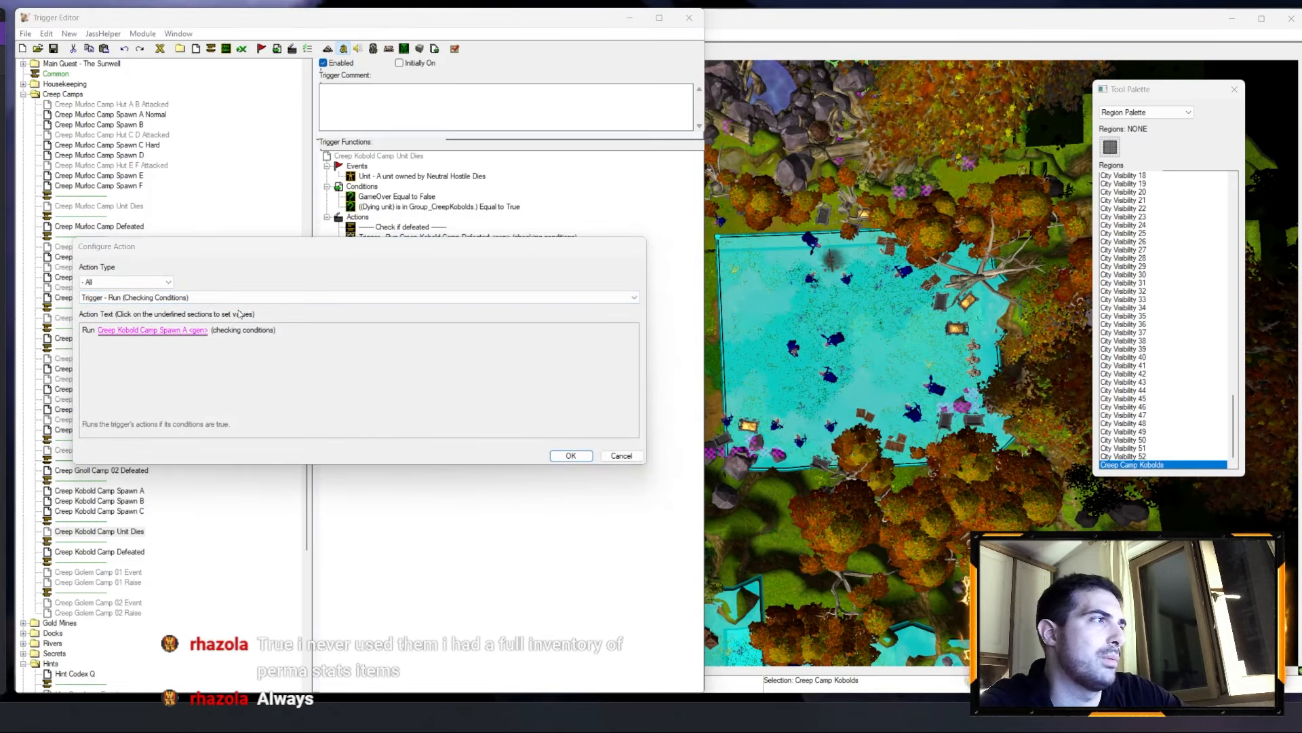
key(Down)
key(Return)
key(Return)
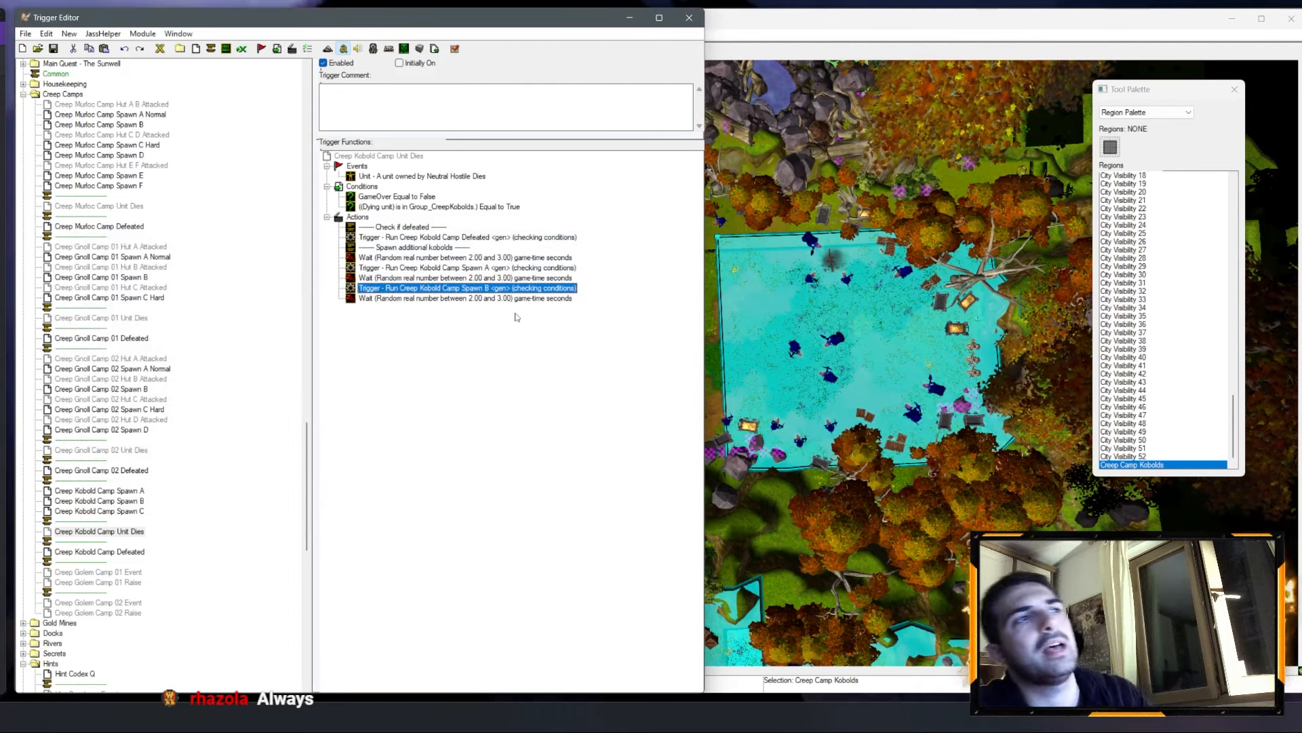
Step: Duplicate the Spawn B run action after the last wait and make the copy run Creep Kobold Camp Spawn C
key(ctrl+c)
click(481, 301)
key(ctrl+v)
double_click(466, 310)
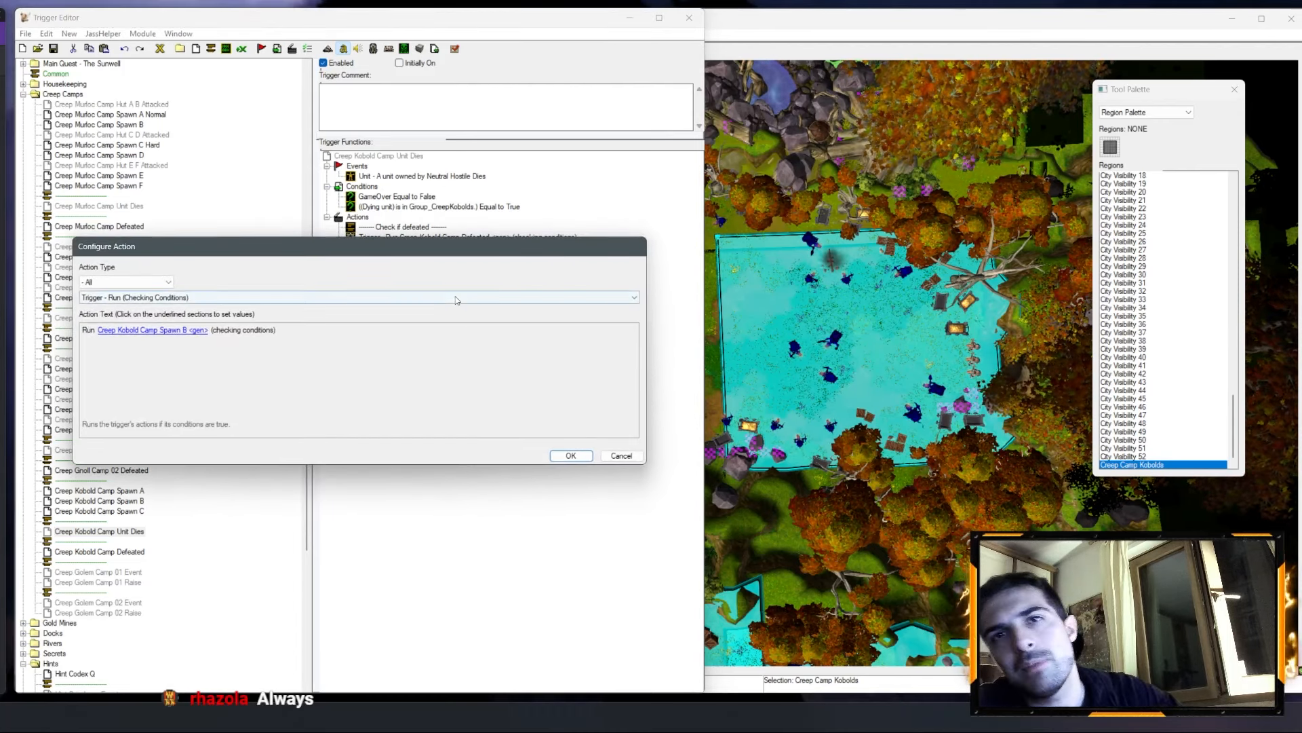
click(157, 330)
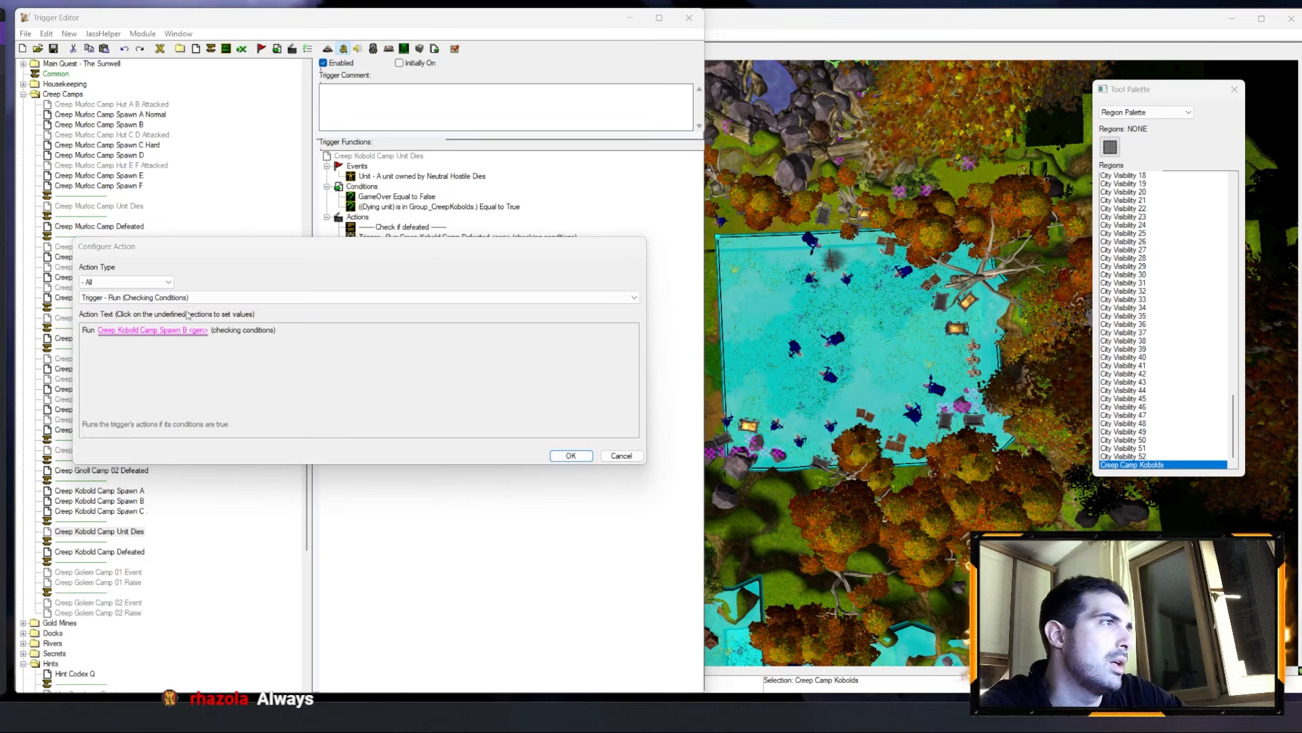
key(Down)
key(Return)
key(Return)
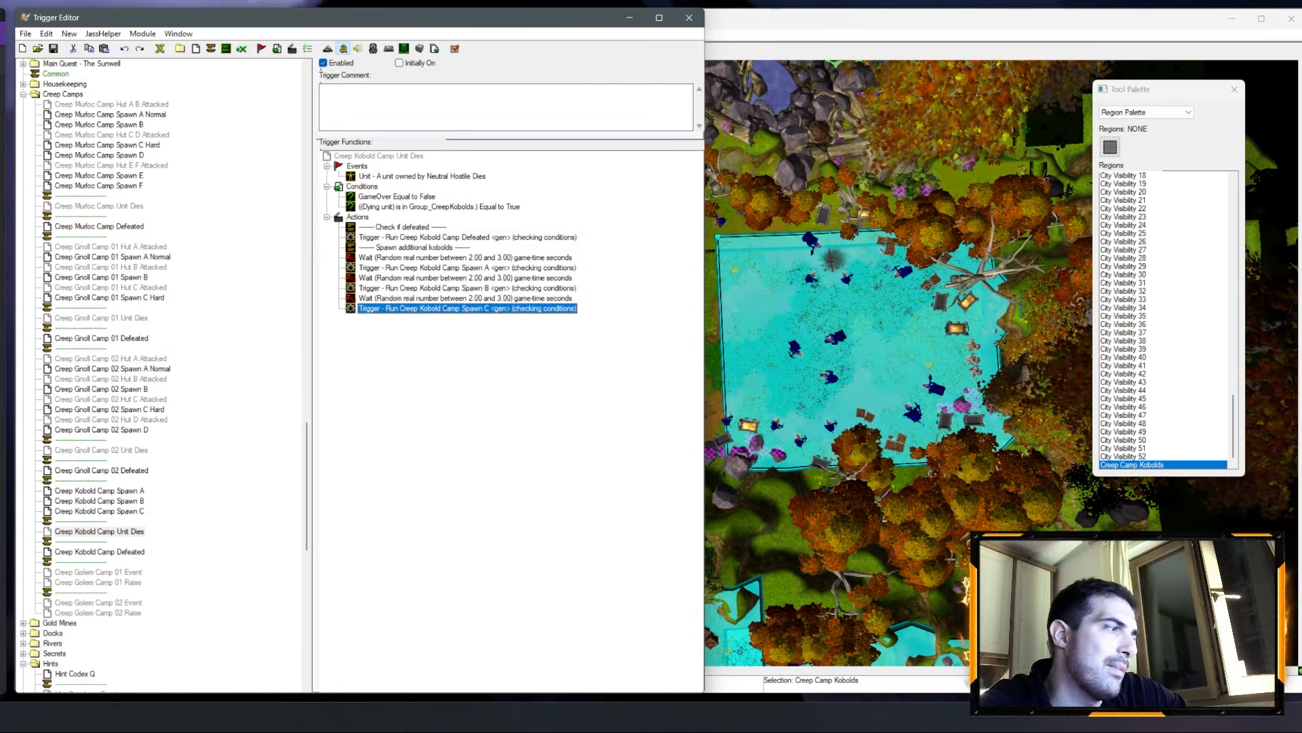
Step: Examine the Elven AI Mint Start, Mint Upgrade Researched and Turquoise Start triggers for the players, resources and AI scripts they use
key(alt+Tab)
click(510, 335)
mouse_move(137, 220)
mouse_down()
mouse_move(103, 218)
mouse_move(150, 231)
mouse_move(148, 211)
mouse_up()
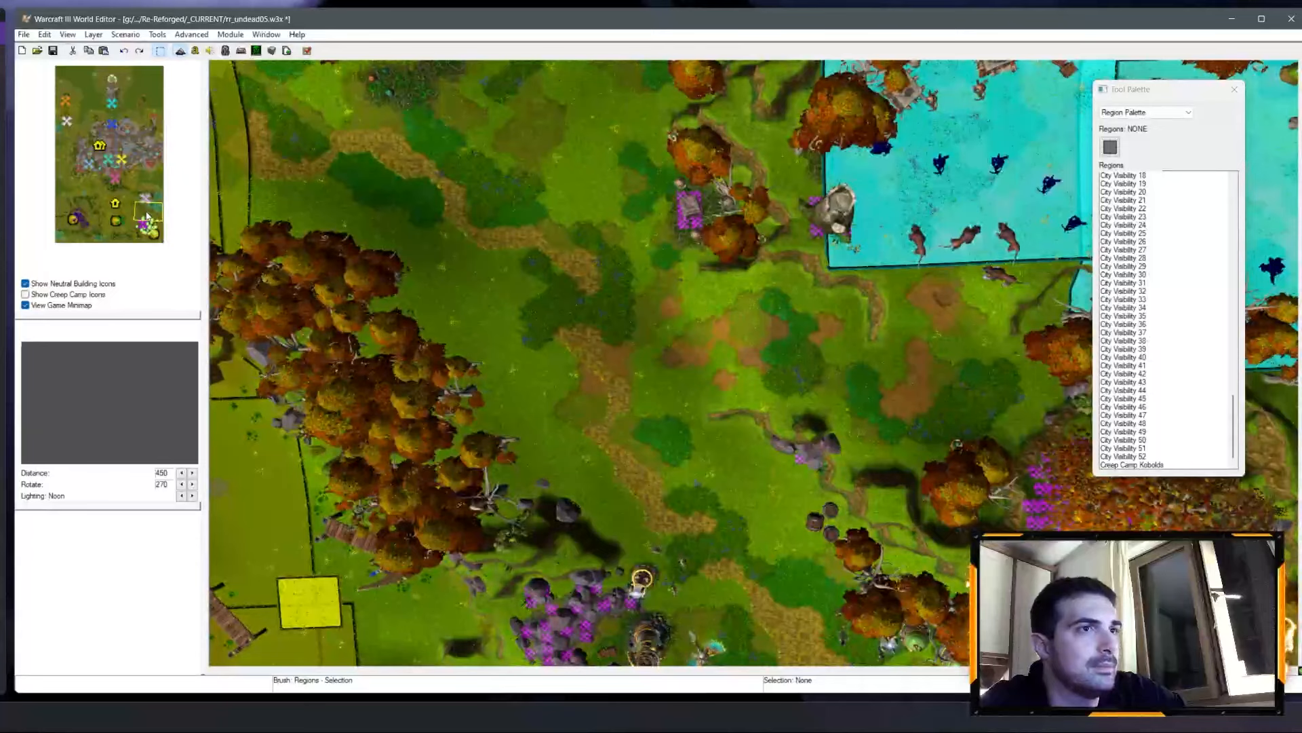
click(196, 52)
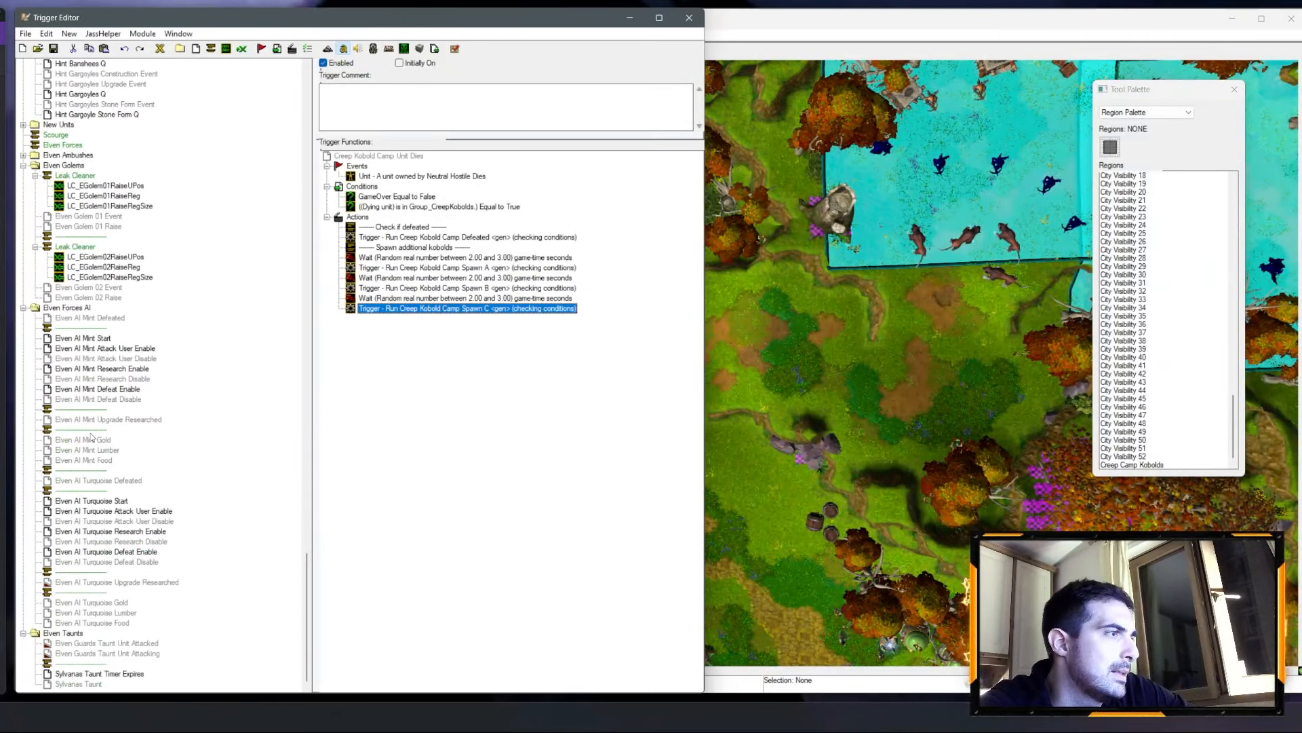
click(109, 338)
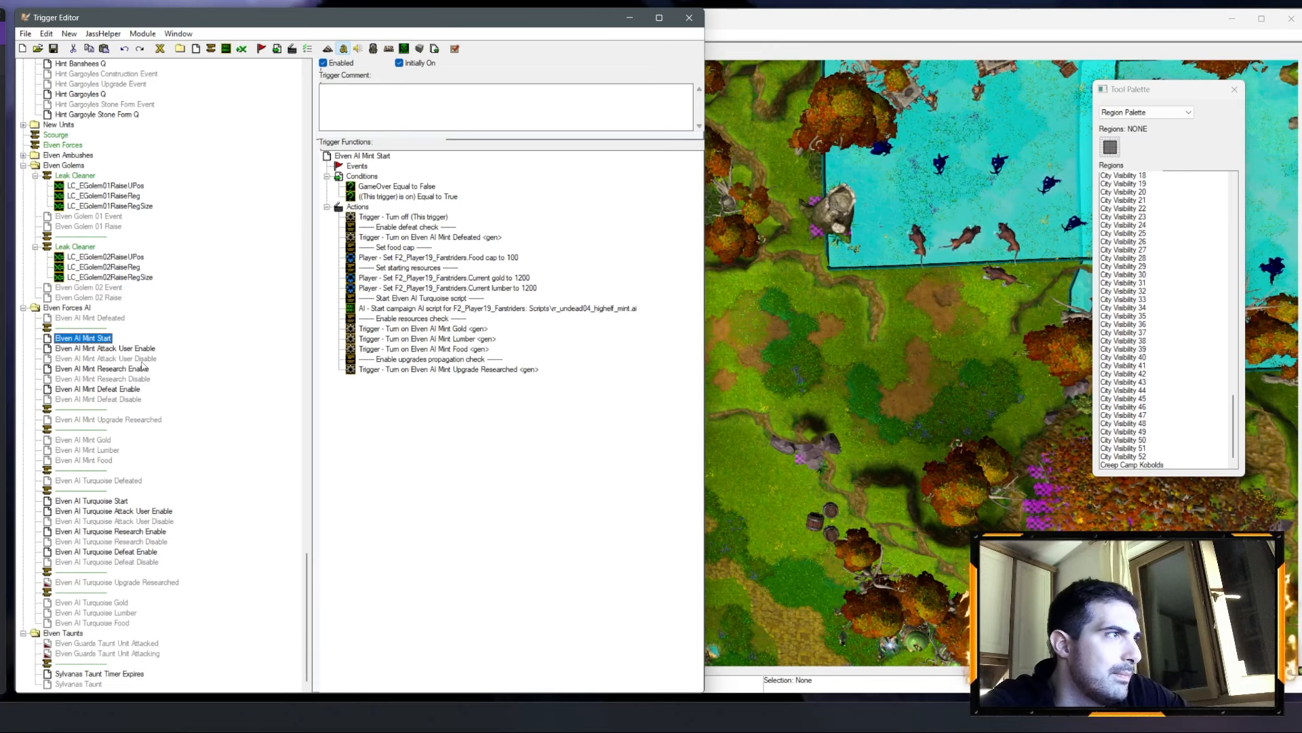
click(131, 418)
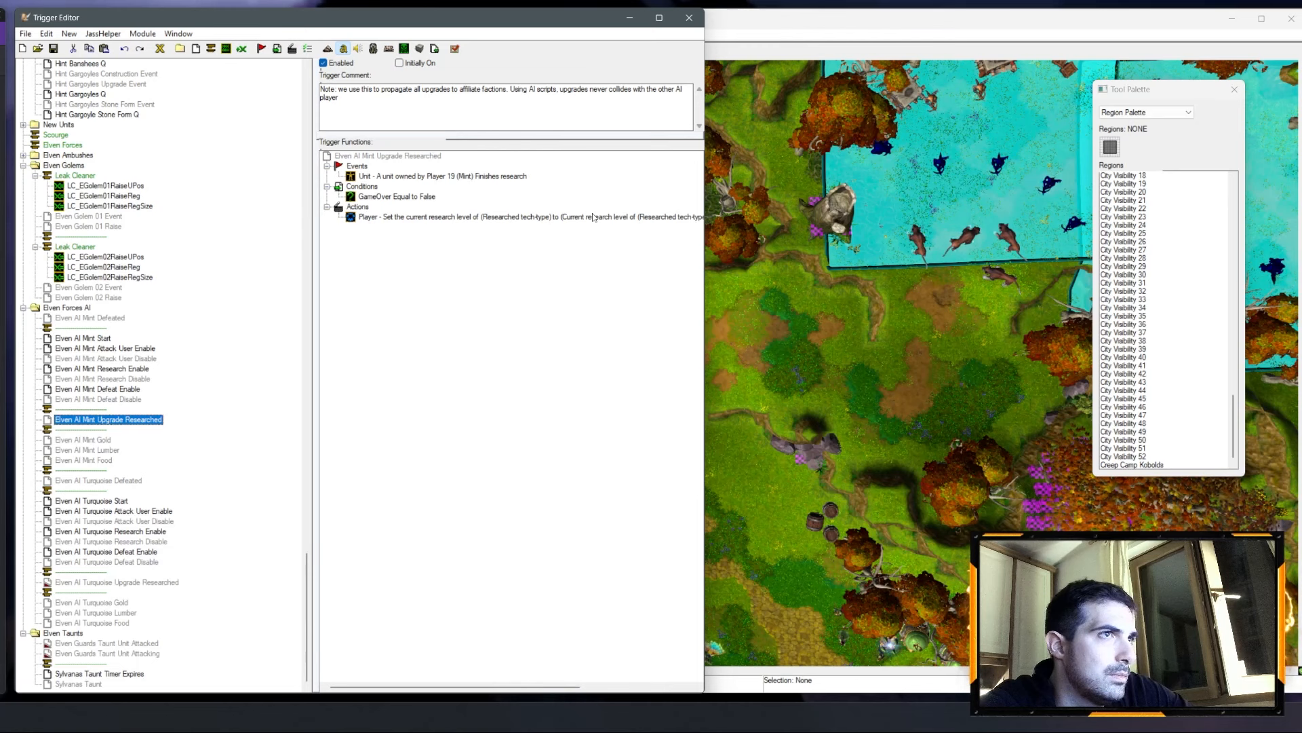
double_click(593, 217)
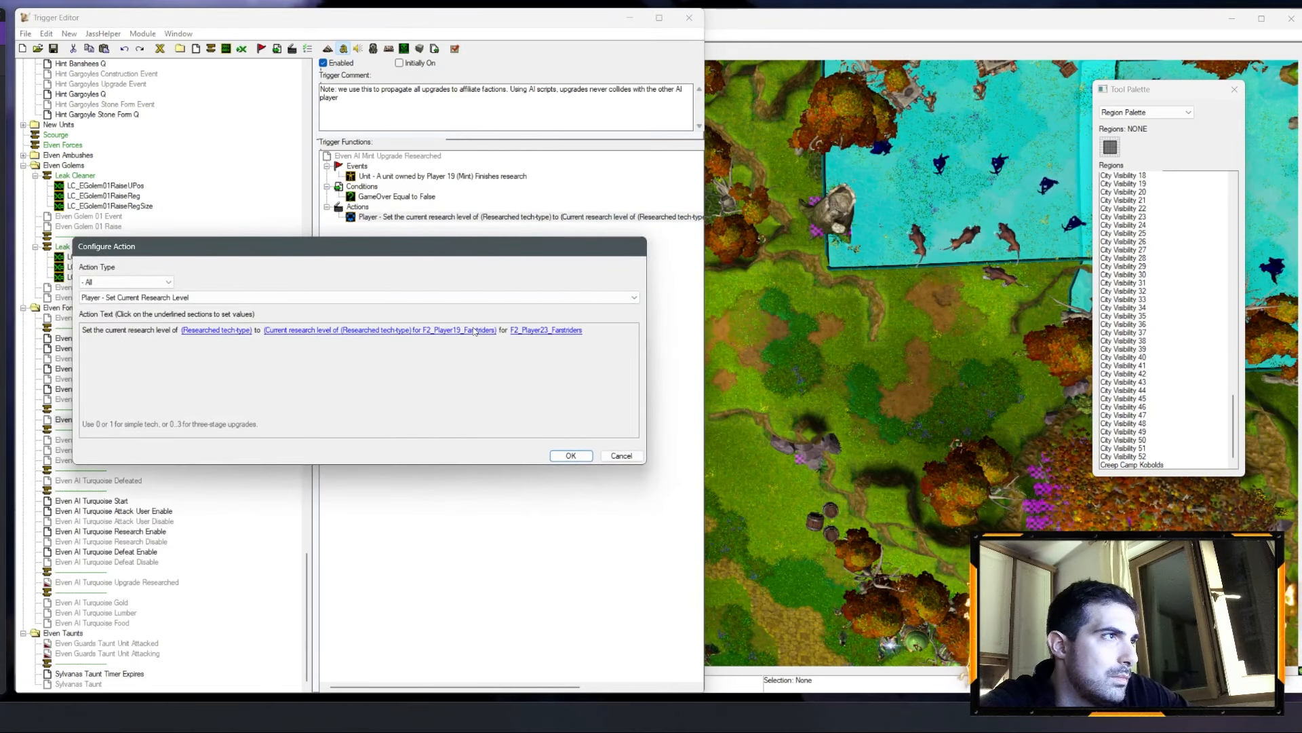
click(621, 455)
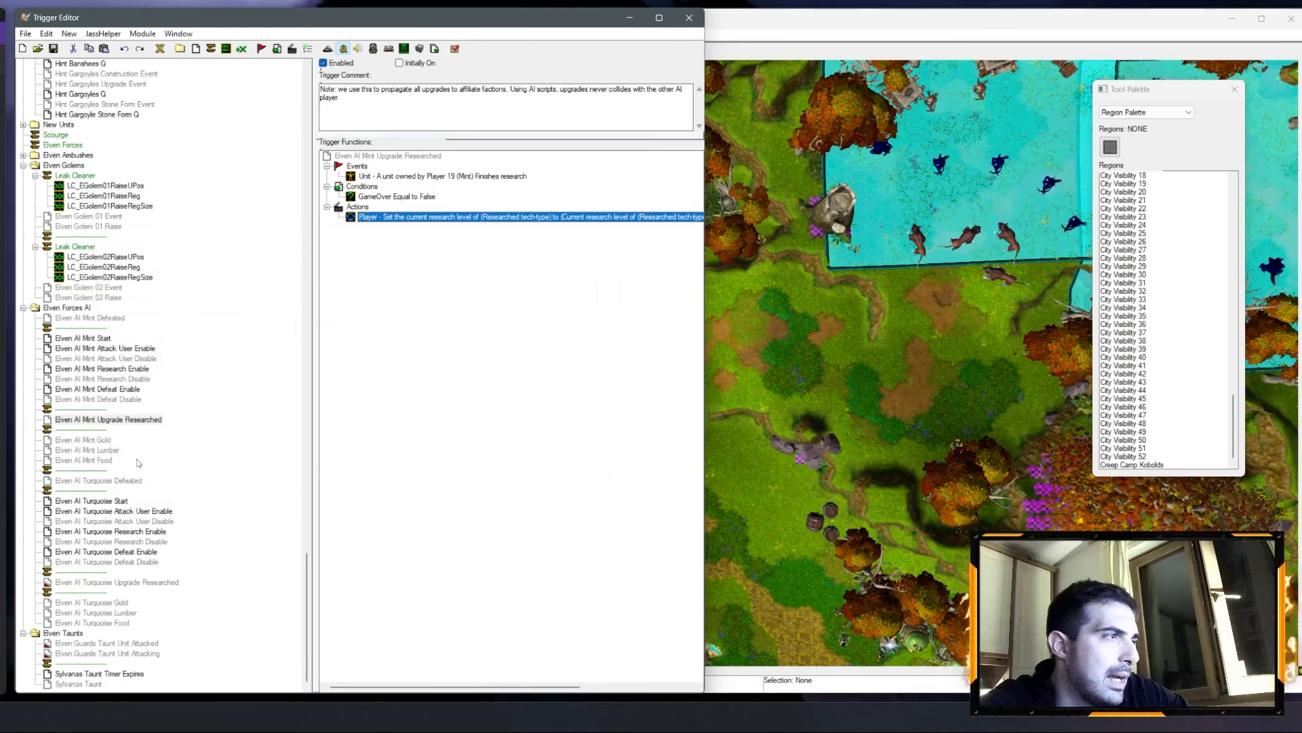
click(119, 511)
click(101, 502)
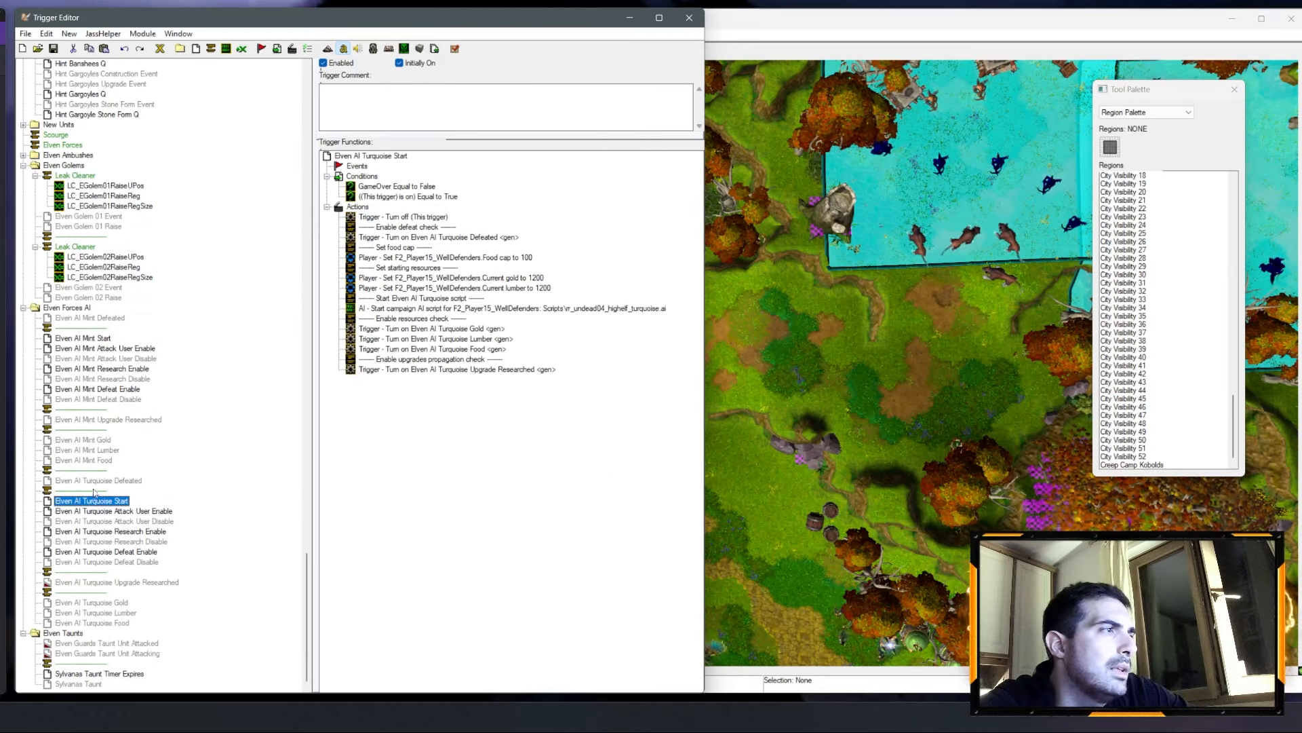
Step: Inspect the city gate area on the map and review the player list in the Unit Palette, then return to the triggers
click(848, 344)
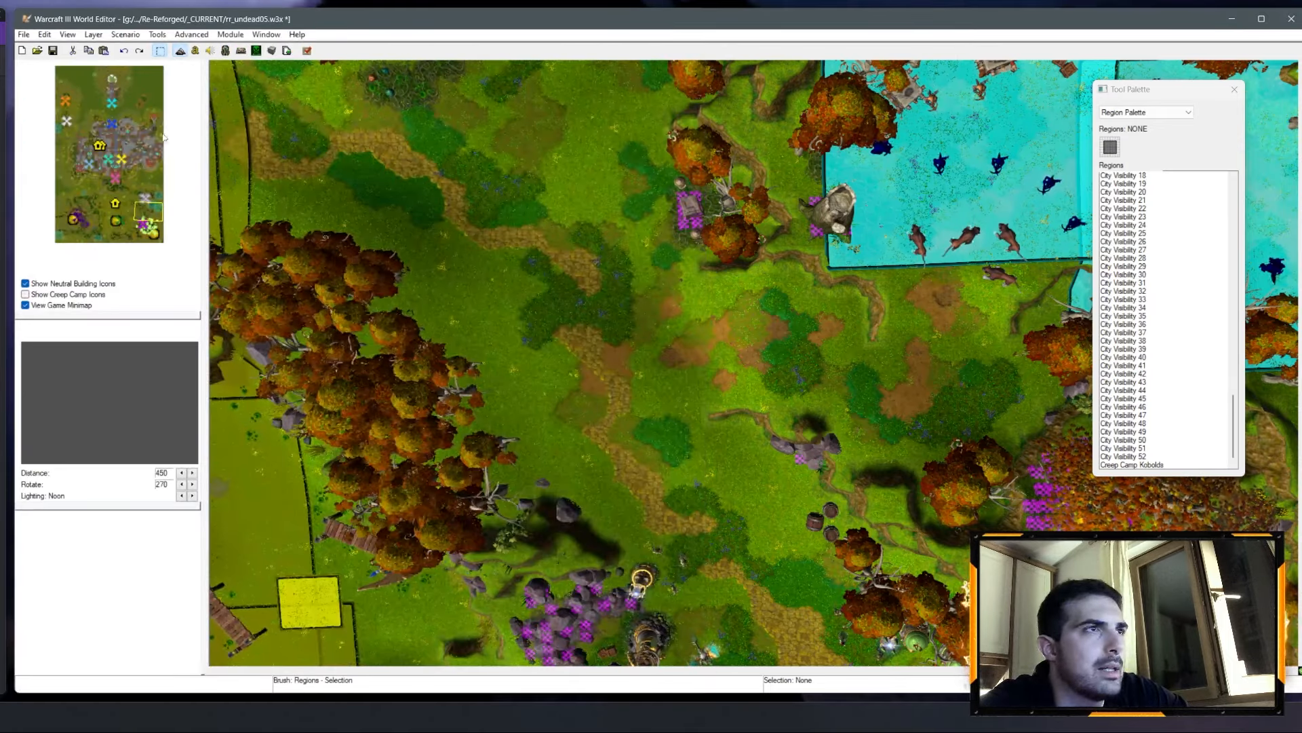
click(110, 128)
click(116, 180)
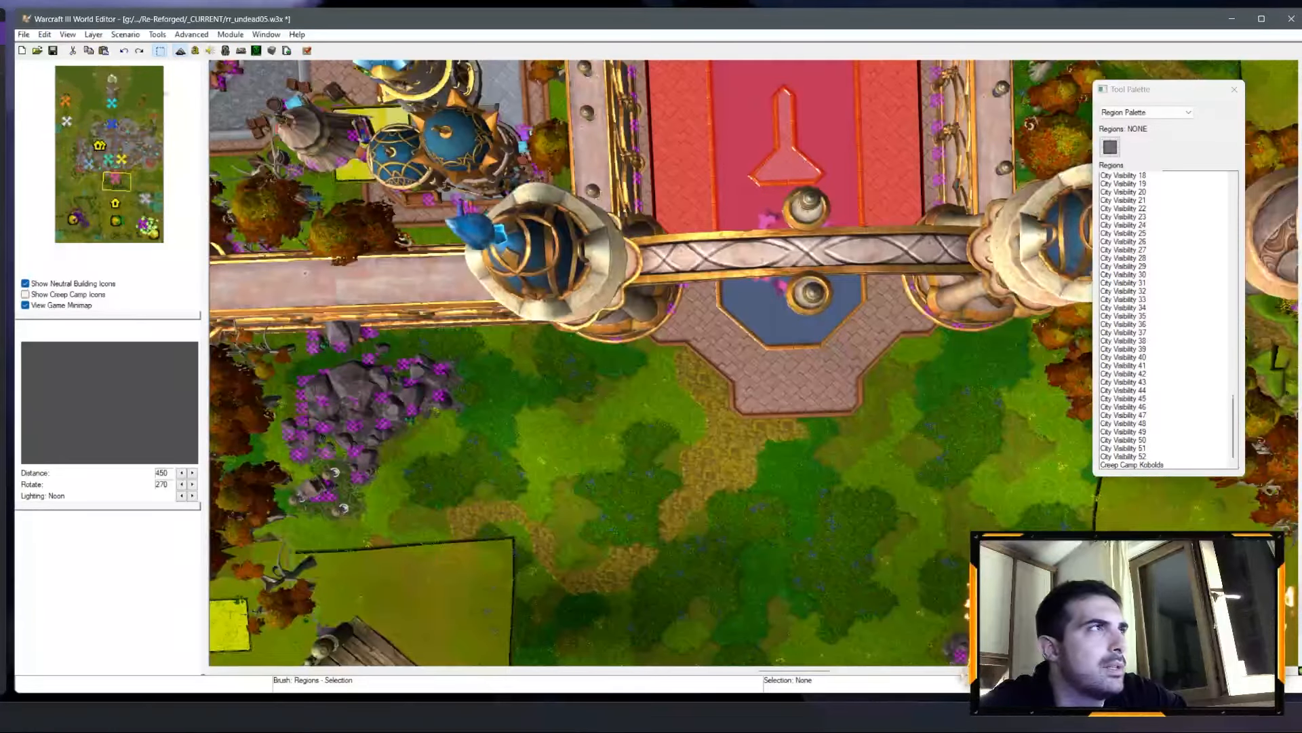
click(1123, 112)
click(1122, 112)
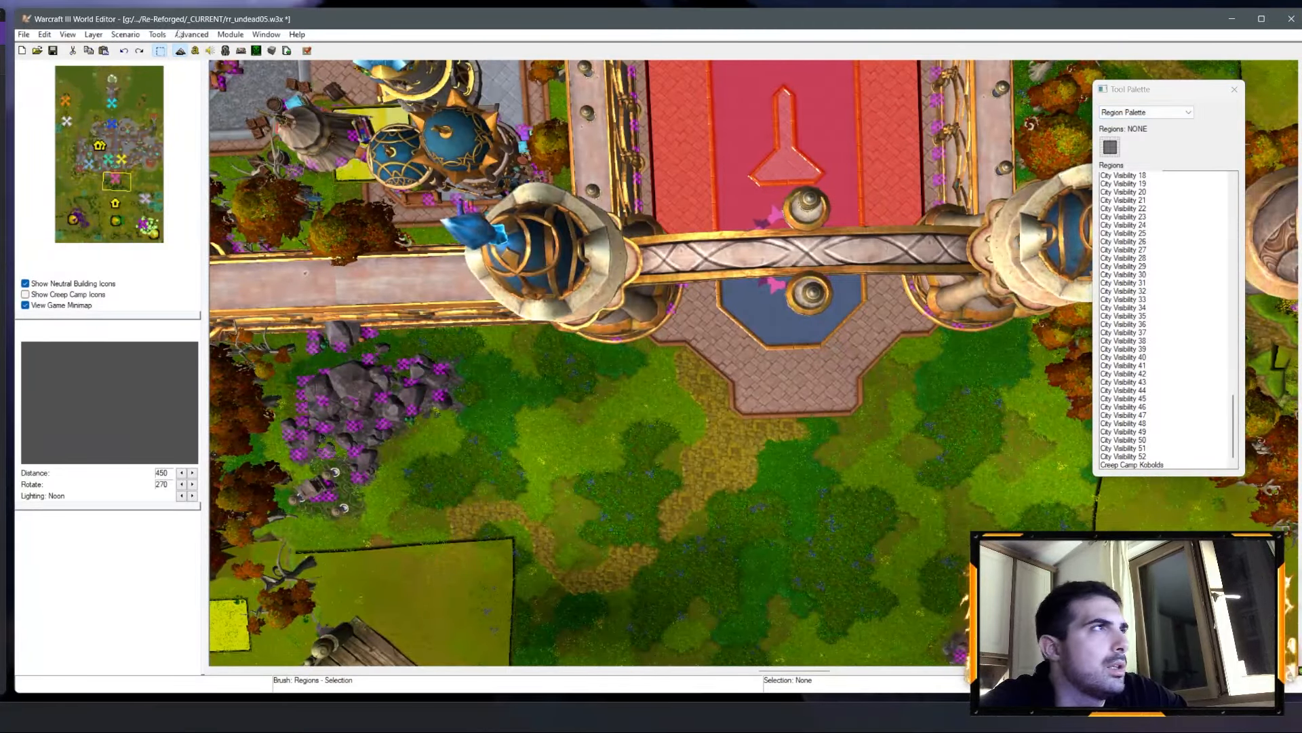
click(179, 35)
click(1159, 113)
click(1138, 140)
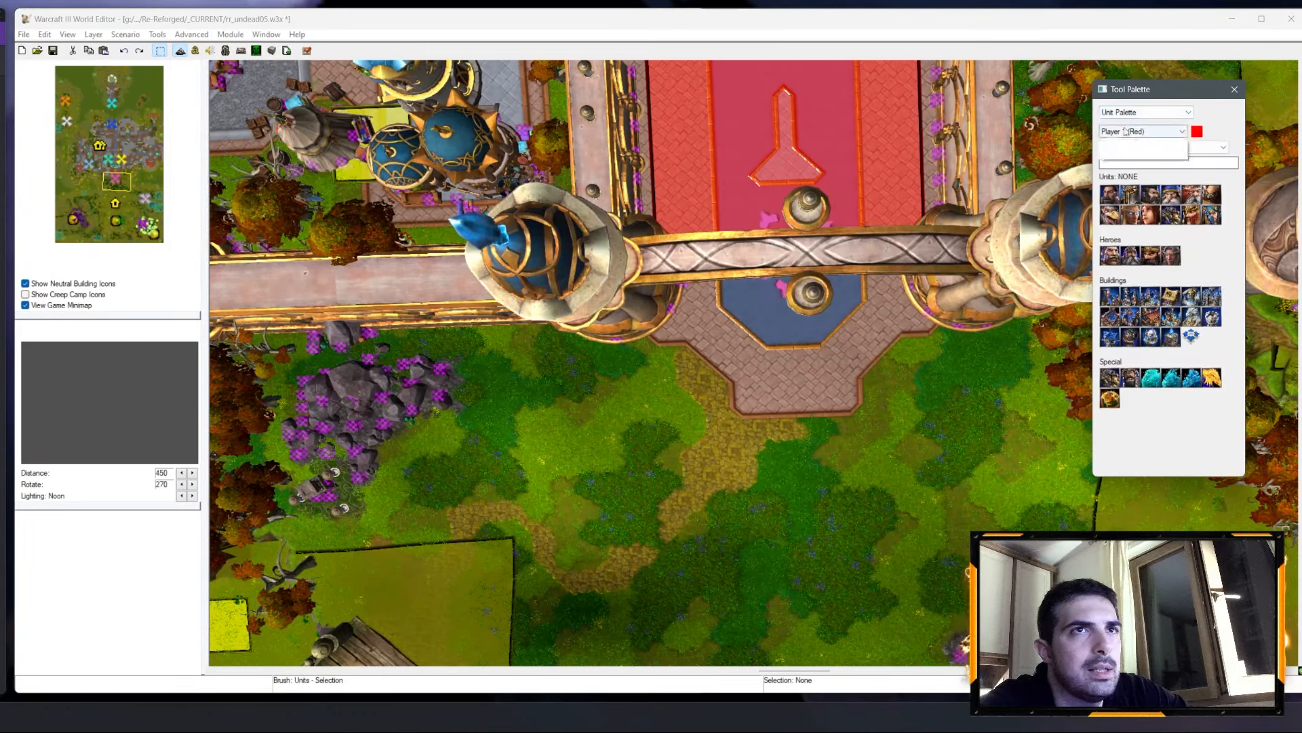
click(1133, 132)
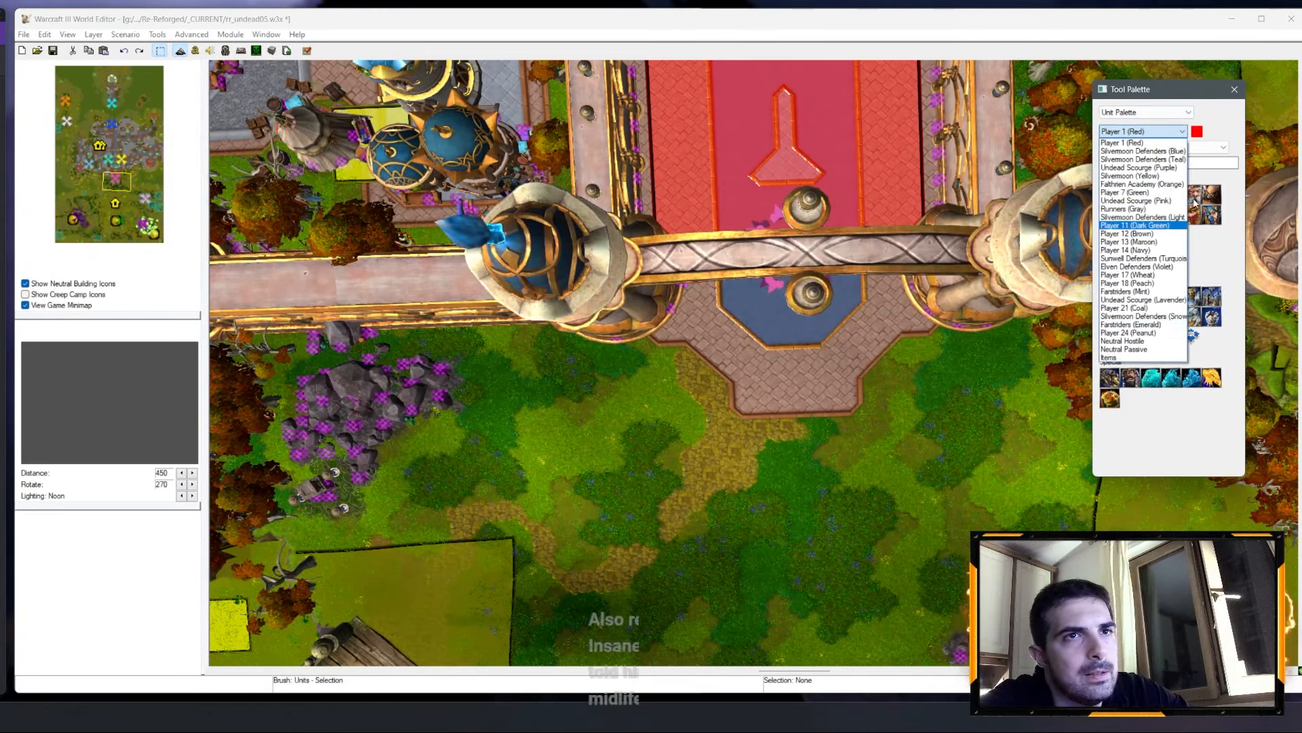
click(834, 121)
key(F4)
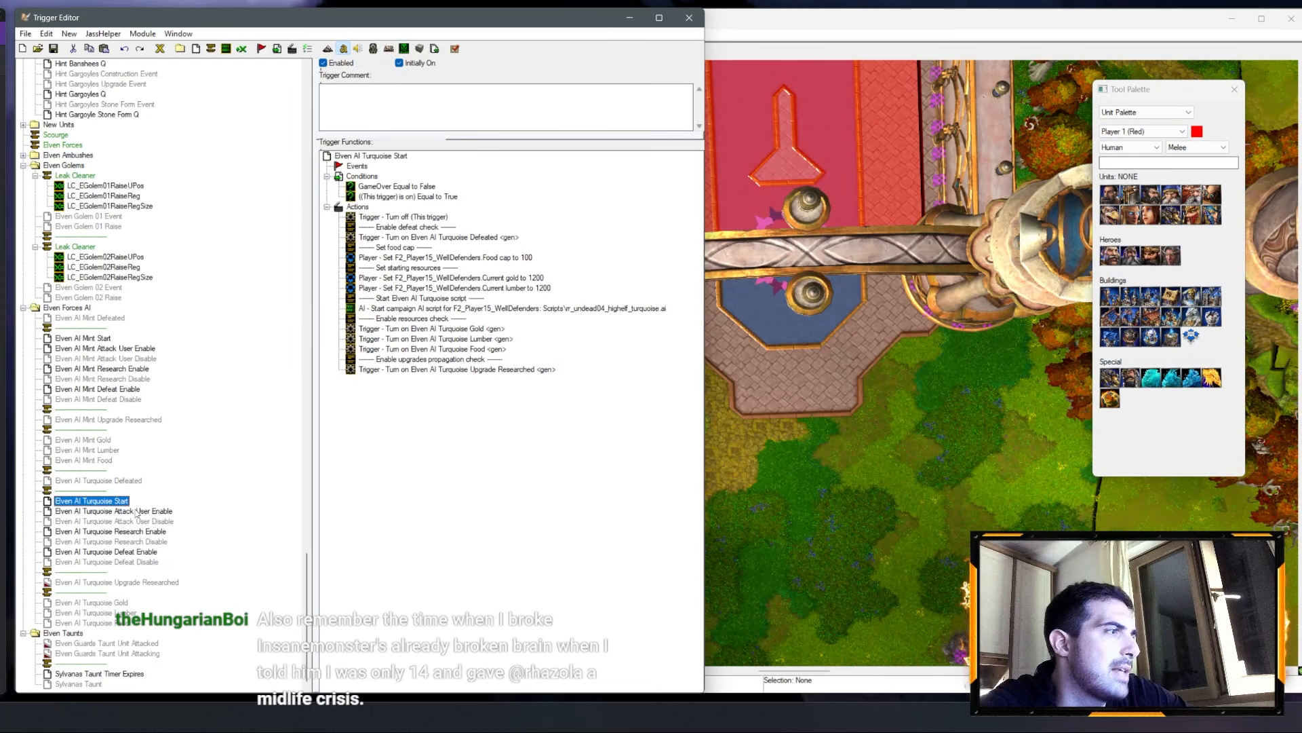
Step: Rename the Elven AI Turquoise Start and Defeated triggers to Elven AI Emerald Start and Elven AI Emerald Defeated
click(87, 502)
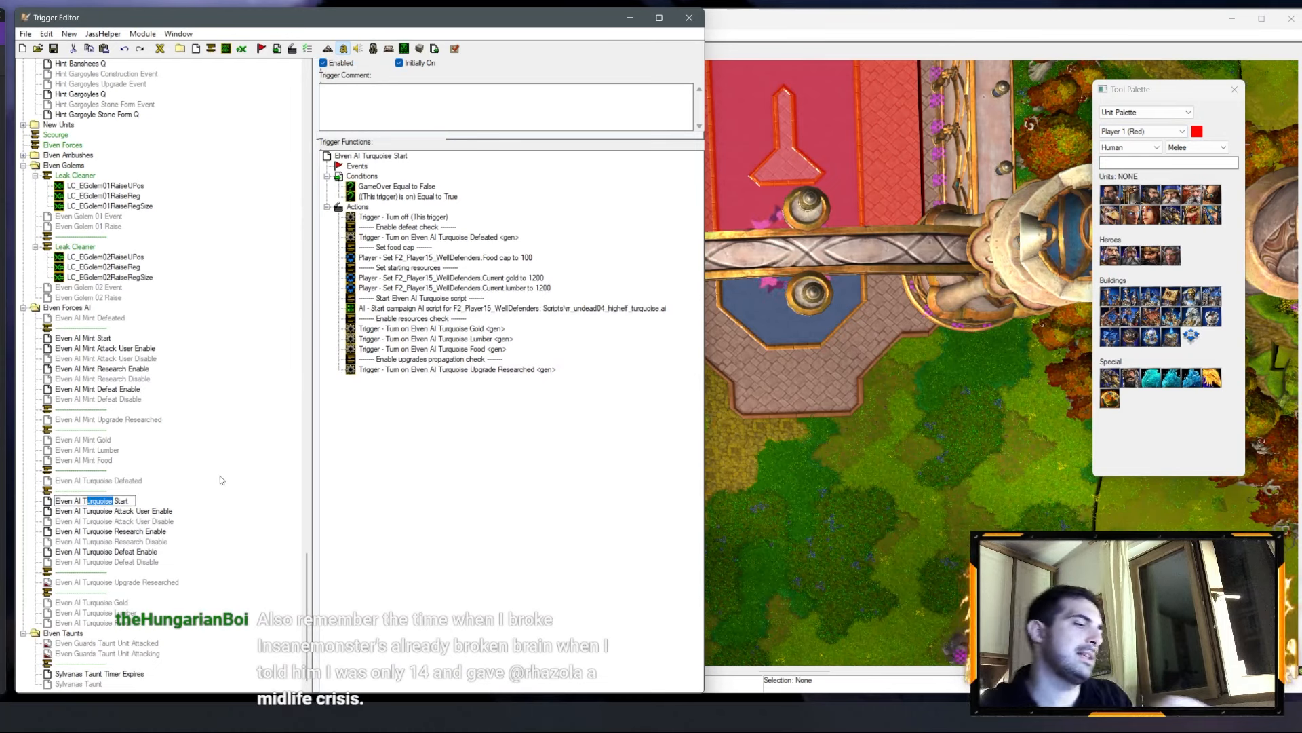
text(Eme)
text(rald)
key(Return)
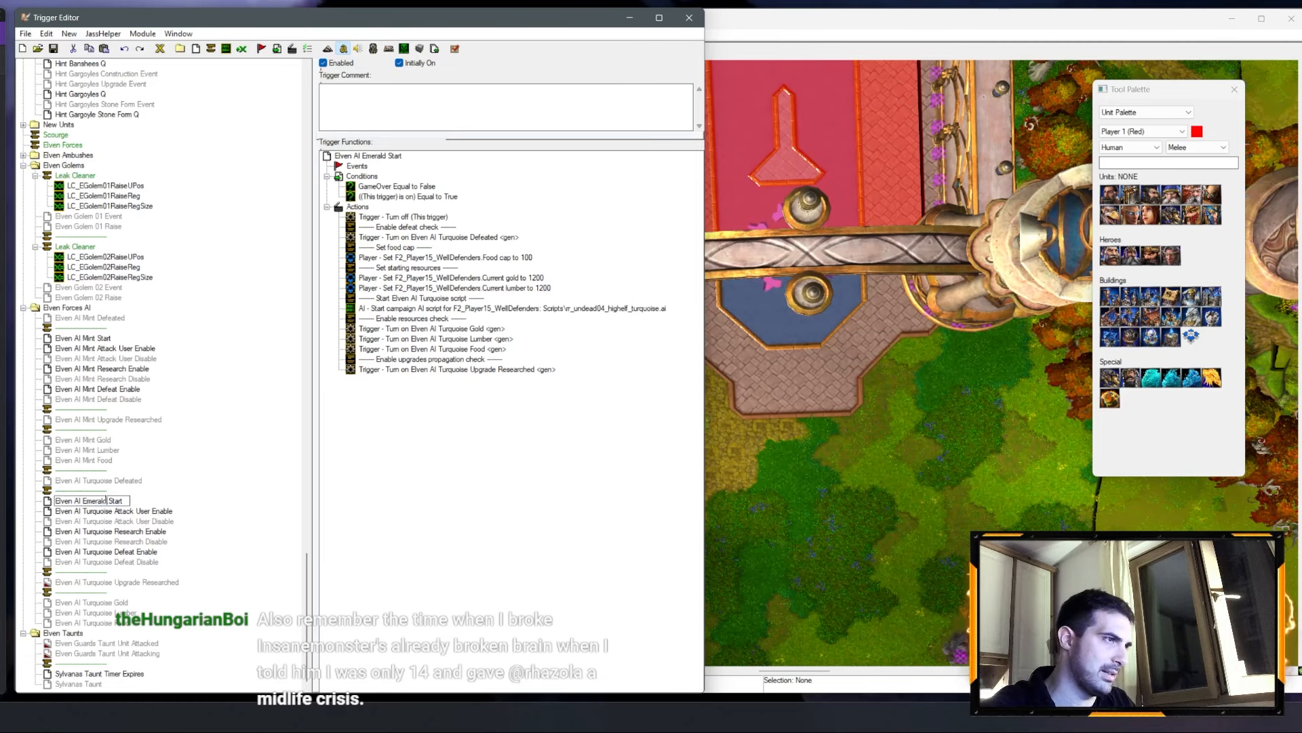
click(112, 481)
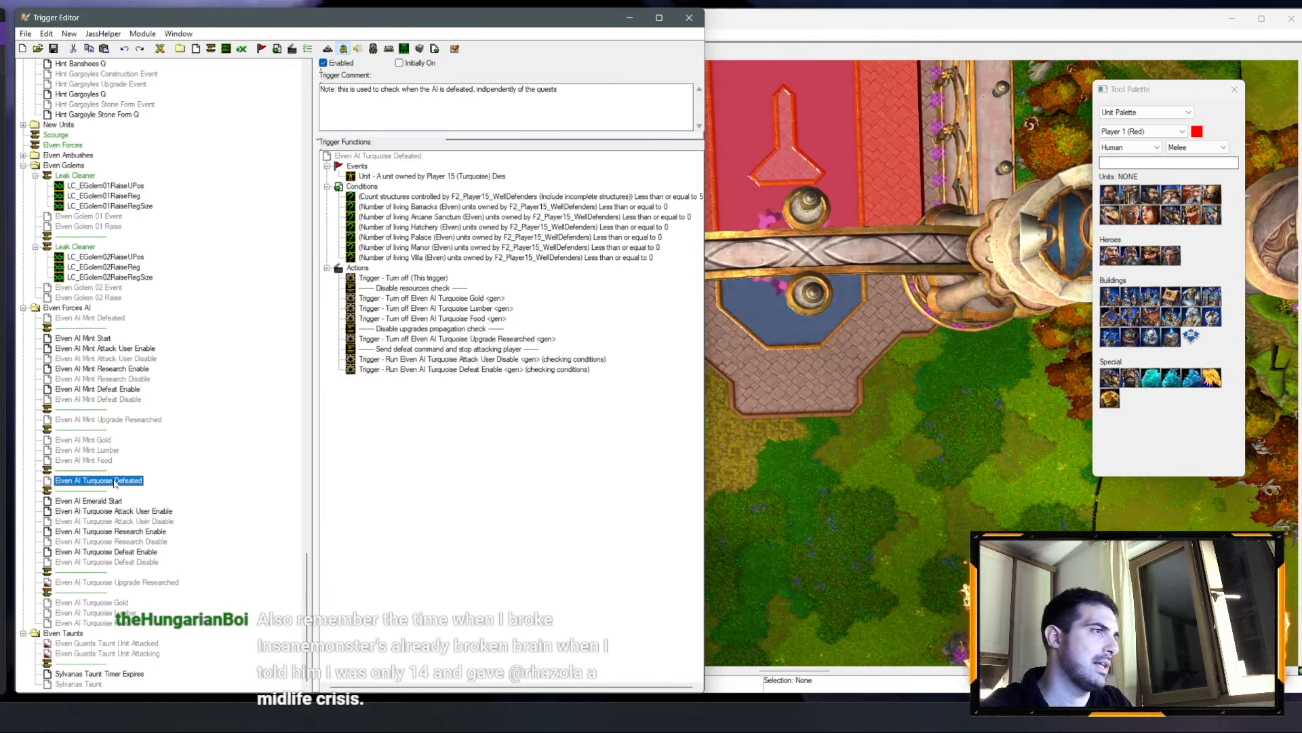
click(112, 481)
text(Emerald)
Step: Rename the Turquoise Attack User Enable and Disable triggers to Elven AI Emerald Attack User Enable and Elven AI Emerald Attack User Disable
click(112, 511)
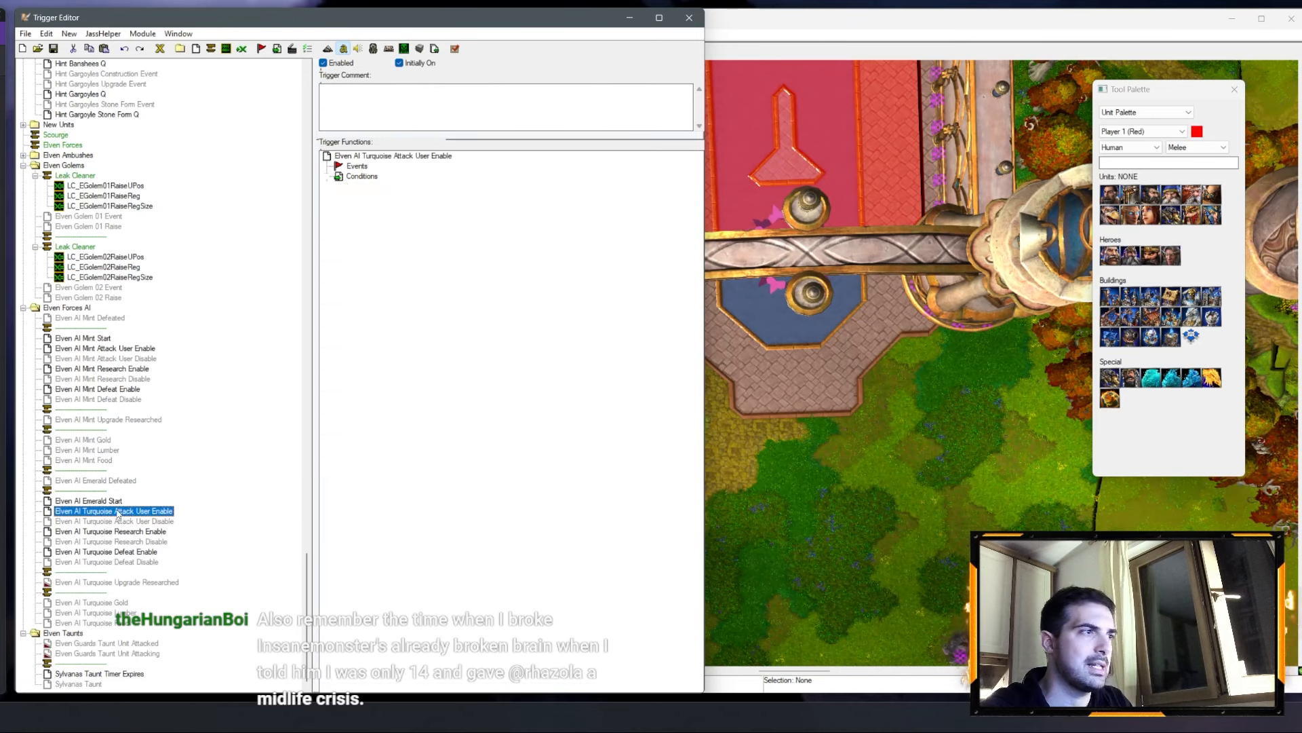
click(112, 510)
double_click(112, 511)
text(Emerald)
key(Return)
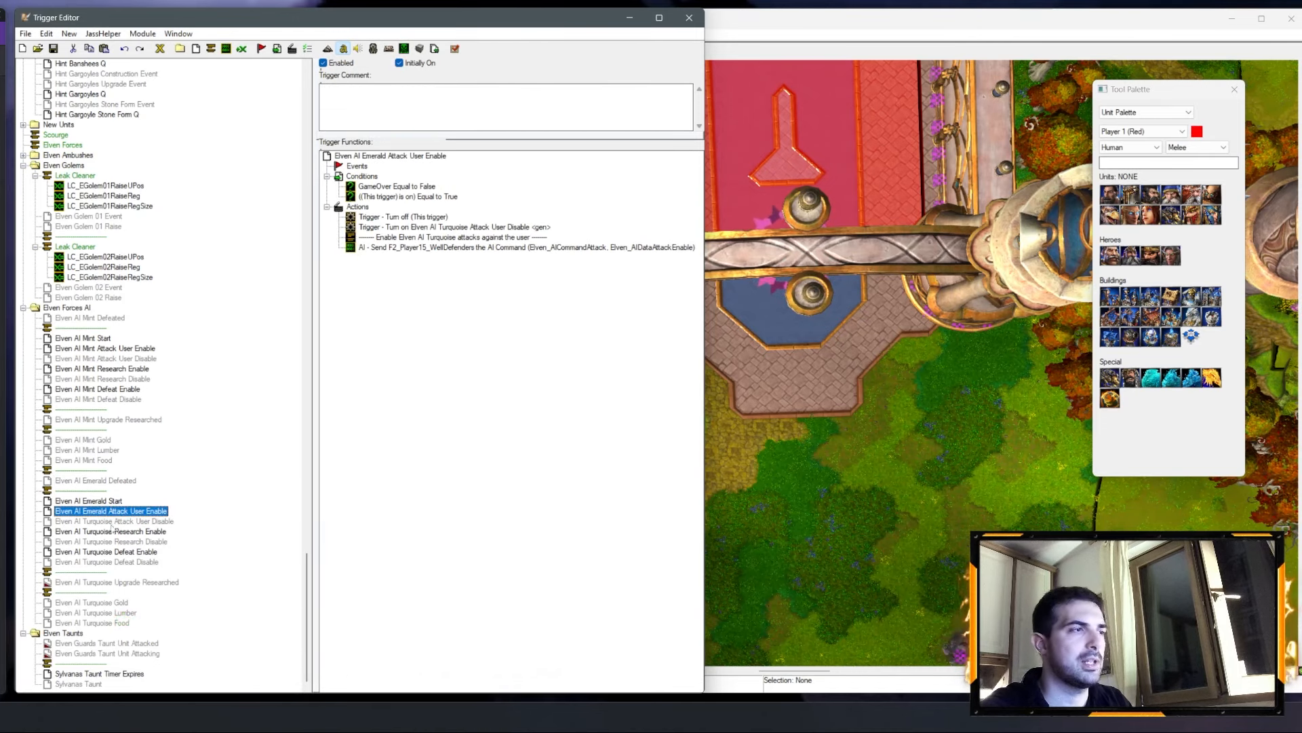
click(113, 521)
click(112, 520)
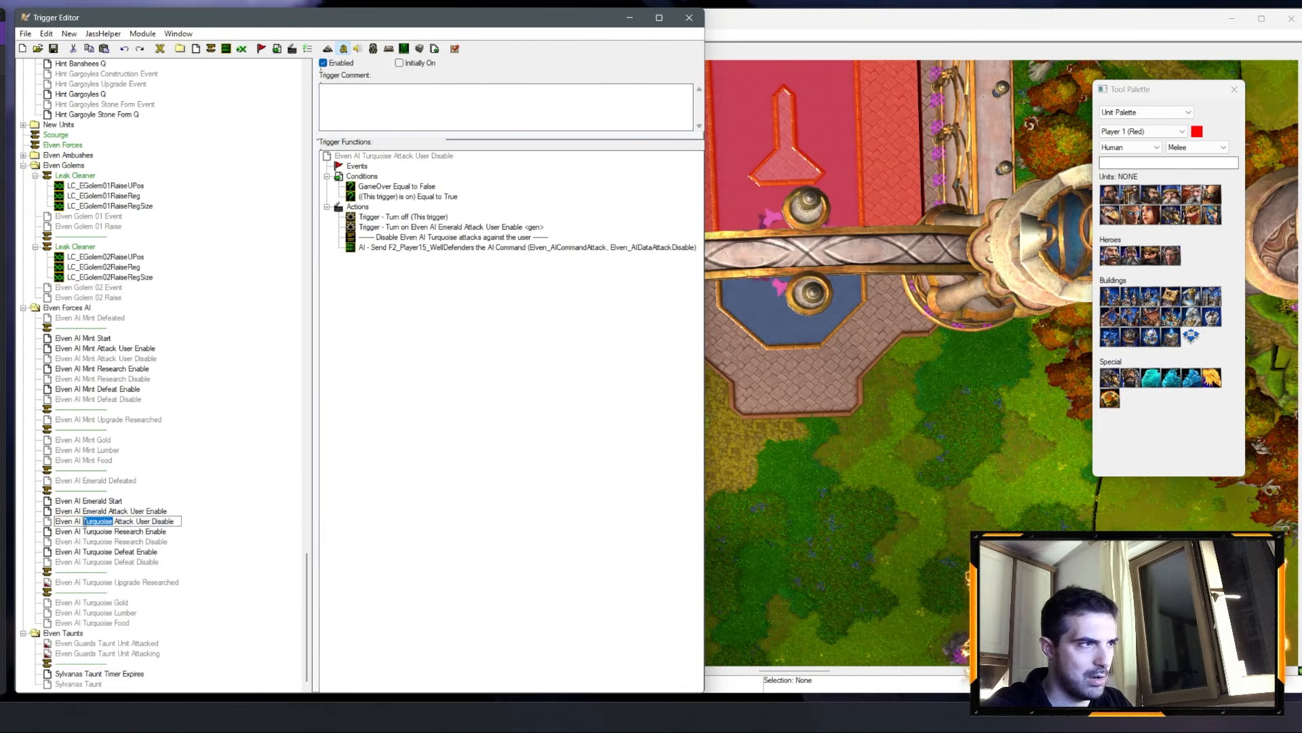
text(Emerald)
Step: Delete the Elven AI Turquoise Research Enable and Research Disable triggers
click(112, 531)
click(112, 532)
drag(113, 532, 97, 531)
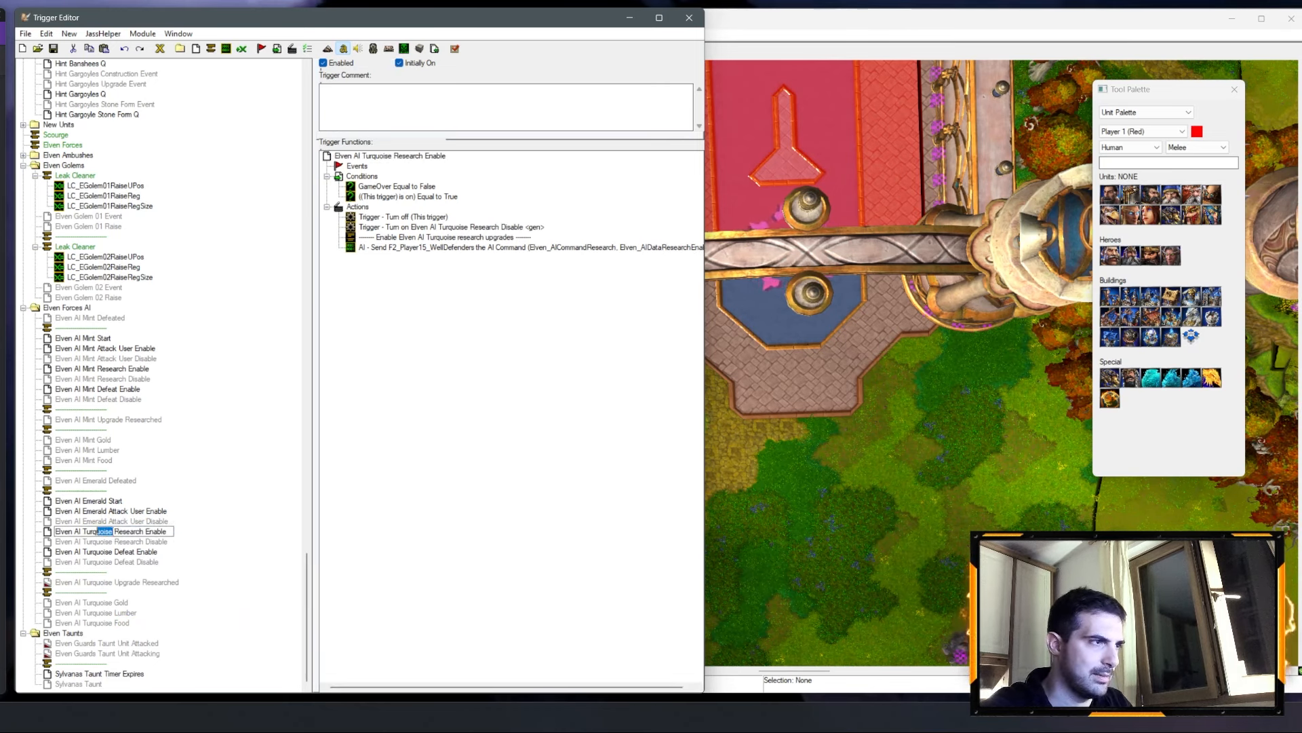
key(Escape)
key(Delete)
key(Return)
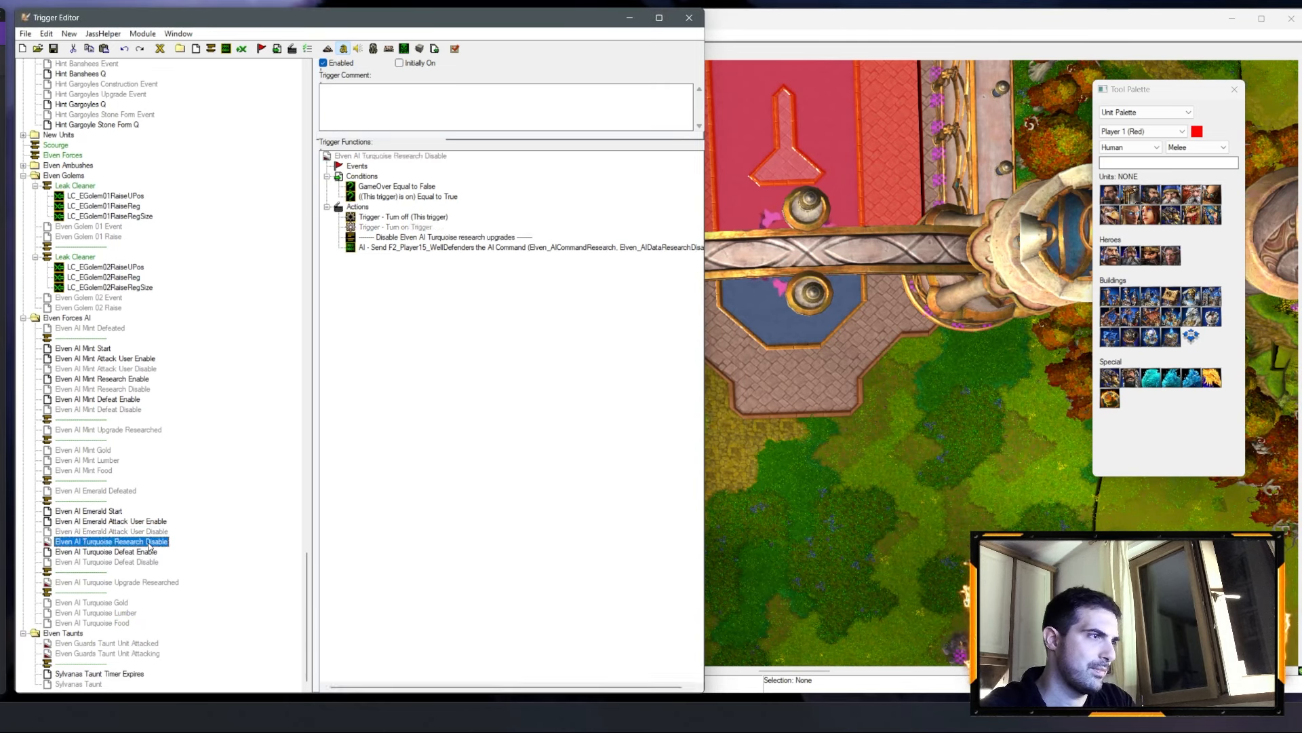
key(Delete)
Step: Rename the Turquoise Defeat Enable and Defeat Disable triggers to Elven AI Emerald Defeat Enable and Elven AI Emerald Defeat Disable
click(112, 552)
click(110, 553)
drag(111, 552, 107, 551)
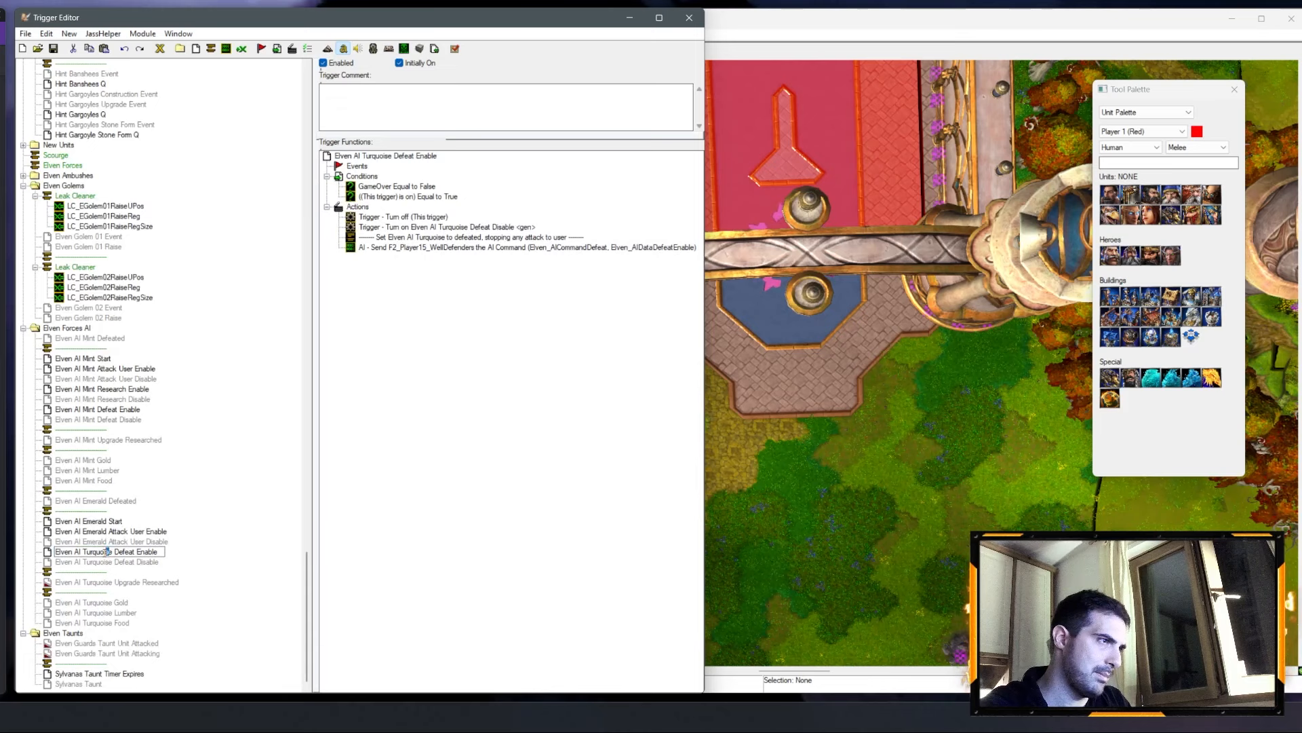
text(Emerald)
key(Return)
key(Down)
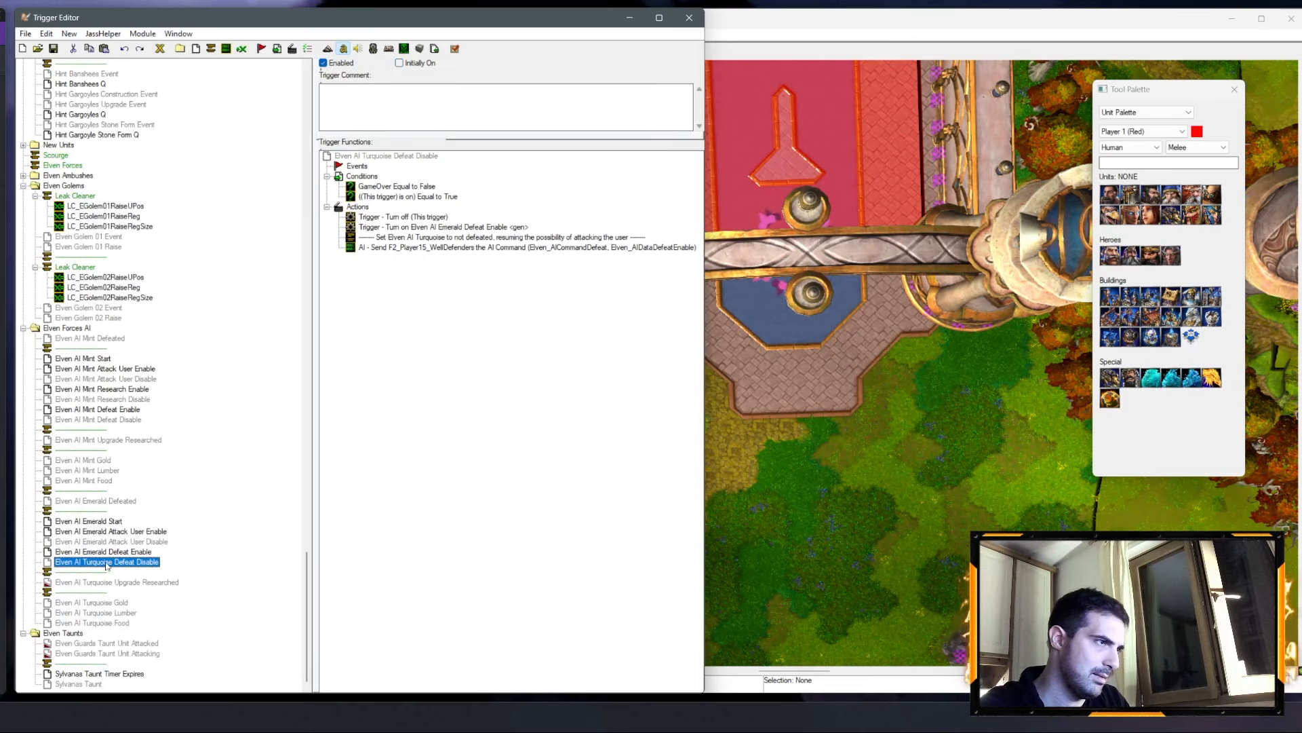
key(F2)
double_click(95, 562)
text(Emerald)
key(Return)
Step: Delete the Elven AI Turquoise Upgrade Researched trigger along with its adjoining separator comment
click(117, 582)
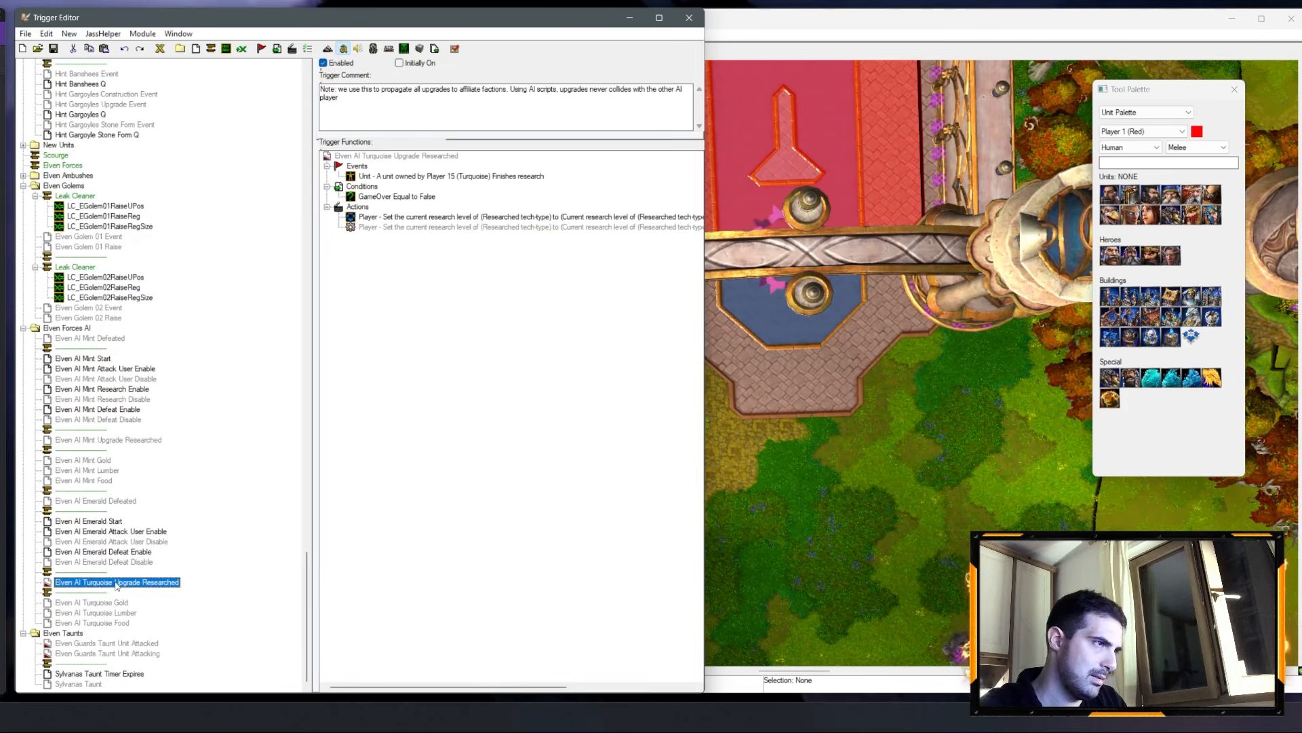
key(Delete)
key(Return)
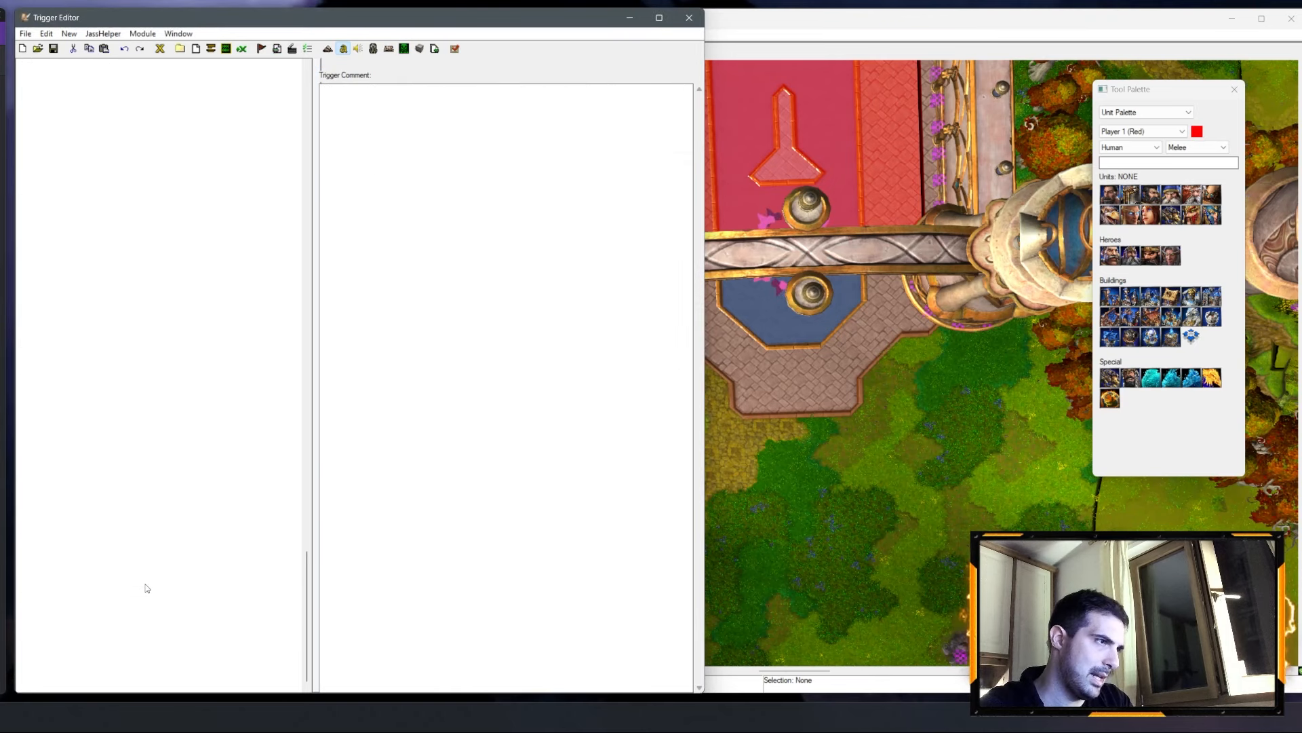
Step: Rename the Turquoise Gold, Lumber and Food triggers to Elven AI Emerald Gold, Elven AI Emerald Lumber and Elven AI Emerald Food
click(103, 603)
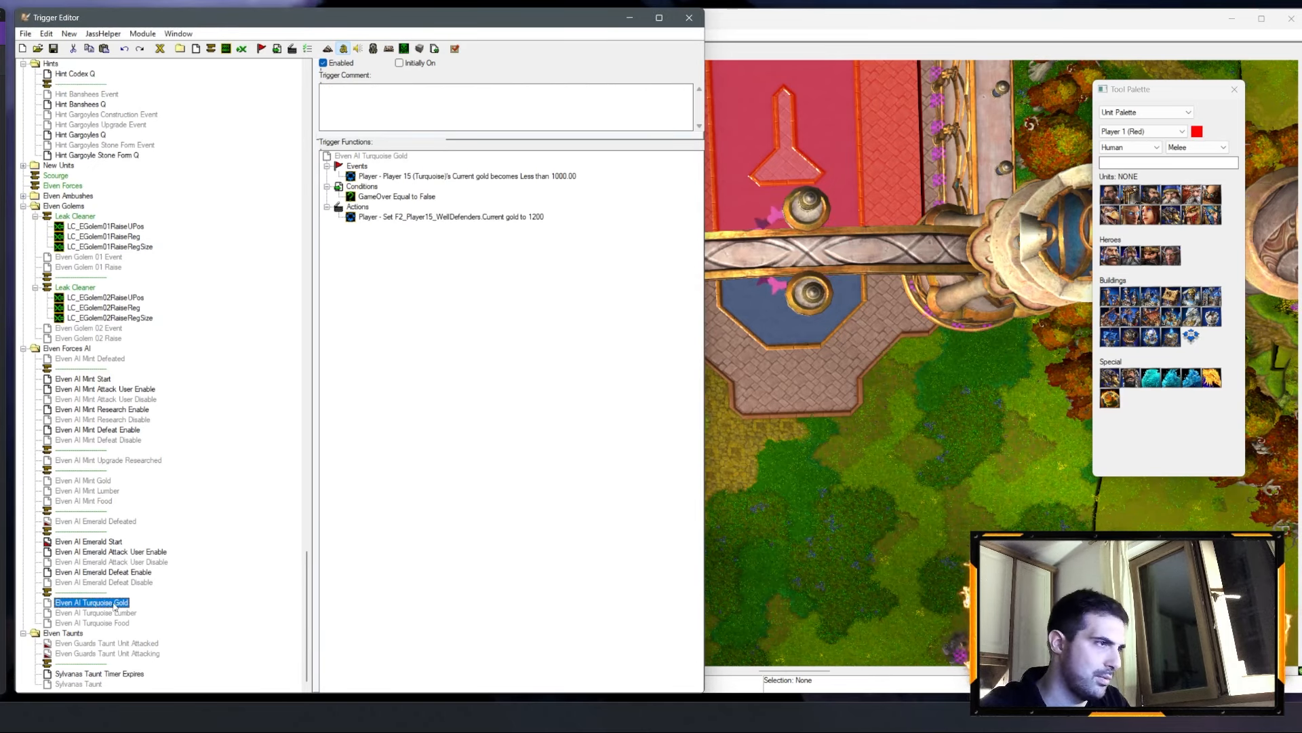
click(114, 604)
drag(112, 603, 82, 622)
text(Emerald)
click(103, 613)
click(113, 613)
text(Emerald)
click(103, 622)
click(113, 623)
text(Emerald)
key(Return)
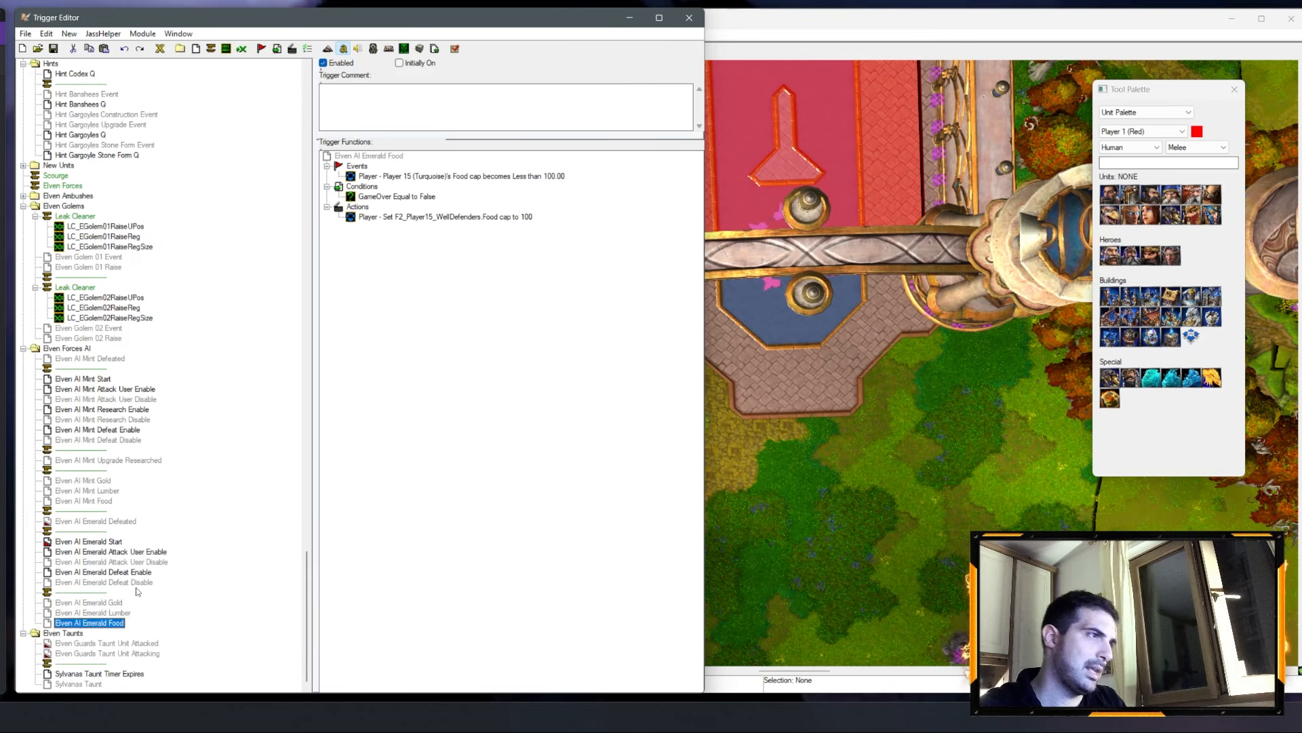
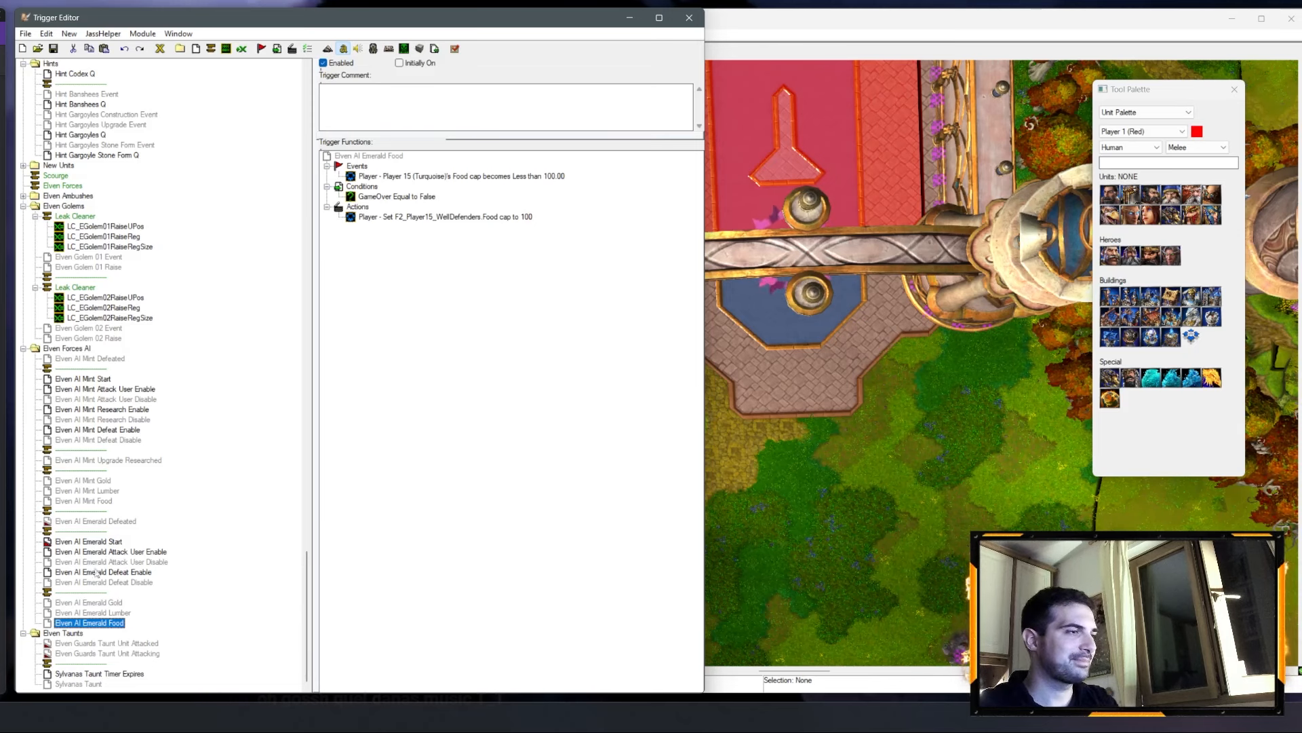
Step: Delete the upgrades propagation check comment and its turn-on trigger action from Elven AI Emerald Start
click(89, 541)
click(416, 361)
shift+click(415, 368)
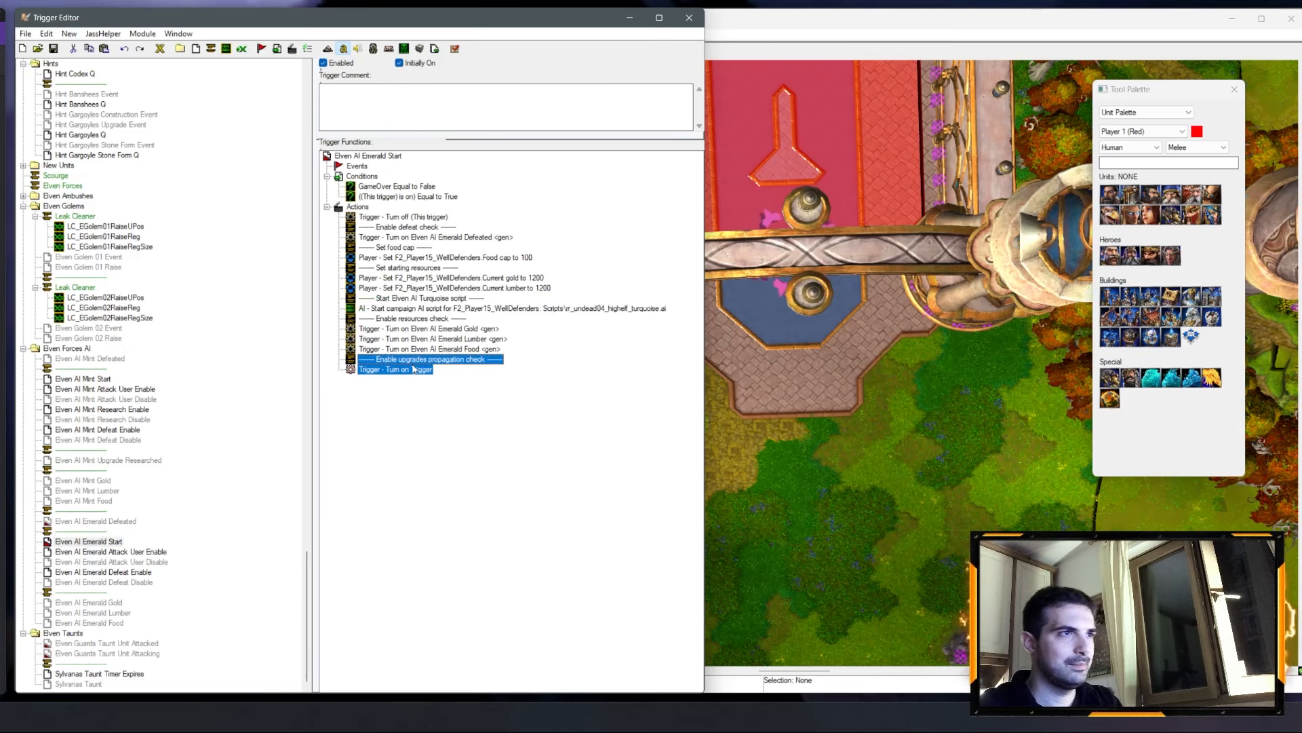
key(Delete)
Step: Change the AI script comment in Elven AI Emerald Start to "Start Elven AI Emerald script"
double_click(434, 299)
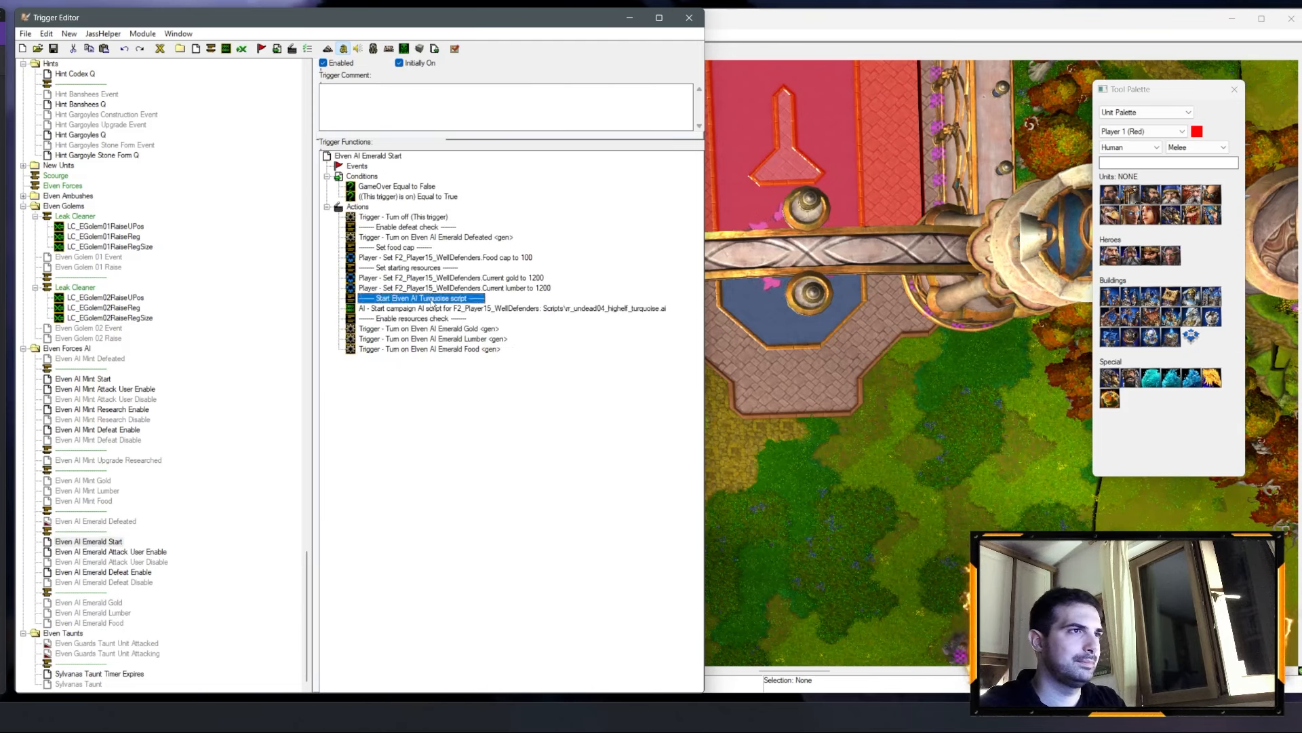
click(187, 330)
key(BackSpace)
key(ctrl+z)
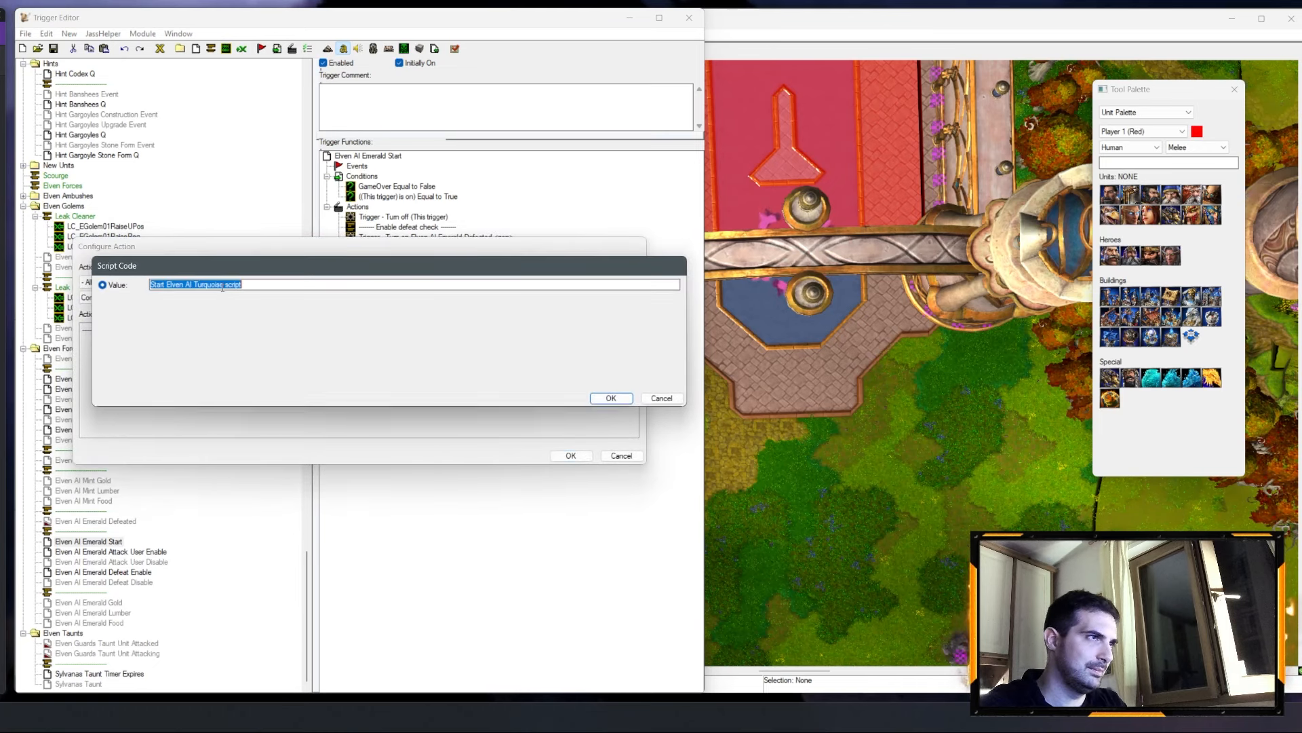
drag(224, 287, 205, 288)
text(Emerald)
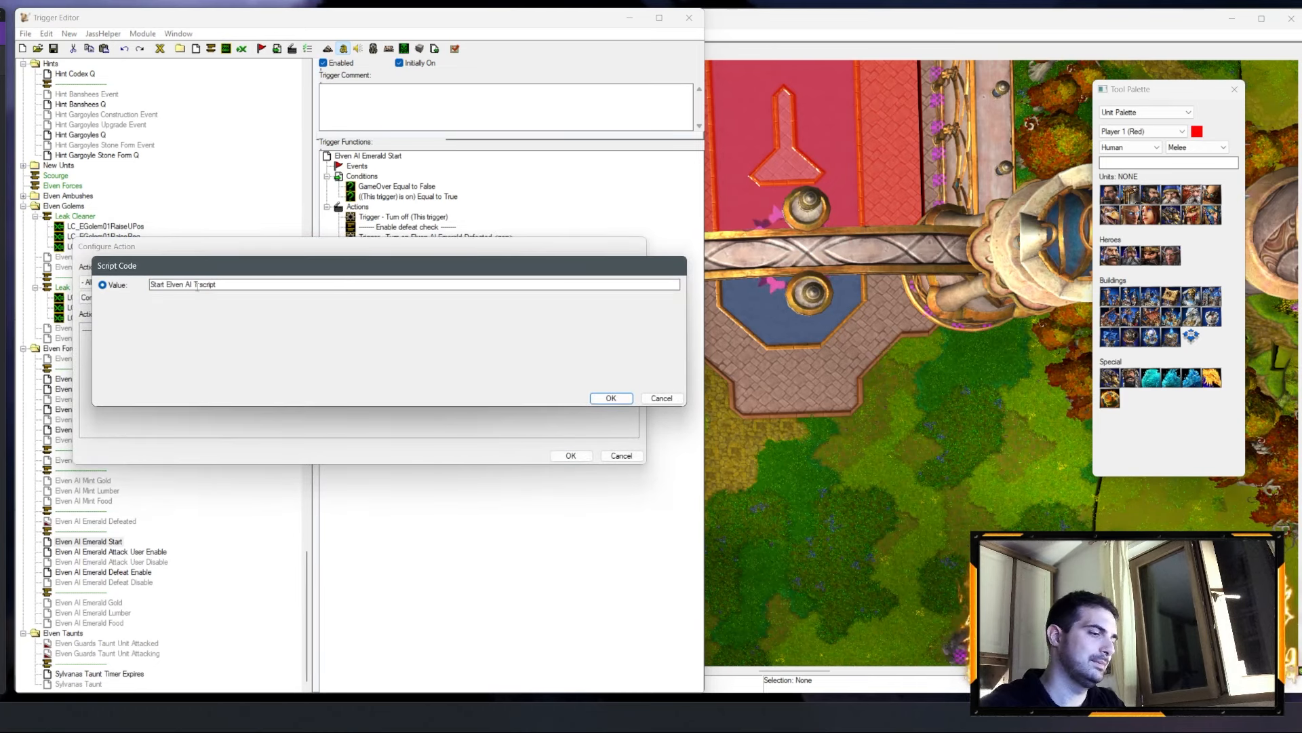
key(Return)
key(Return)
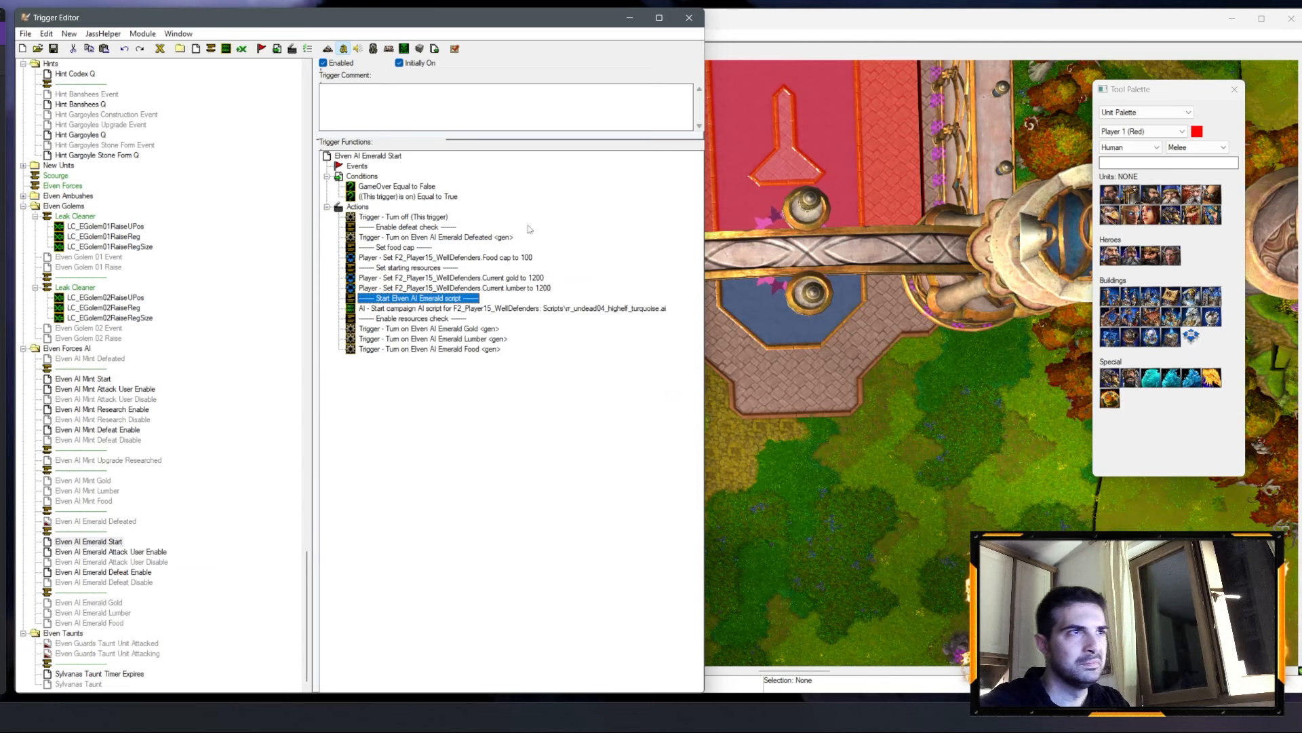
Step: Set the player of the food cap action in Elven AI Emerald Start to F2_Player23_Farstriders
double_click(434, 257)
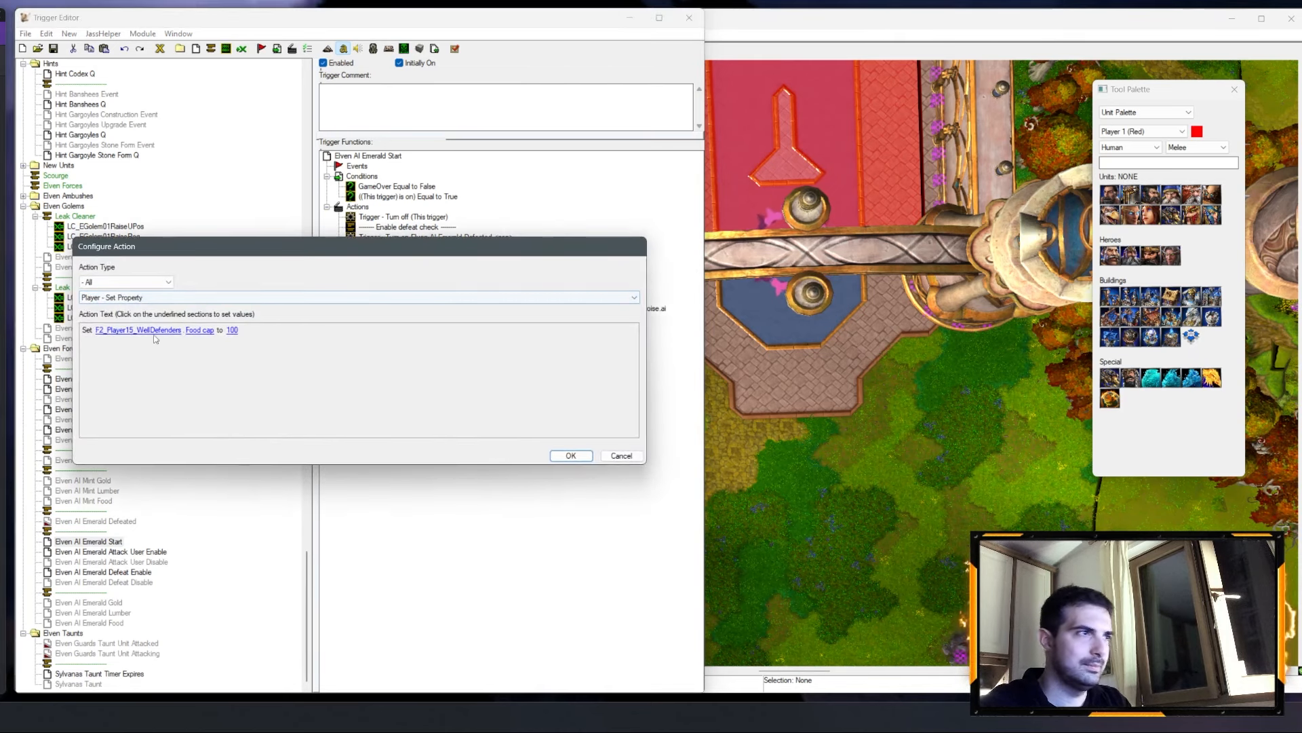
click(136, 331)
click(226, 307)
click(219, 423)
key(Return)
key(Return)
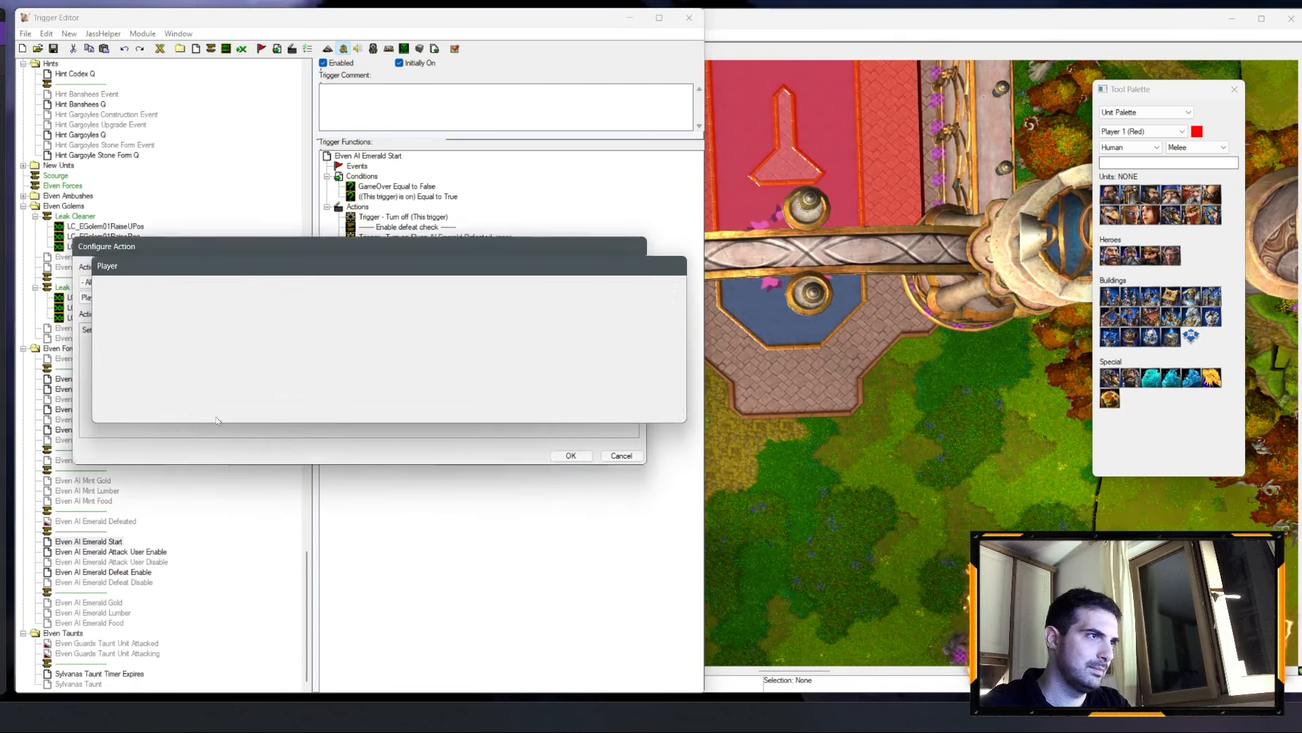
Step: Set the player of the starting gold and lumber actions in Elven AI Emerald Start to F2_Player23_Farstriders
double_click(434, 257)
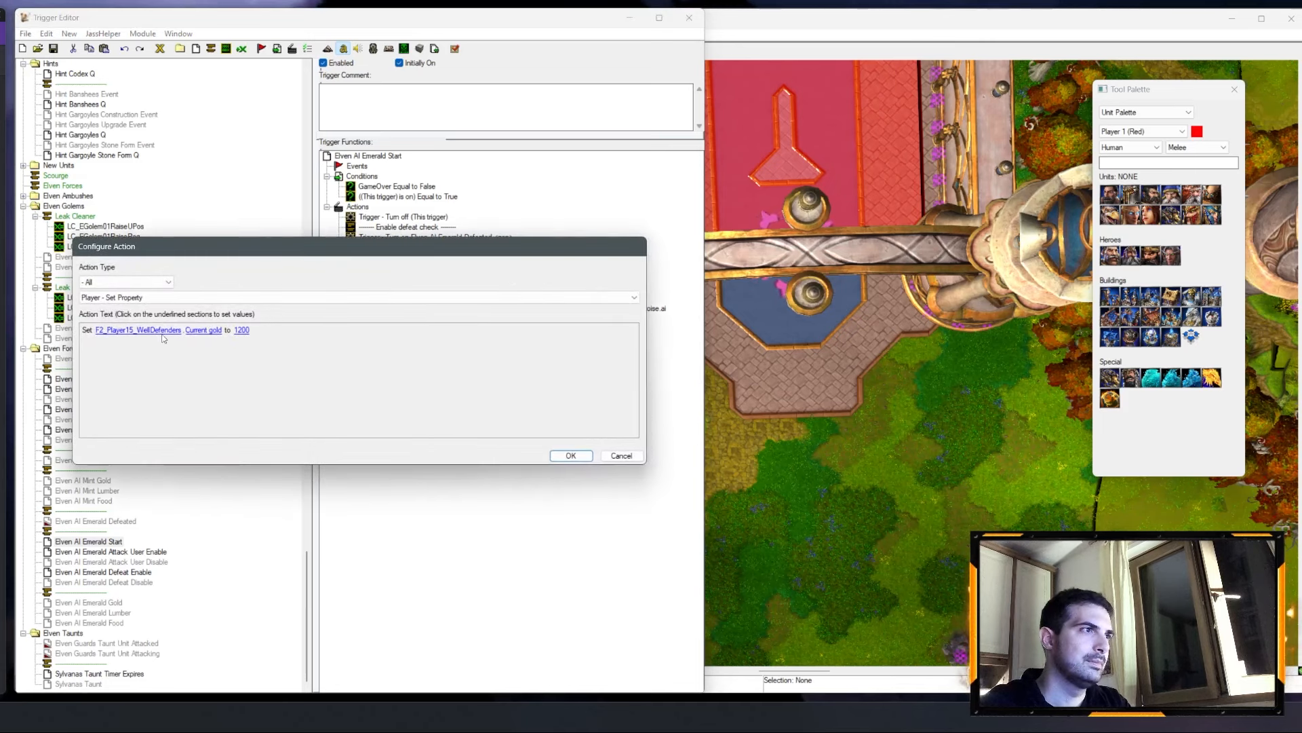
click(142, 331)
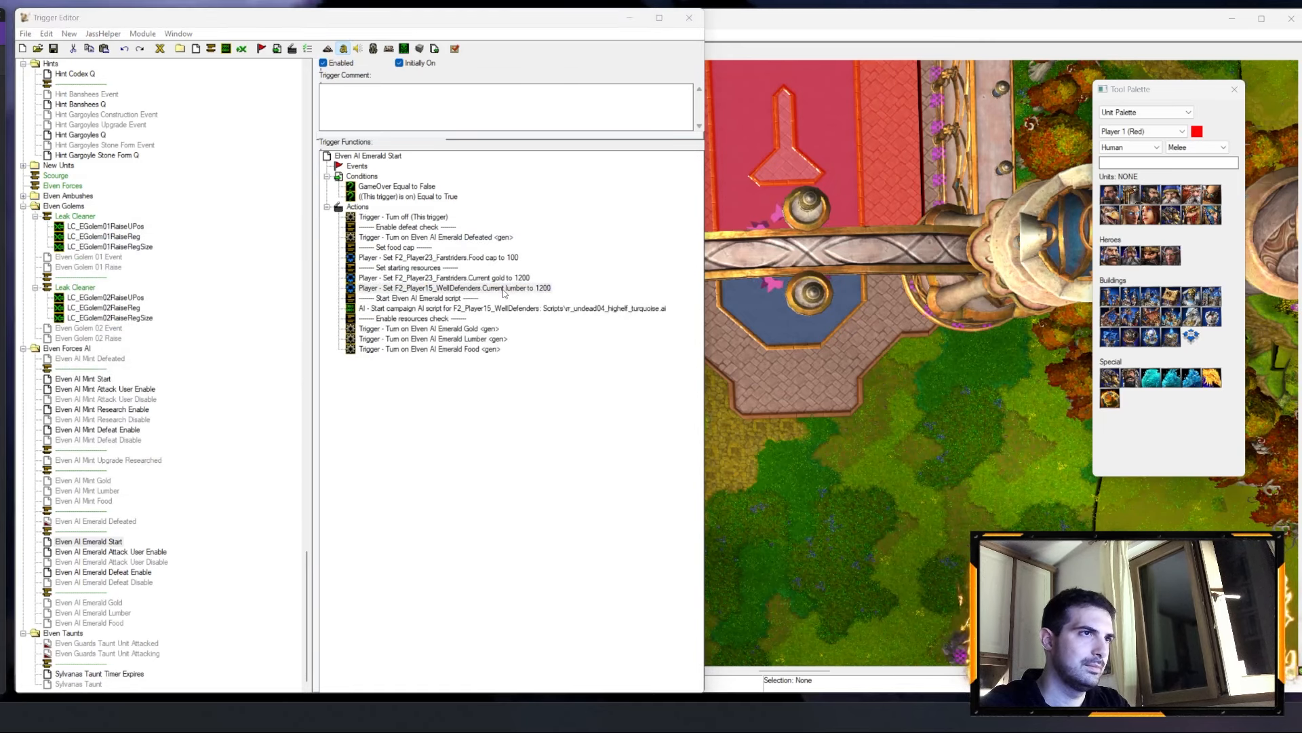
double_click(444, 278)
click(129, 331)
key(Escape)
key(Escape)
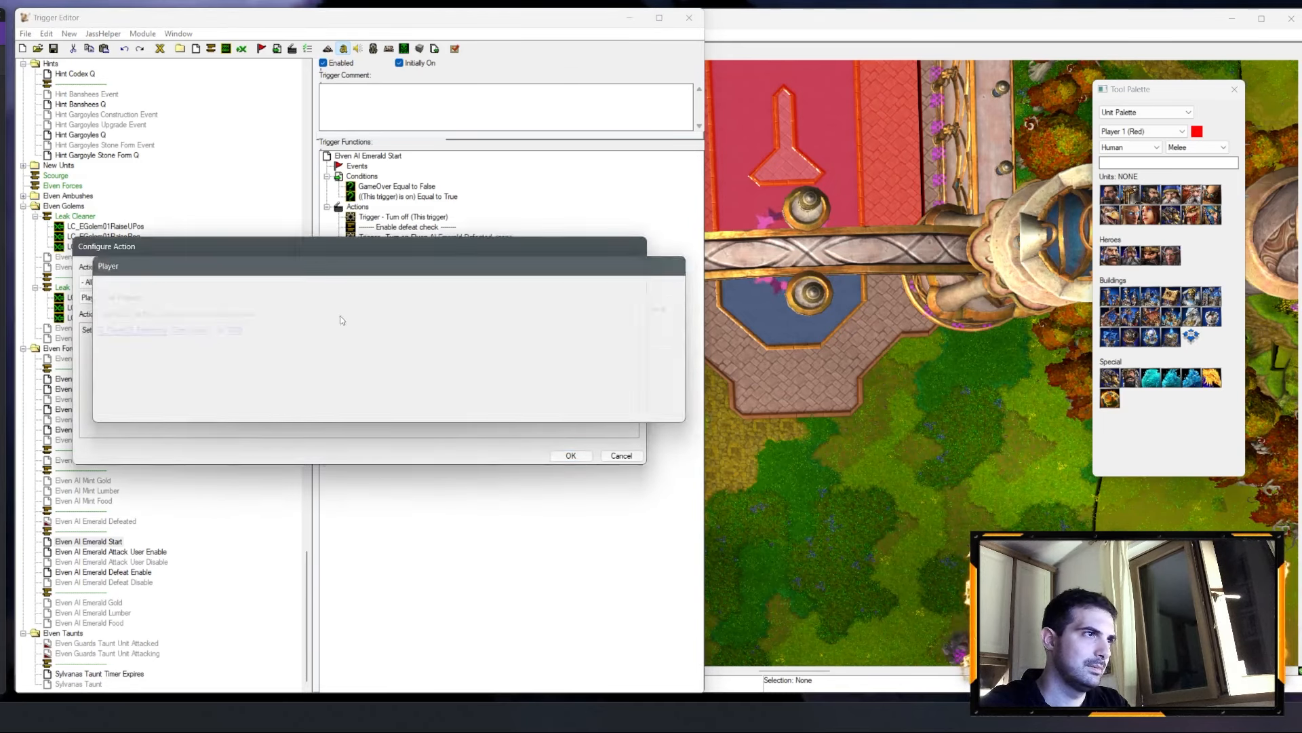
Step: Make the campaign AI script action run Scripts\rr_undead05_highelf_emerald.ai for F2_Player23_Farstriders
double_click(441, 309)
click(179, 332)
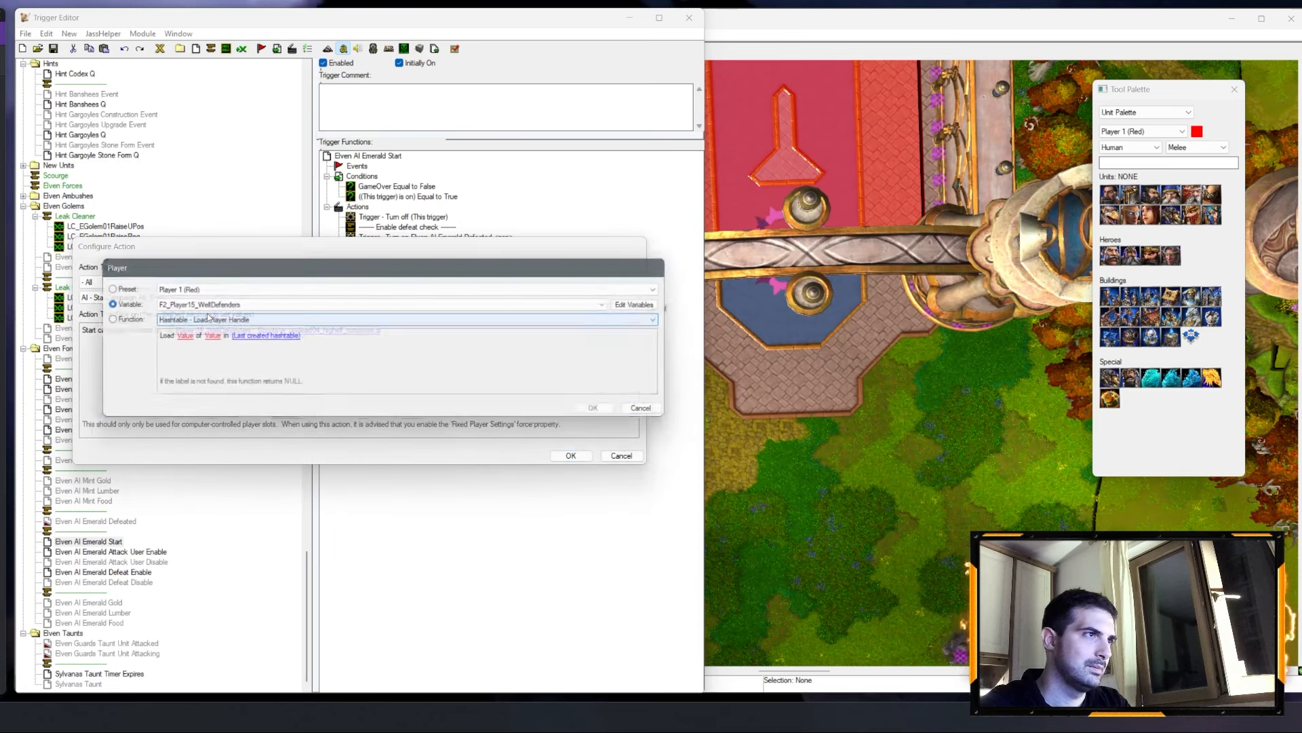
scroll(197, 305, down, 1)
key(Return)
click(264, 331)
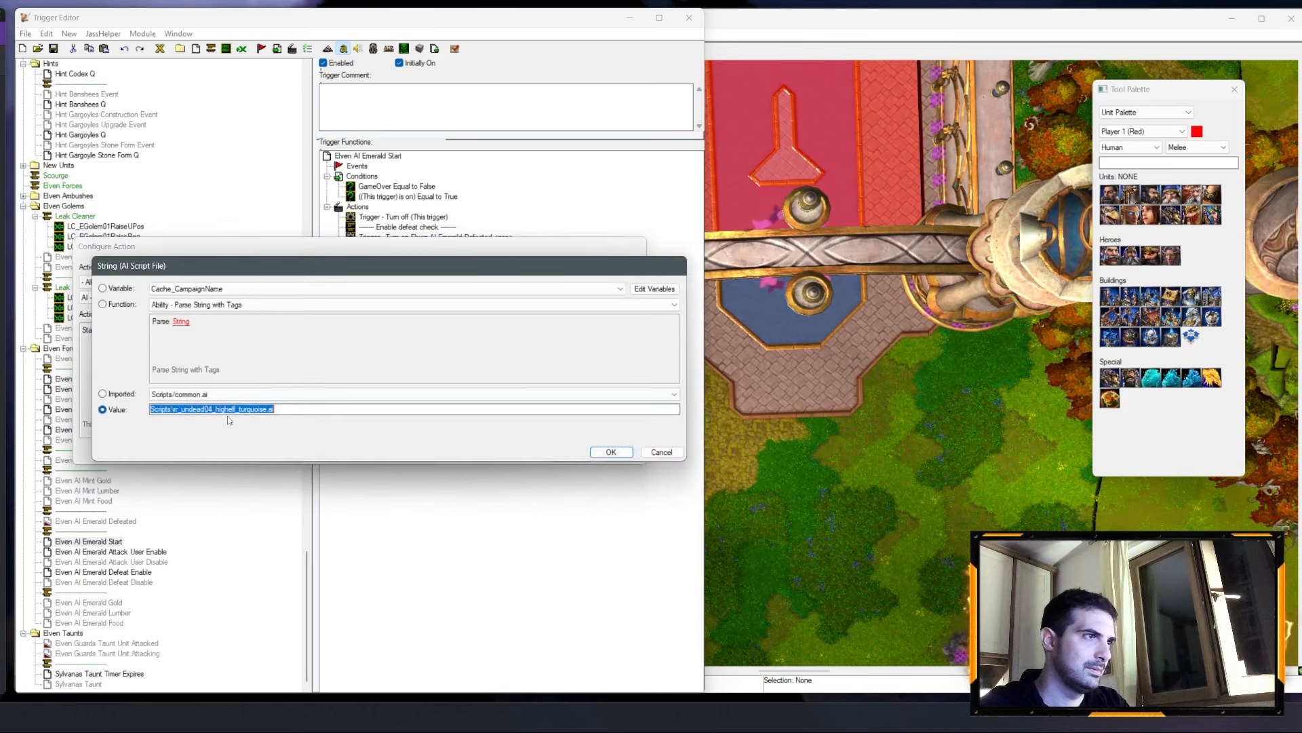
click(239, 409)
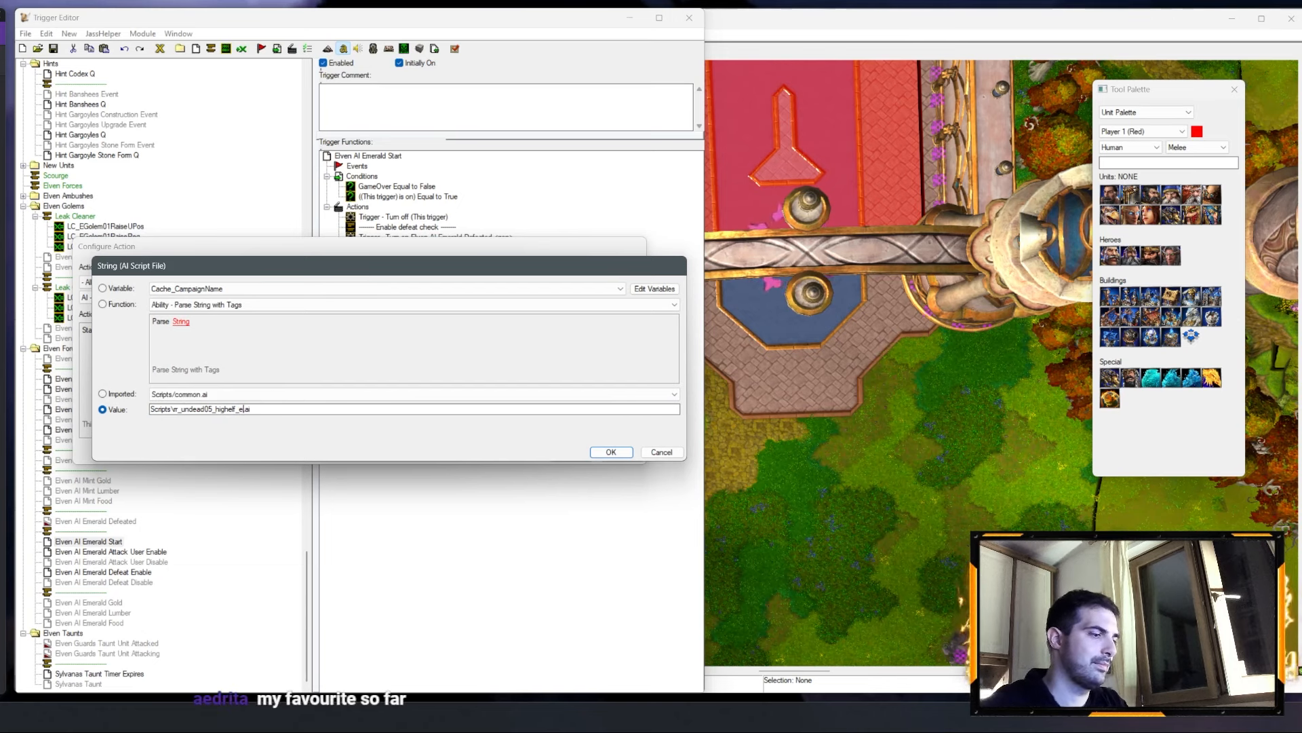
key(Return)
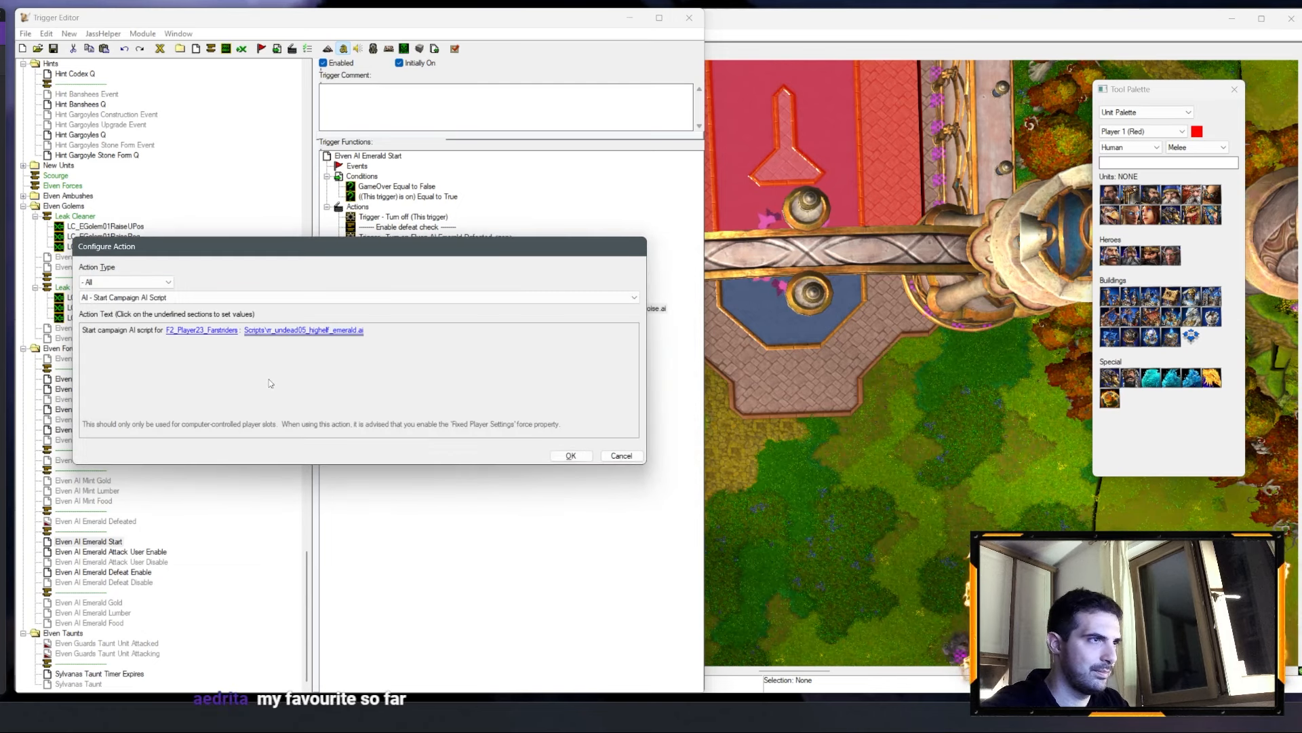
key(Return)
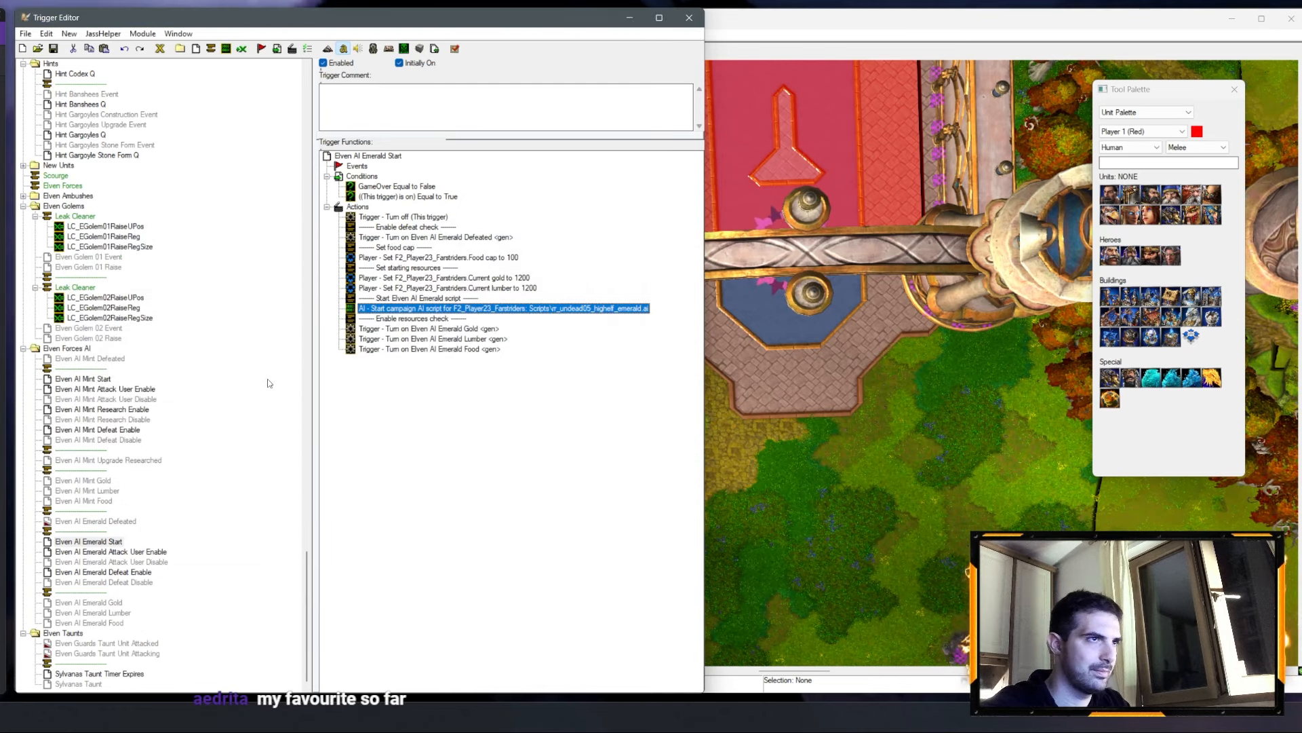
Step: Change the comment in Elven AI Emerald Attack User Enable to "Enable Elven AI Emerald attacks against the user"
click(125, 552)
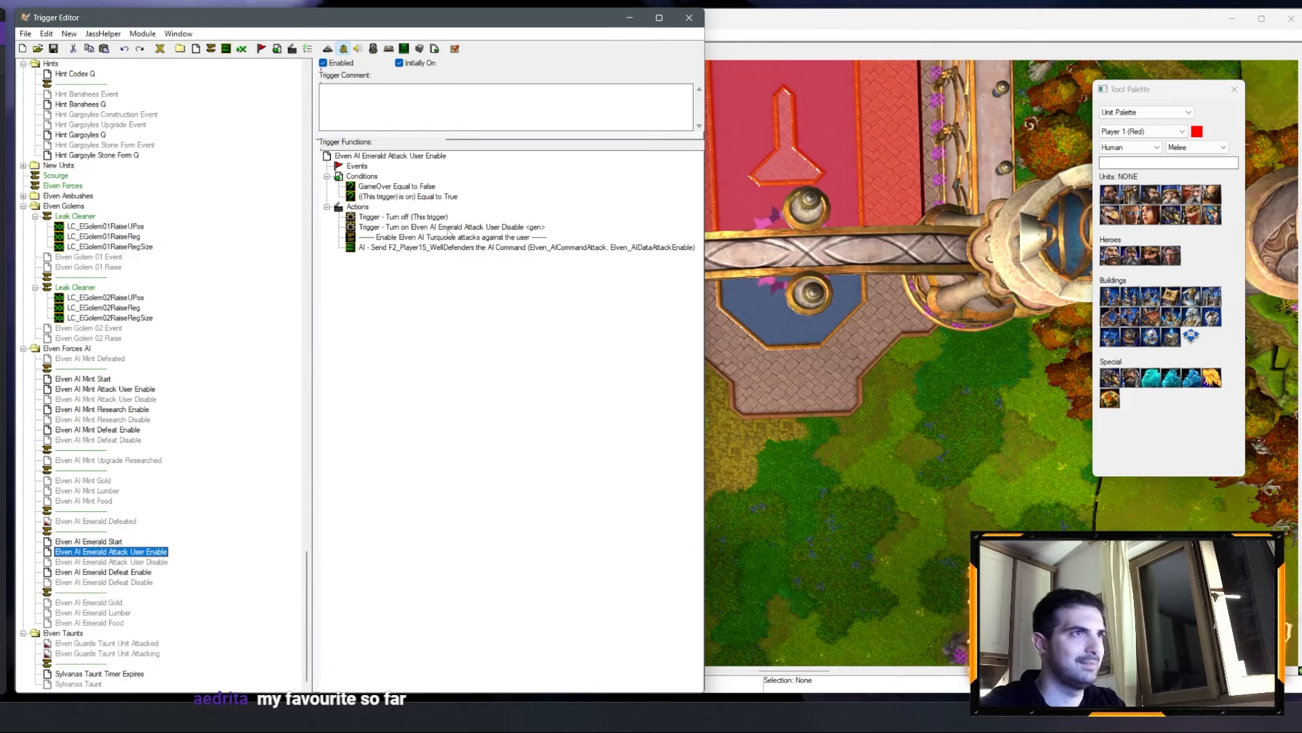
double_click(444, 238)
click(203, 331)
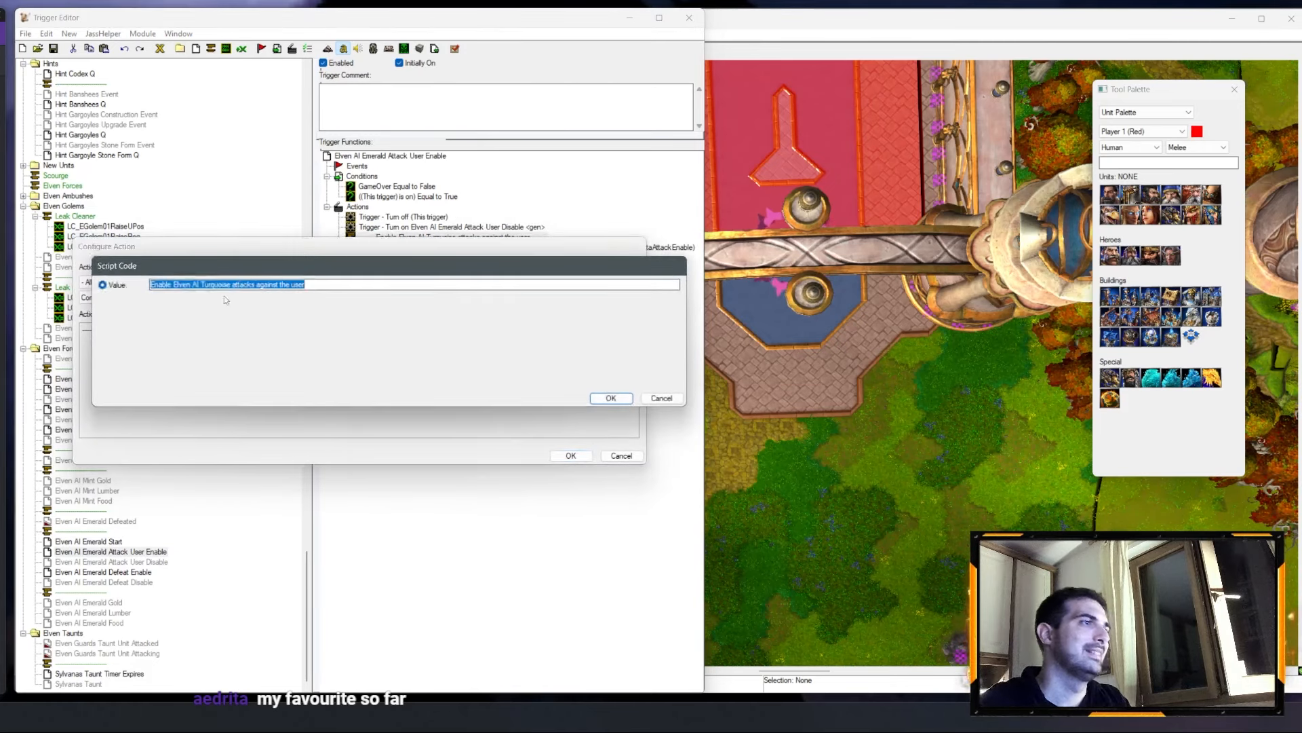
drag(232, 285, 202, 285)
text(Emerald)
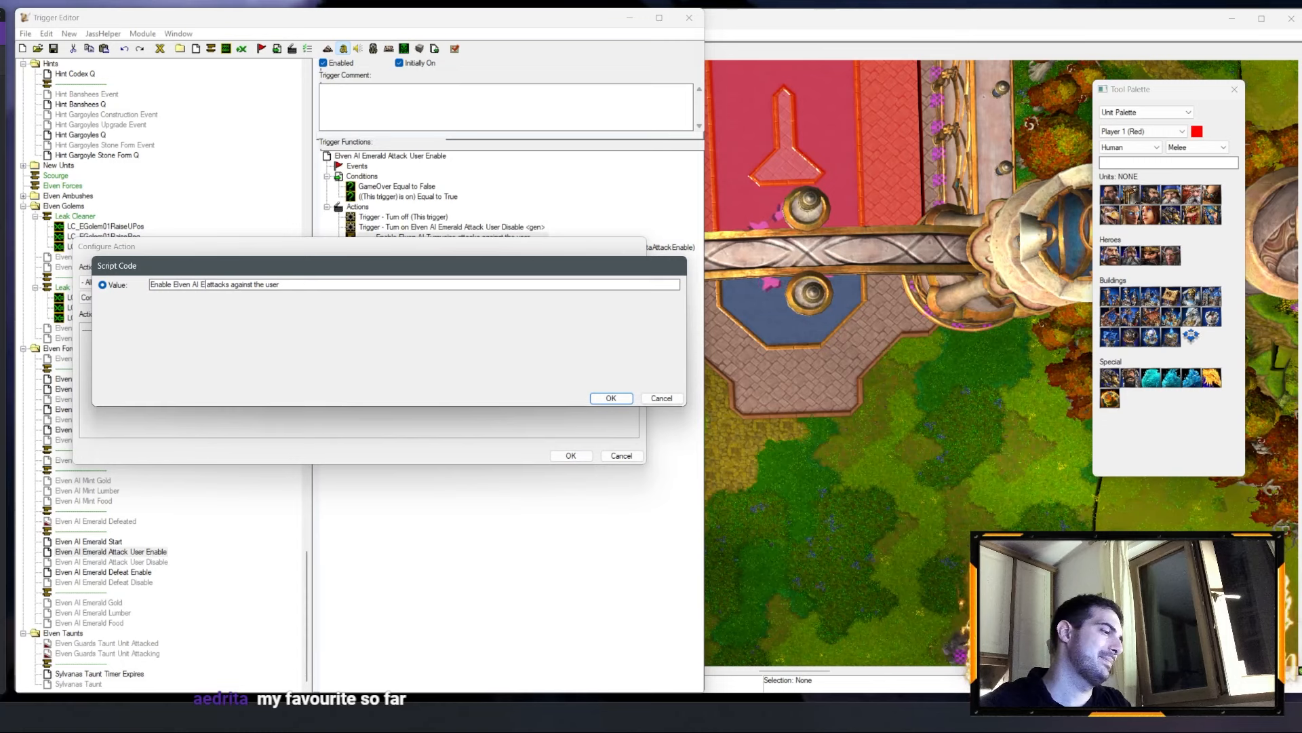
key(Return)
key(Return)
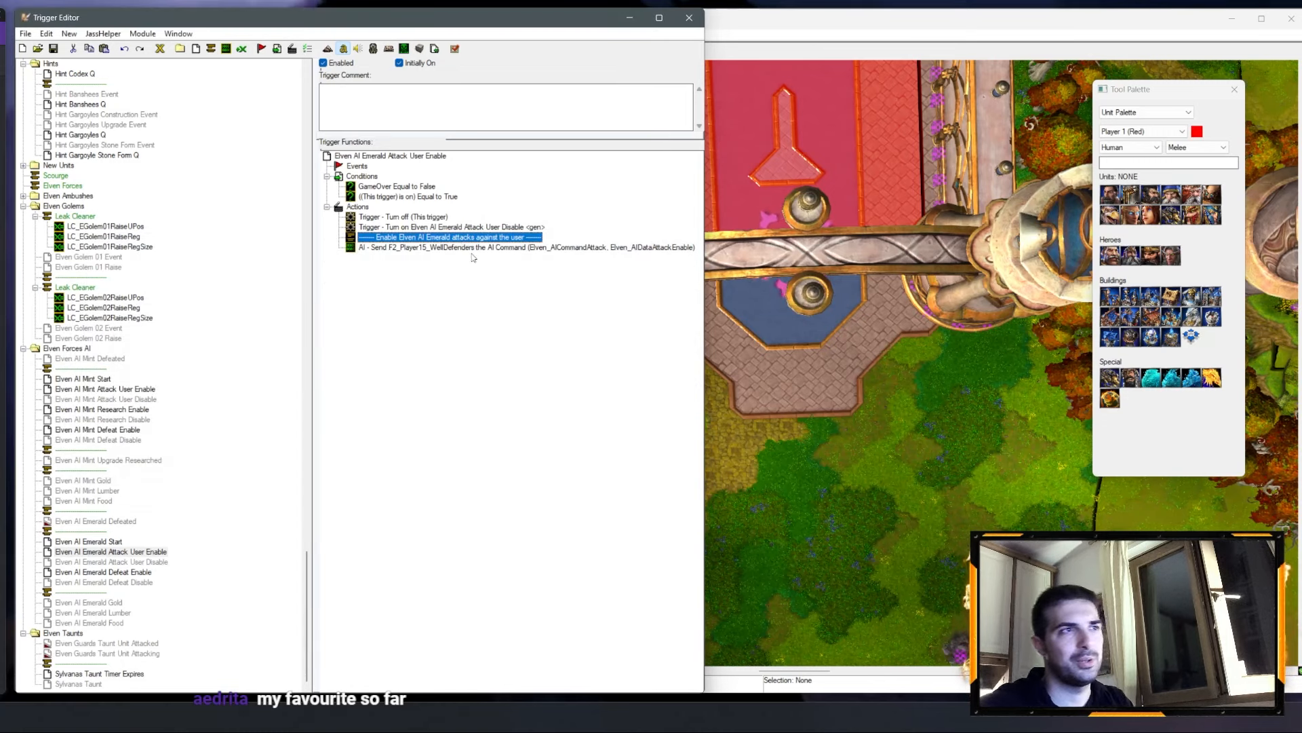
Step: Set the player of the AI command action in Elven AI Emerald Attack User Enable to F2_Player23_Farstriders
double_click(473, 249)
click(183, 331)
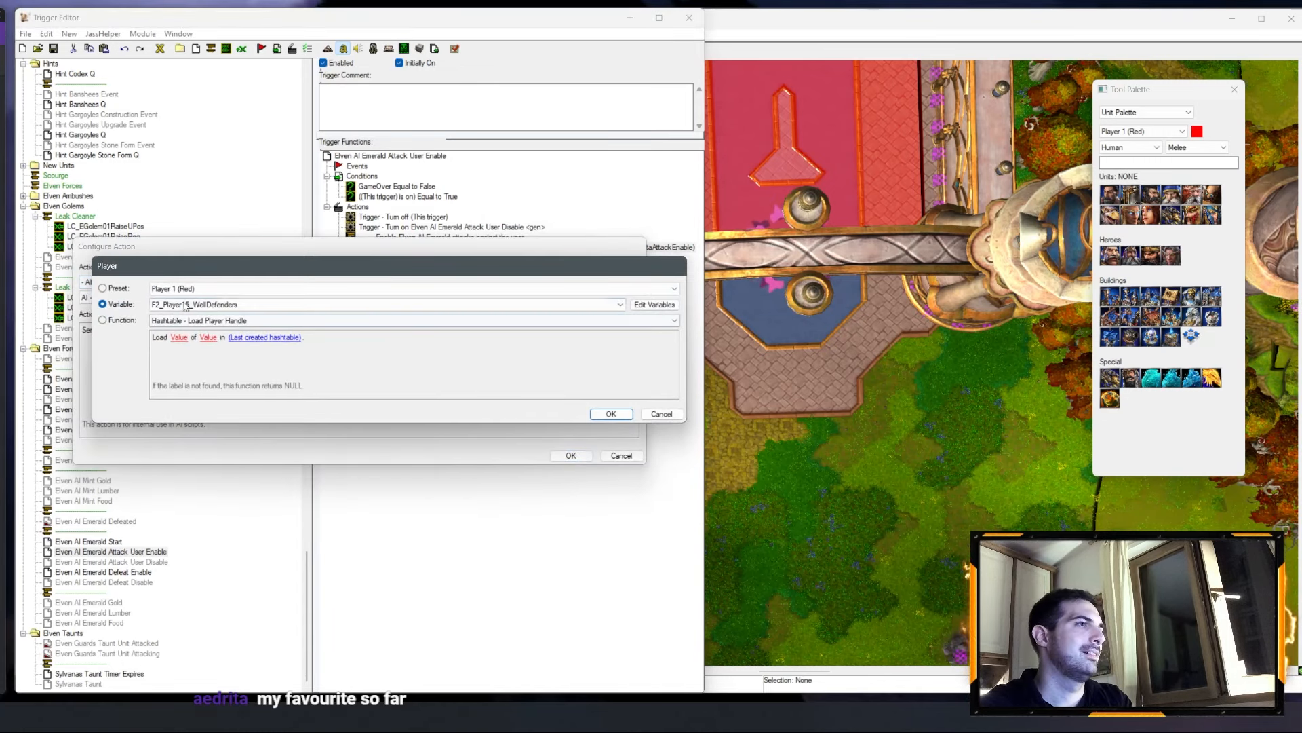
click(184, 305)
click(219, 426)
key(Return)
key(Return)
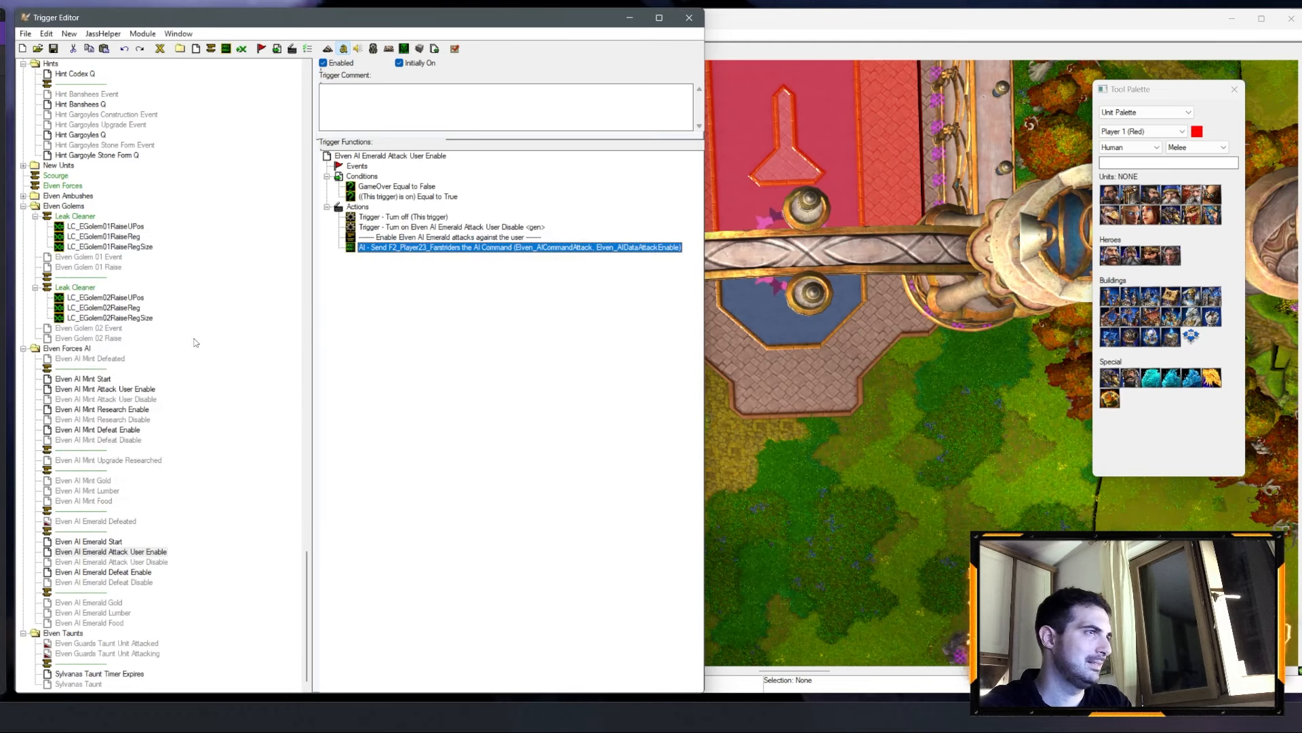
Step: Change the comment in Elven AI Emerald Attack User Disable to "Disable Elven AI Emerald attacks against the user"
click(121, 563)
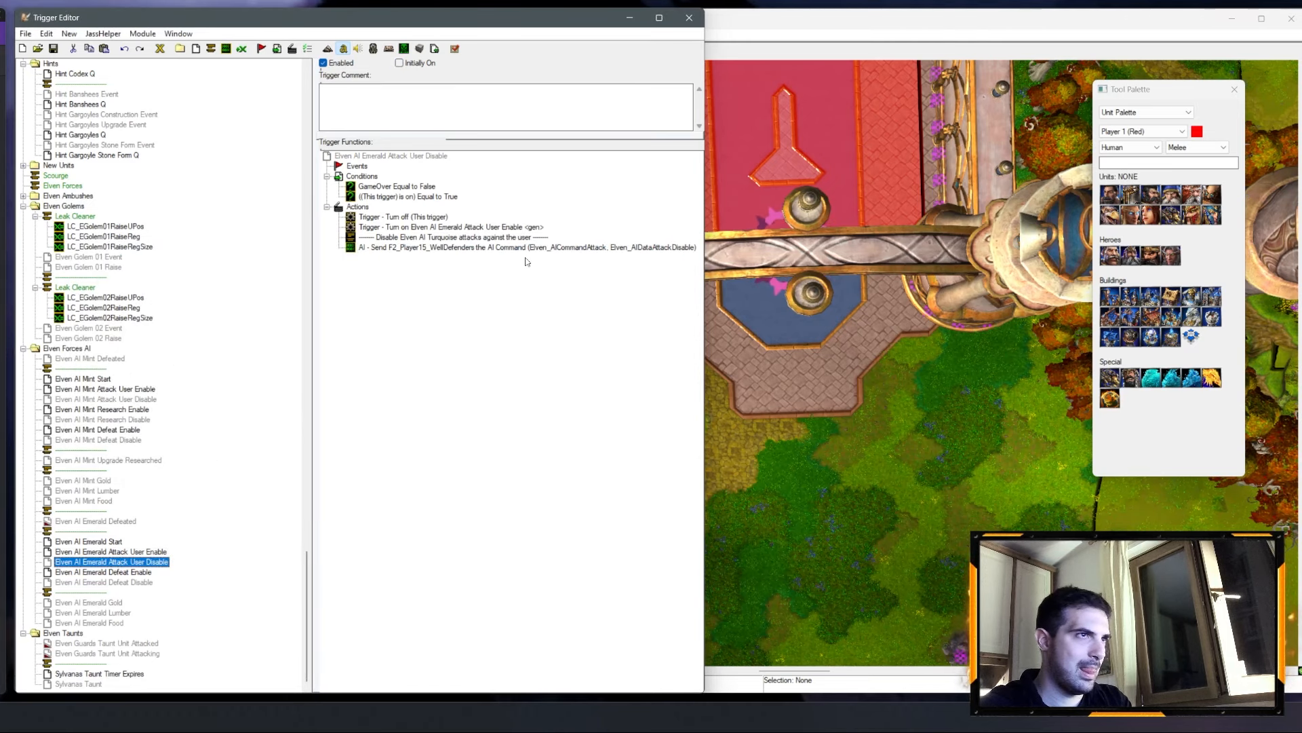
double_click(457, 227)
double_click(441, 237)
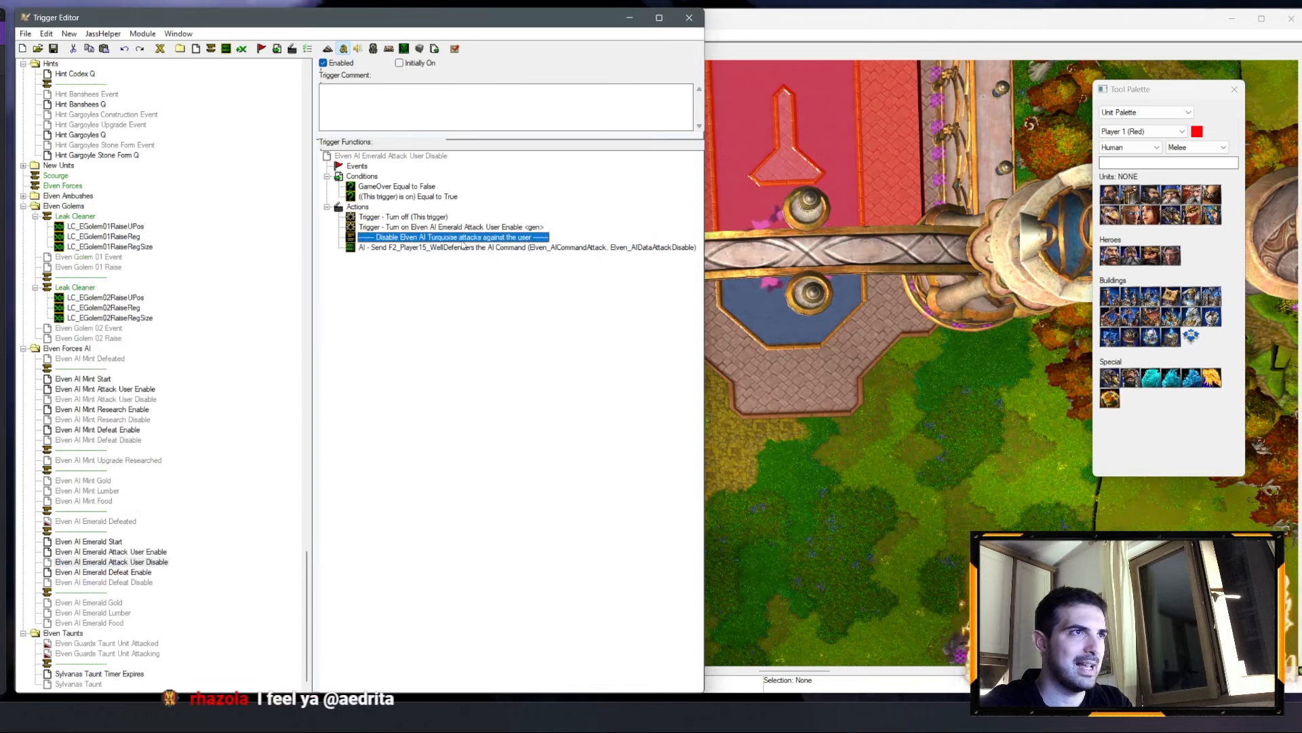
click(163, 331)
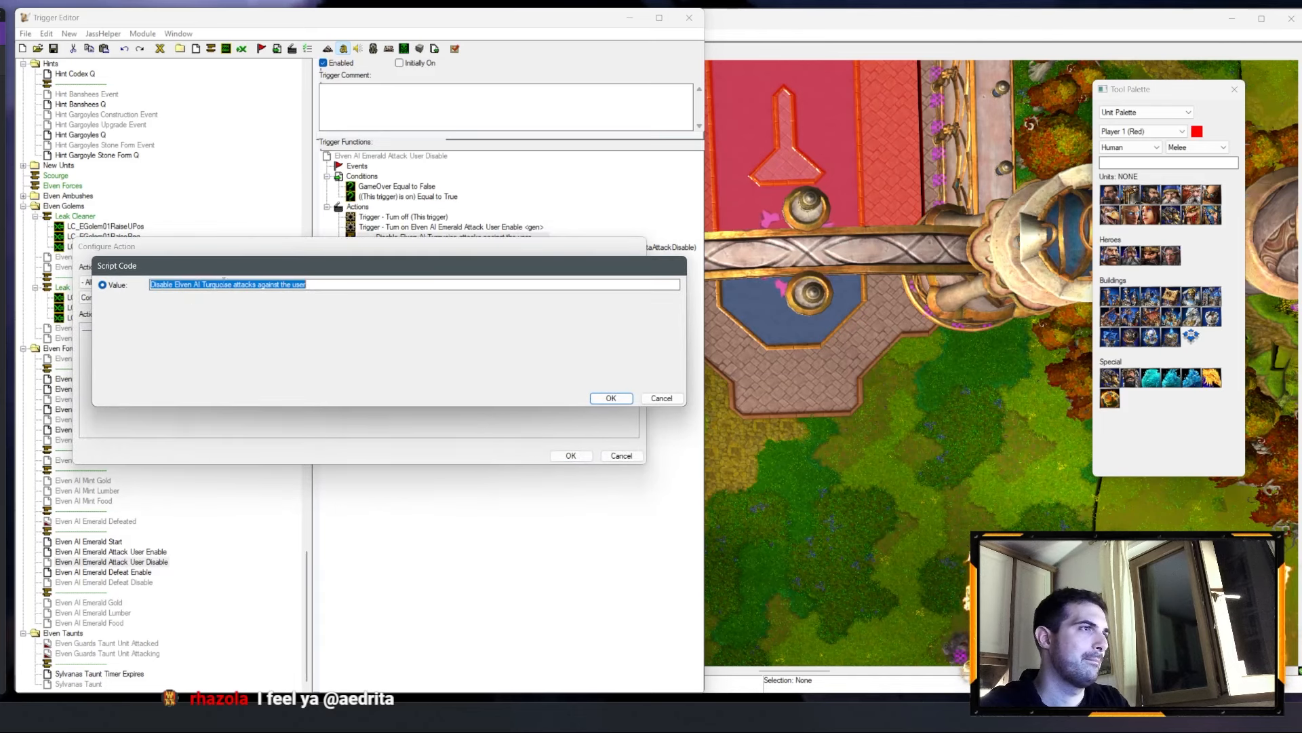
click(232, 284)
drag(205, 289, 202, 288)
text(Emerald)
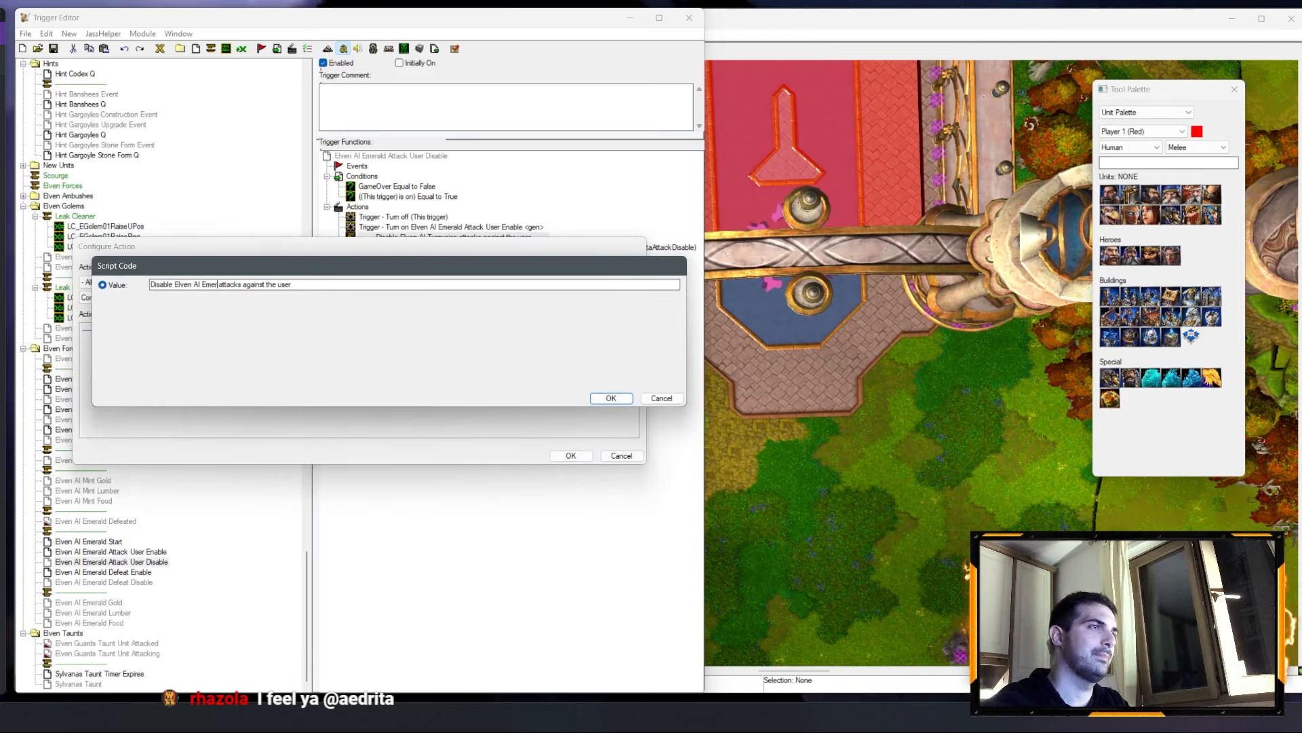
key(Return)
key(Return)
Step: Set the player of the AI command action in Elven AI Emerald Attack User Disable to F2_Player23_Farstriders
double_click(468, 247)
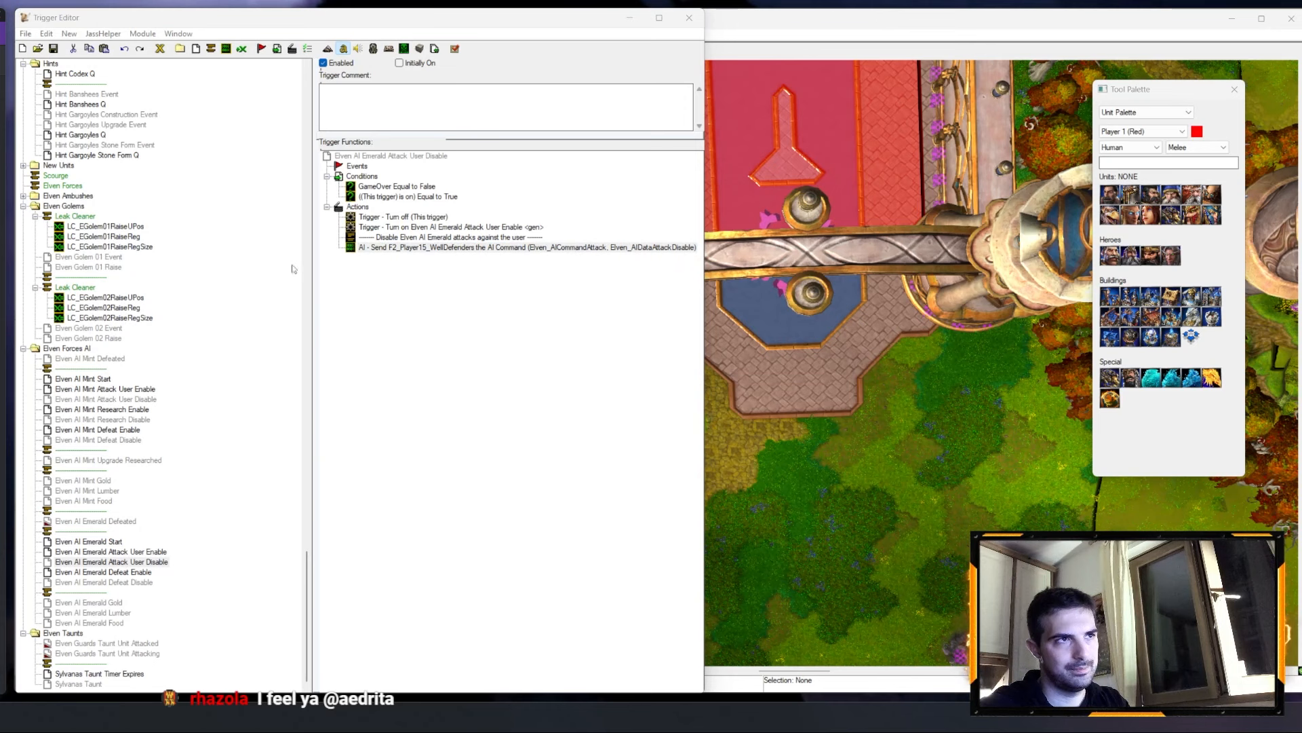
click(237, 329)
click(217, 304)
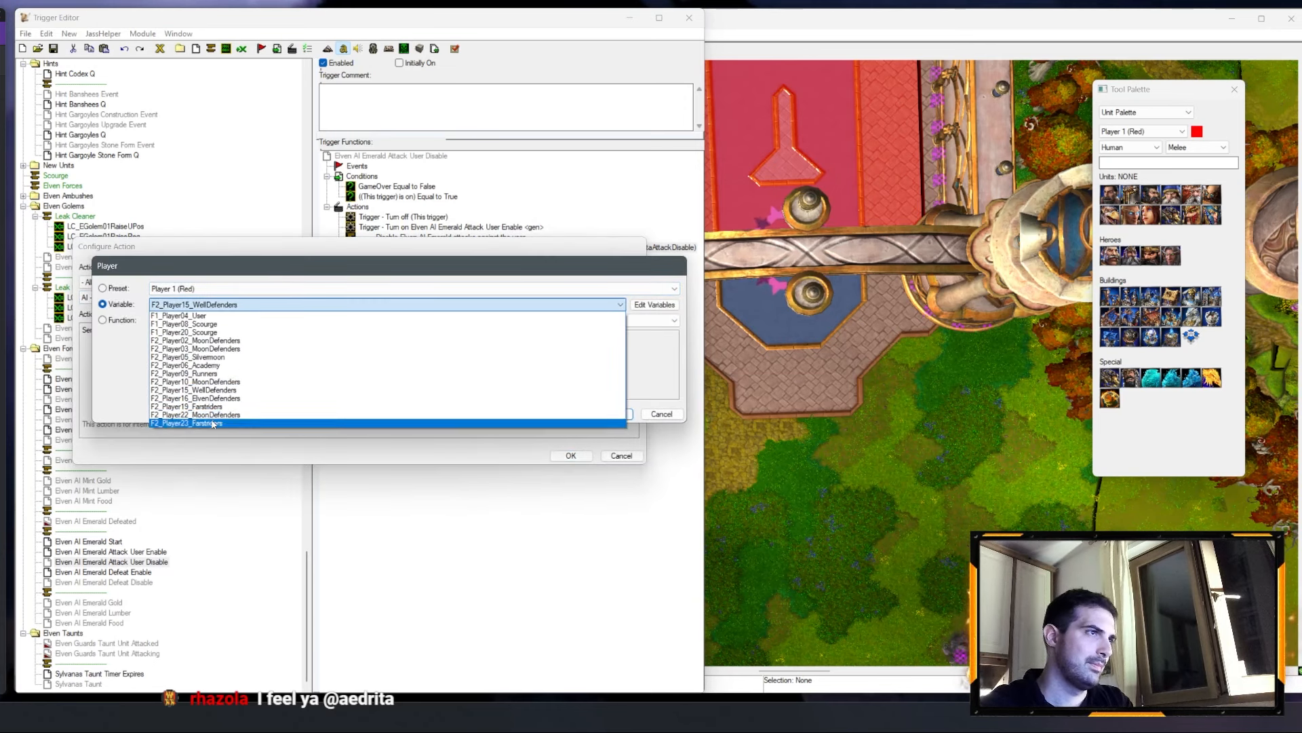
click(212, 424)
key(Return)
key(Return)
Step: Change the comment in Elven AI Emerald Defeat Enable to "Set Elven AI Emerald to defeated, stopping any attack to user"
click(126, 573)
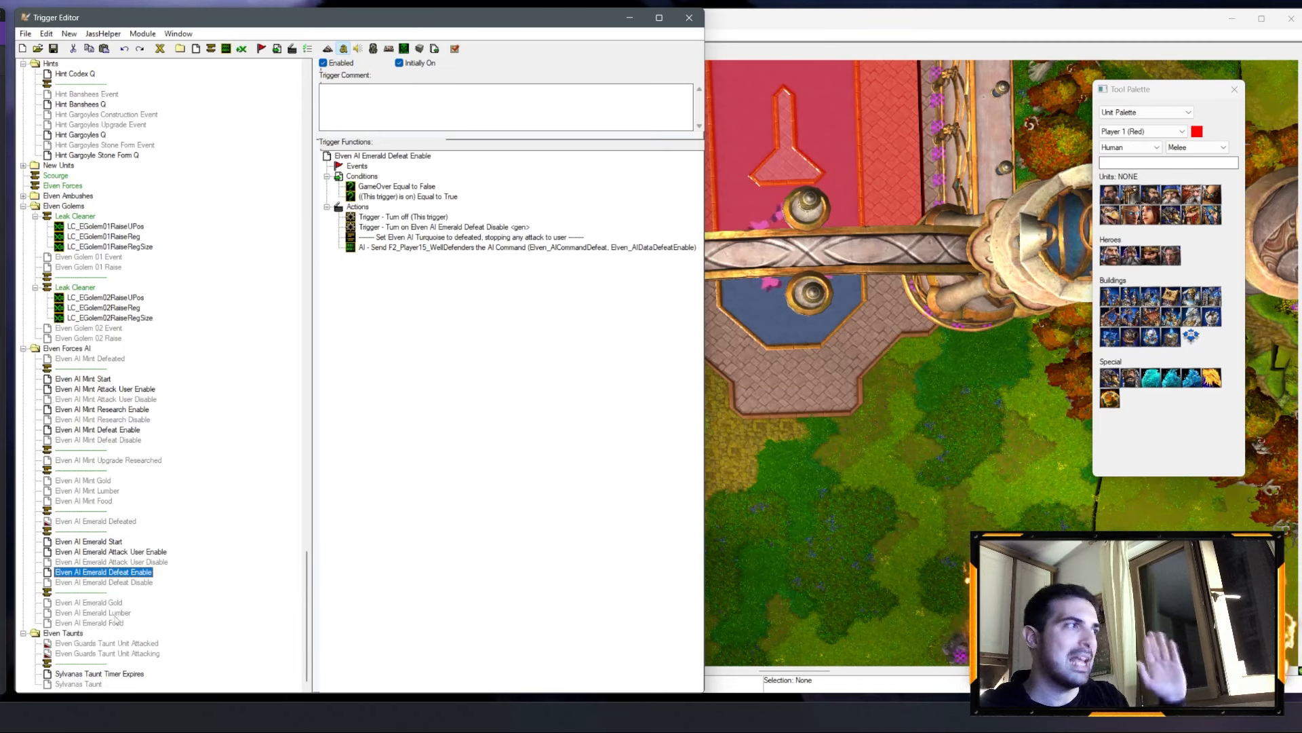
double_click(452, 234)
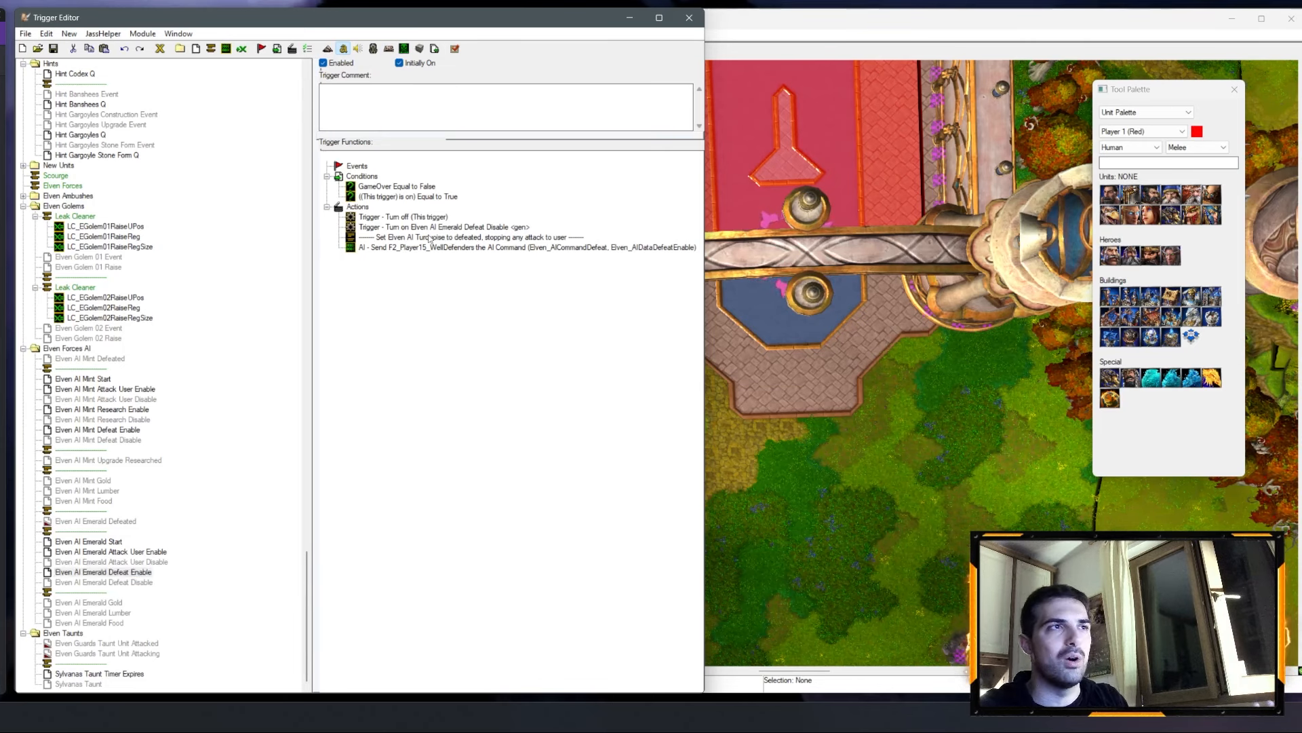
click(197, 331)
click(216, 285)
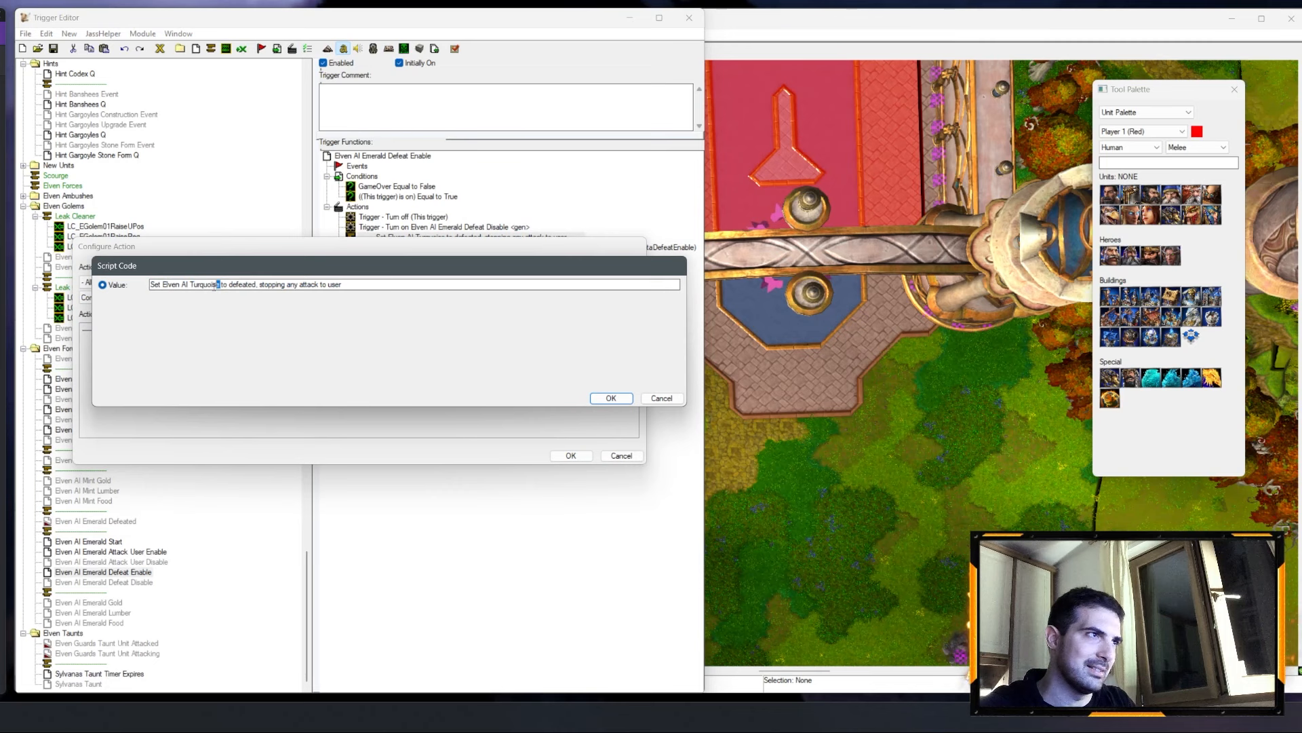
text(Eme)
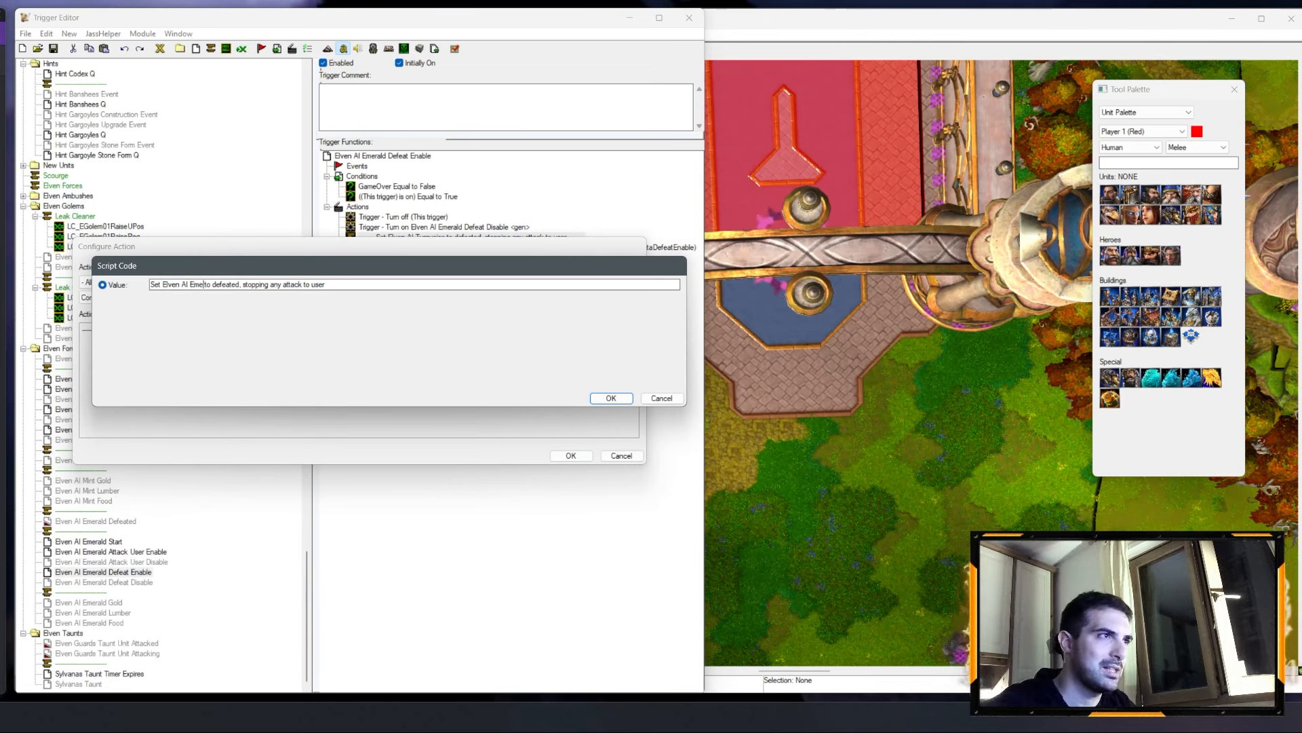
text(rald)
key(Return)
key(Return)
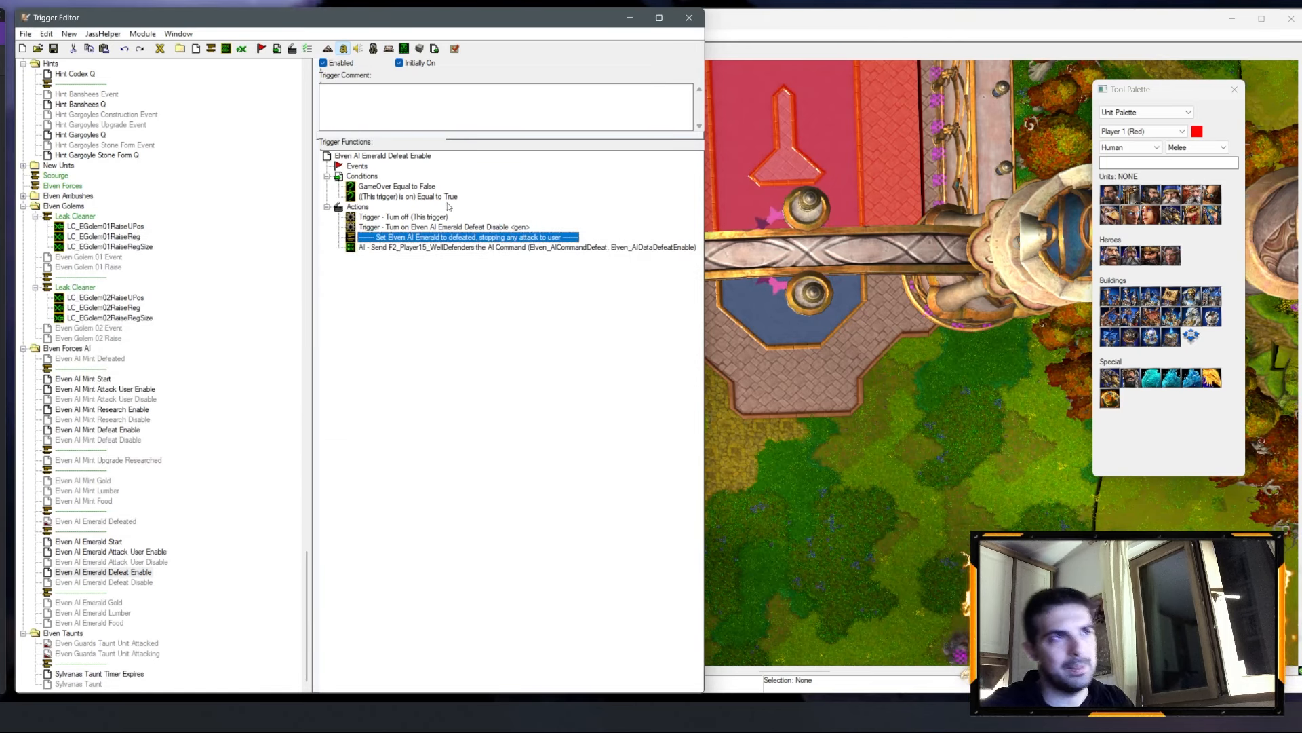
Step: Set the player of the AI command action in Elven AI Emerald Defeat Enable to F2_Player23_Farstriders
double_click(484, 247)
click(152, 331)
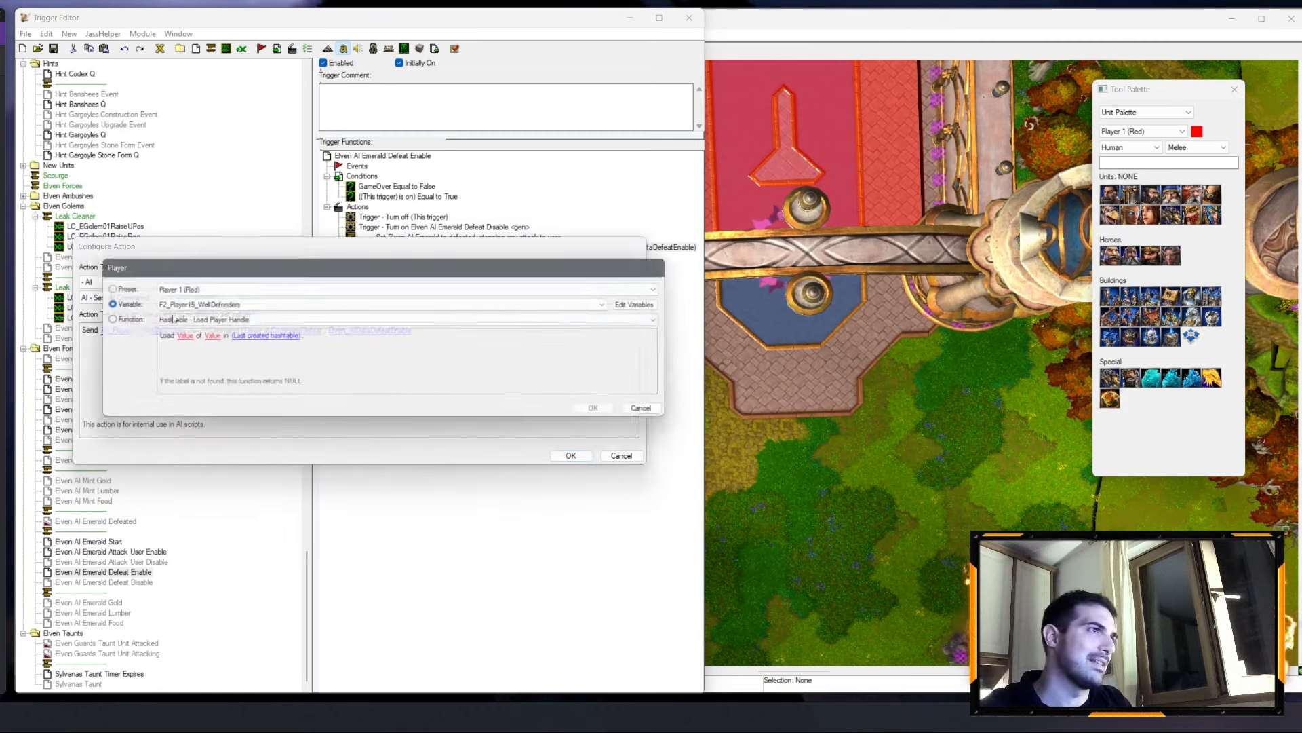
click(177, 304)
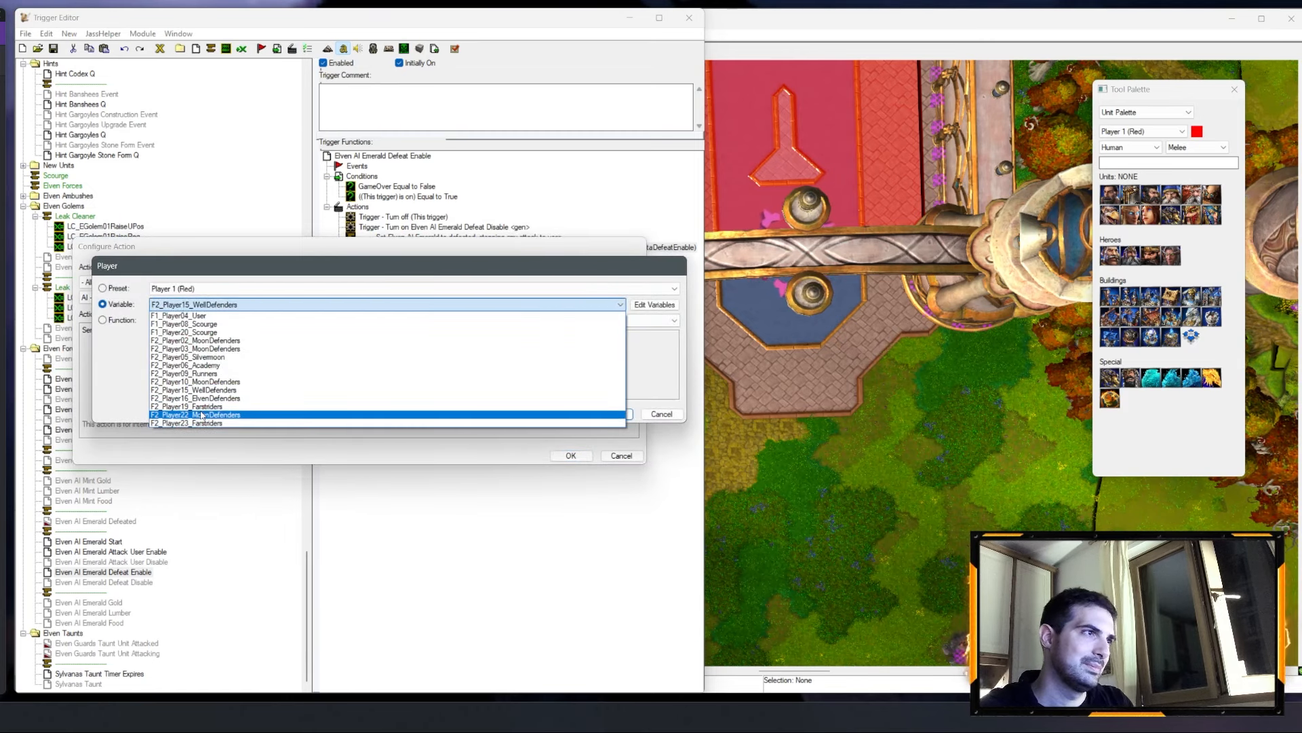
click(201, 423)
key(Return)
key(Return)
Step: Change the comment in Elven AI Emerald Defeat Disable to "Set Elven AI Emerald to not defeated, resuming the possibility of attacking the user"
click(120, 582)
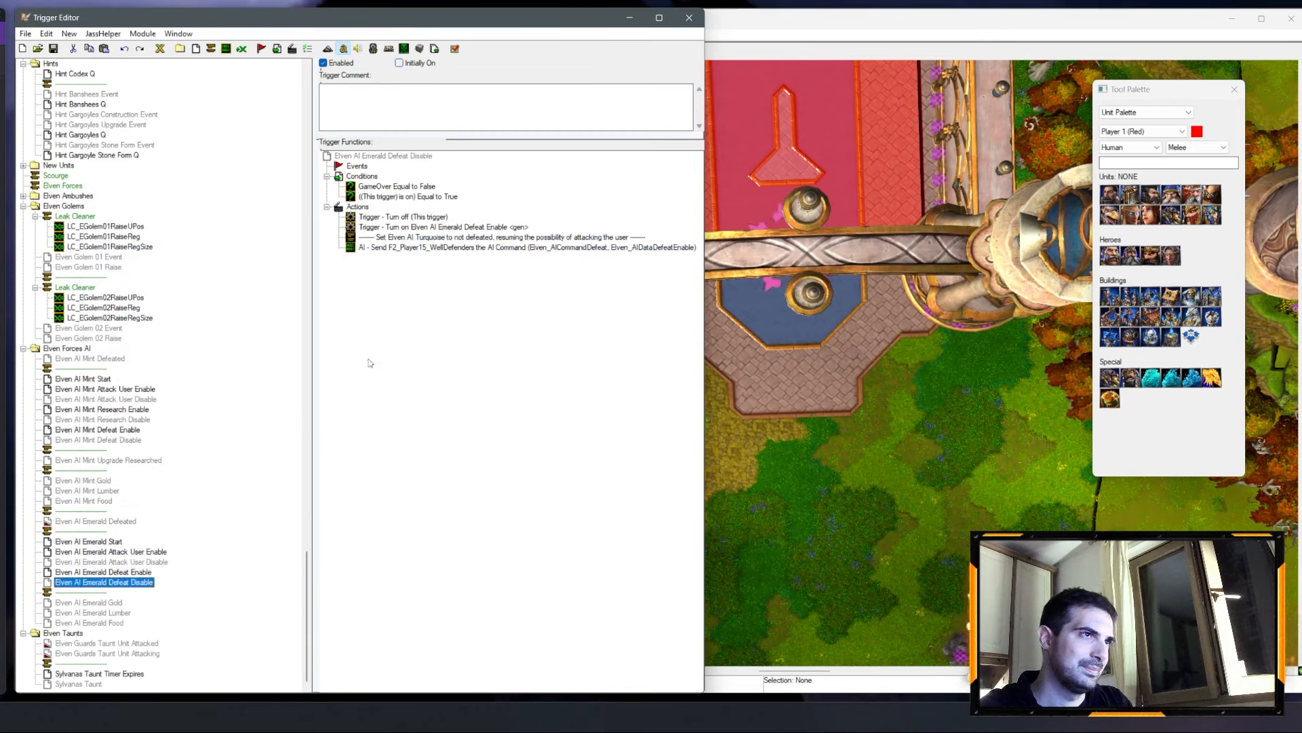
double_click(424, 236)
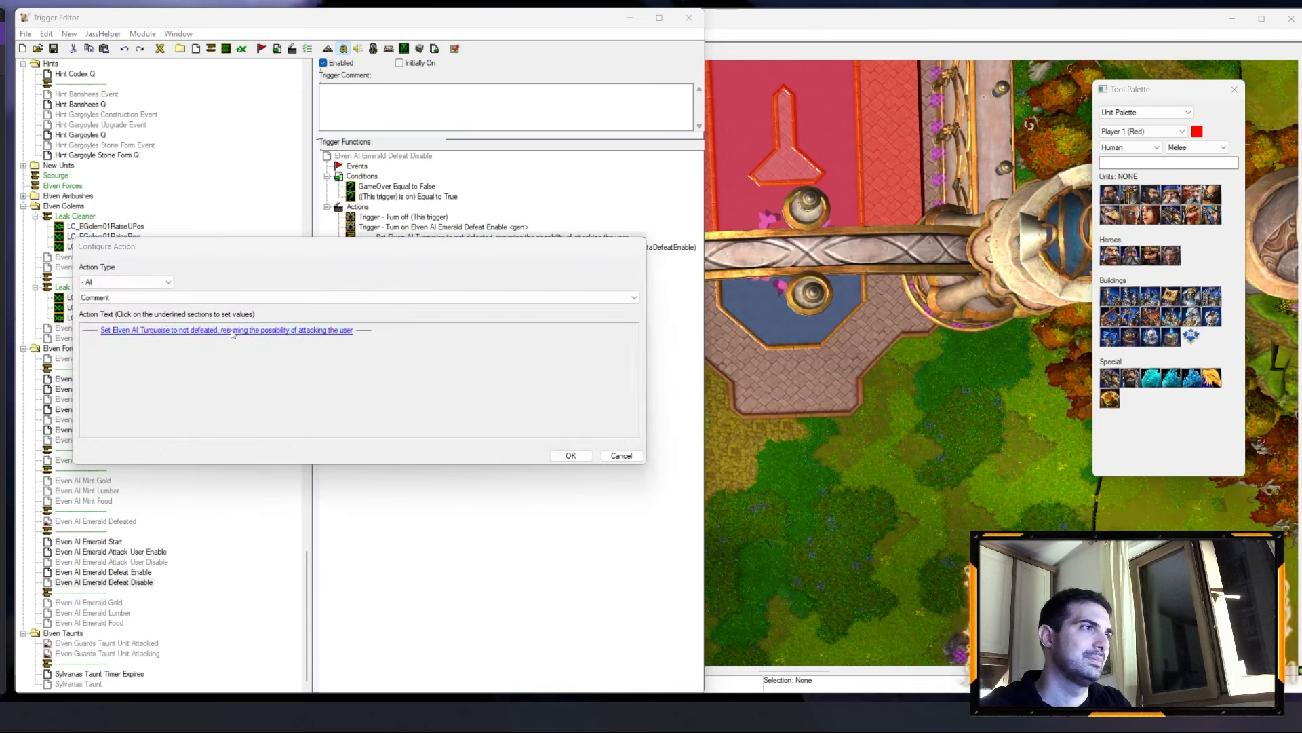
click(232, 331)
drag(220, 285, 191, 285)
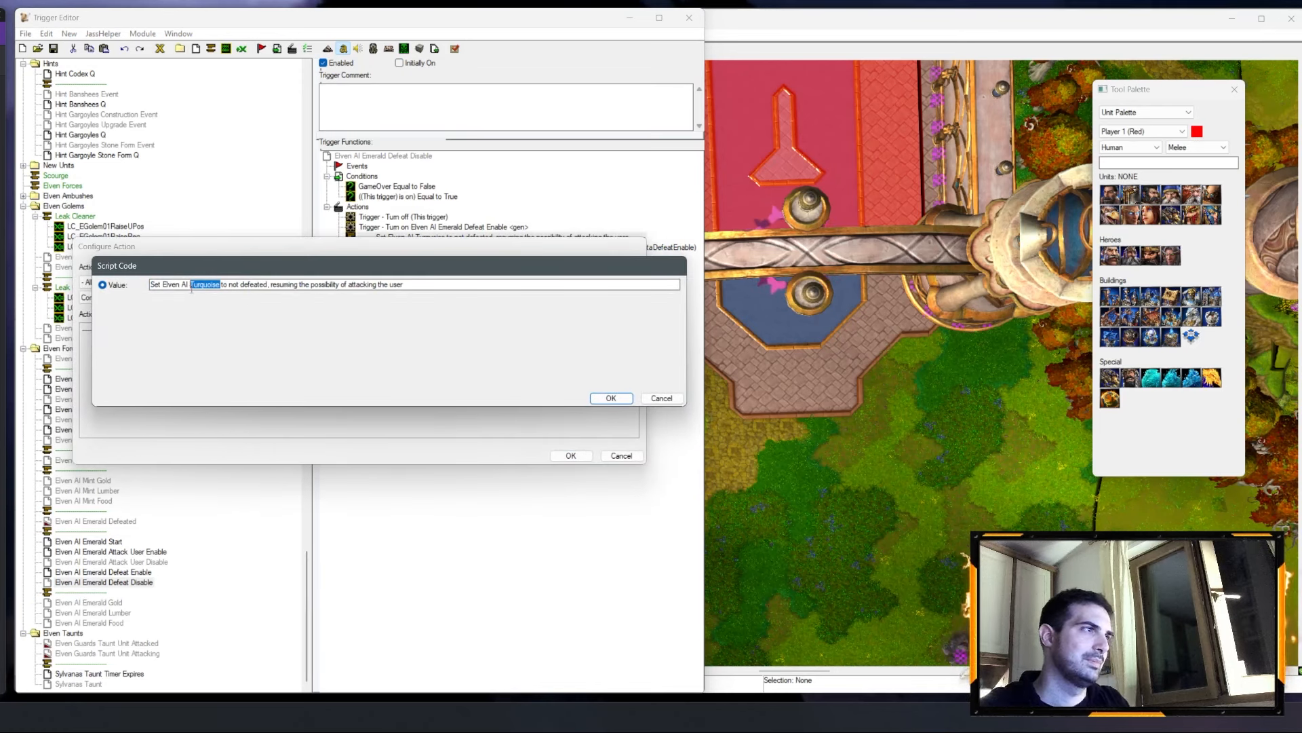
text(Emerald)
key(Return)
key(Return)
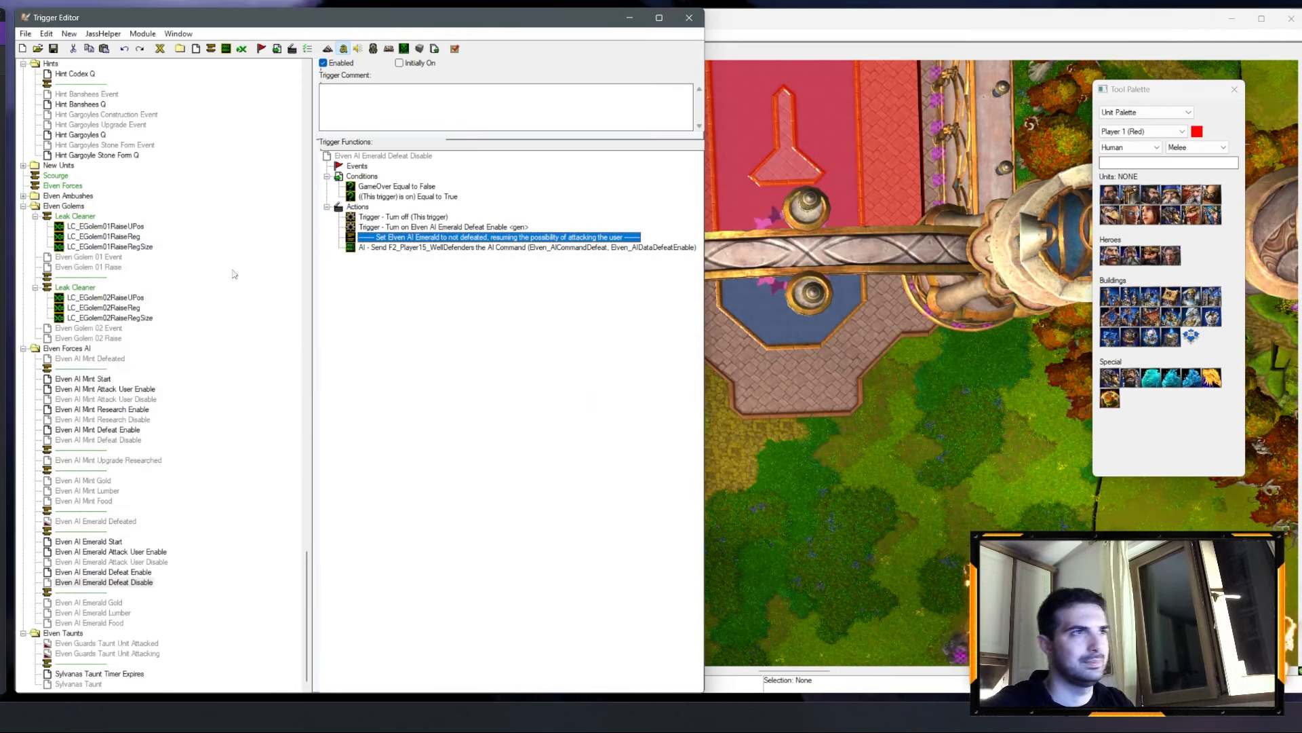
Step: Set the player of the AI command action in Elven AI Emerald Defeat Disable to F2_Player23_Farstriders
double_click(460, 248)
click(156, 328)
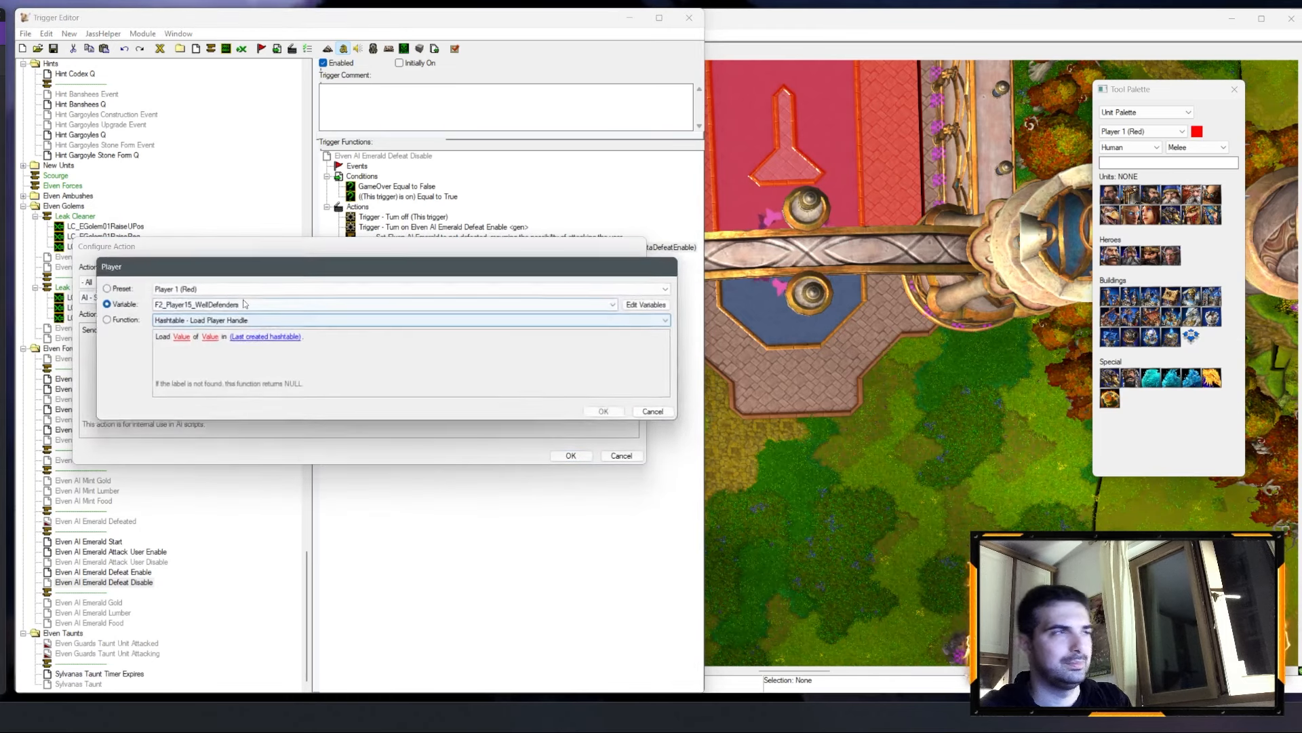
click(231, 304)
click(232, 424)
key(Return)
key(Return)
Step: Set the player of the current gold event in Elven AI Emerald Gold to Player 23 (Emerald)
click(124, 603)
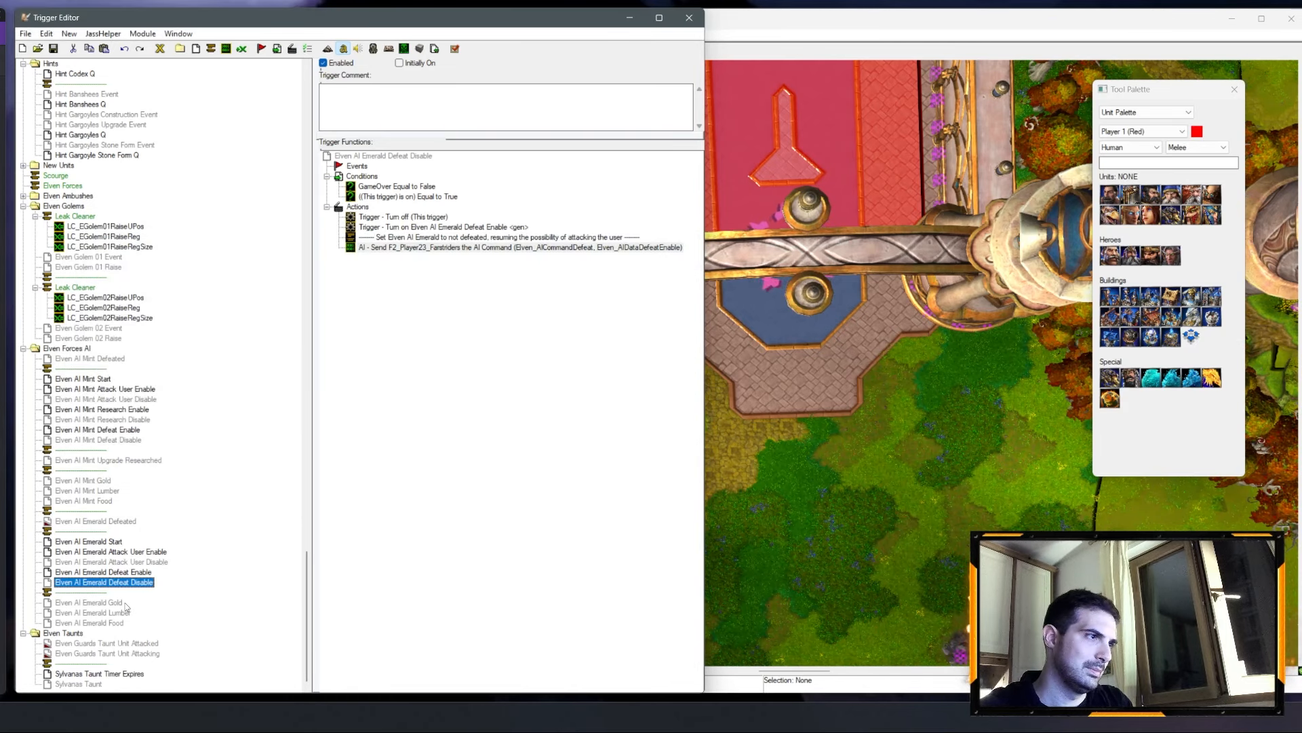
double_click(455, 176)
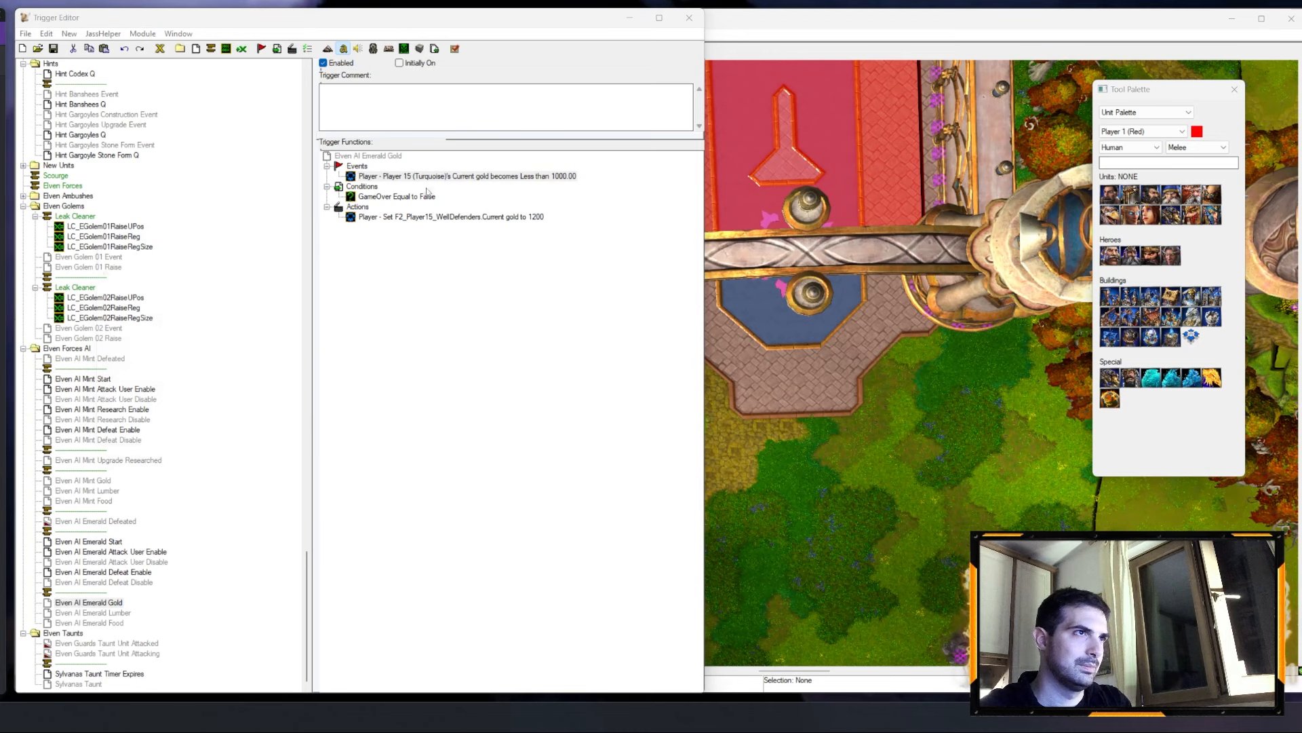
click(144, 334)
click(207, 290)
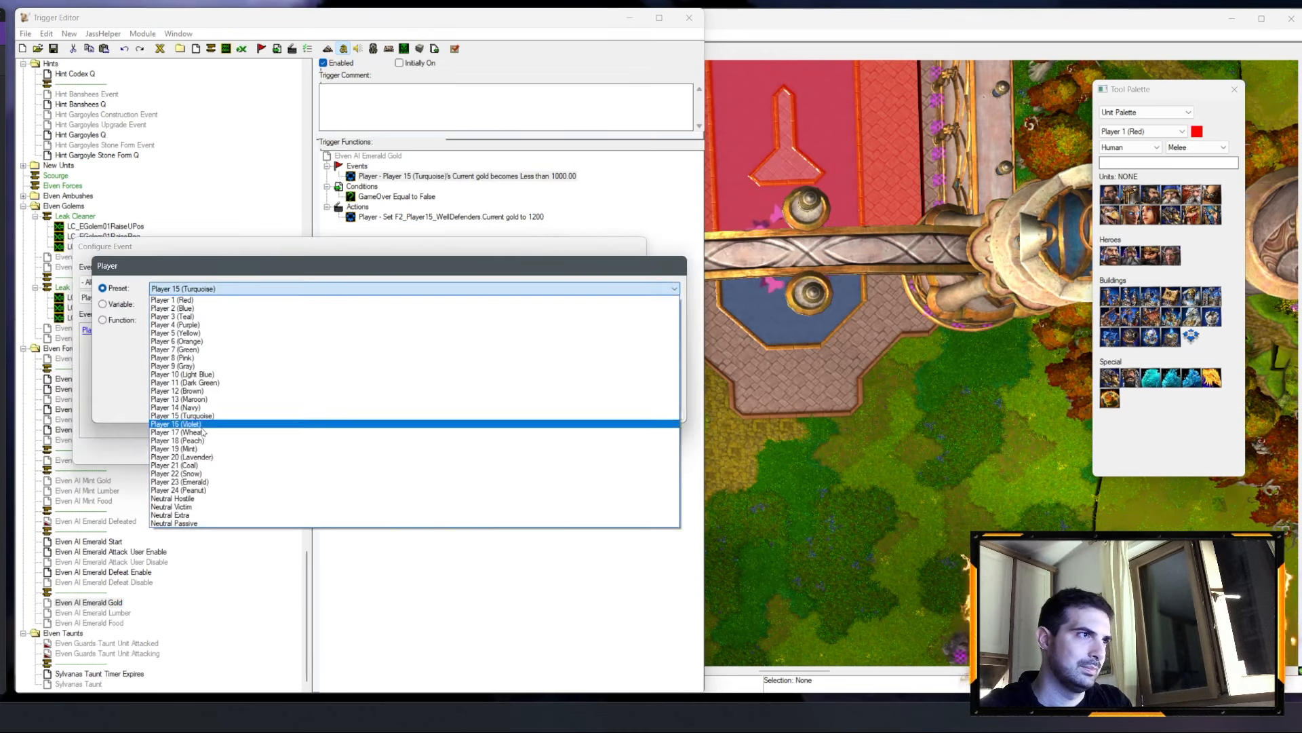
click(211, 479)
key(Return)
key(Return)
Step: Set the player of the current gold action in Elven AI Emerald Gold to F2_Player23_Farstriders
double_click(421, 216)
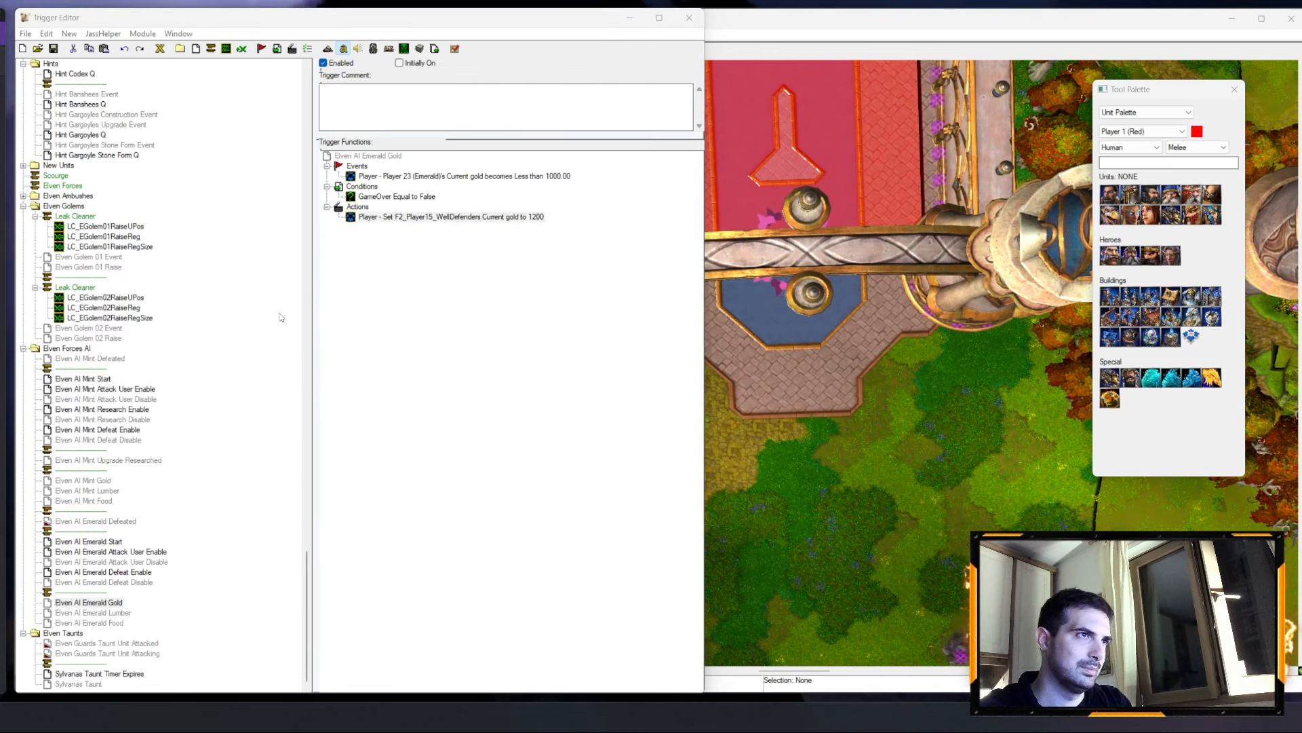
click(137, 335)
click(203, 304)
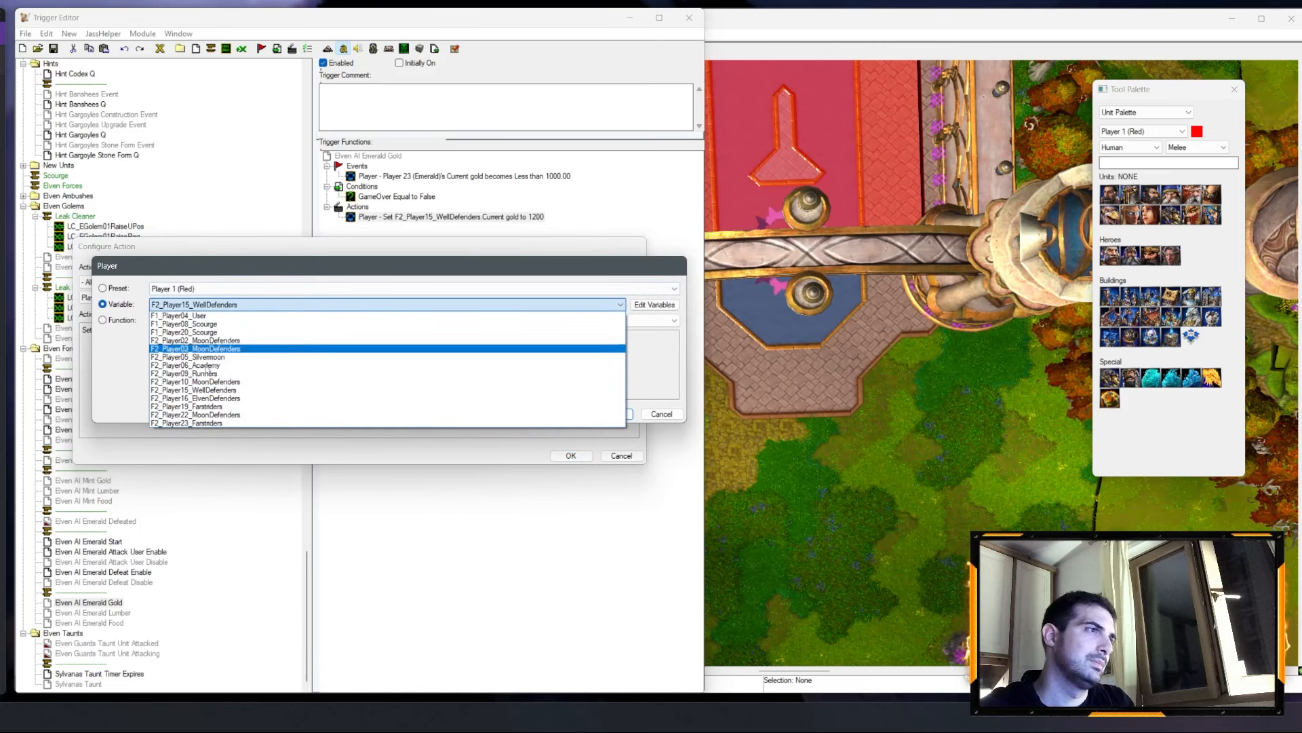
click(208, 424)
key(Return)
key(Return)
Step: Set the player of the current lumber event in Elven AI Emerald Lumber to Player 23 (Emerald)
click(95, 612)
double_click(453, 176)
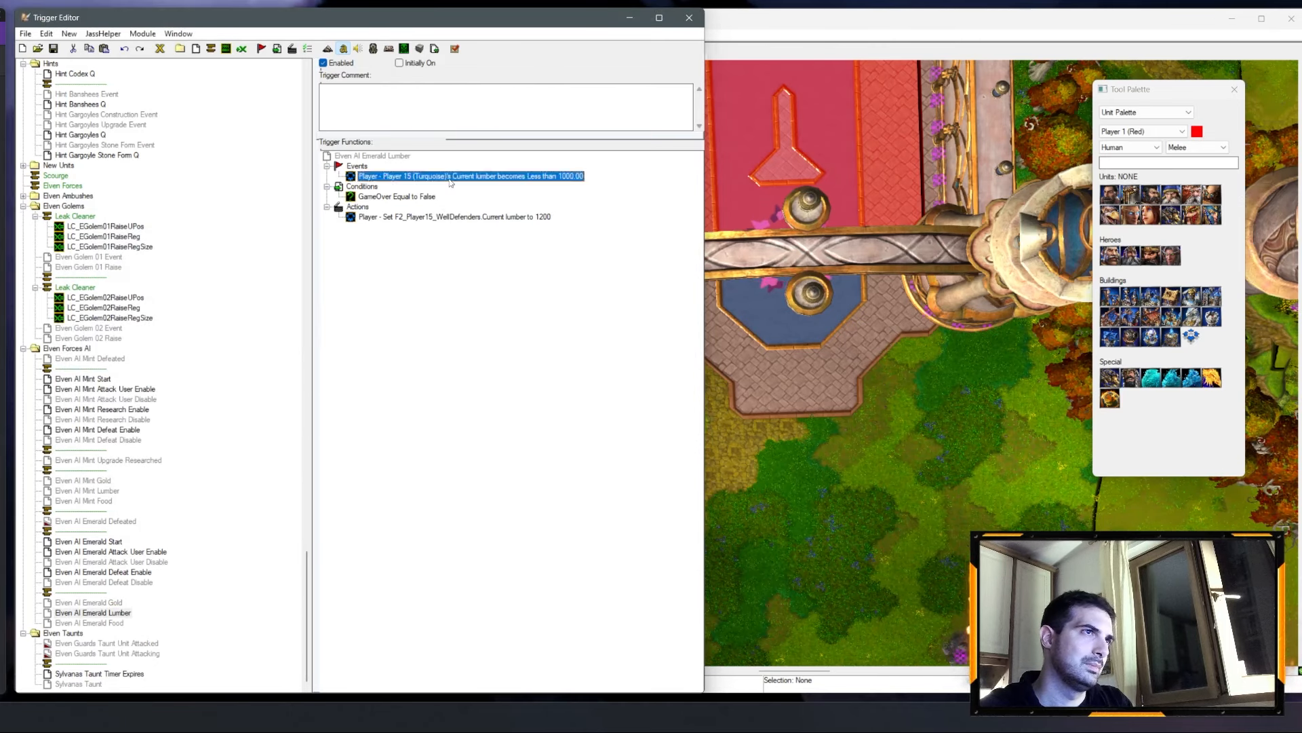
click(114, 336)
click(205, 291)
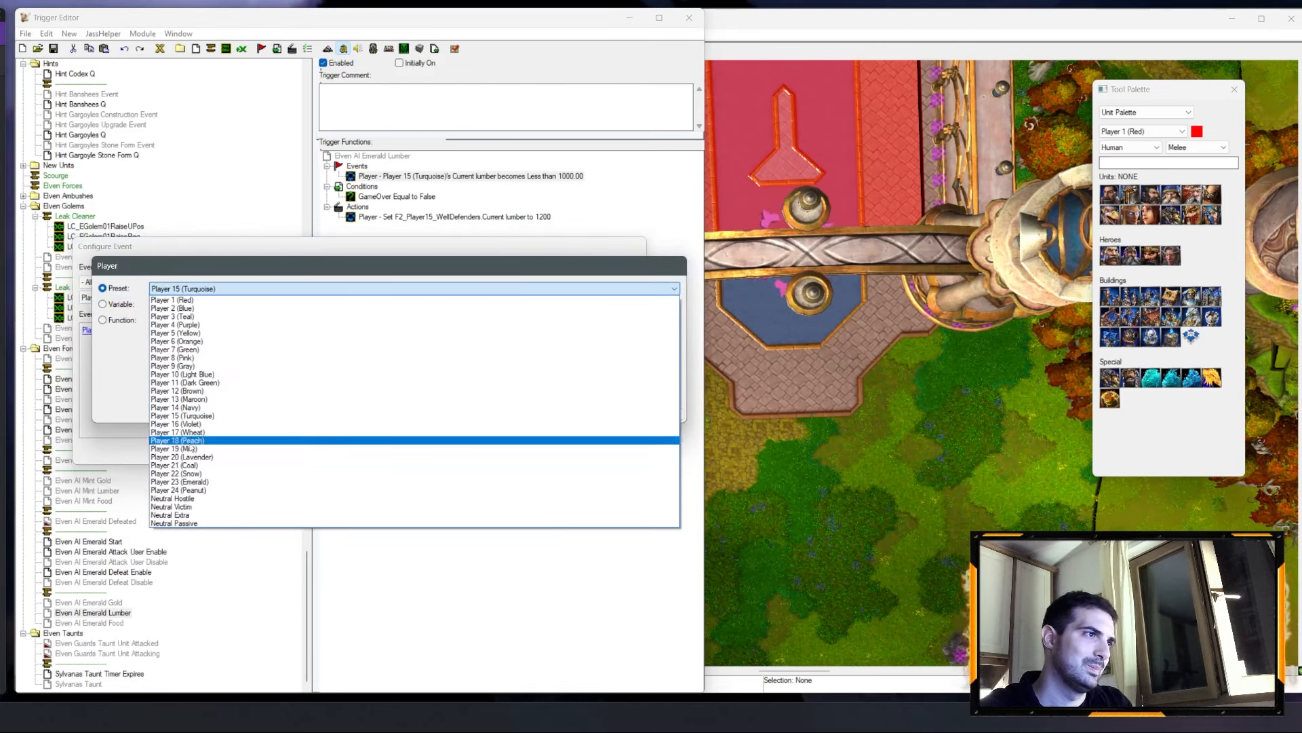
click(209, 474)
key(Return)
key(Return)
Step: Set the player of the current lumber action in Elven AI Emerald Lumber to F2_Player23_Farstriders
double_click(437, 217)
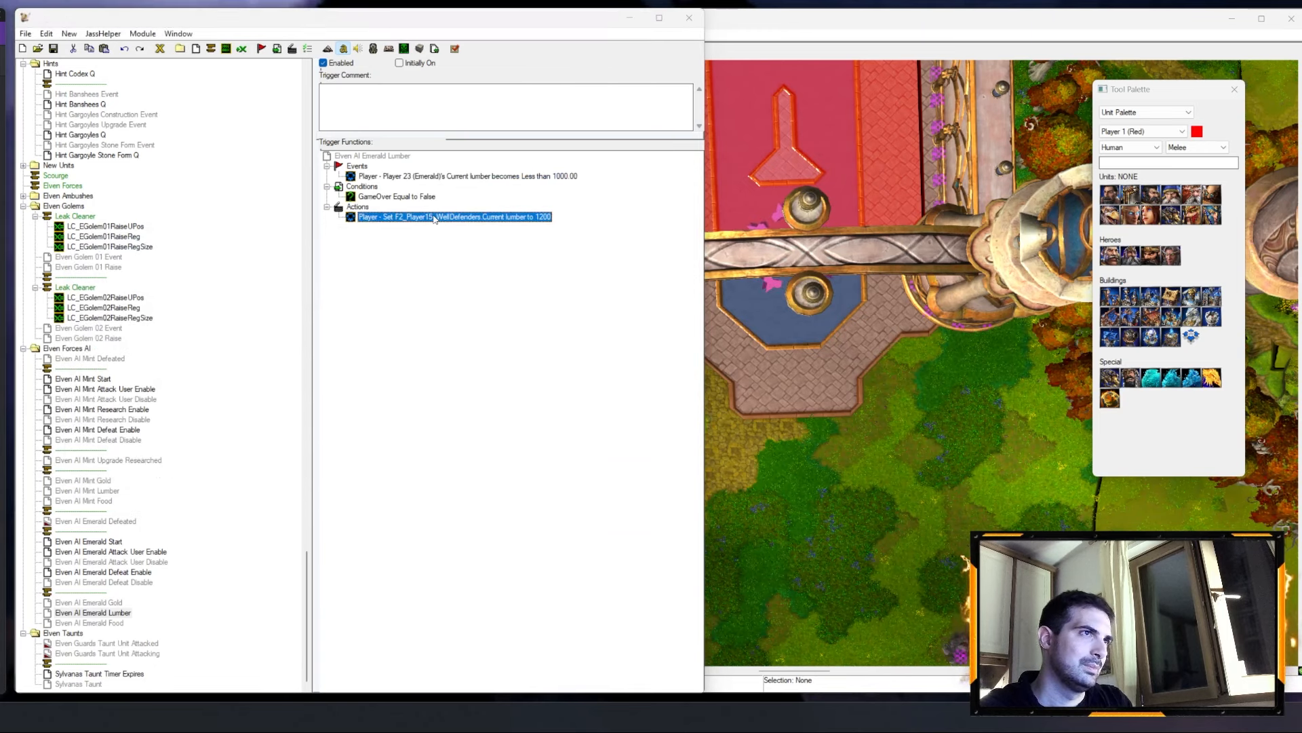
click(116, 337)
click(204, 304)
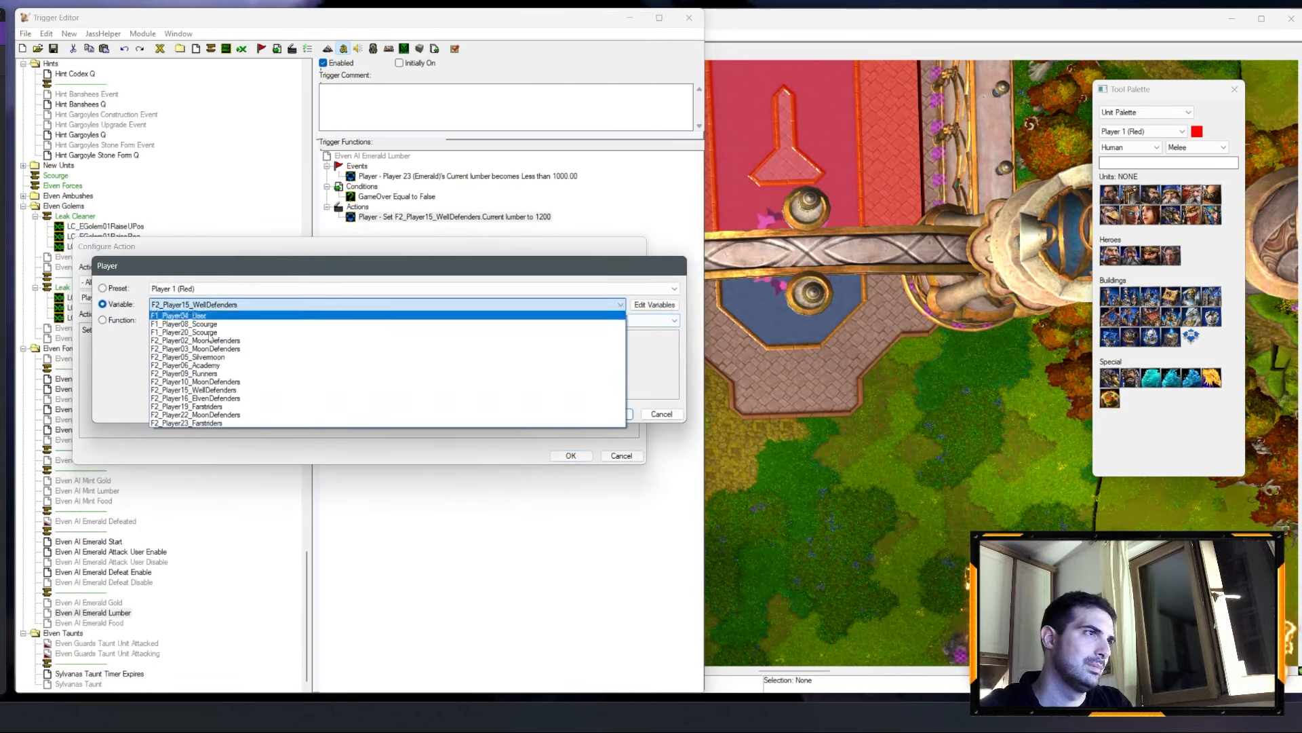
click(204, 424)
key(Return)
key(Return)
Step: Set the player of the food cap event in Elven AI Emerald Food to Player 23 (Emerald)
click(89, 622)
double_click(407, 176)
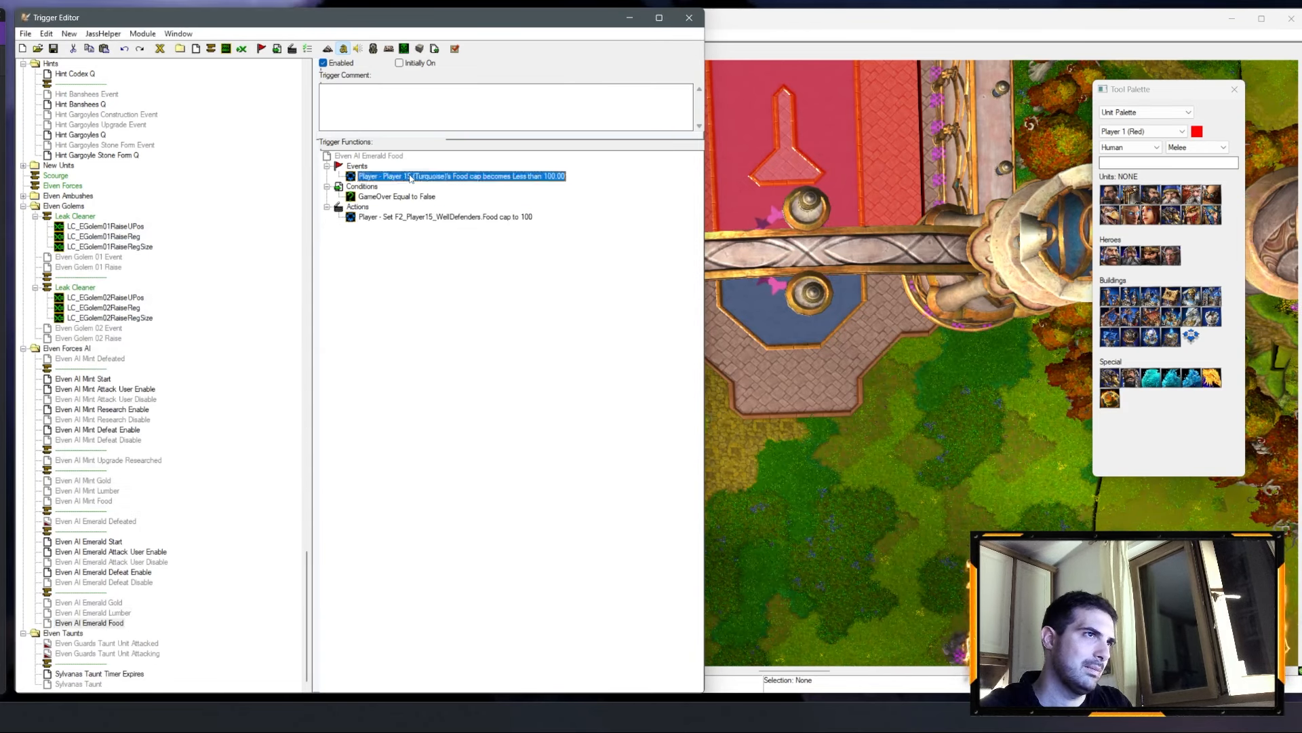
click(135, 330)
click(244, 290)
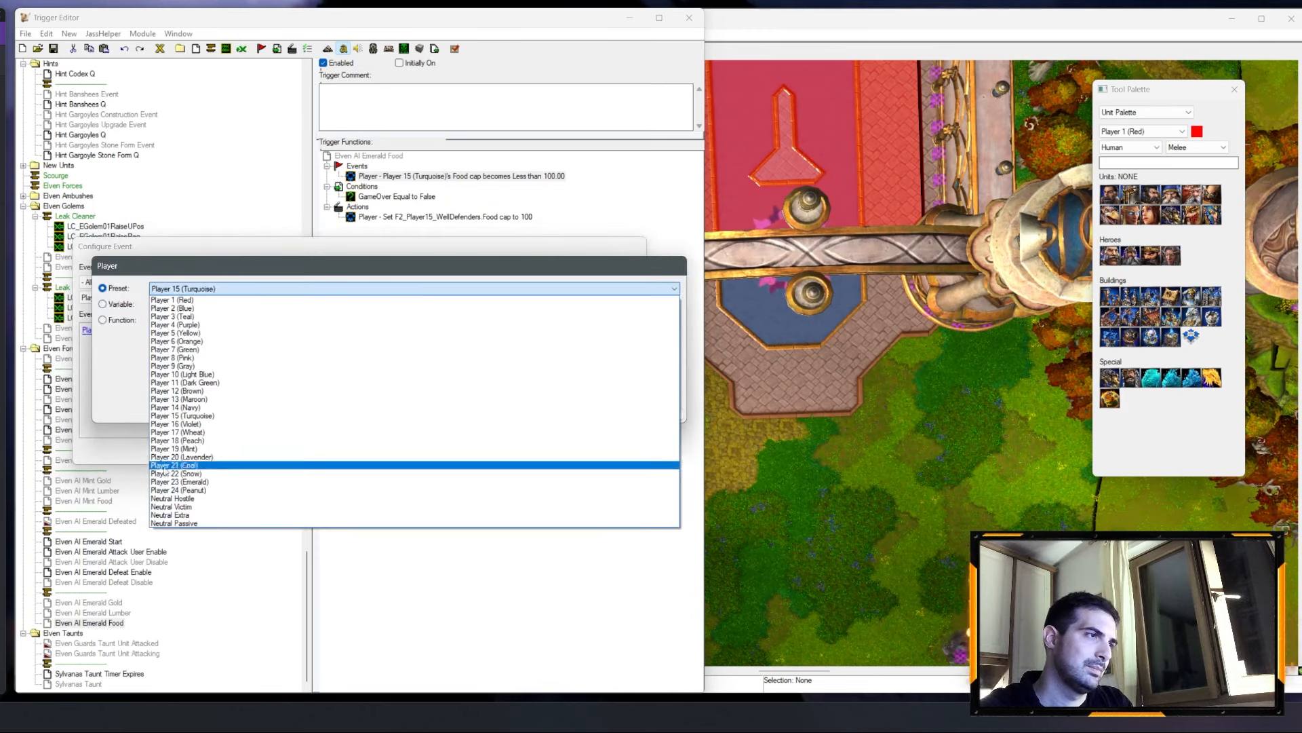
click(244, 481)
key(Return)
key(Return)
Step: Set the player of the food cap action in Elven AI Emerald Food to F2_Player23_Farstriders
click(451, 216)
double_click(451, 217)
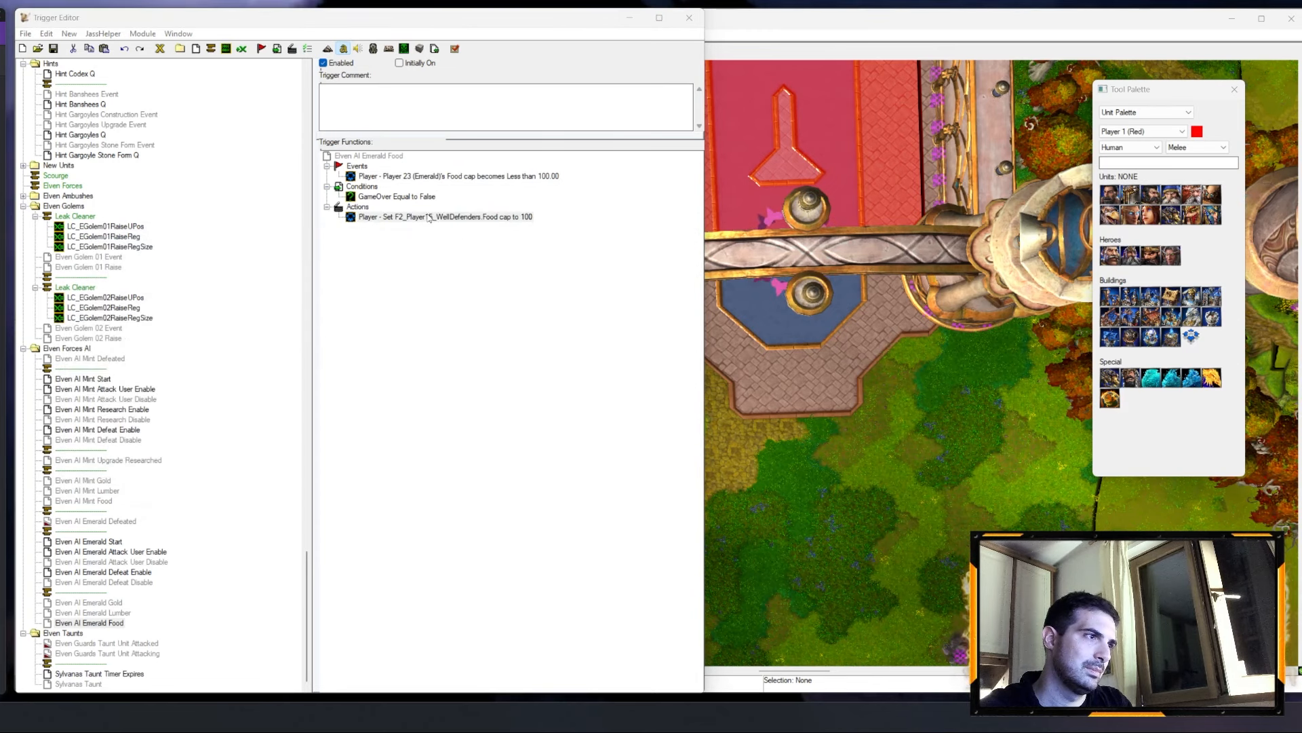
click(139, 330)
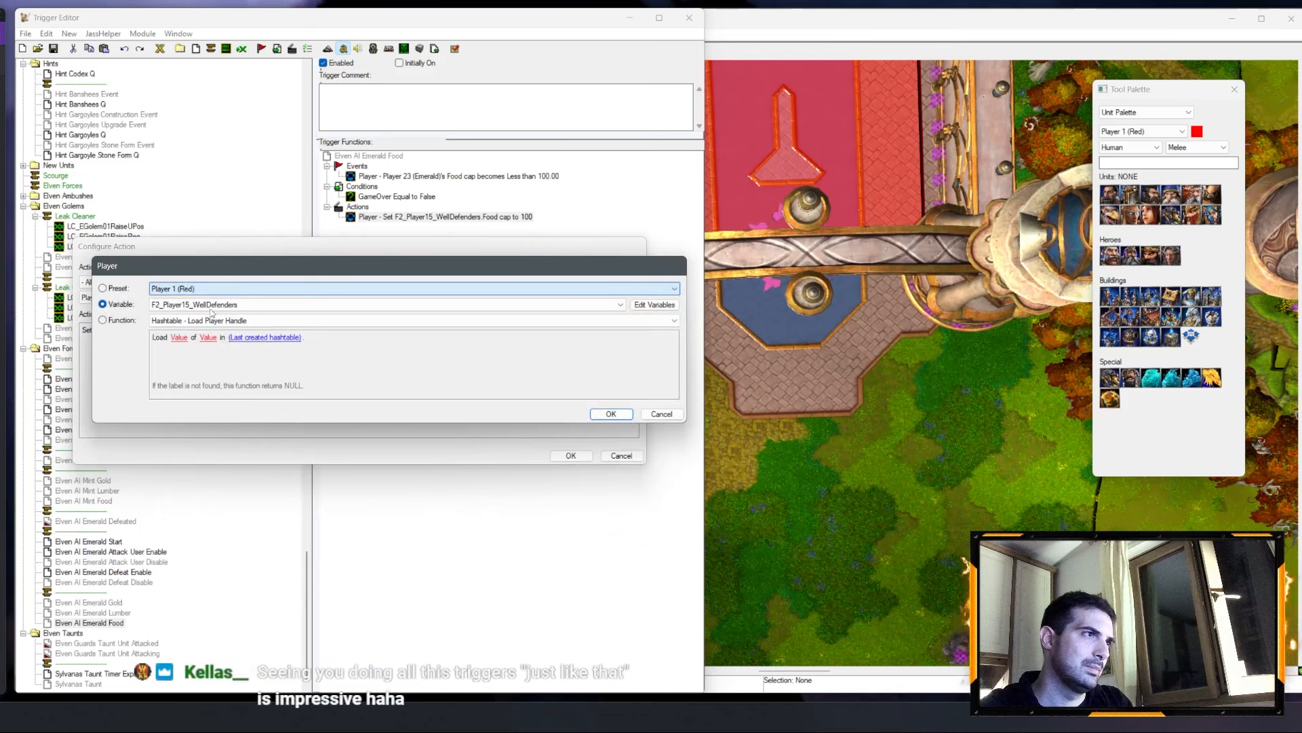
click(211, 305)
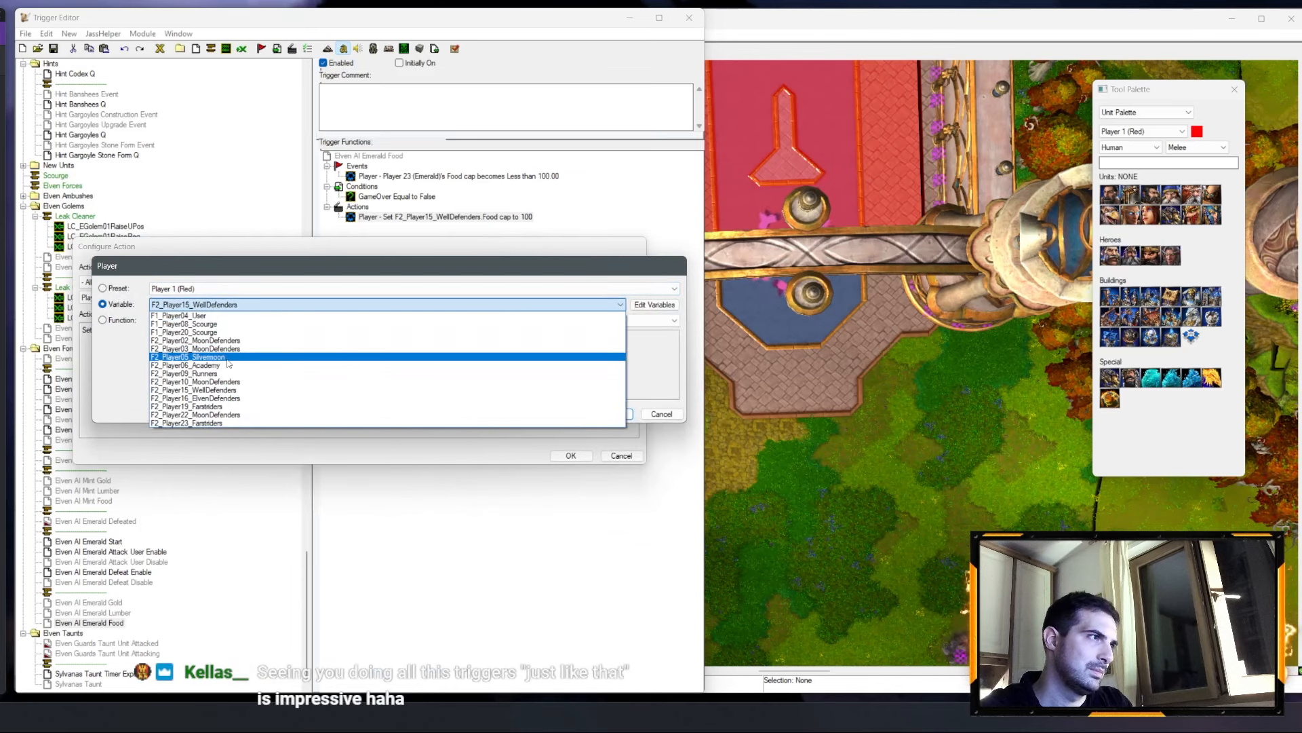
click(215, 423)
key(Return)
key(Return)
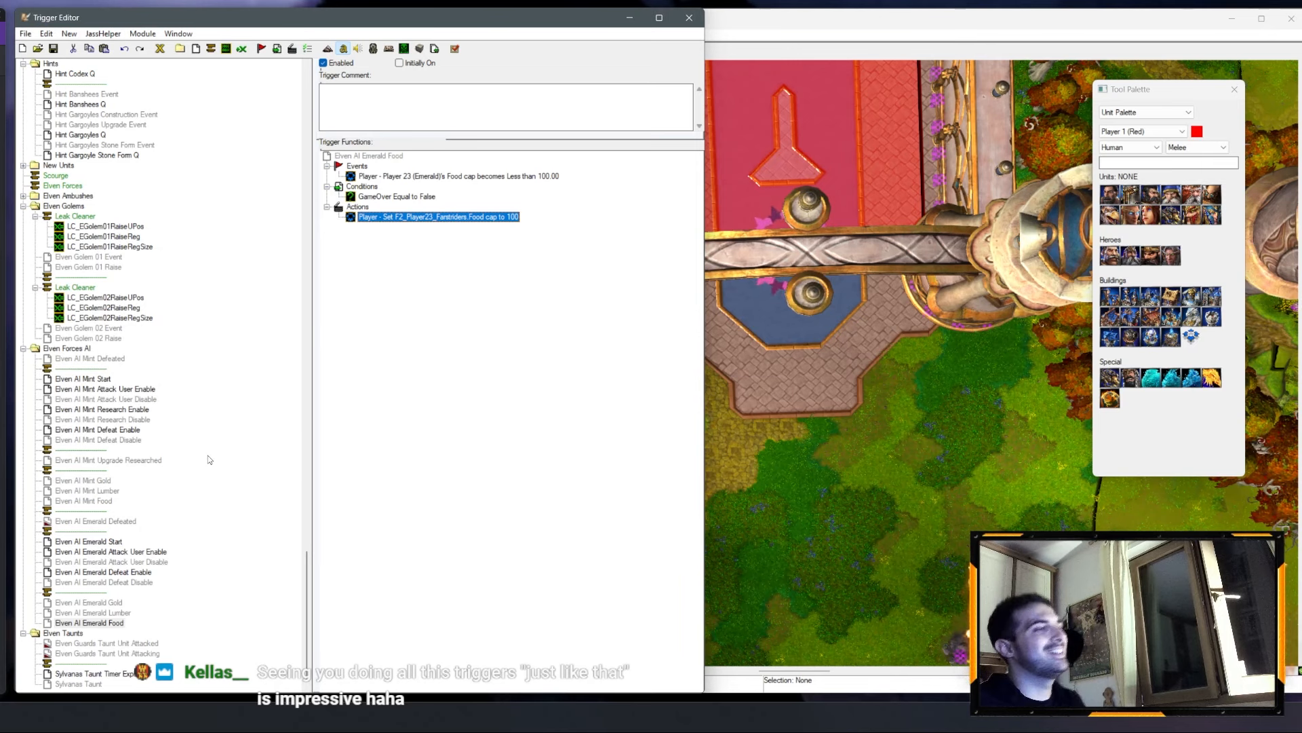
Step: Set the player of the unit-dies event in Elven AI Emerald Defeated to Player 23 (Emerald)
click(105, 525)
double_click(434, 176)
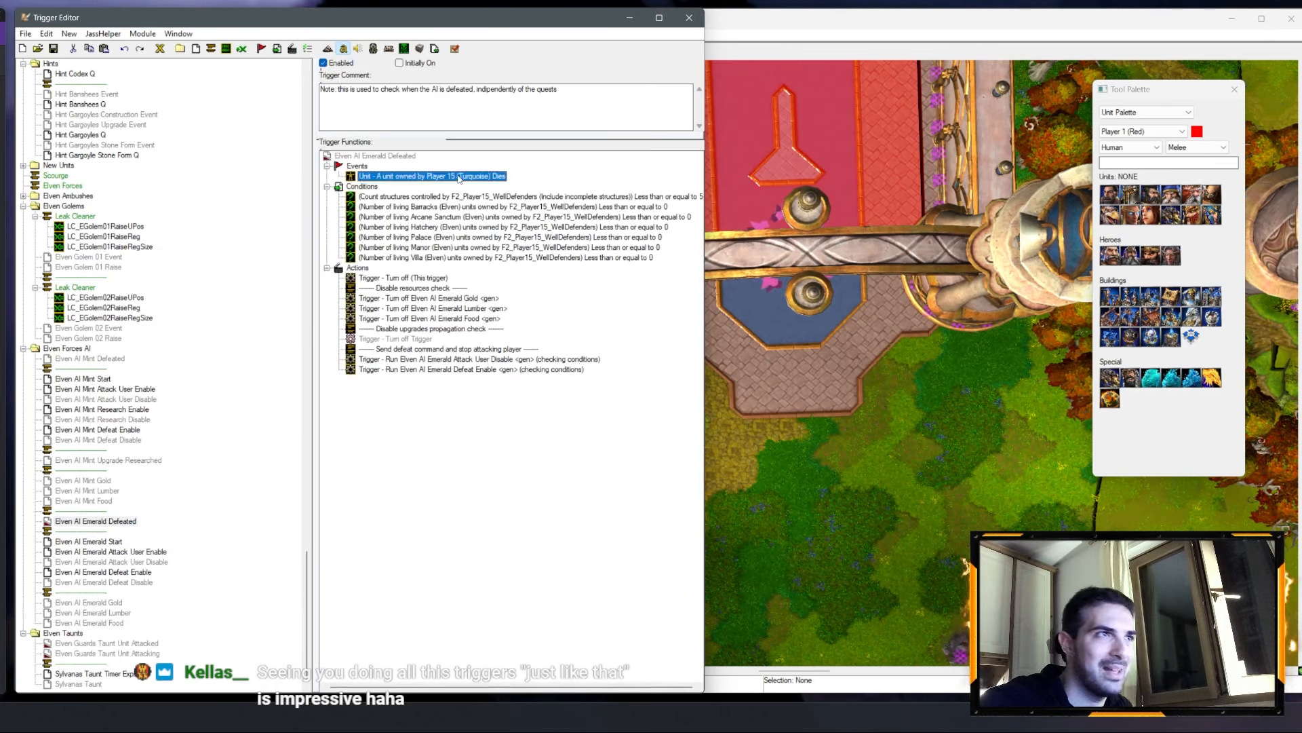
click(169, 330)
click(240, 290)
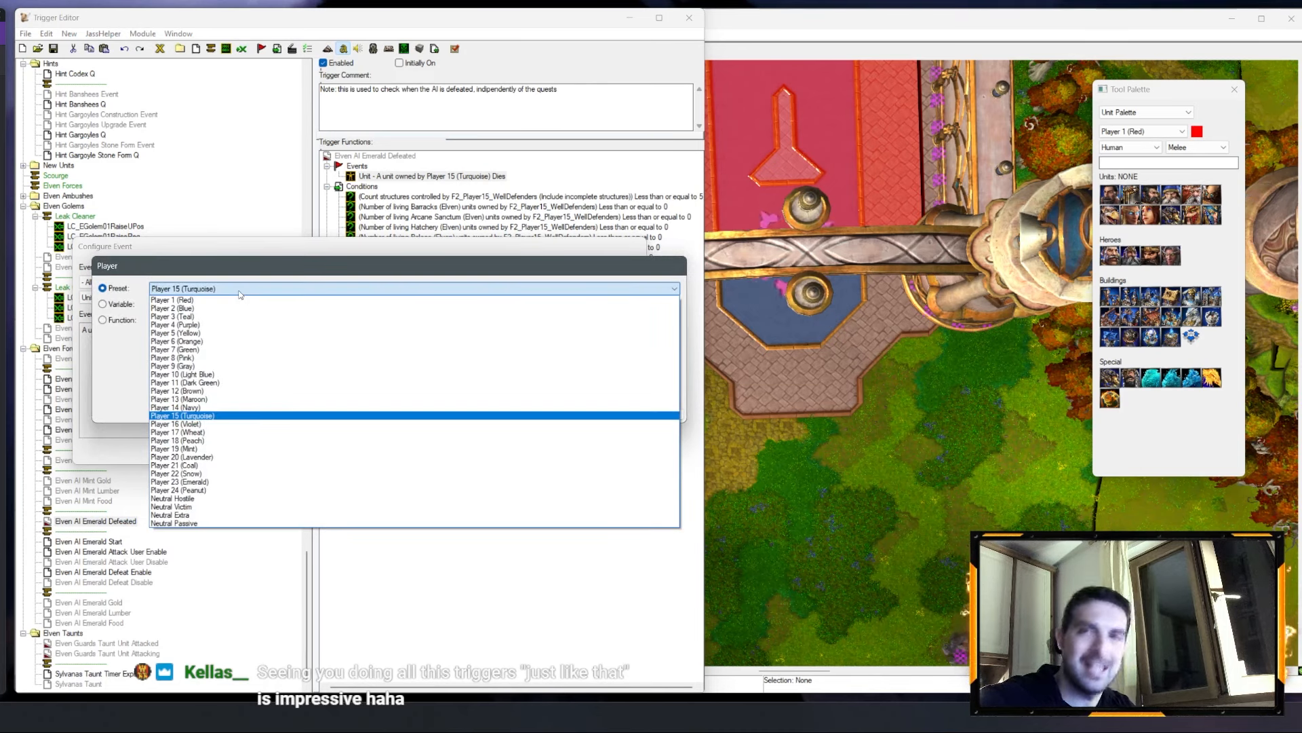
click(242, 482)
key(Return)
key(Return)
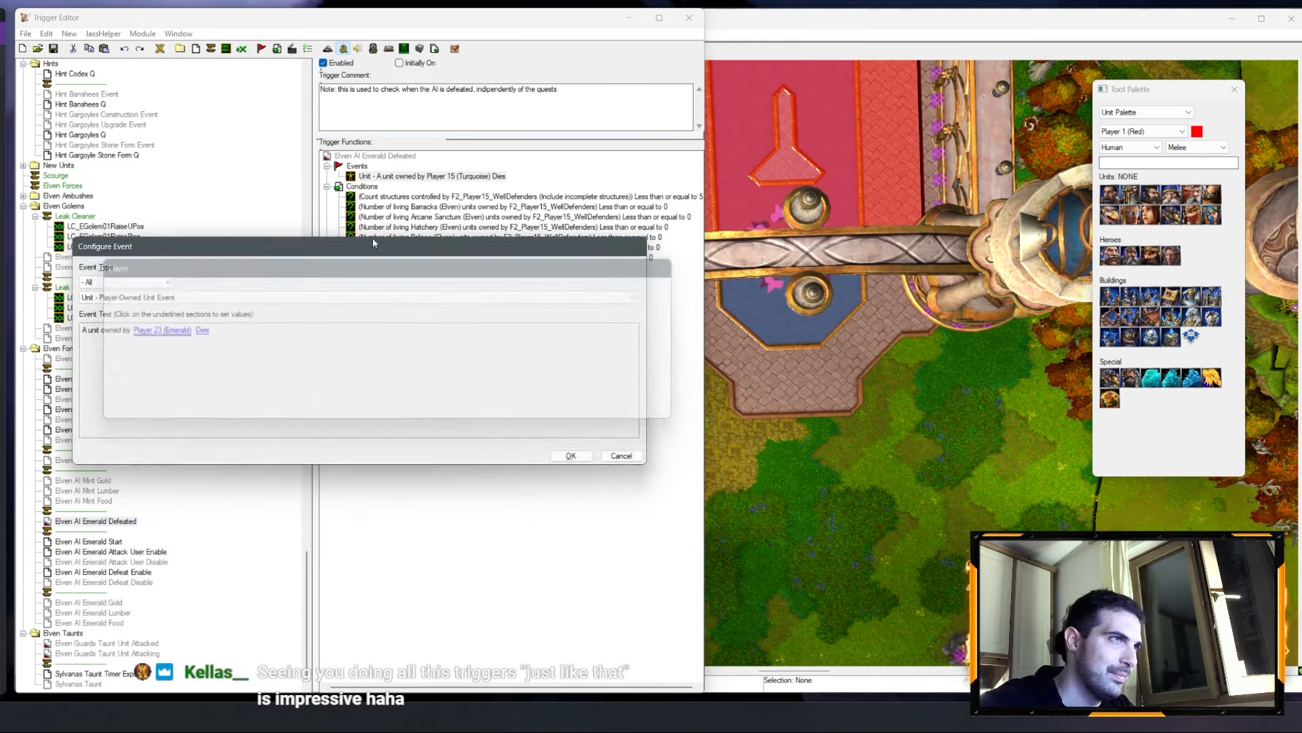
click(519, 93)
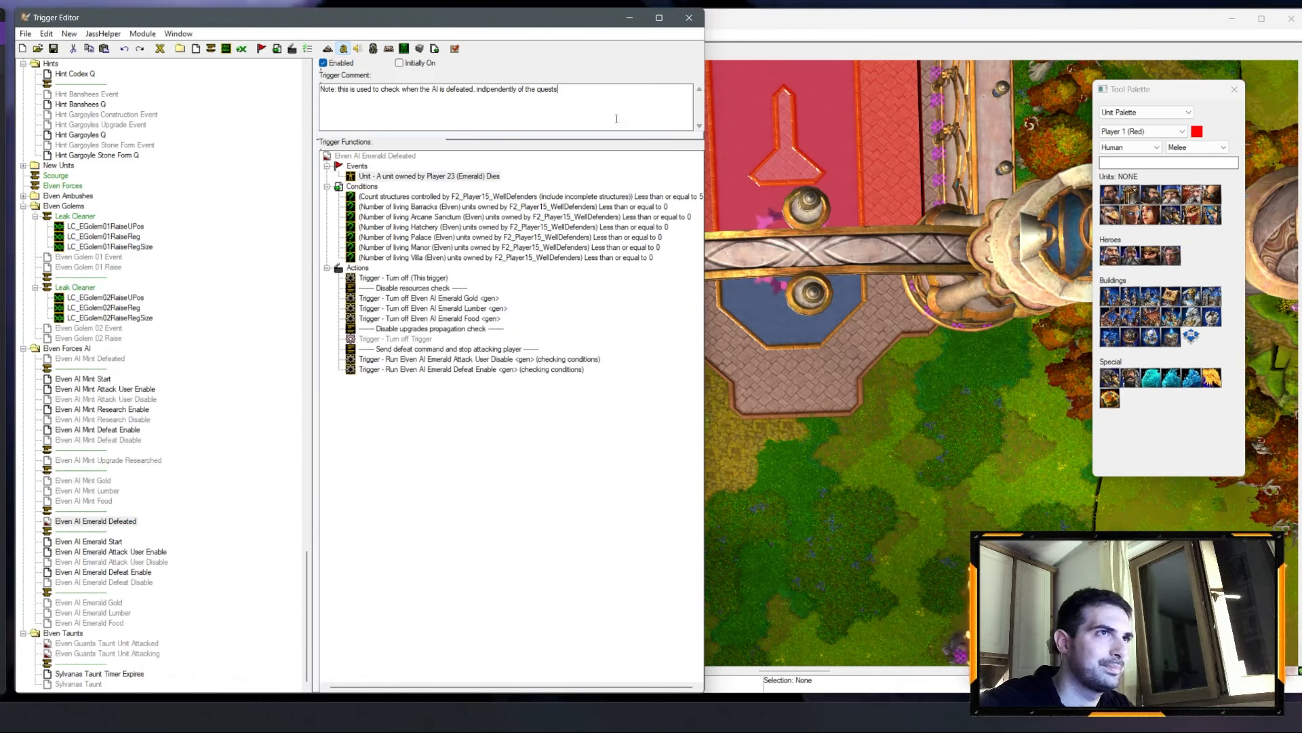
Step: Set the player of the structure count condition in Elven AI Emerald Defeated to F2_Player23_Farstriders
double_click(531, 197)
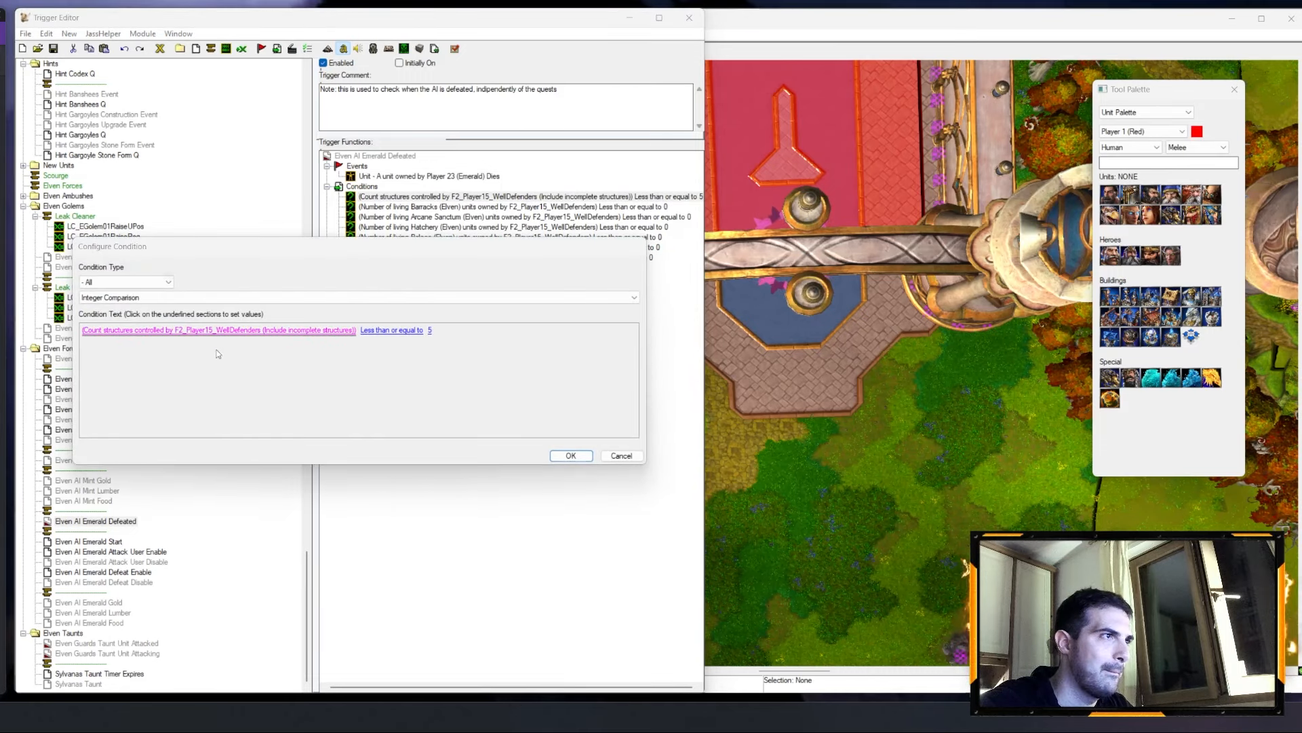
click(224, 330)
click(258, 324)
click(226, 323)
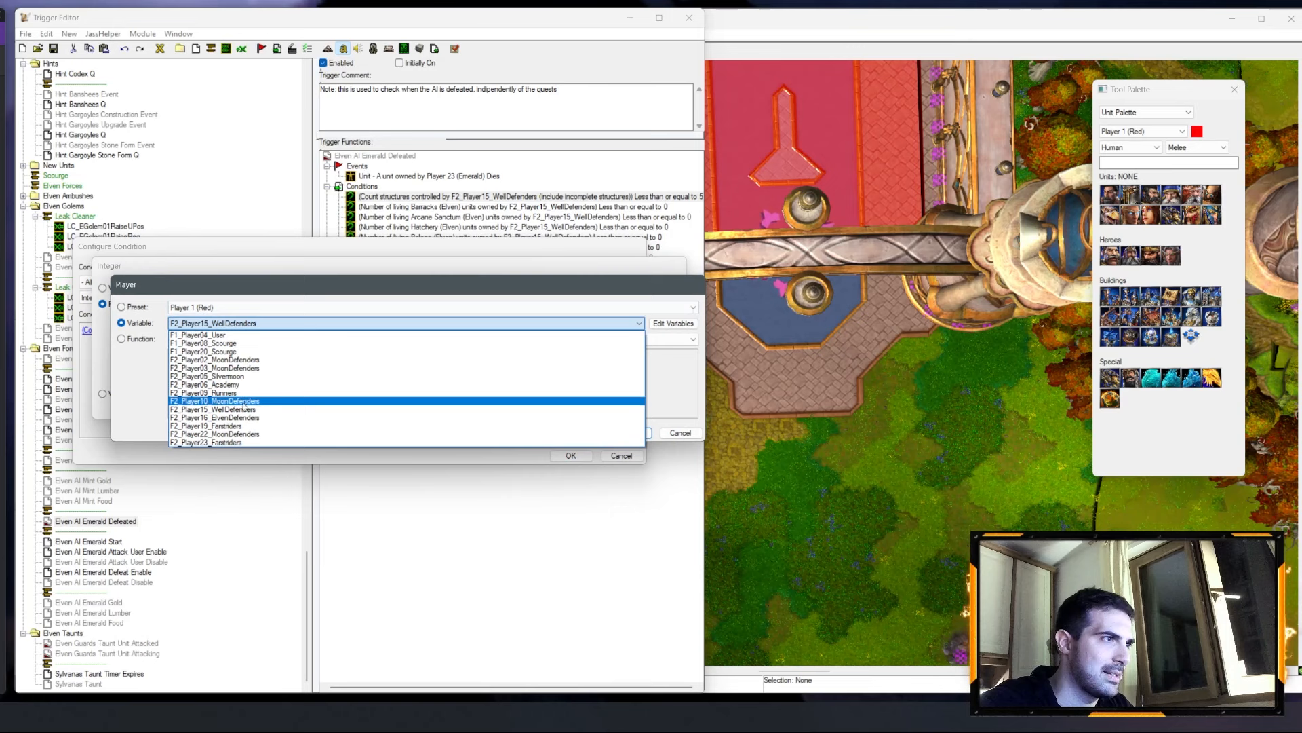
click(231, 443)
key(Return)
key(Return)
key(Return)
Step: Delete the Palace (Elven) and Manor (Elven) living-unit conditions from Elven AI Emerald Defeated
key(Down)
key(Down)
key(Down)
key(Down)
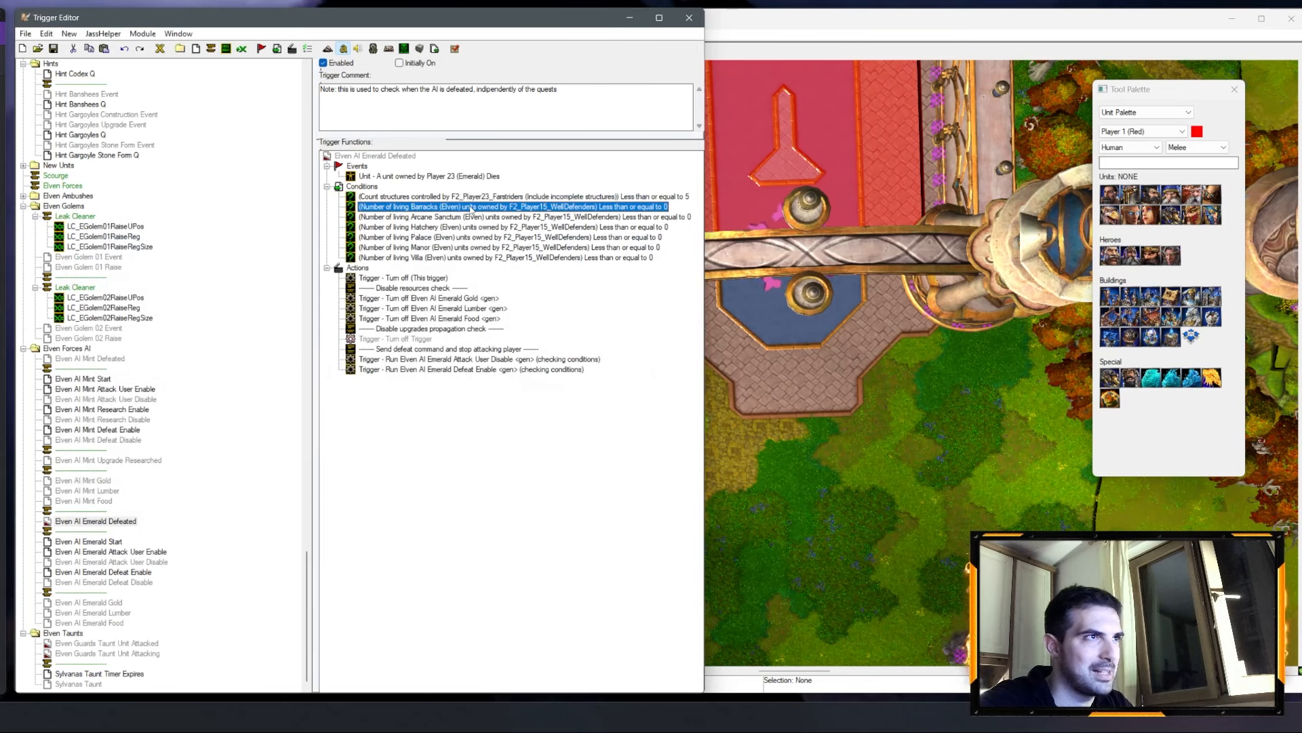
key(Down)
key(Down)
click(432, 239)
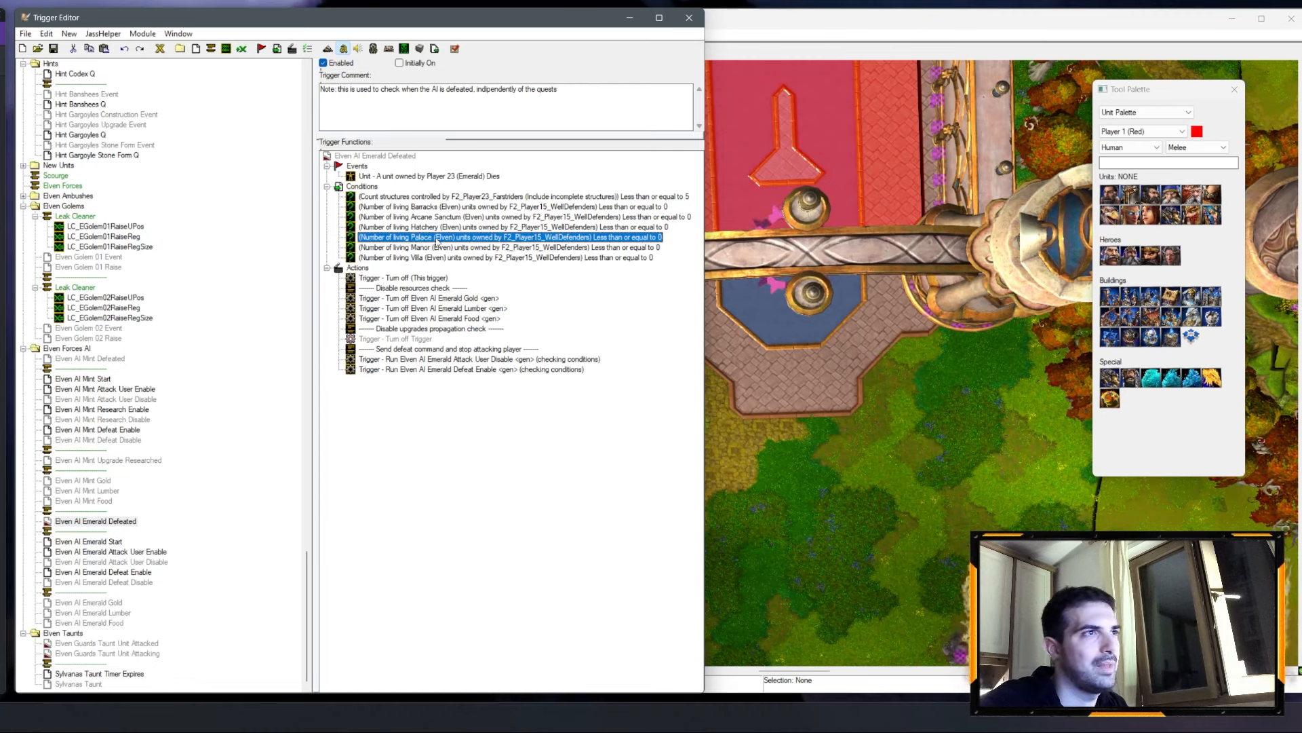
shift+click(433, 248)
key(Delete)
Step: Set the owner in the Barracks (Elven) condition of Elven AI Emerald Defeated to F2_Player23_Farstriders
click(437, 230)
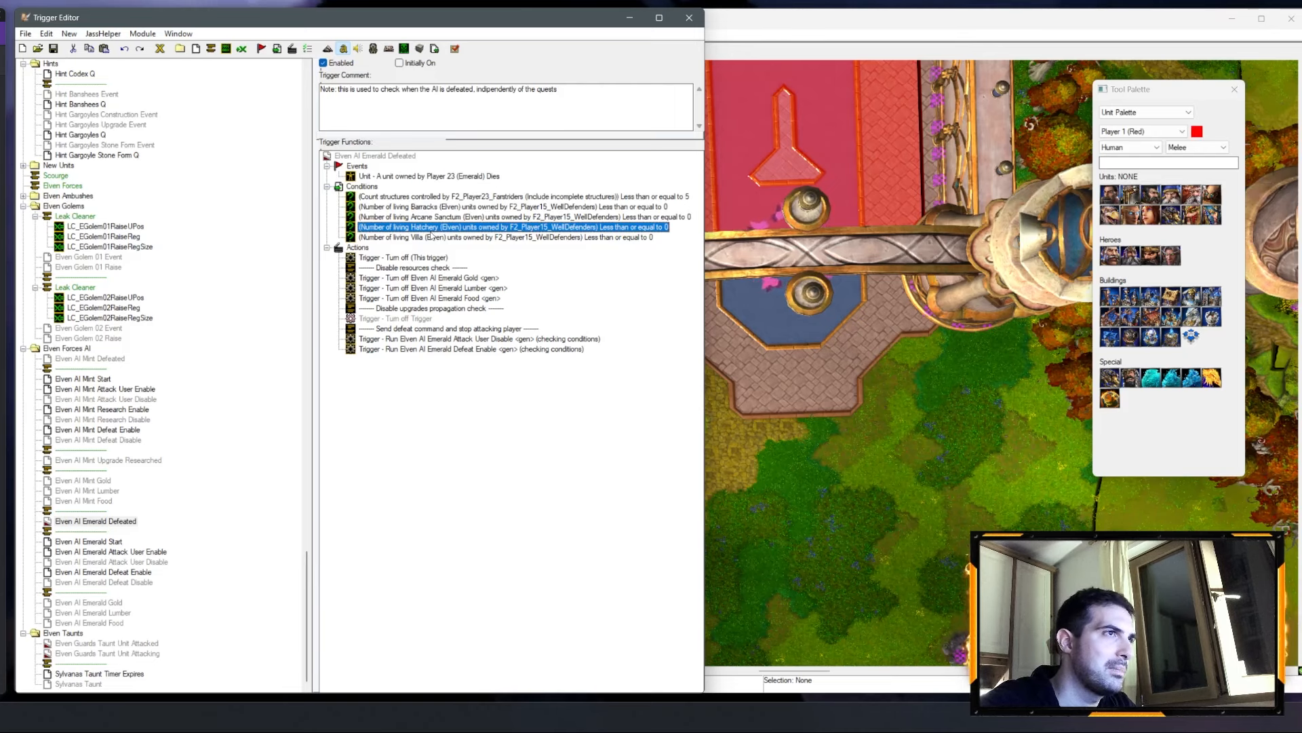
click(438, 208)
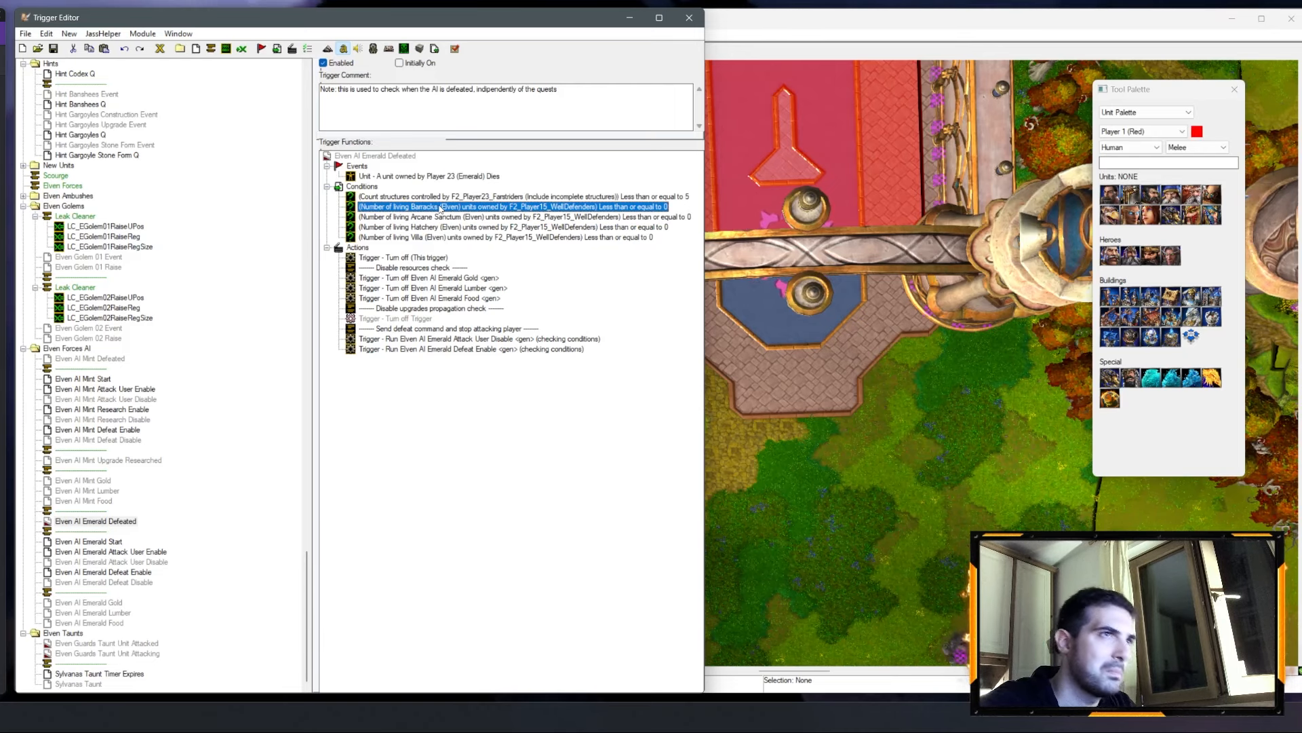
double_click(439, 208)
click(239, 330)
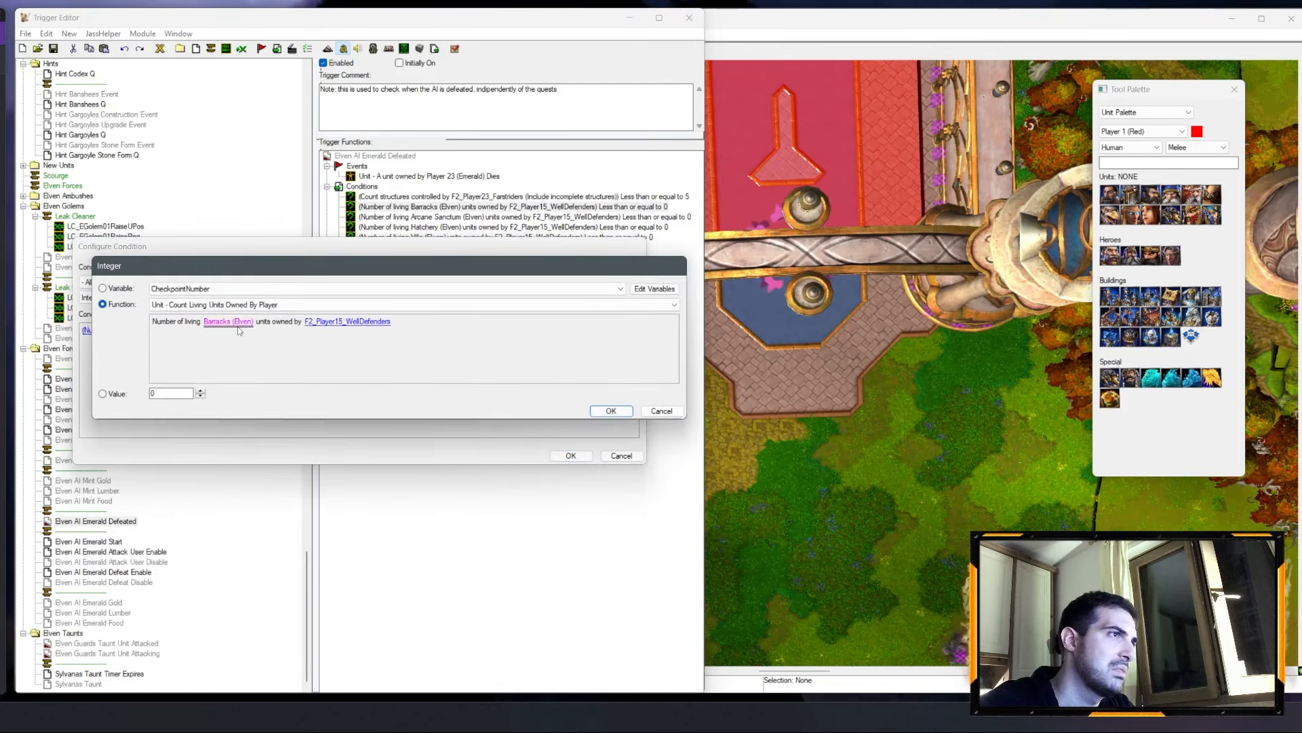
click(234, 322)
click(681, 619)
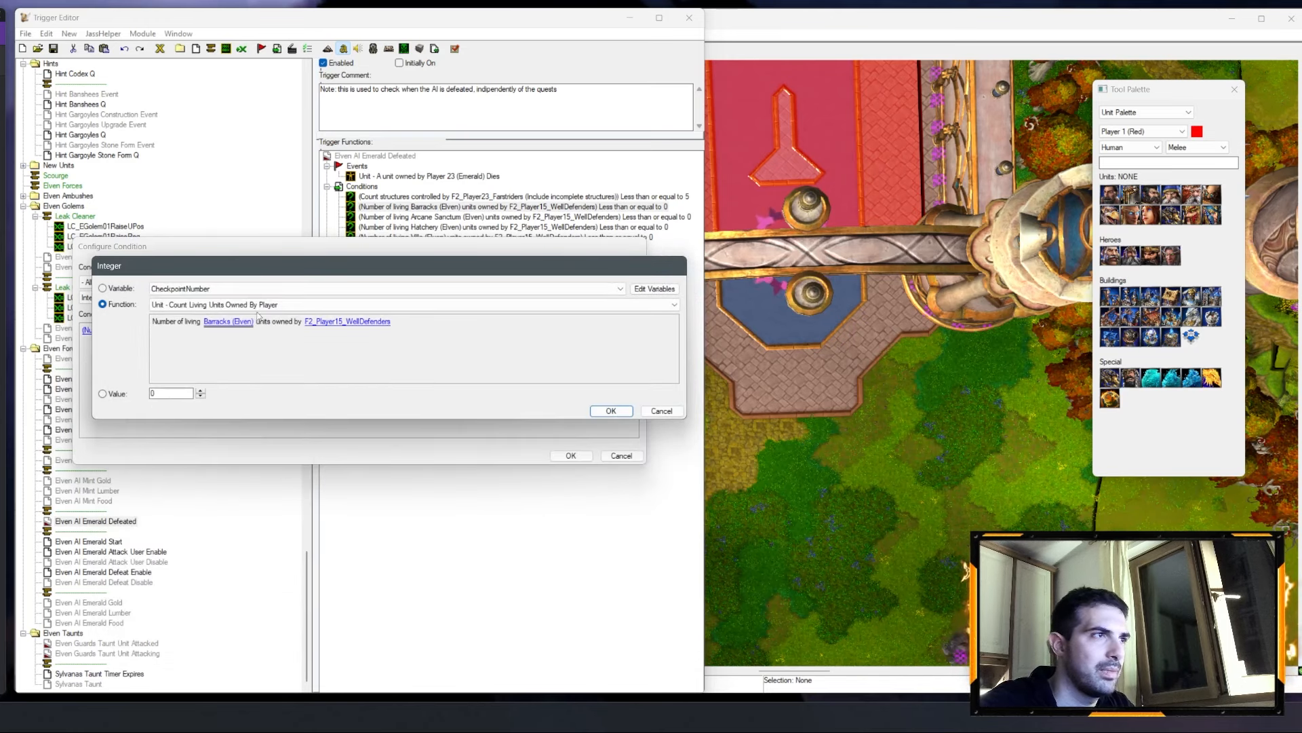
click(346, 304)
click(346, 304)
click(351, 321)
click(306, 324)
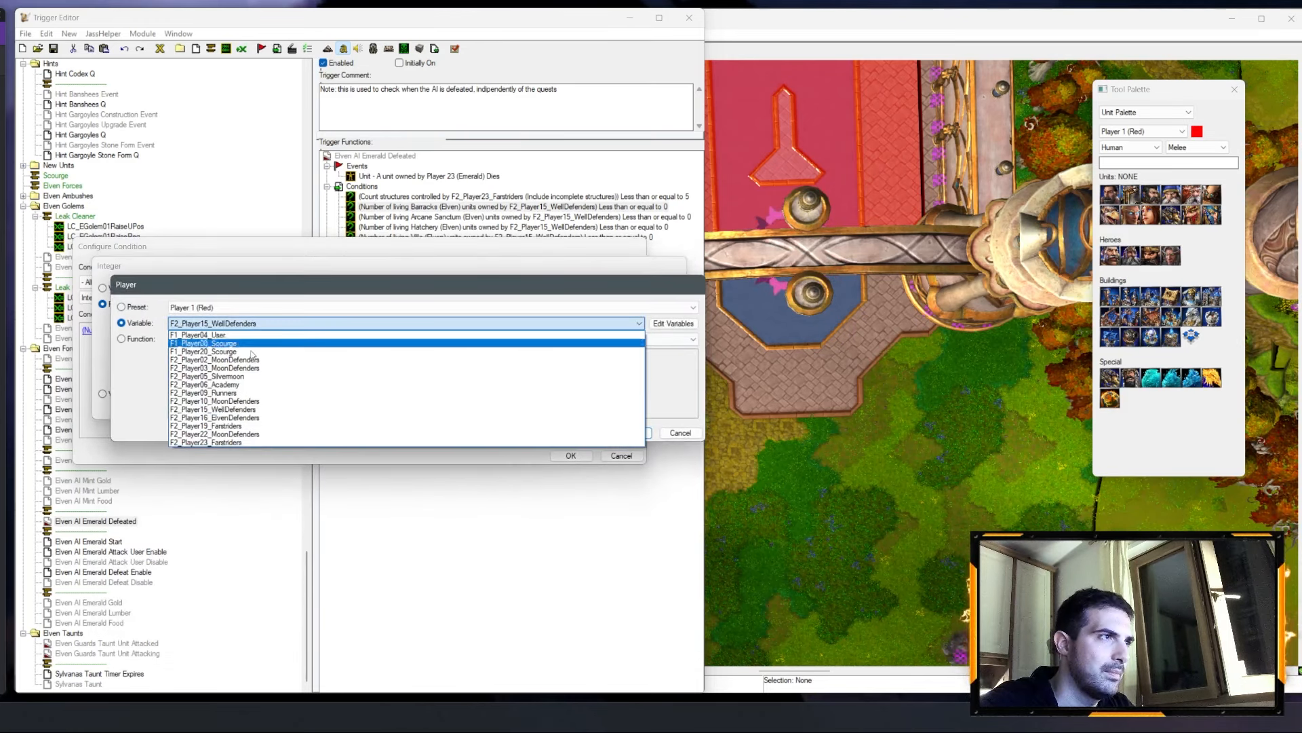
click(228, 442)
key(Return)
key(Return)
key(Return)
Step: Set the owner in the Arcane Sanctum (Elven) condition to F2_Player23_Farstriders
key(Down)
key(Return)
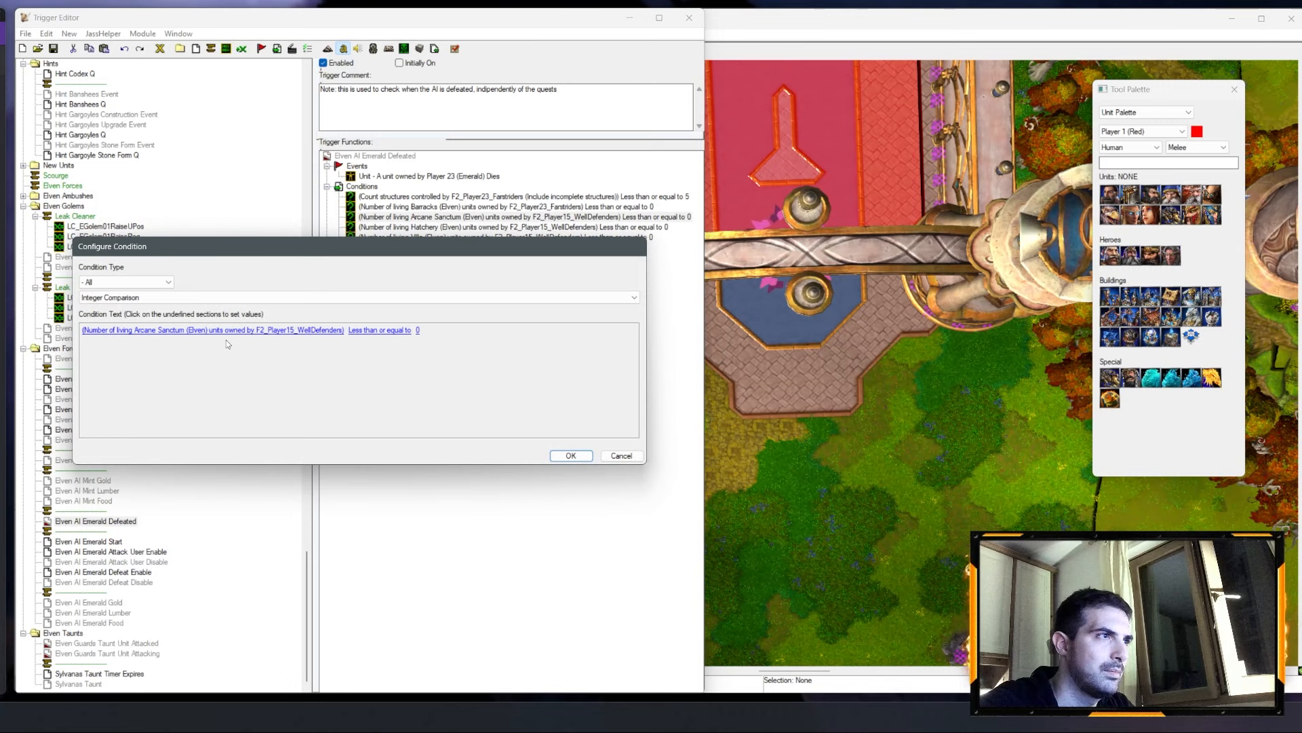
click(319, 330)
click(251, 323)
click(231, 442)
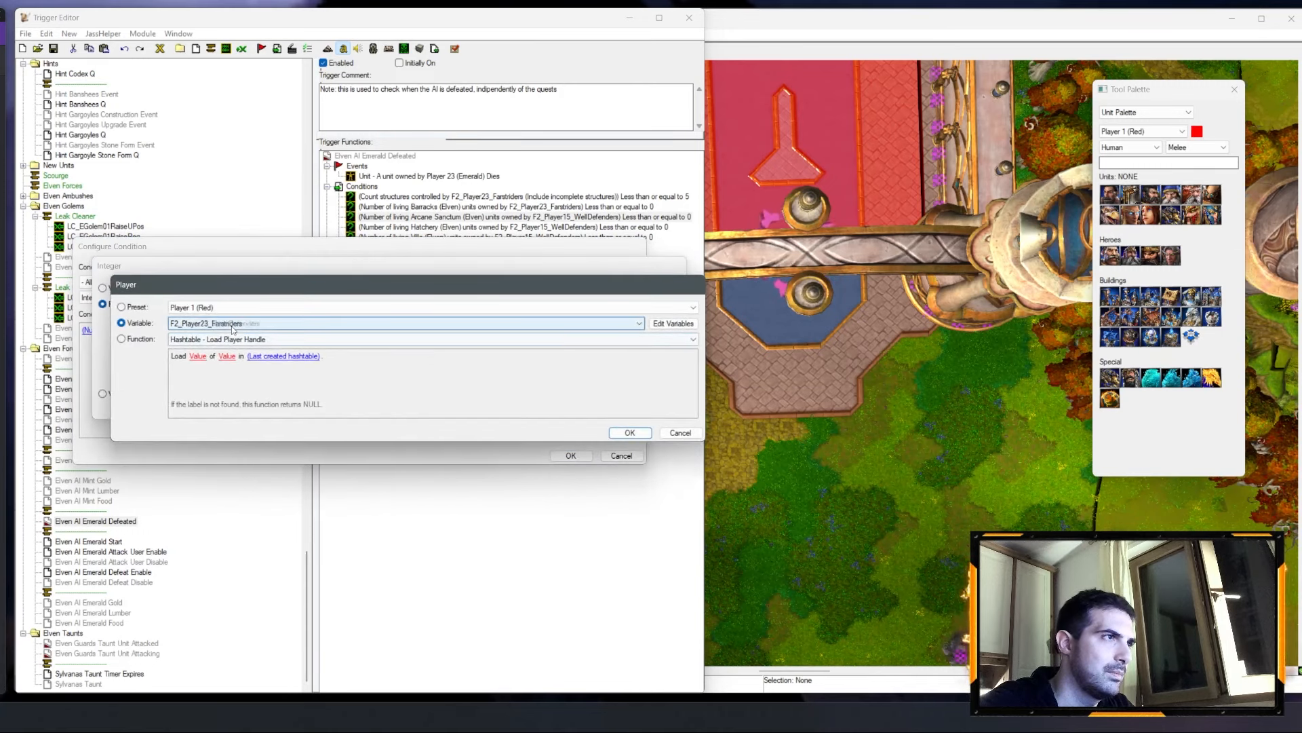
key(Return)
key(Return)
key(Return)
Step: Set the owner in the Hatchery (Elven) condition to F2_Player23_Farstriders
key(Down)
key(Return)
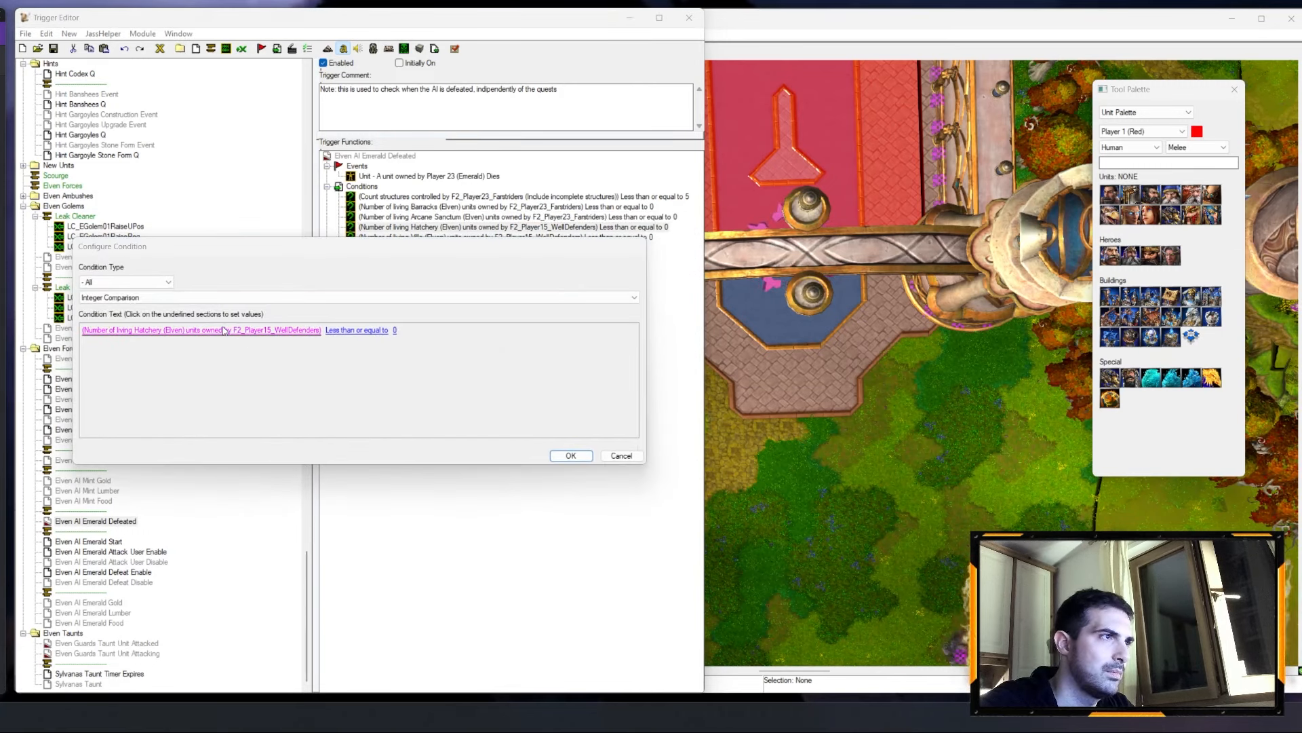
click(244, 330)
click(315, 322)
scroll(251, 321, down, 2)
scroll(253, 323, down, 1)
key(Return)
key(Return)
key(Return)
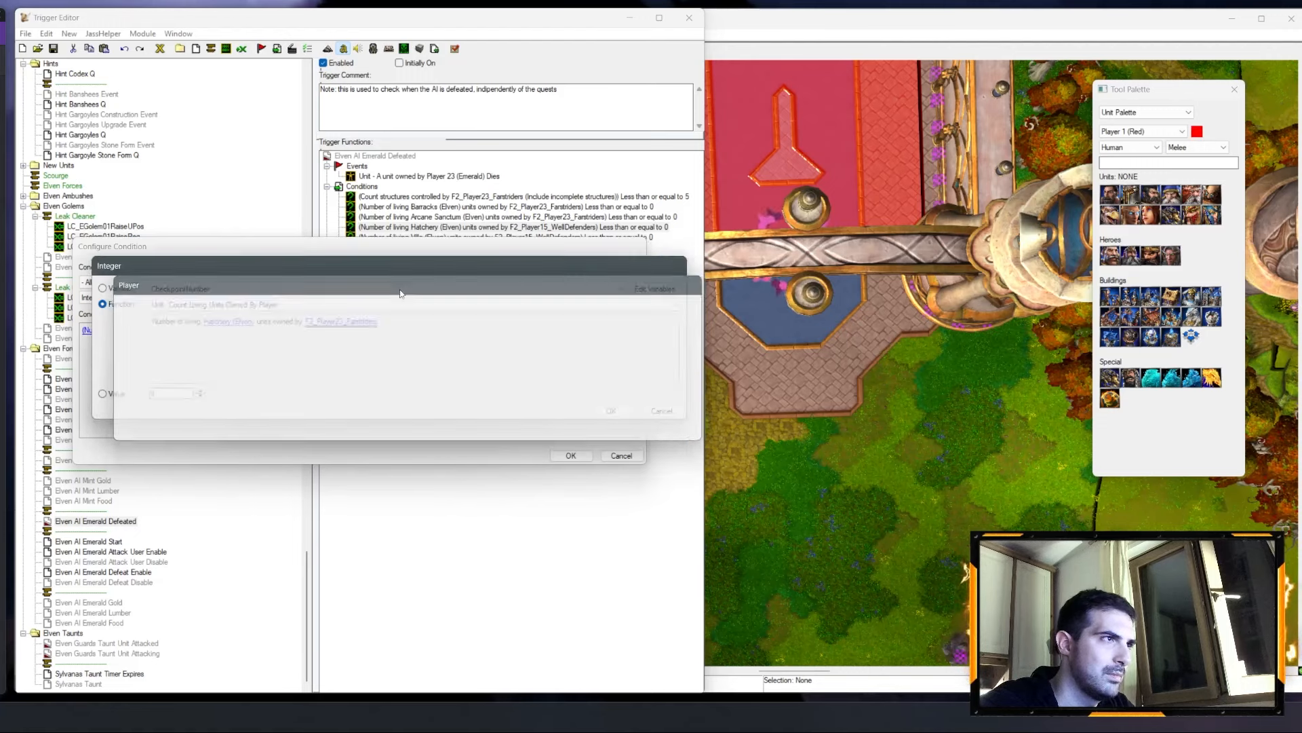
Step: Set the owner in the Villa (Elven) condition to F2_Player23_Farstriders
key(Down)
key(Return)
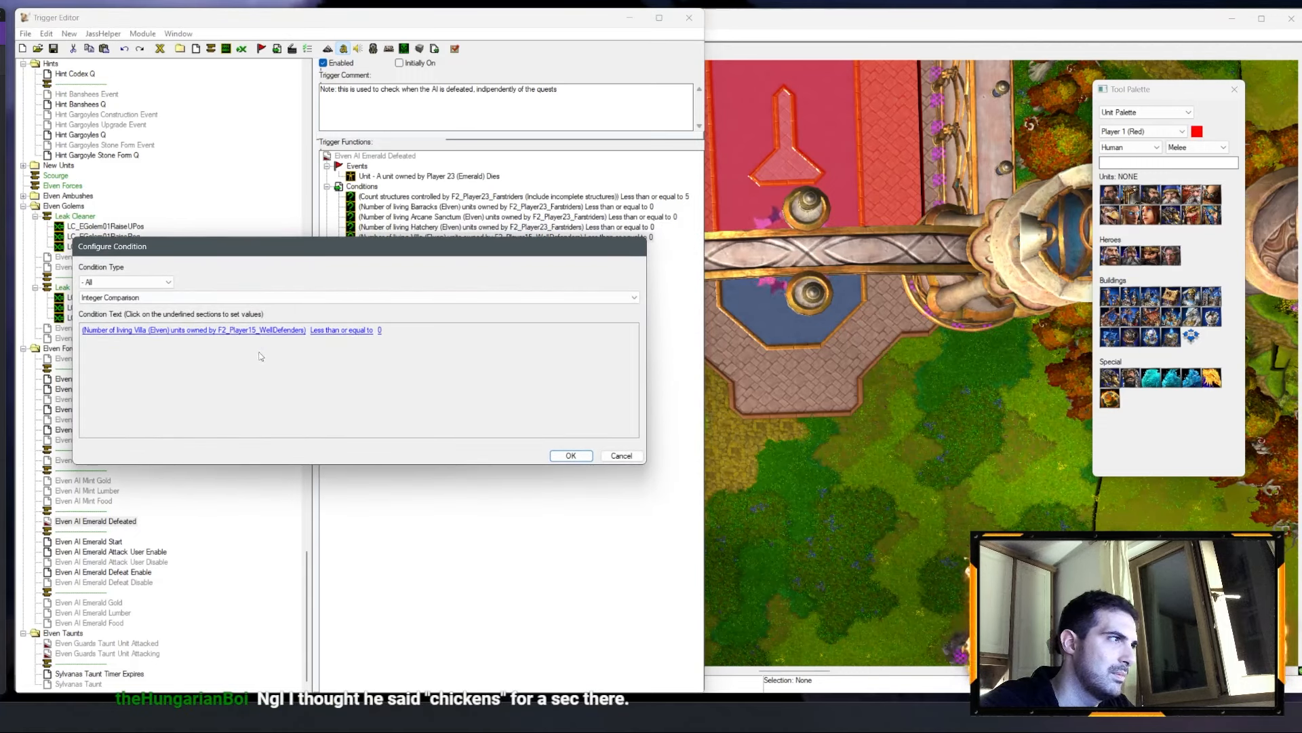
click(278, 331)
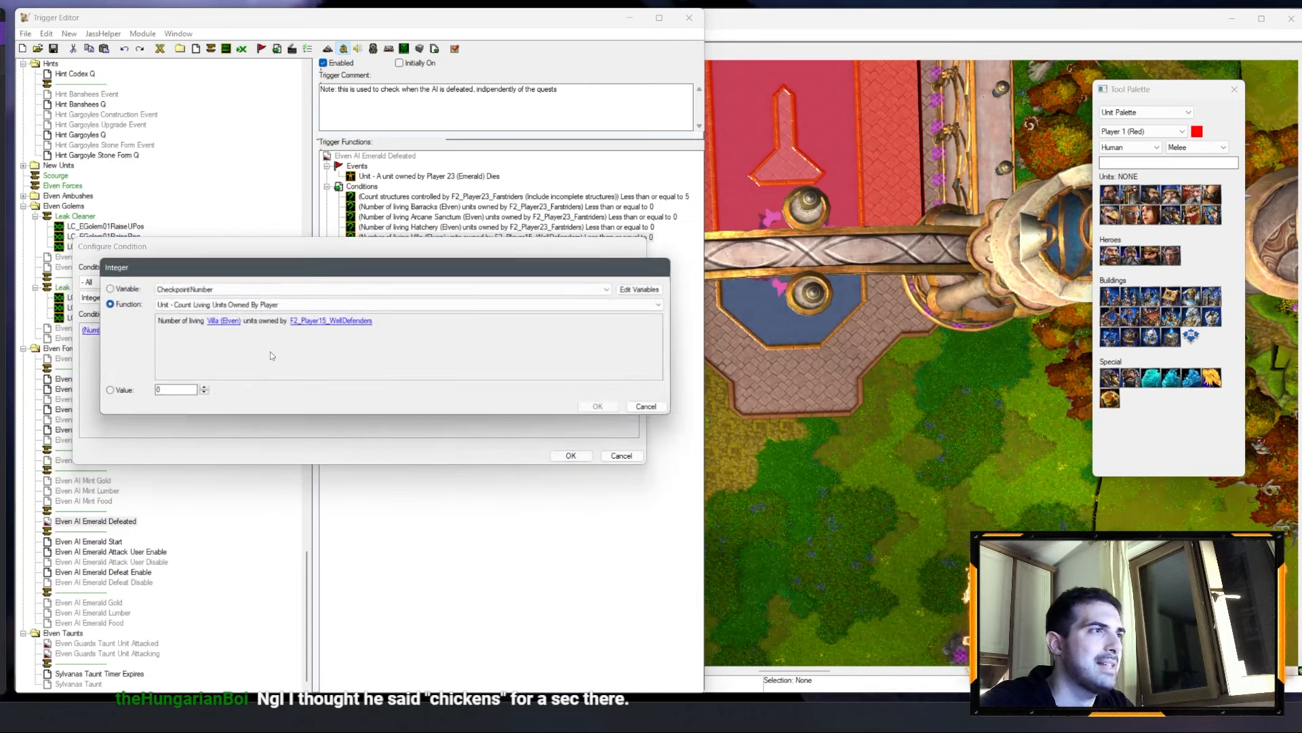
click(312, 324)
key(Return)
key(Return)
key(Return)
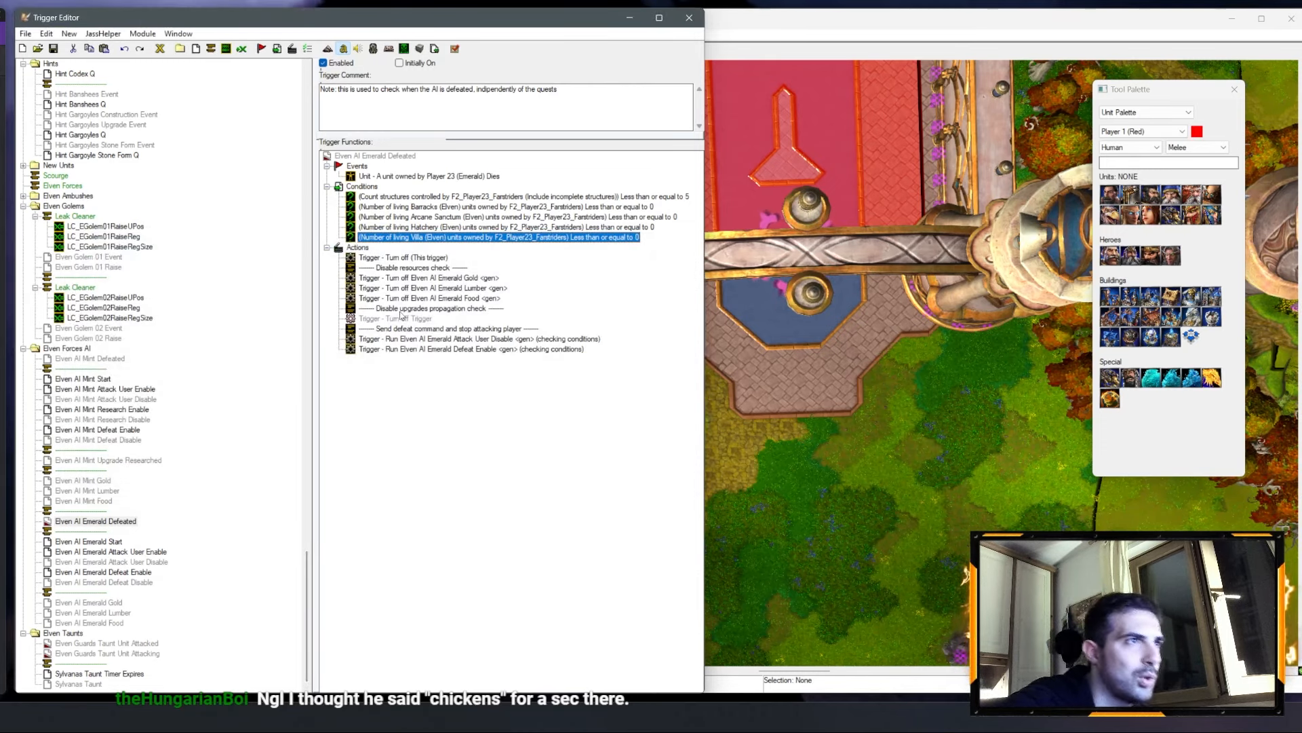
Step: Delete the upgrades propagation check comment and its disabled Turn off Trigger action from Elven AI Emerald Defeated
click(404, 308)
key(Delete)
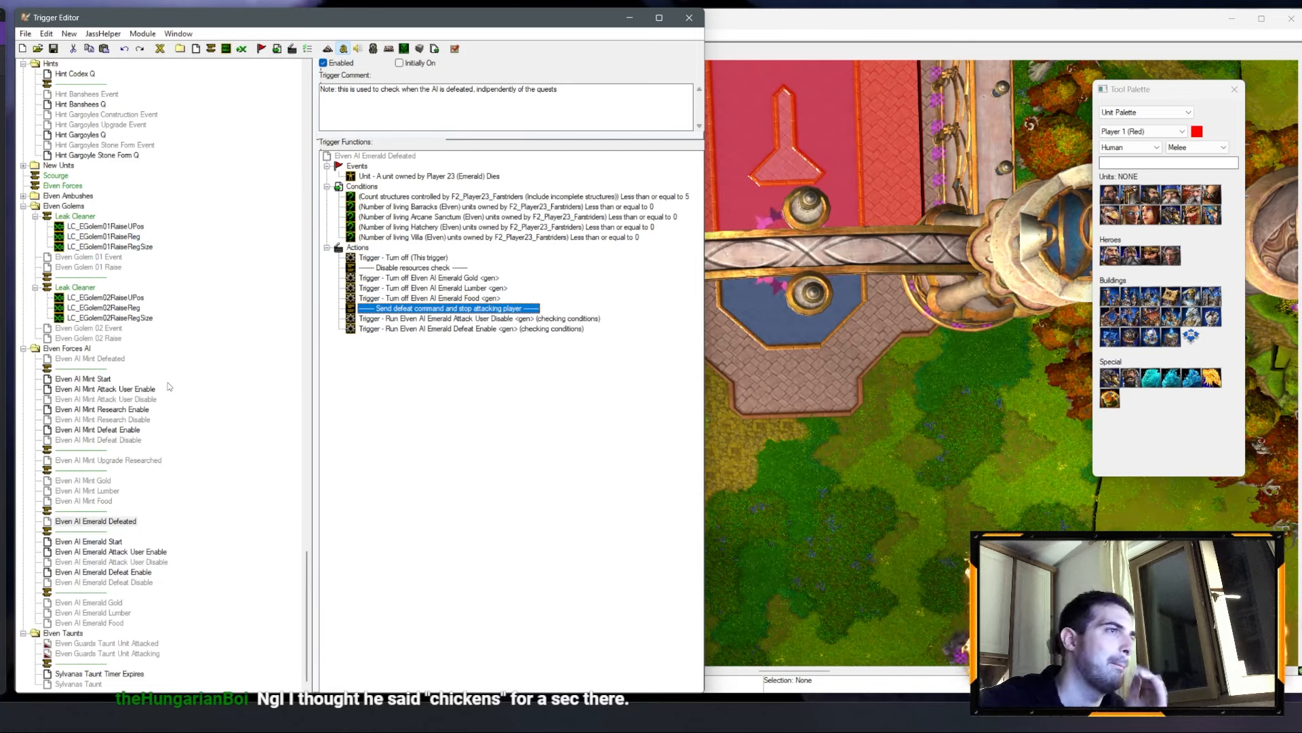
Step: Set the campaign AI script in Elven AI Mint Start to Scripts\rr_undead05_highelf_mint.ai
click(88, 541)
click(83, 379)
double_click(571, 312)
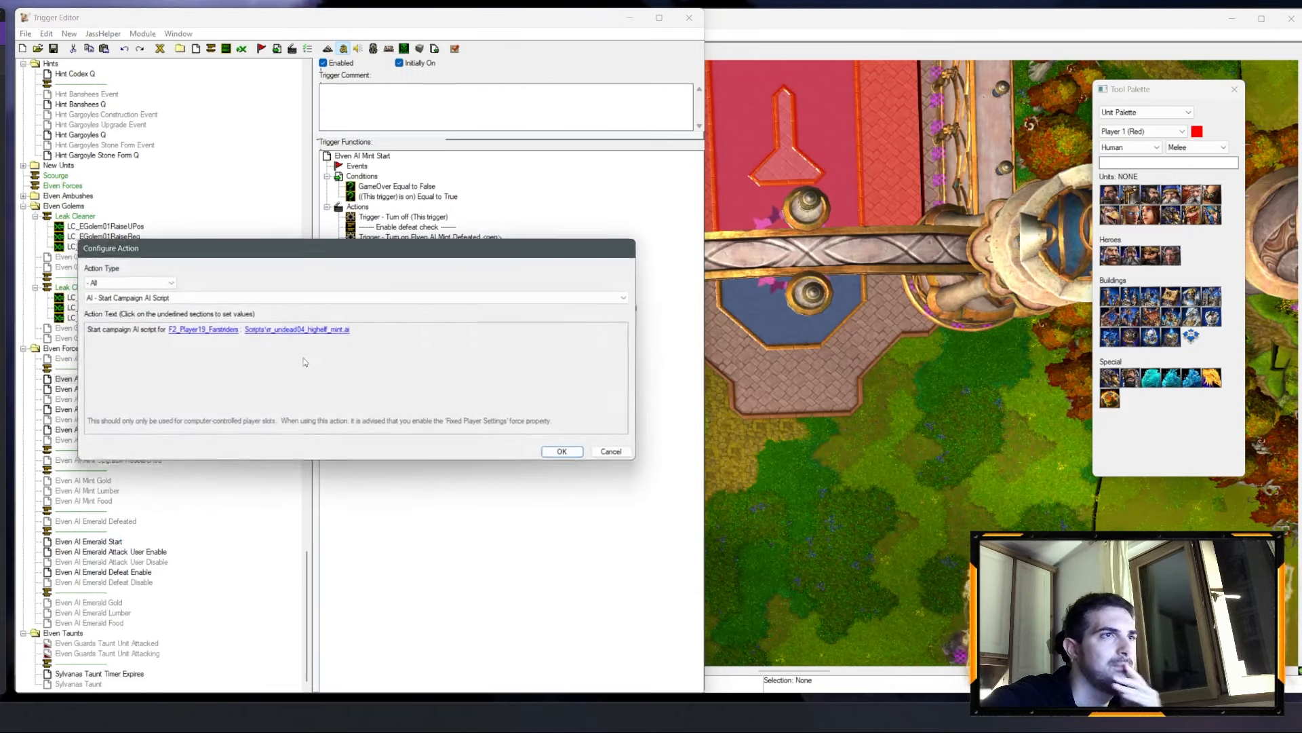
click(299, 330)
click(210, 409)
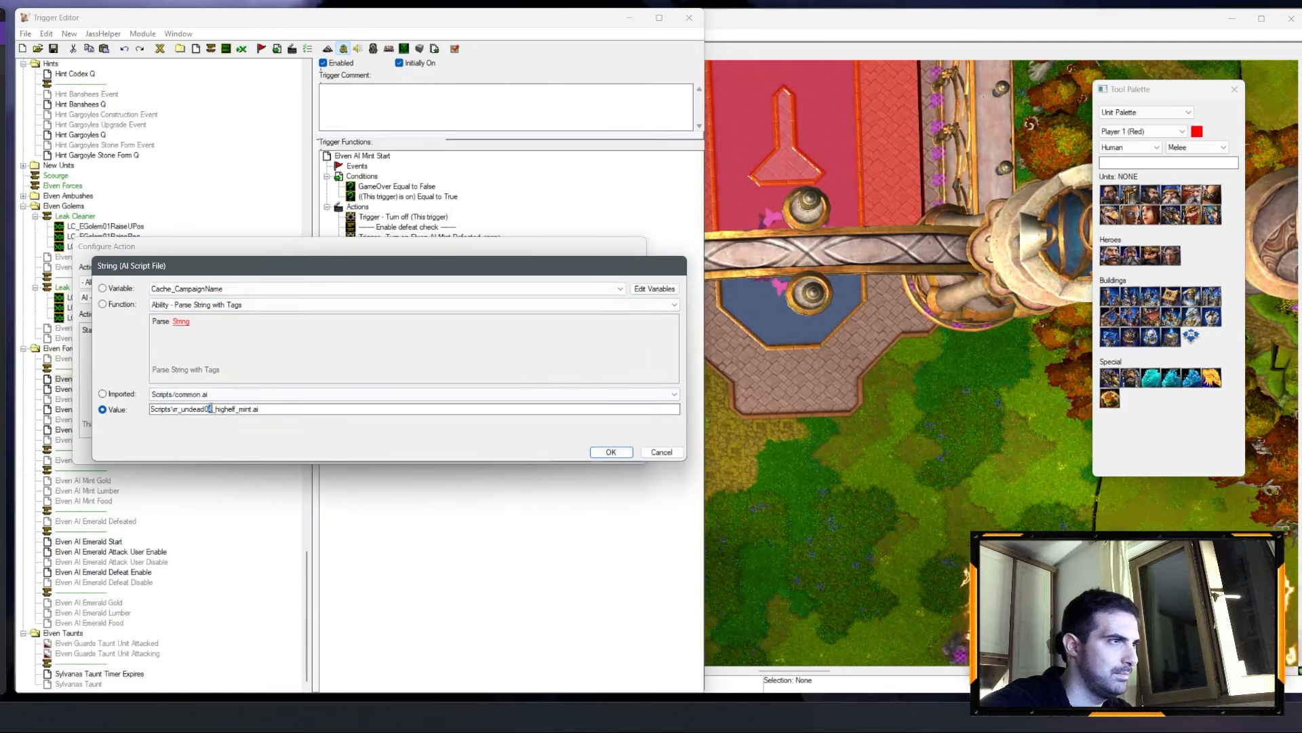
key(Return)
key(Return)
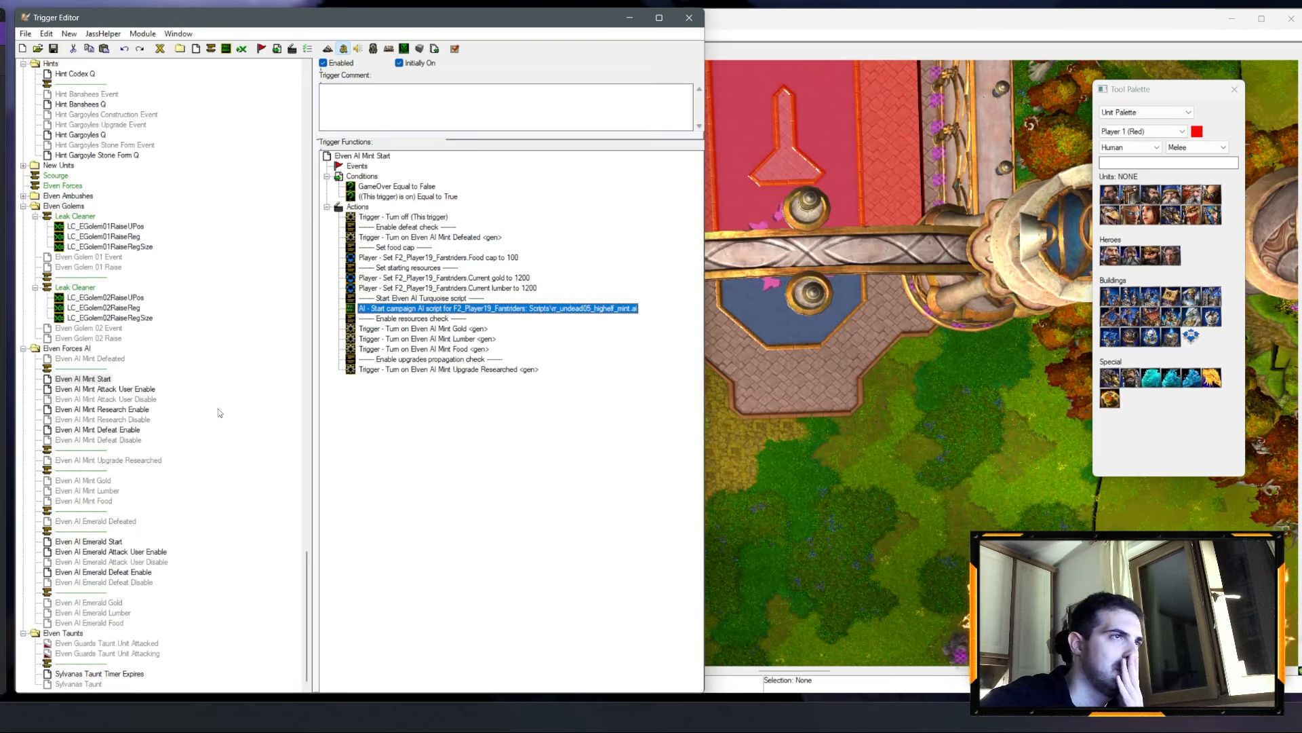
Step: Review the Mint upgrade trigger, the Emerald and Mint defeat triggers, the elven taunts and the Elven Ambush Enter and Attack triggers
click(134, 460)
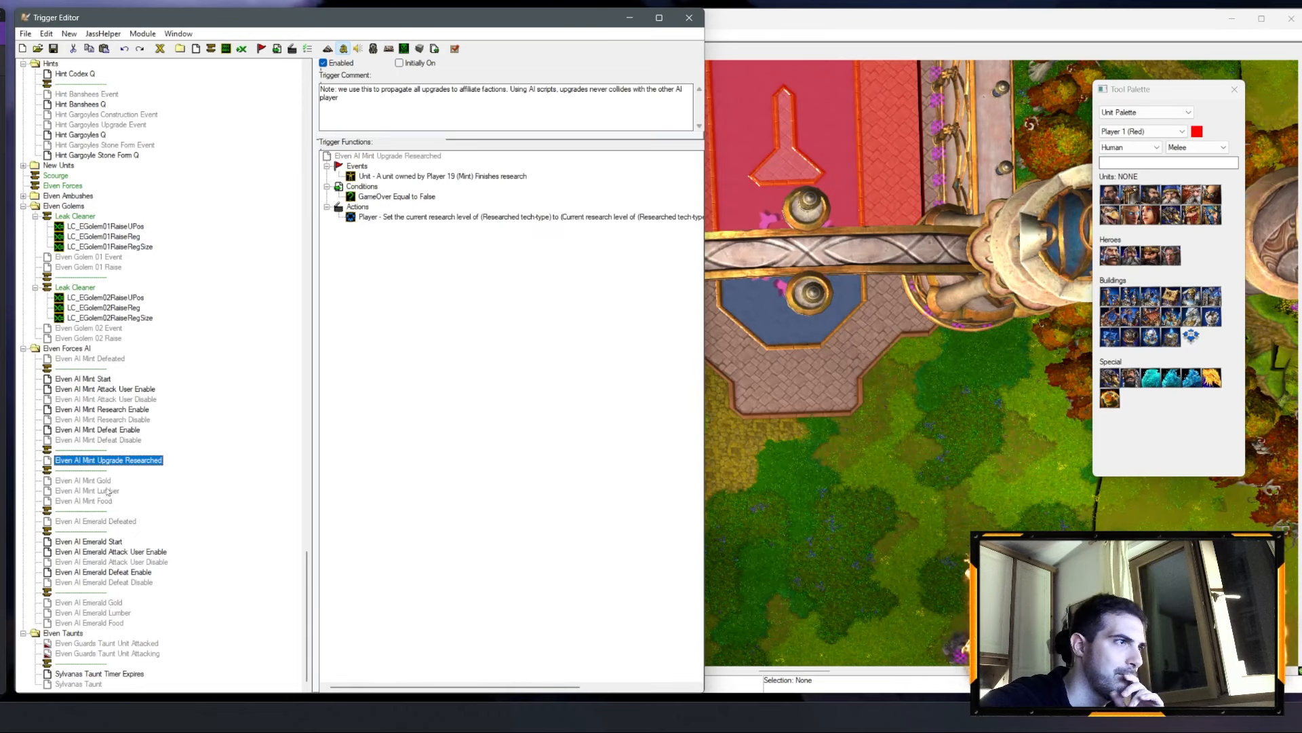
click(127, 521)
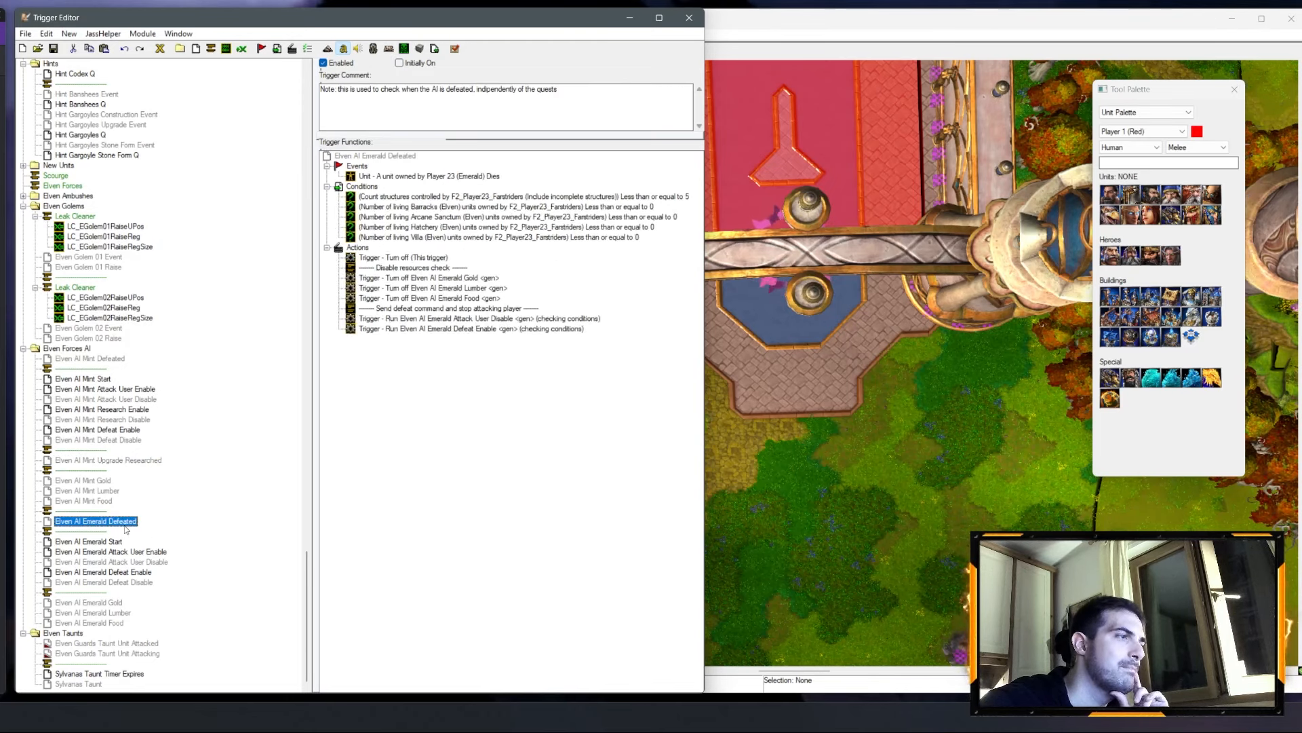
click(95, 358)
click(91, 643)
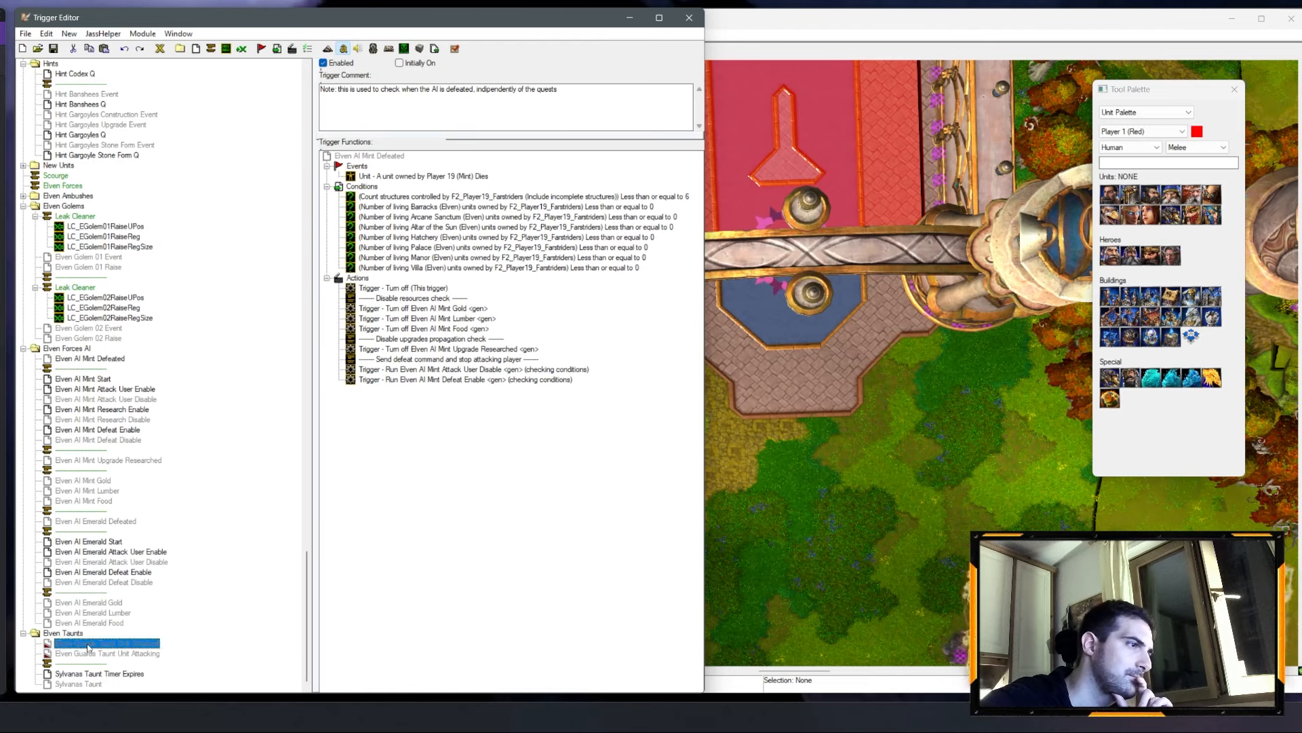
click(89, 654)
click(84, 663)
scroll(62, 342, up, 1)
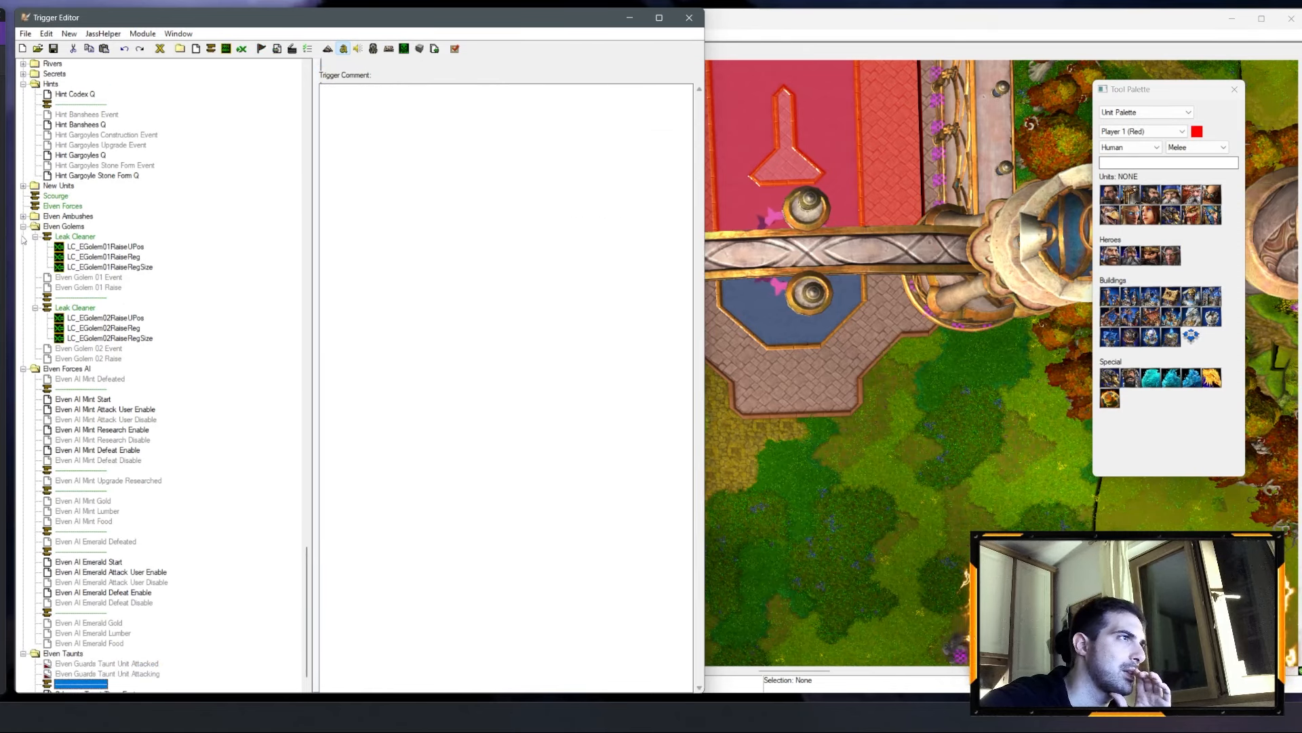
scroll(24, 251, up, 5)
click(23, 378)
click(23, 368)
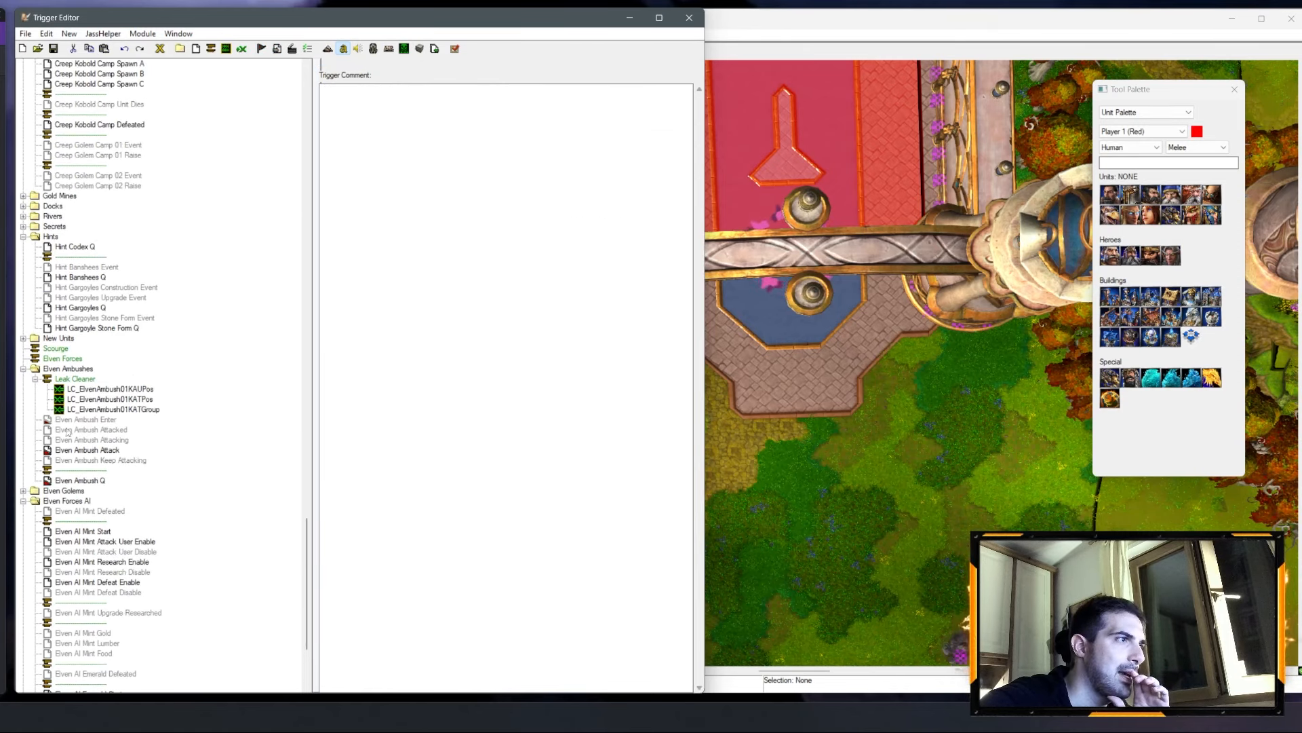
click(78, 420)
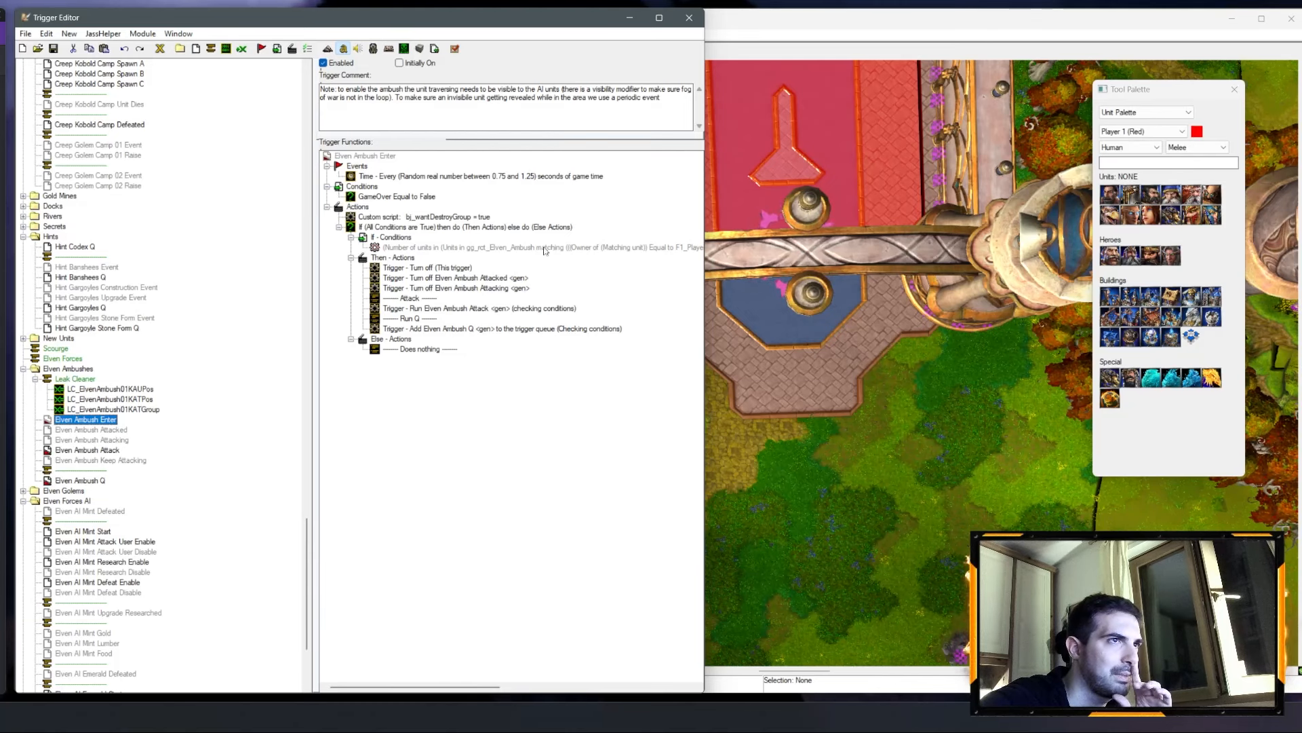
click(109, 451)
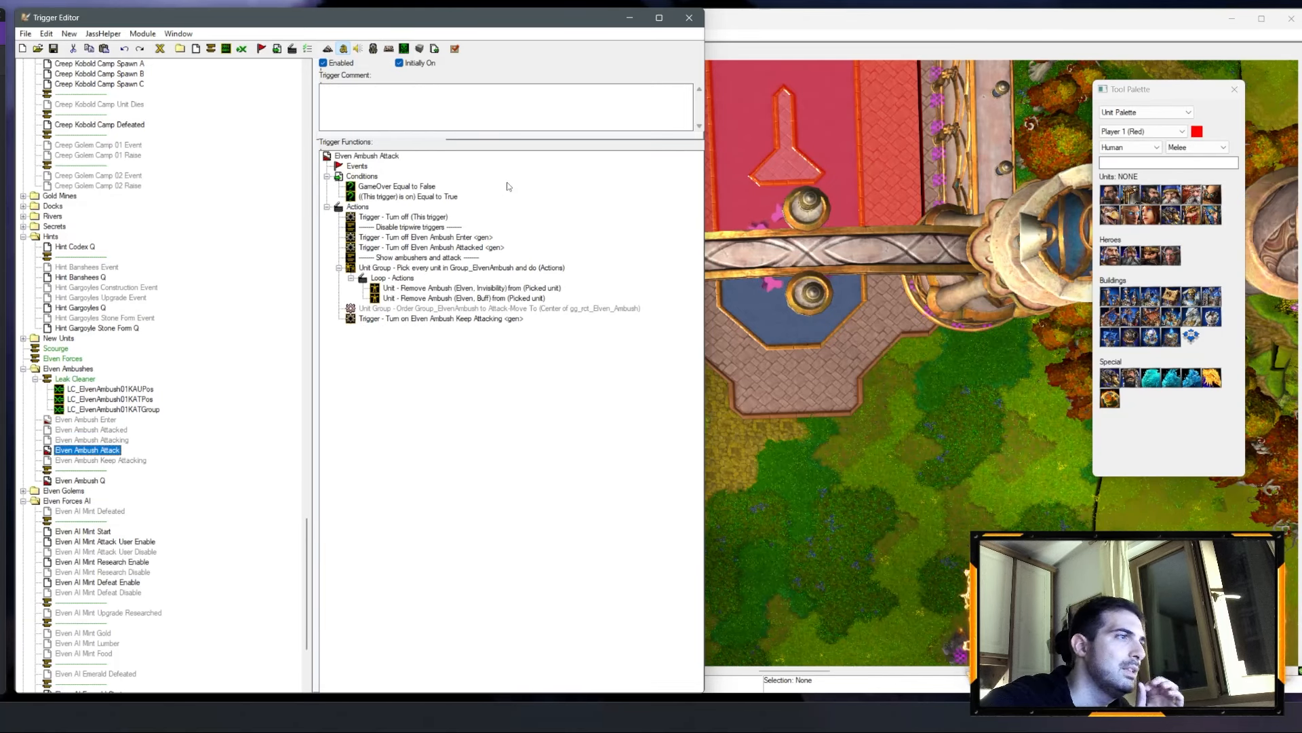
Step: Switch to the map view and inspect the walled garden around the yellow region west of the city centre
click(719, 274)
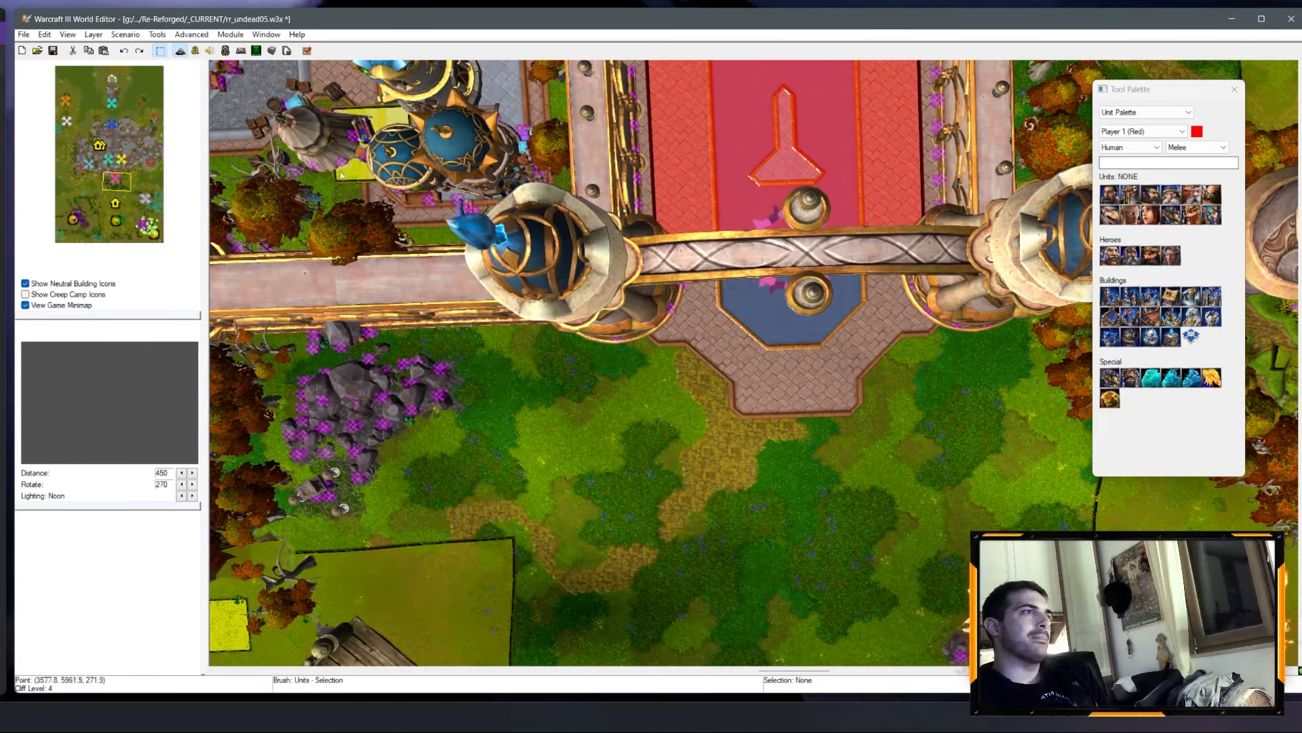
click(90, 161)
right_drag(421, 176, 597, 326)
scroll(597, 319, down, 2)
right_drag(603, 175, 750, 383)
right_drag(733, 272, 277, 617)
scroll(590, 314, up, 2)
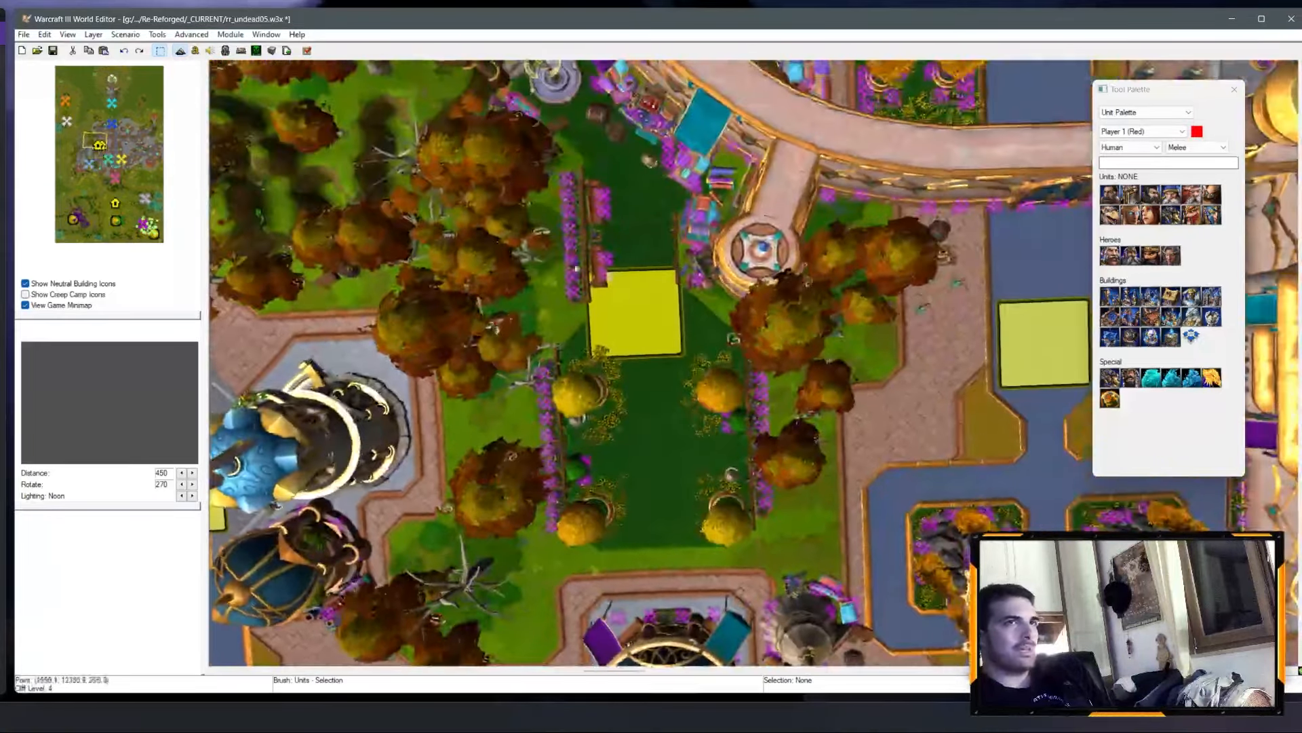
right_drag(712, 326, 799, 317)
scroll(682, 225, up, 5)
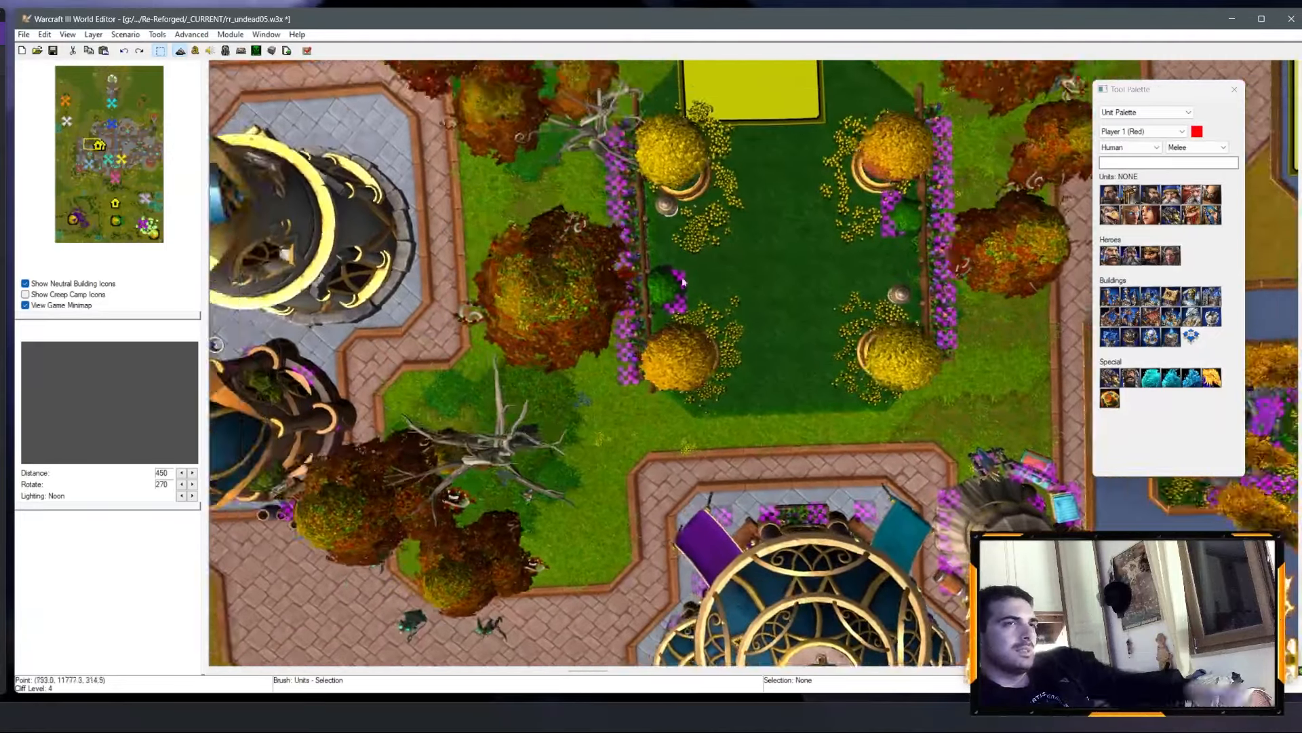
right_drag(682, 282, 685, 414)
scroll(719, 326, down, 3)
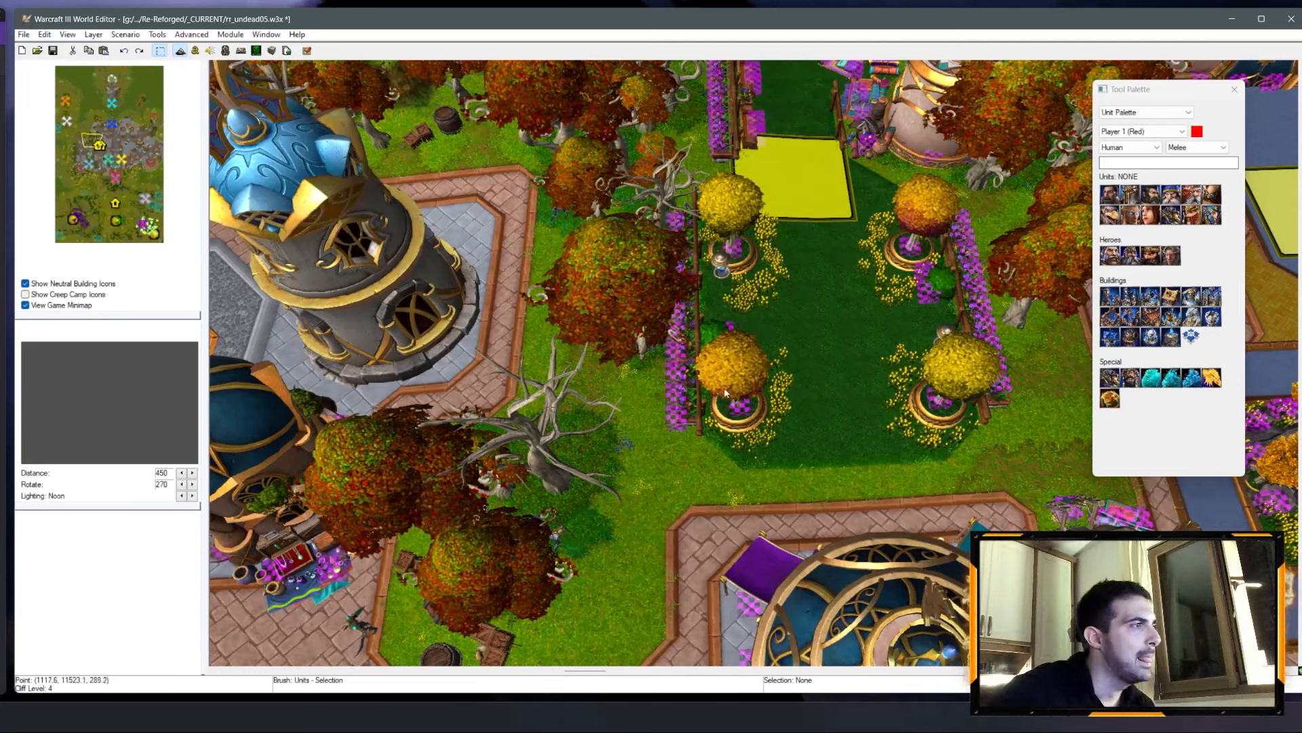
Step: Inspect the city streets, the southern gate, the western pond area and the northern statue plaza on the map
scroll(792, 374, down, 5)
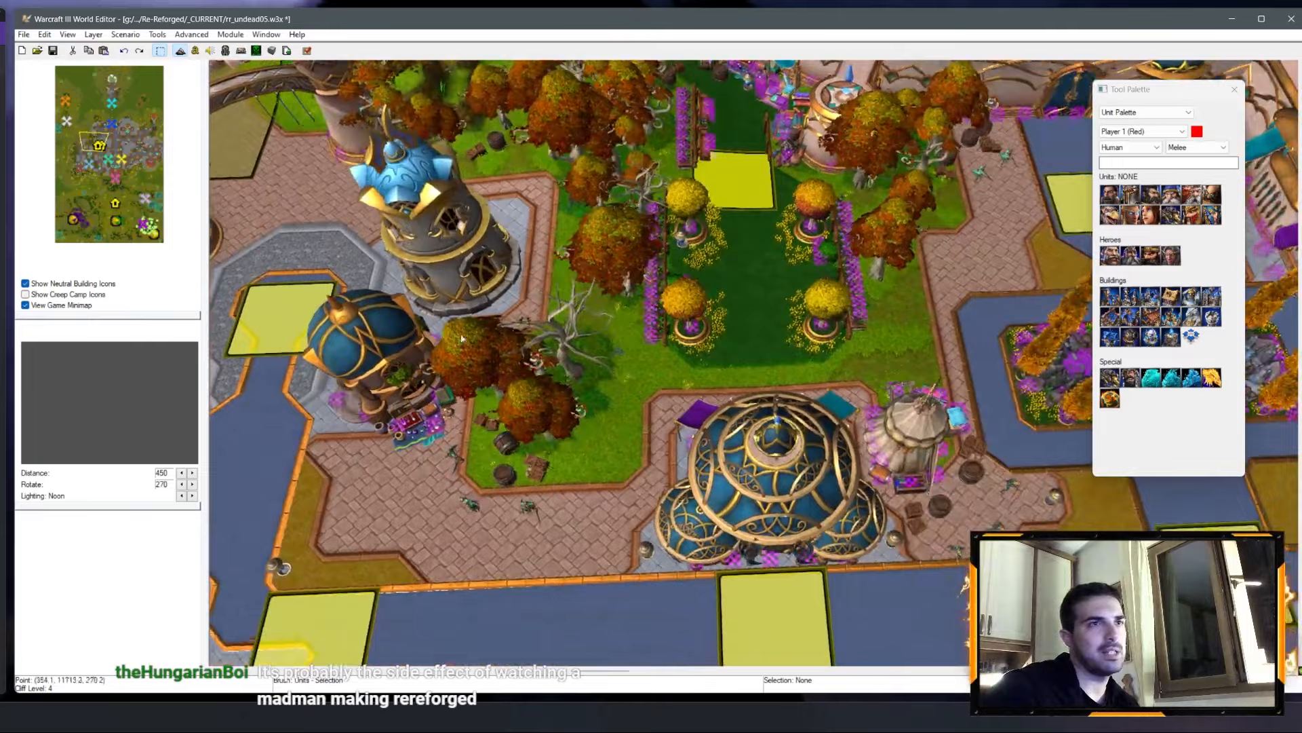
right_drag(462, 337, 438, 292)
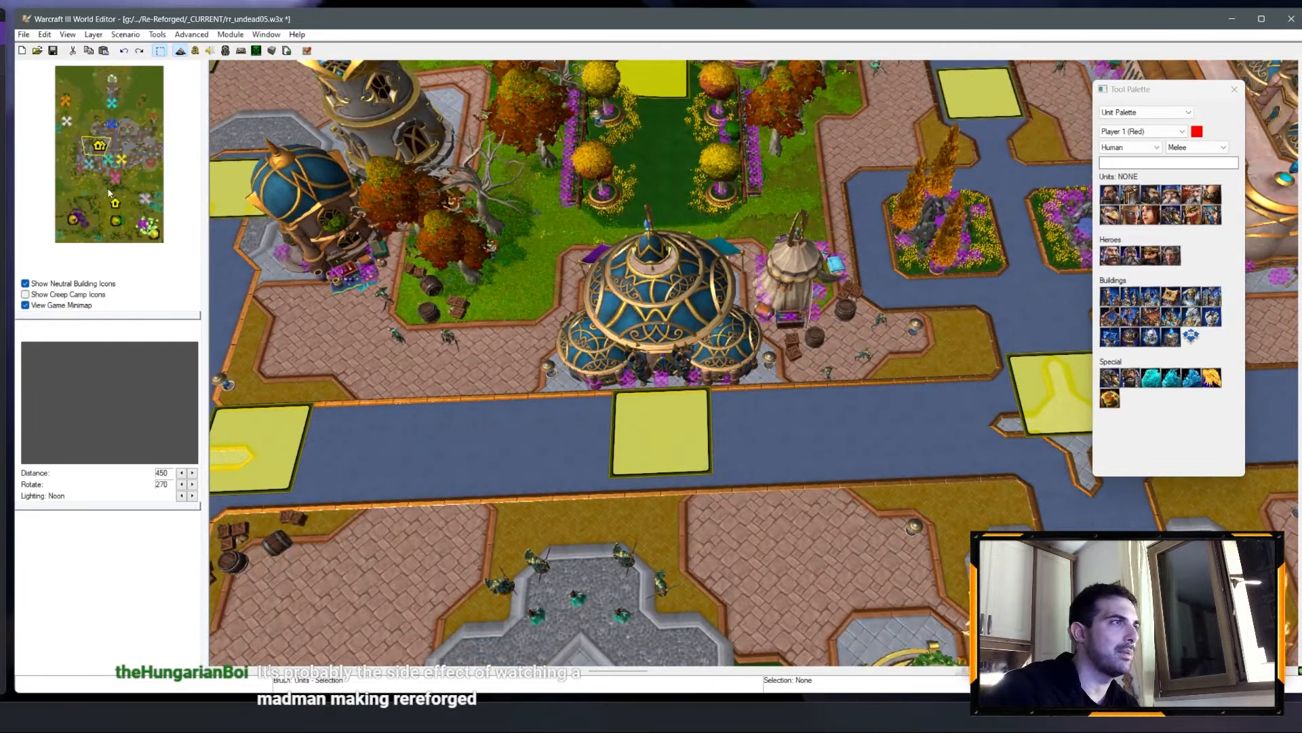
drag(121, 150, 117, 182)
right_drag(725, 325, 758, 461)
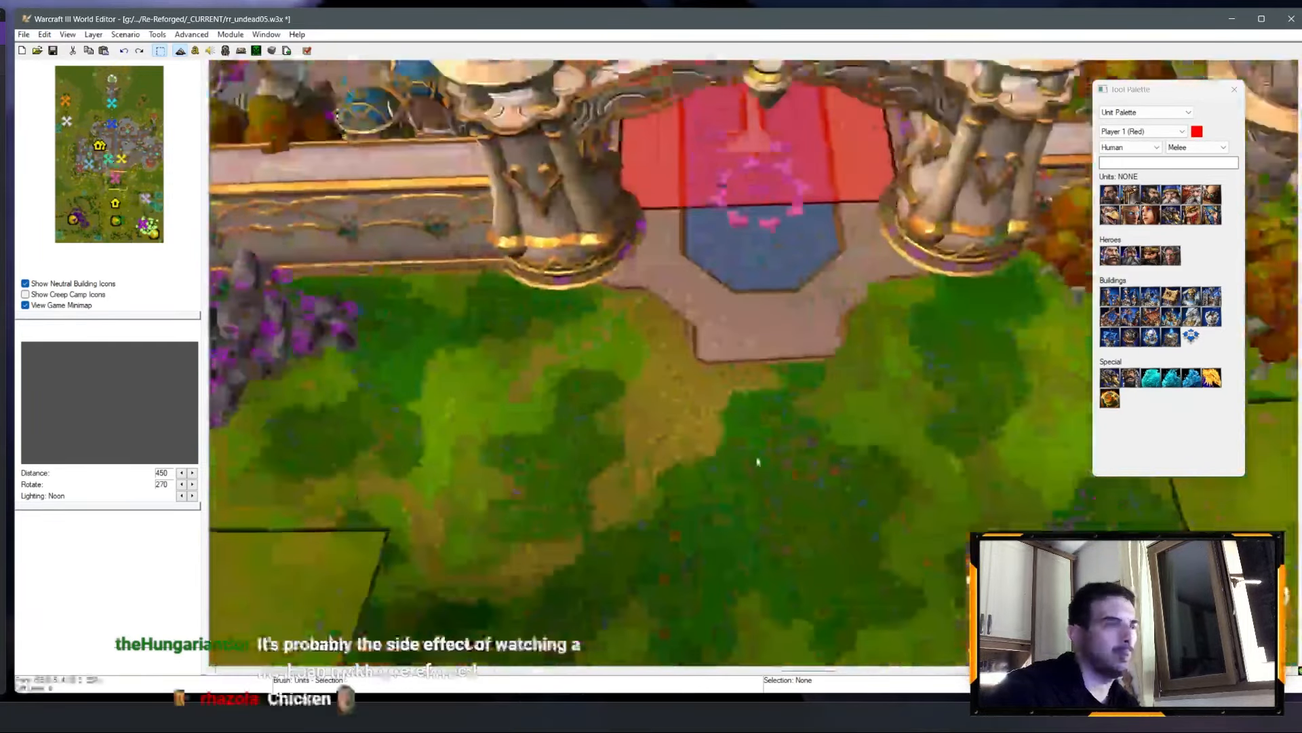
mouse_move(131, 154)
mouse_down()
mouse_move(134, 197)
mouse_move(114, 207)
mouse_move(120, 177)
mouse_up()
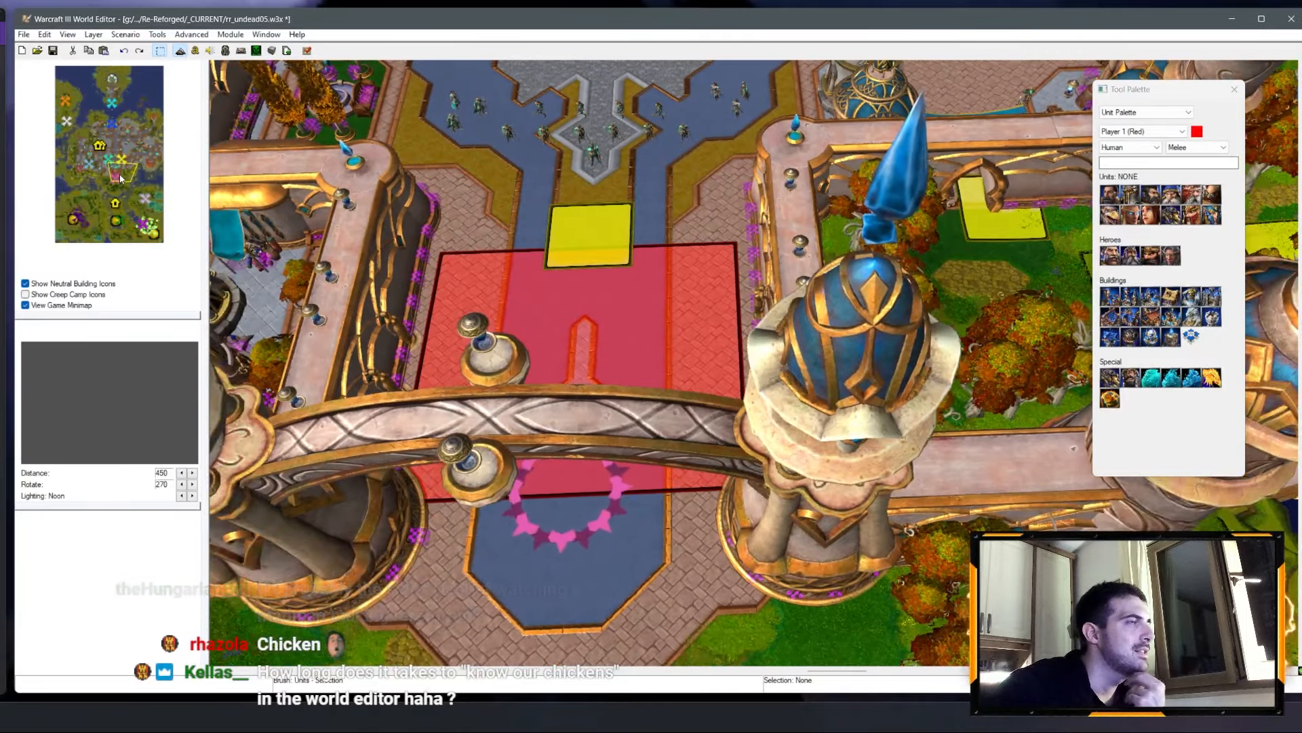
drag(120, 175, 73, 167)
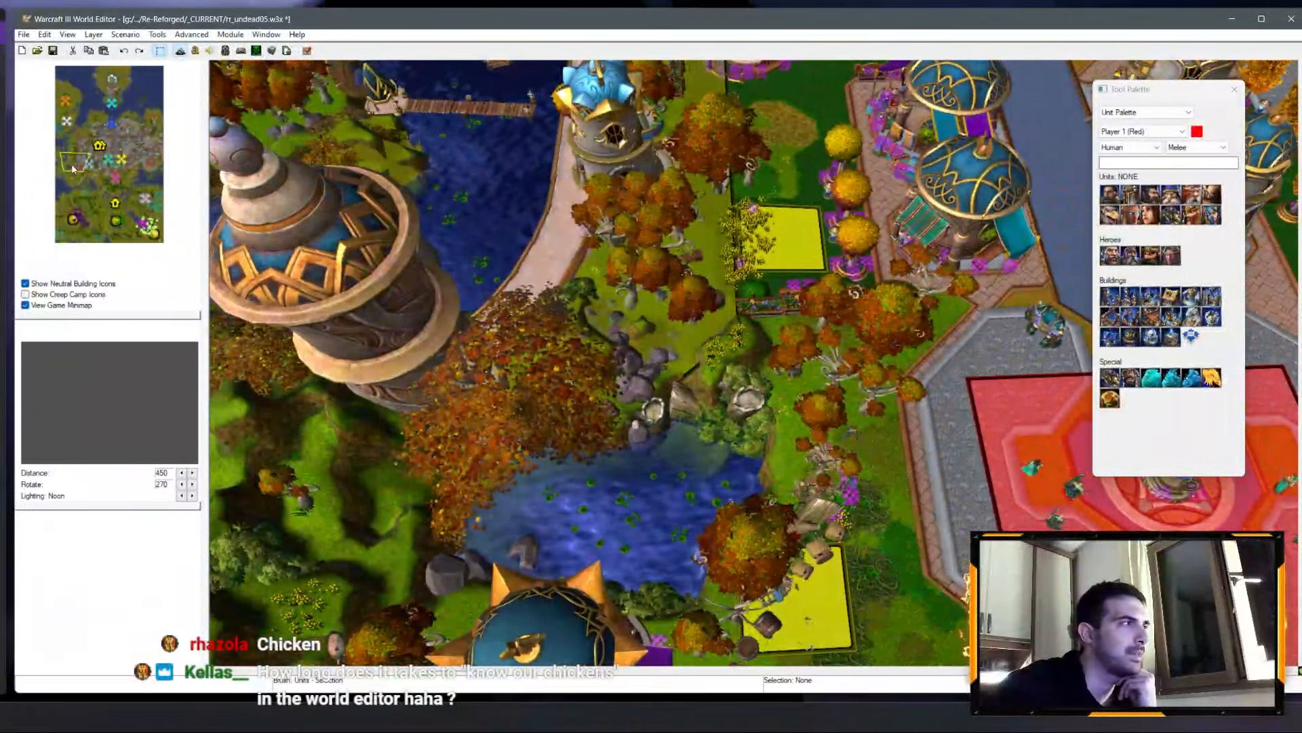
drag(73, 167, 120, 127)
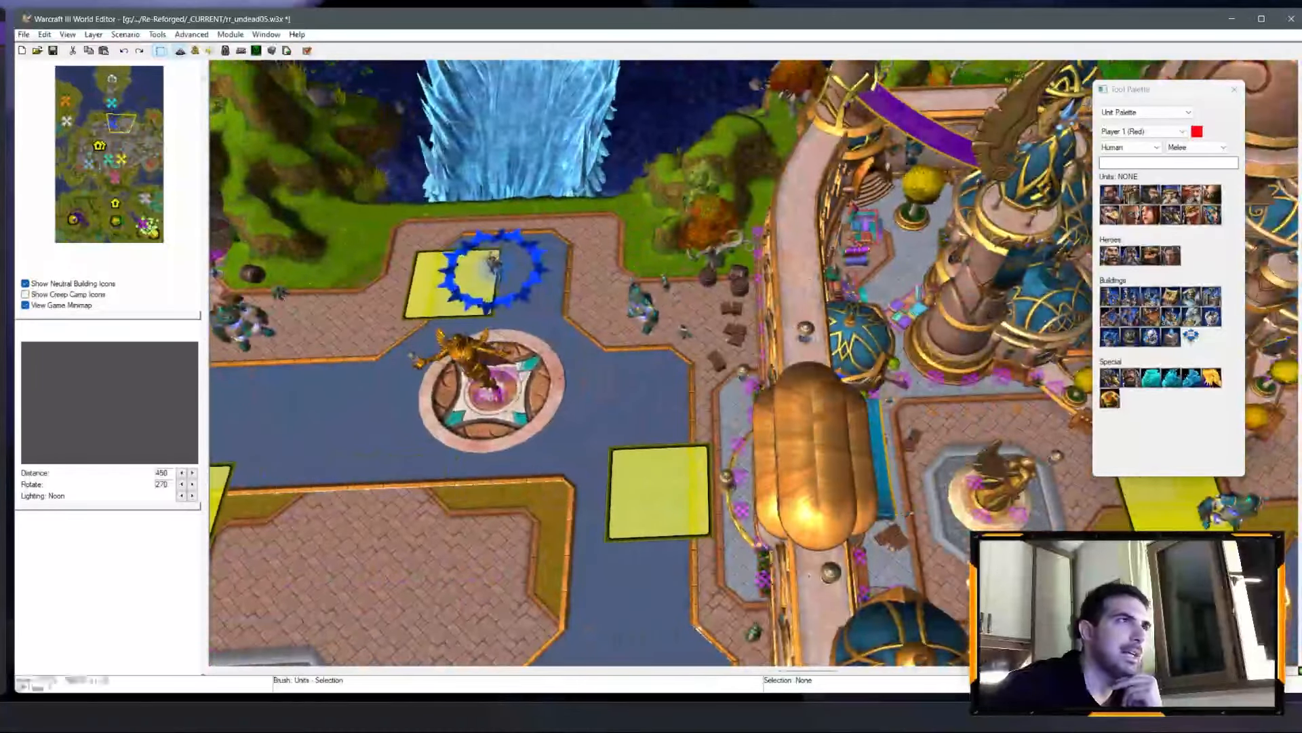
Step: Open the Trigger Editor and look through the docks, rivers, secrets, main quest and cheat trigger categories
click(196, 52)
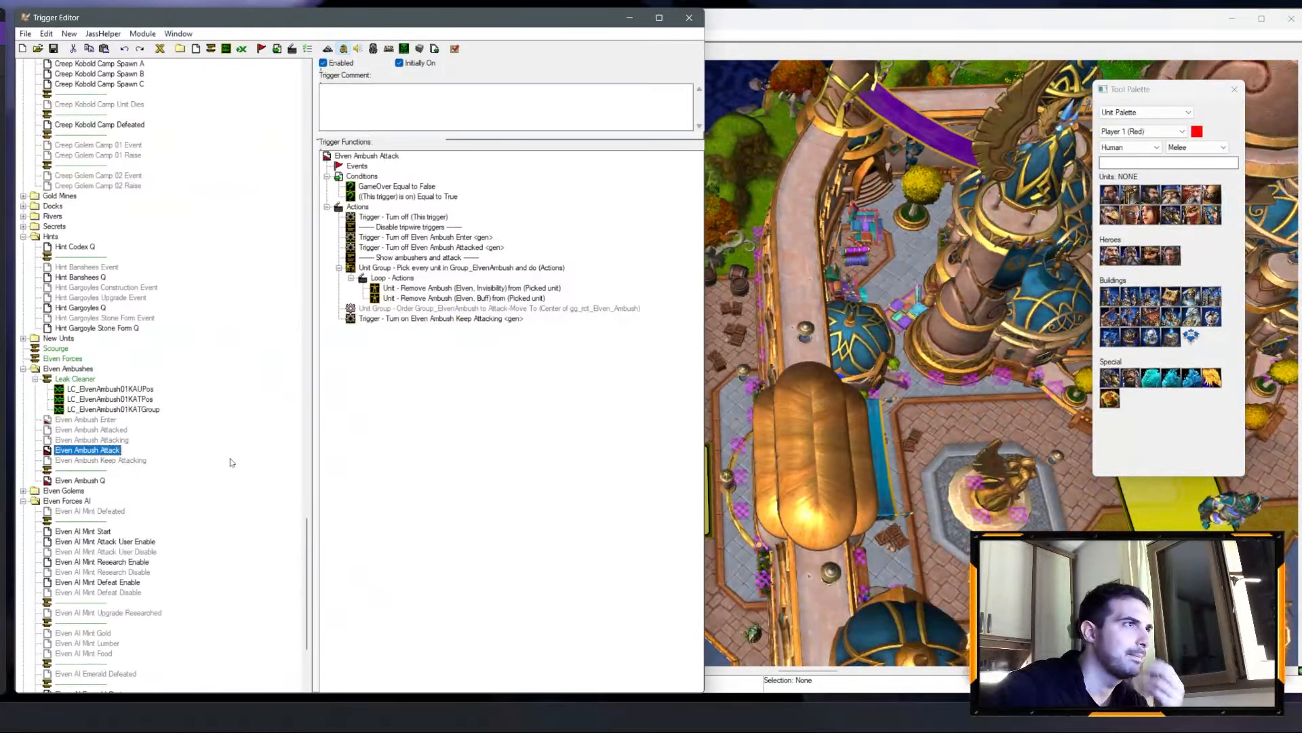
click(23, 206)
click(23, 207)
click(23, 216)
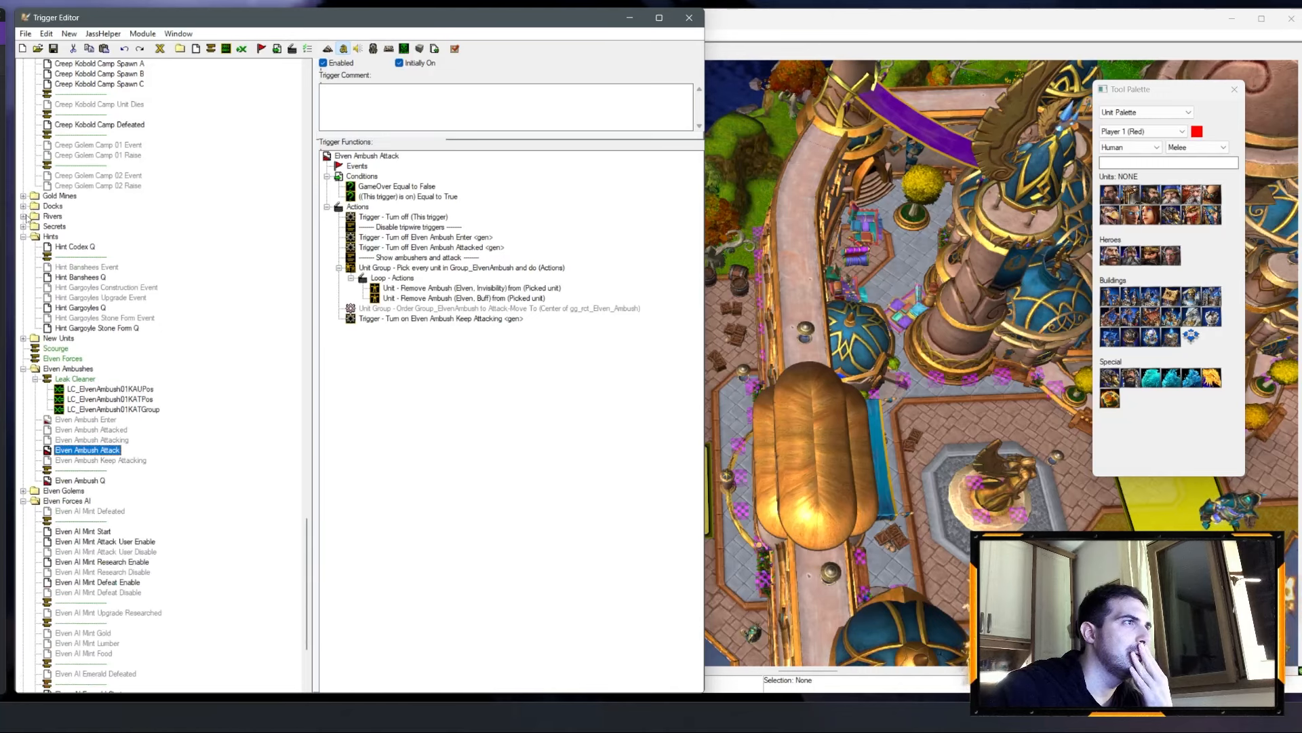
click(23, 216)
click(23, 226)
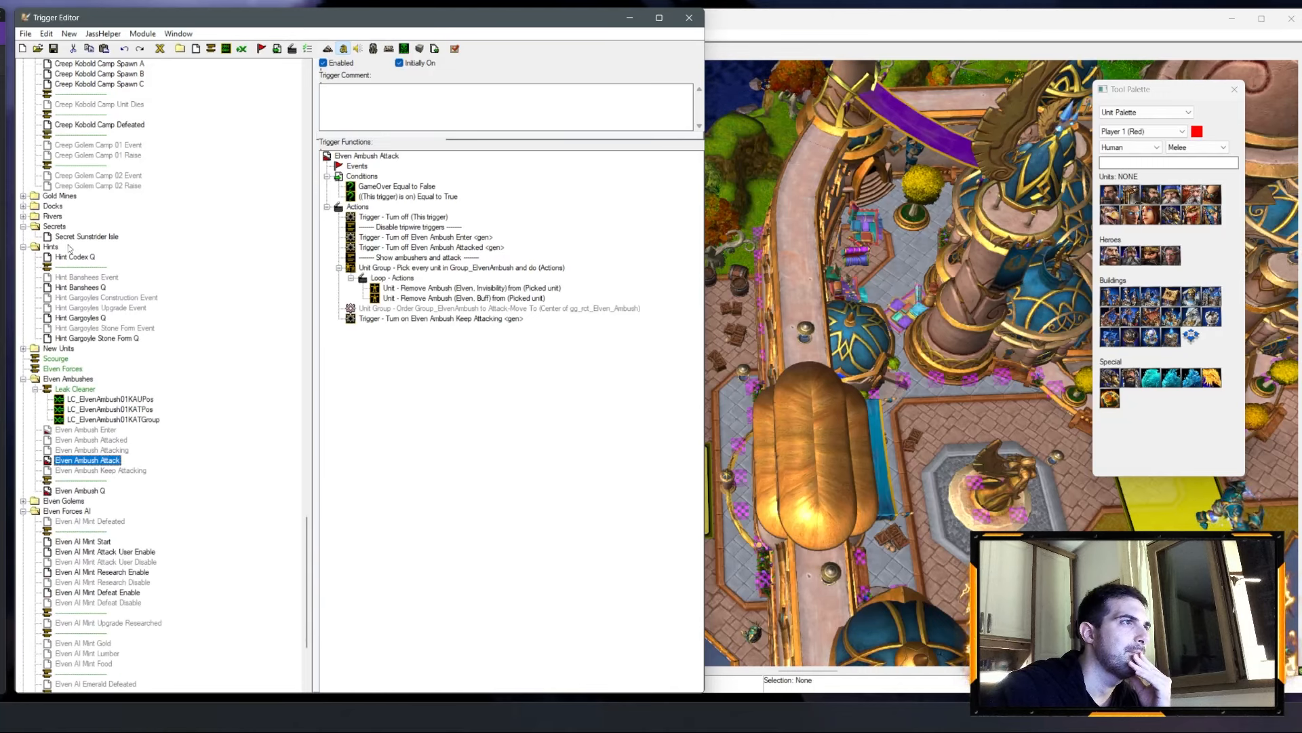
scroll(102, 291, up, 10)
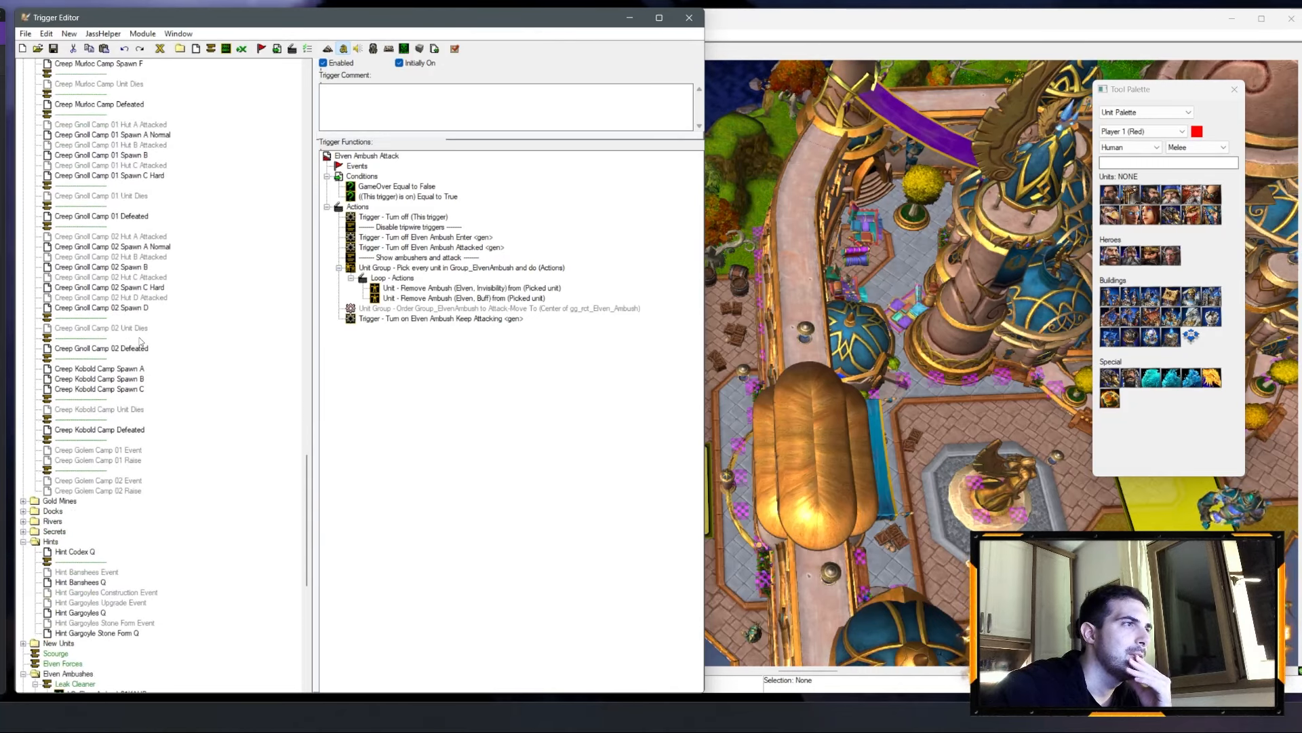
scroll(141, 341, up, 15)
click(23, 389)
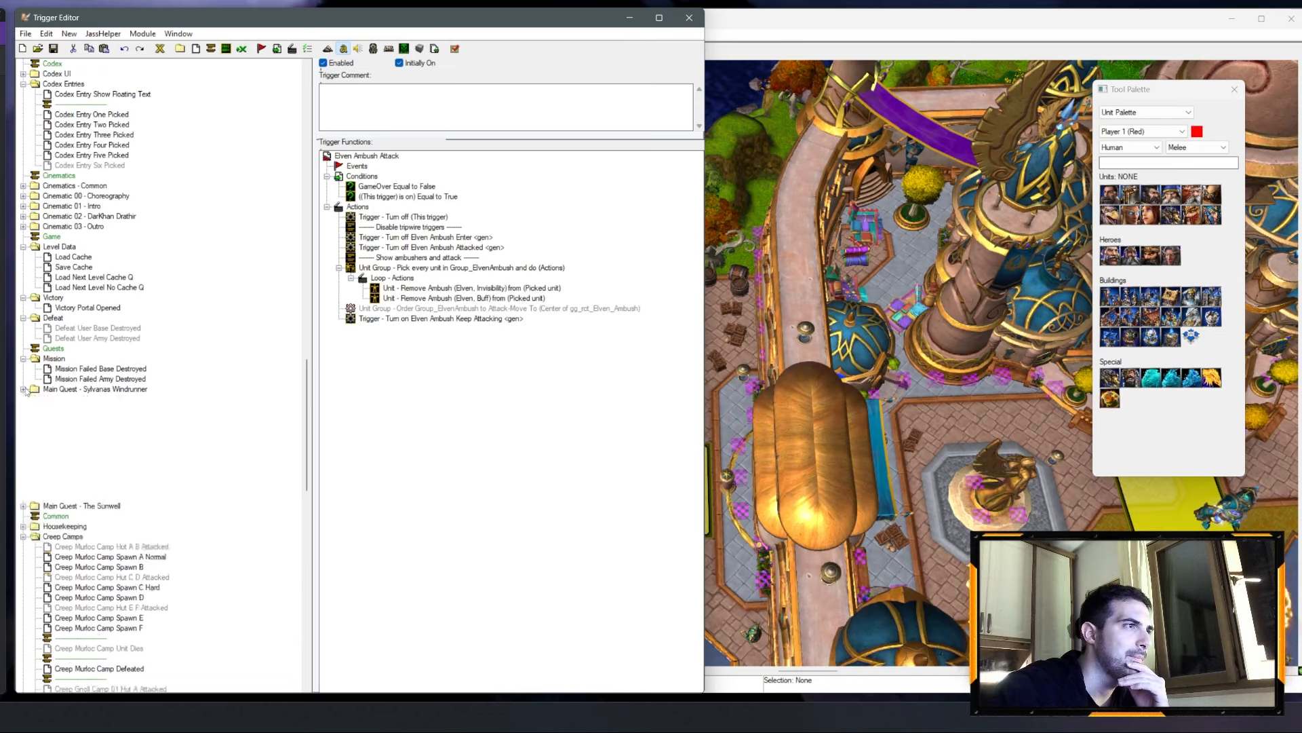
click(23, 389)
click(24, 399)
click(23, 400)
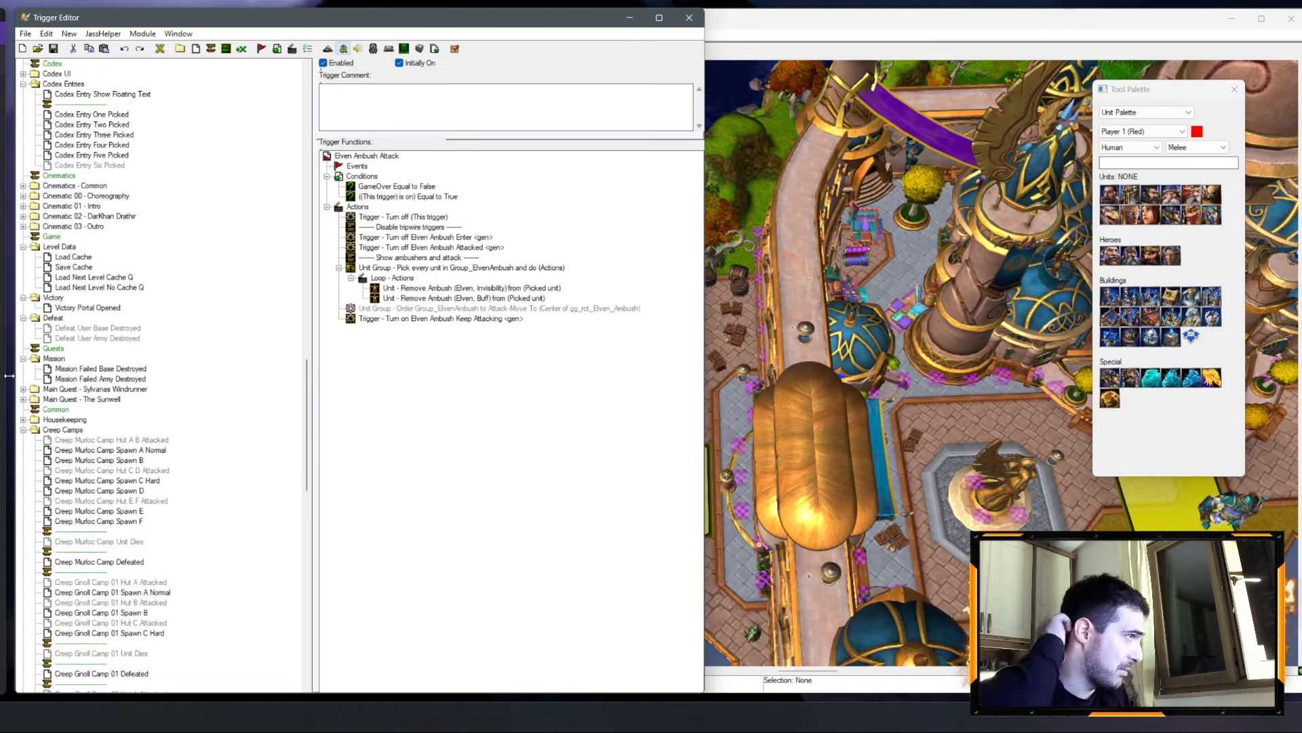
scroll(142, 198, up, 12)
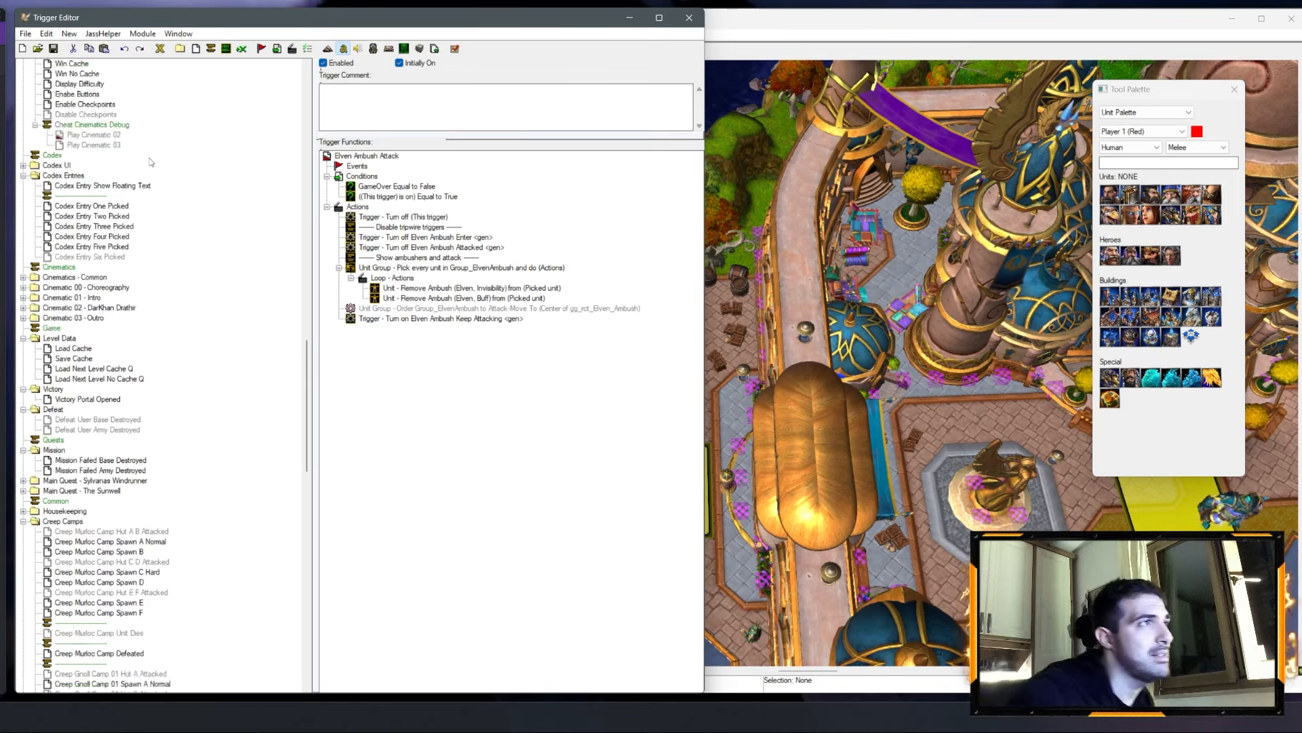
Step: Return to the map at the elven base in the southeast corner and switch the palette to Region Palette
click(630, 19)
click(147, 225)
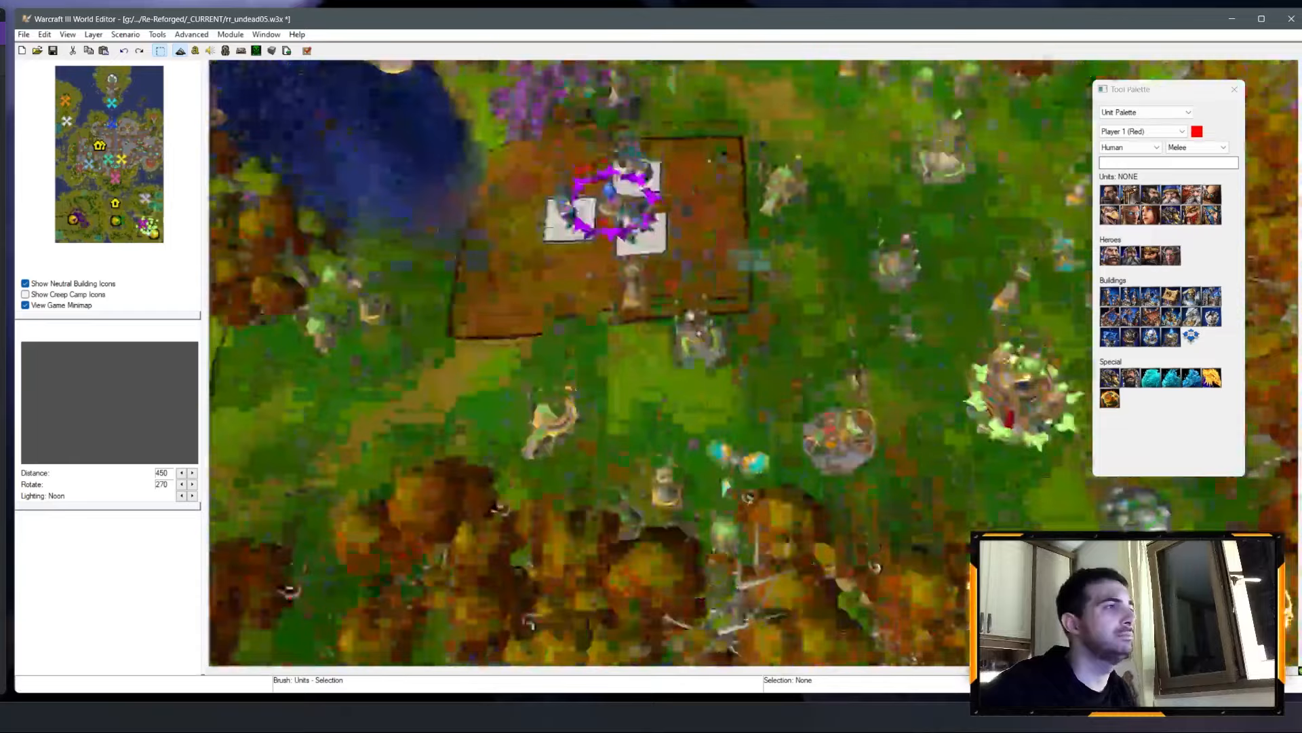
scroll(651, 244, down, 4)
scroll(651, 238, up, 3)
right_drag(655, 231, 536, 299)
ctrl+right_drag(573, 144, 597, 331)
click(1136, 113)
click(1129, 148)
scroll(631, 360, down, 2)
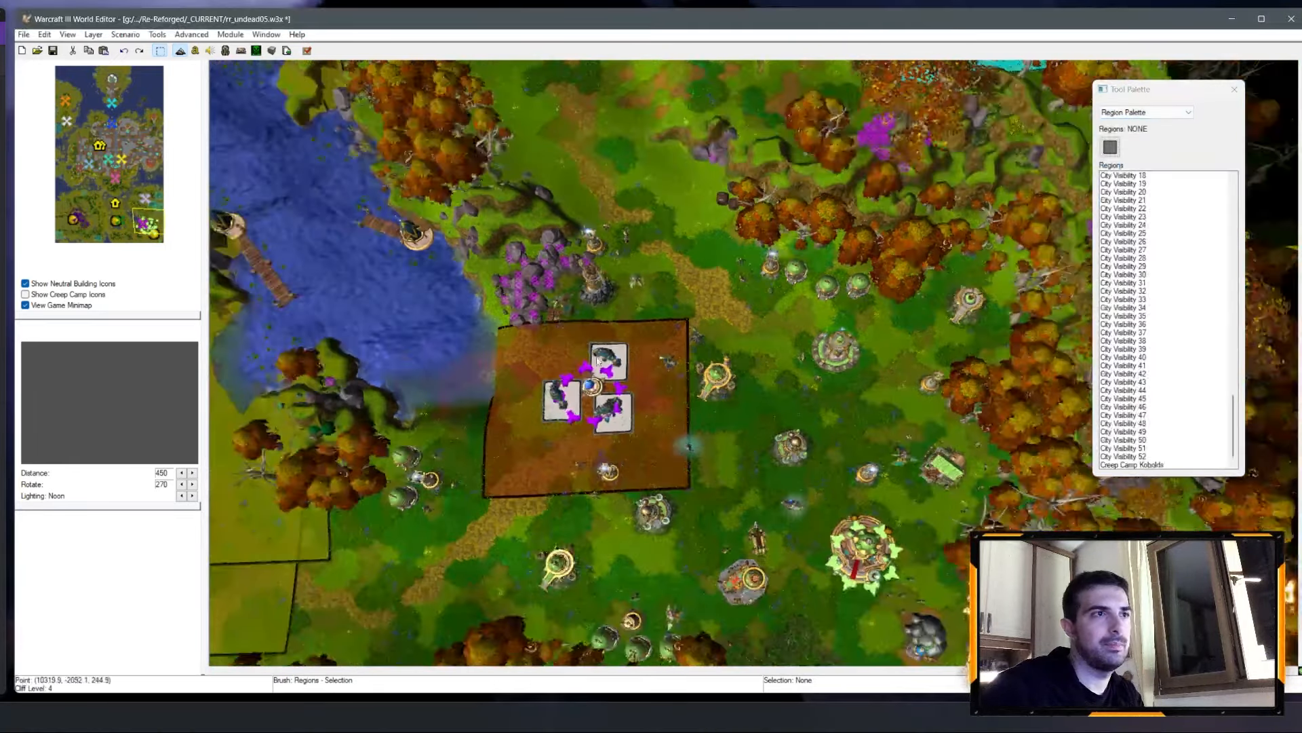
Step: Copy the Archmage 01 Vandellor region from the city and paste it over the main building of the southeast base
click(608, 364)
click(152, 167)
click(698, 306)
key(ctrl+c)
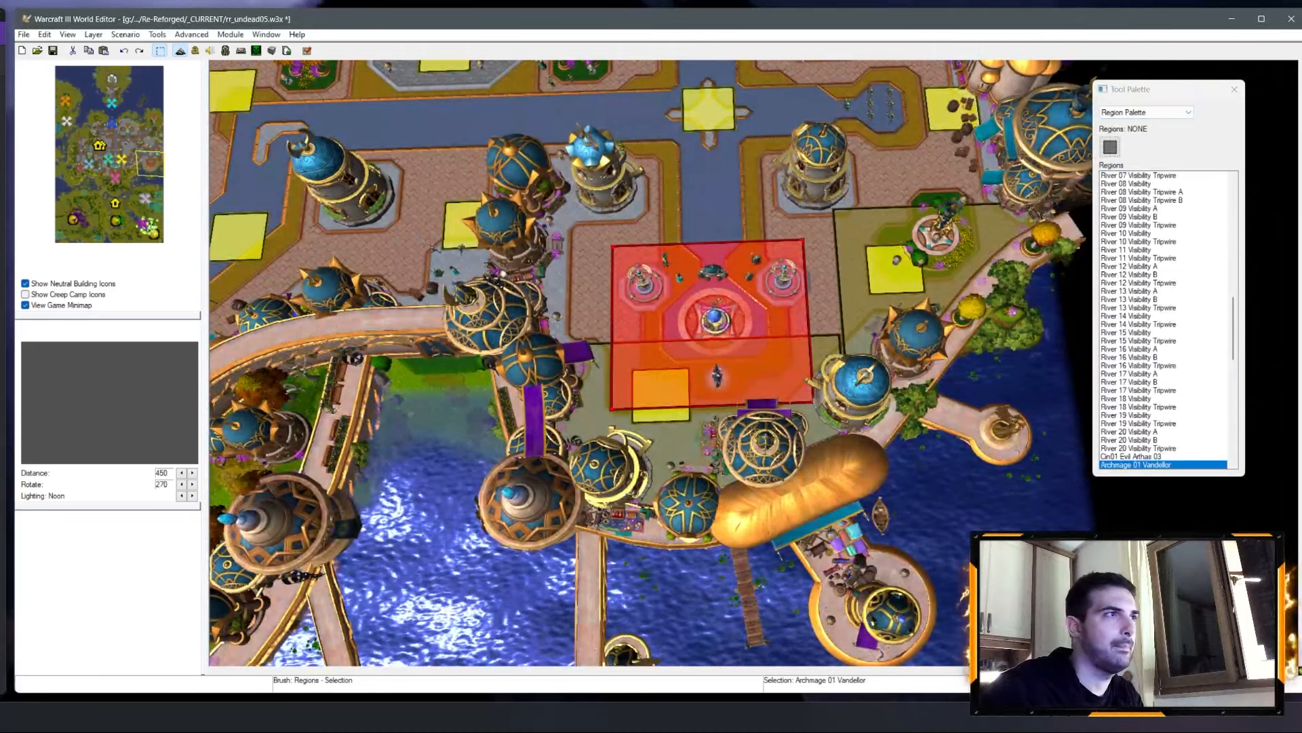
click(151, 231)
key(ctrl+v)
click(742, 290)
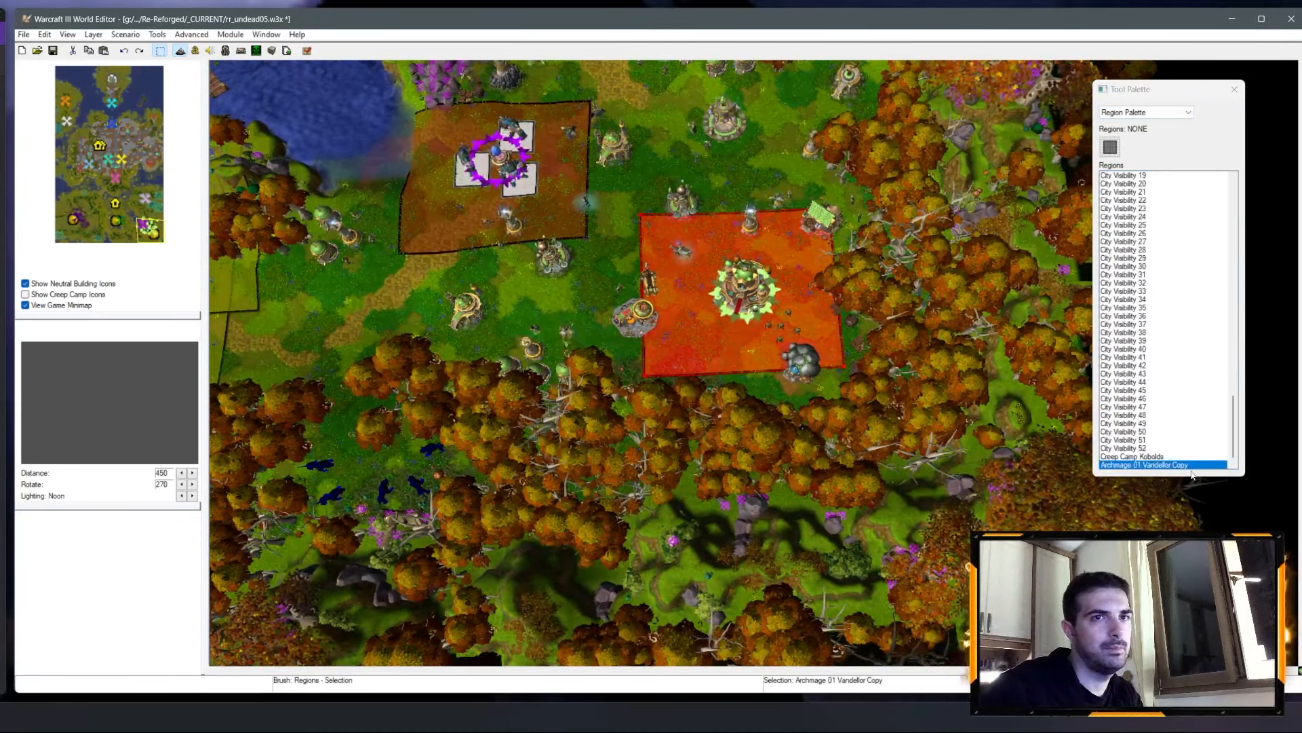
Step: Rename the pasted region Farstriders Base
right_click(1180, 464)
click(1240, 466)
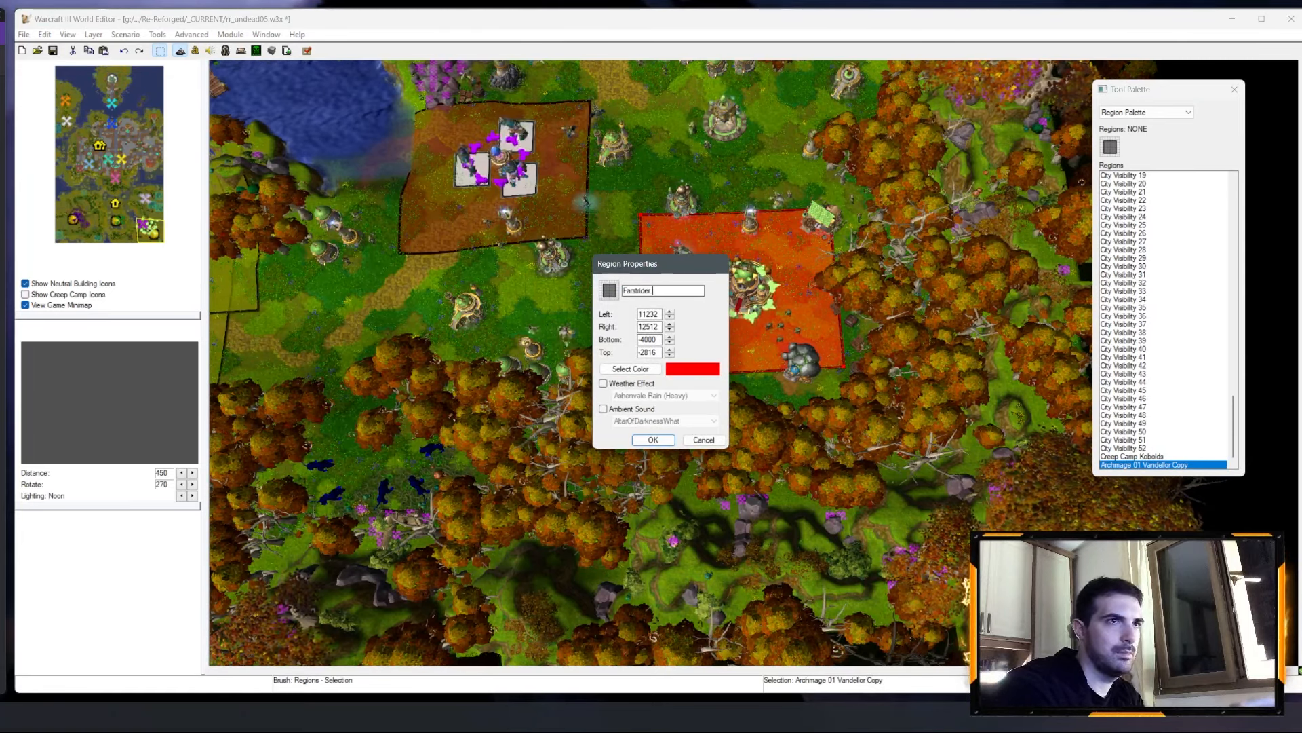
text(Farstriders Base)
key(Return)
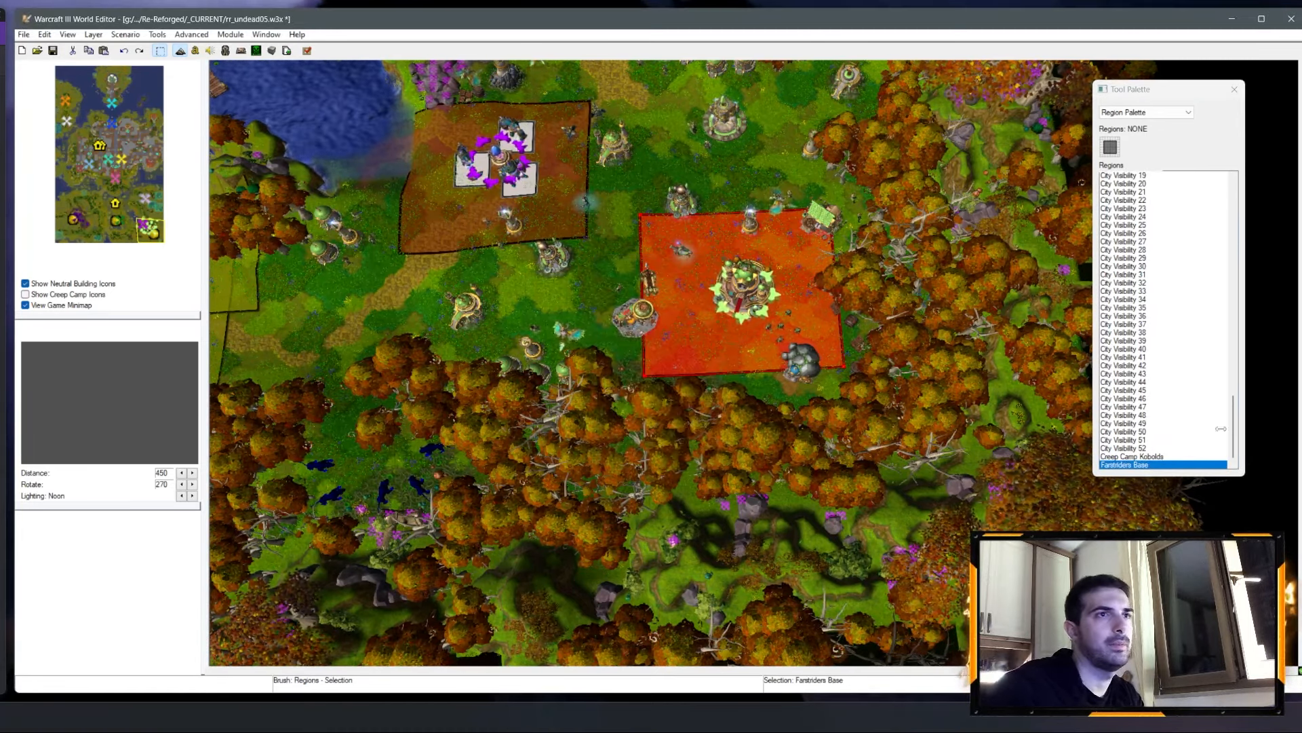
Step: Duplicate the Farstriders Base region, placing the copy slightly northwest of the original
scroll(634, 304, up, 3)
key(ctrl+c)
key(ctrl+v)
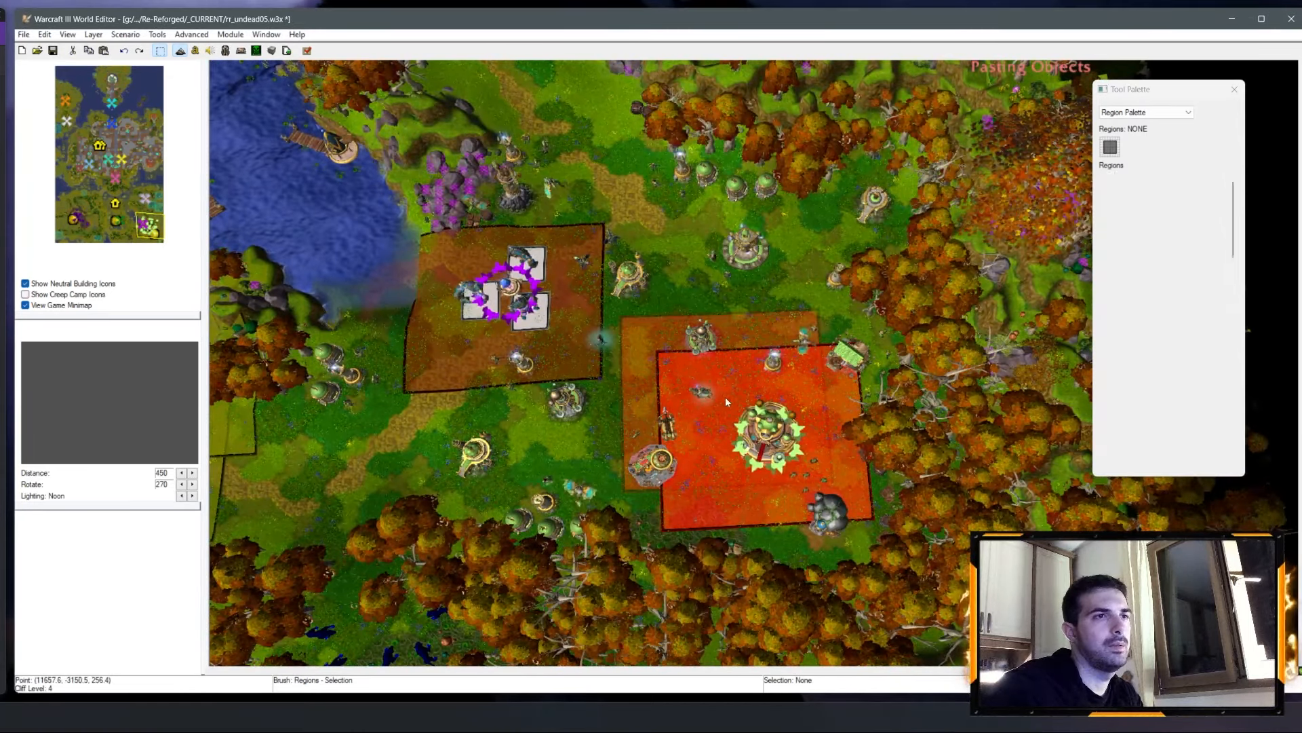
click(726, 397)
Step: Set the duplicated region's color to Orange and rename it Runner Waypoint Right
right_click(1146, 465)
click(1181, 474)
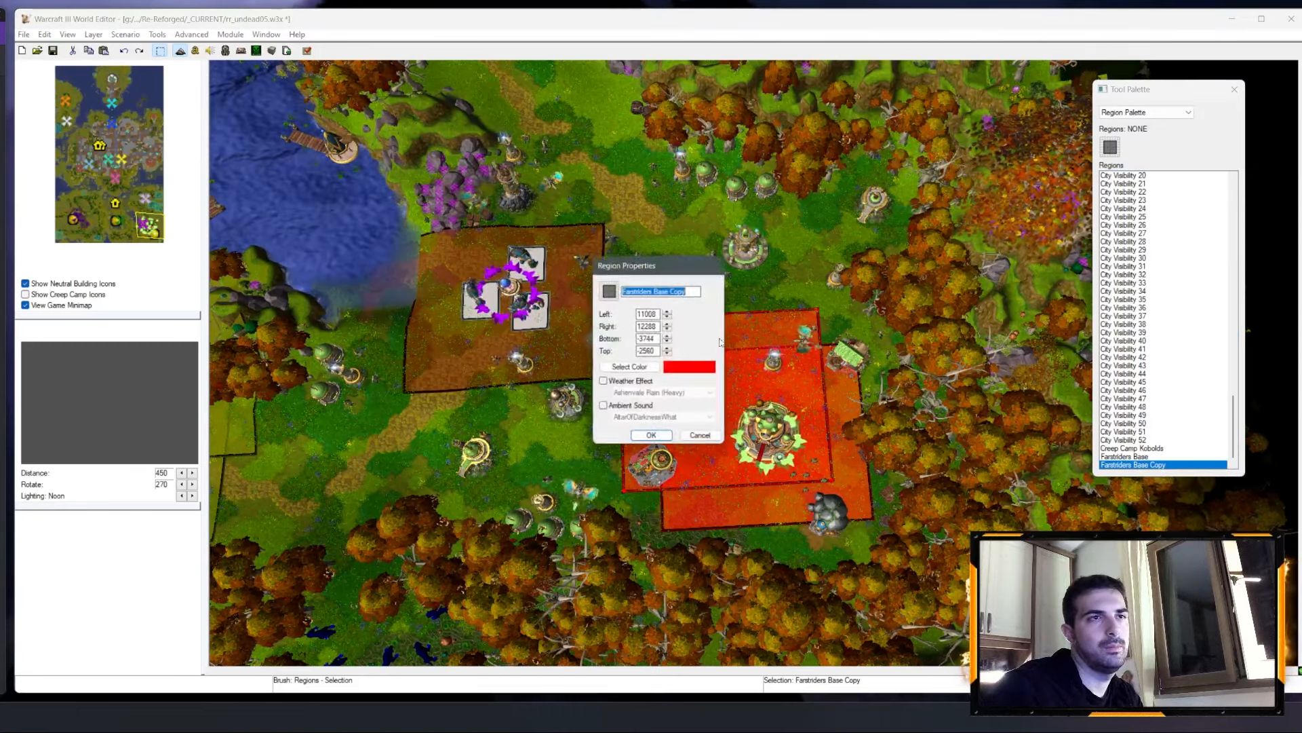
click(629, 366)
click(665, 330)
click(662, 433)
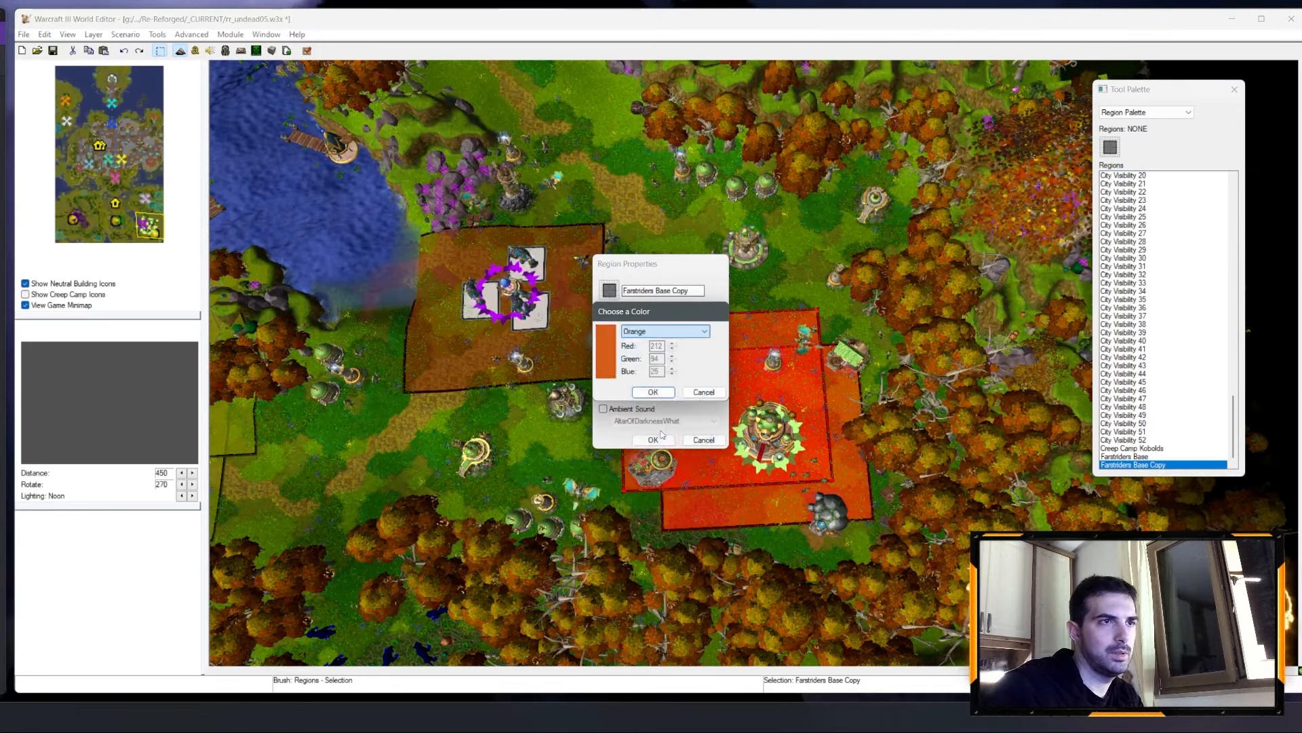
click(652, 392)
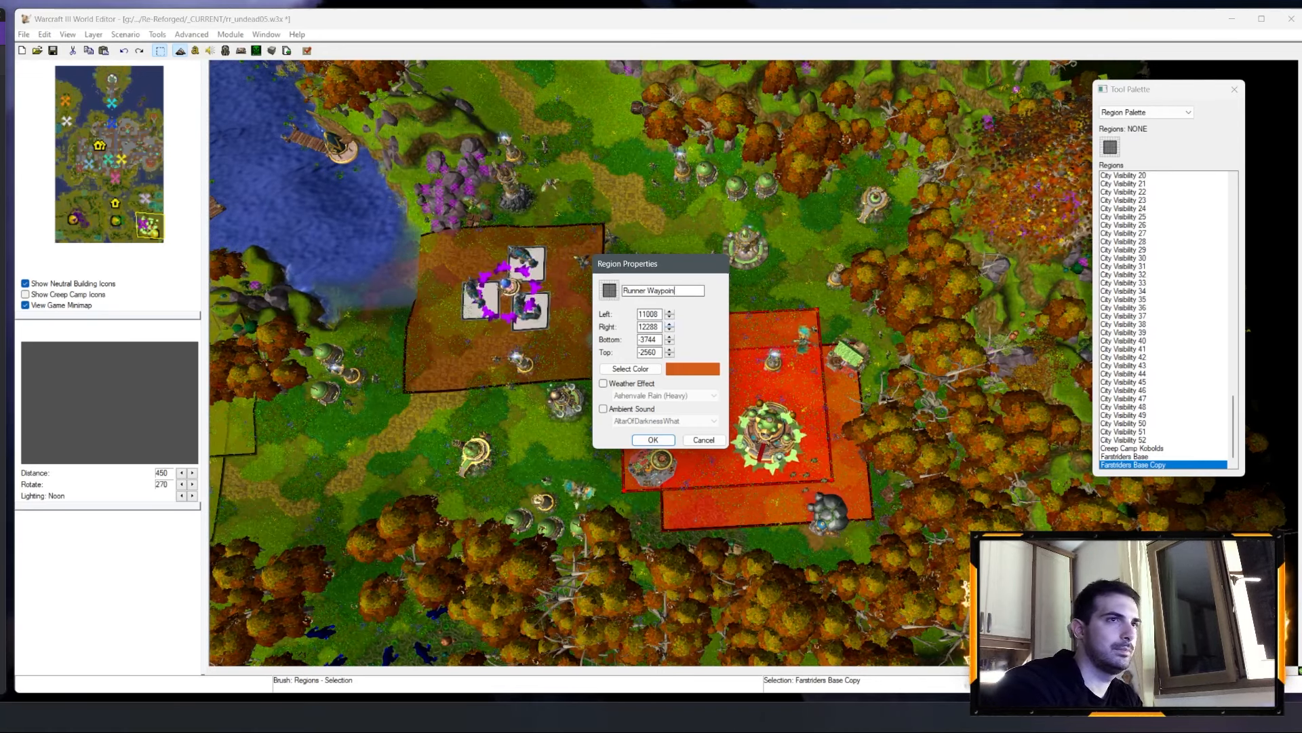
key(Return)
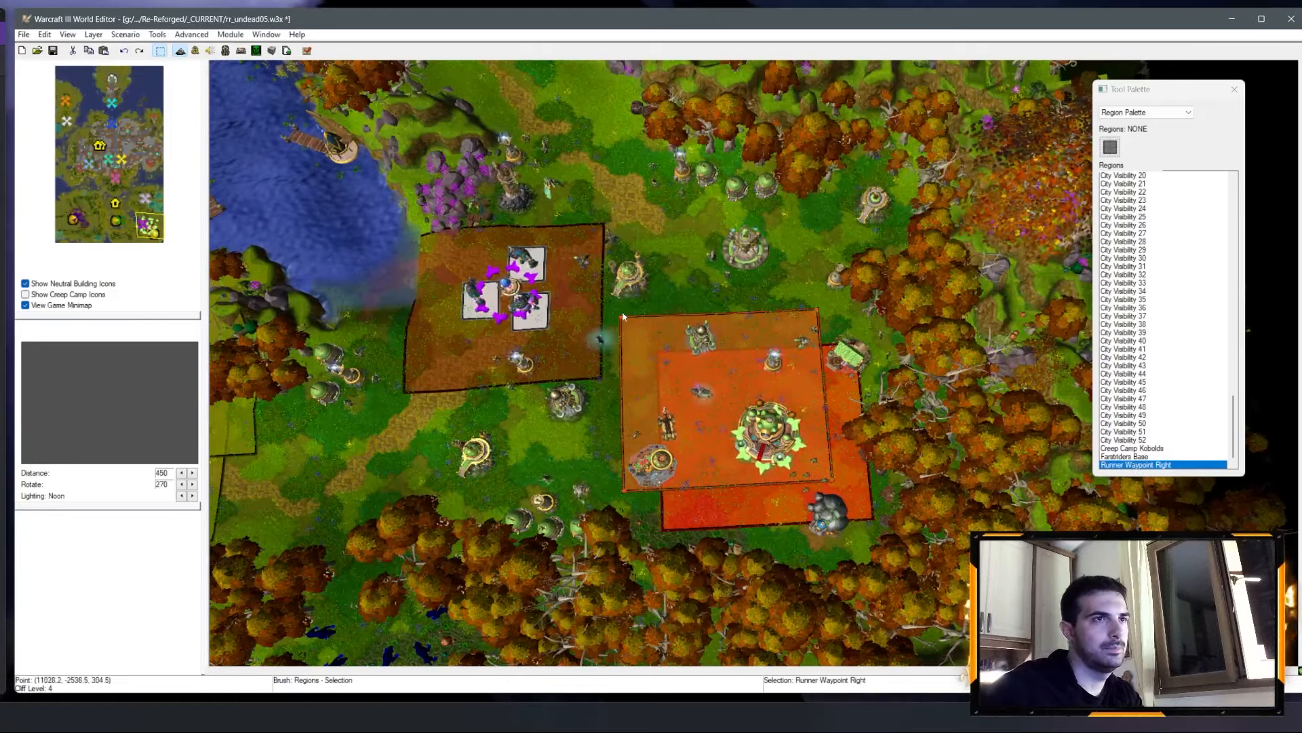
Step: Move the Runner Waypoint Right region to the clearing east of the river and shrink it to about 416 by 384 units
drag(664, 329, 549, 144)
right_drag(722, 363, 828, 685)
drag(665, 505, 556, 262)
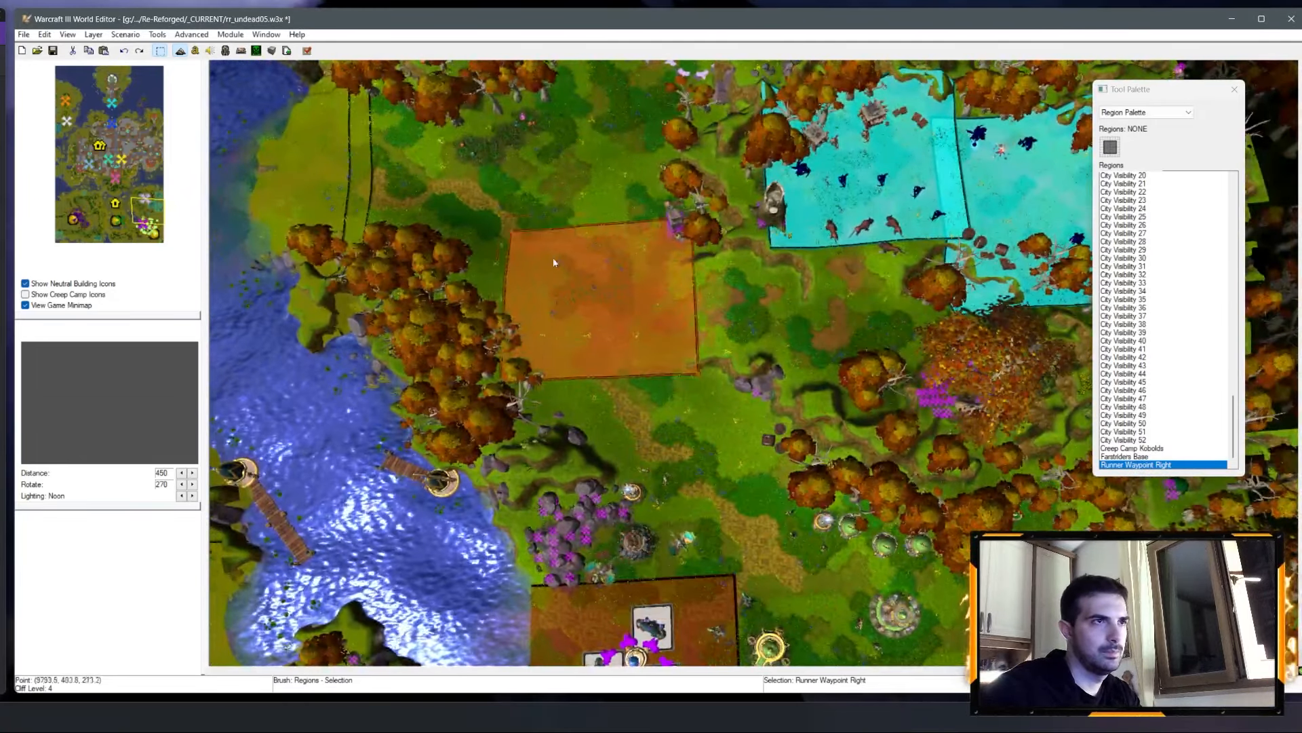
right_drag(712, 334, 779, 459)
drag(734, 457, 619, 359)
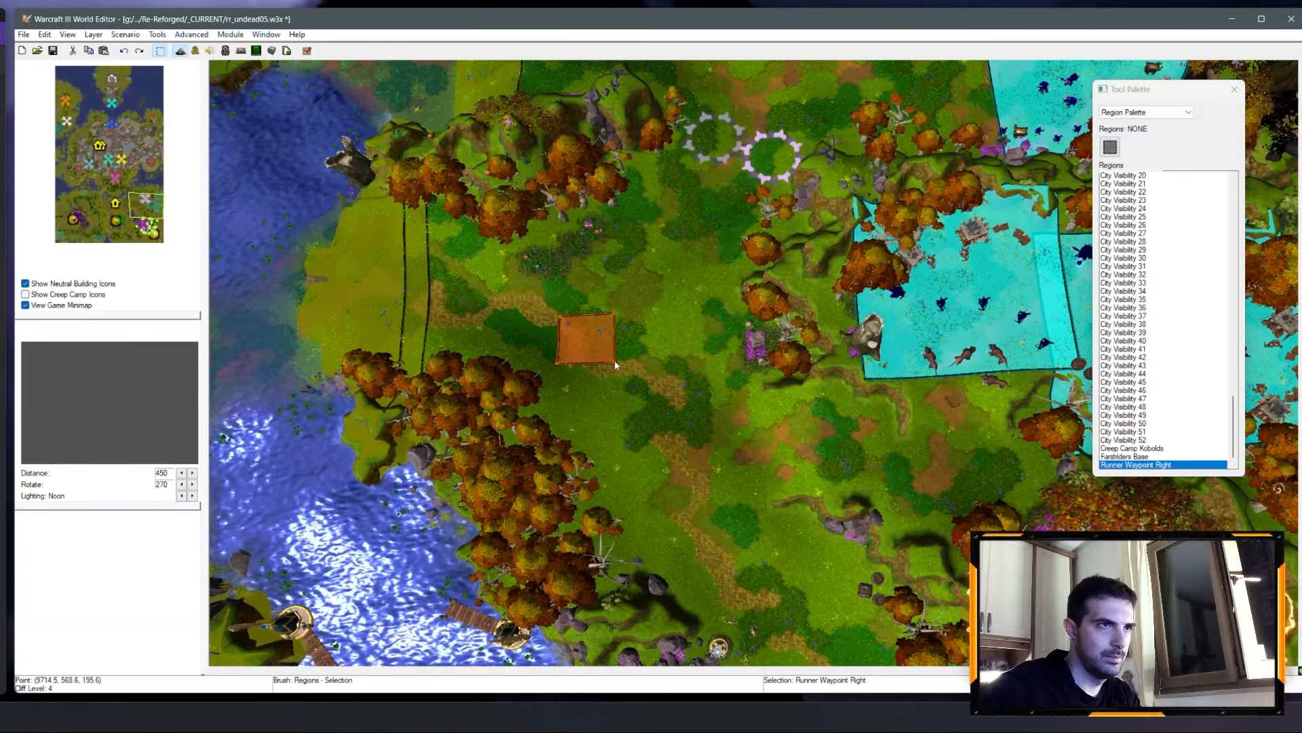
scroll(618, 357, down, 2)
right_drag(618, 356, 957, 327)
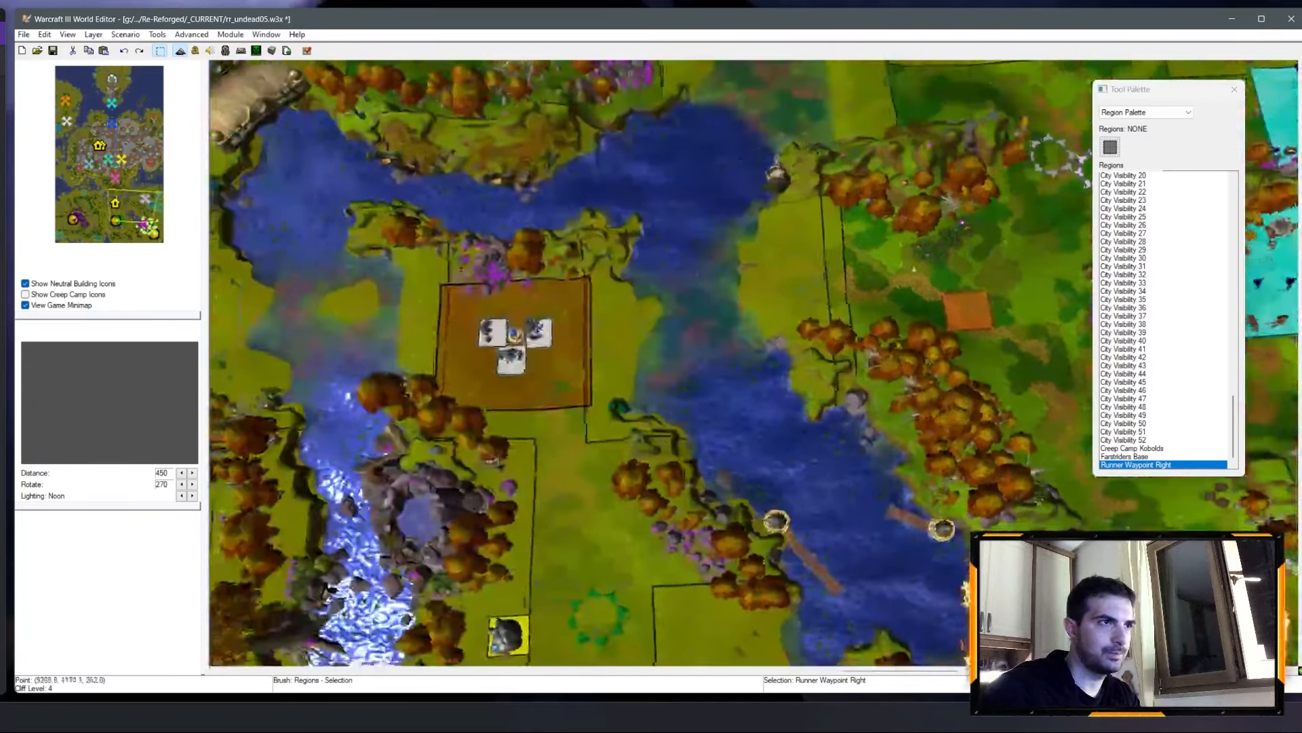
right_drag(587, 266, 776, 313)
right_drag(929, 341, 778, 342)
drag(767, 380, 789, 347)
Step: Rename the small orange waypoint region Runner Waypoint Right A
click(1132, 465)
right_click(1133, 466)
click(1149, 513)
click(702, 292)
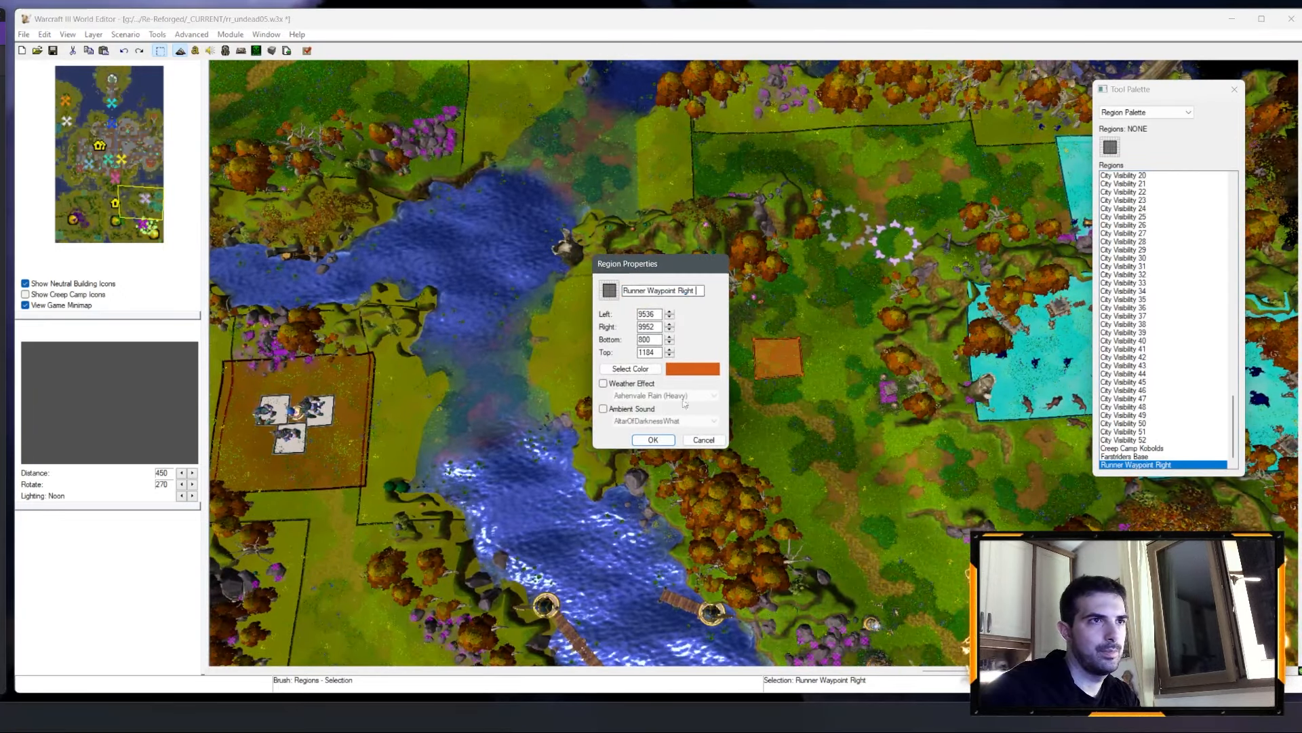
text(A)
click(654, 441)
Step: Paste a copy of the waypoint region in the clearing farther north and rename it Runner Waypoint Right B1
right_drag(841, 302, 765, 435)
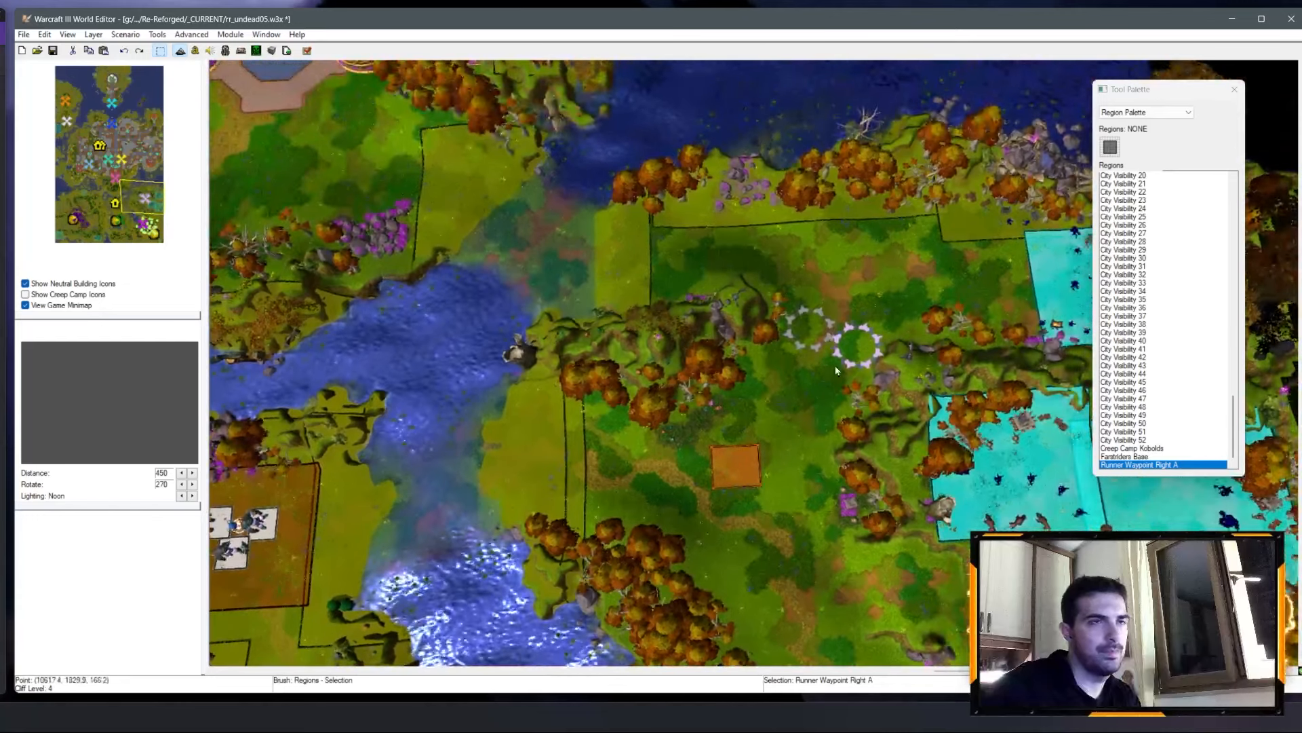
click(862, 255)
right_click(1186, 465)
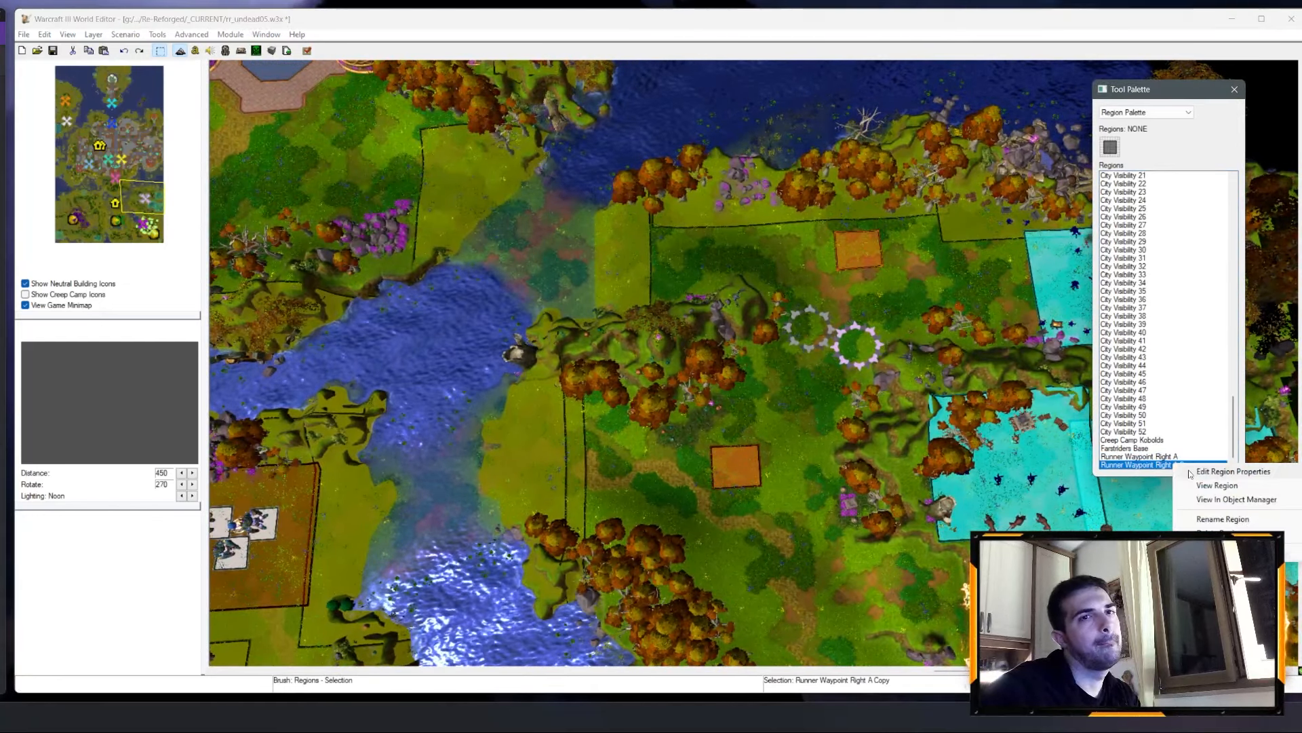
click(1210, 472)
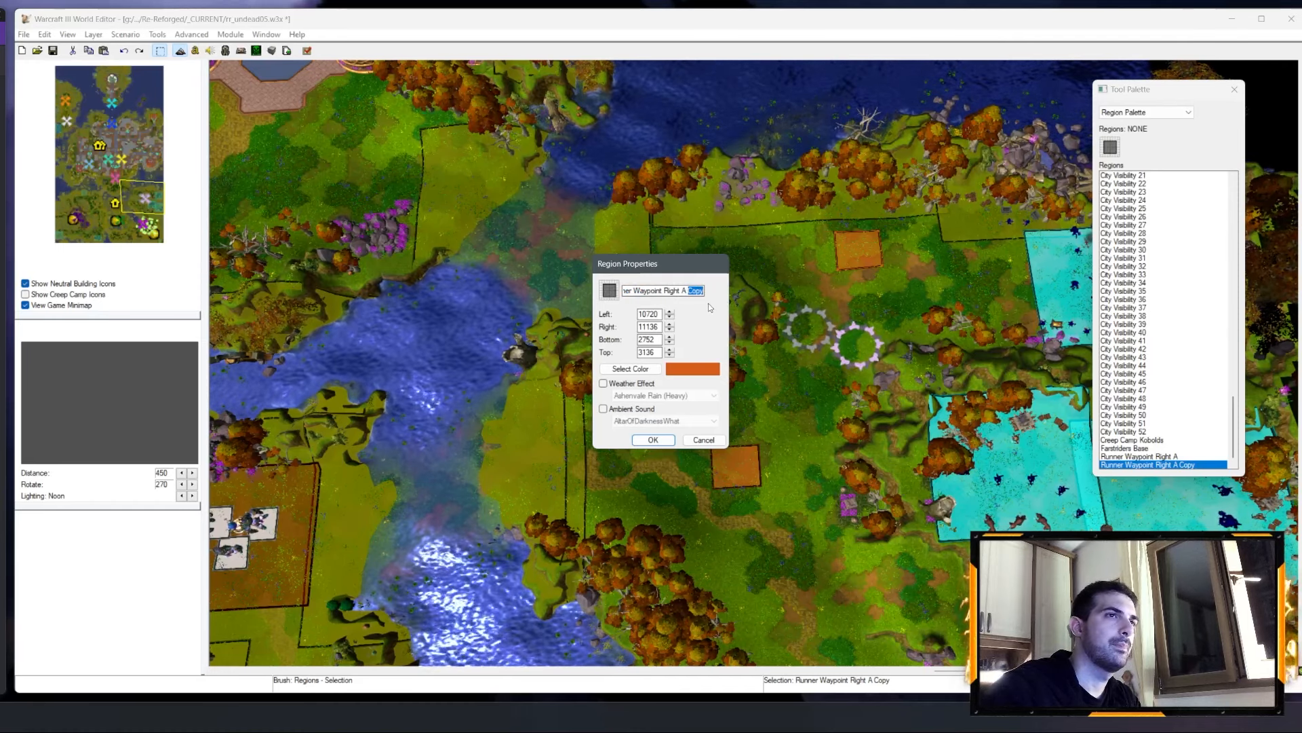
key(BackSpace)
key(BackSpace)
key(BackSpace)
text(B1)
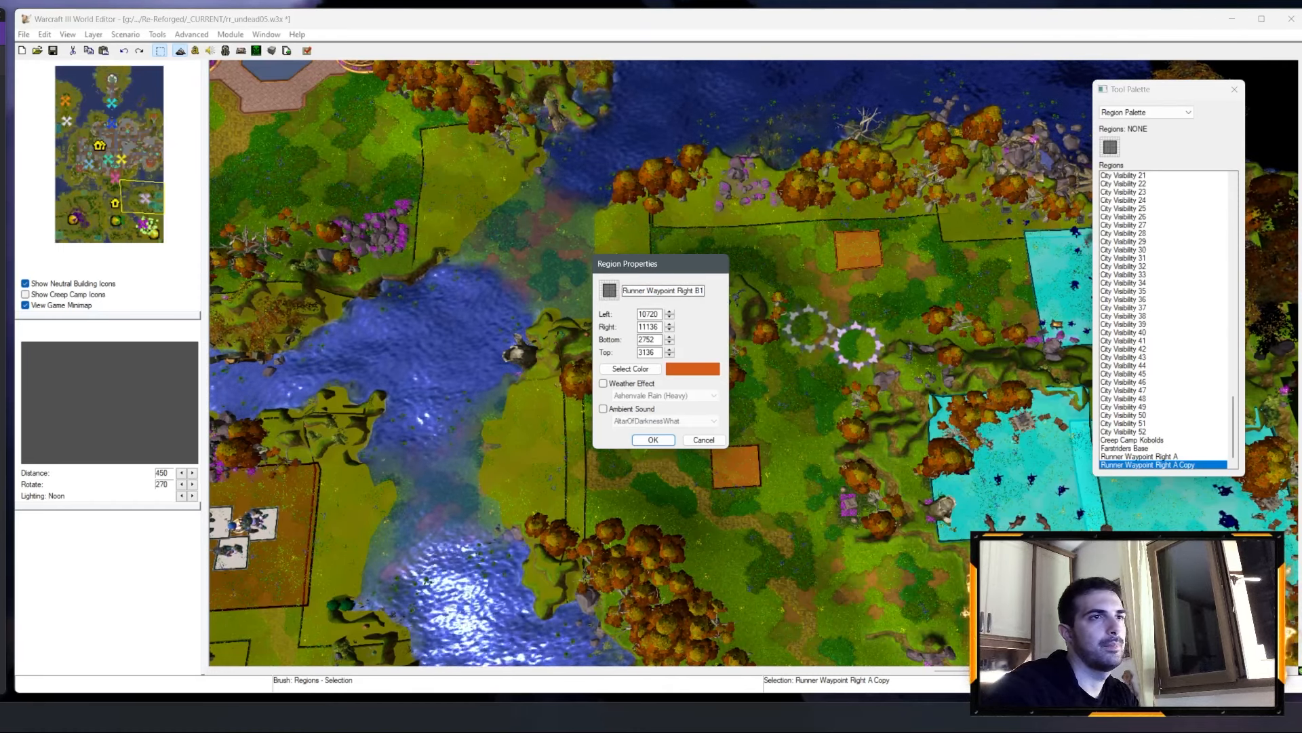
key(Return)
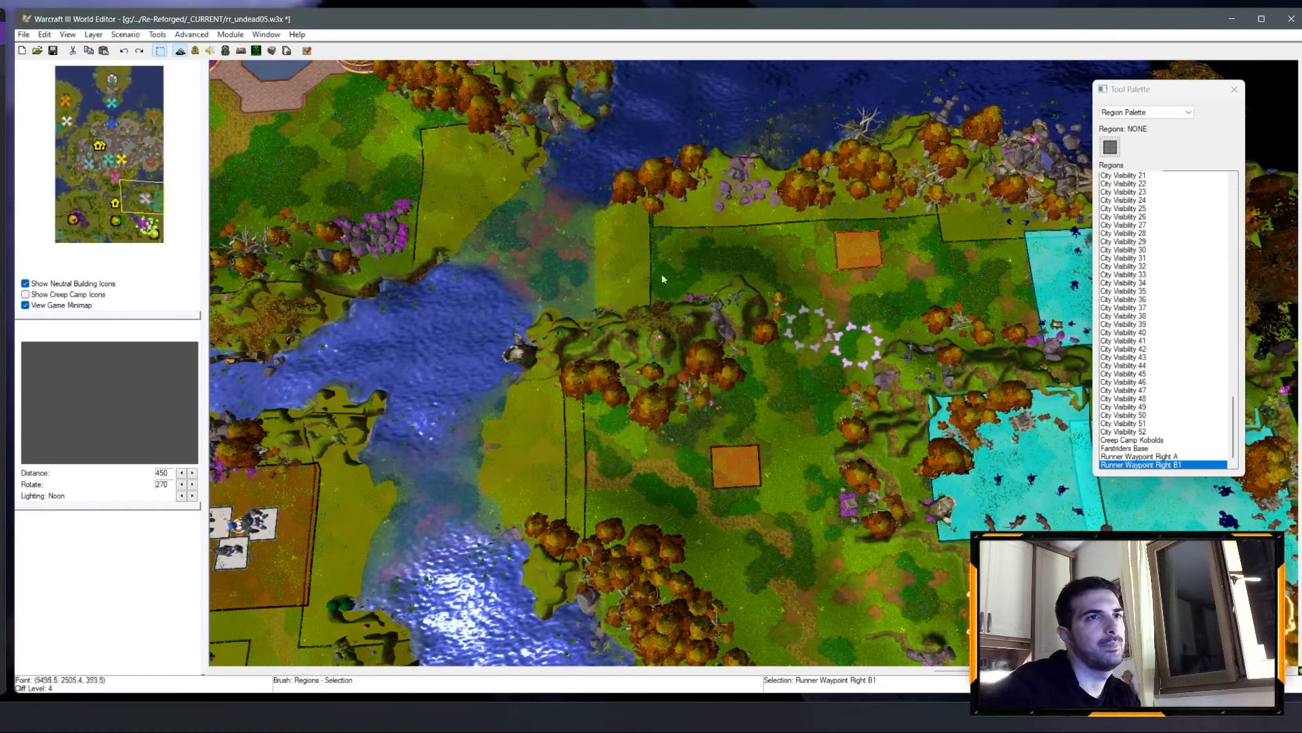
Step: Paste a copy of the waypoint region in front of the city gate and rename it Runner Waypoint Right B2
right_drag(733, 244, 902, 339)
key(ctrl+v)
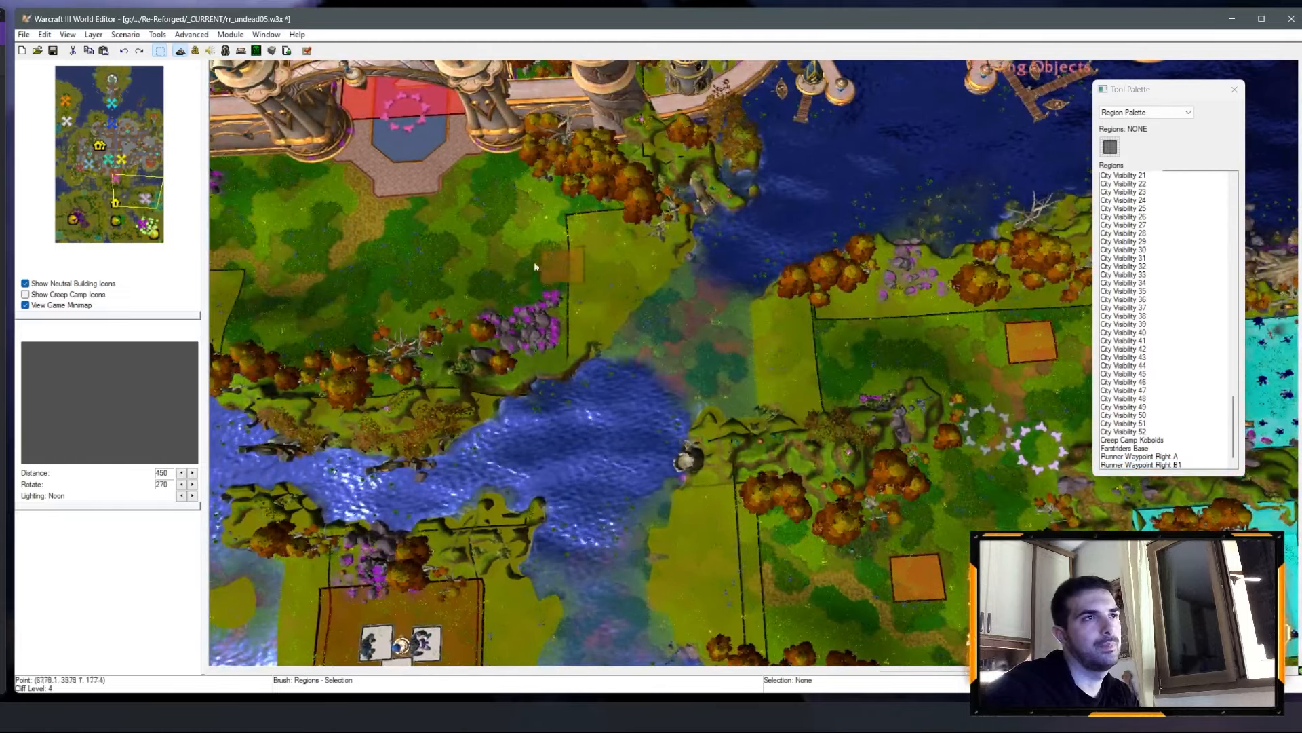
click(408, 174)
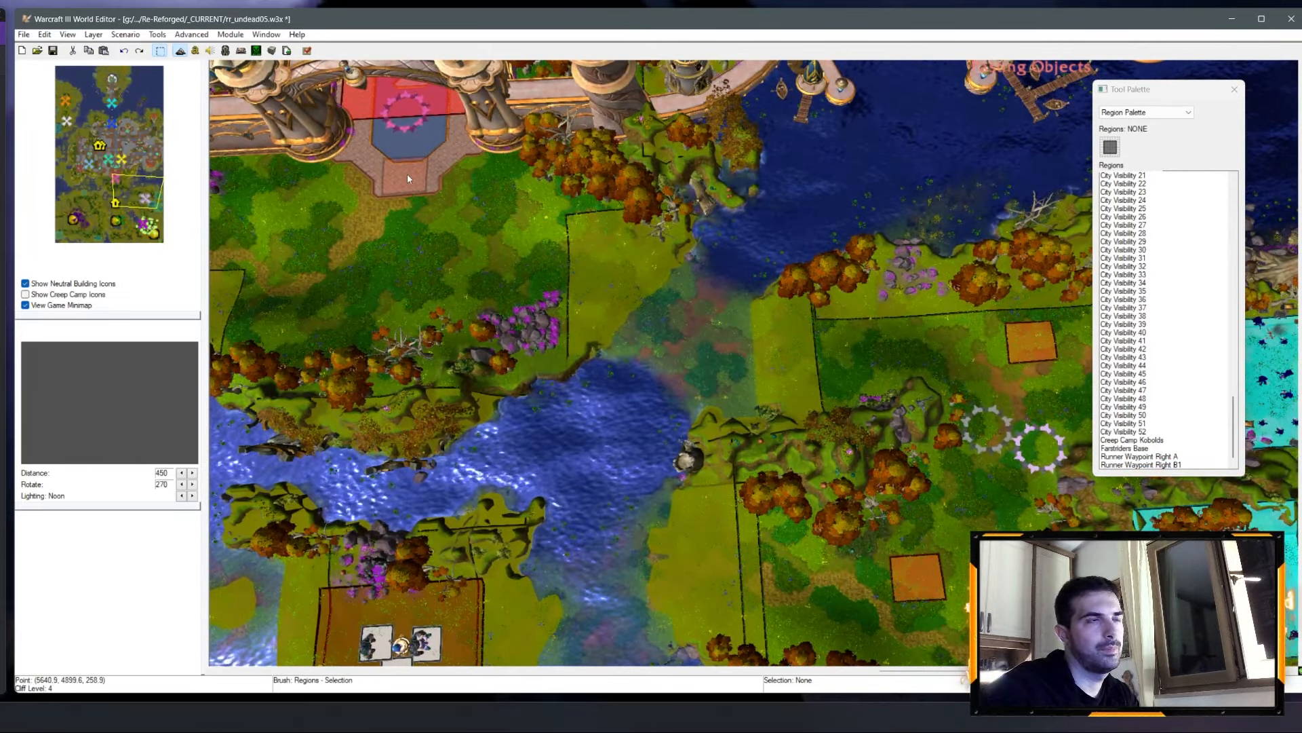
double_click(1149, 465)
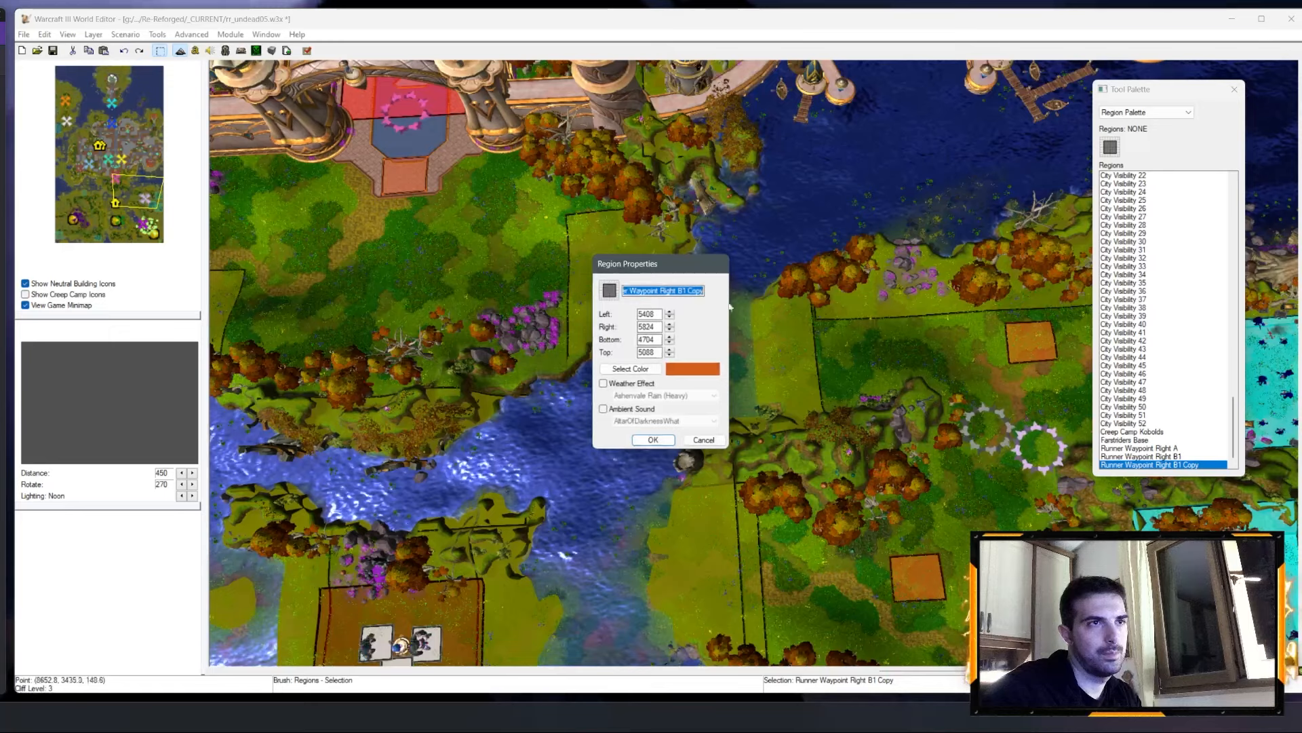
drag(682, 291, 705, 365)
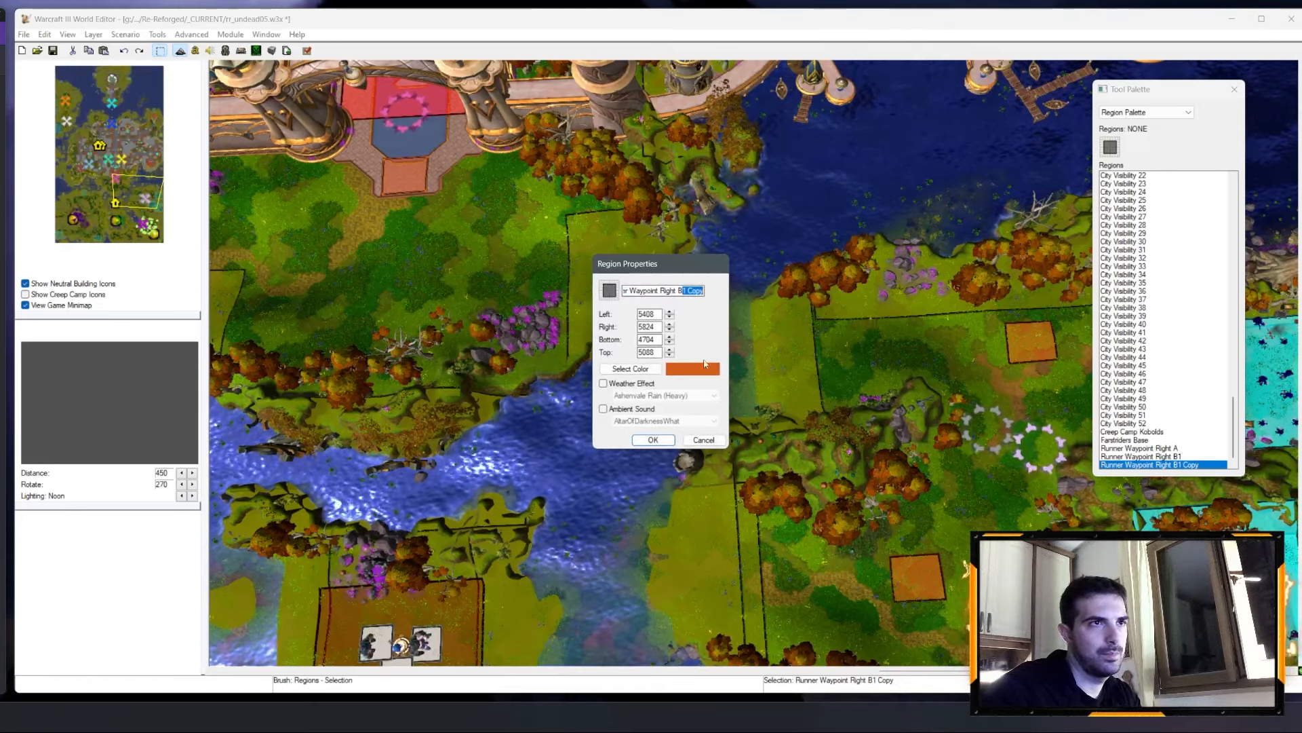
click(657, 443)
Step: Review the placement of the Runner Waypoint Right A region and the properties of Runner Waypoint Right B1
right_drag(860, 415, 848, 257)
click(907, 407)
right_drag(906, 400, 991, 309)
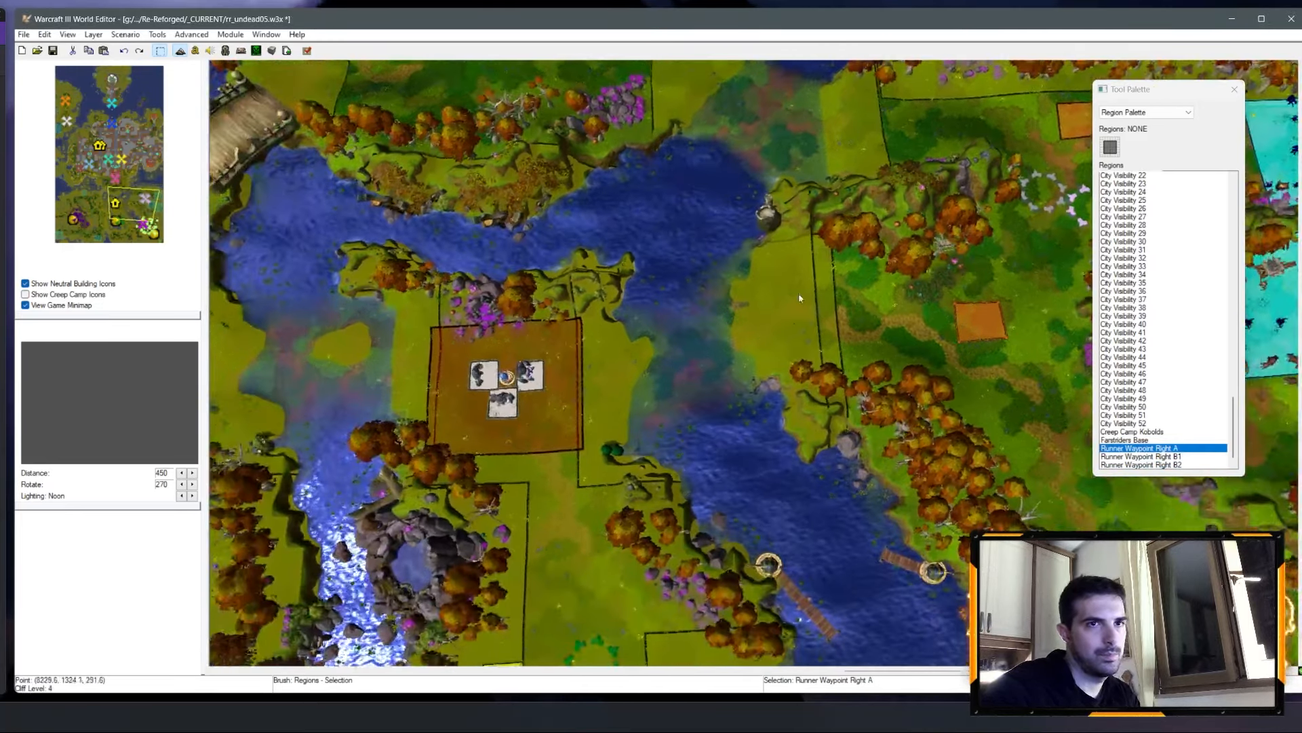
right_drag(1085, 110, 1048, 165)
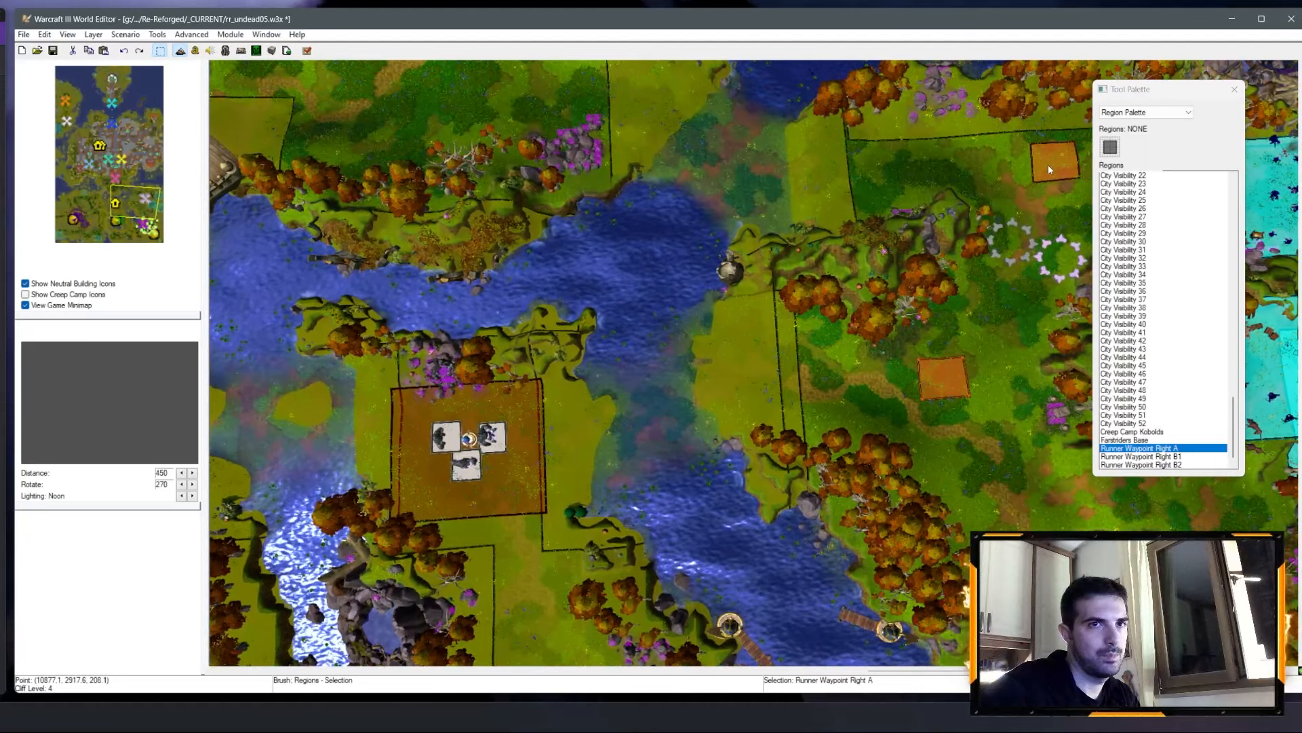
click(1175, 456)
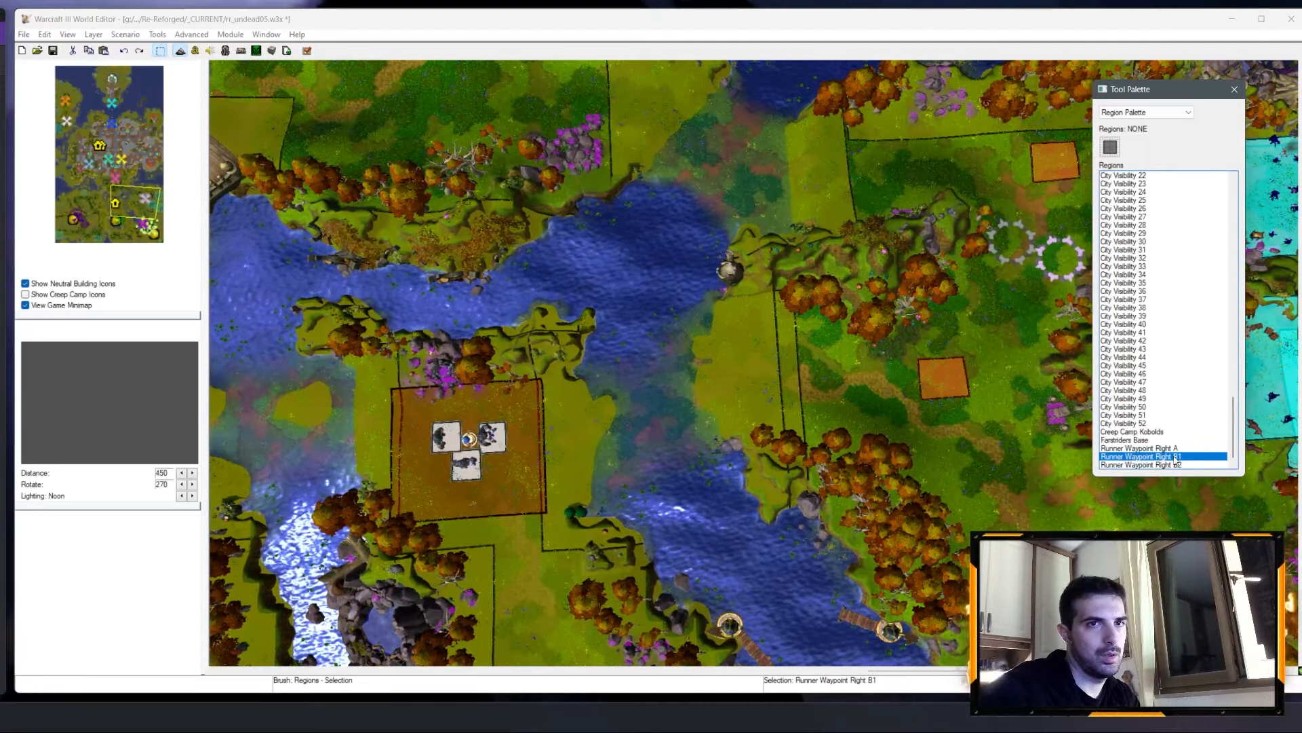
double_click(1174, 457)
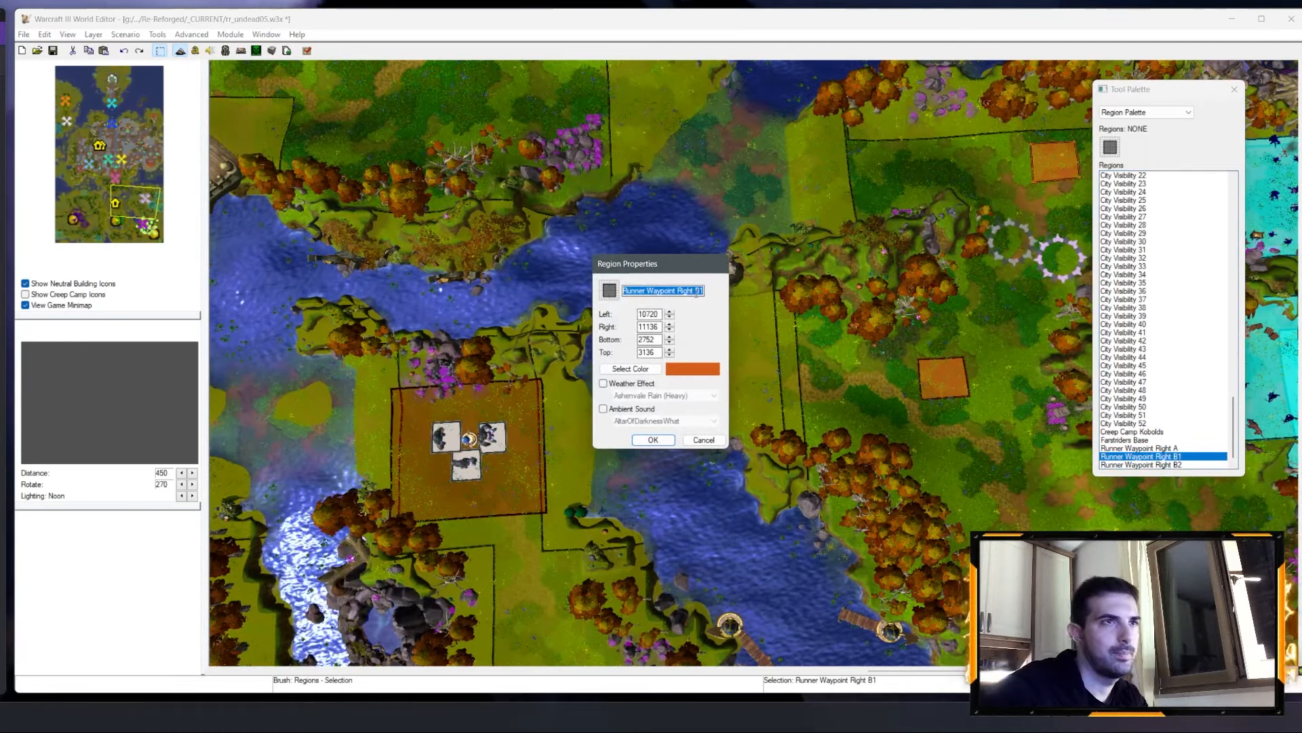
click(707, 440)
Step: Rename the waypoint region at the city gate Runner Waypoint Right C1
right_drag(844, 401, 819, 461)
click(1167, 466)
double_click(1168, 465)
key(ctrl+c)
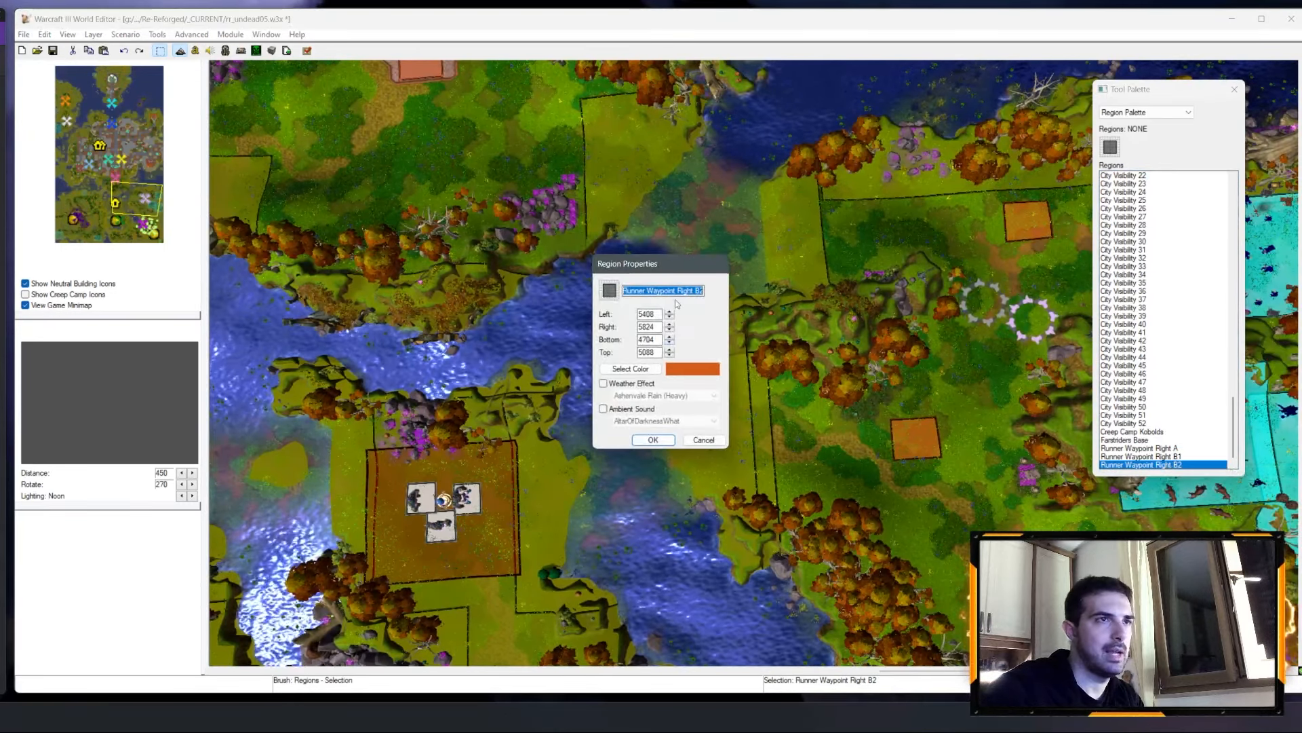
text(C1)
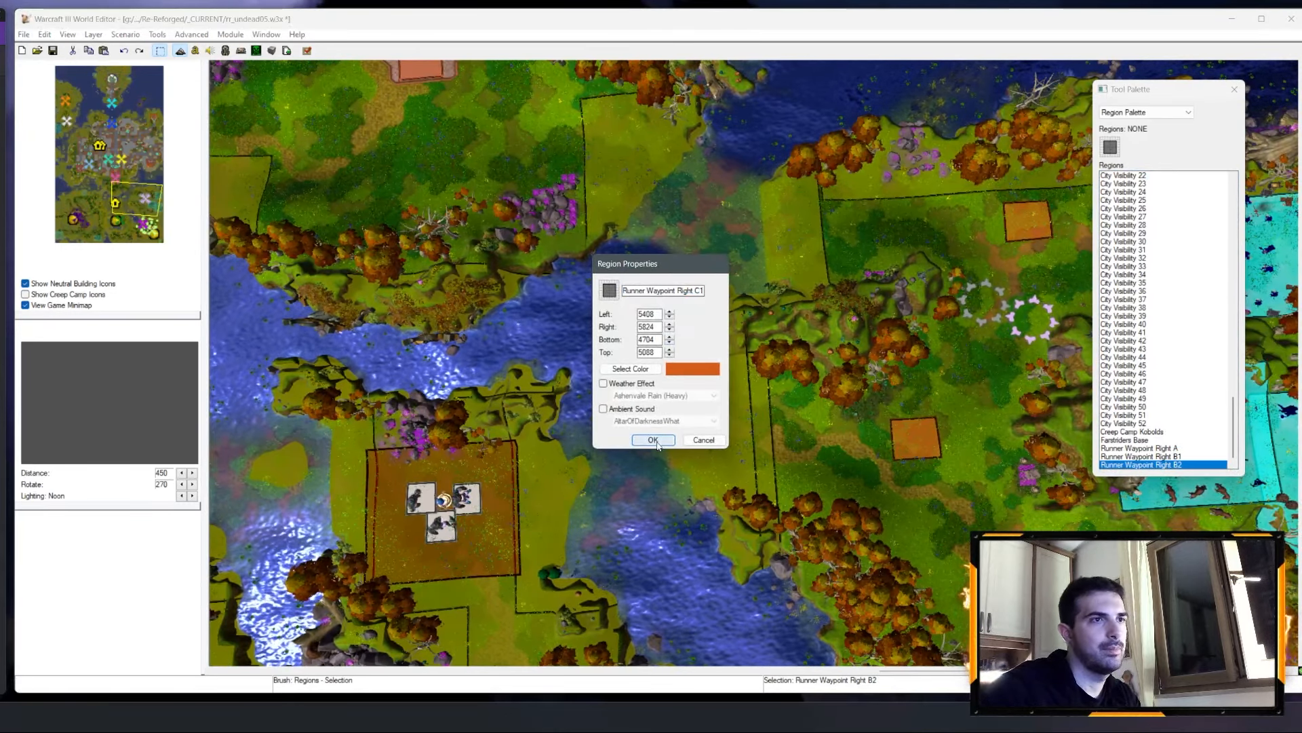
click(652, 440)
Step: Paste a copy of Runner Waypoint Right B1 at the southern edge of the base between the rivers and rename it Runner Waypoint Right B2
click(914, 436)
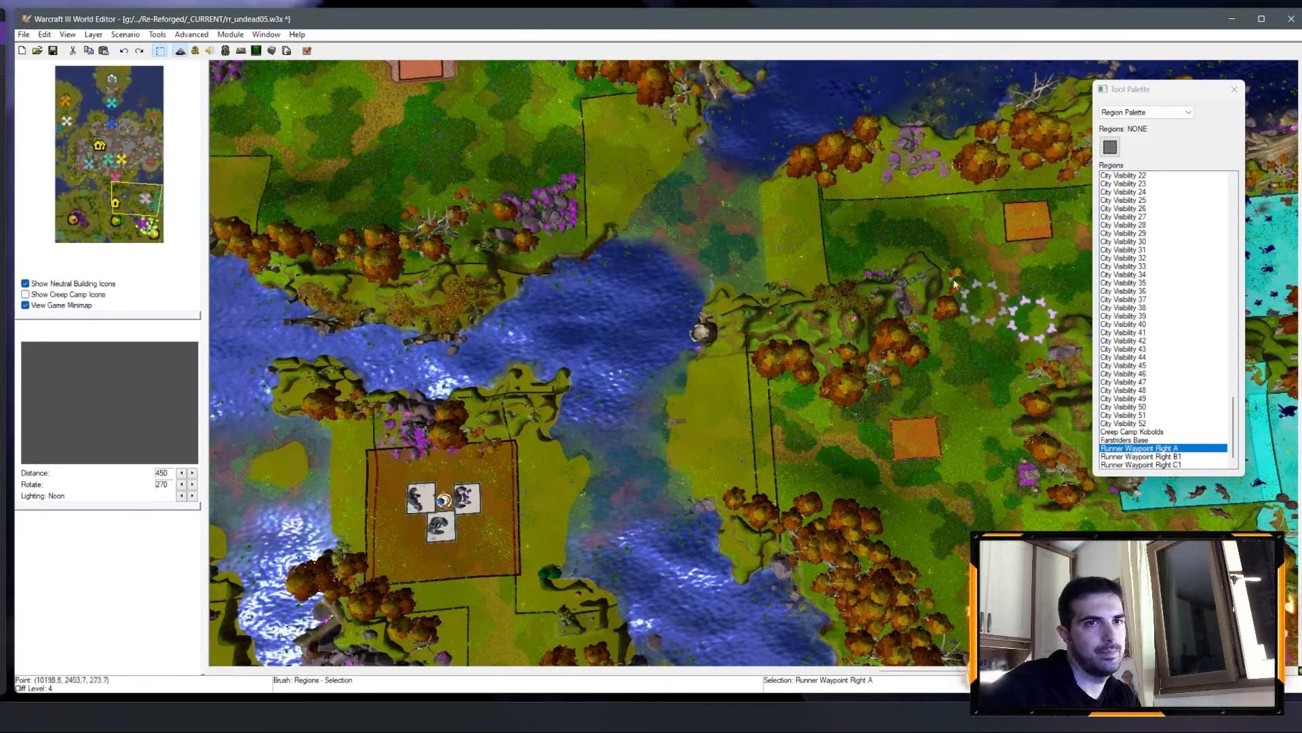
click(1017, 224)
right_drag(509, 505, 759, 339)
key(ctrl+v)
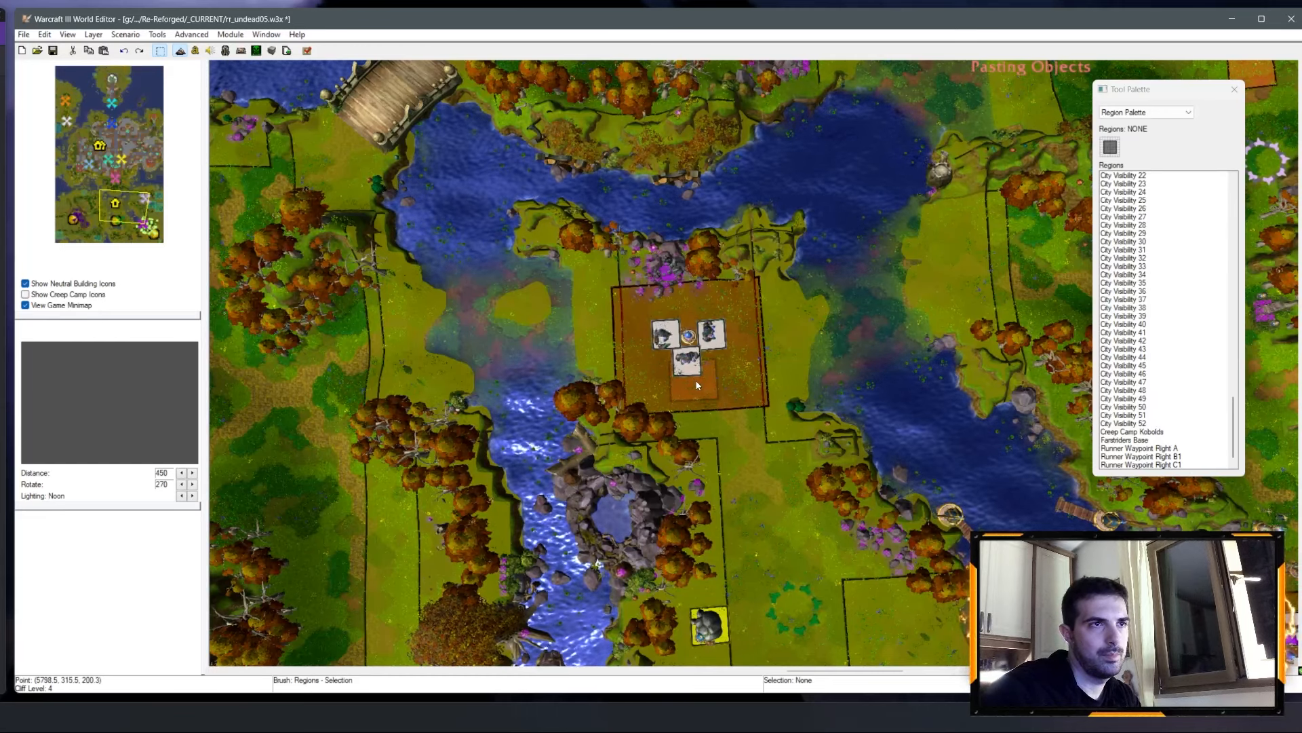
click(699, 385)
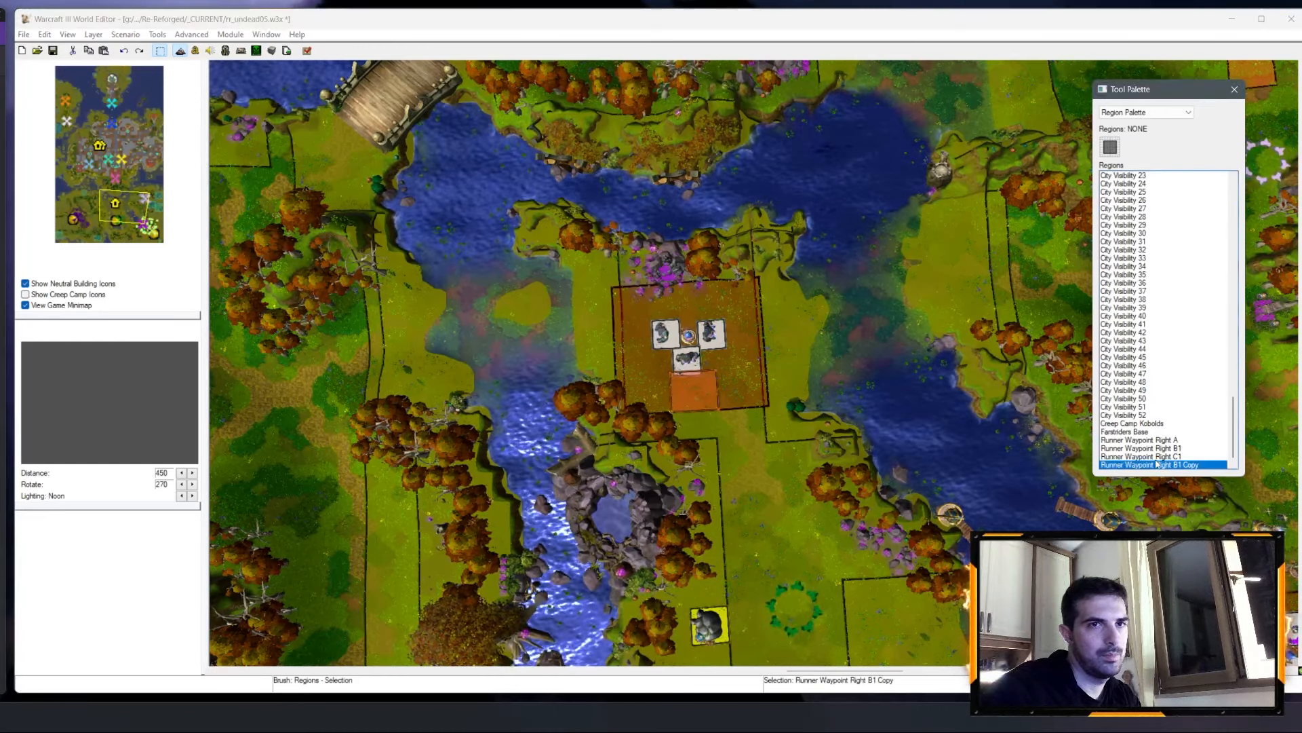
double_click(1163, 464)
key(ctrl+v)
text(B2)
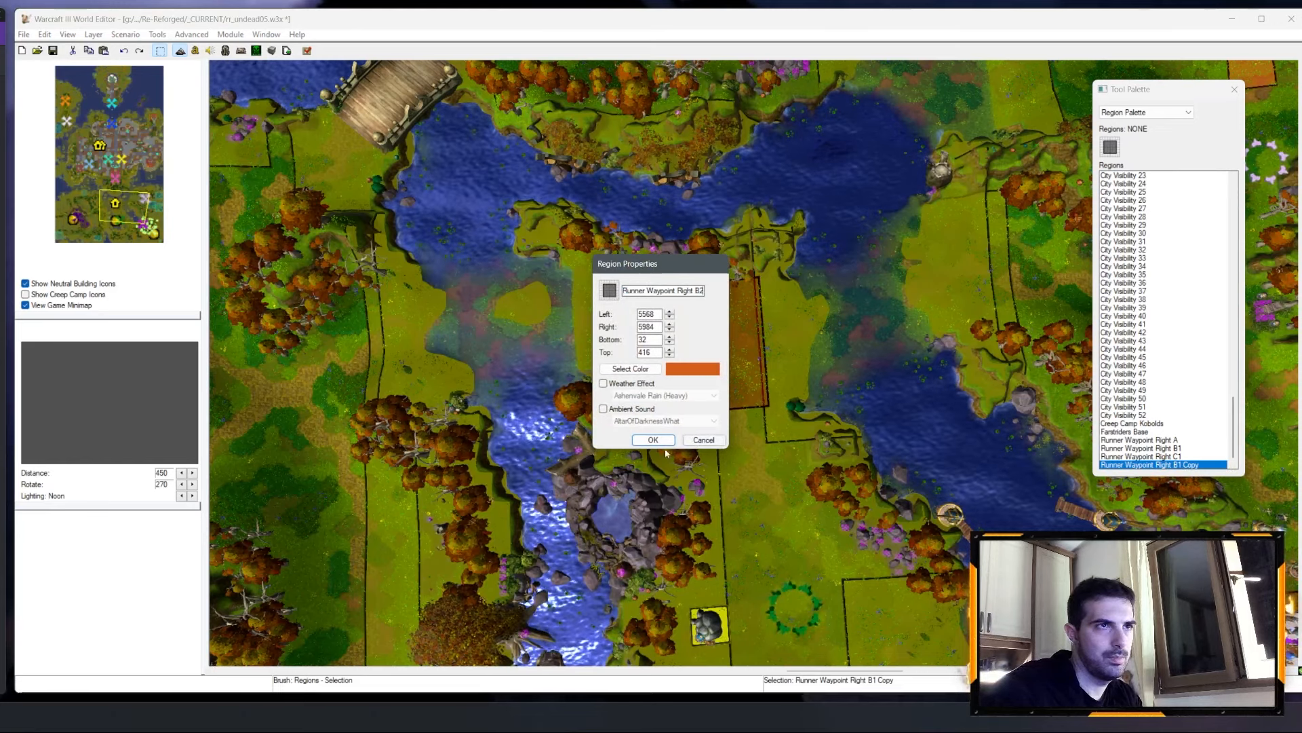
key(Return)
Step: Paste a copy of the B2 waypoint region in the clearing southwest of the wooden bridge and rename it Runner Waypoint Right C2
right_drag(695, 315, 436, 290)
click(435, 290)
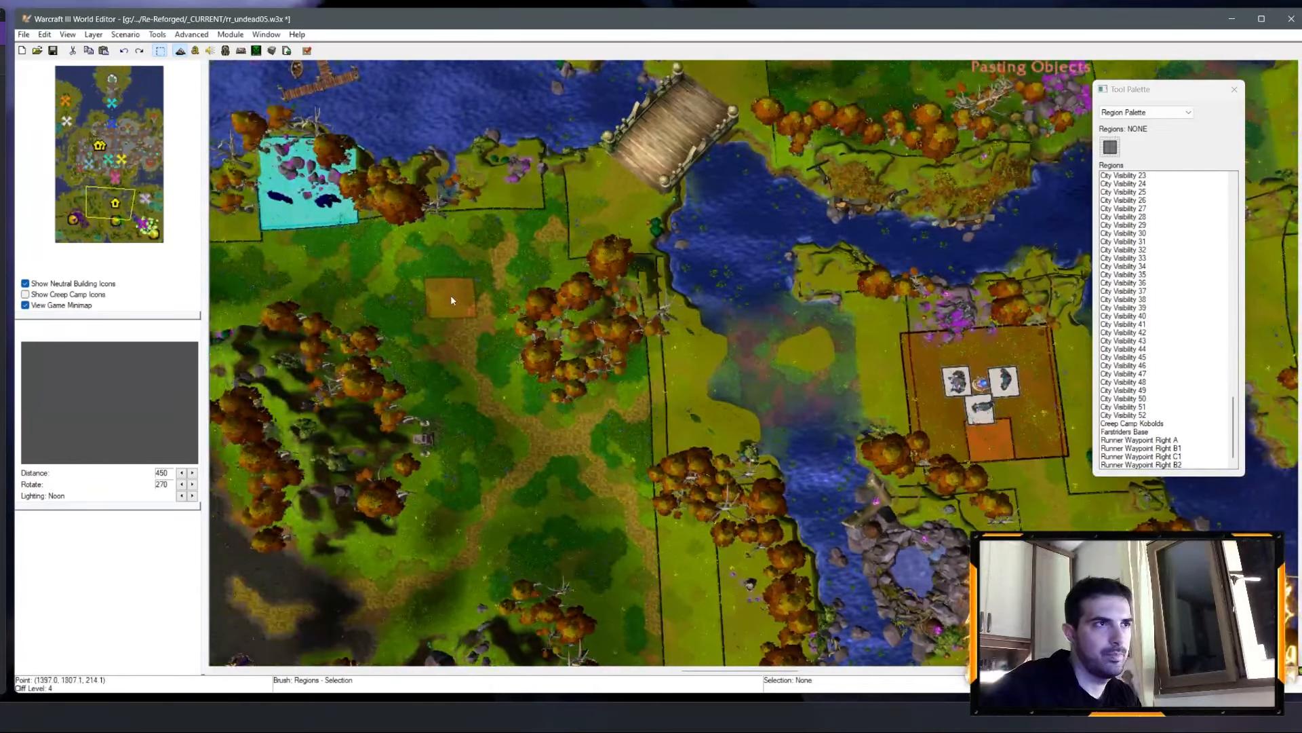
click(451, 298)
double_click(1162, 465)
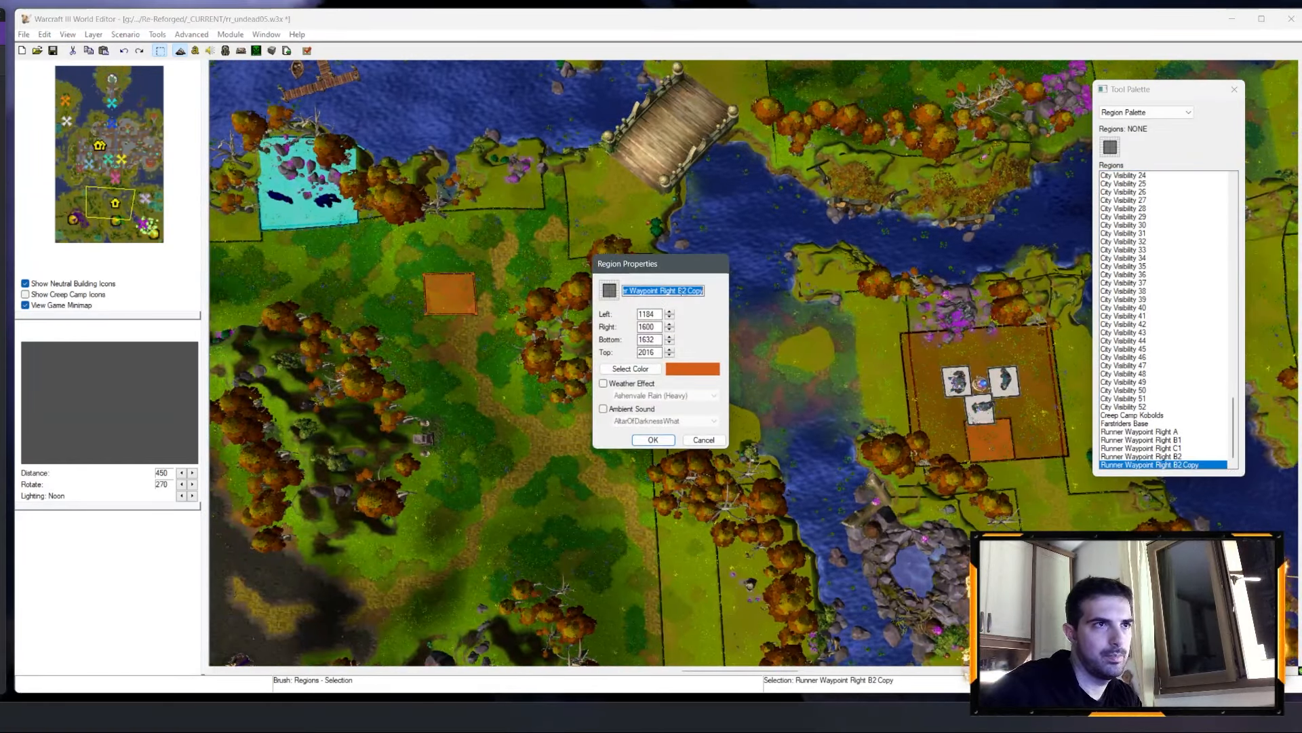
click(663, 444)
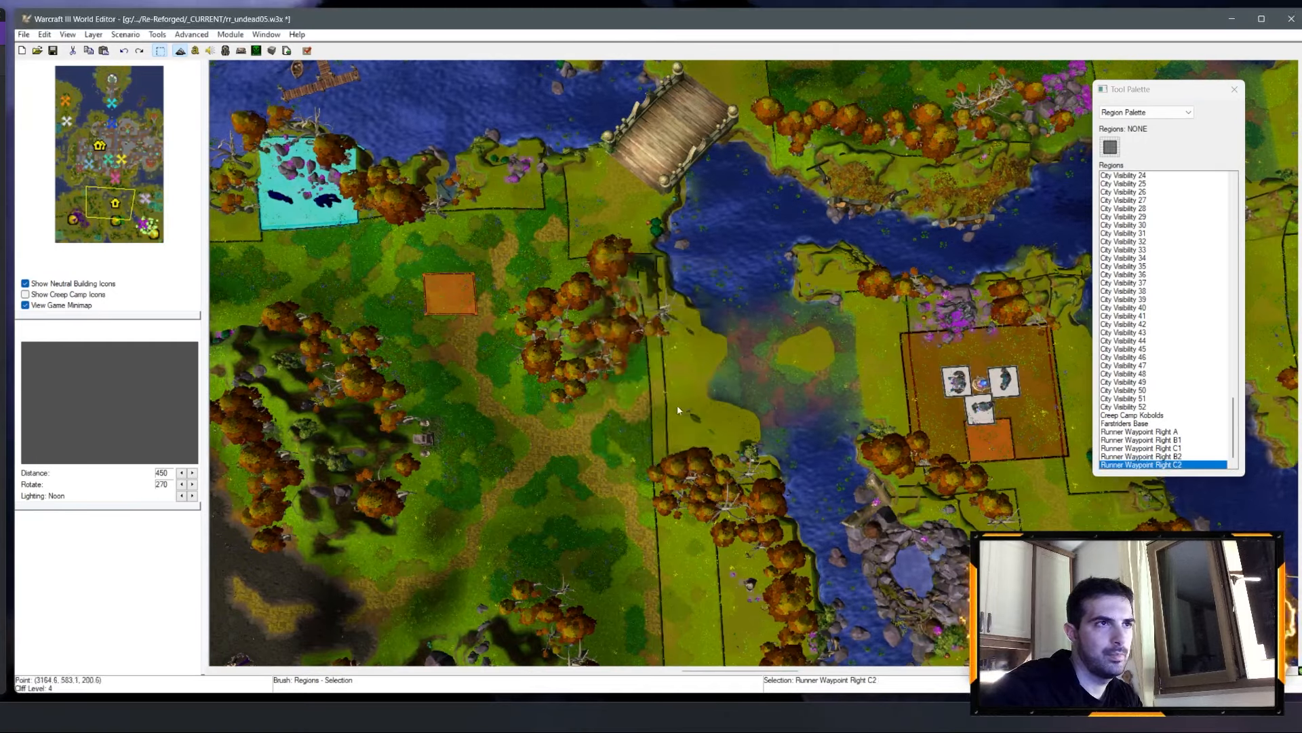
Step: Try to add a copy of the C2 waypoint region at the city gate
right_drag(679, 407, 800, 247)
key(ctrl+v)
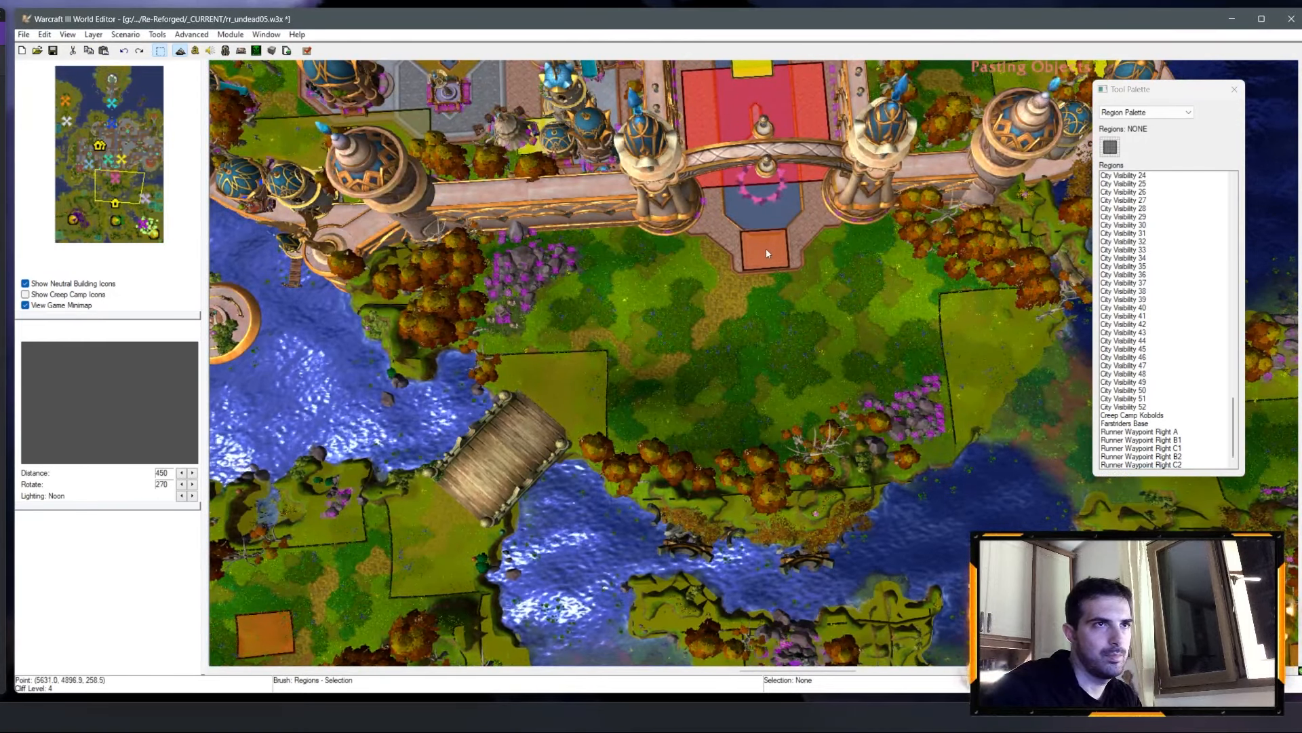
click(767, 251)
right_click(1179, 464)
click(1214, 470)
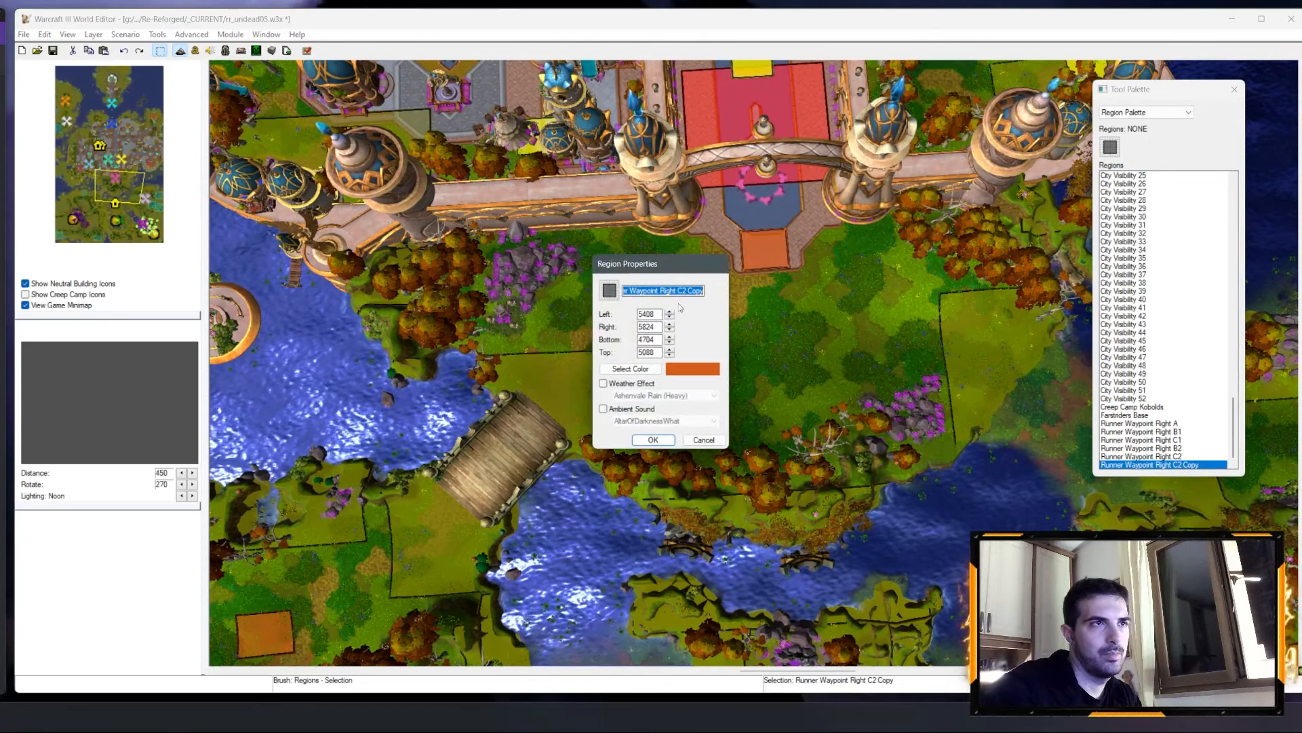
drag(679, 290, 706, 293)
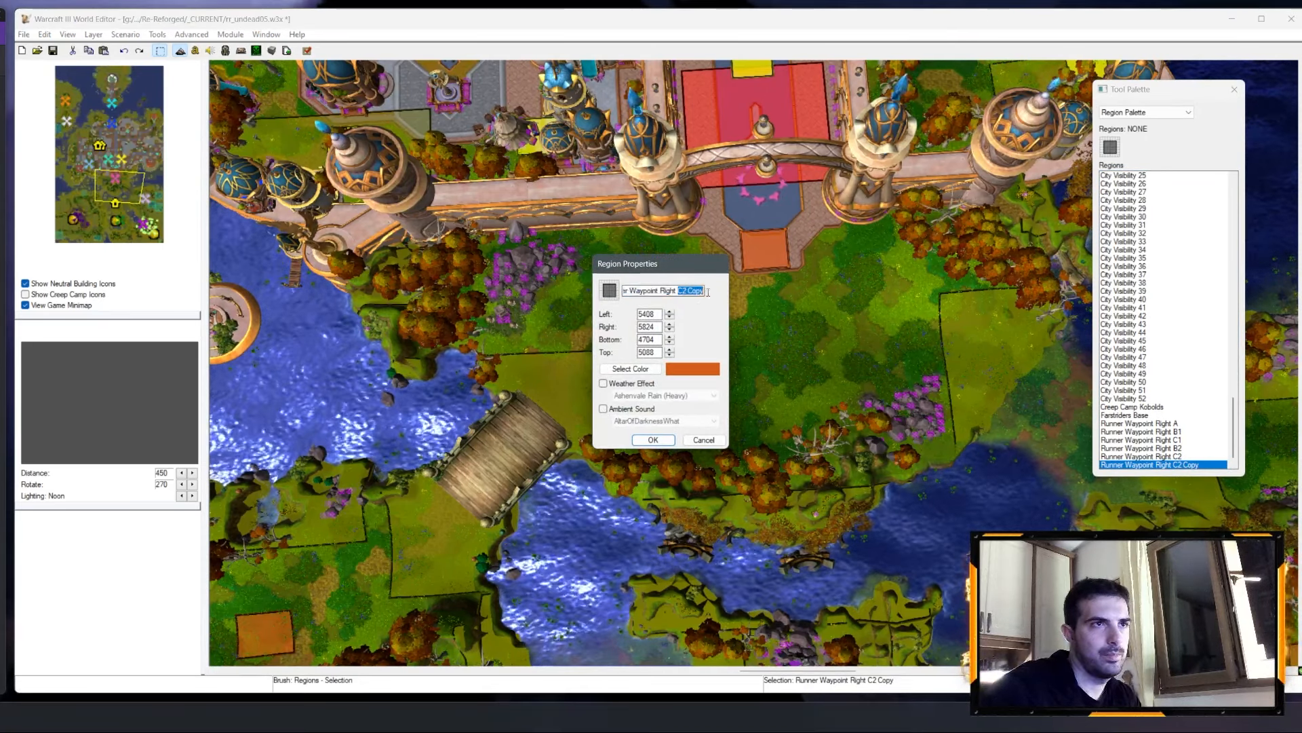
text(E2)
click(662, 439)
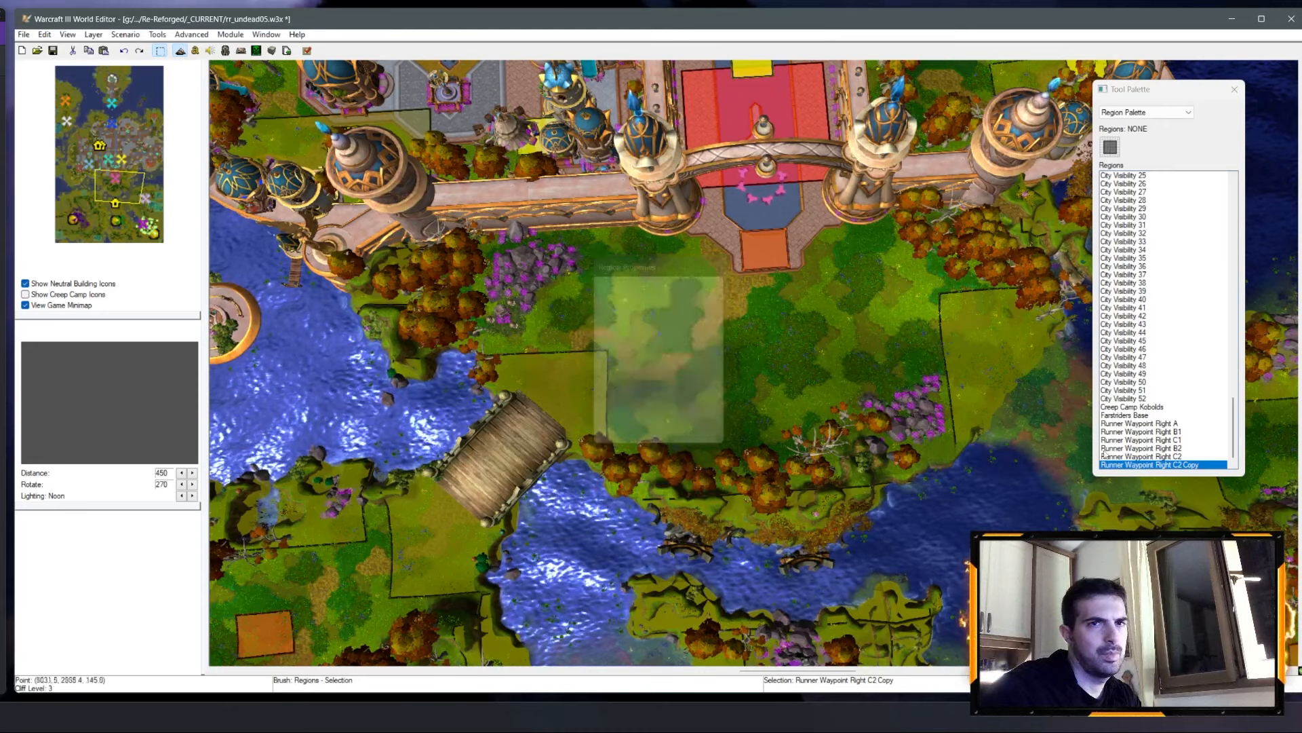
click(834, 307)
Step: Rename the existing waypoint region at the city gate Runner Waypoint End
right_drag(835, 308, 804, 284)
click(736, 227)
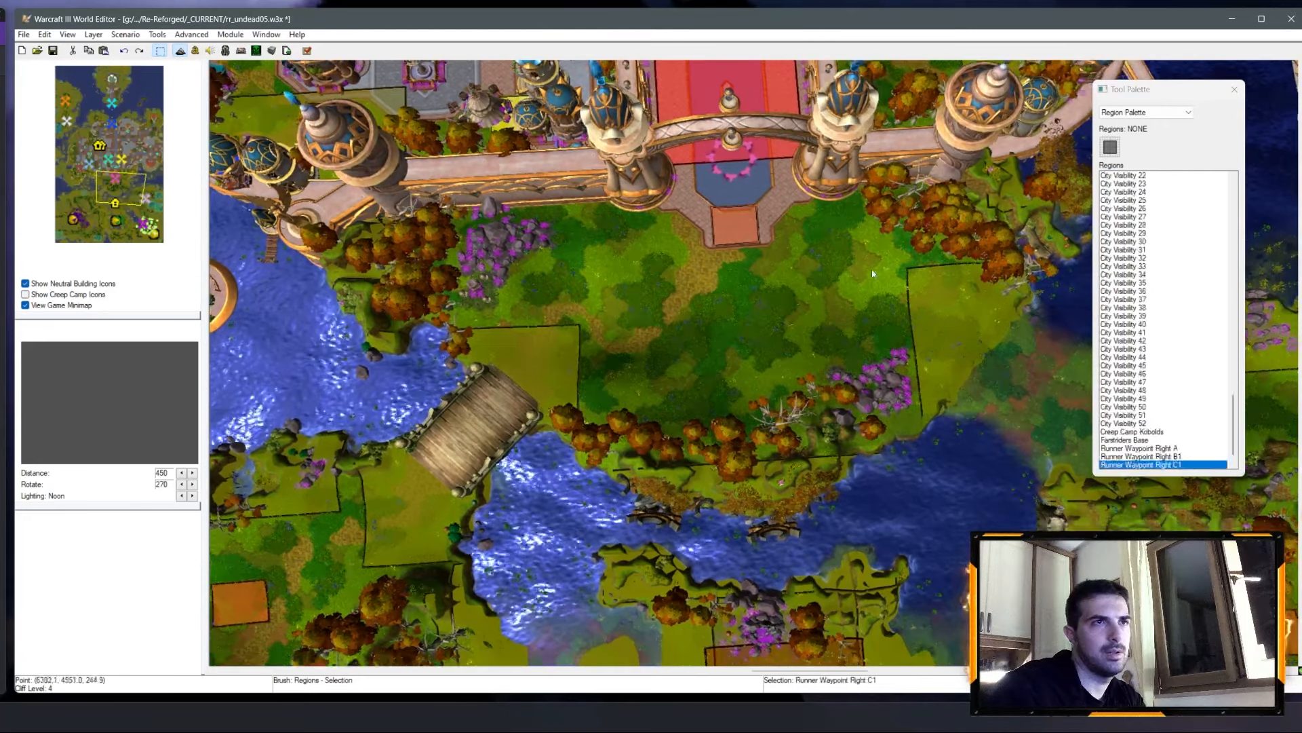
right_click(1179, 465)
click(1214, 474)
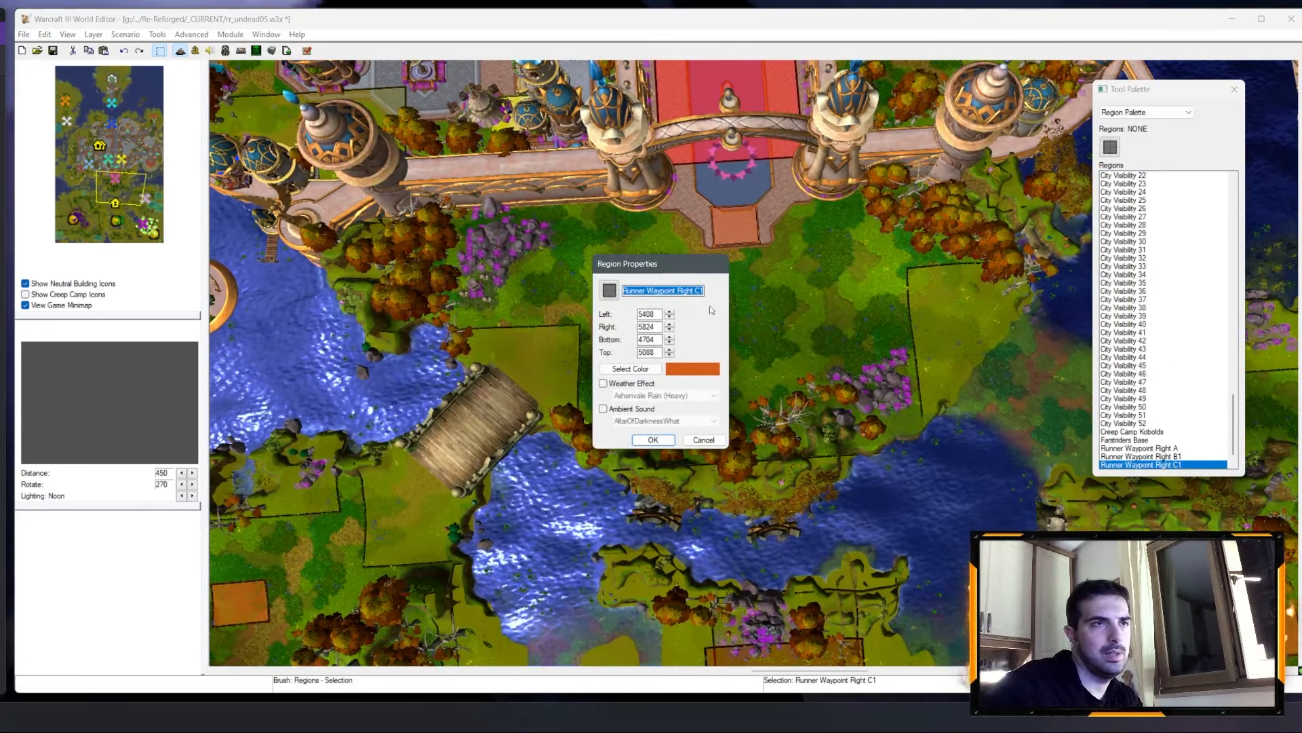
drag(677, 290, 791, 280)
text(End)
key(Return)
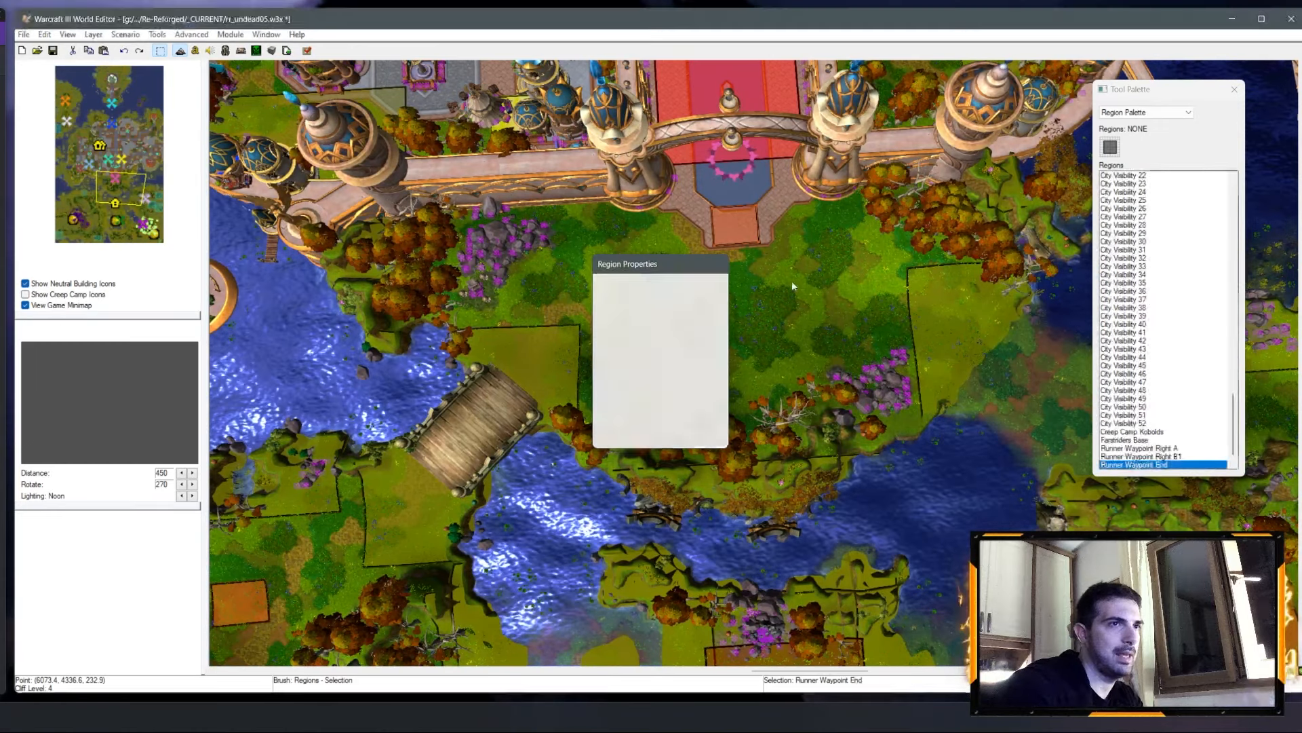
Step: Sort the region list alphabetically so the Runner Waypoint regions are grouped together
right_drag(791, 279, 857, 168)
right_click(1165, 457)
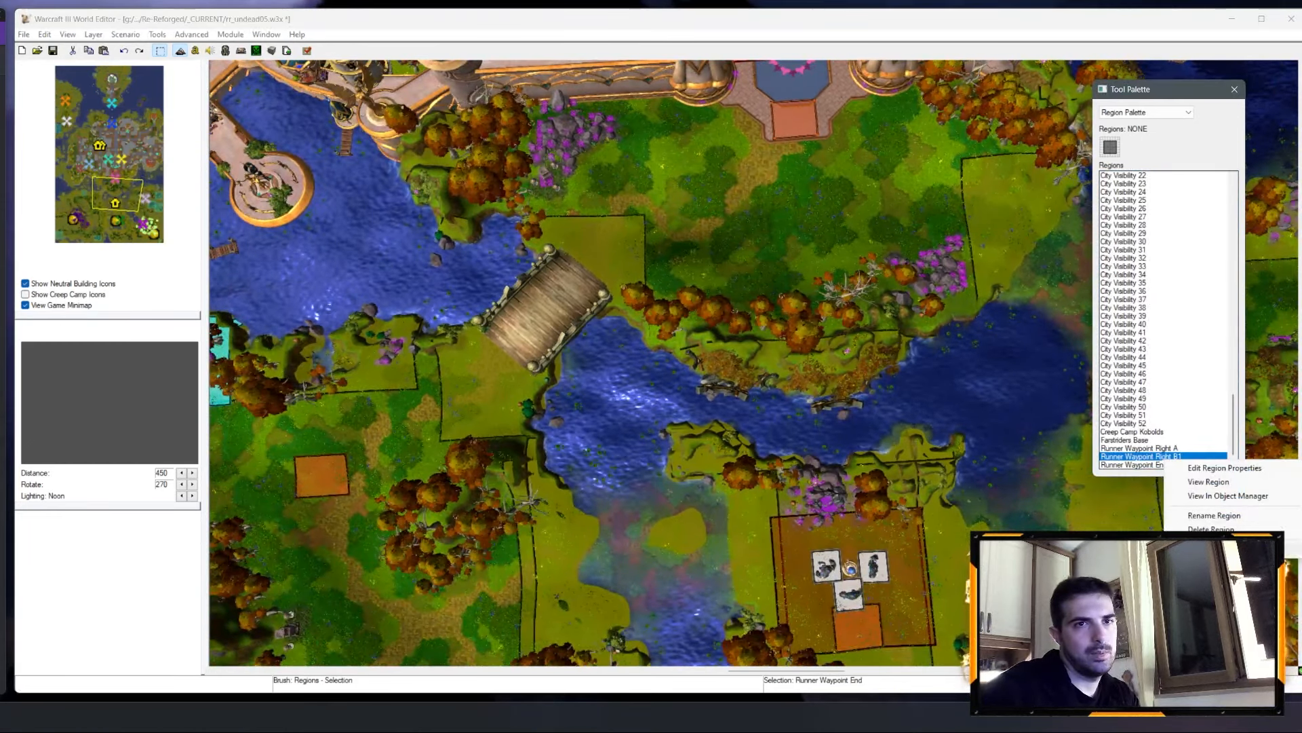
click(1210, 549)
scroll(1174, 444, down, 1)
Step: Check the Runner Waypoint Right B1, B2 and C2 entries and the placement of the regions around the base between the rivers
click(1173, 438)
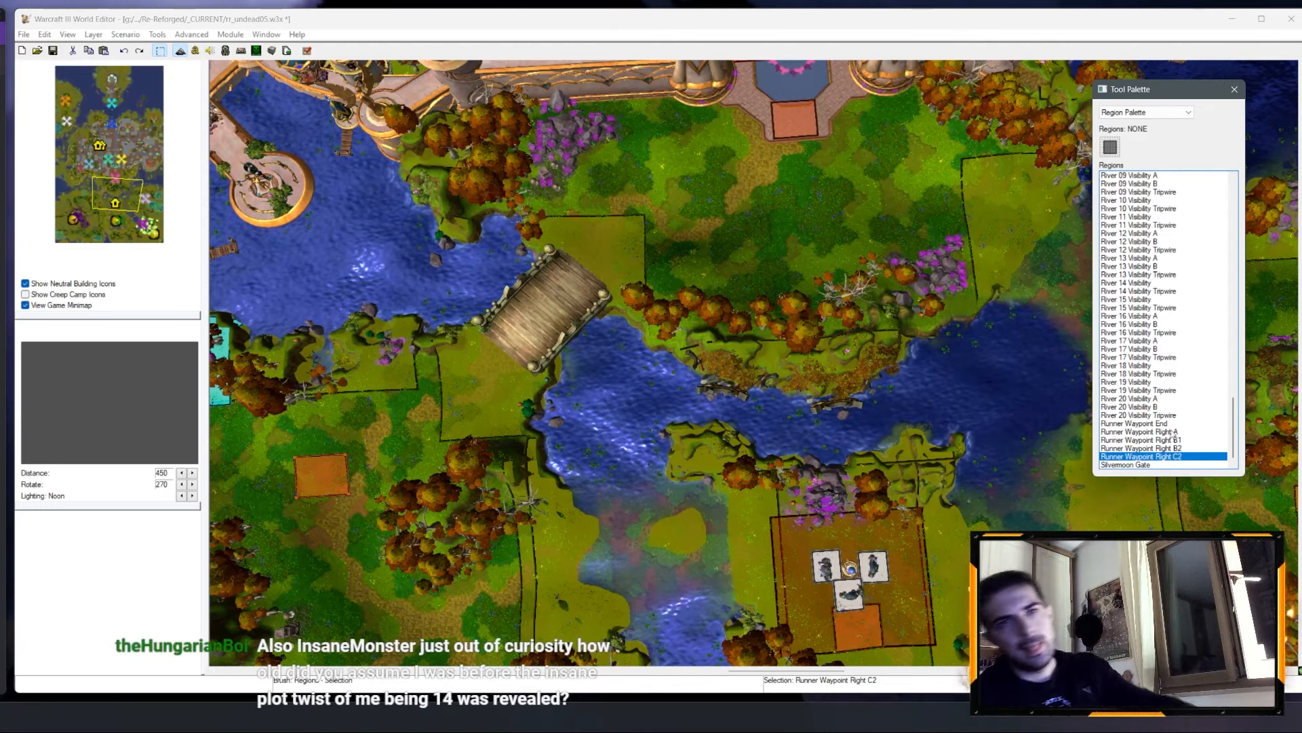
click(1173, 439)
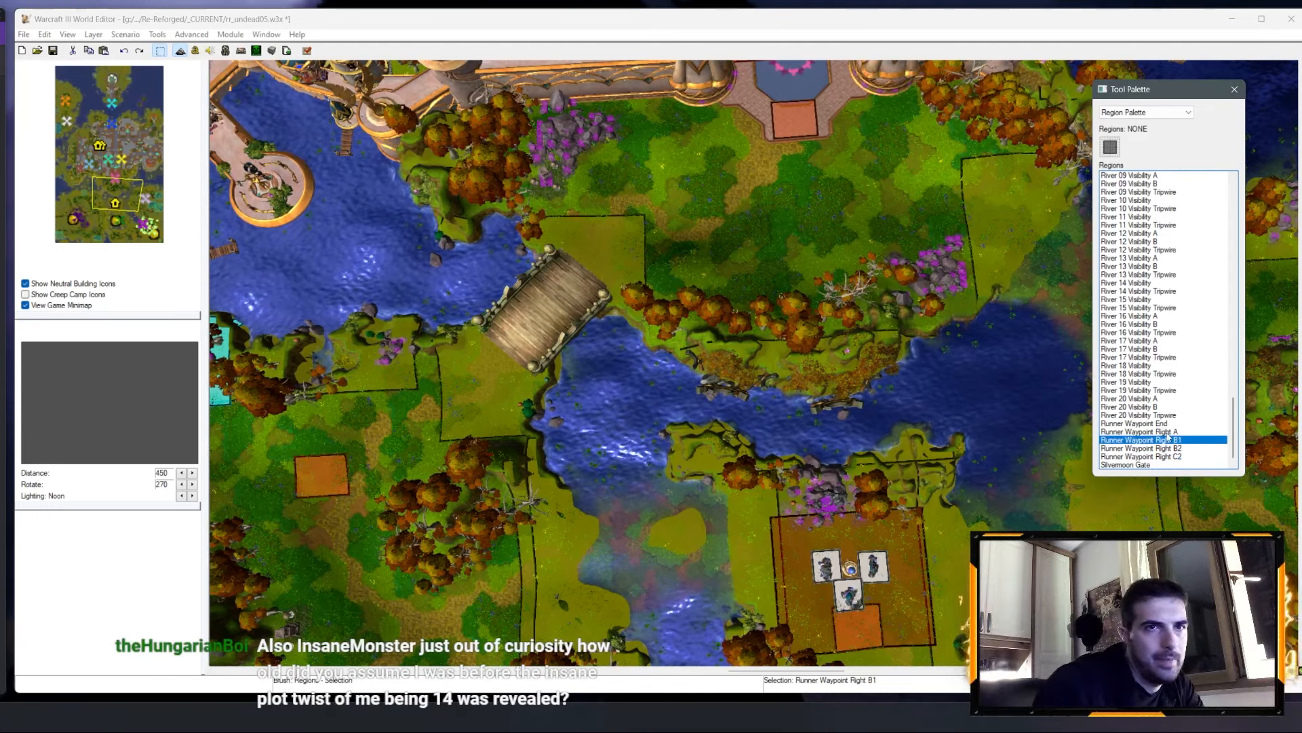
key(Down)
click(1174, 449)
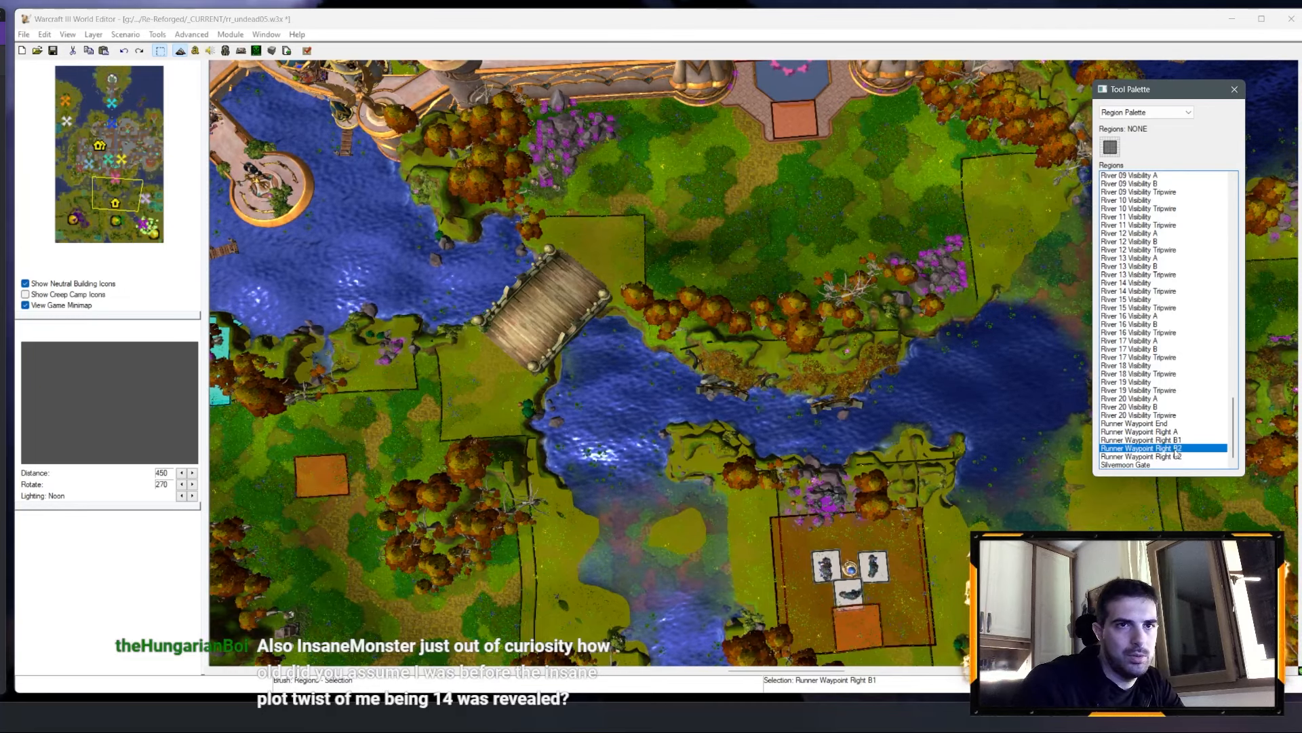
click(1174, 456)
right_drag(679, 552, 500, 330)
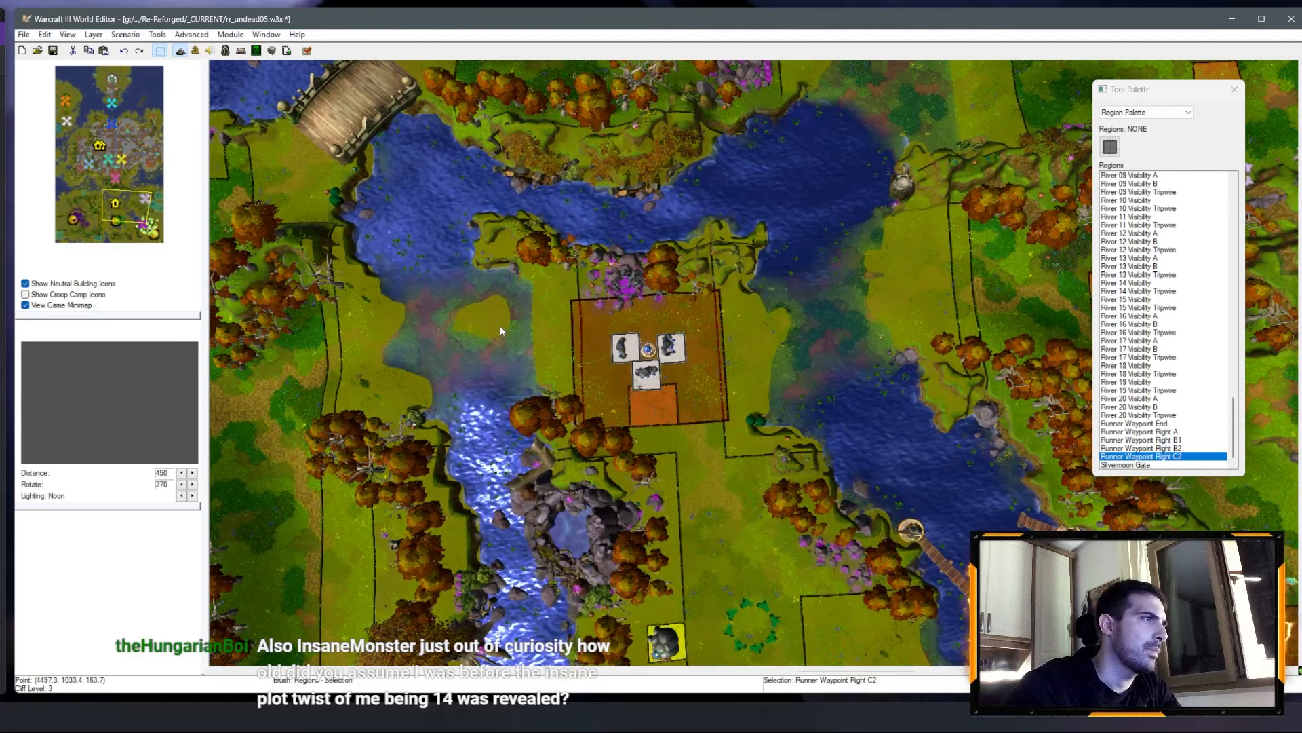
right_drag(559, 294, 526, 242)
click(621, 360)
right_drag(474, 340, 678, 274)
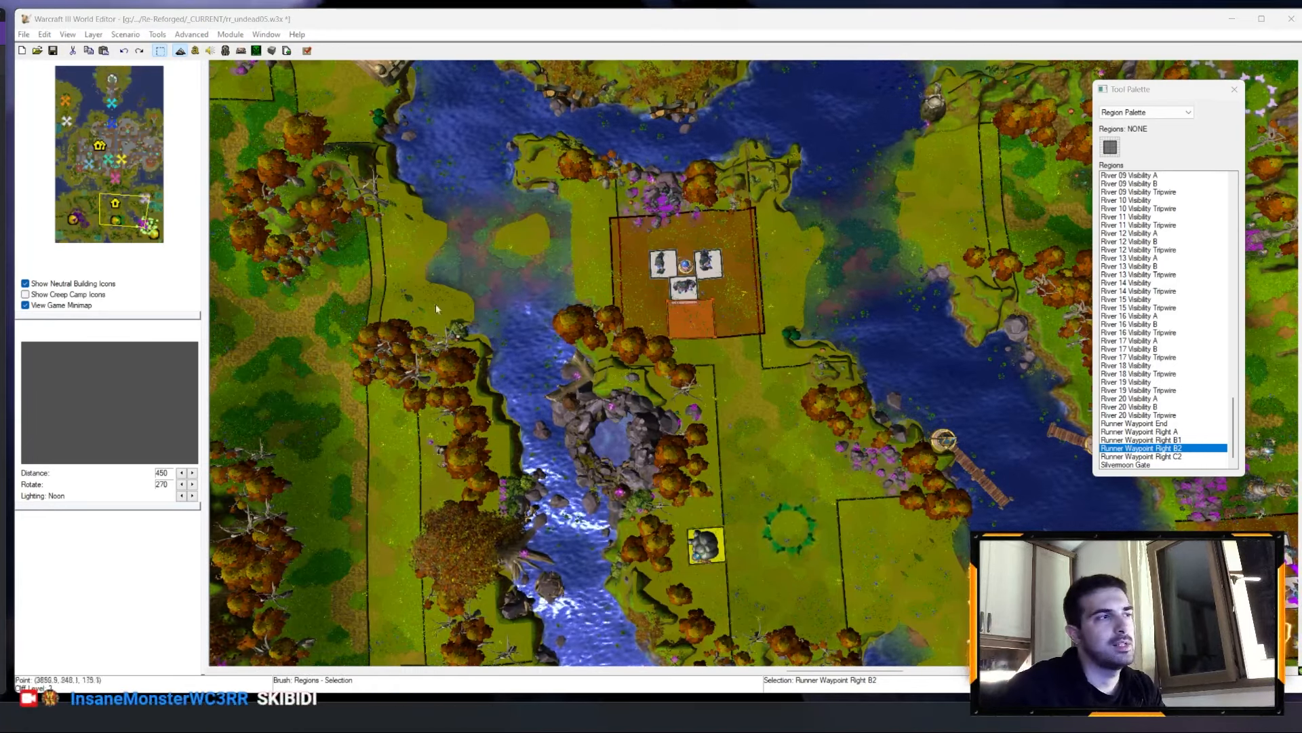
right_drag(435, 308, 539, 409)
right_drag(636, 372, 597, 332)
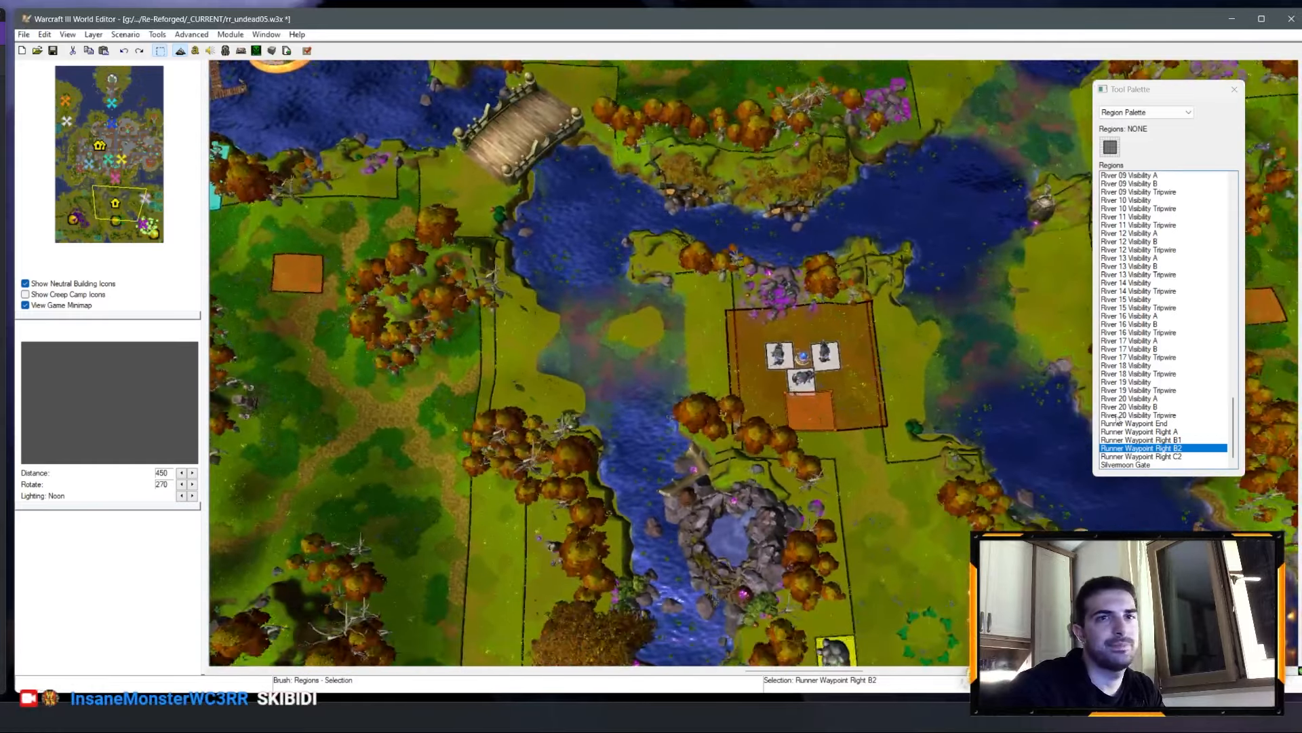
Step: Place a copy of the Runner Waypoint Right A region in the grassland south of the lake, southeast of the base between the rivers
right_drag(854, 440, 568, 184)
right_drag(824, 501, 486, 395)
right_drag(653, 89, 687, 210)
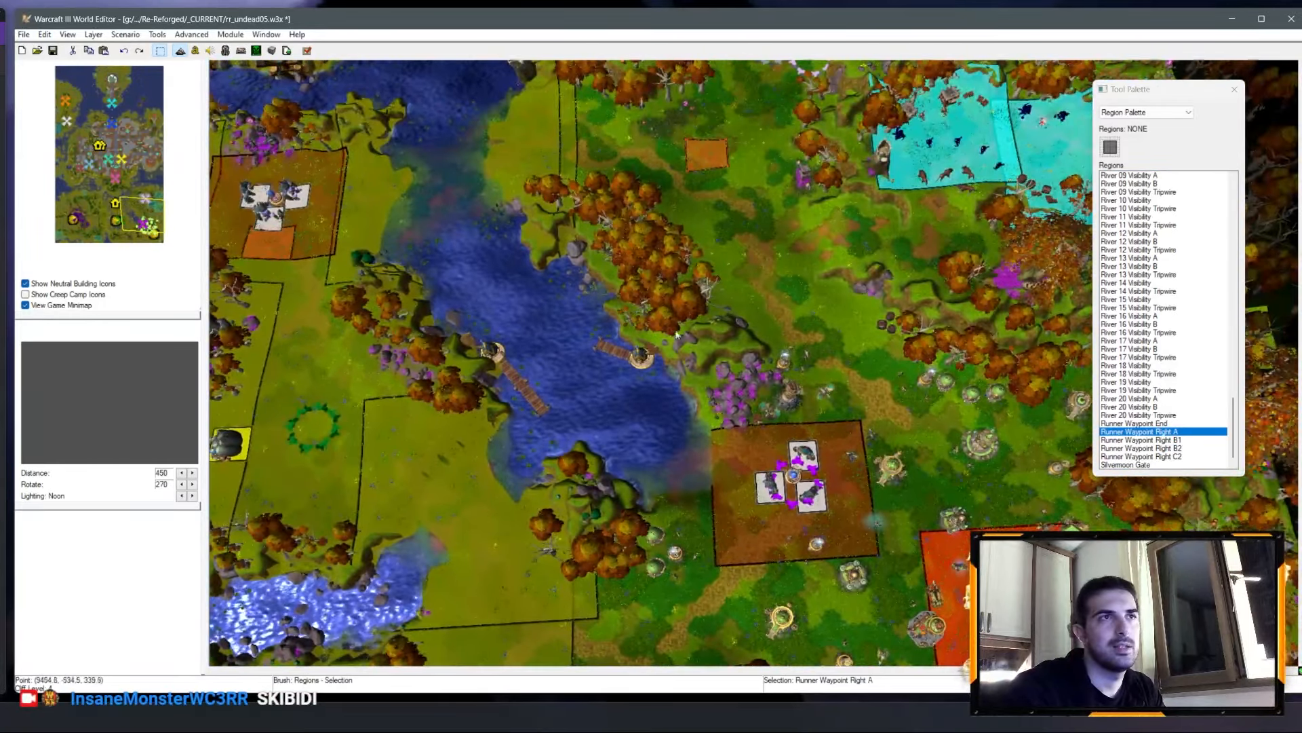
right_drag(736, 322, 801, 185)
right_drag(727, 384, 799, 340)
right_drag(835, 453, 1038, 334)
key(ctrl+v)
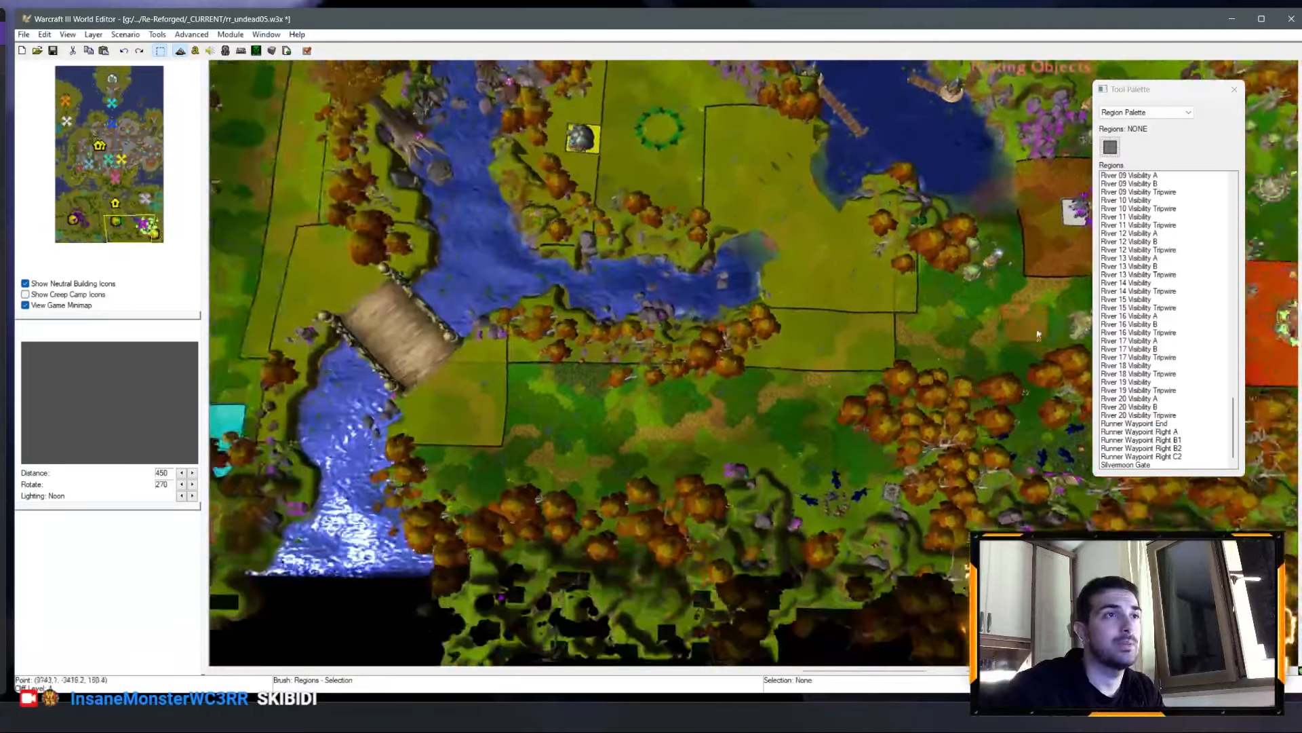
right_drag(797, 415, 835, 576)
right_drag(760, 289, 637, 388)
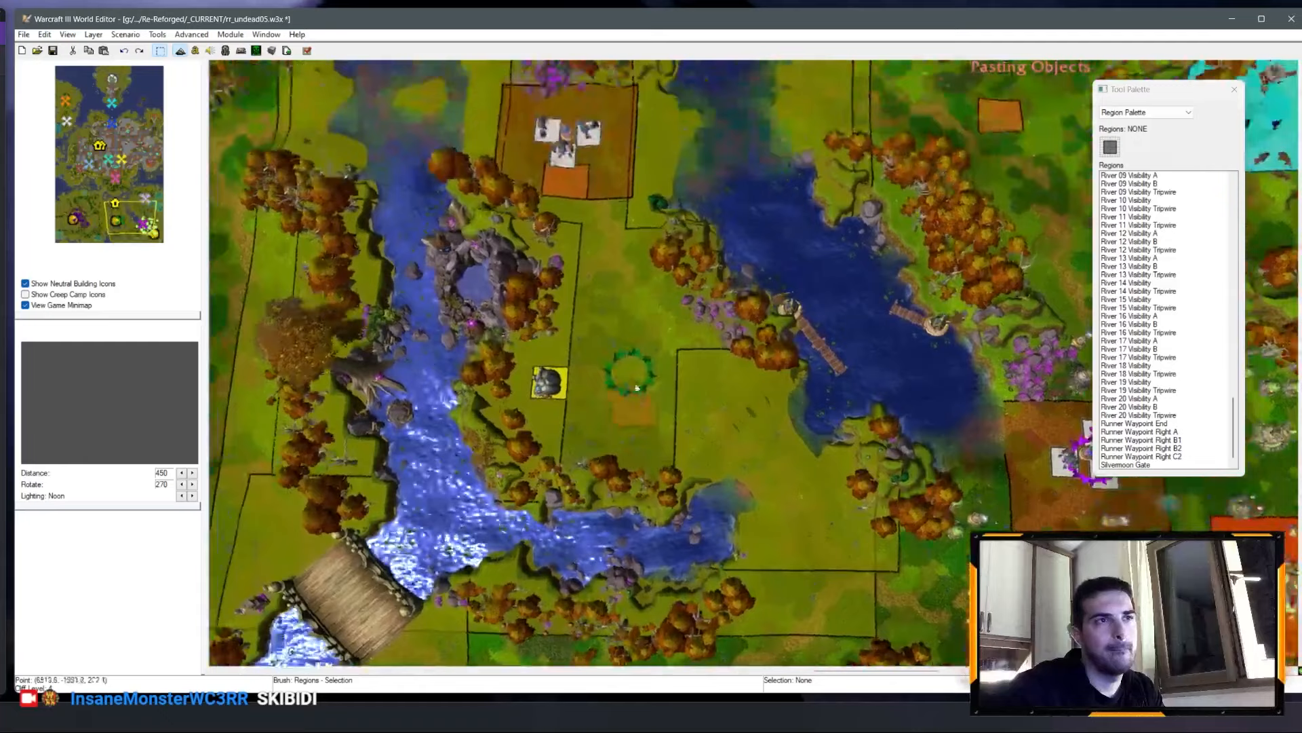
right_drag(841, 576, 746, 449)
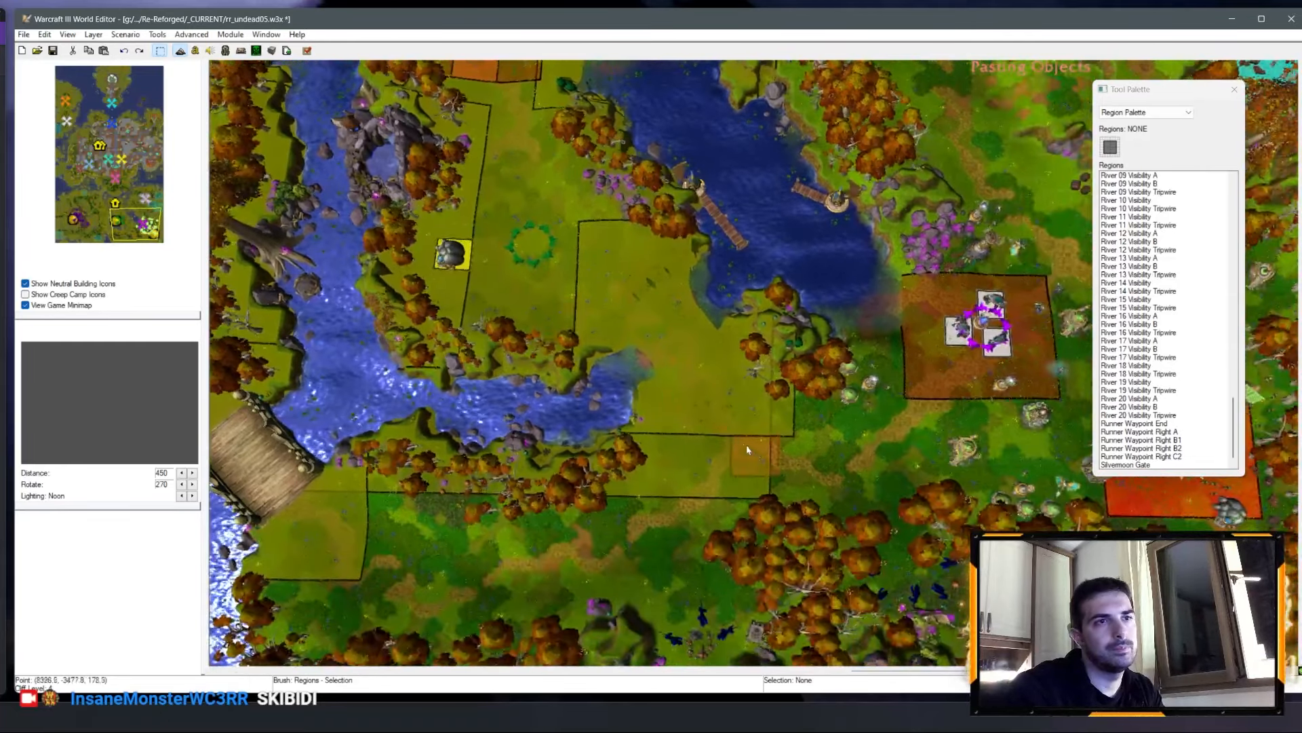
click(726, 425)
Step: Rename the copied Right A region Runner Waypoint Center A
right_click(1167, 461)
click(1204, 467)
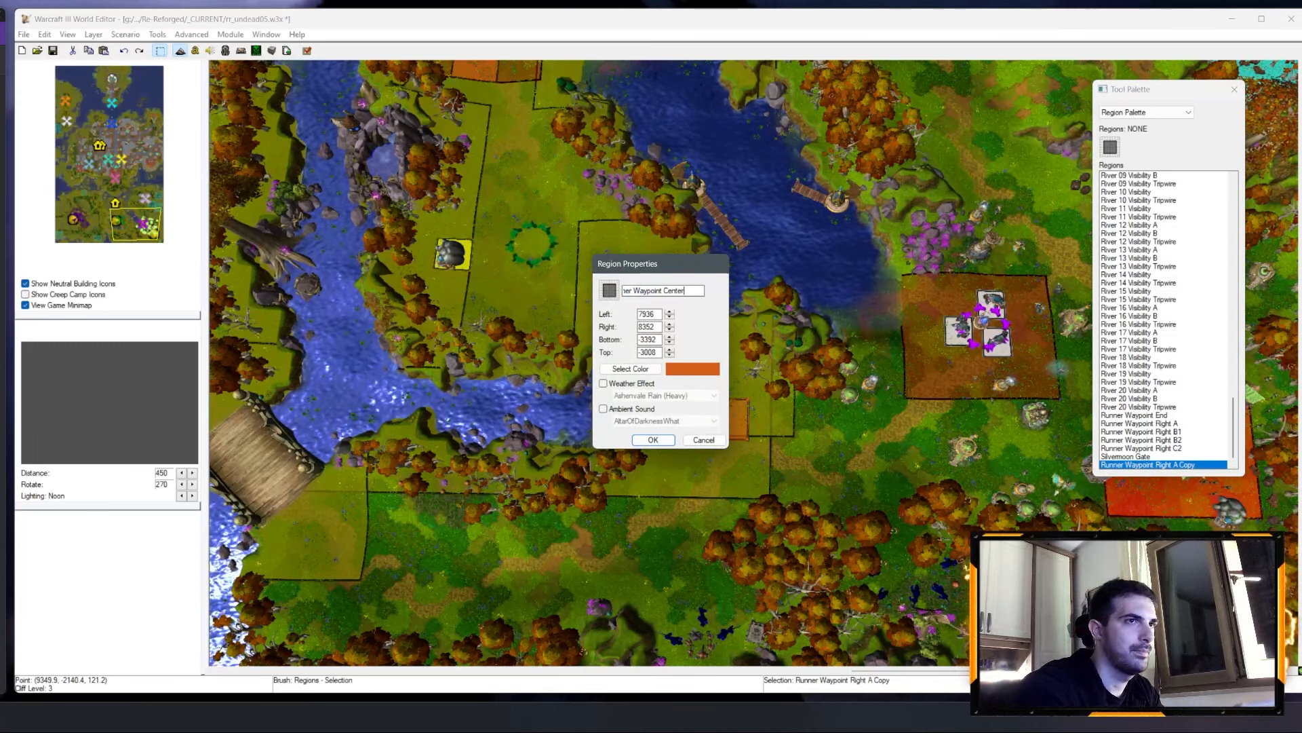
key(Return)
Step: Place a copy of Runner Waypoint Center A just south of the base between the rivers and rename it Runner Waypoint Center B
right_drag(486, 75, 625, 280)
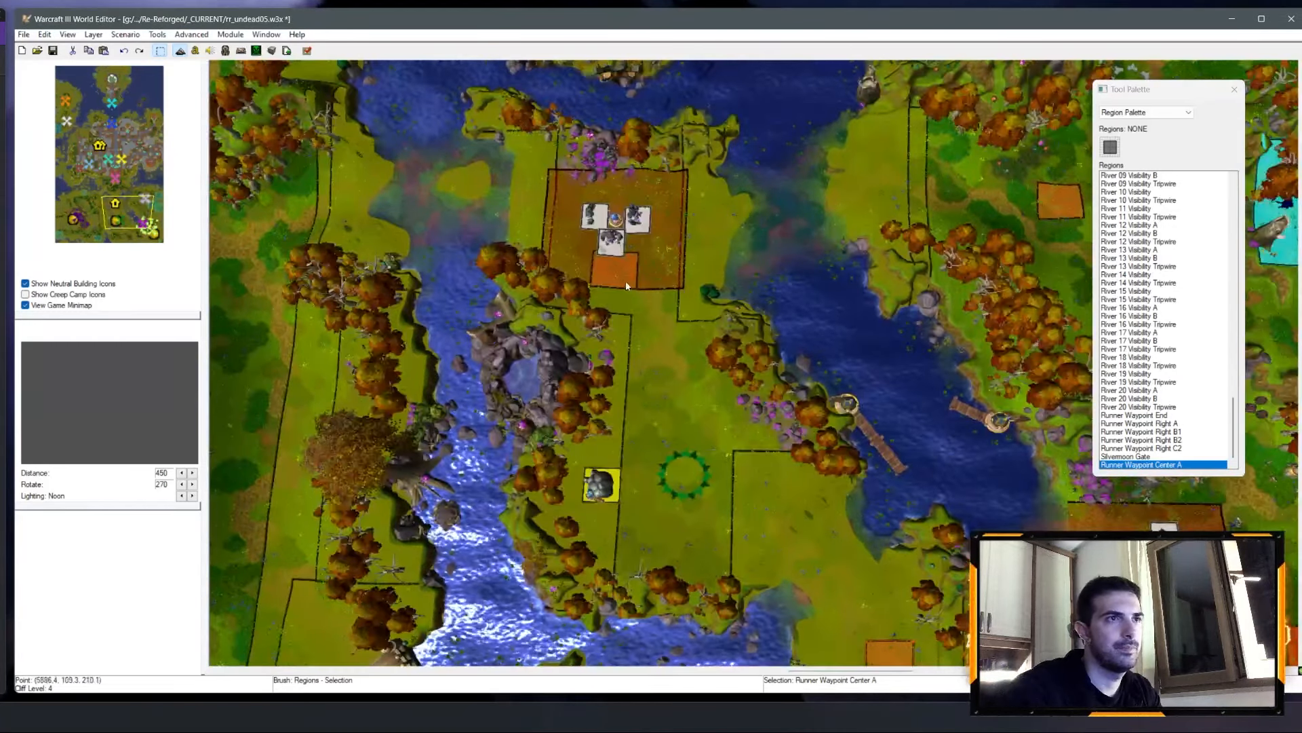
click(646, 312)
right_click(1160, 464)
click(1197, 470)
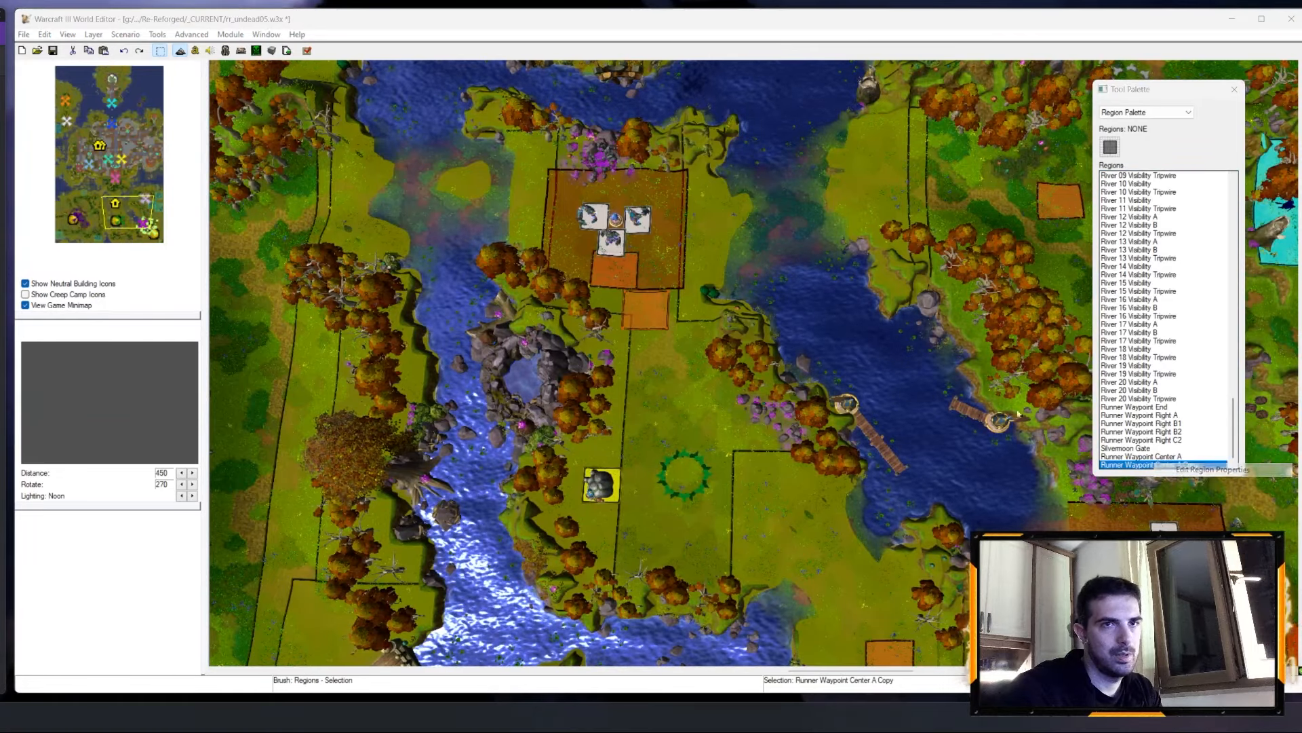
click(669, 440)
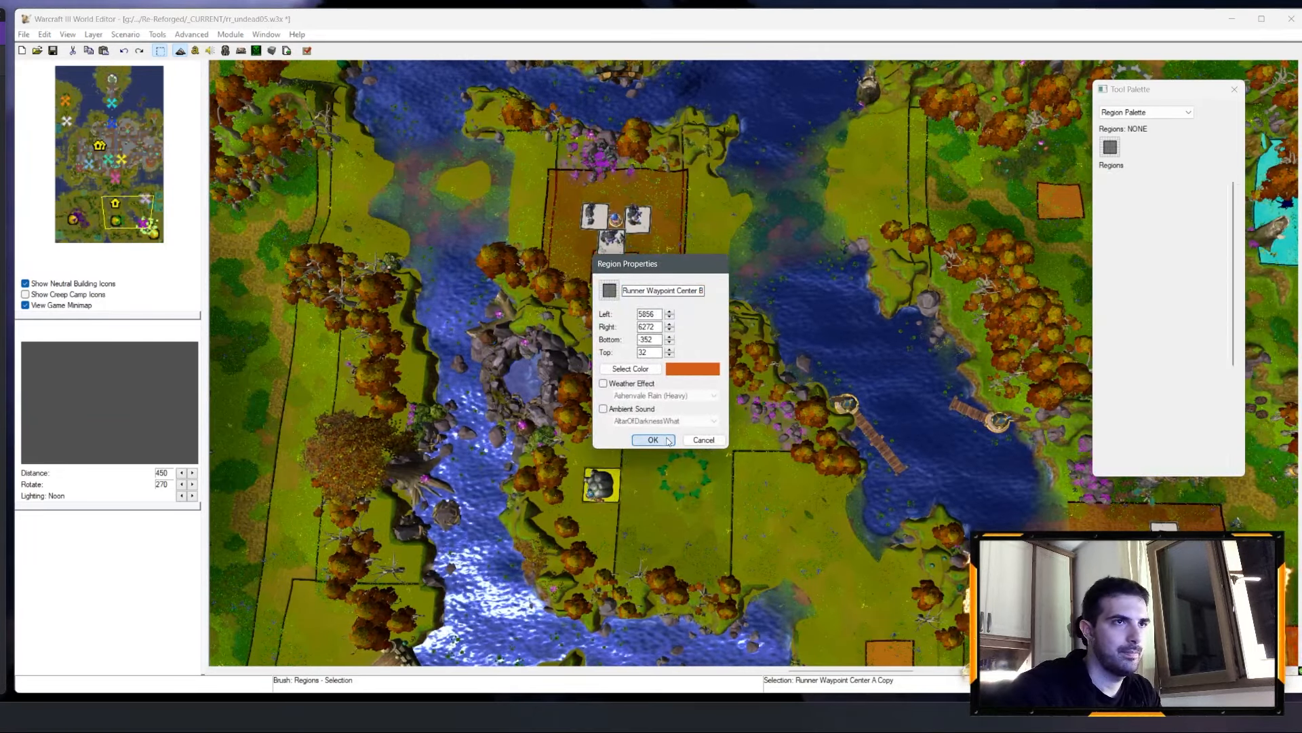
Step: Paste a copy of Center B over the existing waypoint region east of the river and rename it Runner Waypoint Center C1
right_drag(841, 240, 651, 432)
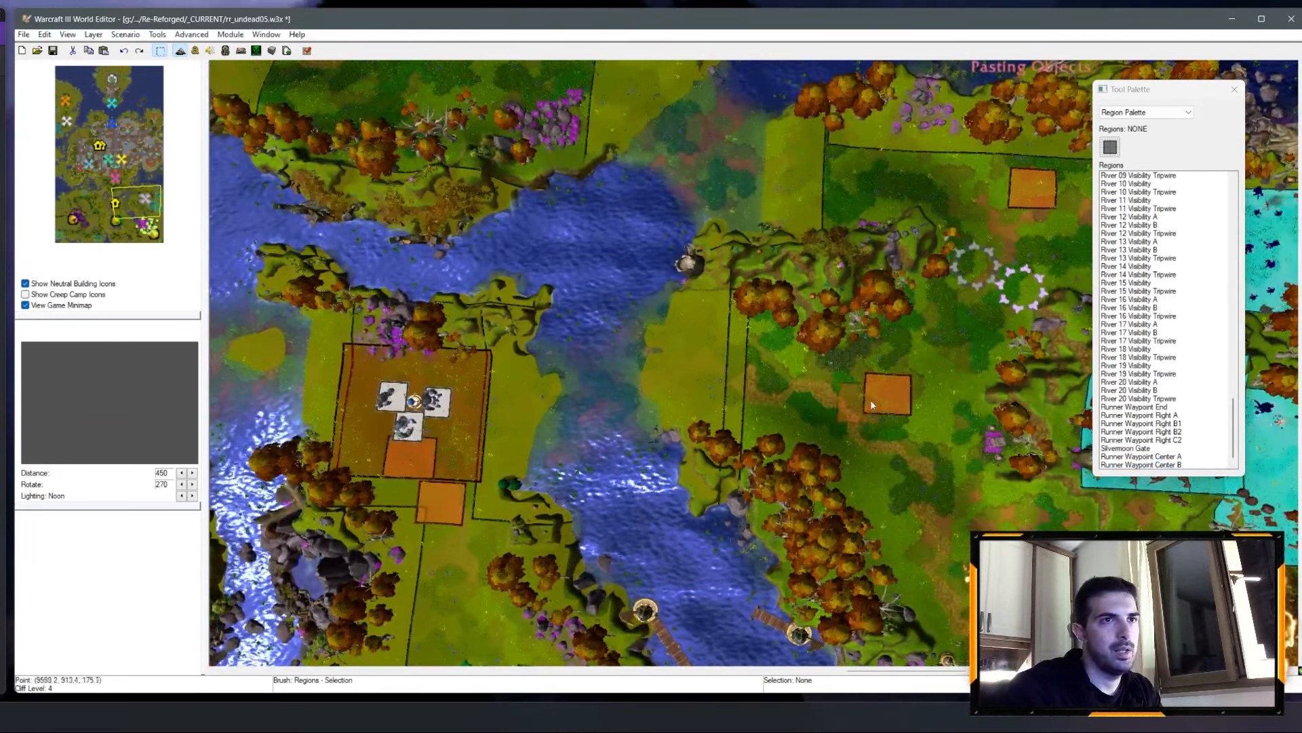
key(ctrl+c)
key(ctrl+v)
click(889, 392)
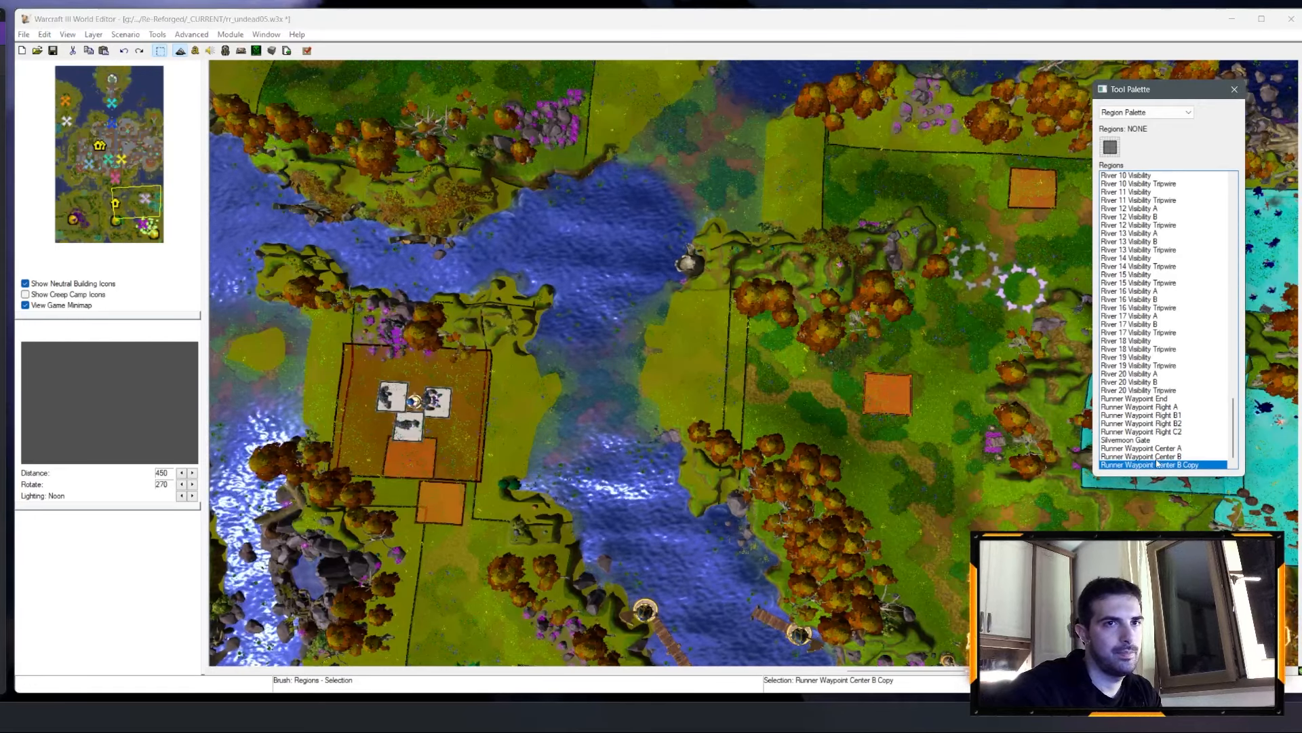
right_click(1153, 464)
click(1193, 470)
drag(681, 291, 719, 293)
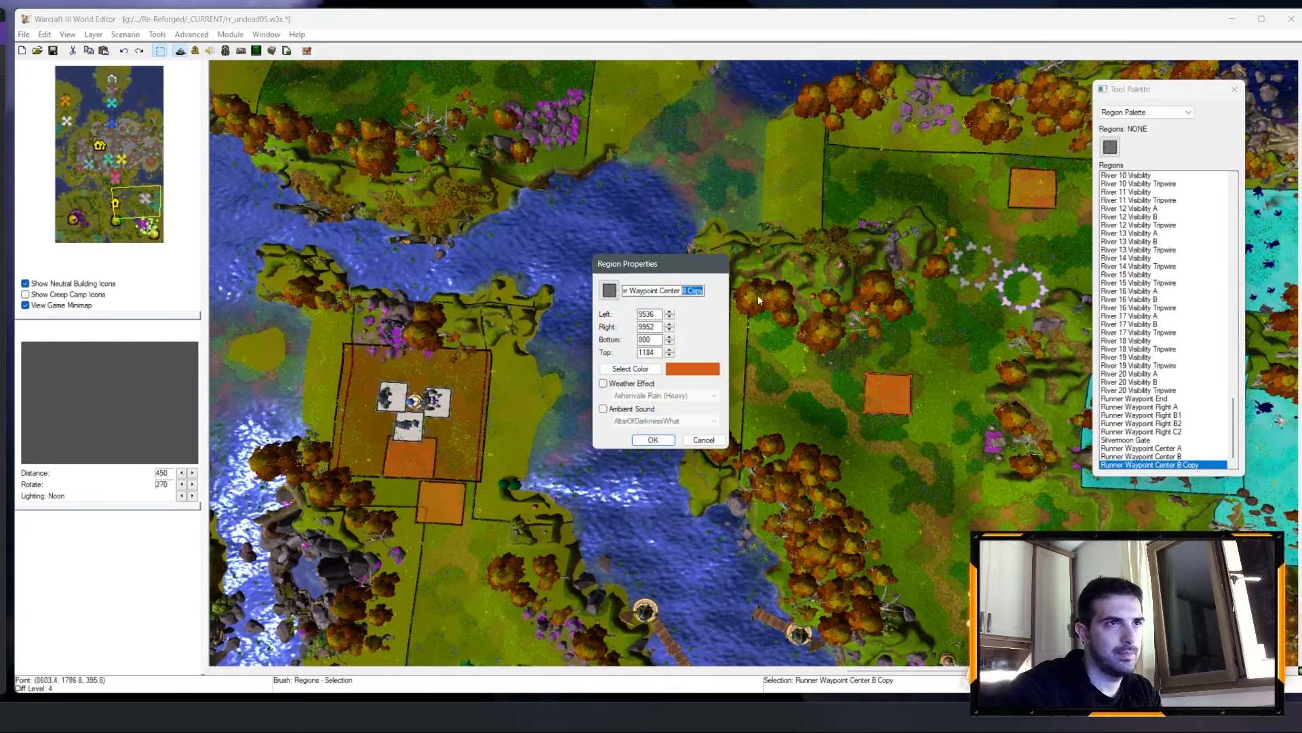
text(C1)
click(664, 441)
Step: Paste a copy of Center C1 over the existing waypoint region farther northeast and rename it Runner Waypoint Center D1
right_drag(869, 273, 768, 381)
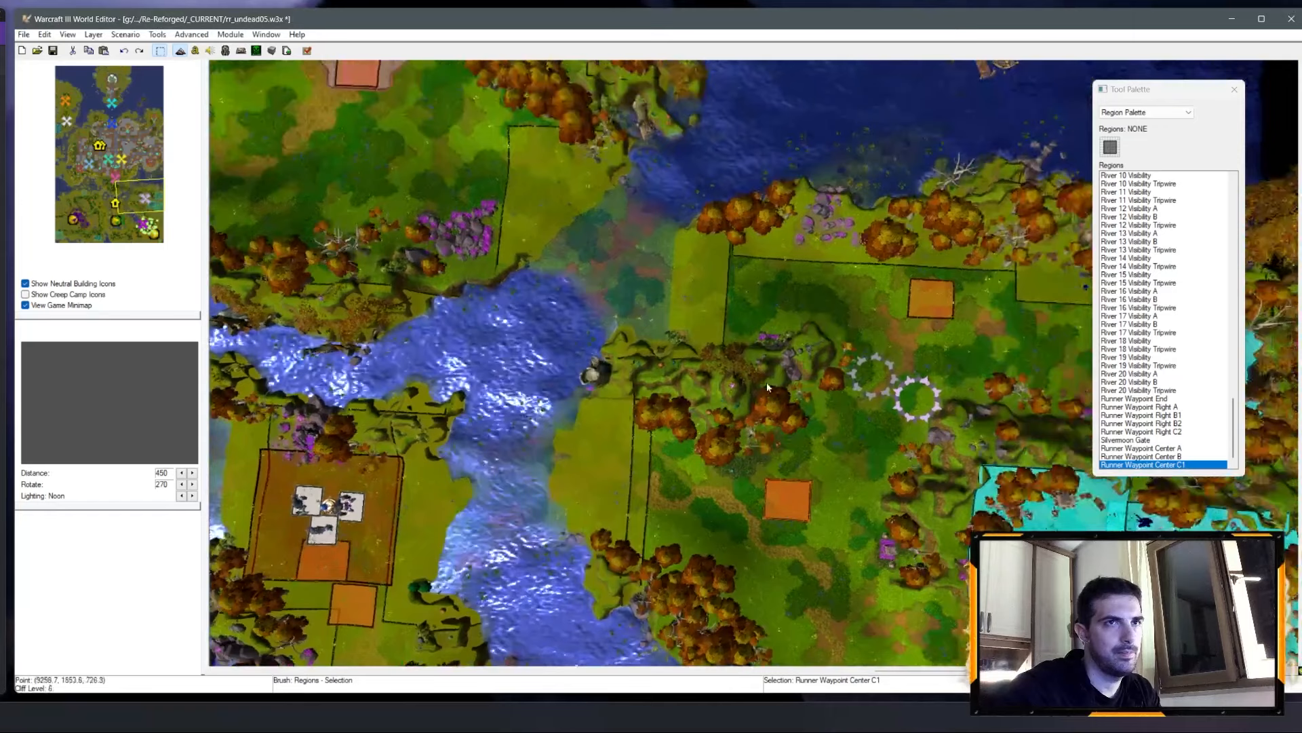
key(ctrl+c)
key(ctrl+v)
click(935, 299)
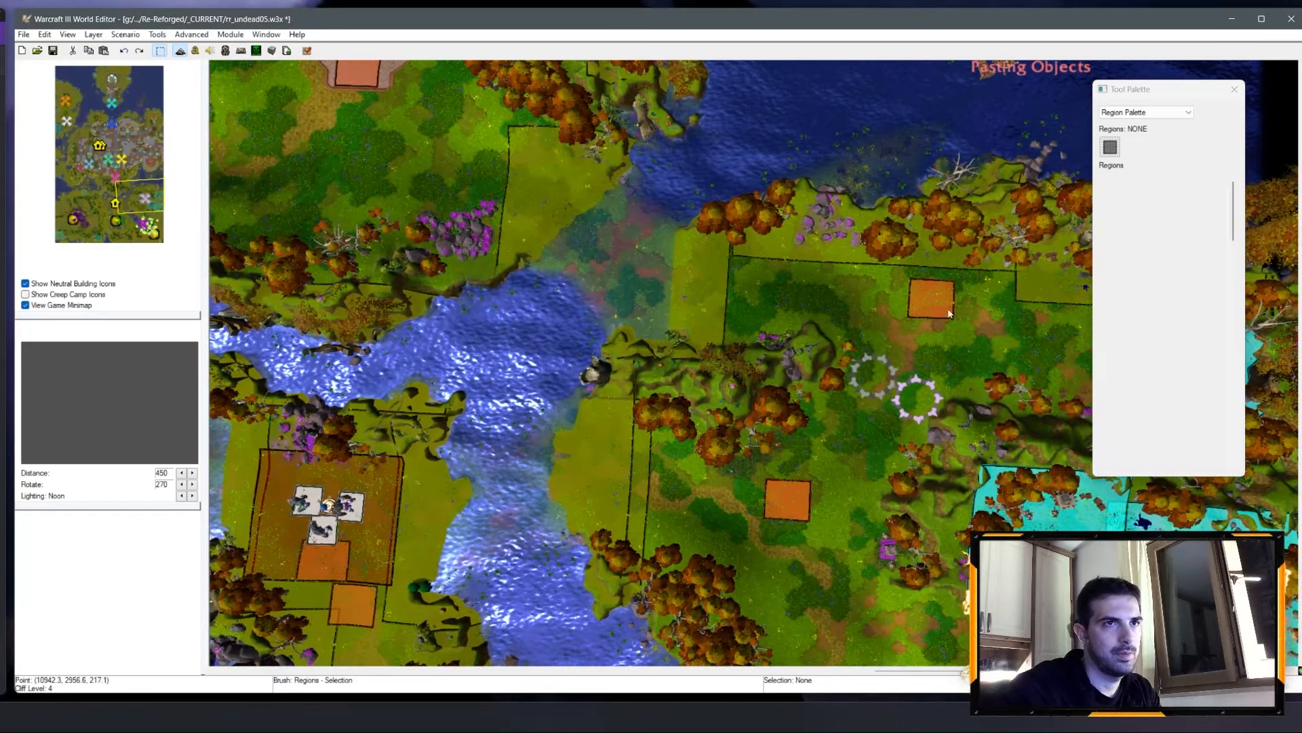
right_click(1186, 464)
click(1214, 470)
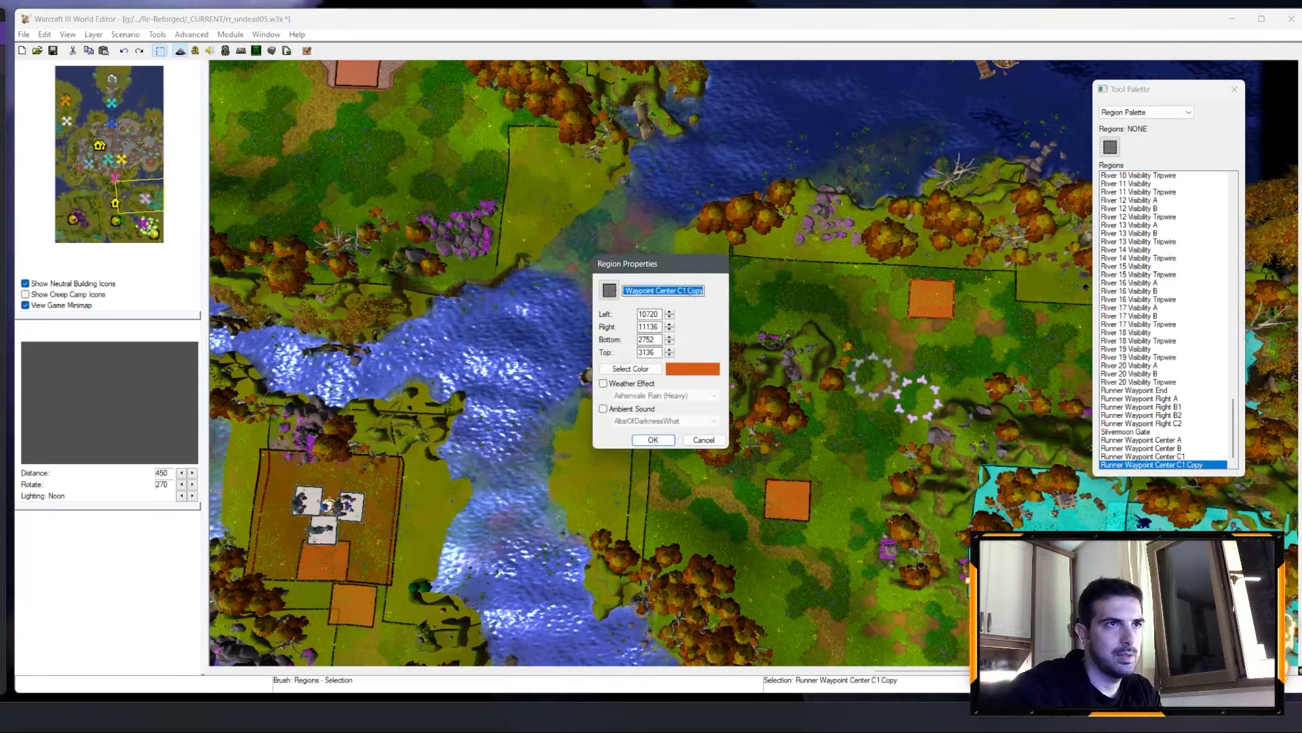
drag(678, 291, 736, 293)
text(D)
key(BackSpace)
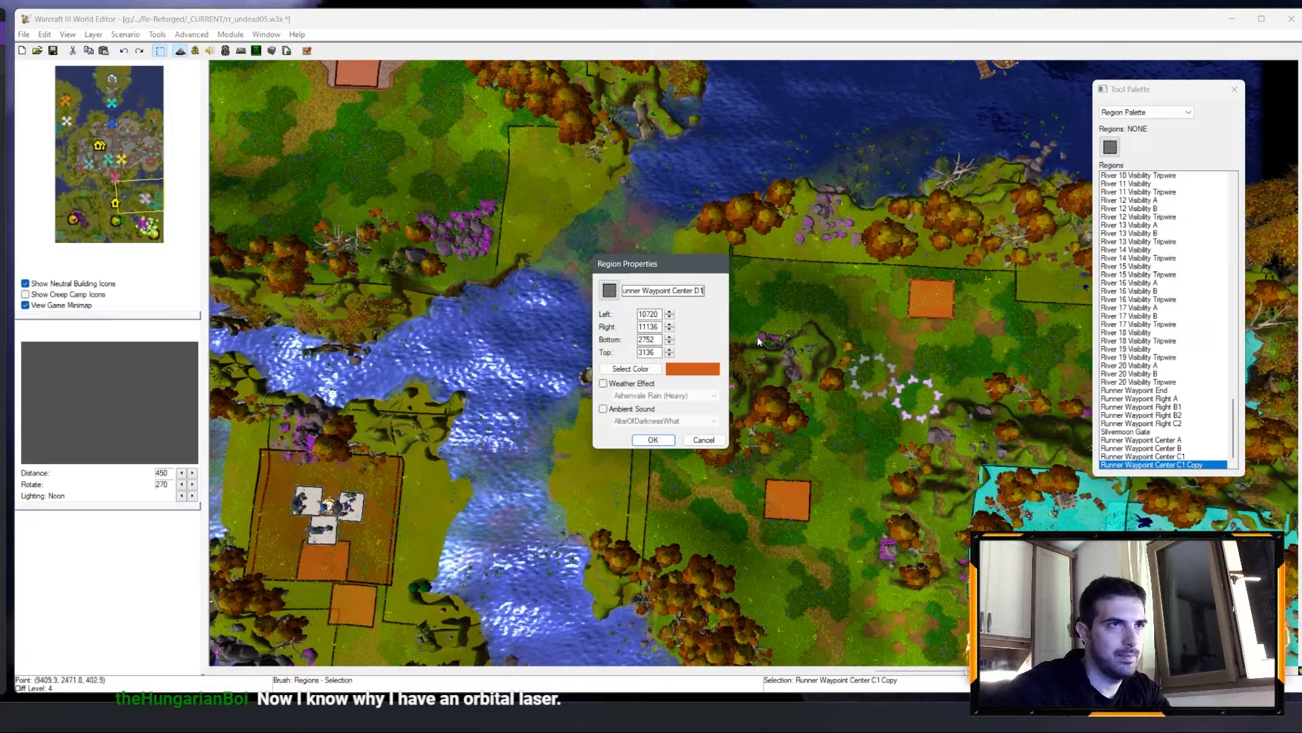
key(Return)
Step: Place a copy of Runner Waypoint Center C1 at the path junction west of the river and rename it Runner Waypoint Center C2
right_drag(667, 247, 735, 108)
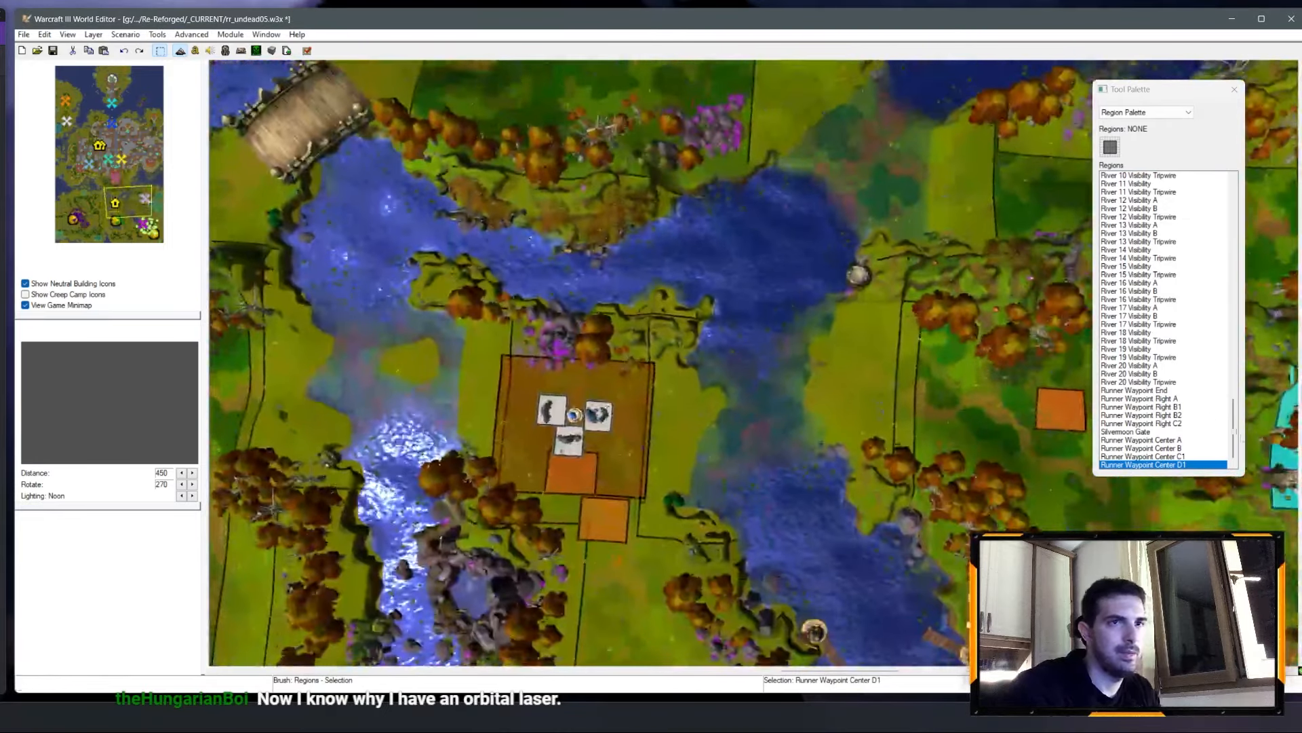
right_drag(701, 359, 592, 335)
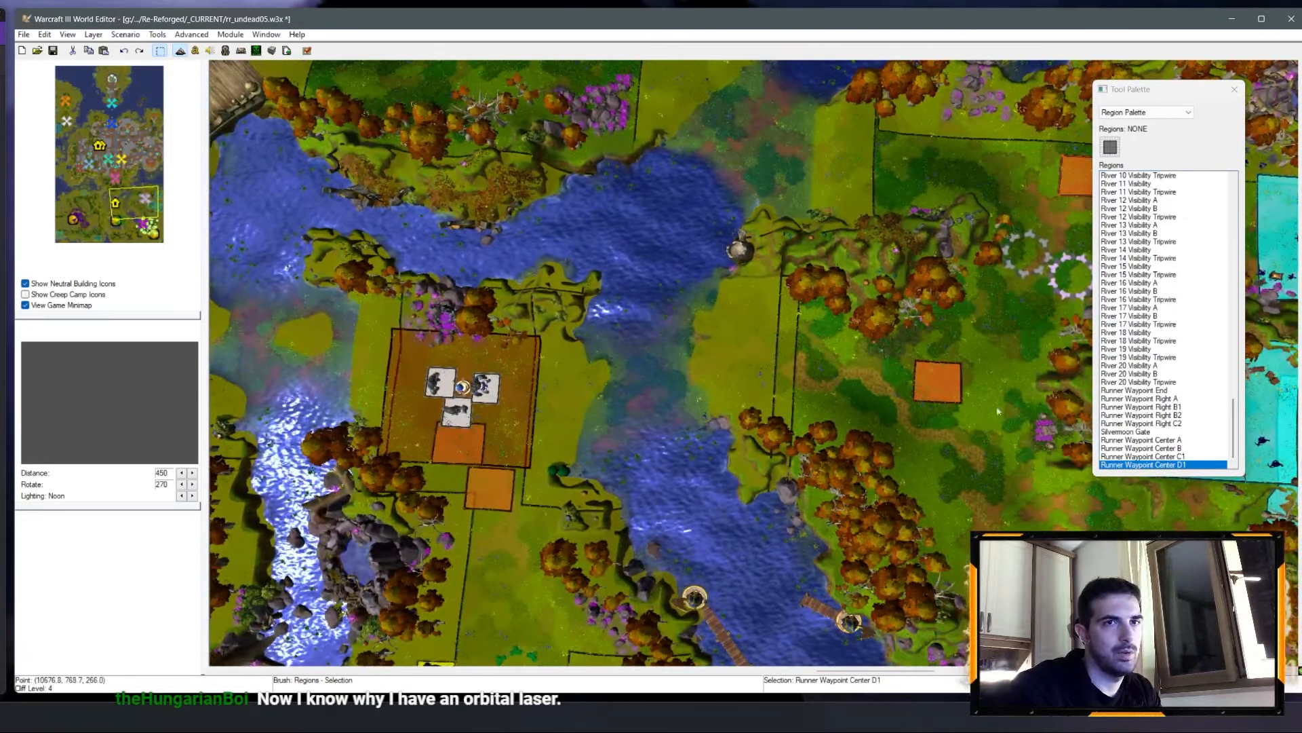
right_drag(434, 369, 743, 375)
click(276, 248)
right_drag(310, 251, 586, 286)
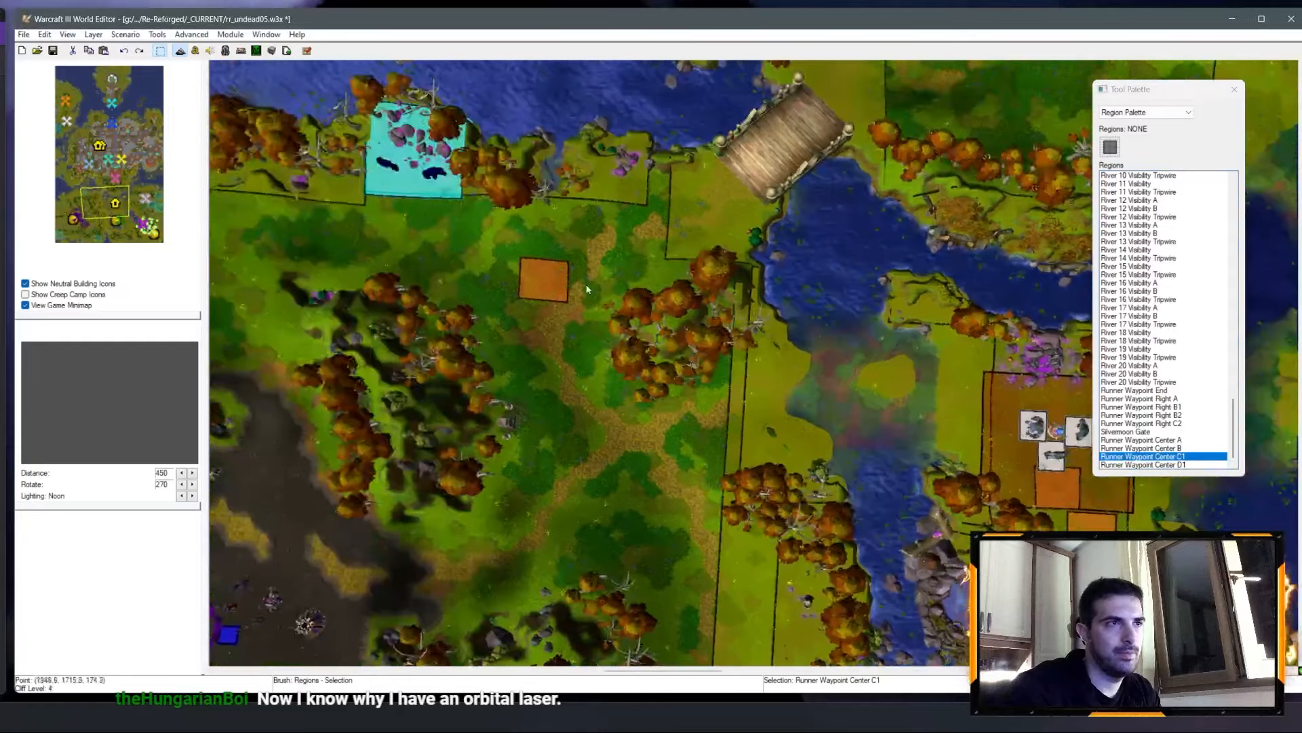
click(542, 280)
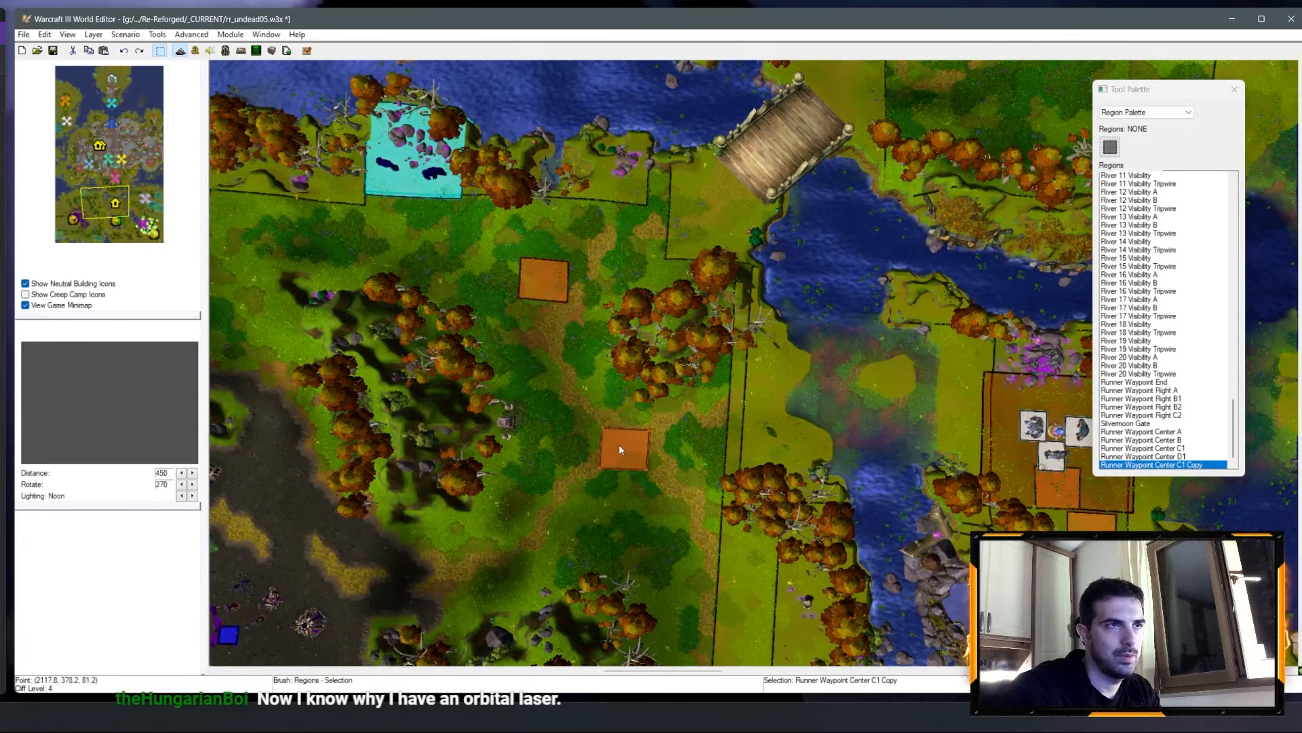
drag(619, 448, 580, 400)
drag(632, 453, 636, 446)
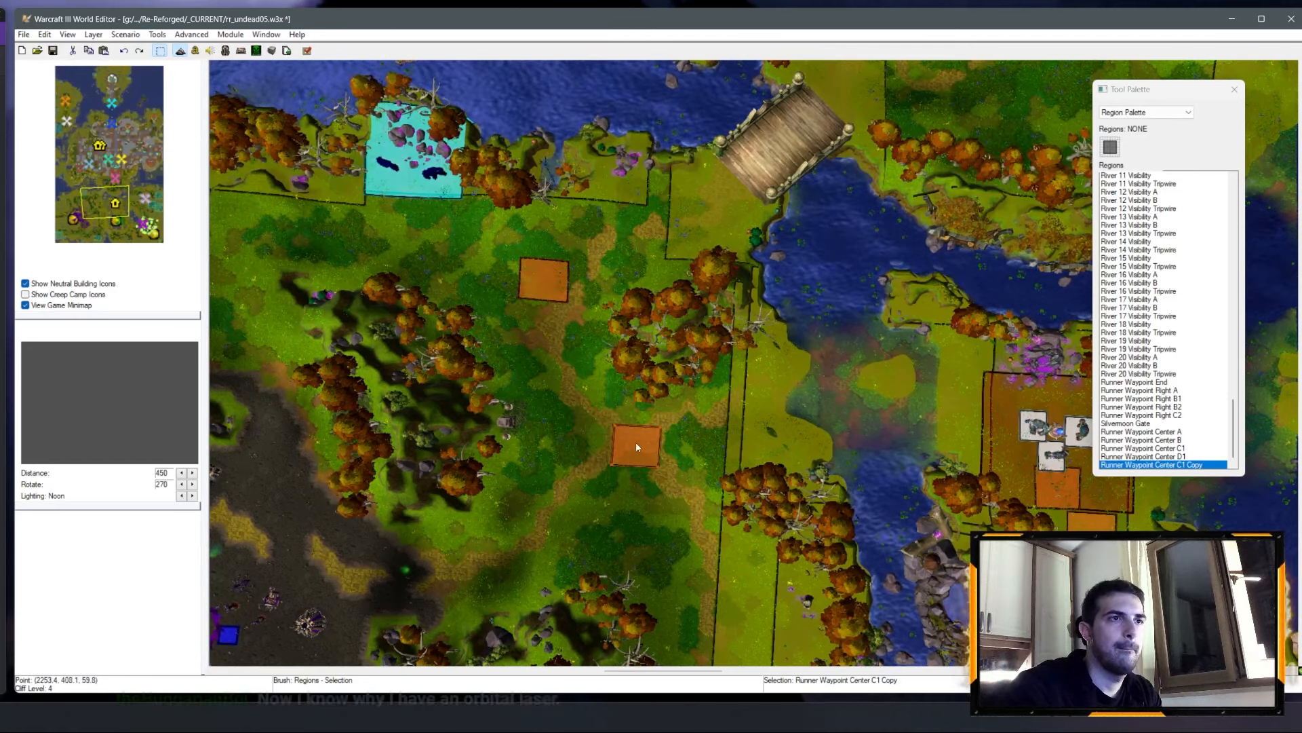
double_click(1167, 465)
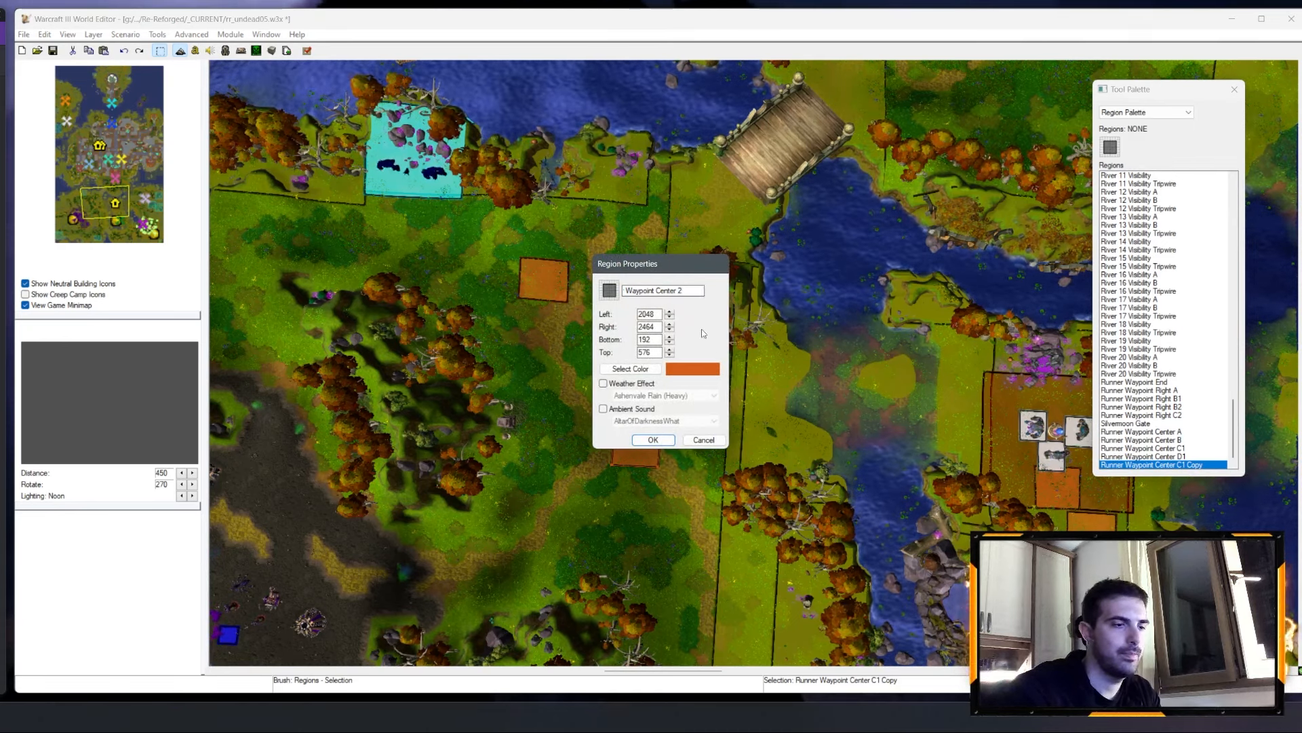
key(Return)
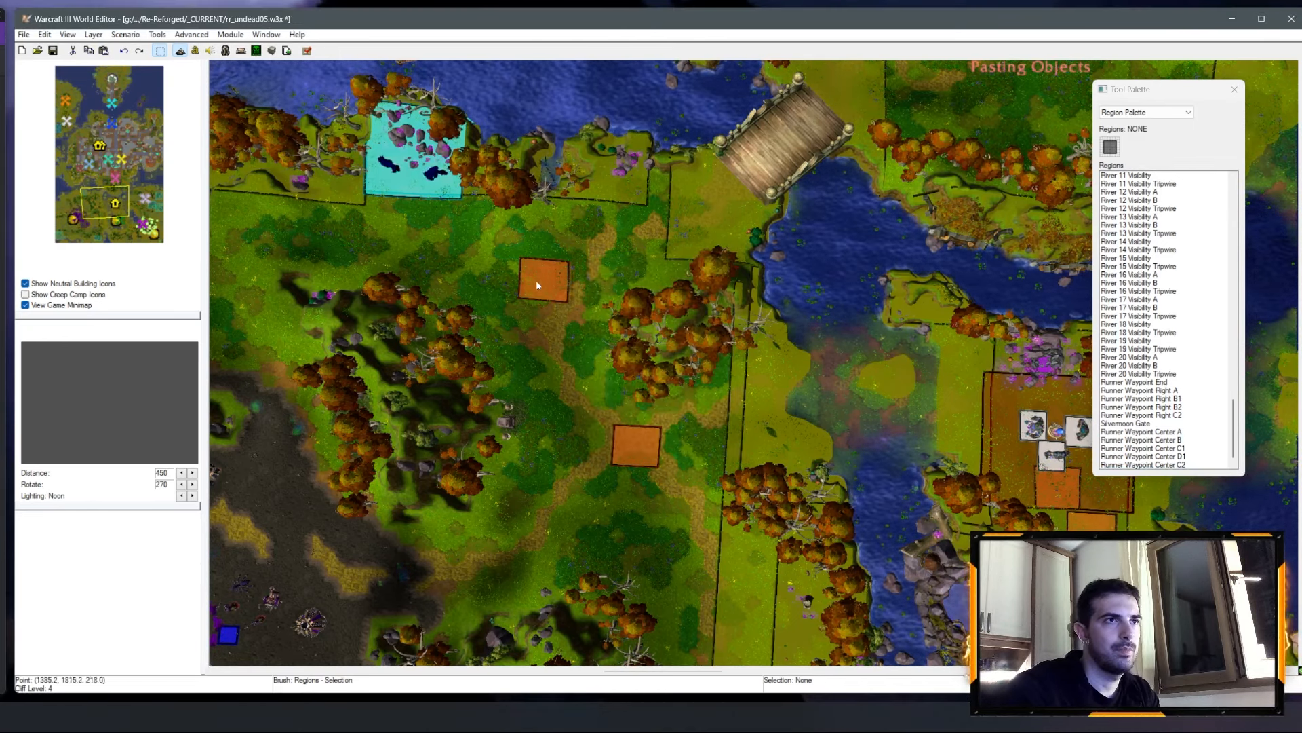
Step: Paste a copy of Center C2 over the waypoint region northwest of the path junction and rename it Runner Waypoint Center D2
click(545, 279)
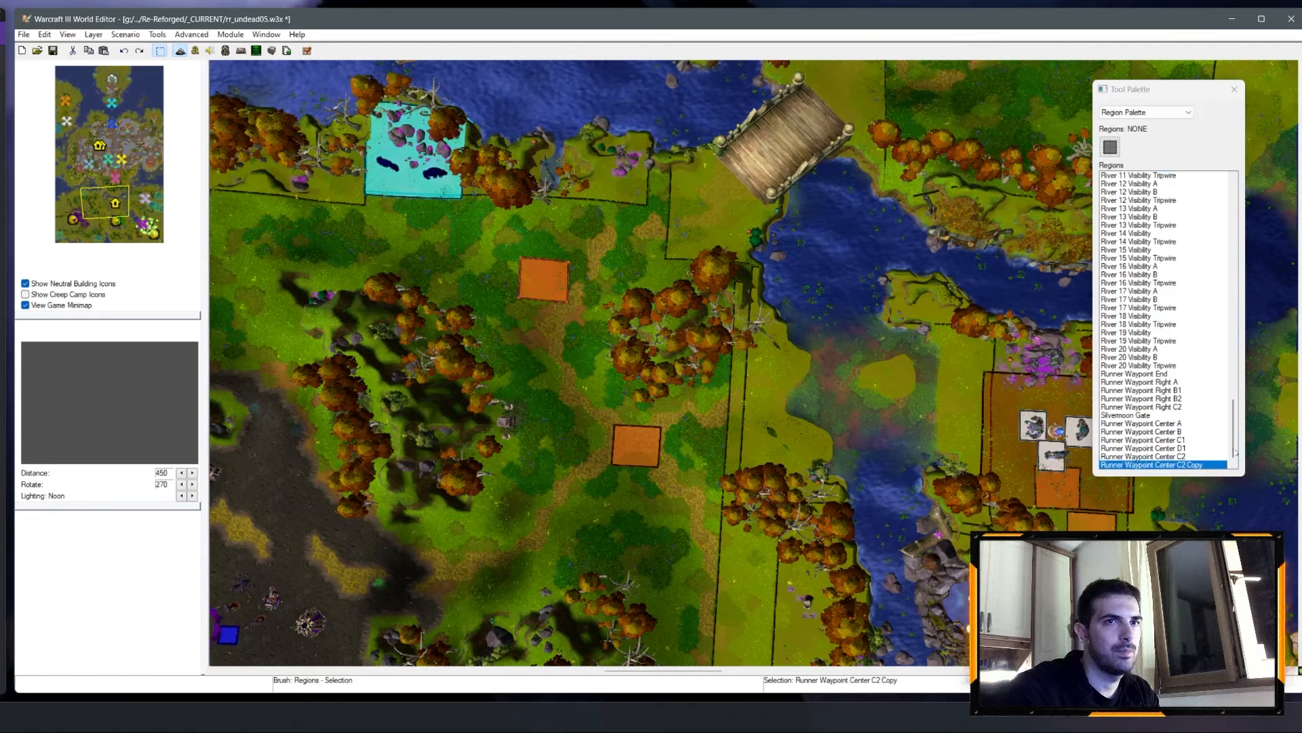
double_click(1182, 464)
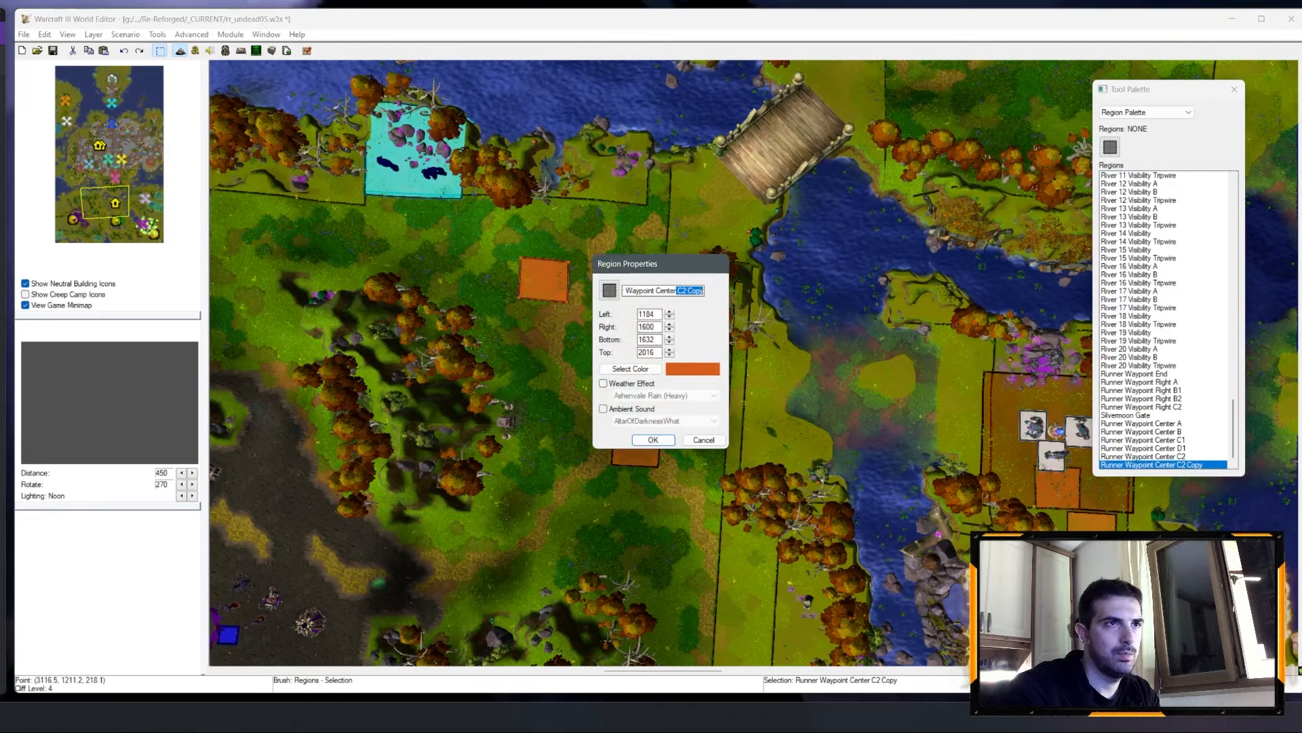
key(Return)
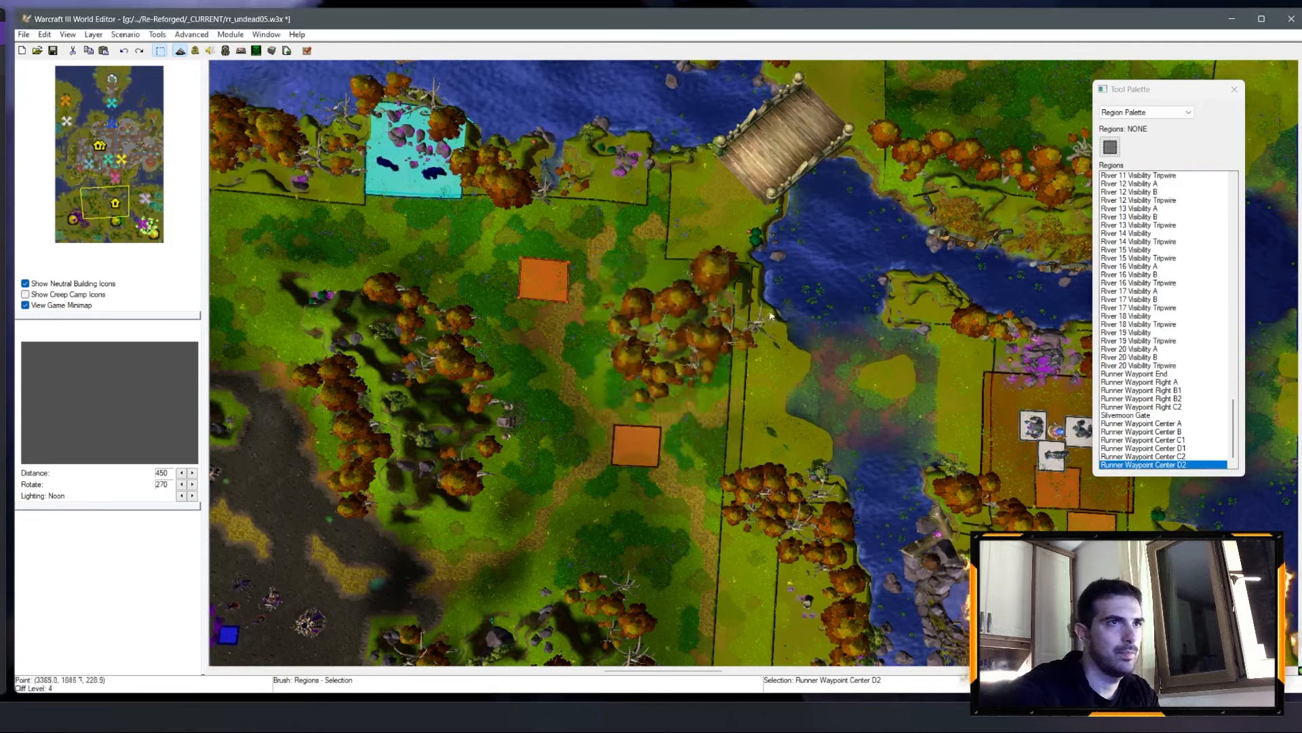
Step: Paste a copy of Runner Waypoint Right C2 over the waypoint region northwest of the path junction and rename it Runner Waypoint Right D2
click(530, 268)
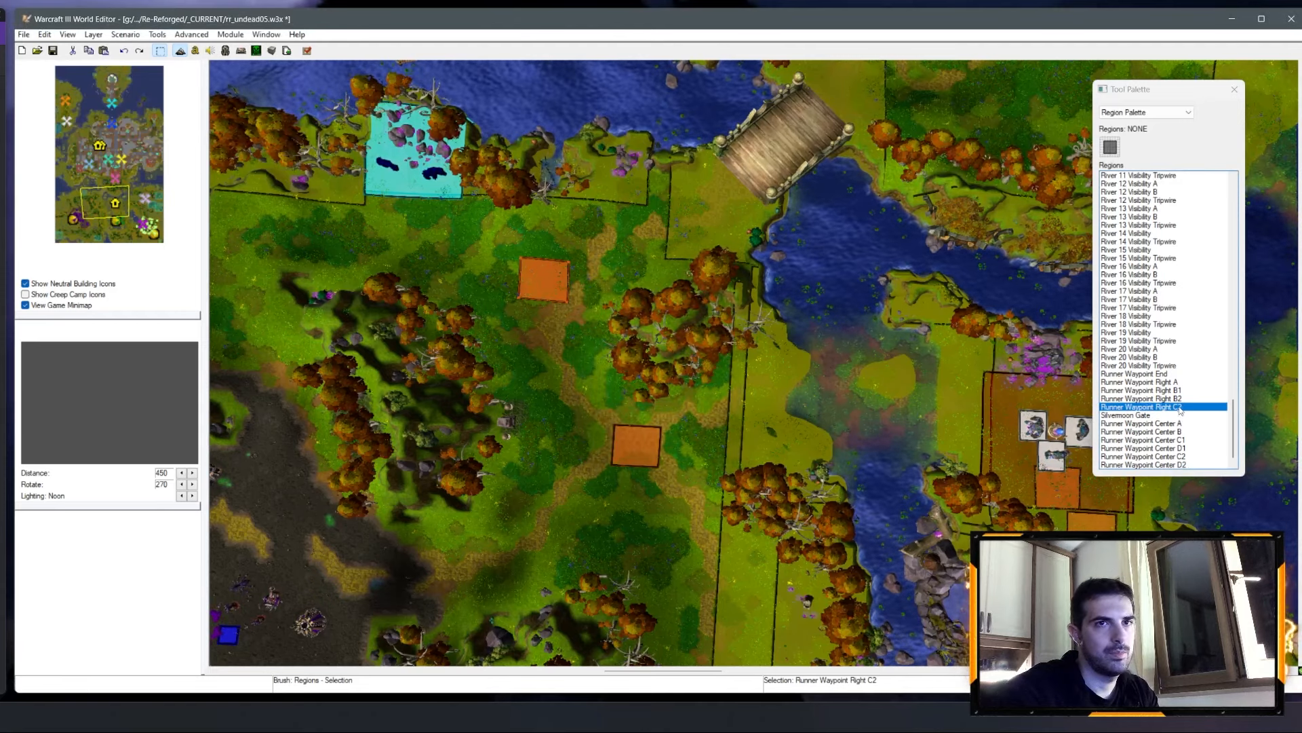
right_drag(532, 306, 439, 282)
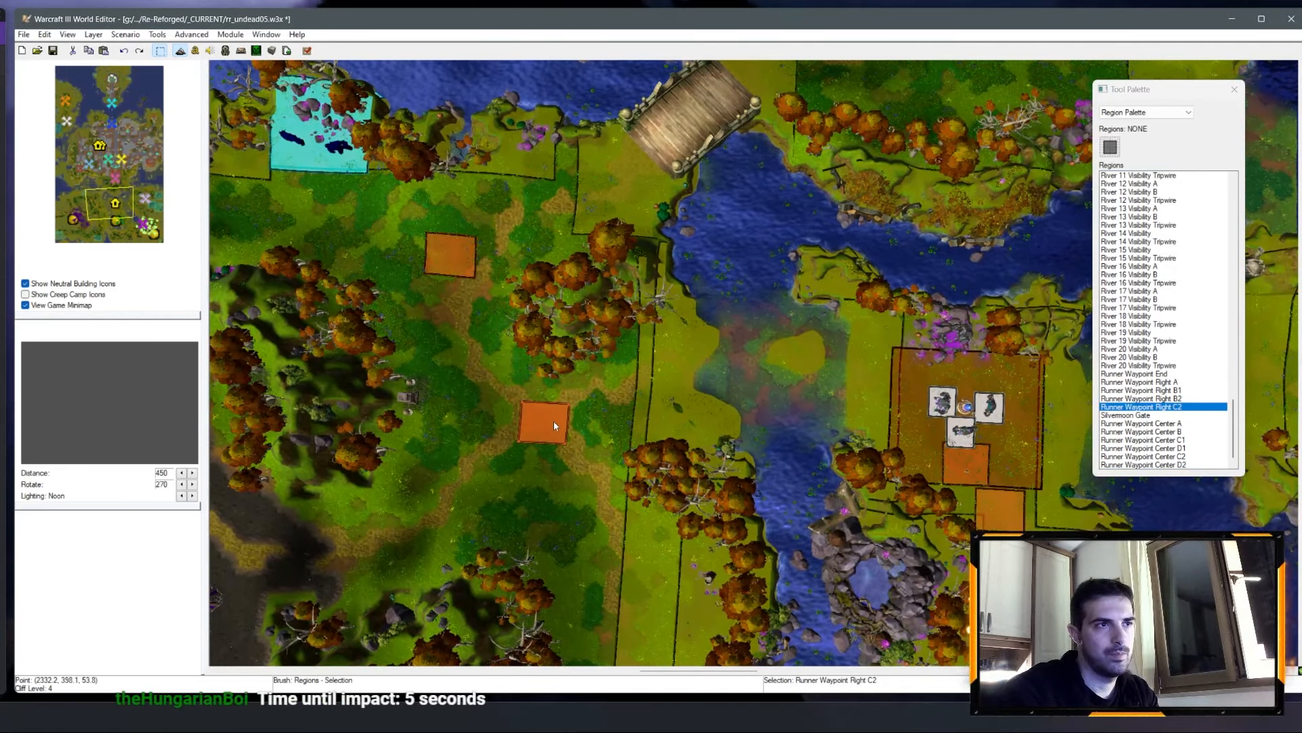
key(ctrl+v)
click(450, 255)
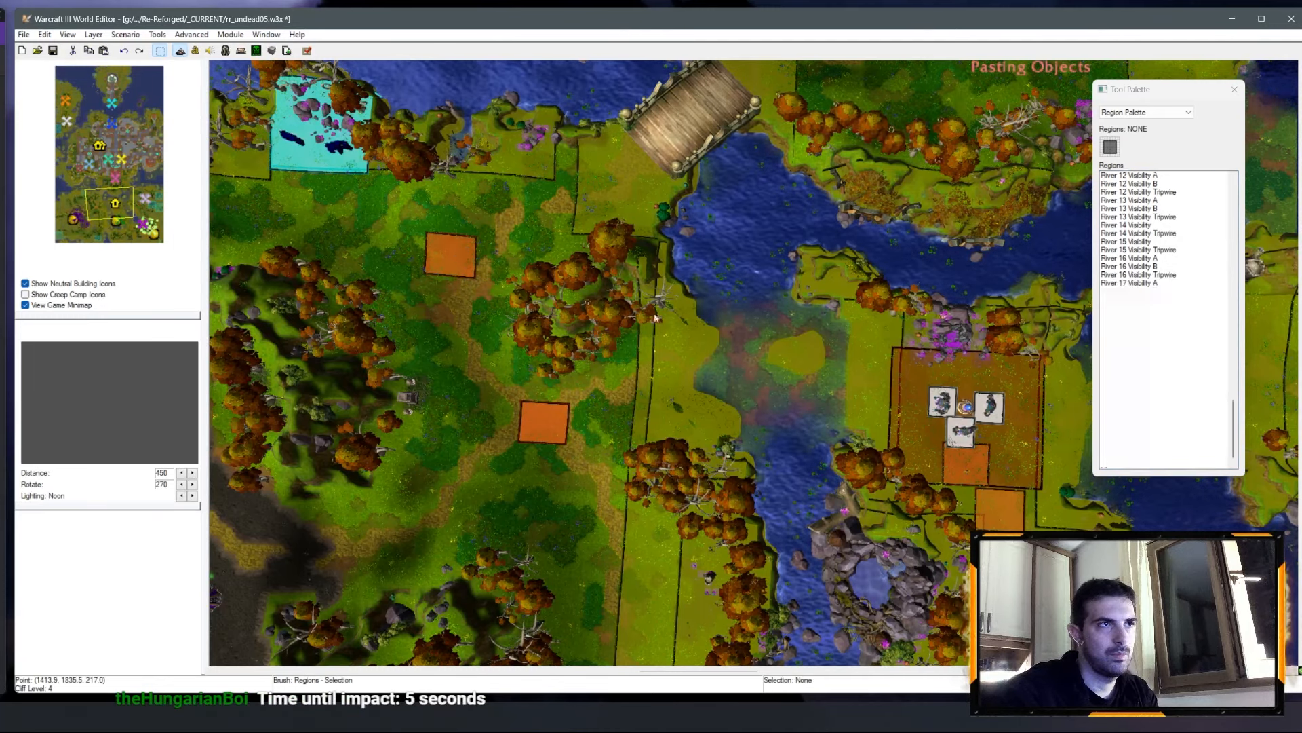
right_click(1187, 467)
click(1198, 474)
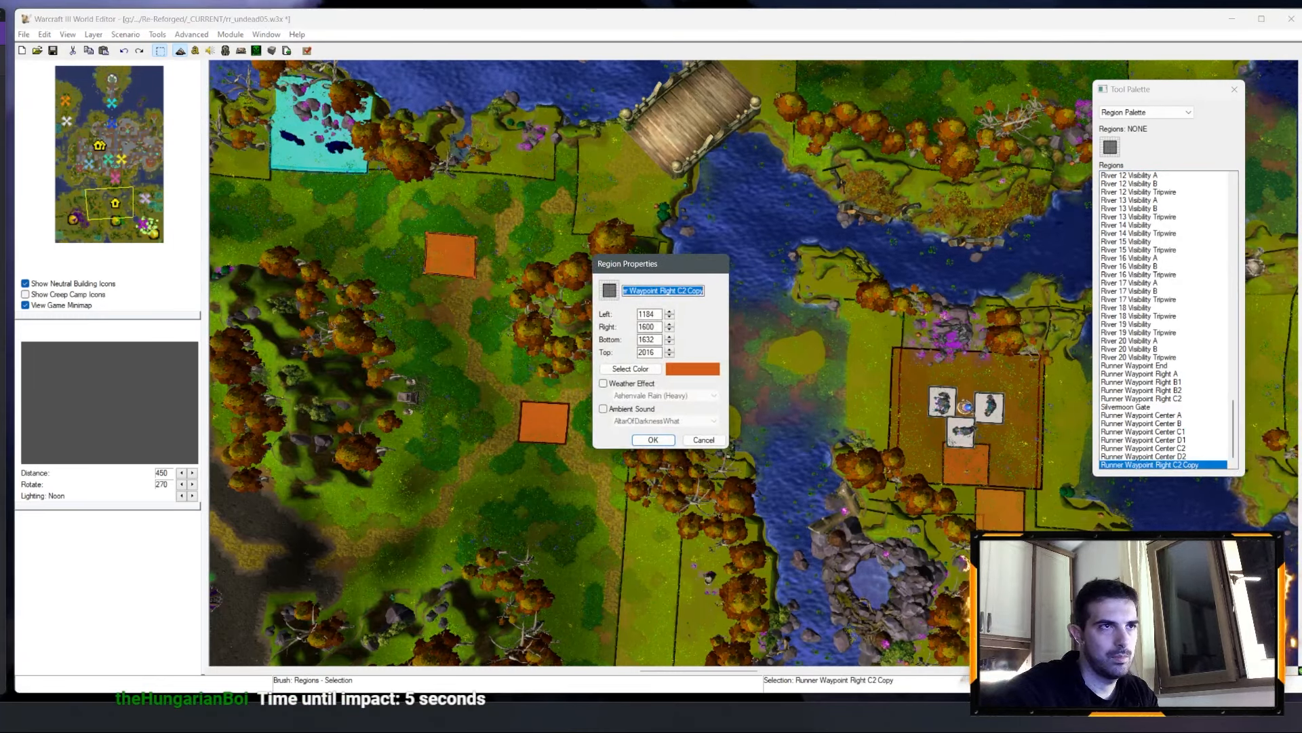
text(D2)
click(652, 440)
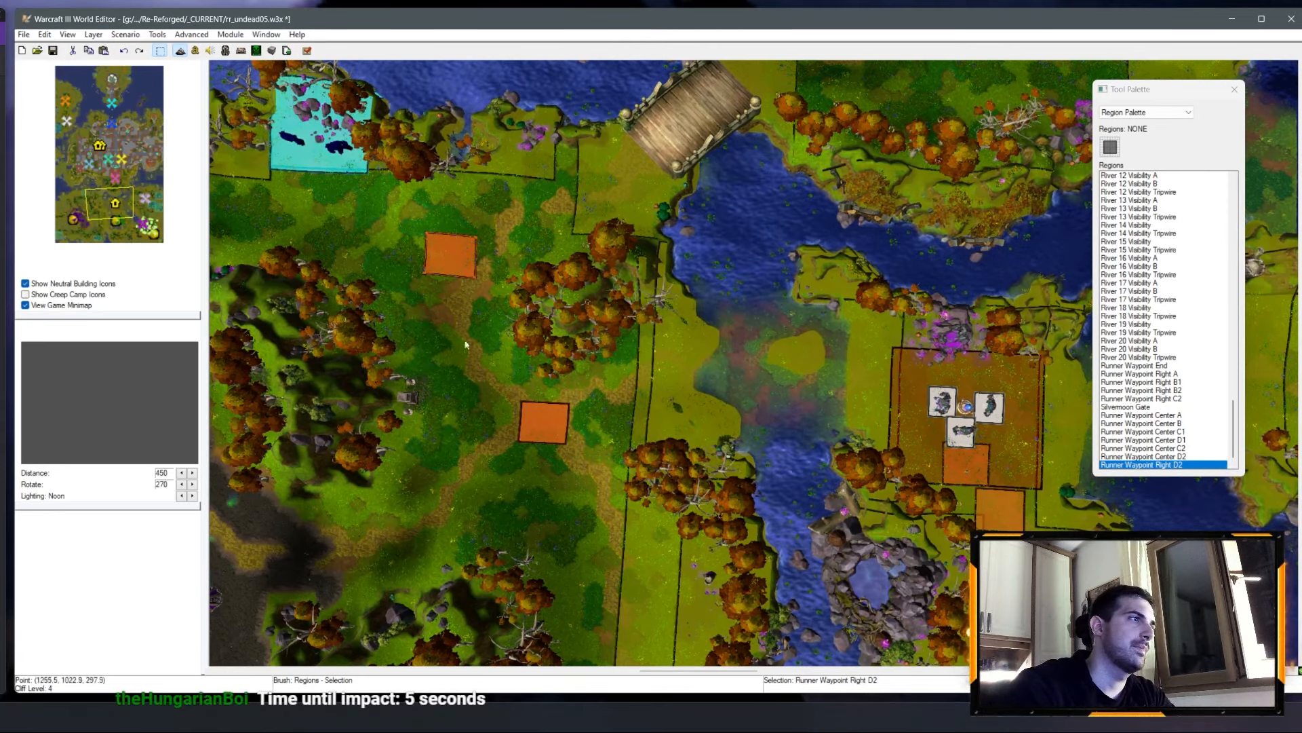
Step: Sort the region list alphabetically so the Center and Right runner waypoints are grouped together
right_drag(492, 330, 436, 259)
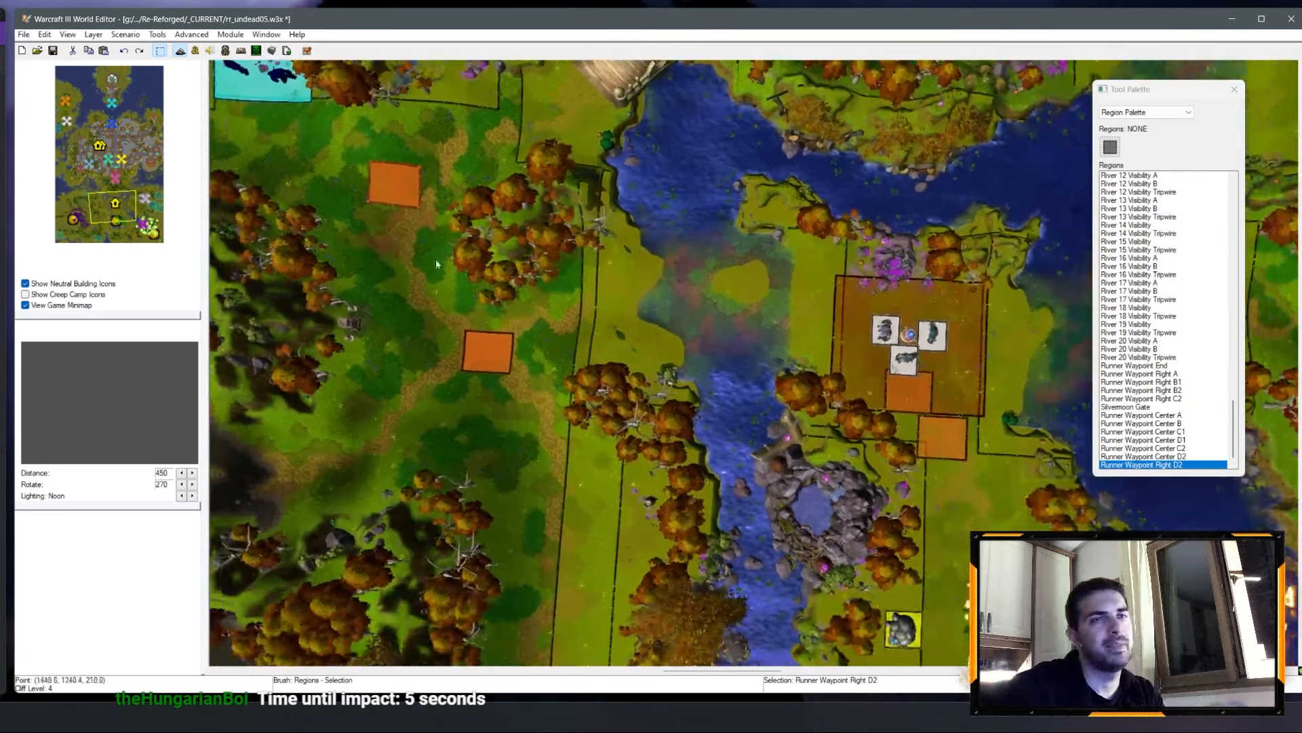
right_click(1161, 468)
click(1199, 523)
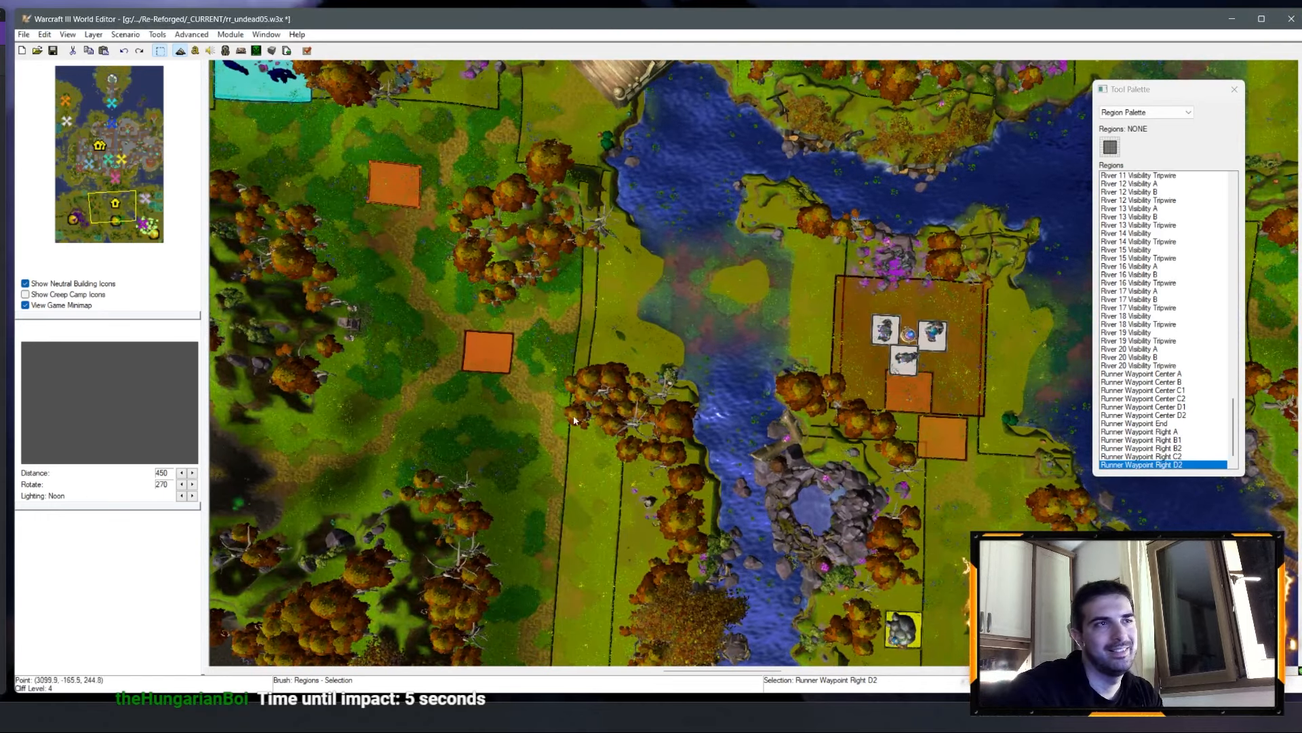
Step: Check the placement of the Runner Waypoint Center C2, D2 and A regions along the route
click(478, 365)
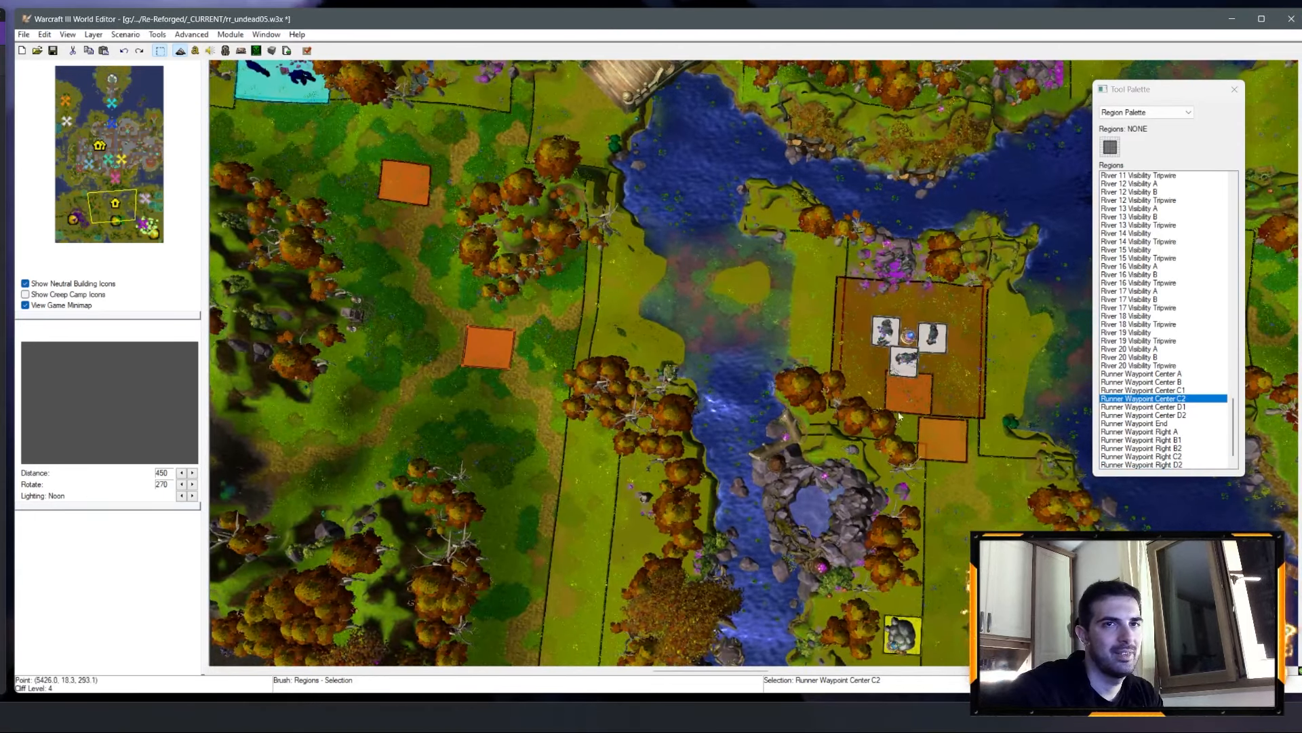
scroll(1172, 465, down, 1)
double_click(1171, 406)
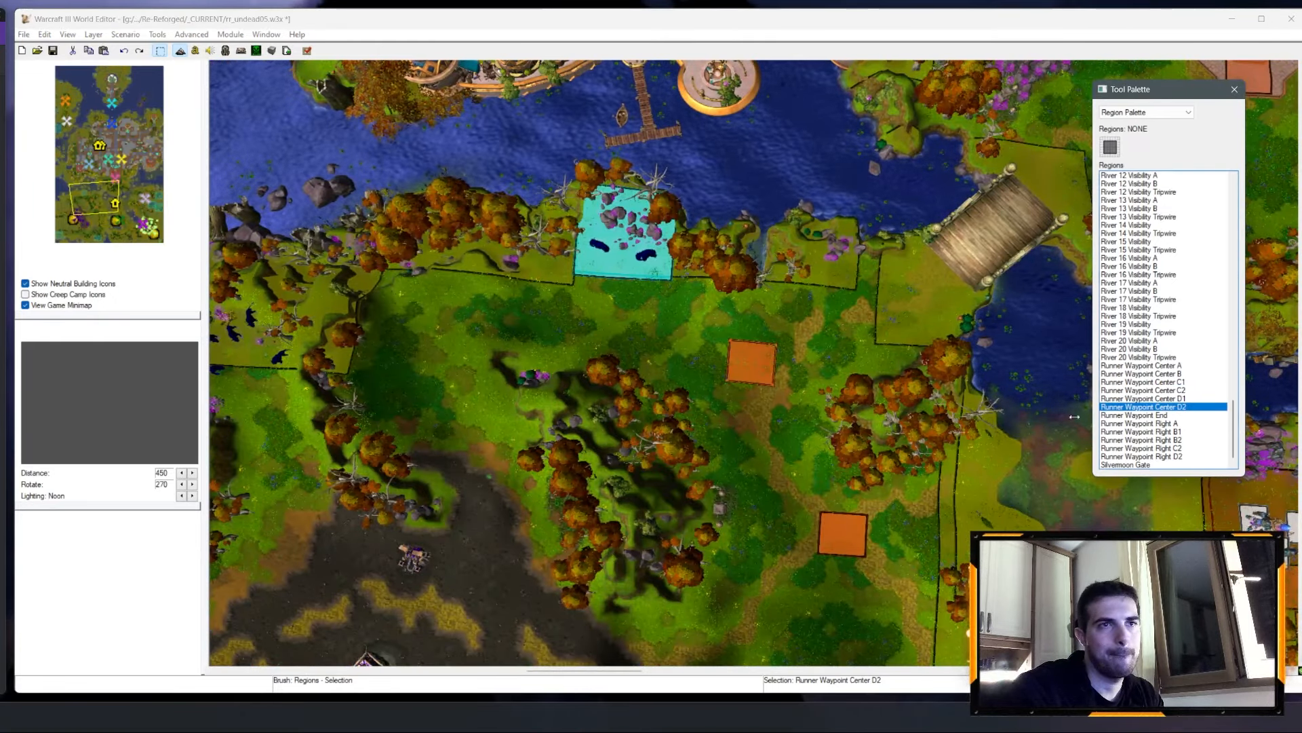
right_drag(1075, 416, 587, 65)
right_drag(764, 332, 656, 61)
click(881, 311)
right_drag(689, 397, 518, 341)
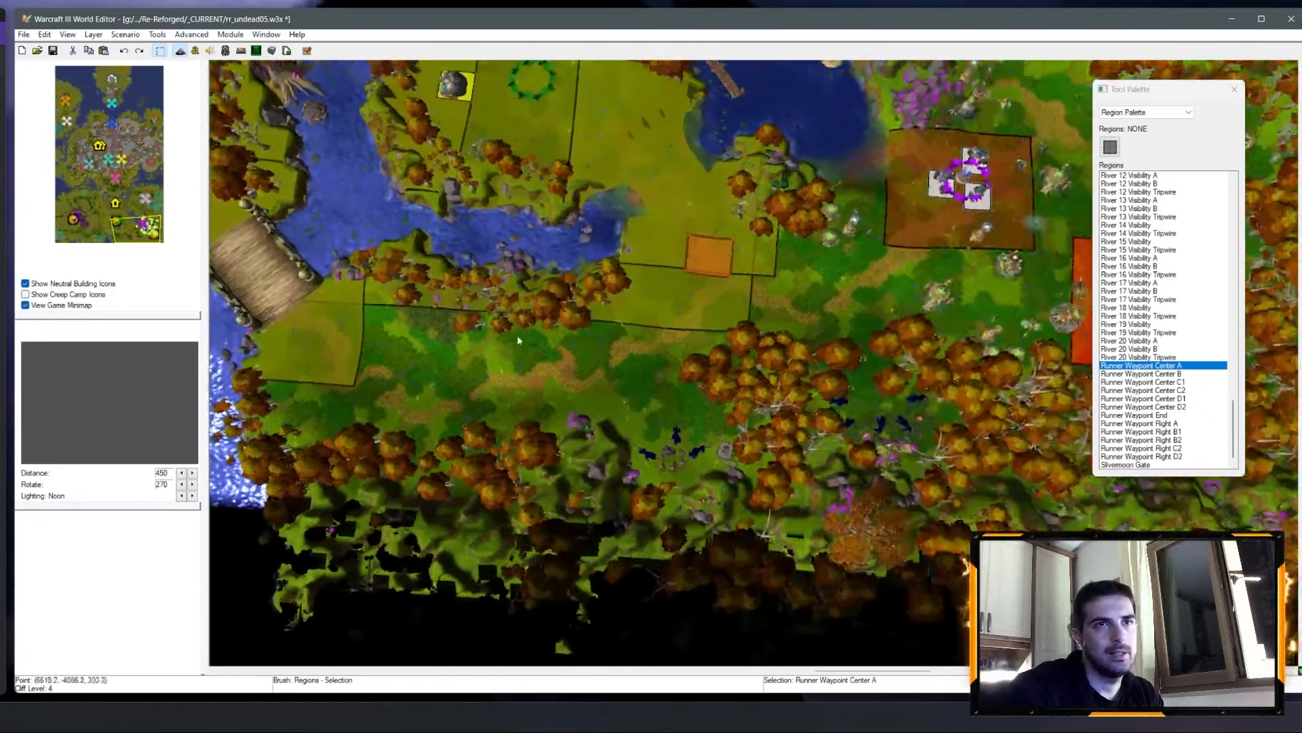
Step: Paste a copy of Runner Waypoint Center A beside the southeast end of the wooden bridge and rename it Runner Waypoint Left A
right_drag(343, 360, 600, 419)
key(ctrl+v)
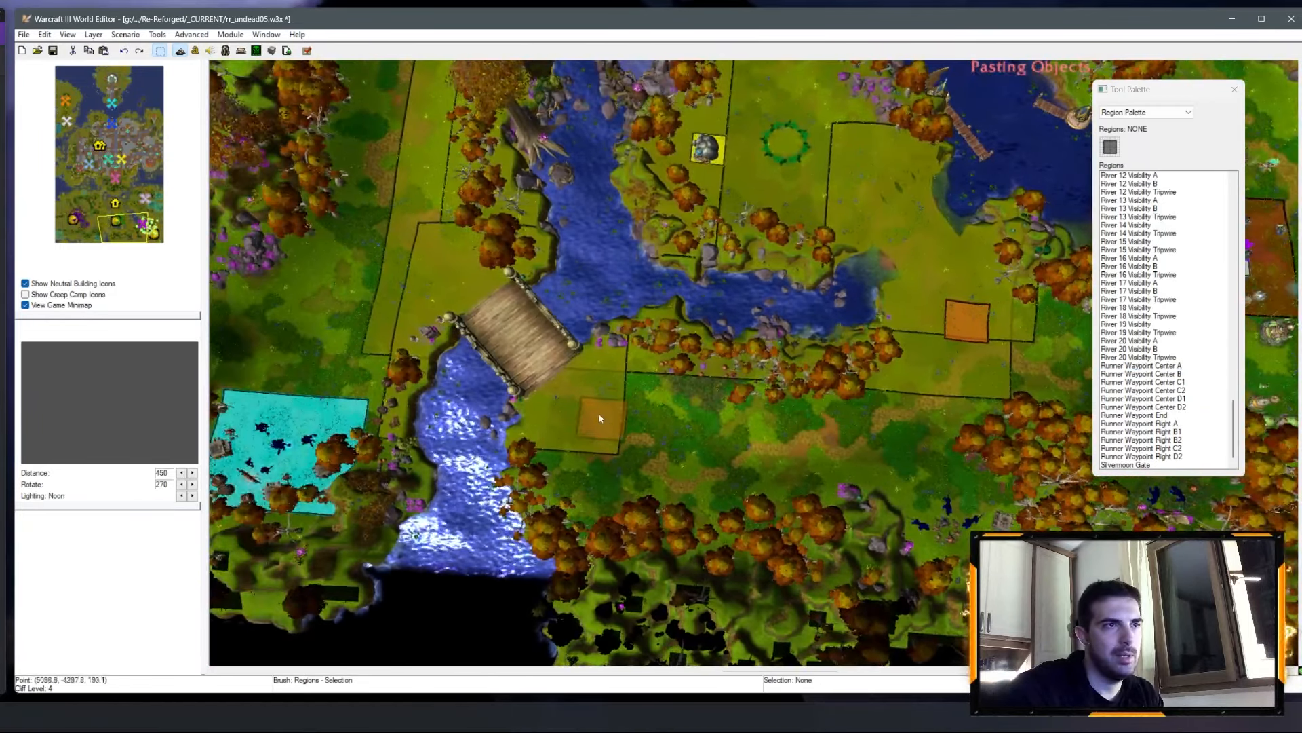
click(588, 404)
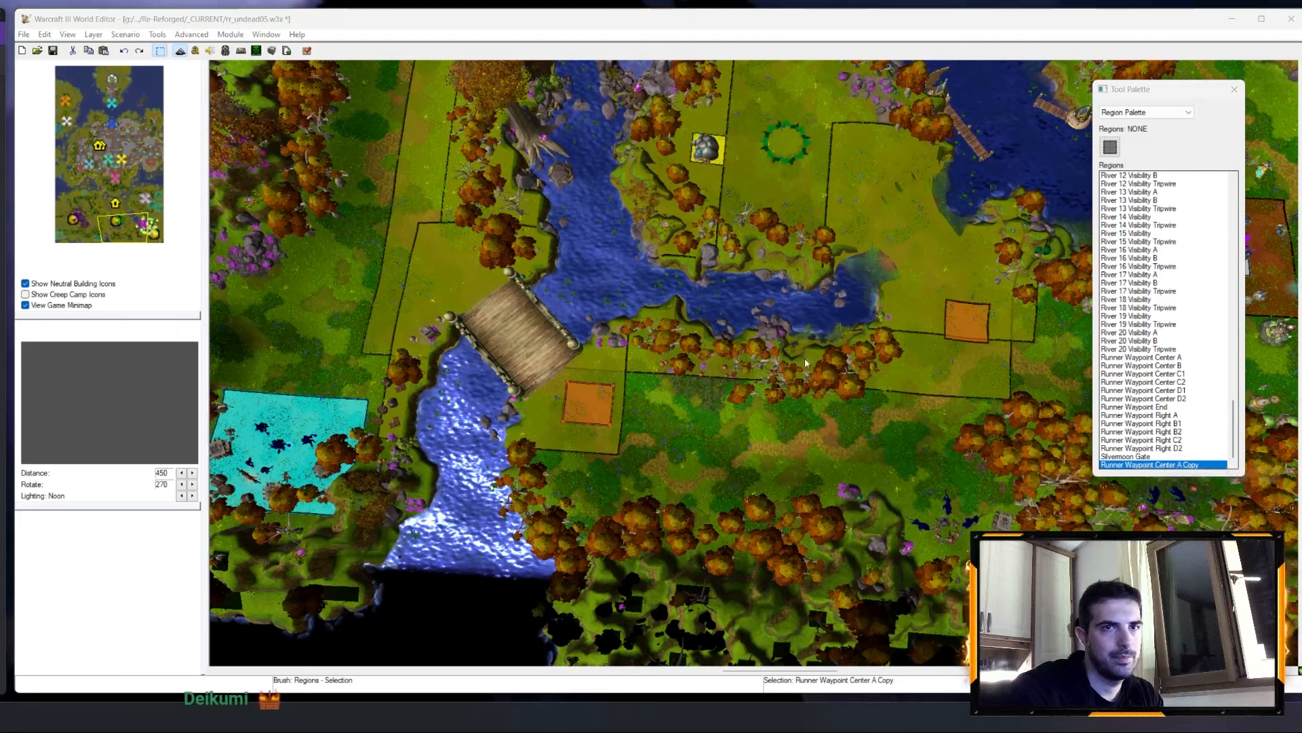
key(Return)
drag(676, 291, 870, 294)
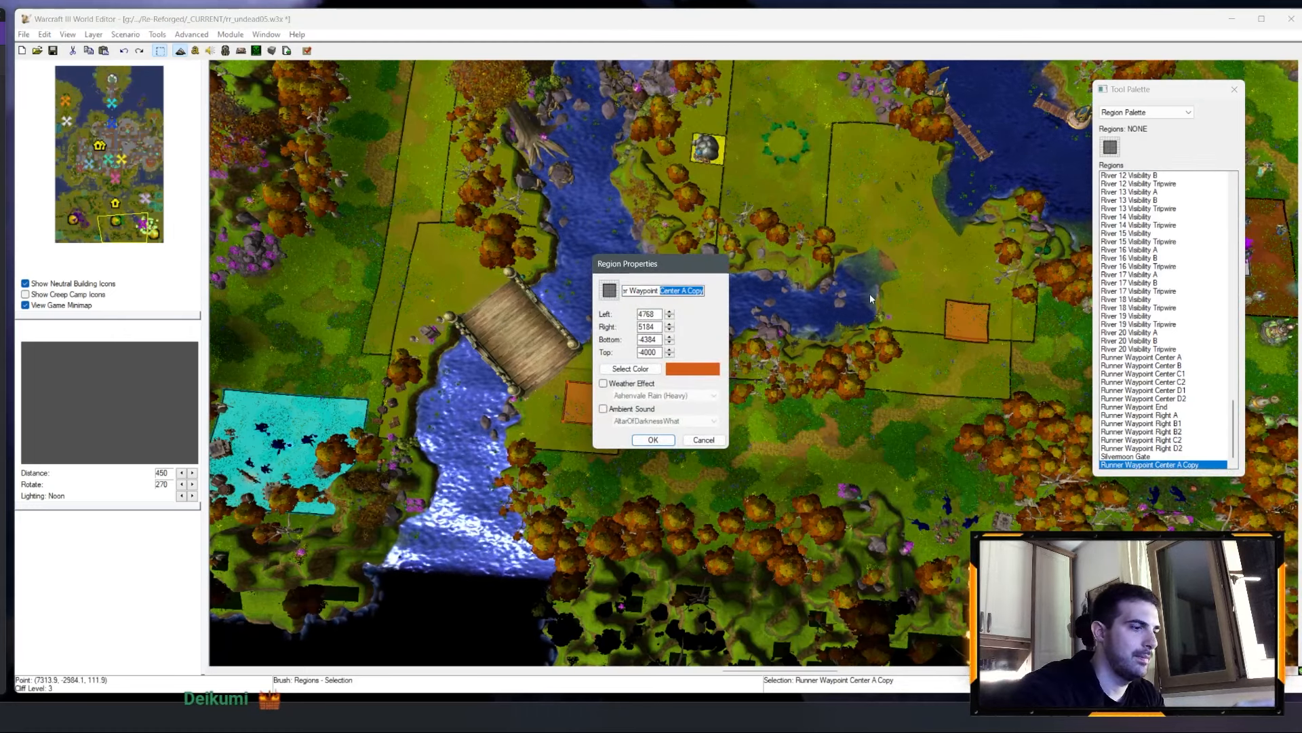
text(Left A)
key(Return)
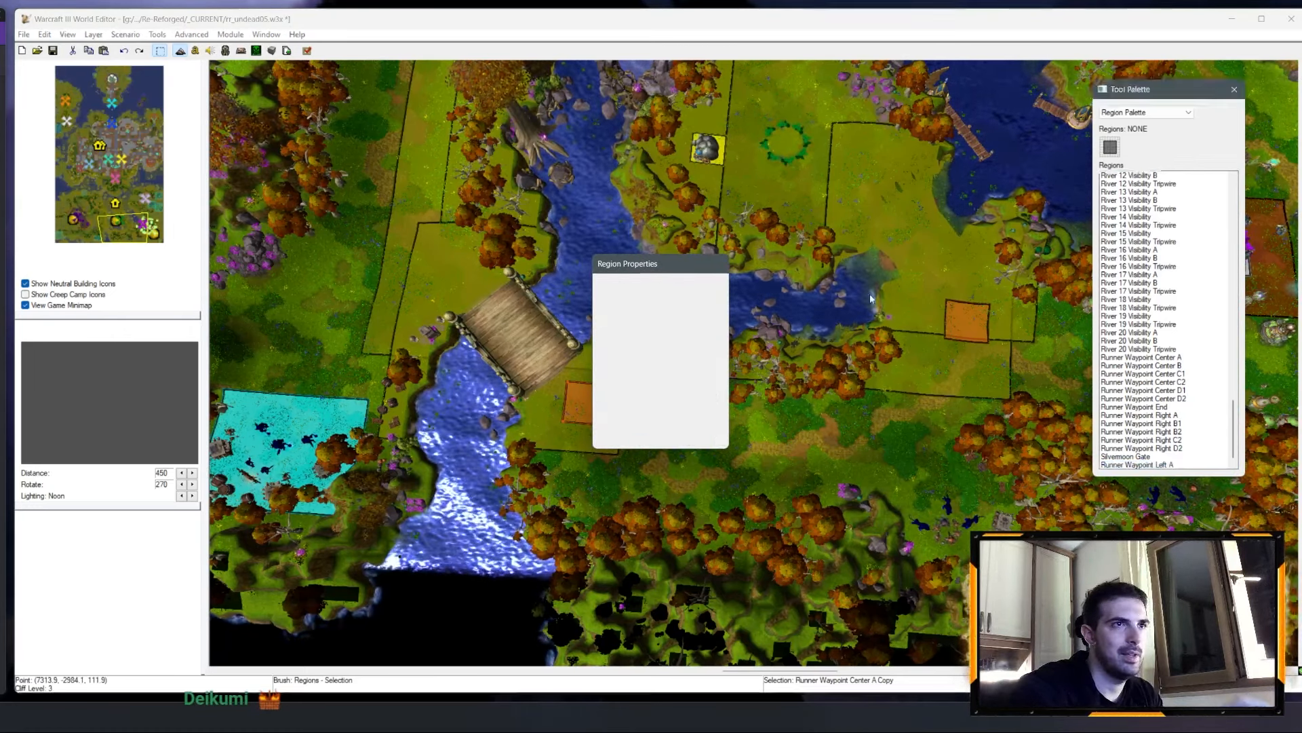
Step: Paste a copy of Runner Waypoint Left A over the waypoint region at the path junction and rename it Runner Waypoint Left B
right_drag(508, 100, 722, 290)
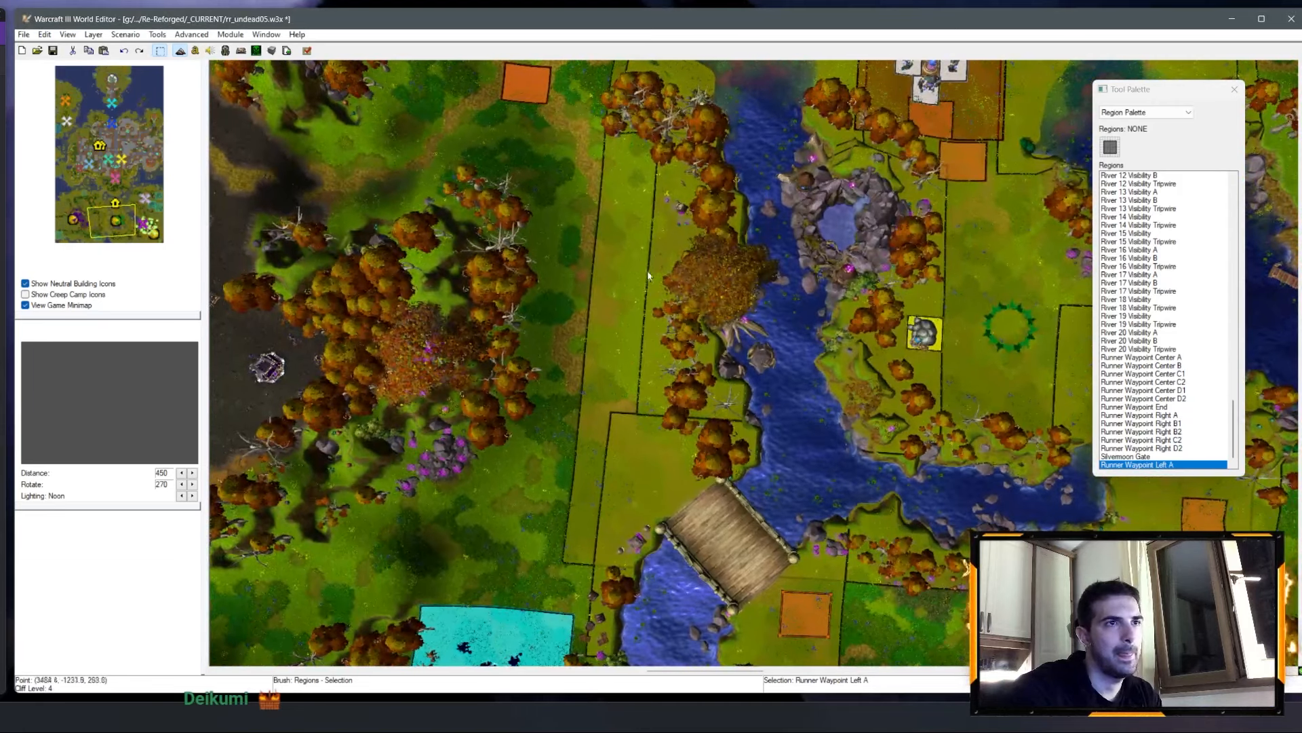
right_drag(648, 274, 667, 298)
click(578, 174)
right_drag(579, 174, 733, 332)
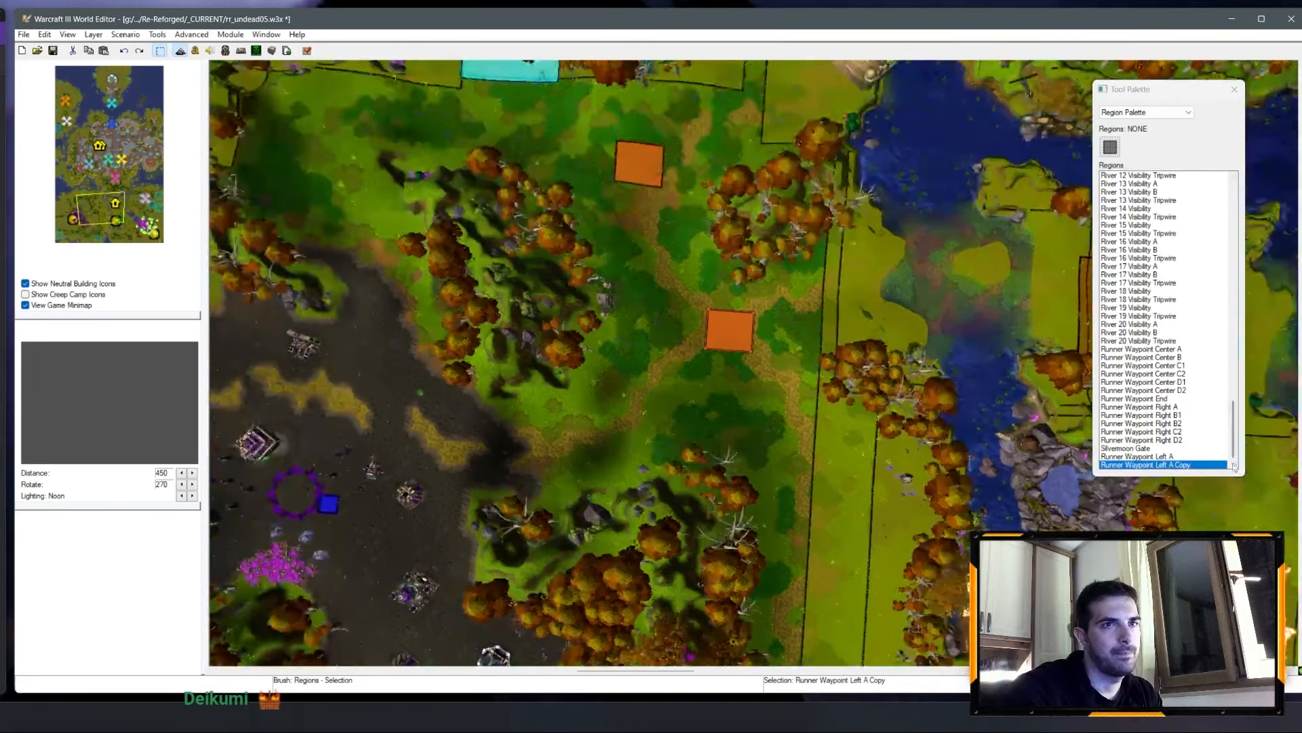
right_click(1184, 465)
click(1210, 469)
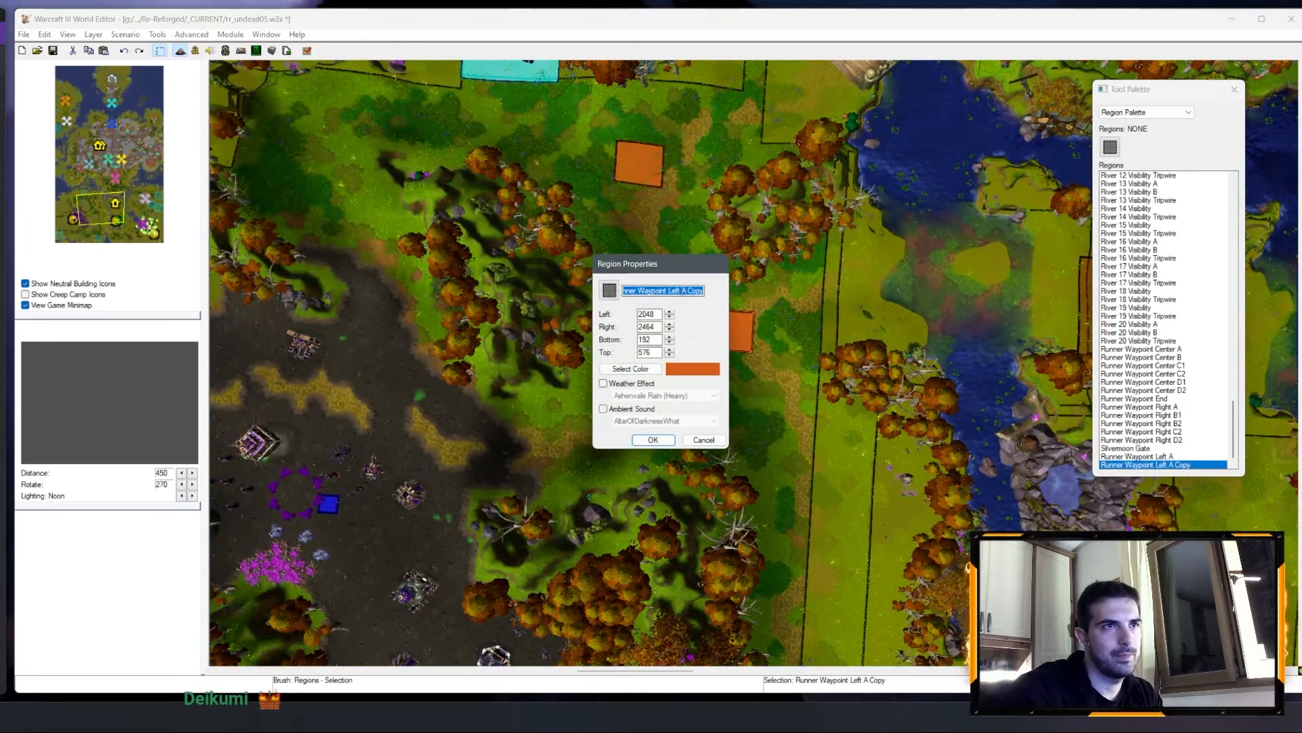
click(660, 441)
Step: Paste a copy of Runner Waypoint Left B over the waypoint region northwest of the path junction and rename it Runner Waypoint Left B1
right_drag(717, 414, 676, 152)
right_drag(755, 252, 782, 522)
right_drag(653, 303, 614, 360)
right_drag(732, 346, 659, 397)
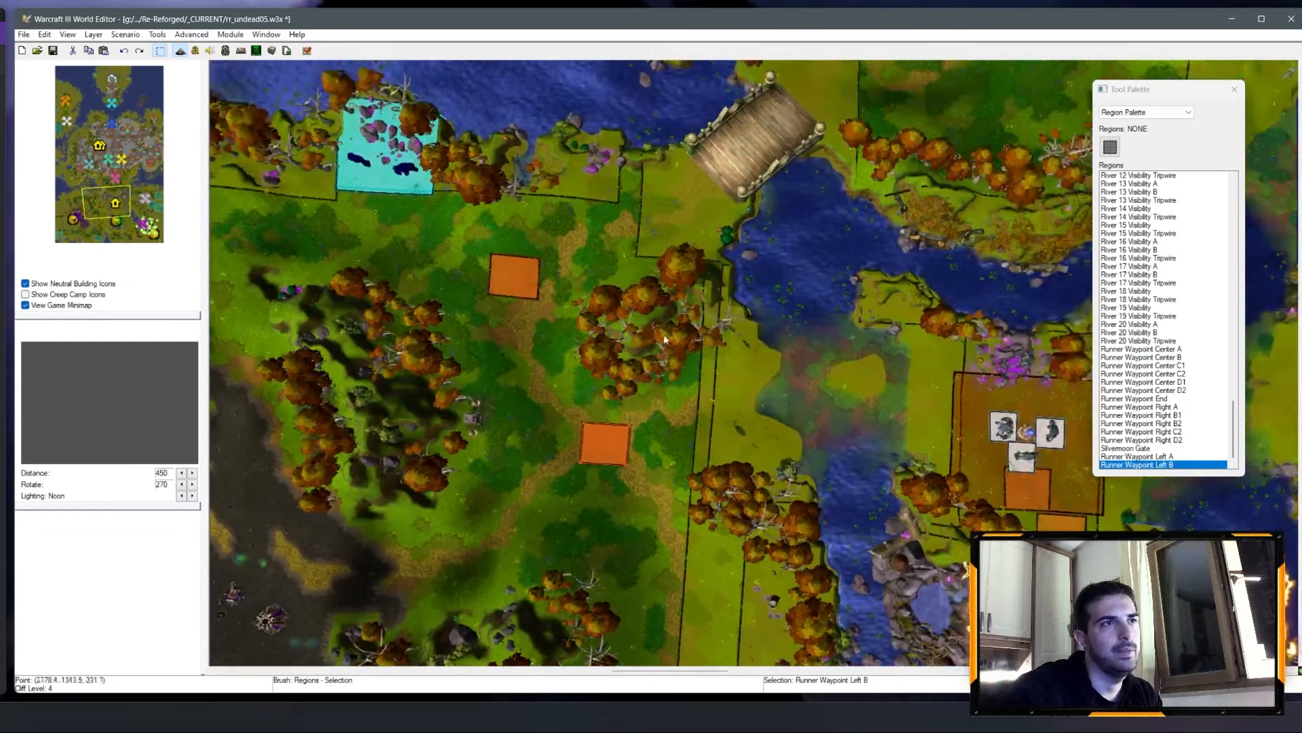
key(ctrl+v)
click(516, 278)
right_click(1174, 464)
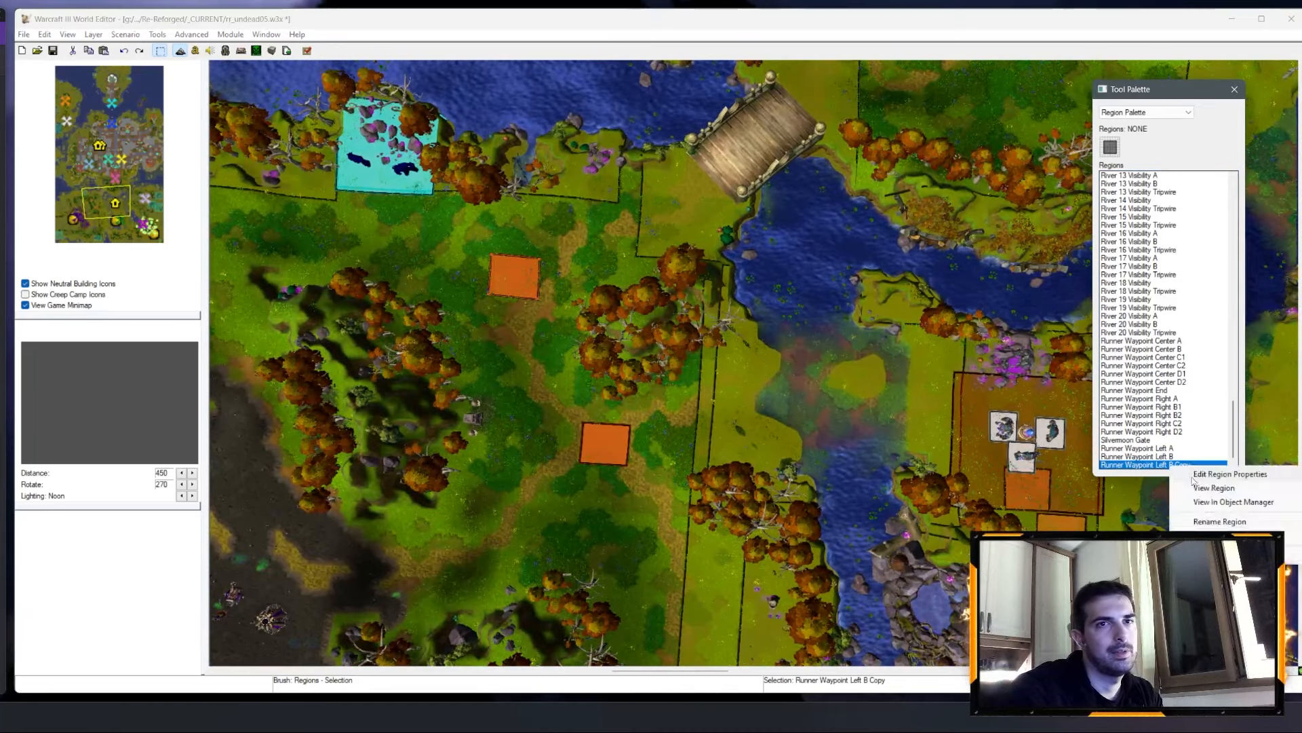
click(1197, 471)
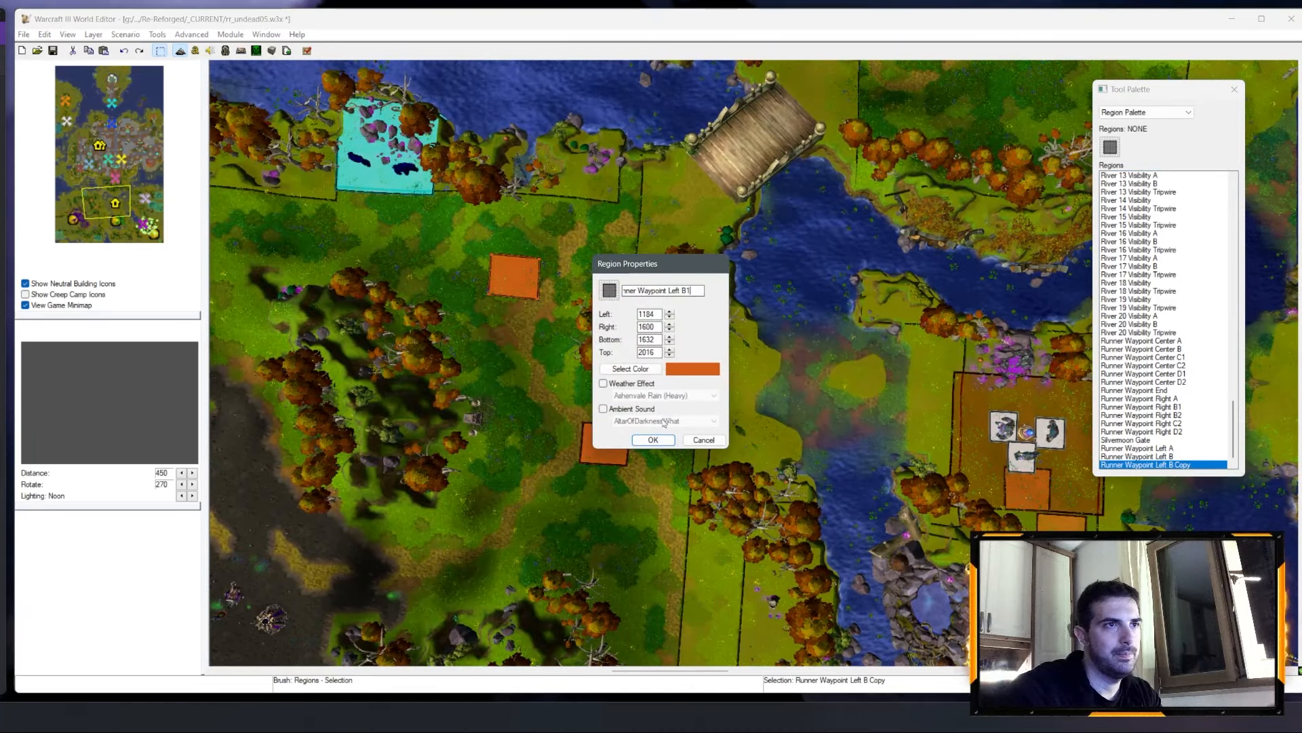
click(655, 439)
Step: Rename the Runner Waypoint Left B1 region to Runner Waypoint Left C1
right_drag(662, 403, 549, 396)
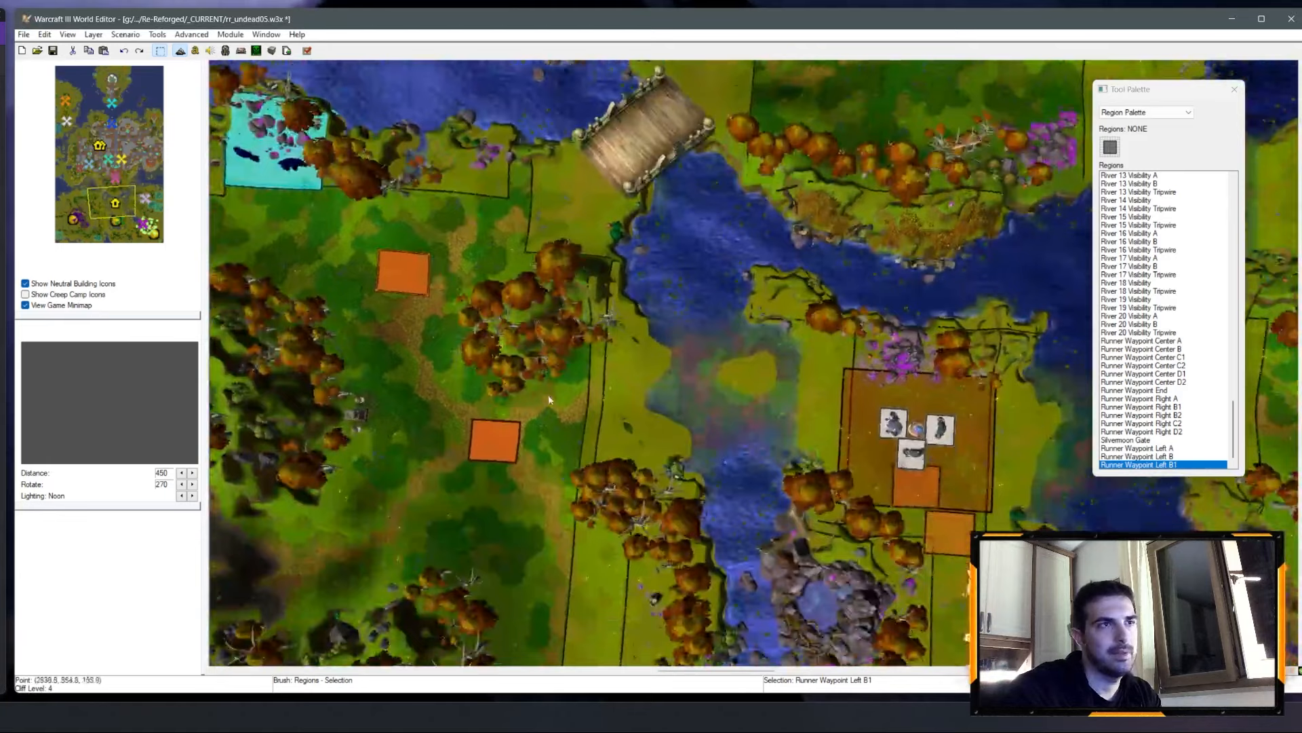
double_click(1149, 464)
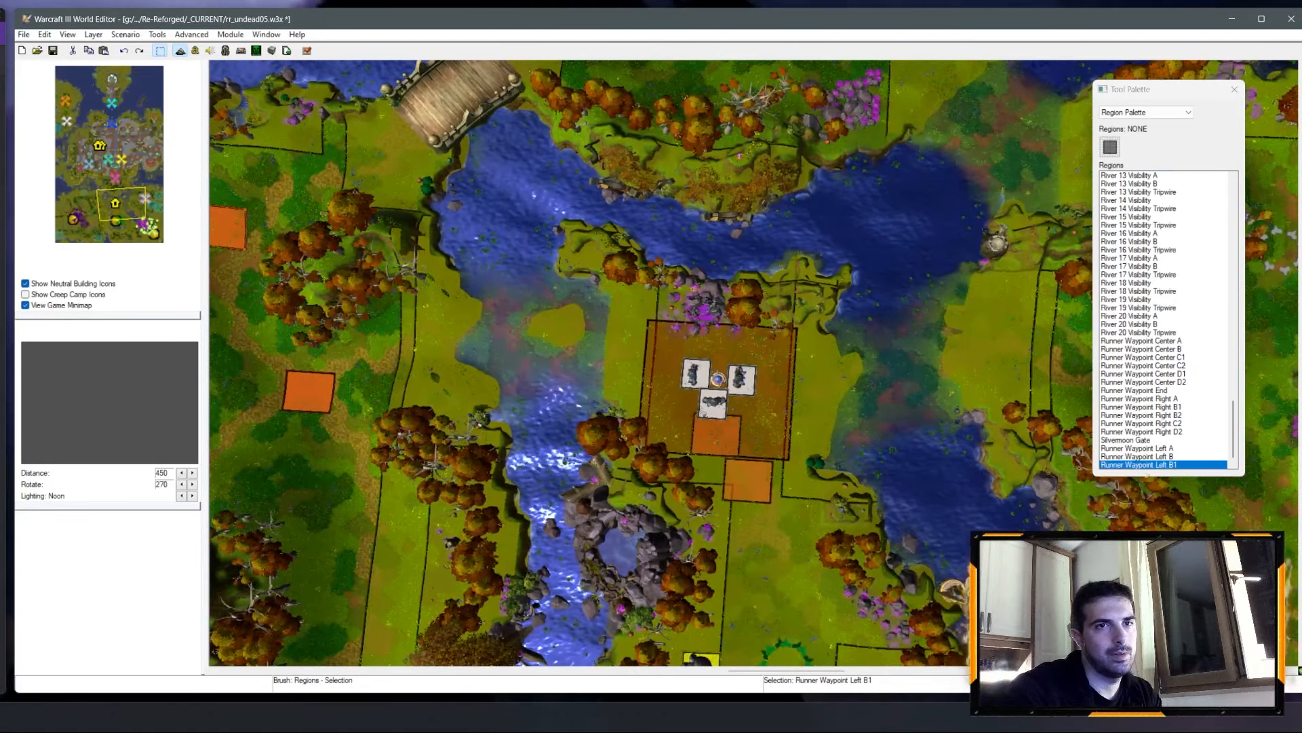
right_click(1149, 464)
click(1198, 471)
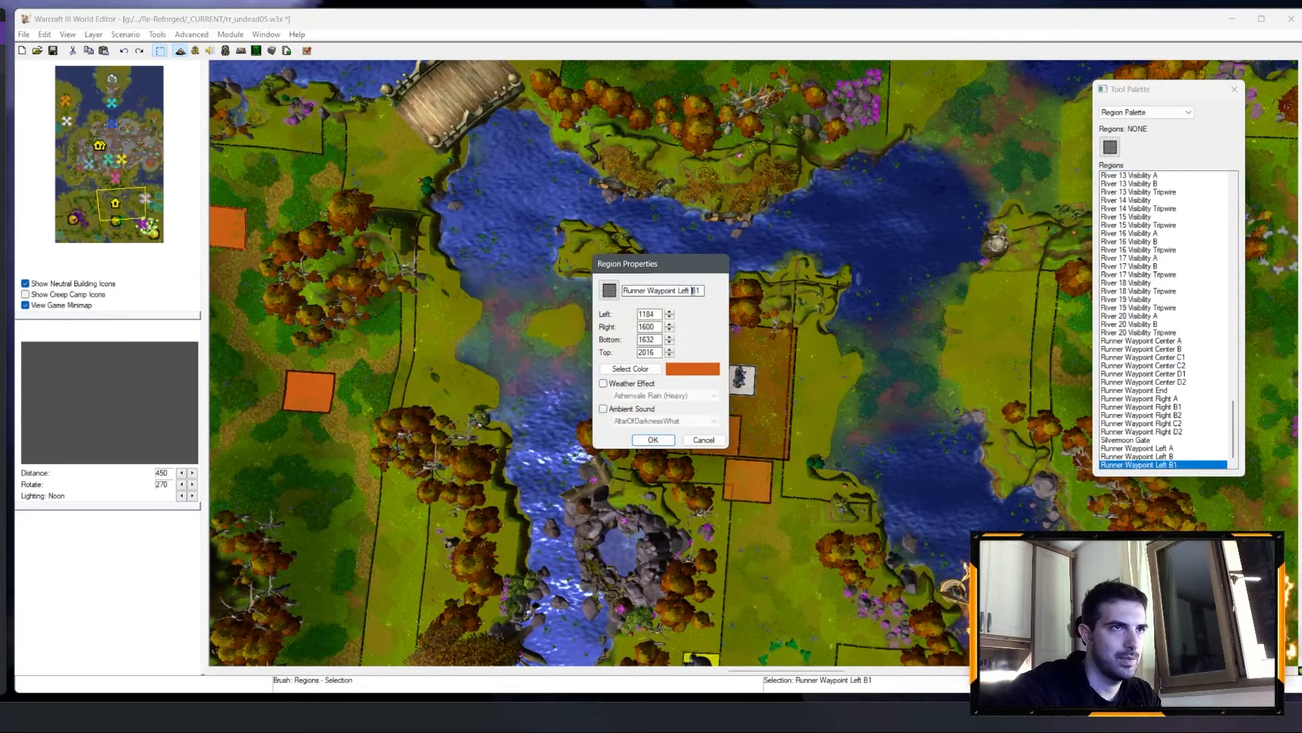
click(702, 439)
Step: Paste a copy of Left C1 in the southern part of the brown region between the rivers and rename it Runner Waypoint Left C2
key(ctrl+v)
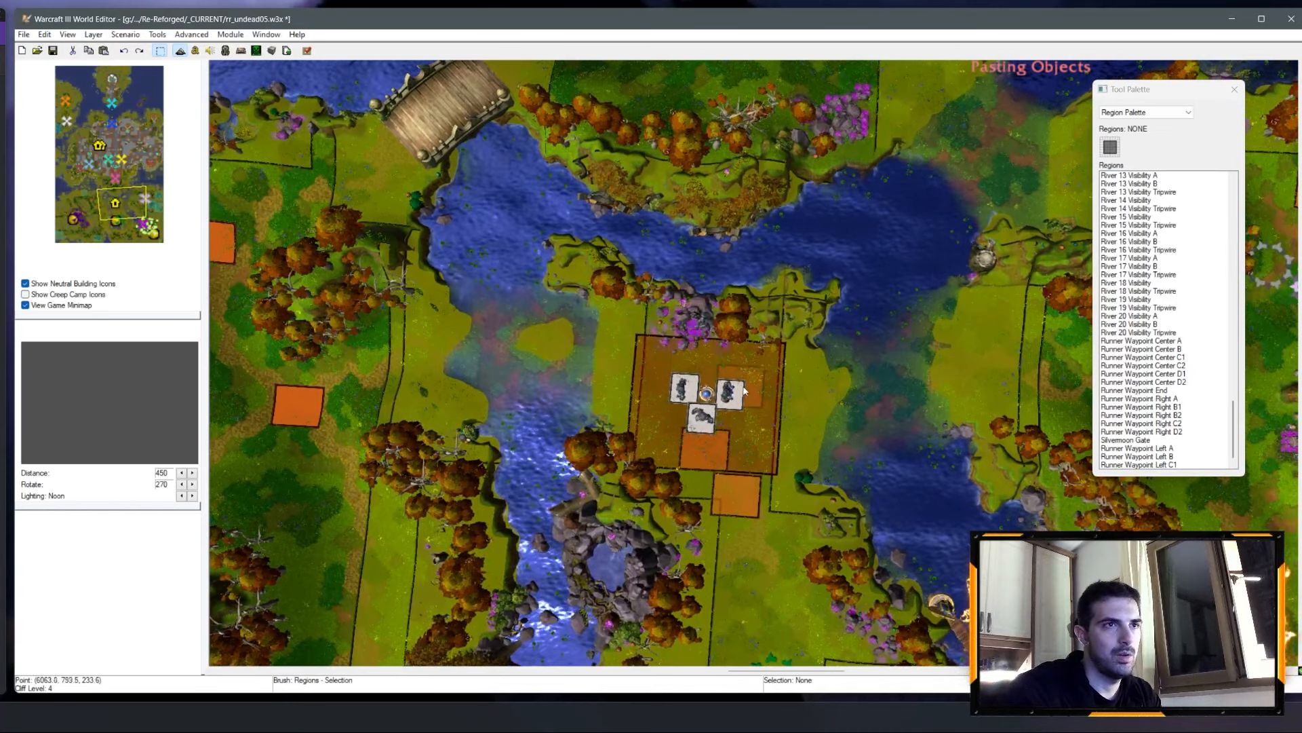
click(734, 454)
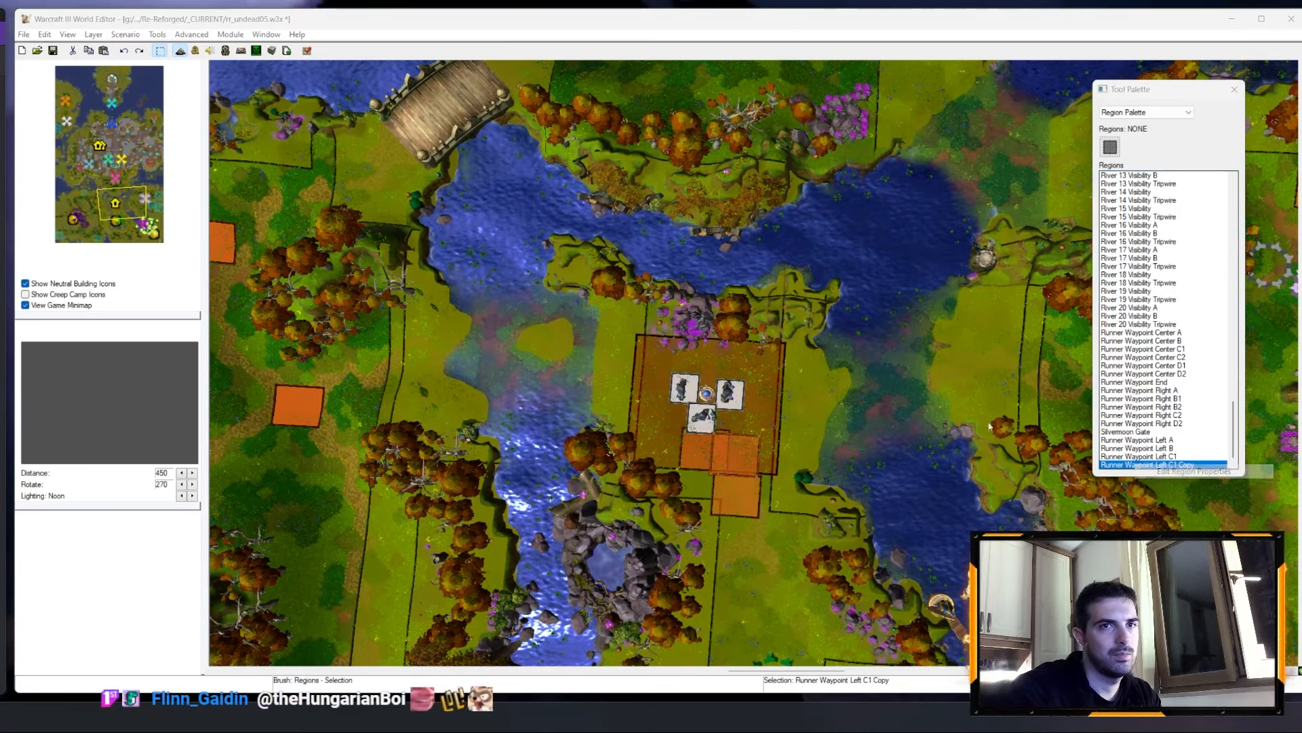
double_click(737, 454)
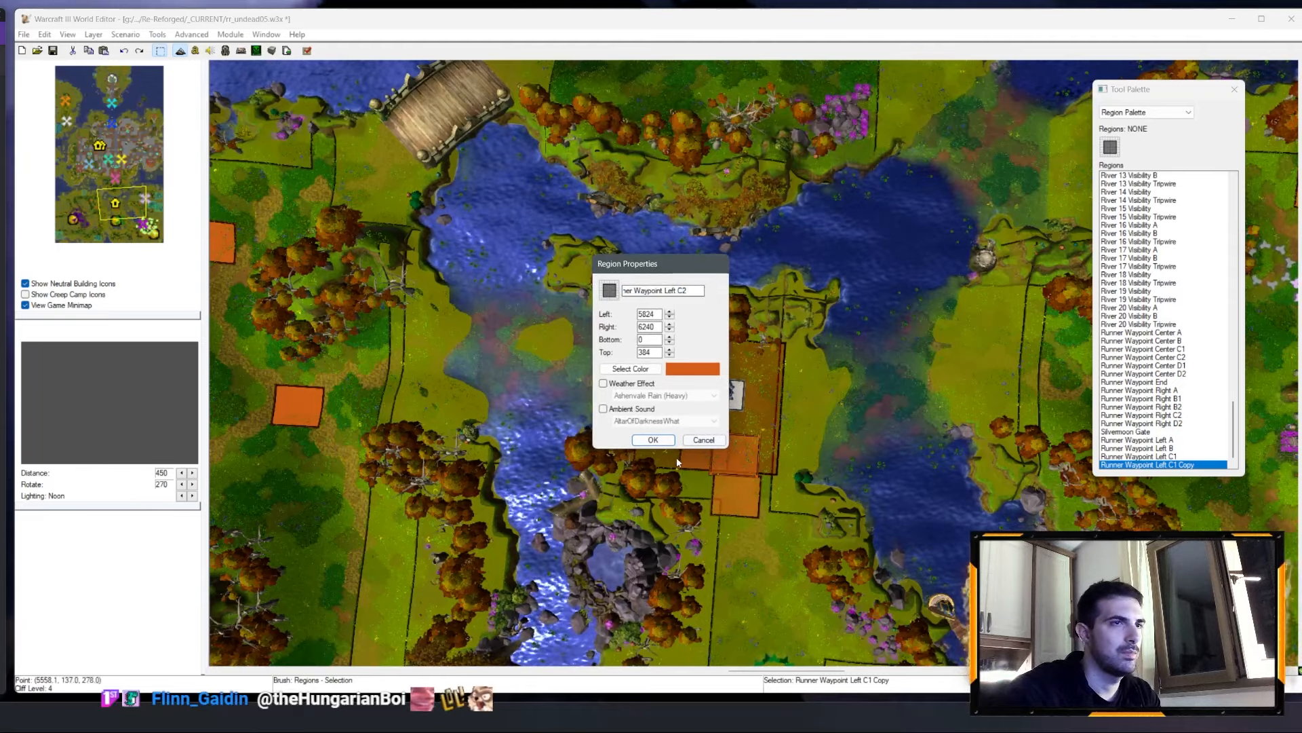
click(656, 443)
Step: Paste a copy of Left C2 over the waypoint region on the path east of the river and rename it Runner Waypoint Left C3
right_drag(662, 341, 403, 432)
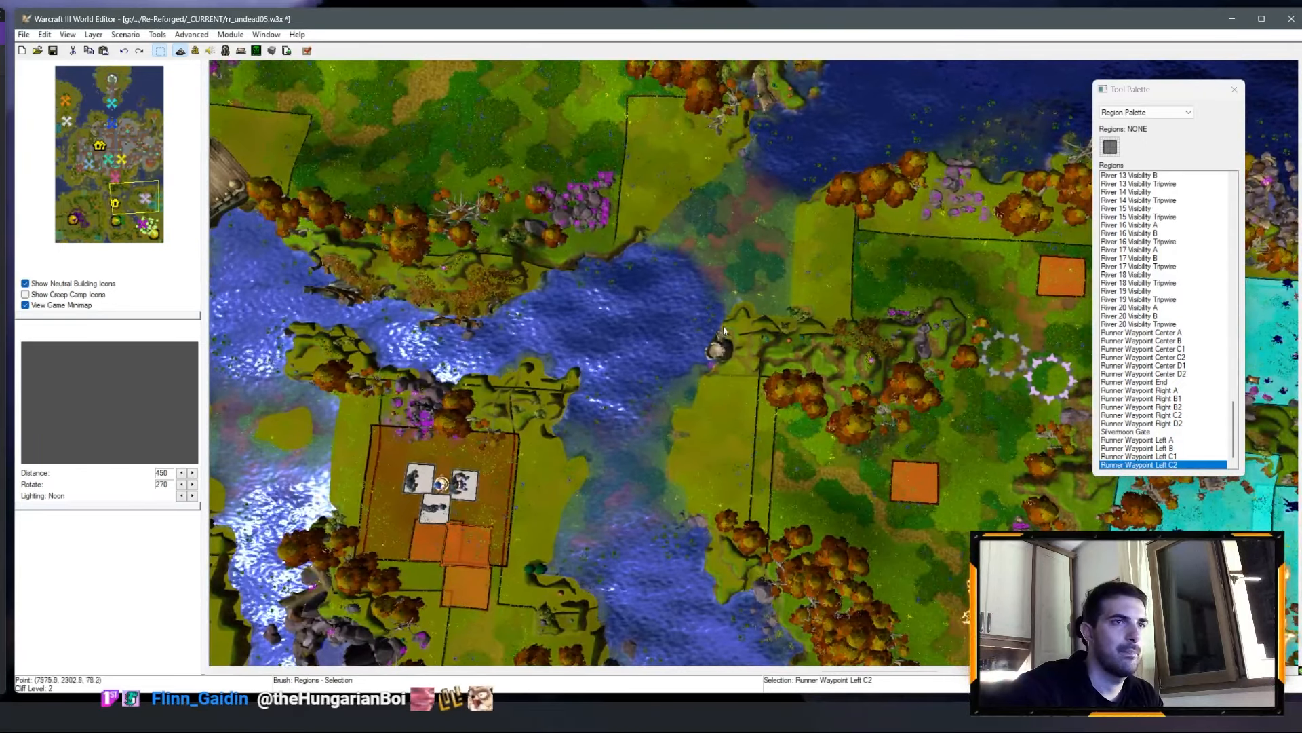
right_drag(744, 463, 598, 415)
key(ctrl+v)
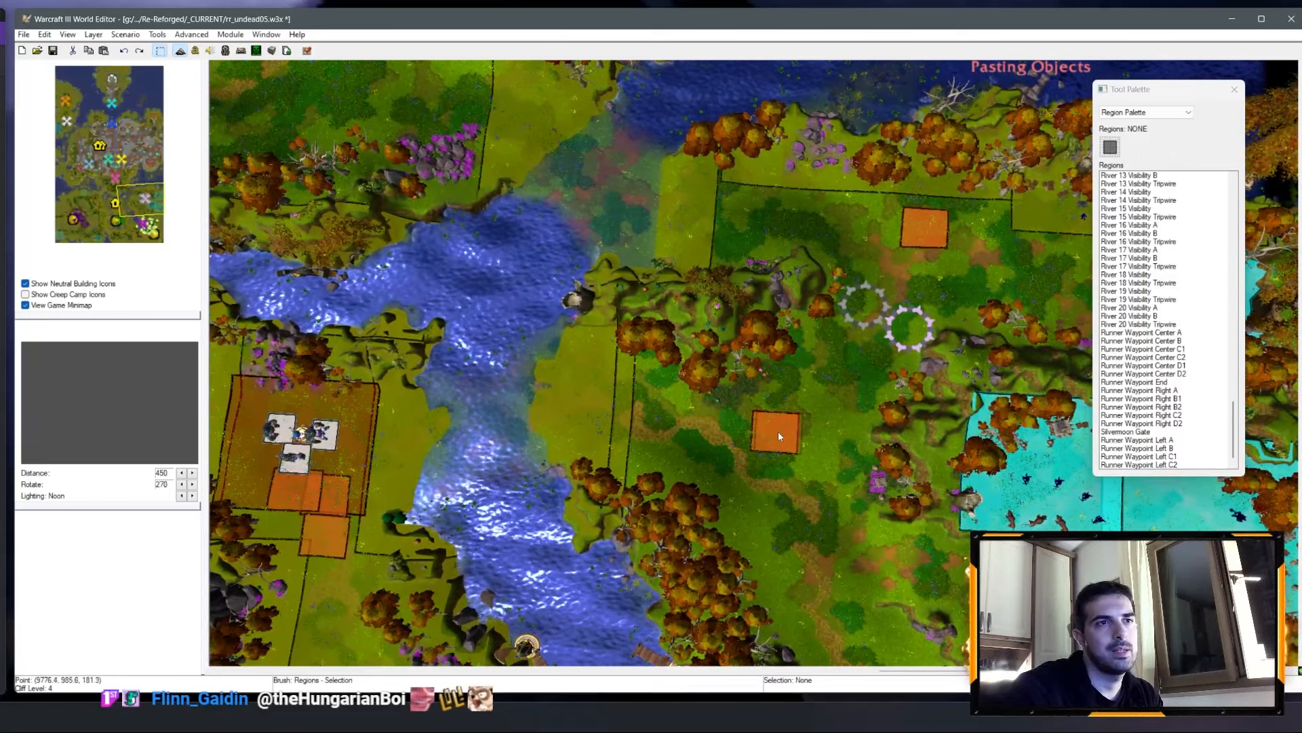
click(779, 431)
right_click(1146, 465)
click(1167, 472)
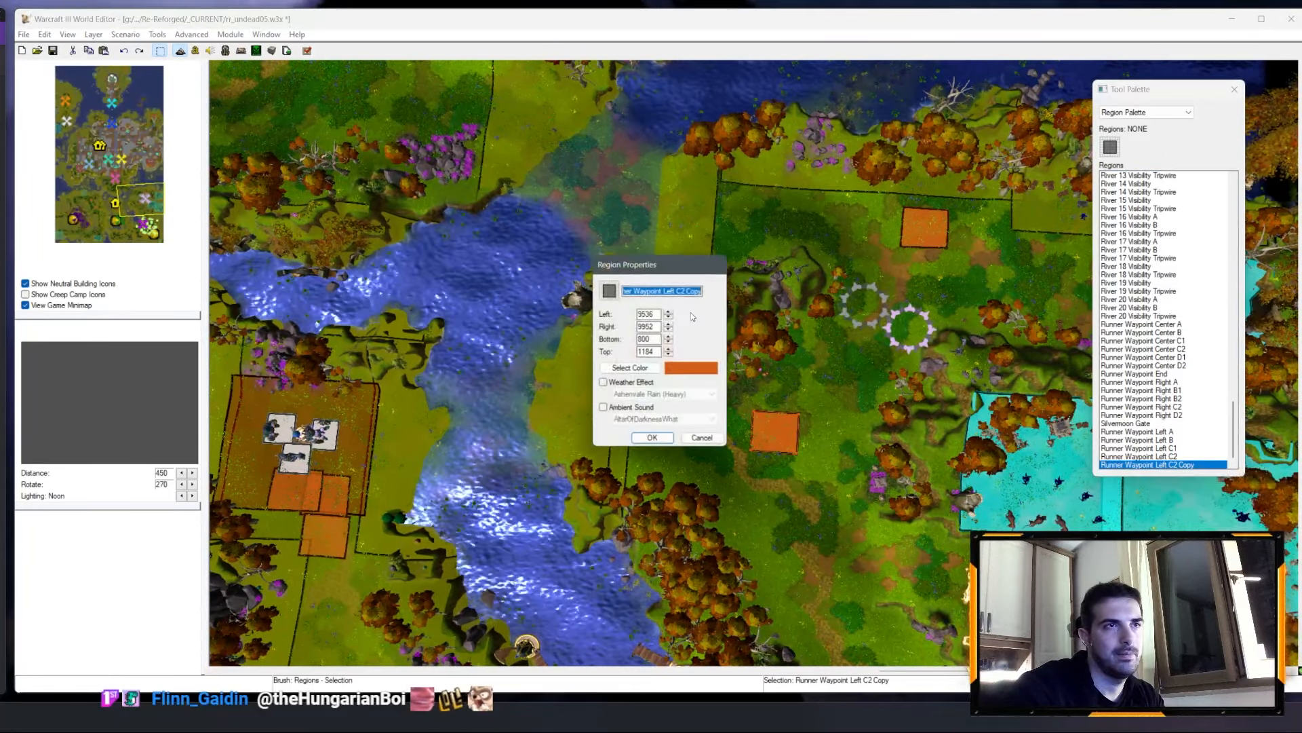
drag(683, 290, 720, 293)
text(3)
key(Return)
Step: Check the placement of the Left C2 and C3 regions and rename Runner Waypoint Left C3 to Runner Waypoint Left D2
key(ctrl+v)
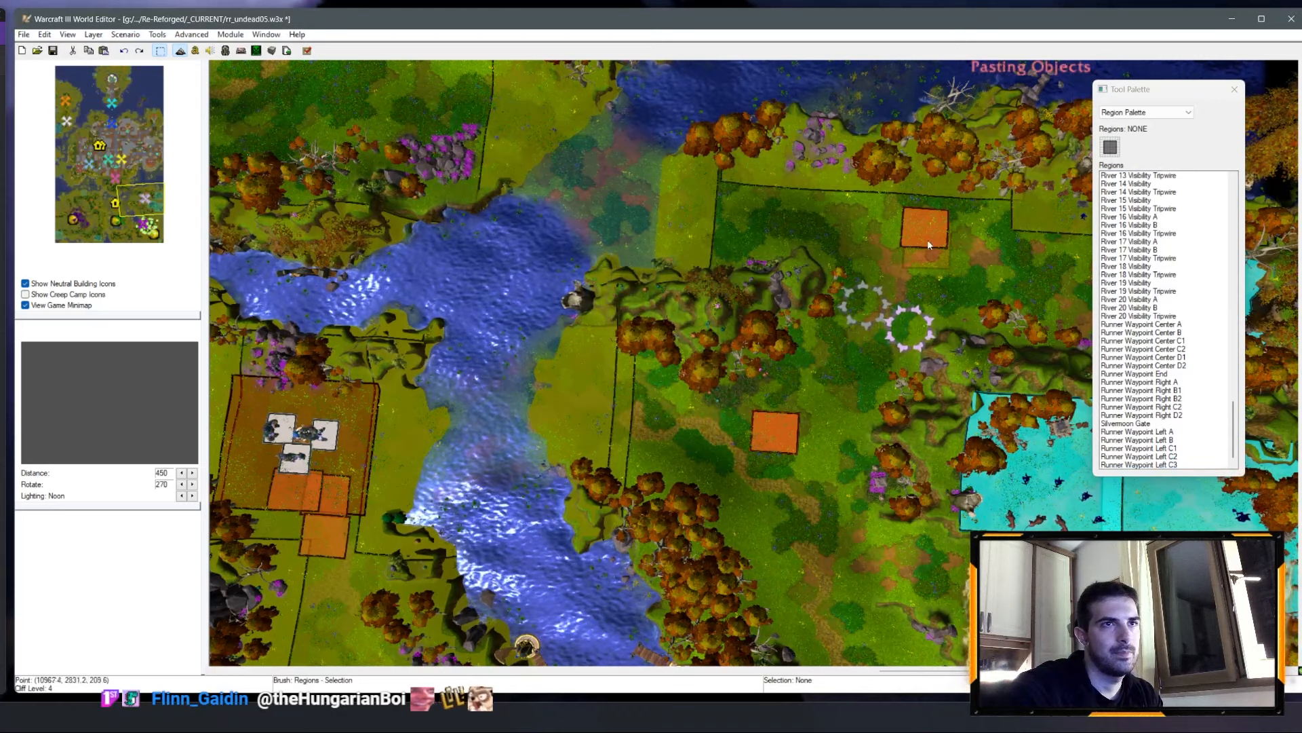
key(Escape)
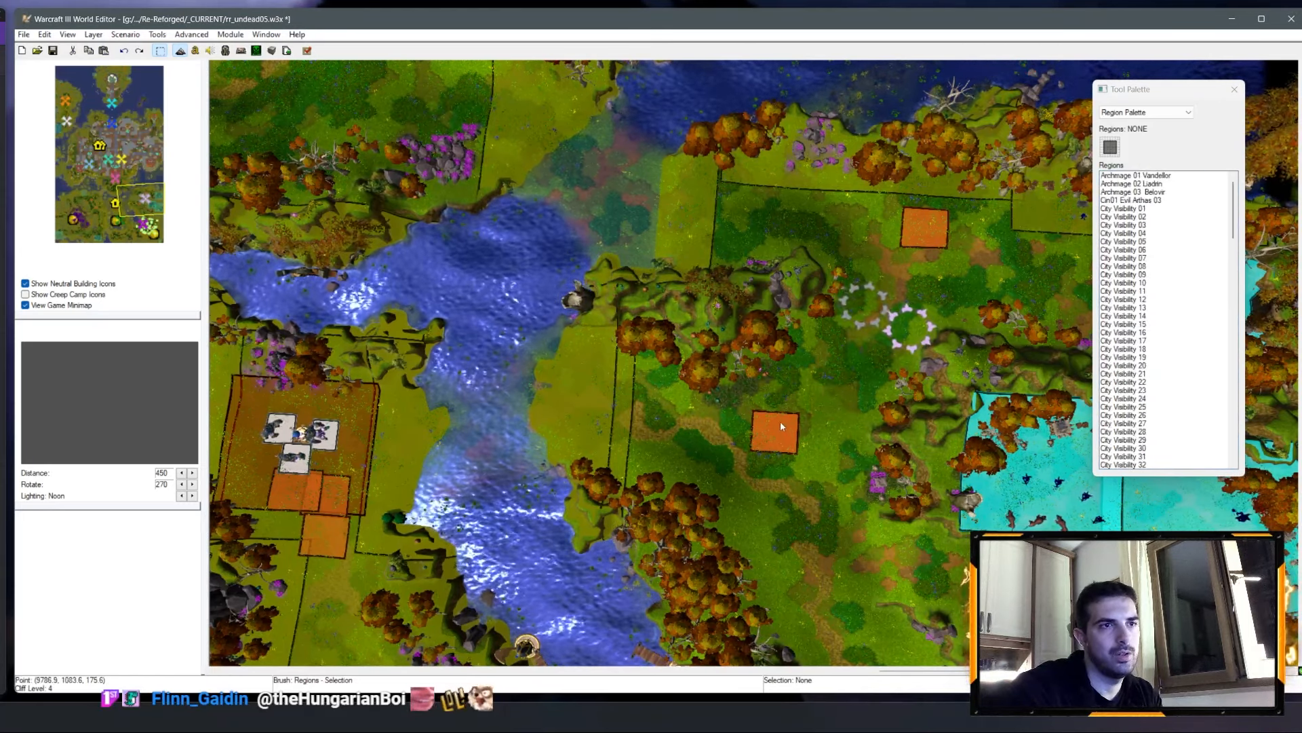
click(780, 423)
scroll(1166, 458, down, 4)
click(1168, 464)
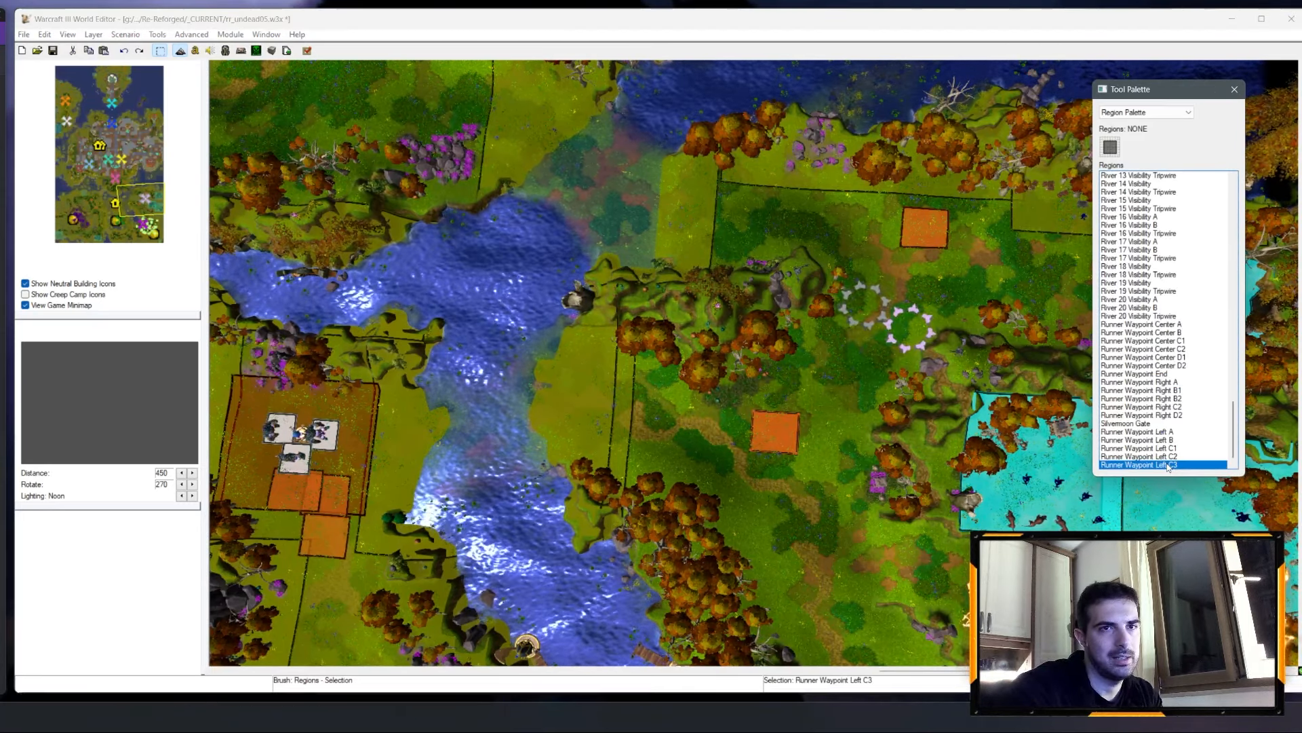
double_click(1169, 451)
double_click(1154, 464)
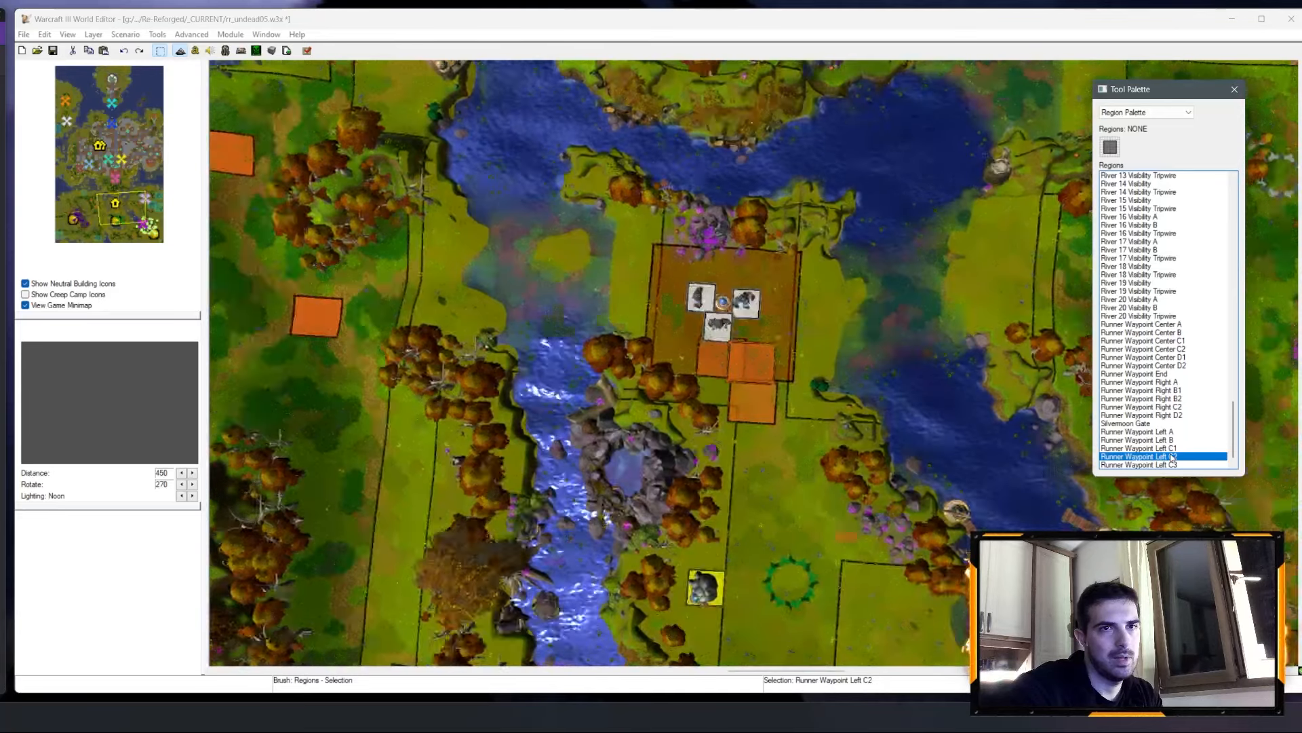
right_click(1154, 464)
click(1192, 470)
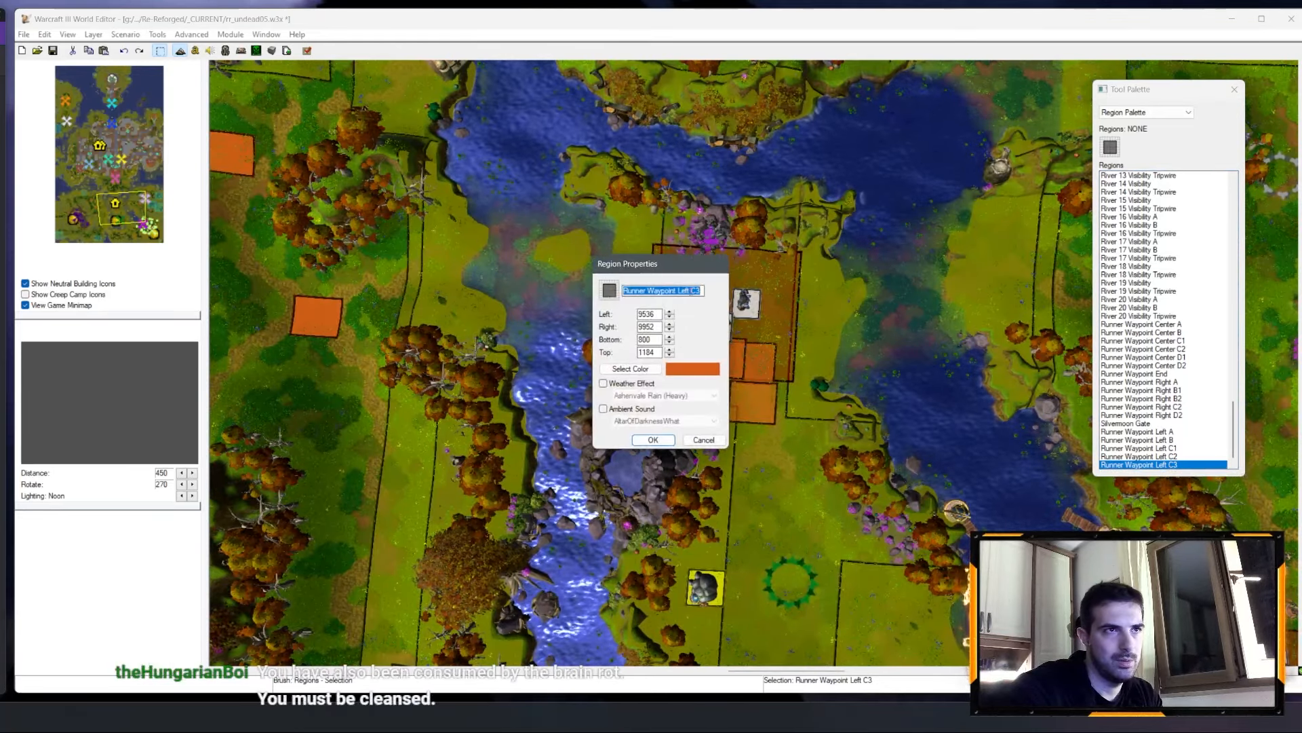
click(662, 439)
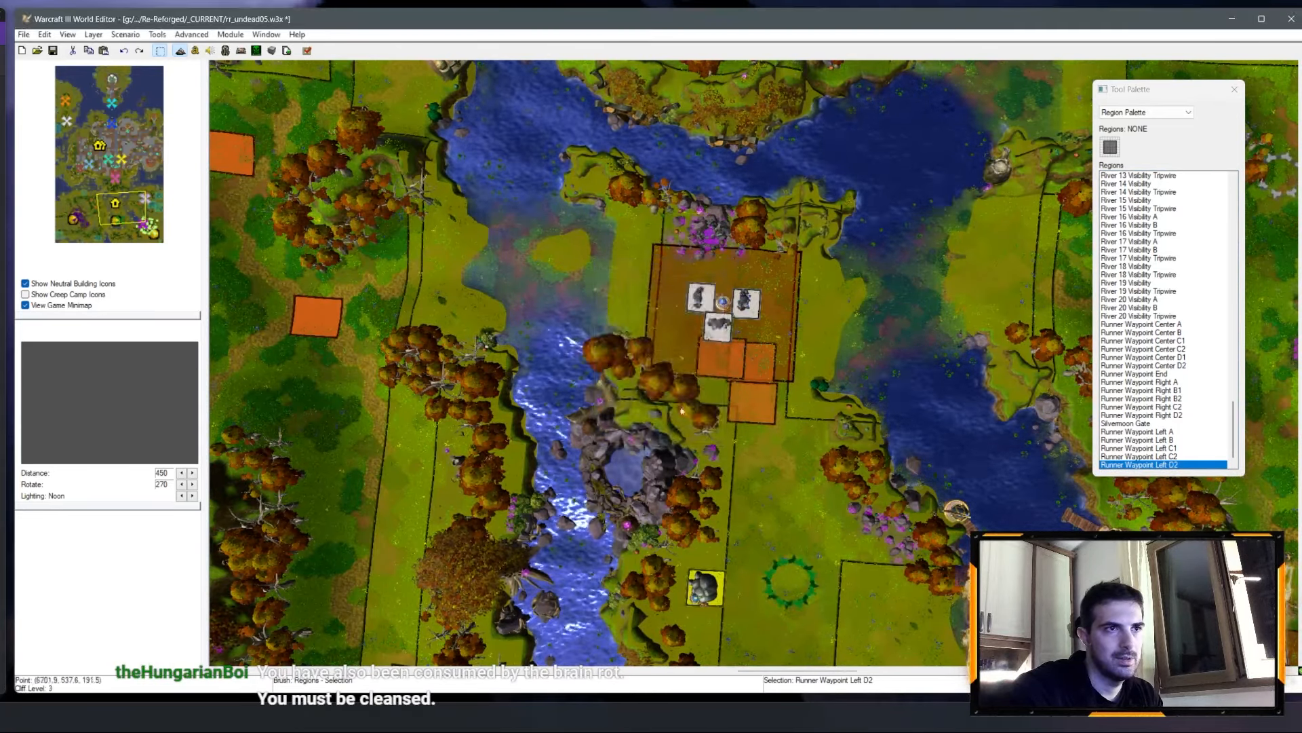
right_drag(1010, 298, 680, 522)
key(ctrl+v)
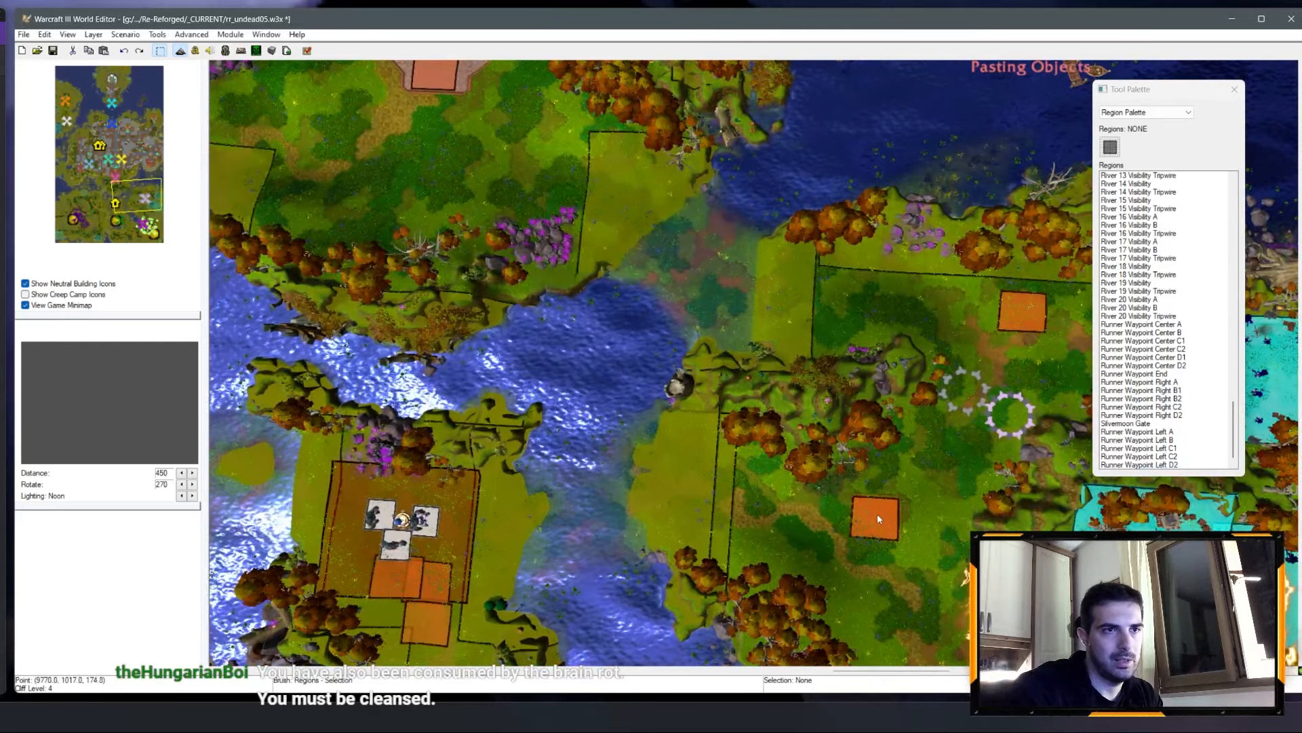
click(879, 517)
click(1178, 455)
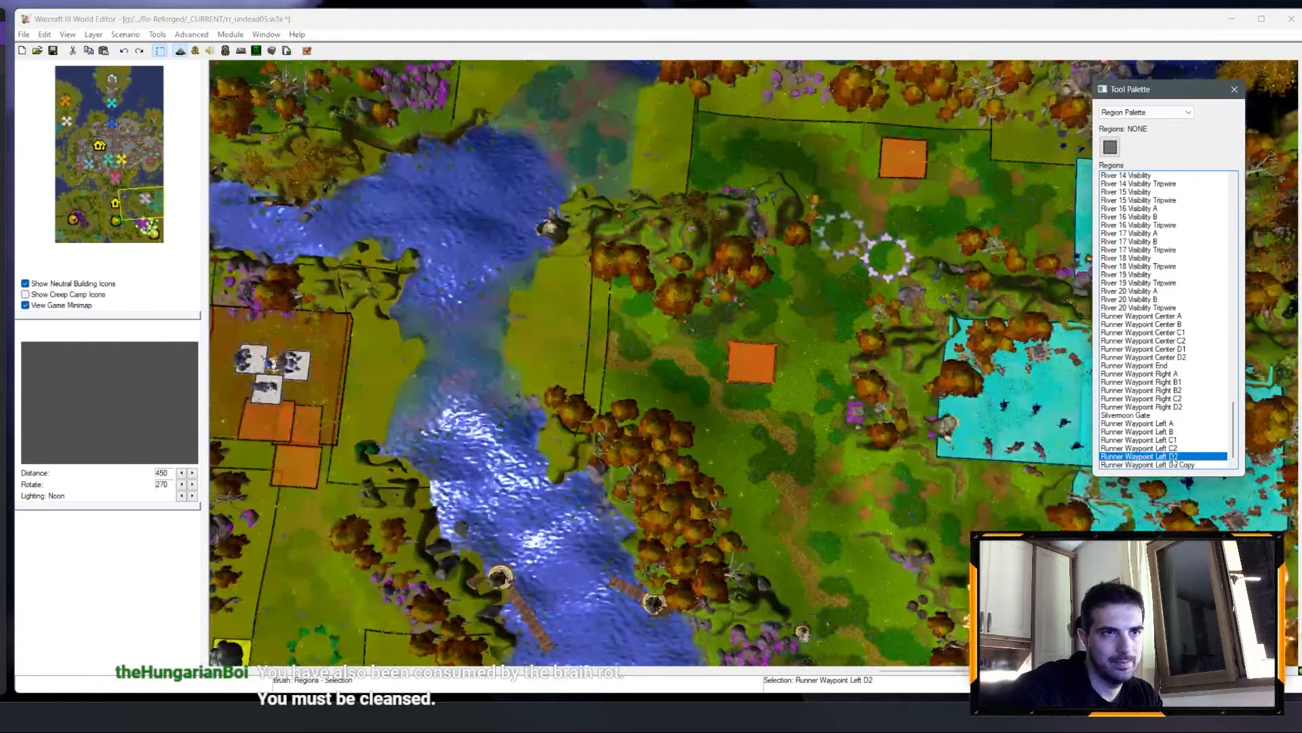
key(Delete)
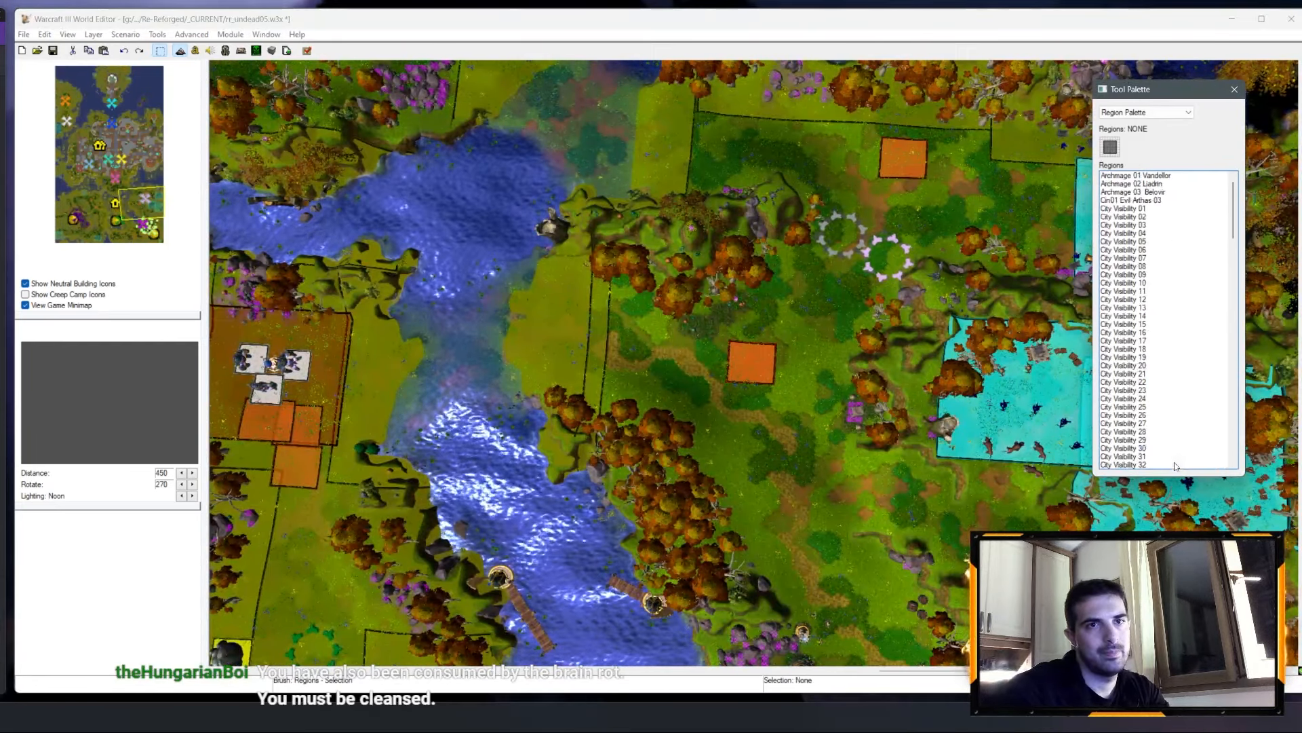
scroll(1156, 449, down, 20)
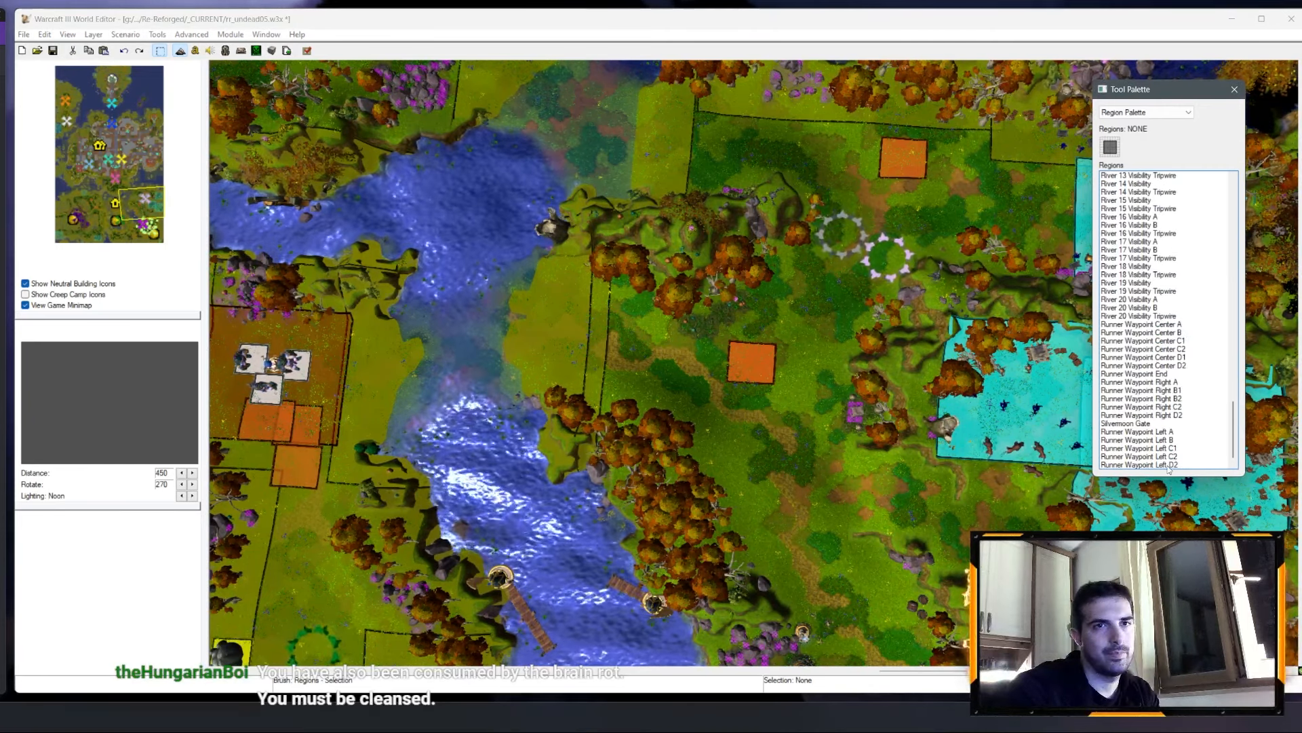
Step: Paste a copy of Left D2 over the waypoint region north of the two white circles and rename it Runner Waypoint Left E2
click(865, 183)
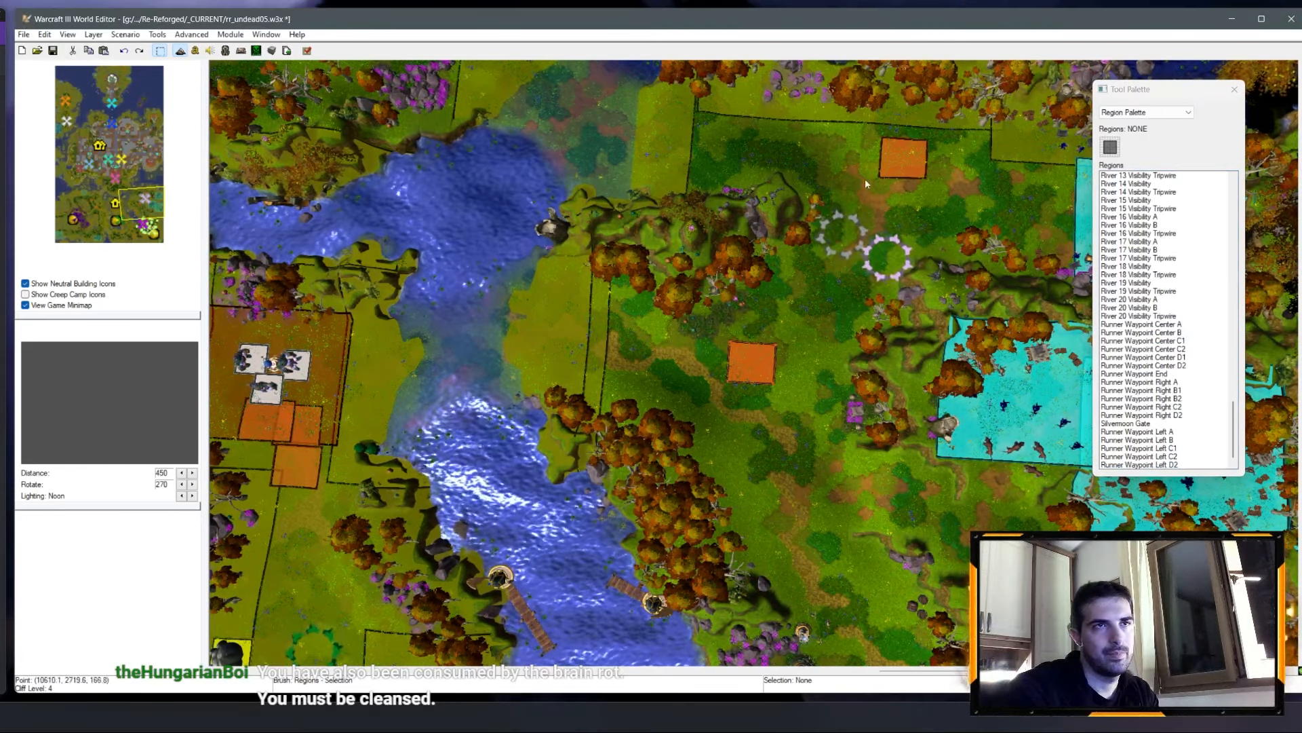
click(905, 157)
double_click(1171, 466)
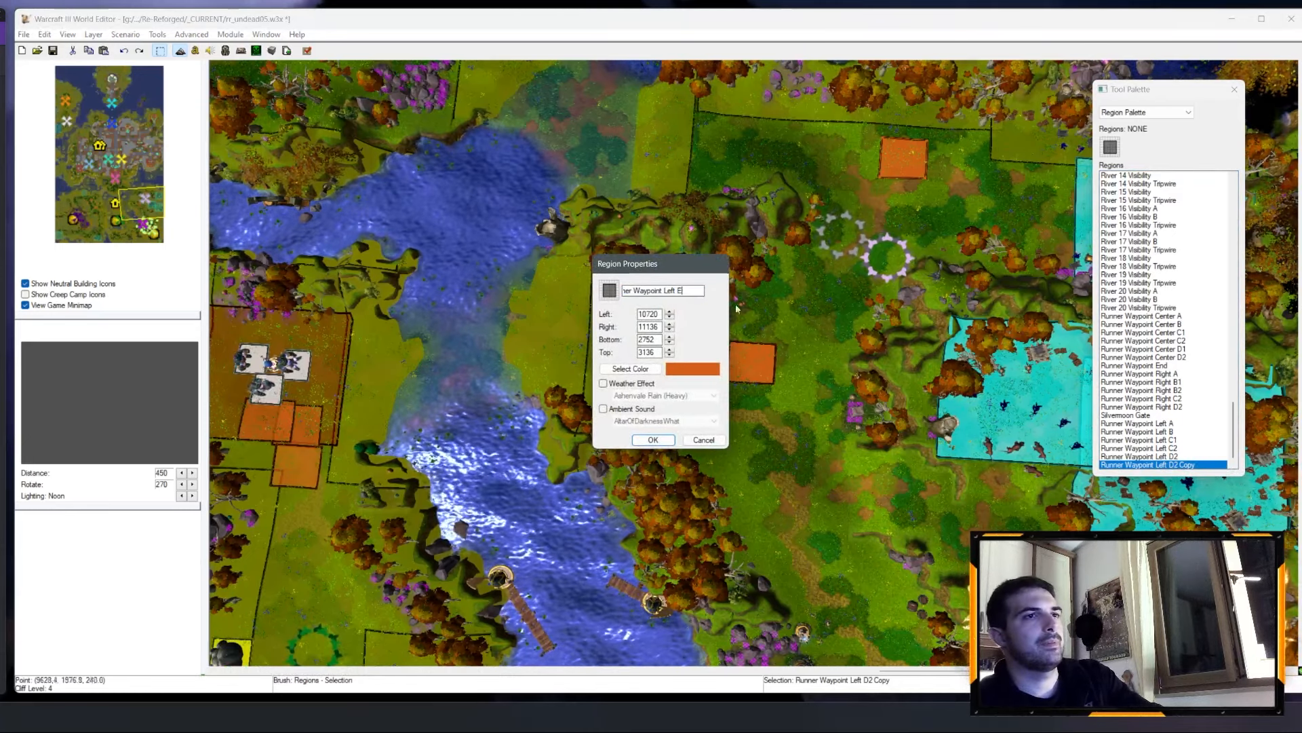
click(660, 438)
Step: Sort the region list alphabetically so the Left runner waypoints are grouped with the Center and Right ones
right_drag(780, 462, 723, 207)
scroll(722, 207, down, 1)
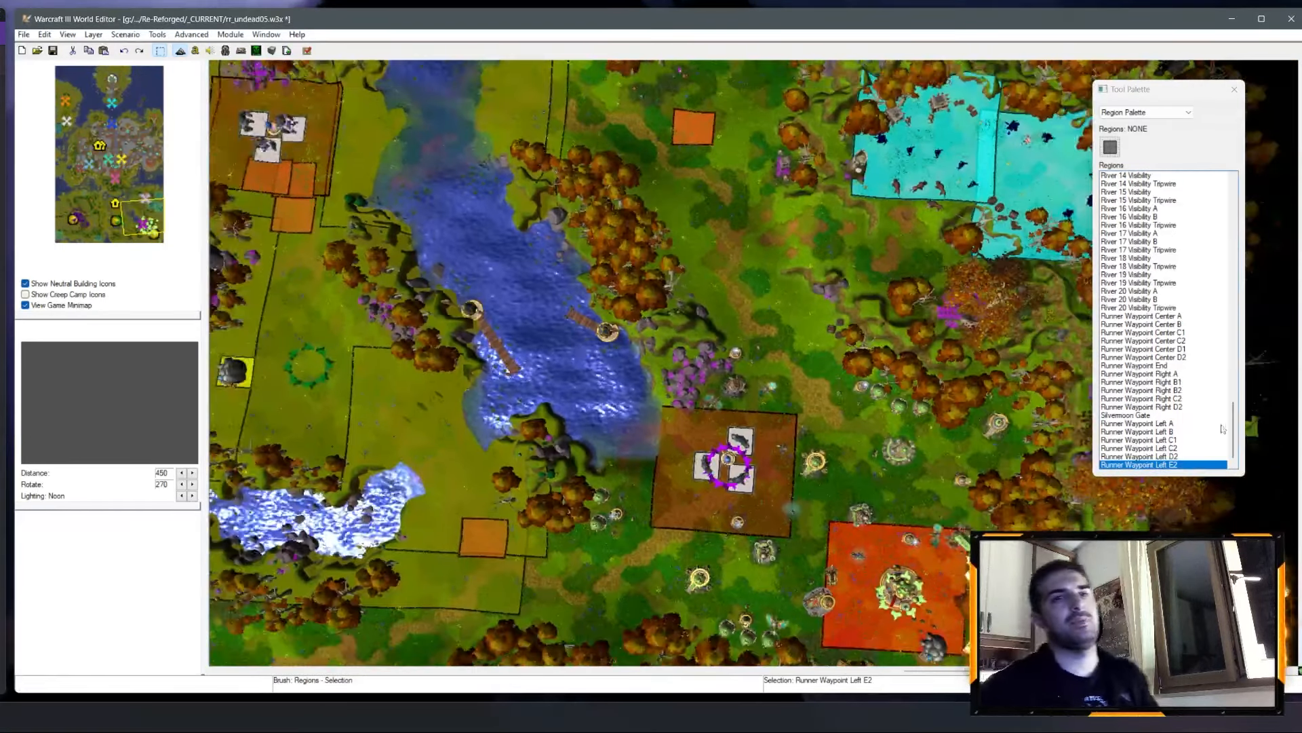
right_click(1141, 456)
click(1195, 543)
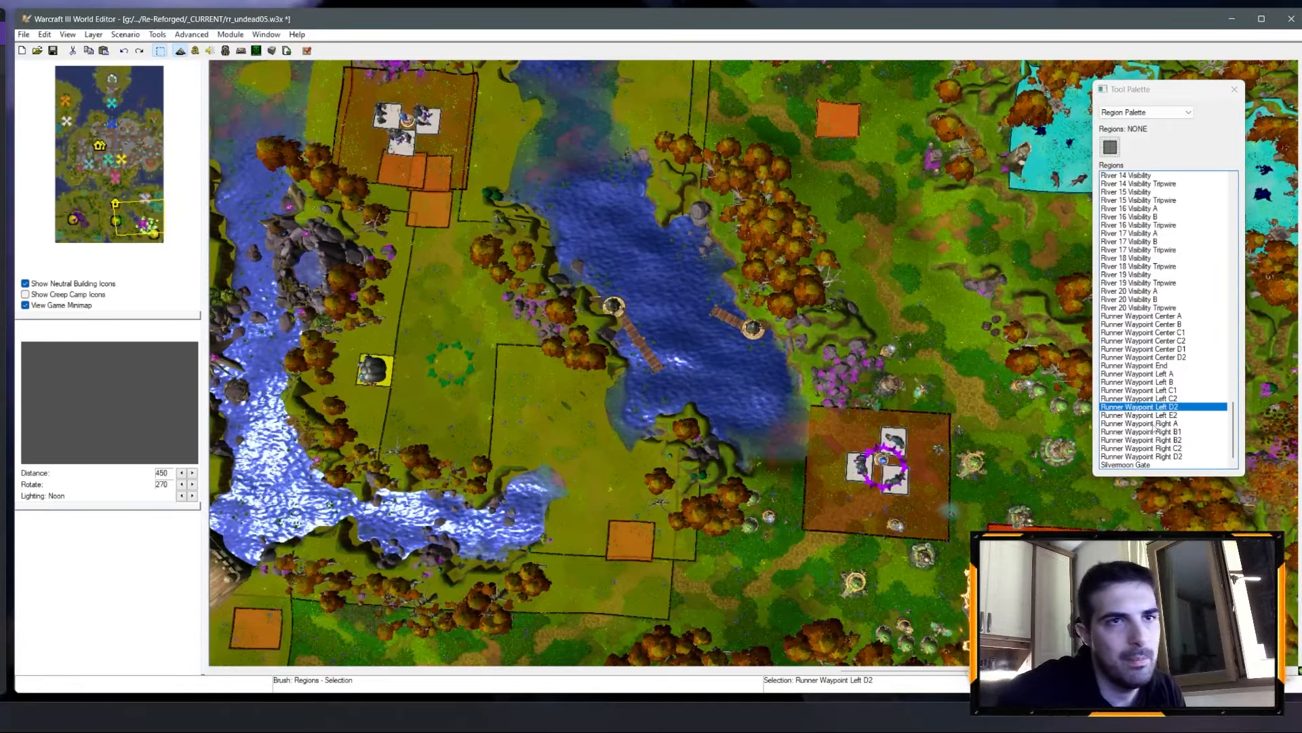
Step: Paste a copy of Runner Waypoint Right D2 at the water's edge beside the southeastern base region and rename it Runner Waypoint Ship Enter
right_drag(878, 503, 781, 369)
key(ctrl+v)
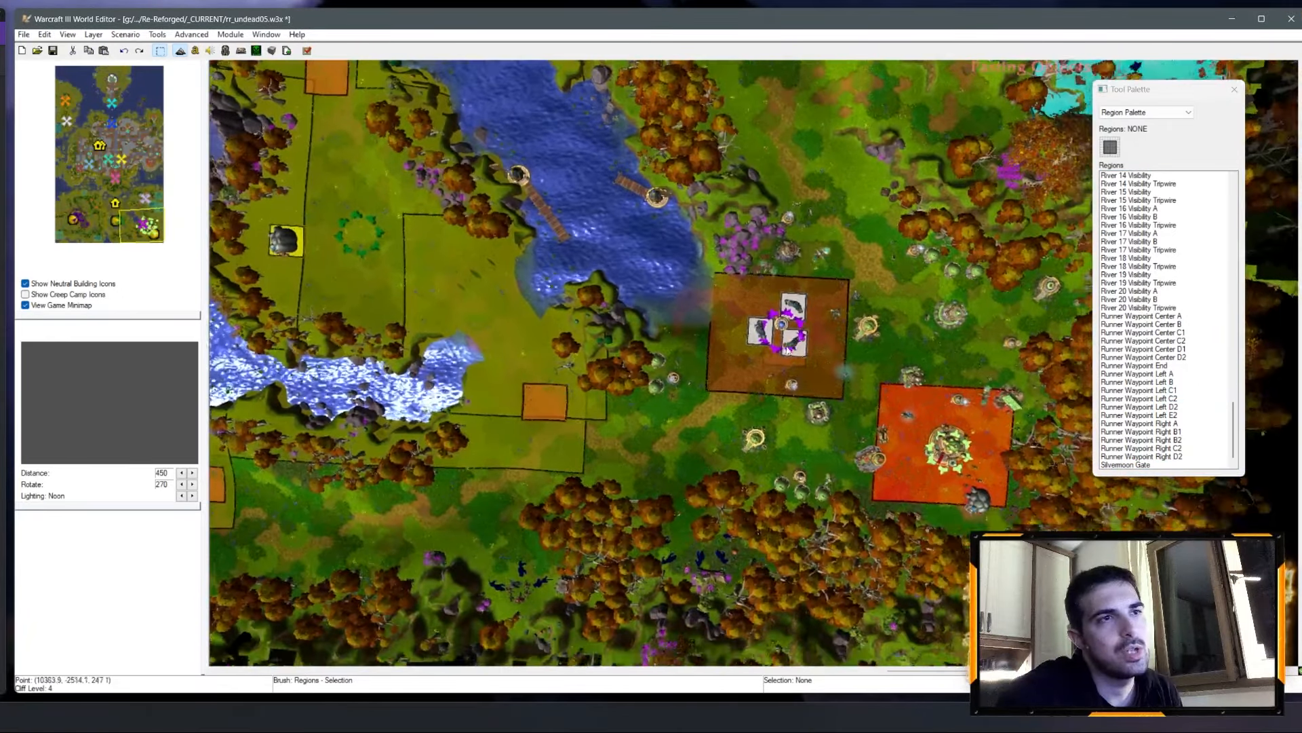
scroll(779, 366, up, 5)
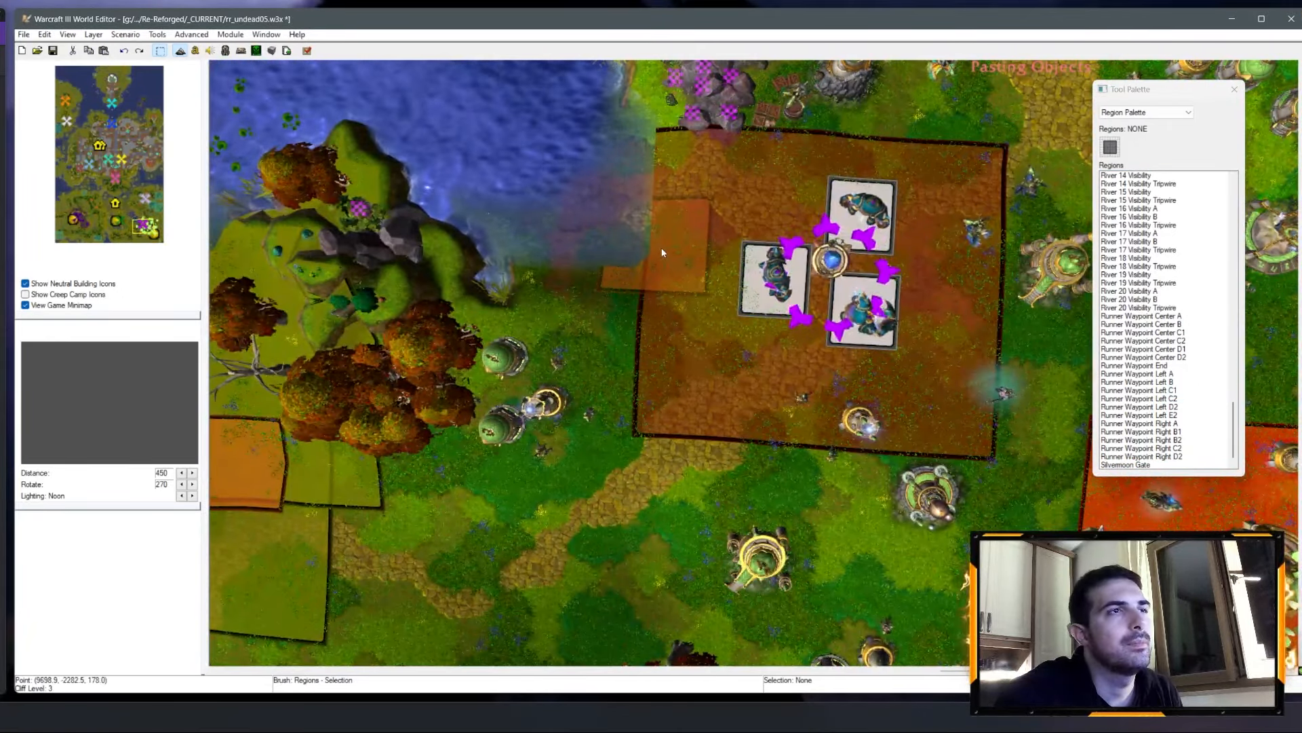
click(657, 238)
right_click(1160, 458)
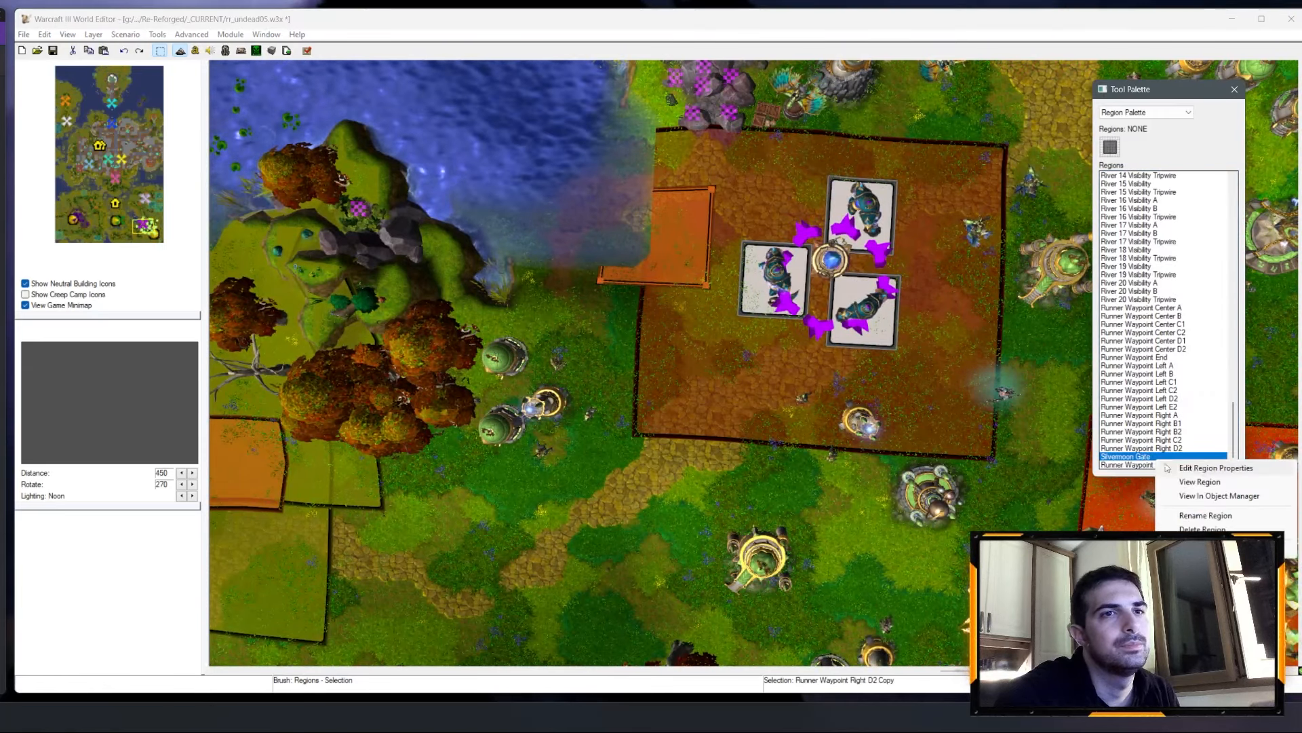
click(1215, 468)
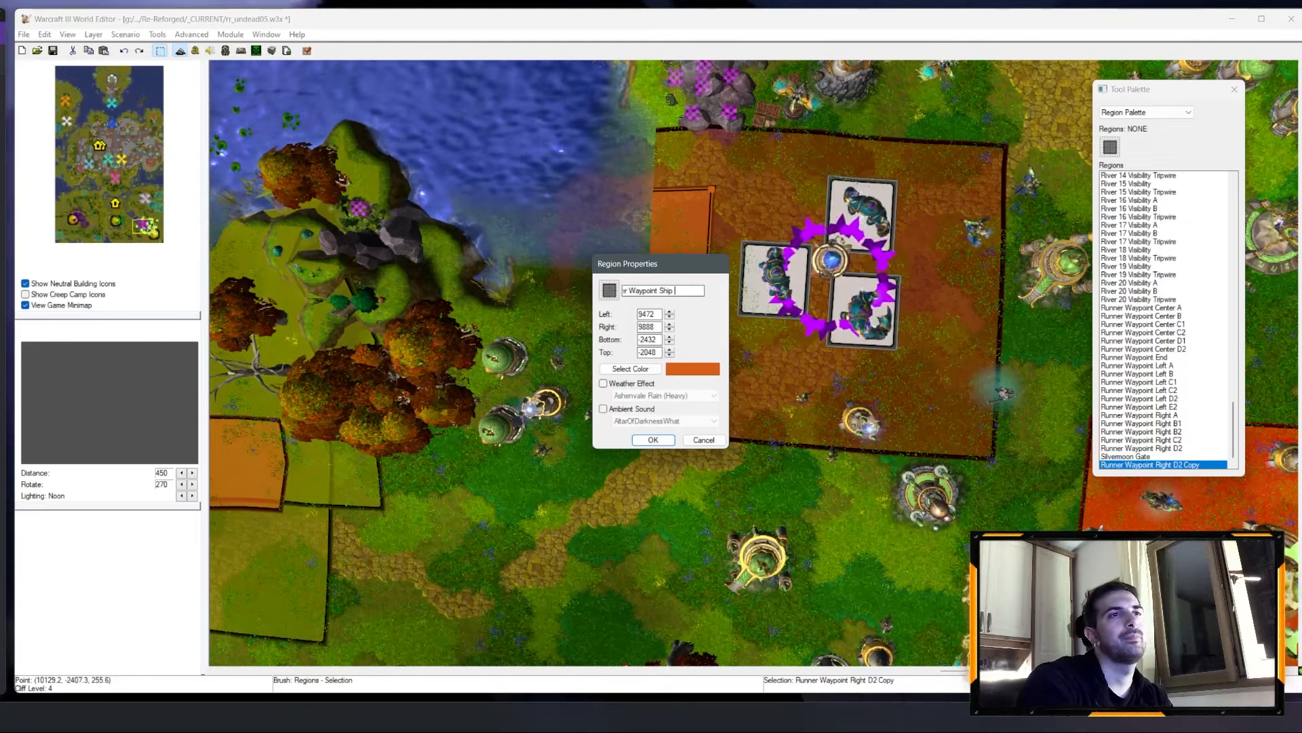
text(r)
key(Return)
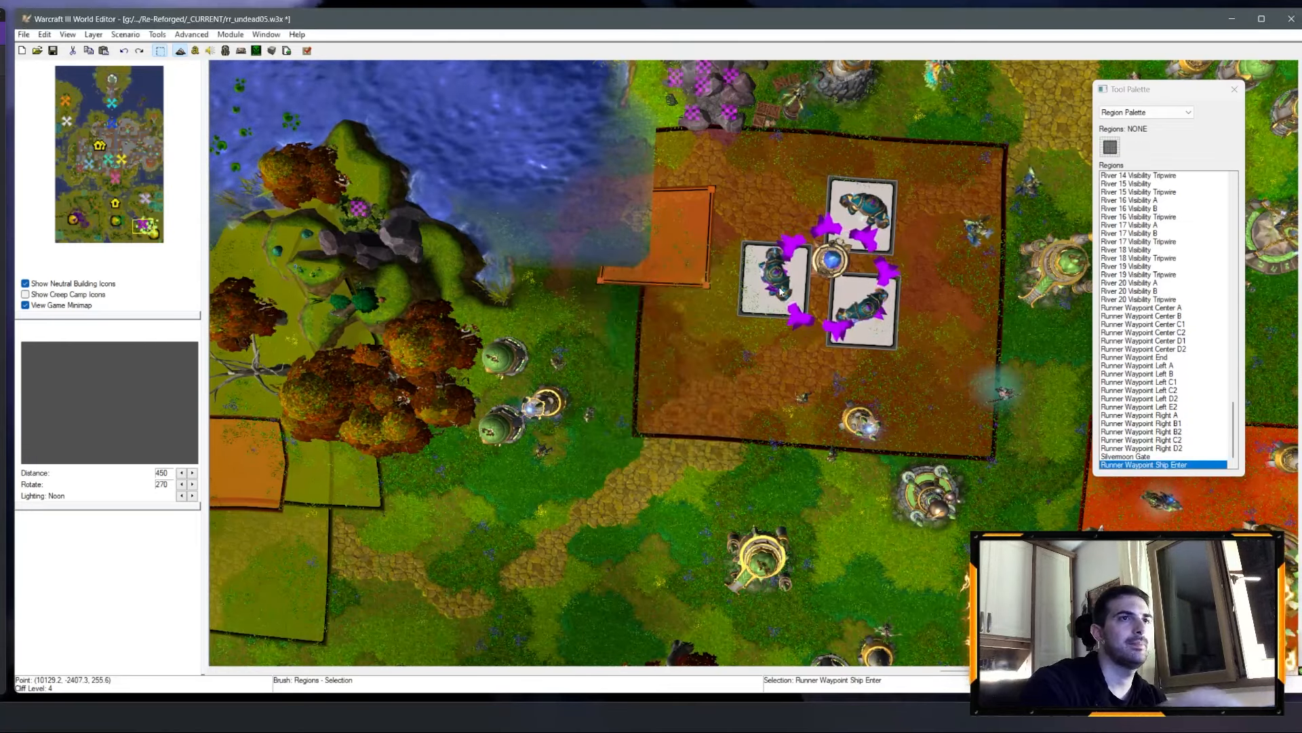
Step: Paste a copy of Ship Enter in the river north of the two docks and rename it Runner Waypoint Ship A
scroll(558, 285, down, 5)
right_drag(583, 176, 700, 333)
scroll(767, 525, up, 2)
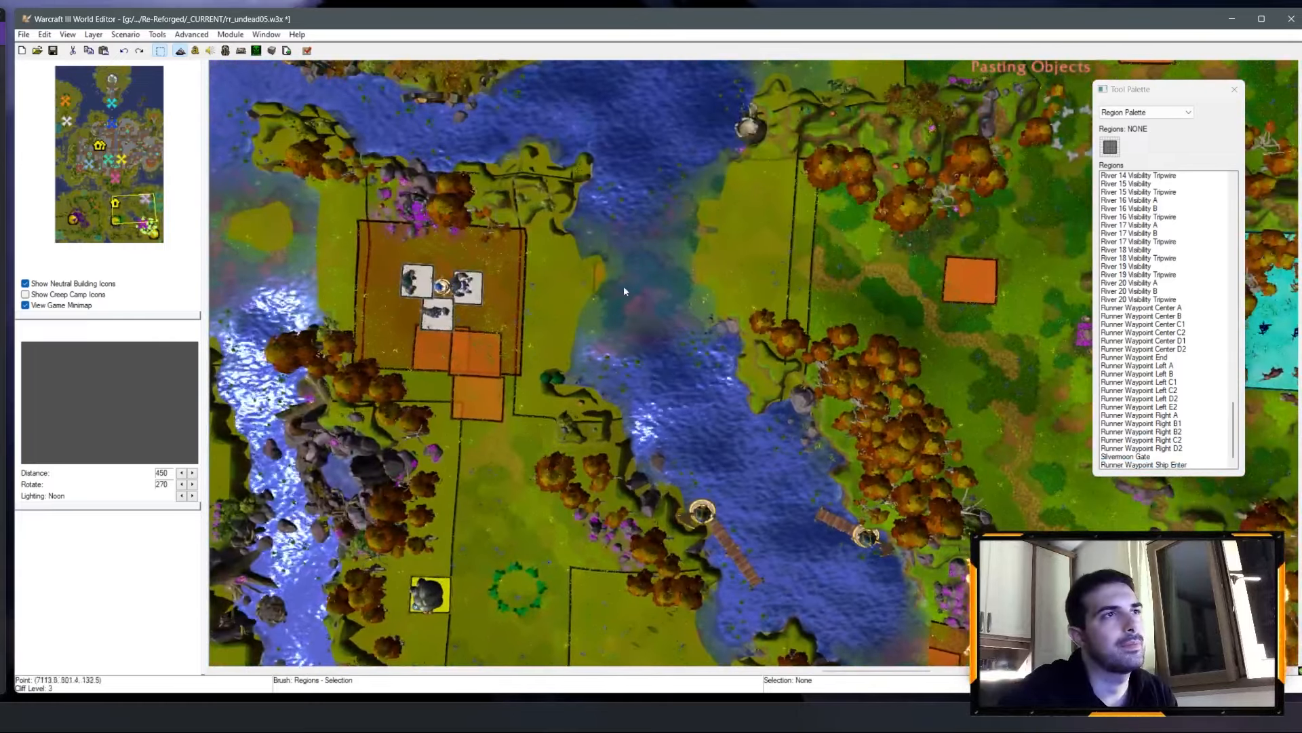
right_drag(645, 345, 713, 350)
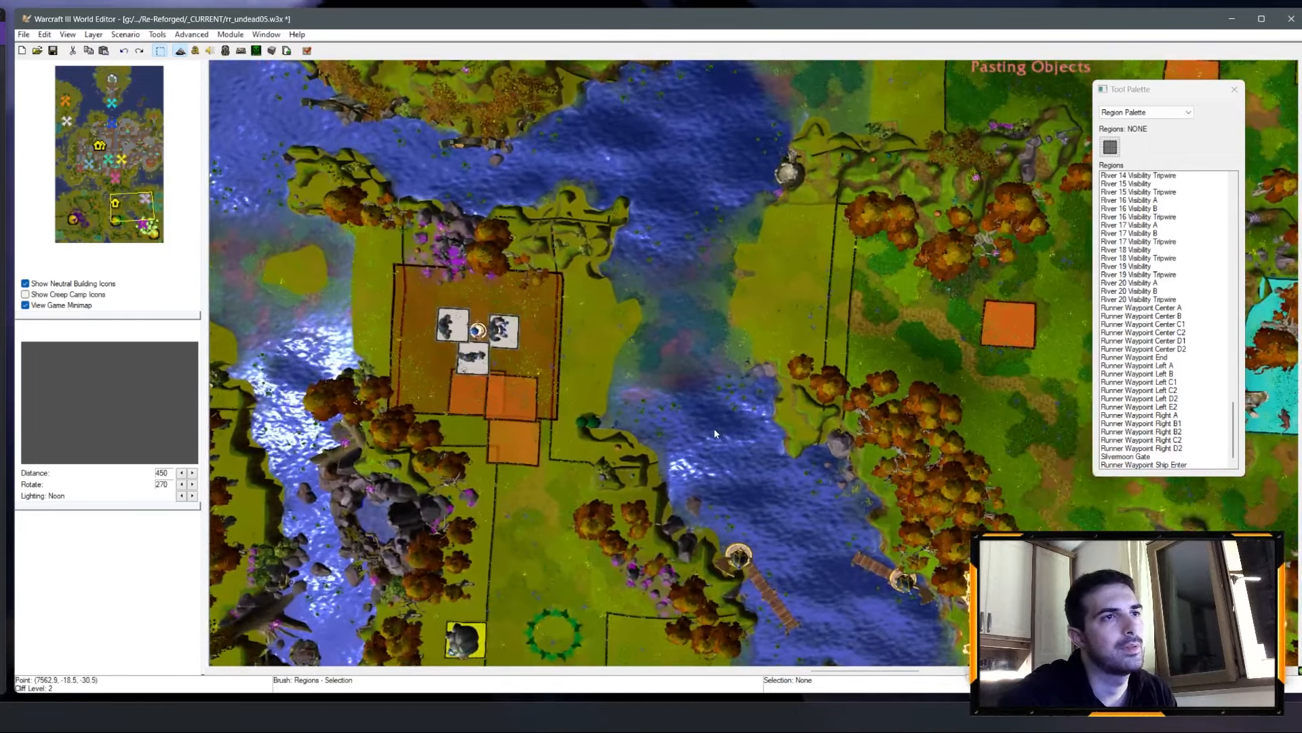
click(714, 434)
right_click(1131, 471)
click(1160, 477)
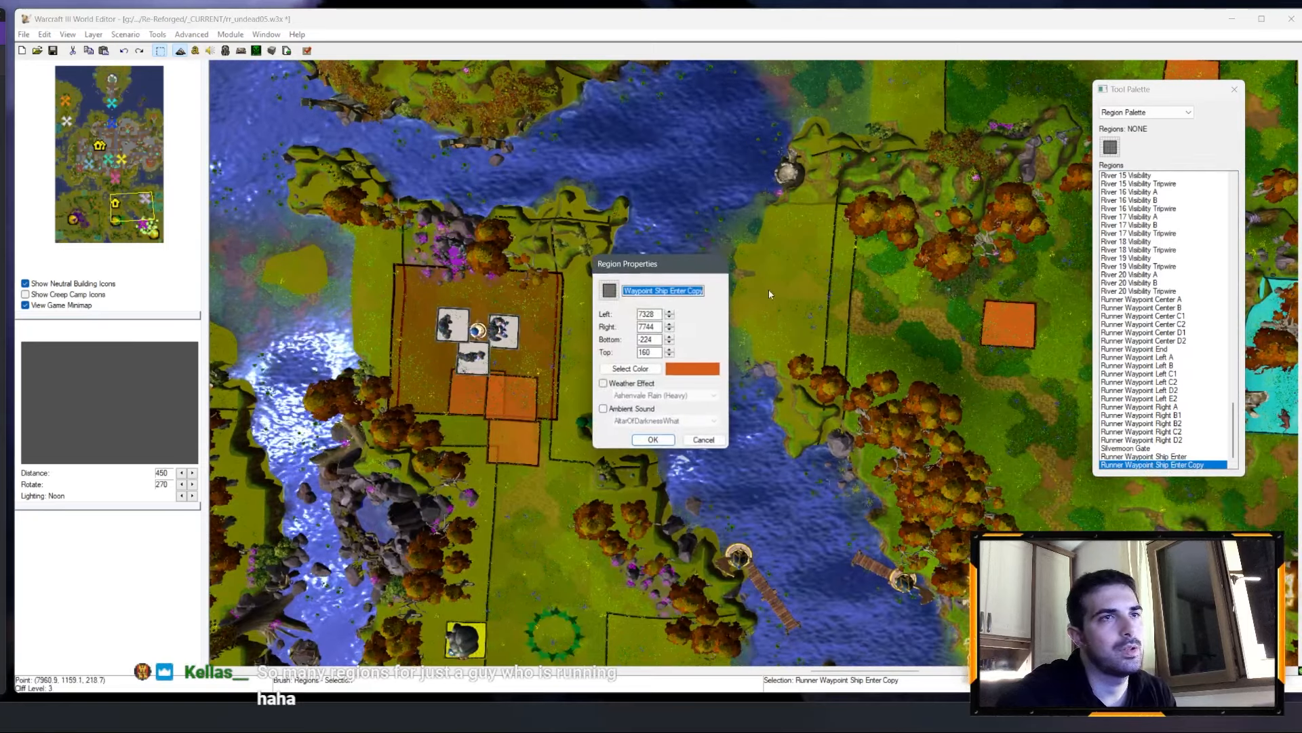
key(ctrl+shift+Left)
key(ctrl+shift+Left)
click(654, 441)
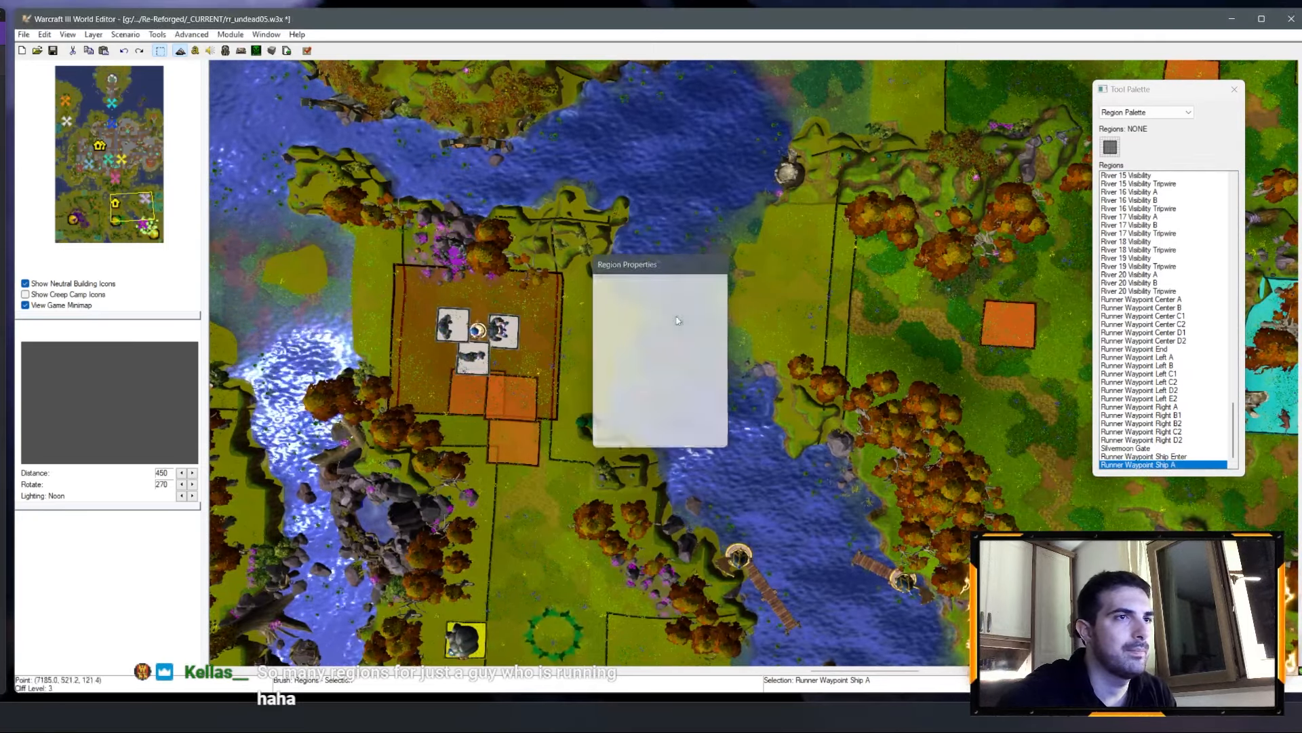
Step: Paste a copy of Ship A at the river bend farther north and rename it Runner Waypoint Ship B
right_drag(695, 182, 718, 299)
key(ctrl+c)
key(ctrl+v)
click(700, 267)
right_click(1117, 465)
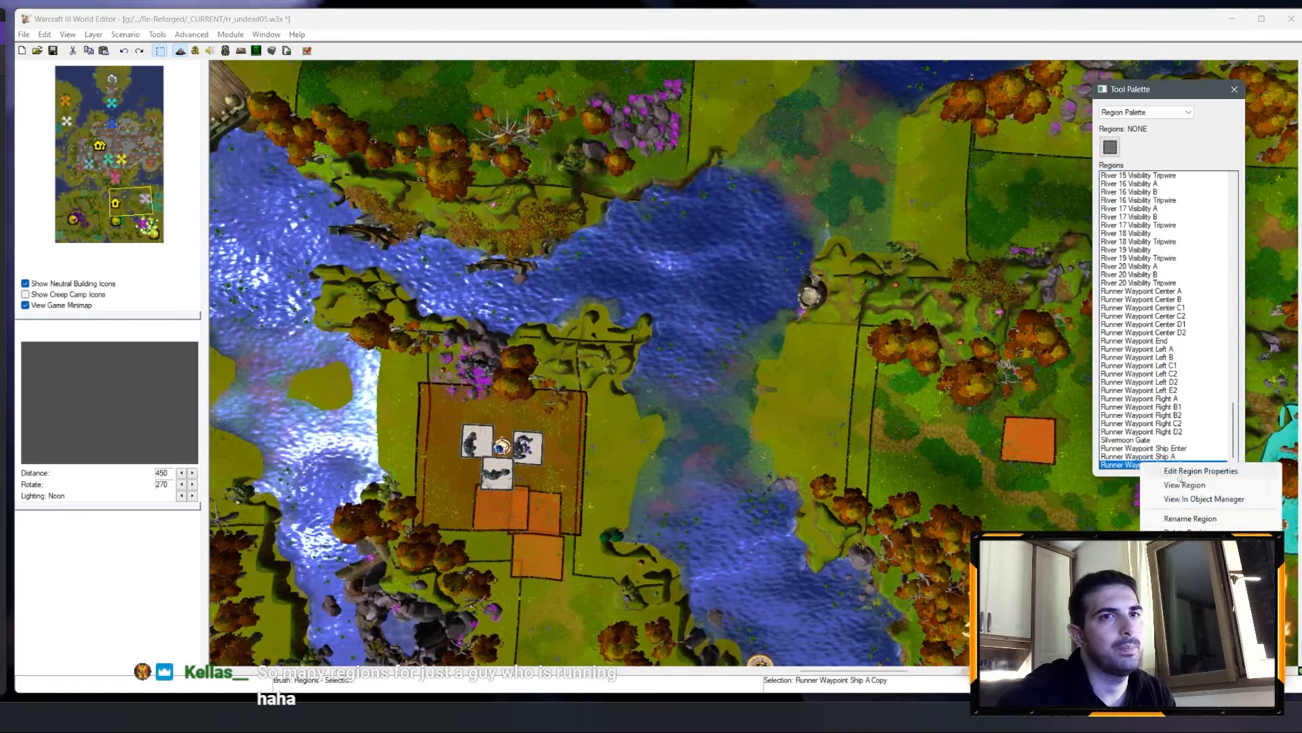
click(1160, 475)
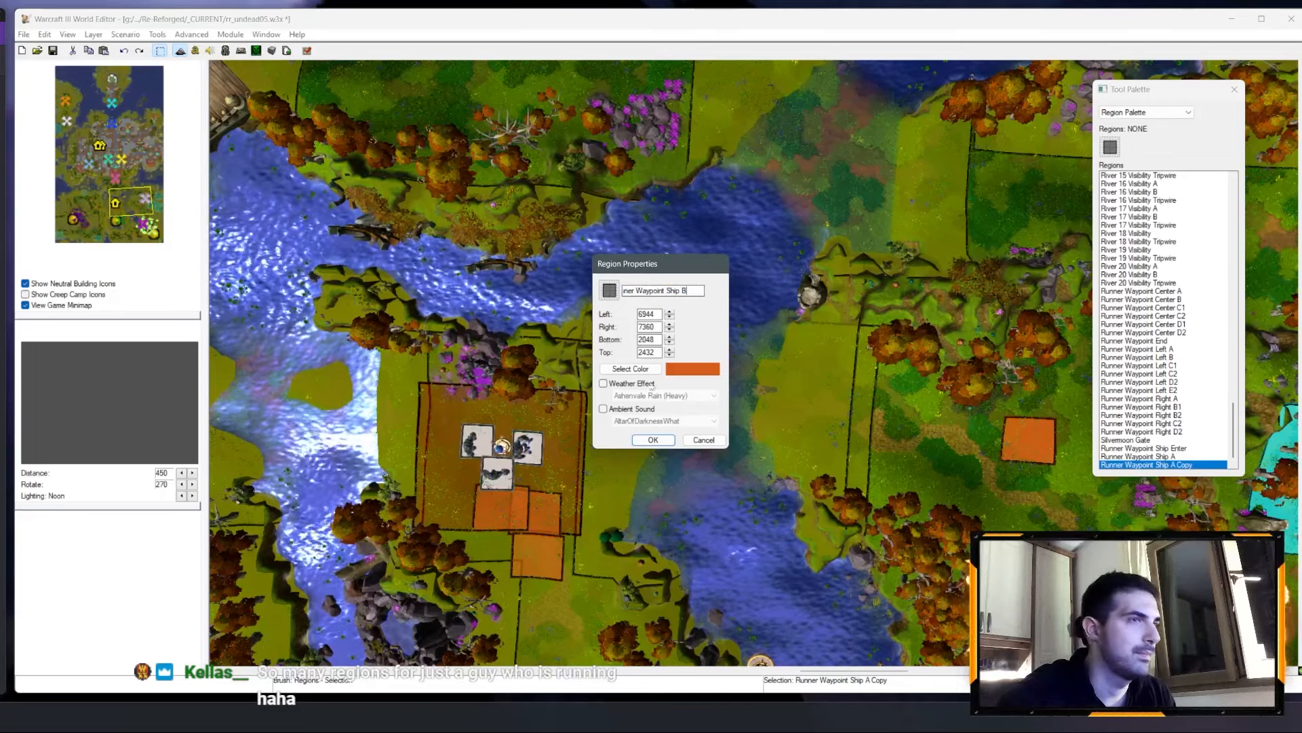
click(654, 443)
Step: Paste a copy of Ship B in the bay just south of the city's two harbour piers and rename it Runner Waypoint Ship C
right_drag(953, 78, 810, 295)
key(ctrl+v)
right_drag(850, 269, 779, 386)
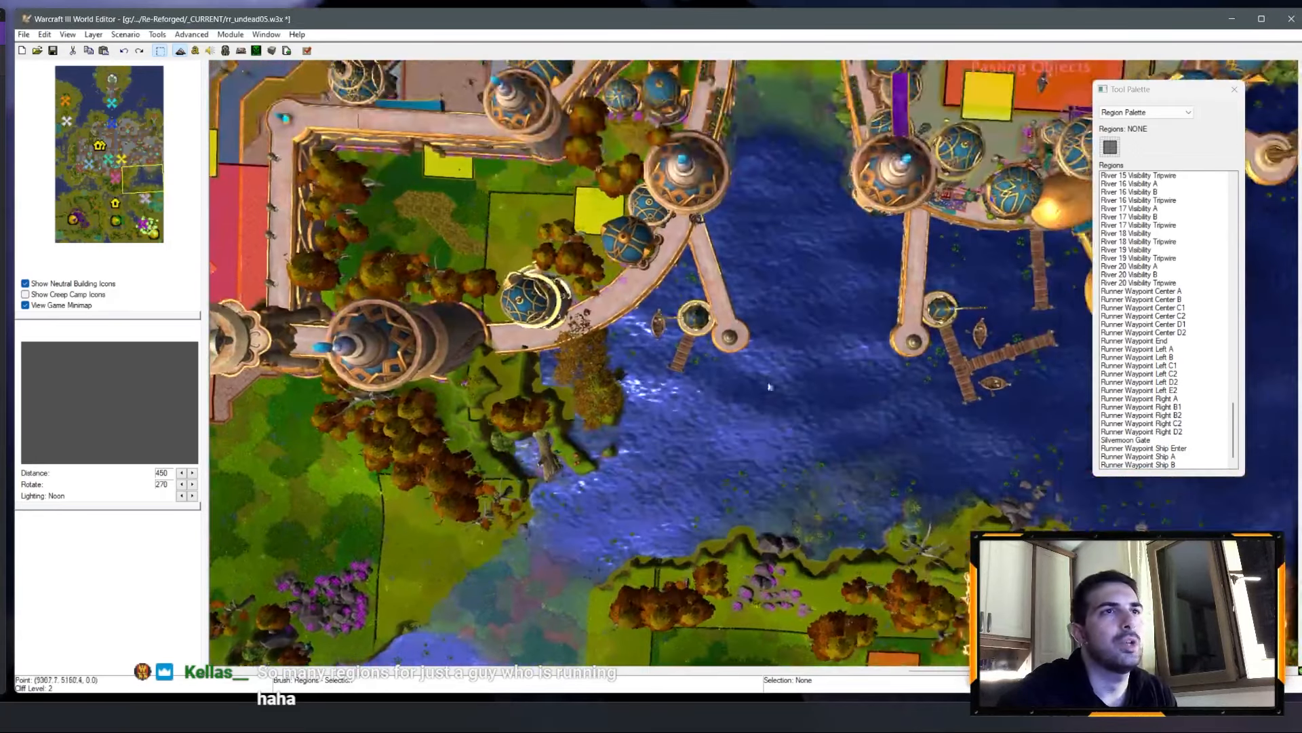
click(807, 367)
right_click(1156, 464)
click(1178, 471)
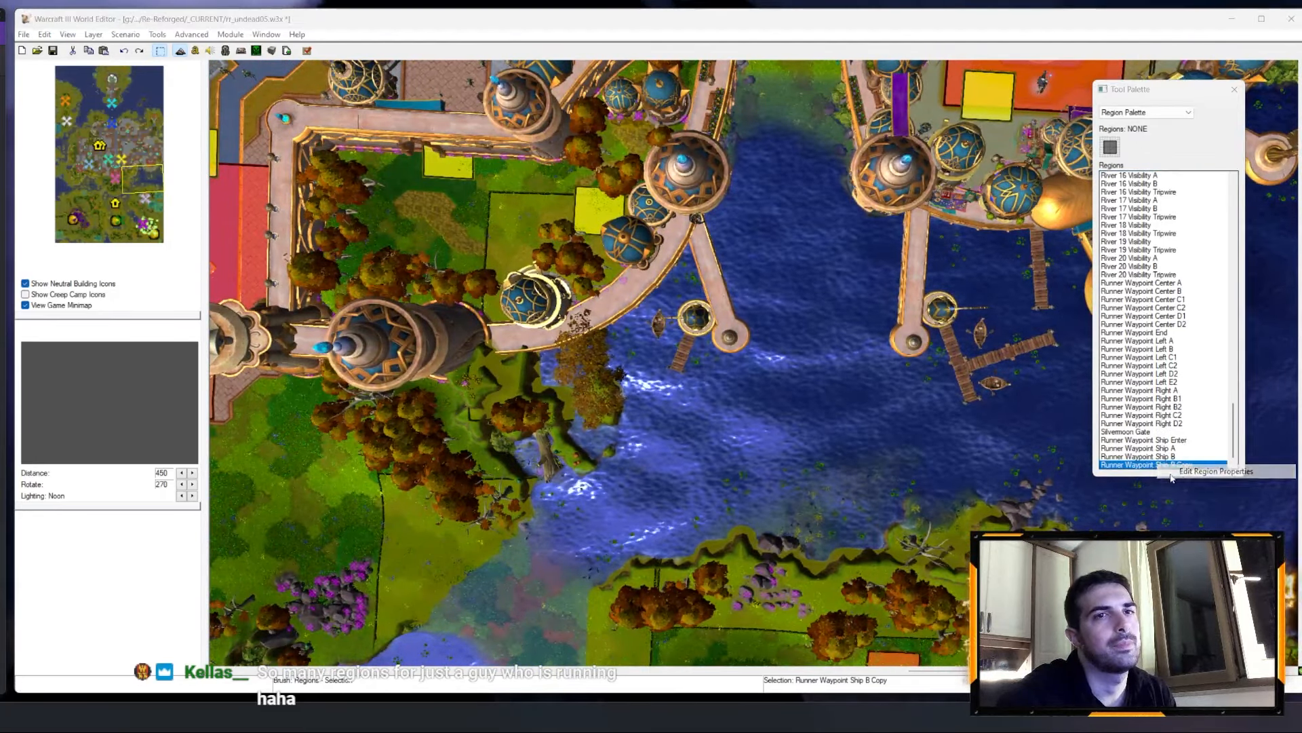
drag(693, 291, 720, 293)
text(C)
click(653, 439)
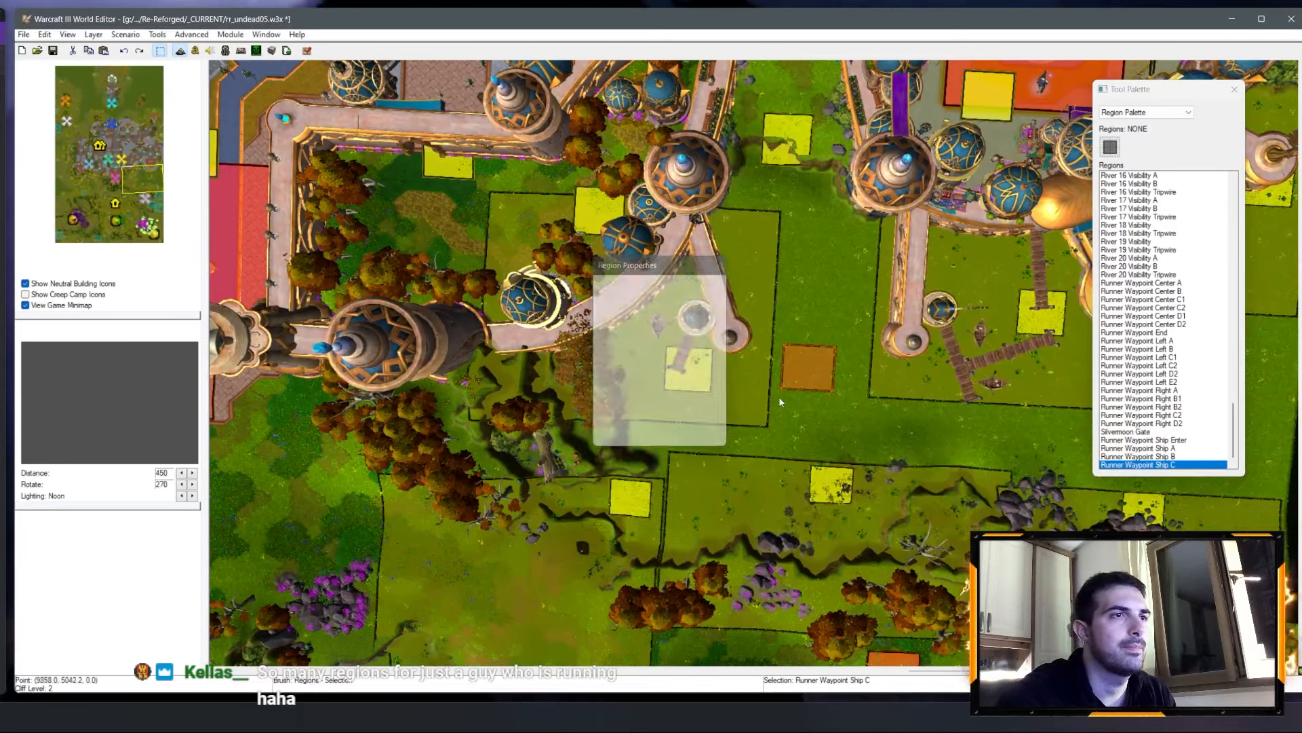
Step: Paste a copy of Ship C in the channel between the two harbour towers and rename it Runner Waypoint Ship D
click(783, 250)
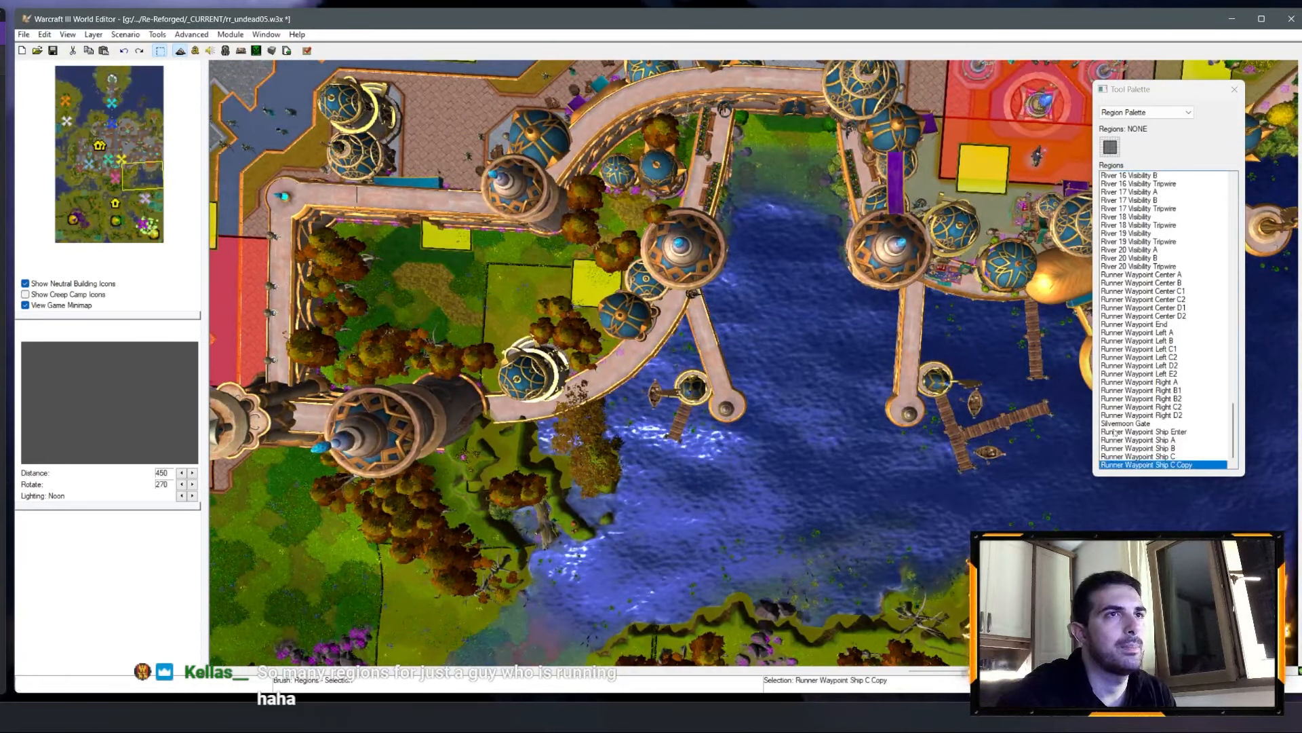
right_click(1152, 465)
click(1178, 473)
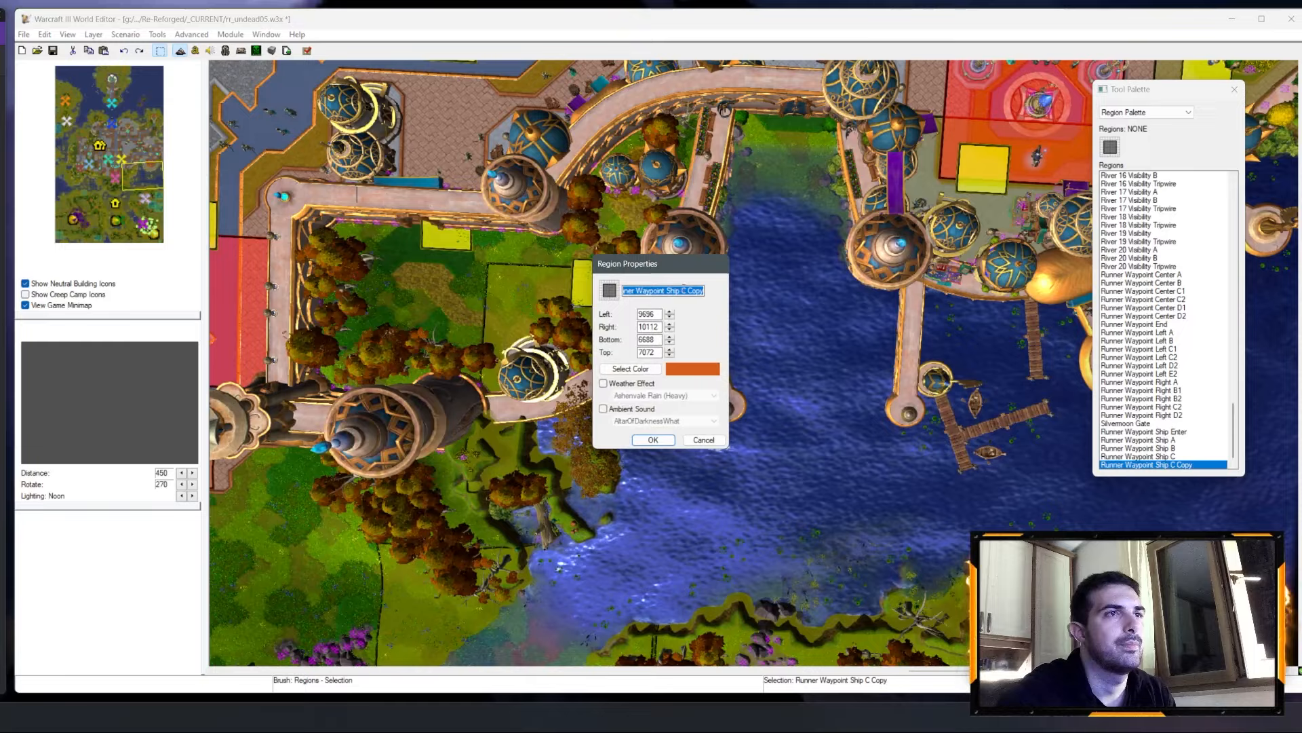
drag(681, 291, 716, 292)
text(D)
click(655, 440)
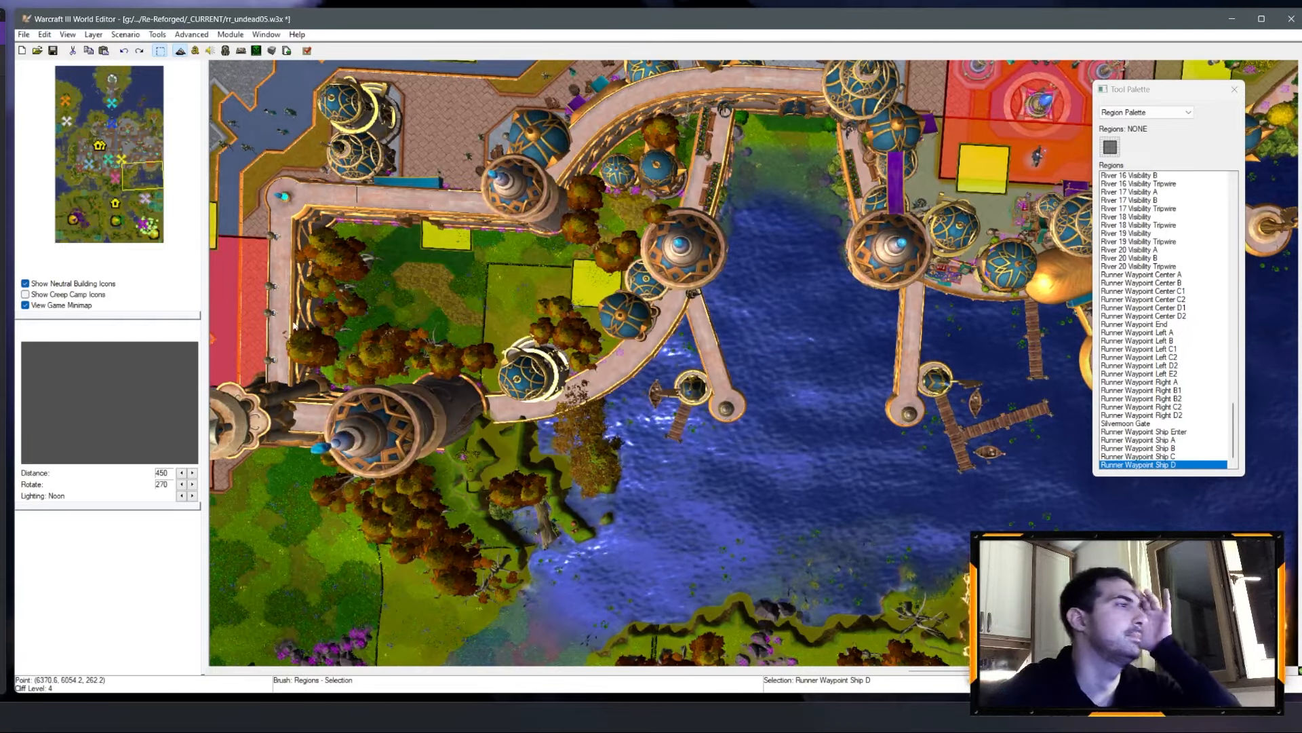
Step: Review the runner's land and ship routes from the southeastern base along the rivers and bridges up to the city gate
right_drag(583, 570, 496, 128)
scroll(515, 204, down, 3)
right_drag(578, 486, 658, 488)
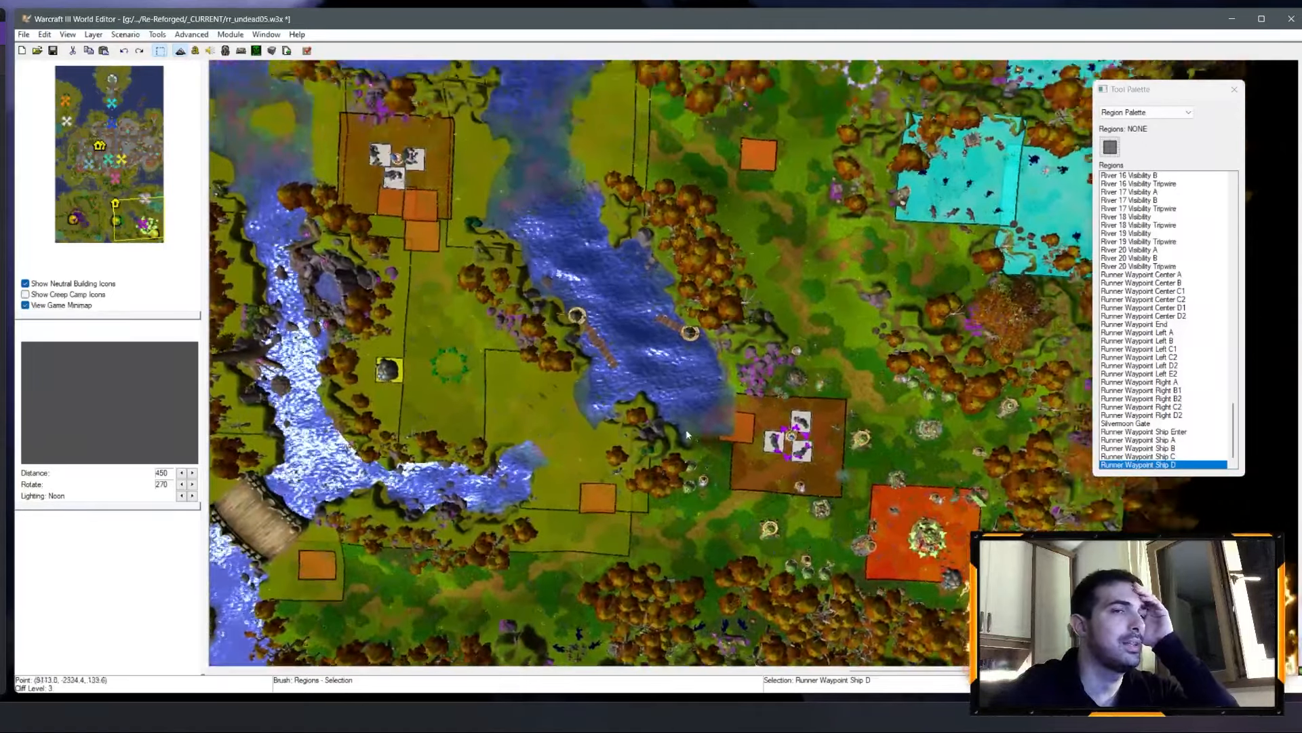
scroll(685, 429, up, 1)
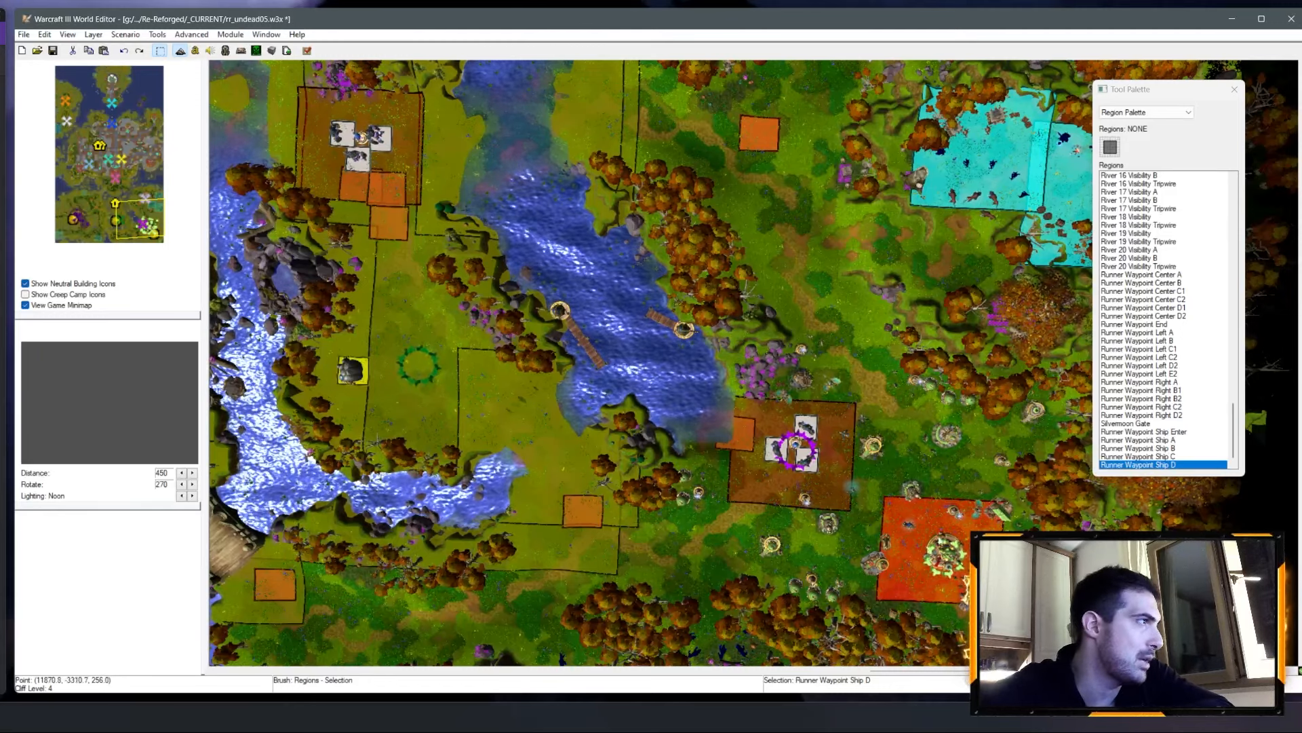
scroll(953, 512, up, 1)
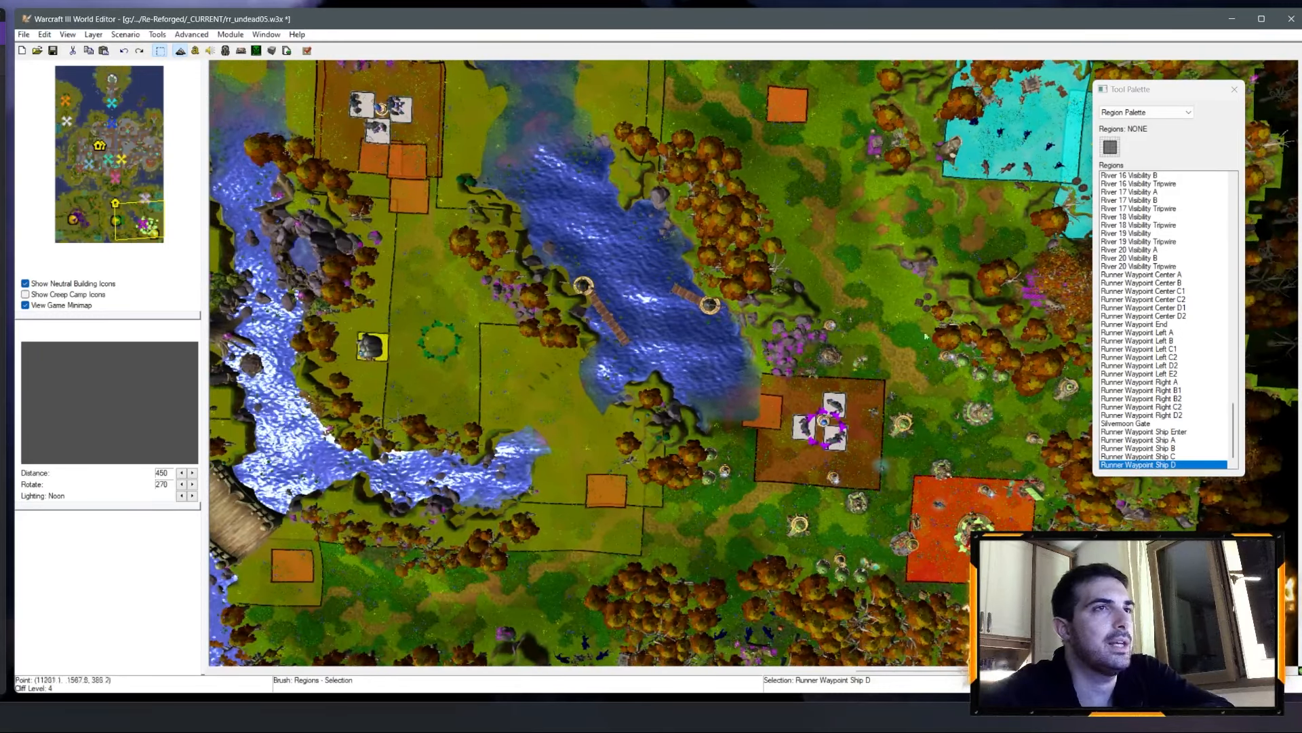
right_drag(653, 485, 797, 424)
right_drag(327, 310, 490, 399)
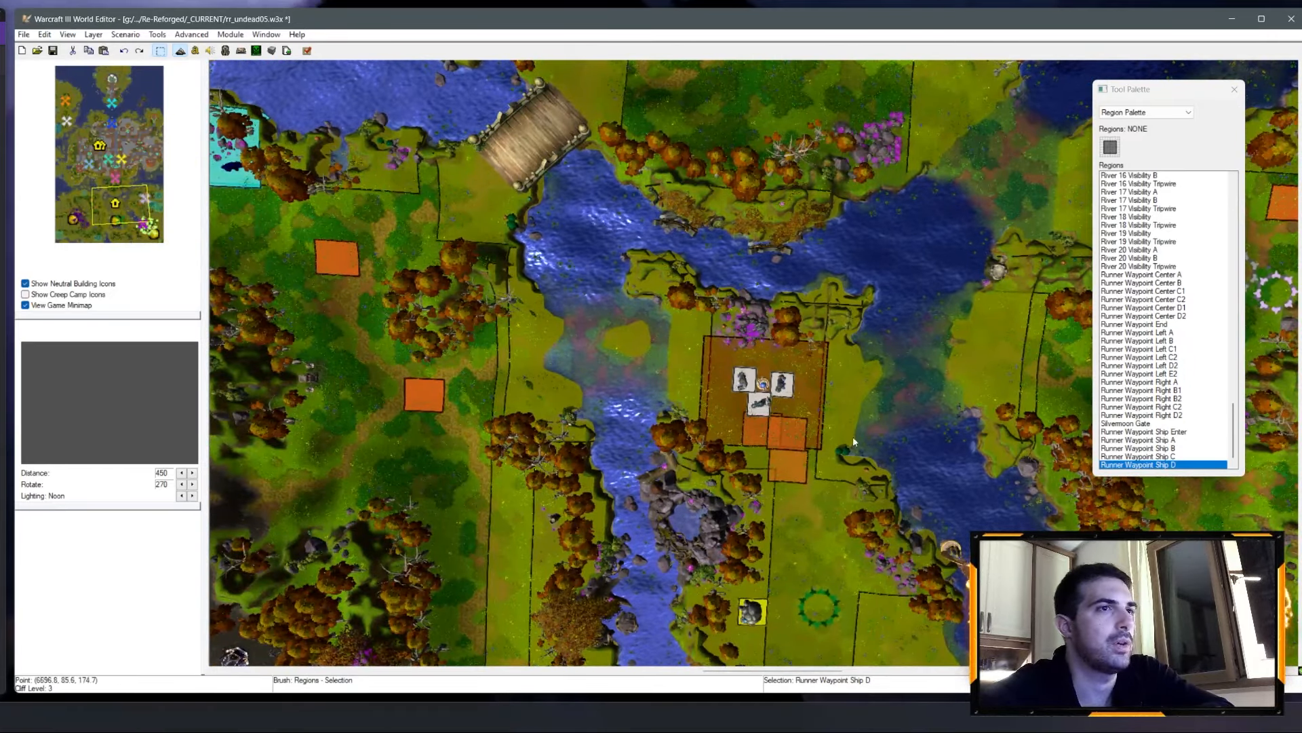
right_drag(854, 442, 722, 580)
right_drag(787, 383, 652, 249)
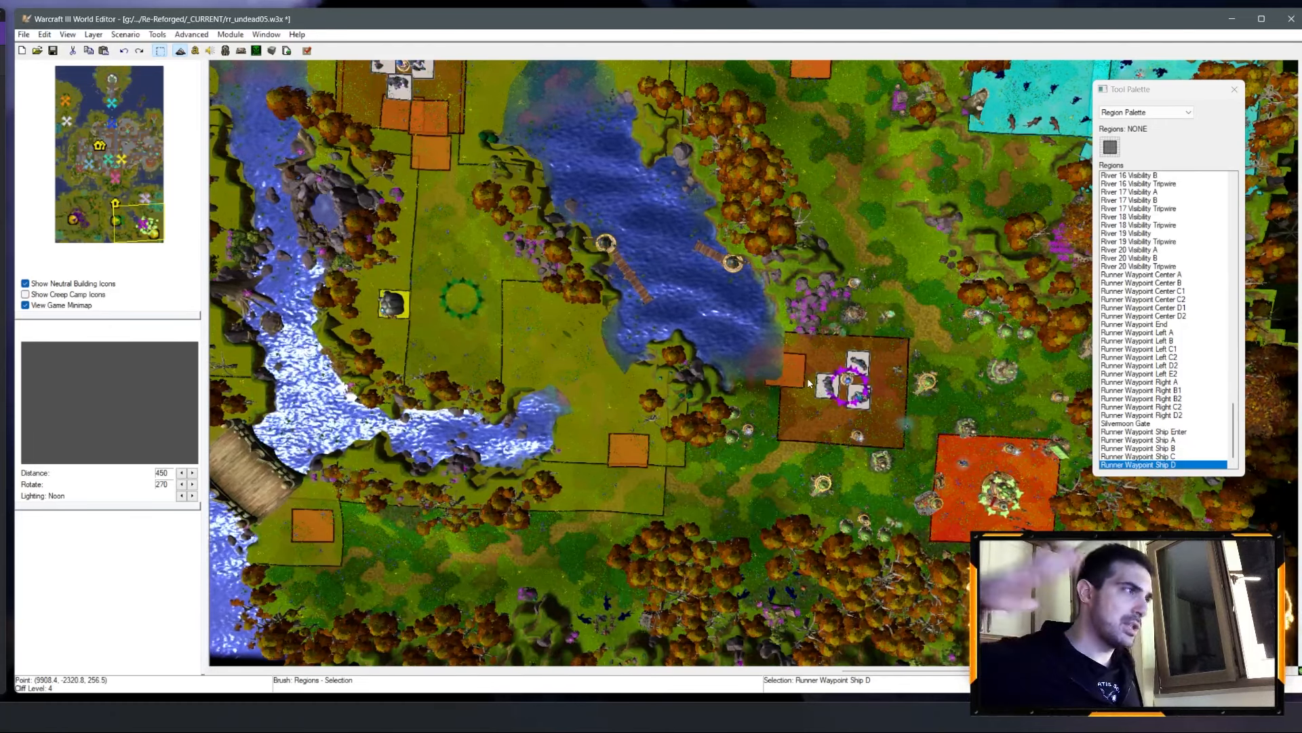
right_drag(539, 235, 824, 197)
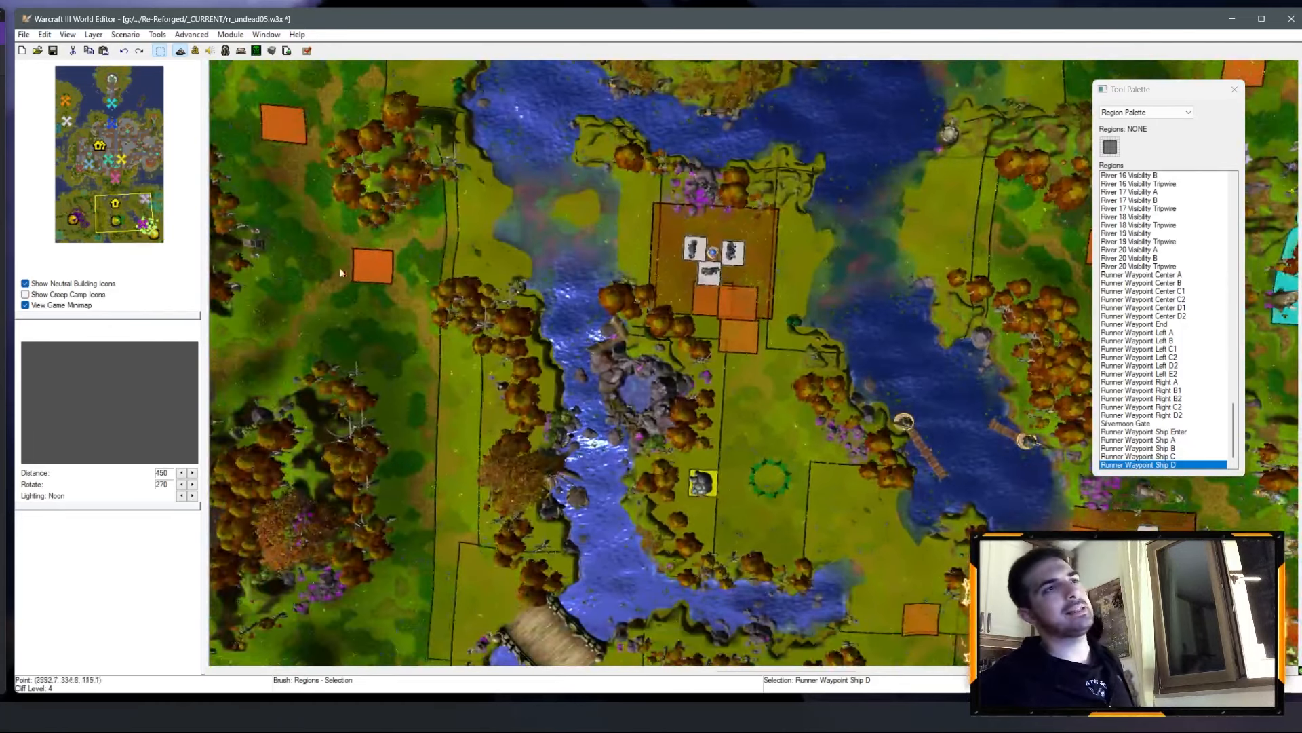
right_drag(669, 239, 378, 465)
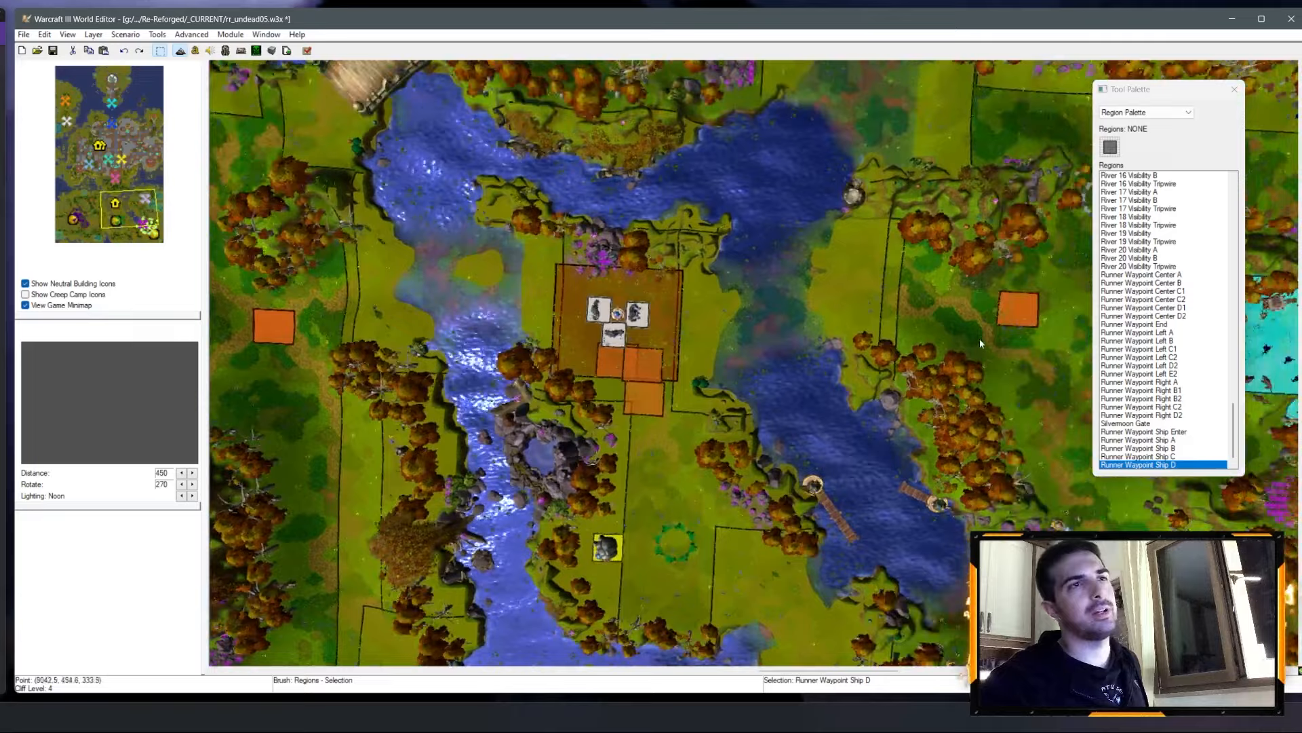
right_drag(980, 343, 807, 429)
right_drag(569, 406, 652, 507)
right_drag(689, 106, 259, 135)
right_drag(663, 245, 796, 420)
right_drag(330, 348, 313, 504)
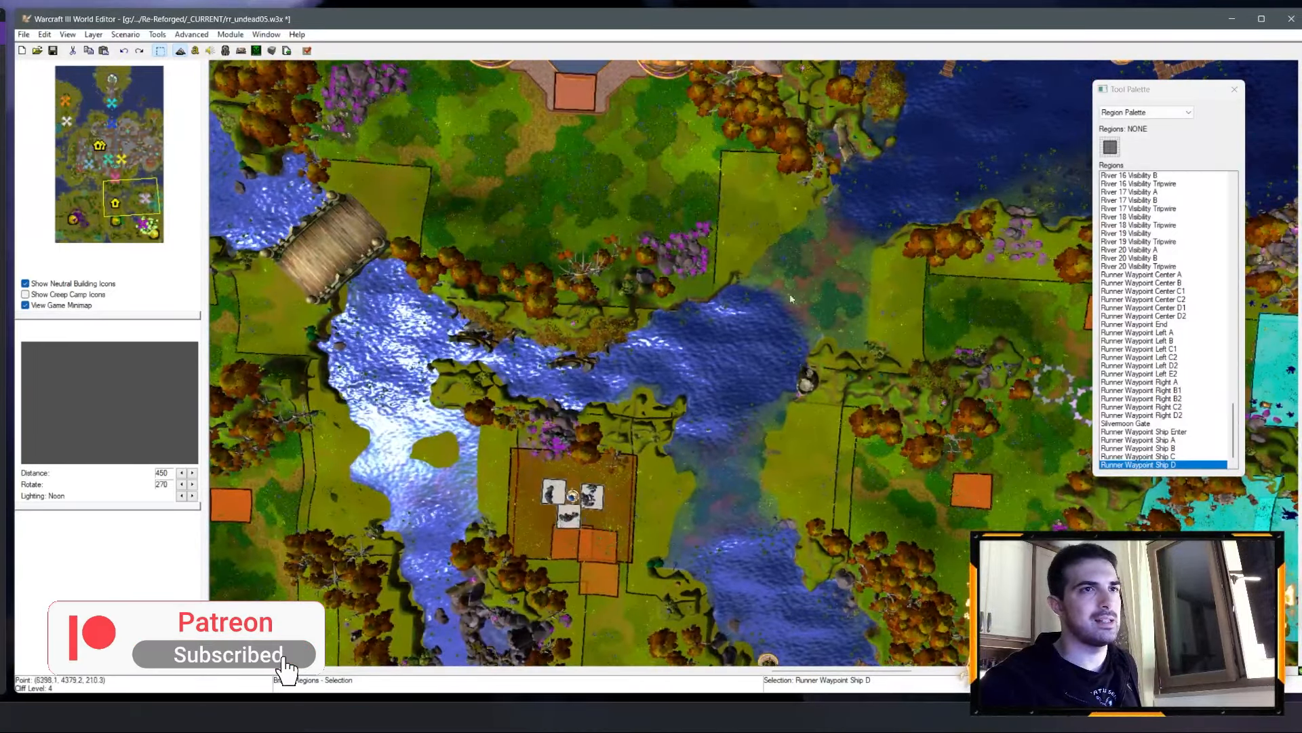
right_drag(791, 299, 683, 82)
right_drag(945, 627, 824, 515)
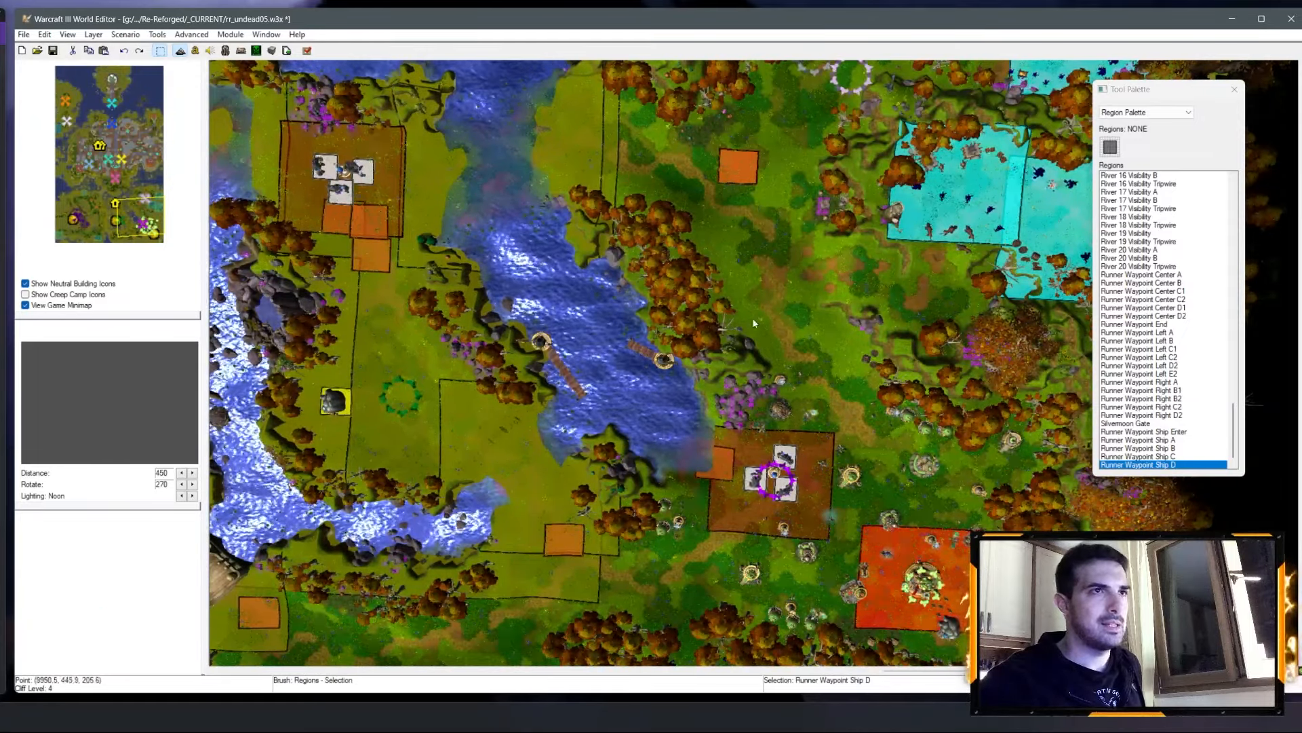
right_drag(751, 317, 753, 601)
right_drag(668, 361, 693, 53)
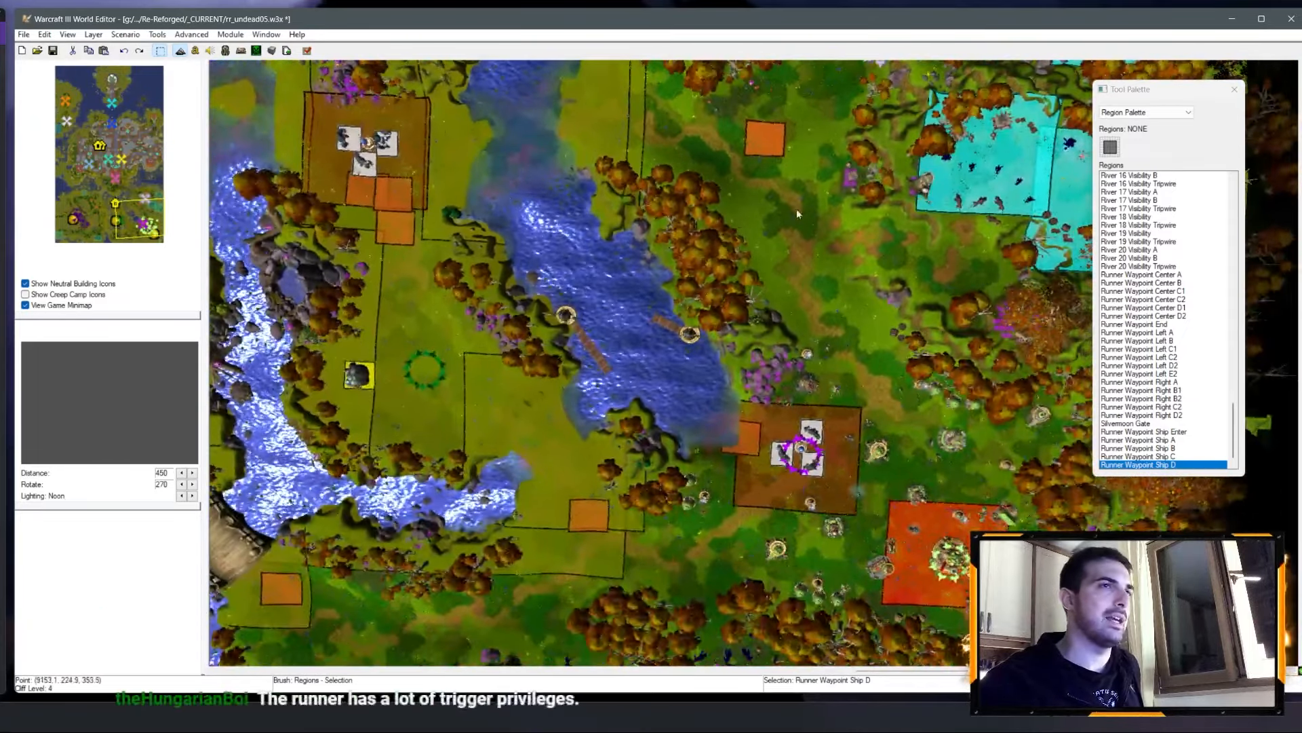
right_drag(796, 209, 1141, 468)
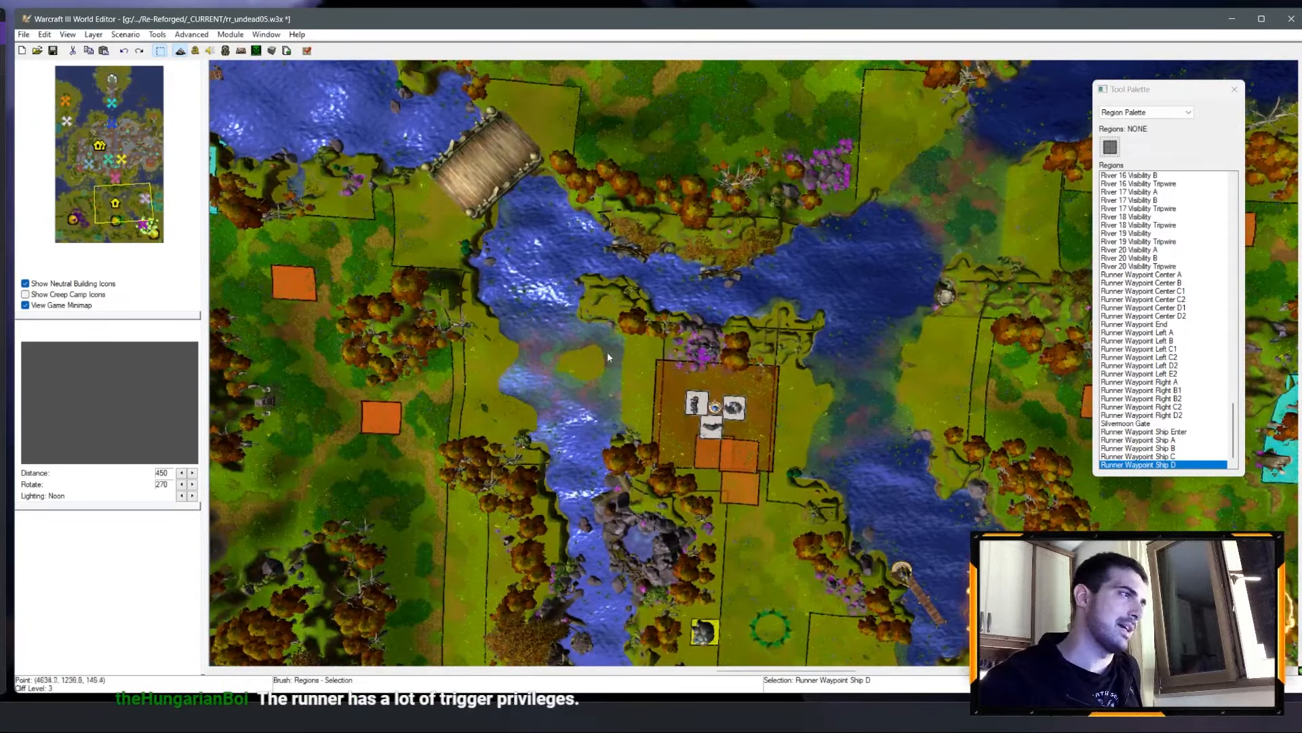
right_drag(603, 353, 535, 211)
right_drag(583, 407, 516, 140)
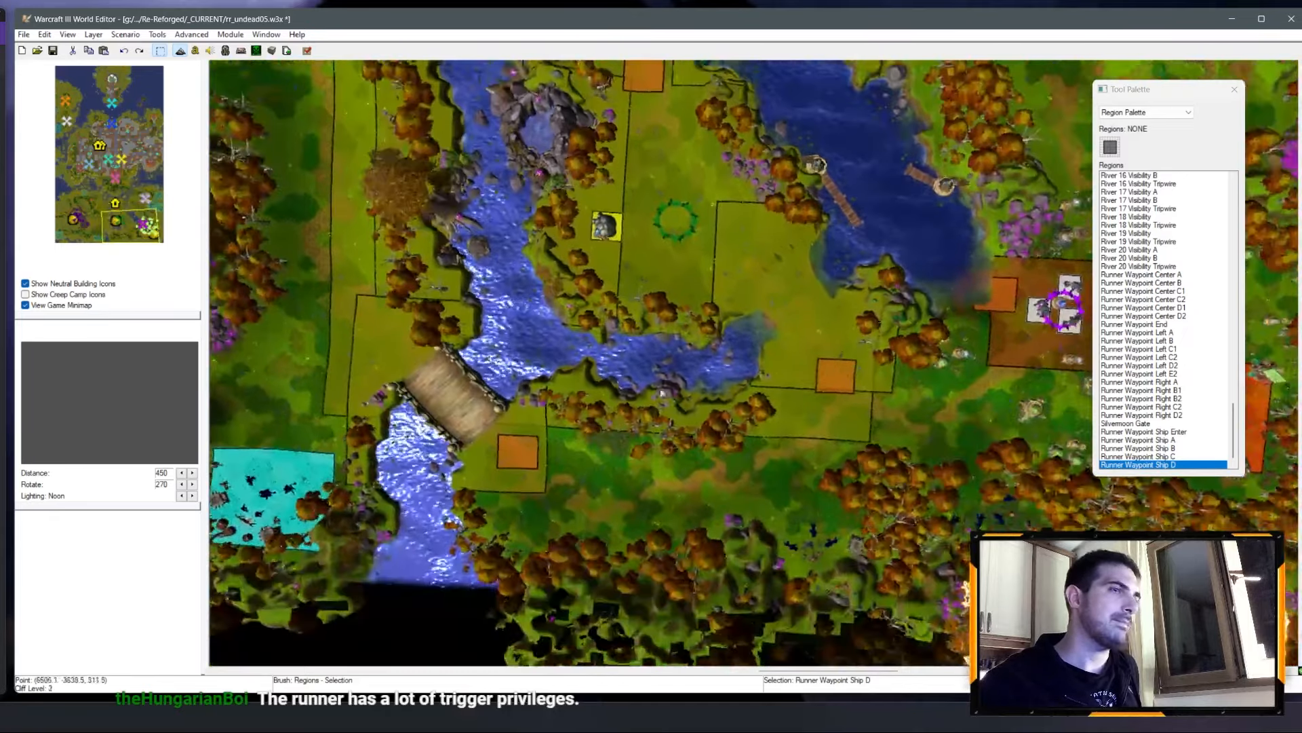
right_drag(726, 417, 423, 446)
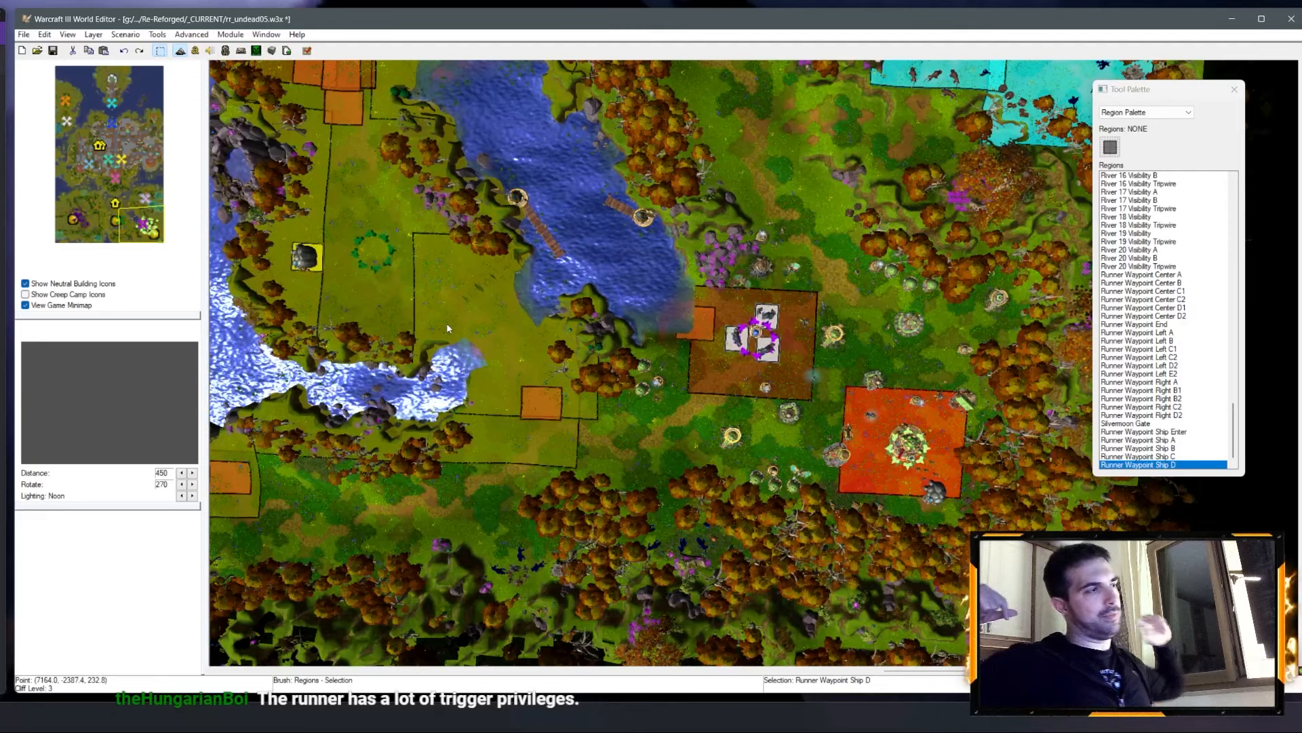
right_drag(447, 328, 568, 451)
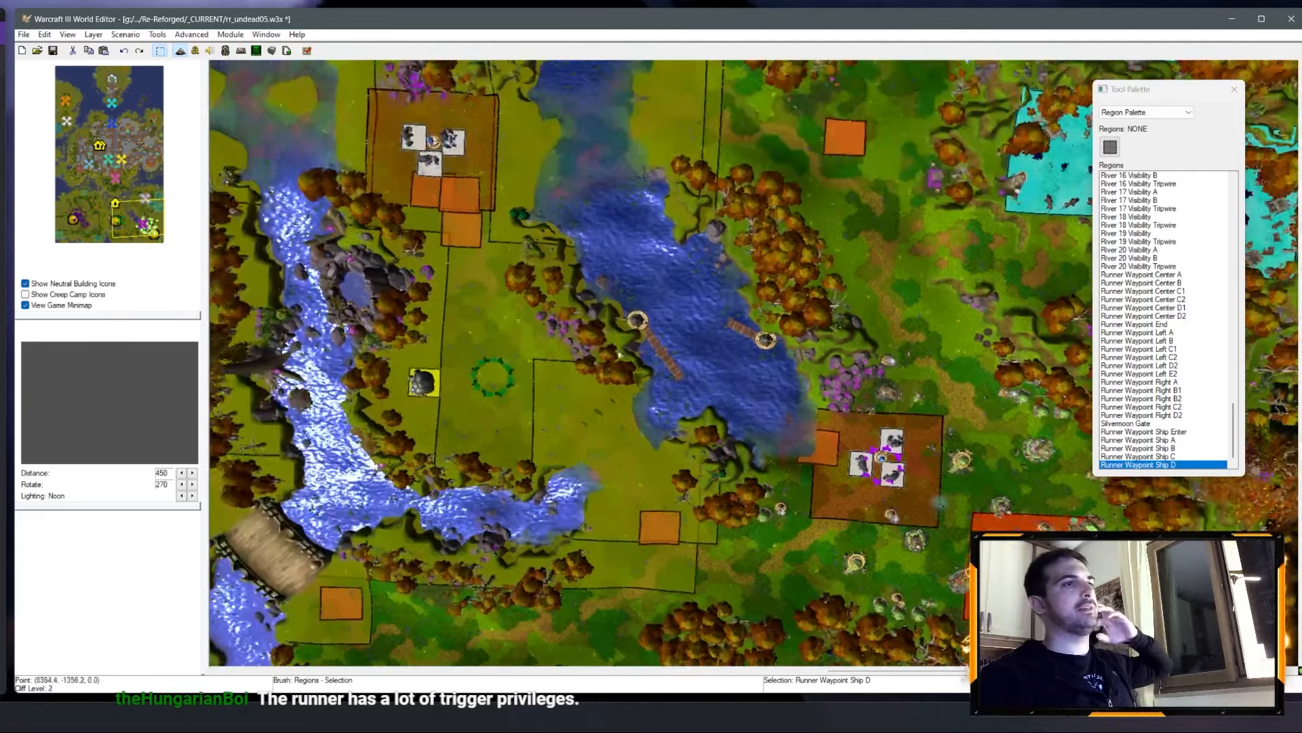
right_drag(820, 477, 1017, 662)
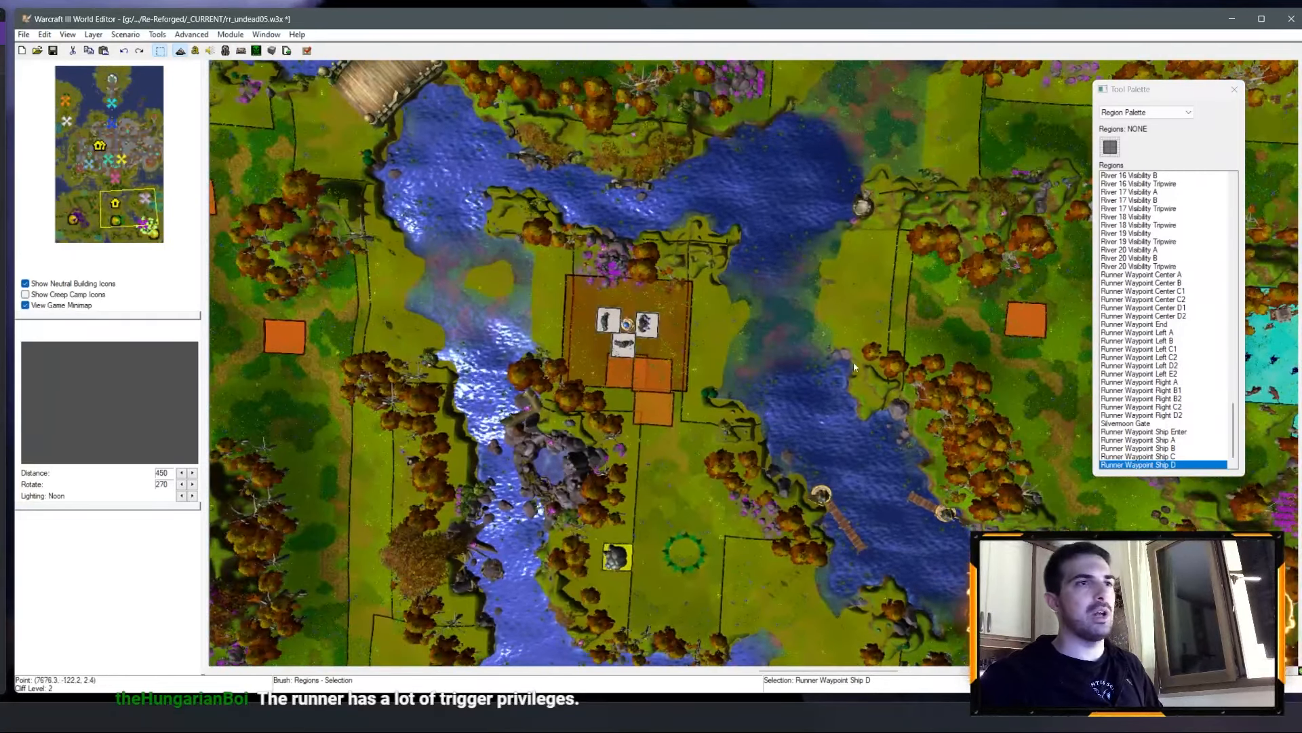
right_drag(796, 141, 934, 317)
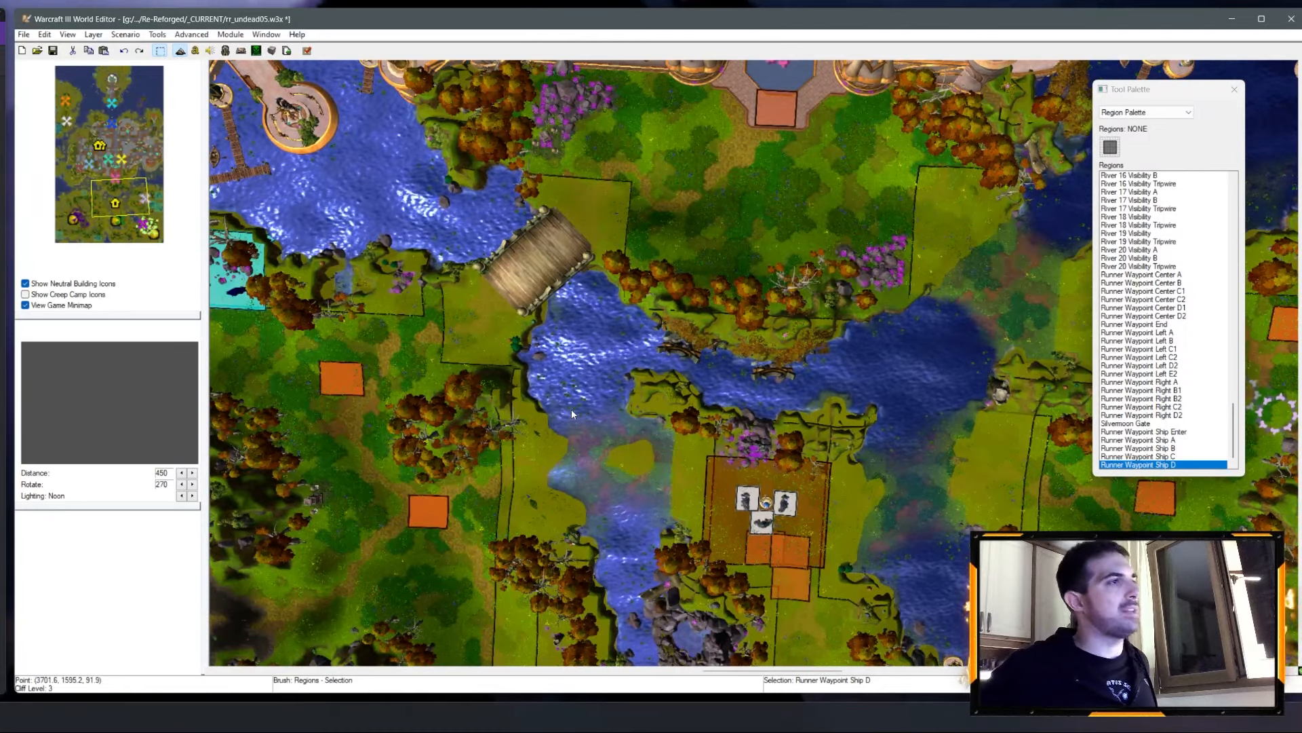
Step: Check the area from the southeastern base to the city gate once more and save the map
click(148, 231)
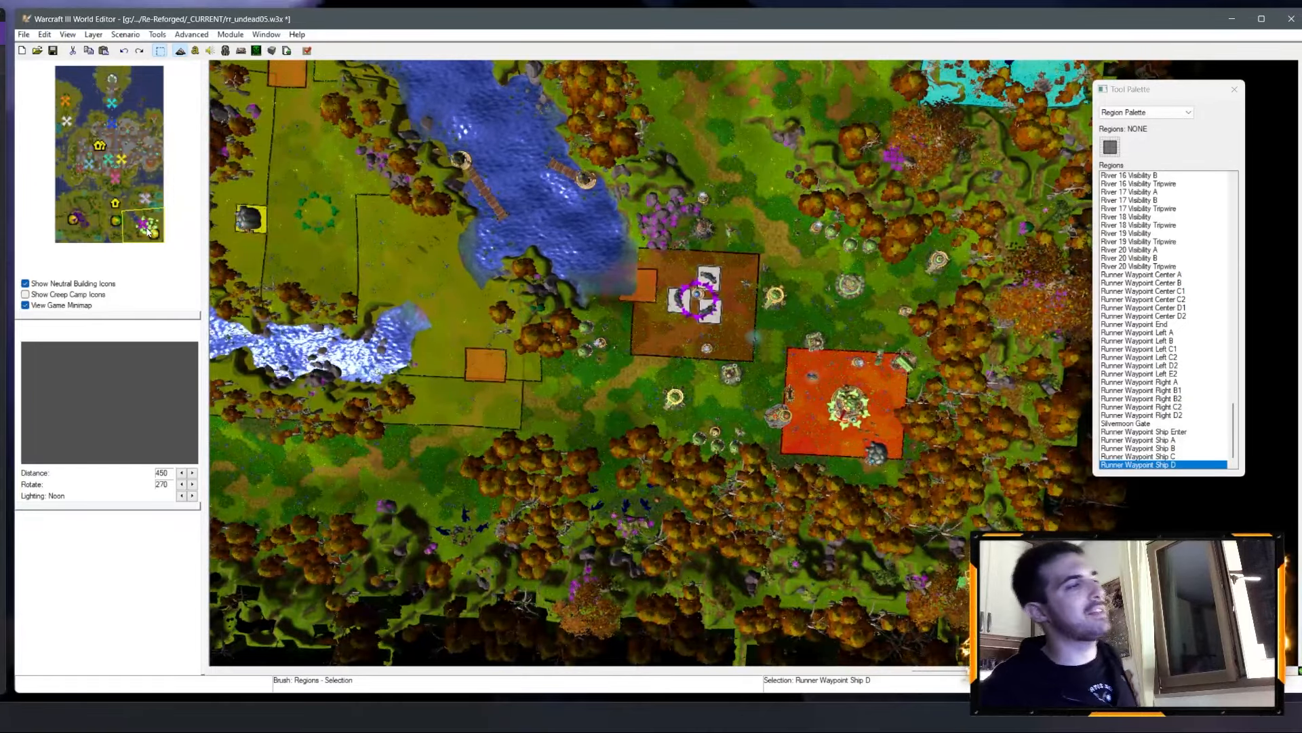
drag(147, 230, 124, 190)
click(53, 50)
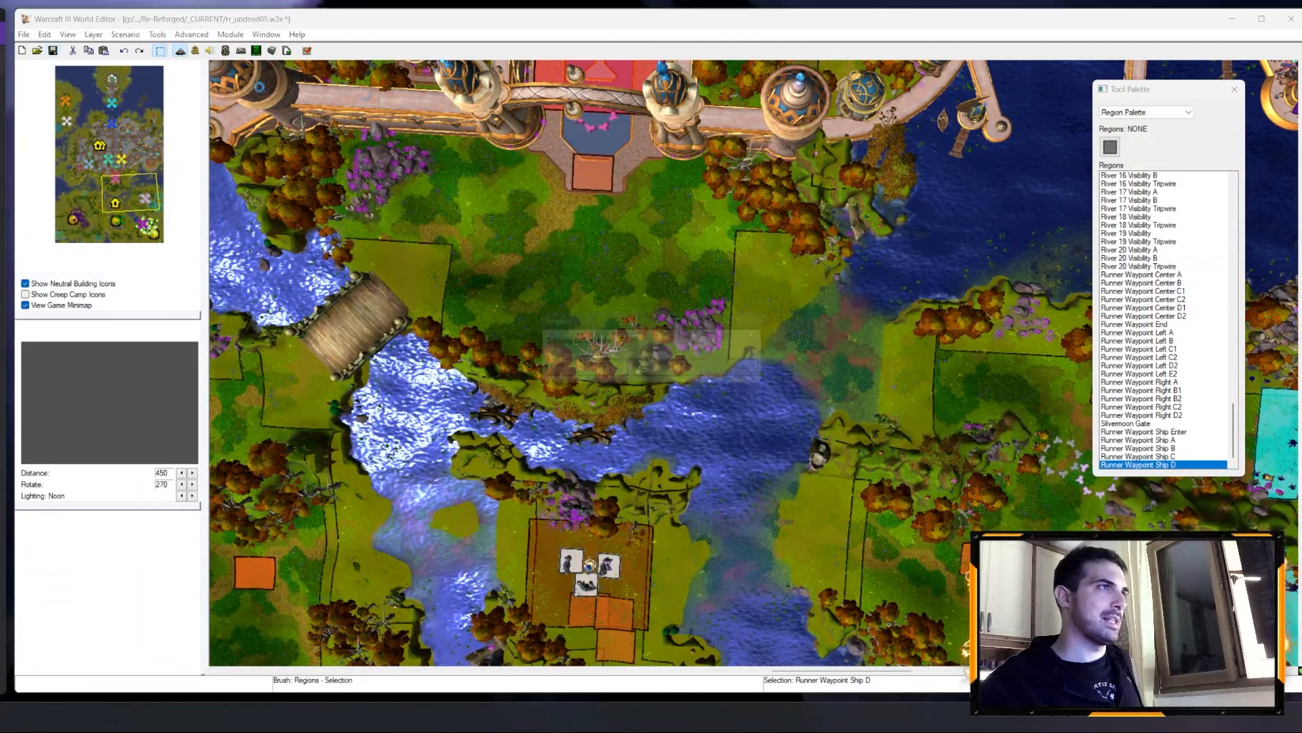
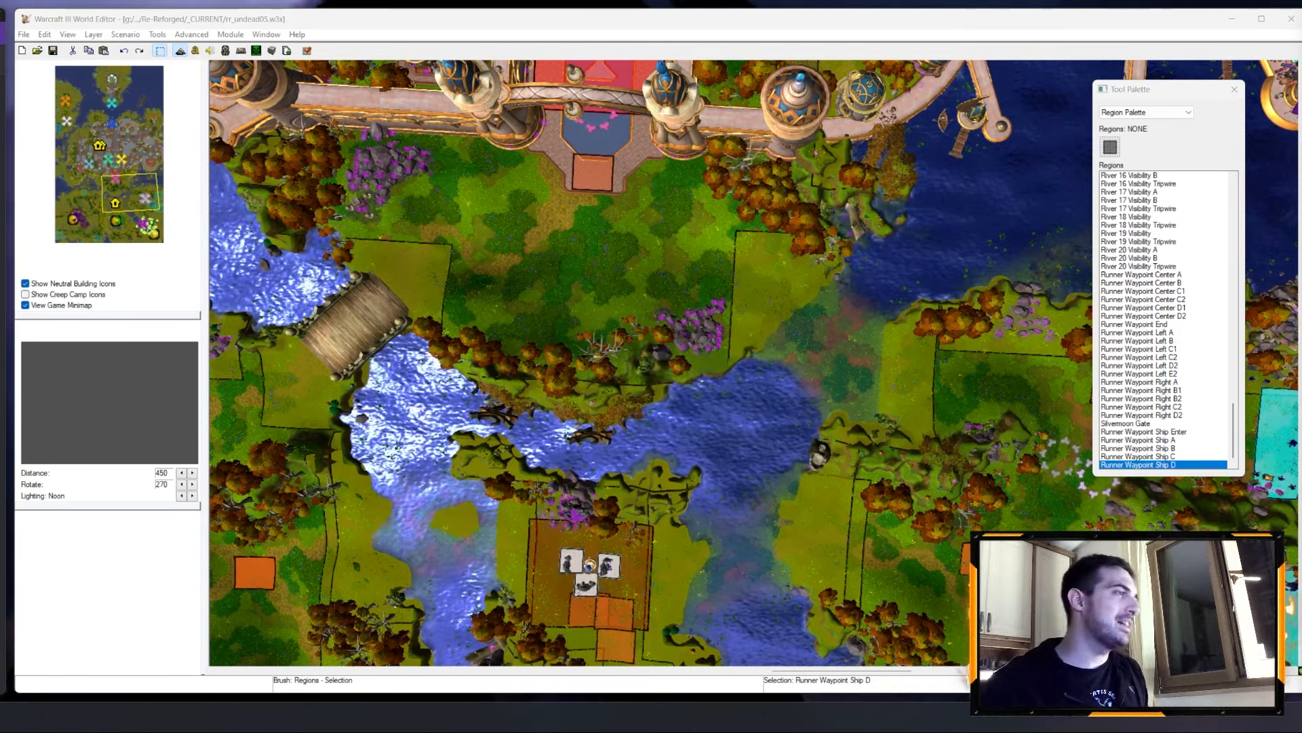
Step: Examine the rivers, bridges, docks and central base between the southern forest and the city gate
right_drag(521, 385, 502, 125)
right_drag(313, 418, 397, 269)
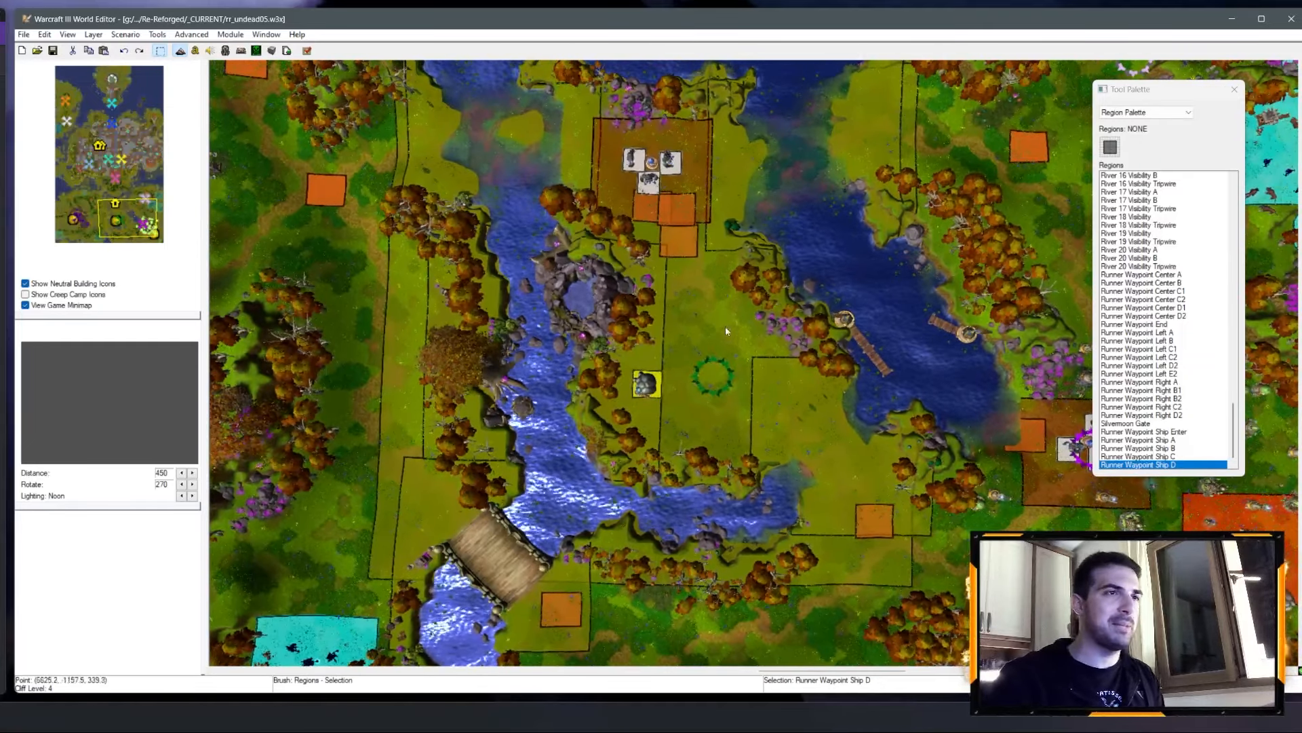
scroll(727, 329, up, 3)
right_drag(832, 416, 808, 282)
right_drag(777, 337, 564, 325)
right_drag(528, 162, 631, 651)
scroll(617, 386, down, 3)
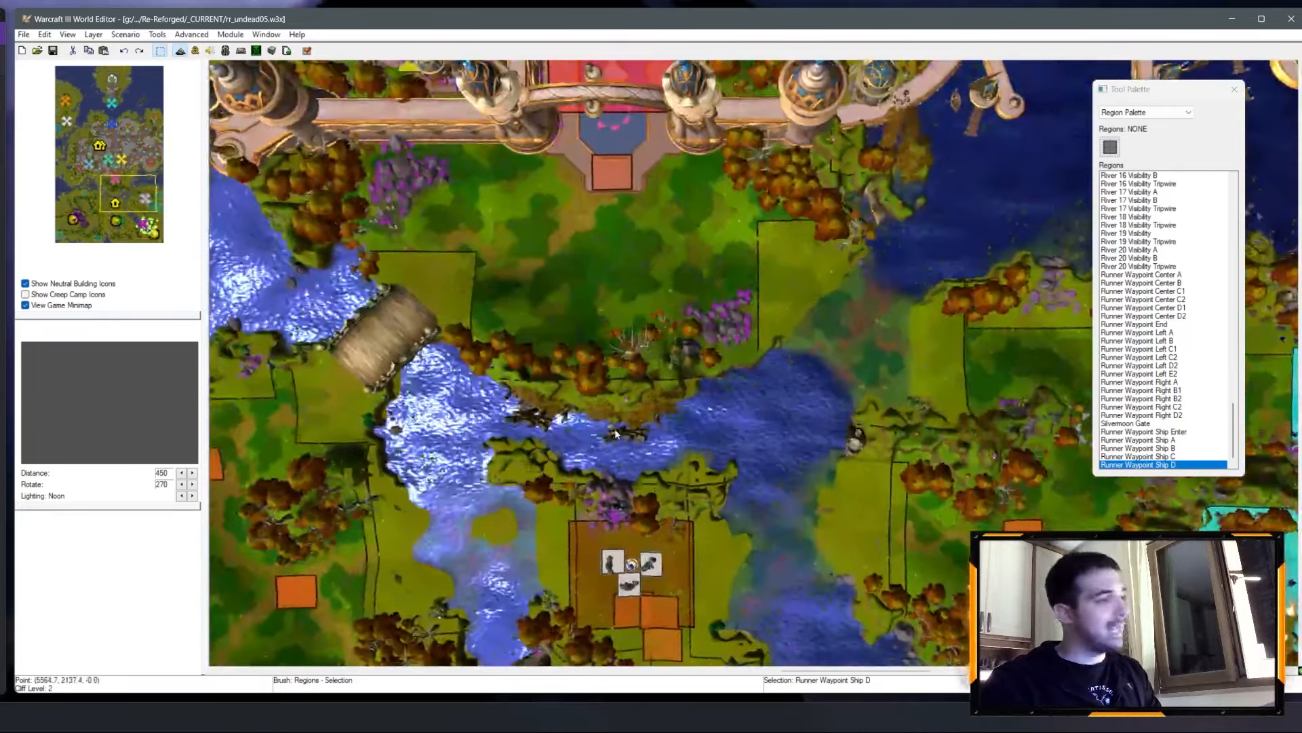
scroll(596, 325, up, 1)
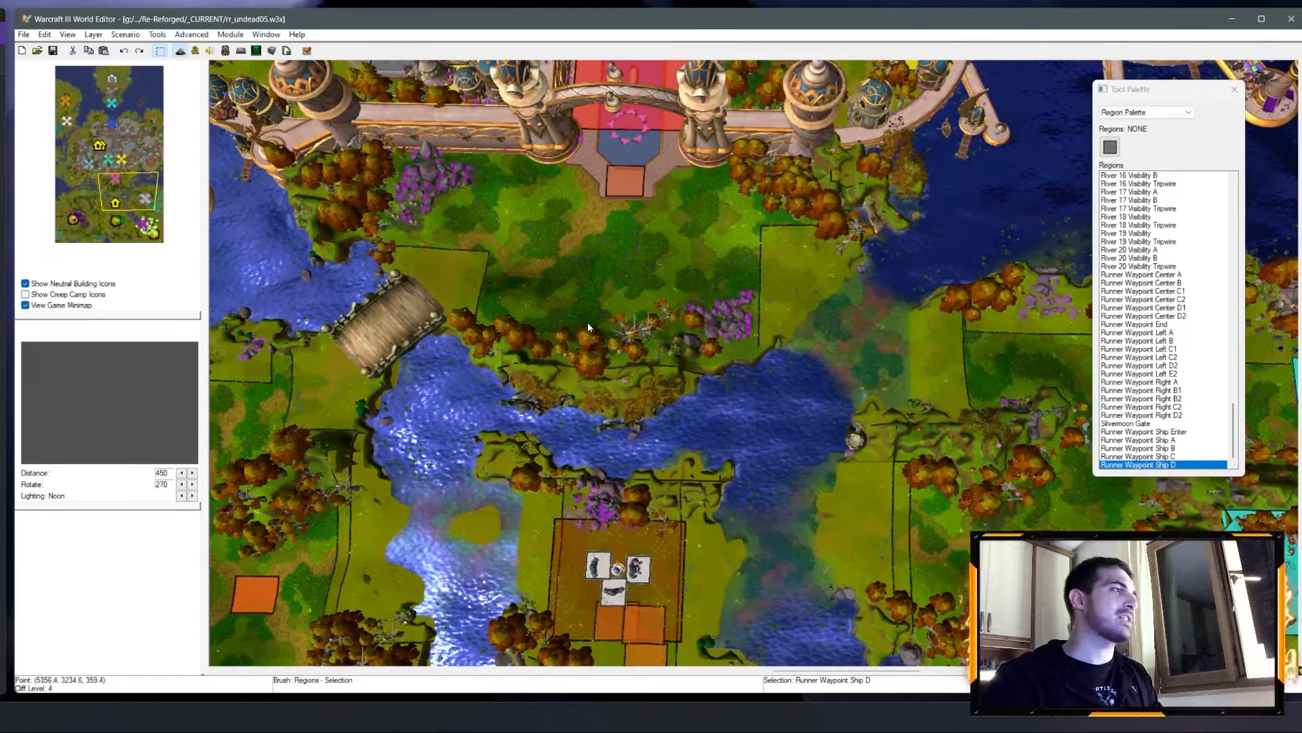
Step: Inspect the city gate, the wall east of it and the harbour channel between the two piers
right_drag(588, 322, 627, 425)
scroll(627, 424, up, 4)
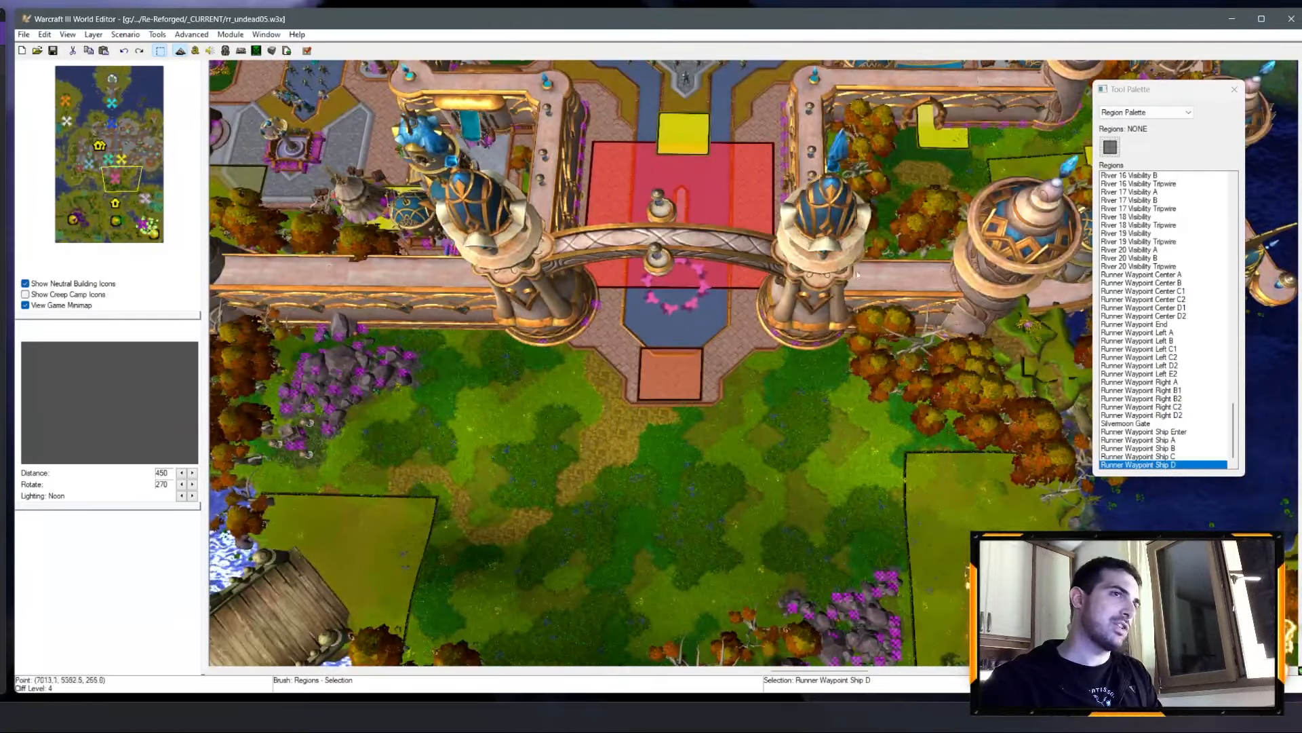
right_drag(857, 274, 461, 434)
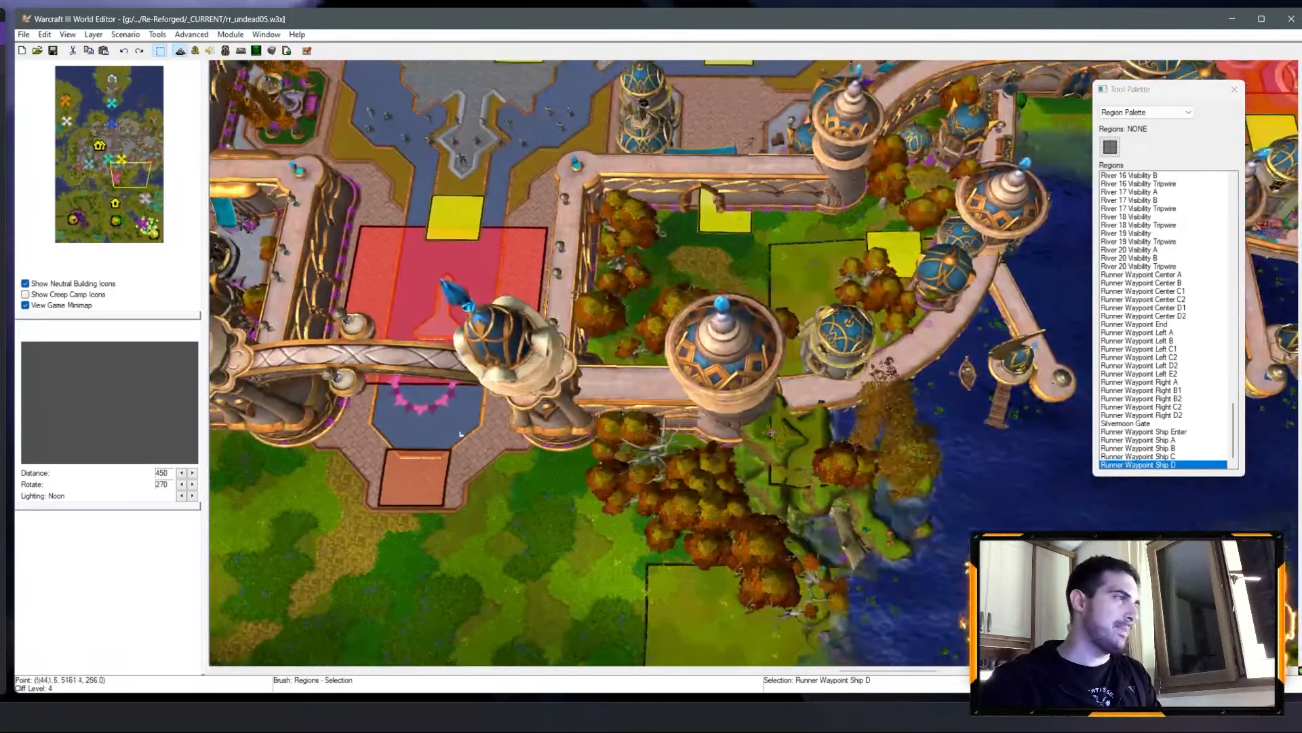
right_drag(288, 426, 681, 283)
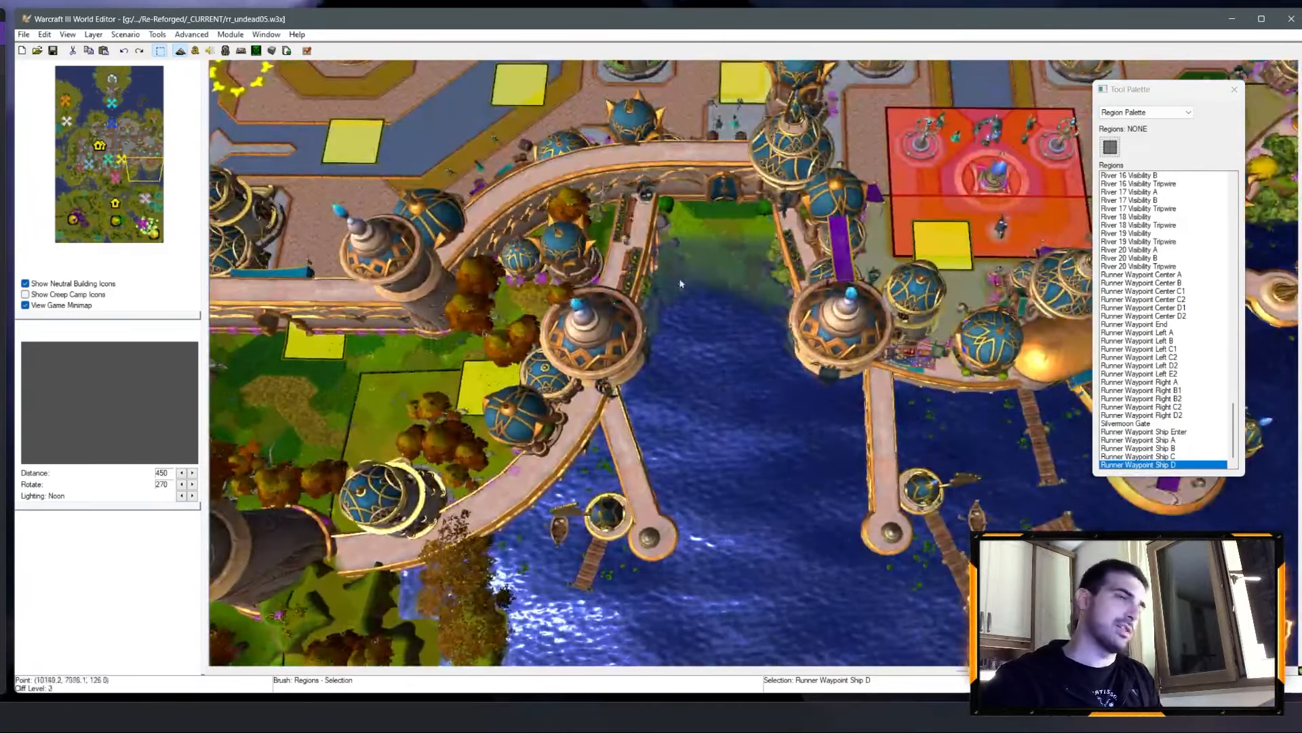
right_drag(568, 483, 771, 309)
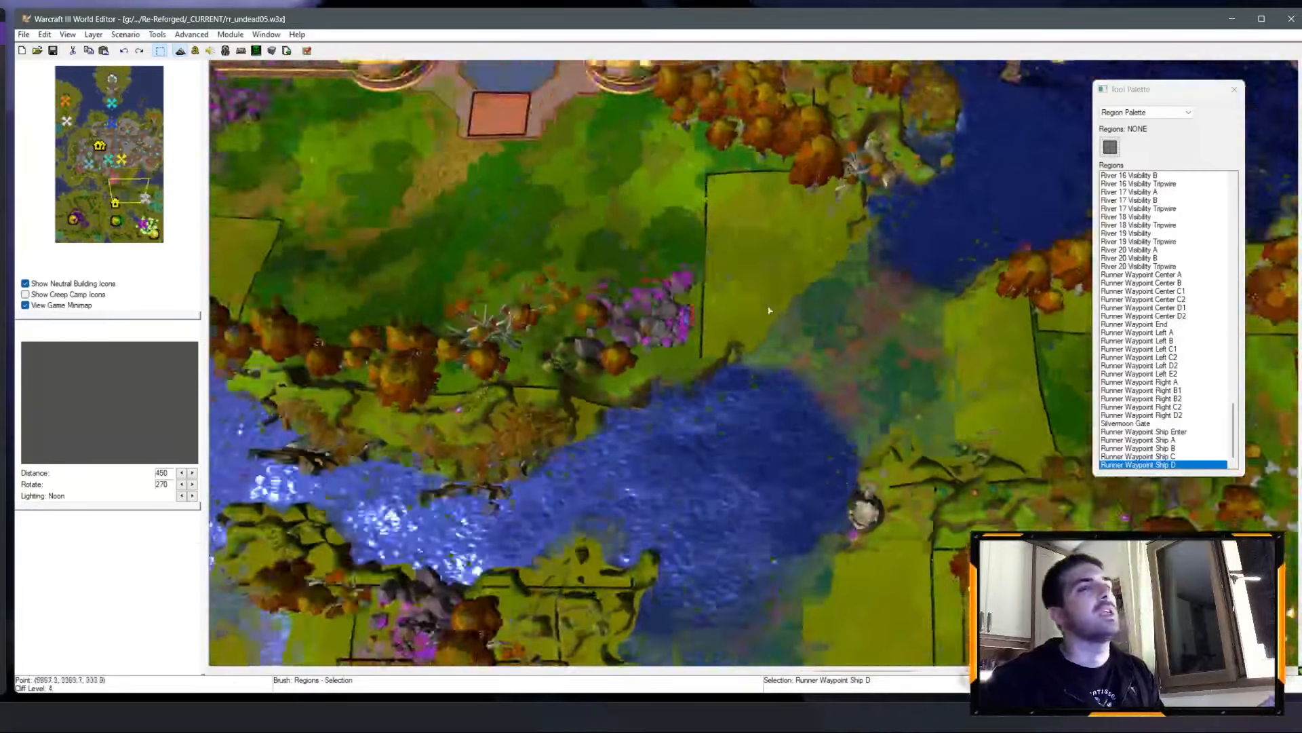
right_drag(617, 399, 702, 341)
scroll(643, 303, down, 2)
right_drag(642, 303, 706, 357)
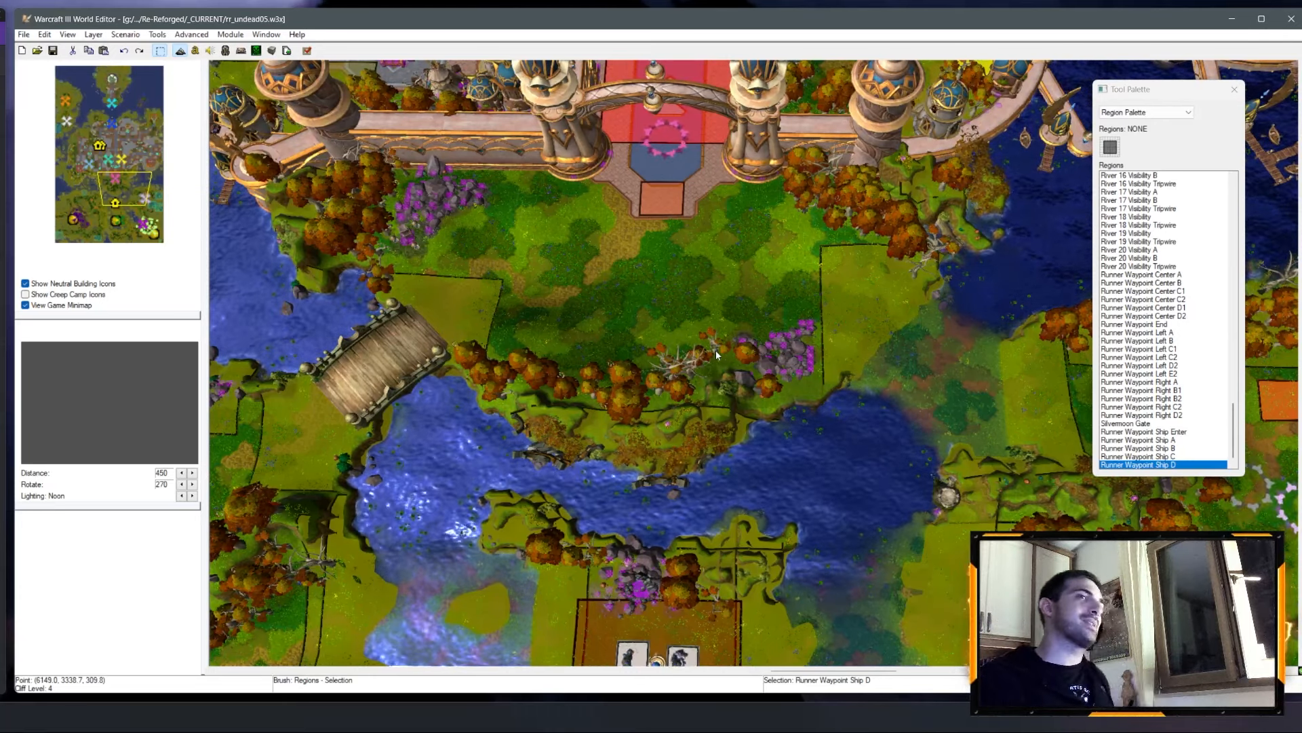
Step: Look over the blighted undead base in the southwest and the land route from it to the city gate
right_drag(544, 271, 768, 93)
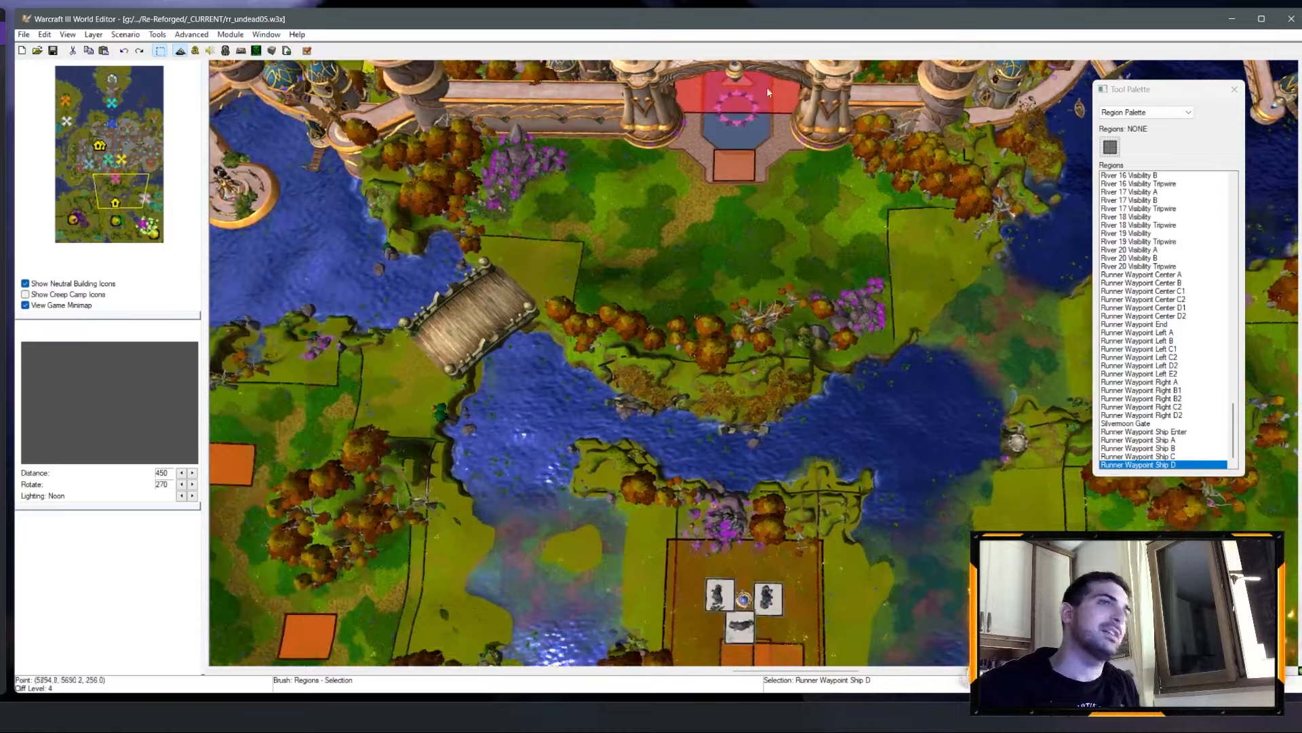
right_drag(448, 334, 480, 235)
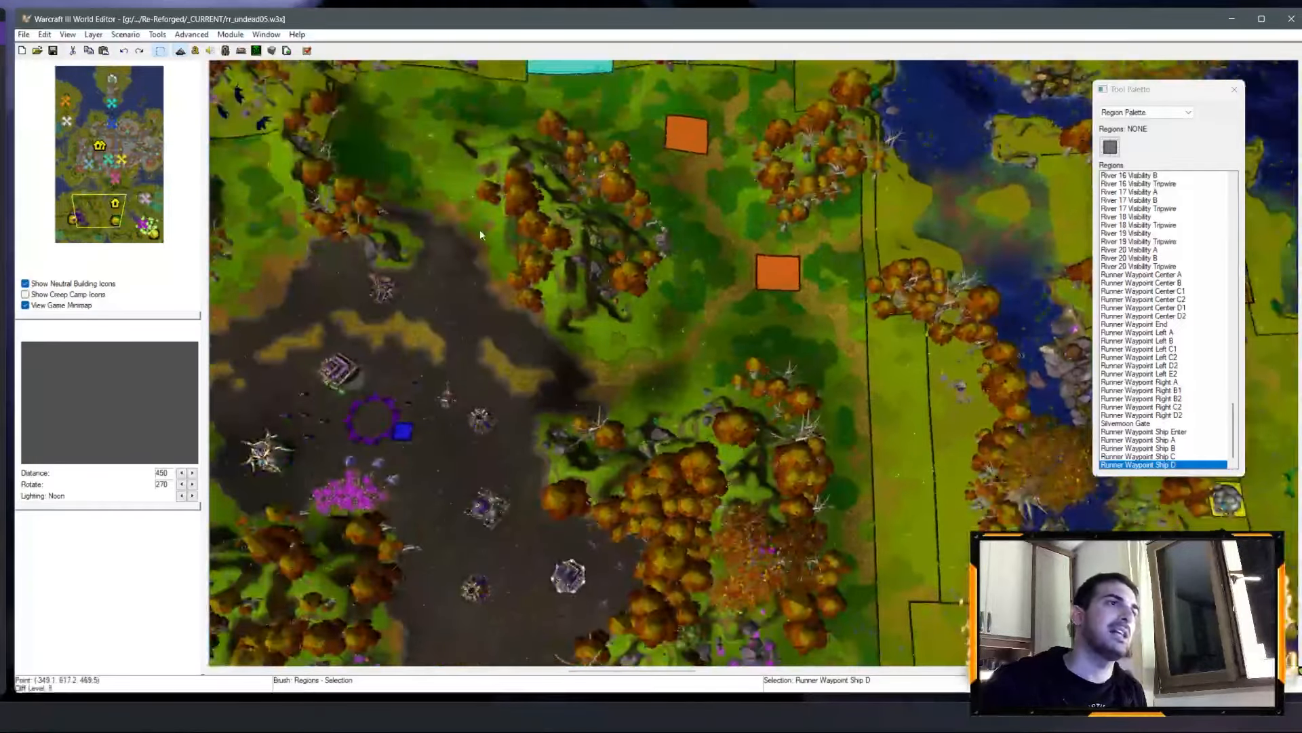
right_drag(572, 356, 378, 502)
right_drag(780, 135, 468, 468)
right_drag(746, 244, 636, 283)
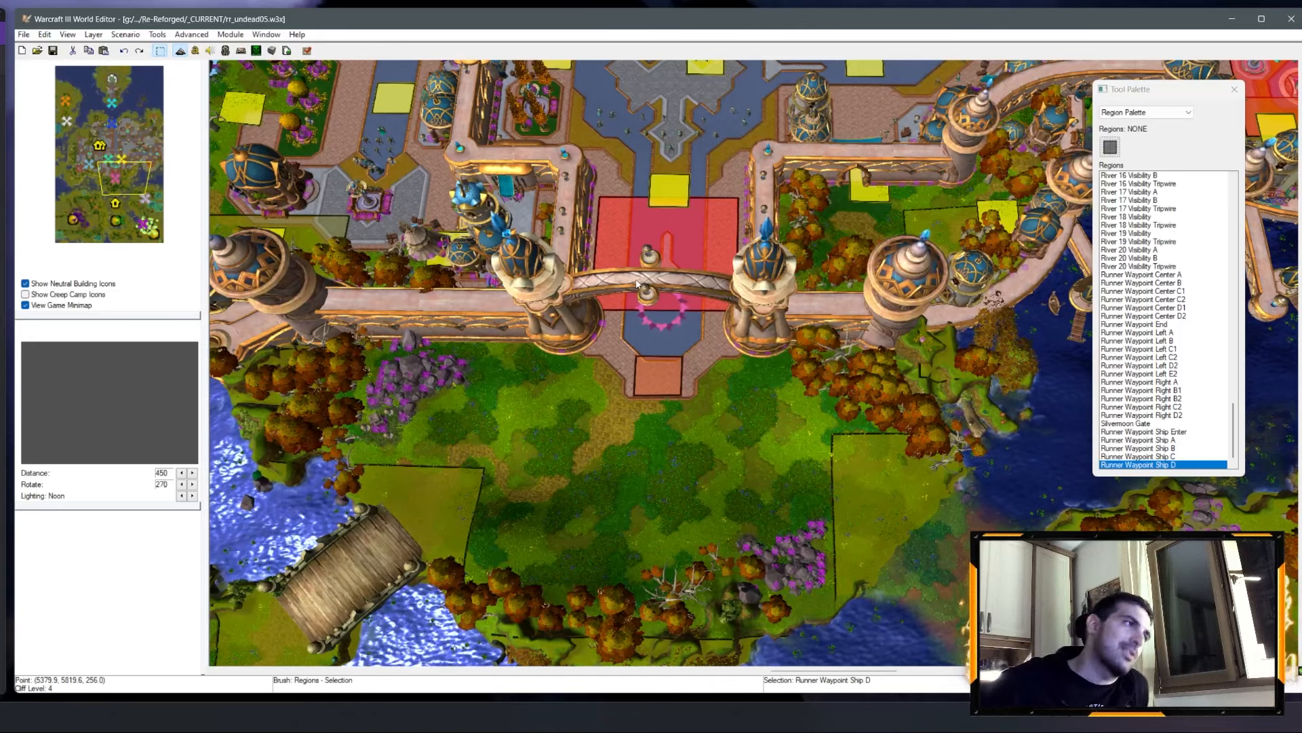
Step: Review the southeastern elven base and its runner route past the docks and river up to the city gate
click(126, 199)
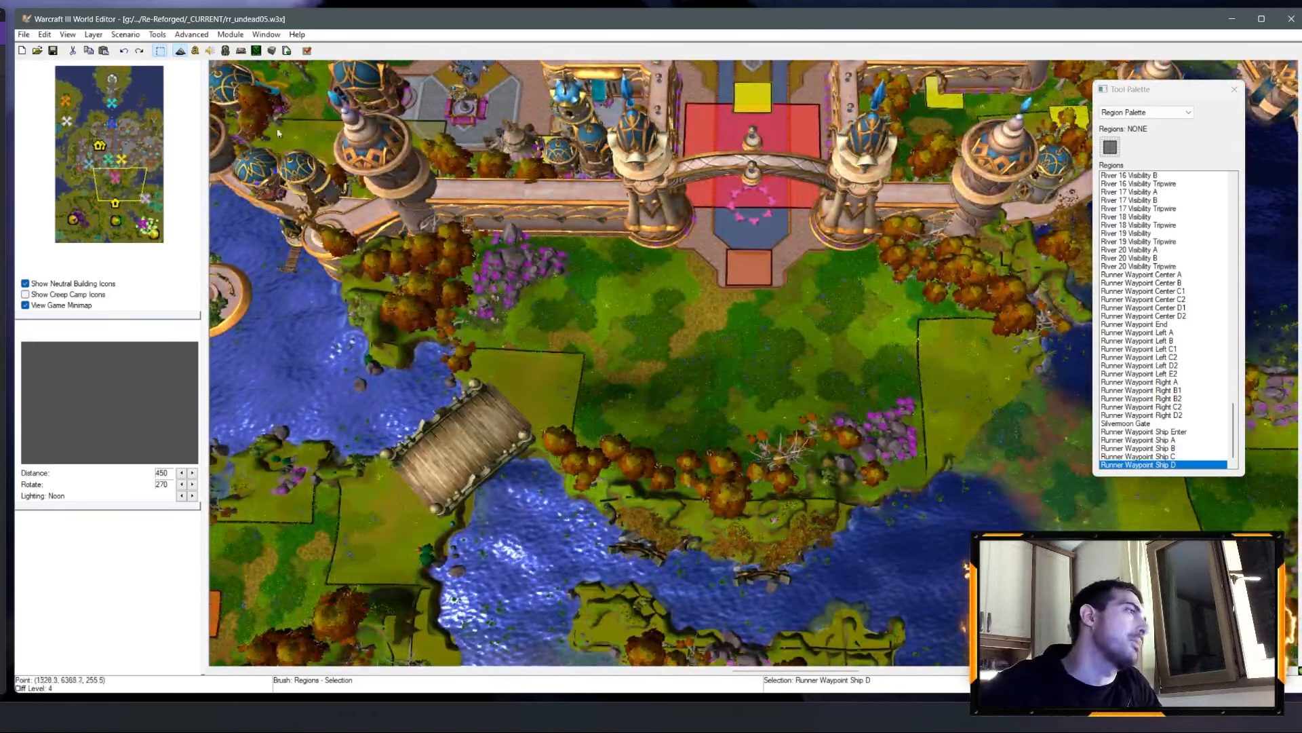
click(111, 226)
click(148, 231)
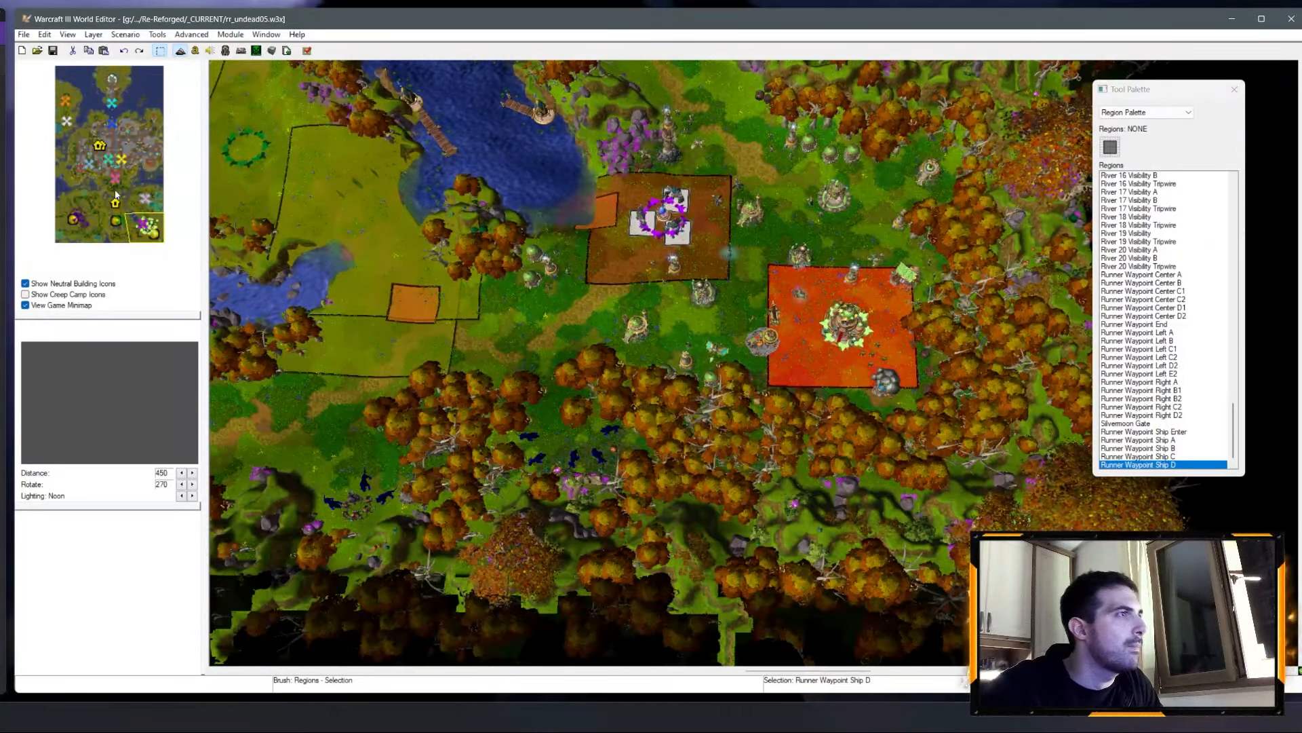
drag(116, 195, 126, 172)
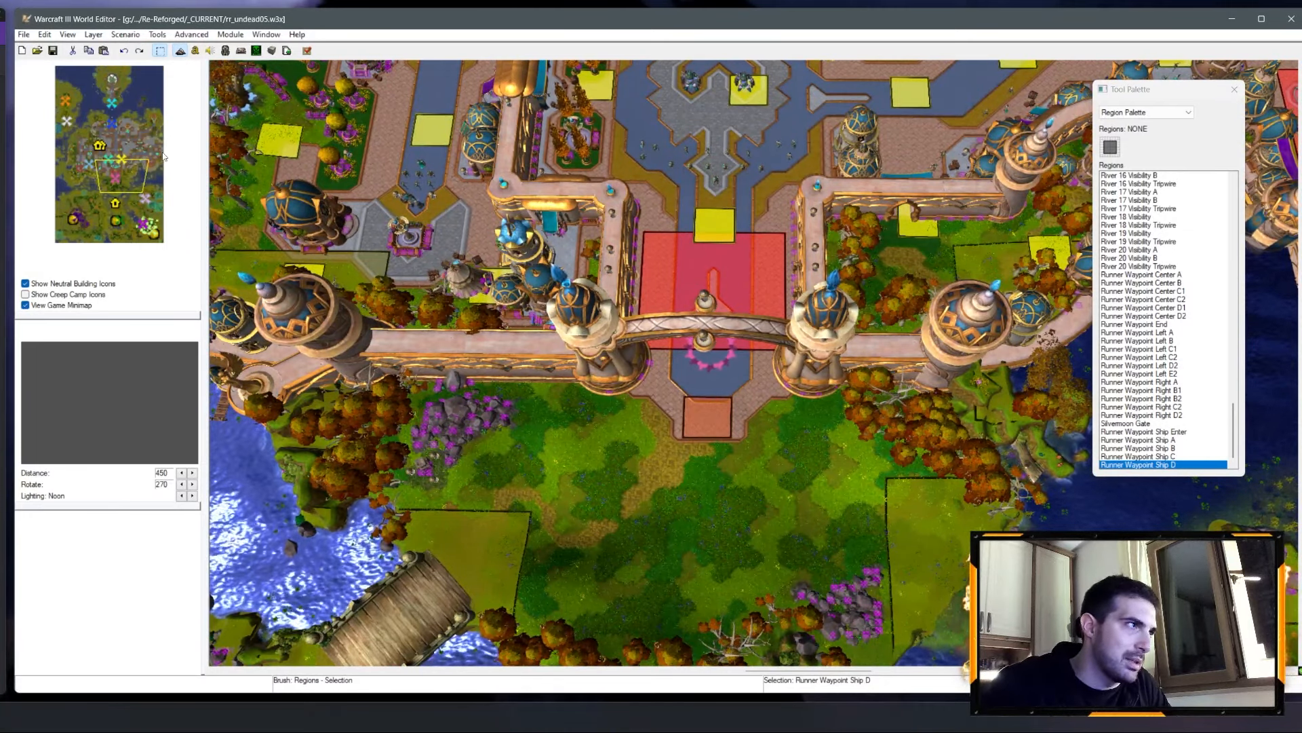
click(141, 218)
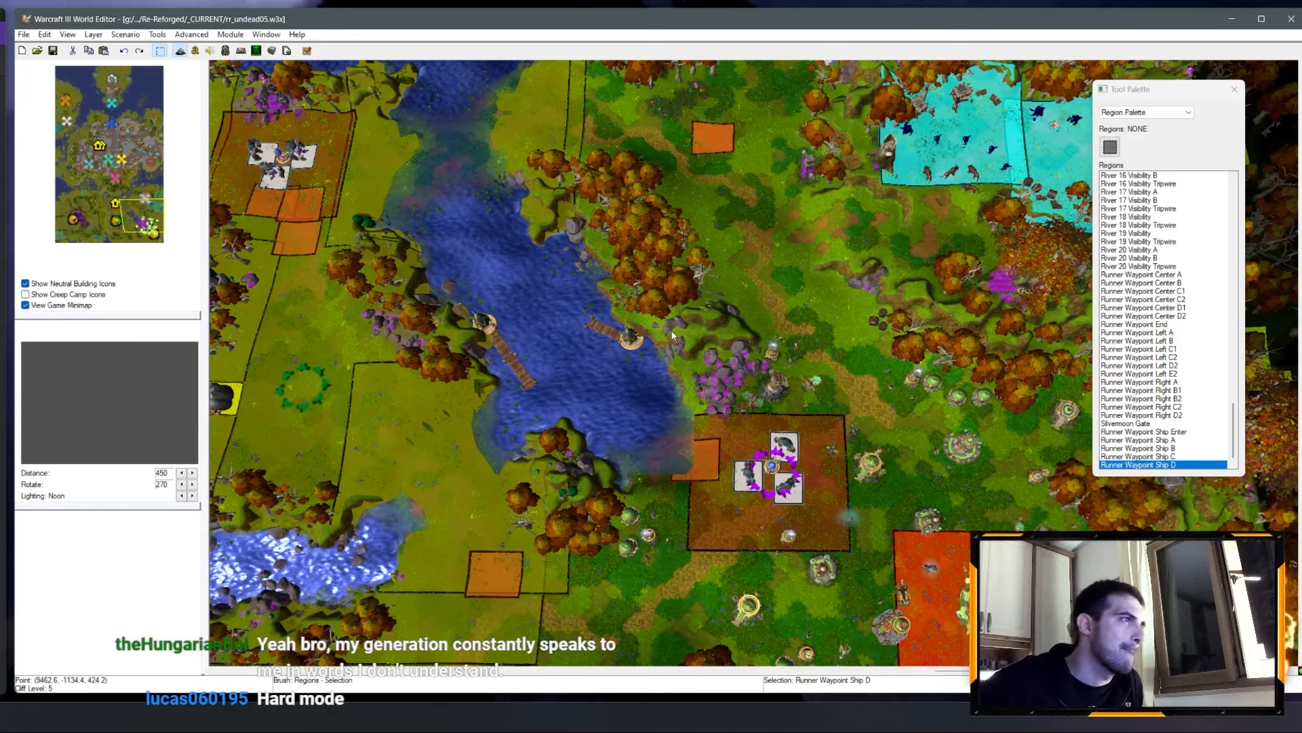
right_drag(777, 329, 899, 523)
right_drag(662, 398, 707, 419)
right_drag(677, 264, 840, 475)
right_drag(681, 171, 782, 368)
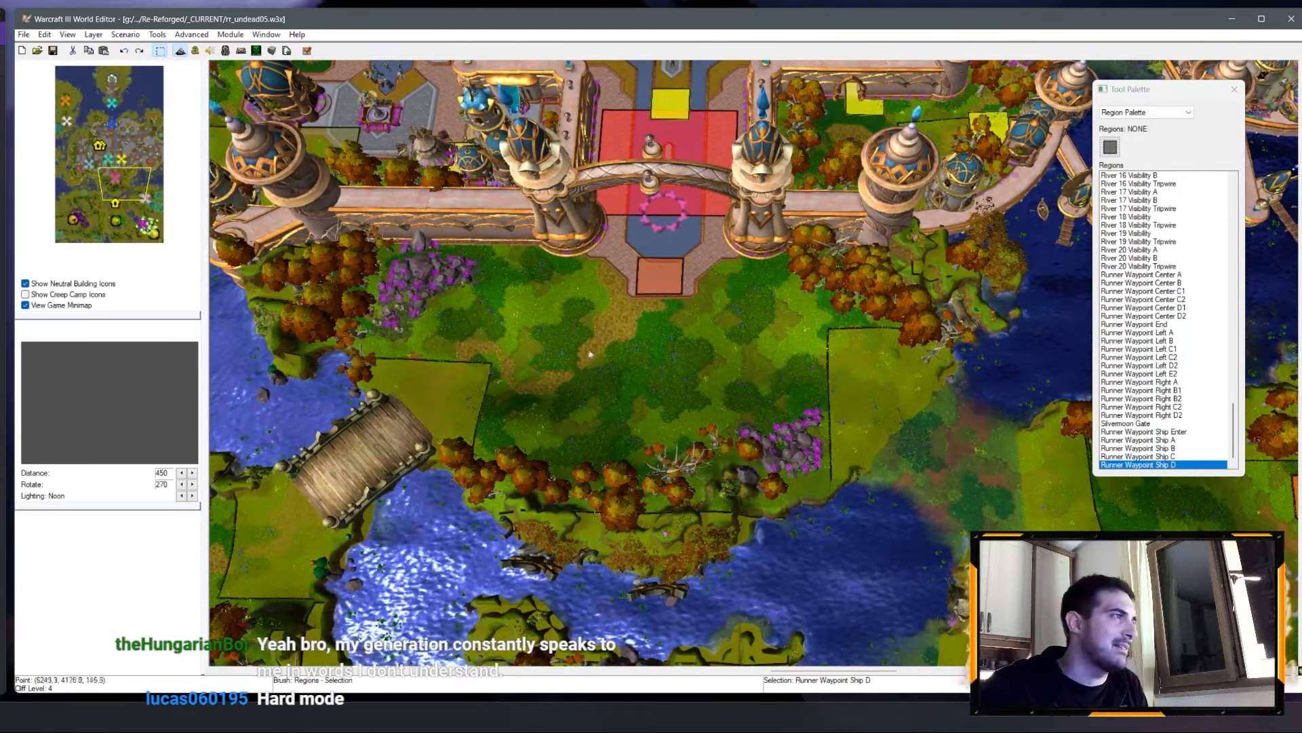
right_drag(616, 245, 747, 184)
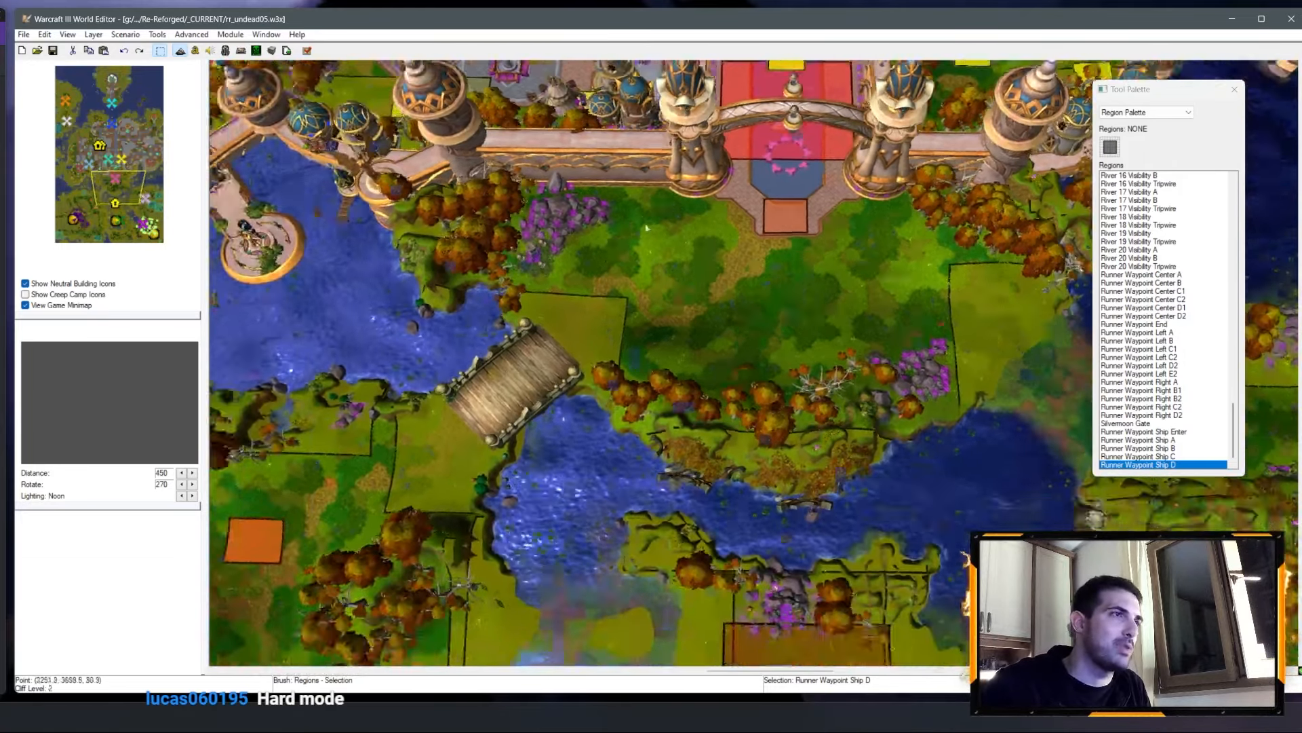
Step: Open the trigger editor and expand the Main Quest - Sylvanas Windrunner folder
right_drag(651, 434, 793, 194)
click(195, 51)
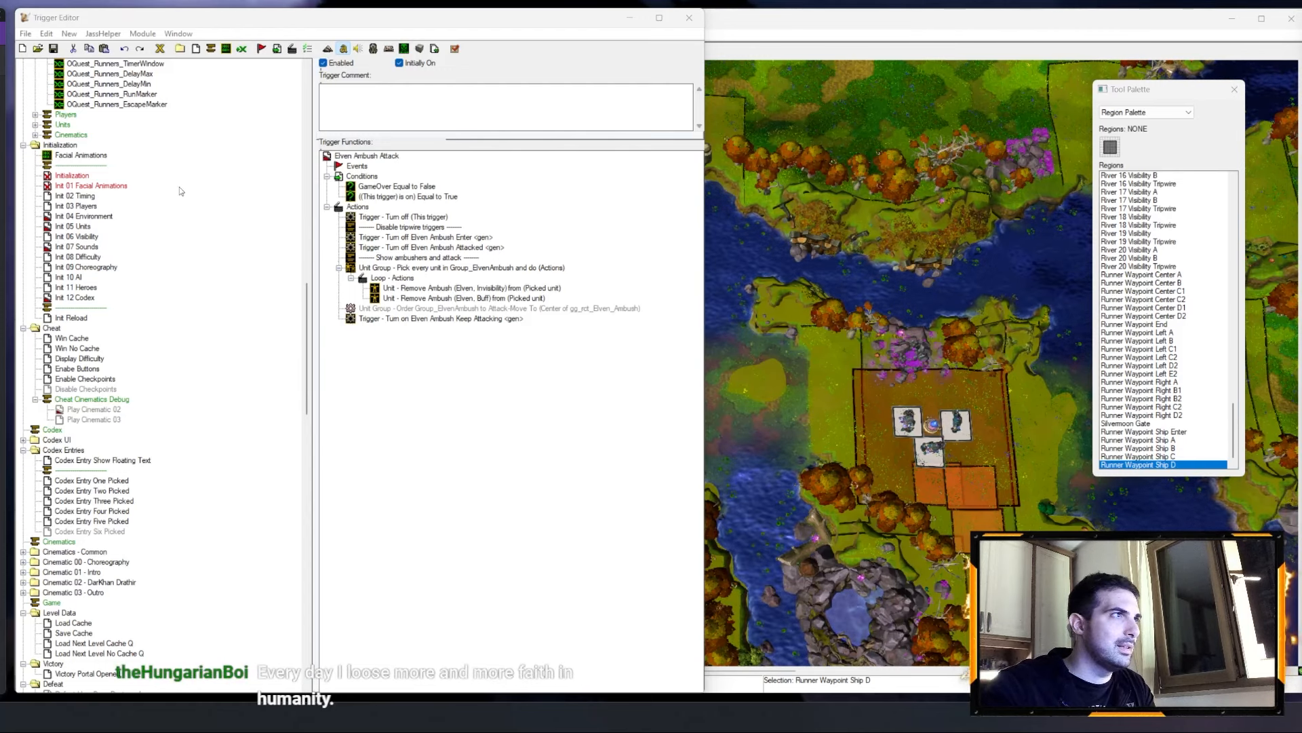
scroll(163, 183, up, 15)
scroll(149, 197, down, 19)
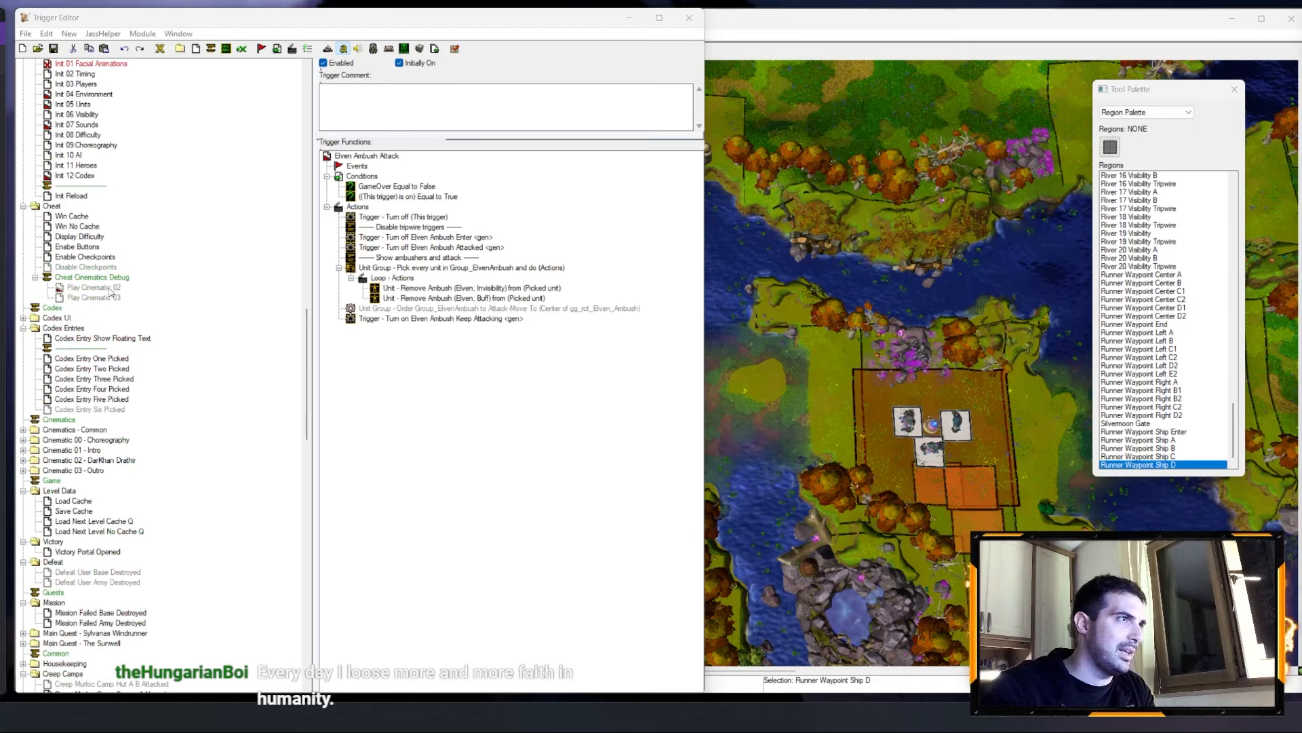
scroll(102, 294, down, 10)
click(23, 328)
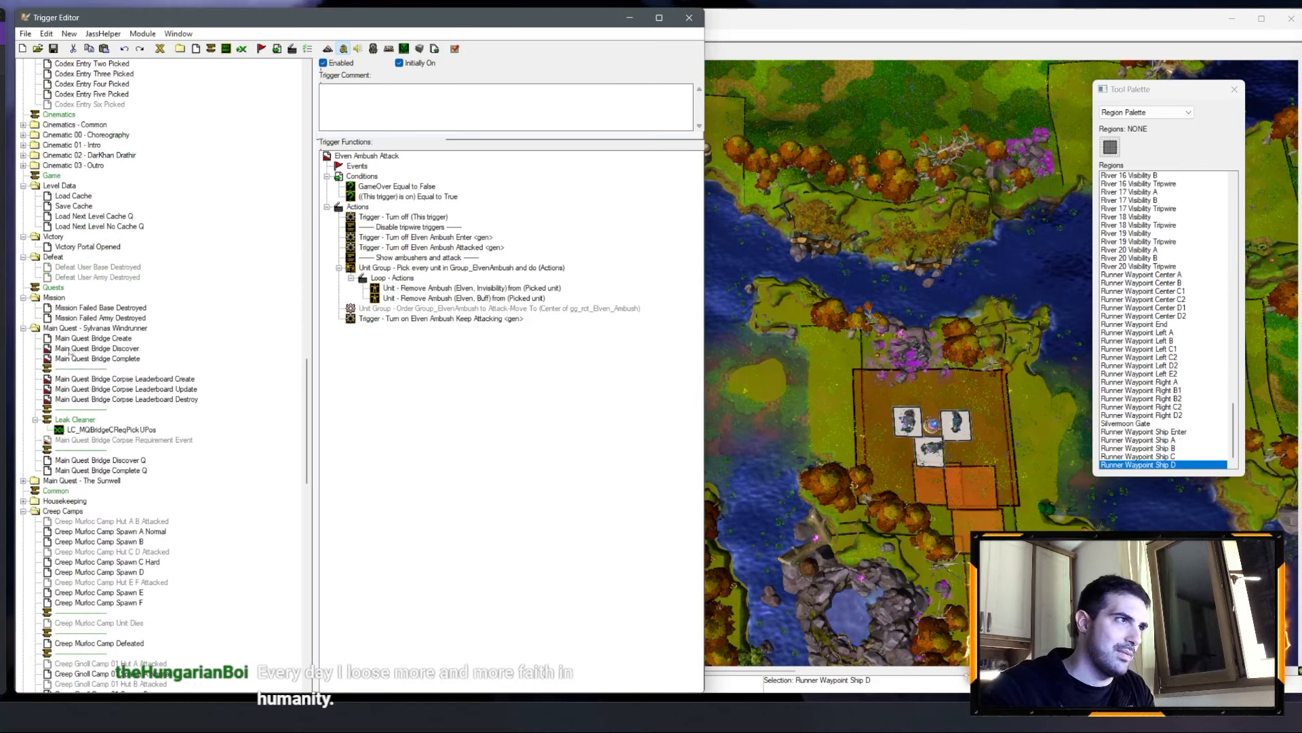
Step: Rename the Main Quest Bridge Create trigger to Main Quest Sylvanas Create
click(102, 339)
click(106, 338)
double_click(106, 338)
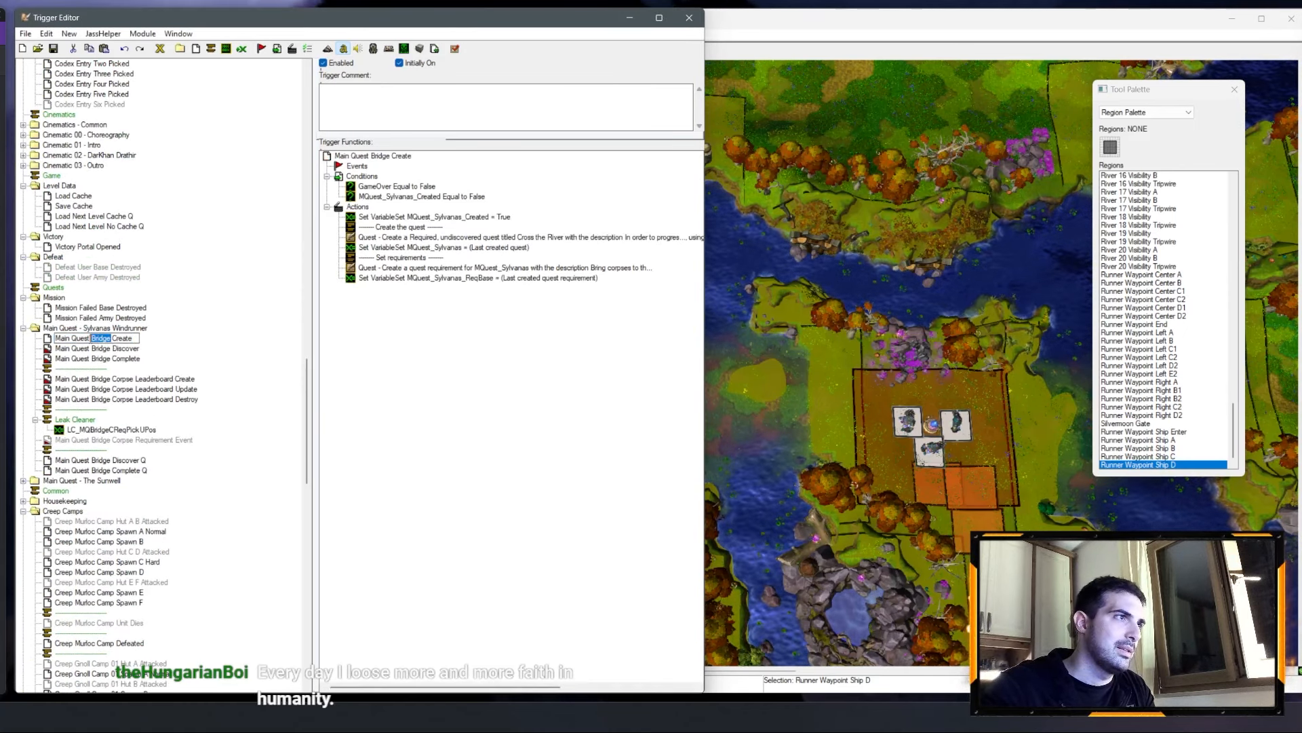
scroll(119, 299, up, 20)
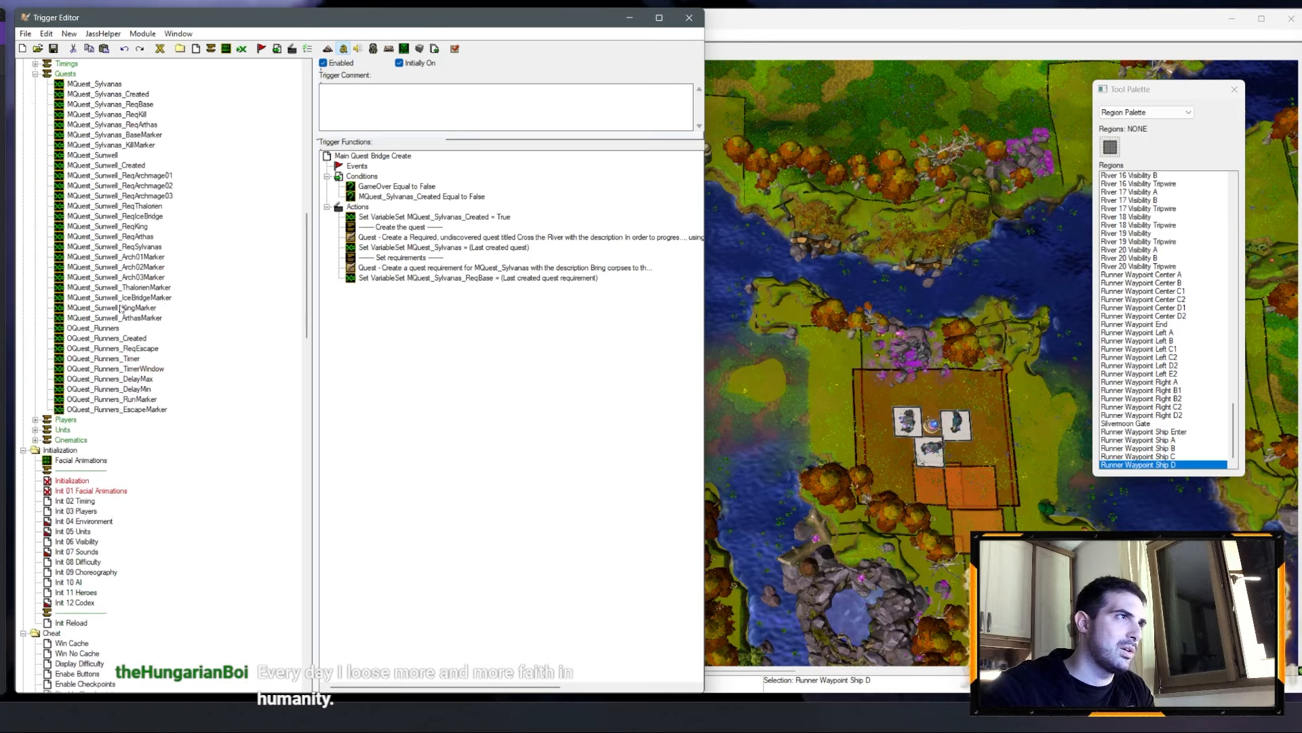
scroll(135, 319, down, 15)
scroll(135, 326, down, 6)
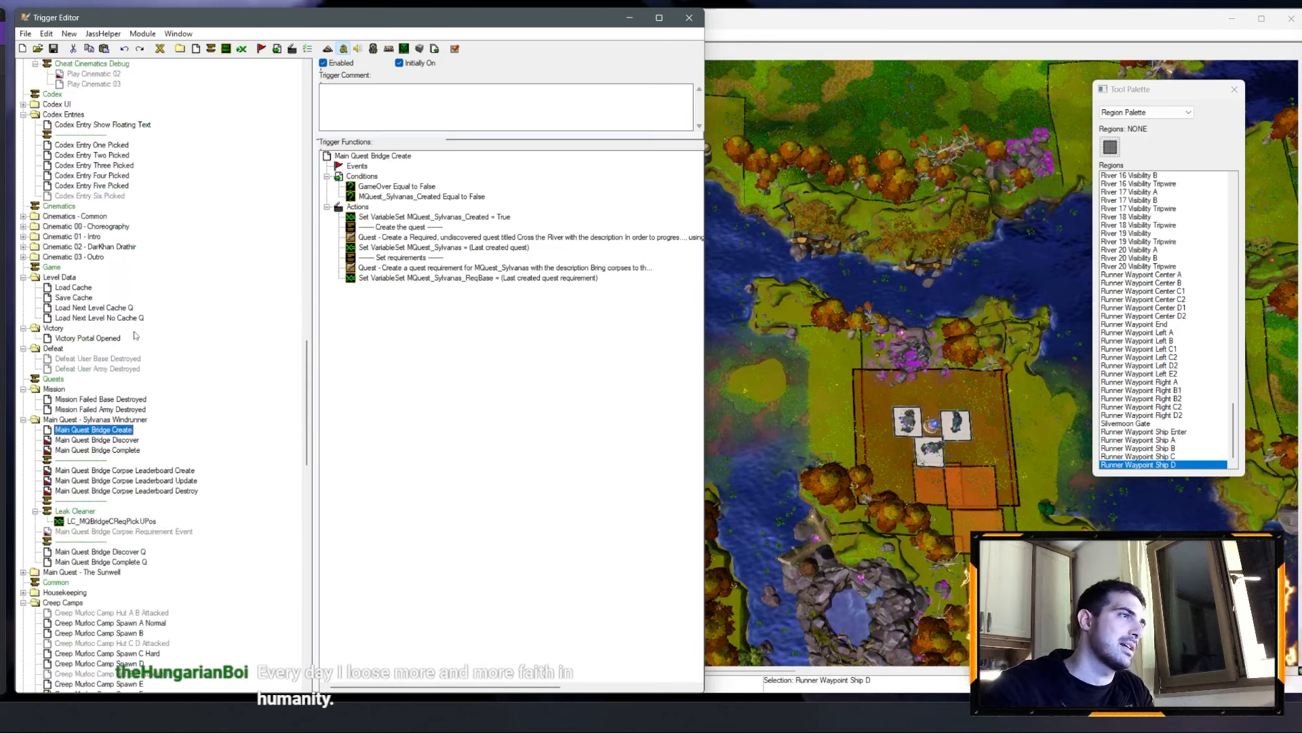
click(107, 421)
click(107, 430)
click(109, 429)
drag(111, 429, 97, 430)
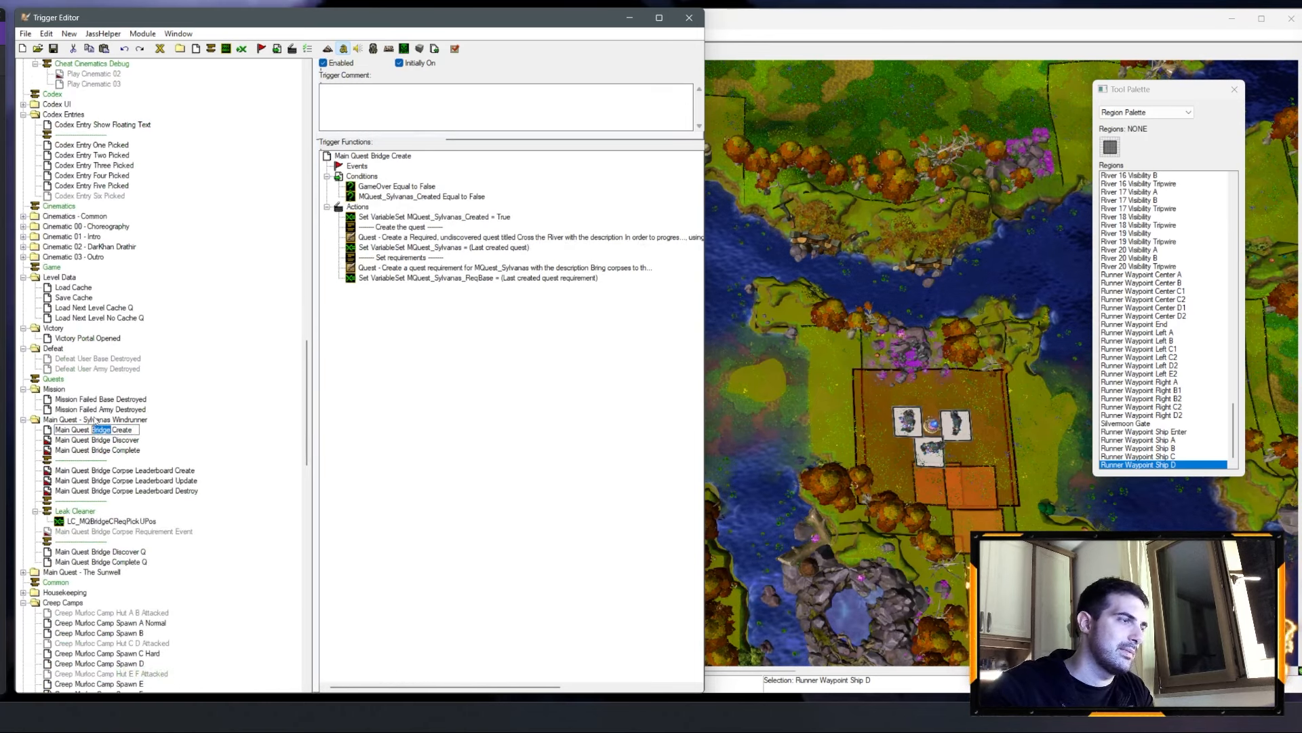
text(Sylvanas)
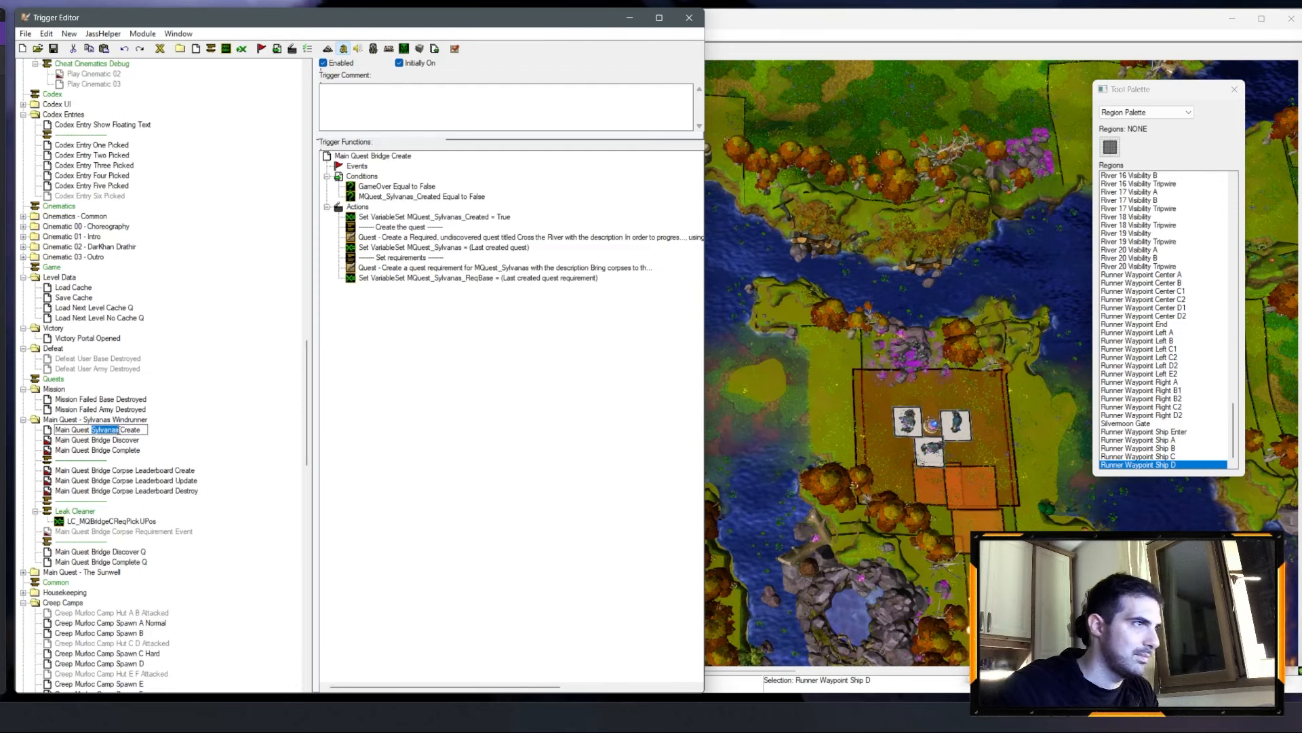
Step: Replace "Bridge" with "Sylvanas" in the names of the Main Quest Bridge Discover and Main Quest Bridge Complete triggers
click(108, 439)
click(94, 441)
drag(92, 440, 110, 450)
text(Sylvanas)
click(104, 450)
click(95, 449)
text(Sylvanas)
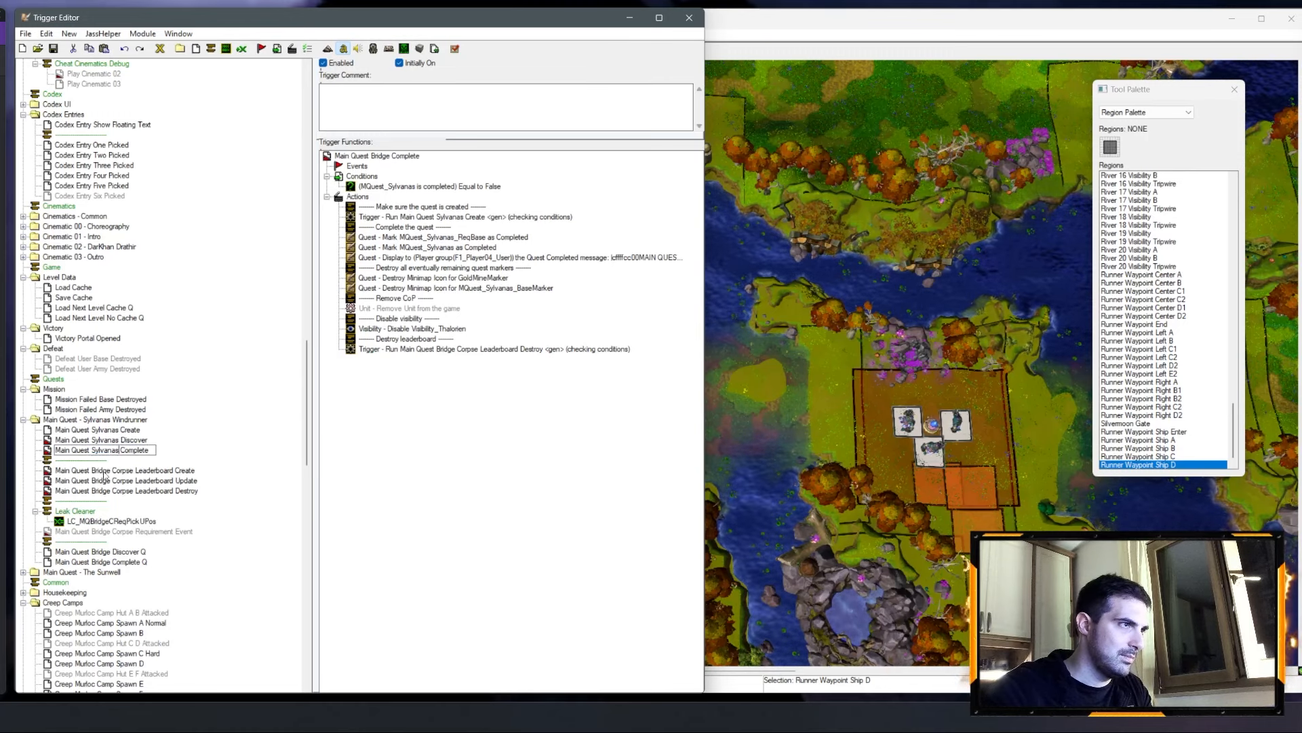
Step: Delete the Create, Update and Destroy triggers of the Main Quest Bridge Corpse Leaderboard, plus the duplicate separator below them
click(102, 469)
shift+click(129, 480)
key(Delete)
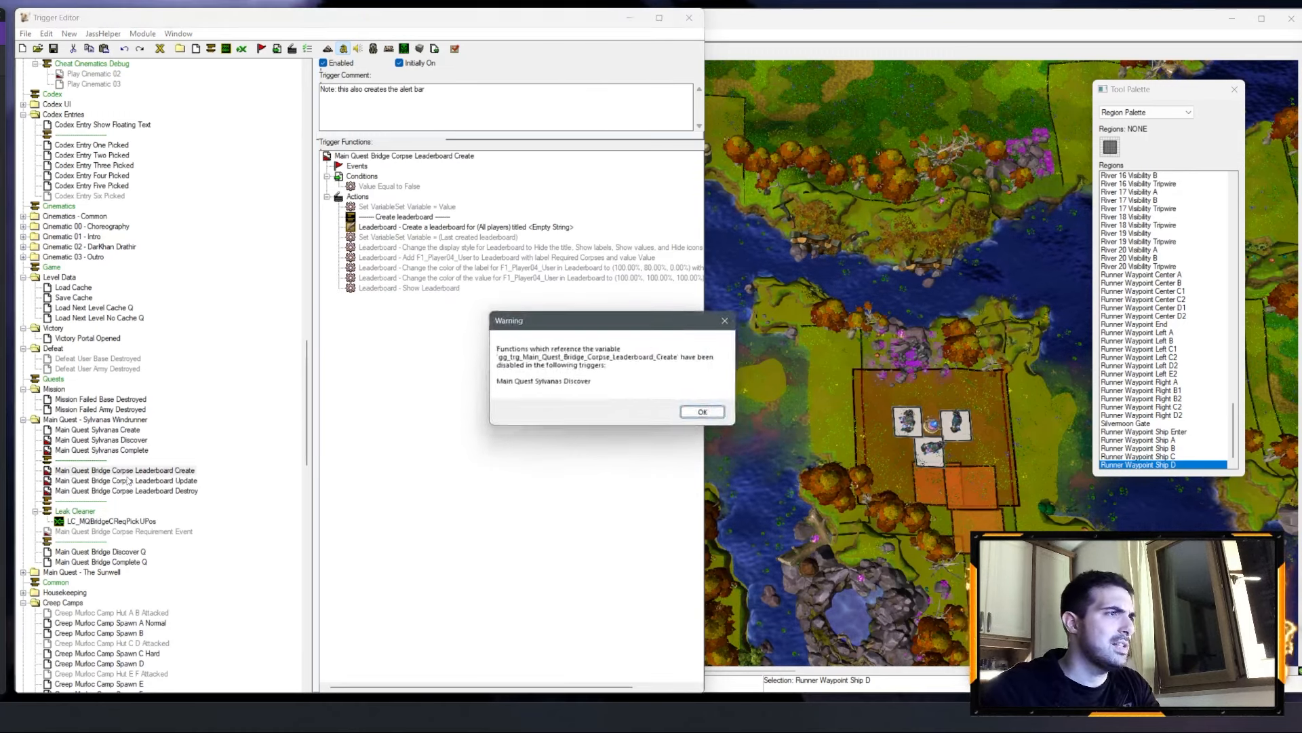
key(Return)
click(125, 475)
key(Delete)
key(Return)
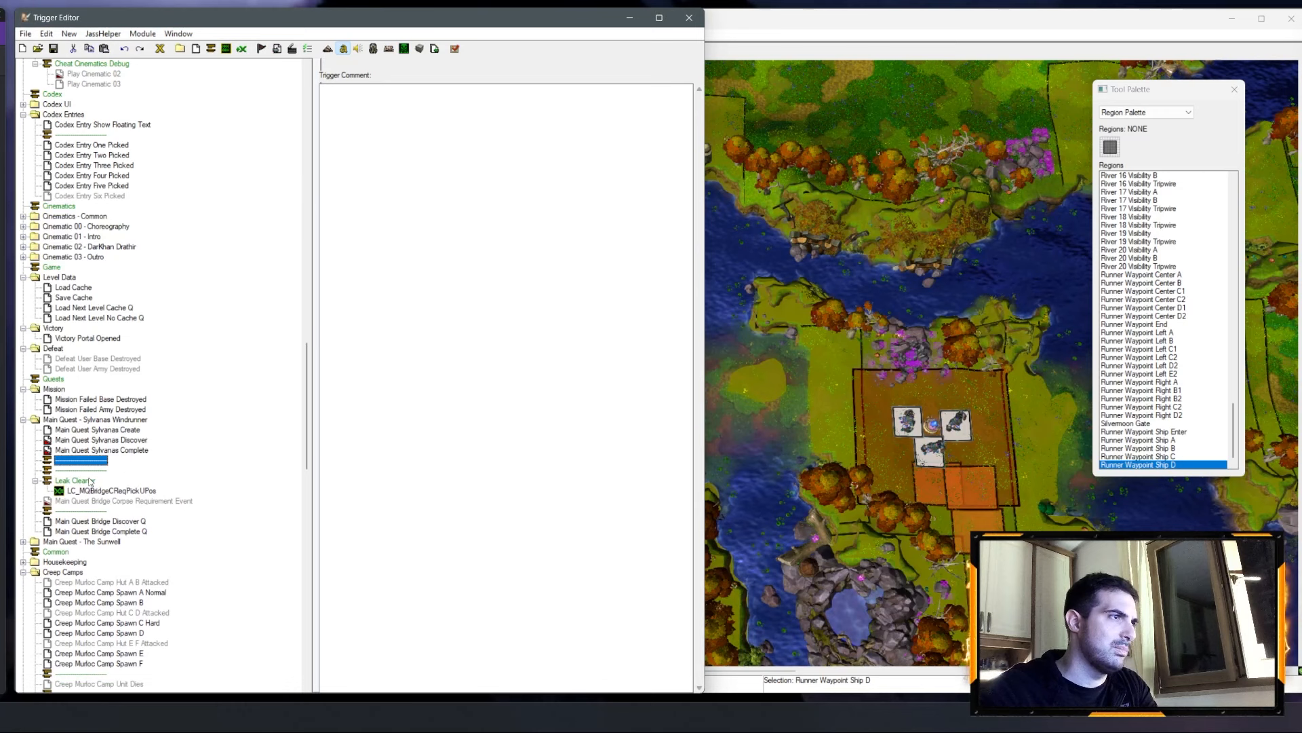
click(101, 473)
key(Delete)
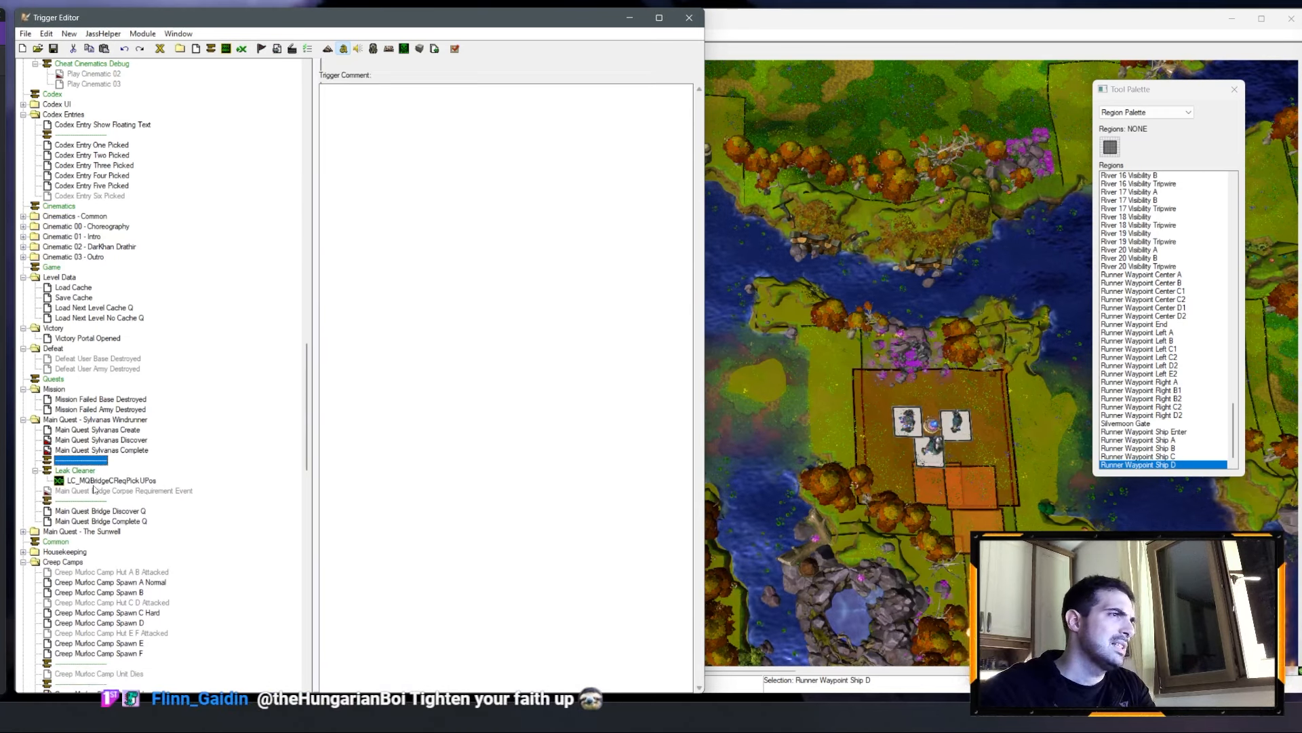
Step: Delete the Leak Cleaner heading with its LC_MQBridgeCReqPickUPos variable and the Main Quest Bridge Corpse Requirement Event trigger
click(93, 481)
shift+click(91, 474)
key(Delete)
click(94, 470)
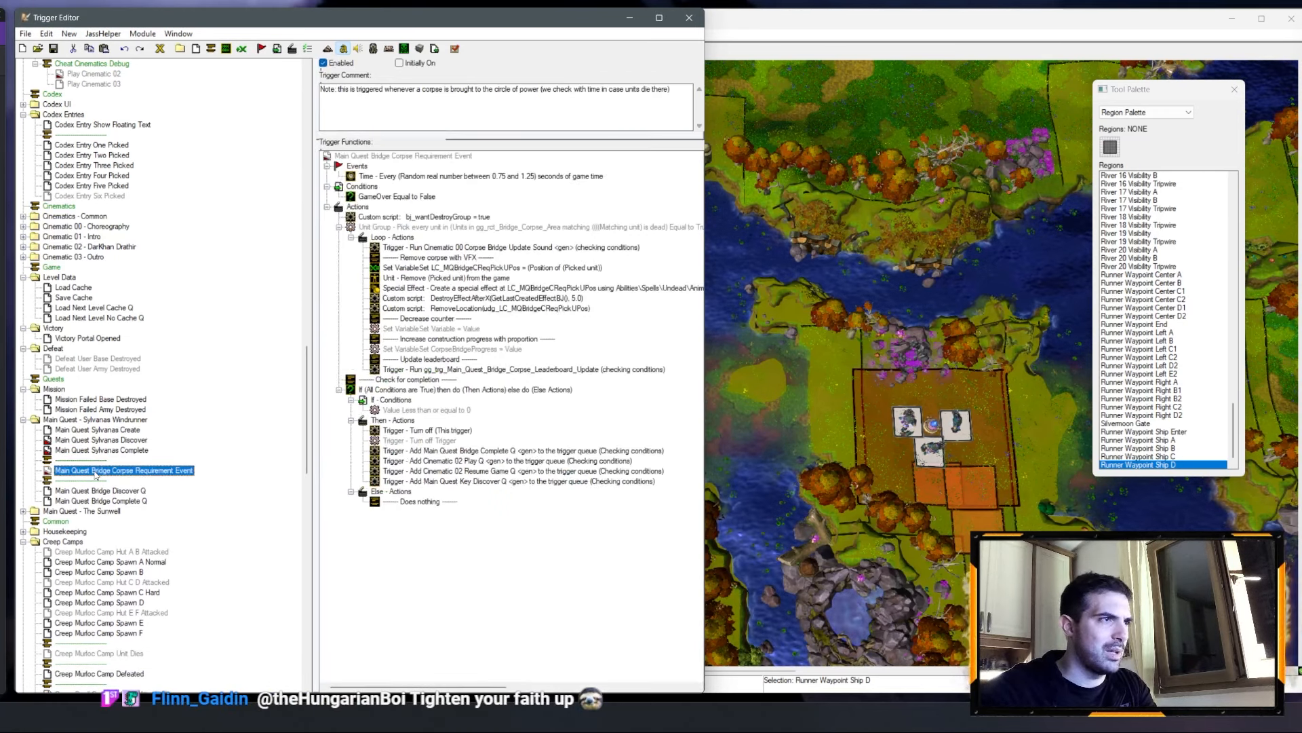
key(Delete)
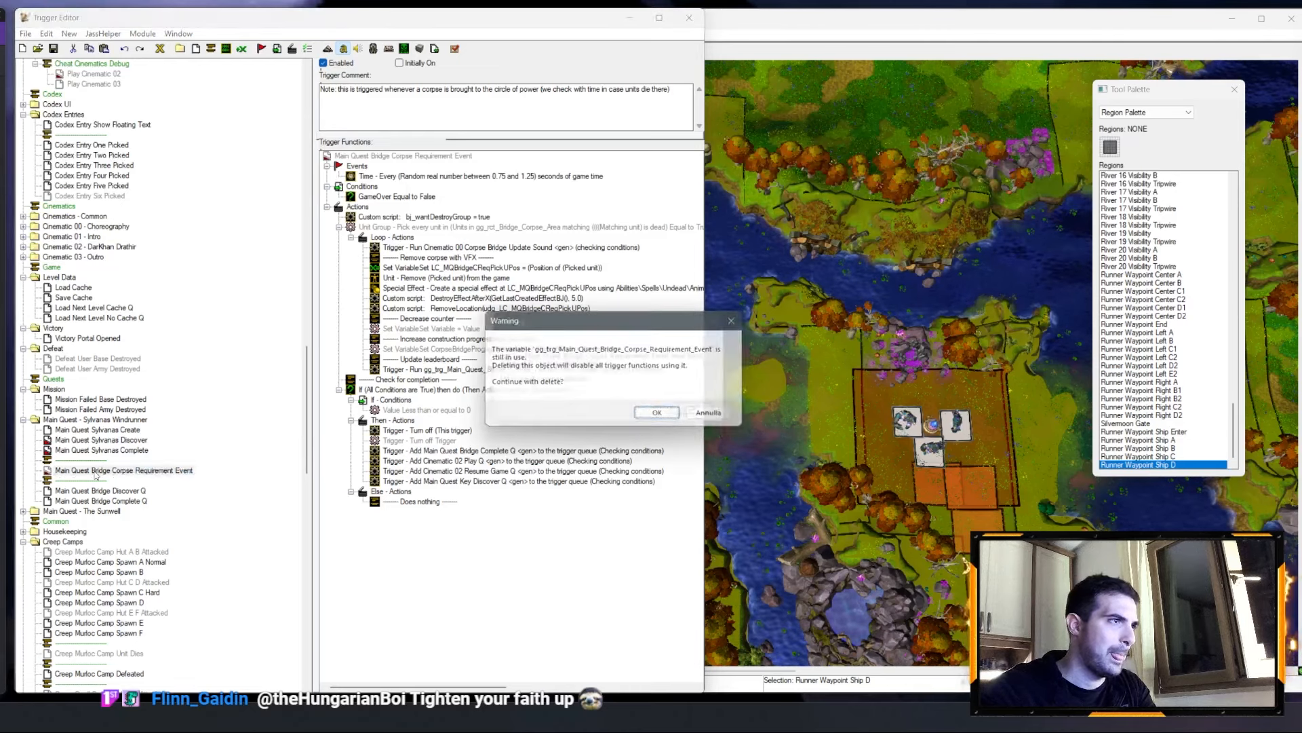
key(Return)
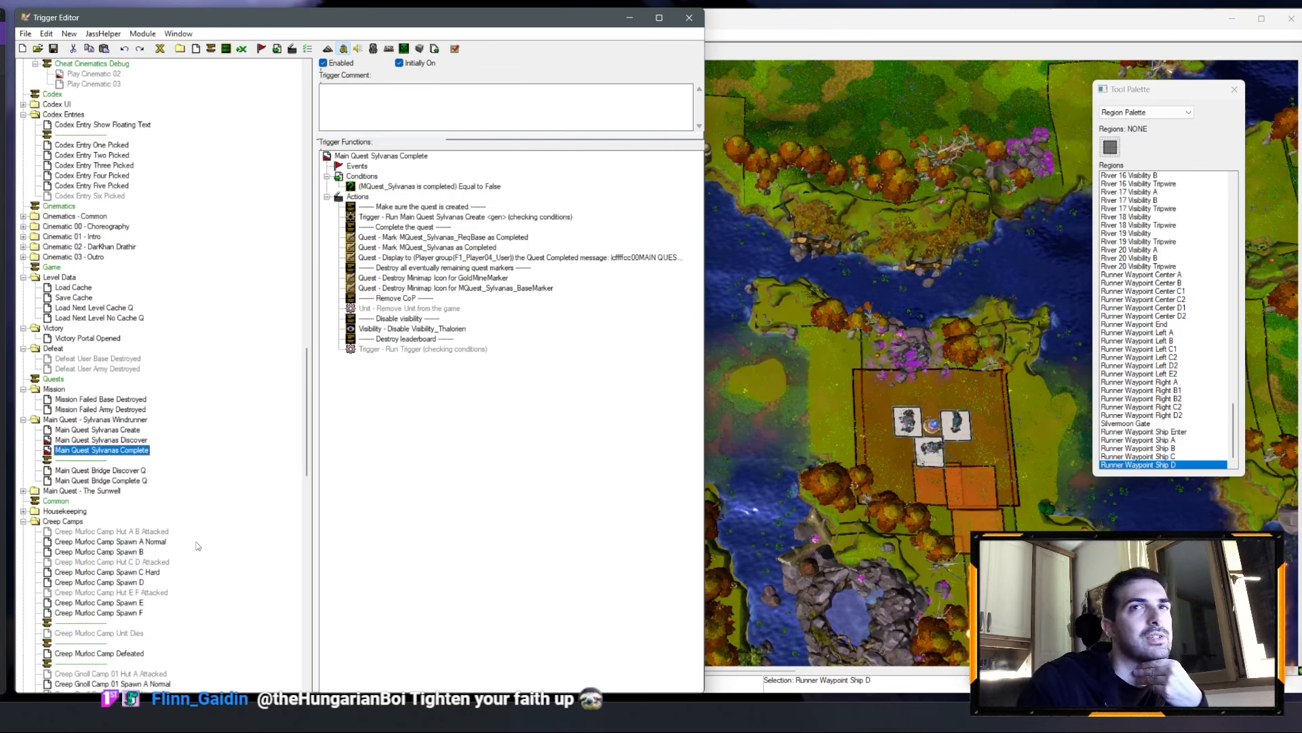
Step: In Main Quest Sylvanas Discover, delete the required-corpses comment with its disabled Set Variable action and clear the trigger comment
click(119, 440)
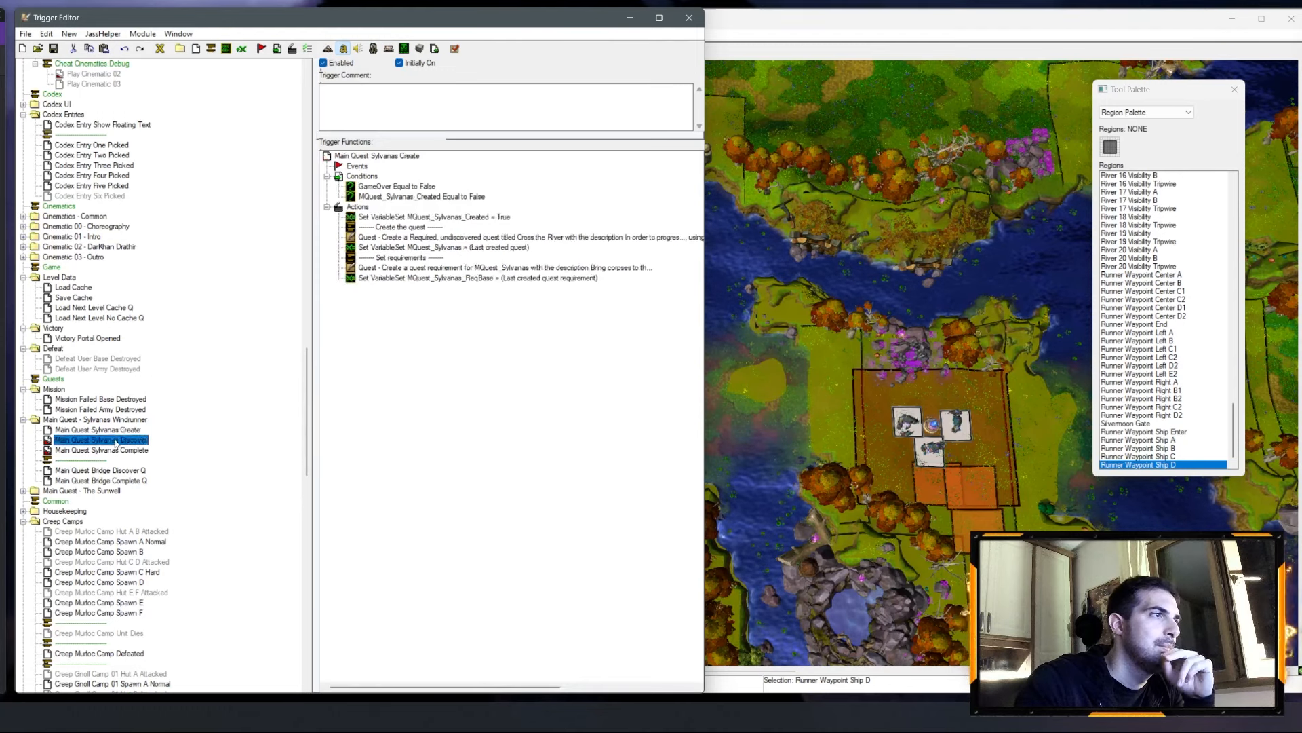
click(432, 217)
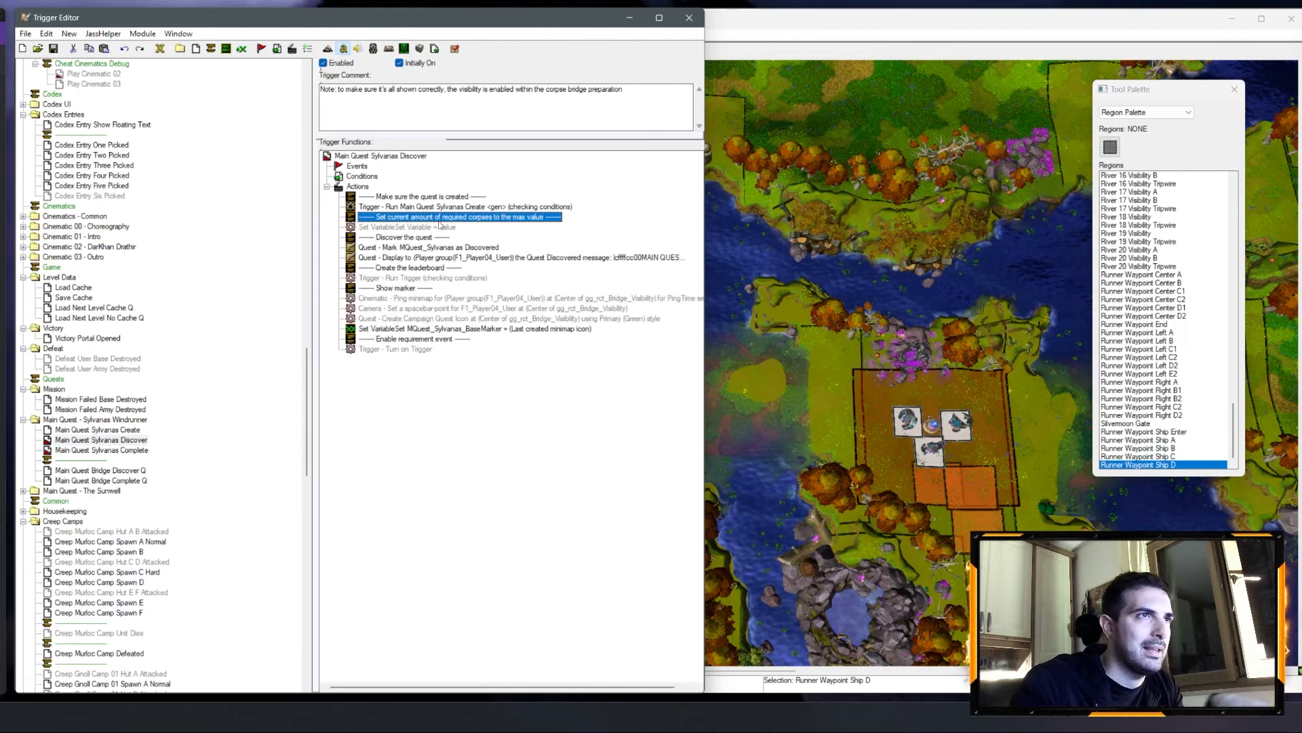
shift+click(442, 227)
key(Delete)
drag(653, 109, 243, 108)
key(Delete)
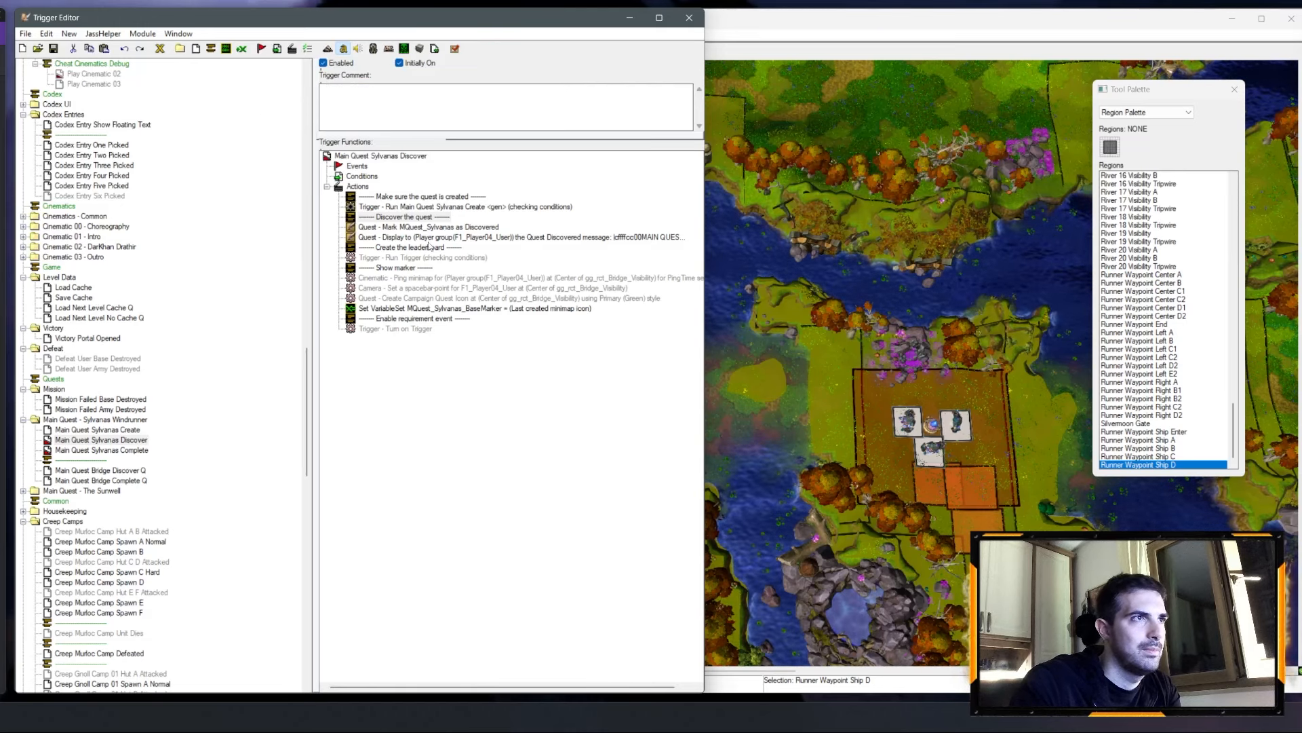
Step: Delete the "Create the leaderboard" comment and its disabled Run Trigger action from Main Quest Sylvanas Discover
click(430, 237)
click(426, 258)
key(shift+Up)
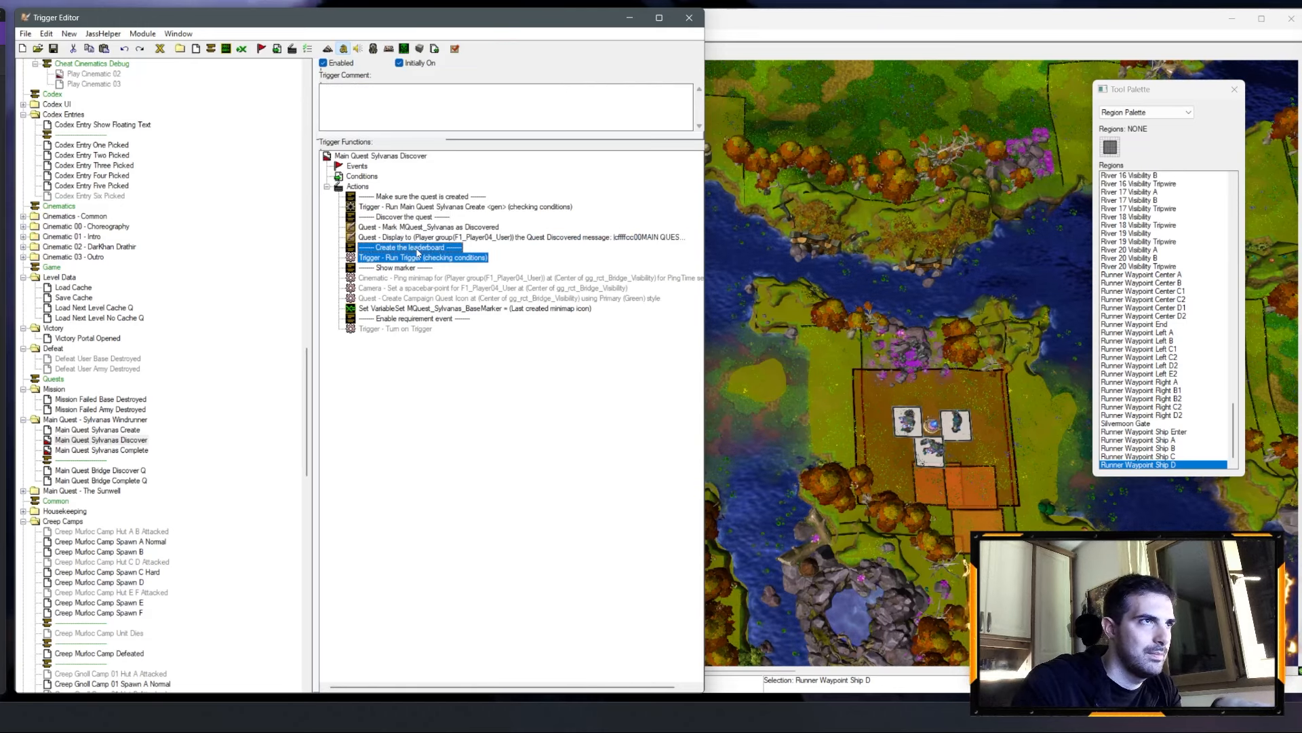
key(Delete)
Step: Point the Ping minimap action in Main Quest Sylvanas Discover at the center of the Farstriders Base region
click(473, 258)
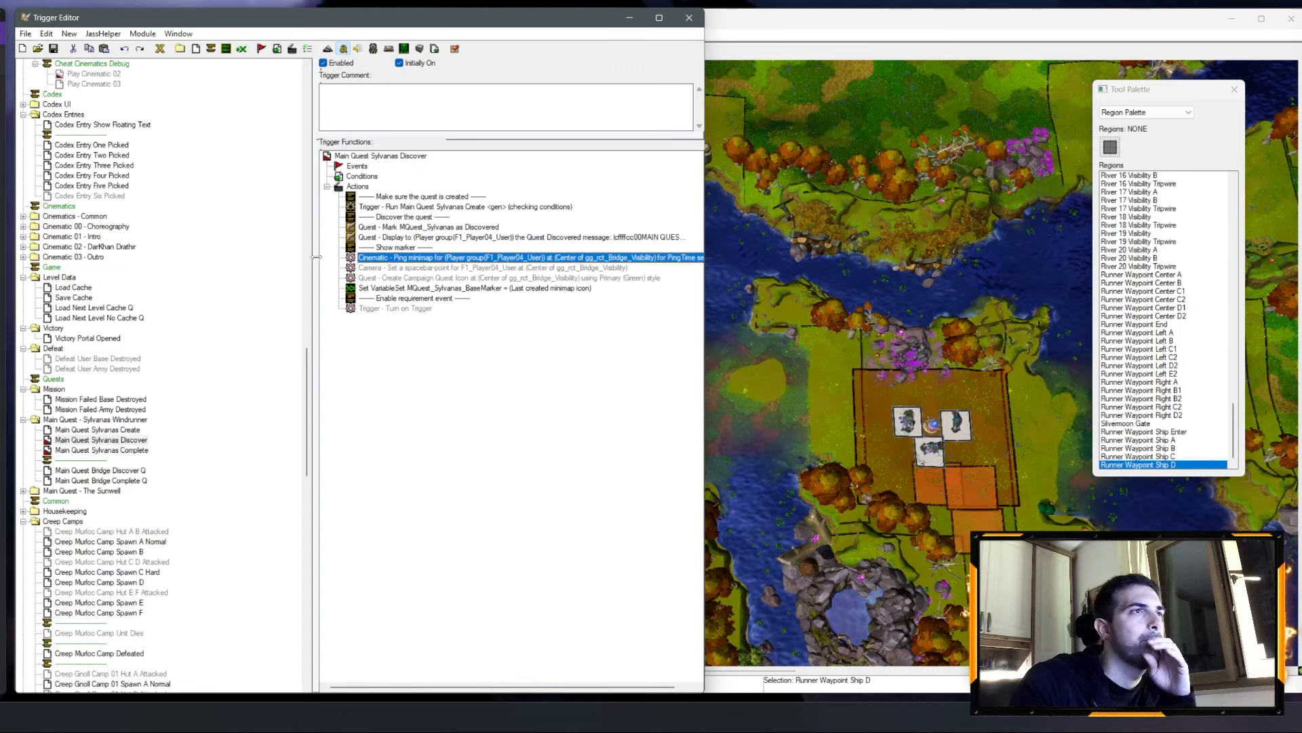
scroll(208, 240, up, 20)
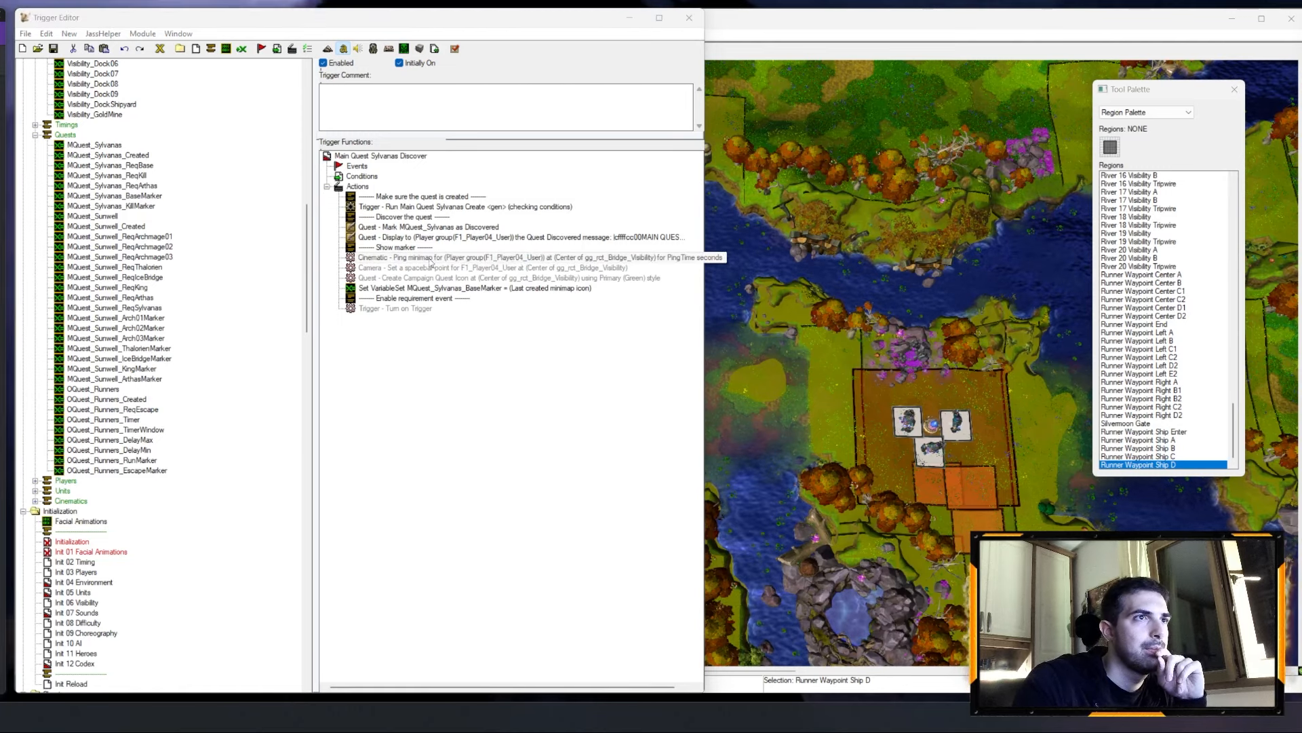
double_click(530, 261)
click(264, 328)
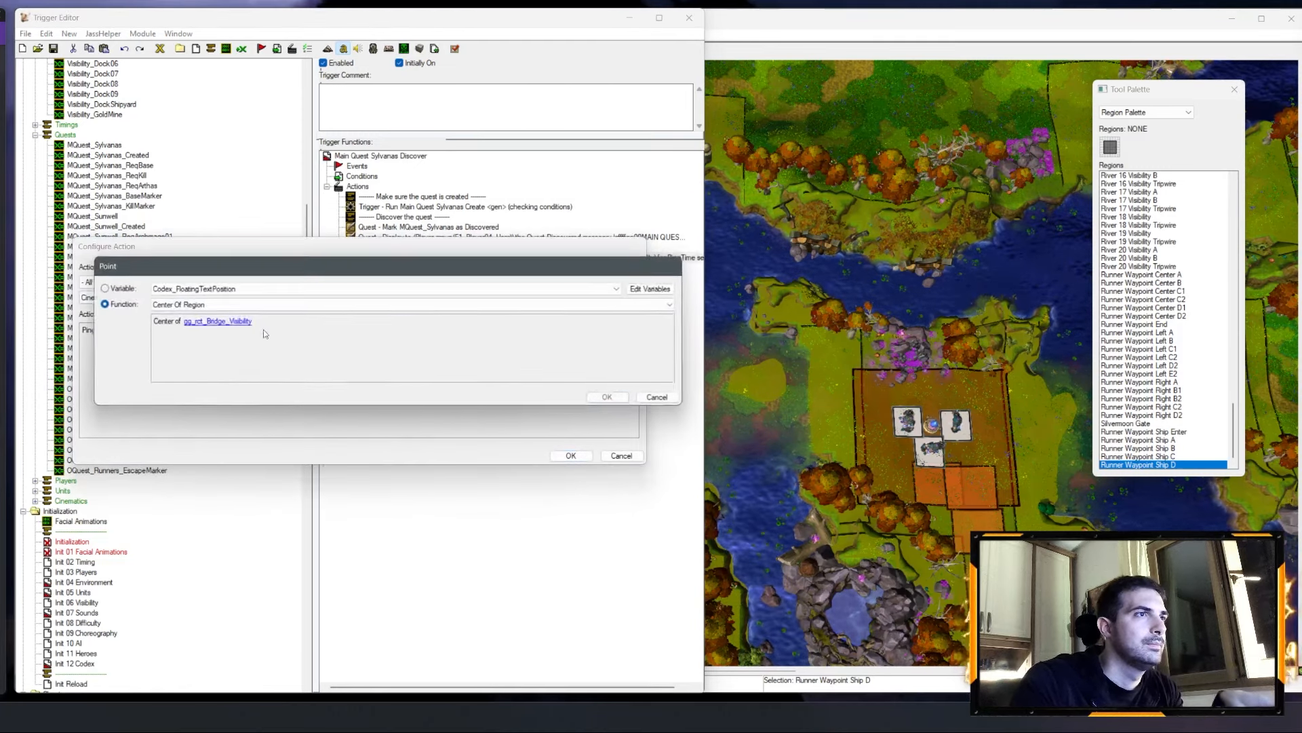
click(224, 321)
click(217, 324)
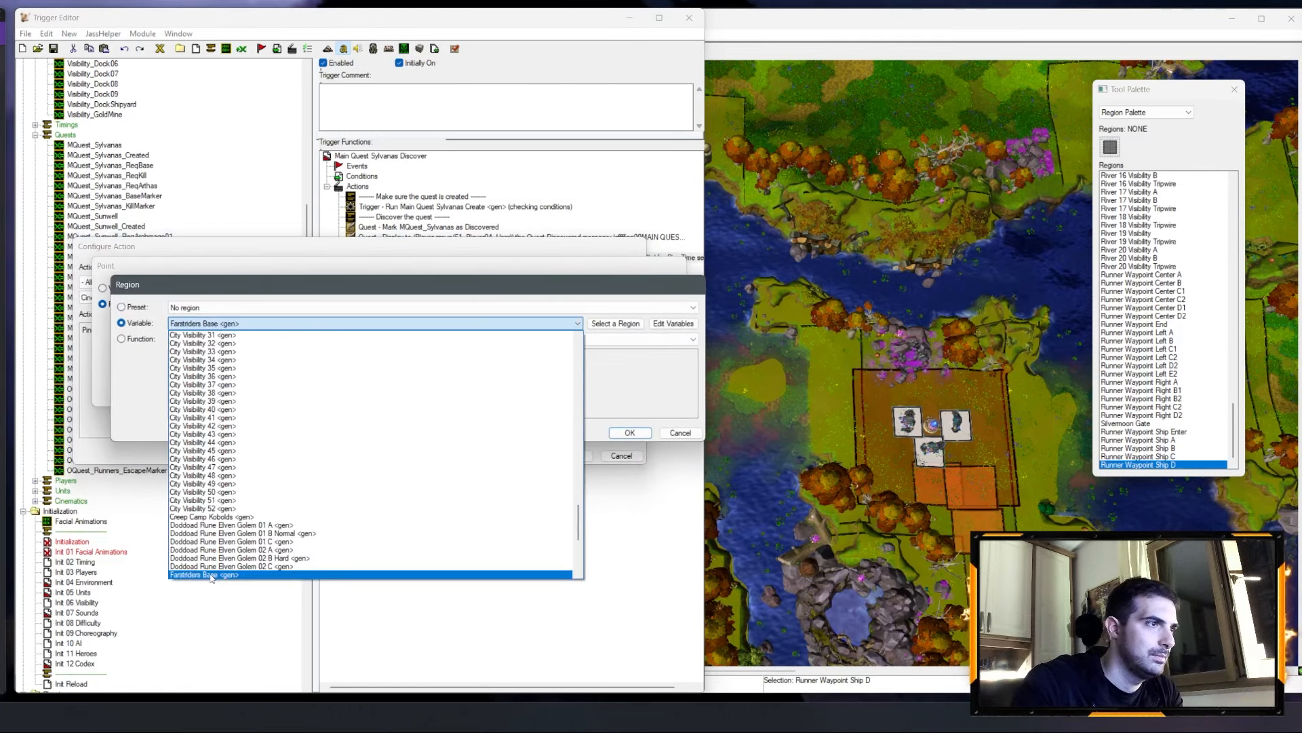
click(213, 575)
key(Return)
key(Return)
key(Return)
Step: Set the camera spacebar-point action to the center of the Farstriders Base region
click(512, 275)
double_click(511, 270)
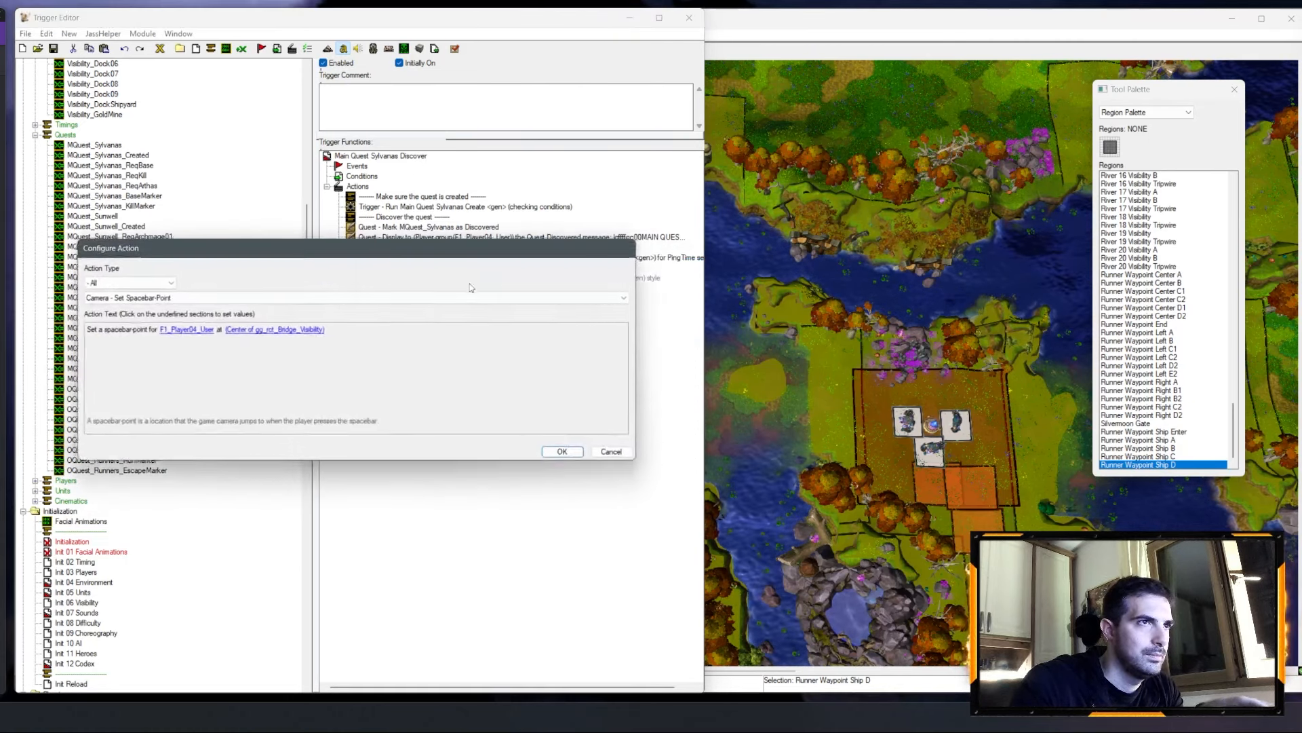
click(319, 330)
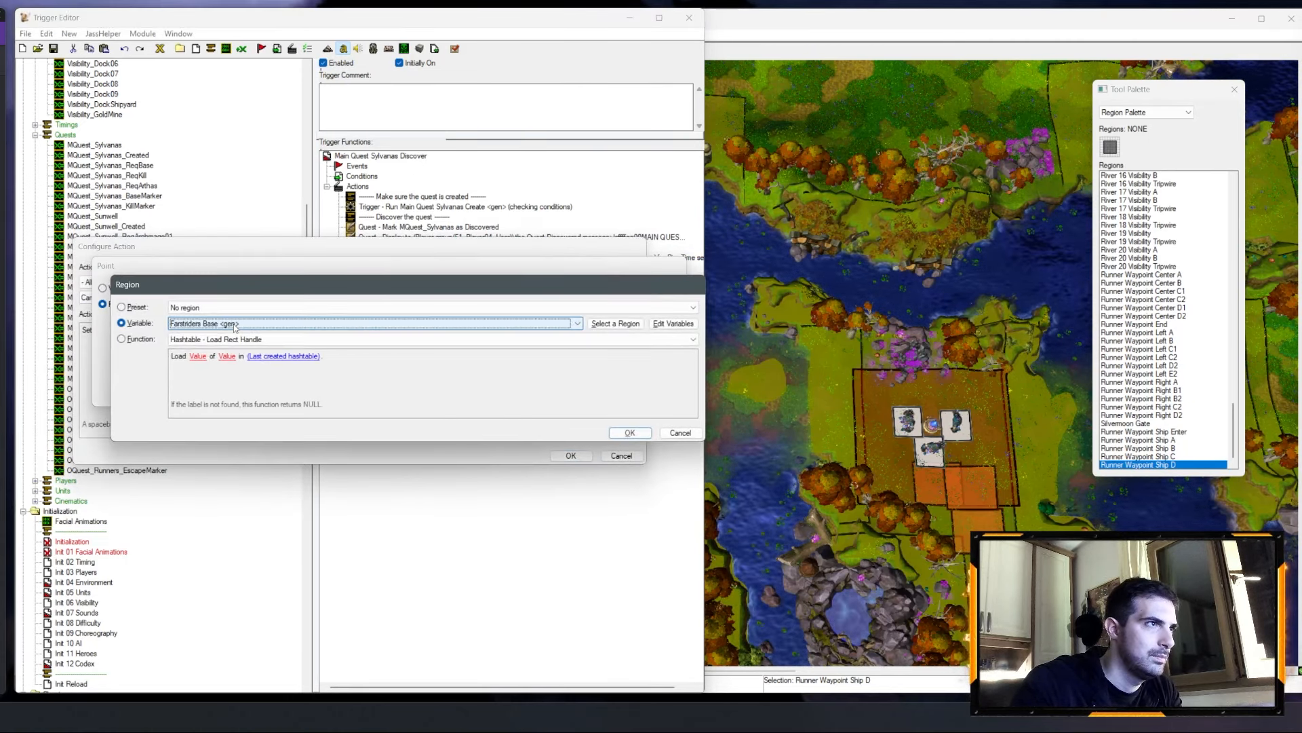
key(Return)
key(Return)
key(Return)
Step: Set the Create Campaign Quest Icon action to the center of the Farstriders Base region
double_click(508, 279)
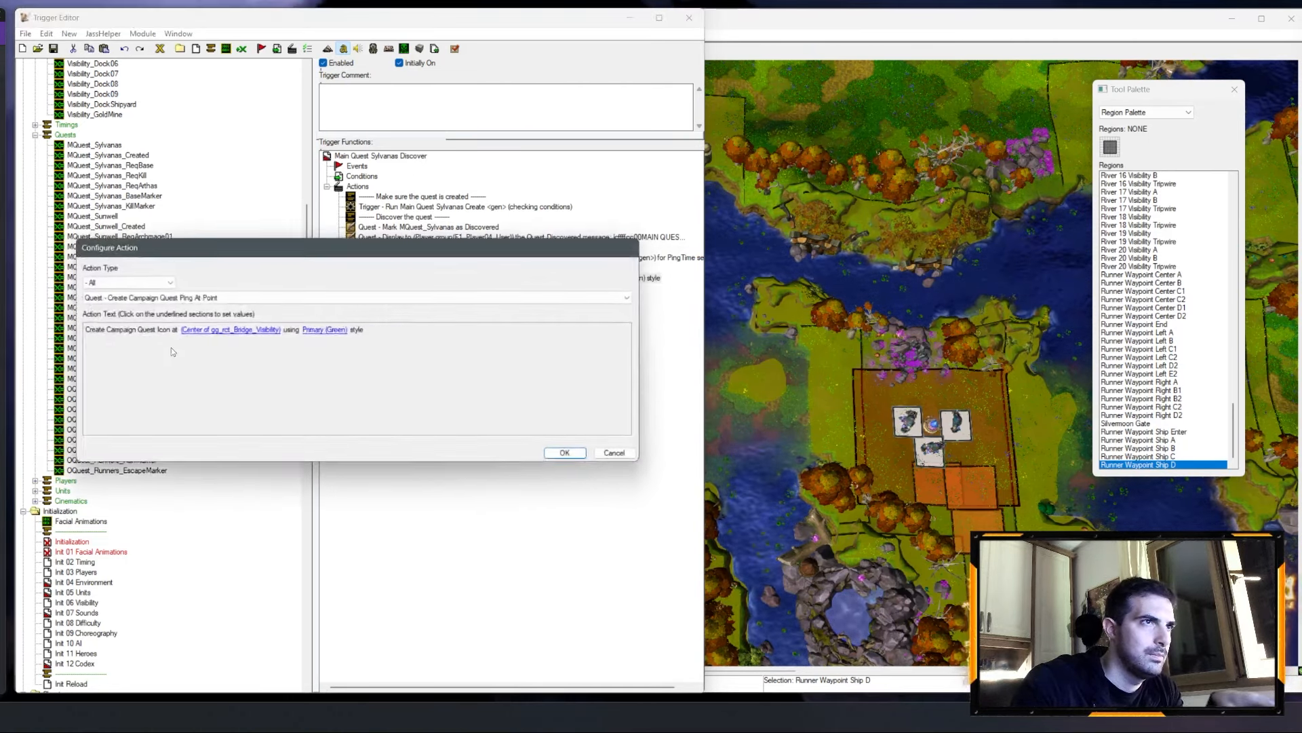
click(258, 338)
click(241, 321)
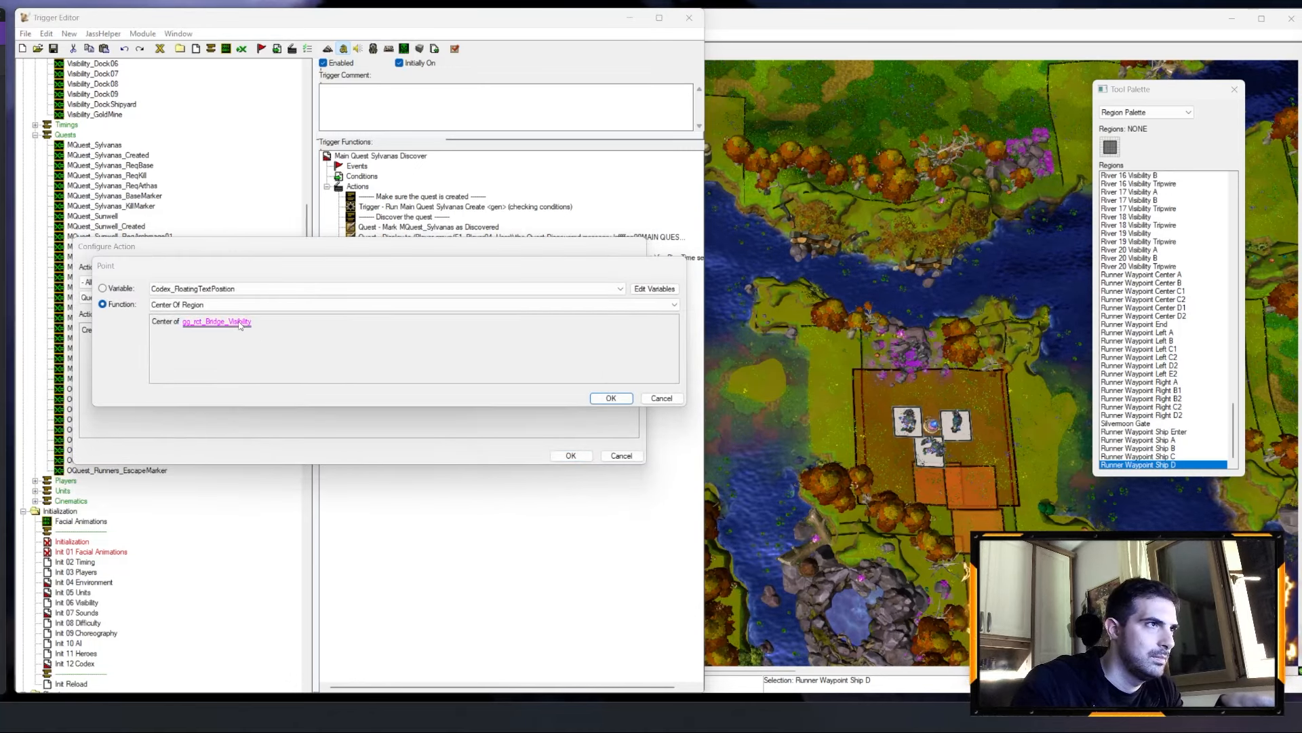
key(Return)
key(Return)
key(Return)
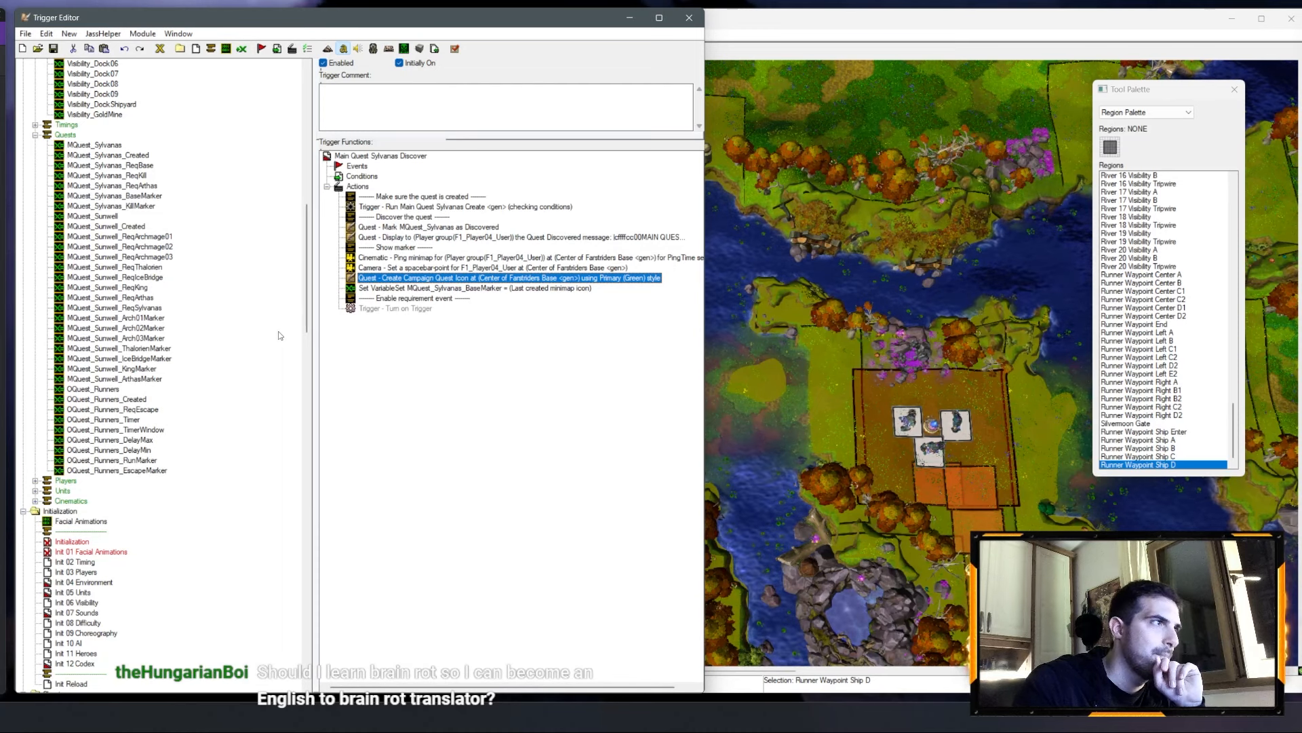
Step: Delete the "Enable requirement event" comment and the disabled Turn on Trigger action from Main Quest Sylvanas Discover
click(409, 308)
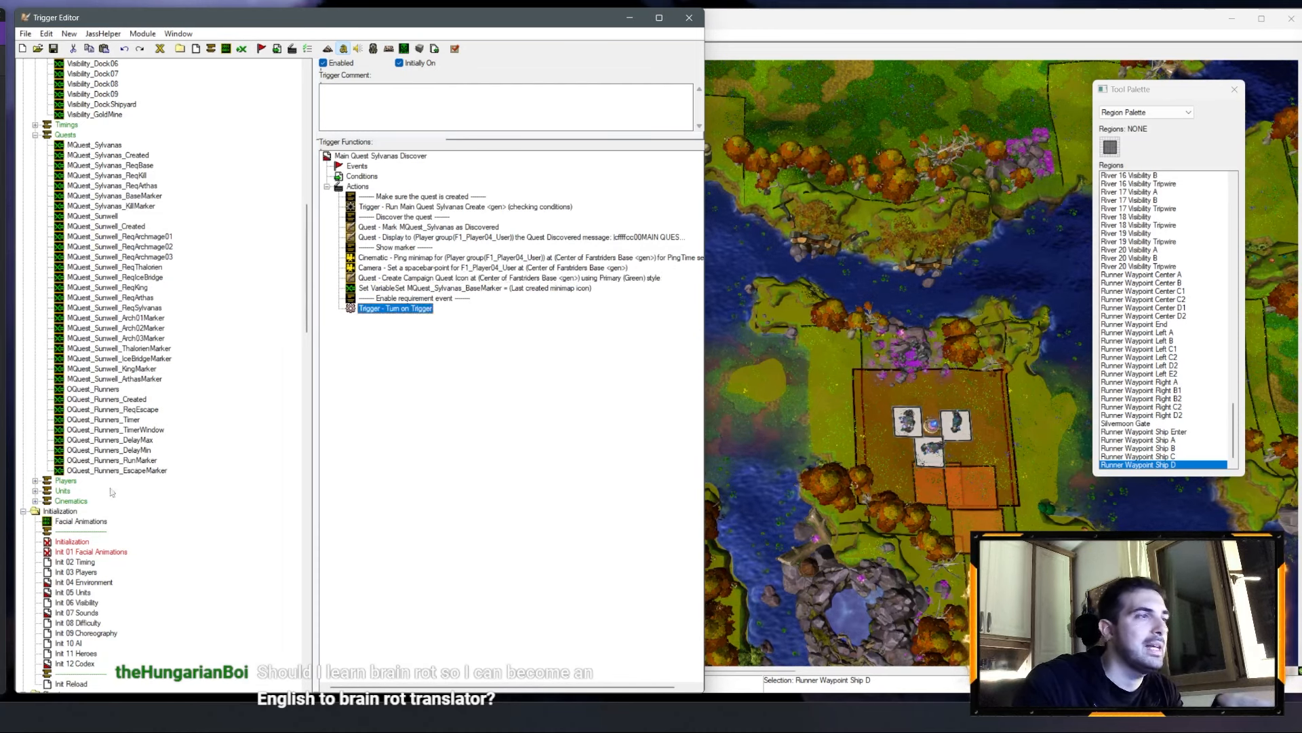
scroll(189, 409, down, 16)
click(410, 300)
shift+click(408, 310)
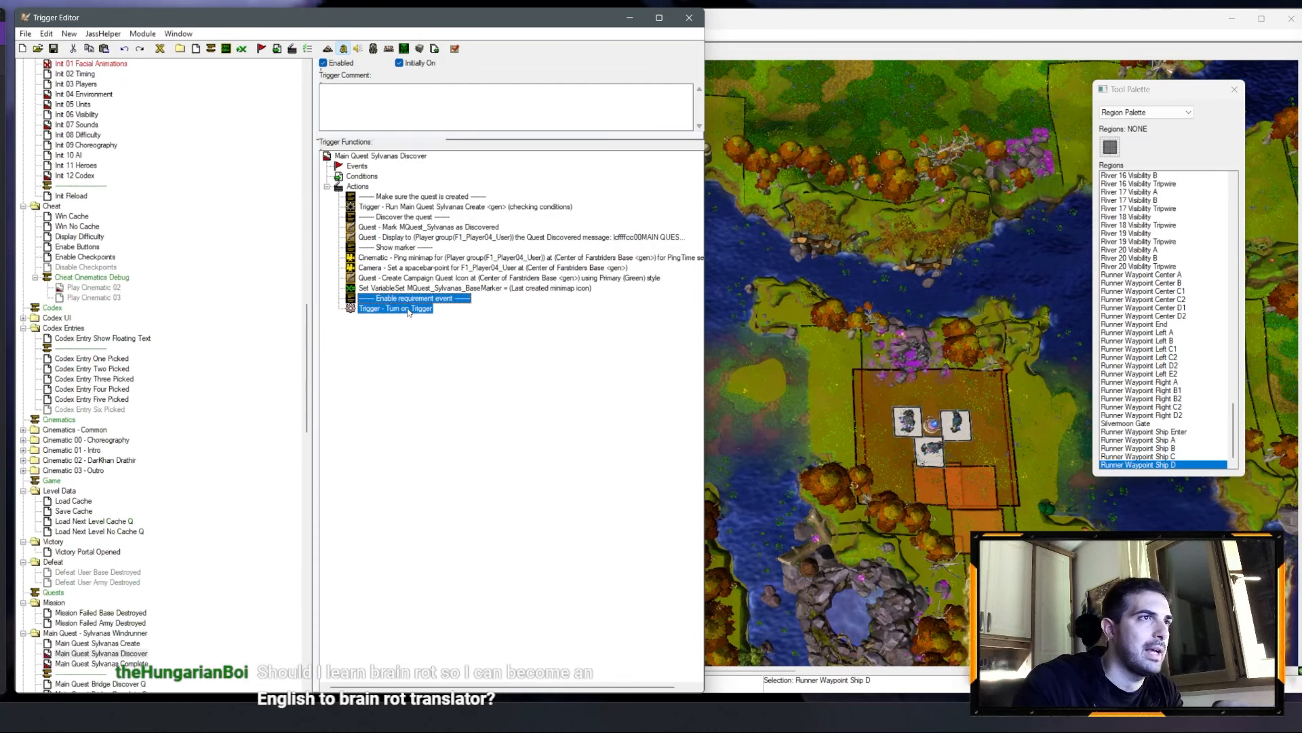
key(Delete)
Step: Add the trigger comment "Note: requirement event is handled in the AI defeat trigger" to Main Quest Sylvanas Discover
click(390, 121)
text(Note: req)
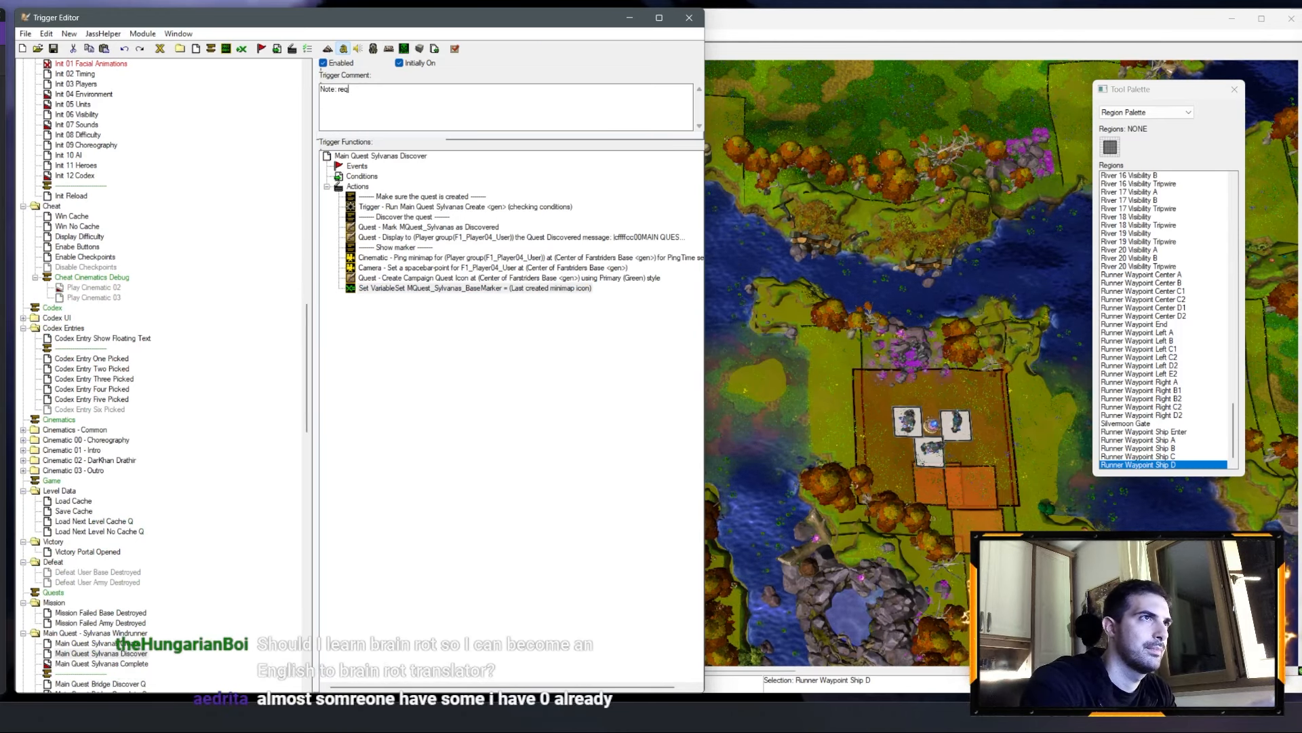
text(uirement event)
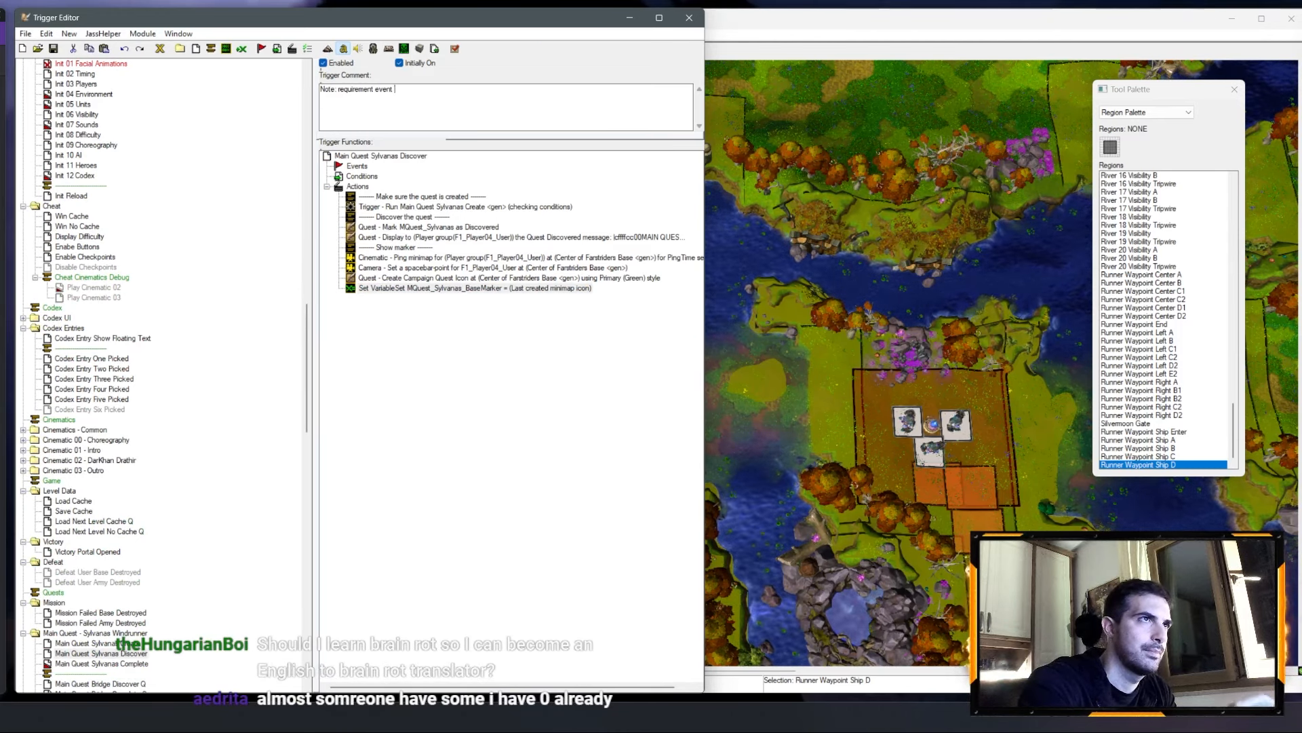
text( is handled in the)
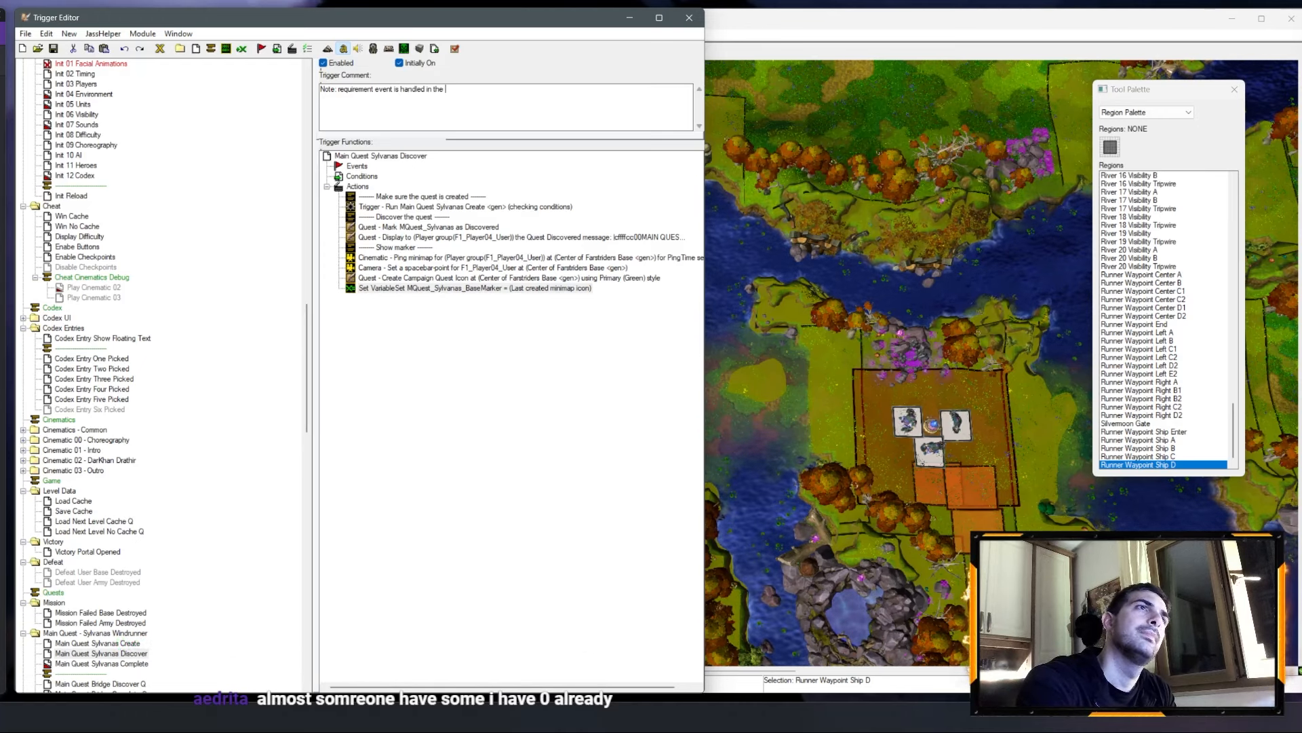
text( AI def)
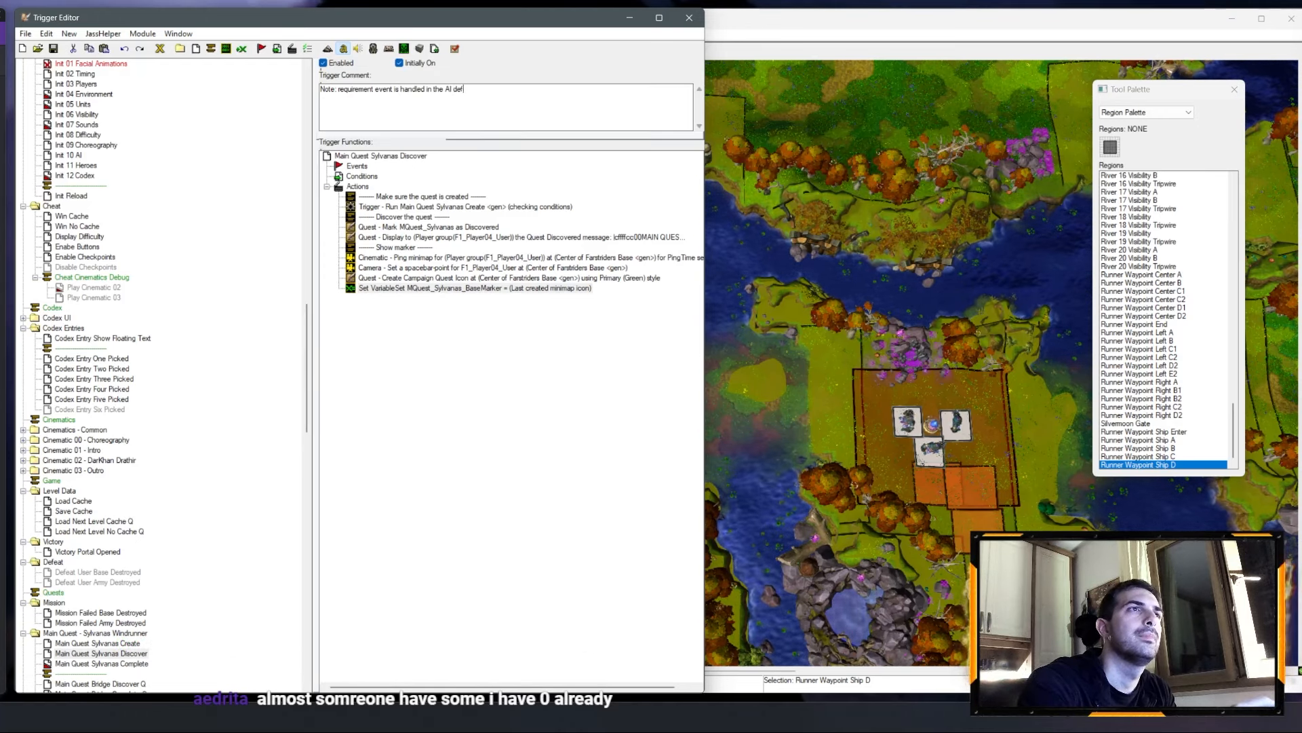
text(eat trigger)
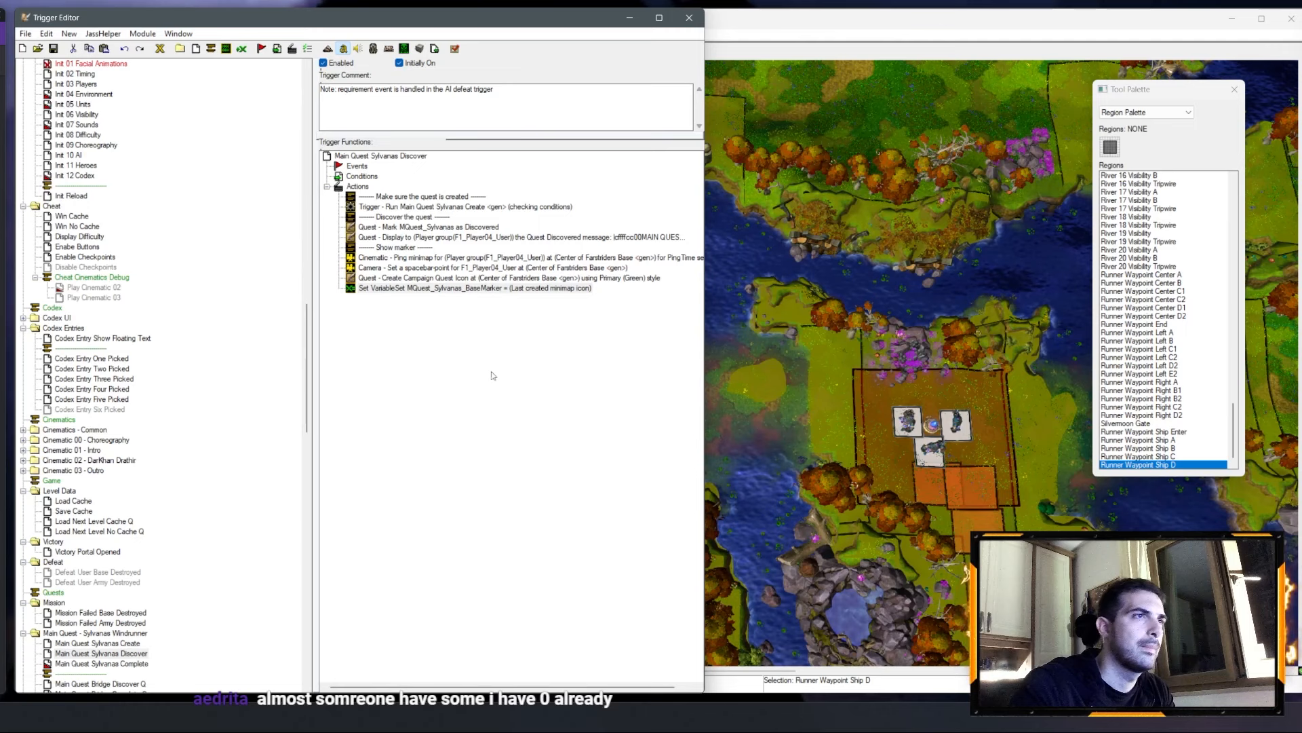
Step: Add the trigger comment "Note: this is used to check when the AI is defeated and it triggers main quest progress" to Elven AI Mint Defeated
click(493, 376)
scroll(109, 387, down, 3)
scroll(125, 364, down, 20)
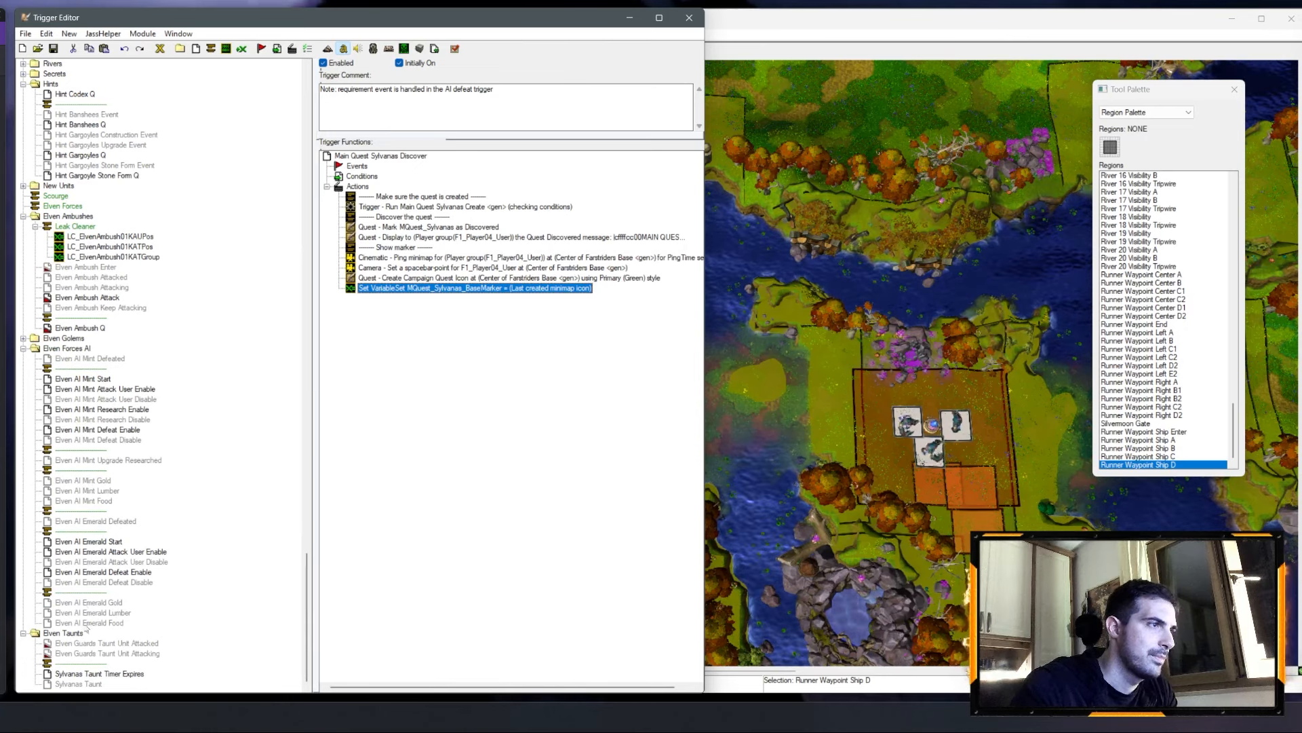
click(106, 358)
drag(558, 89, 474, 110)
text(and )
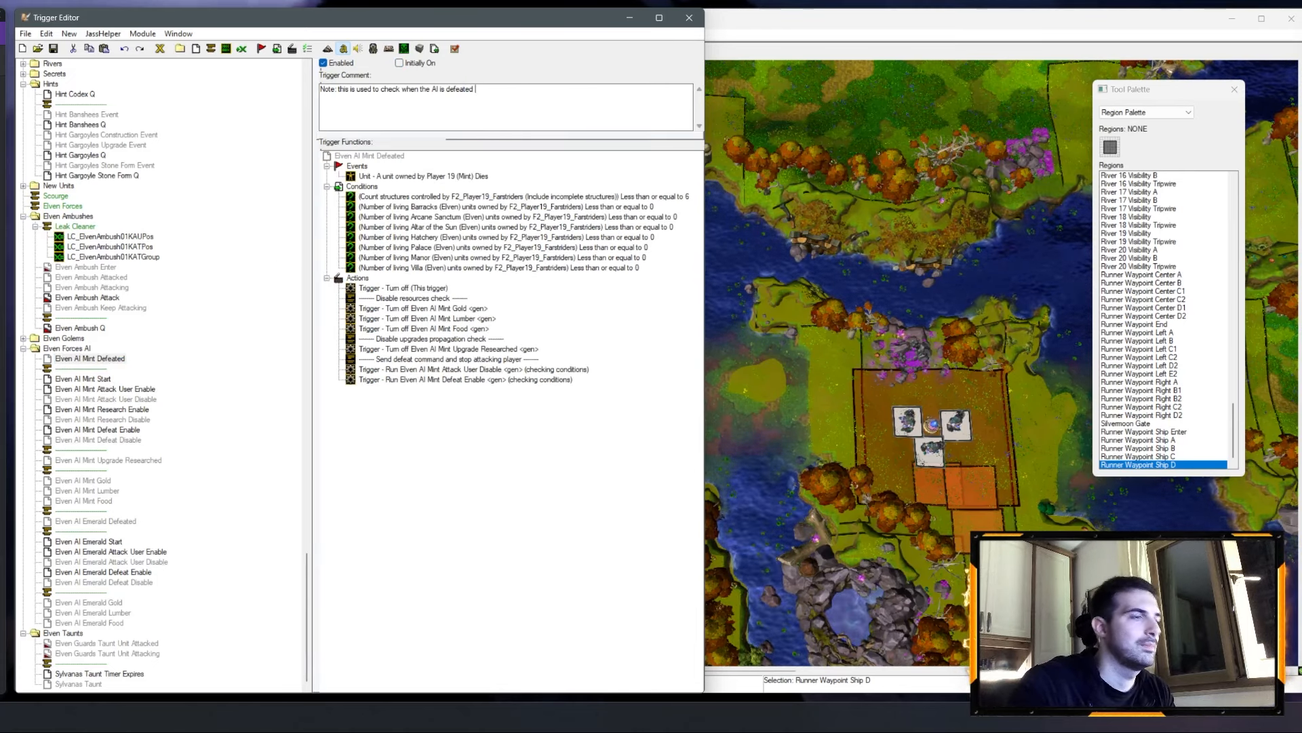
text(it triggers m)
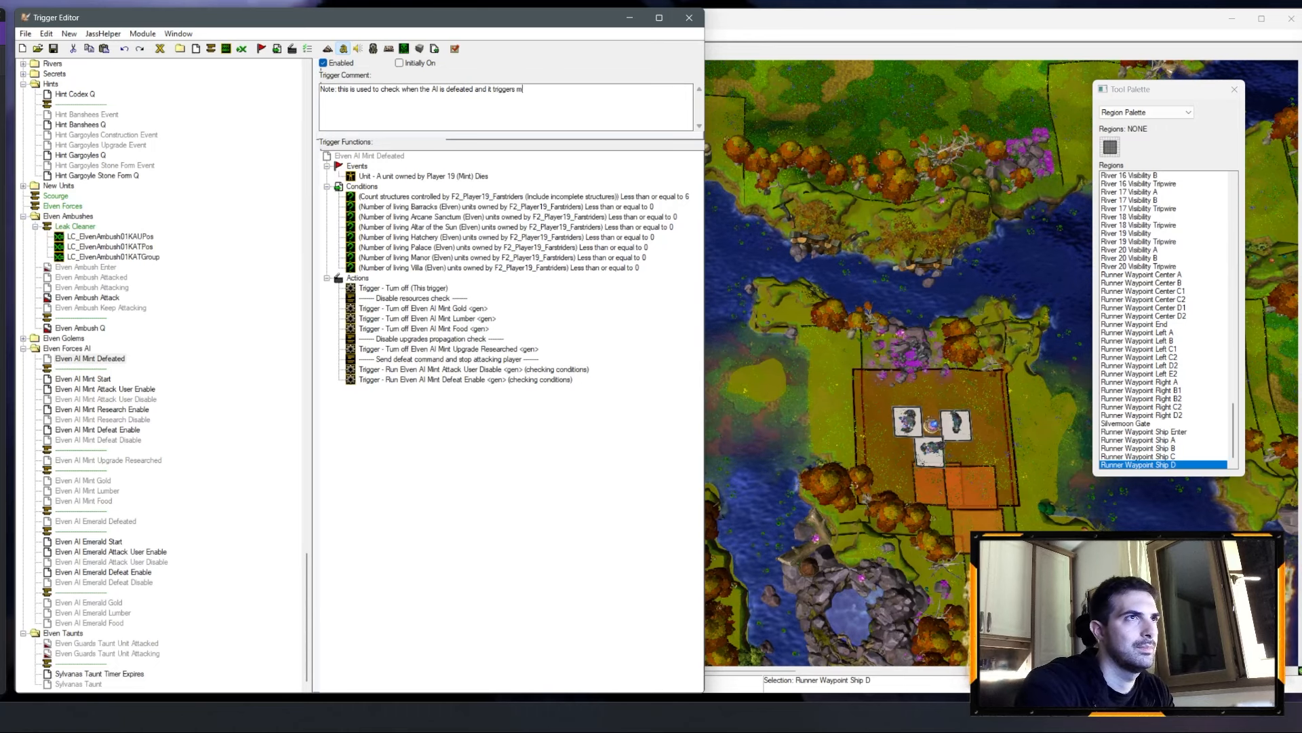
text(ain quest pr)
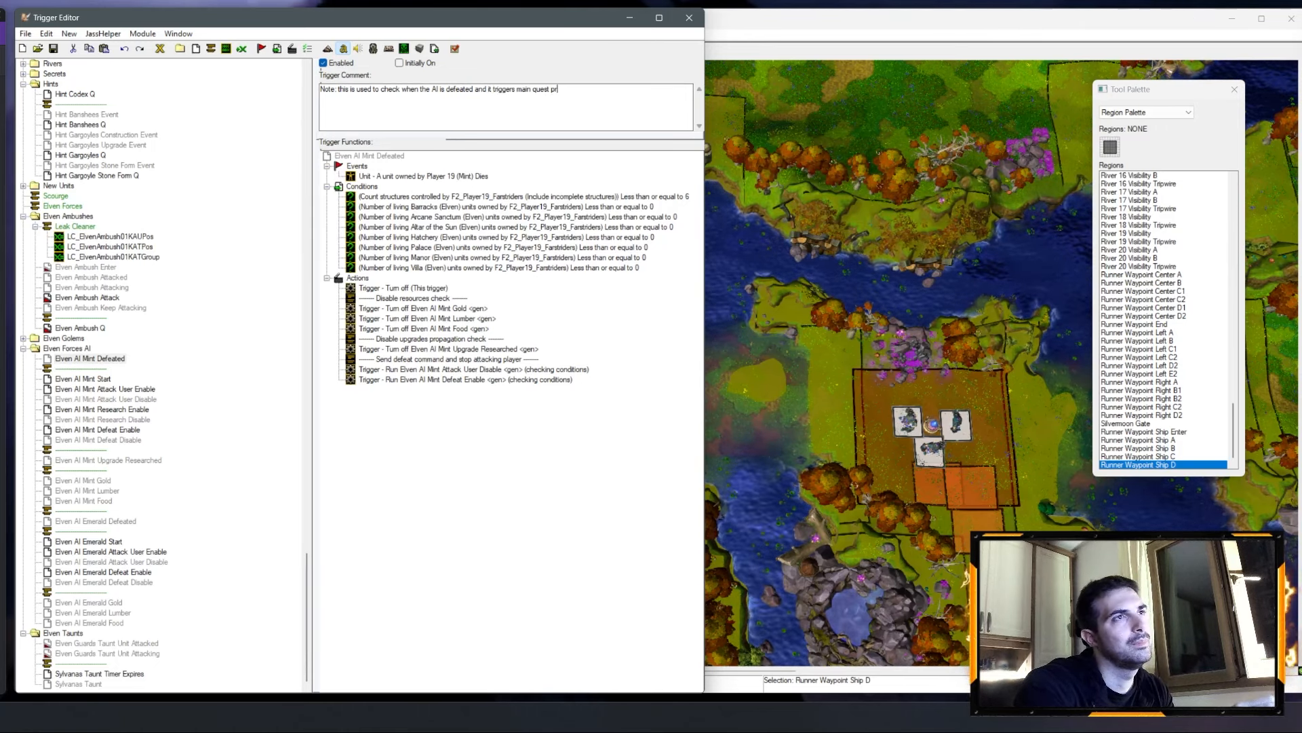
text(ogress)
Step: Collapse the Creep Camps and Housekeeping trigger folders and return to the Main Quest - Sylvanas Windrunner triggers
scroll(157, 236, up, 15)
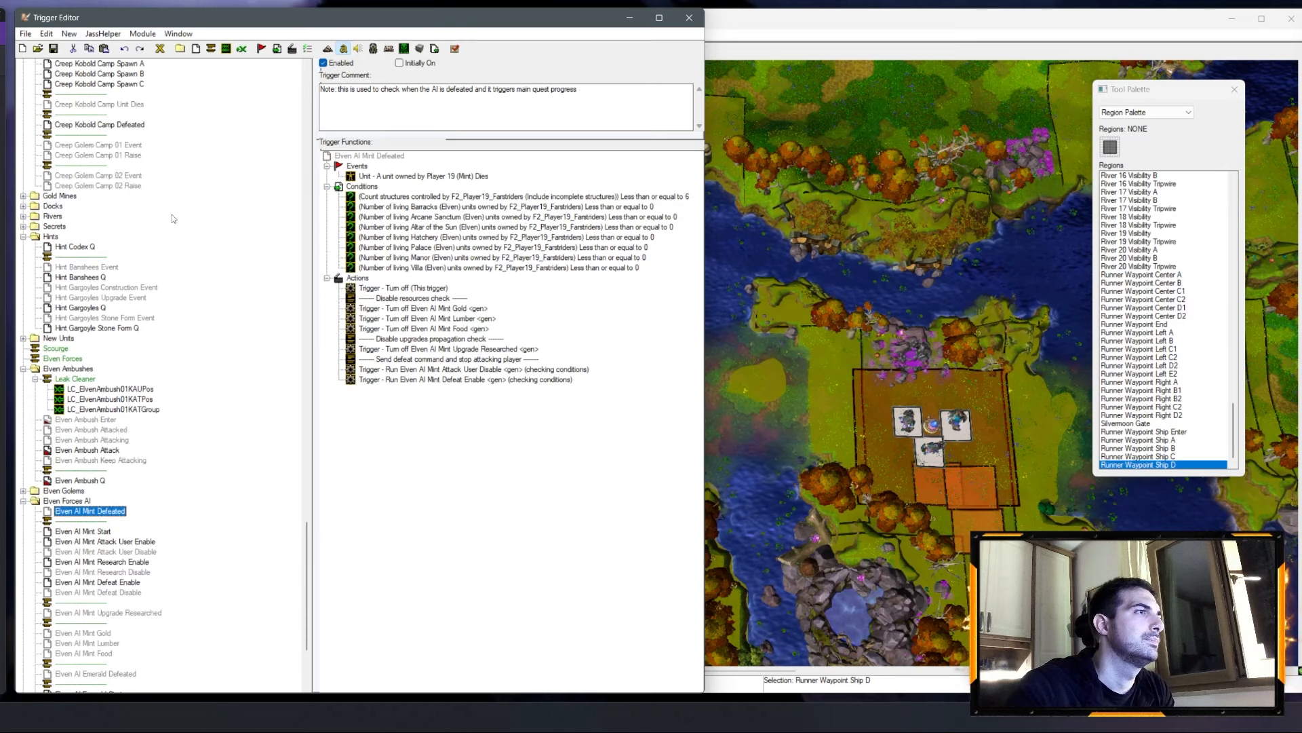
scroll(157, 236, up, 15)
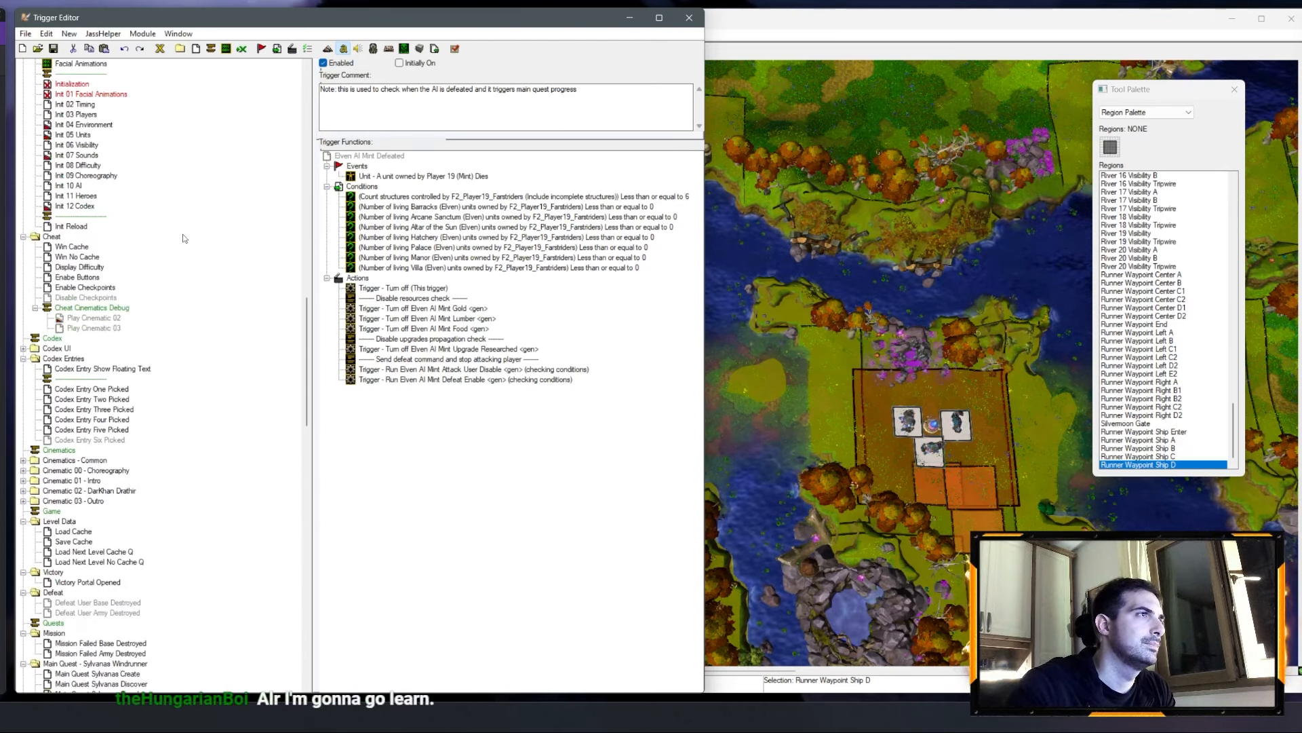
scroll(144, 264, down, 20)
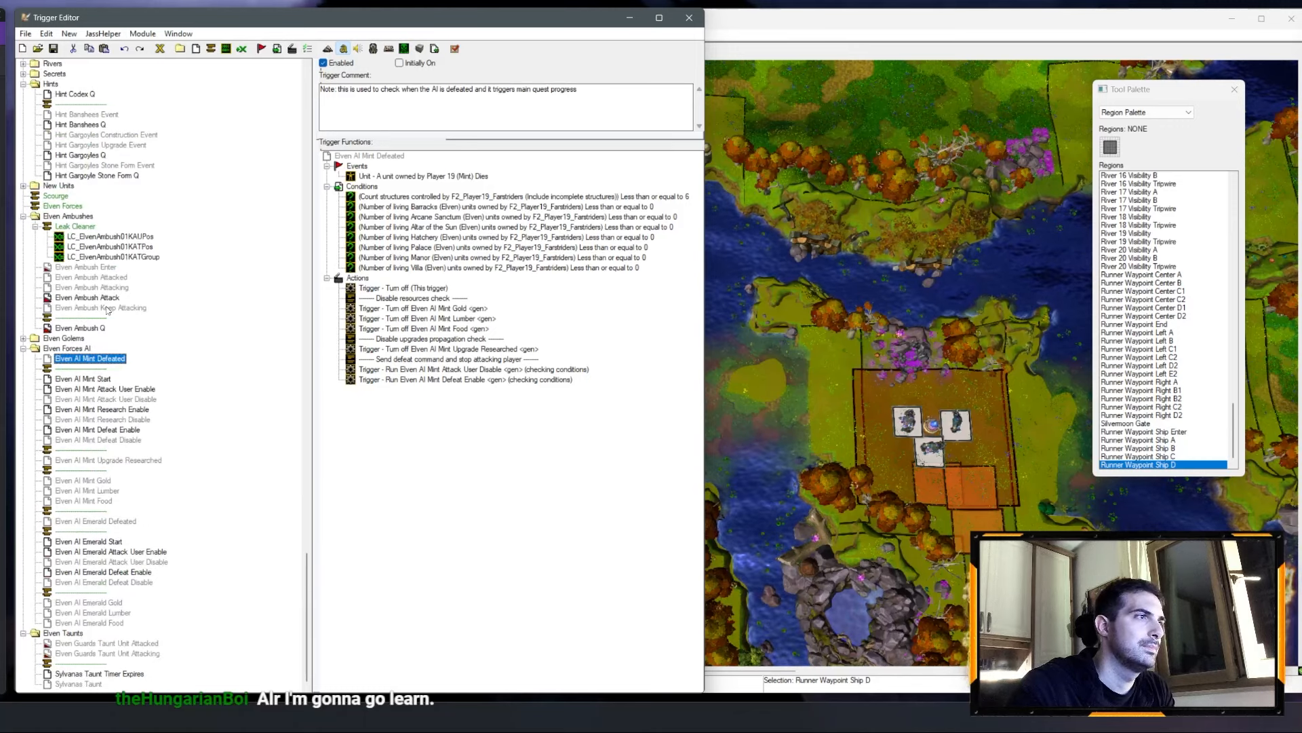
scroll(152, 303, up, 20)
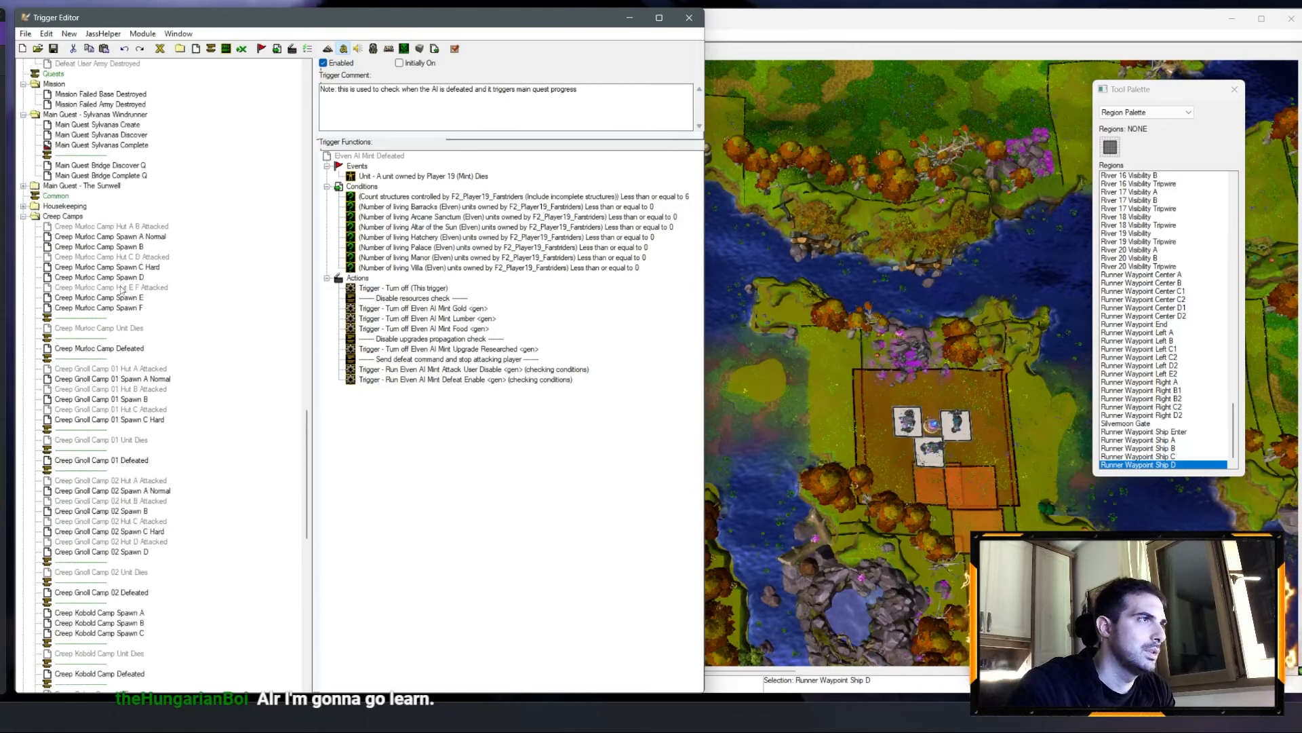
click(23, 389)
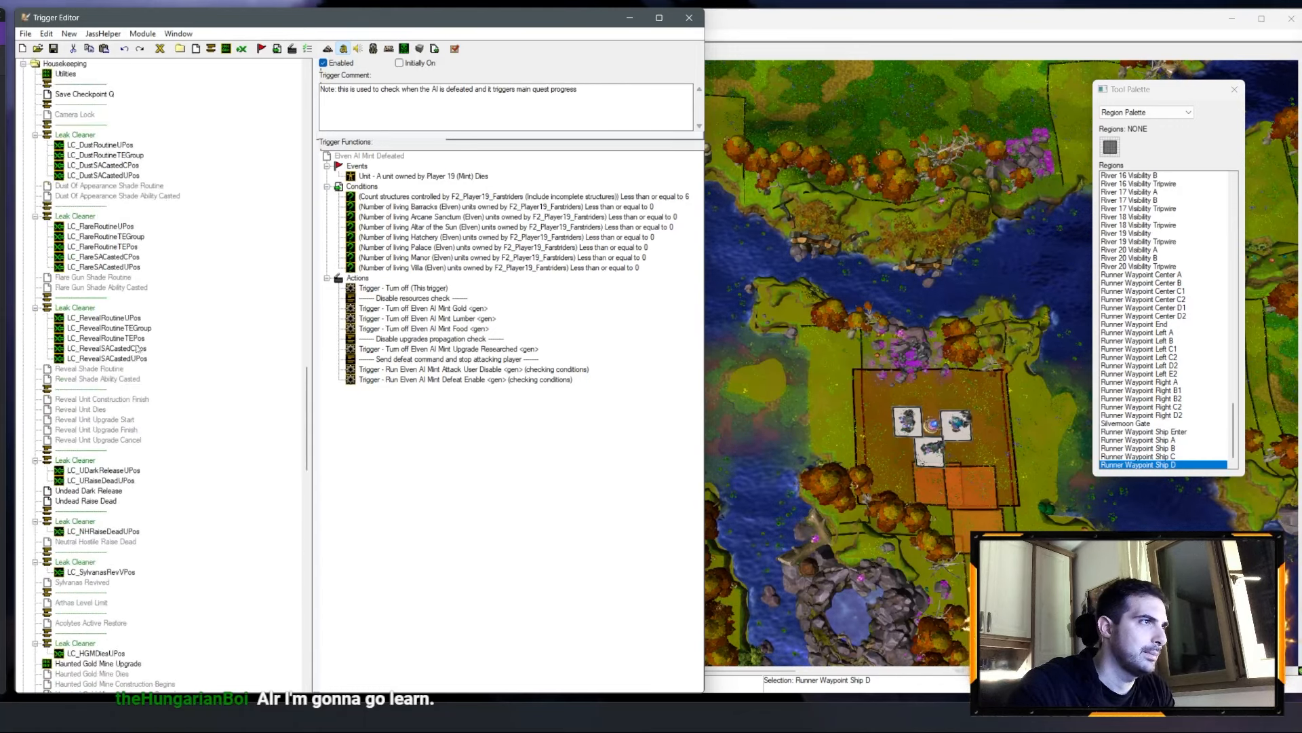
scroll(136, 348, up, 5)
click(22, 215)
click(23, 227)
scroll(112, 265, up, 4)
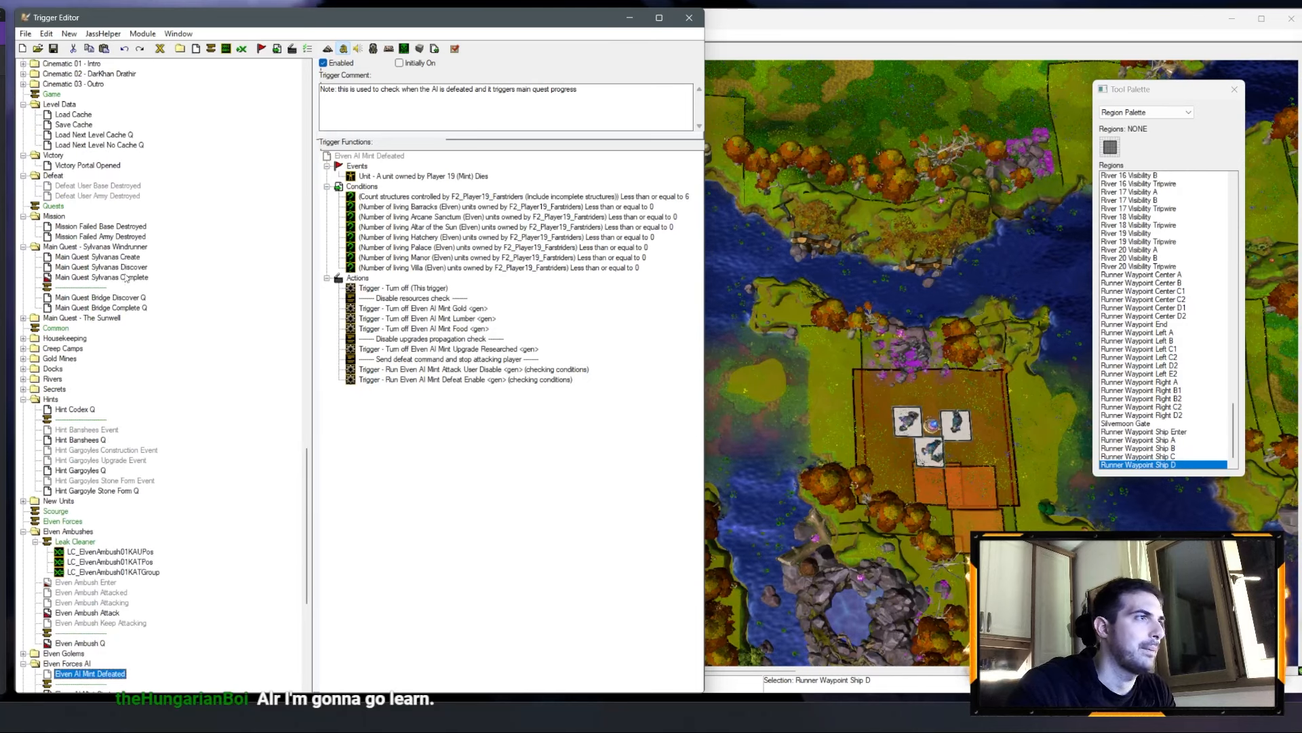
scroll(139, 292, up, 1)
Step: Duplicate the Main Quest Bridge Complete Q trigger and rename the copy as Main Quest Bridge Requirement Base Update Q
click(102, 337)
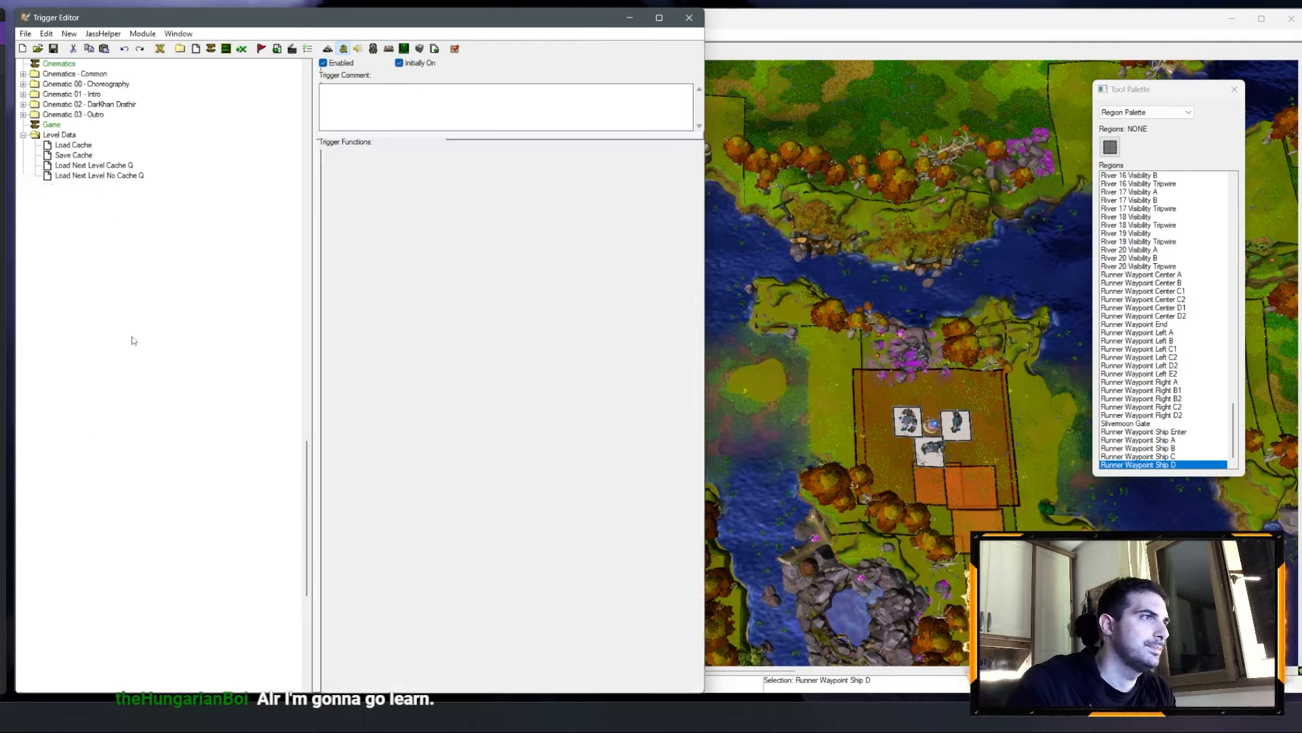
key(ctrl+c)
key(ctrl+v)
drag(113, 348, 262, 352)
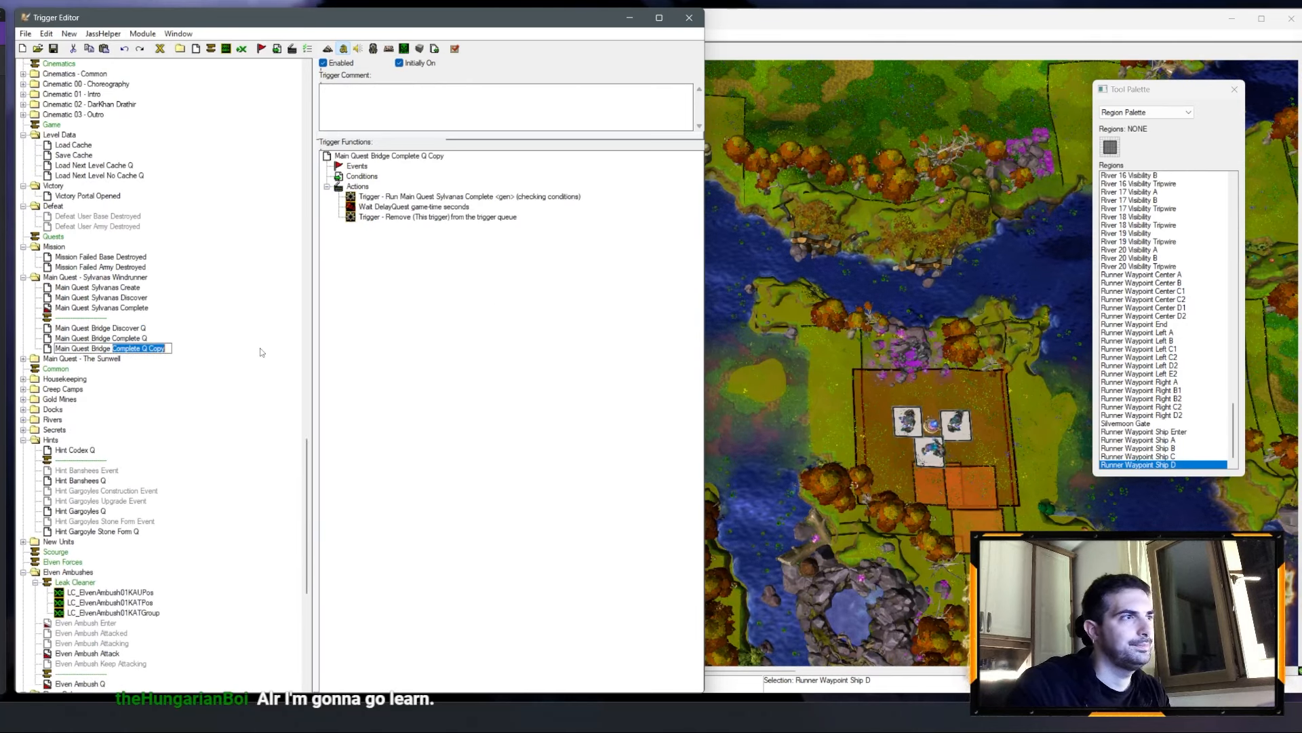
text(Require)
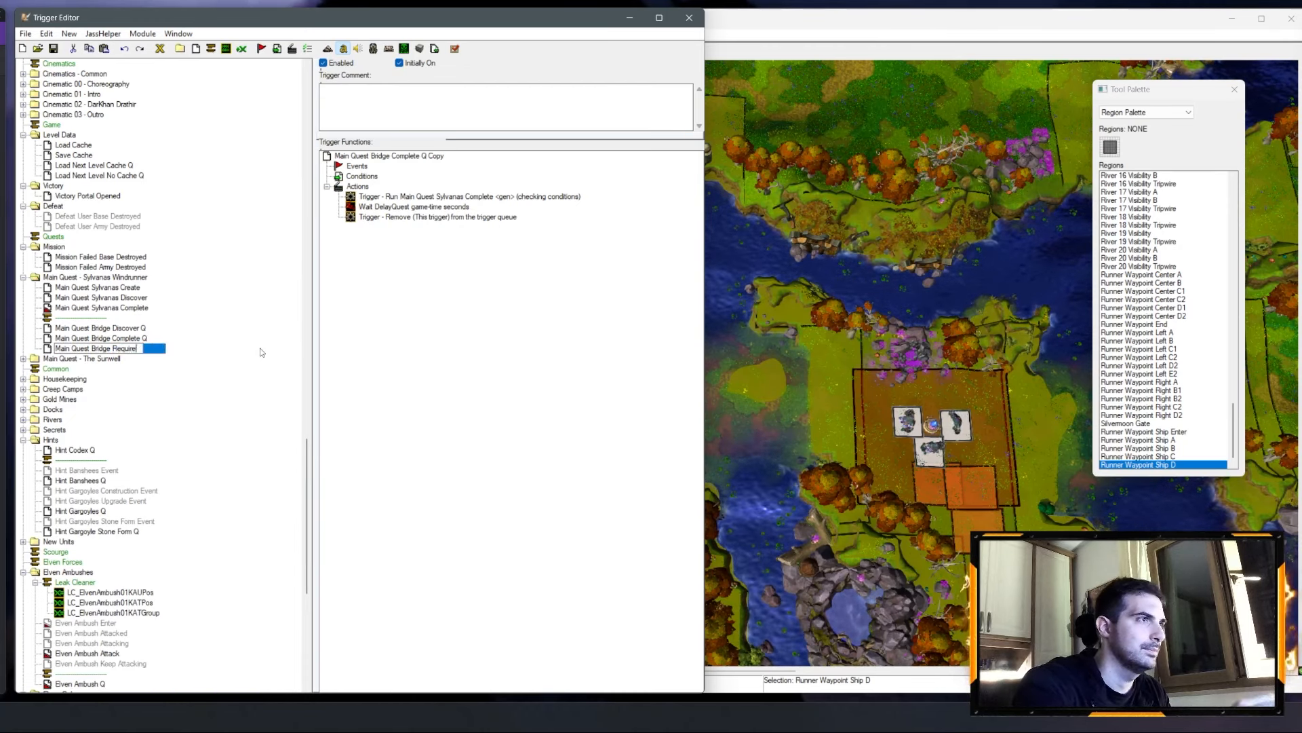
text(ment Base Update Q)
key(Return)
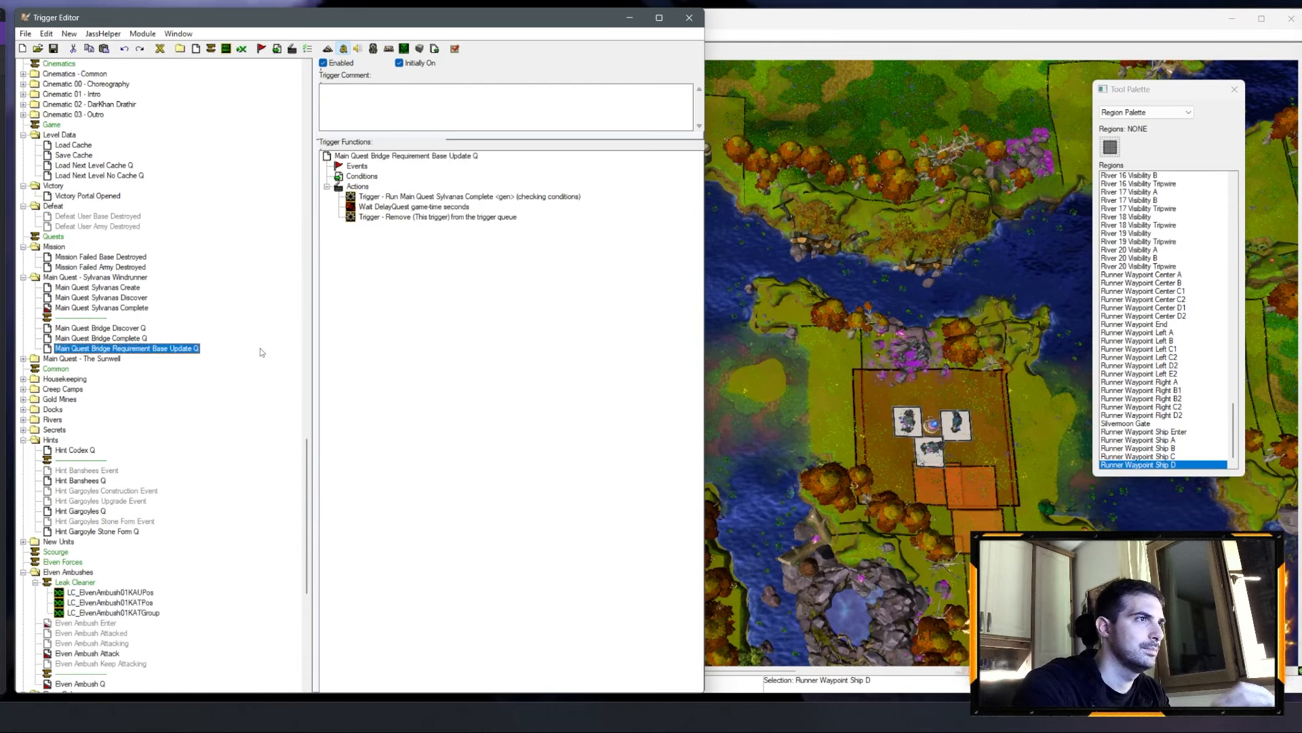
Step: Duplicate the separator comment below Main Quest Sylvanas Complete
click(91, 318)
key(ctrl+c)
key(ctrl+v)
click(128, 308)
click(122, 297)
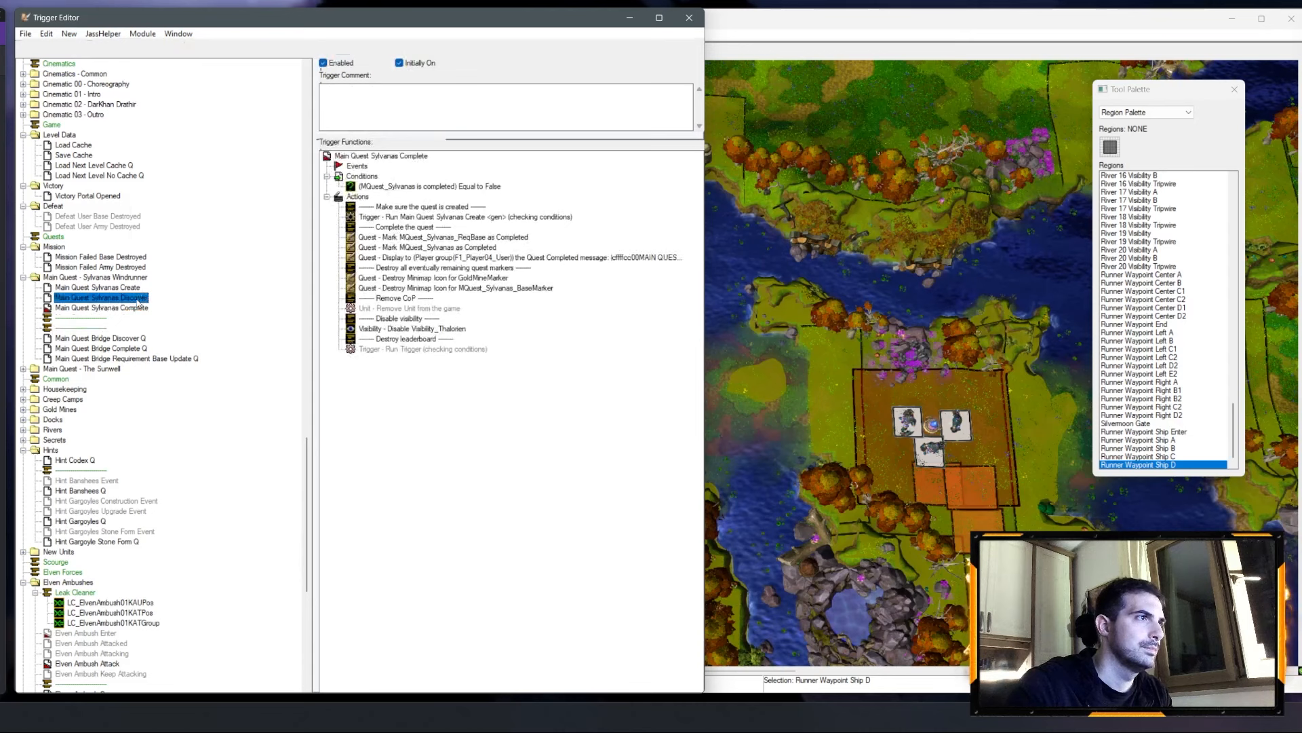
Step: Expand the Main Quest - The Sunwell folder and add a separator comment between Main Quest Bridge Complete Q and Main Quest Bridge Requirement Base Update Q
double_click(28, 371)
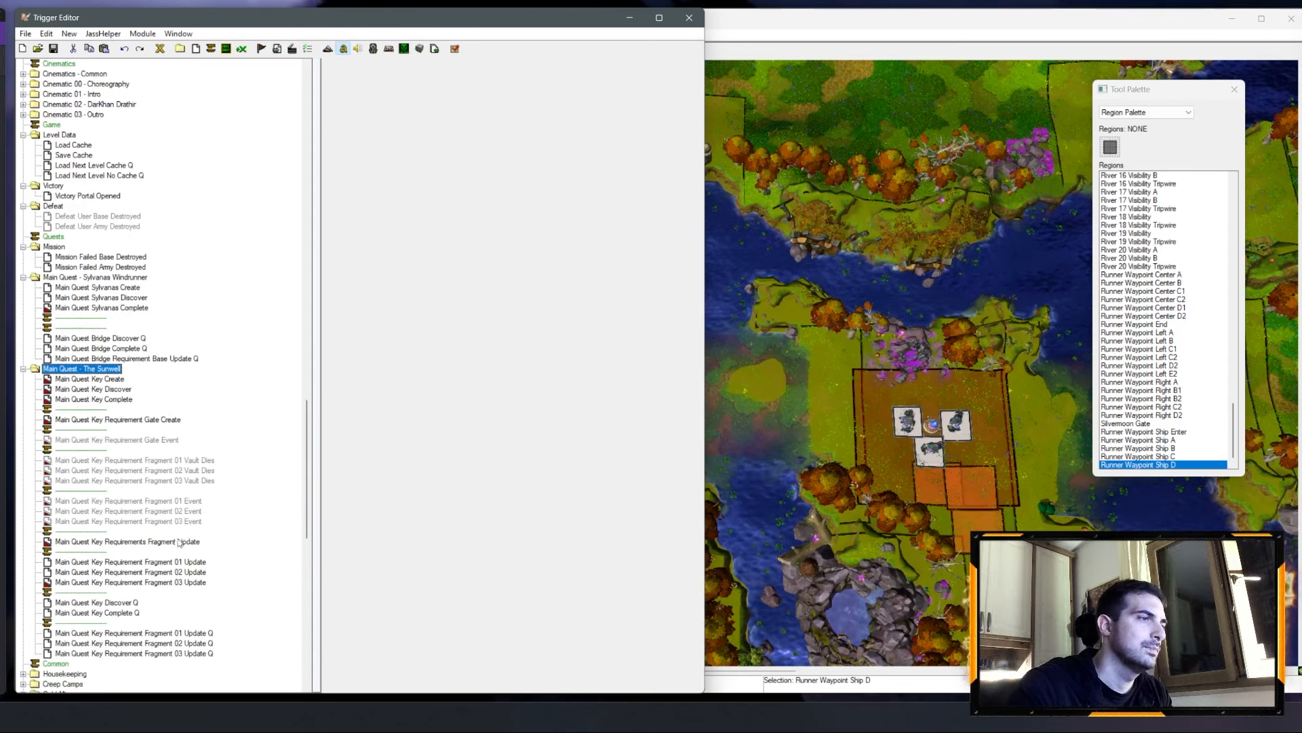
click(195, 634)
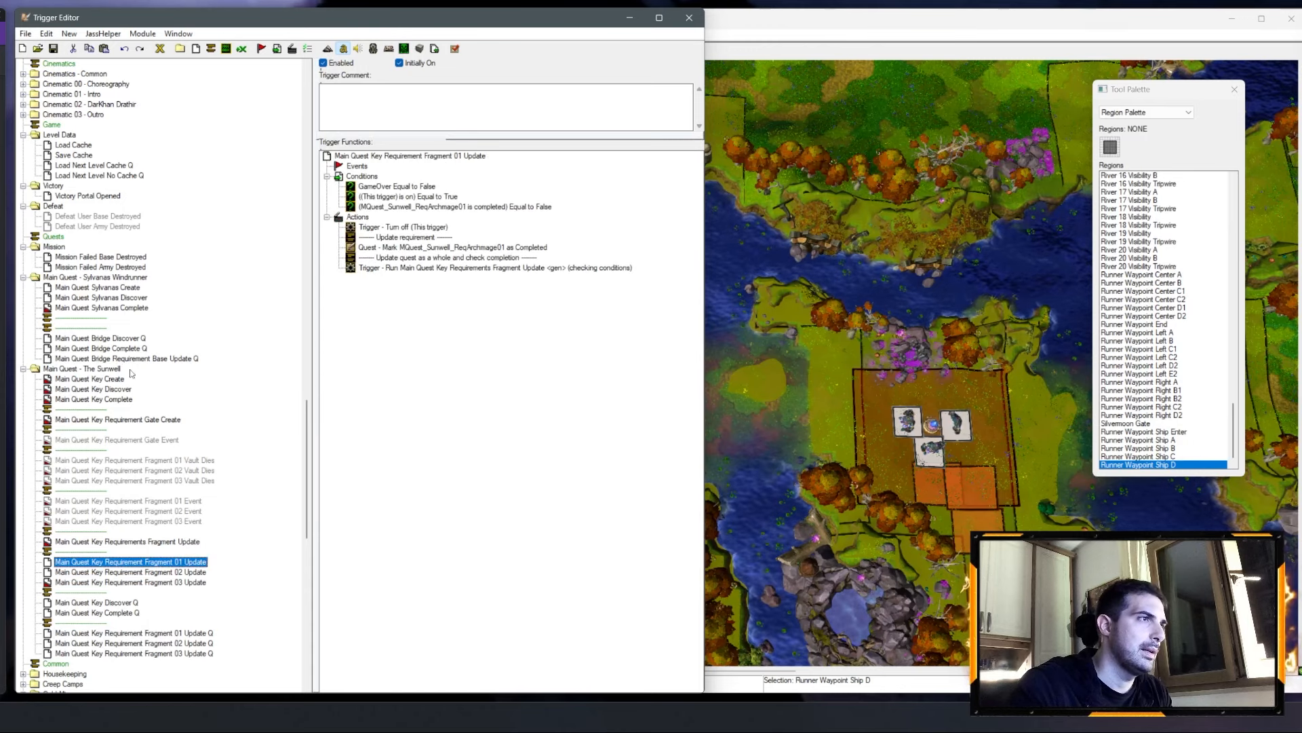
click(84, 328)
click(117, 359)
click(117, 349)
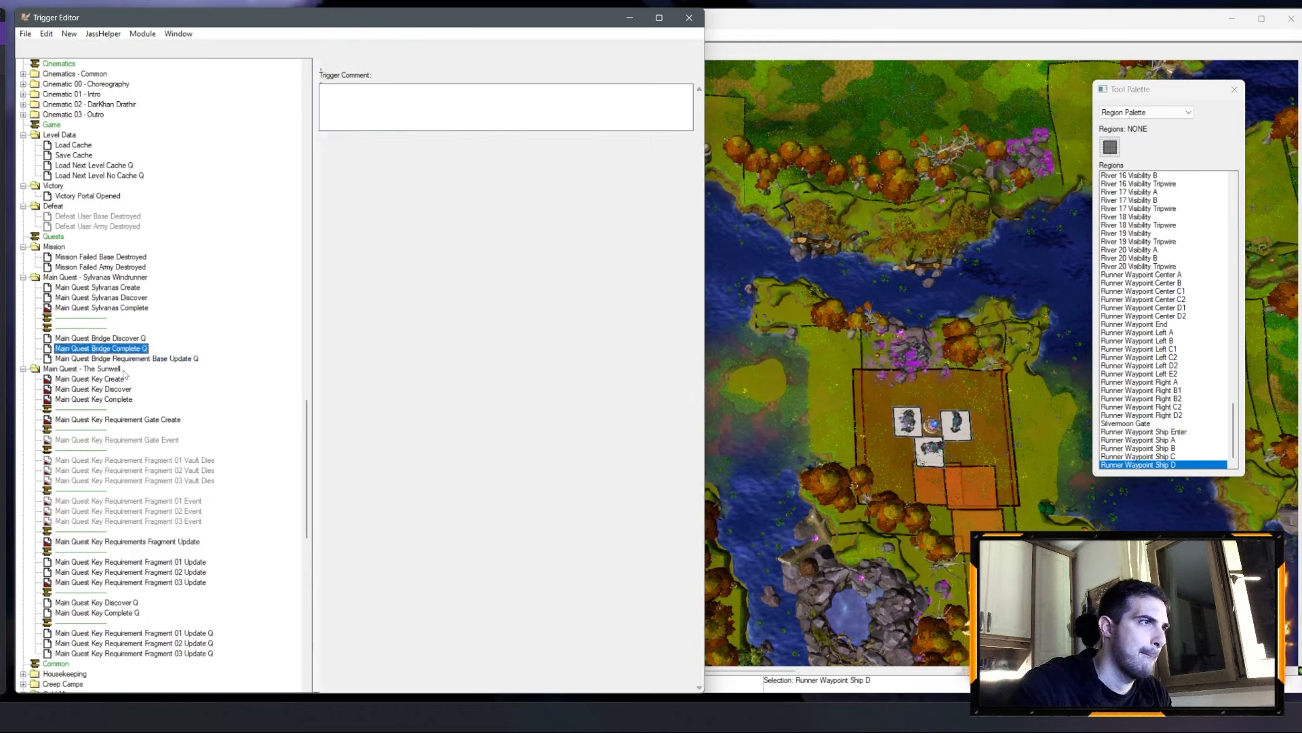
key(ctrl+v)
click(149, 369)
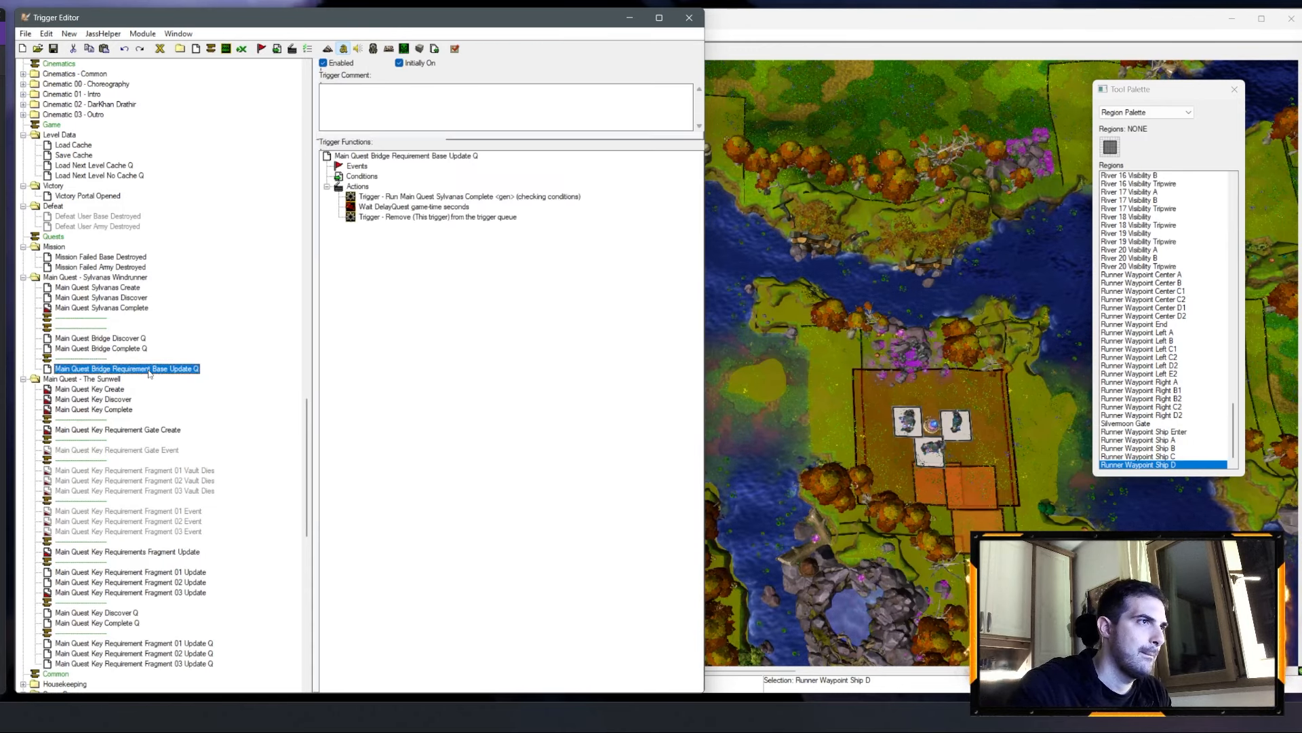
Step: Copy Main Quest Key Requirement Fragment 01 Update between the separators below Main Quest Sylvanas Complete and rename it as Main Quest Bridge Requirement Base Update
click(166, 573)
click(86, 321)
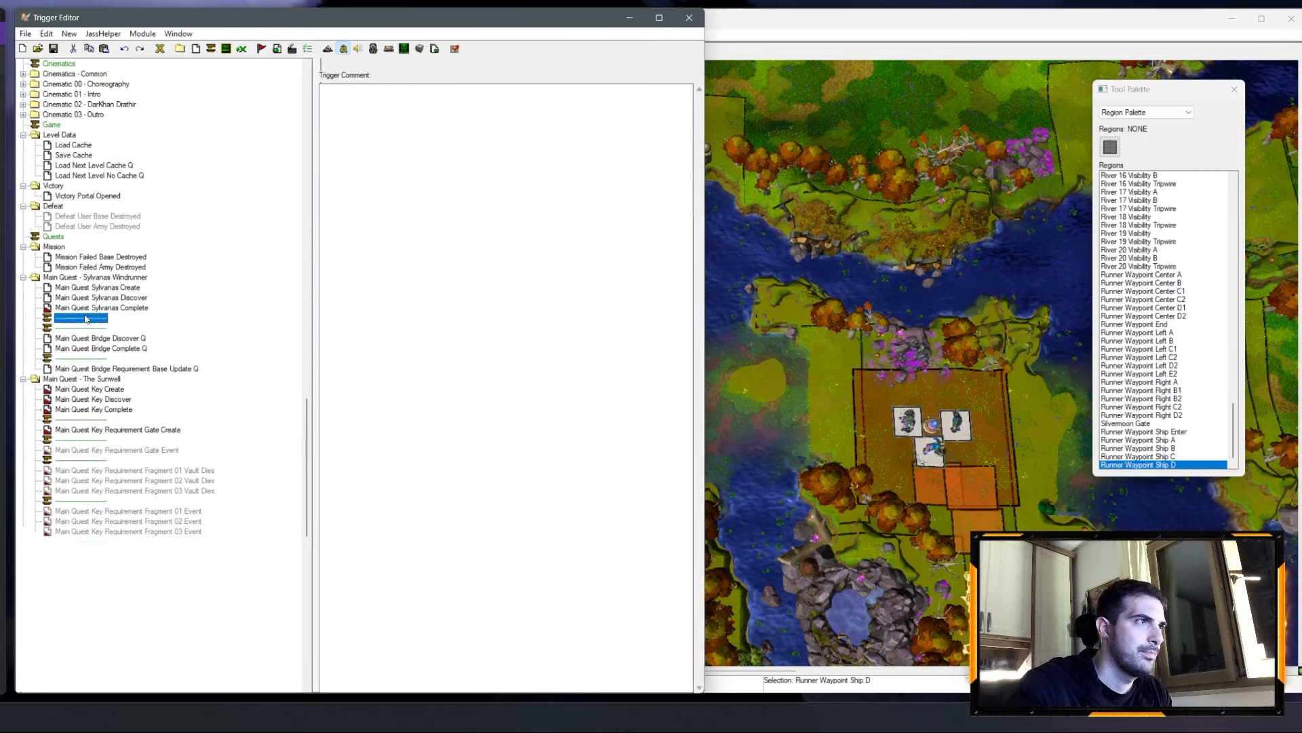
key(ctrl+v)
click(124, 380)
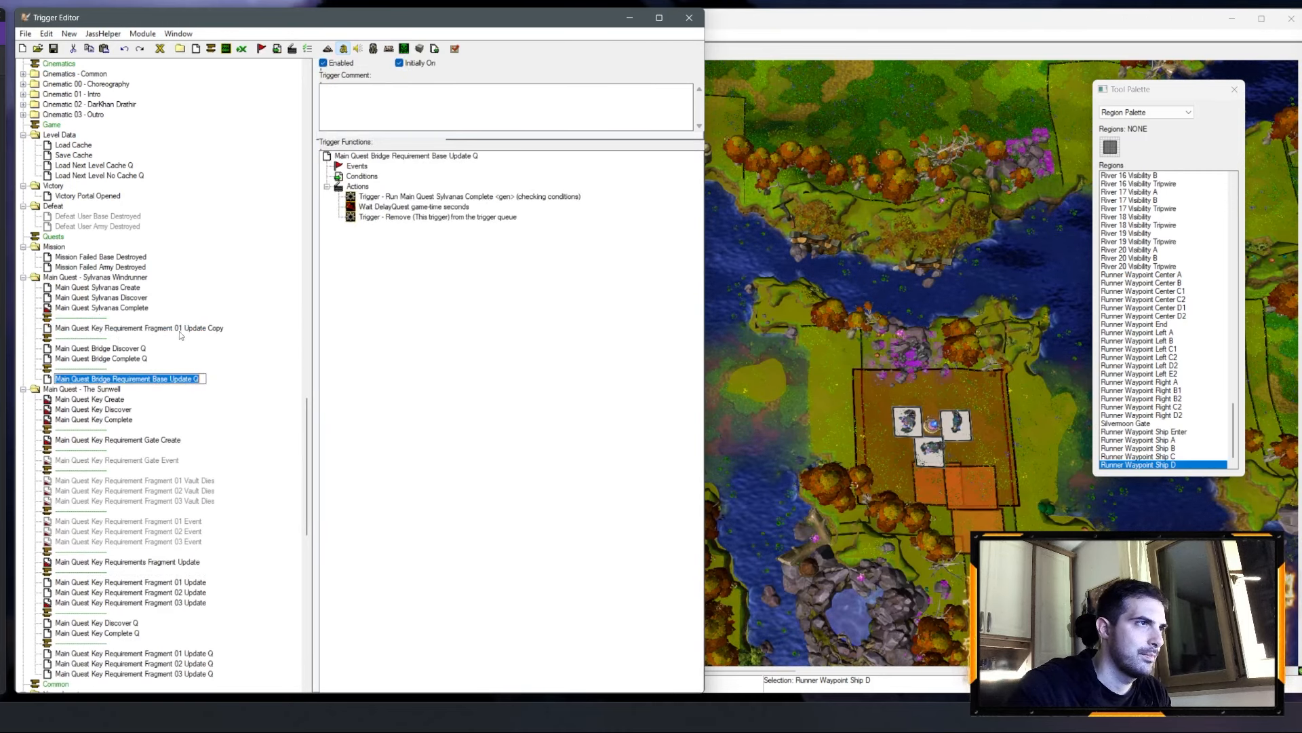
click(158, 329)
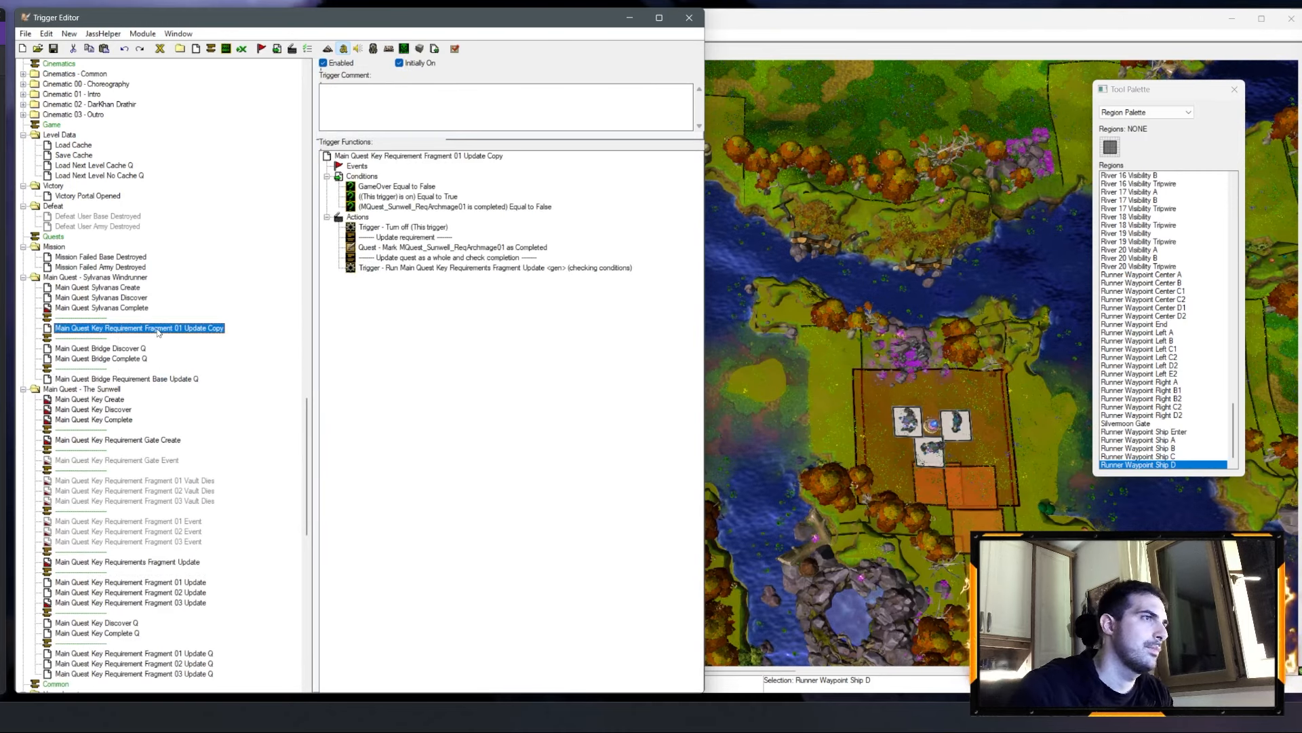
key(F2)
key(ctrl+v)
key(Return)
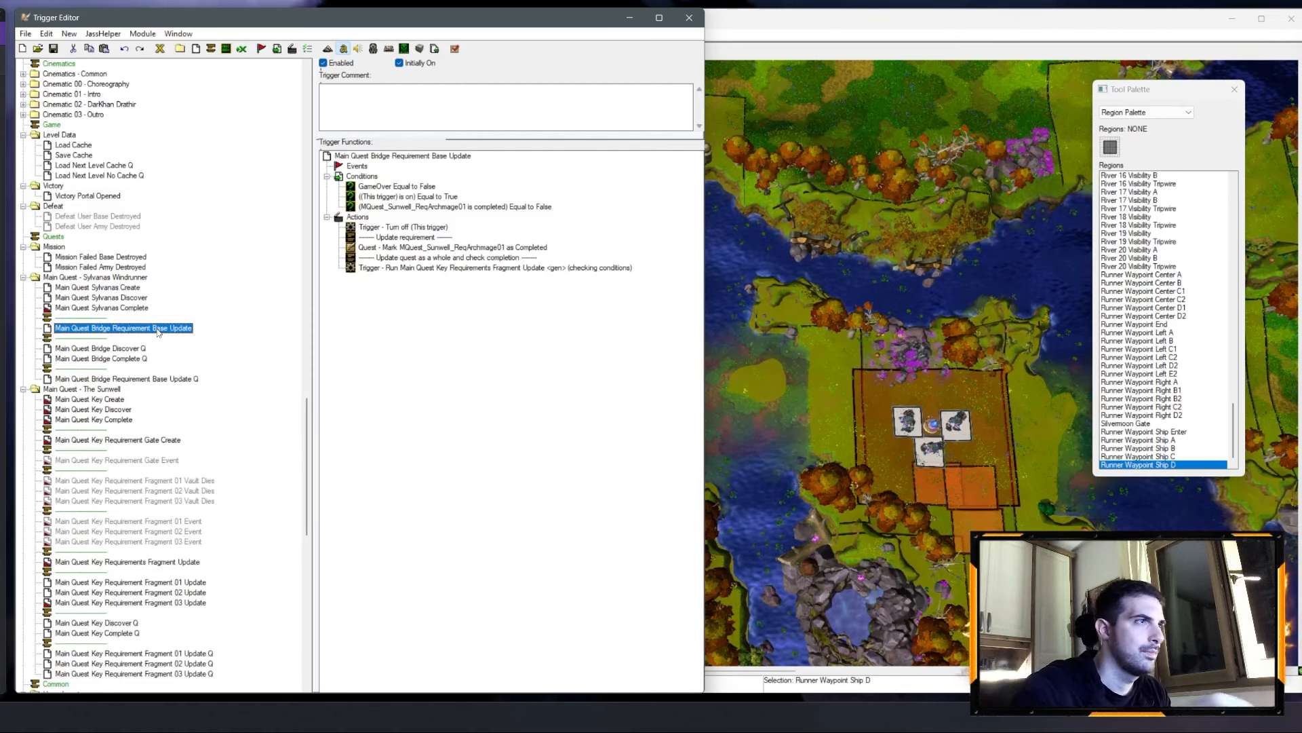
Step: Copy Main Quest Key Requirement Gate Create above Main Quest Bridge Requirement Base Update in the Sylvanas Windrunner folder, with a separator between them
scroll(168, 336, down, 1)
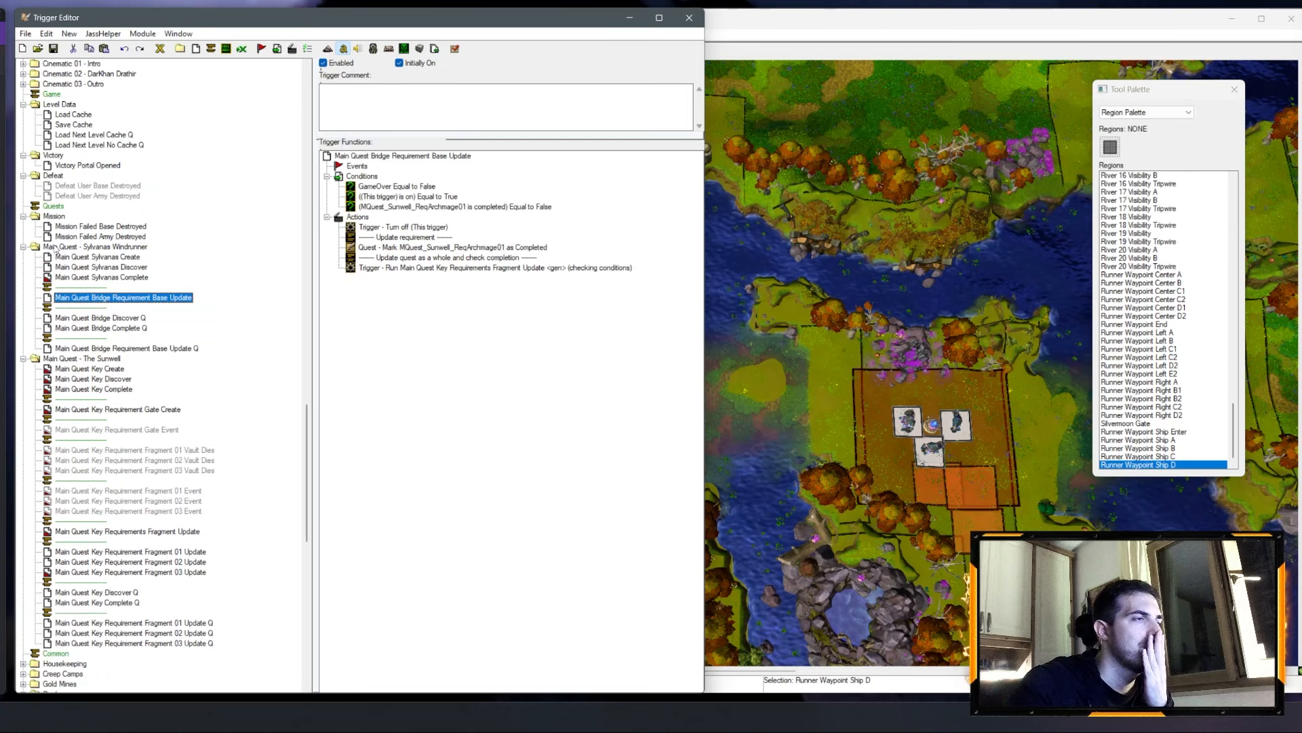
scroll(126, 407, down, 5)
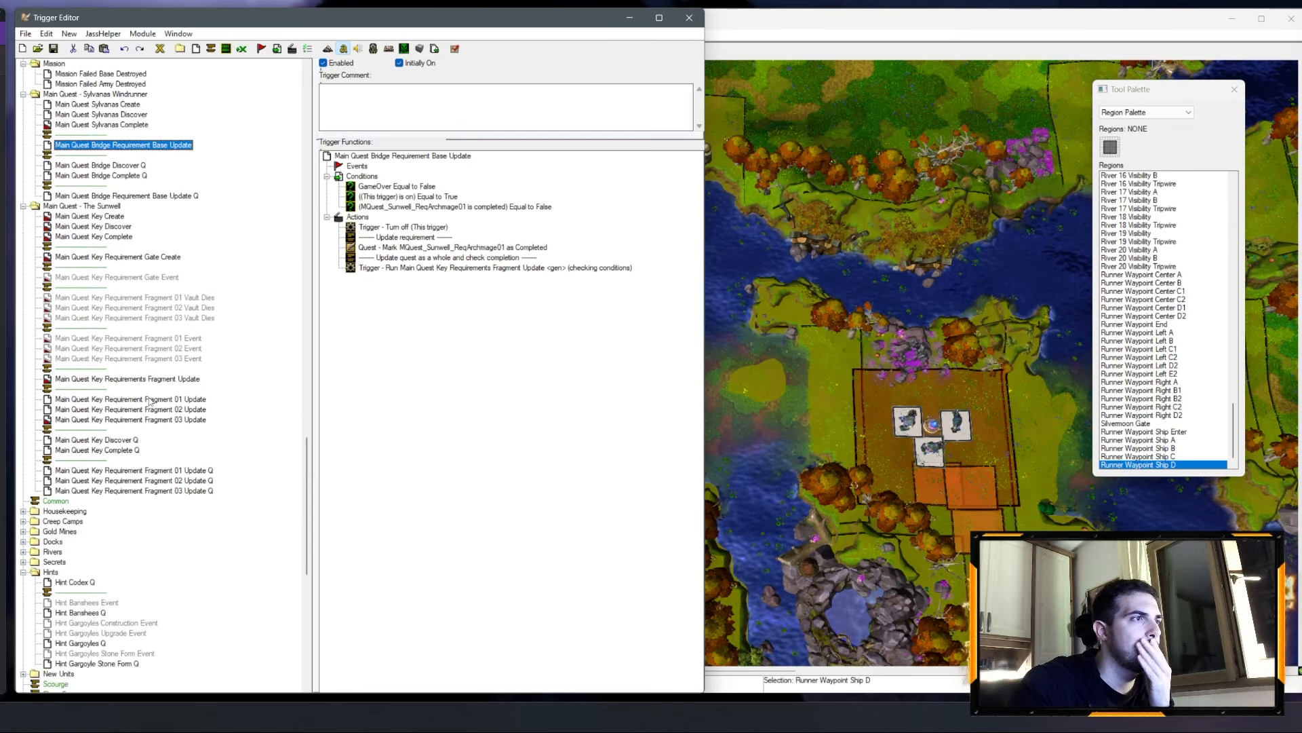
click(166, 379)
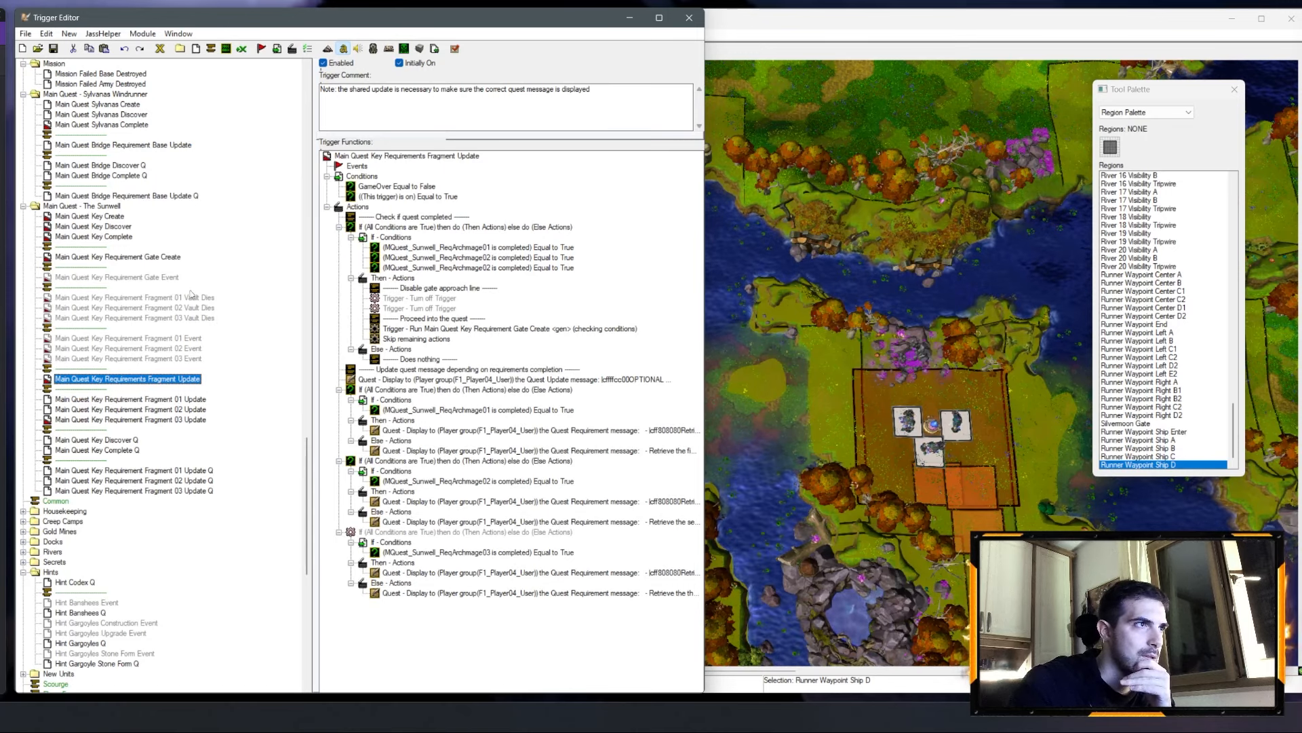
click(170, 258)
scroll(168, 268, up, 4)
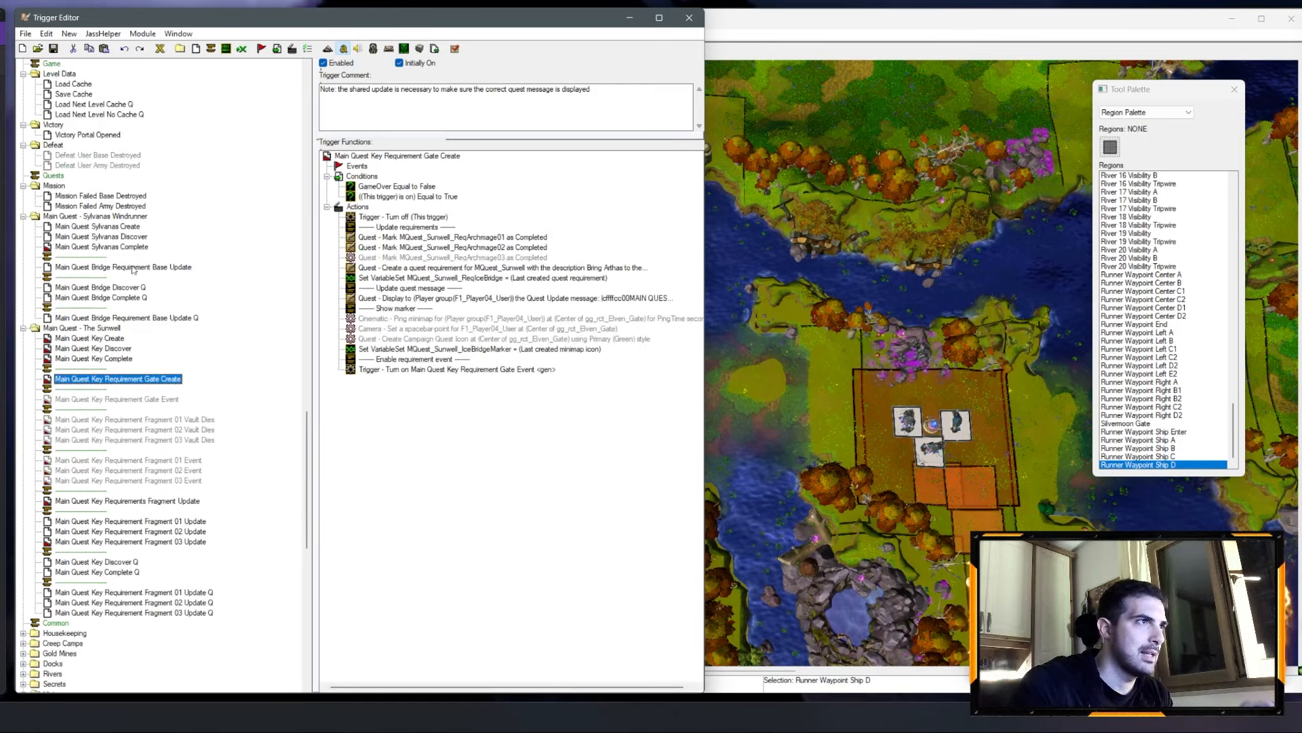
click(94, 248)
key(ctrl+v)
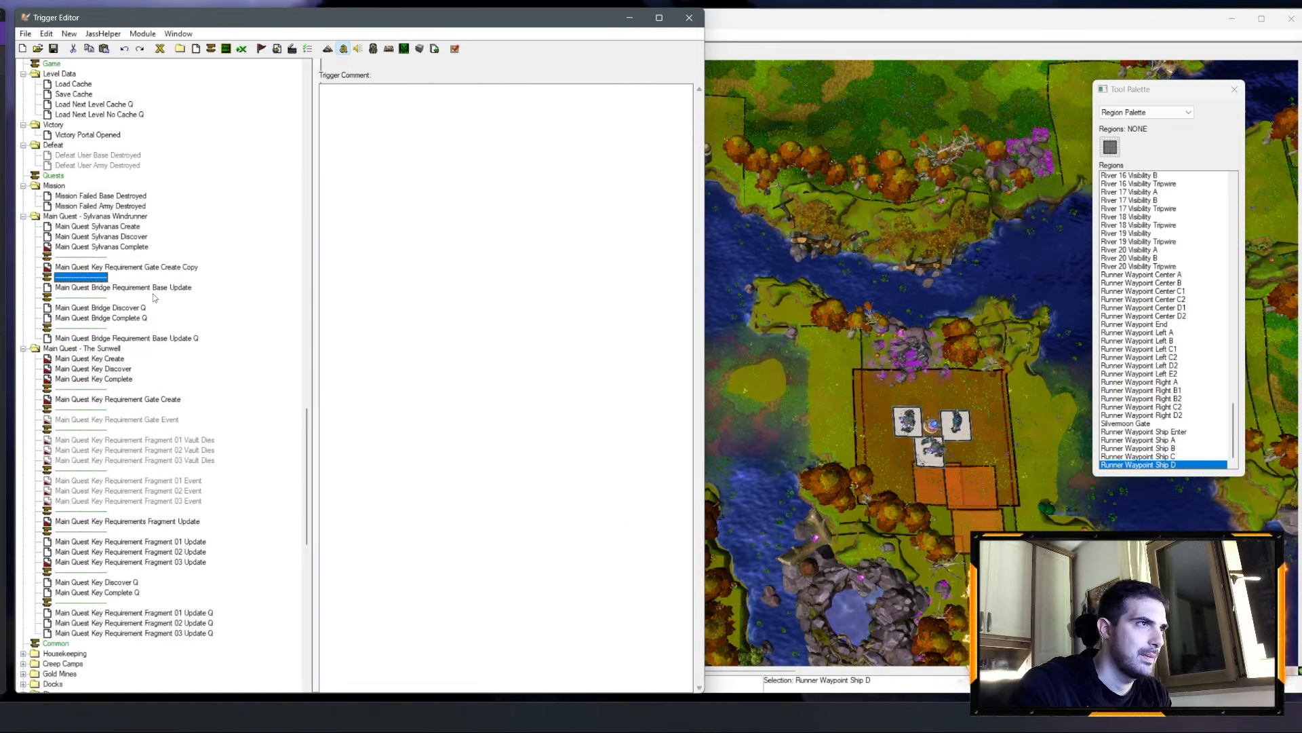
click(157, 288)
click(163, 267)
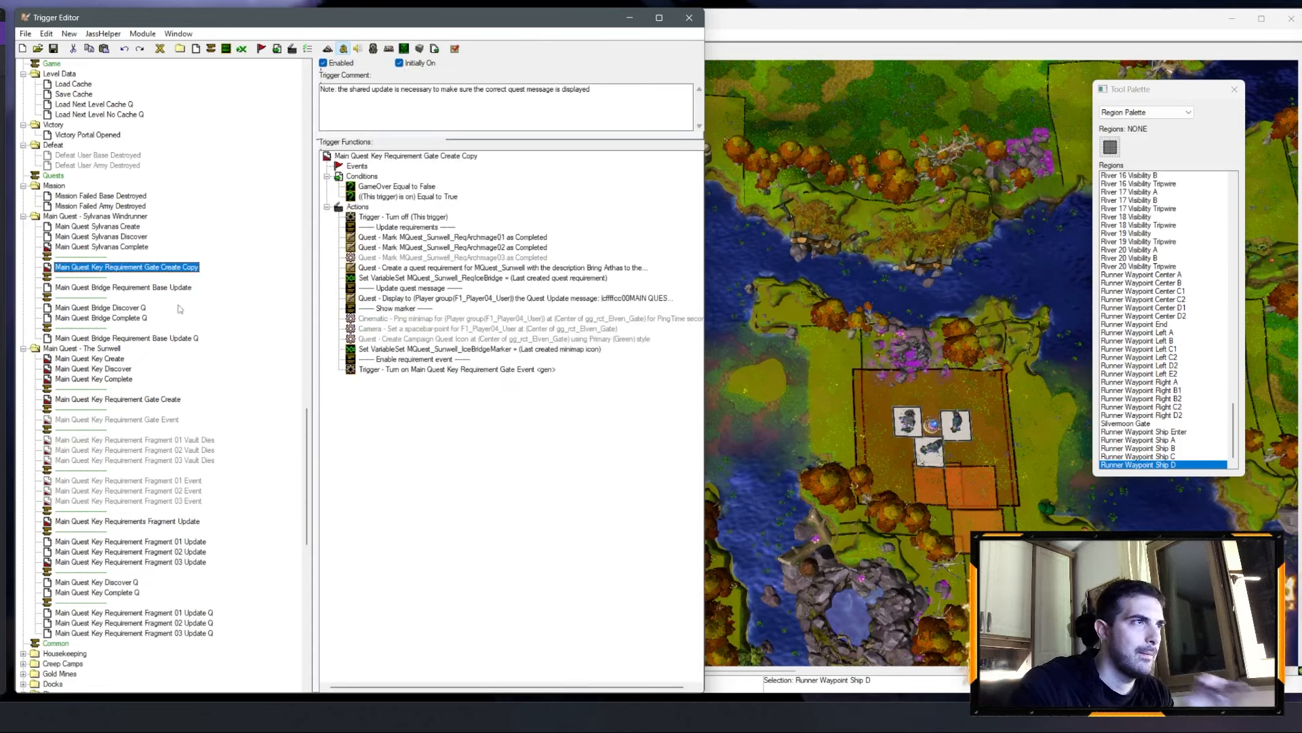
Step: Rename the copied gate creation trigger as Main Quest Bridge Requirement Kill Create
click(190, 521)
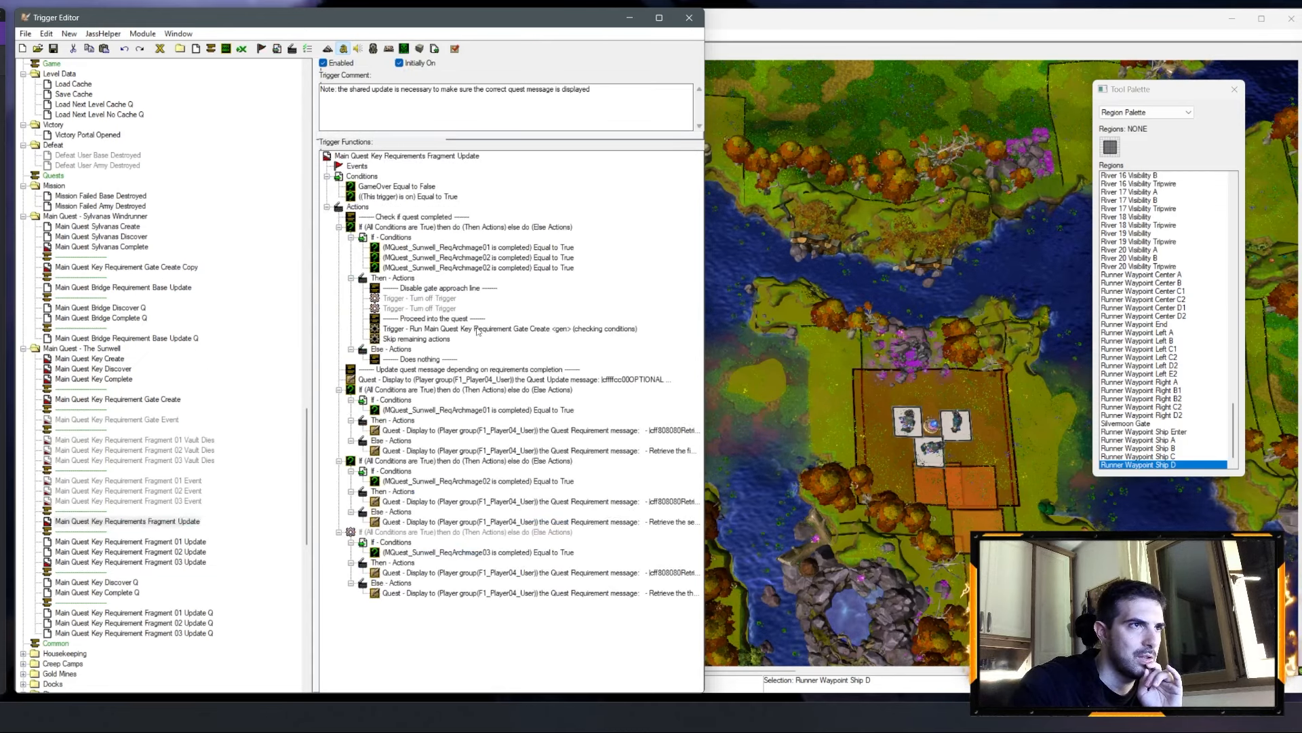
click(475, 328)
click(176, 269)
click(160, 288)
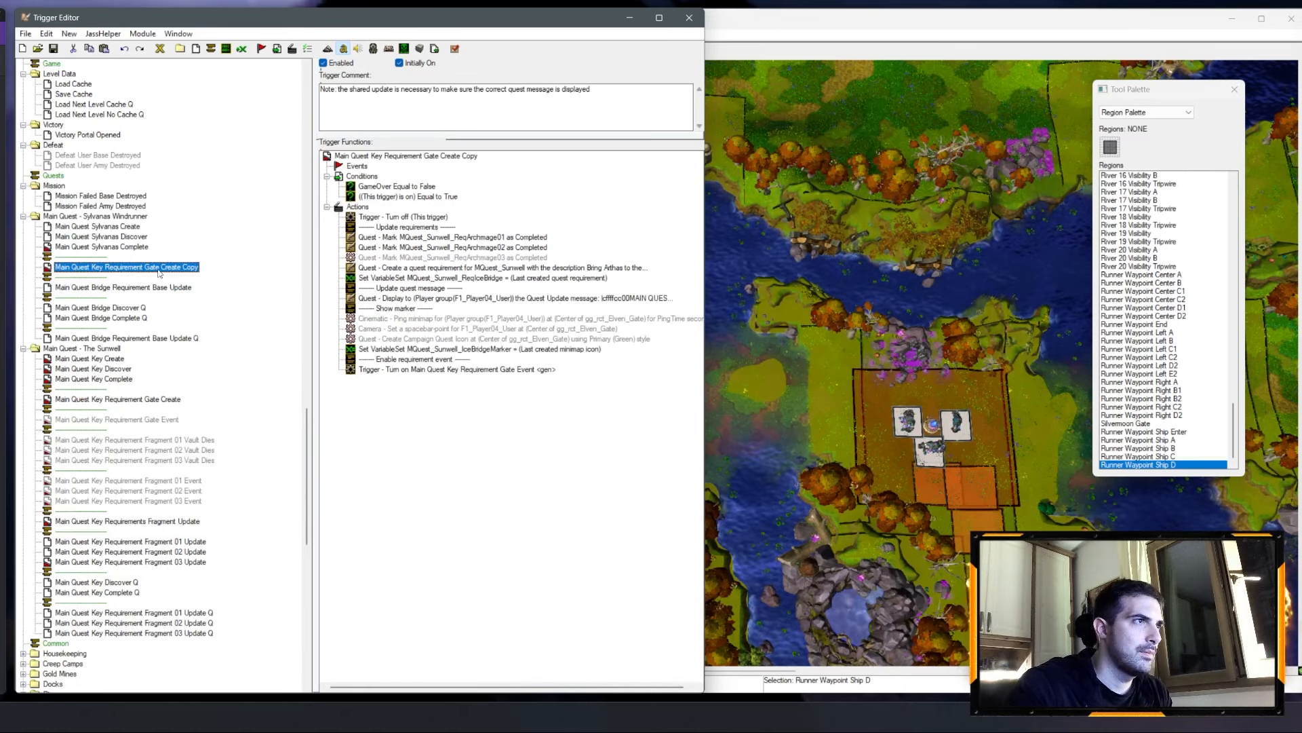
click(145, 289)
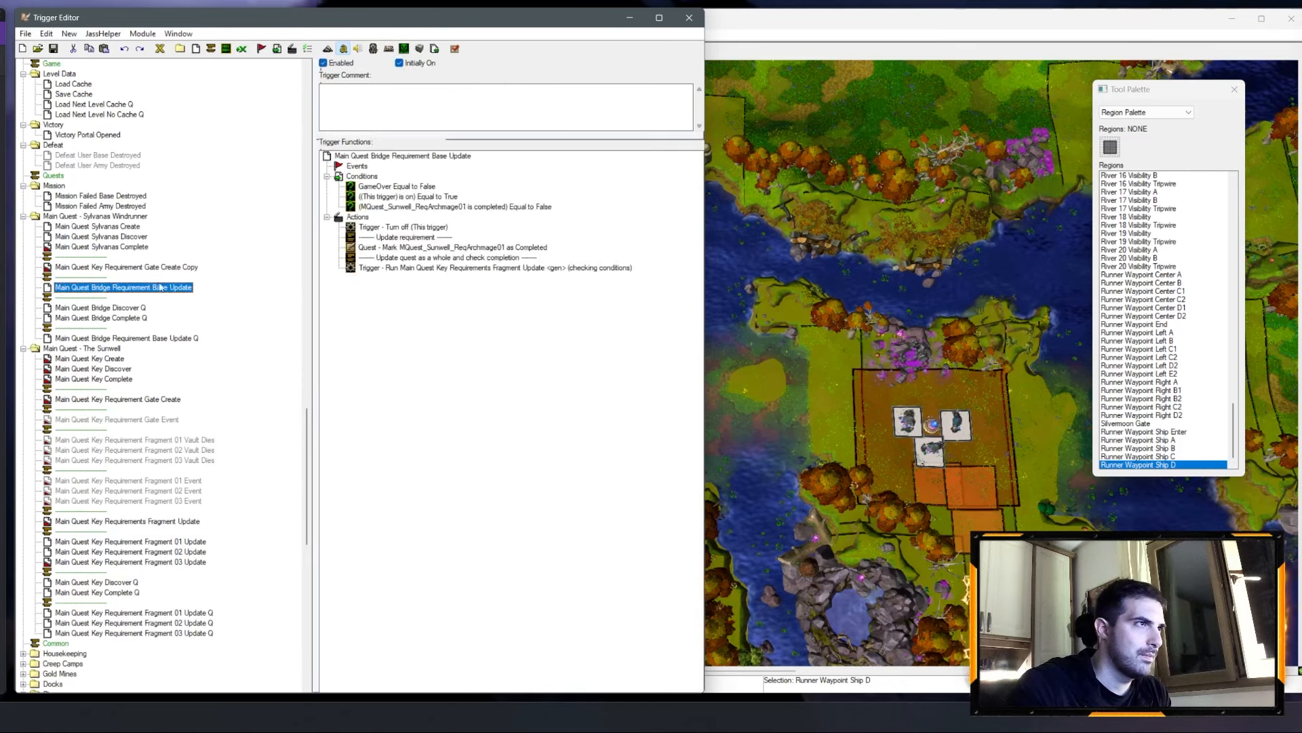
click(160, 269)
click(156, 268)
key(ctrl+v)
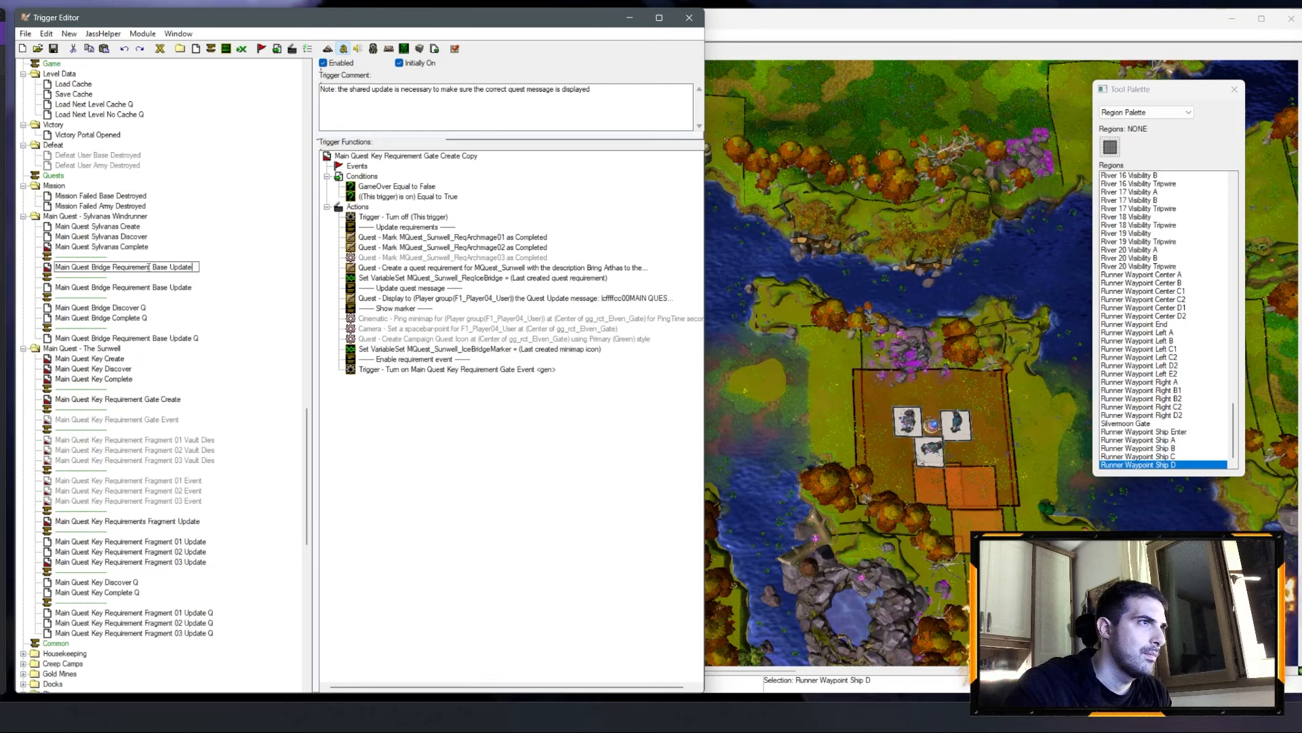
key(shift+End)
text(Kill C)
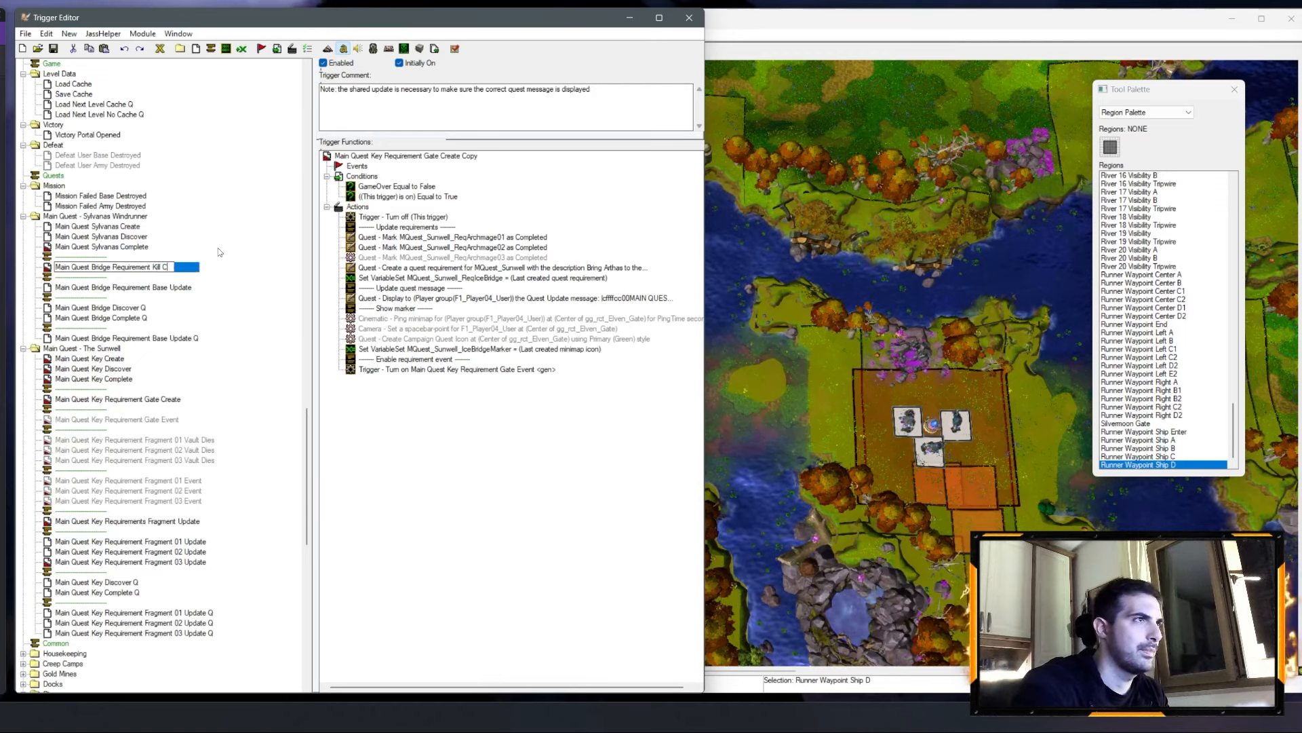
text(reate)
Step: Duplicate Main Quest Bridge Requirement Base Update Q and rename the copy as Main Quest Bridge Requirement Kill Update Q
click(136, 338)
key(ctrl+c)
key(ctrl+v)
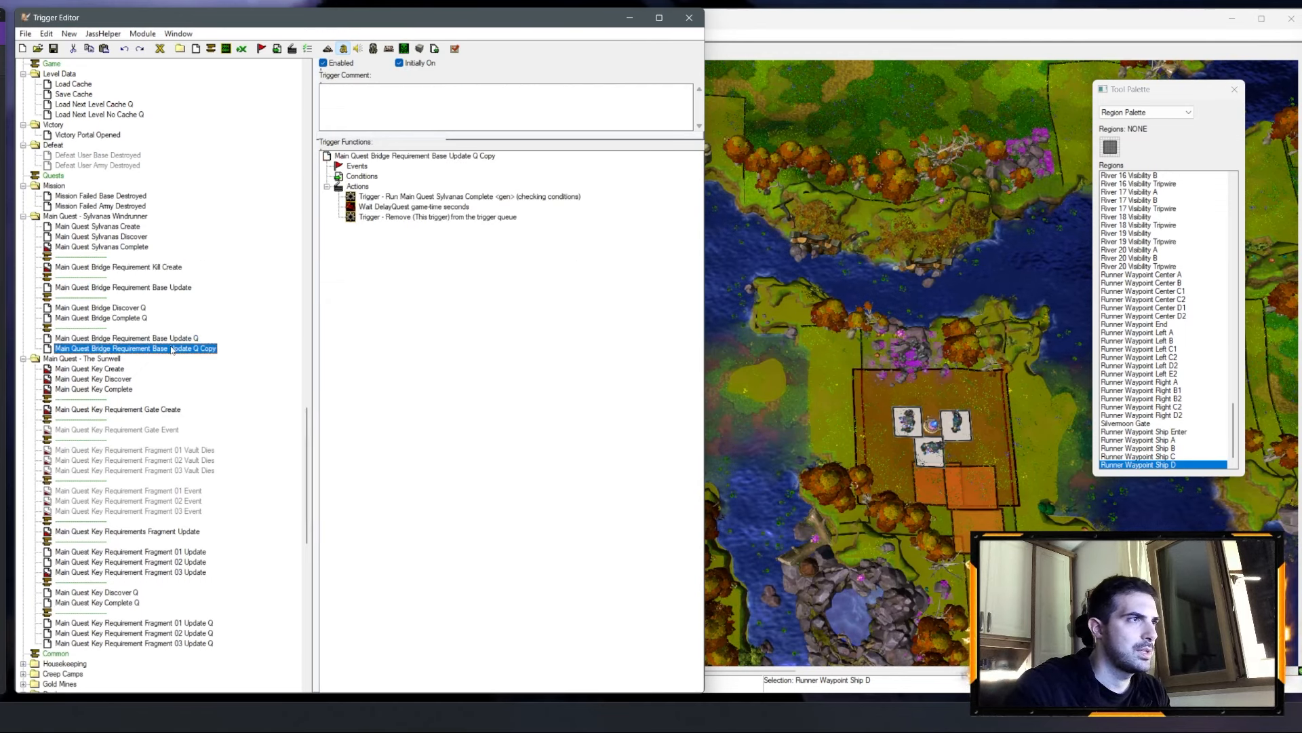
click(156, 349)
double_click(162, 348)
text(Kill)
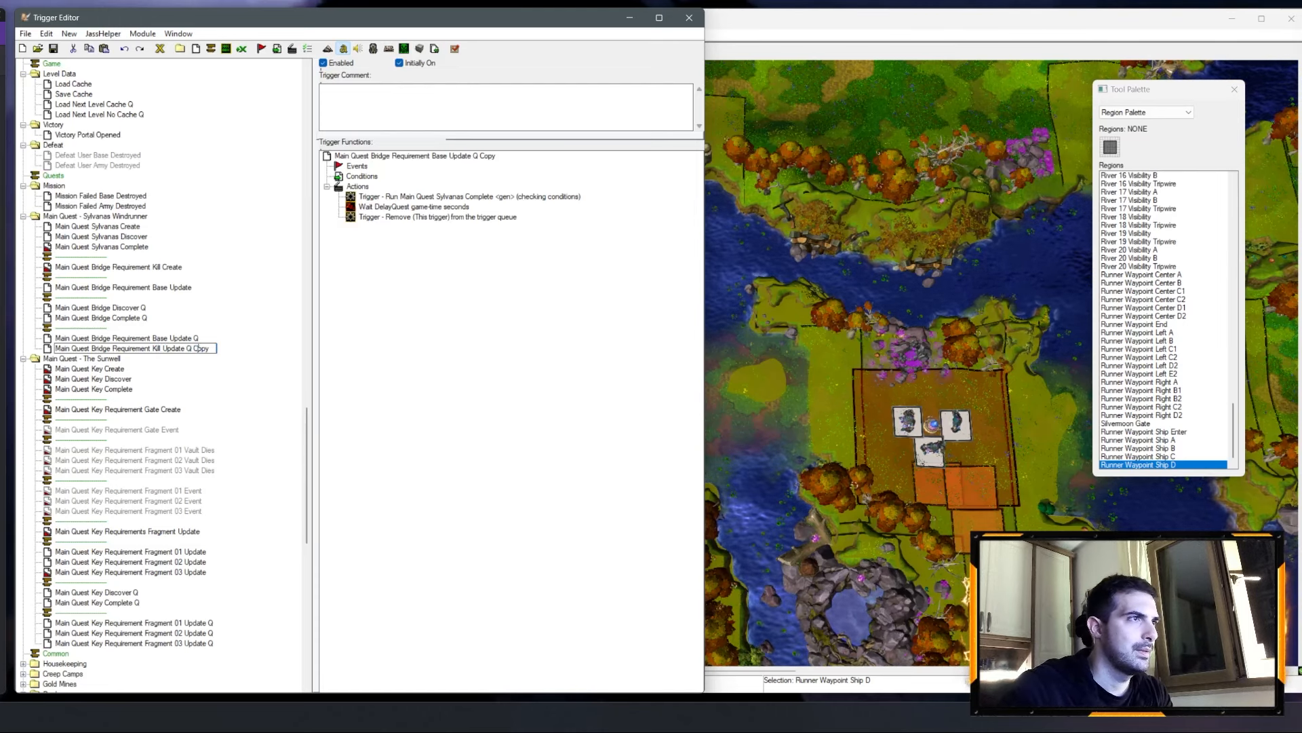
drag(192, 349, 232, 349)
key(BackSpace)
key(Return)
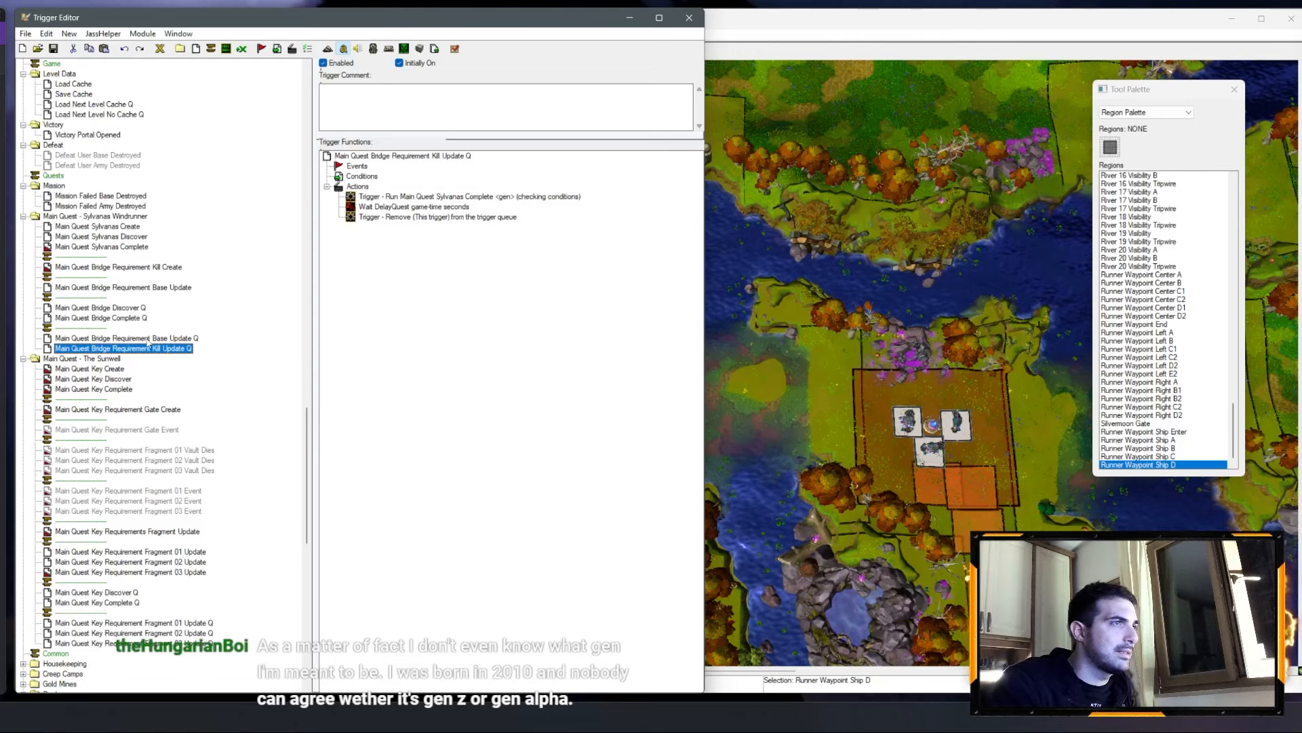
Step: Delete all Main Quest Bridge Requirement triggers, both Base and Kill, and their extra separators from the Sylvanas Windrunner folder
key(Delete)
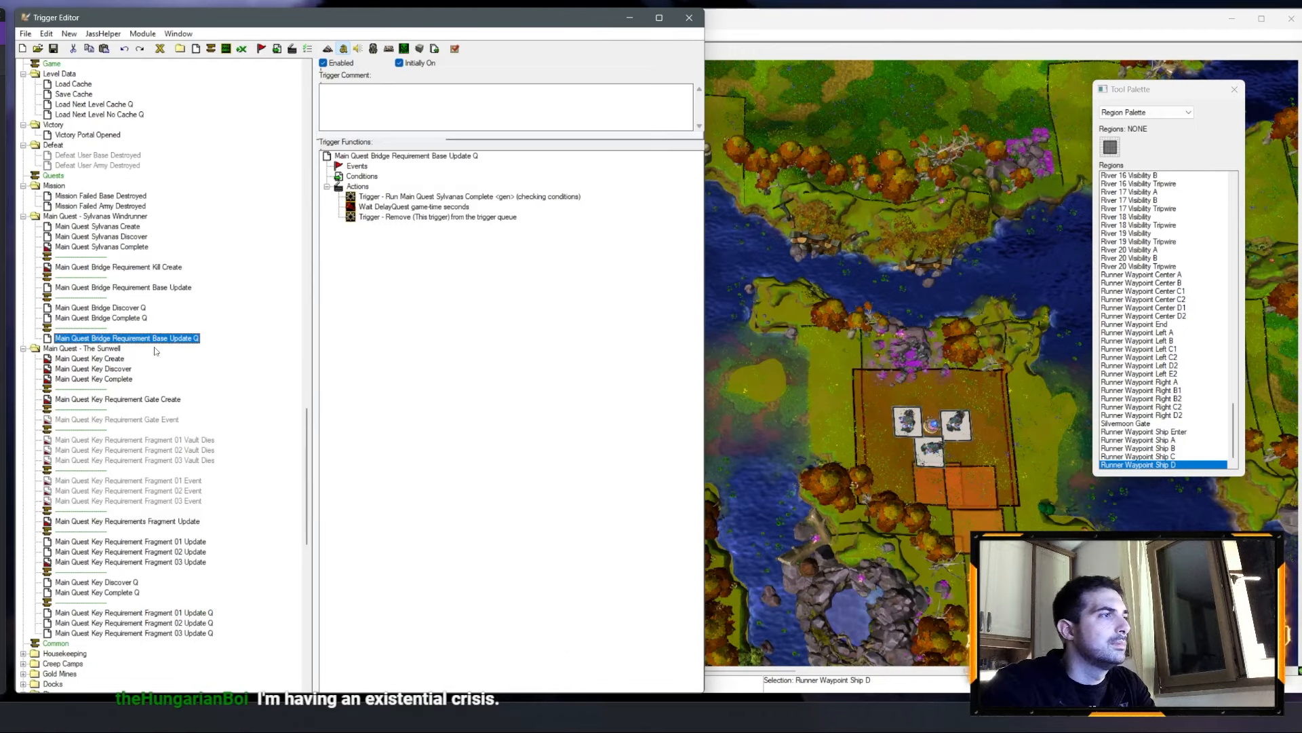
key(Delete)
key(Delete)
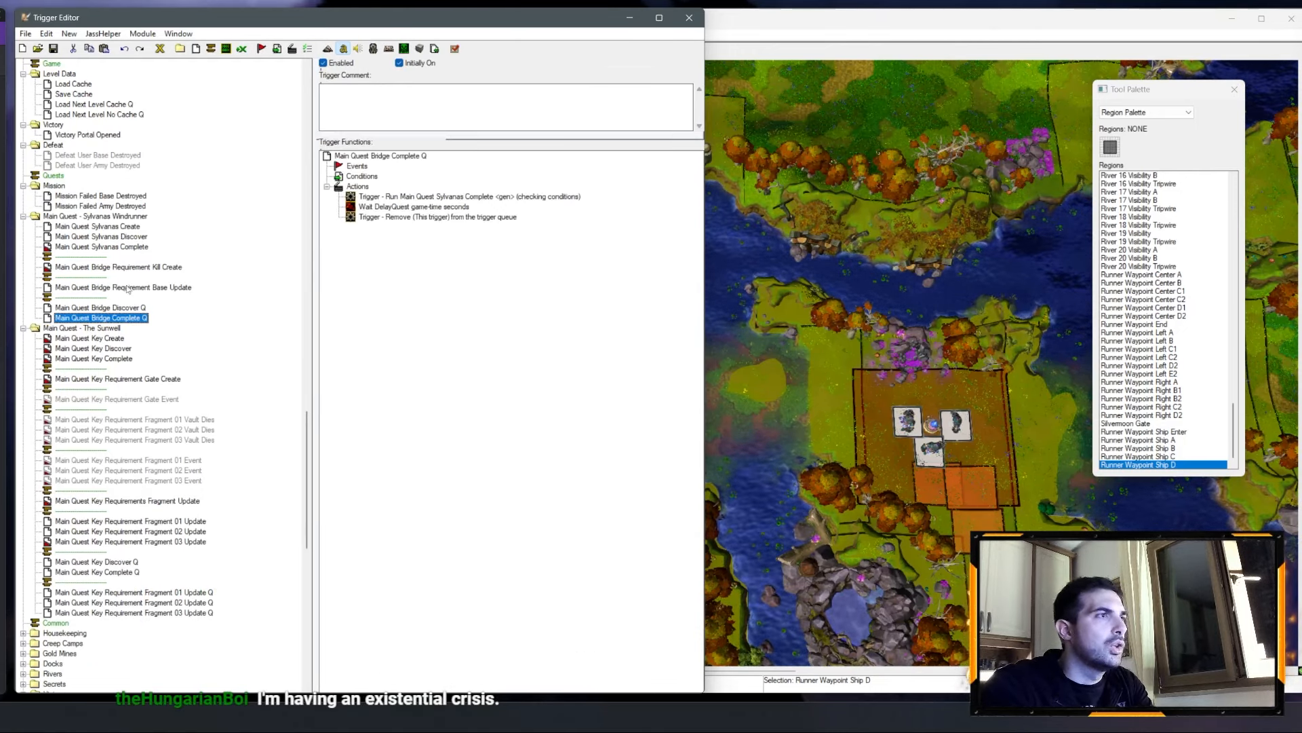
click(128, 289)
key(Delete)
key(Delete)
key(Delete)
key(Delete)
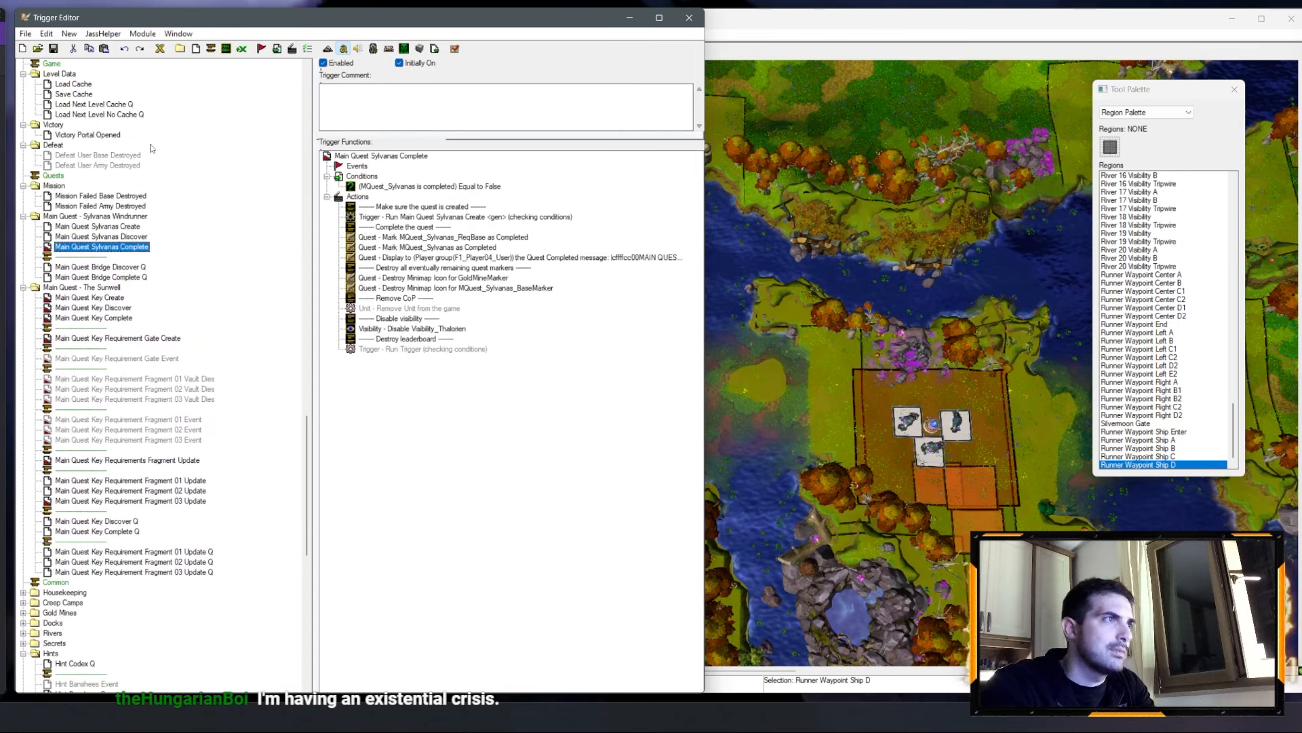
Step: Delete the quest variables MQuest_Sylvanas_KillMarker, MQuest_Sylvanas_ReqKill and MQuest_Sylvanas_ReqArthas
scroll(175, 207, up, 15)
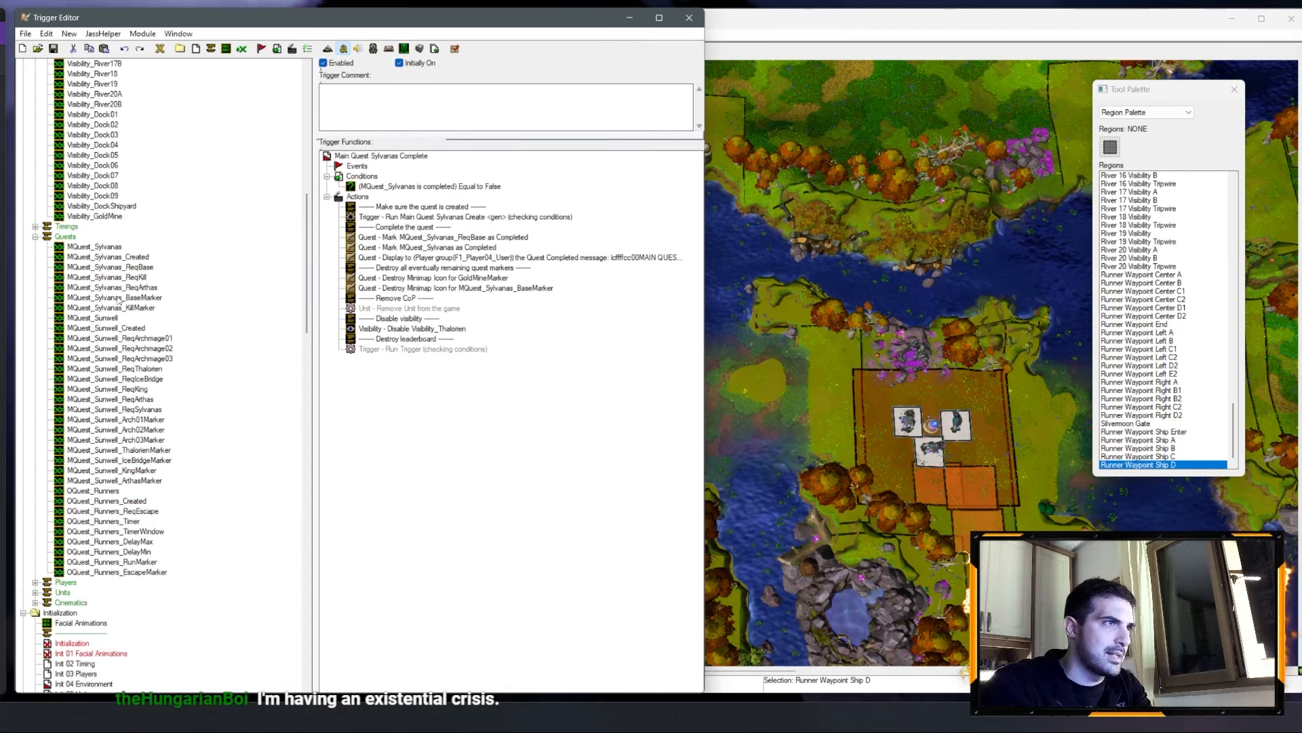
click(141, 309)
key(Delete)
click(142, 279)
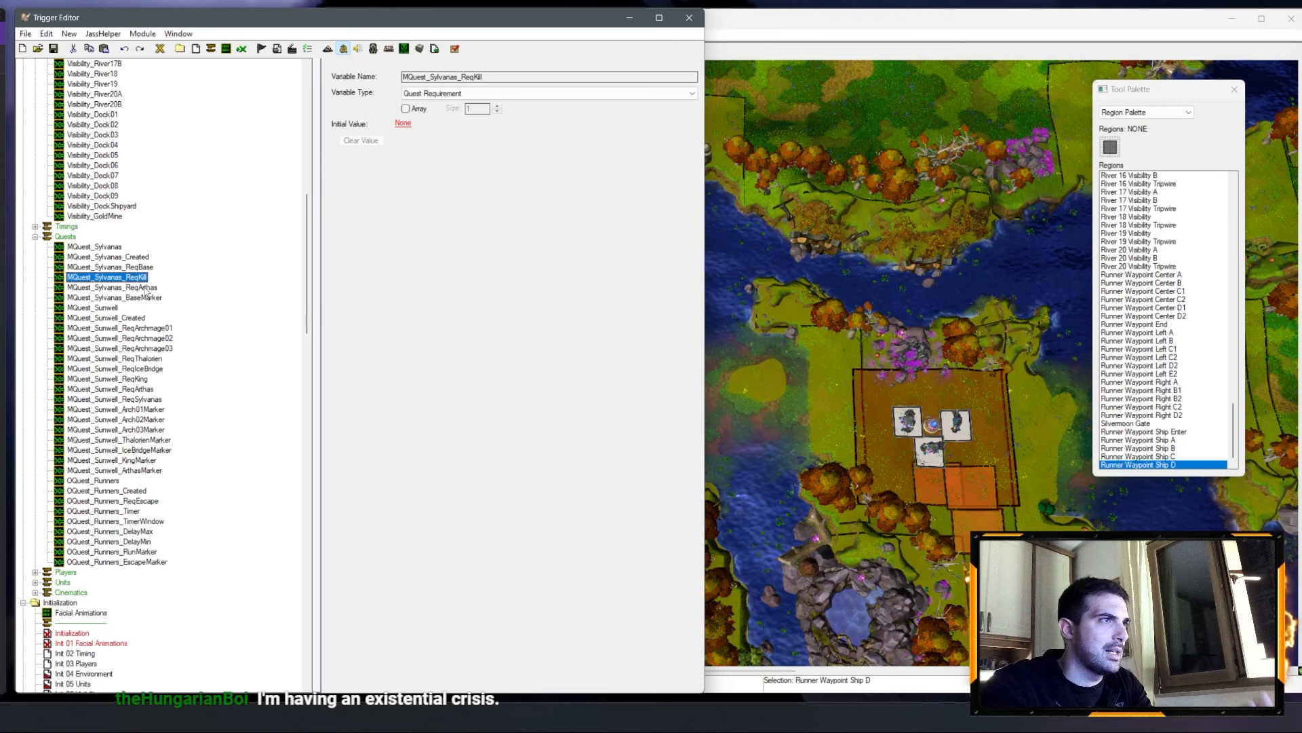
key(Delete)
click(144, 278)
key(Delete)
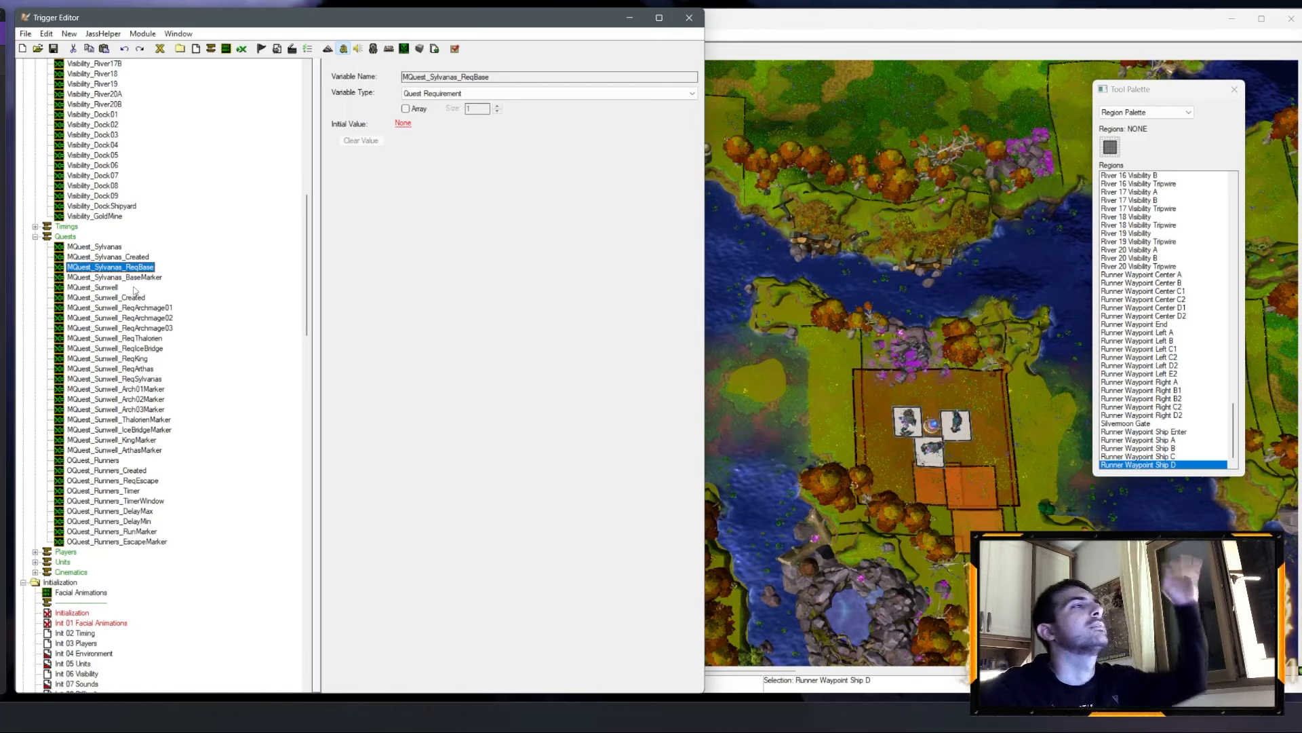
Step: Rename Main Quest Bridge Discover Q in the Sylvanas Windrunner folder as Main Quest Sylvanas Discover Q
scroll(133, 291, down, 19)
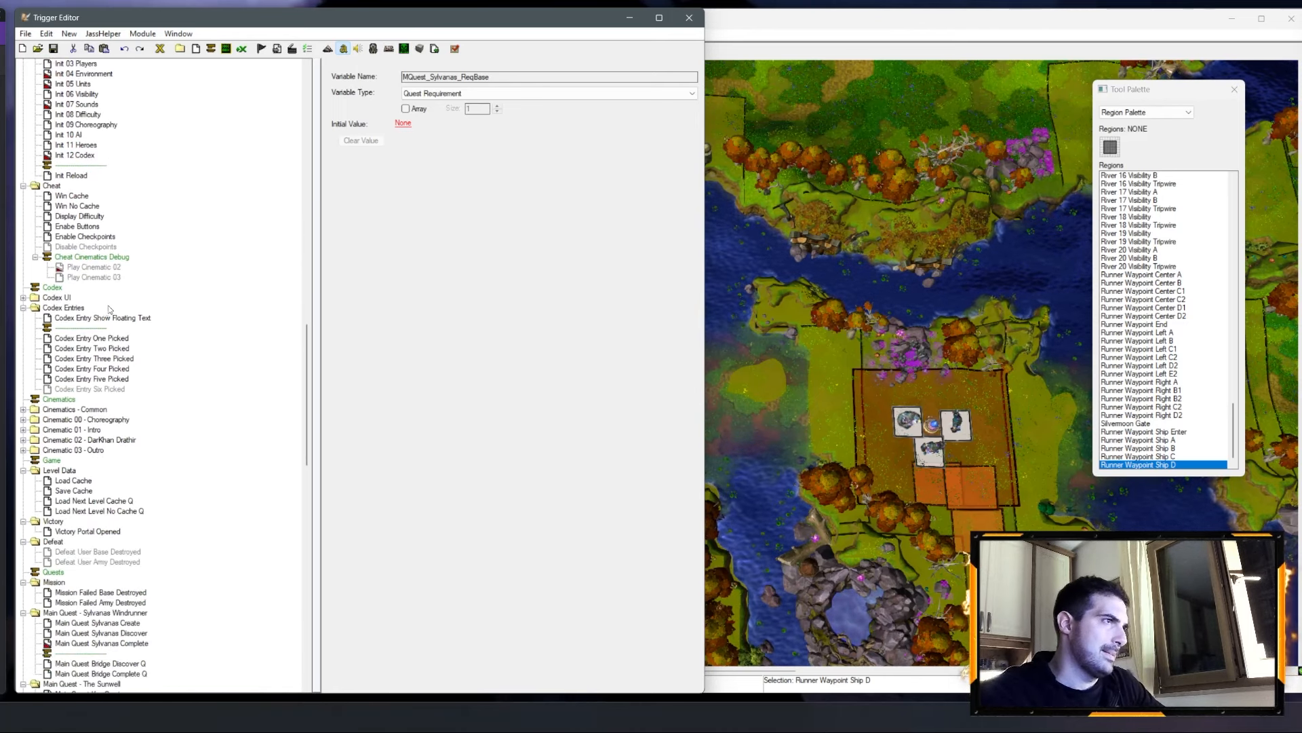
scroll(108, 309, down, 6)
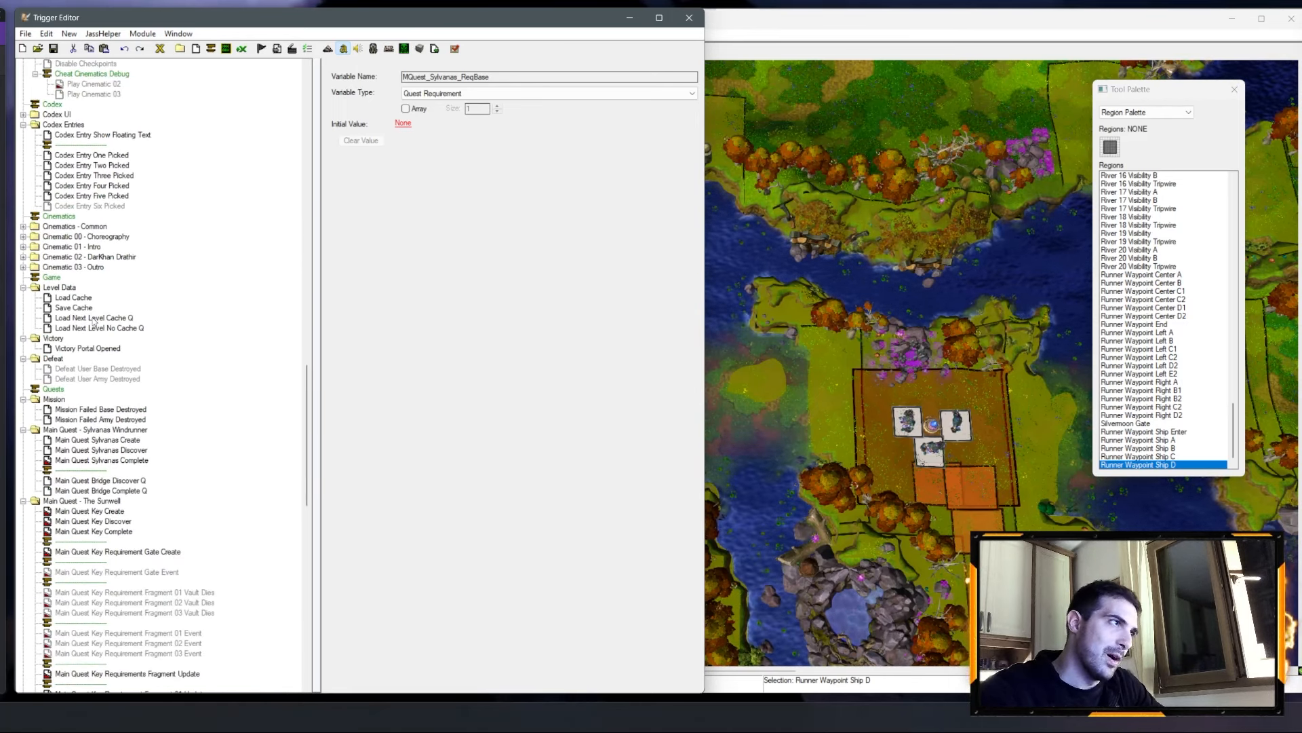
scroll(94, 323, down, 4)
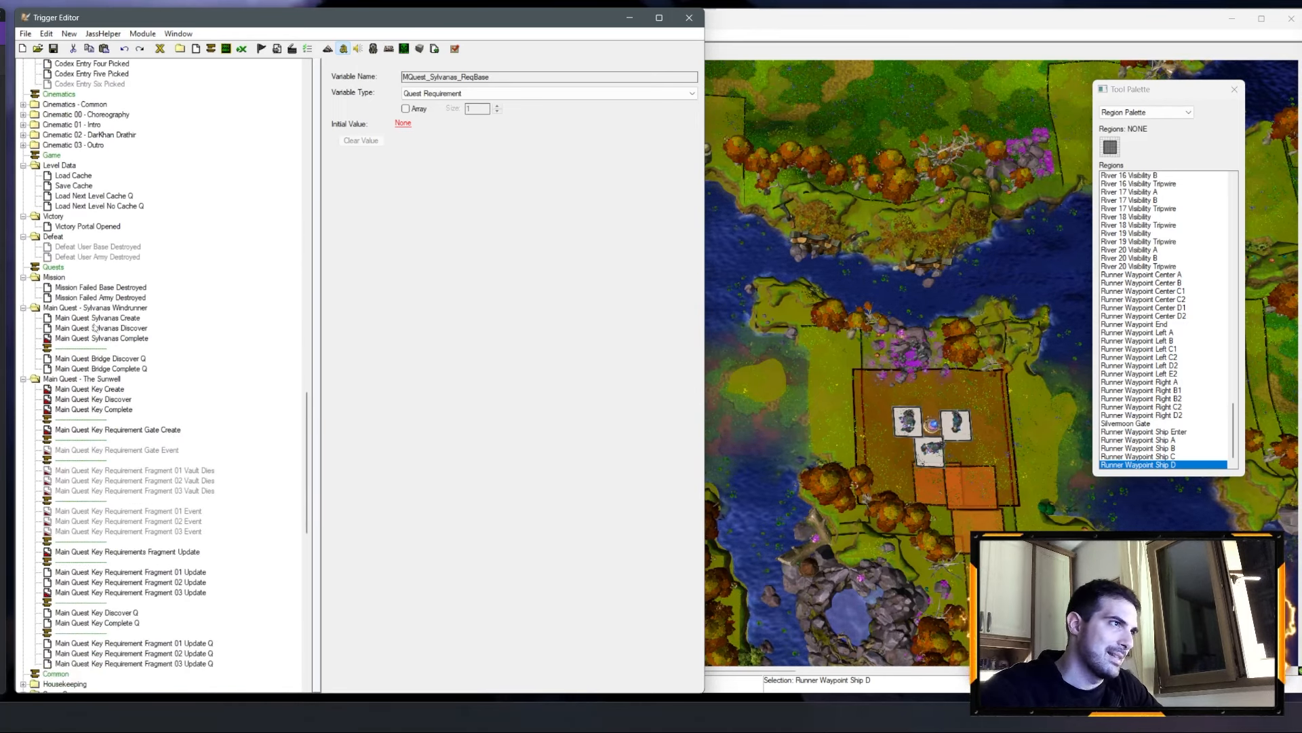
click(108, 360)
click(103, 358)
double_click(102, 358)
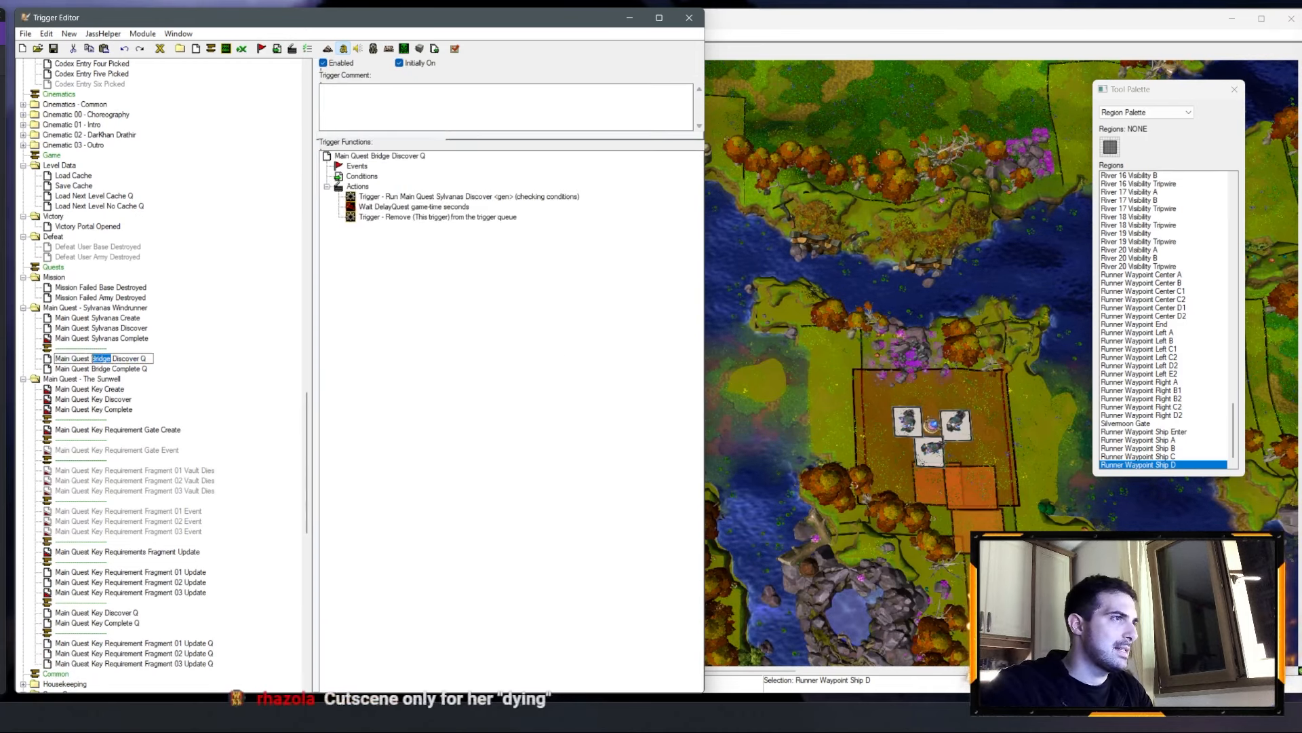
text(Sylvaznas)
key(Return)
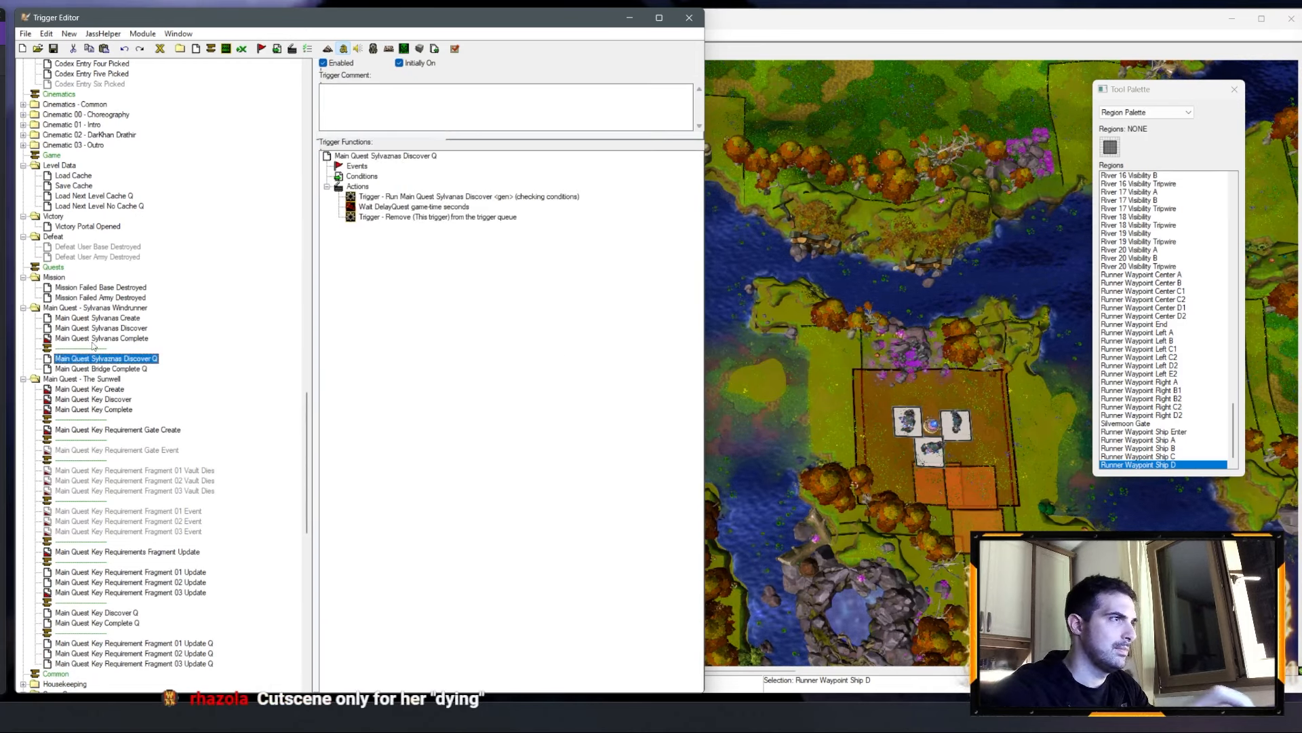
click(117, 368)
click(116, 360)
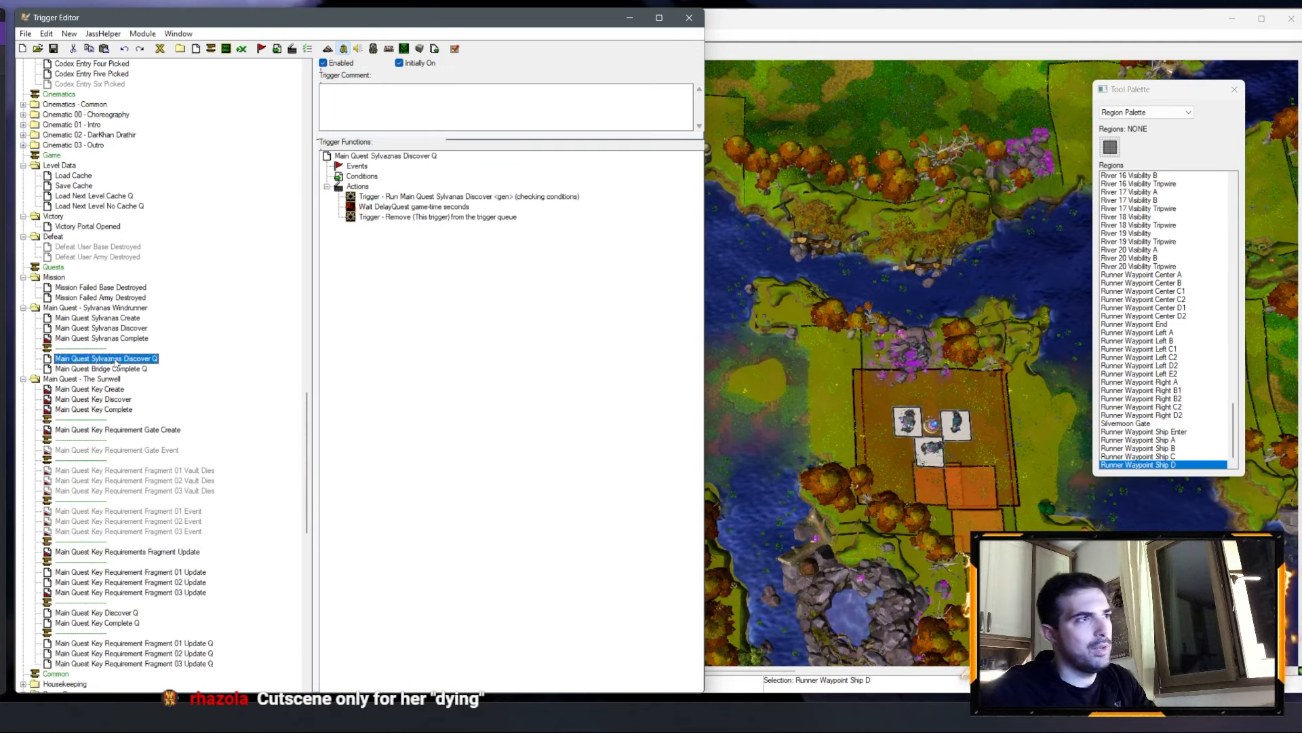
click(115, 361)
click(115, 359)
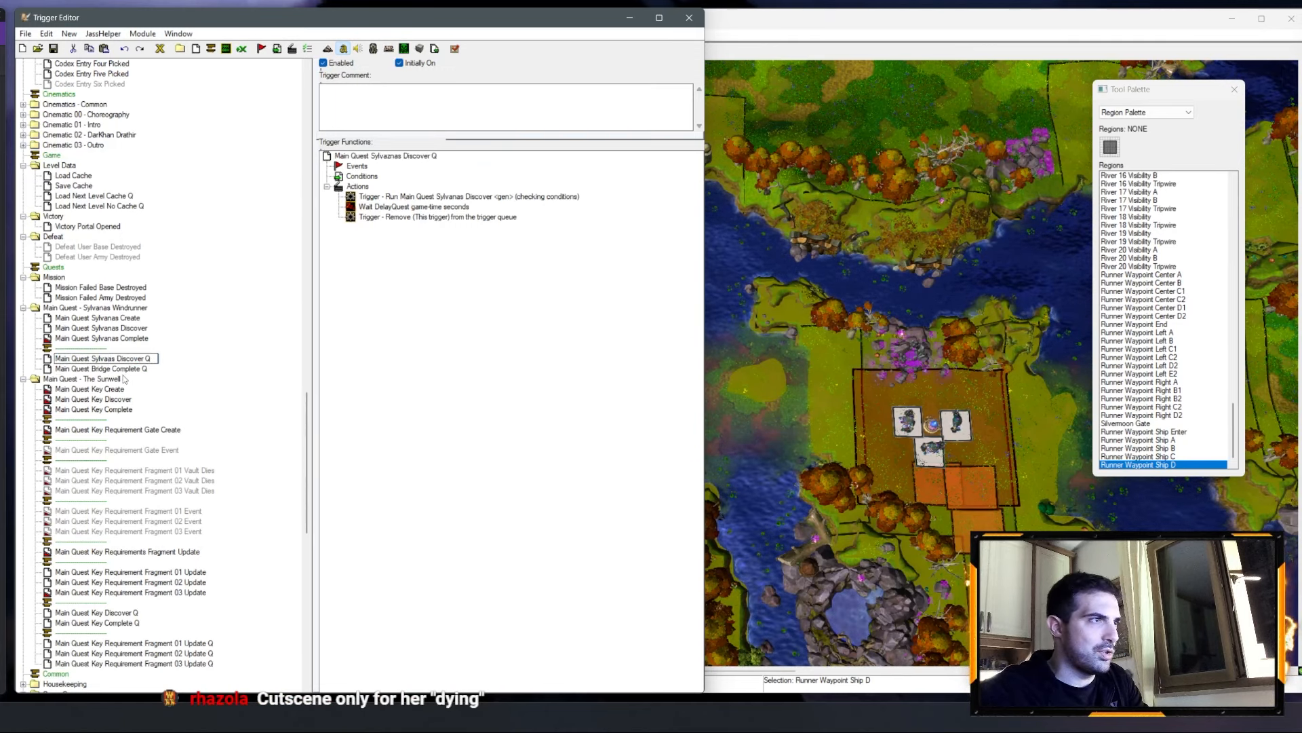
text(na)
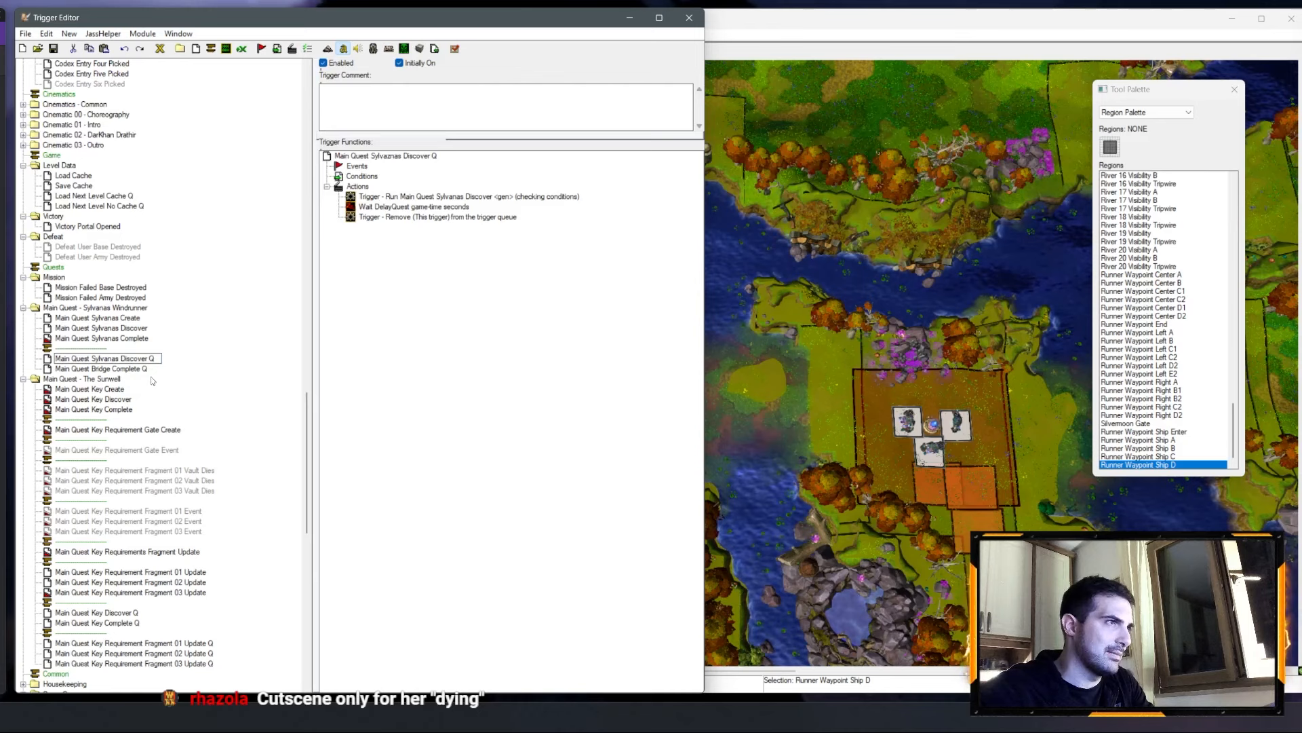
key(Return)
Step: Rename Main Quest Bridge Complete Q as Main Quest Sylvanas Complete Q
click(118, 370)
click(117, 370)
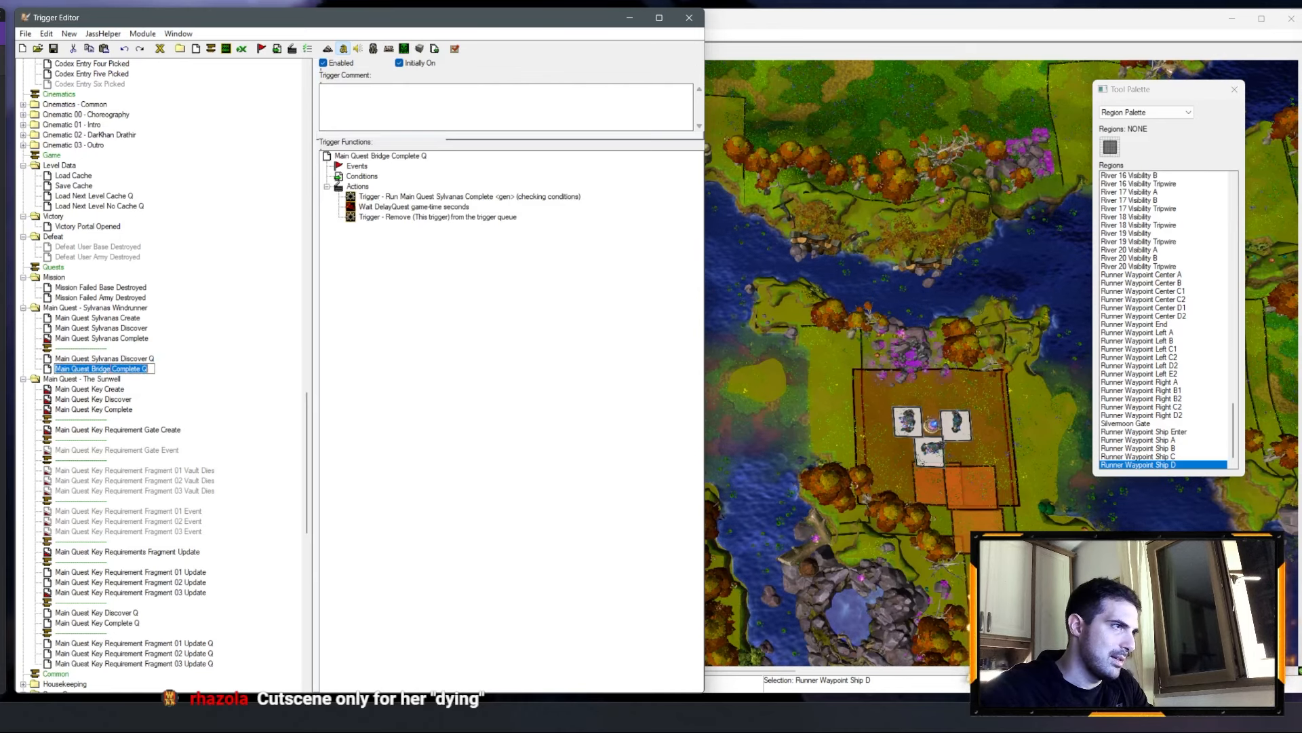
double_click(101, 369)
text(Sylvanas)
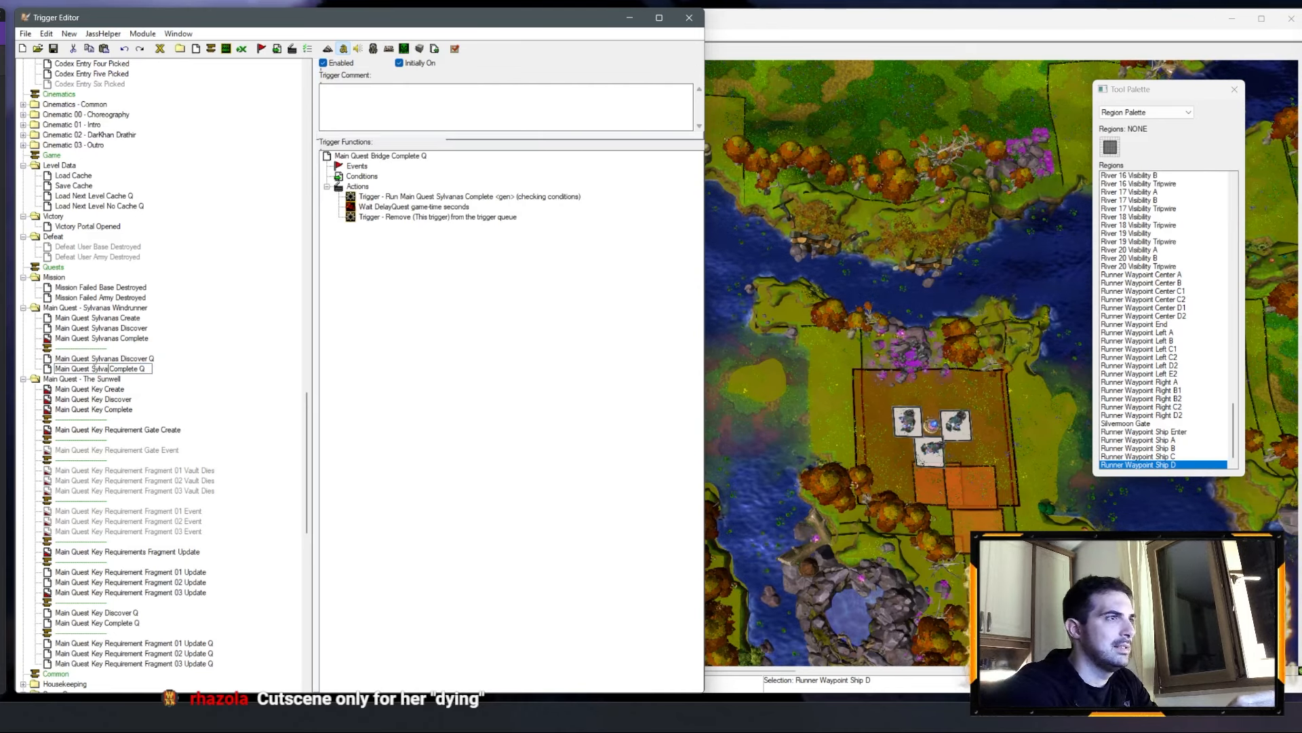
key(Return)
Step: Remove the Remove CoP and Destroy leaderboard comments with their disabled actions from Main Quest Sylvanas Complete
click(124, 338)
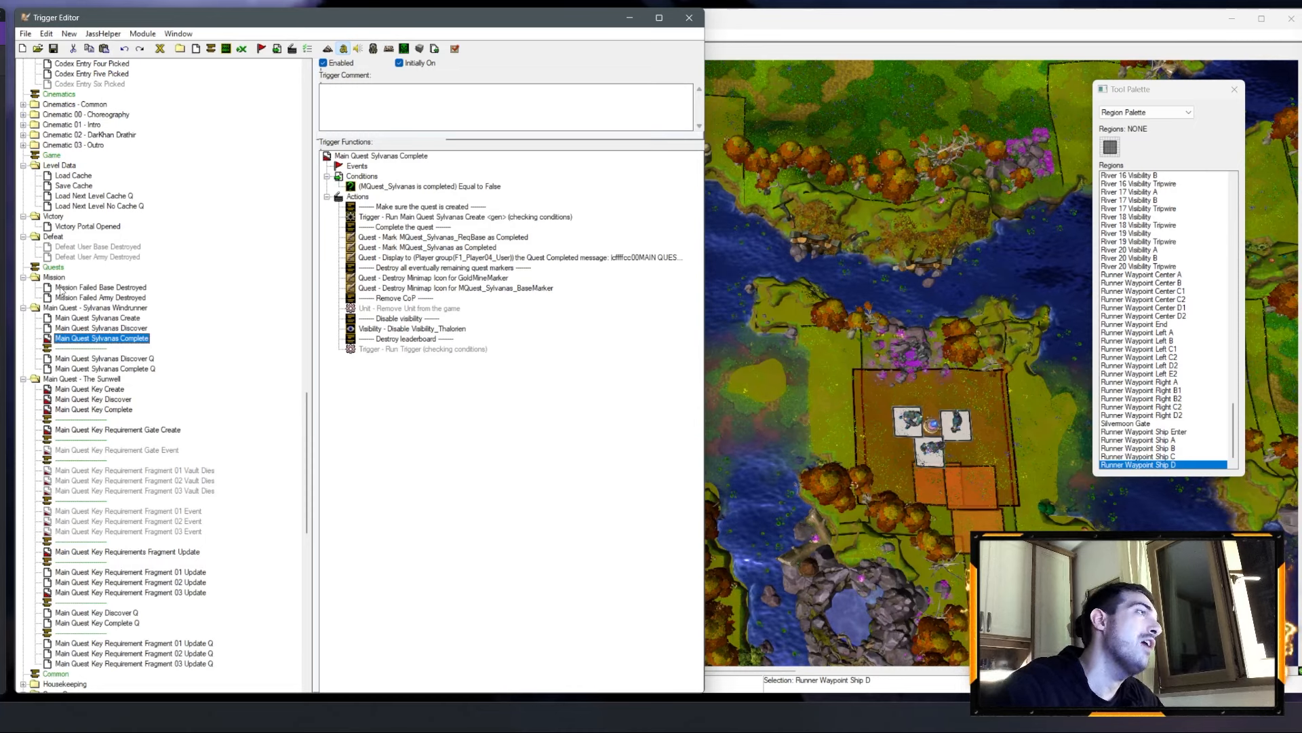
click(121, 328)
click(124, 358)
click(118, 338)
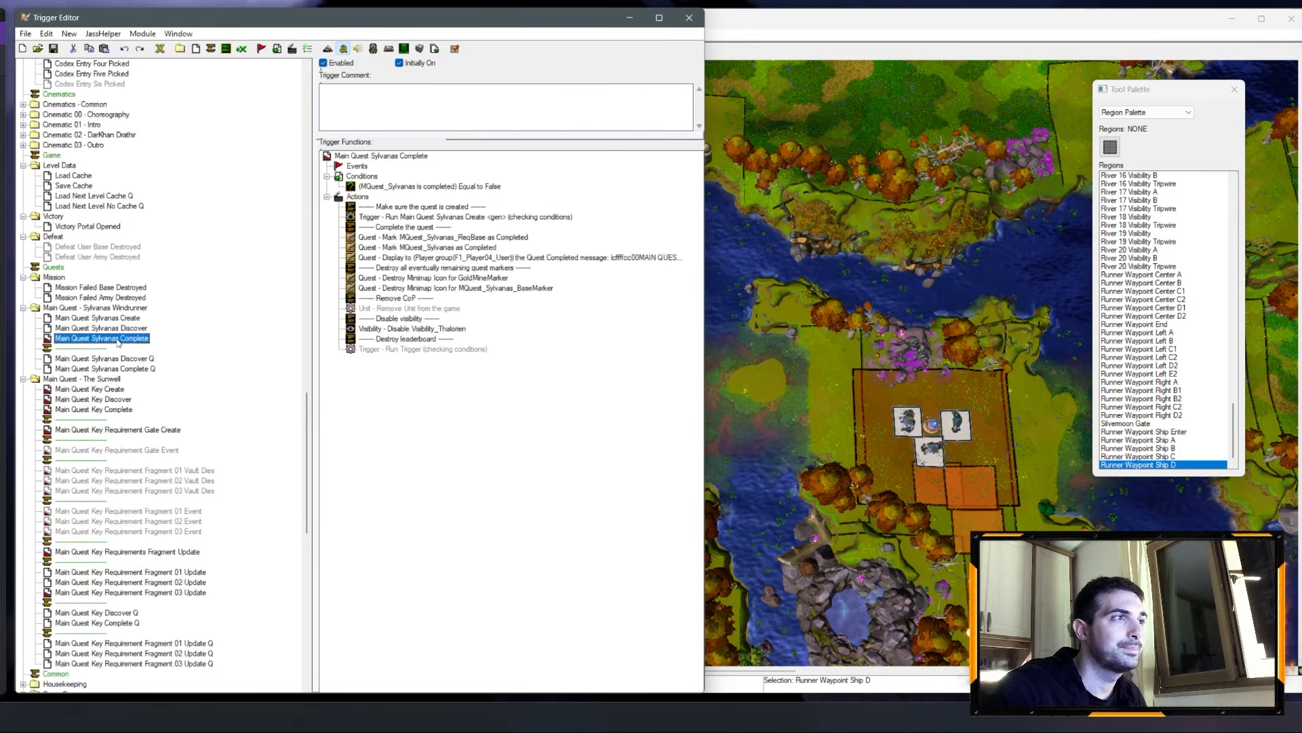
click(388, 299)
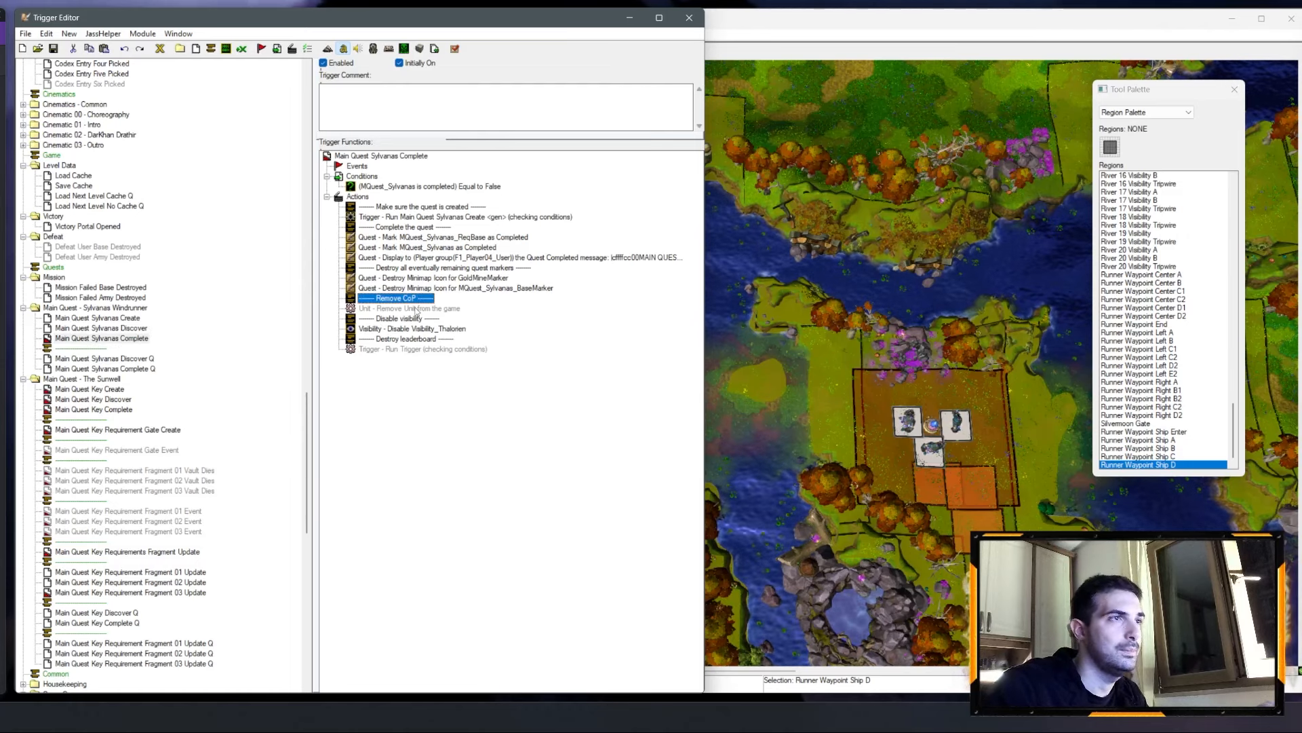
shift+click(418, 309)
key(Delete)
click(442, 331)
shift+click(435, 319)
key(Delete)
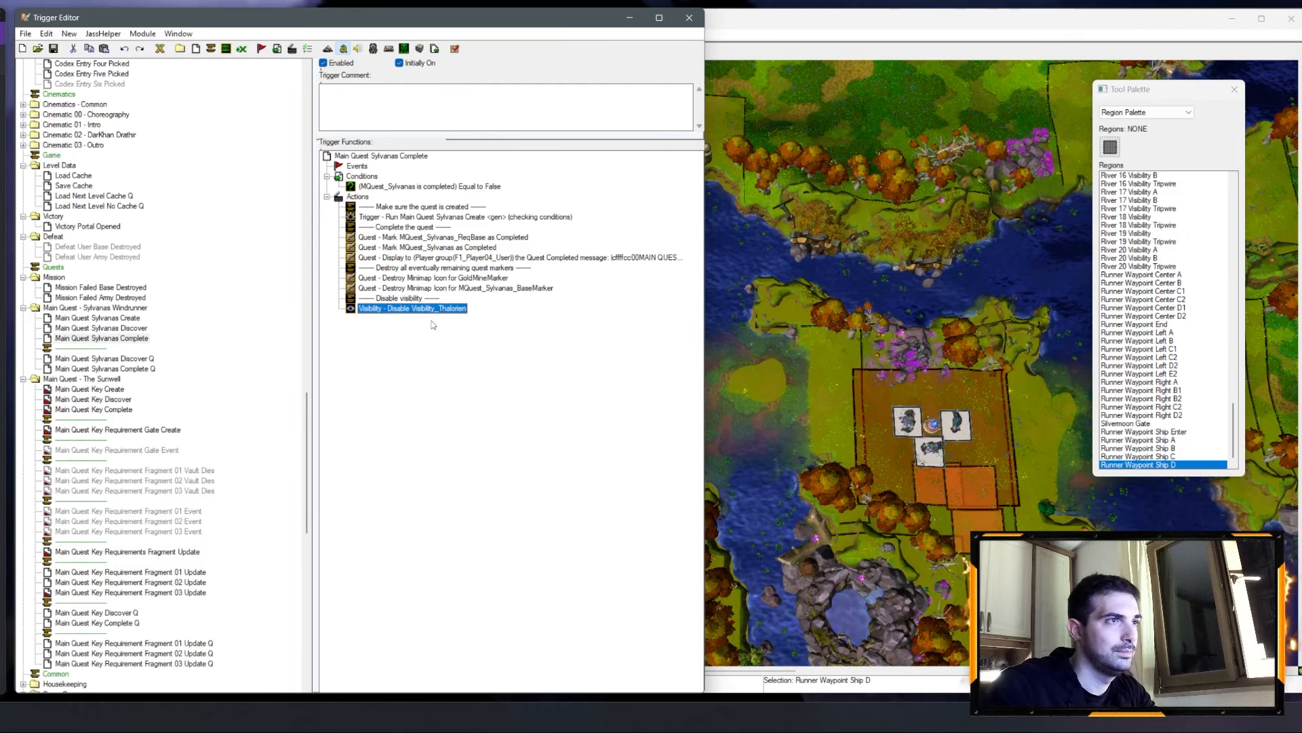
Step: Look through the available visibility modifier variables for the Disable Visibility_Thalorien action in Main Quest Sylvanas Complete
double_click(427, 309)
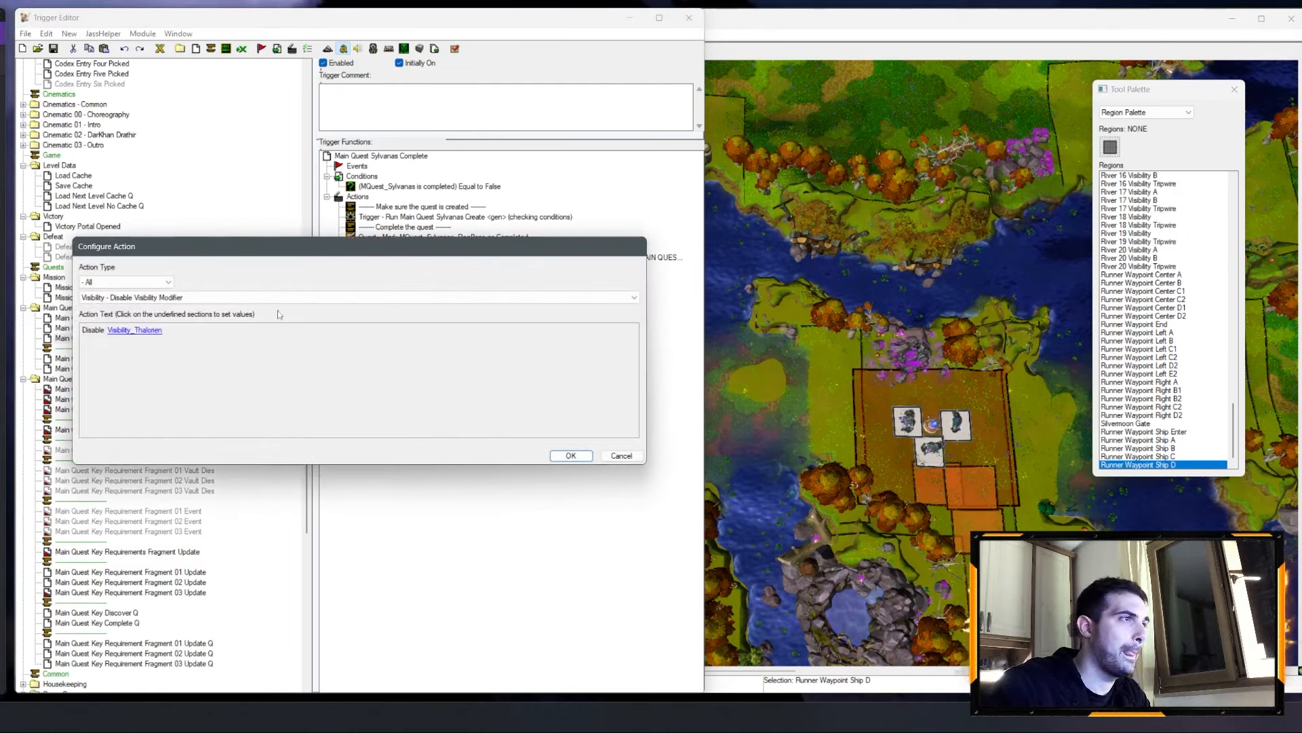
click(135, 330)
click(380, 289)
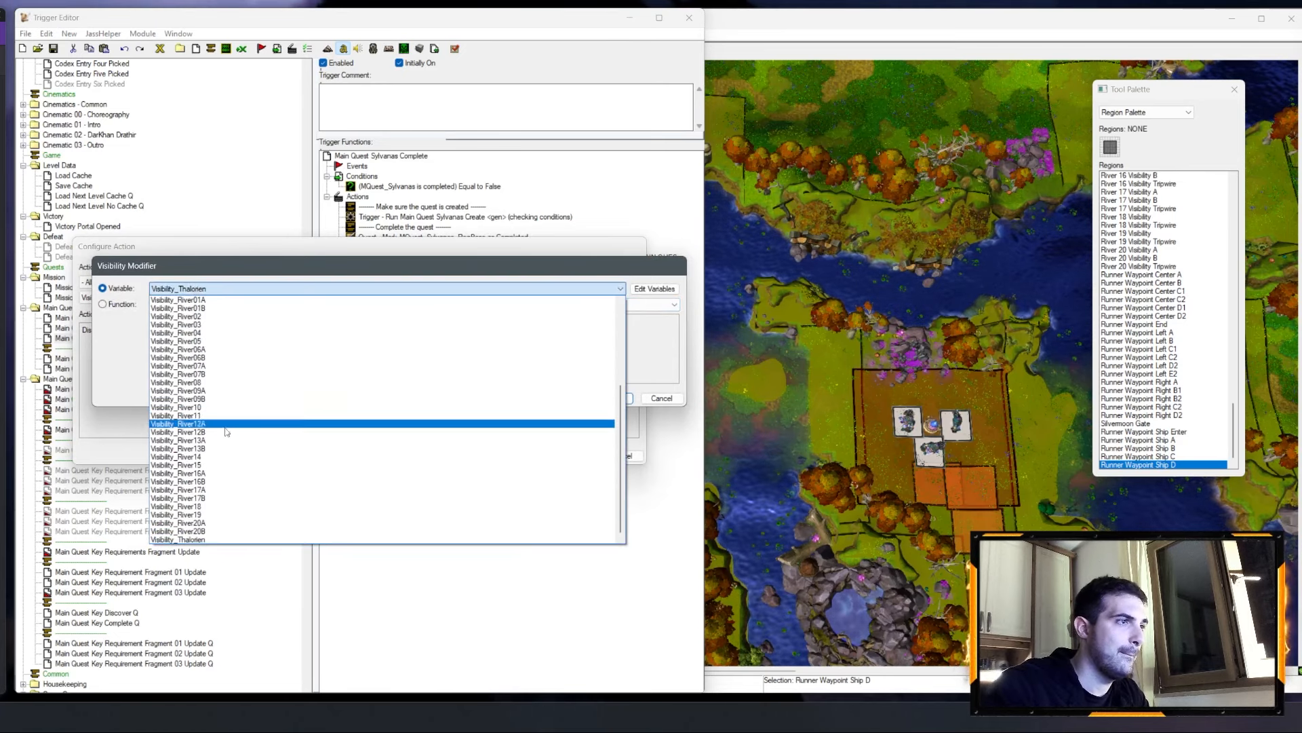
scroll(225, 444, up, 3)
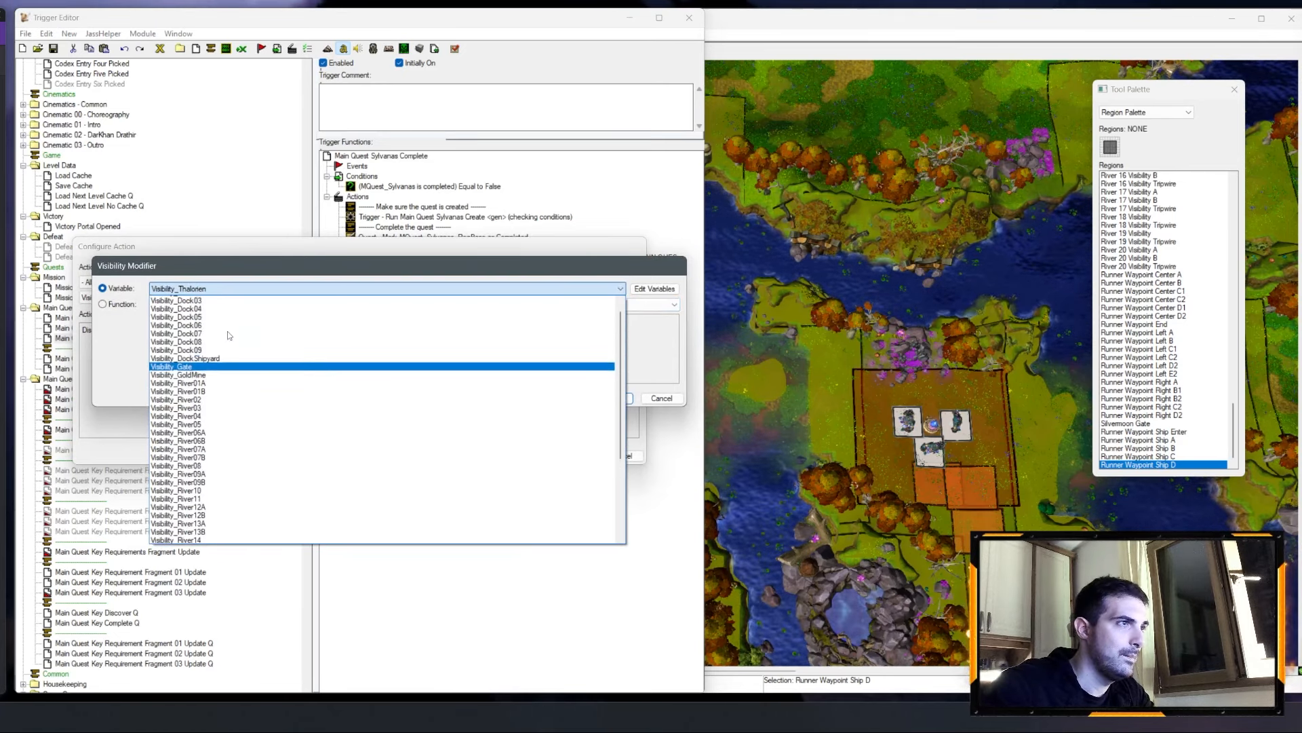
scroll(230, 335, up, 2)
scroll(227, 319, down, 4)
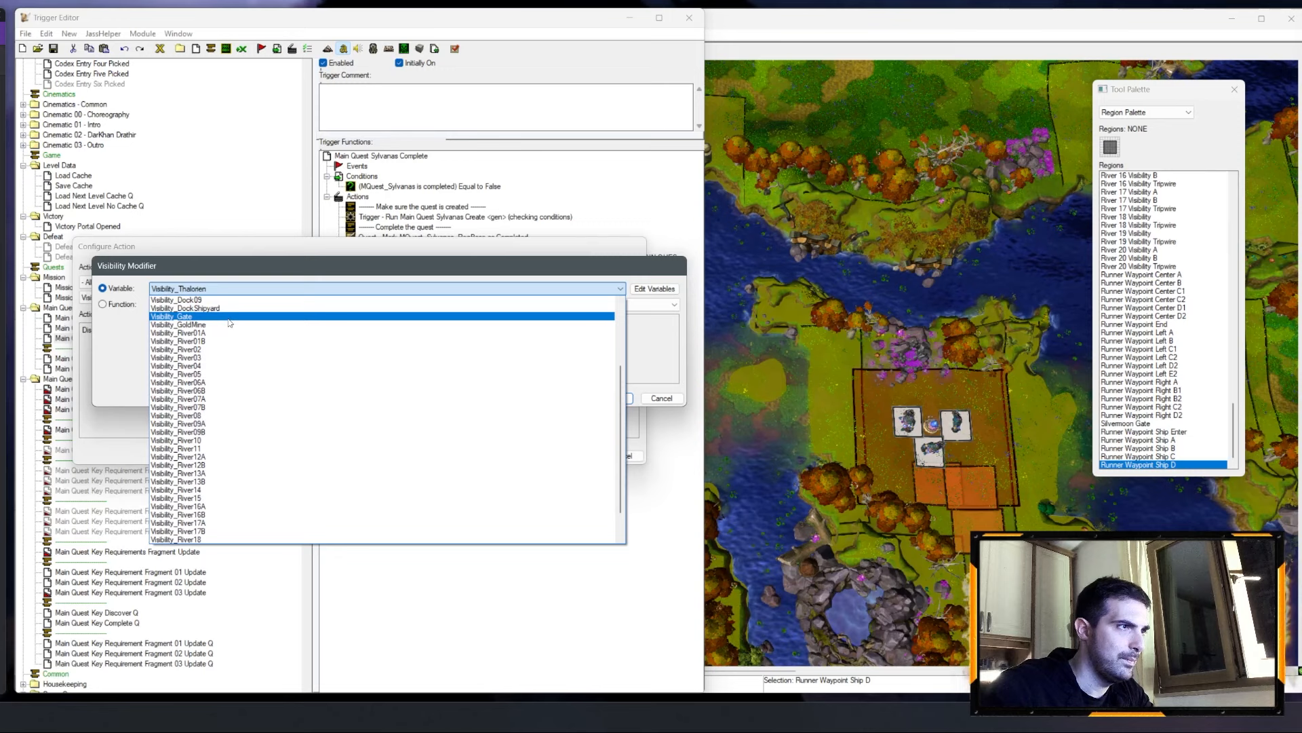
scroll(228, 323, down, 2)
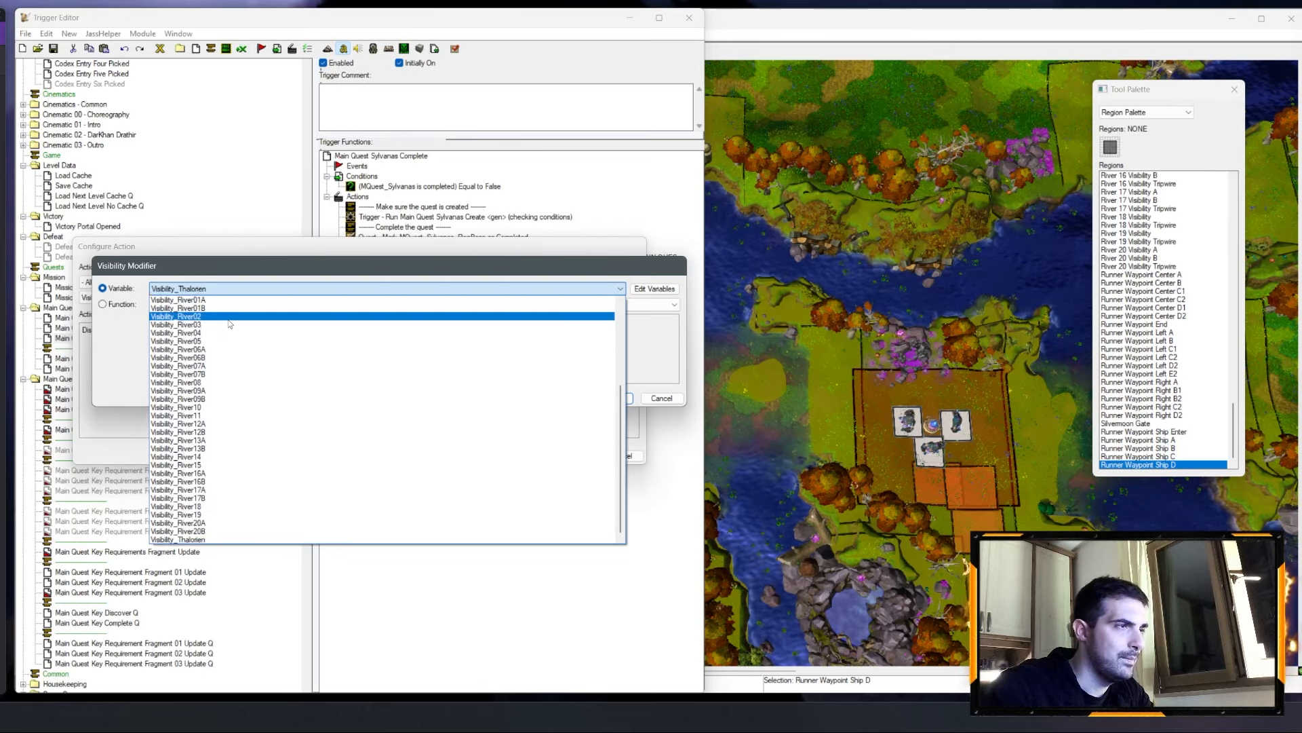
click(269, 277)
click(662, 400)
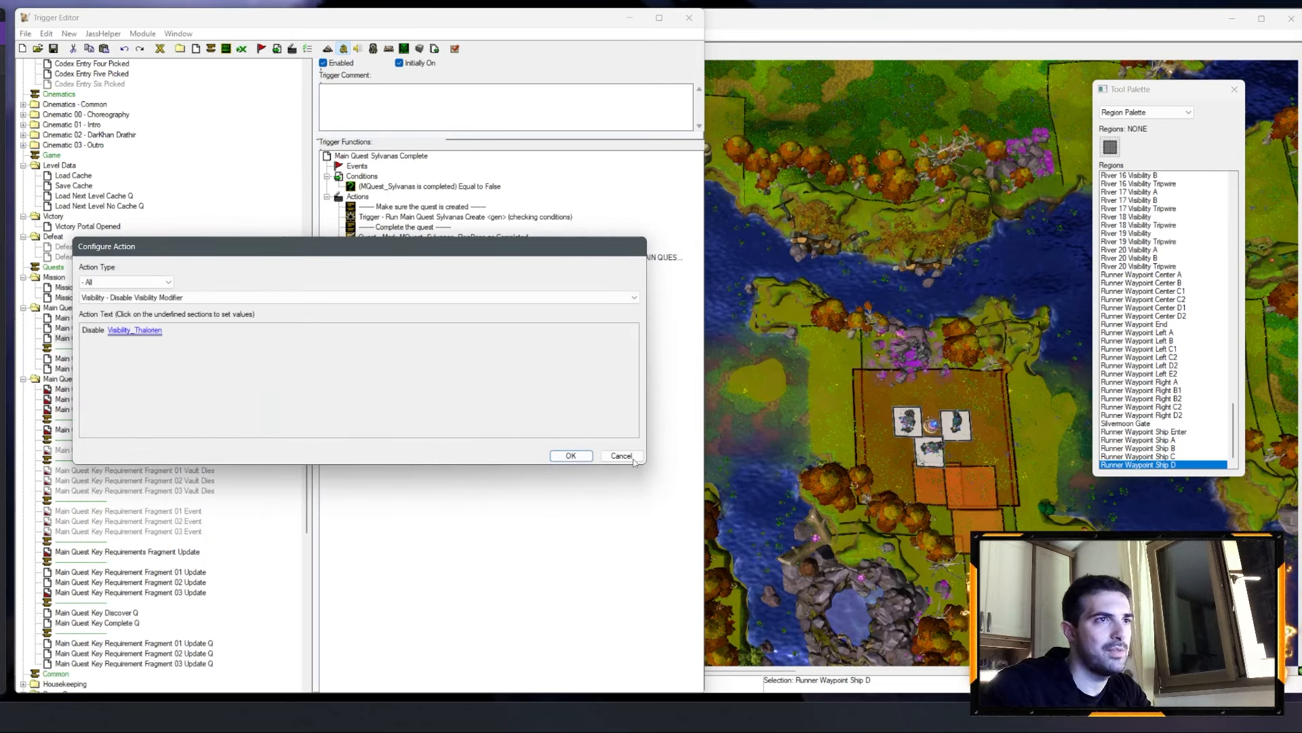
click(572, 455)
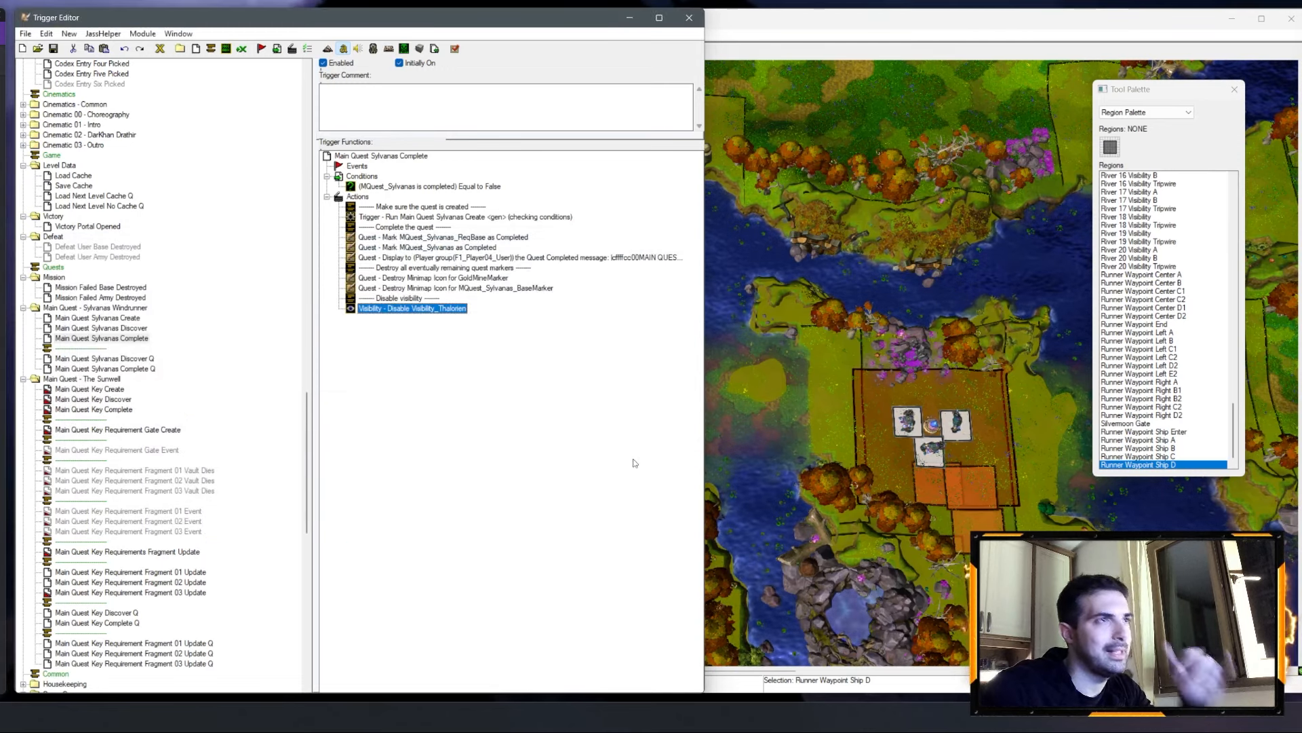
Step: Set the icon of the Create Quest action in Main Quest Sylvanas Create to the Sylvanas Windrunner unit icon (BTNSylvanusWindrunner.blp)
click(131, 359)
click(130, 369)
click(125, 308)
click(125, 317)
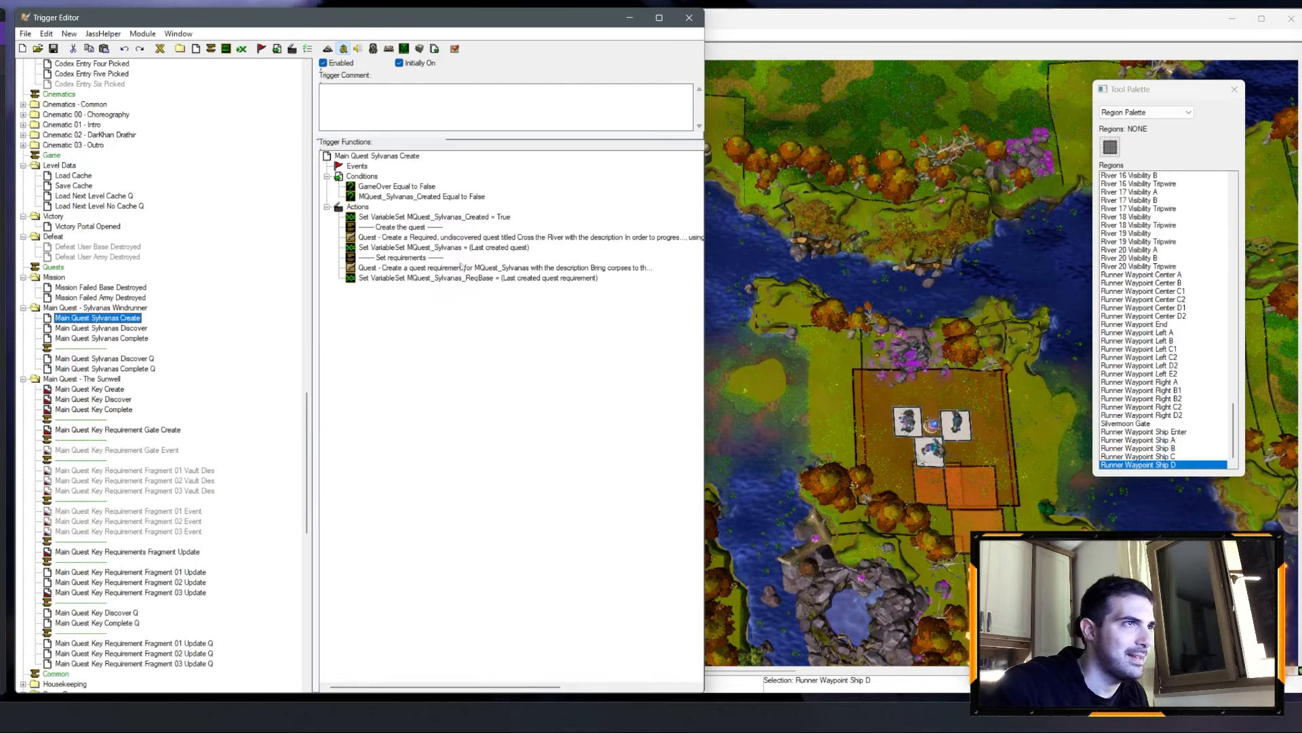
double_click(480, 237)
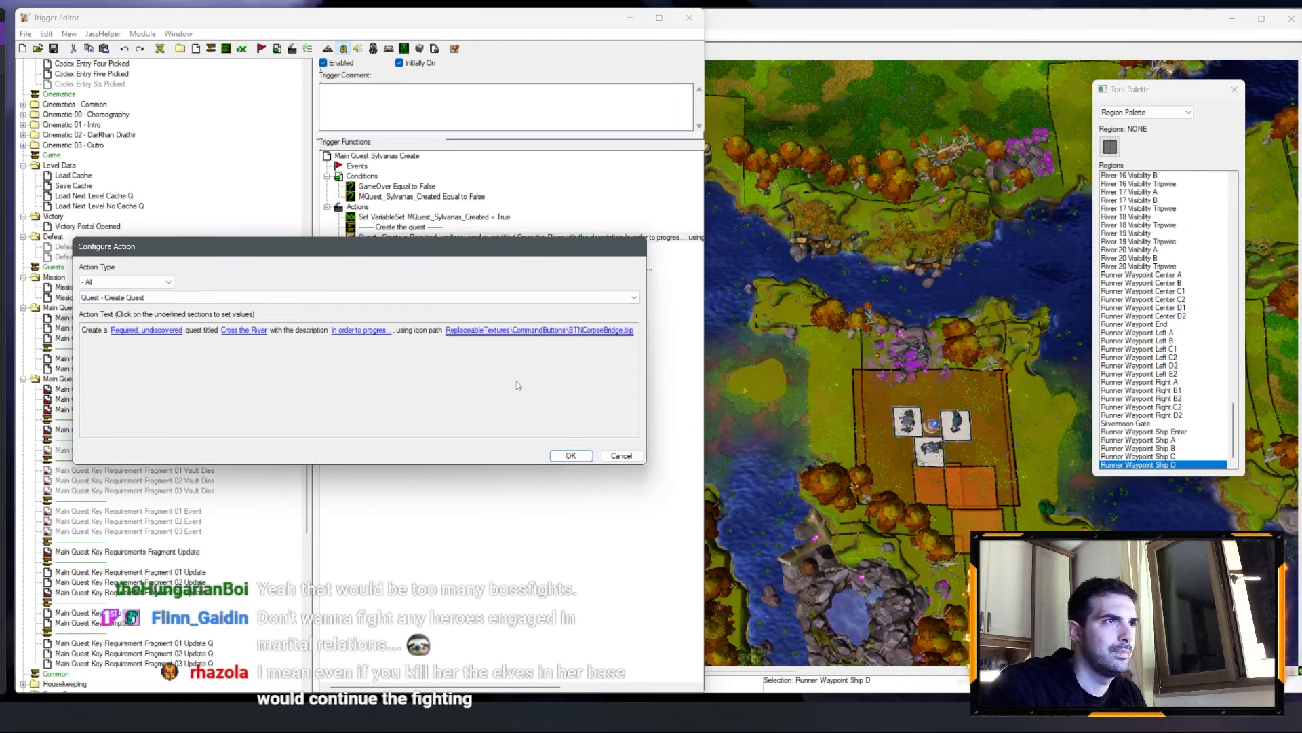
click(536, 330)
click(174, 423)
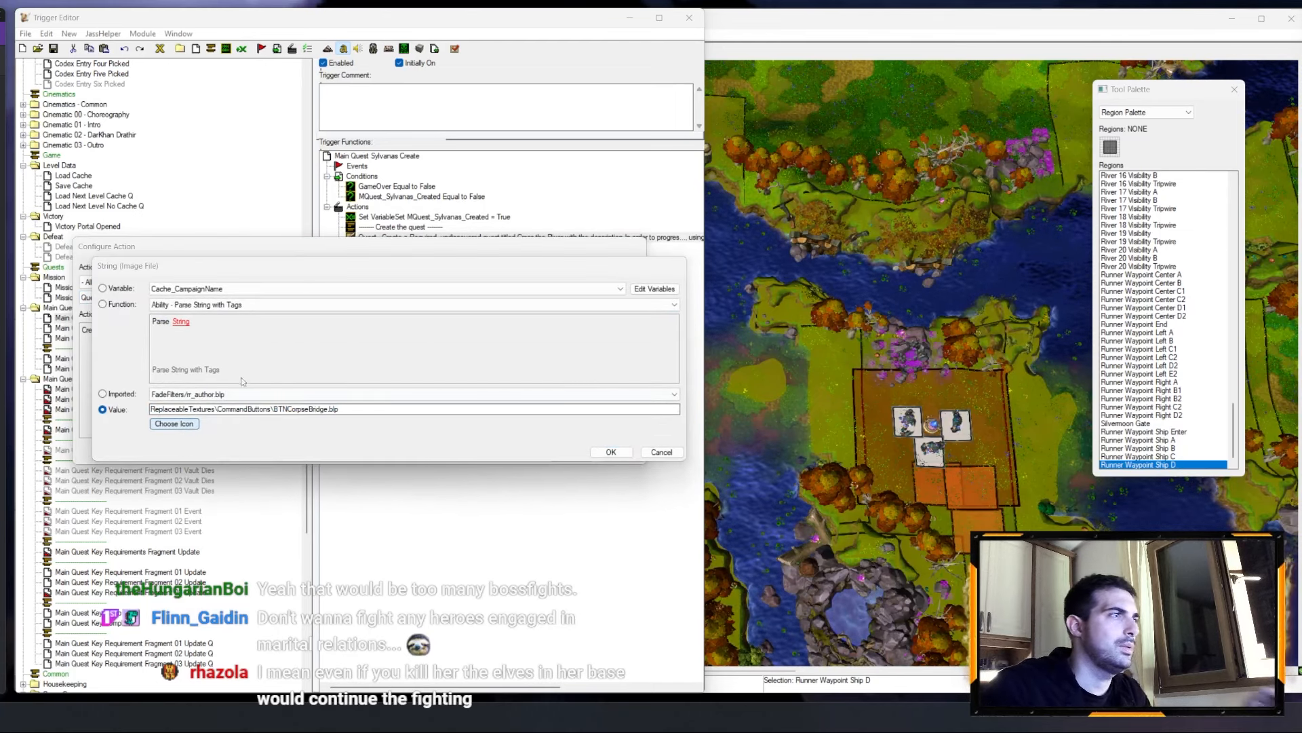
click(328, 350)
click(328, 361)
click(335, 365)
key(s)
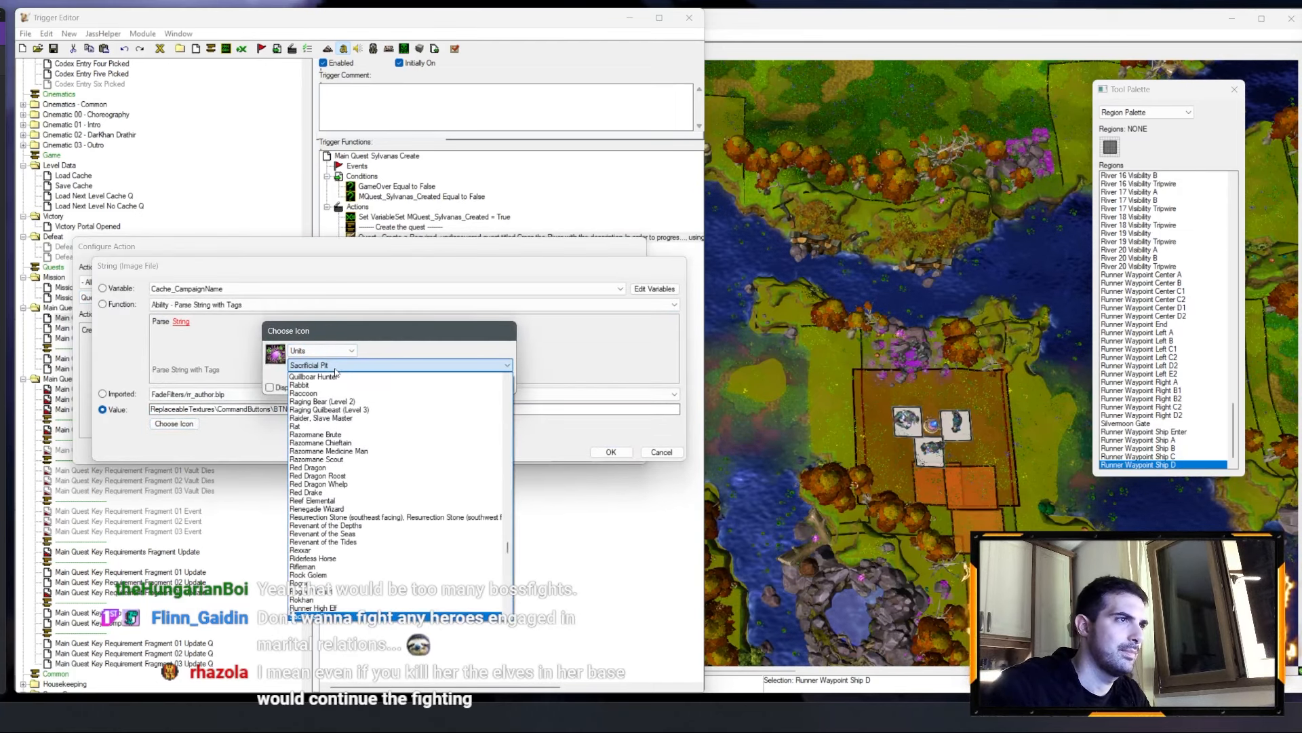
scroll(360, 520, down, 5)
scroll(359, 520, down, 9)
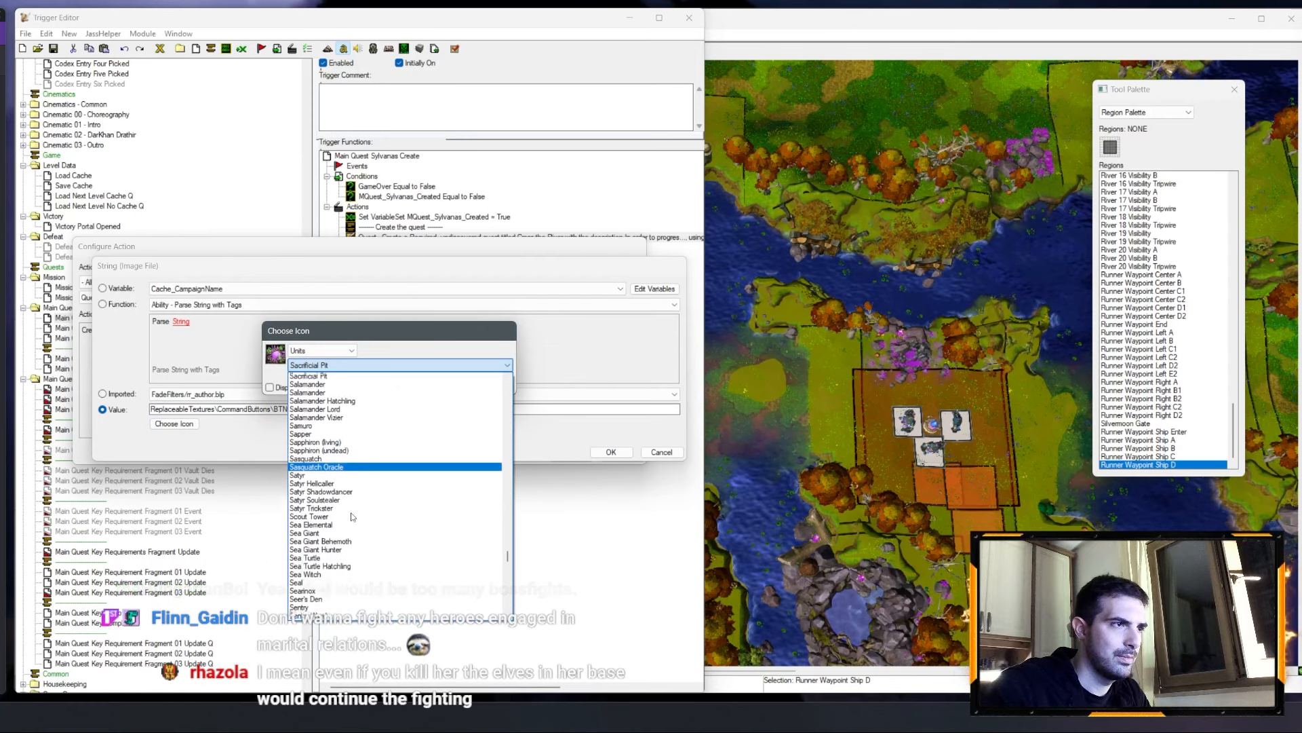
scroll(347, 521, down, 12)
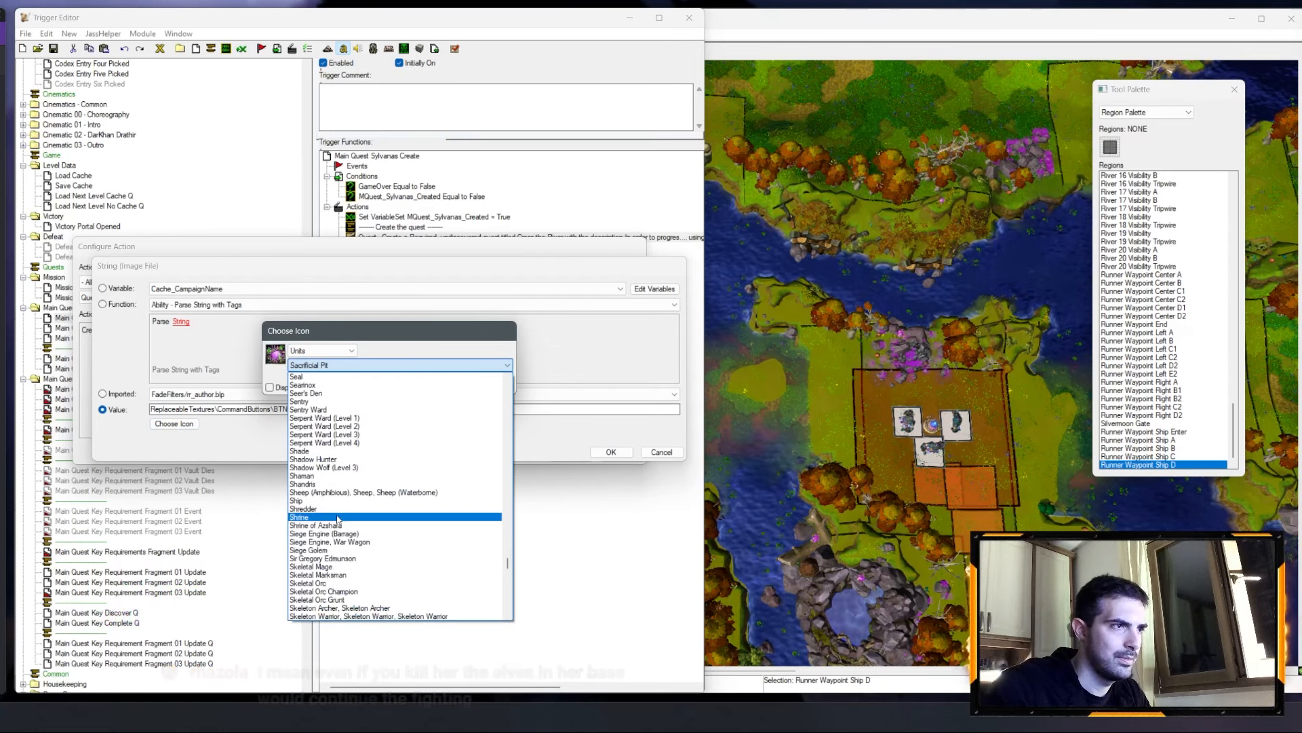
scroll(333, 562, down, 5)
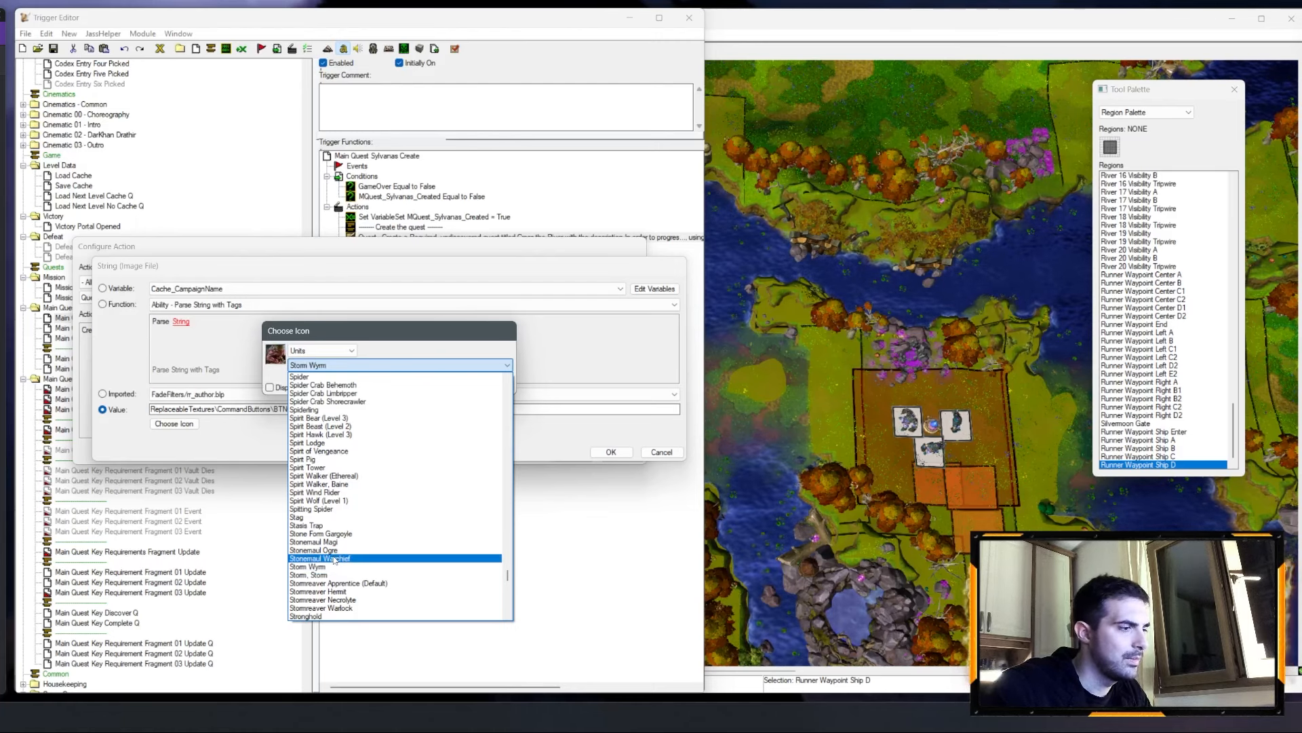
key(Down)
key(Down)
key(Down)
key(Down)
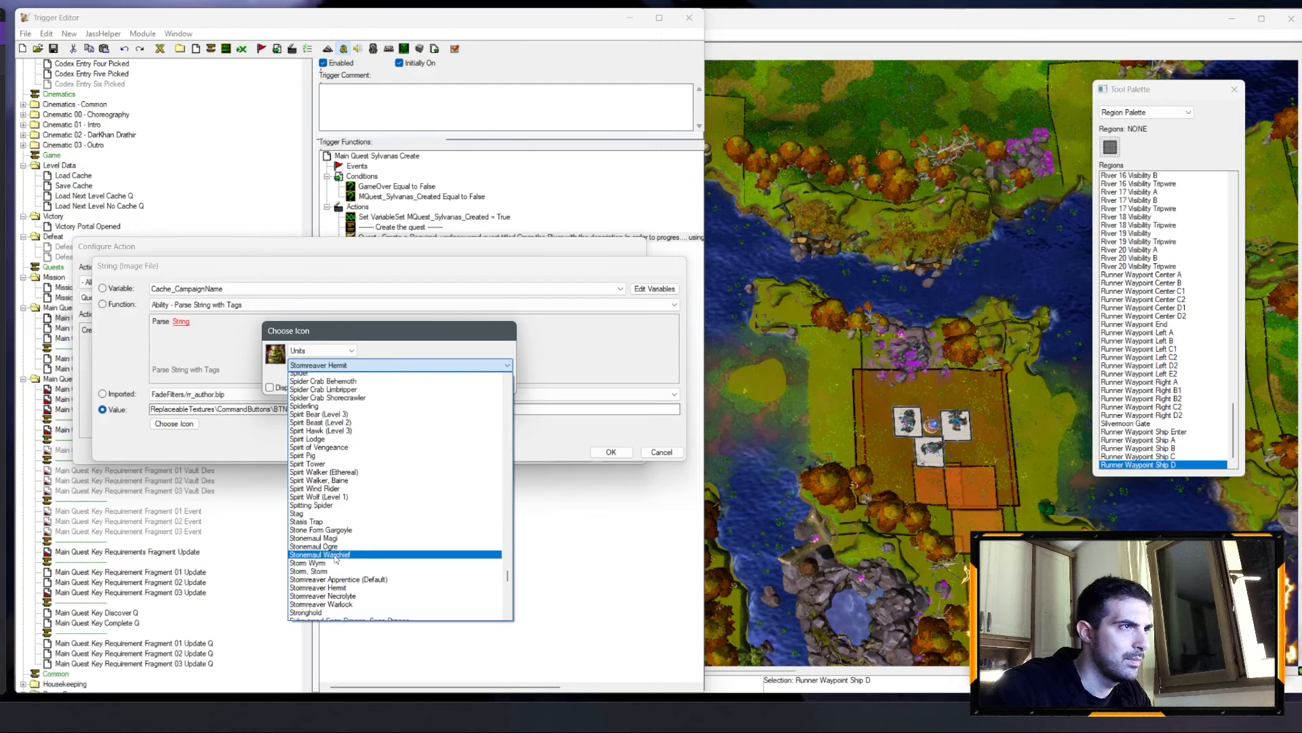
scroll(332, 549, down, 6)
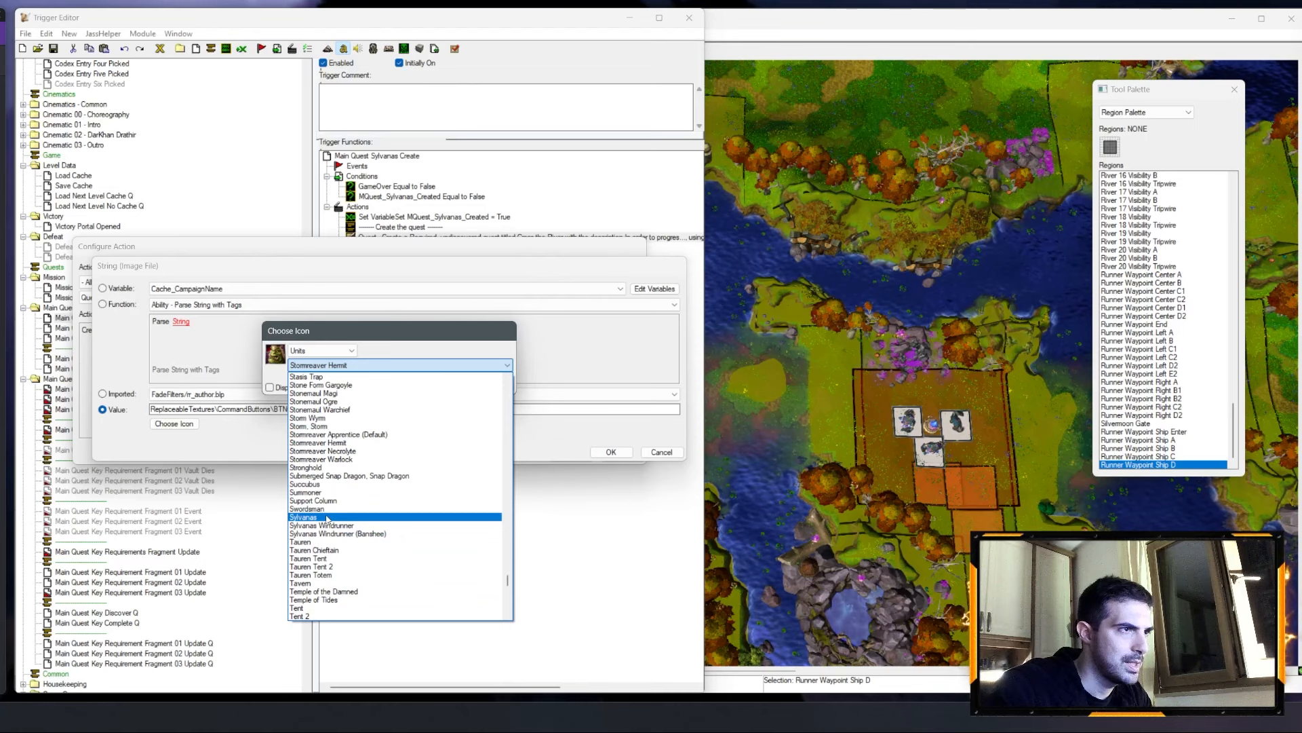
click(327, 525)
key(Down)
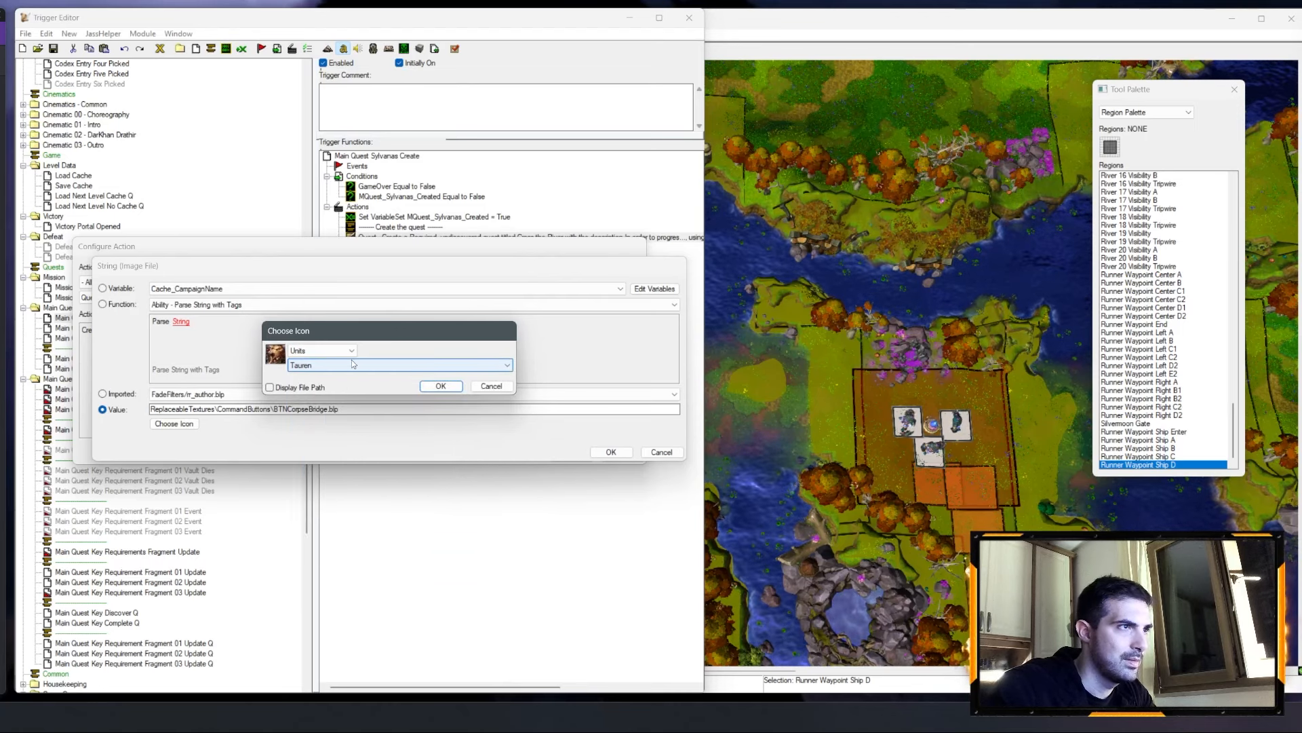
scroll(352, 365, up, 2)
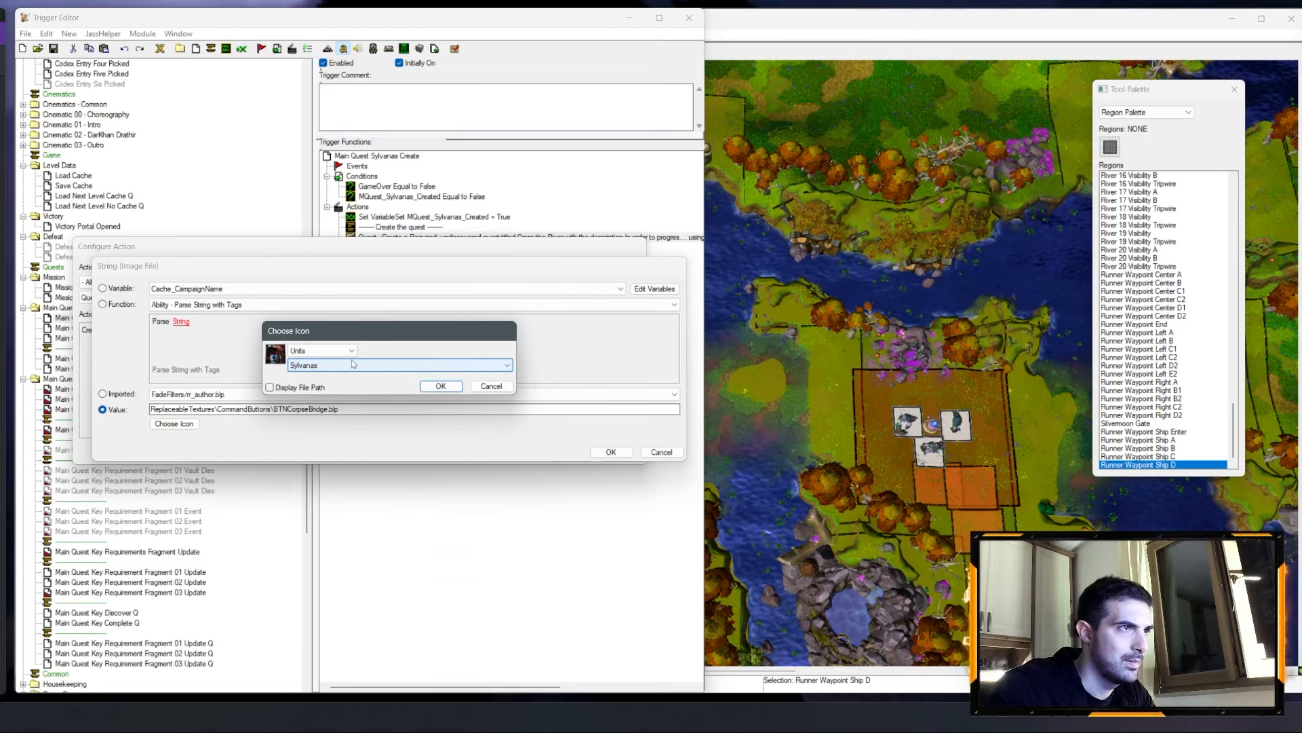
scroll(352, 364, down, 2)
scroll(352, 365, up, 1)
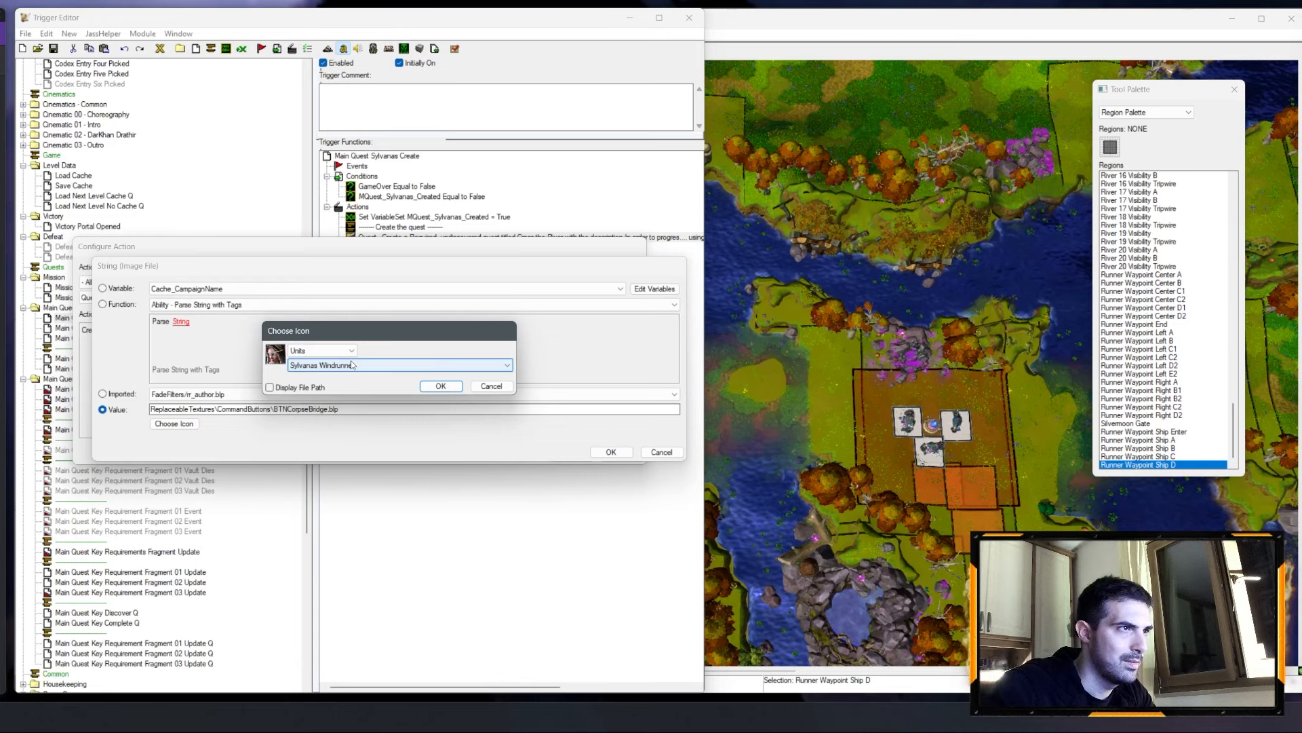
key(Return)
key(Return)
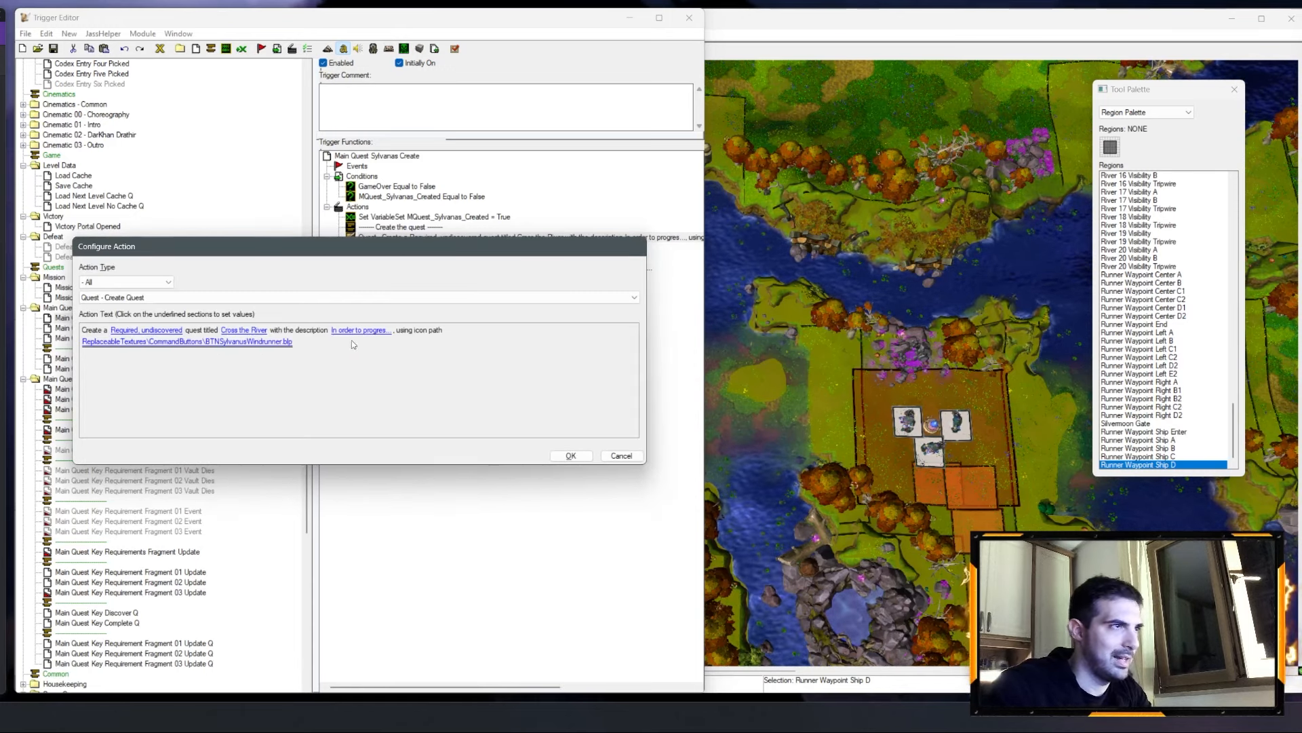
Step: Set the quest title in the Create Quest action to "Sylvanas Windrunner"
click(249, 329)
text(Sylvanas)
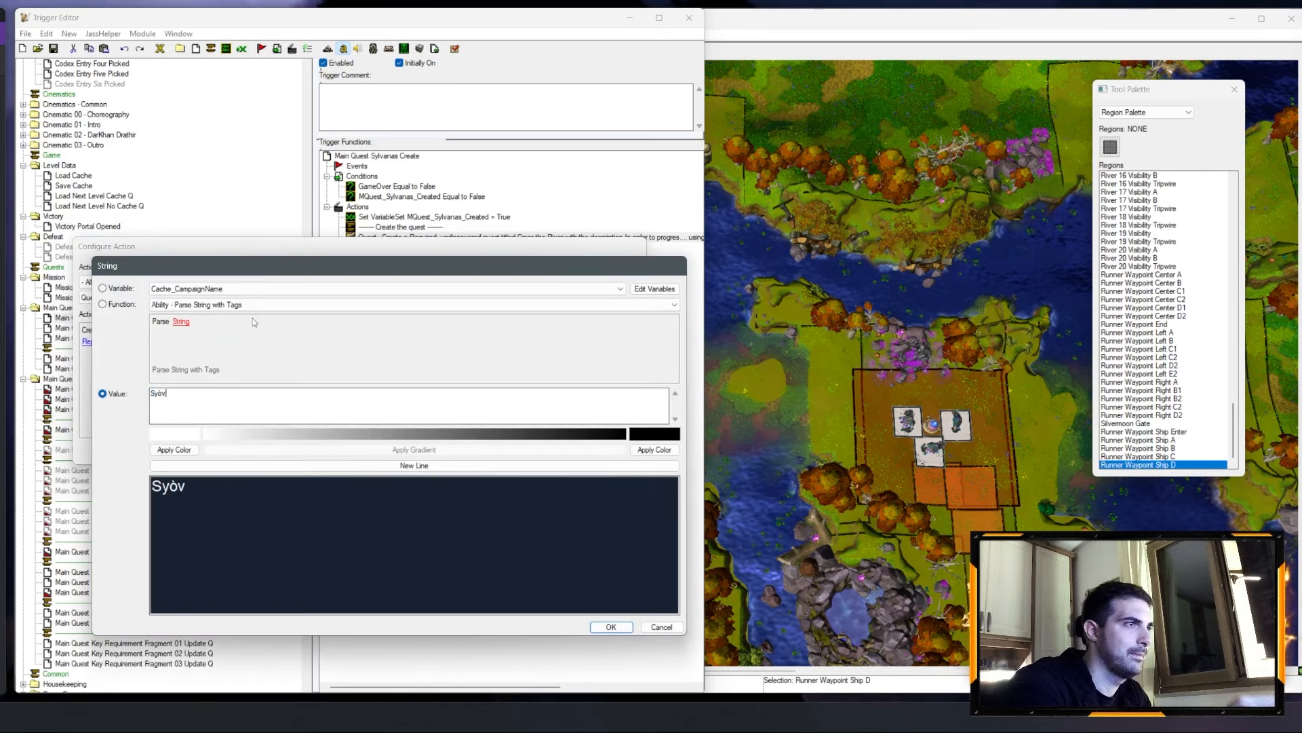
text( Windrunner)
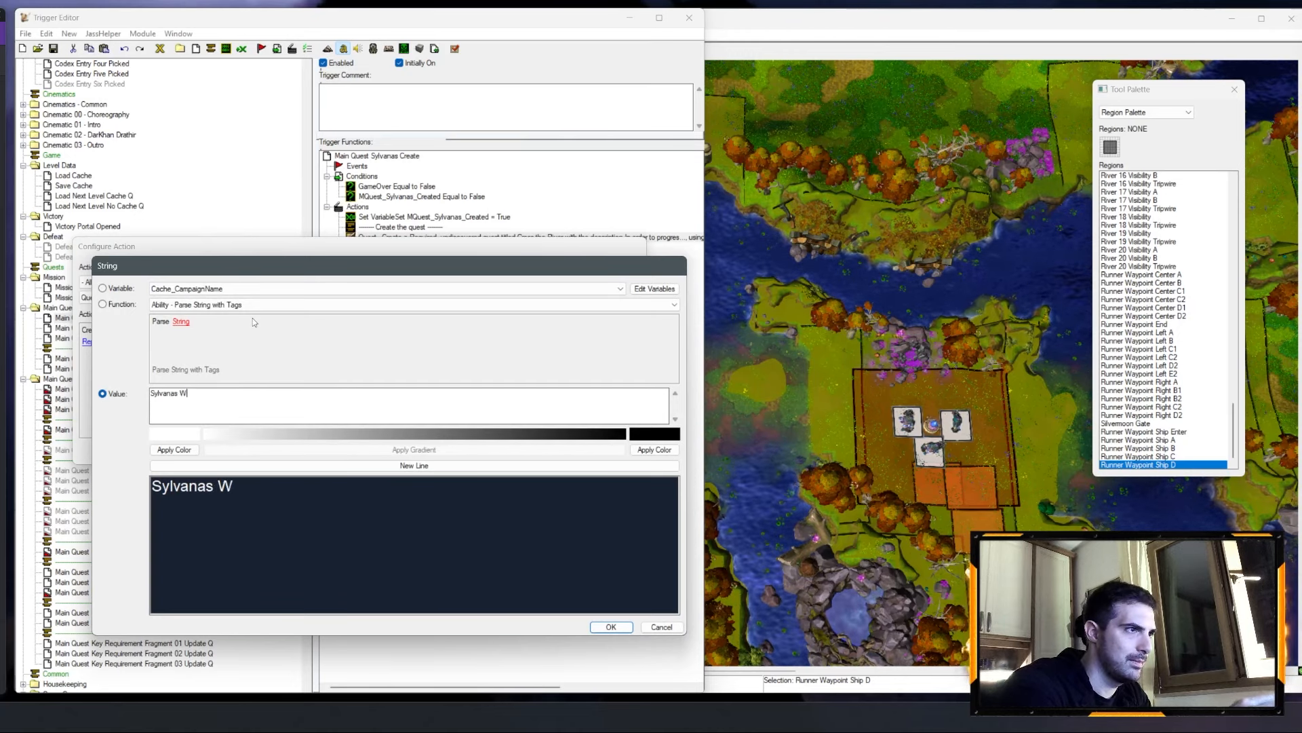
key(Return)
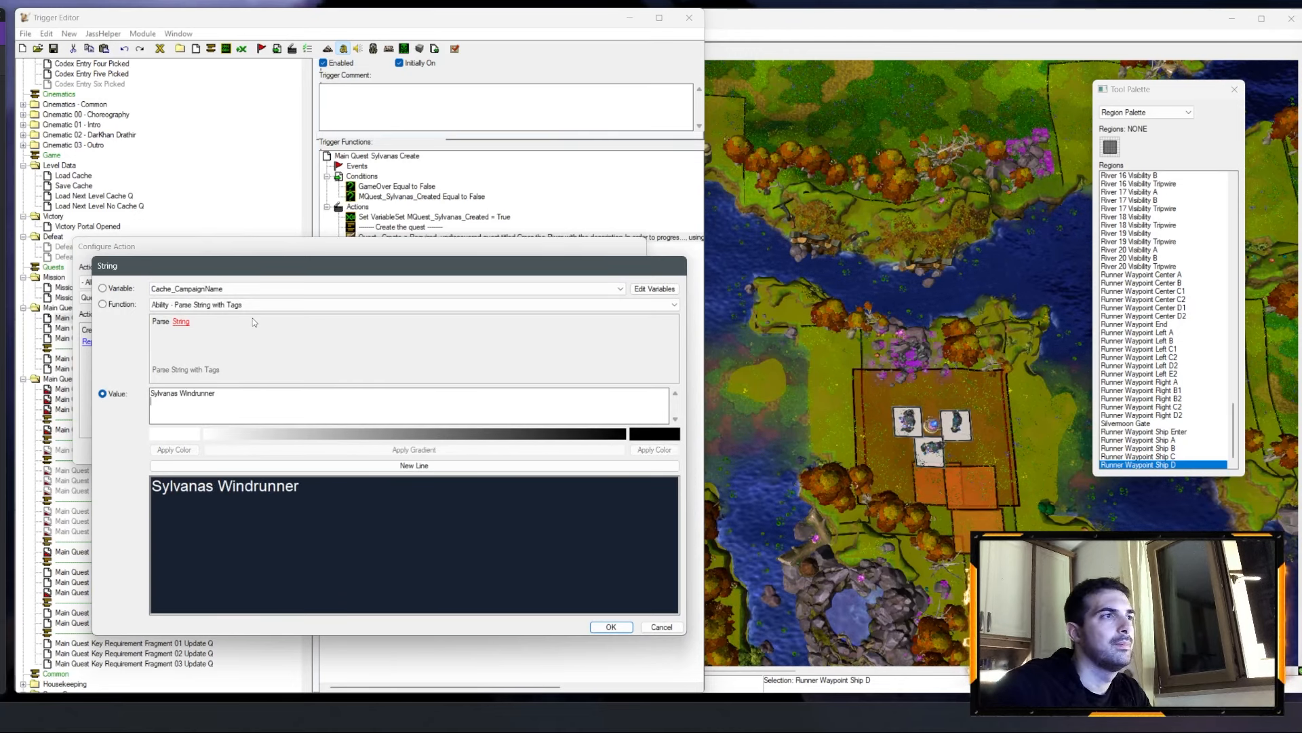
click(611, 627)
Step: Replace the quest description with "Sylvanas Windrunner, the Elves' Ranger-General, has harried your efforts long enough... Hunt her down and put an end to her defiance!"
click(392, 332)
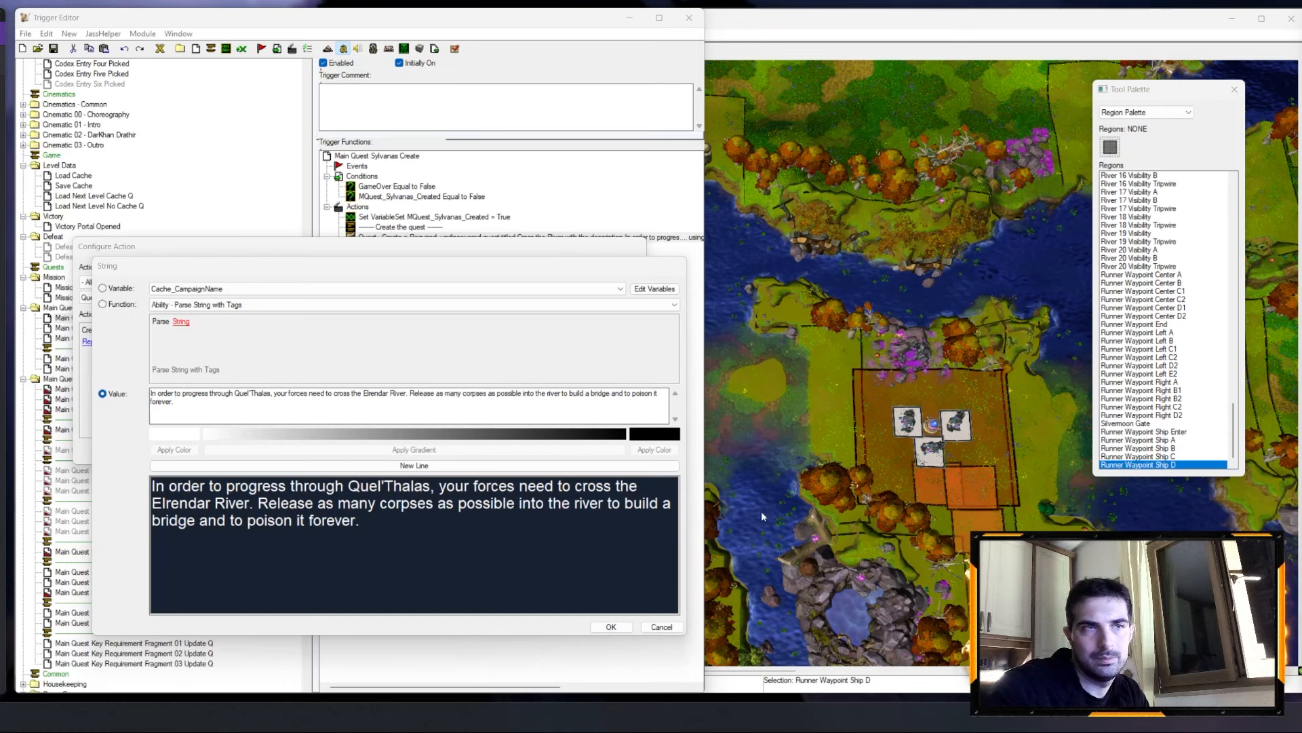
click(103, 394)
text(Sylvanas Windrunner, the Elves' Ranger-General, has harried your efforts long enough. The time has come to deal with the Elf-woman as she deserves. Hunt her down and put an end to her defiance!)
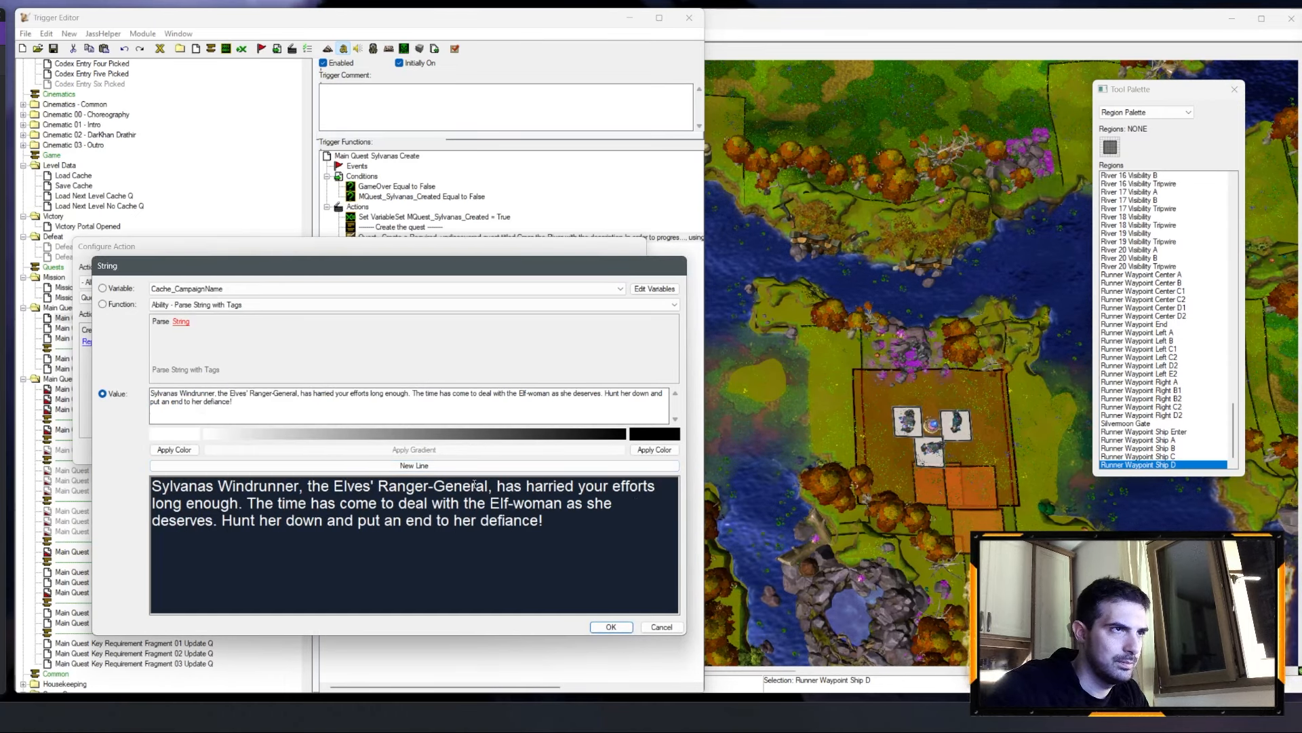
click(610, 627)
click(555, 460)
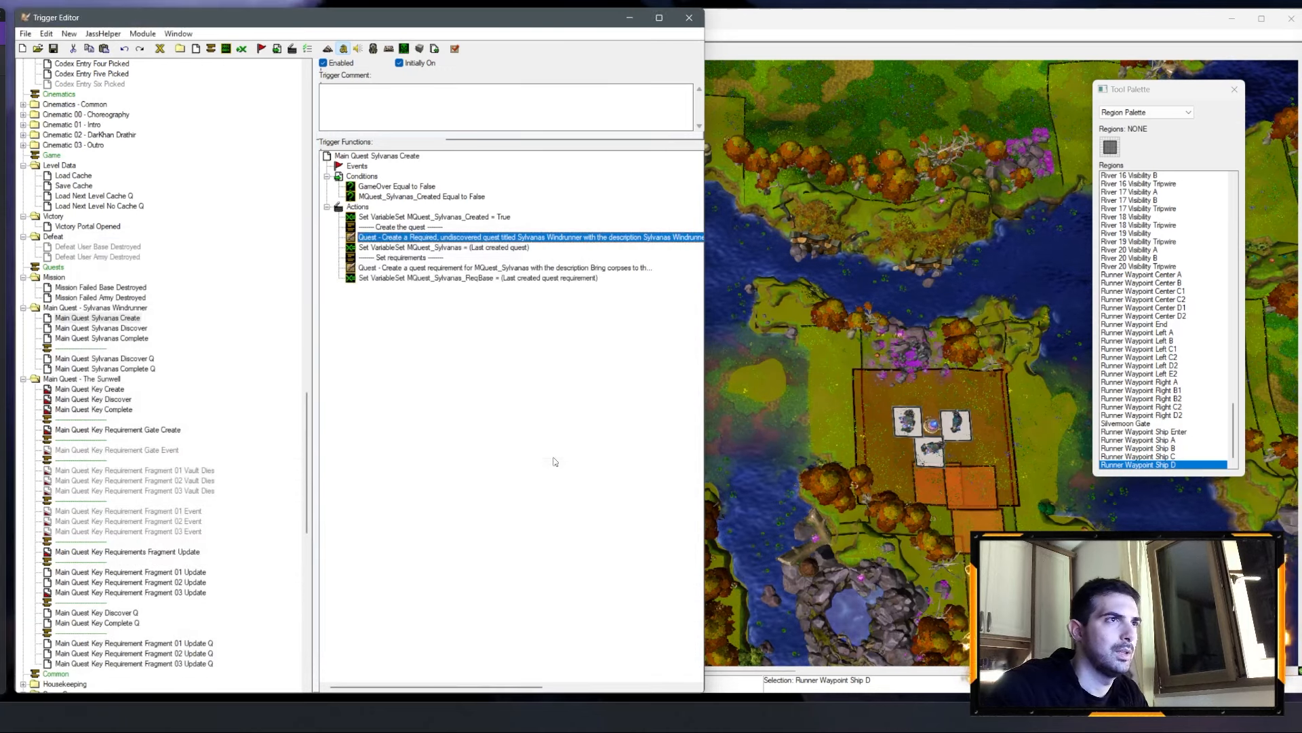
Step: Set the MQuest_Sylvanas requirement description in Main Quest Sylvanas Create to "Destroy the Farstriders' Base"
double_click(452, 269)
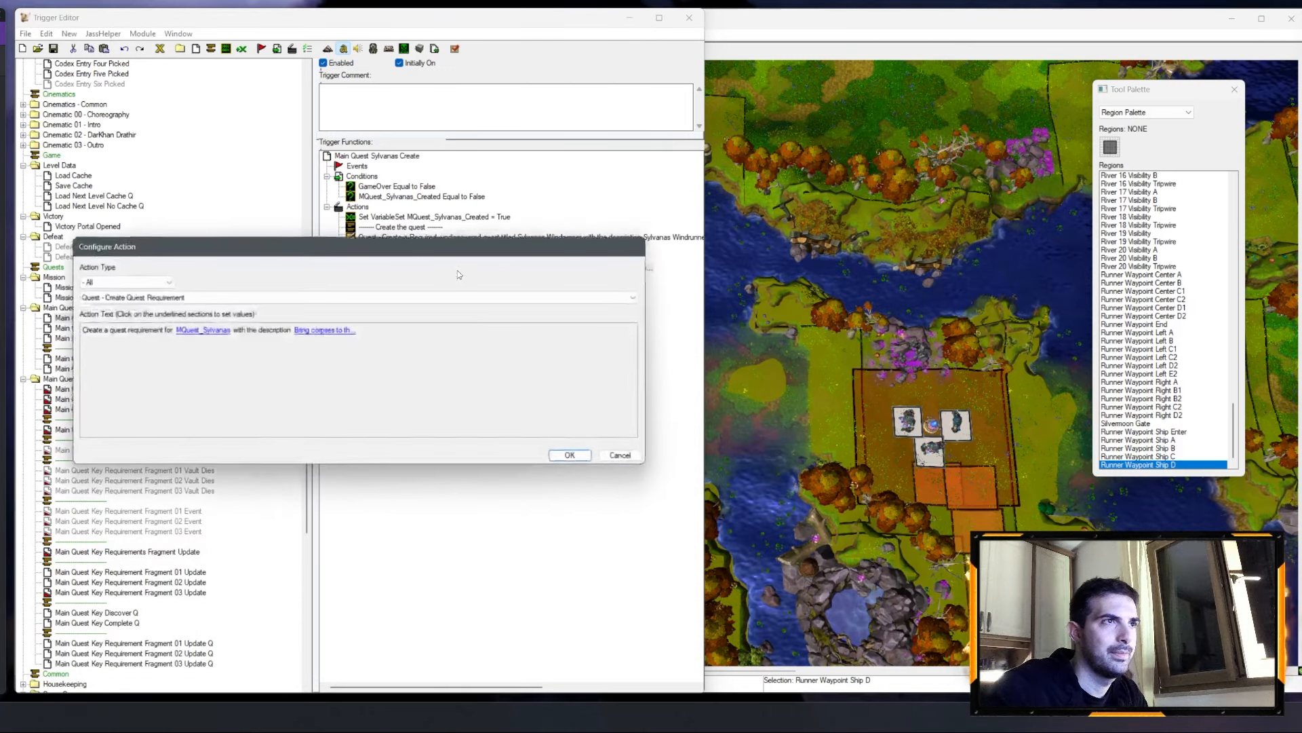
click(324, 330)
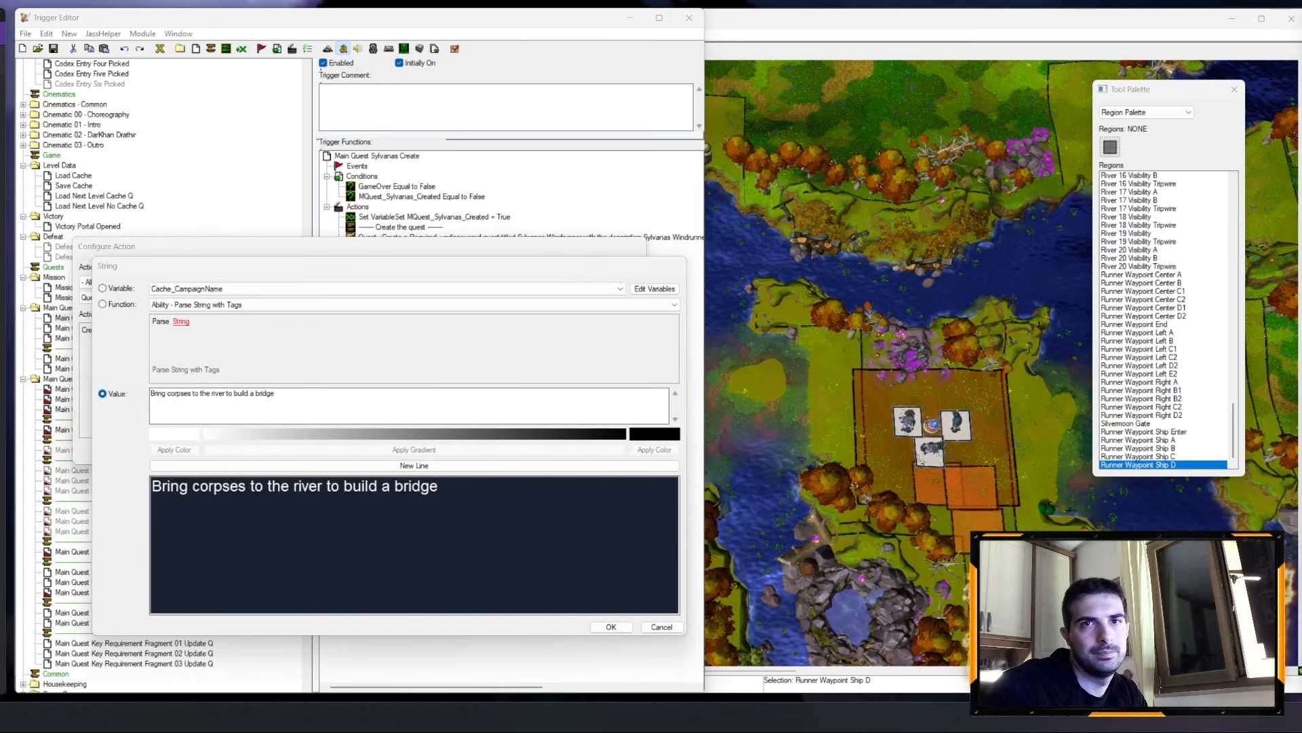
click(185, 380)
text(Des)
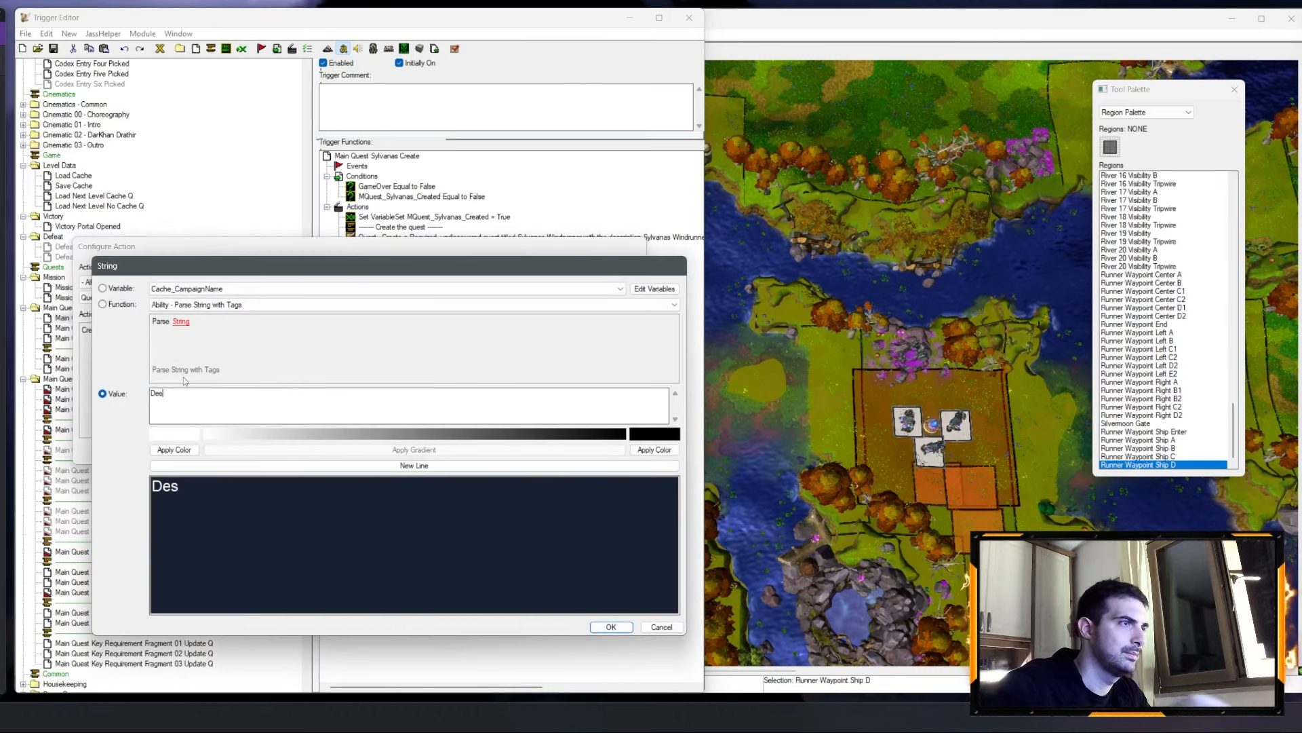
text(troy the Farstrid)
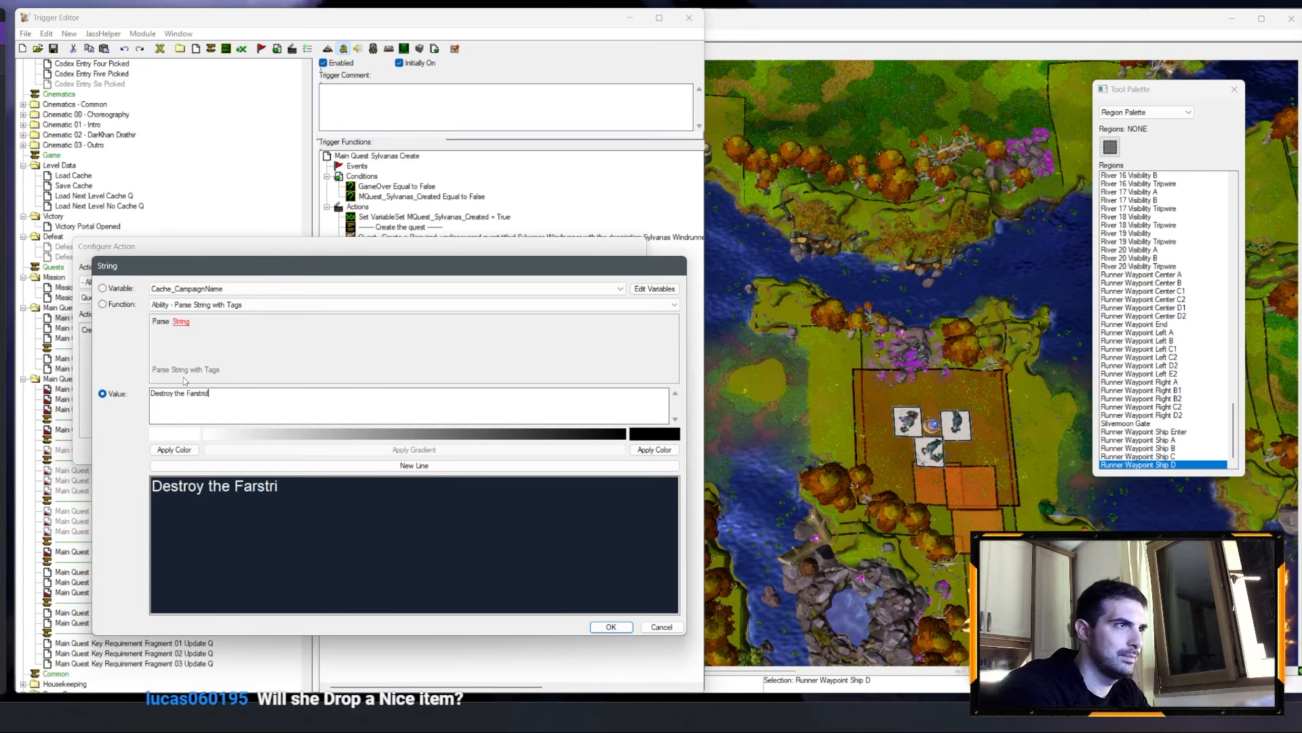
text(ers base)
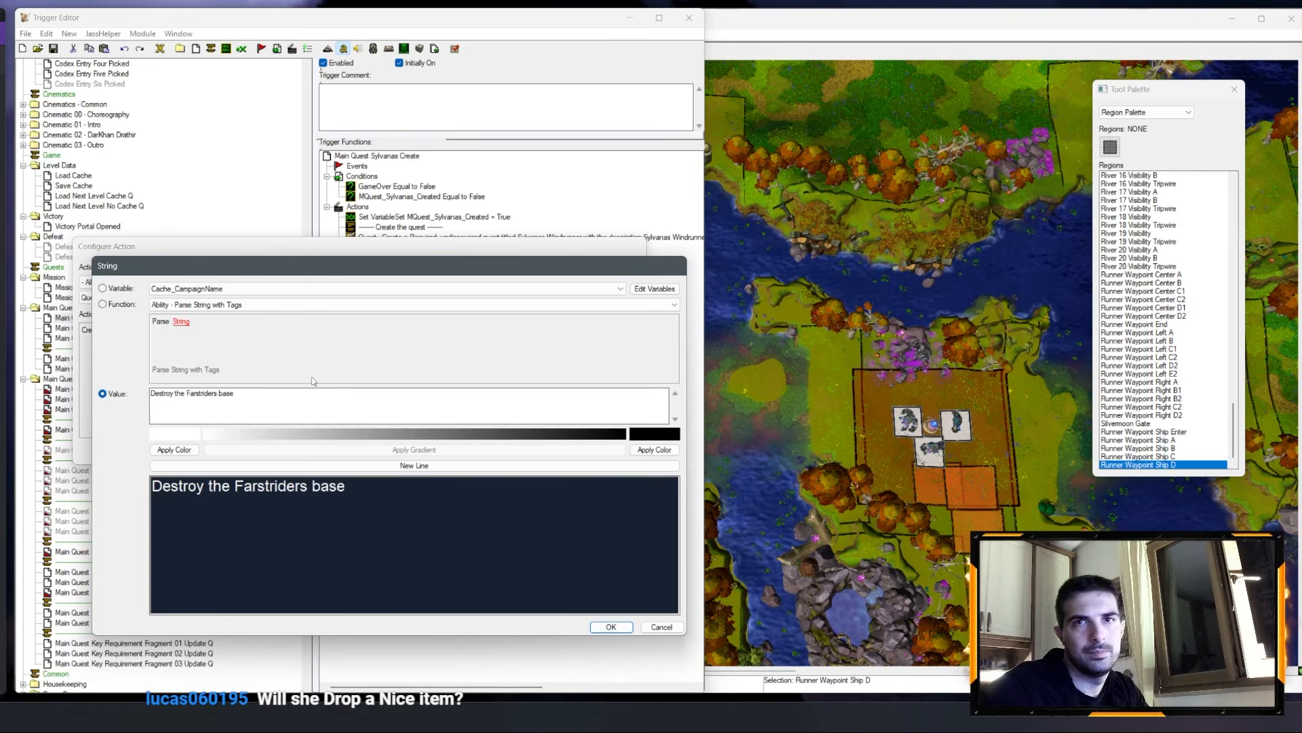
key(BackSpace)
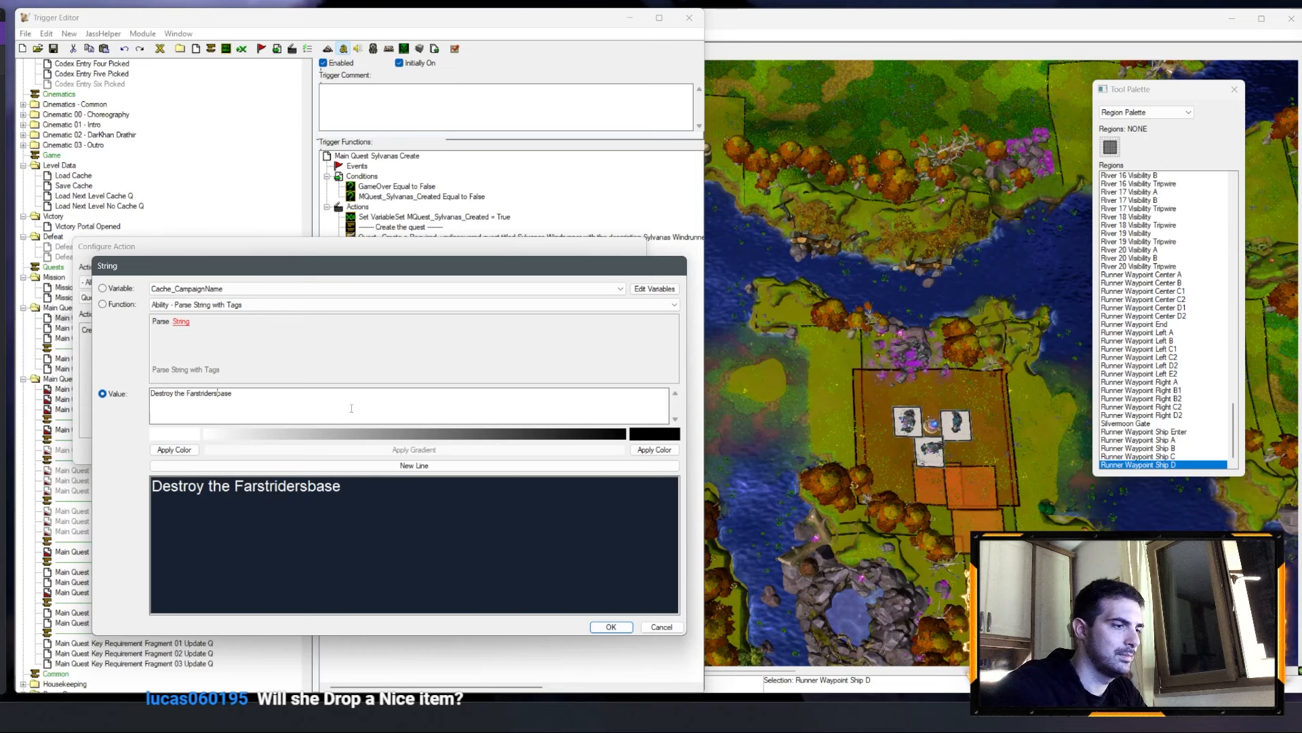
text(')
key(Delete)
text(B)
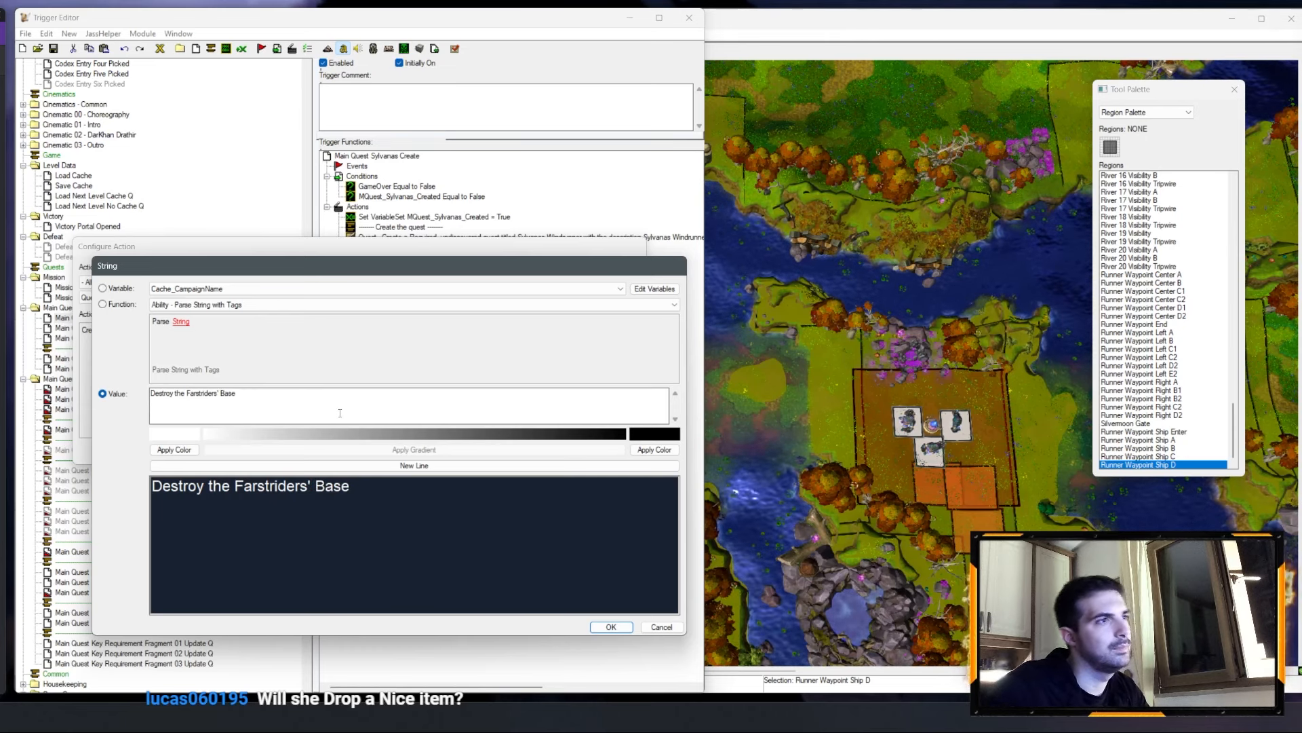
key(BackSpace)
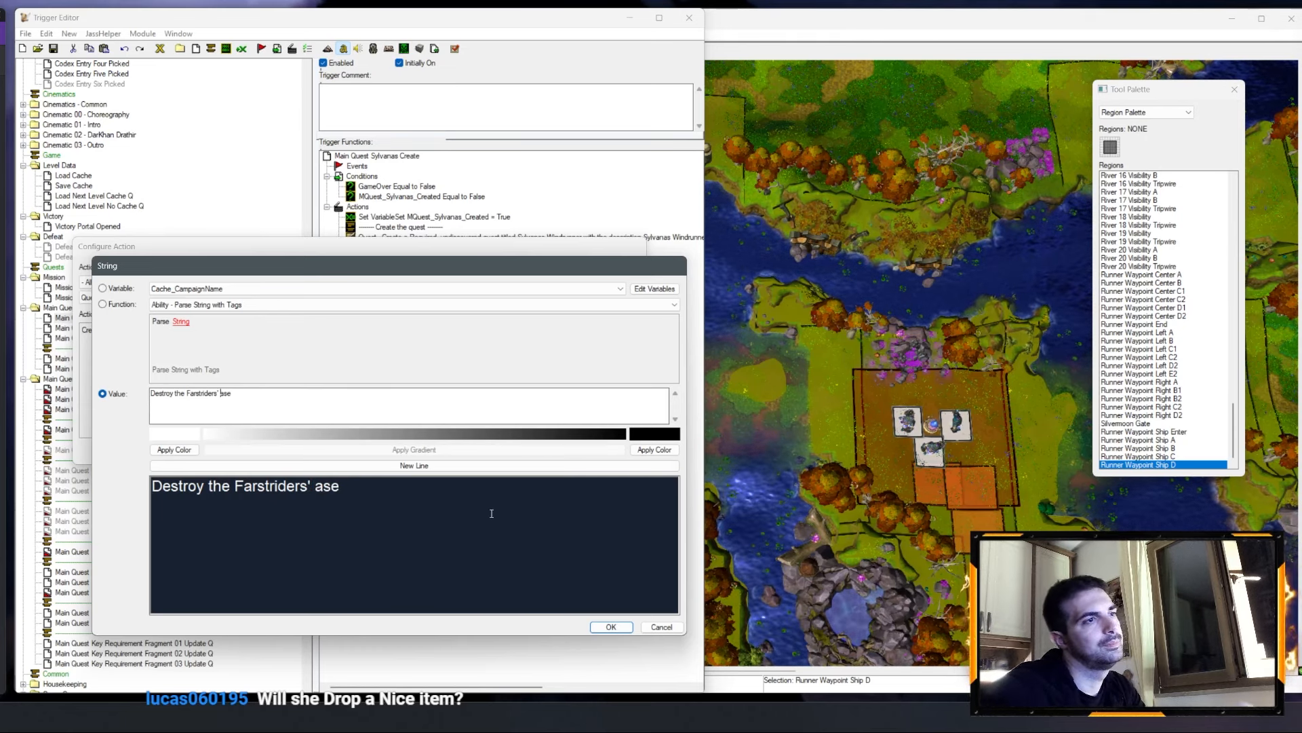
text(b)
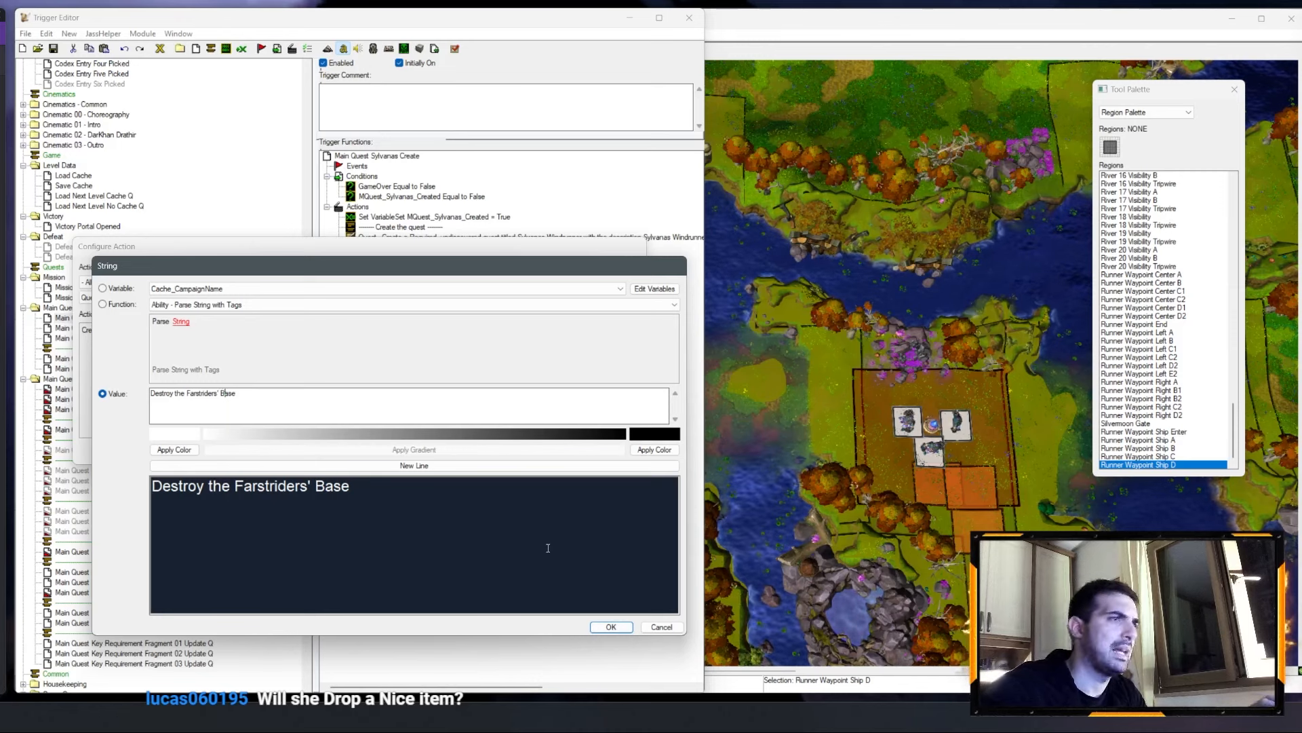
click(610, 627)
click(567, 457)
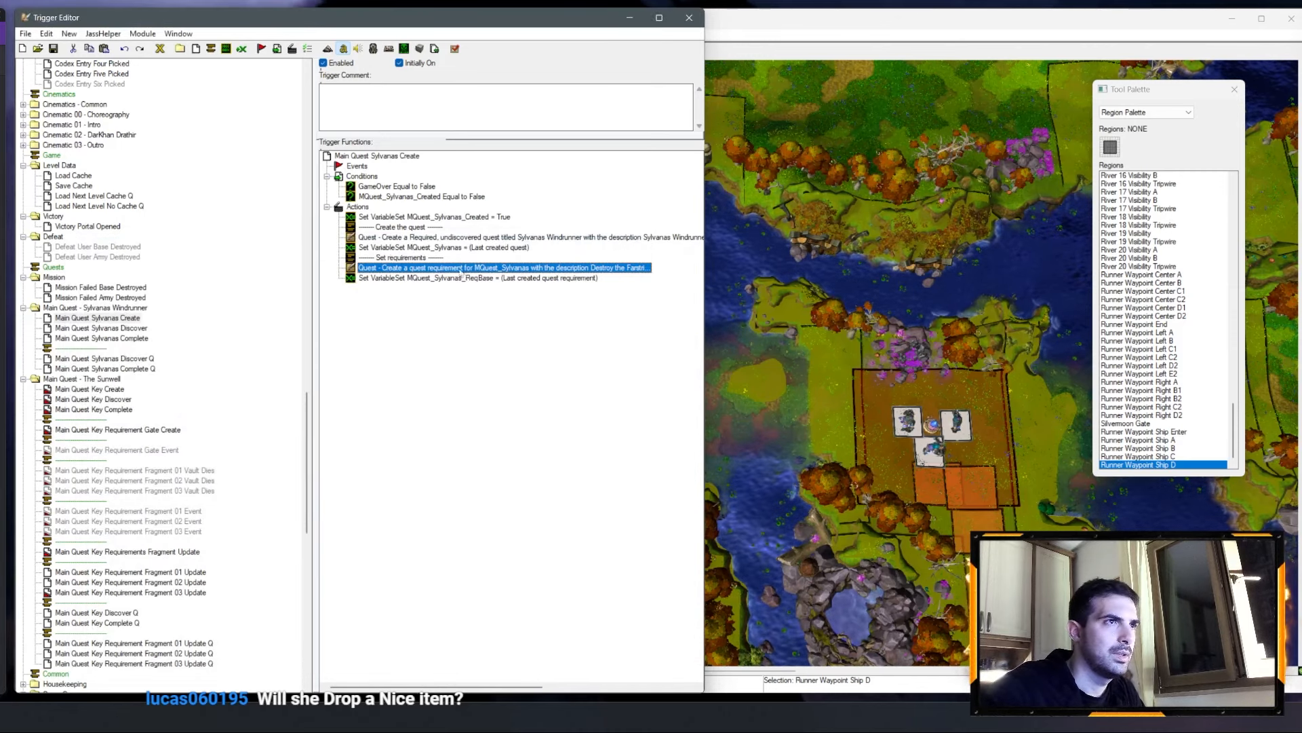
Step: Replace the quest name in the Quest Discovered message of Main Quest Sylvanas Discover with "Sylvanas Windrunner"
click(129, 328)
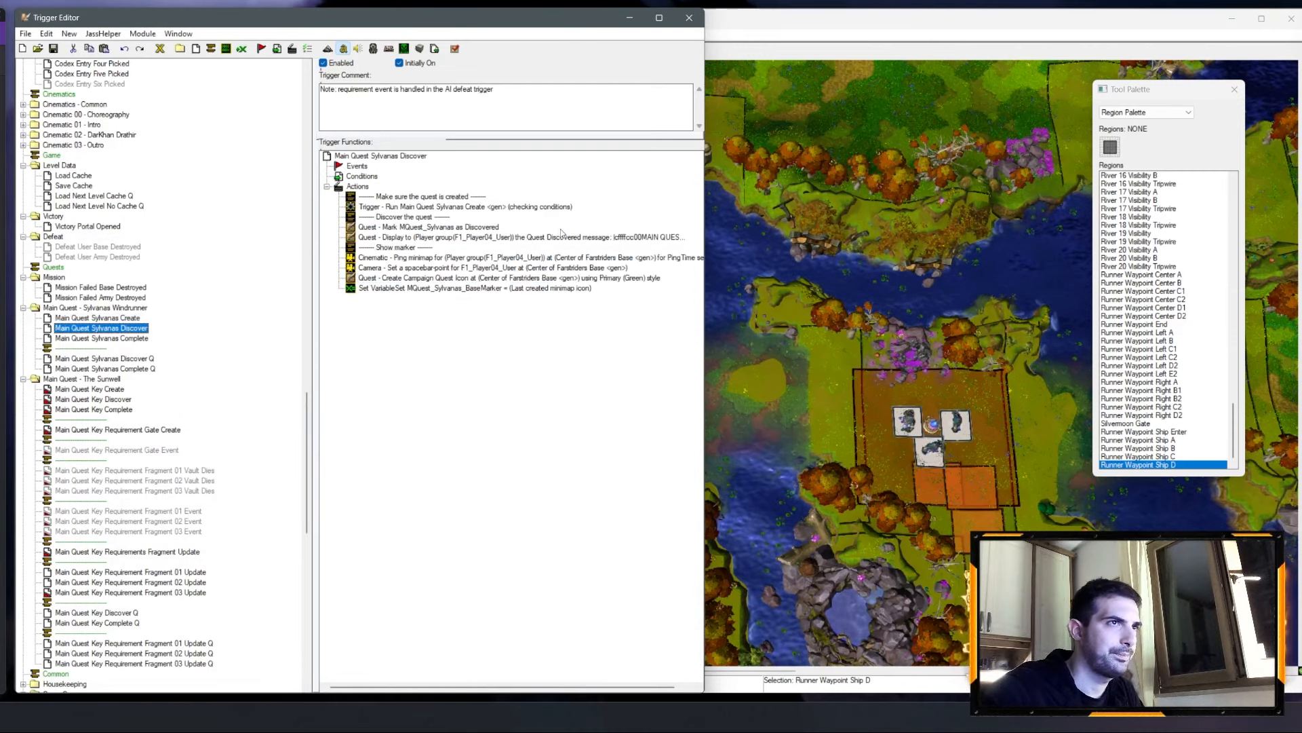
double_click(593, 239)
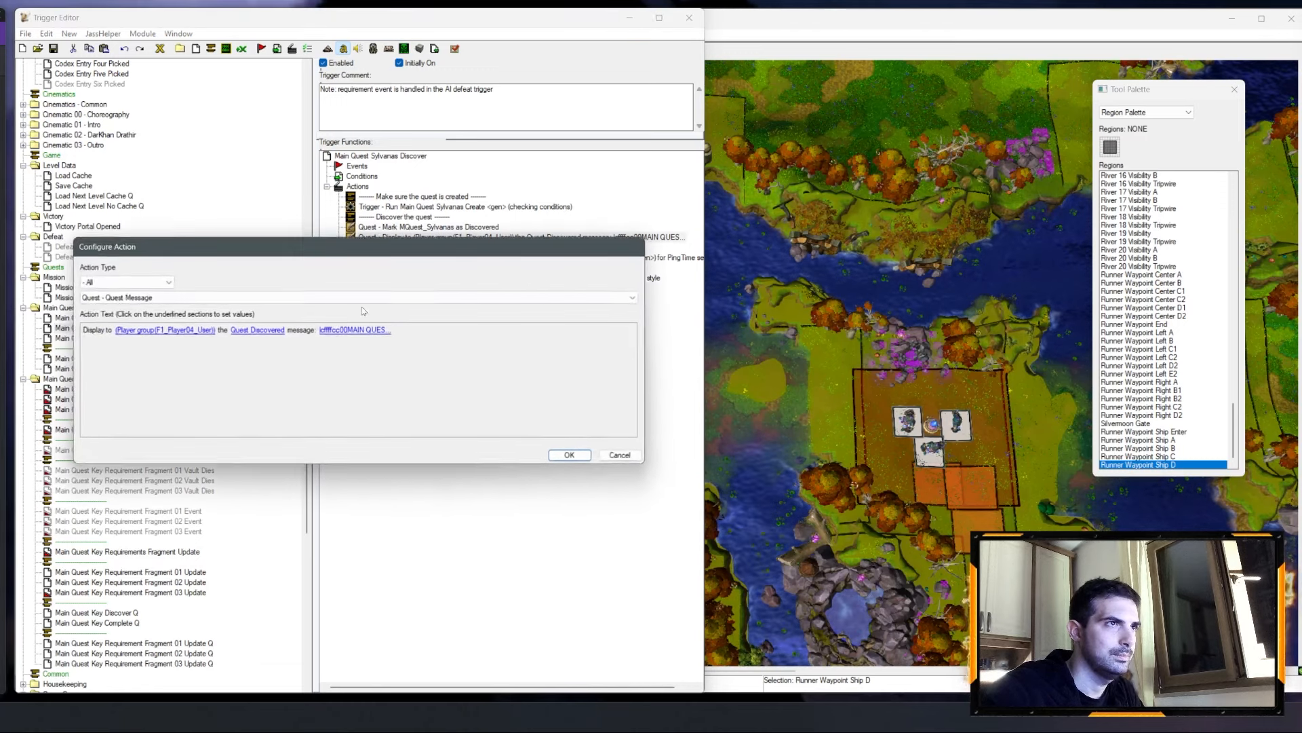
click(346, 333)
click(196, 401)
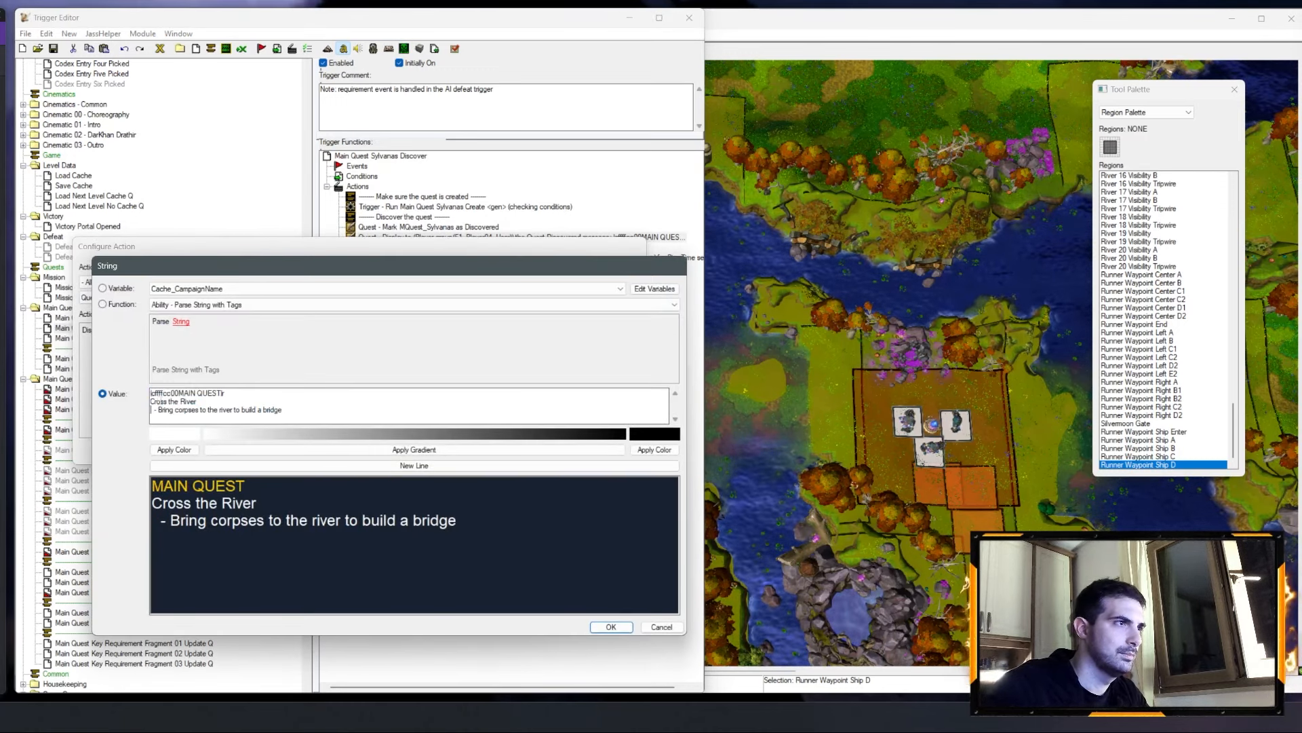
drag(197, 402, 161, 402)
text(Sylv)
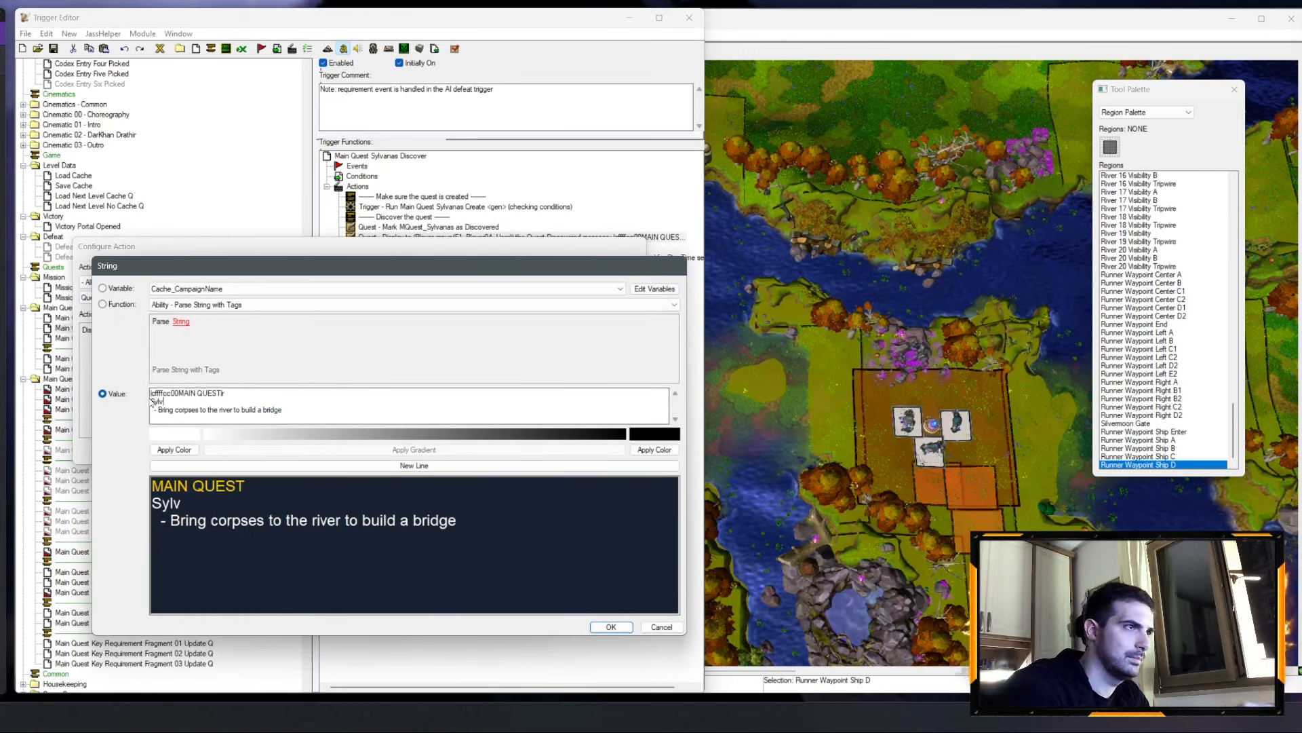
text(anas Windrunner)
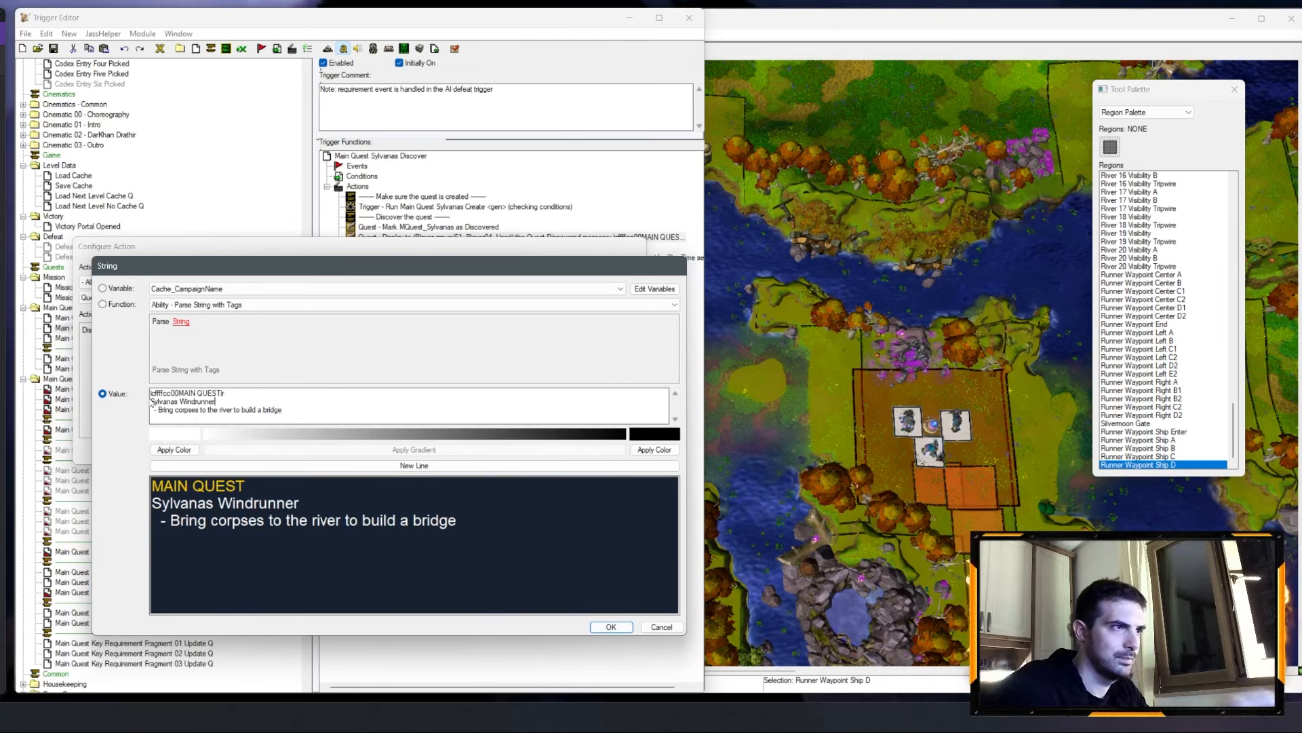
click(610, 627)
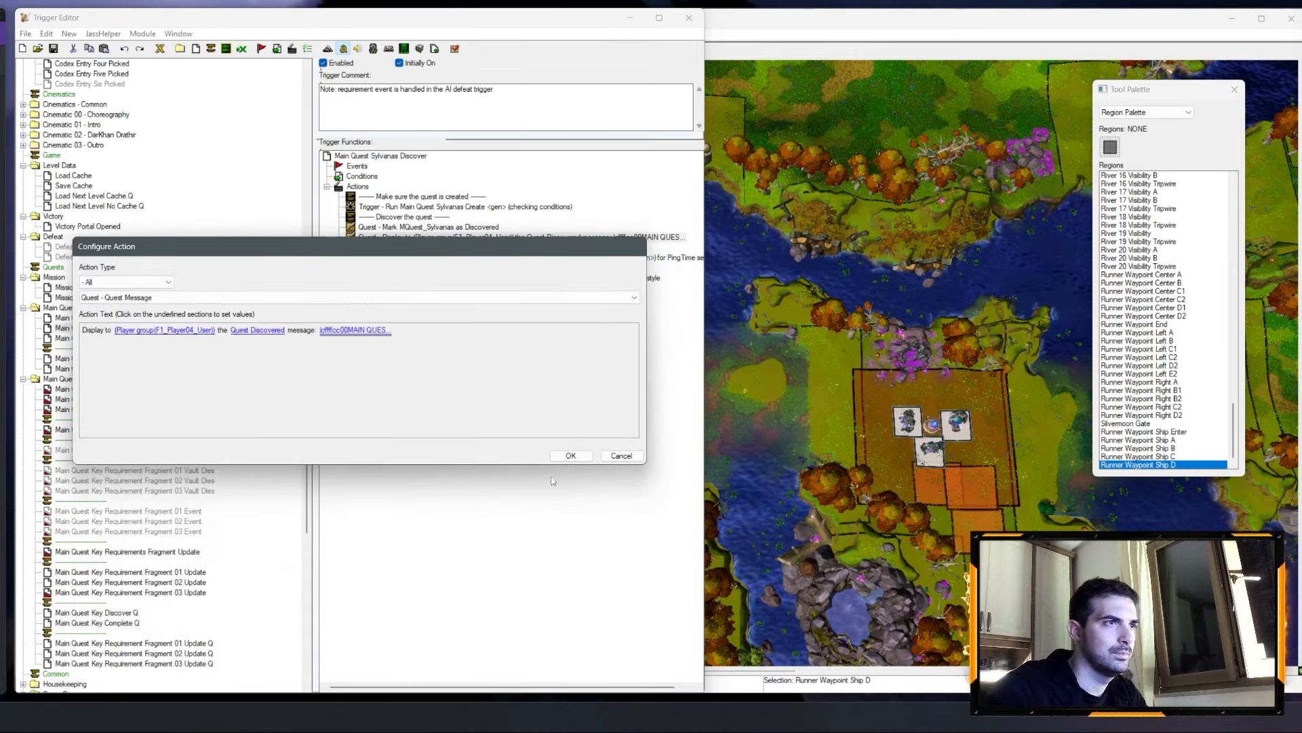
click(572, 457)
Step: Copy the requirement description "Destroy the Farstriders' Base" from the quest requirement action in Main Quest Sylvanas Create
click(131, 316)
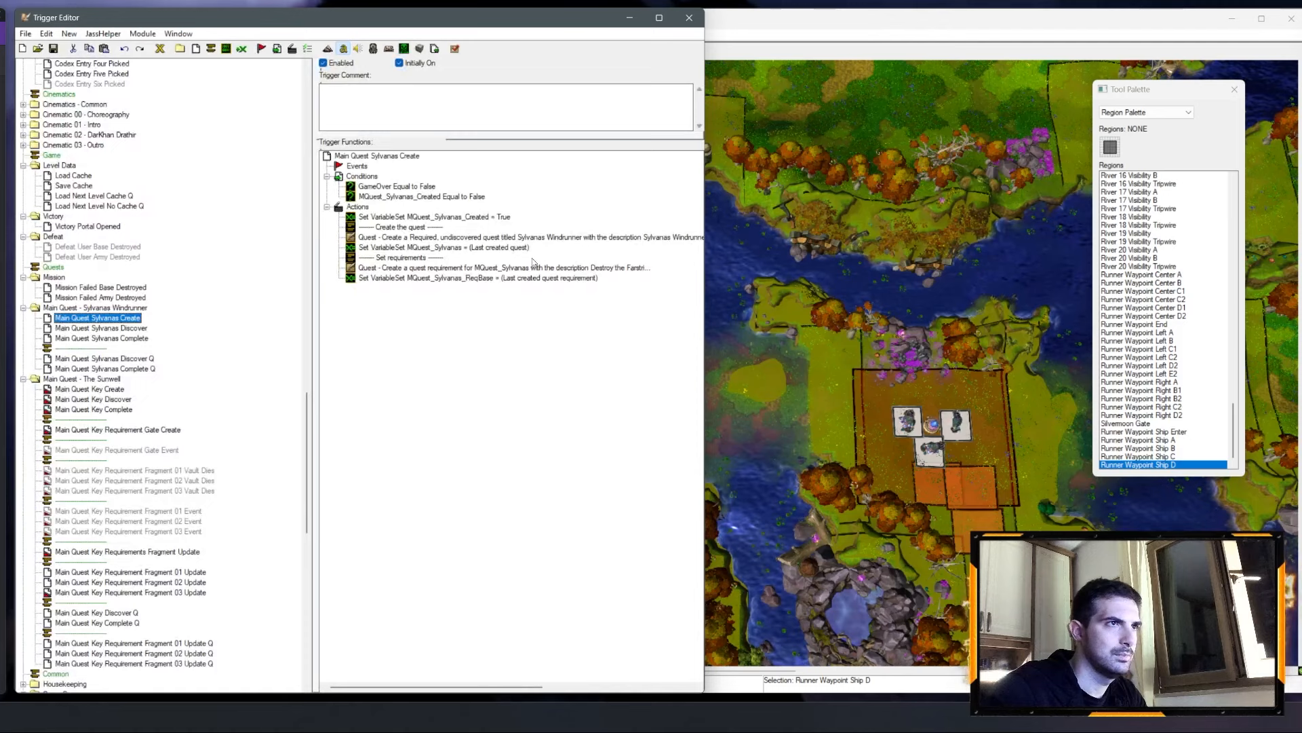
double_click(535, 267)
click(350, 336)
key(ctrl+c)
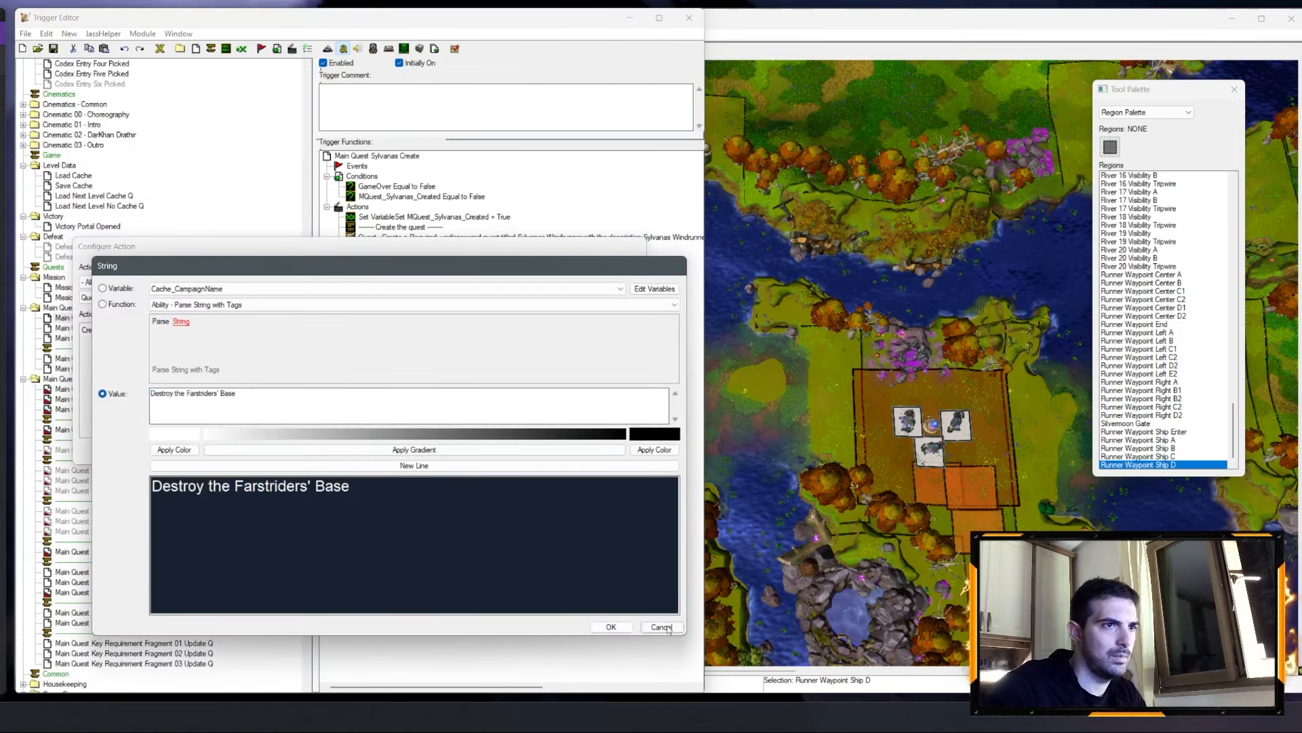
click(612, 627)
click(621, 456)
Step: Replace the requirement line of the Quest Discovered message in Main Quest Sylvanas Discover with the copied "Destroy the Farstriders' Base"
click(102, 327)
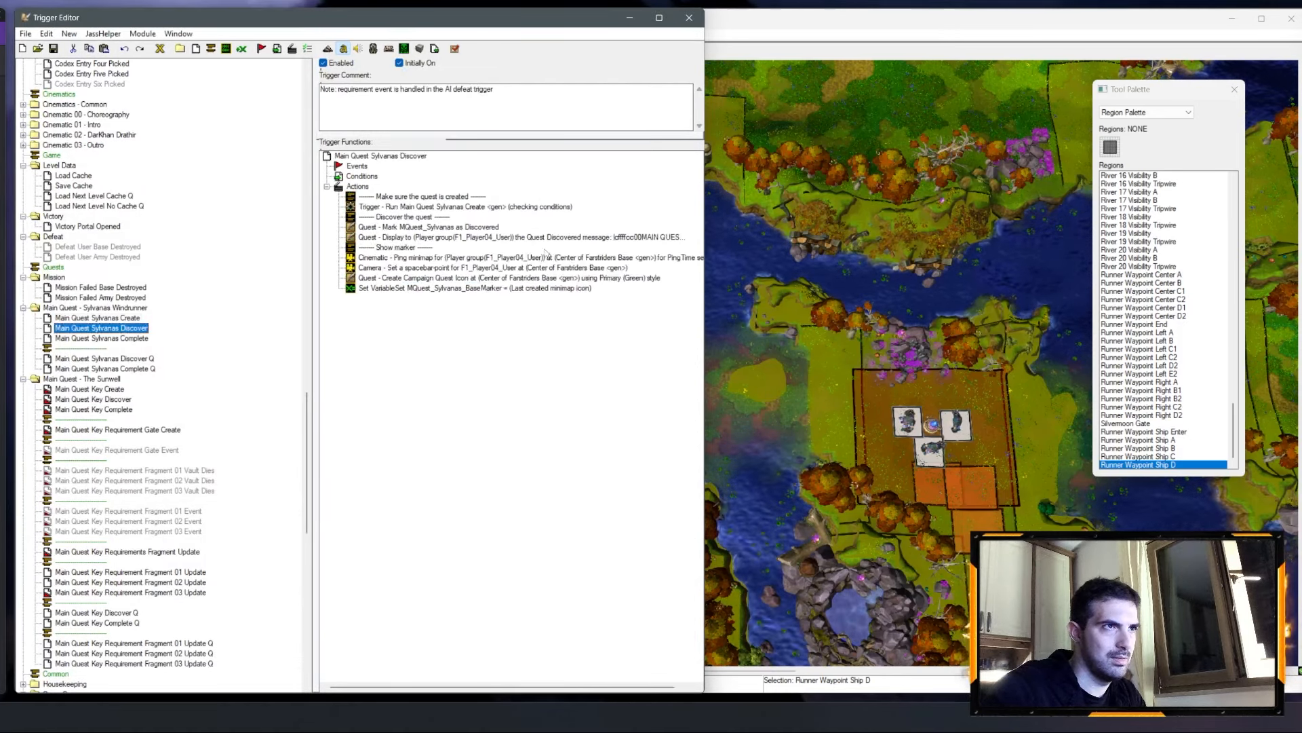
click(515, 237)
double_click(516, 237)
click(366, 330)
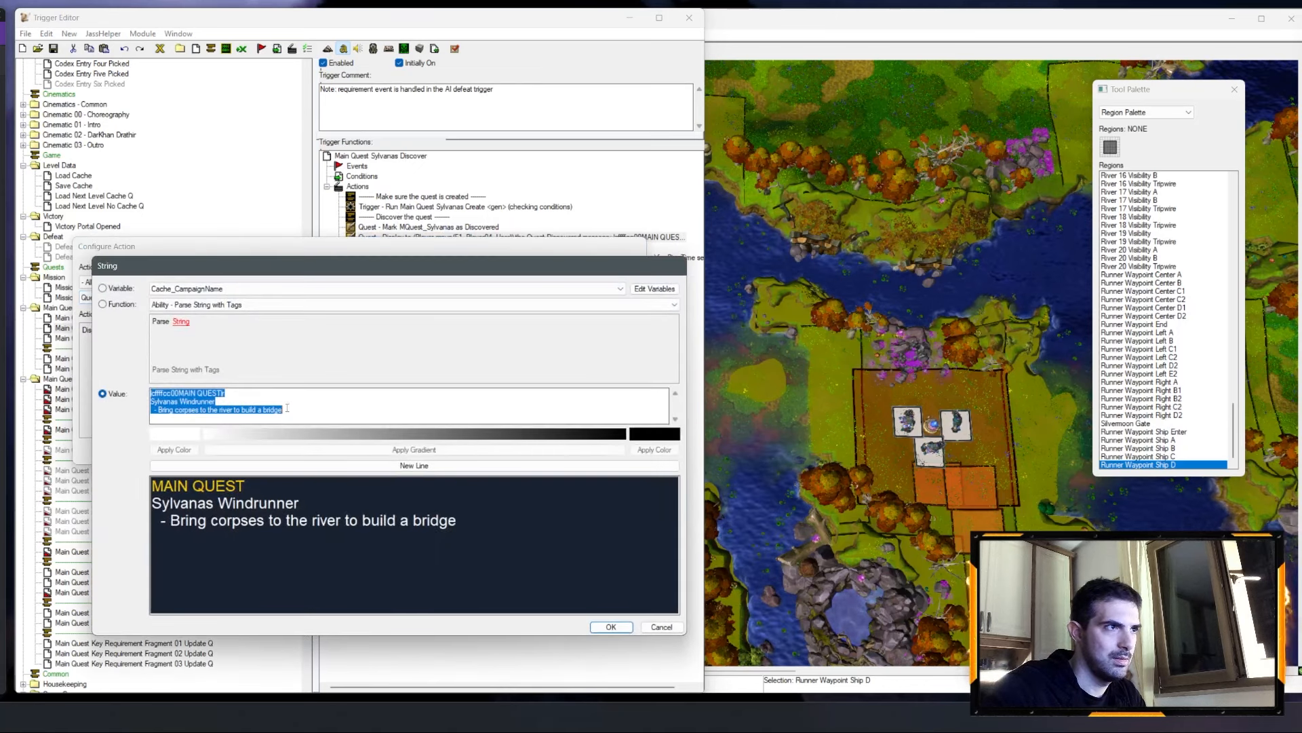
drag(283, 410, 161, 415)
key(ctrl+v)
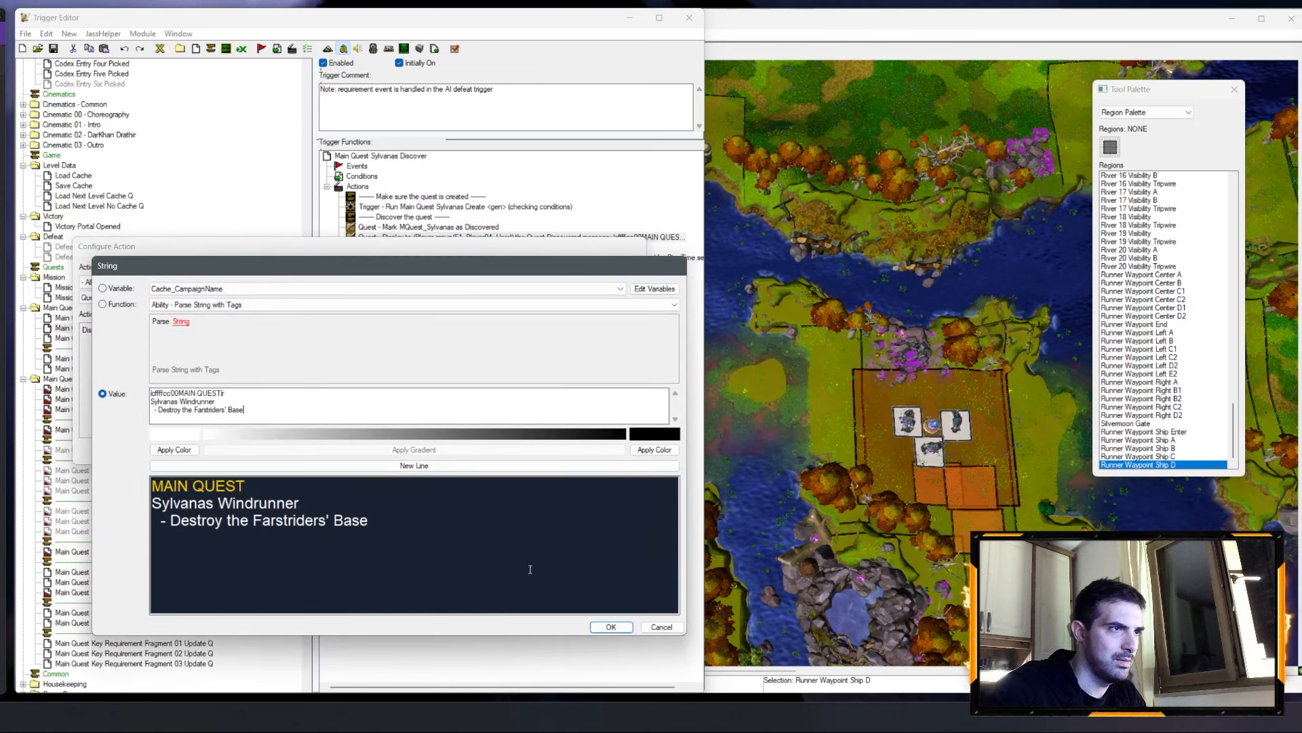
click(611, 627)
click(573, 456)
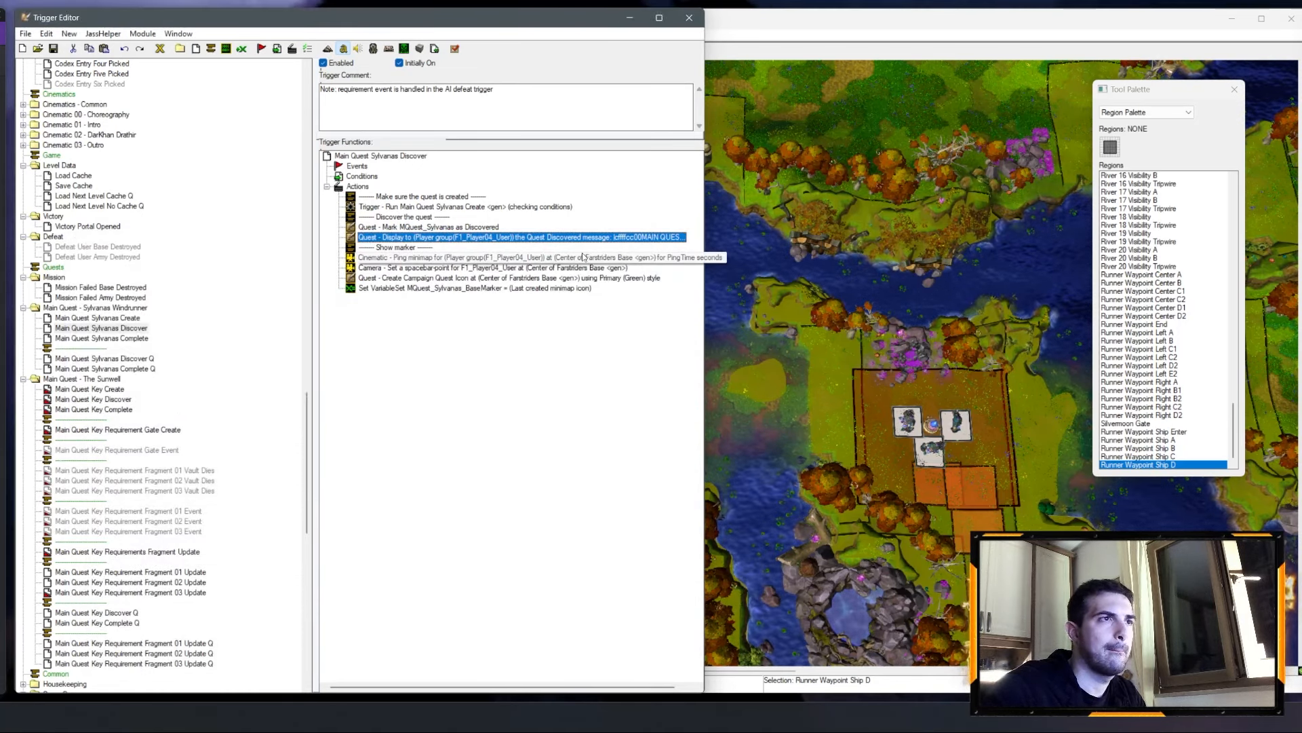
Step: In Main Quest Sylvanas Complete, set the quest name in the completed message to "Sylvanas Windrunner" and delete the Destroy Minimap Icon action for GoldMineMarker
scroll(136, 278, down, 1)
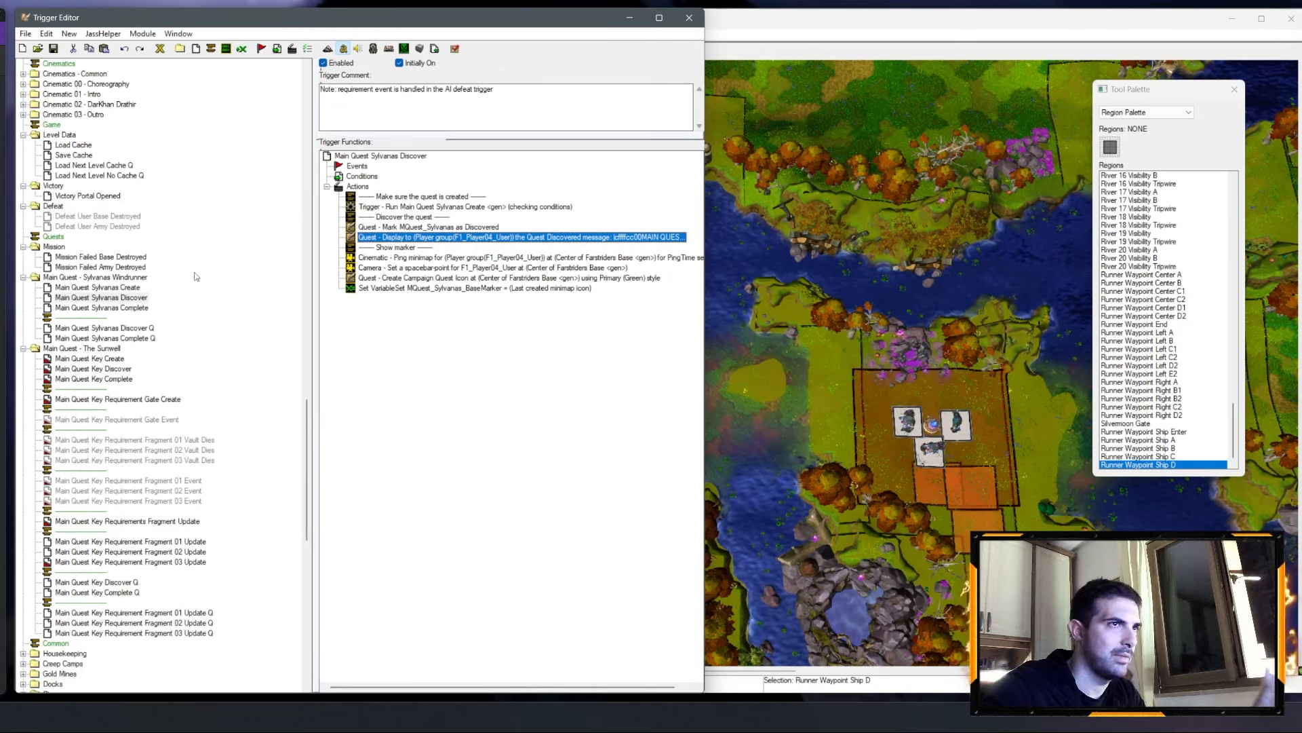
click(101, 308)
double_click(545, 259)
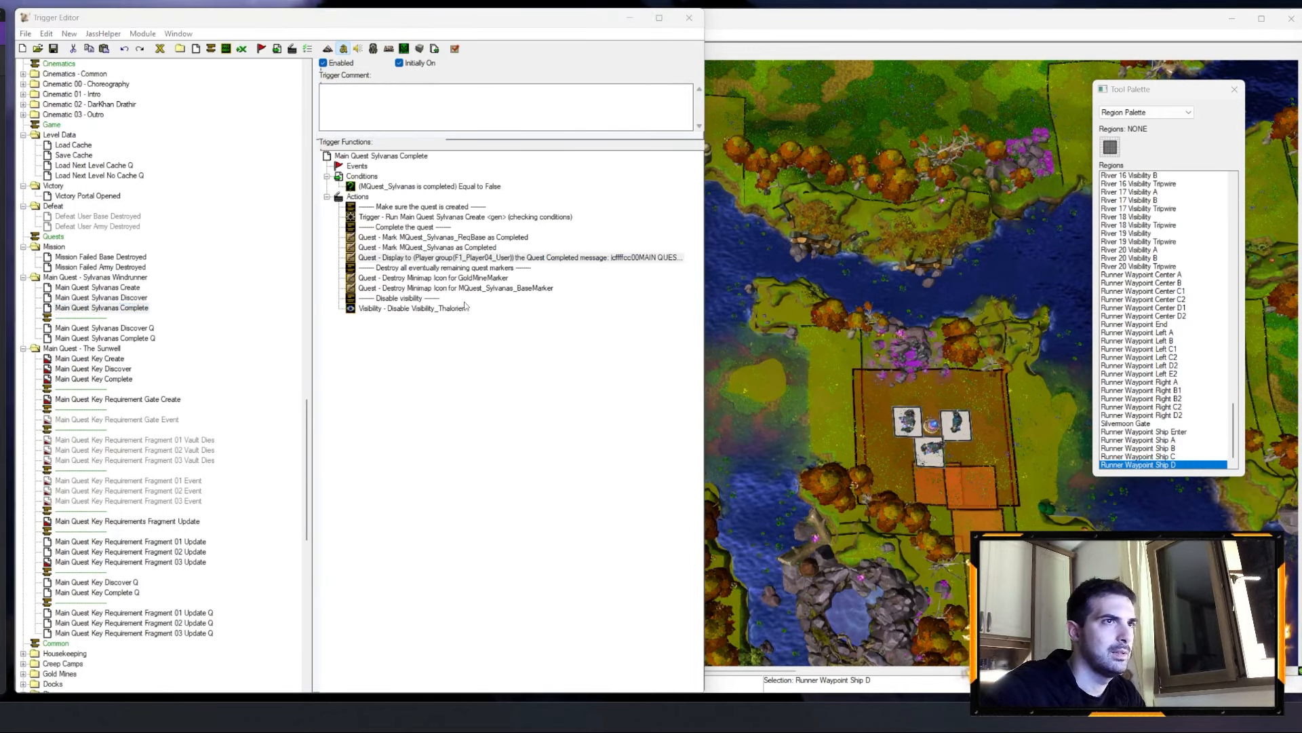
click(379, 329)
text(S)
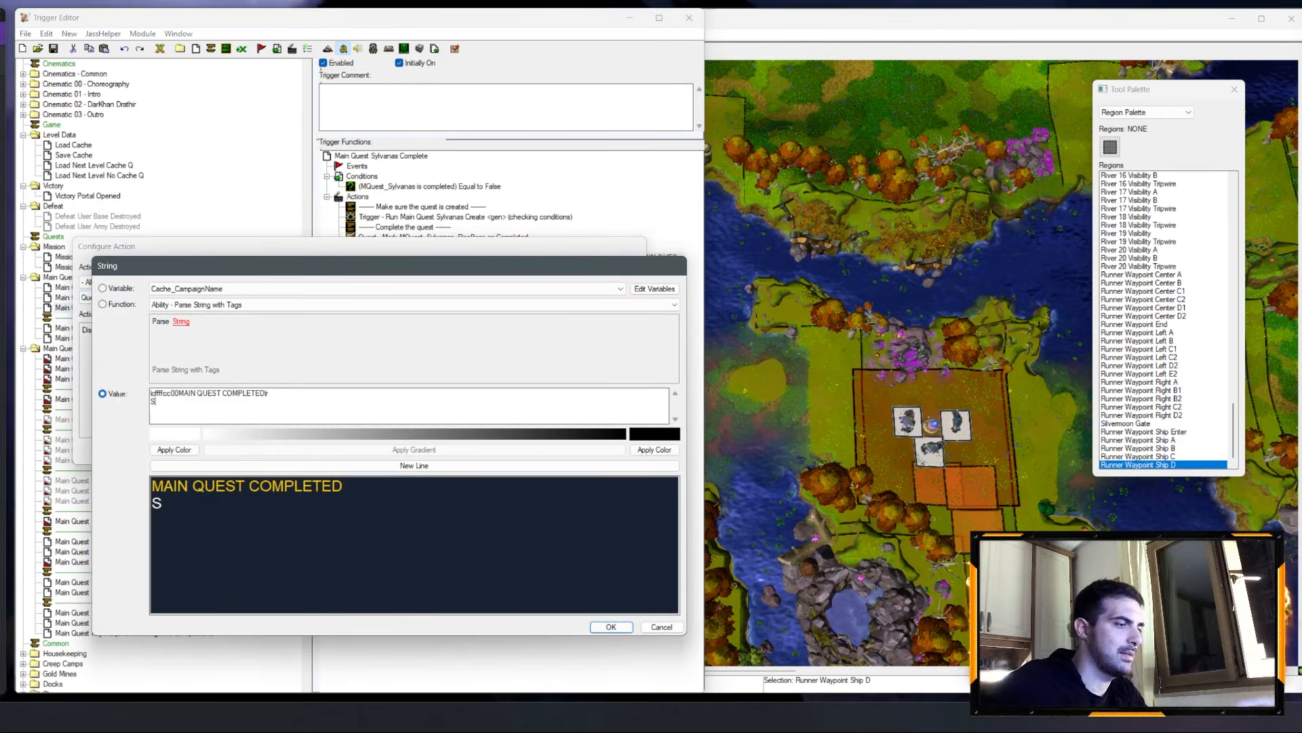
text(ylvanas Wind)
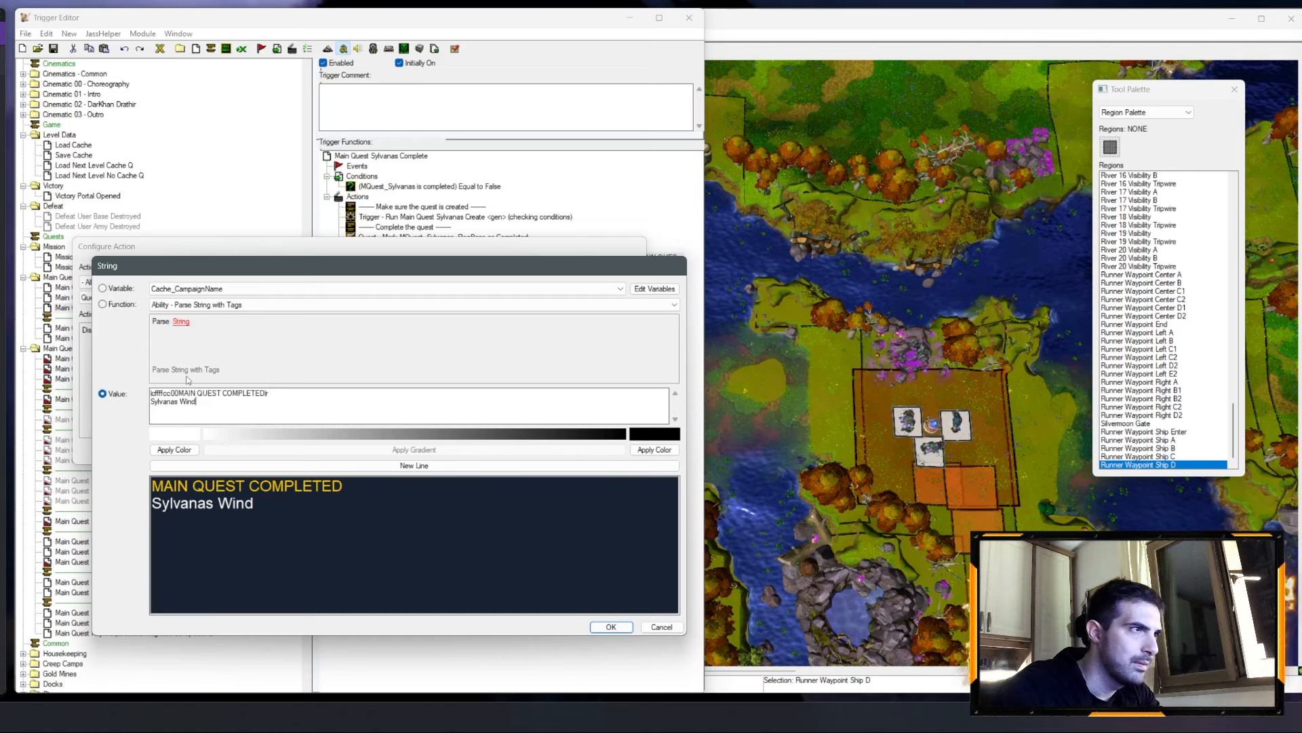
text(urmerrunner)
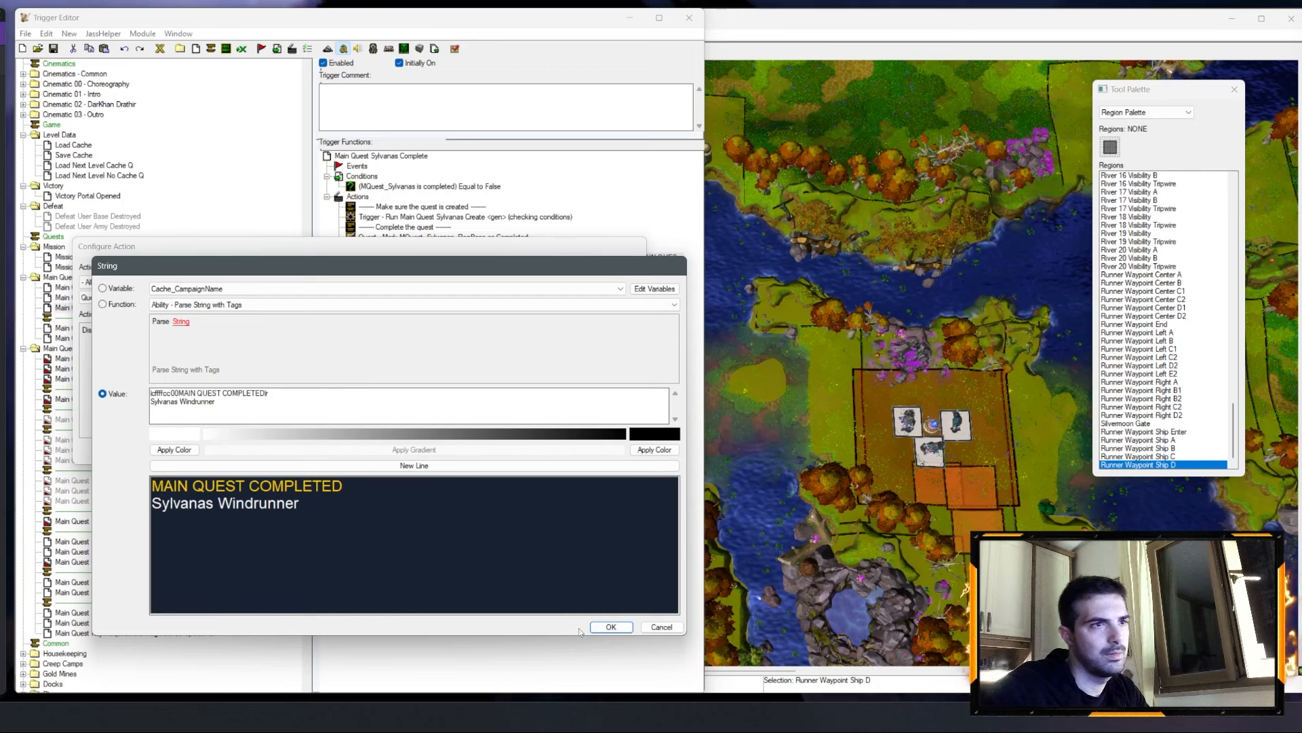
click(610, 627)
click(587, 455)
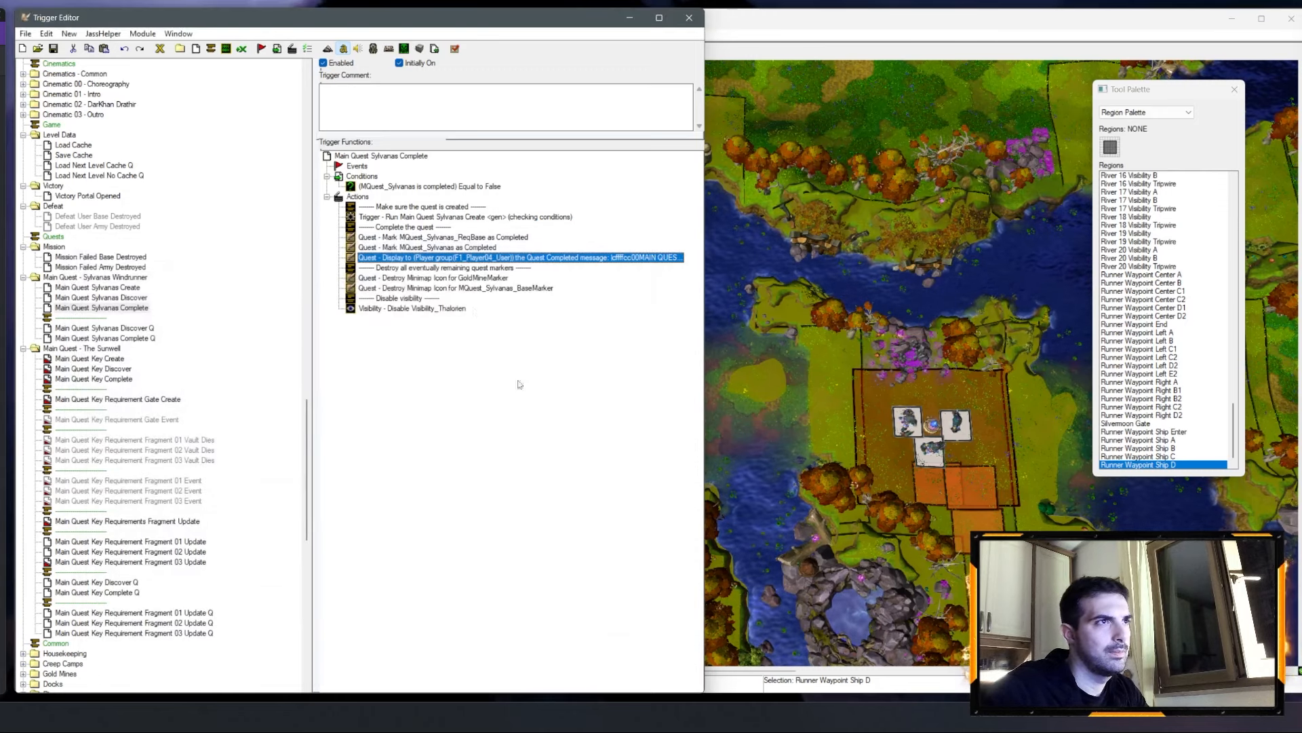
click(499, 281)
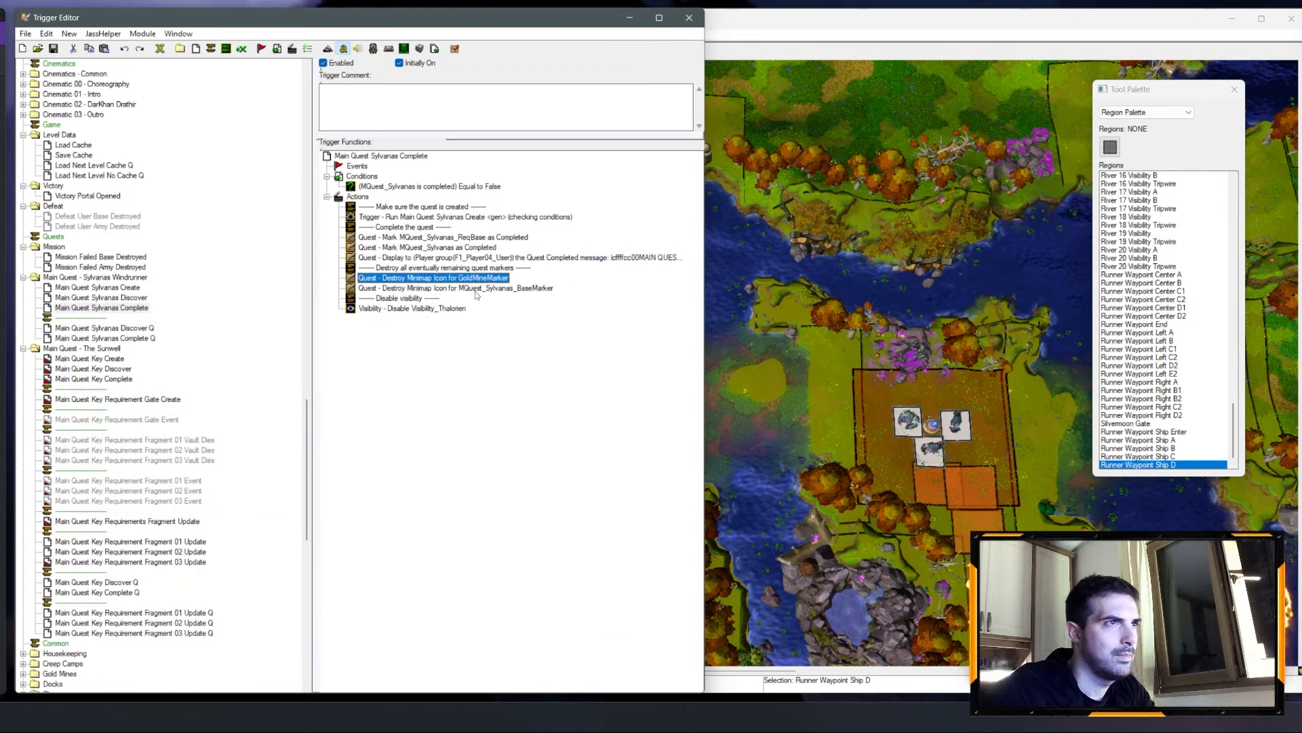
key(Delete)
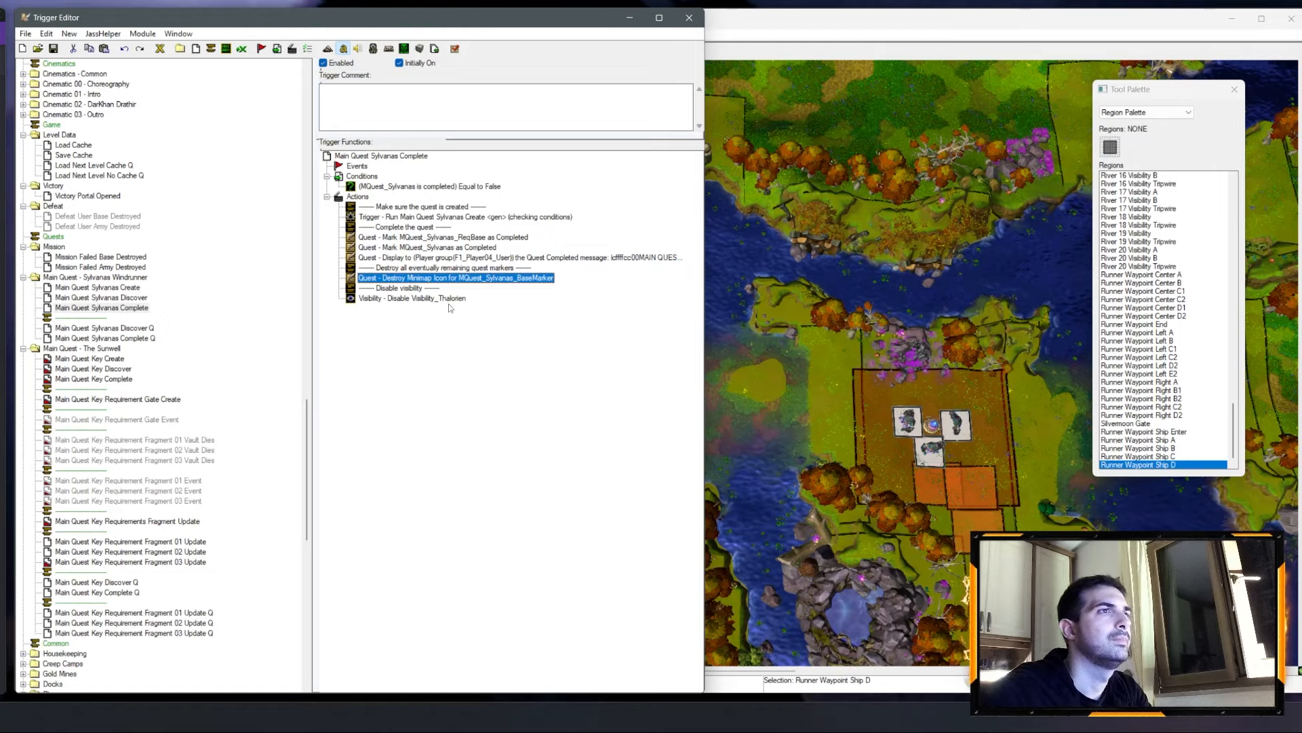
Step: Examine the enemy base areas, river crossings and Silvermoon Gate regions on the map to plan the quest's visibility
click(776, 380)
click(146, 226)
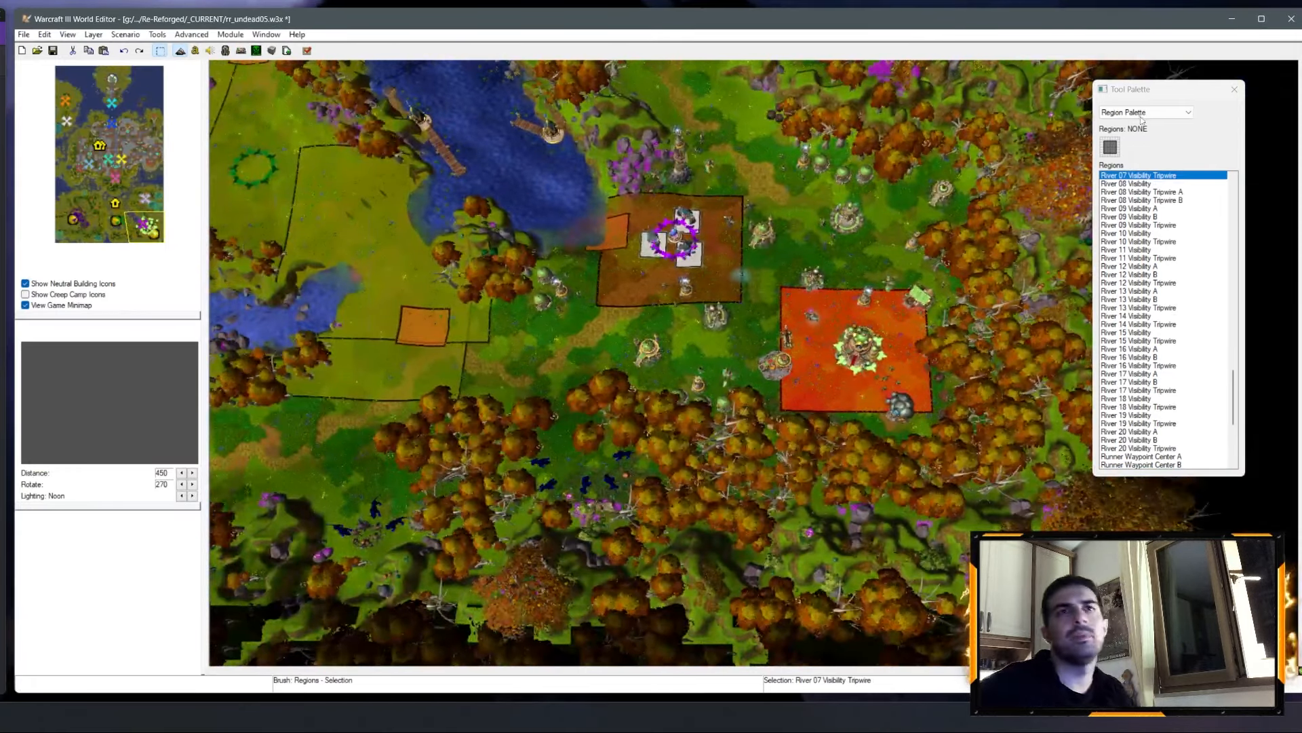
right_drag(841, 251, 760, 363)
drag(130, 181, 122, 180)
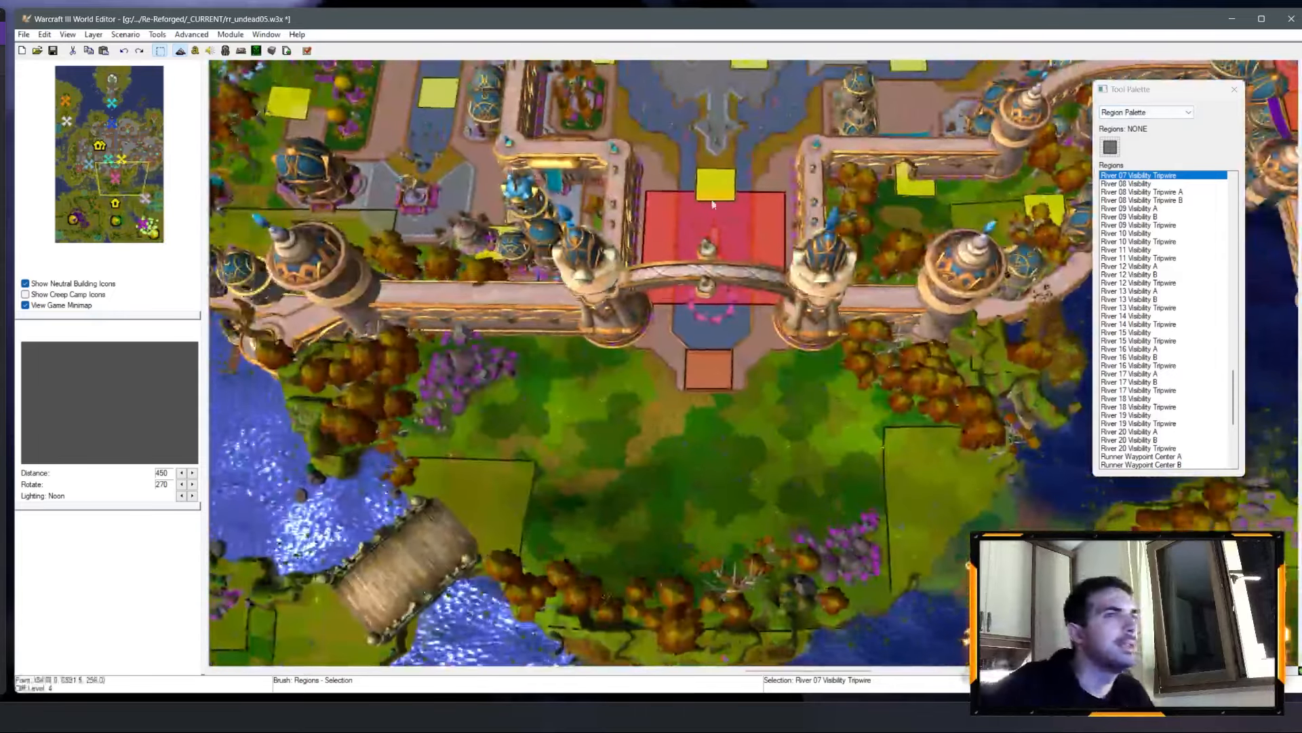
ctrl+right_drag(712, 204, 711, 347)
click(711, 351)
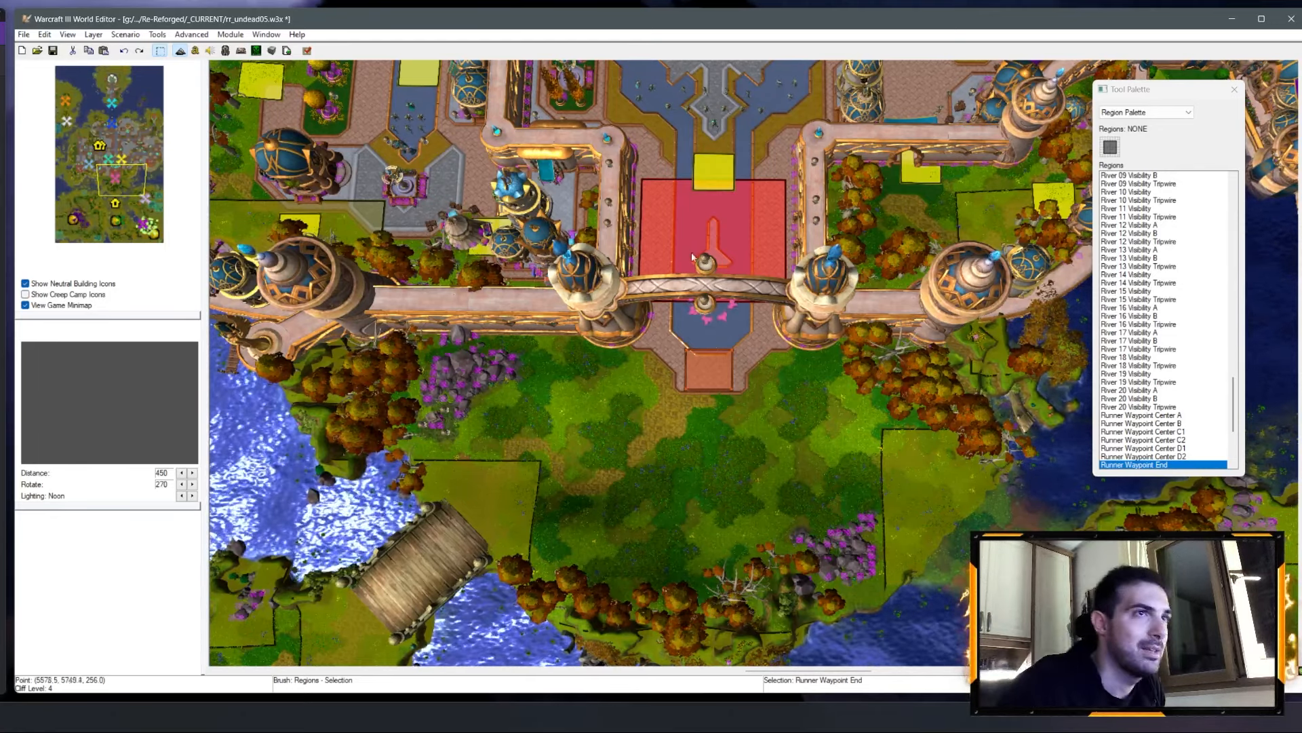
click(728, 302)
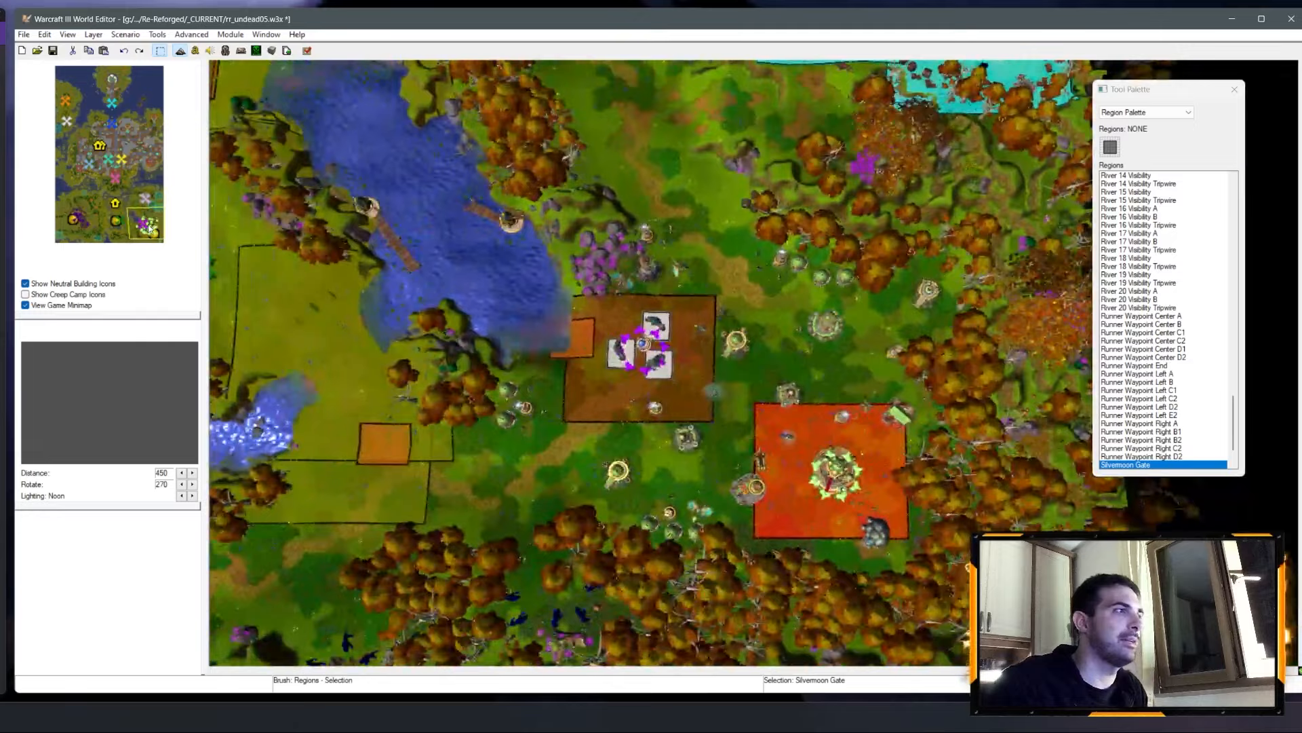
drag(149, 227, 140, 215)
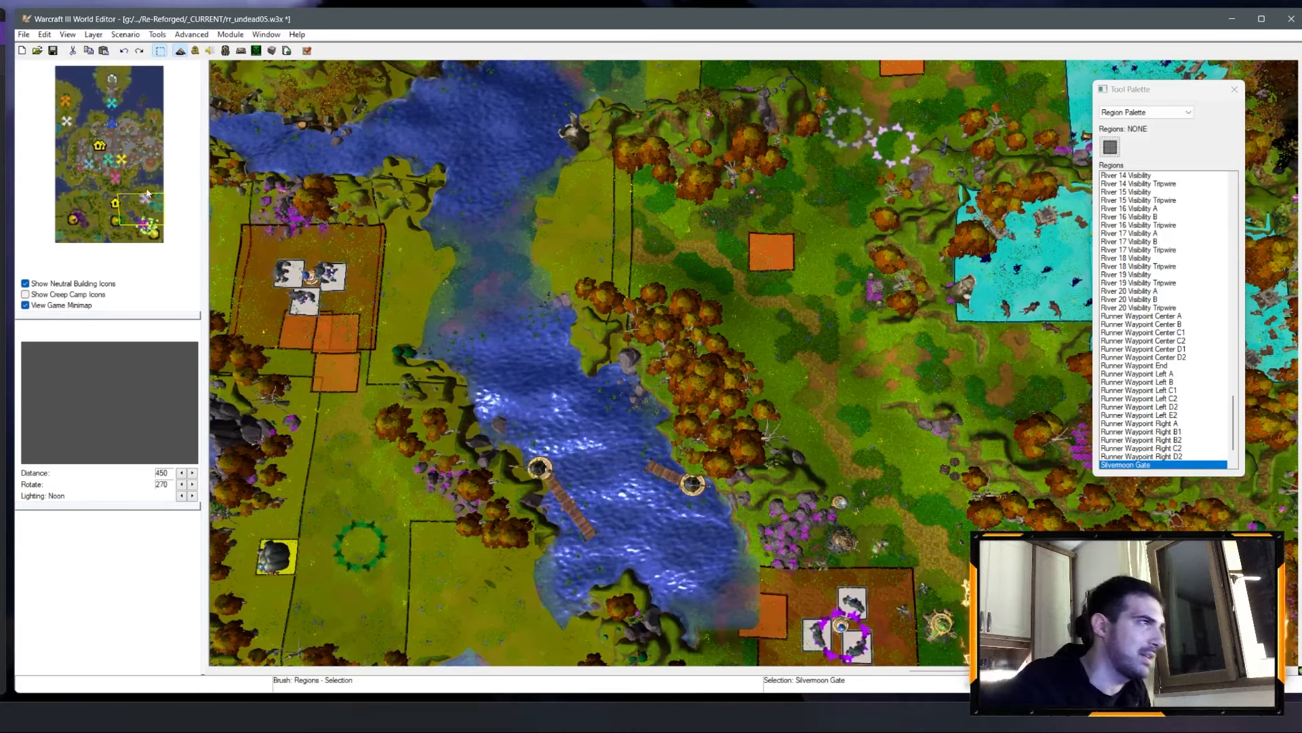
drag(146, 199, 145, 229)
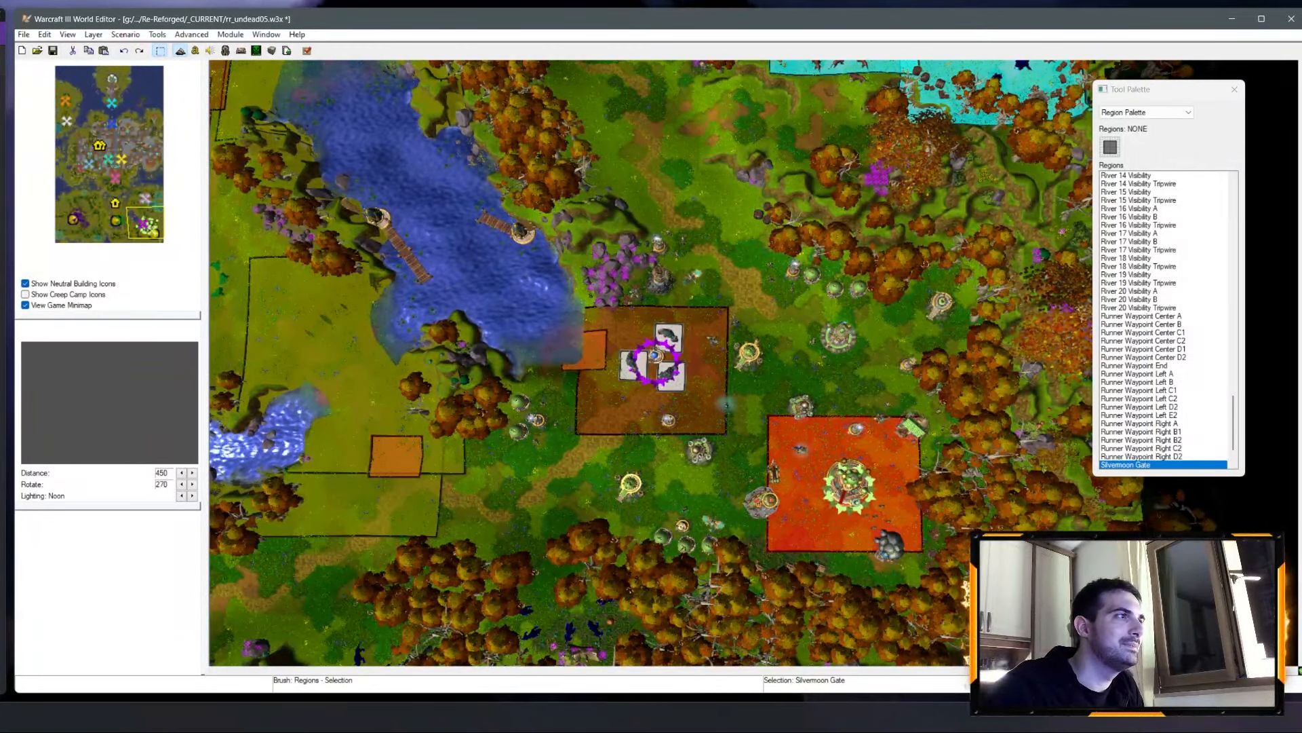
Step: Duplicate the Visibility_Gate variable in the trigger editor and rename the copy Visibility_Farstriders
click(195, 51)
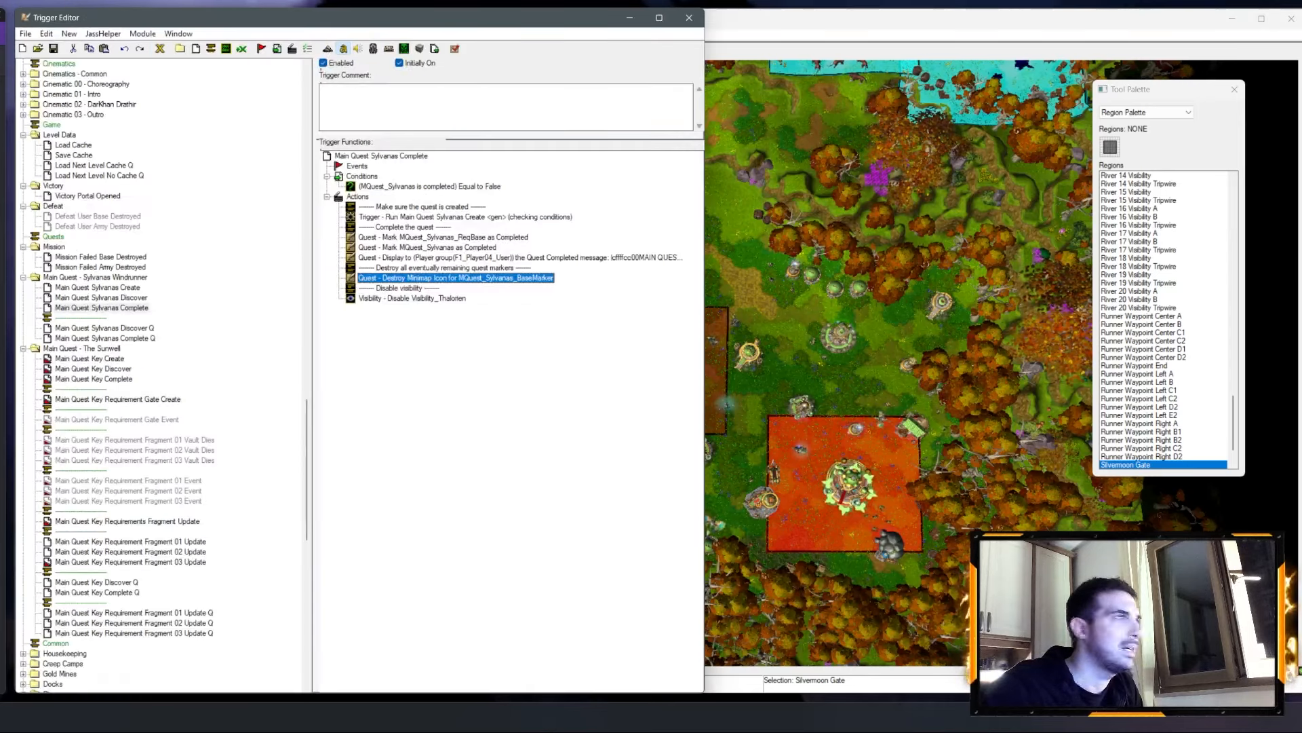
scroll(155, 267, up, 20)
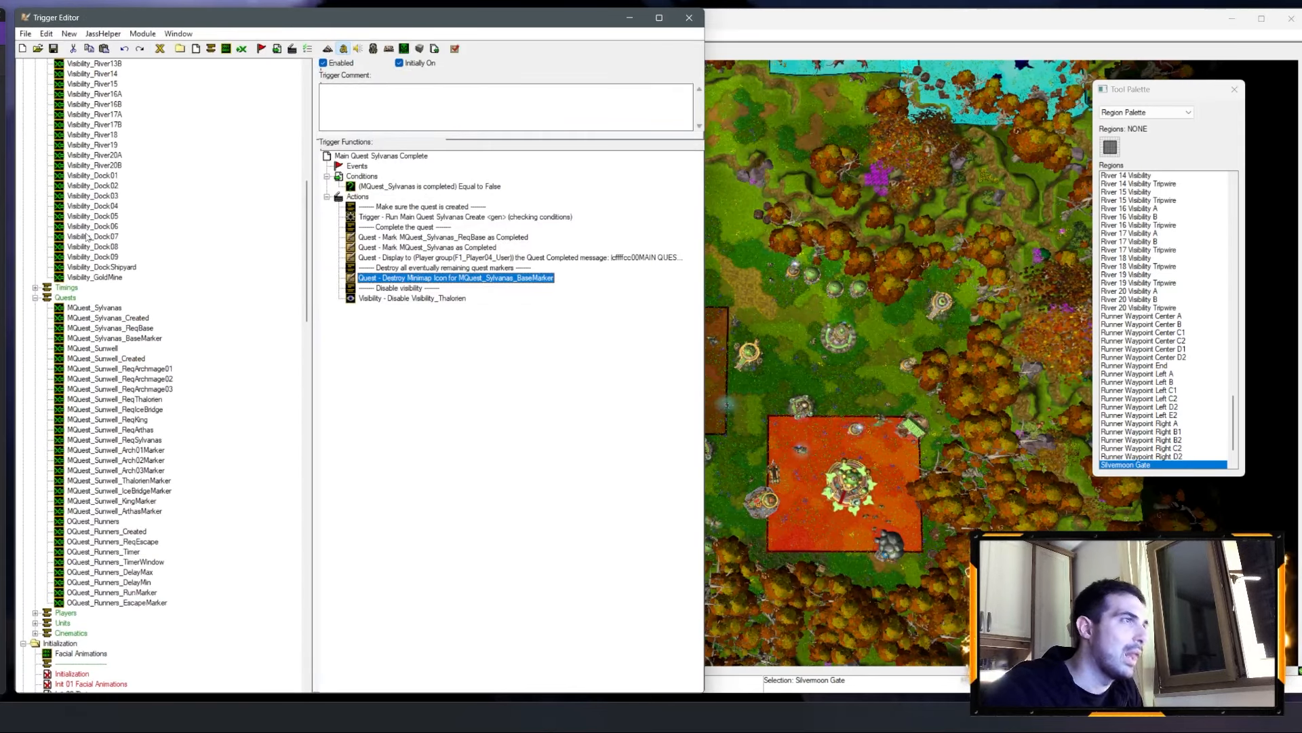
scroll(79, 251, up, 15)
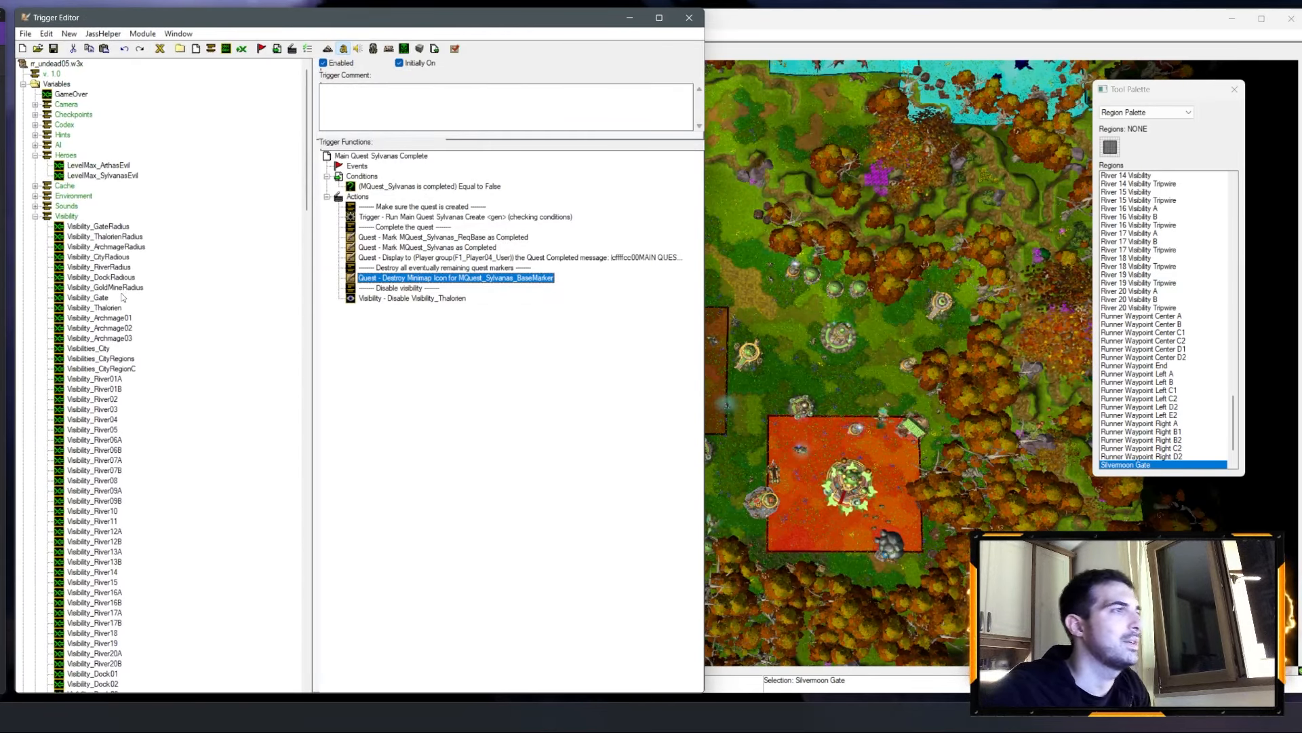
click(101, 308)
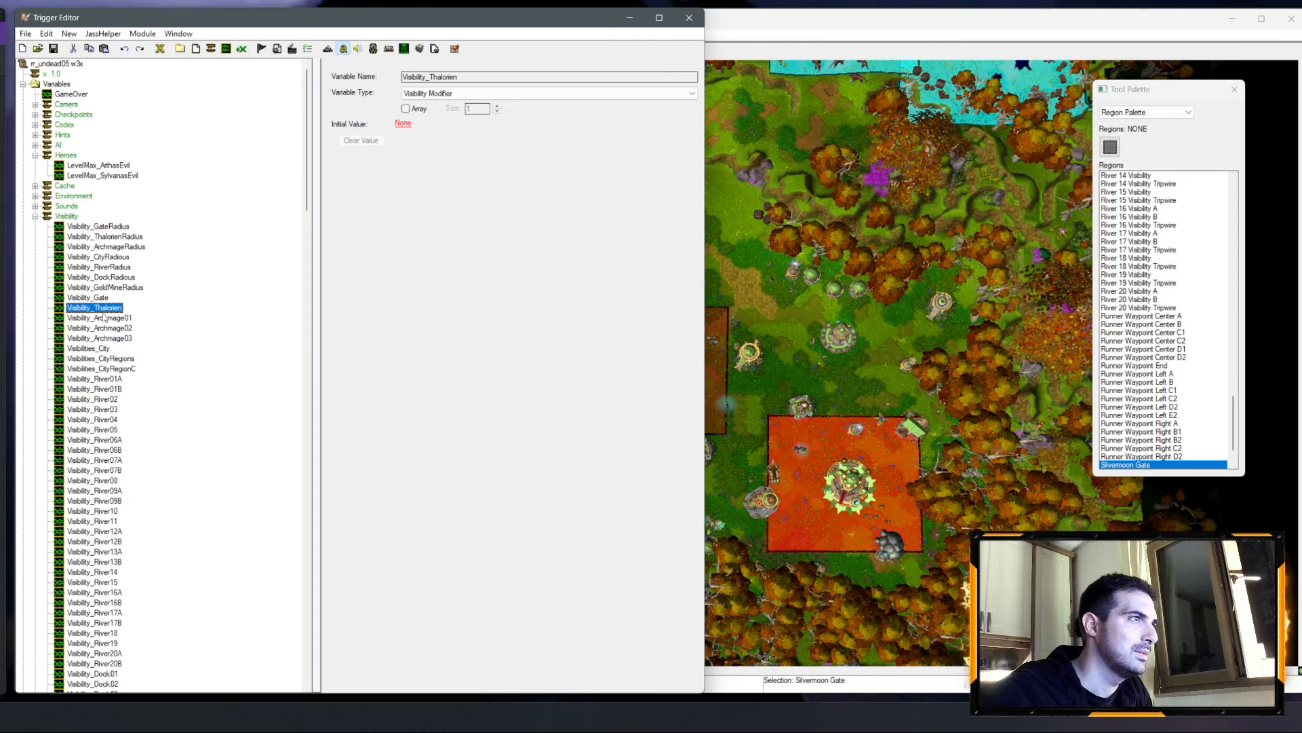
click(101, 297)
key(ctrl+c)
key(ctrl+v)
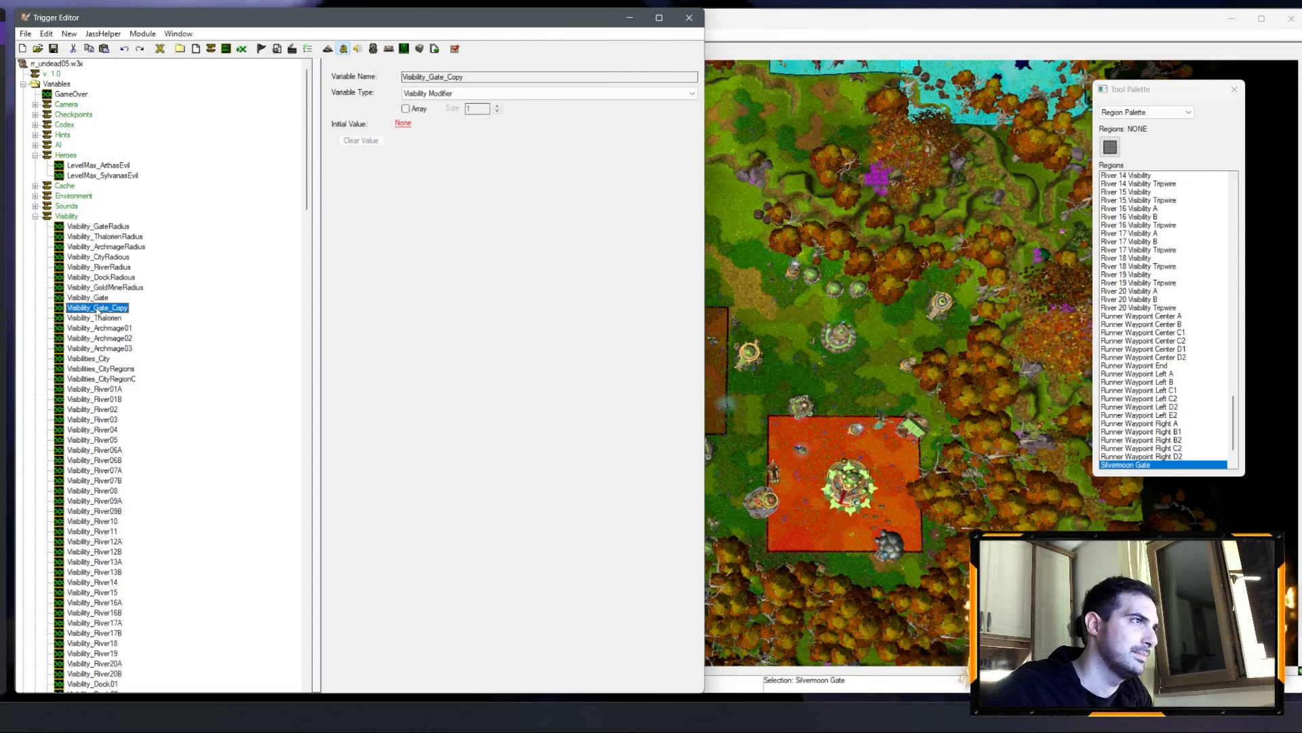
text(Farstriders)
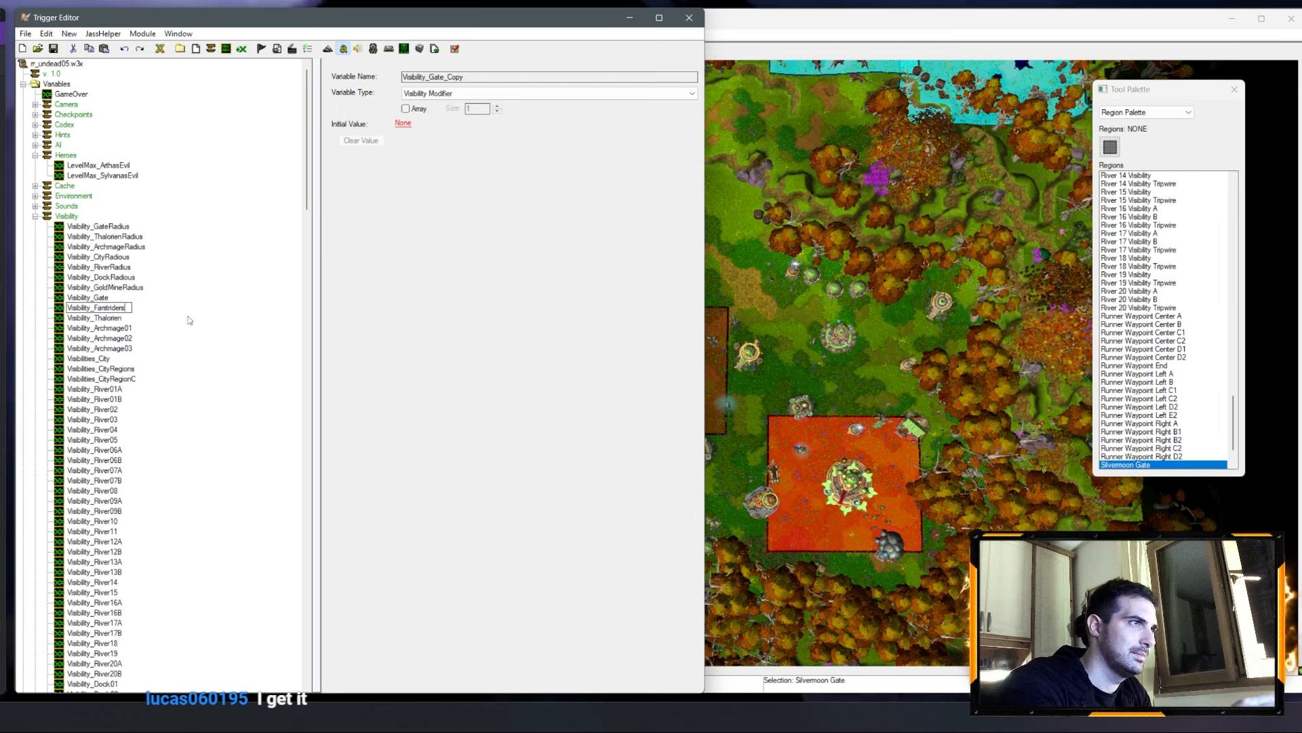
key(Return)
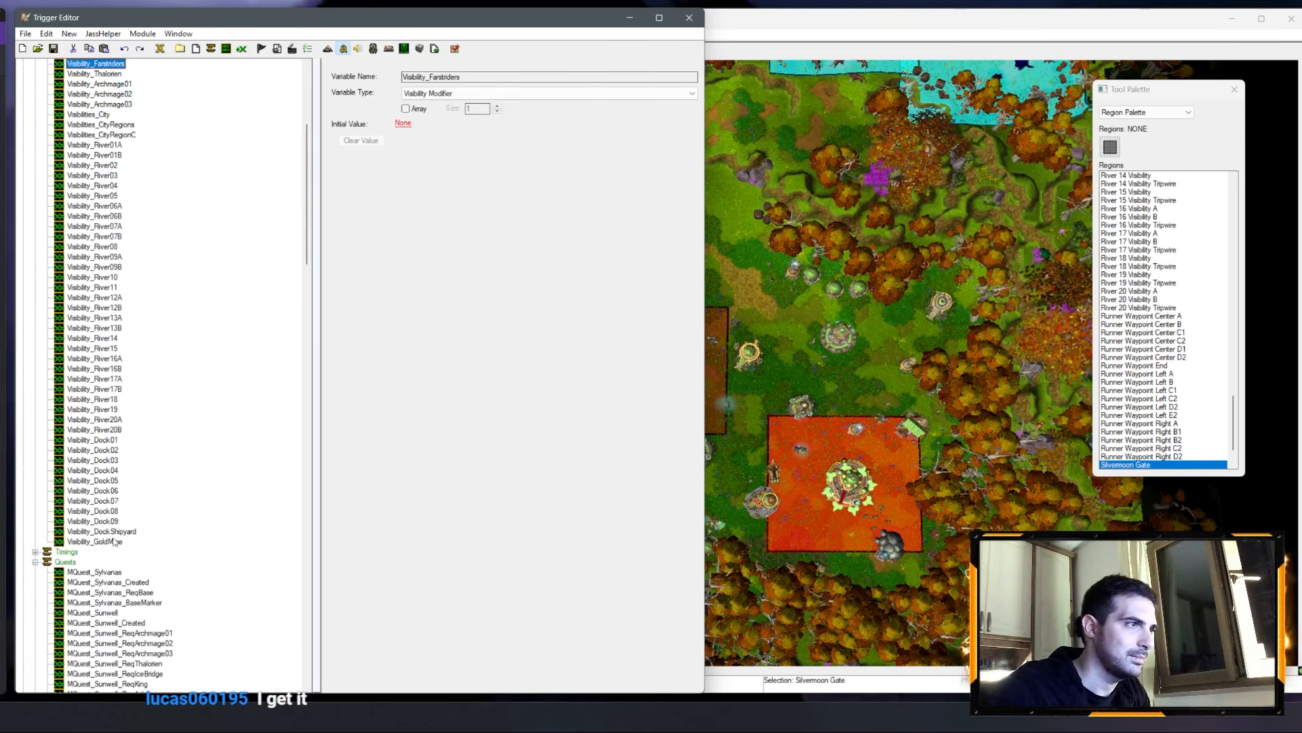
Step: Duplicate the Visibility_GoldMine variable and rename the copy Visibility_Farstrider
click(102, 541)
key(ctrl+c)
key(ctrl+v)
drag(95, 552, 269, 553)
text(Far)
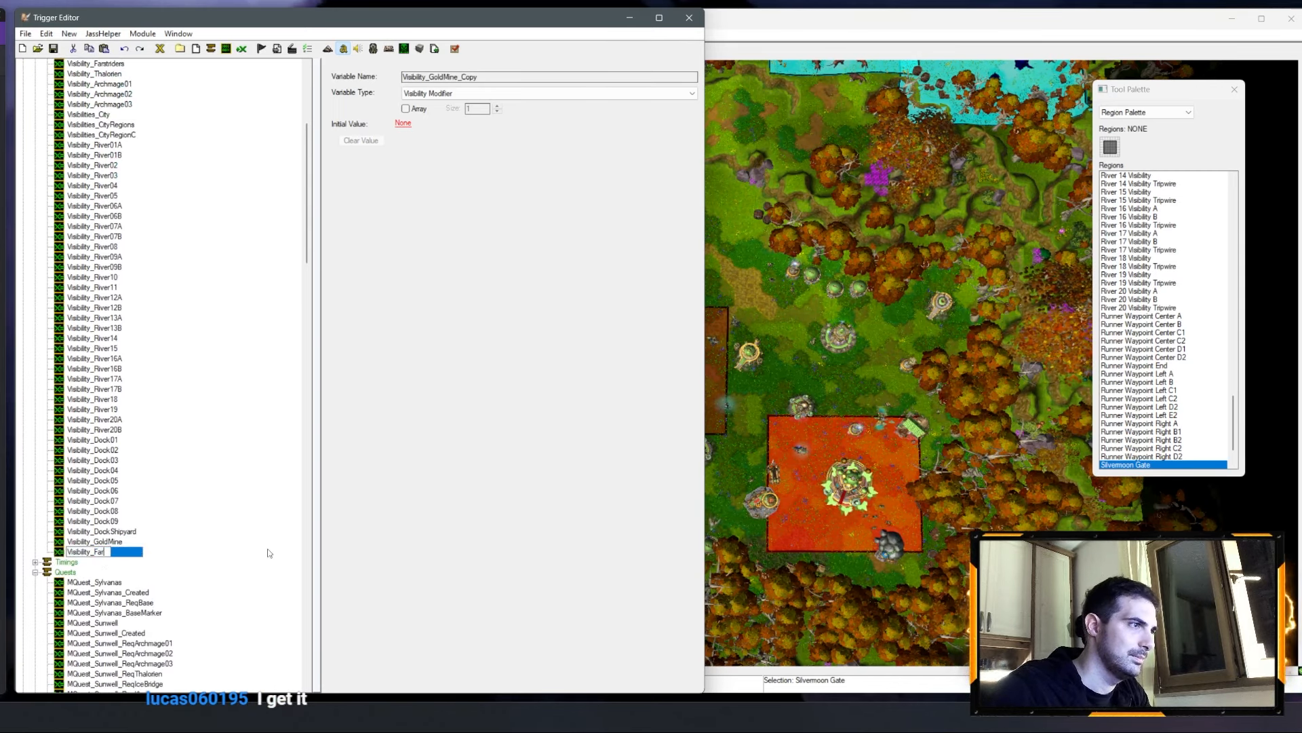
text(strider)
key(Return)
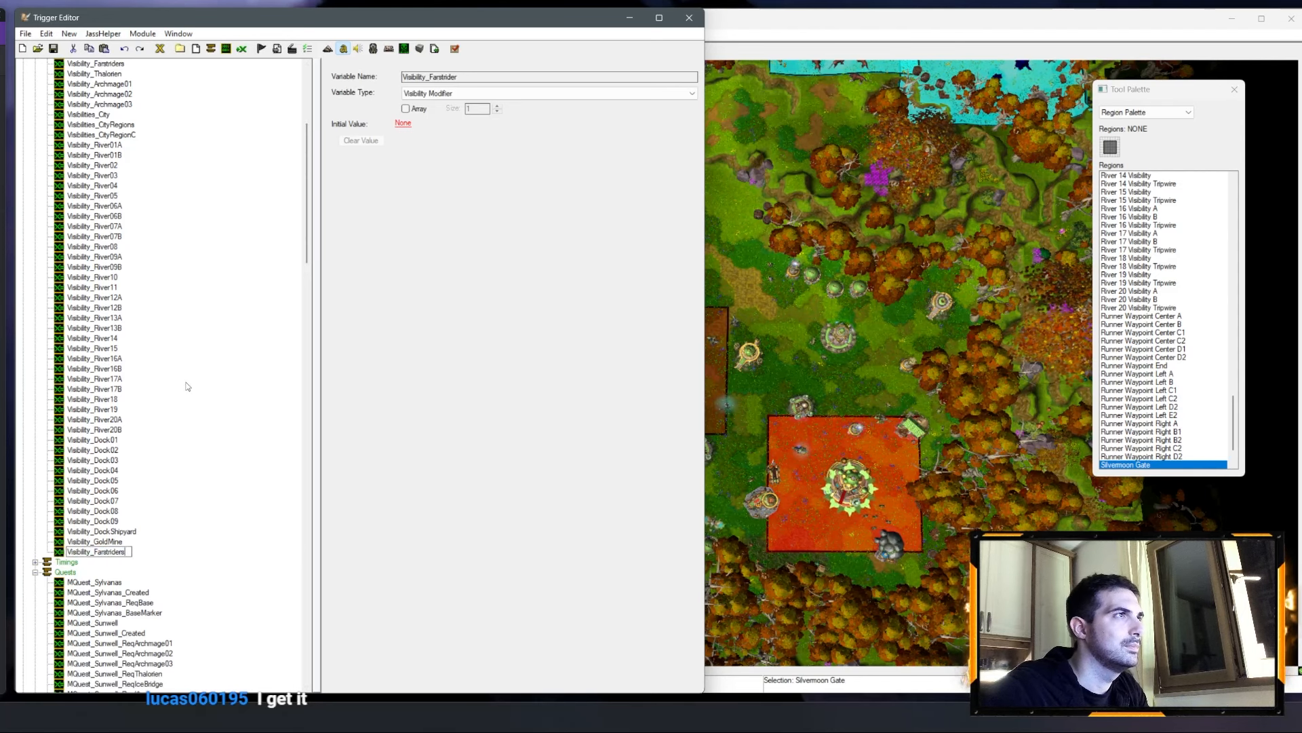
key(Return)
click(680, 397)
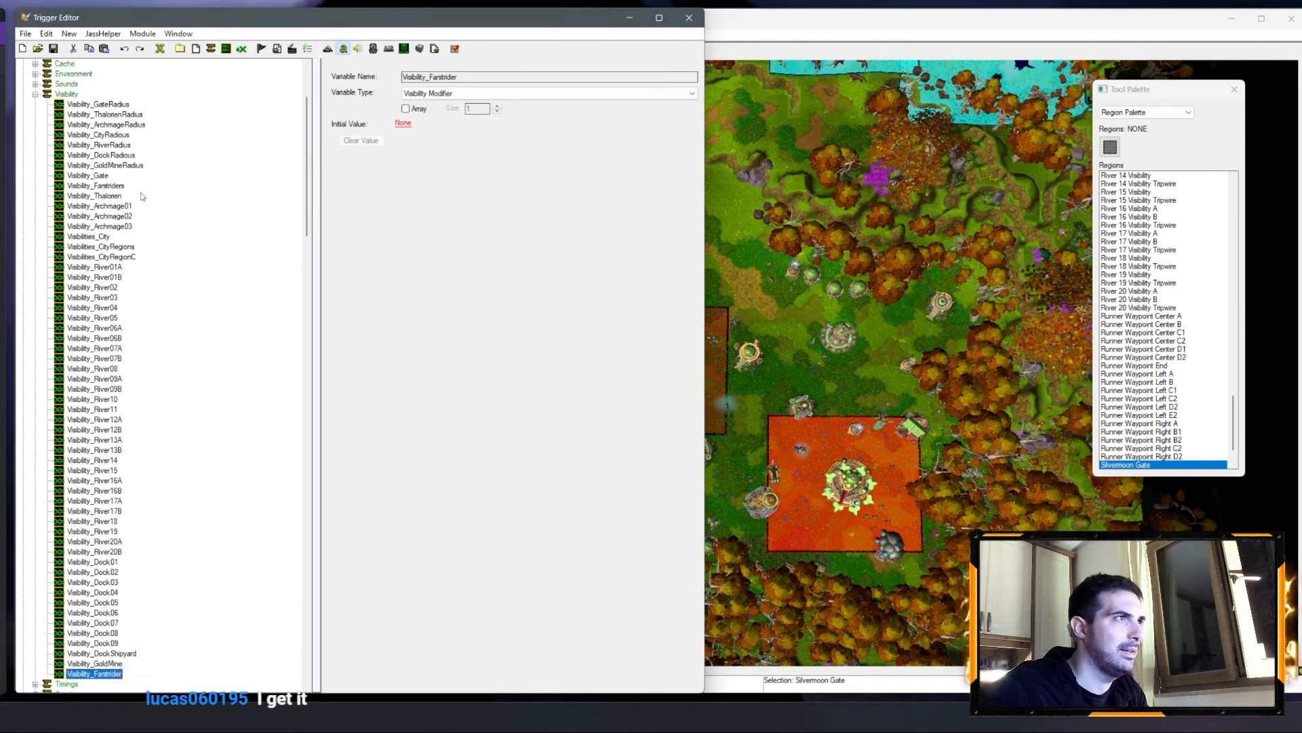
Step: Delete the redundant Visibility_Farstrider variable below Visibility_GoldMine
click(109, 186)
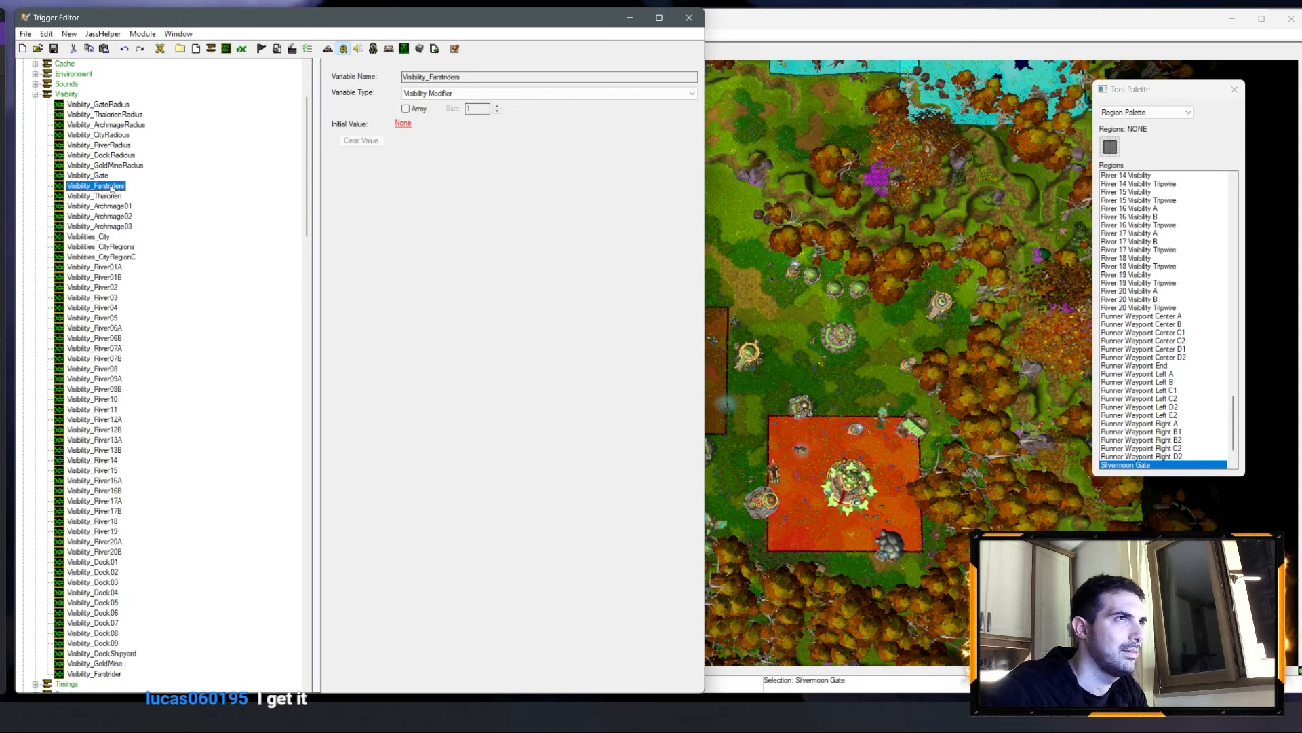
scroll(124, 184, down, 4)
click(106, 552)
key(Delete)
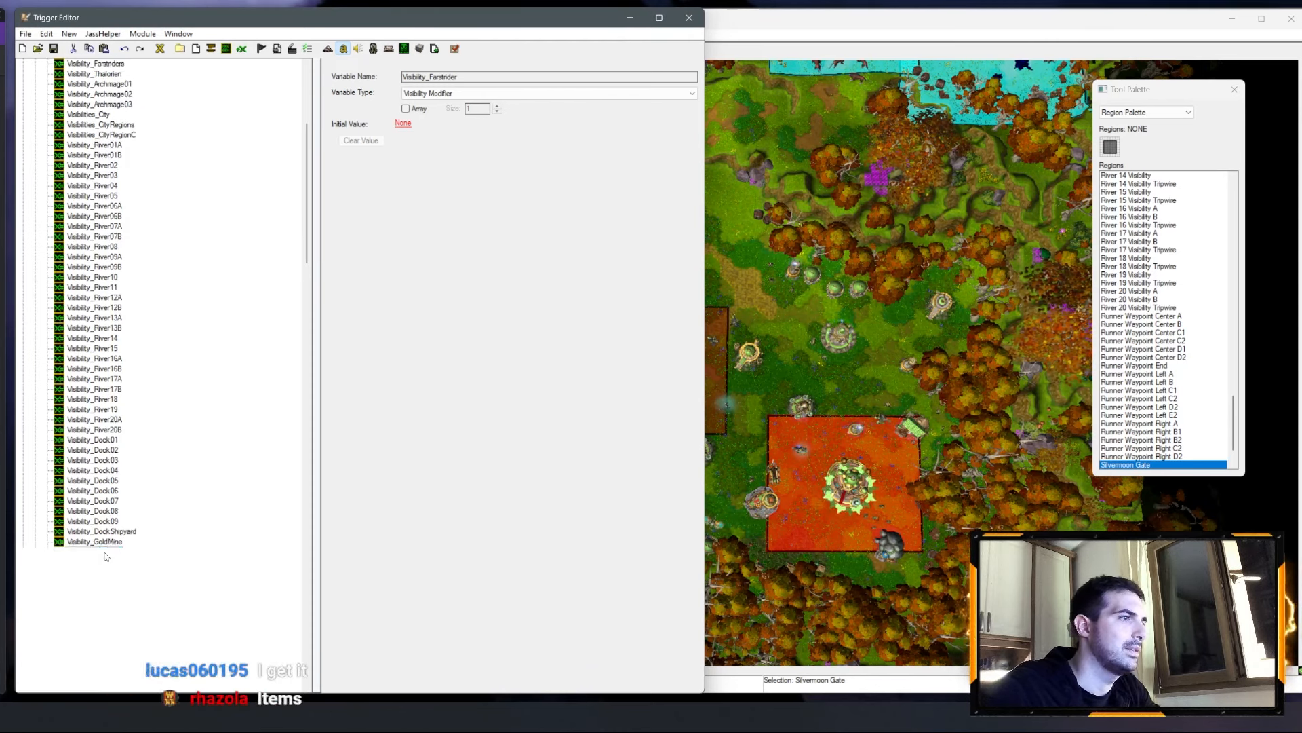
Step: Duplicate the Visibility_GateRadius variable and rename the copy Visibility_FarstridersRadius
scroll(189, 258, up, 8)
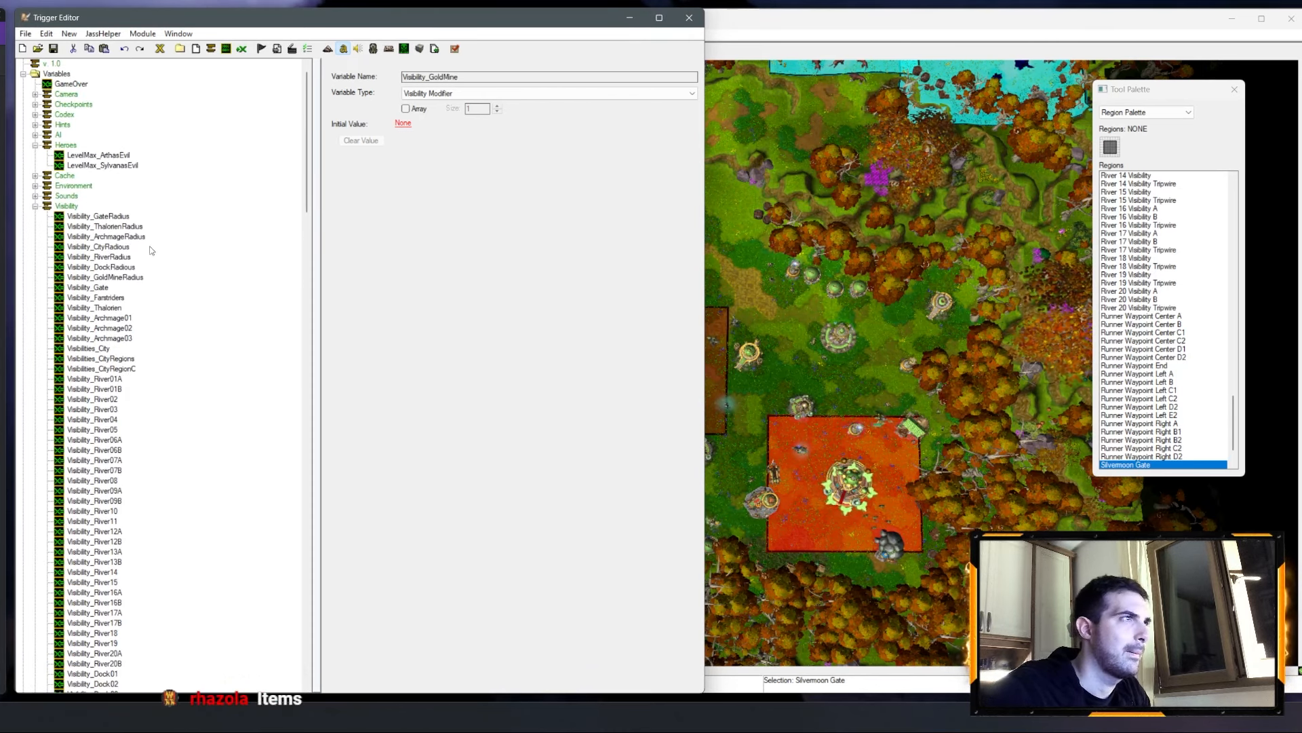
click(102, 297)
click(101, 216)
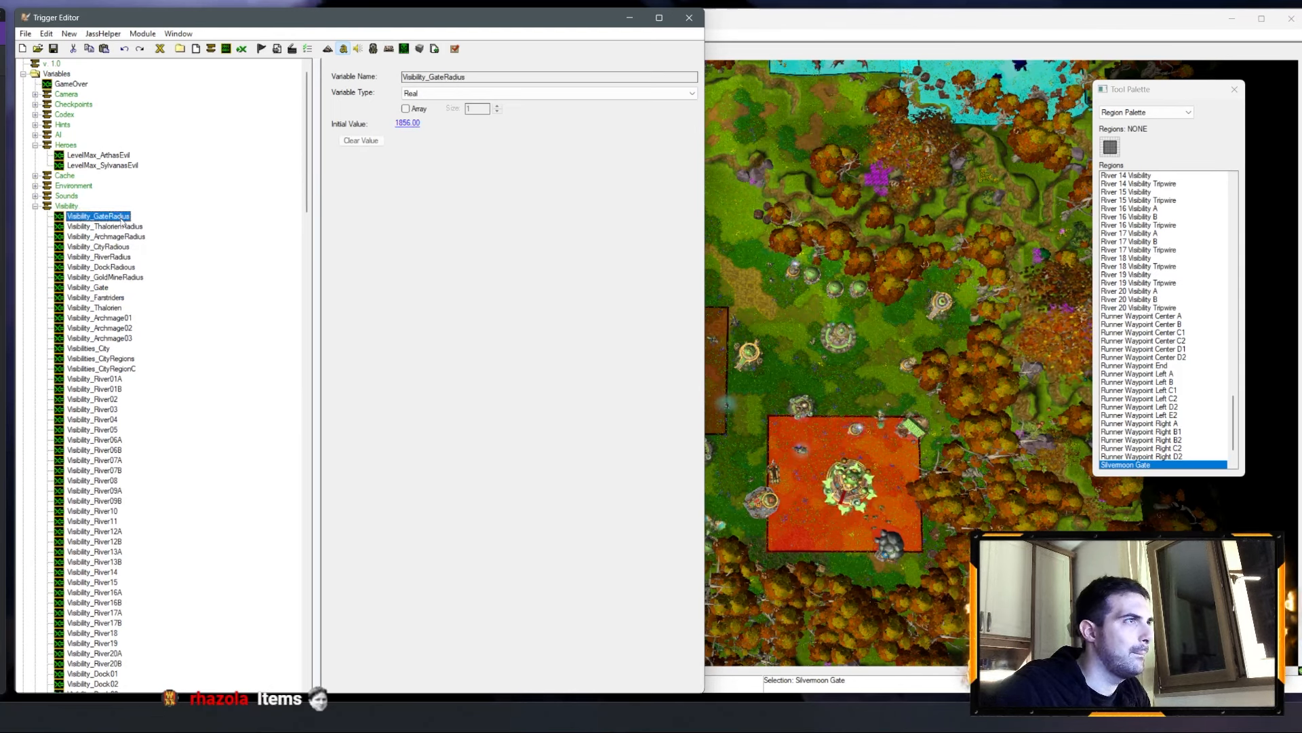
key(ctrl+c)
key(ctrl+v)
key(F2)
text(Visibility_F)
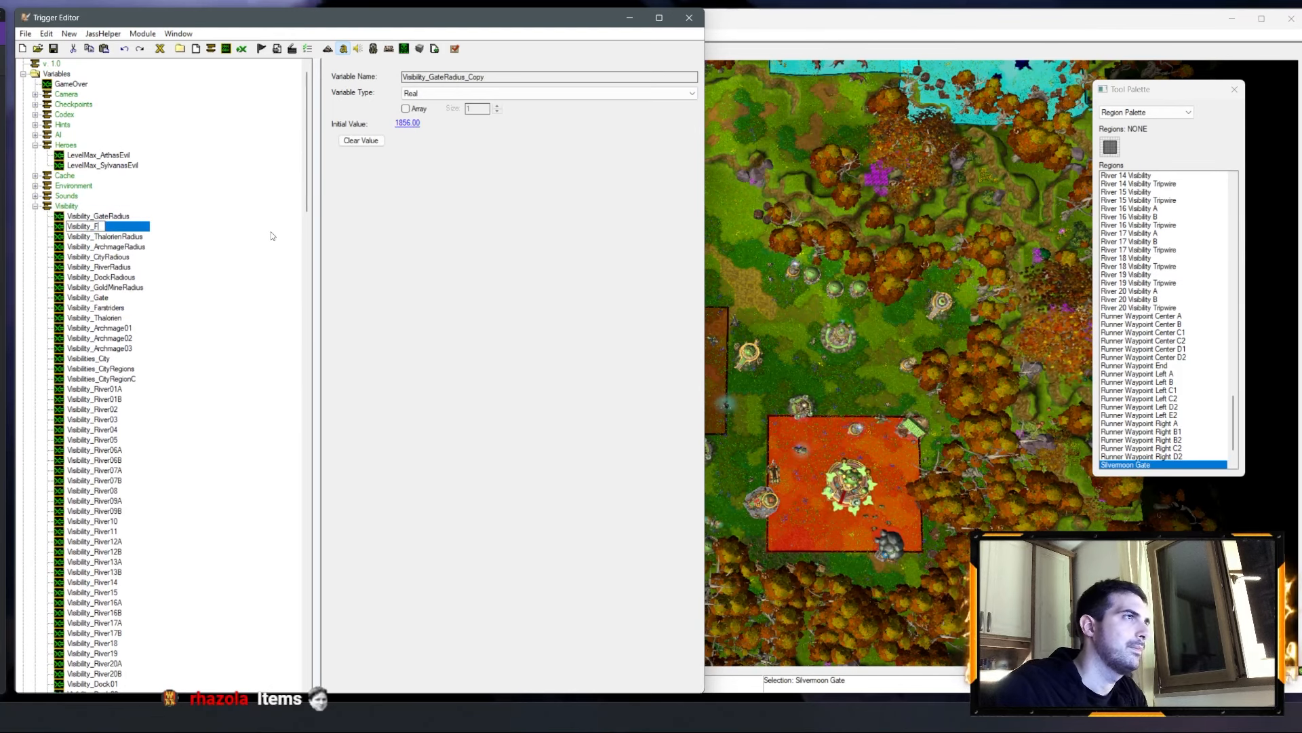
text(arstridersRadius)
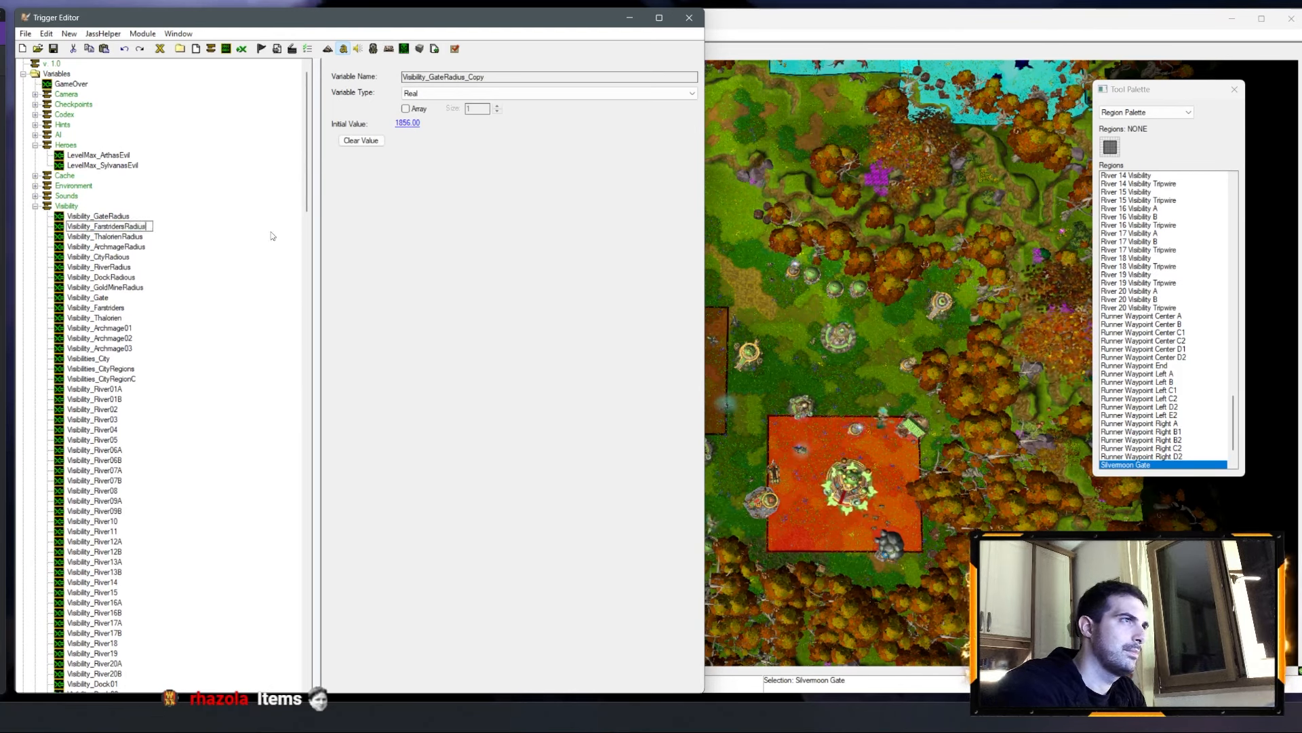
key(Return)
click(102, 277)
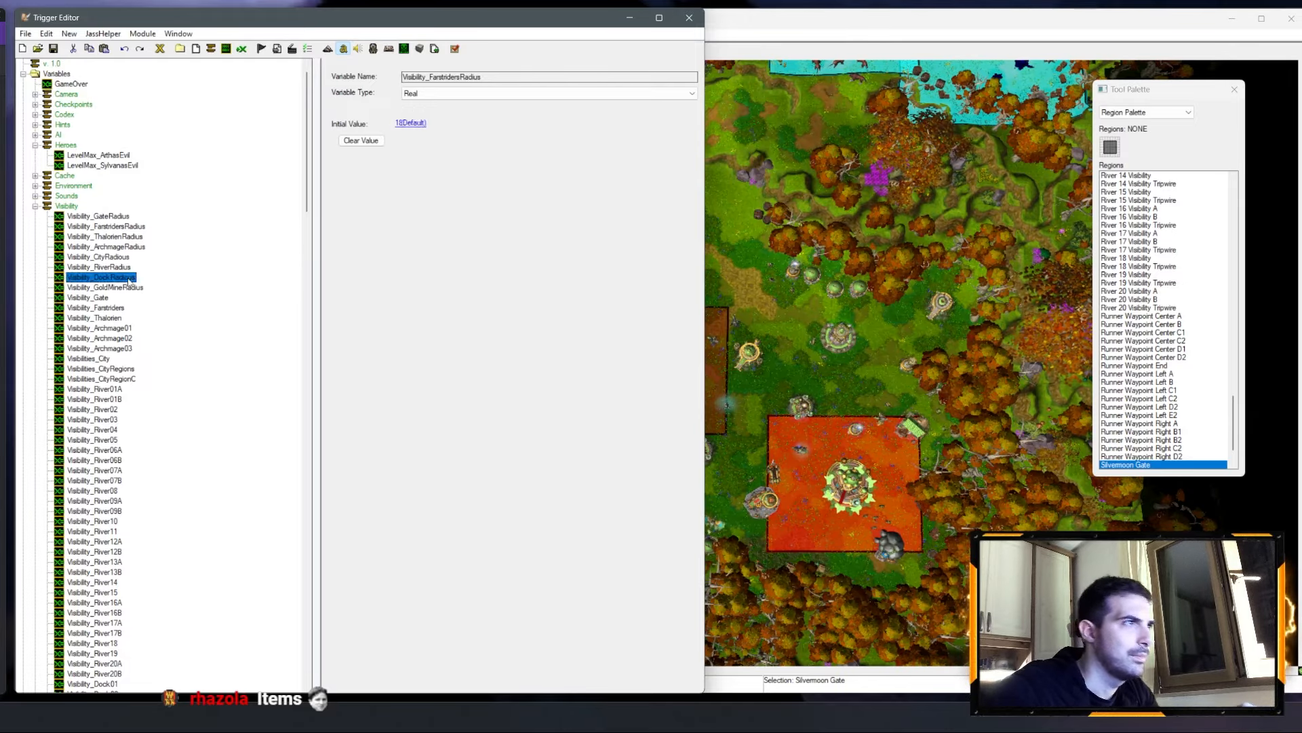
click(129, 278)
click(235, 300)
Step: Paste a copy of the Farstriders Base region onto the plaza south of the ice bridge and enlarge it to cover the bridge entrance
click(785, 317)
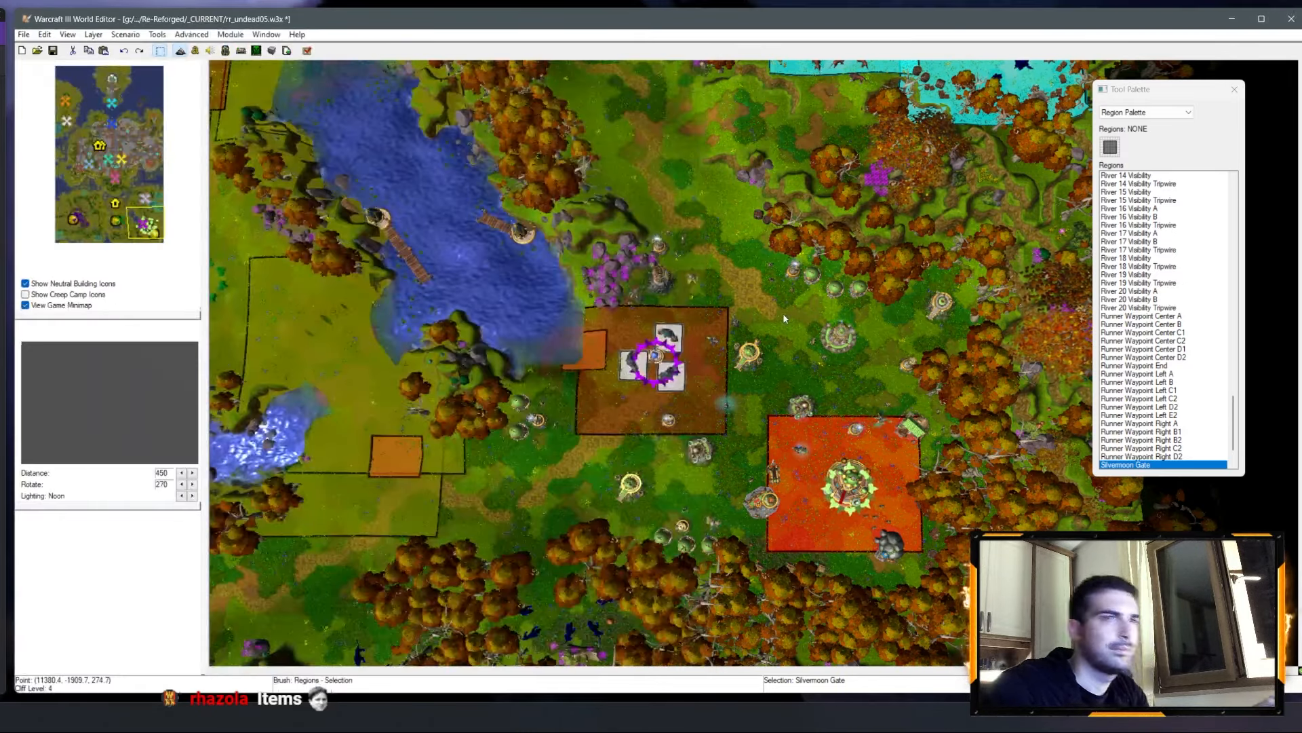
click(111, 130)
drag(109, 127, 148, 221)
click(804, 458)
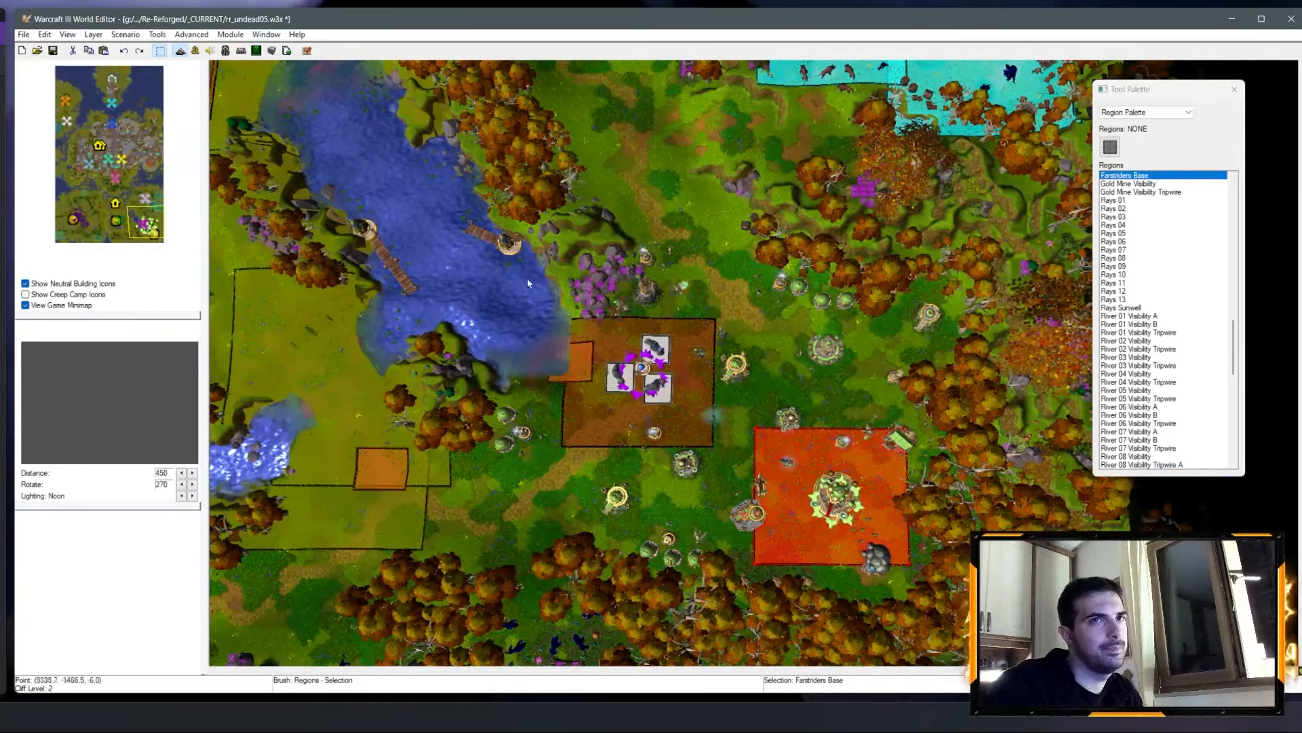
click(119, 128)
key(ctrl+v)
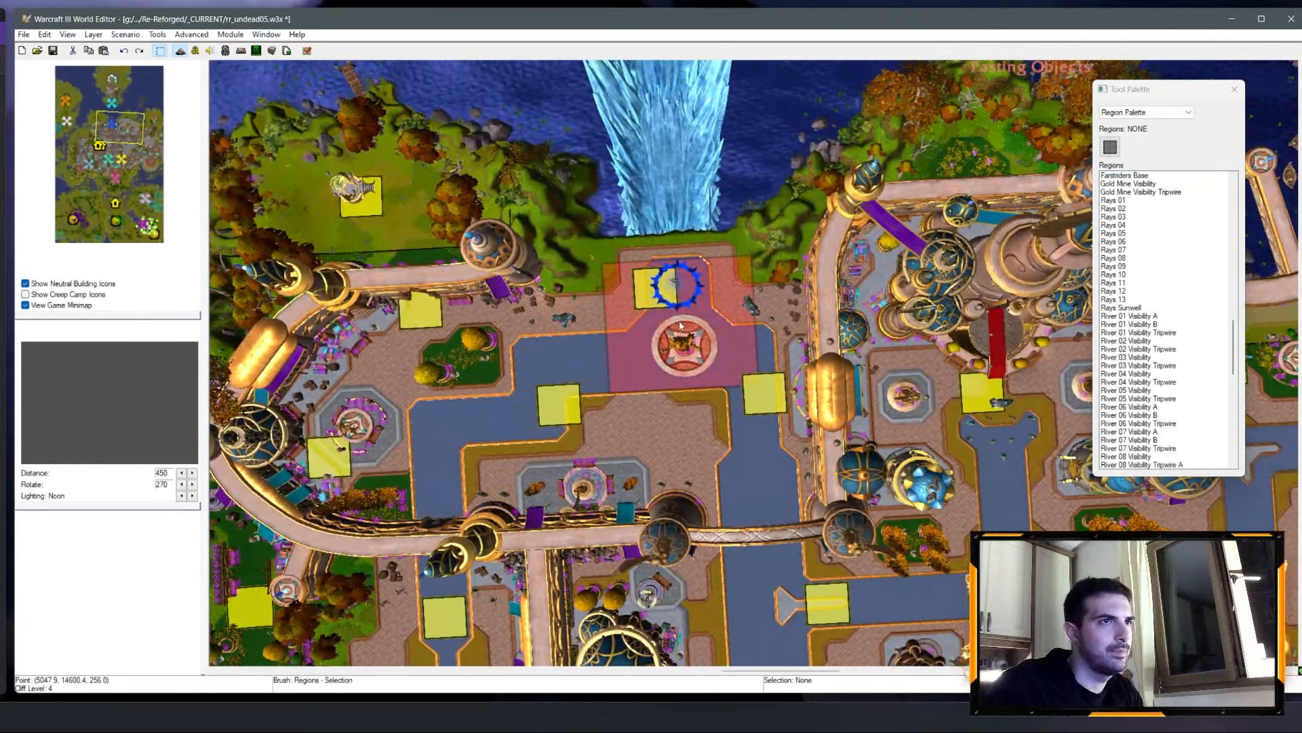
click(685, 349)
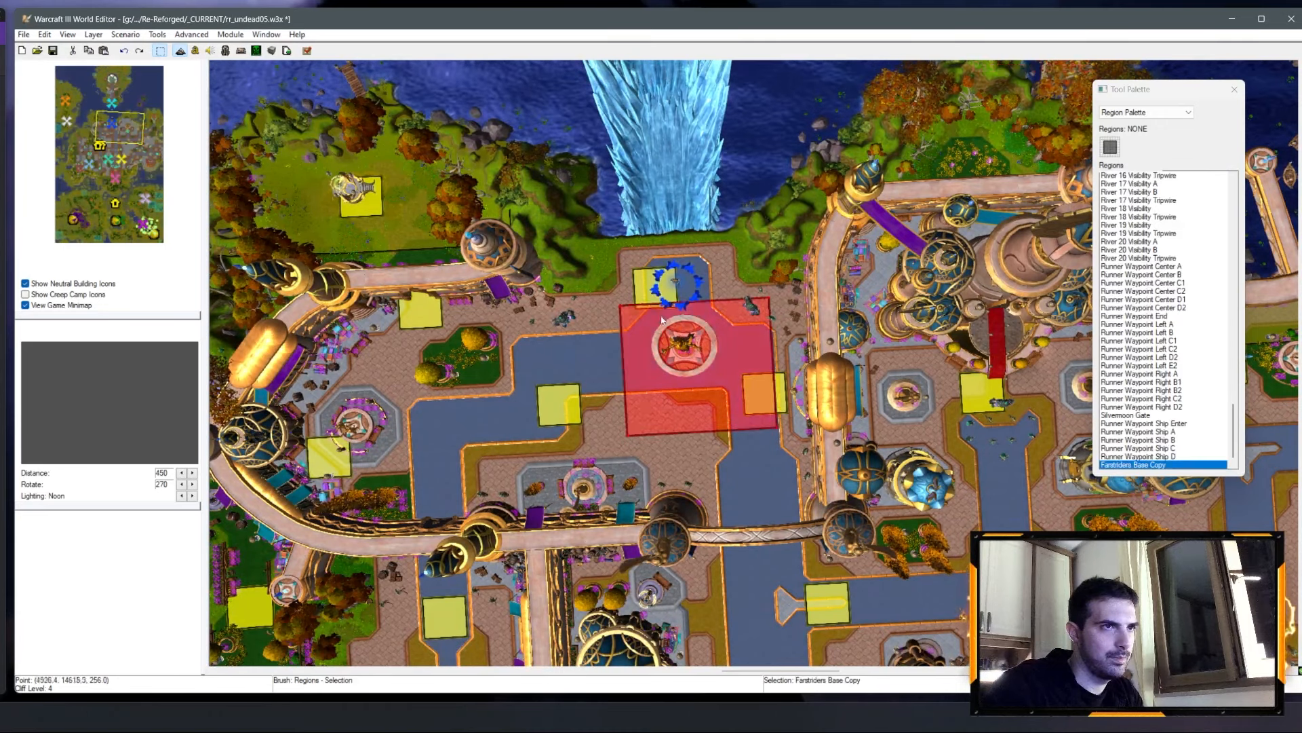
drag(582, 265, 558, 245)
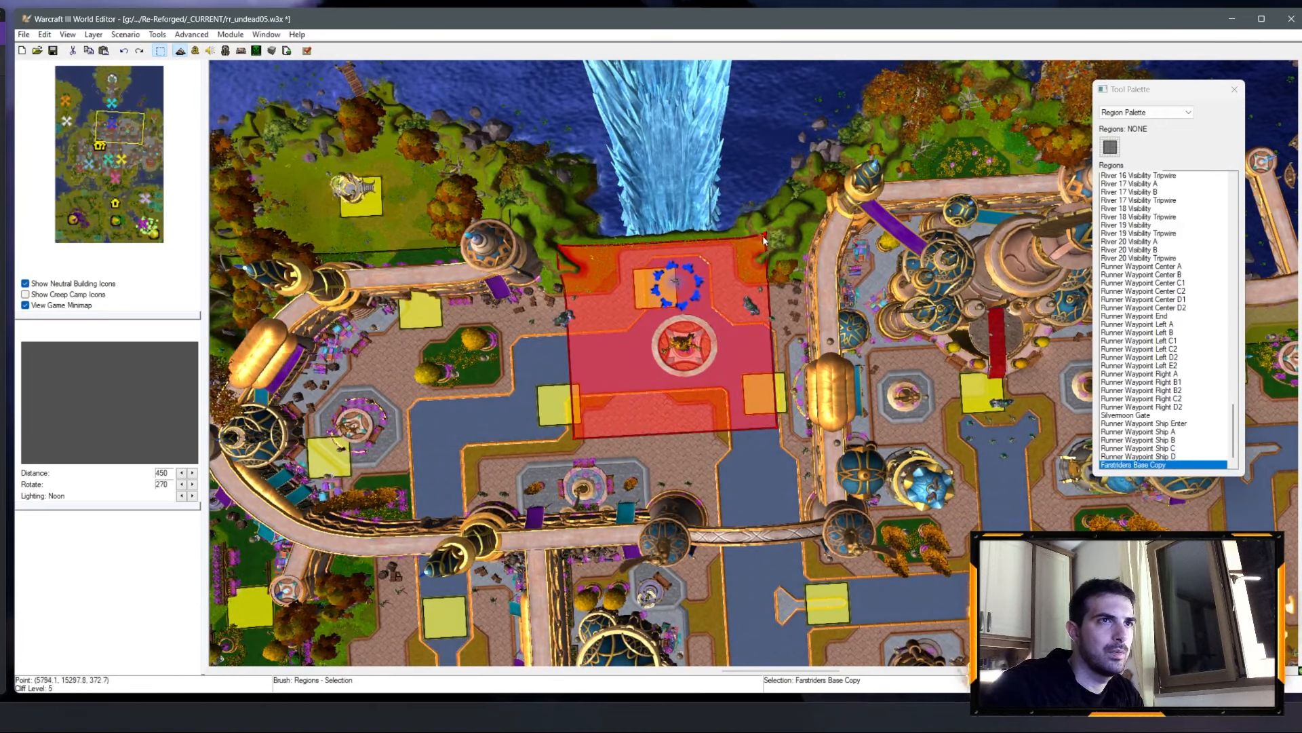
drag(767, 236, 782, 232)
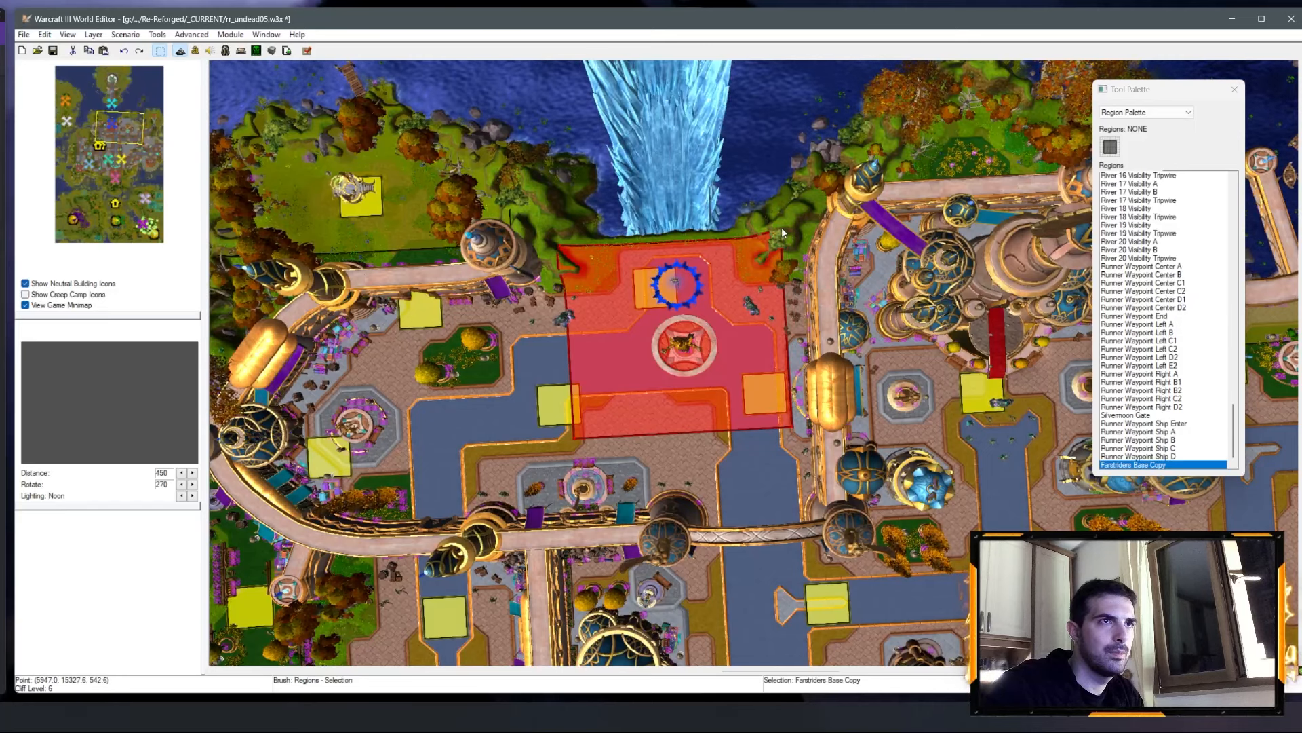
Step: Rename the copied region at the ice bridge plaza to Thalorien
right_click(1167, 465)
click(1167, 469)
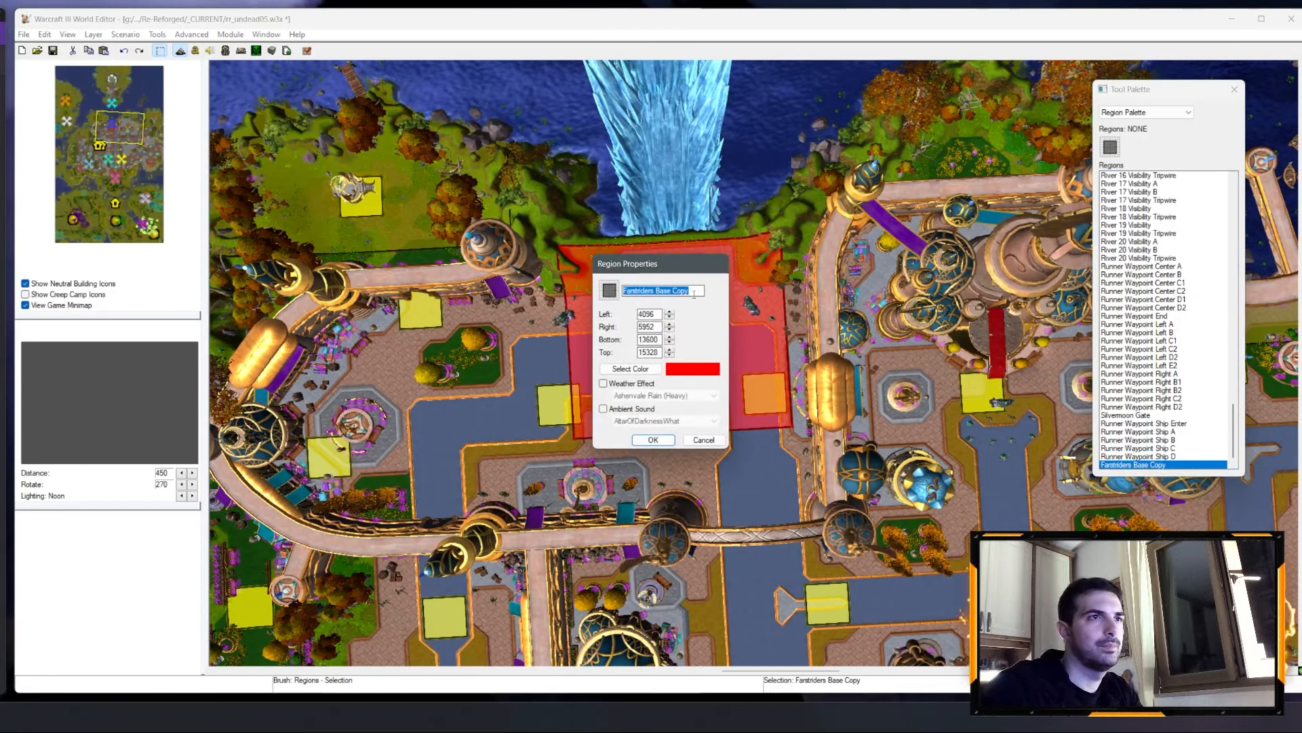
text(Thalorie)
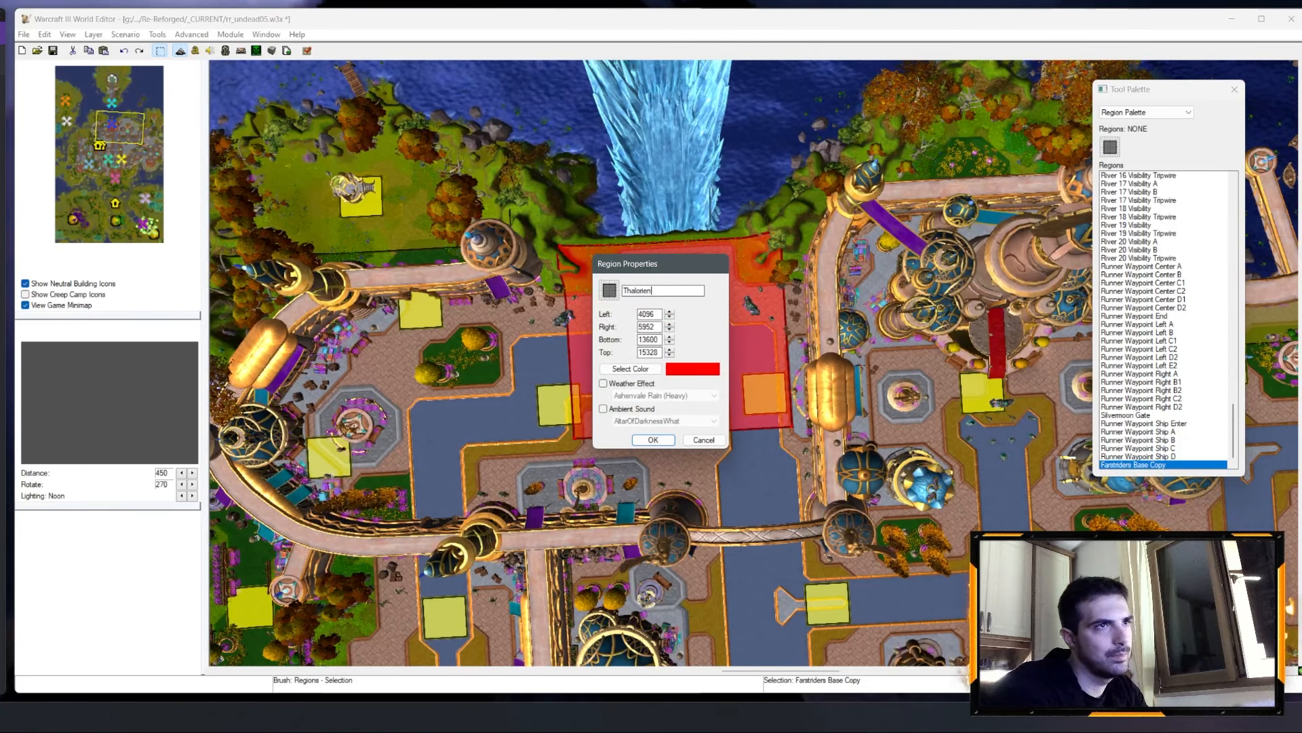
text(n)
key(Return)
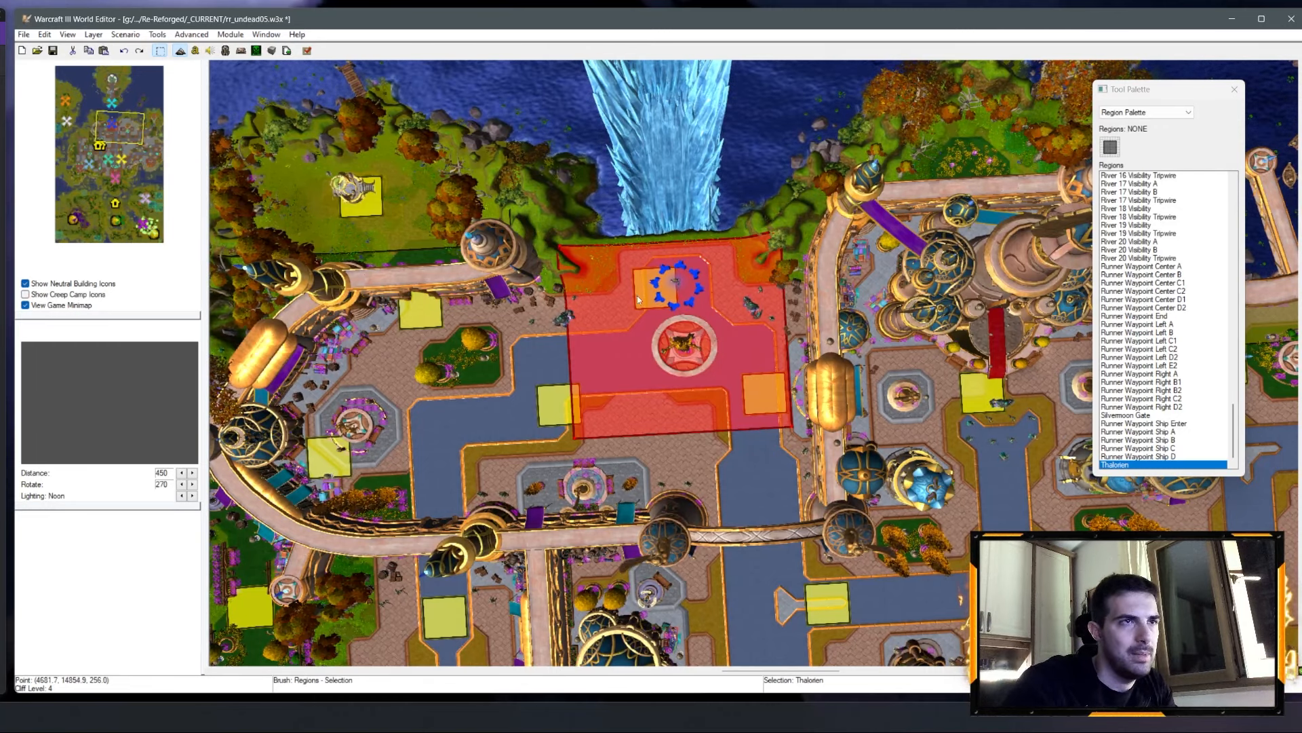
Step: Delete the Thalorien region from the map
right_click(1126, 465)
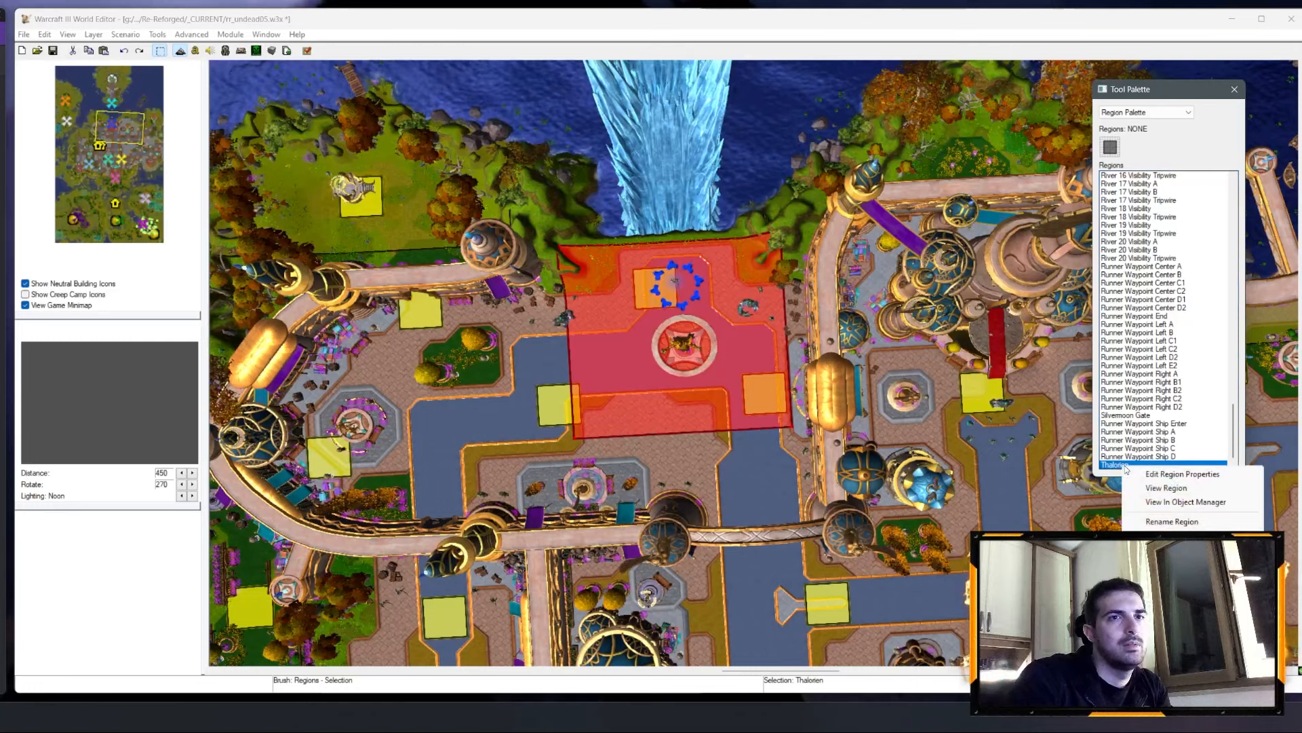
click(1118, 465)
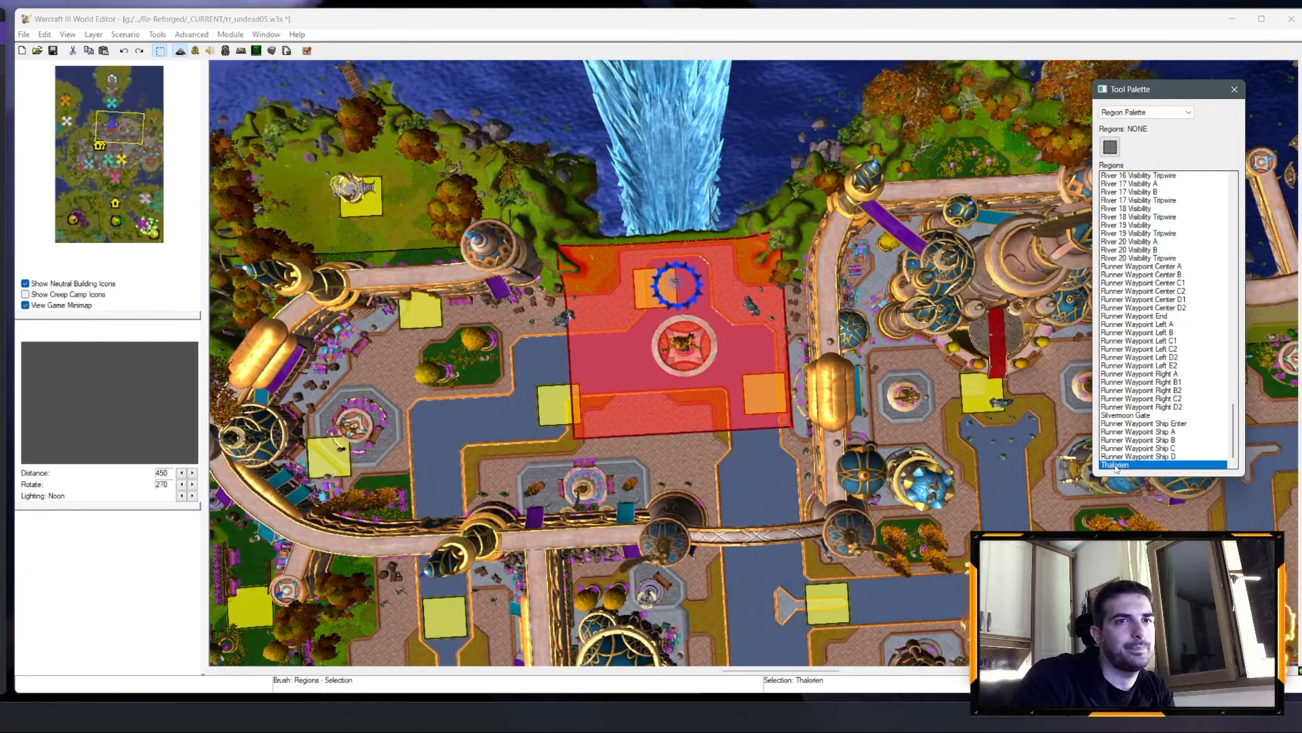
key(Delete)
click(142, 226)
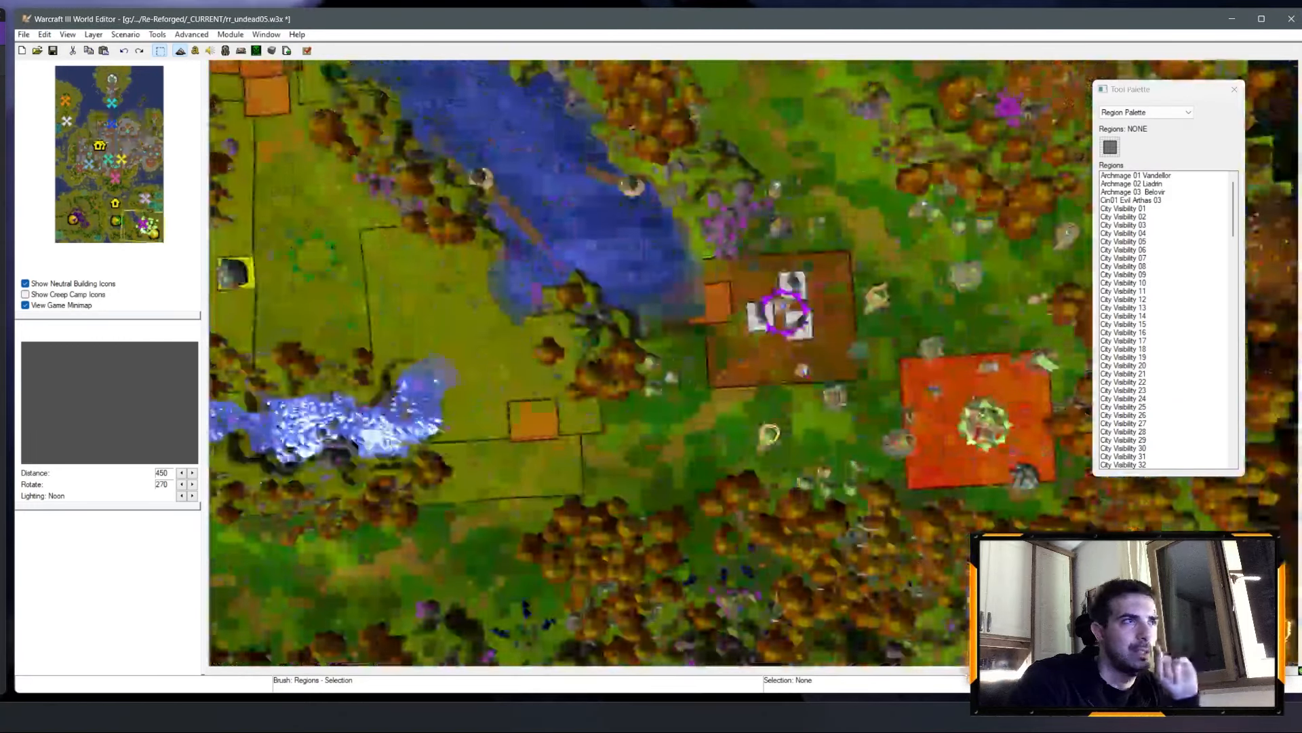
click(135, 185)
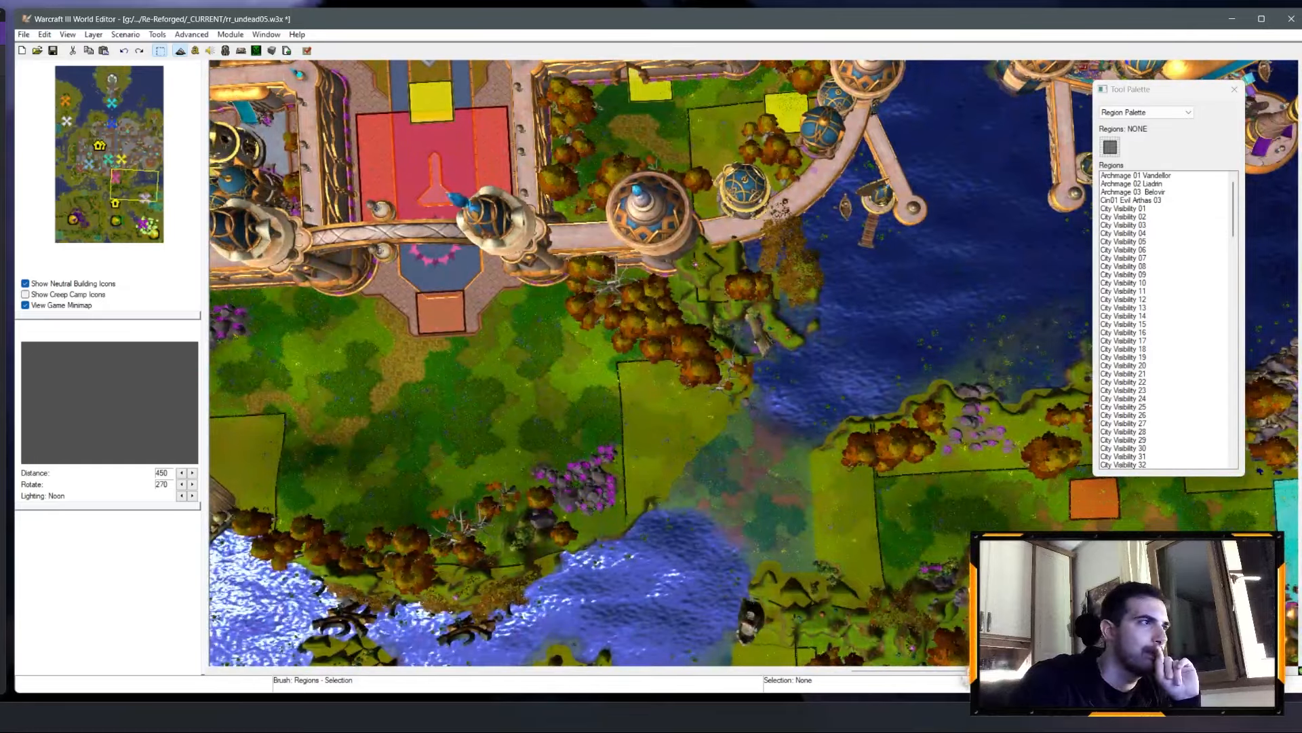
click(118, 170)
click(119, 178)
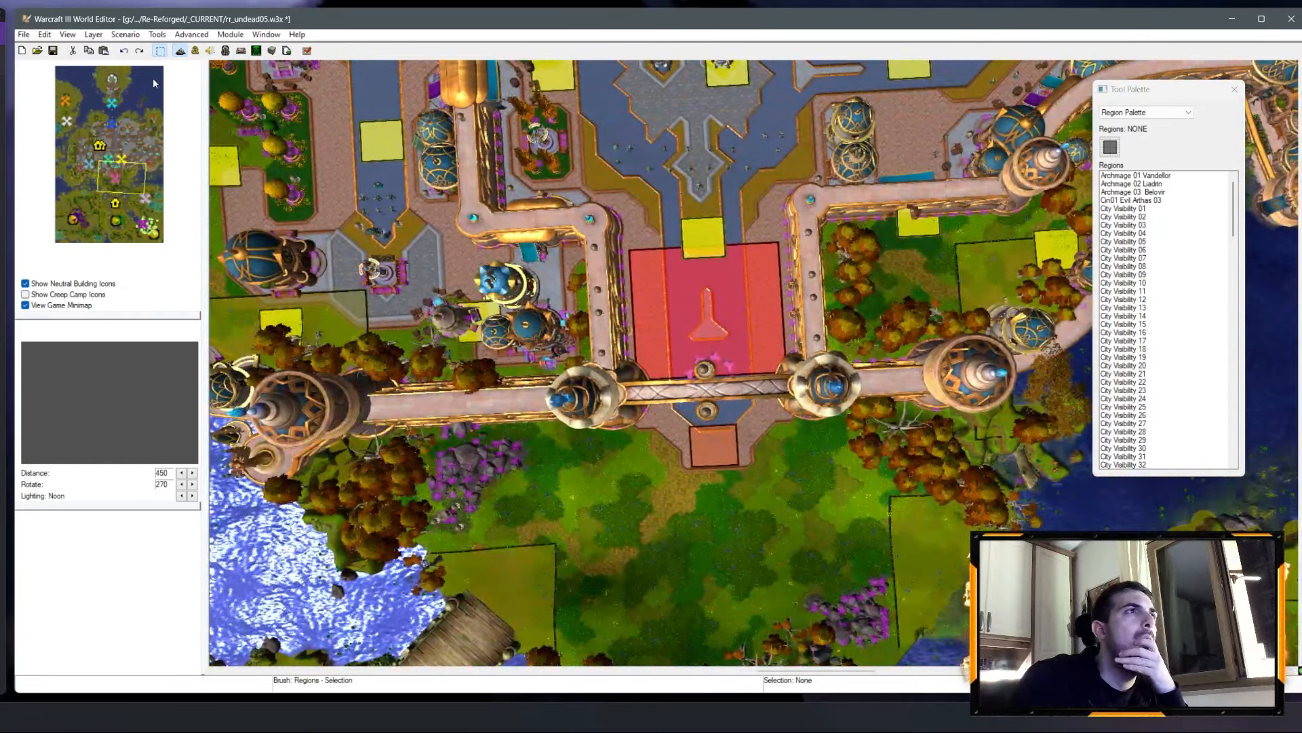
Step: Delete the Visibility_ThalorienRadius and Visibility_Thalorien variables in the trigger editor
key(F4)
click(124, 237)
key(Delete)
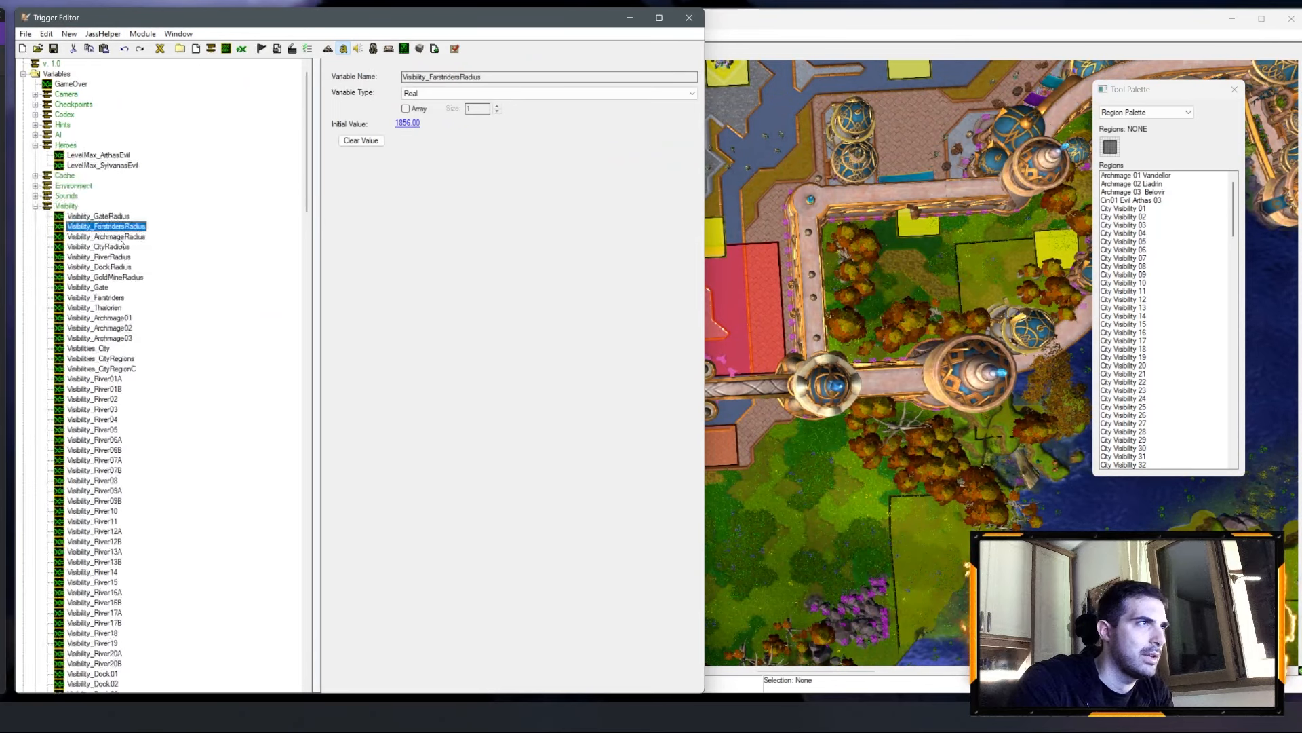
click(102, 308)
key(Delete)
key(Return)
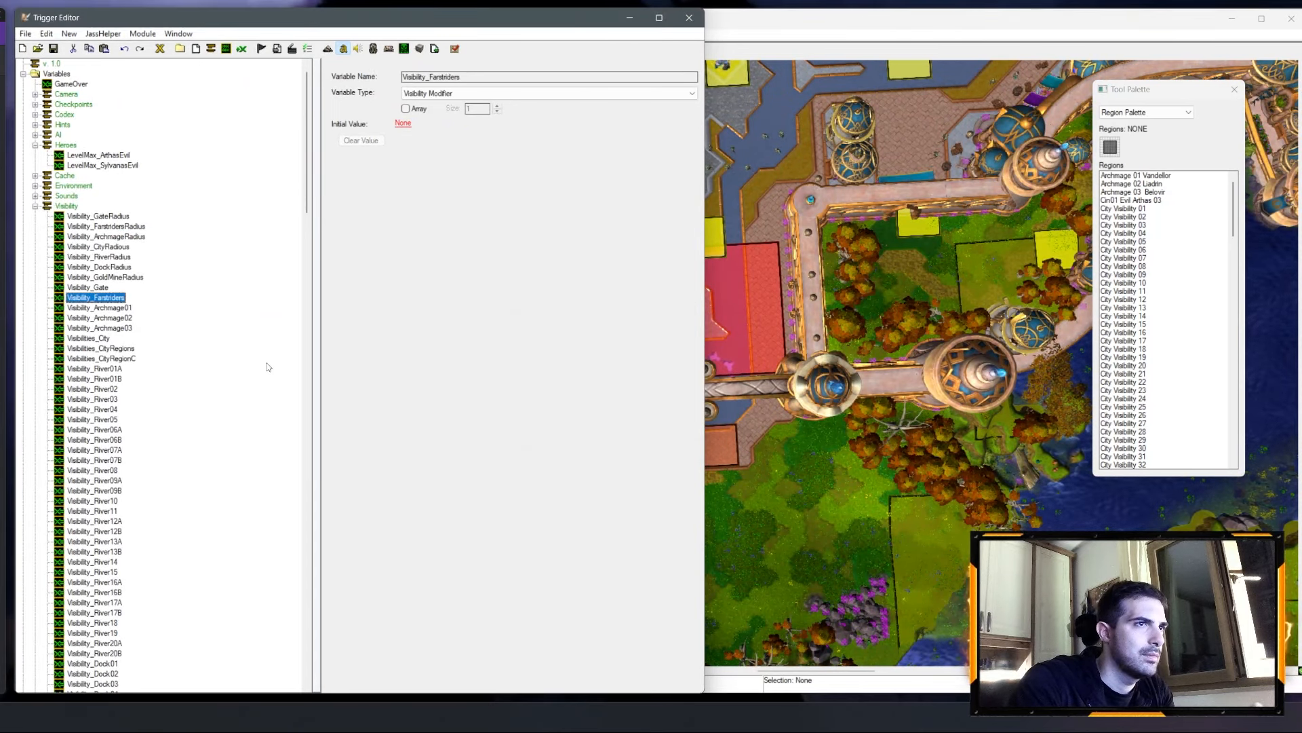
Step: Examine the visibility modifier actions in the Init 06 Visibility trigger, from the river and Silvermoon Gate groups to the Gold Mine group
click(135, 226)
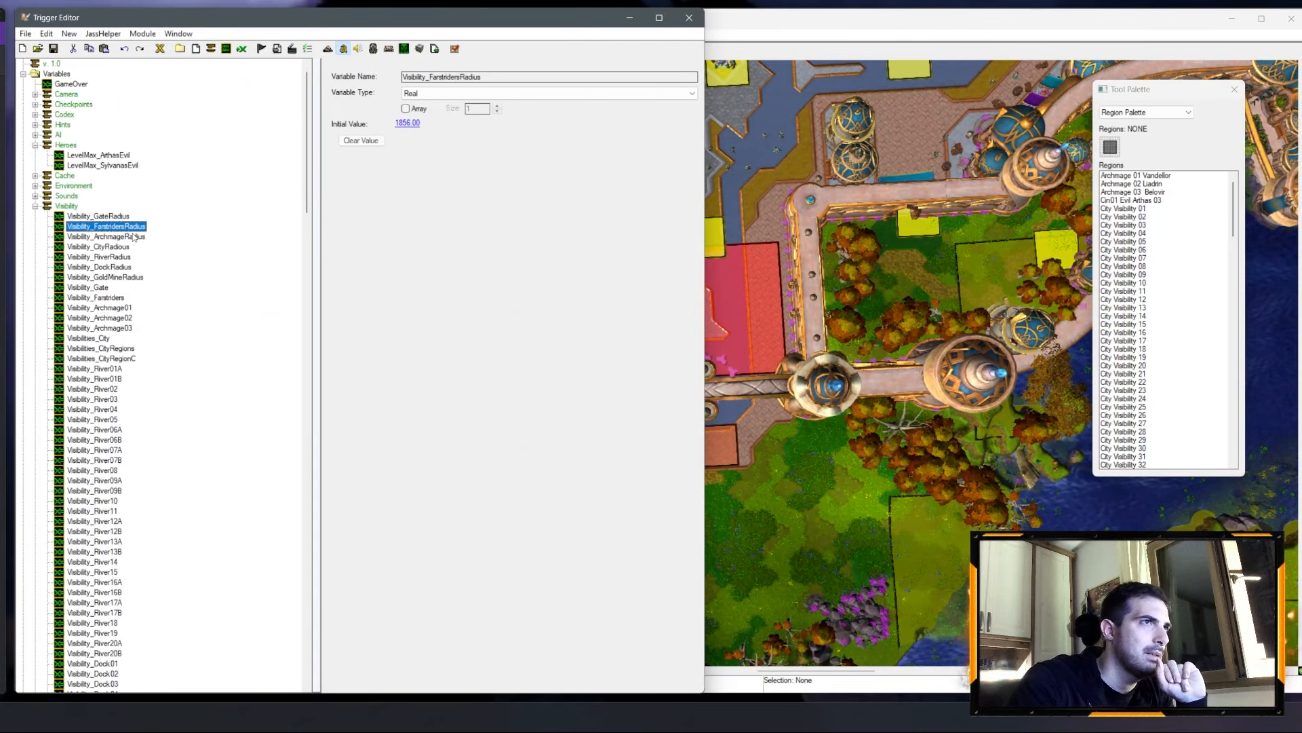
click(624, 22)
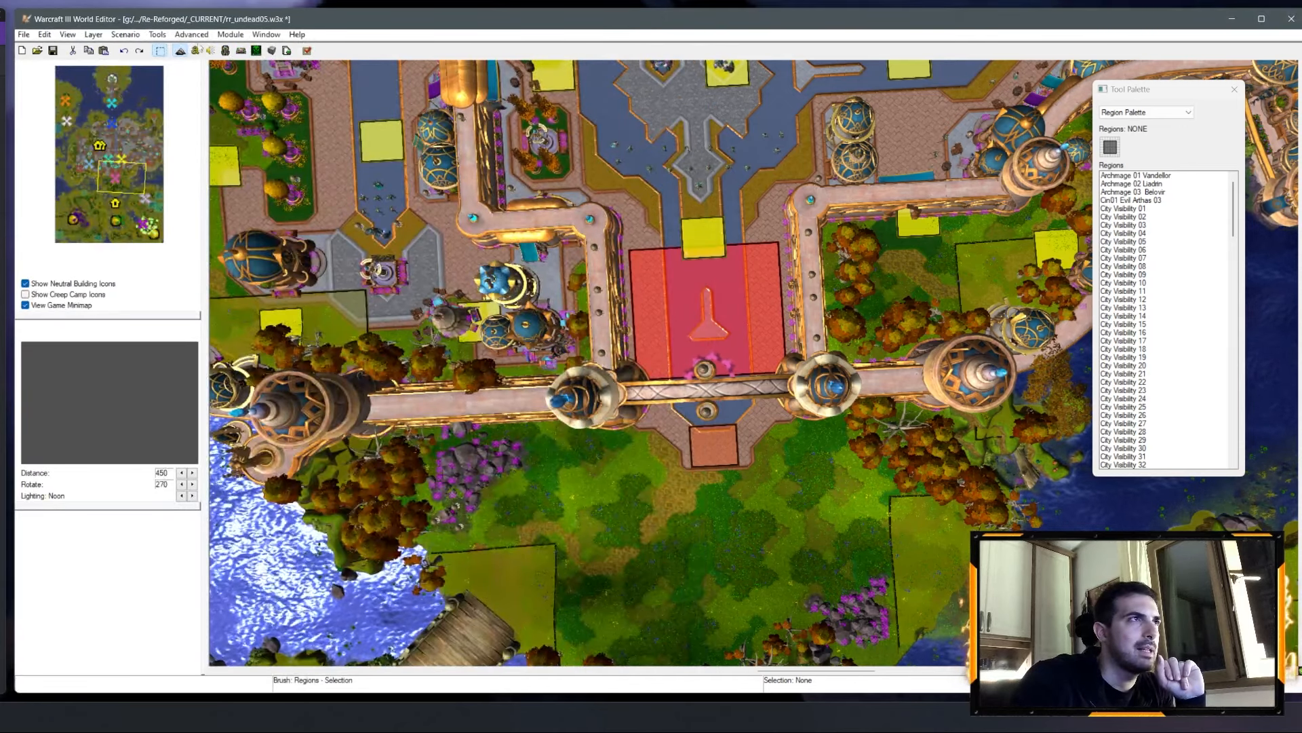
key(F4)
scroll(68, 271, down, 15)
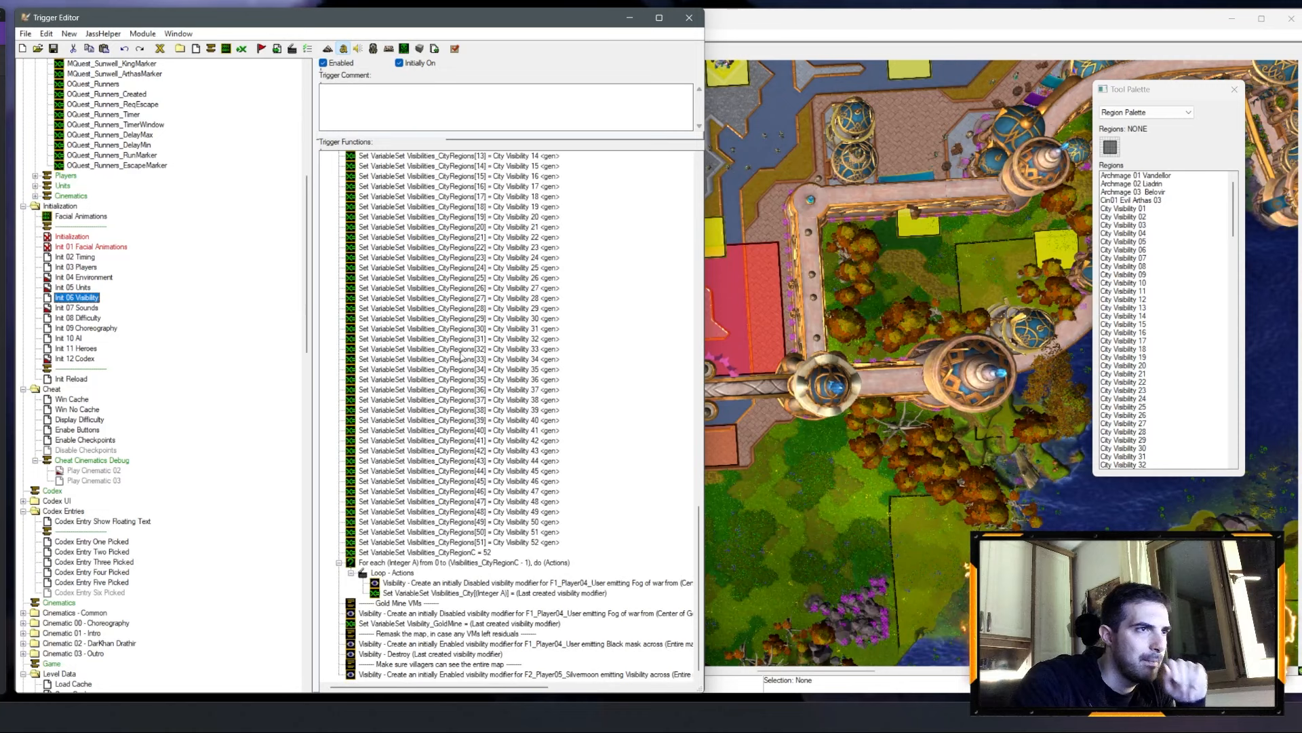
scroll(461, 357, up, 18)
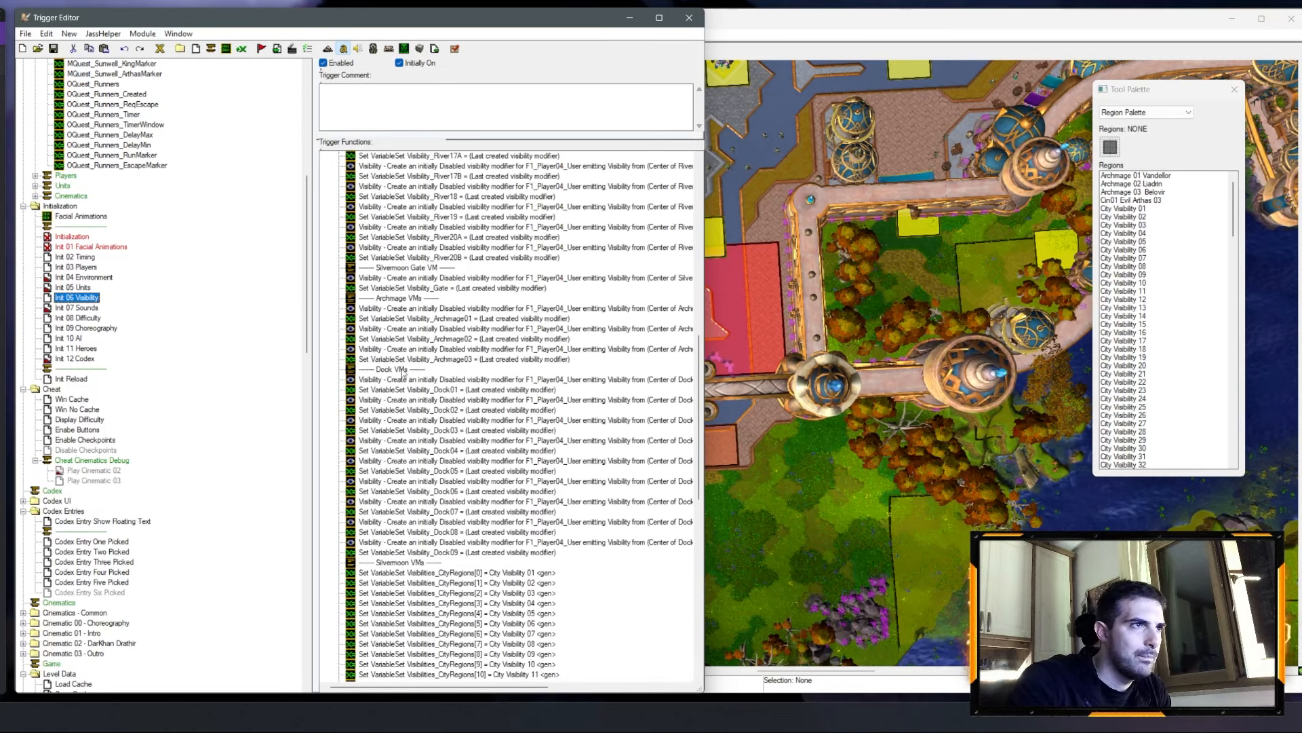
click(403, 370)
scroll(420, 289, up, 9)
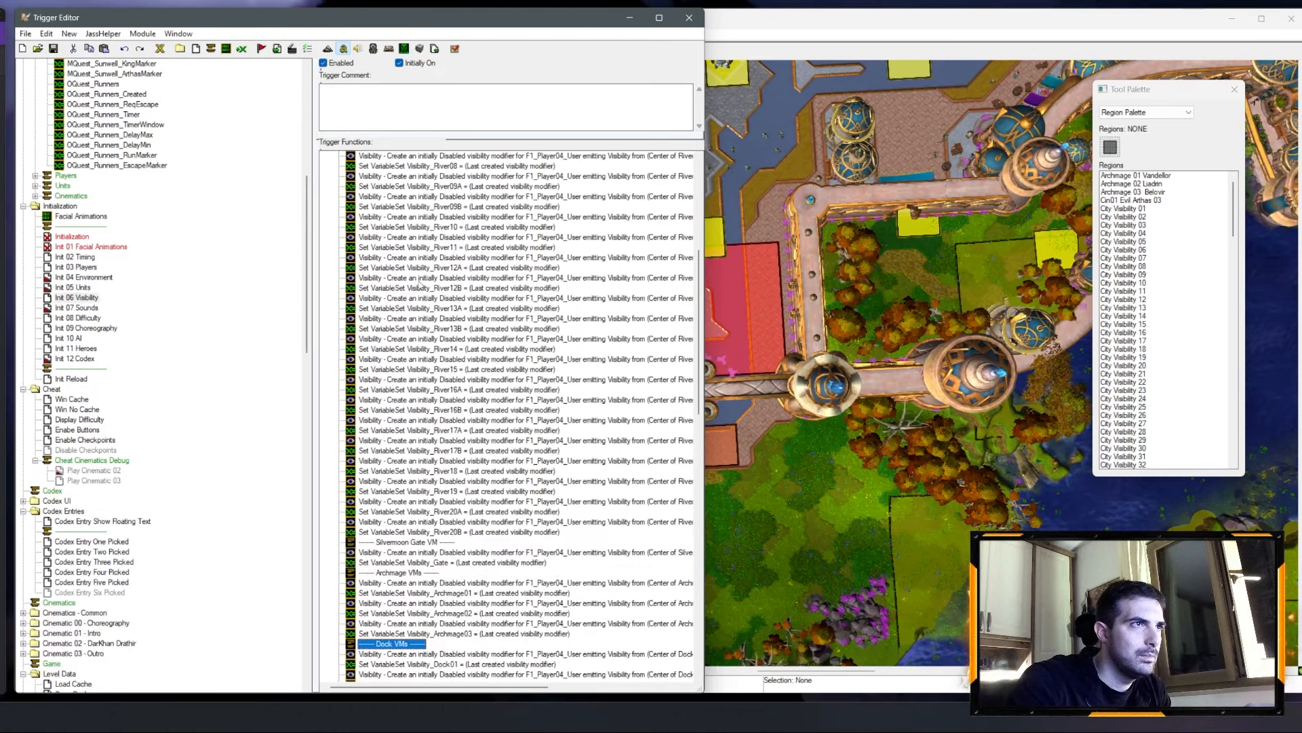
scroll(420, 286, down, 7)
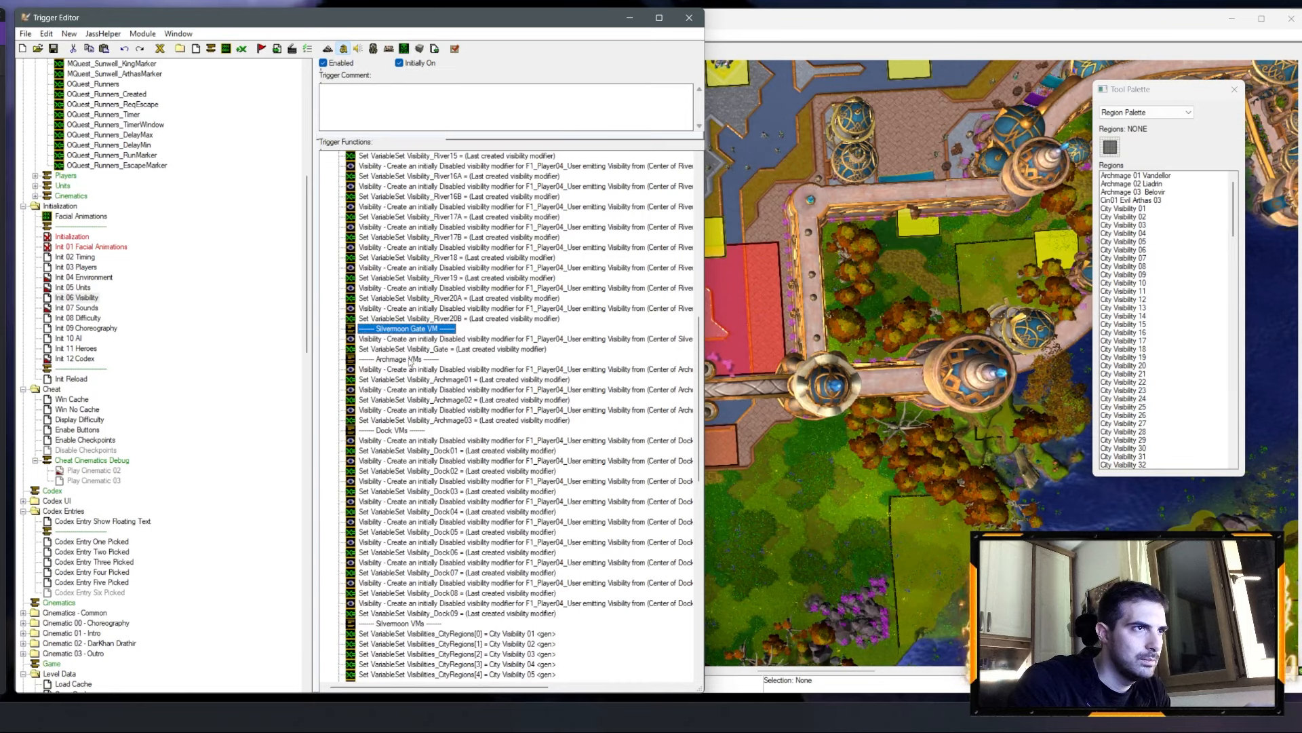
scroll(436, 401, down, 8)
scroll(426, 382, down, 11)
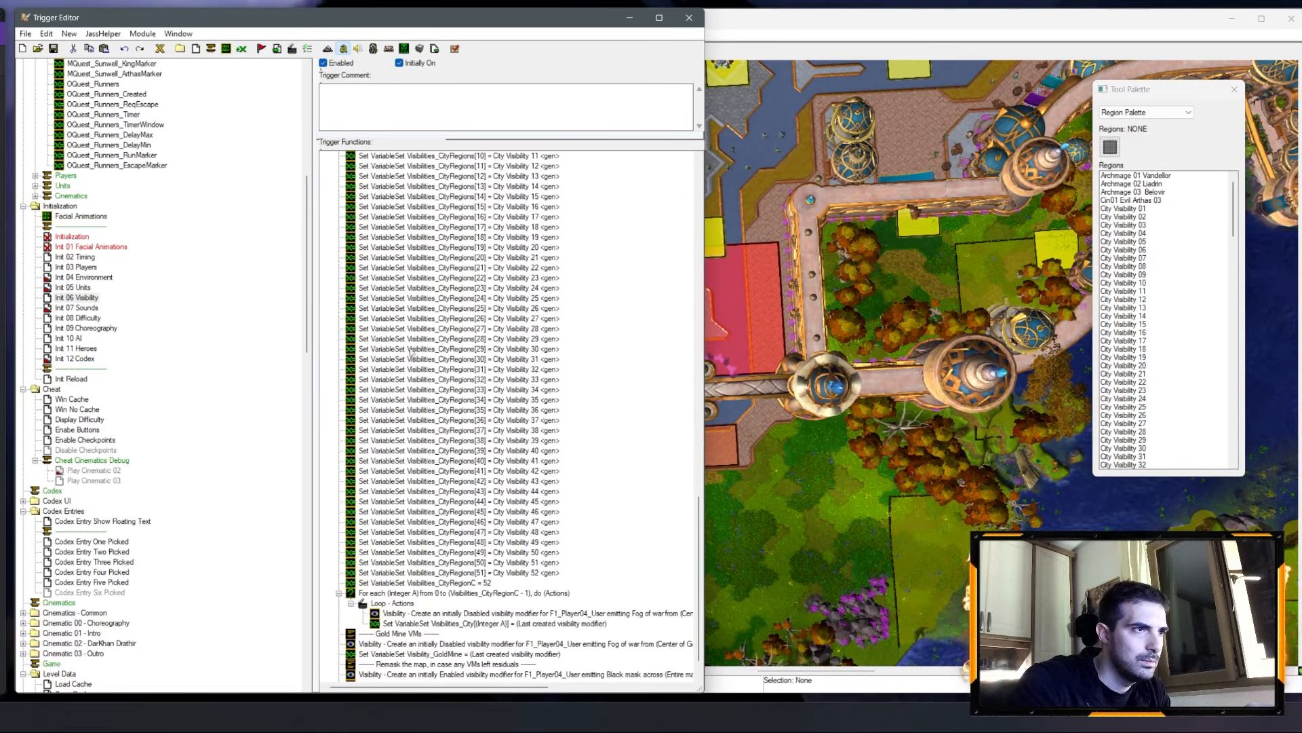
scroll(401, 334, up, 20)
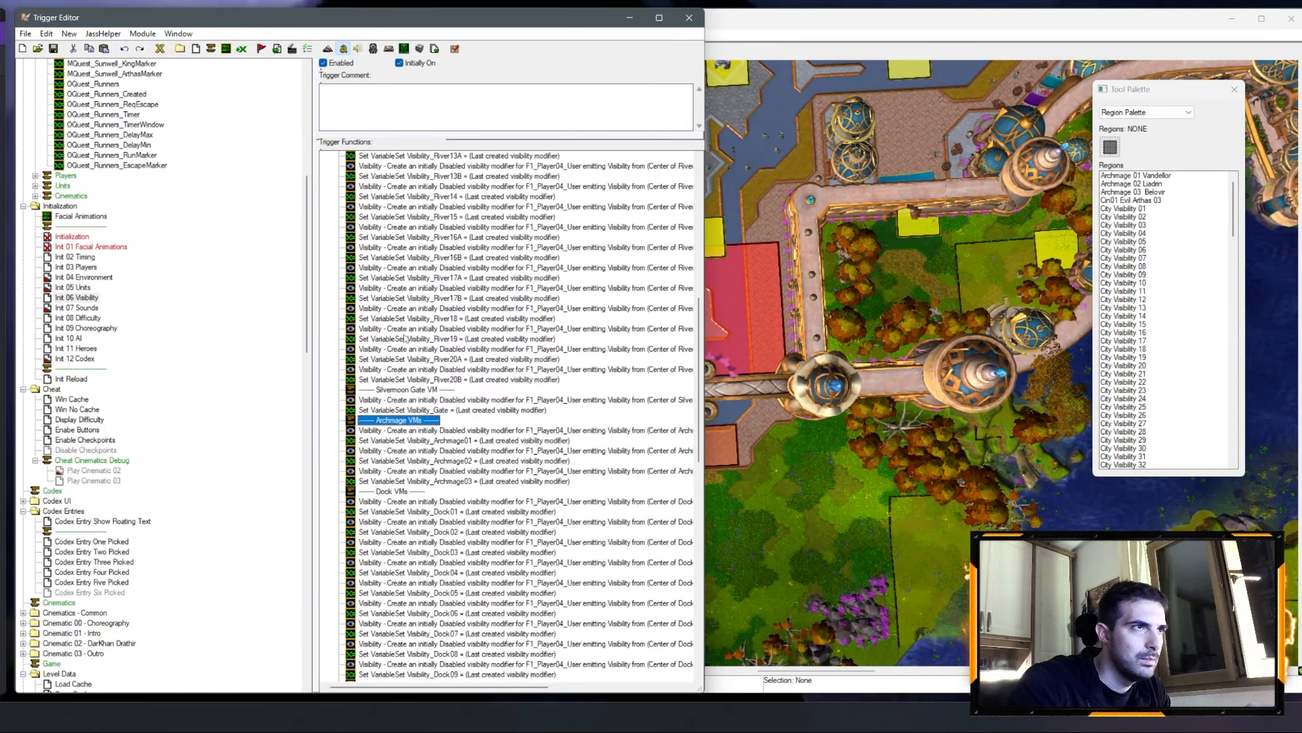
scroll(409, 397, down, 20)
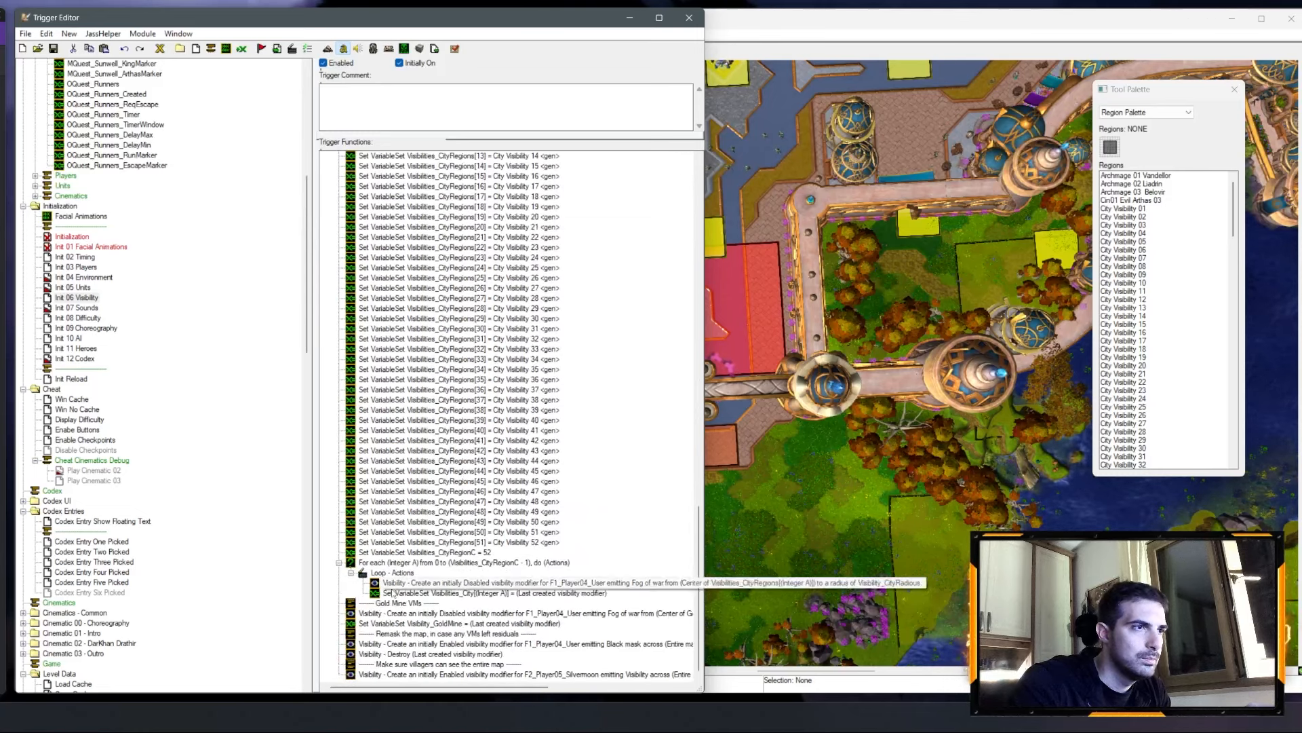
Step: Duplicate the Gold Mine visibility group in Init 06 Visibility and retitle the copy's comment "Farstriders Base VM"
click(390, 605)
shift+click(394, 623)
key(ctrl+c)
key(ctrl+v)
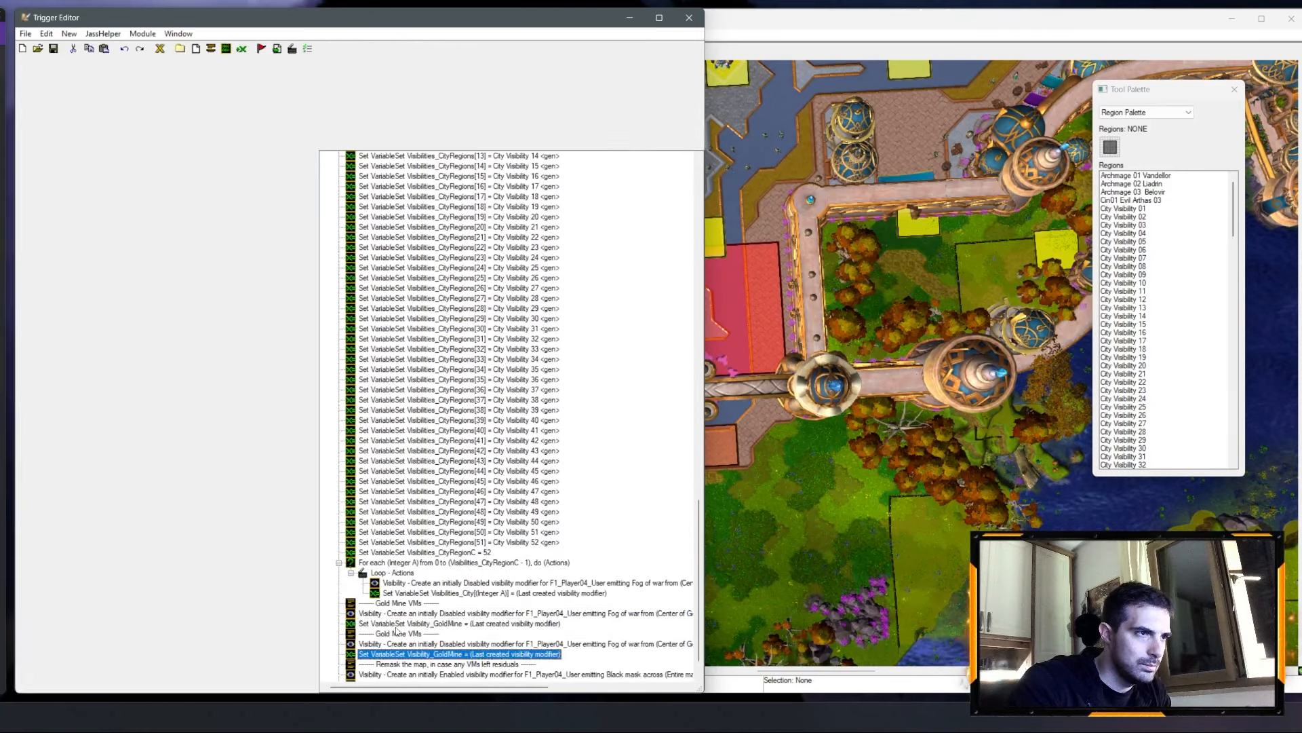
double_click(392, 635)
click(122, 334)
text(Farstriders Base VM)
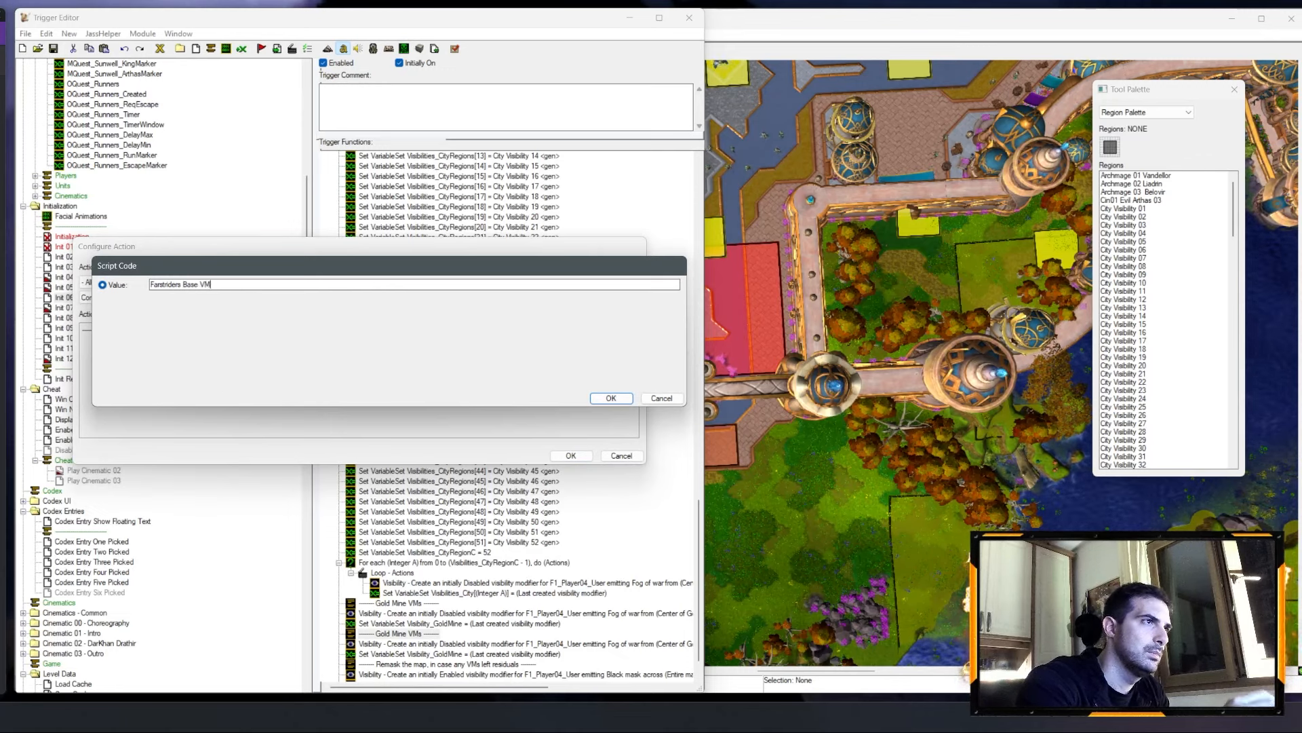
key(Return)
key(Return)
Step: Set the copied visibility modifier's center to the Farstriders Base region
double_click(467, 643)
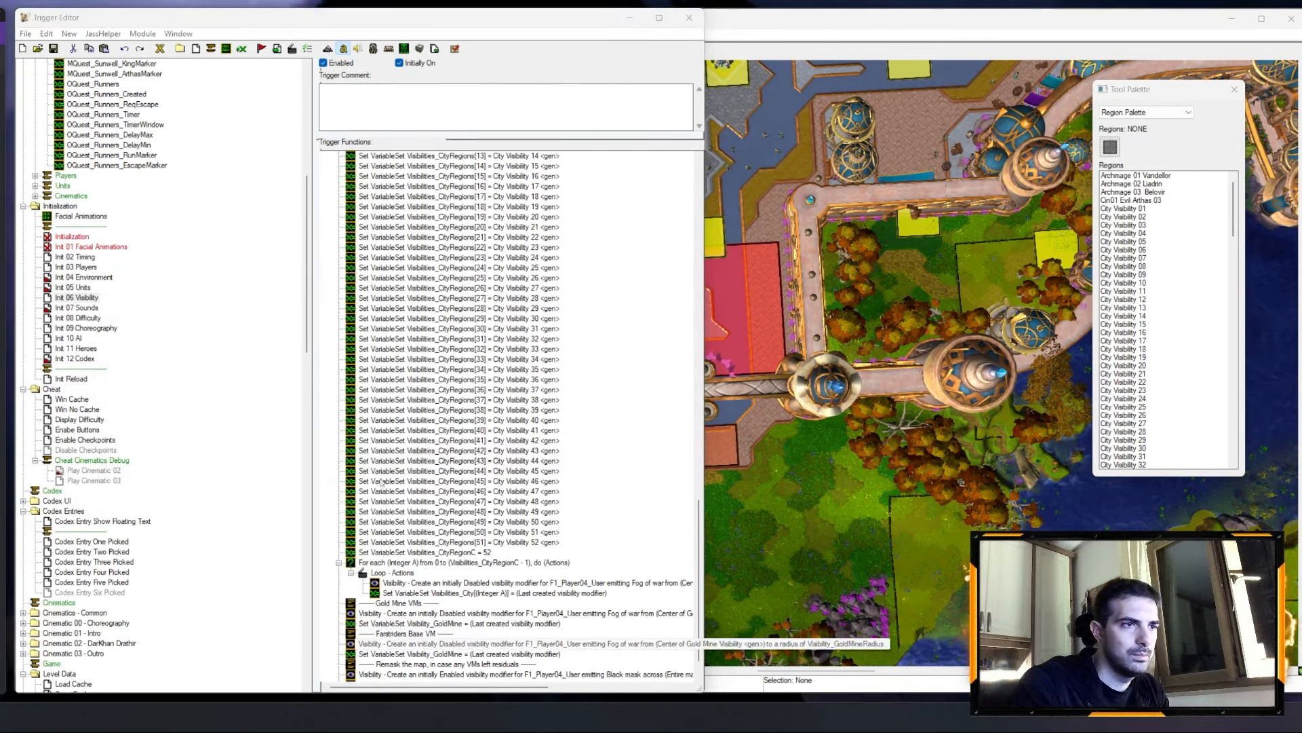
click(415, 329)
click(216, 322)
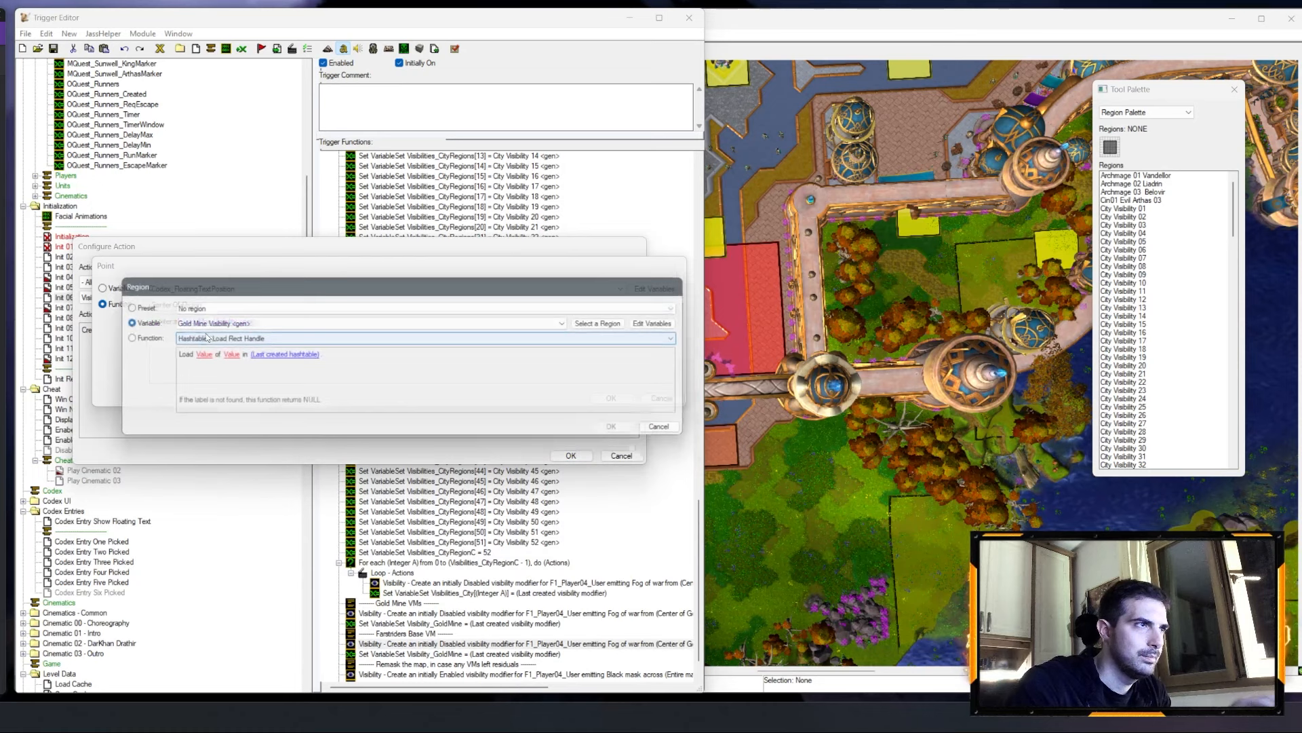
click(217, 324)
key(f)
click(219, 574)
key(Return)
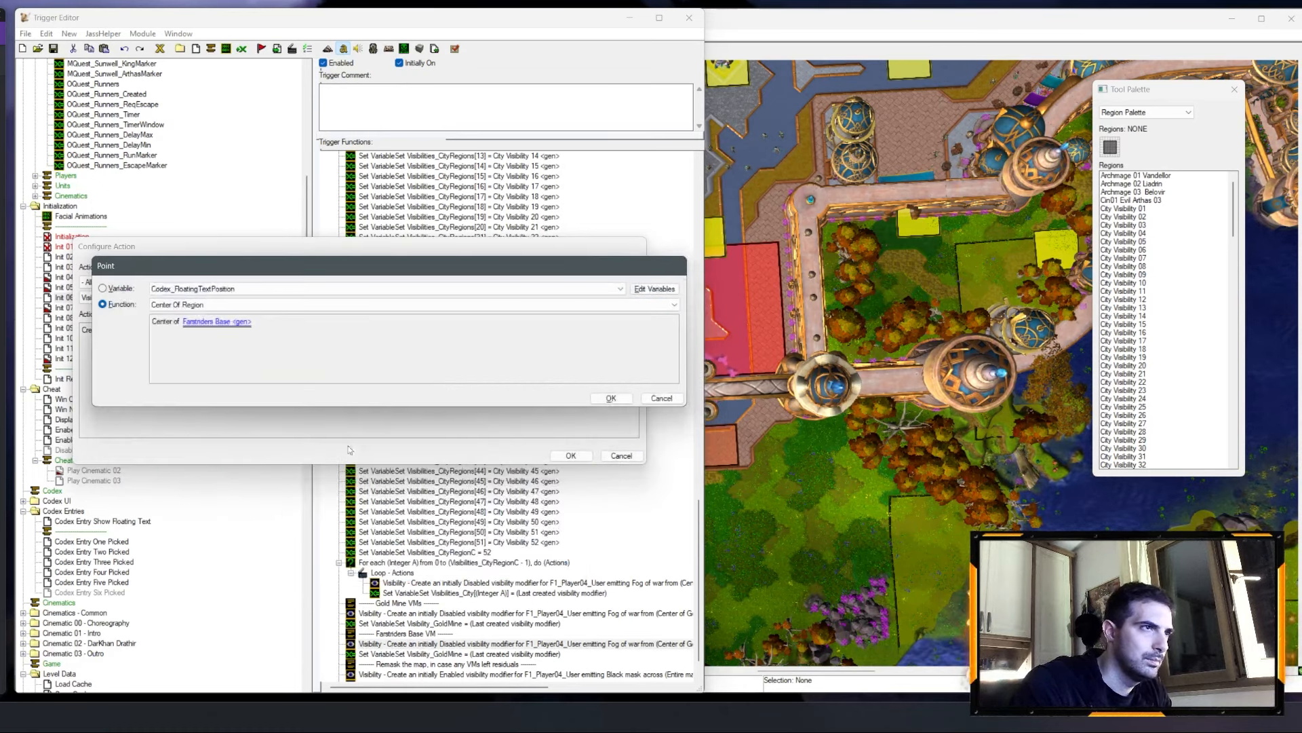
key(Return)
Step: Set the Farstriders Base visibility modifier's radius to the Visibility_FarstridersRadius variable
click(558, 331)
click(274, 302)
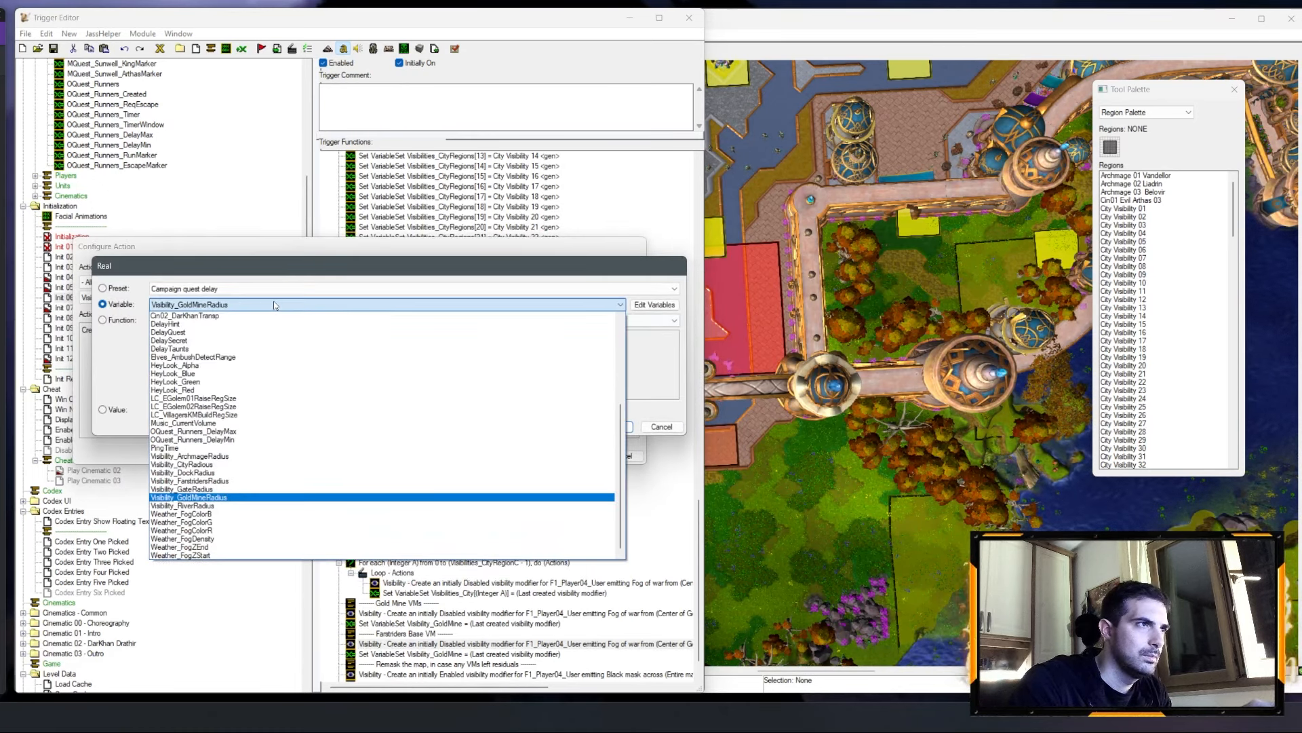
click(205, 480)
key(Return)
key(Return)
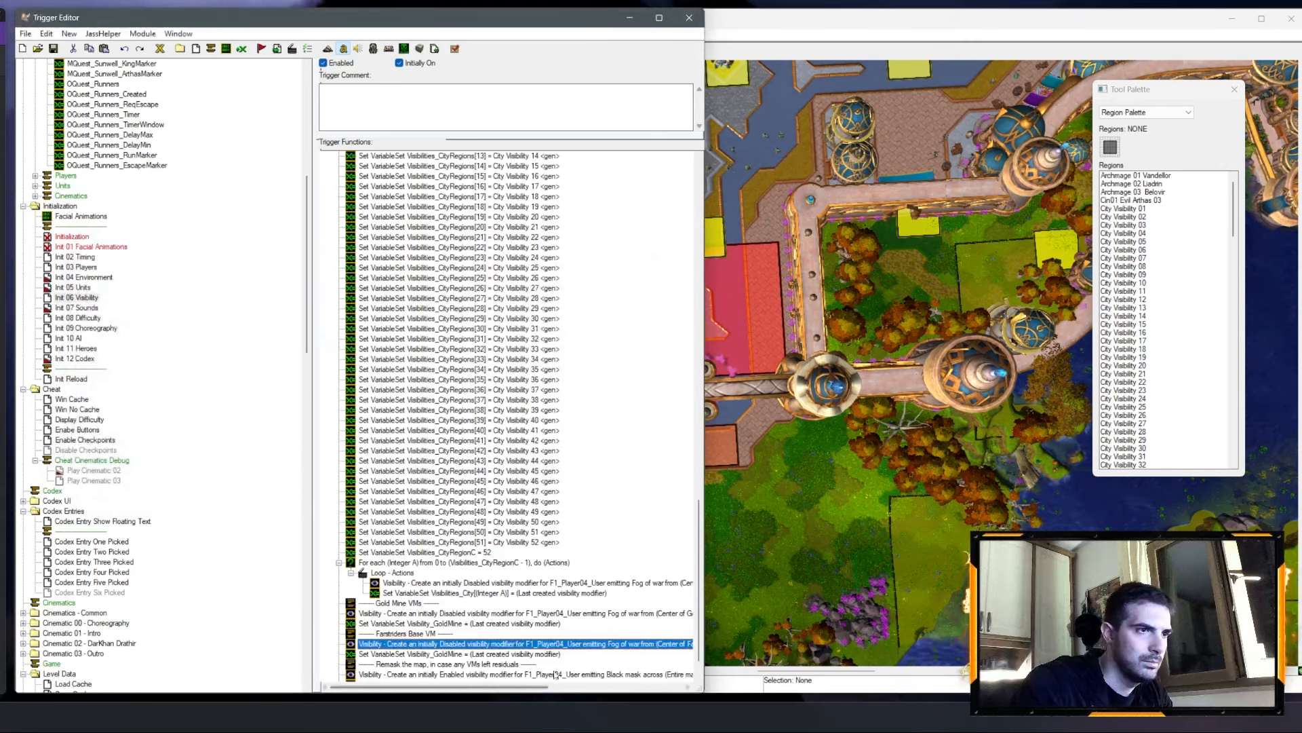
Step: Store the last created visibility modifier of the Farstriders Base group in the Visibility_Farstriders variable
double_click(535, 655)
click(165, 332)
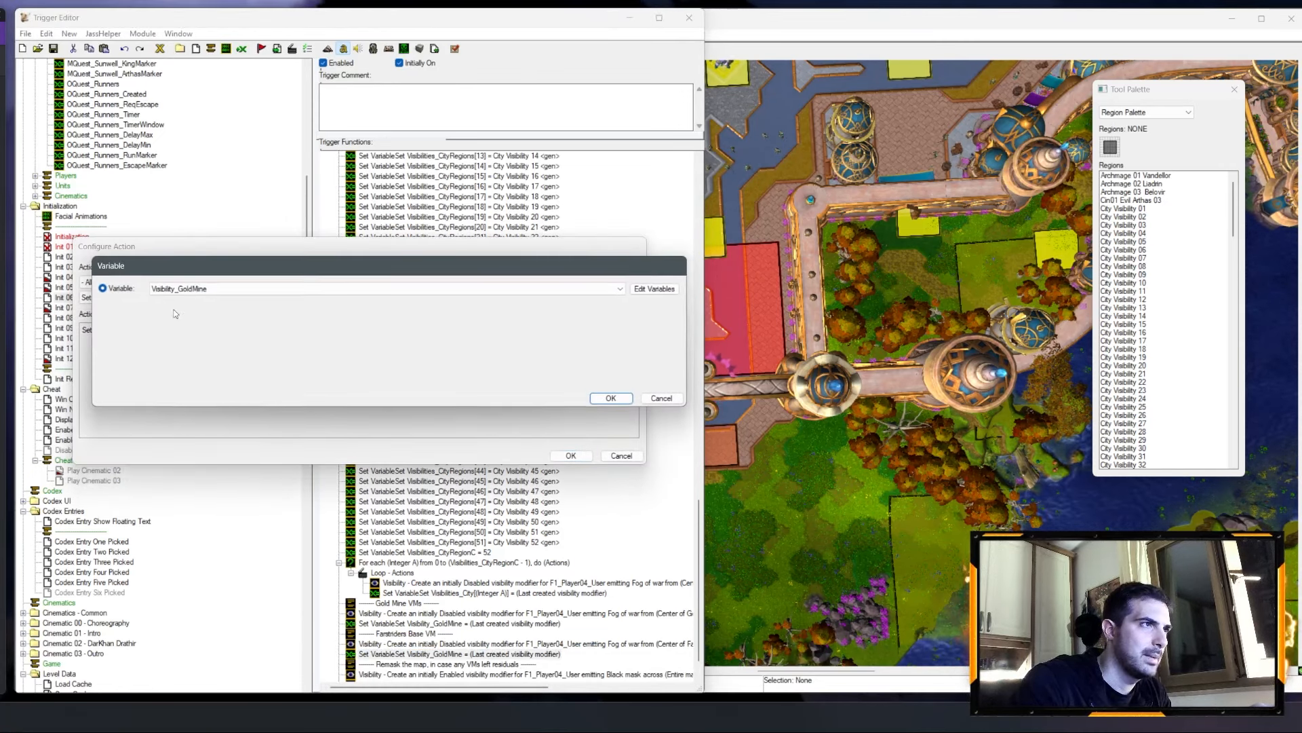
click(190, 289)
scroll(202, 333, up, 2)
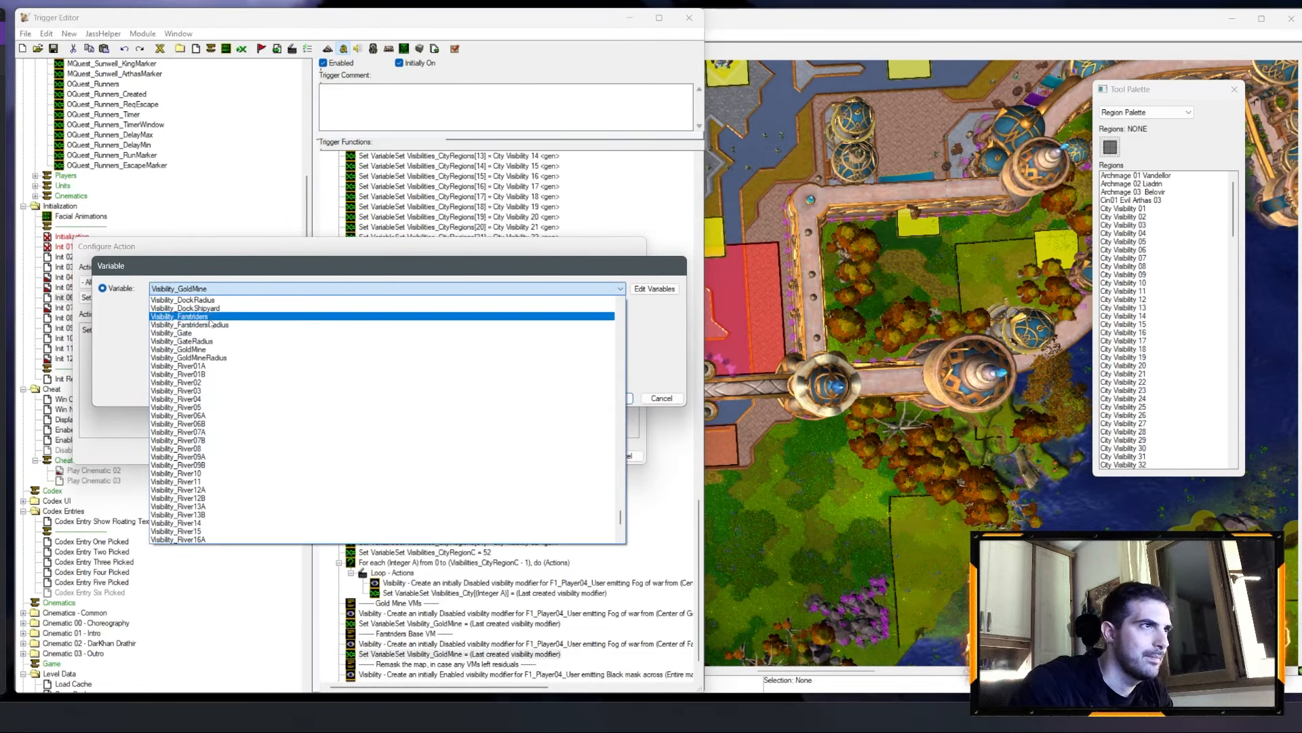
click(179, 316)
key(Return)
key(Return)
Step: In the scenario's player properties, set Player 14's controller to Computer
click(629, 18)
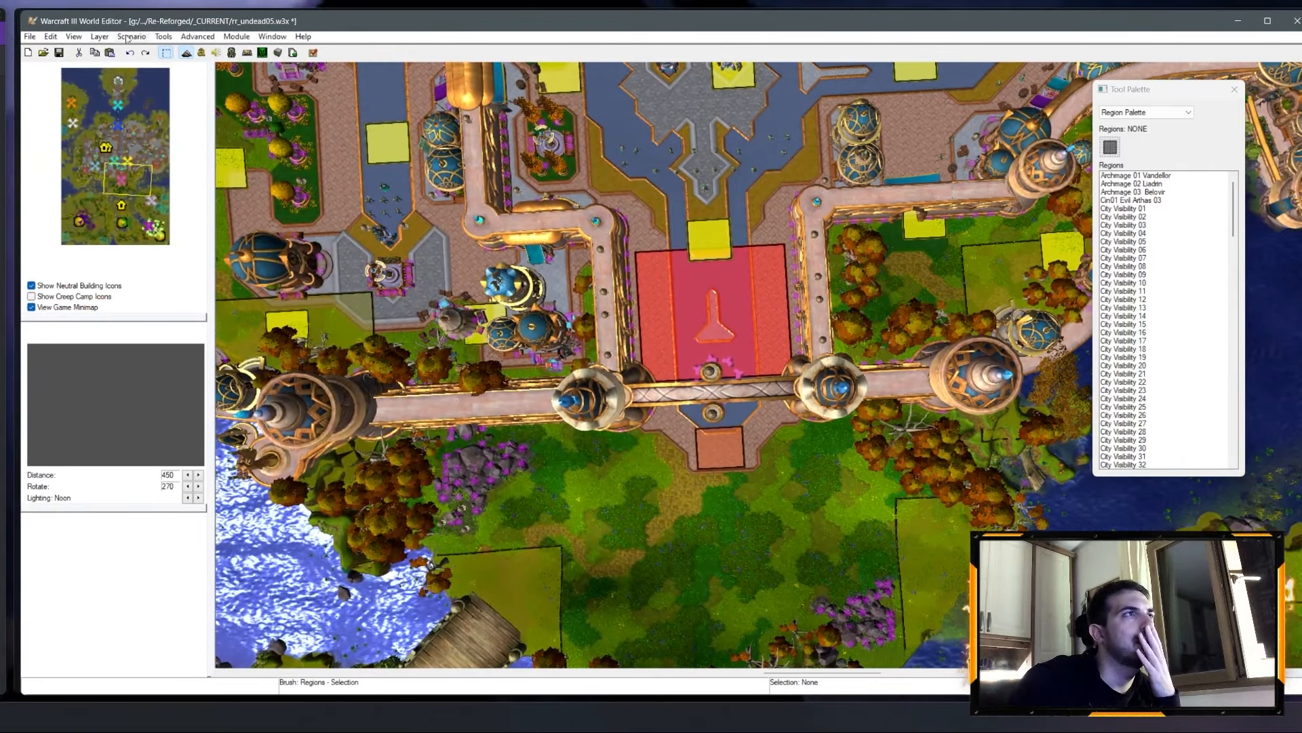
click(126, 38)
click(179, 159)
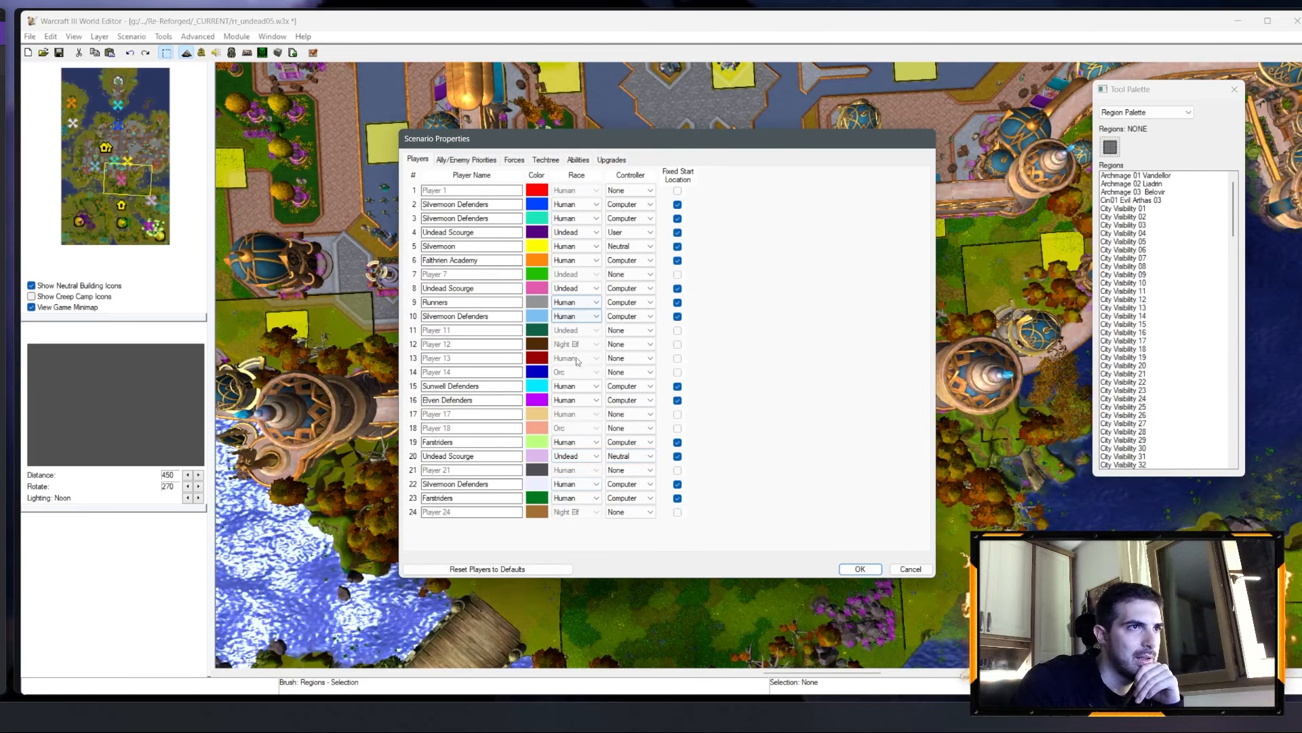
click(630, 371)
click(627, 400)
Step: Name player 14 Sunwell Defenders, give it a fixed start location and set its race to Human
click(505, 372)
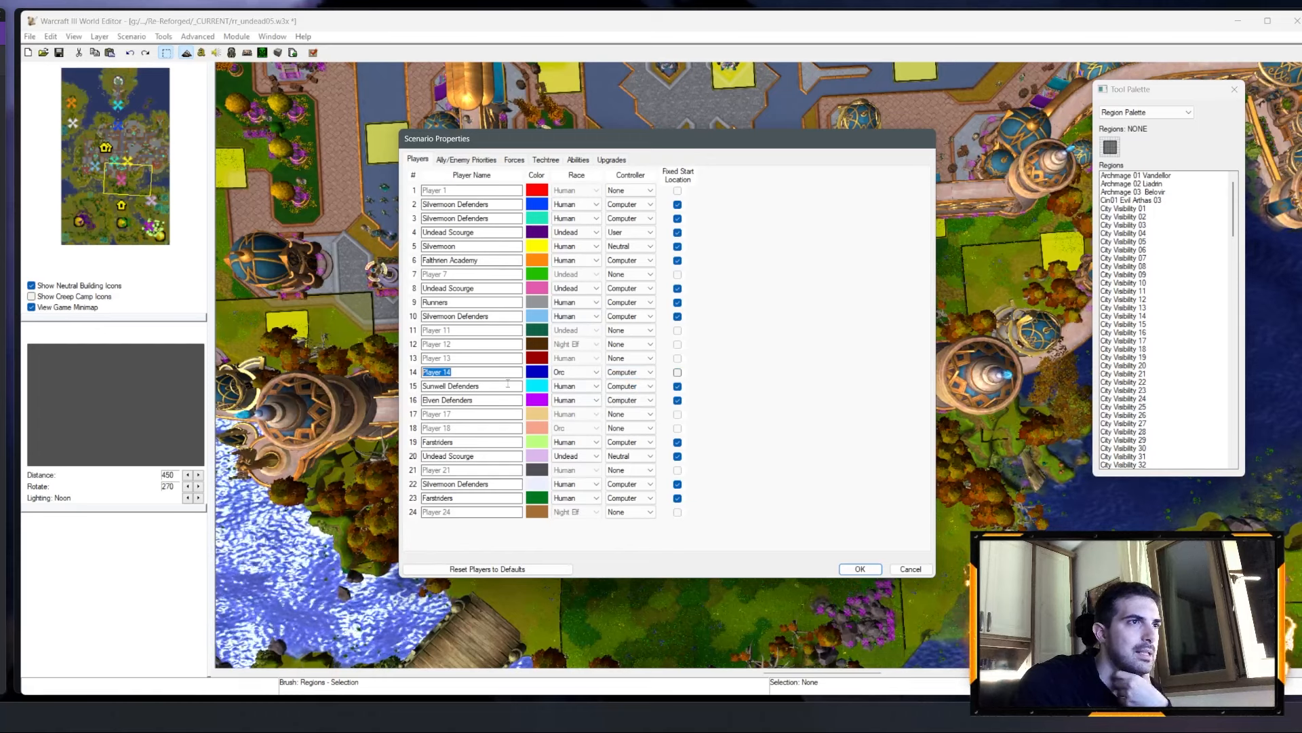
drag(511, 386, 385, 374)
key(ctrl+c)
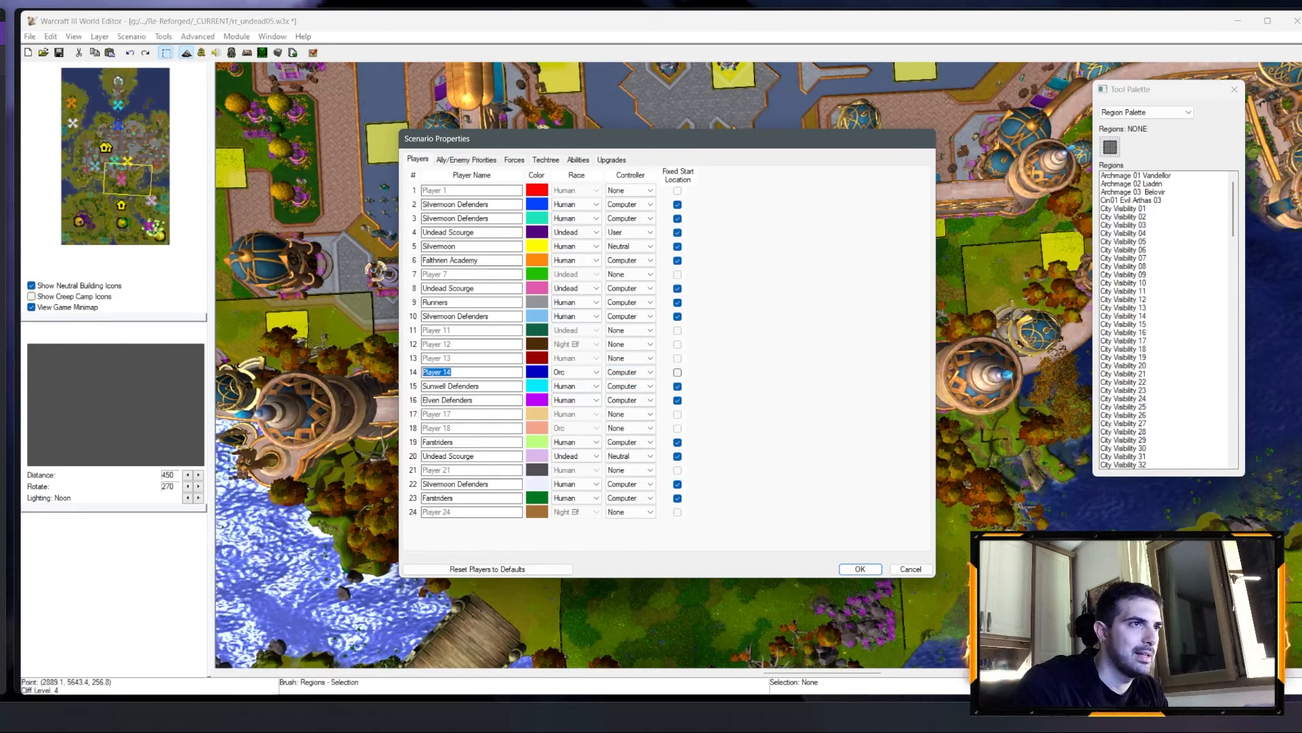
key(ctrl+v)
click(674, 373)
click(592, 375)
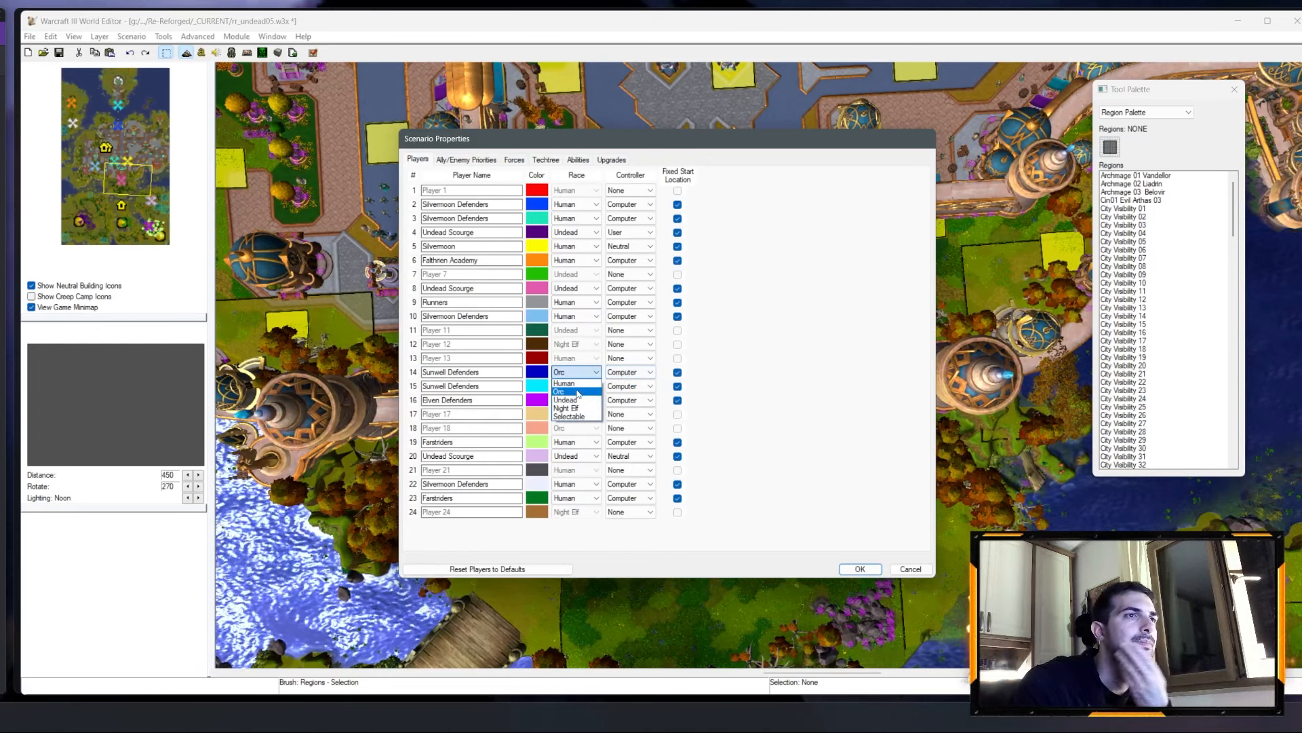
click(574, 386)
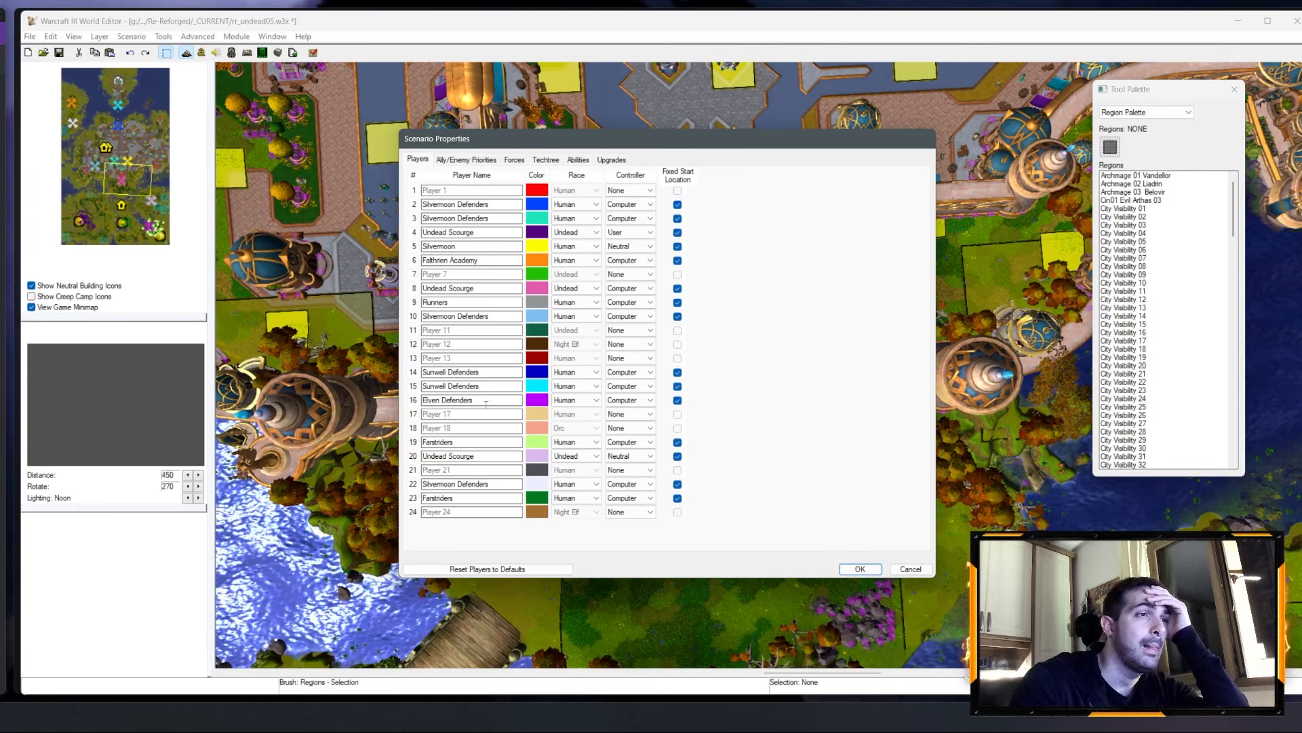
Step: Review the members of the Silvermoon Defenders force and apply the scenario property changes
double_click(506, 486)
click(504, 485)
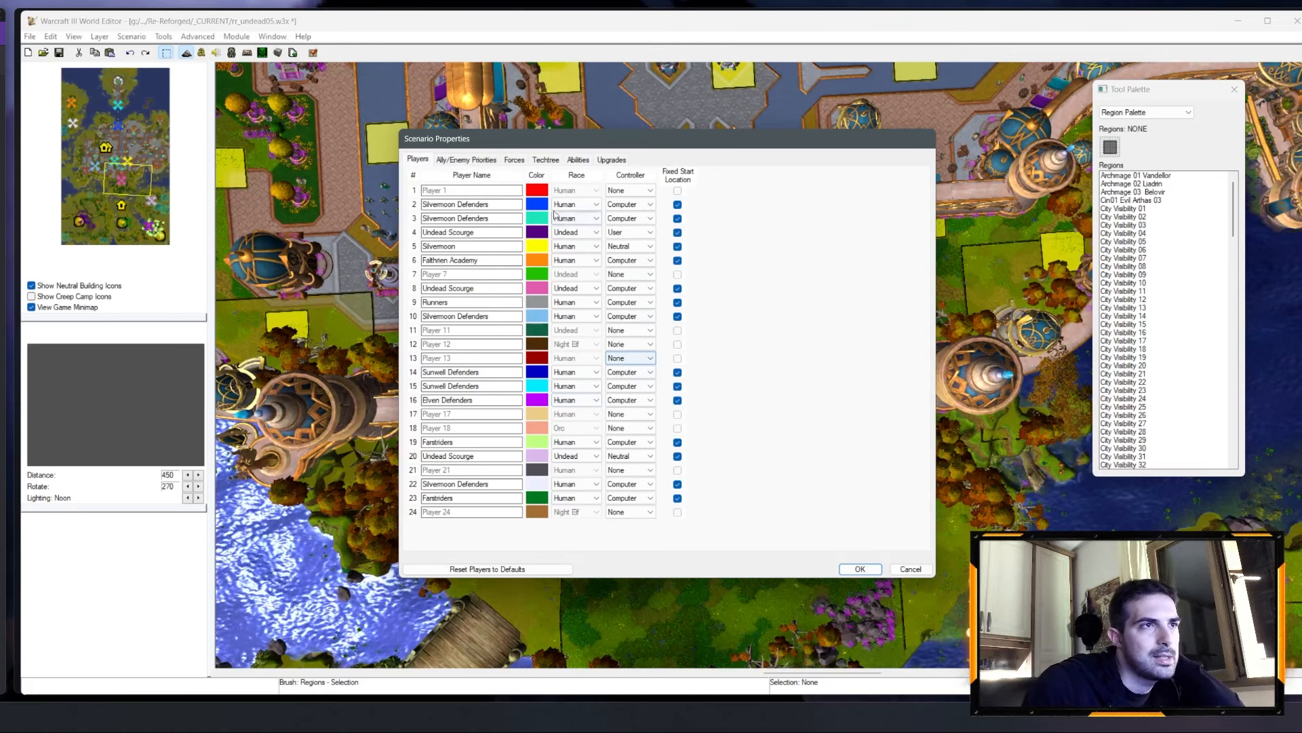
click(514, 159)
scroll(468, 274, up, 2)
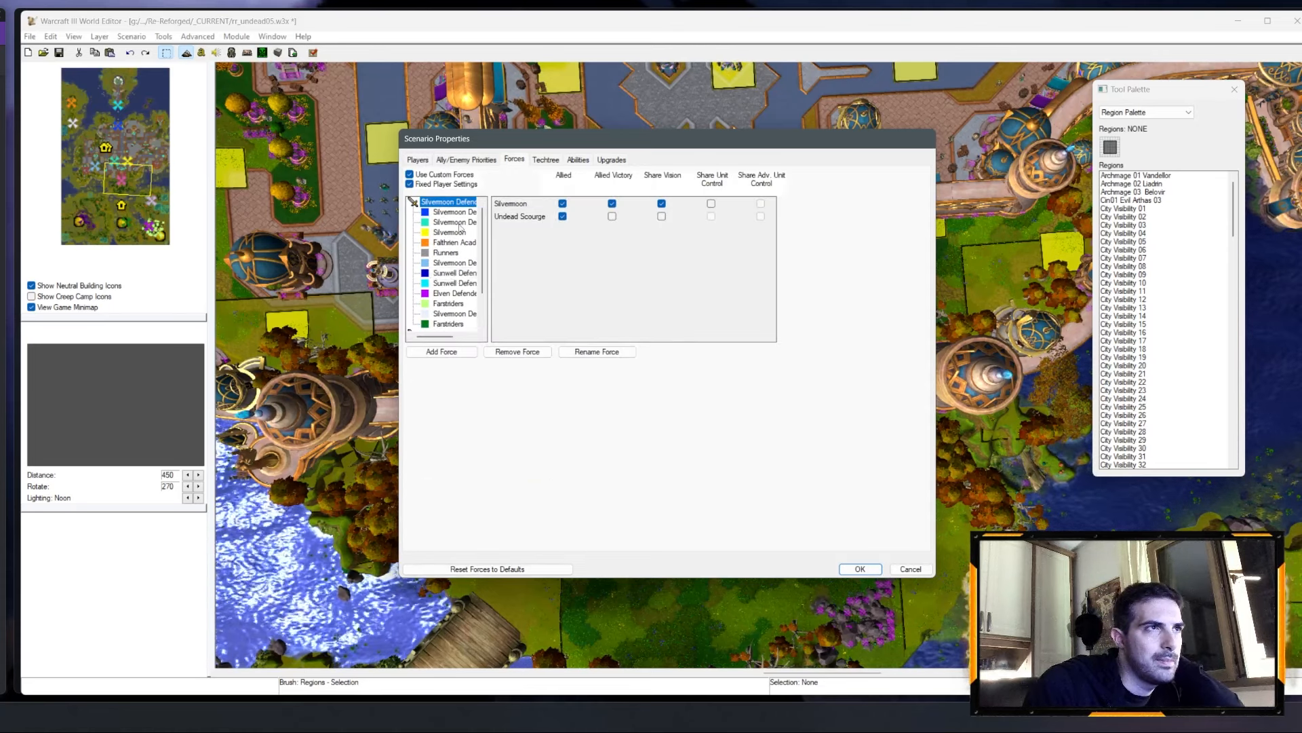
scroll(463, 223, down, 2)
scroll(450, 270, up, 2)
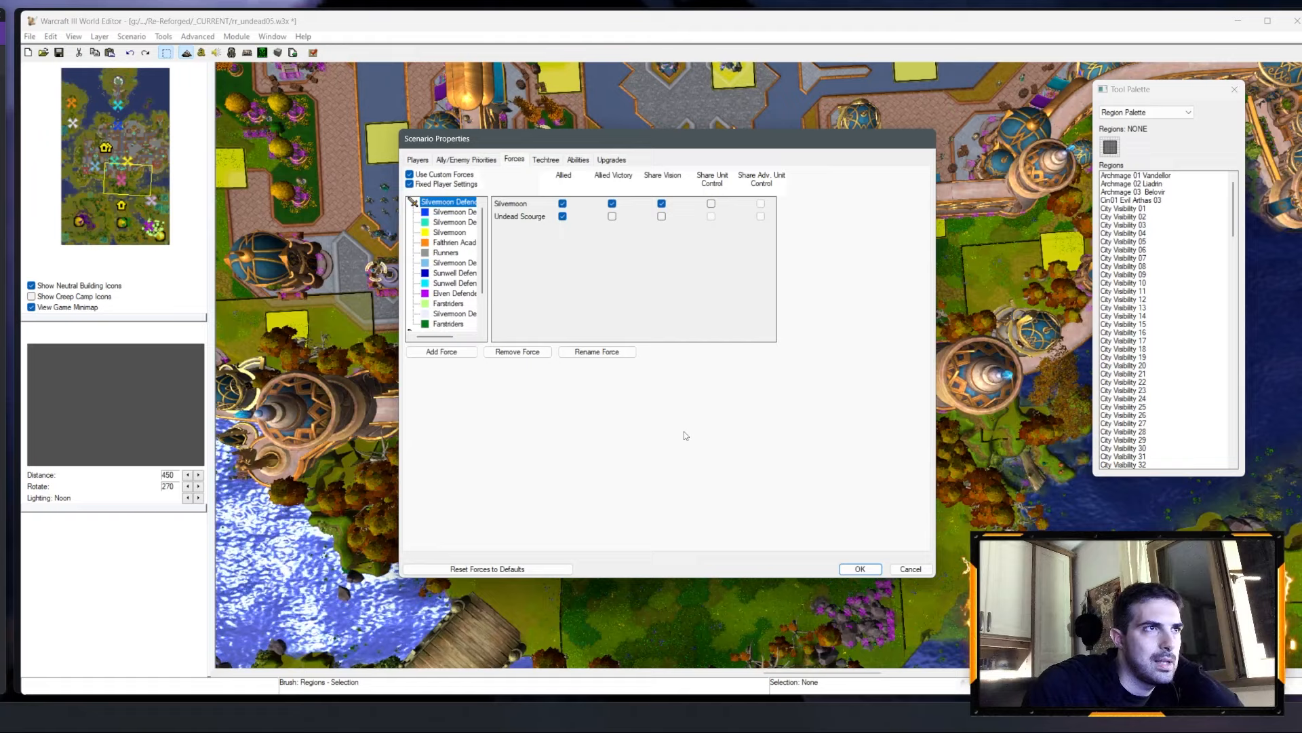
click(858, 568)
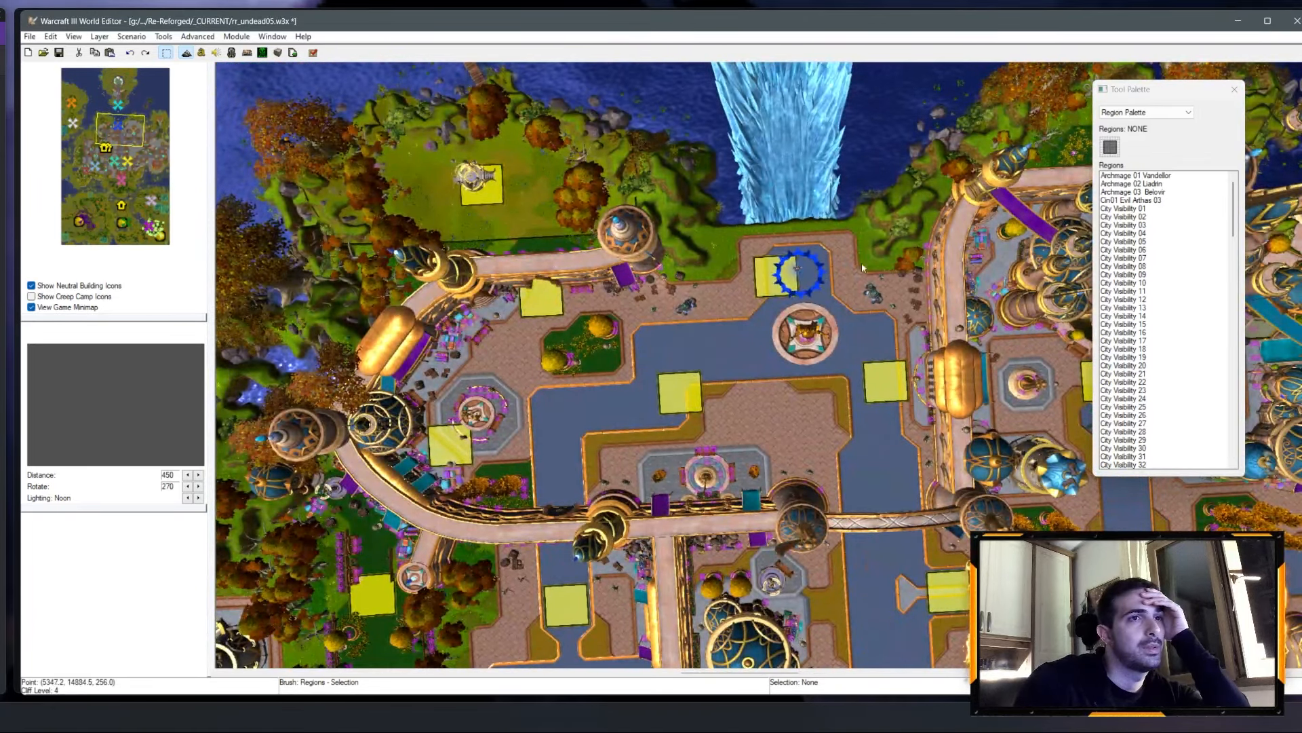
Step: Move the blue Silvermoon Defenders start location away from the ice bridge plaza, south of the round fountain
click(1143, 112)
click(1131, 140)
drag(800, 274, 770, 405)
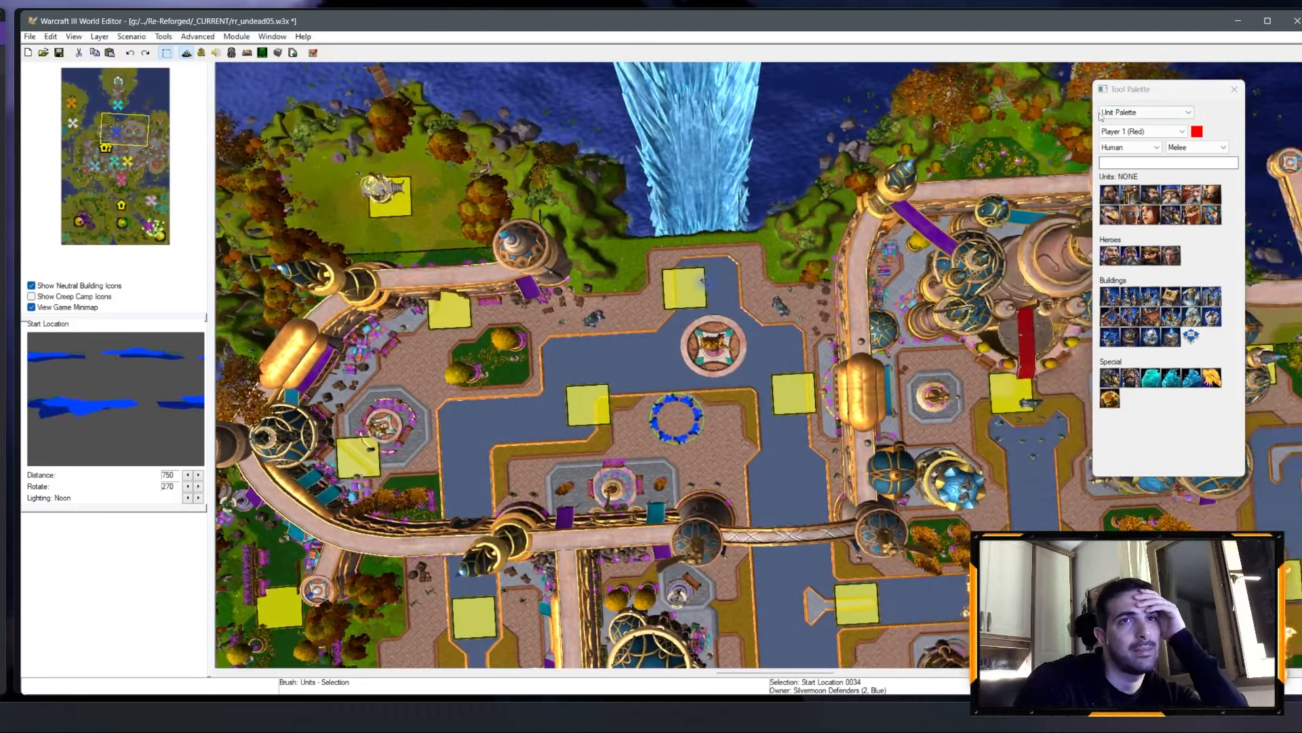
Step: Place a start location for Sunwell Defenders (Navy) on the plaza just below the ice bridge
click(1143, 131)
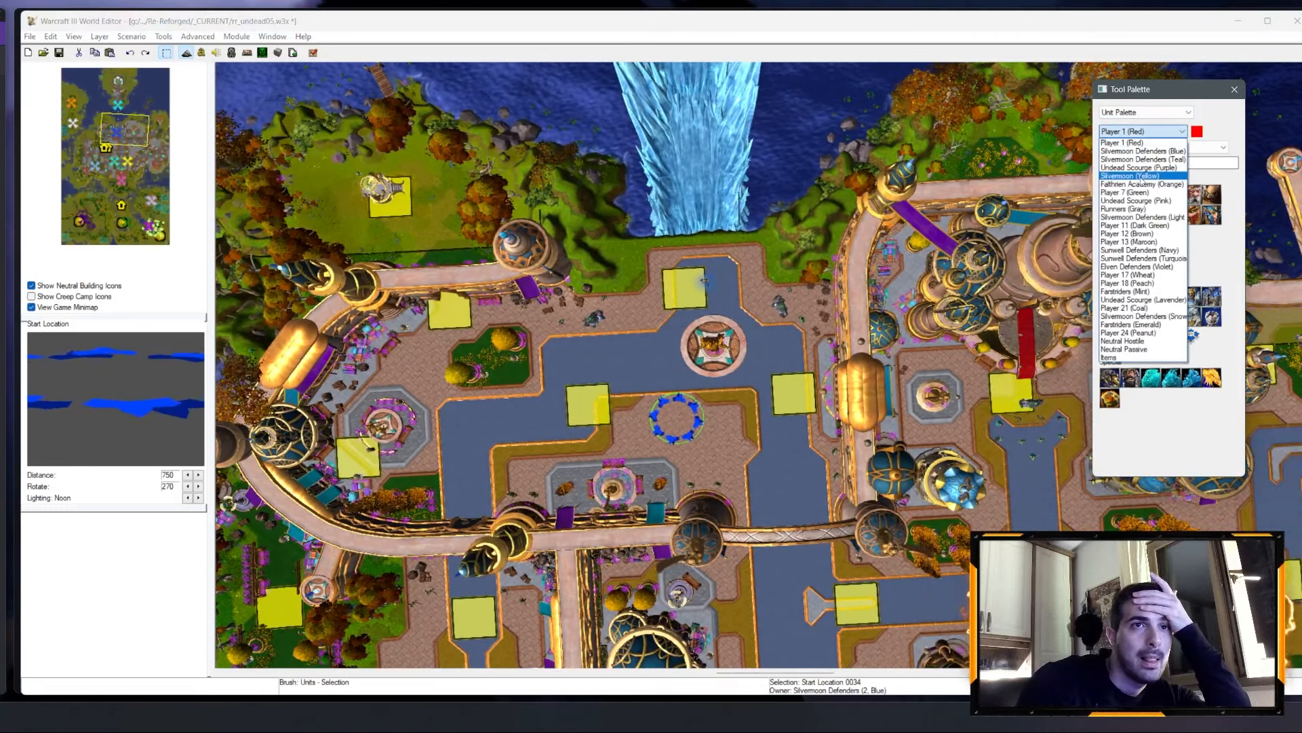
click(1136, 249)
click(1190, 335)
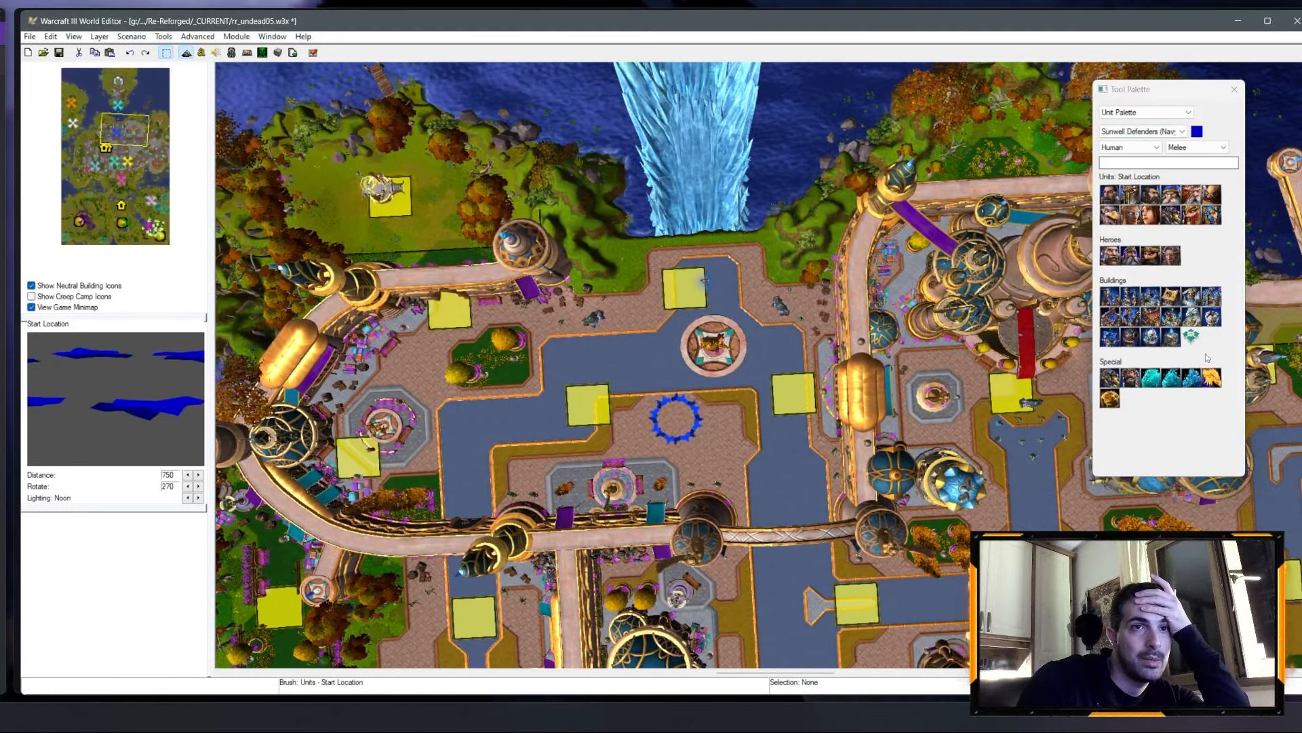
scroll(712, 285, up, 2)
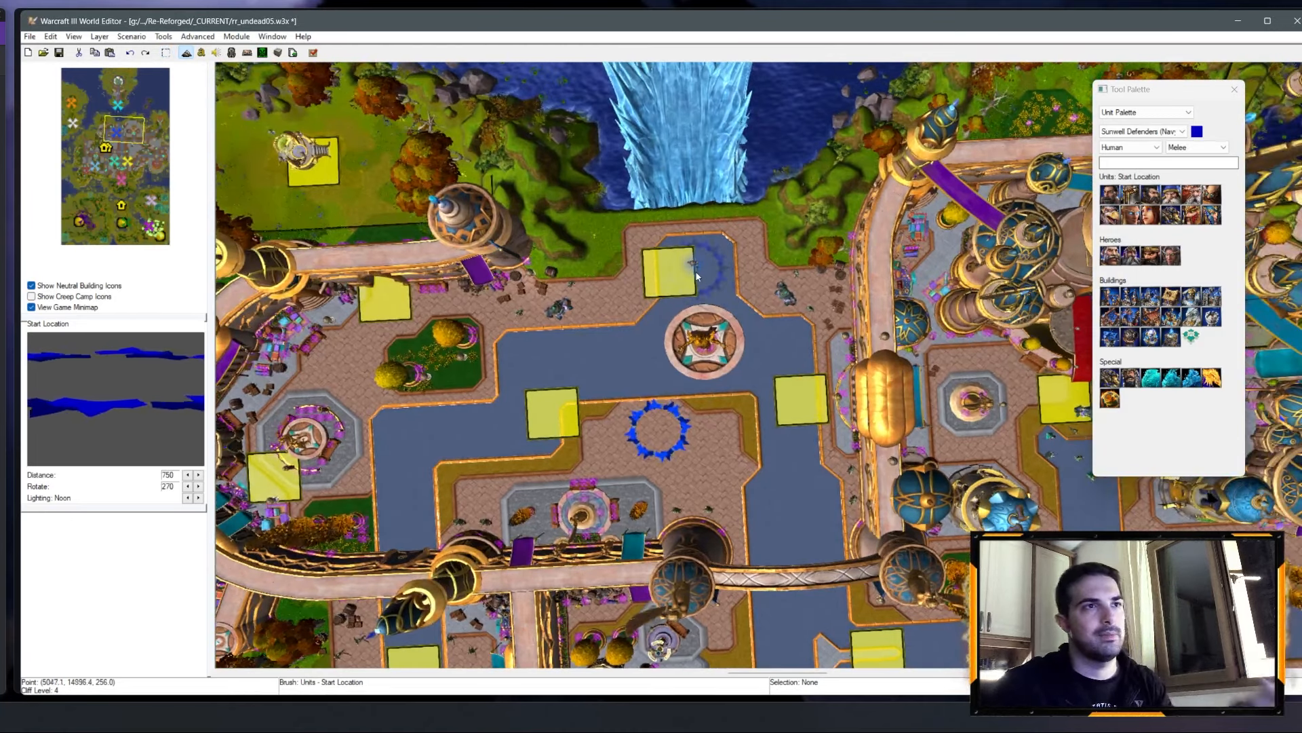
click(697, 269)
Step: Change the owner of the Thalorien Dawnseeker unit to Sunwell Defenders (Navy)
click(697, 270)
double_click(697, 269)
click(651, 329)
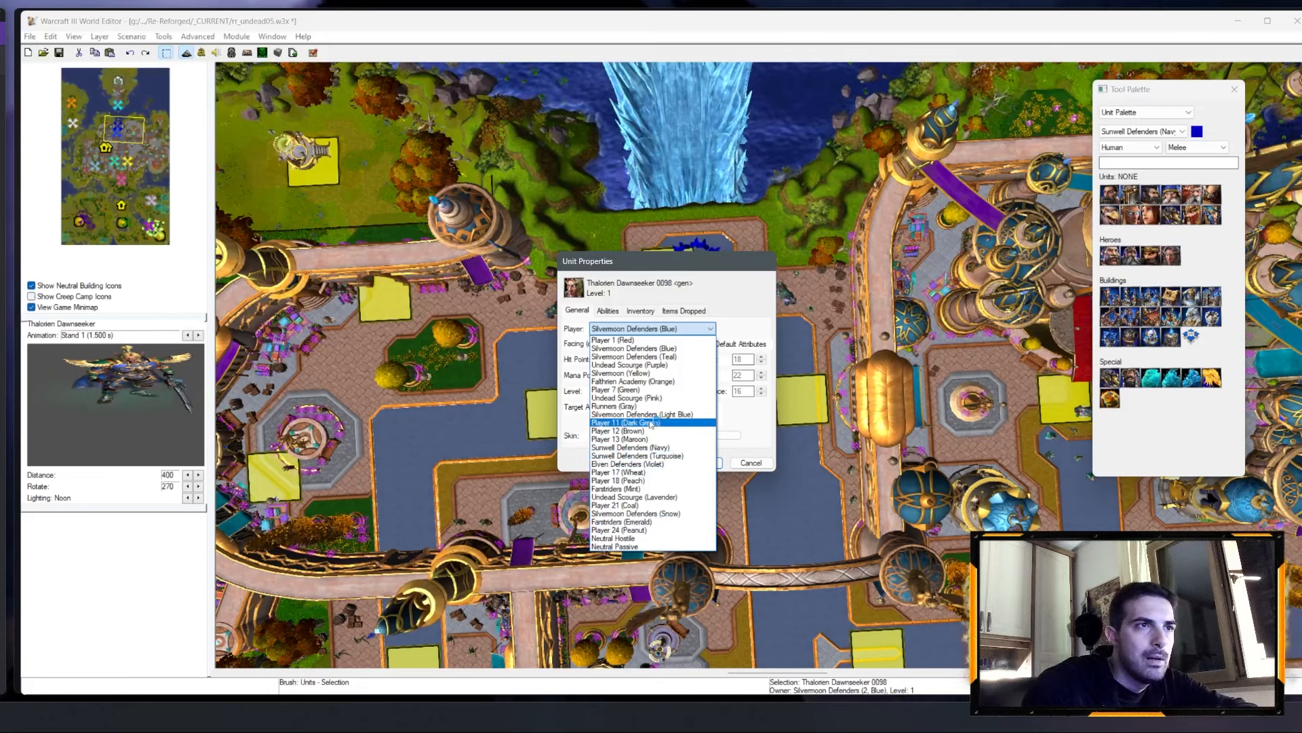
click(643, 447)
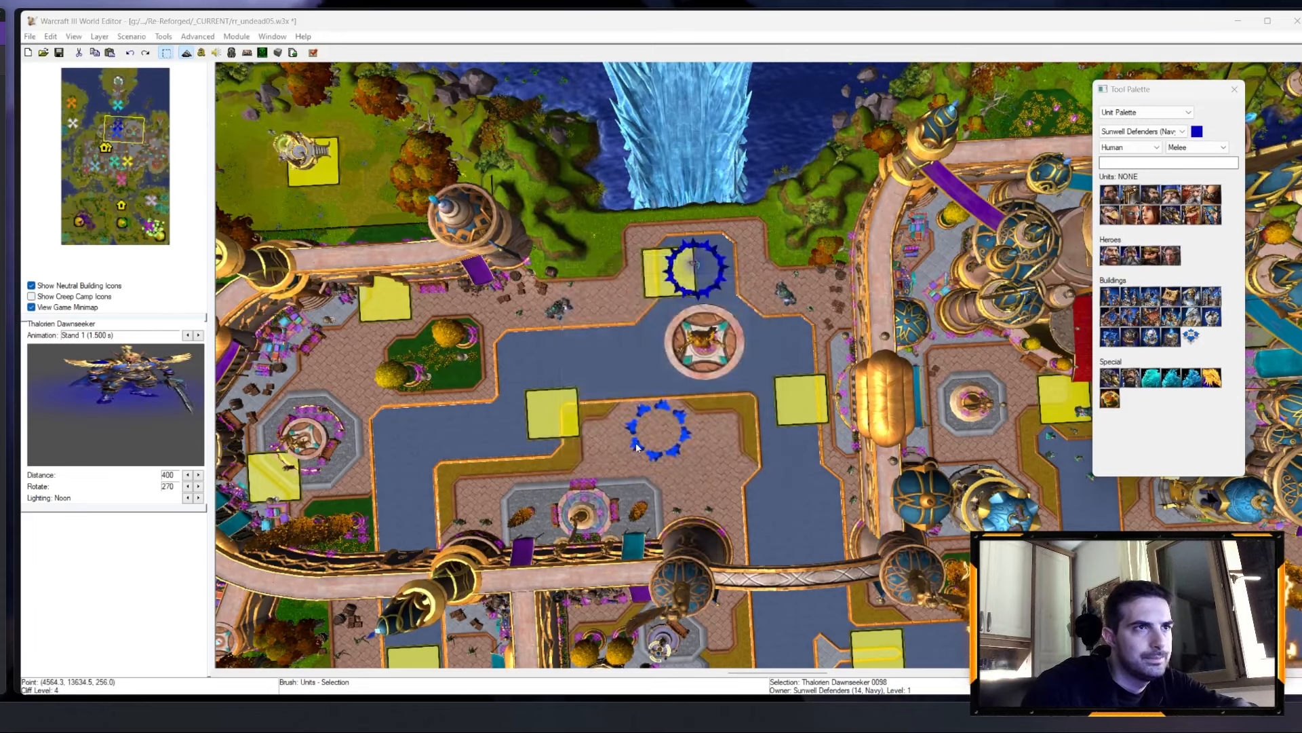
click(702, 464)
click(671, 476)
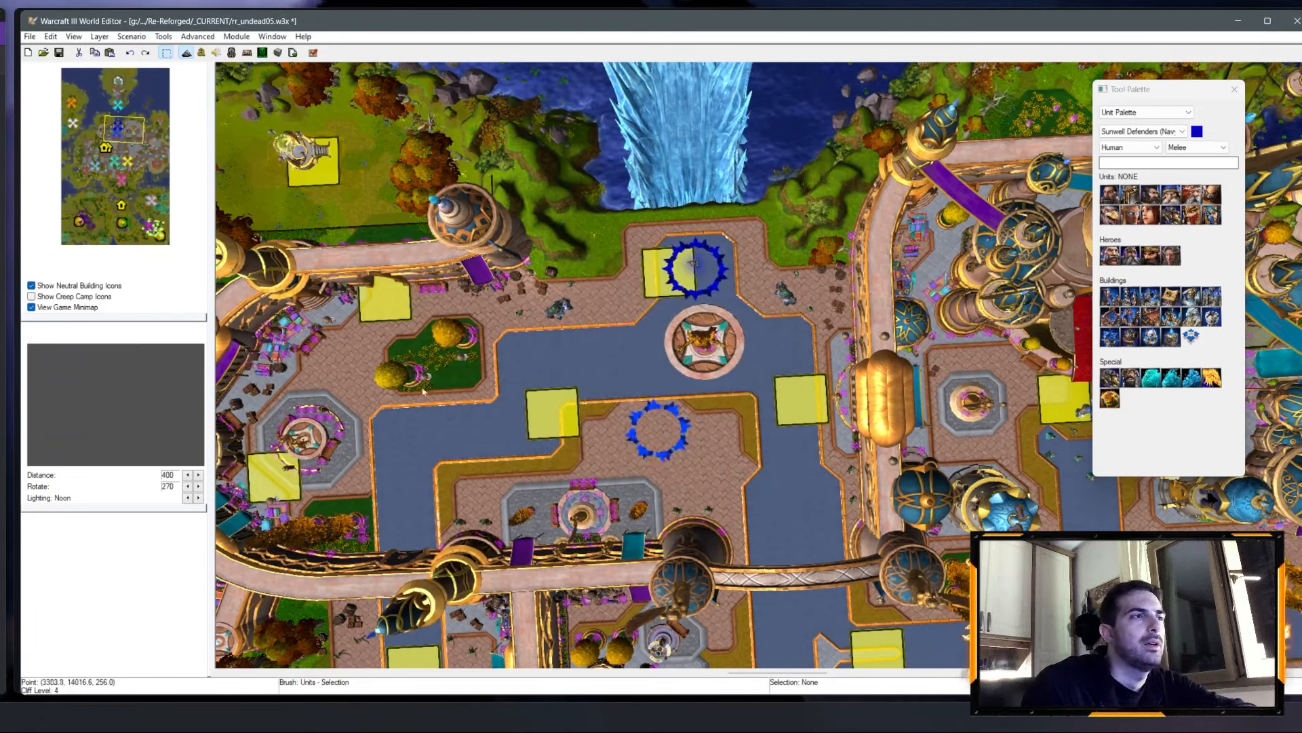
Step: In the Main Quest Sylvanas Complete trigger, make the Disable Visibility Modifier action target Visibility_Farstriders
click(123, 168)
click(201, 53)
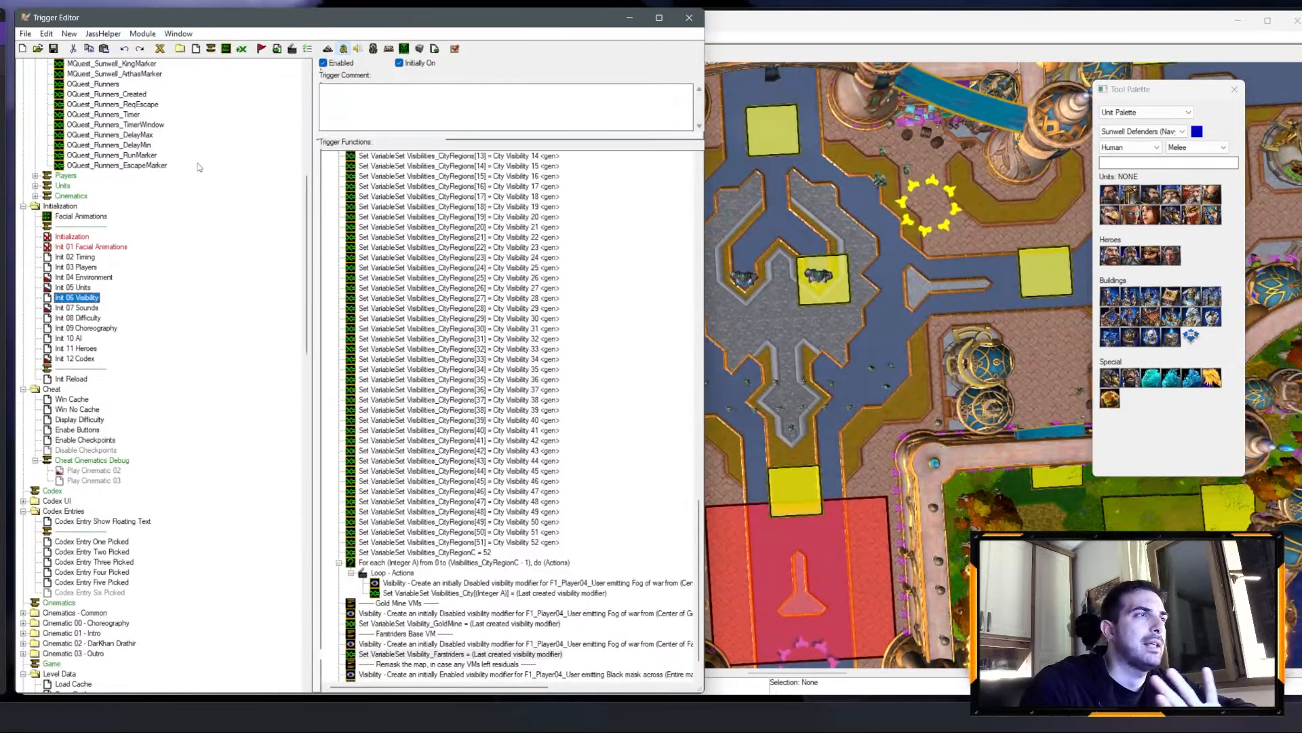
scroll(142, 305, down, 19)
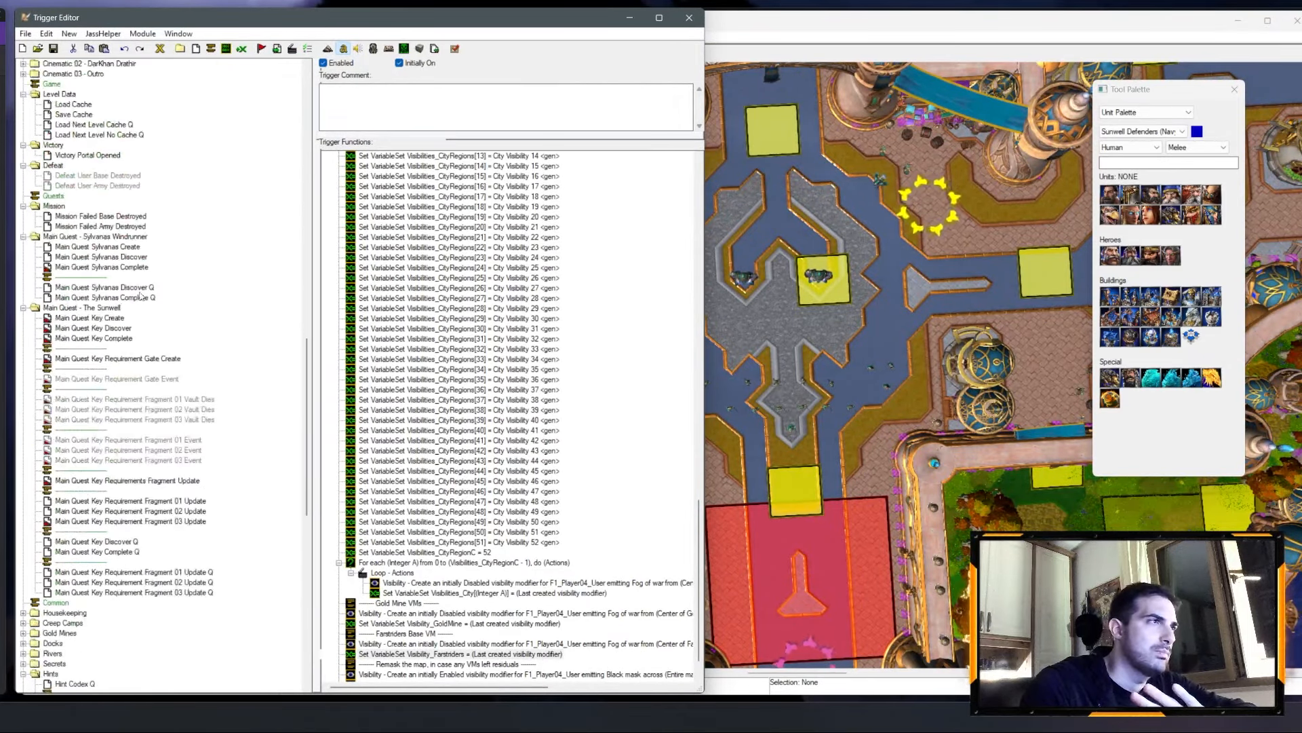
click(112, 248)
click(91, 267)
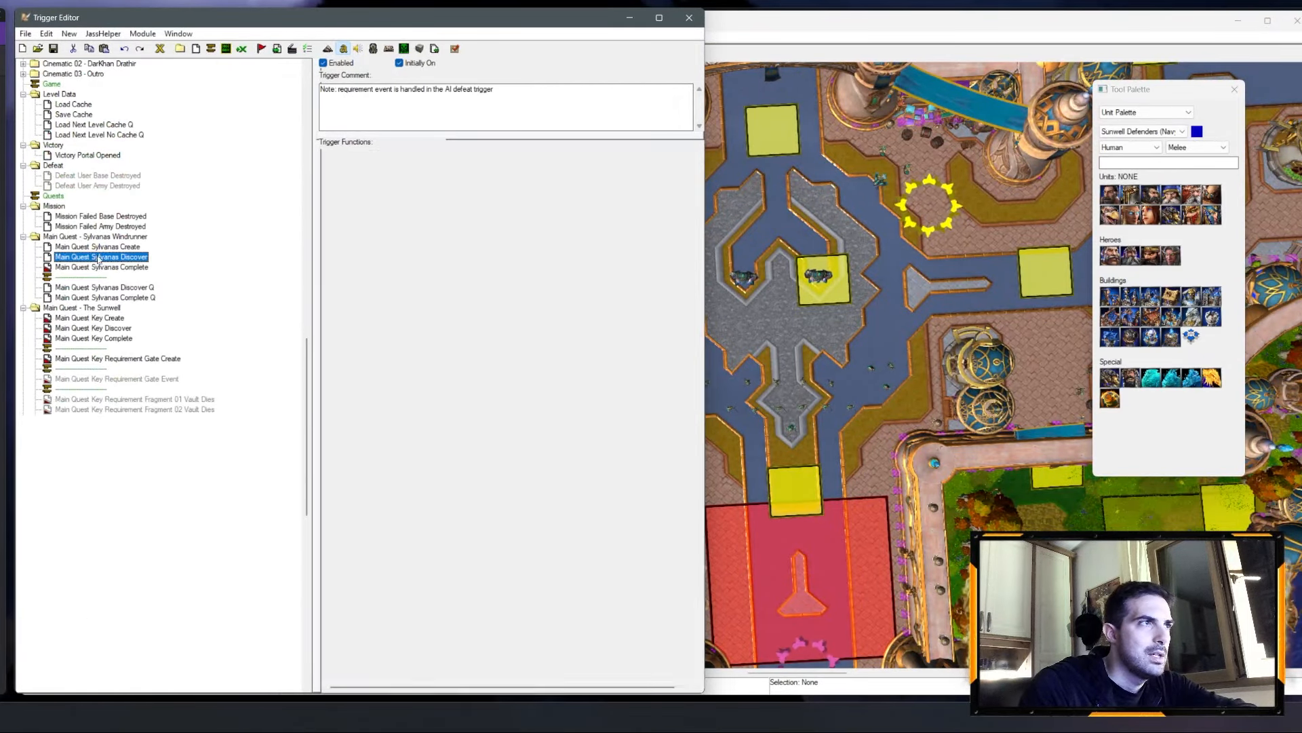
double_click(405, 298)
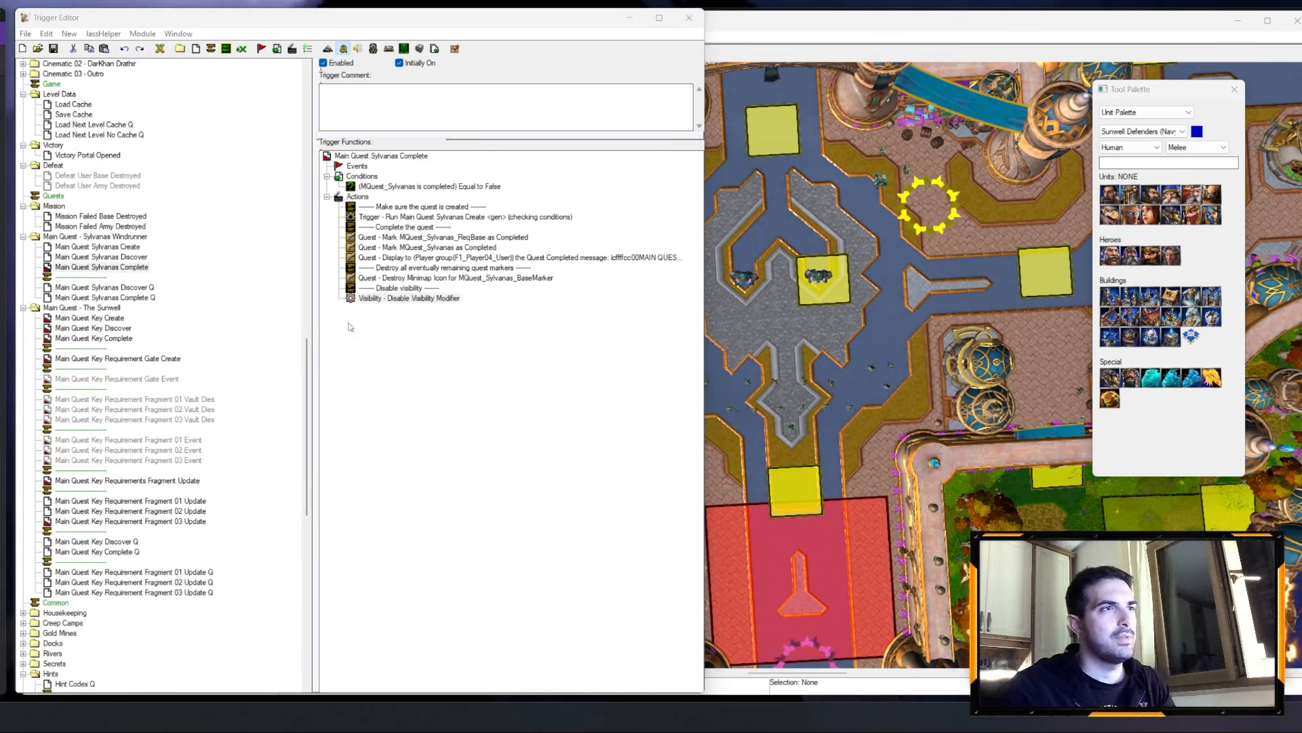
click(132, 334)
click(203, 291)
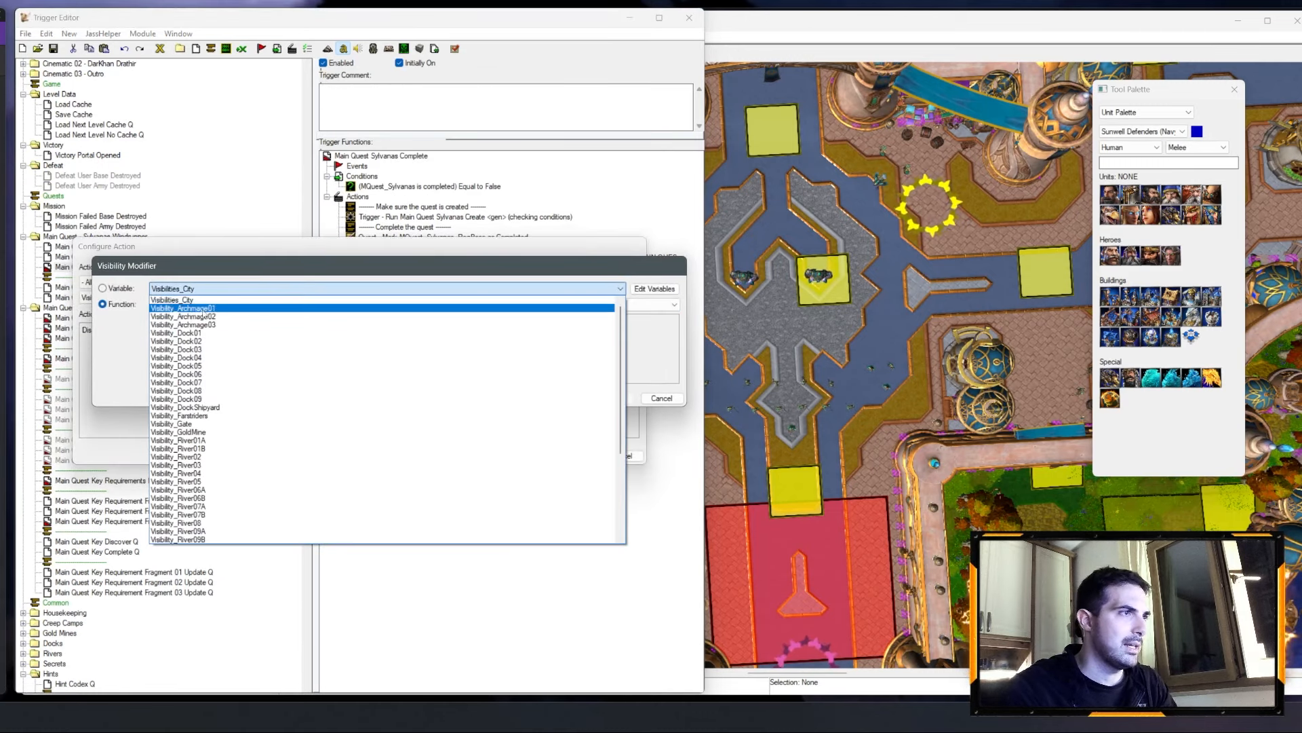
click(205, 407)
key(Return)
key(Return)
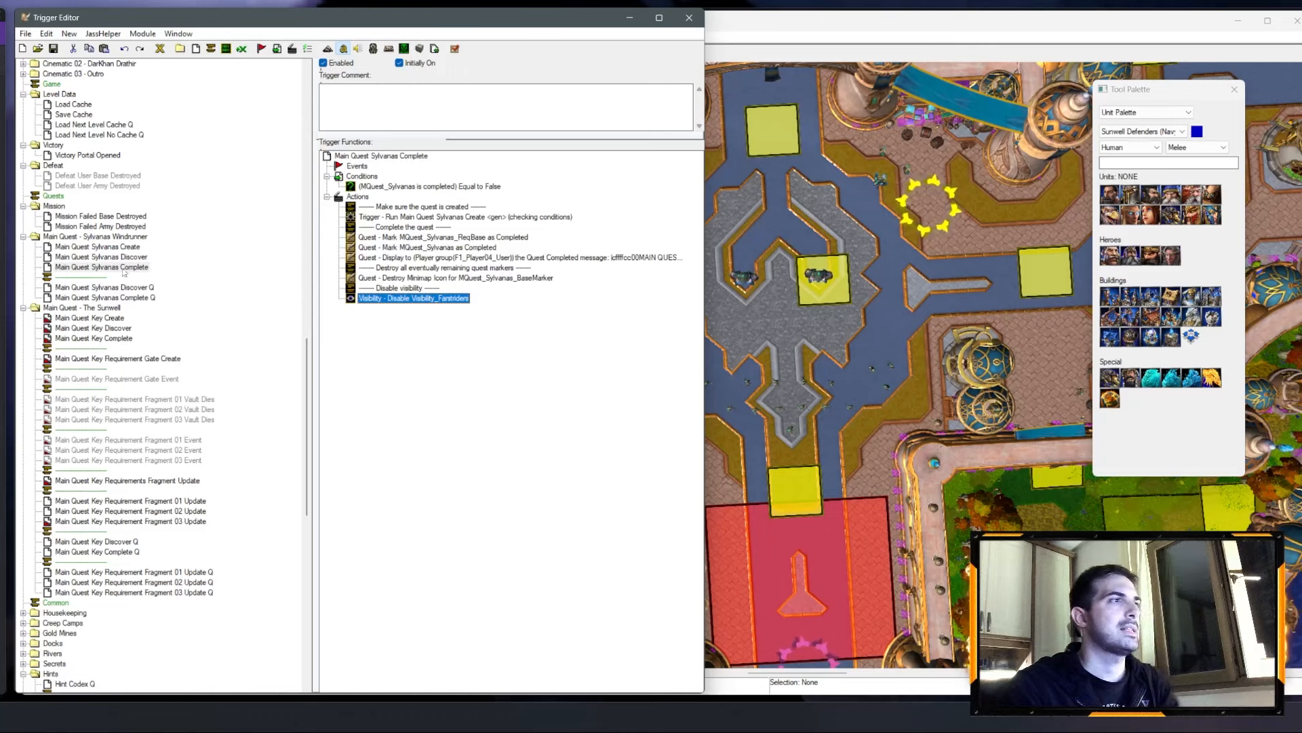
Step: Copy the disable-visibility comment and its action to the end of the Main Quest Sylvanas Discover trigger
shift+click(375, 290)
key(ctrl+c)
click(128, 248)
click(129, 257)
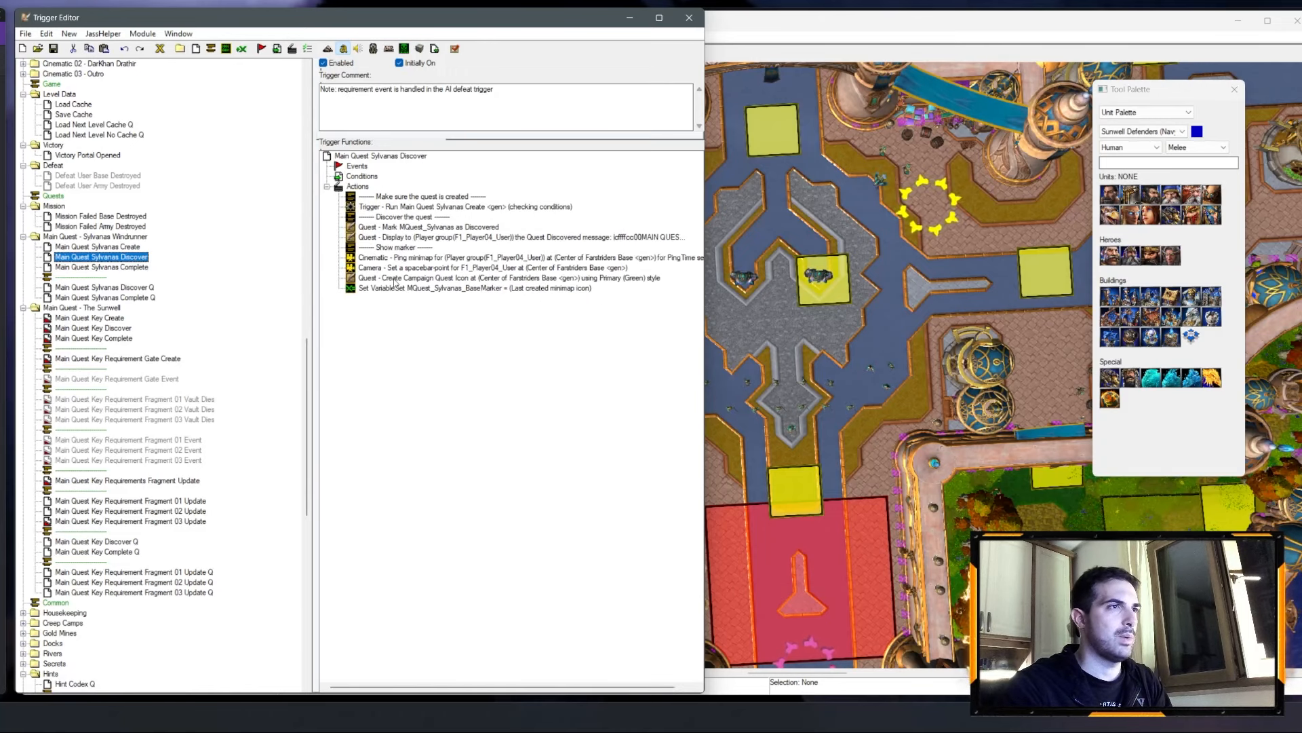
click(394, 289)
key(ctrl+v)
Step: In the Main Quest Sylvanas Discover trigger, turn the copied visibility action into Enable Visibility Modifier for Visibility_Farstriders
double_click(394, 309)
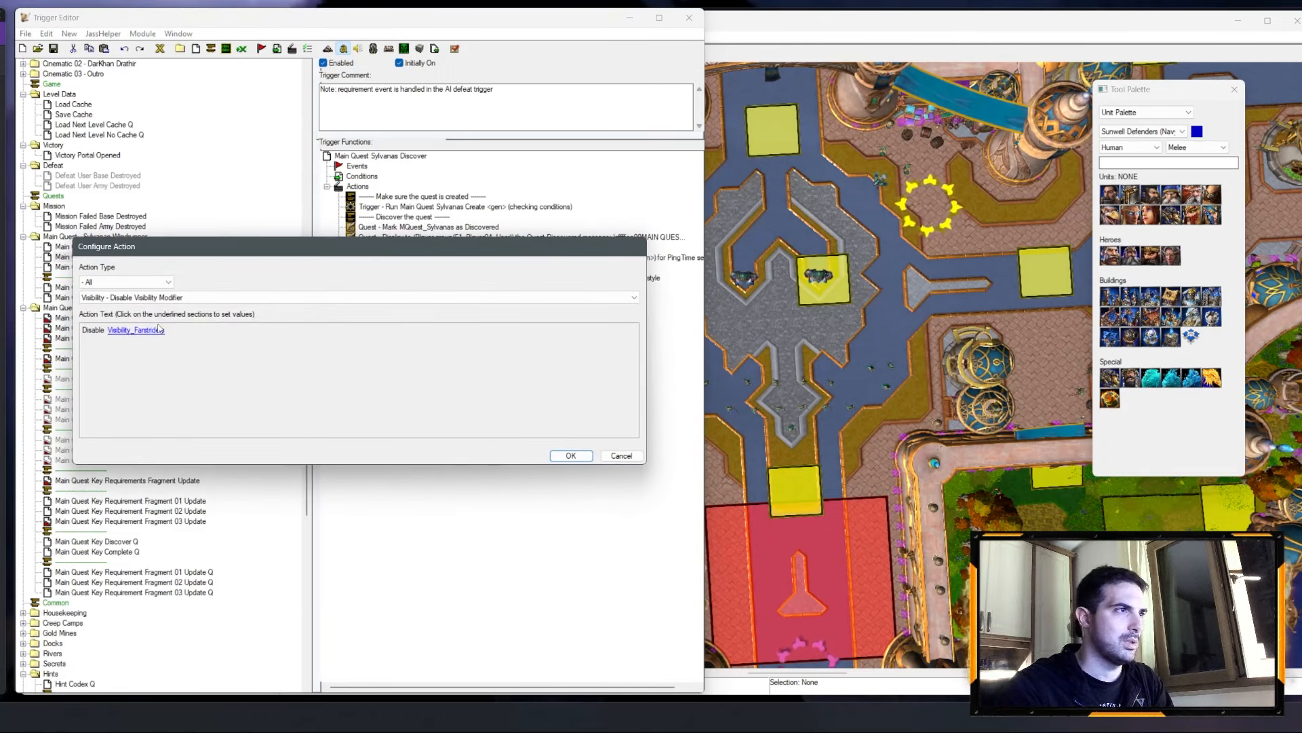
click(171, 297)
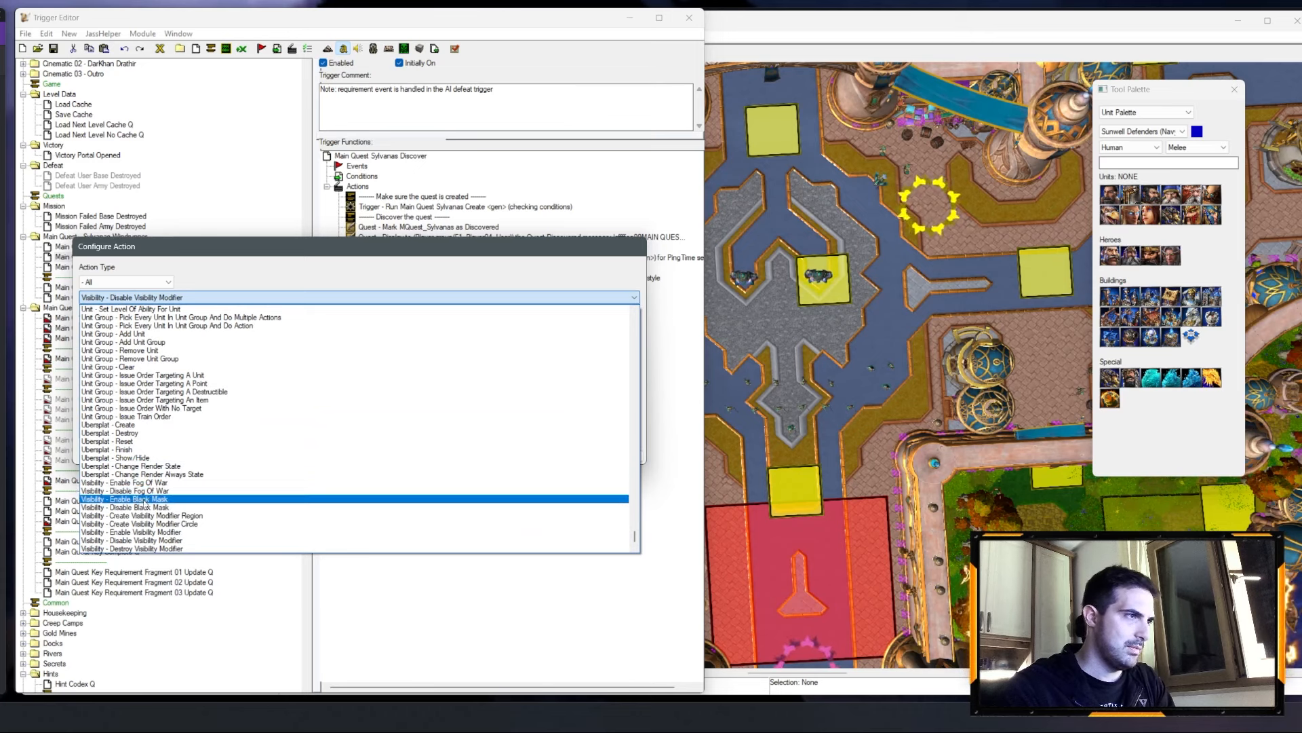
click(145, 502)
click(157, 298)
click(129, 532)
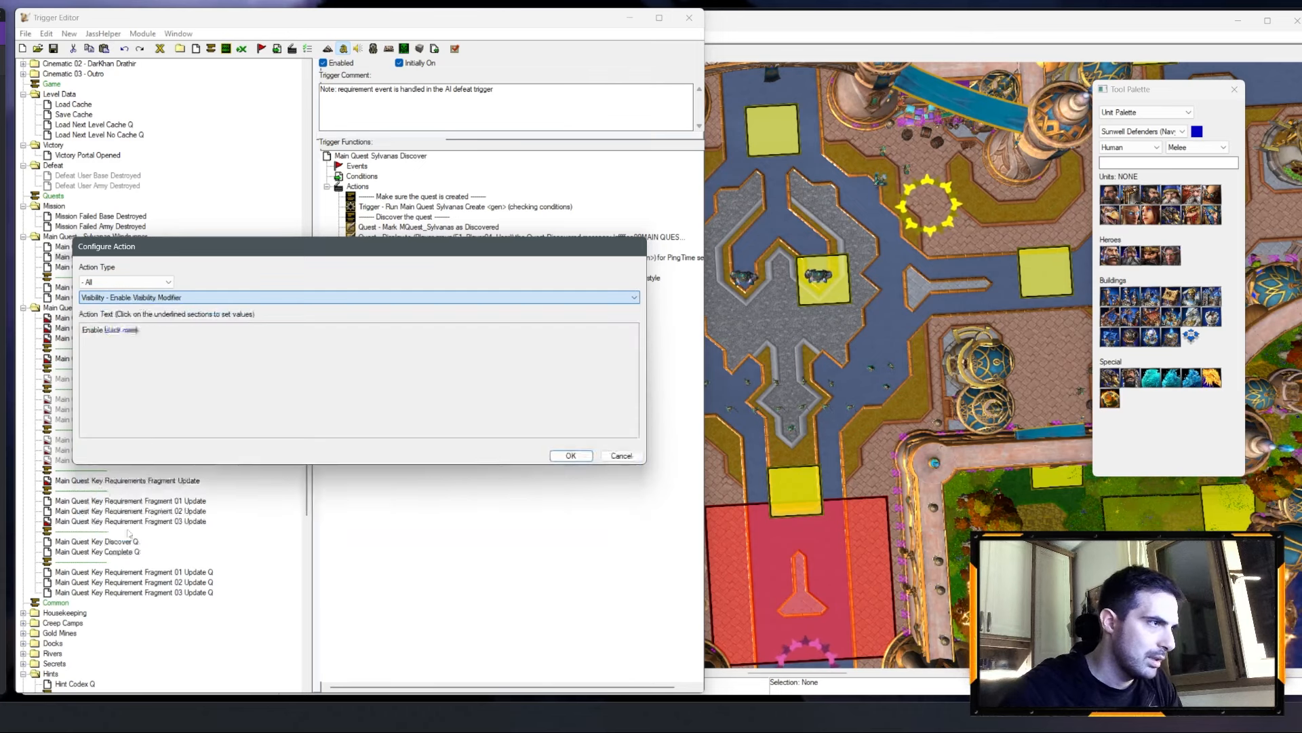
click(150, 330)
click(181, 288)
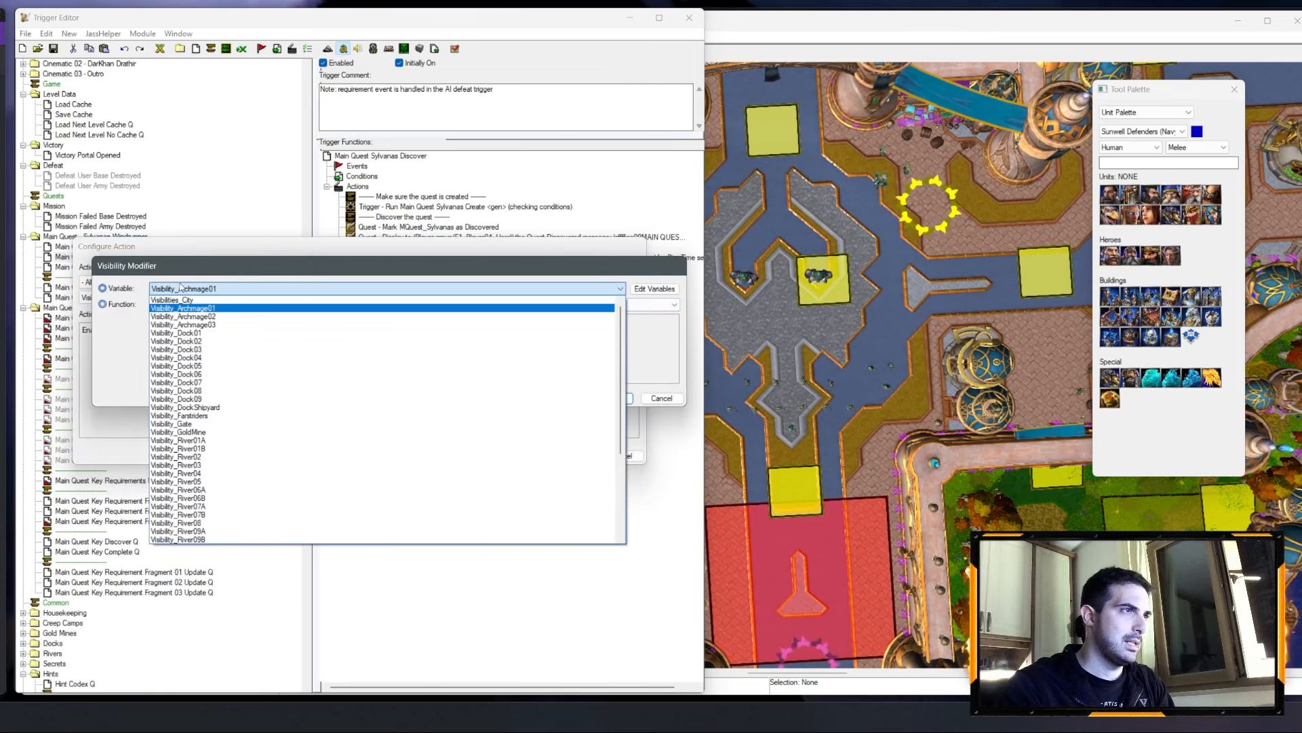
click(182, 415)
key(Return)
key(Return)
Step: Change the "Disable visibility" comment in the Main Quest Sylvanas Discover trigger to "Enable visibility"
click(417, 299)
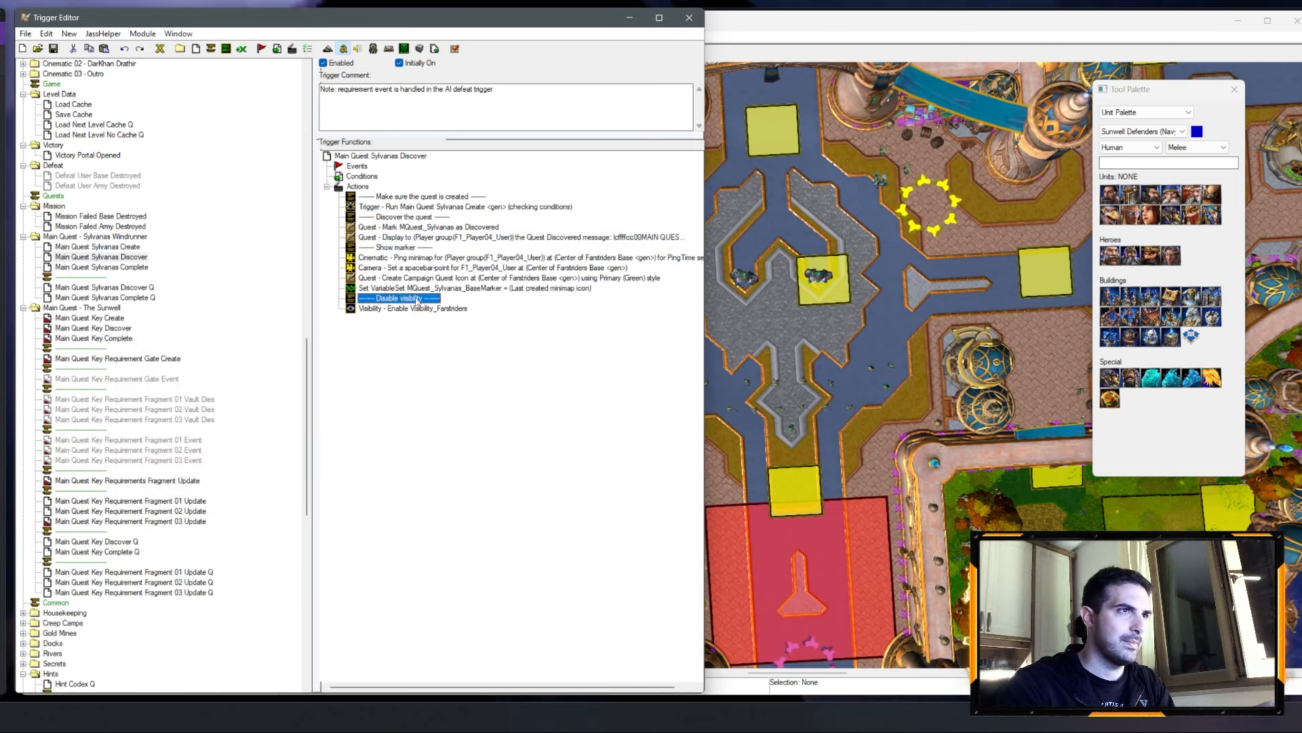
double_click(416, 298)
click(136, 329)
text(Enmab)
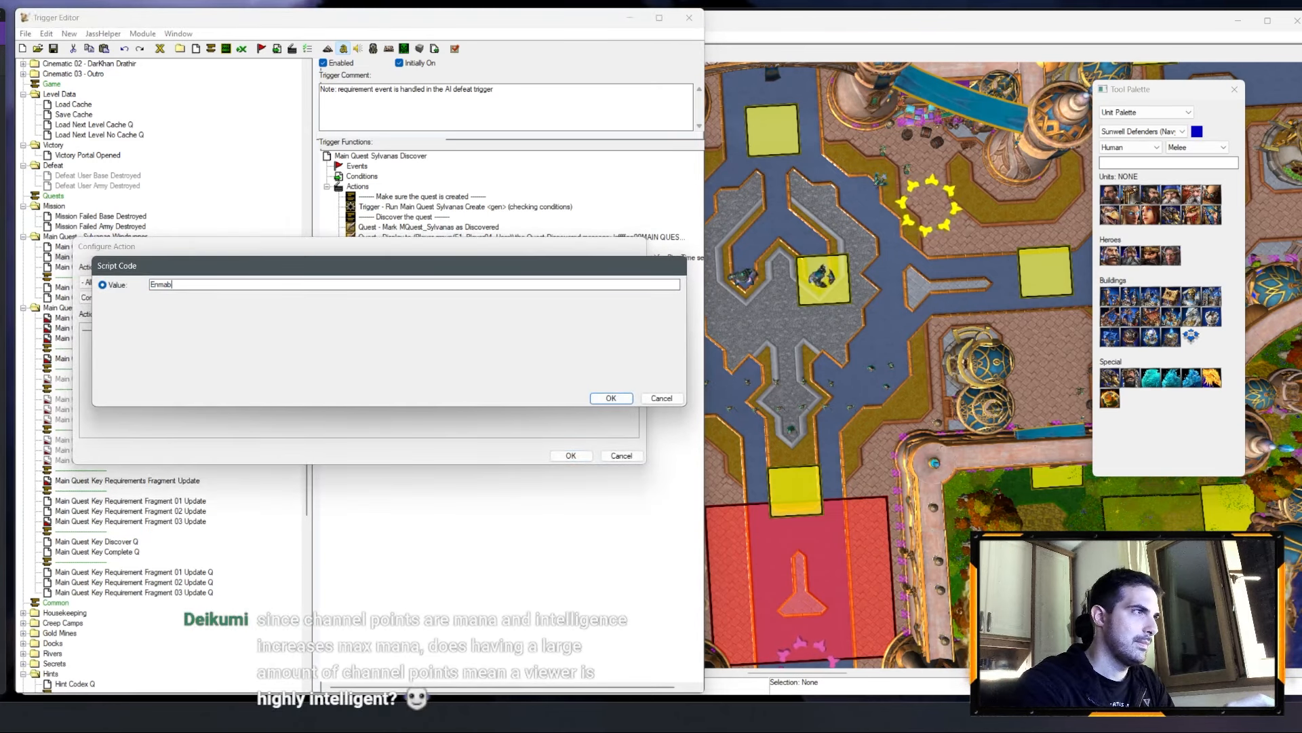
key(BackSpace)
key(BackSpace)
key(BackSpace)
key(BackSpace)
key(BackSpace)
text(Enable)
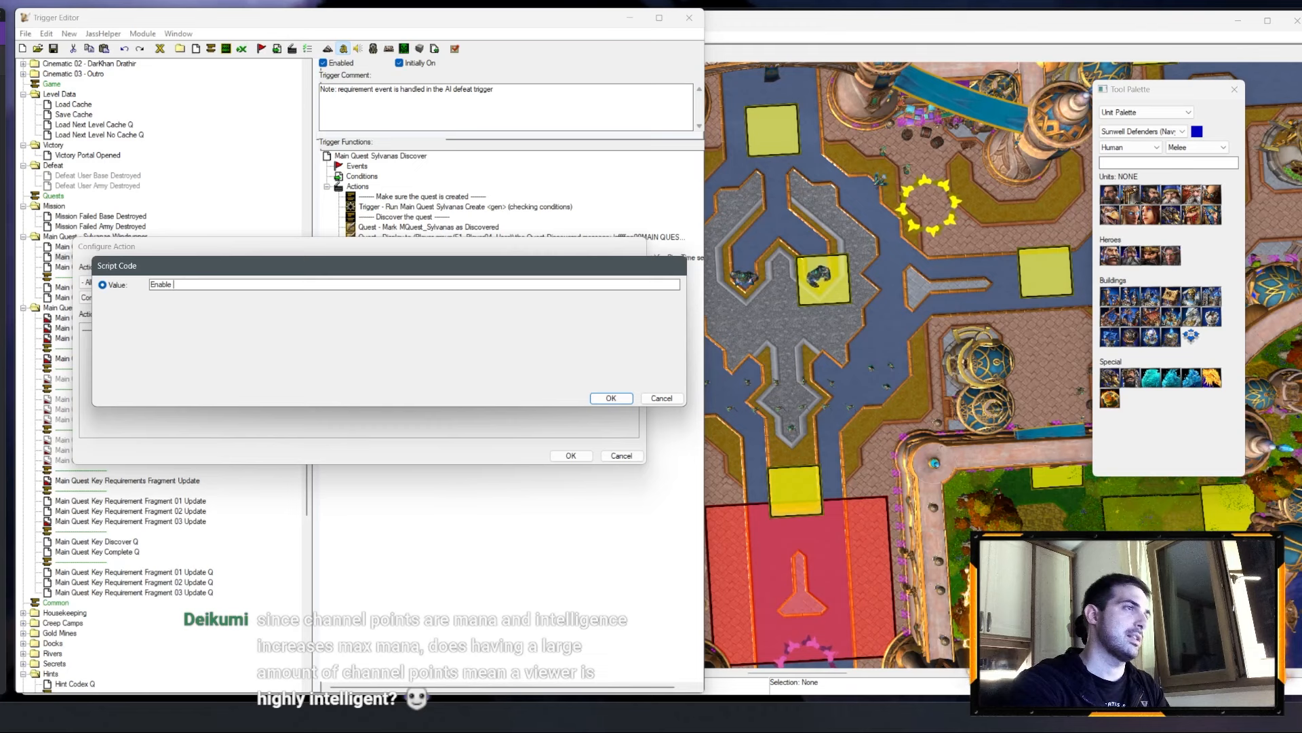
text(visibility)
key(Return)
key(Return)
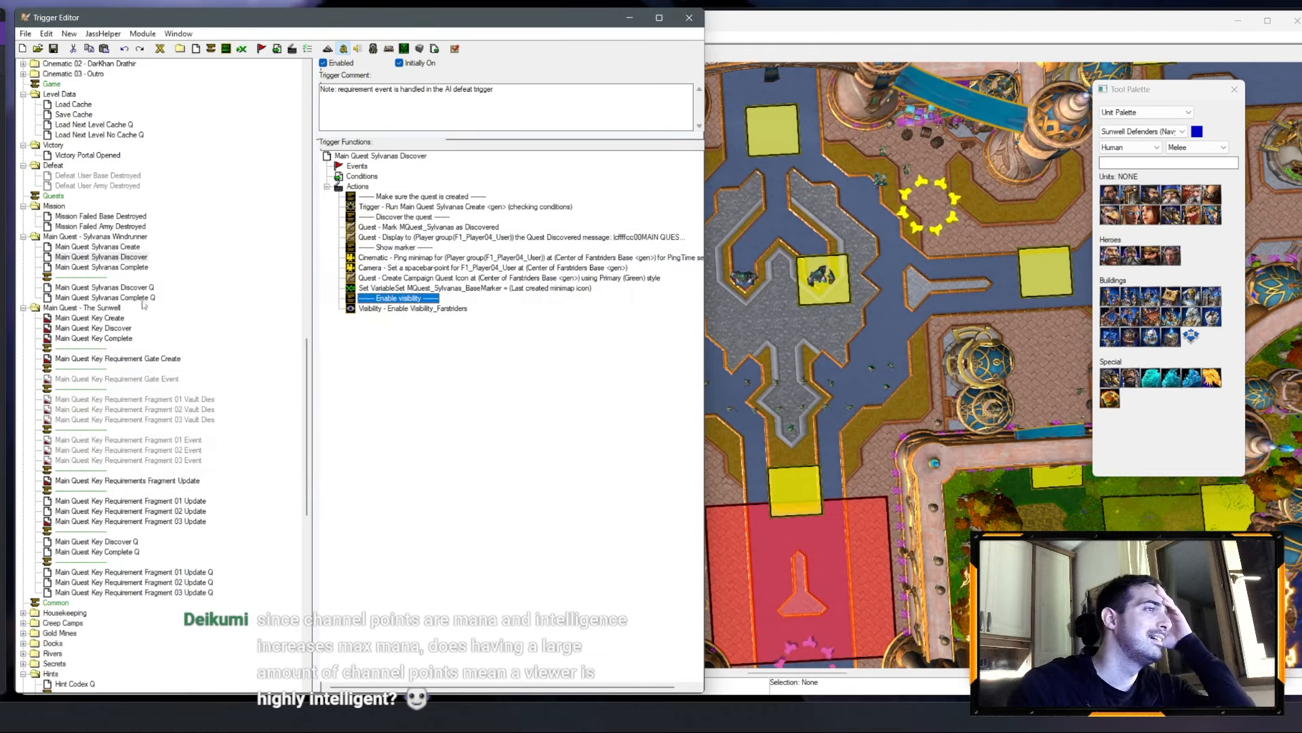
Step: In the Elven AI Mint Defeated trigger, copy the defeat-command comment to the end of the actions and set its text to "Quest complete (run Q)"
click(143, 298)
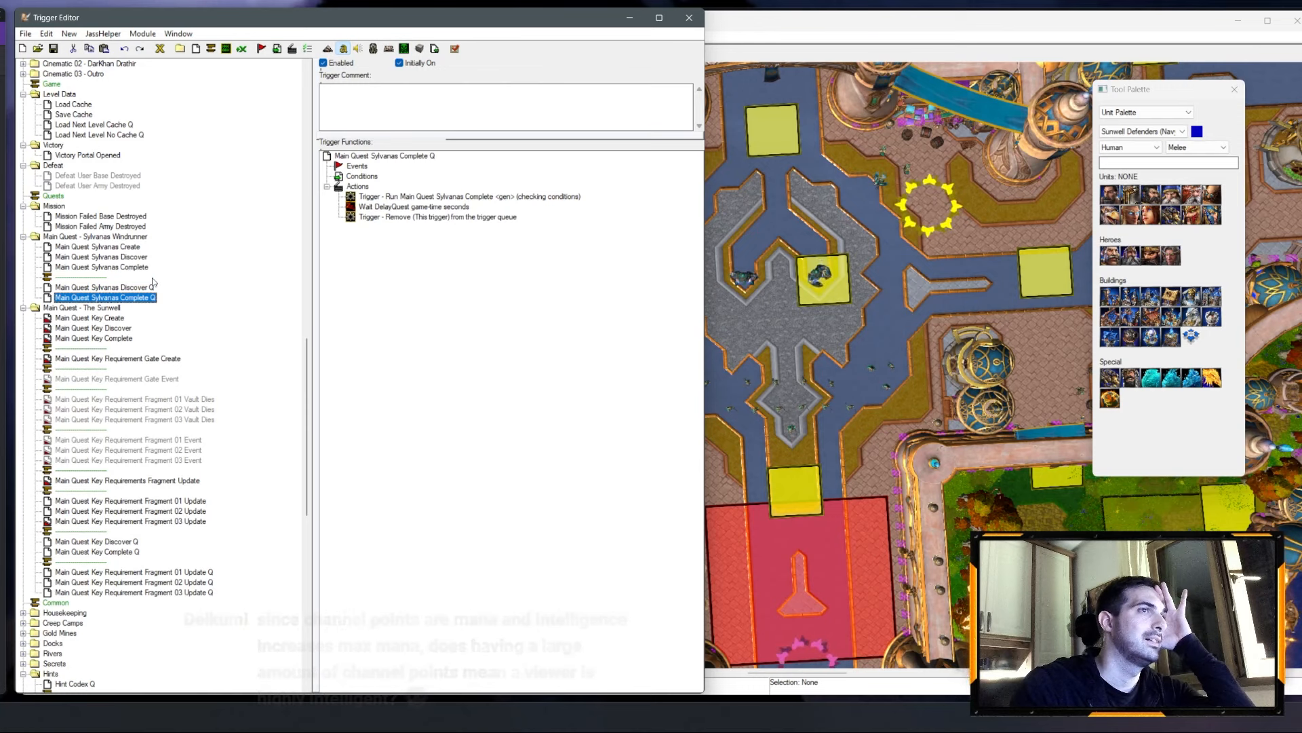
scroll(153, 283, down, 19)
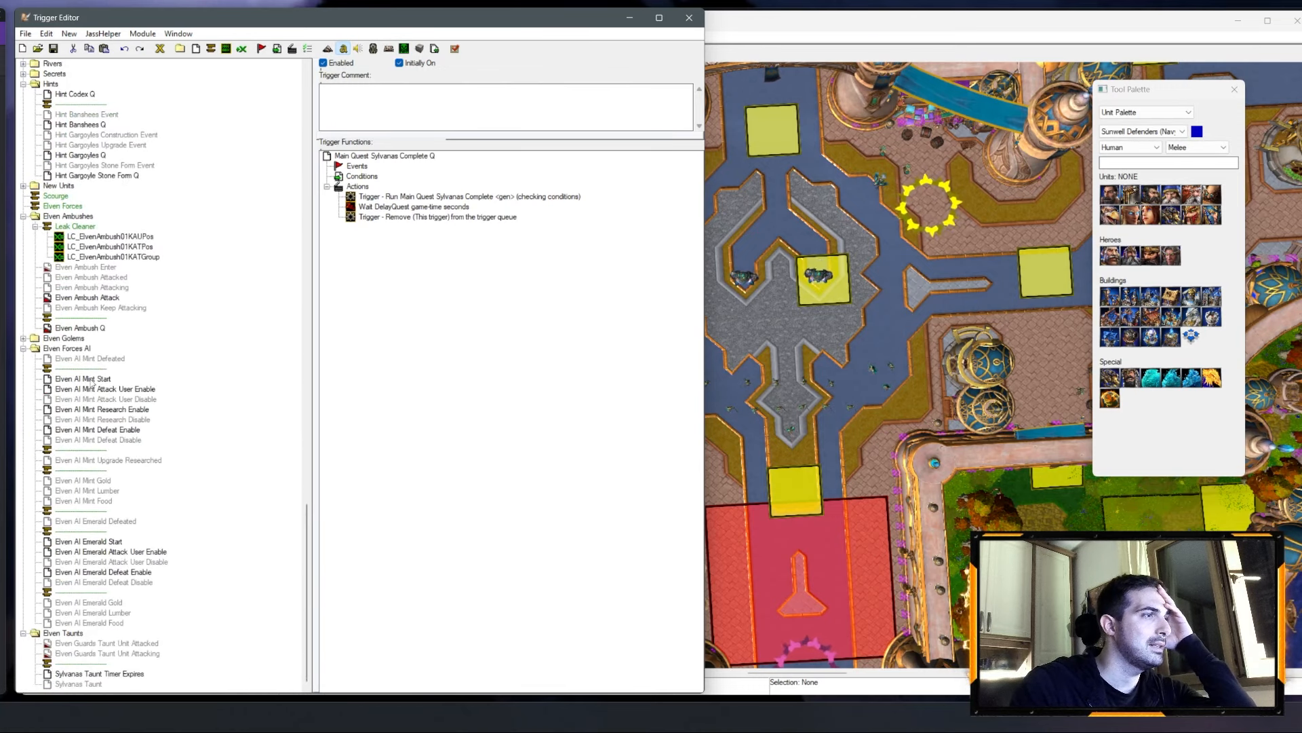
click(91, 358)
click(420, 359)
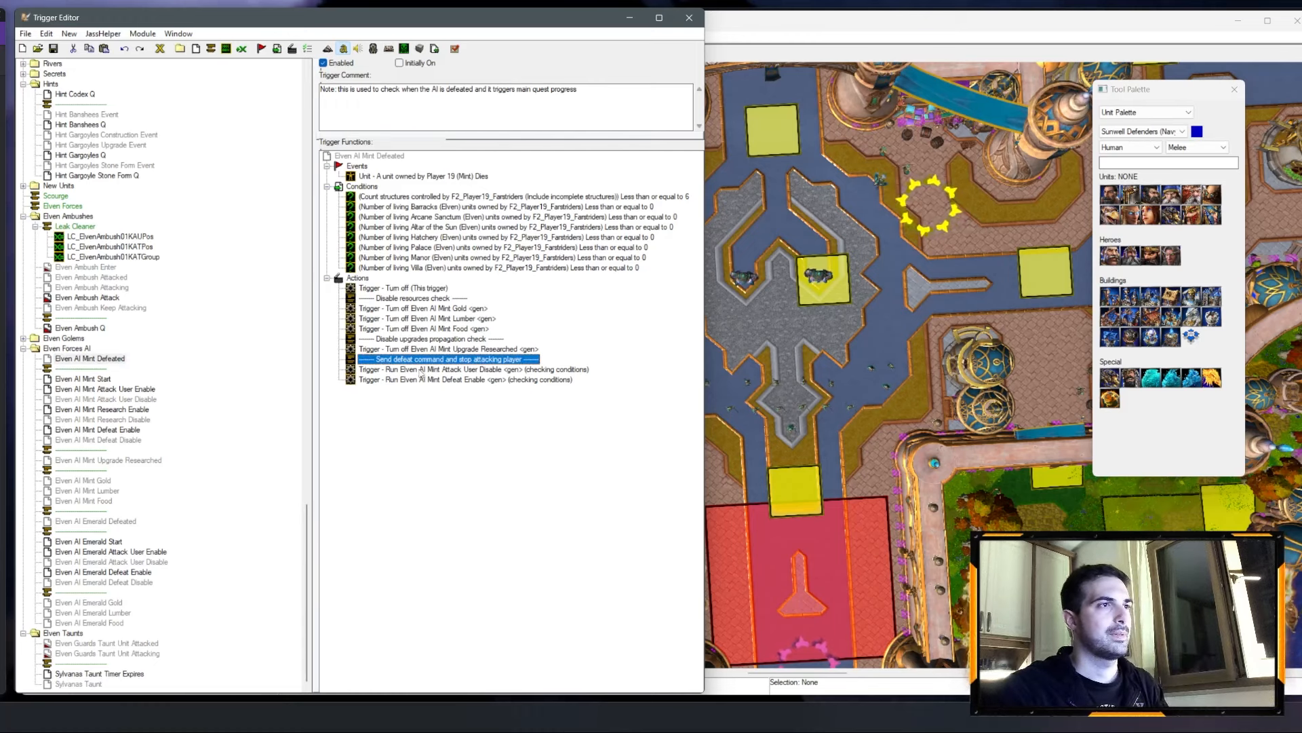
key(ctrl+c)
click(414, 381)
key(ctrl+v)
double_click(415, 389)
click(189, 329)
text(Que)
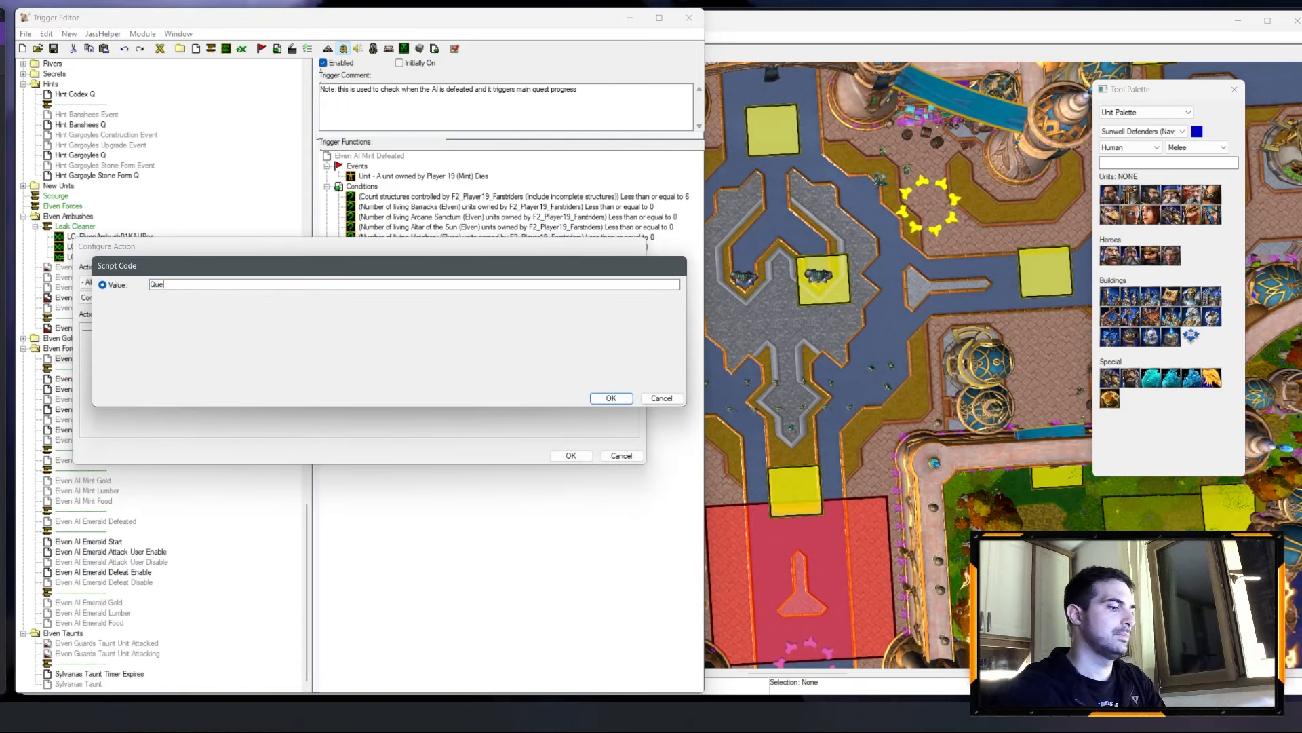
text(st complete ()
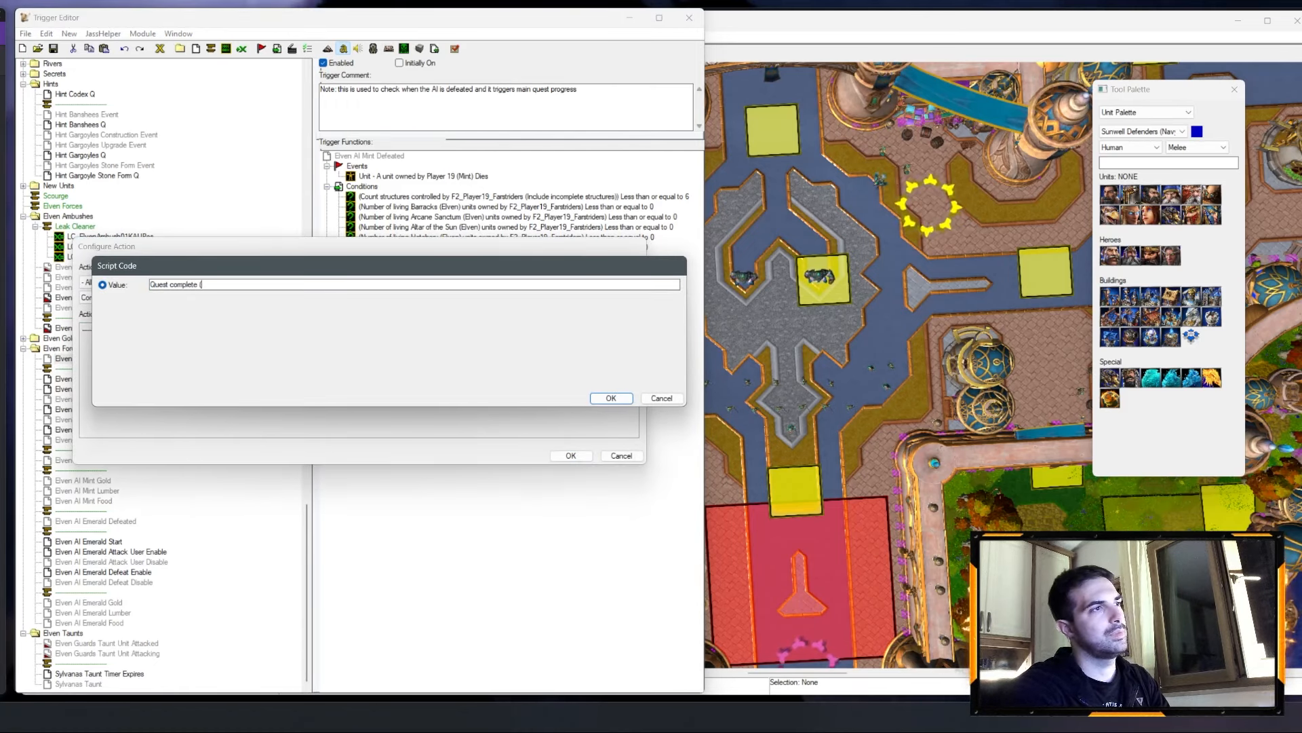
text(run Q))
key(Return)
key(Return)
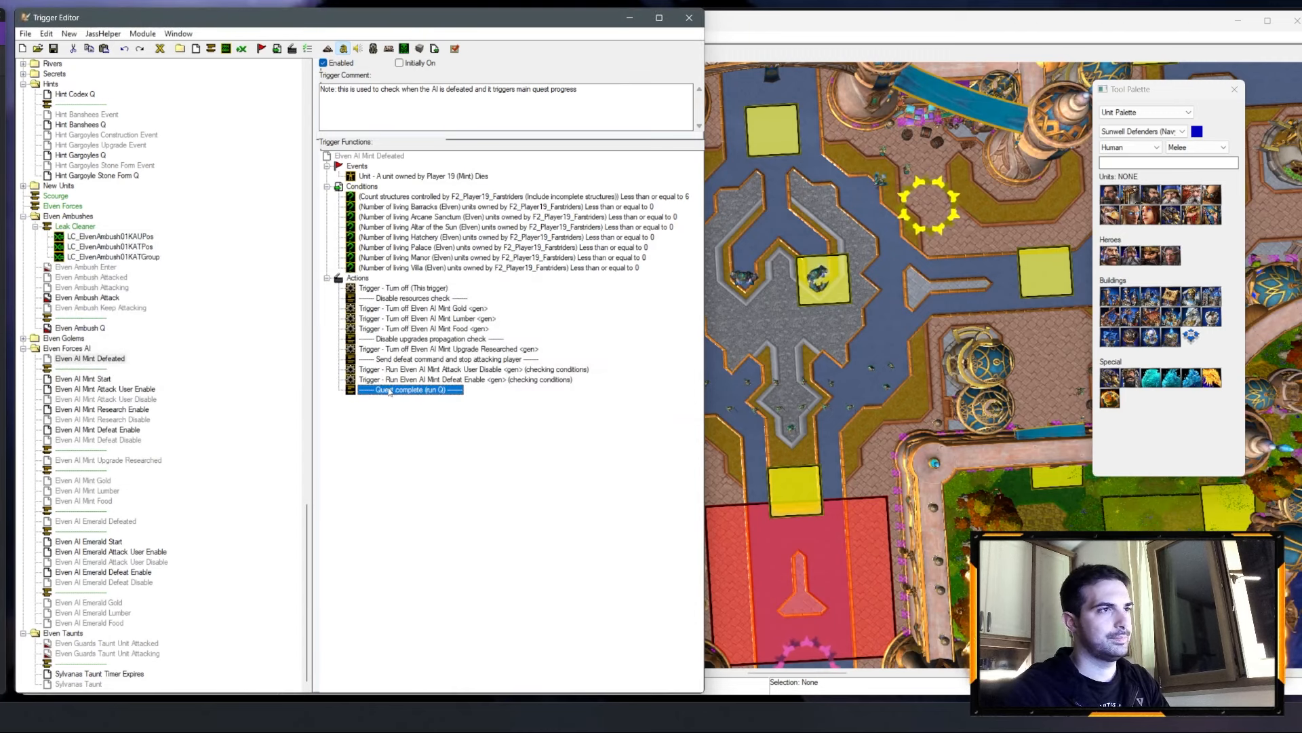
Step: Reword the last comment in the Elven AI Mint Defeated trigger to "Complete quest (run Q)"
double_click(390, 390)
click(189, 329)
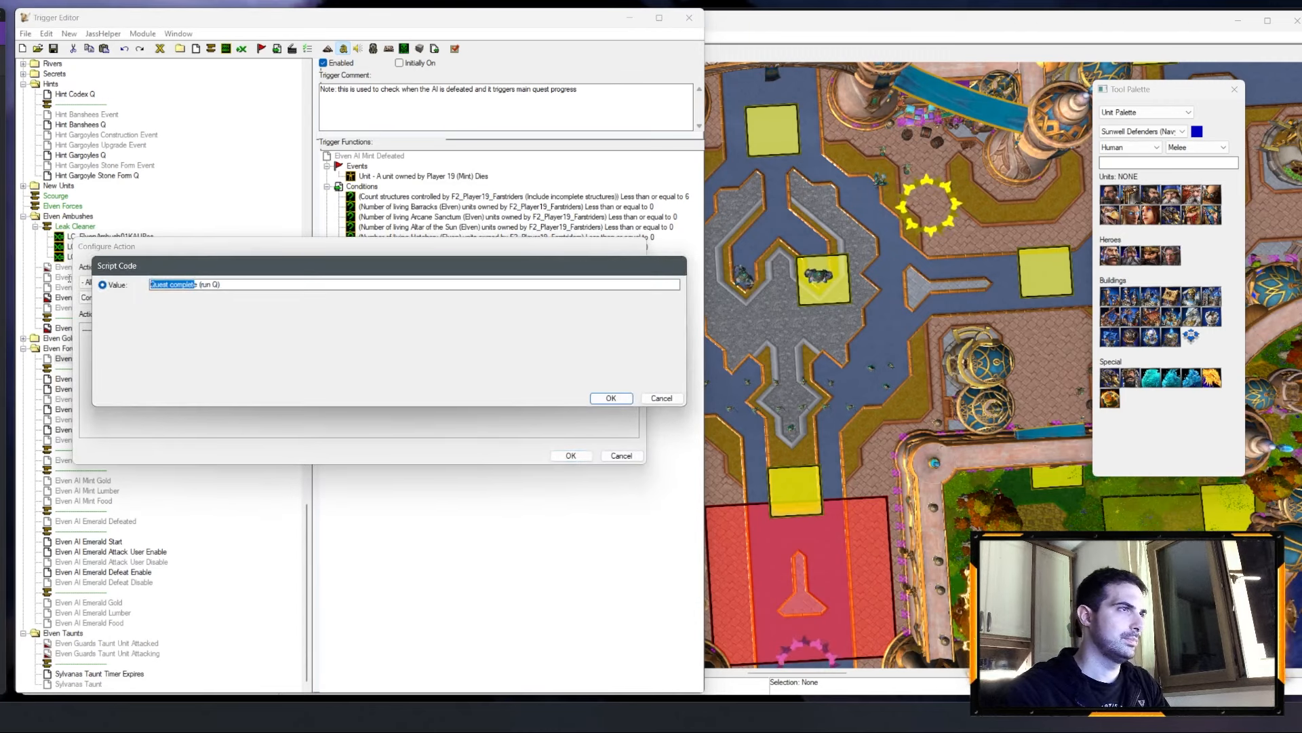
text(Complete Quest )
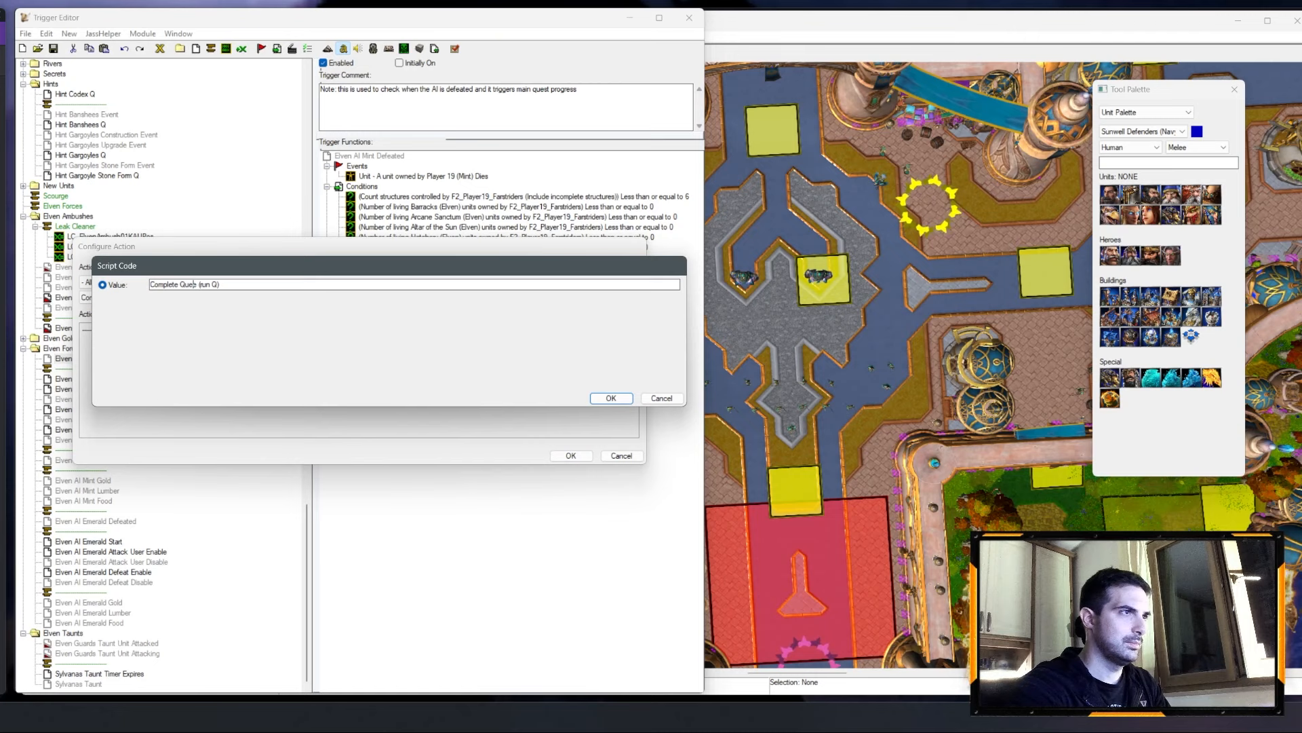
text(st)
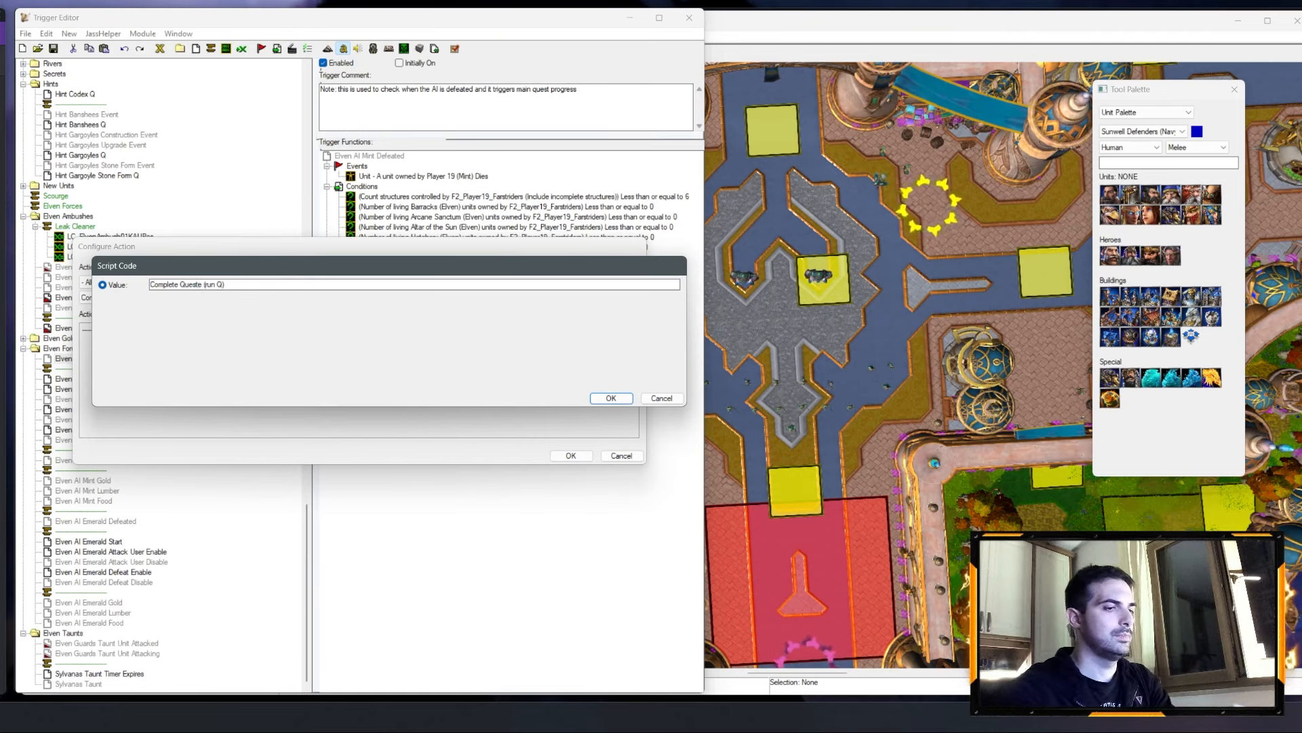
key(Return)
click(136, 331)
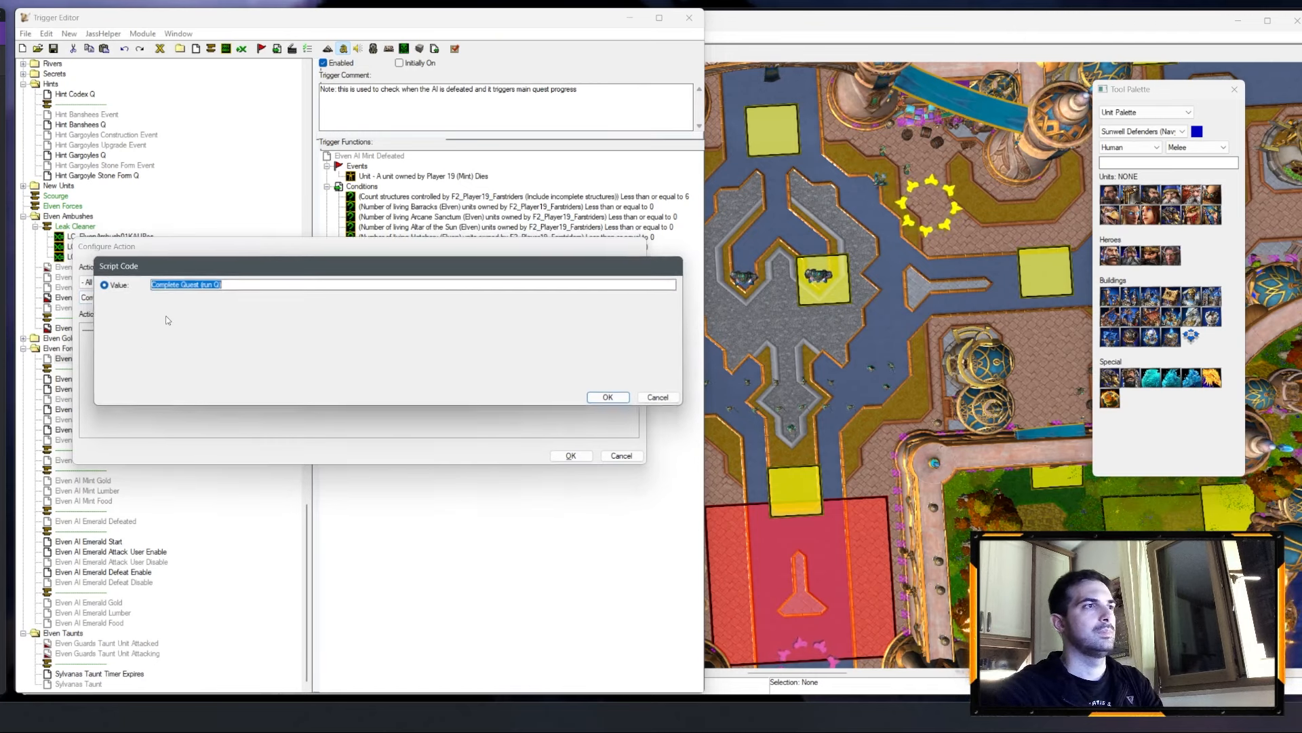
drag(180, 285, 189, 284)
text(q)
key(Return)
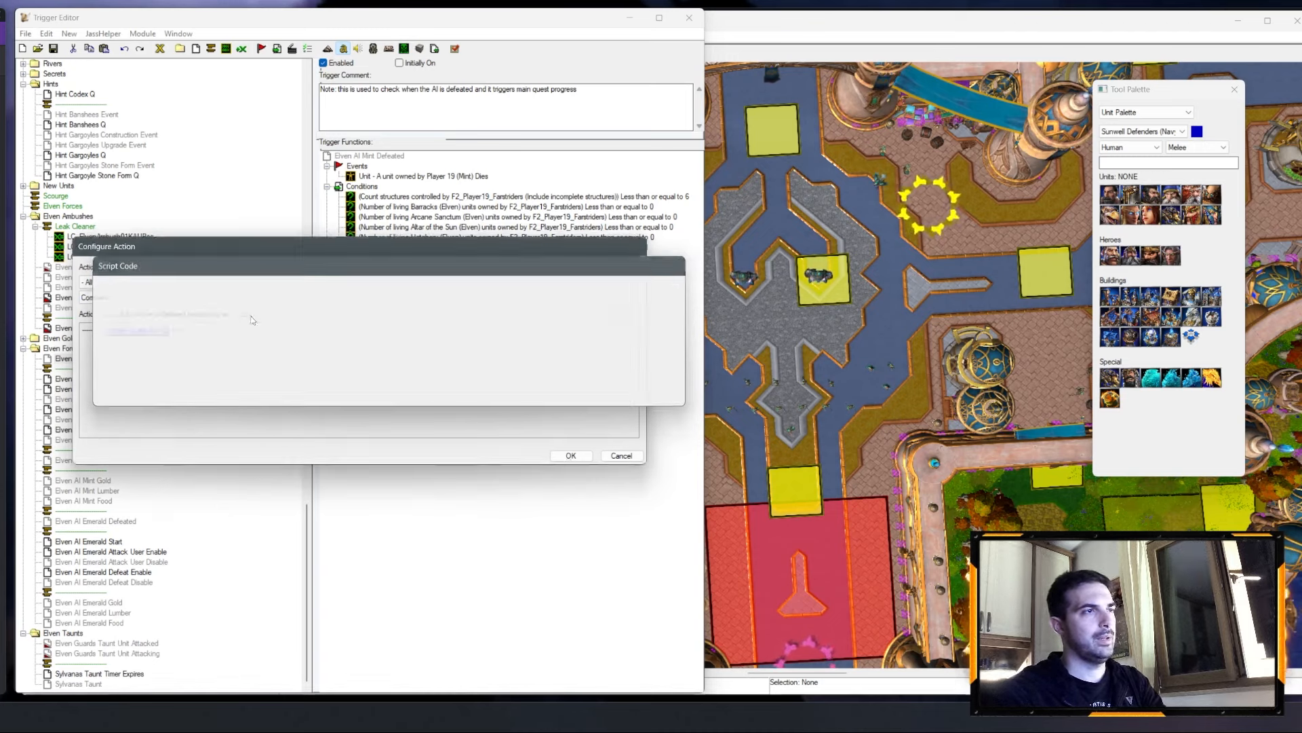
key(Return)
Step: Below that comment, add an action that adds Main Quest Sylvanas Complete Q to the trigger queue, checking conditions
right_click(424, 390)
click(470, 520)
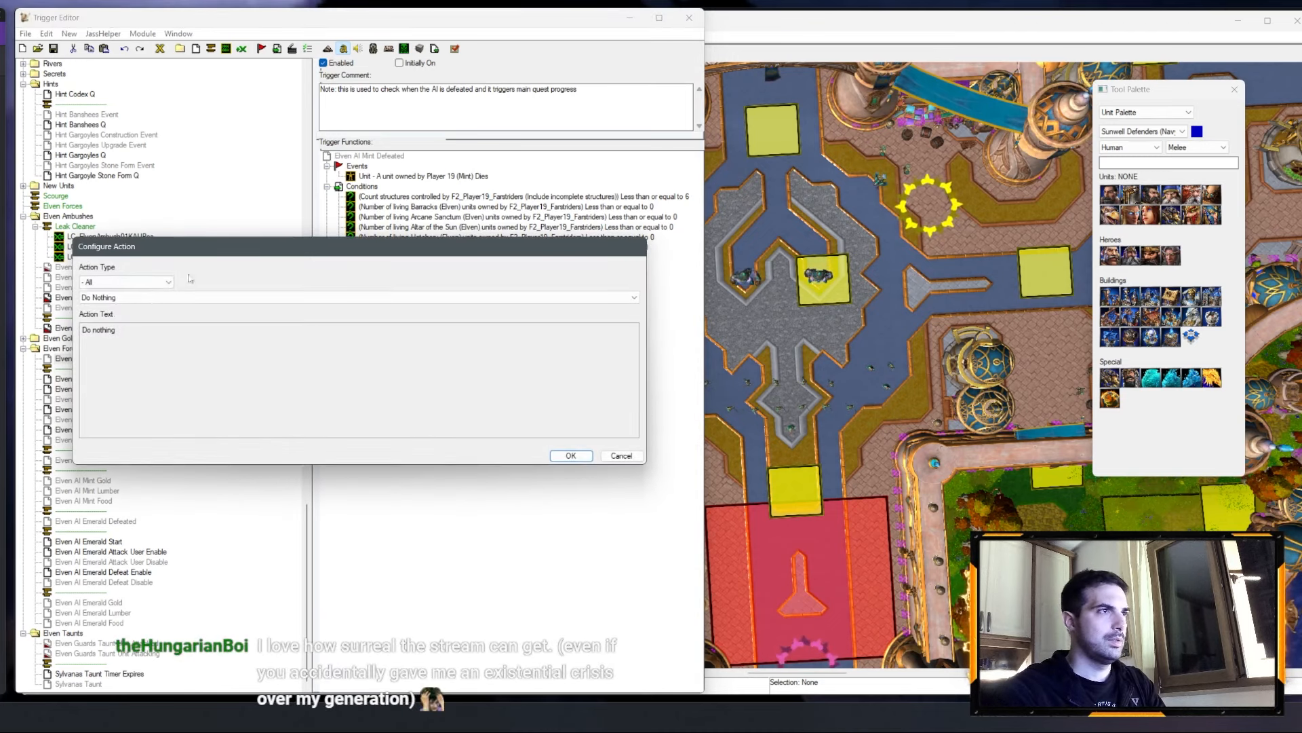
click(126, 281)
click(117, 497)
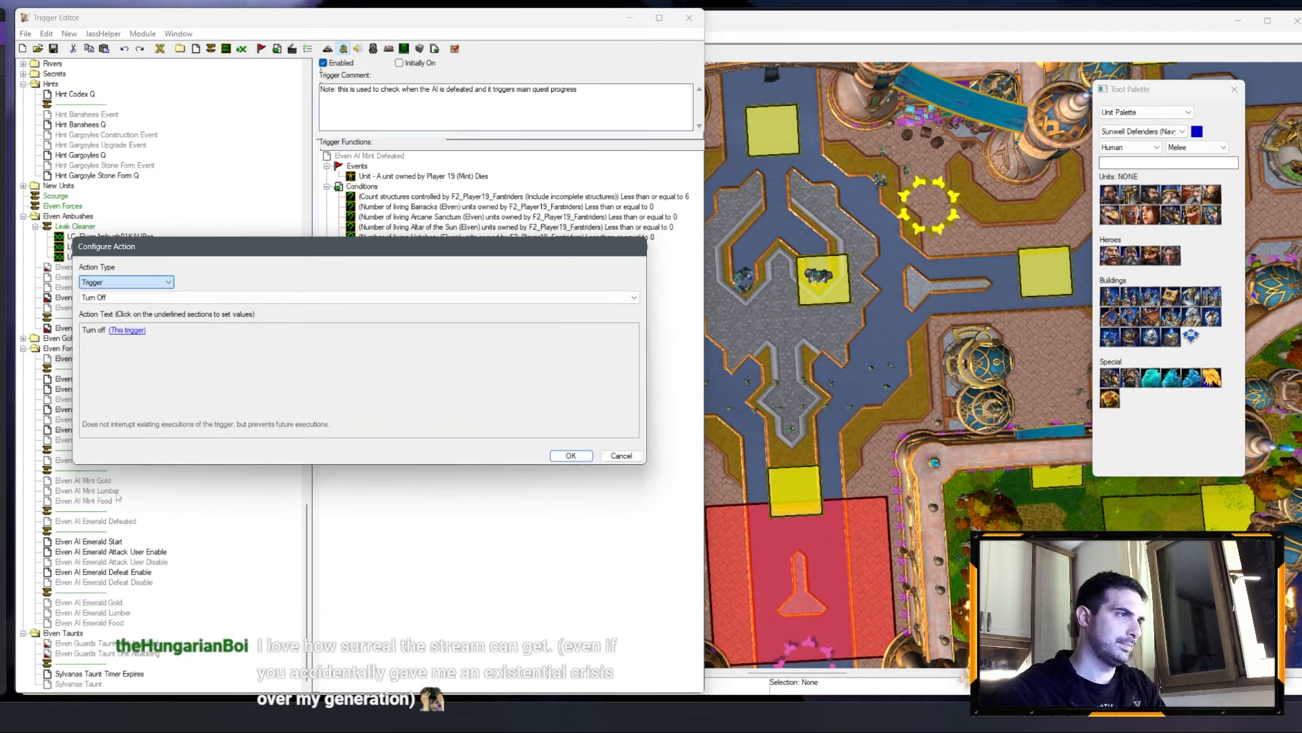
click(136, 298)
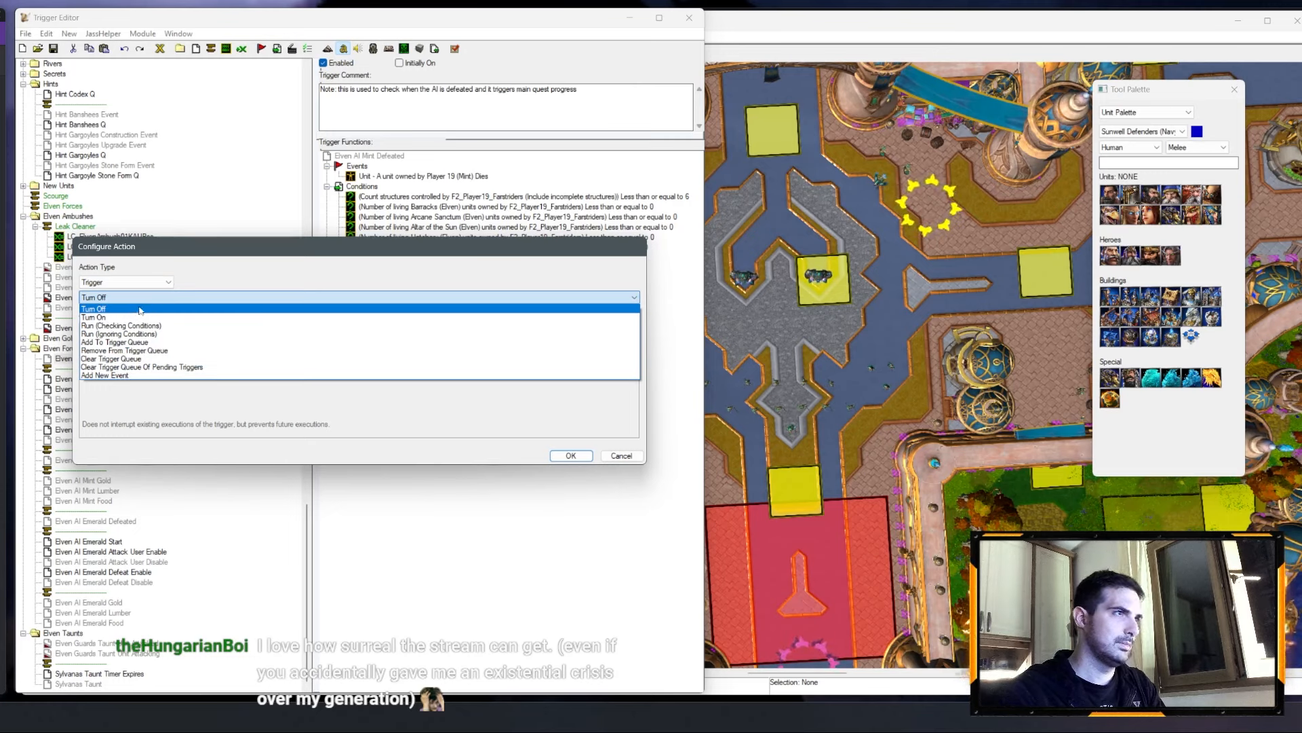
click(115, 342)
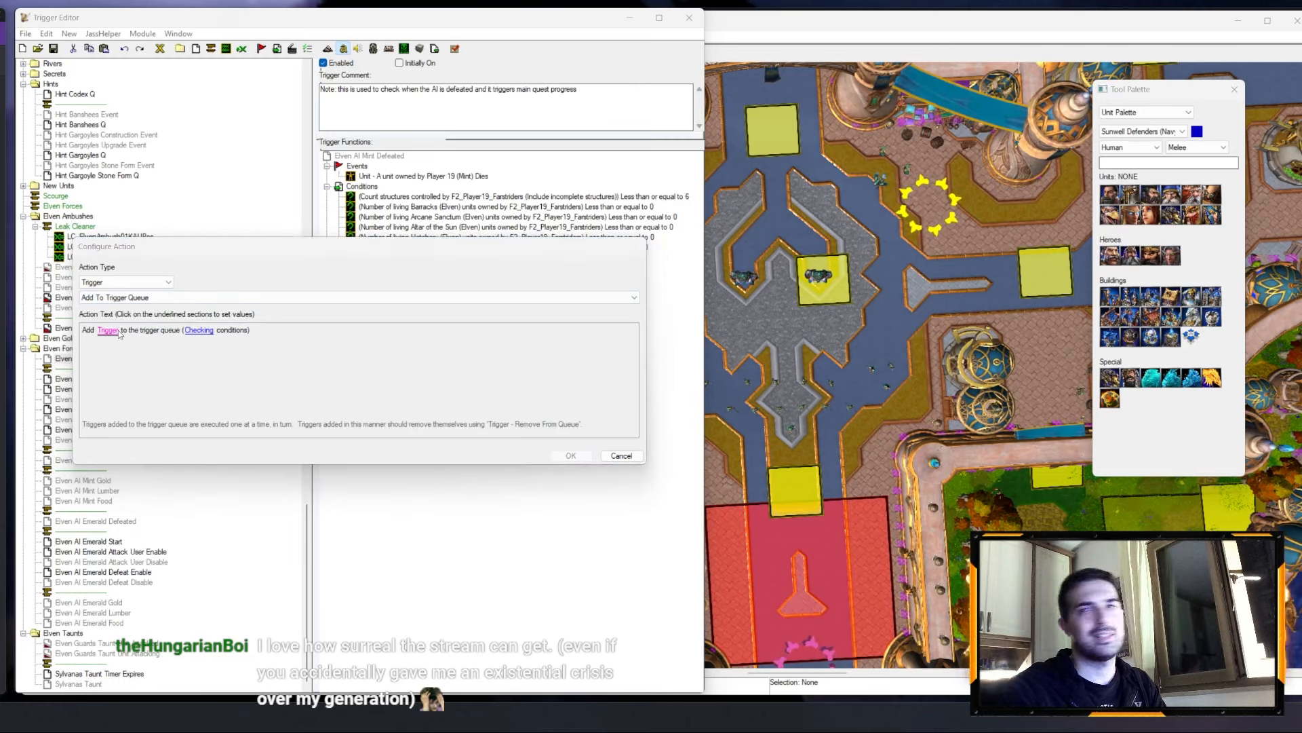
click(118, 331)
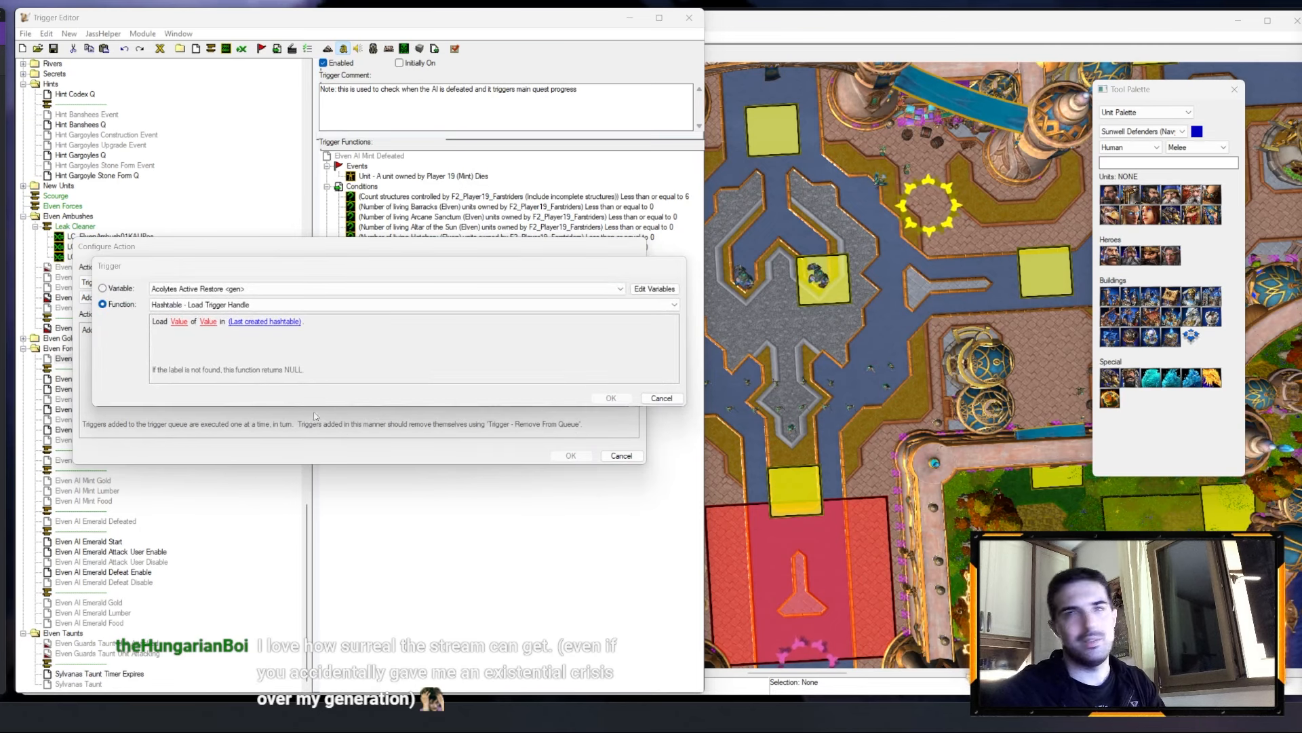
click(241, 289)
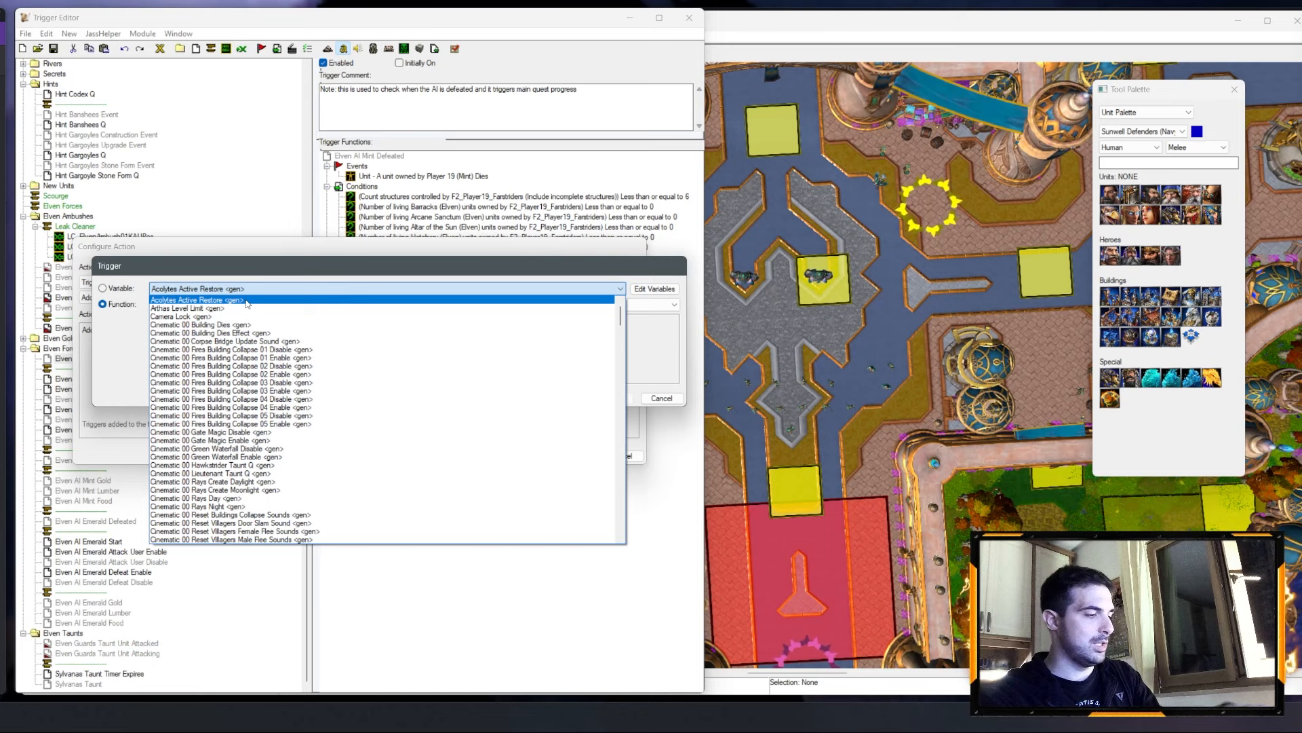
key(m)
scroll(305, 499, down, 2)
scroll(307, 503, down, 9)
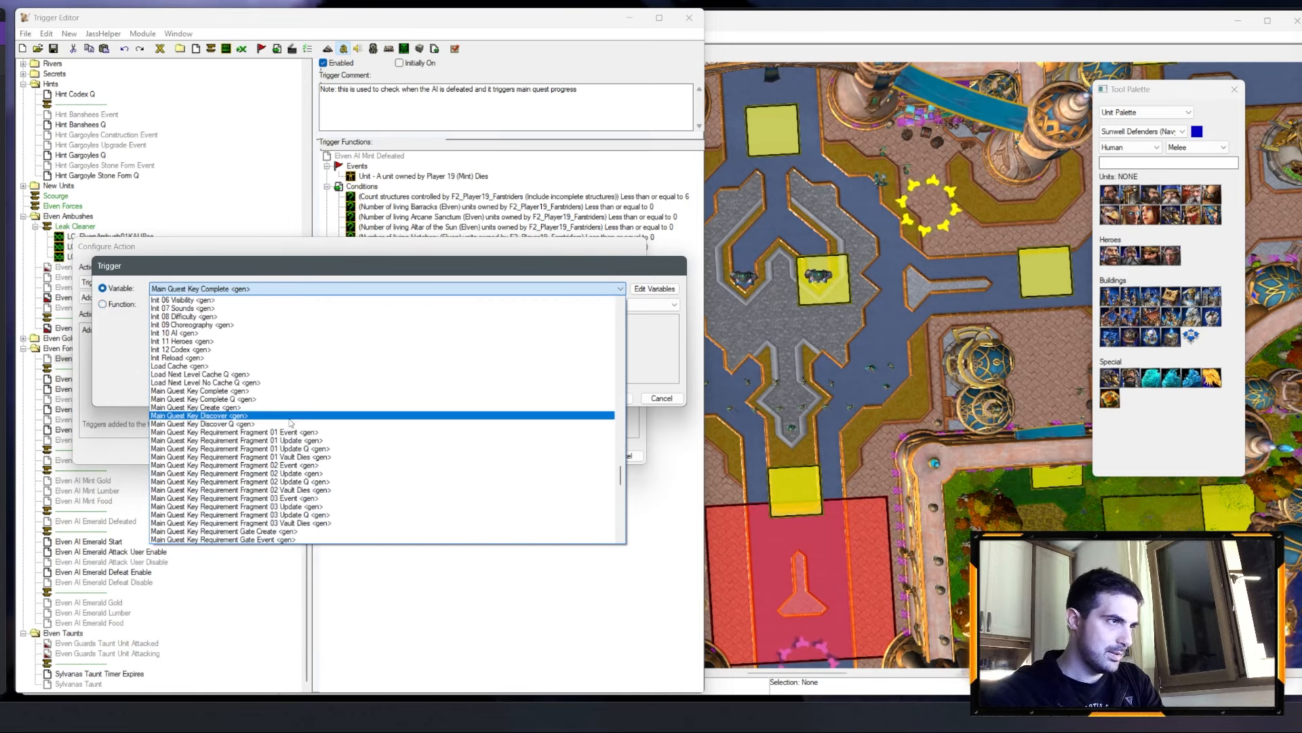
scroll(294, 408, down, 1)
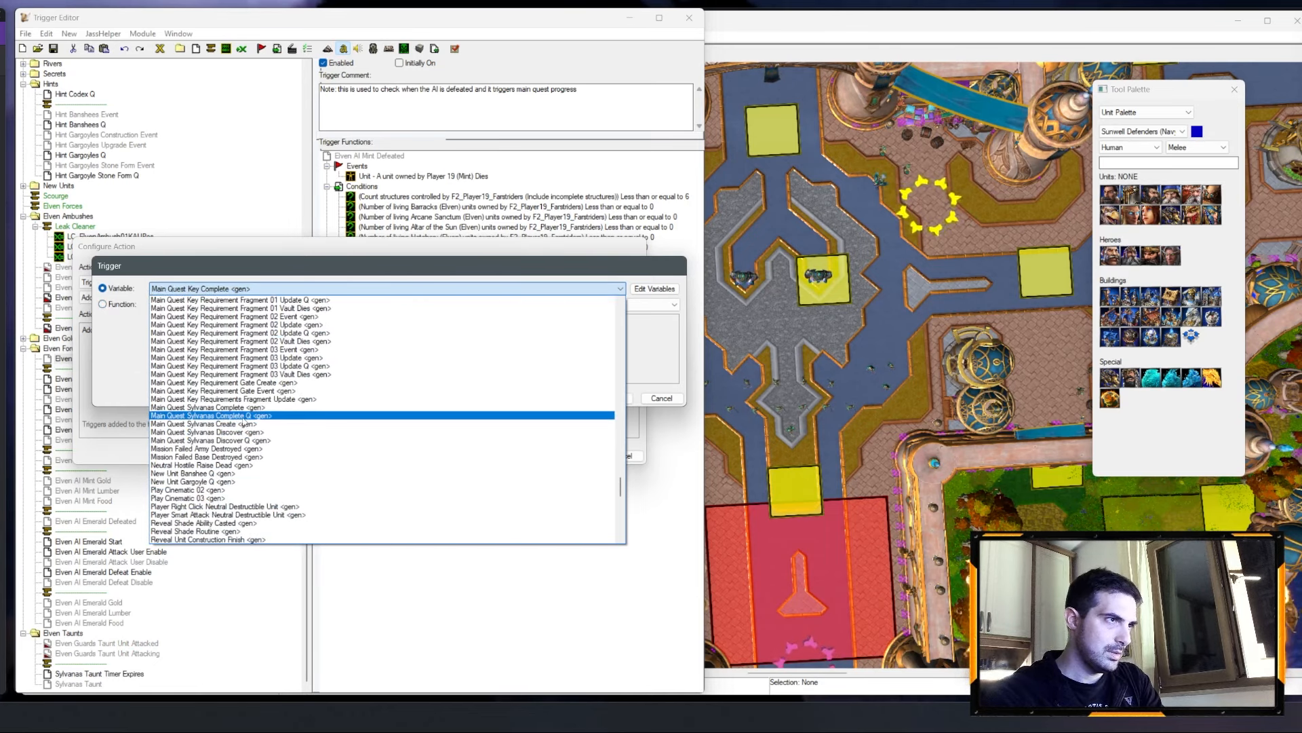
click(244, 415)
key(Return)
key(Return)
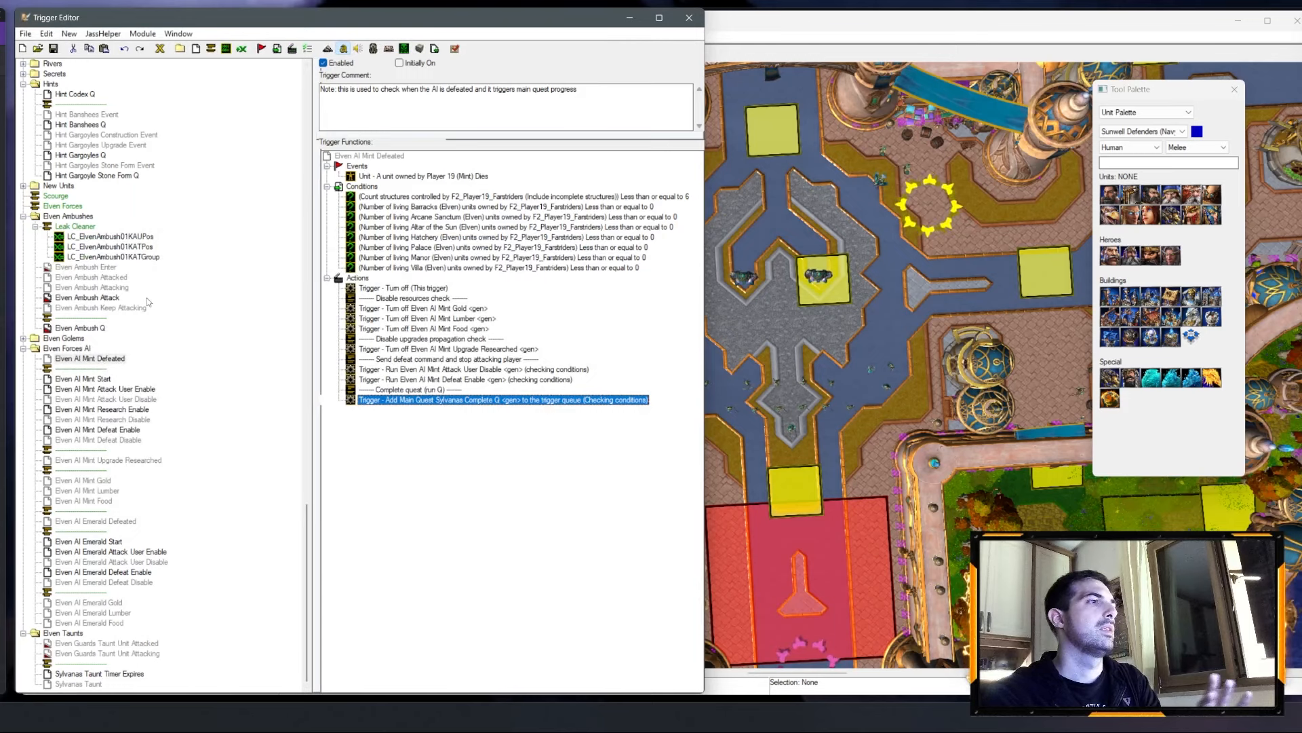
Step: In the Main Quest - The Sunwell folder, rename the Main Quest Key Create trigger as Main Quest Sunwell Create
scroll(121, 266, up, 19)
scroll(121, 267, up, 1)
click(111, 337)
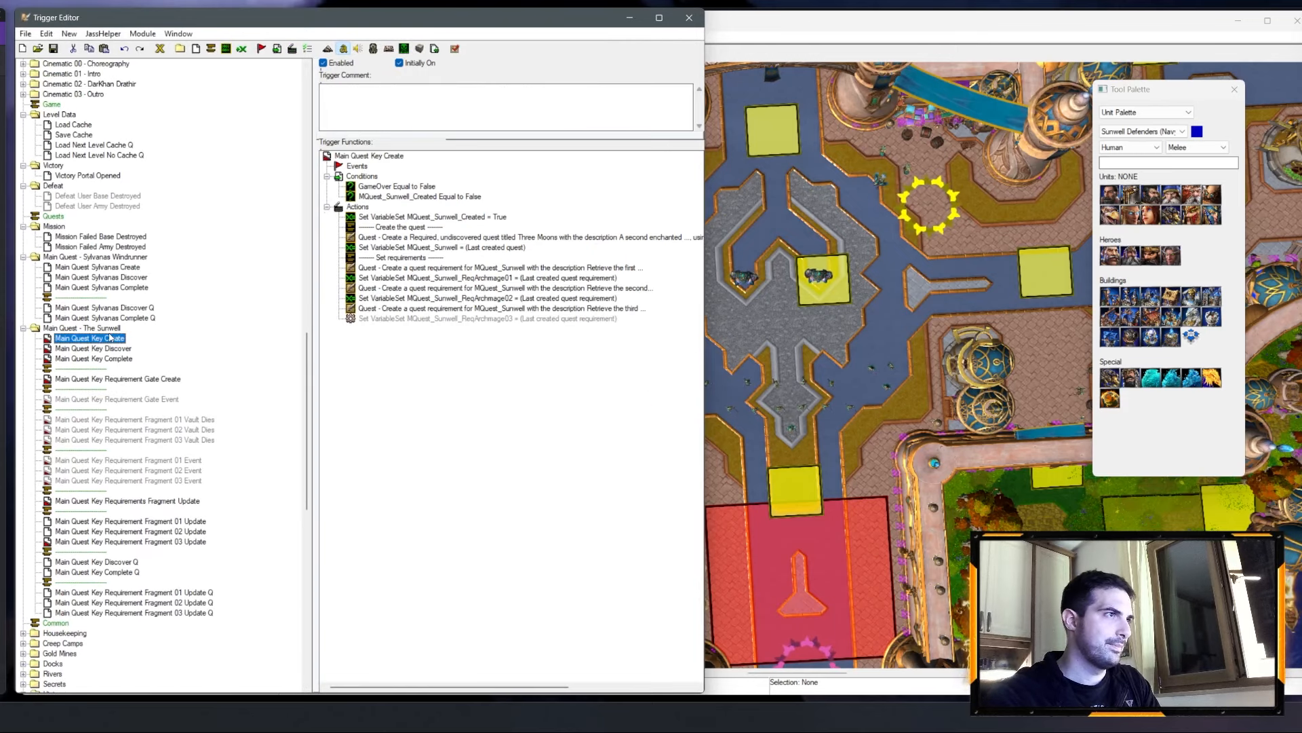
click(101, 348)
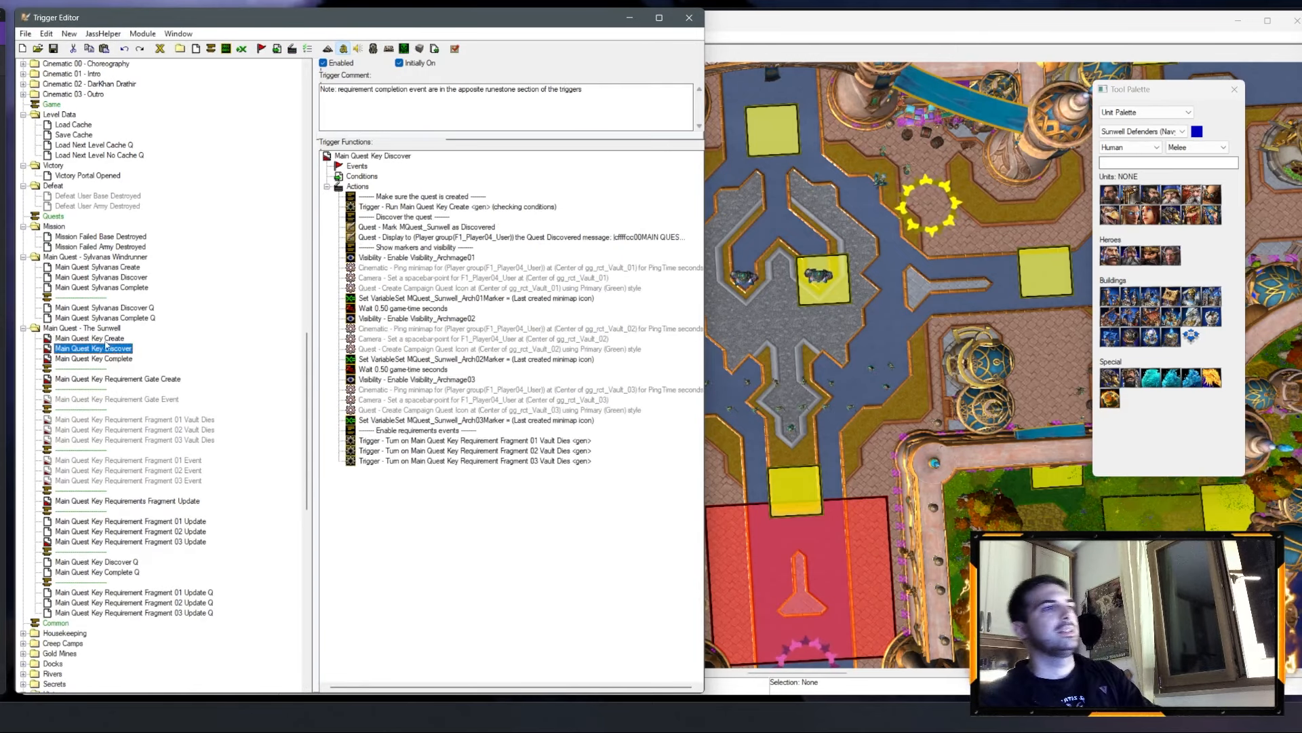
click(99, 338)
double_click(99, 339)
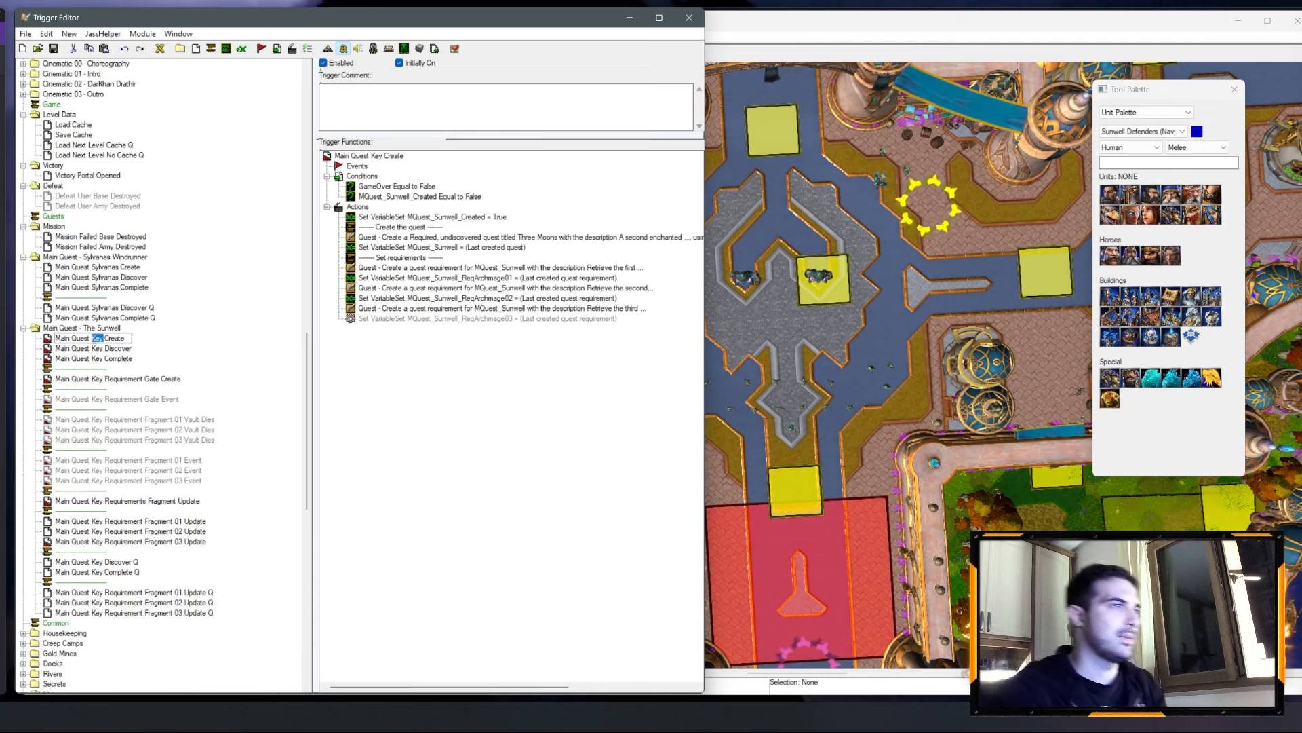
text(Sunwell)
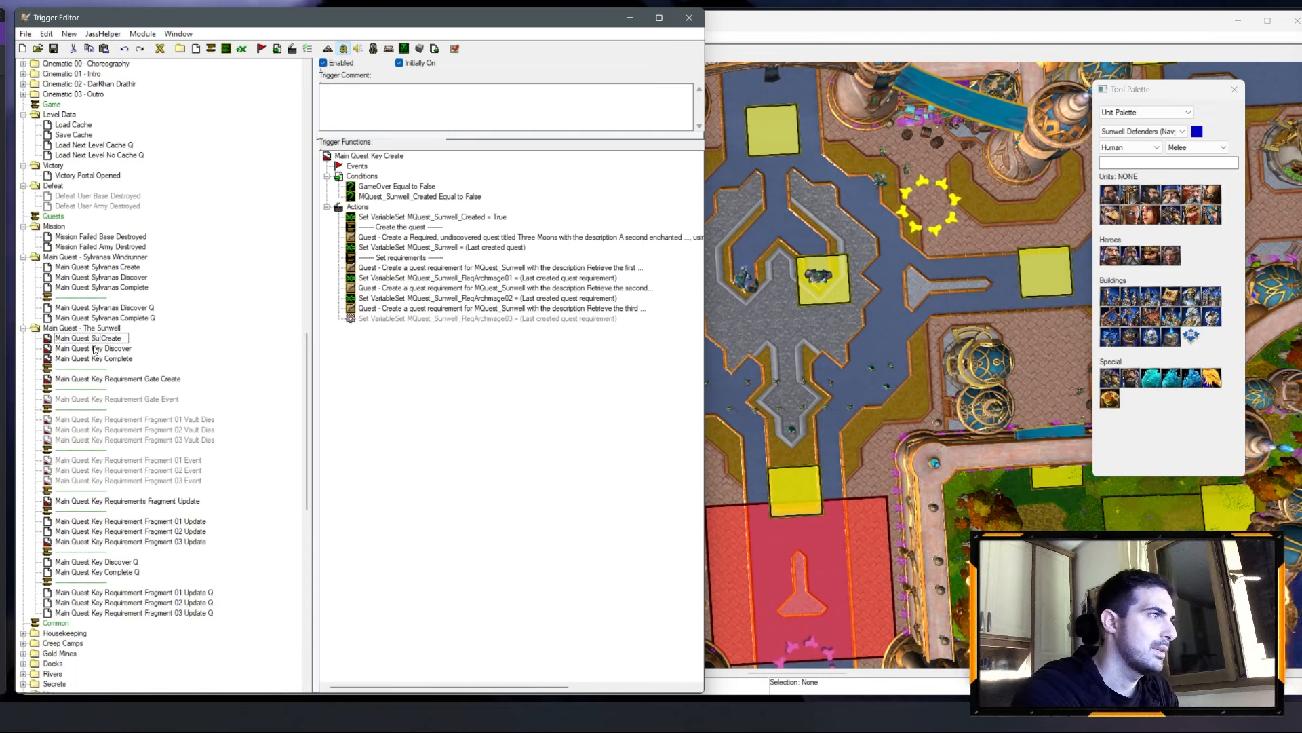
key(Return)
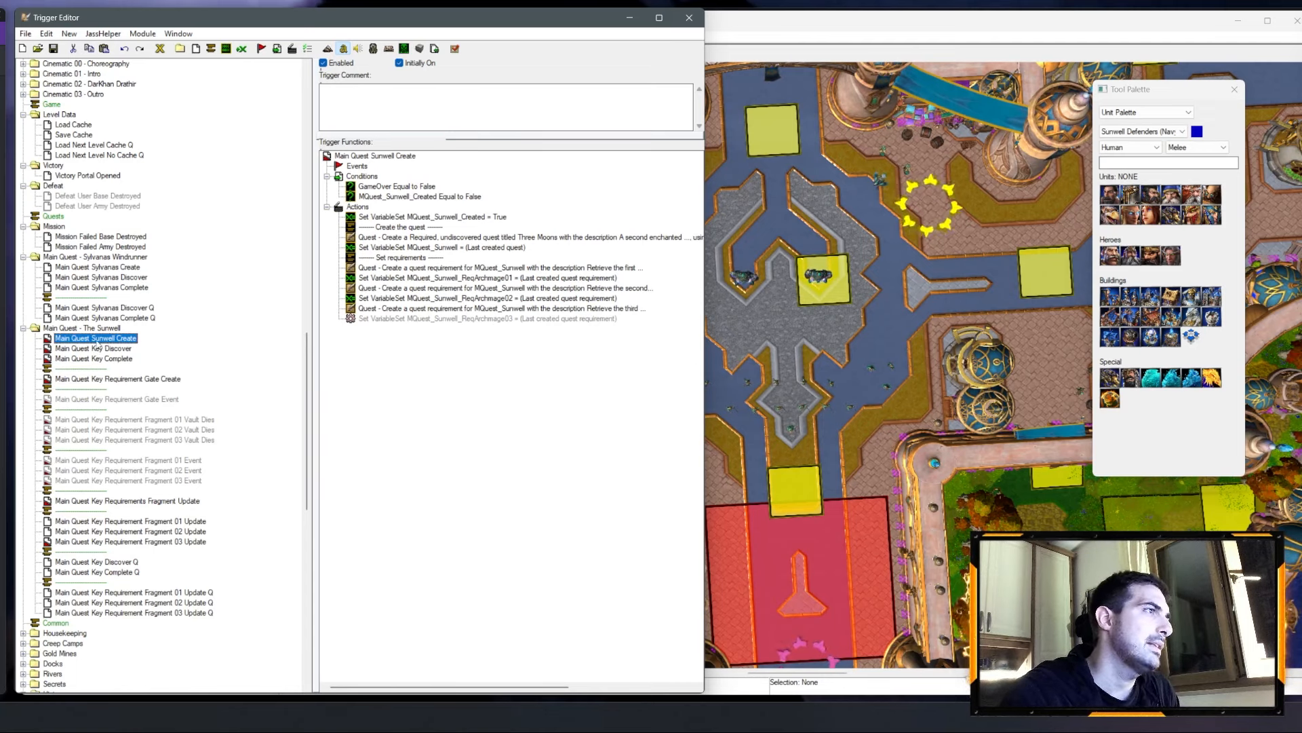
Step: Rename the Main Quest Key Discover trigger as Main Quest Sunwell Discover
click(93, 338)
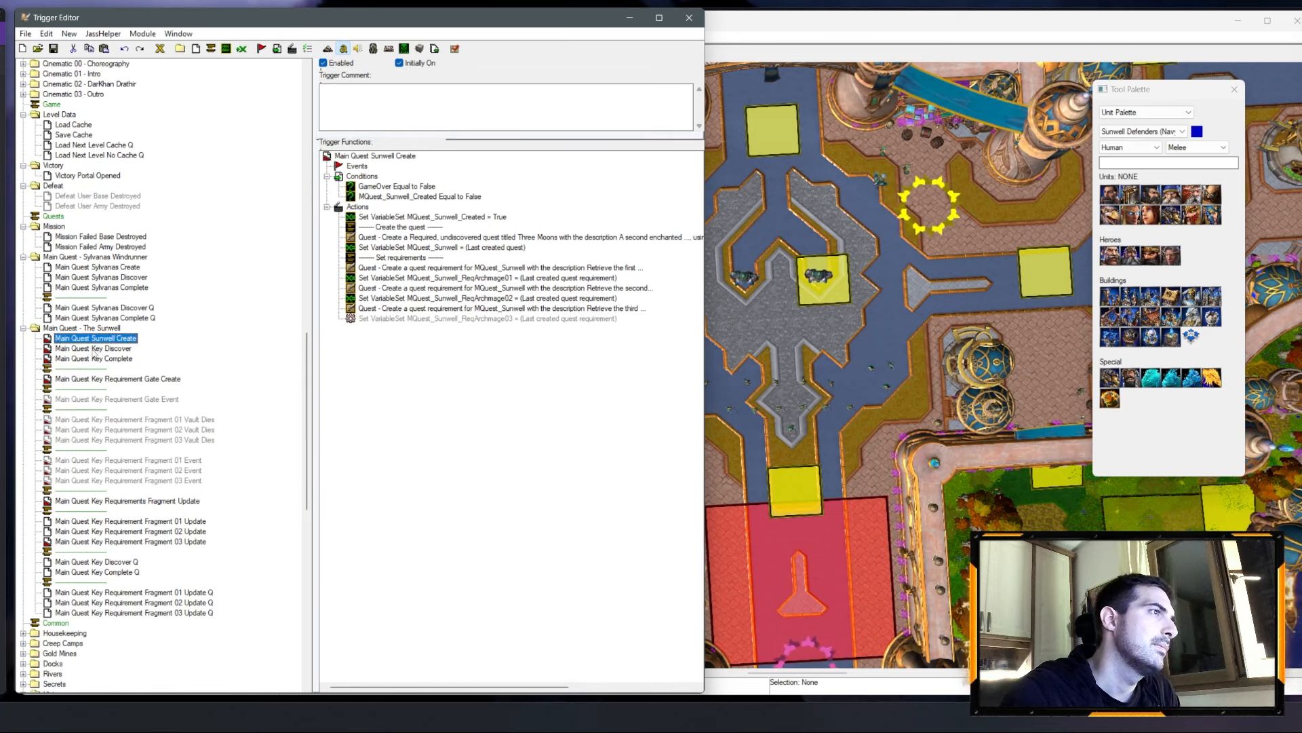
click(95, 348)
click(96, 348)
text(Sunwell)
click(97, 358)
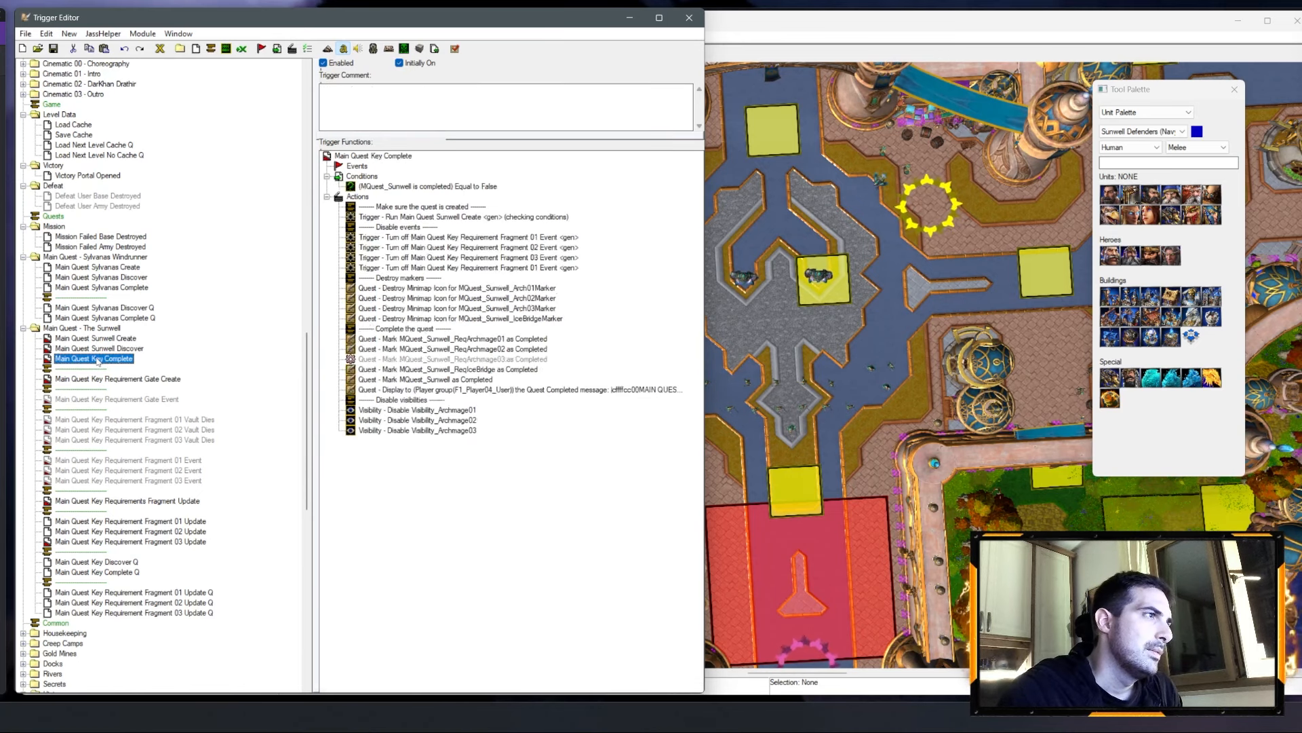
Step: Rename the Main Quest Key Complete trigger as Main Quest Sunwell Complete
double_click(94, 359)
text(Sunwell)
Step: In the Main Quest Sunwell Create trigger, look through the item icons available for the Create Quest action
click(108, 339)
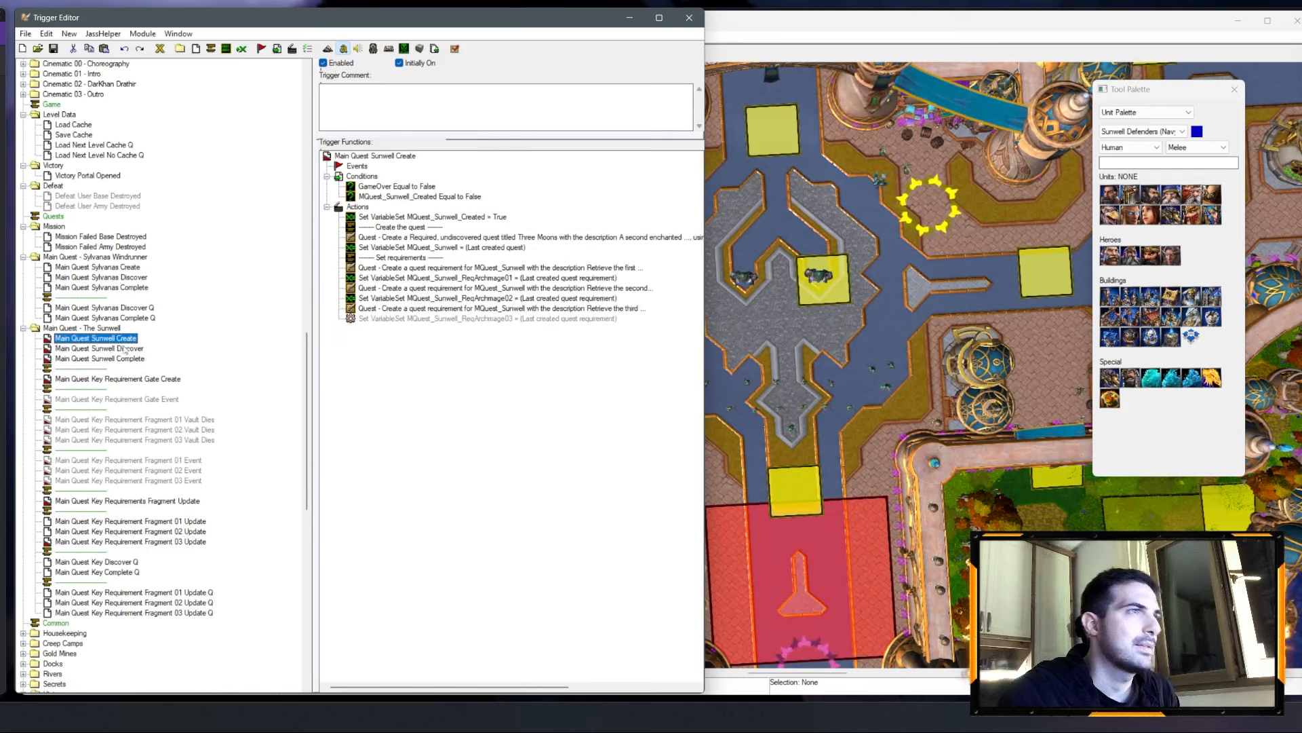
double_click(533, 237)
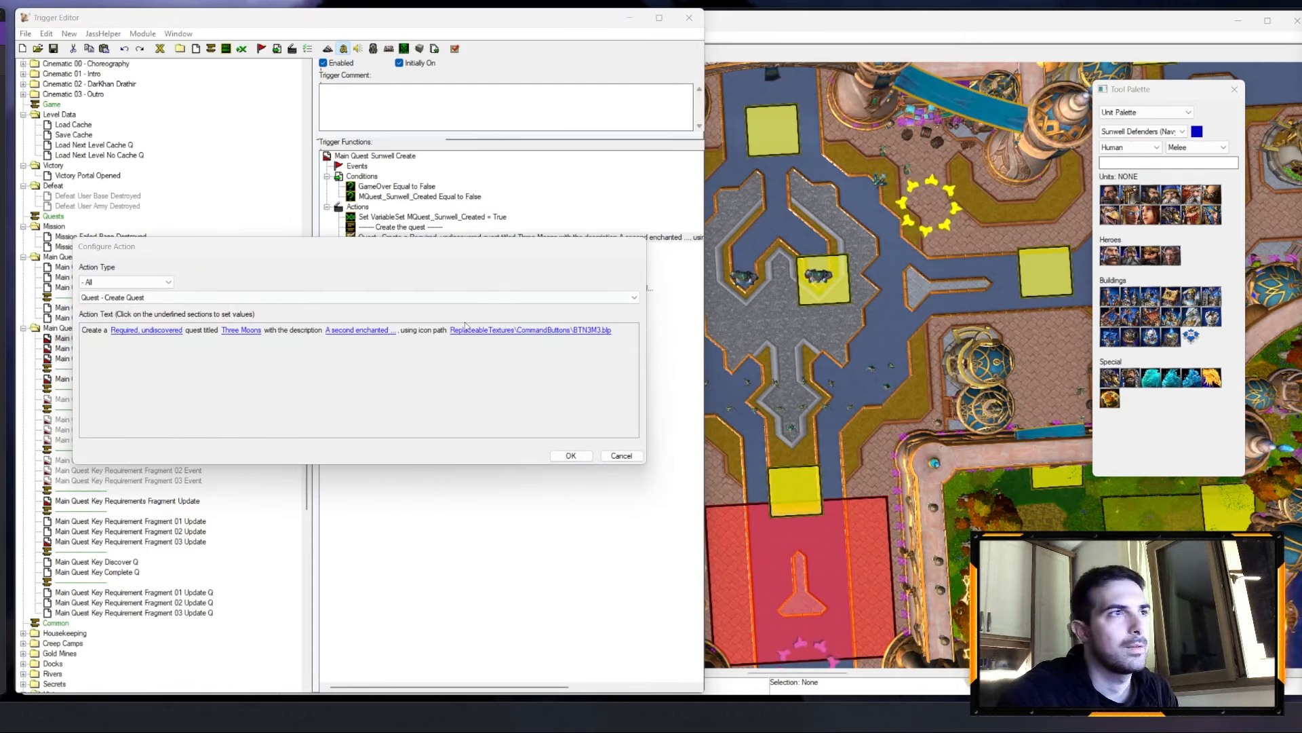
click(465, 330)
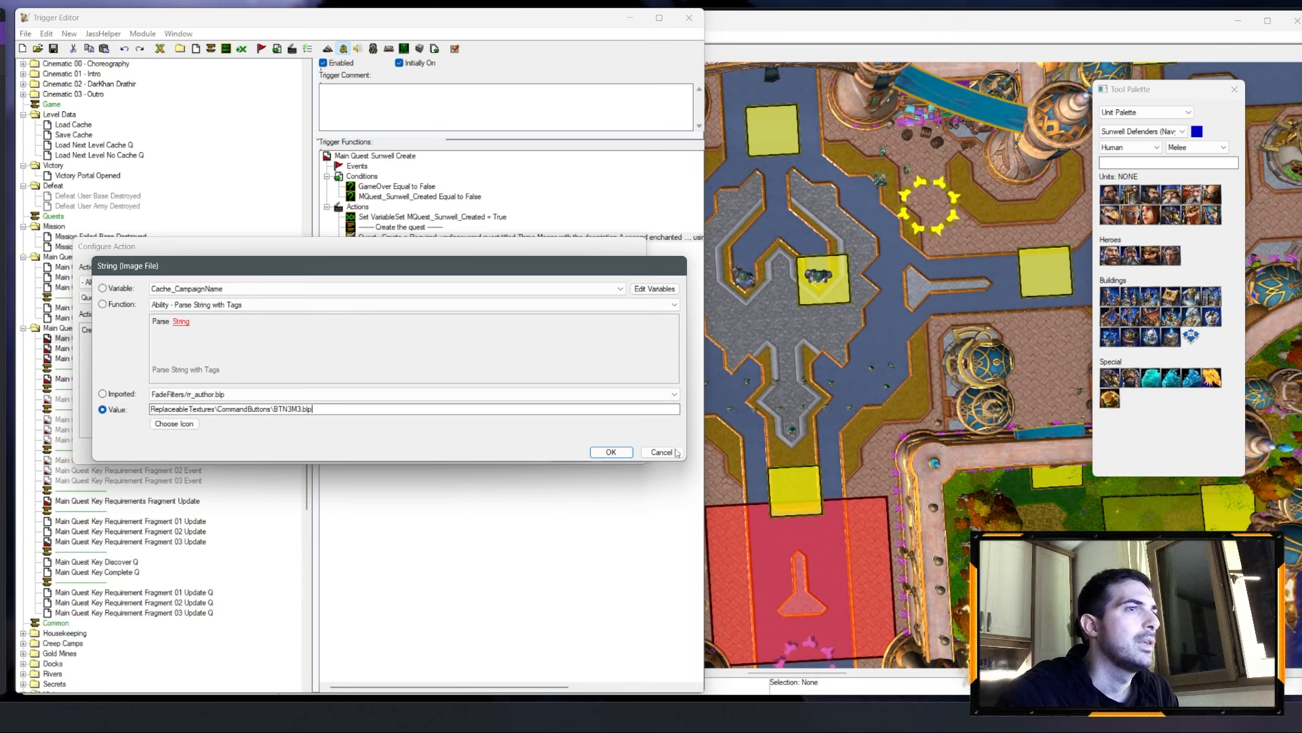
key(Return)
key(Return)
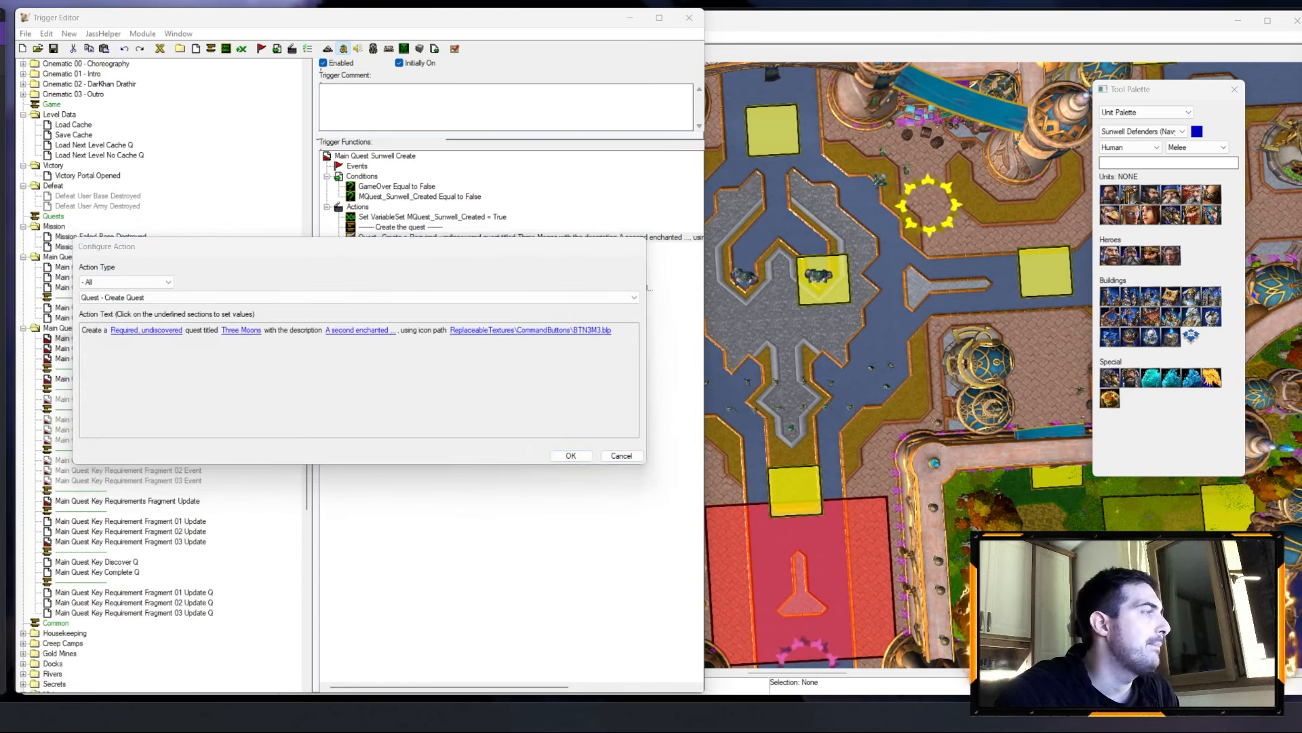
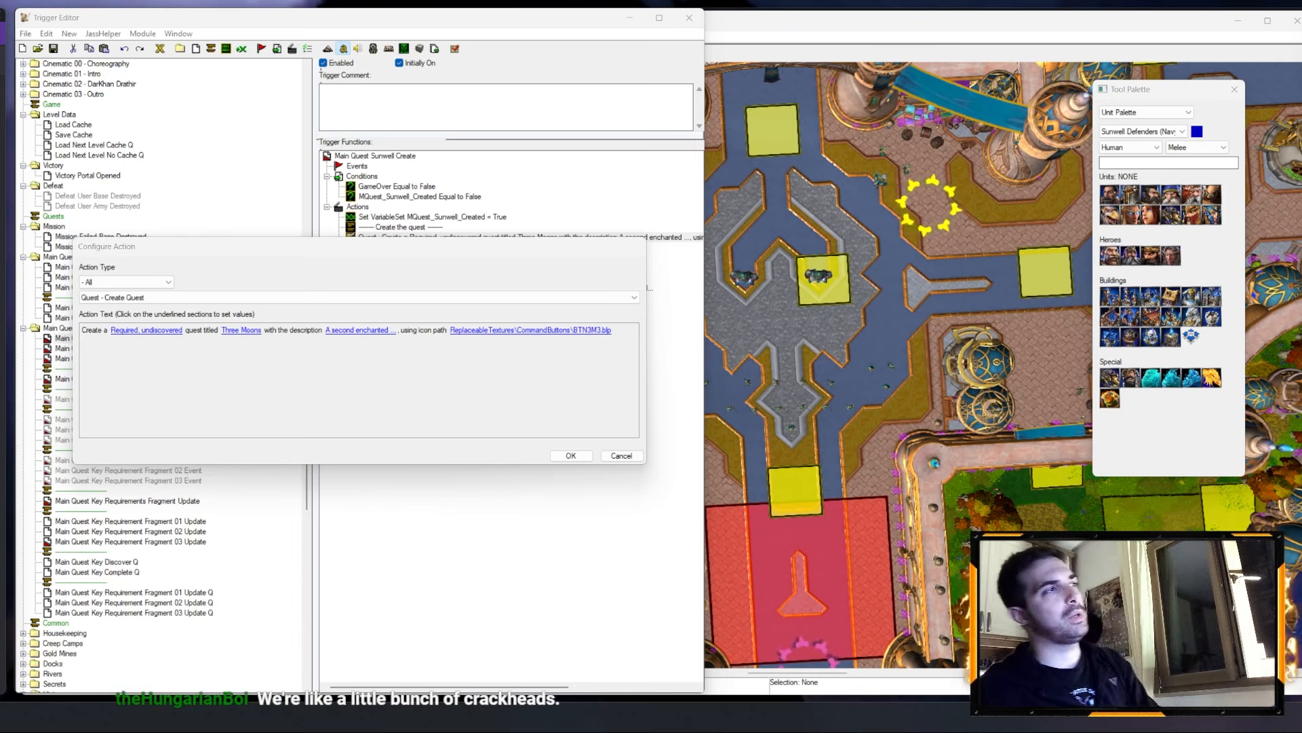
click(515, 330)
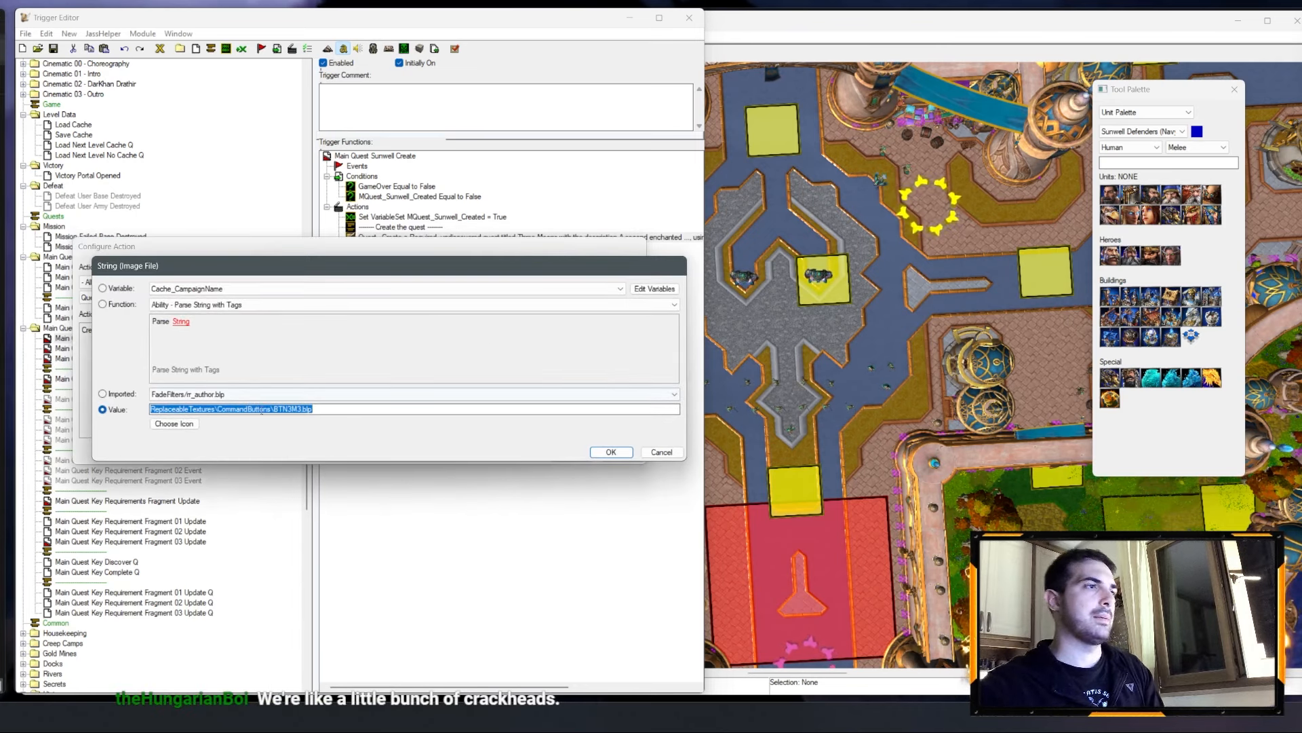
click(175, 423)
click(400, 365)
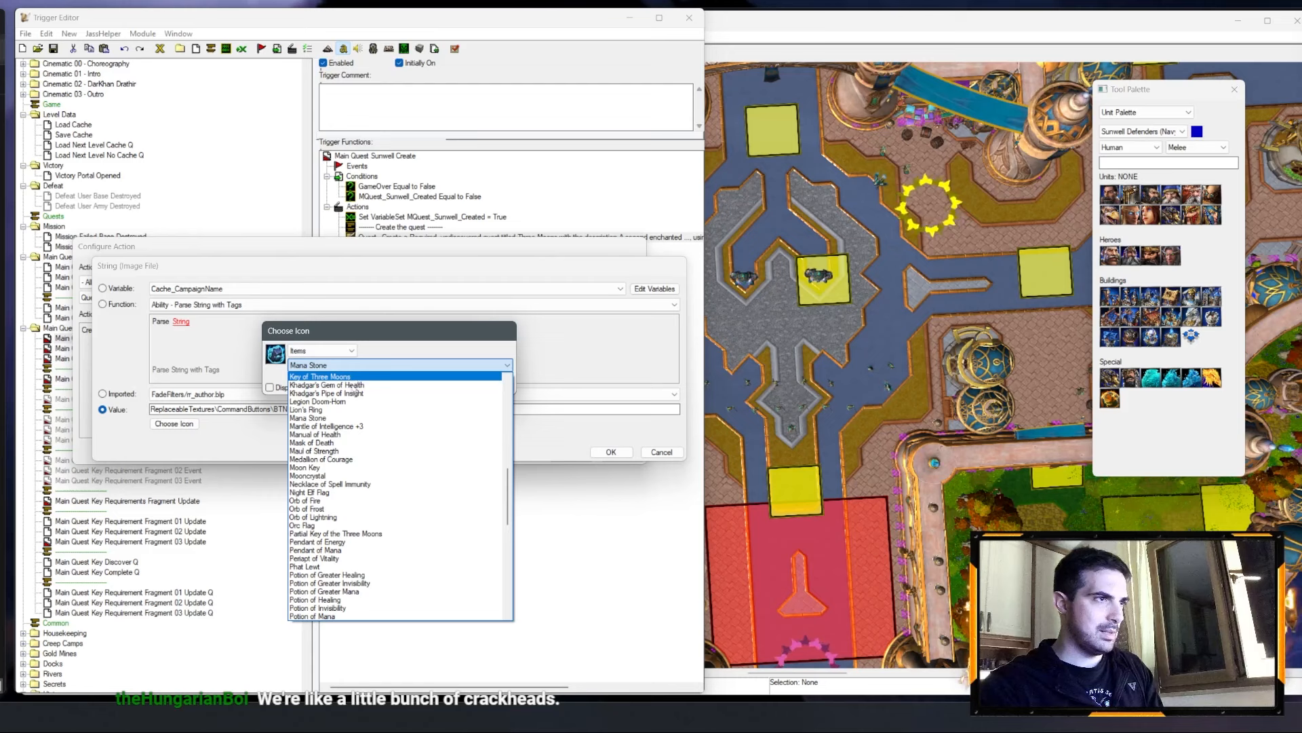
scroll(338, 392, down, 1)
click(319, 468)
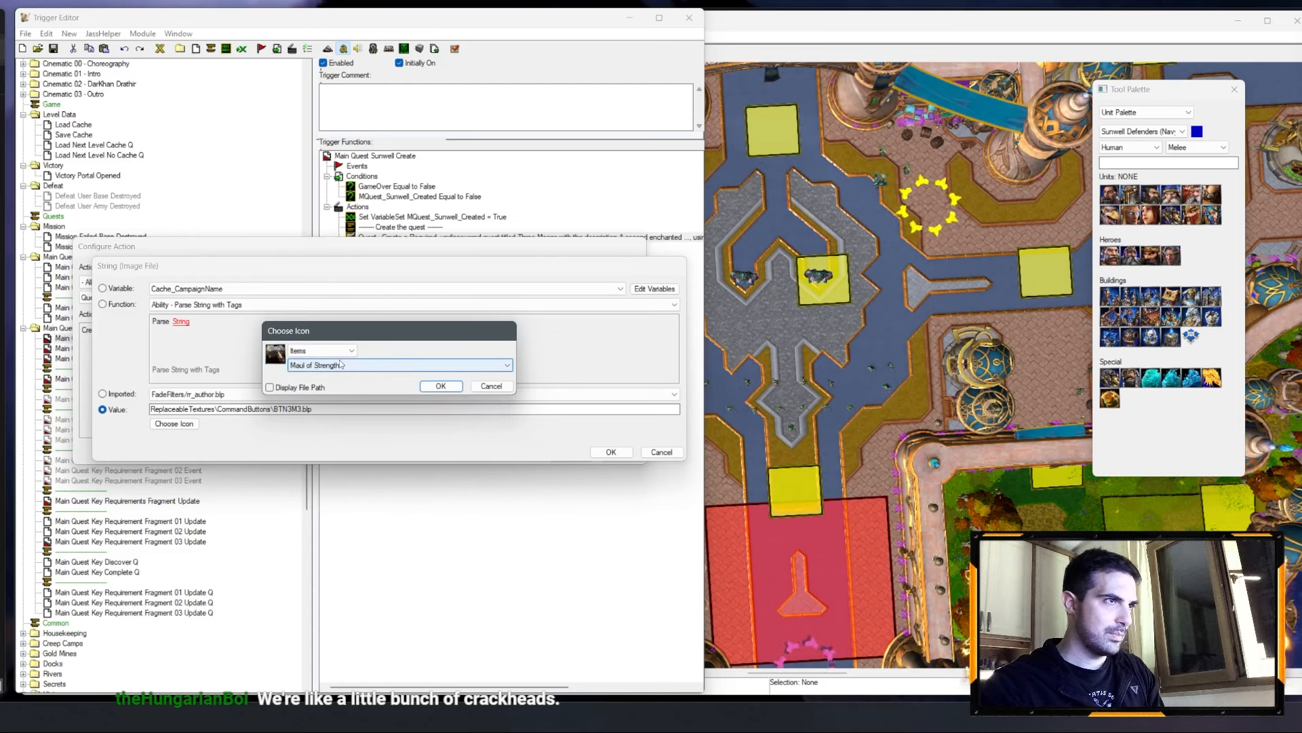
scroll(340, 362, up, 1)
click(340, 362)
Step: Browse the unit and ability icons for the Sunwell quest's icon and close the Create Quest action
click(326, 351)
click(313, 361)
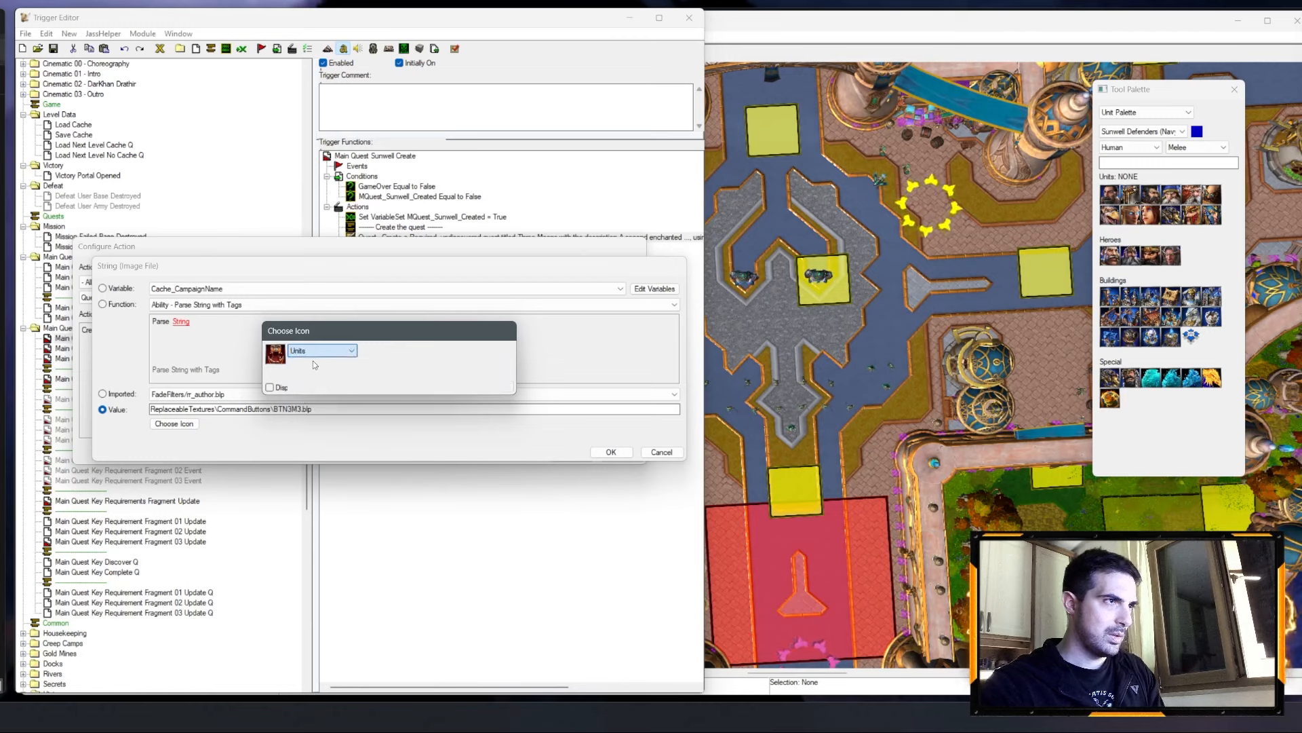
click(319, 350)
click(317, 374)
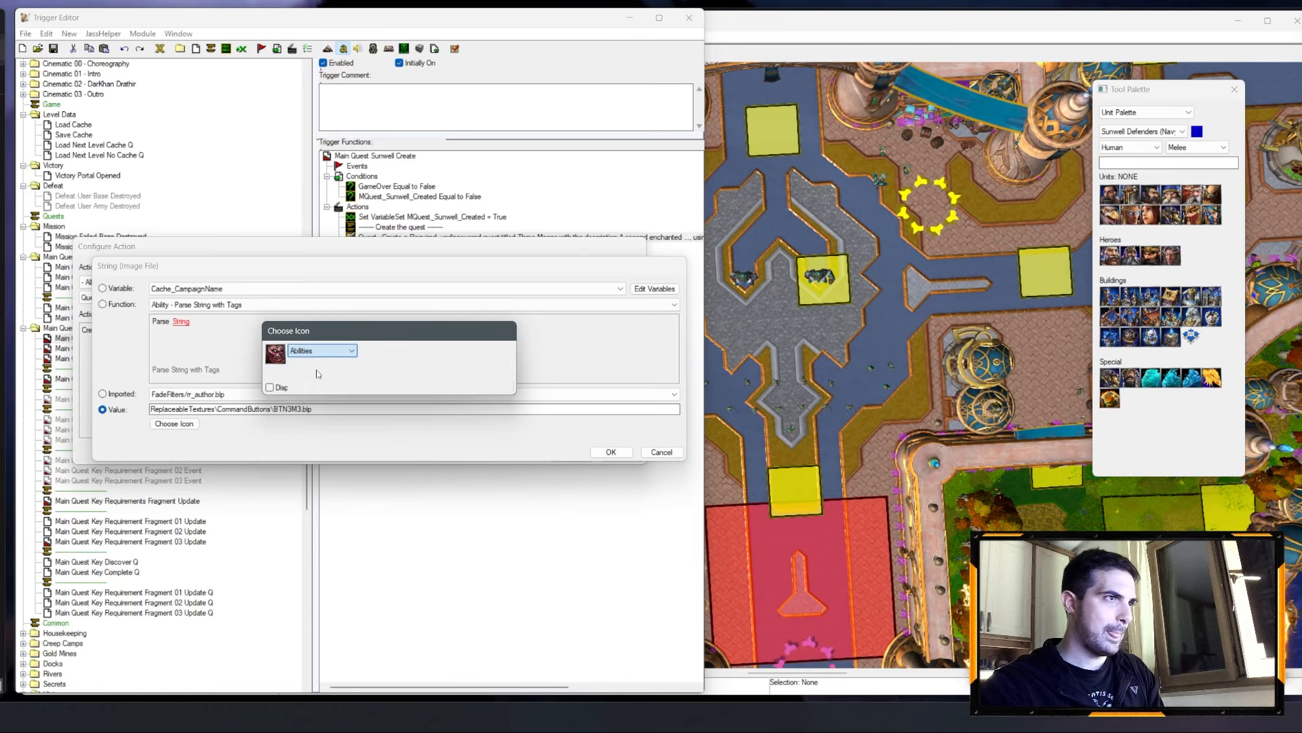
click(319, 367)
key(m)
scroll(375, 552, down, 3)
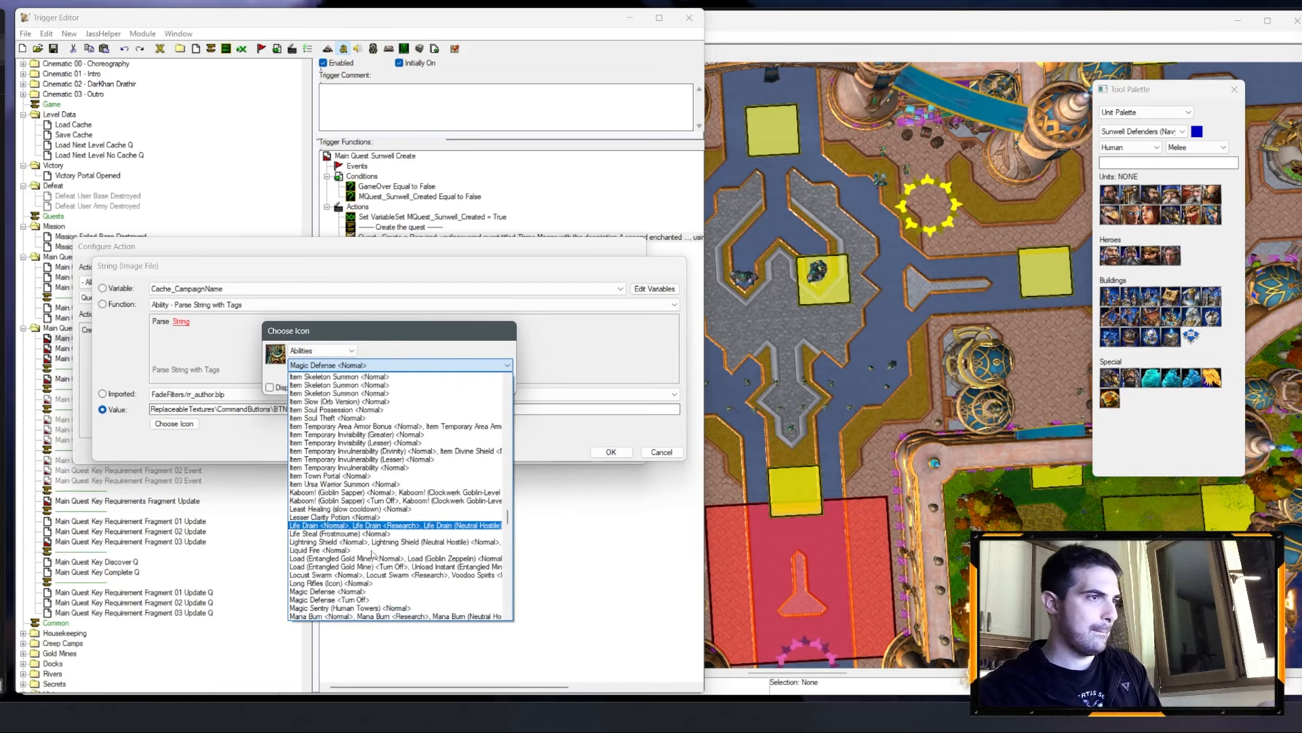
scroll(372, 561, down, 4)
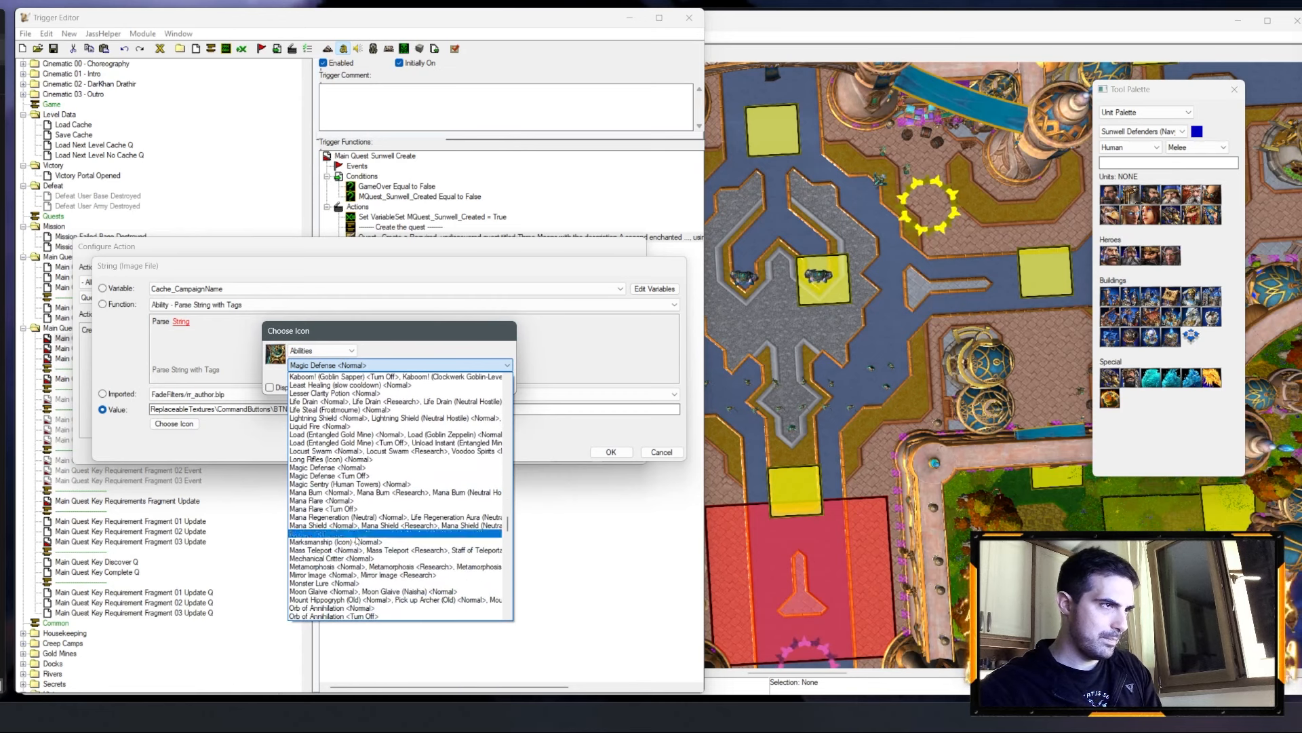
click(369, 529)
scroll(335, 370, down, 10)
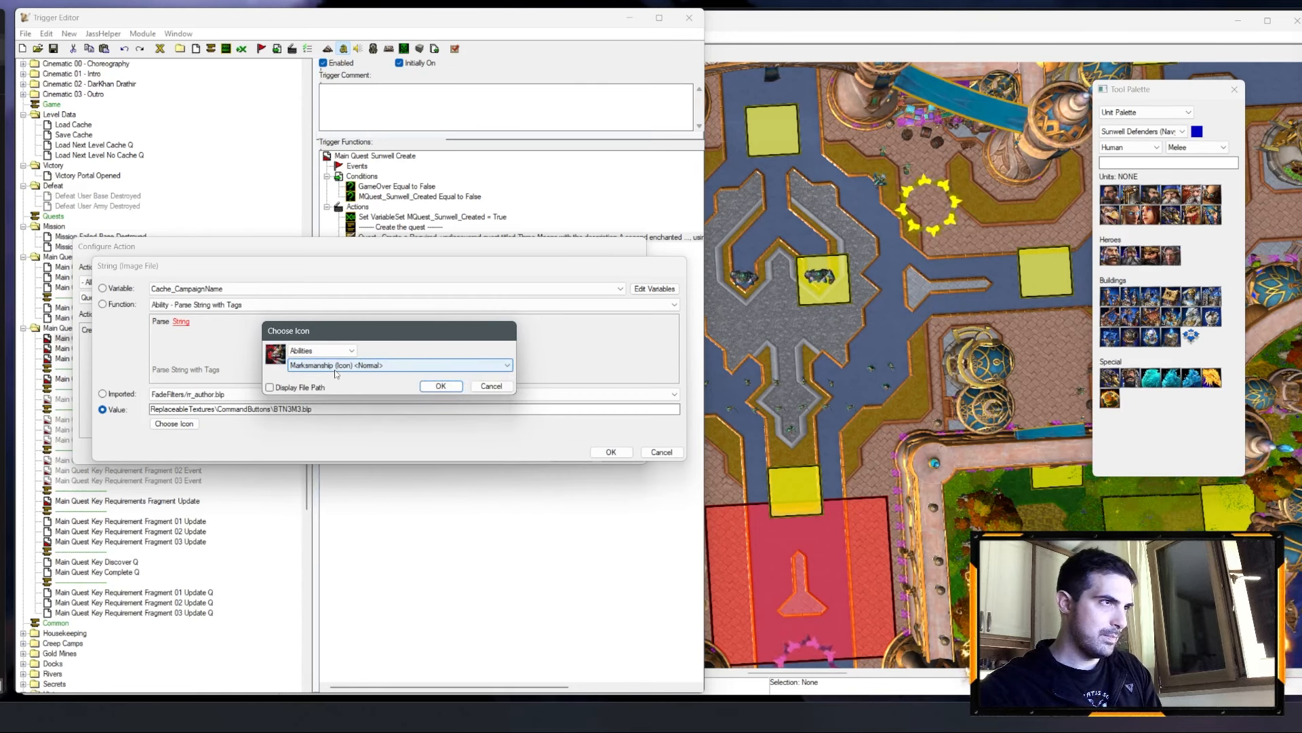
scroll(335, 370, down, 8)
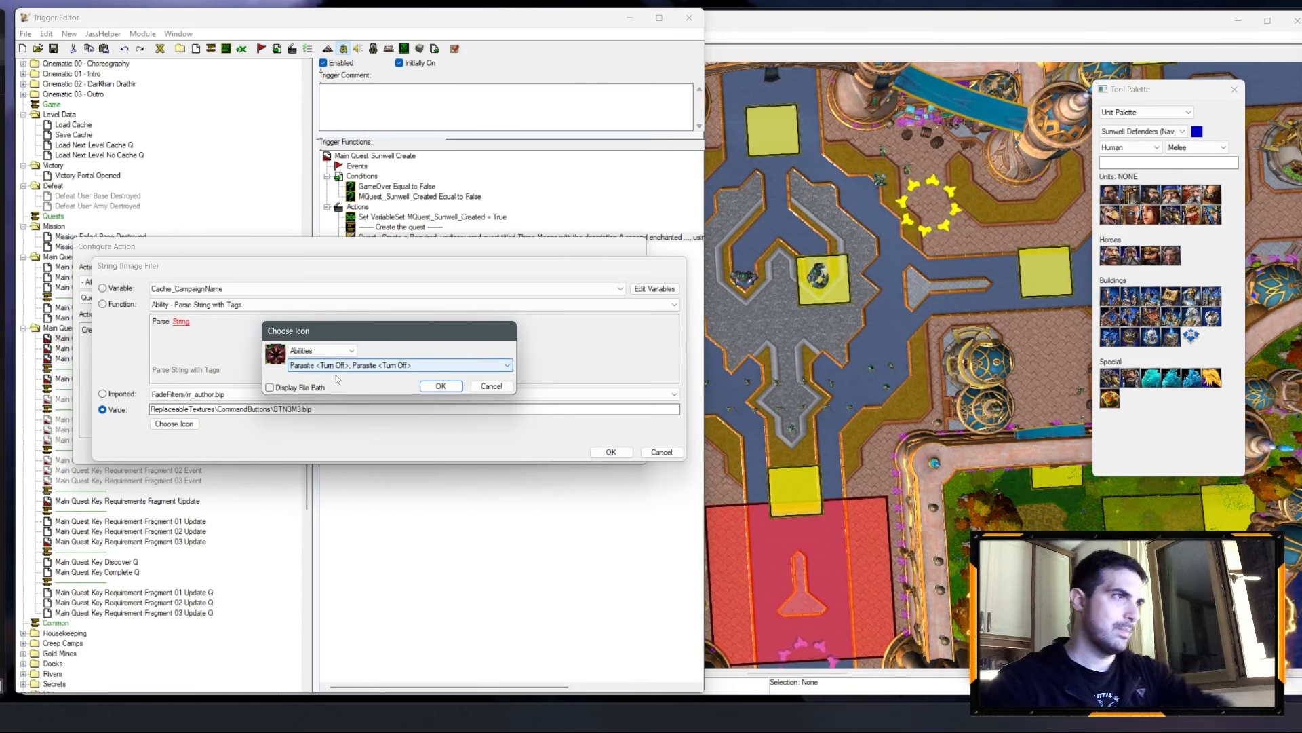
scroll(347, 367, down, 5)
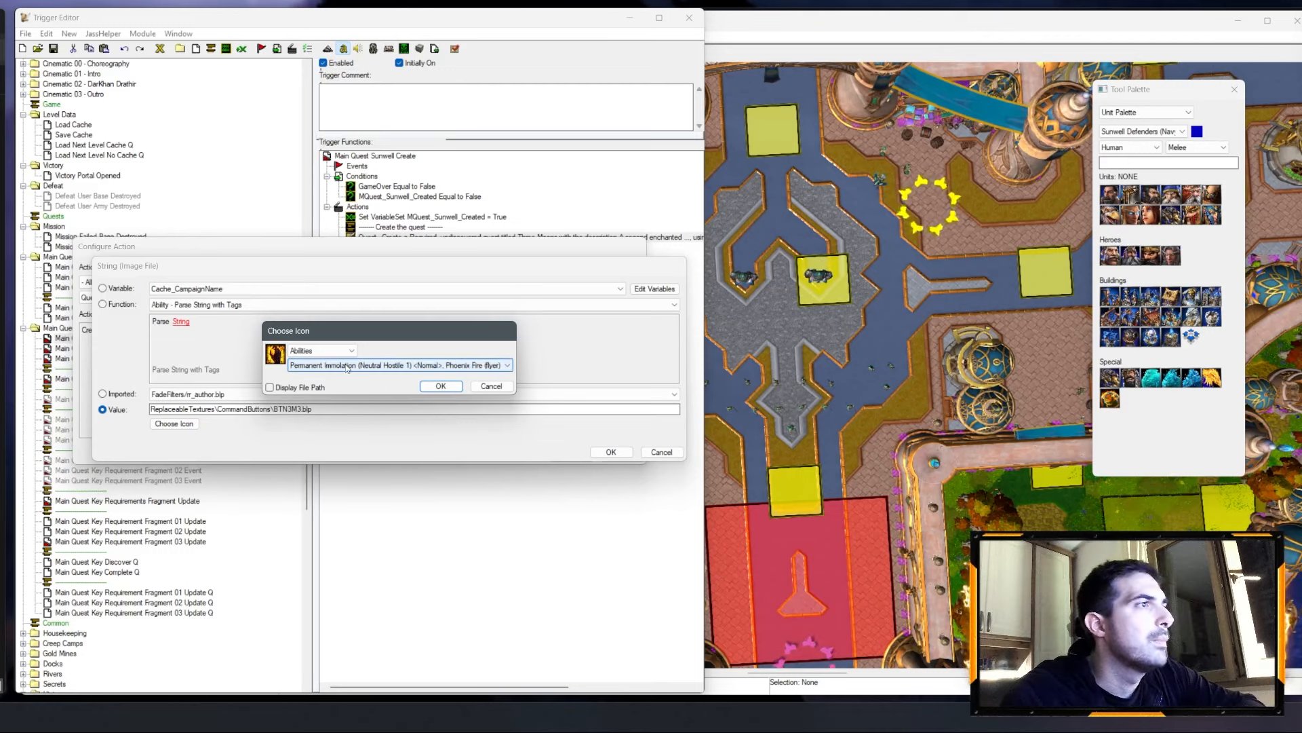
scroll(346, 368, down, 3)
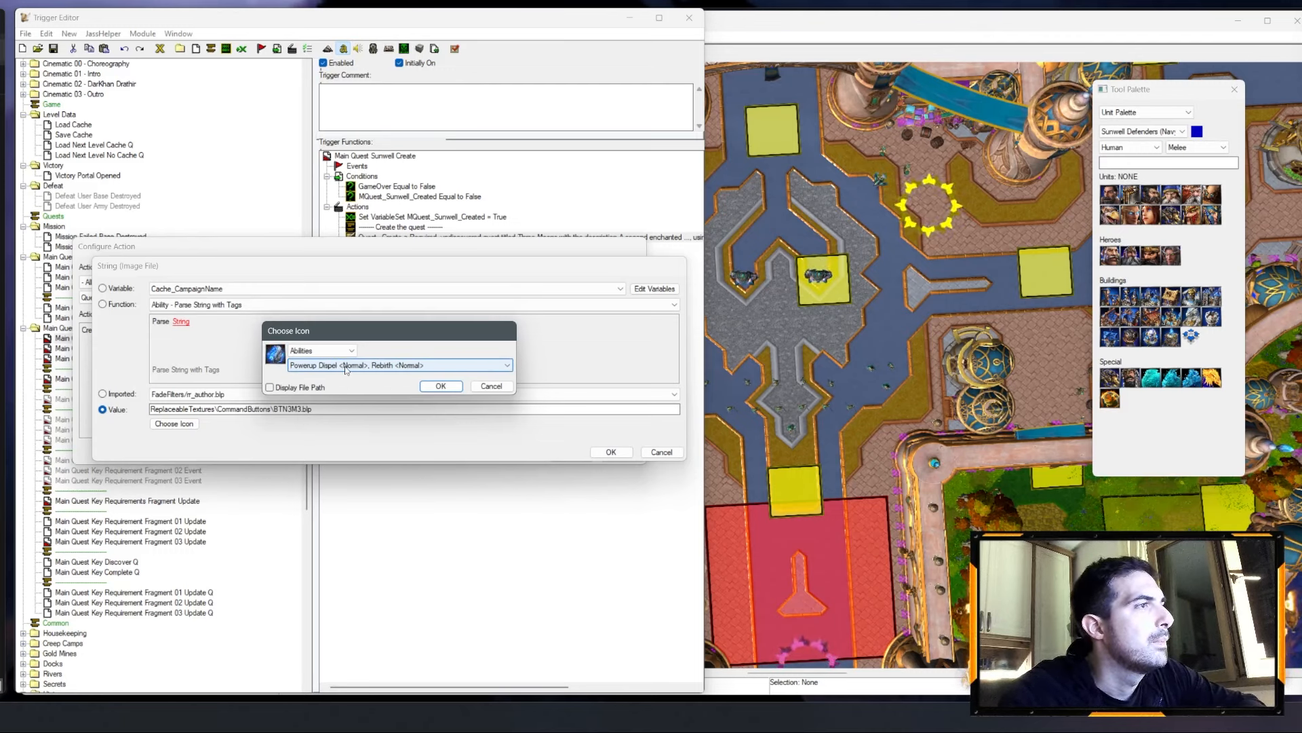
key(Return)
key(Return)
key(Return)
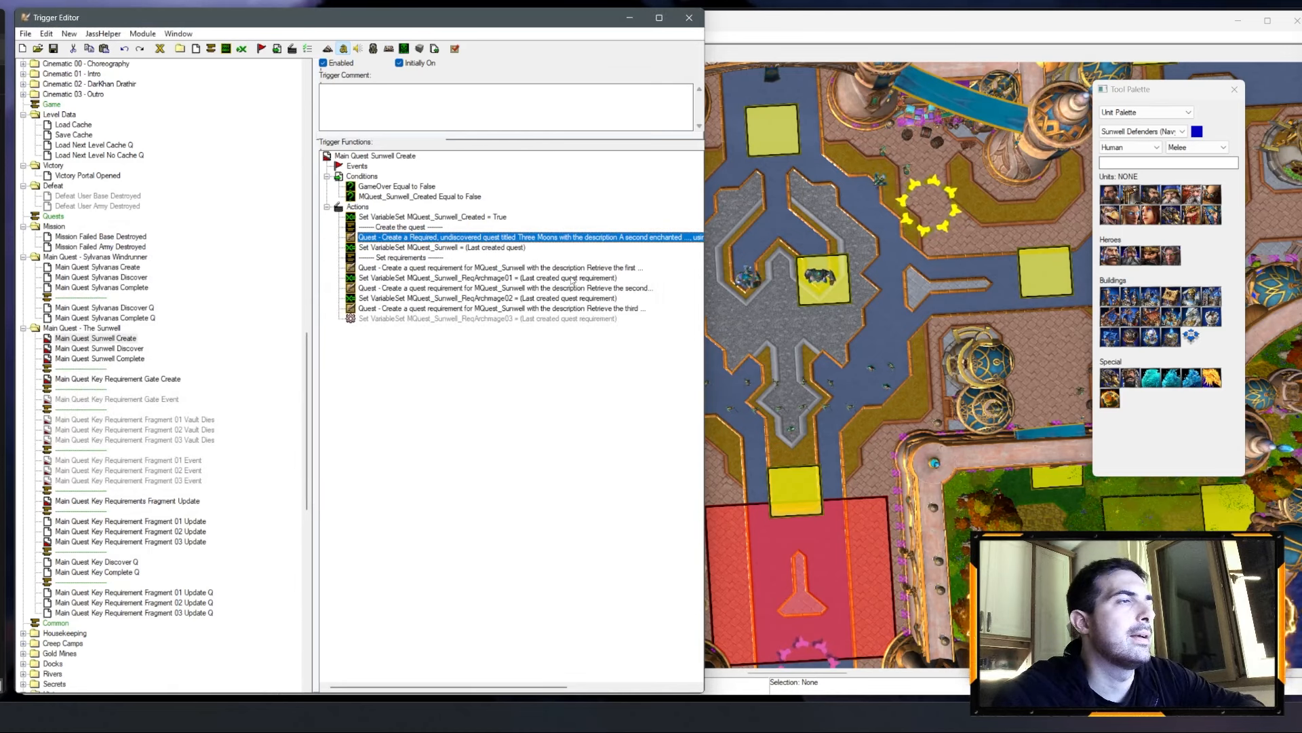
double_click(572, 268)
click(314, 328)
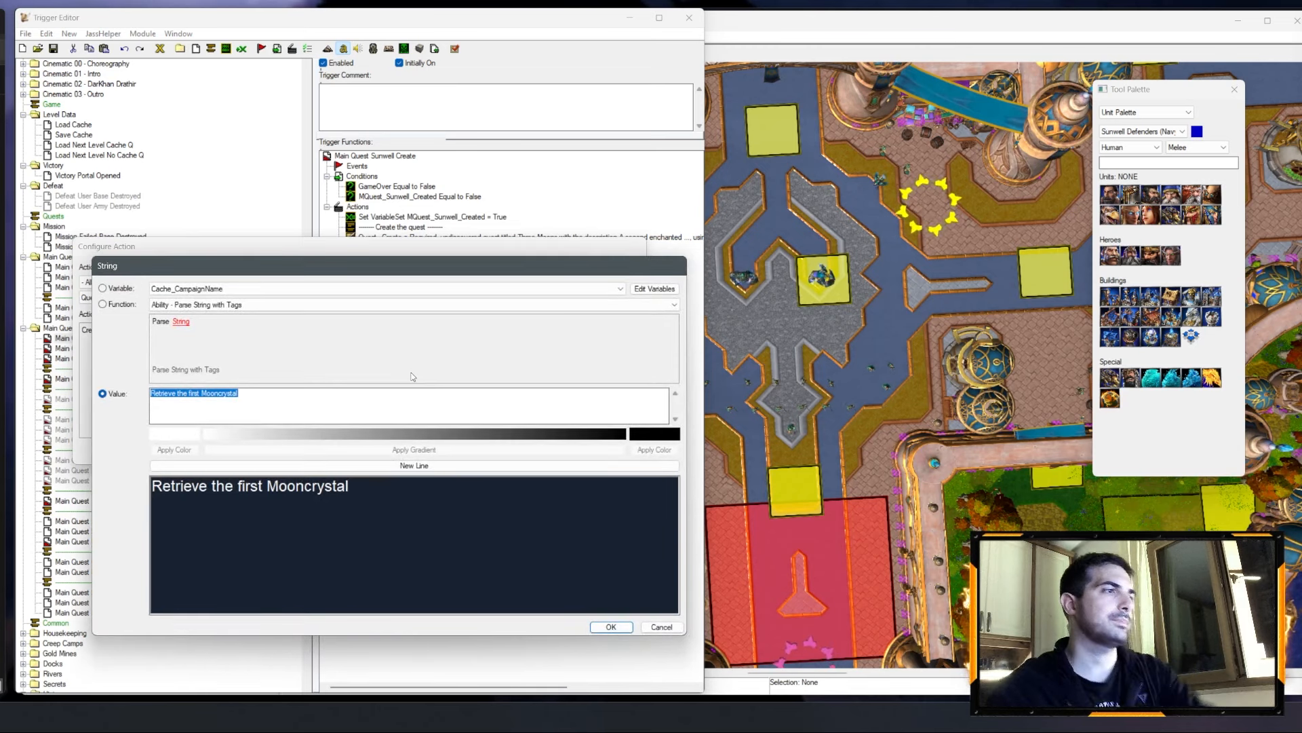
text(Kil)
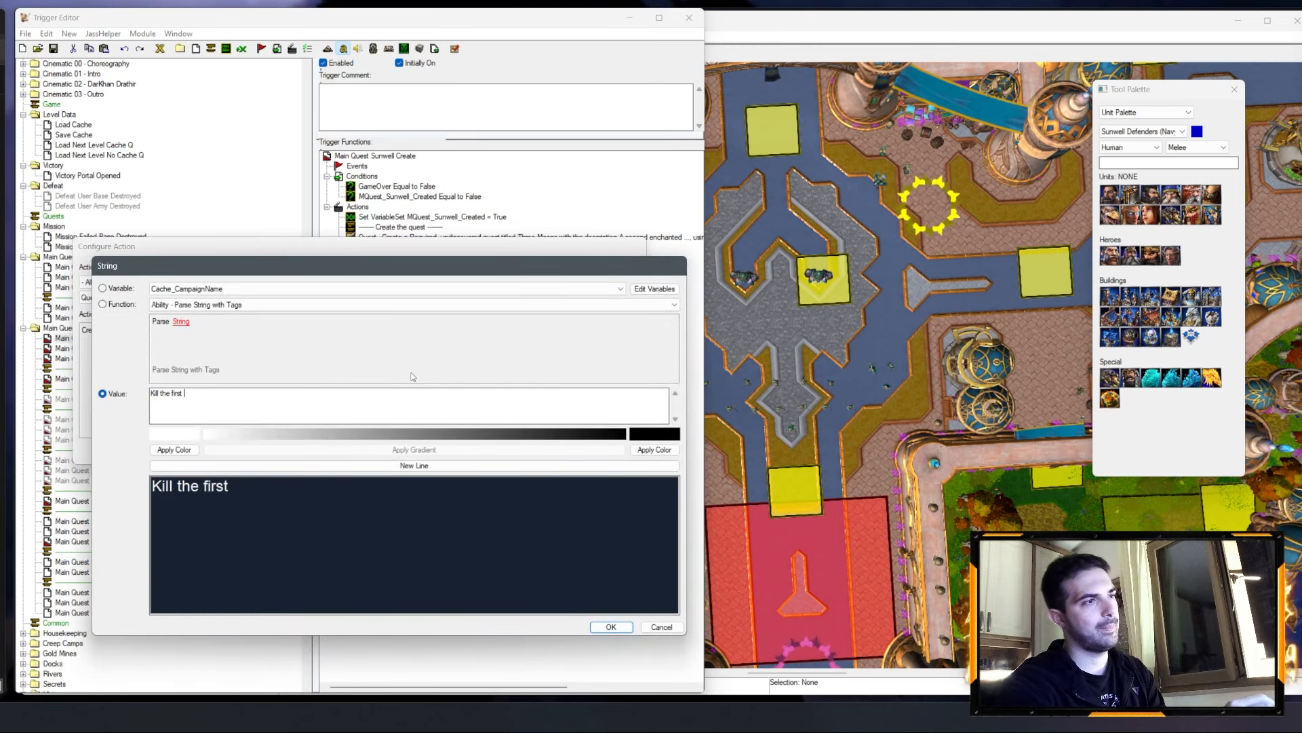
text(l th)
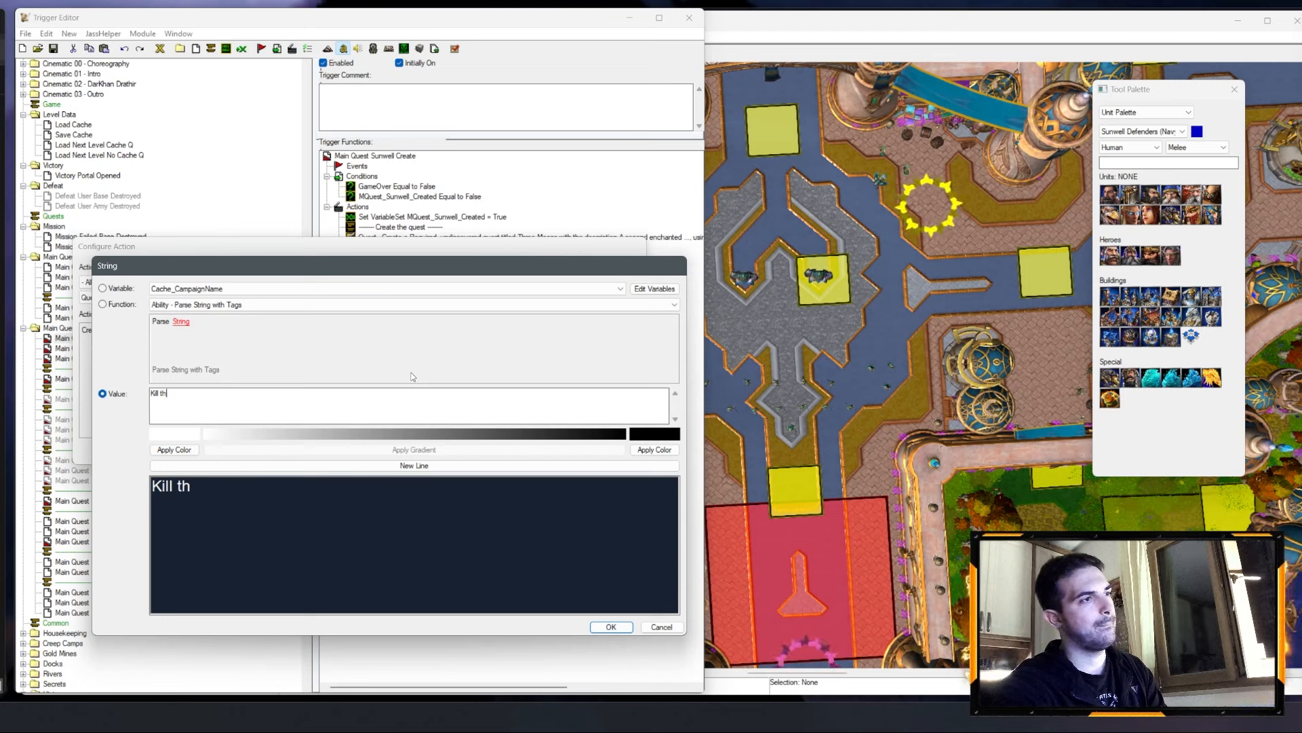
key(BackSpace)
key(BackSpace)
key(BackSpace)
key(BackSpace)
key(BackSpace)
key(BackSpace)
key(BackSpace)
text(Destroy th)
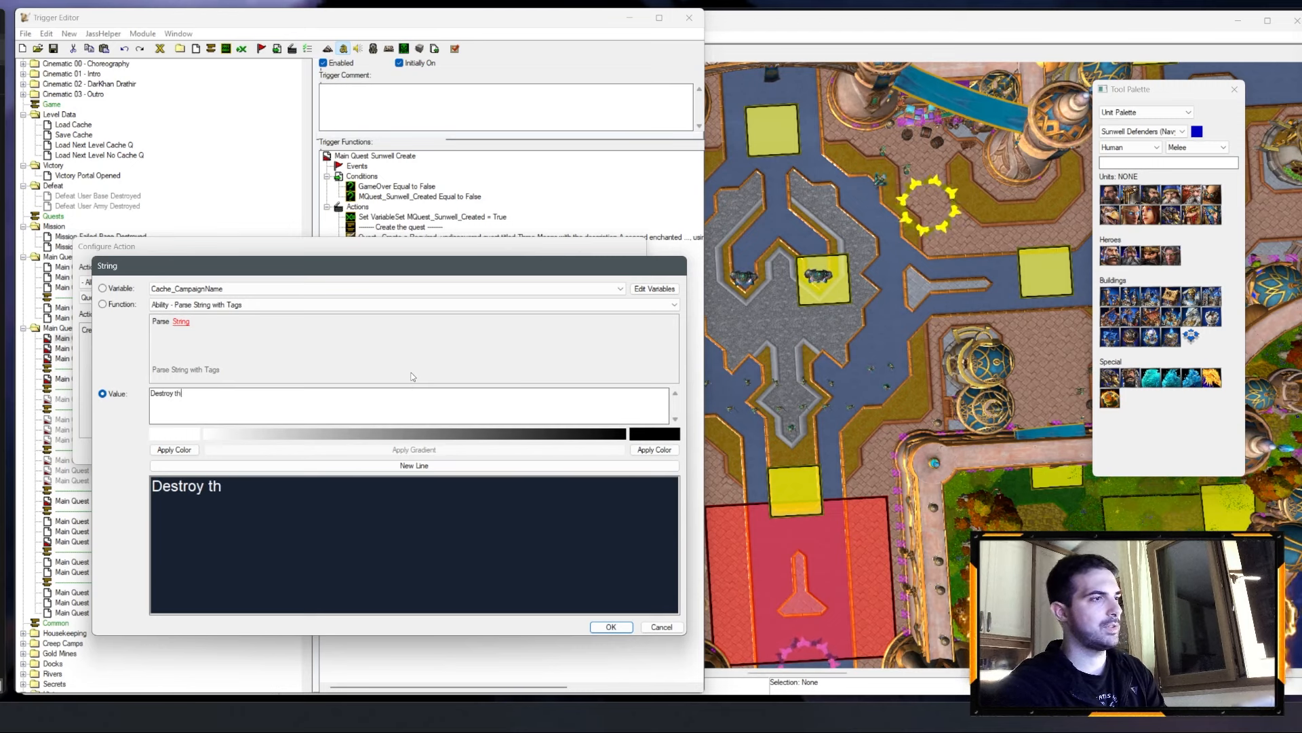
text(e)
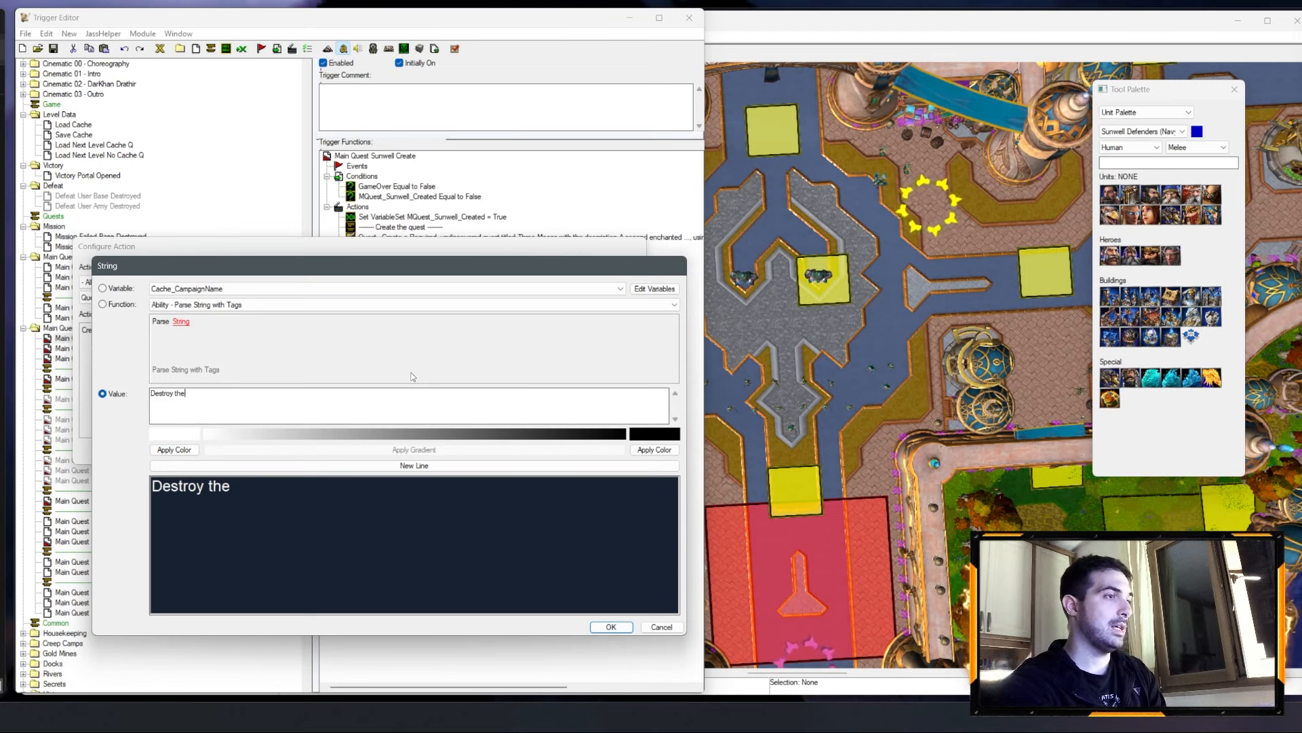
key(BackSpace)
key(BackSpace)
key(BackSpace)
key(BackSpace)
key(BackSpace)
key(BackSpace)
key(BackSpace)
key(BackSpace)
key(BackSpace)
key(BackSpace)
key(BackSpace)
text(Kill the)
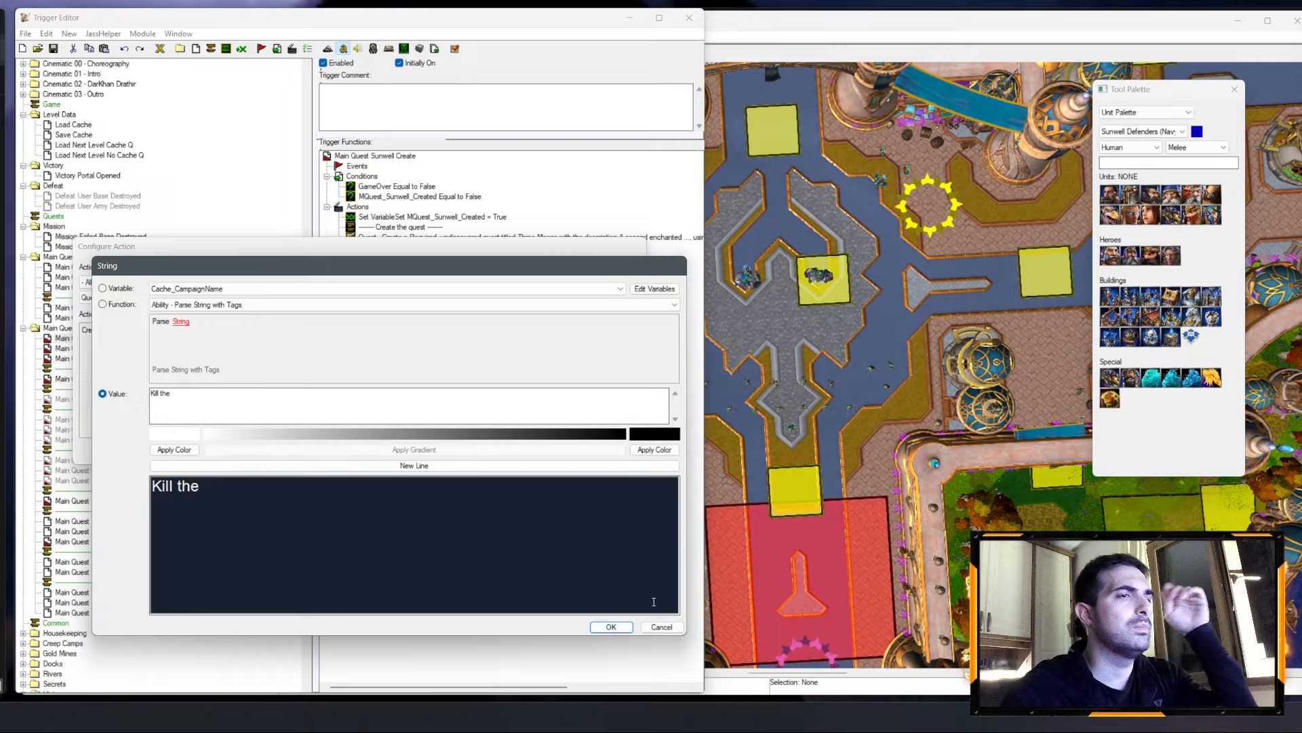
click(662, 627)
click(617, 454)
Step: Examine the three blue crystal sites and their surrounding units on the rr_undead05 map
right_drag(800, 394, 665, 433)
click(163, 171)
scroll(814, 278, up, 5)
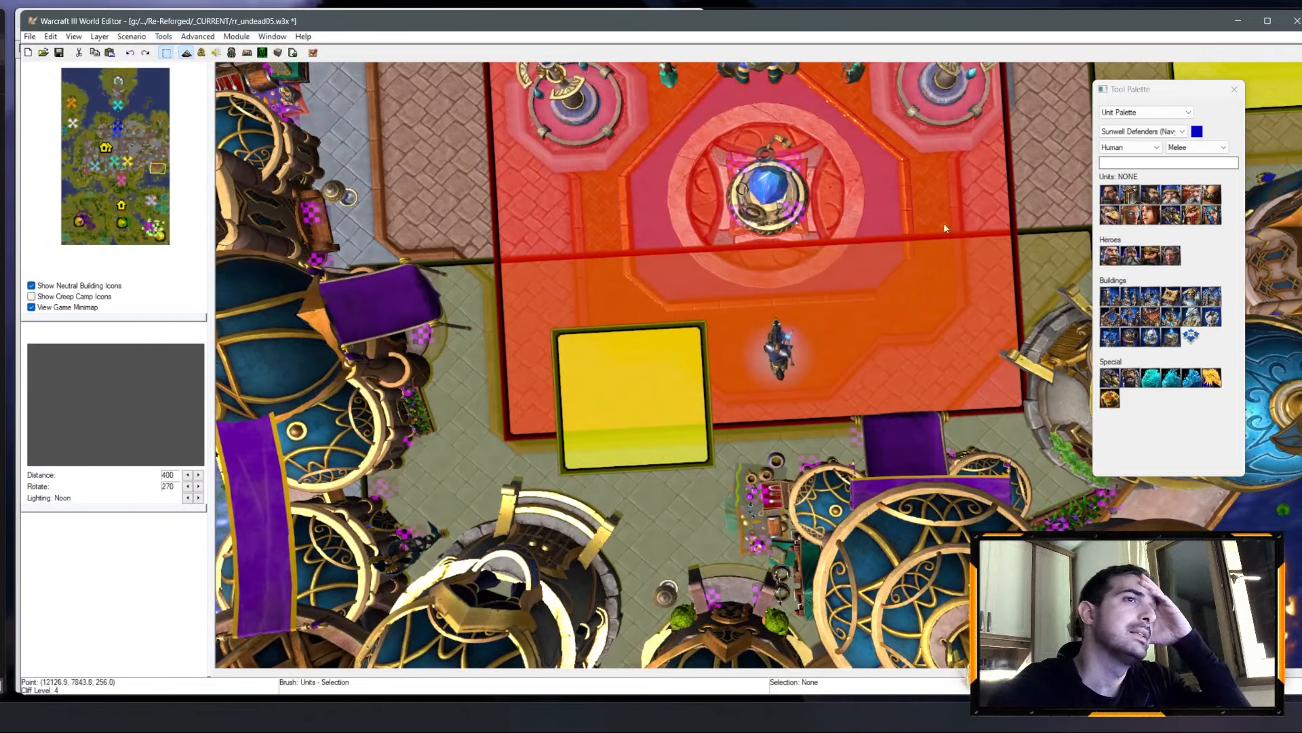
scroll(727, 193, down, 2)
right_drag(727, 193, 688, 319)
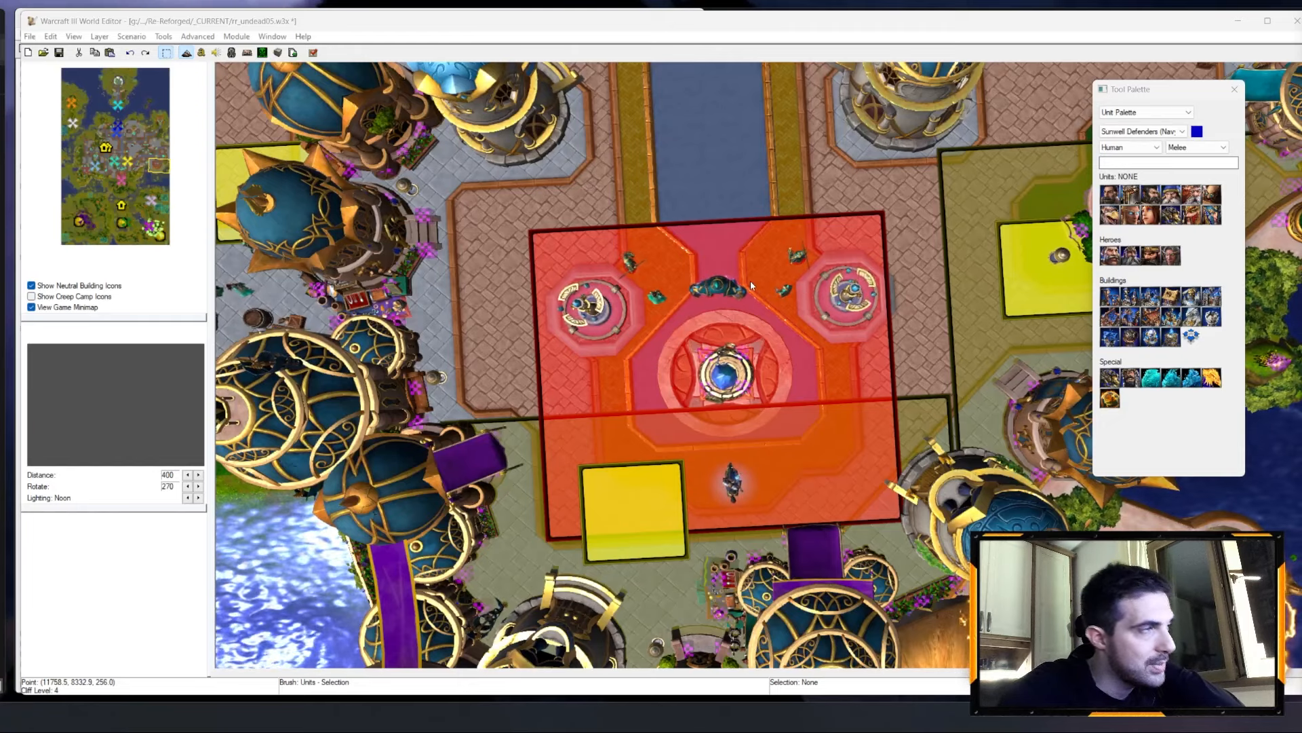
click(93, 173)
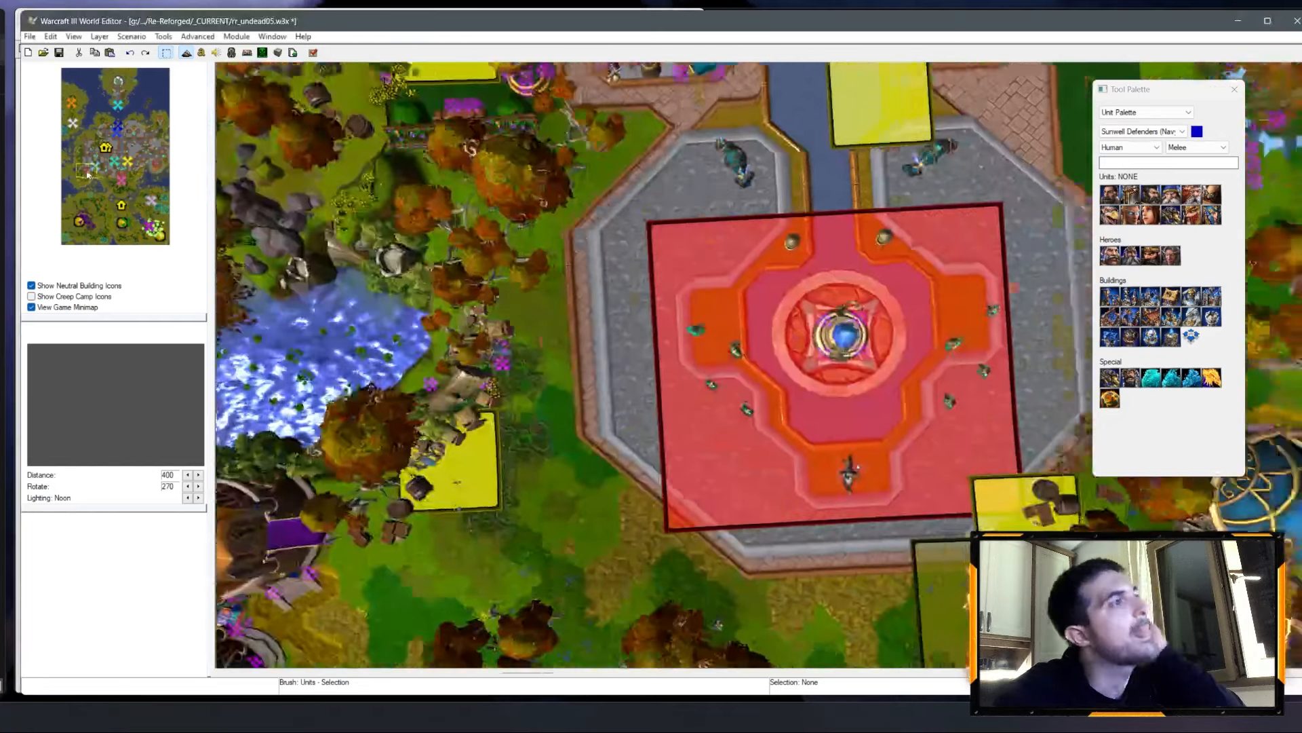
click(161, 121)
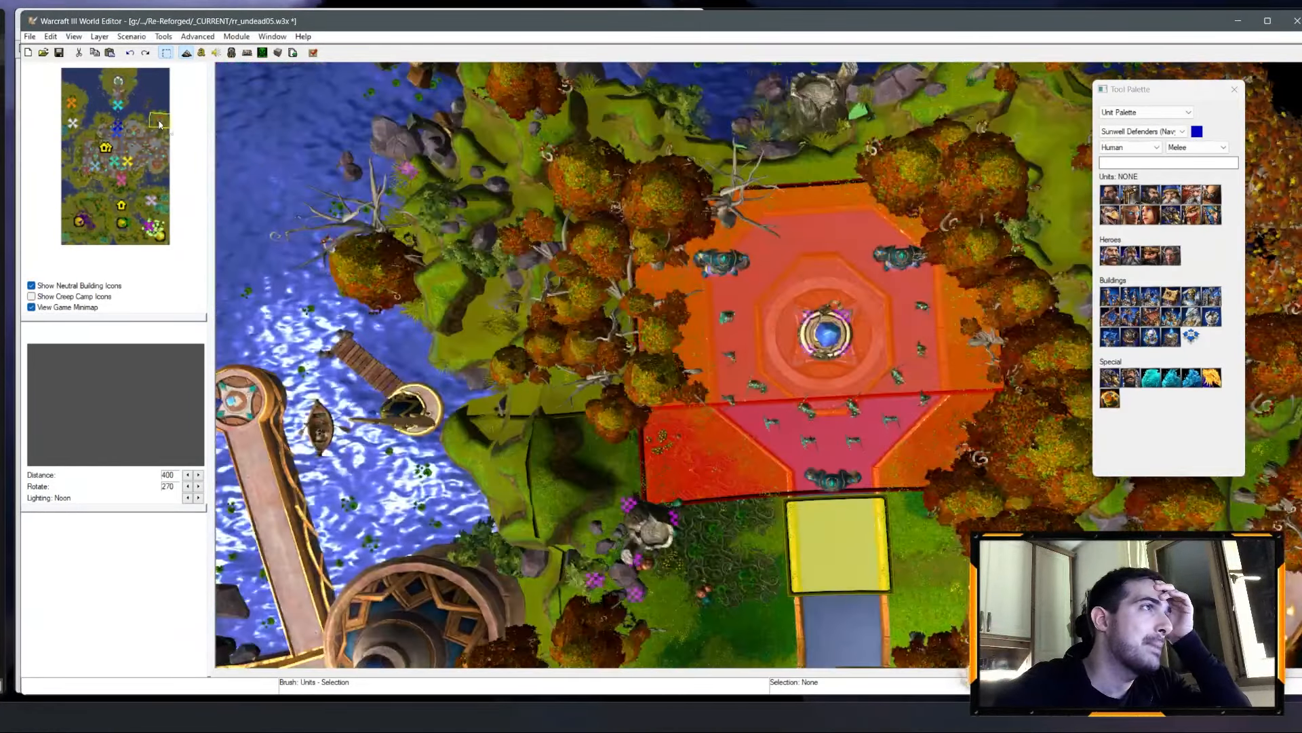
click(202, 53)
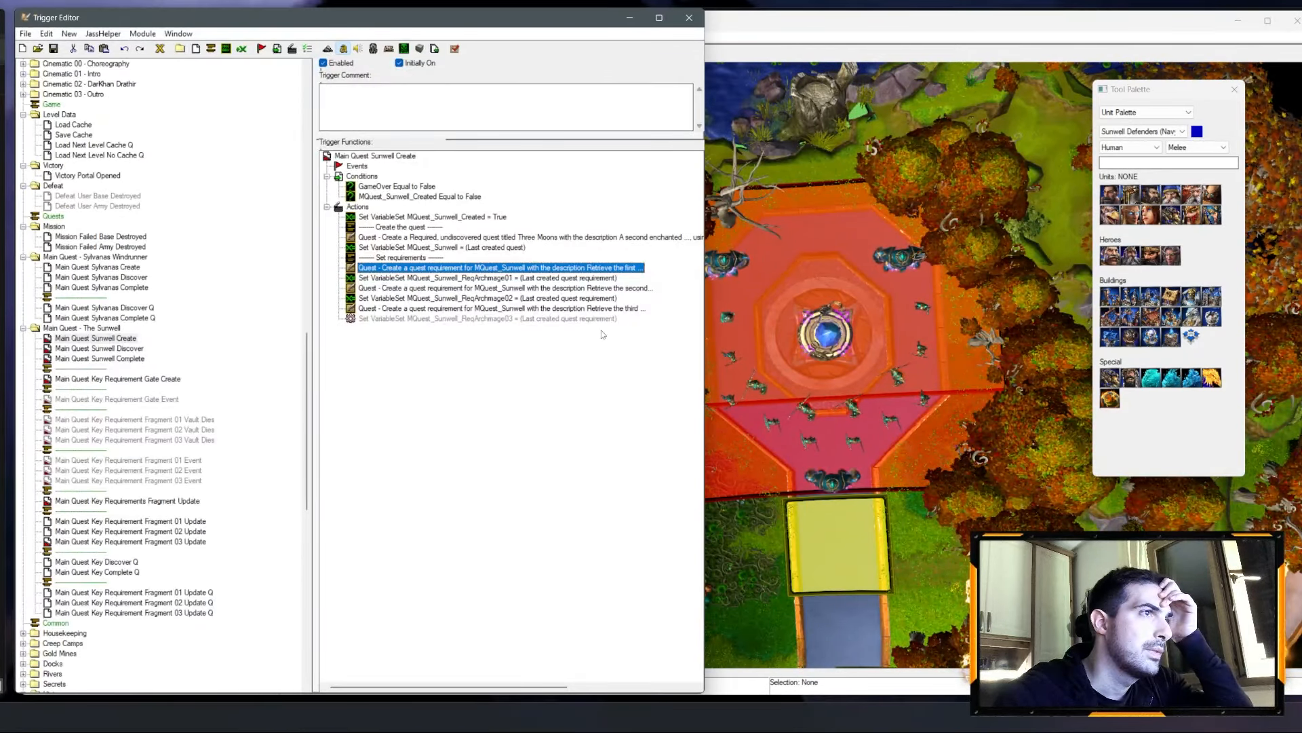
key(alt+Tab)
key(alt+Tab)
click(501, 272)
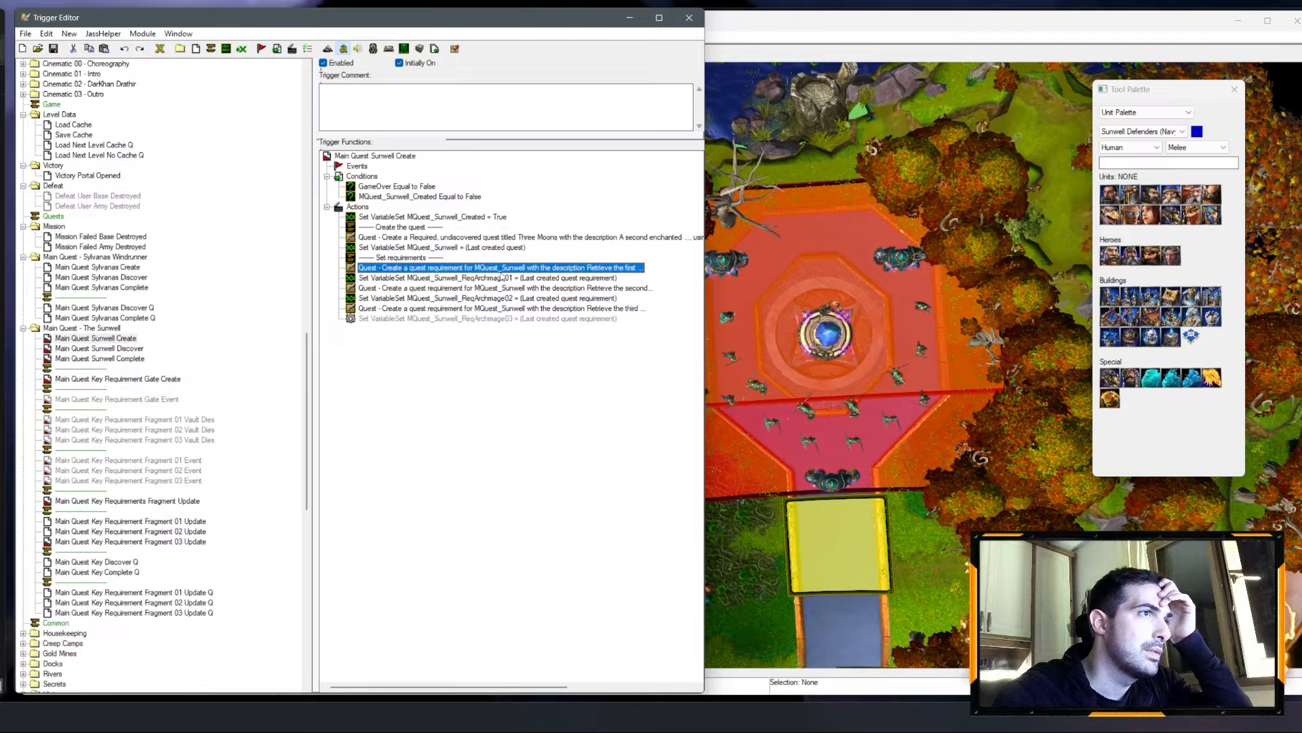
double_click(501, 274)
key(Escape)
double_click(500, 269)
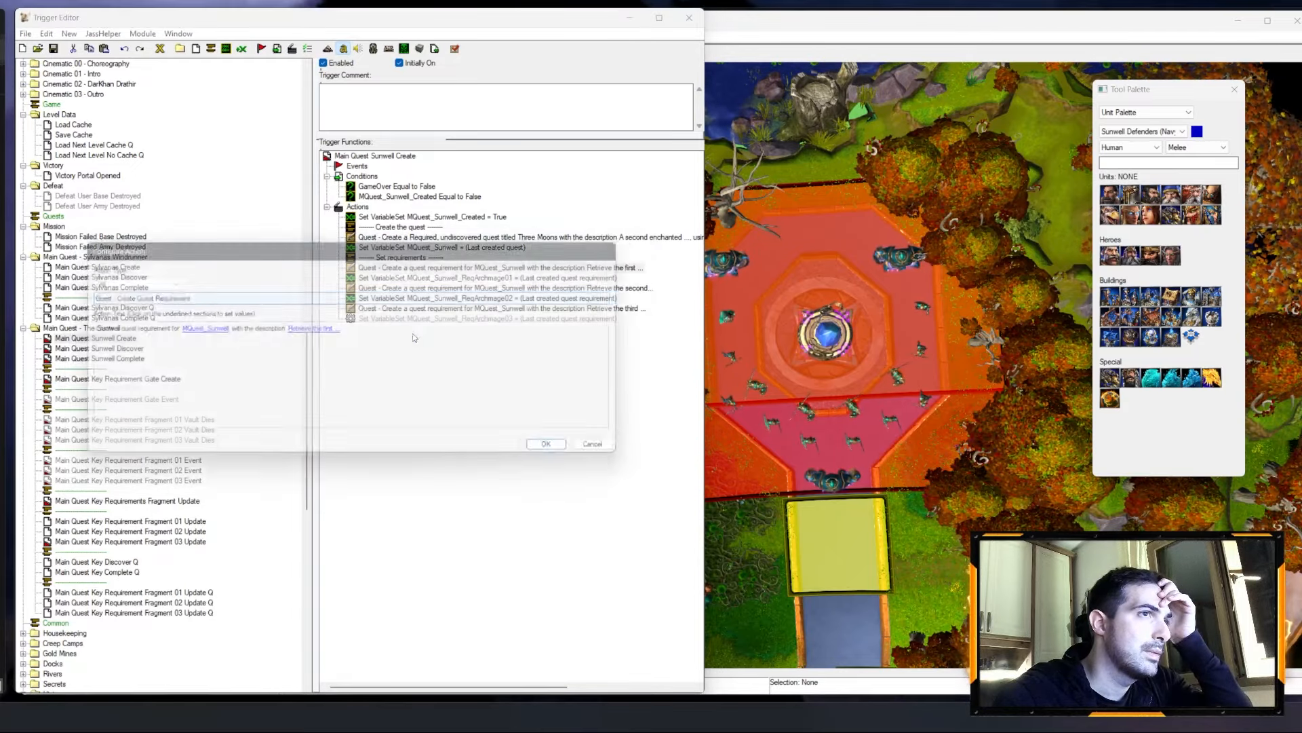
click(625, 455)
Step: Inspect the eastern city's crystal pedestal and the mounted hero beside it up close on the map
click(719, 509)
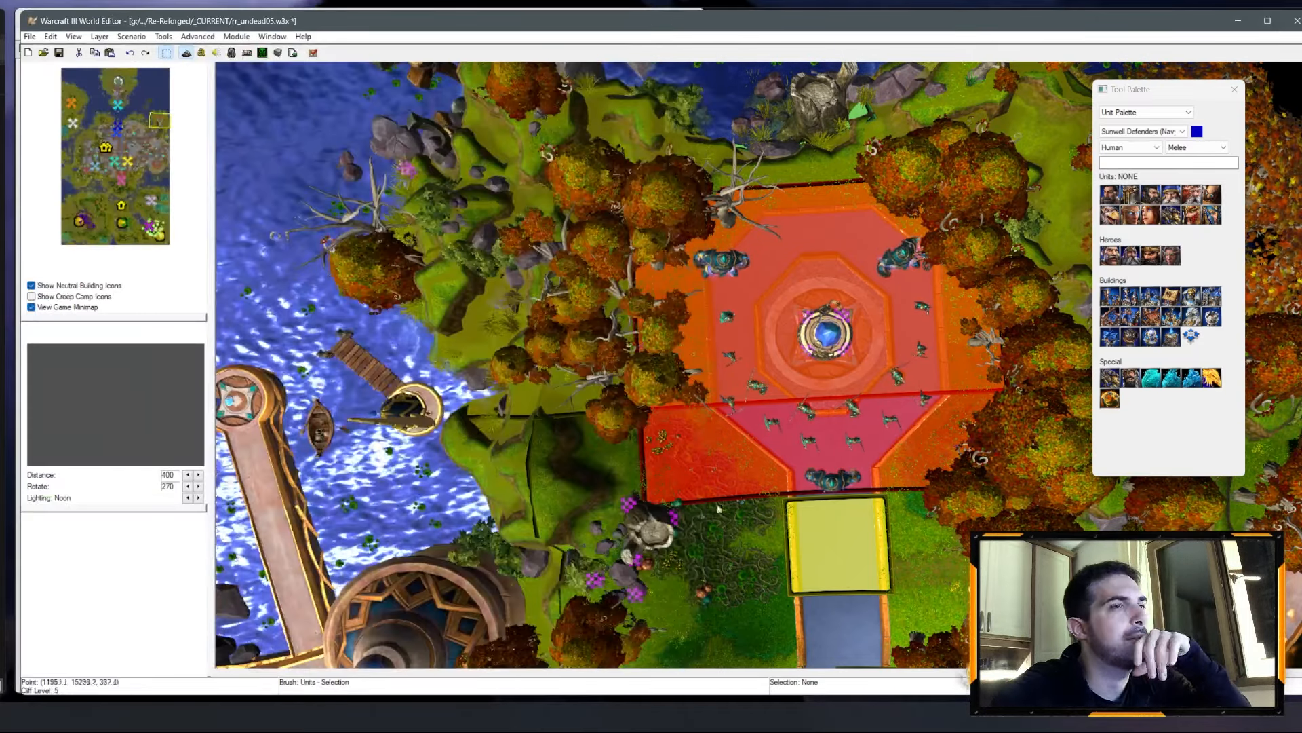
drag(160, 177, 159, 166)
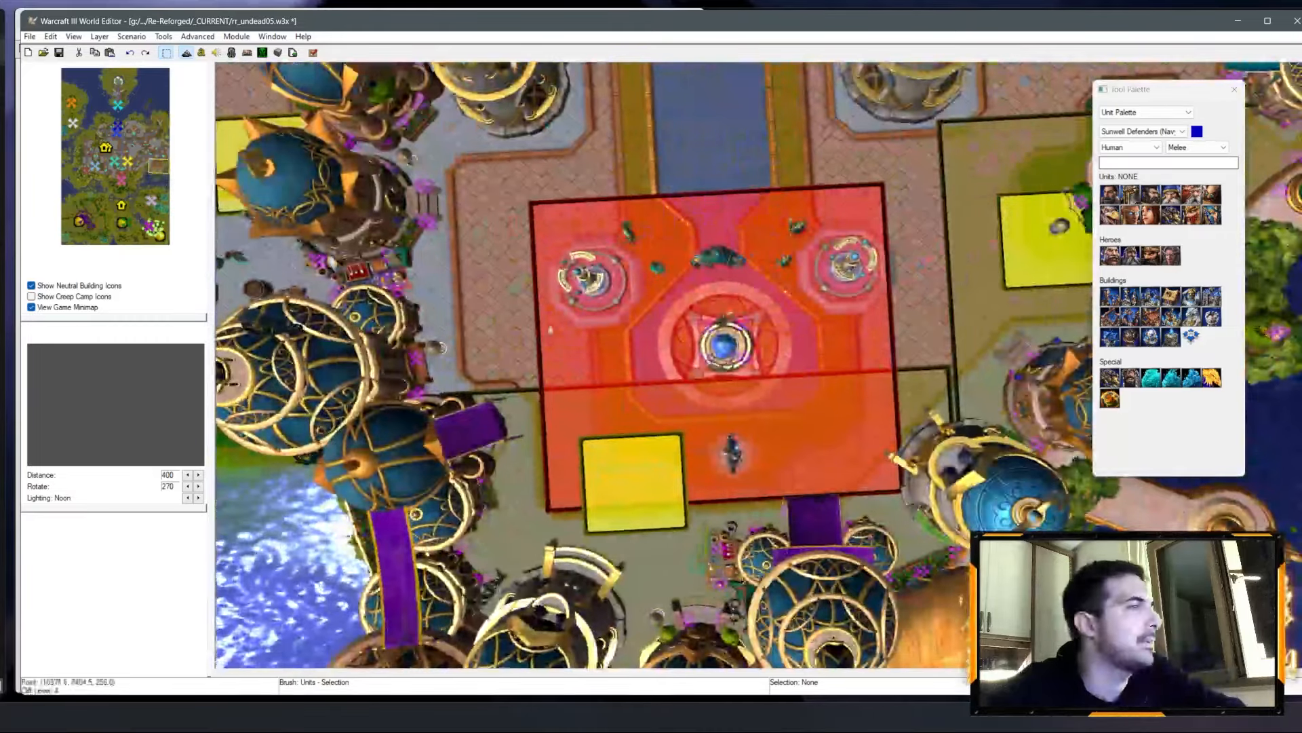
scroll(517, 468, up, 5)
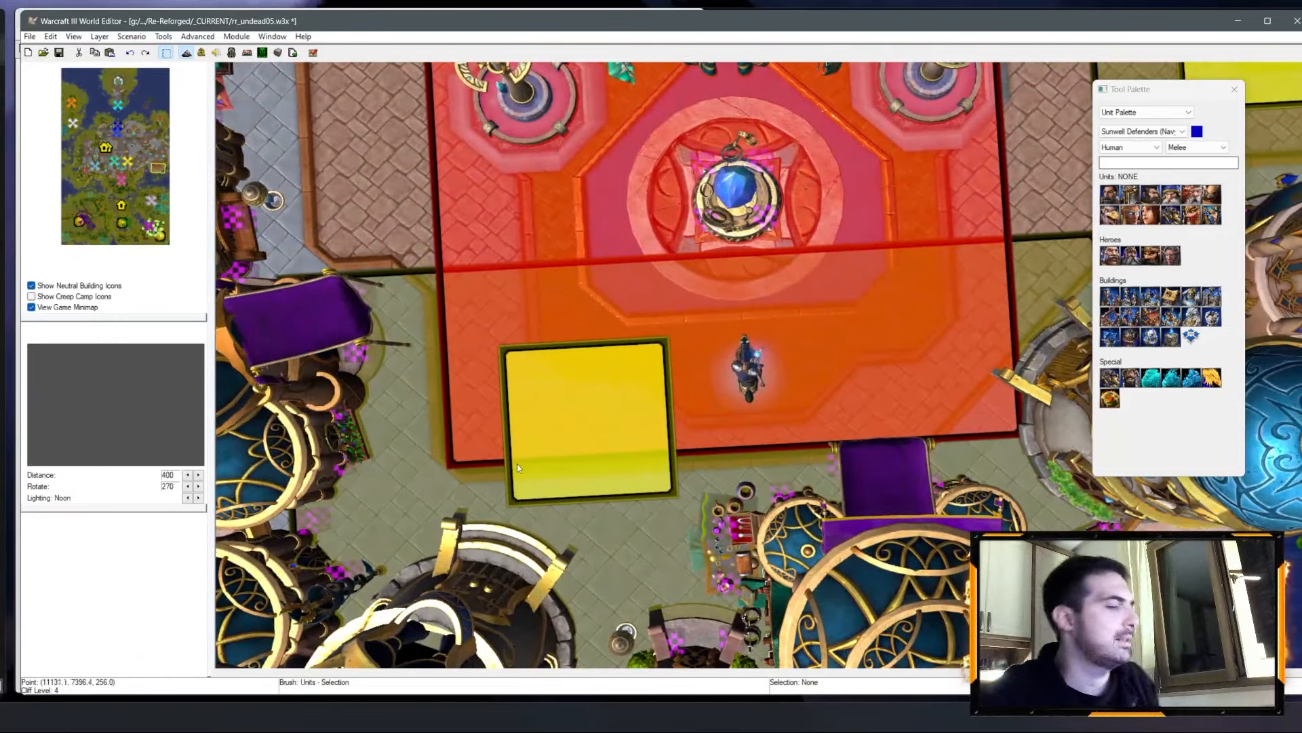
scroll(517, 467, up, 6)
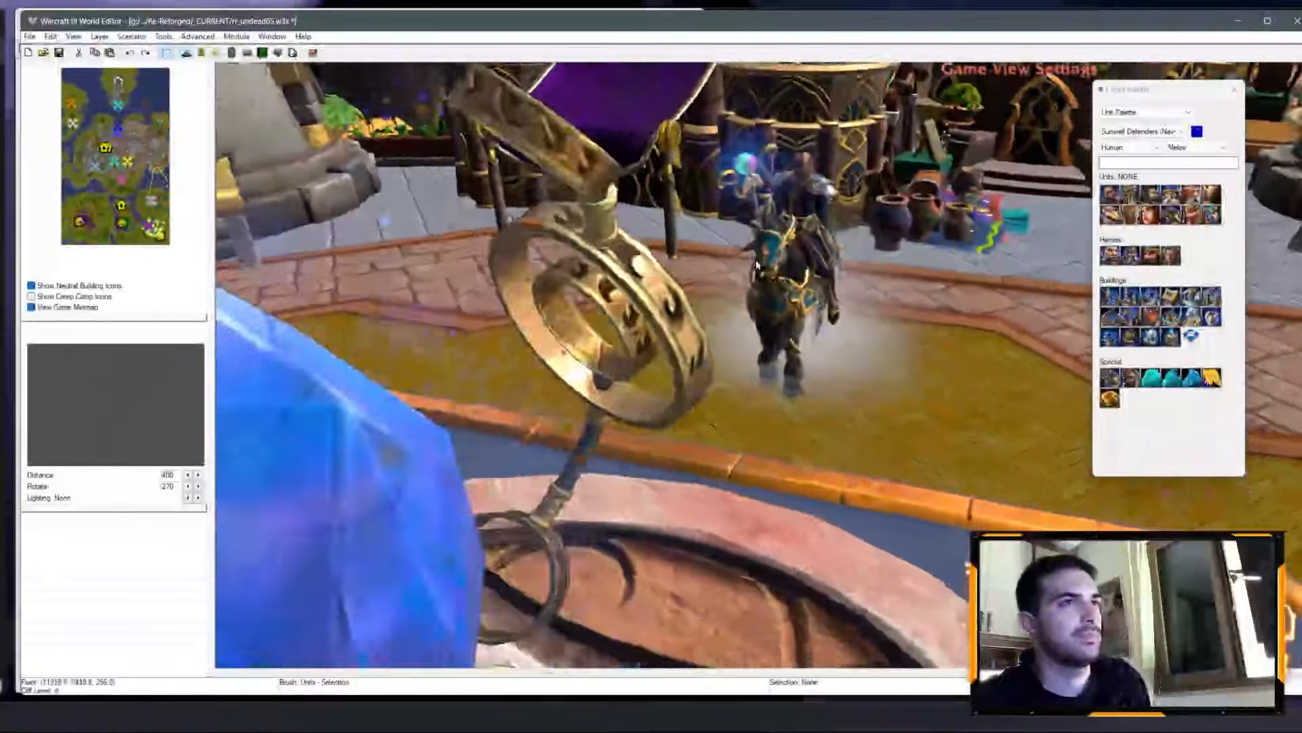
scroll(756, 264, down, 6)
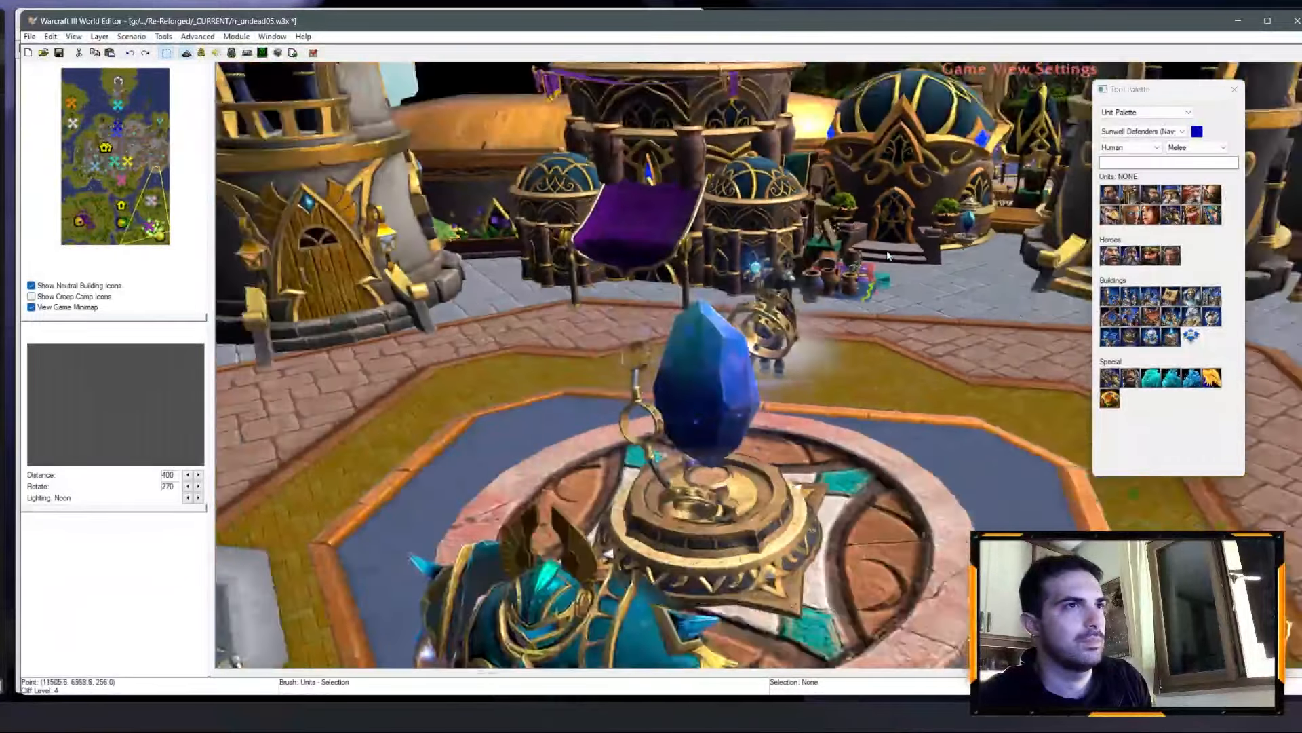
Step: Examine the city plaza around the blue crystal pedestal and the units placed near it from several angles
ctrl+right_drag(889, 256, 577, 370)
scroll(837, 354, down, 6)
scroll(831, 367, up, 6)
right_drag(872, 339, 1006, 439)
scroll(1006, 439, up, 3)
ctrl+right_drag(882, 394, 437, 343)
scroll(701, 338, down, 4)
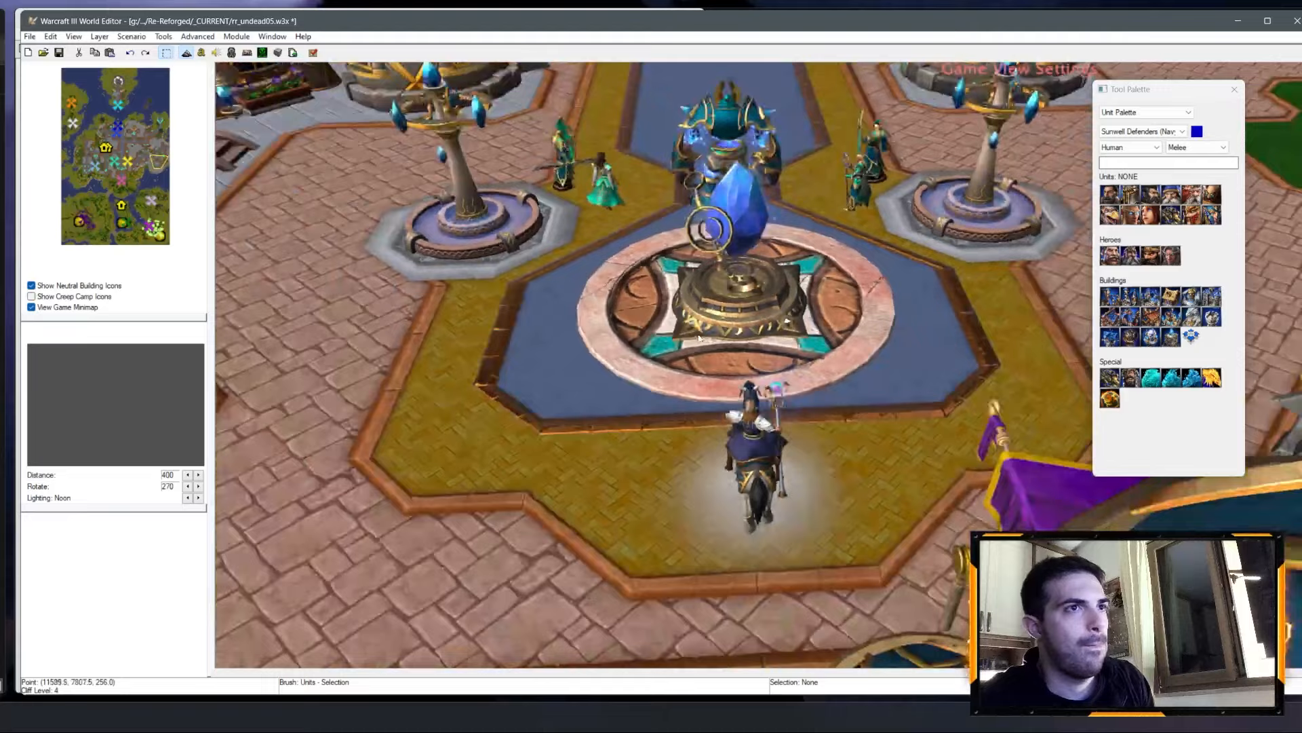
scroll(699, 337, down, 8)
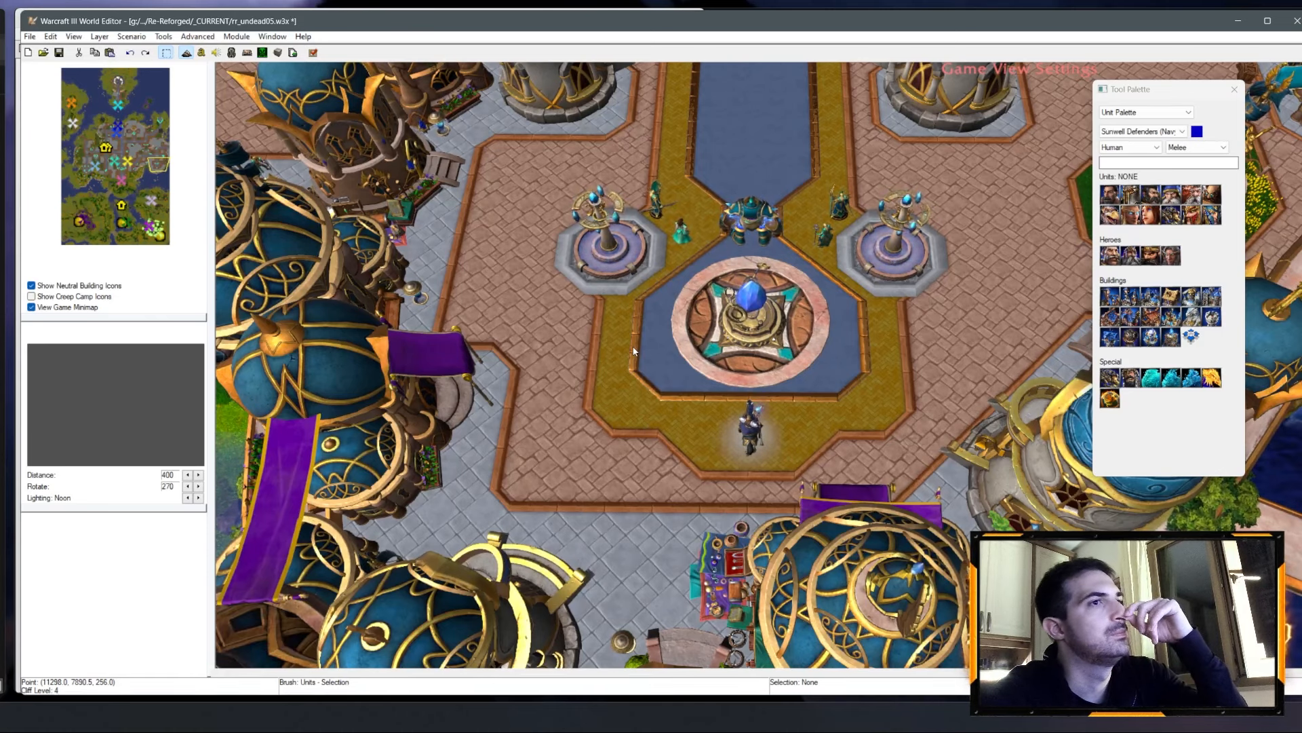
Step: Check the general properties and abilities of the mounted hero standing before the crystal pedestal
double_click(752, 429)
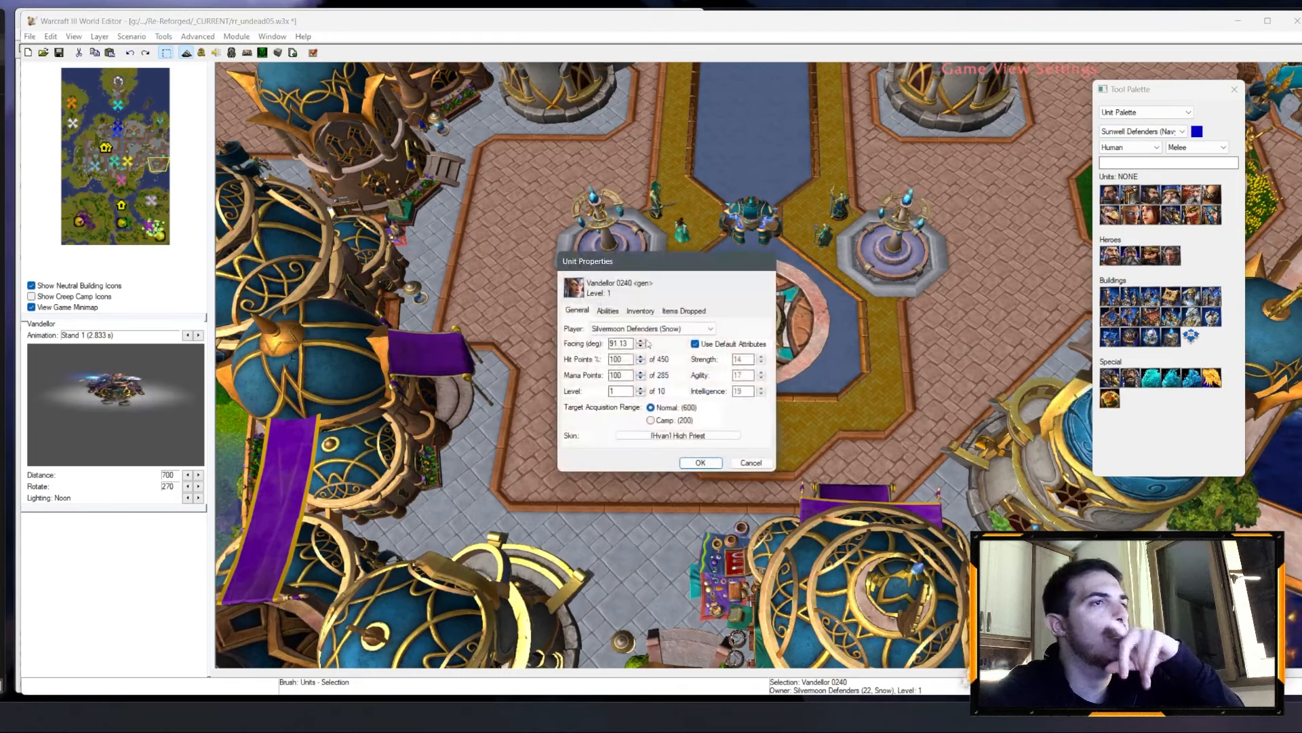
click(608, 310)
click(577, 310)
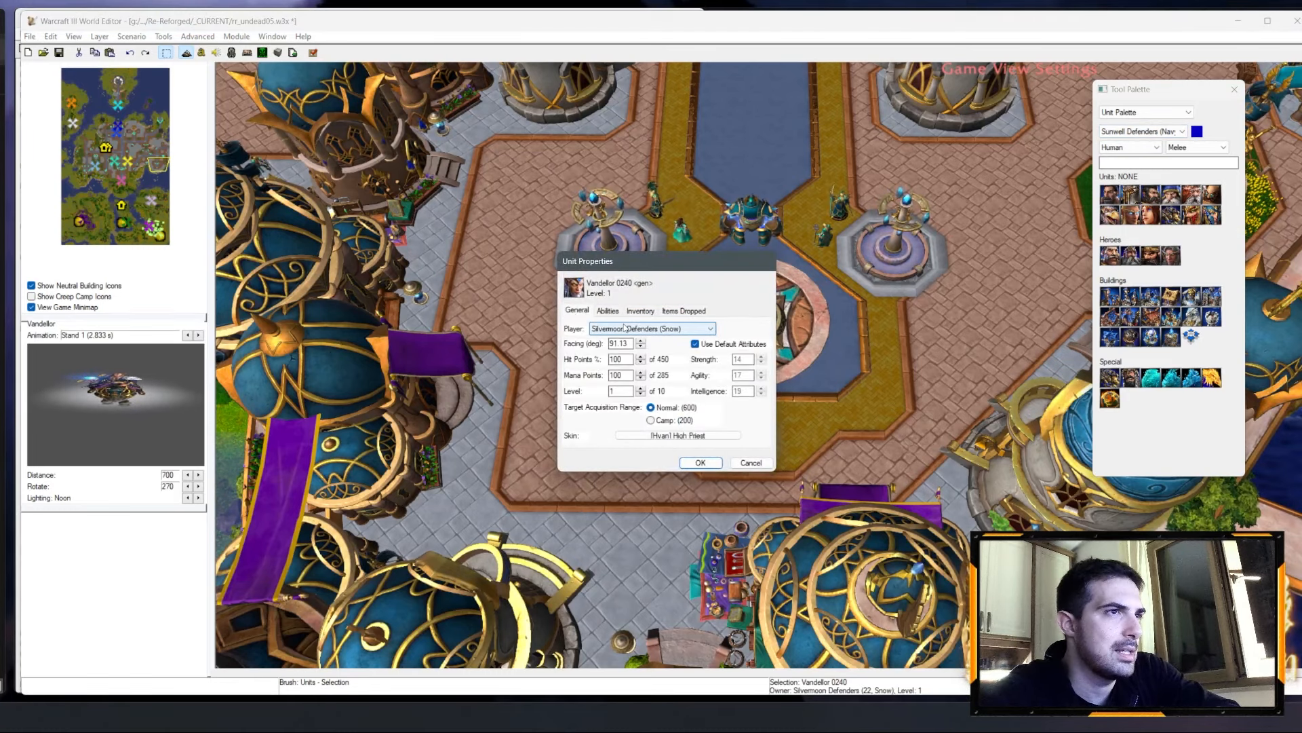
click(751, 462)
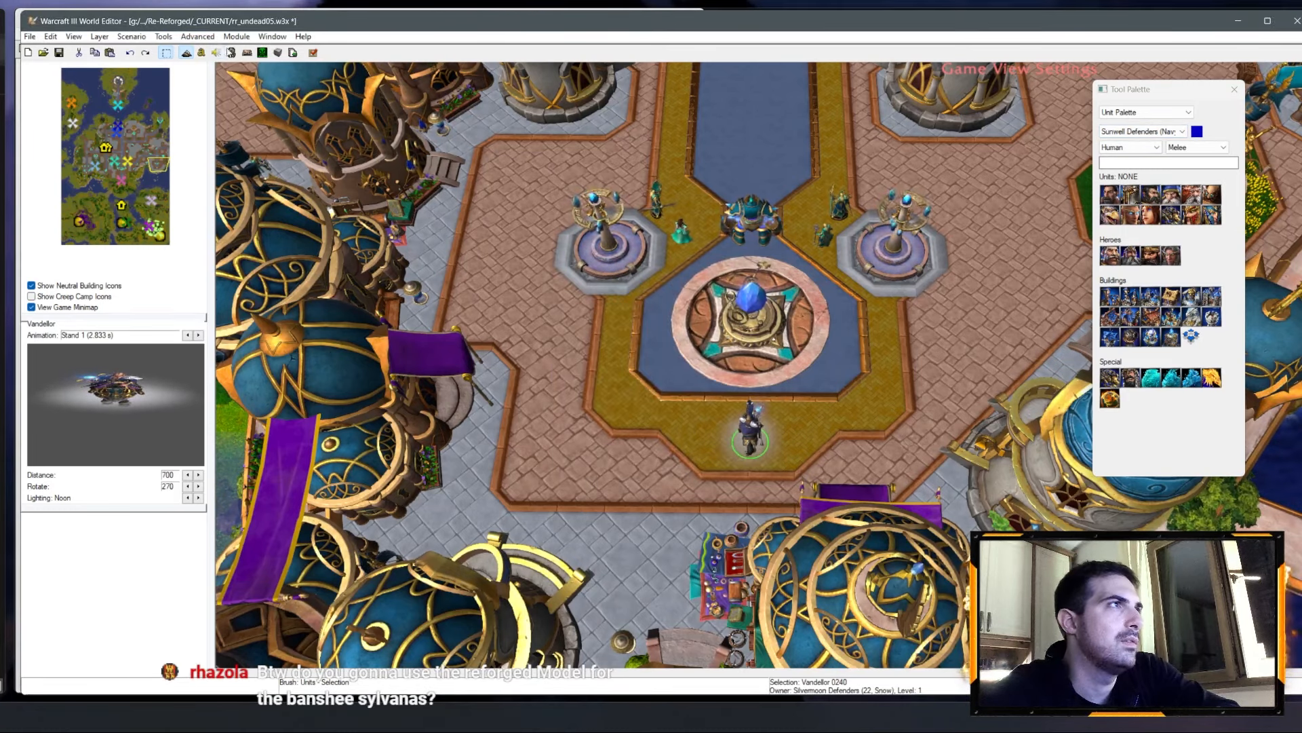
Step: In the Object Editor, look up the titles and proper names of the custom human campaign heroes Liadrin and Vandellor
click(231, 52)
scroll(211, 192, up, 20)
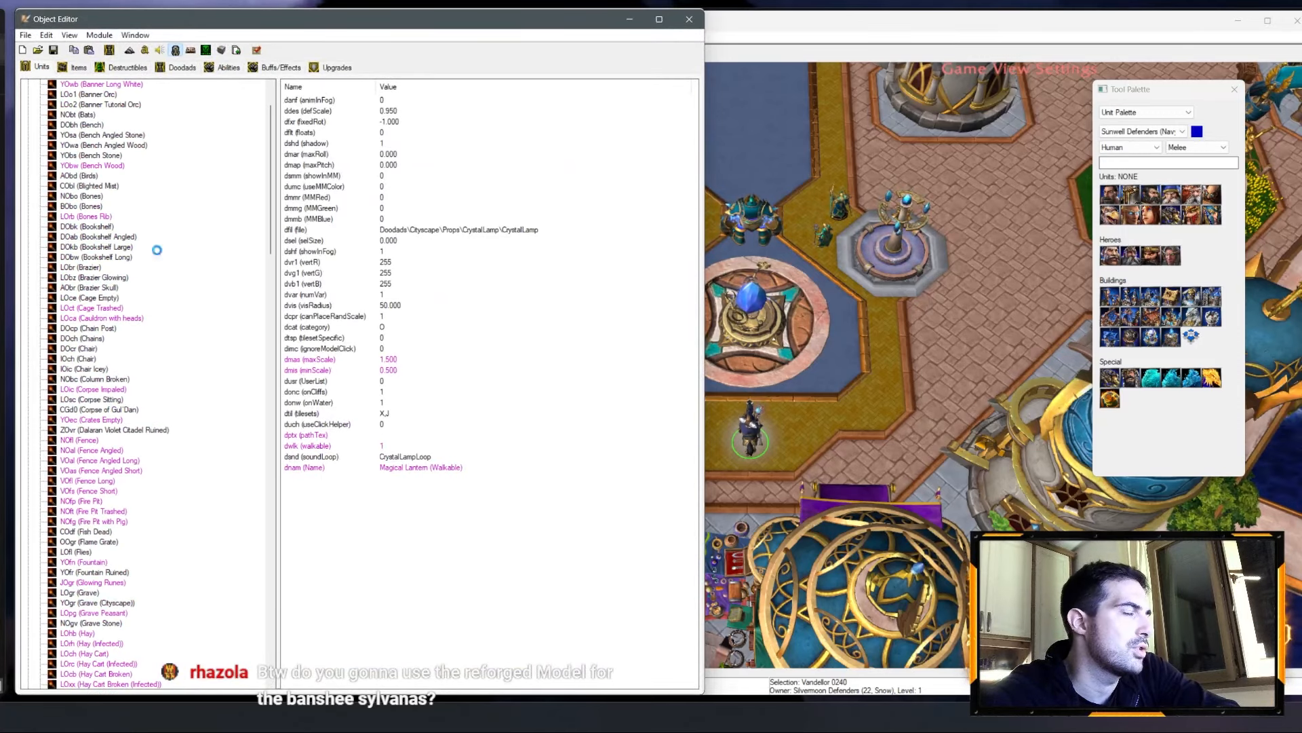
scroll(93, 346, down, 4)
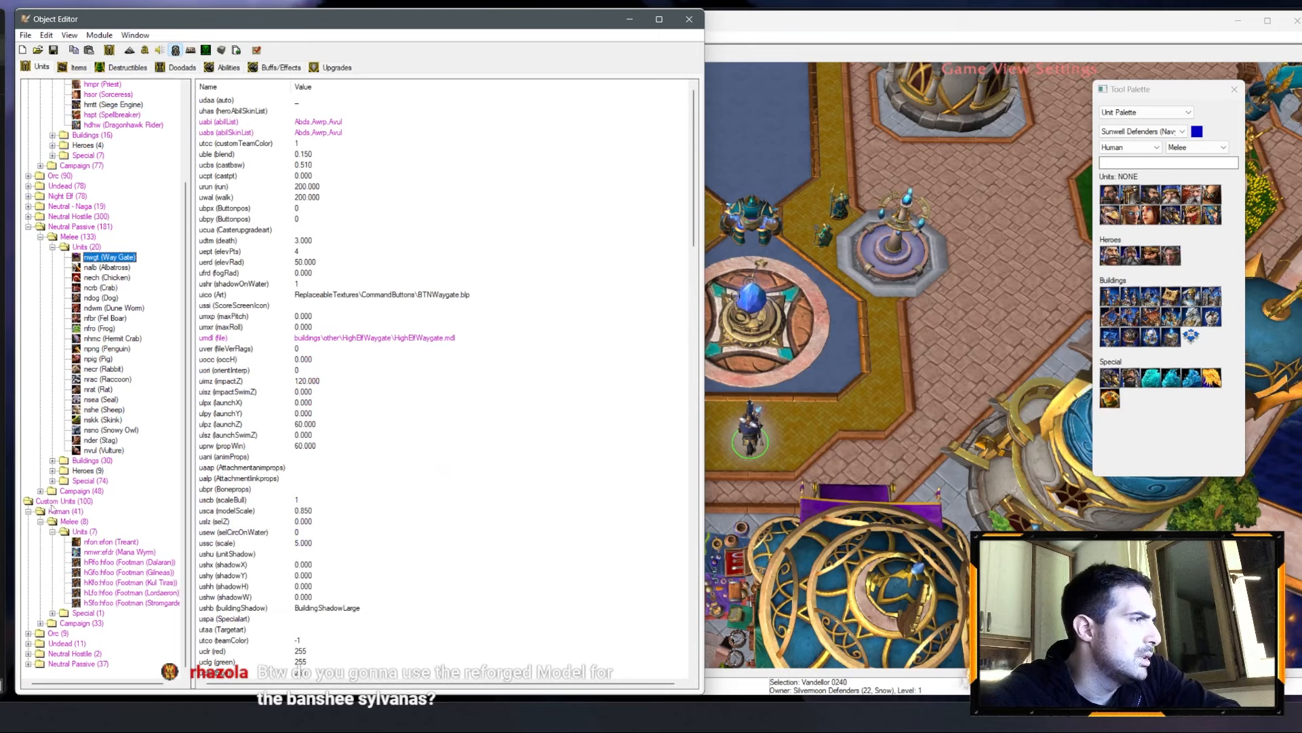
click(41, 623)
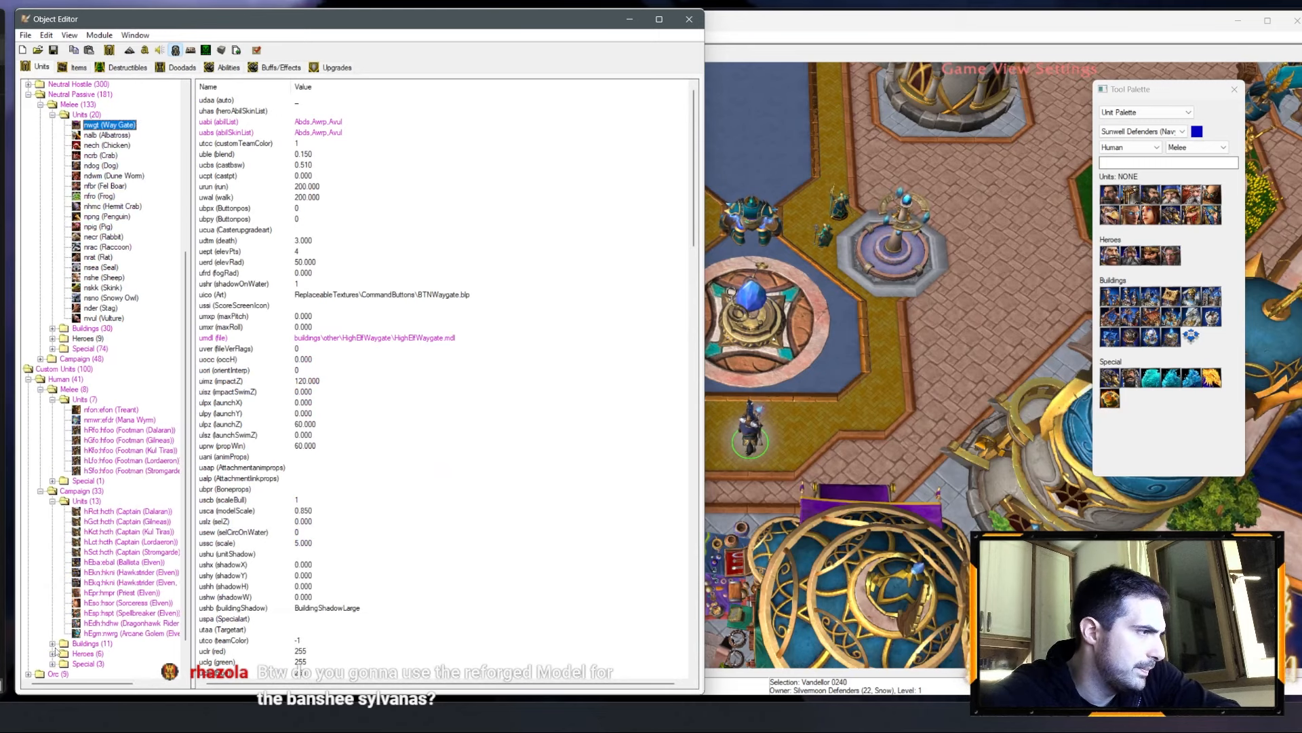
click(53, 653)
click(112, 613)
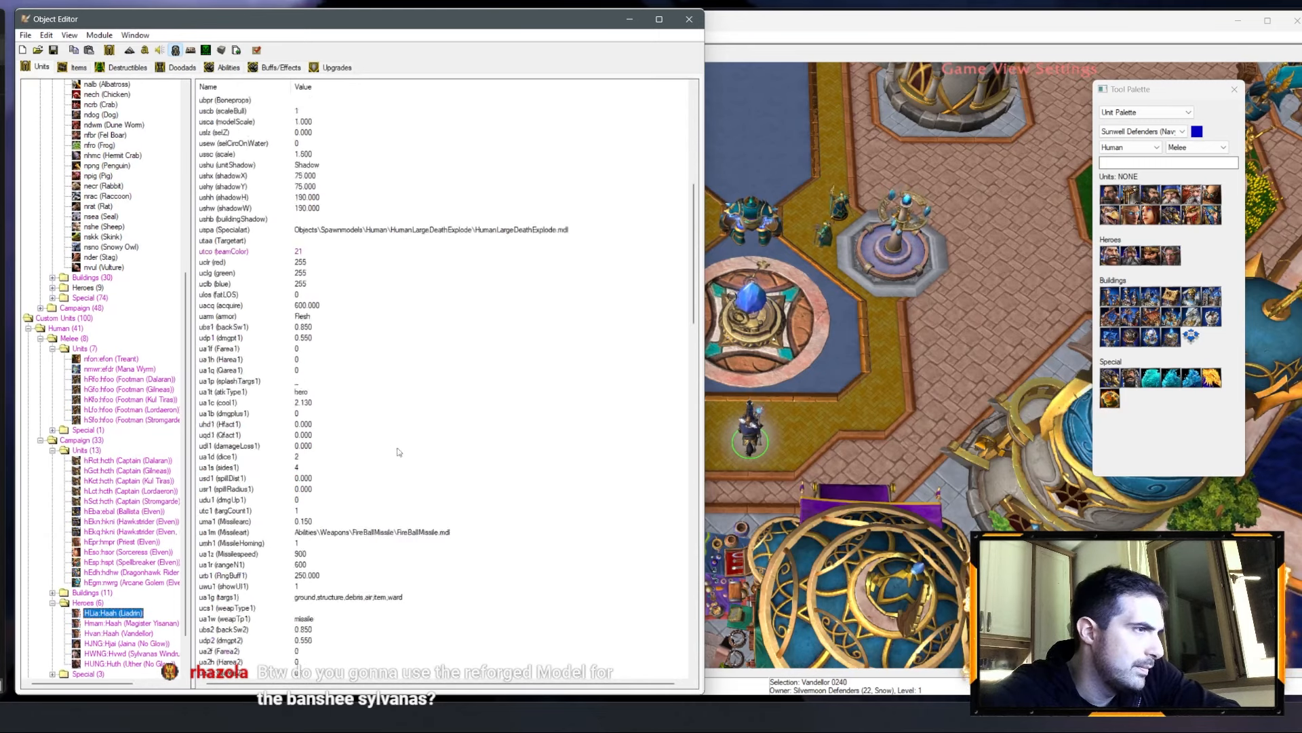
scroll(398, 447, down, 20)
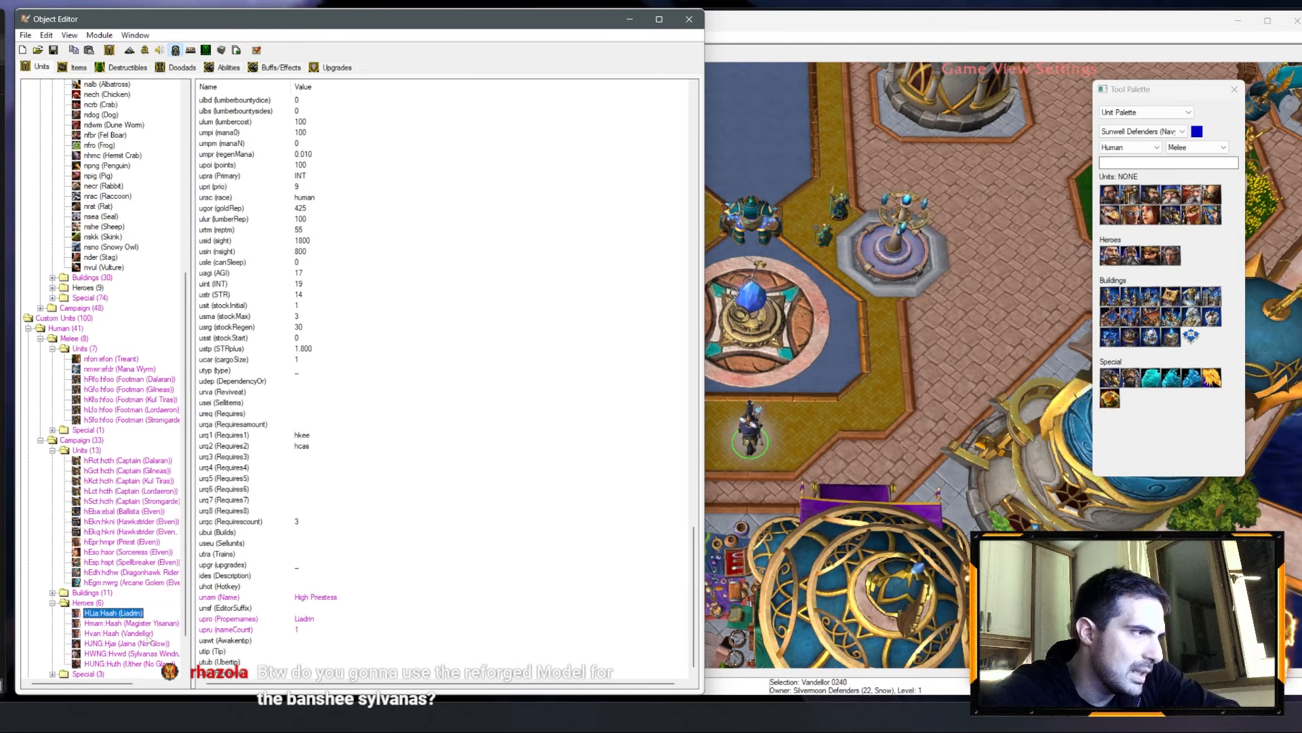
click(136, 634)
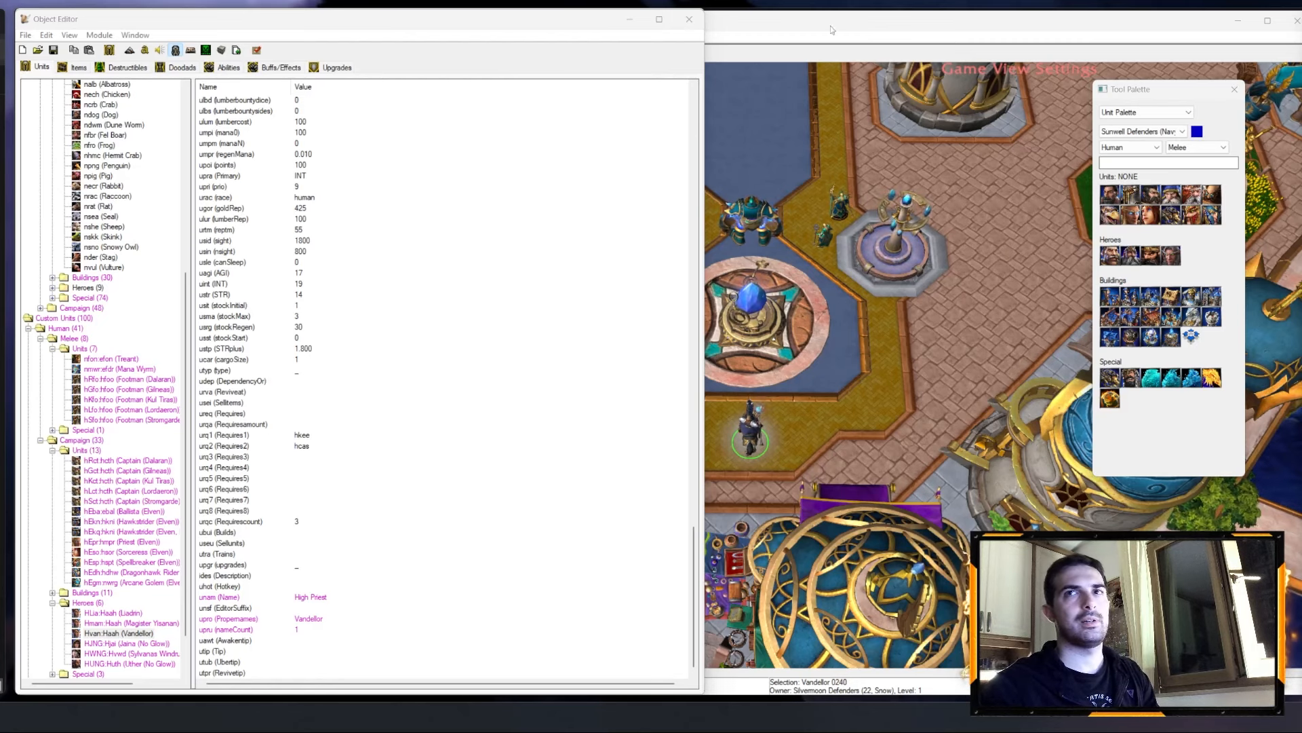
click(629, 21)
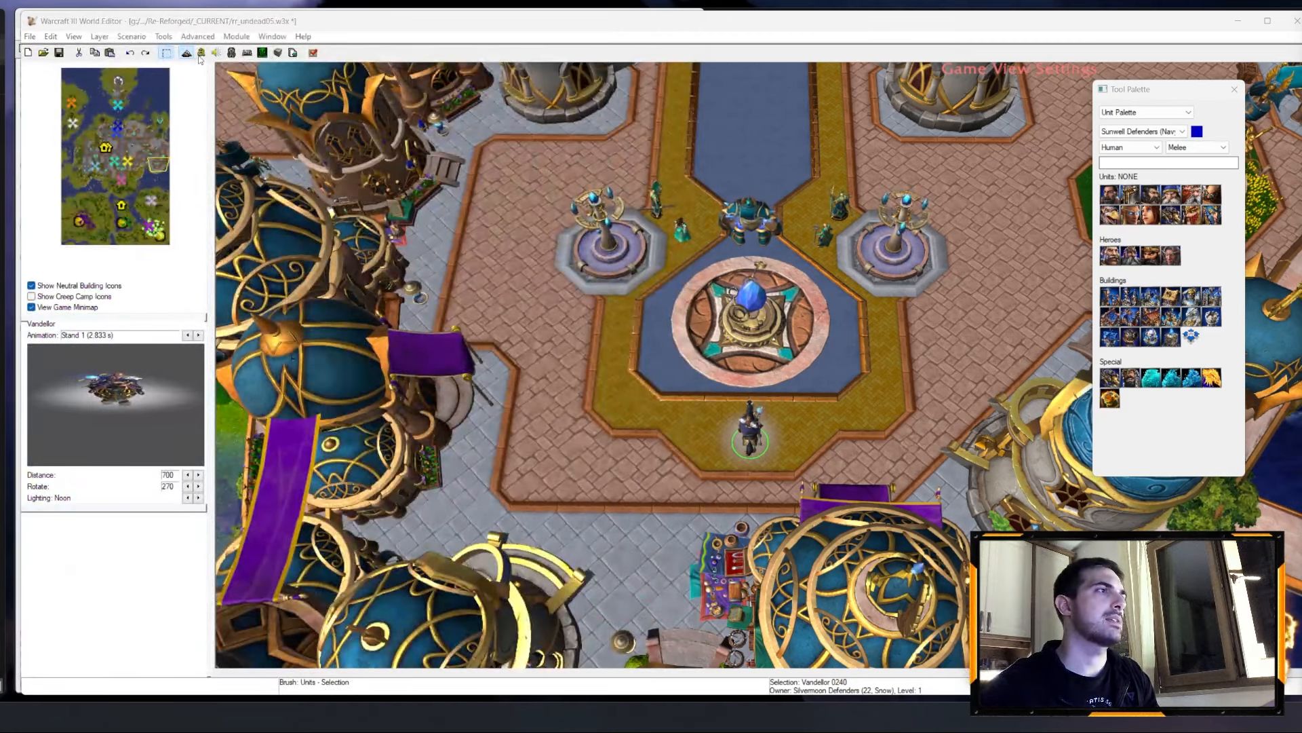
Step: Set the first Sunwell quest requirement's description to "Kill the High Priest Vandellor to destroy the first barrier"
key(F4)
double_click(461, 270)
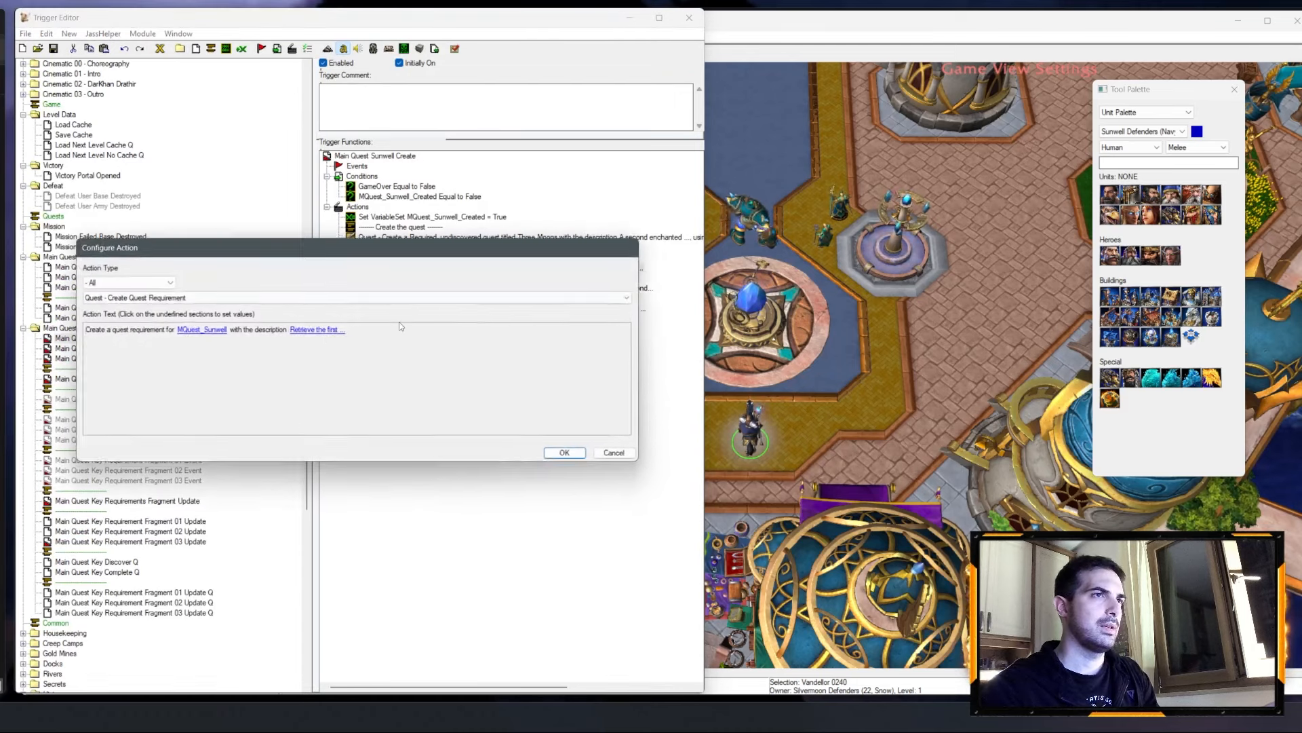
click(319, 333)
text(Kil)
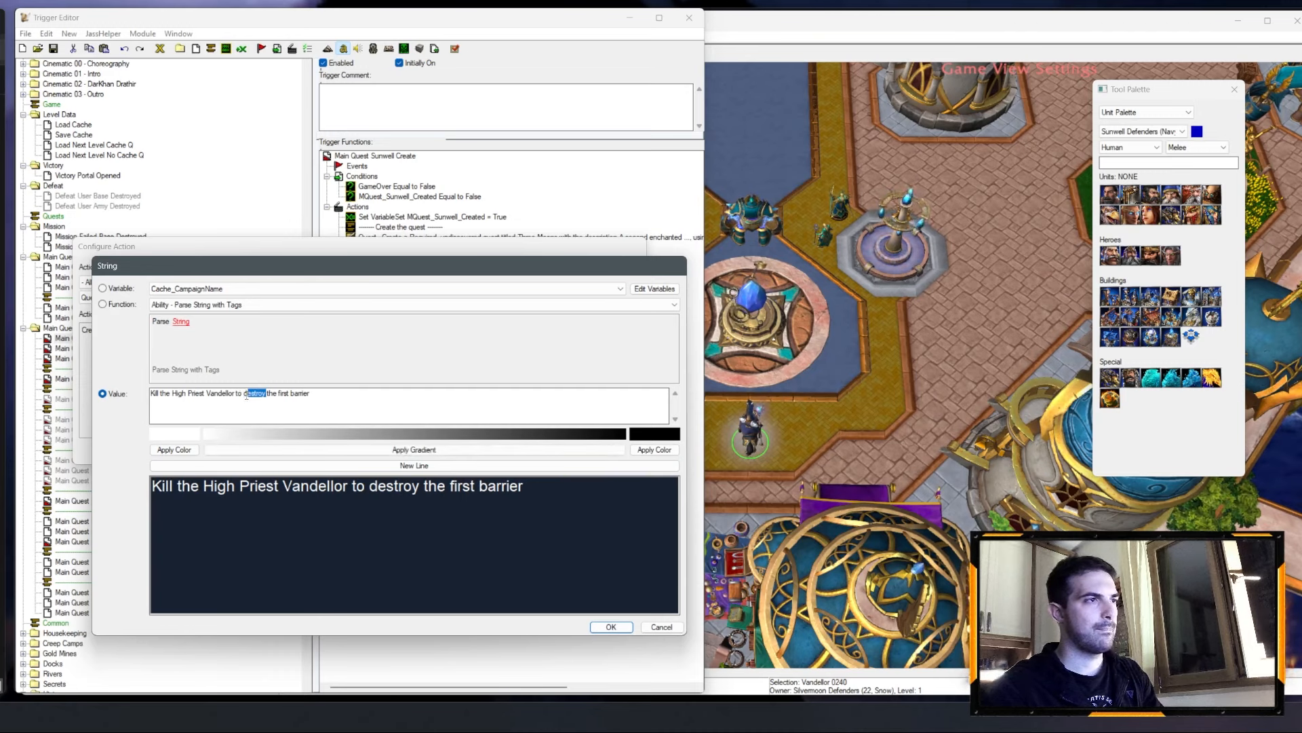
click(372, 398)
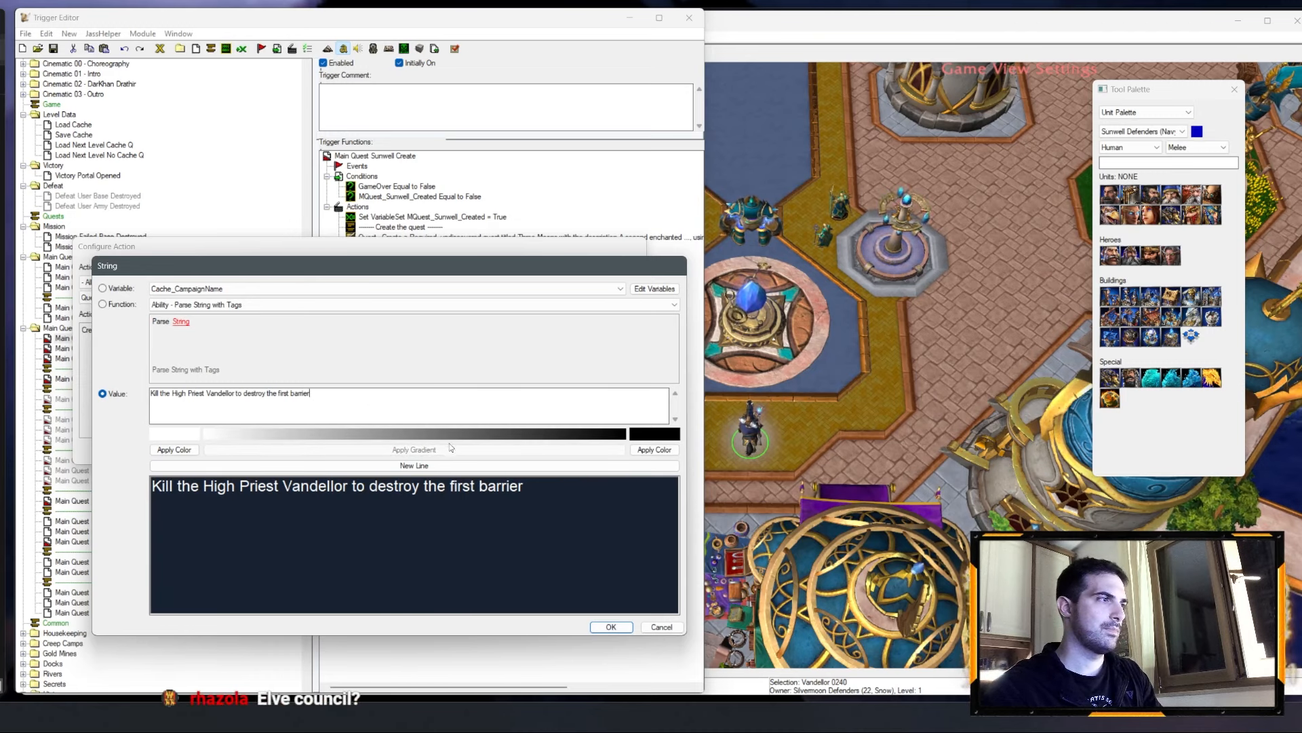
key(ctrl+a)
click(611, 627)
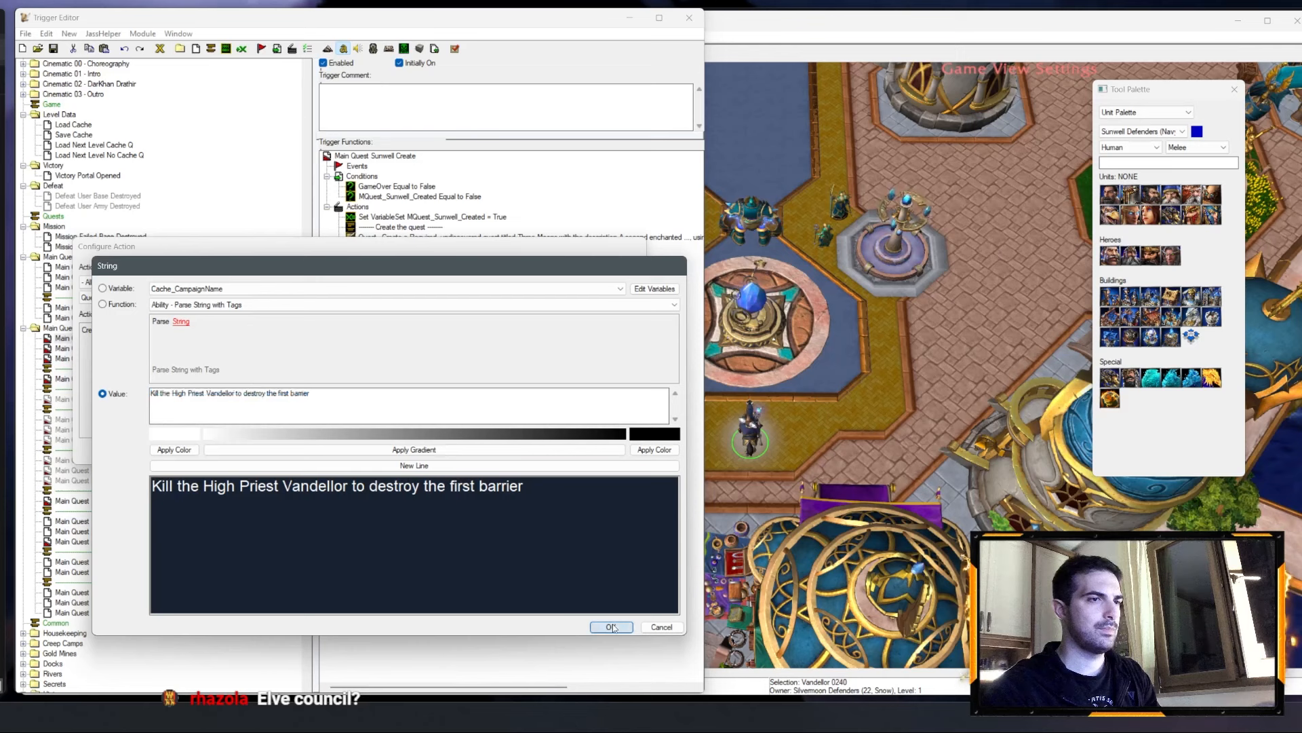
click(585, 456)
Step: Set the second Sunwell quest requirement's description to "Kill the High Priestess Liadrin to destroy the second barrier"
click(467, 280)
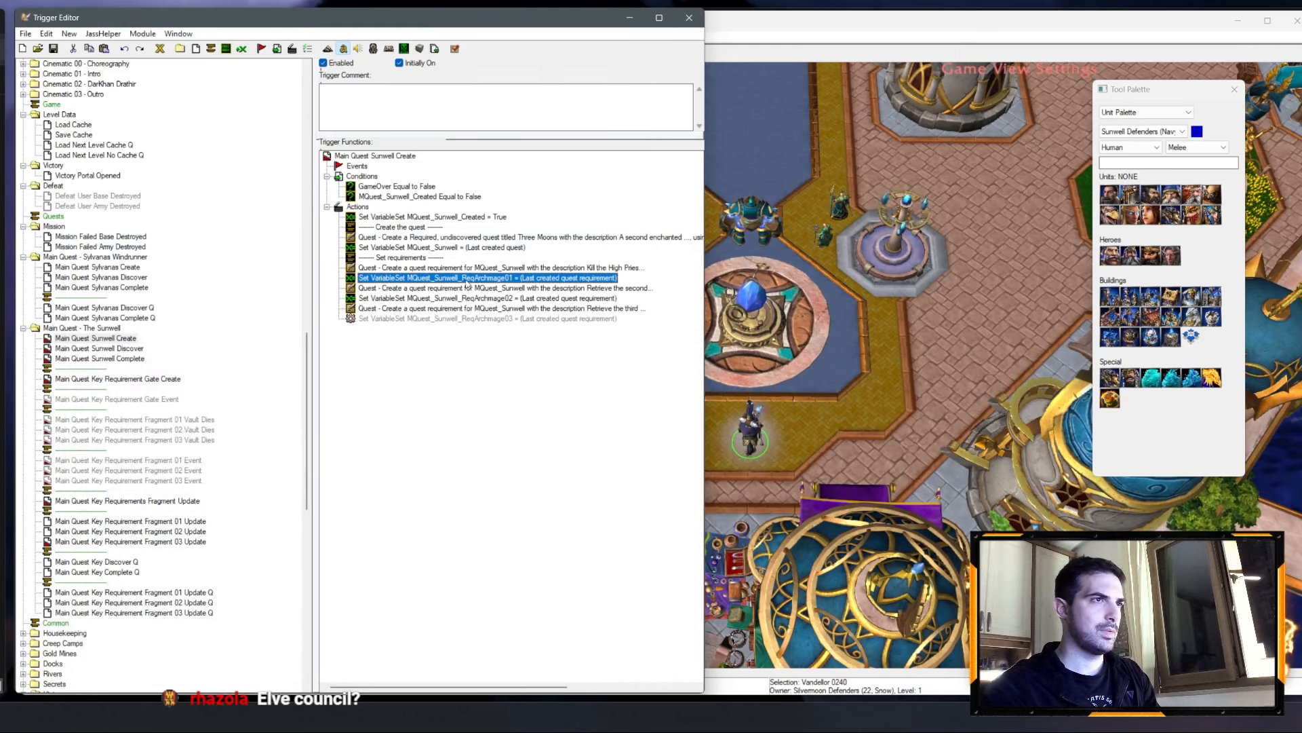
double_click(539, 289)
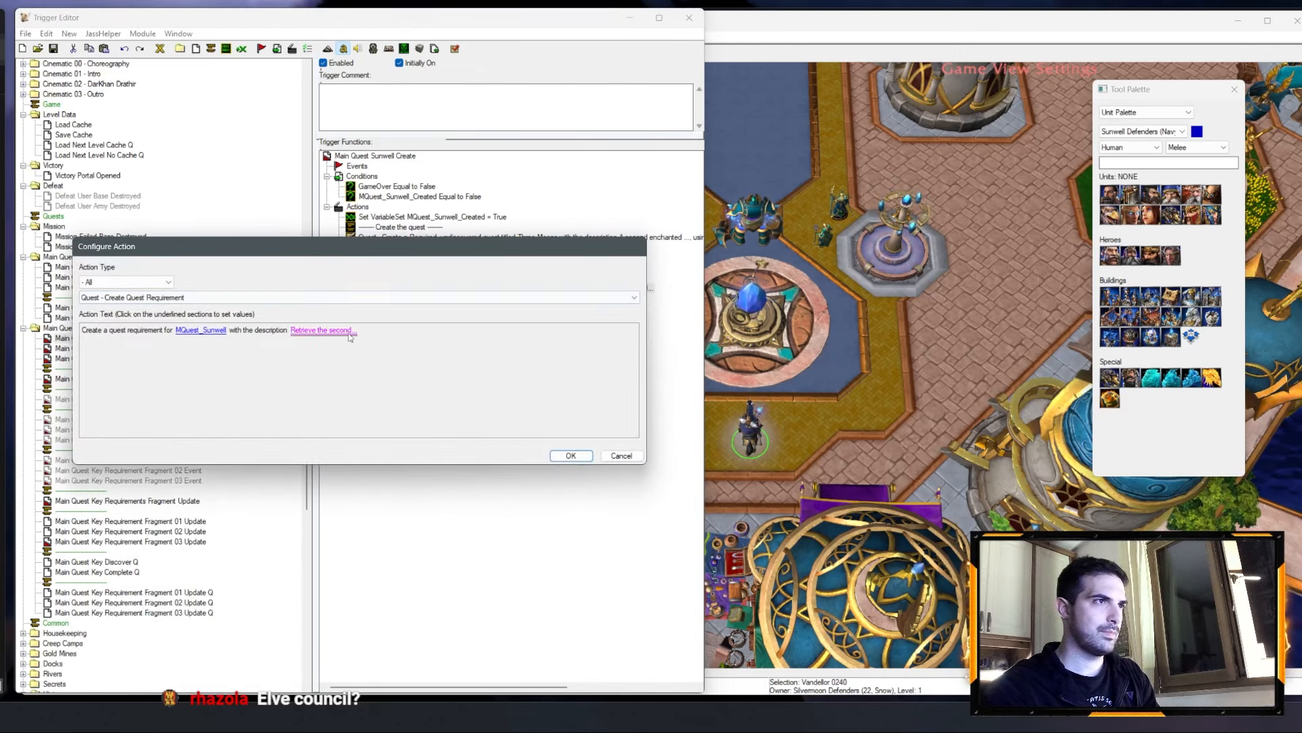
click(319, 330)
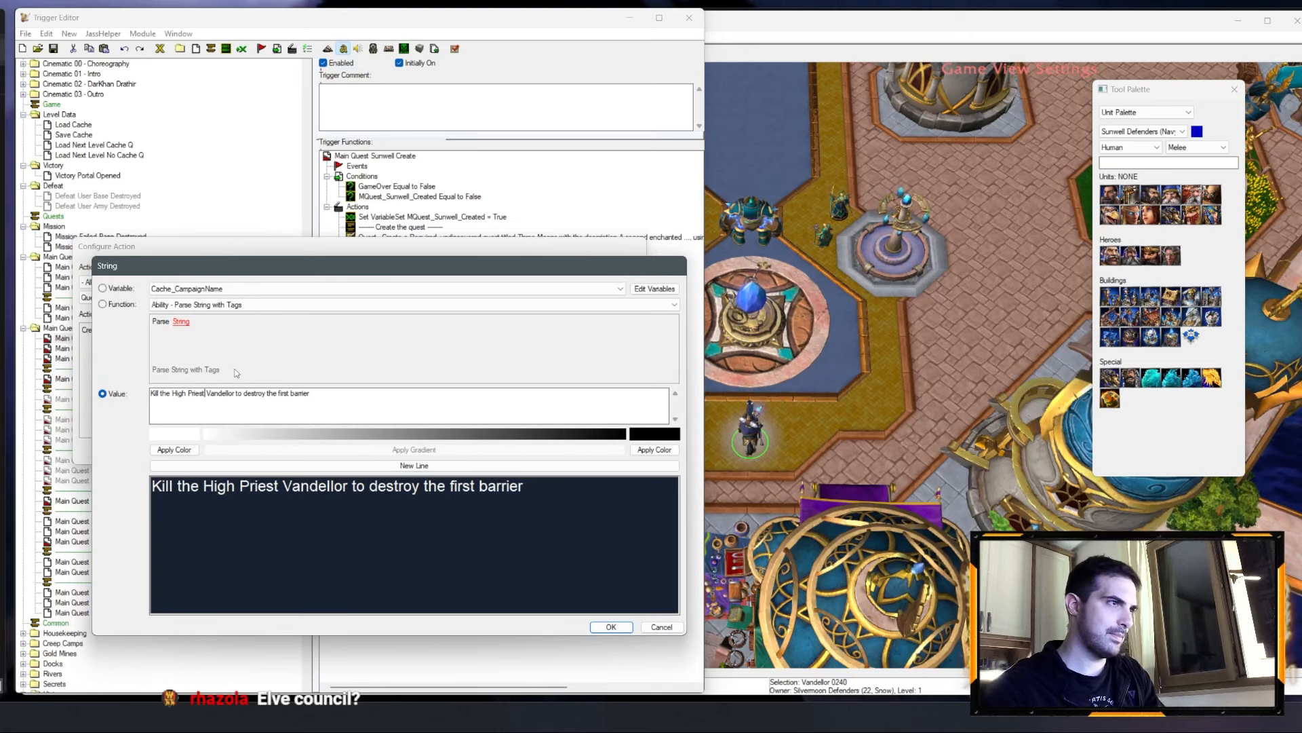
text(ess )
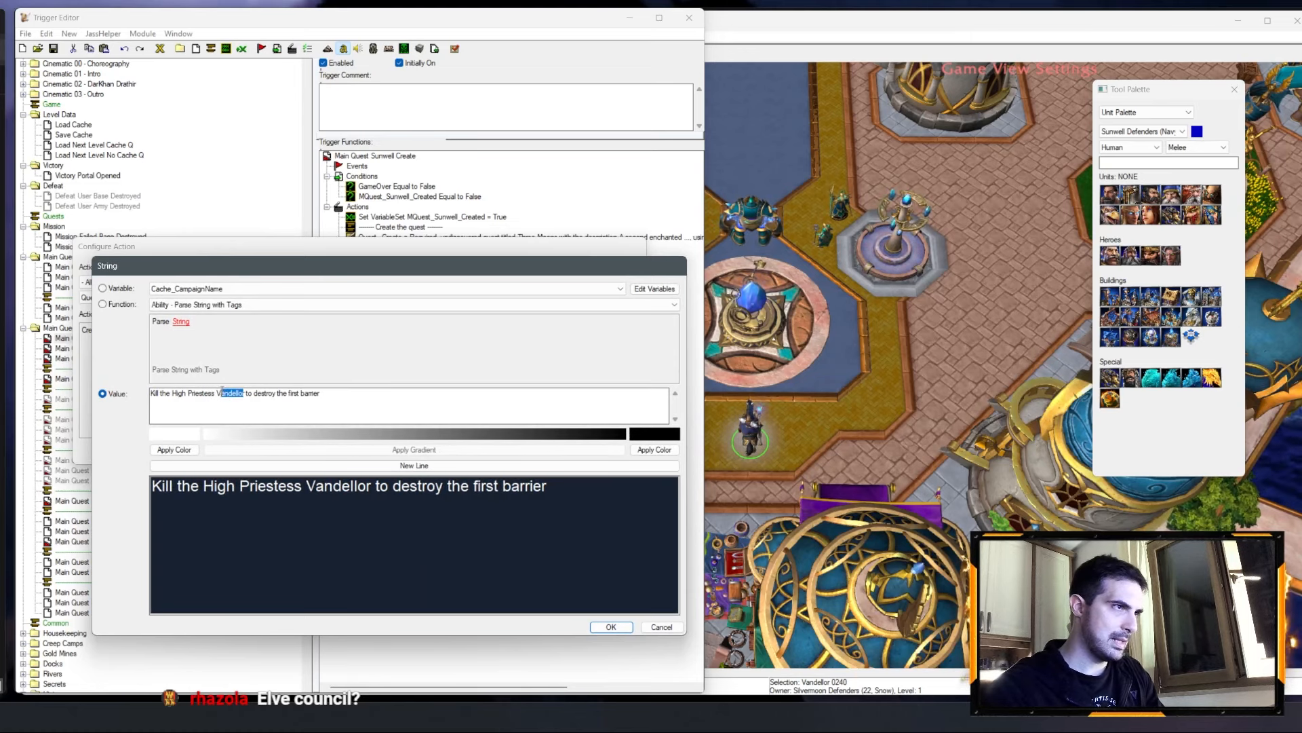
text(Liadrin)
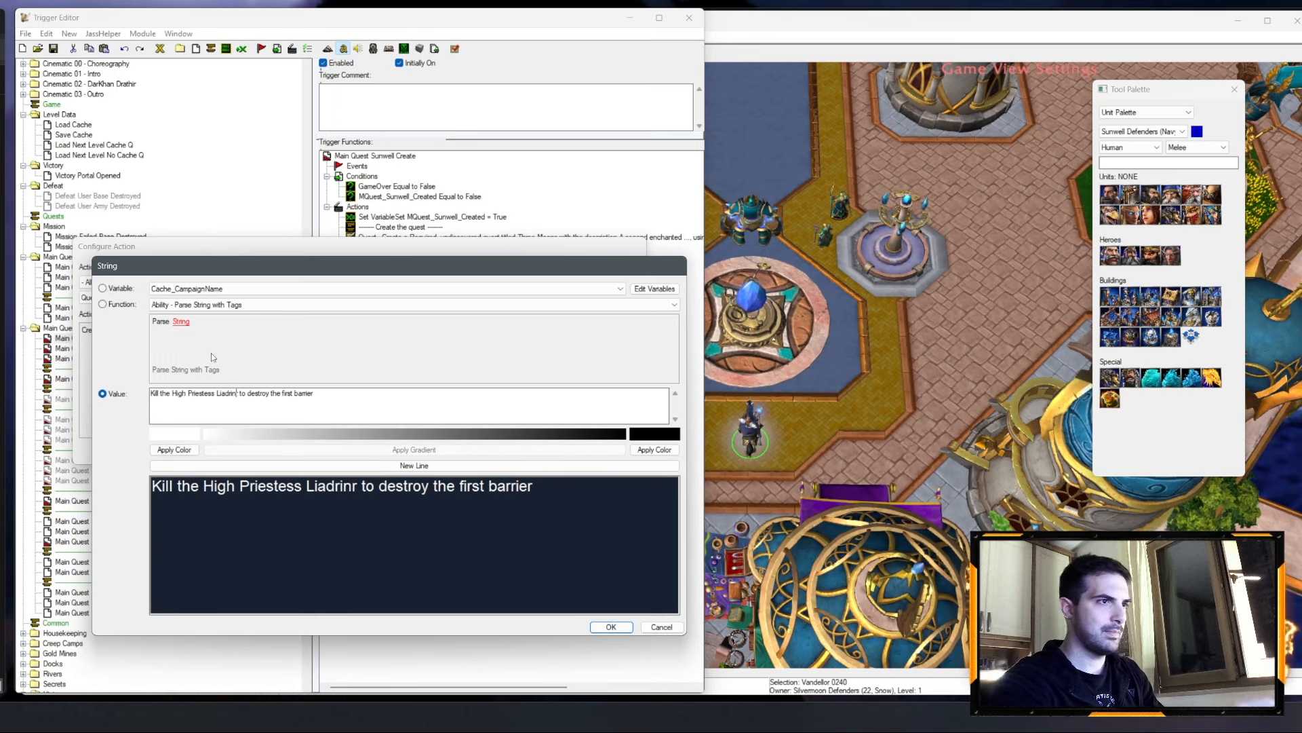
key(Delete)
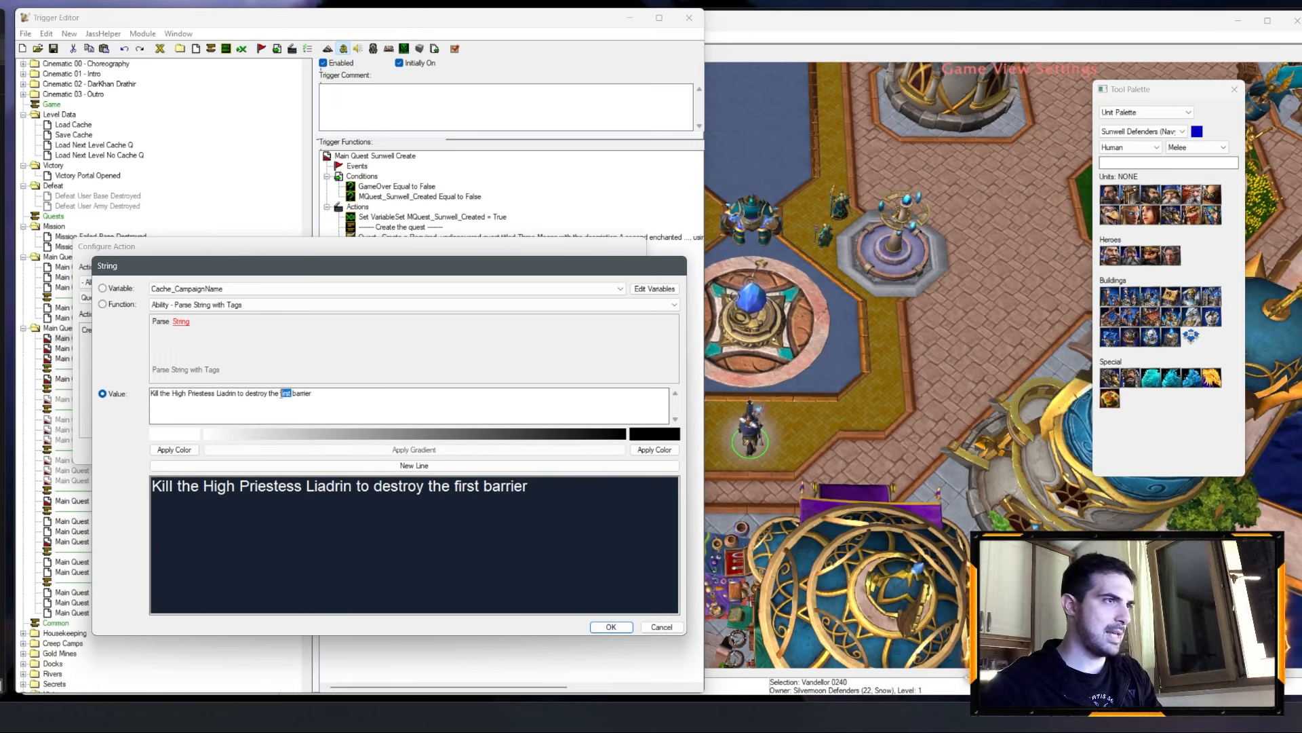
text(second)
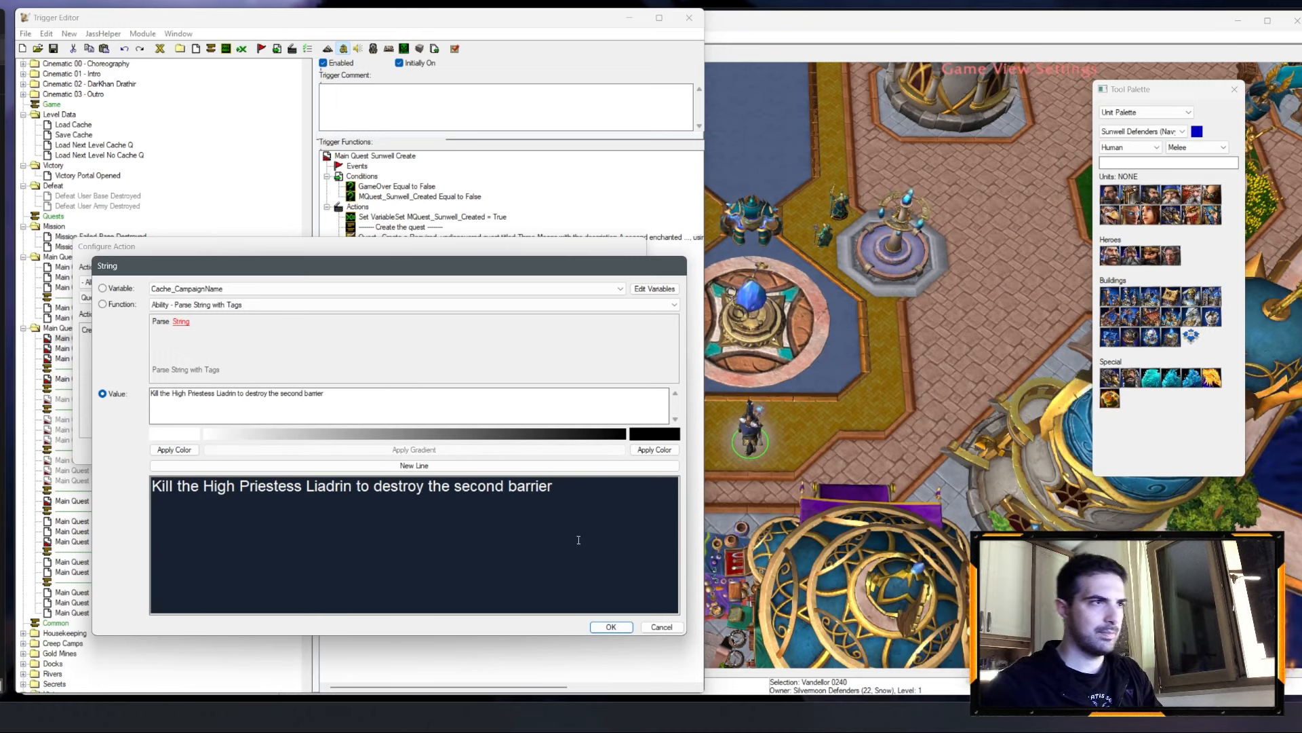
click(613, 628)
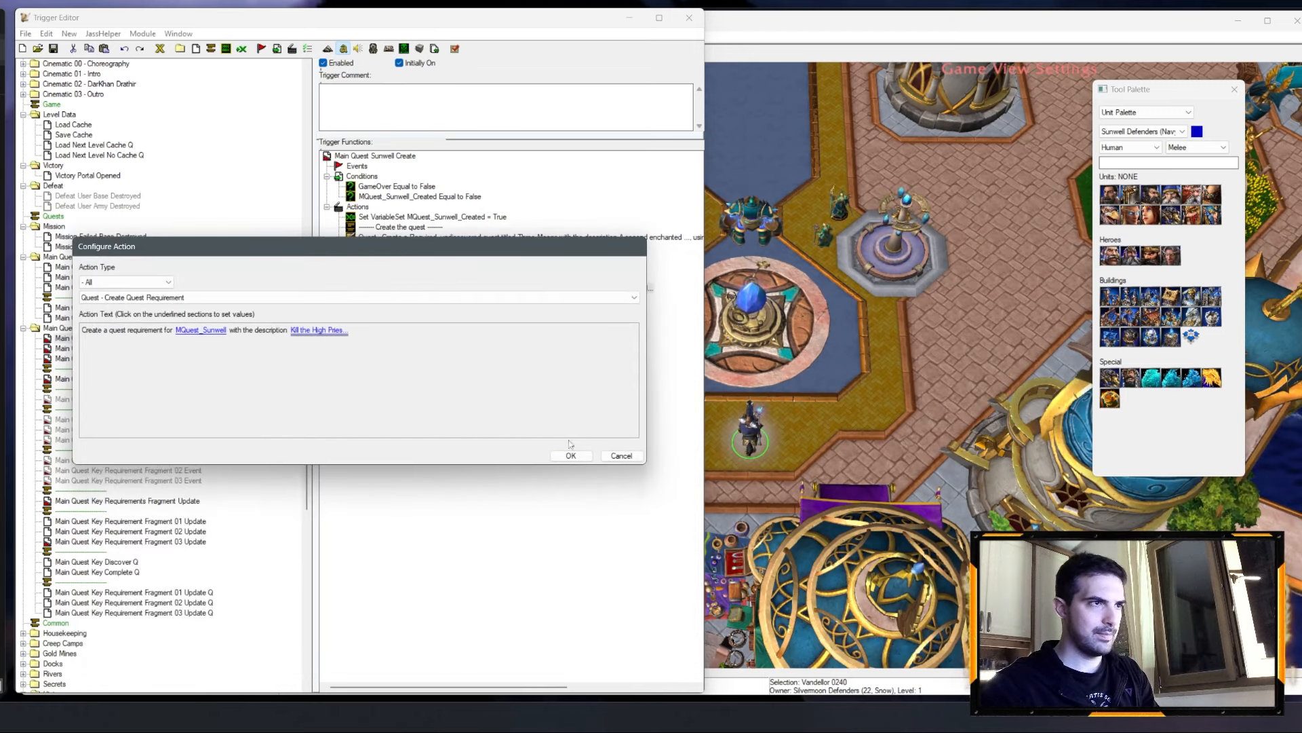
click(573, 449)
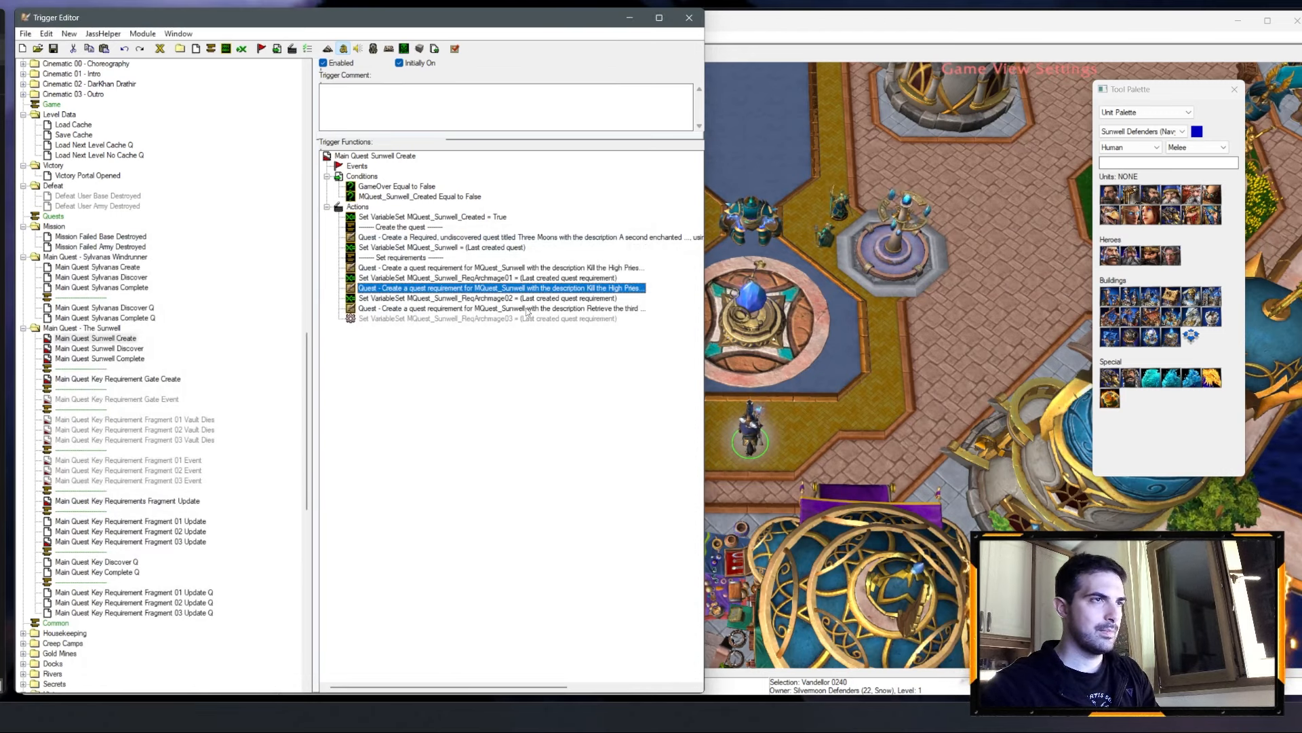
Step: Duplicate the second requirement and its variable action, and change the target in the copy's description to Grand Magister Belo'vir Salonar
click(538, 299)
key(ctrl+v)
double_click(525, 309)
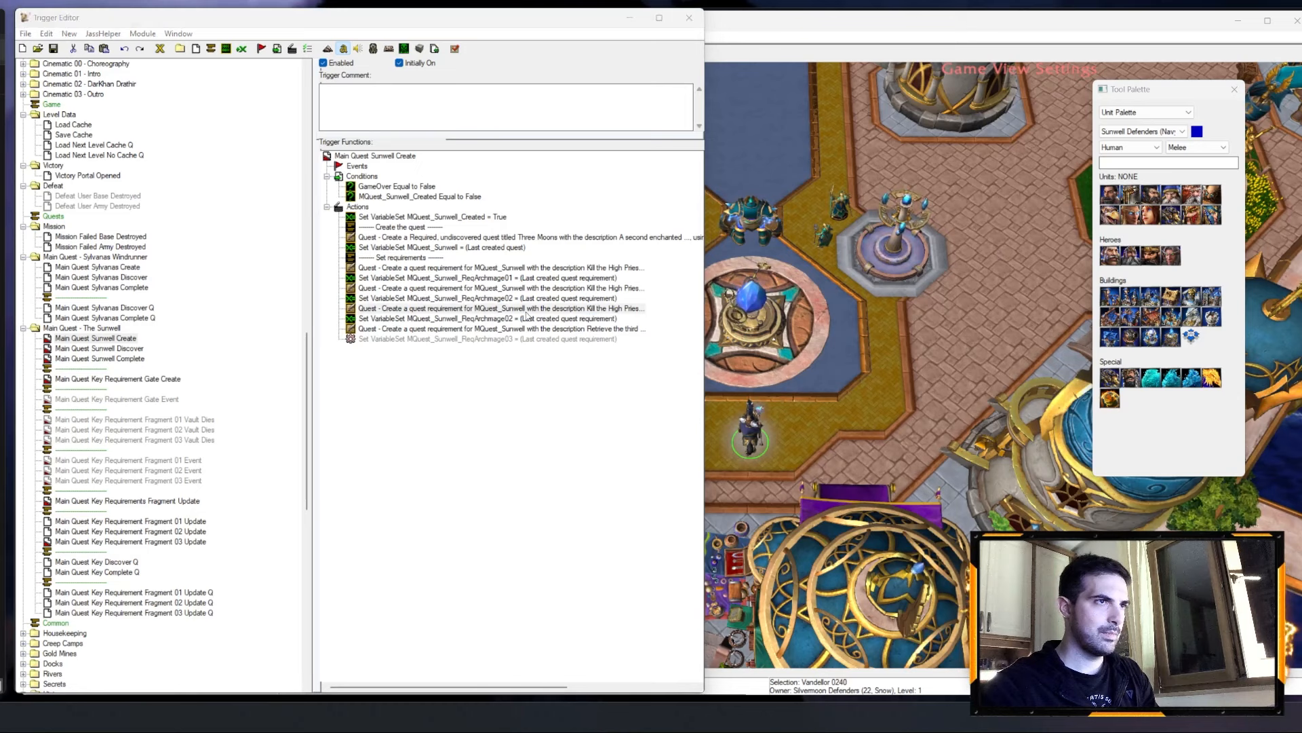
click(336, 329)
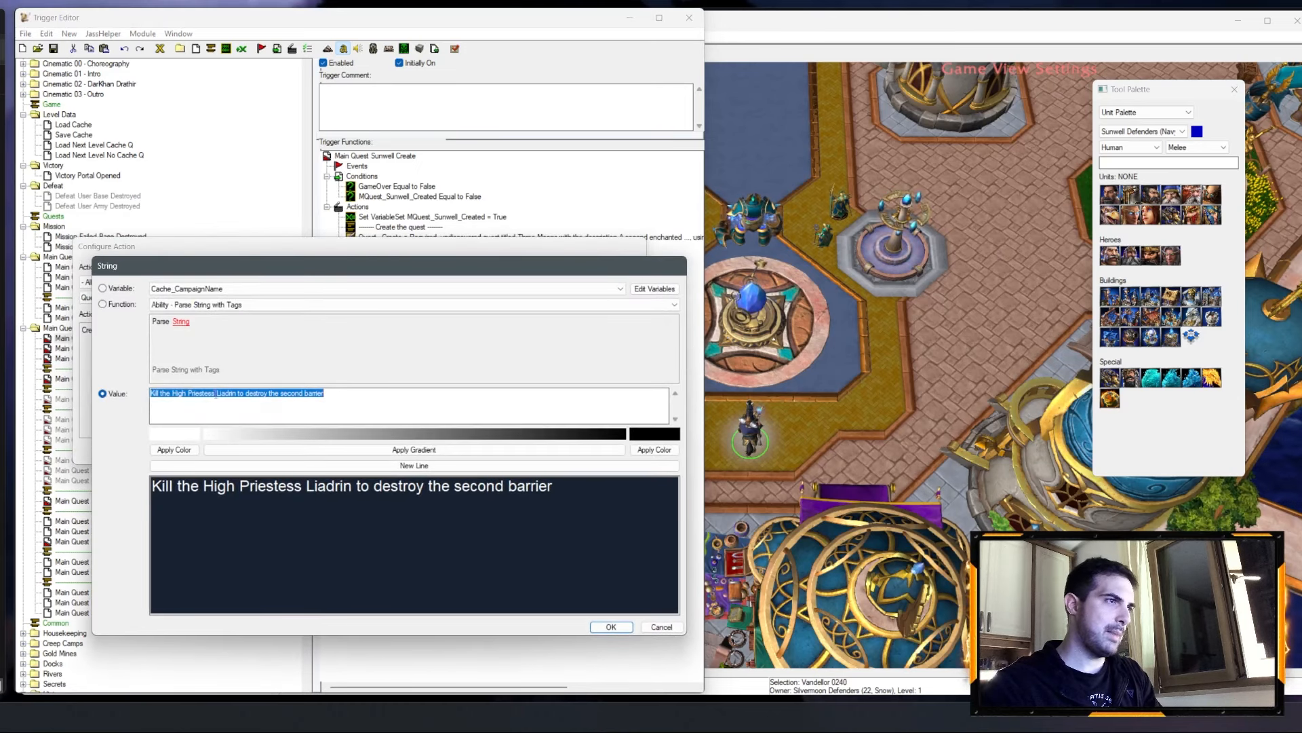
drag(215, 394, 184, 395)
text(Grand Magist)
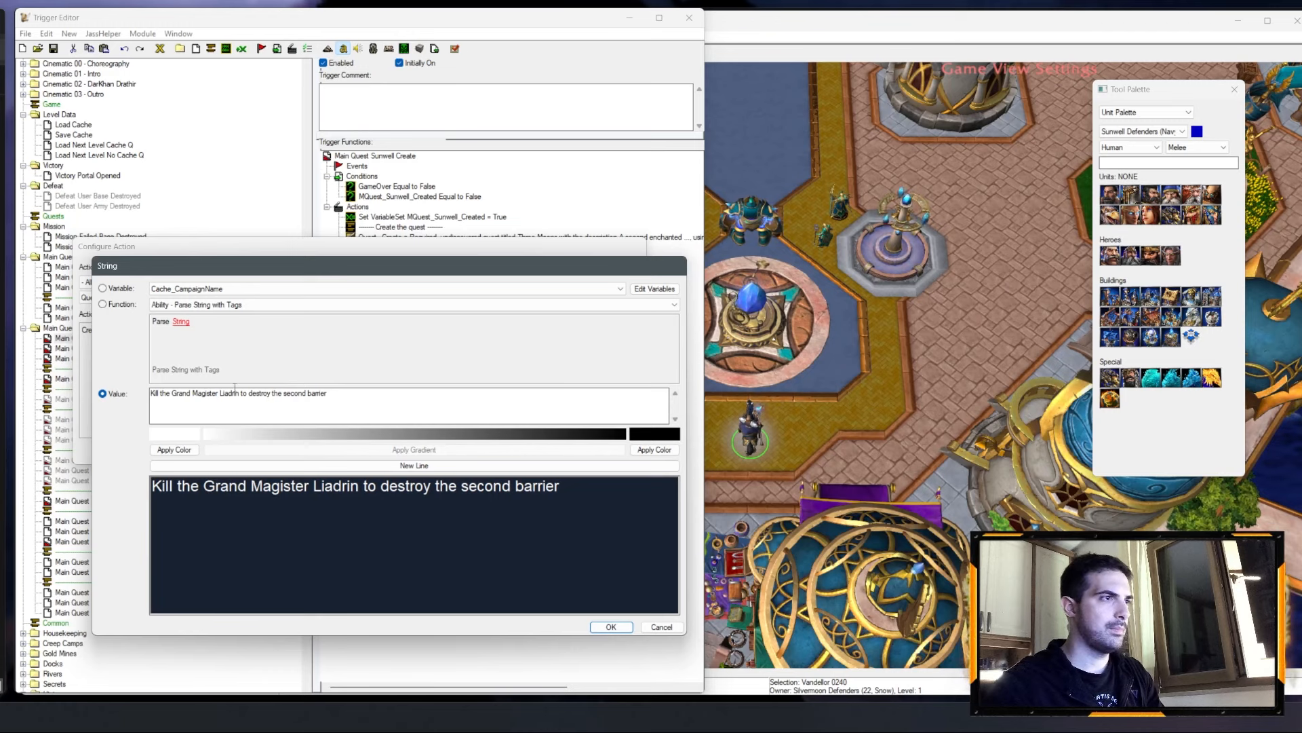
drag(234, 393, 222, 393)
text(Belovir)
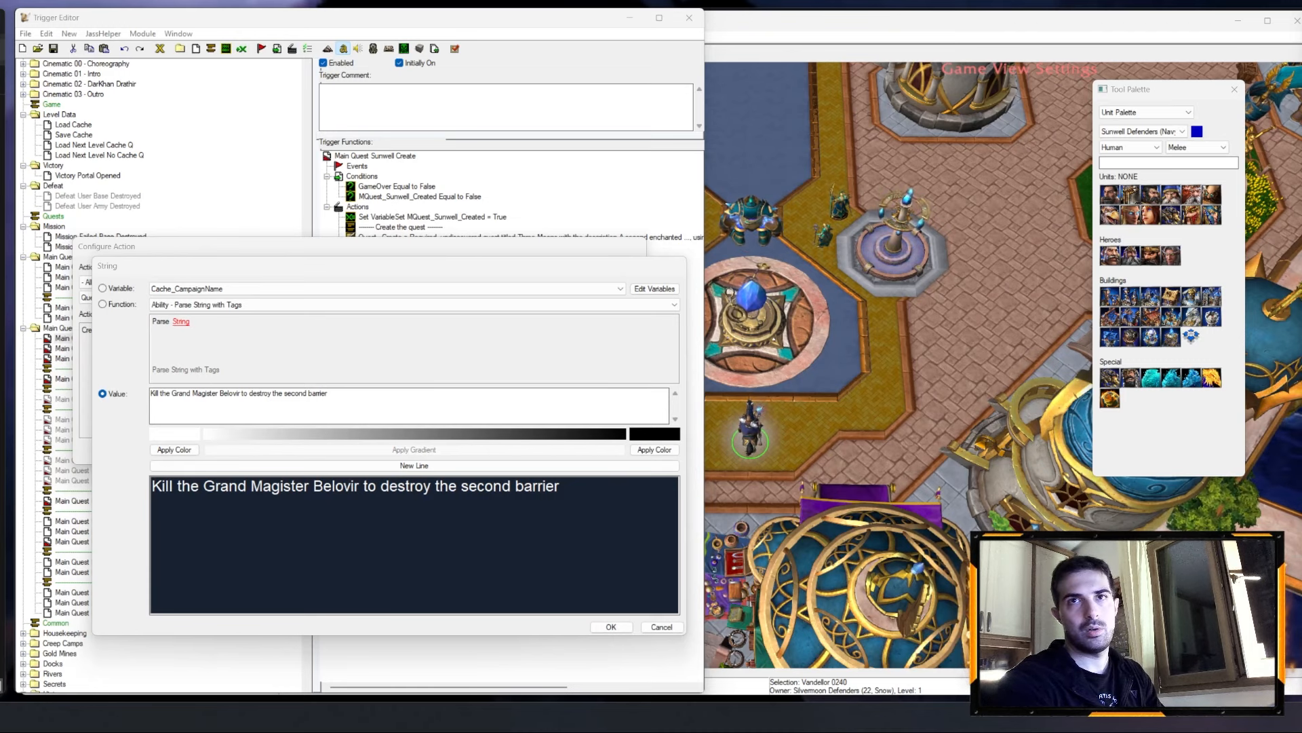
click(234, 393)
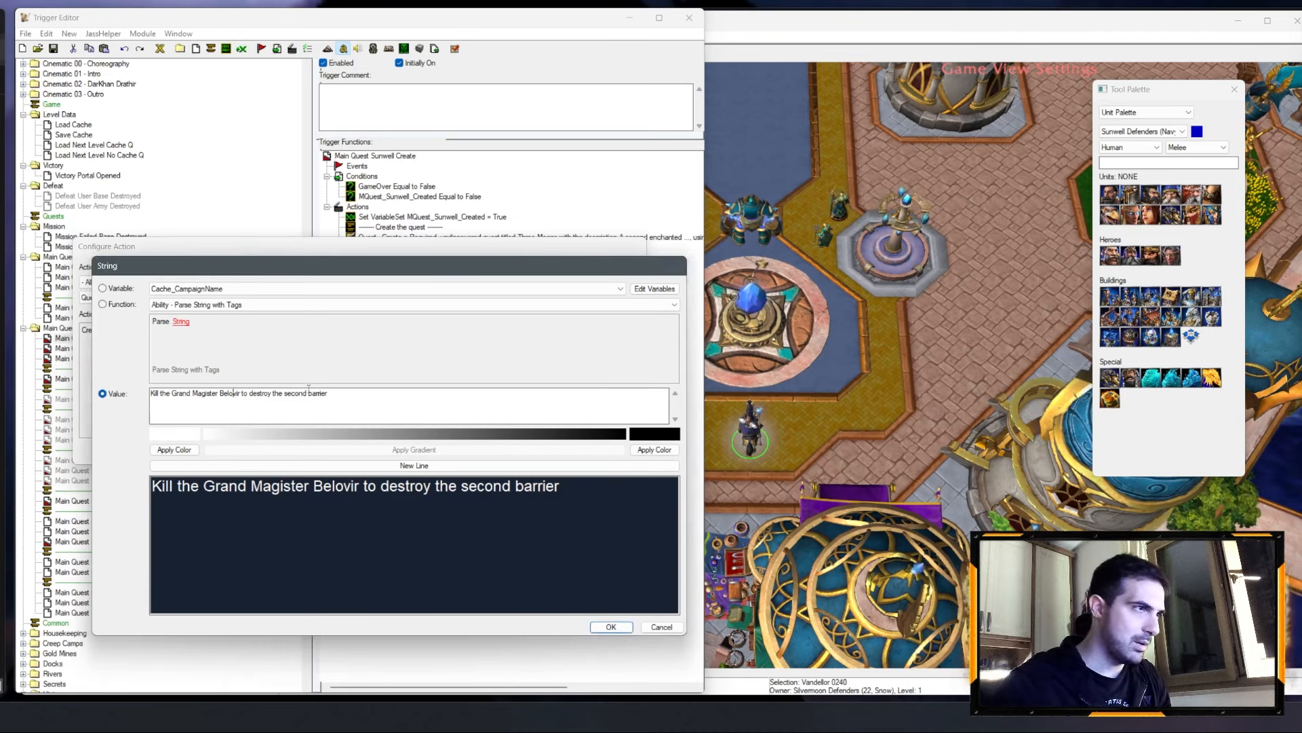
text(')
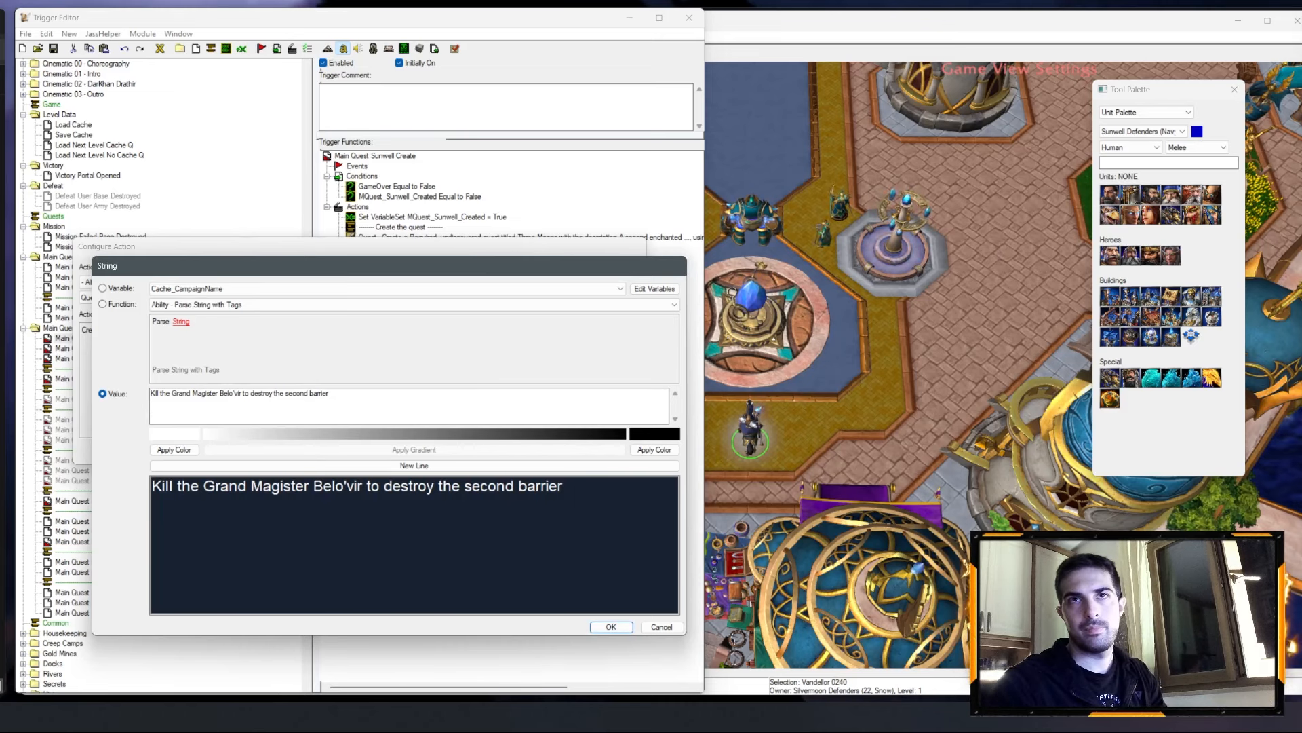
click(243, 393)
text(Salonar)
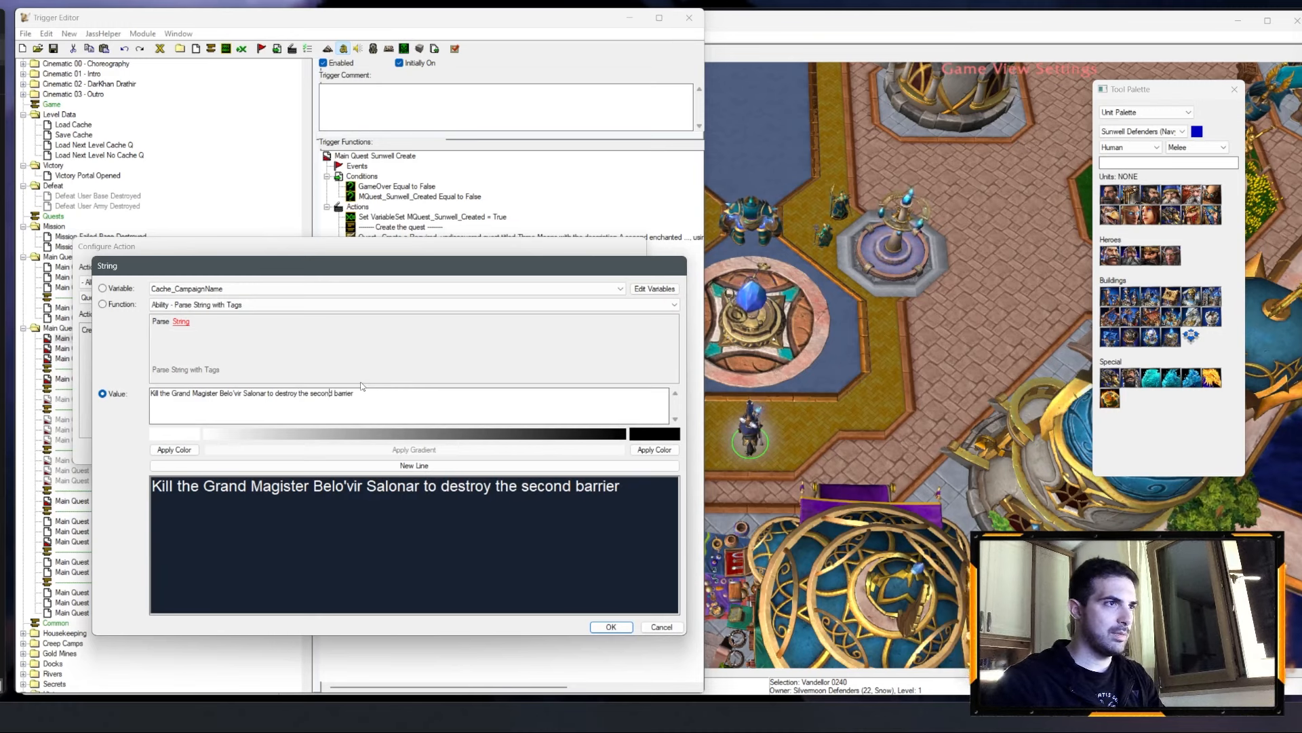
Step: Change the barrier in the Belo'vir Salonar requirement's description to "third", apply it, and select the variable action below it
key(BackSpace)
key(BackSpace)
key(BackSpace)
key(BackSpace)
key(BackSpace)
key(BackSpace)
text(third)
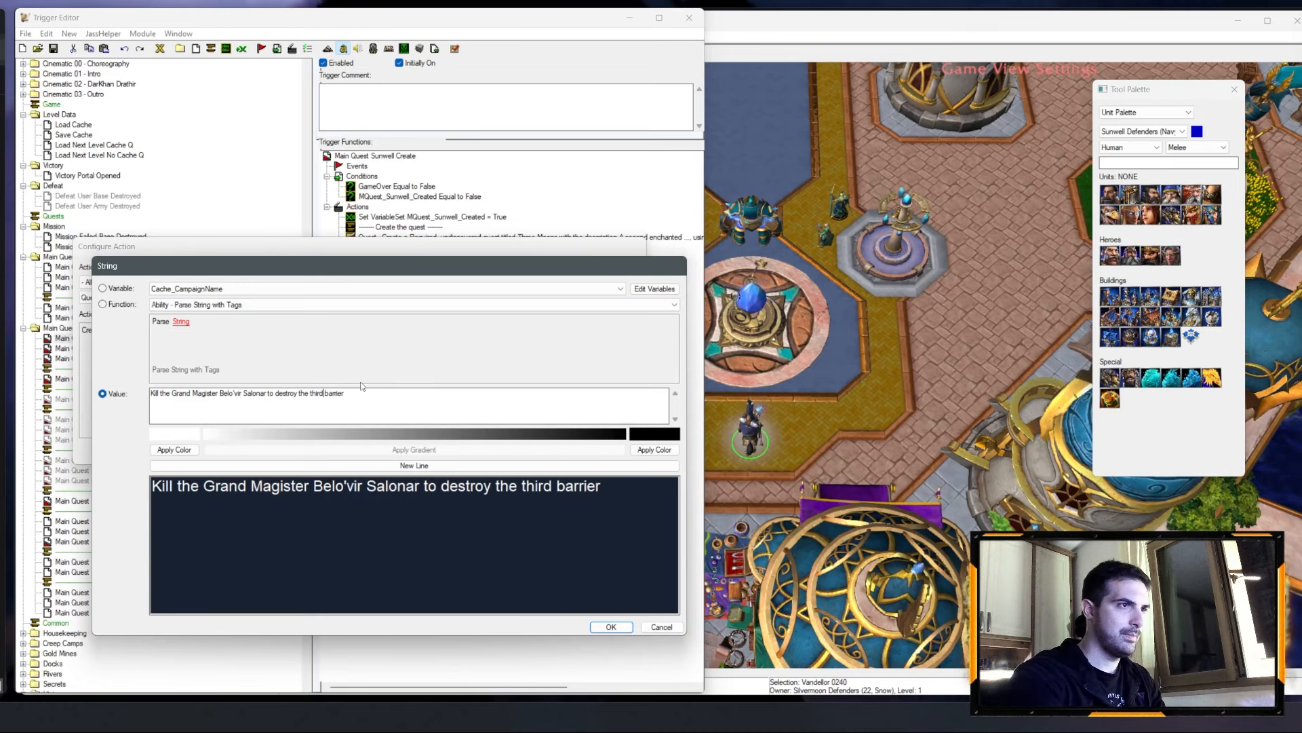
key(Return)
key(Return)
key(BackSpace)
key(BackSpace)
click(610, 628)
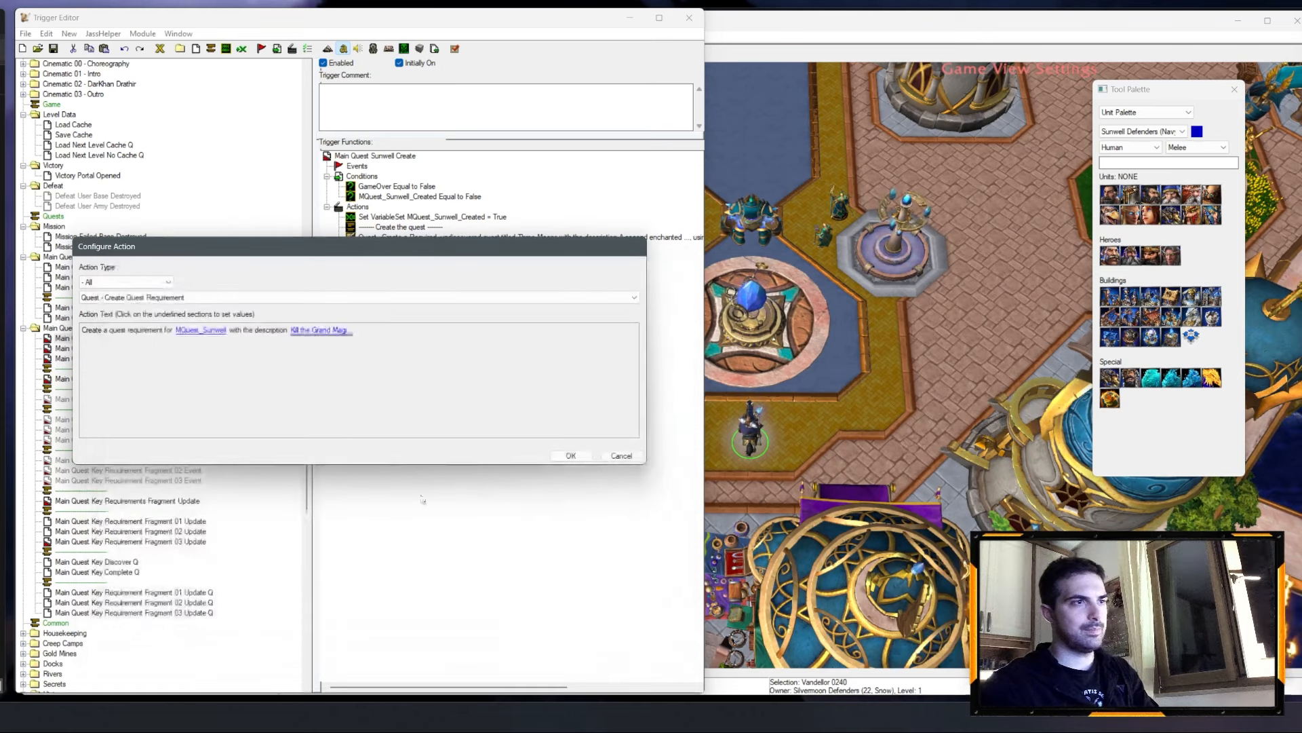
click(575, 455)
click(483, 319)
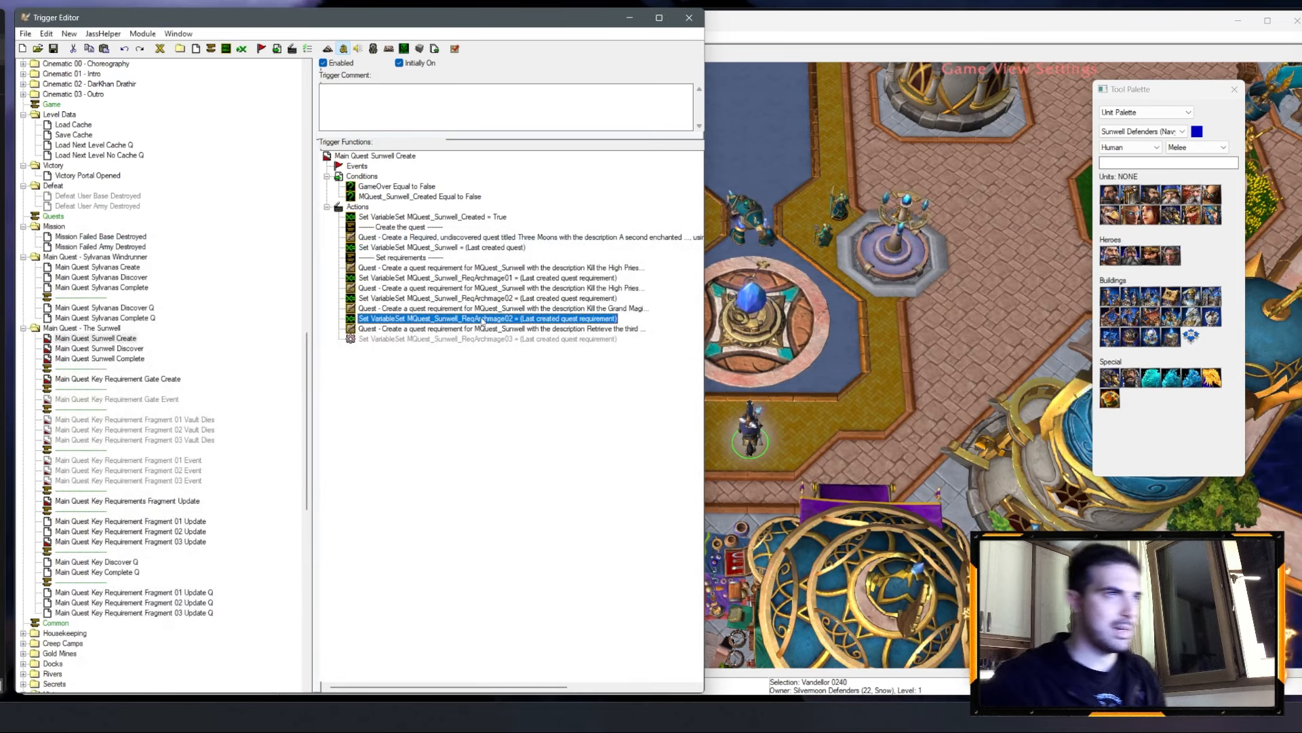
Step: Set the variable assigned after the Belo'vir Salonar requirement to MQuest_Sunwell_ReqArchmage03
click(453, 300)
click(426, 319)
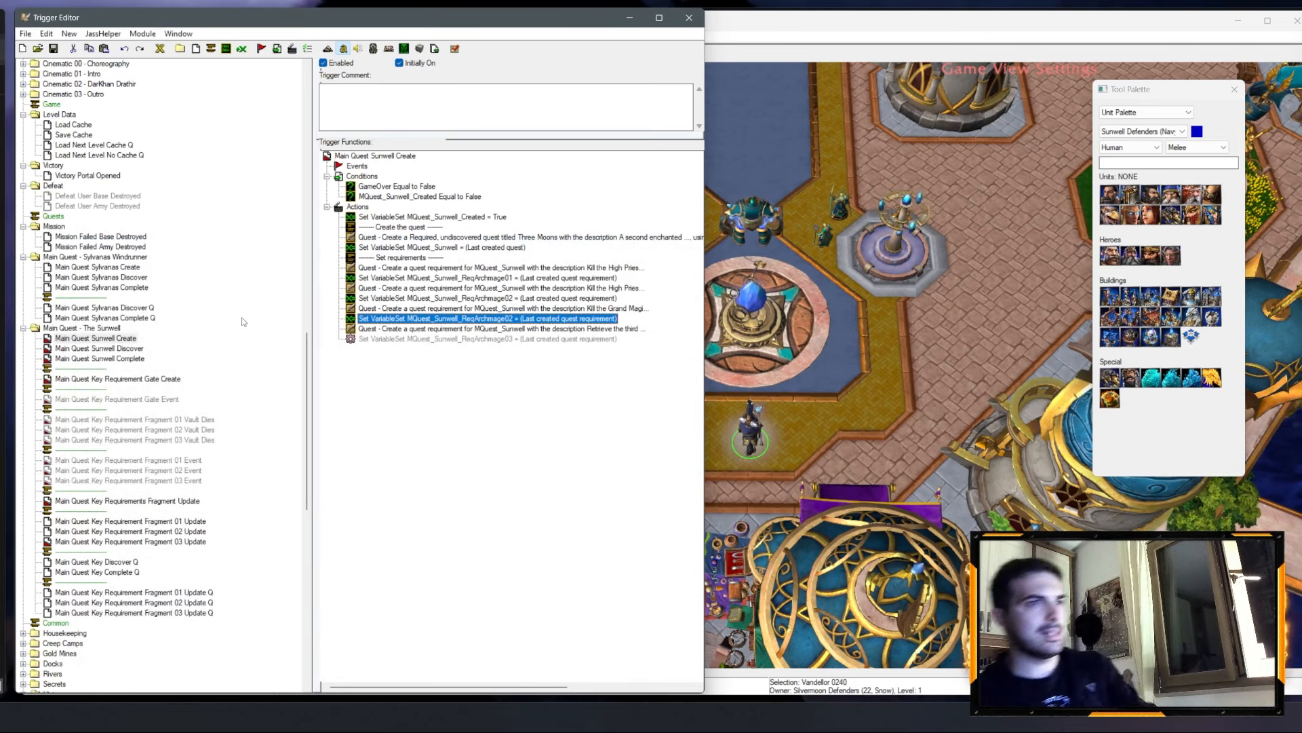
double_click(488, 318)
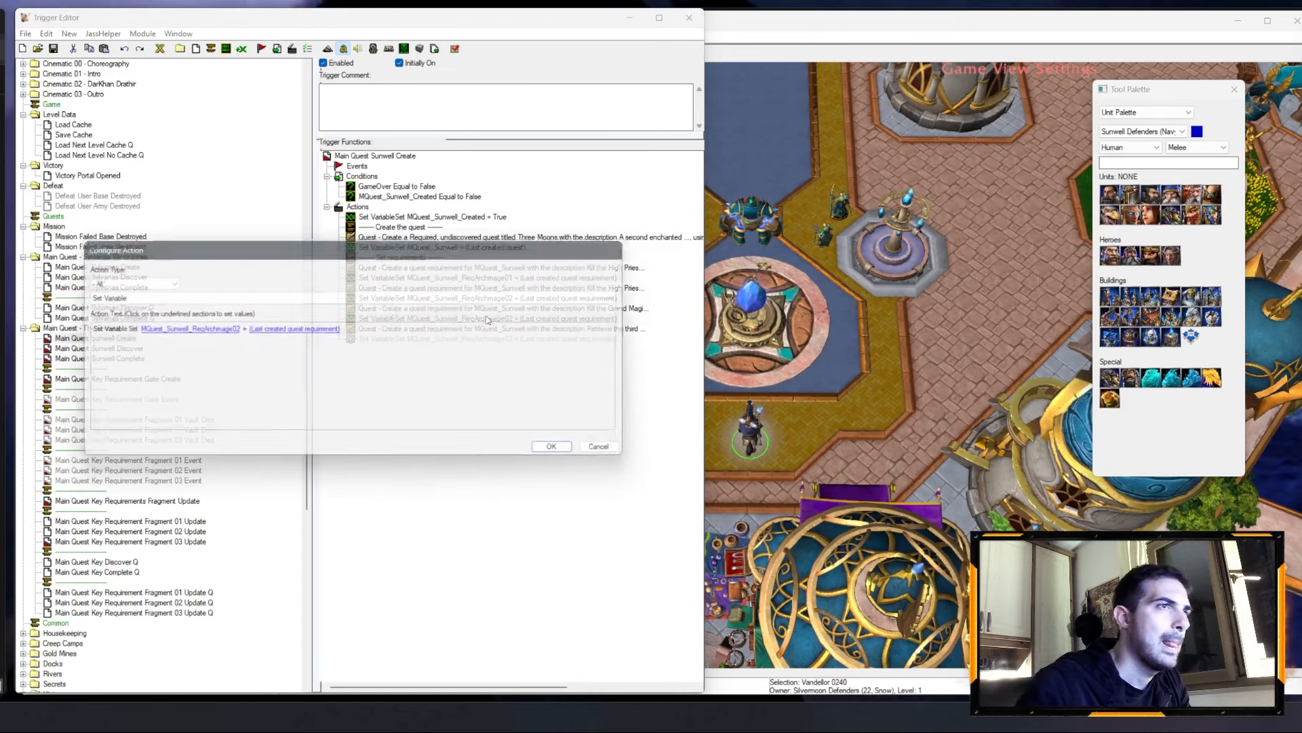
click(203, 328)
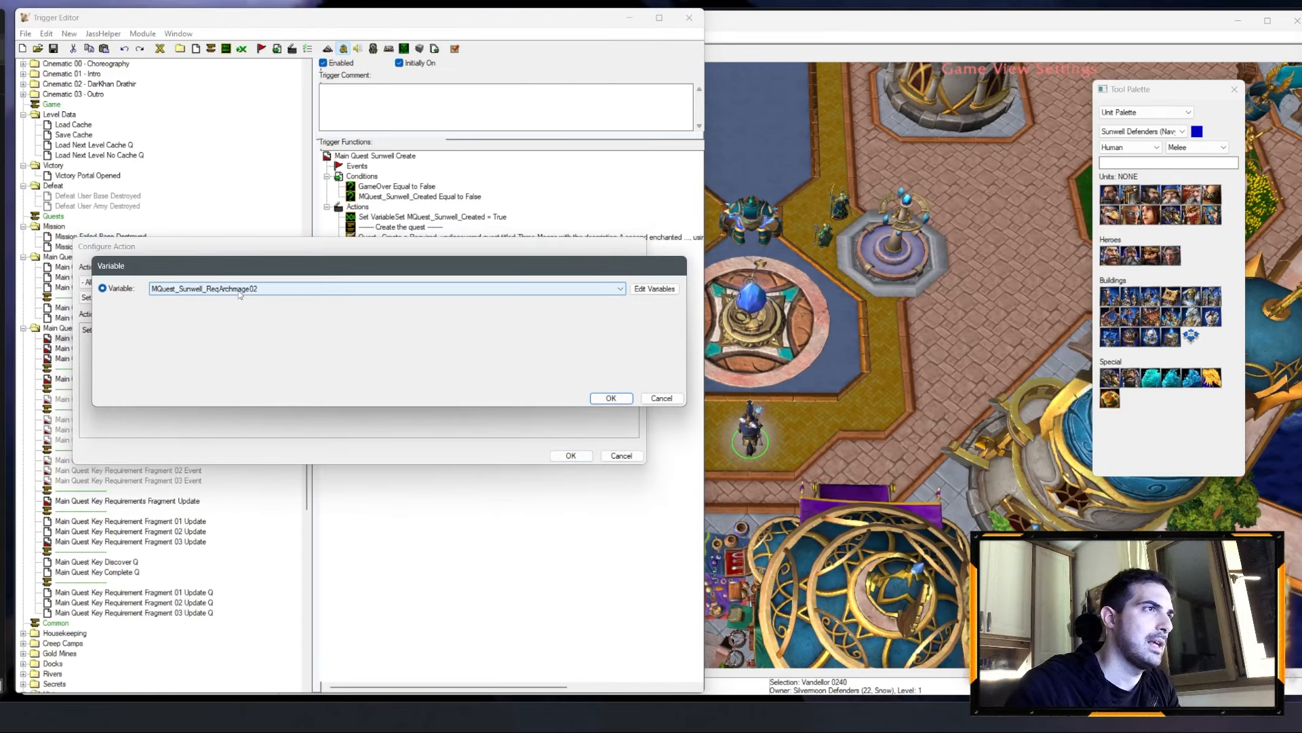
key(Return)
key(Return)
Step: Change the description of the leftover third Mooncrystal quest requirement to "Arthas must survive"
double_click(405, 331)
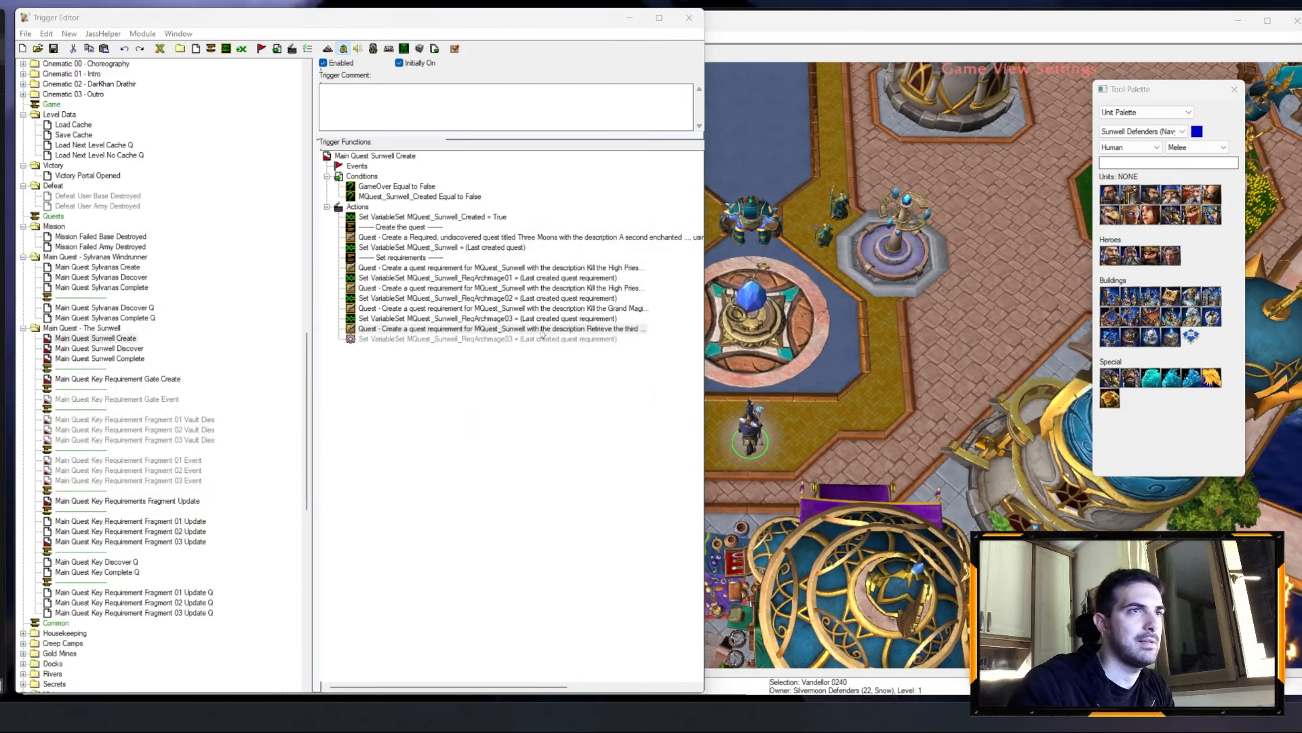
click(331, 330)
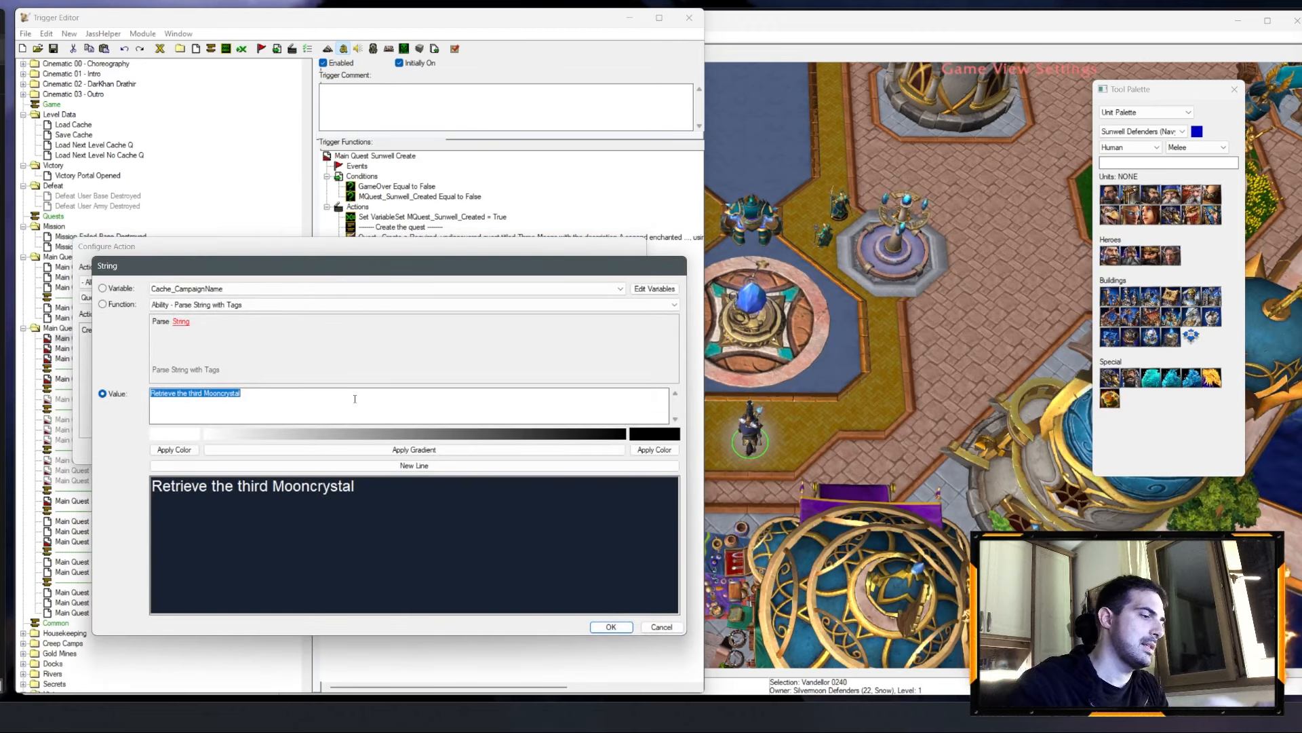
text(Arthas must sur)
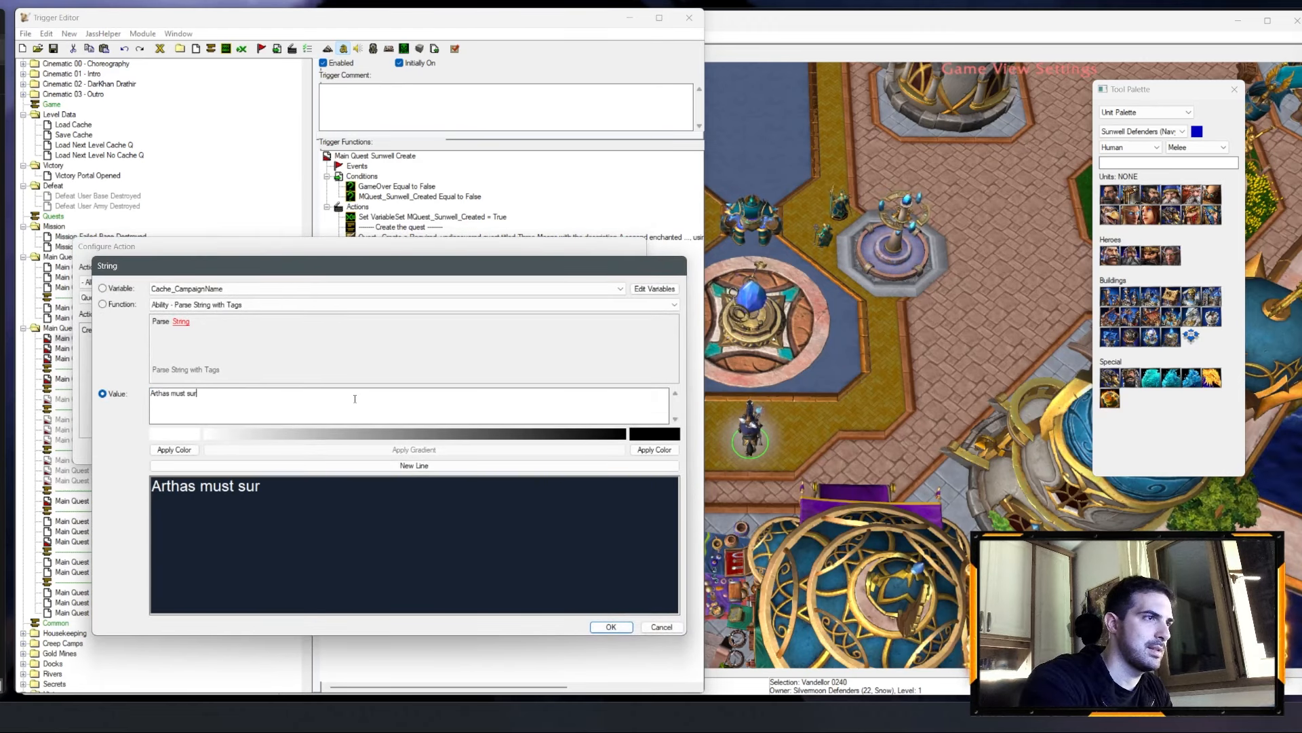
text(vive)
click(611, 627)
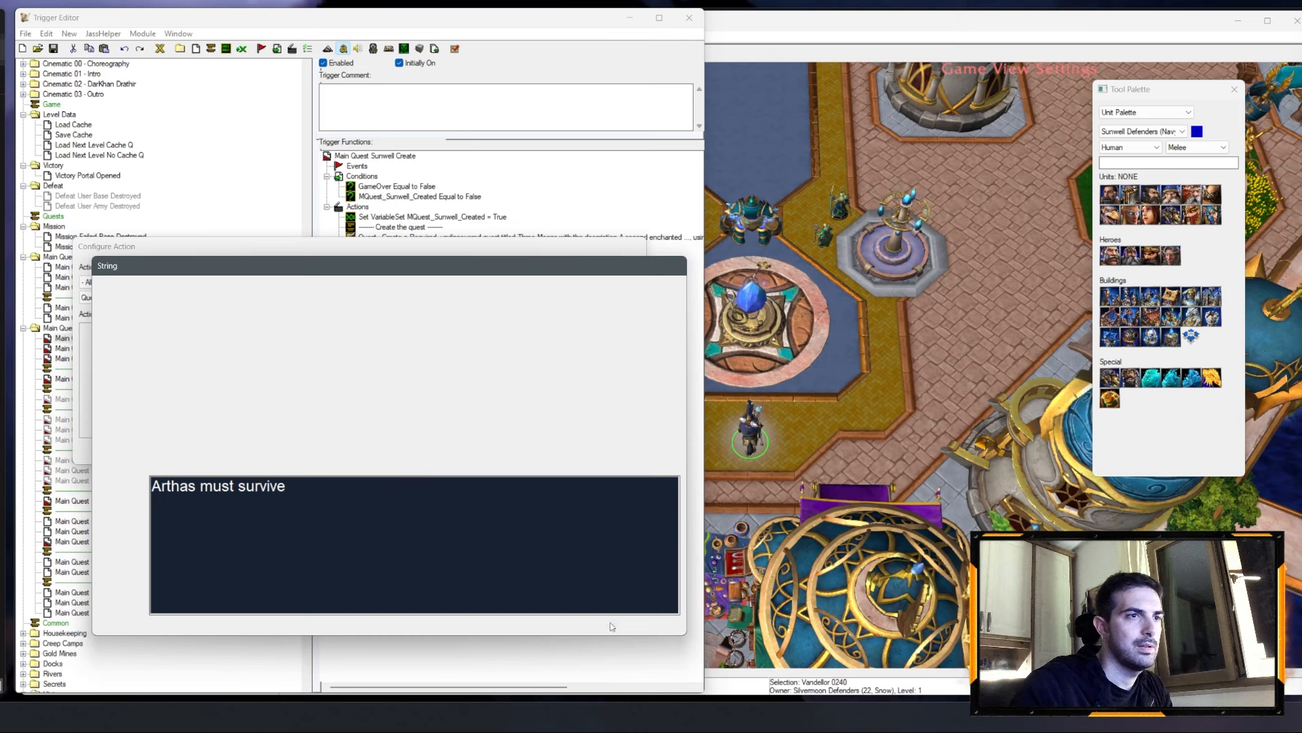
click(573, 458)
Step: Set the variable assigned after the Arthas requirement to MQuest_Sunwell_ReqArthas
double_click(441, 339)
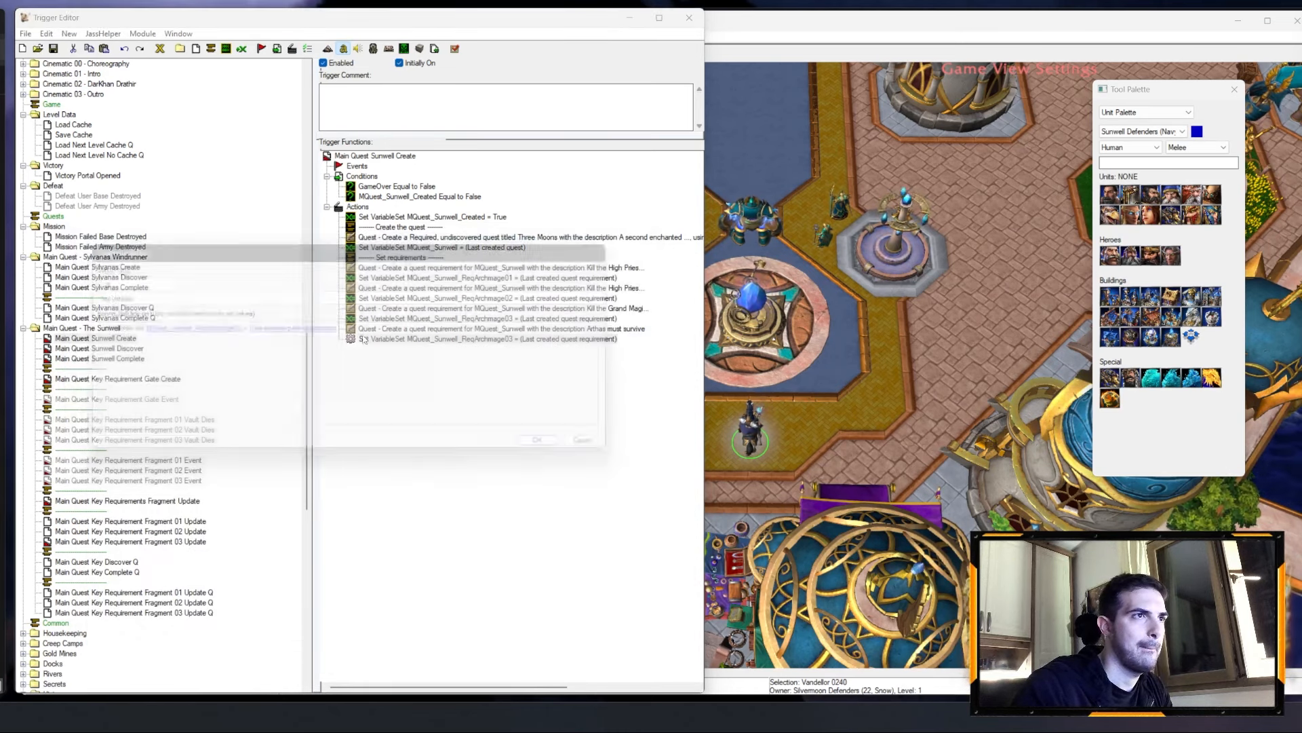
click(192, 336)
click(206, 289)
scroll(222, 309, up, 2)
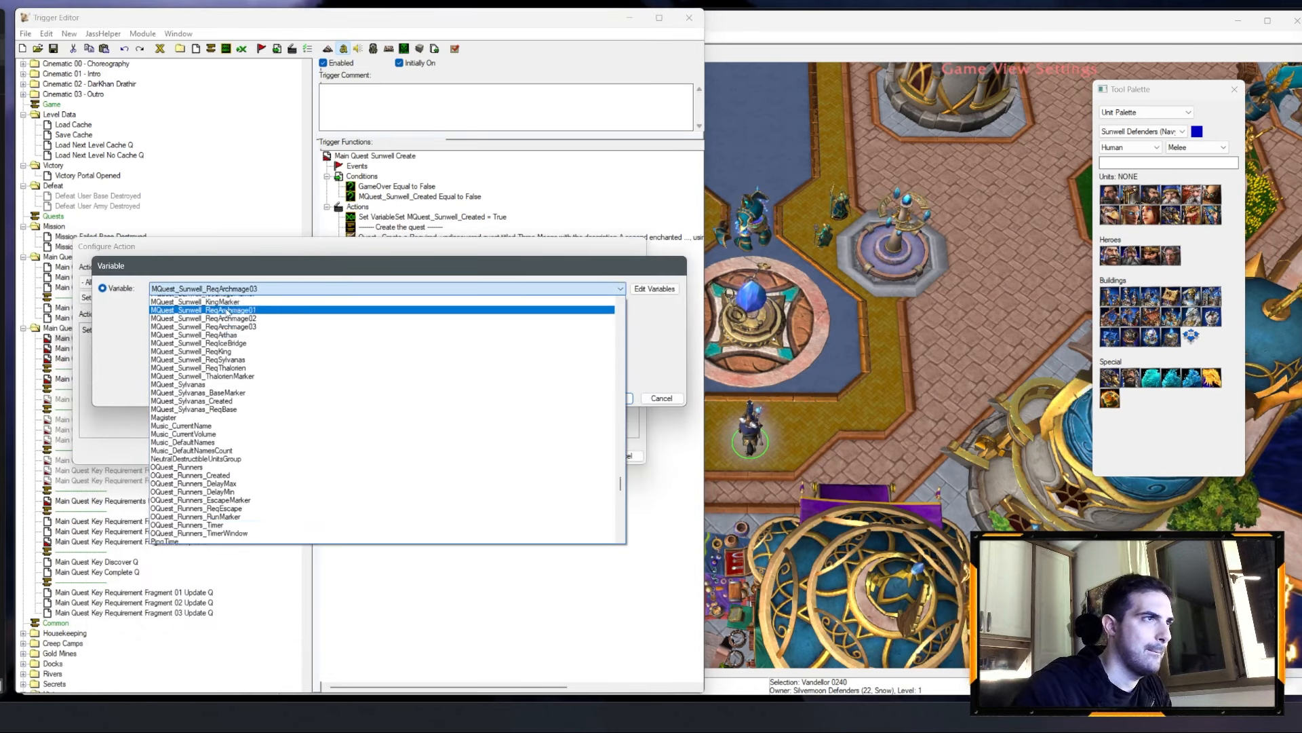
click(229, 357)
click(610, 398)
click(576, 456)
Step: Duplicate the Arthas requirement with its variable action and set the copied requirement's description to "Sylvanas must survive"
shift+click(564, 330)
key(ctrl+c)
key(ctrl+v)
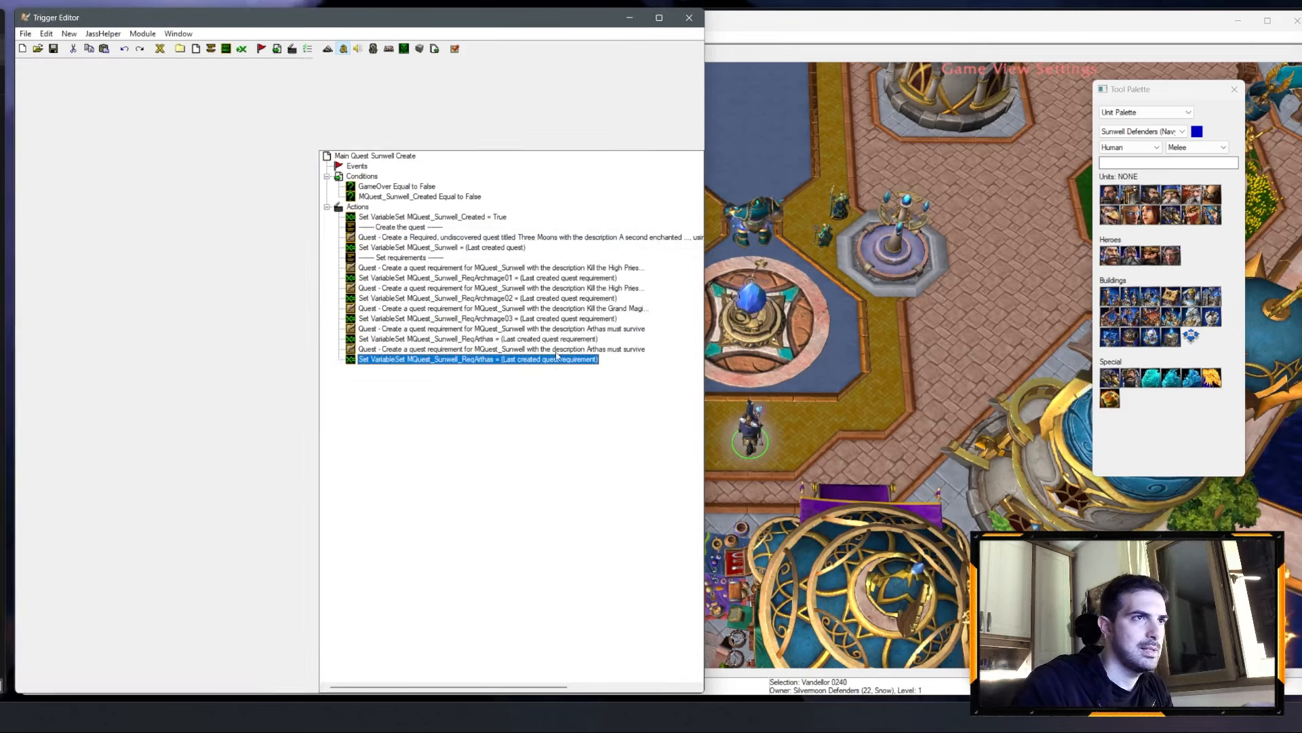
double_click(511, 351)
click(320, 331)
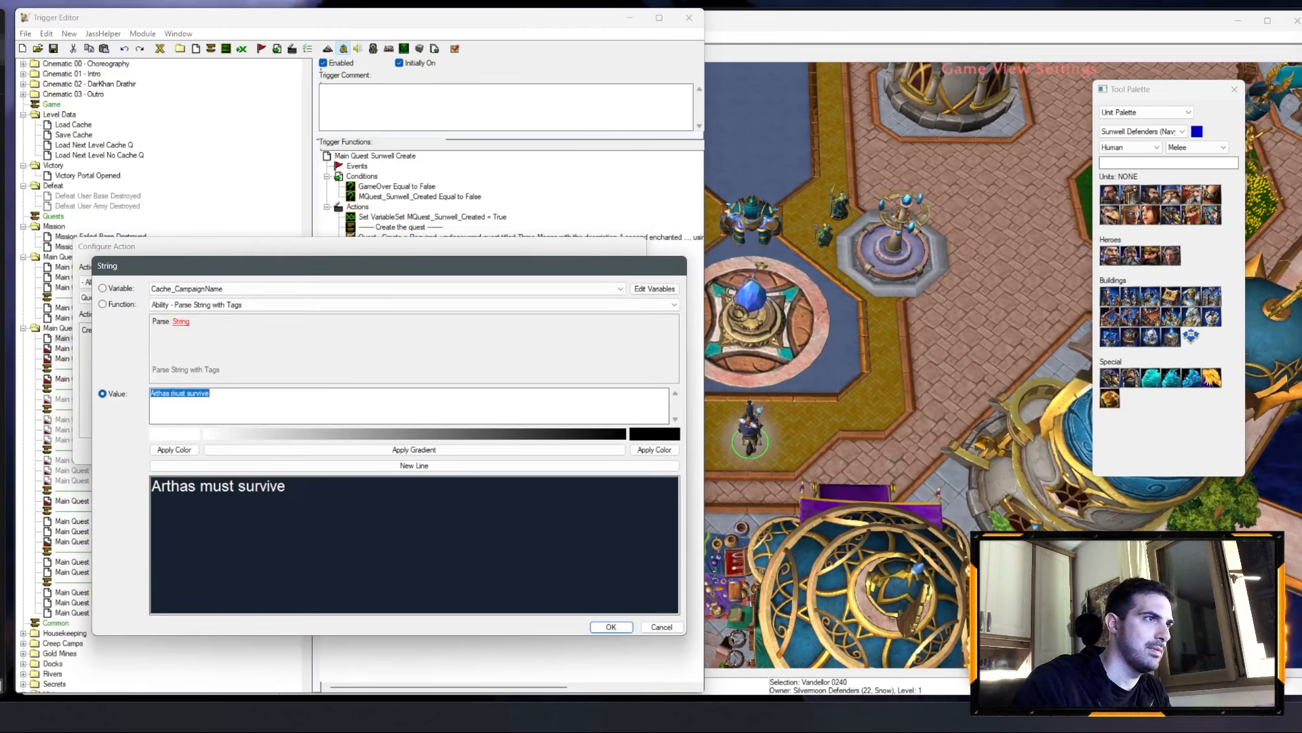
drag(170, 394, 123, 388)
text(Sylvanas)
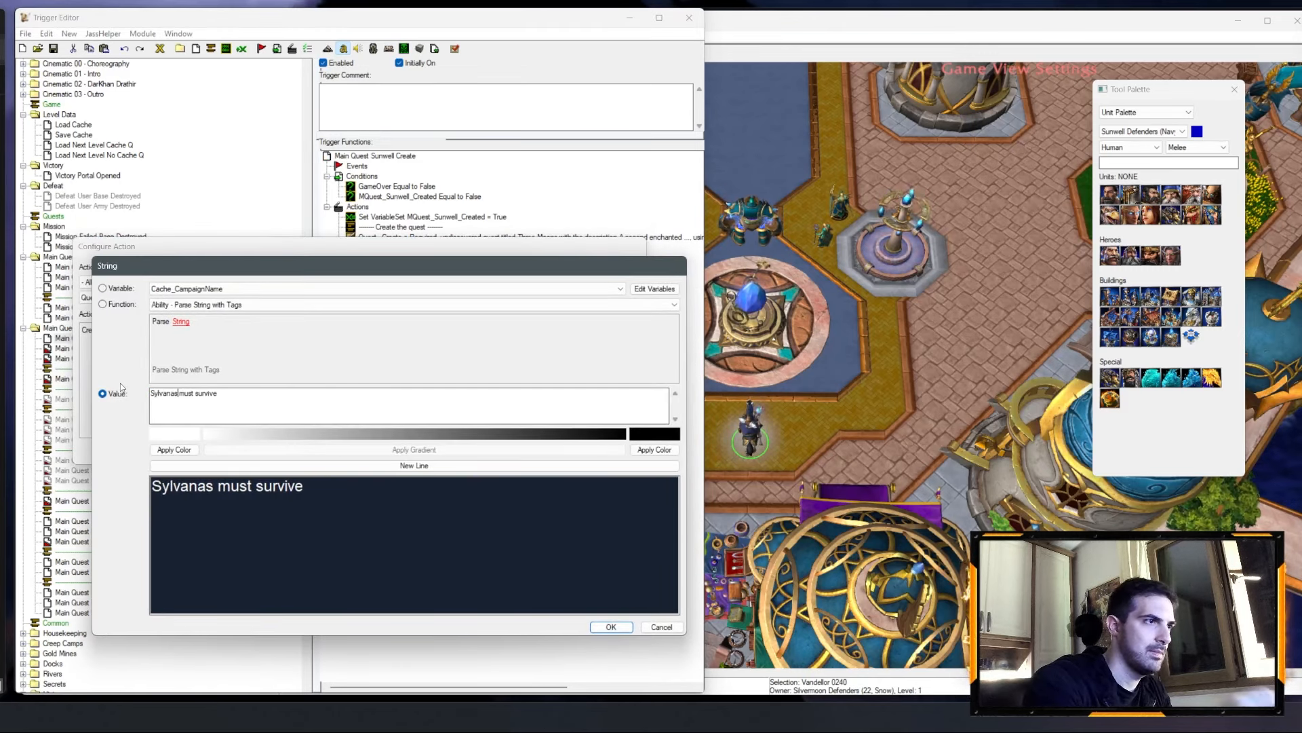
key(Return)
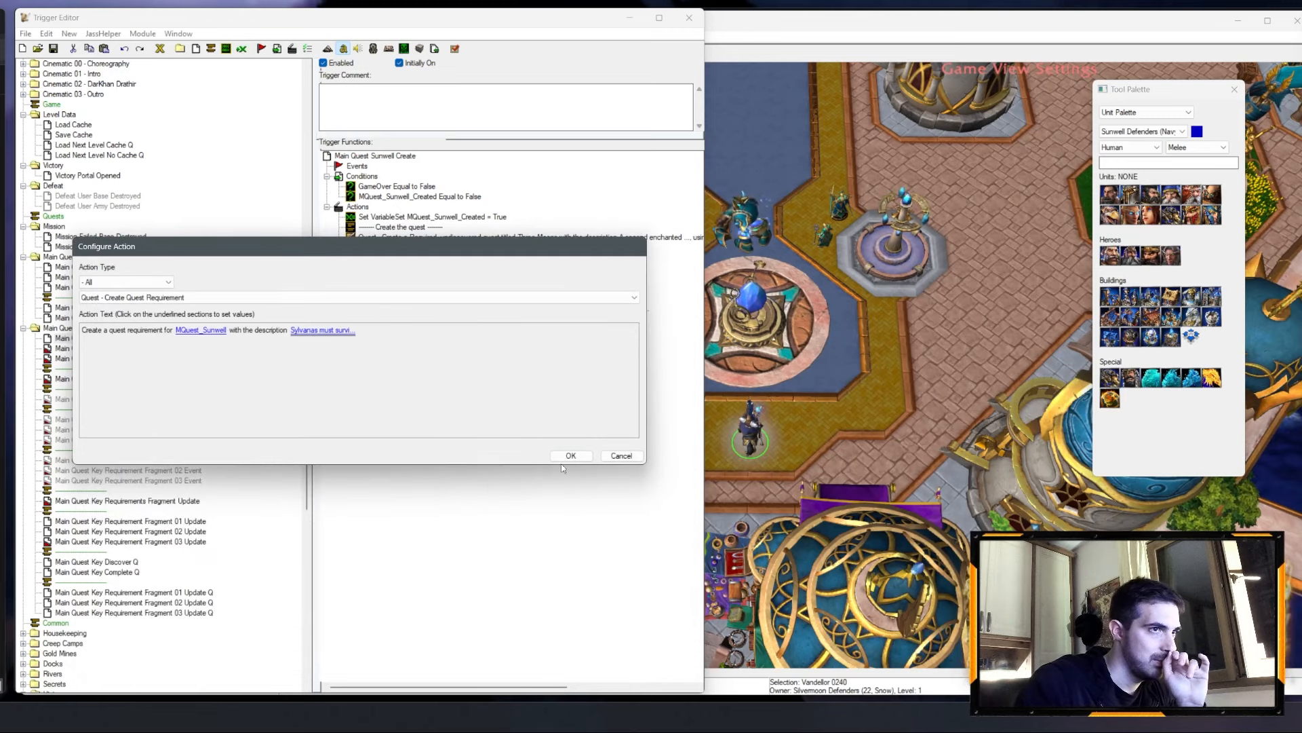
key(Return)
Step: Set the variable assigned after the Sylvanas requirement to MQuest_Sunwell_ReqSylvanas
double_click(478, 358)
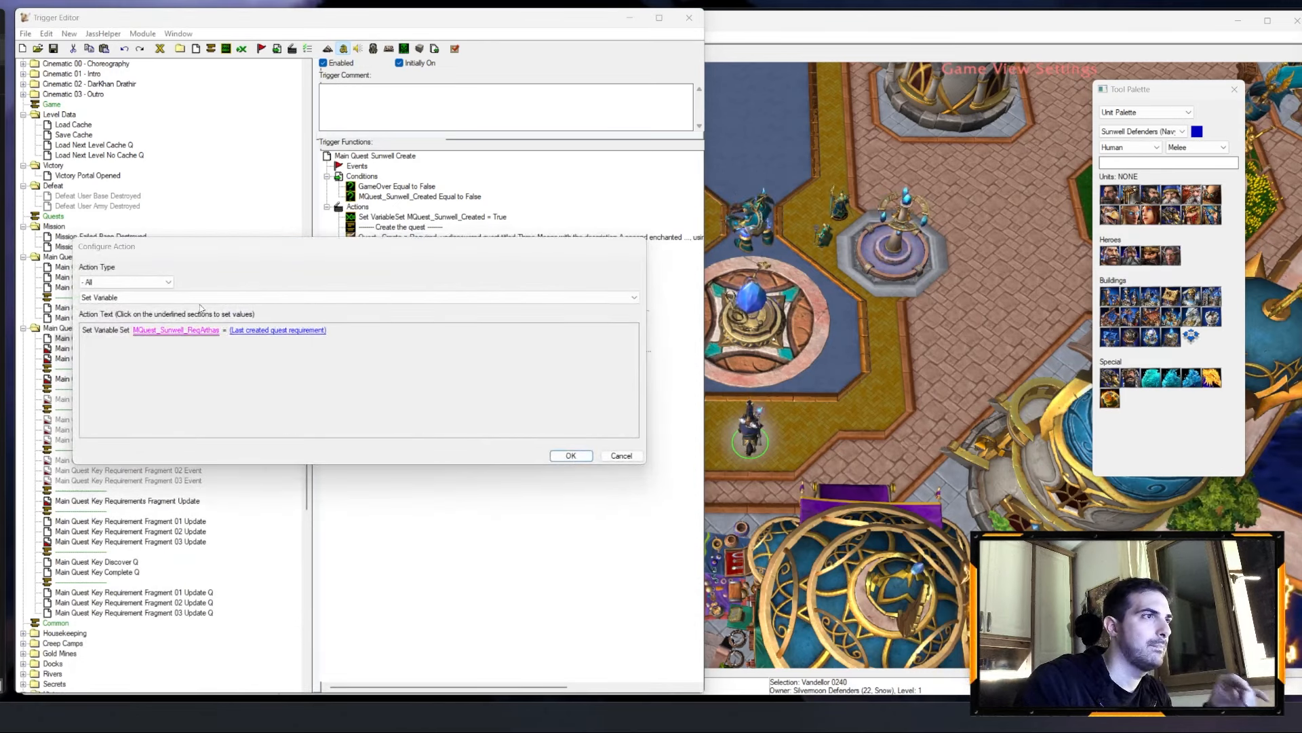
click(178, 328)
click(204, 289)
click(244, 329)
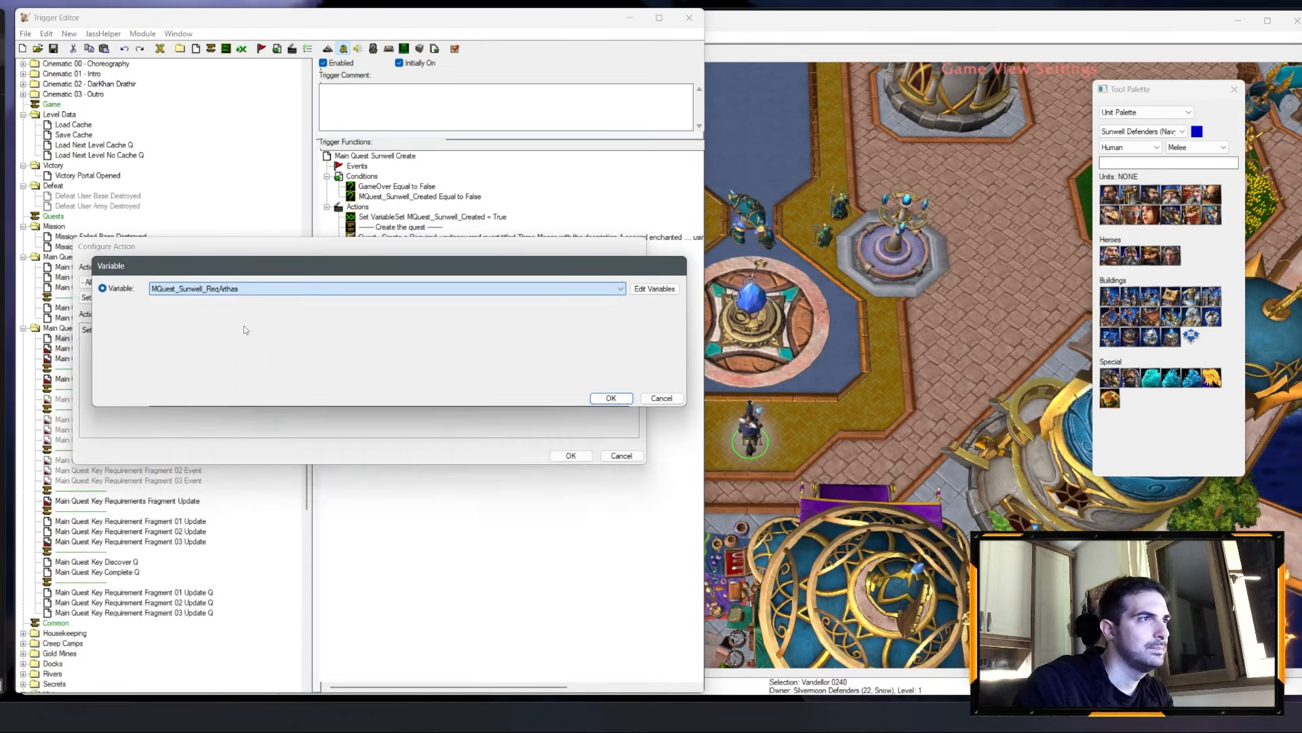
key(Return)
key(Return)
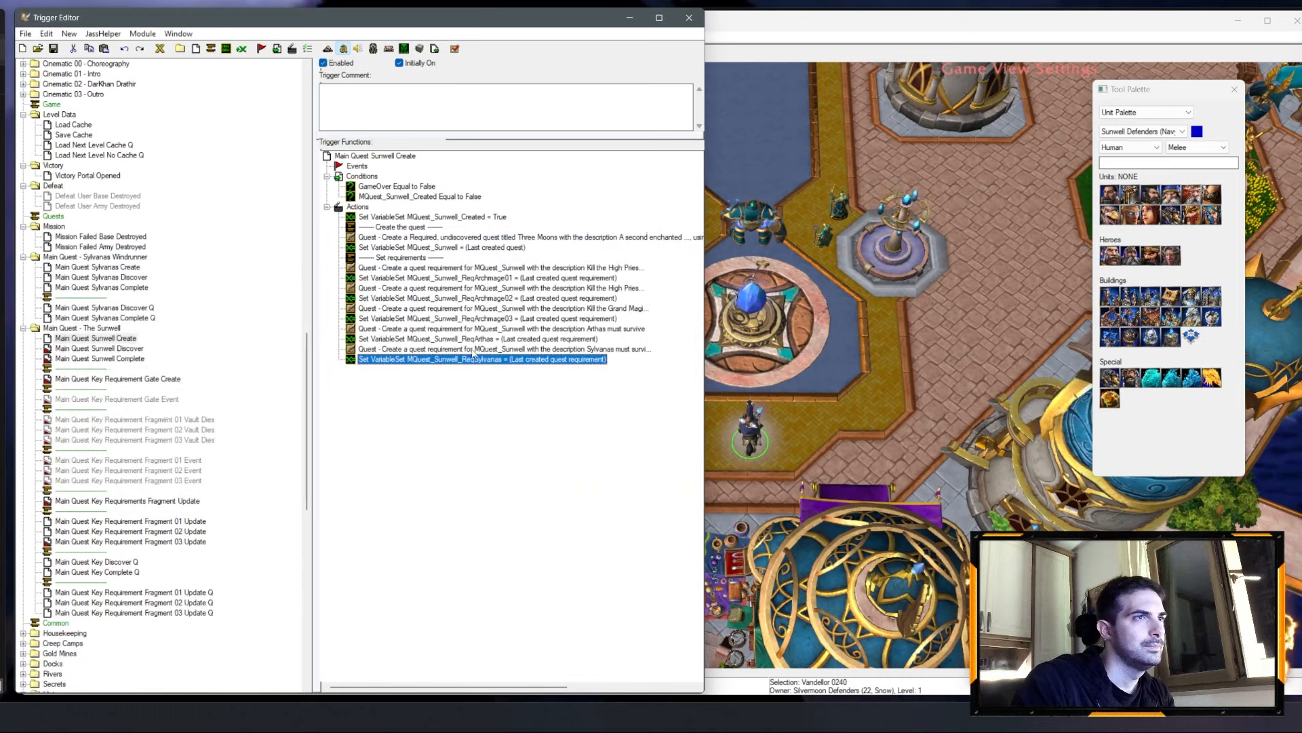
Step: Duplicate the Arthas requirement and its variable action, placing the copies above the Sylvanas requirement
click(535, 329)
shift+click(511, 340)
key(ctrl+c)
key(ctrl+v)
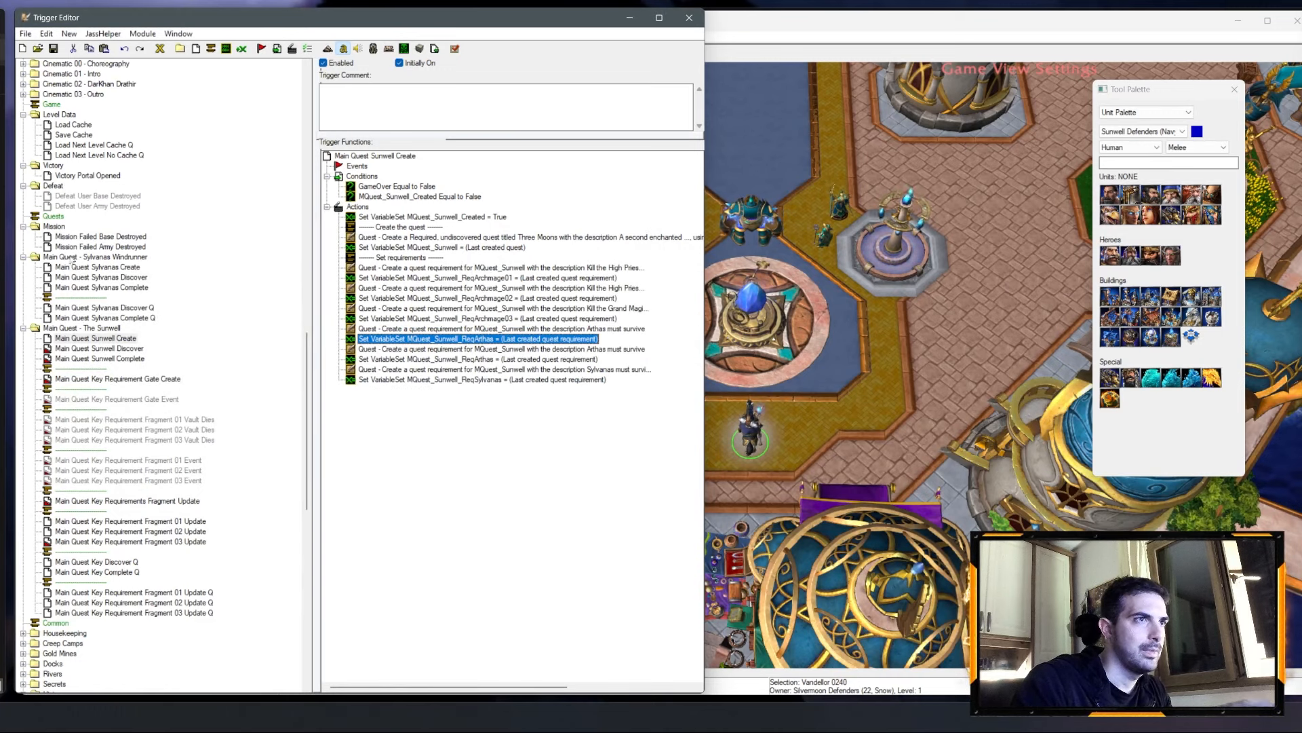
Step: Rename the quest requirement variable MQuest_Sunwell_ReqIceBridge to MQuest_Sunwell_ReqGate
scroll(158, 239, up, 20)
scroll(158, 238, up, 6)
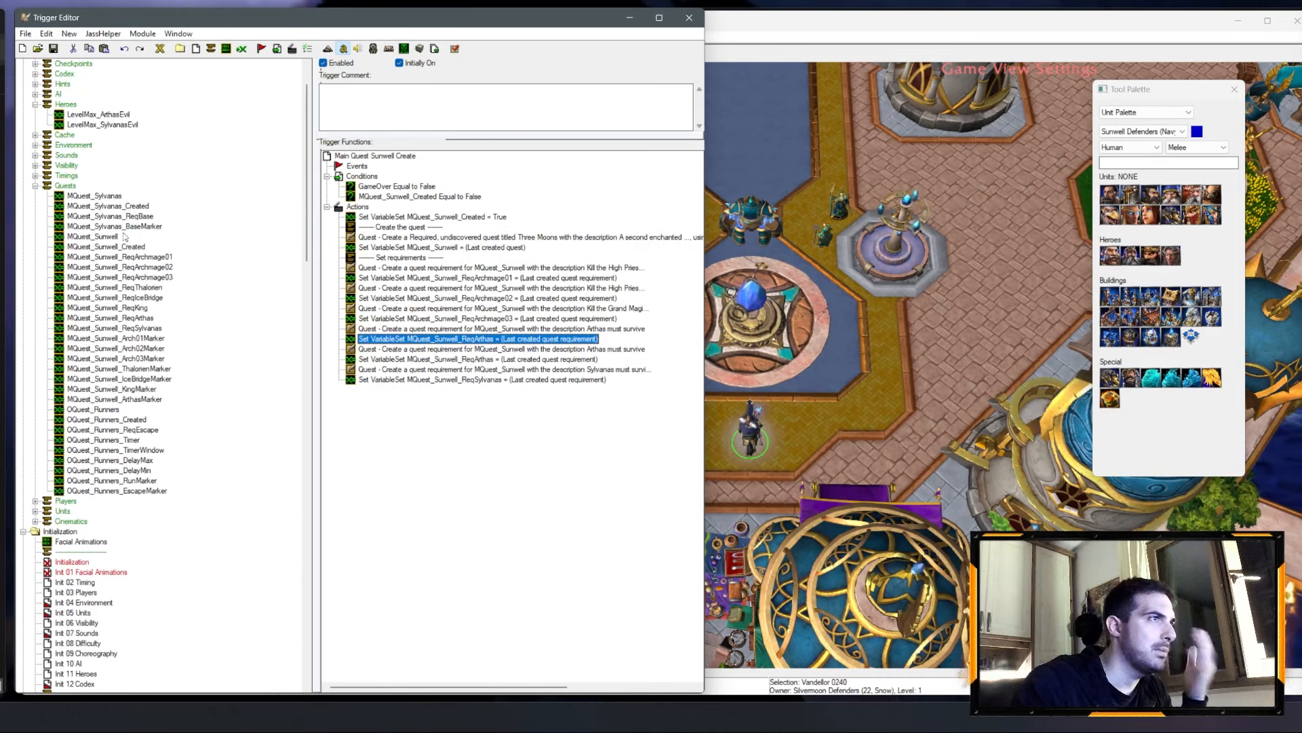
click(164, 299)
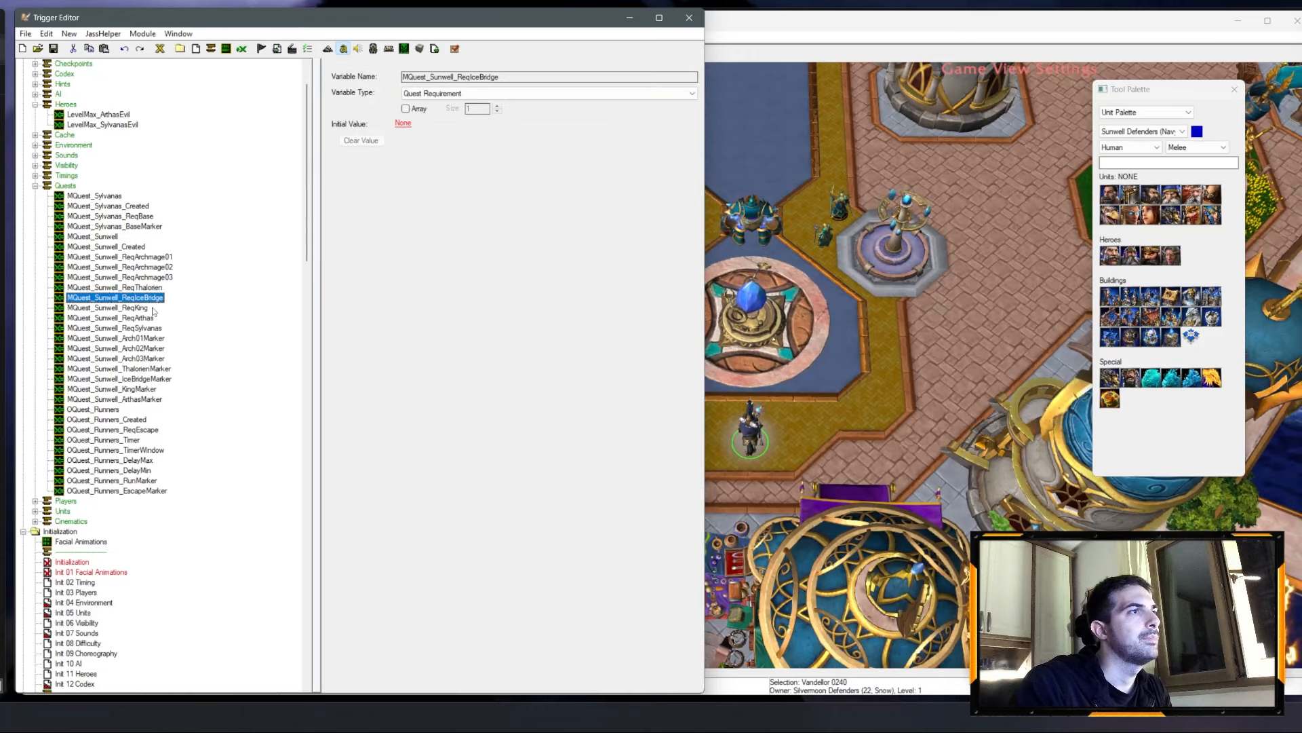
key(Delete)
click(694, 409)
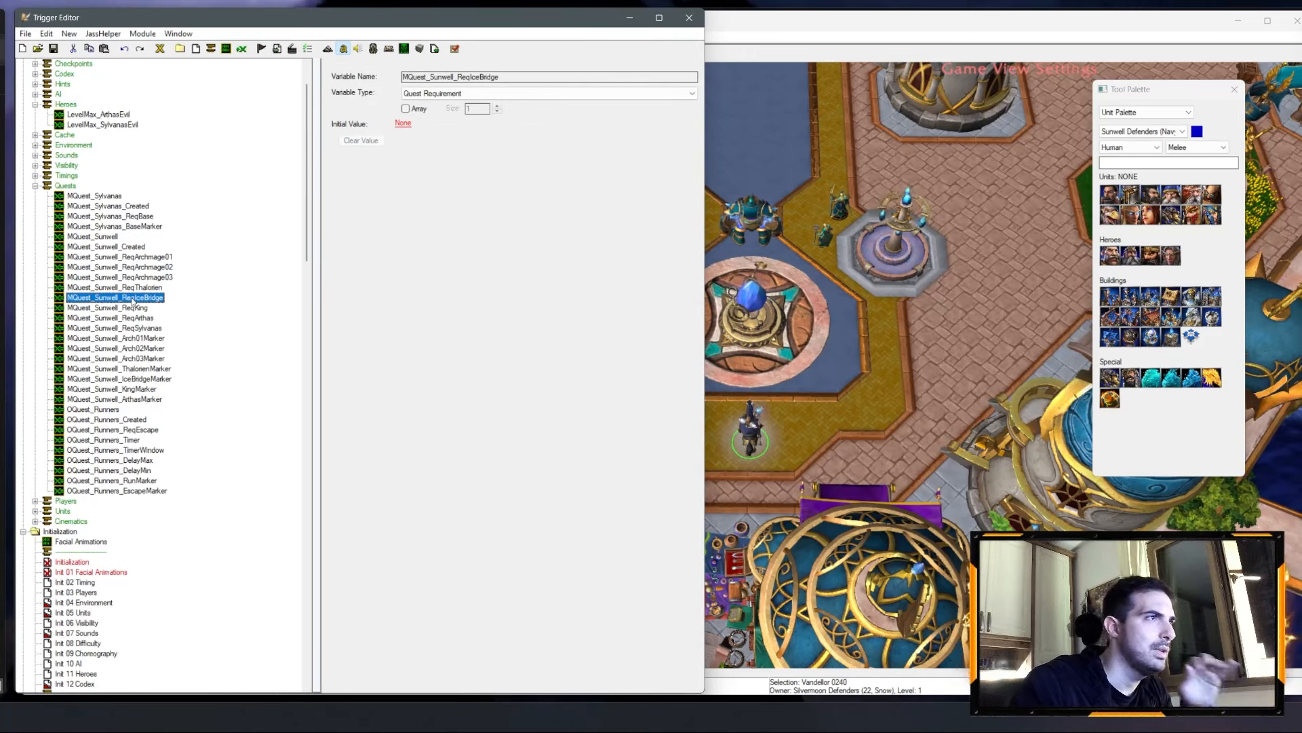
click(132, 299)
drag(164, 298, 144, 298)
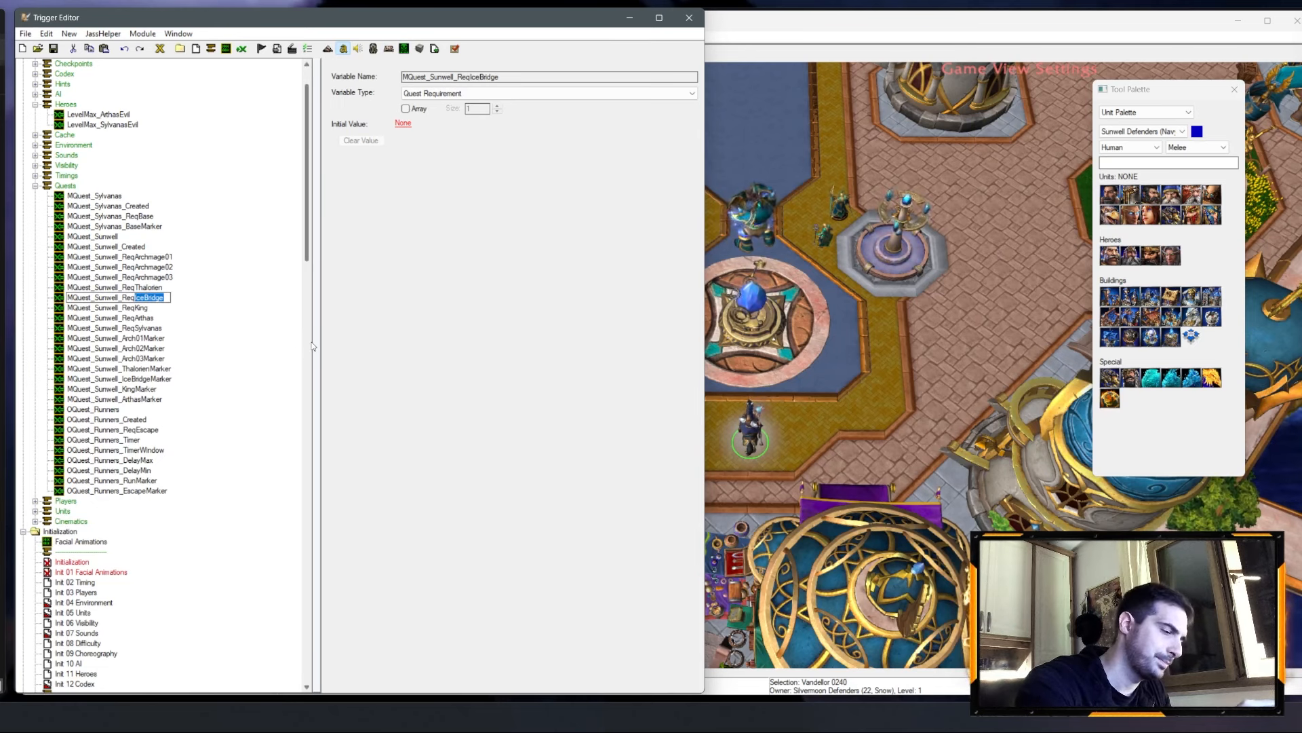
text(Gate)
key(Return)
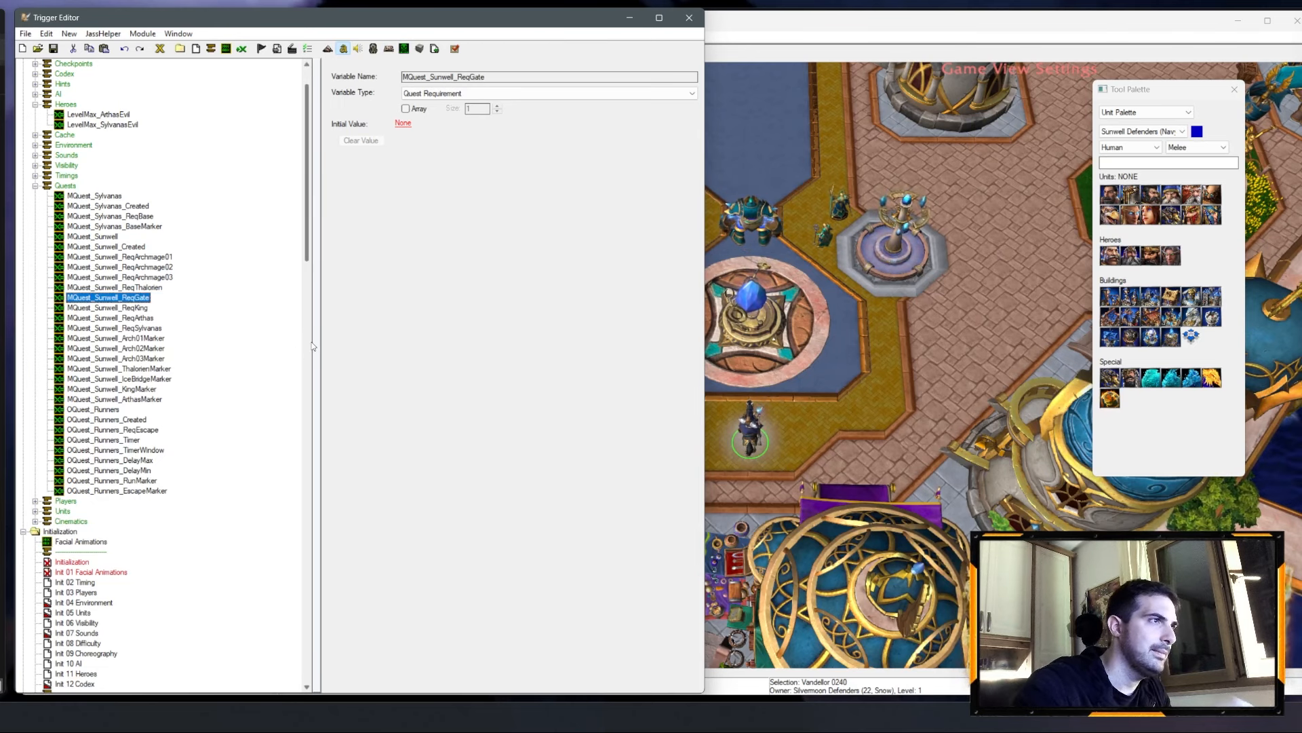
Step: Open the name of the MQuest_Sunwell_IceBridgeMarker variable for editing and select its ending
click(163, 379)
click(163, 378)
drag(123, 379, 271, 382)
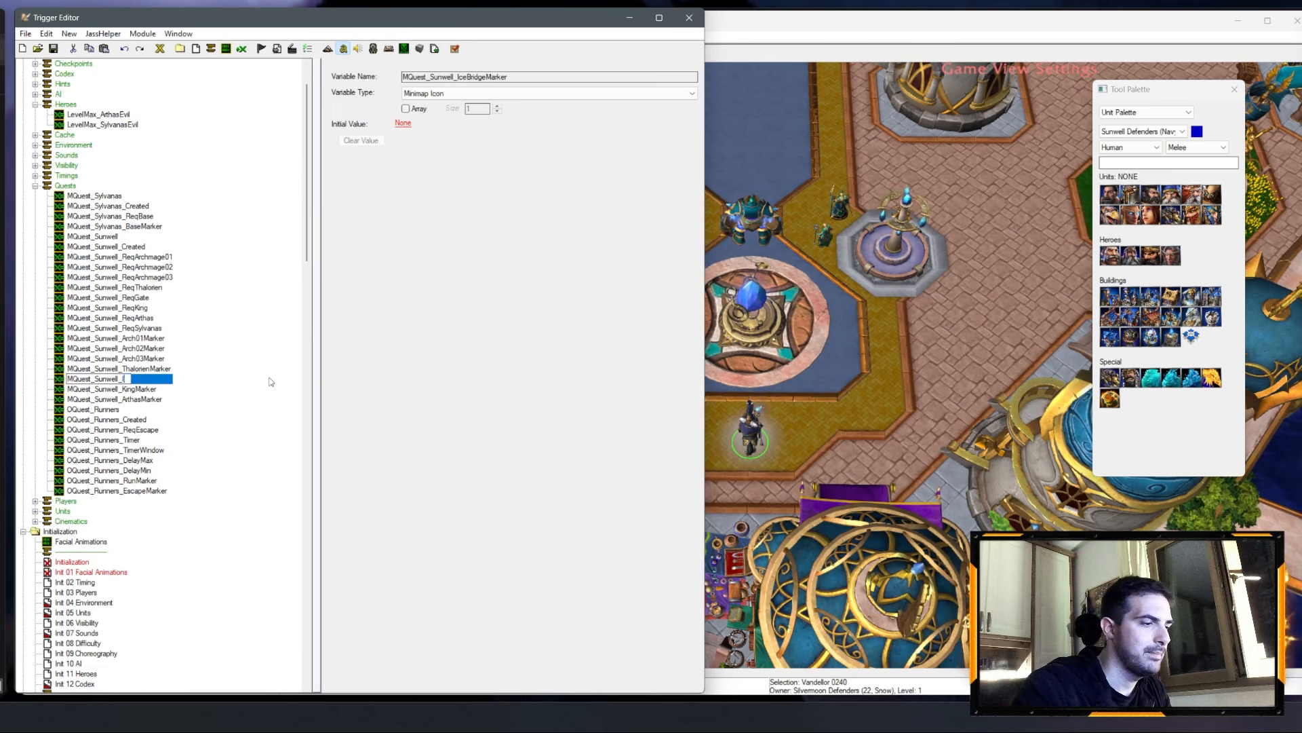
Step: Rename the MQuest_Sunwell_IceBridgeMarker variable to MQuest_Sunwell_GateMarker and delete the MQuest_Sunwell_ArthasMarker variable
text(GateMarker)
key(Return)
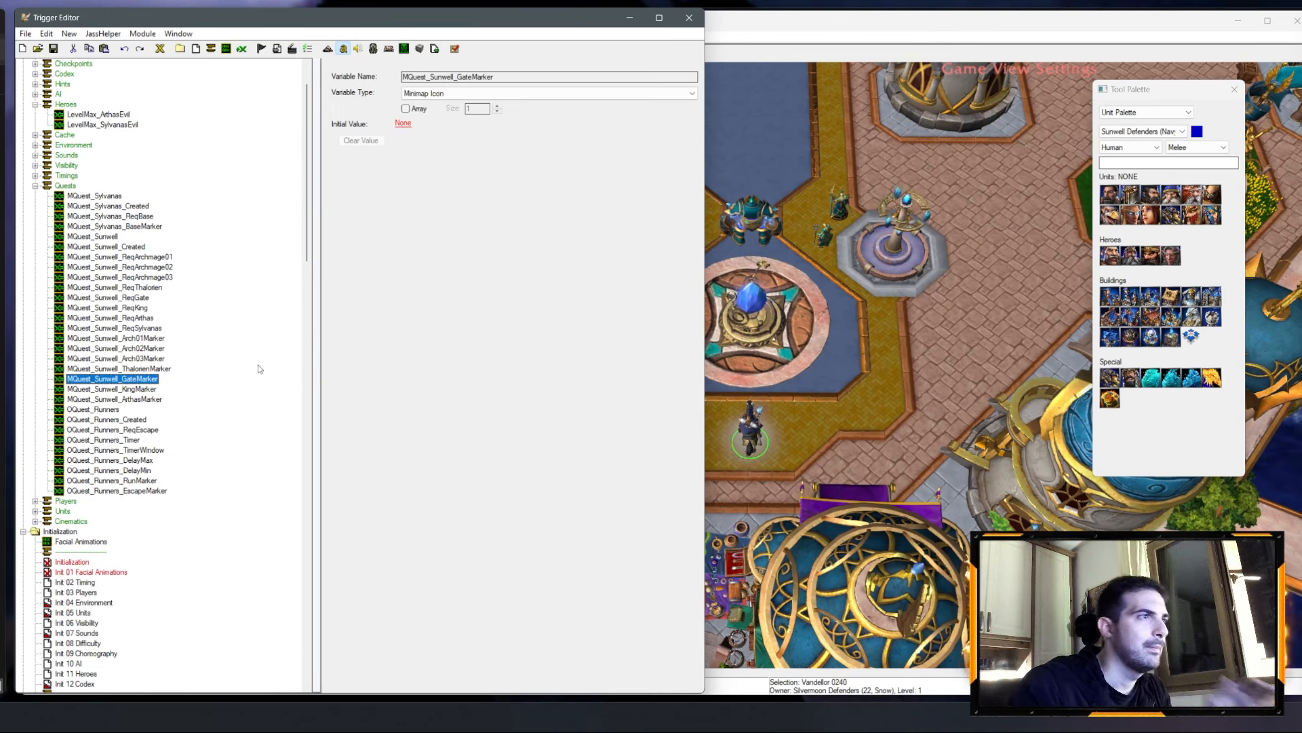
click(154, 399)
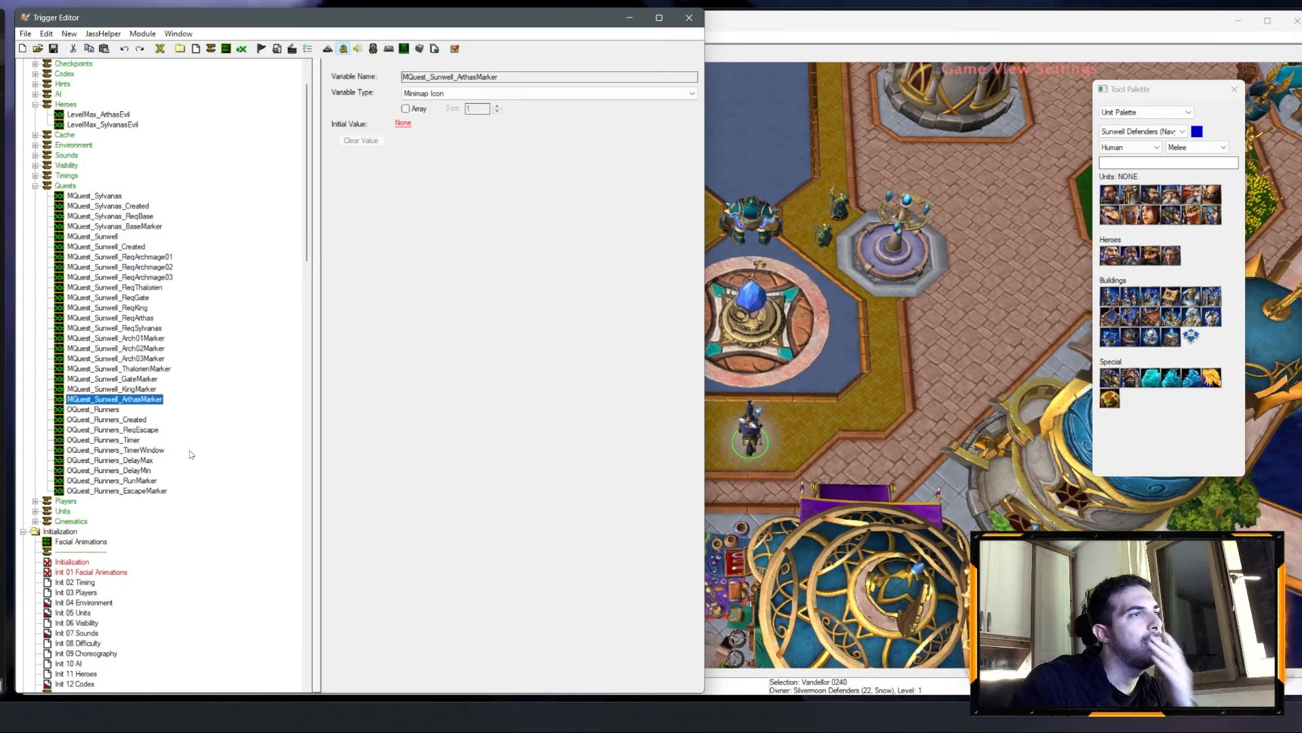
key(Delete)
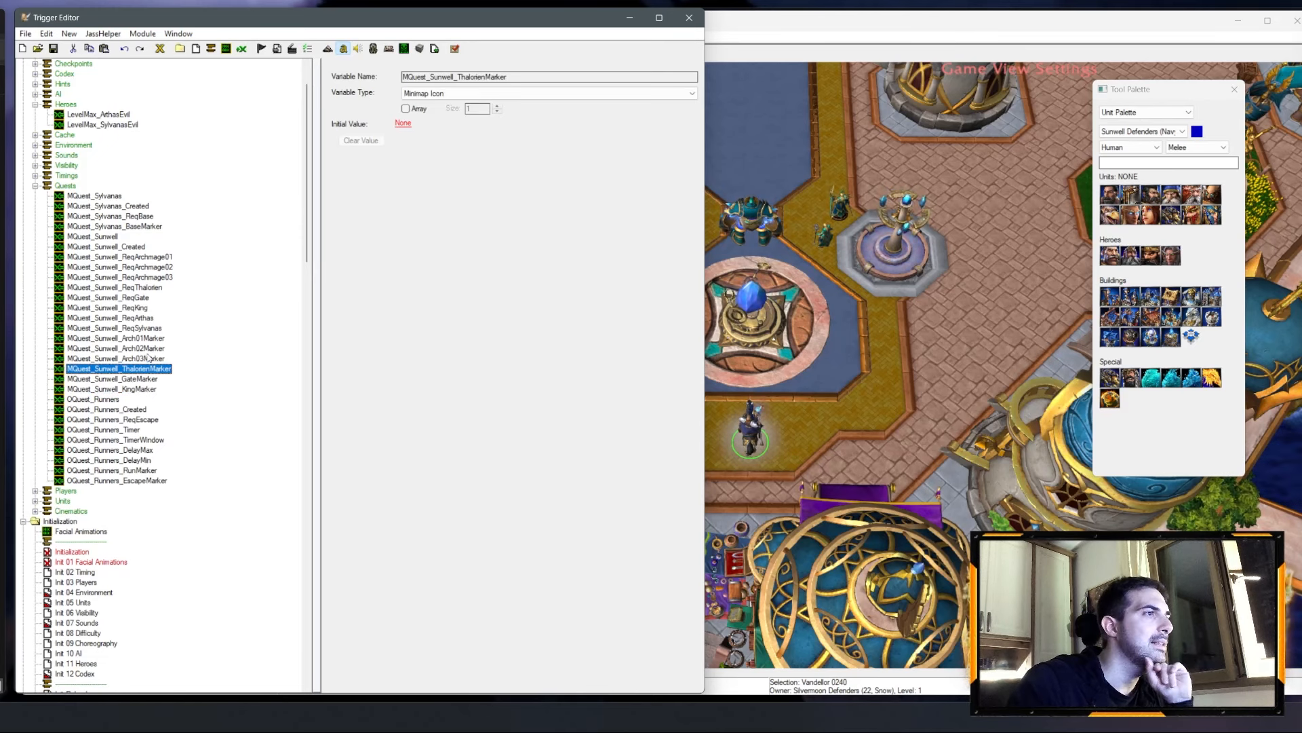
Step: In the Main Quest Sunwell Create trigger, set the first "Arthas must survive" requirement's description to "Keep control of the main gate of Silvermoon"
click(165, 339)
scroll(160, 371, down, 9)
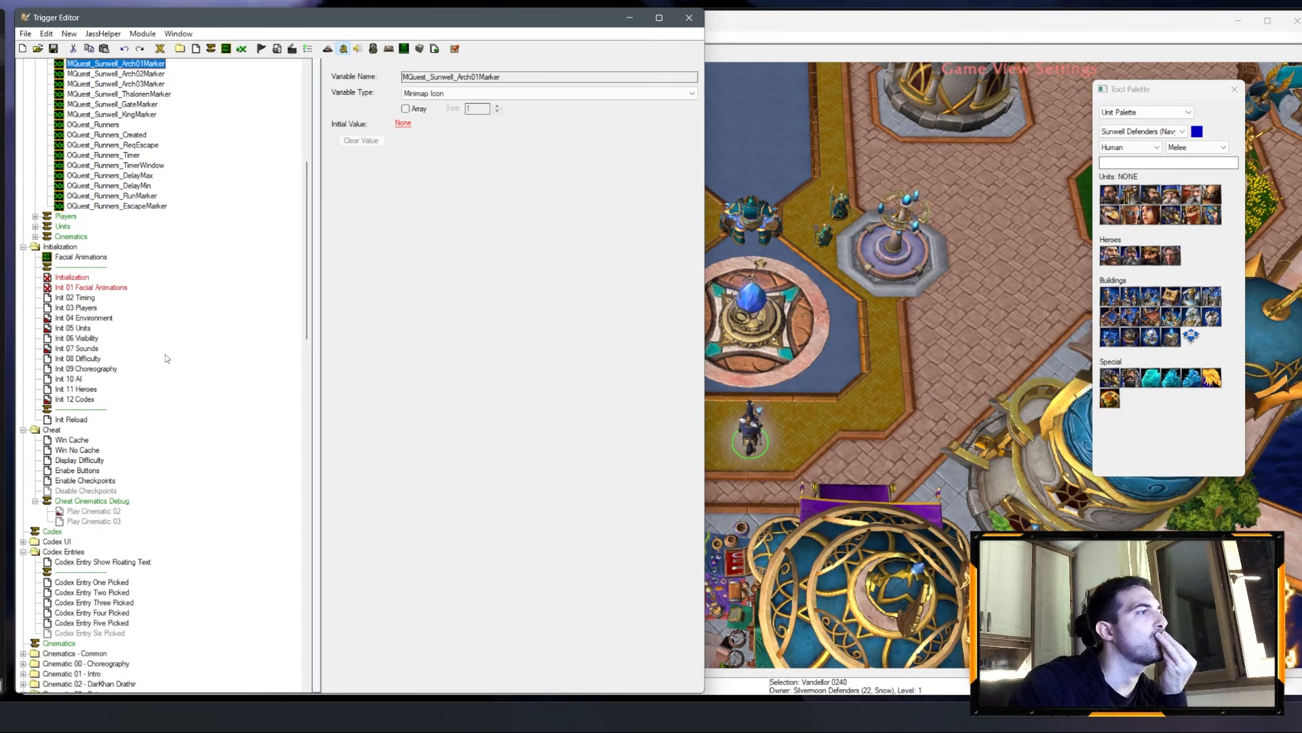
scroll(169, 360, down, 6)
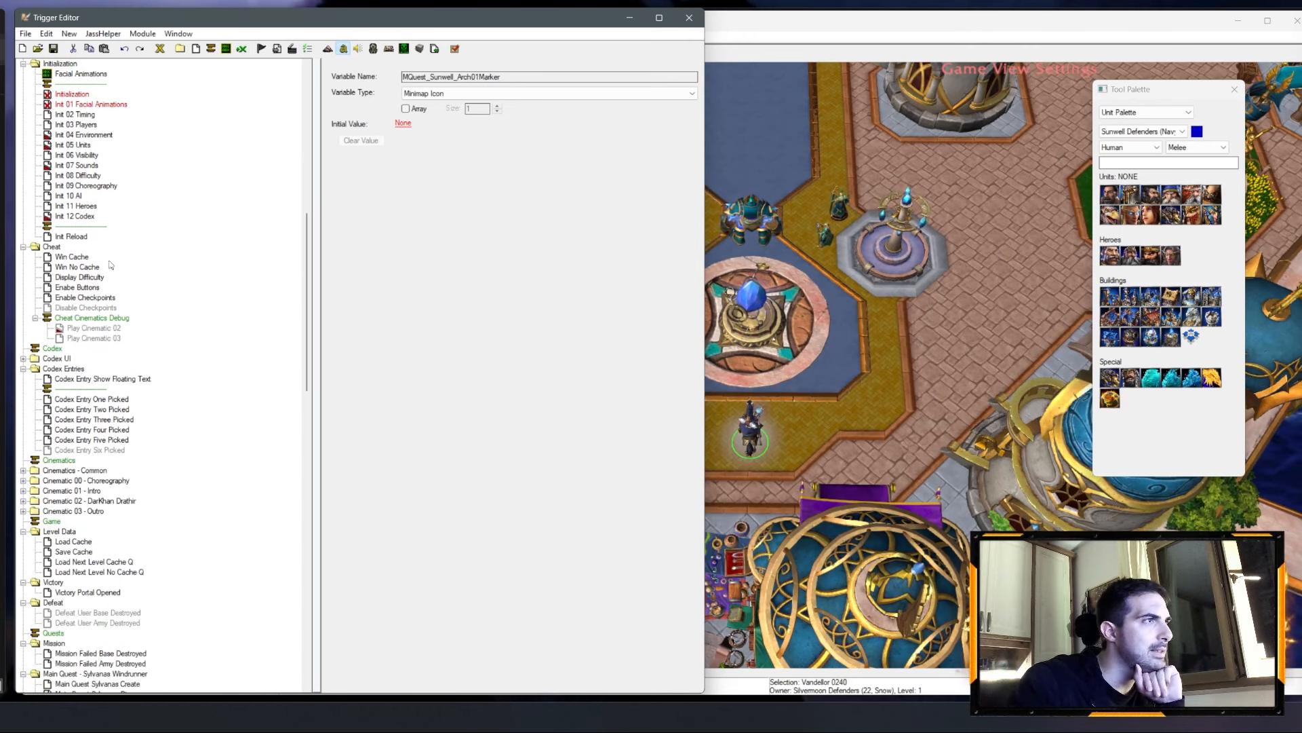
scroll(110, 265, down, 16)
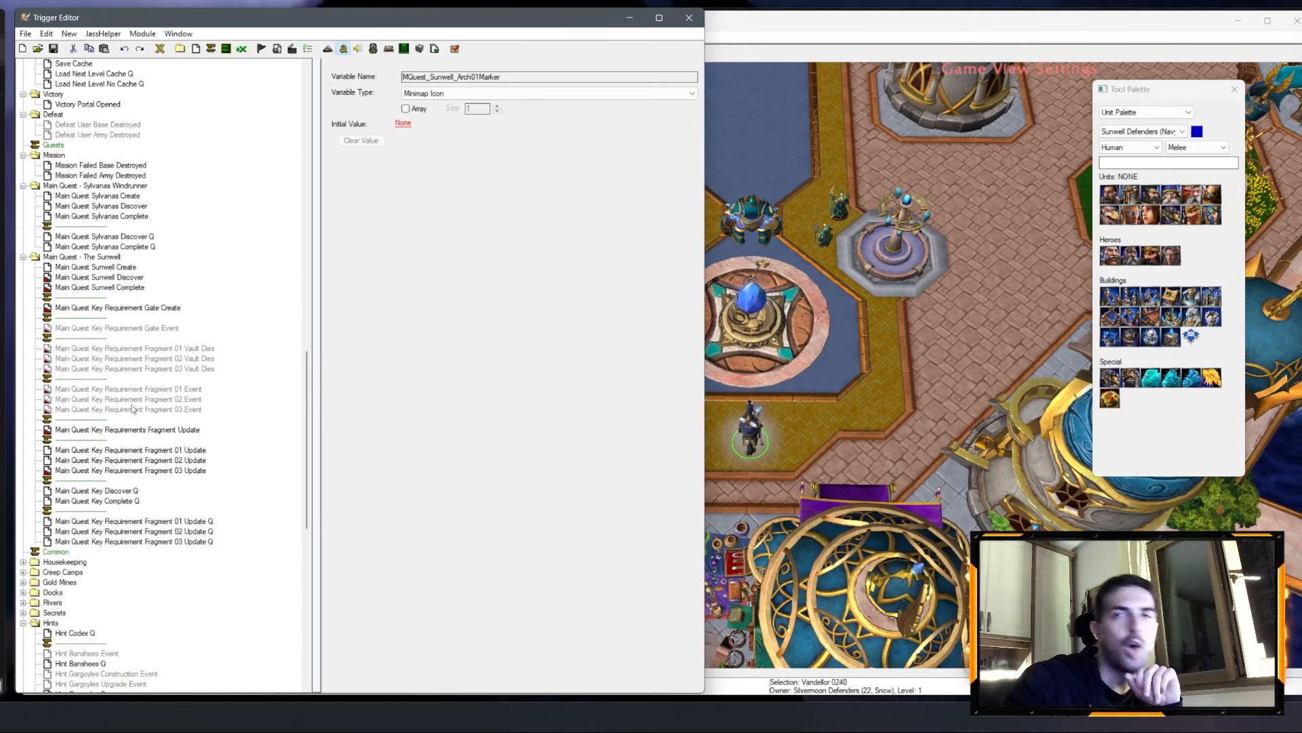
key(alt+Tab)
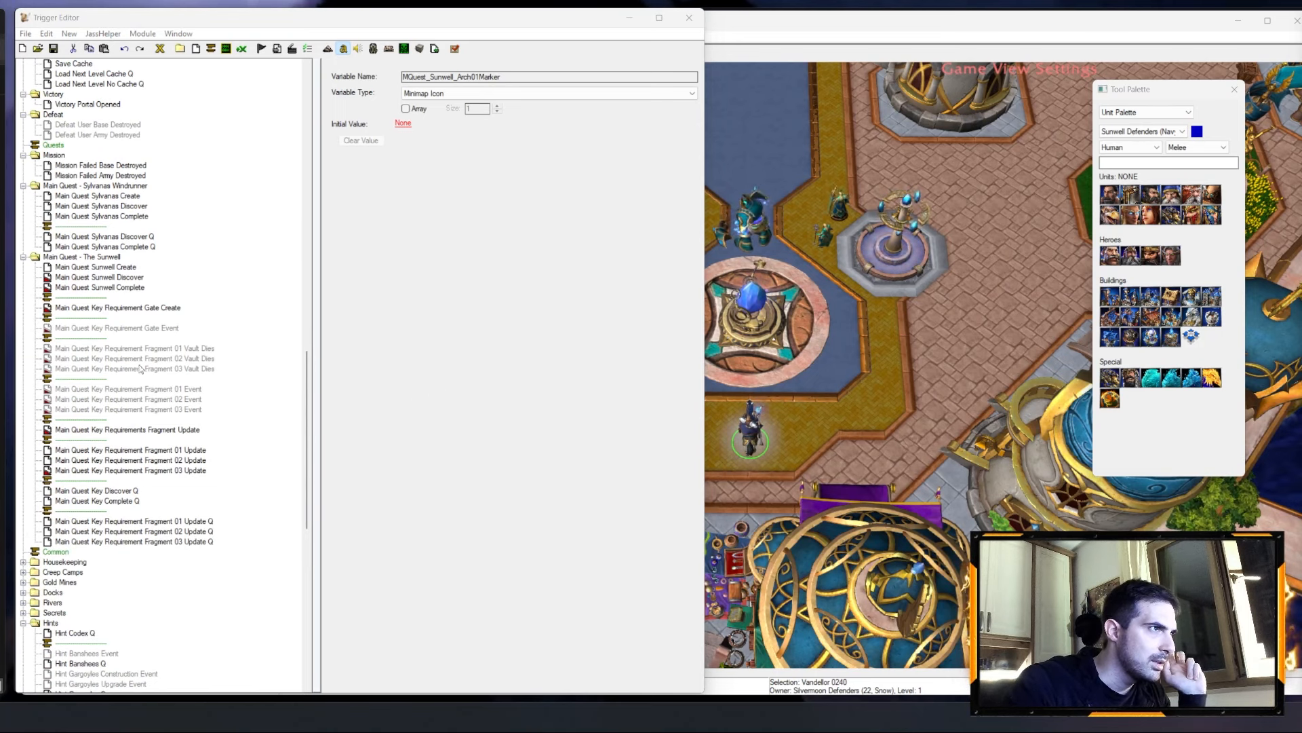
click(126, 277)
key(Up)
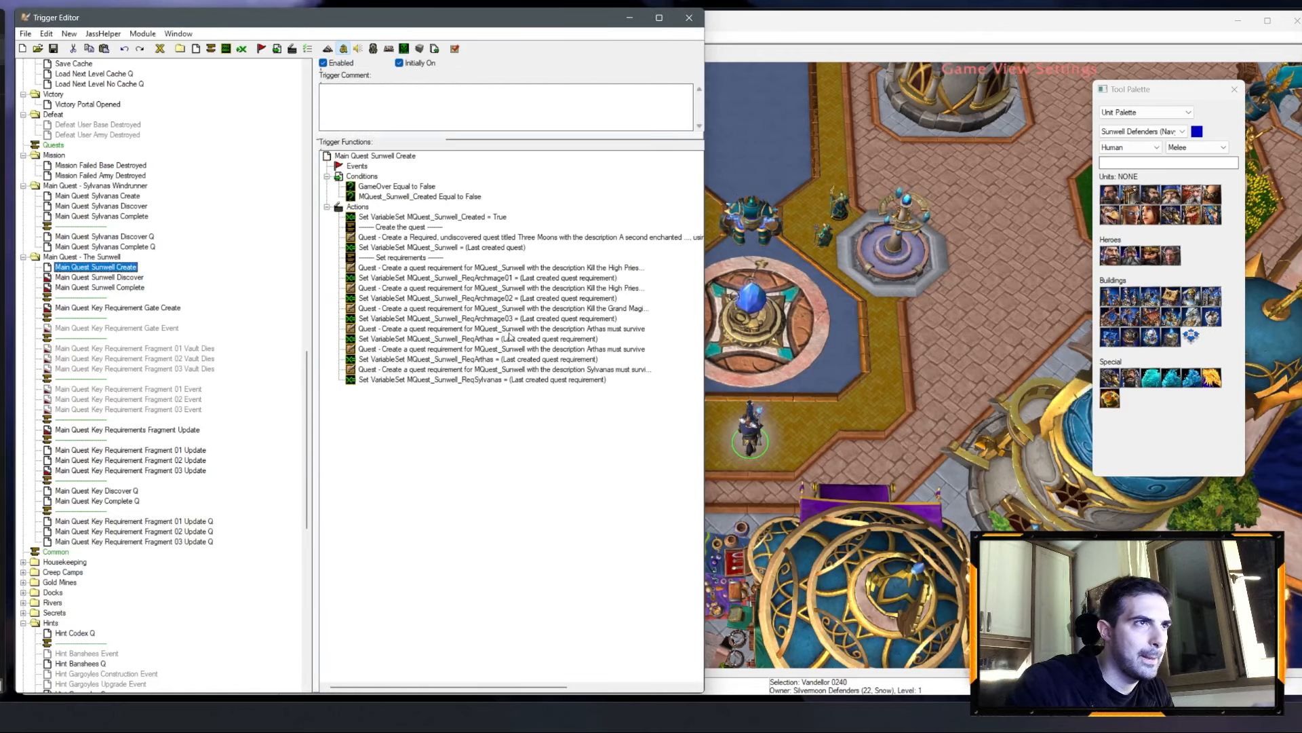
double_click(541, 328)
click(320, 332)
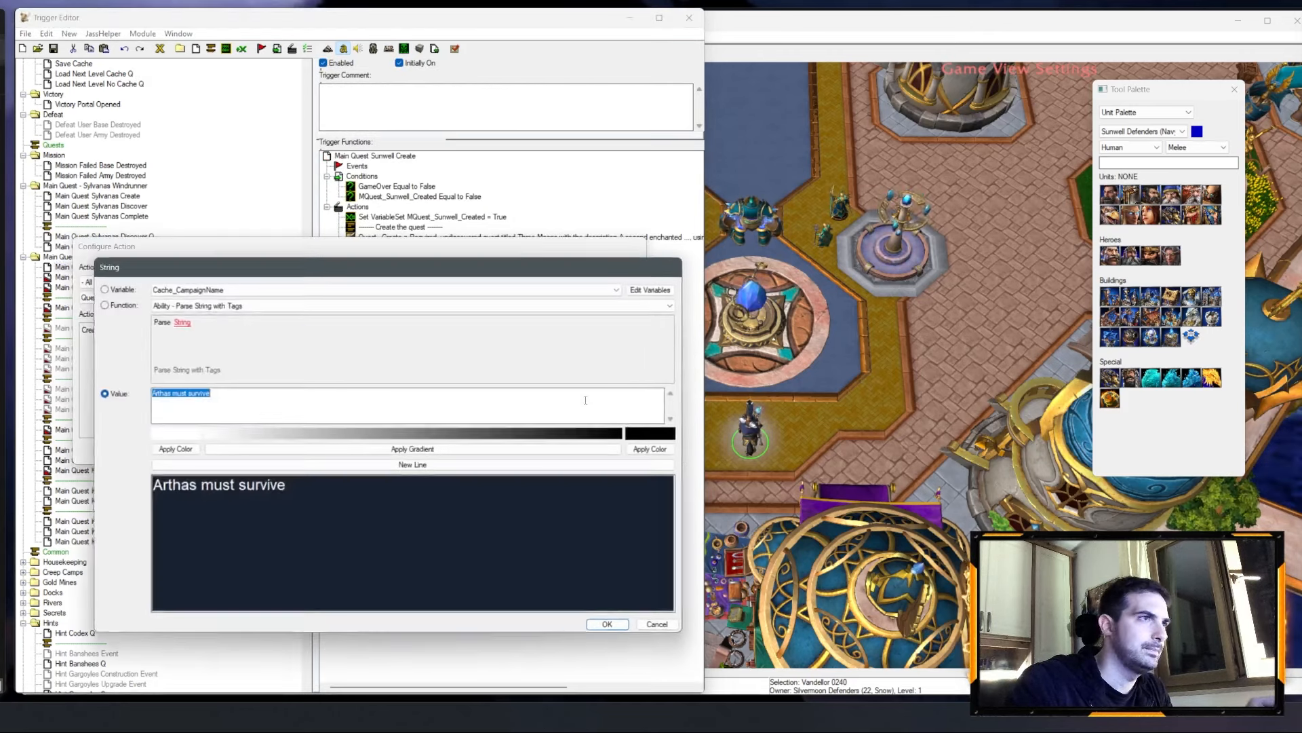
text(Ke)
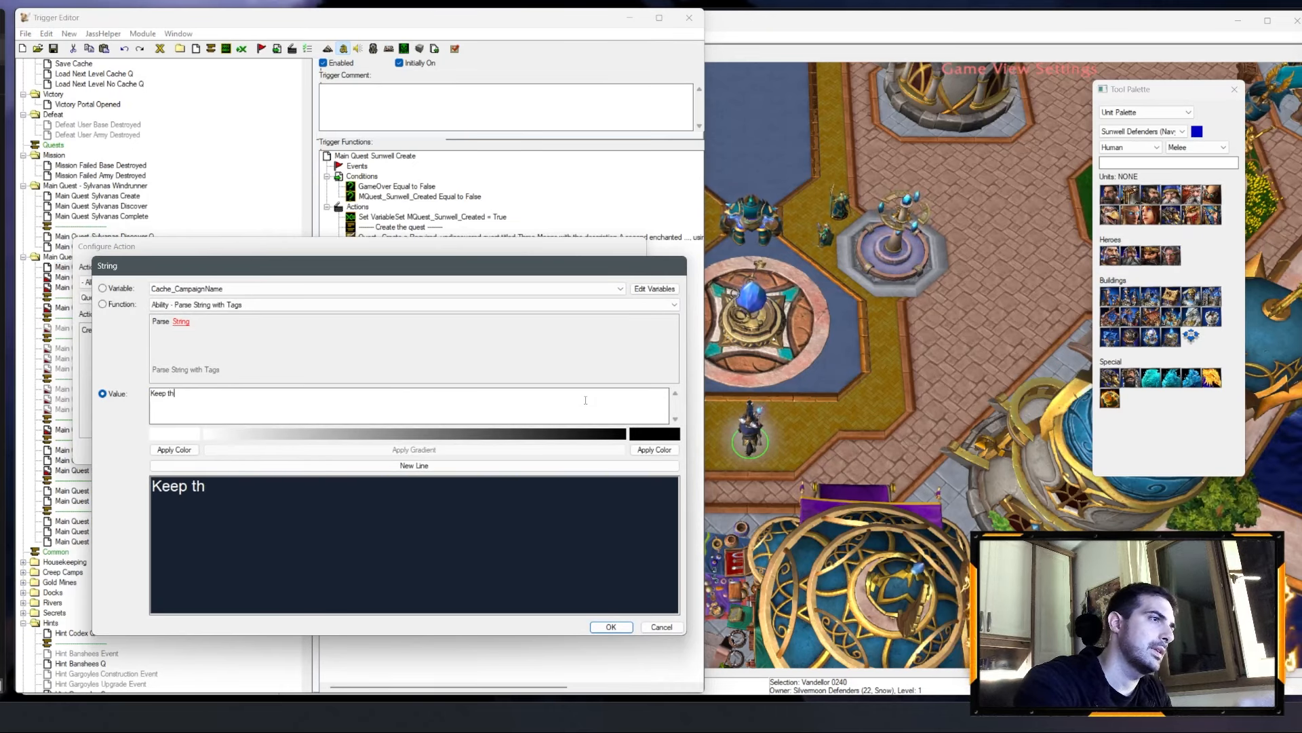
text(ep control )
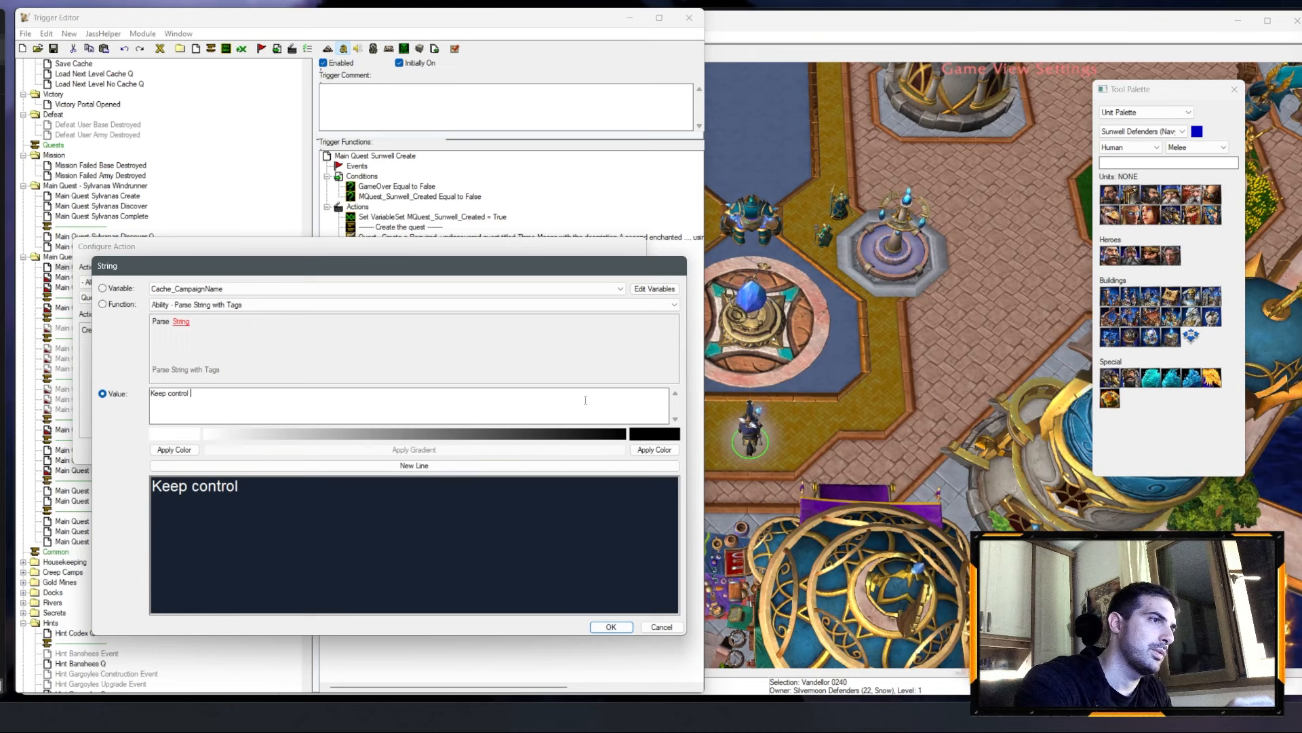
text(of the main gat)
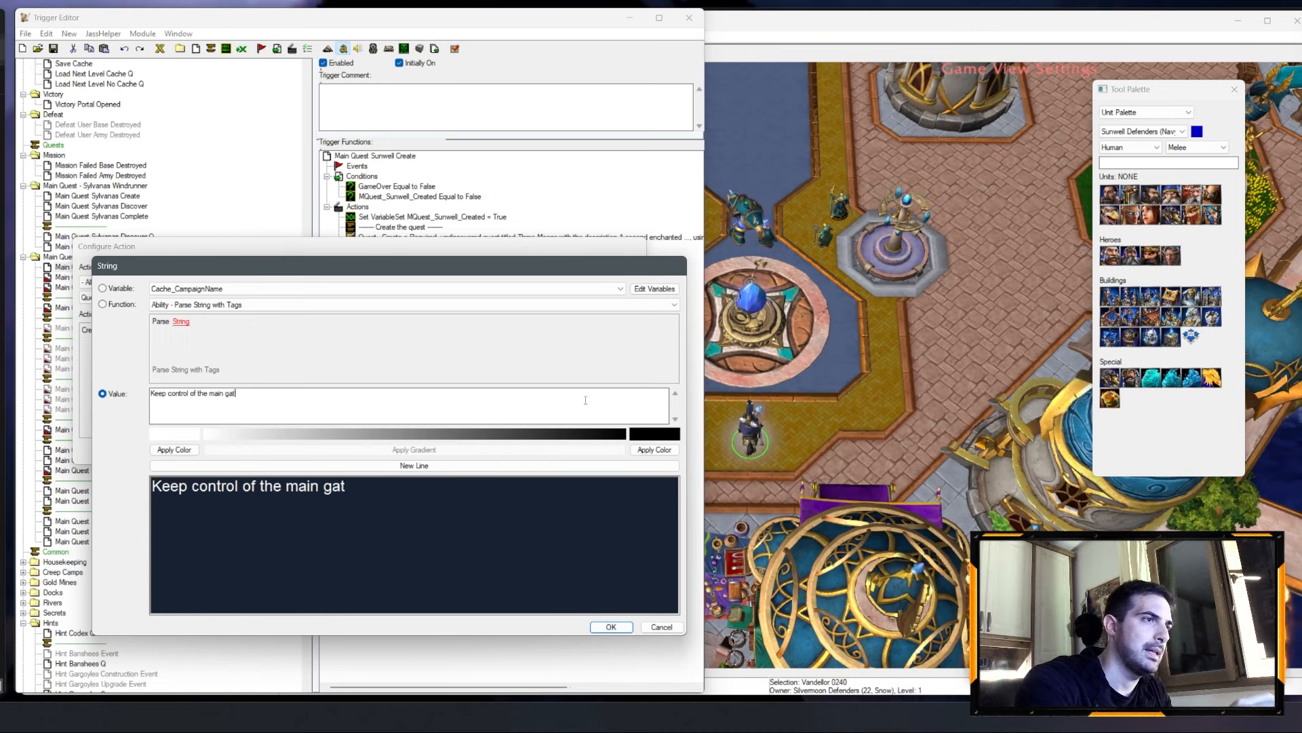
text(e of Silvermoon)
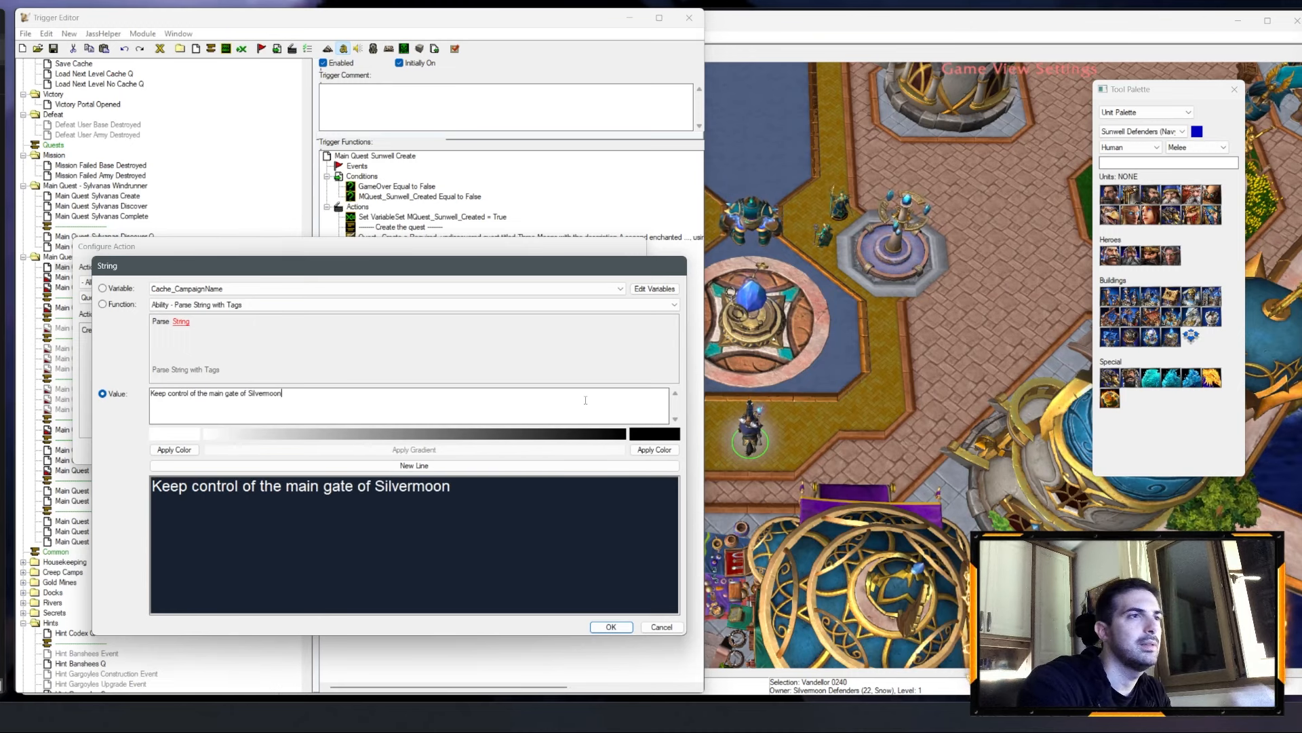
click(612, 627)
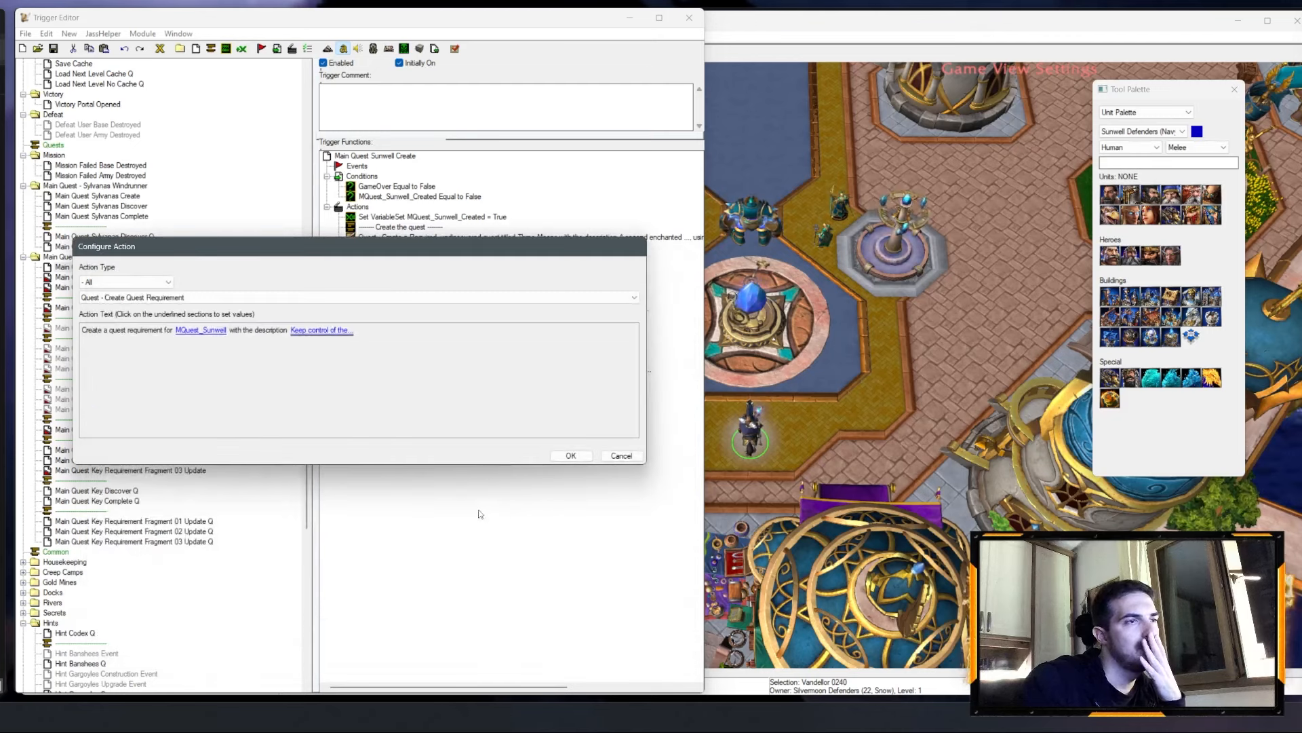
click(569, 454)
Step: Store the main gate requirement in the variable MQuest_Sunwell_ReqGate instead of MQuest_Sunwell_ReqArthas
double_click(500, 339)
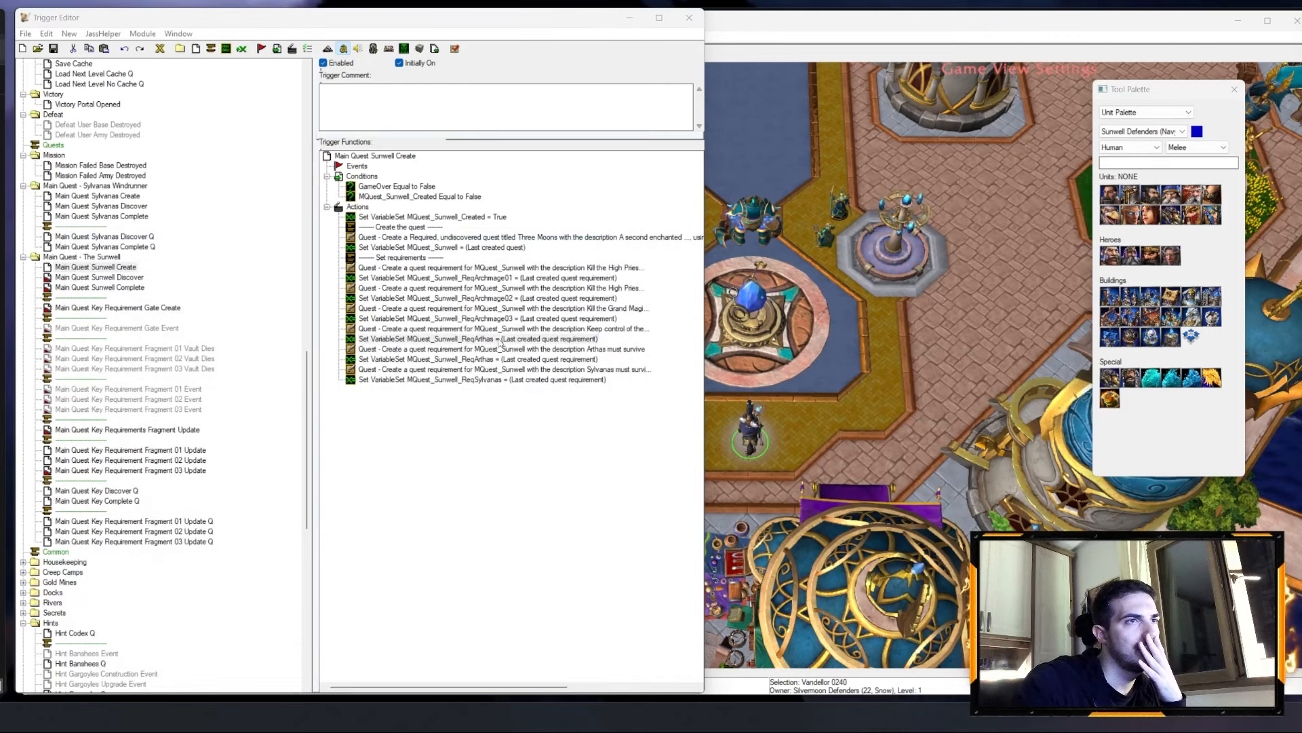
click(187, 304)
click(196, 291)
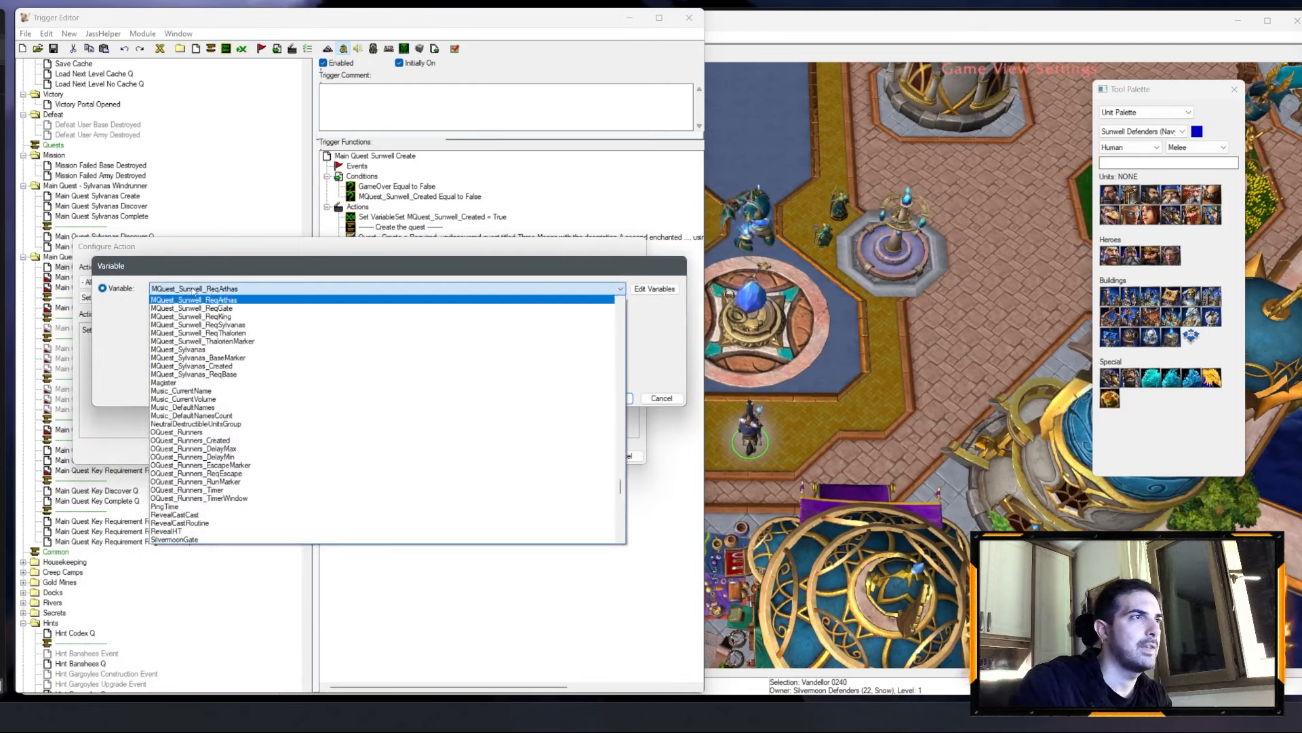
click(205, 308)
key(Return)
key(Return)
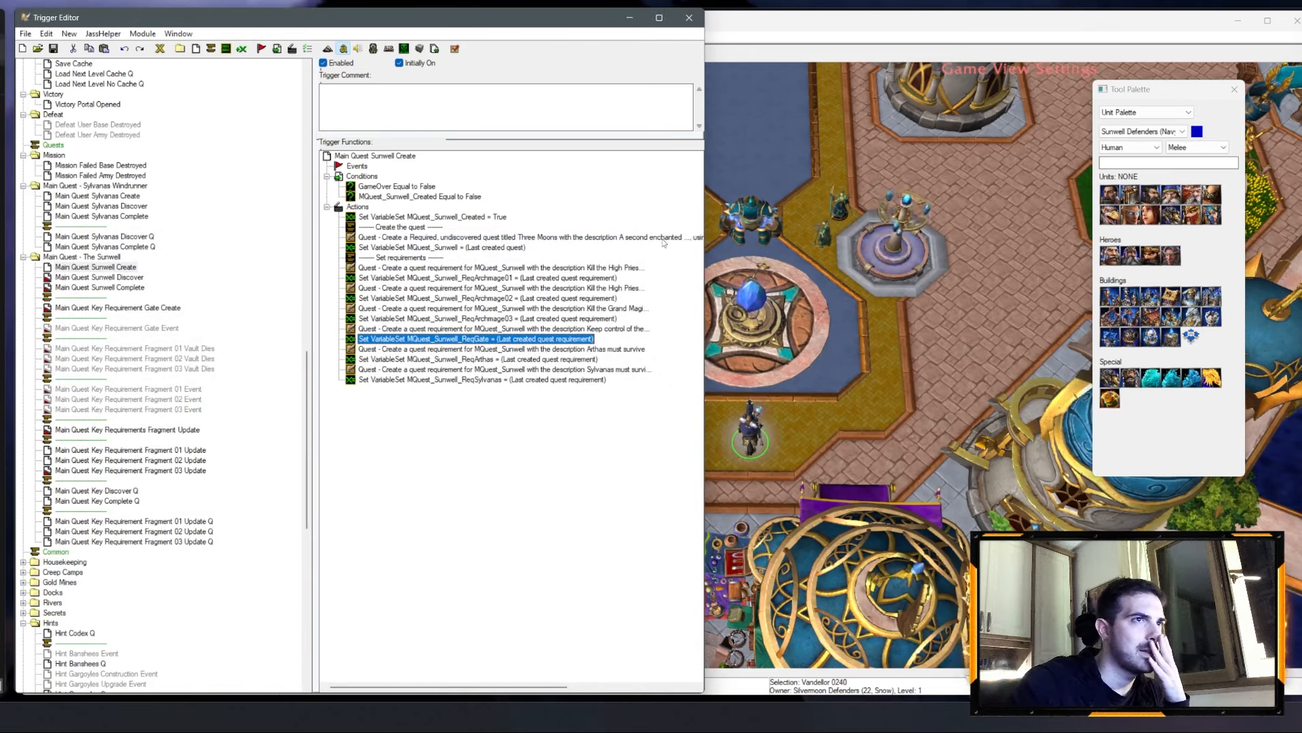
Step: Replace the Create Quest description with text running from "The time for Kel'Thuzad's rebirth is at hand!" to "live again, to serve the Lich King."
double_click(520, 237)
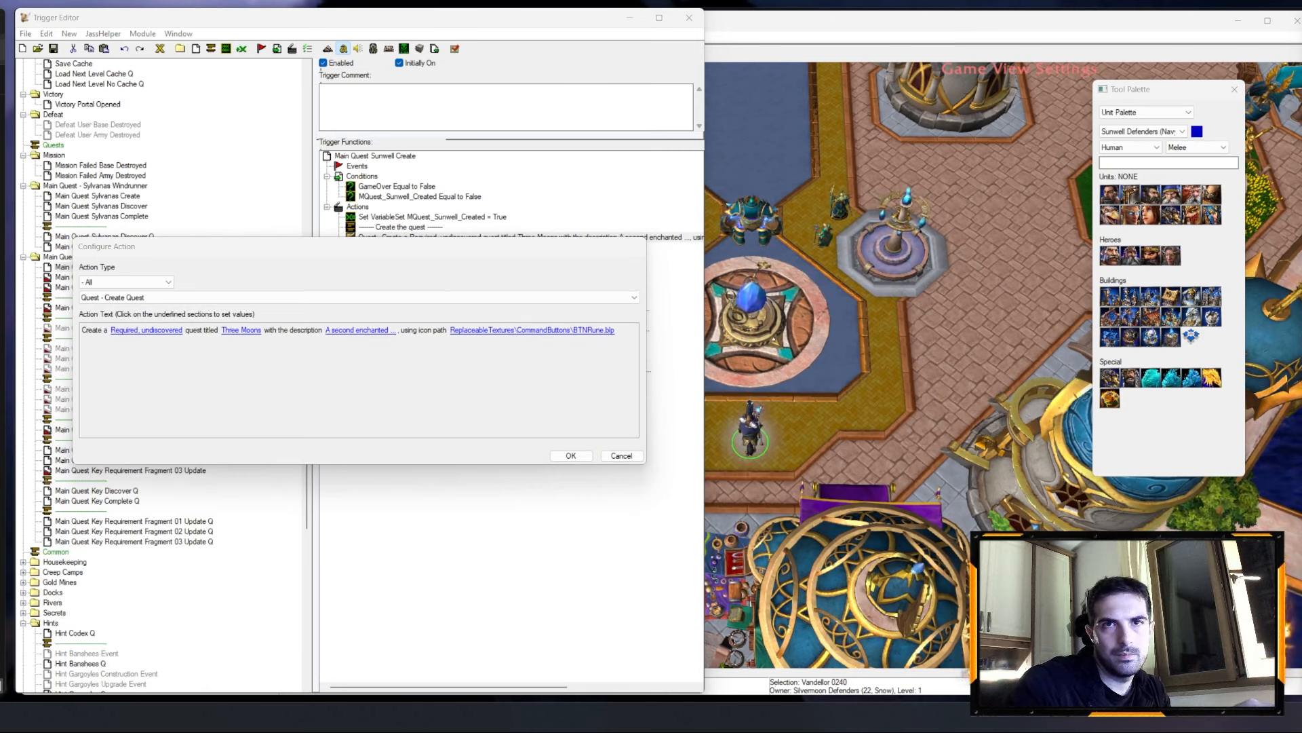
click(542, 330)
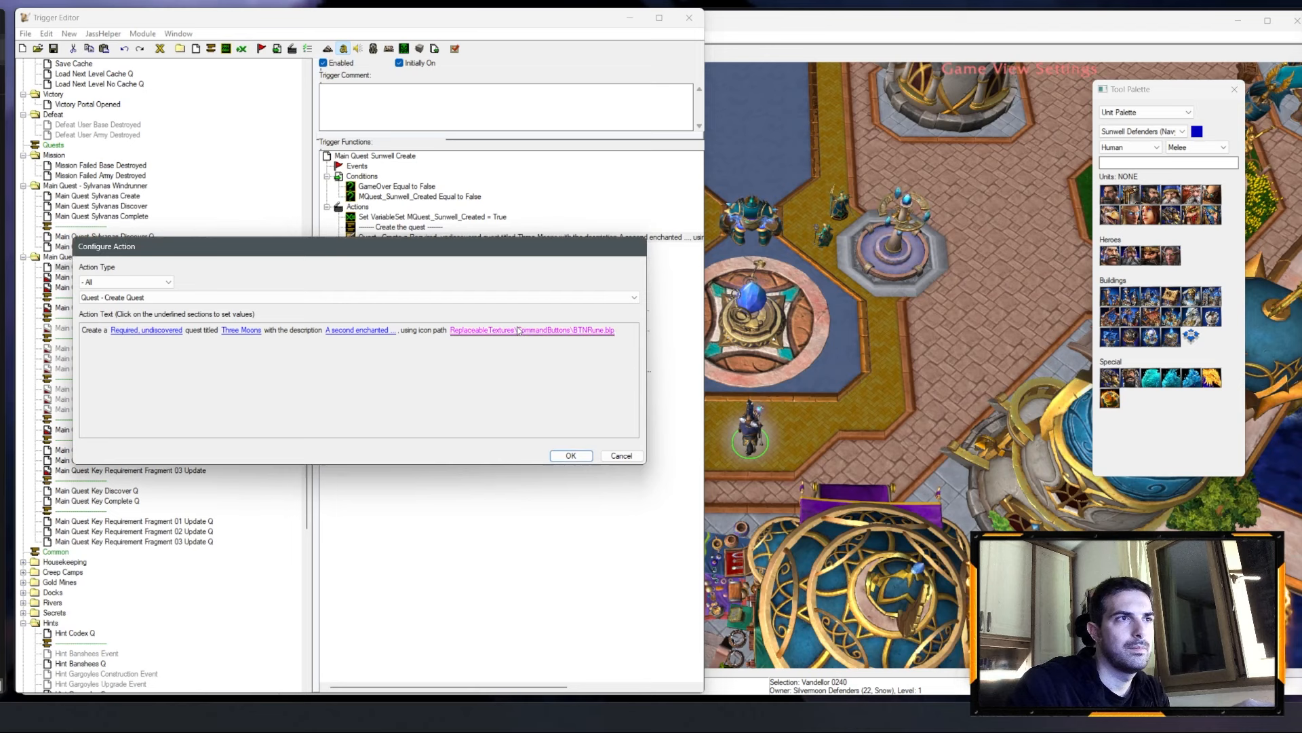
click(651, 450)
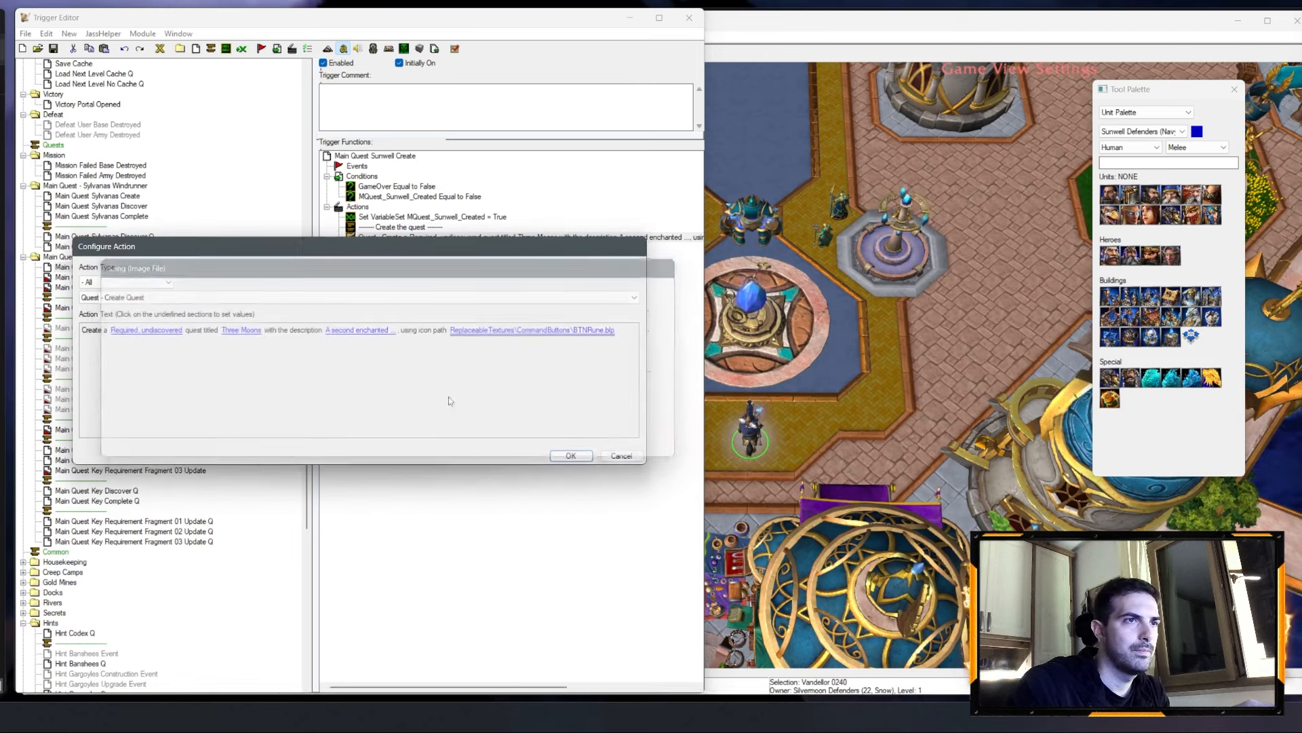
click(354, 330)
text(The time for Kel'Thuzad's rebirth is at hand! You must place the Urn containing the Necromancer's remains within the Sunwell's sacred waters. Only then will Kel'Thuzad live again, to serve the Lich King.)
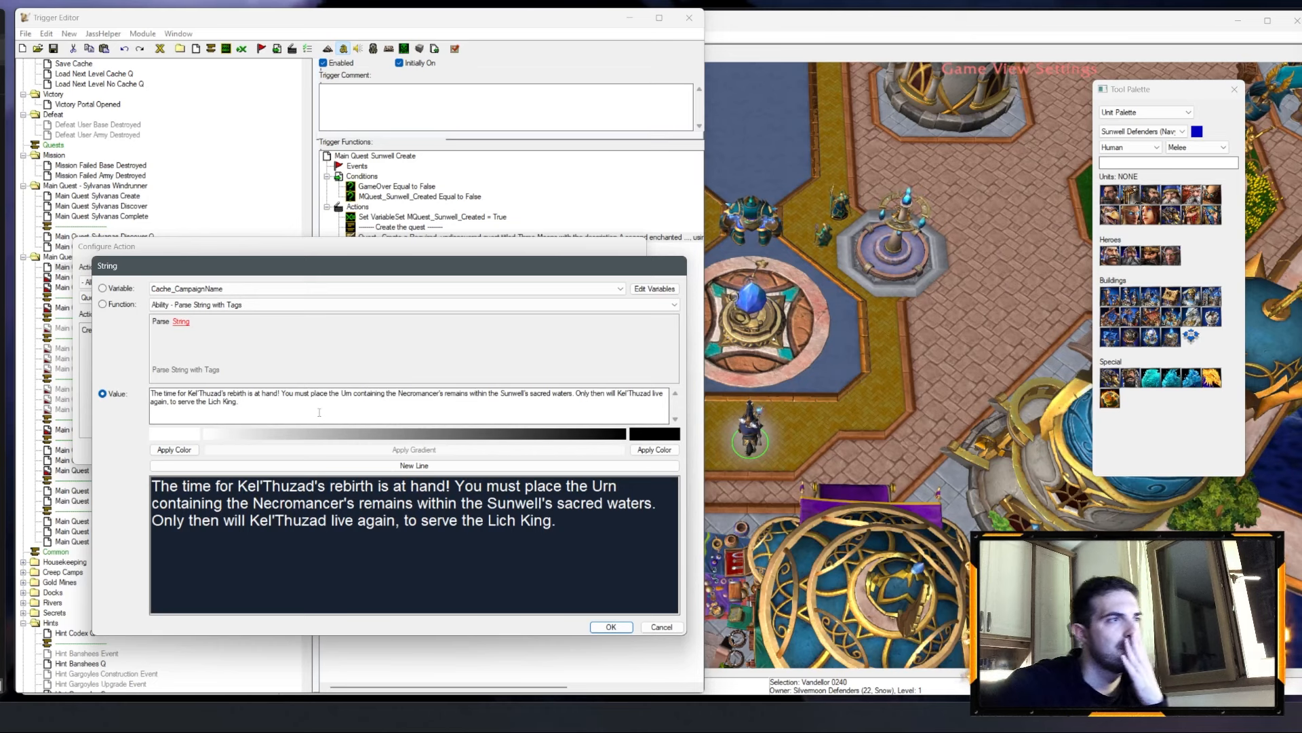
click(611, 626)
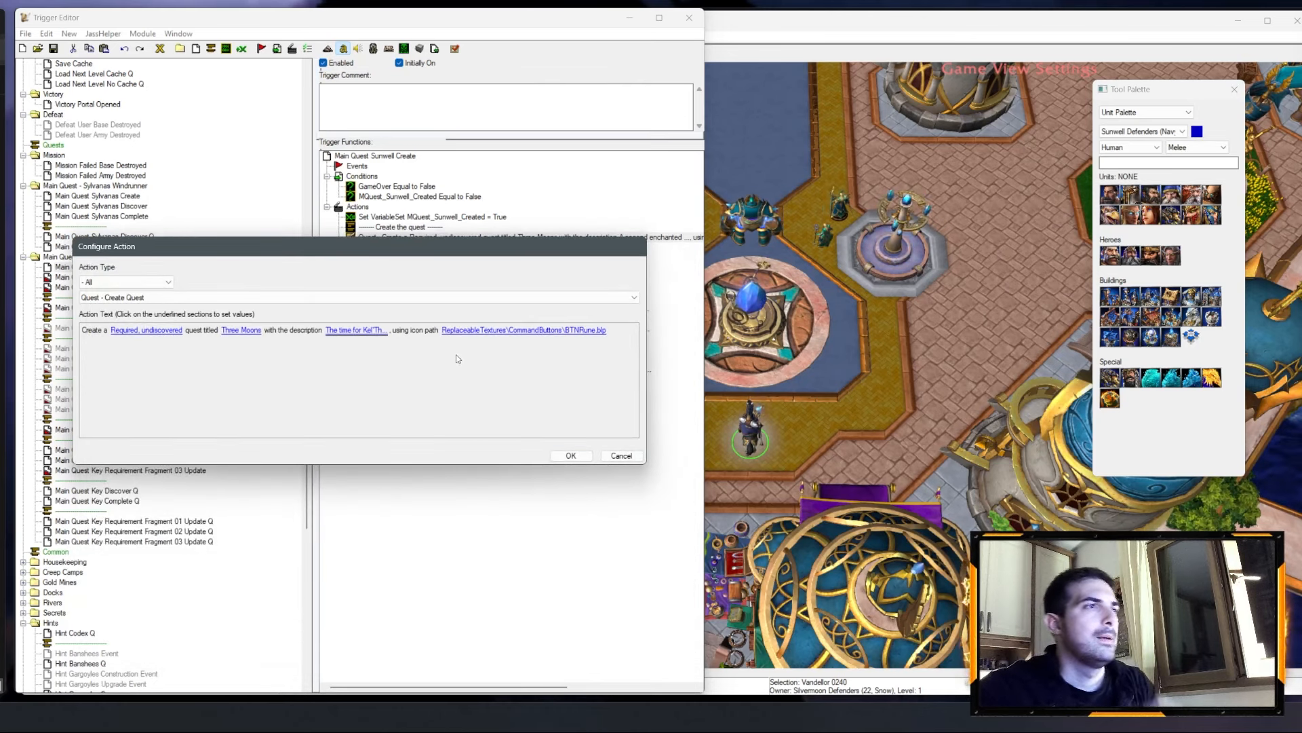
click(585, 455)
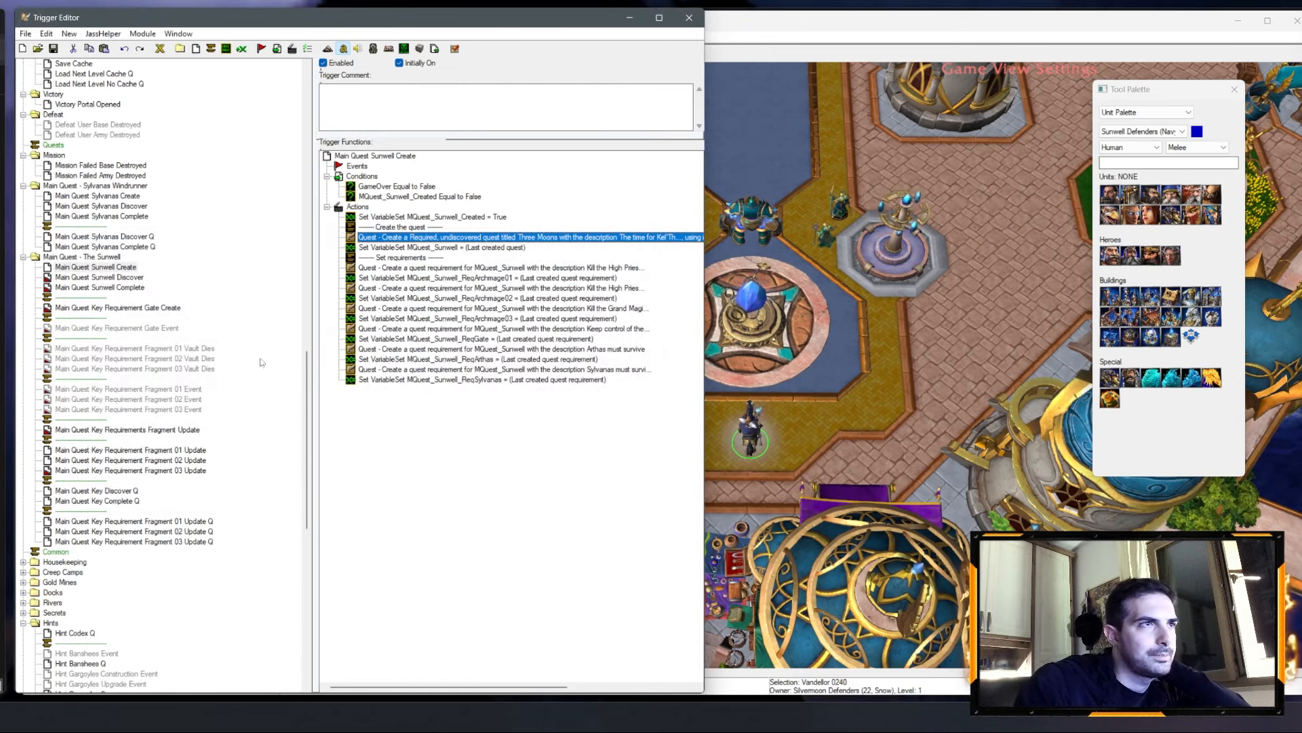
Step: In the Main Quest Sunwell Discover trigger, change the quest title in the Quest Discovered message to "The Sunwell"
click(129, 278)
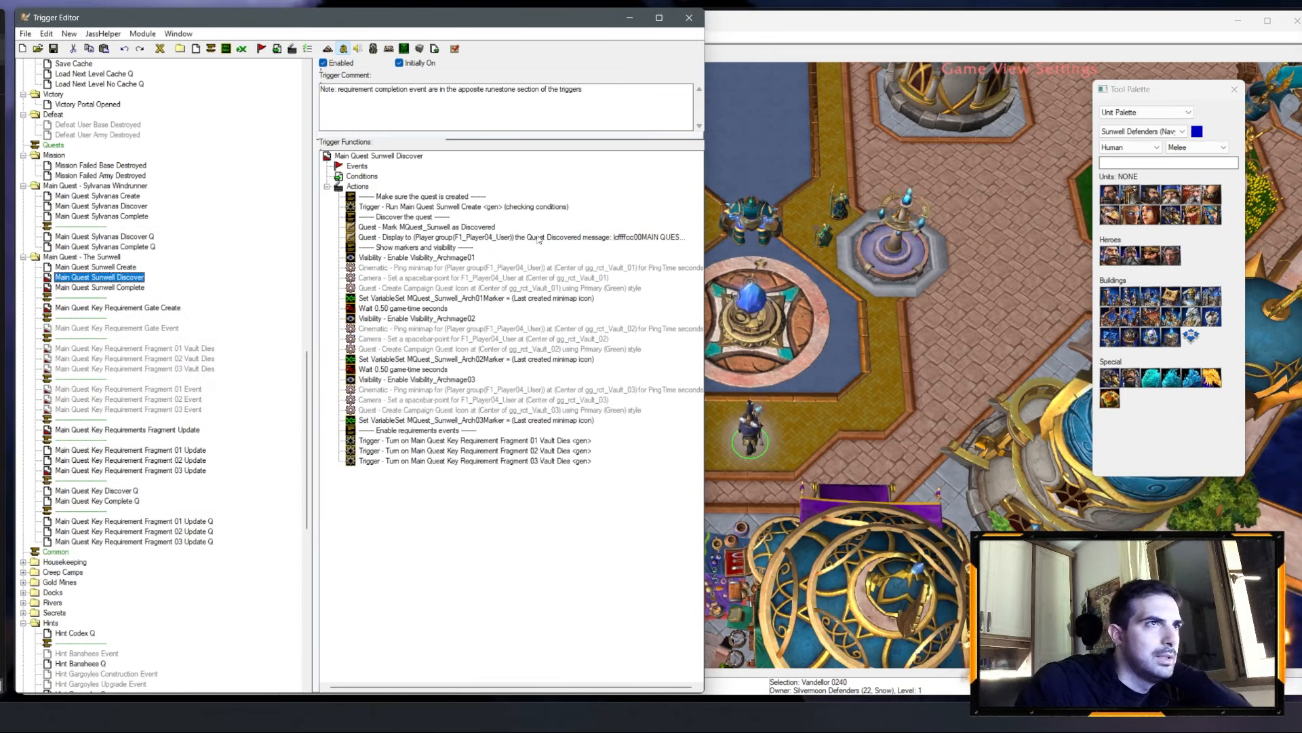
double_click(539, 238)
click(356, 336)
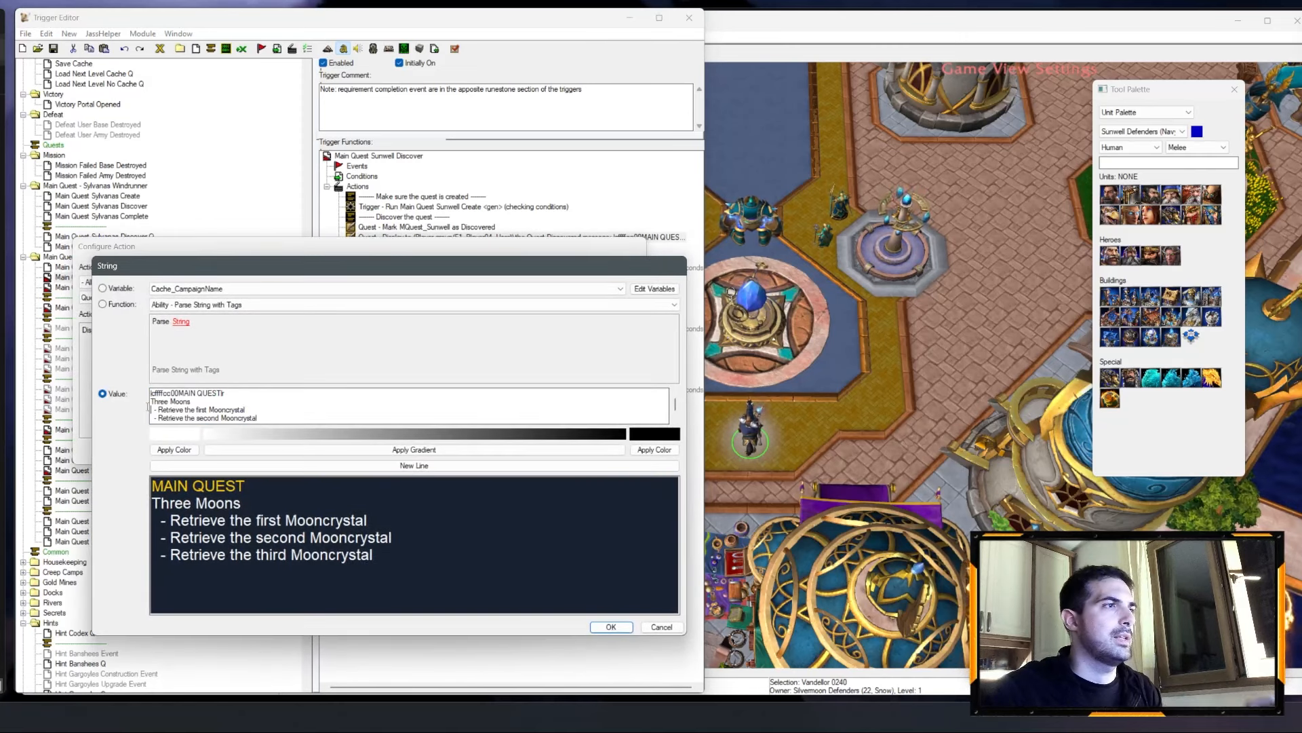
click(150, 402)
key(shift+End)
text(The Sunwell)
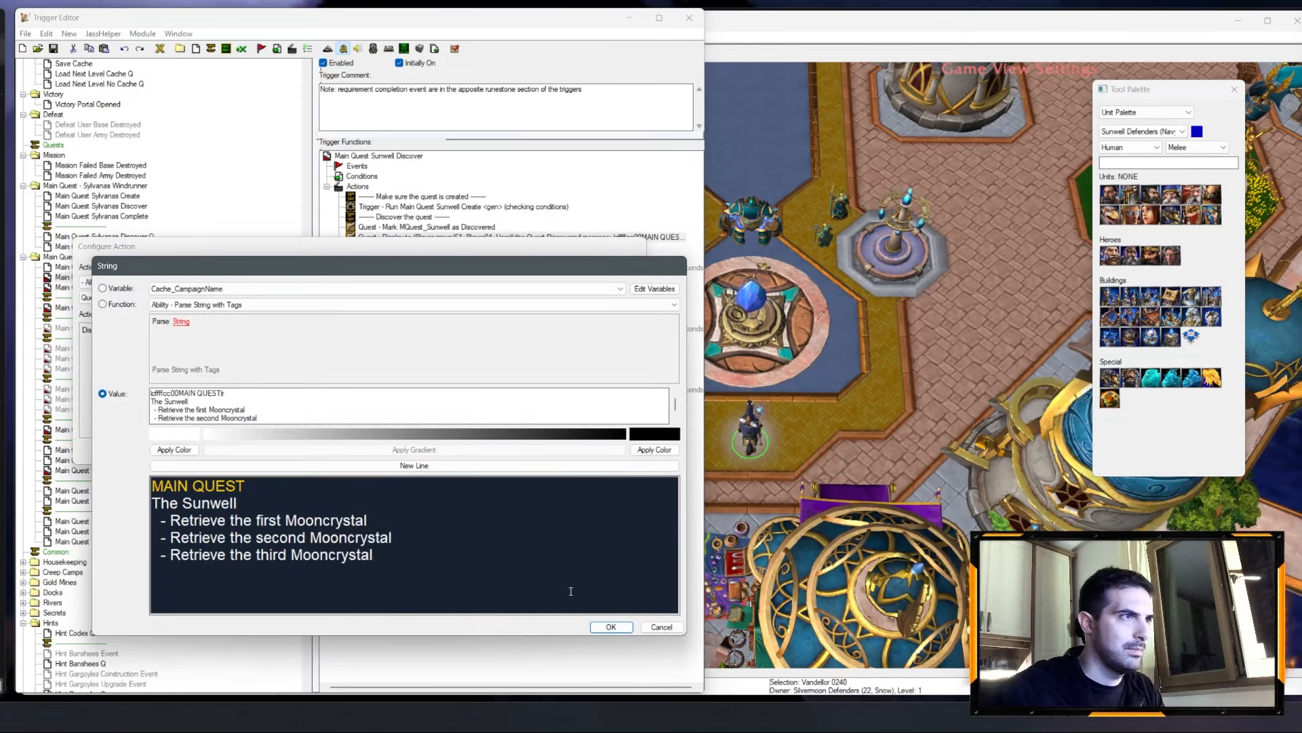
click(611, 627)
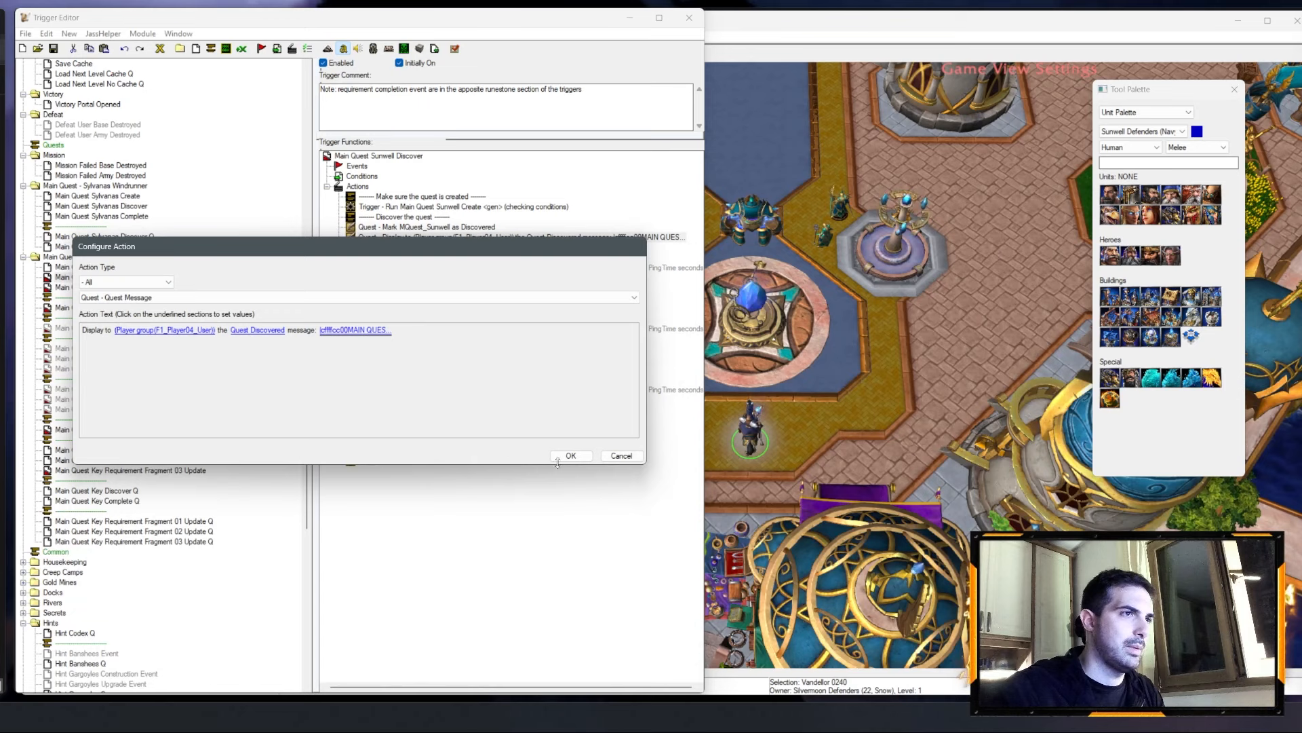
click(559, 454)
Step: Copy the first quest requirement's description, about High Priest Vandellor, from the Main Quest Sunwell Create trigger
click(121, 267)
click(440, 267)
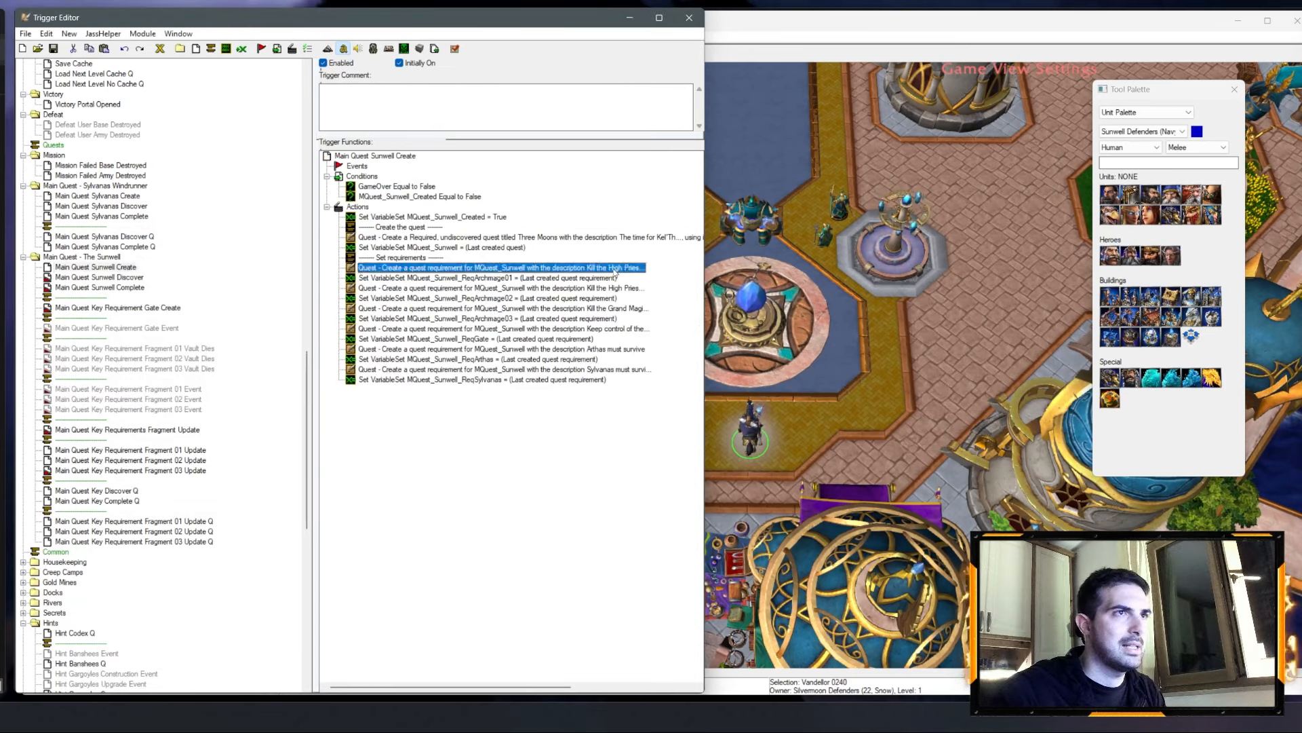
double_click(441, 267)
click(319, 329)
key(ctrl+c)
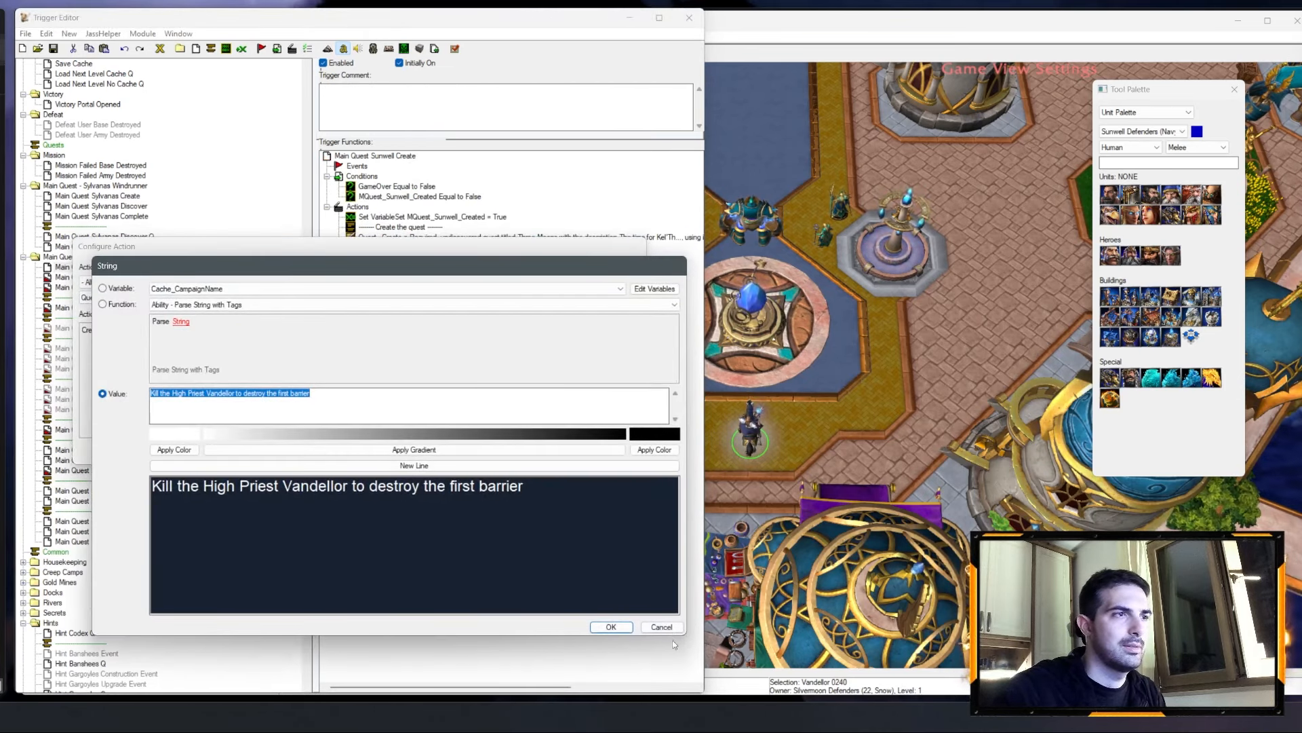
click(653, 625)
click(618, 454)
Step: Replace "Retrieve the first Mooncrystal" in the Quest Discovered message with "Kill the High Priest Vandellor to destroy the first barrier"
click(123, 279)
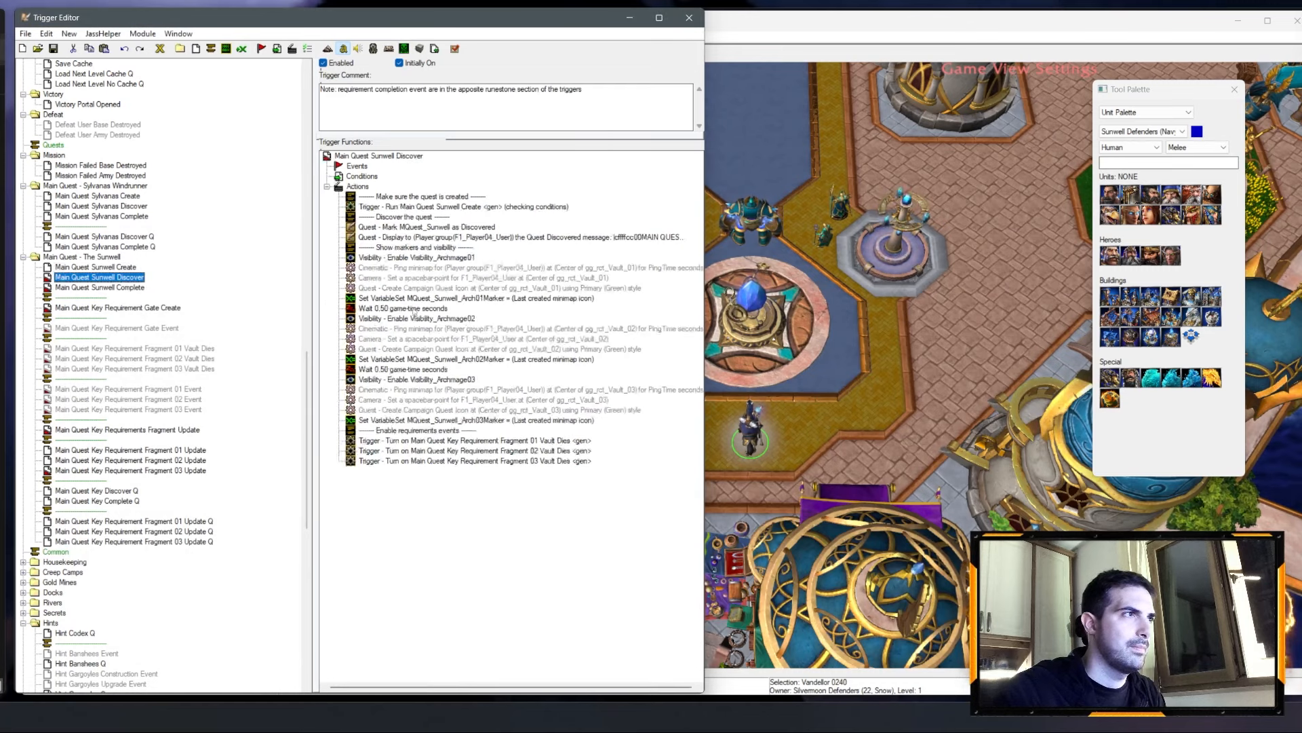
click(420, 237)
double_click(421, 237)
click(360, 331)
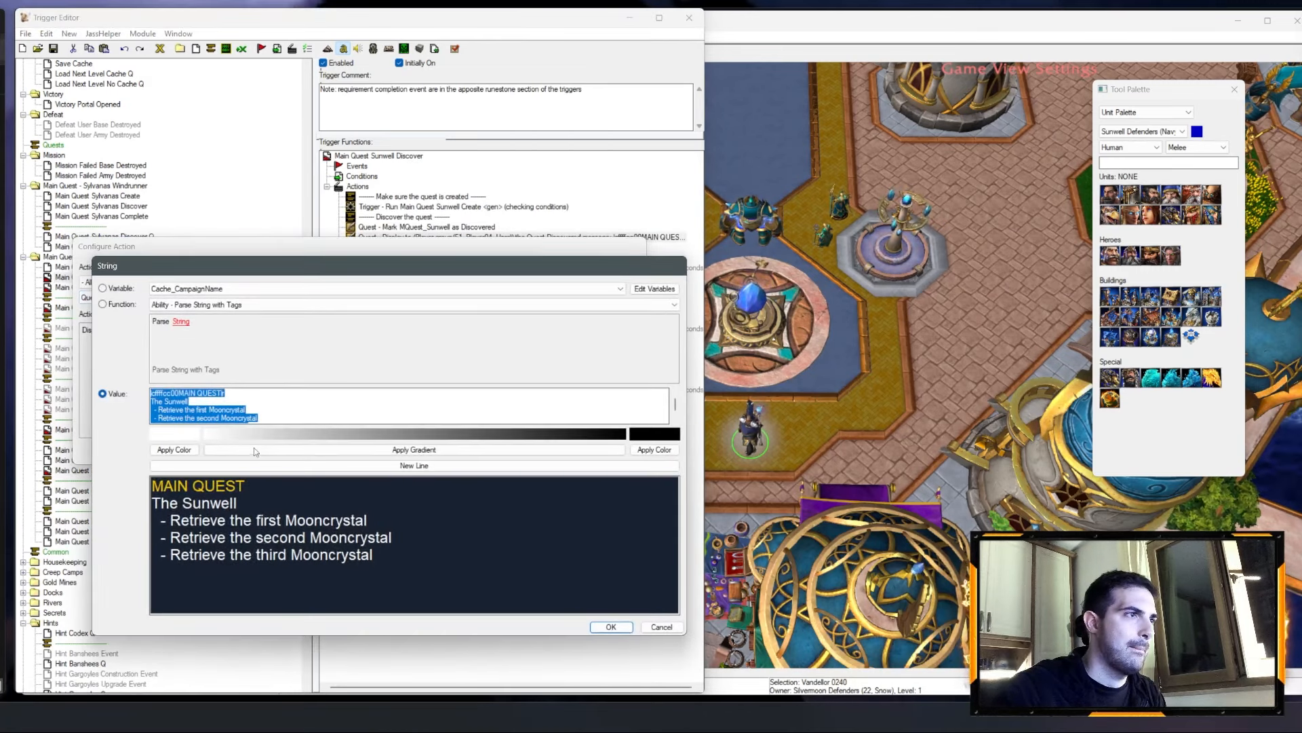
drag(258, 409, 158, 410)
key(ctrl+v)
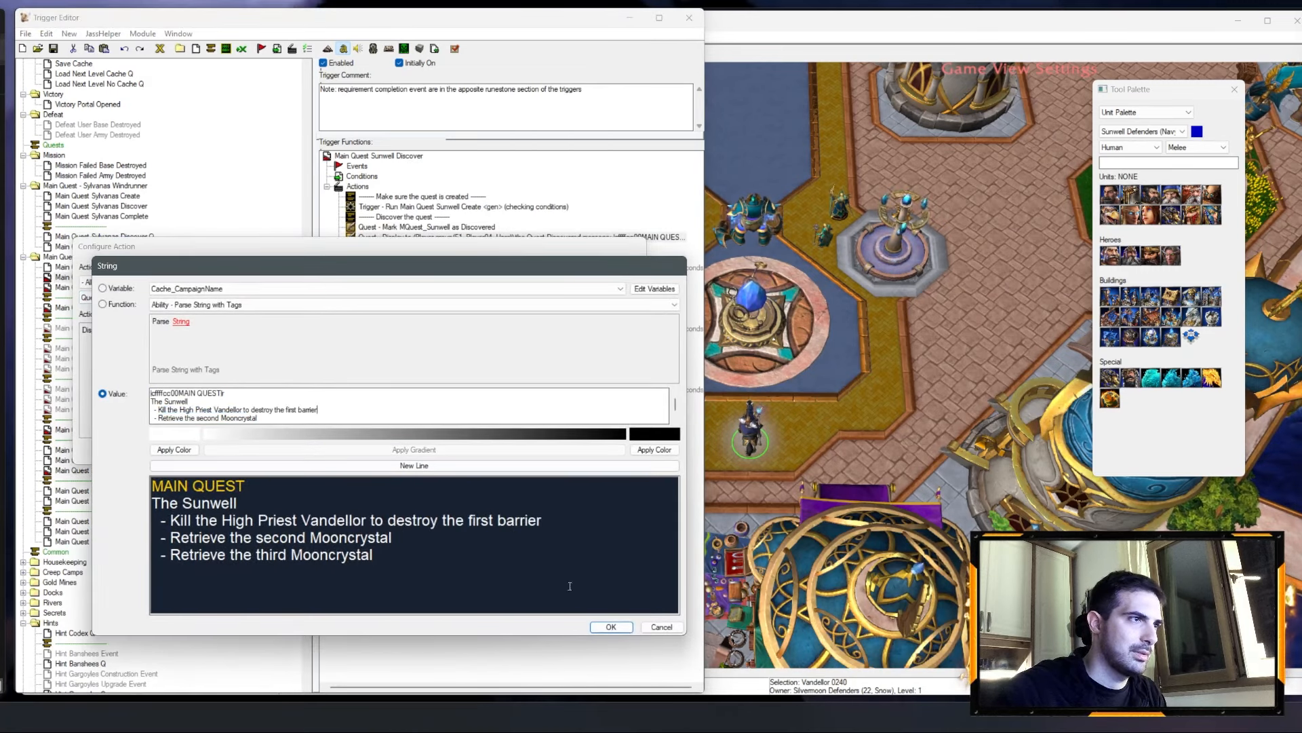
click(611, 626)
click(572, 456)
Step: Copy the second requirement's description, "Kill the High Priestess Liadrin to destroy the second barrier", from the Main Quest Sunwell Create trigger
click(133, 267)
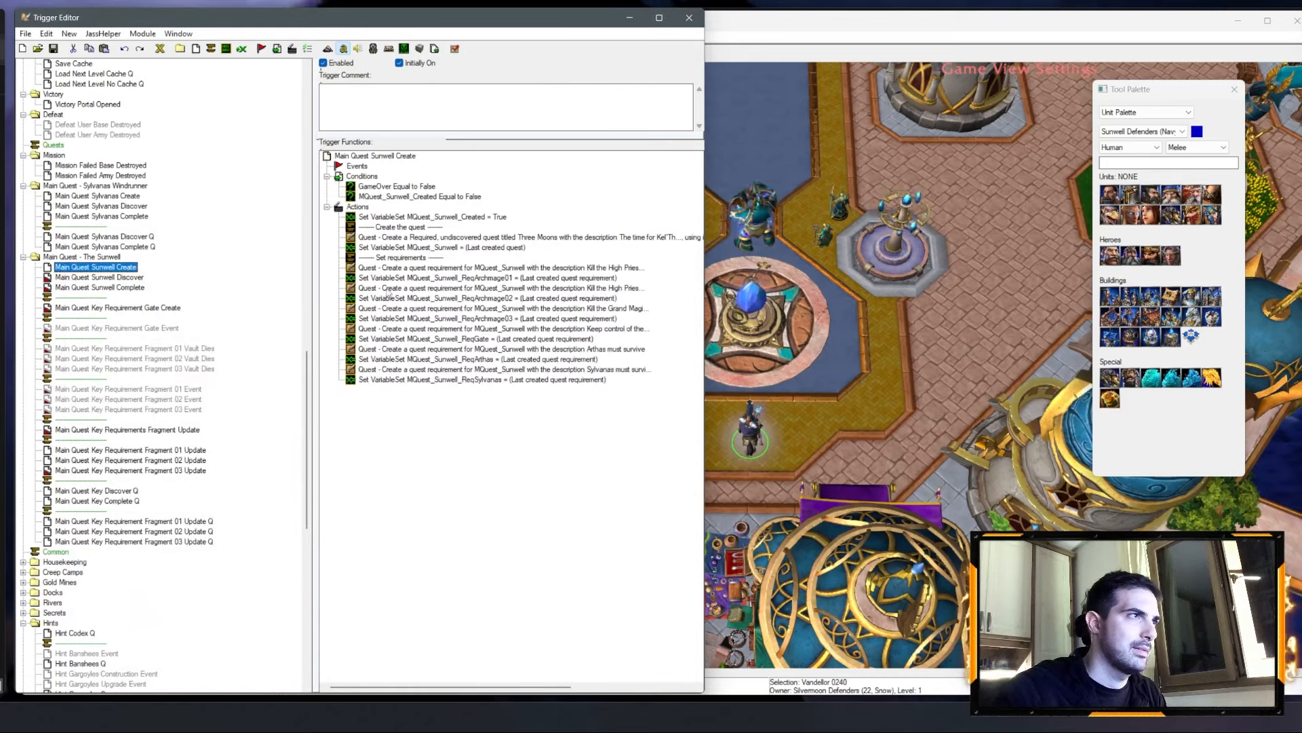
double_click(602, 267)
click(352, 353)
key(ctrl+c)
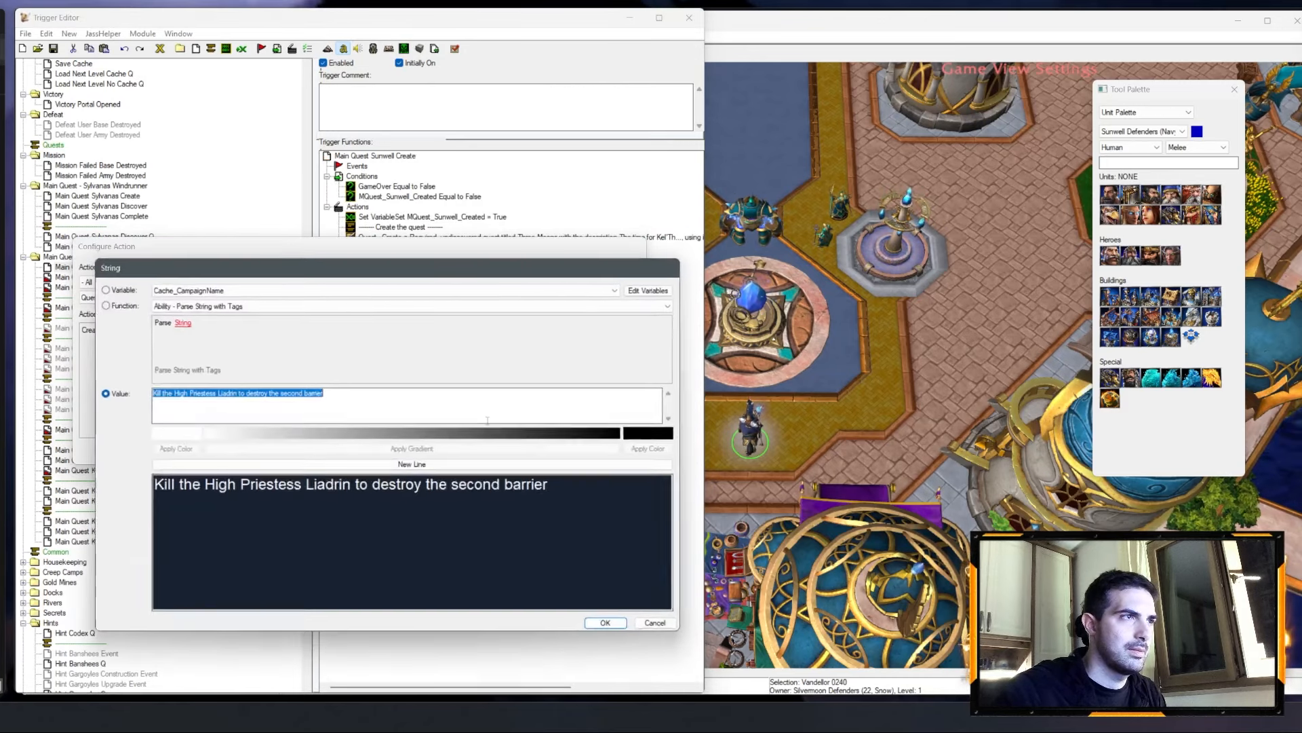
click(668, 626)
click(617, 456)
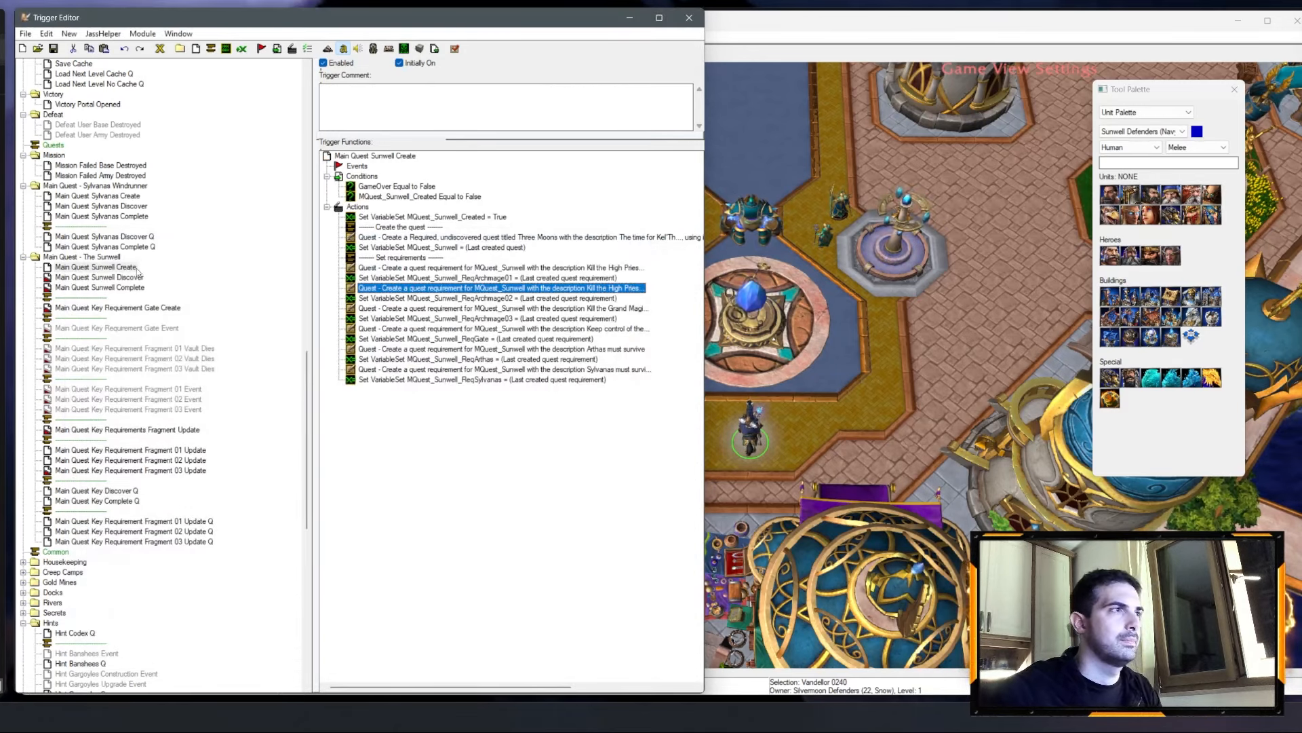
Step: Replace "Retrieve the second Mooncrystal" in the Sunwell Quest Discovered message with "Kill the High Priestess Liadrin to destroy the second barrier"
click(114, 277)
click(640, 240)
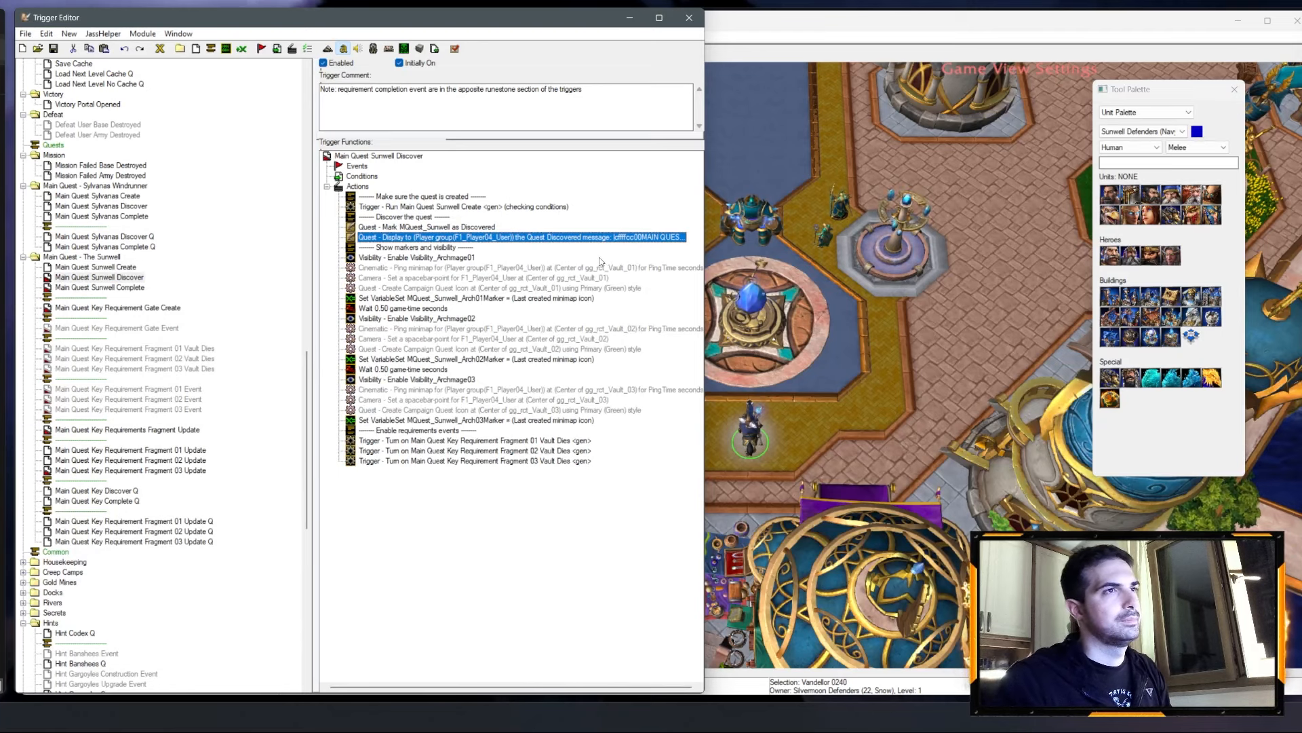
double_click(616, 238)
click(356, 331)
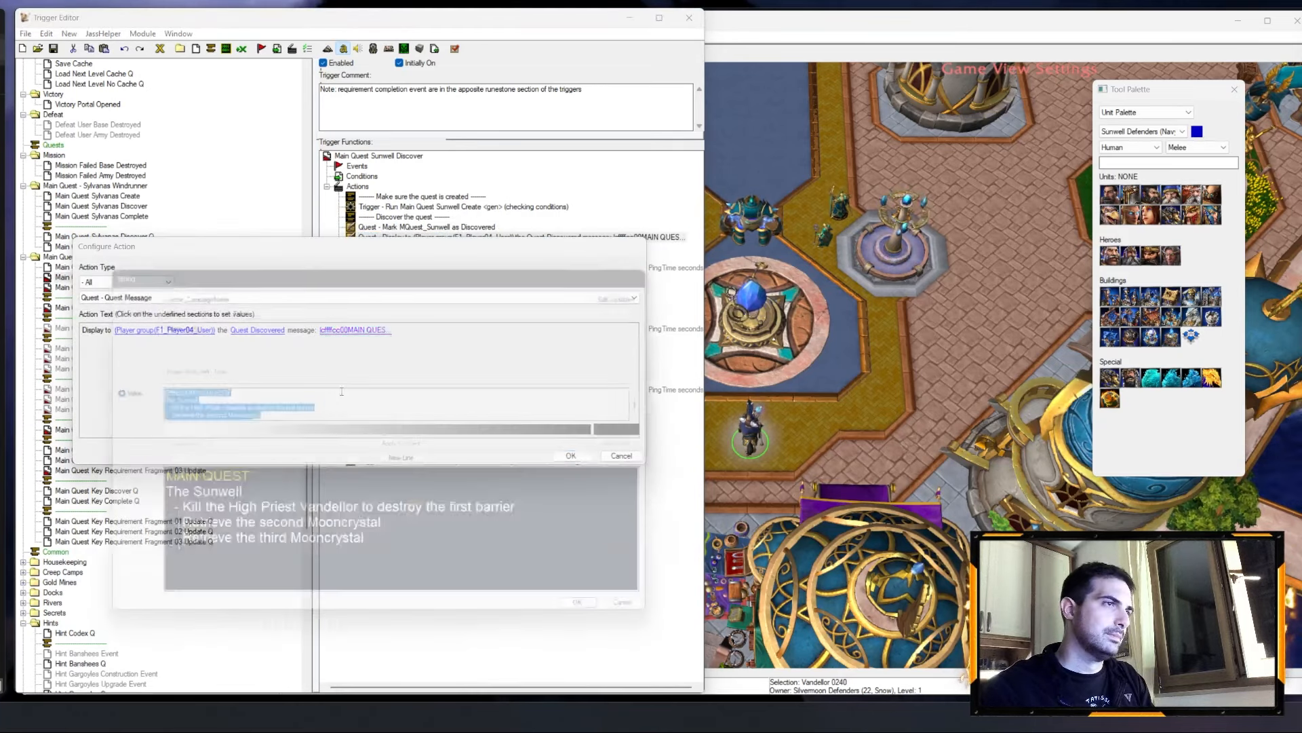
drag(266, 419, 158, 410)
key(ctrl+v)
click(610, 626)
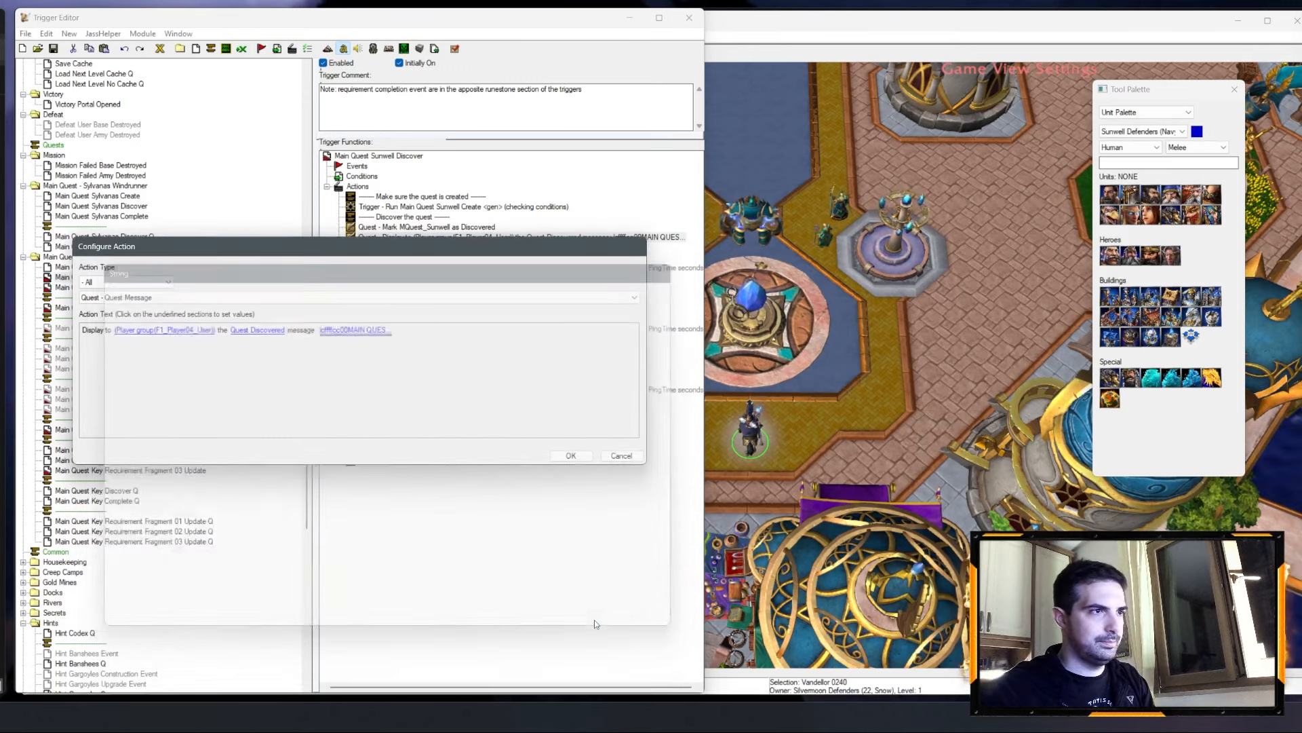
click(573, 453)
Step: Copy the third requirement's description, "Kill the Grand Magister Belo'vir Salonar to destroy the third barrier", from the Main Quest Sunwell Create trigger
click(123, 267)
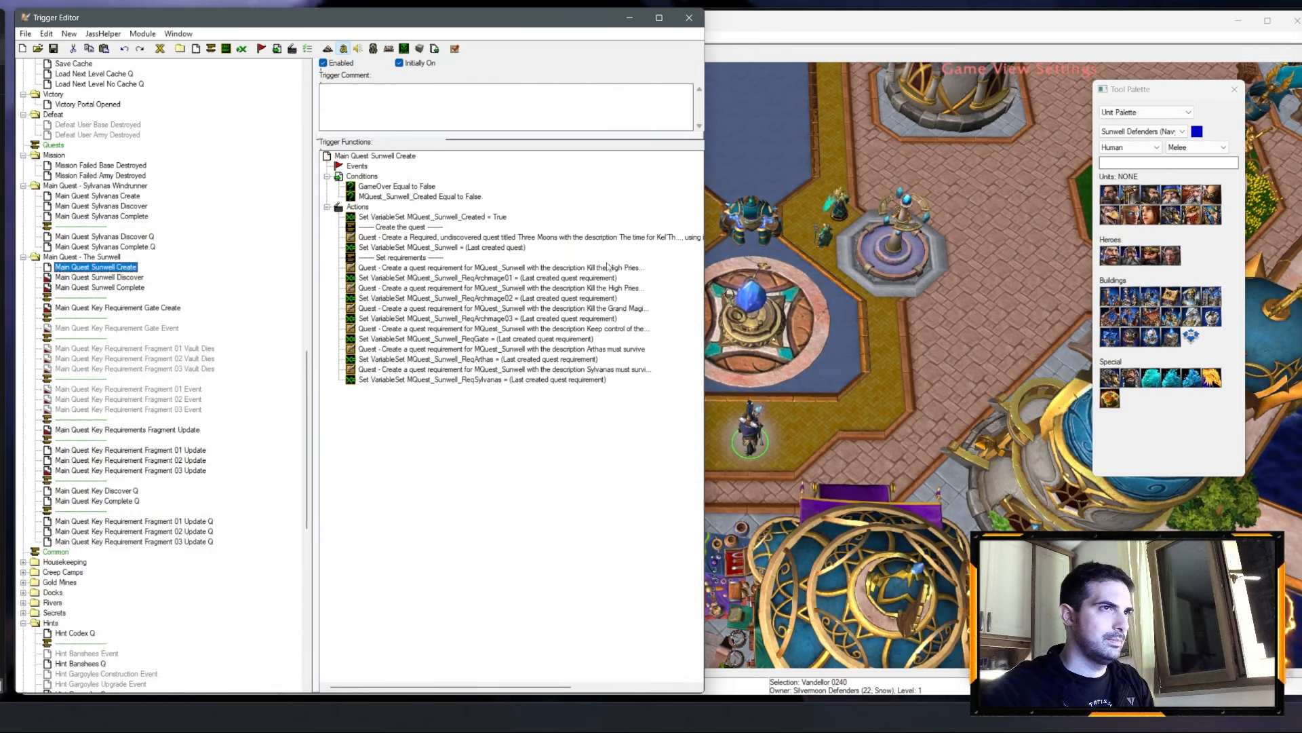
double_click(614, 308)
click(322, 330)
key(ctrl+c)
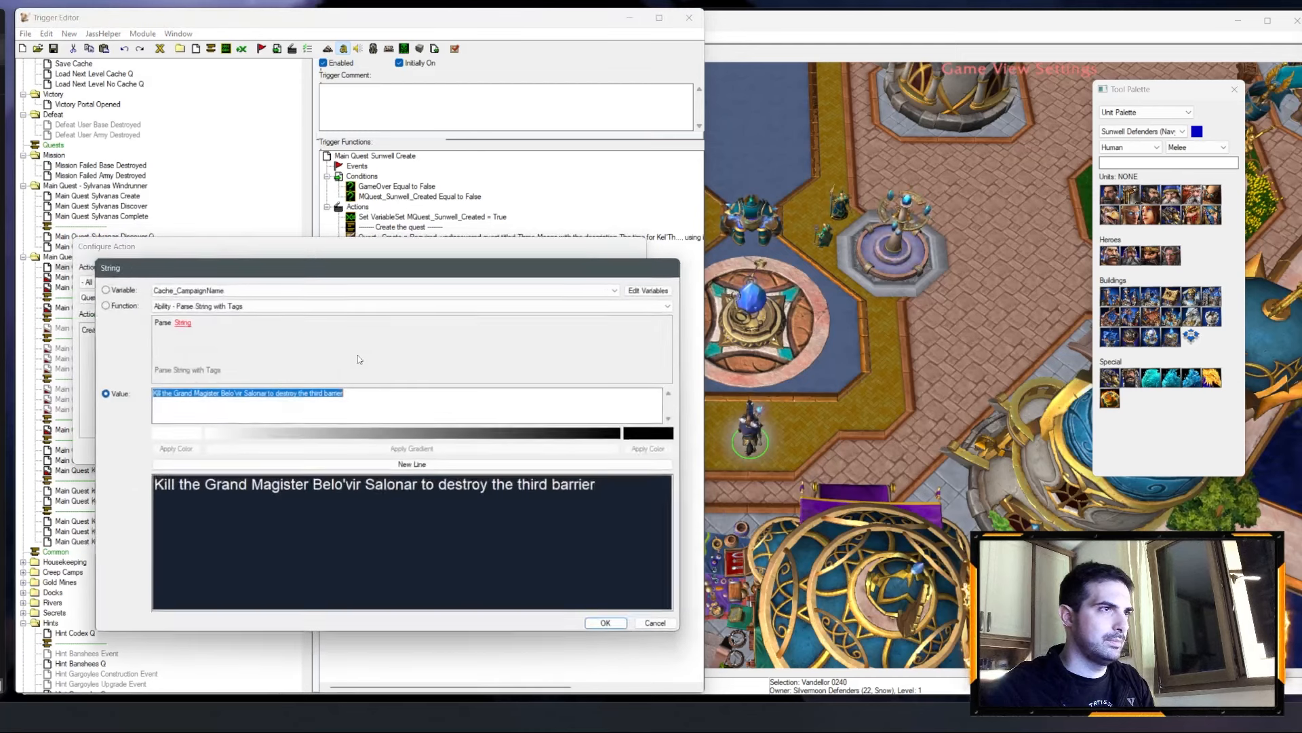
click(656, 622)
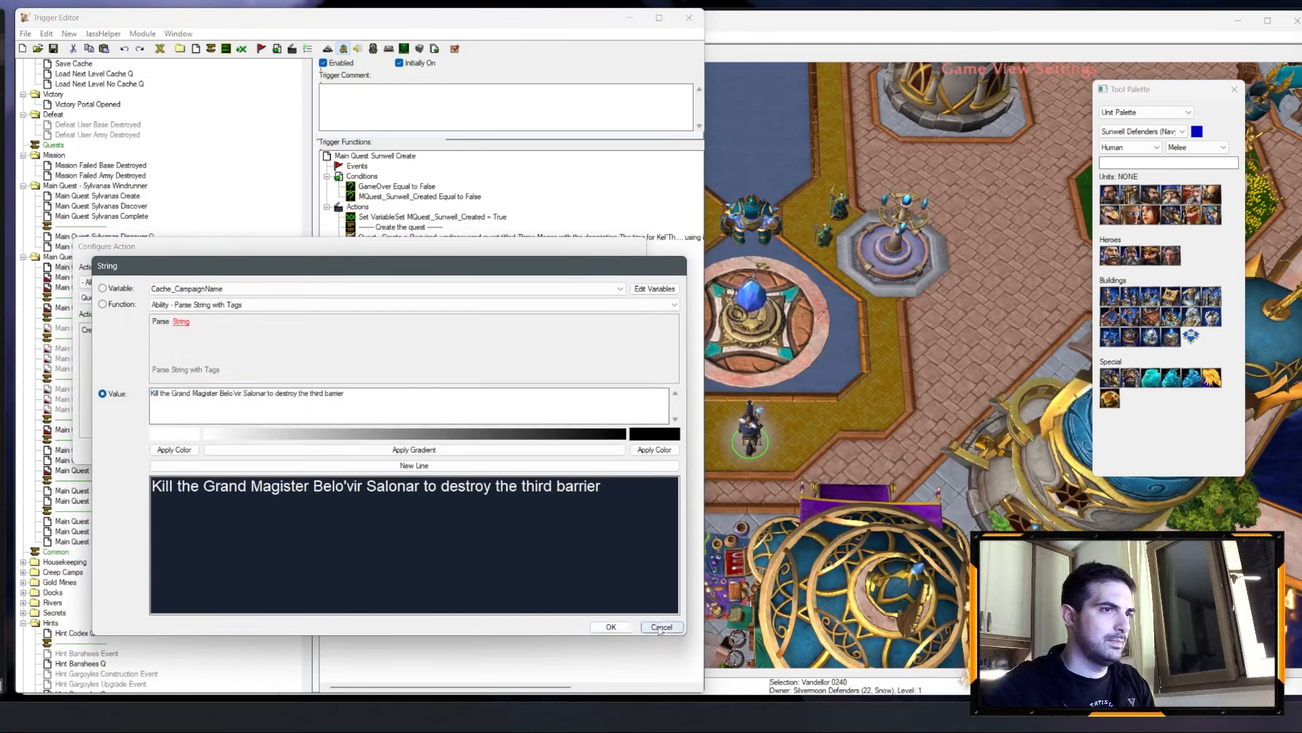
click(656, 621)
Step: Replace "Retrieve the third Mooncrystal" in the Quest Discovered message with "Kill the Grand Magister Belo'vir Salonar to destroy the third barrier"
click(139, 280)
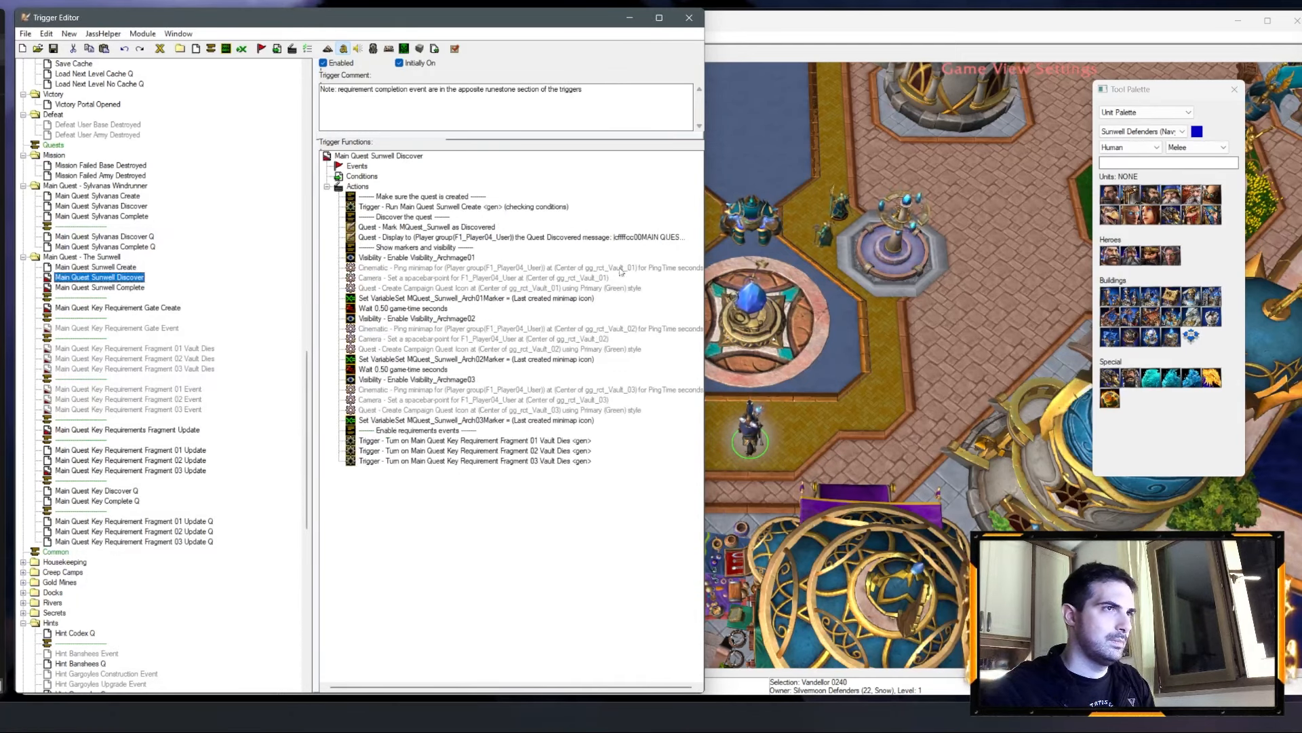
double_click(475, 237)
click(354, 331)
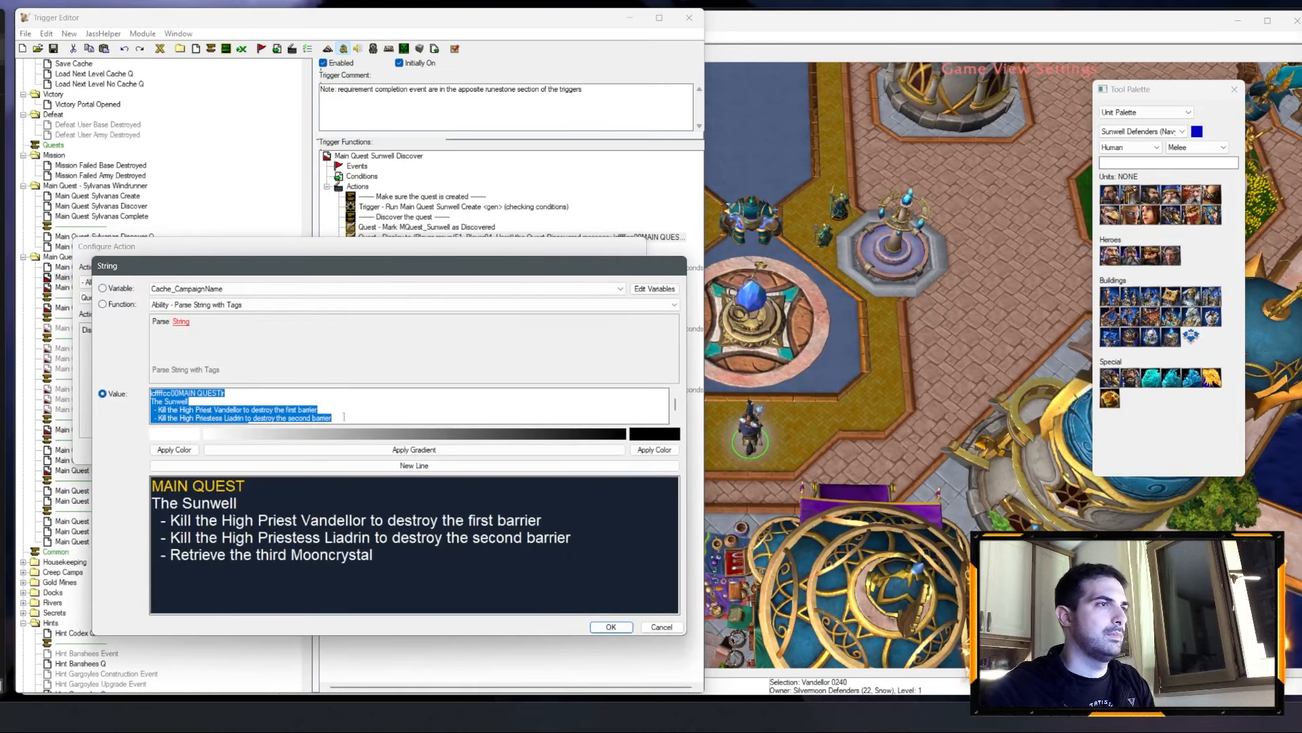
scroll(342, 414, down, 1)
drag(252, 419, 159, 422)
key(ctrl+v)
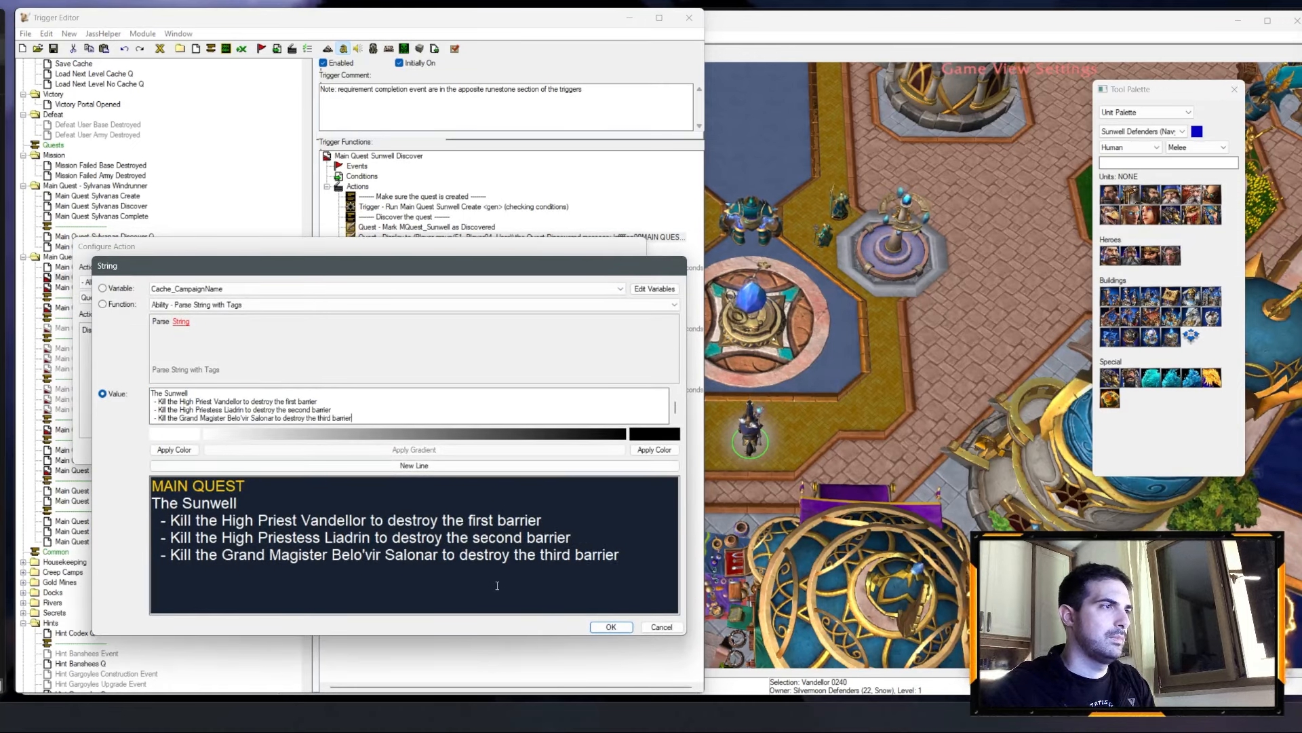
click(611, 626)
click(571, 453)
Step: In Main Quest Sunwell Create, rewrite the gate requirement's description as "Don't let the High Elves take control of the Silvermoon gate"
click(96, 266)
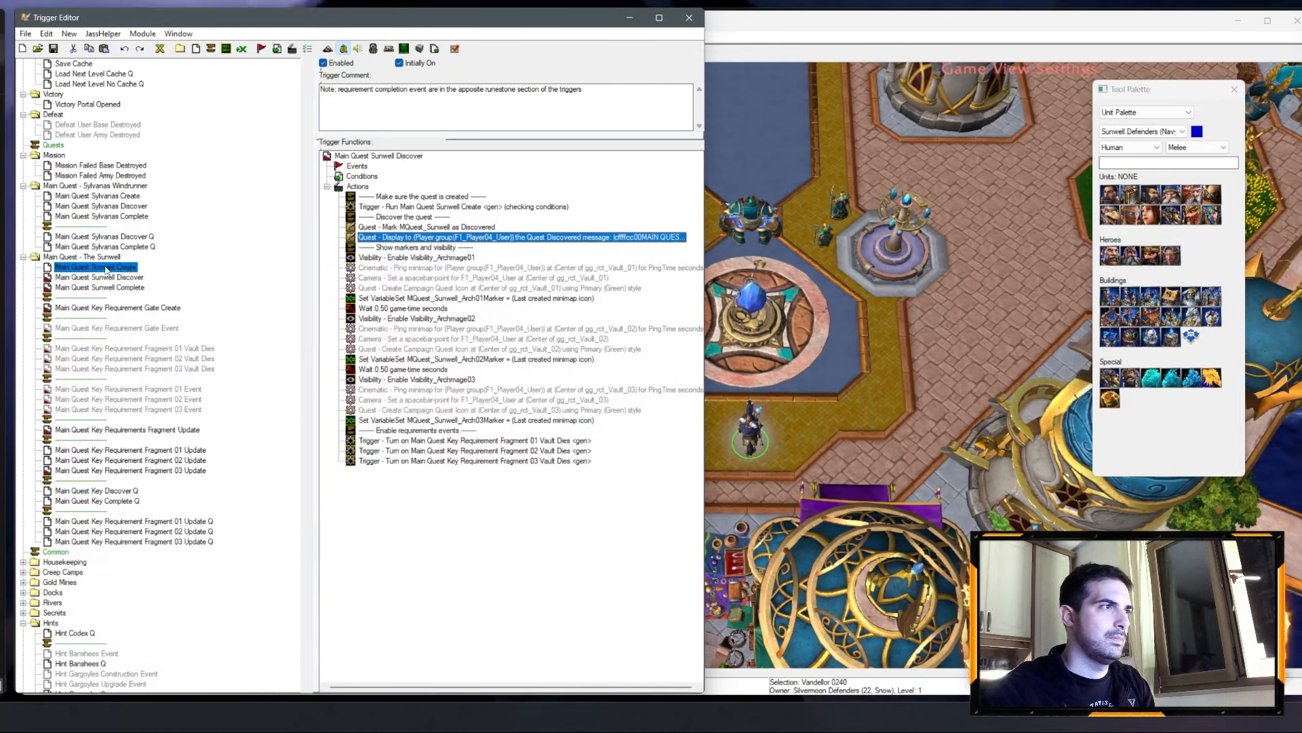
double_click(610, 330)
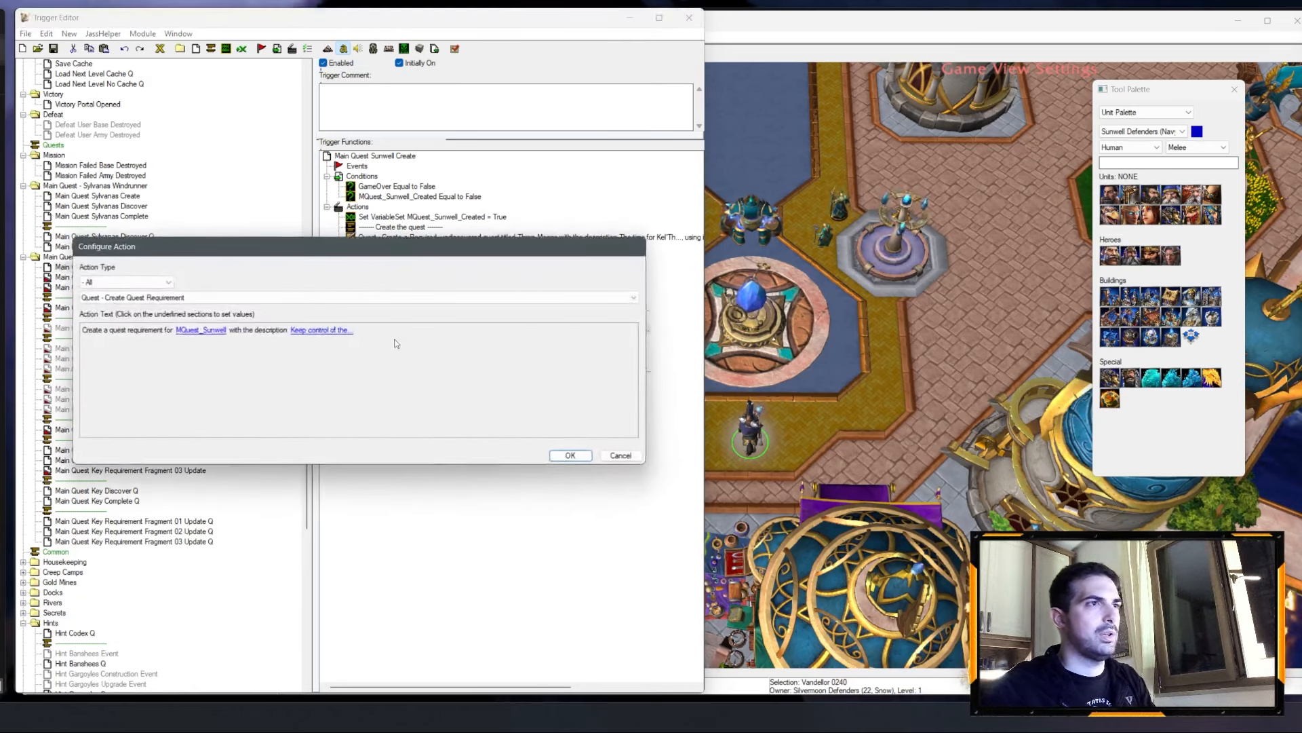
click(339, 331)
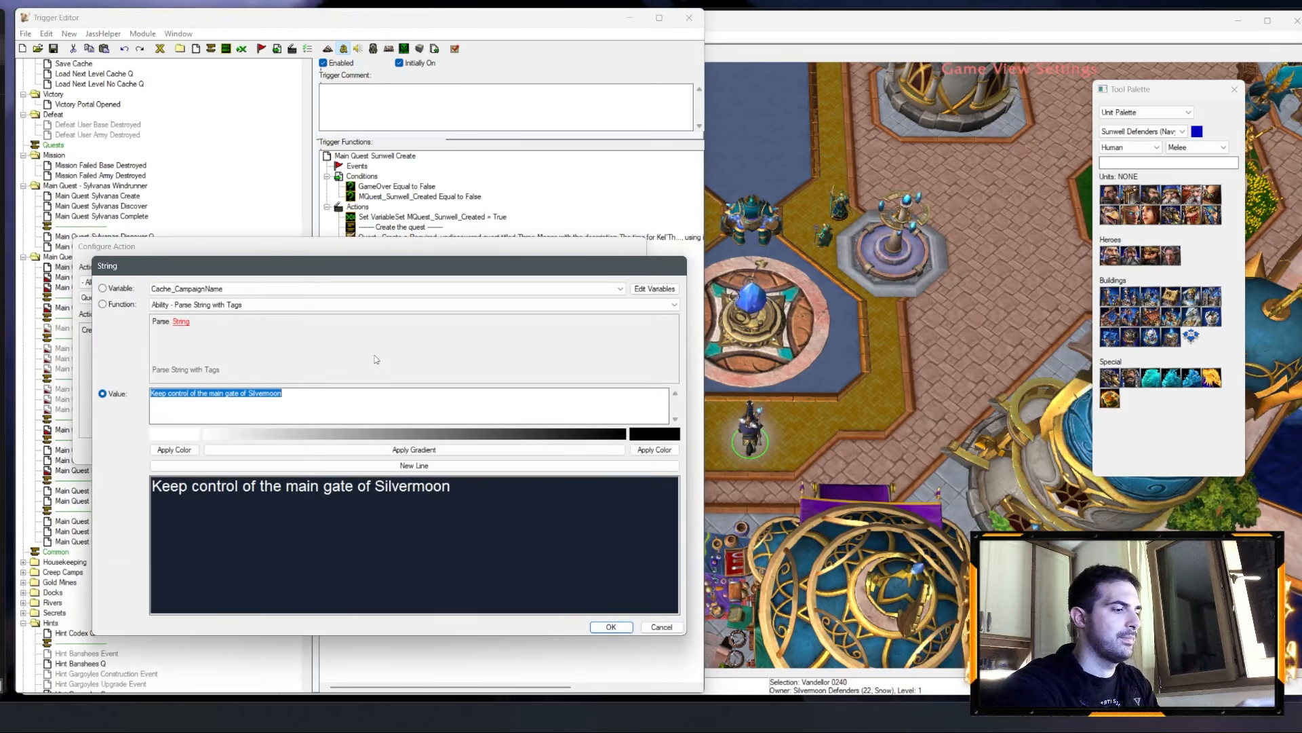
text(Don't let the )
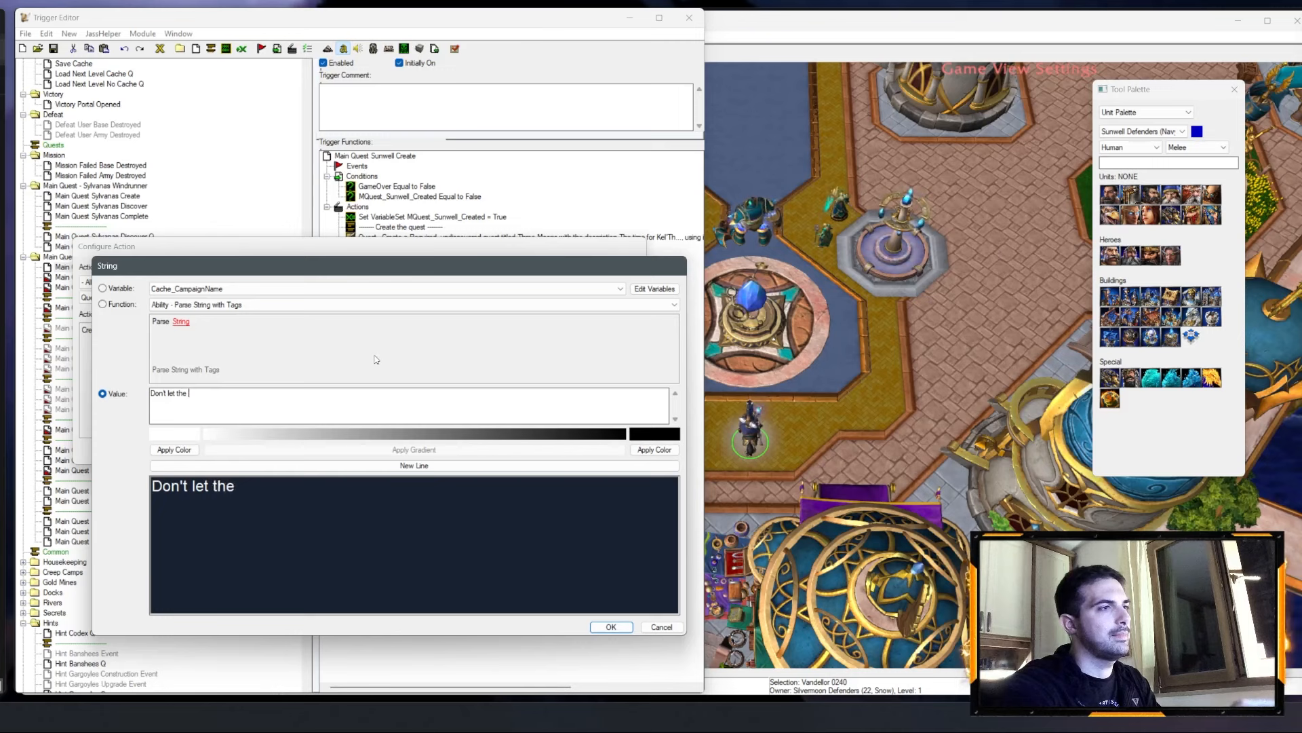
text(Hi)
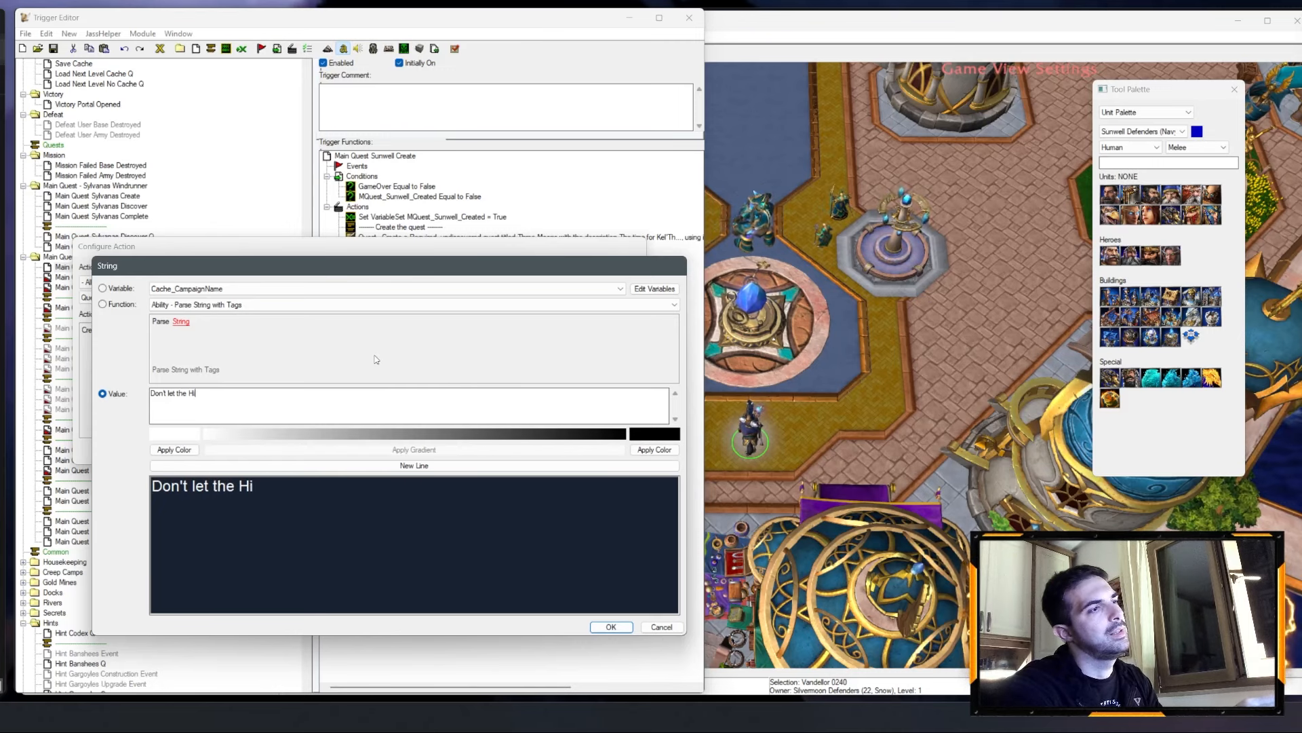
text(gh Elves)
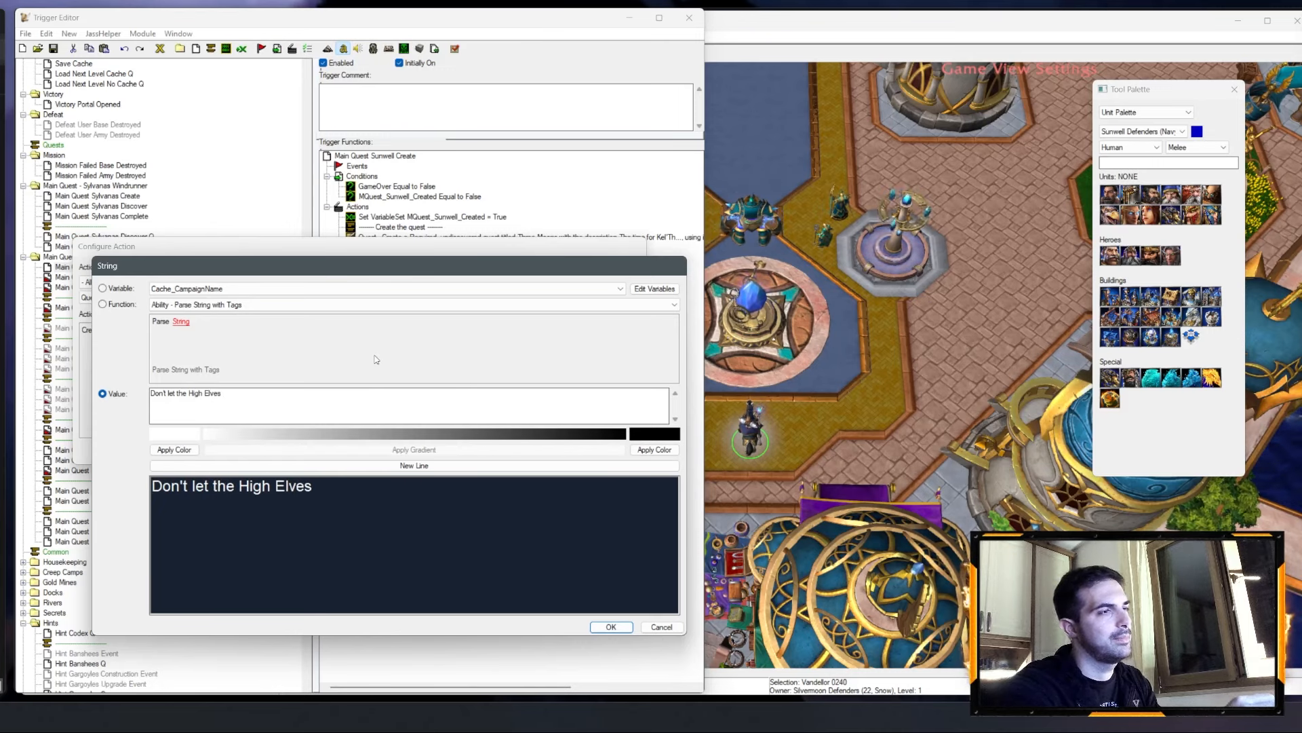
text( take control)
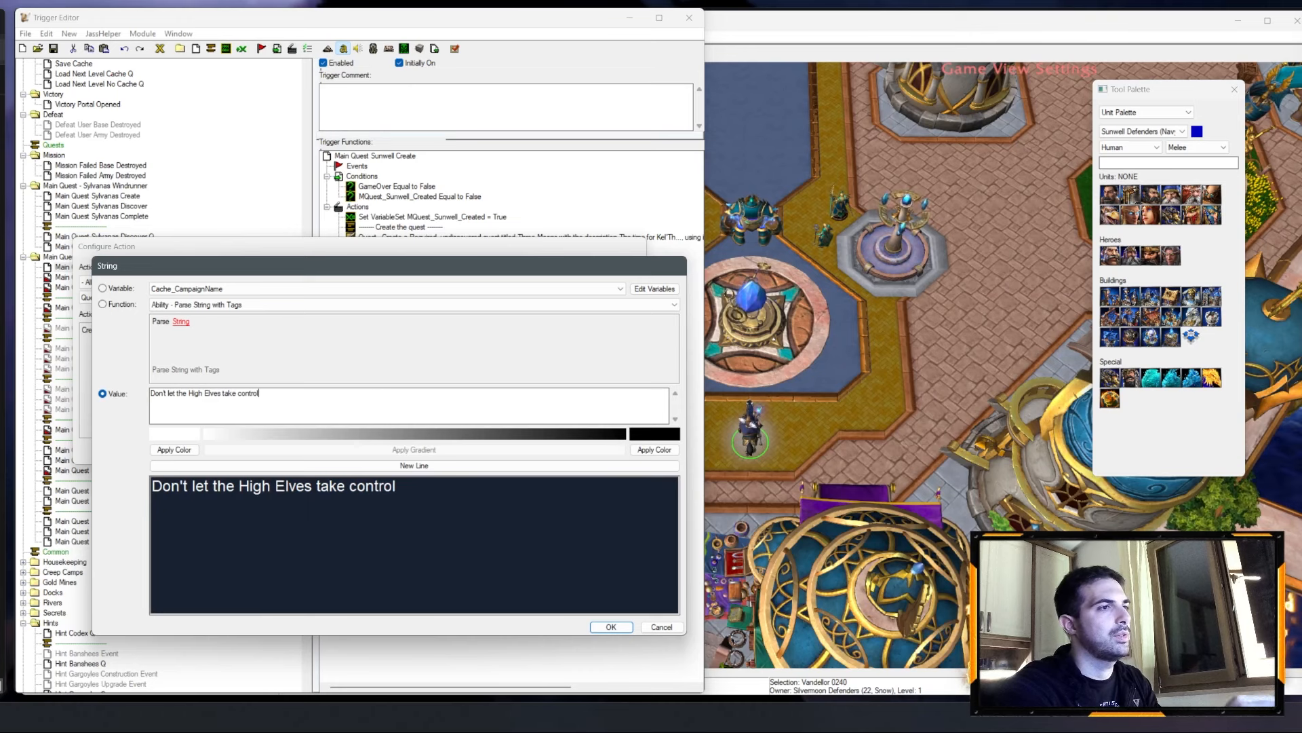
text( of the S)
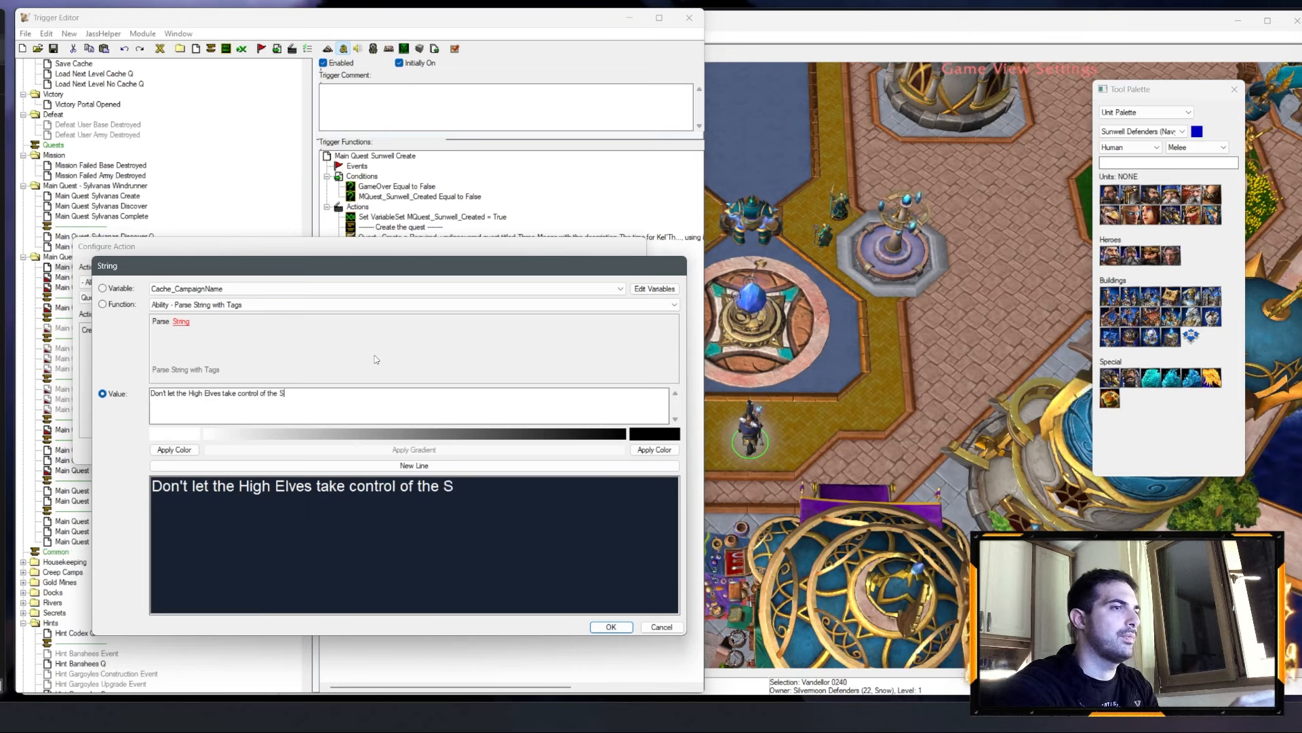
text(ilvermoon gate)
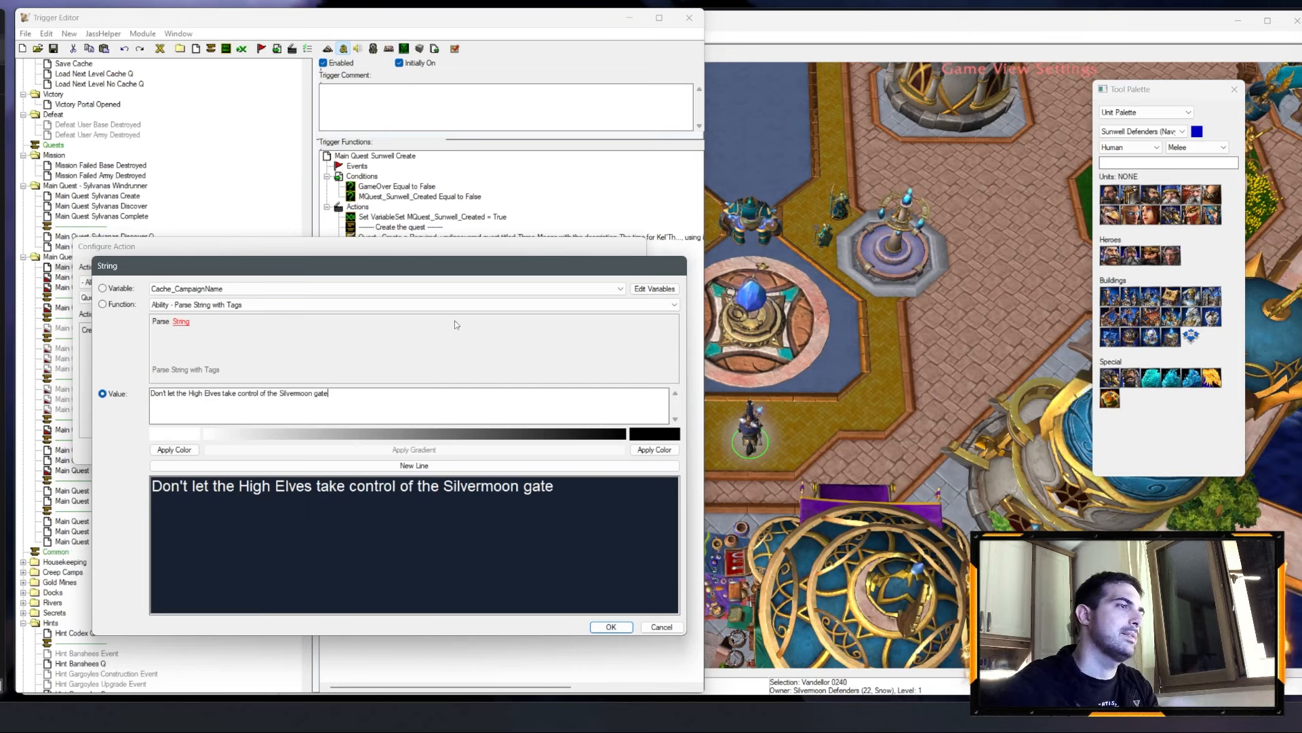
Step: Shorten the gate requirement's description to "Don't let the enemy control the Silvermoon gate" and apply it
drag(236, 391, 188, 392)
text(enemy t)
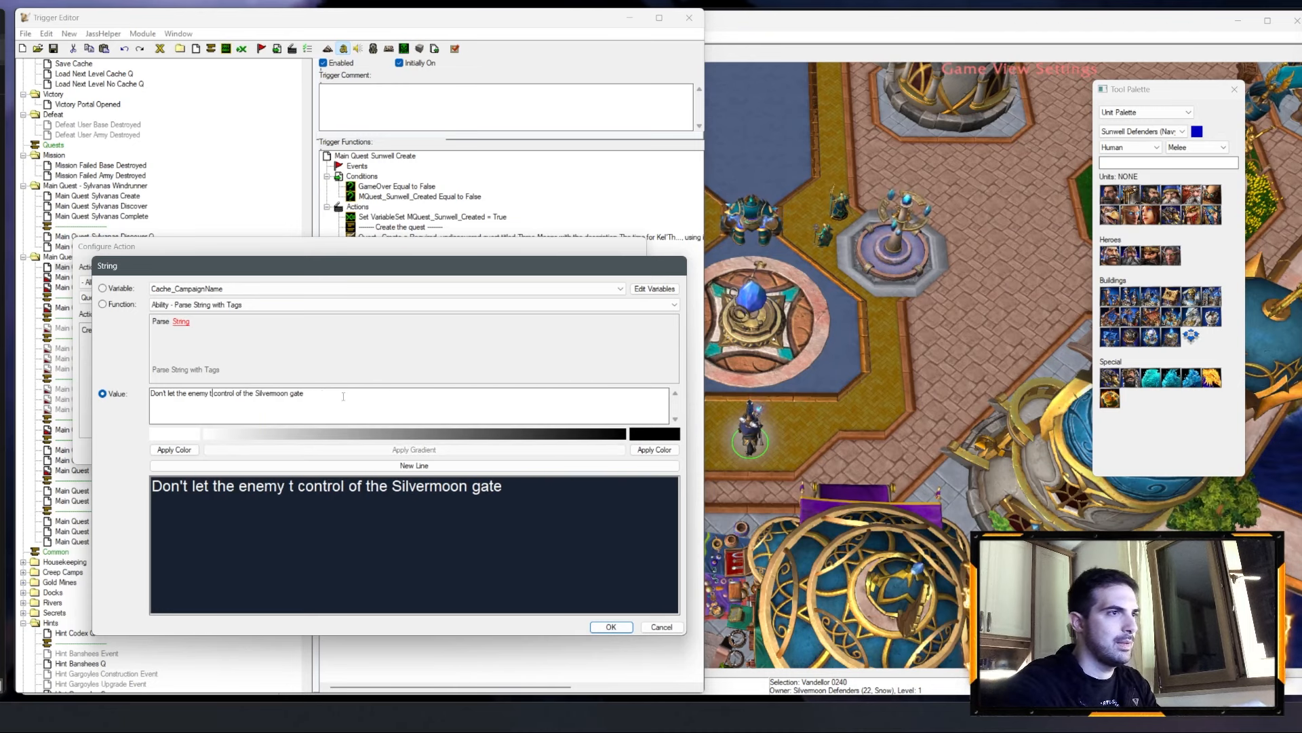
key(BackSpace)
key(BackSpace)
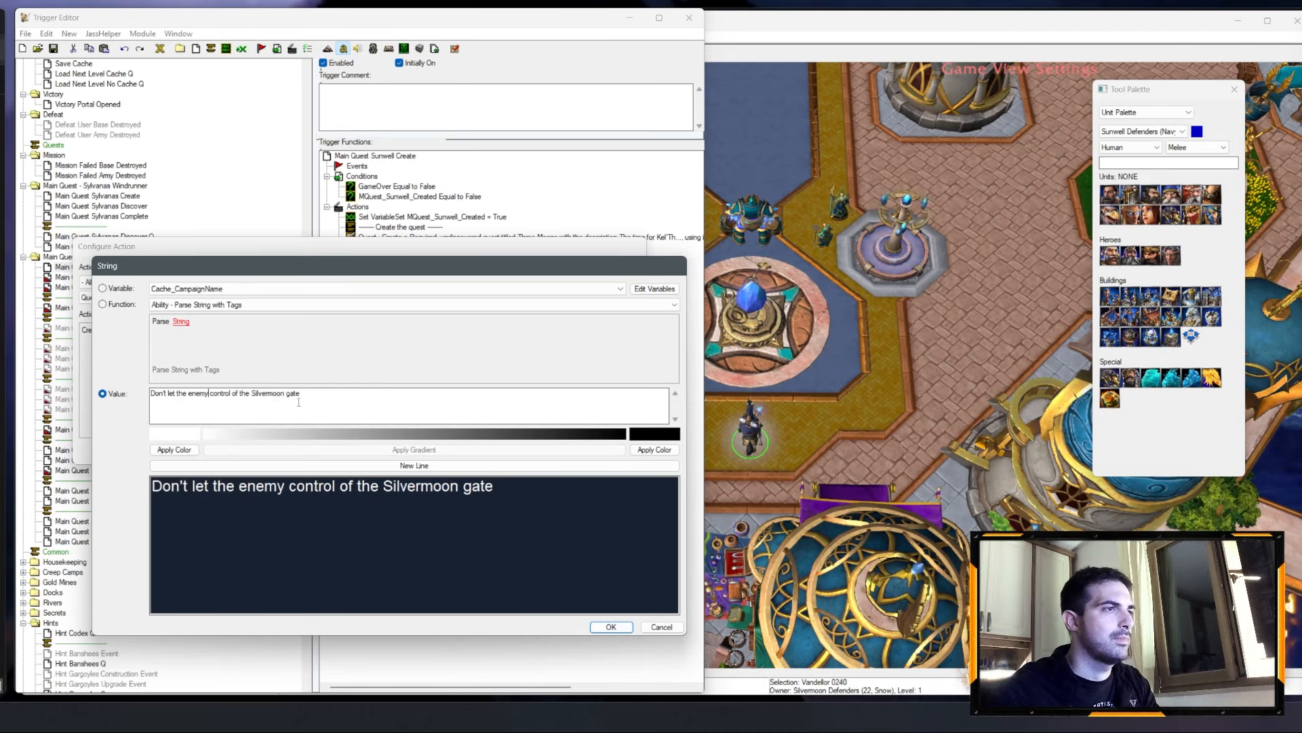
drag(232, 394, 238, 394)
key(BackSpace)
key(BackSpace)
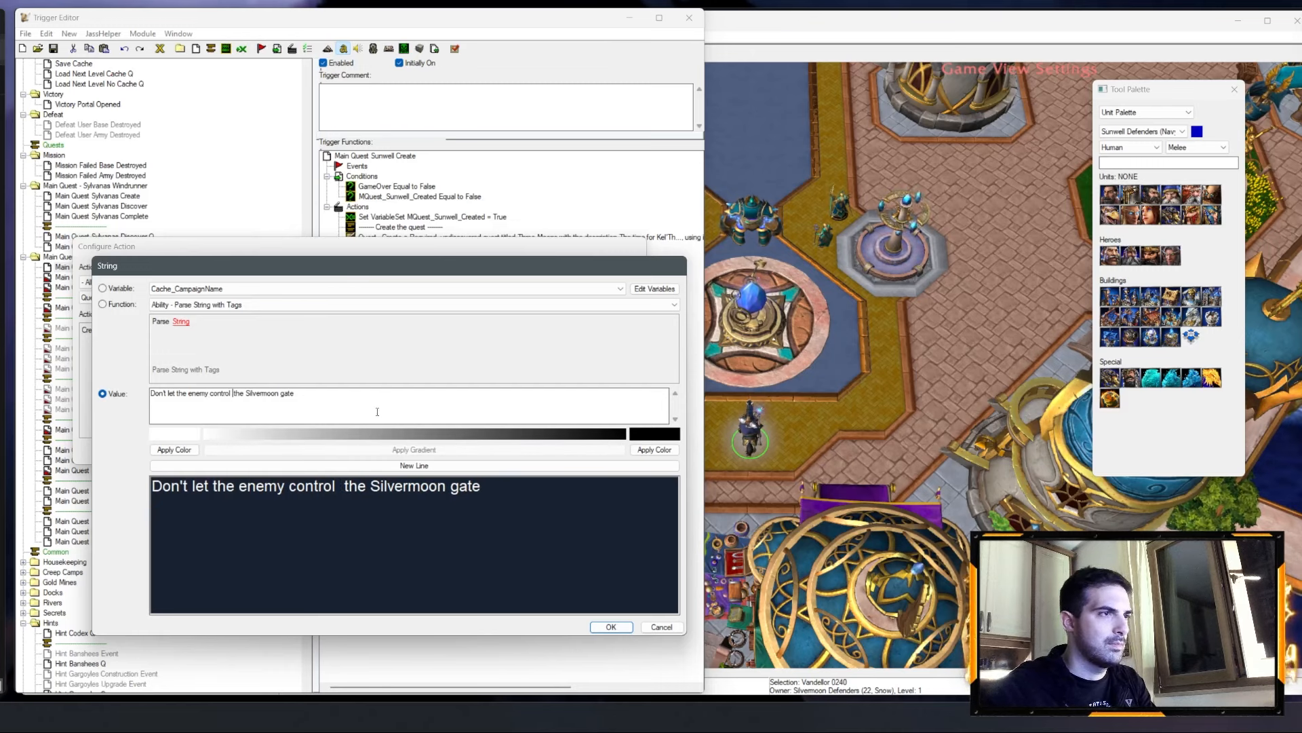
key(BackSpace)
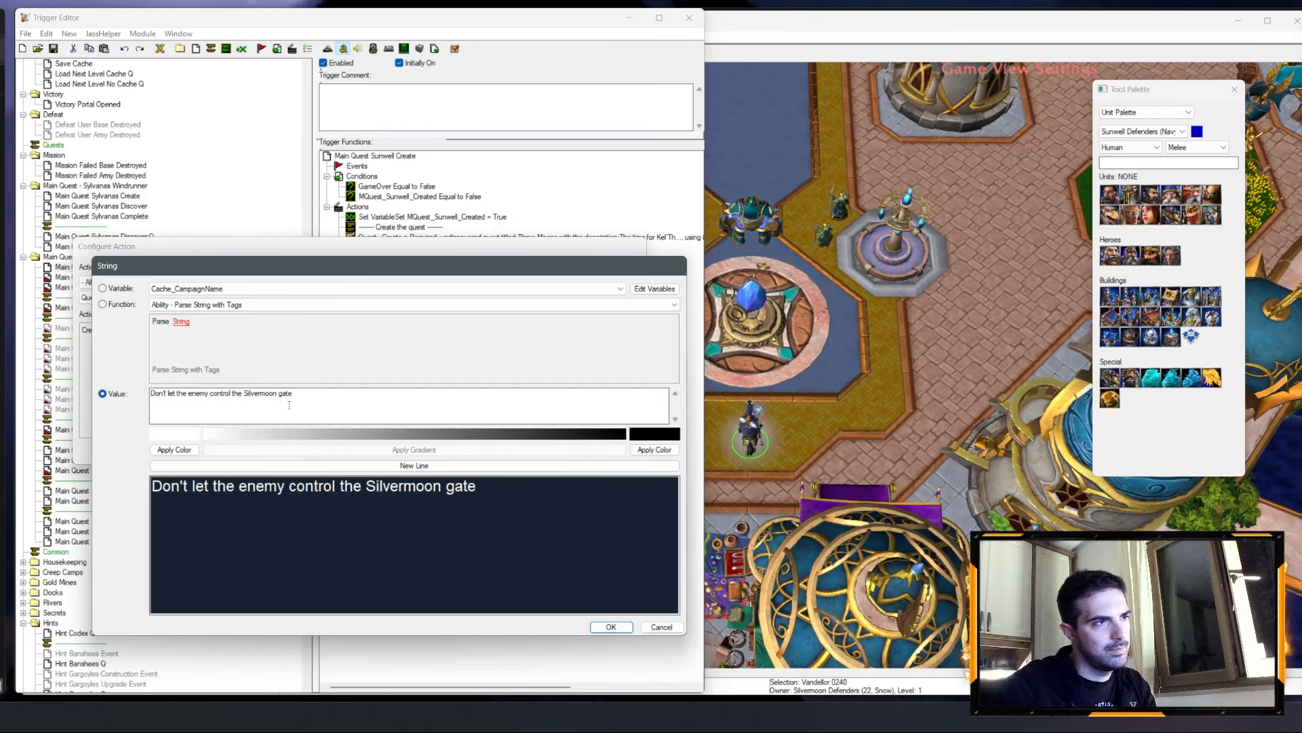
click(611, 627)
click(556, 453)
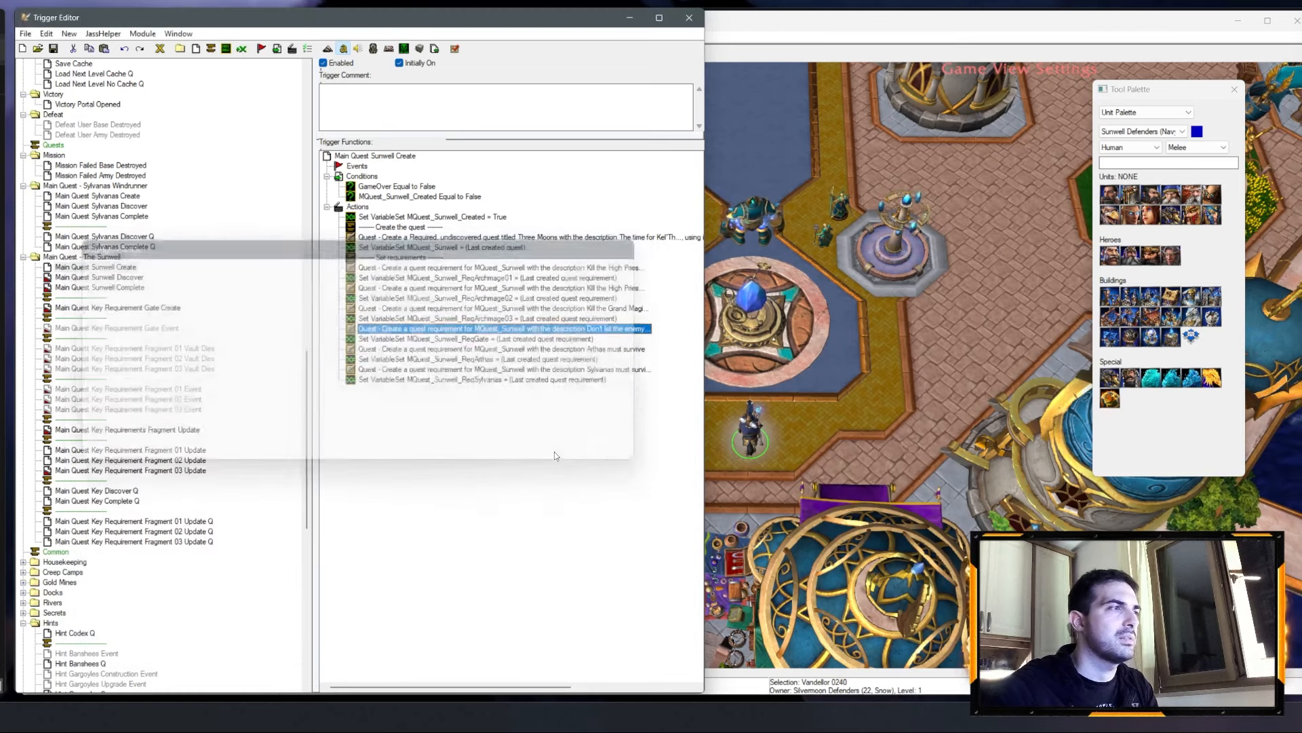
double_click(593, 331)
click(616, 455)
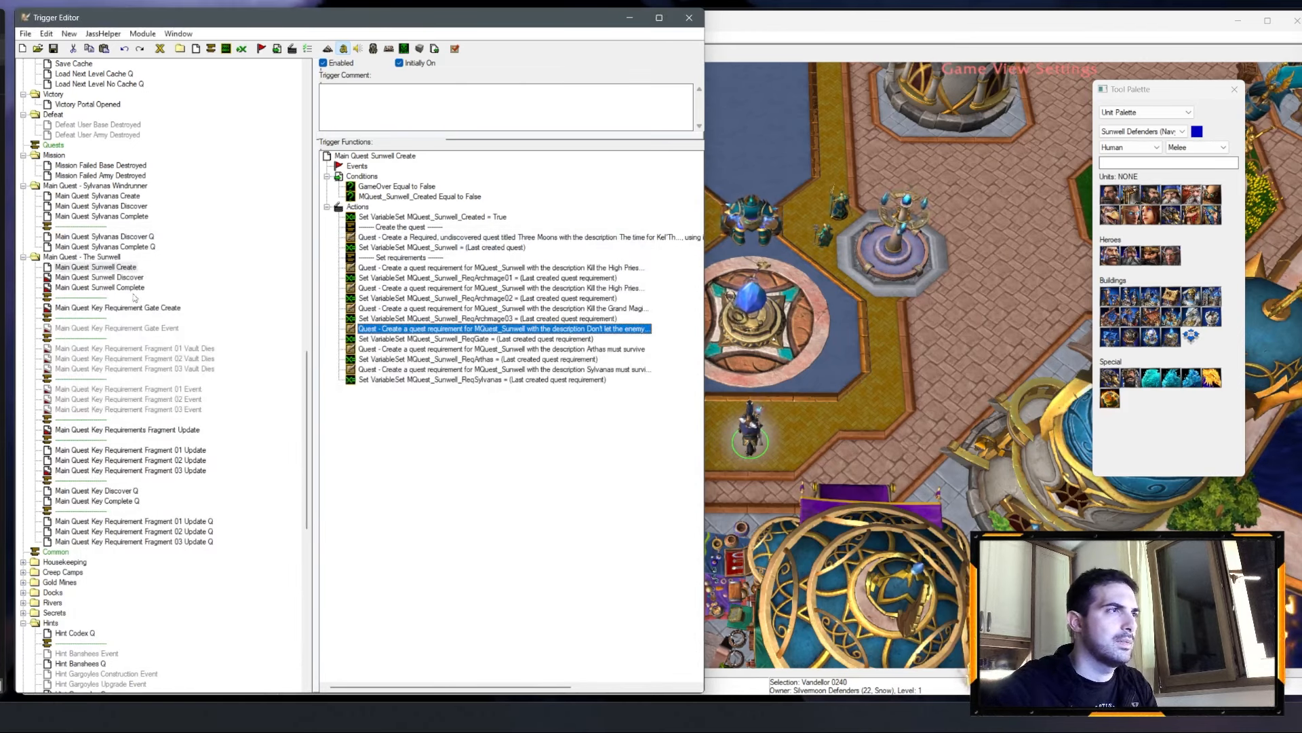
click(102, 277)
double_click(648, 238)
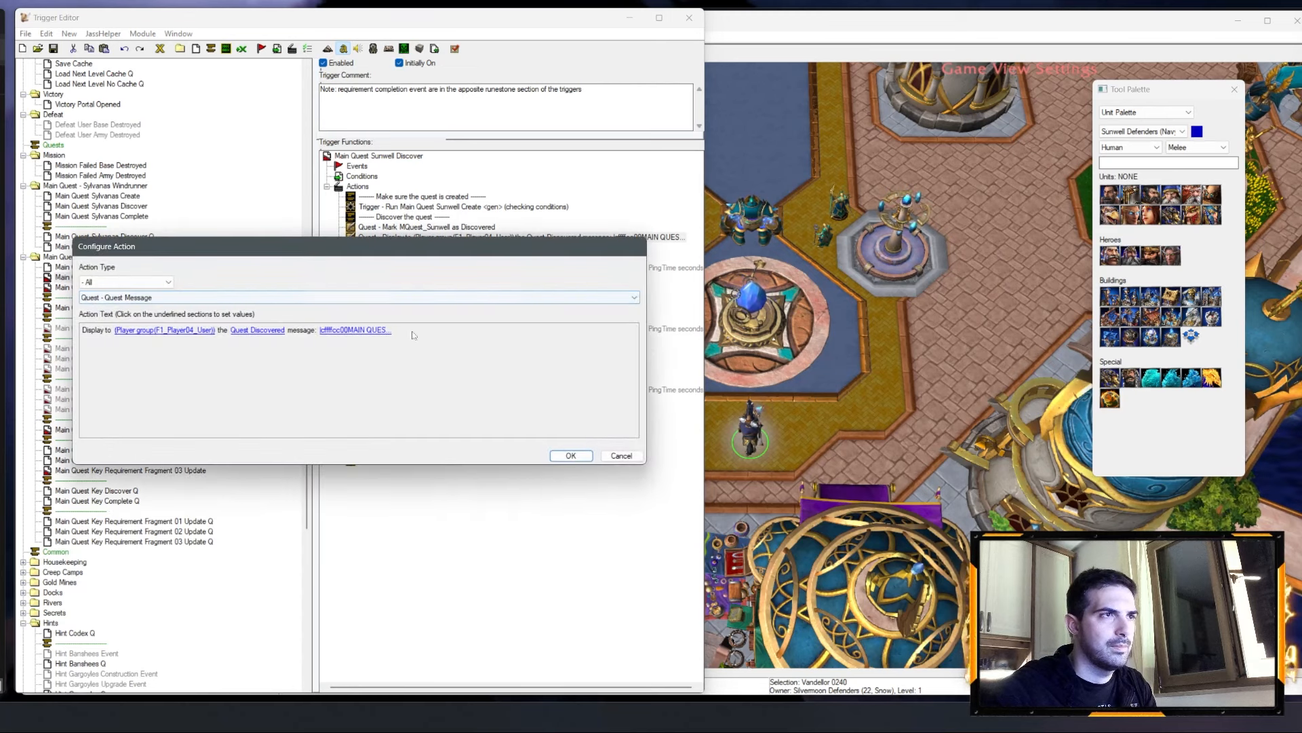
click(353, 329)
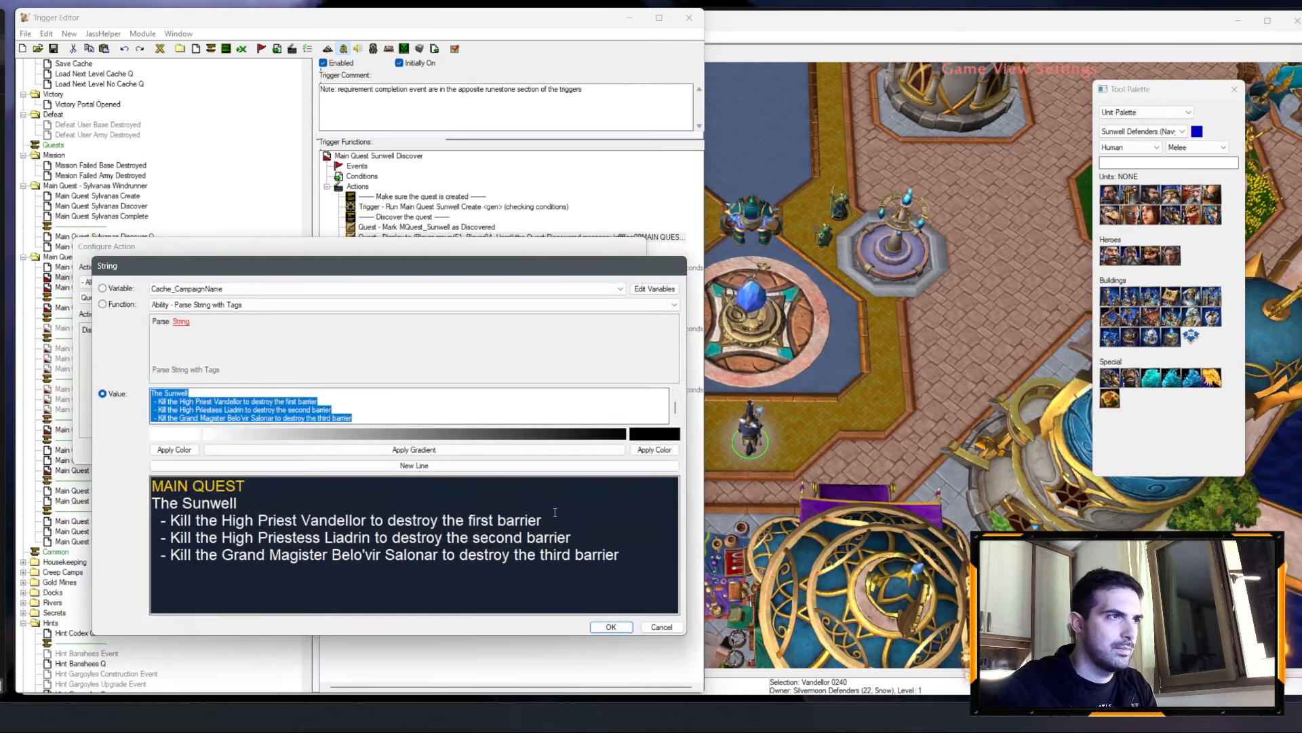
click(662, 626)
click(617, 455)
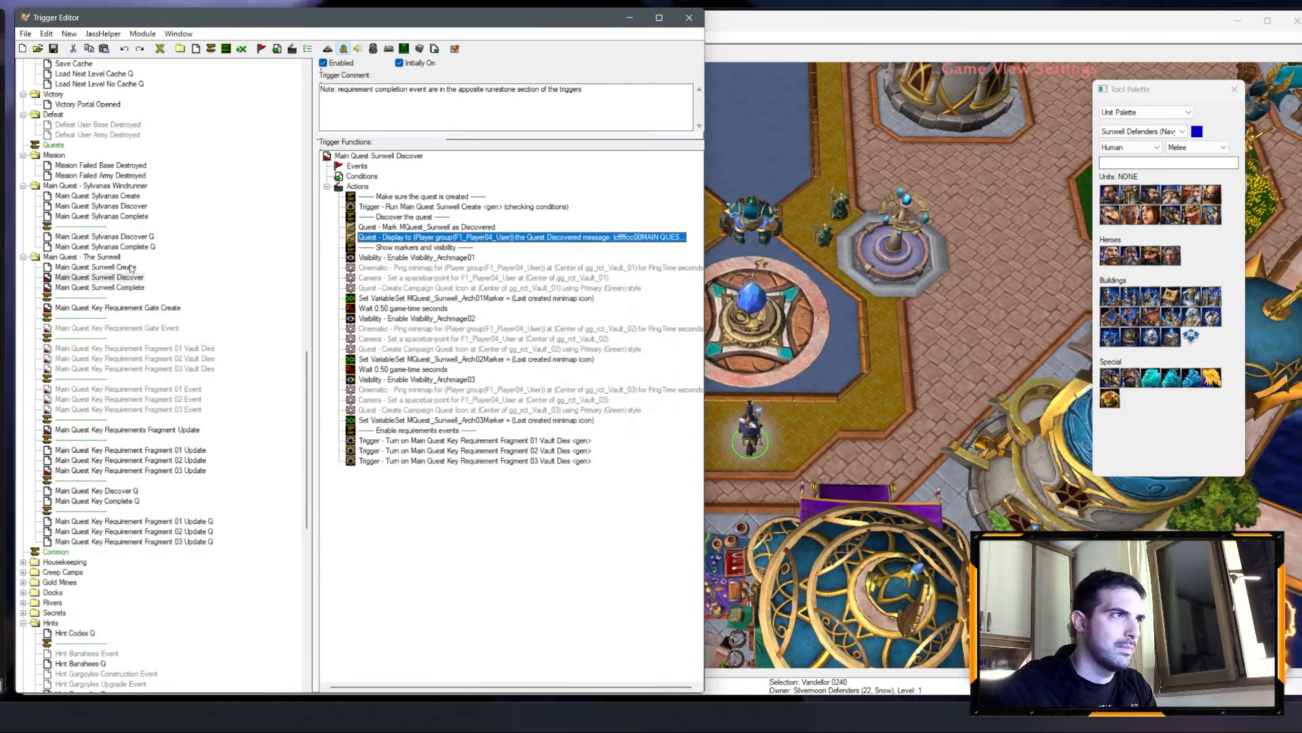
Step: Copy the gate requirement's description, "Don't let the enemy control the Silvermoon gate", from the Main Quest Sunwell Create trigger
click(131, 267)
double_click(323, 329)
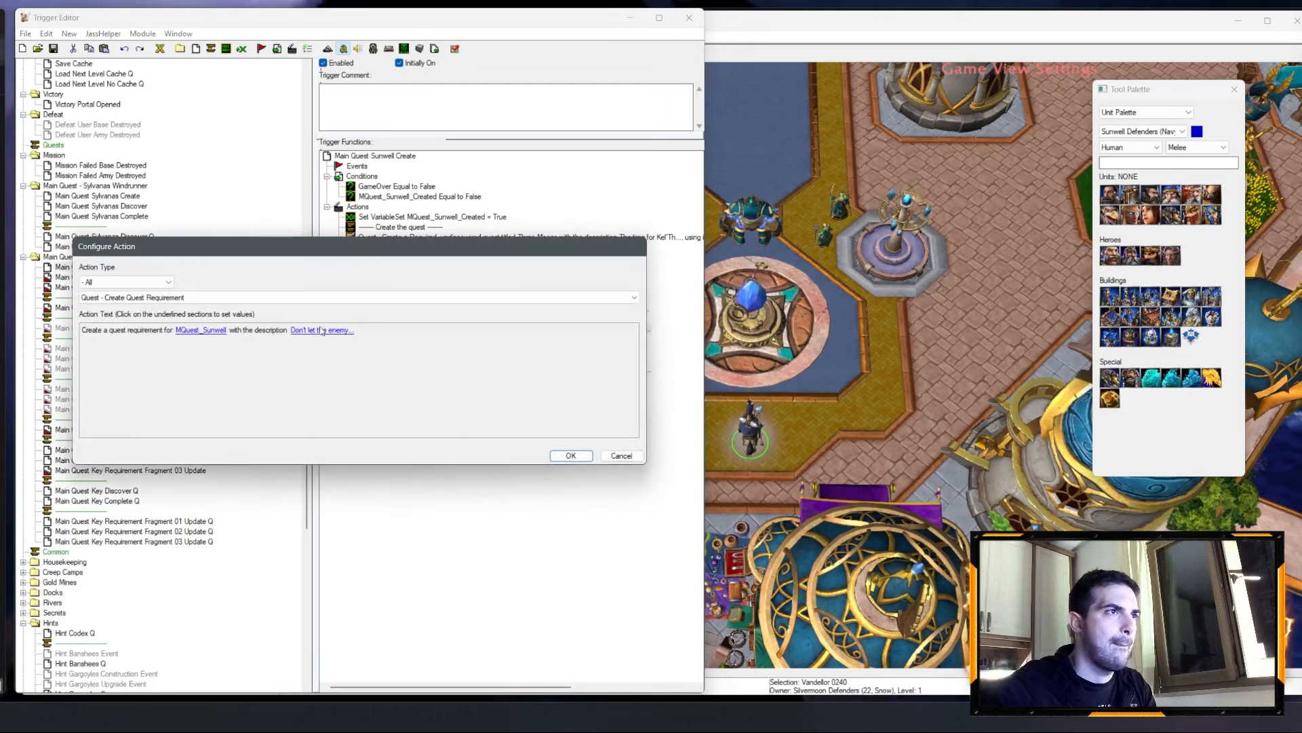
click(323, 331)
click(658, 623)
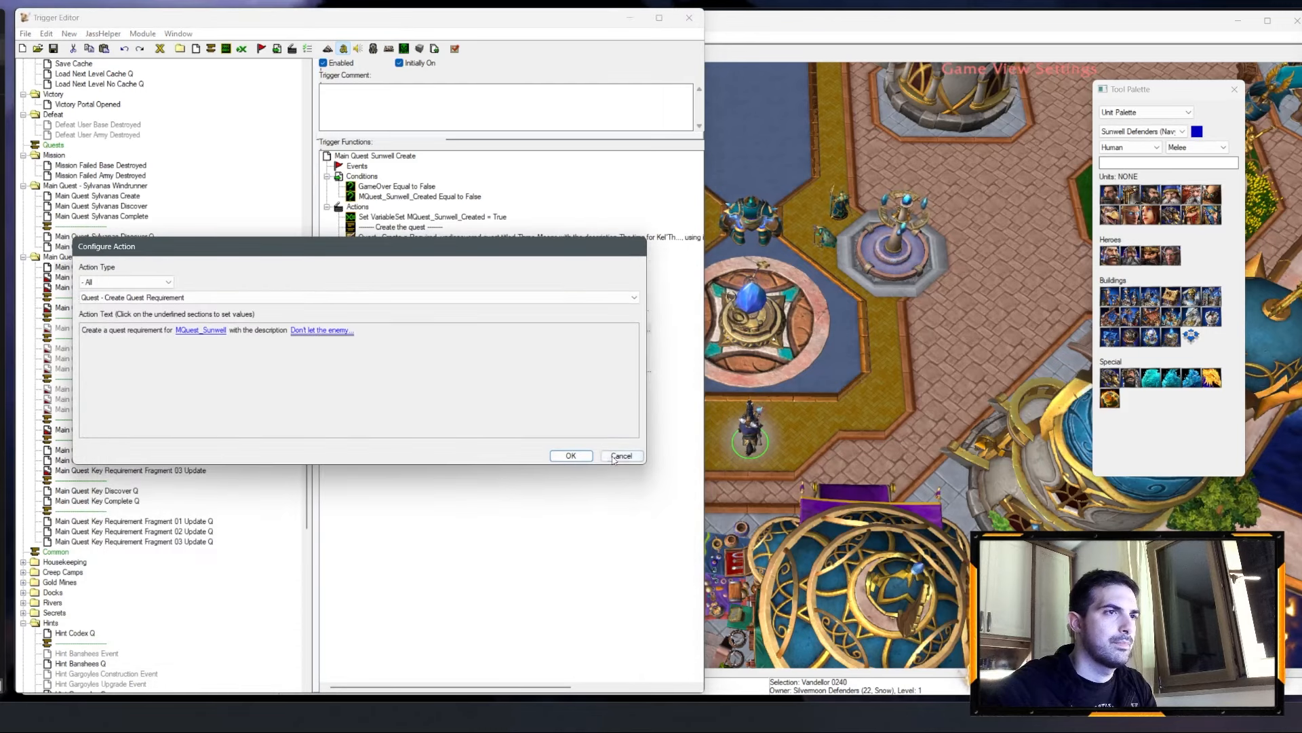
click(621, 456)
Step: Add the line "- Don't let the enemy control the Silvermoon gate" at the end of the Quest Discovered message in Main Quest Sunwell Discover
click(99, 276)
click(637, 238)
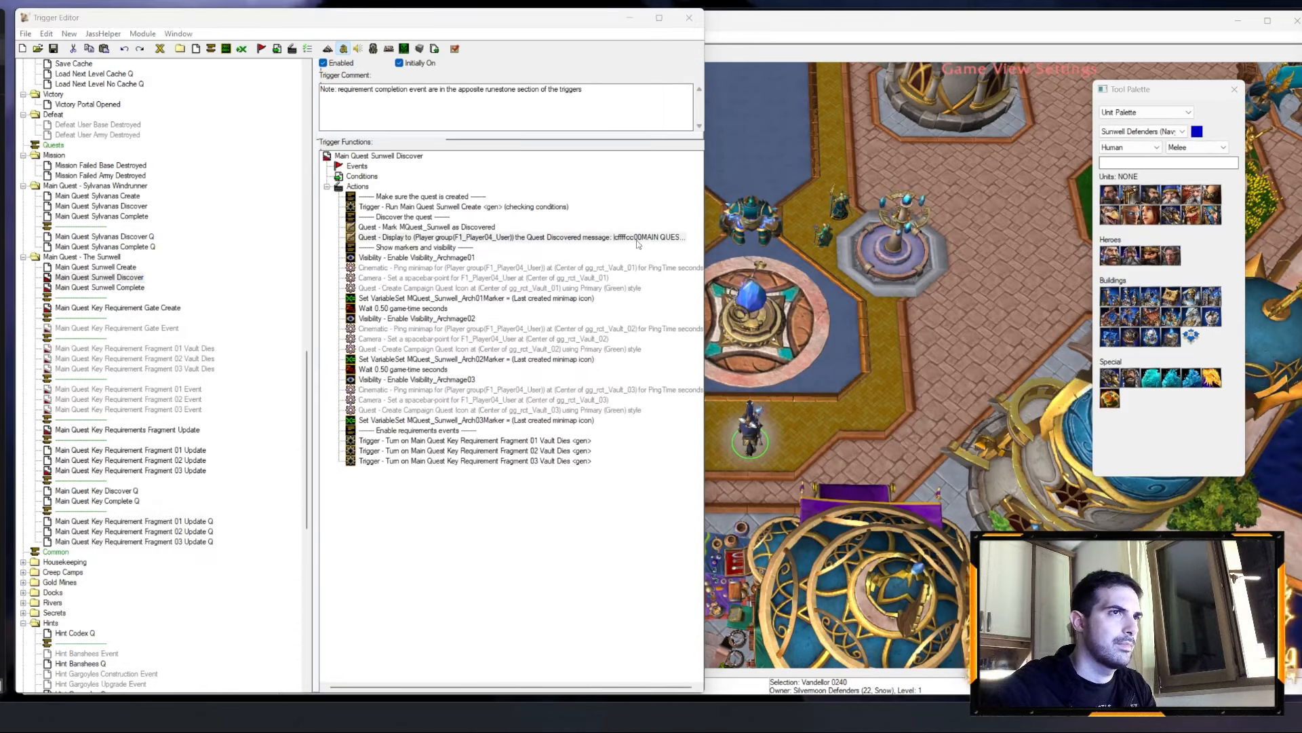
double_click(638, 242)
click(356, 334)
click(371, 419)
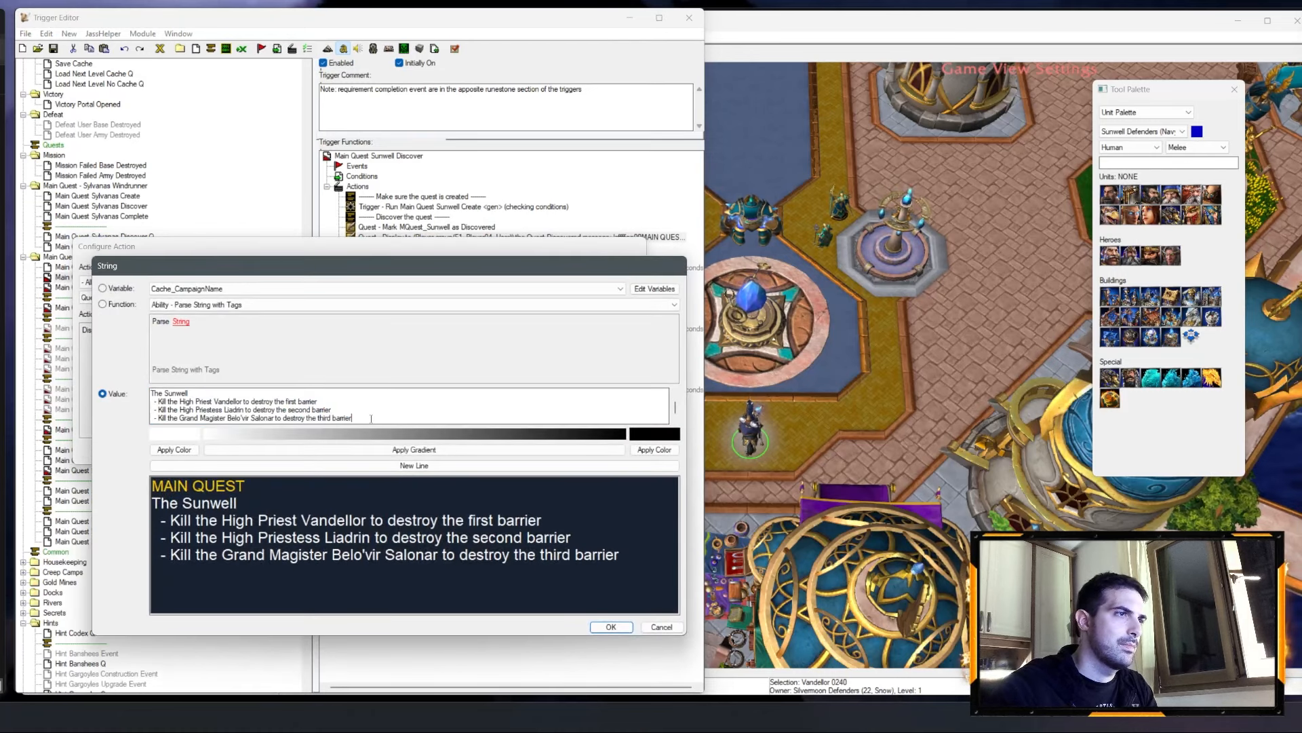
key(Return)
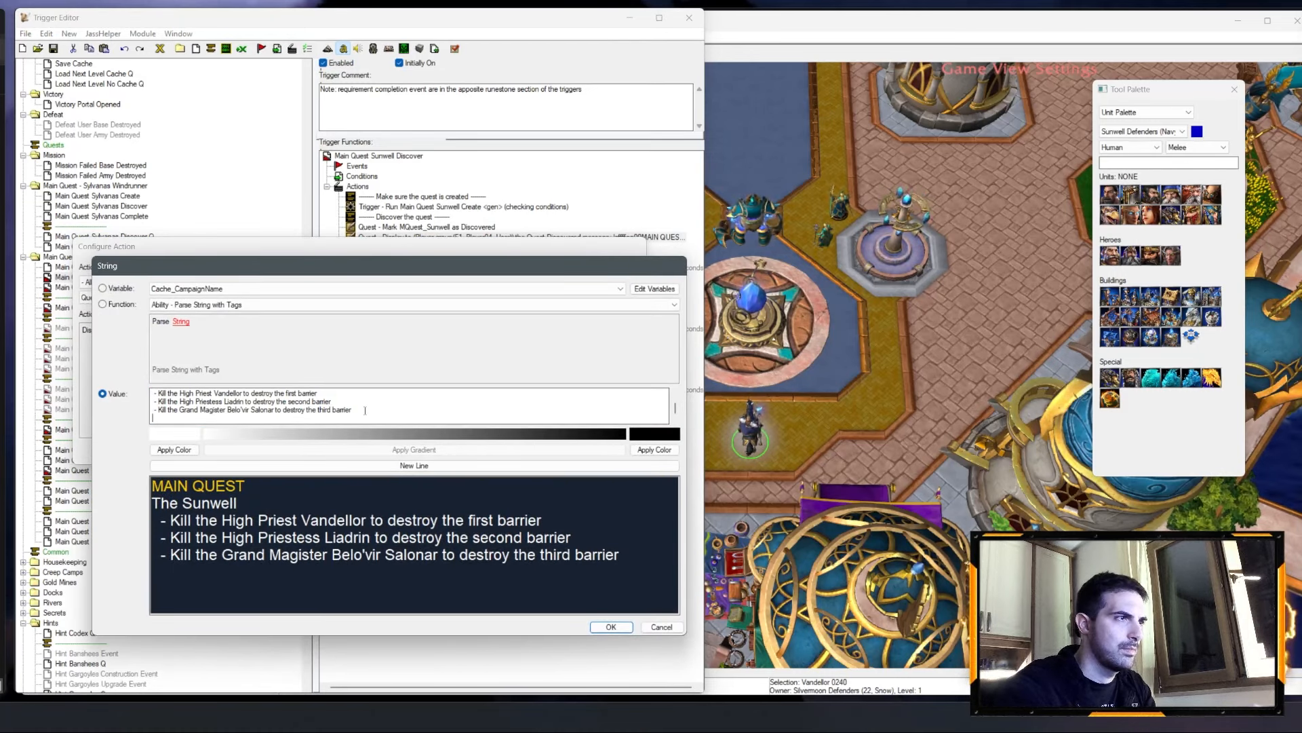
text(- Don't let the enemy control the Silvermoon gate)
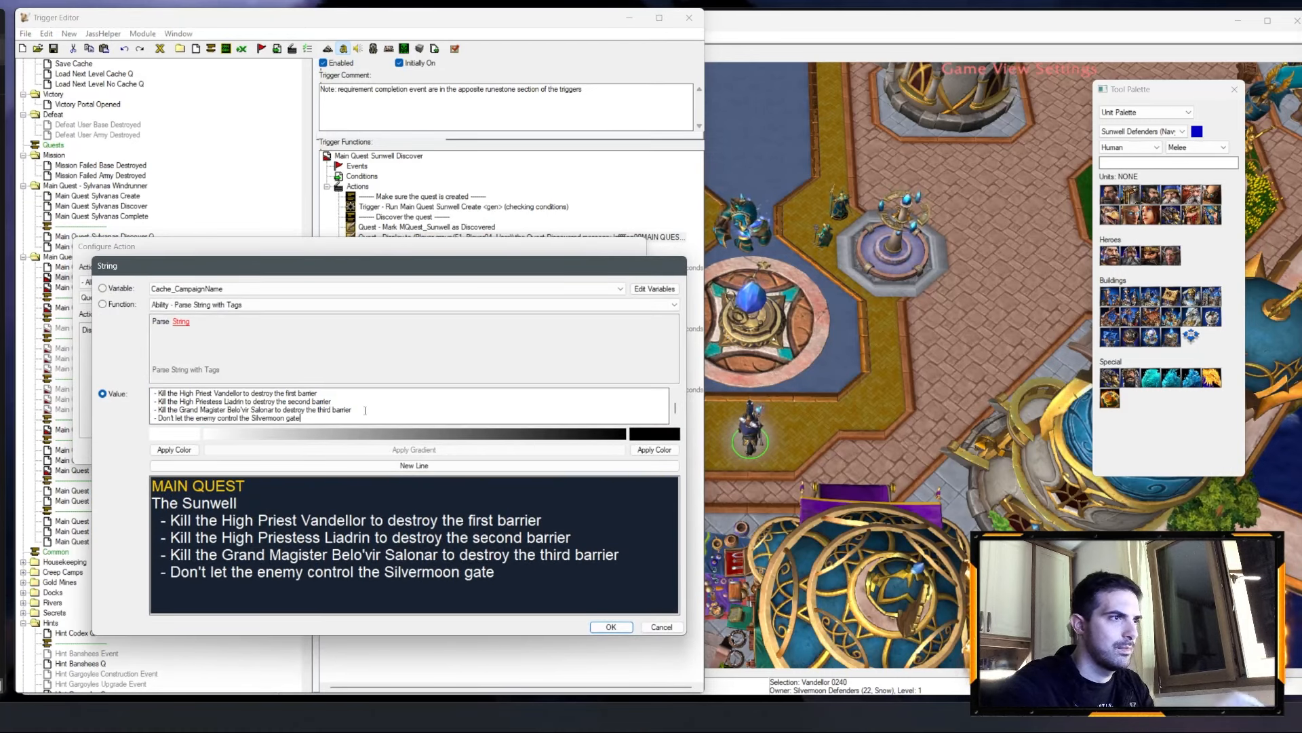
click(630, 628)
click(571, 452)
Step: Copy the Arthas requirement's description, "Arthas must survive", from the Main Quest Sunwell Create trigger
click(125, 267)
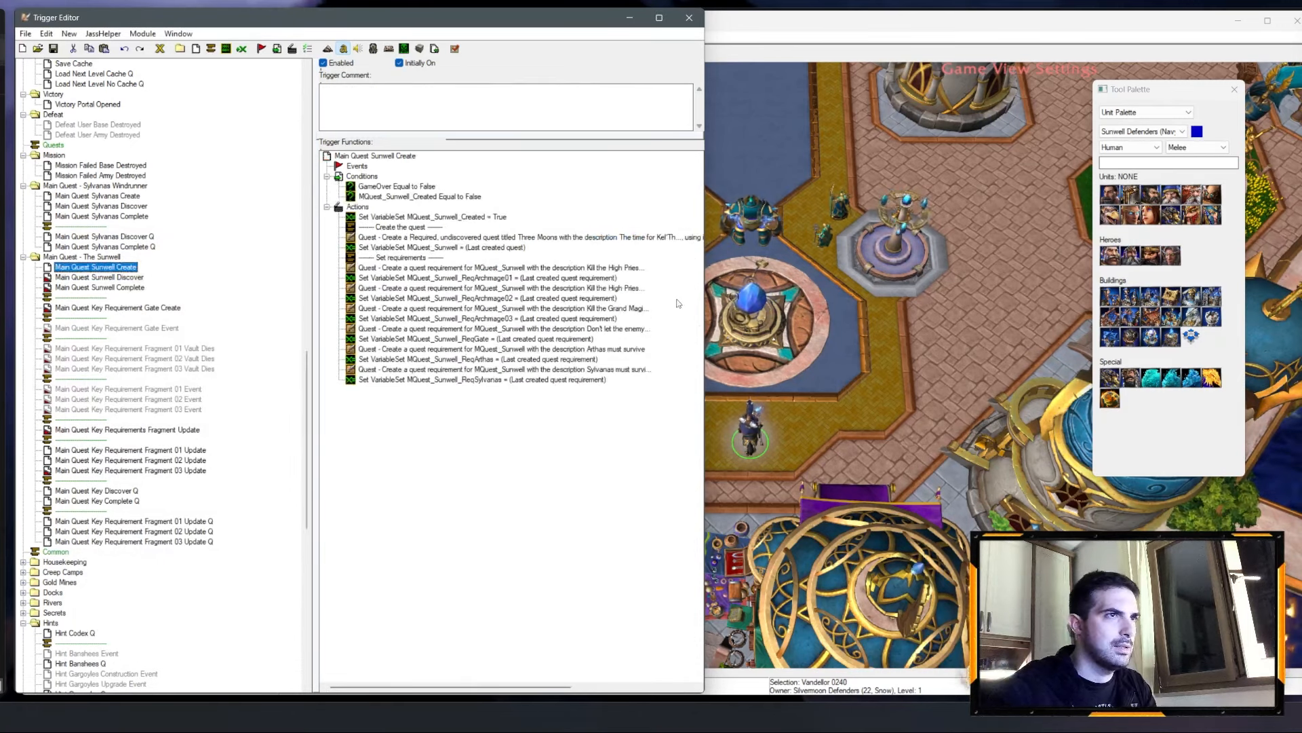
double_click(617, 348)
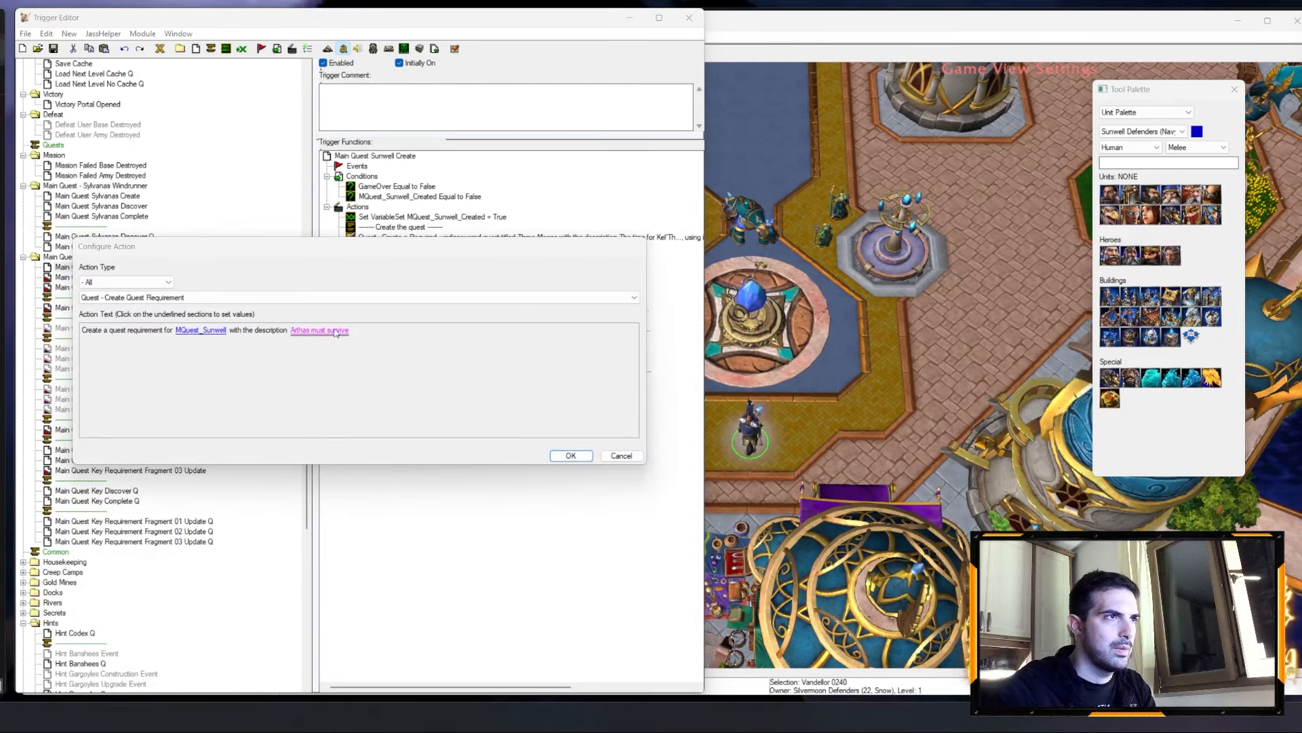
click(335, 332)
click(663, 626)
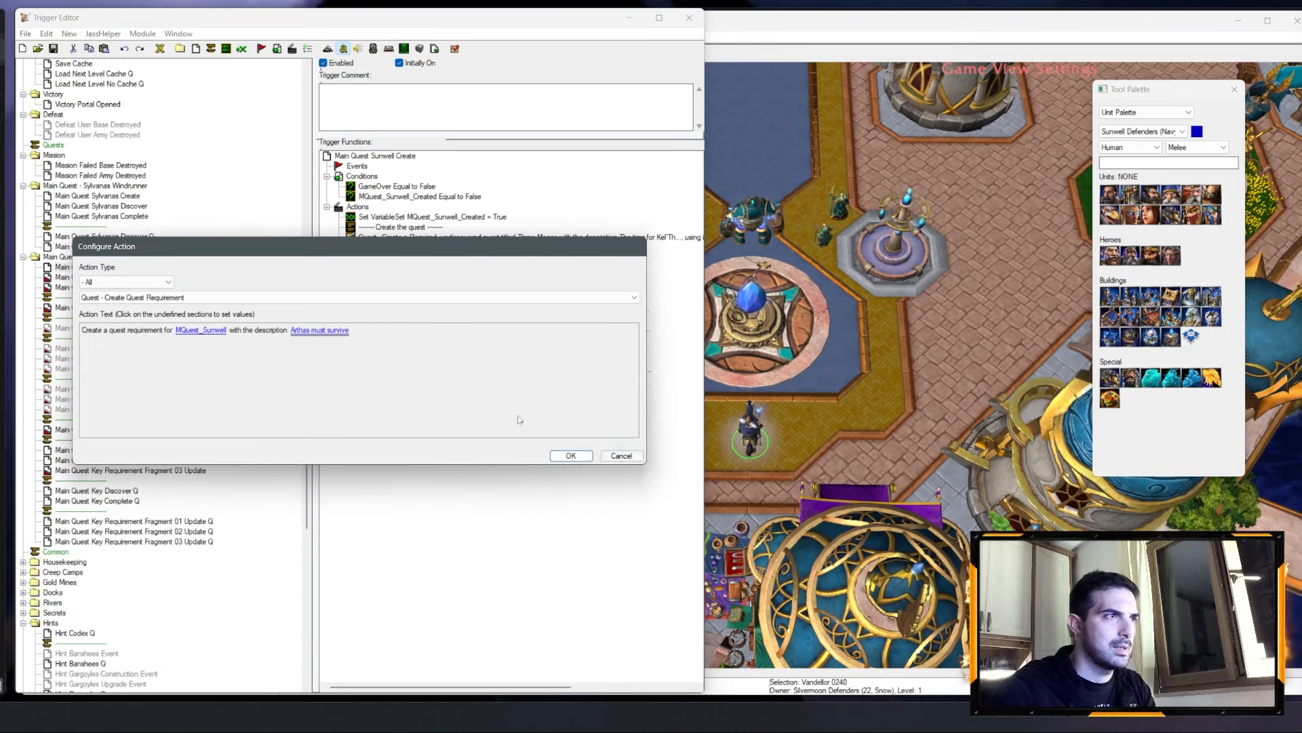
click(622, 455)
Step: Add the line "- Arthas must survive" at the end of the Quest Discovered message in Main Quest Sunwell Discover
click(108, 277)
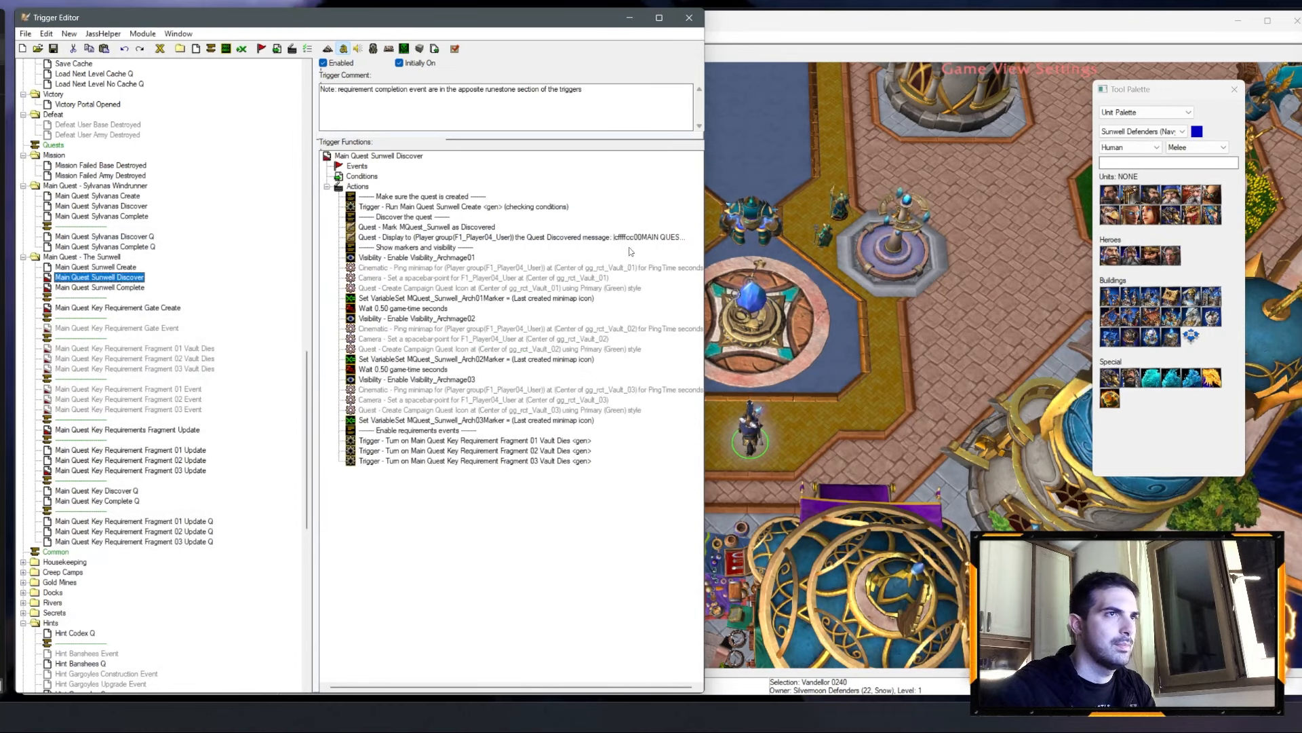
double_click(575, 237)
click(354, 329)
scroll(358, 409, down, 2)
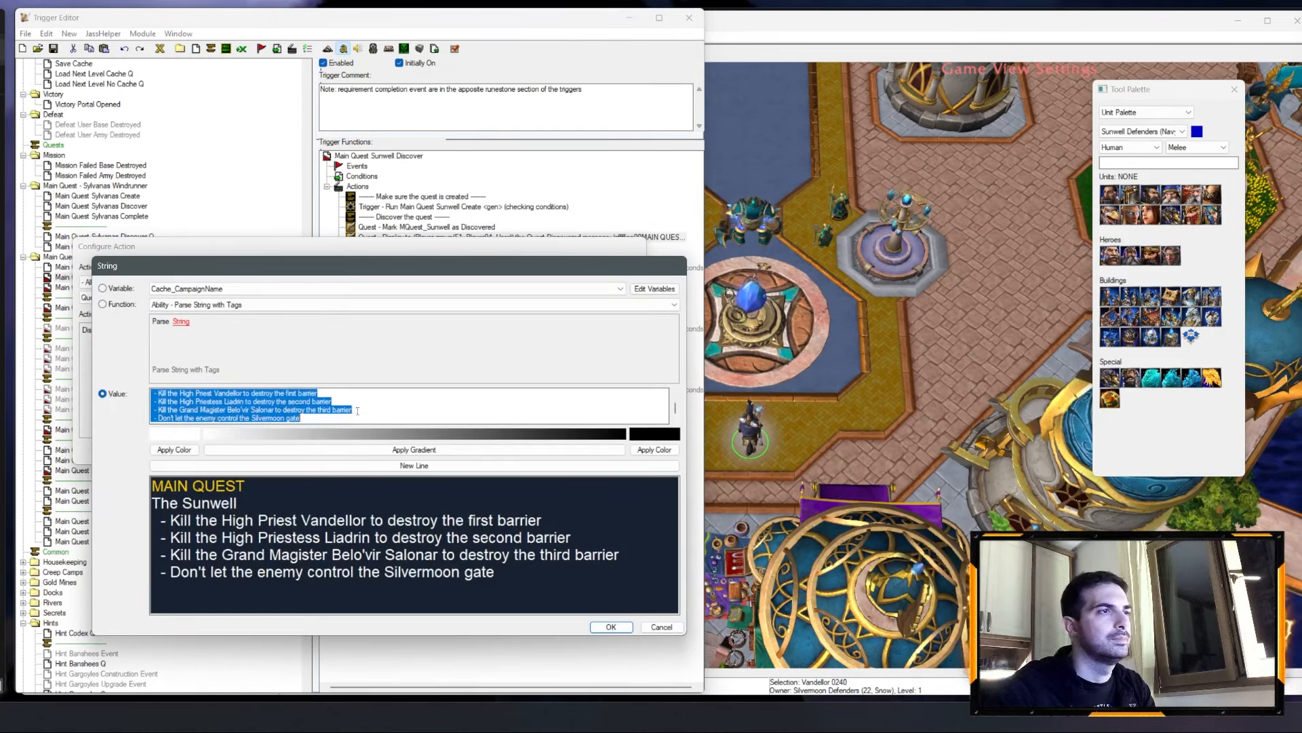
click(360, 415)
key(Return)
text(-)
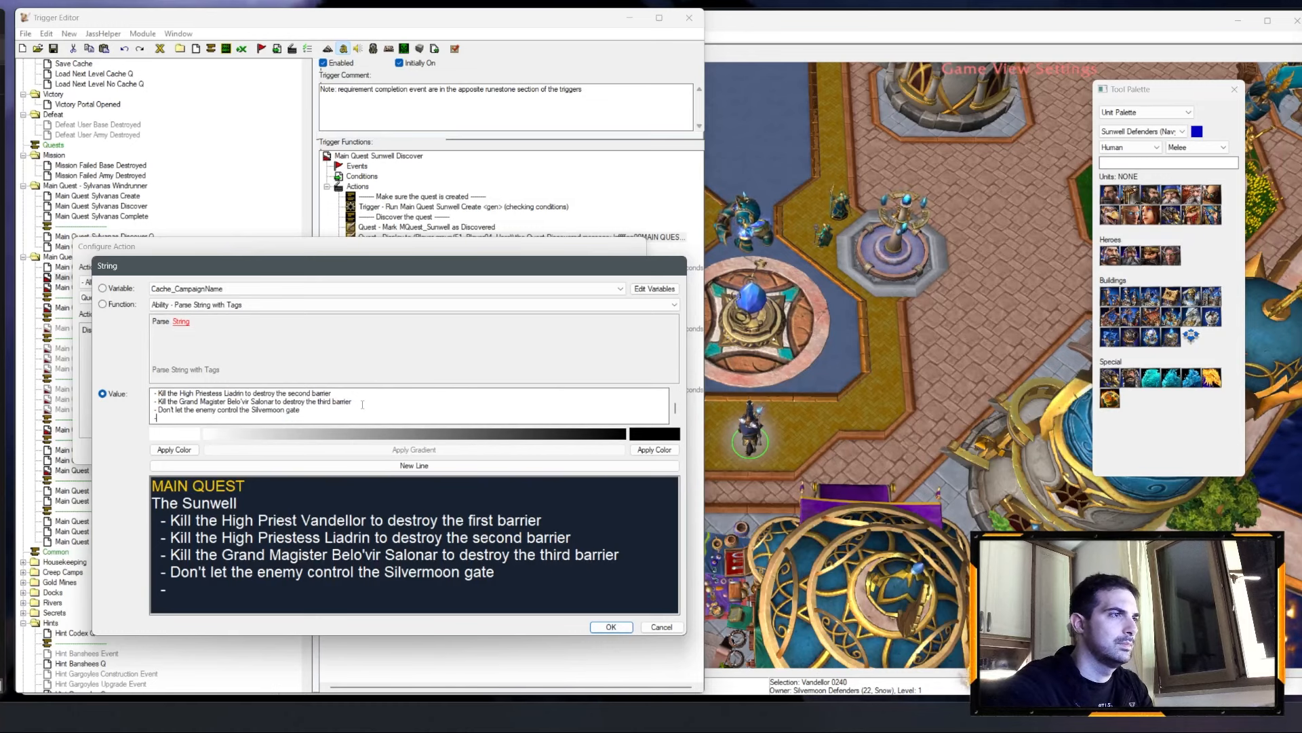
text( Arthas must survive)
click(610, 627)
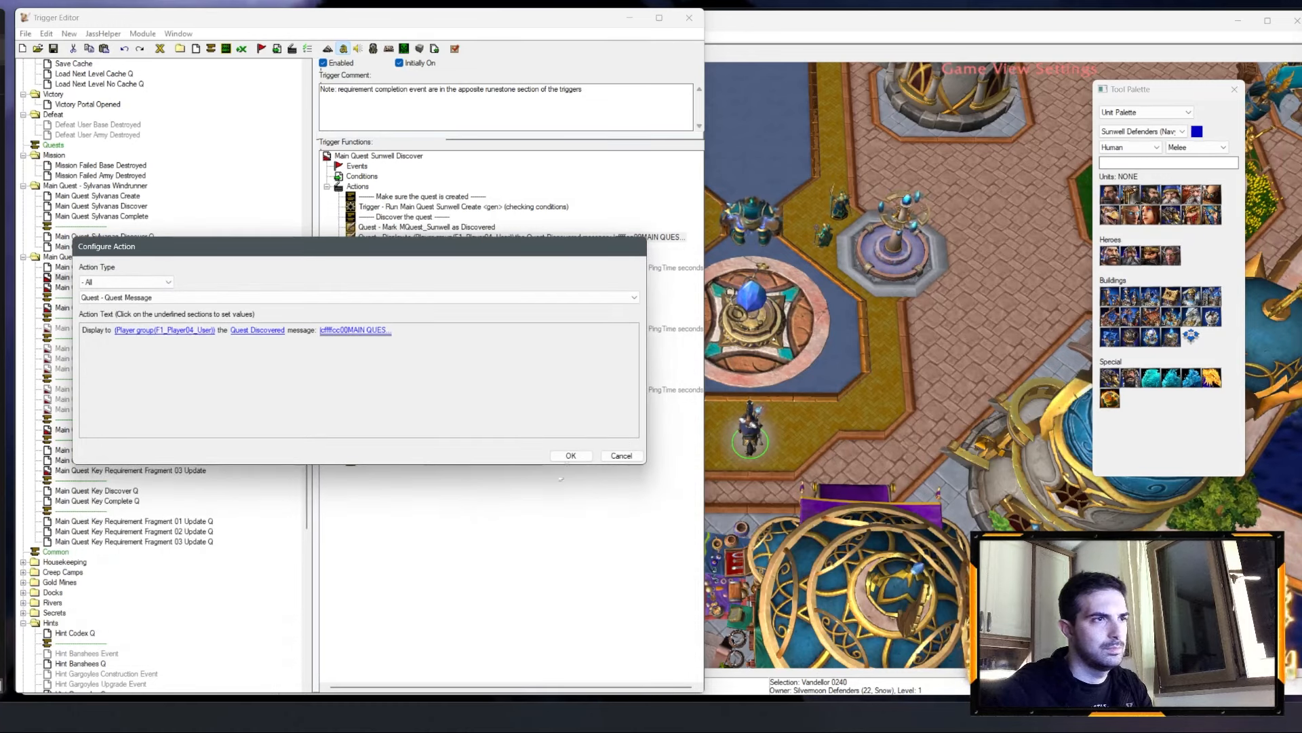
click(572, 456)
Step: Copy the Sylvanas requirement's description, "Sylvanas must survive", from the Main Quest Sunwell Create trigger
click(95, 267)
double_click(611, 238)
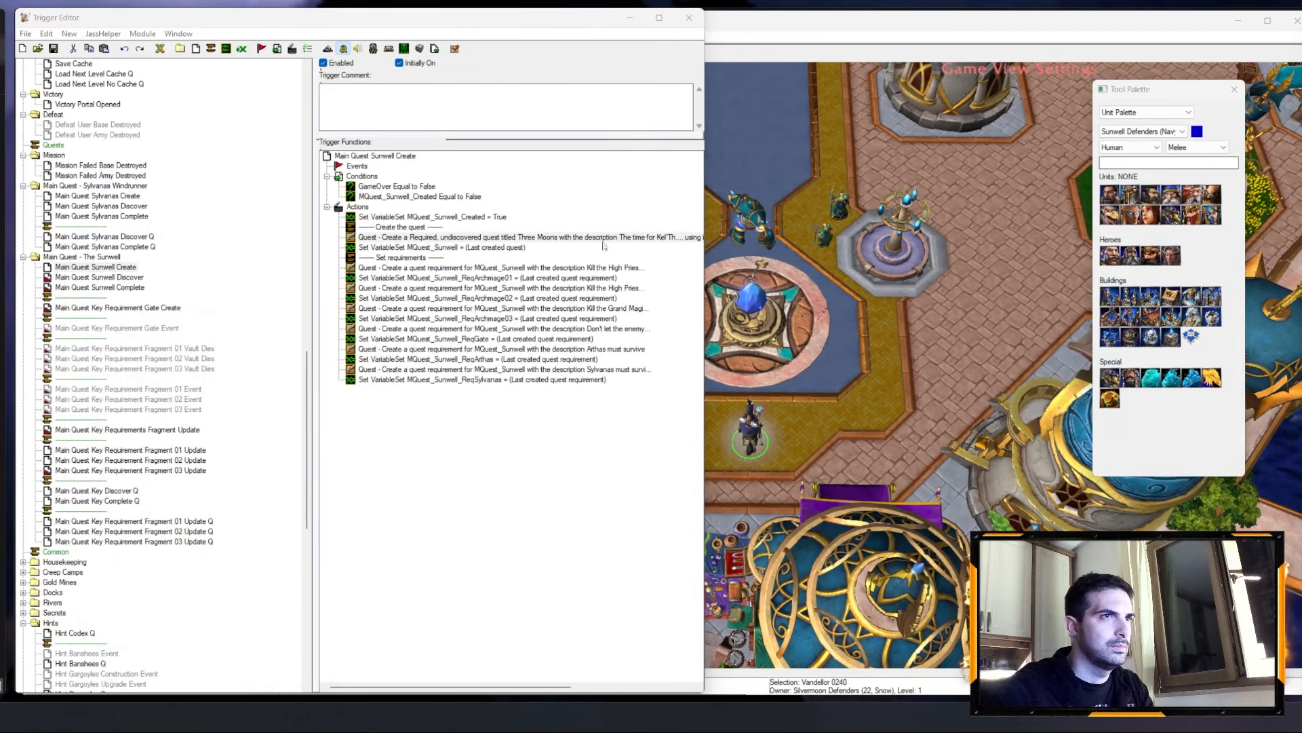
click(637, 455)
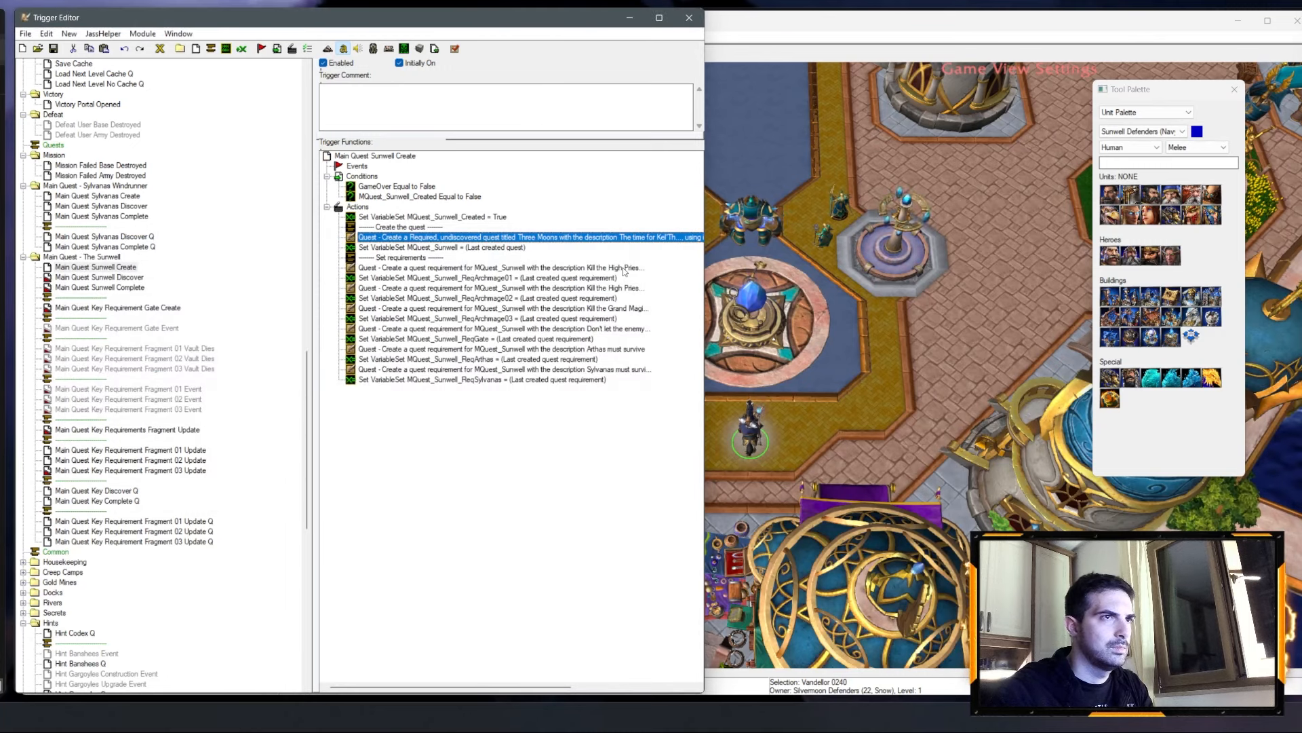
double_click(627, 369)
click(322, 331)
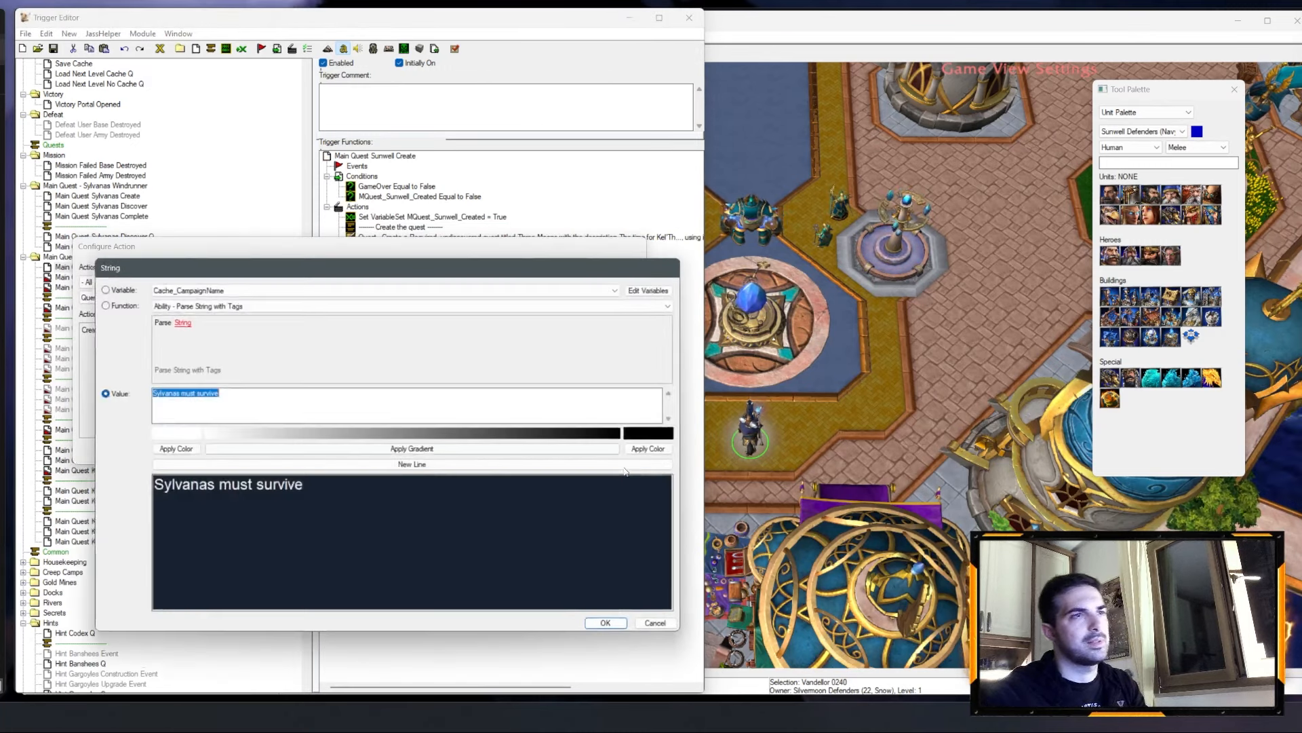
click(662, 626)
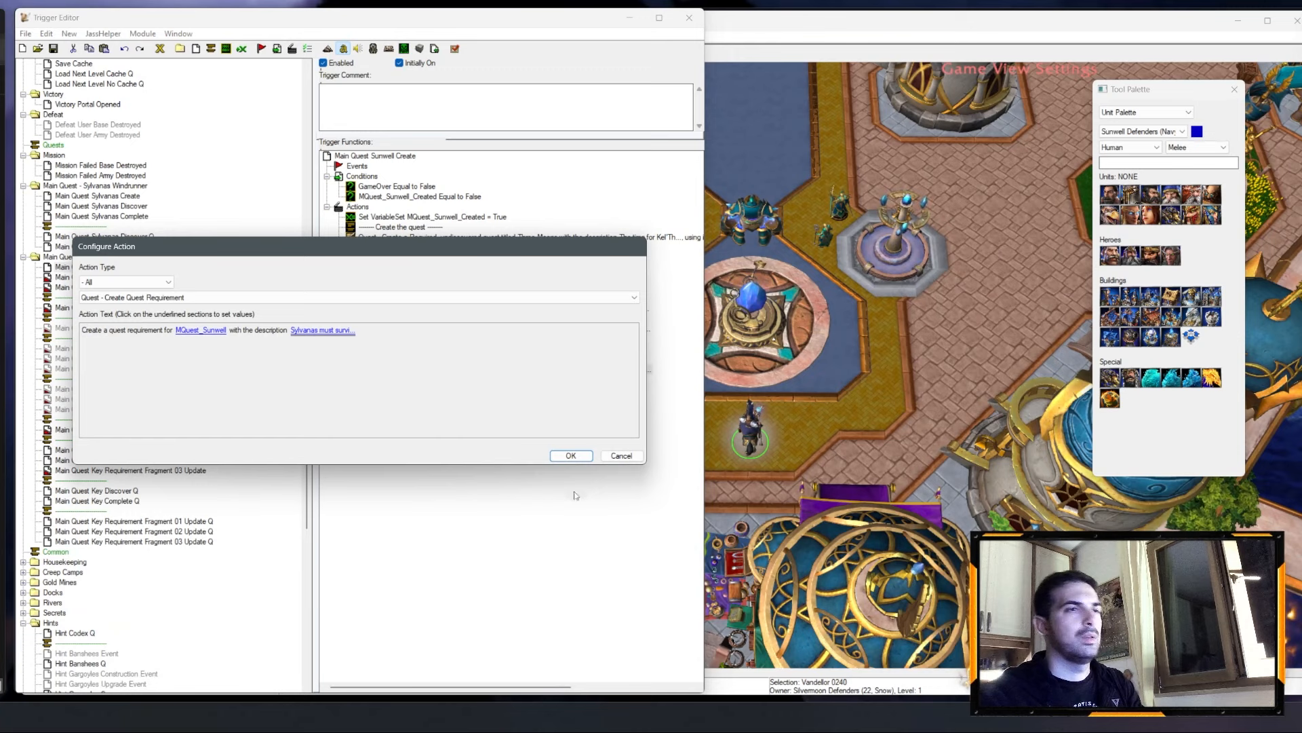
click(619, 458)
Step: Add the line "- Sylvanas must survive" at the end of the Quest Discovered message in Main Quest Sunwell Discover
click(102, 277)
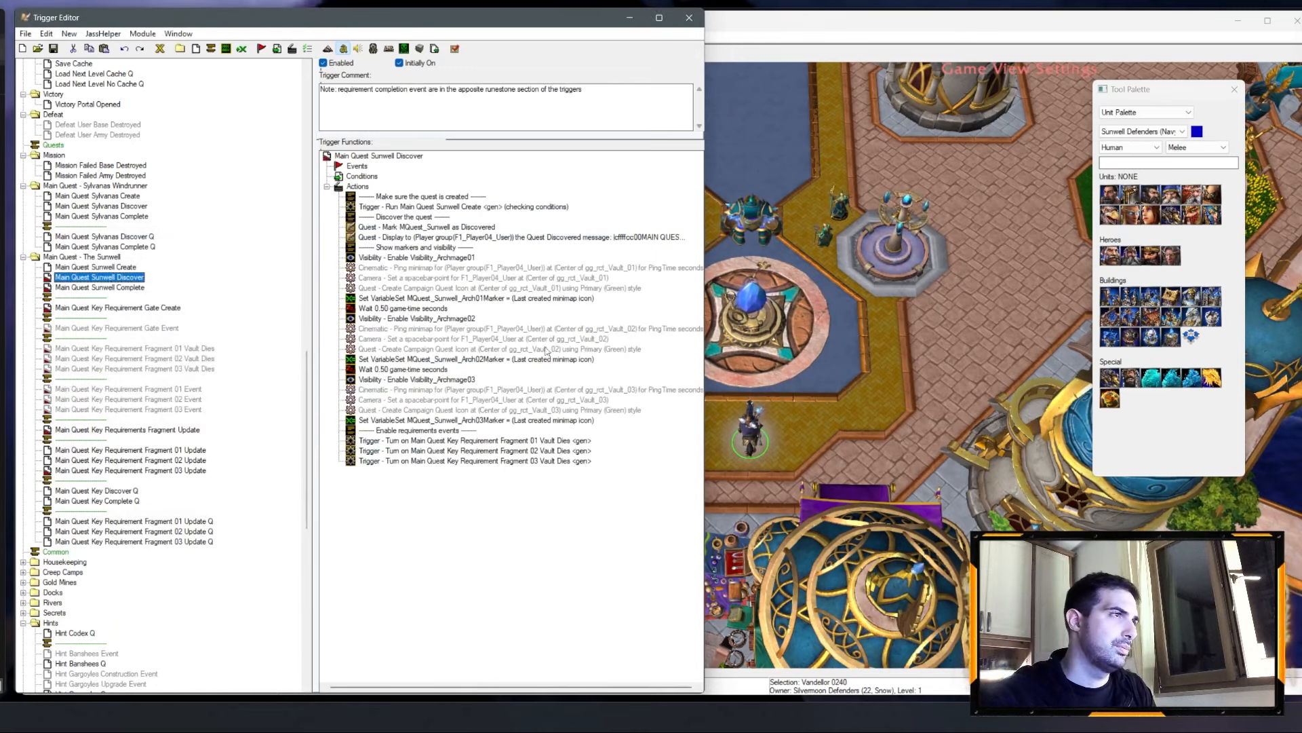
double_click(619, 237)
click(329, 331)
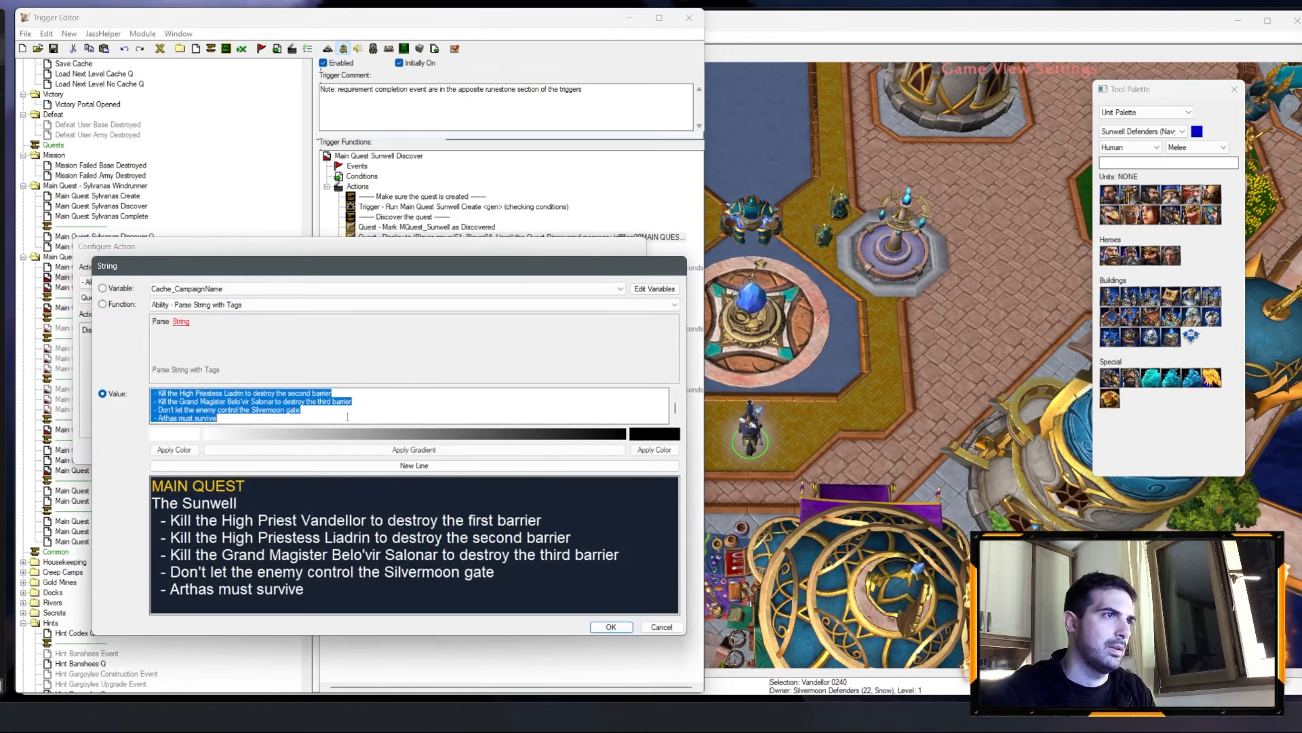
click(347, 416)
key(Return)
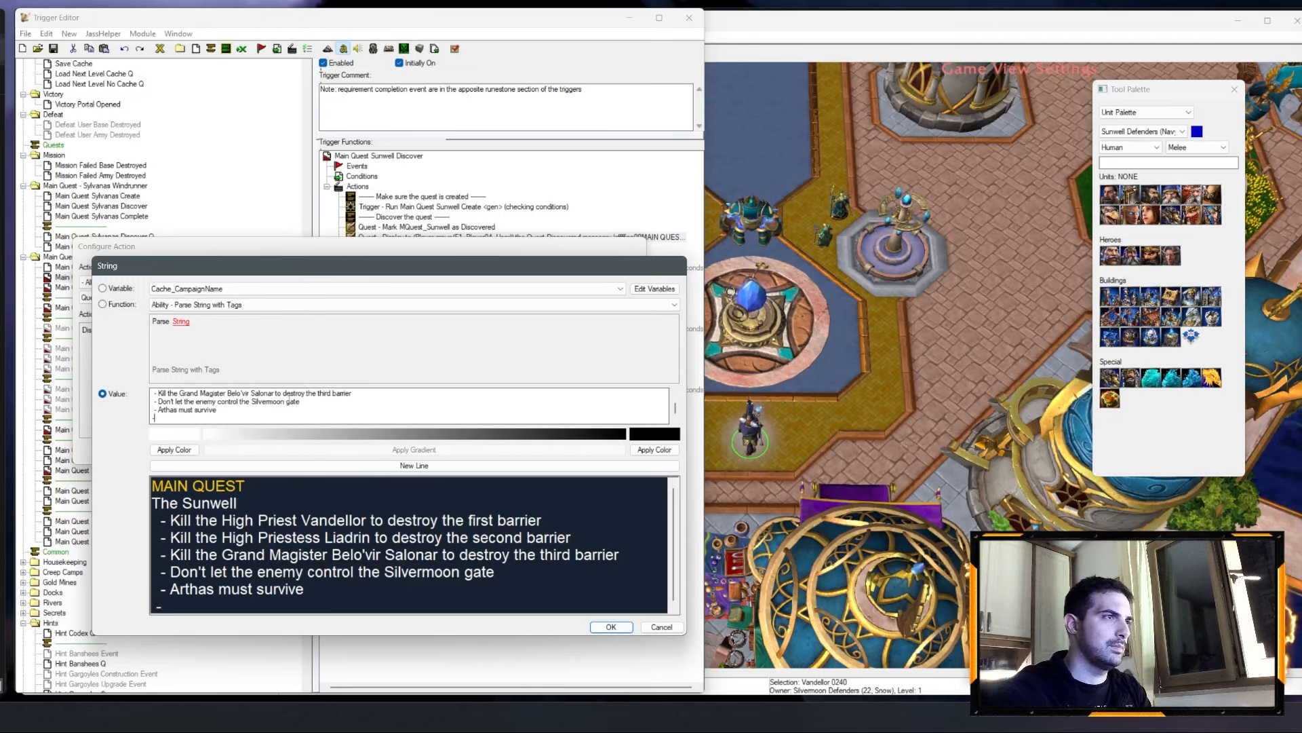
text(- Sylvanas must survive)
click(610, 627)
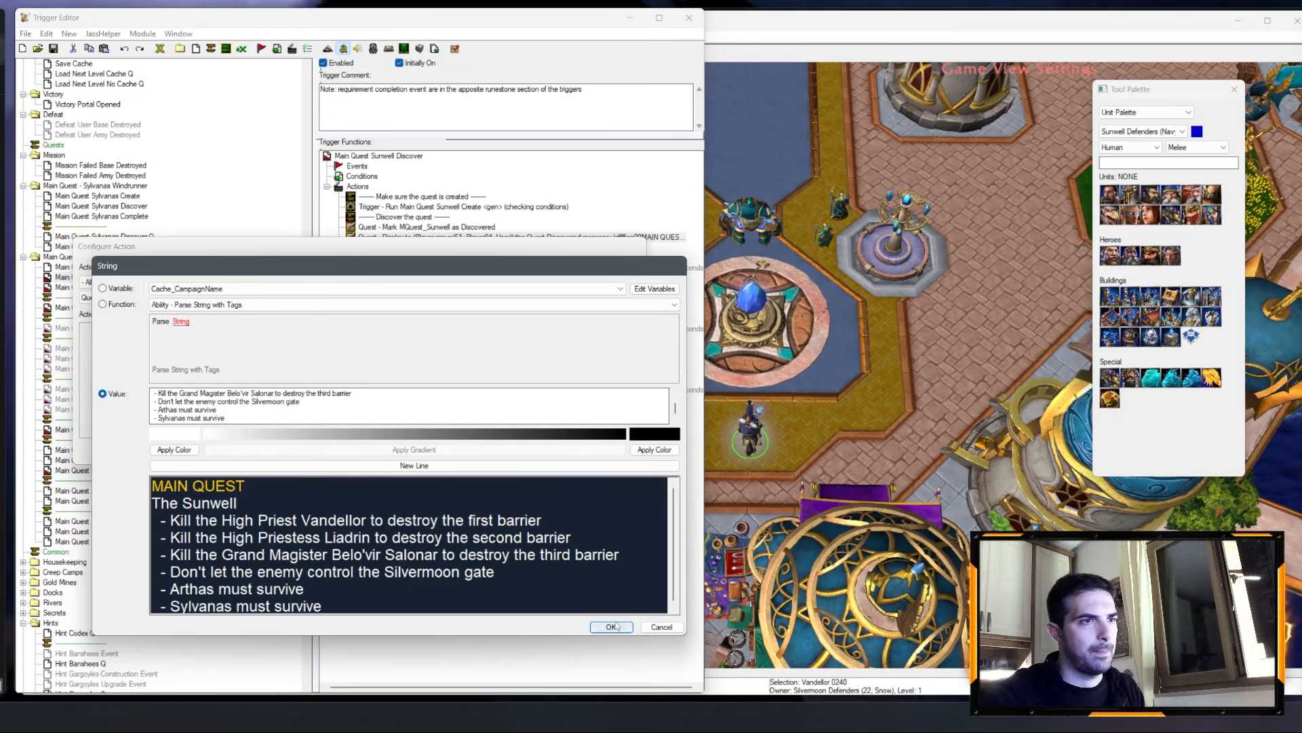
click(570, 456)
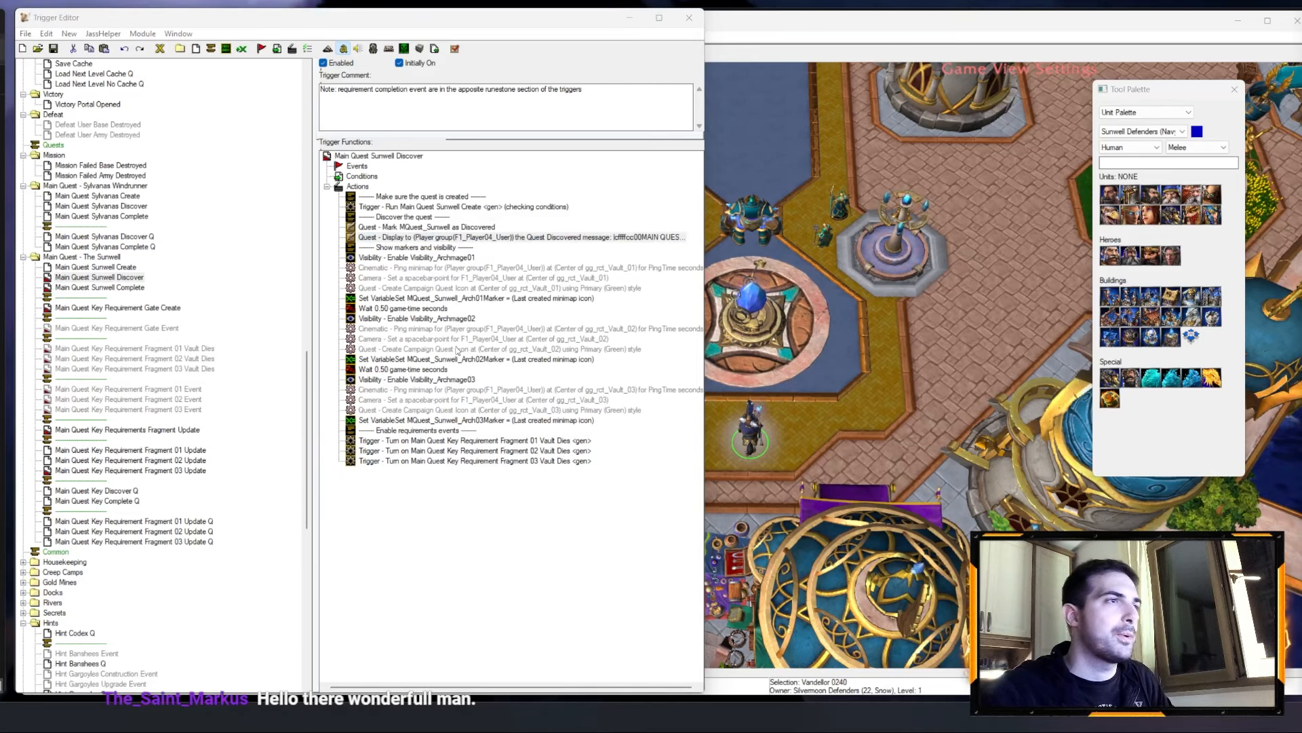
Step: Set the first minimap ping in Main Quest Sunwell Discover to the center of region Archmage 01 Vandellor
click(468, 258)
click(484, 277)
double_click(483, 269)
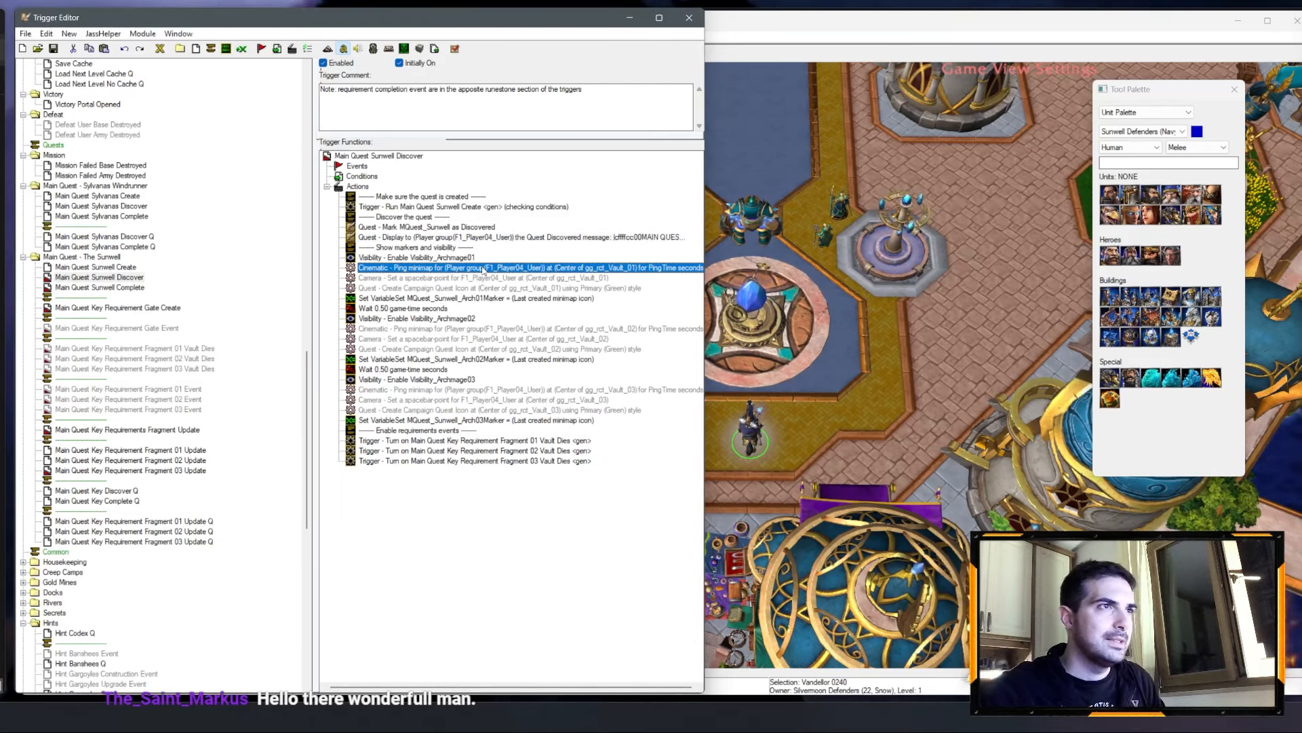
click(261, 328)
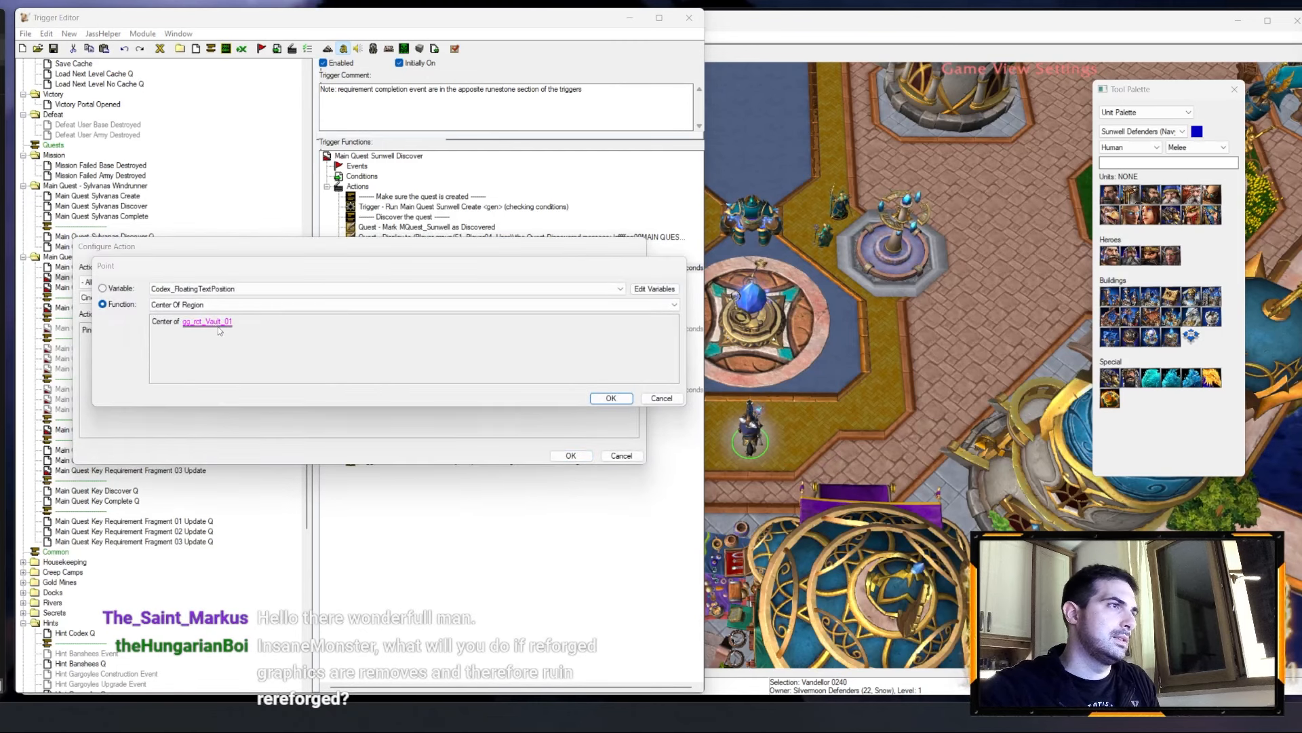
click(227, 324)
click(226, 325)
key(a)
scroll(243, 534, down, 3)
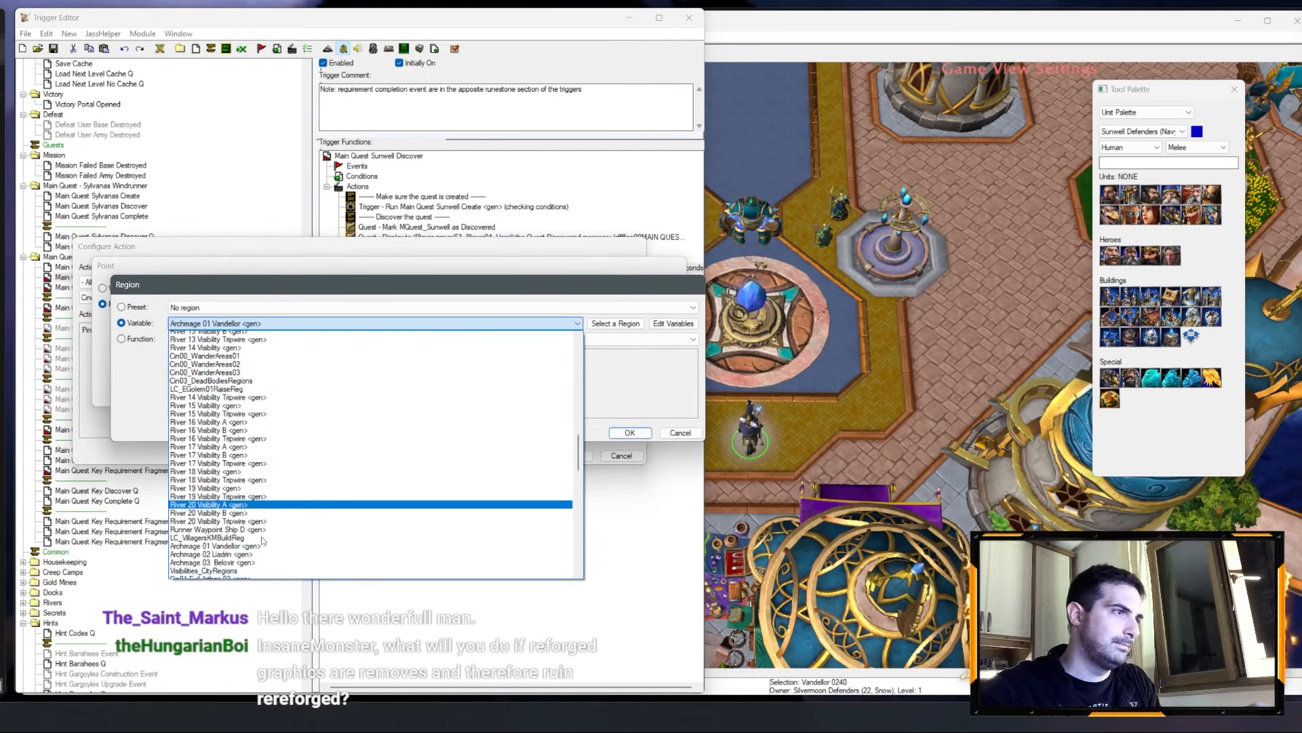
click(242, 500)
key(Return)
key(Return)
key(Return)
Step: Set the first camera spacebar-point action to the center of region Archmage 01 Vandellor
key(Down)
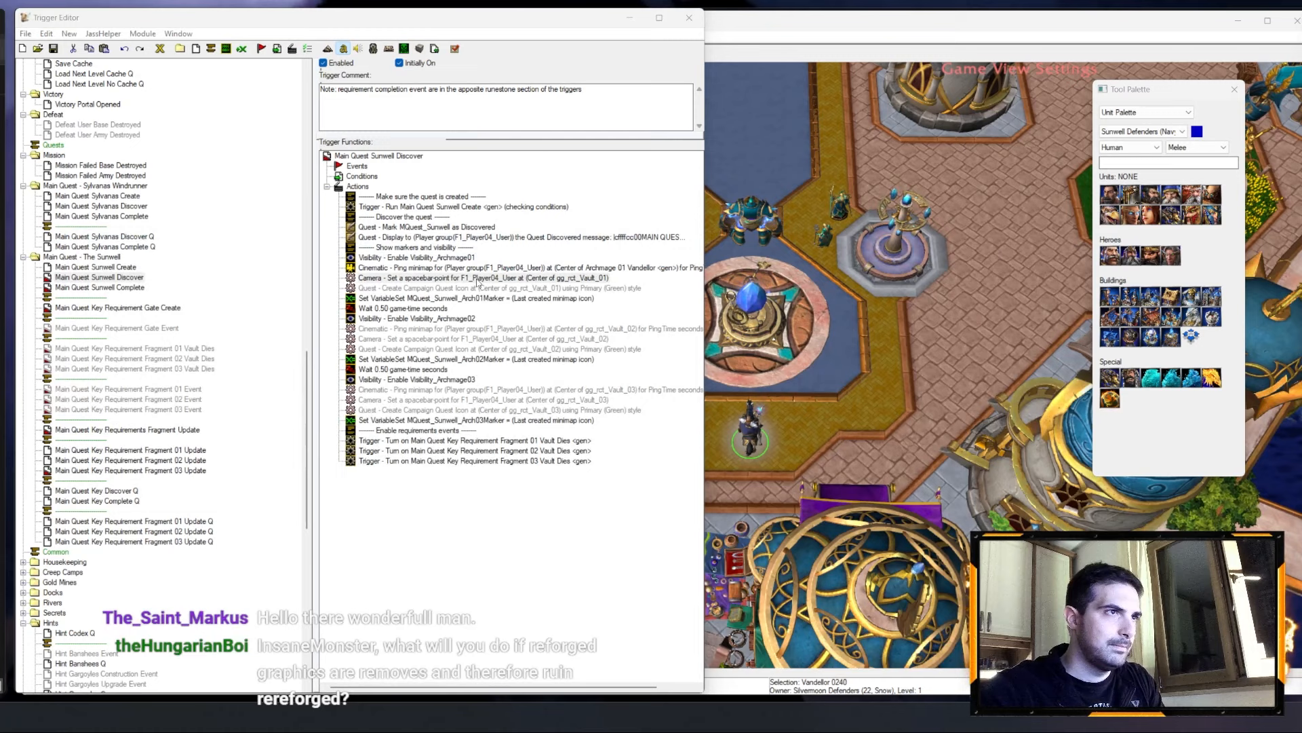
key(Return)
click(261, 329)
click(206, 326)
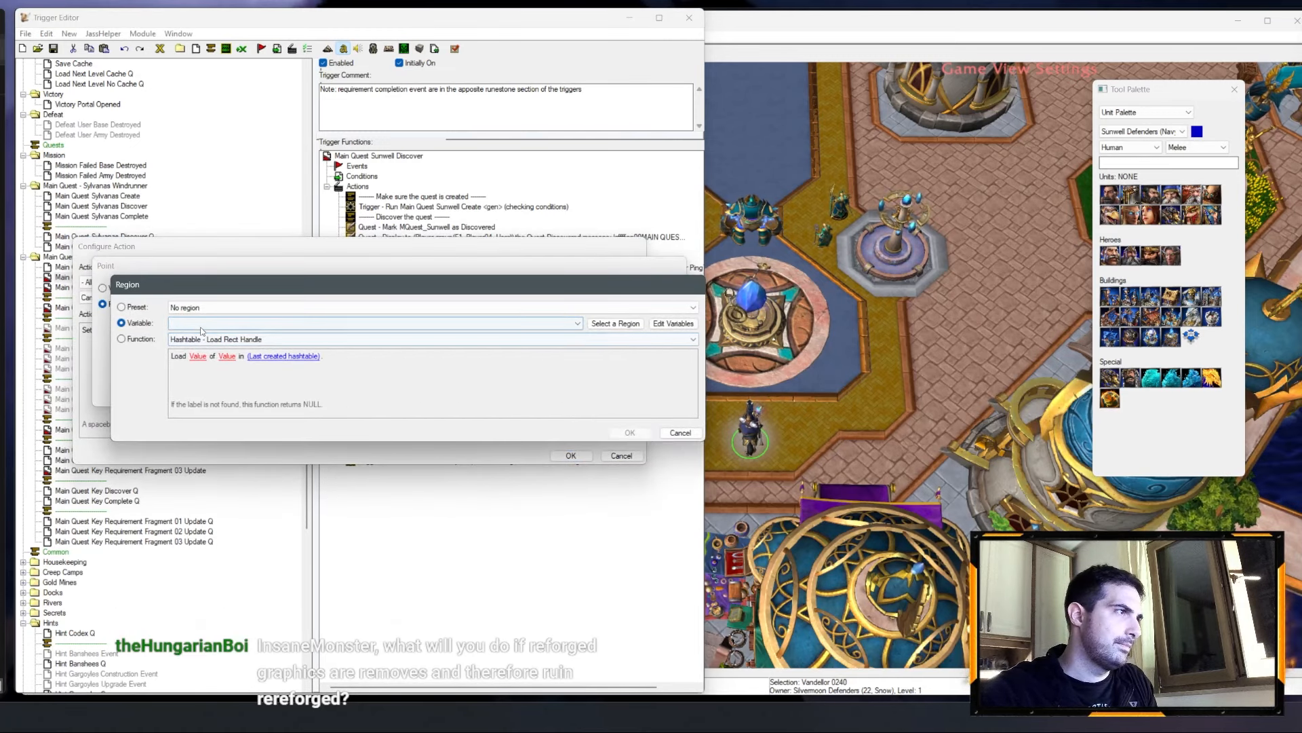
click(231, 327)
key(a)
key(Return)
key(Return)
key(Return)
key(Return)
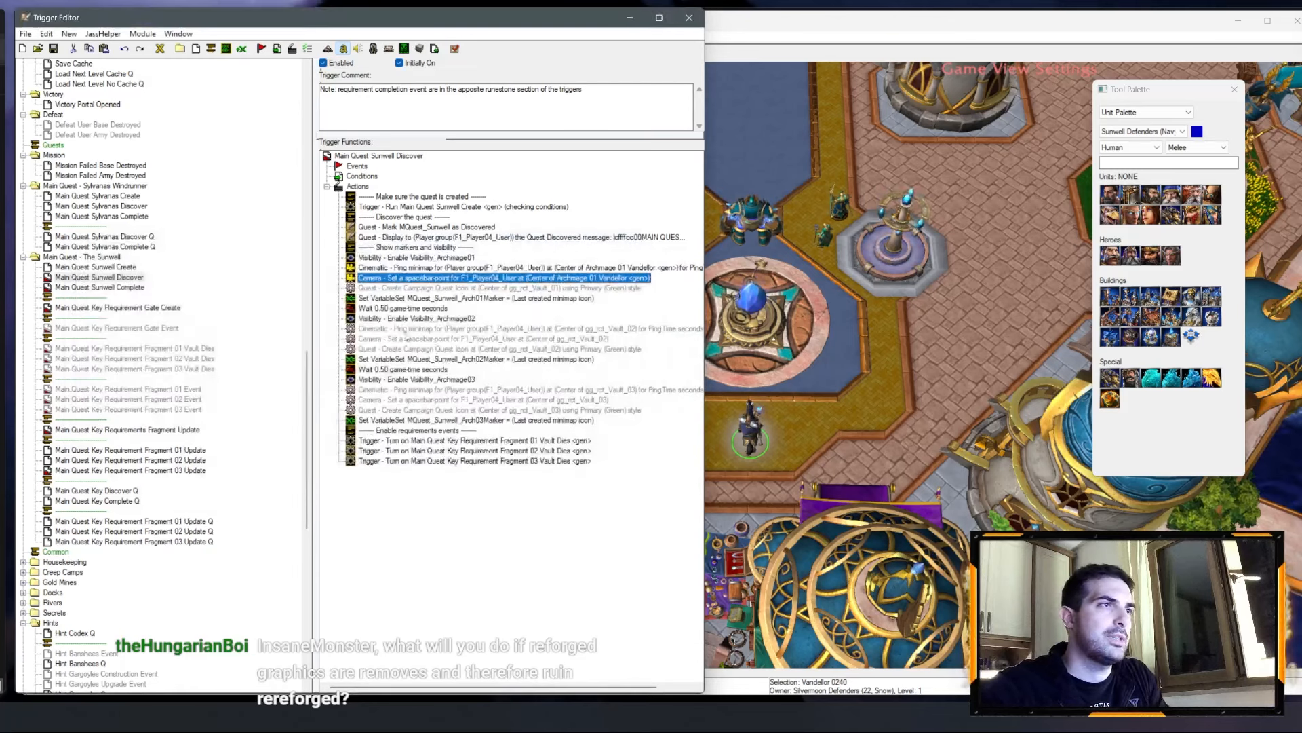
Step: Set the first campaign quest icon action to the center of region Archmage 01 Vandellor
double_click(473, 289)
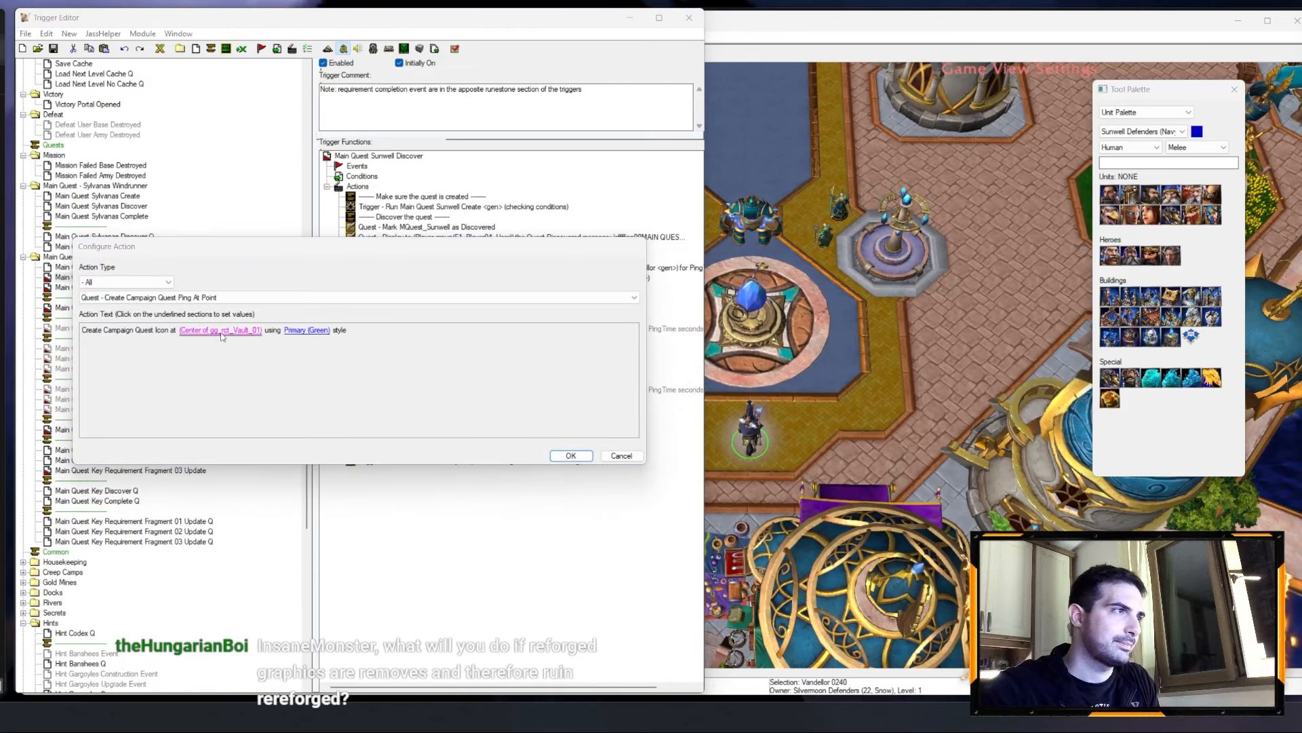
click(234, 335)
click(206, 321)
click(224, 324)
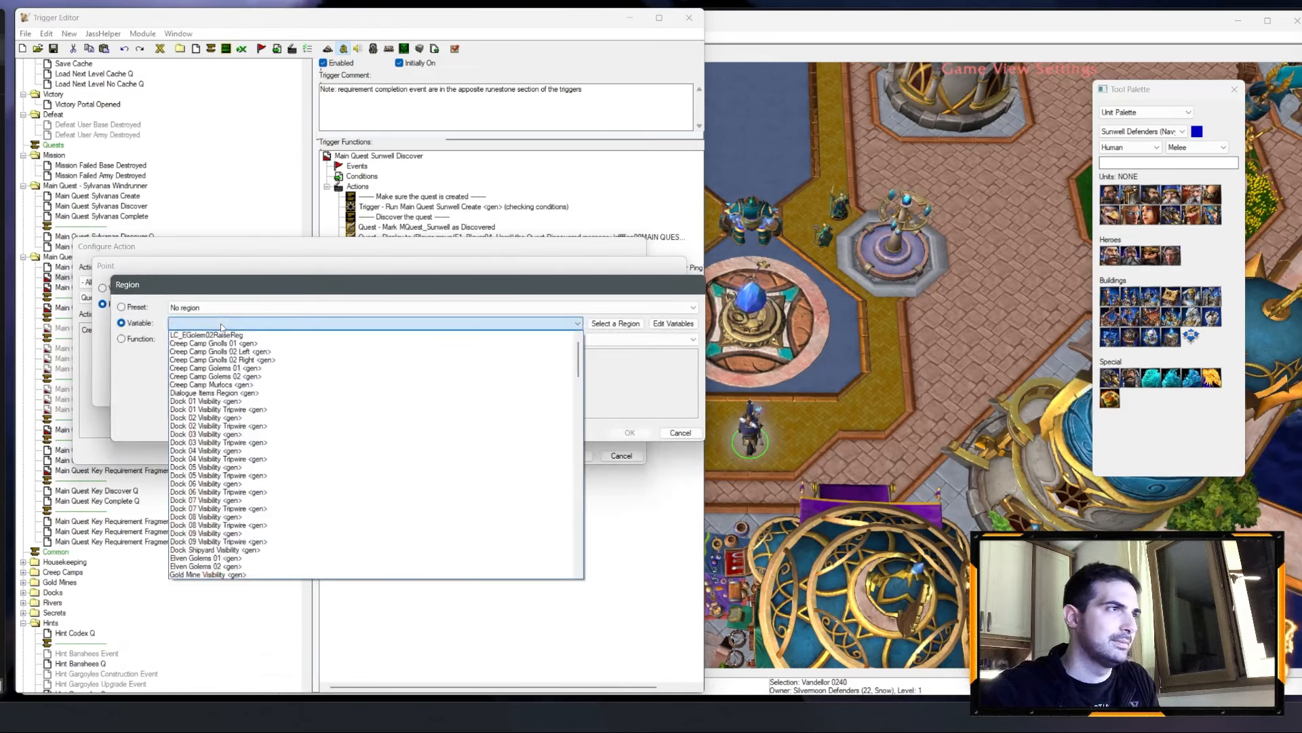
key(a)
key(Return)
key(Return)
key(Return)
key(Return)
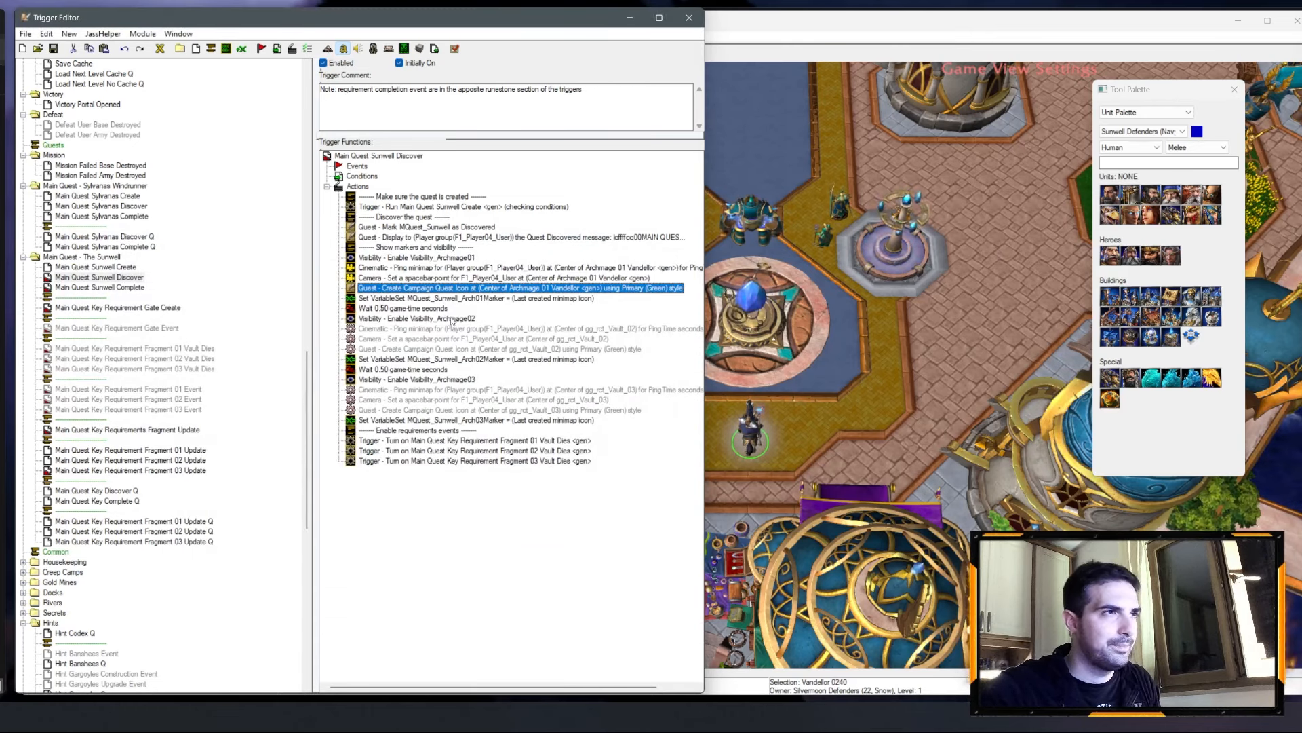
Step: Set the second minimap ping, below Enable Visibility_Archmage02, to the center of region Archmage 02 Liadrin
double_click(455, 329)
click(227, 355)
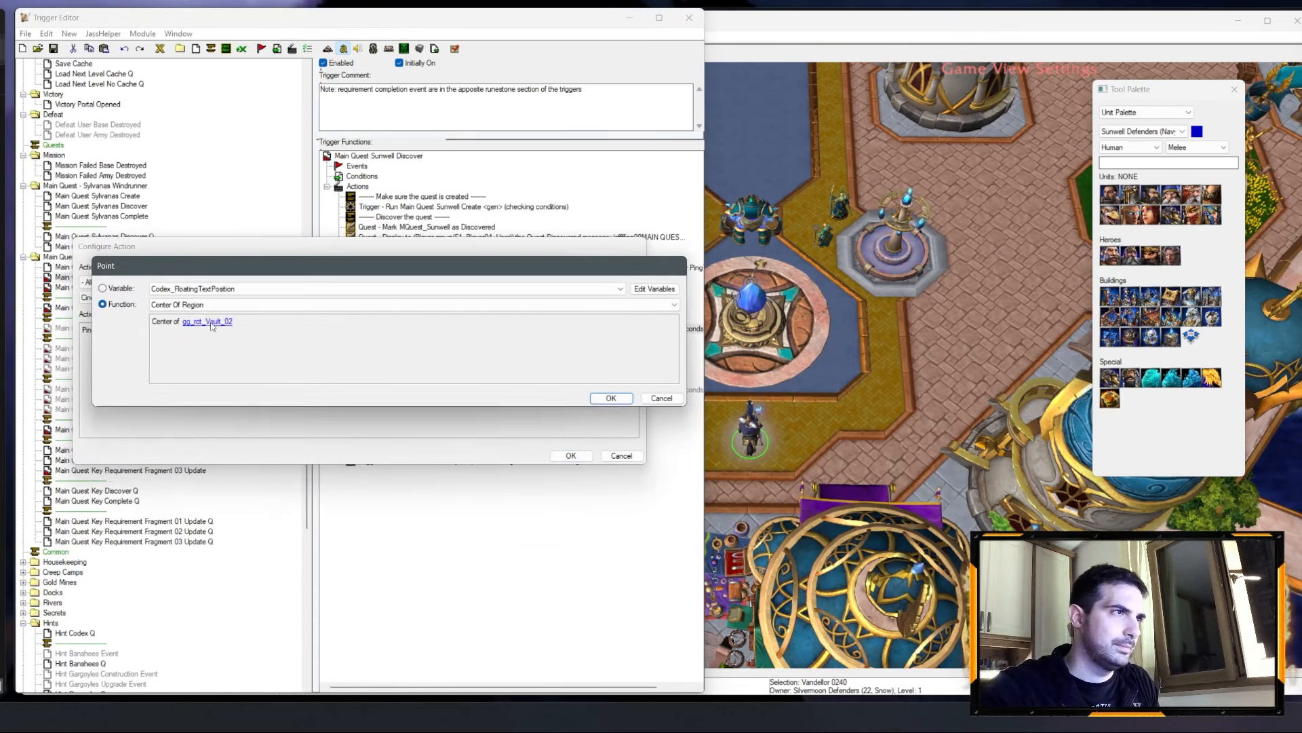
click(211, 322)
click(224, 324)
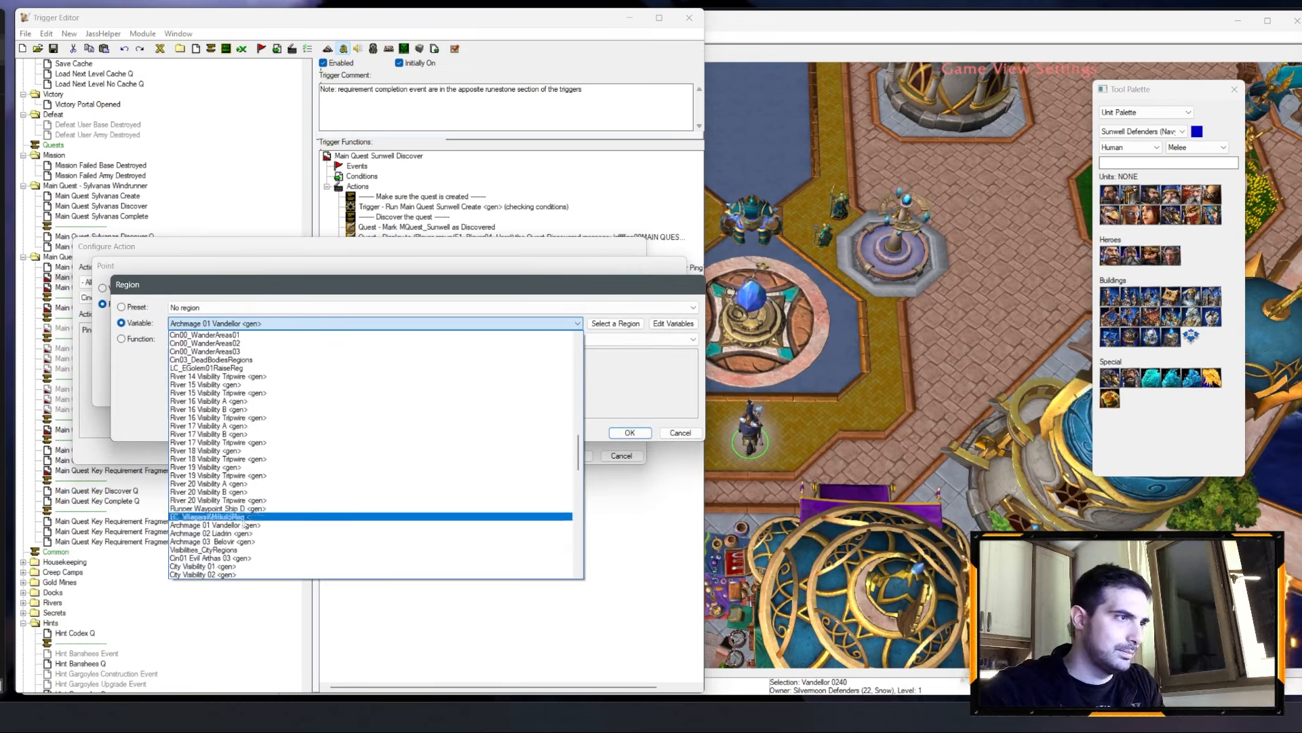
click(243, 532)
key(Return)
key(Return)
key(Return)
Step: Set the second camera spacebar-point action to the center of region Archmage 02 Liadrin
double_click(469, 341)
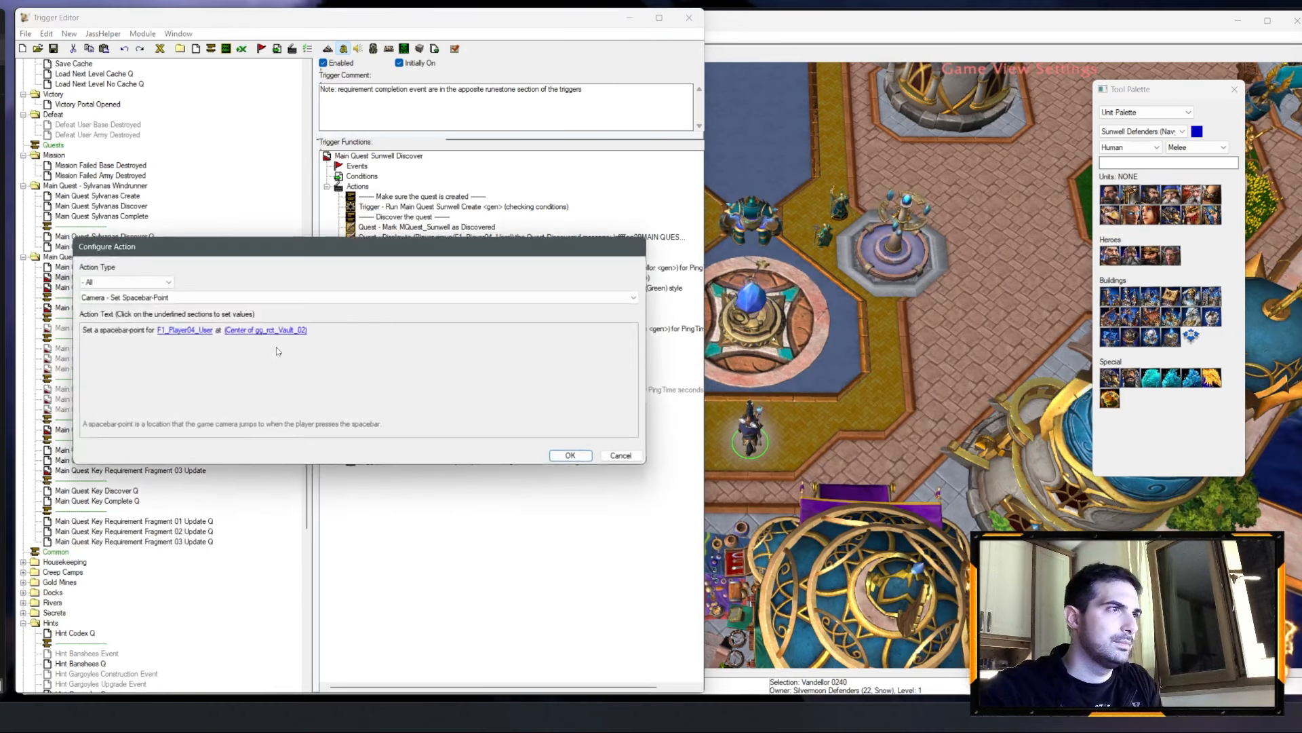
click(251, 331)
click(204, 322)
click(203, 324)
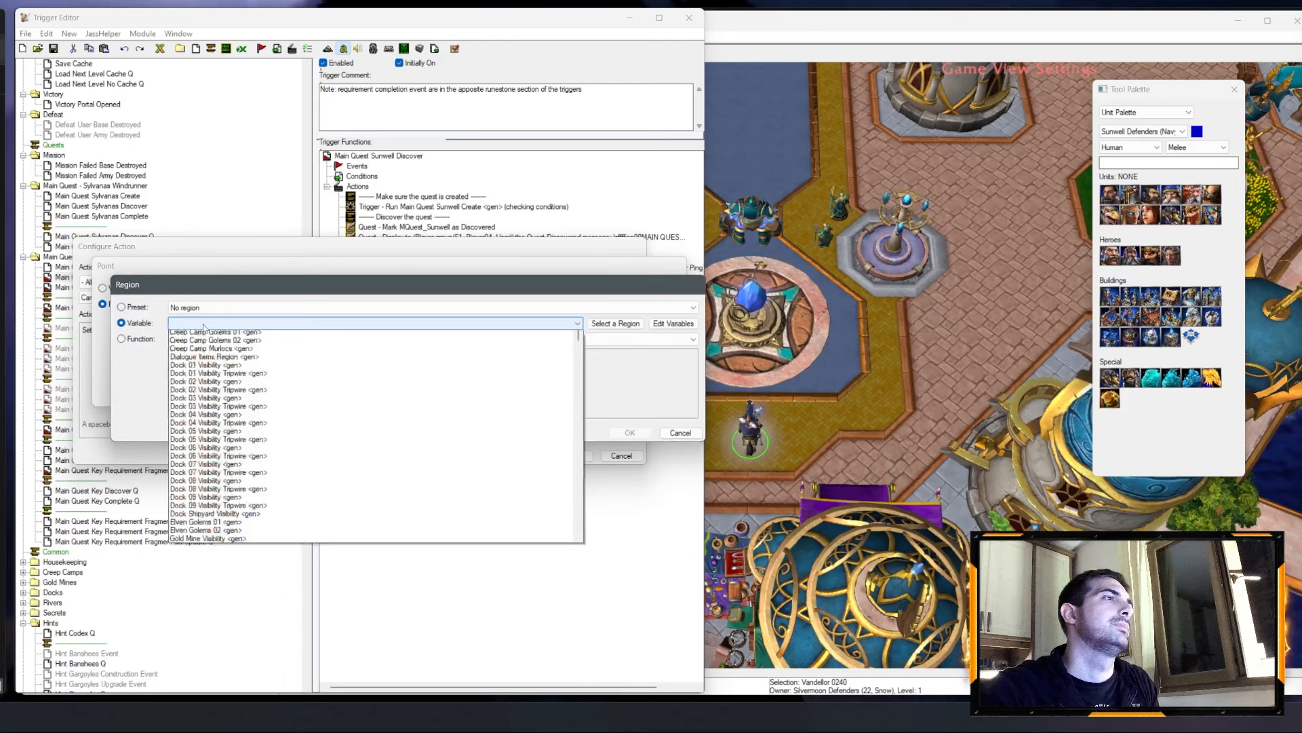
scroll(224, 475, down, 20)
click(230, 534)
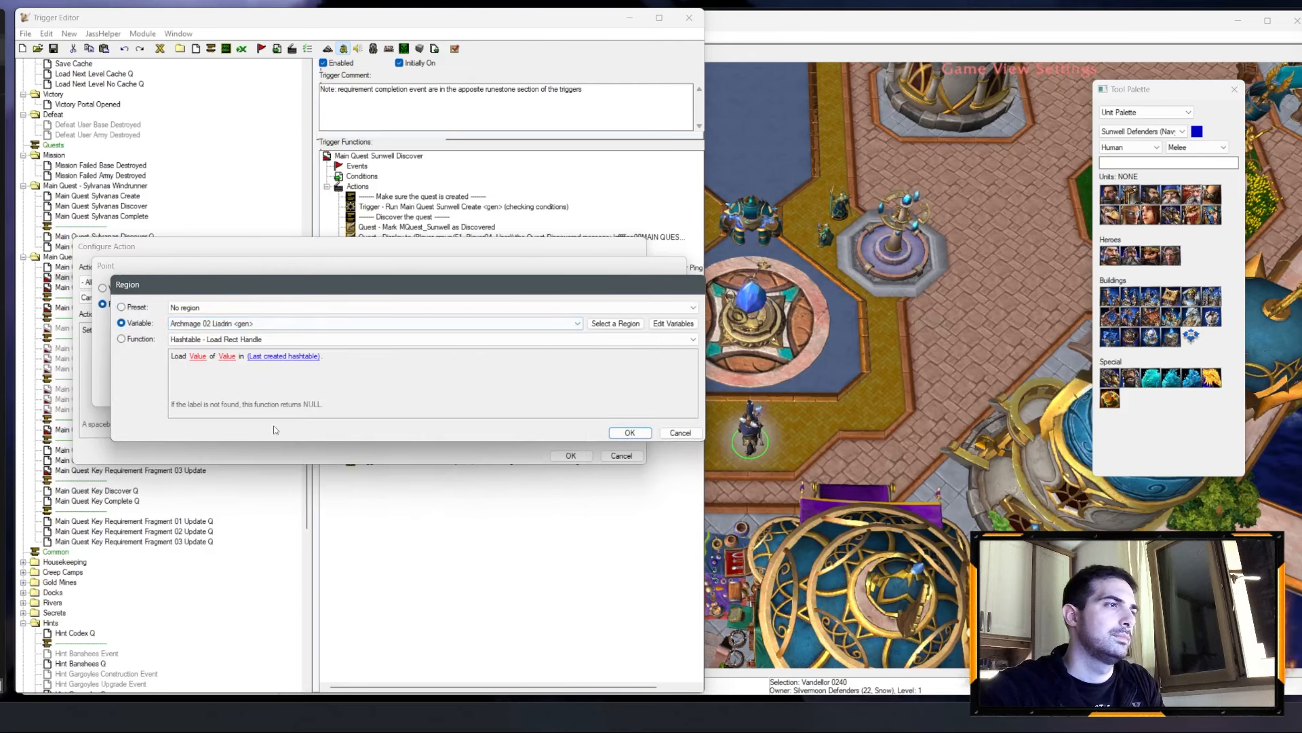
key(Return)
key(Return)
key(Return)
Step: Set the second campaign quest icon action to the center of region Archmage 02 Liadrin
click(574, 352)
double_click(574, 350)
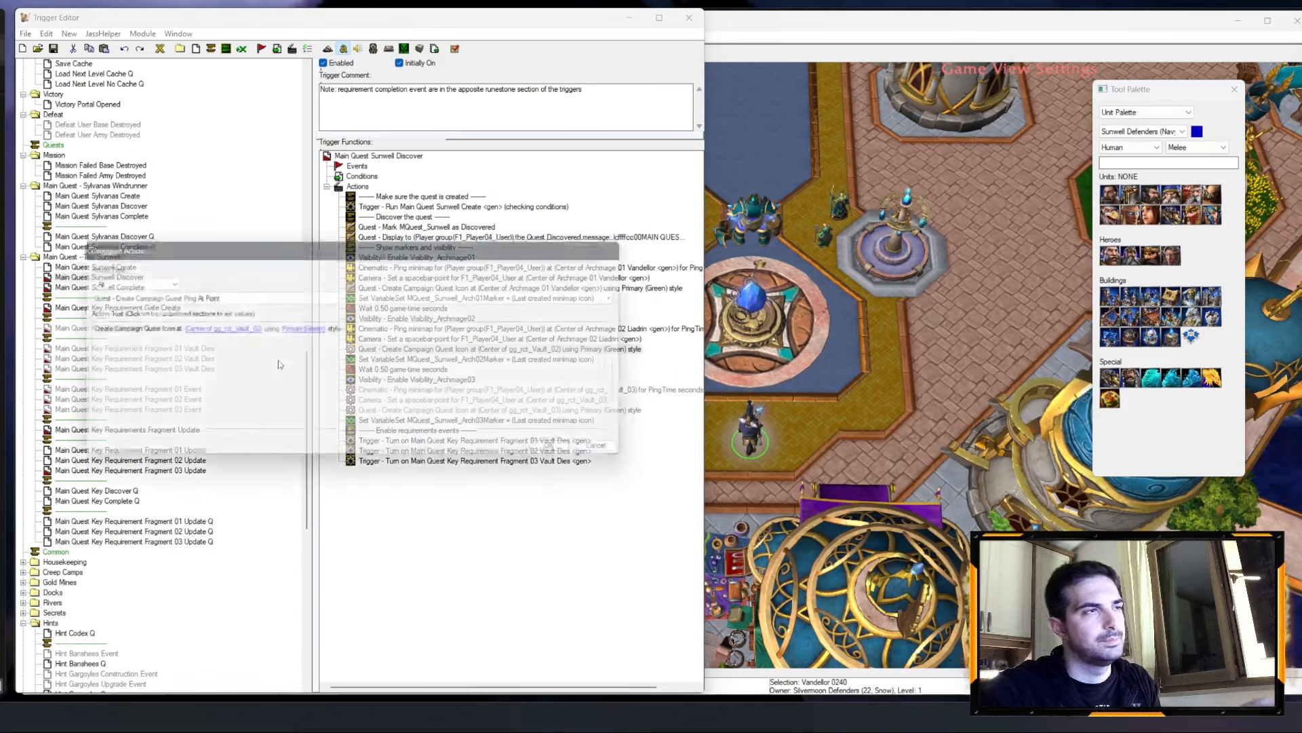
click(238, 330)
click(190, 323)
click(189, 326)
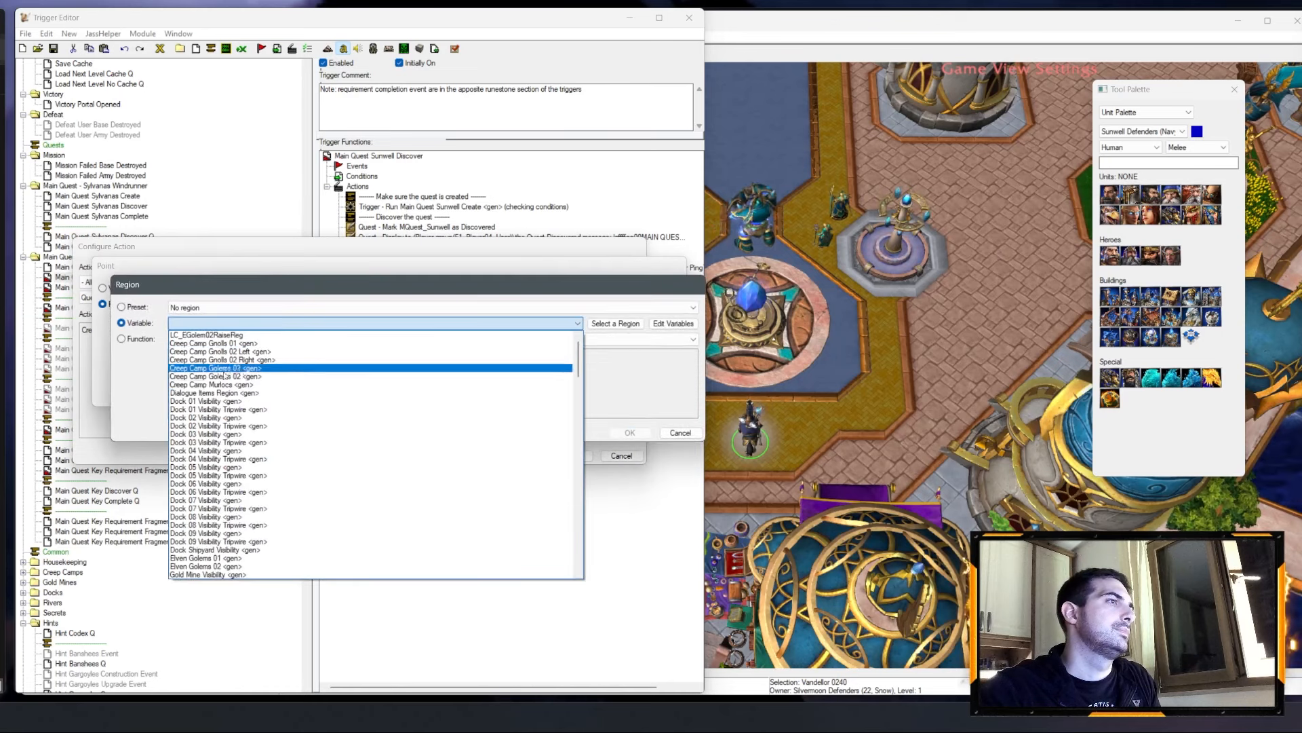
scroll(224, 404, down, 10)
click(243, 510)
key(Return)
key(Return)
key(Return)
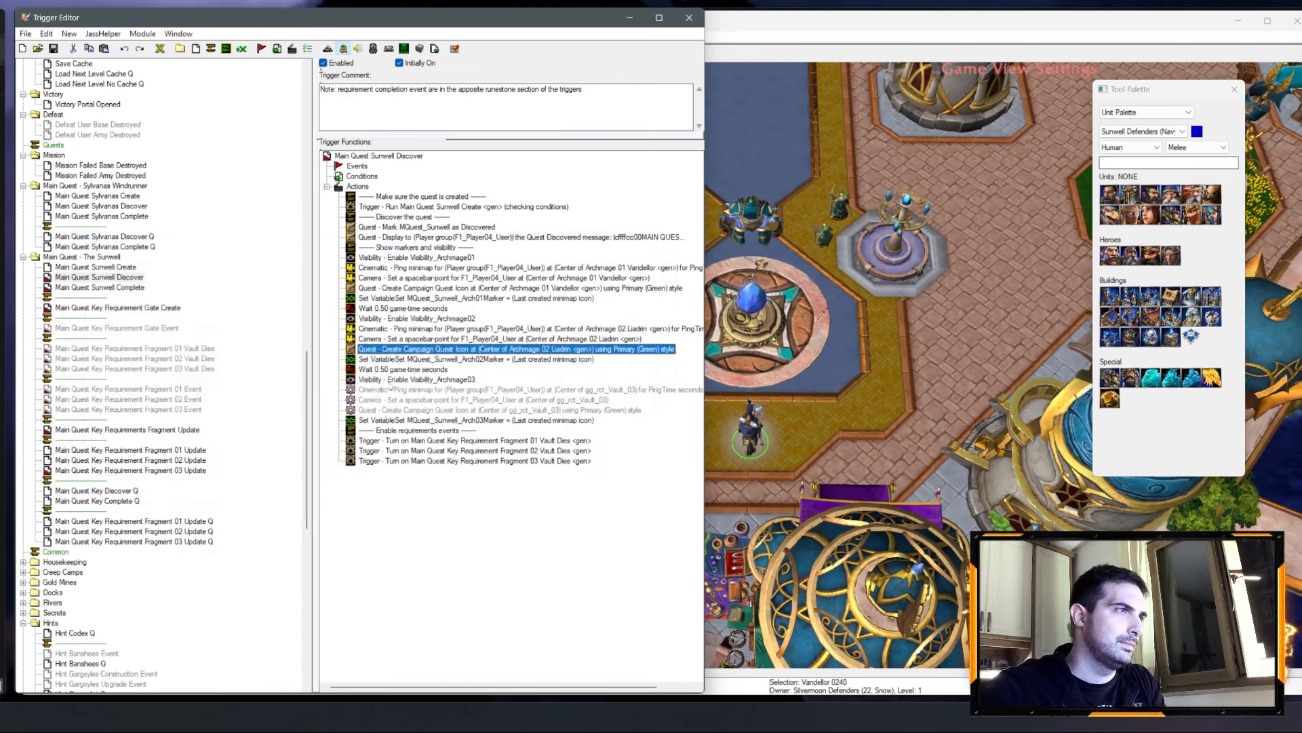
Step: Set the third minimap ping, below Enable Visibility_Archmage03, to the center of region Archmage 03 Belovir
double_click(478, 389)
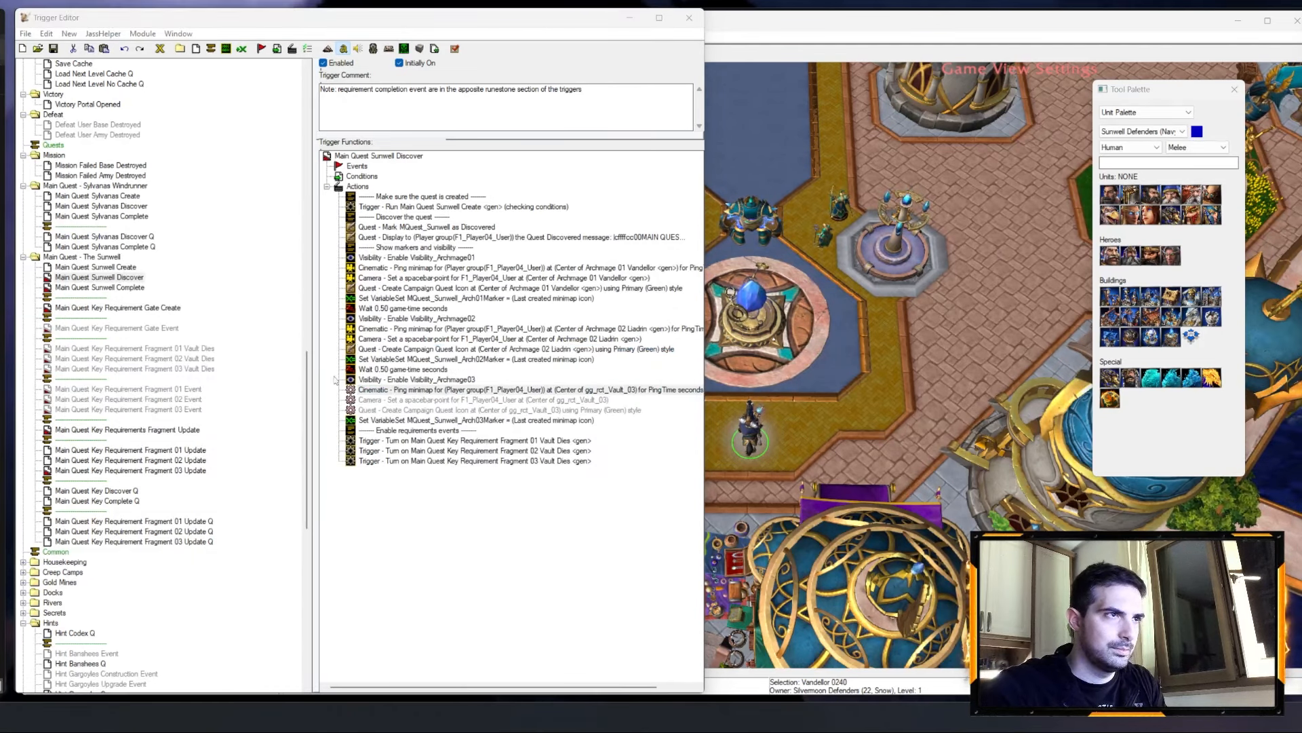
click(288, 330)
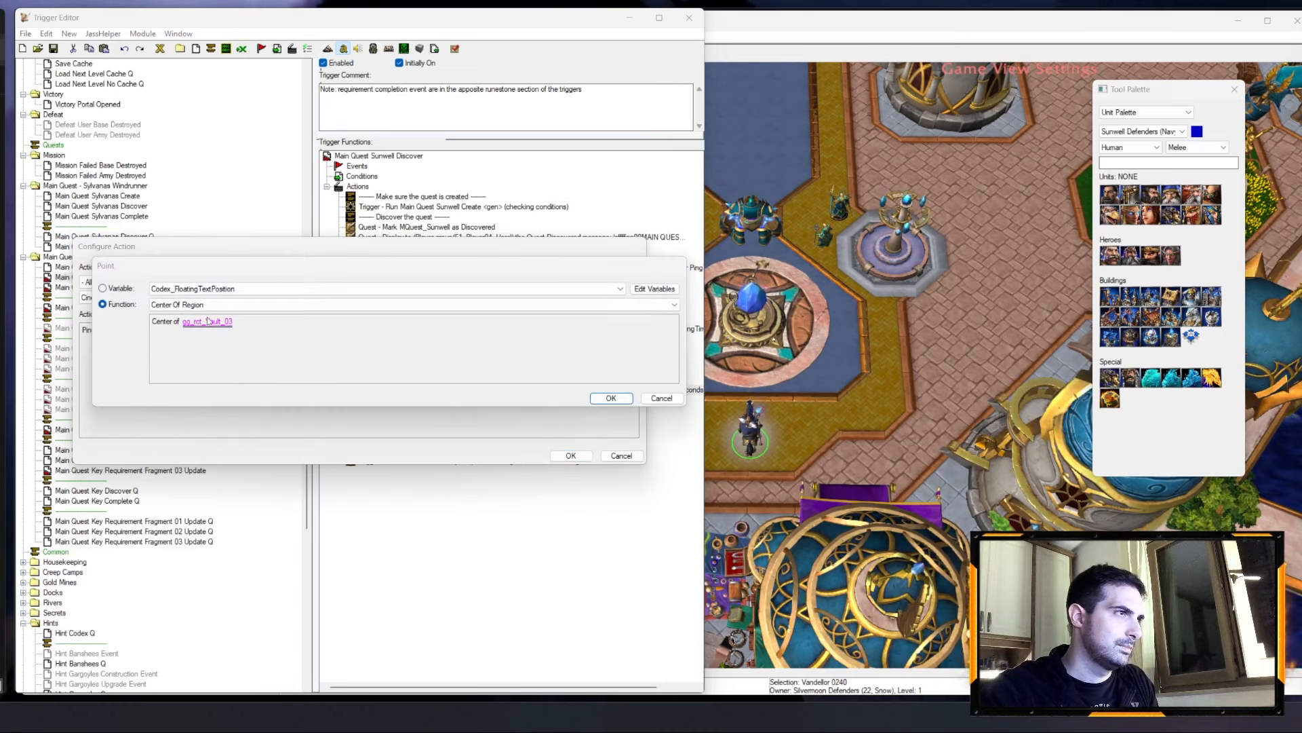
click(206, 328)
click(199, 324)
key(a)
scroll(210, 410, down, 3)
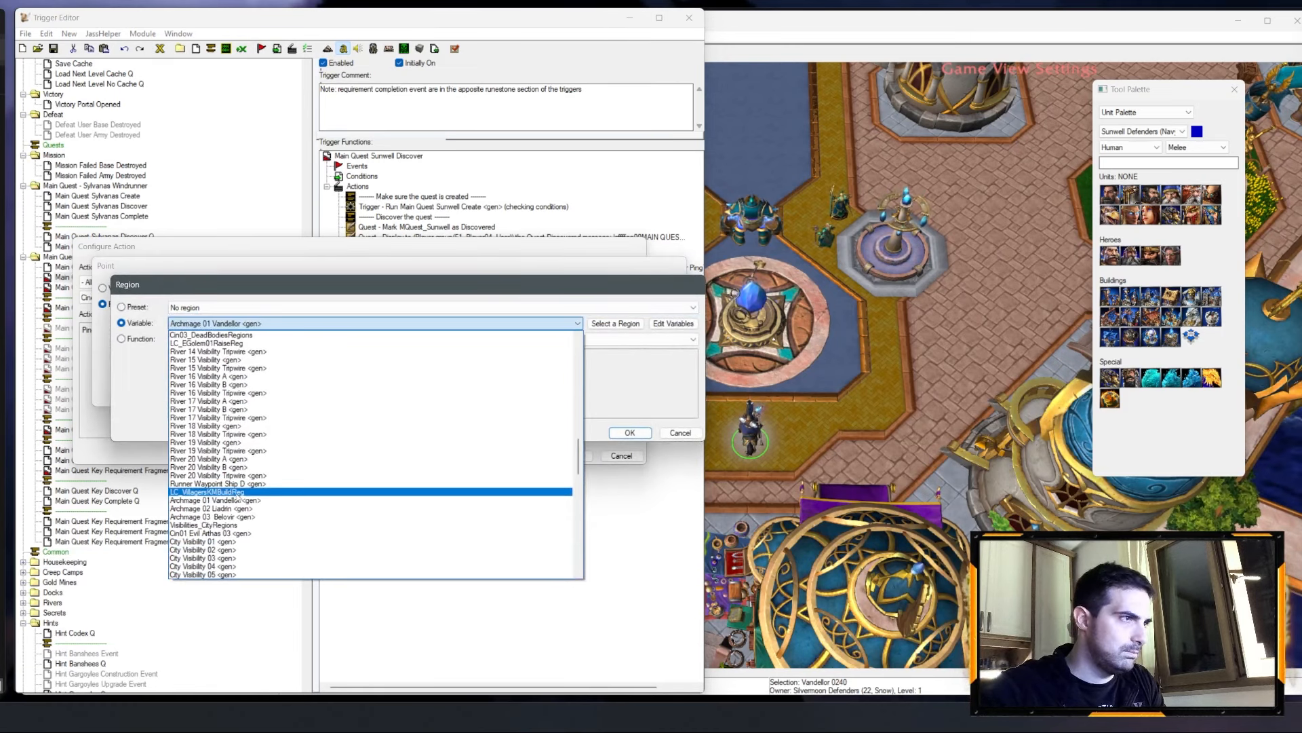
click(235, 515)
key(Return)
key(Return)
key(Return)
Step: Set the third camera spacebar-point action to the center of region Archmage 03 Belovir
double_click(474, 400)
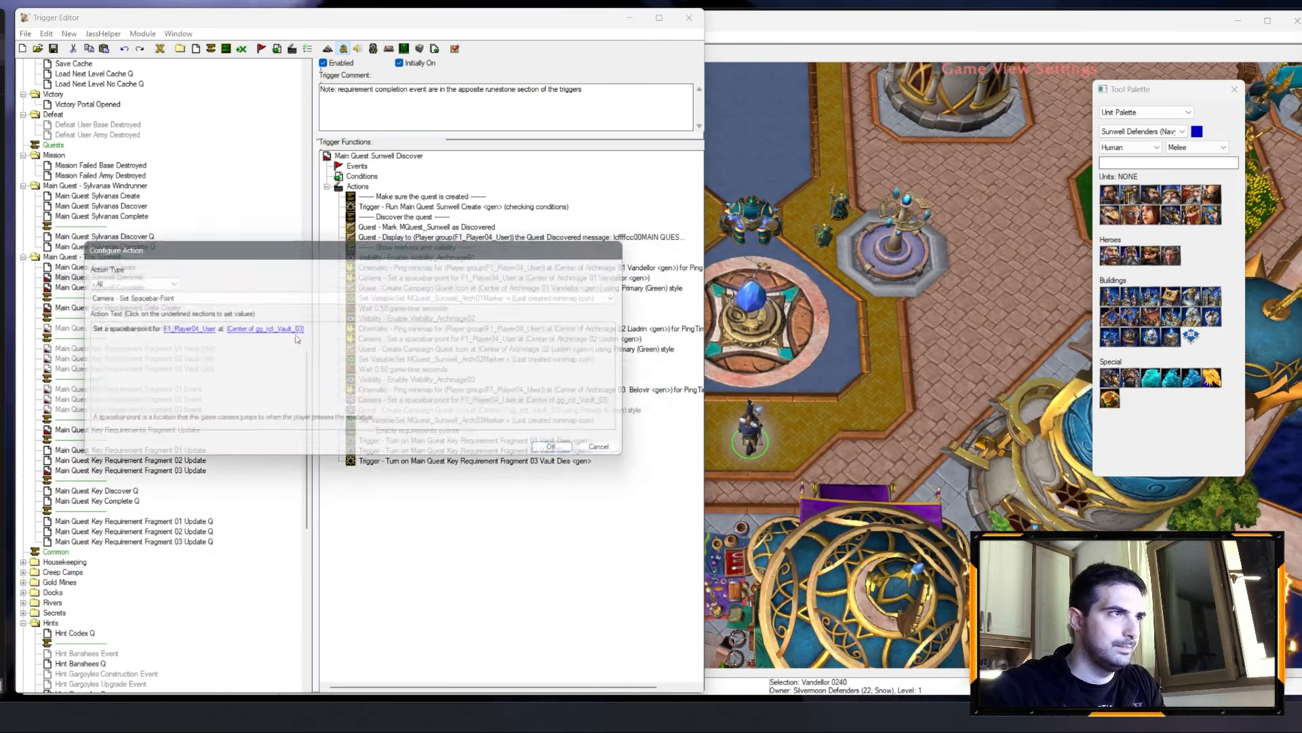
click(210, 329)
click(208, 325)
click(203, 323)
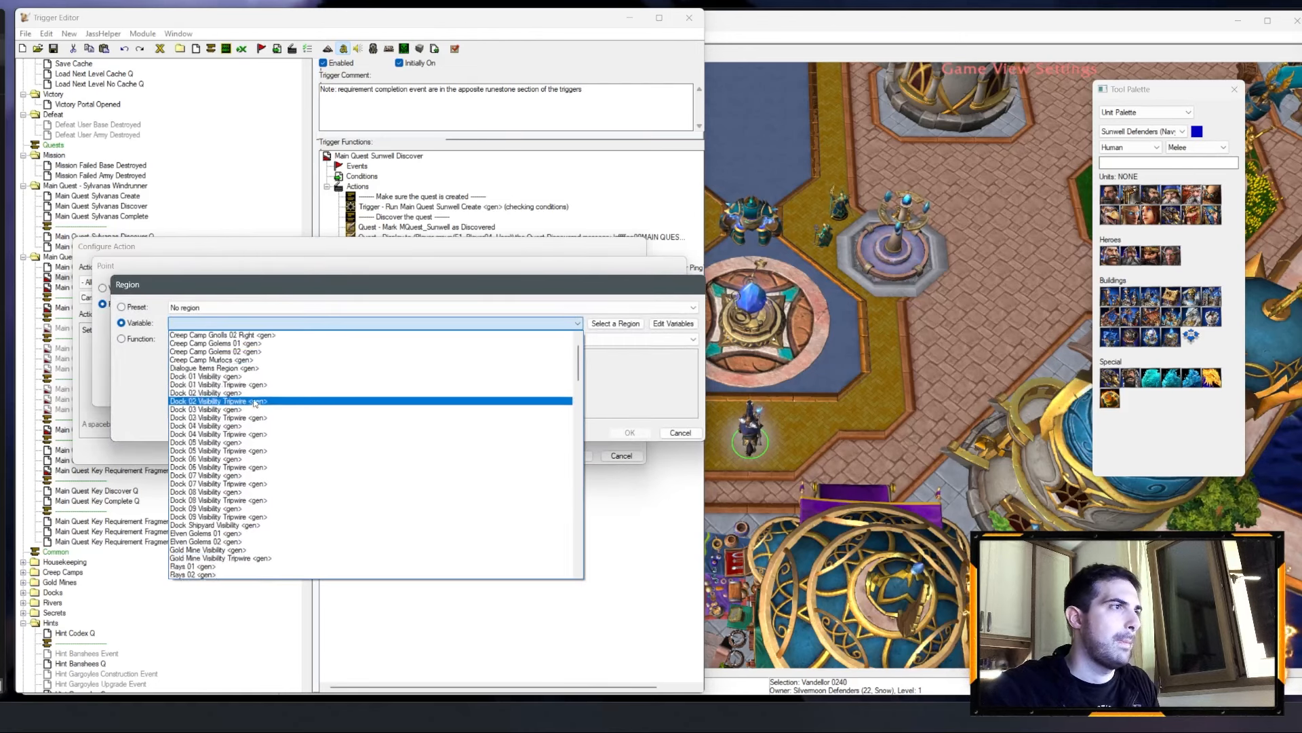
scroll(248, 436, up, 5)
key(a)
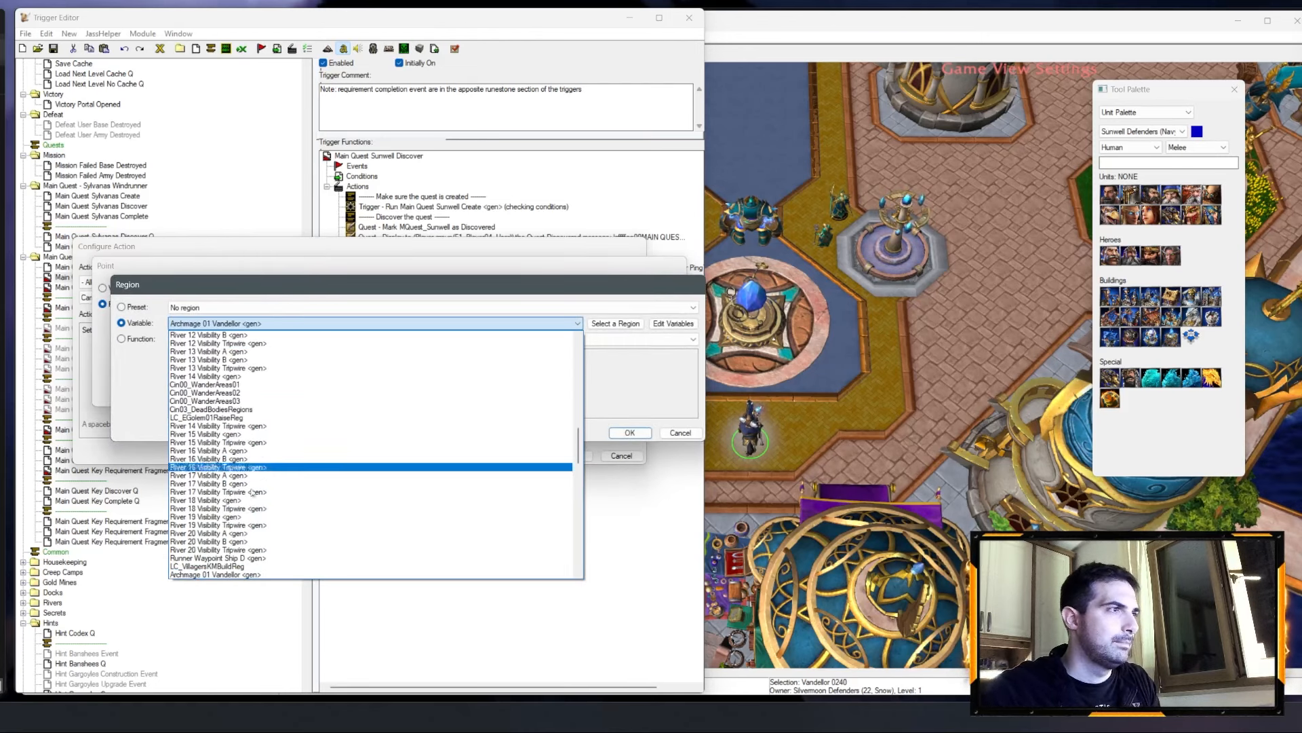
click(248, 541)
key(Return)
key(Return)
key(Return)
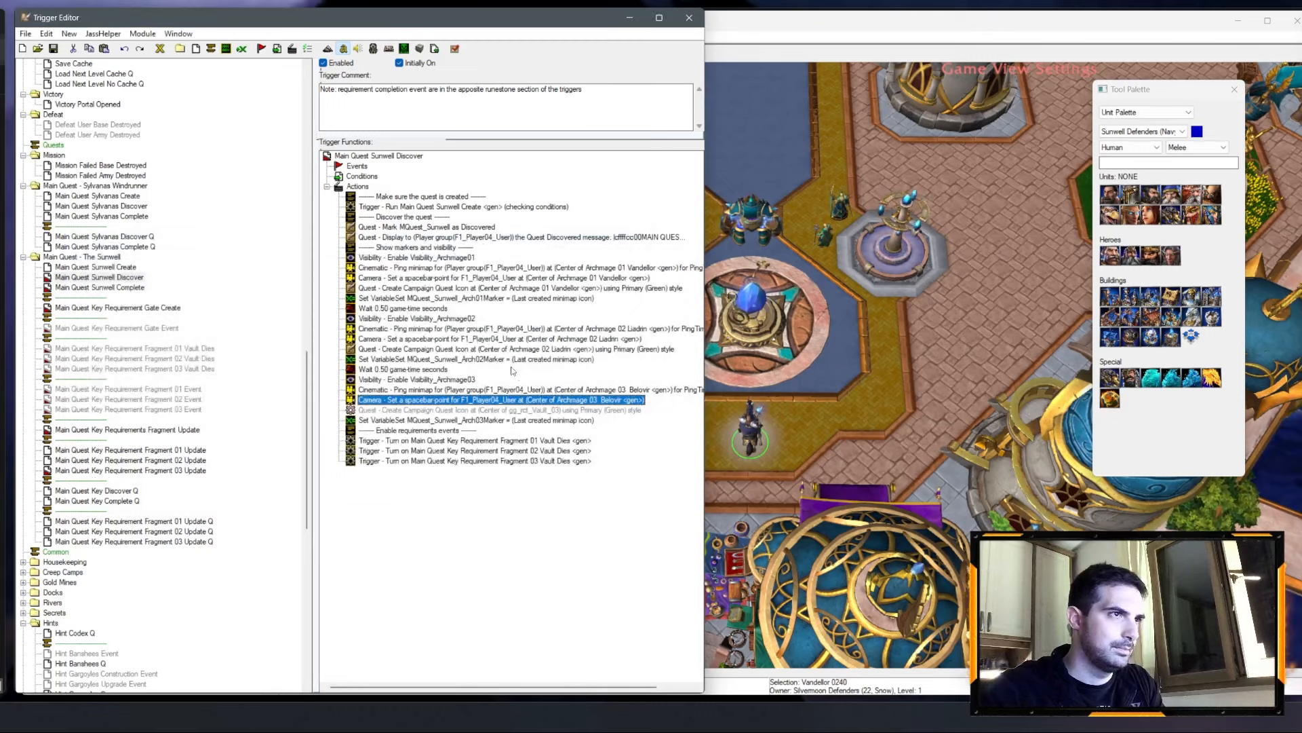
Step: Set the third campaign quest icon action to the center of region Archmage 03 Belovir
double_click(513, 411)
click(209, 329)
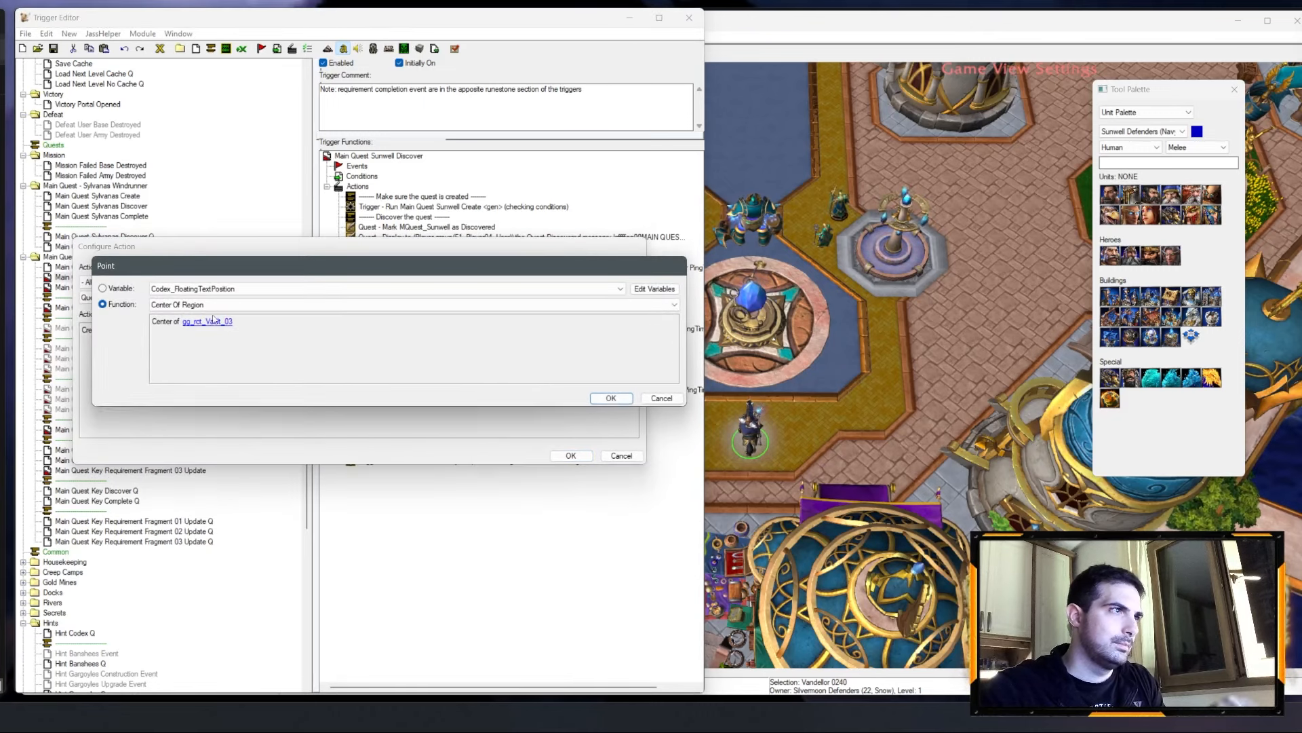
click(209, 327)
click(211, 325)
key(a)
scroll(261, 393, down, 7)
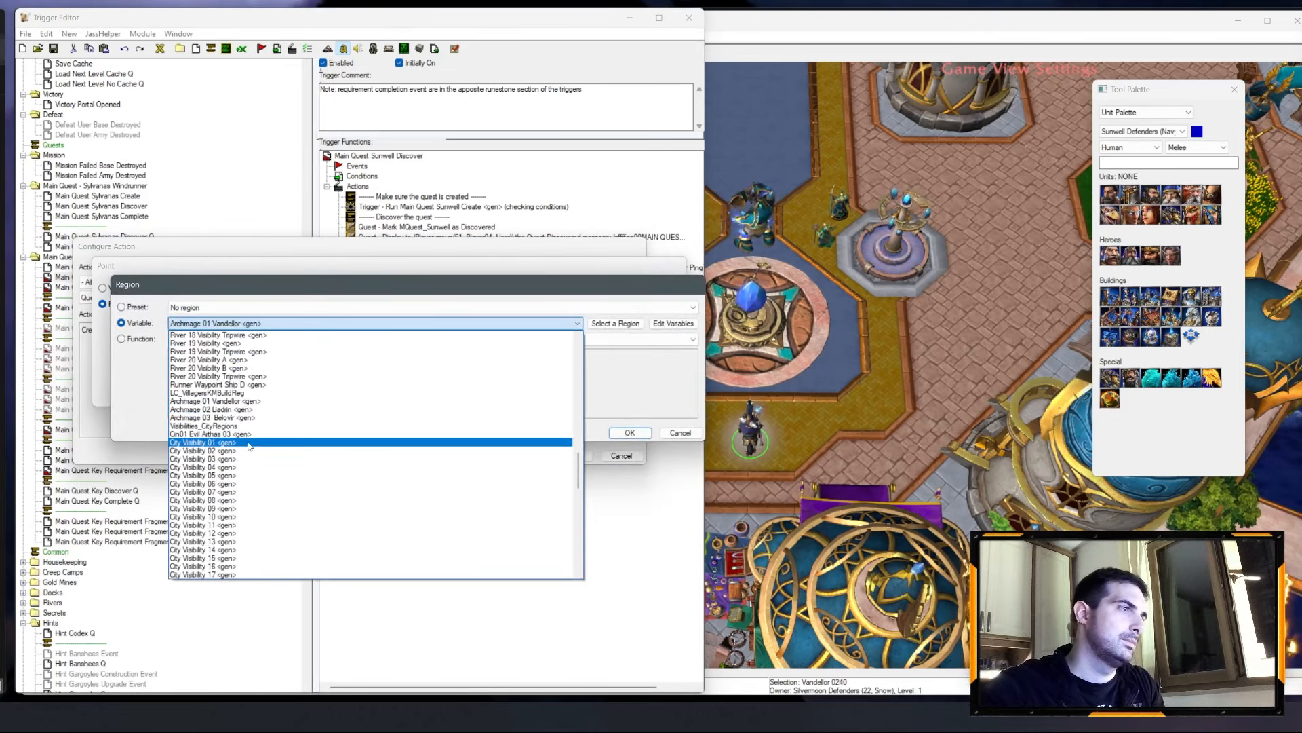
click(224, 418)
key(Return)
key(Return)
key(Return)
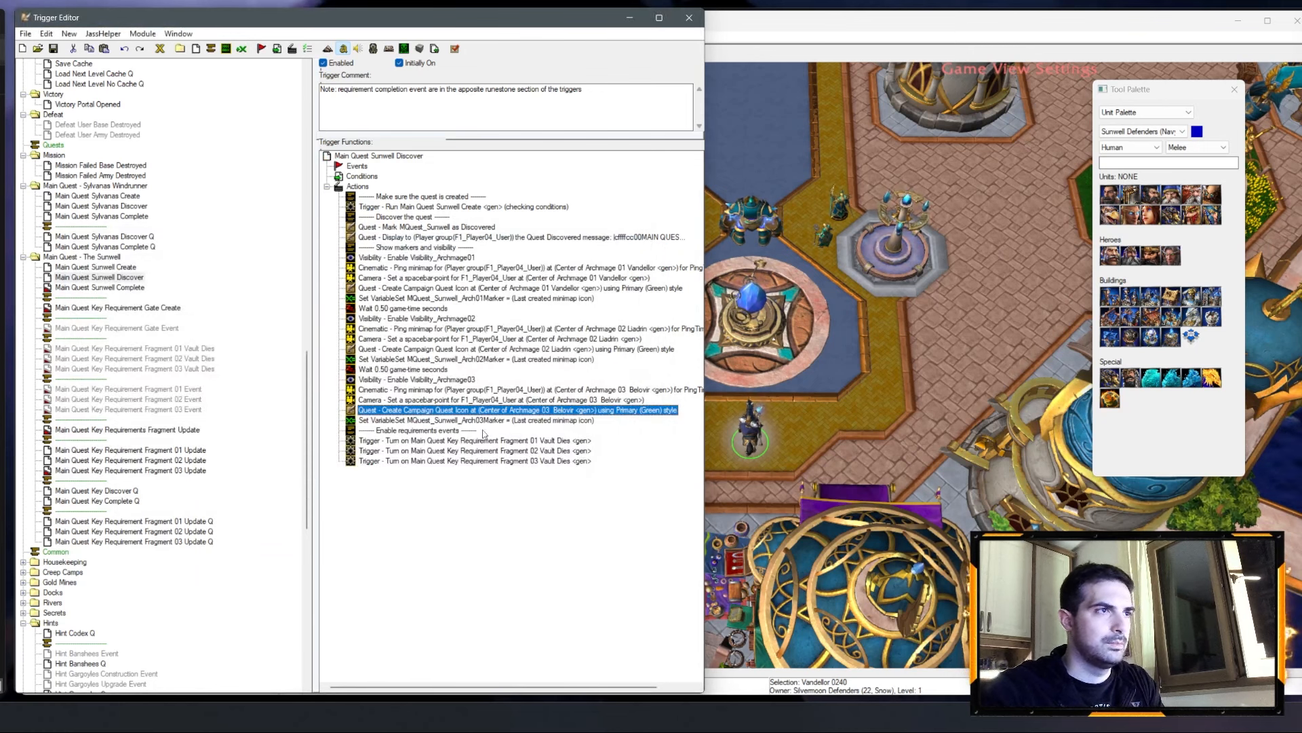
Step: Review the visibility, ping, marker and wait actions of the three archmage blocks in the Sunwell discover trigger
click(445, 440)
click(440, 421)
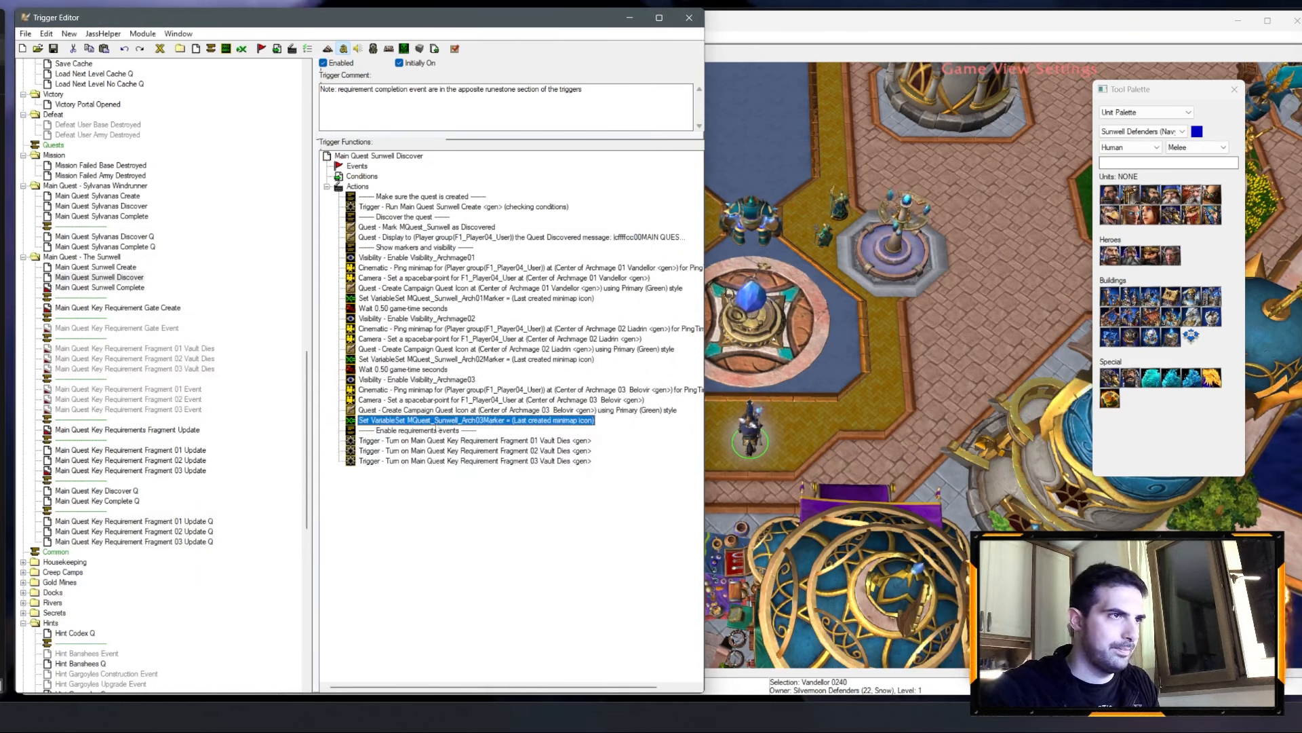
shift+click(406, 370)
click(426, 372)
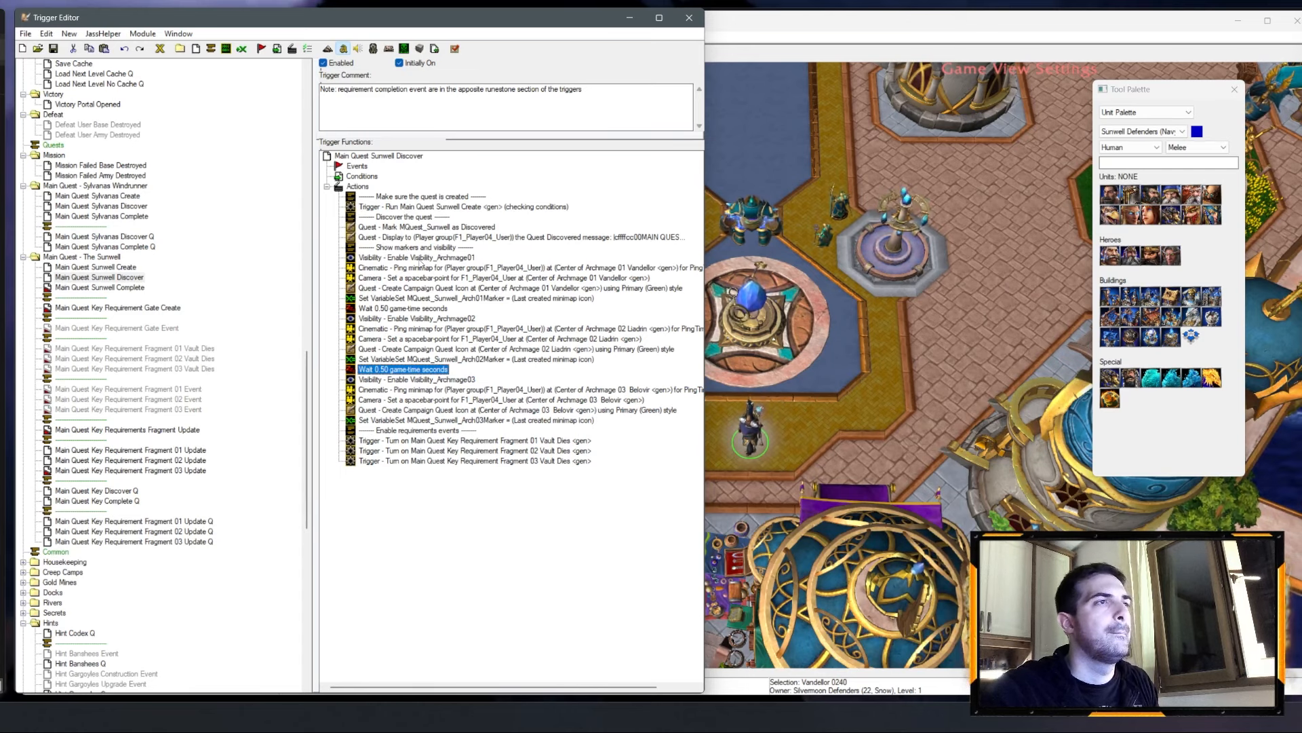
click(420, 259)
click(426, 319)
click(432, 330)
click(440, 358)
click(436, 371)
click(427, 389)
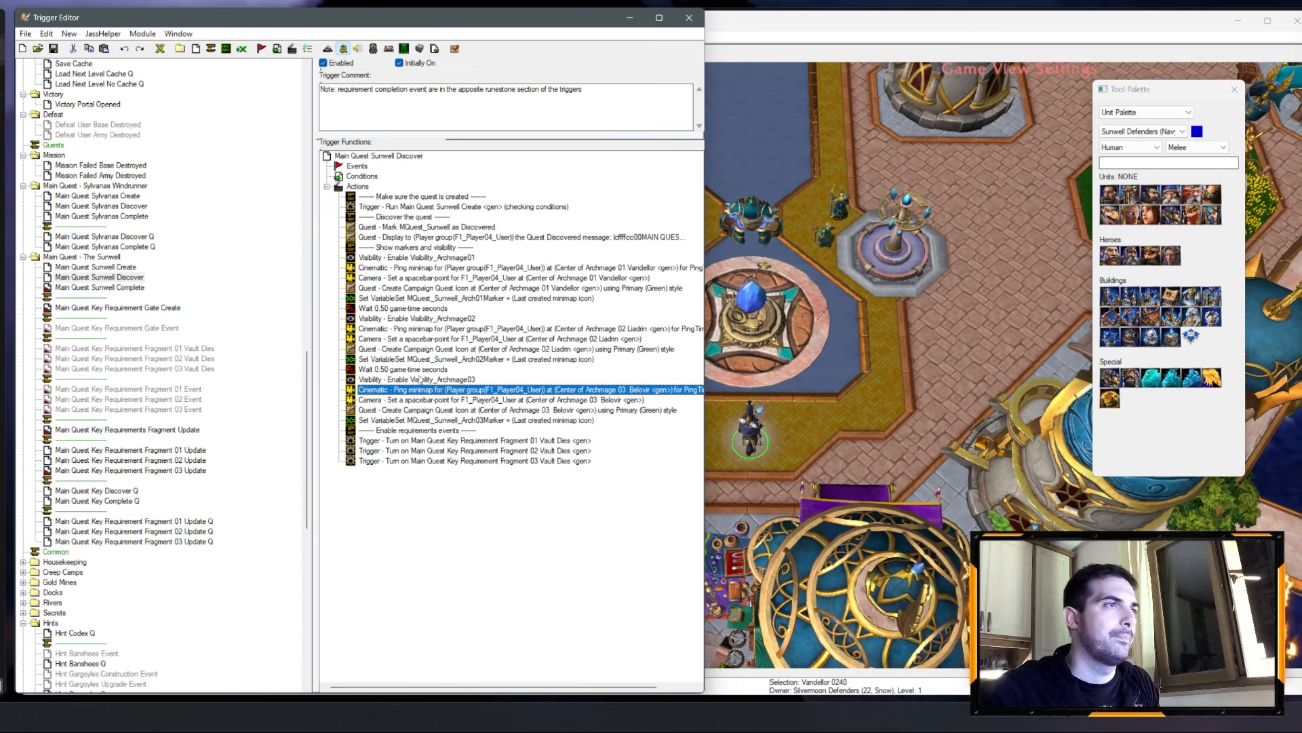
click(422, 297)
click(423, 309)
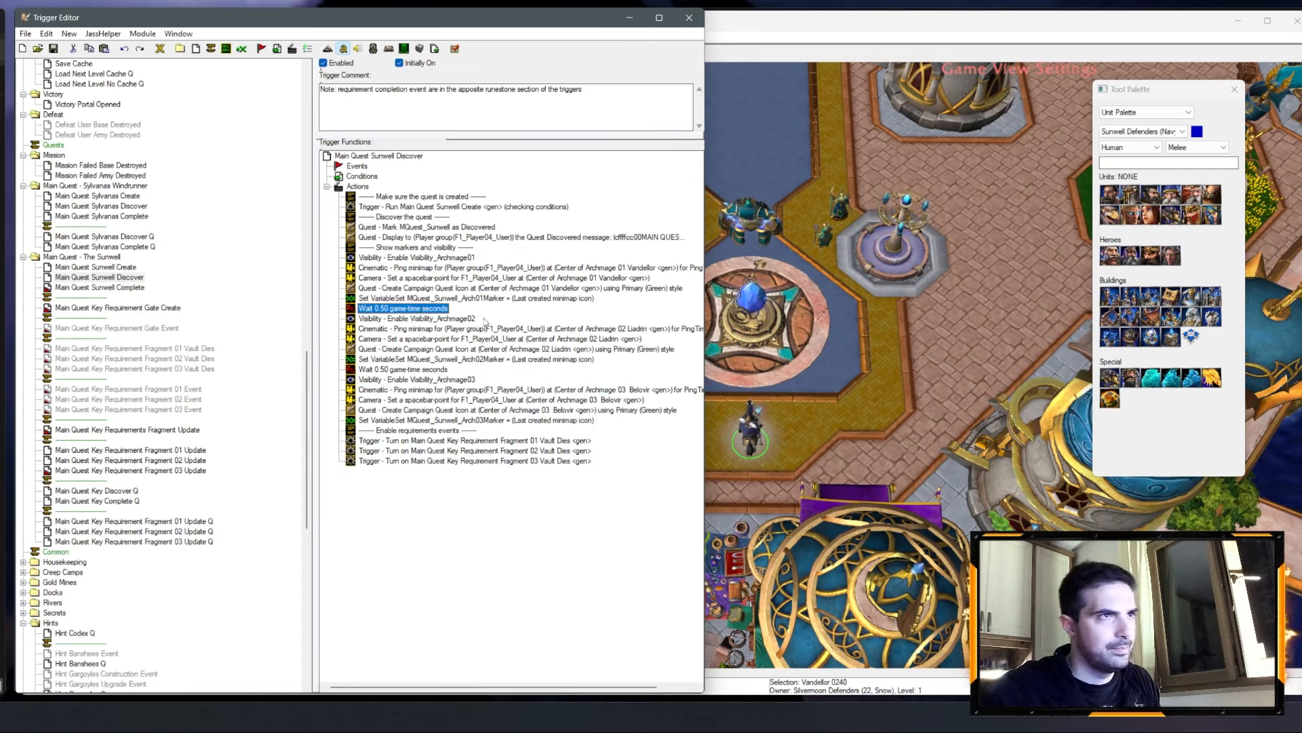
click(537, 330)
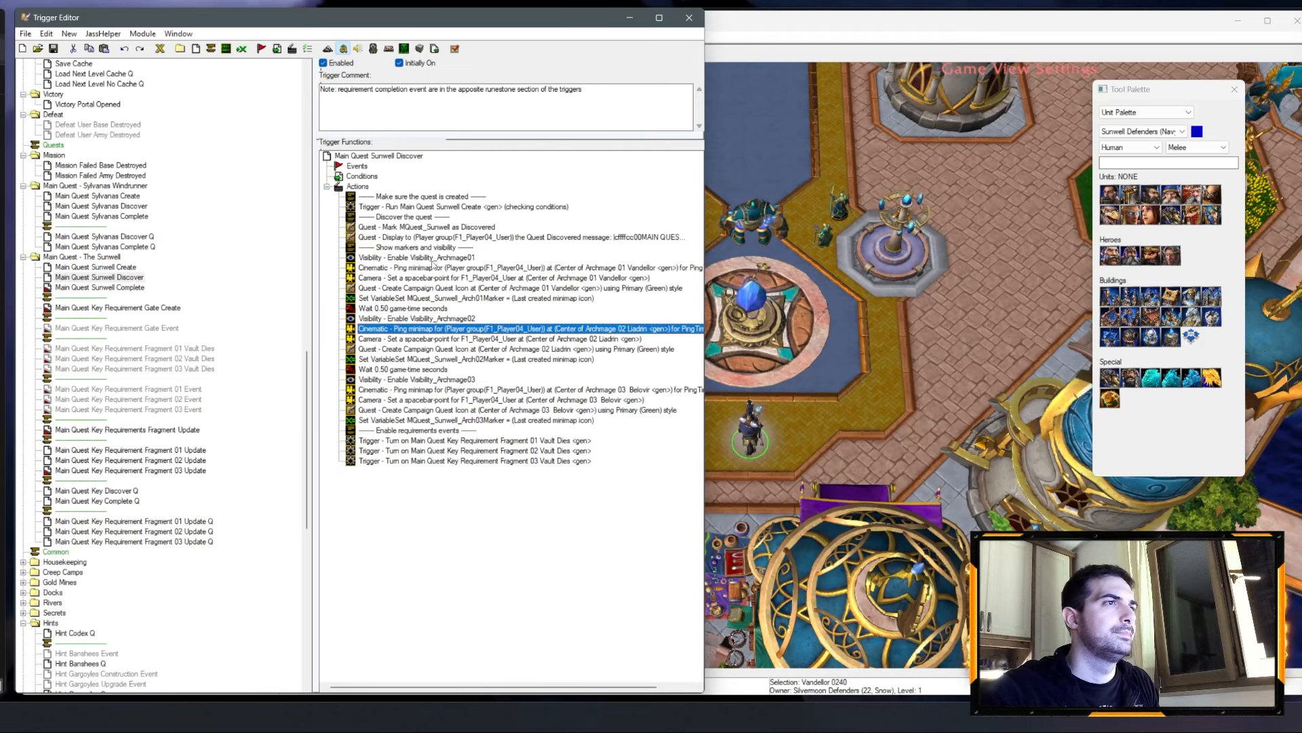
Step: Duplicate the first archmage's action block, from Enable Visibility_Archmage01 through the 0.50-second wait
click(448, 289)
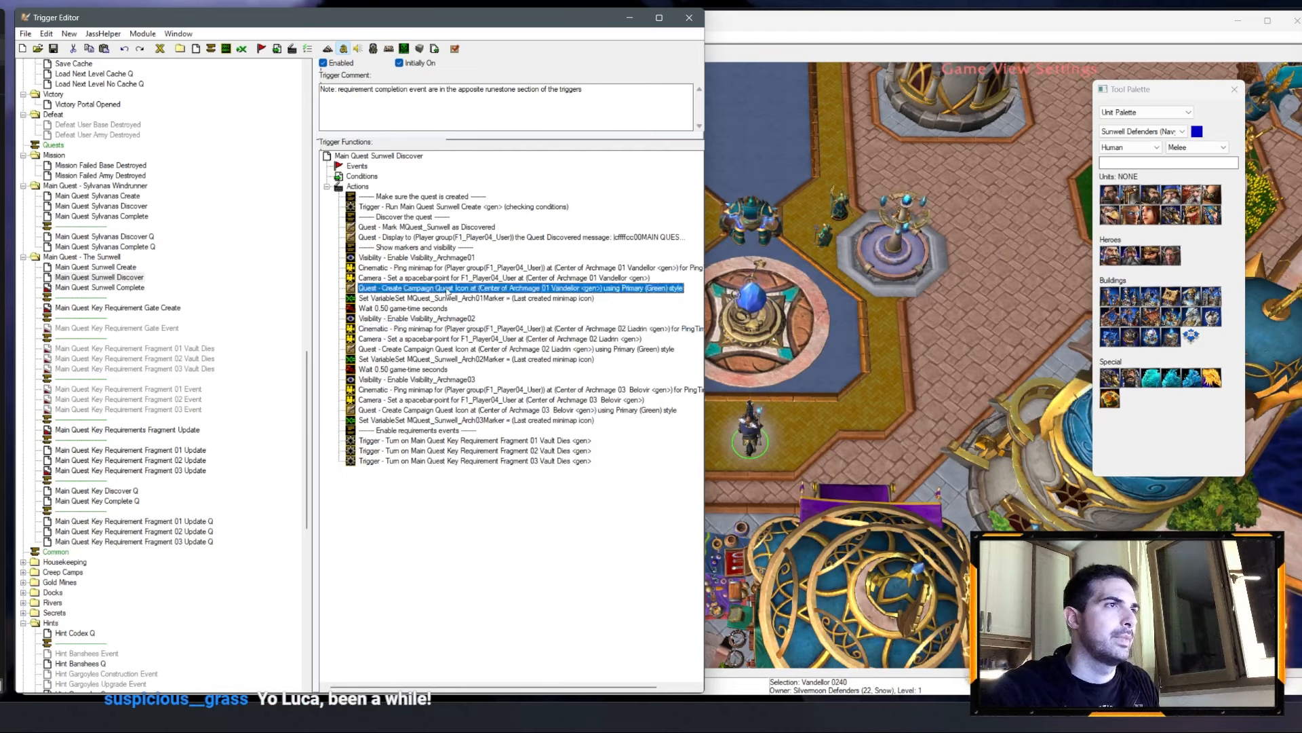
shift+click(448, 301)
click(470, 268)
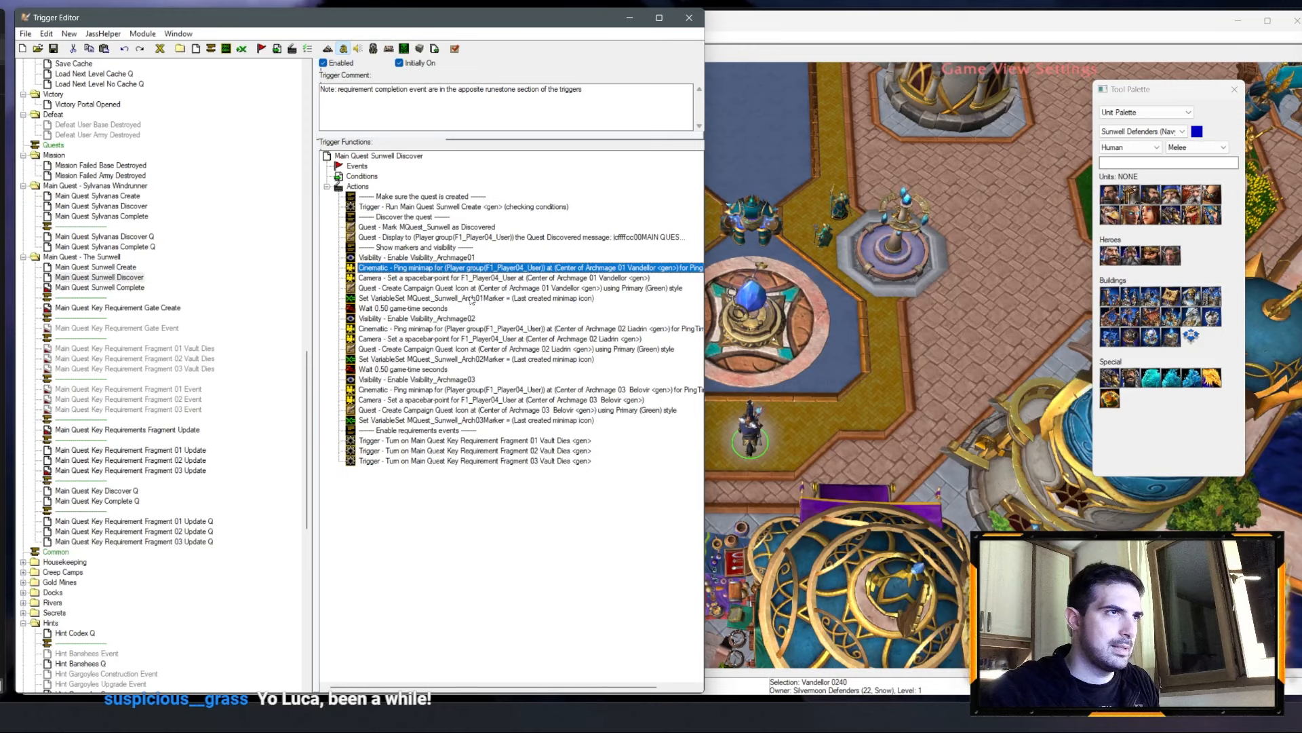
shift+click(471, 299)
click(444, 259)
shift+click(450, 301)
shift+click(432, 309)
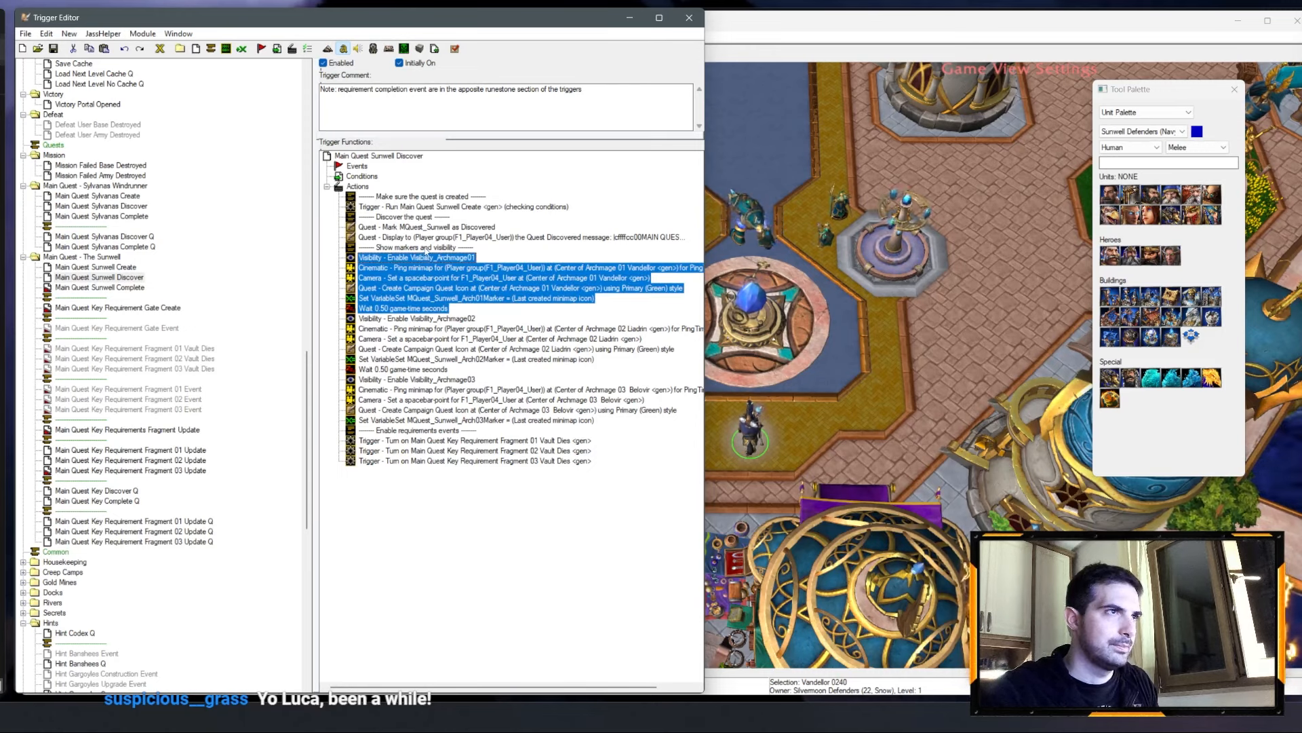
Step: Delete the Enable Visibility_Archmage01 action from the first of the two identical blocks
double_click(426, 257)
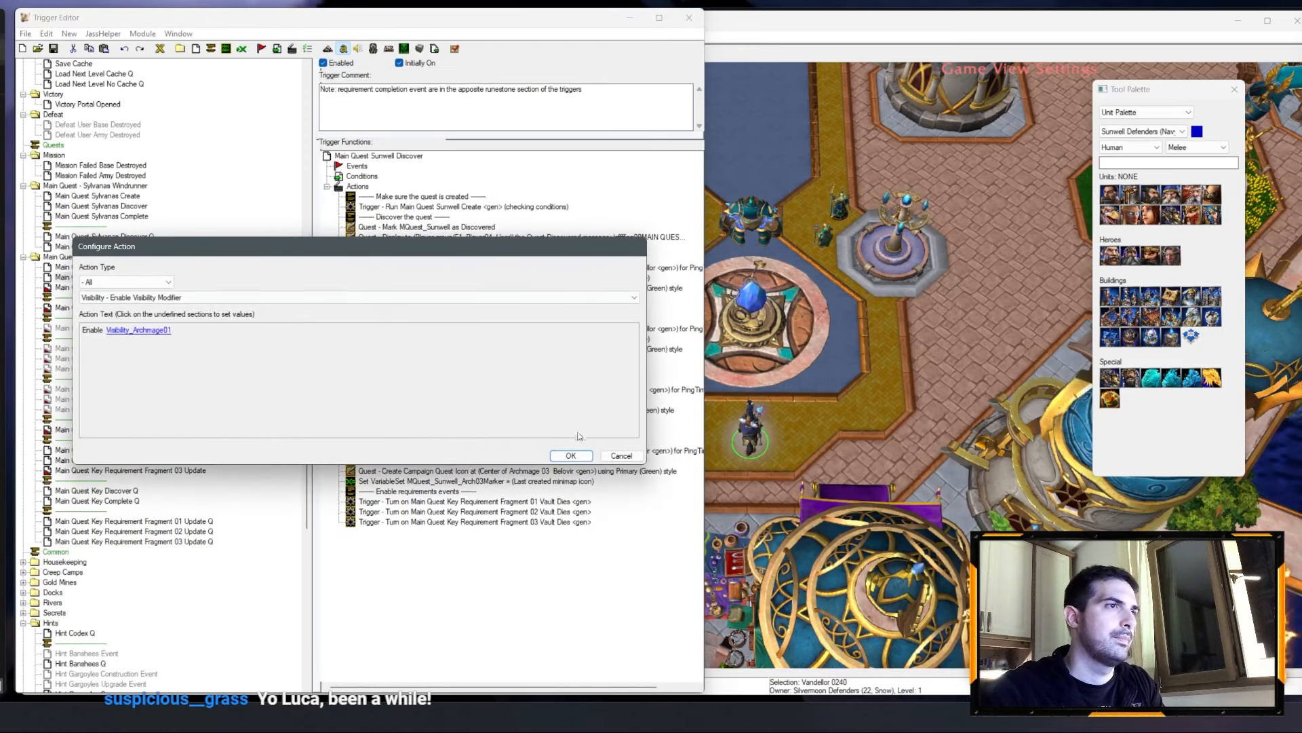
click(624, 457)
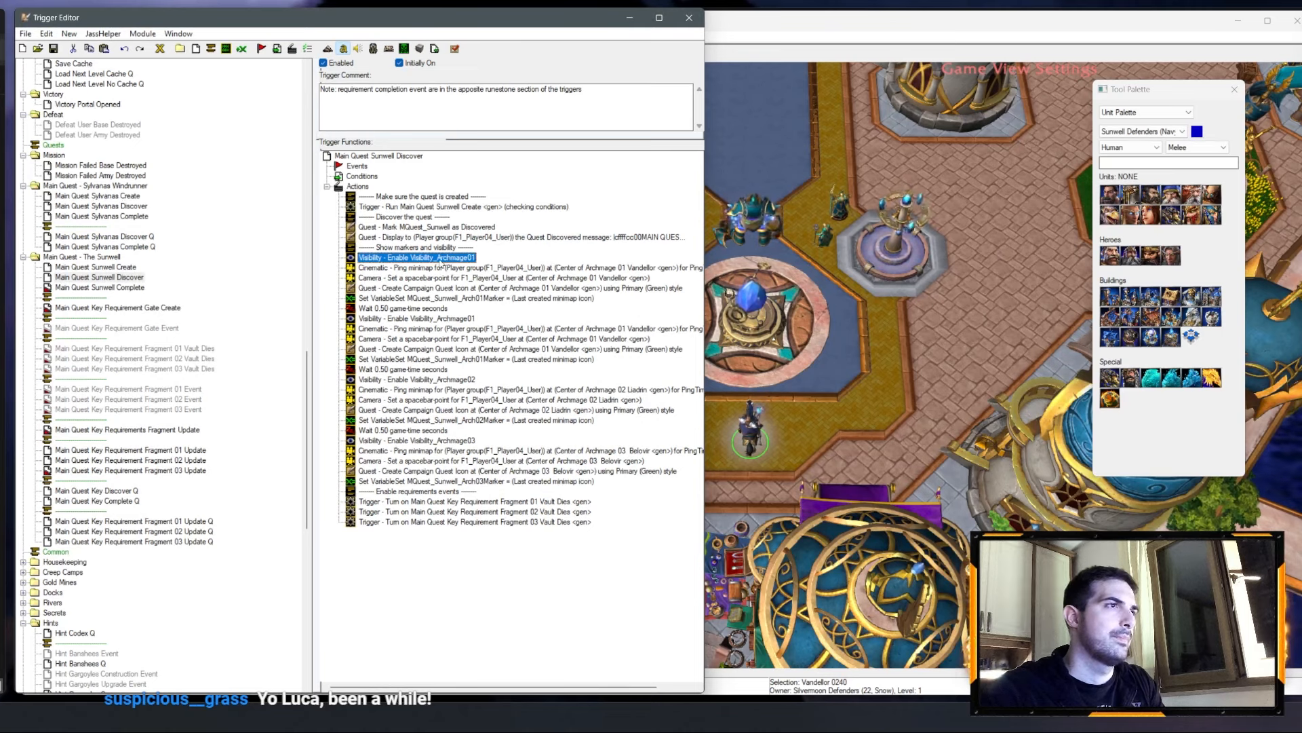
key(Delete)
Step: Rewrite the trigger comment as "Note: the visibility of the gate is enabled by default at the end of the cinematic"
drag(583, 89, 348, 120)
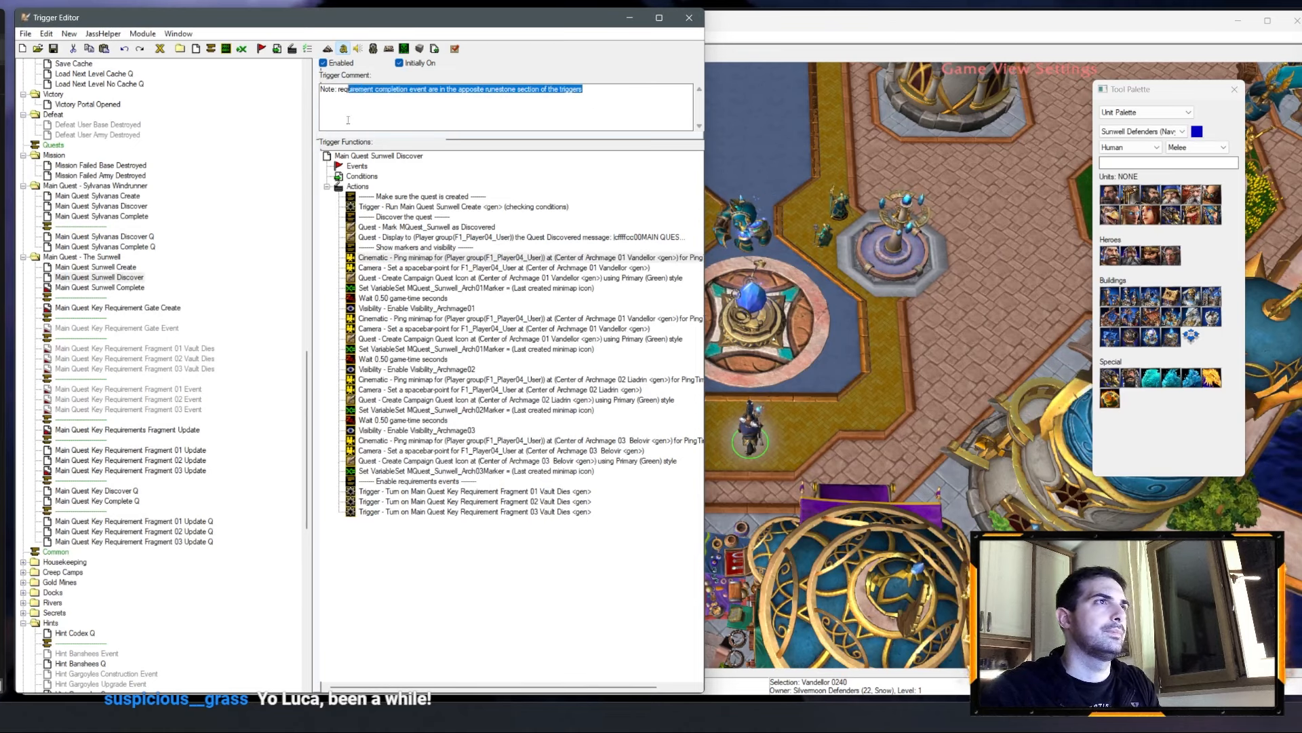
text(the visi)
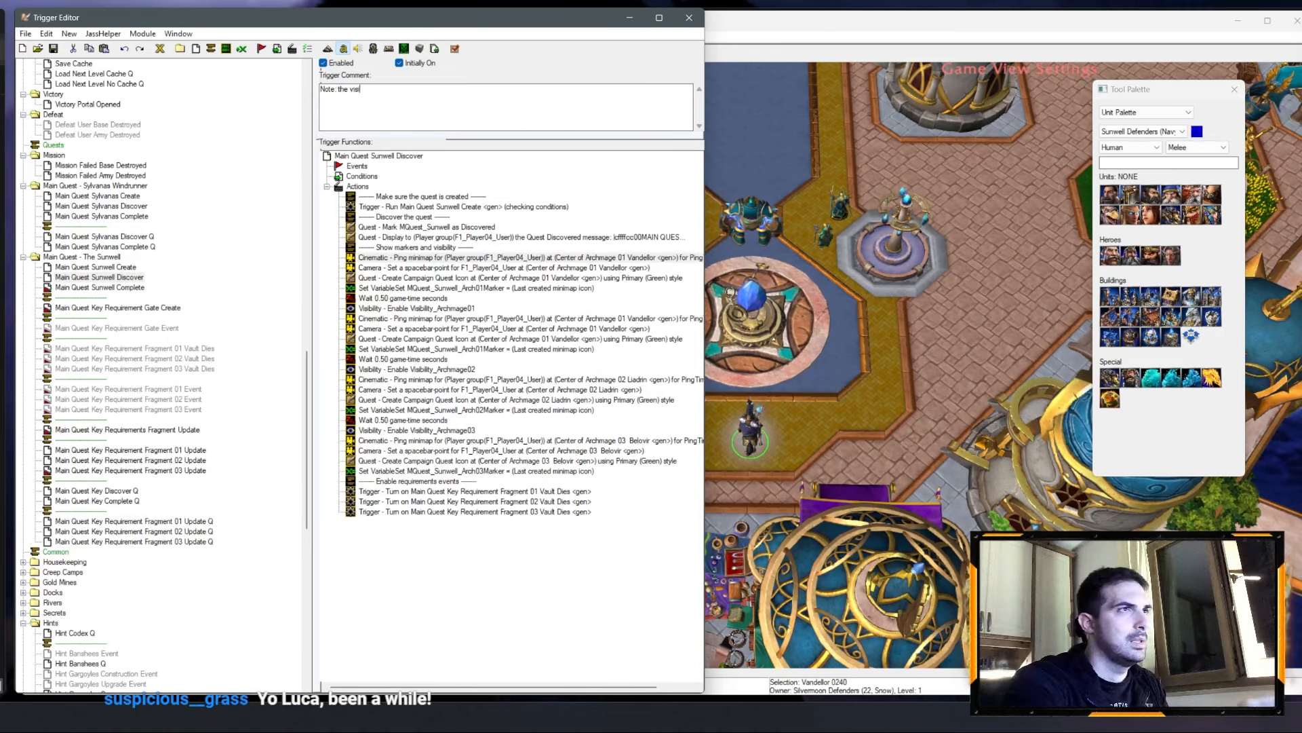
text(bility of the gate is)
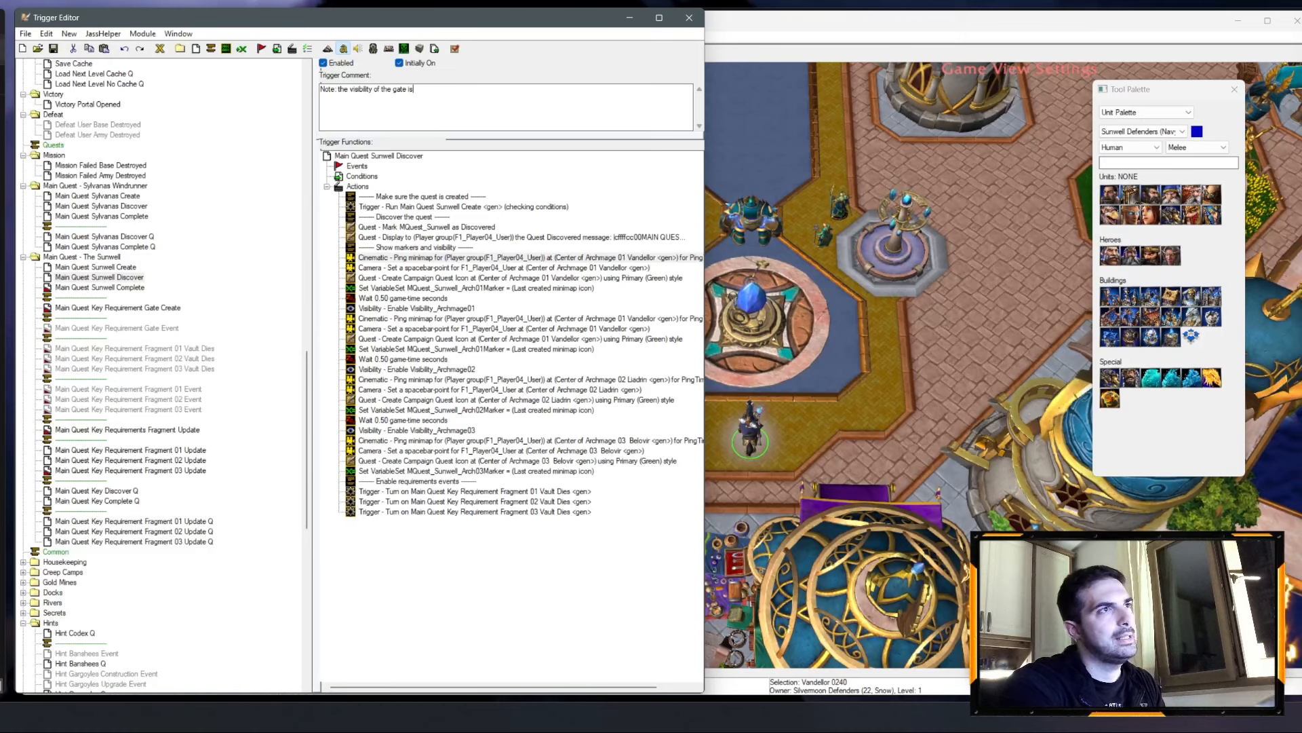
text( enabled byu )
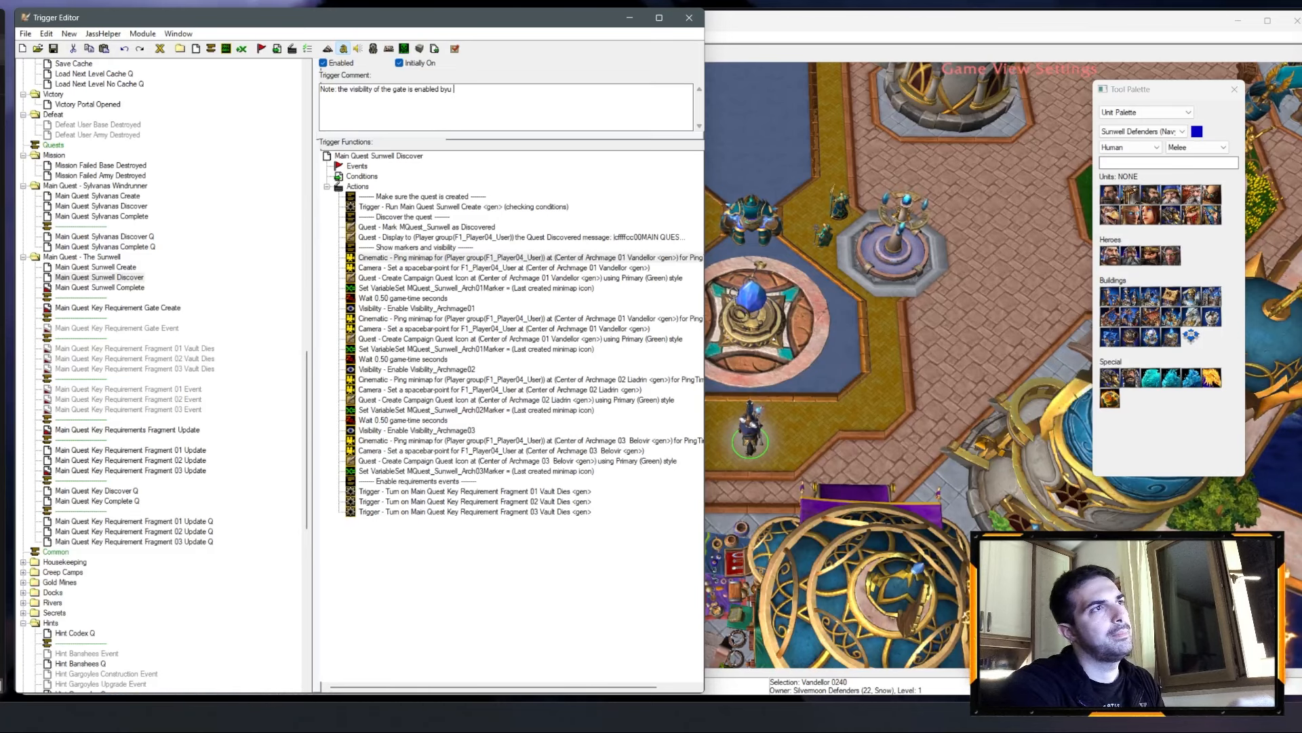
key(BackSpace)
key(BackSpace)
text( default at)
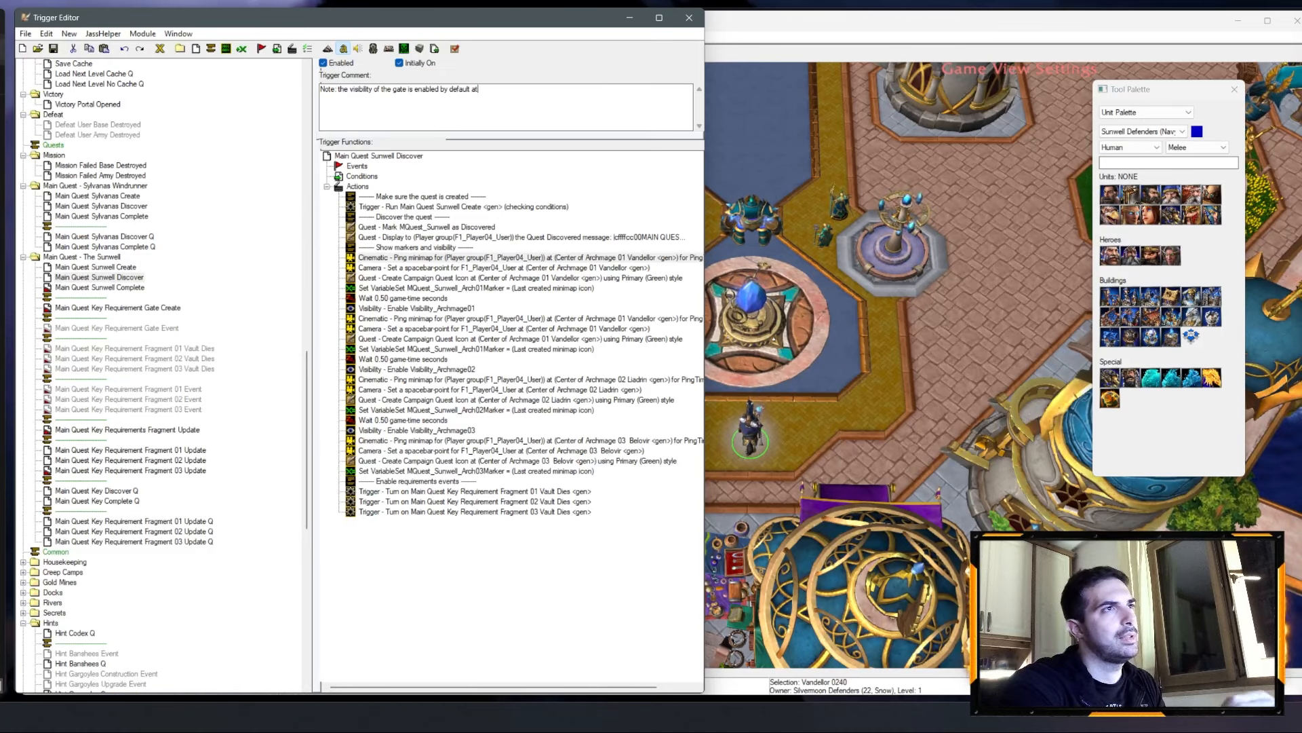
text( the end of the cinemati)
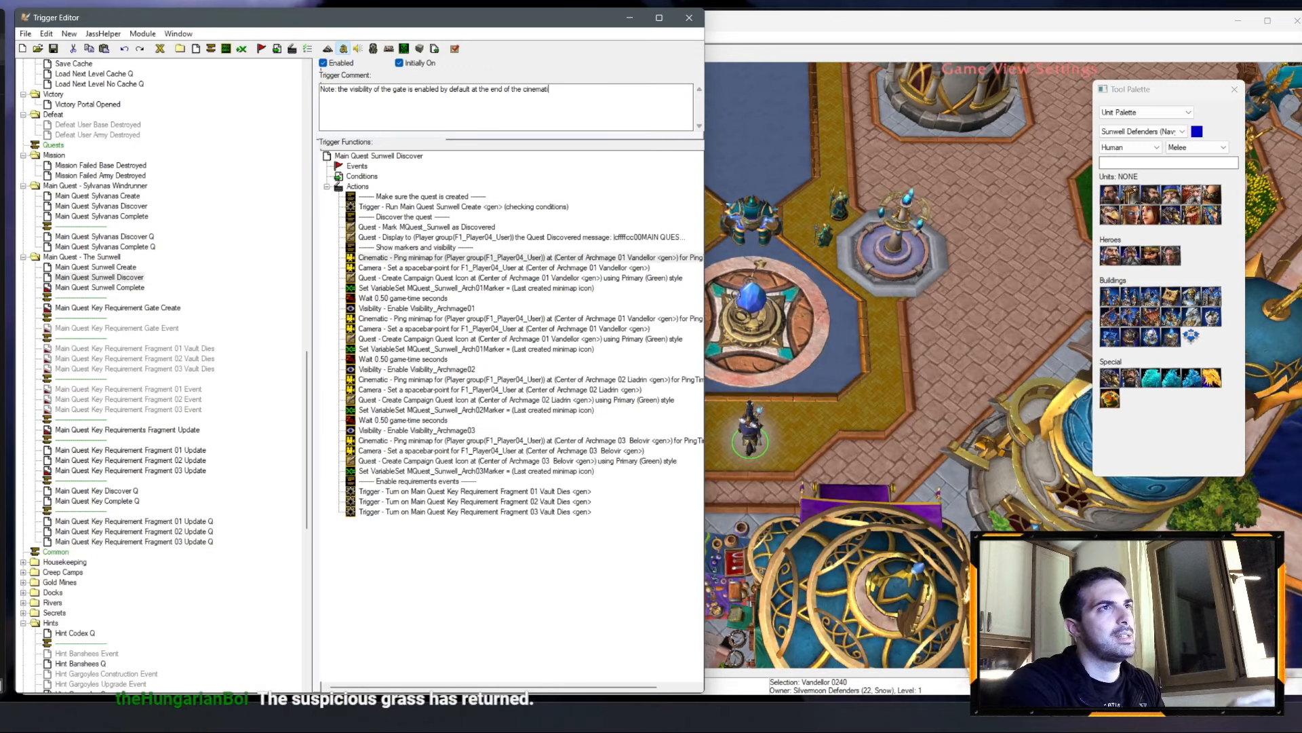
text(c)
Step: Set the minimap ping in the first marker block to the center of region Silvermoon Gate
double_click(426, 258)
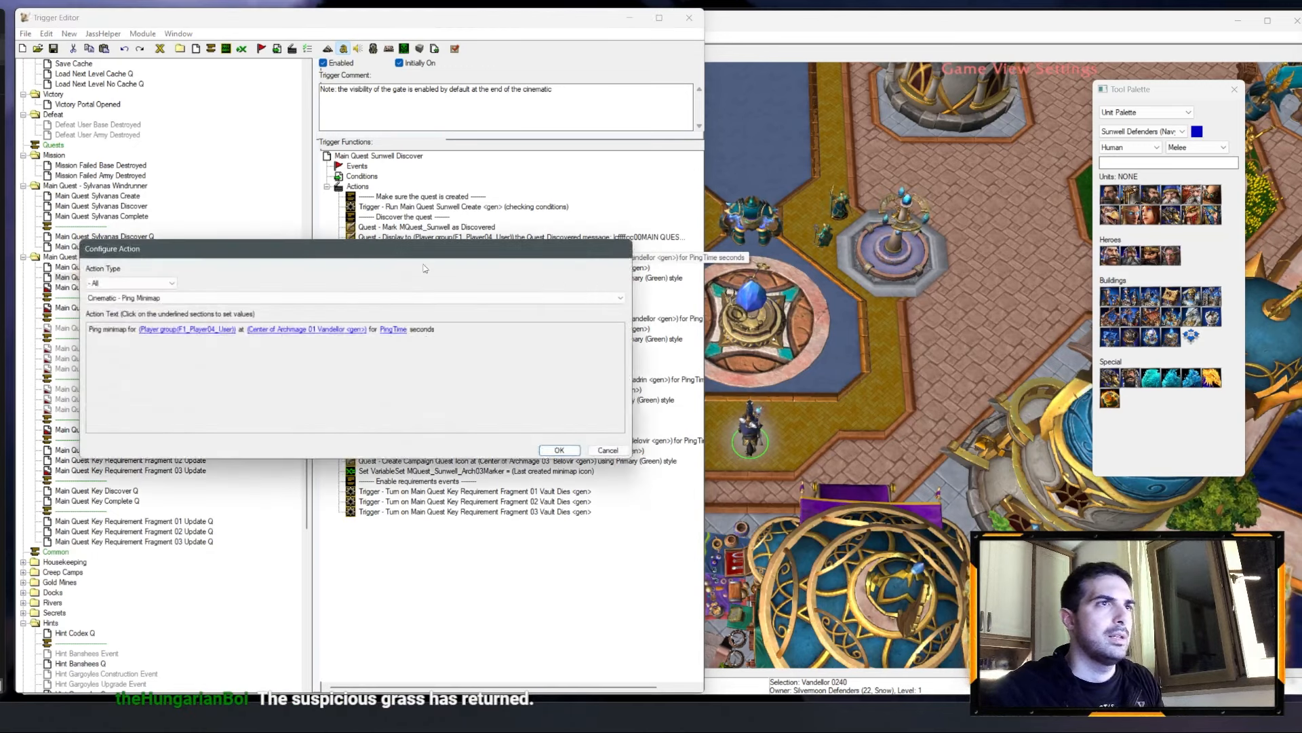
click(306, 329)
click(253, 321)
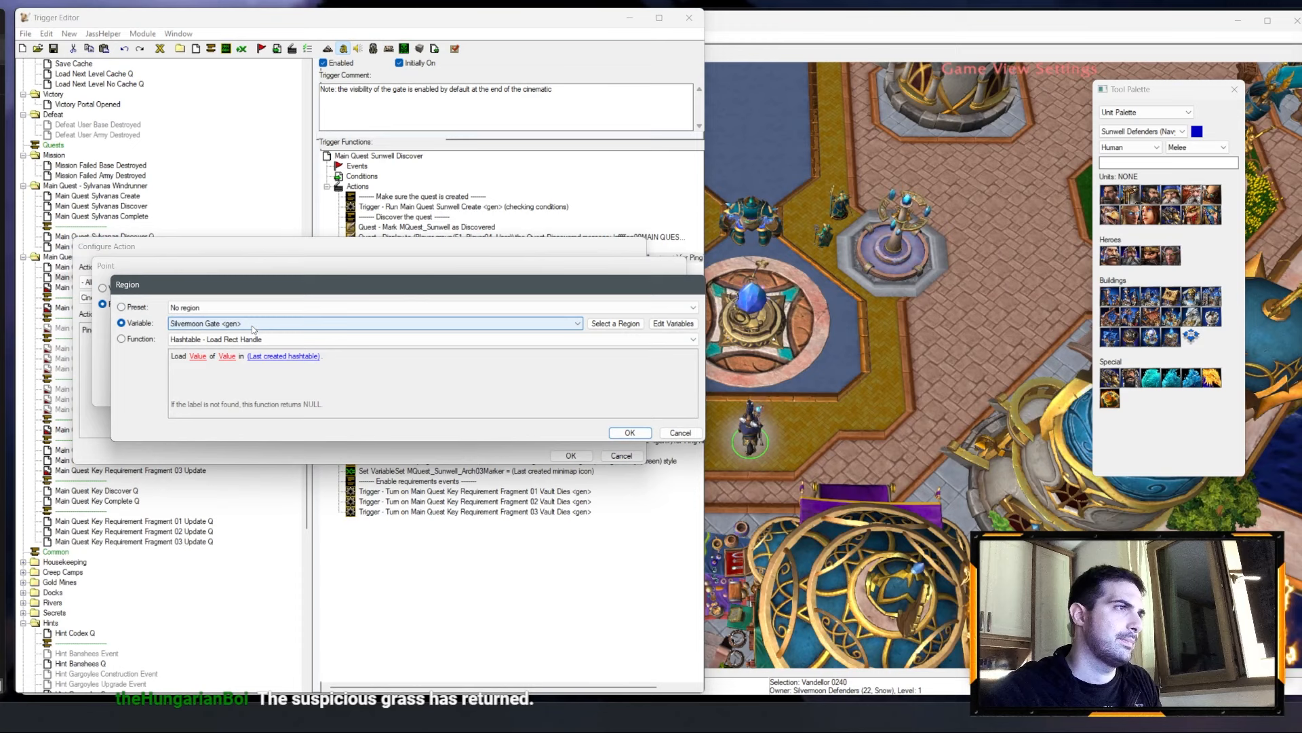
key(Return)
key(Return)
key(Return)
Step: Set the campaign quest icon in the first marker block to the center of region Silvermoon Gate
double_click(498, 278)
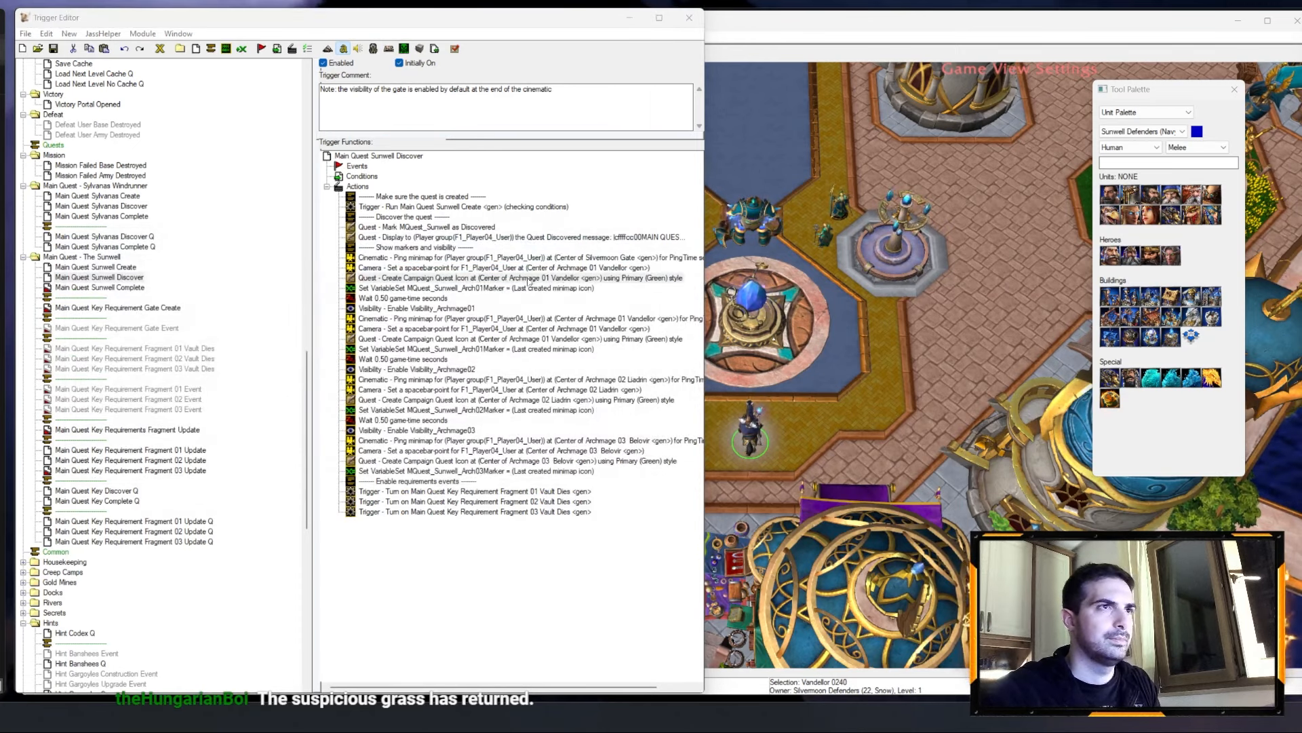
click(245, 330)
click(271, 320)
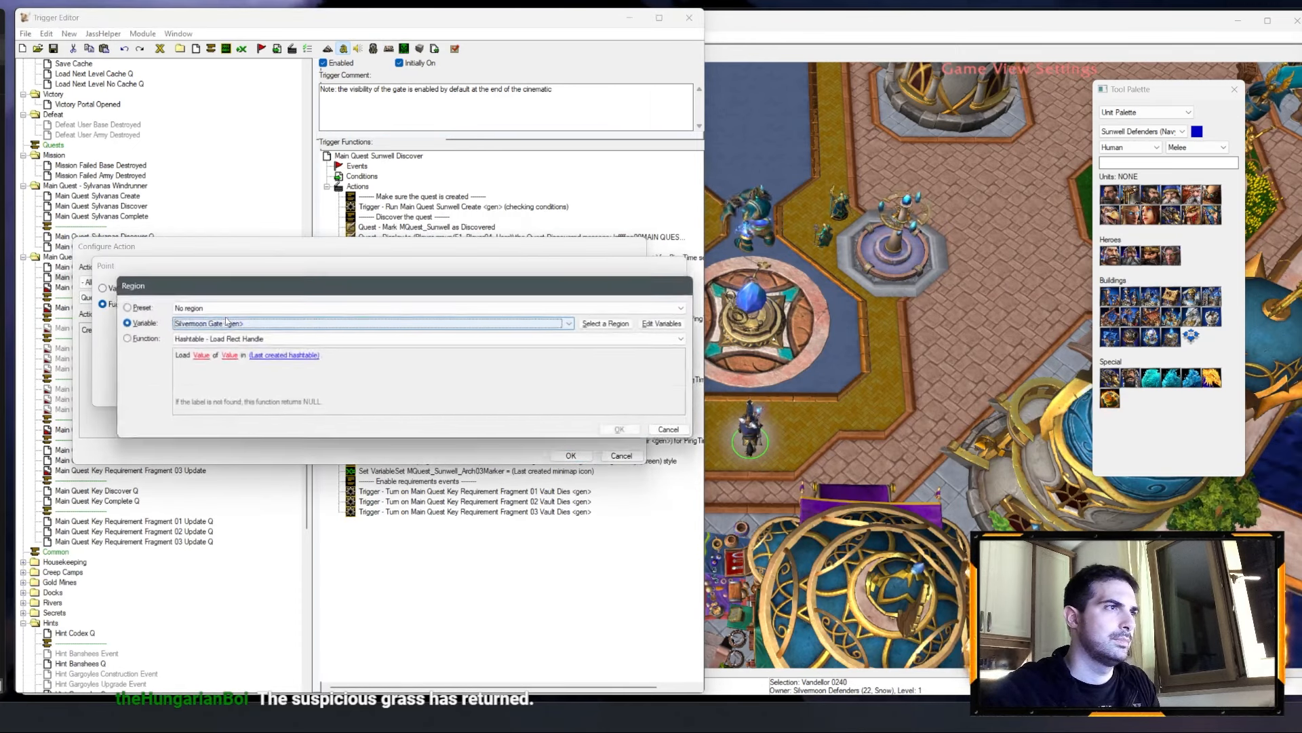
key(Return)
key(Return)
key(Return)
Step: Set the camera spacebar-point in the first marker block to the center of region Silvermoon Gate
double_click(434, 268)
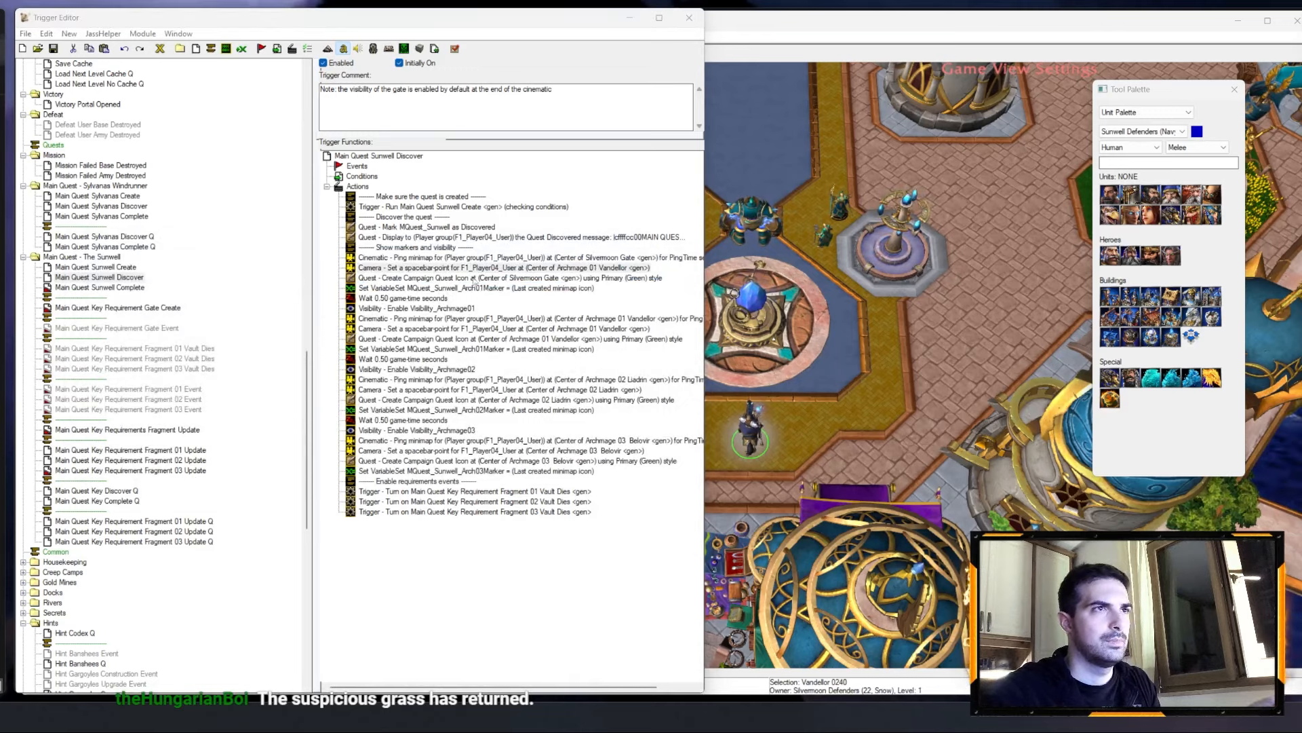
click(197, 330)
click(655, 413)
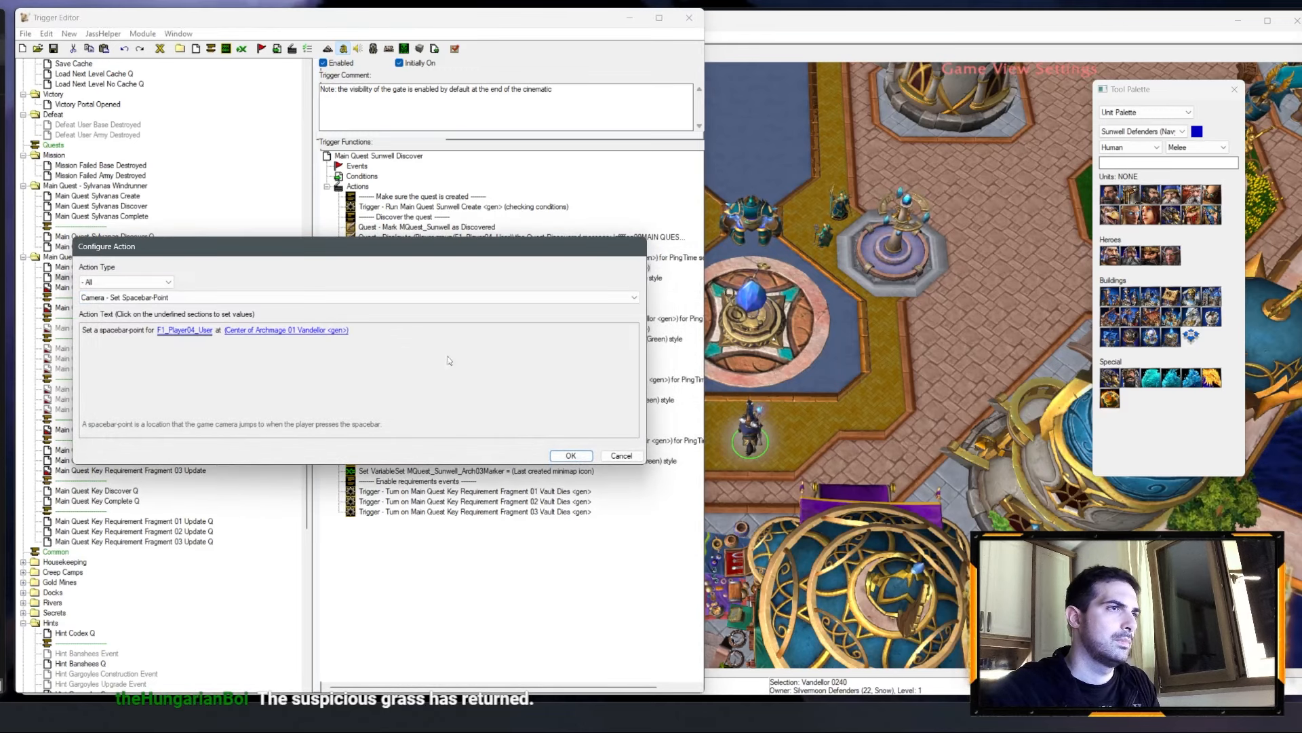
click(311, 332)
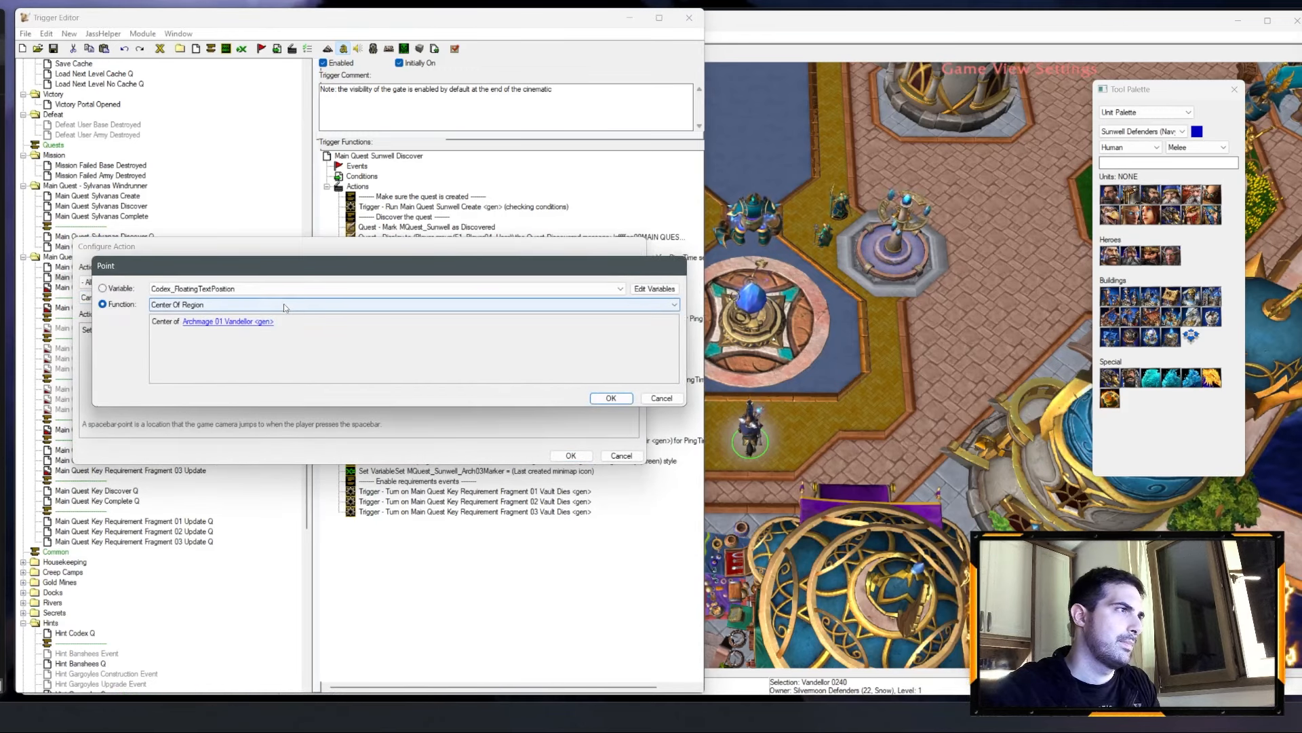
click(227, 322)
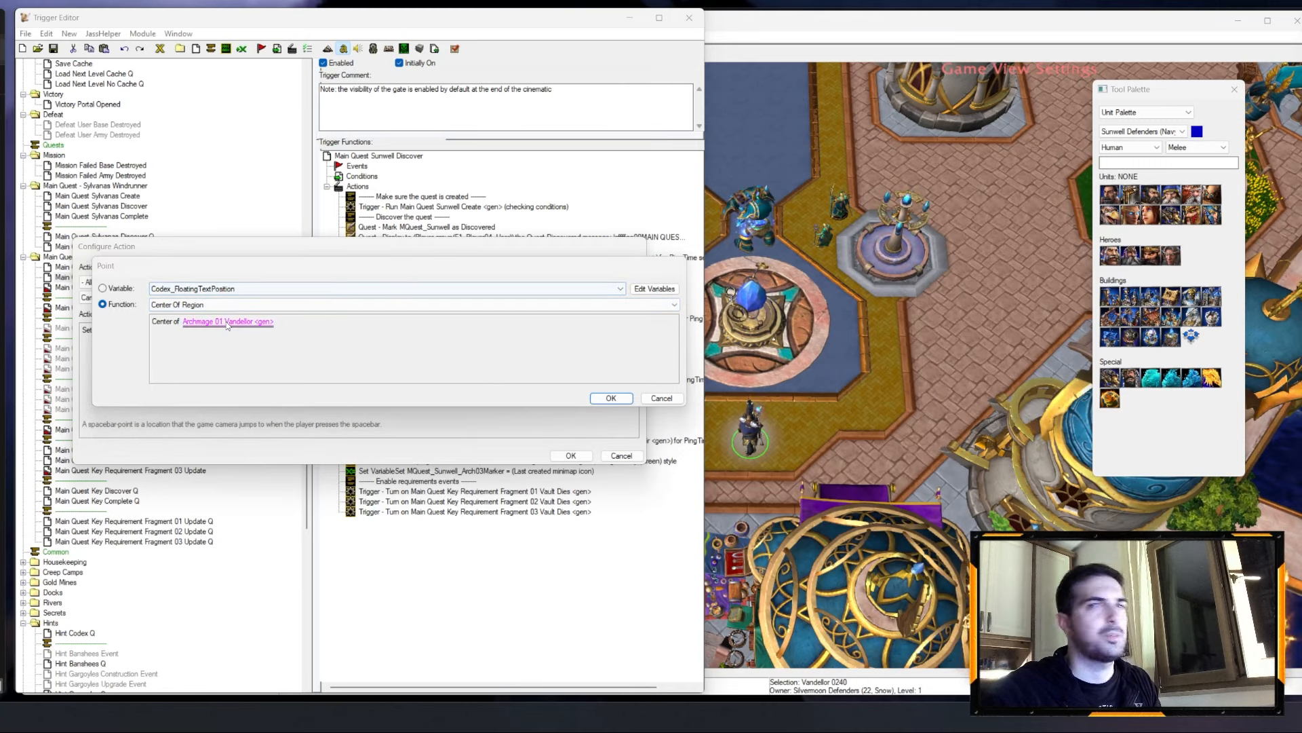
key(s)
key(Return)
key(Return)
key(Return)
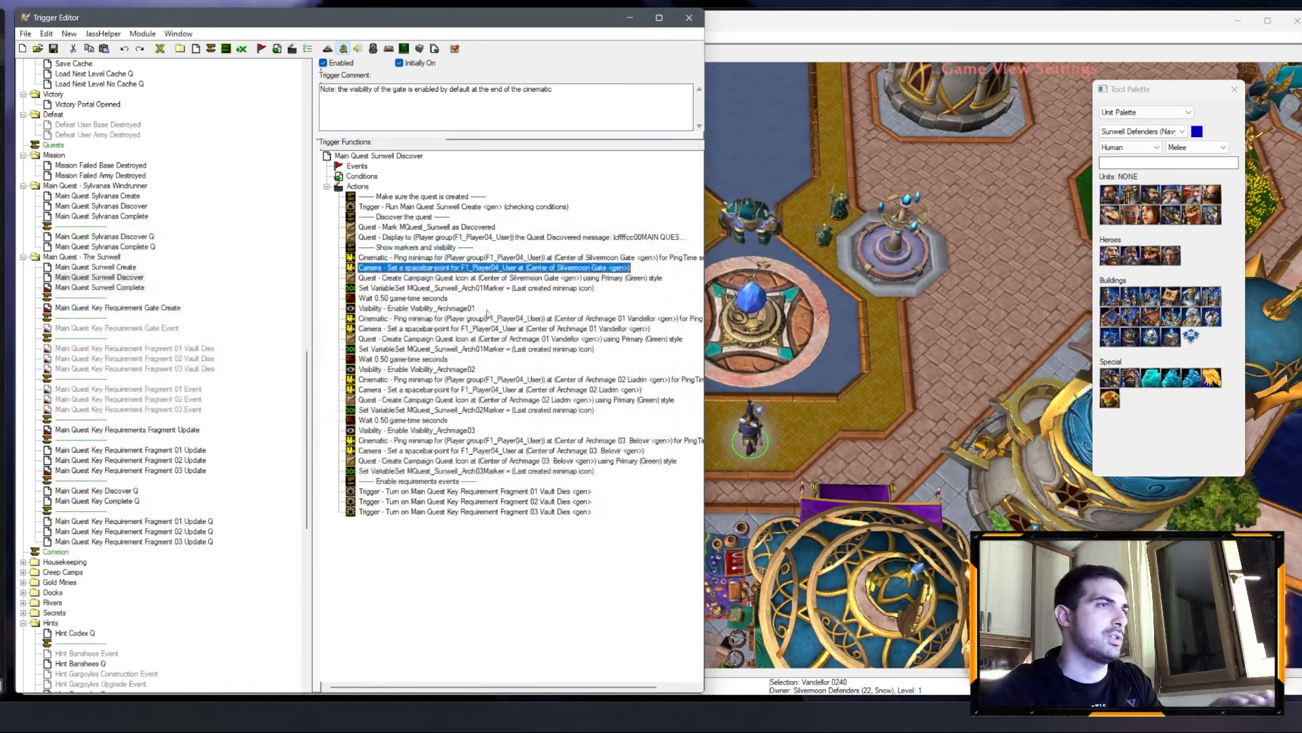
Step: Store the last created minimap icon of the Silvermoon Gate marker block in variable MQuest_Sunwell_GateMarker
double_click(459, 288)
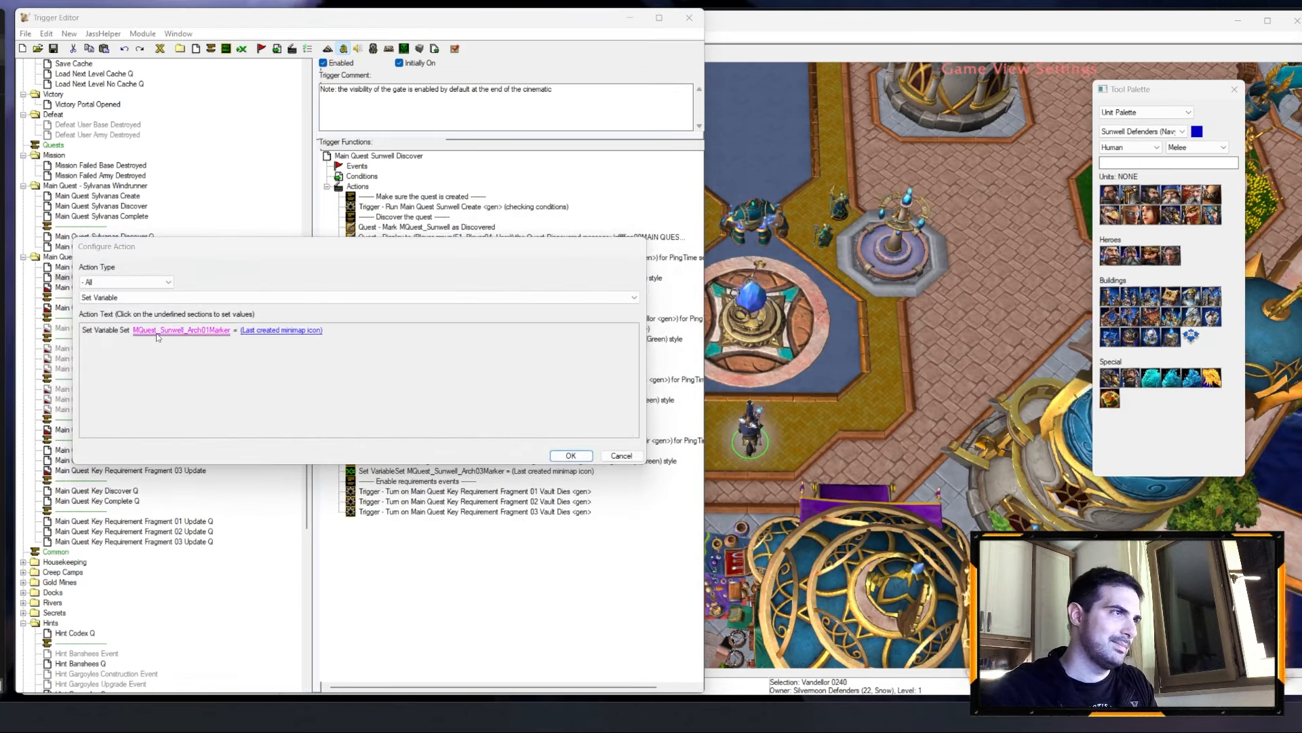
click(213, 329)
click(213, 292)
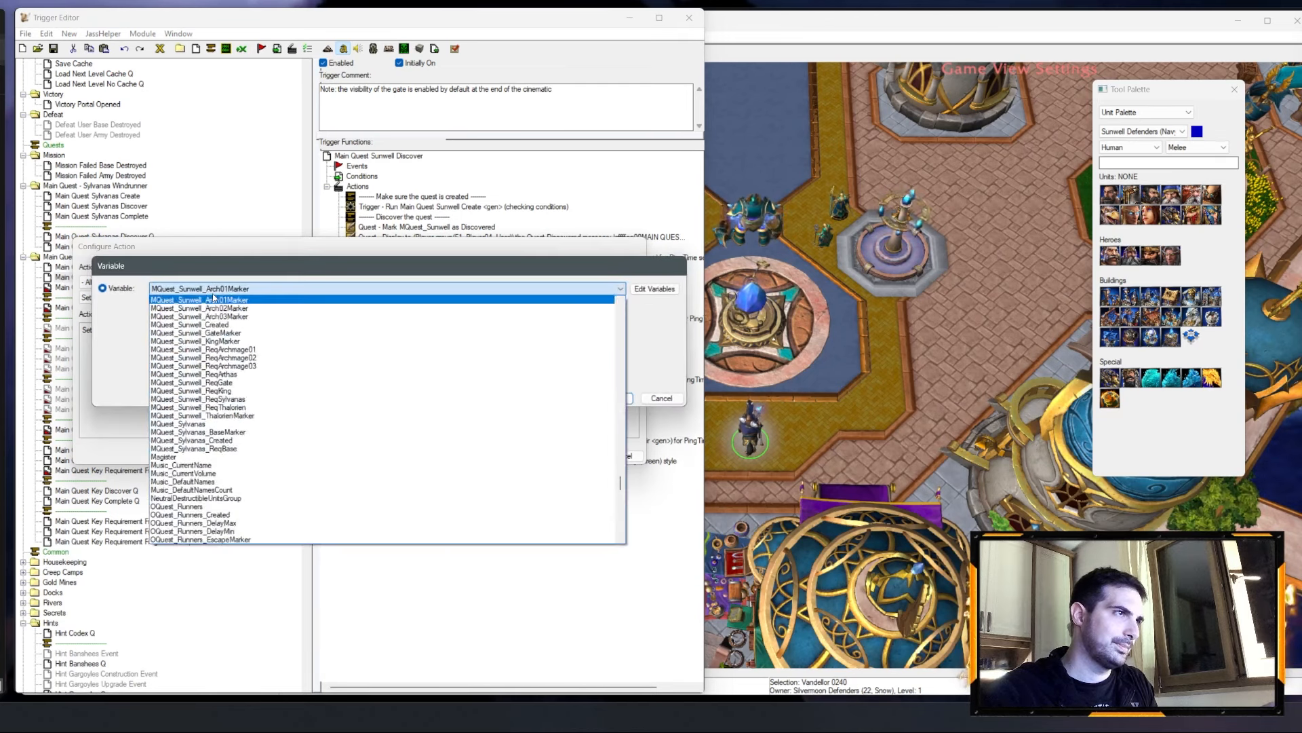
click(221, 334)
key(Return)
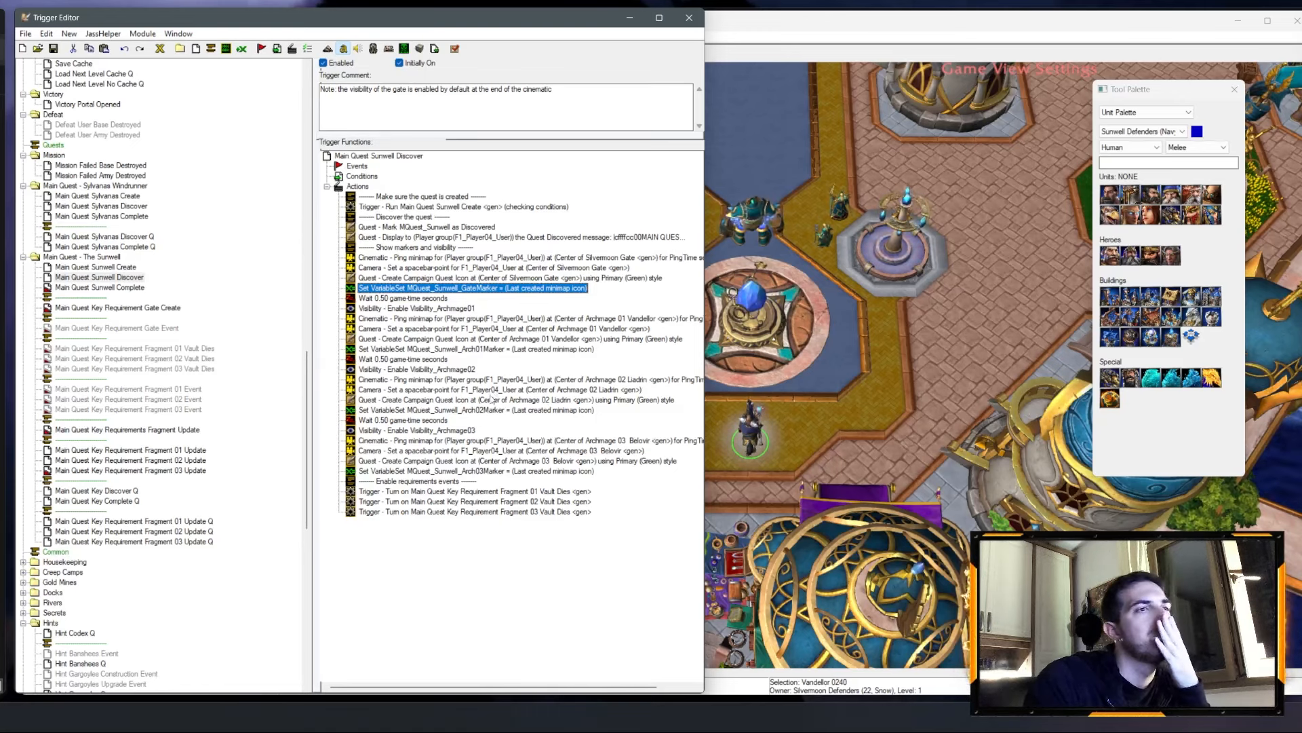
Step: In the Main Quest Sunwell Complete trigger, reconfirm the greyed-out action that marks MQuest_Sunwell_ReqArchmage03 as Completed
click(102, 287)
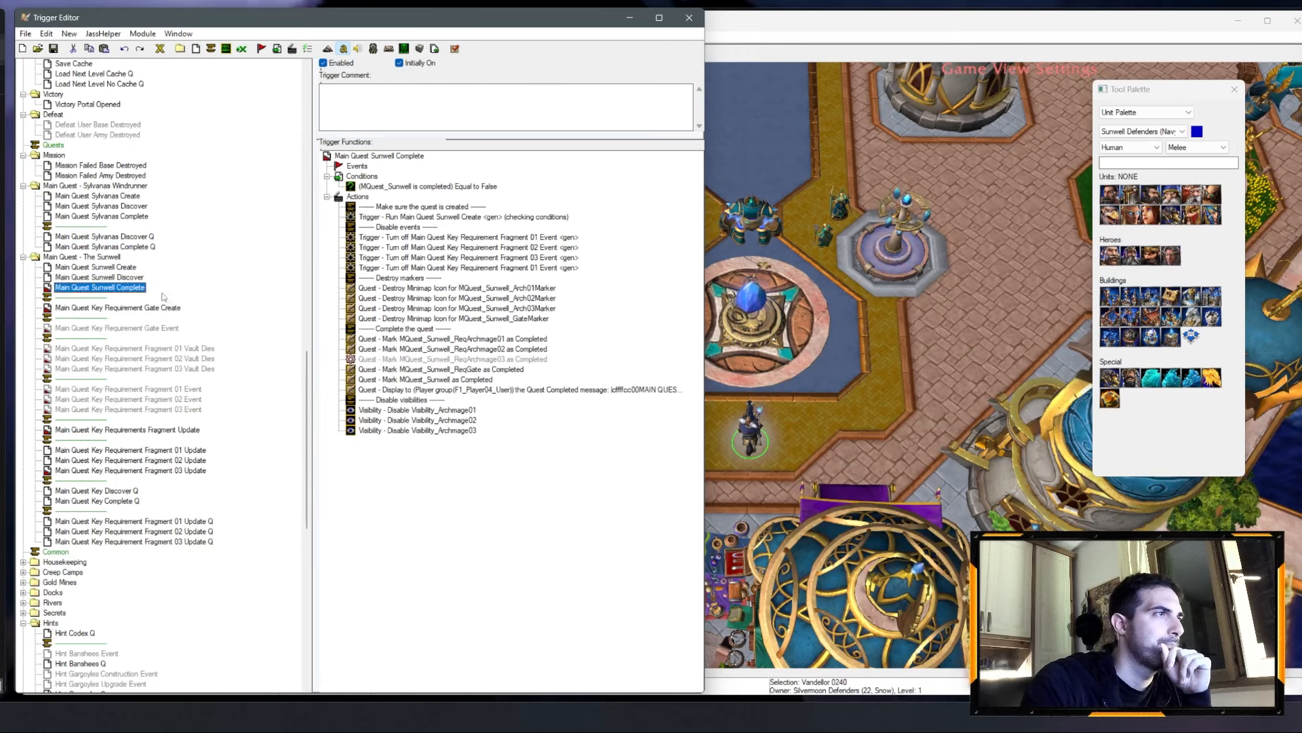
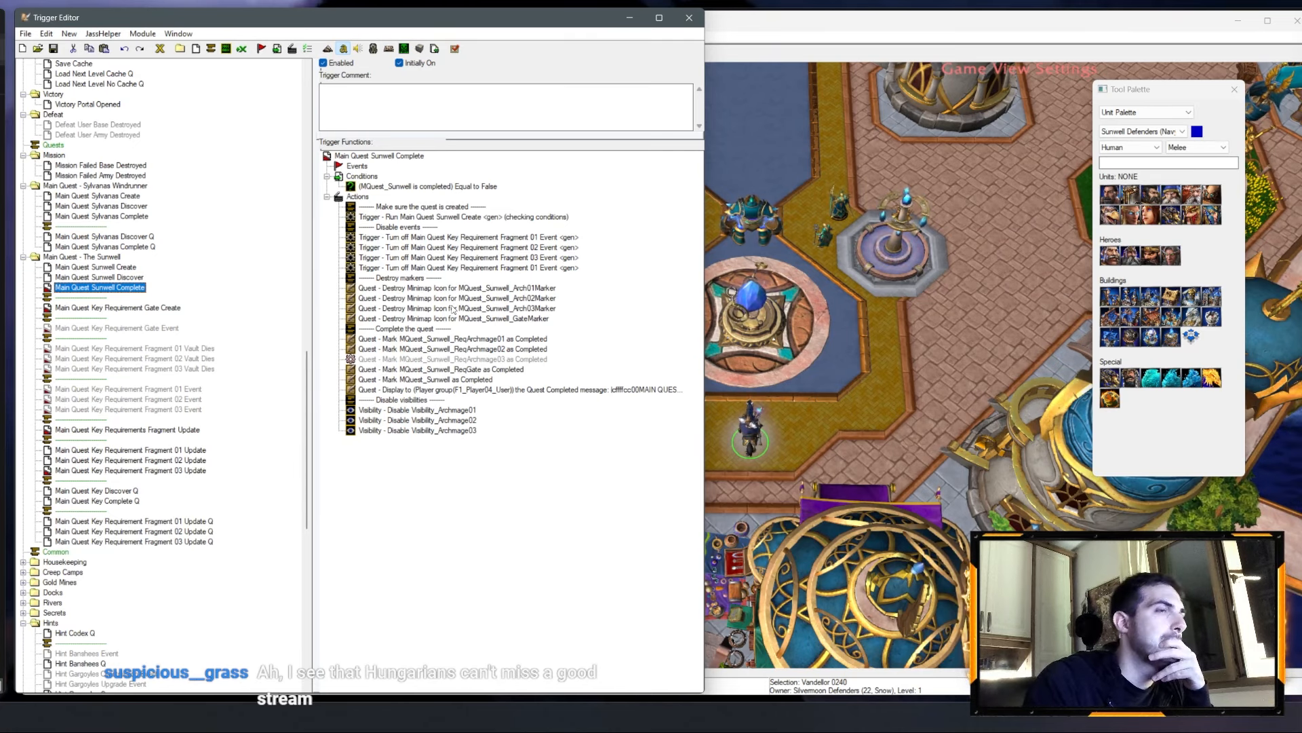
double_click(463, 358)
key(Return)
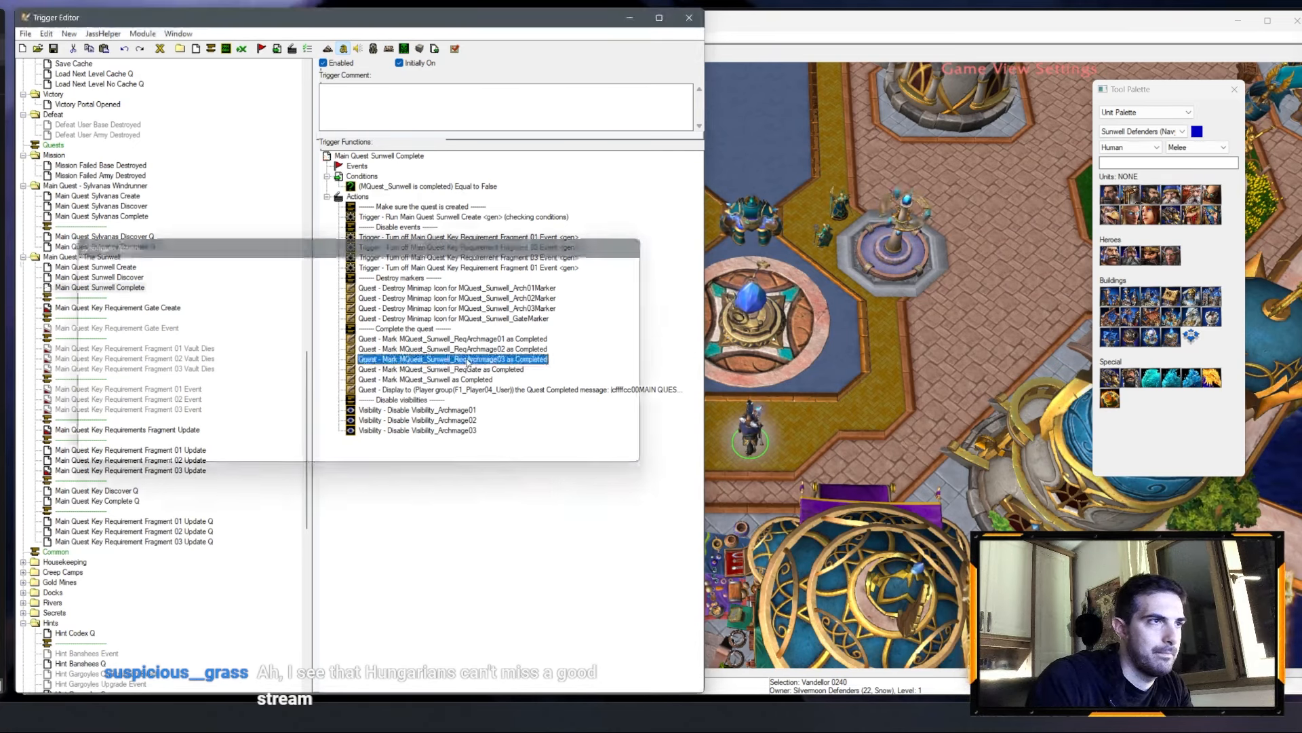
click(470, 373)
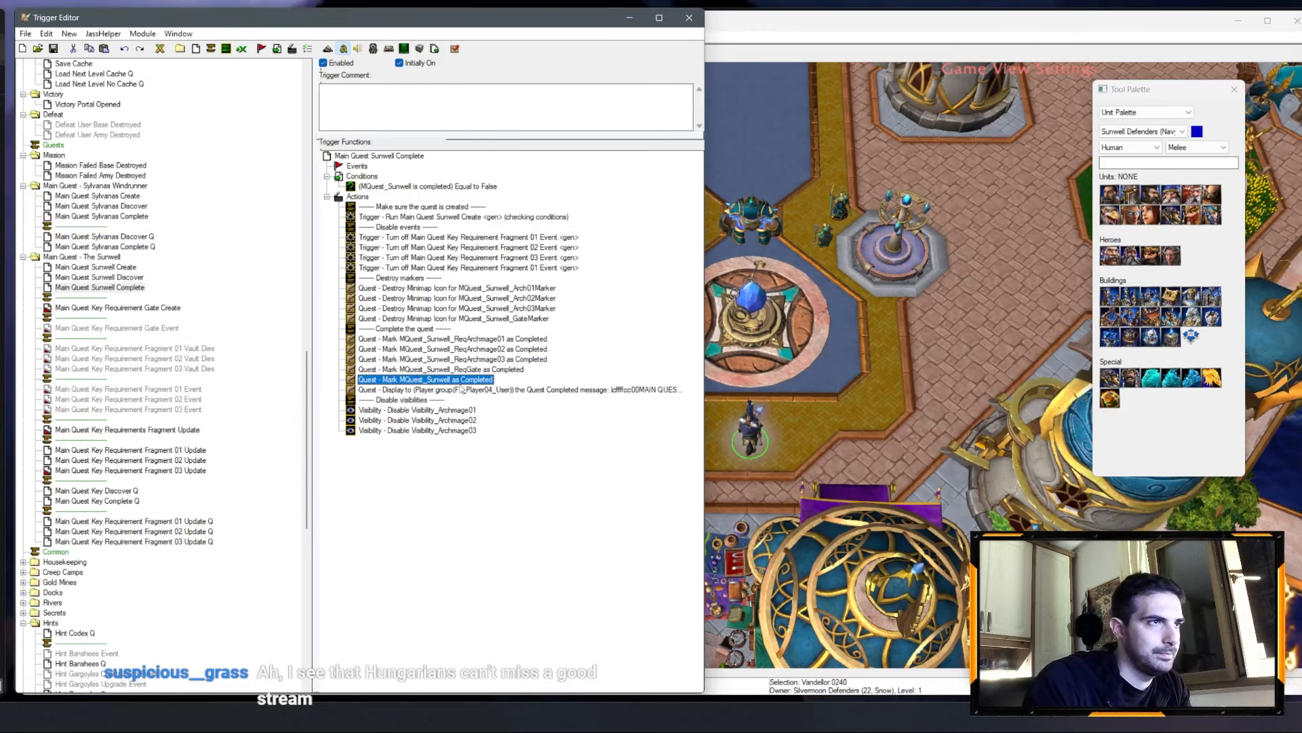
Step: Replace the quest name in the Quest Completed message with "The Sunwell"
double_click(465, 389)
click(331, 331)
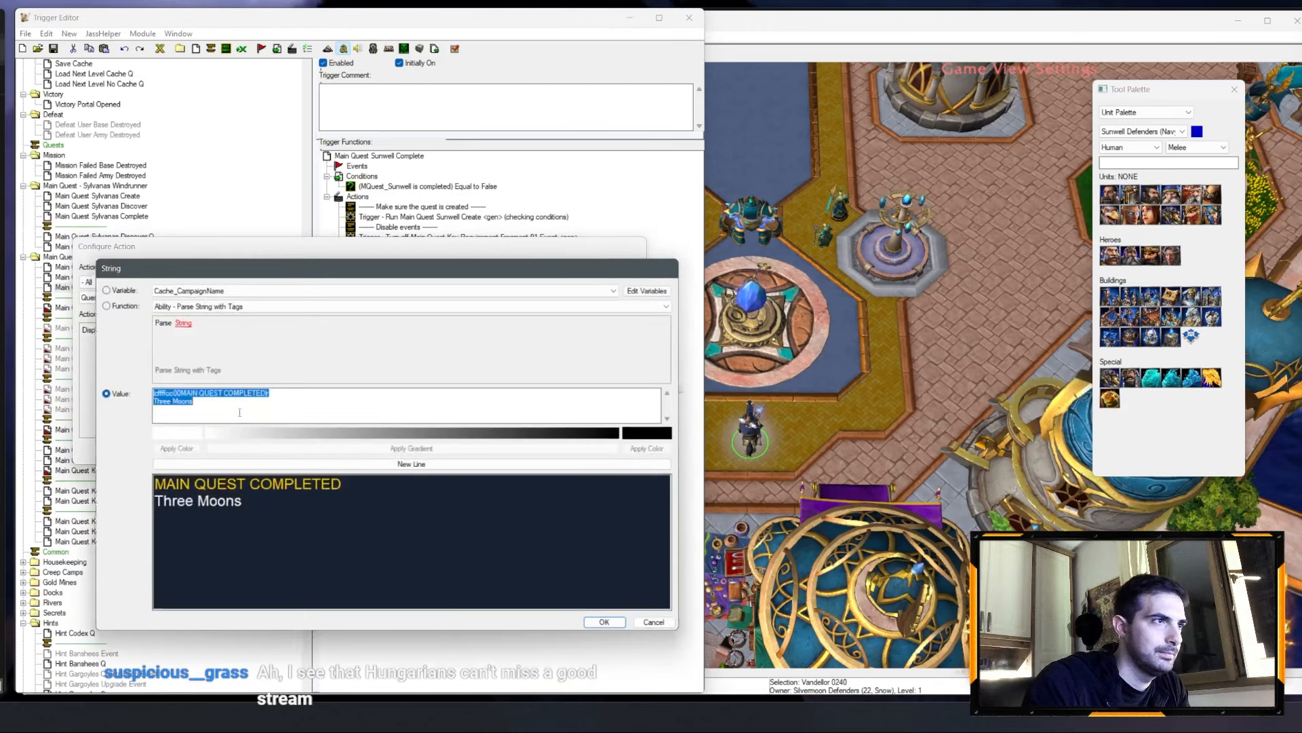
drag(214, 405, 150, 406)
text(The Sunwell)
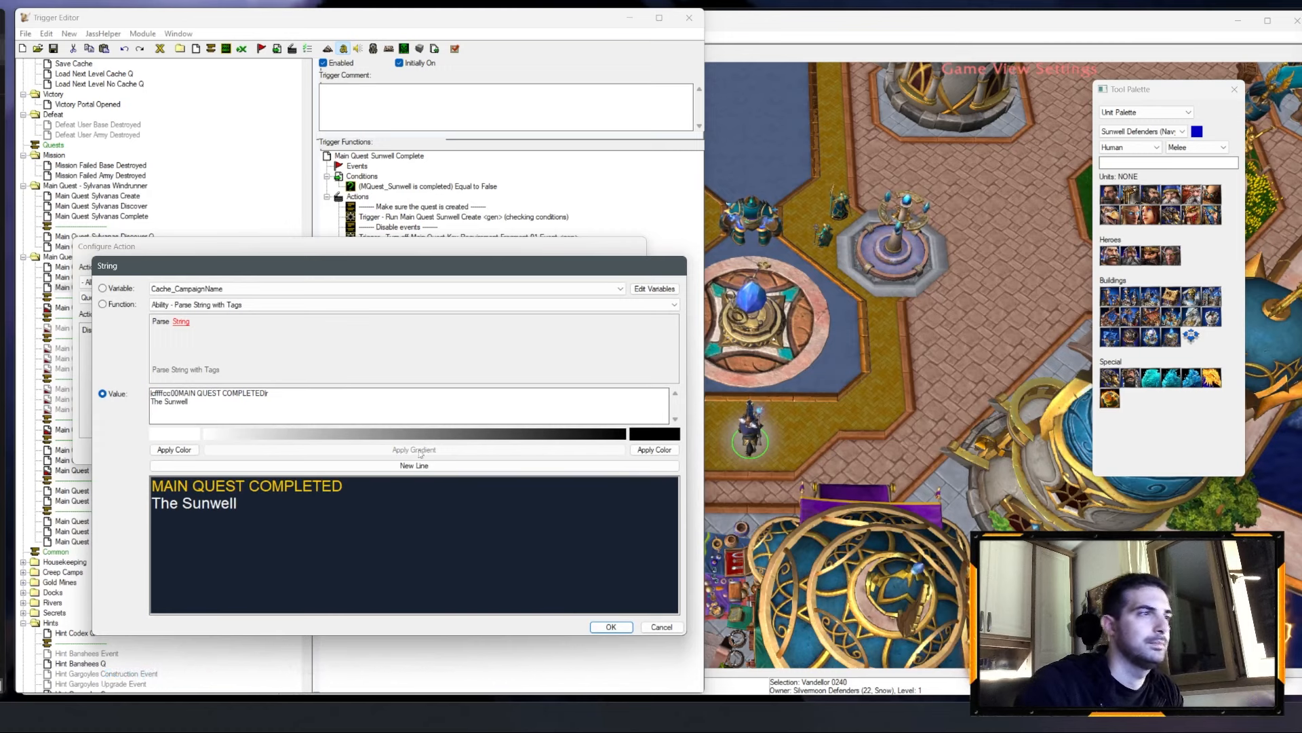
click(611, 627)
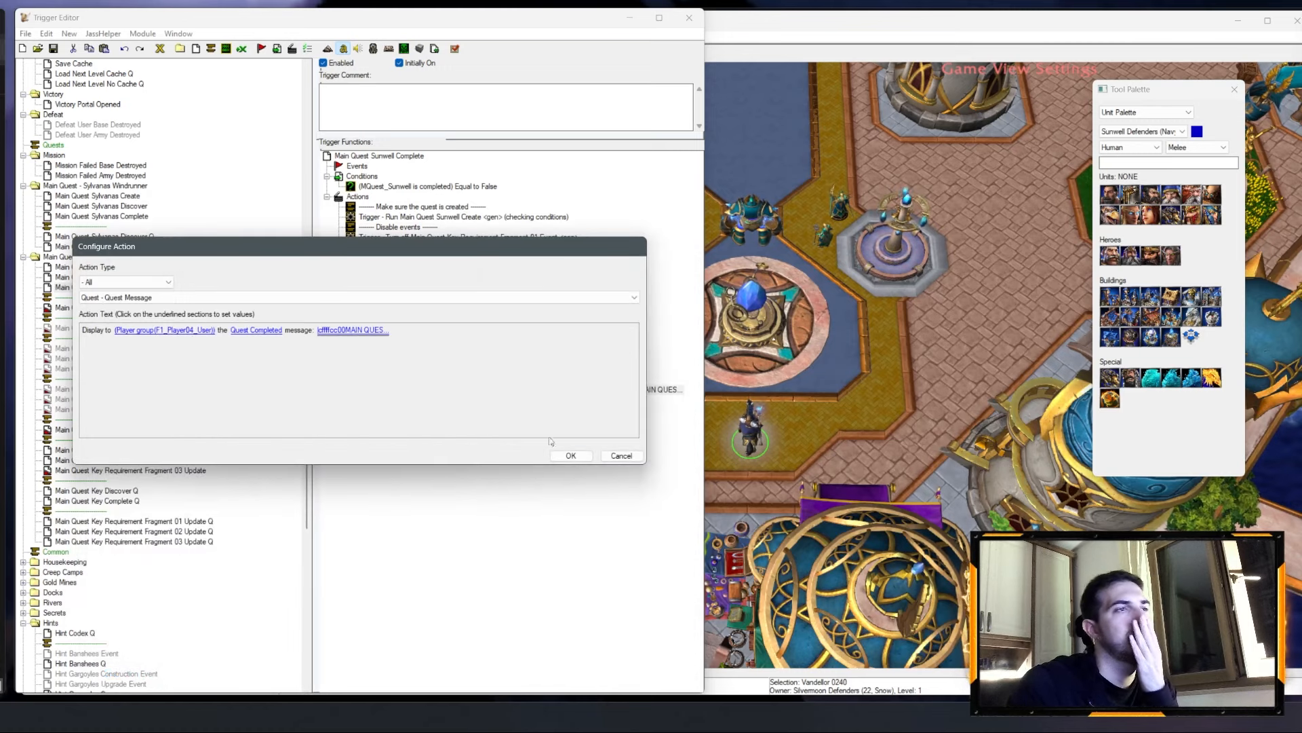
click(573, 453)
Step: Examine the Sunwell quest's gate, discover, complete and Fragment 01 update triggers
click(487, 239)
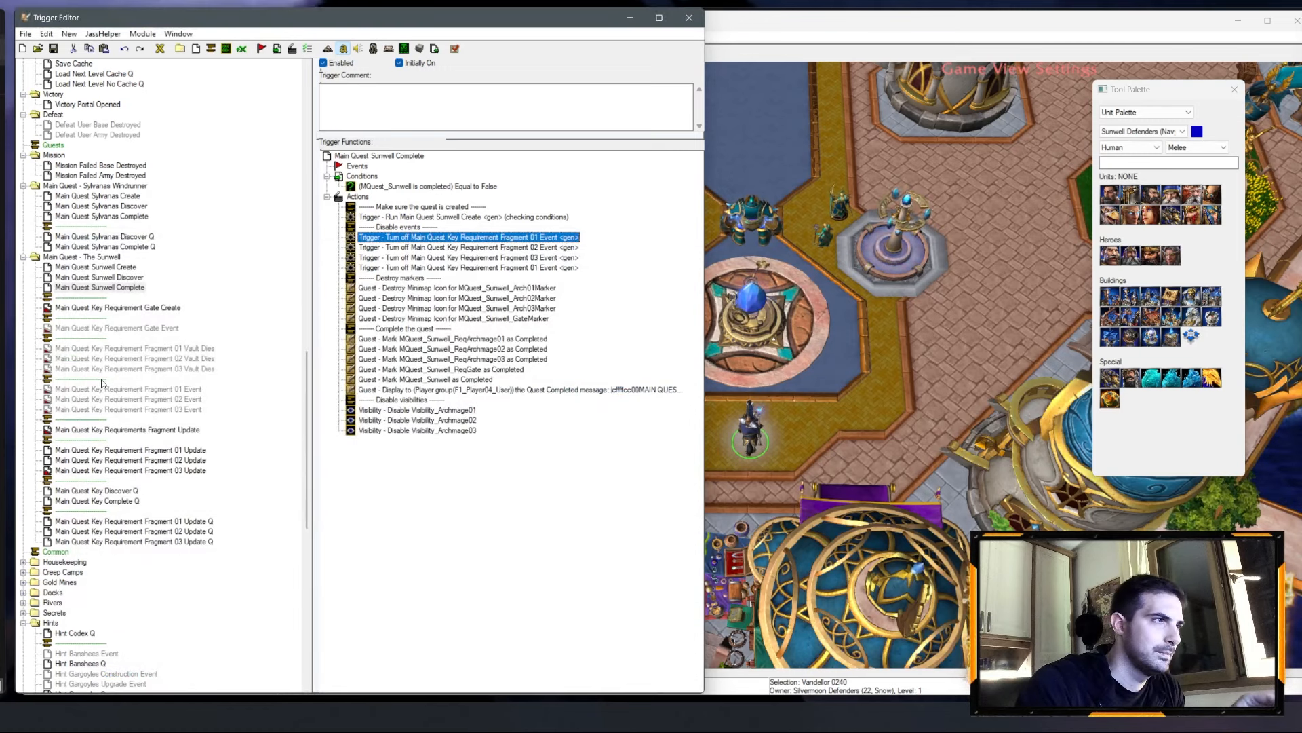
click(131, 309)
click(126, 277)
click(127, 289)
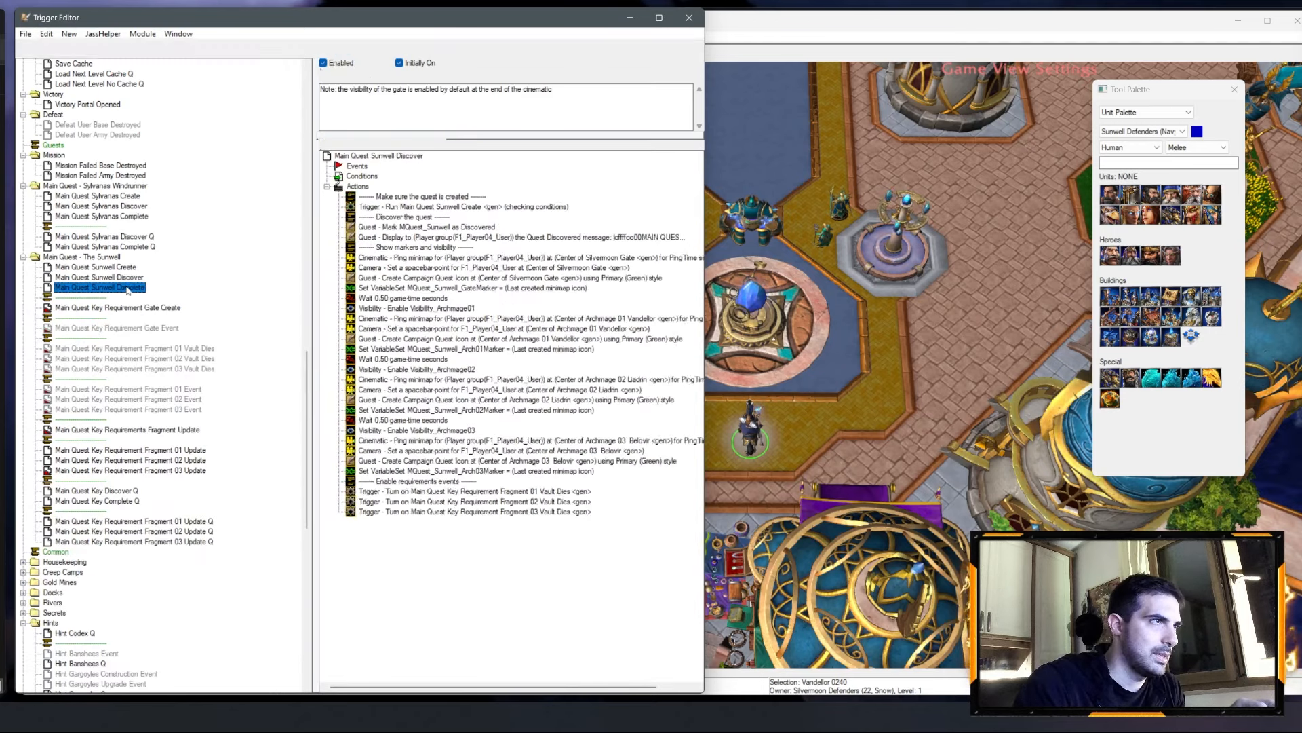
click(149, 523)
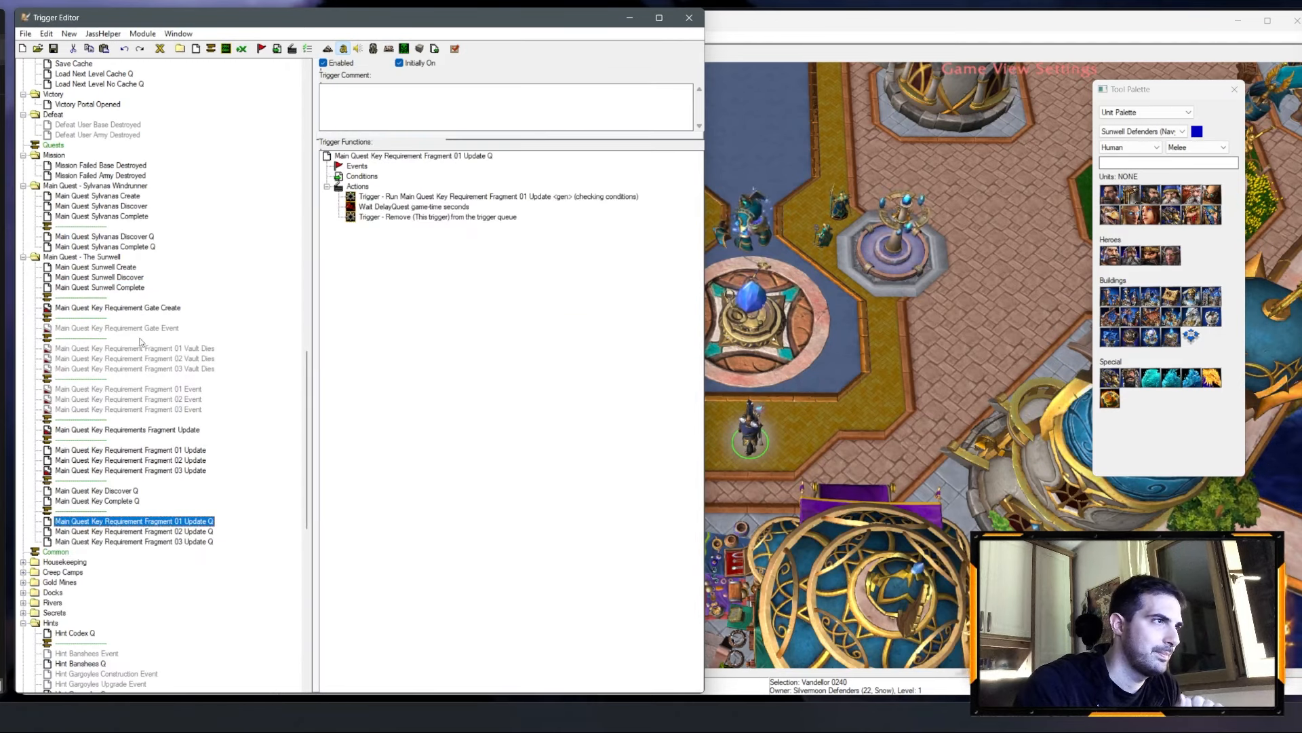
click(160, 449)
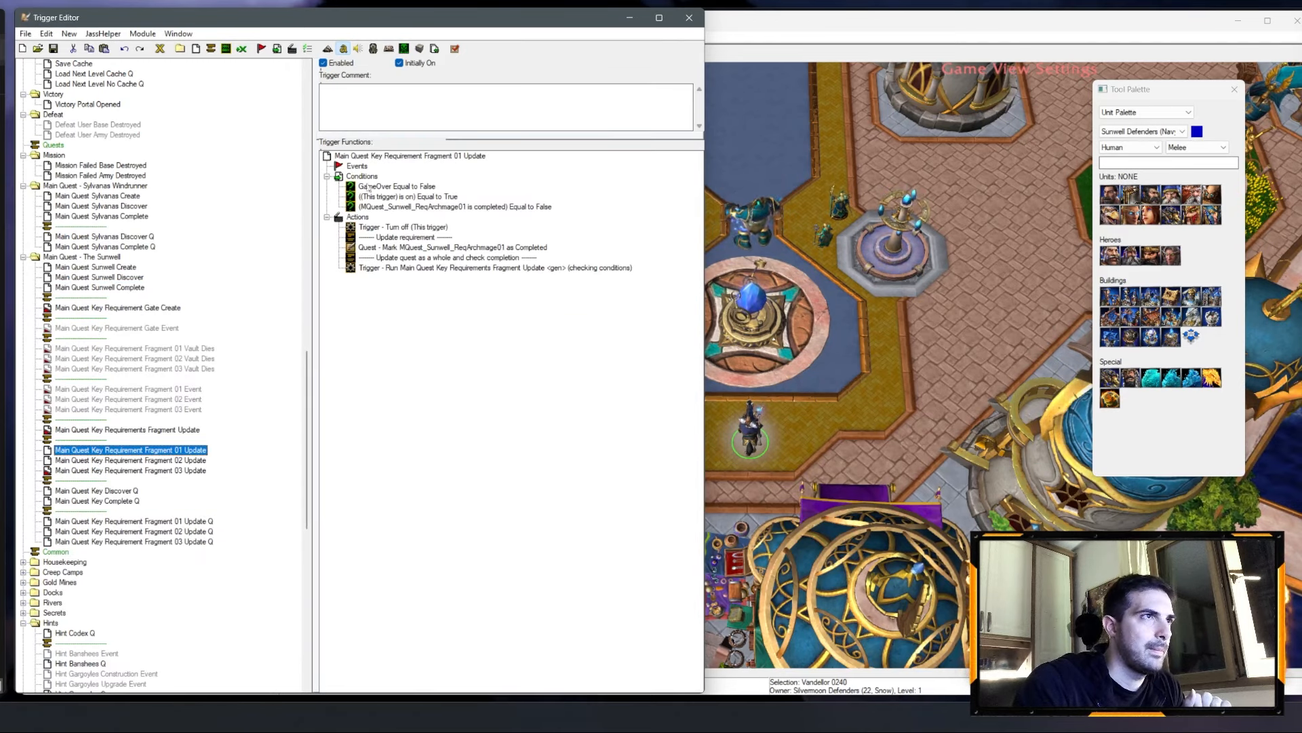
Step: Change the event of Main Quest Key Requirement Fragment 01 Event to a unit owned by Player 22 (Snow) dying
click(181, 391)
double_click(421, 178)
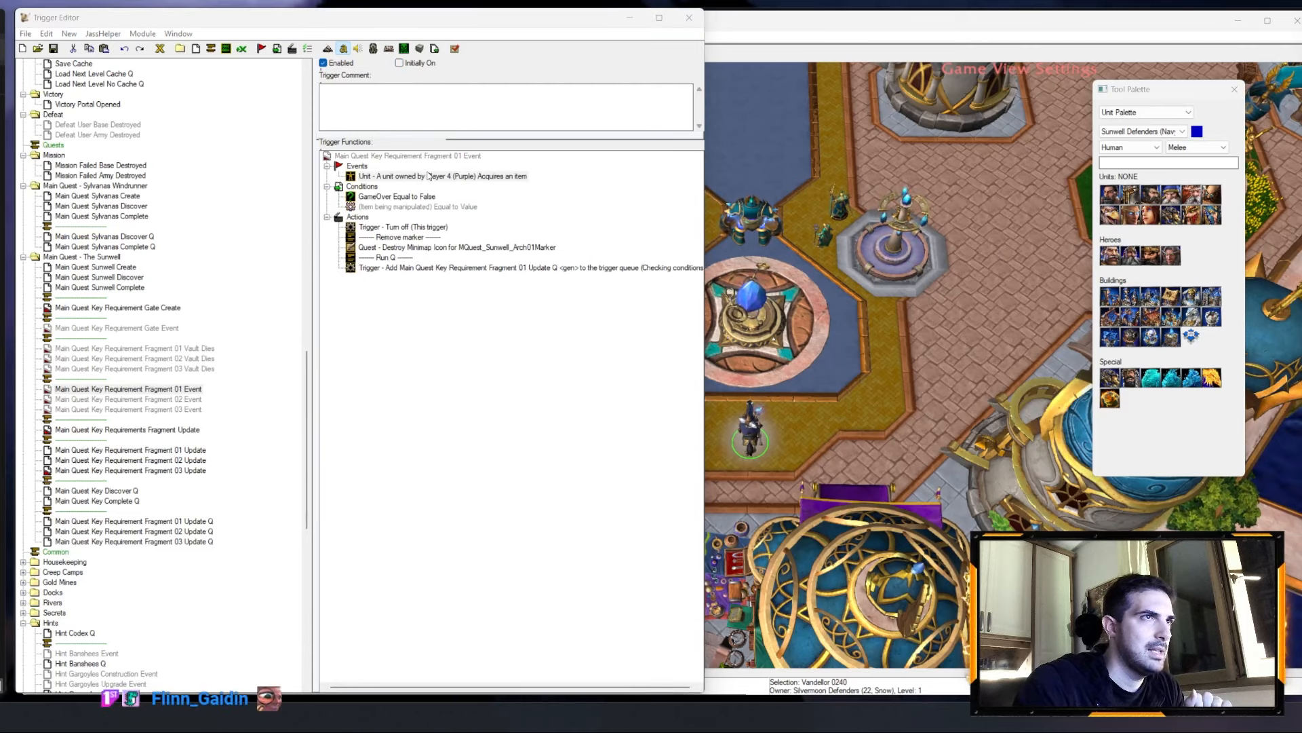
click(190, 297)
click(163, 507)
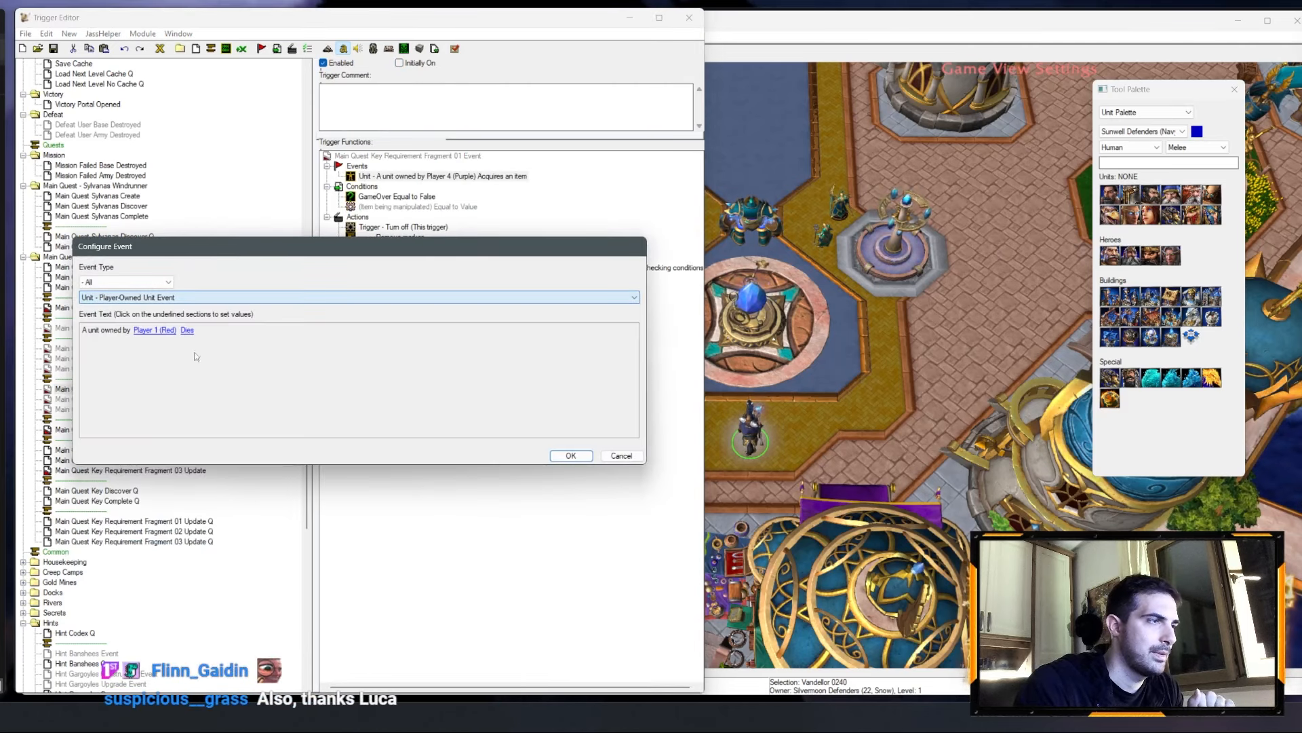
click(157, 333)
click(212, 288)
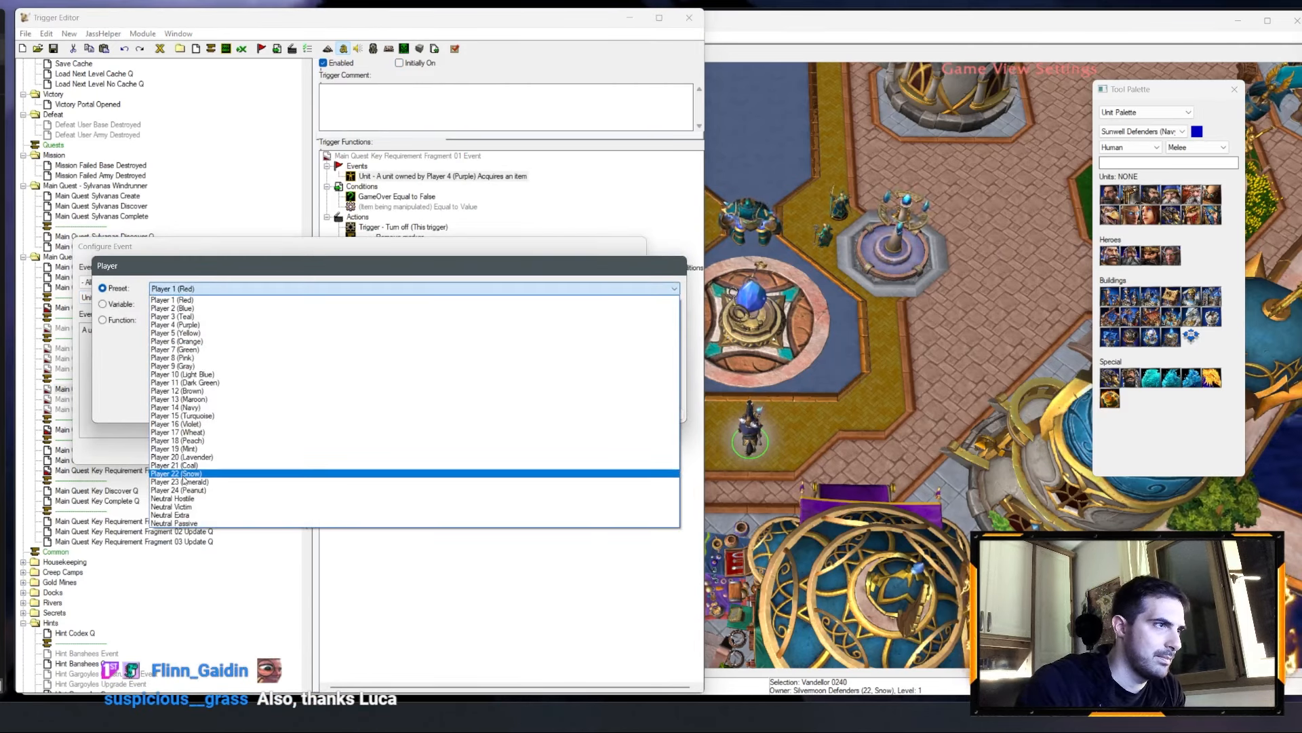
click(182, 473)
key(Return)
key(Return)
Step: Turn the item comparison condition into a Unit Comparison that checks the dying unit
double_click(418, 206)
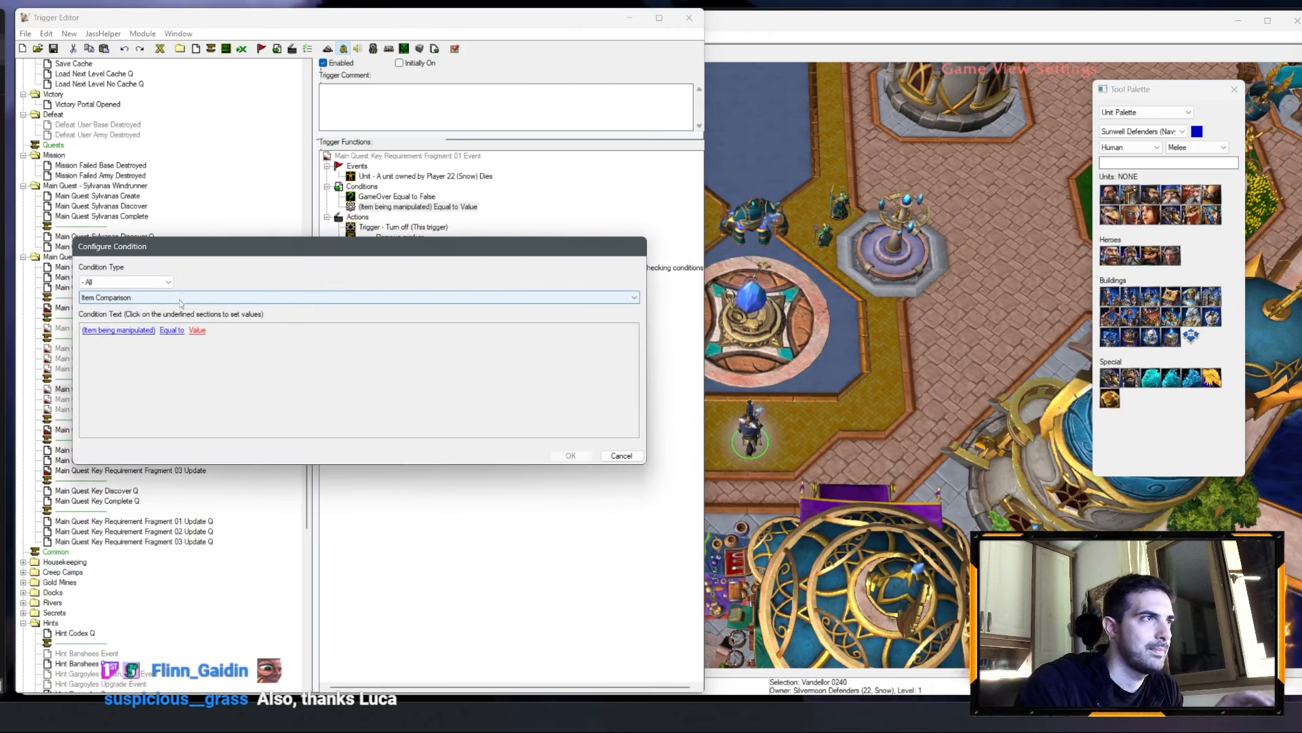
click(190, 297)
click(126, 507)
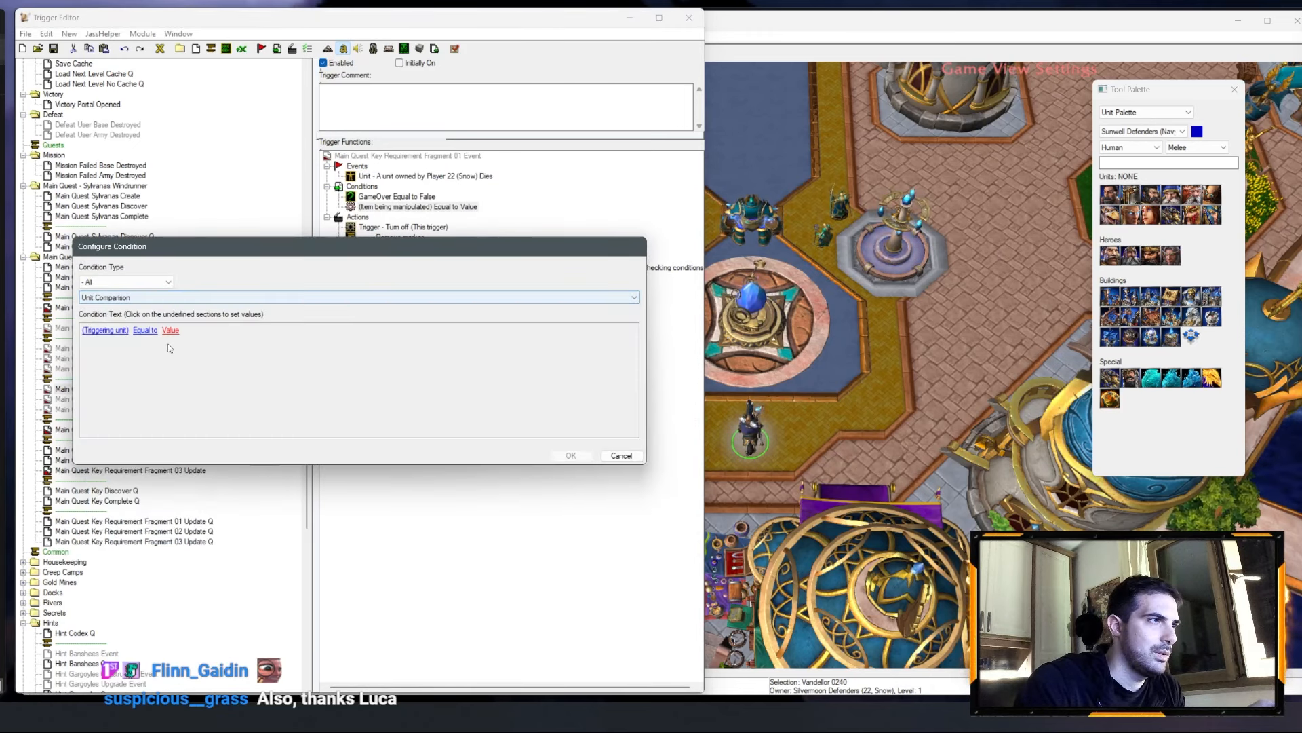
click(105, 330)
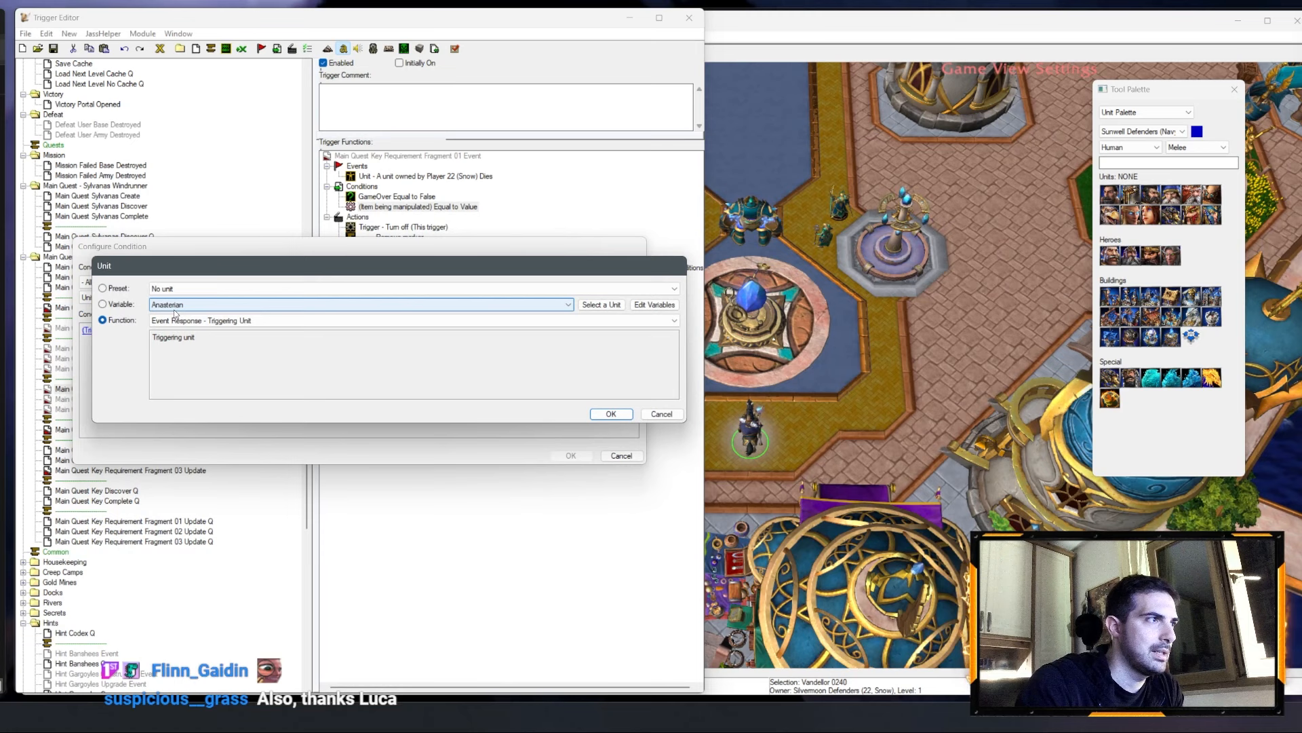
click(180, 321)
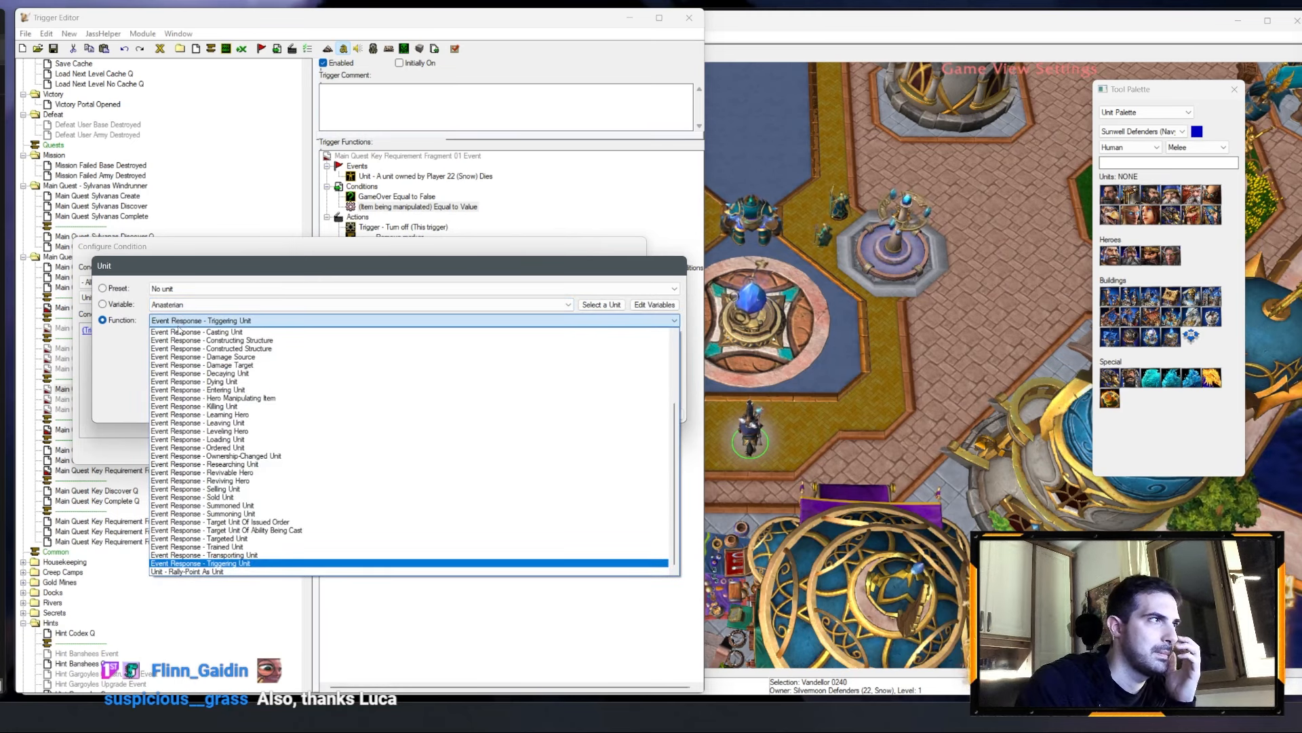
click(203, 382)
key(Return)
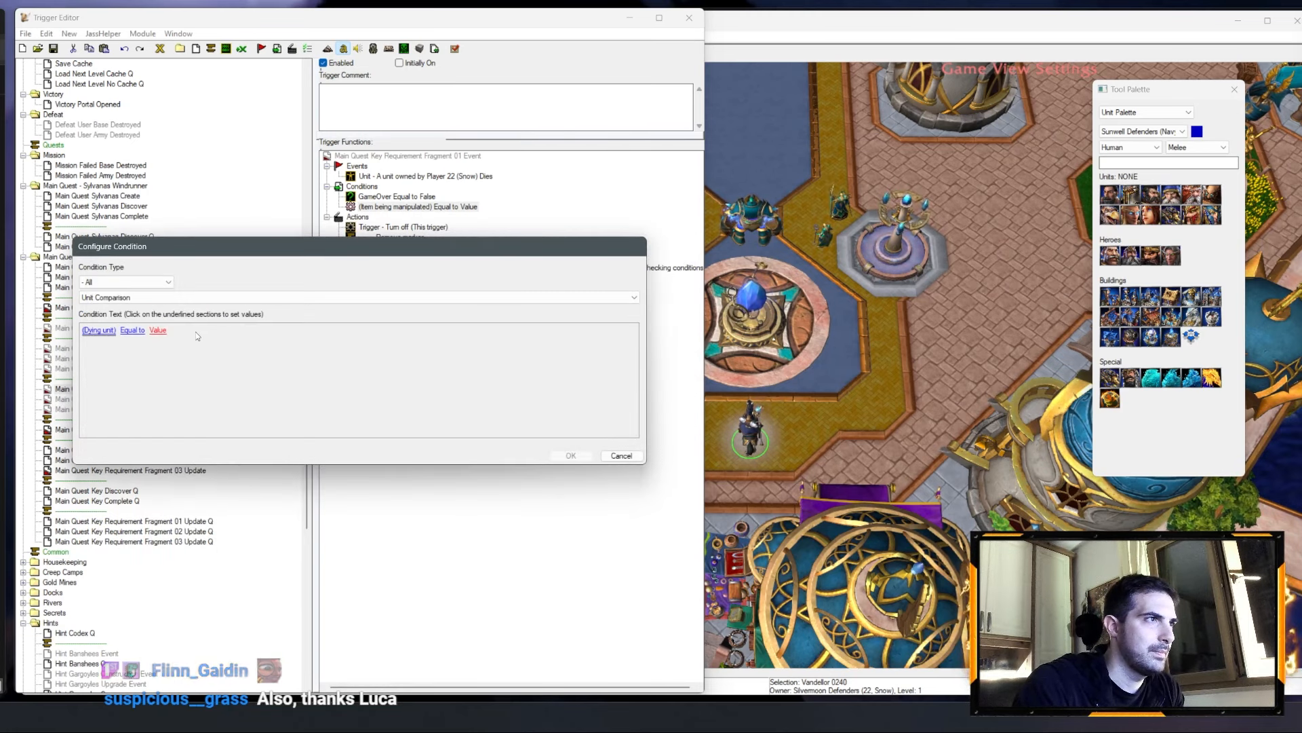
Step: Set the unit that the dying unit is compared with to variable Vandellor
click(160, 331)
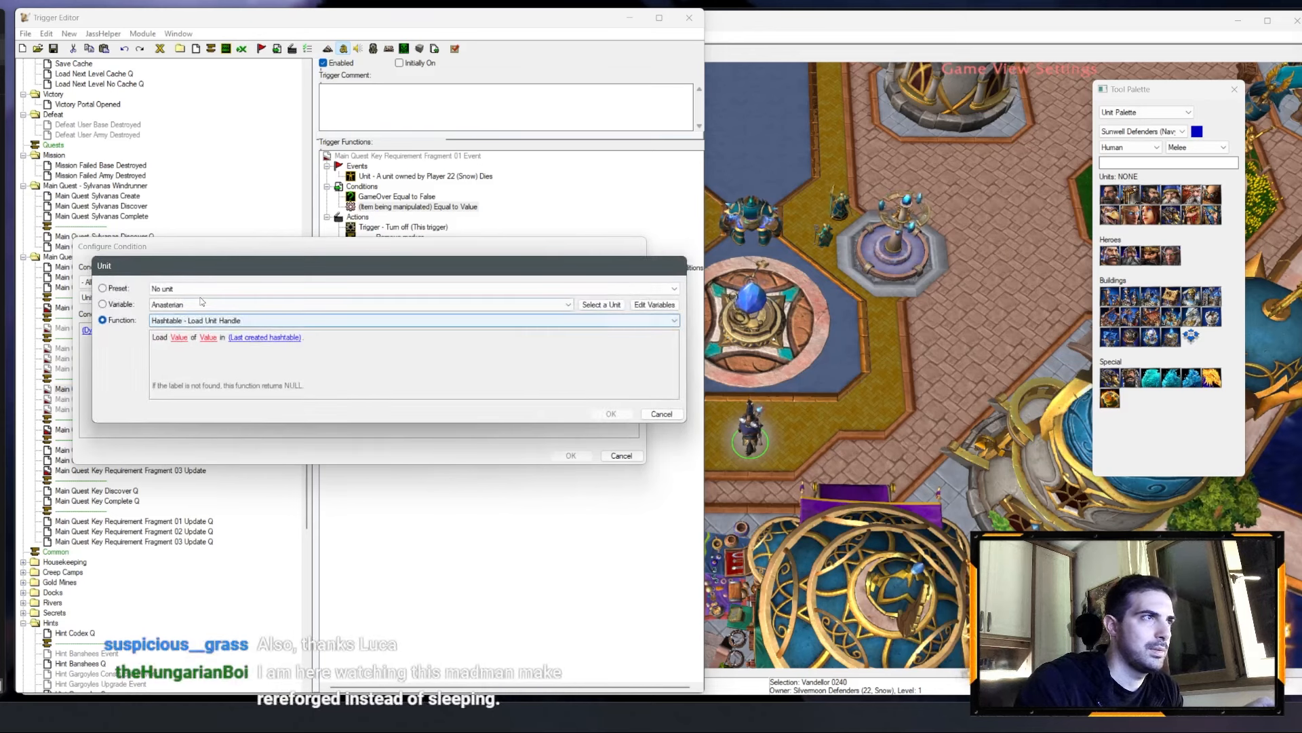
click(193, 304)
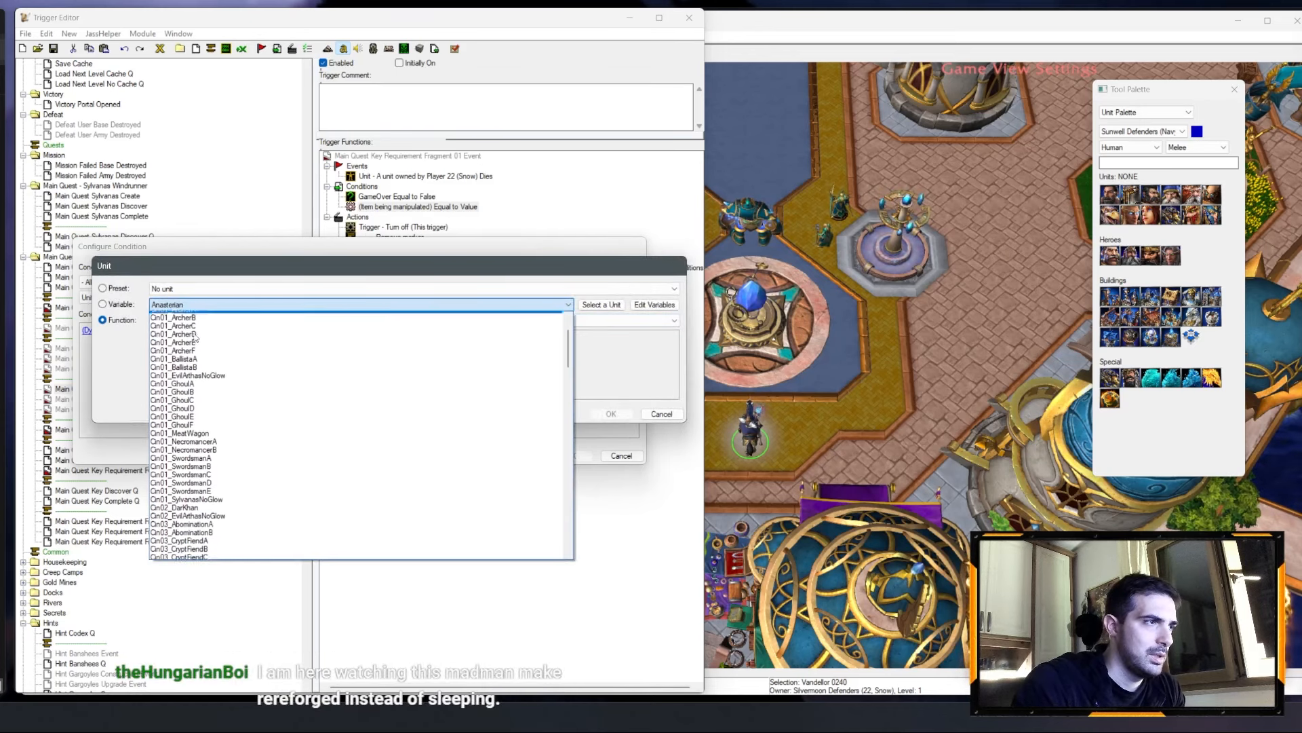
key(v)
click(176, 554)
key(Return)
key(Return)
key(Return)
key(Return)
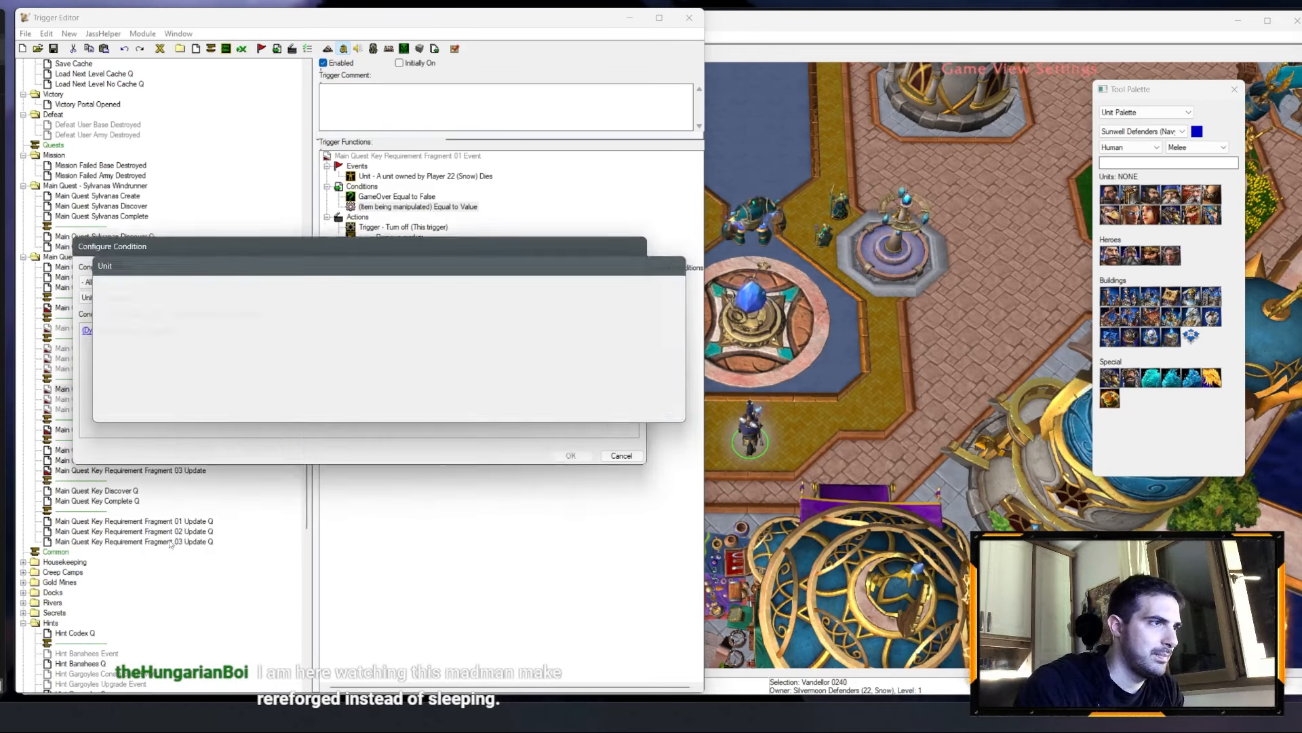
Step: Duplicate the "Remove marker" comment together with its Destroy Minimap Icon action
double_click(405, 249)
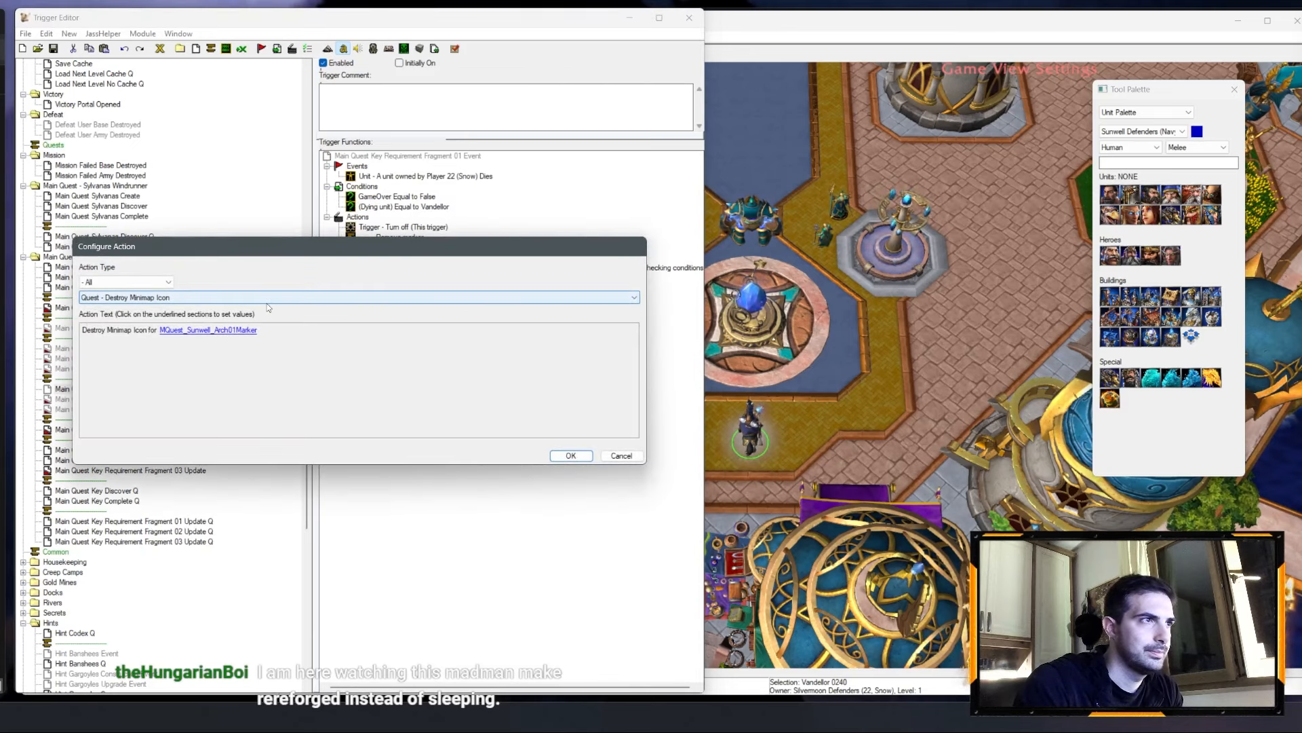
key(Escape)
key(Up)
shift+click(414, 251)
key(ctrl+c)
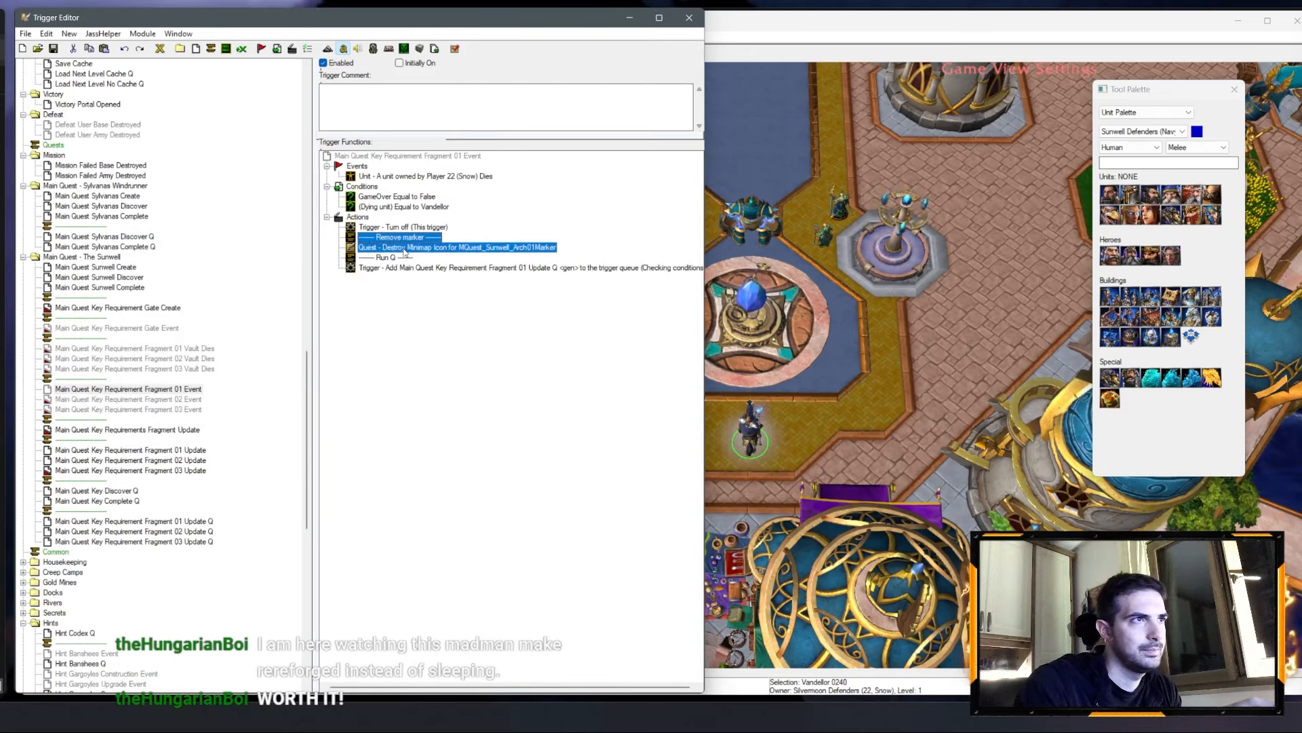
key(ctrl+v)
Step: Rewrite the duplicated comment as "Disable visibility"
double_click(406, 258)
click(130, 333)
text(Di)
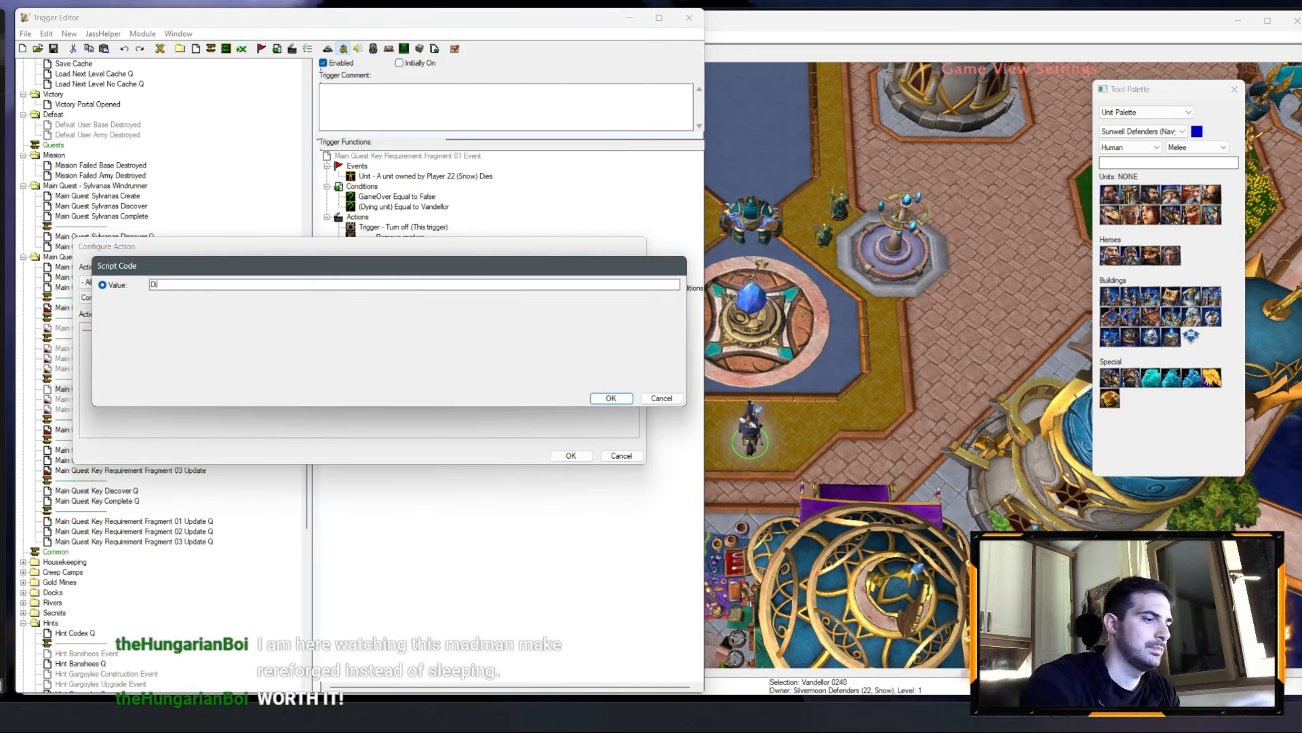
text(sable visibility)
key(Return)
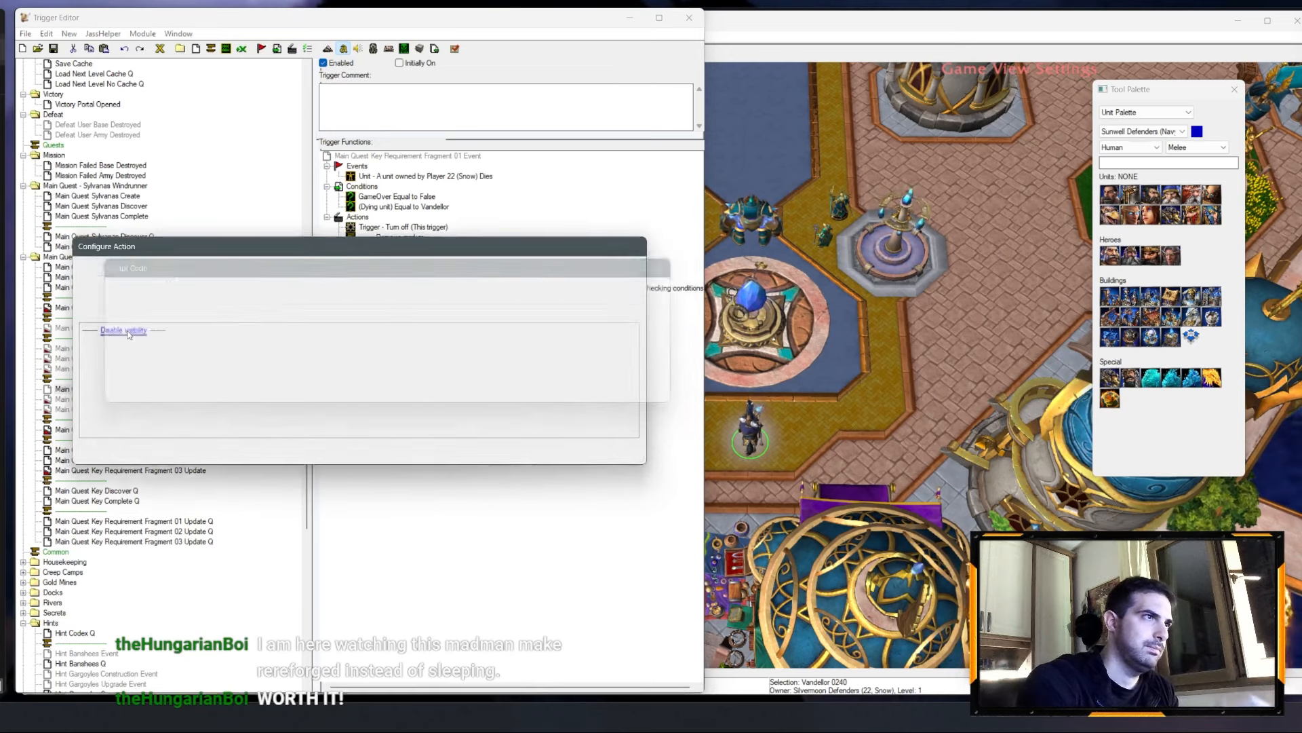
key(Return)
click(487, 268)
double_click(487, 268)
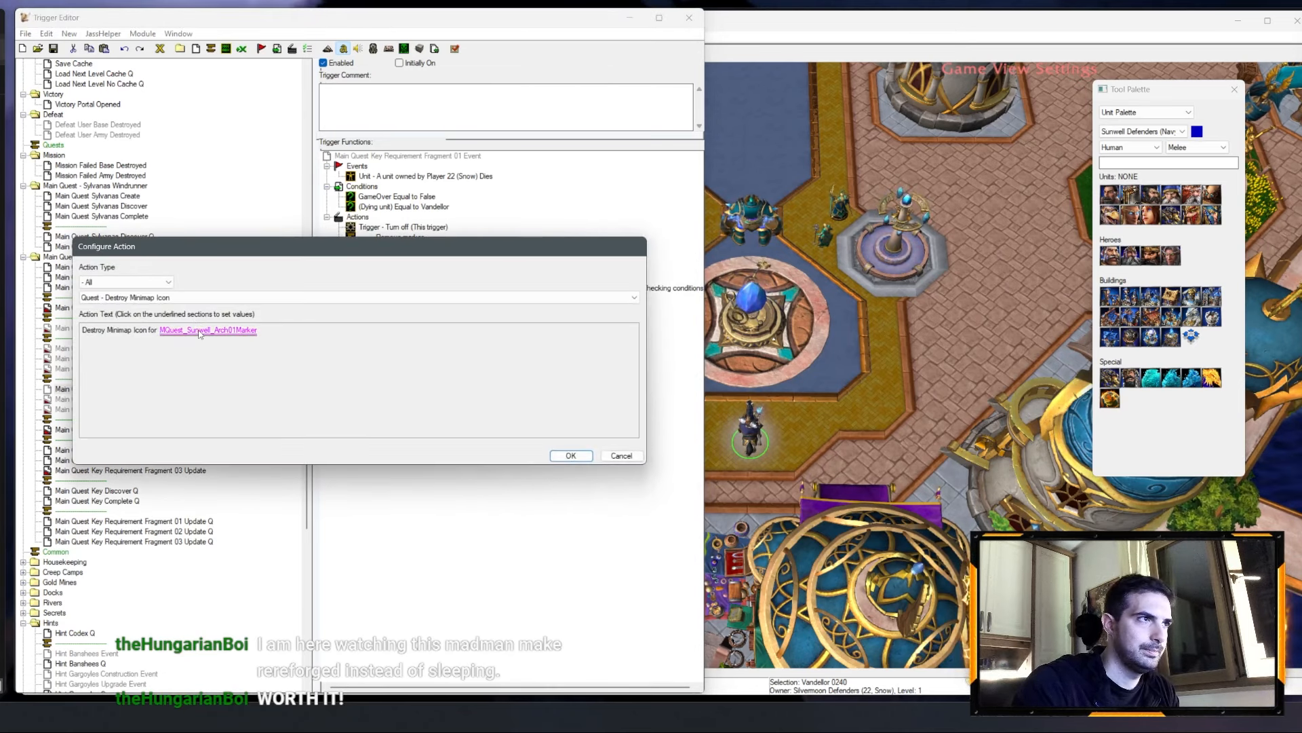
click(207, 331)
click(225, 288)
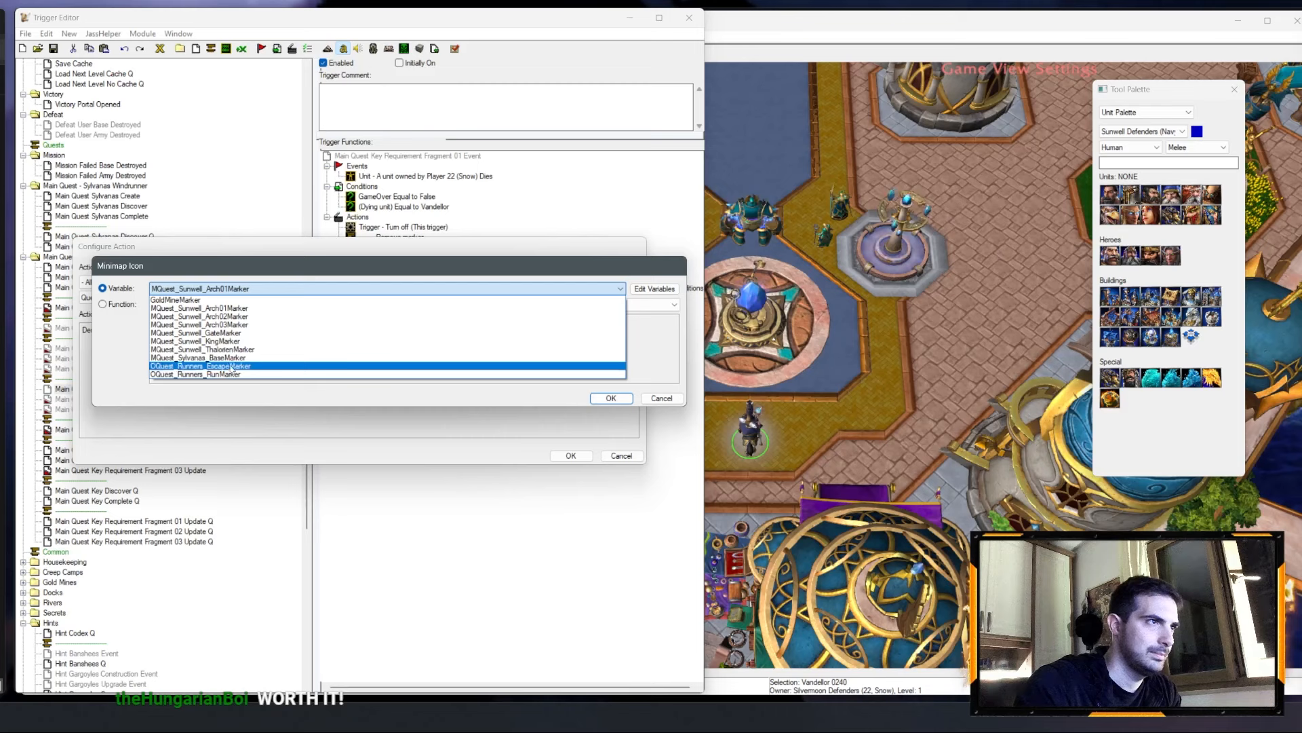
click(240, 309)
key(Return)
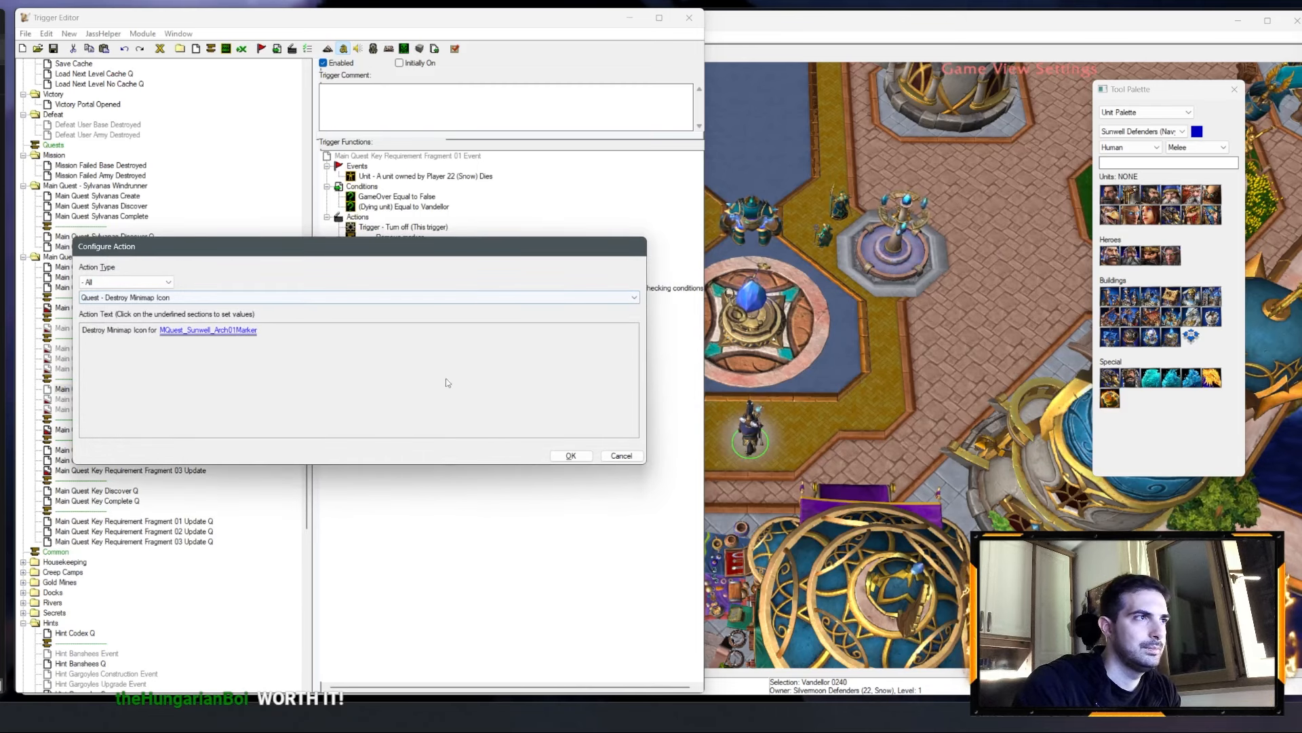
click(335, 298)
key(v)
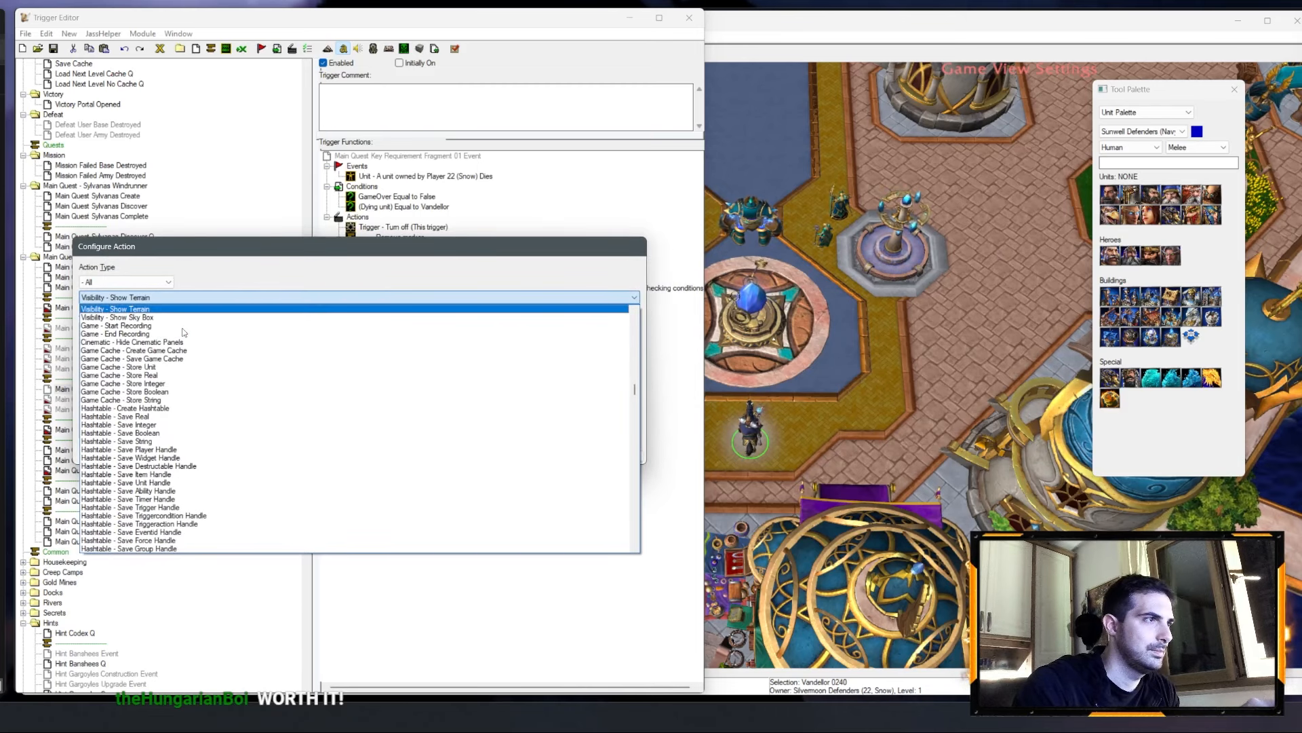
scroll(178, 323, up, 4)
scroll(163, 329, down, 20)
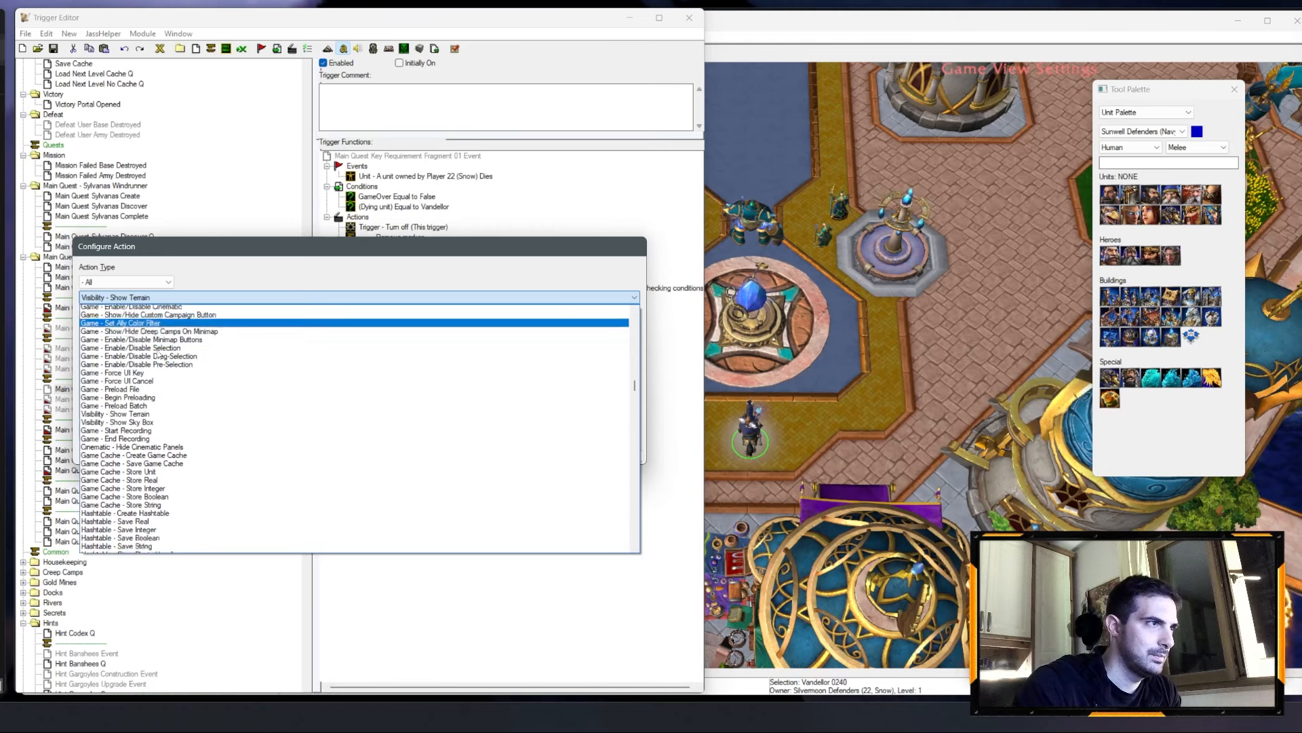
scroll(138, 370, up, 6)
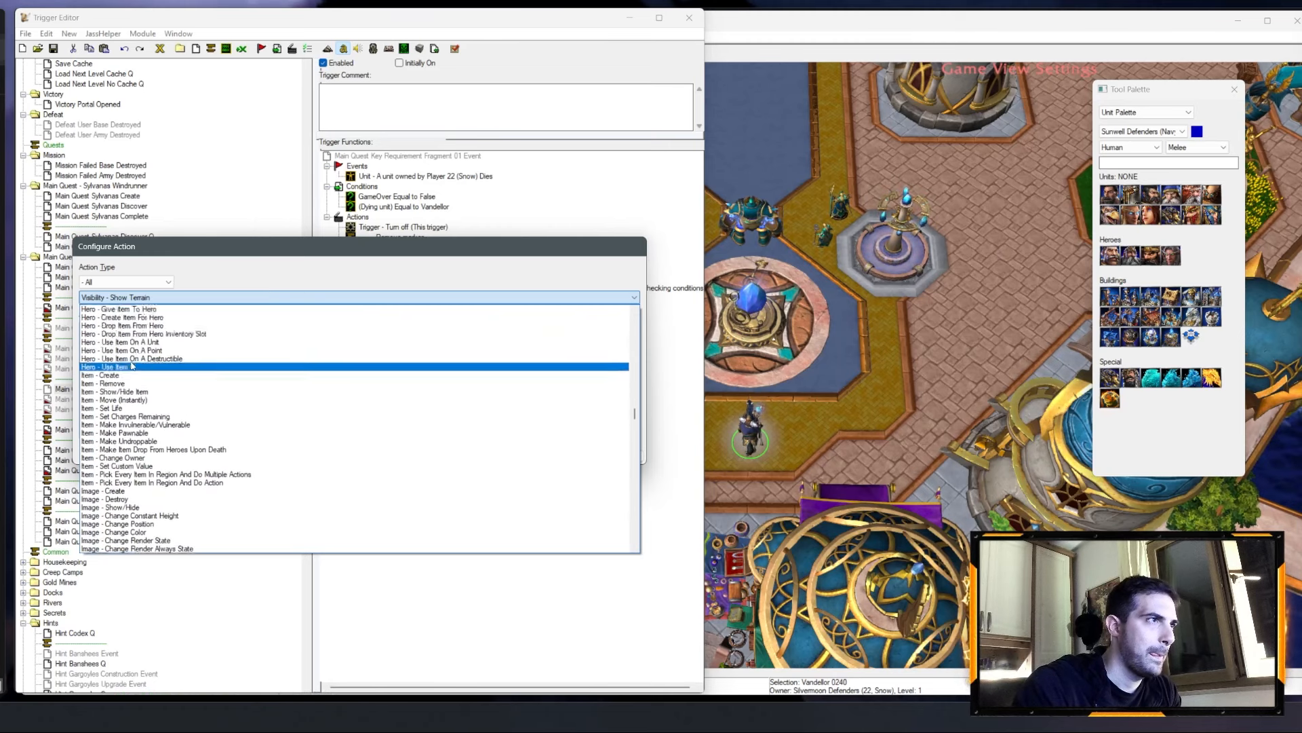
click(321, 327)
click(622, 455)
Step: Replace the duplicated Destroy Minimap Icon action with a Disable Visibility Modifier action for the variable Visibility_Archmage01
double_click(429, 268)
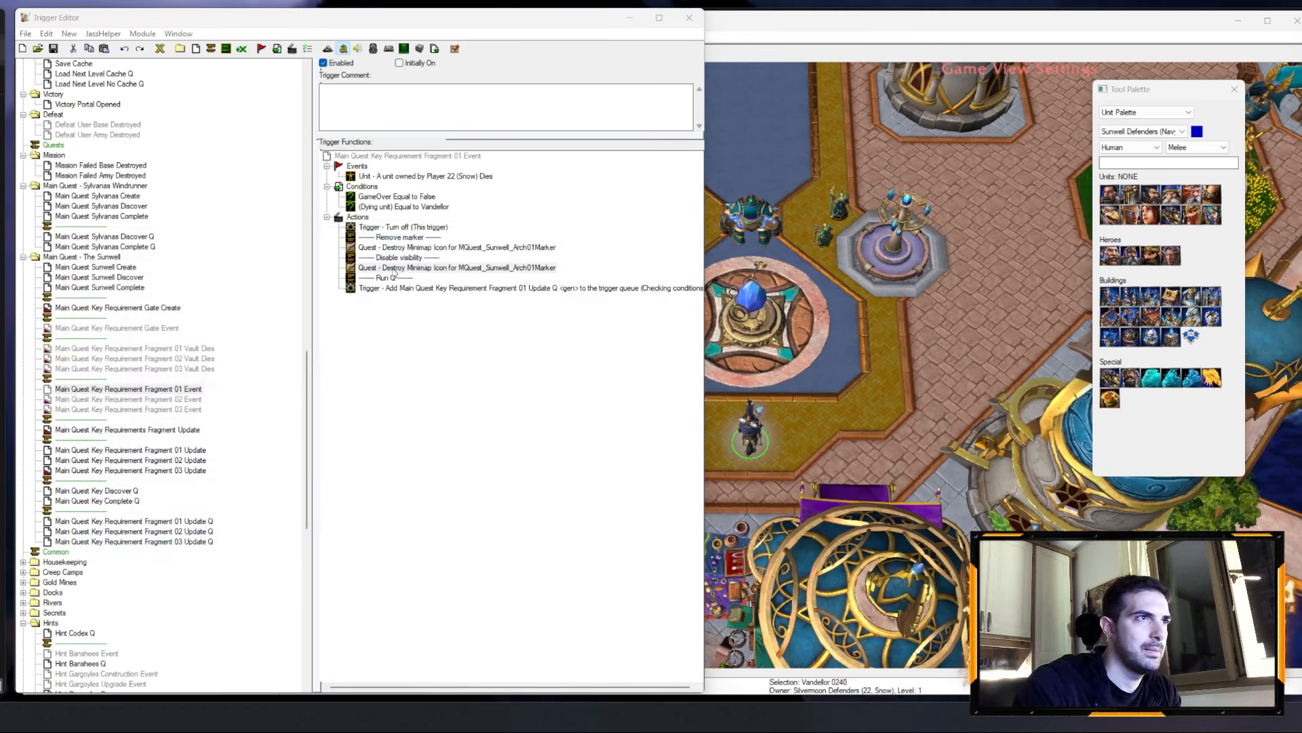
click(135, 282)
scroll(139, 394, down, 4)
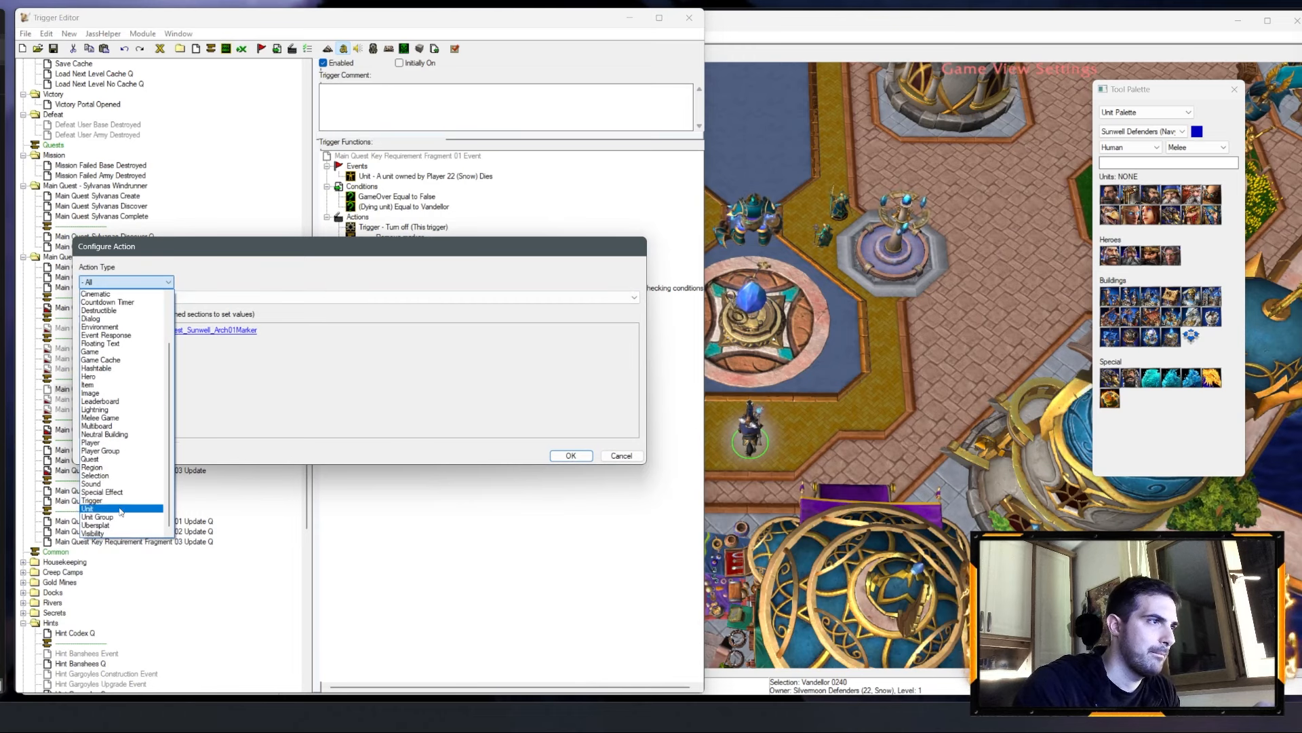
click(122, 533)
click(160, 299)
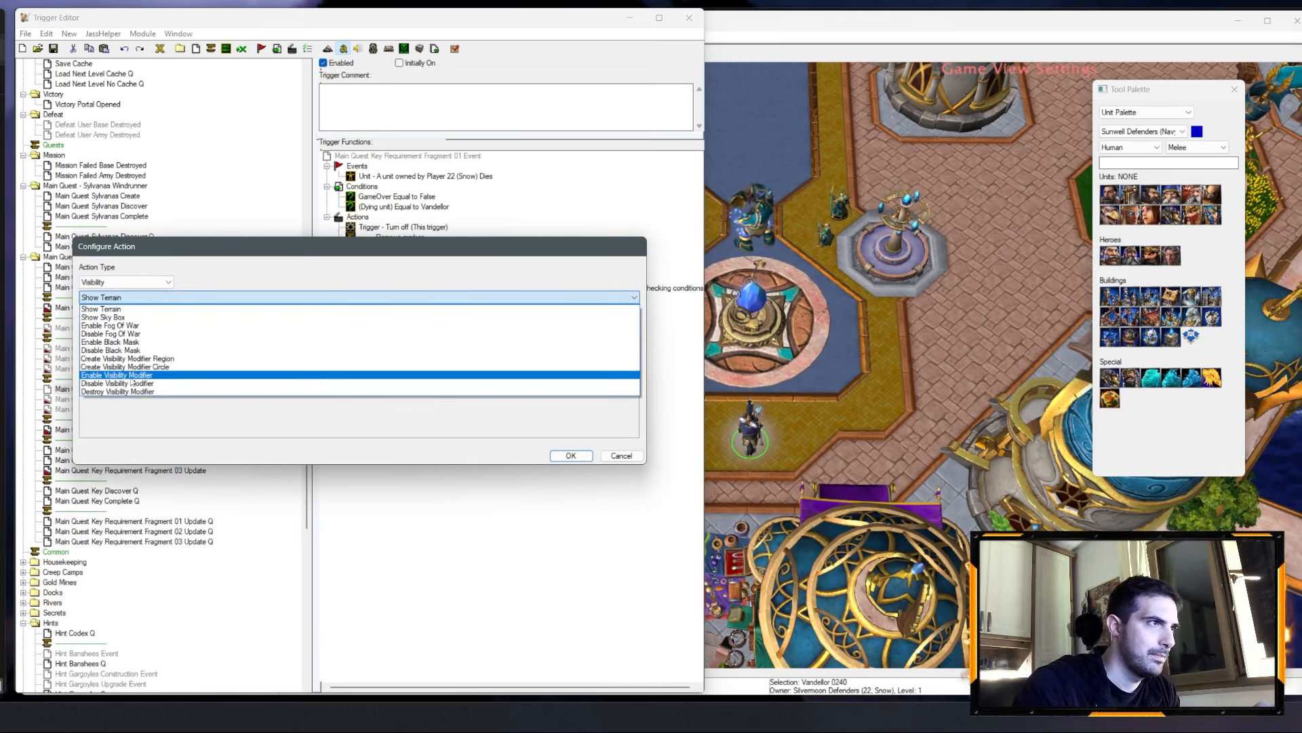
click(117, 383)
click(155, 332)
click(186, 289)
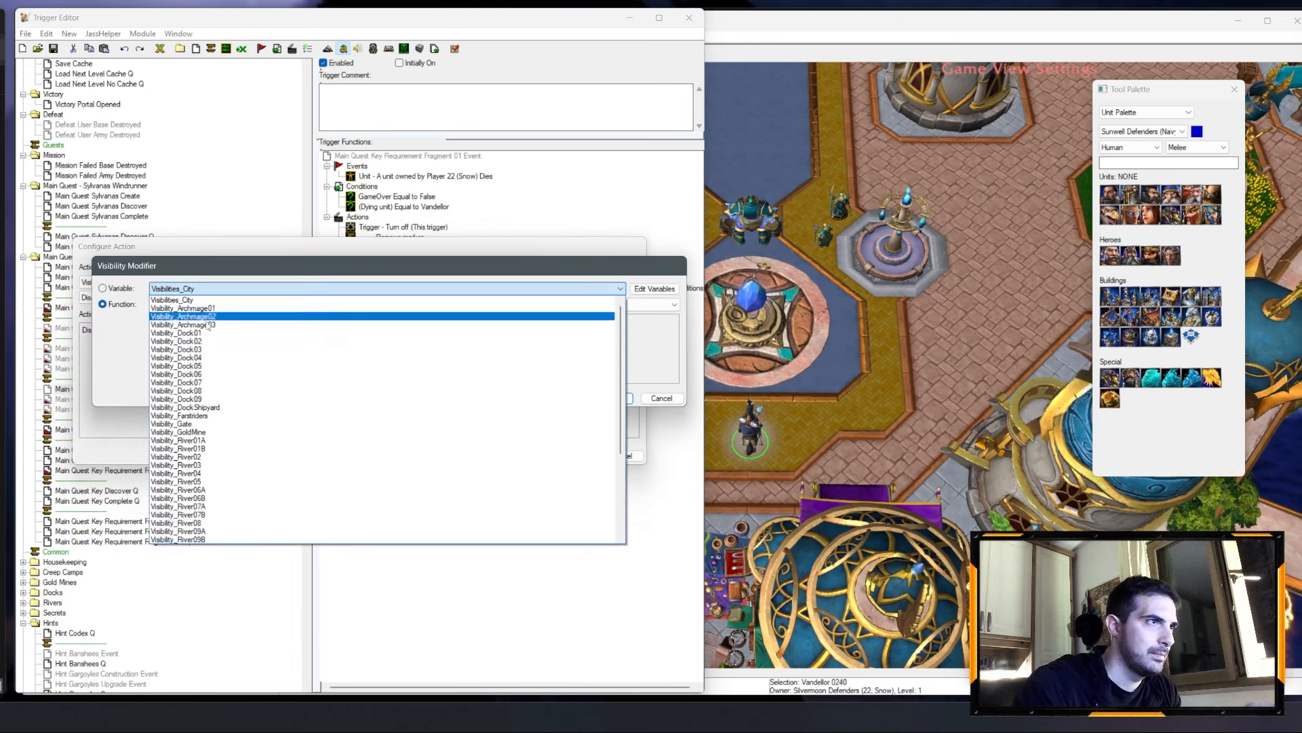
scroll(192, 427, down, 6)
scroll(193, 444, up, 2)
scroll(192, 445, up, 4)
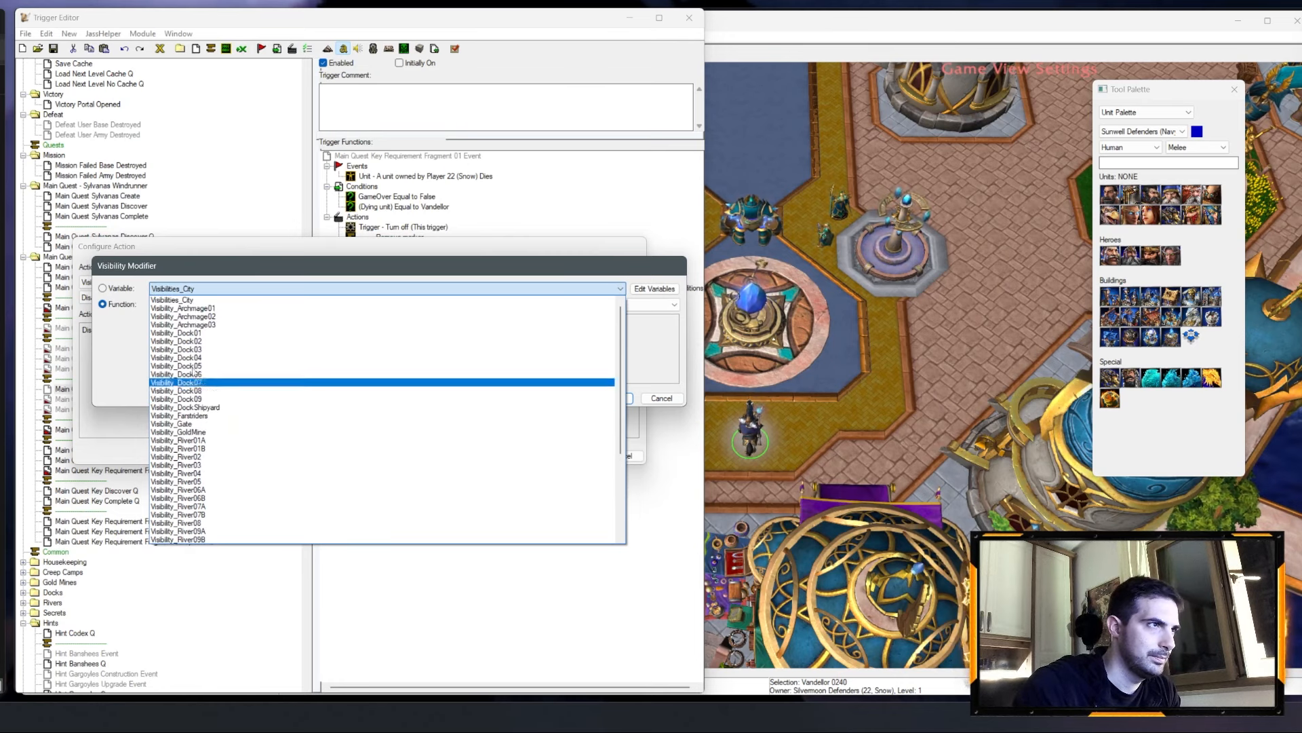
click(191, 315)
key(Return)
key(Return)
double_click(411, 288)
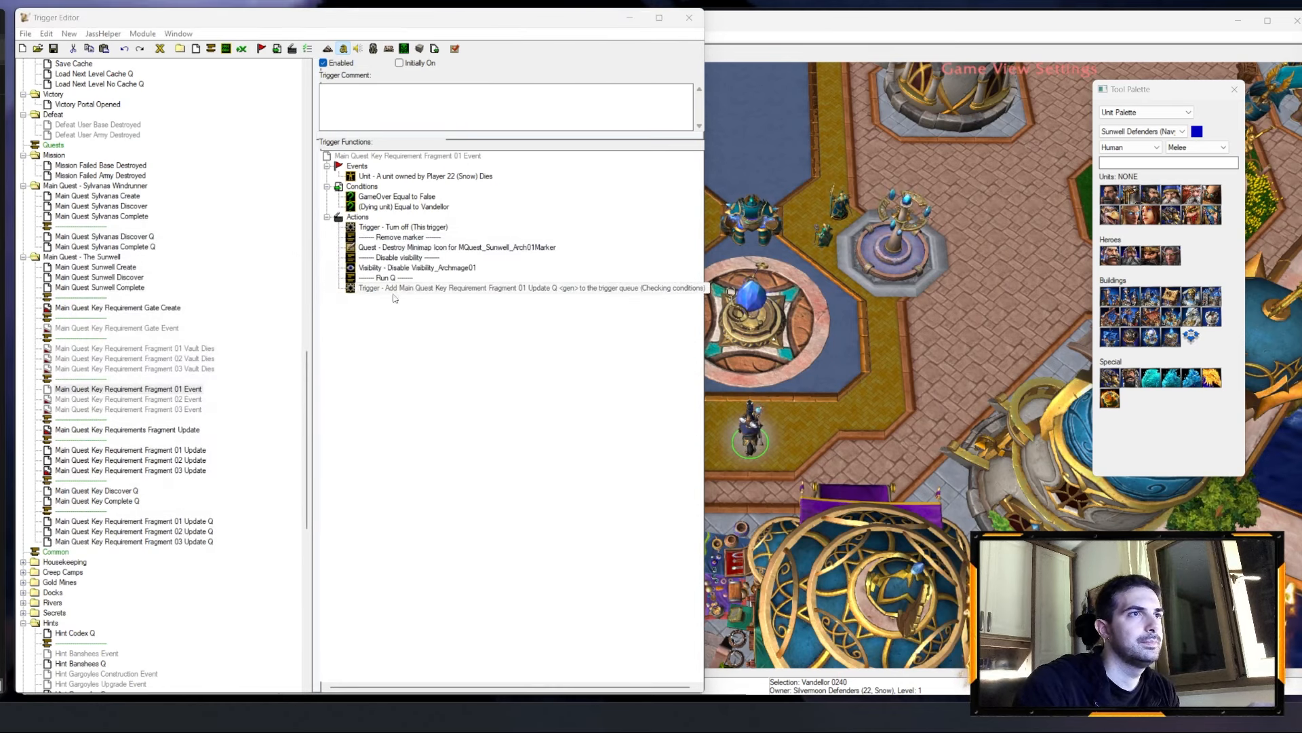
key(Escape)
Step: Rename the Fragment 01 Event trigger as "Main Quest Sunwell Requirement Archmage 01 Event"
click(129, 390)
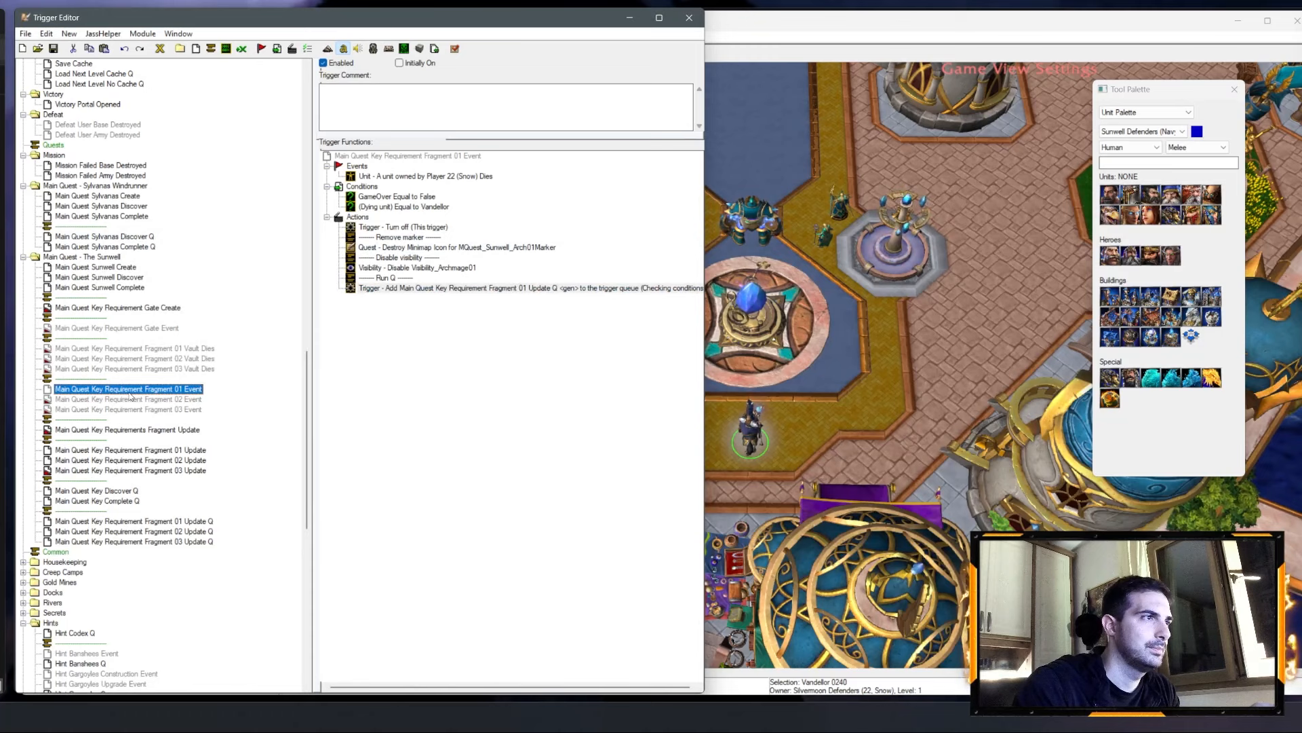
drag(105, 389, 171, 389)
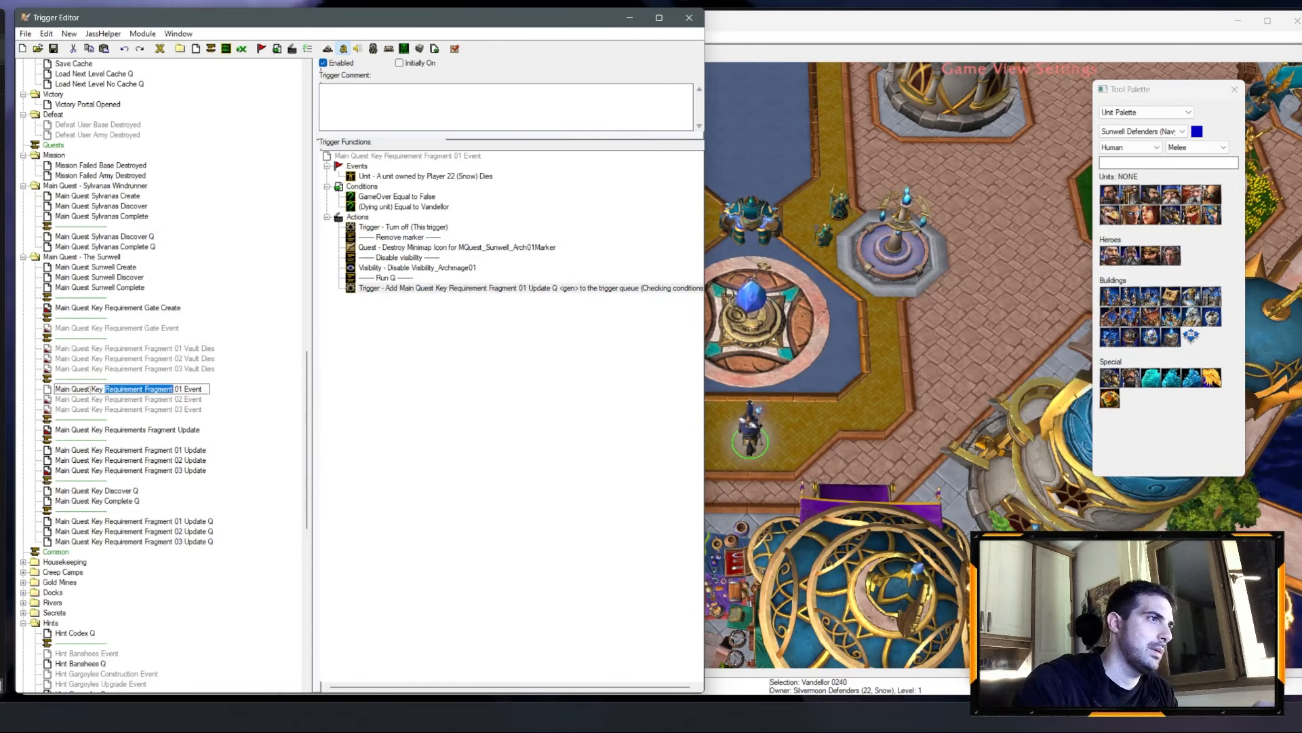
mouse_move(91, 389)
mouse_down()
mouse_move(169, 388)
mouse_move(103, 388)
mouse_up()
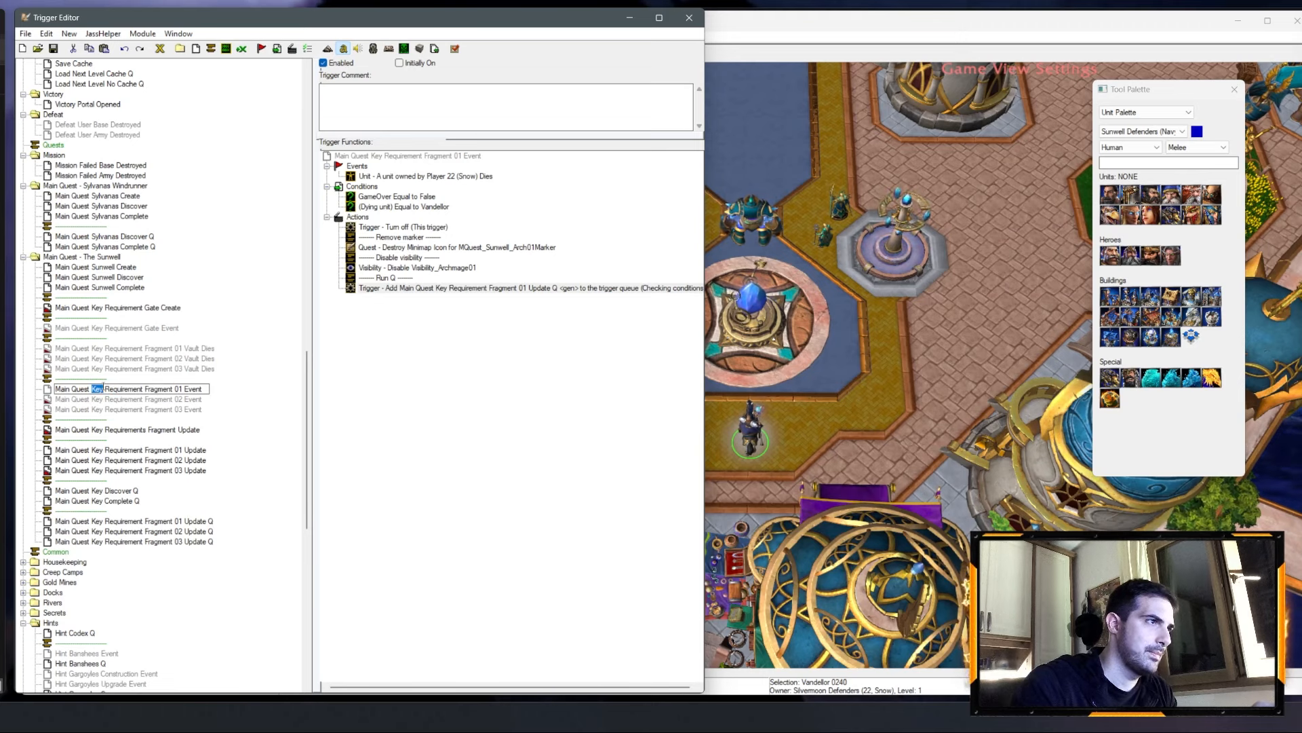
text(Sunwell)
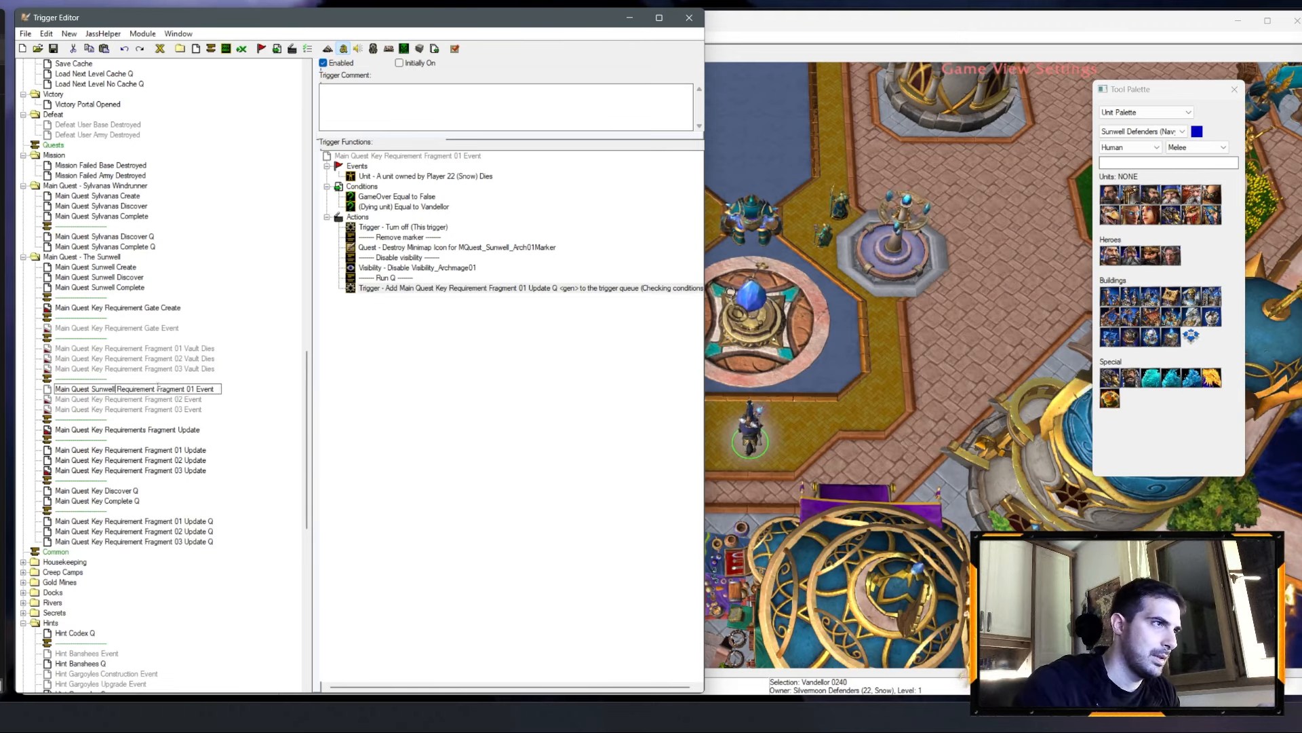
drag(163, 387, 184, 388)
text(Archmaget)
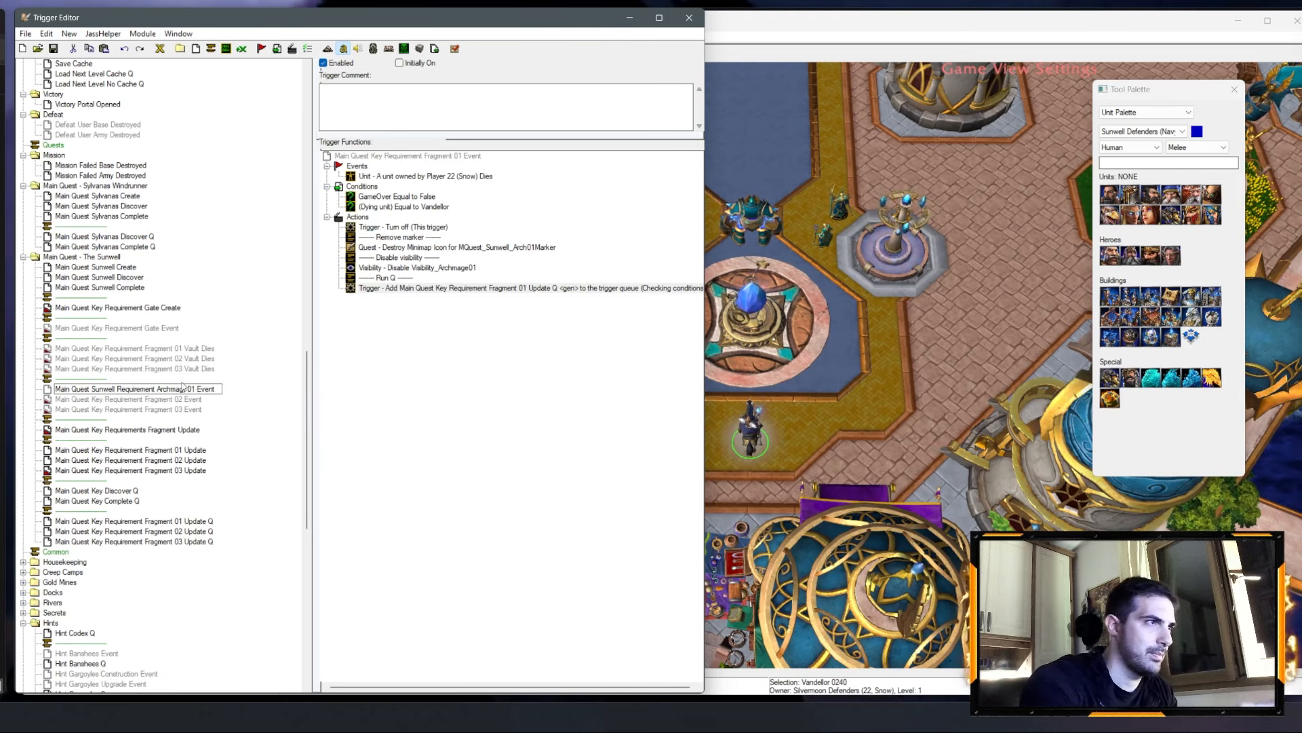
key(Return)
click(128, 391)
drag(91, 389, 178, 399)
click(190, 389)
key(BackSpace)
Step: Rename the Fragment 02 and 03 Event triggers as "Main Quest Sunwell Requirement Archmage 02 Event" and "Main Quest Sunwell Requirement Archmage 03 Event"
click(98, 400)
click(92, 400)
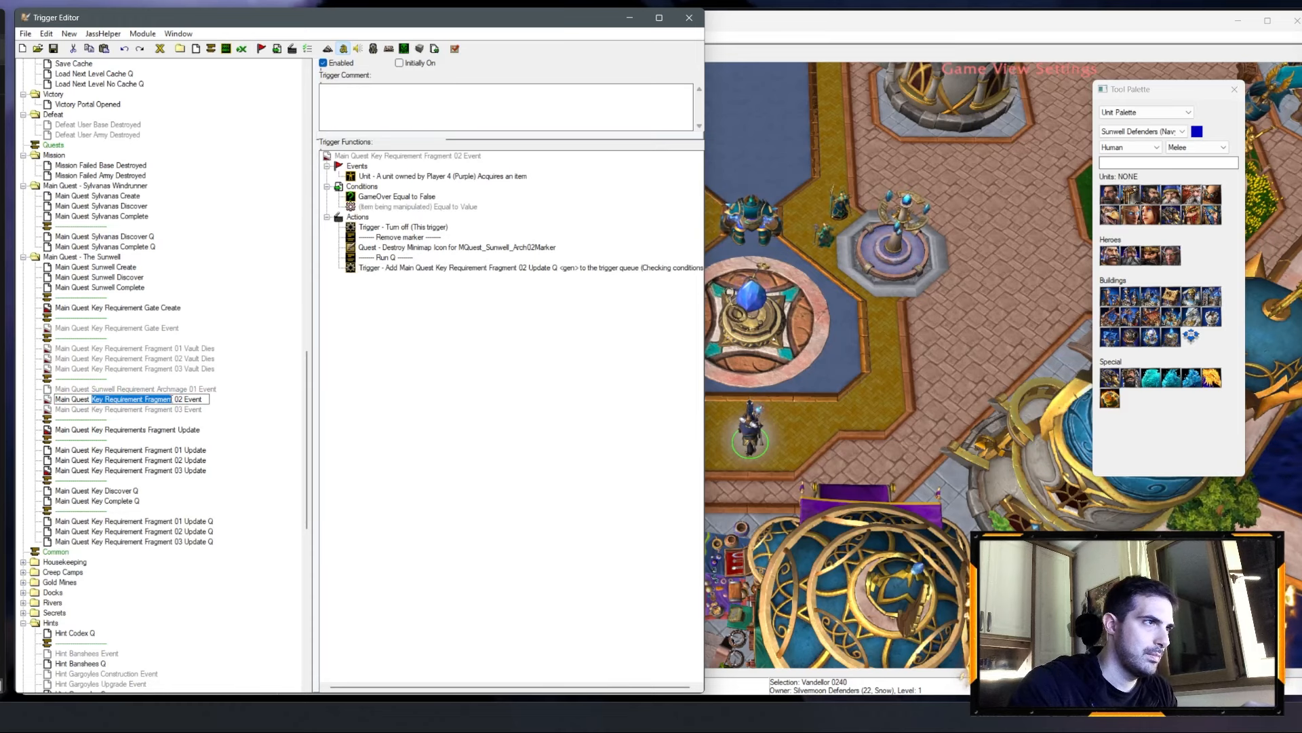
text(Sunwell Requirement Archmage)
click(101, 412)
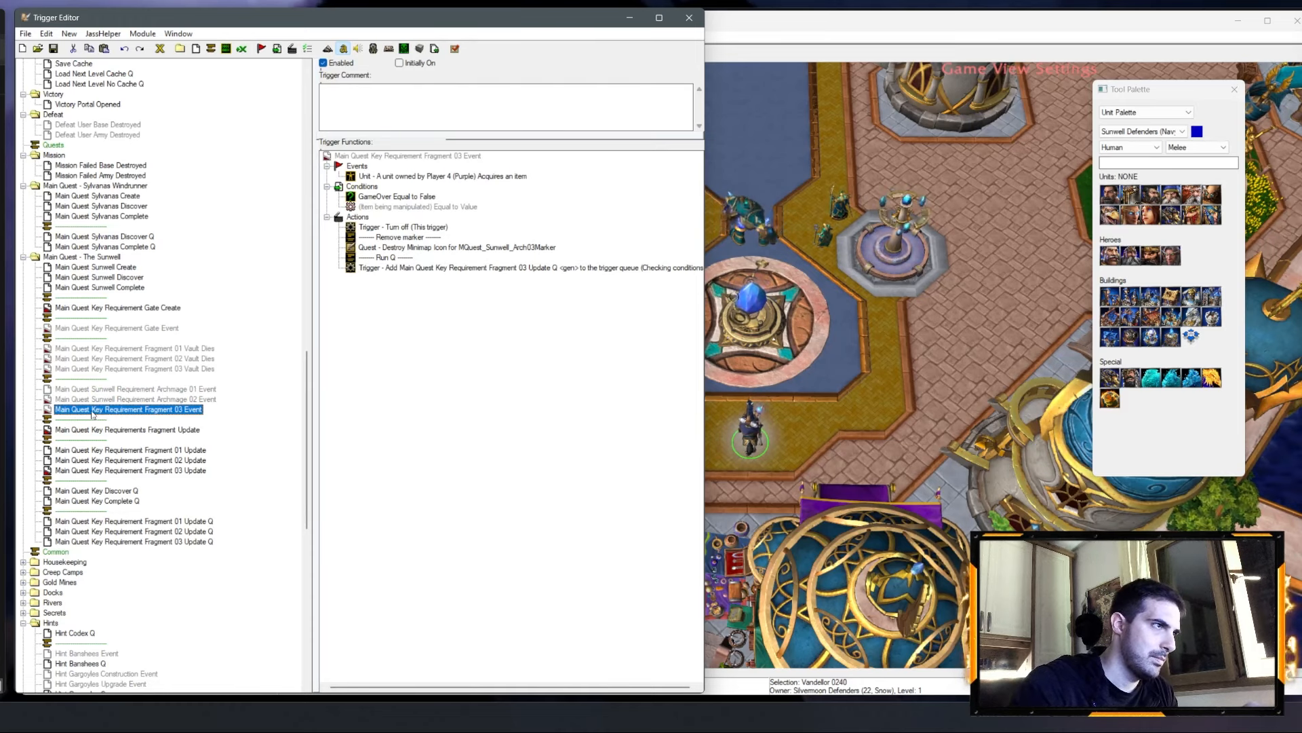
click(93, 410)
drag(93, 409, 175, 410)
text(Sunwell Requirement Archmage 0)
key(Return)
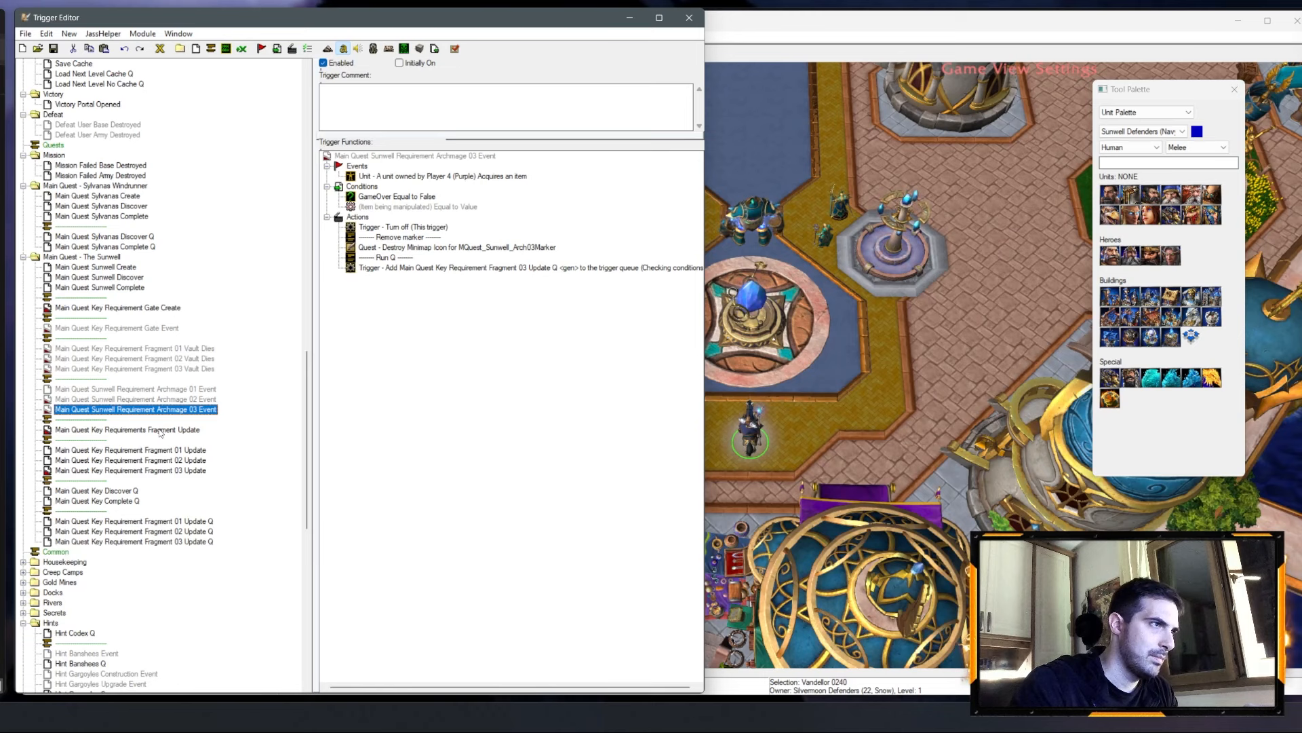
Step: Rename the three Fragment Update Q triggers so "Sunwell Requirement Archmage" replaces "Key Requirement Fragment", keeping numbers 01 to 03
click(184, 520)
click(107, 521)
drag(105, 521, 150, 521)
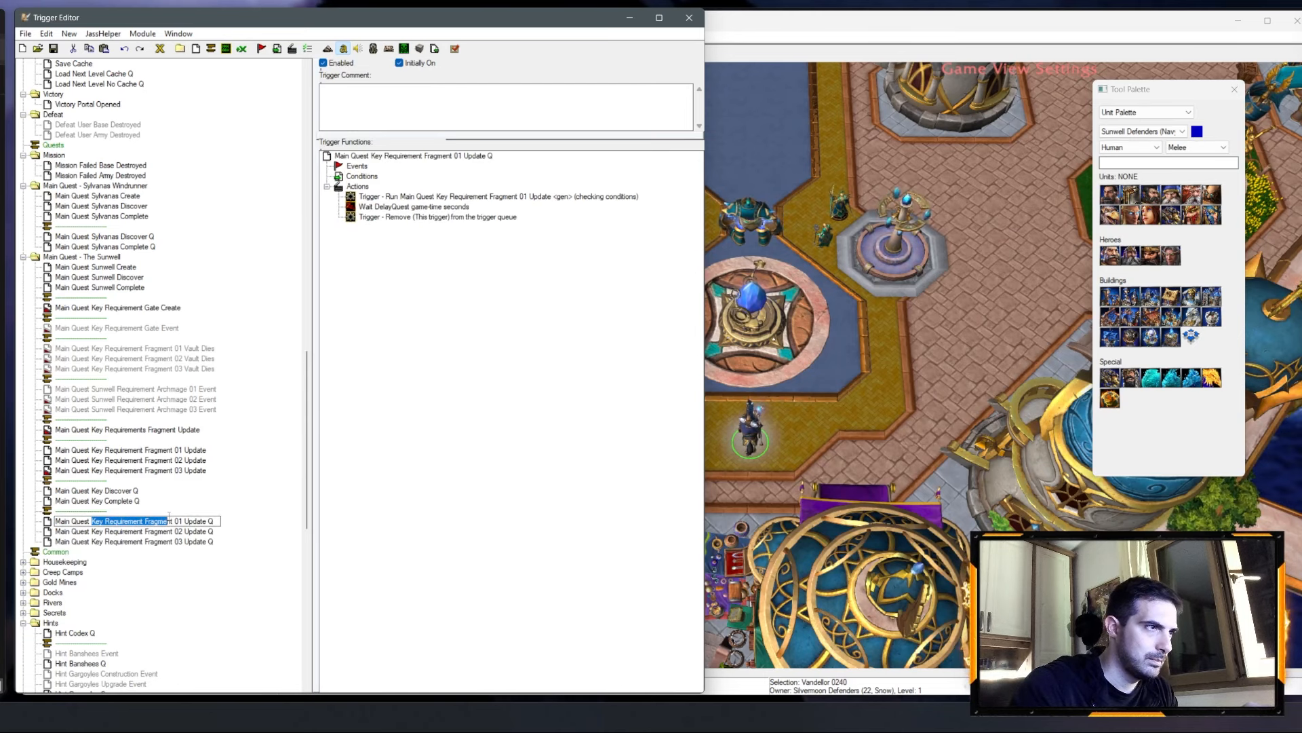
text(Sunwell Requirement Archmage)
click(95, 532)
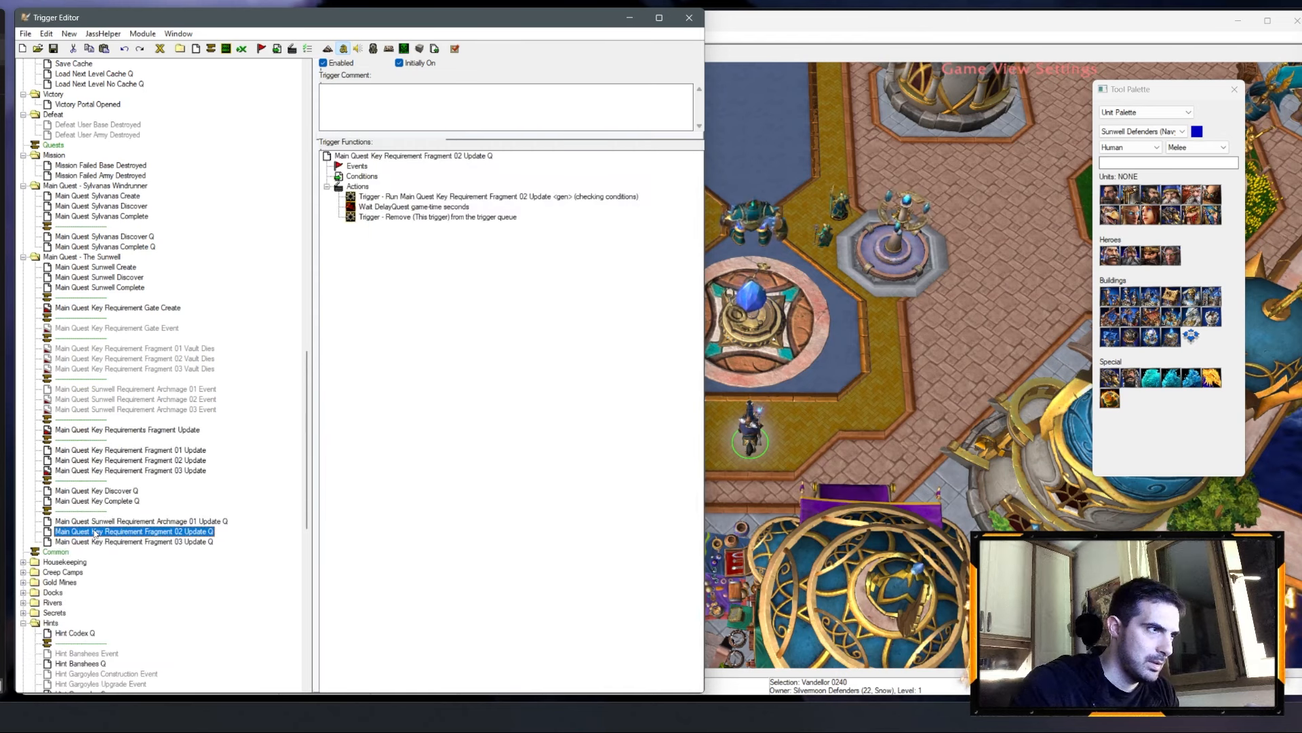
click(94, 532)
drag(93, 532, 178, 542)
text(Sunwell Requirement Archmage)
click(95, 542)
click(95, 542)
text(Sunwell Requirement Archmage)
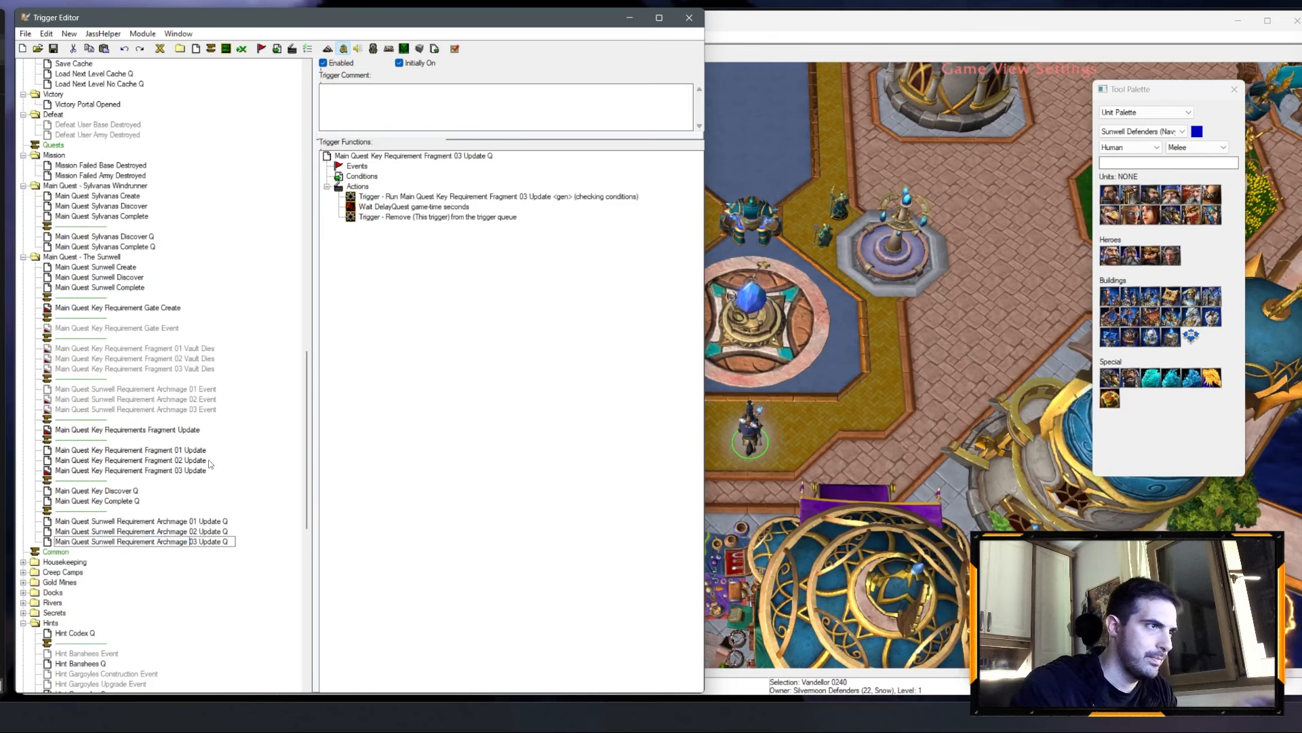
key(Return)
Step: Delete the shared "Main Quest Key Requirements Fragment Update" trigger and undo that deletion
click(180, 450)
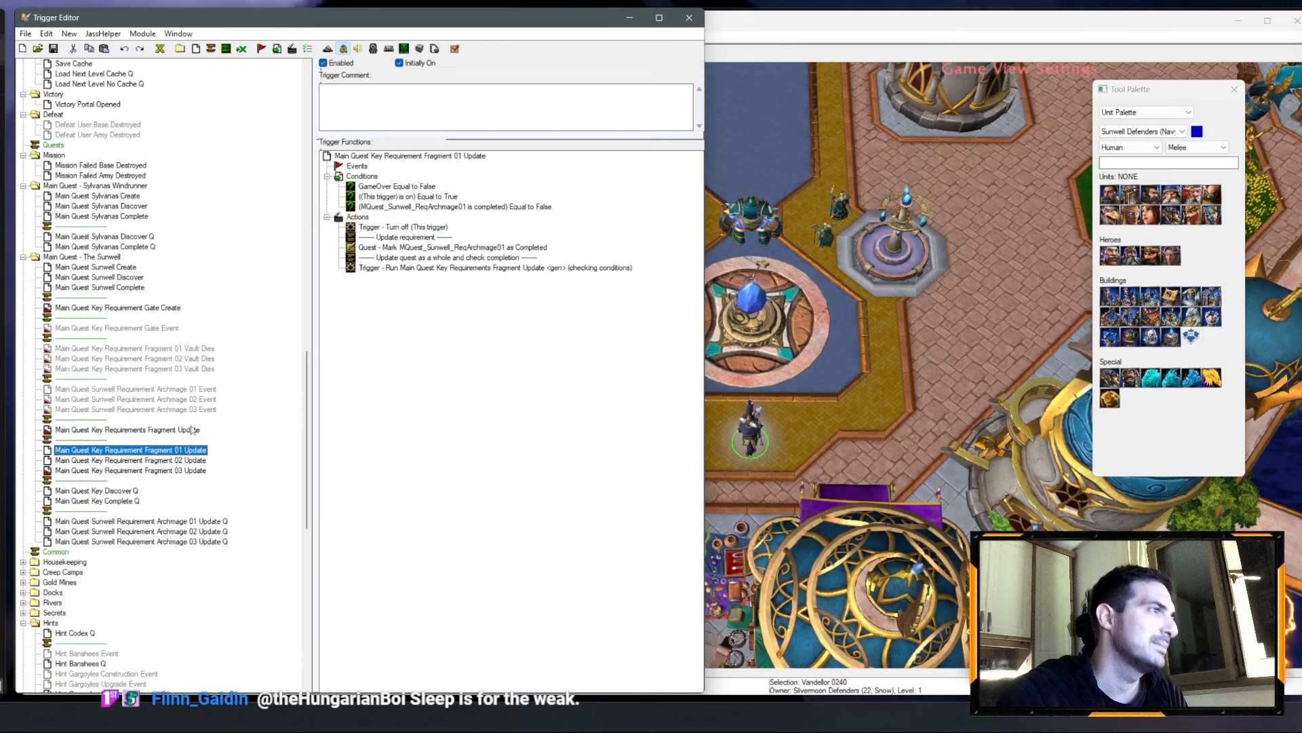
click(175, 428)
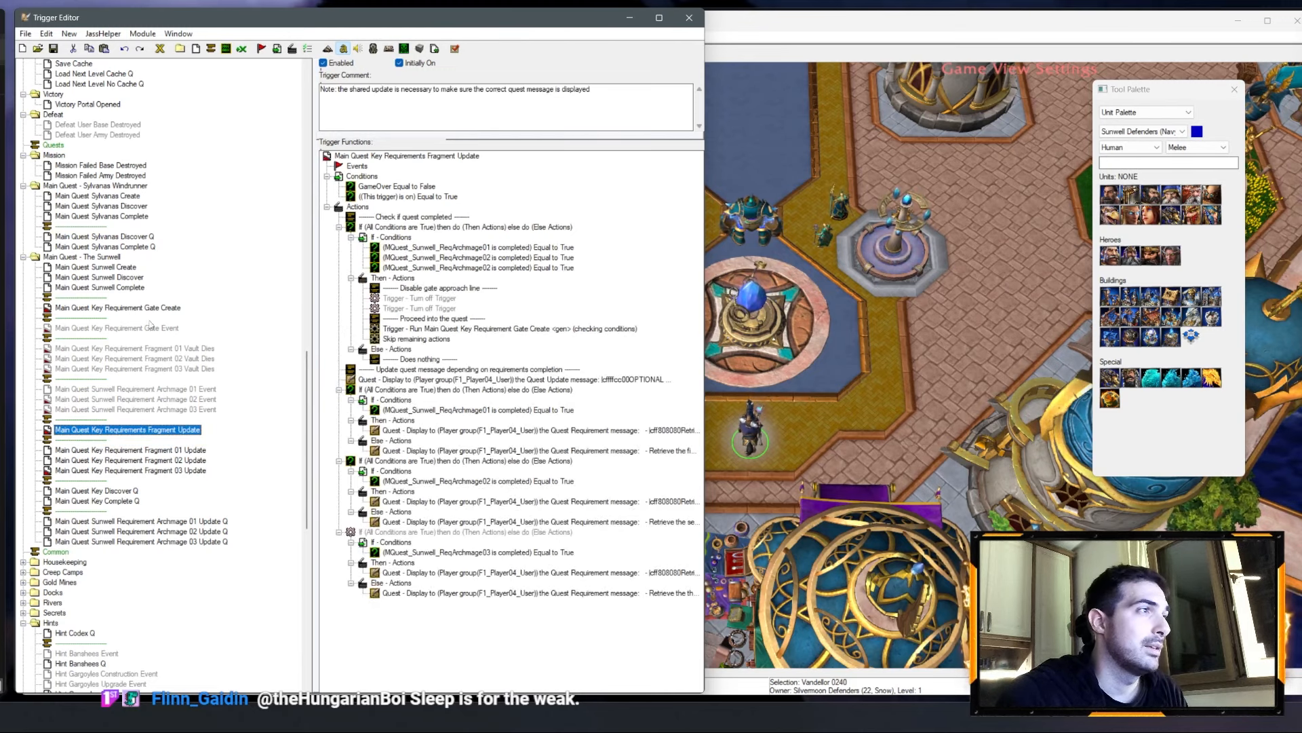
key(Delete)
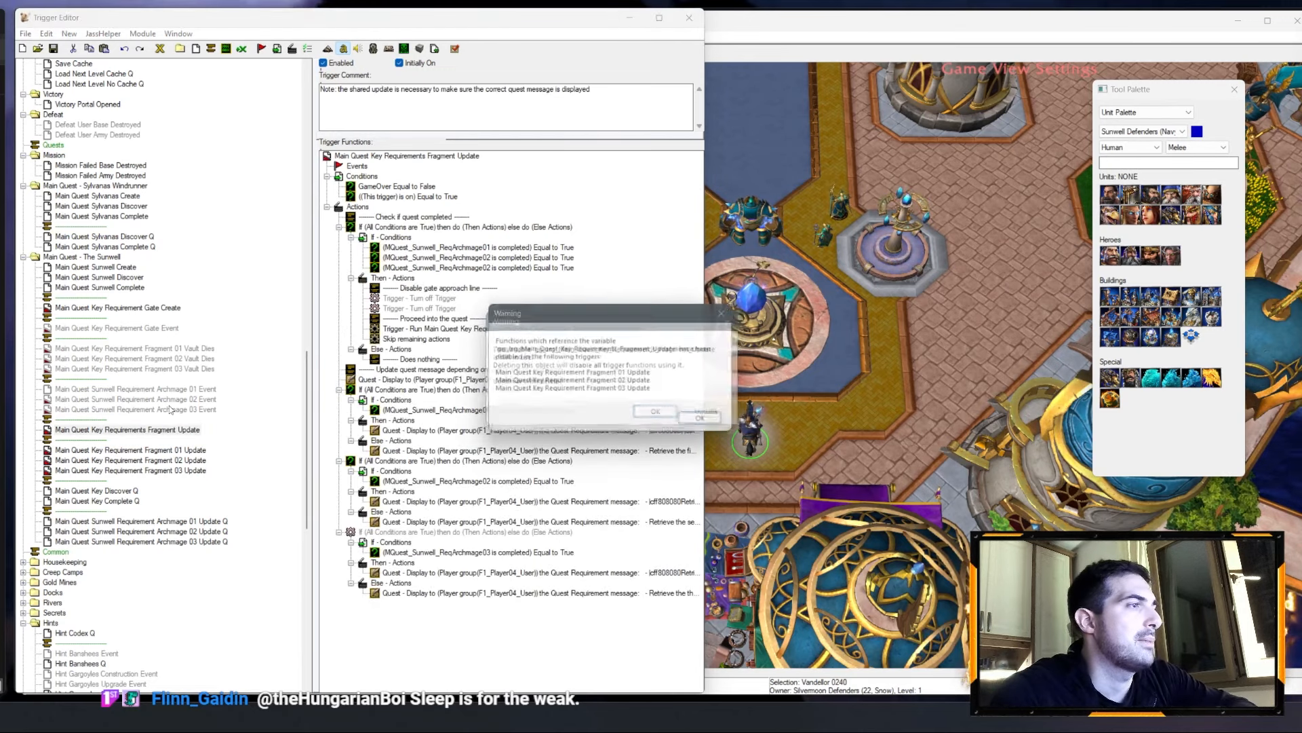
key(Return)
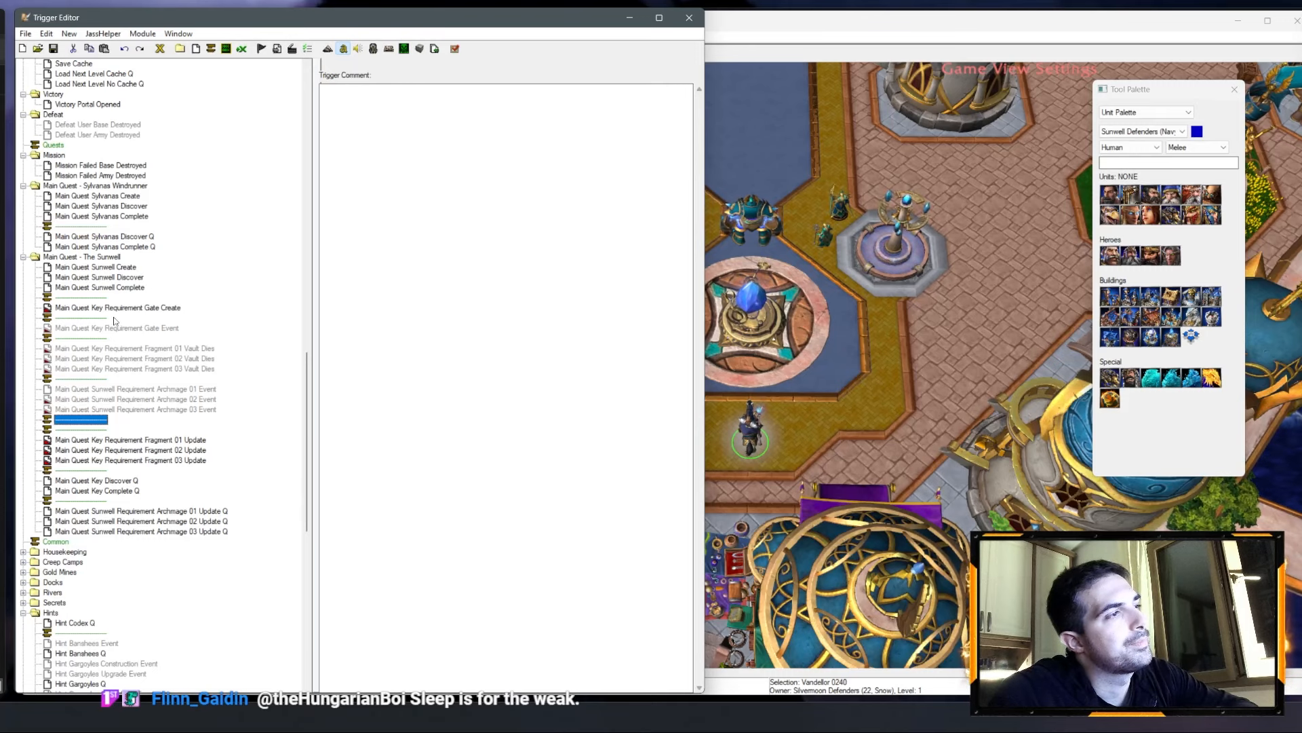
key(ctrl+z)
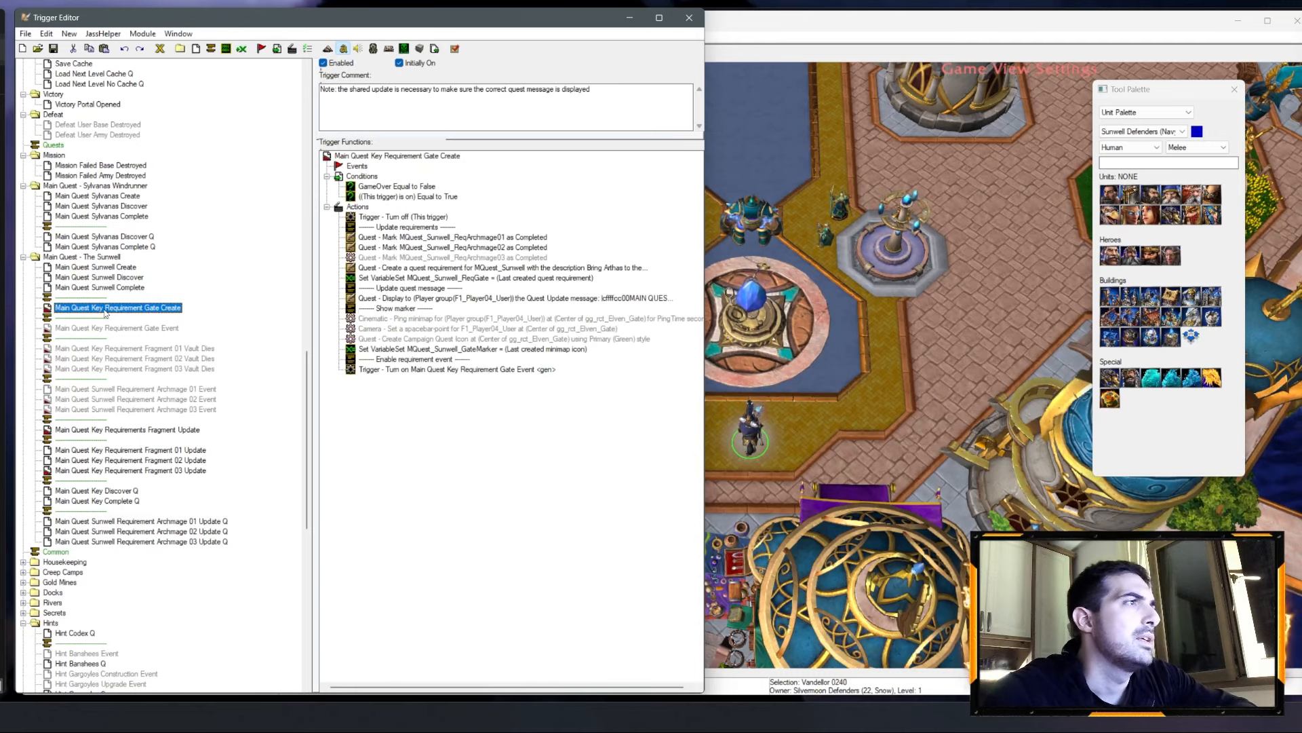
Step: Delete the three Key Requirement Fragment Vault Dies triggers, 01 to 03, from the Sunwell quest folder
click(119, 348)
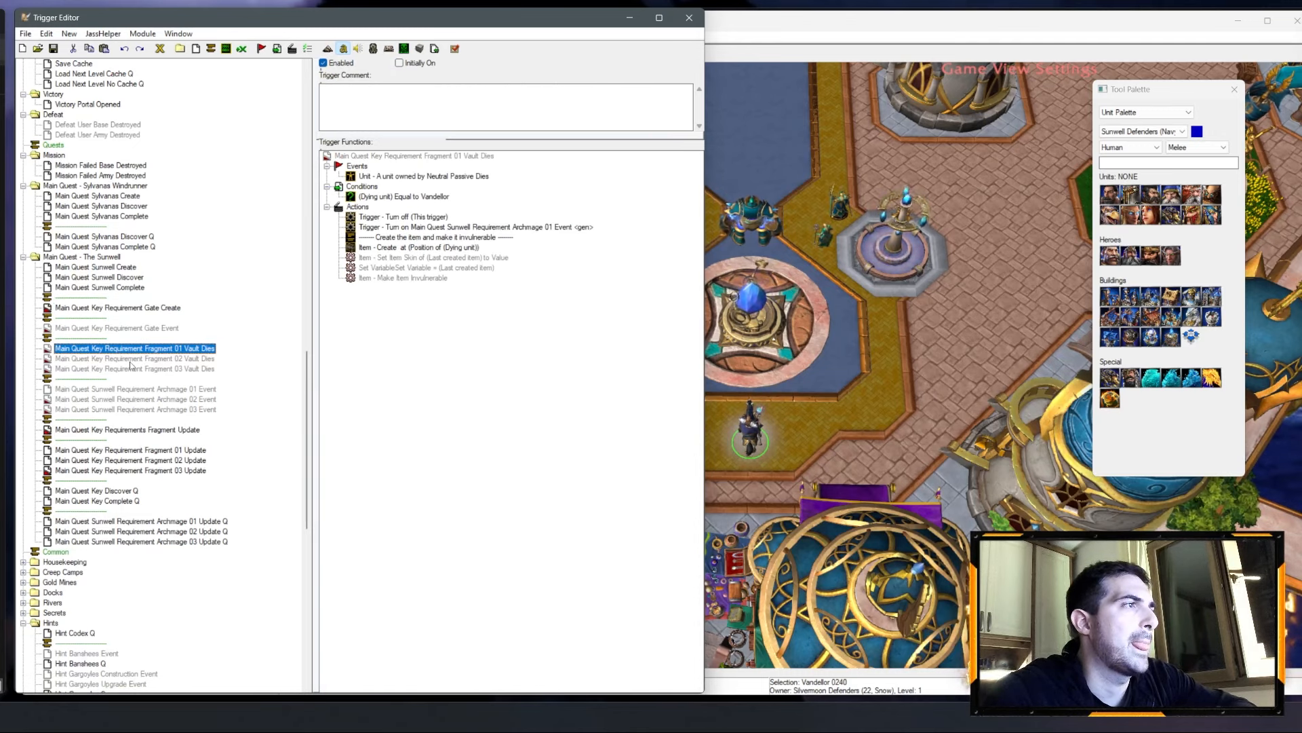
click(191, 390)
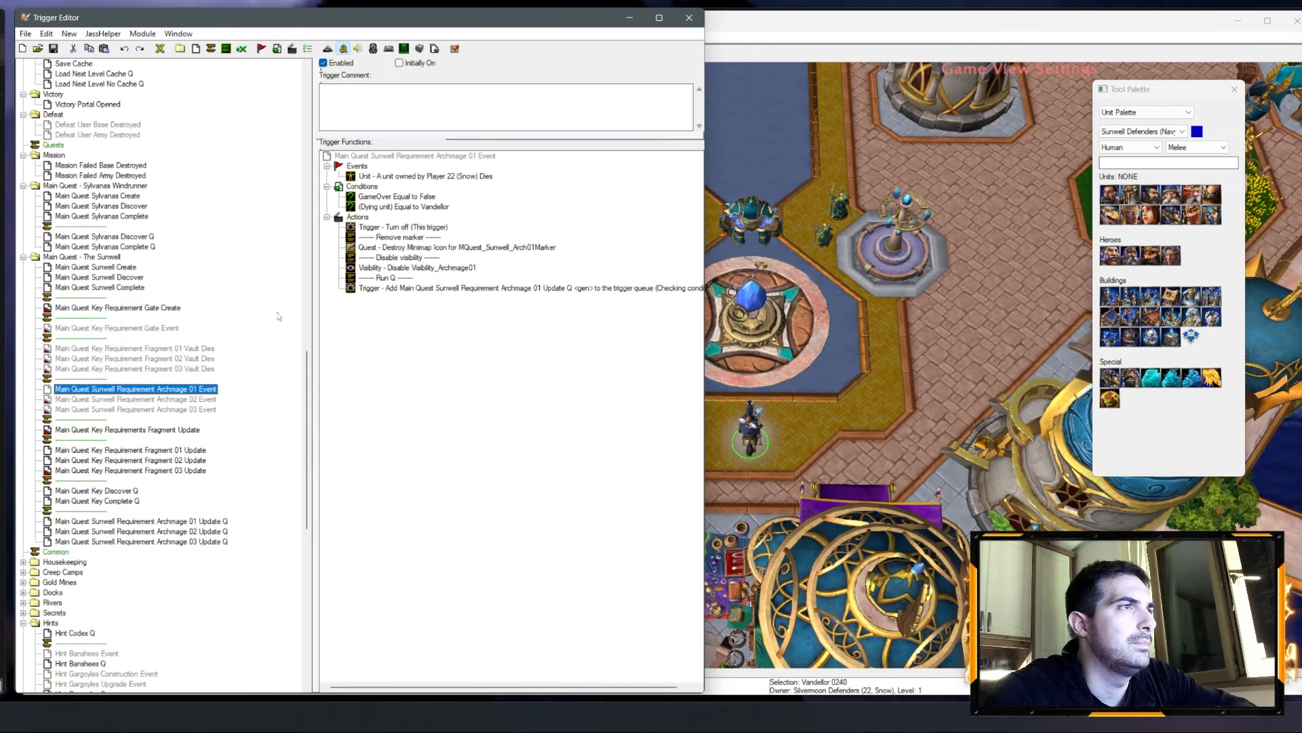
click(189, 347)
key(Delete)
key(Return)
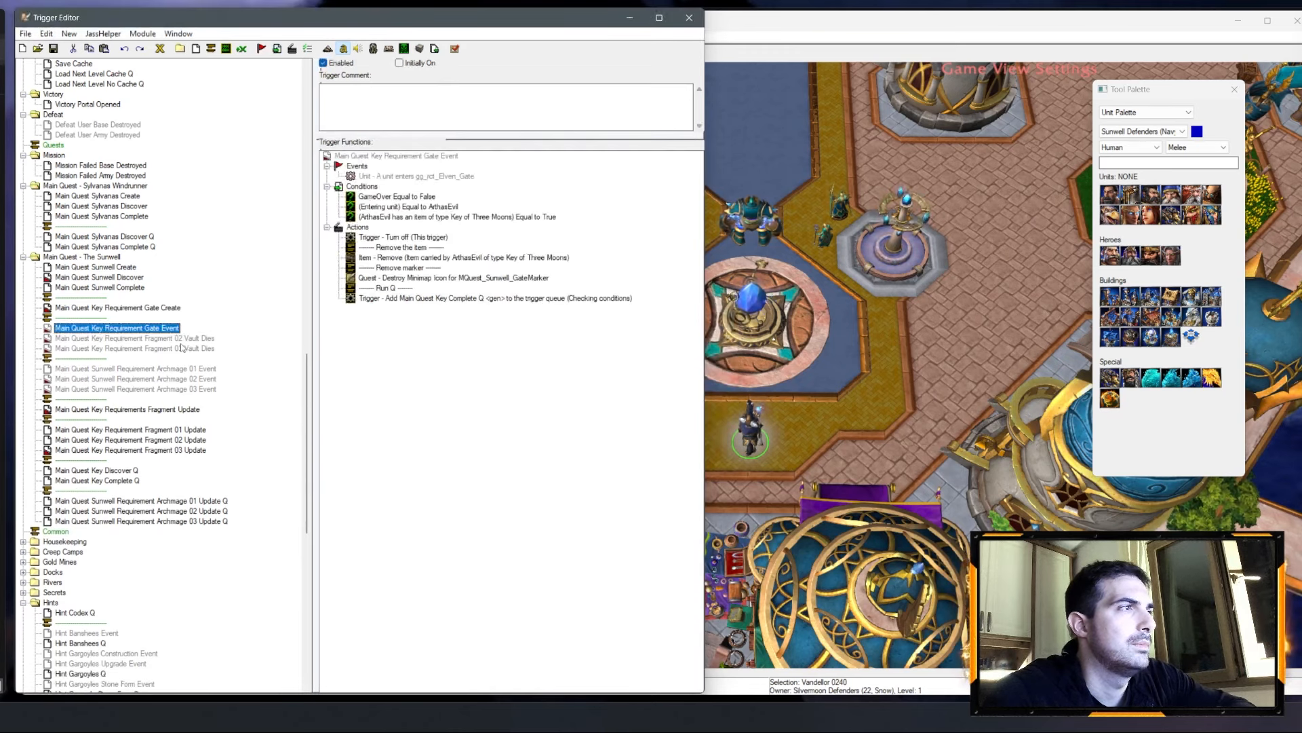
click(182, 347)
key(Delete)
key(Return)
click(167, 338)
key(Delete)
key(Return)
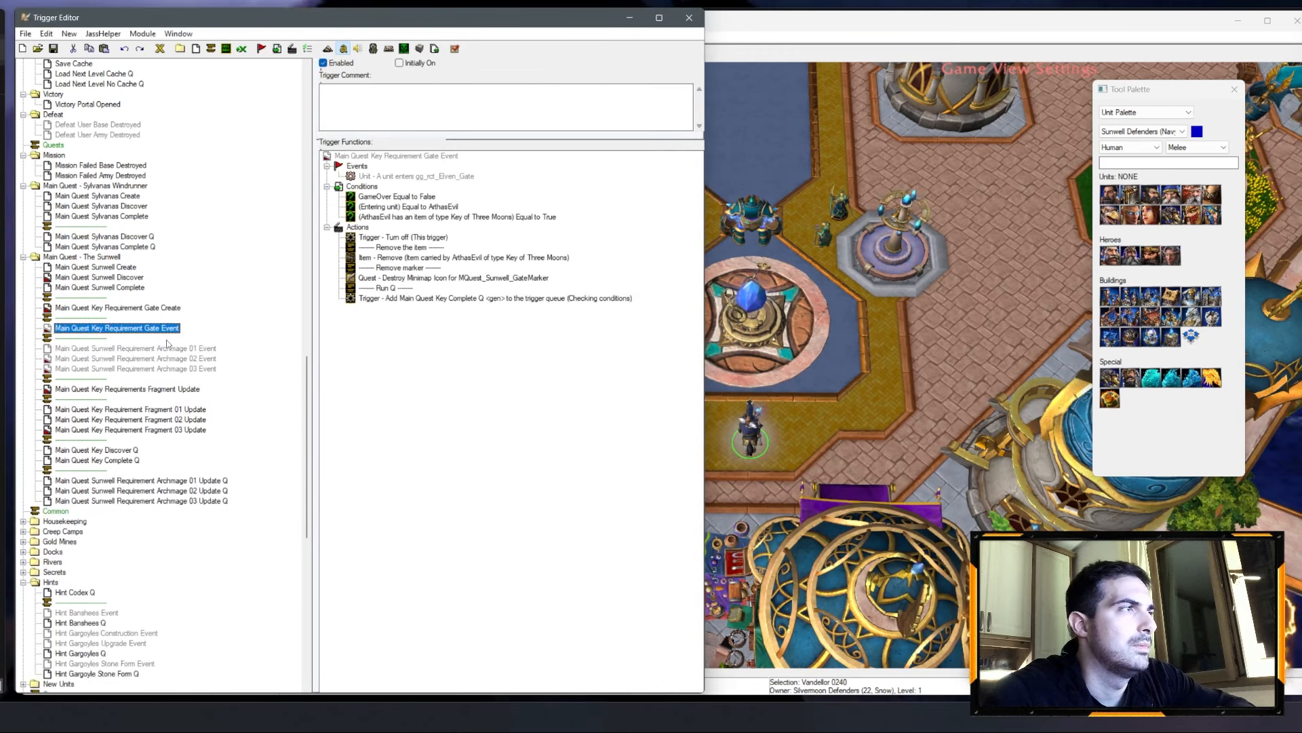
Step: Add a comment "Destroy power generator TODO" after the visibility action in the Archmage 01 Event trigger, reusing the "Disable visibility" comment
click(169, 347)
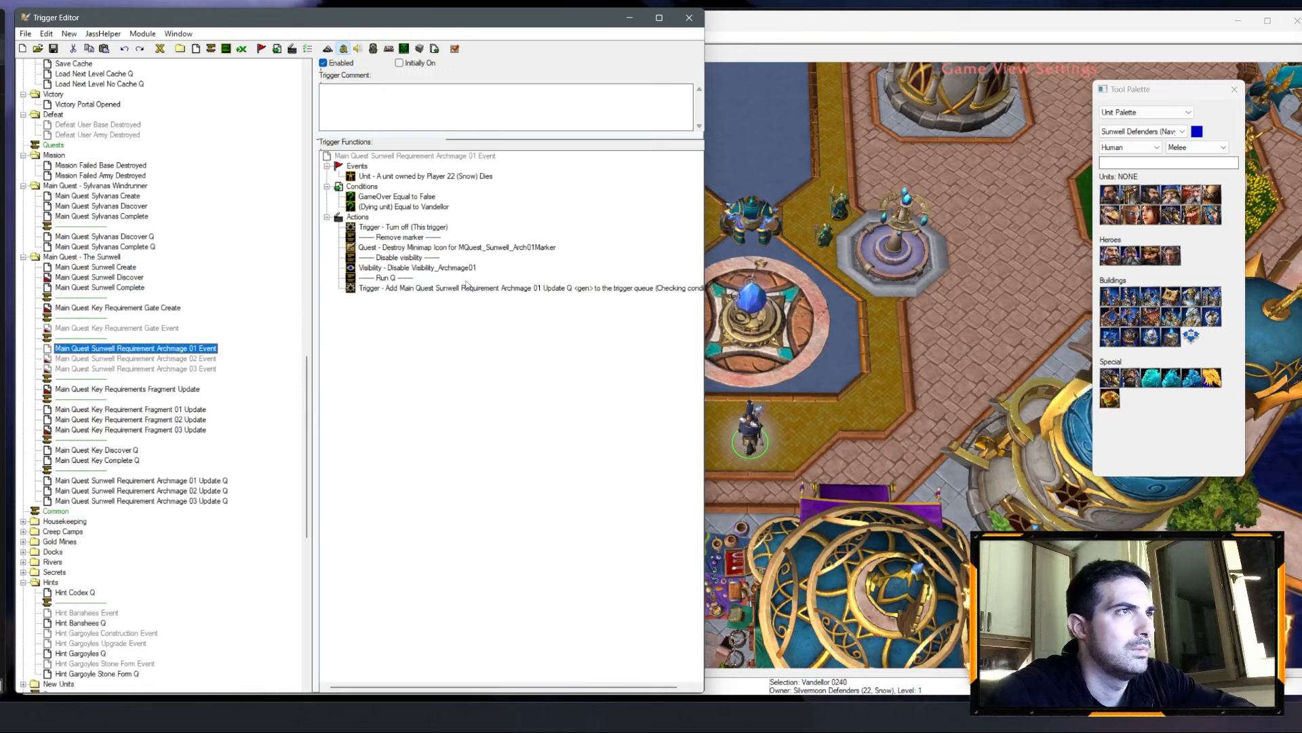
click(418, 259)
click(419, 268)
key(ctrl+v)
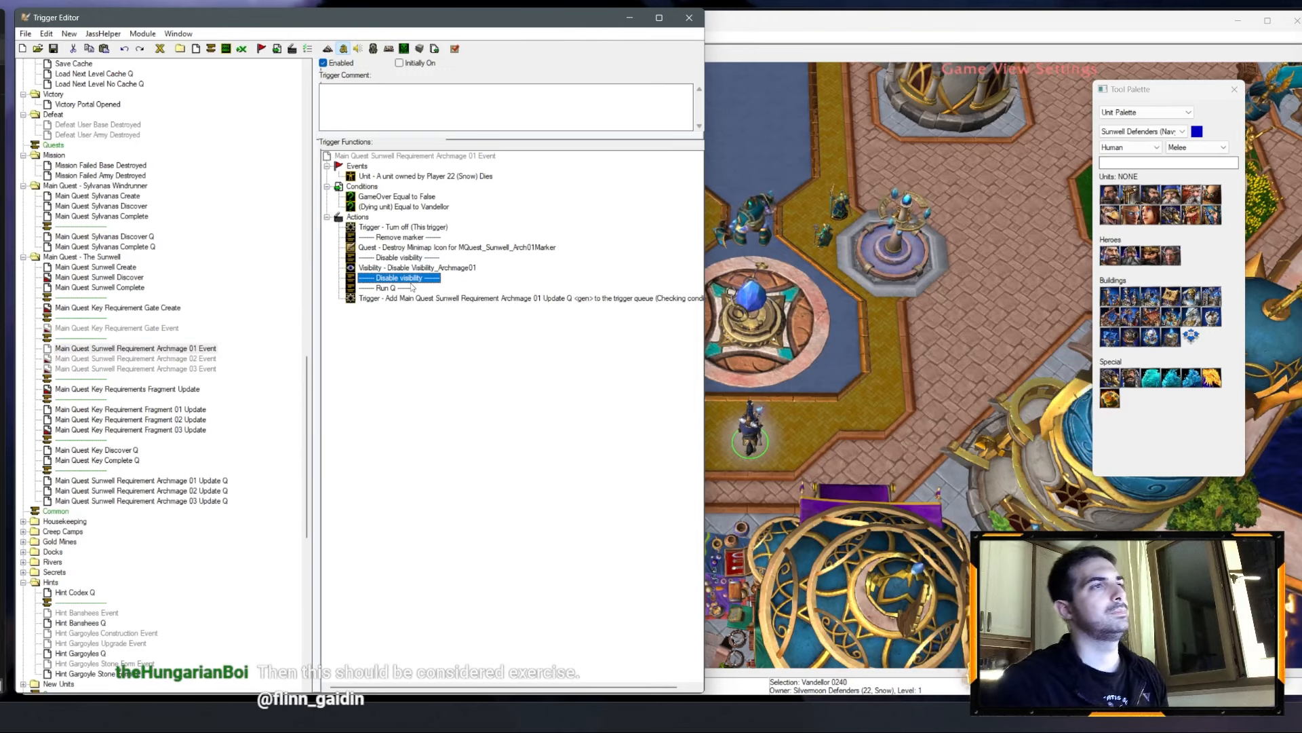
double_click(415, 277)
click(129, 331)
text(Destro)
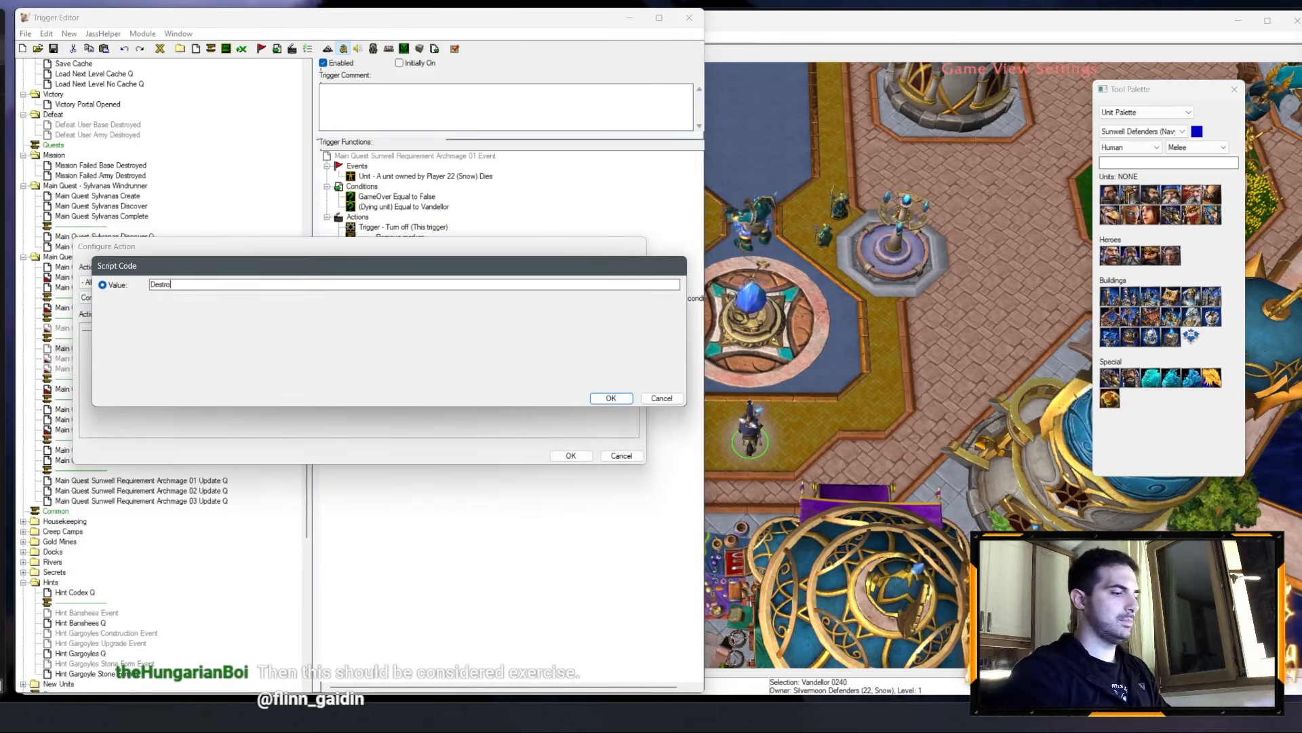
text(y power )
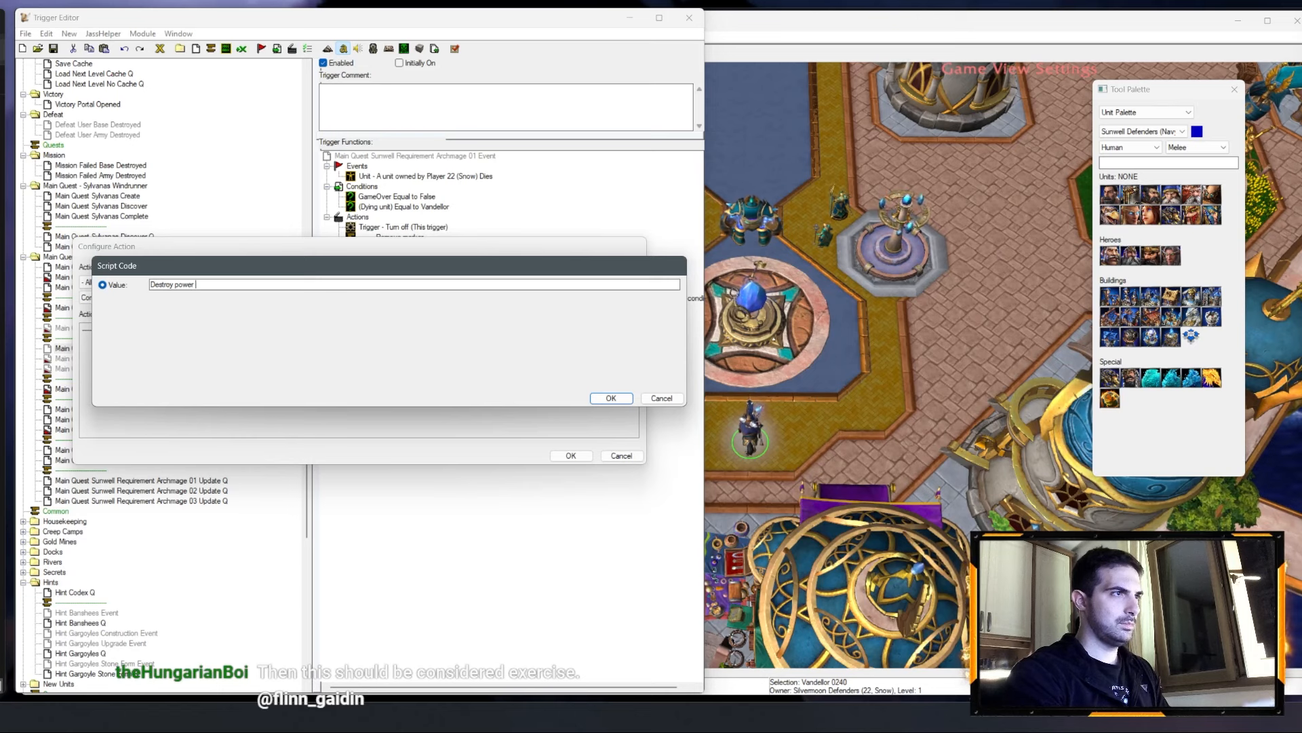
text(generator T)
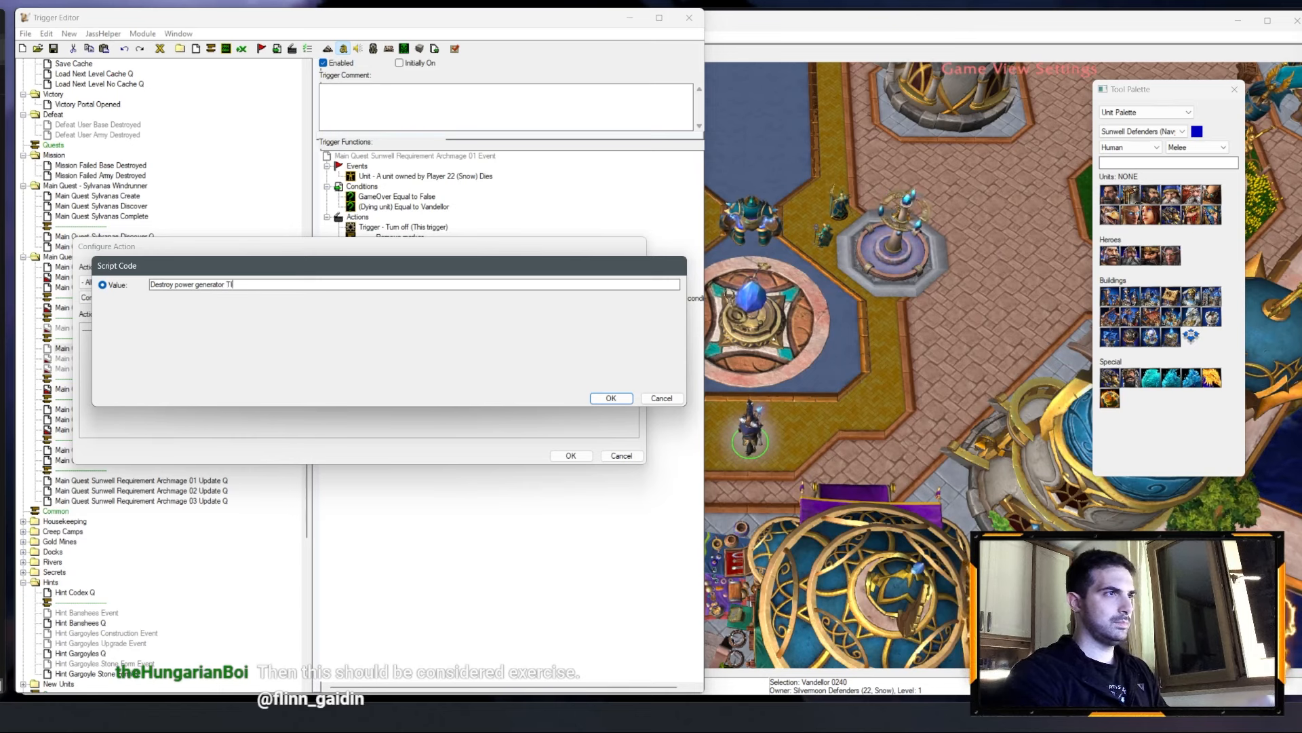
text(ODO)
key(Return)
key(Return)
Step: Disable the "Destroy power generator TODO" comment in the Archmage 01 Event trigger
right_click(457, 276)
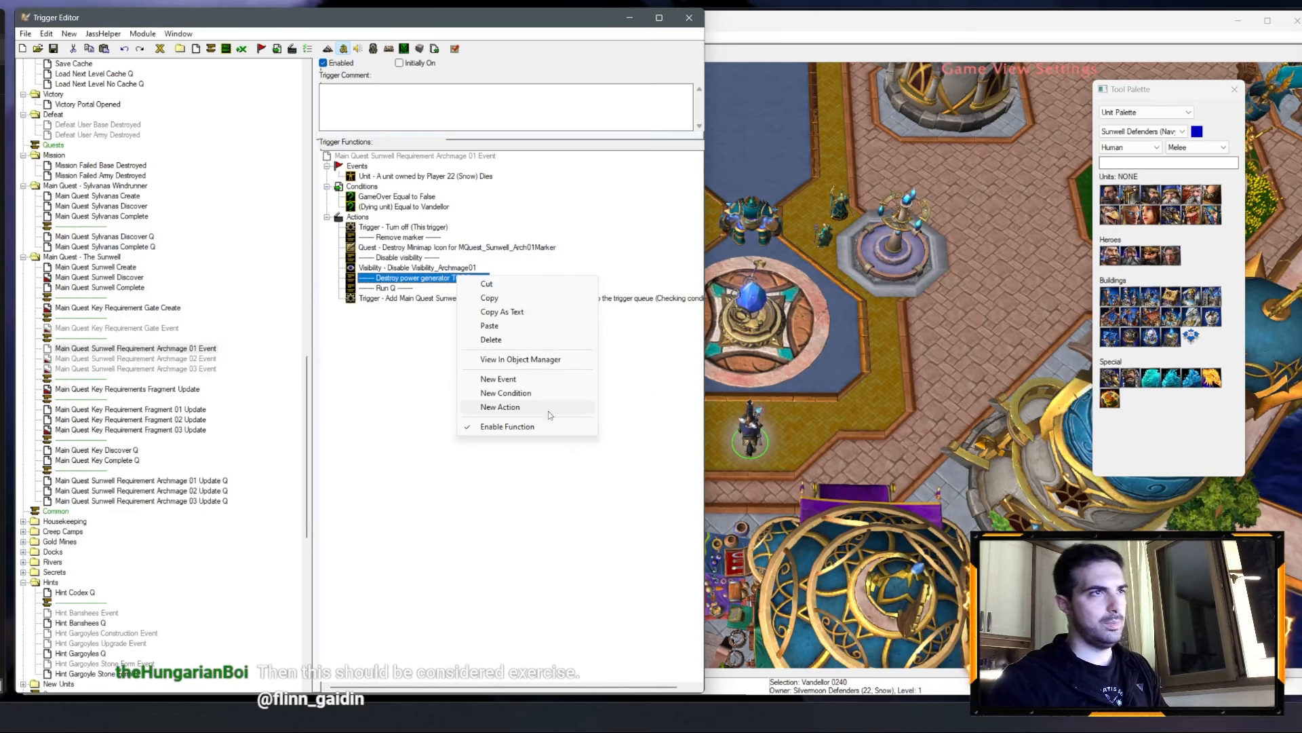
click(548, 407)
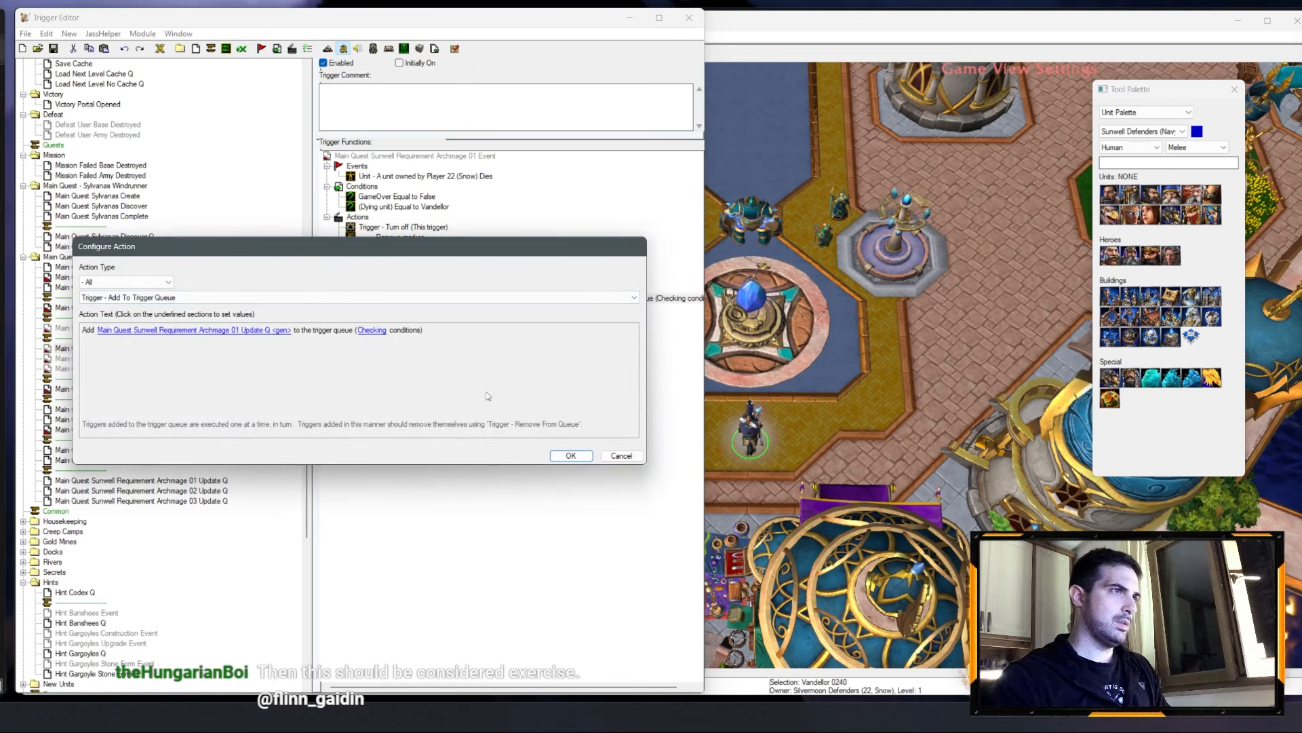
key(Return)
Step: Replace the turn-off and marker actions in the Archmage 02 Event trigger with Archmage 01's actions from turn-off through the power generator comment
click(437, 226)
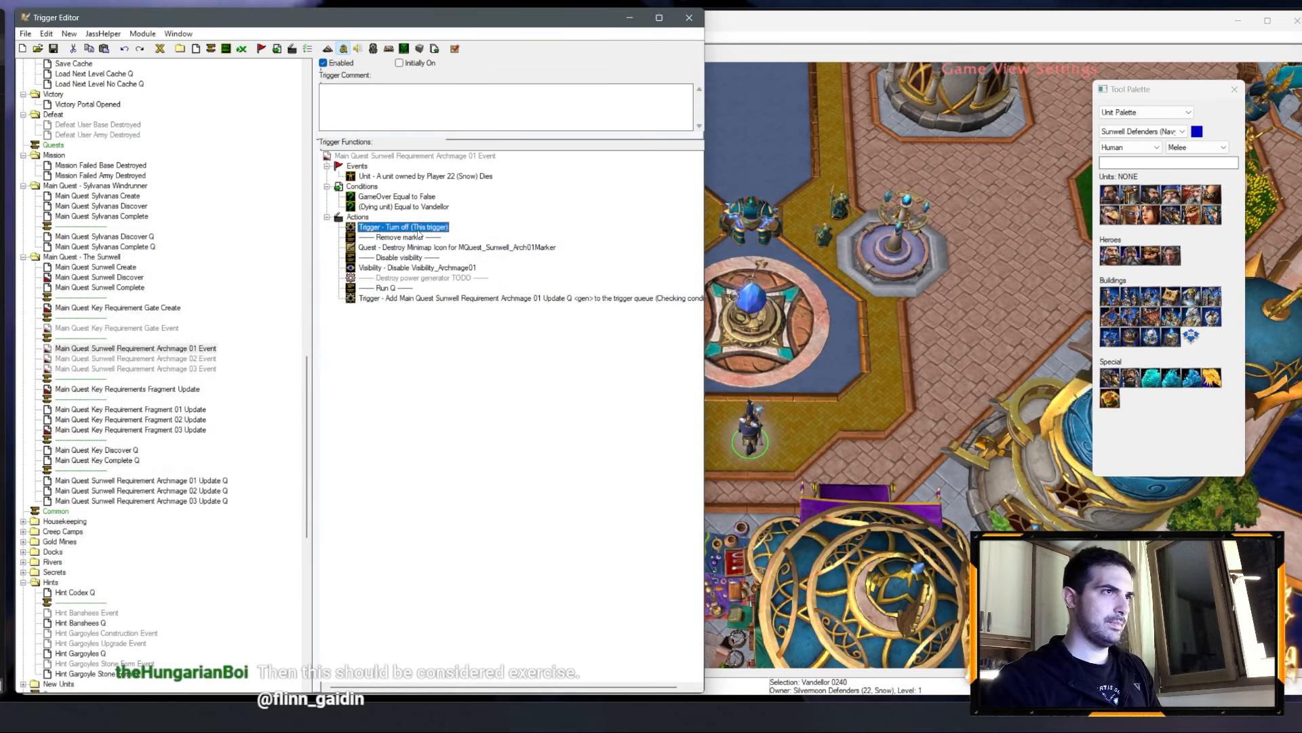
shift+click(422, 278)
click(172, 360)
click(406, 227)
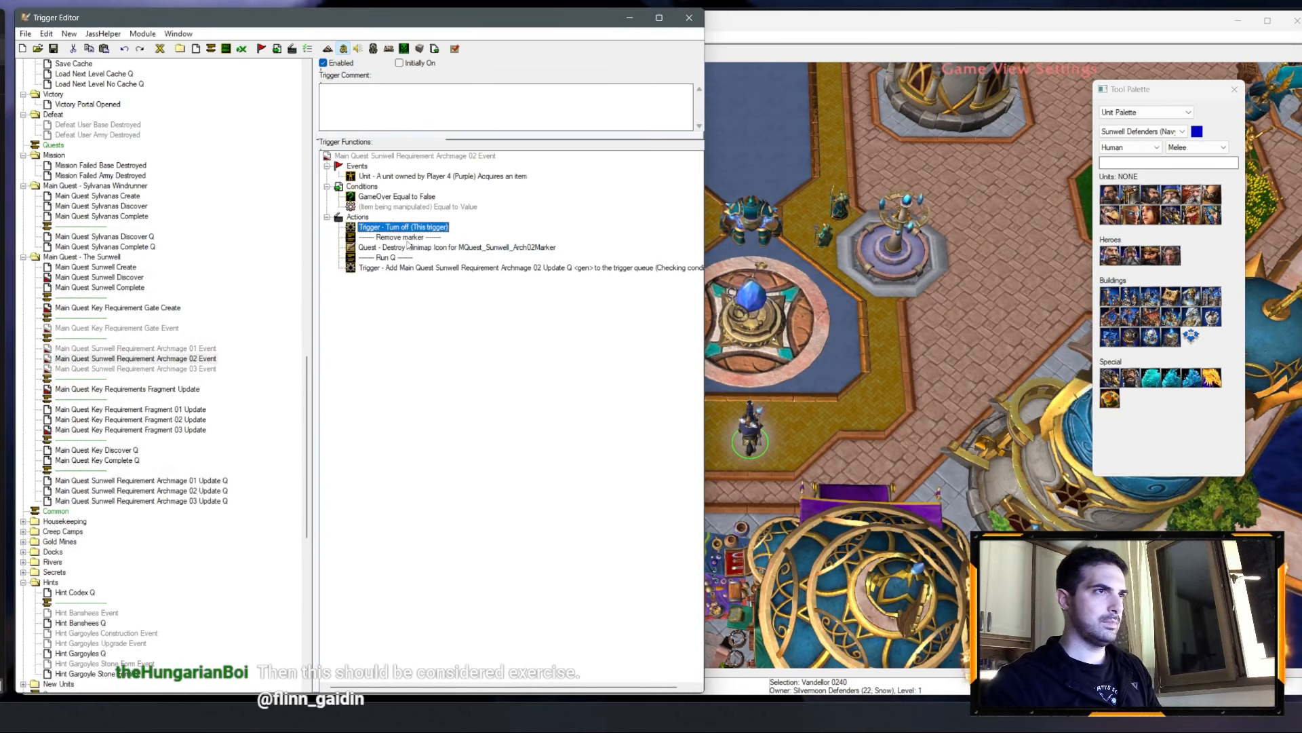
shift+click(407, 248)
key(Delete)
click(361, 217)
key(ctrl+v)
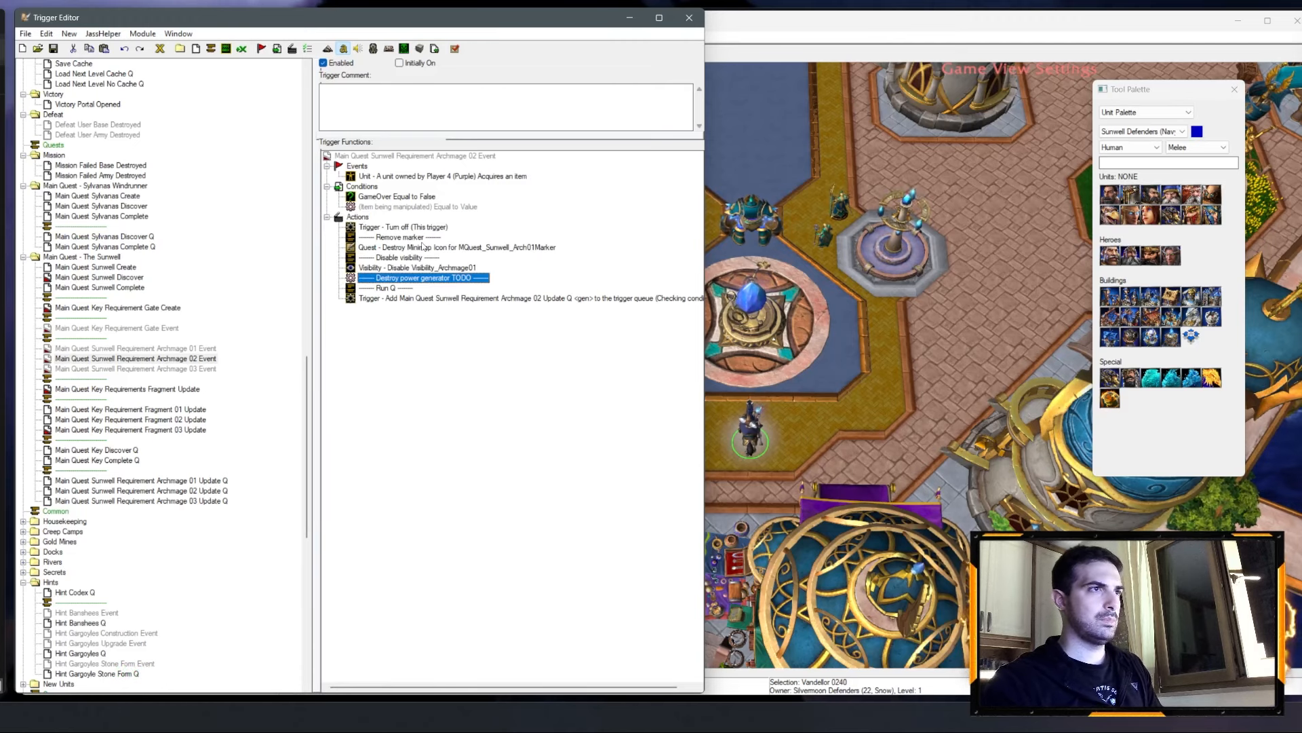
Step: Point Archmage 02 Event's minimap icon action to MQuest_Sunwell_Arch02Marker and its visibility action to Visibility_Archmage02
double_click(403, 247)
click(244, 331)
scroll(243, 289, down, 1)
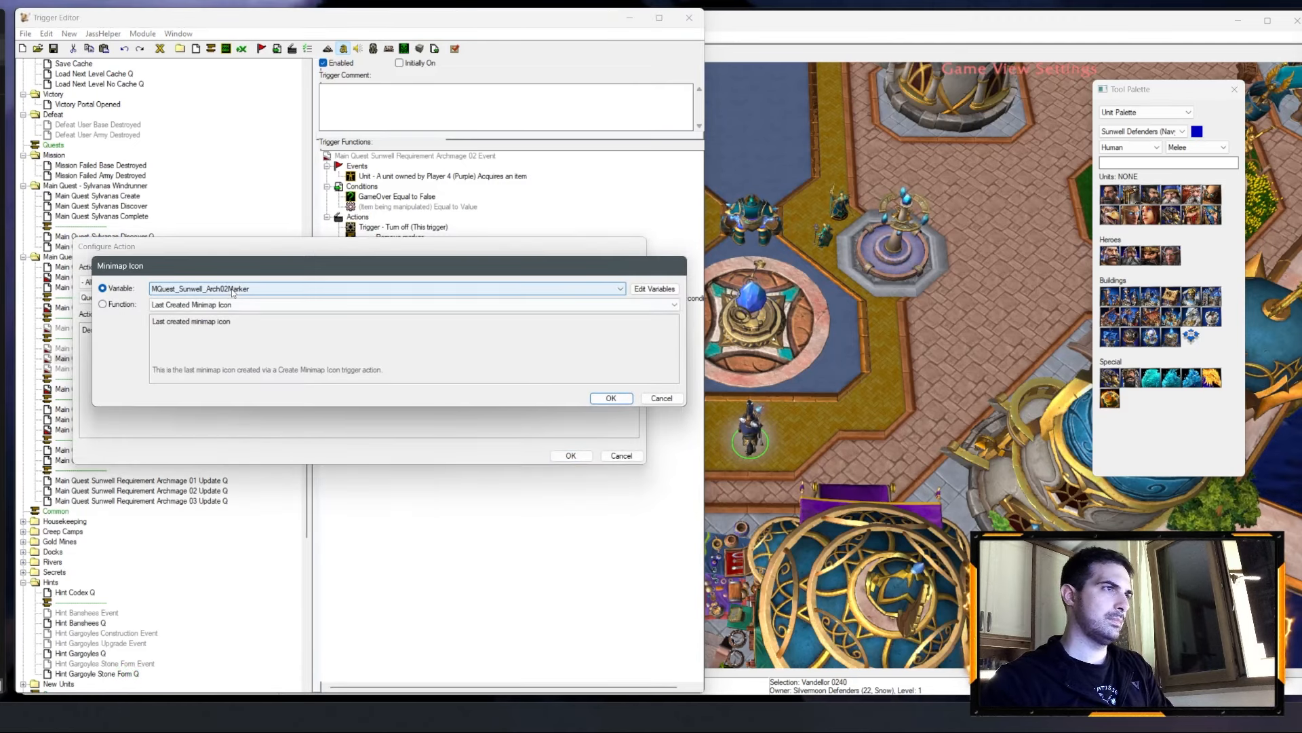
key(Return)
key(Return)
double_click(446, 268)
click(145, 330)
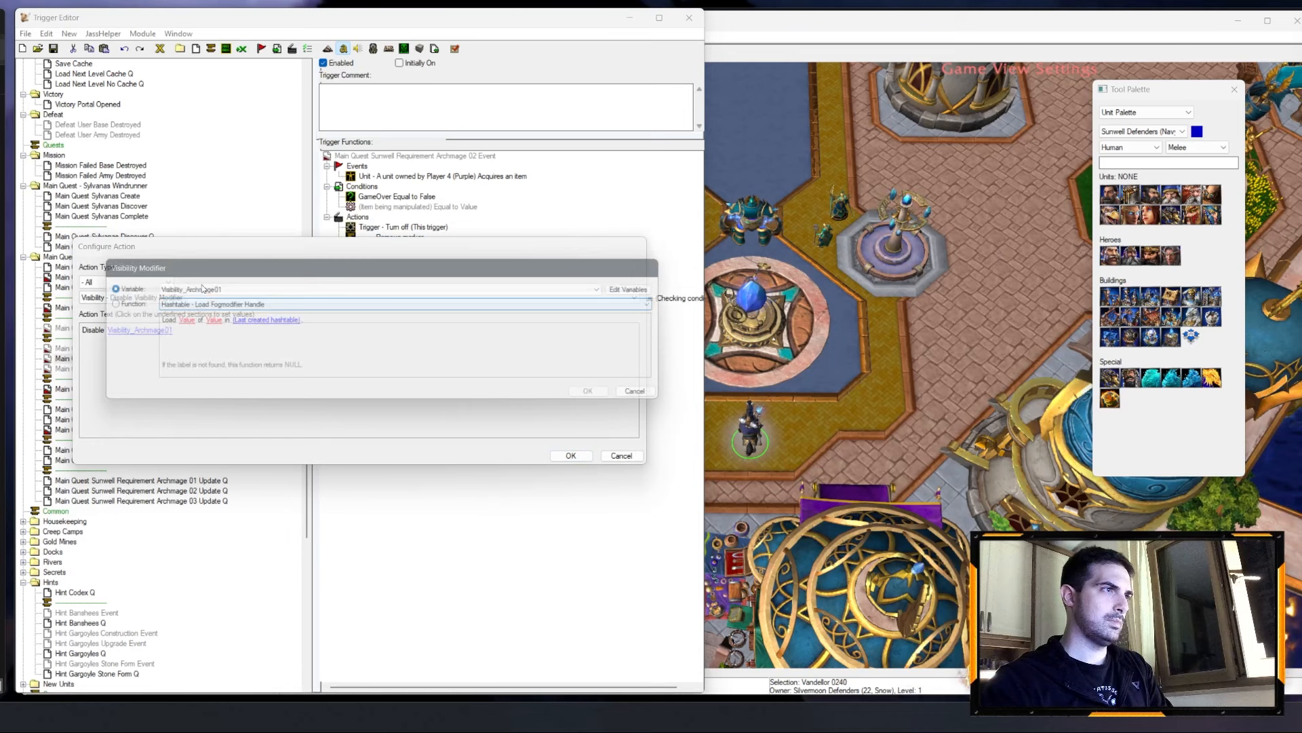
scroll(209, 290, down, 1)
key(Return)
key(Return)
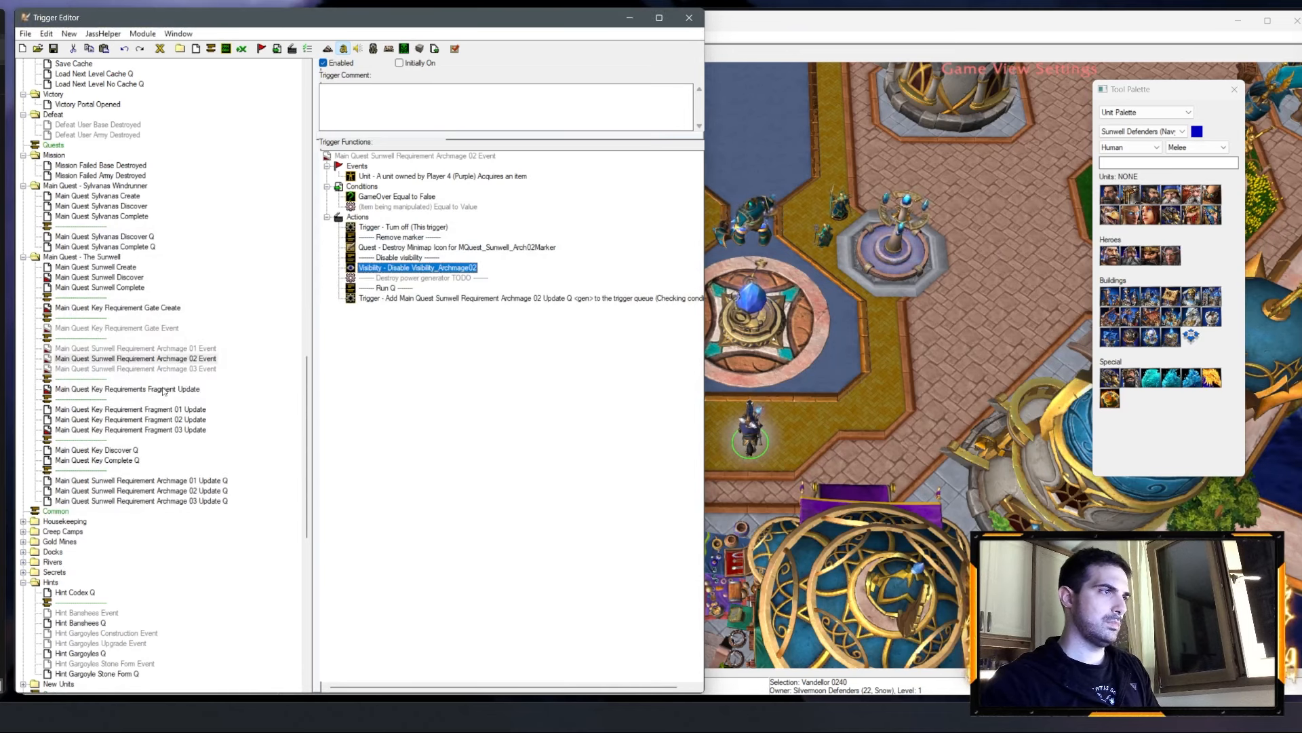
Step: Replace the turn-off and marker actions in the Archmage 03 Event trigger with the actions copied from Archmage 01 Event
click(170, 371)
click(406, 228)
shift+click(405, 248)
key(Delete)
click(363, 220)
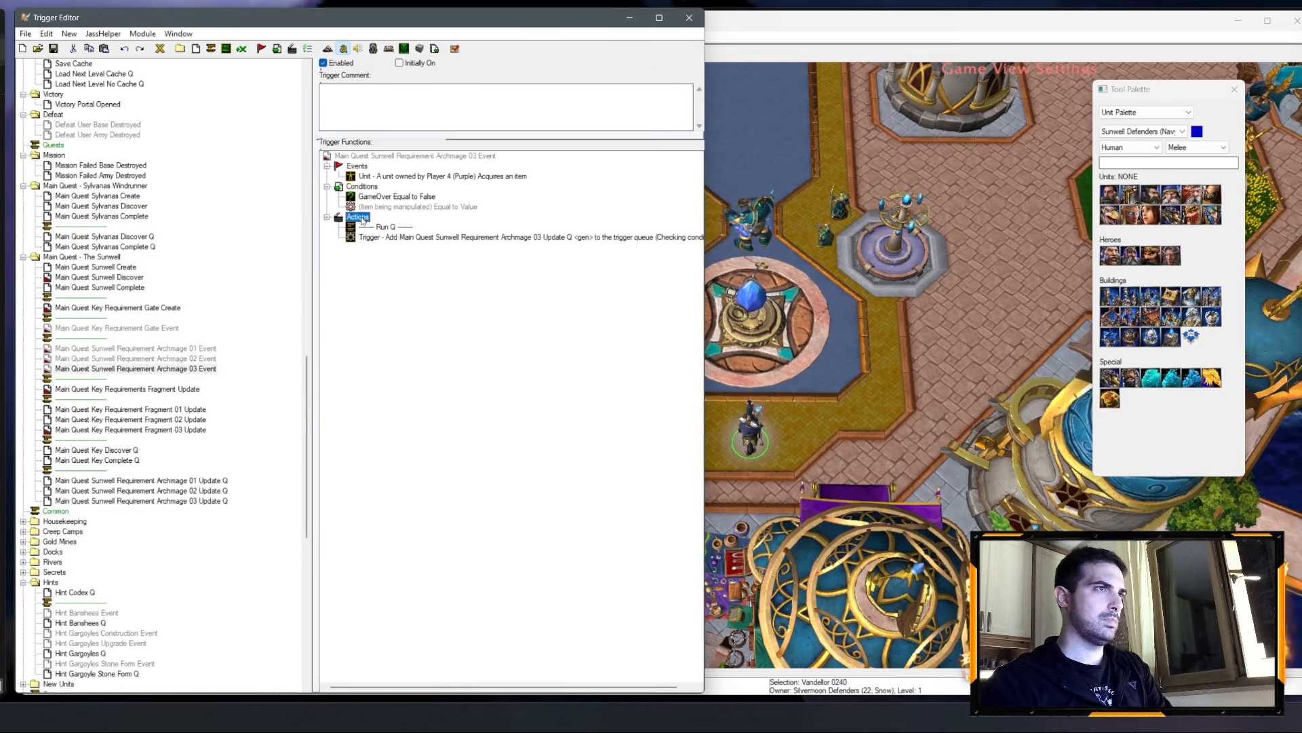
key(ctrl+v)
Step: Point Archmage 03 Event's minimap icon action to MQuest_Sunwell_Arch03Marker and its visibility action to Visibility_Archmage03
click(435, 254)
double_click(433, 248)
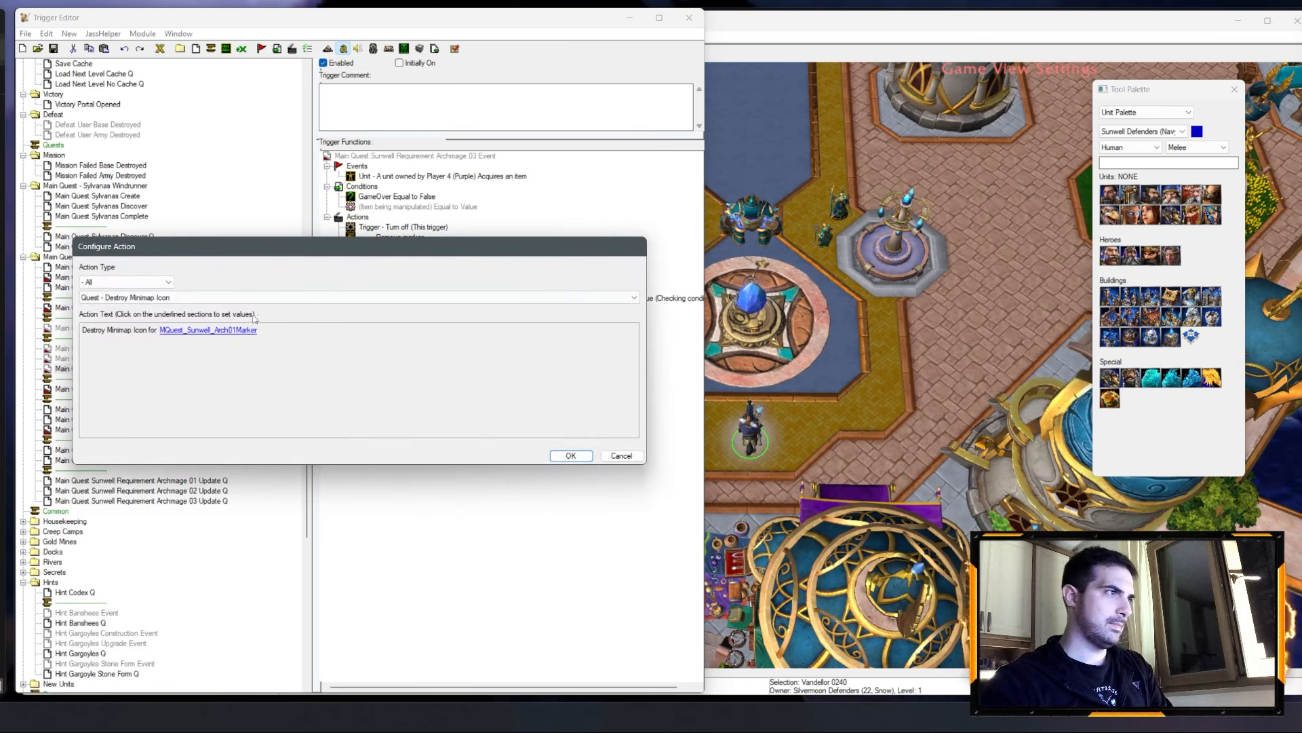
click(236, 330)
click(239, 289)
click(254, 310)
key(Return)
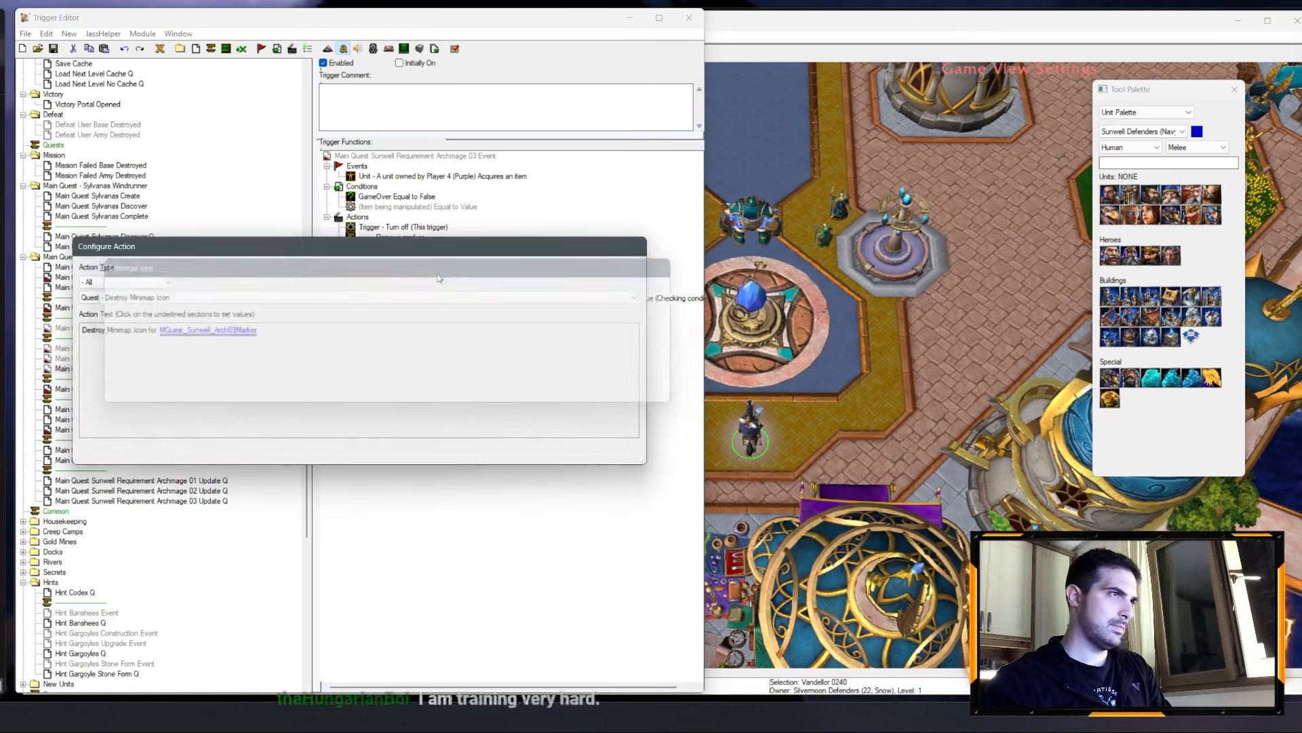
key(Return)
double_click(437, 269)
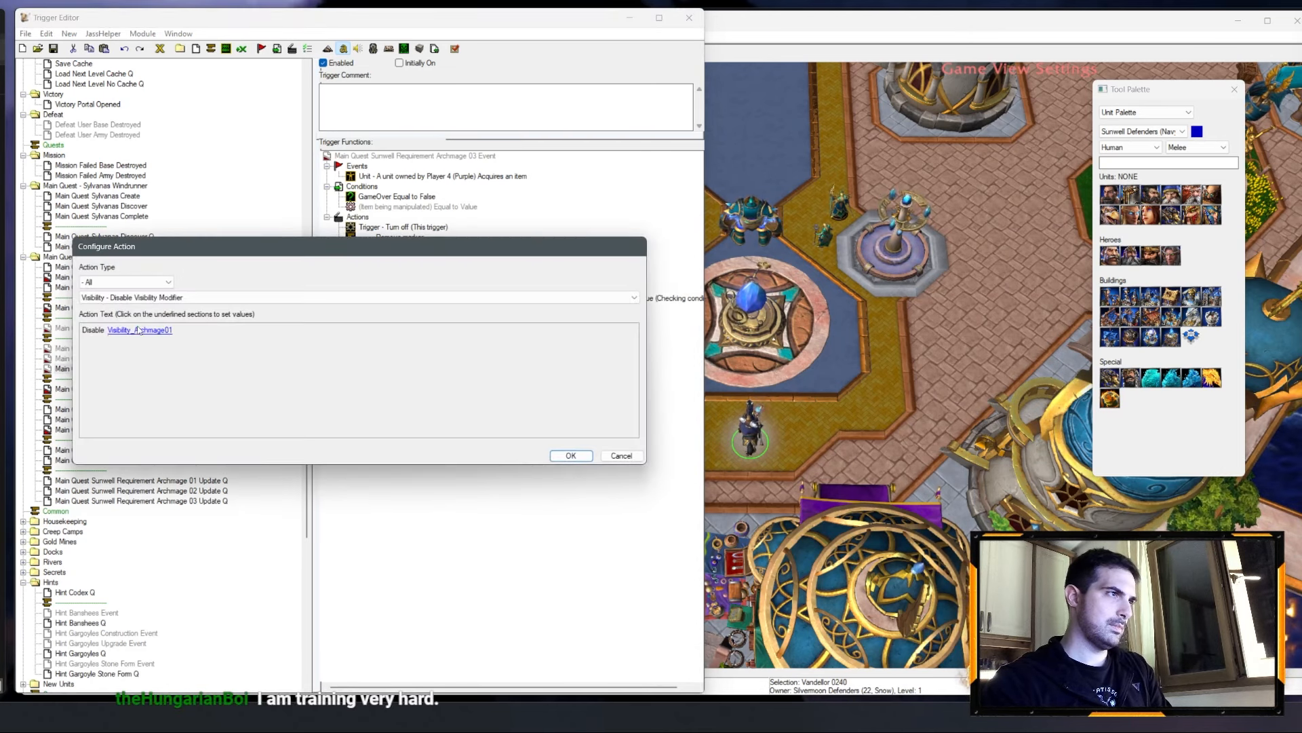
click(138, 330)
scroll(206, 291, down, 2)
key(Return)
key(Return)
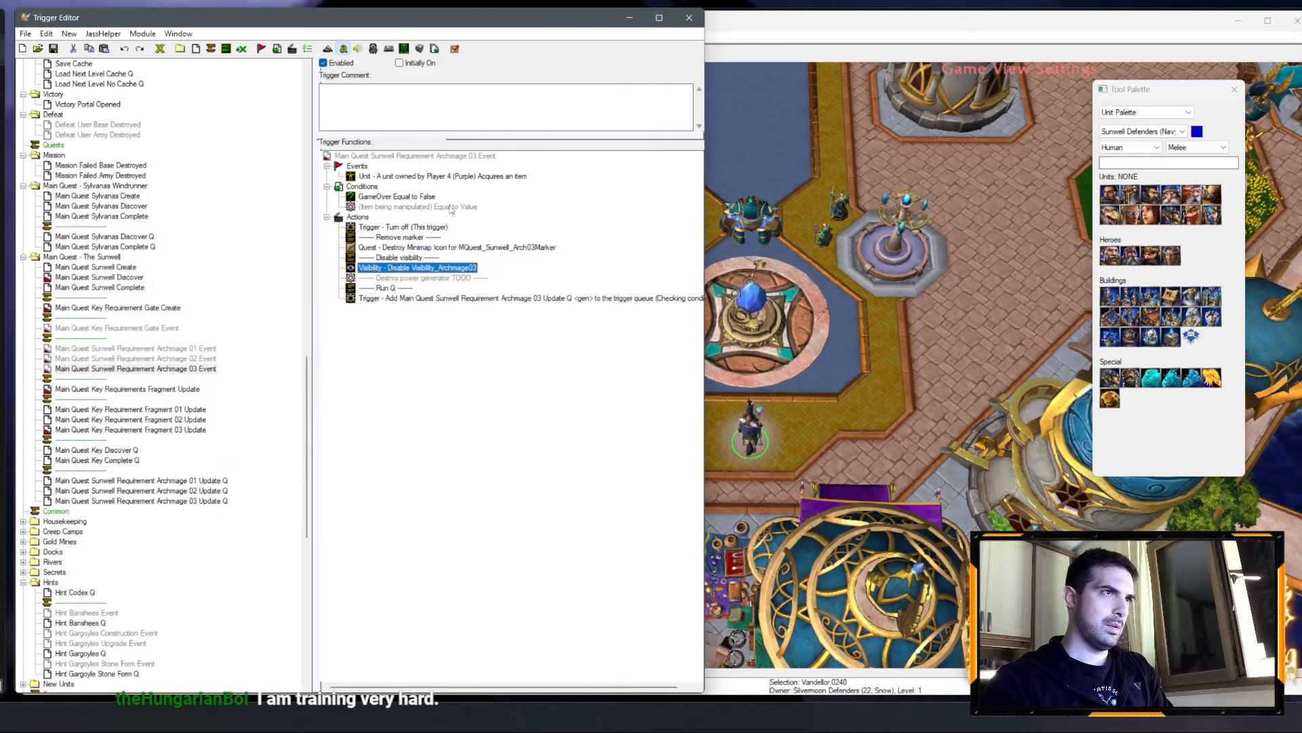
Step: Replace the item-acquired events in the Archmage 02 and 03 Event triggers with Archmage 01's "A unit owned by Player 22 (Snow) Dies" event
click(141, 349)
click(455, 177)
click(168, 358)
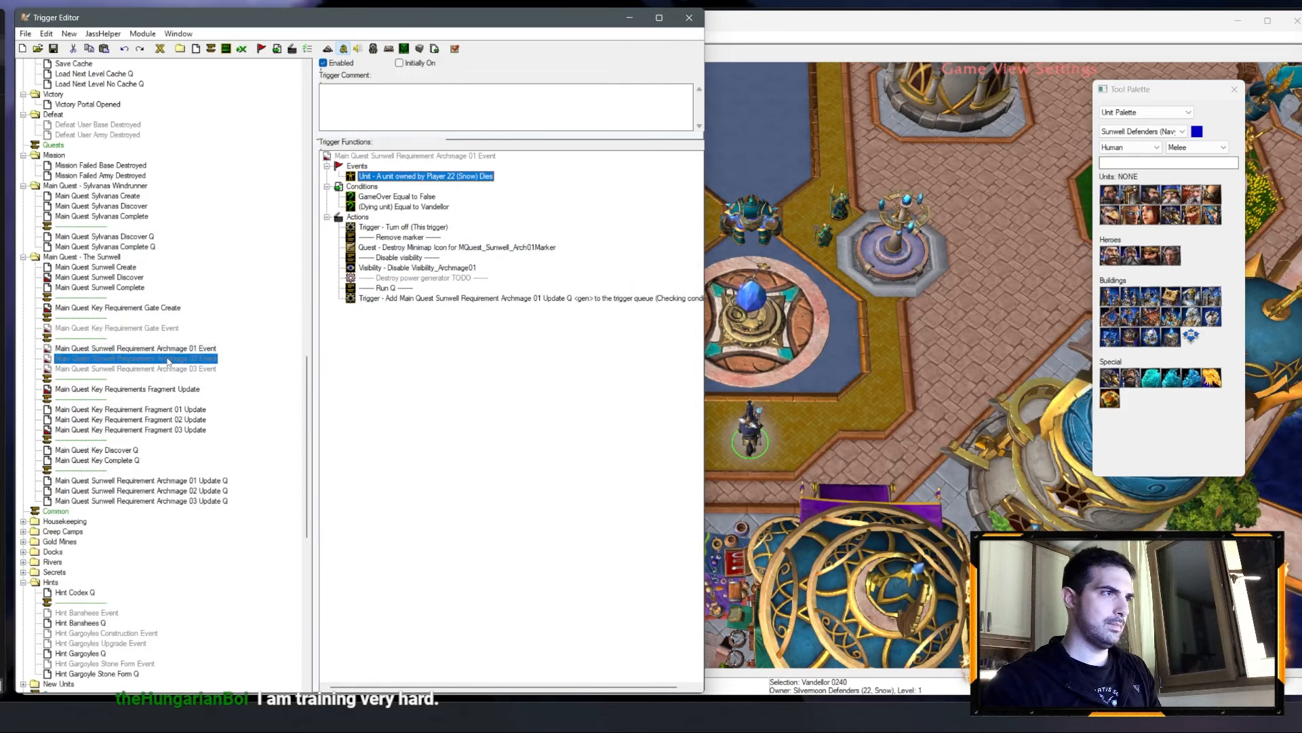
click(428, 176)
click(185, 361)
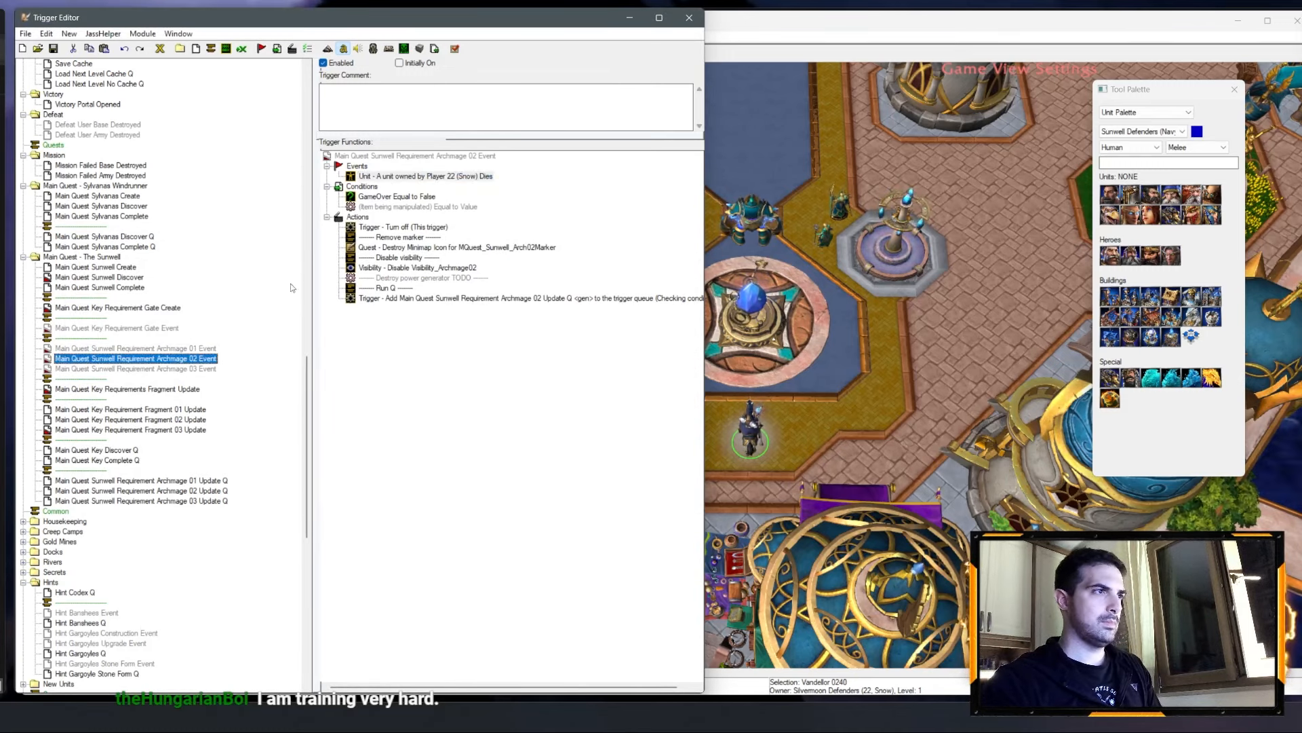
click(202, 369)
click(451, 176)
key(ctrl+v)
click(451, 176)
key(Delete)
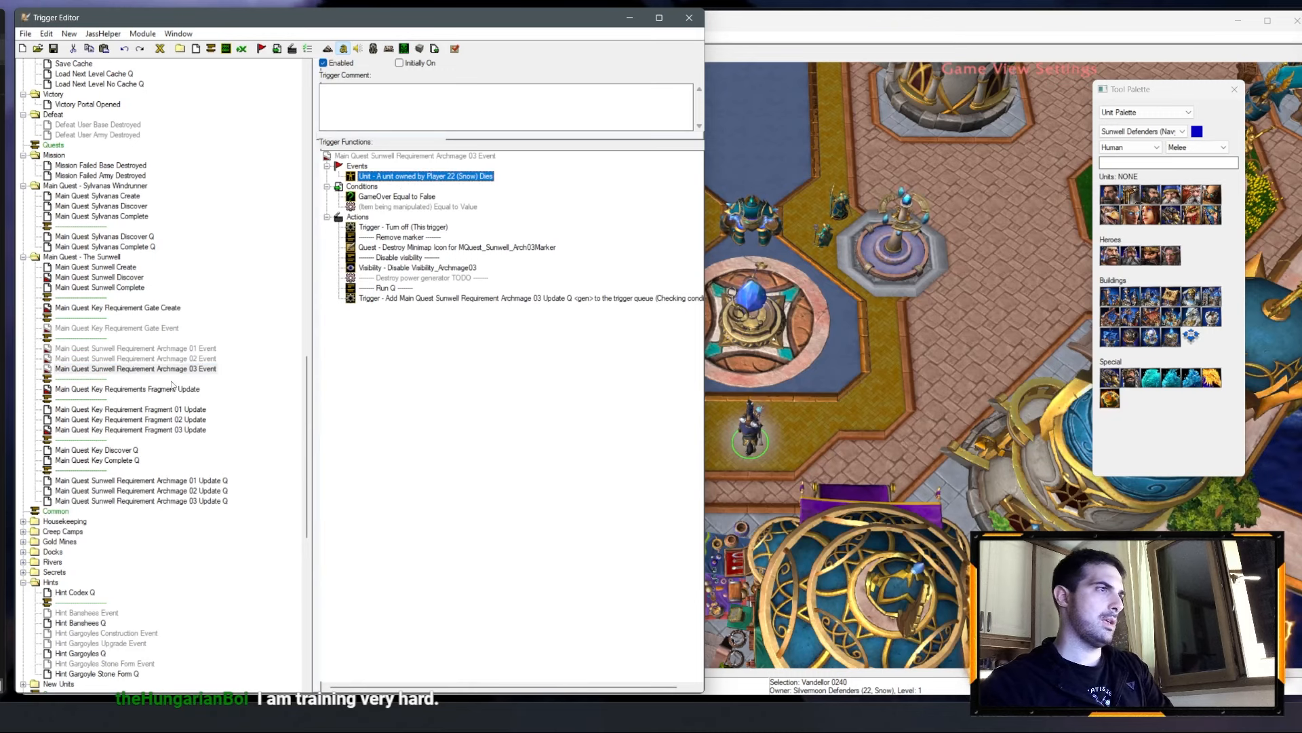
Step: Replace the disabled item condition in the Archmage 02 Event trigger with the dying-unit condition copied from Archmage 01 Event
click(196, 349)
click(417, 209)
key(ctrl+c)
click(179, 360)
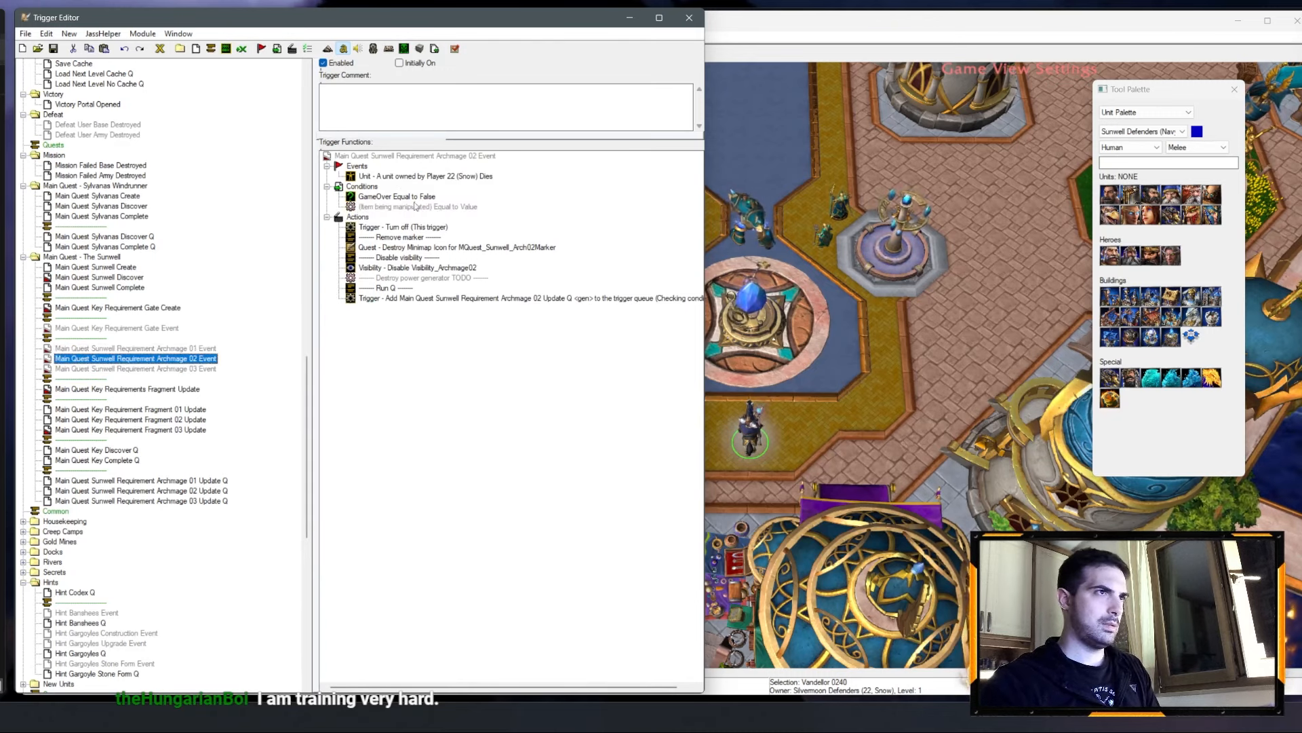
click(407, 209)
key(ctrl+v)
key(Delete)
Step: Set the unit compared with the dying unit in the Archmage 02 Event condition to the Liadrin variable
double_click(407, 207)
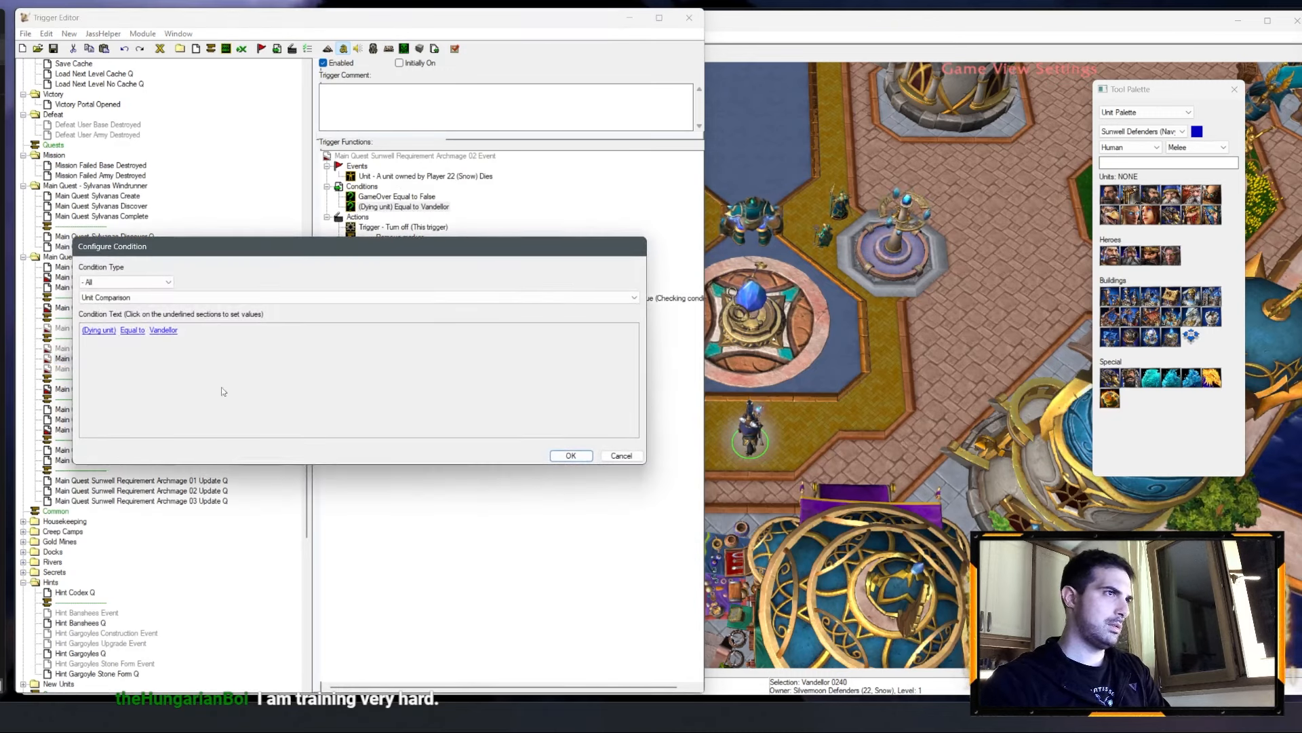
click(167, 330)
scroll(197, 308, down, 3)
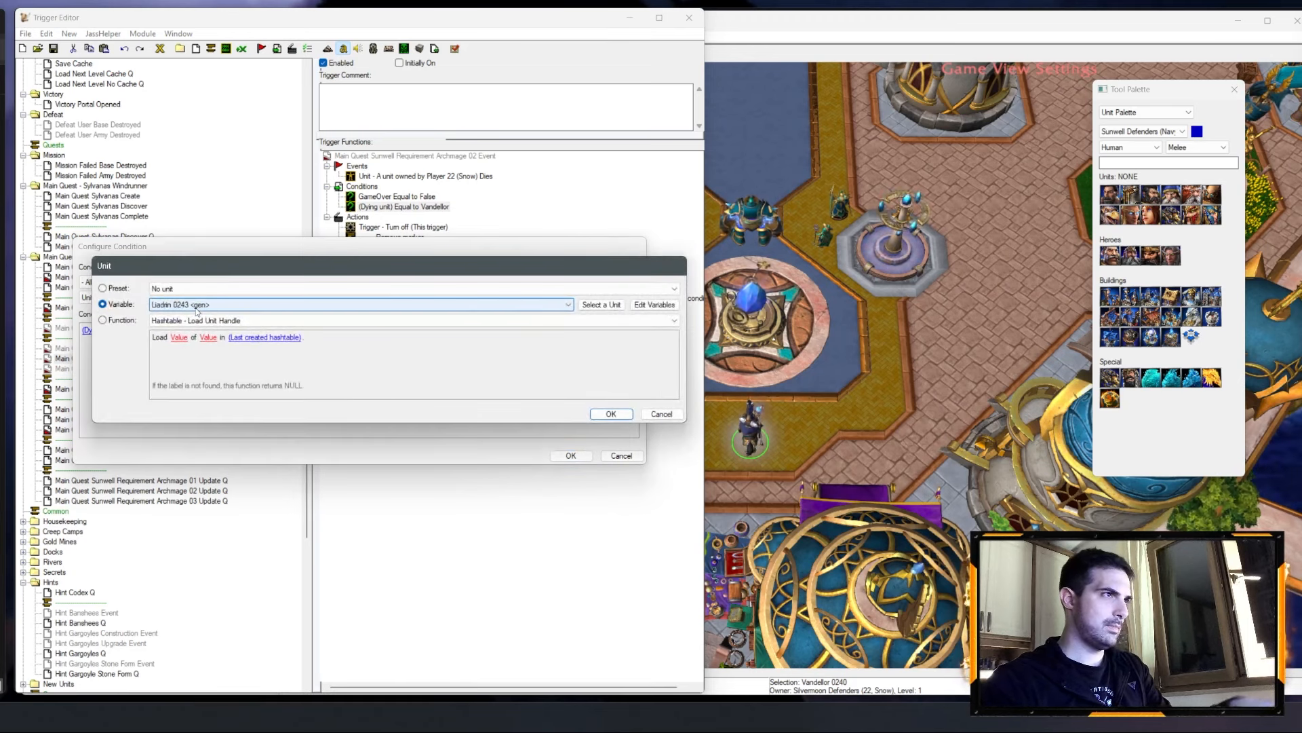
click(196, 309)
scroll(295, 342, up, 15)
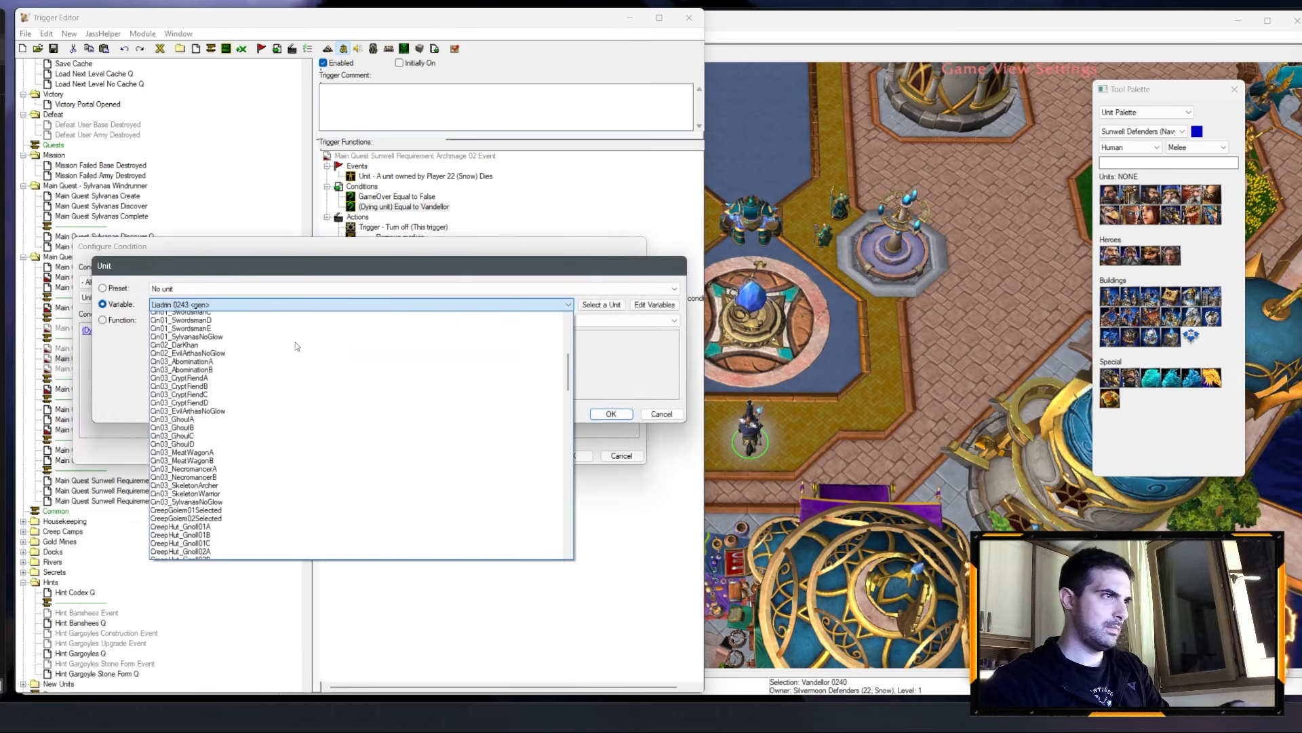
click(295, 342)
click(292, 306)
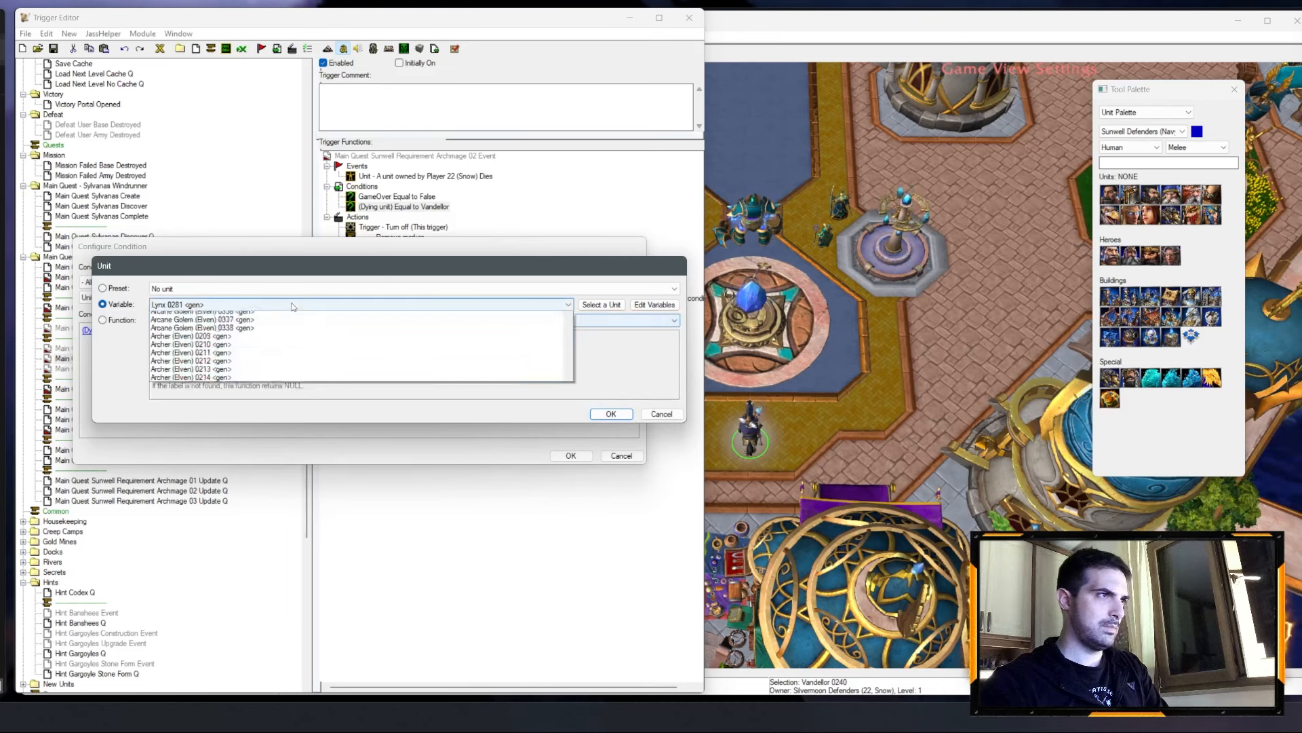
scroll(293, 306, up, 15)
scroll(578, 435, up, 5)
click(331, 327)
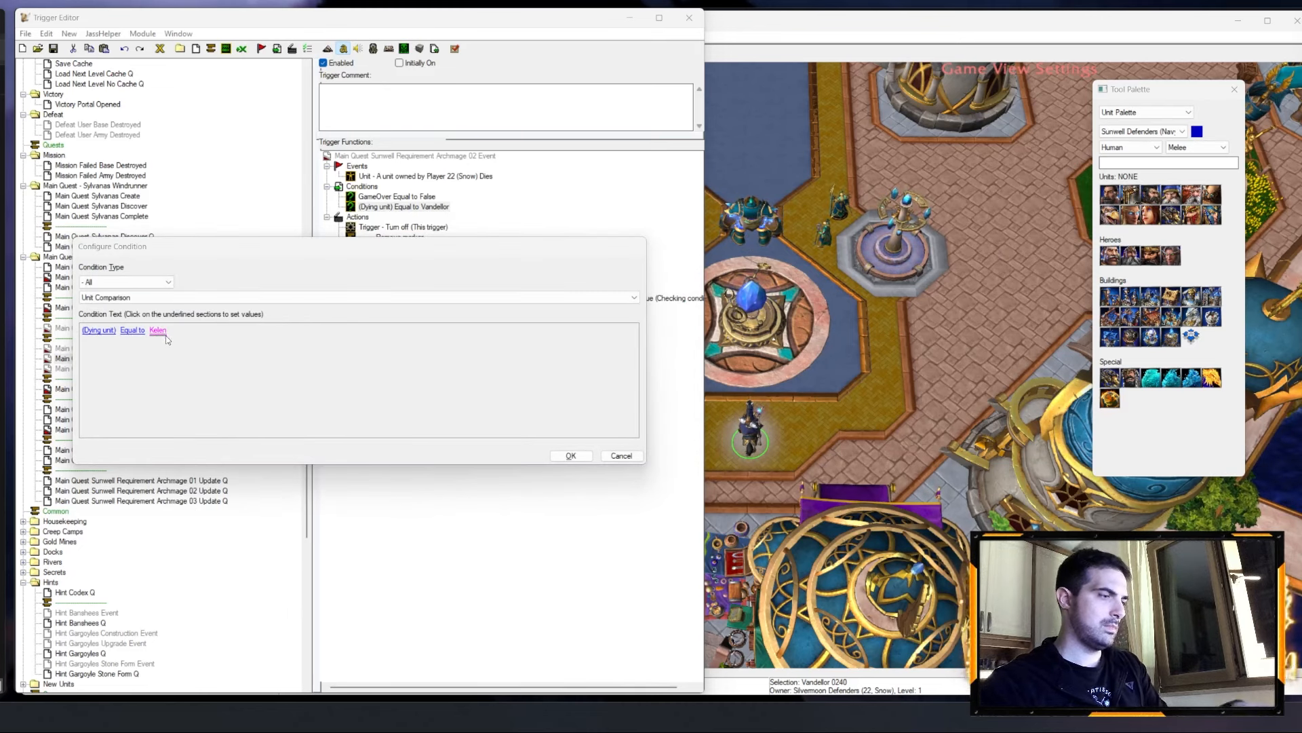
click(166, 338)
key(Down)
key(Return)
key(Return)
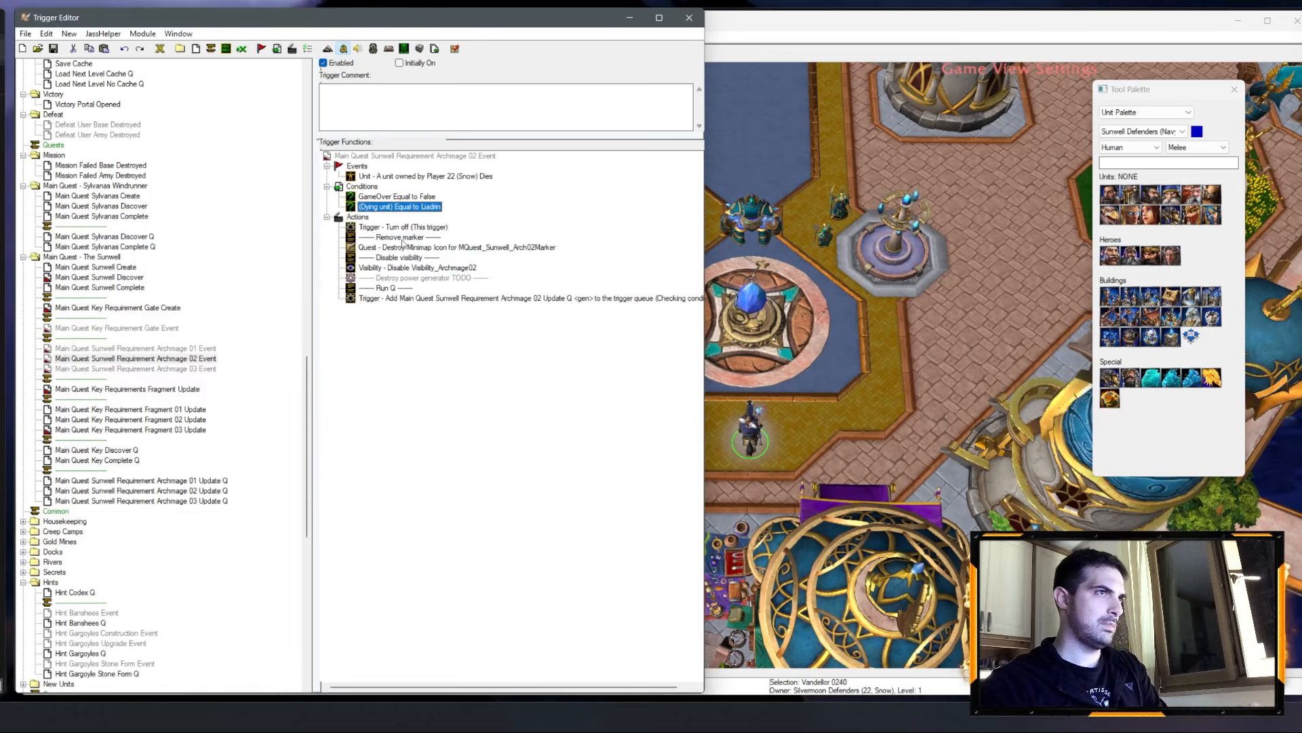
Step: Replace the disabled item condition in the Archmage 03 Event trigger with the "(Dying unit) Equal to Liadrin" condition and compare the three event triggers
click(183, 370)
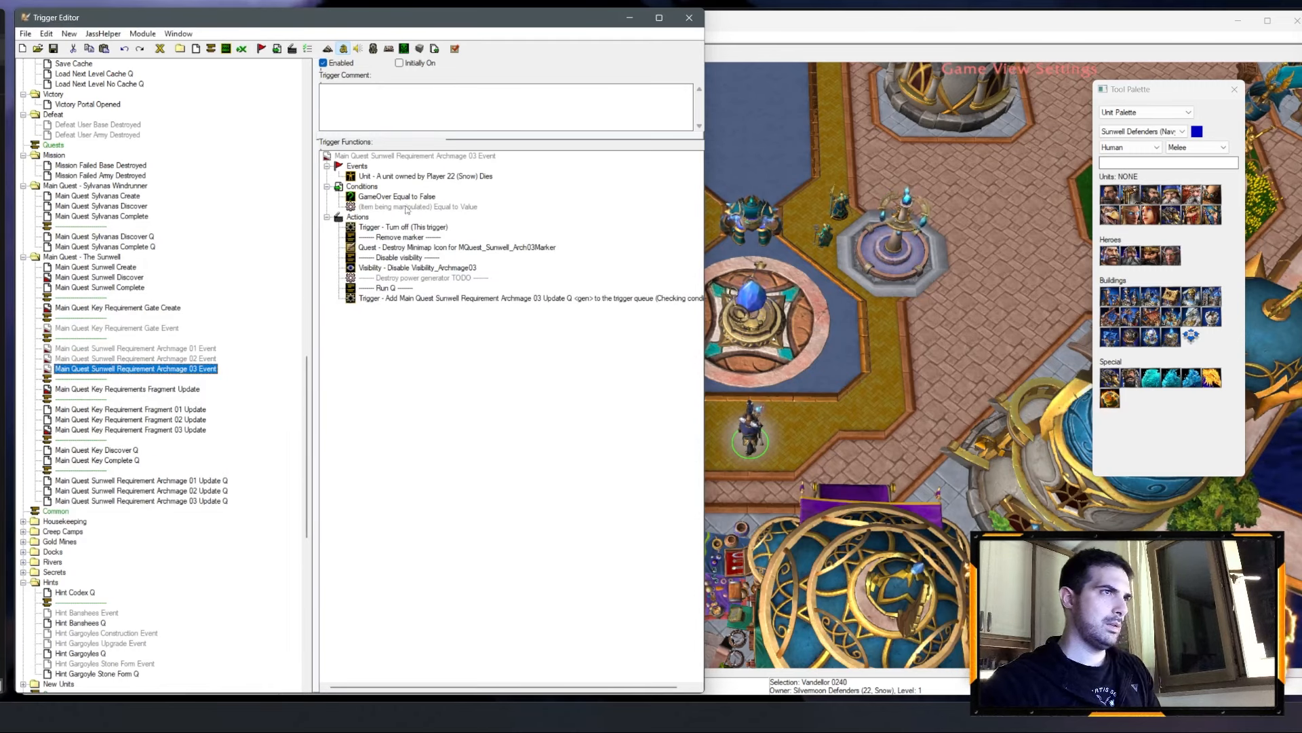
key(Delete)
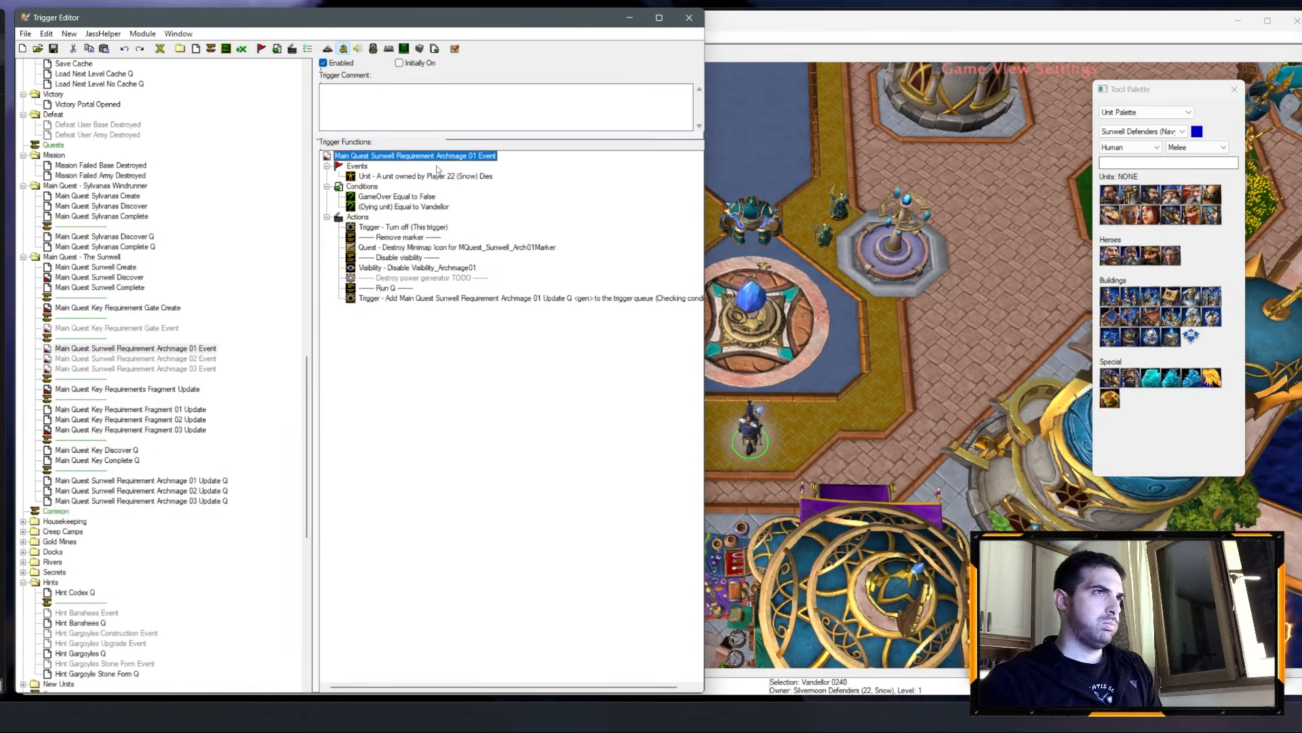
click(381, 178)
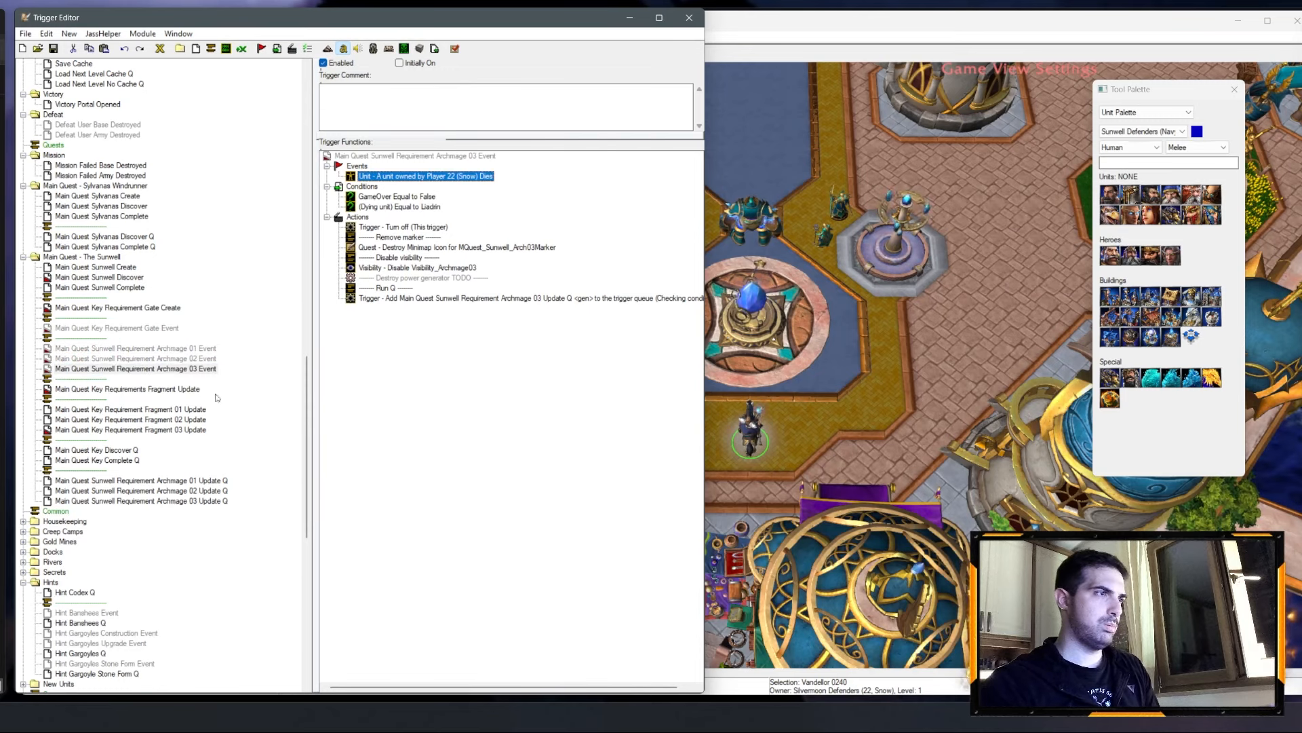
click(215, 372)
click(211, 361)
click(207, 352)
click(201, 371)
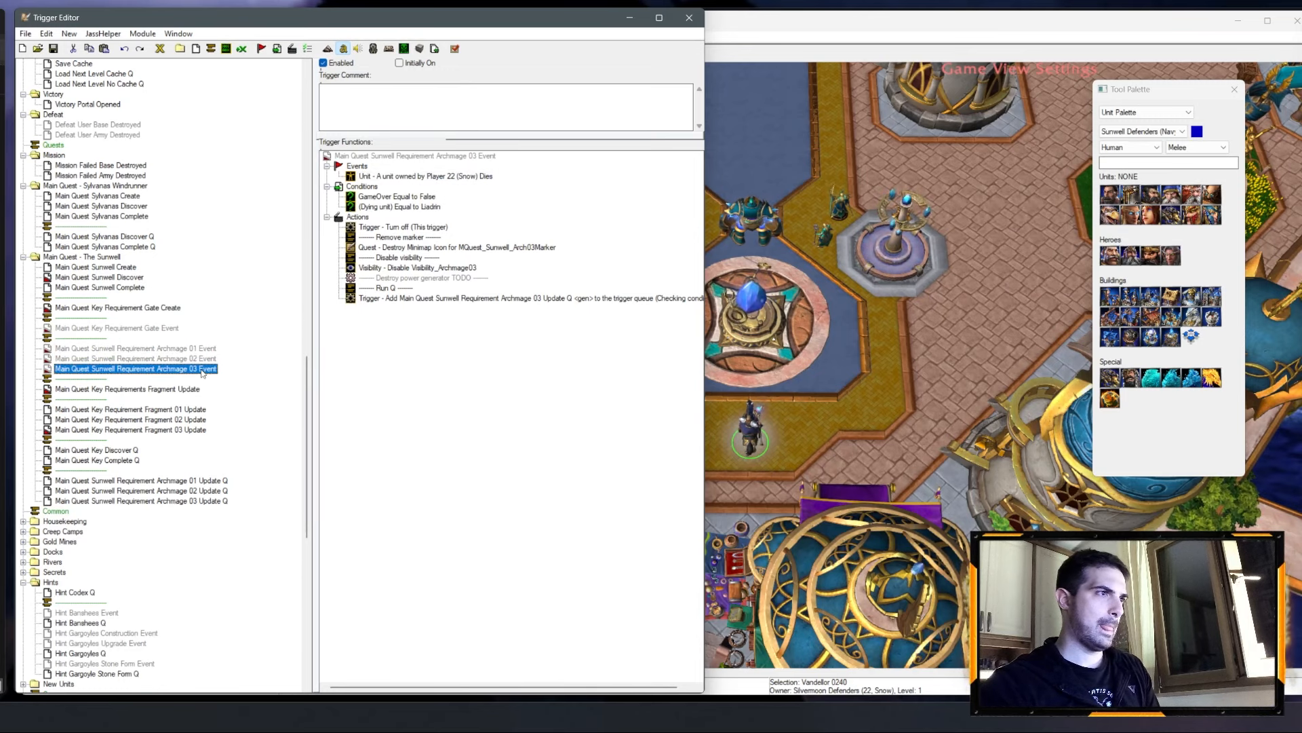
Step: Set the unit compared with the dying unit in the Archmage 03 Event condition to the Belovir variable
double_click(434, 208)
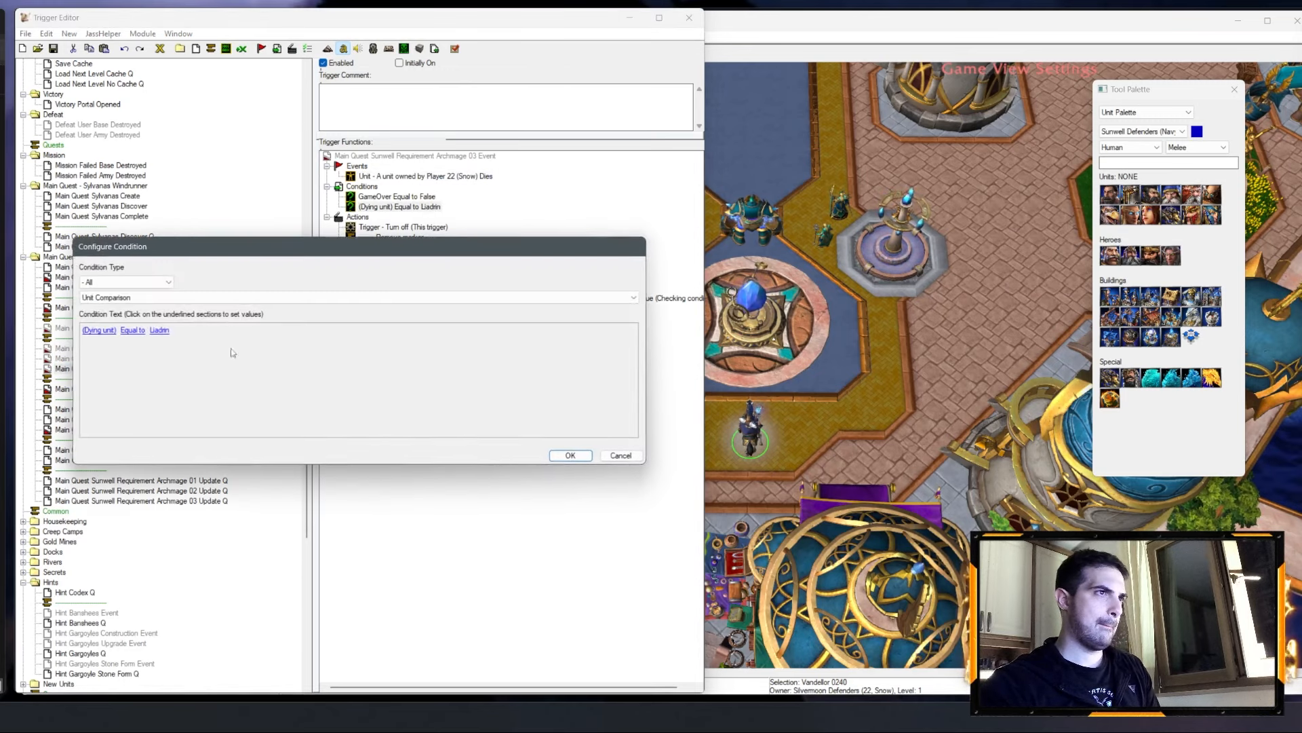
click(169, 334)
key(b)
key(Return)
key(Return)
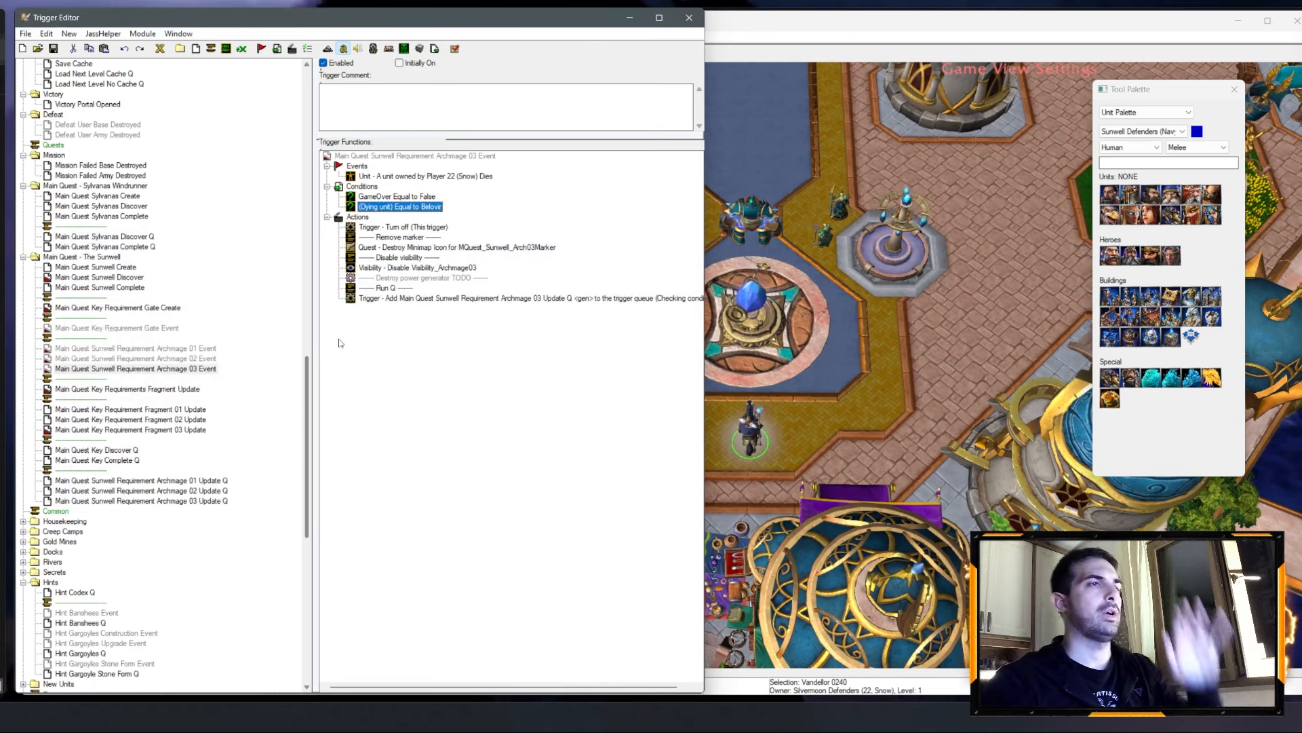
click(178, 480)
click(182, 491)
click(149, 332)
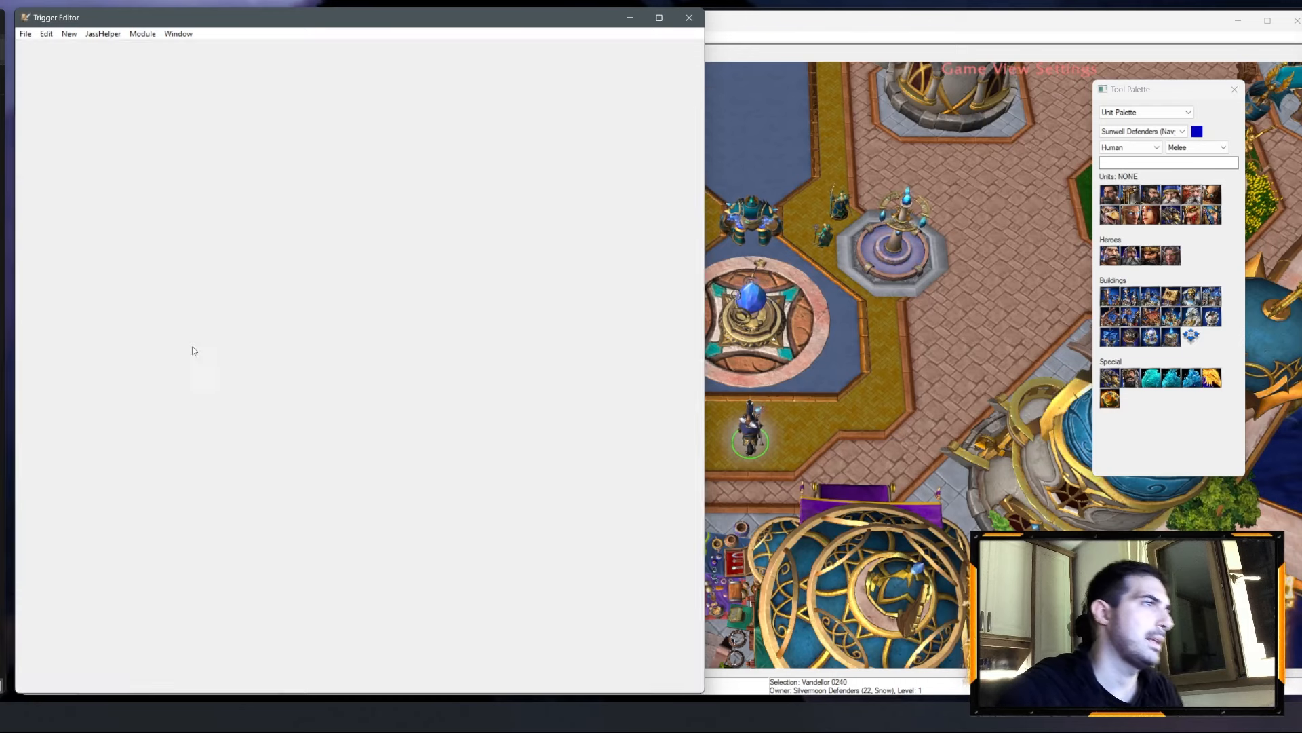
Step: Rename the Key Requirement Fragment 01 Update trigger as "Main Quest Sunwell Requirement Archmage 01 Update", copying the wording from the Archmage 01 Event trigger
click(194, 349)
click(195, 348)
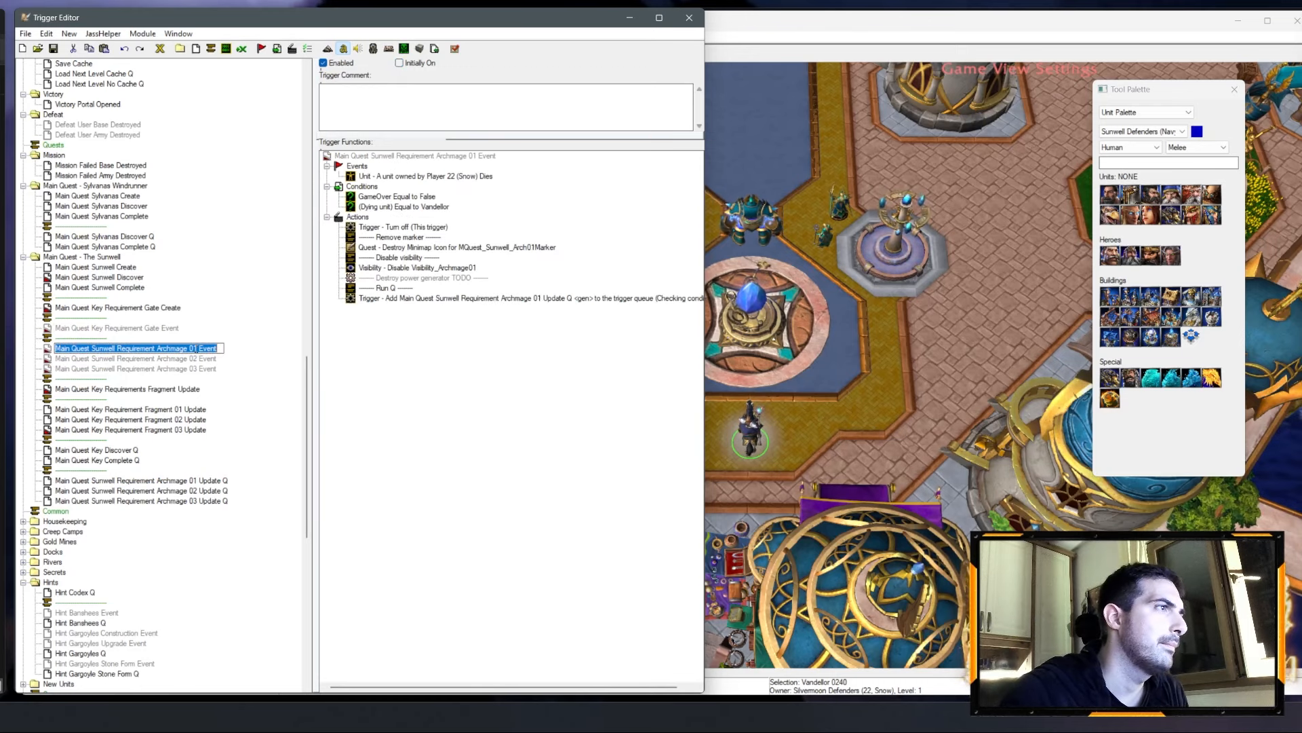
drag(197, 348, 92, 348)
key(ctrl+c)
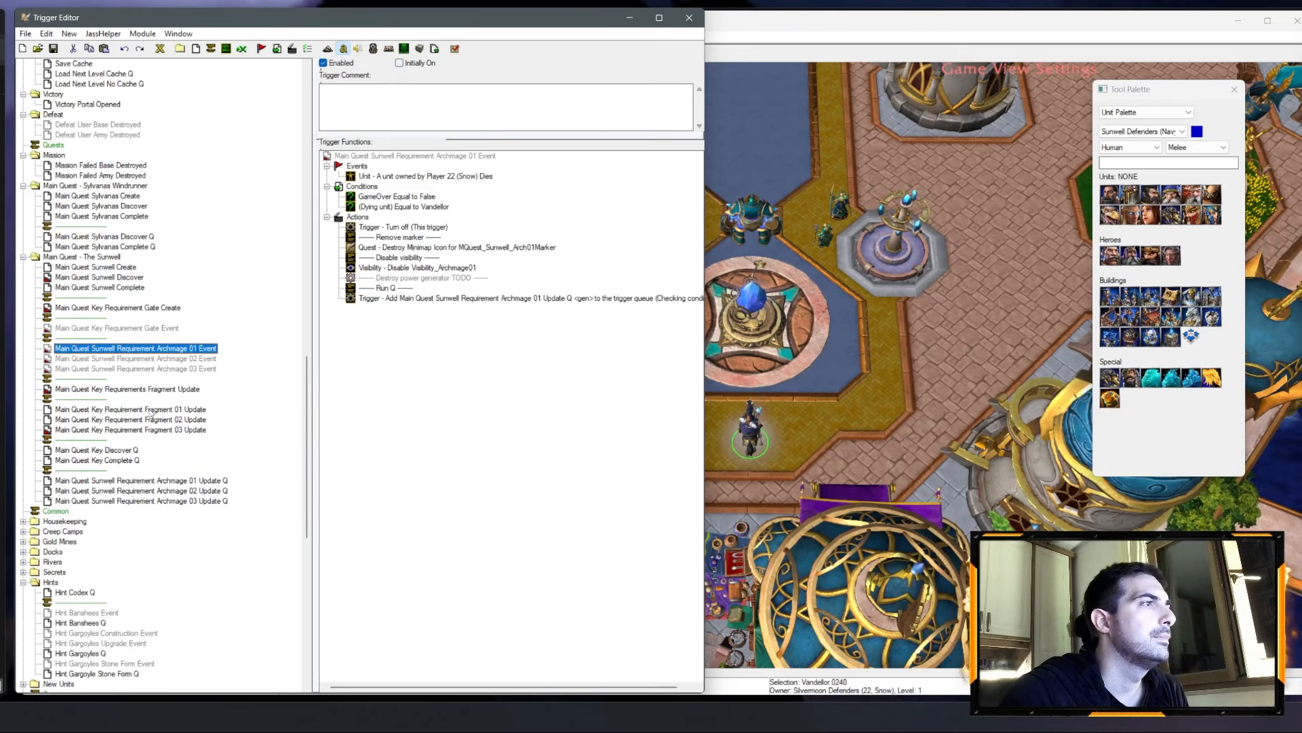
click(122, 410)
click(91, 410)
mouse_move(92, 410)
mouse_down()
mouse_move(182, 410)
mouse_move(97, 420)
mouse_up()
key(ctrl+v)
click(196, 422)
click(196, 421)
key(ctrl+v)
click(167, 432)
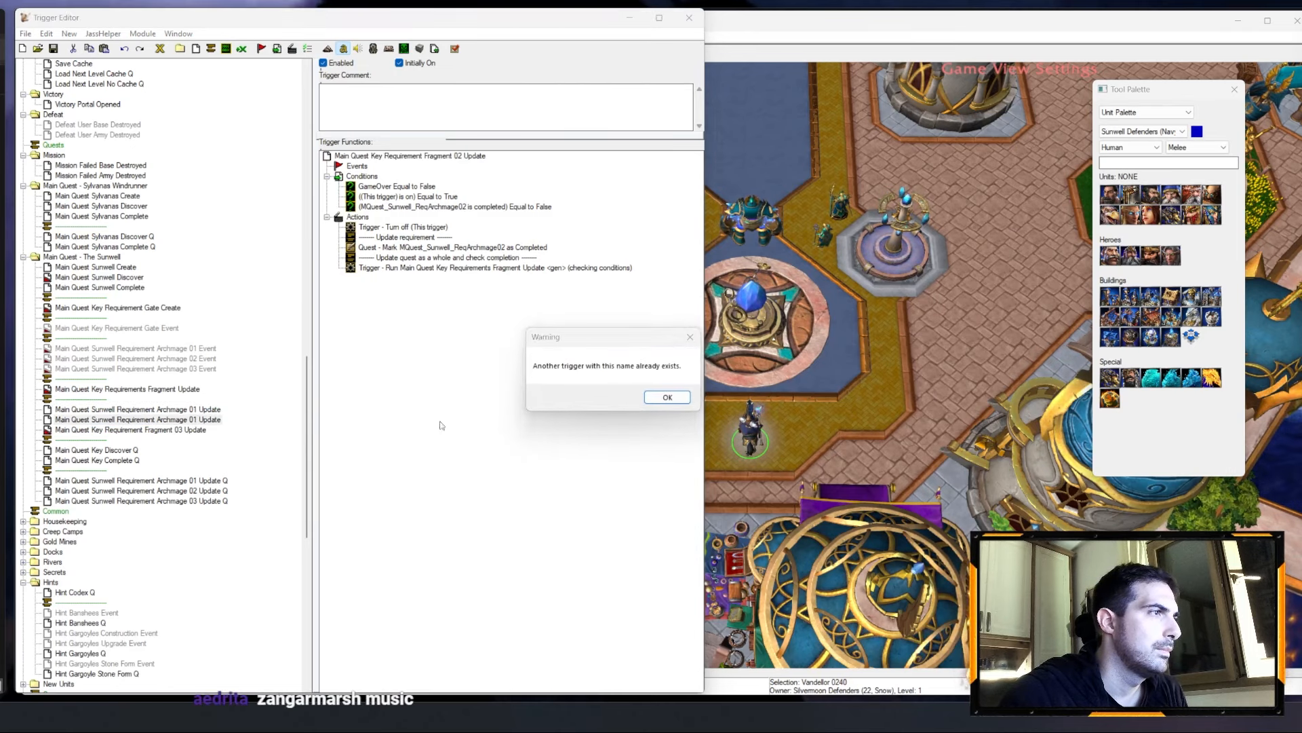
click(654, 395)
Step: Rename the Key Requirement Fragment 02 Update trigger as "Main Quest Sunwell Requirement Archmage 02 Update"
click(170, 421)
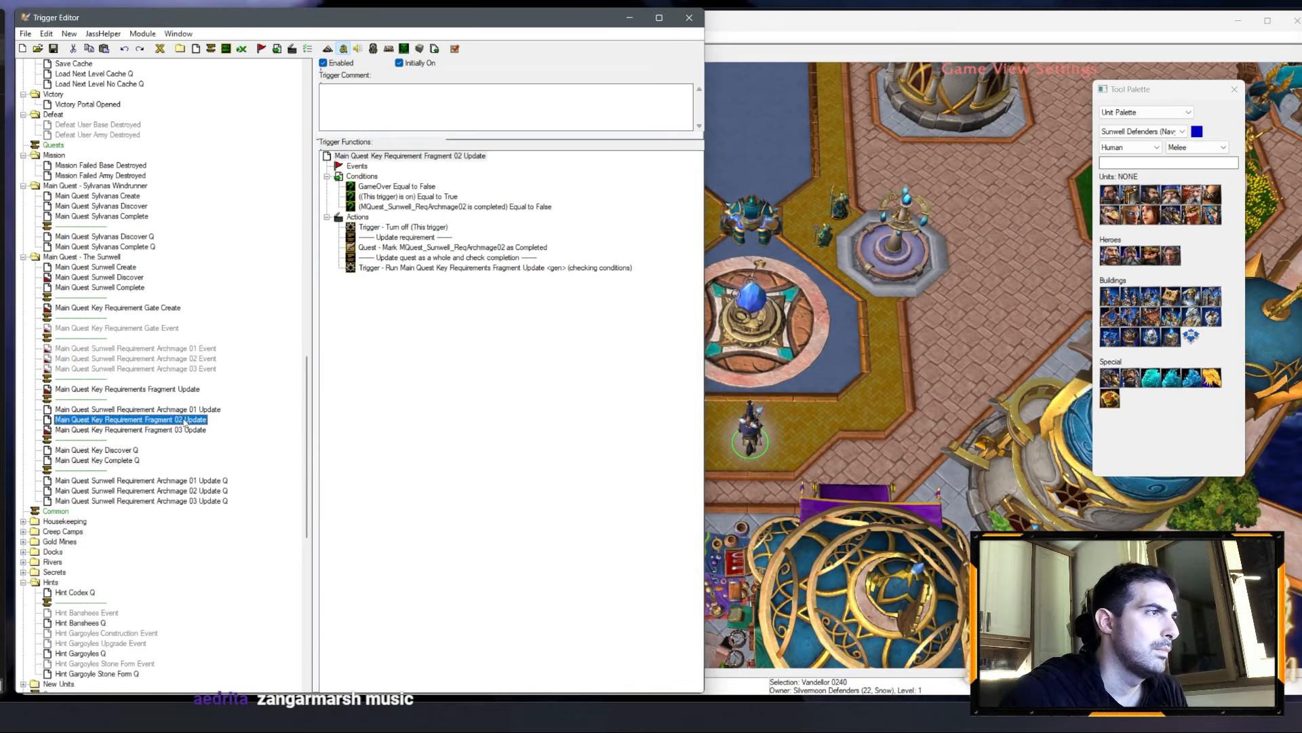
click(184, 421)
drag(183, 421, 118, 420)
key(ctrl+v)
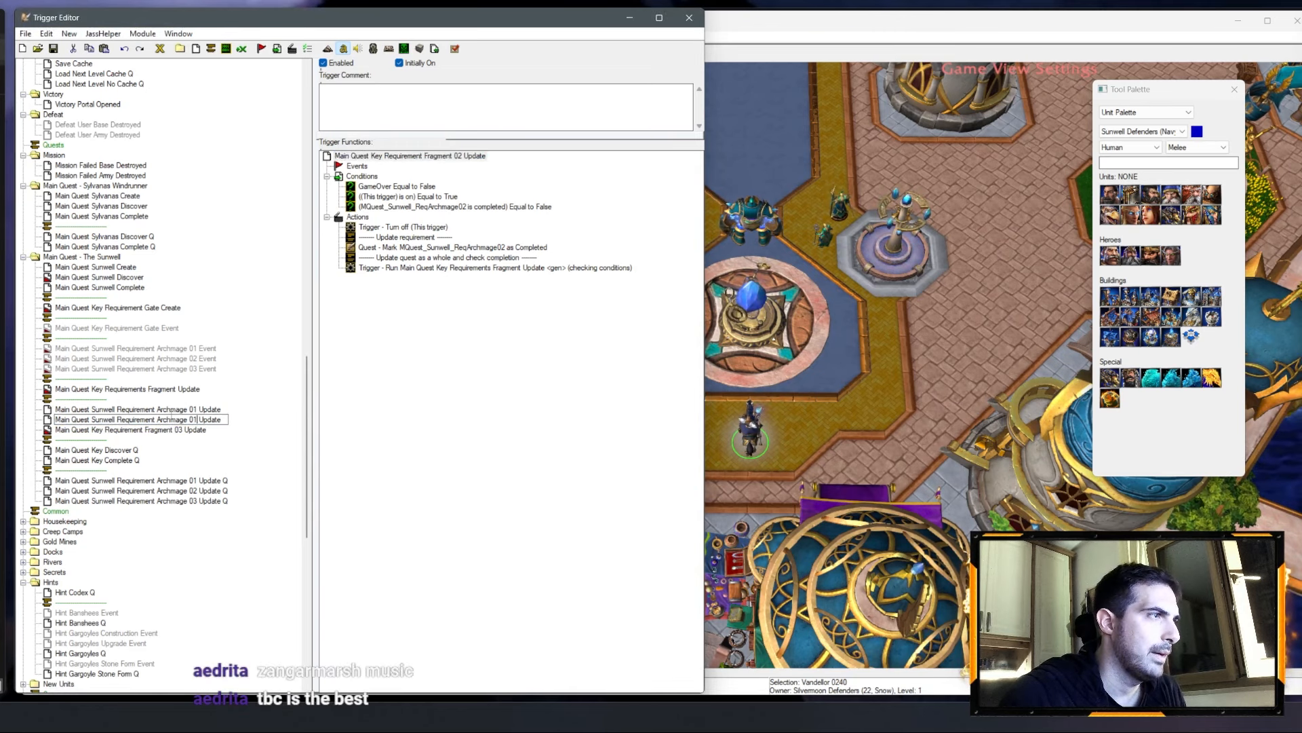
key(Return)
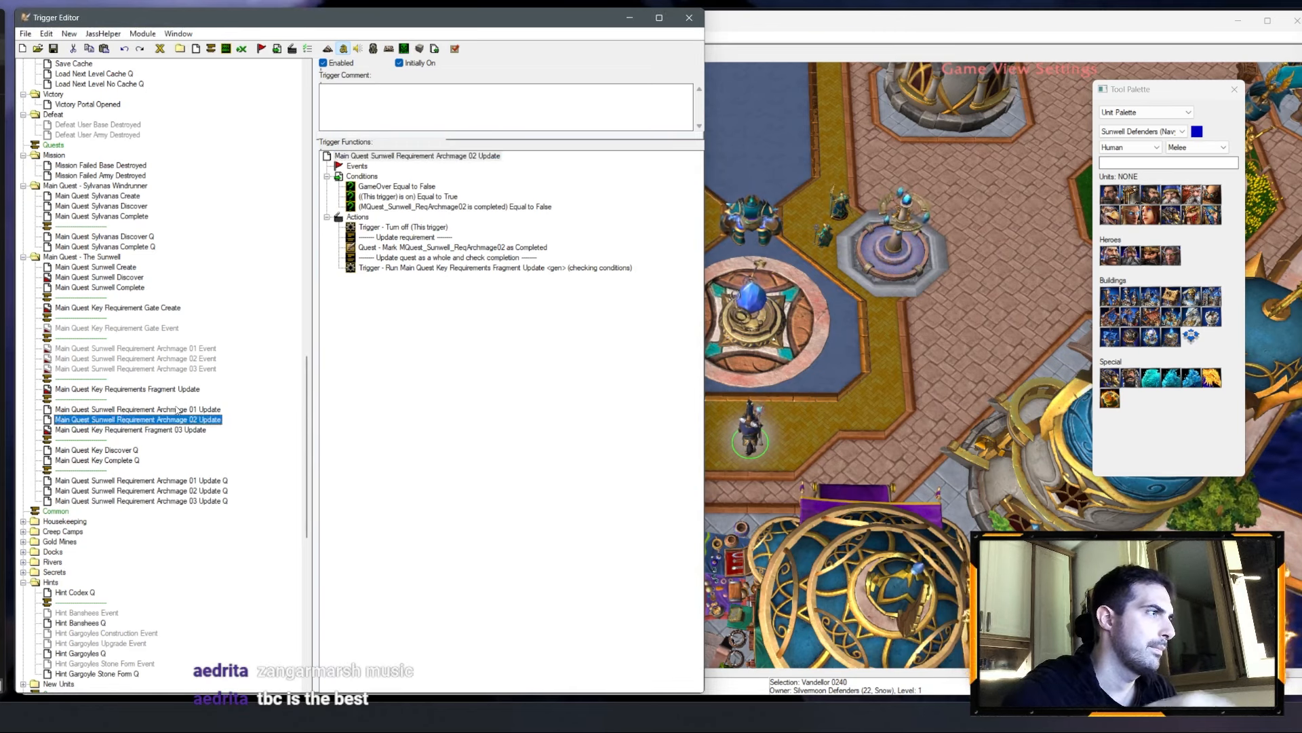
Step: Rename the Key Requirement Fragment 03 Update trigger as "Main Quest Sunwell Requirement Archmage 03 Update"
click(155, 430)
click(185, 430)
drag(183, 429, 89, 429)
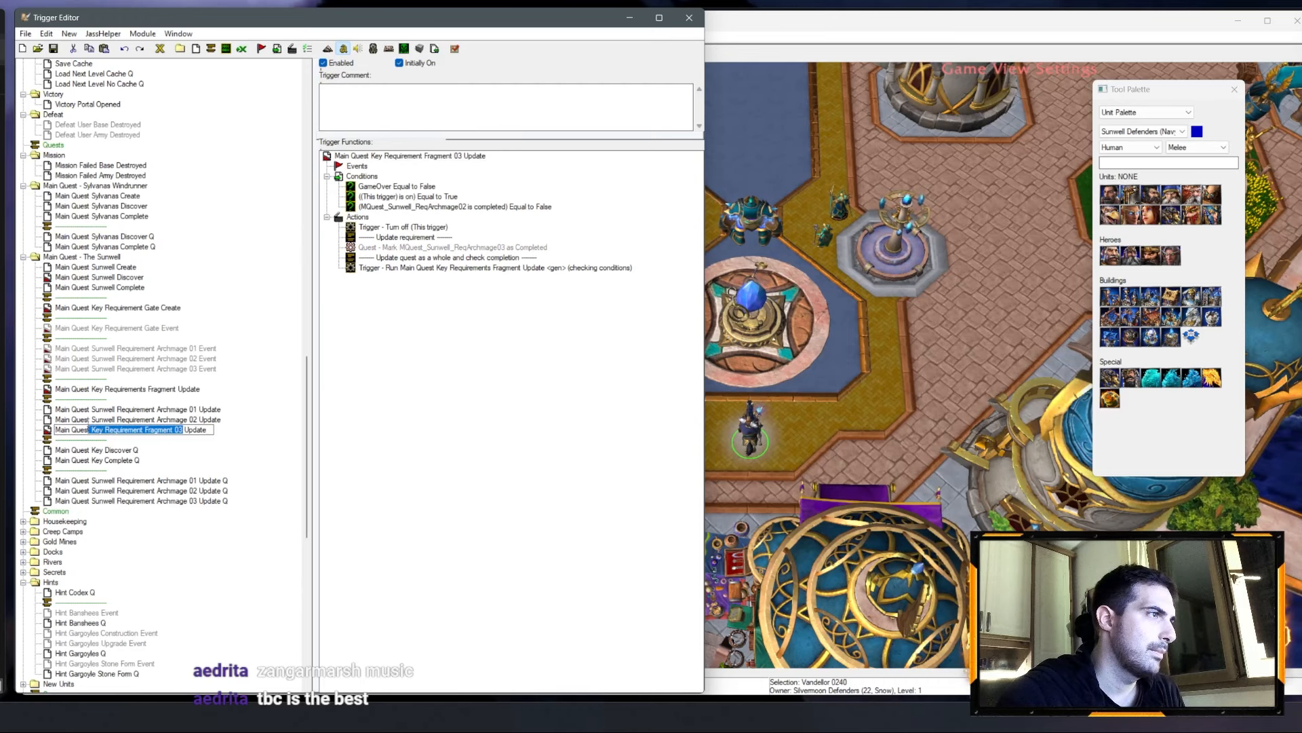
key(ctrl+v)
key(Return)
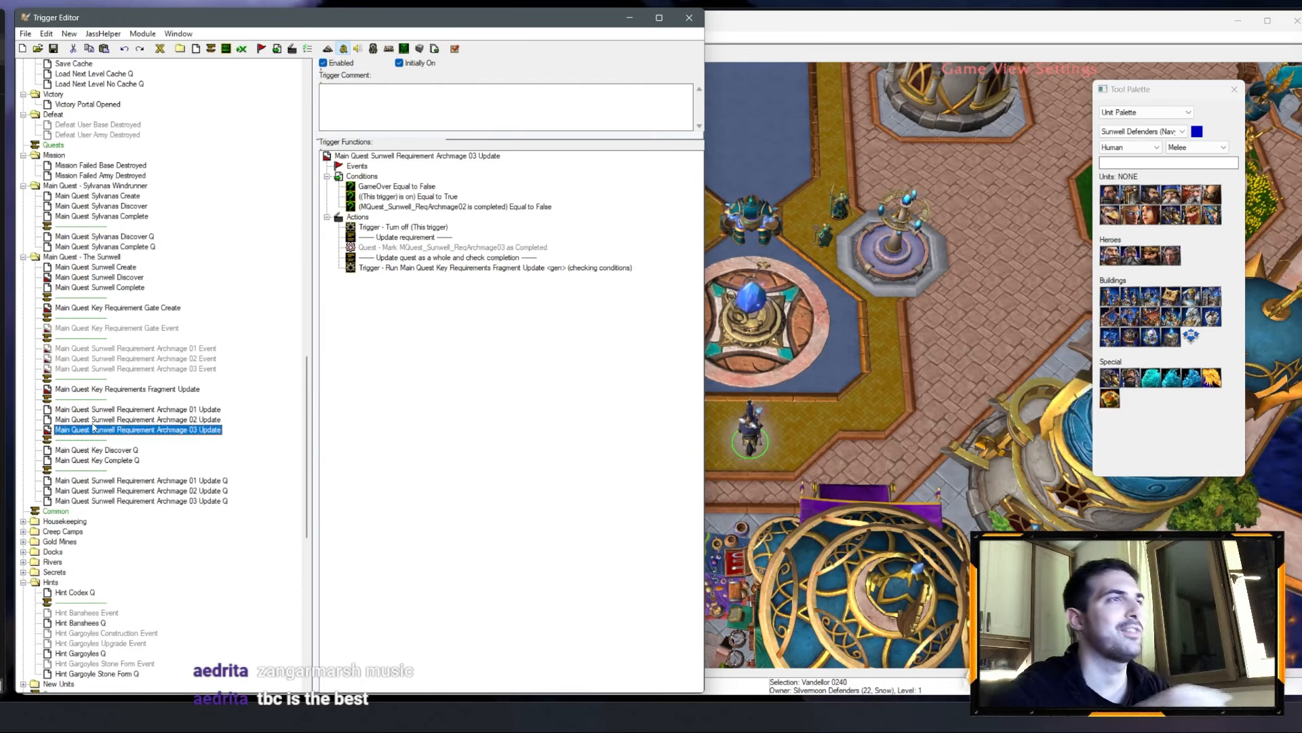
Step: Compare the three Archmage Update triggers and set the quest requirement checked in the Archmage 03 Update condition to MQuest_Sunwell_ReqArchmage03
click(193, 420)
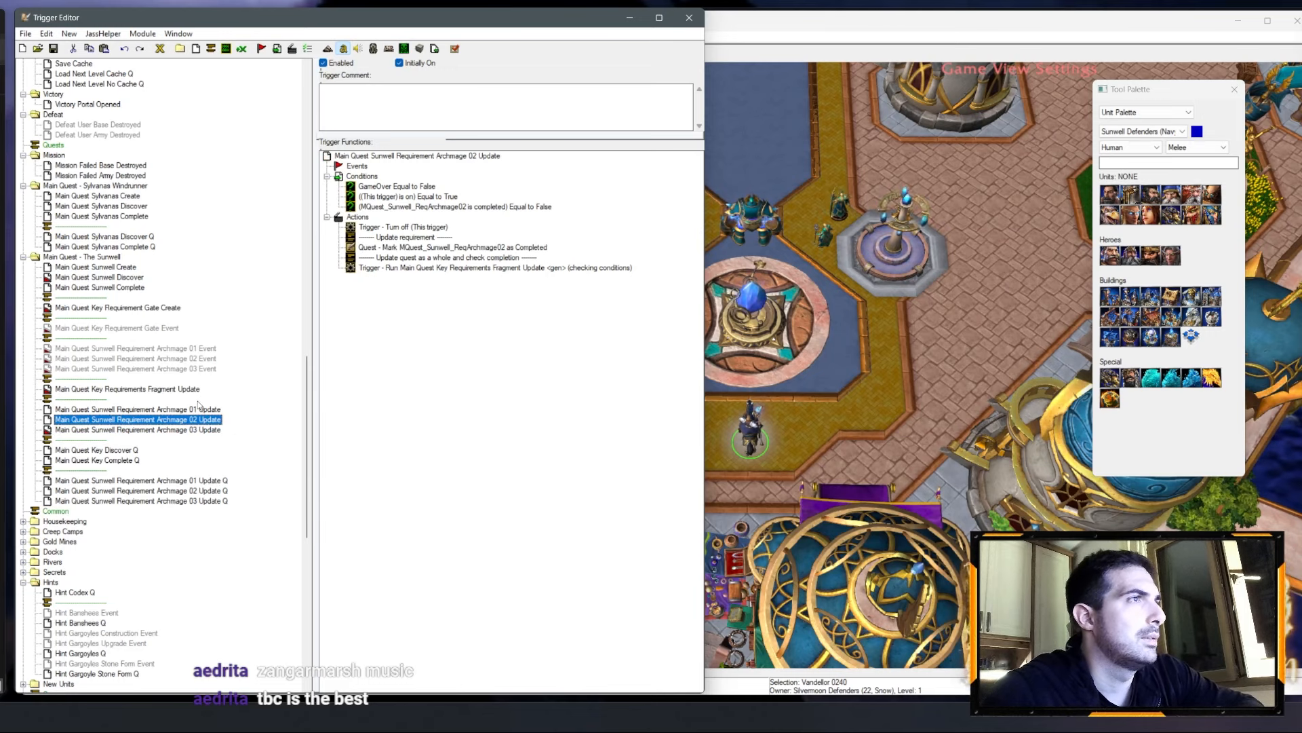
click(195, 410)
click(196, 419)
click(196, 430)
click(455, 209)
double_click(455, 207)
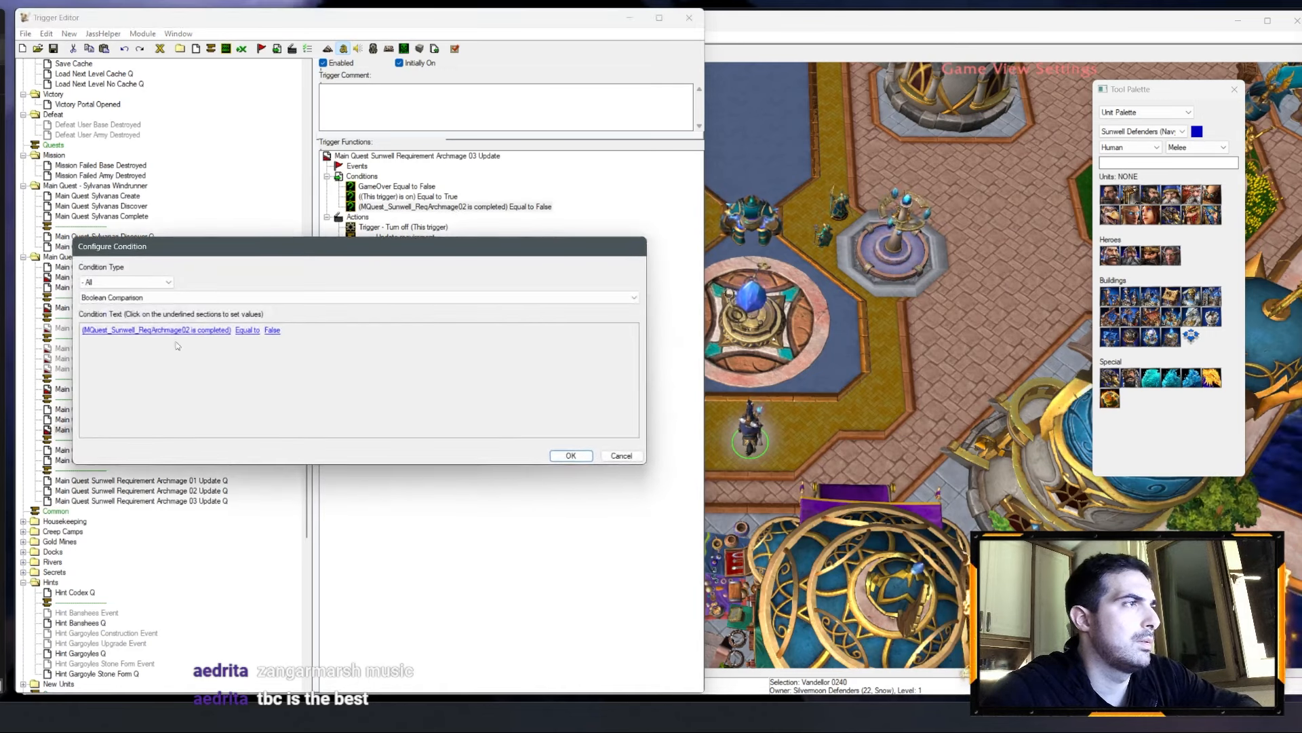
click(201, 330)
click(211, 326)
scroll(274, 307, down, 1)
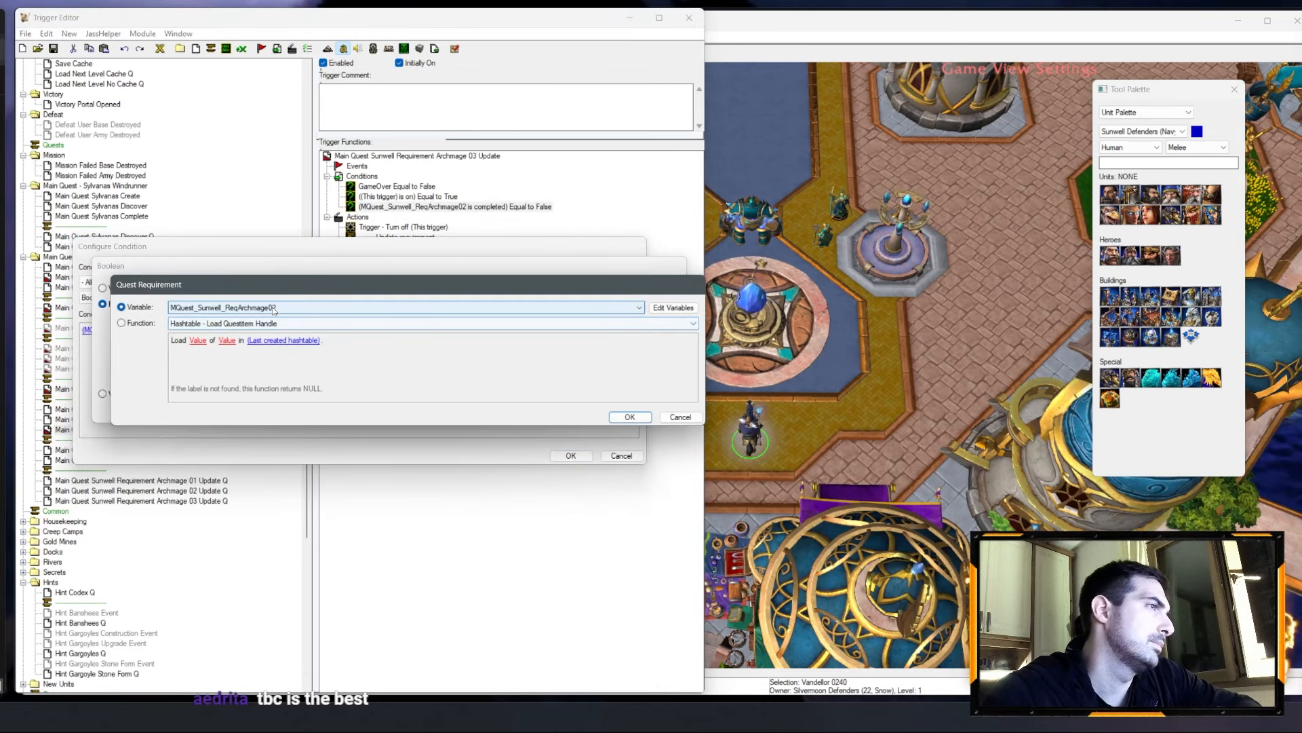
key(Return)
key(Return)
key(Return)
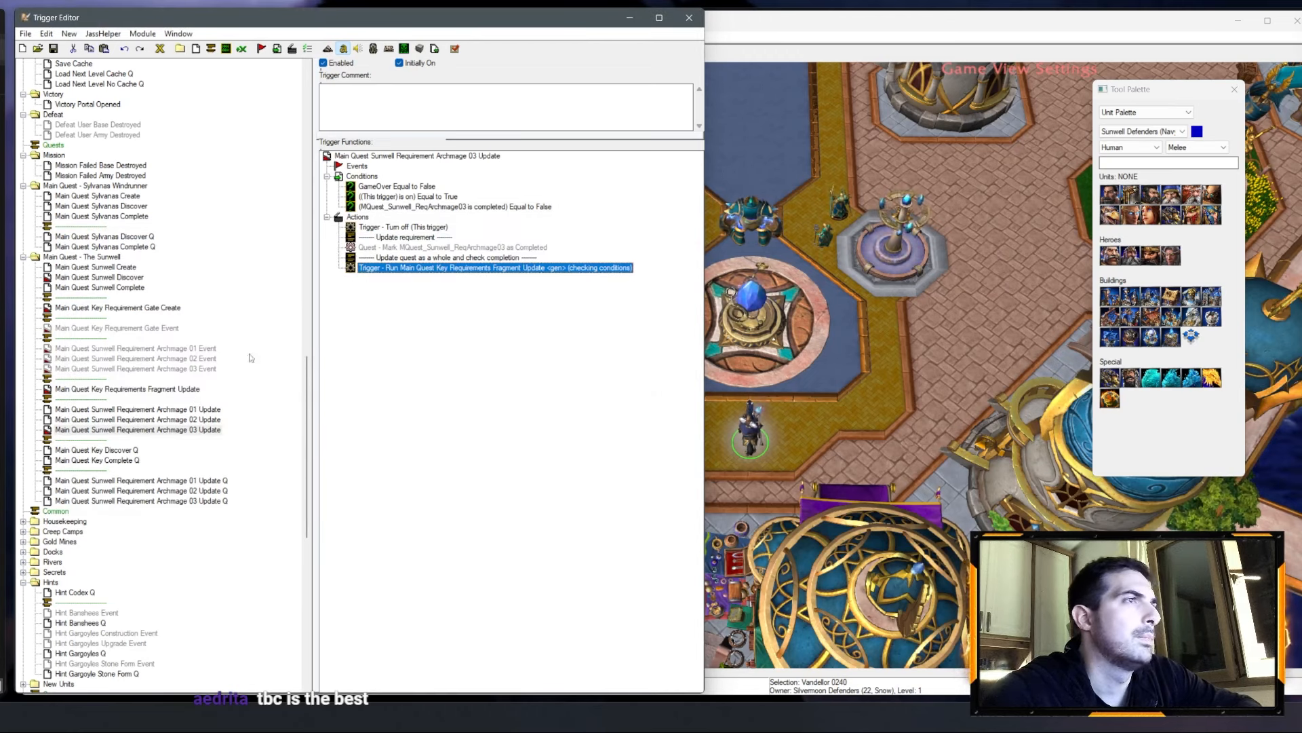
Step: Enable the action marking MQuest_Sunwell_ReqArchmage03 as completed in Archmage 03 Update and check it against the other two update triggers
double_click(393, 258)
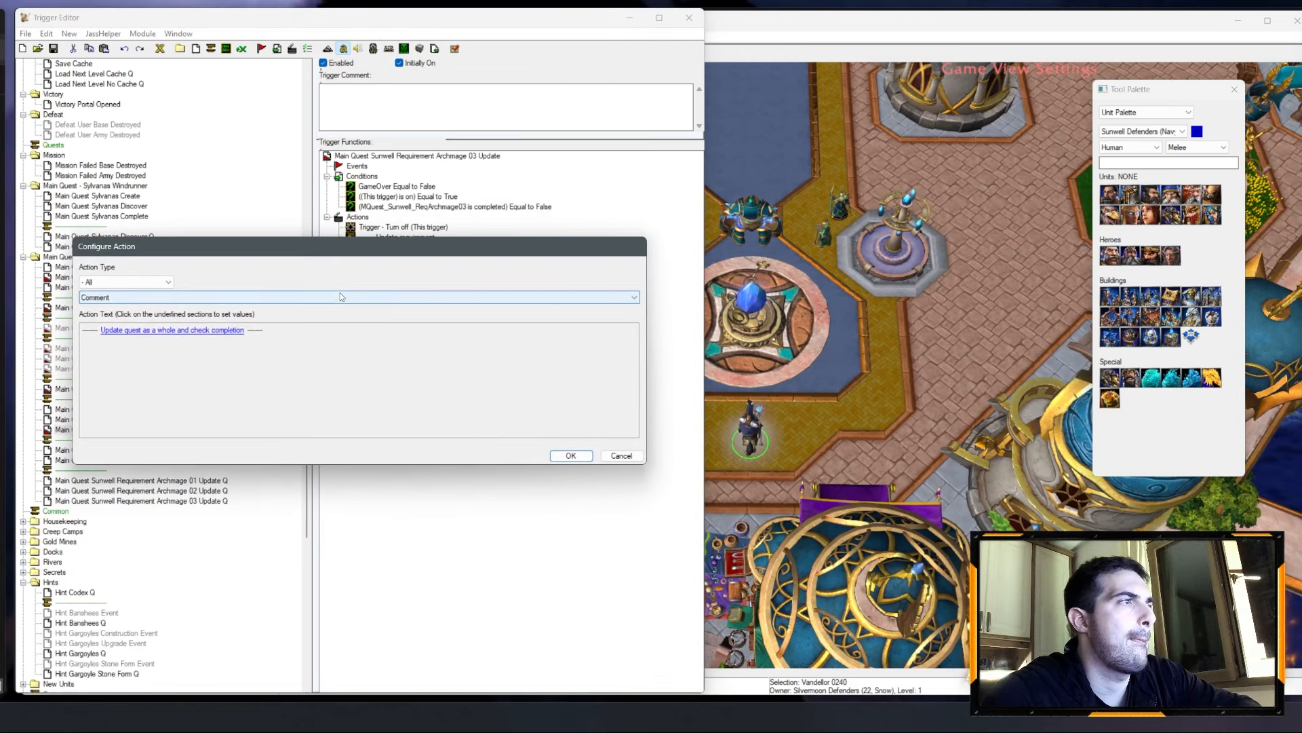
key(Return)
key(Up)
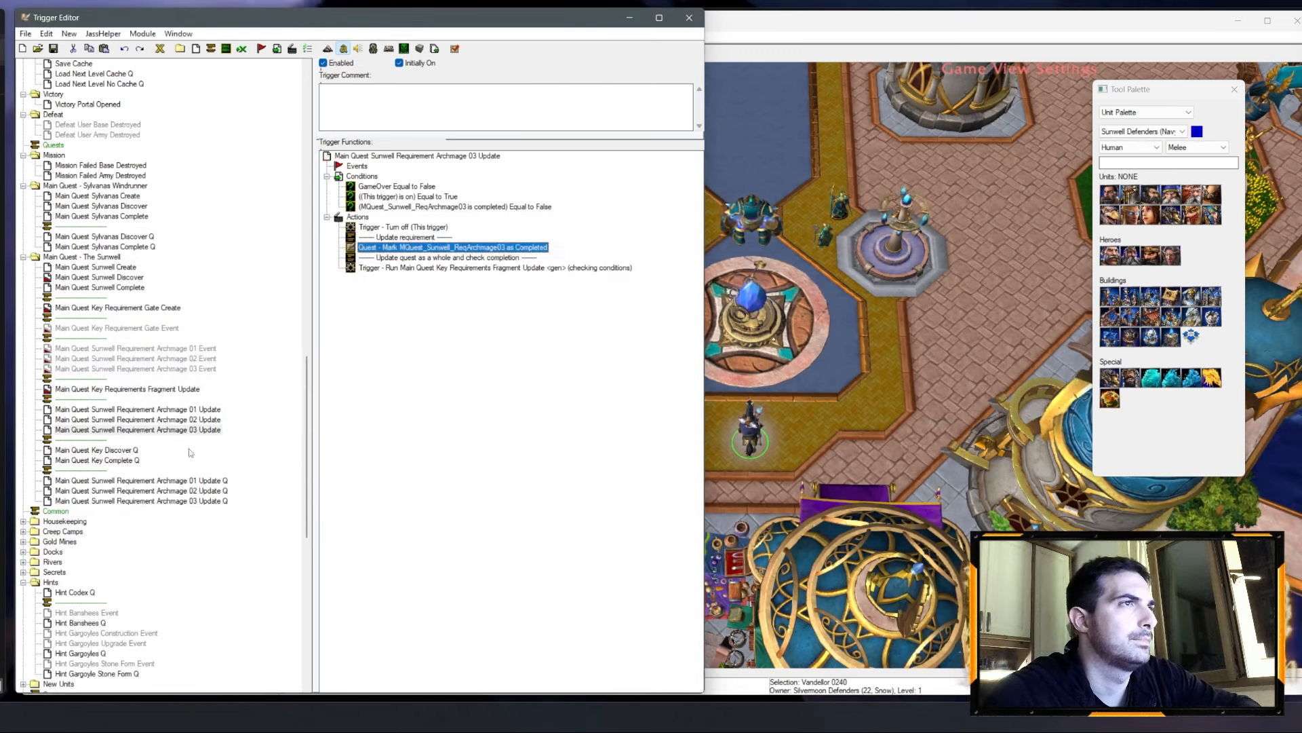
click(167, 419)
click(161, 411)
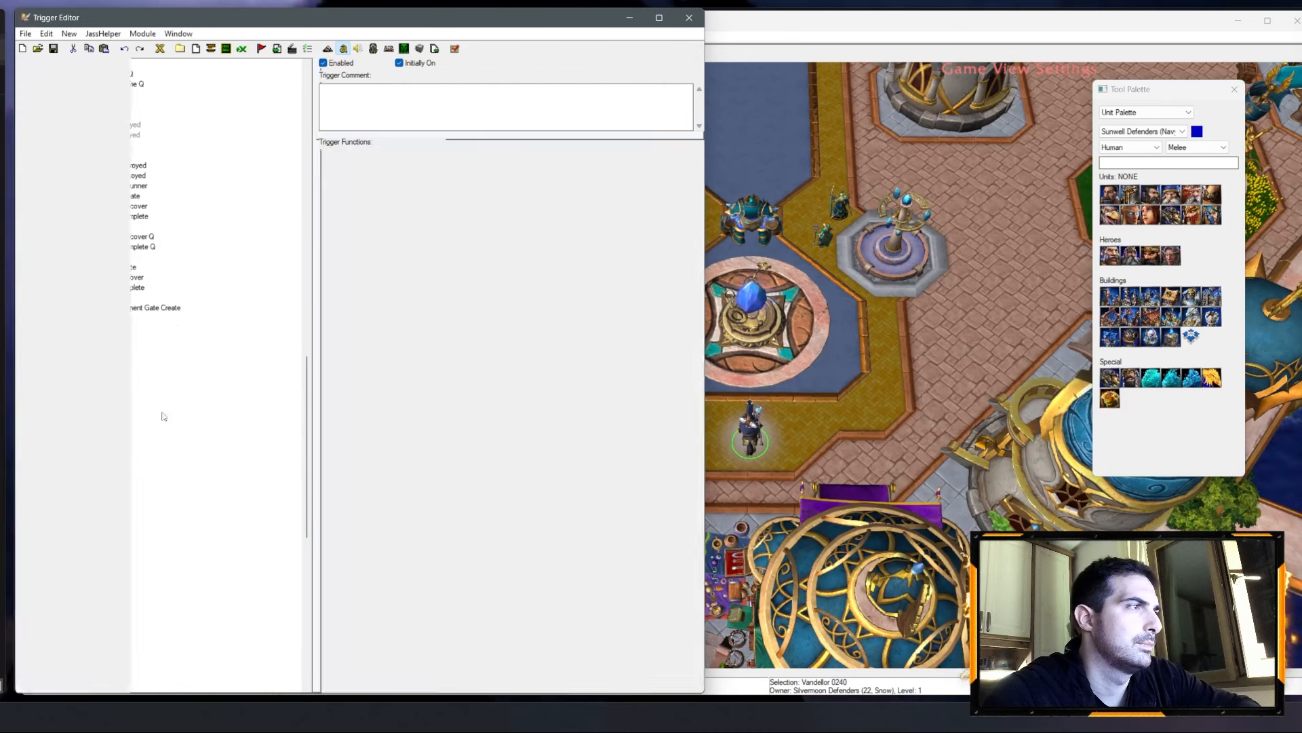
click(164, 420)
click(171, 430)
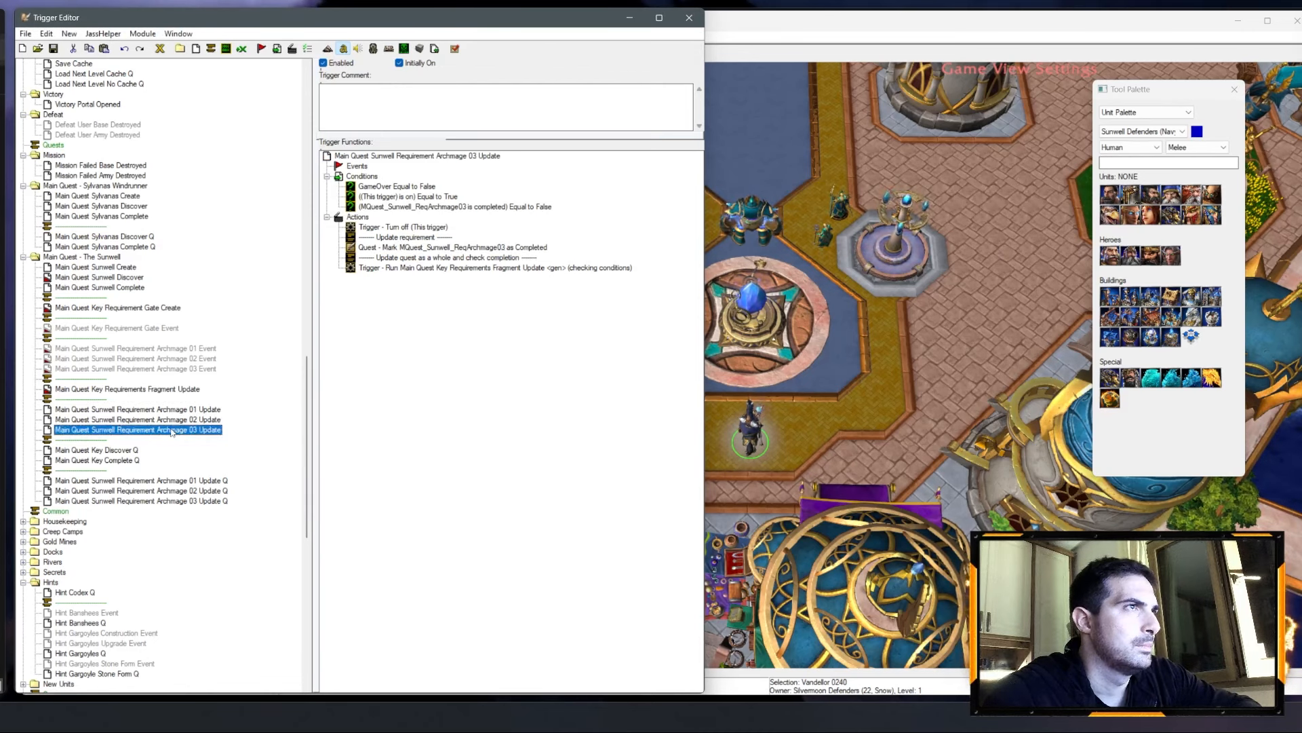
Step: Add the comment "Destroy the last barrier" below the requirement completion action in the Archmage 03 Update trigger
click(428, 238)
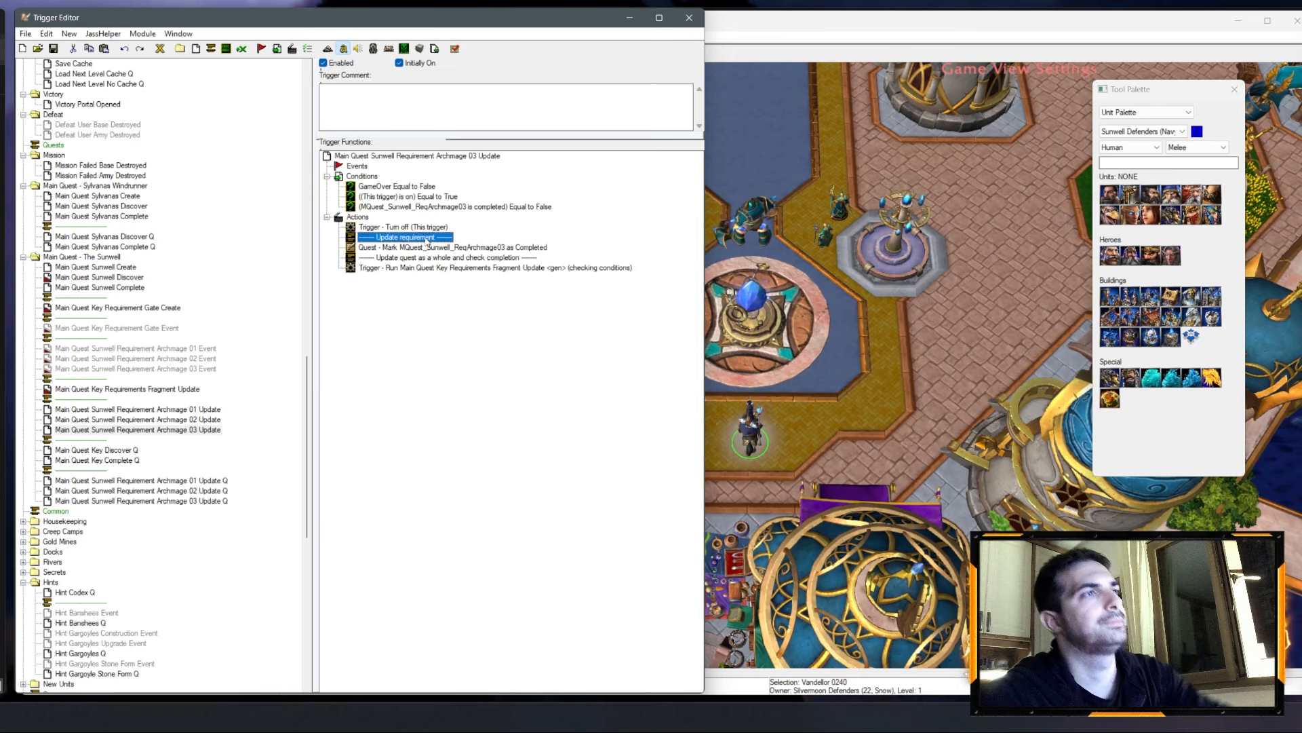
double_click(407, 238)
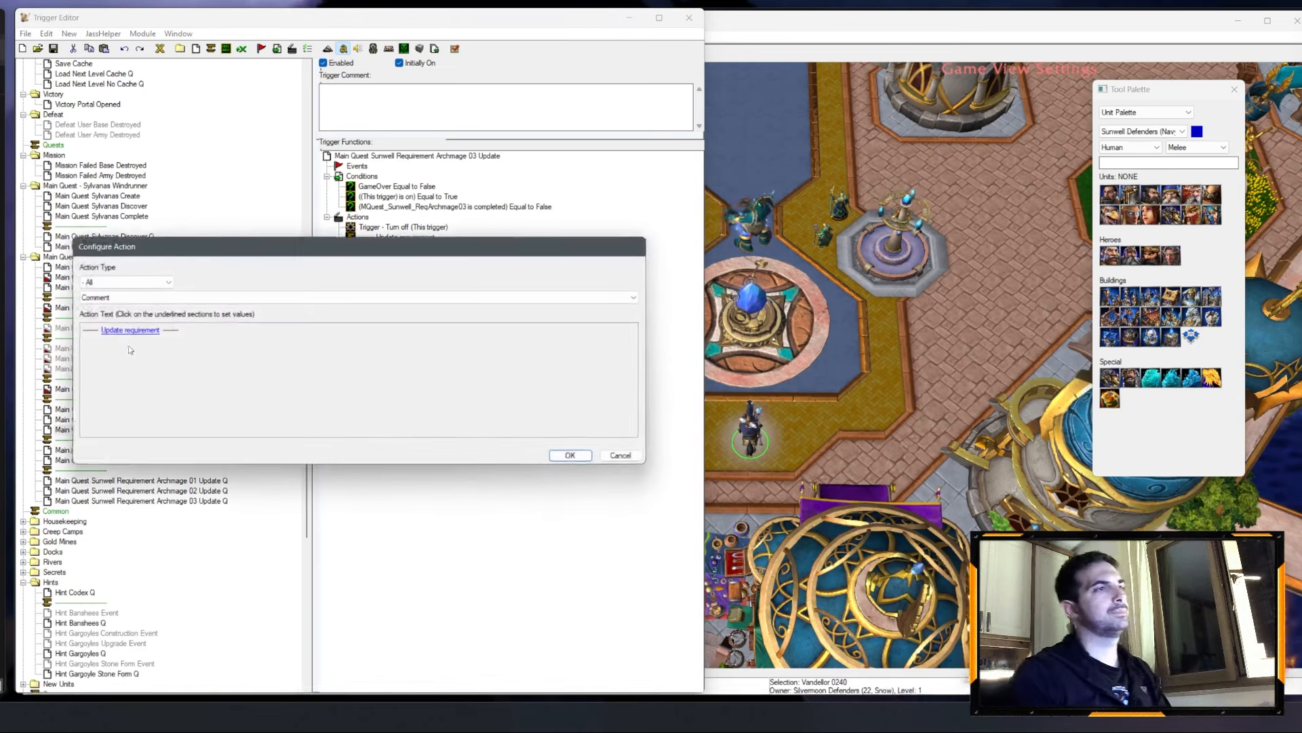
click(138, 330)
text(Des)
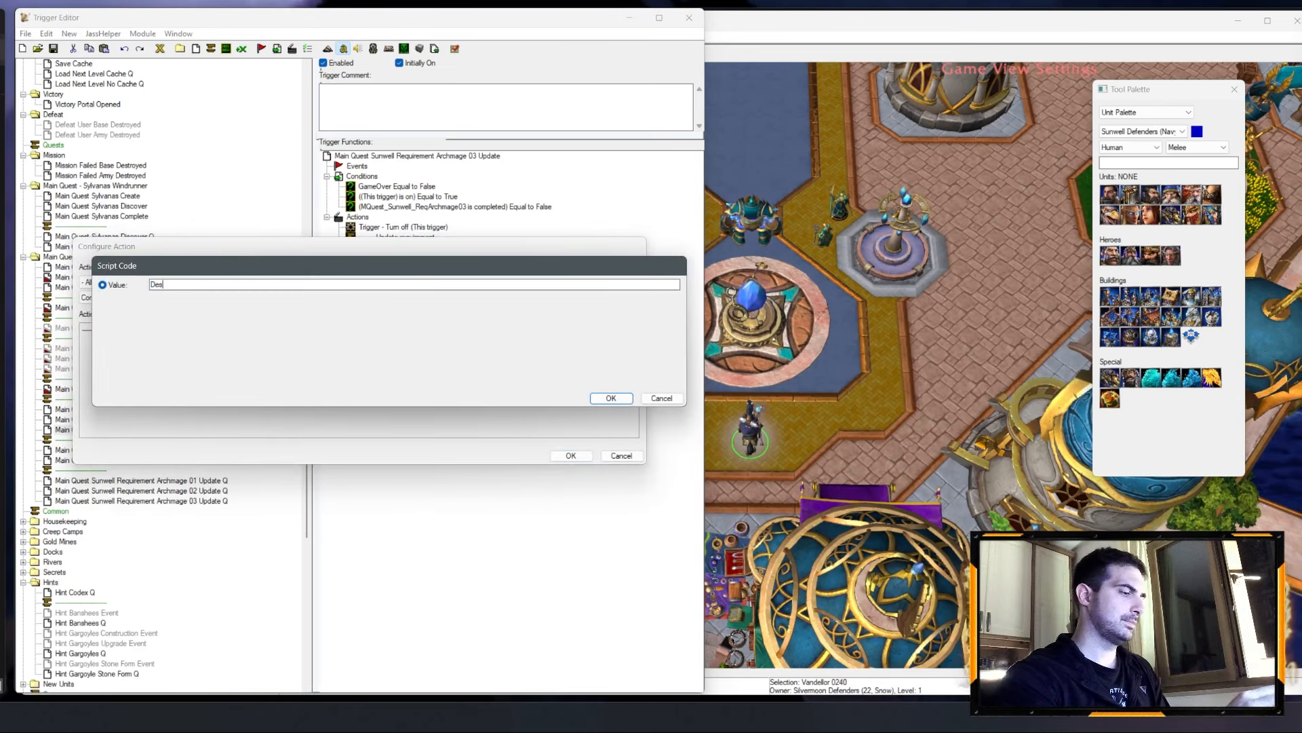
text(troy the )
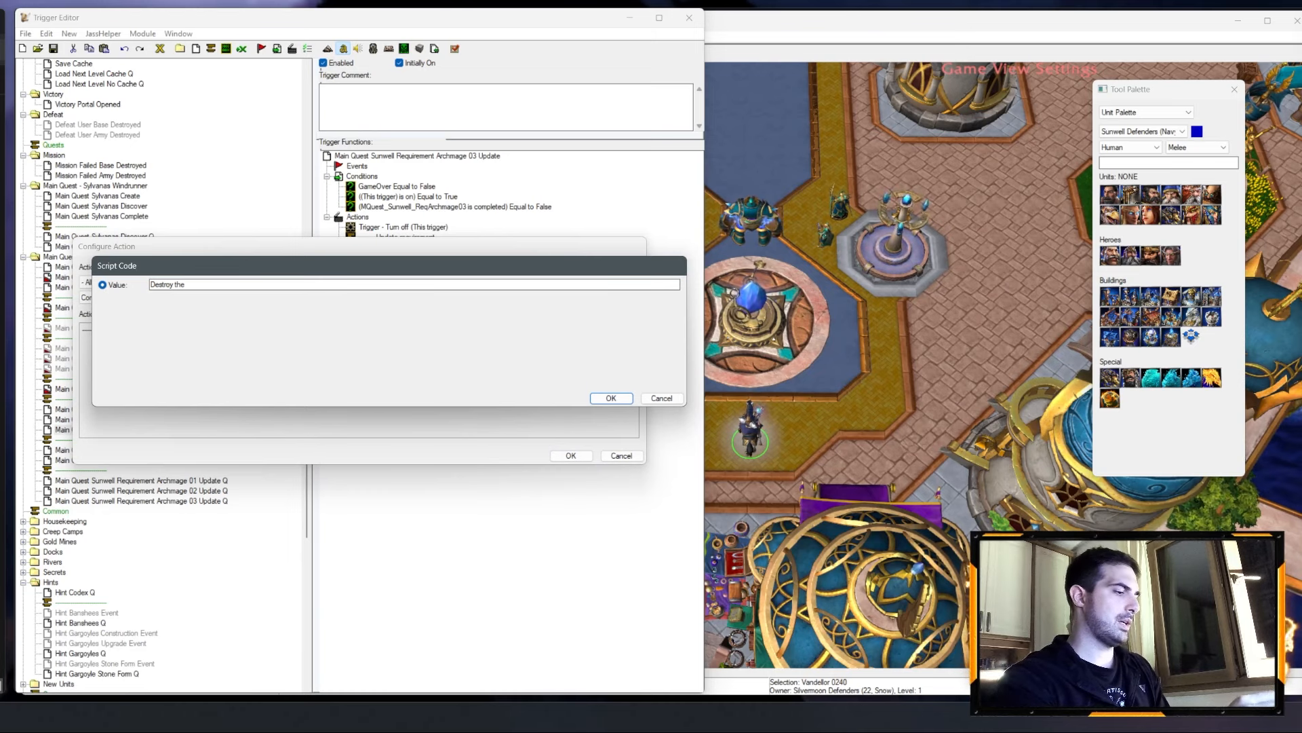
text(first bari)
key(BackSpace)
text(r)
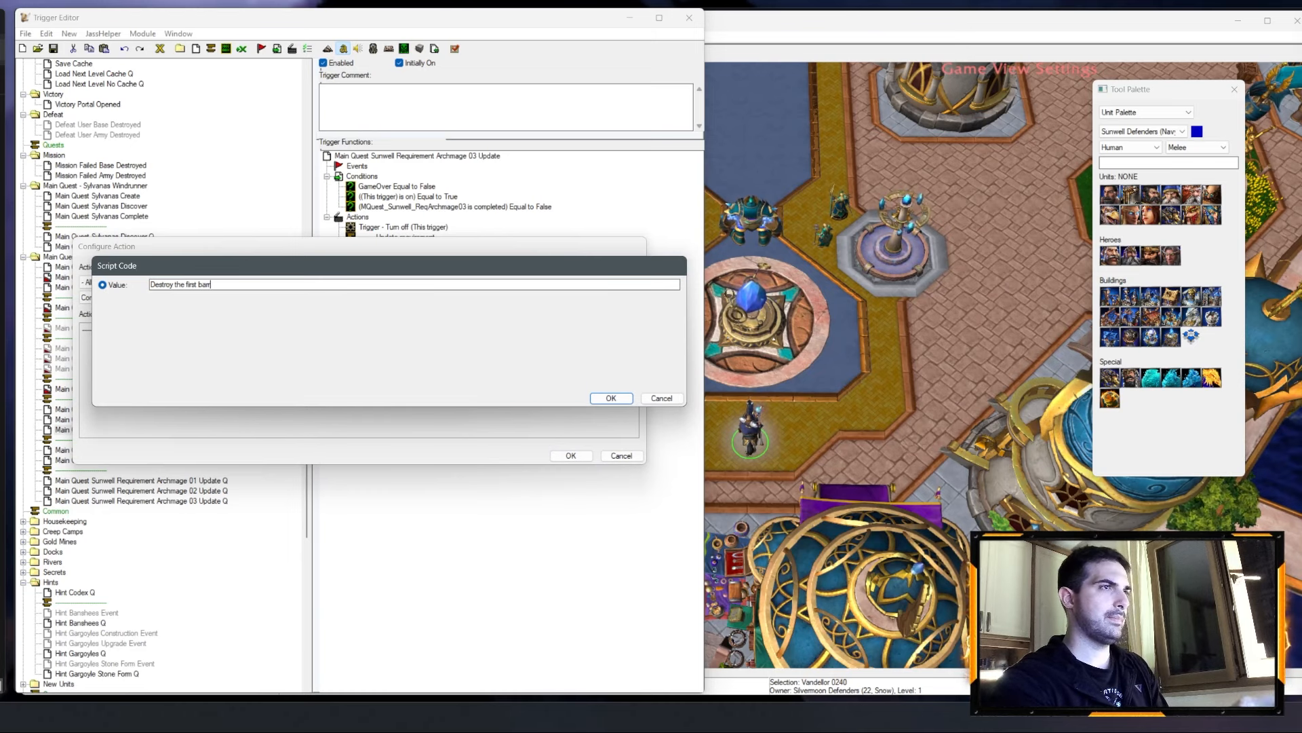
key(BackSpace)
key(BackSpace)
key(BackSpace)
key(BackSpace)
key(BackSpace)
key(BackSpace)
key(BackSpace)
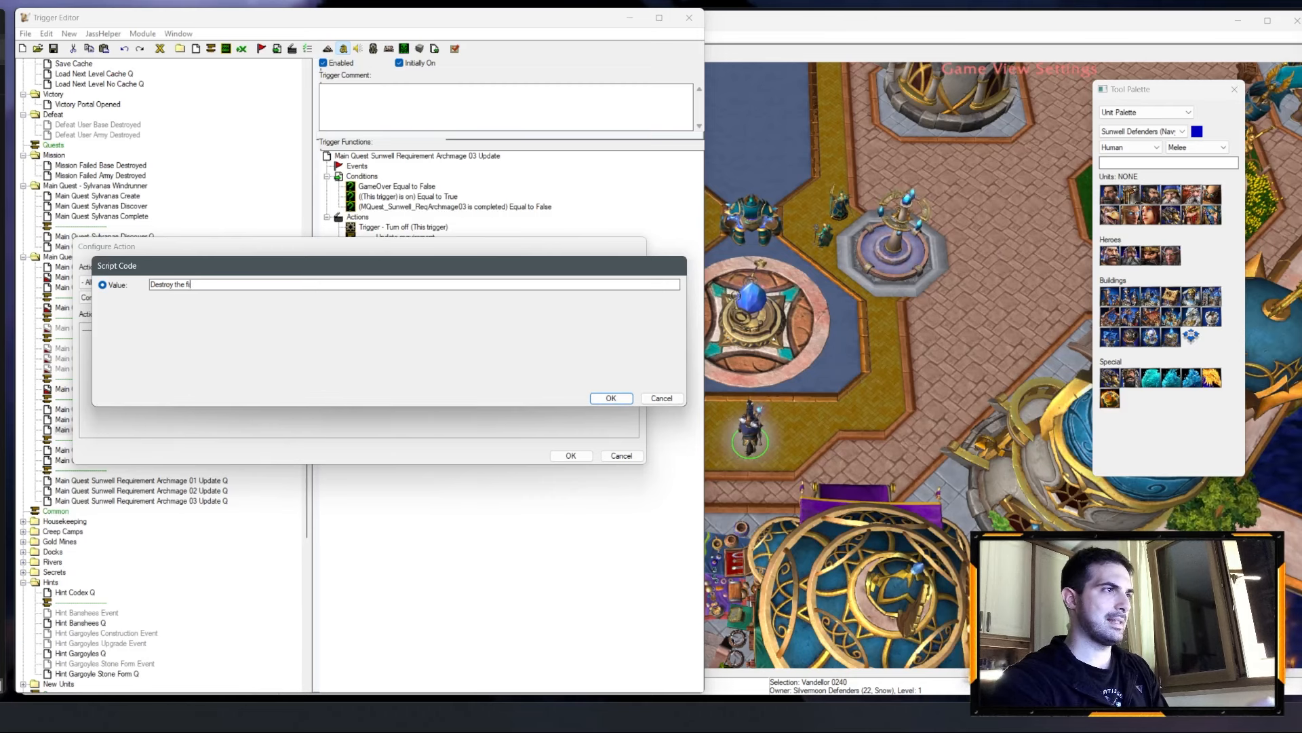
text(last barrier)
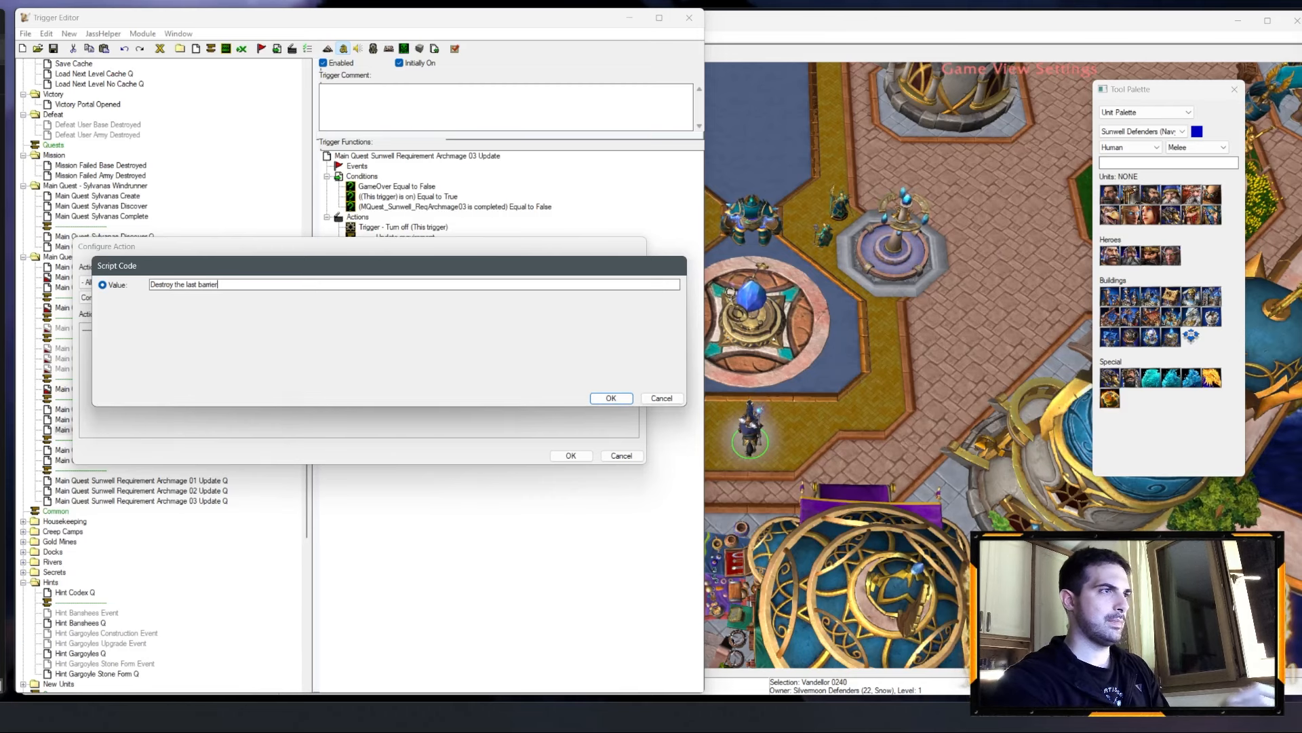
key(Return)
key(Return)
Step: Delete the duplicate "Destroy the last barrier" comment from the Archmage 03 Update trigger
double_click(427, 259)
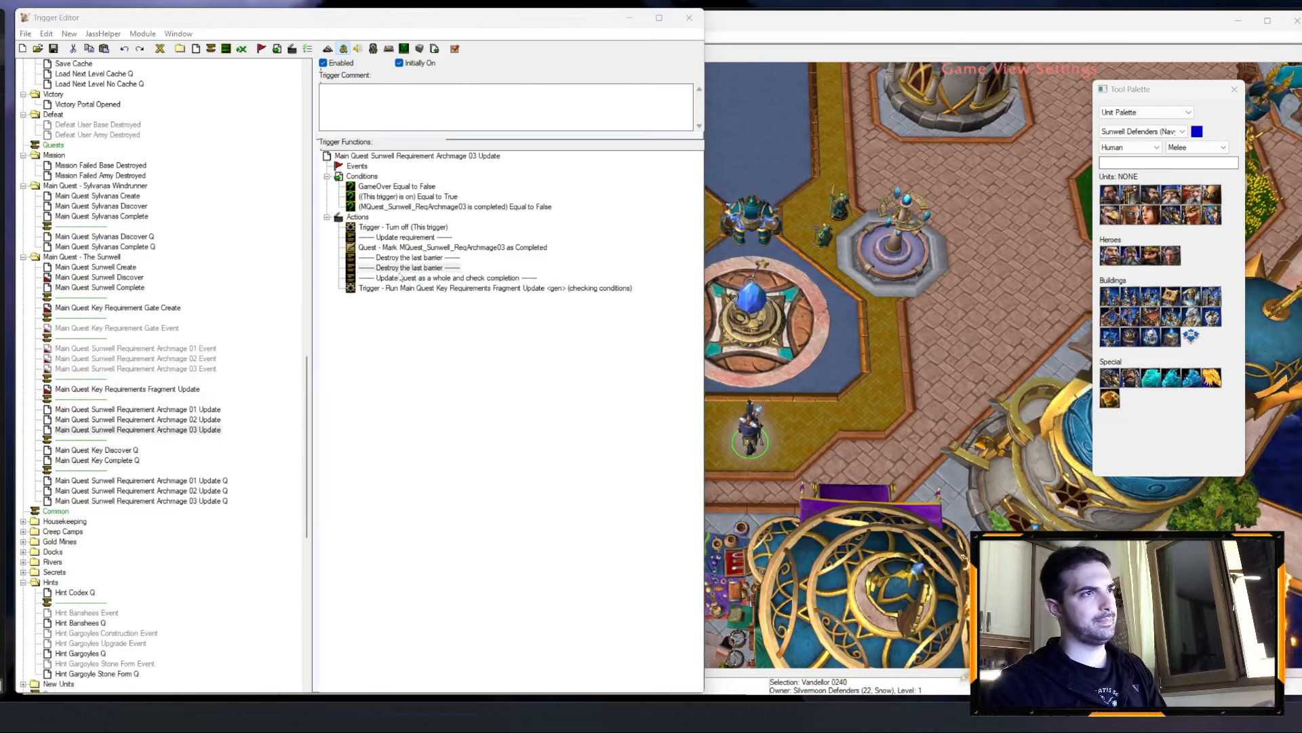
click(615, 455)
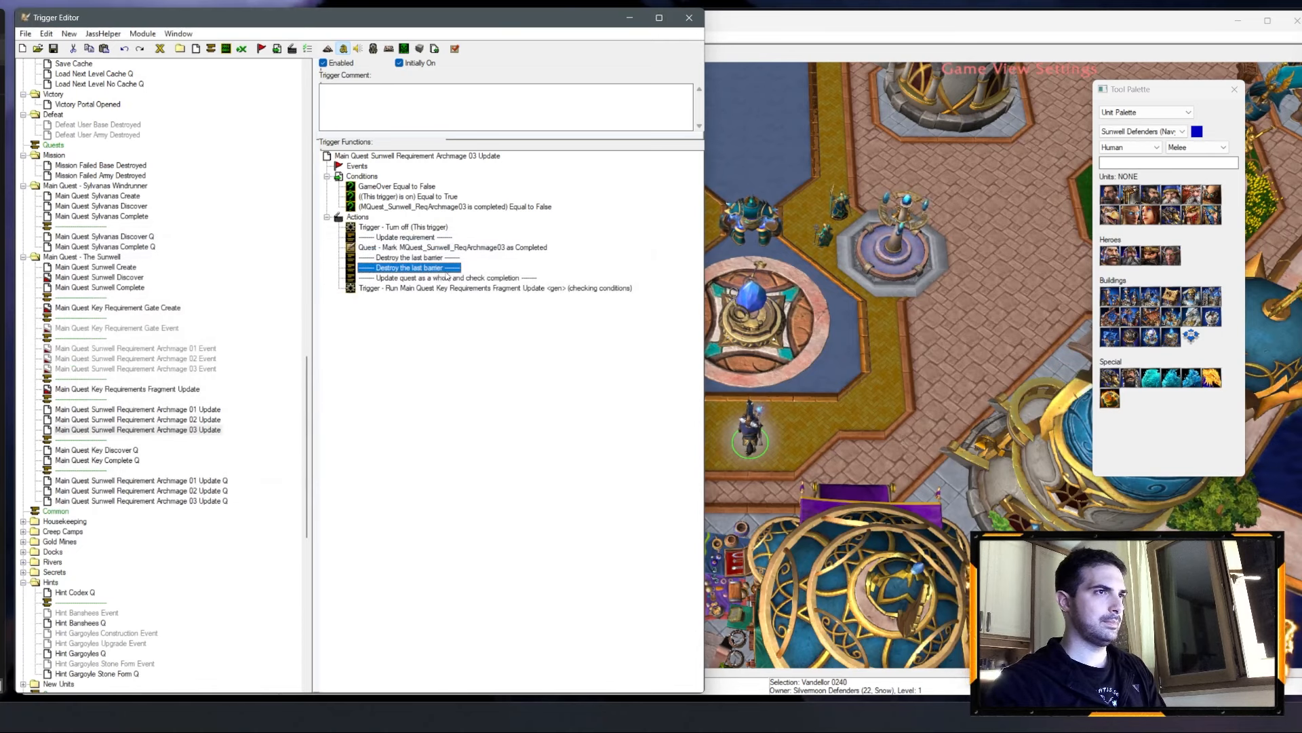
key(Delete)
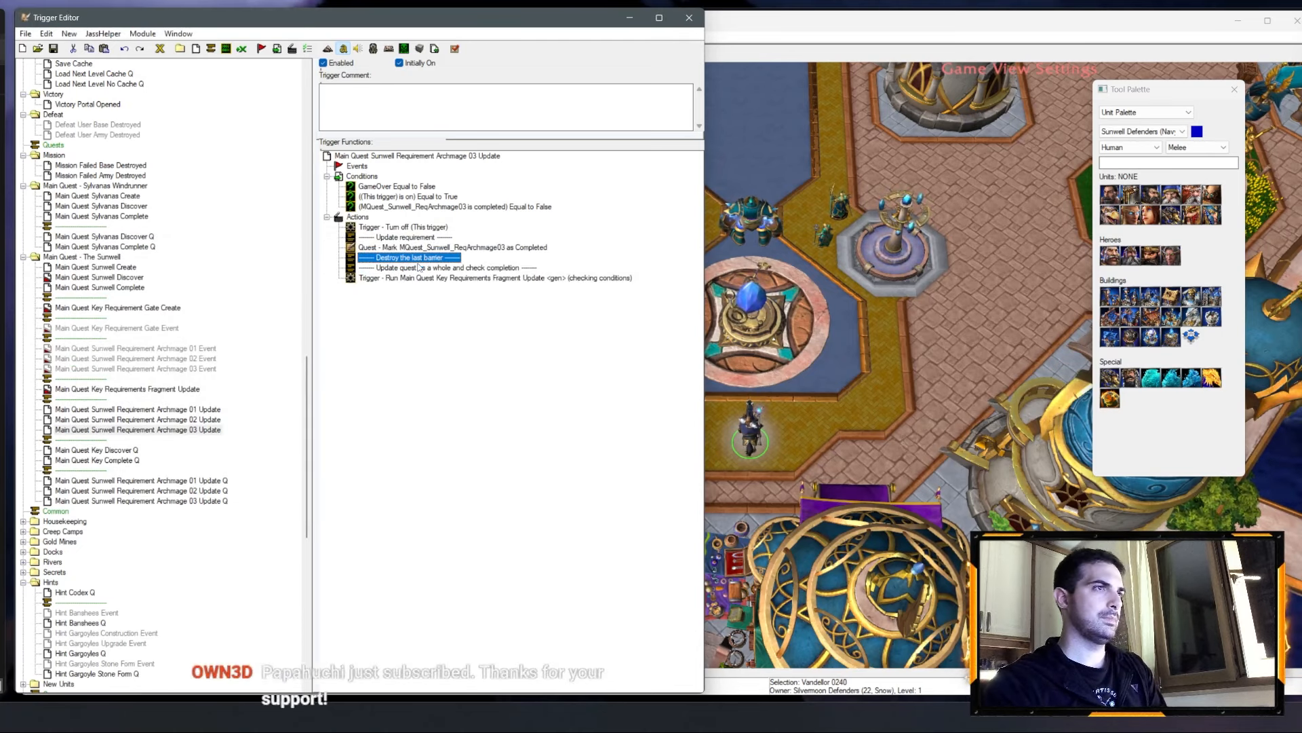
Step: Paste the barrier comment below the requirement completion action in Archmage 02 Update and reword it as "Destroy the second barrier"
click(169, 419)
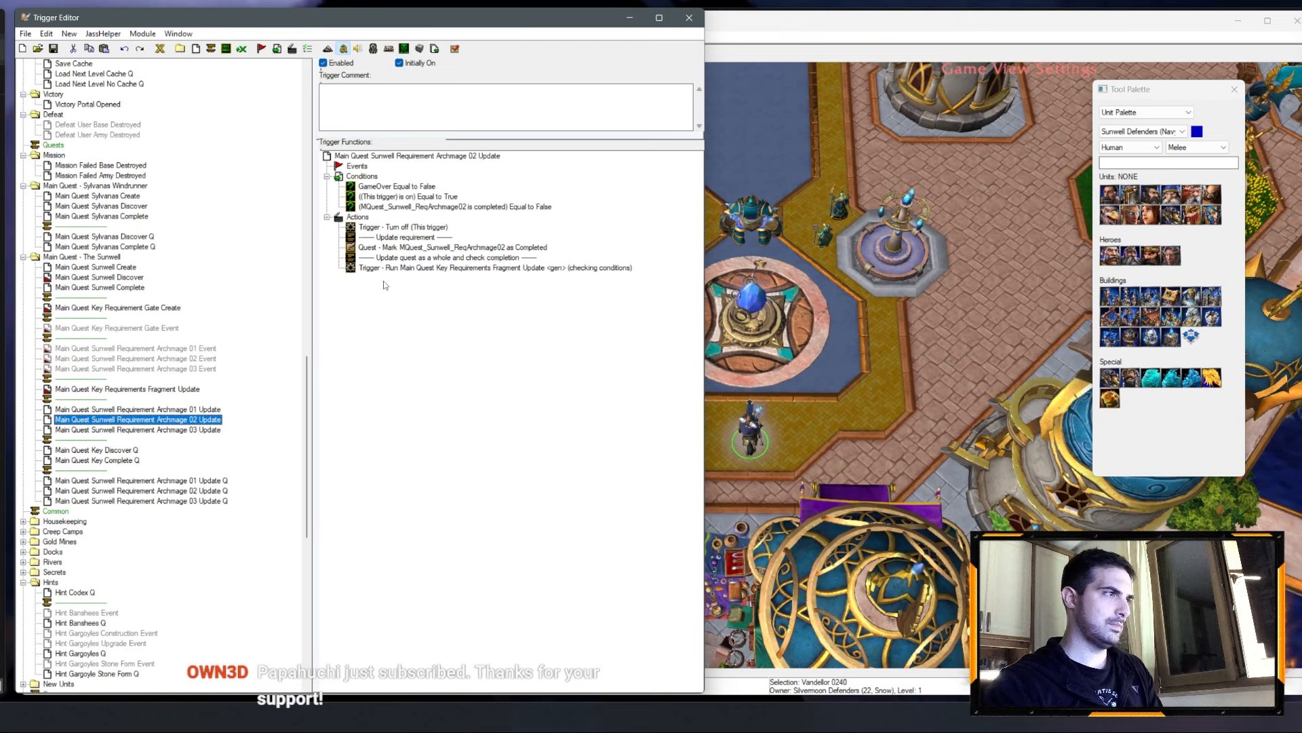
click(399, 249)
key(ctrl+v)
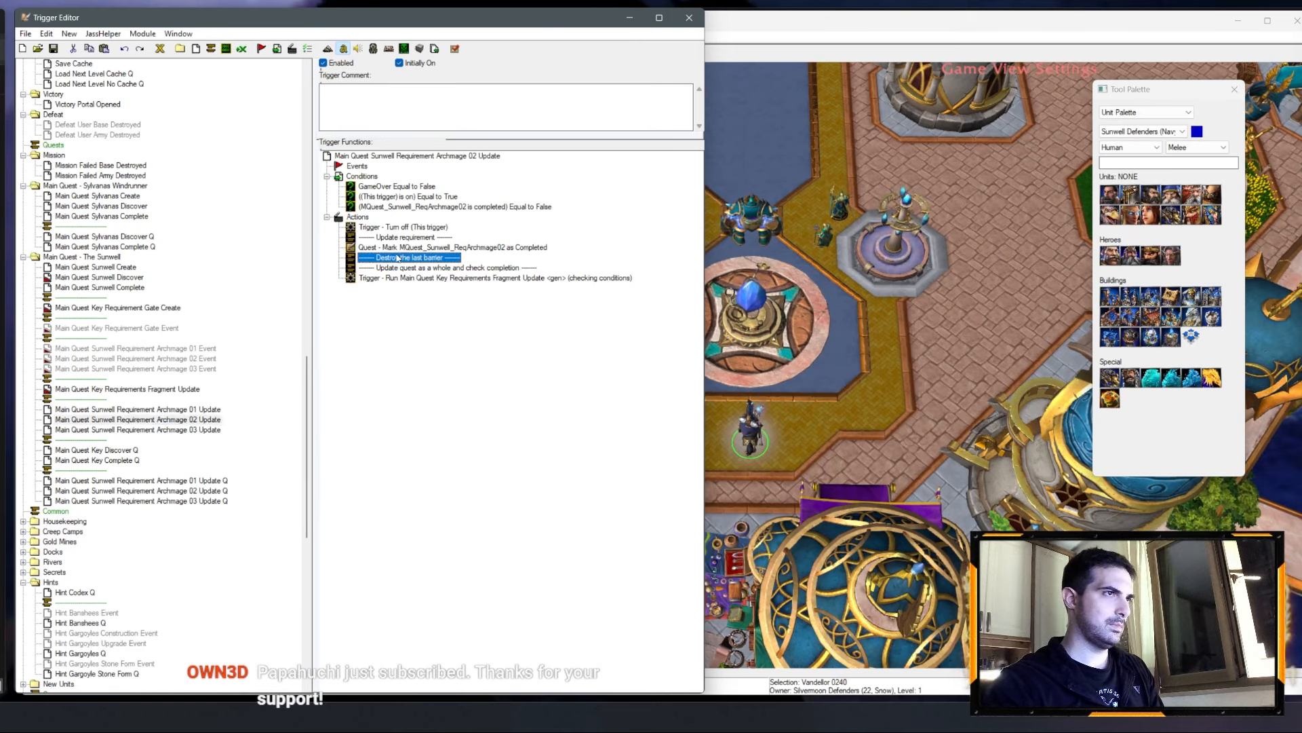
double_click(400, 258)
click(156, 330)
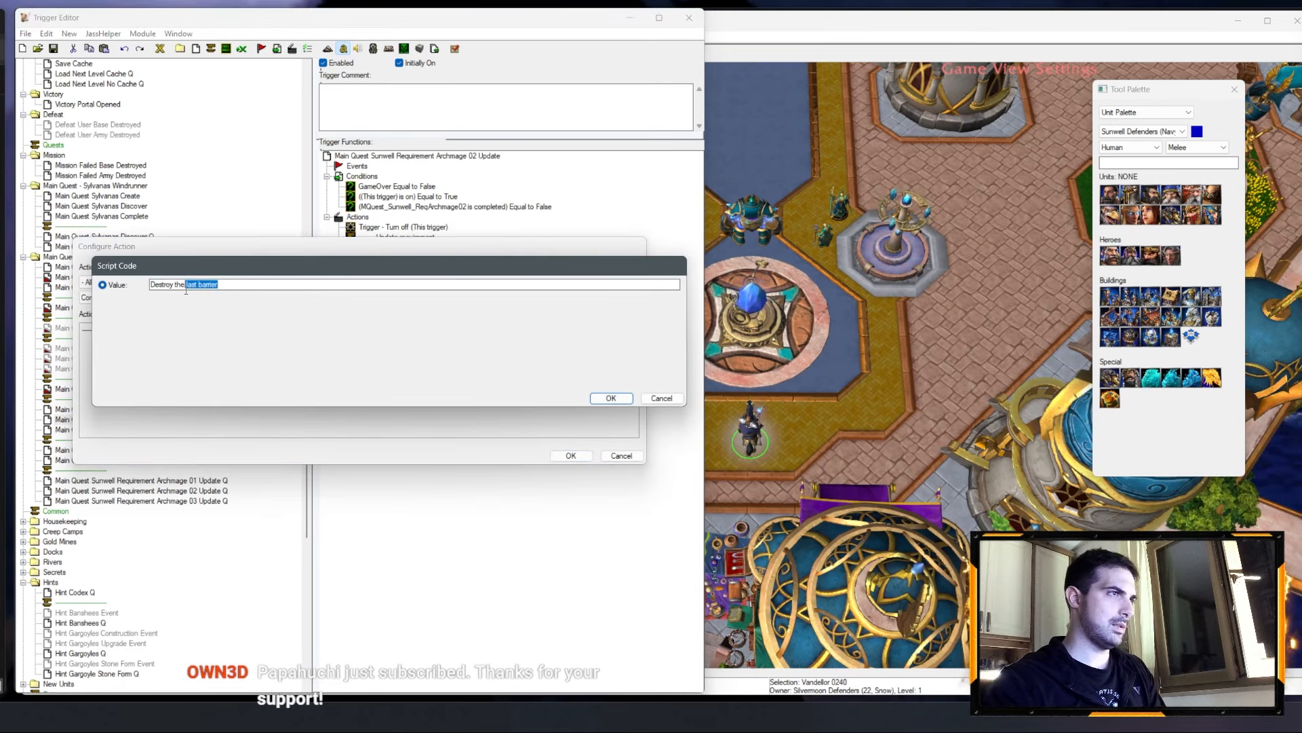
text(secodn)
key(BackSpace)
key(BackSpace)
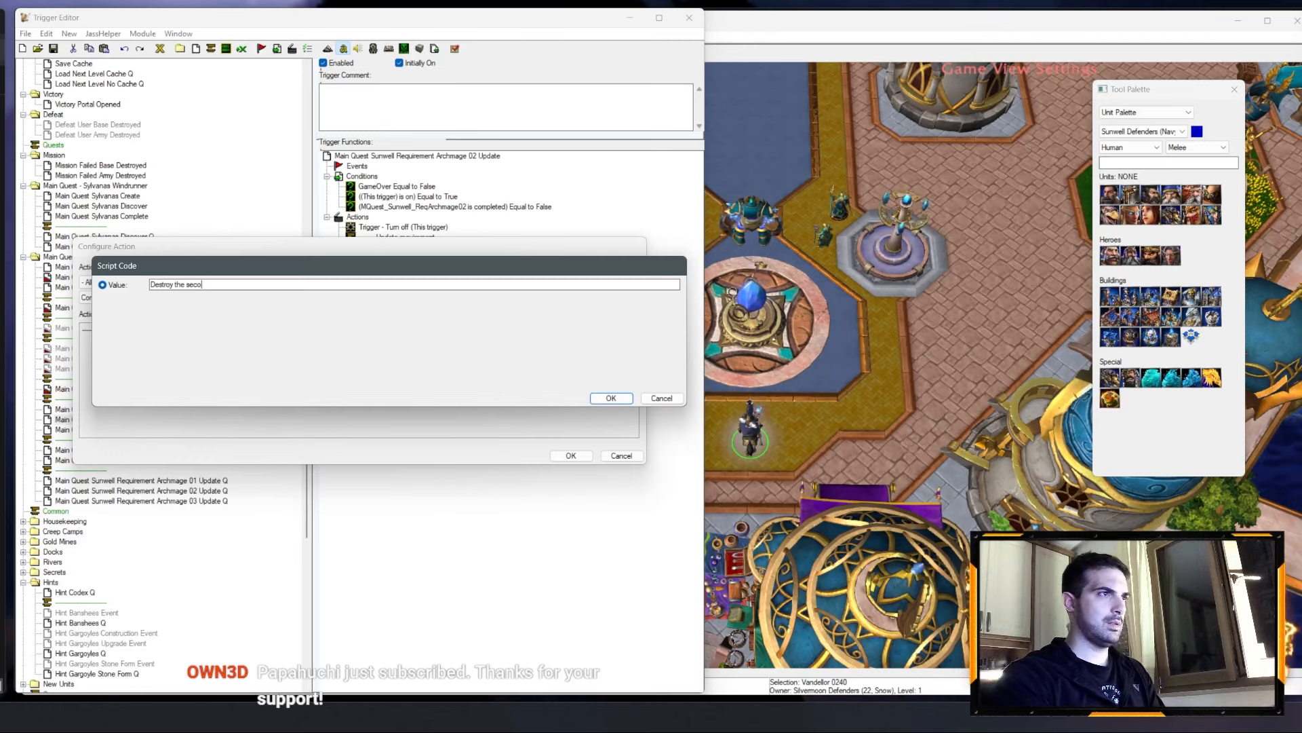
text(nd)
key(Return)
double_click(390, 260)
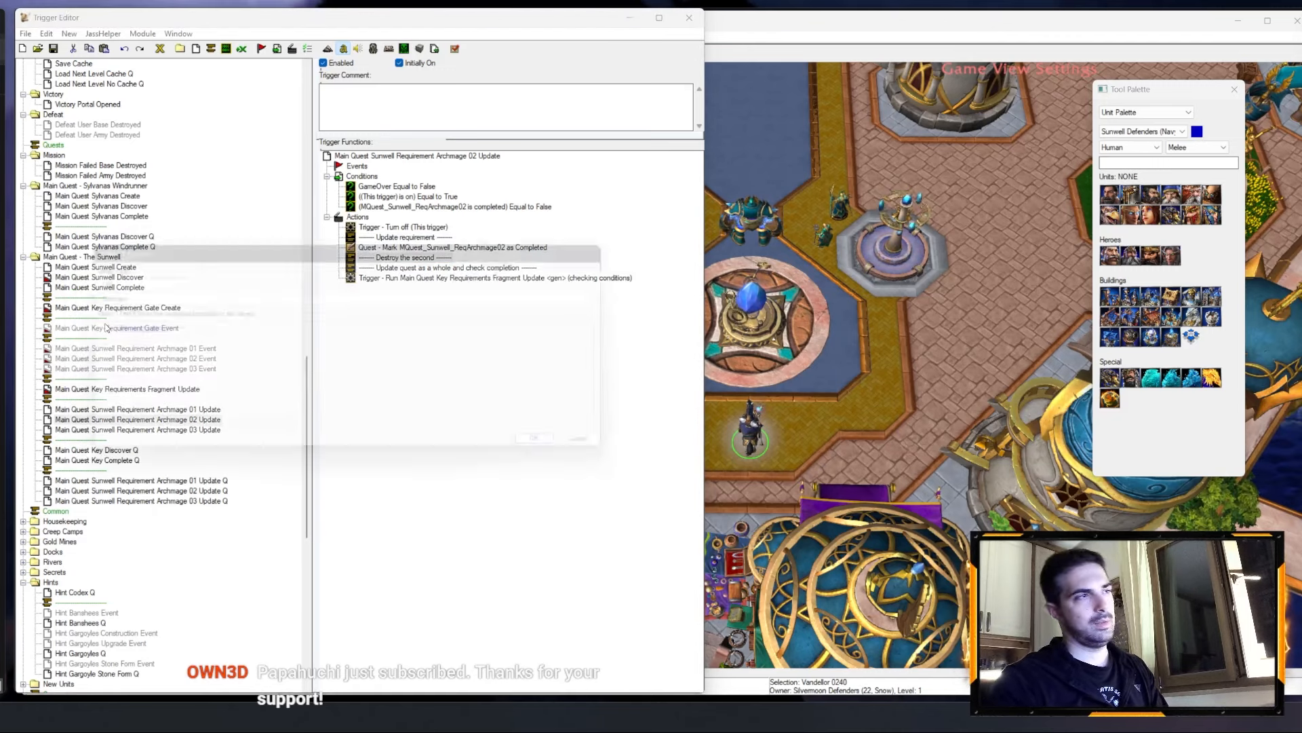
click(143, 333)
click(220, 285)
text(barri)
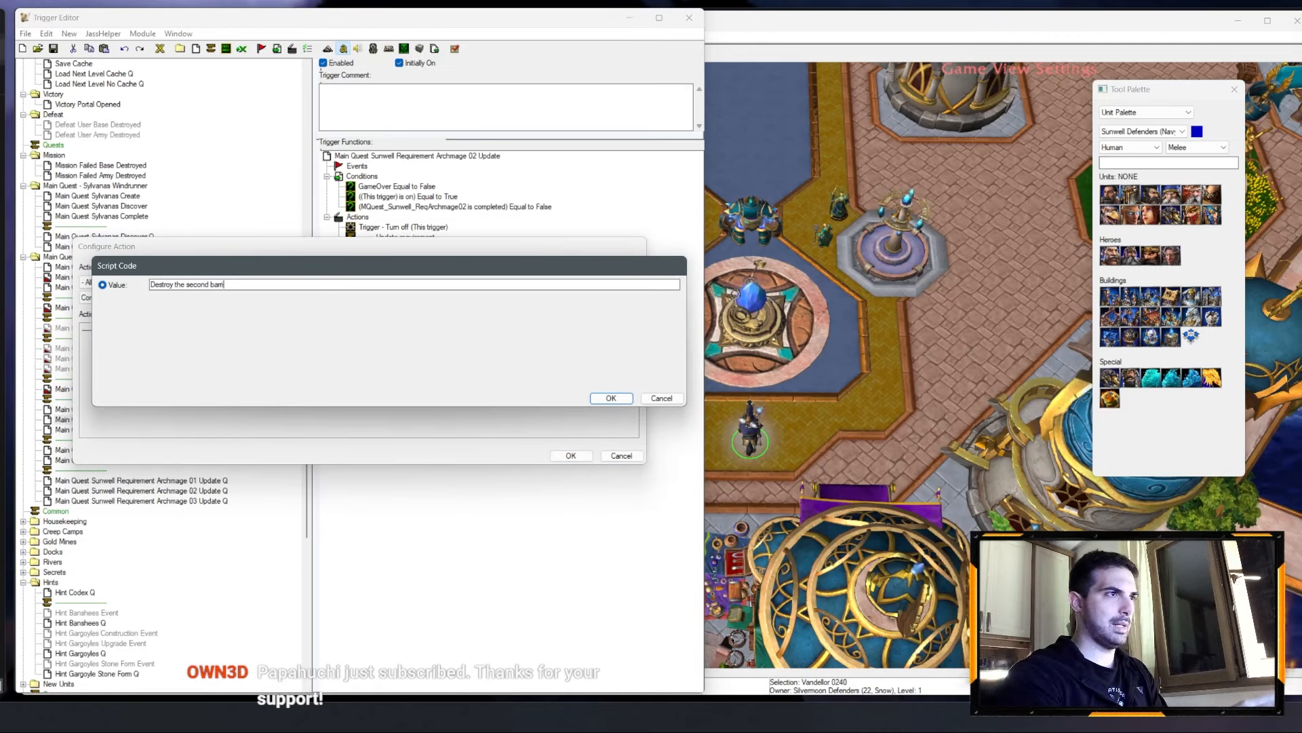
text(er)
key(Return)
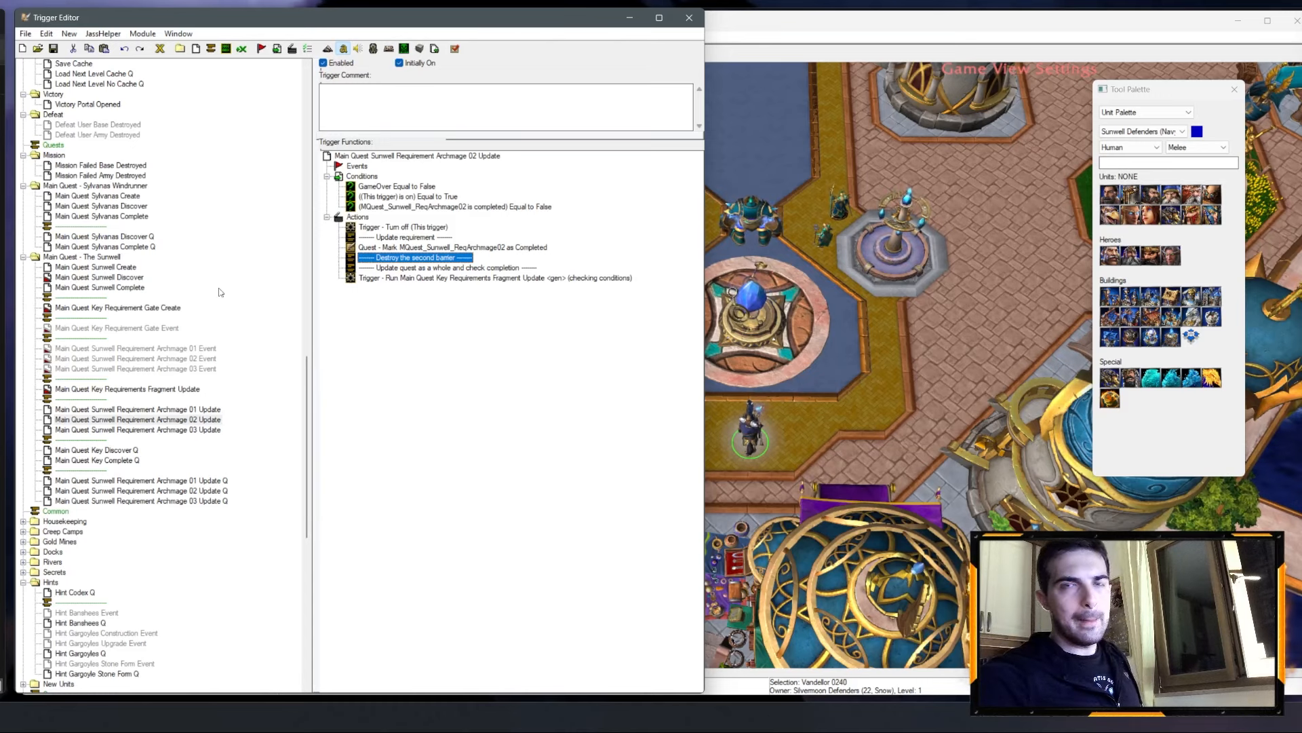
Step: Append "TODO" to the "Destroy the second barrier" comment in the Archmage 02 Update trigger
right_click(433, 251)
double_click(425, 256)
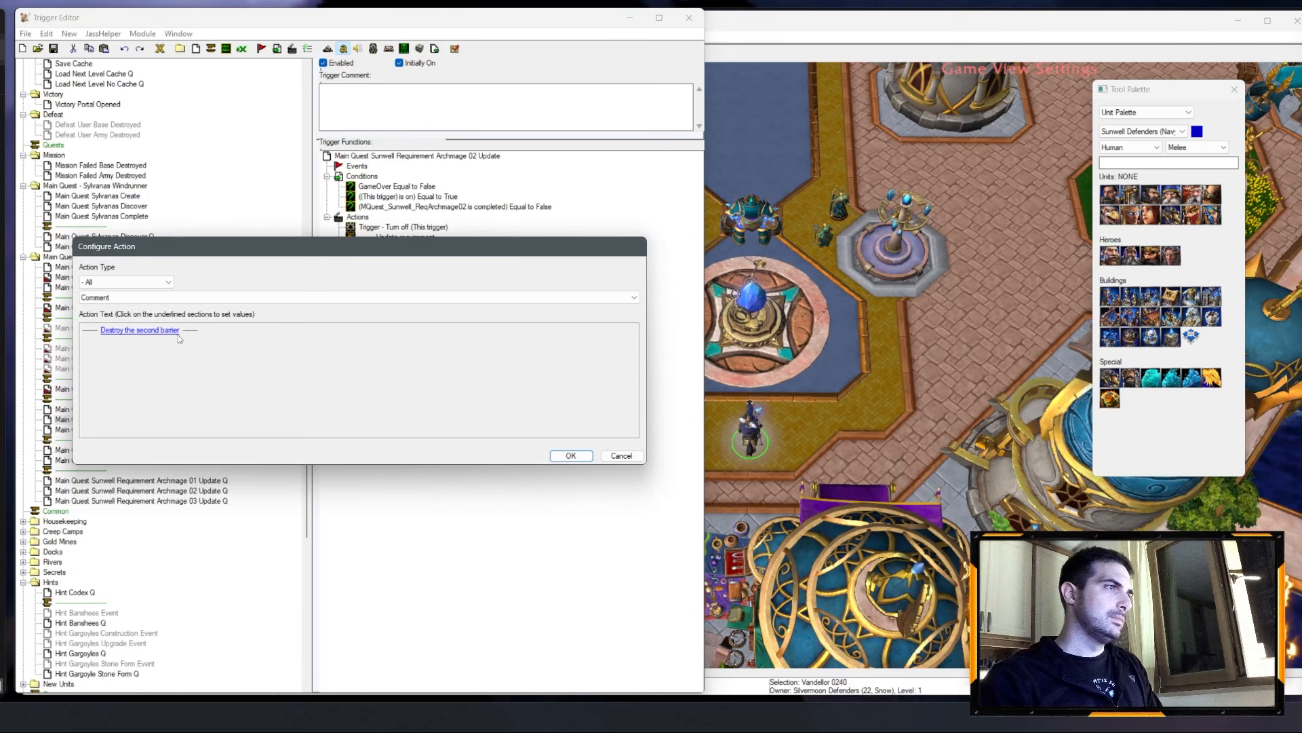
click(178, 332)
key(End)
text(TODO)
key(Return)
key(Return)
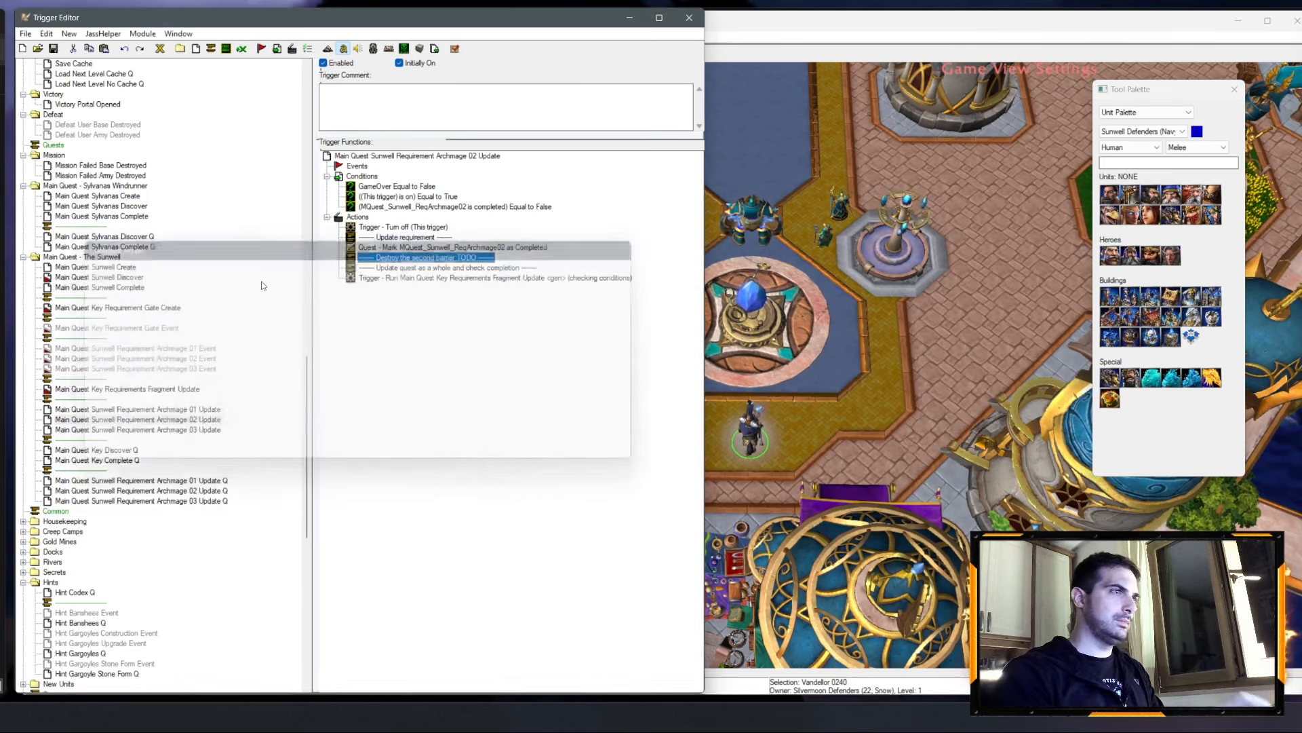
Step: Disable the "Destroy the second barrier TODO" comment in the Archmage 02 Update trigger
right_click(472, 258)
click(543, 405)
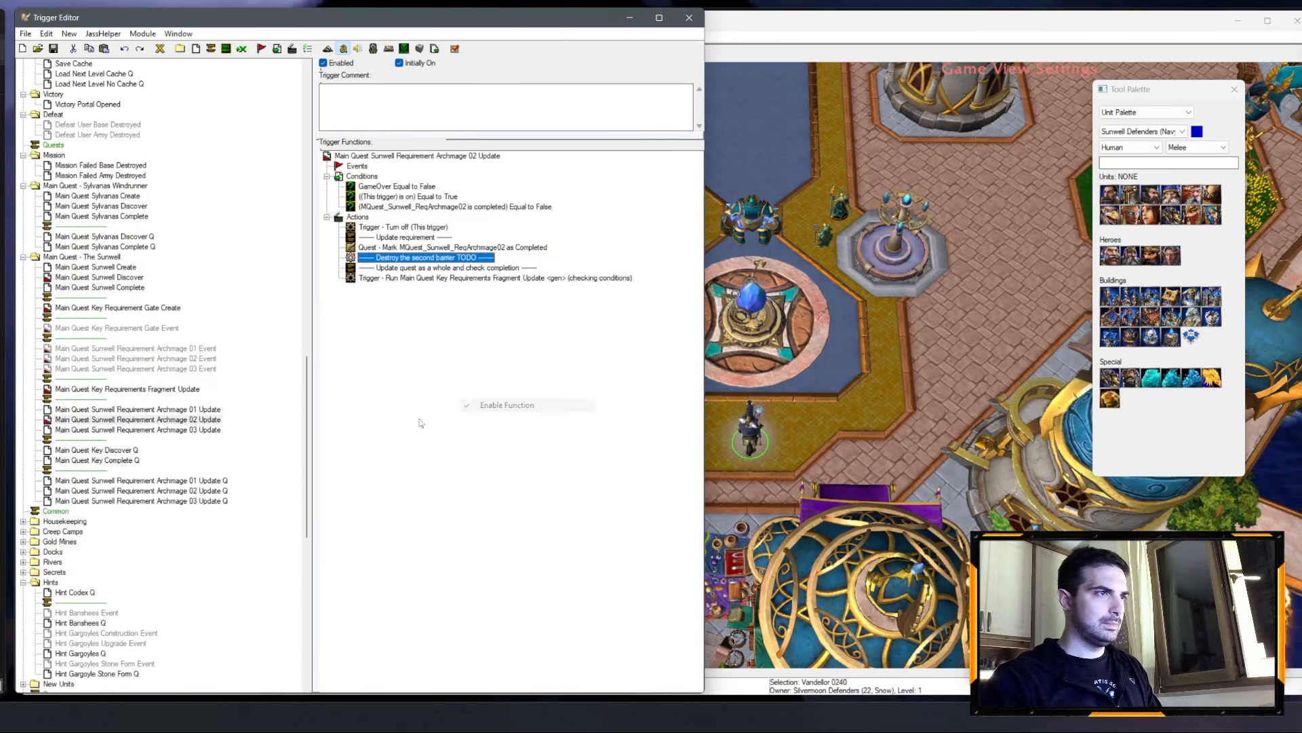
Step: Append "TODO" to the "Destroy the last barrier" comment in the Archmage 03 Update trigger and disable the comment
click(158, 430)
double_click(437, 258)
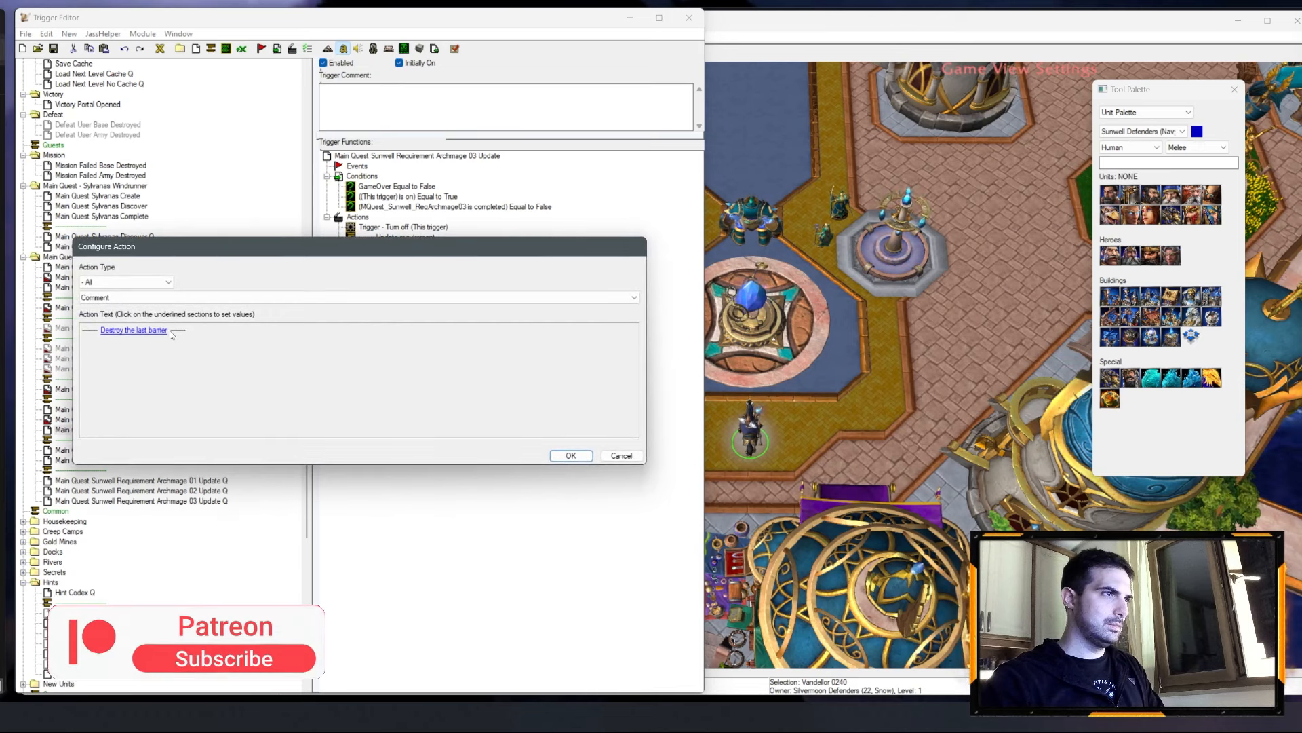
click(163, 331)
key(End)
text(TODO)
key(Return)
key(Return)
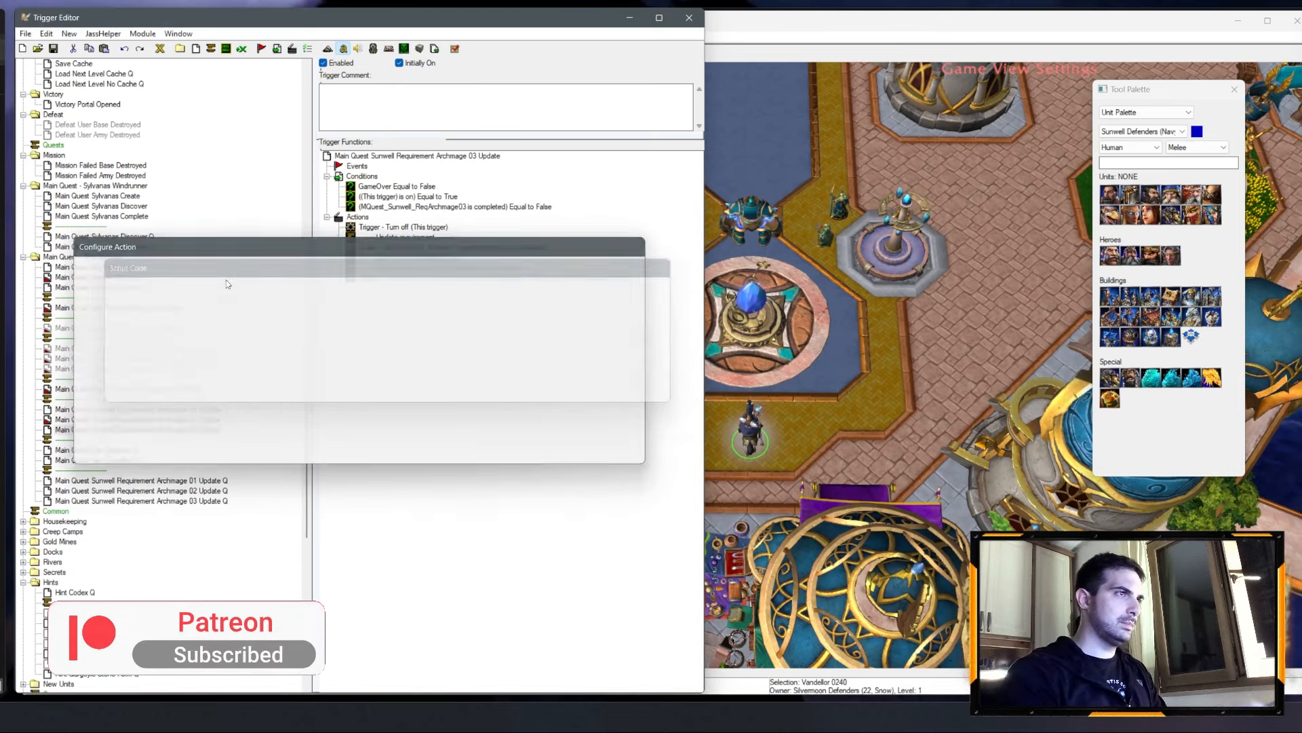
right_click(453, 259)
click(536, 405)
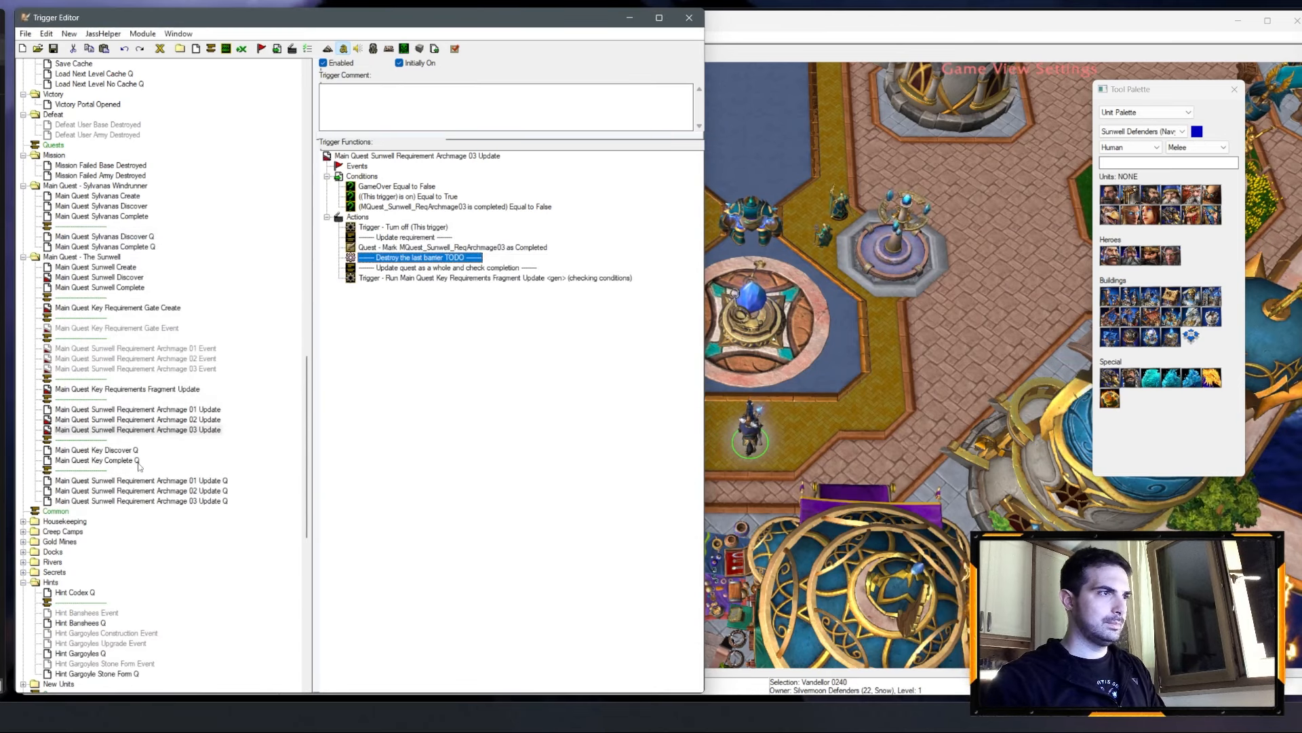
click(135, 409)
double_click(445, 258)
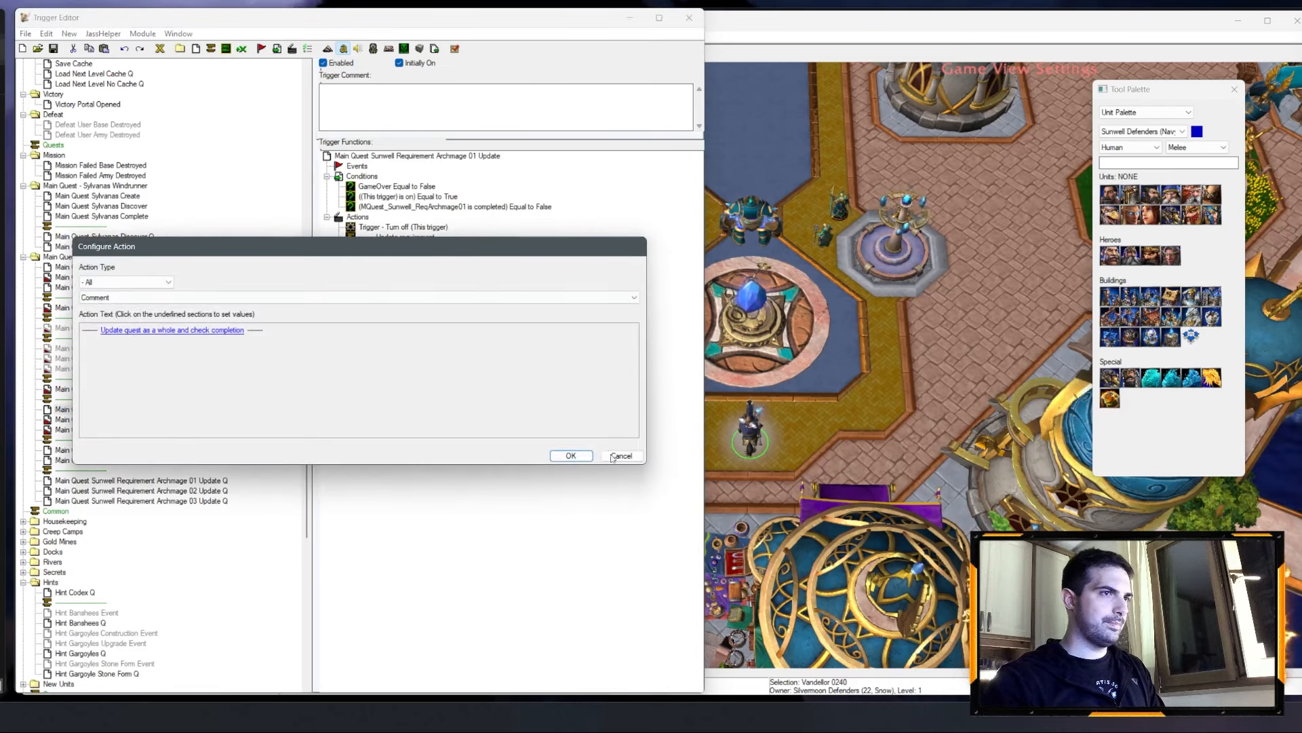
click(614, 456)
Step: Copy the second barrier comment from Archmage 02 Update to below the requirement completion action in Archmage 01 Update
click(214, 429)
click(426, 258)
key(ctrl+c)
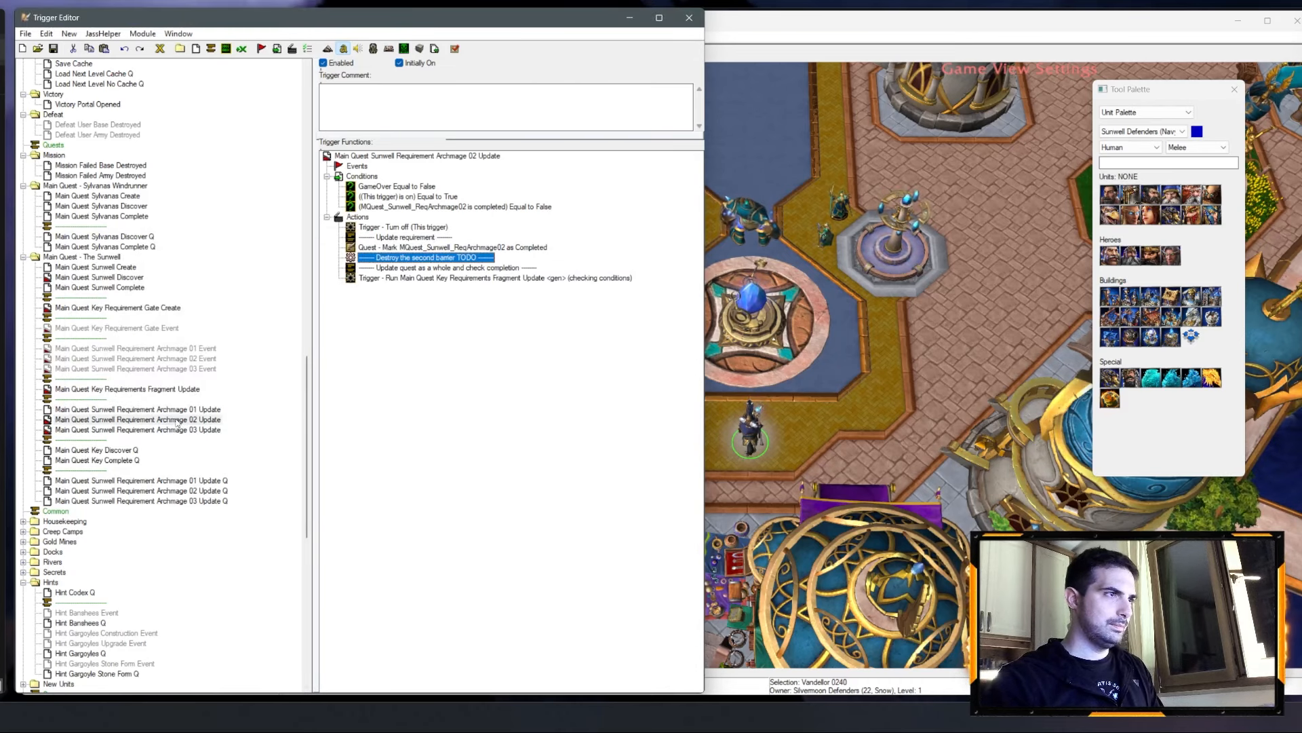
click(178, 409)
click(405, 249)
key(ctrl+v)
Step: Reword the copied comment in Archmage 01 Update as "Destroy the first barrier TODO" and disable it
double_click(406, 257)
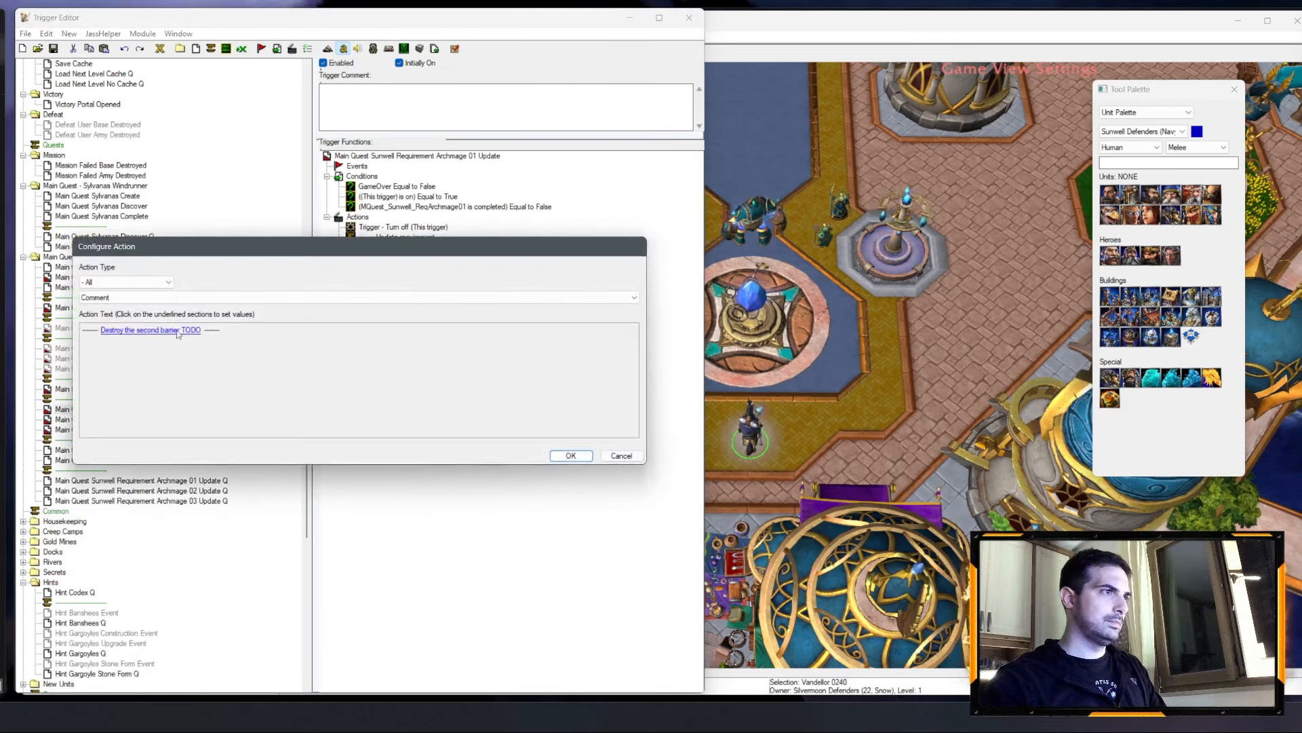
click(175, 334)
double_click(198, 284)
text(first)
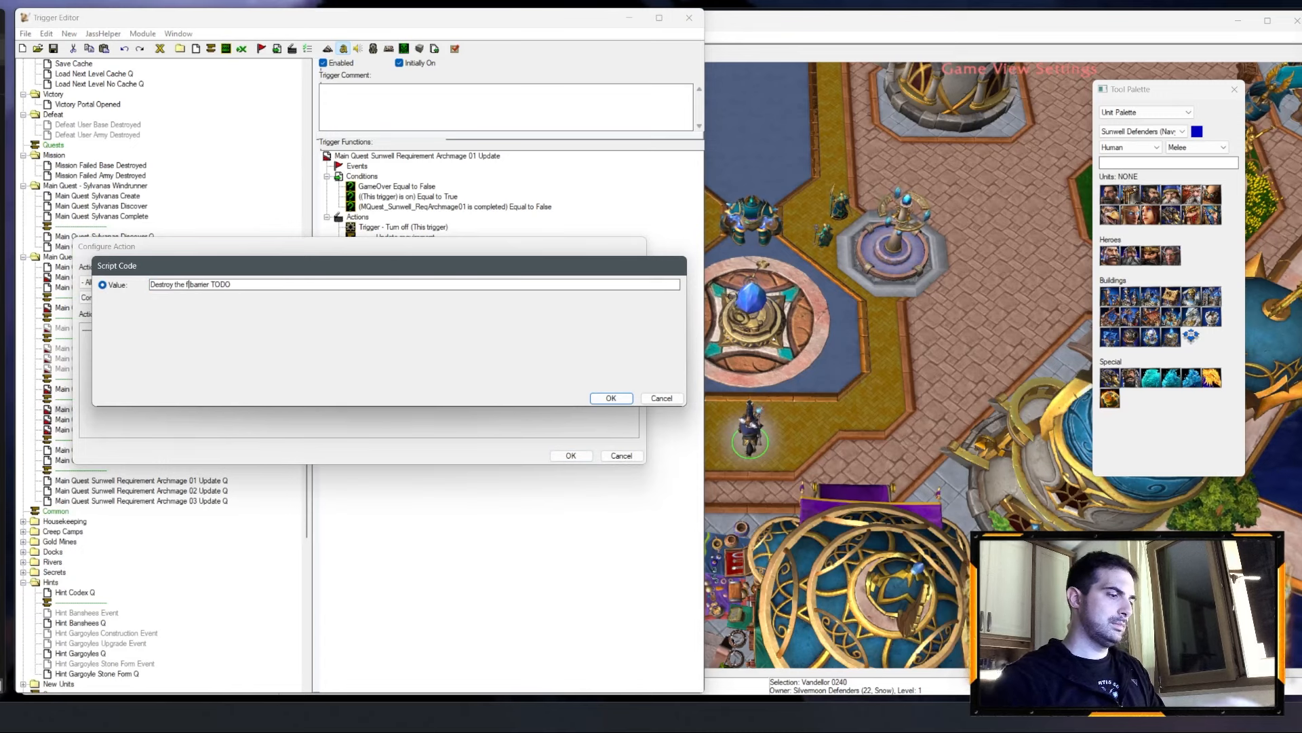
key(Return)
key(Return)
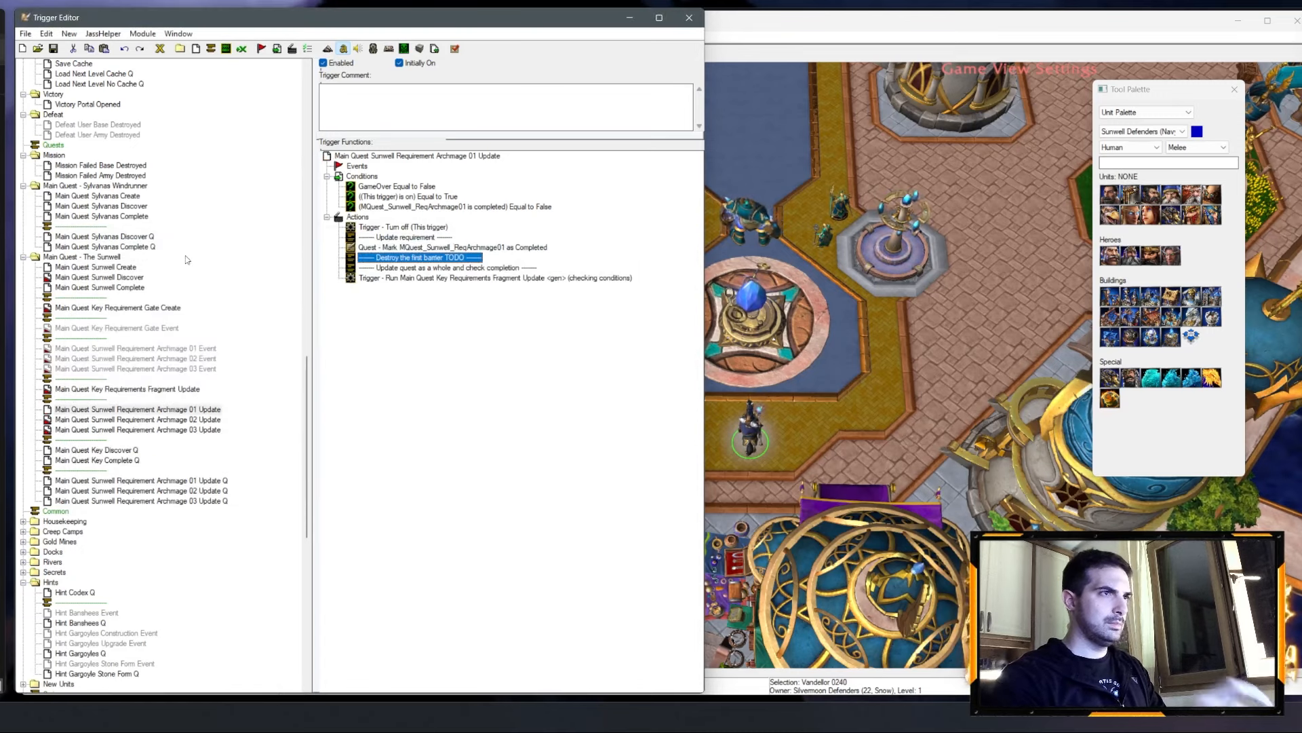
right_click(444, 259)
click(489, 405)
Step: Rename the Key Requirements Fragment Update trigger as "Main Quest Sunwell Requirement Archmage Update", reusing the wording of the Archmage 01 Update name
click(167, 349)
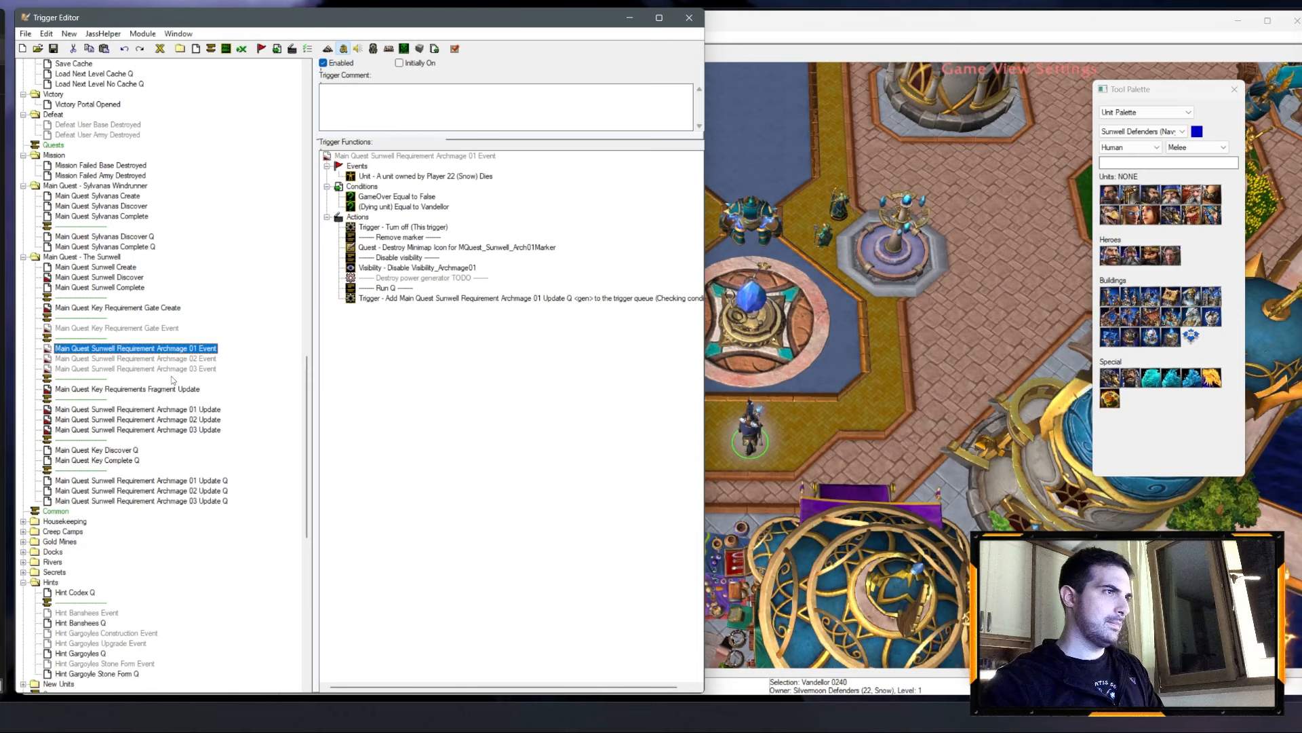
click(166, 390)
click(112, 409)
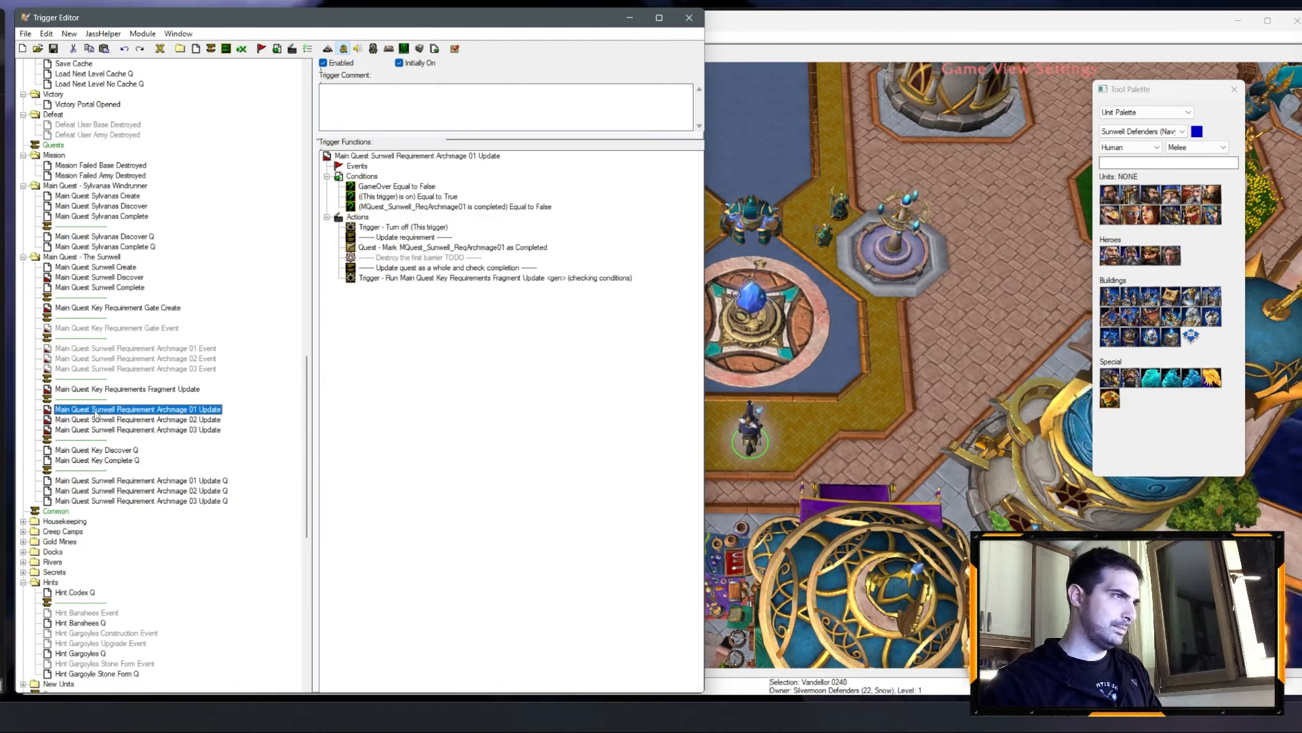
click(95, 411)
drag(92, 410, 163, 411)
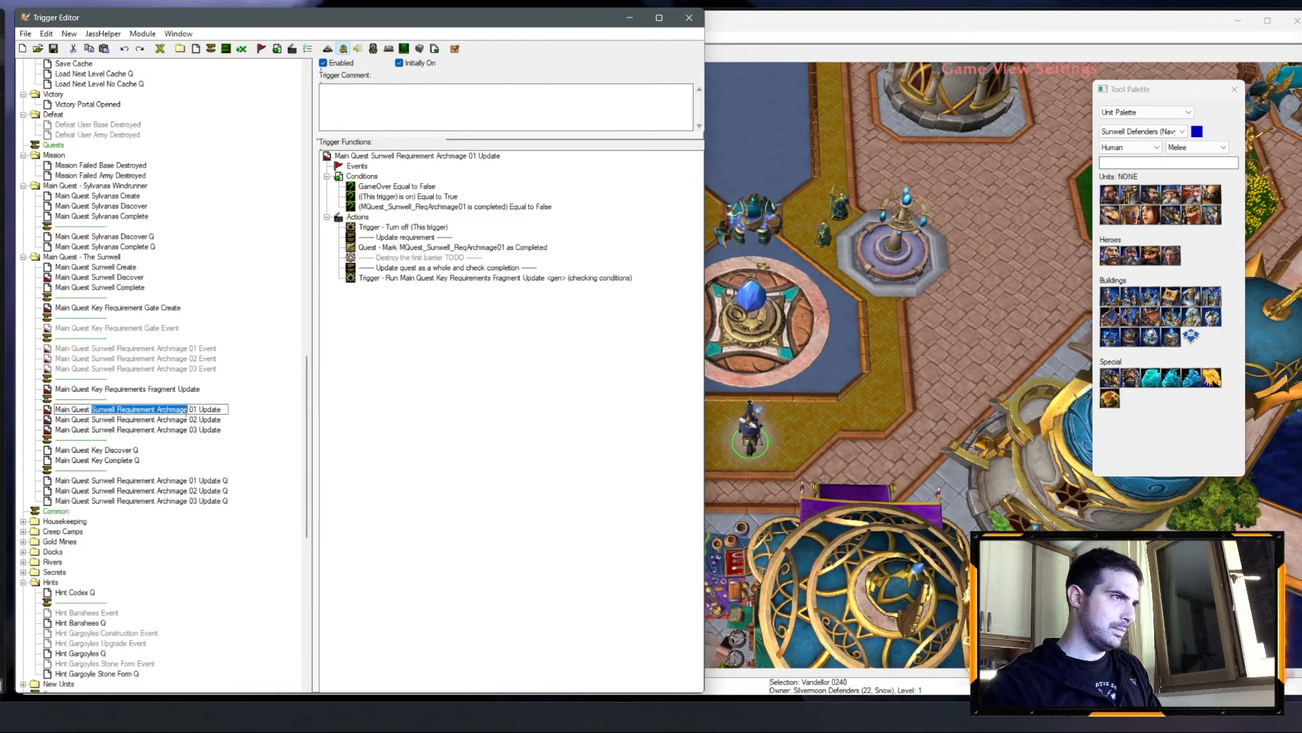
click(140, 390)
click(102, 390)
drag(92, 390, 162, 390)
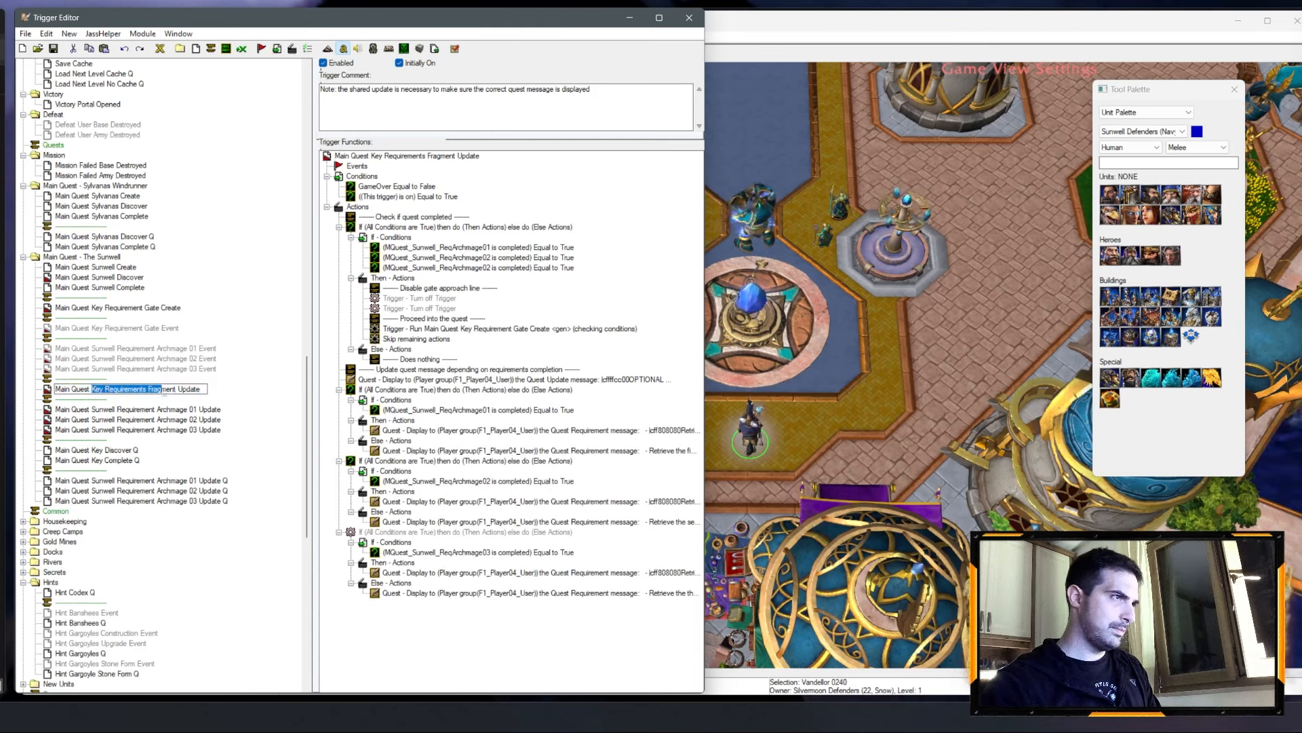
key(ctrl+v)
key(Return)
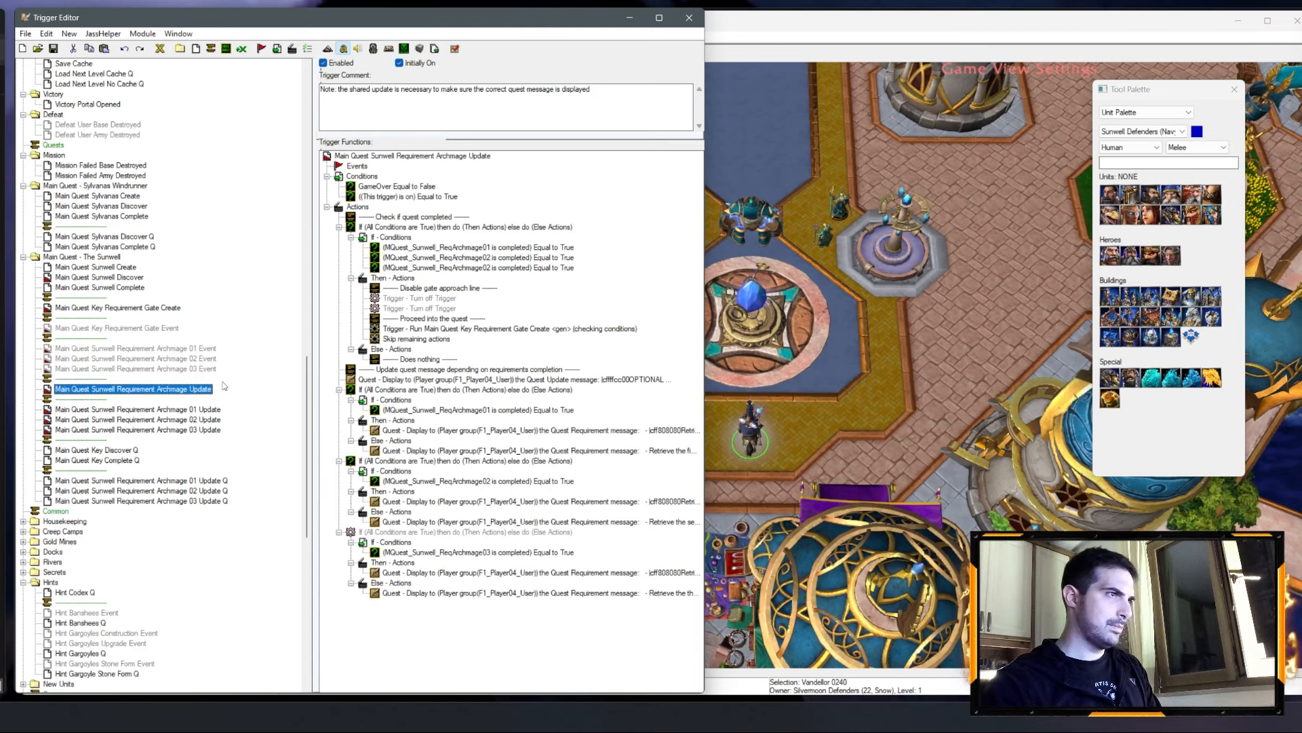
Step: Rename the Key Requirement Gate Create trigger as "Main Quest Key Requirement Thalorien Create"
click(148, 309)
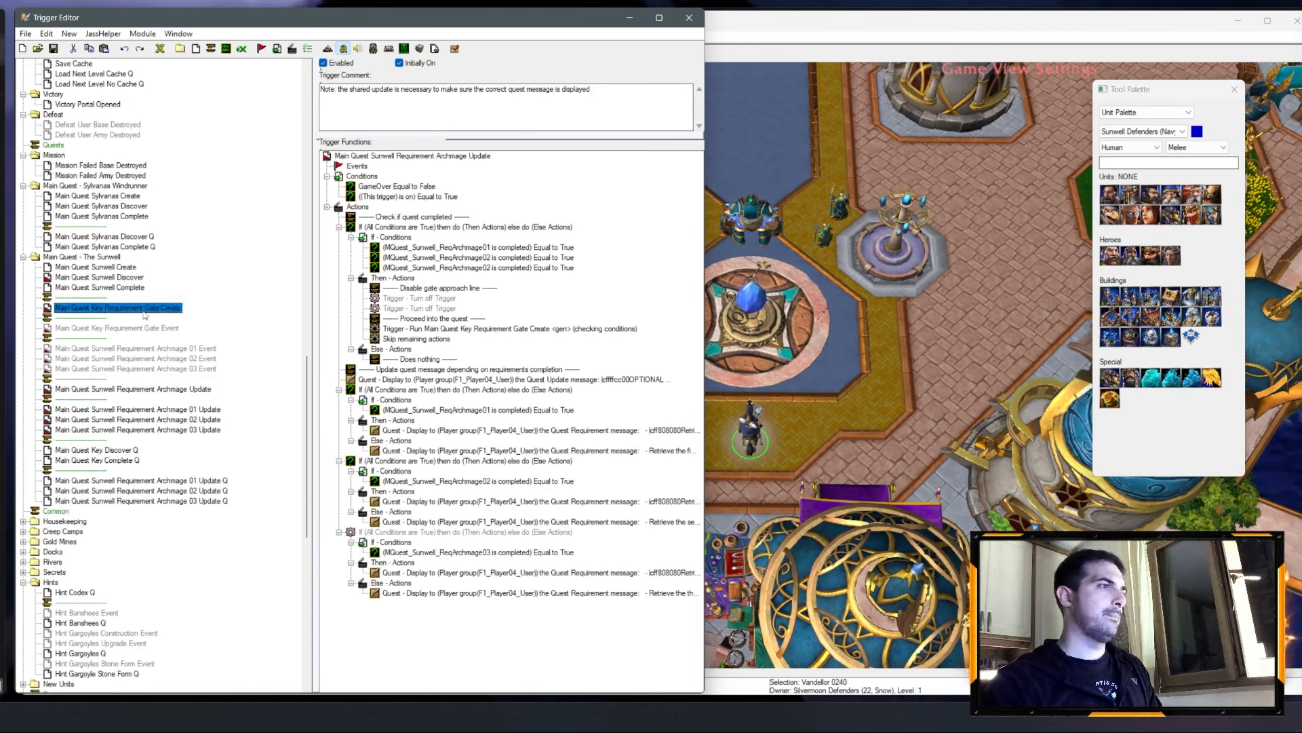
click(148, 309)
drag(145, 307, 157, 306)
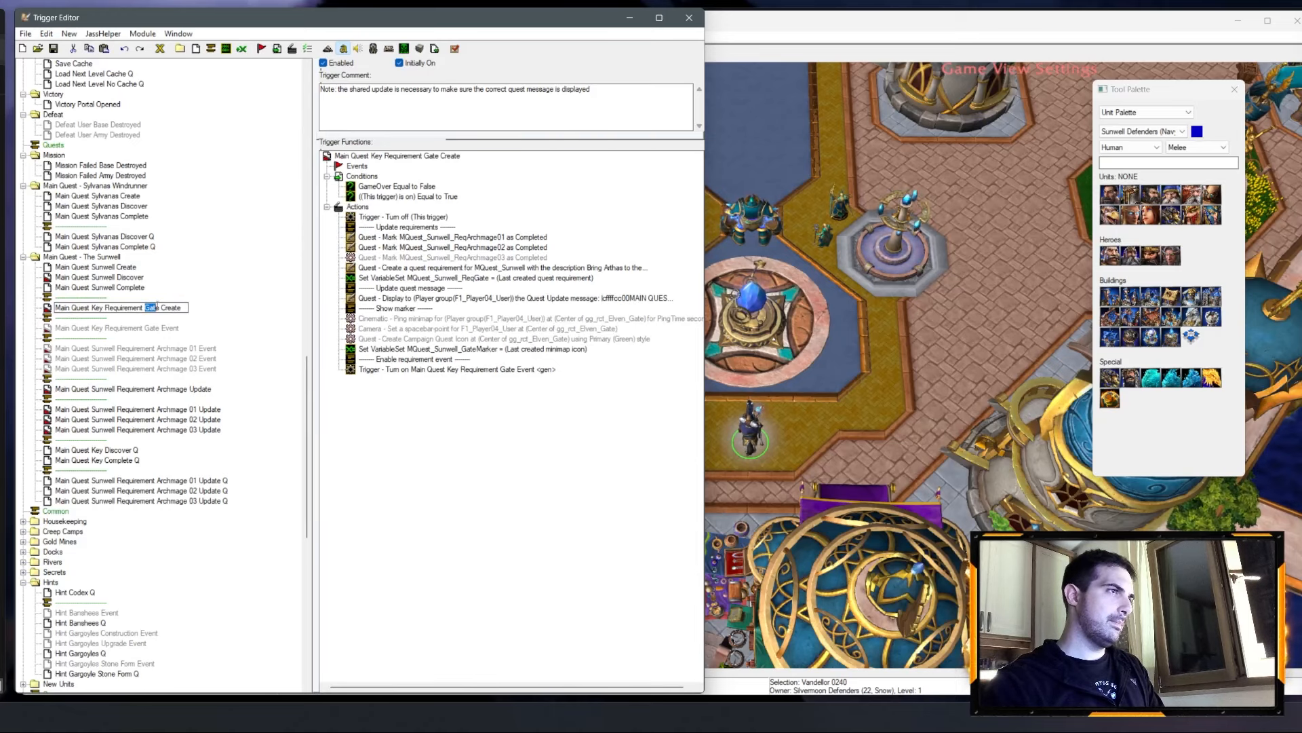
text(Thalorien)
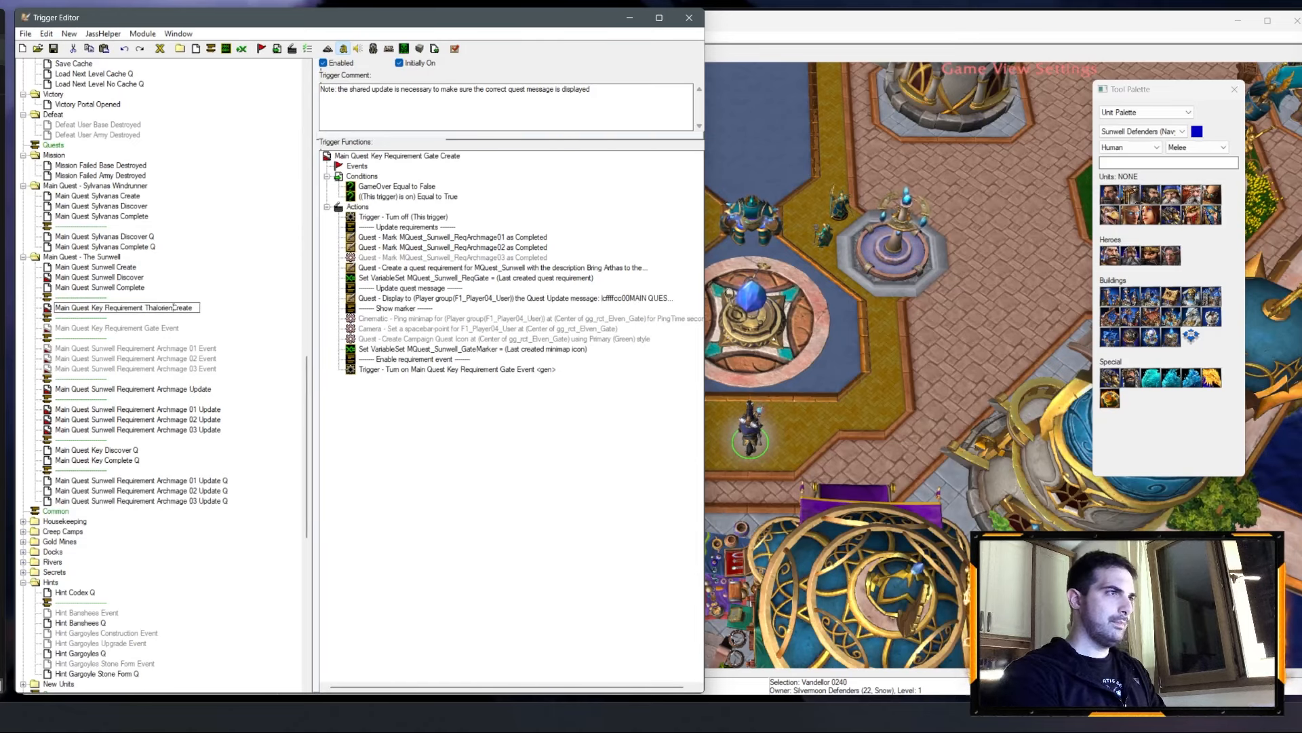
key(Return)
Step: Rename the Key Requirement Gate Event trigger as "Main Quest Key Requirement Thalorien Event"
click(164, 329)
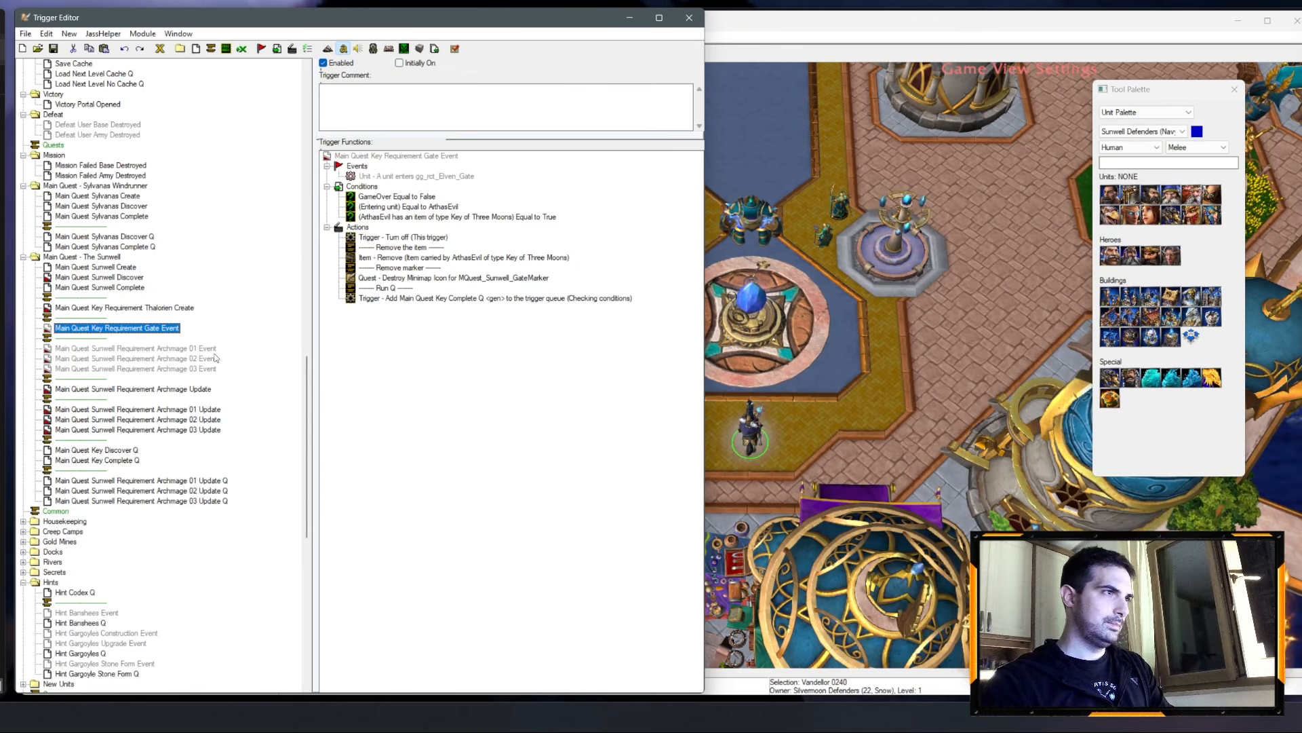
click(174, 310)
click(161, 329)
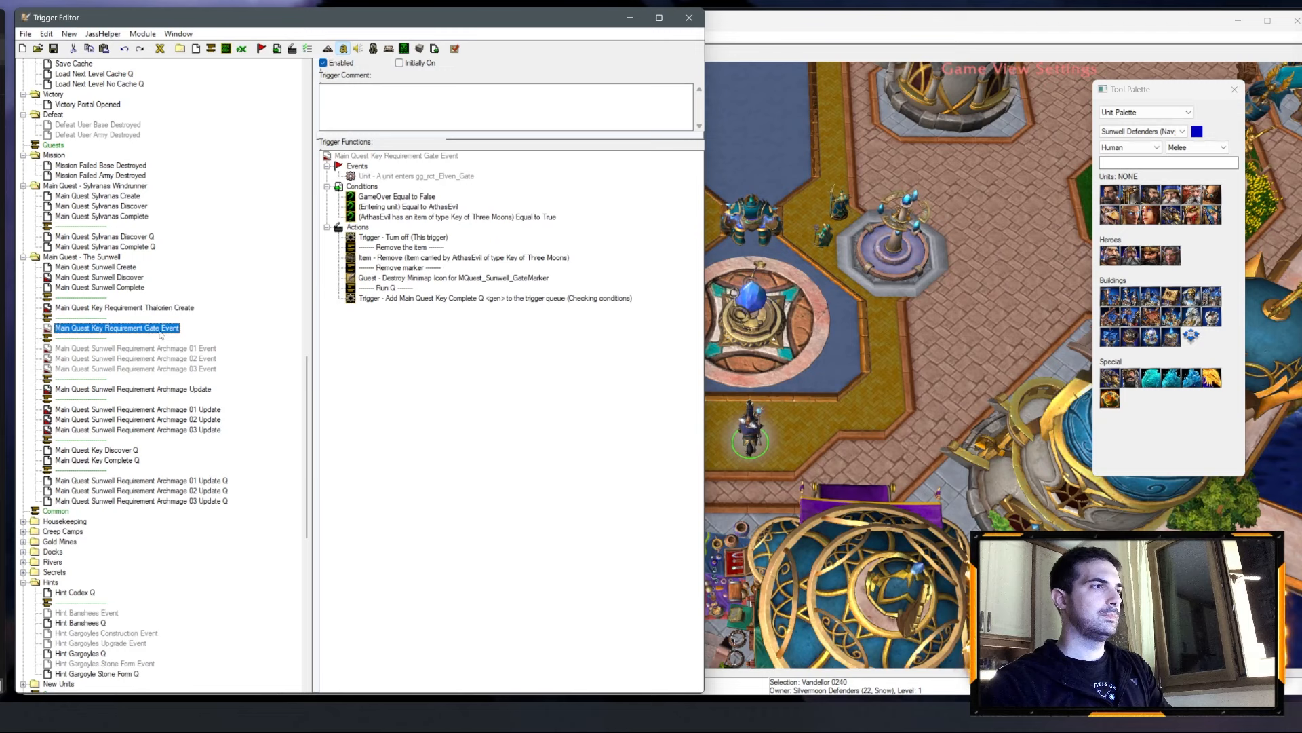
double_click(151, 329)
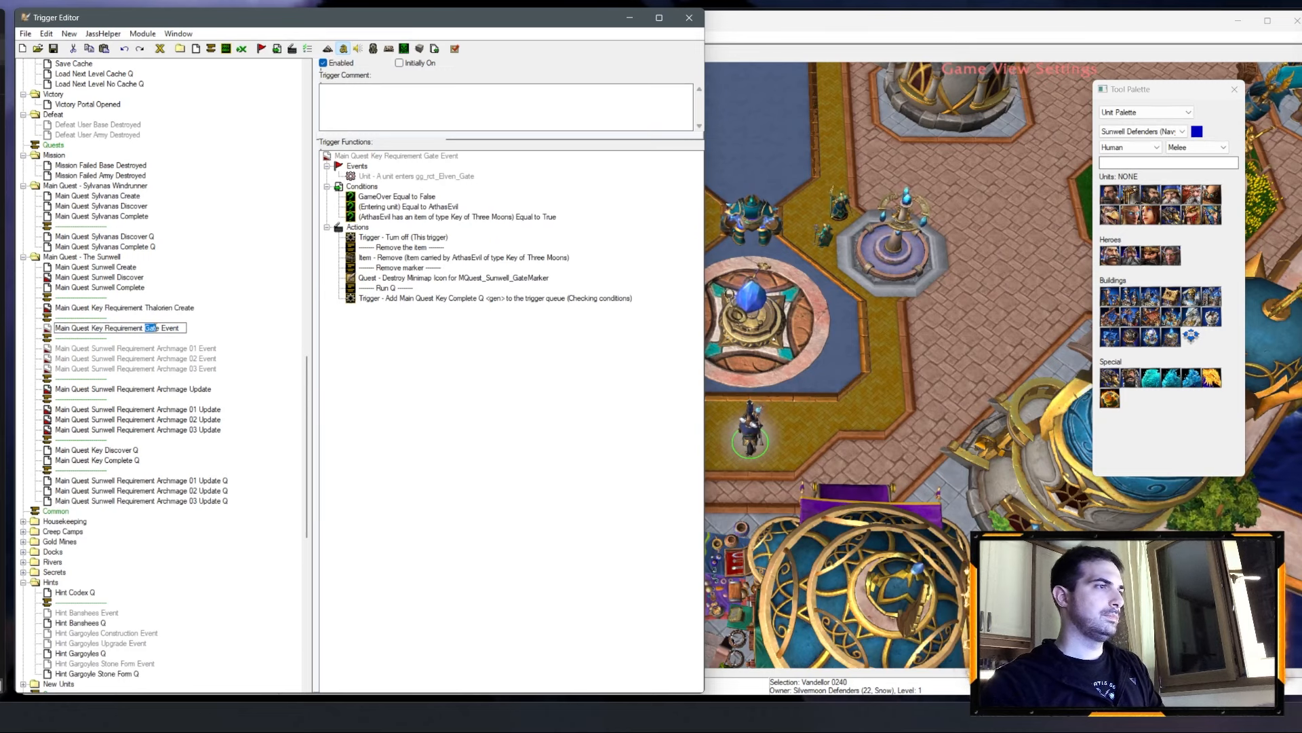
text(Thalo)
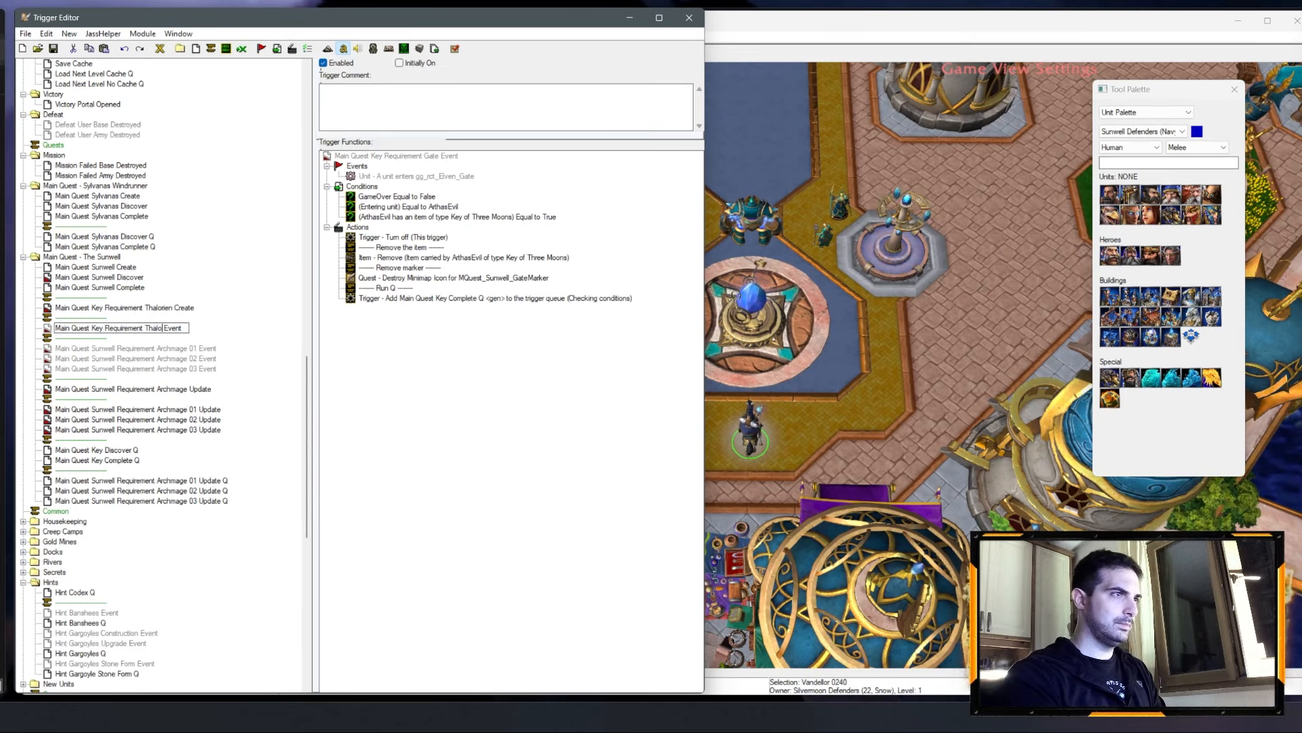
text(rien)
key(Return)
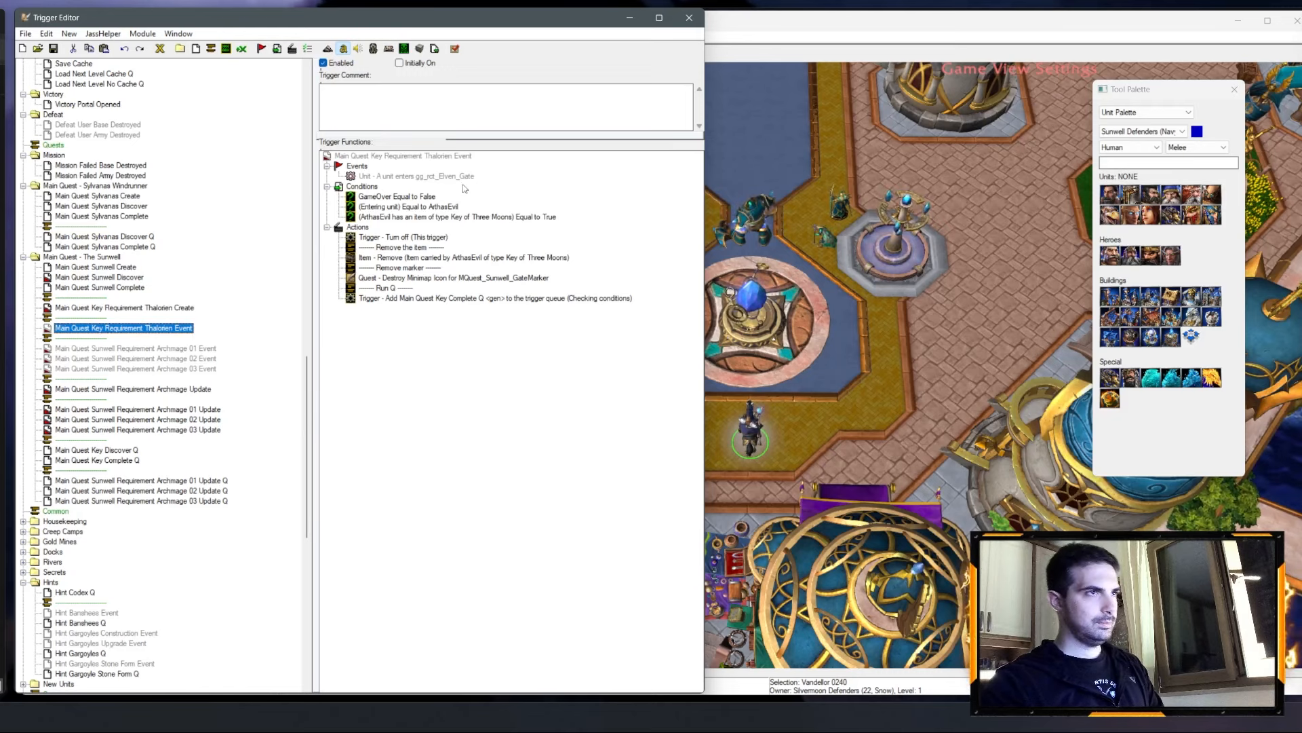
Step: Replace the Thalorien Event trigger's region event with the unit death event from Archmage 01 Event, setting the owner to Player 14 (Navy)
click(438, 177)
click(161, 349)
click(428, 178)
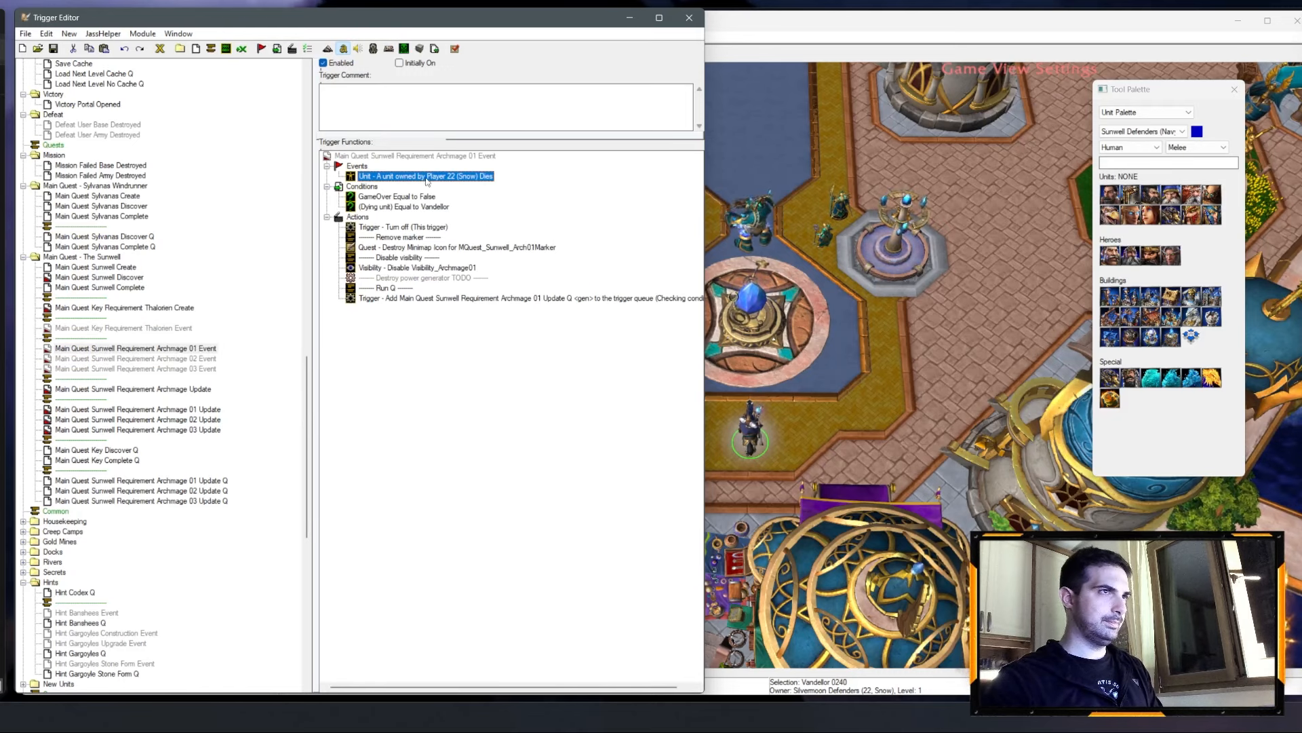
key(ctrl+v)
key(Delete)
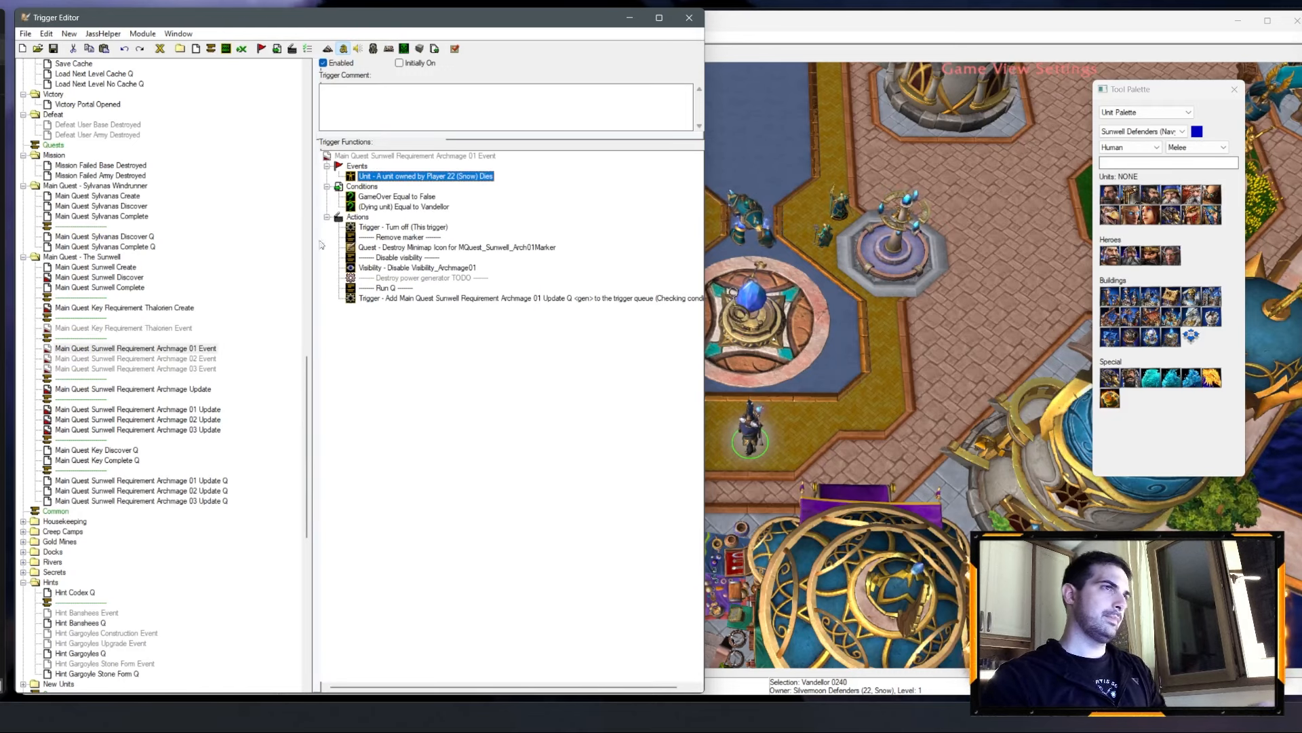
click(178, 329)
double_click(421, 177)
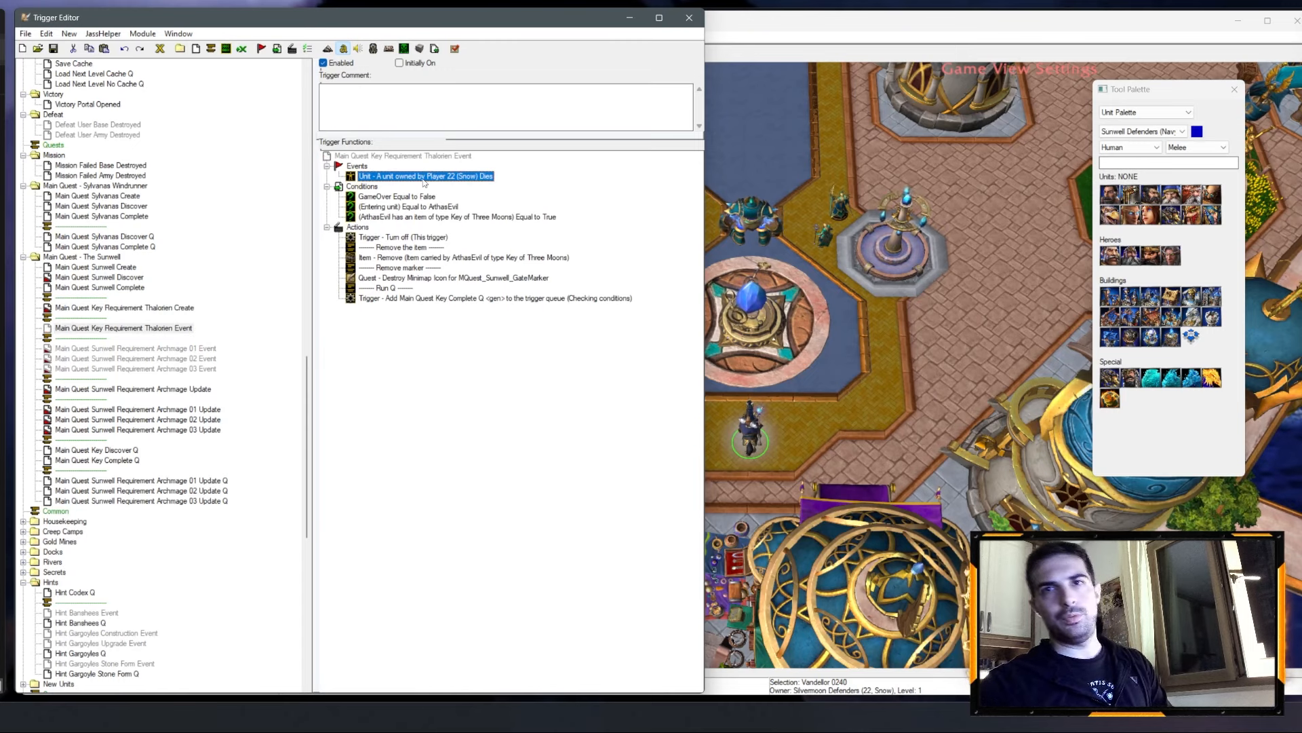
click(160, 331)
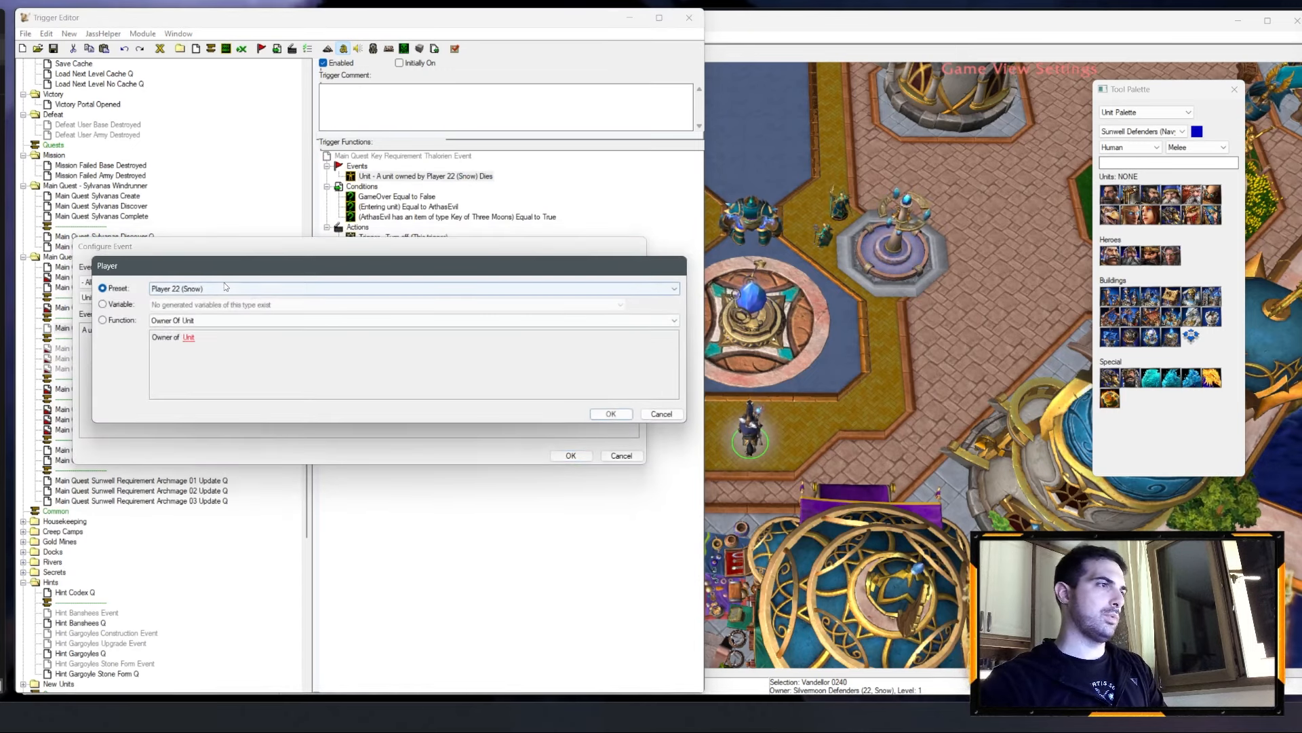
click(178, 288)
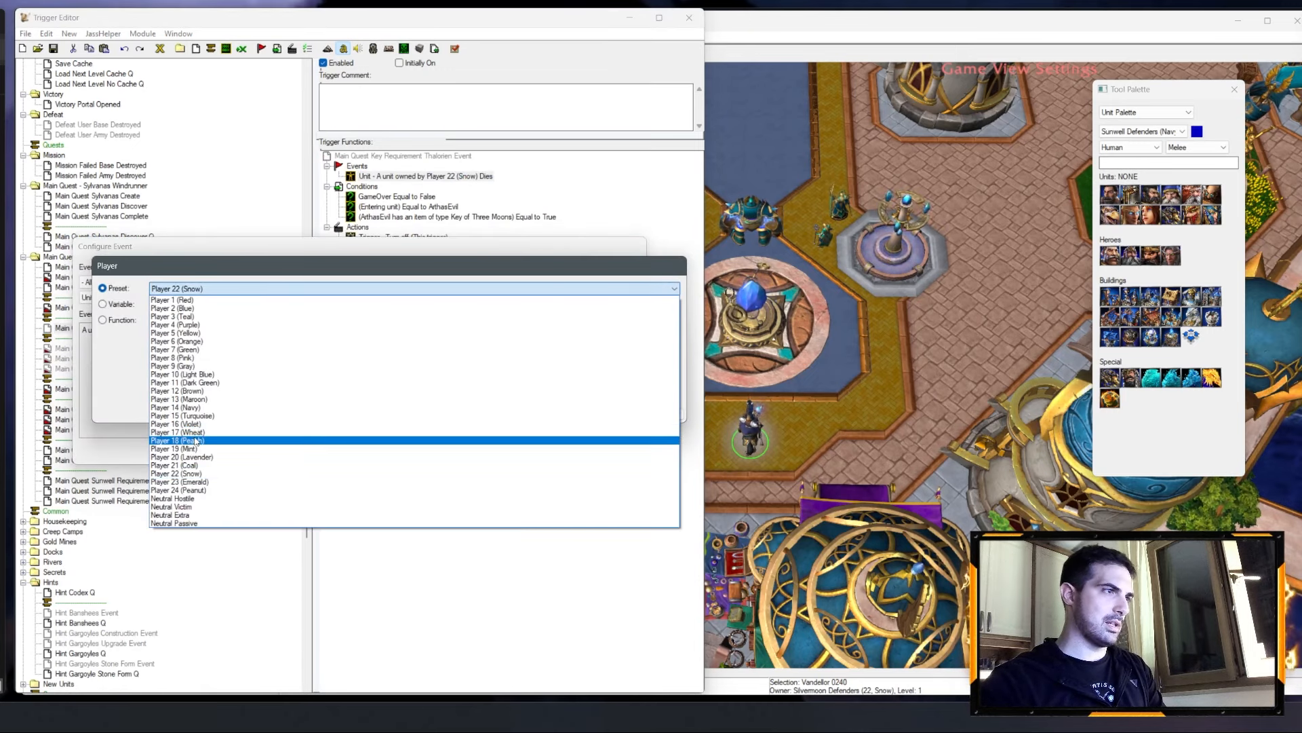
click(192, 408)
key(Return)
key(Return)
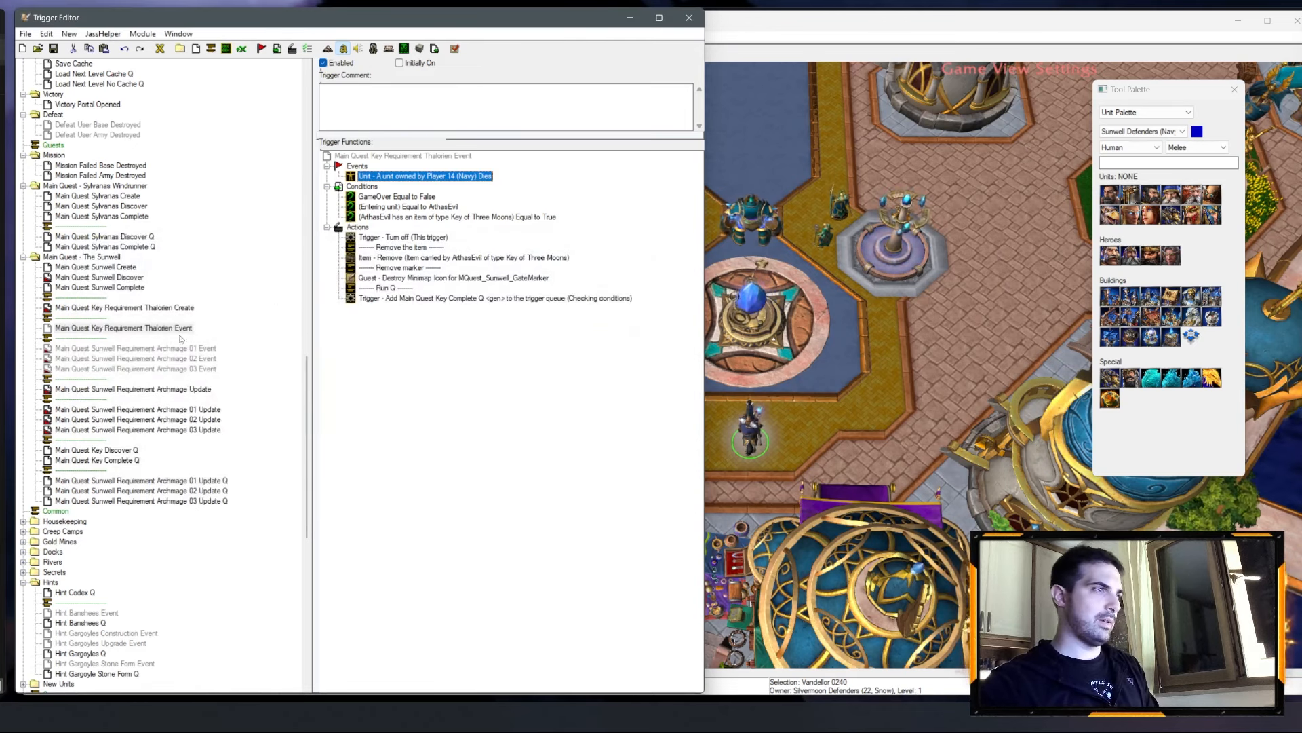
Step: Change the entering unit condition in the Thalorien Event trigger to (Dying unit) Equal to Thalorien
double_click(399, 207)
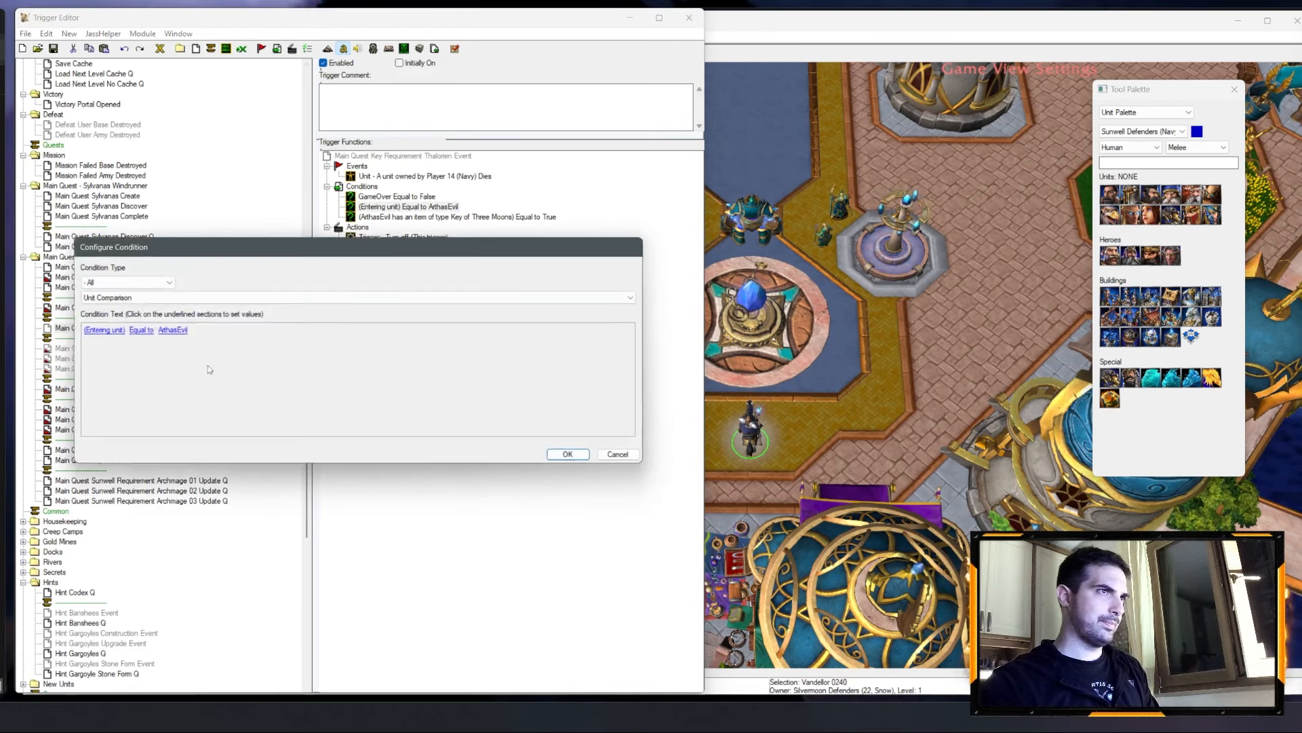
click(117, 331)
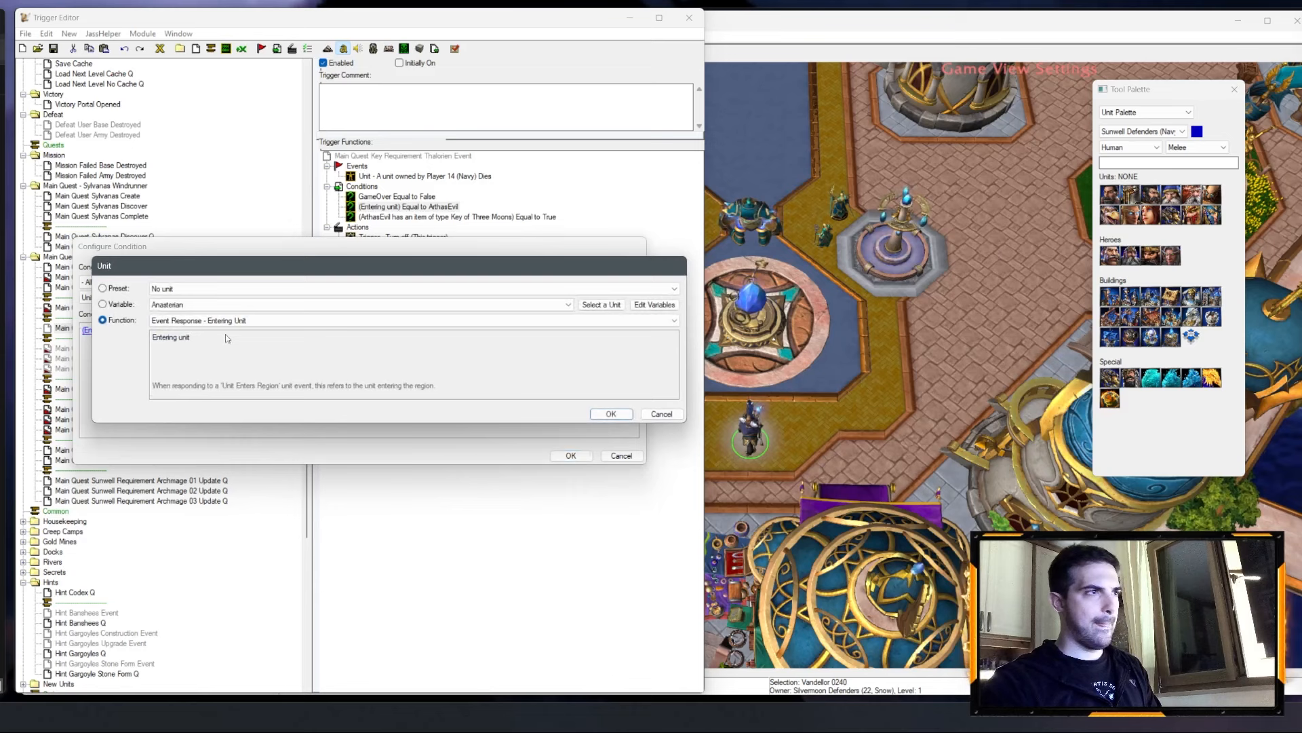
click(227, 321)
click(231, 381)
key(Return)
key(Return)
key(Return)
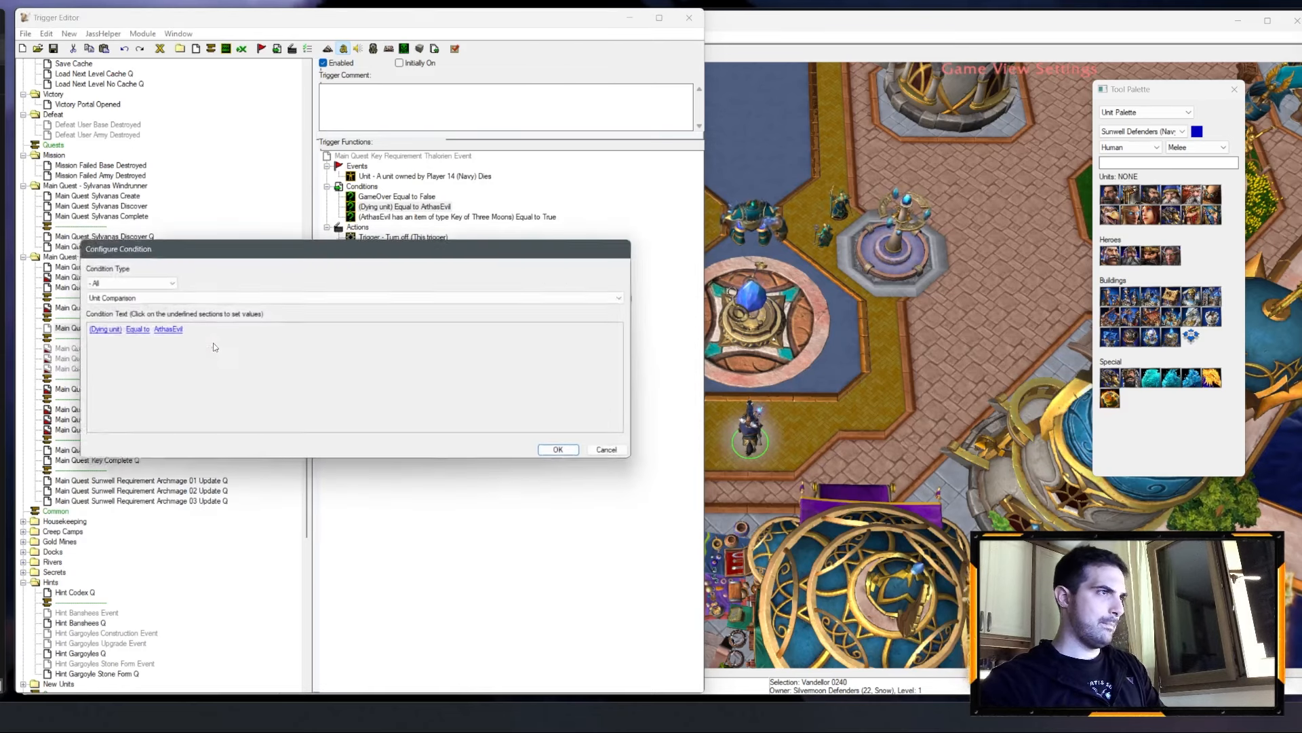
click(156, 336)
key(t)
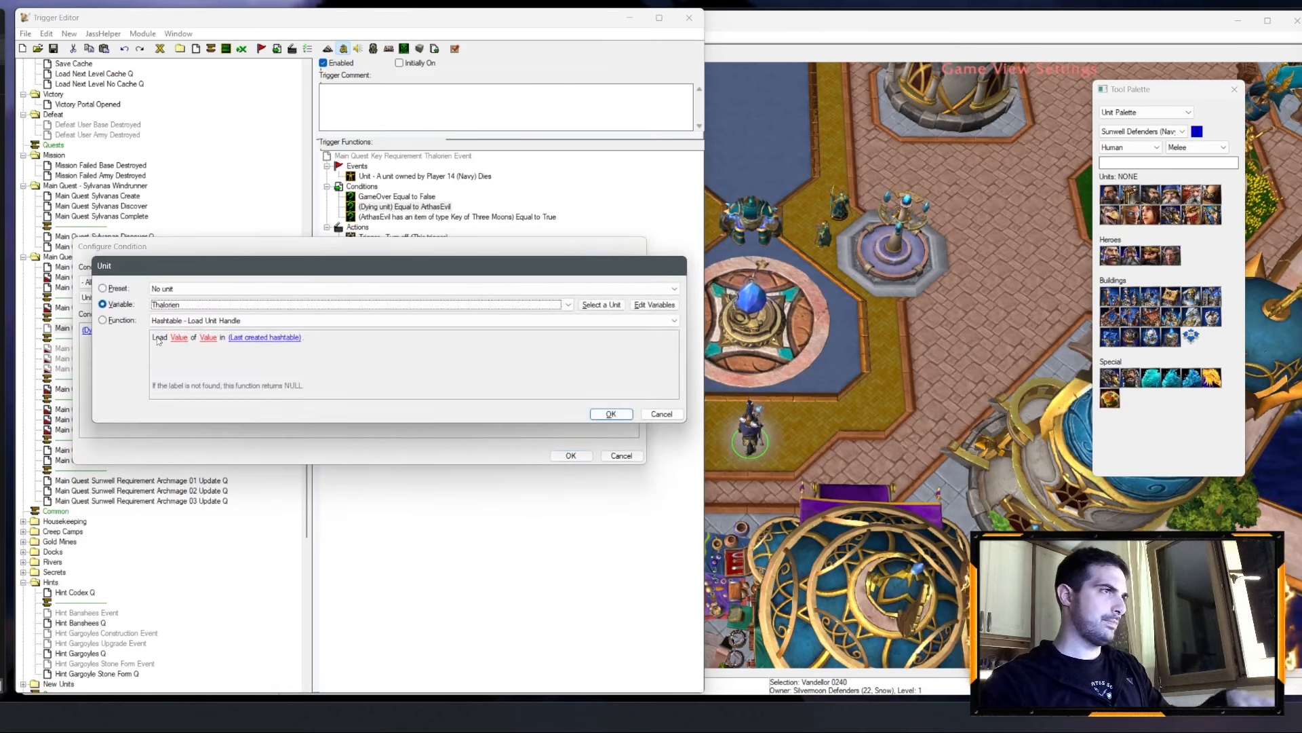
key(Return)
key(Return)
Step: Delete the Key of Three Moons condition, the "Remove the item" comment and the item removal action from the Thalorien Event trigger
click(475, 217)
key(Delete)
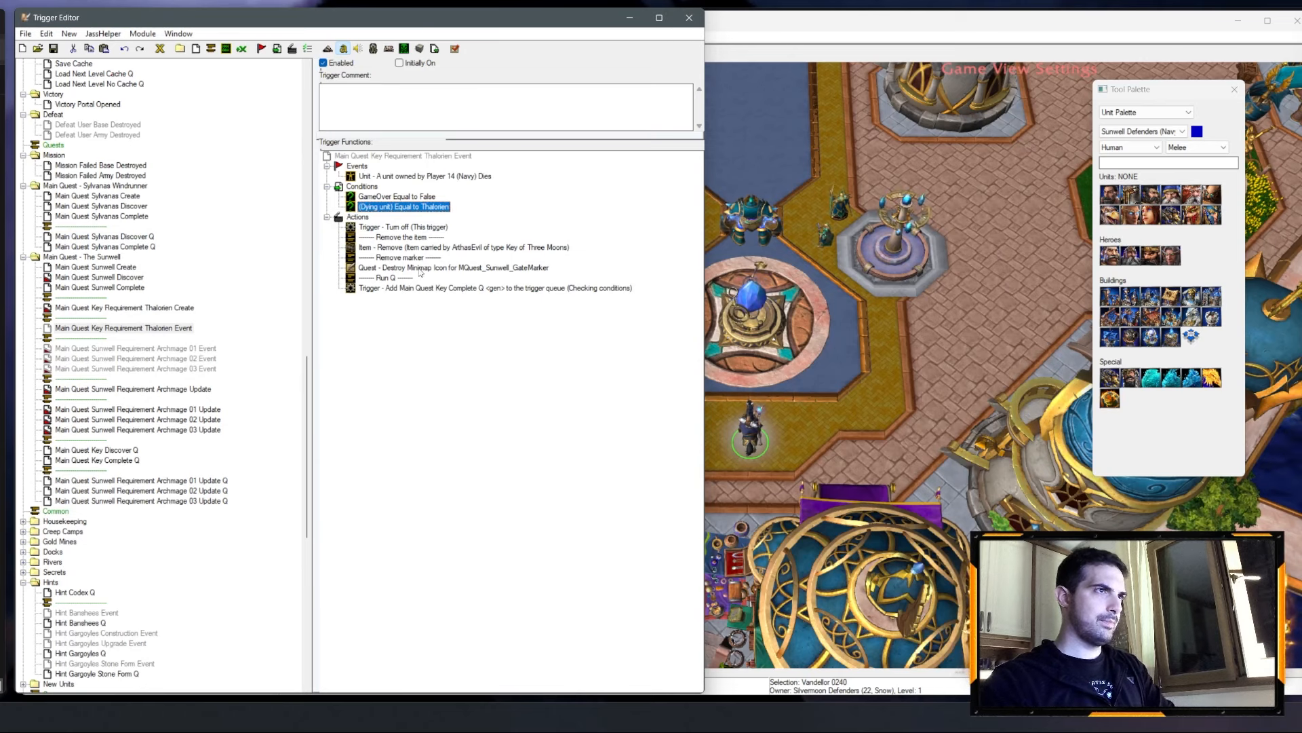
click(438, 246)
key(Delete)
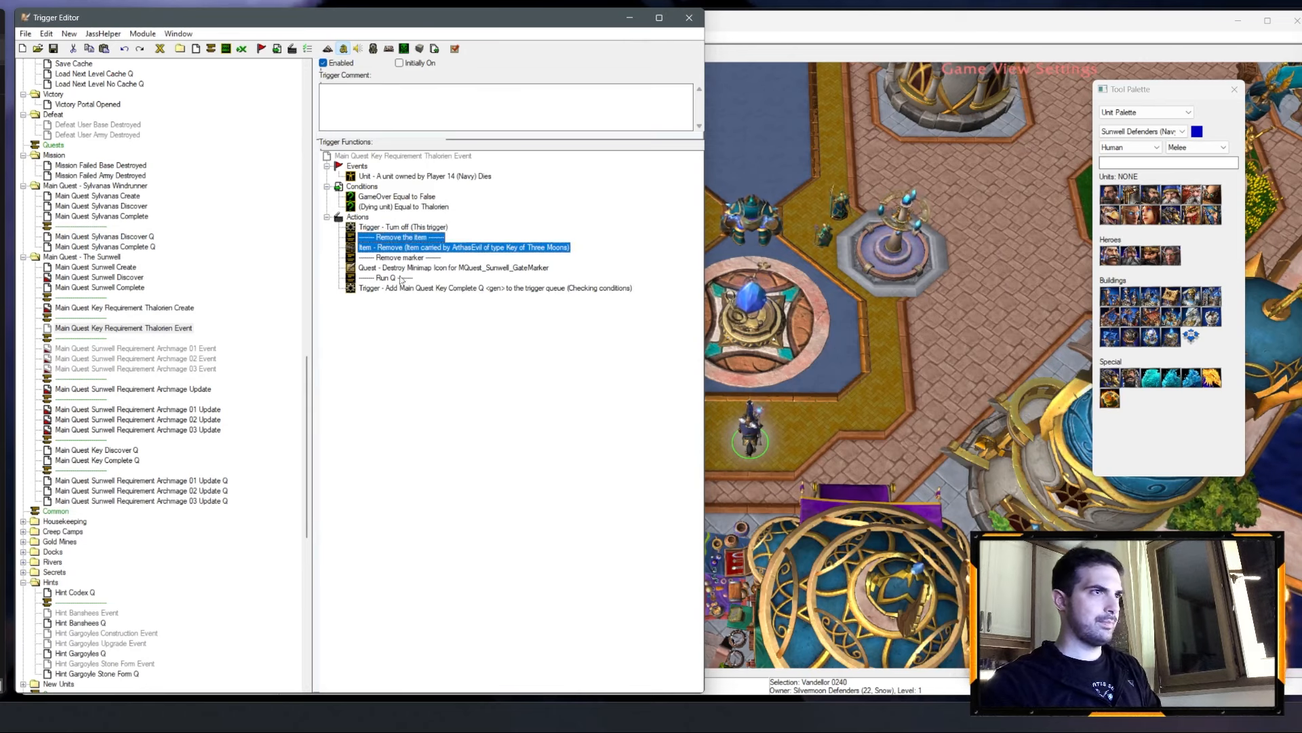
key(Delete)
Step: Set the Thalorien Event trigger's destroy minimap icon action to the MQuest_Sunwell_ThalorienMarker variable
double_click(417, 247)
click(245, 311)
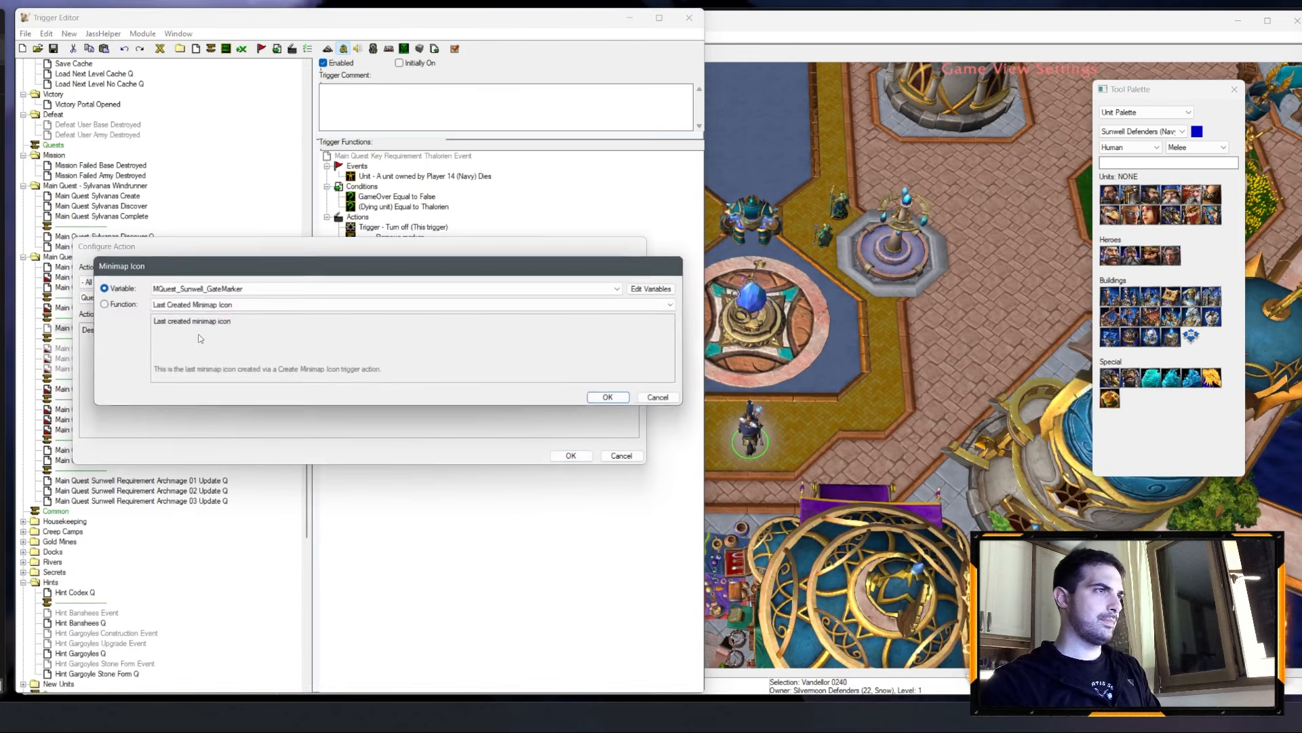
click(230, 289)
click(229, 329)
key(Return)
key(Return)
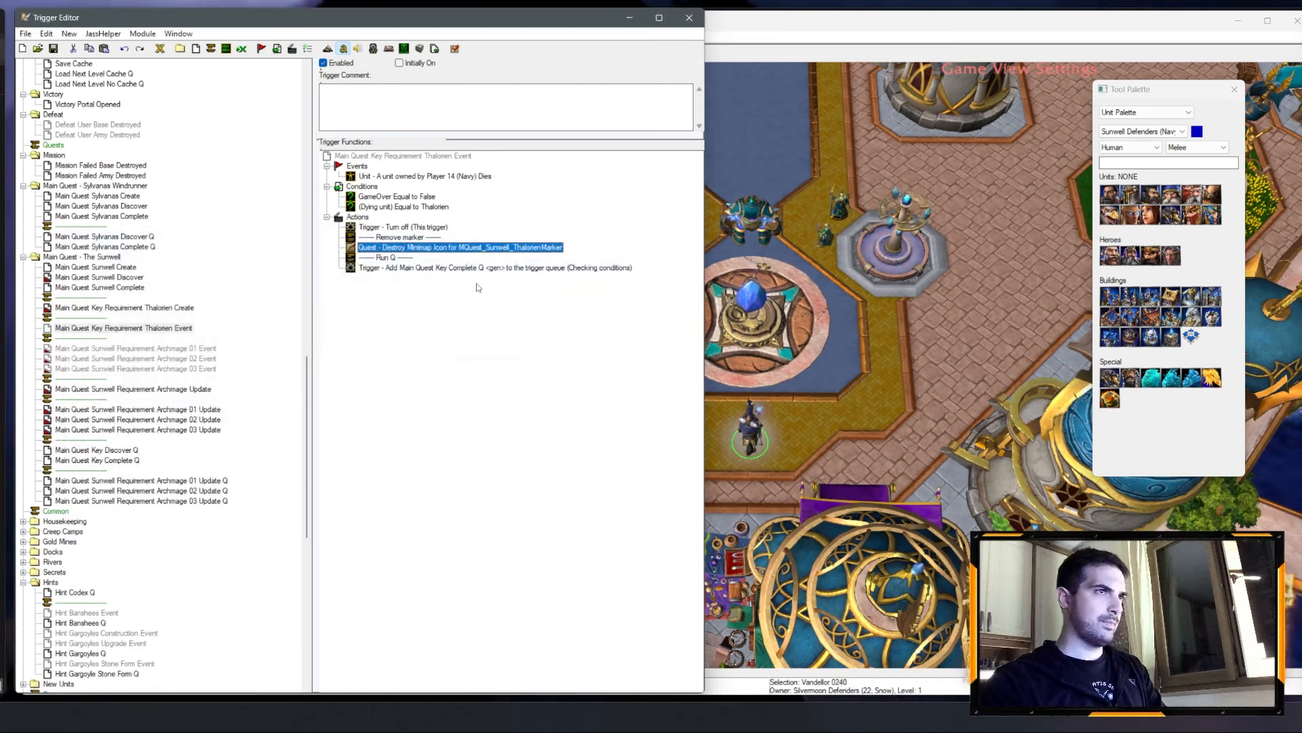
click(471, 268)
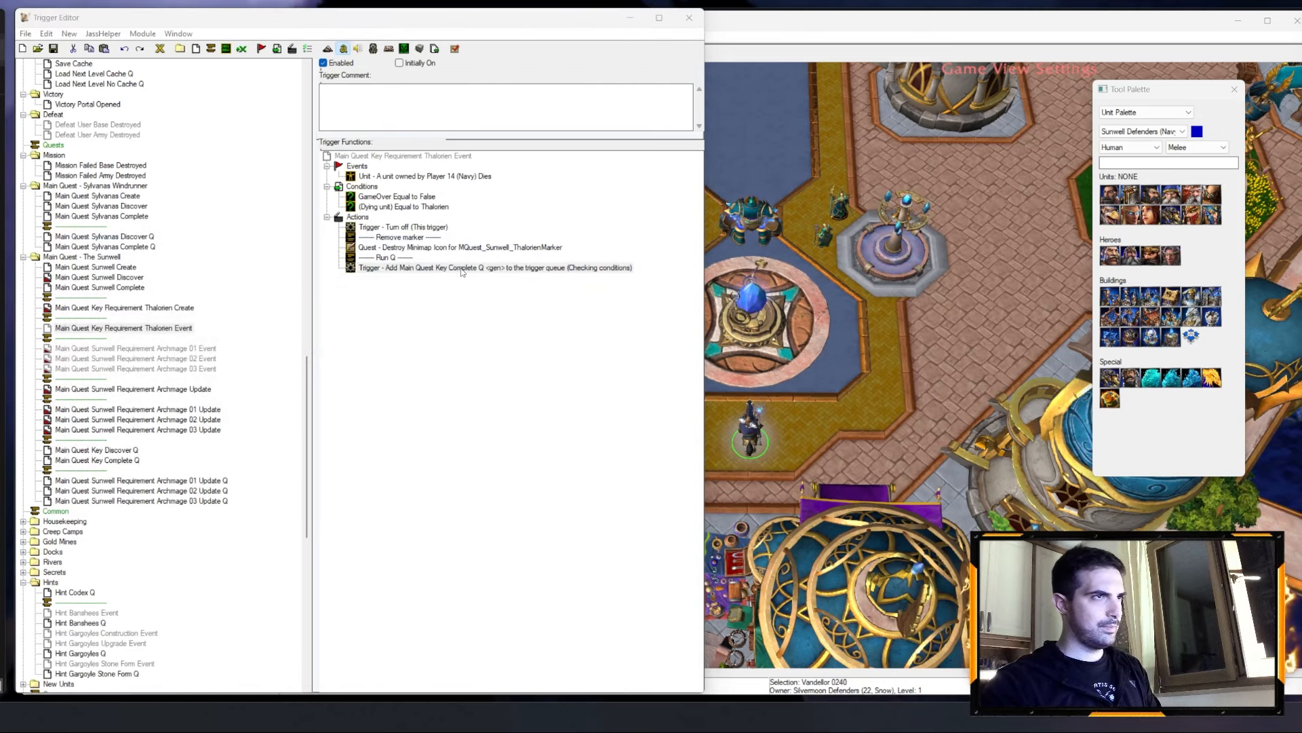
double_click(597, 268)
click(612, 454)
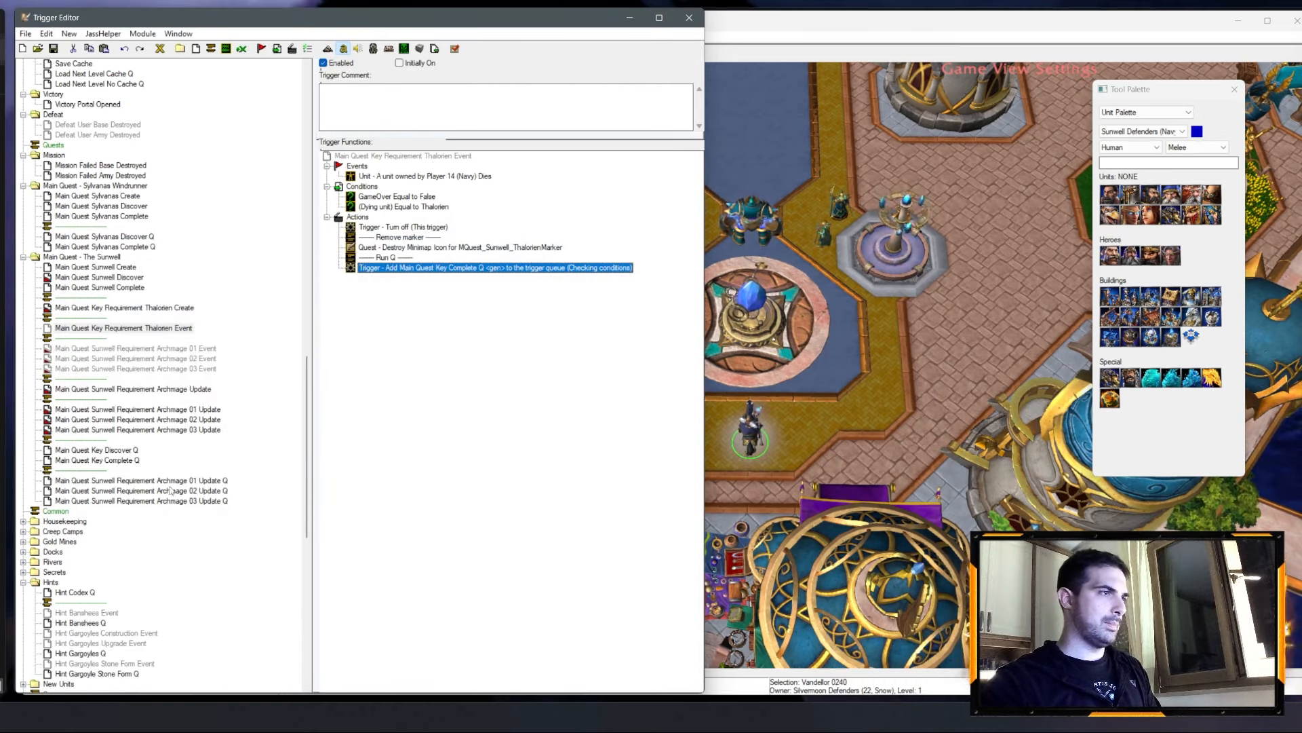
Step: Copy a separator comment and paste it below the Main Quest Sunwell Requirement Archmage 03 Update Q trigger
click(101, 470)
key(ctrl+c)
click(136, 501)
key(ctrl+v)
Step: Duplicate the Archmage 03 Update Q trigger below the new separator and rename it "Main Quest Sunwell Requirement Thalorien Update Q"
click(161, 494)
click(163, 500)
key(ctrl+c)
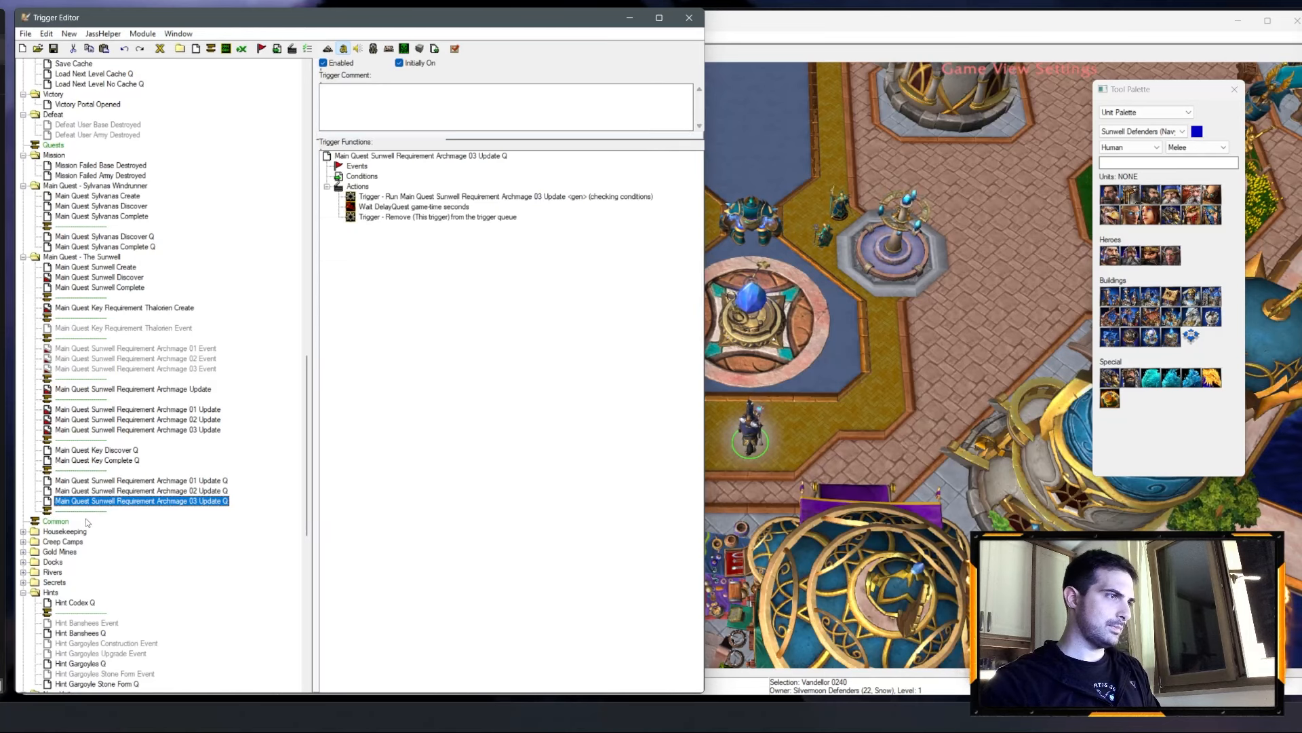
key(ctrl+v)
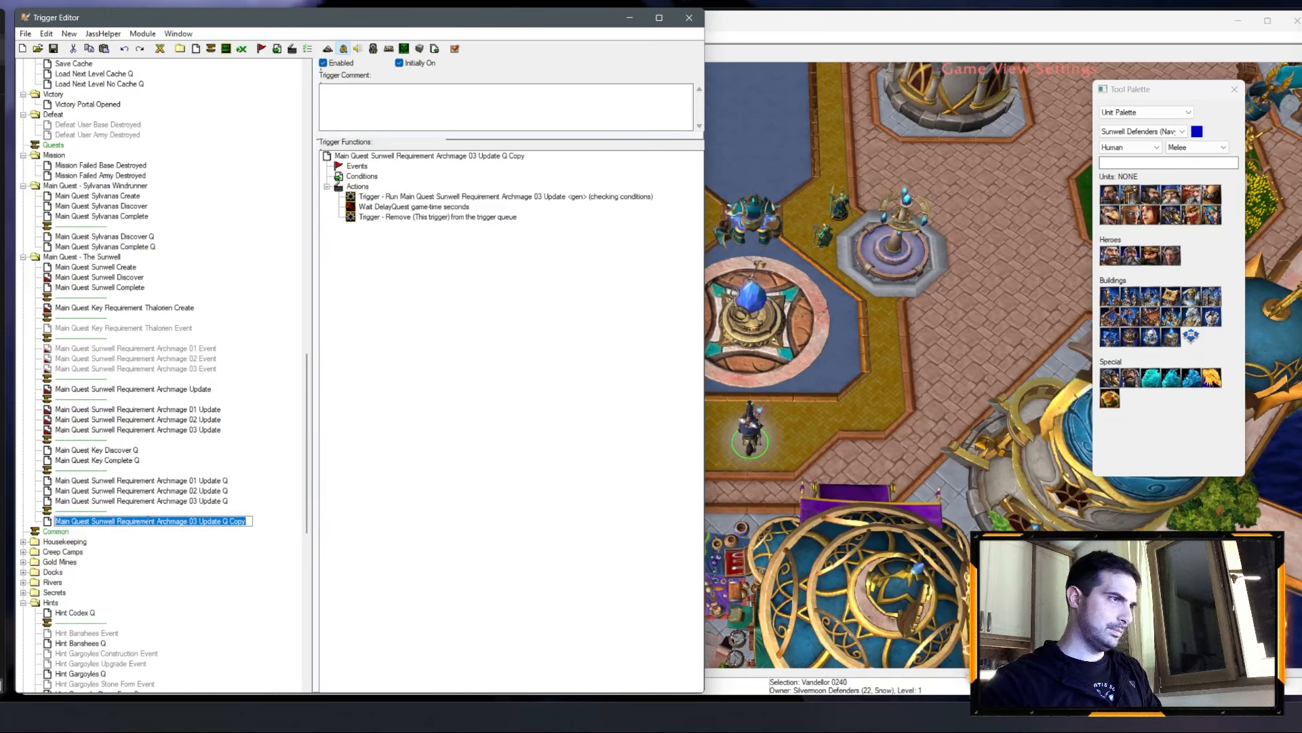
drag(158, 522, 292, 526)
text(Thal)
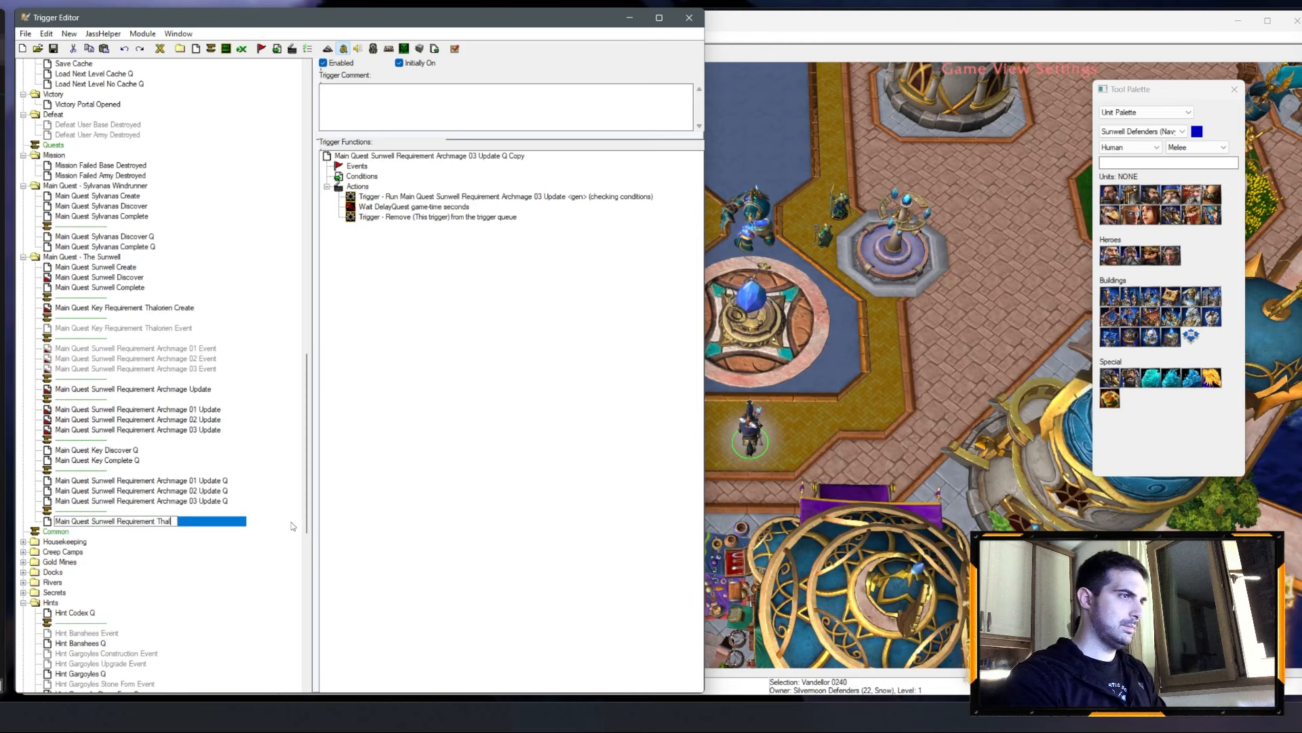
text(orien Update Q)
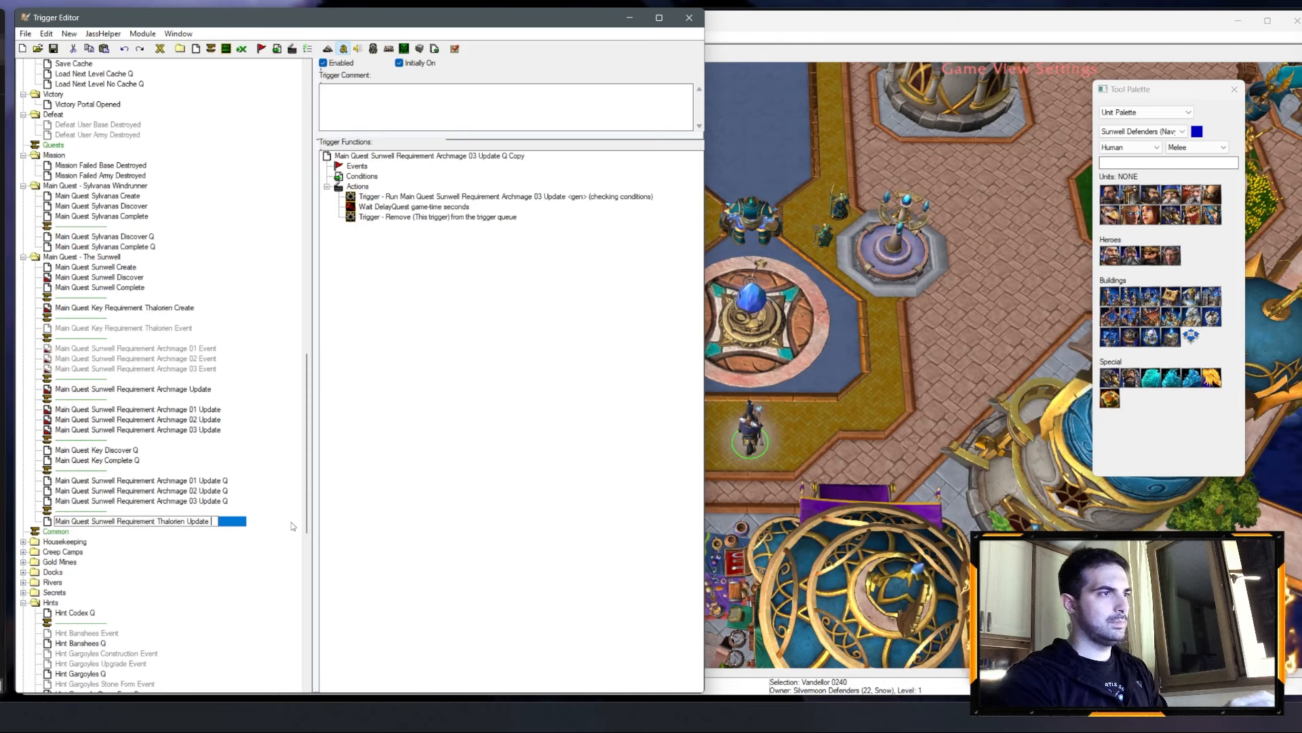
key(Return)
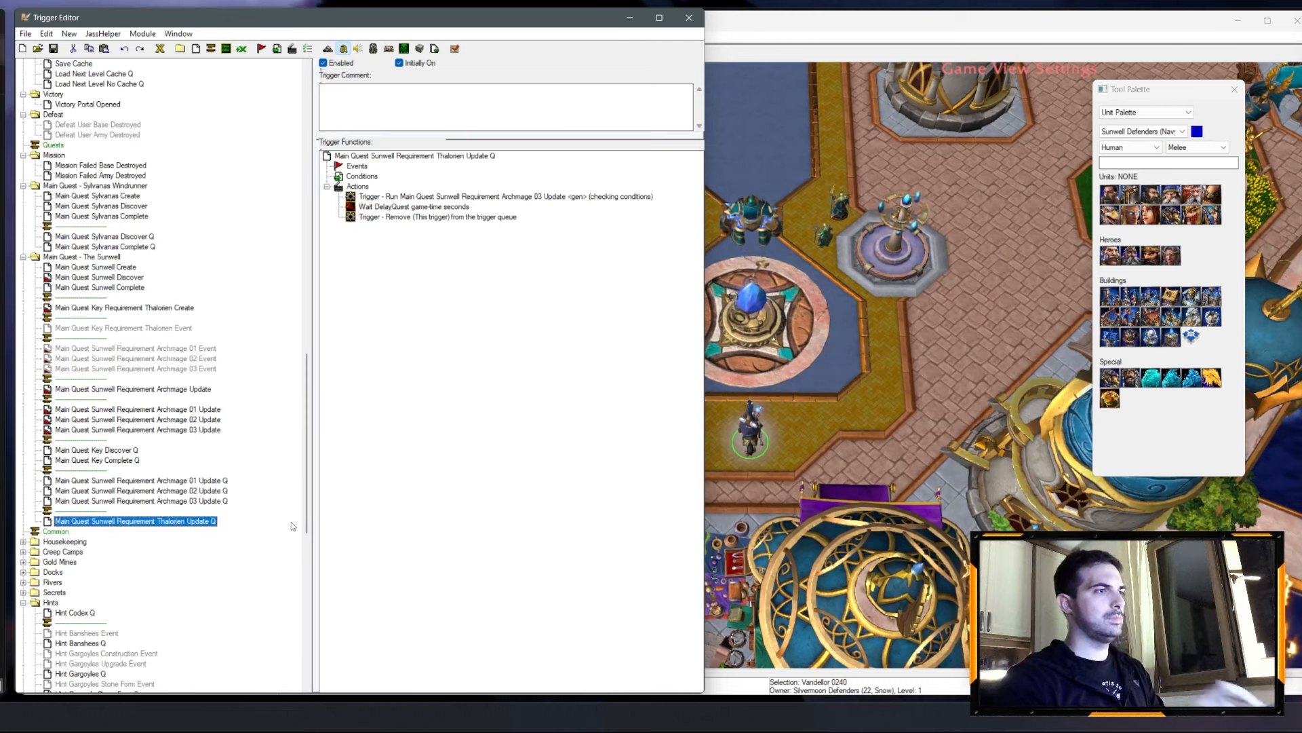
Step: Review the Sunwell quest's Archmage event and update triggers, its Create trigger and the Thalorien Event trigger
click(169, 359)
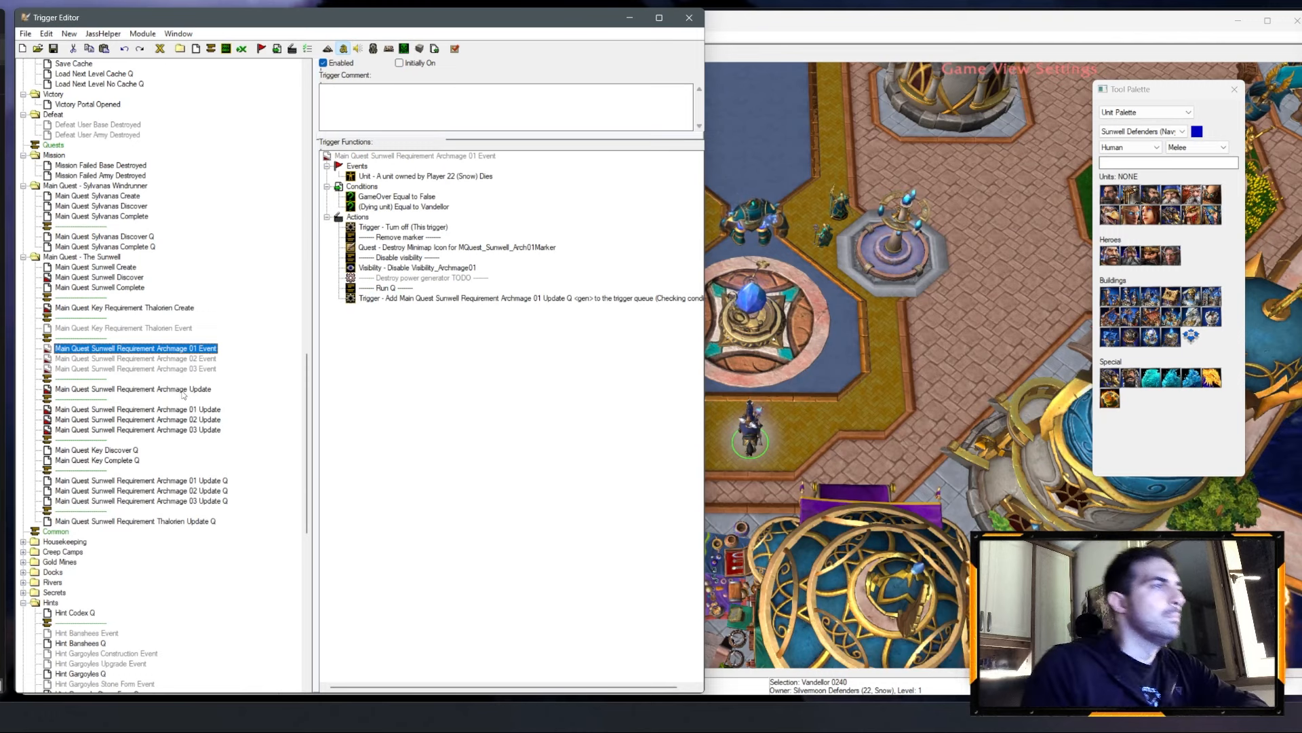
click(182, 390)
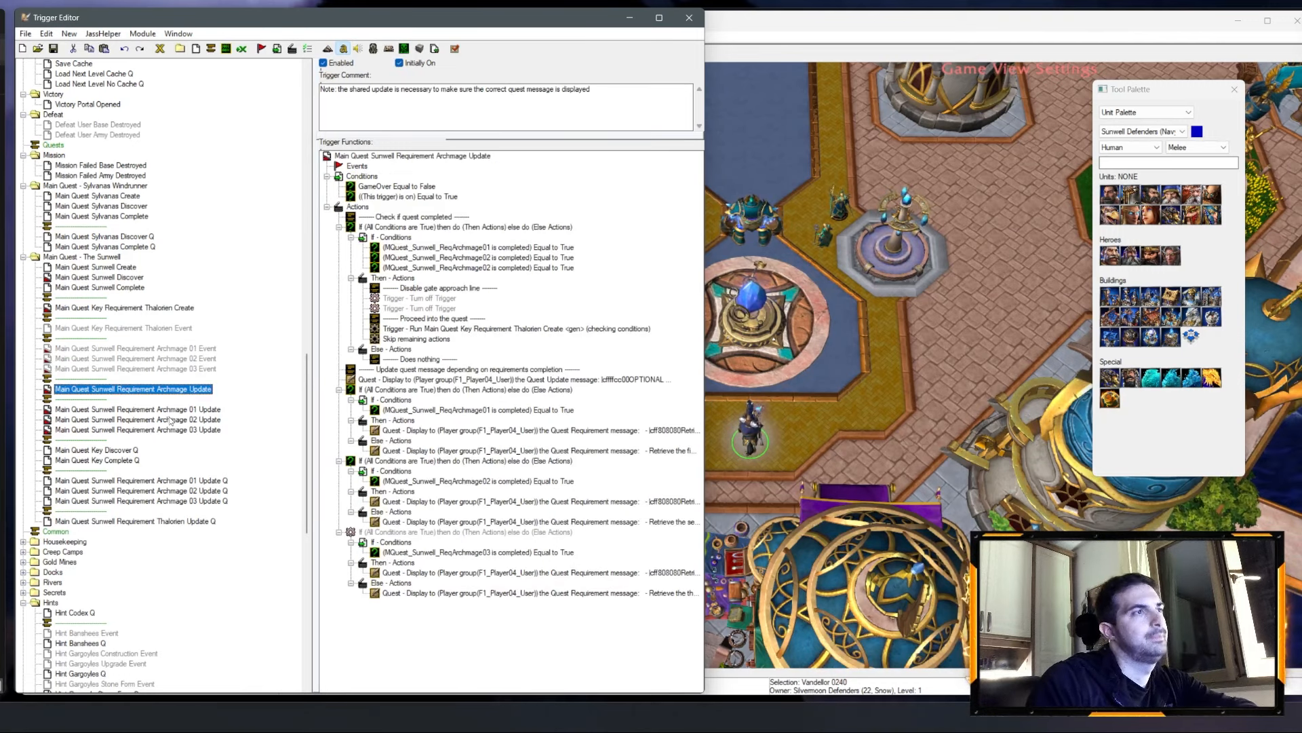
click(162, 409)
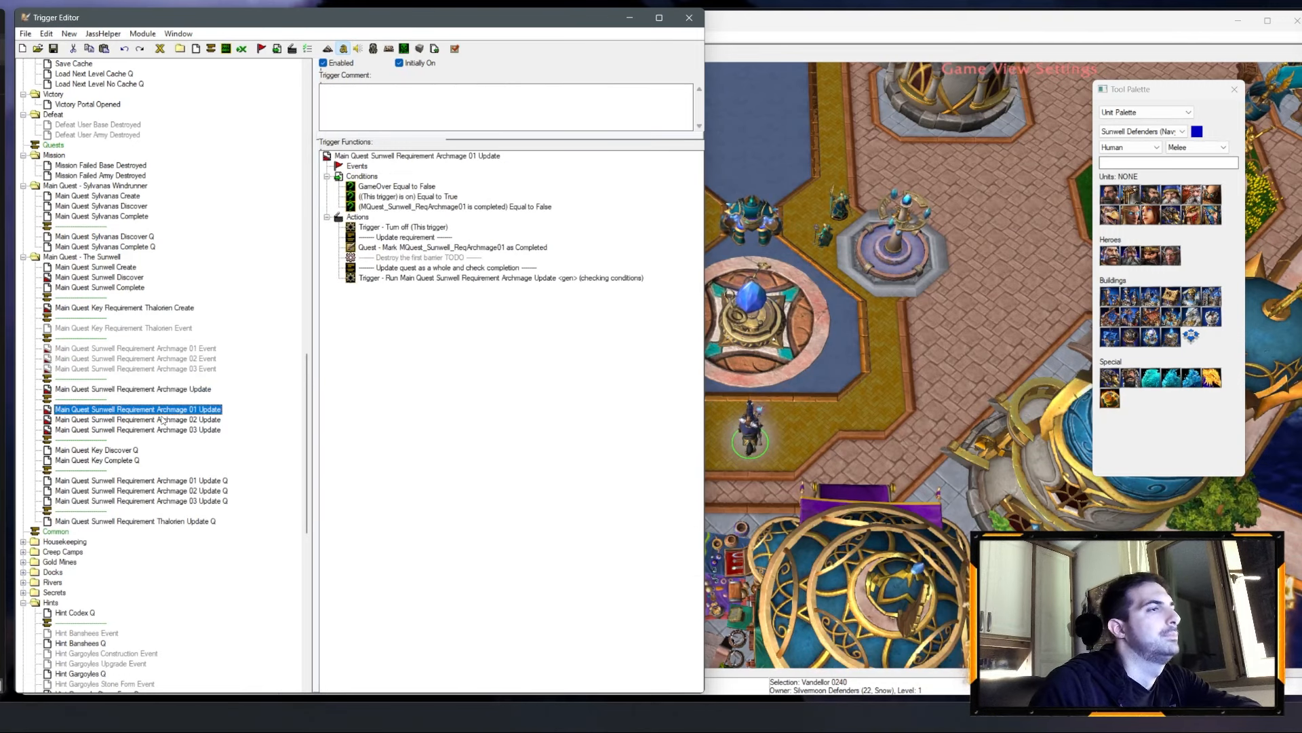
click(163, 420)
click(164, 430)
click(152, 411)
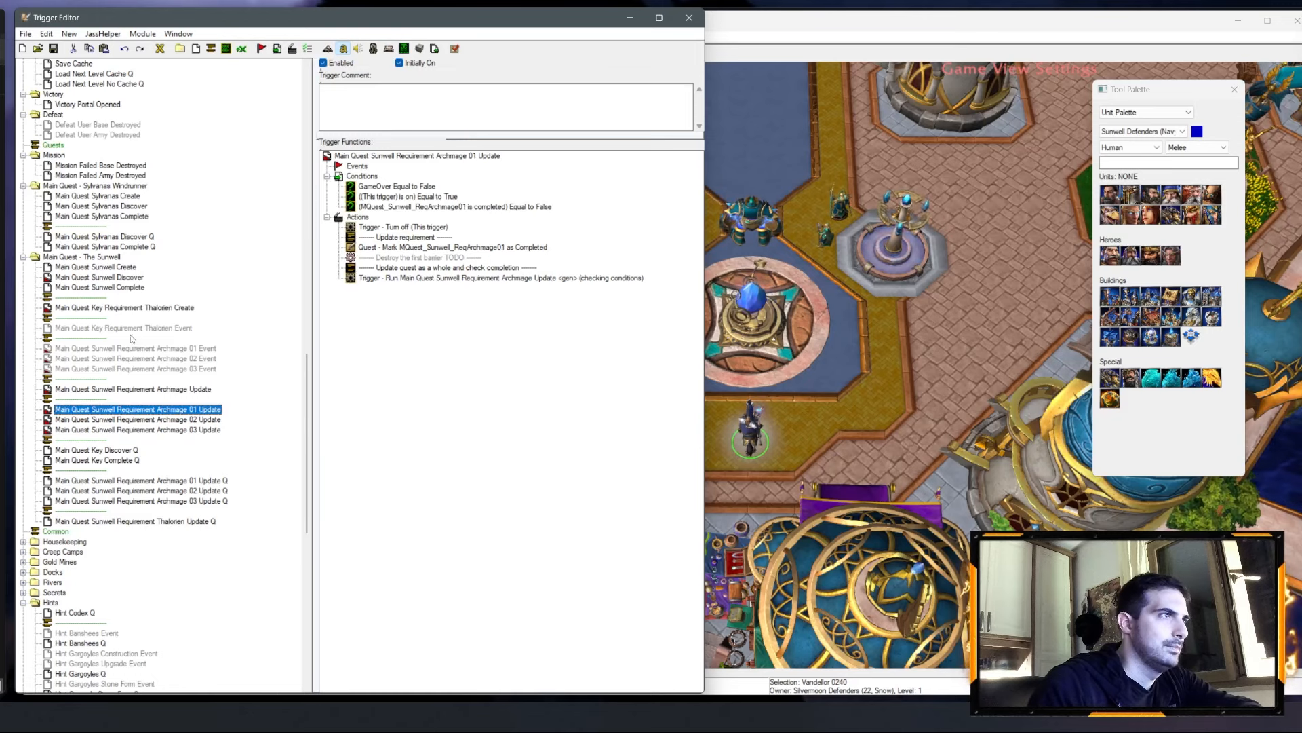
click(129, 268)
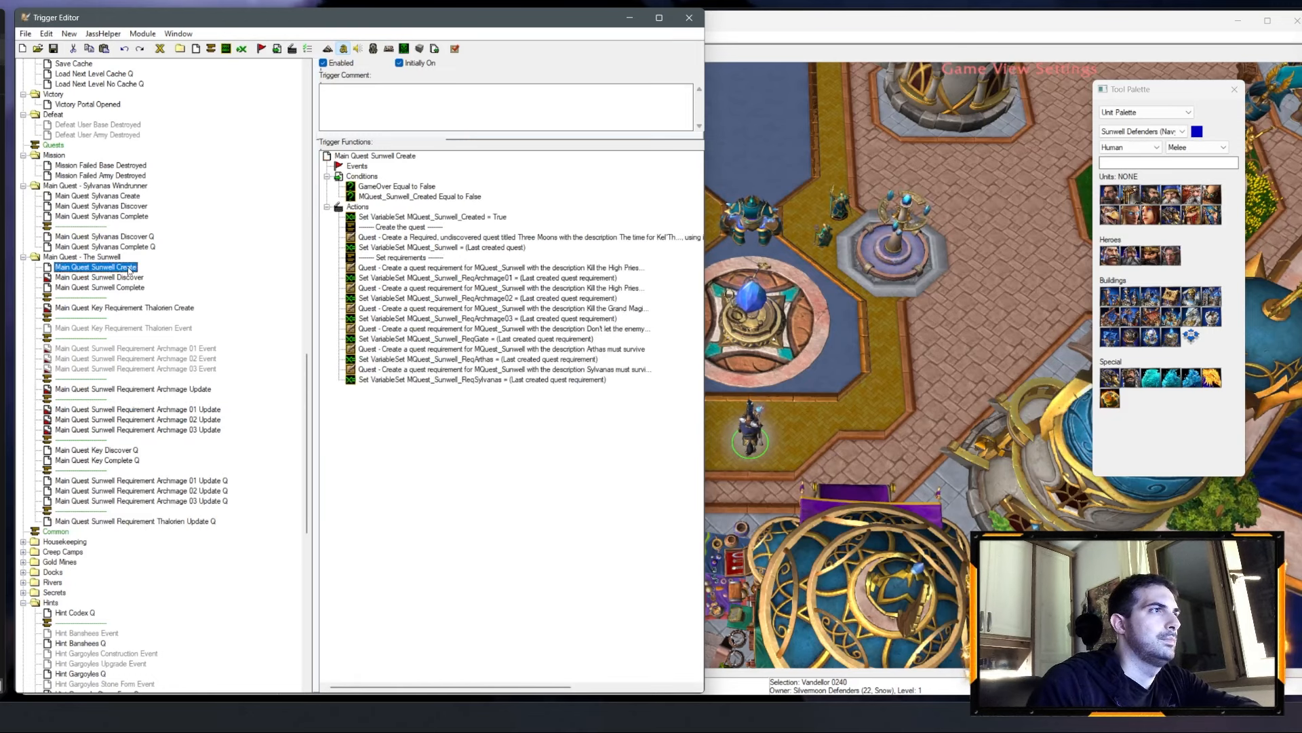
click(554, 239)
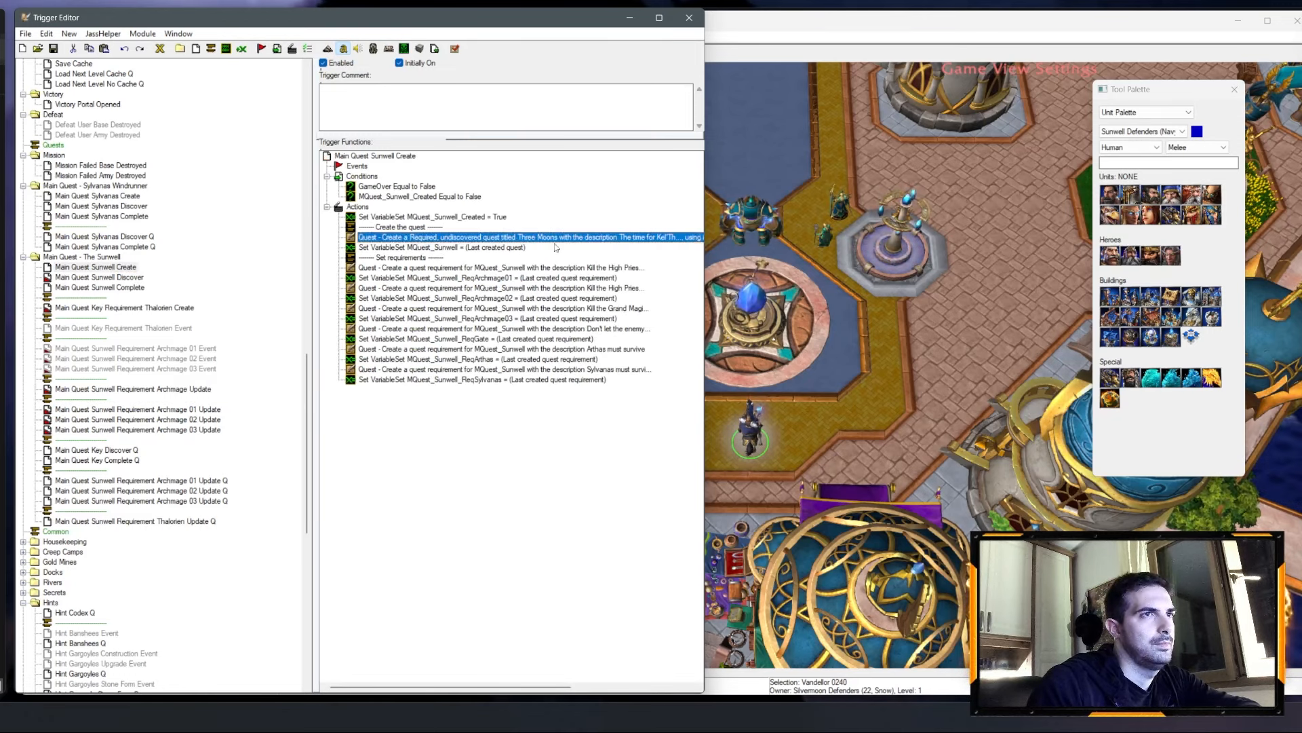
click(175, 329)
Step: Re-enable the action marking MQuest_Sunwell_ReqArchmage03 as Completed in the Key Requirement Thalorien Create trigger
click(181, 307)
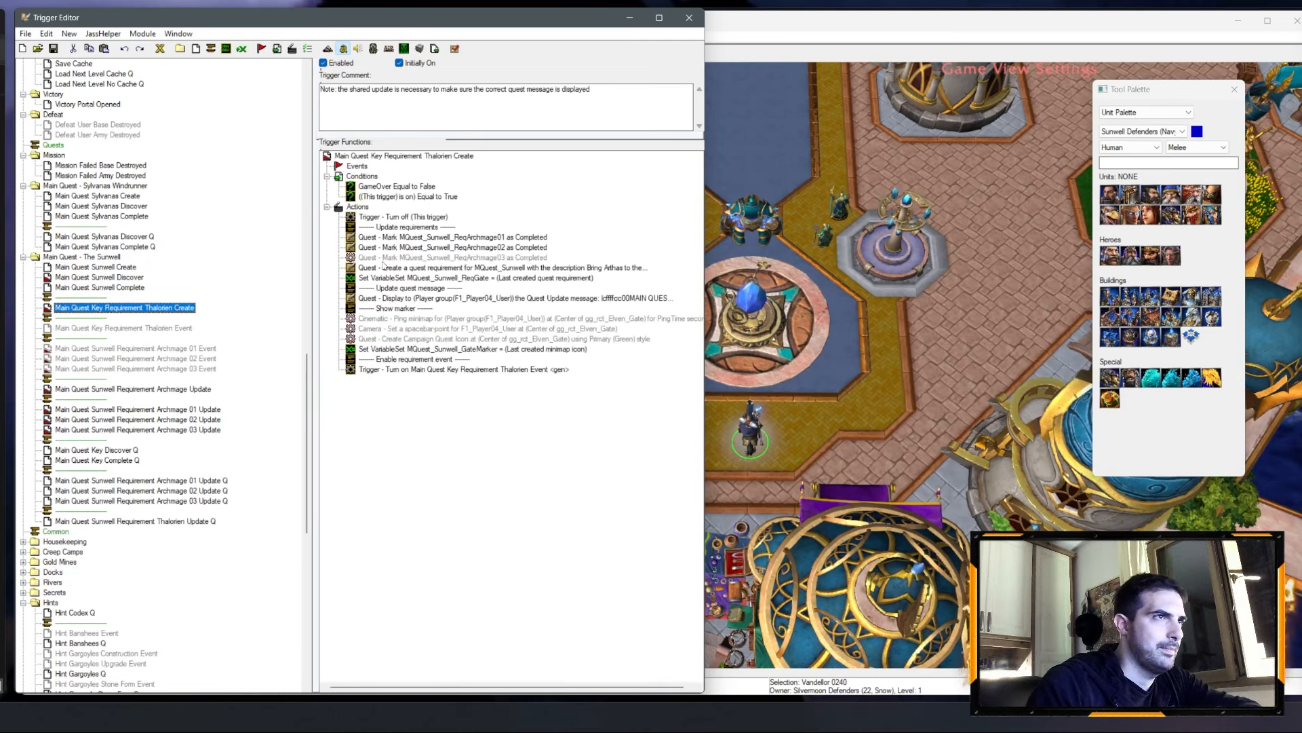
double_click(454, 257)
key(Return)
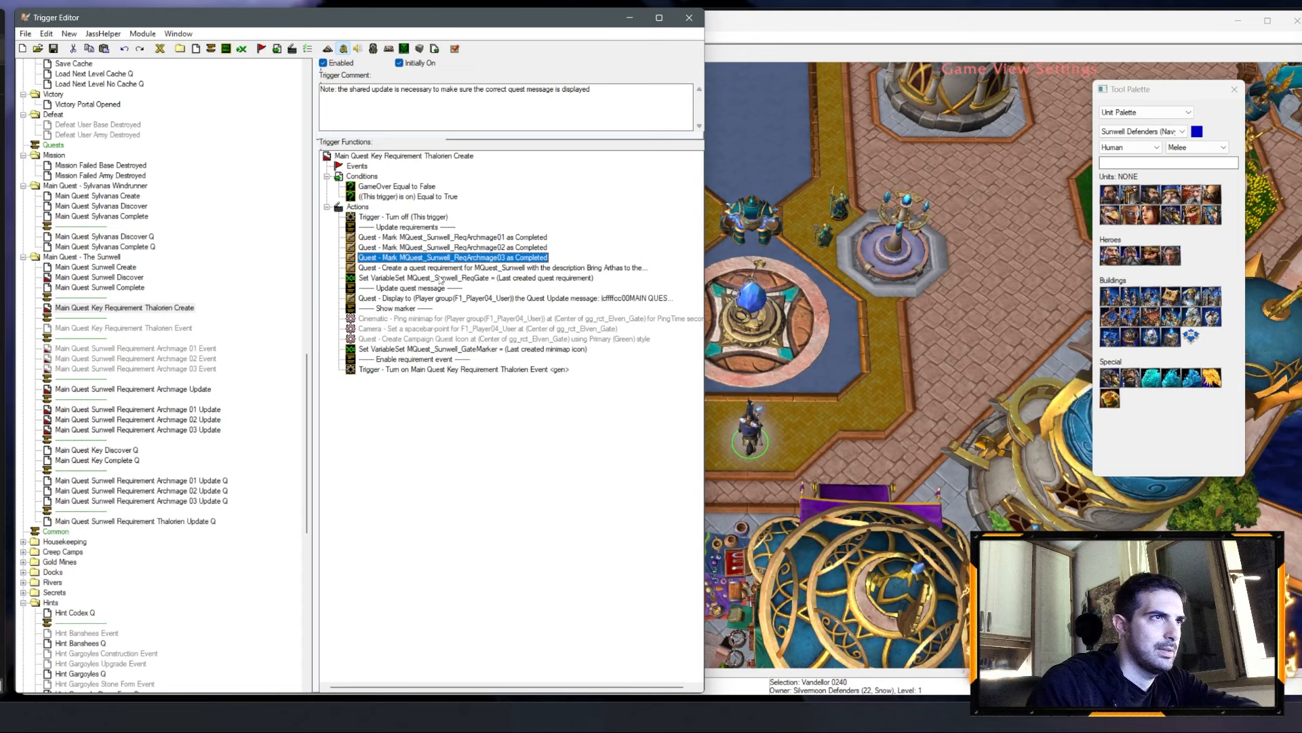
click(460, 269)
double_click(460, 269)
click(318, 333)
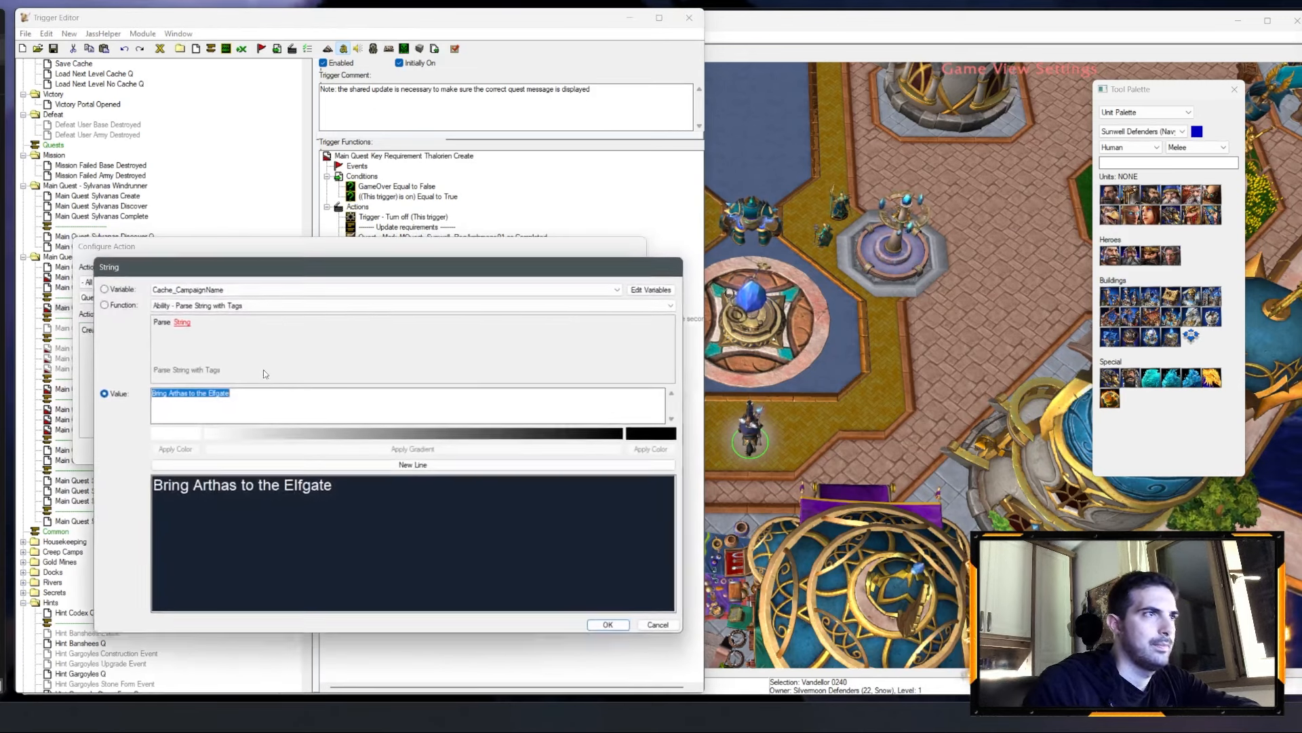
drag(279, 398, 150, 395)
click(279, 400)
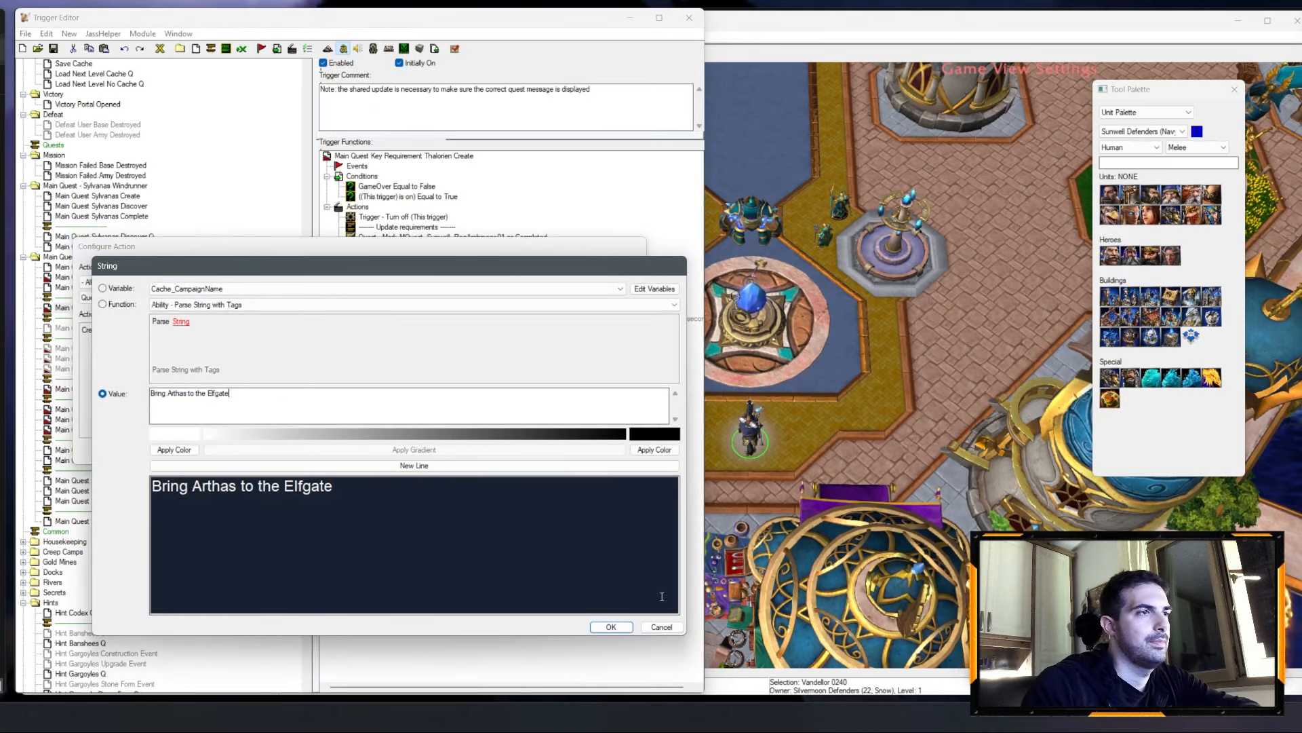
click(664, 628)
click(571, 455)
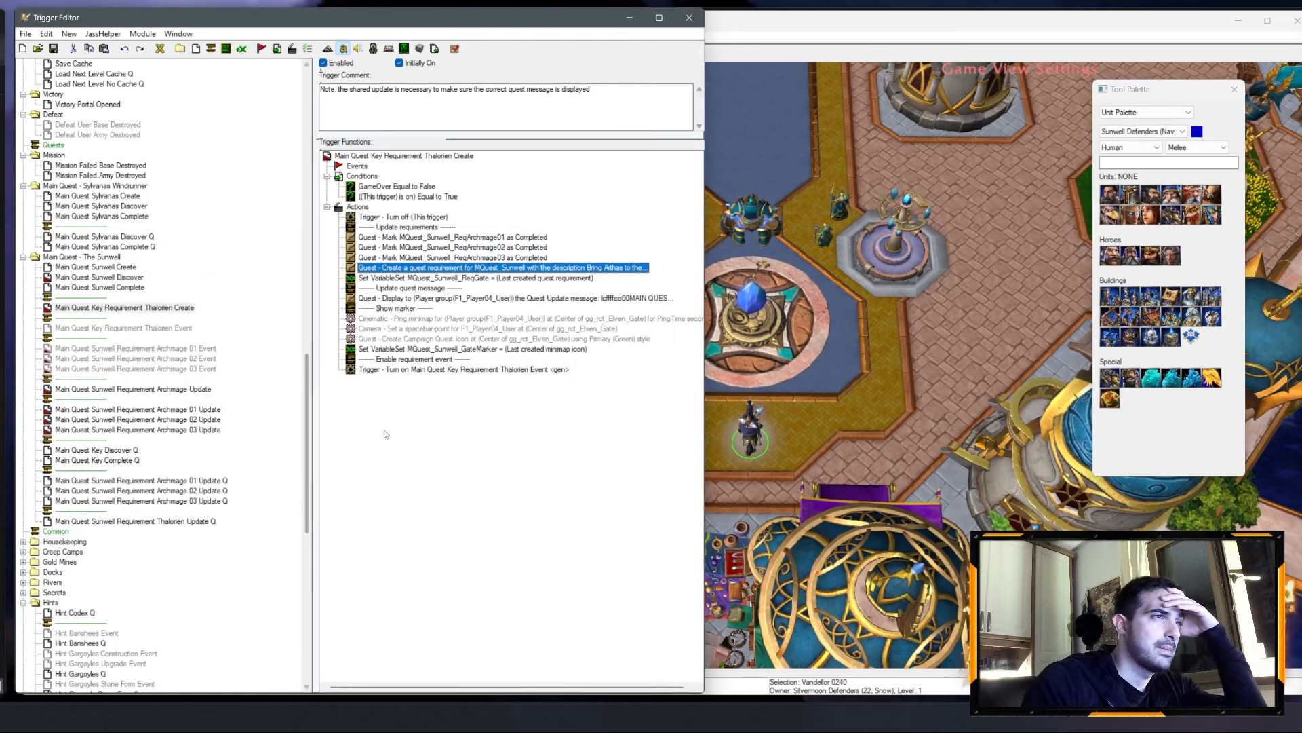
Step: Change the minimap ping location in the Thalorien Create trigger to Position Of Unit with the Thalorien variable
double_click(409, 319)
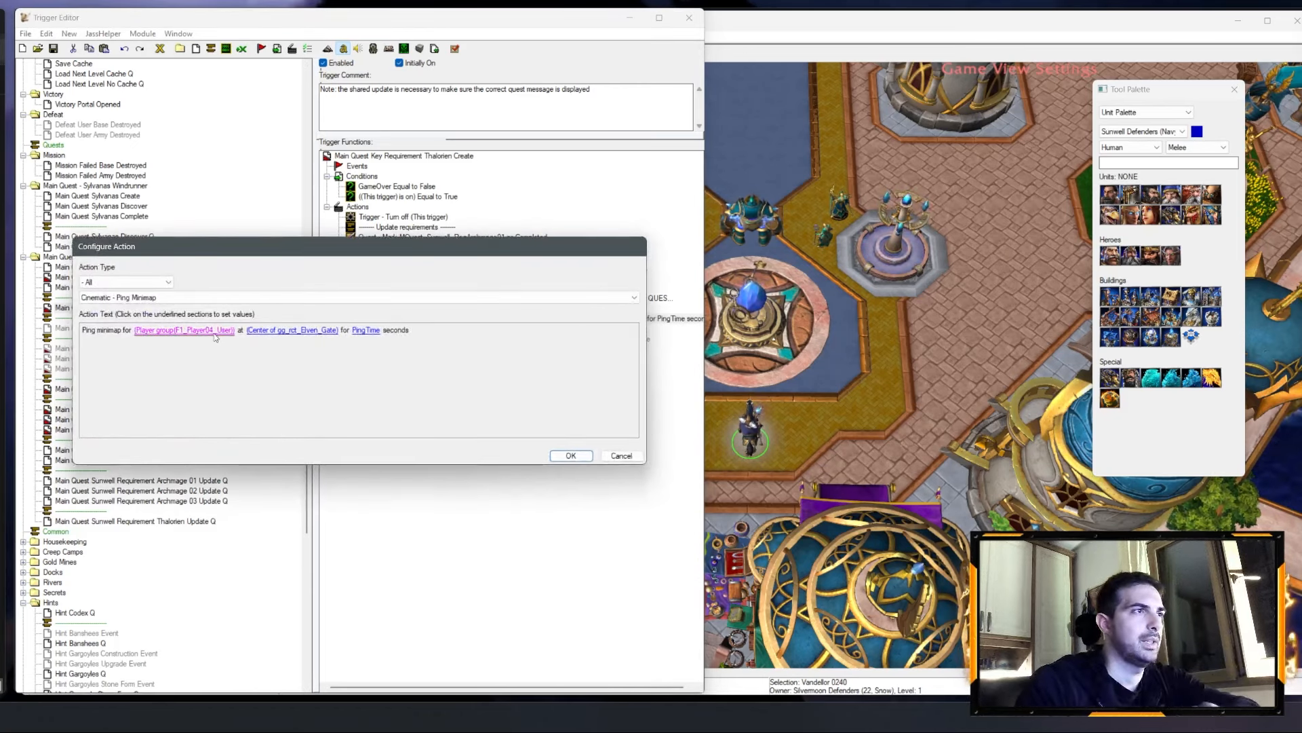
click(220, 331)
click(655, 413)
click(281, 299)
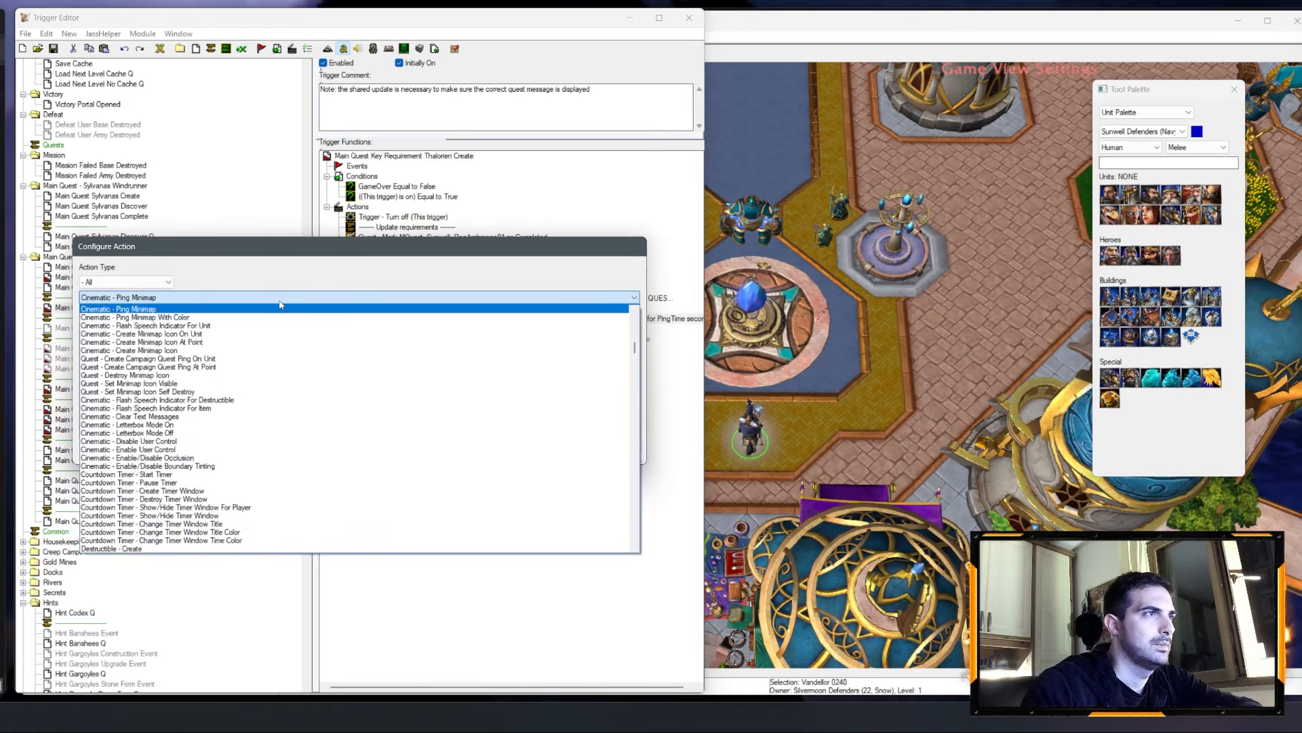
click(274, 309)
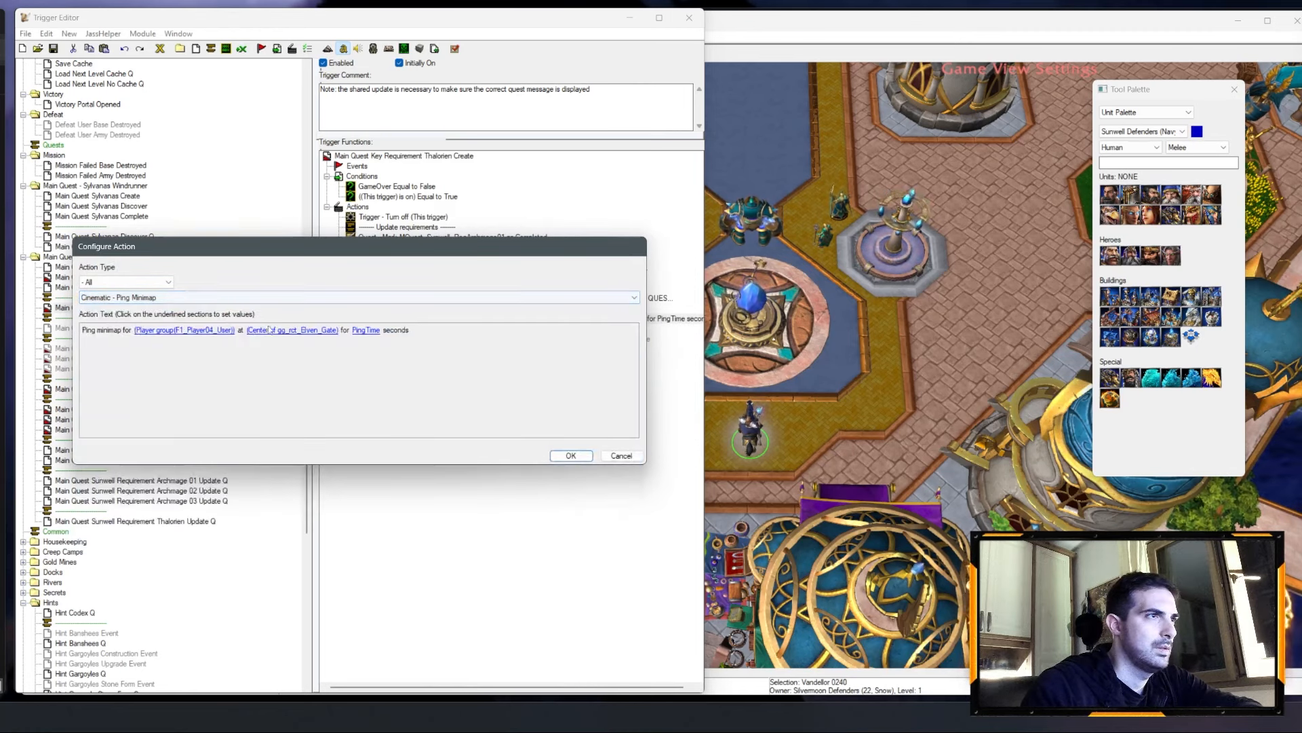
click(291, 334)
click(206, 306)
click(202, 447)
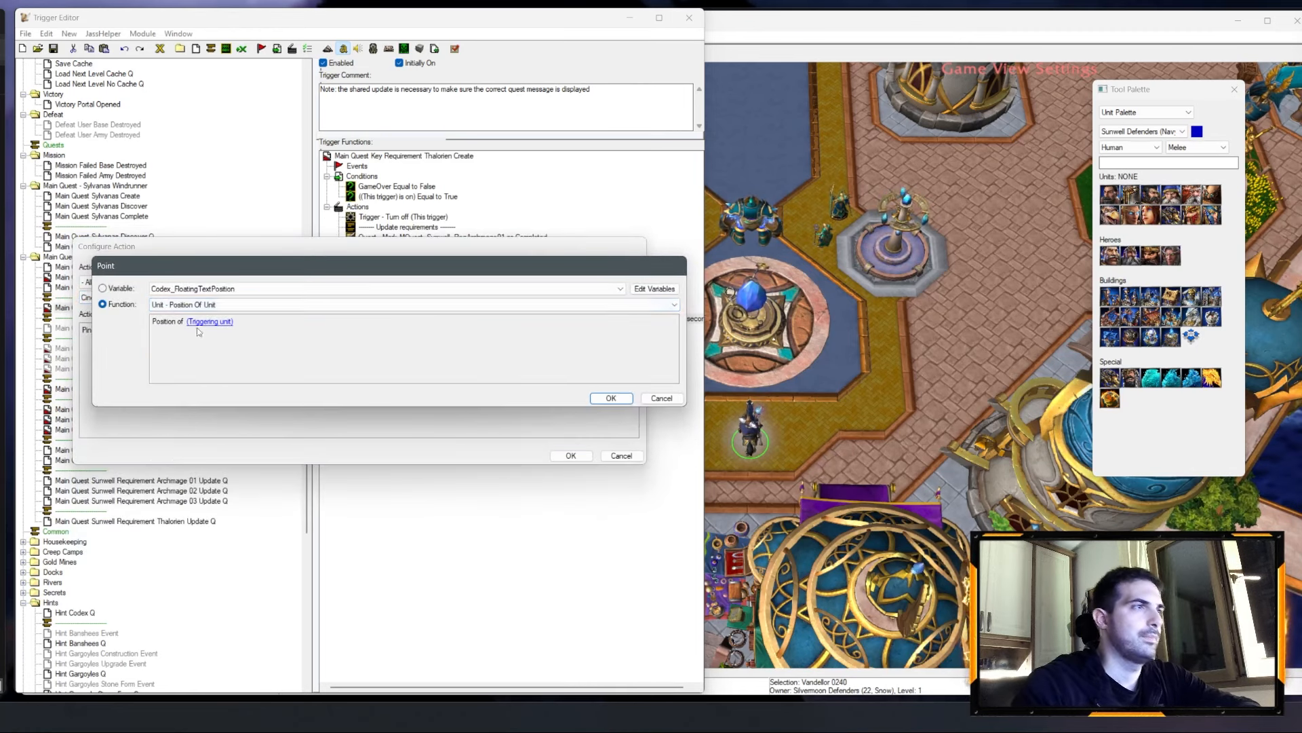
click(206, 323)
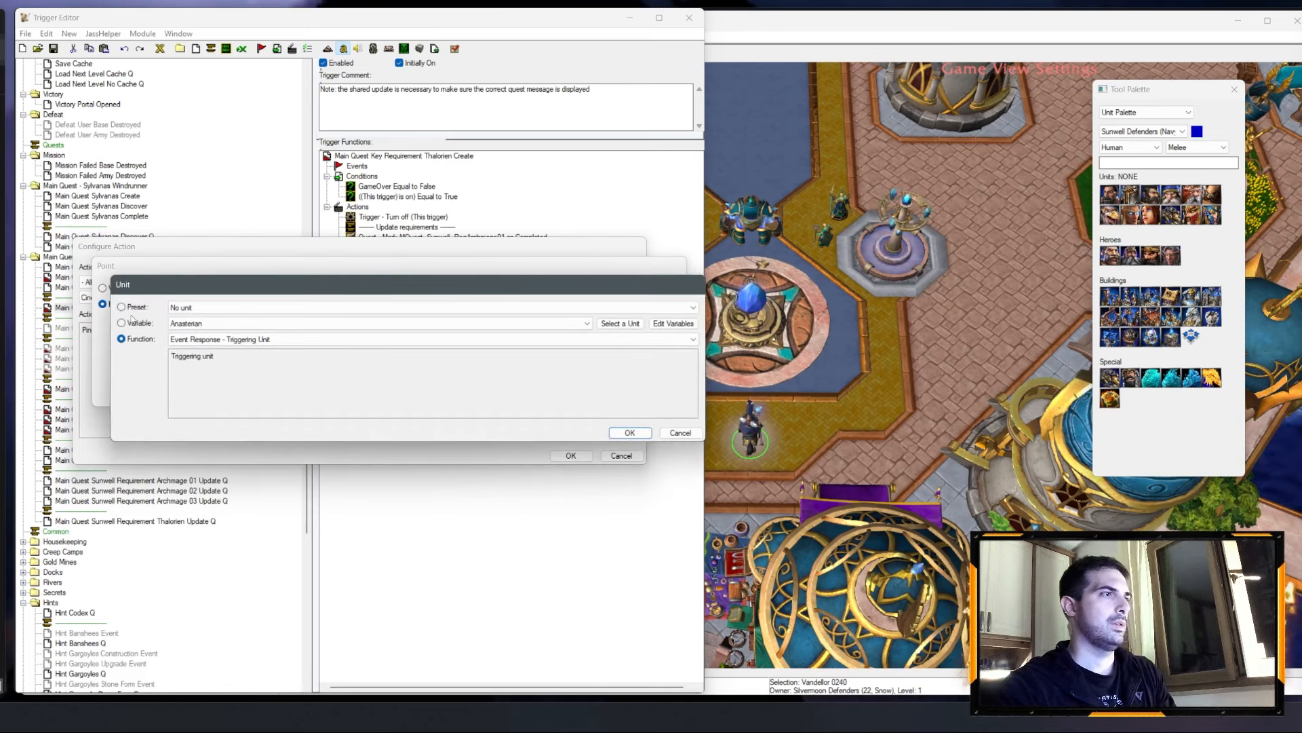
click(137, 325)
key(t)
key(Return)
key(Return)
key(Return)
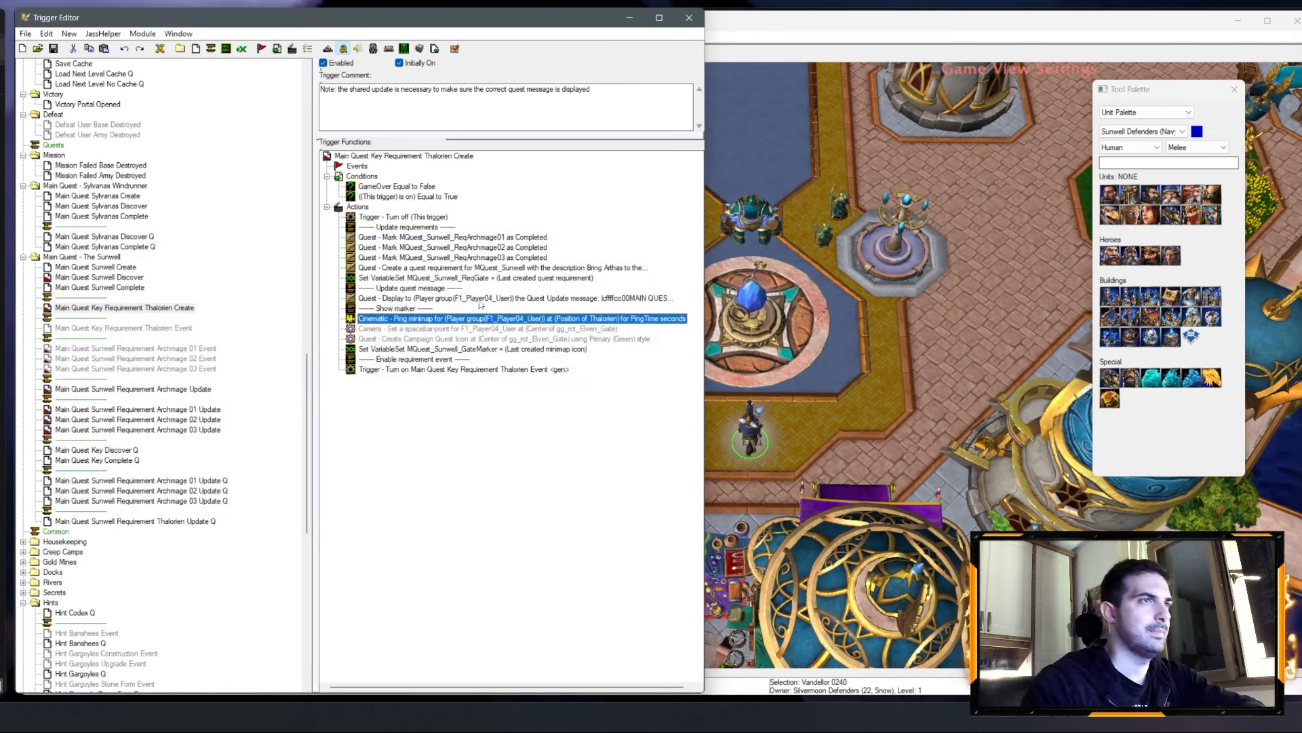
Step: Change the camera spacebar-point location in the Thalorien Create trigger to Position Of Unit with the Thalorien variable
double_click(480, 330)
click(268, 330)
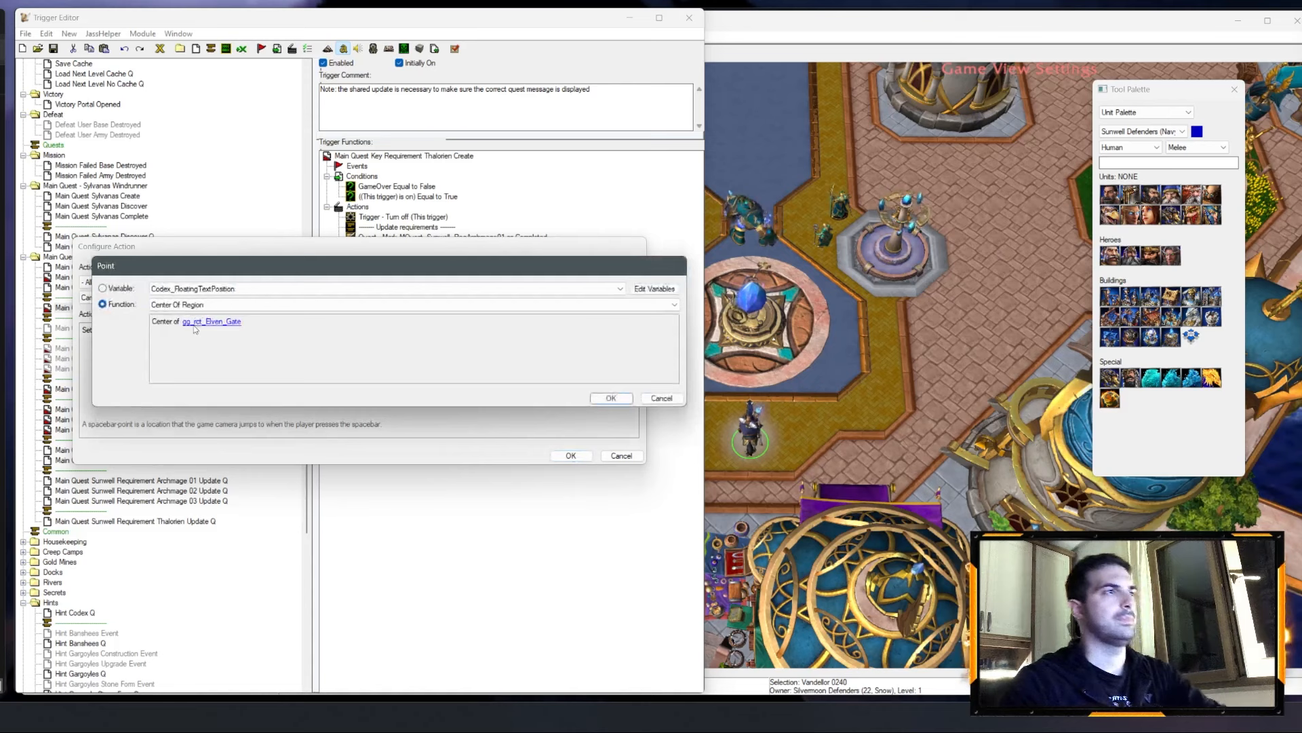
click(205, 305)
click(219, 448)
click(207, 322)
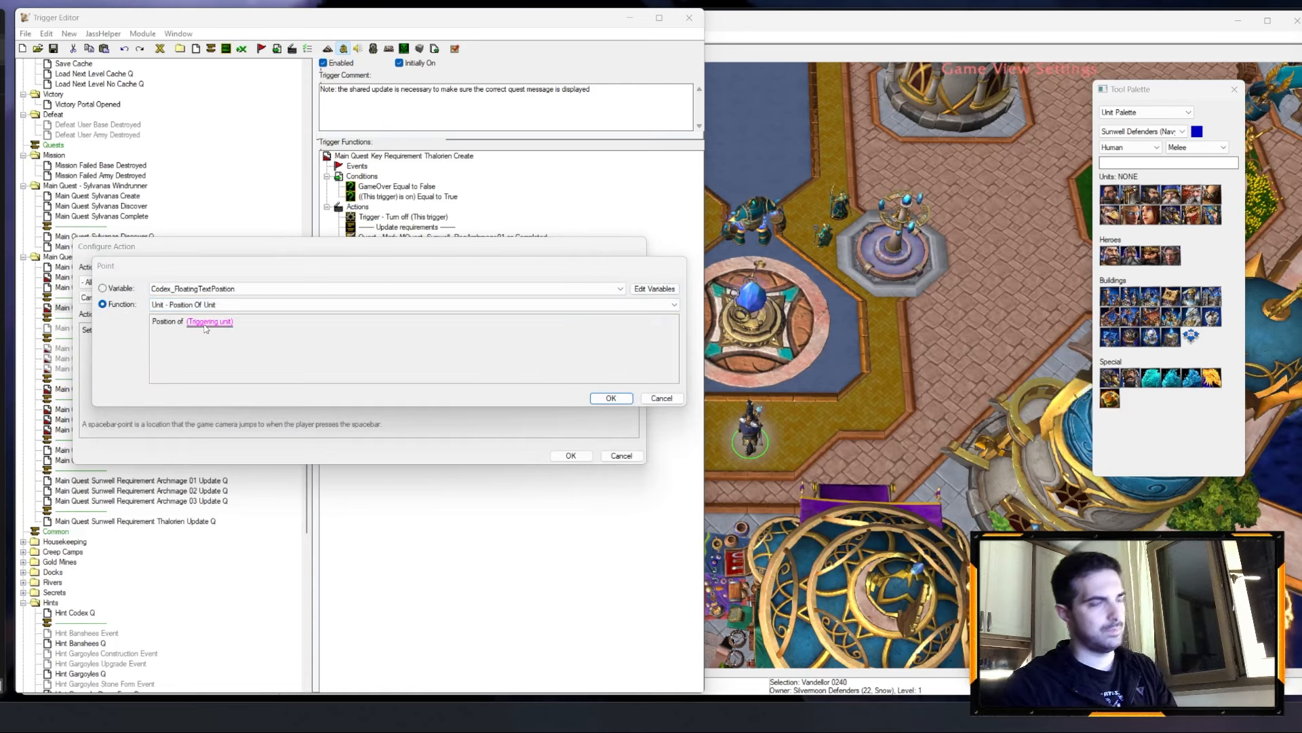
click(146, 323)
key(Return)
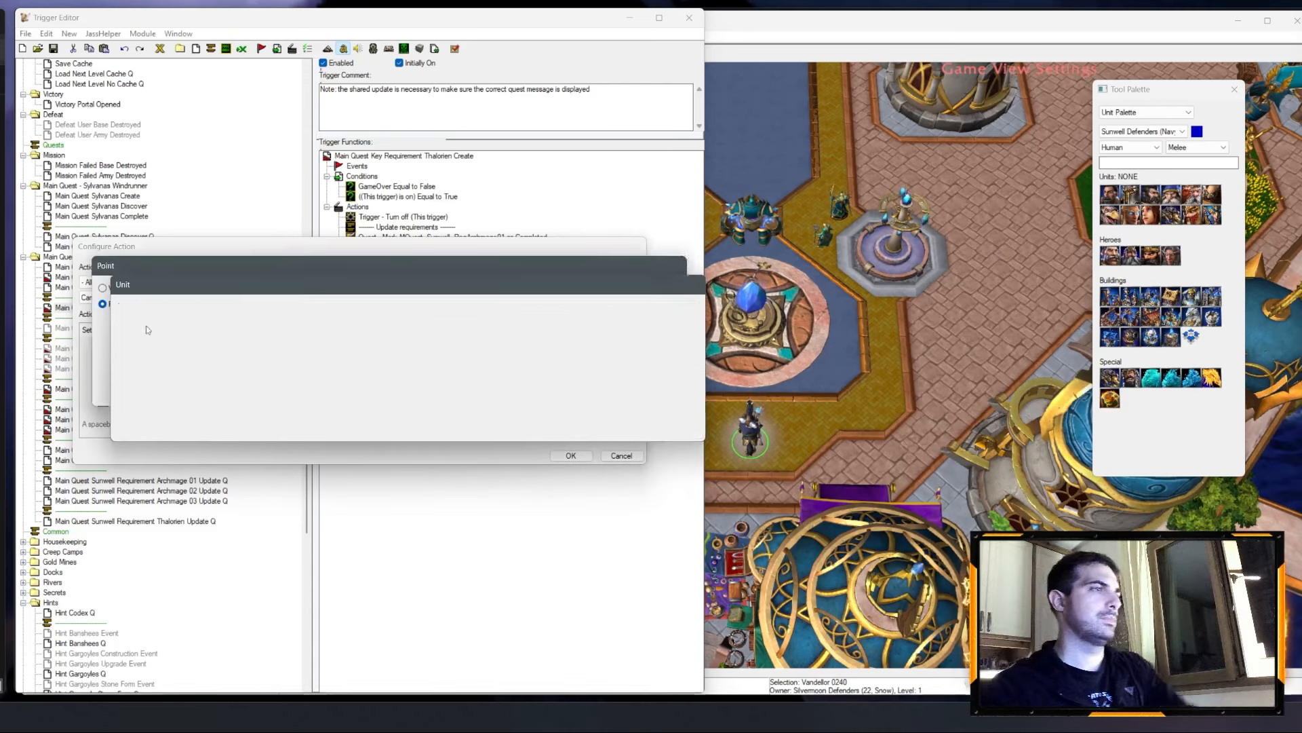
key(Return)
key(Return)
Step: Change the campaign quest ping action in the Thalorien Create trigger to Quest - Create Campaign Quest Ping On Unit
double_click(516, 339)
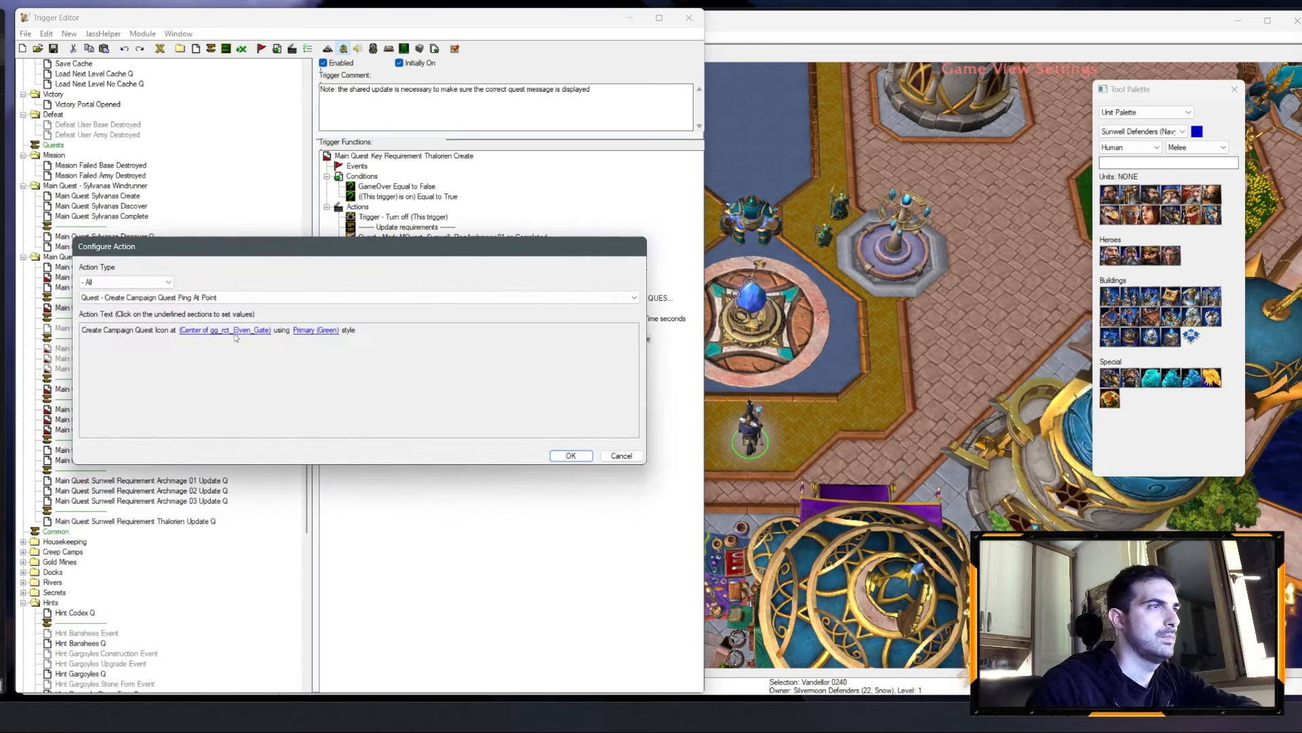
click(204, 329)
click(212, 321)
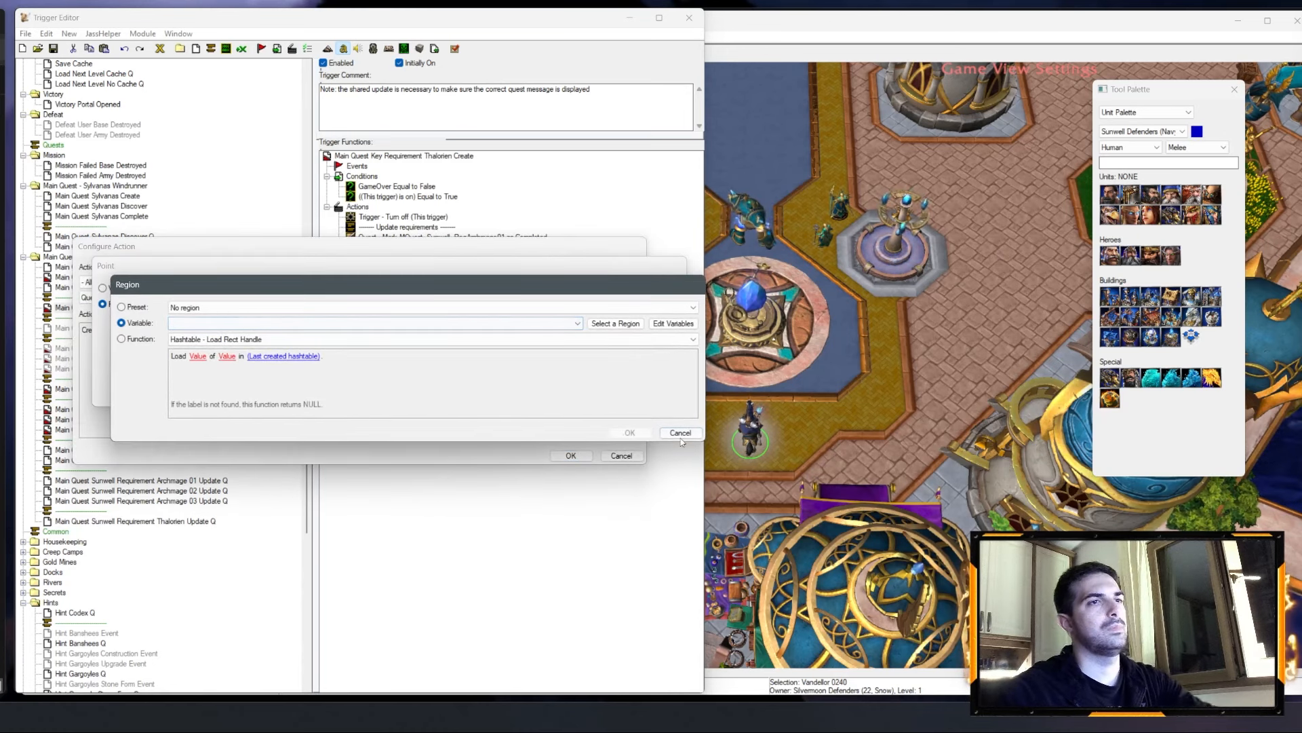
click(615, 431)
click(610, 398)
click(251, 297)
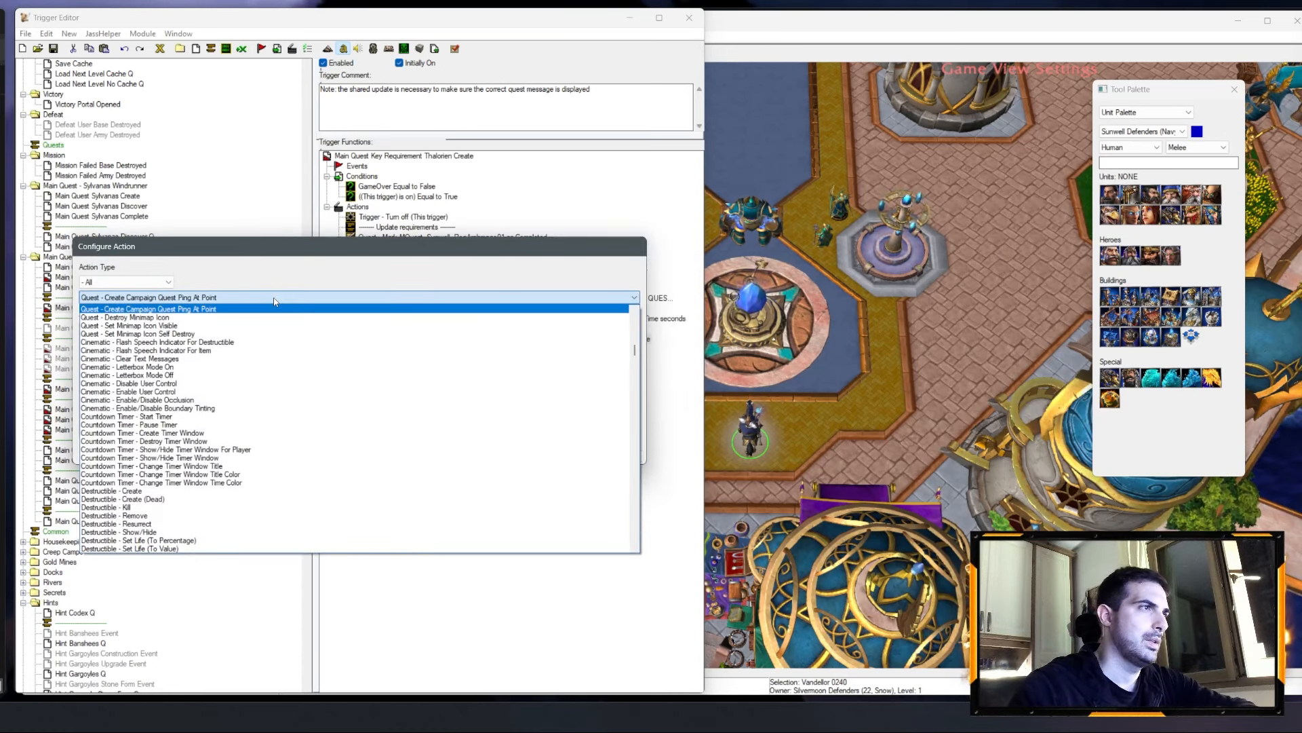
click(255, 309)
click(227, 299)
scroll(222, 315, up, 1)
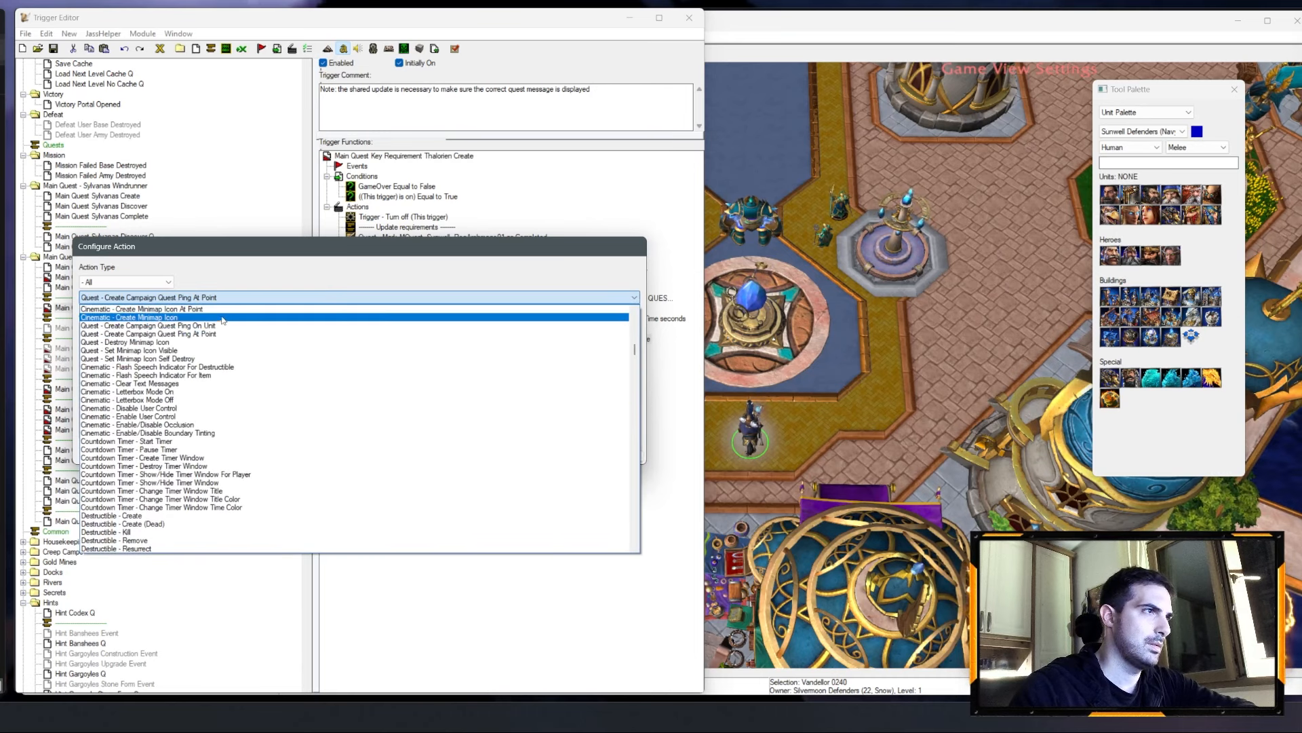
click(215, 327)
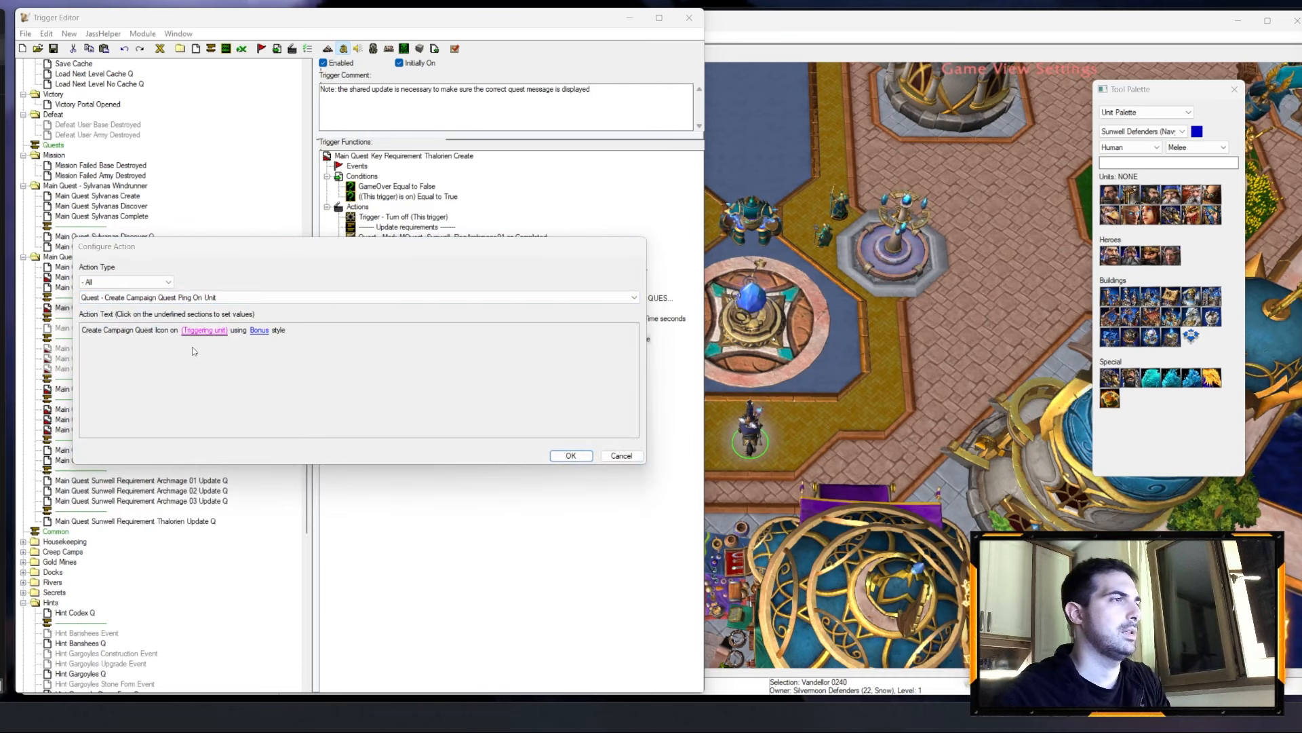
Step: Set the target unit of the campaign quest ping to the Thalorien variable
click(204, 331)
click(122, 304)
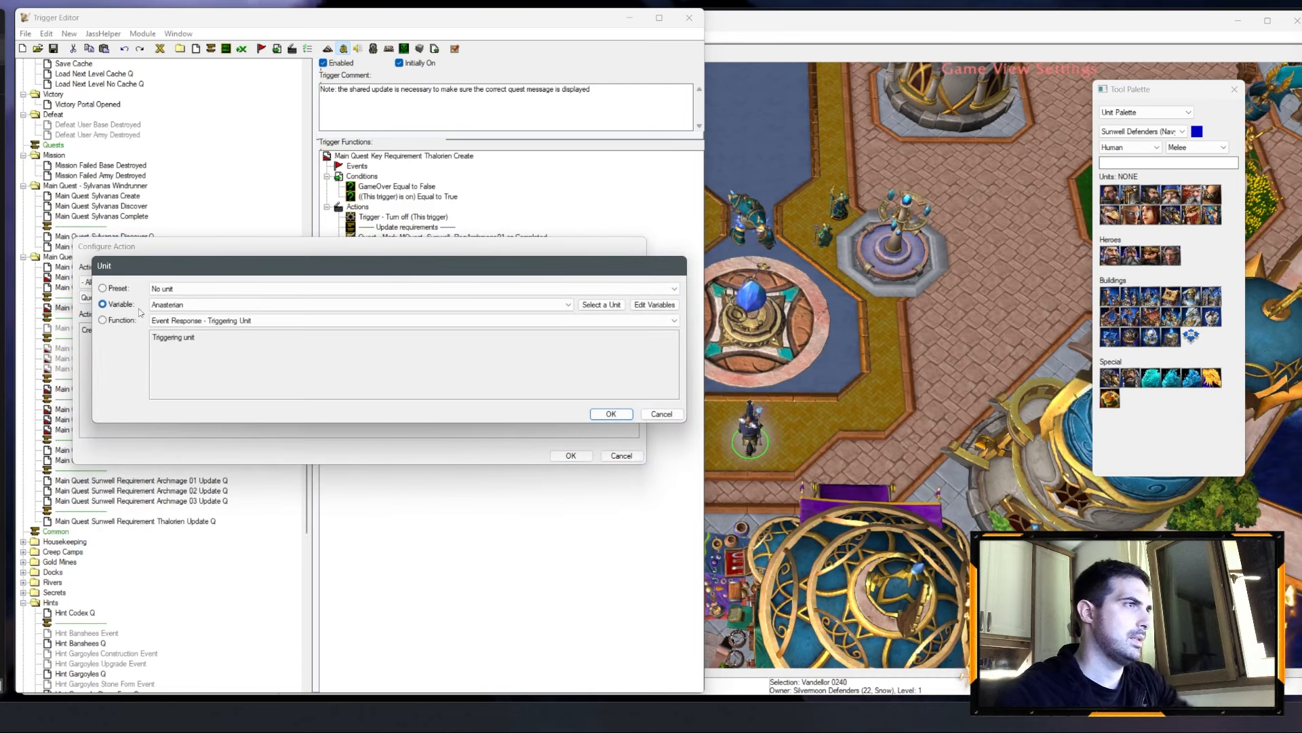
click(204, 304)
scroll(187, 342, down, 2)
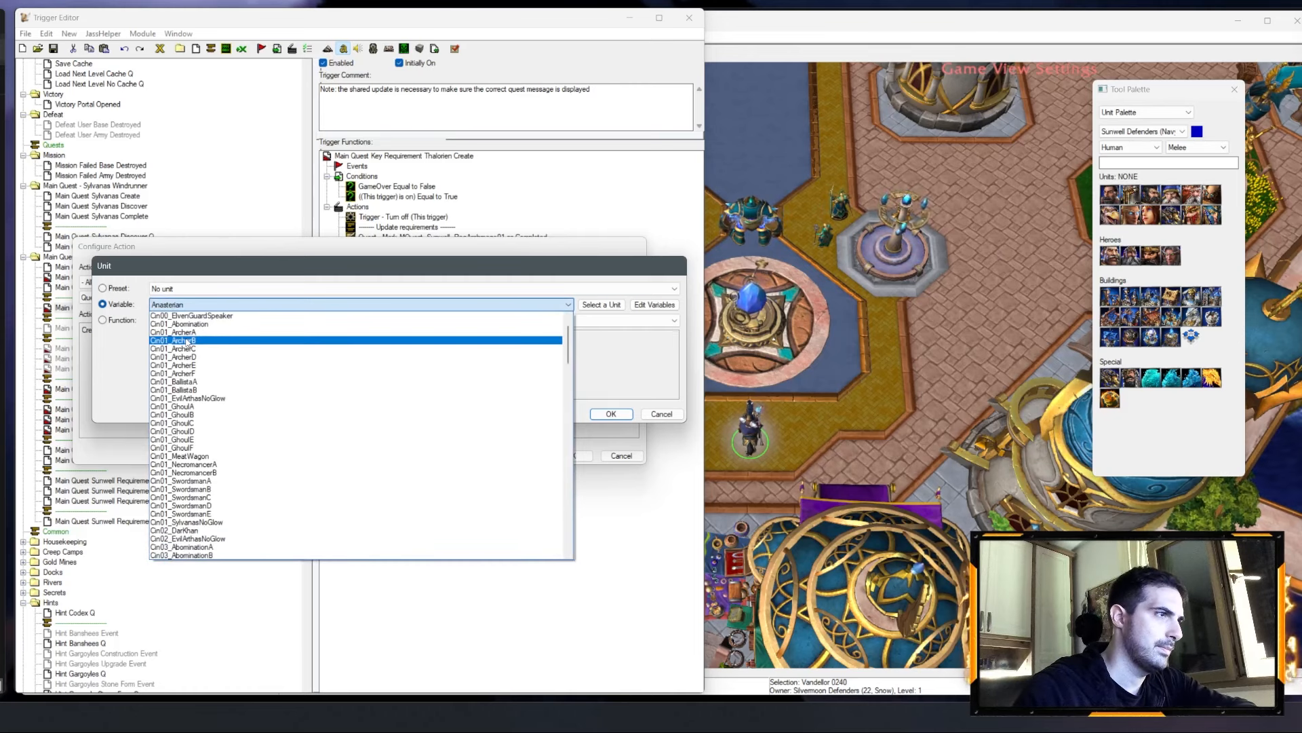
scroll(188, 341, down, 5)
click(188, 335)
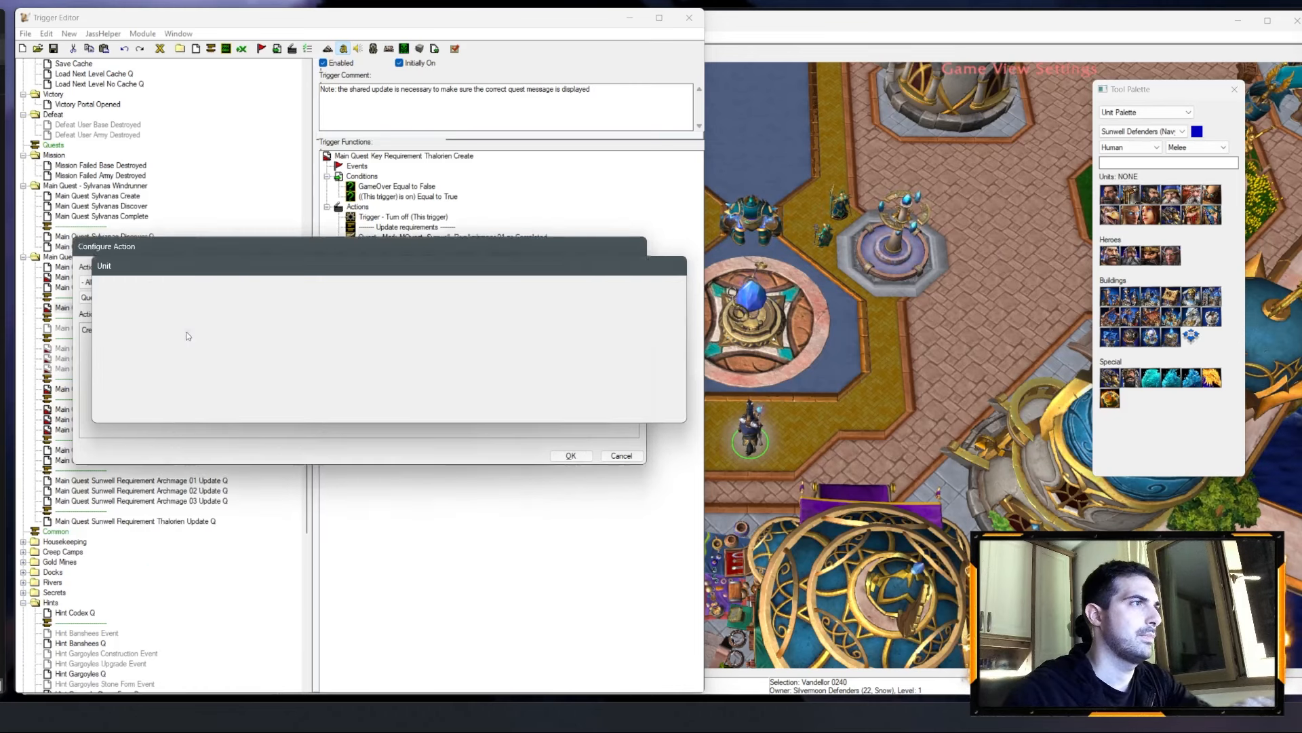
Step: Set the Thalorien quest ping's style to Primary (Green) and accept the action
click(194, 331)
click(177, 288)
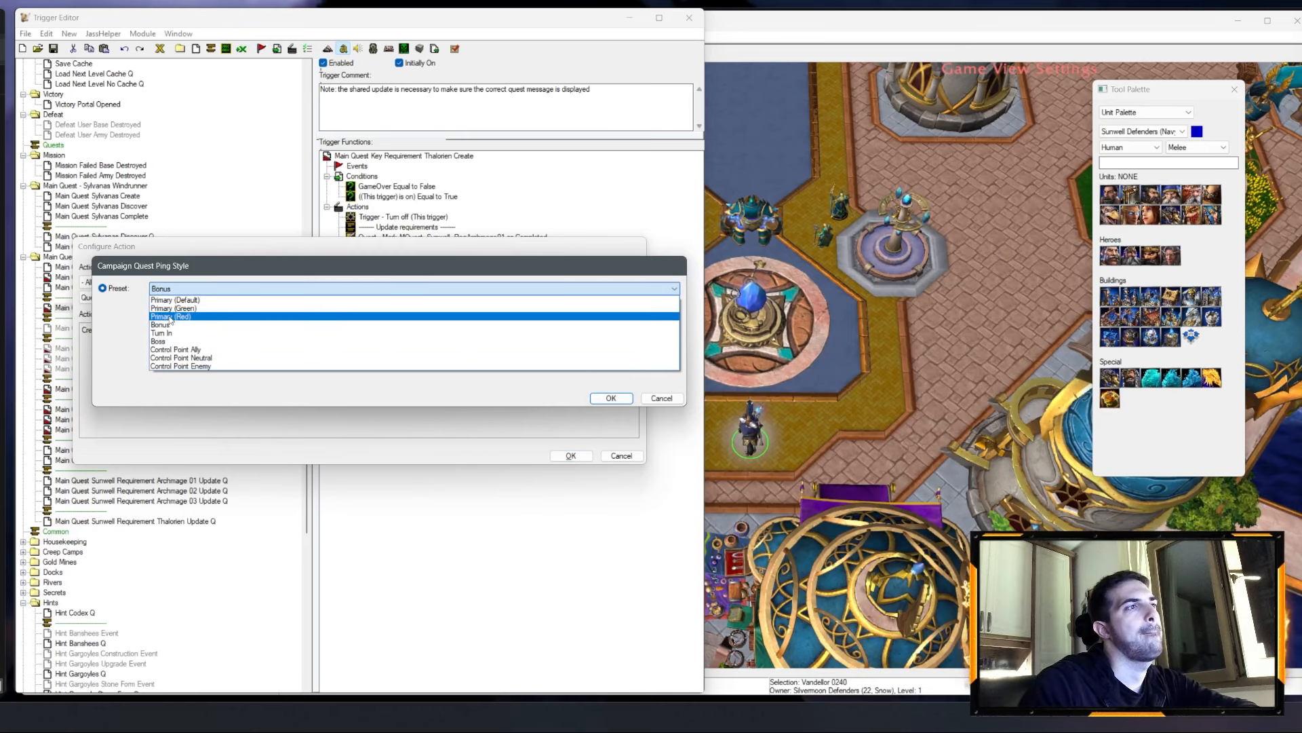
click(175, 308)
key(Return)
key(Return)
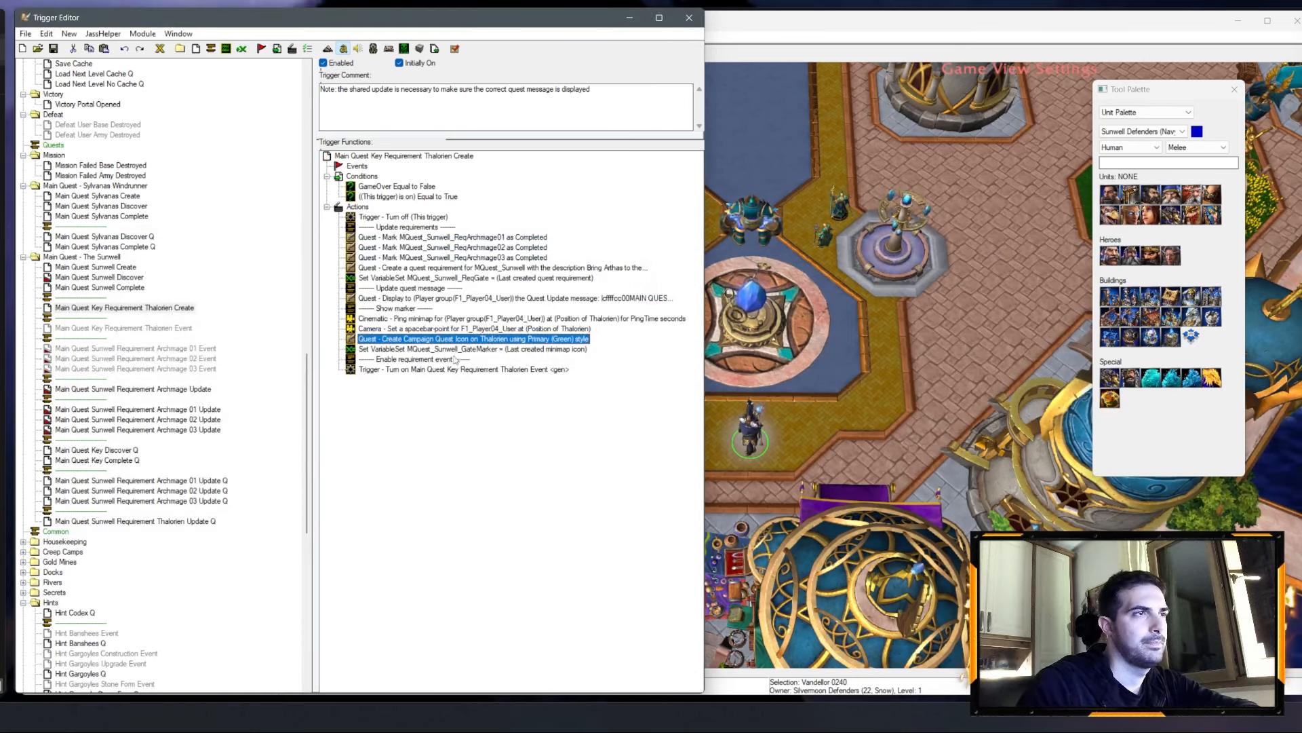
Step: Store the last created minimap icon in MQuest_Sunwell_ThalorienMarker instead of the gate marker variable
double_click(453, 349)
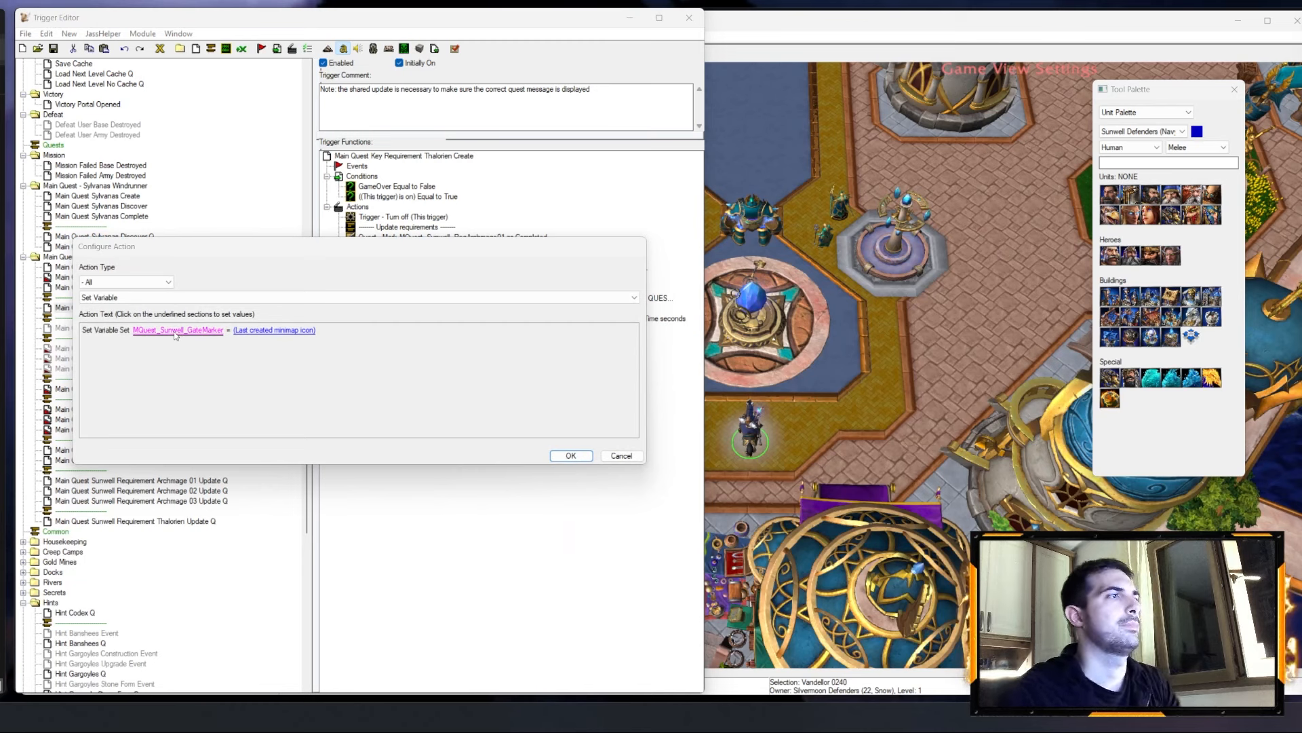
click(175, 332)
key(t)
click(199, 289)
scroll(209, 326, up, 6)
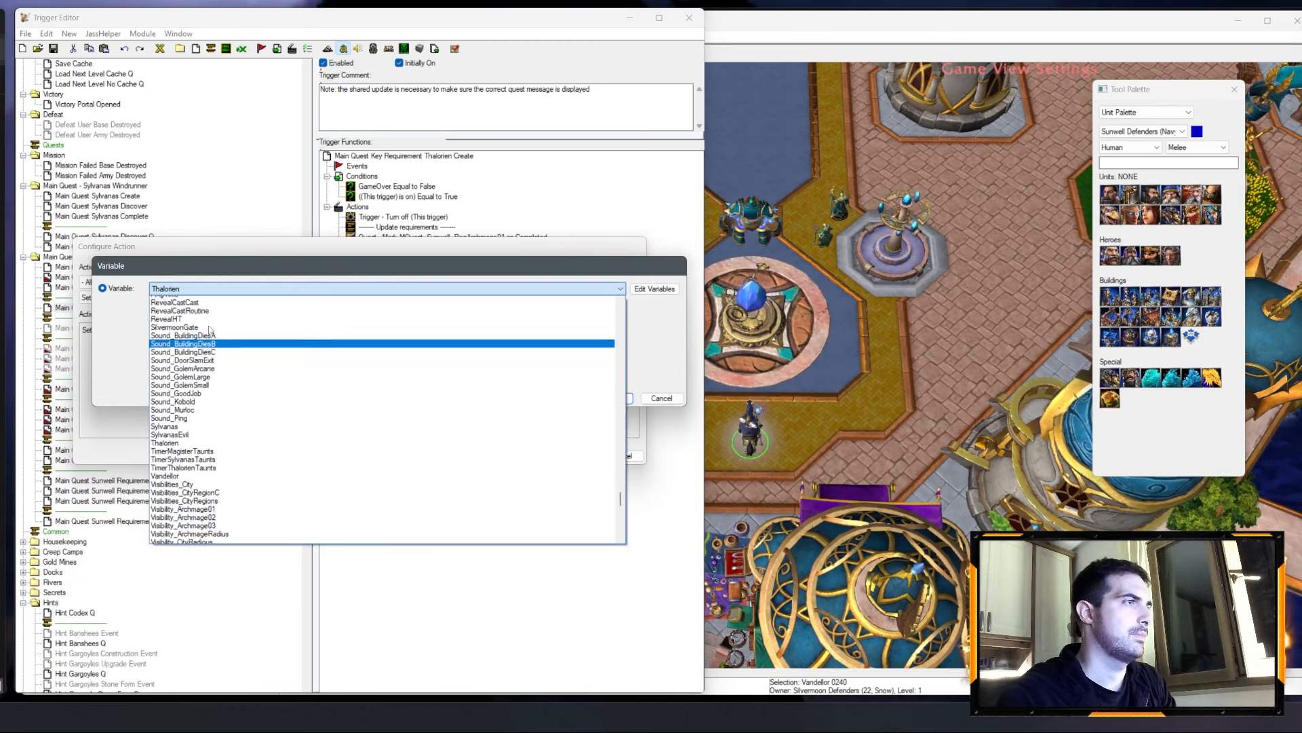
scroll(209, 331, up, 12)
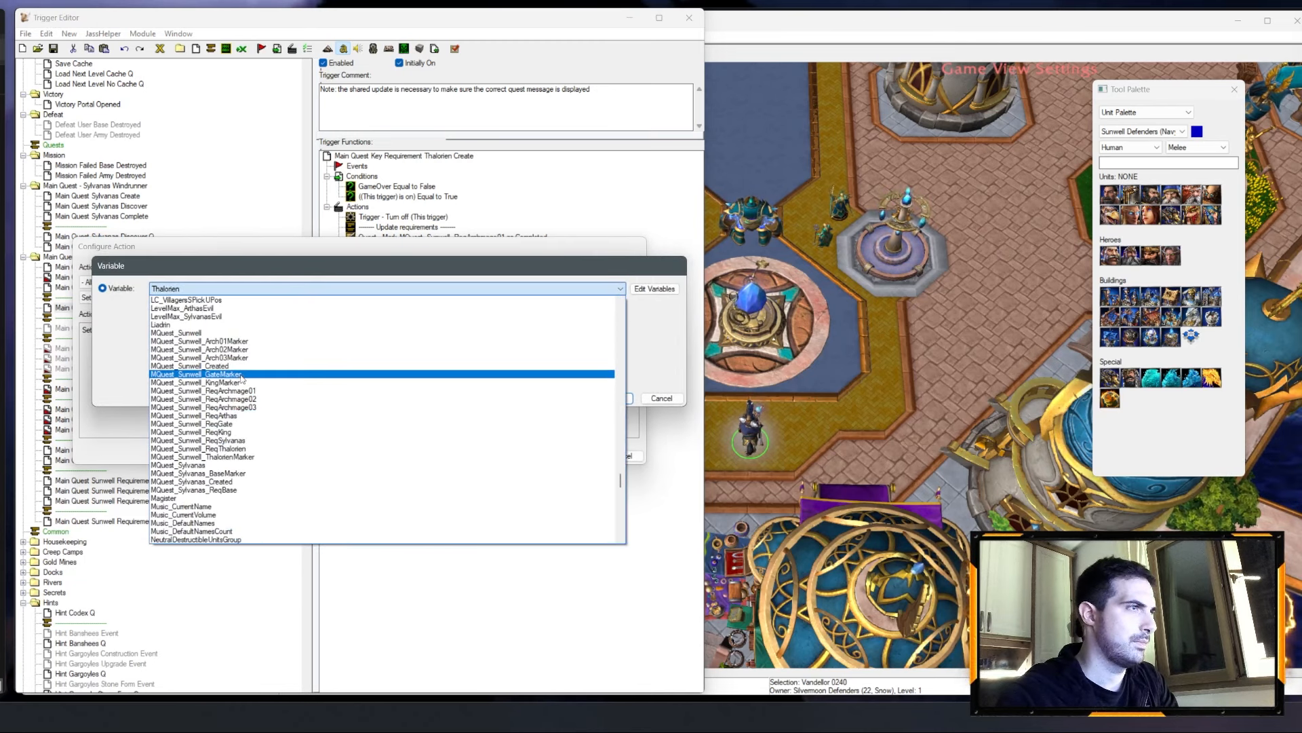
click(235, 456)
key(Return)
key(Return)
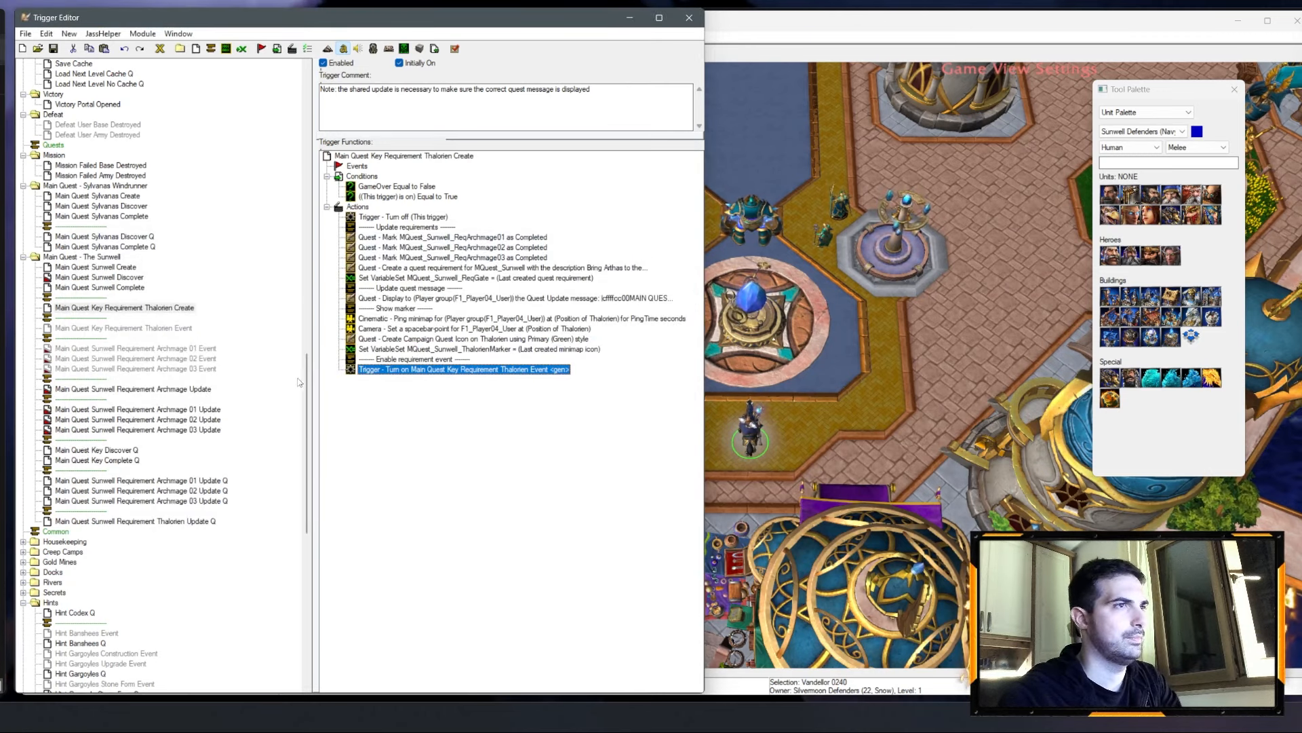
Step: Delete the "Disable gate approach line" comment and both disabled Turn off Trigger actions from the Sunwell Requirement Archmage Update trigger
click(166, 328)
click(161, 309)
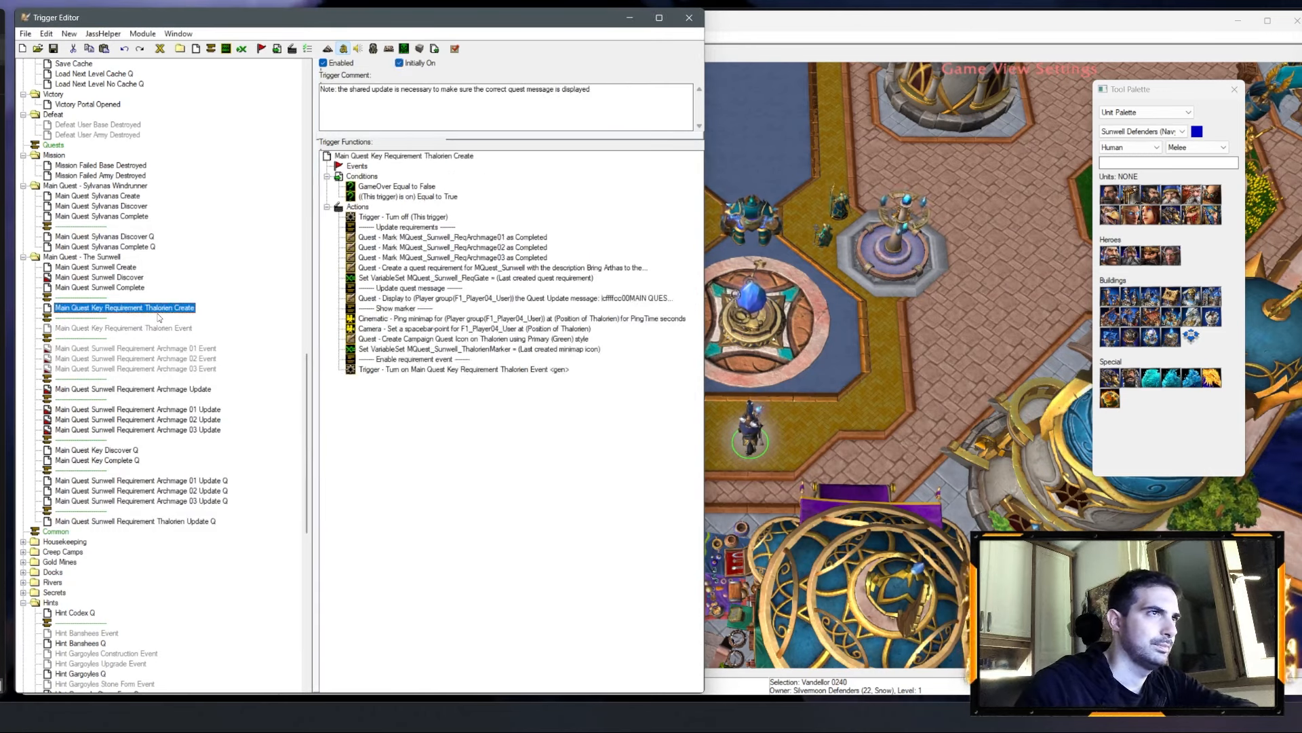
click(167, 388)
click(454, 247)
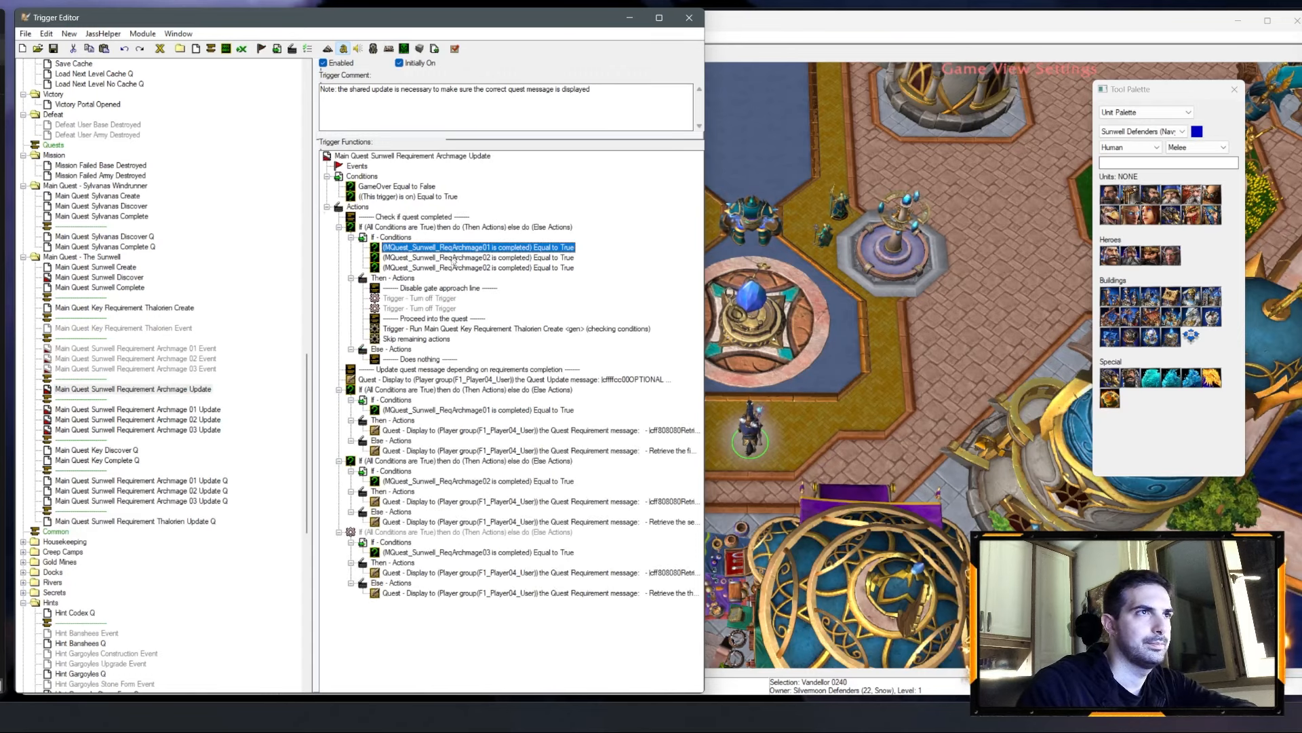
click(433, 299)
ctrl+click(441, 288)
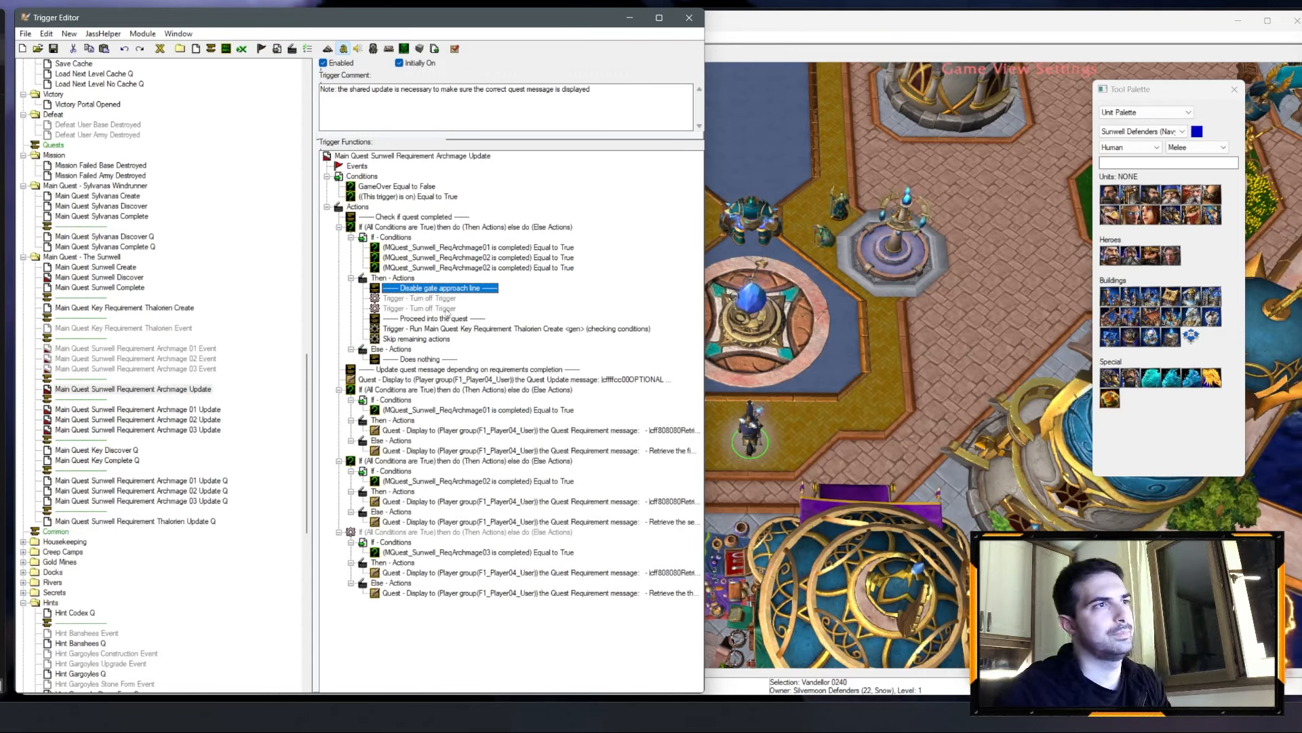
ctrl+click(445, 309)
key(Delete)
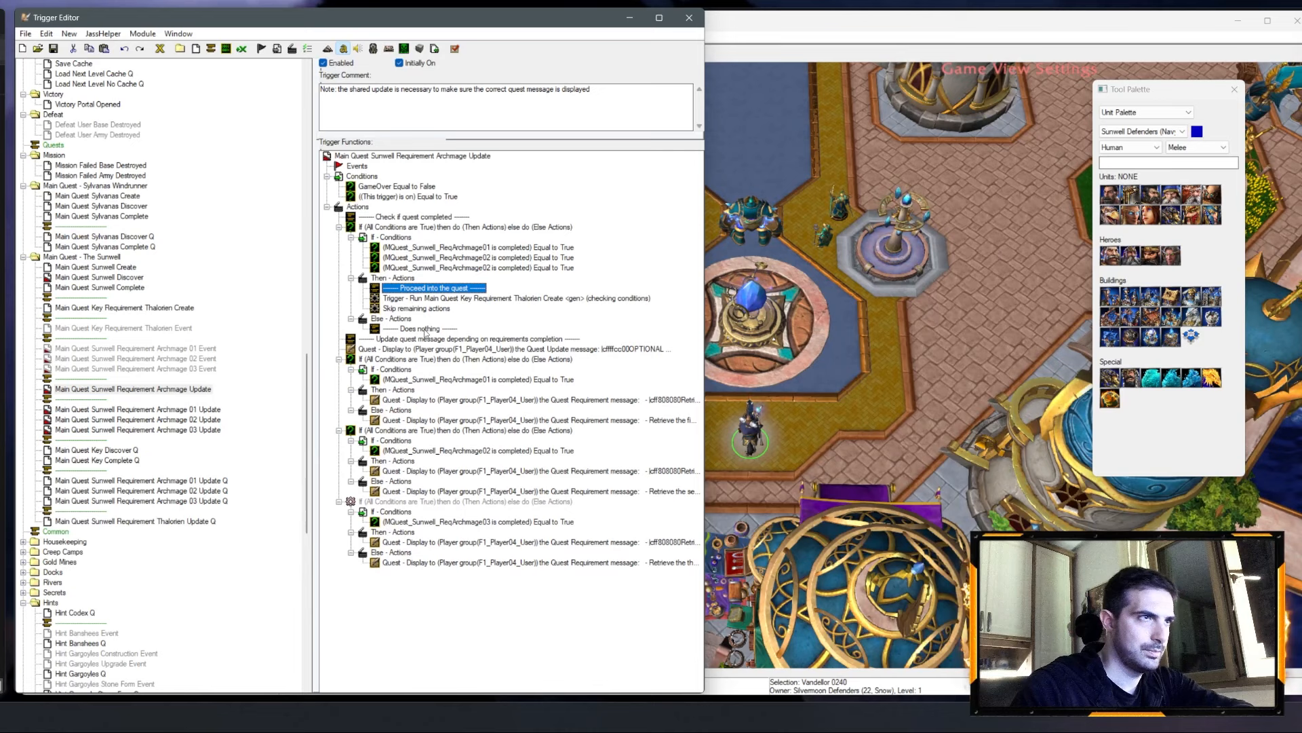
Step: Examine the Quest Update message action and its text in the Archmage Update trigger without changing it
click(413, 337)
double_click(551, 351)
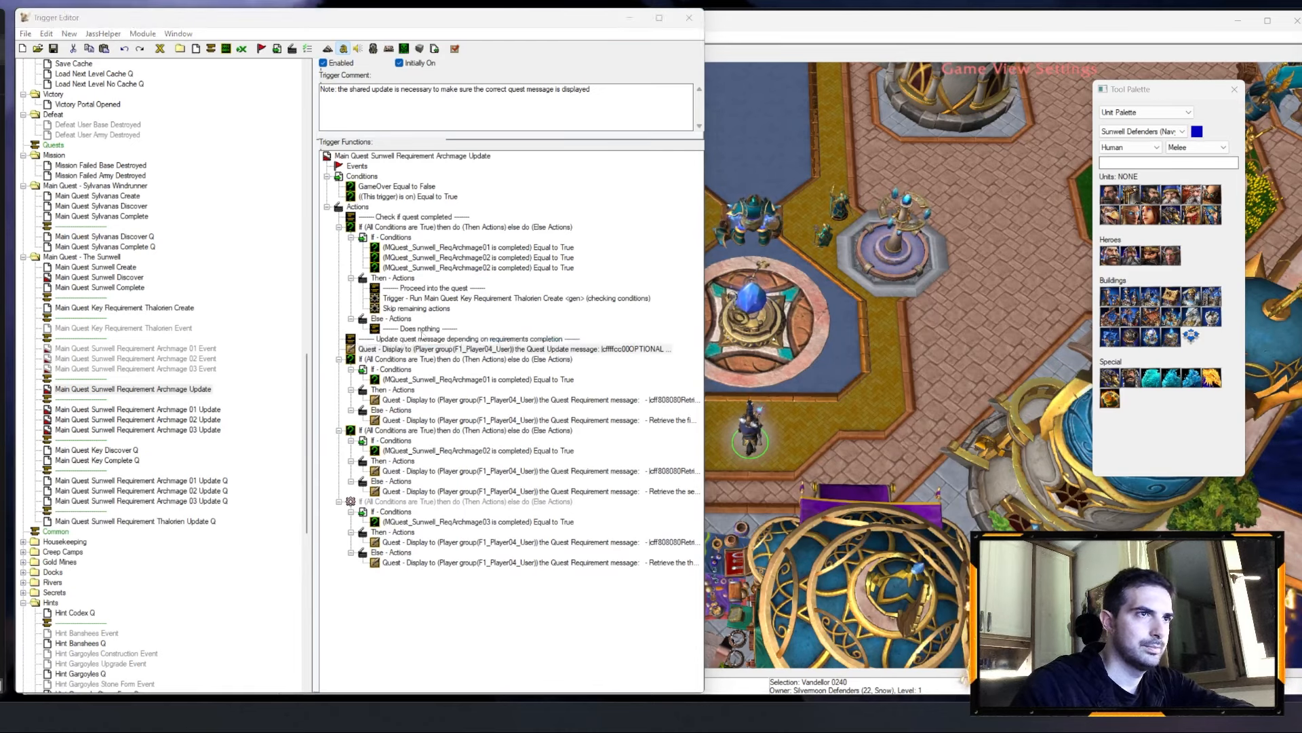
click(342, 328)
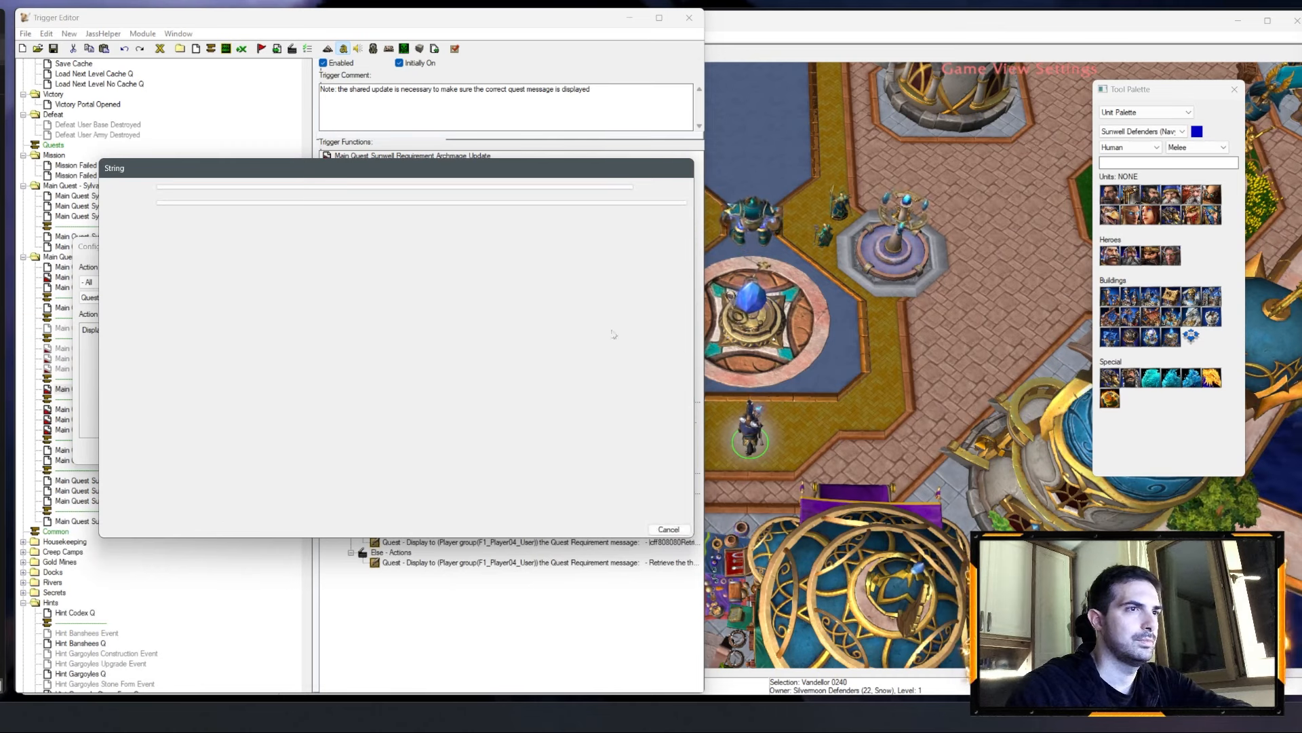
click(668, 529)
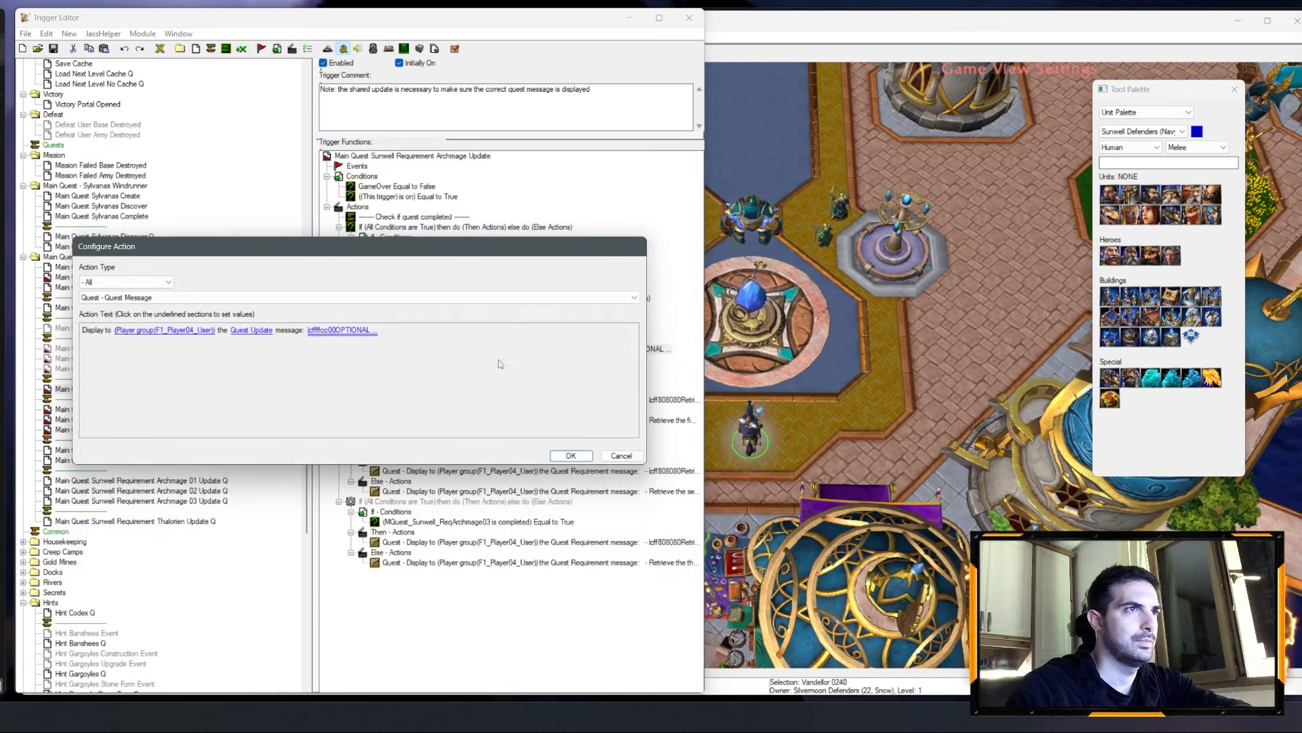
click(641, 456)
double_click(458, 347)
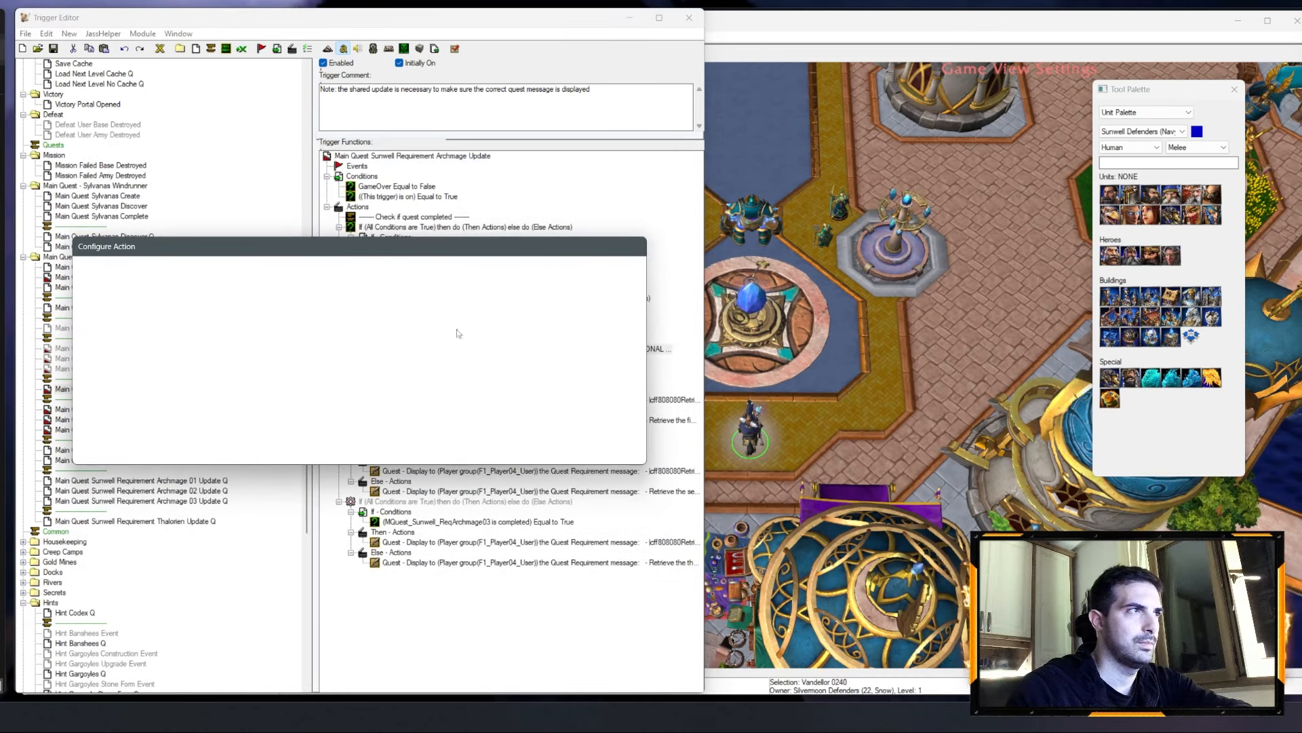
click(625, 459)
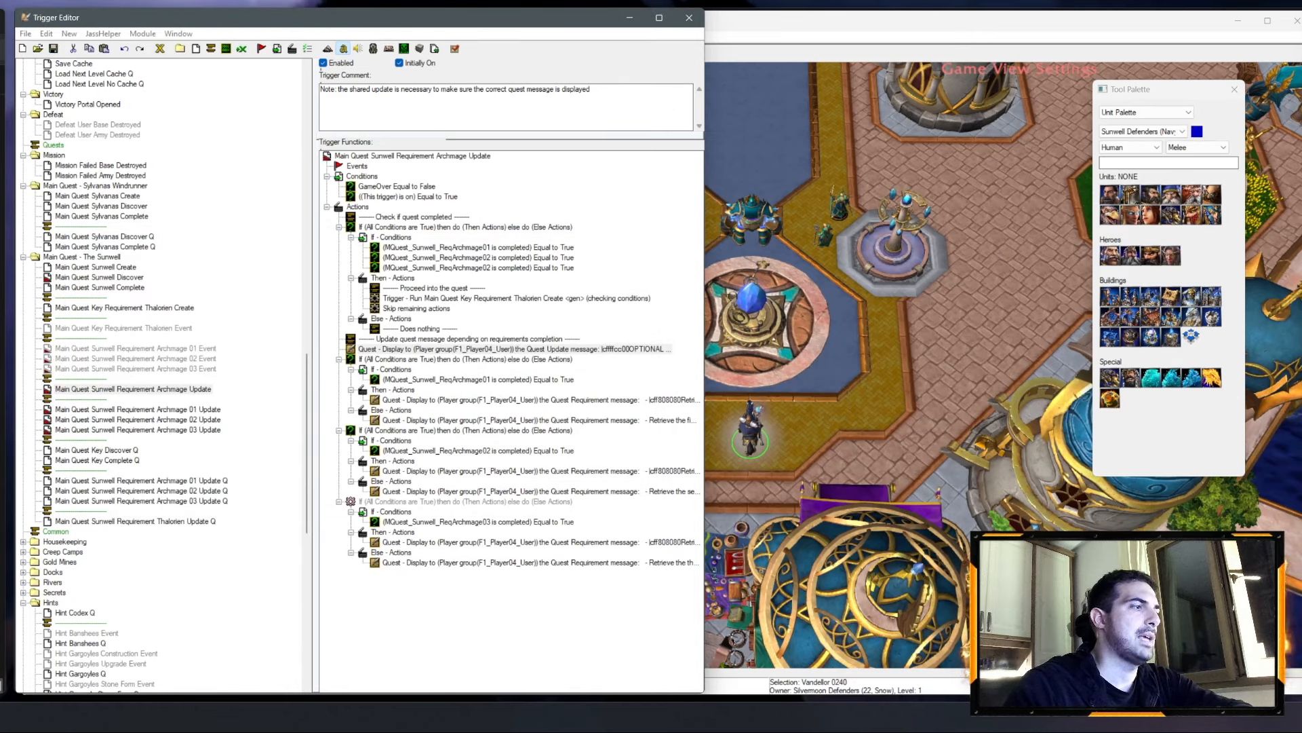
Step: Save the map and switch to the World Editor's main map window
key(ctrl+s)
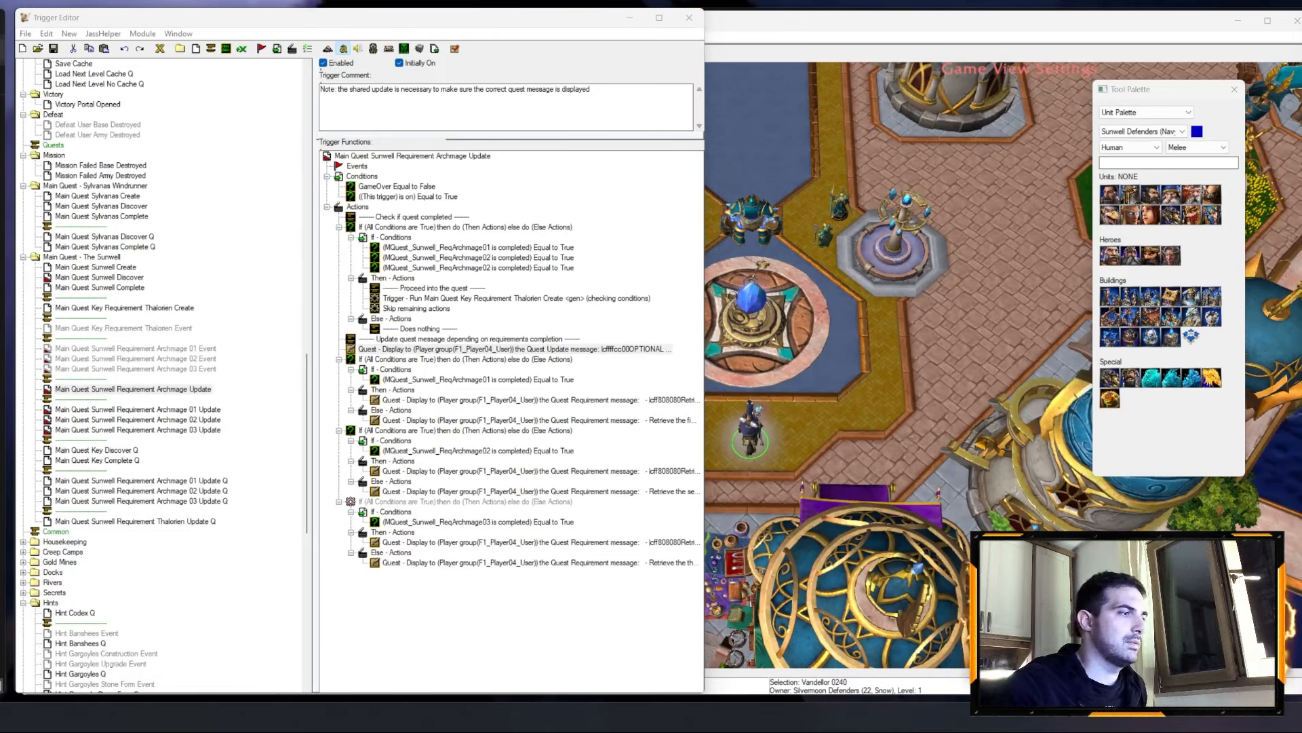
key(alt+Tab)
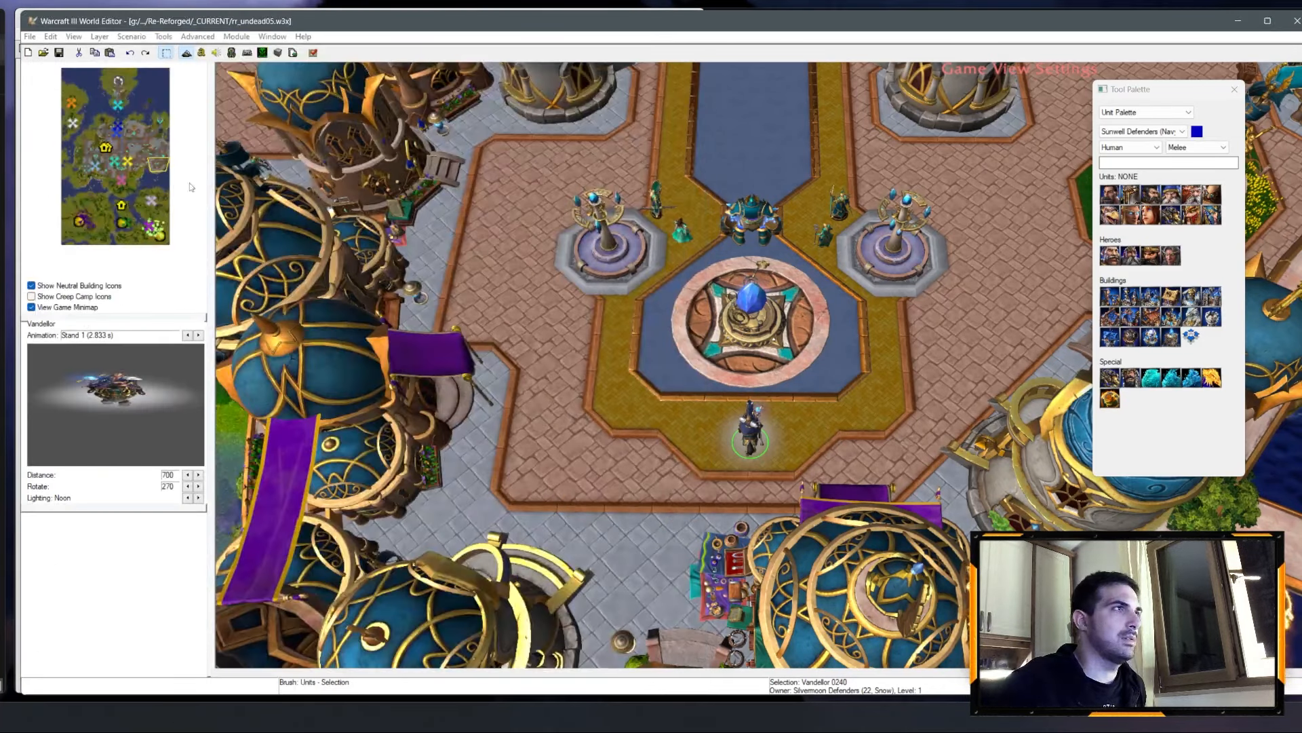
click(1236, 21)
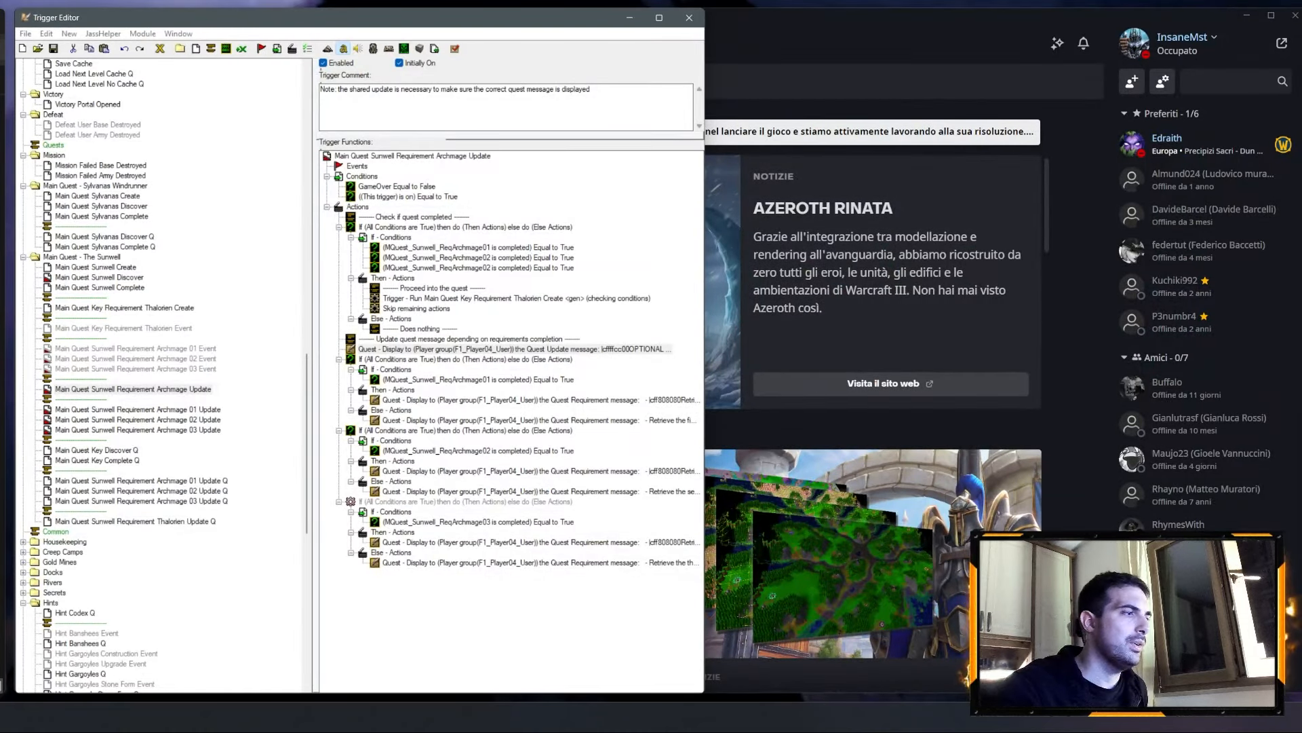
key(alt+Tab)
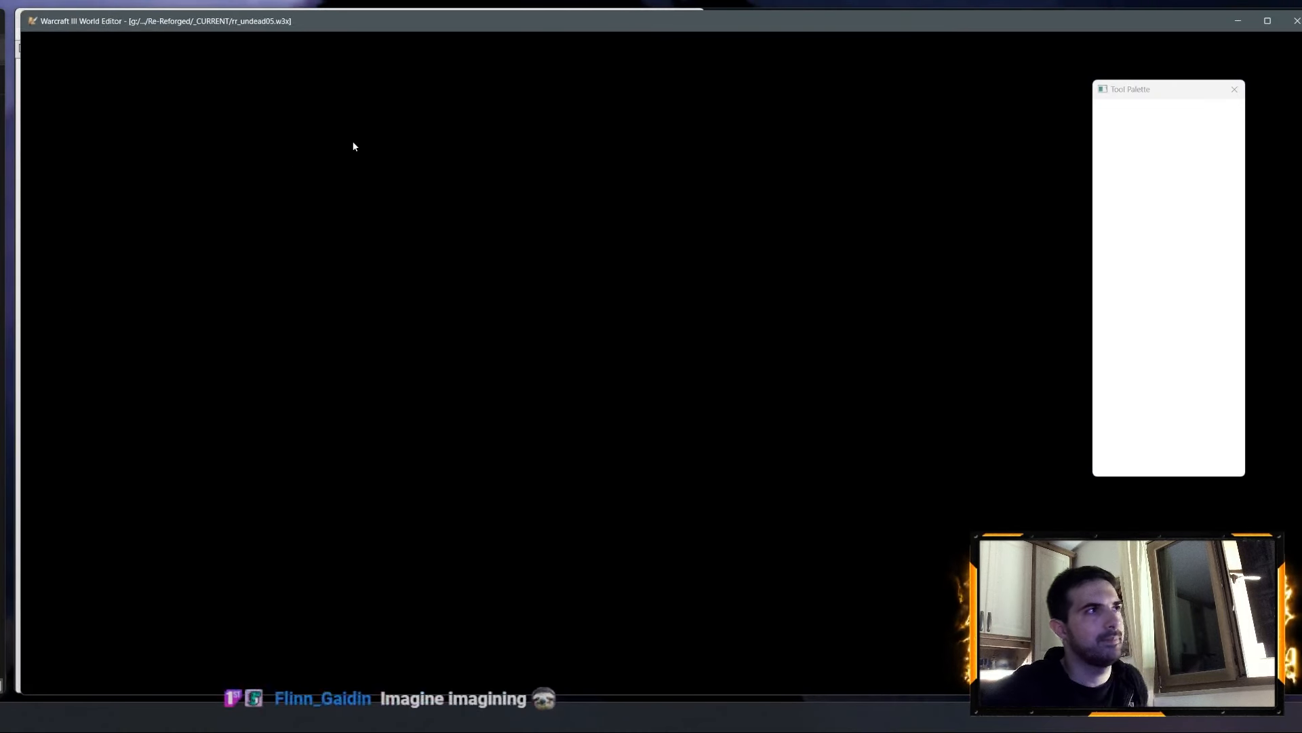